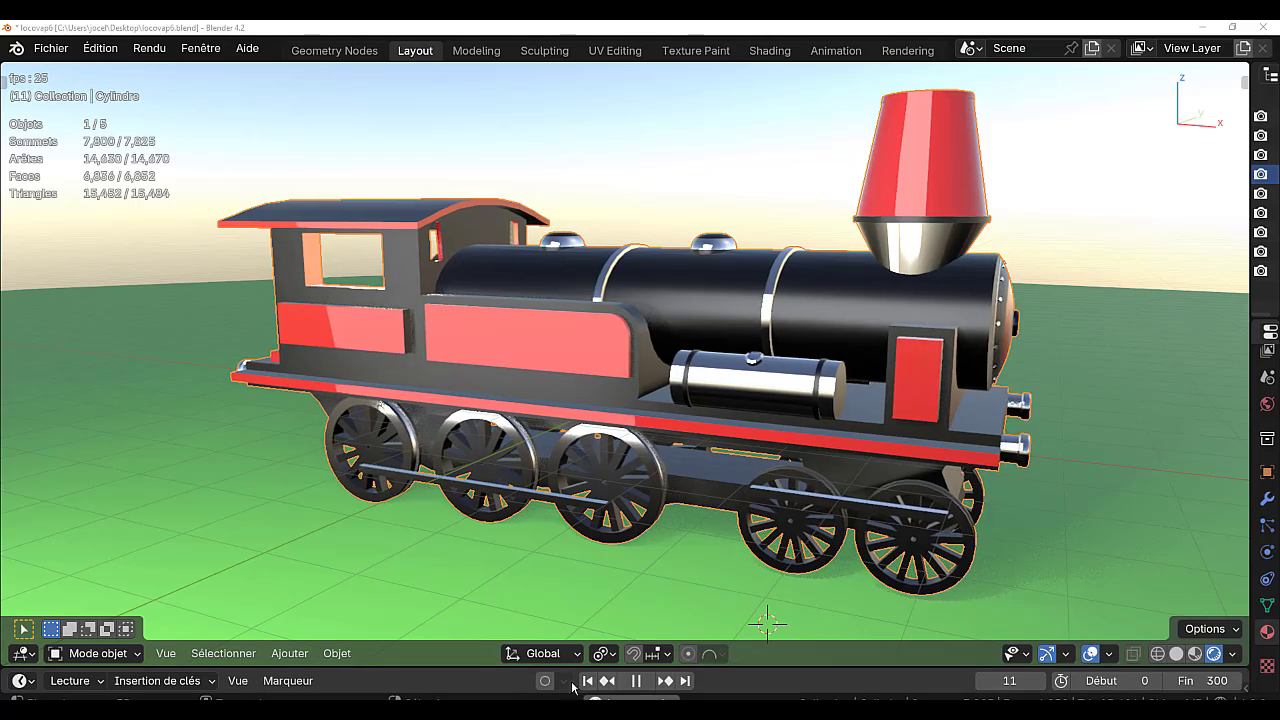
# - Stop the playback of the finished locomotive animation
pyautogui.click(634, 681)
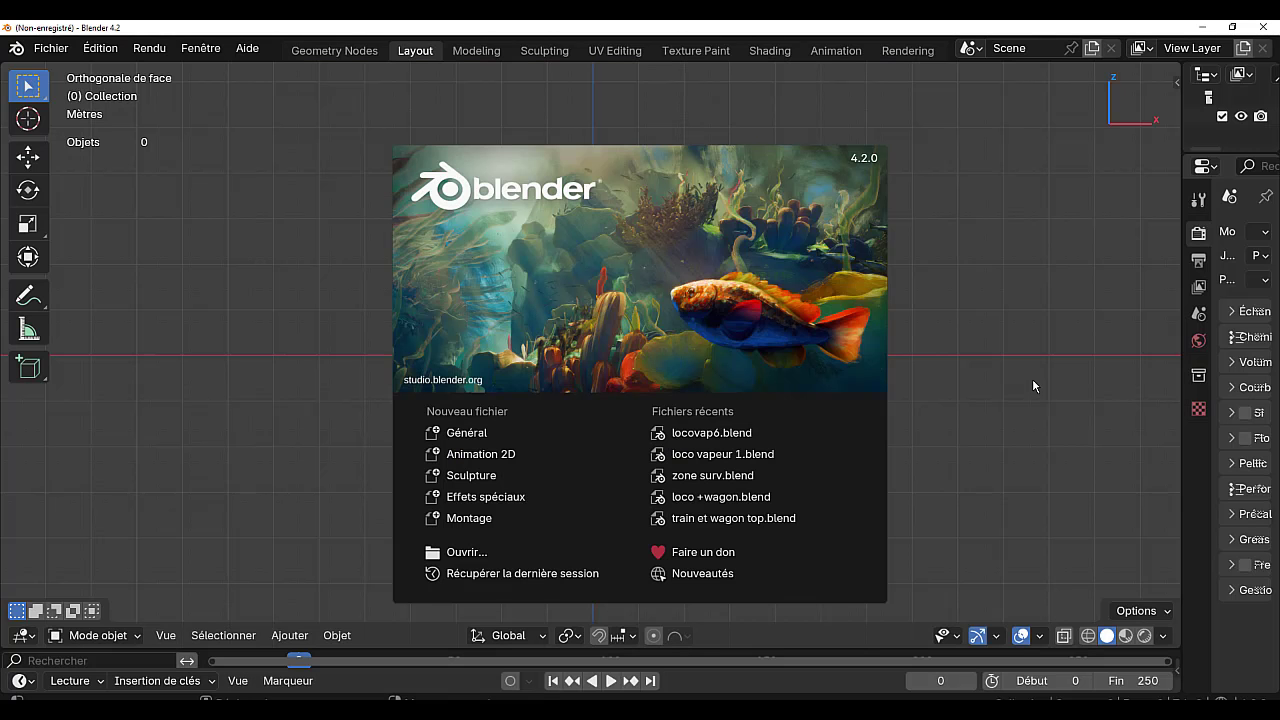
# - Dismiss the splash screen and add a cube mesh at the origin of the empty scene
pyautogui.click(1004, 236)
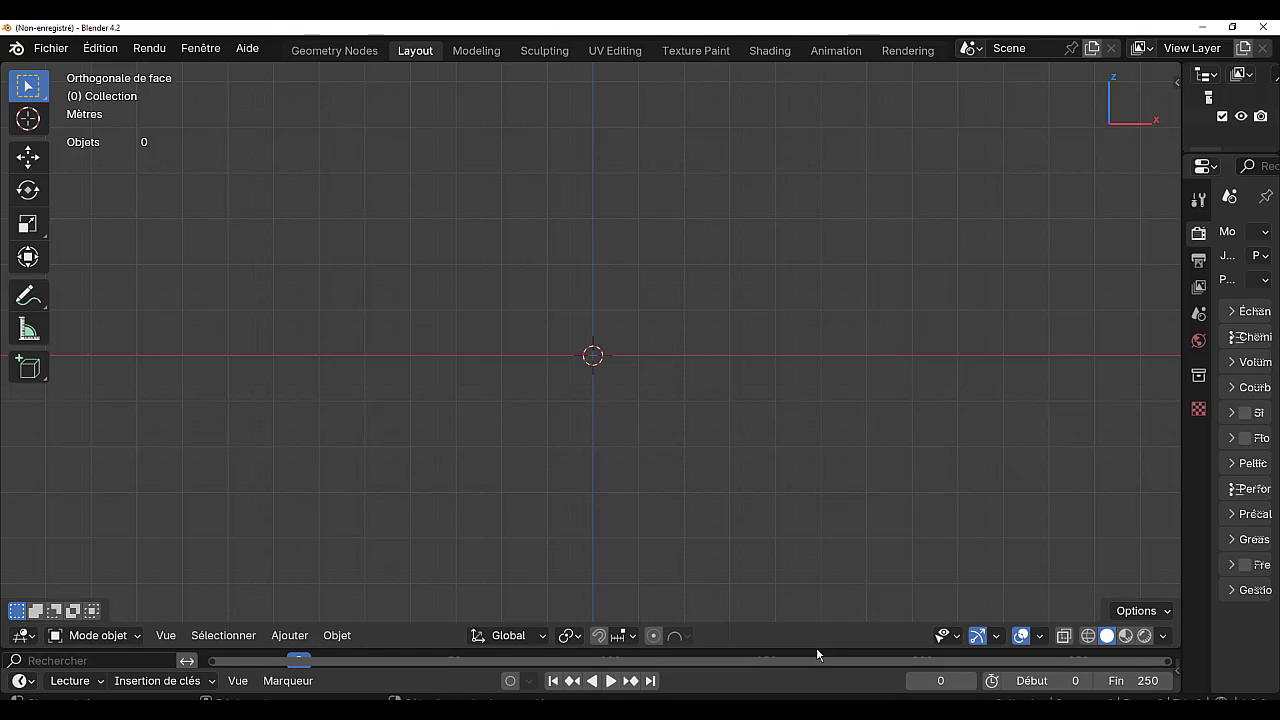
pyautogui.click(289, 636)
pyautogui.moveTo(322, 258)
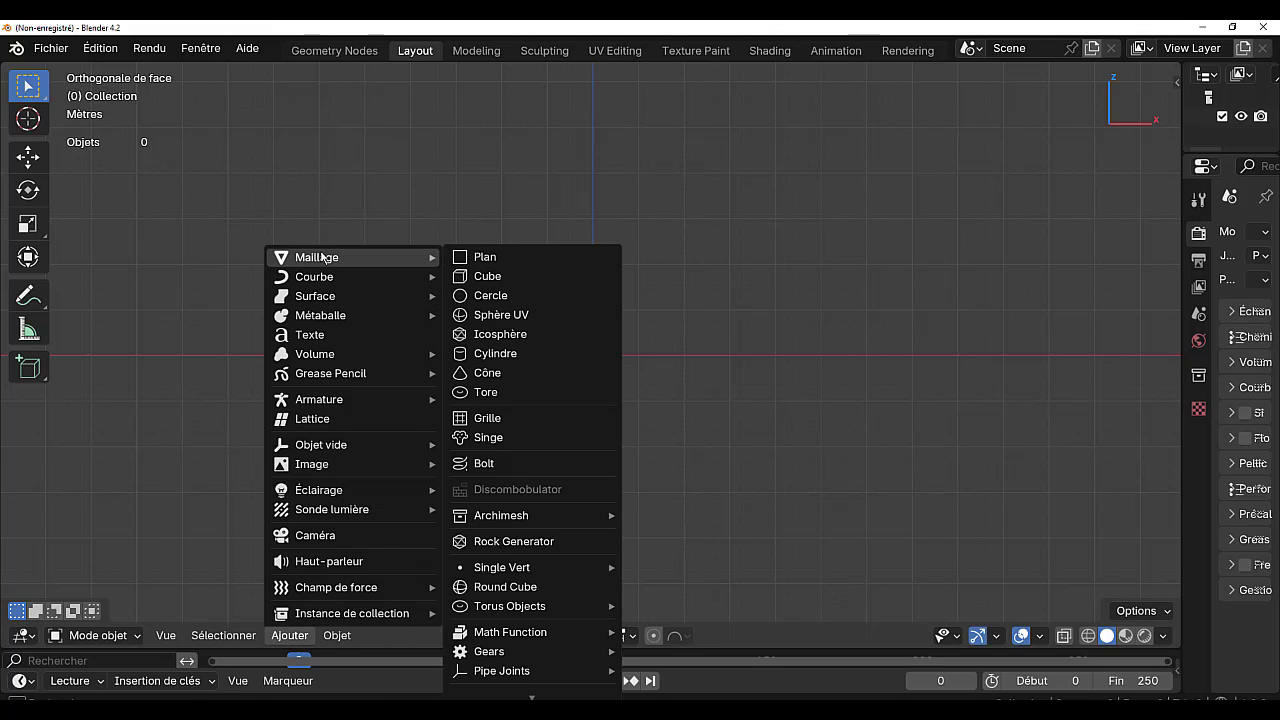
pyautogui.click(511, 274)
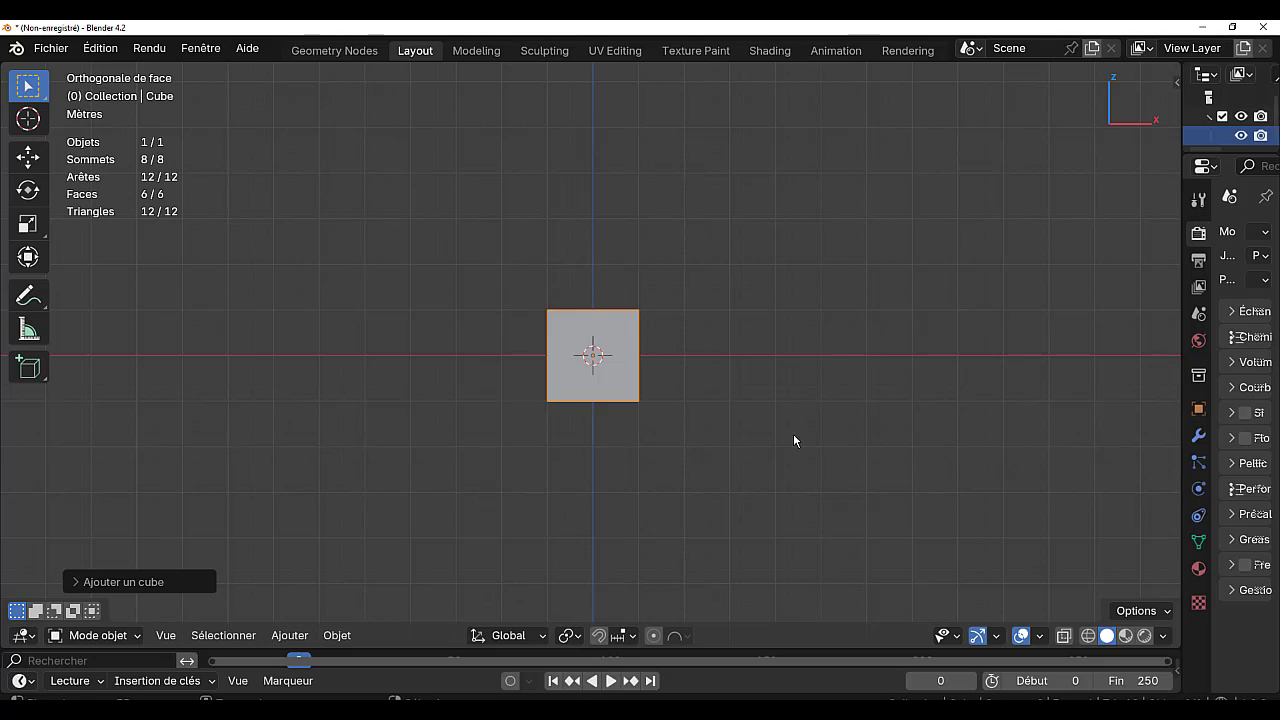
# - In Edit Mode, scale the whole cube by about 1.45 along X and about 1.51 along Y
pyautogui.press('Tab')
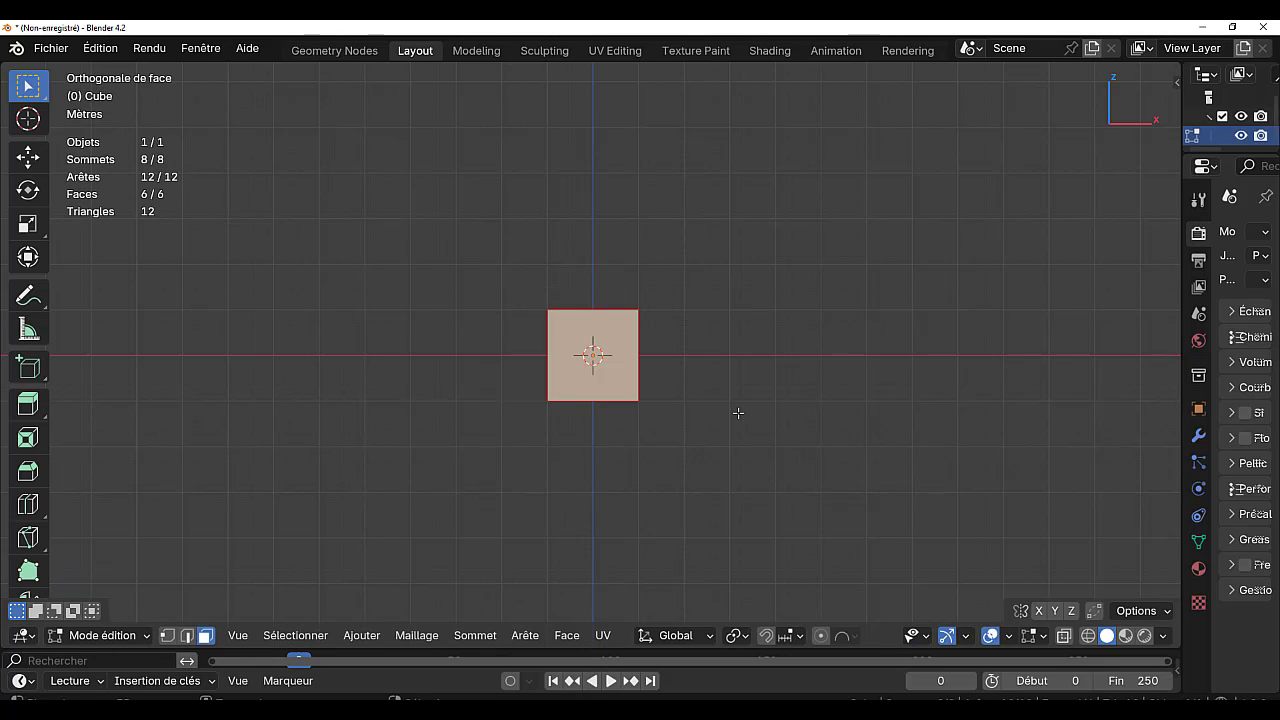
pyautogui.press('s')
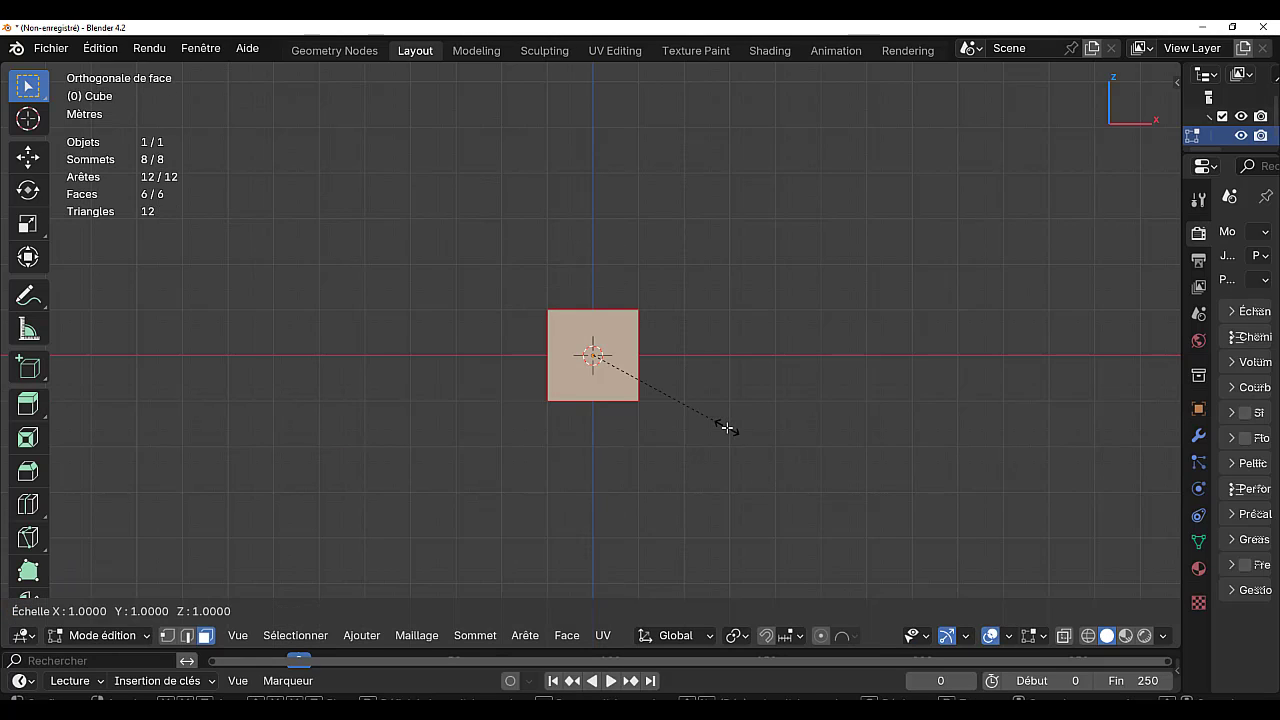
pyautogui.press('x')
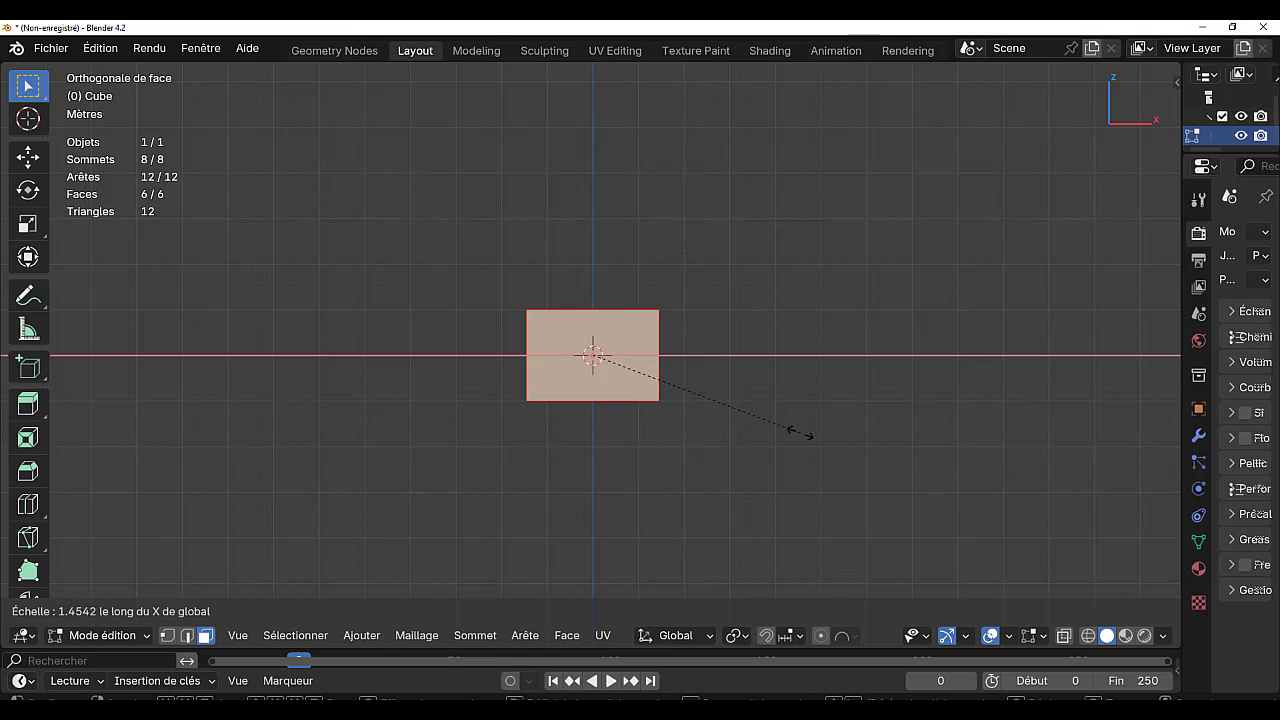
pyautogui.click(809, 434)
pyautogui.moveTo(809, 434); pyautogui.dragTo(633, 476, button='middle')
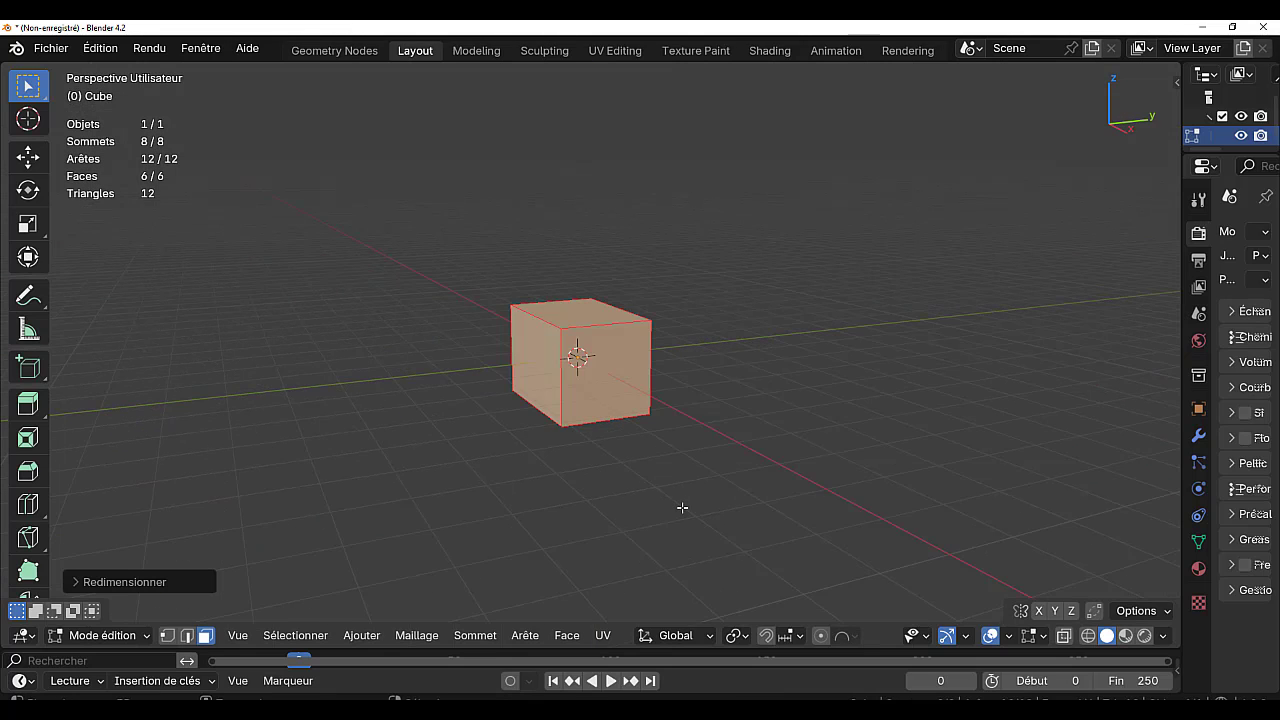
pyautogui.press('s')
pyautogui.press('y')
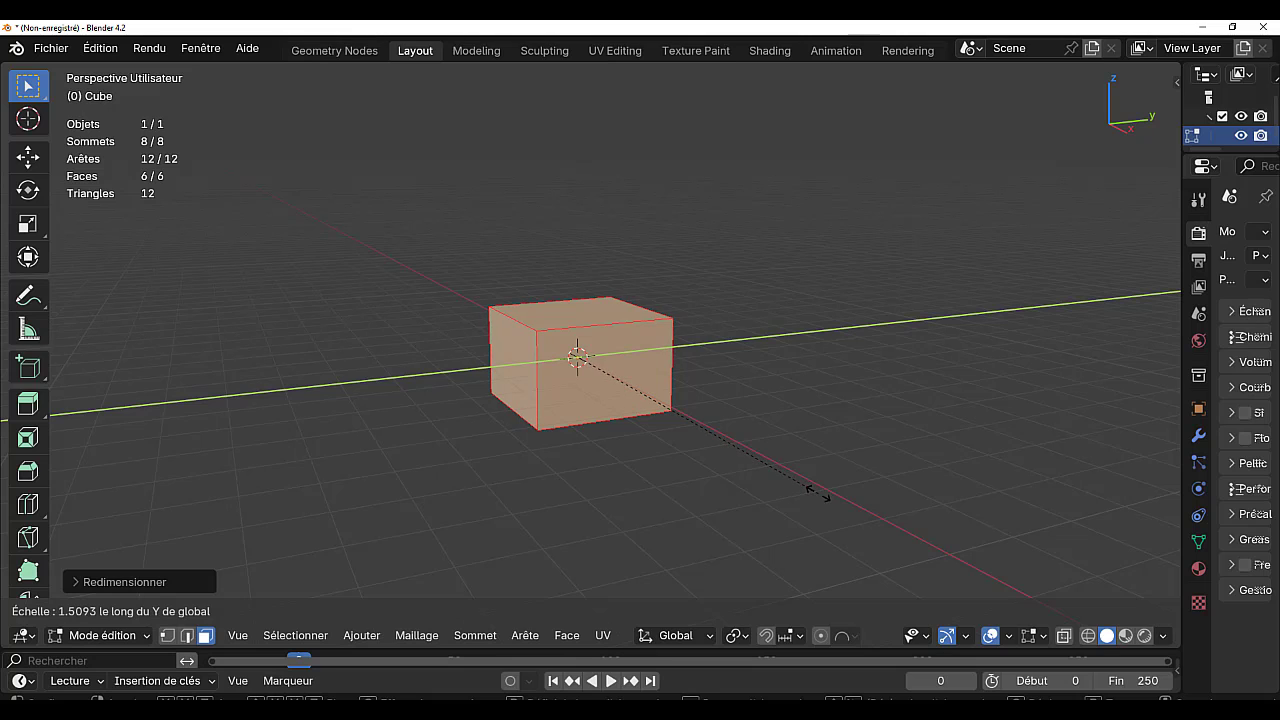
pyautogui.click(817, 492)
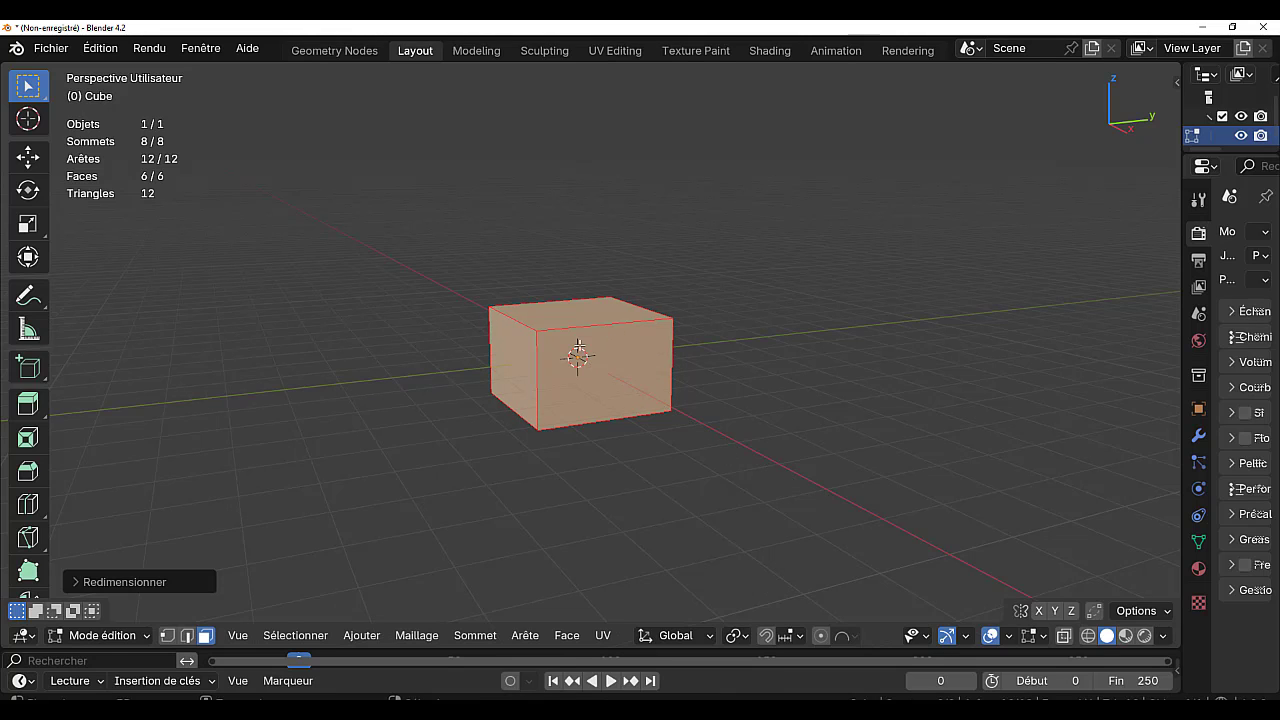
# - Add one centred loop cut around the block, running along X across its top and down both end faces
pyautogui.moveTo(618, 425); pyautogui.dragTo(780, 437, button='middle')
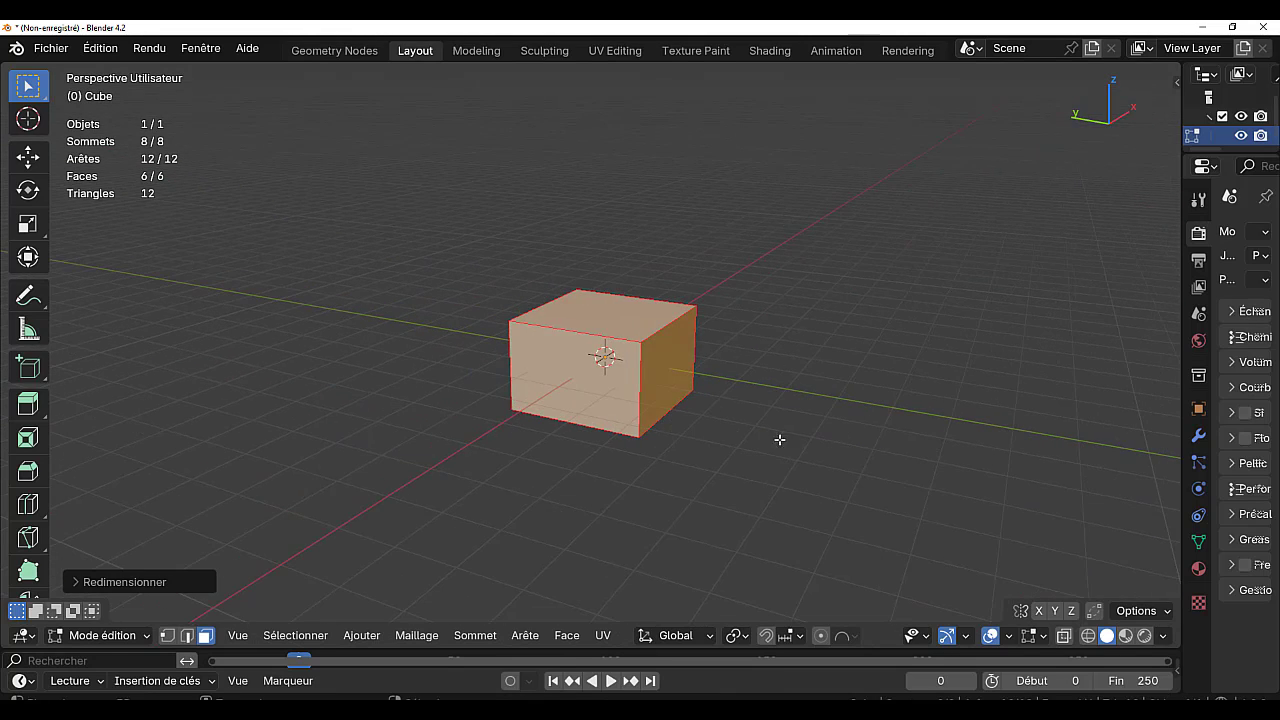
pyautogui.hotkey('ctrl', 'r')
pyautogui.click(588, 333)
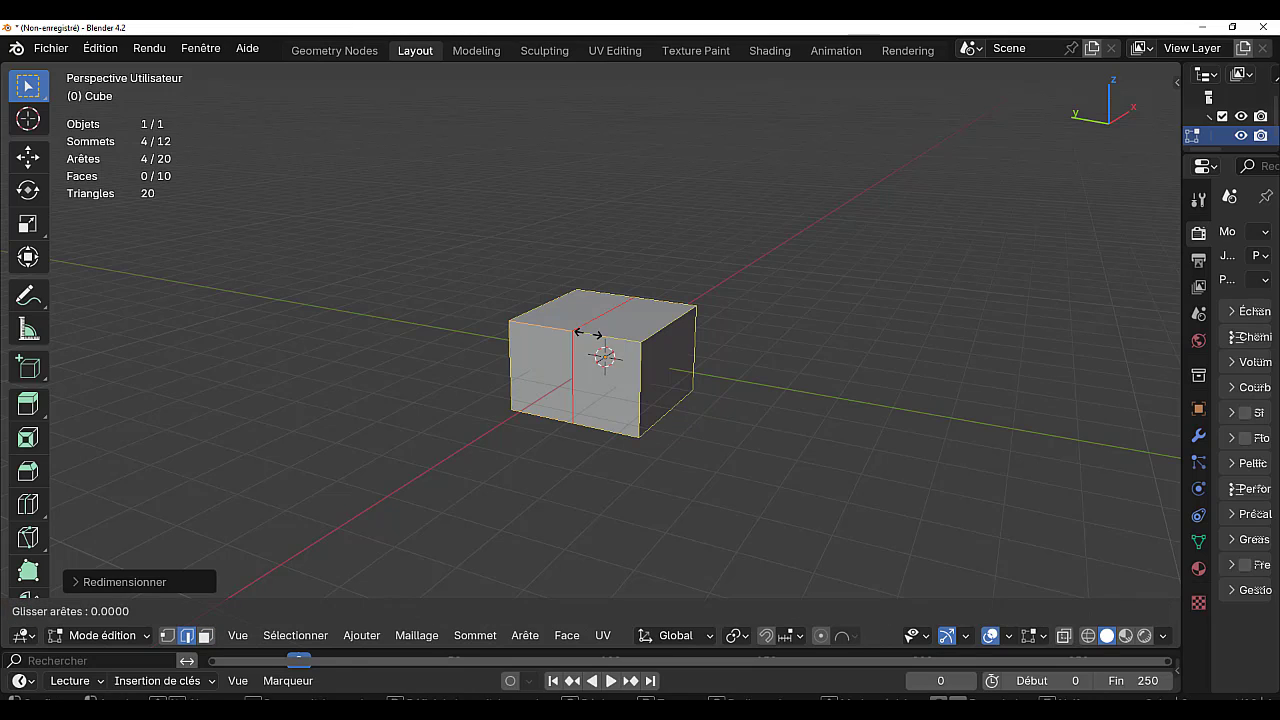
pyautogui.rightClick(604, 319)
pyautogui.scroll(2, 871, 426)
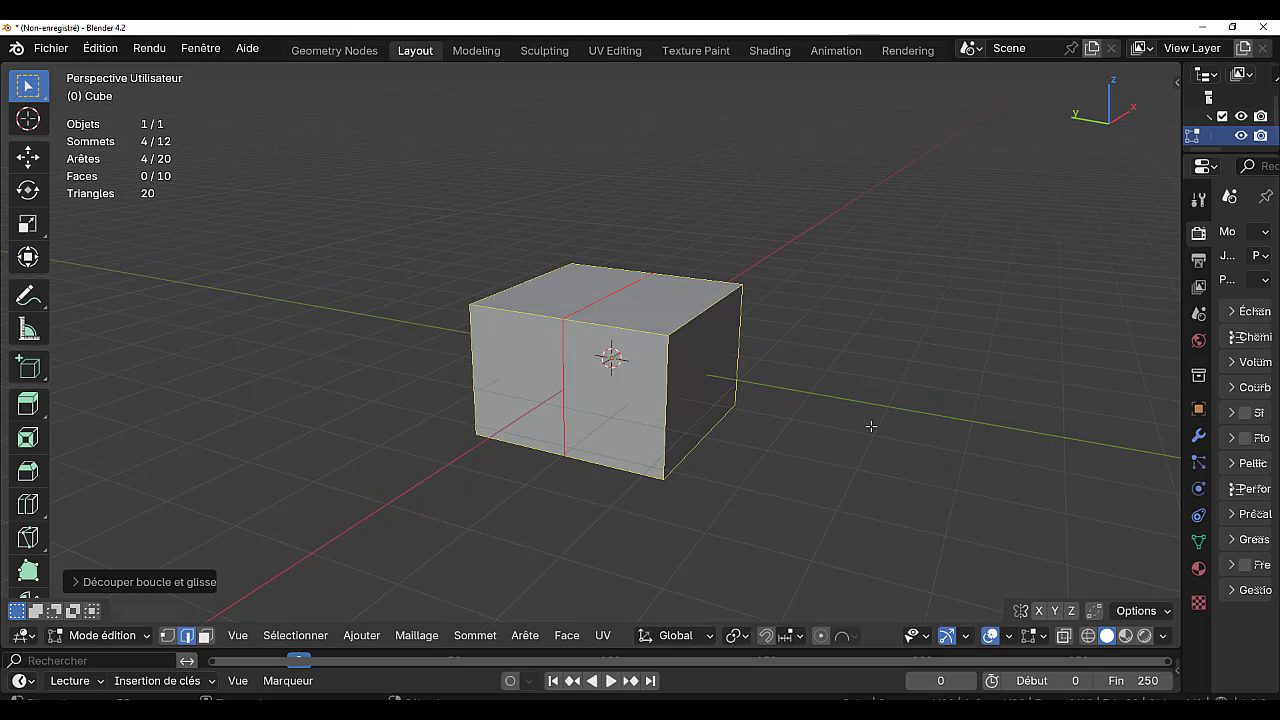
# - Raise the middle edge of the block's top about 0.63 m along Z to form a gabled roof
pyautogui.click(605, 297)
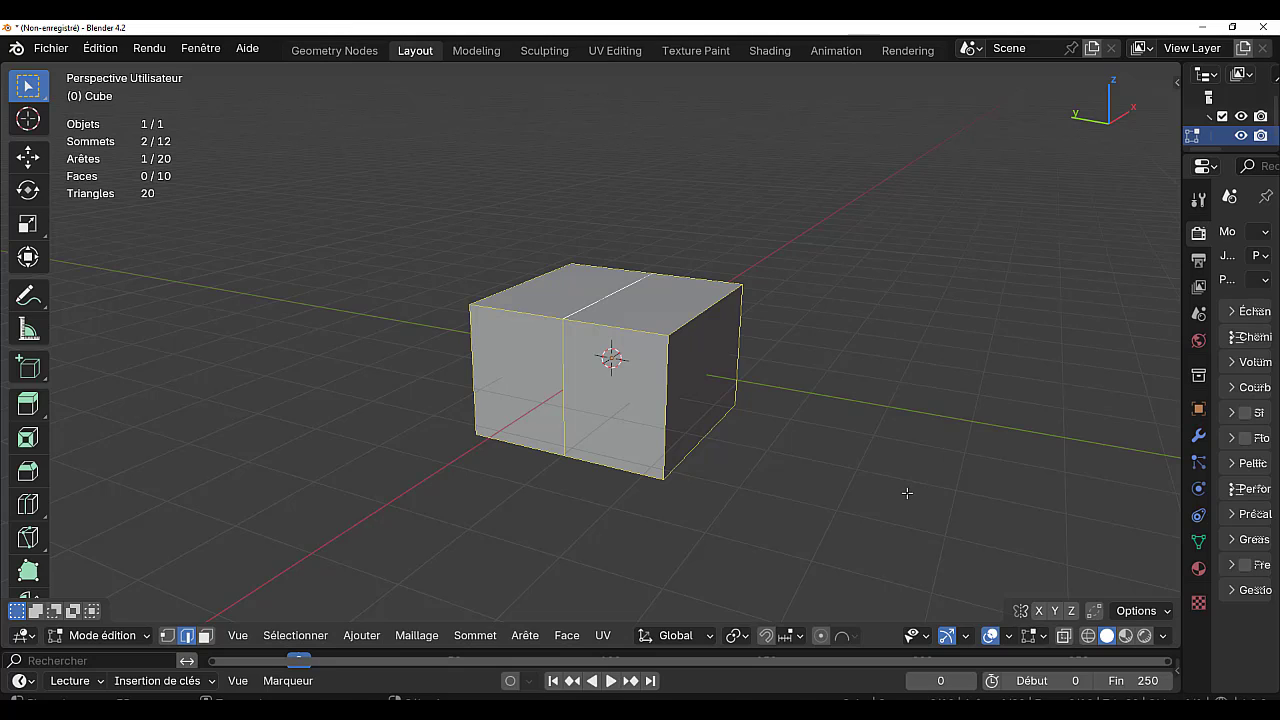
pyautogui.press('g')
pyautogui.press('z')
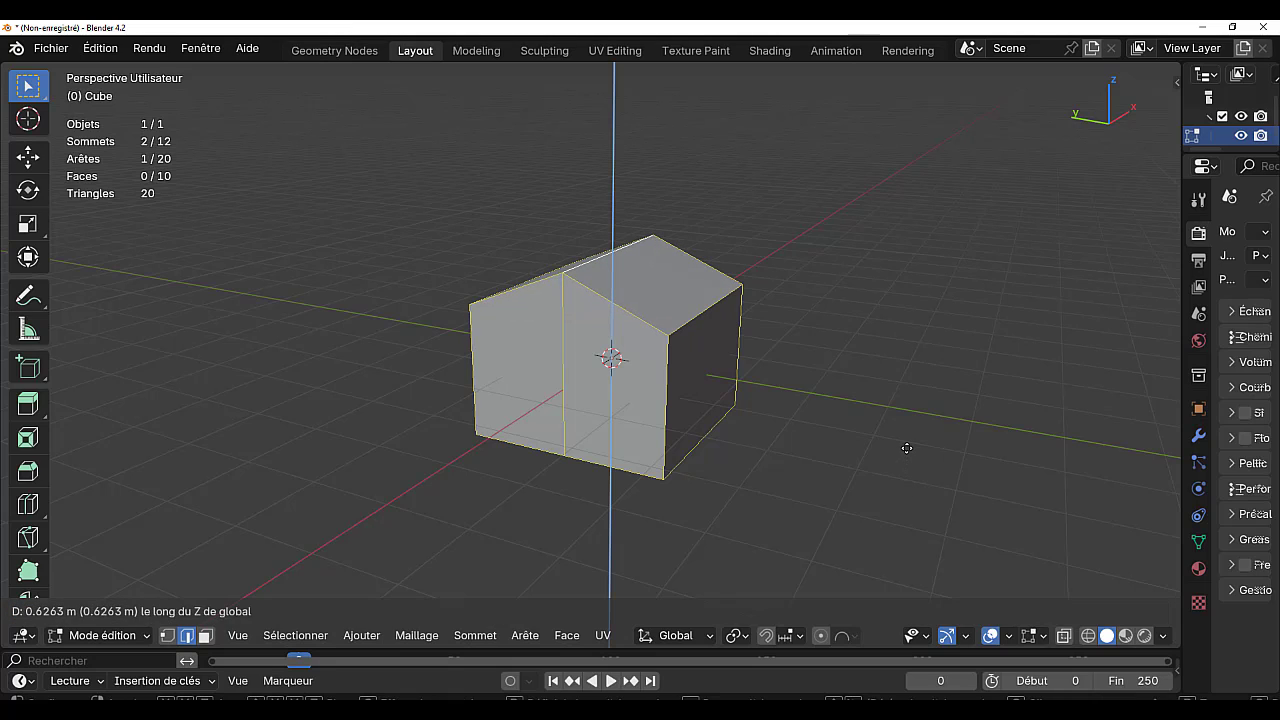
pyautogui.click(907, 448)
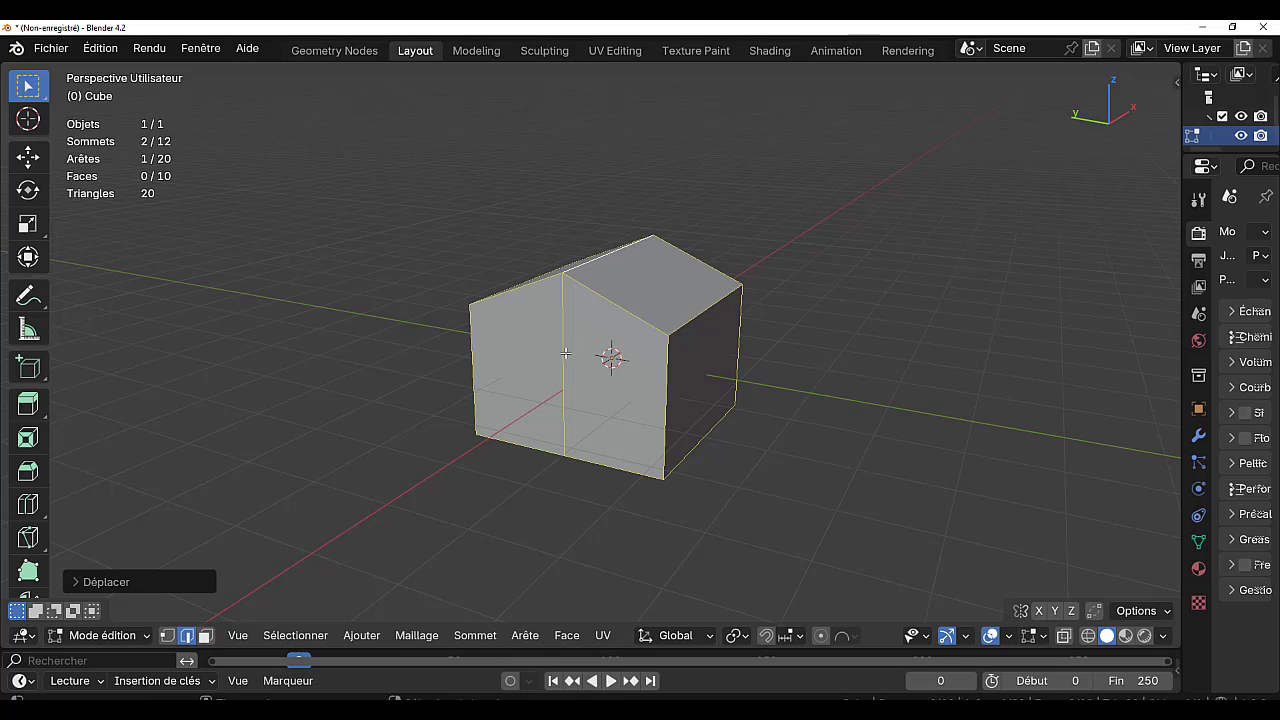
# - Bevel the whole central edge loop by about 1.16 m with 5 segments to round the roof
pyautogui.keyDown('alt'); pyautogui.click(640, 256); pyautogui.keyUp('alt')
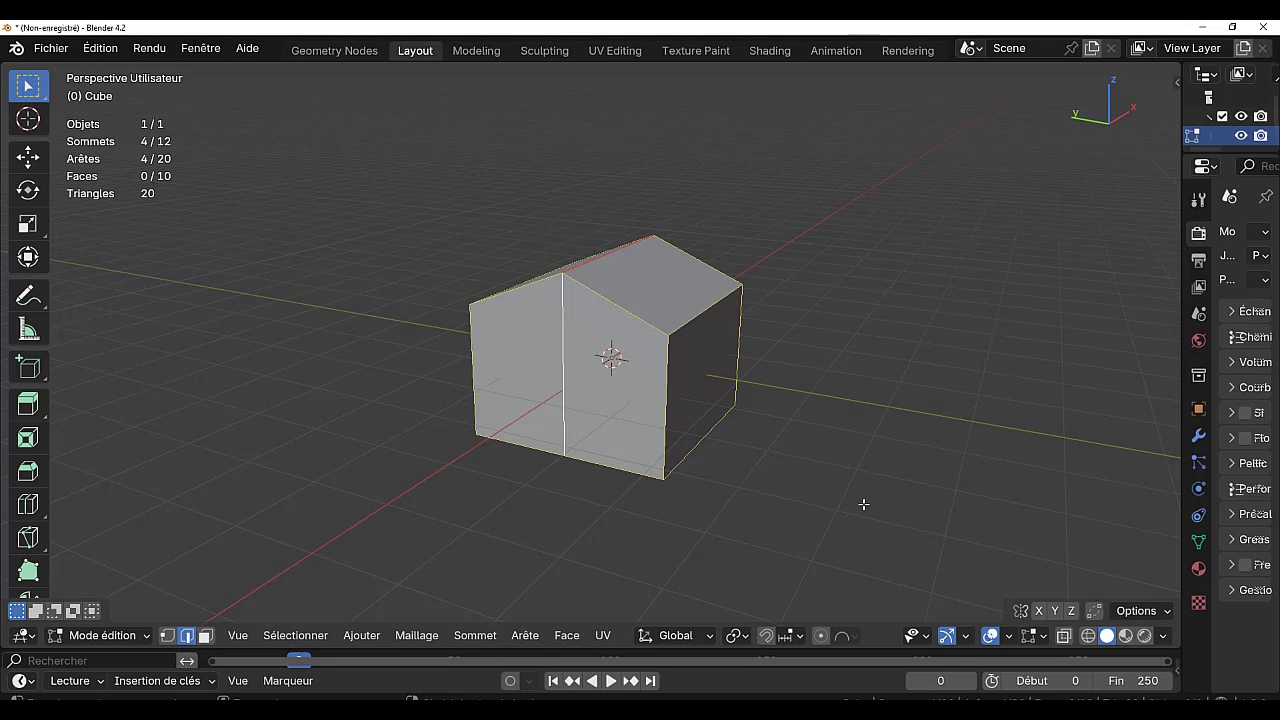
pyautogui.hotkey('ctrl', 'b')
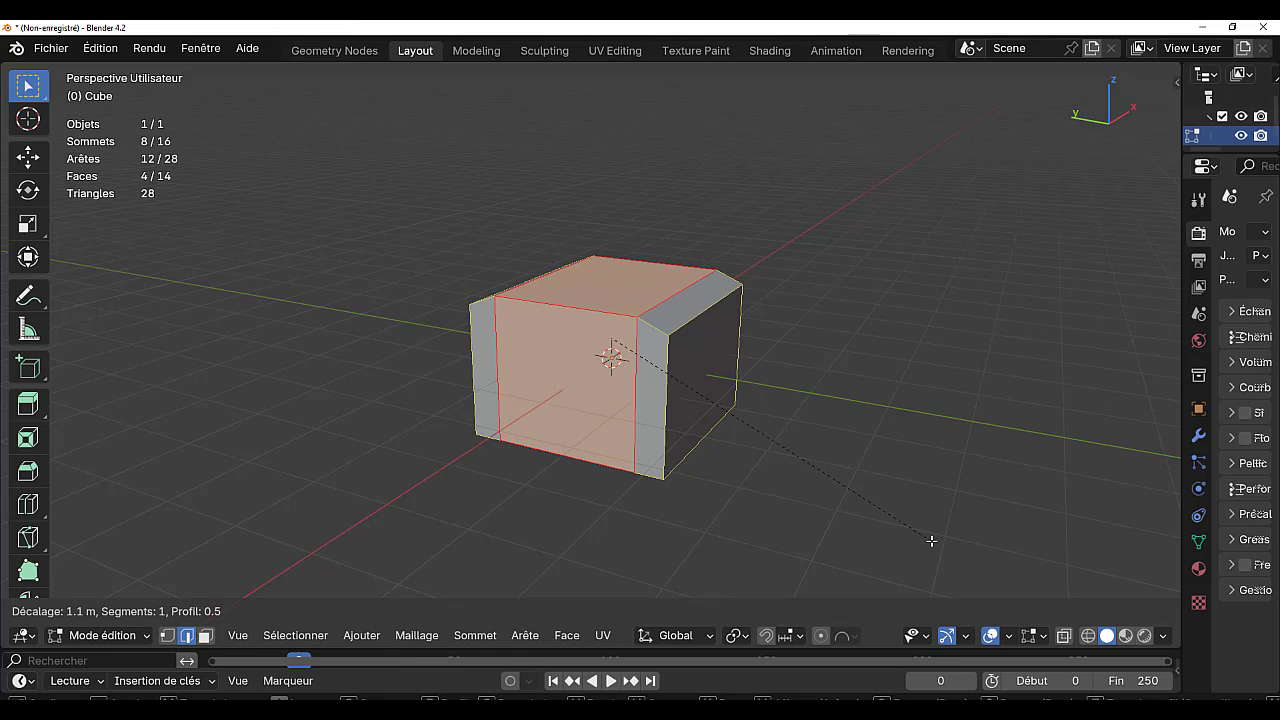
pyautogui.scroll(4, 931, 540)
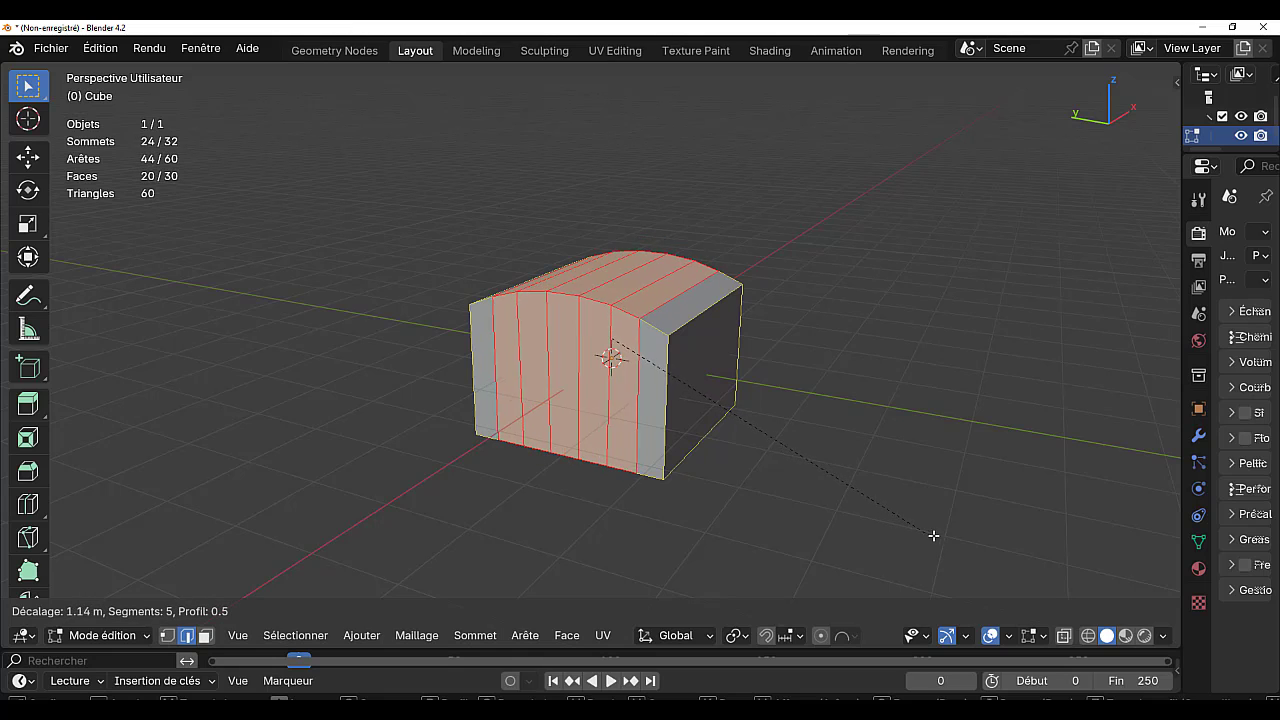
pyautogui.scroll(1, 934, 537)
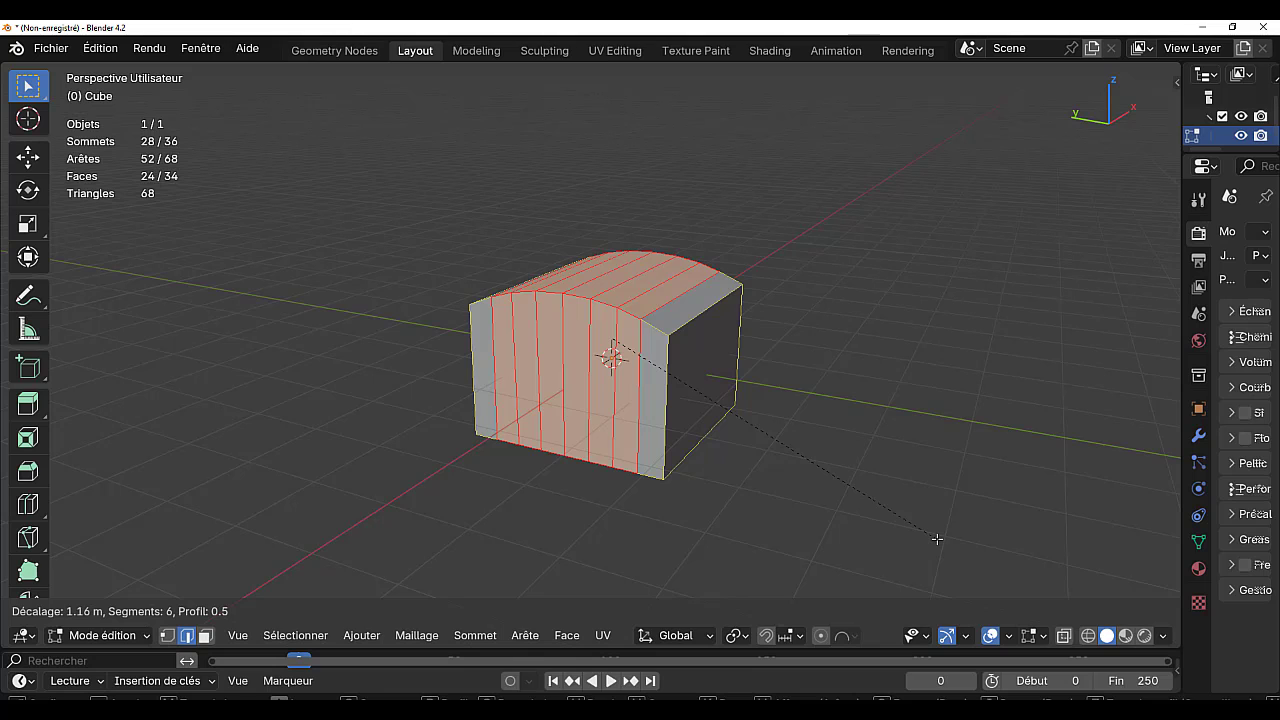
pyautogui.scroll(-1, 937, 539)
pyautogui.click(937, 539)
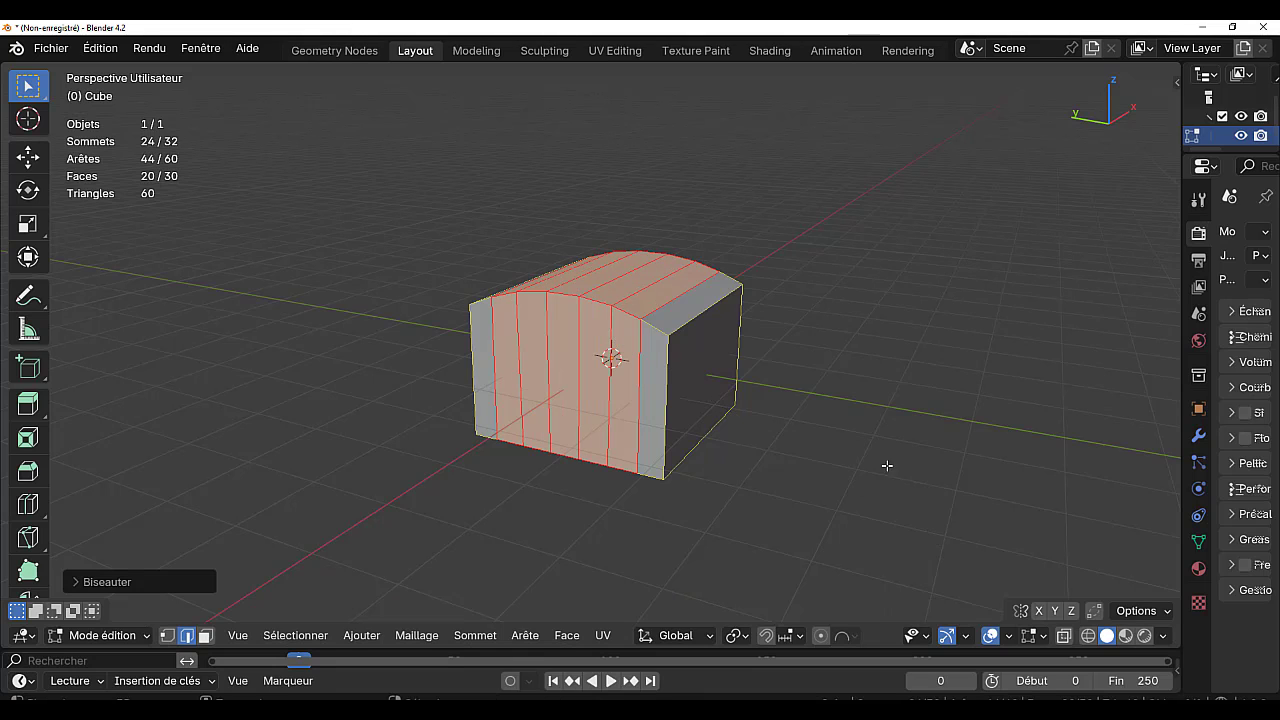
# - Select all seven faces of the curved roof and extrude them upward about 0.06 m to give the roof thickness
pyautogui.moveTo(887, 465); pyautogui.dragTo(960, 489, button='middle')
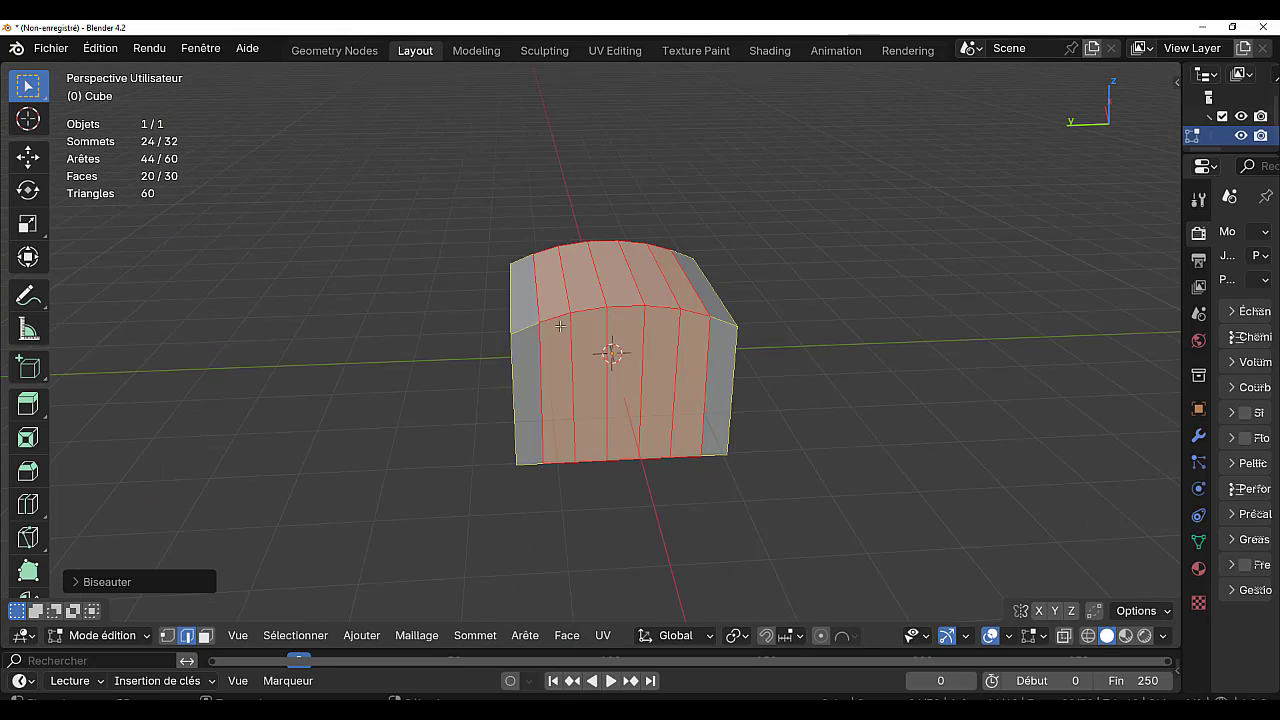
pyautogui.press('3')
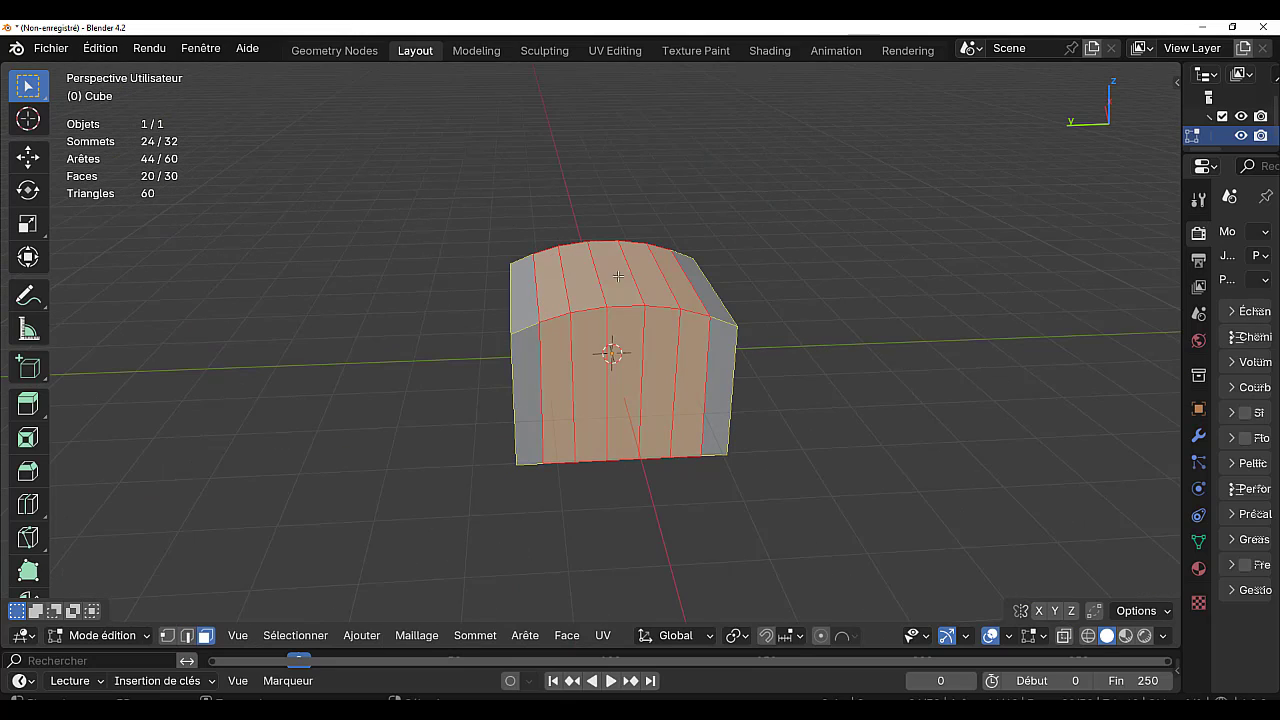
pyautogui.click(528, 286)
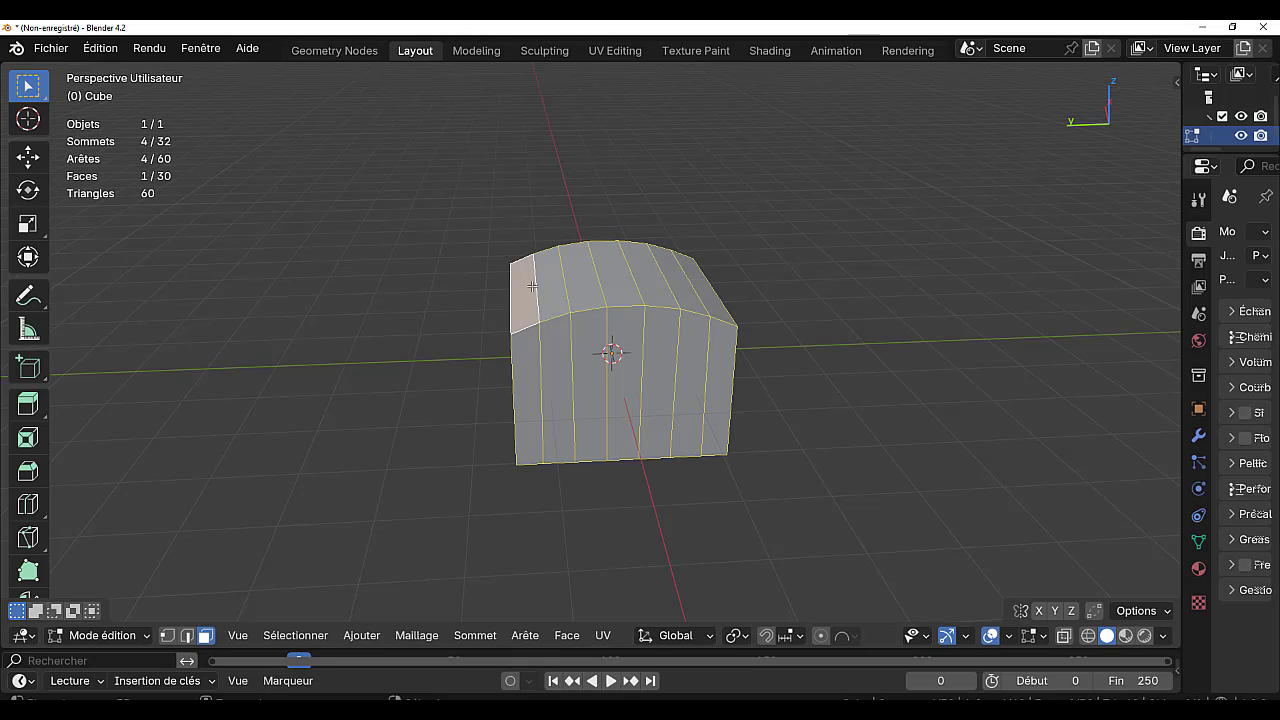
pyautogui.keyDown('ctrl'); pyautogui.click(702, 287); pyautogui.keyUp('ctrl')
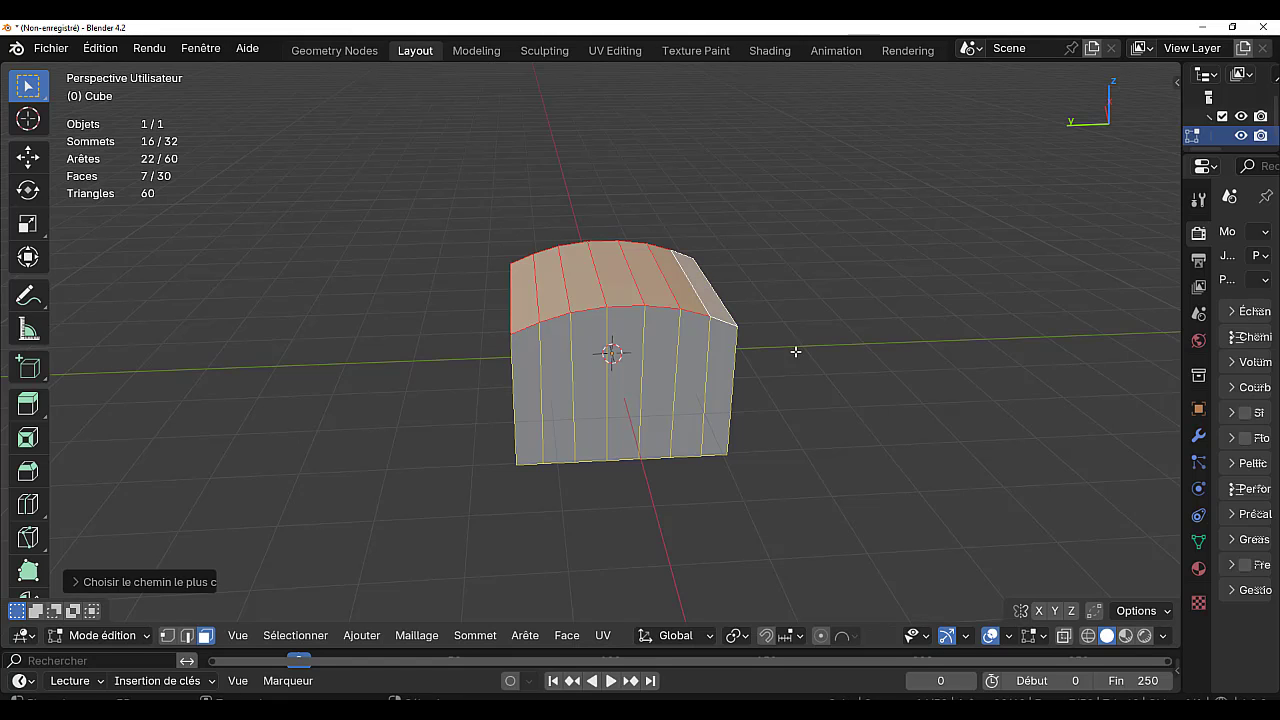
pyautogui.moveTo(795, 351); pyautogui.dragTo(748, 344, button='middle')
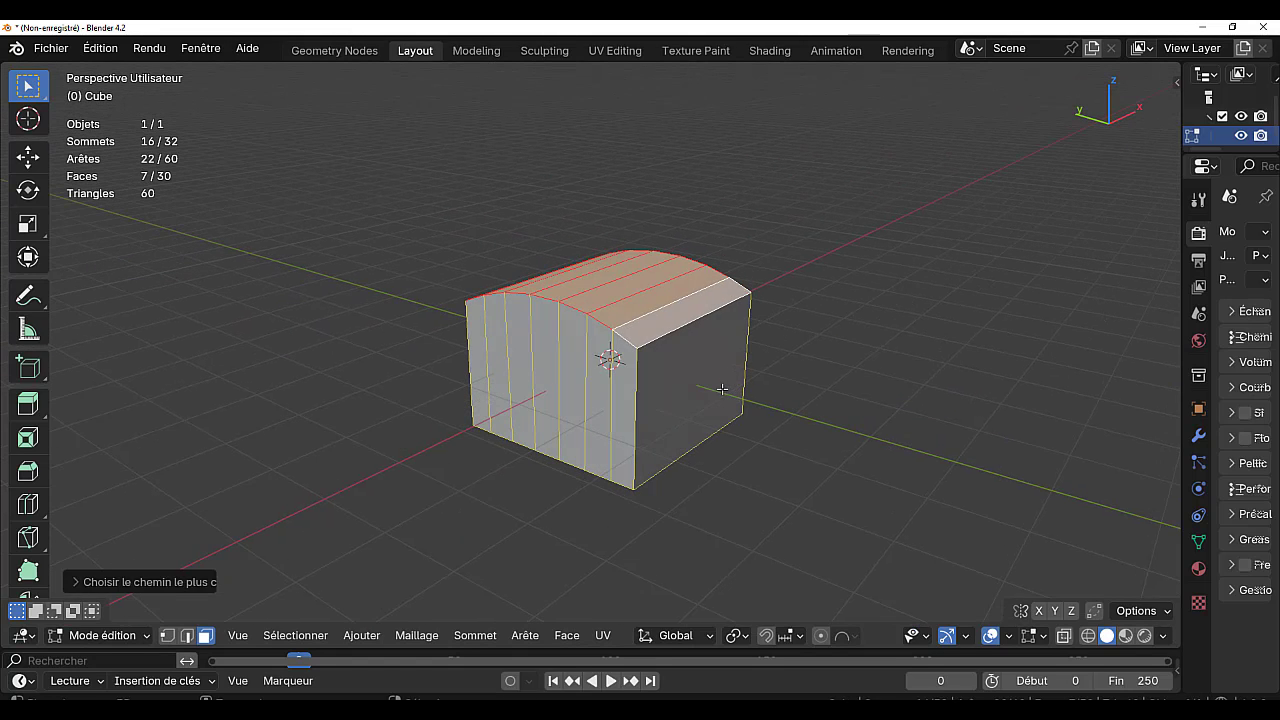
pyautogui.press('e')
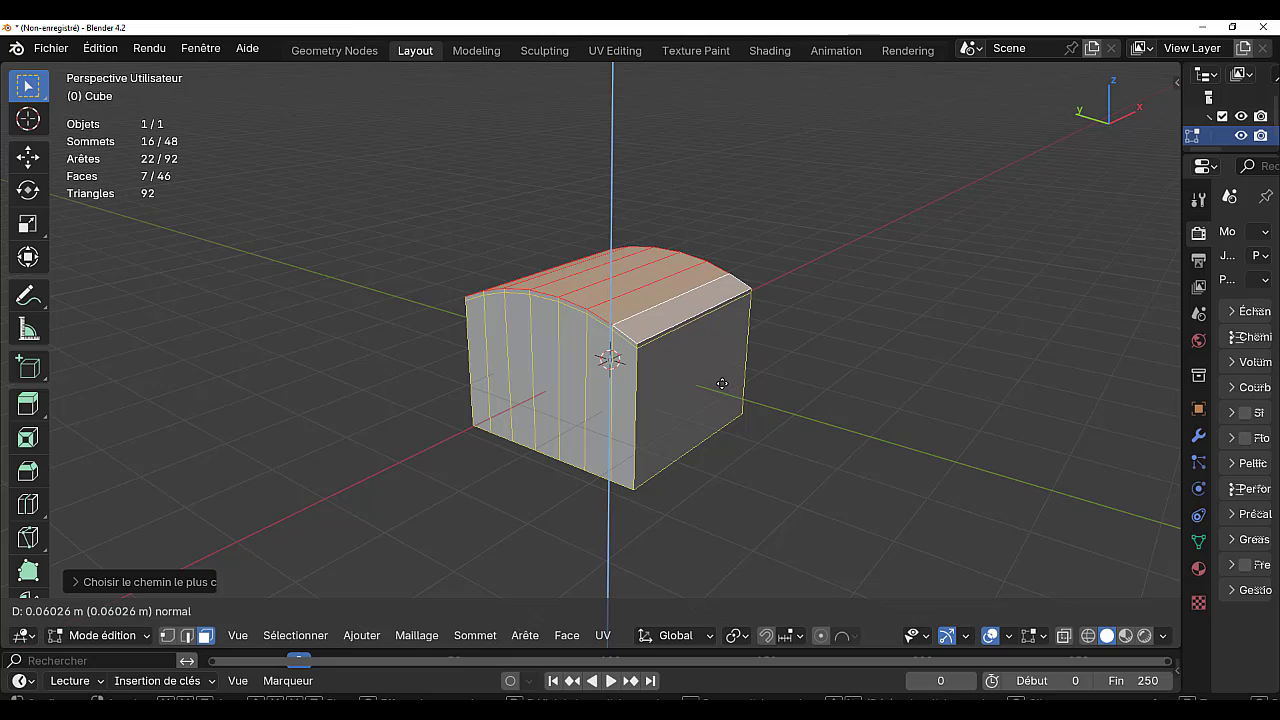
pyautogui.click(722, 383)
# - Select the seven thin roof-edge faces on the negative X end and extrude them outward into an overhang
pyautogui.scroll(1, 722, 383)
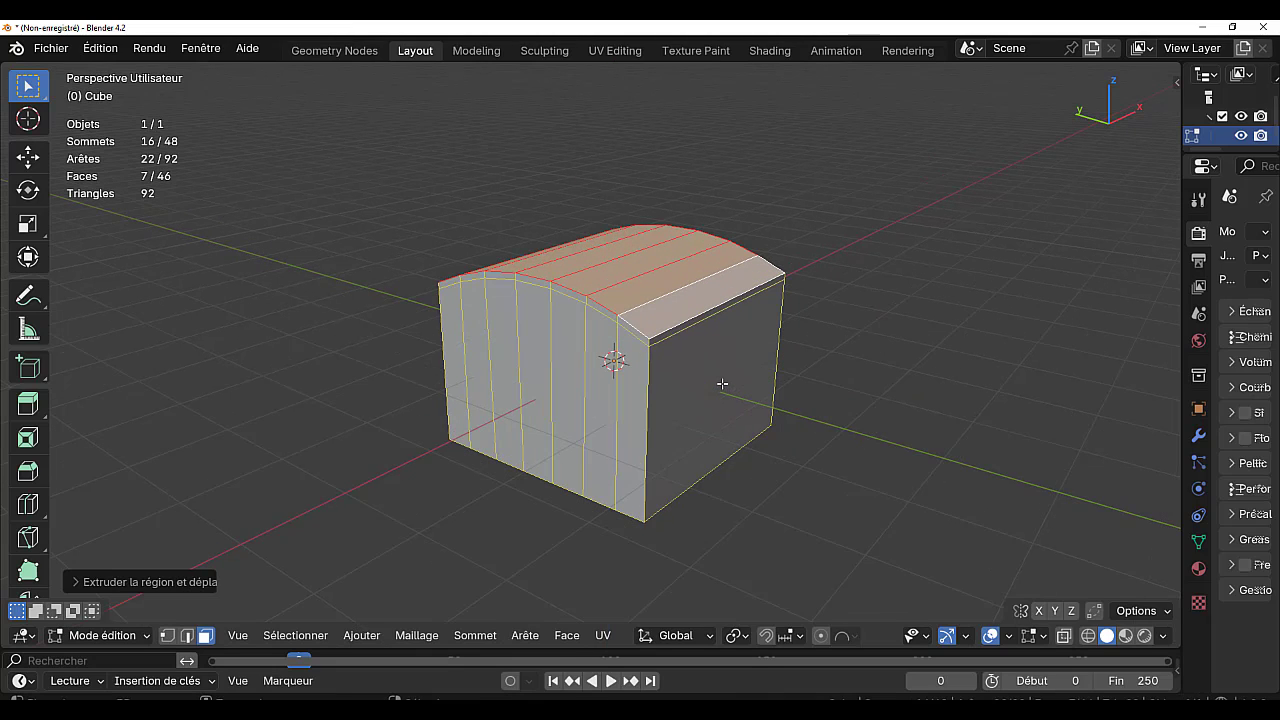
pyautogui.click(637, 335)
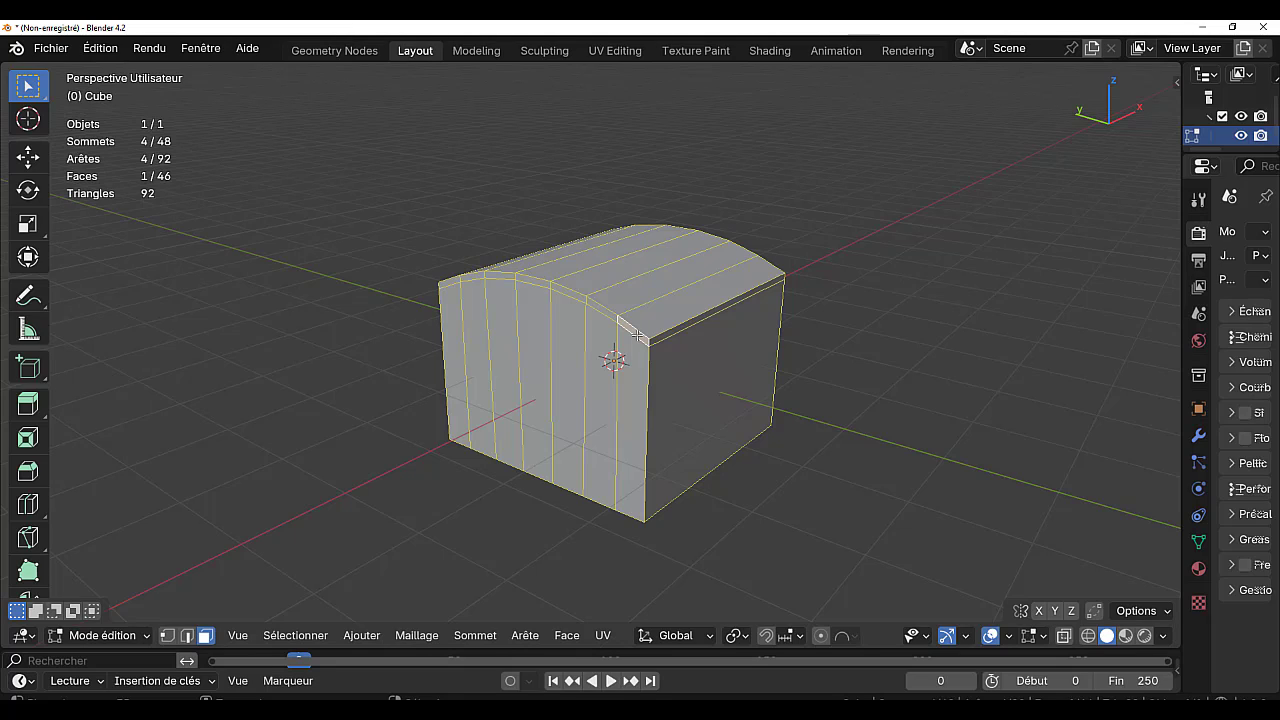
pyautogui.keyDown('ctrl'); pyautogui.click(452, 283); pyautogui.keyUp('ctrl')
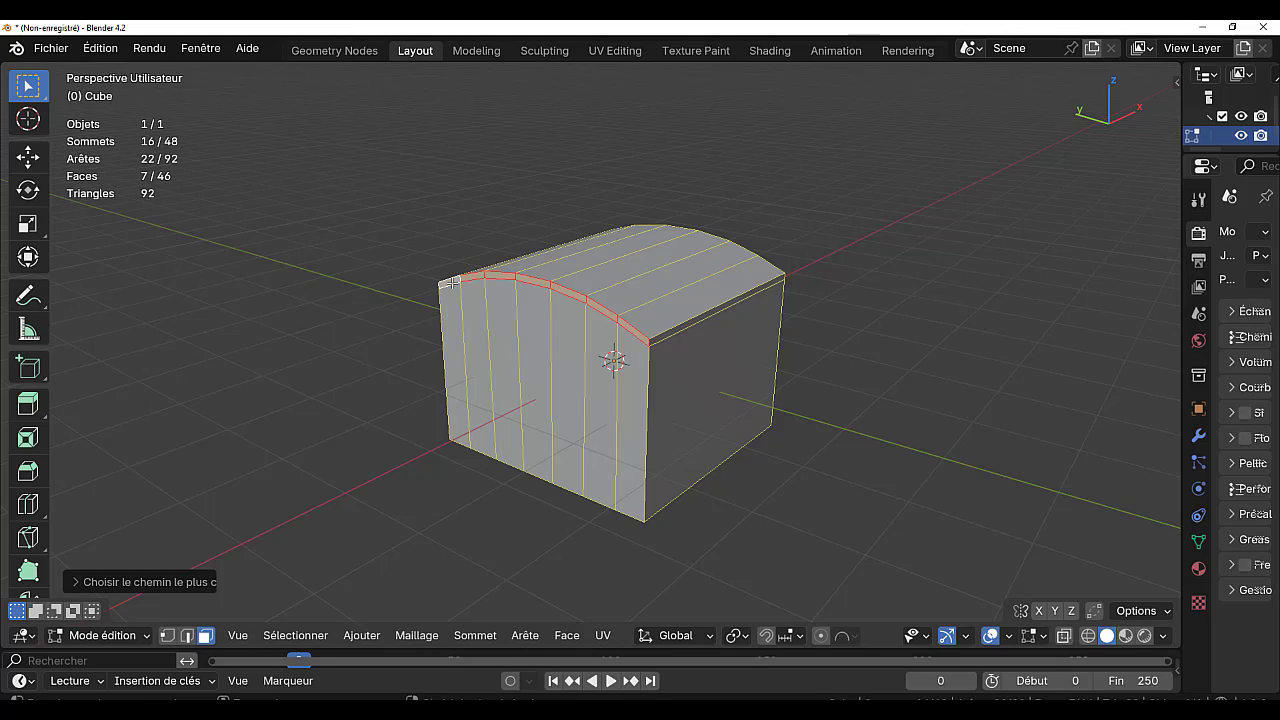
pyautogui.press('e')
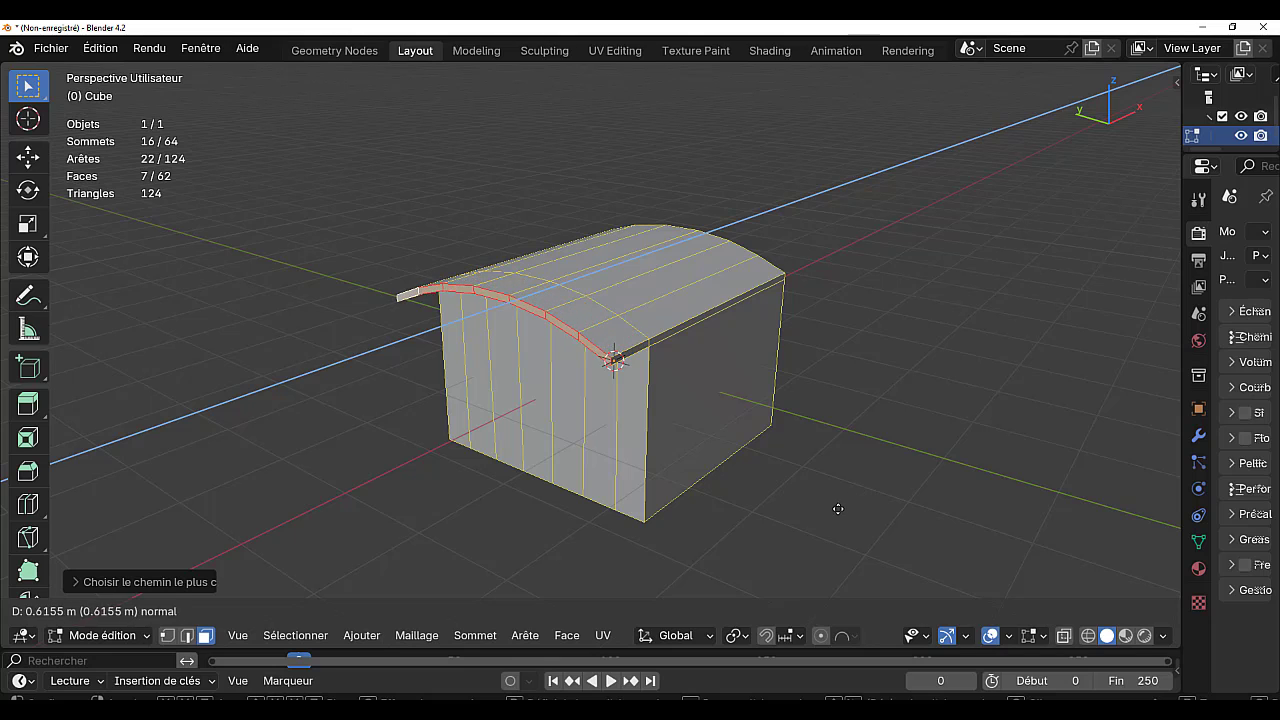
pyautogui.click(792, 520)
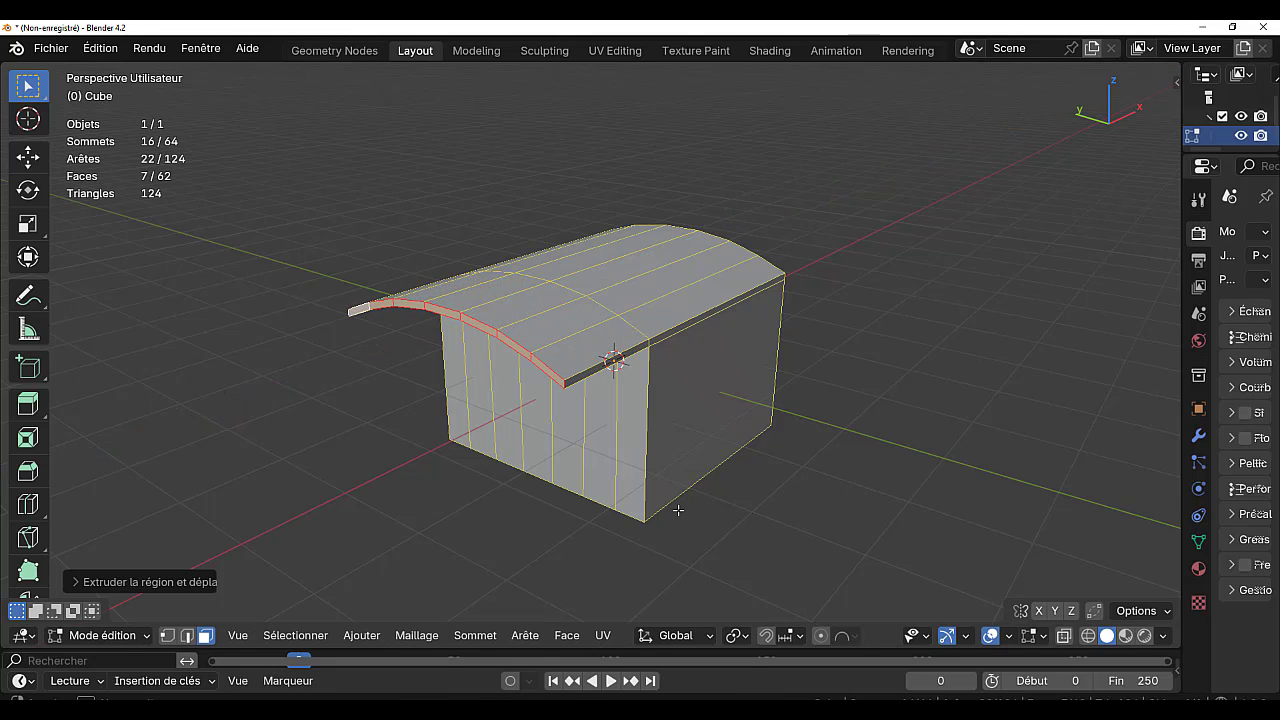
# - Extrude the seven thin roof-edge faces on the positive X end outward about 0.22 m to form a short overhang, and return to Object Mode
pyautogui.moveTo(678, 510); pyautogui.dragTo(478, 474, button='middle')
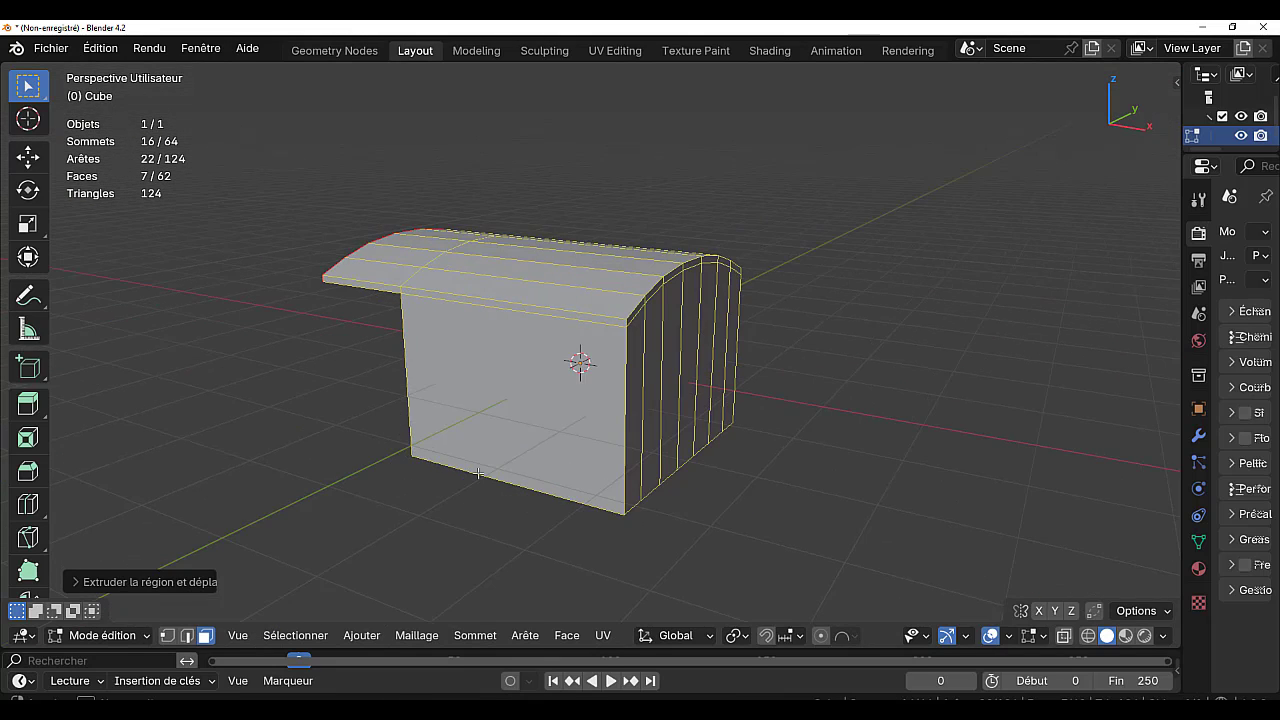
pyautogui.moveTo(731, 361); pyautogui.dragTo(668, 396, button='middle')
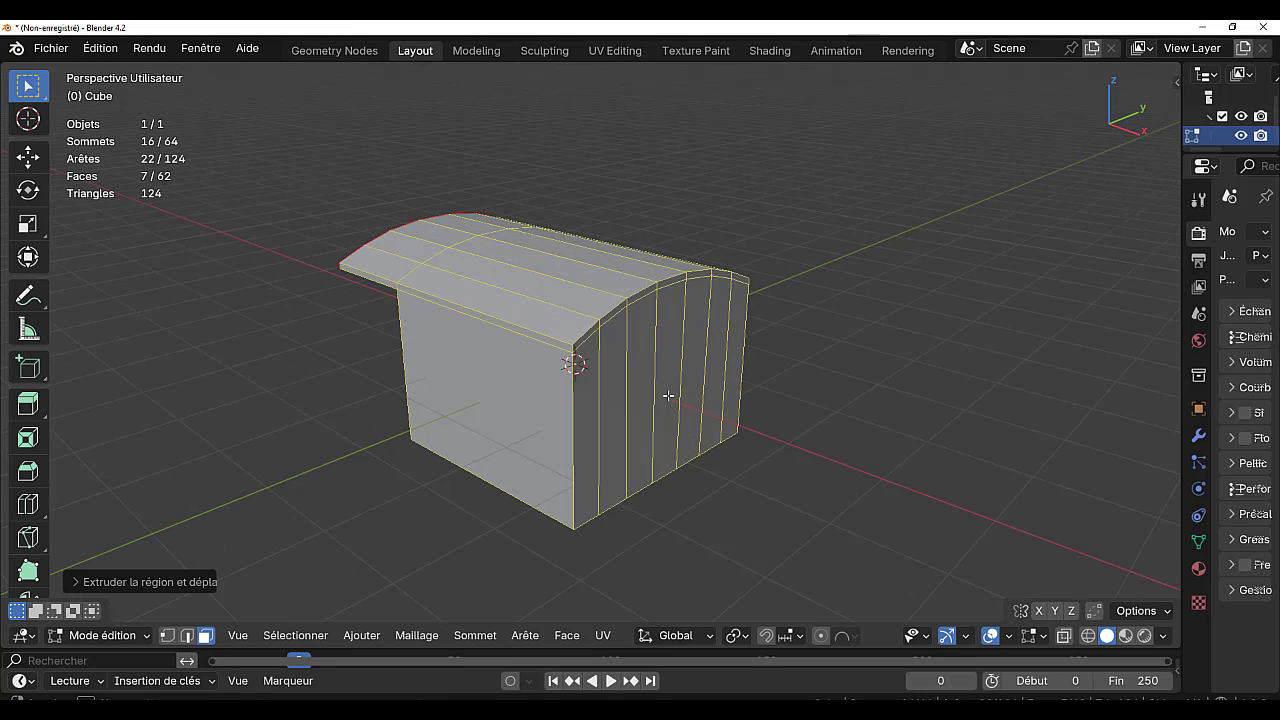
pyautogui.click(591, 330)
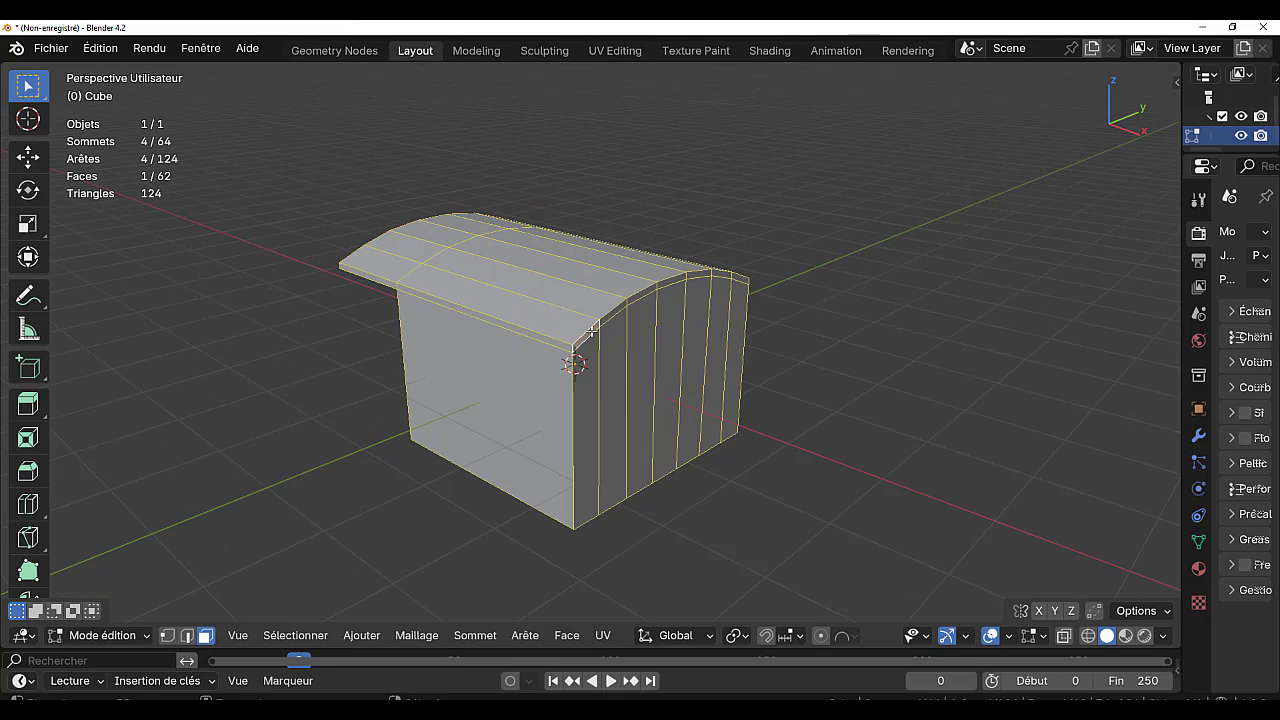
pyautogui.keyDown('ctrl'); pyautogui.click(745, 280); pyautogui.keyUp('ctrl')
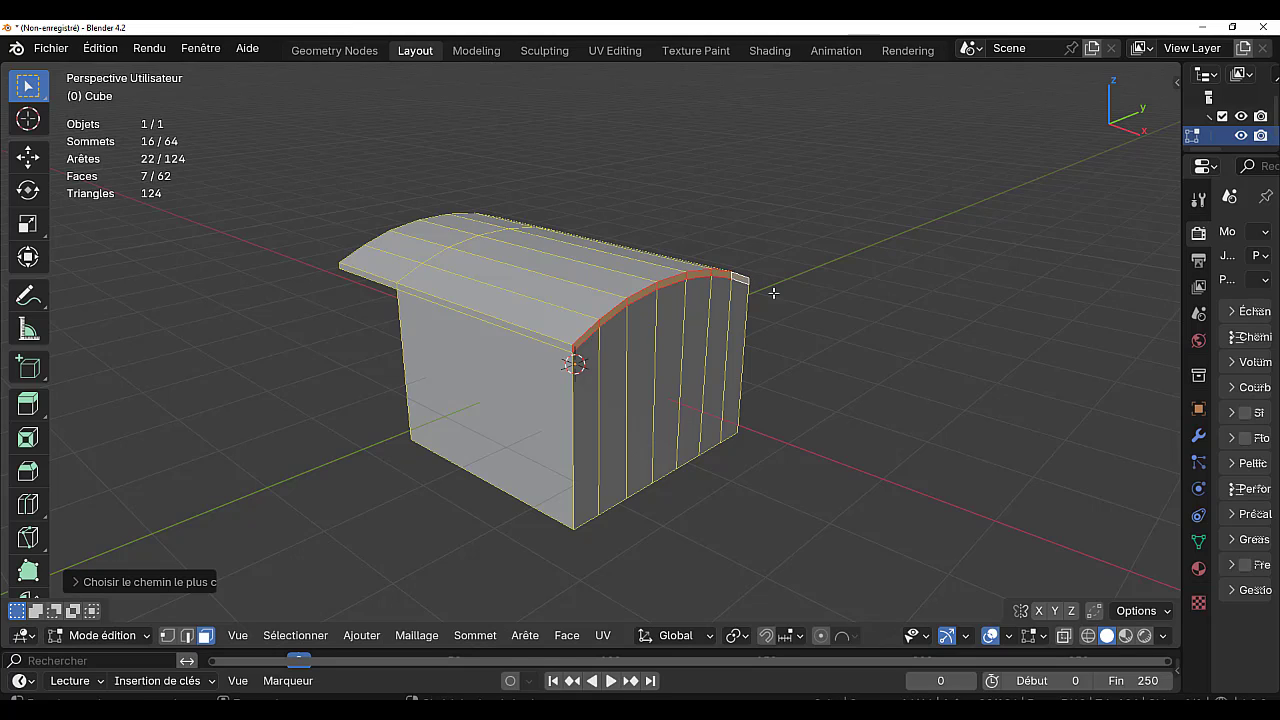
pyautogui.press('e')
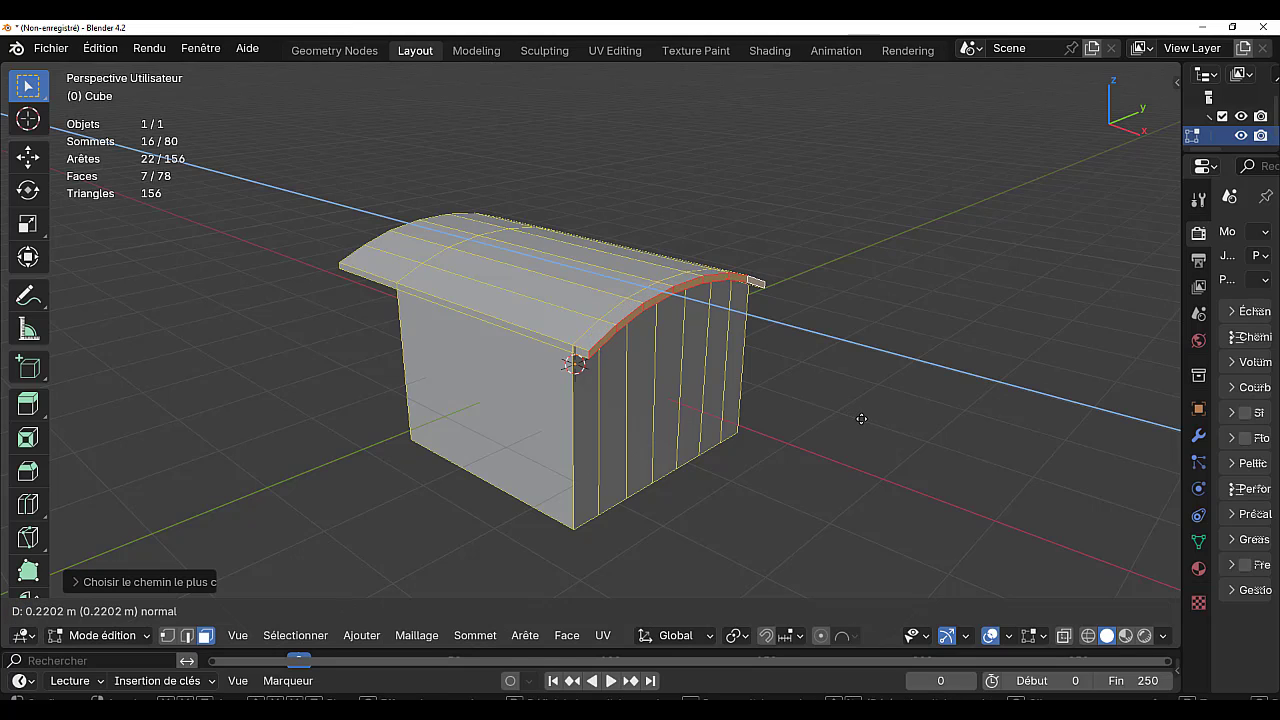
pyautogui.click(863, 423)
pyautogui.press('Tab')
# - Place the 3D cursor on the cab's positive X wall, centred across its width
pyautogui.moveTo(690, 448); pyautogui.dragTo(829, 407, button='middle')
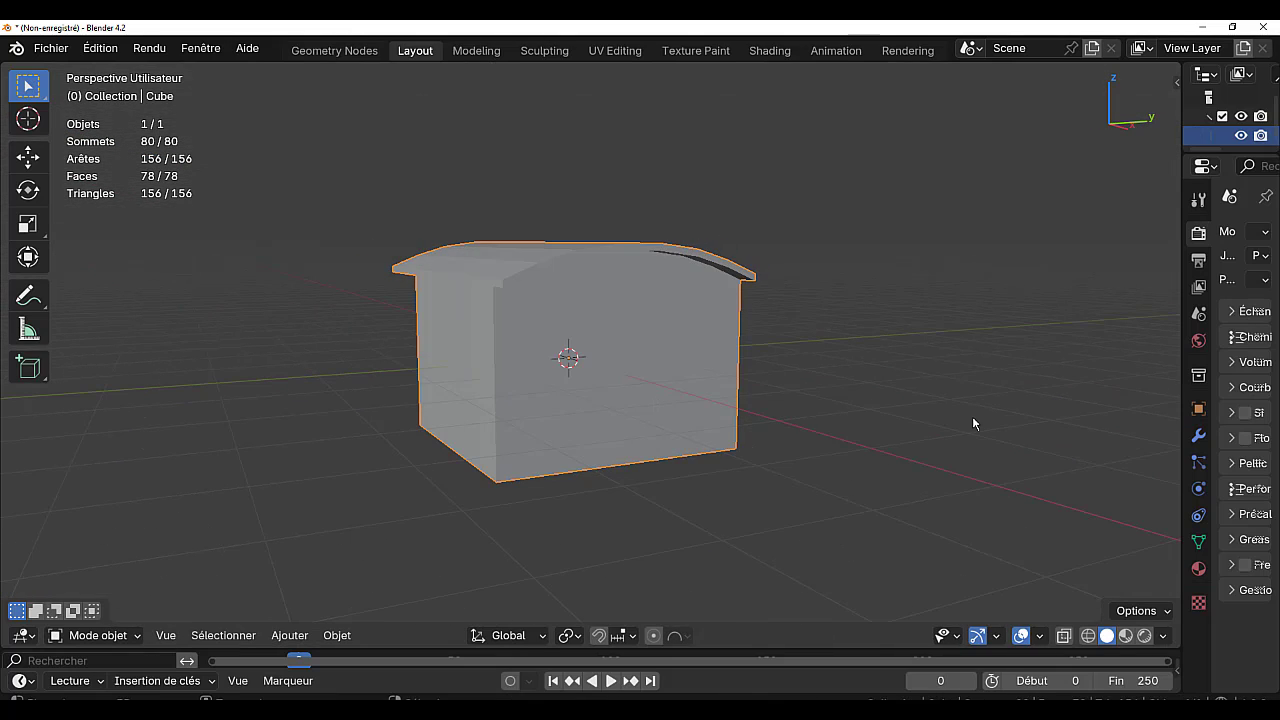
pyautogui.press('KP_1')
pyautogui.press('KP_3')
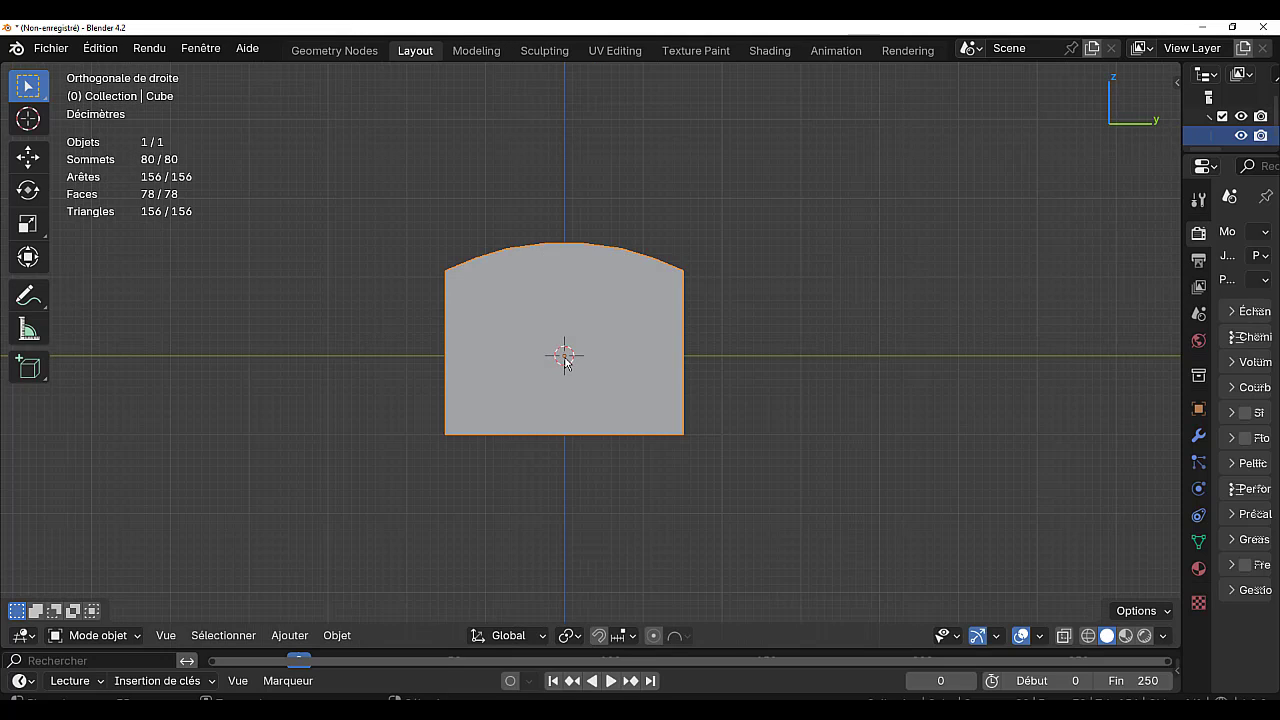
pyautogui.moveTo(661, 431); pyautogui.dragTo(899, 474, button='middle')
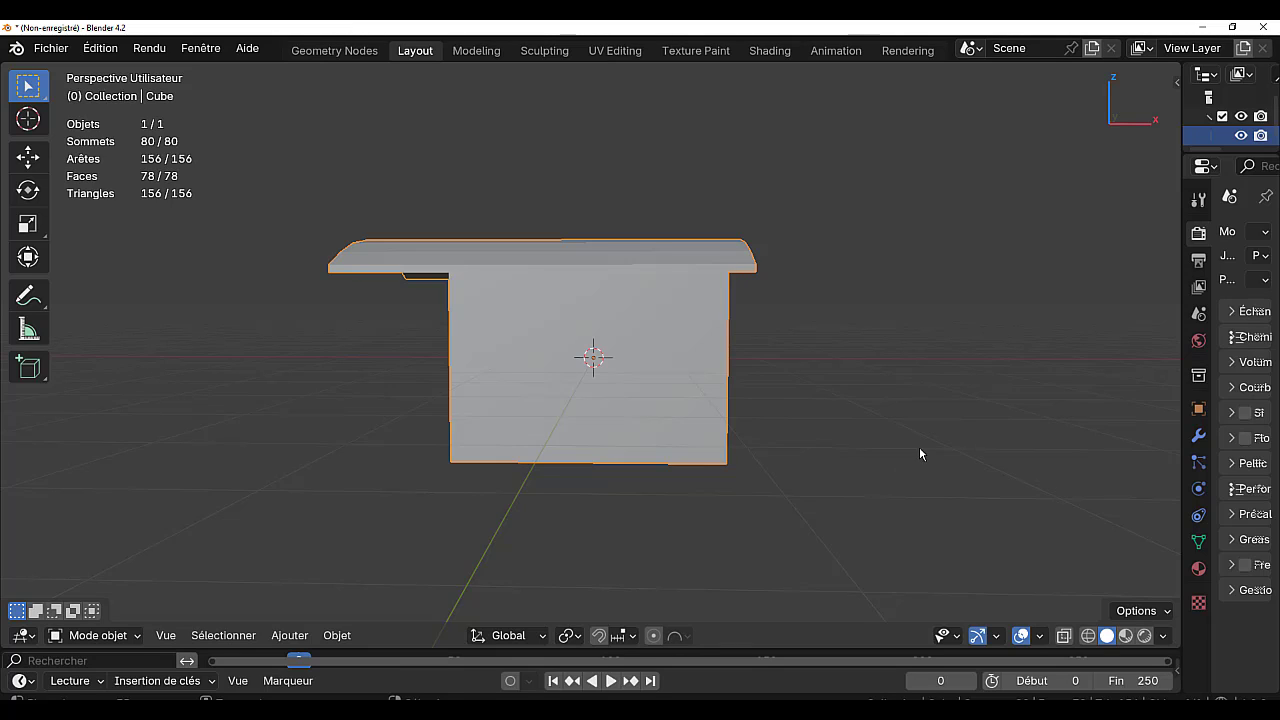
pyautogui.moveTo(966, 463); pyautogui.dragTo(877, 469, button='middle')
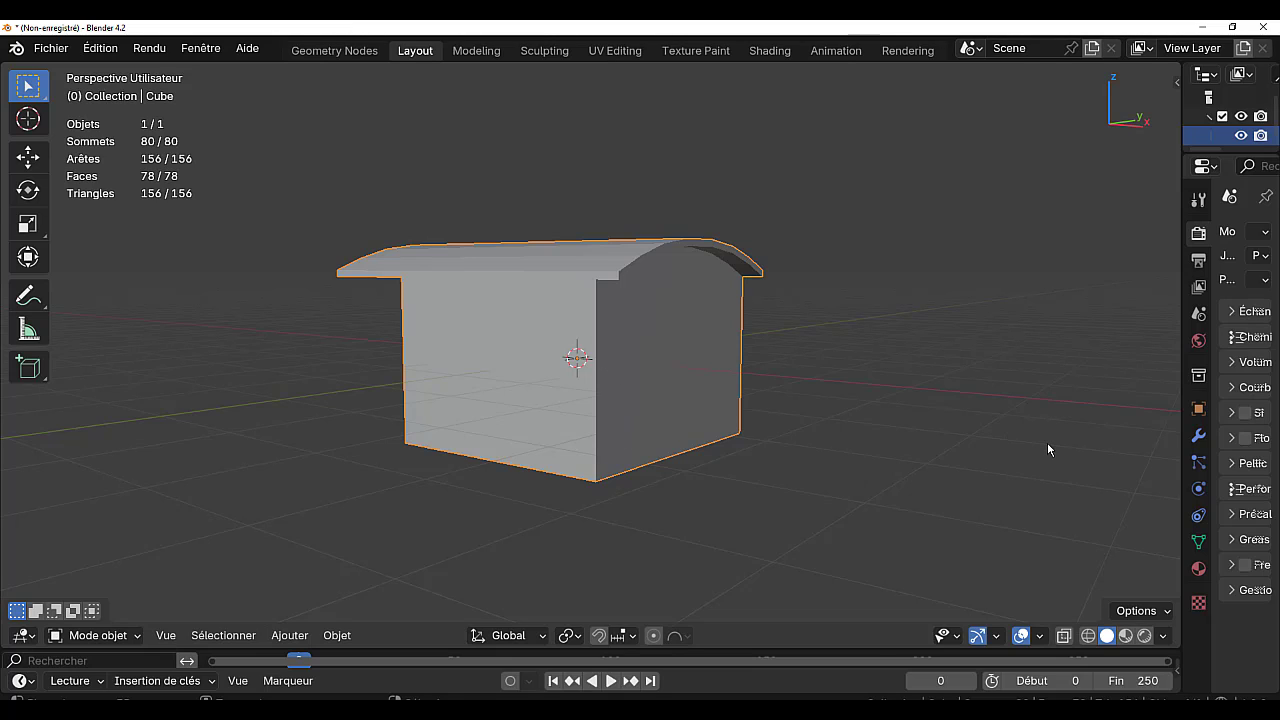
pyautogui.press('KP_3')
pyautogui.scroll(2, 553, 356)
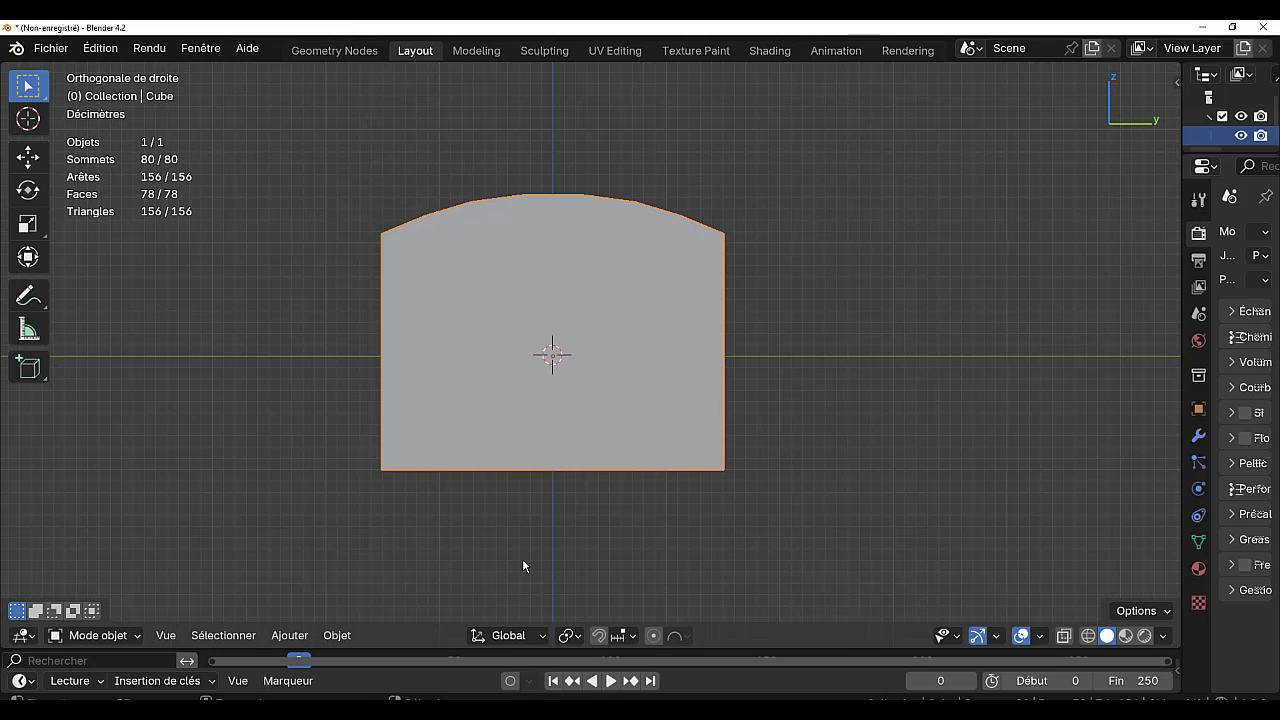
pyautogui.moveTo(534, 568); pyautogui.dragTo(674, 565, button='middle')
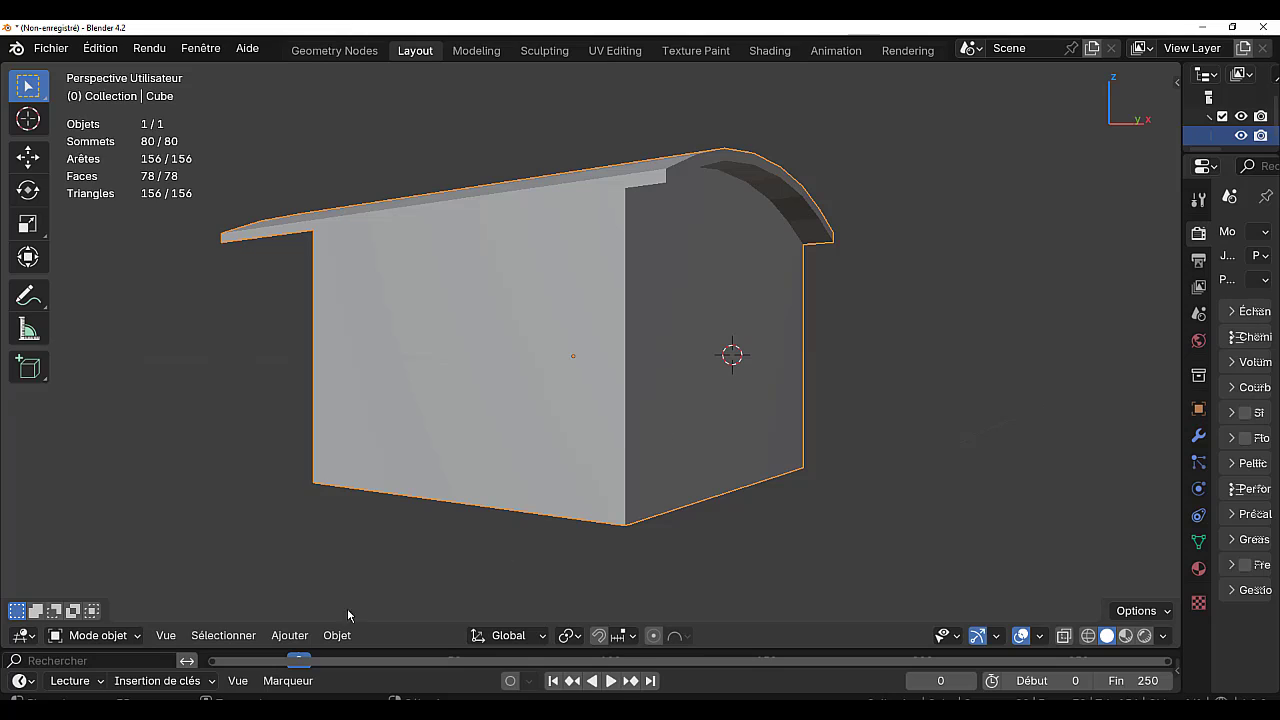
# - In front view with X-ray on, add a cylinder at the 3D cursor, lying along the X axis
pyautogui.press('KP_1')
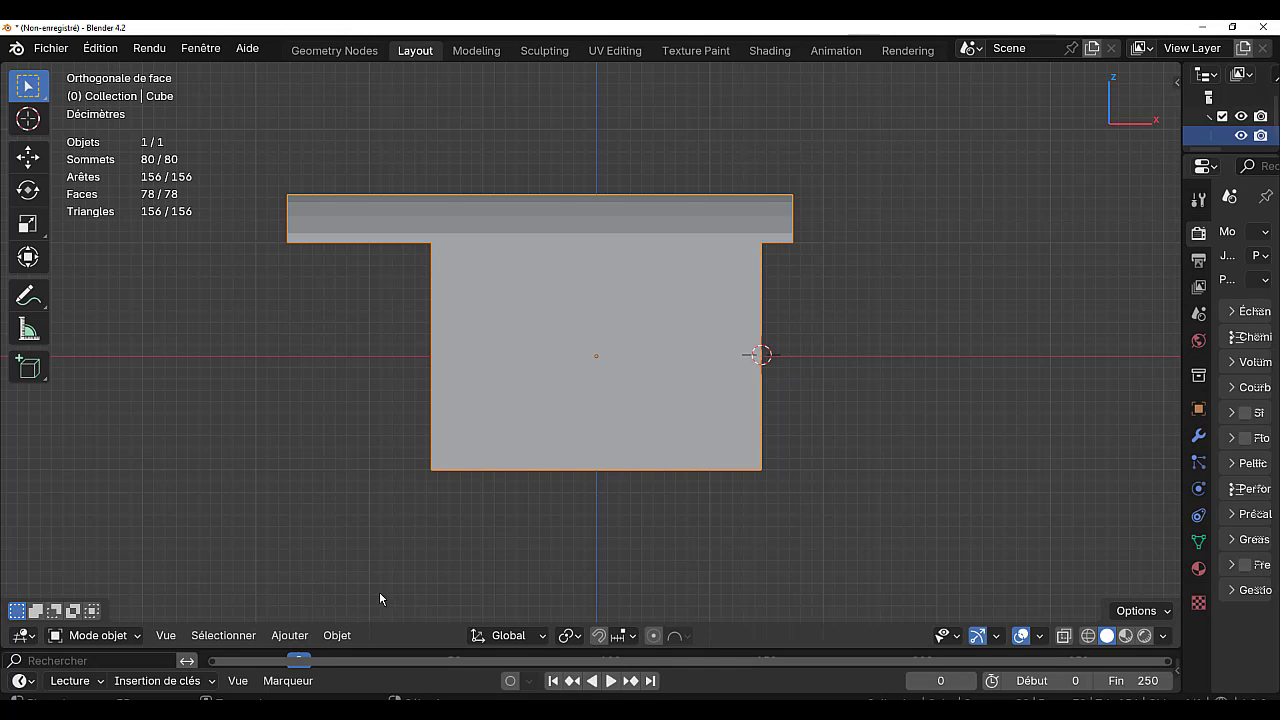
pyautogui.hotkey('alt', 'z')
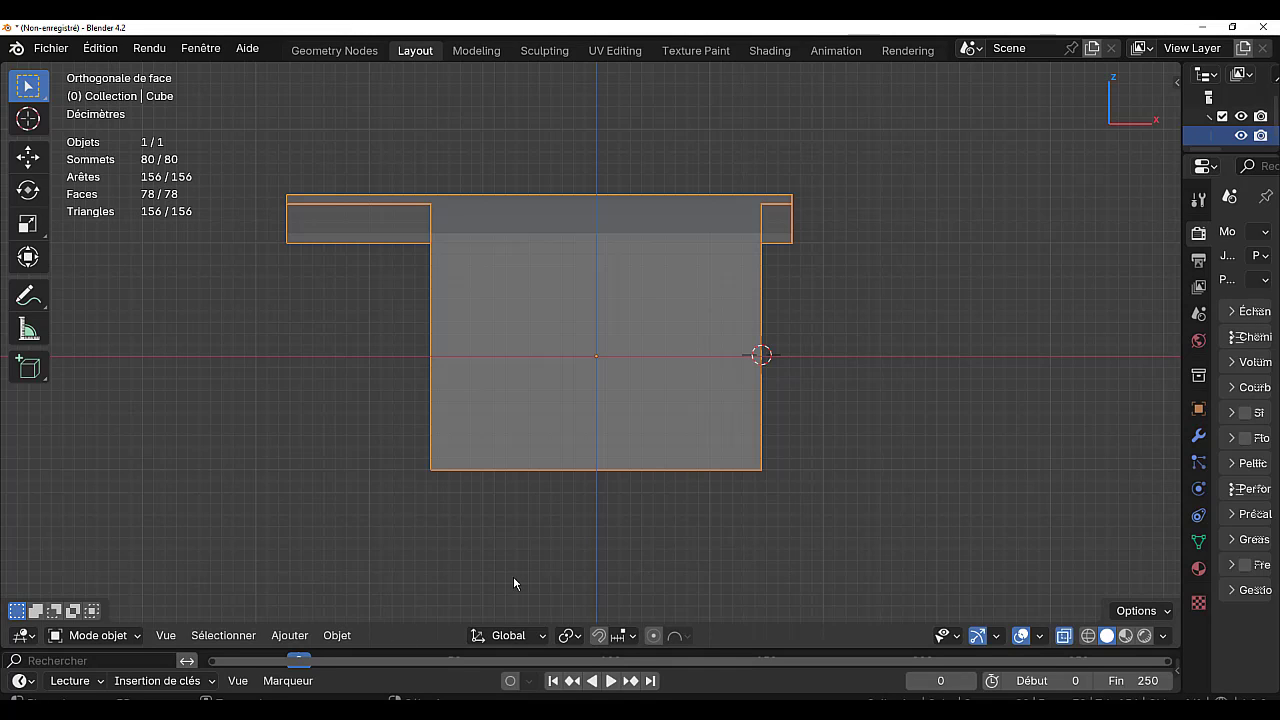
pyautogui.click(289, 635)
pyautogui.moveTo(323, 265)
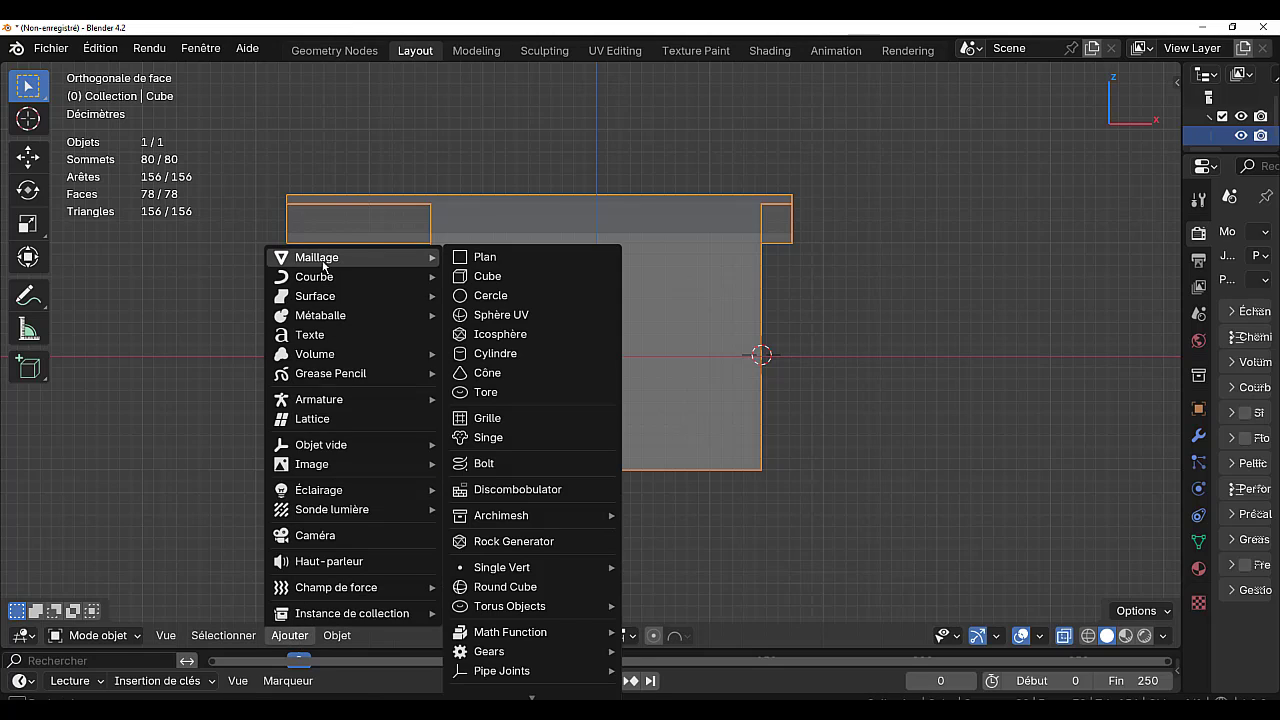
pyautogui.click(495, 354)
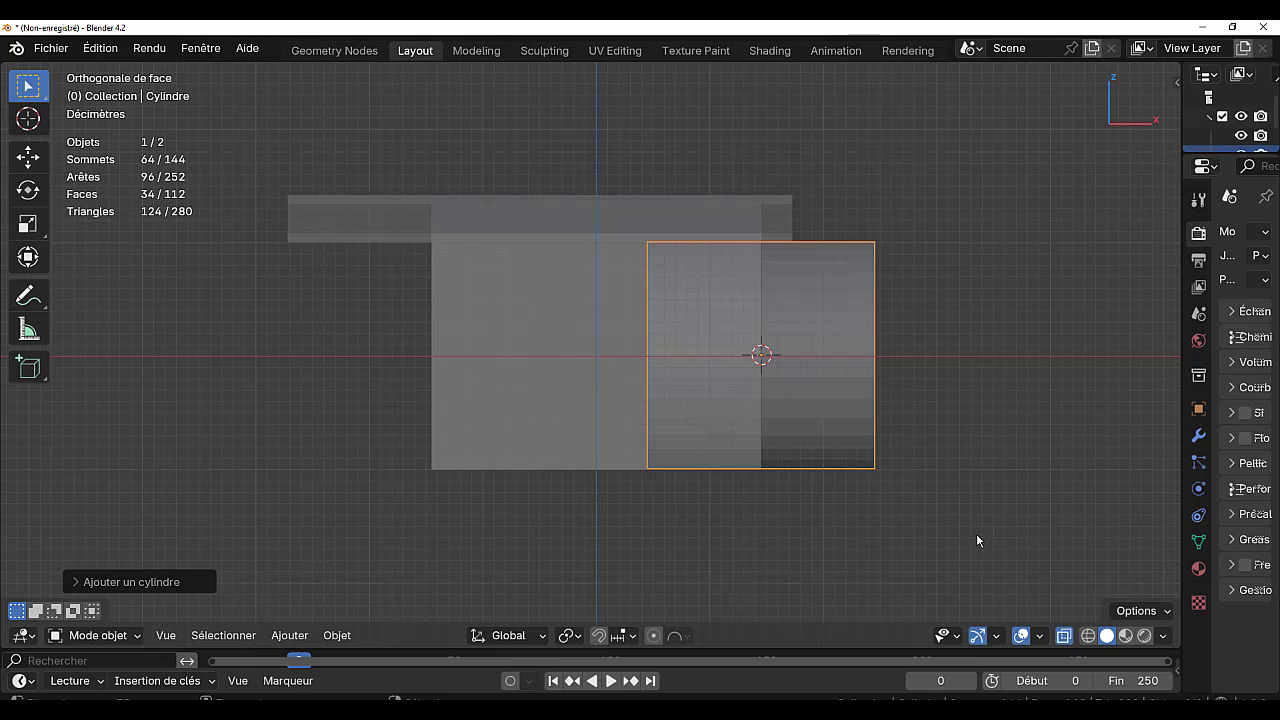
# - Scale the cylinder's mesh to about 0.74 in Edit Mode and lower it along Z toward the cab's base
pyautogui.press('Tab')
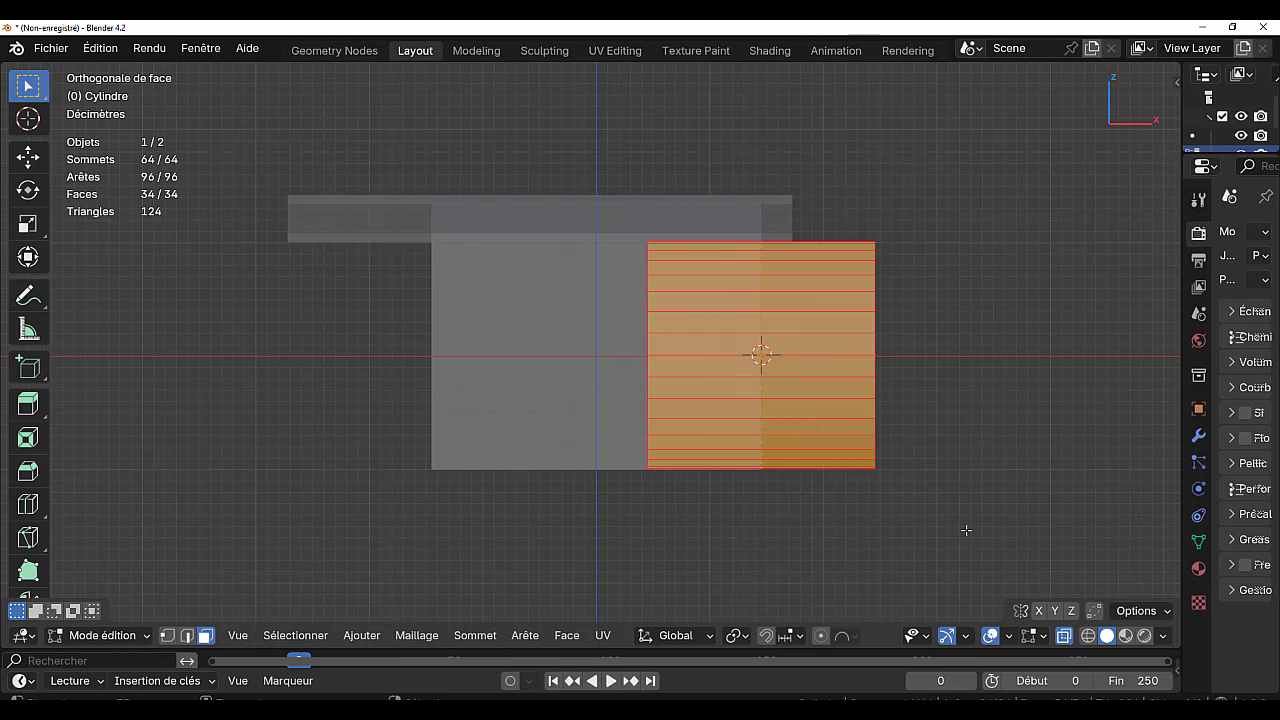
pyautogui.press('s')
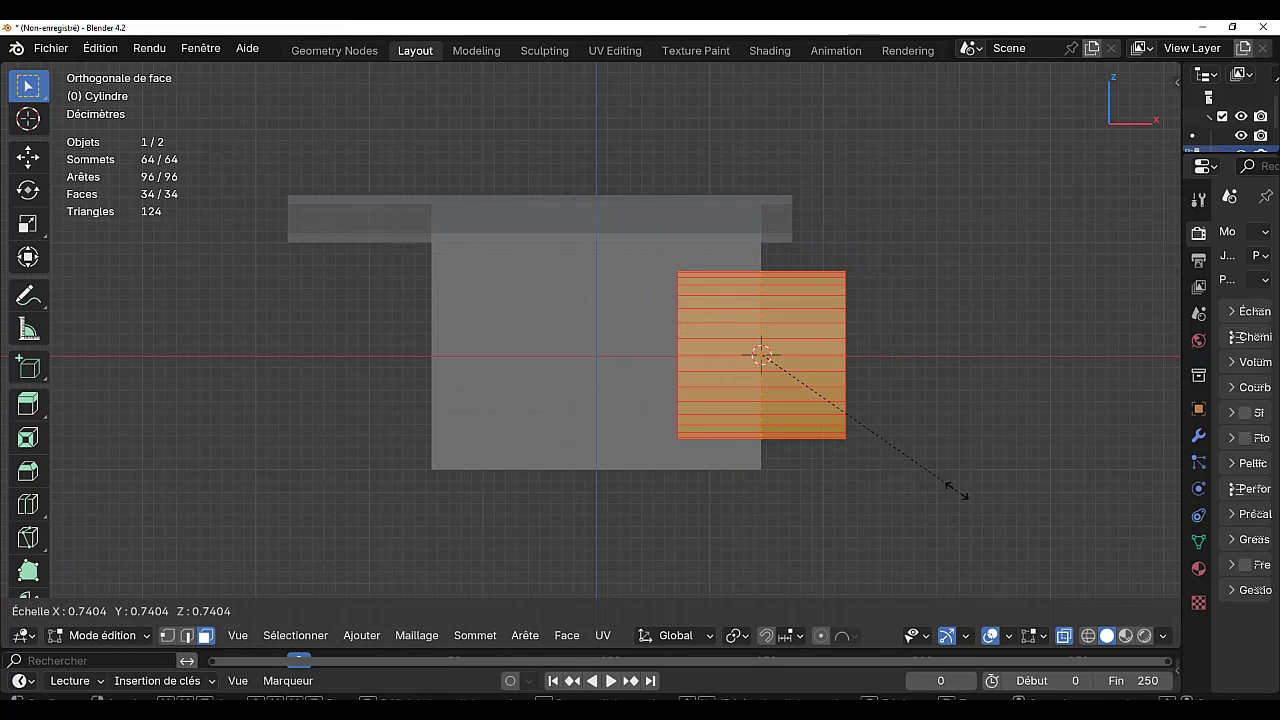
pyautogui.click(958, 492)
pyautogui.press('g')
pyautogui.press('z')
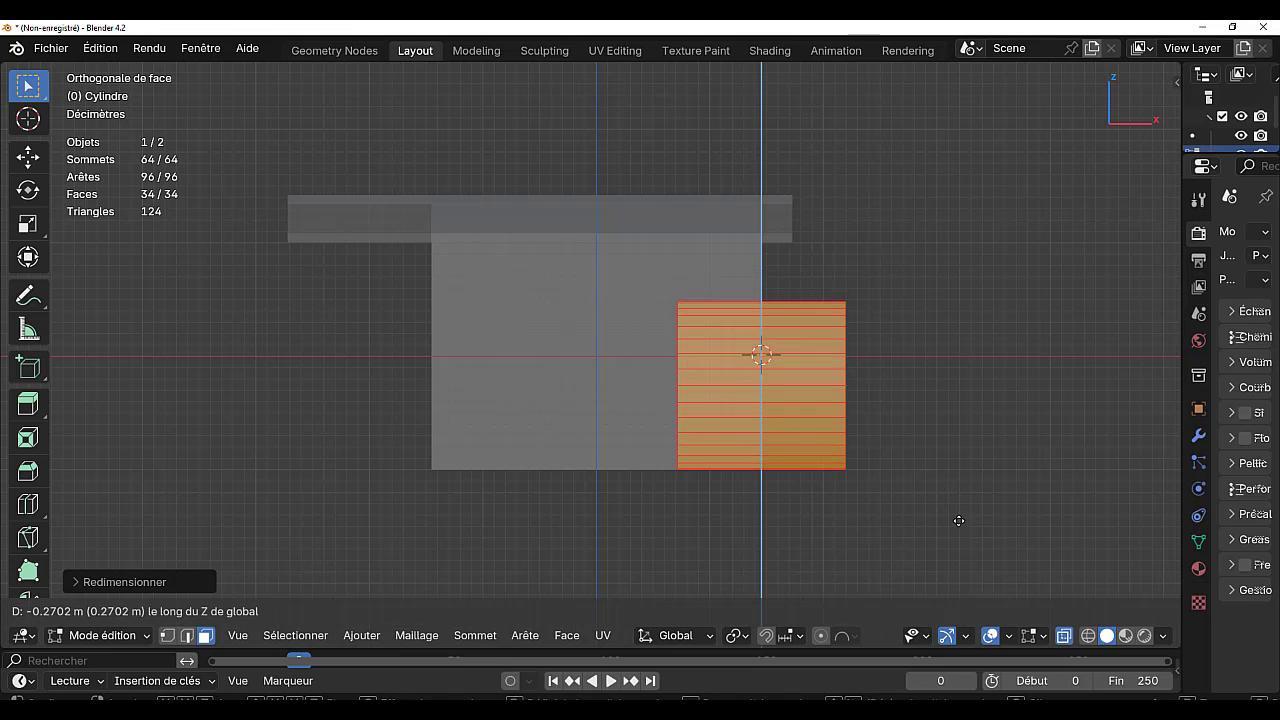
pyautogui.click(940, 512)
# - Turn X-ray off and move the cylinder's outer end face far out along X to form a long boiler
pyautogui.moveTo(937, 511); pyautogui.dragTo(765, 501, button='middle')
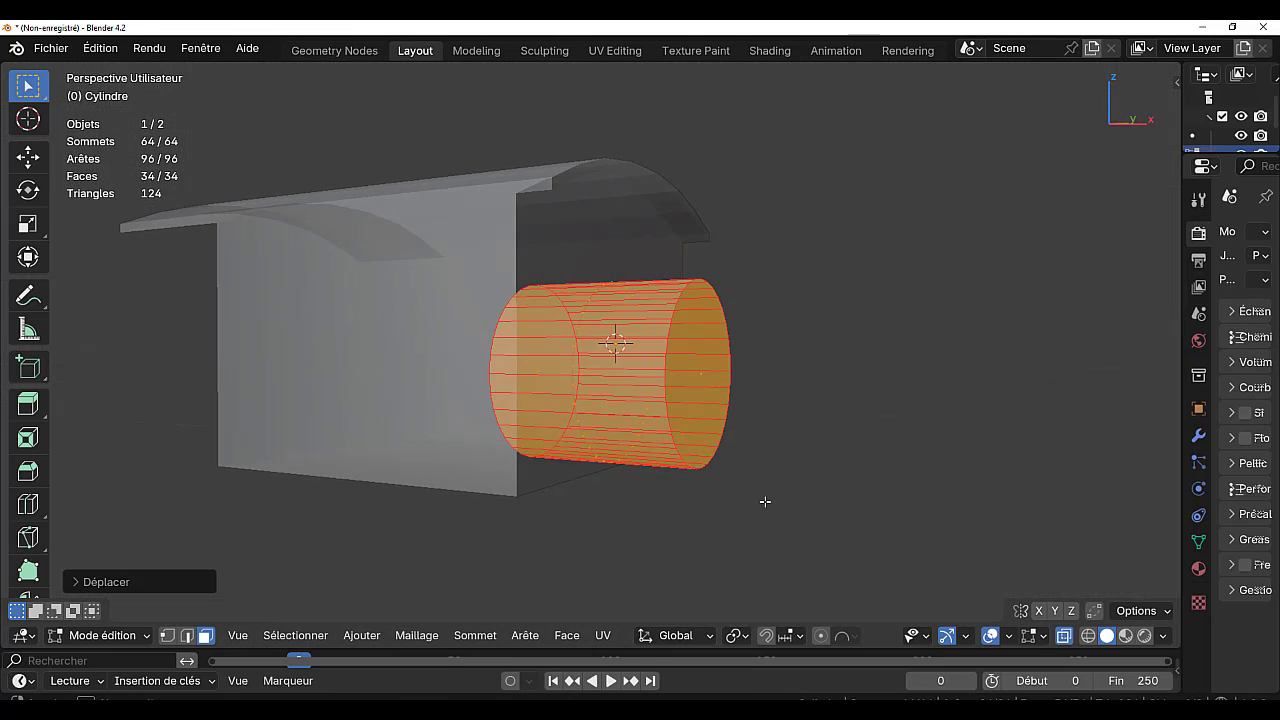
pyautogui.scroll(-2, 765, 501)
pyautogui.click(662, 377)
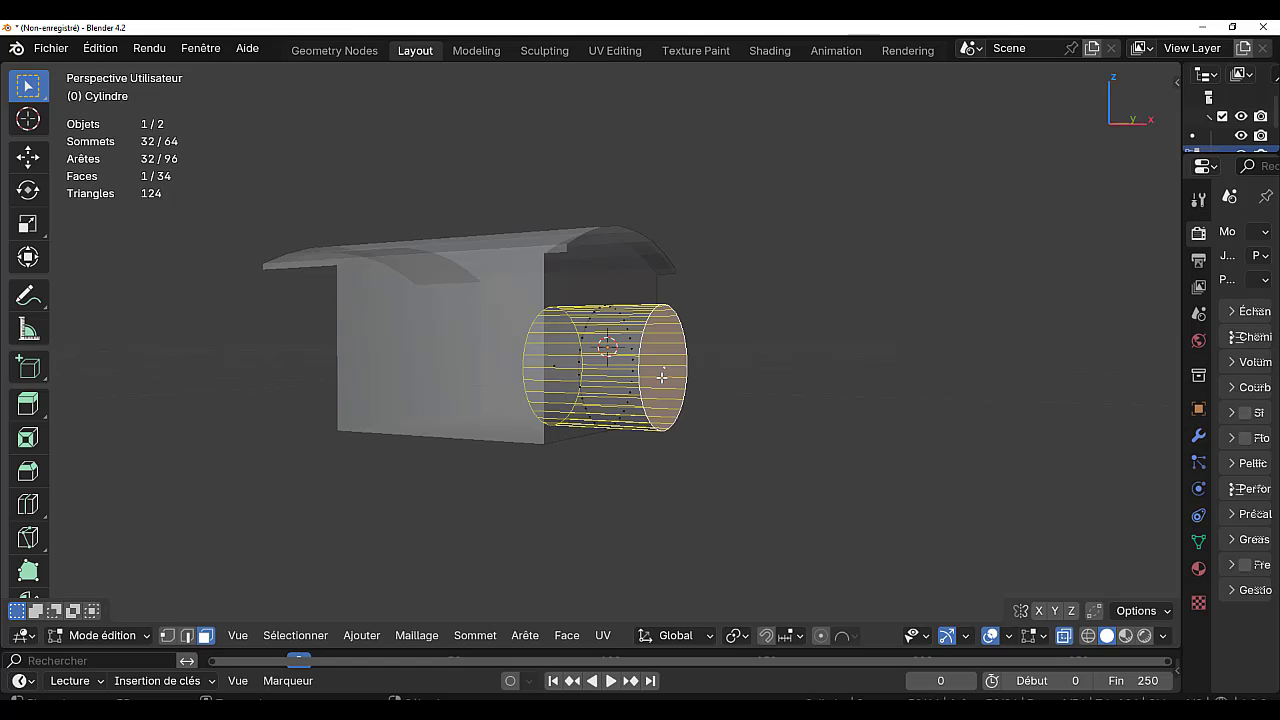
pyautogui.hotkey('alt', 'z')
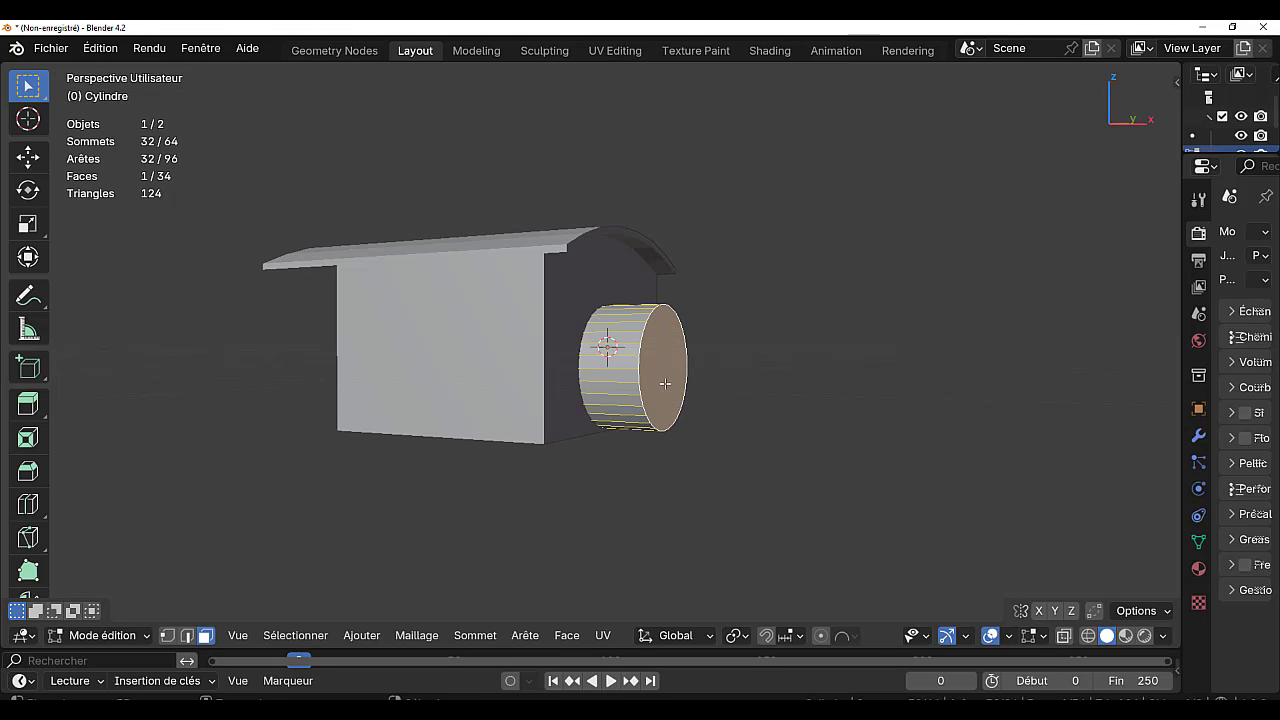
pyautogui.moveTo(634, 506); pyautogui.dragTo(651, 537, button='middle')
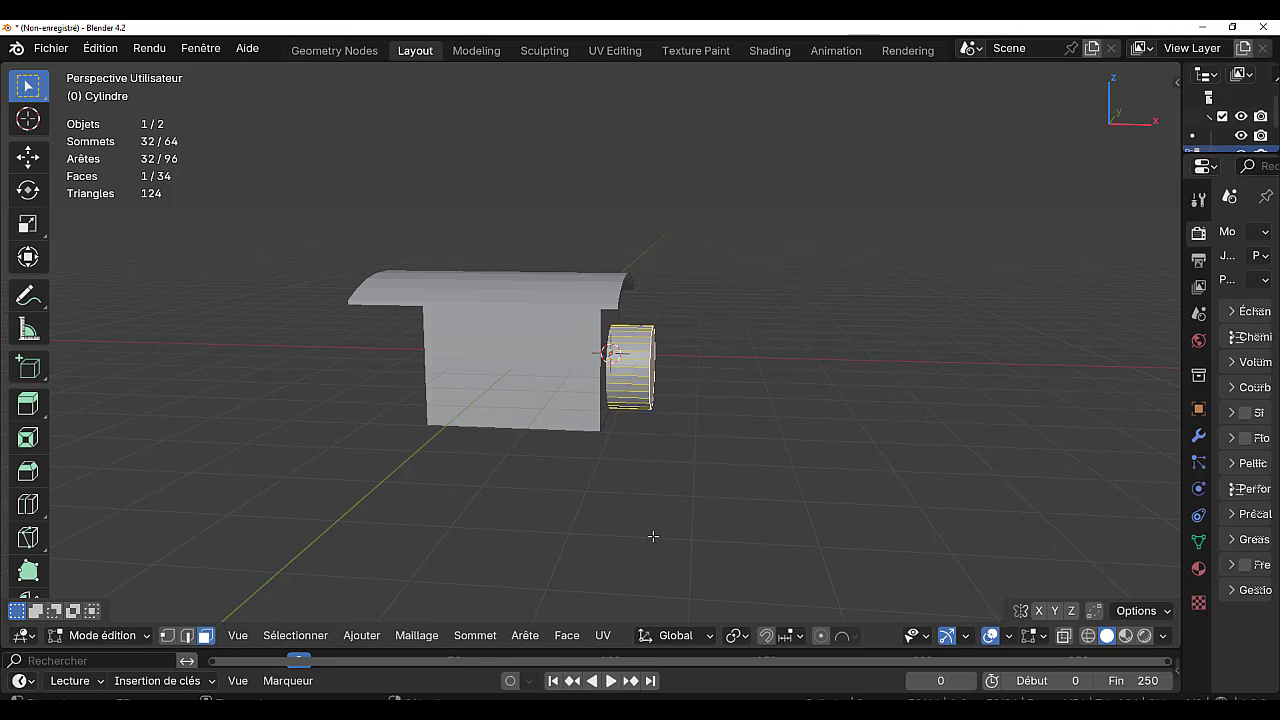
pyautogui.press('e')
pyautogui.press('x')
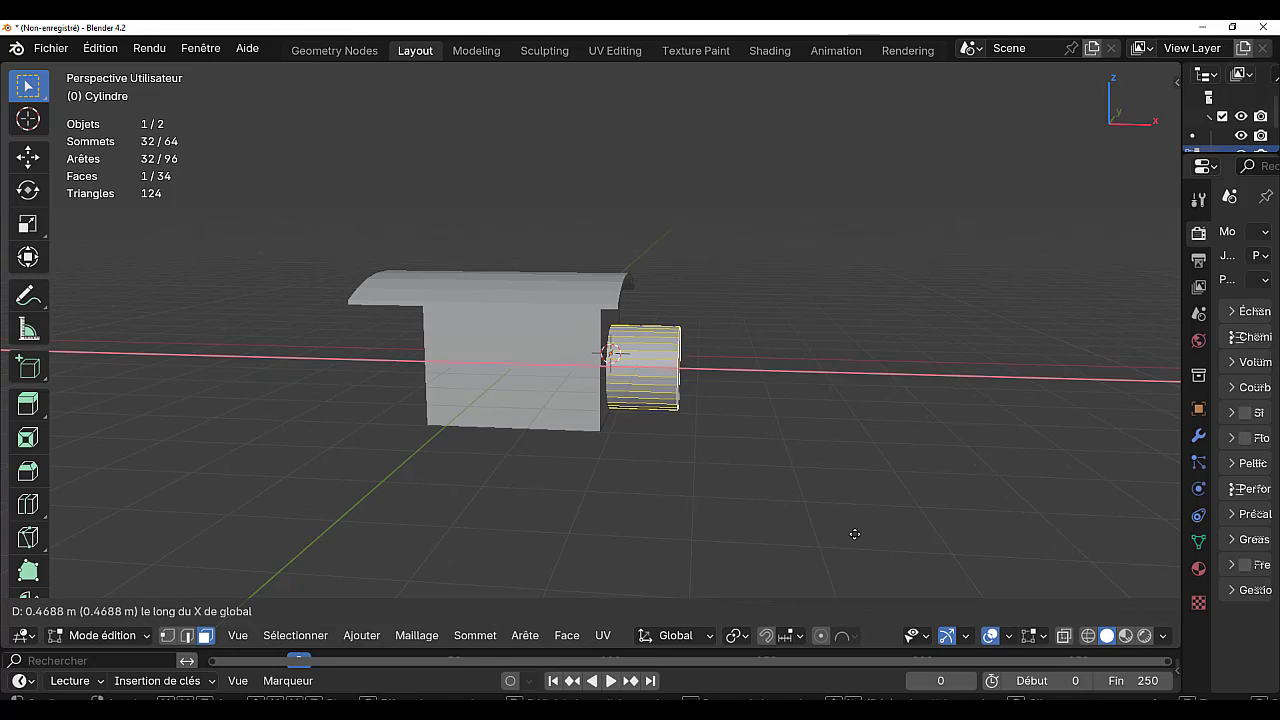
pyautogui.click(1106, 564)
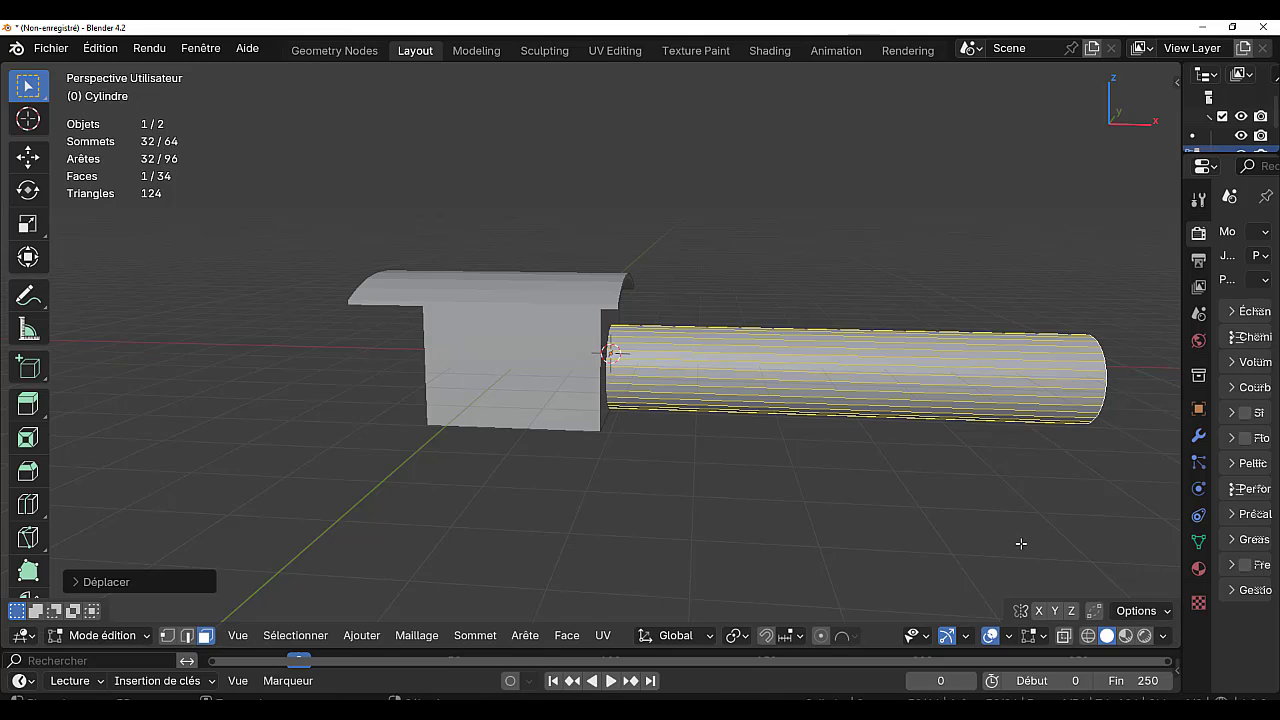
# - Inset the boiler's front end face to about 60% of its diameter
pyautogui.moveTo(1021, 544); pyautogui.dragTo(874, 446, button='middle')
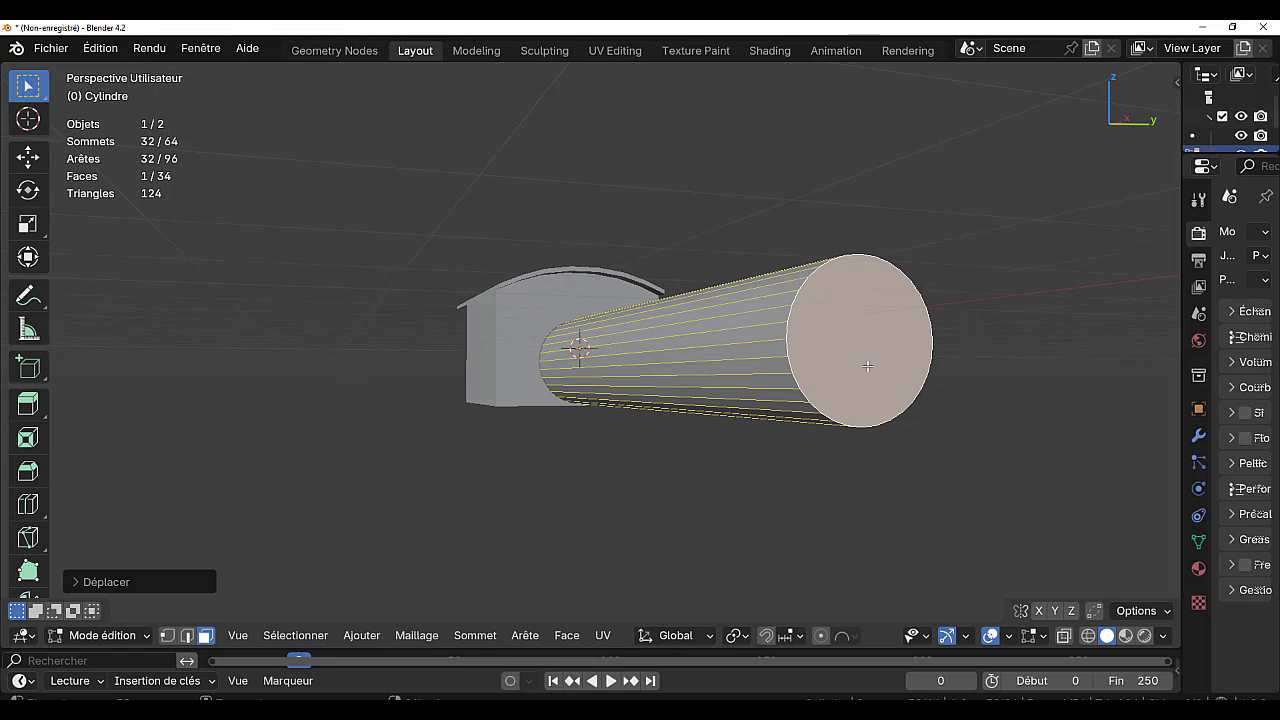
pyautogui.press('Tab')
pyautogui.press('Tab')
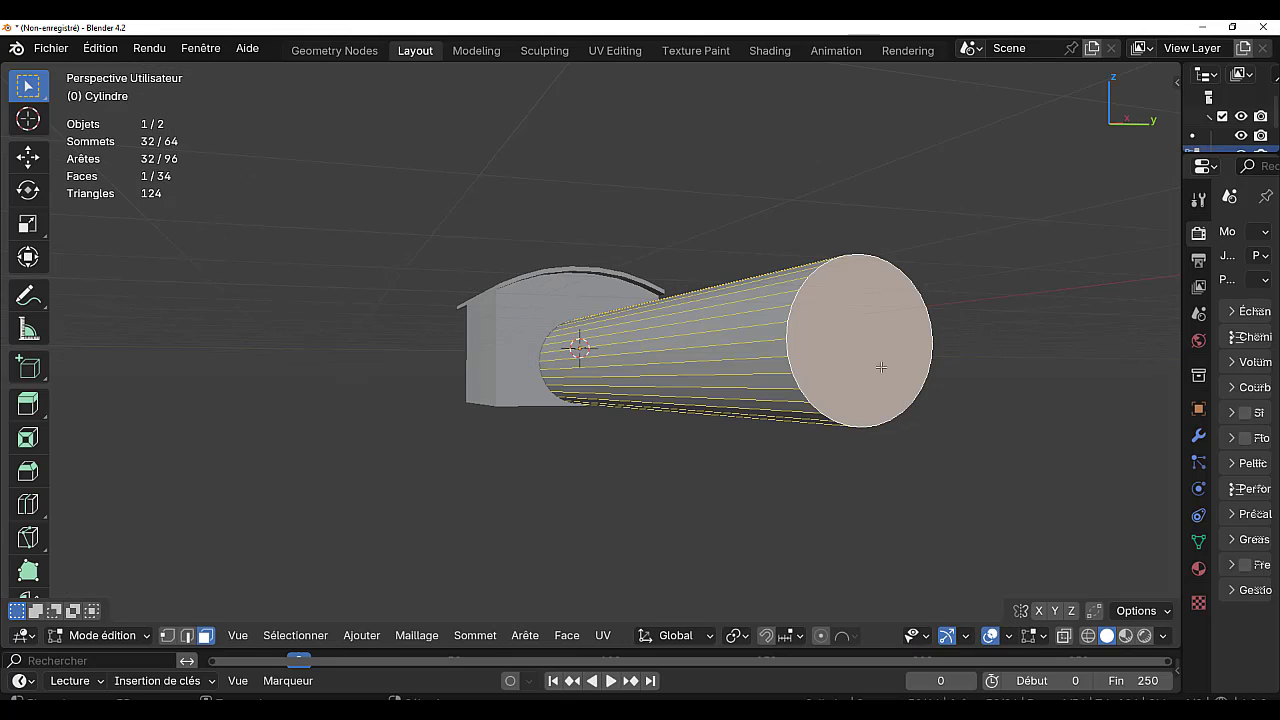
pyautogui.moveTo(940, 458); pyautogui.dragTo(903, 477, button='middle')
pyautogui.scroll(2, 843, 476)
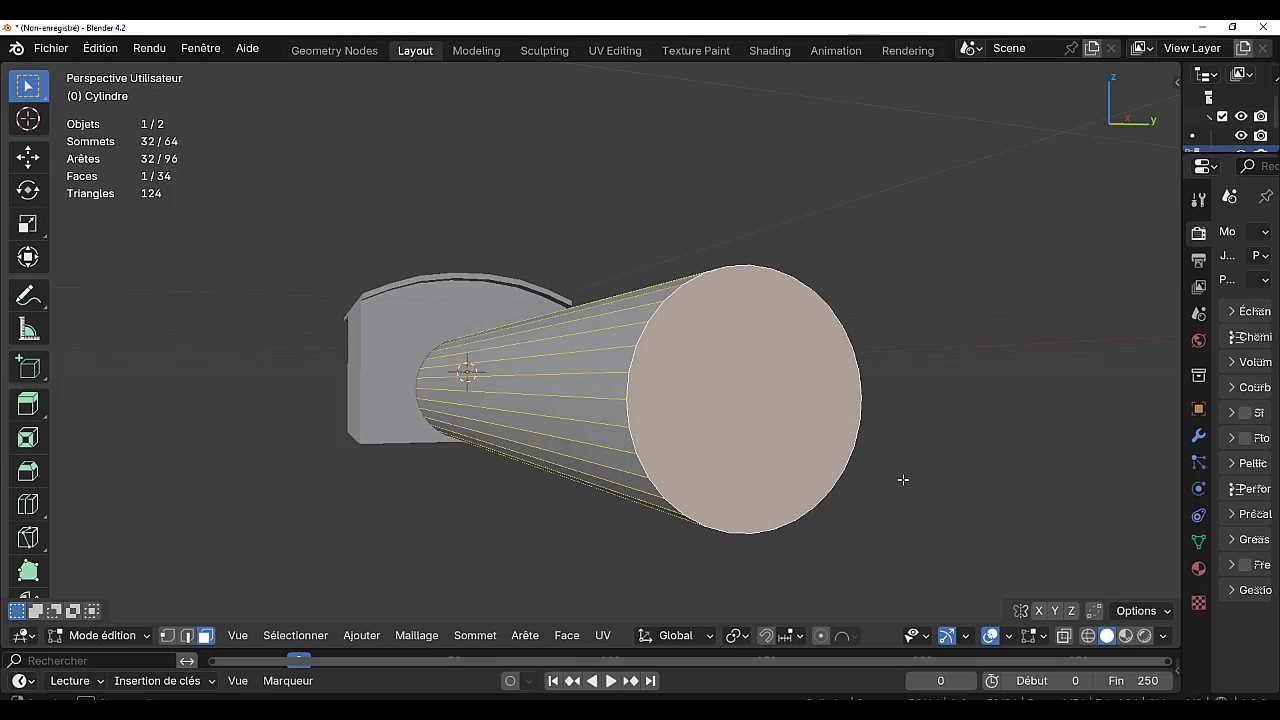
pyautogui.press('i')
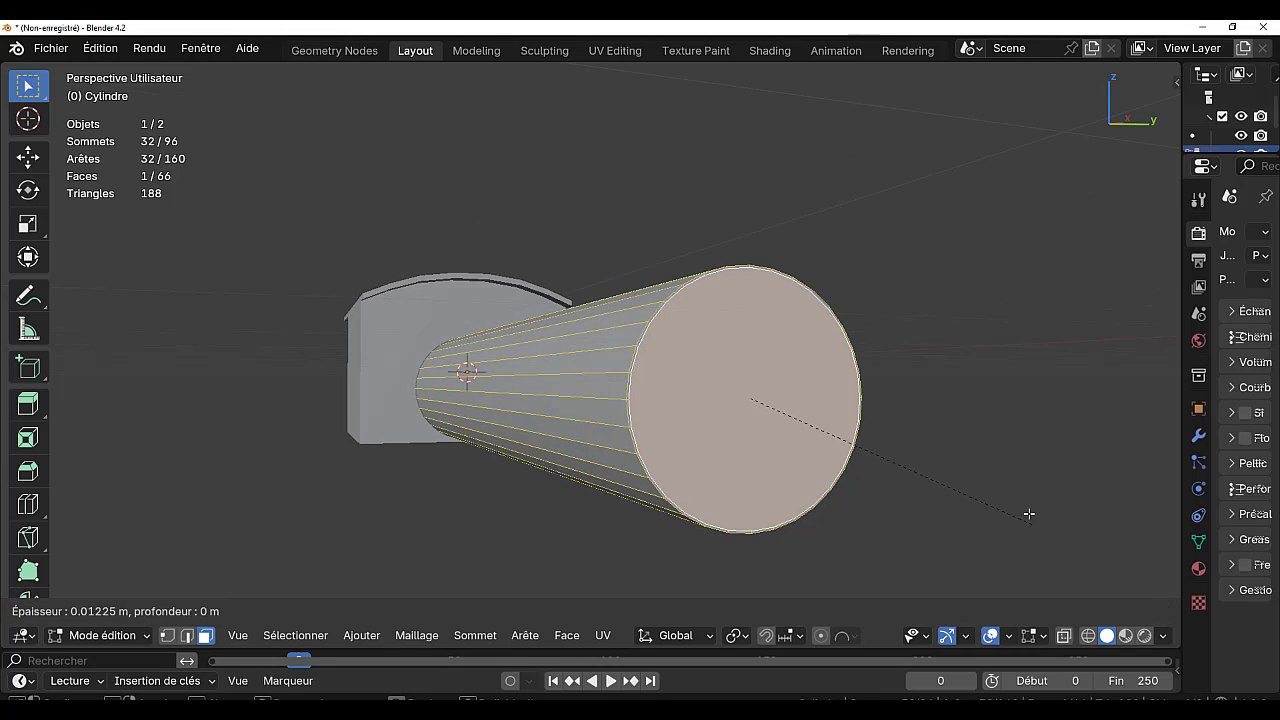
pyautogui.click(1003, 450)
# - Move the inset front face outward about 0.14 m along X to give the boiler a tapered nose
pyautogui.moveTo(951, 534); pyautogui.dragTo(961, 536, button='middle')
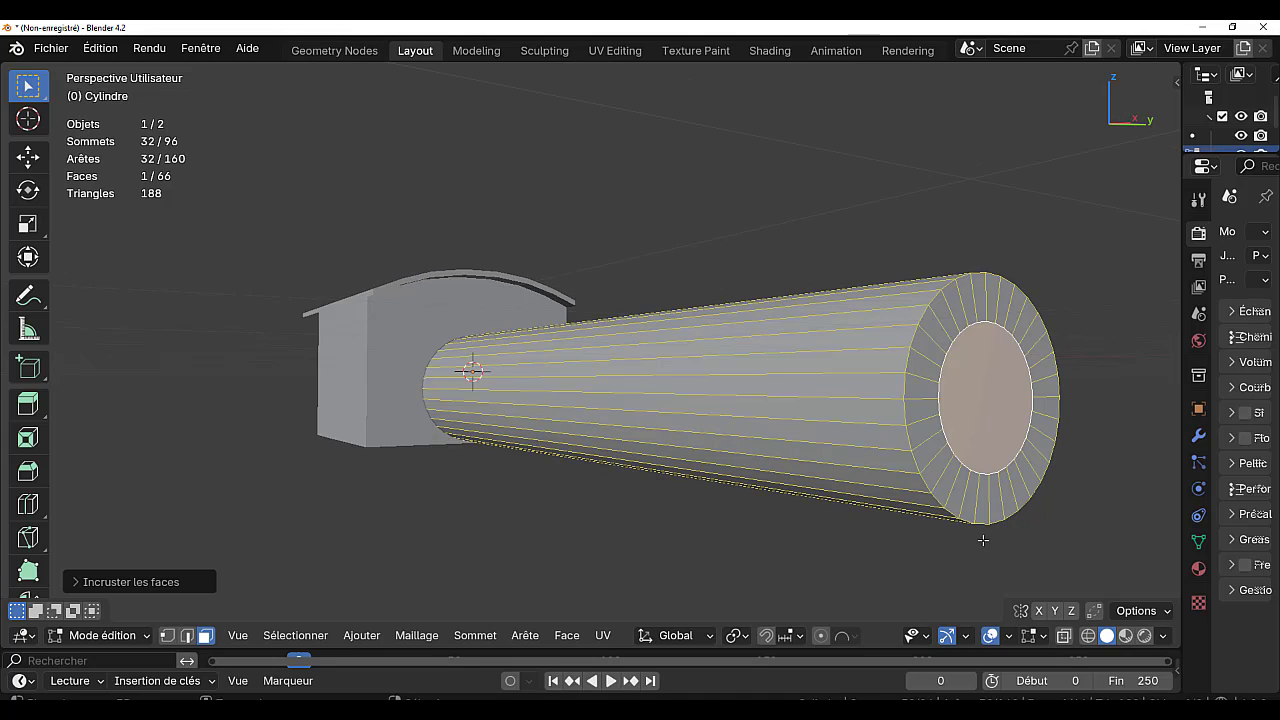
pyautogui.press('g')
pyautogui.press('x')
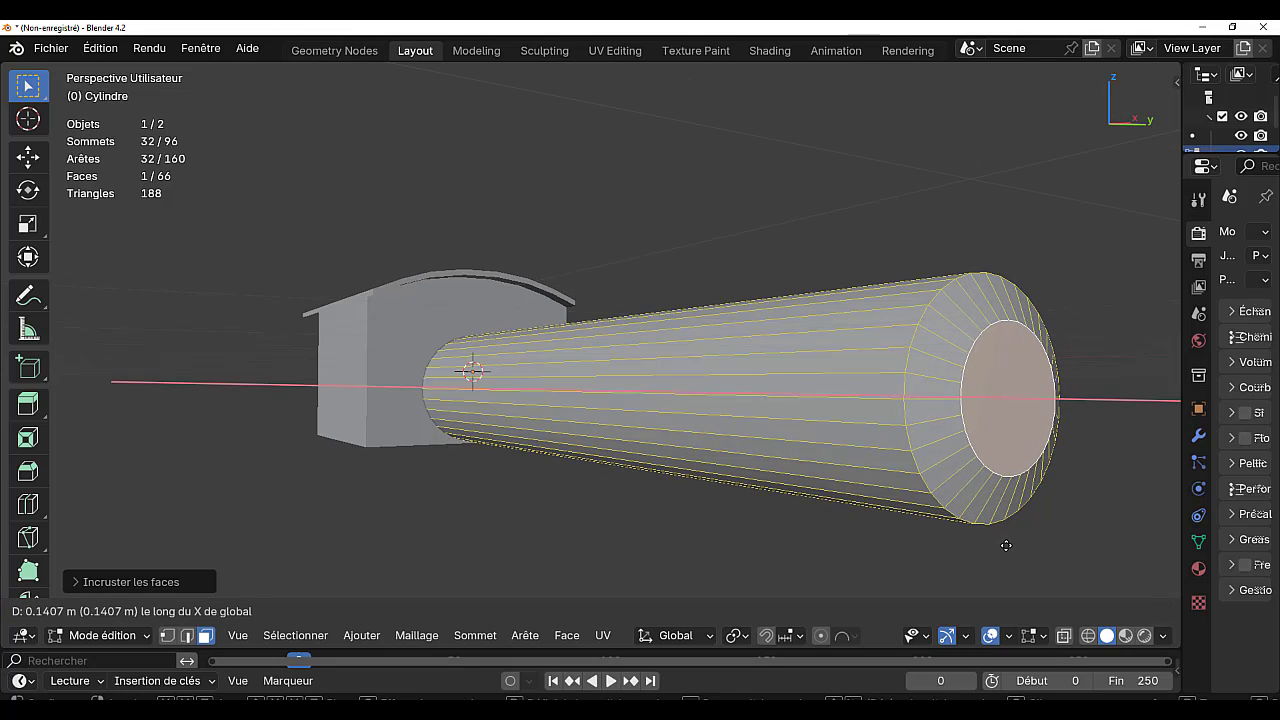
pyautogui.click(1007, 546)
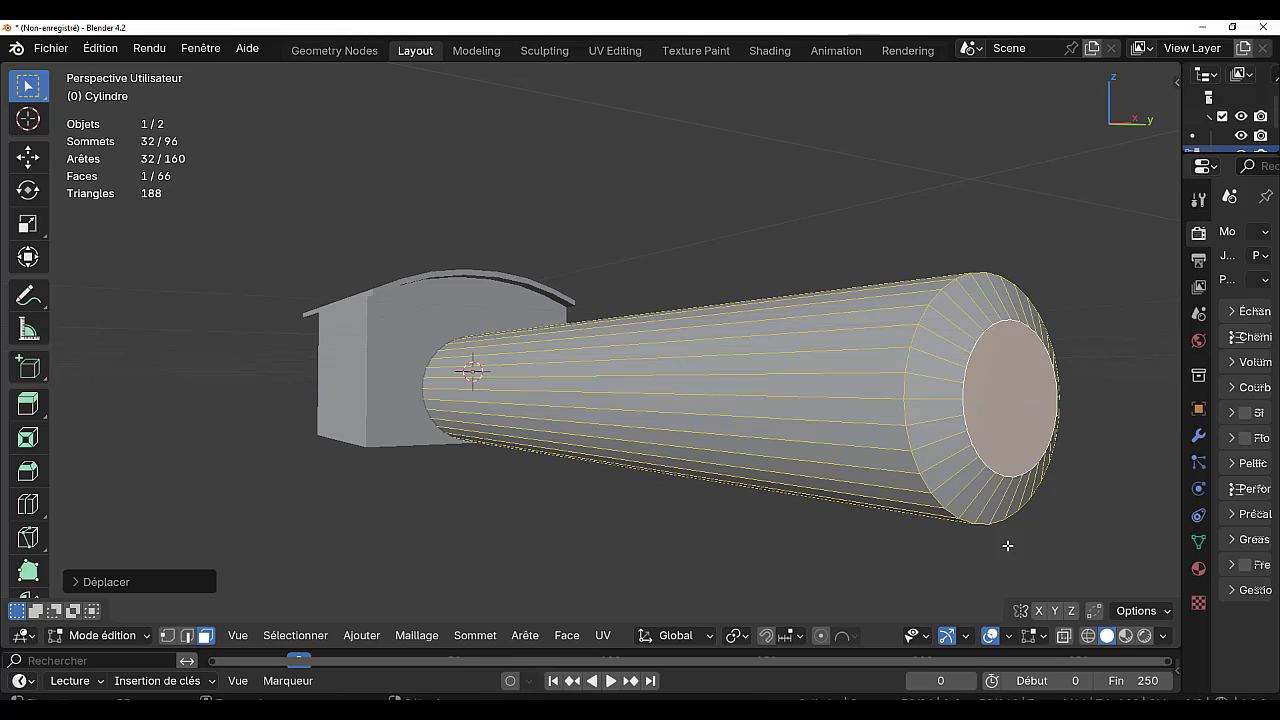
pyautogui.moveTo(1043, 529); pyautogui.dragTo(946, 517, button='middle')
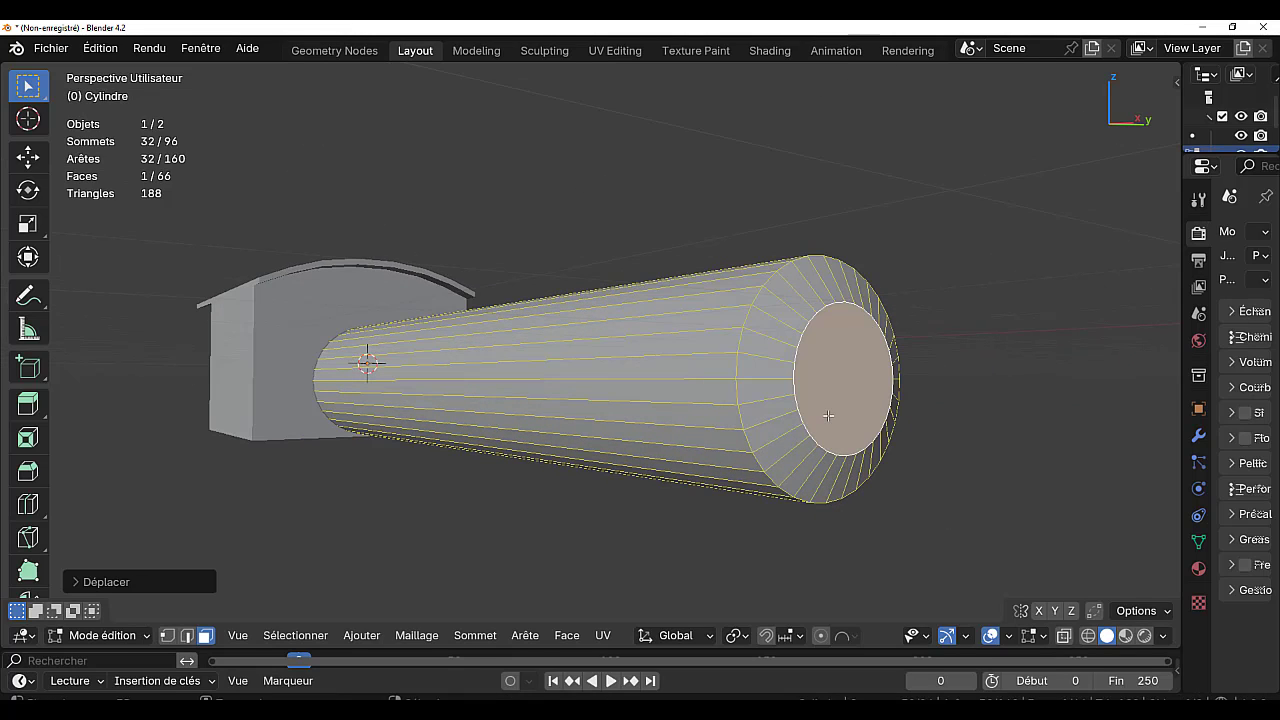
pyautogui.scroll(-2, 832, 410)
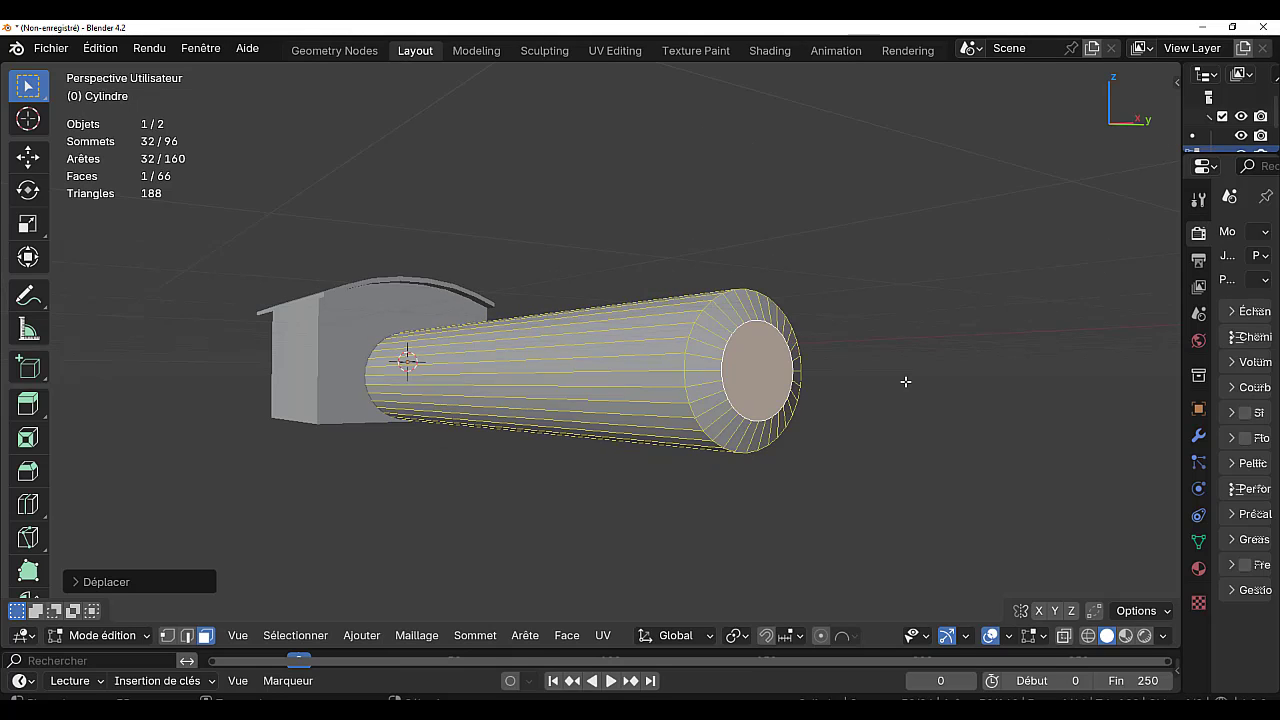
pyautogui.moveTo(905, 381); pyautogui.dragTo(829, 488, button='middle')
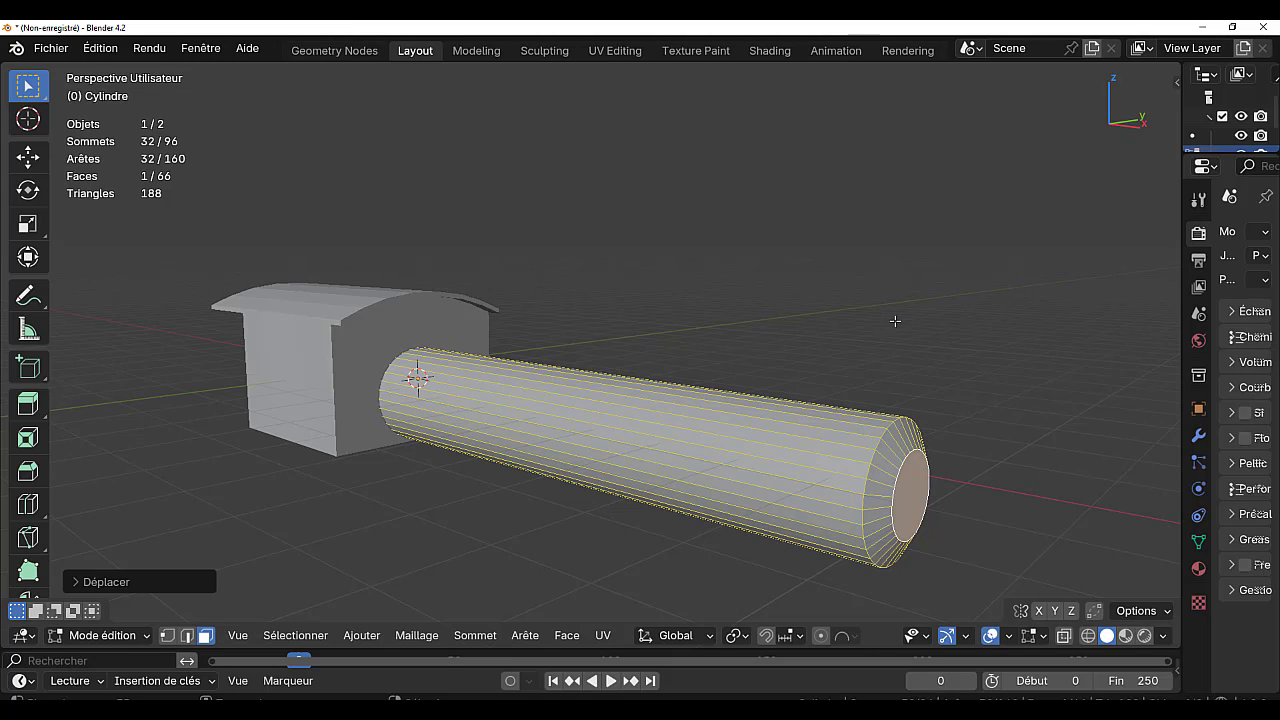
pyautogui.moveTo(937, 374); pyautogui.dragTo(903, 357, button='middle')
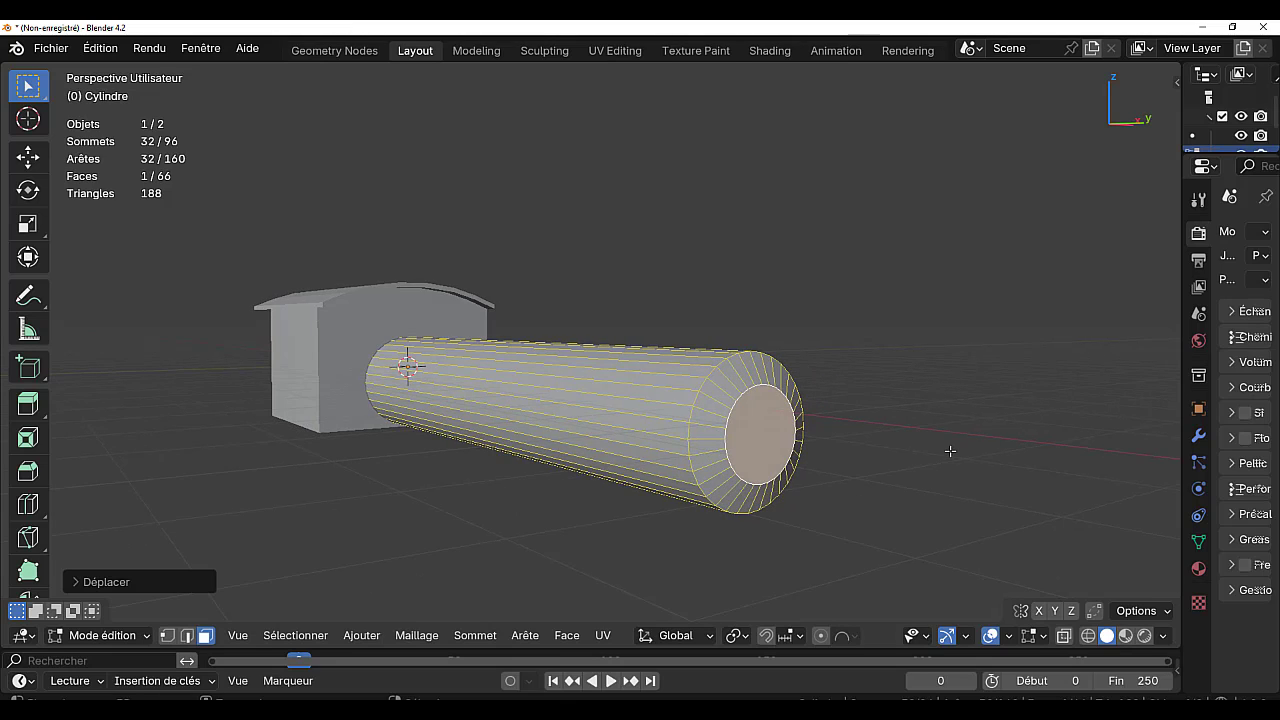
# - Bevel the edges of the boiler's inset front face by about 0.26 m with 5 segments to round the nose
pyautogui.scroll(2, 950, 451)
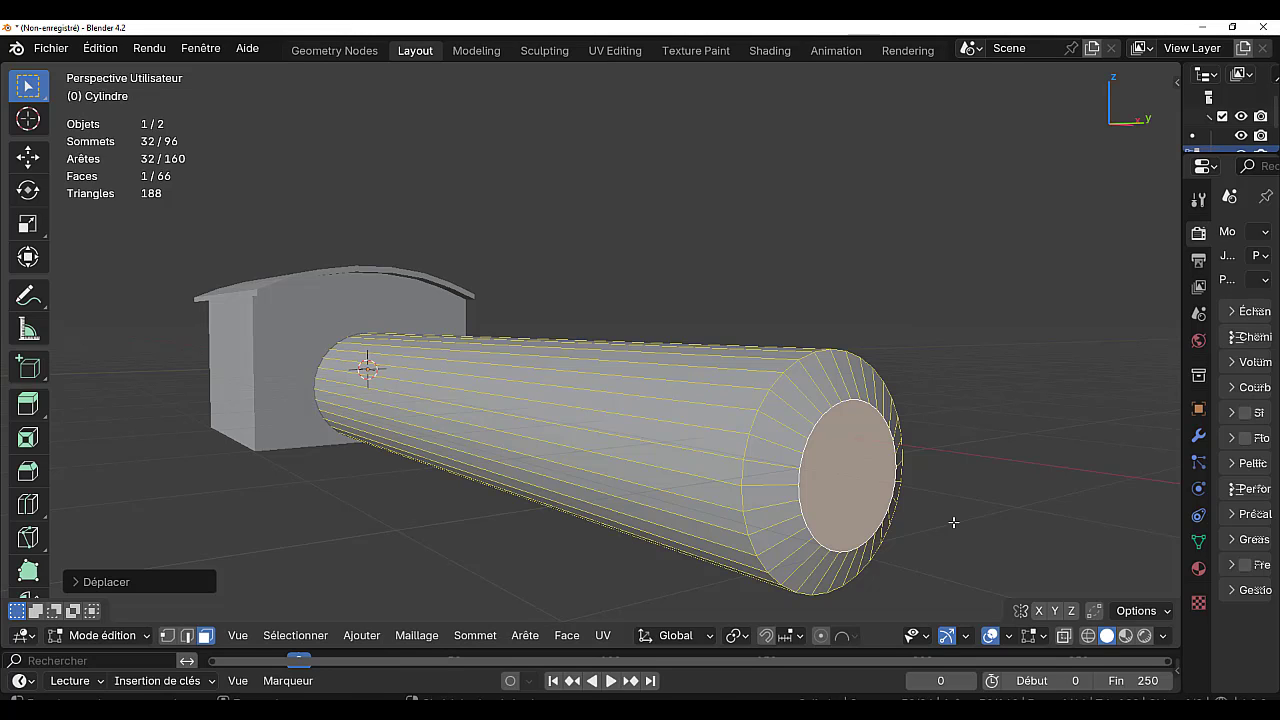
pyautogui.hotkey('ctrl', 'b')
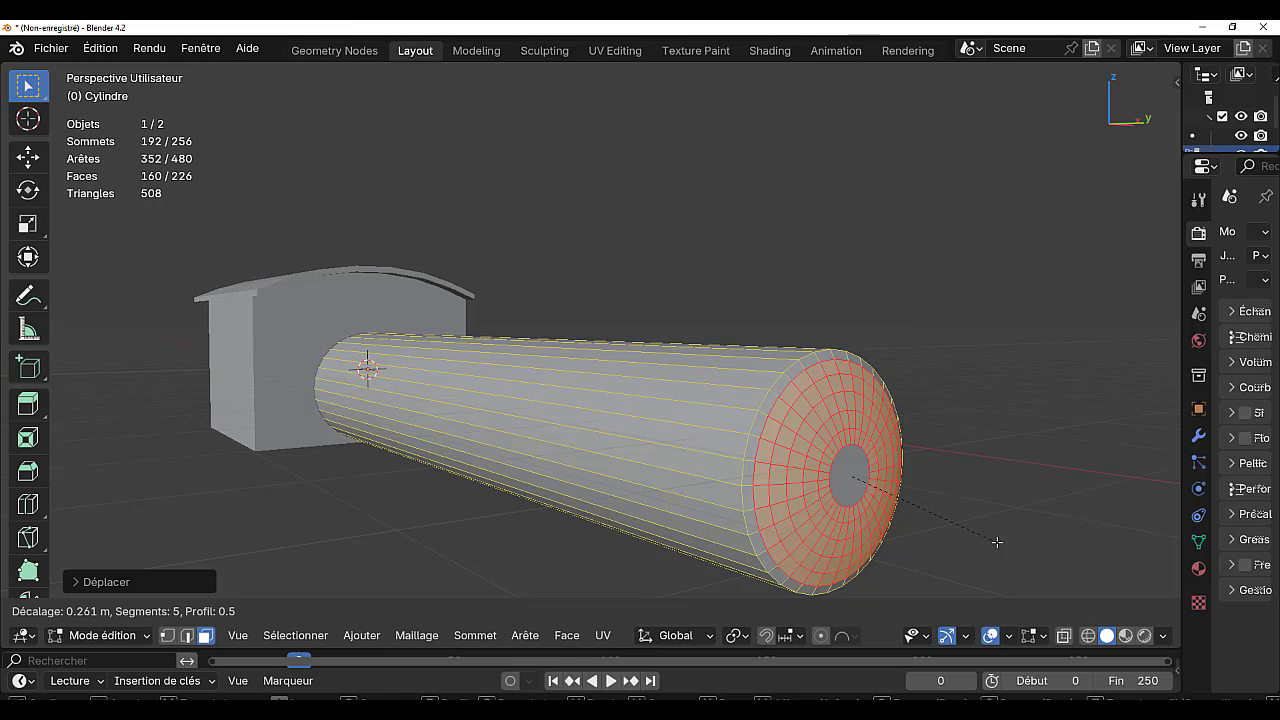
pyautogui.click(997, 541)
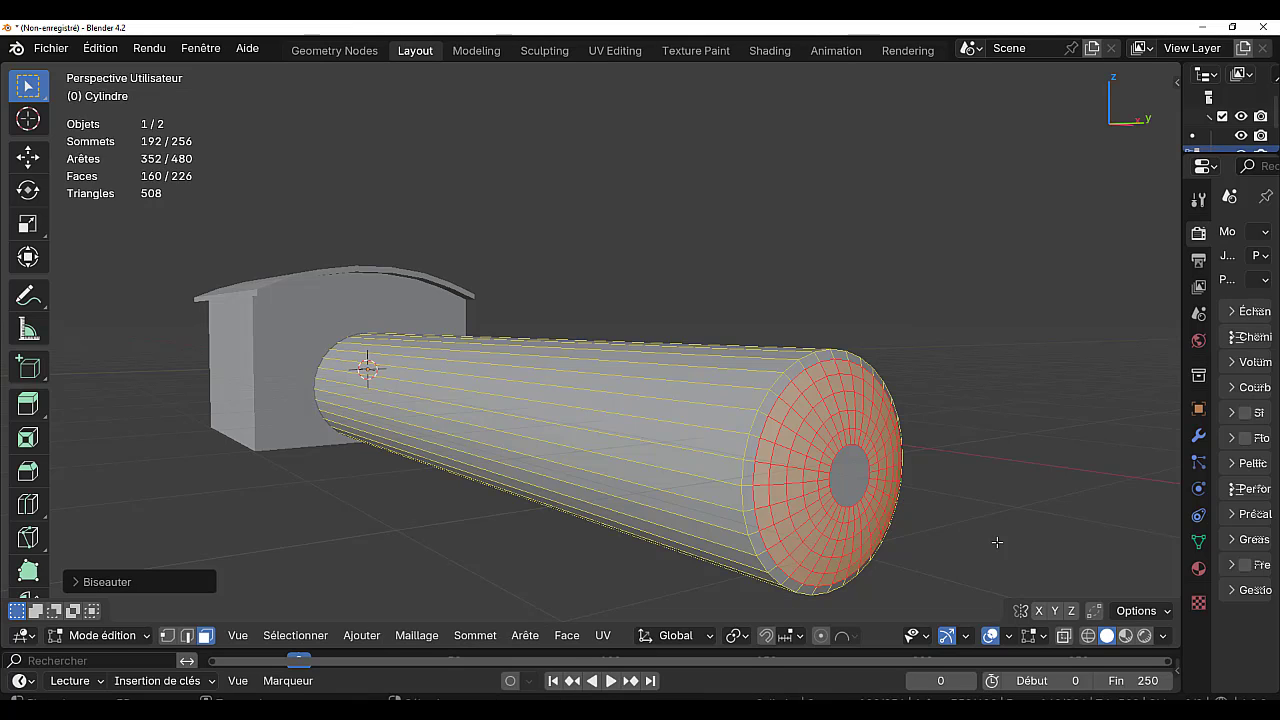
pyautogui.moveTo(1010, 499); pyautogui.dragTo(997, 495, button='middle')
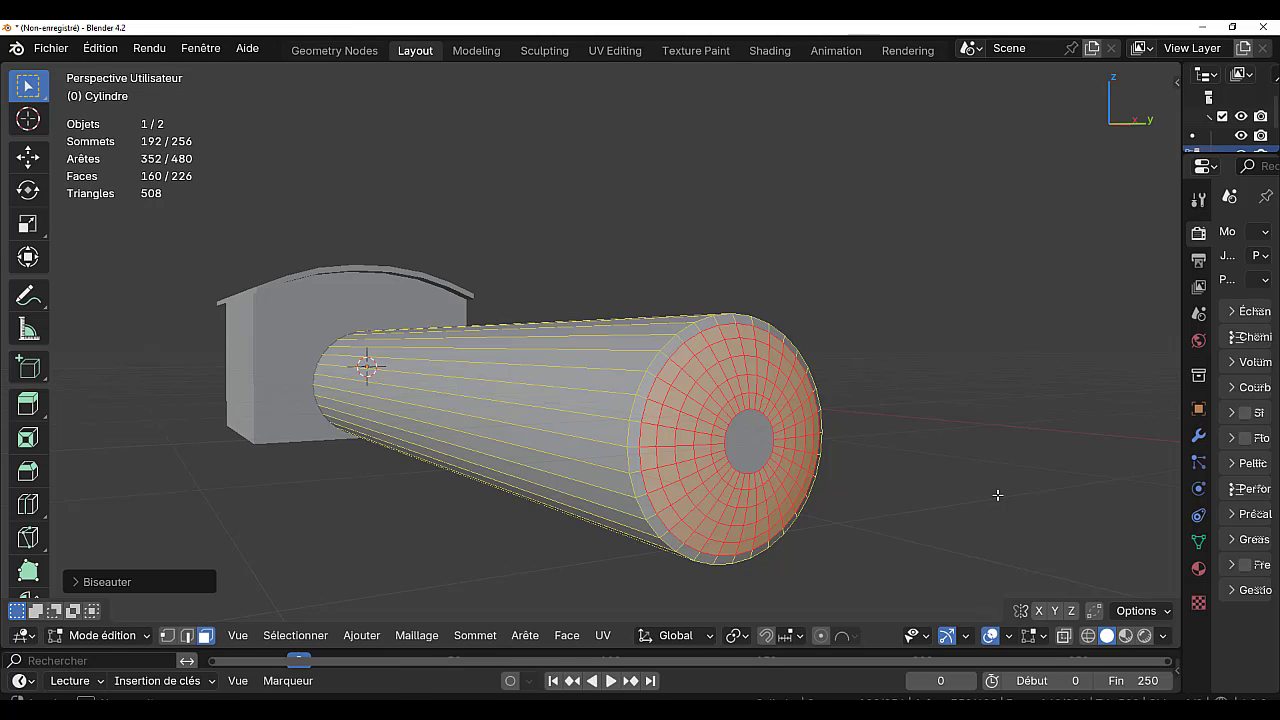
# - Select the outermost ring of bevel faces on the boiler's nose and apply Checker Deselect to keep every other face
pyautogui.scroll(2, 744, 376)
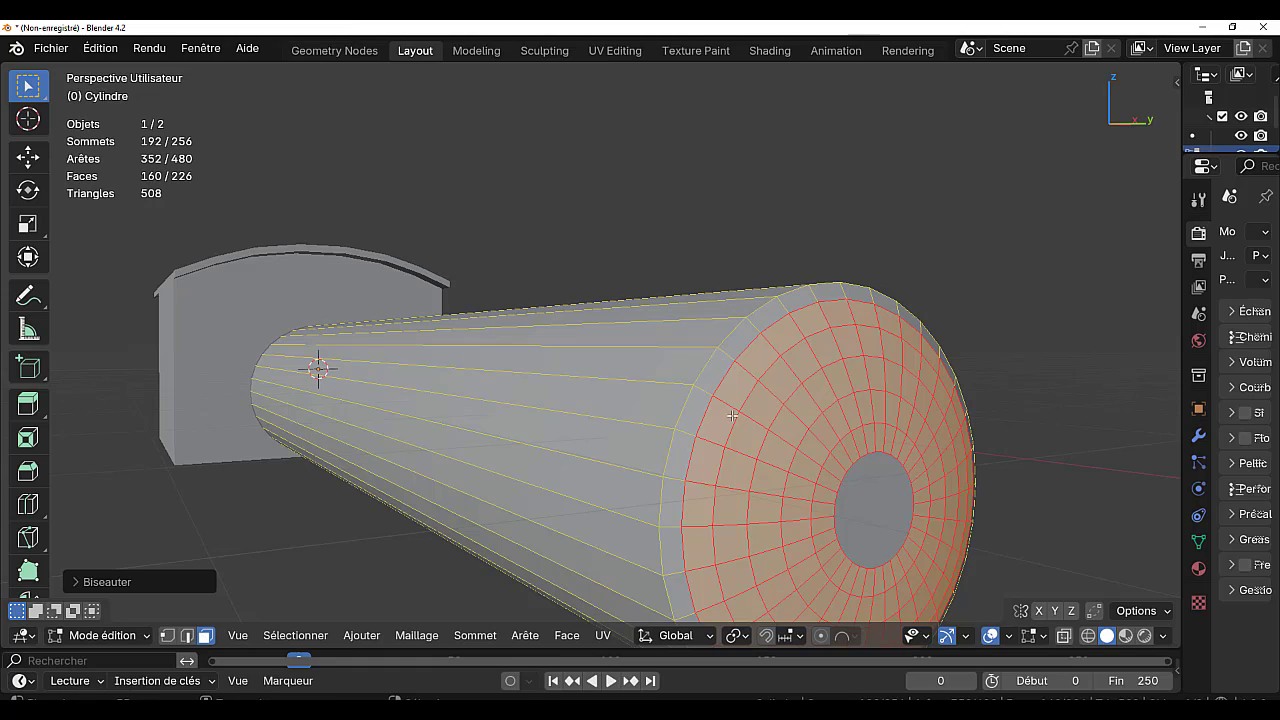
pyautogui.keyDown('alt'); pyautogui.click(801, 329); pyautogui.keyUp('alt')
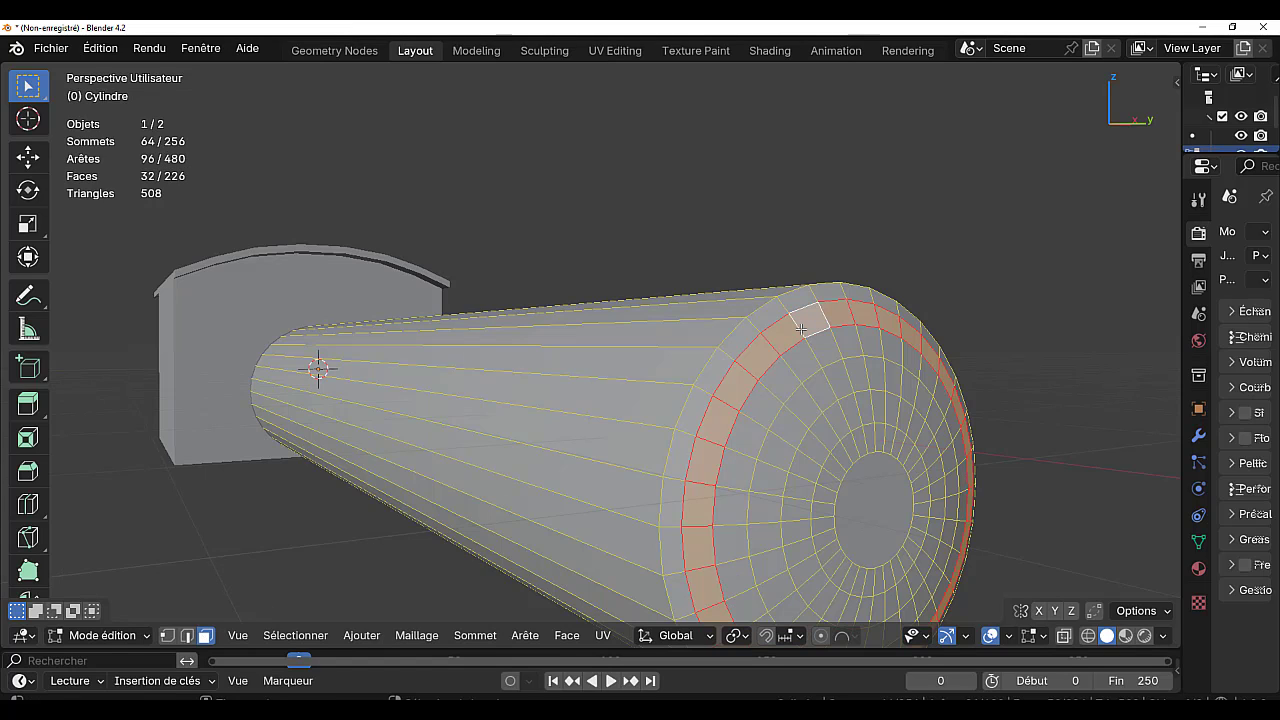
pyautogui.scroll(-2, 802, 436)
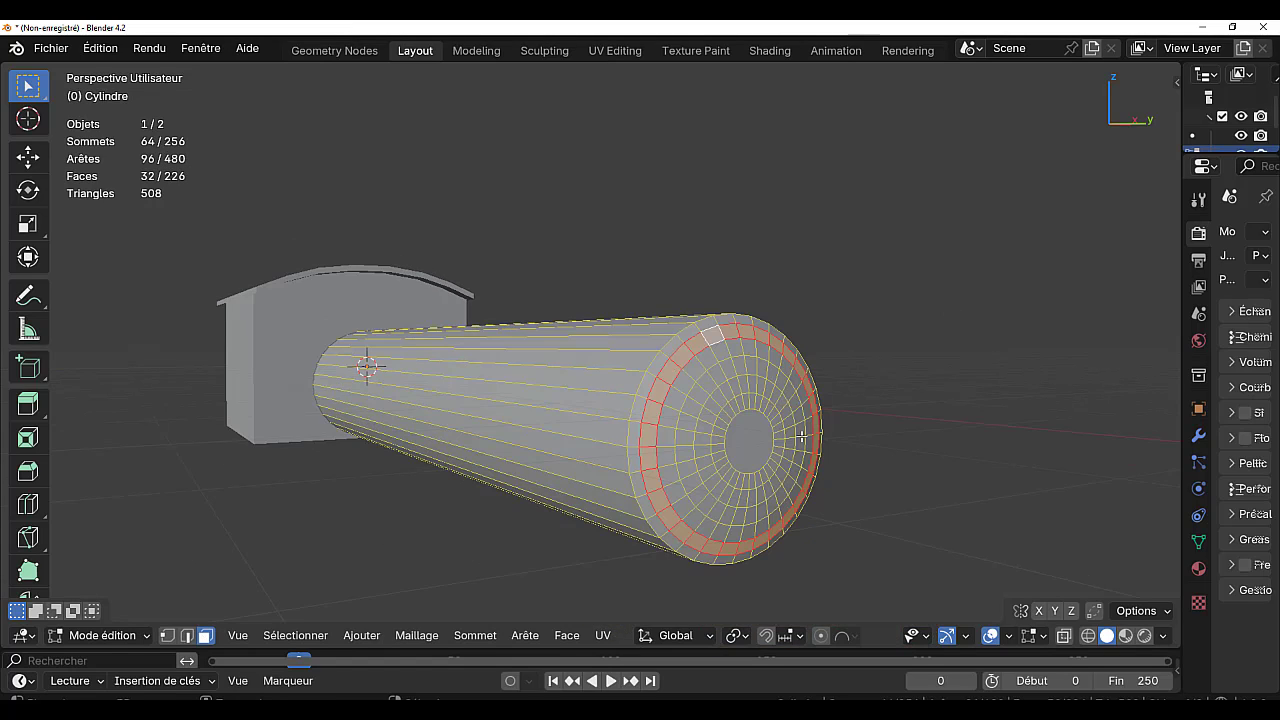
pyautogui.click(361, 636)
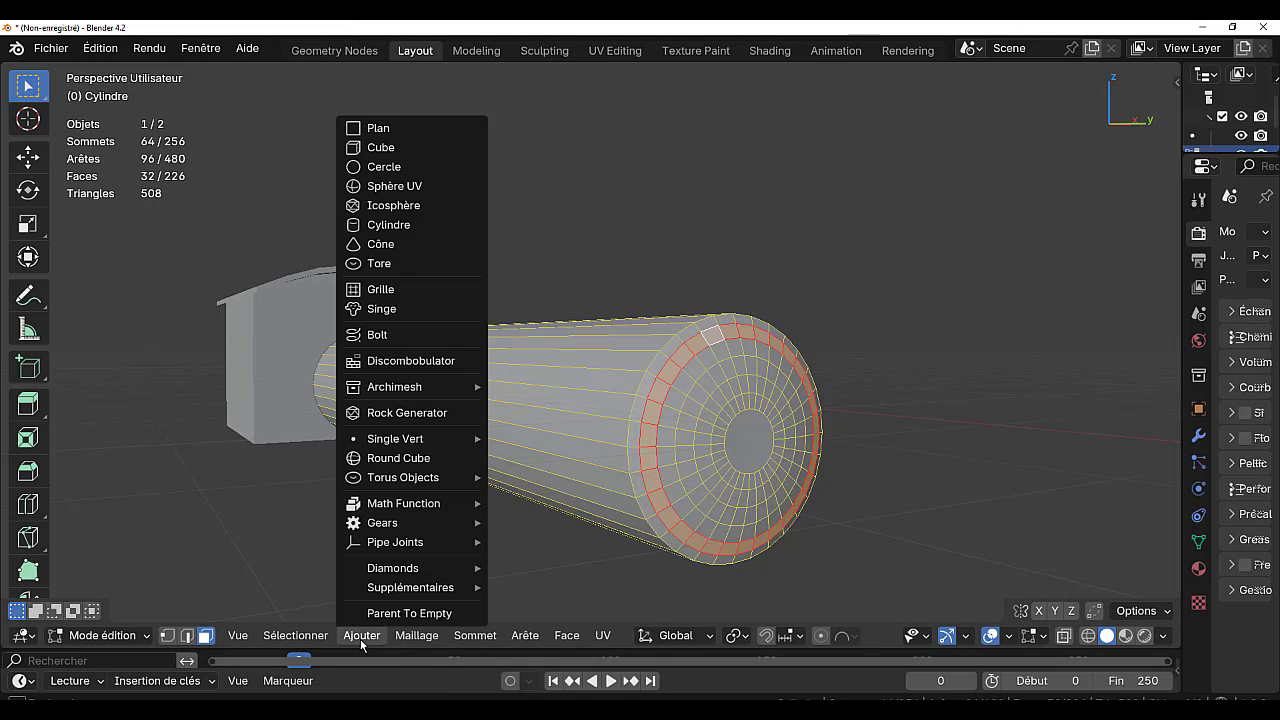
pyautogui.moveTo(298, 636)
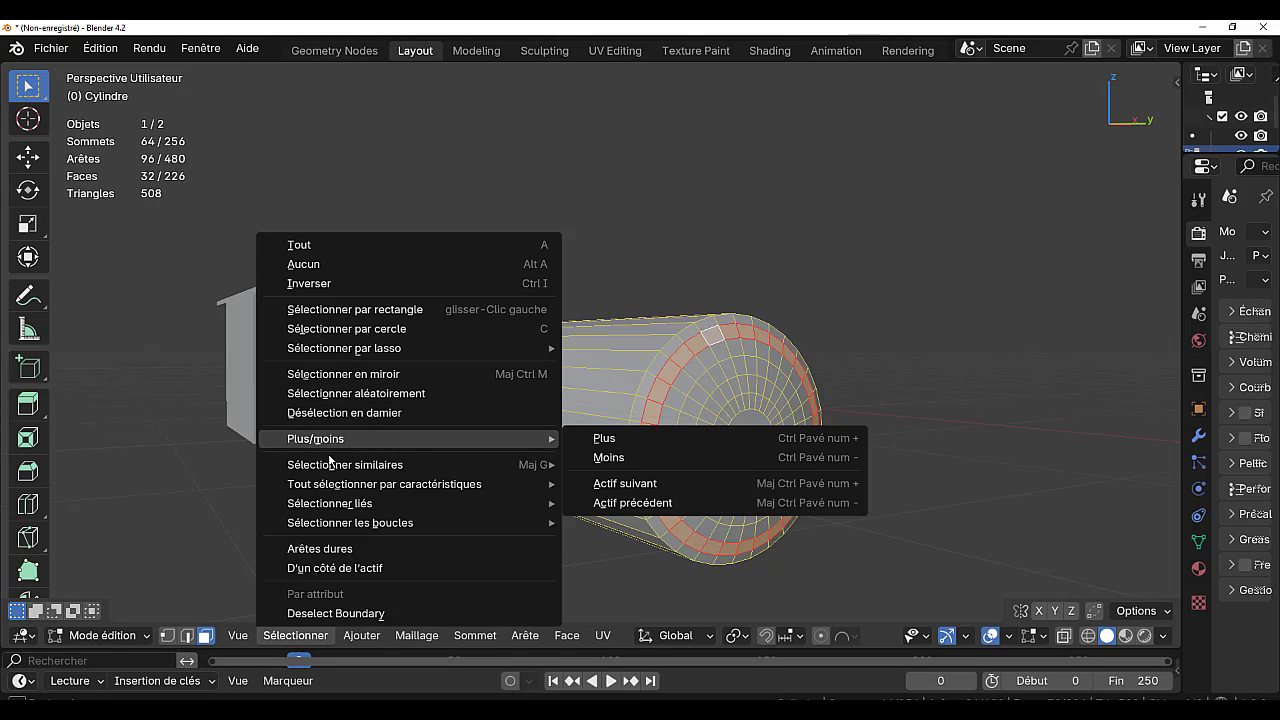
pyautogui.moveTo(333, 452)
pyautogui.click(344, 412)
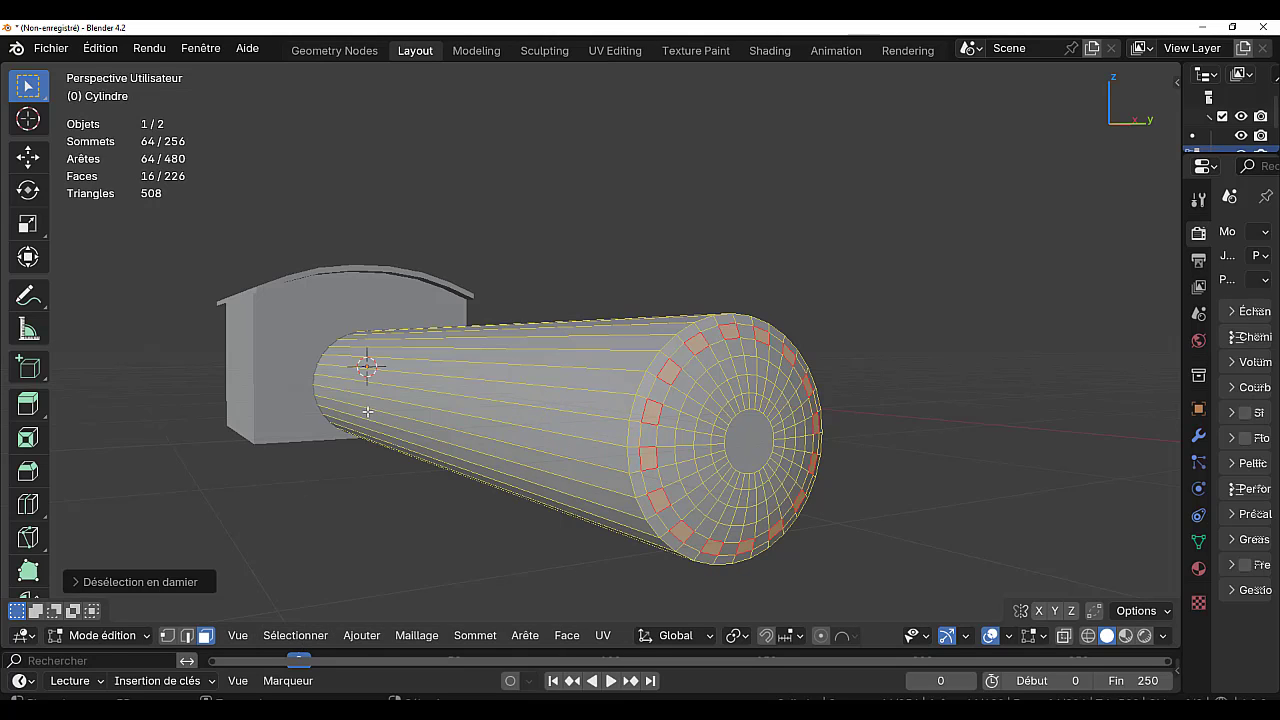
# - Inset the alternating ring faces on the boiler's nose by about 0.015 m
pyautogui.scroll(2, 1019, 497)
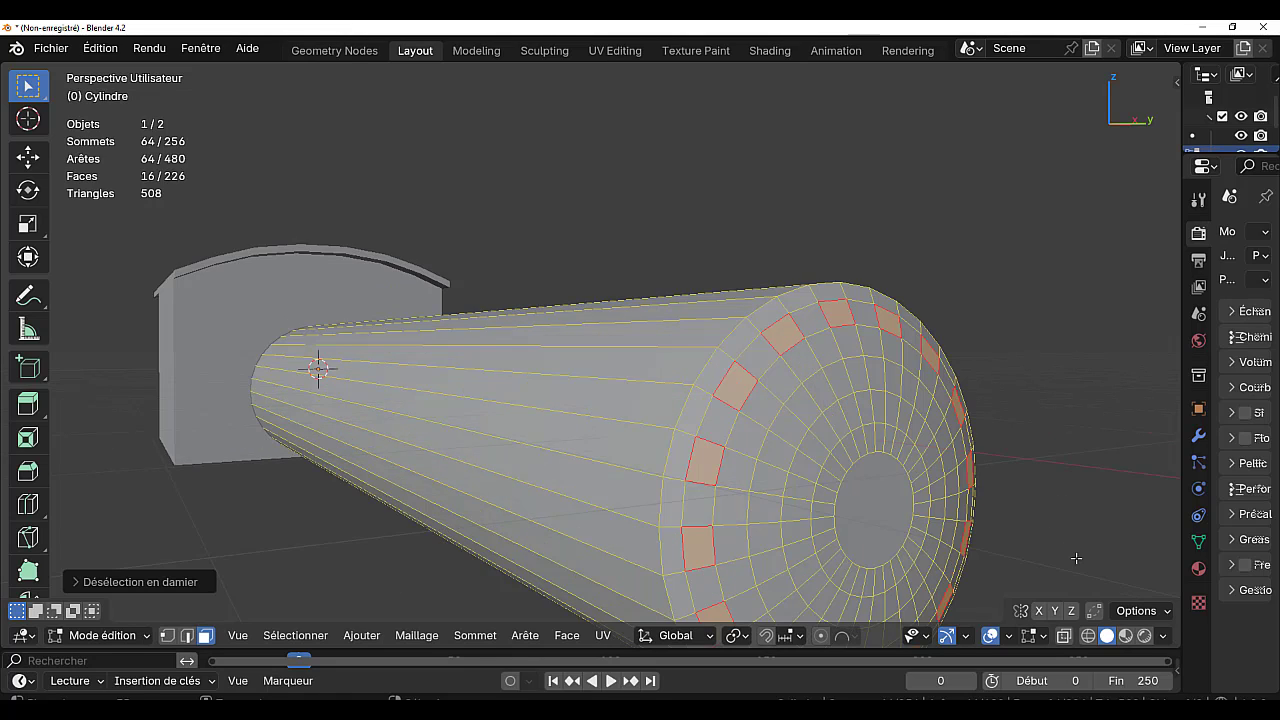
pyautogui.press('i')
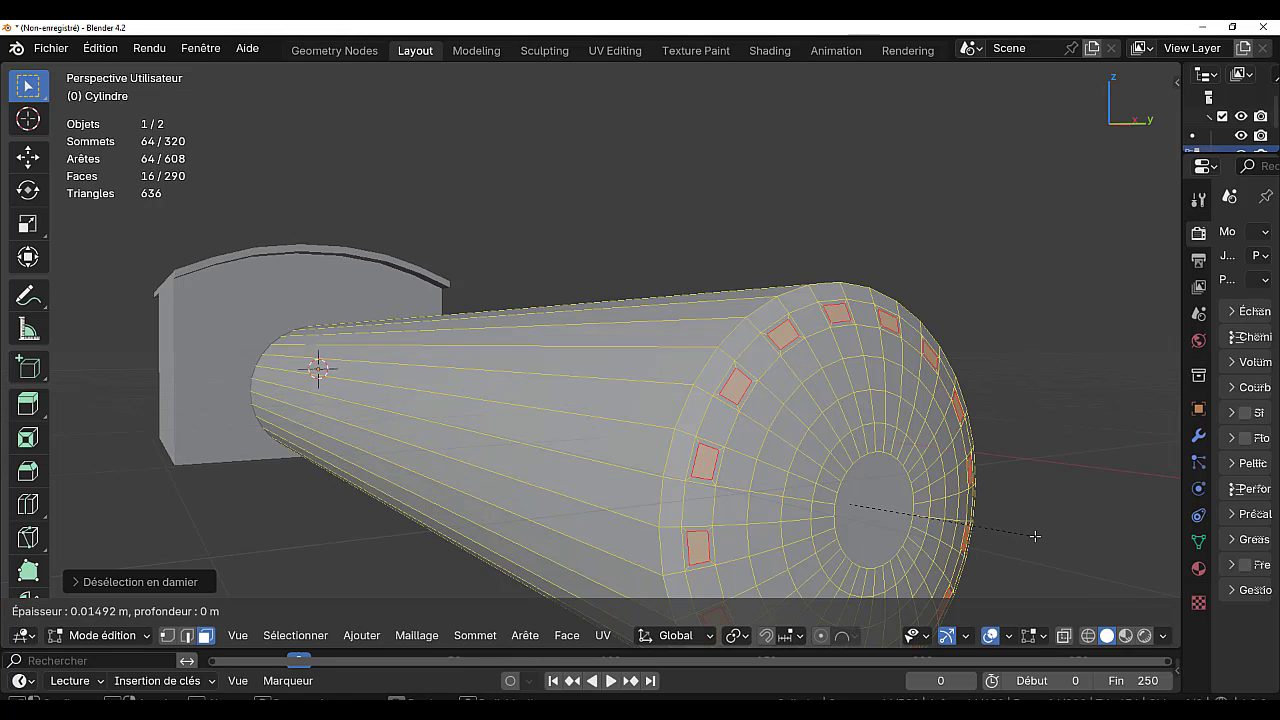
pyautogui.click(932, 537)
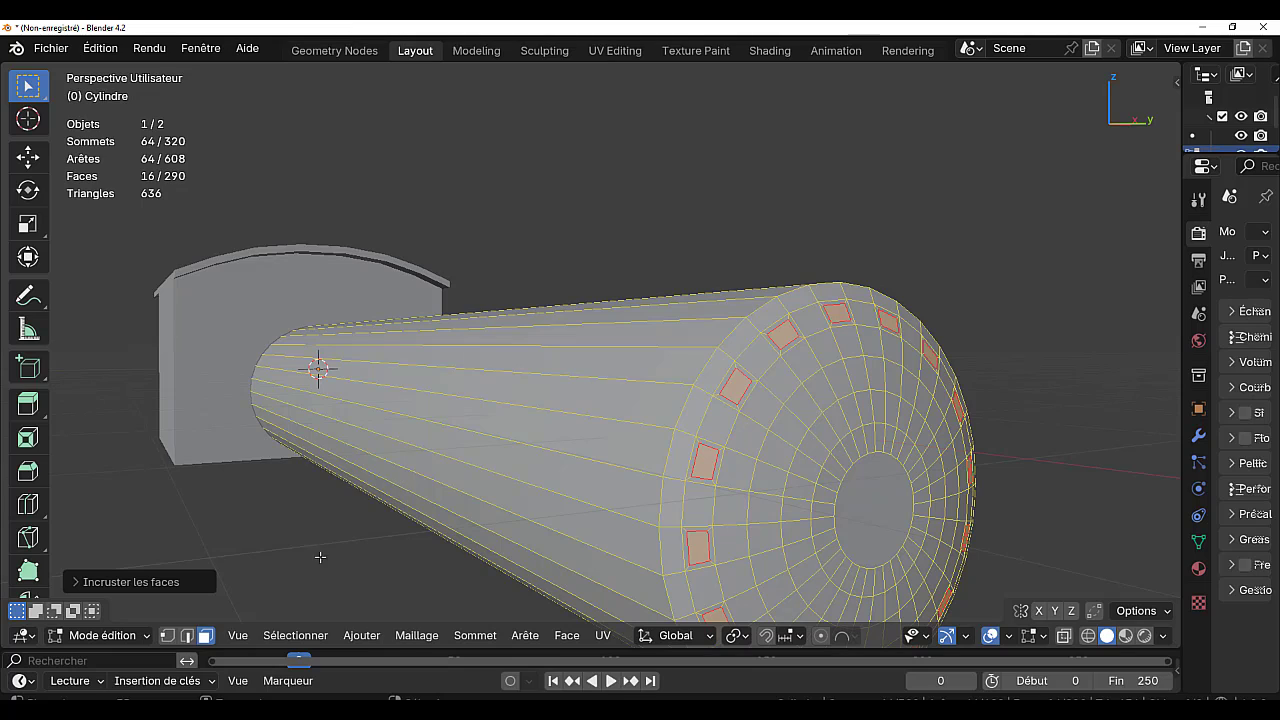
# - Subdivide the inset ring faces with 2 cuts and round each patch into a circle with LoopTools
pyautogui.press('q')
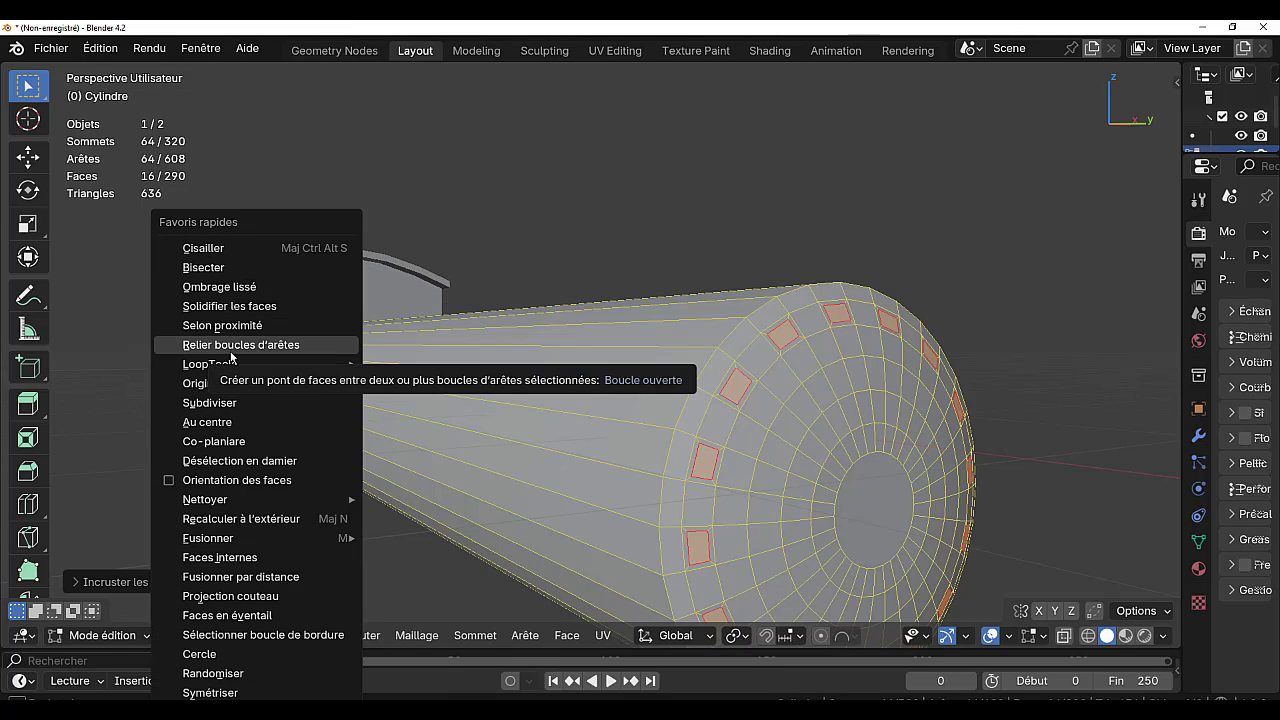
pyautogui.click(226, 403)
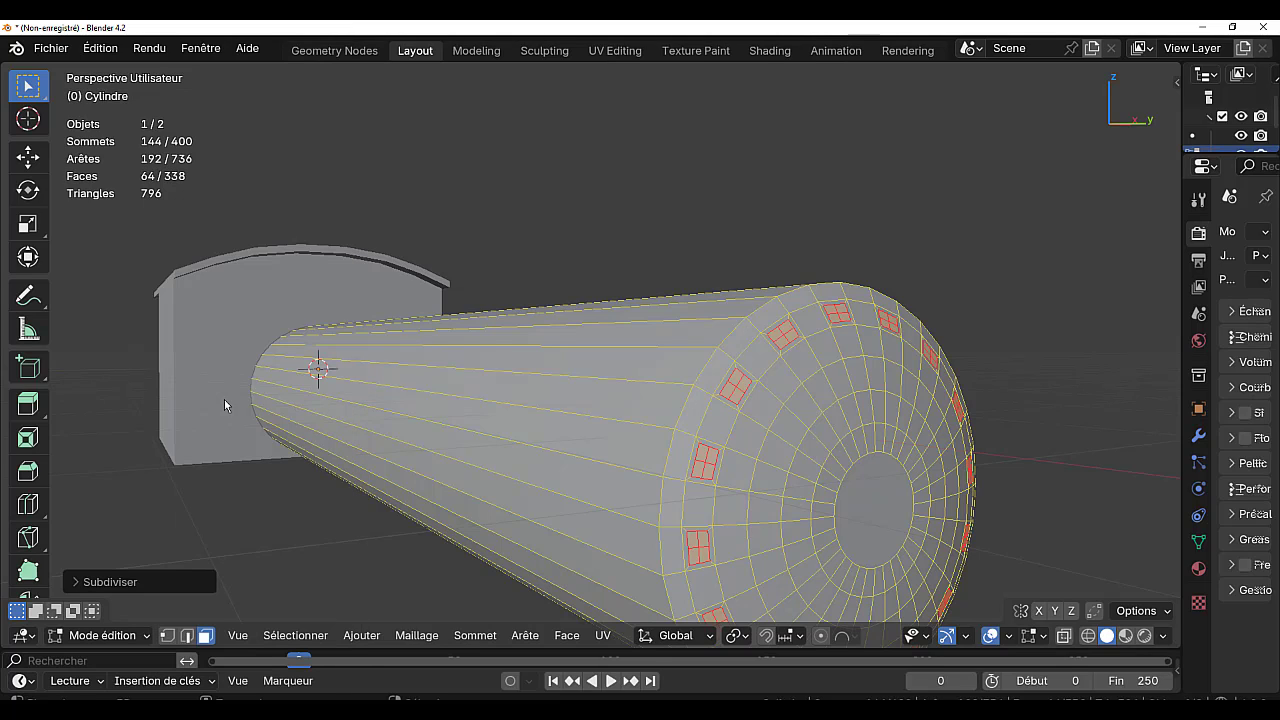
pyautogui.click(118, 580)
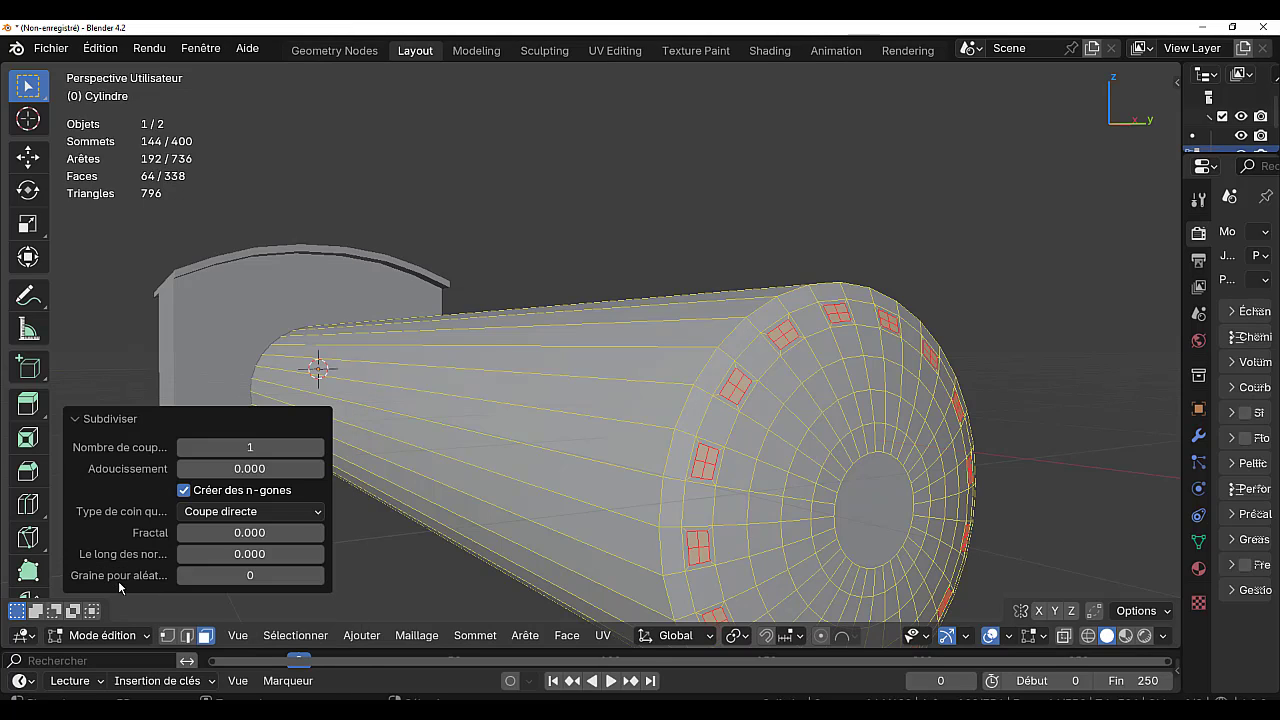
pyautogui.click(320, 450)
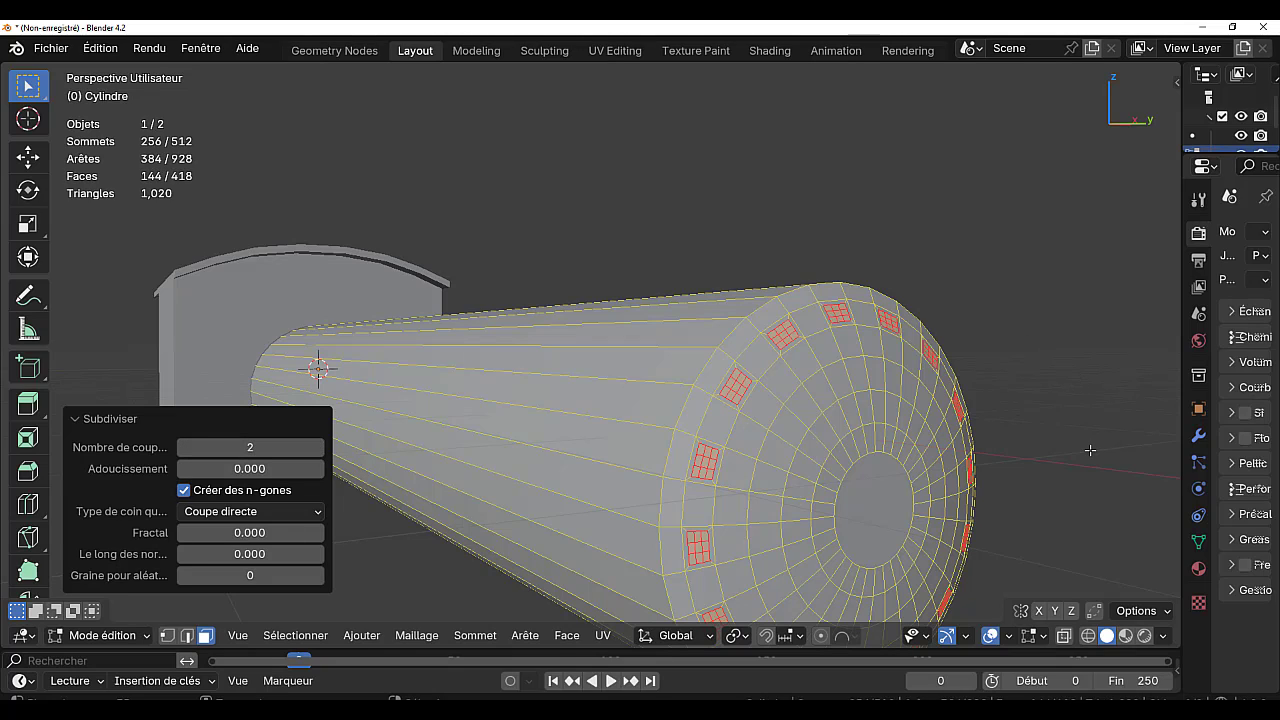
pyautogui.press('q')
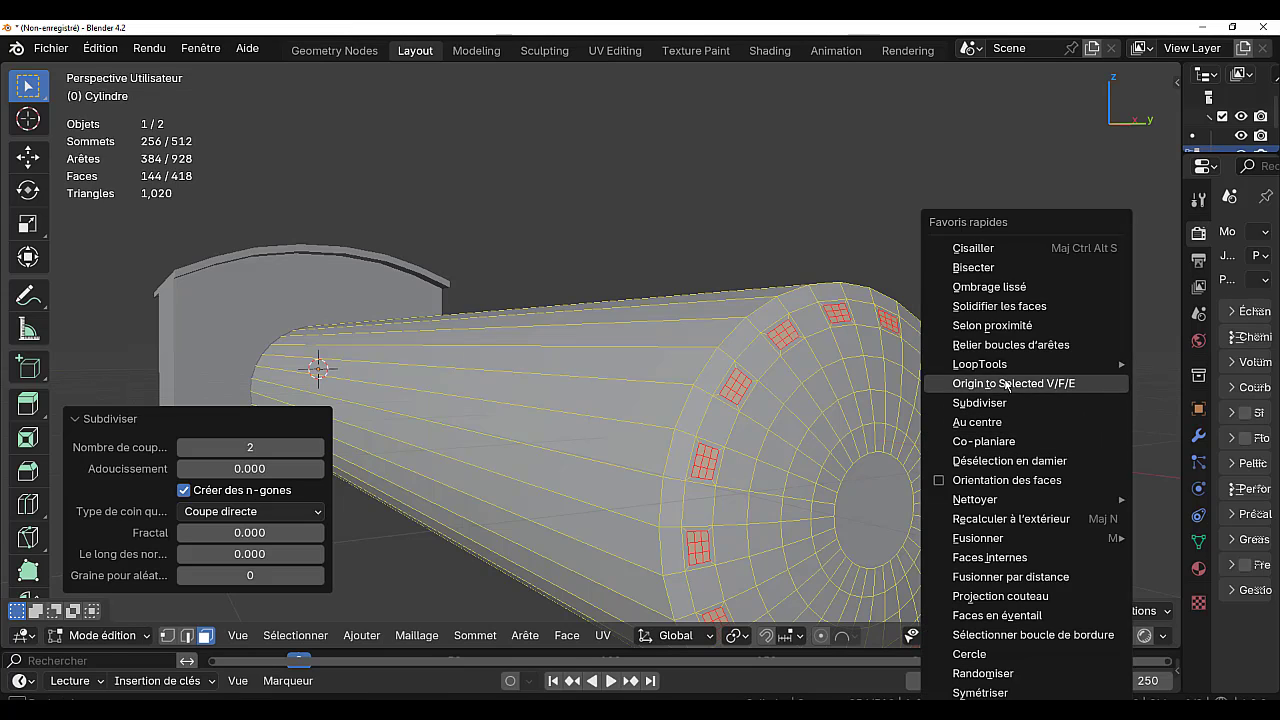
pyautogui.moveTo(1001, 373)
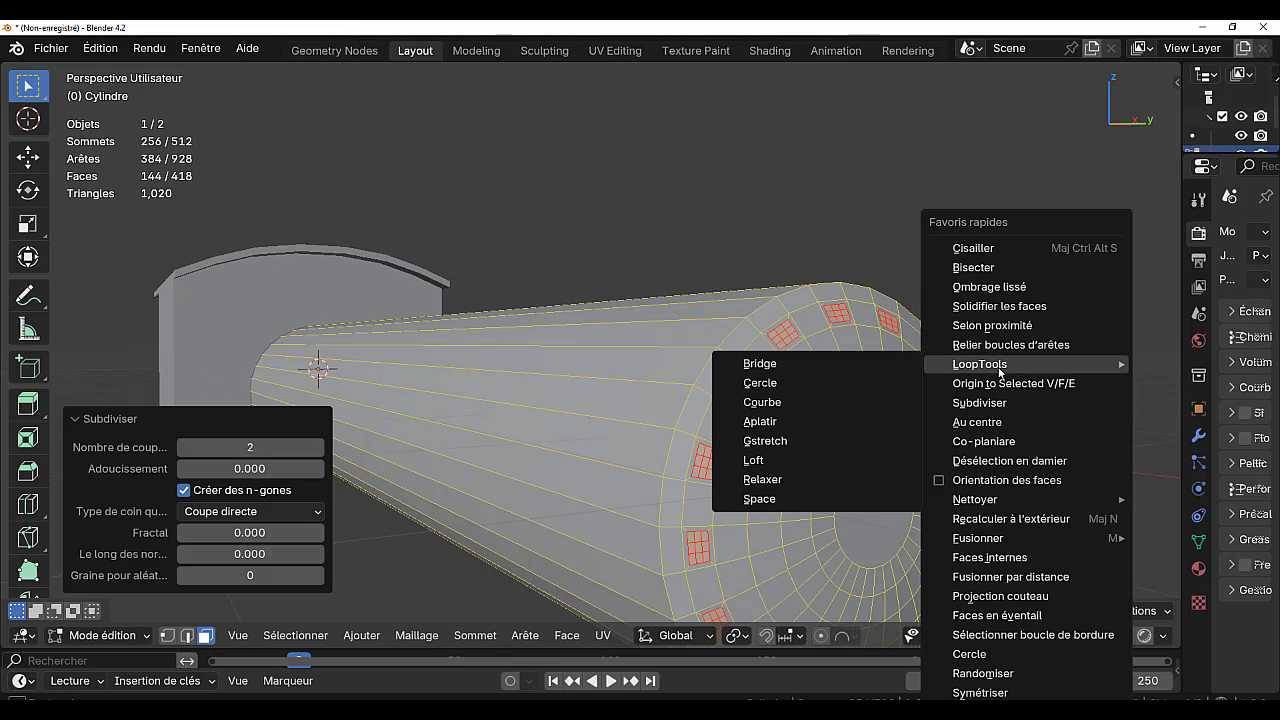
pyautogui.click(790, 383)
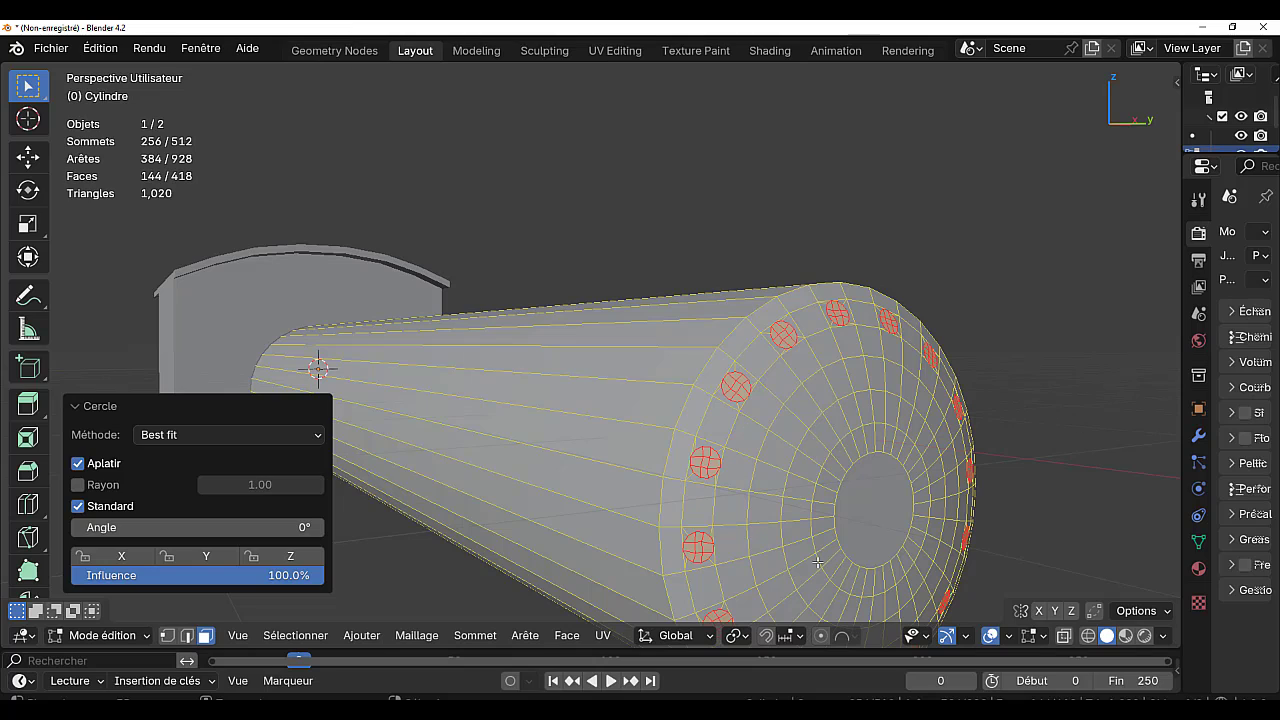
# - Set the pivot point to Individual Origins and scale the circular patches down to about 0.77
pyautogui.click(738, 638)
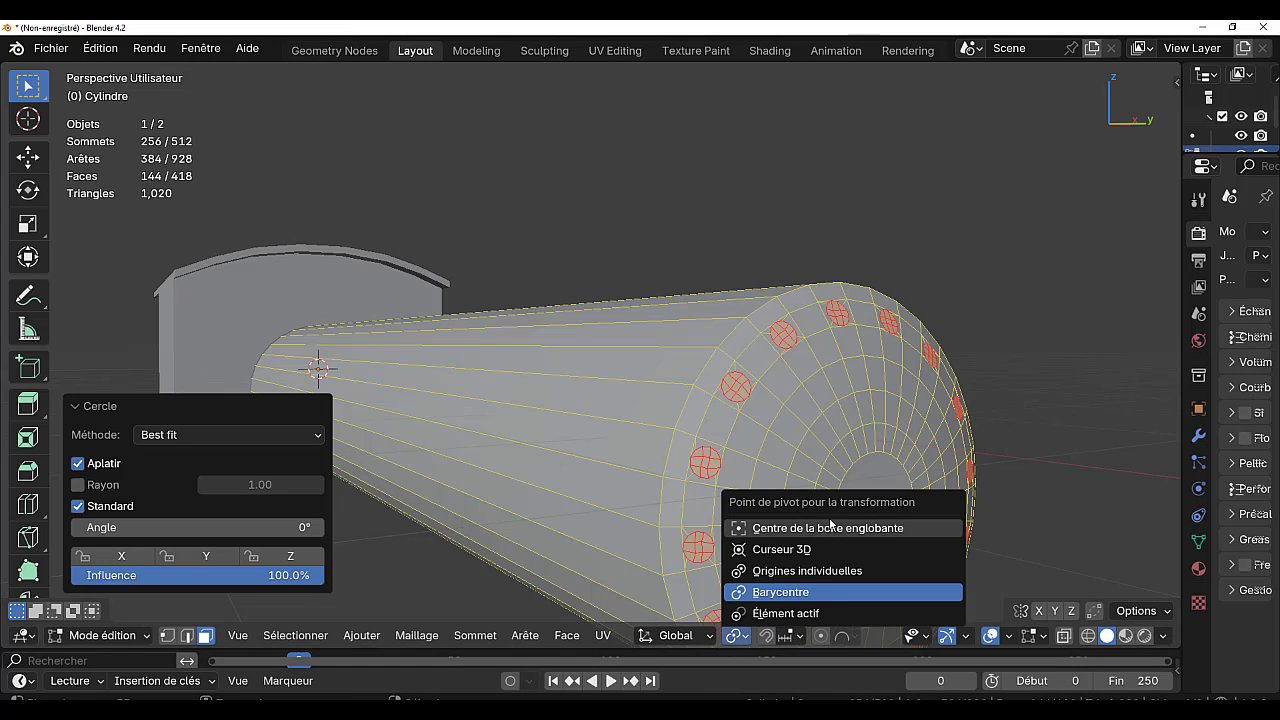
pyautogui.click(843, 572)
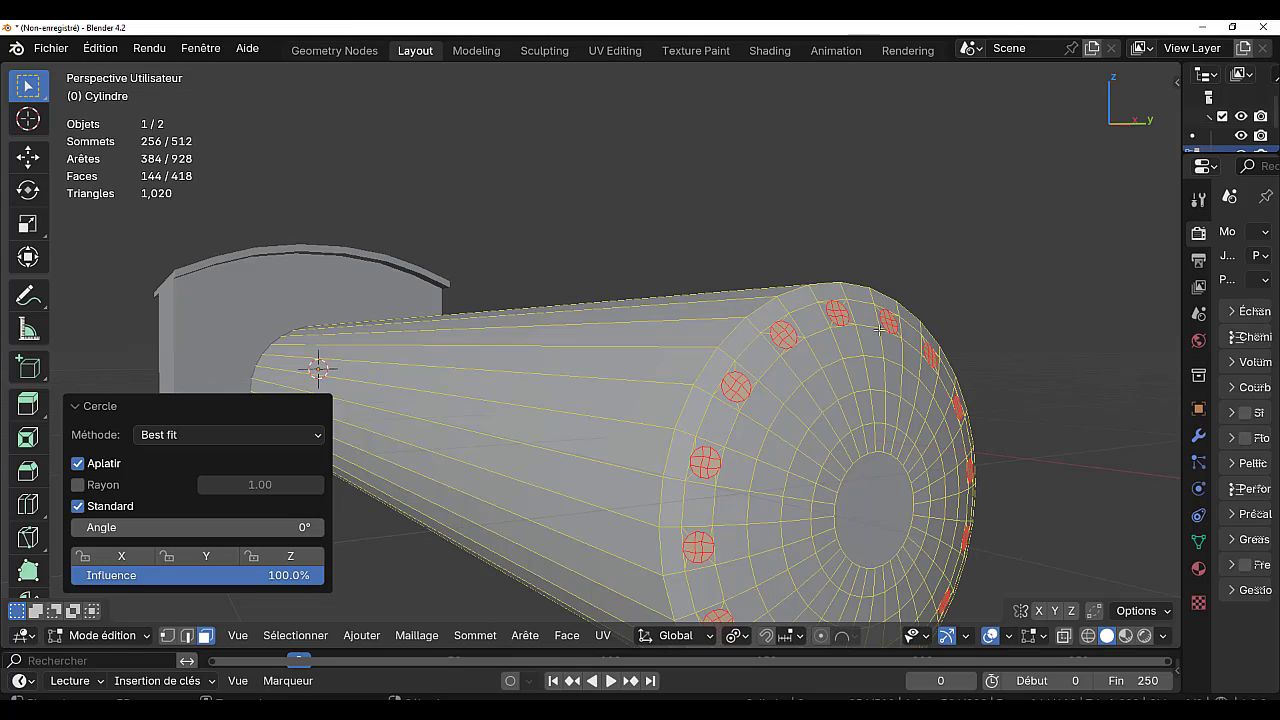
pyautogui.press('s')
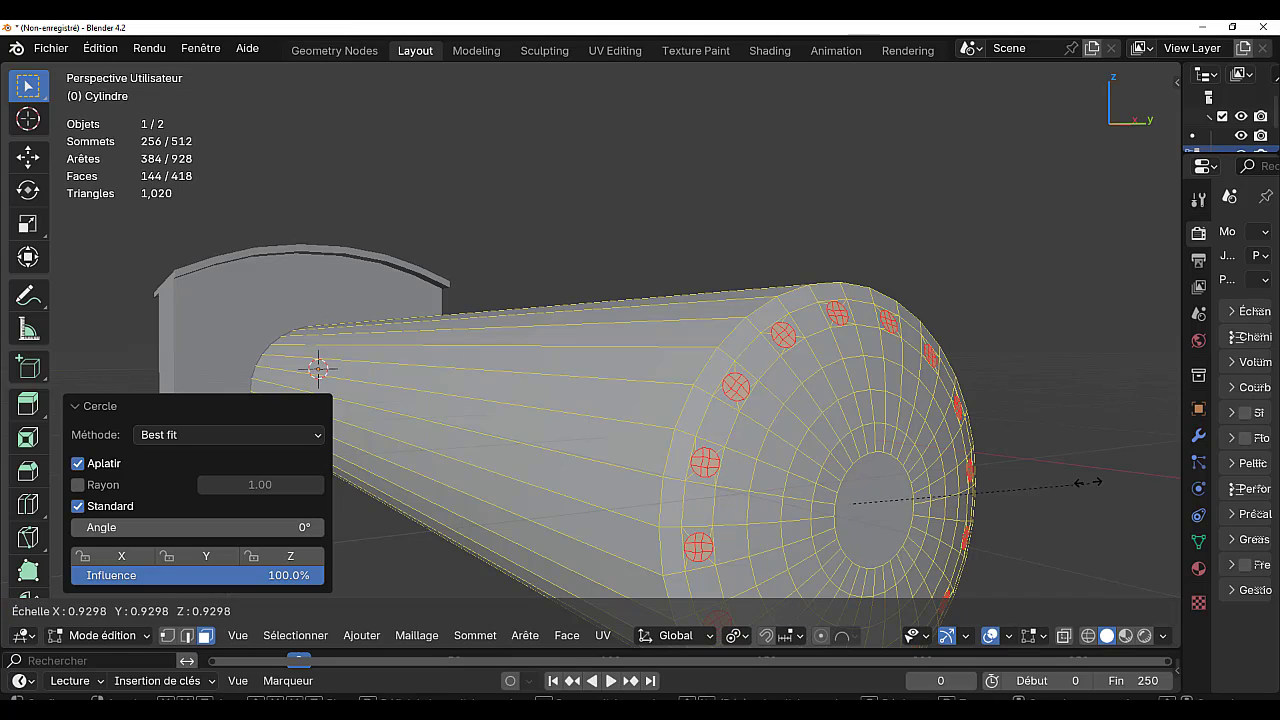
pyautogui.click(1050, 488)
pyautogui.scroll(-2, 1050, 484)
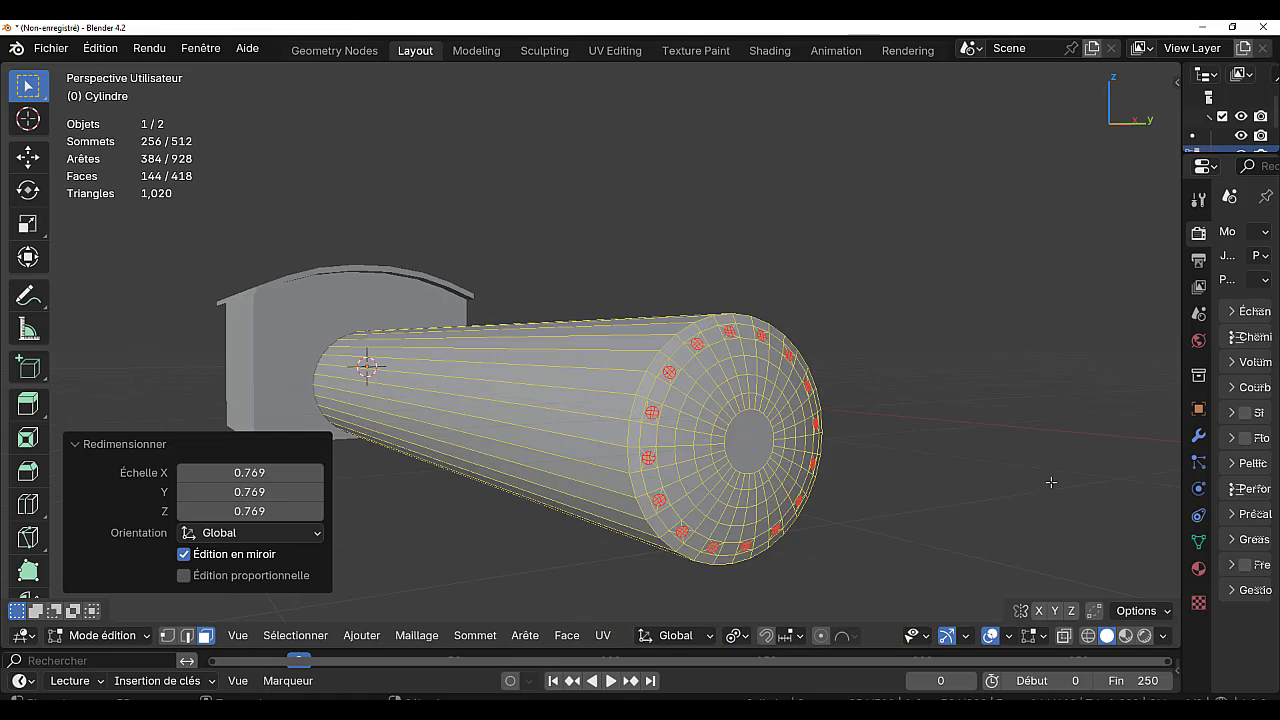
# - Extrude the circular patches outward about 0.052 m along their normals to form rivets around the boiler's nose
pyautogui.moveTo(1012, 492); pyautogui.dragTo(1012, 490, button='middle')
pyautogui.press('e')
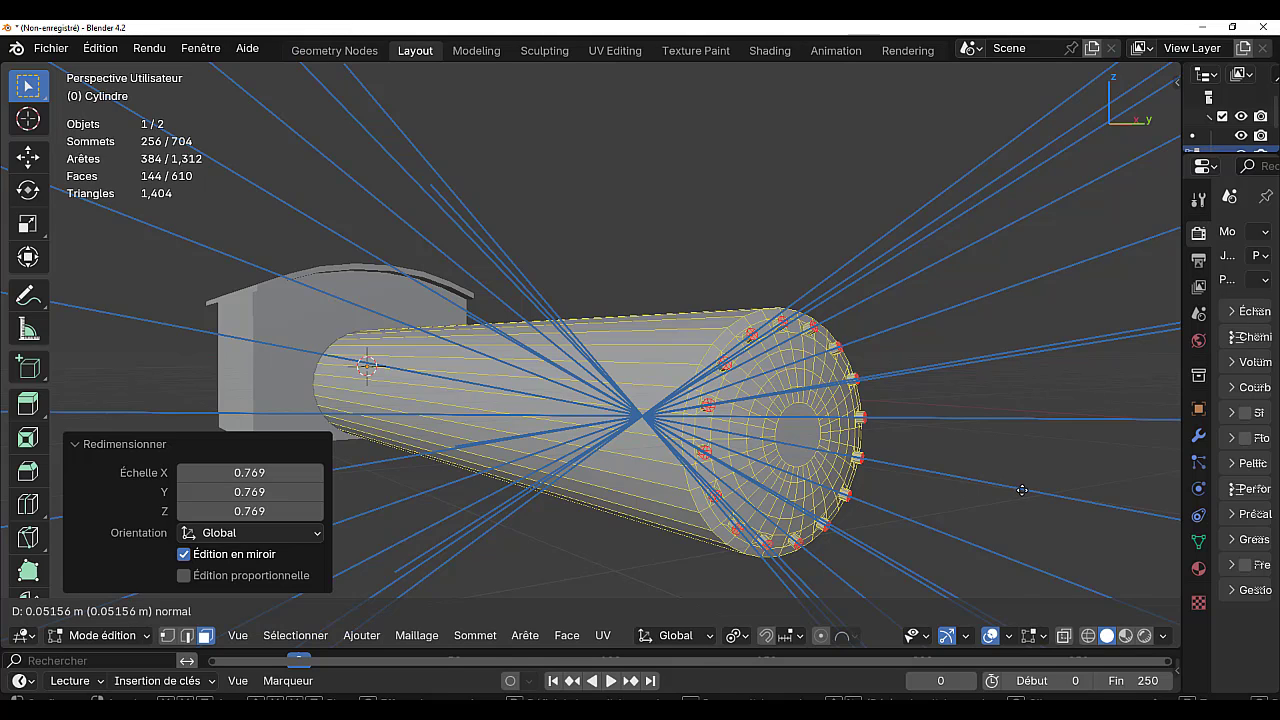
pyautogui.click(1021, 489)
pyautogui.scroll(5, 1024, 488)
pyautogui.scroll(-3, 1024, 488)
pyautogui.moveTo(1024, 488); pyautogui.dragTo(1016, 486, button='middle')
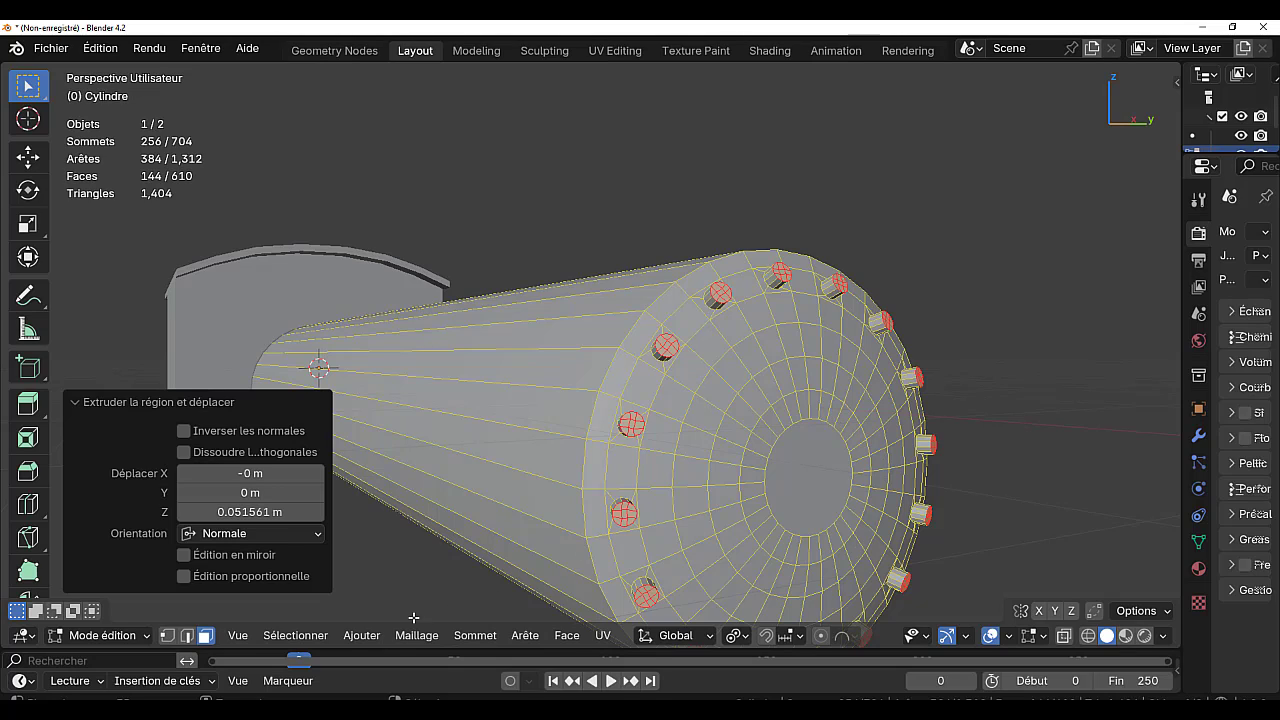
# - Select the boundary loops of the rivets' end faces, bevel them about 0.02 m with 5 segments, and check the shape in Object Mode
pyautogui.click(366, 636)
pyautogui.moveTo(325, 637)
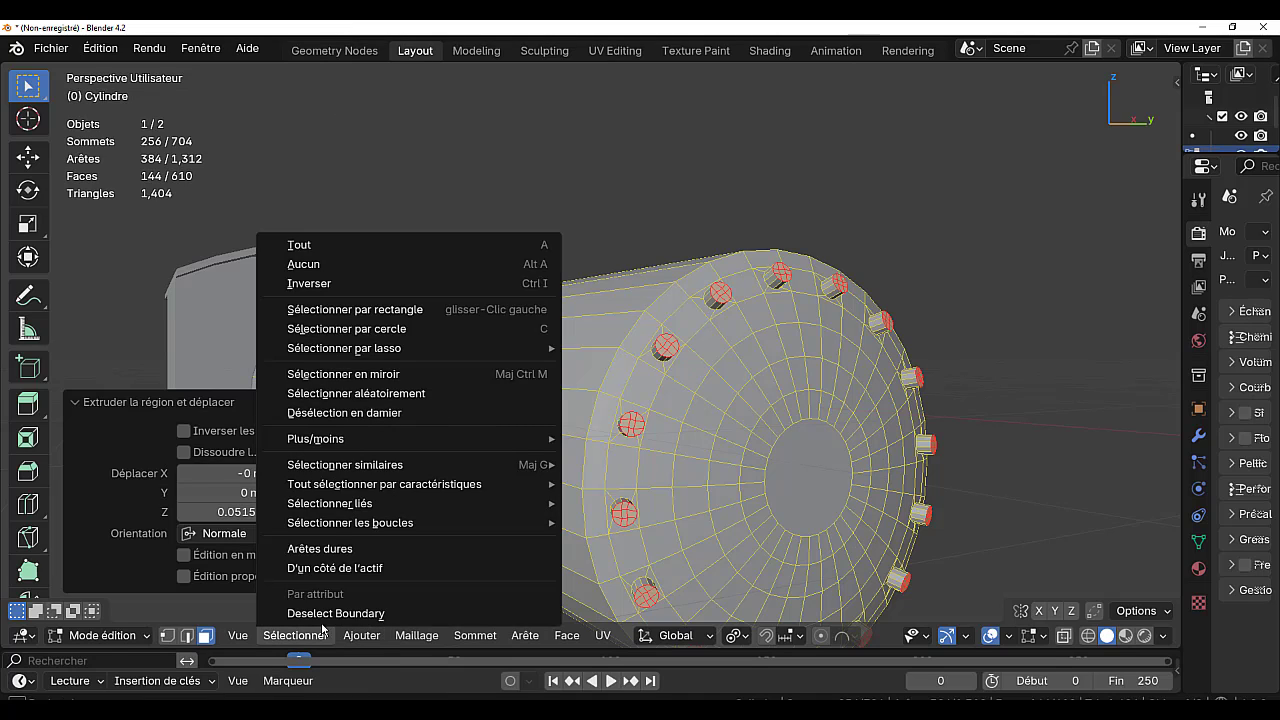
pyautogui.moveTo(344, 528)
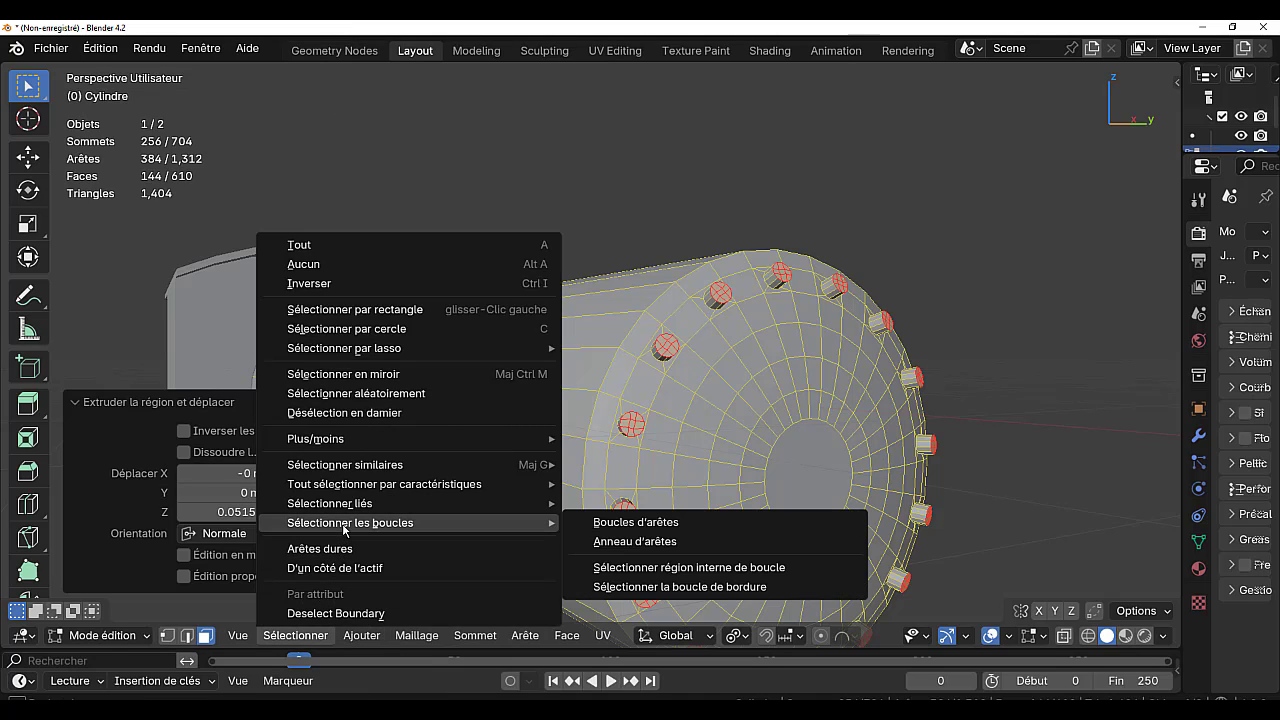
pyautogui.click(728, 588)
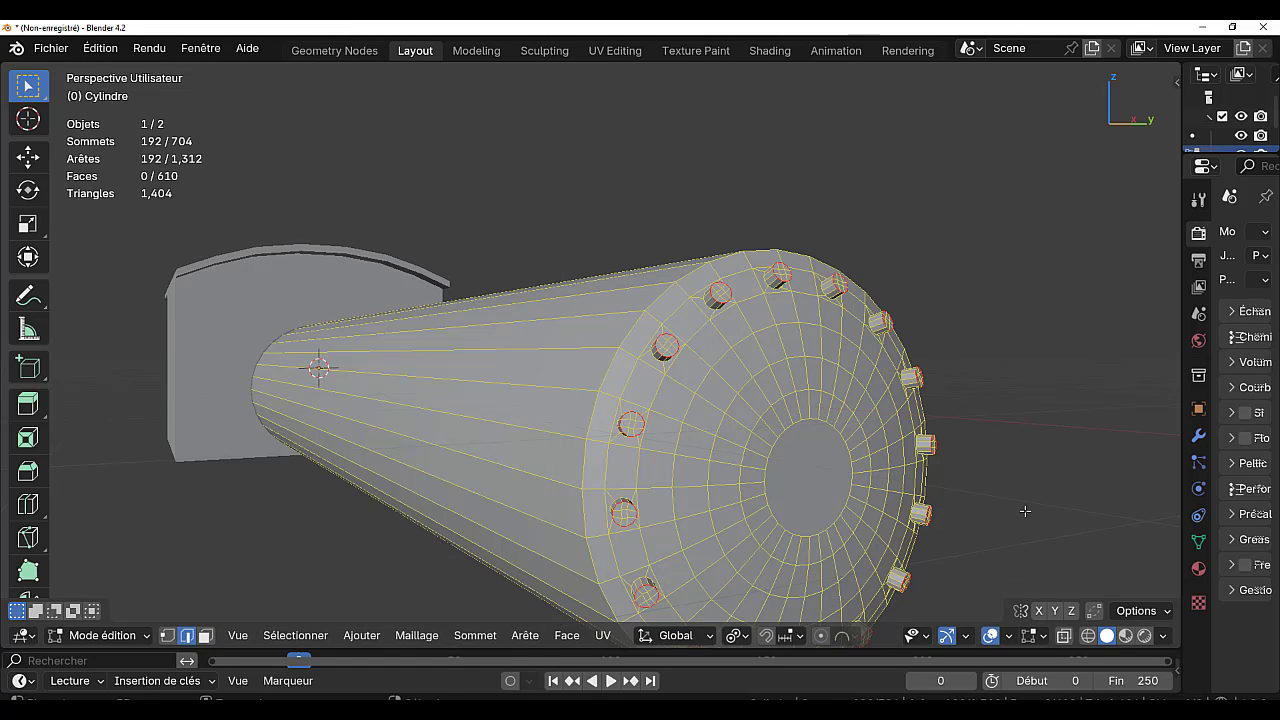
pyautogui.hotkey('ctrl', 'b')
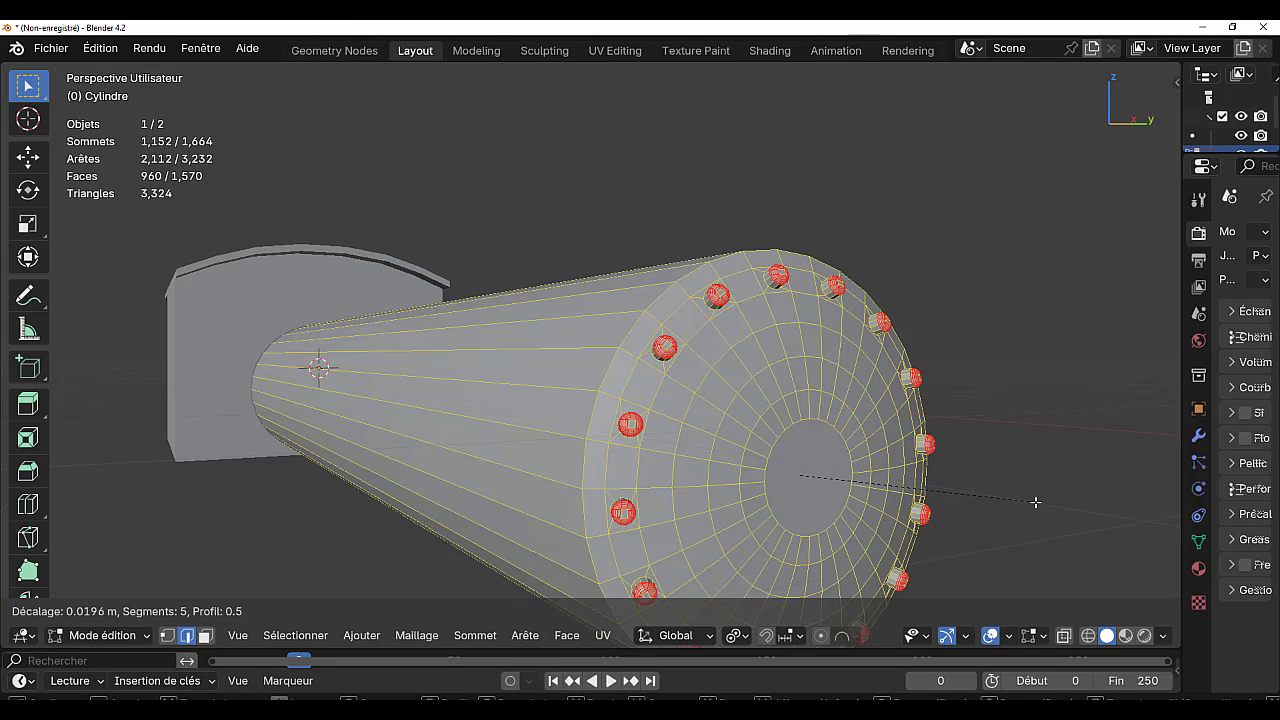
pyautogui.press('Tab')
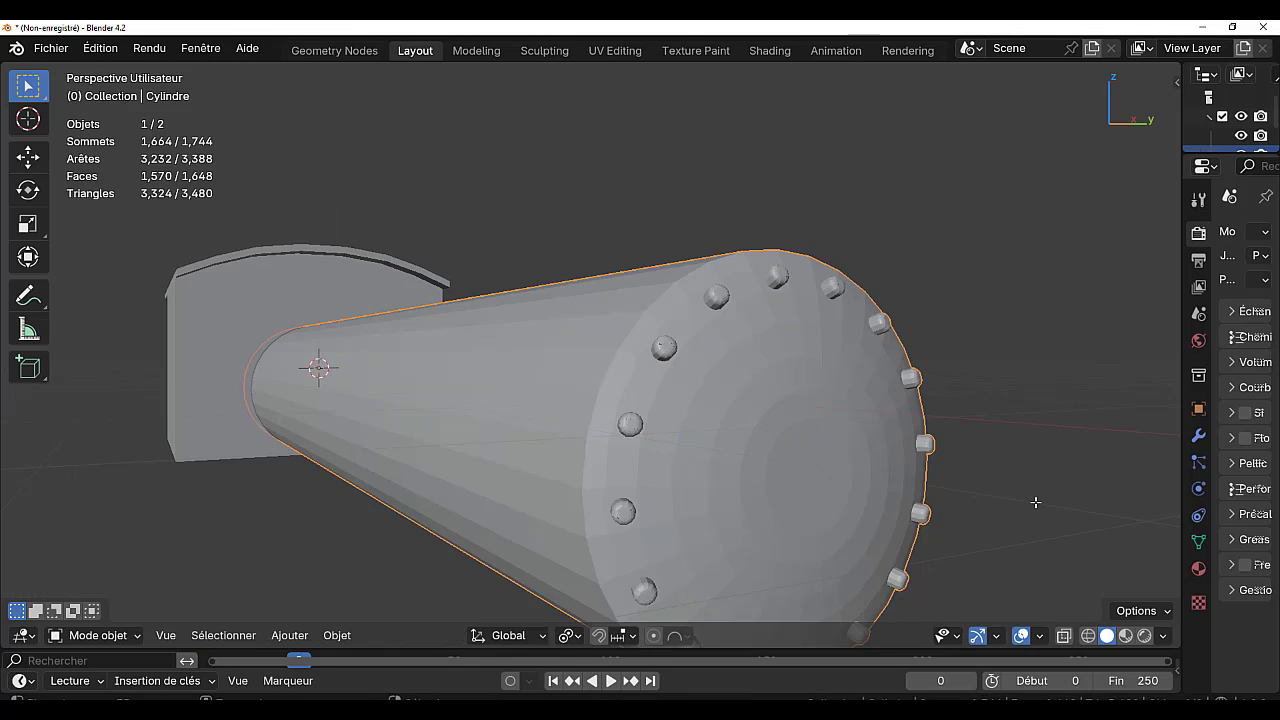
pyautogui.press('Tab')
pyautogui.press('Tab')
pyautogui.press('Tab')
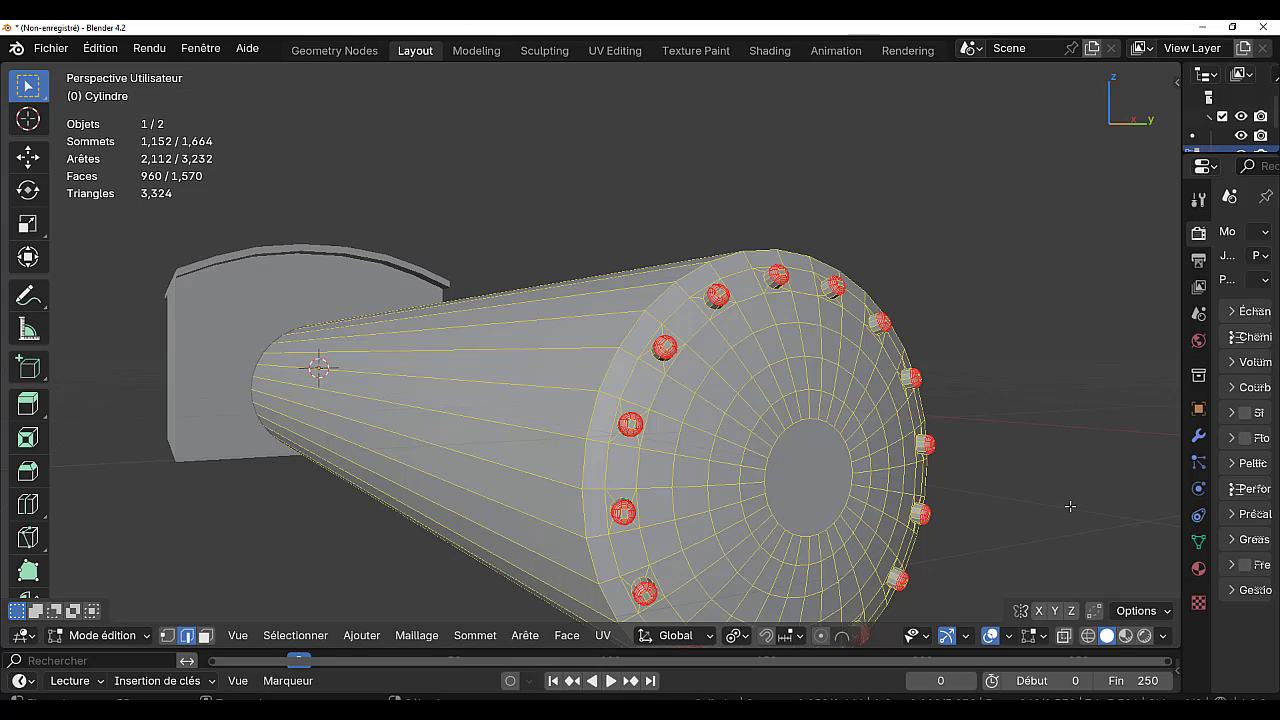
# - Grow the selection to cover the whole rivets and give the boiler a new near-black material with value 0.027 and roughness 0.272
pyautogui.press('ctrl+KP_Add')
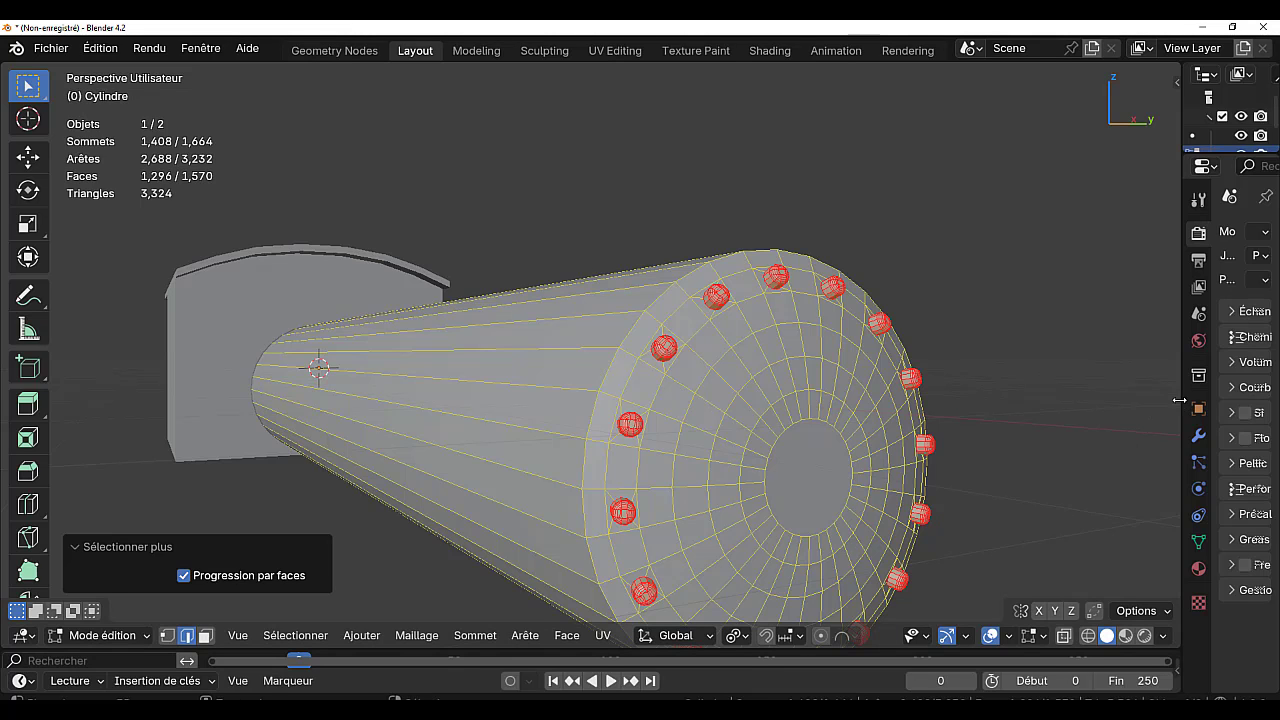
pyautogui.moveTo(1180, 400); pyautogui.dragTo(1090, 410)
pyautogui.scroll(-3, 1027, 431)
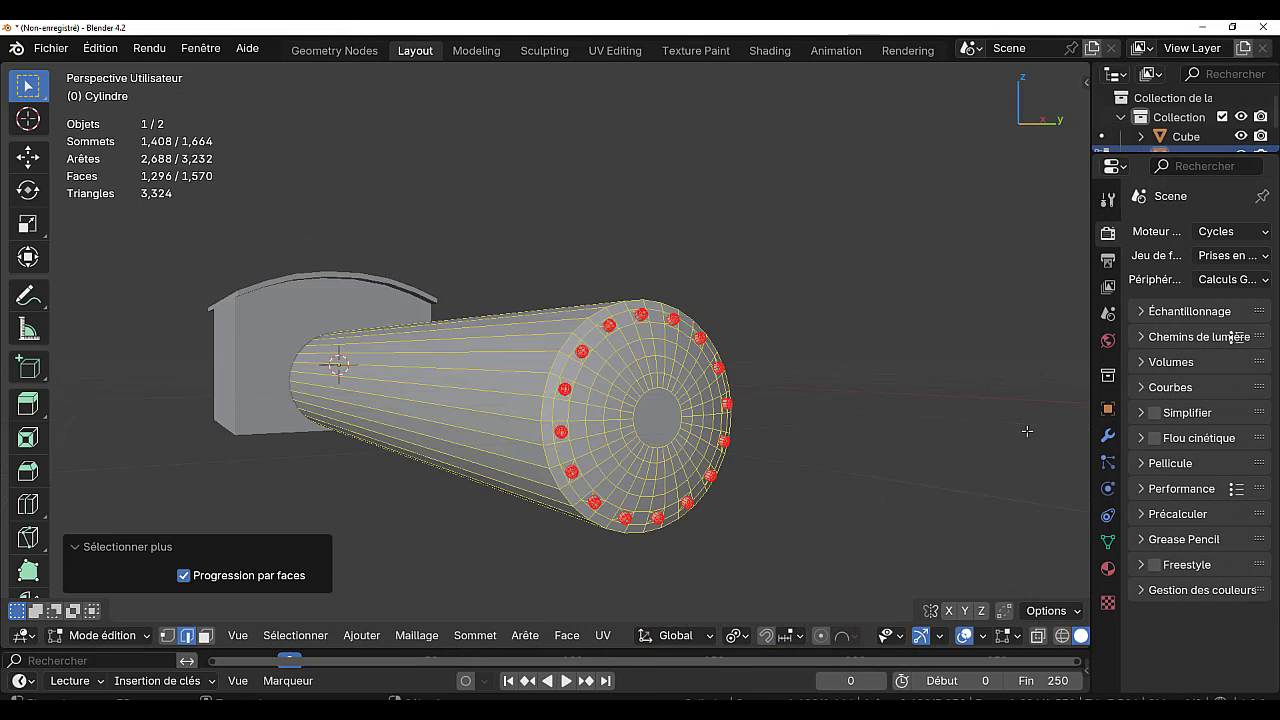
pyautogui.click(1108, 569)
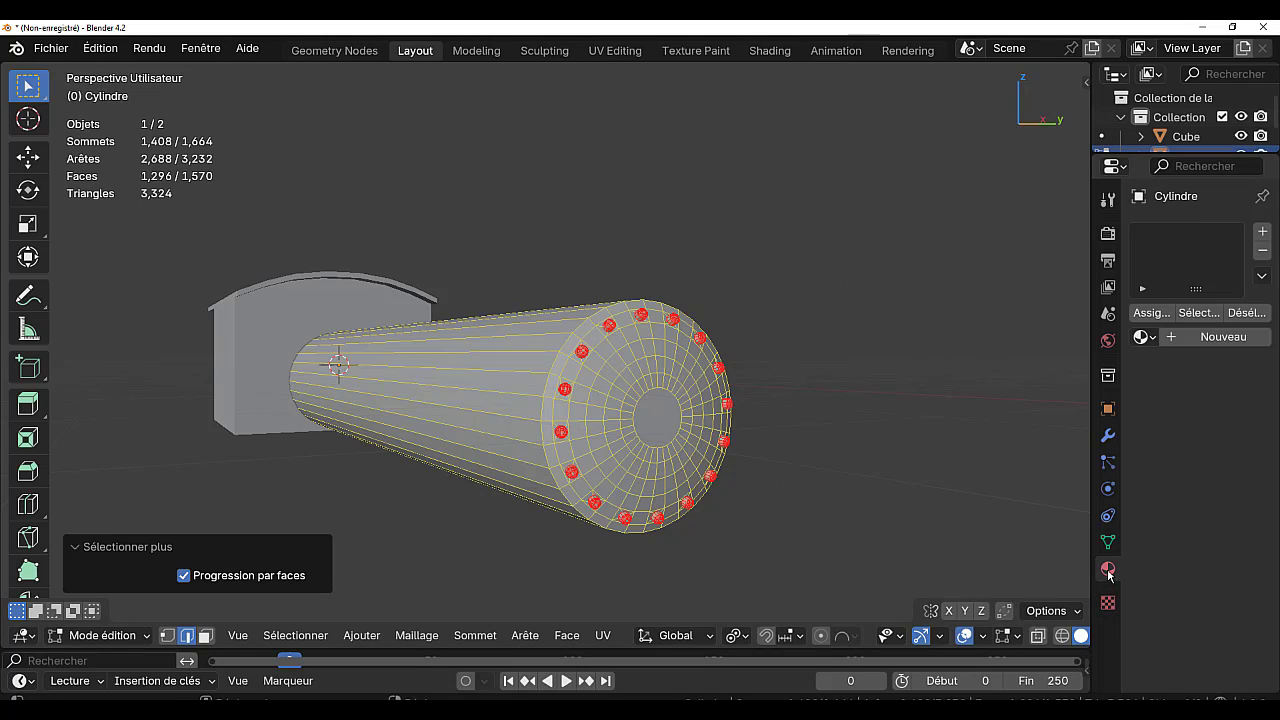
pyautogui.click(1216, 337)
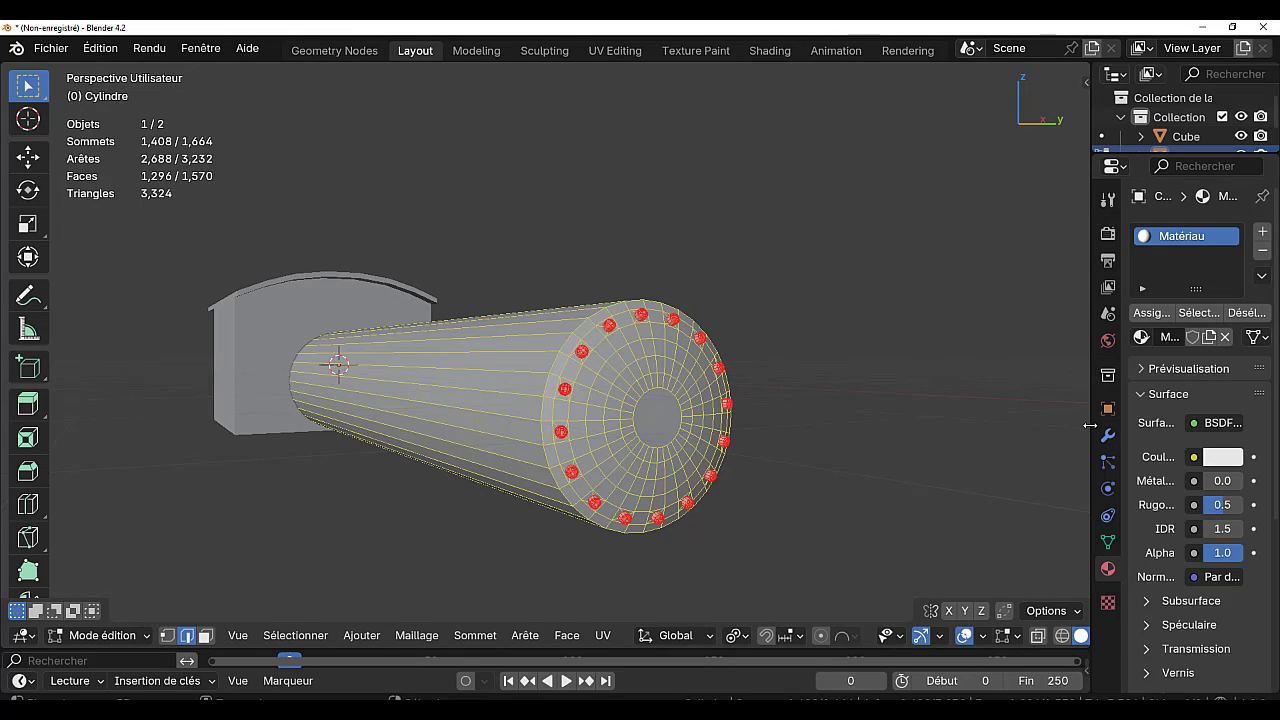
pyautogui.moveTo(1090, 425); pyautogui.dragTo(943, 449)
pyautogui.click(1170, 457)
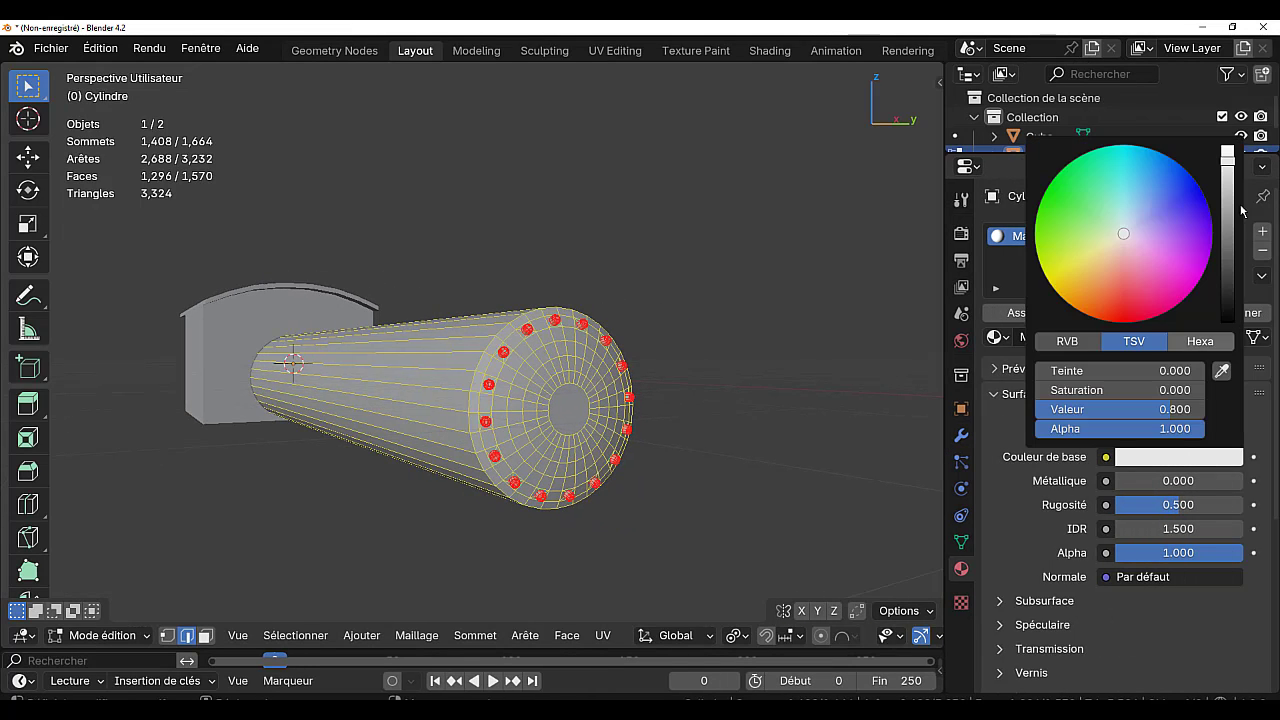
pyautogui.moveTo(1228, 212); pyautogui.dragTo(1227, 291)
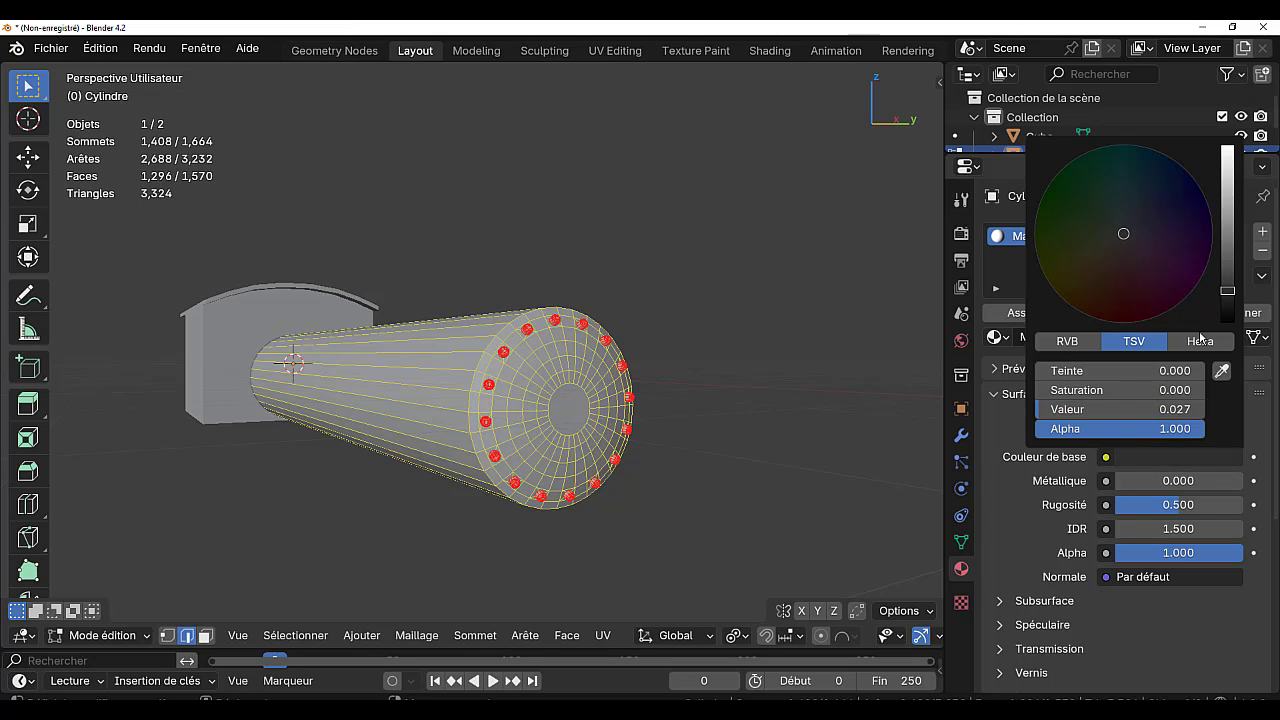
pyautogui.moveTo(1165, 505); pyautogui.dragTo(1121, 505)
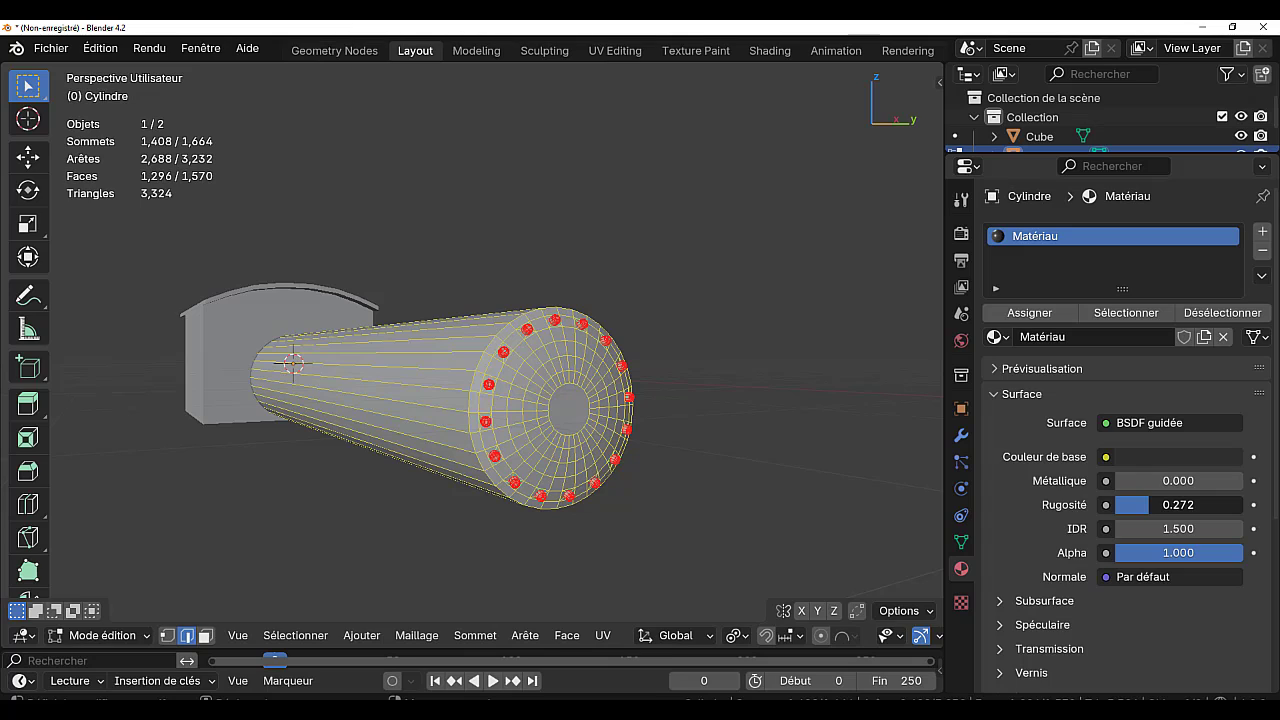
# - Switch the viewport to rendered shading and change the render engine to EEVEE
pyautogui.scroll(-5, 900, 640)
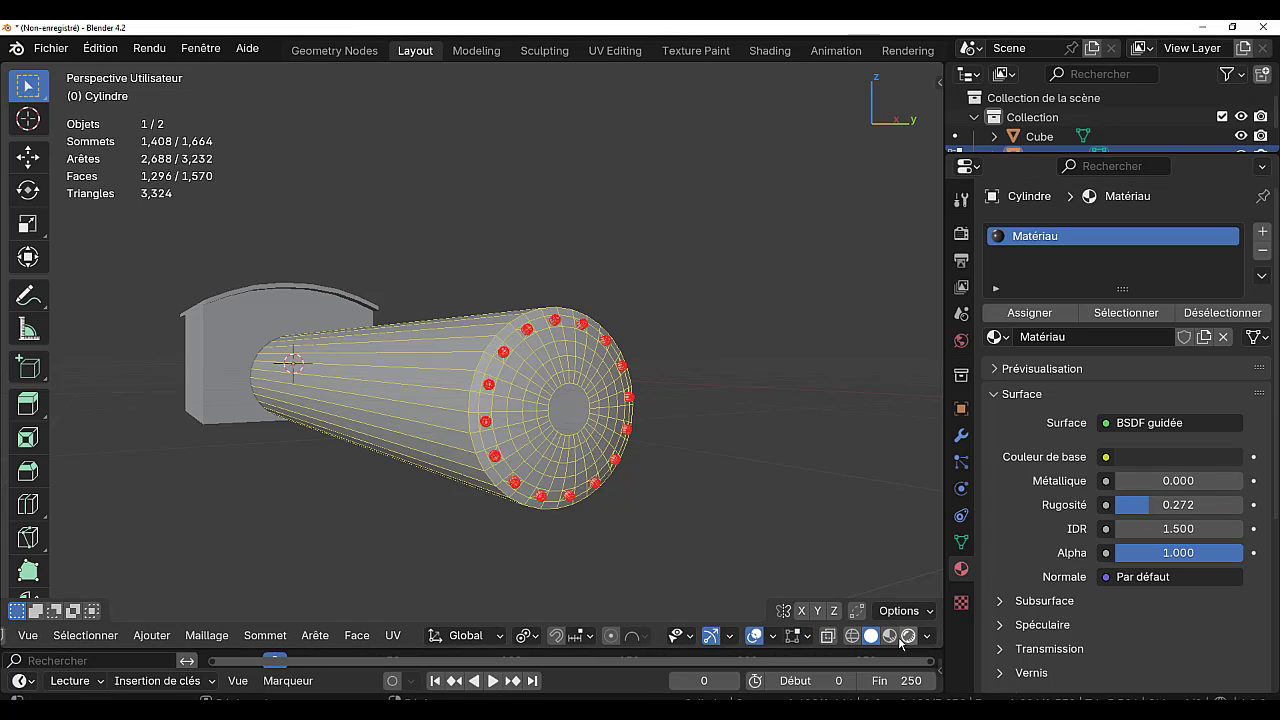
pyautogui.click(907, 637)
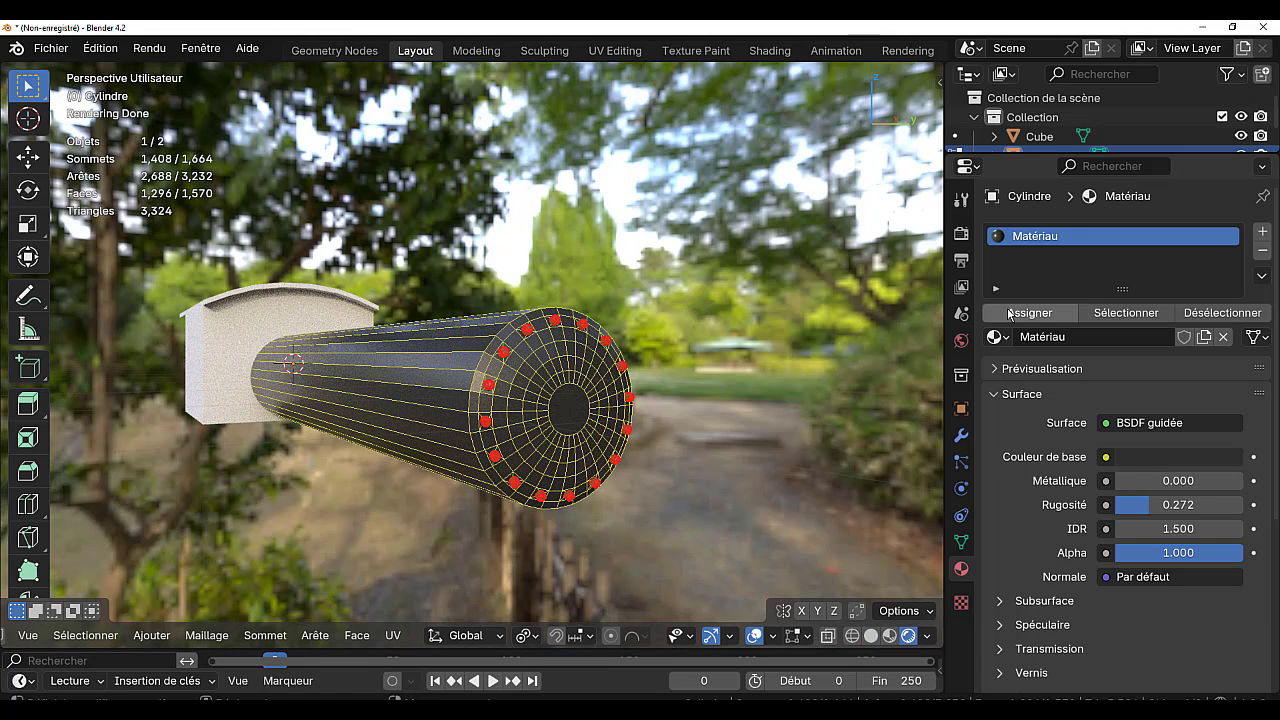
pyautogui.click(958, 263)
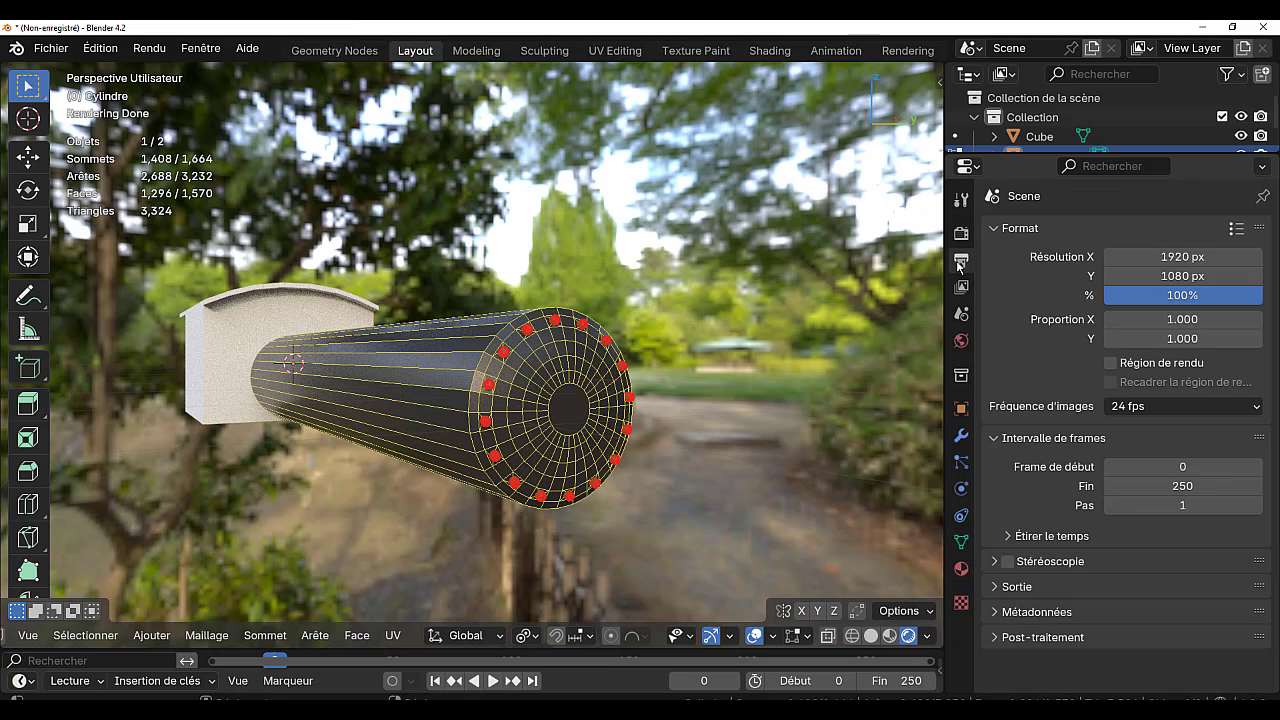
pyautogui.click(961, 233)
pyautogui.click(1208, 232)
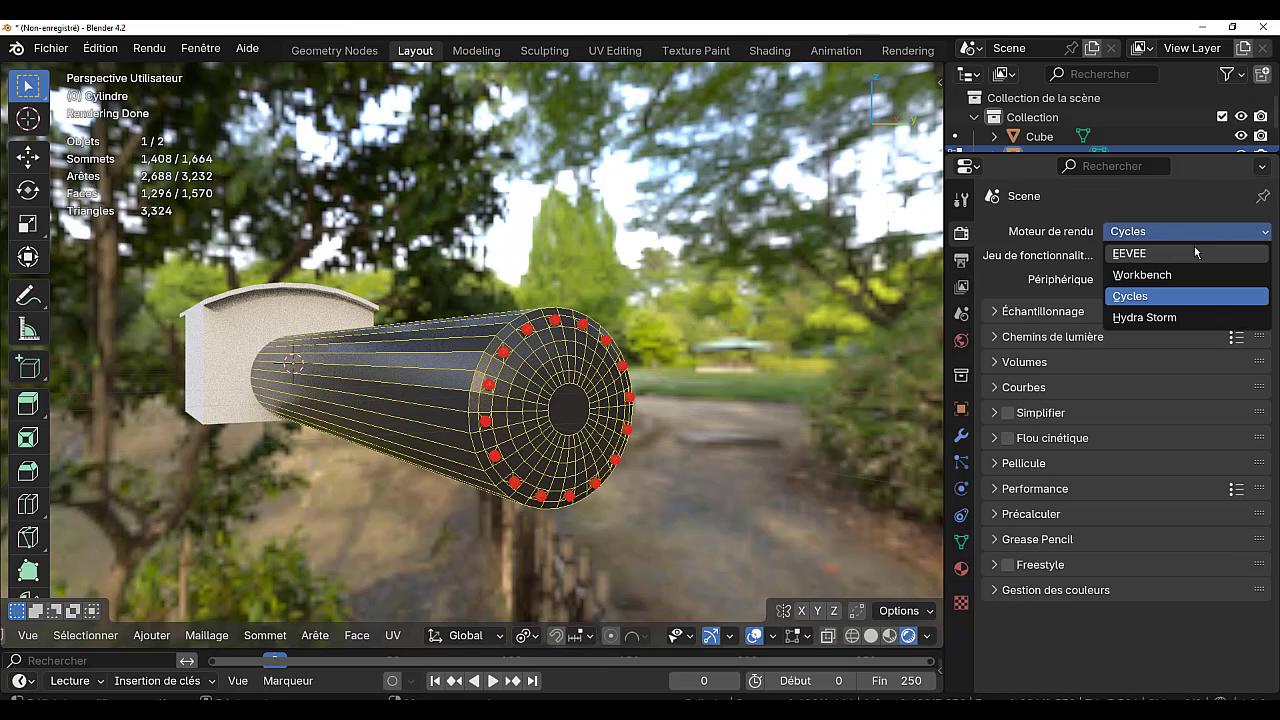
pyautogui.click(1186, 252)
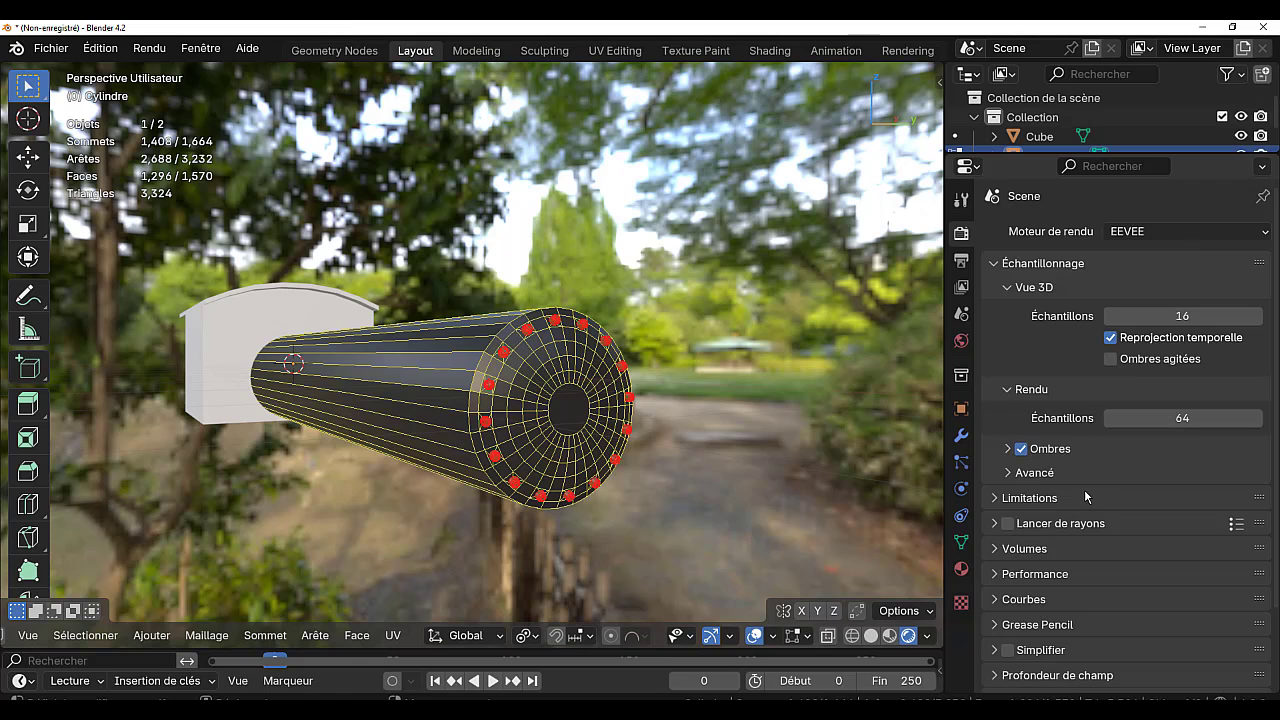
# - Assign a second new material to the selected rivets, with metallic 0.881 and roughness 0.115, and check it in Object Mode
pyautogui.scroll(2, 686, 465)
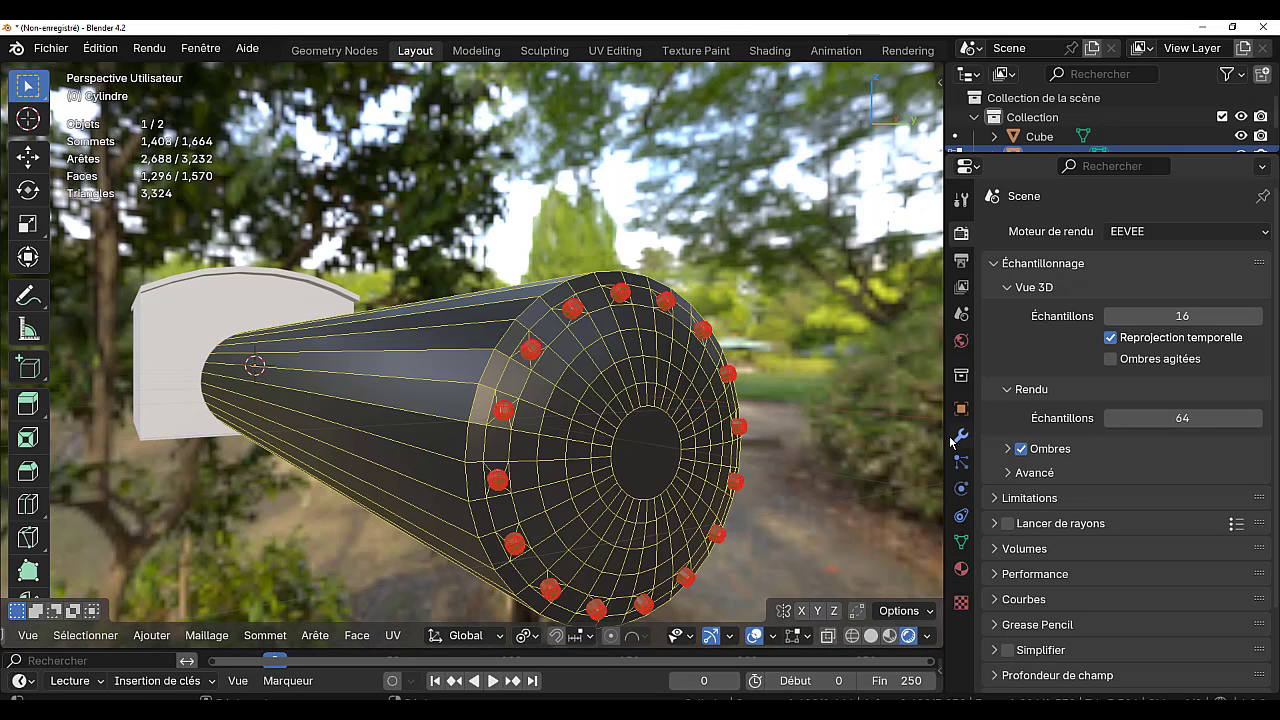
pyautogui.moveTo(944, 428); pyautogui.dragTo(889, 428)
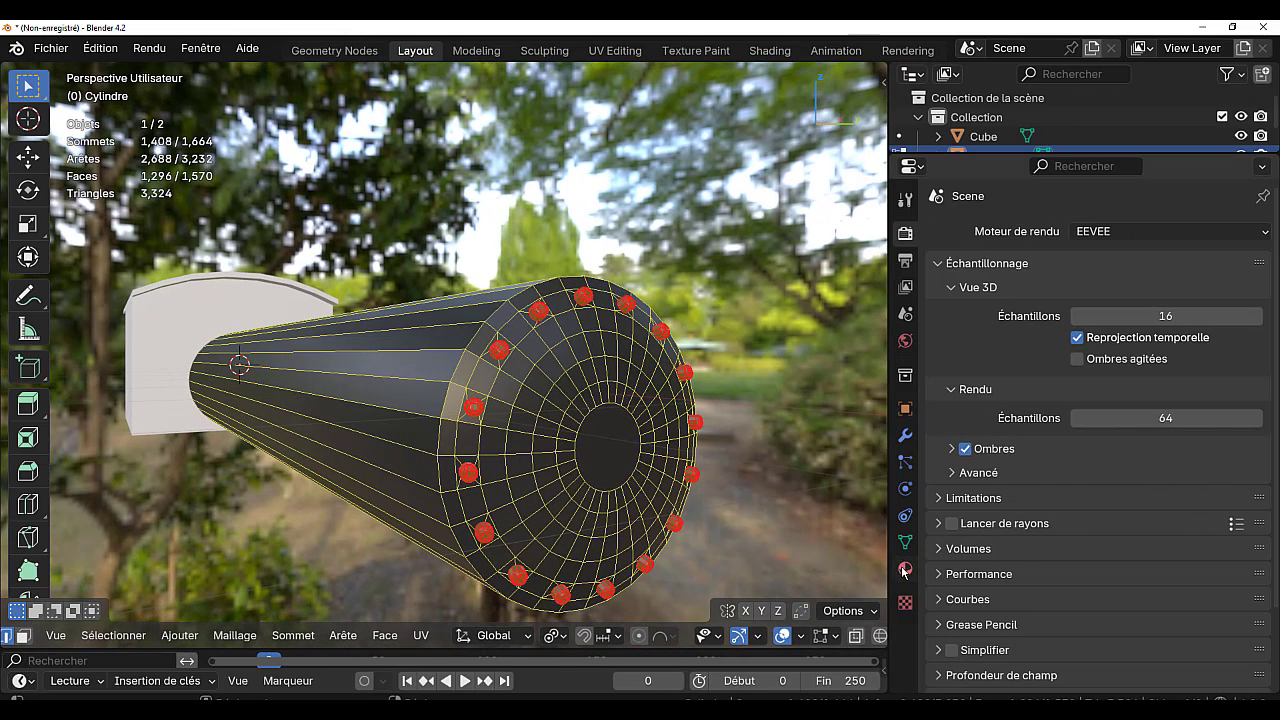
pyautogui.click(905, 568)
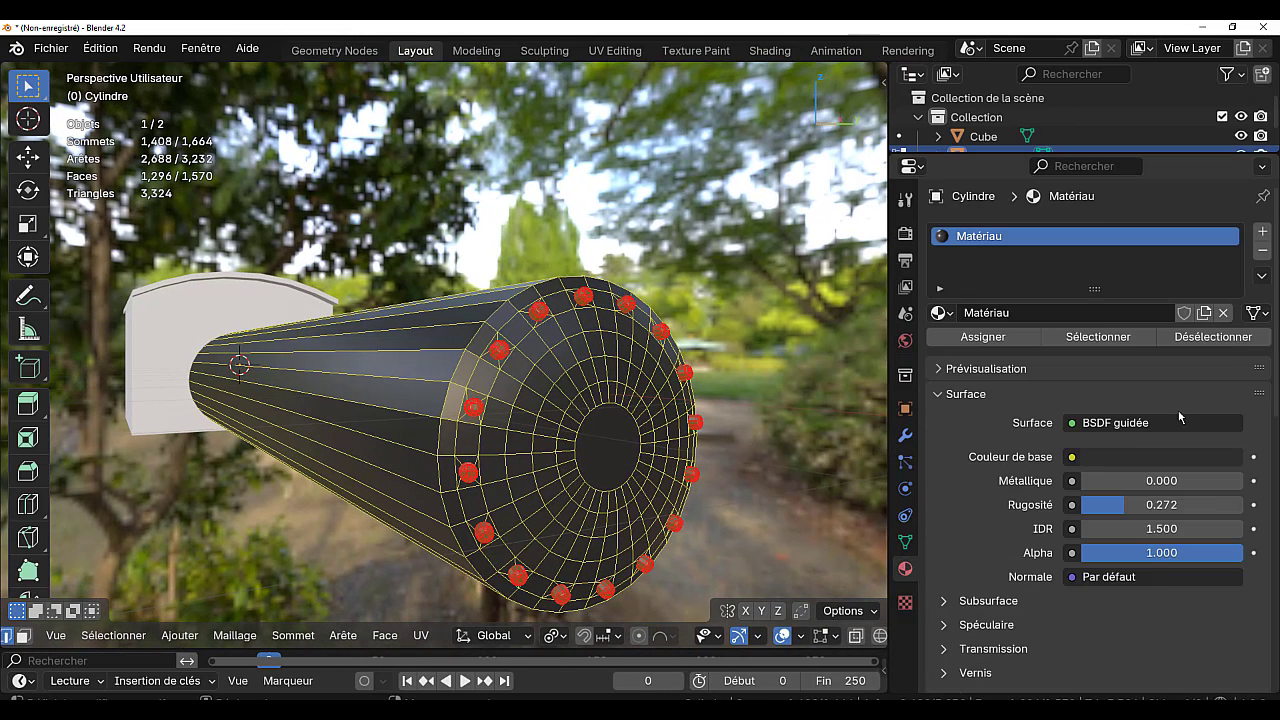
pyautogui.click(1263, 233)
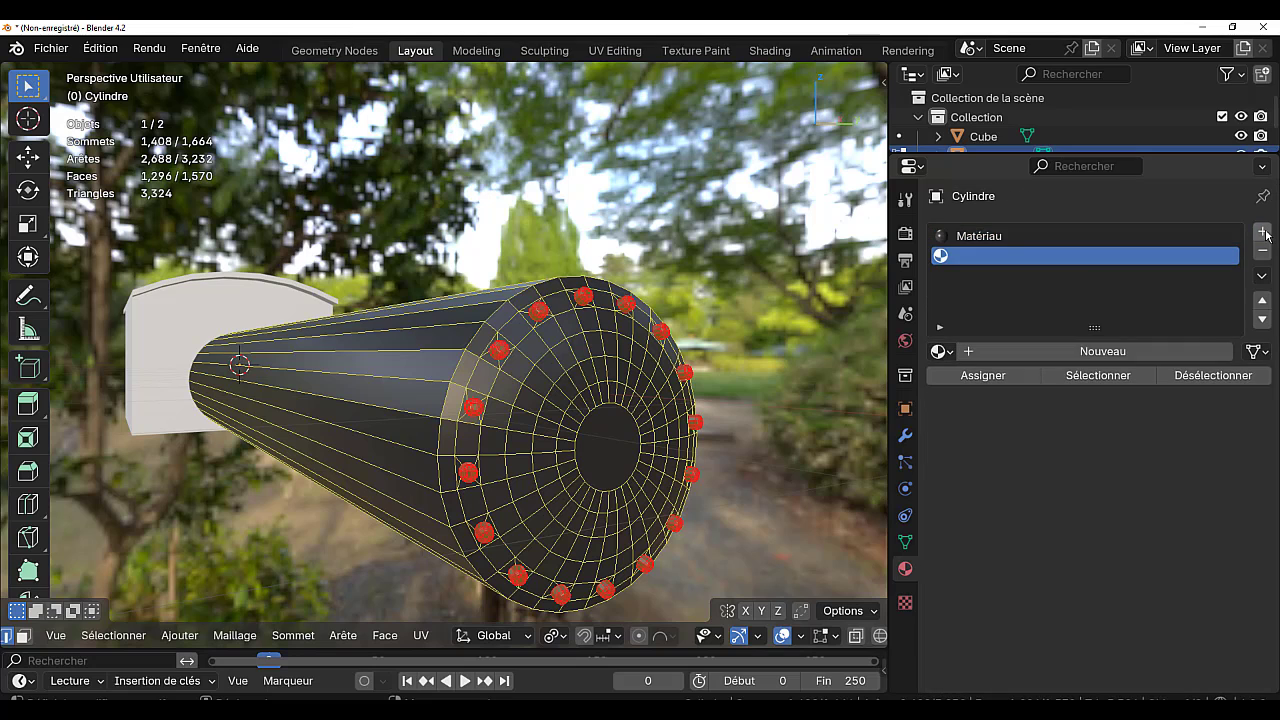
pyautogui.click(1100, 352)
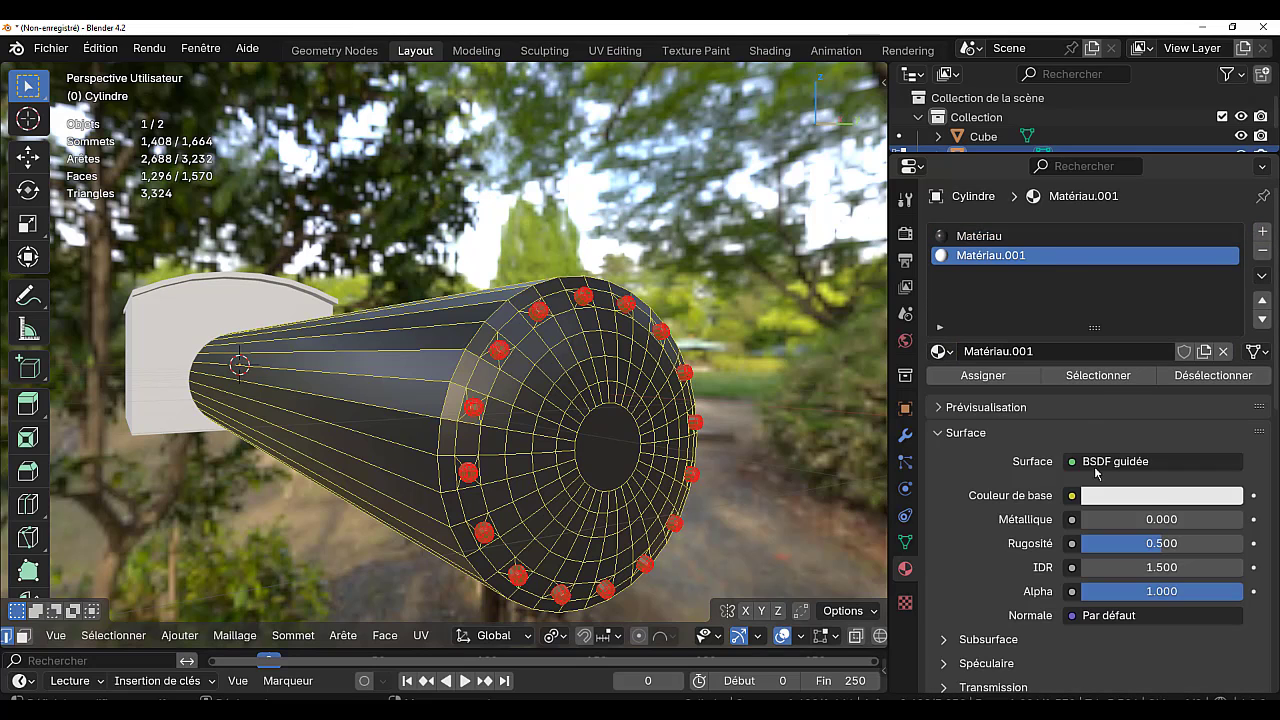
pyautogui.click(978, 377)
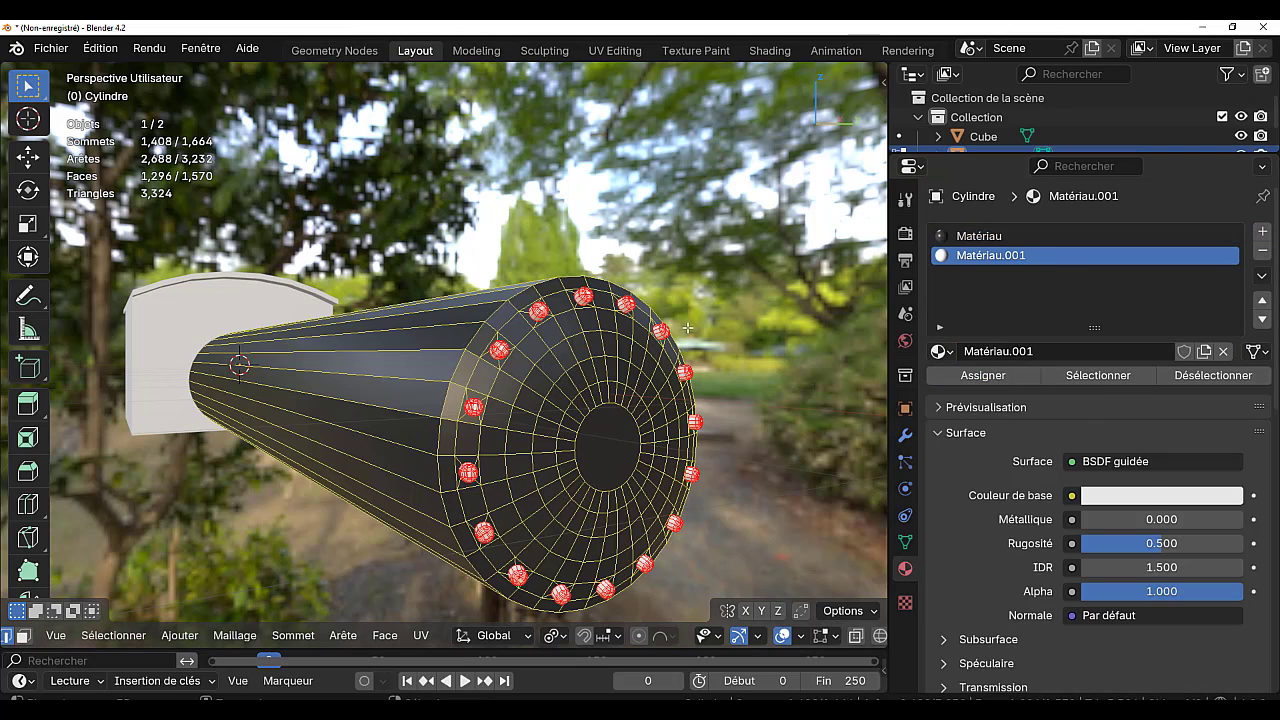
pyautogui.moveTo(1154, 547); pyautogui.dragTo(1228, 519)
pyautogui.press('Tab')
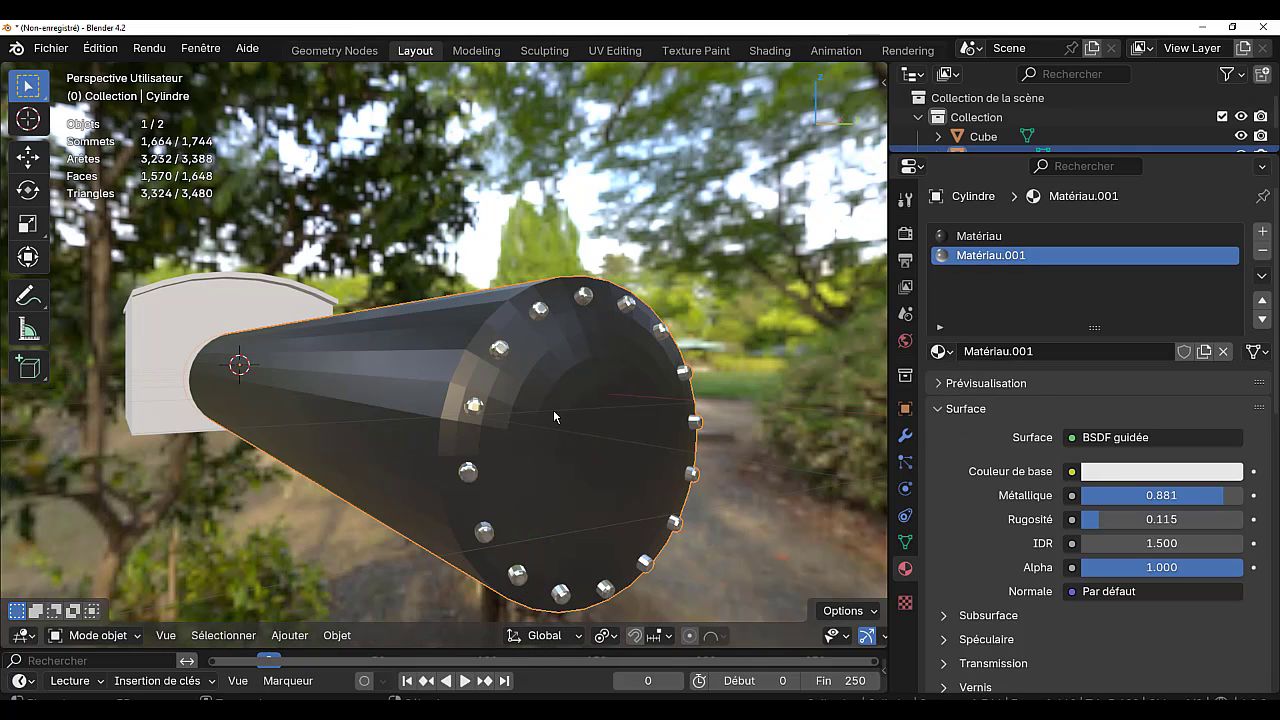
# - Extrude the round central face of the boiler's nose outward about 0.039 m along its normal and check it in Object Mode
pyautogui.press('Tab')
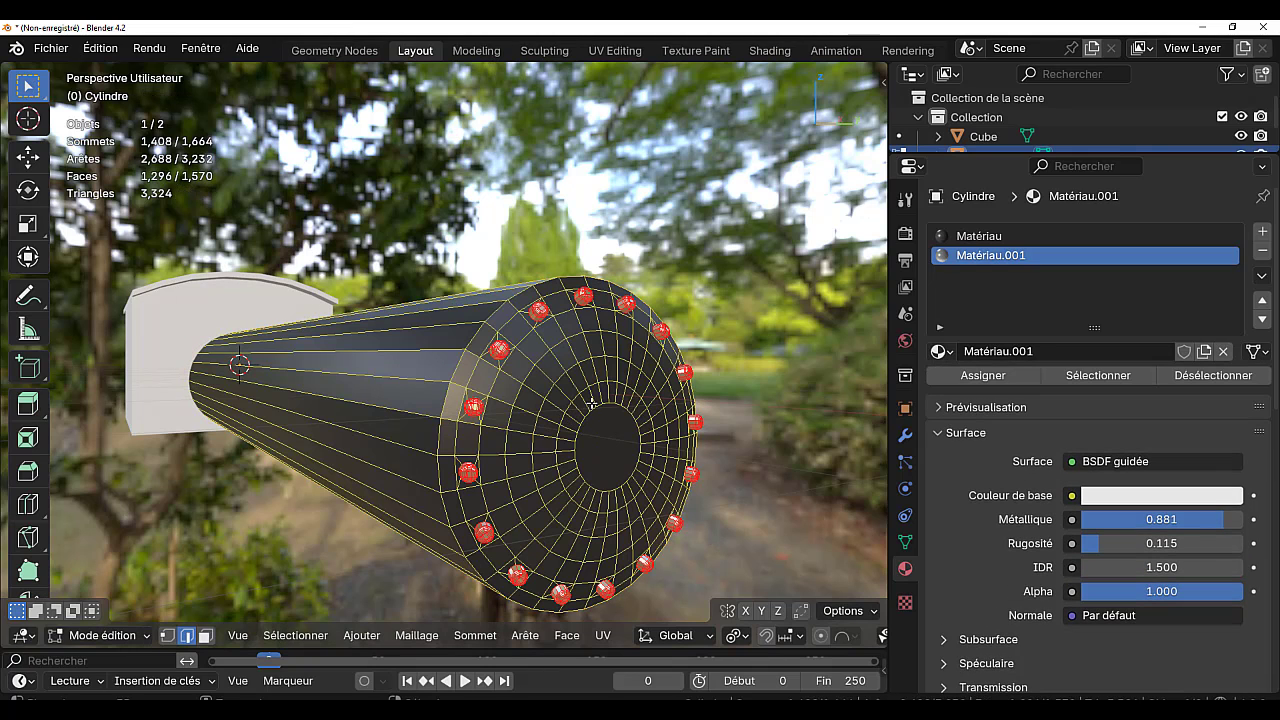
pyautogui.click(599, 440)
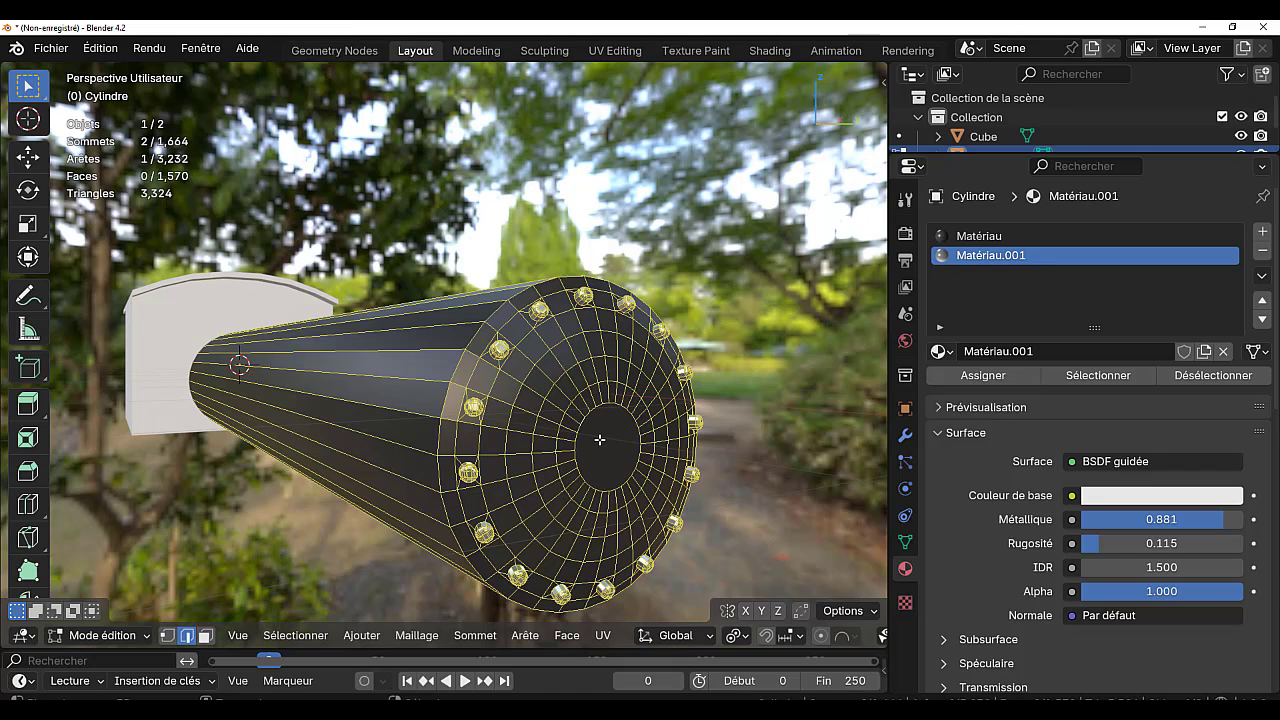
pyautogui.press('3')
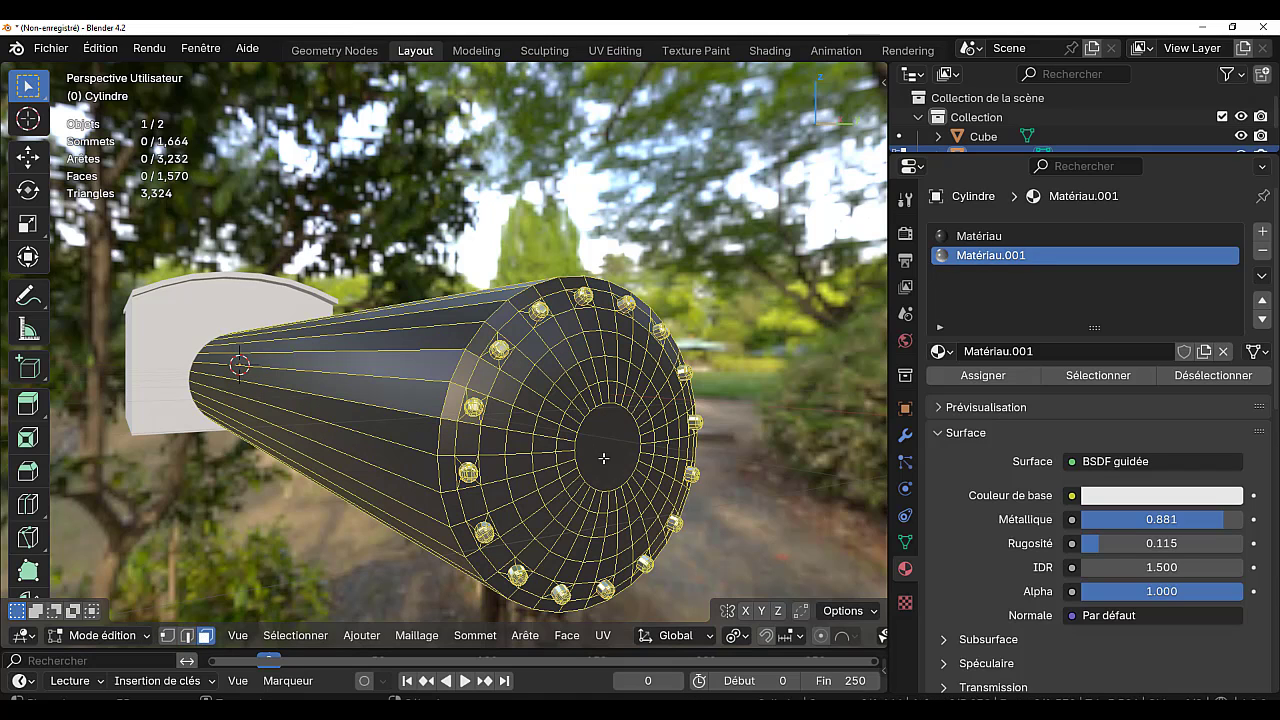
pyautogui.click(604, 457)
pyautogui.scroll(-3, 640, 466)
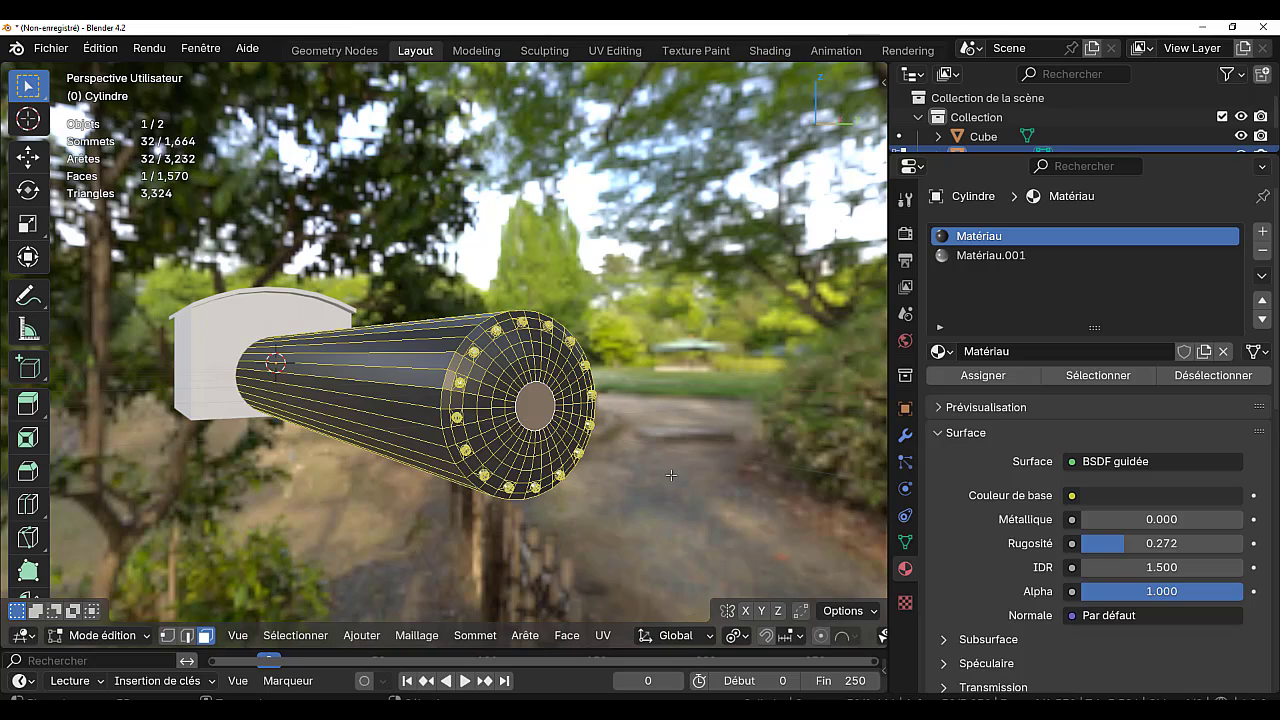
pyautogui.scroll(2, 671, 476)
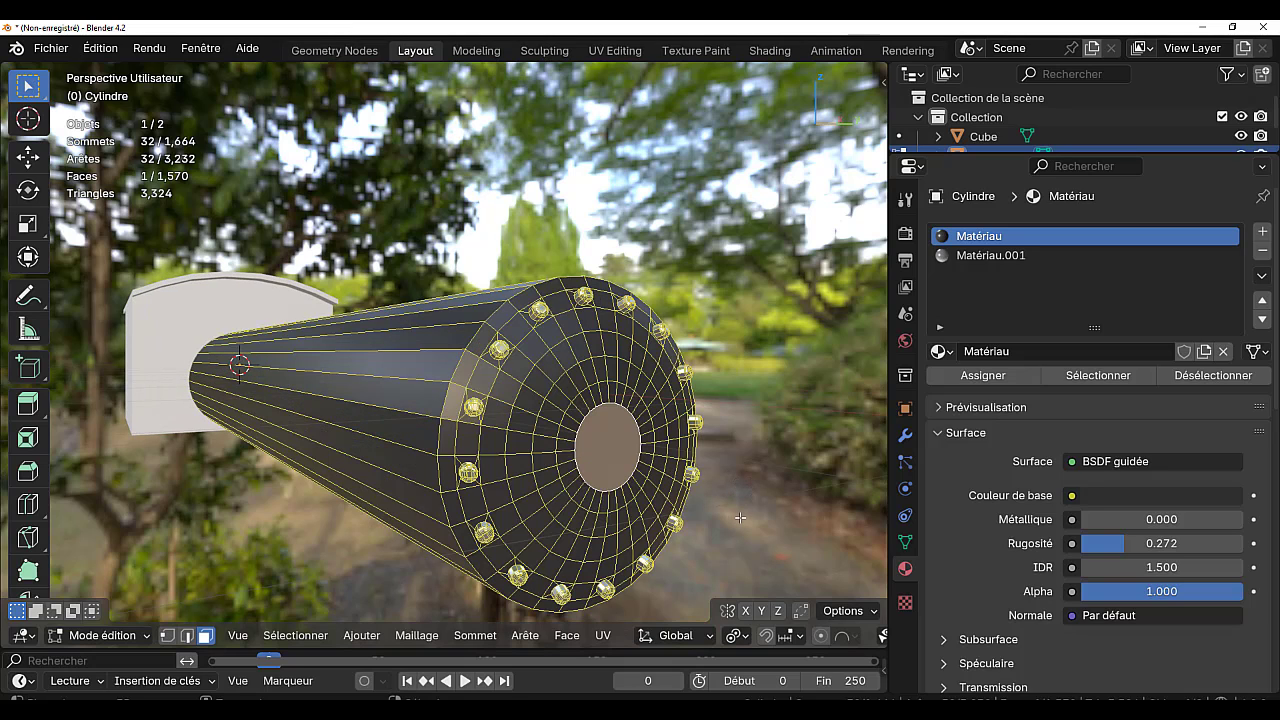
pyautogui.press('e')
pyautogui.rightClick(740, 517)
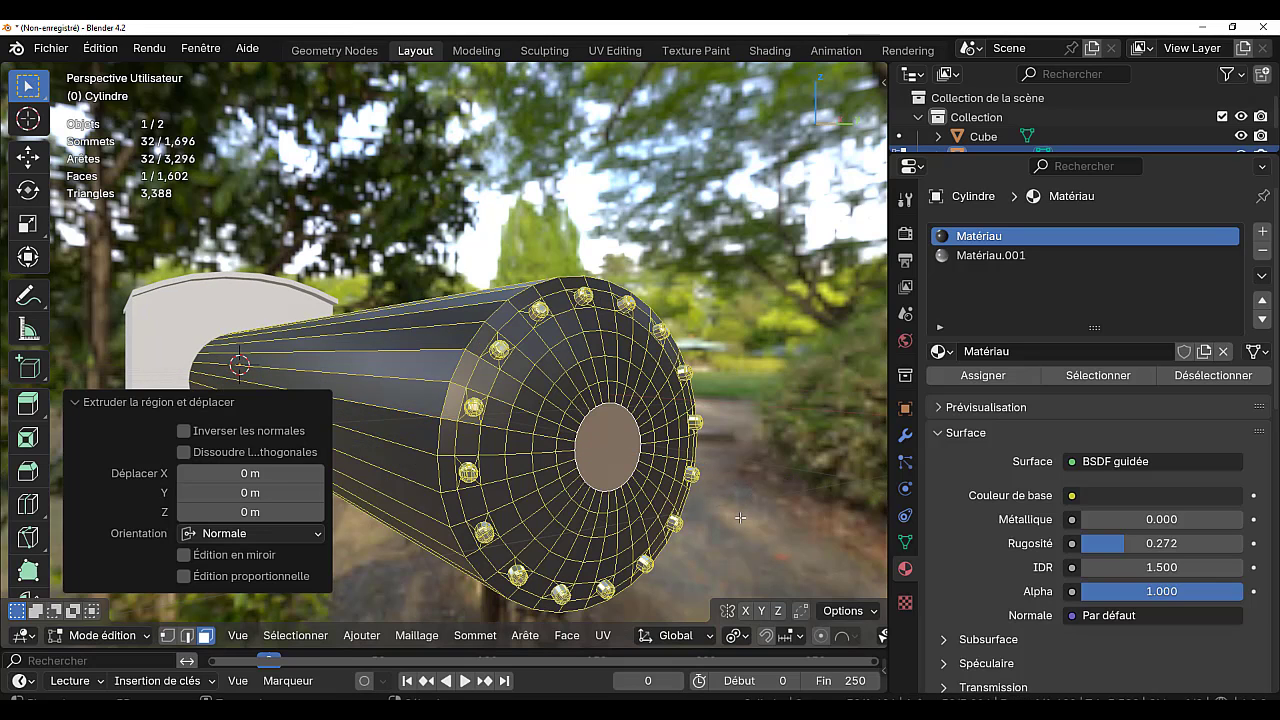
pyautogui.hotkey('alt', 's')
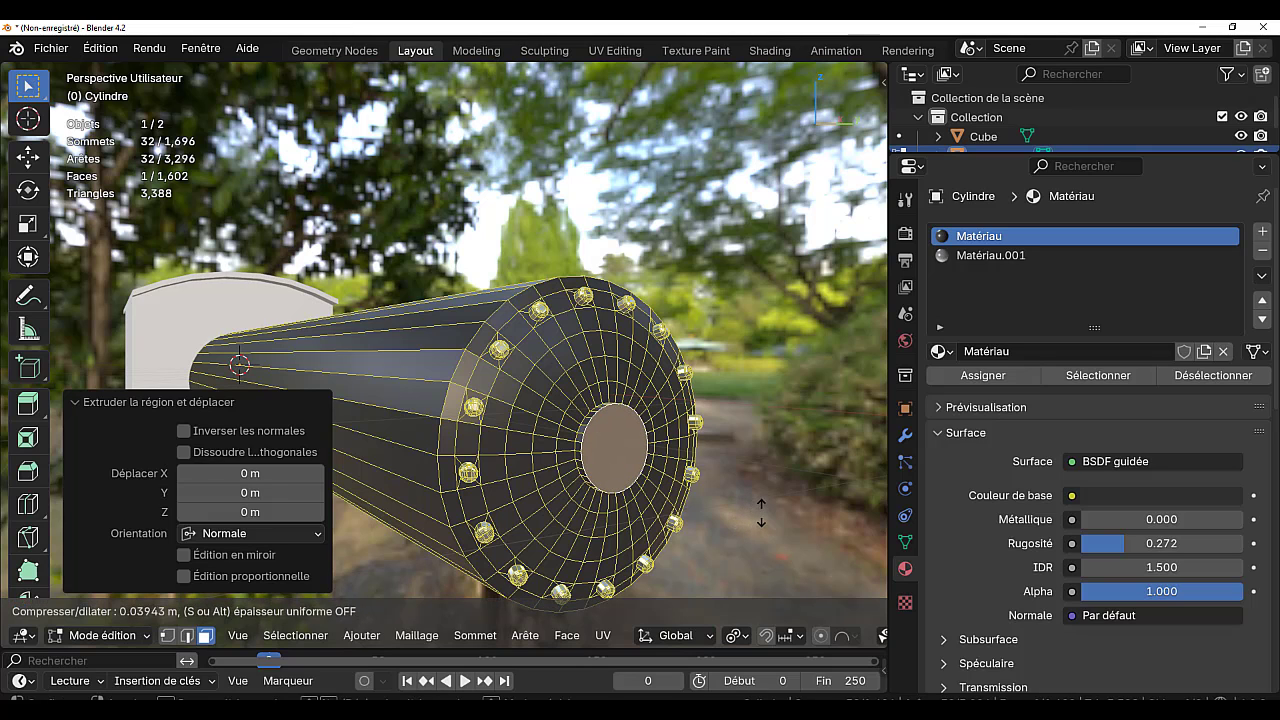
pyautogui.click(761, 512)
pyautogui.press('Tab')
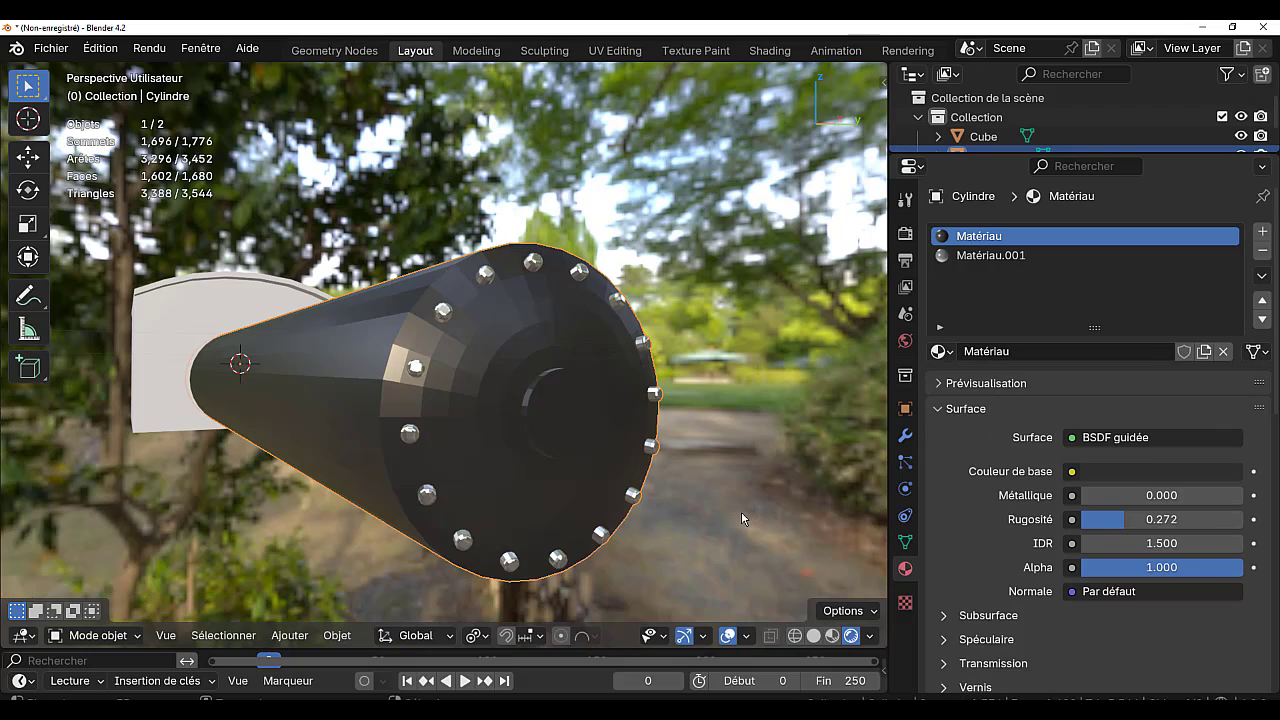
pyautogui.moveTo(737, 506); pyautogui.dragTo(733, 506, button='middle')
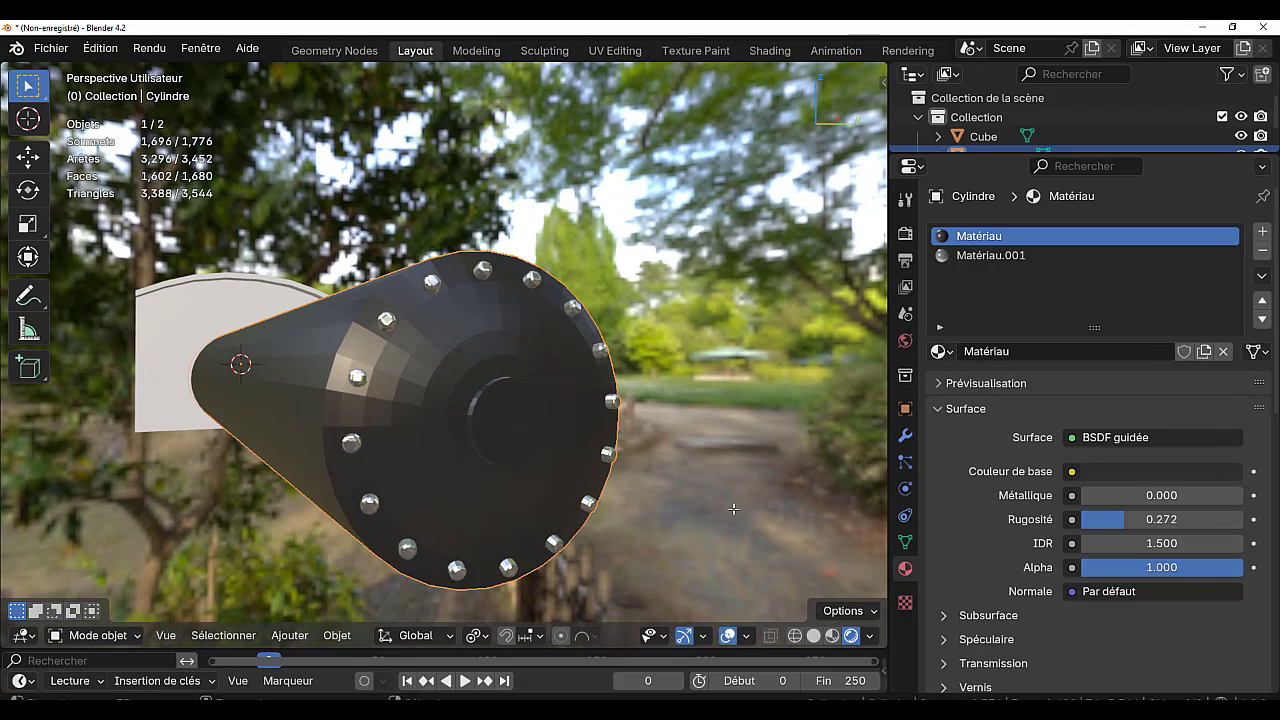
# - Extend the selection to the raised central disc's sides and assign it a new red material with roughness 0.164
pyautogui.press('Tab')
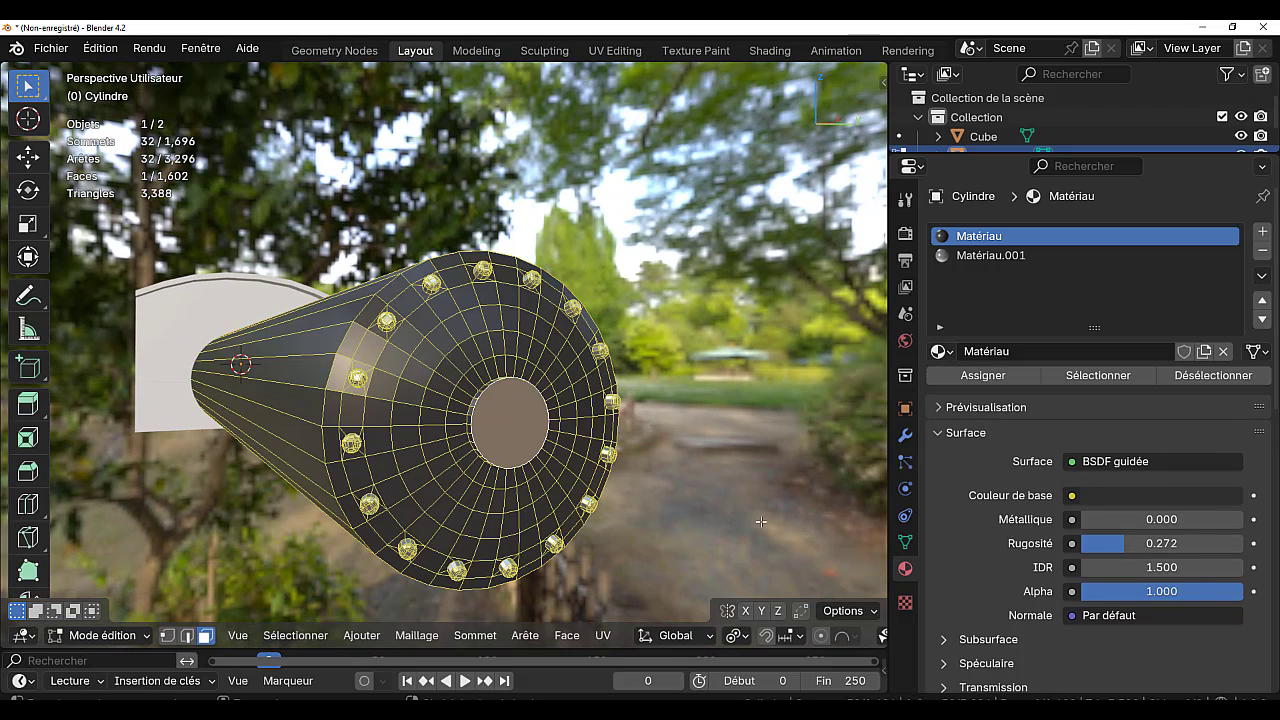
pyautogui.press('ctrl+KP_Add')
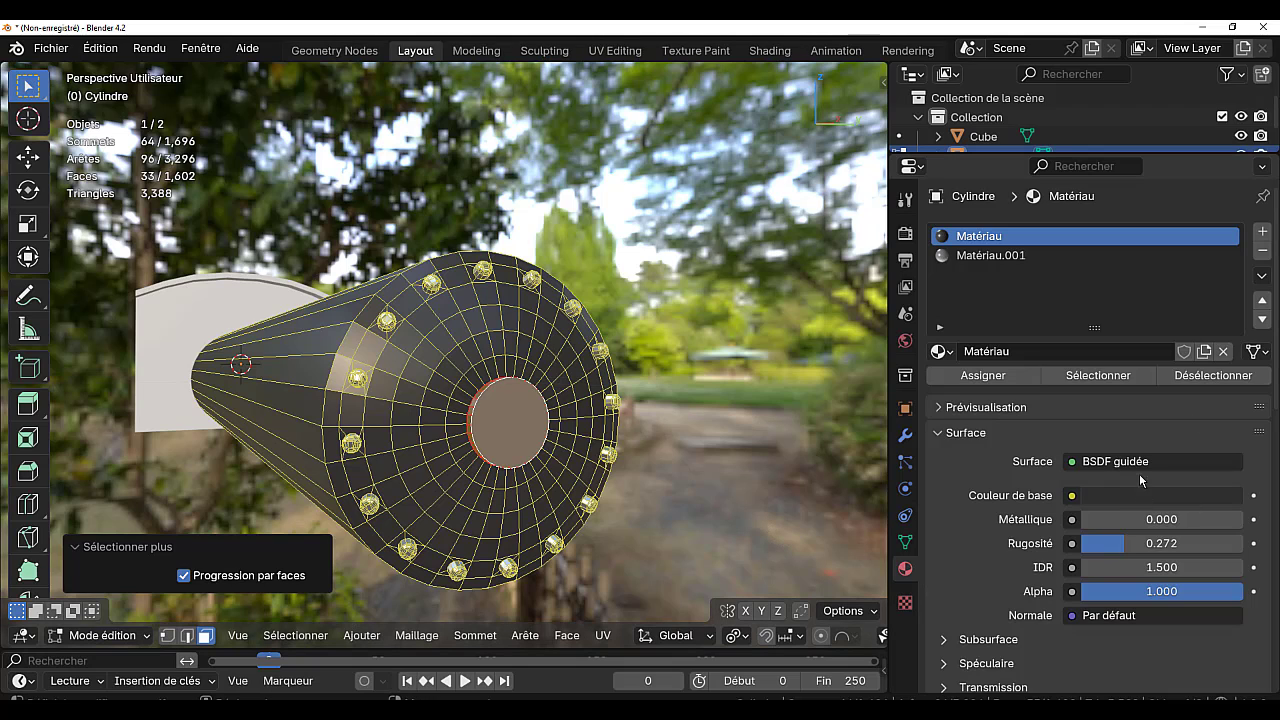
pyautogui.click(1262, 231)
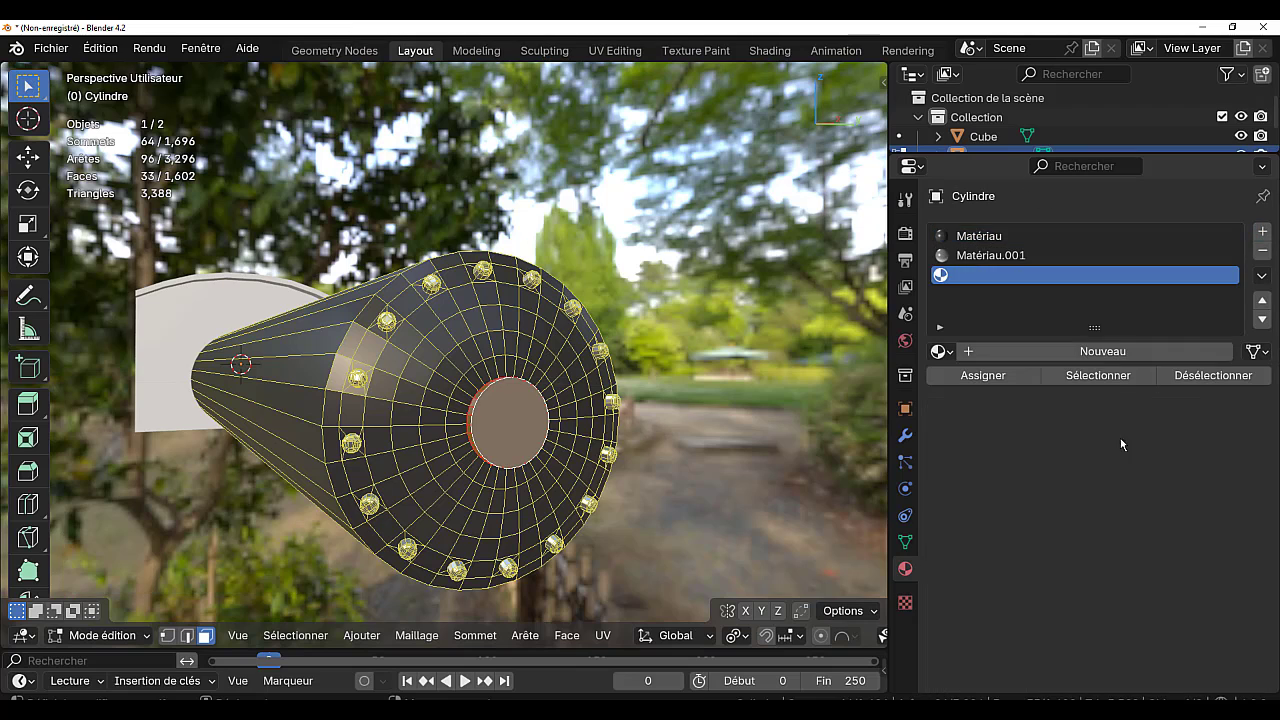
pyautogui.click(1115, 351)
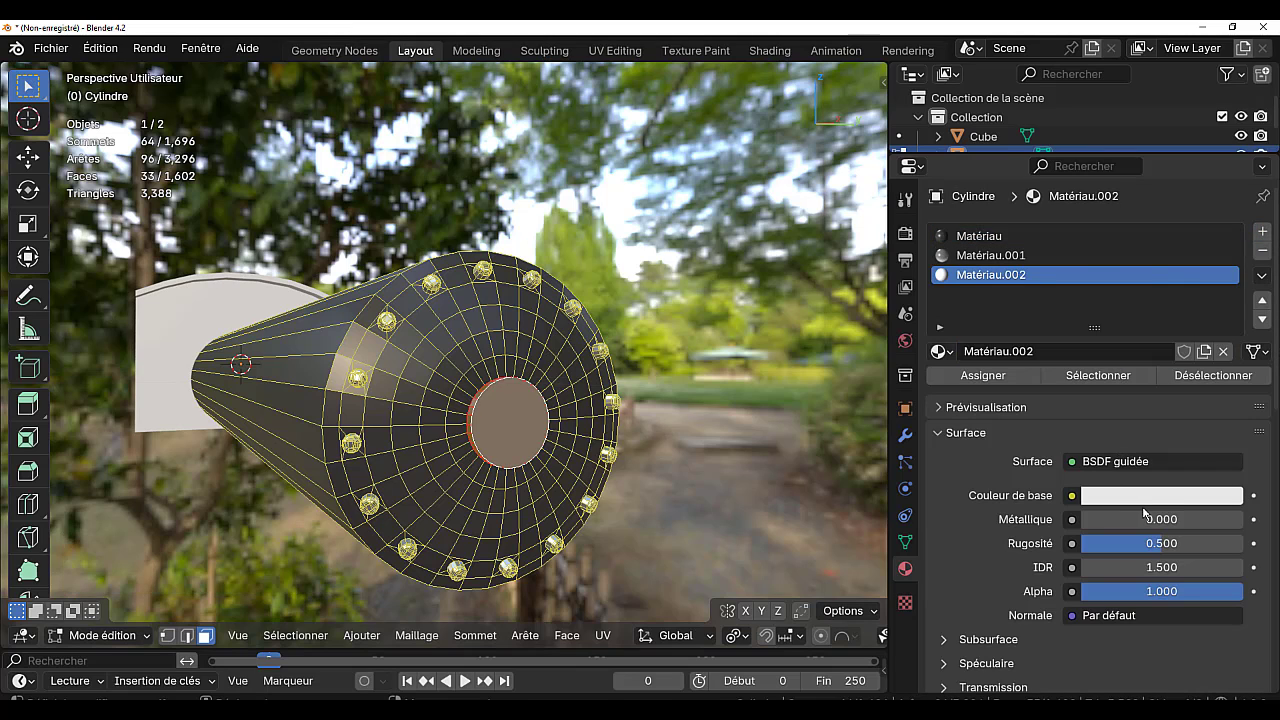
pyautogui.click(1150, 494)
pyautogui.click(1132, 352)
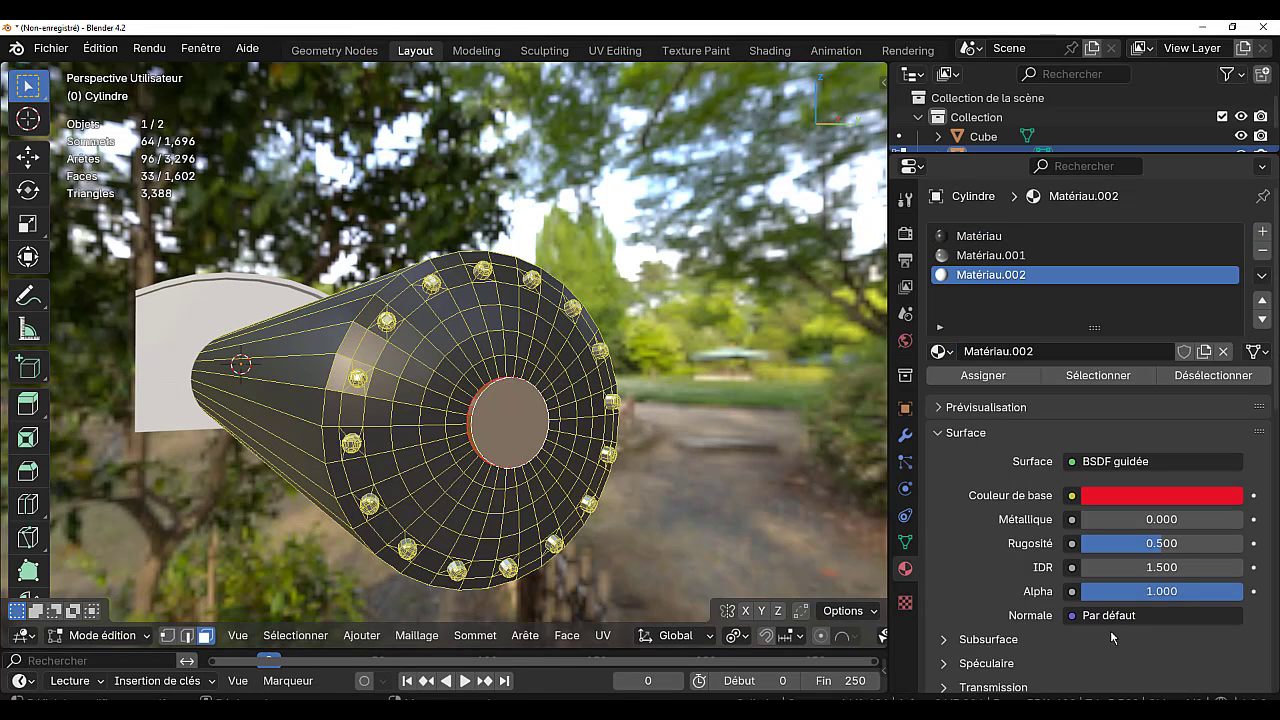
pyautogui.moveTo(1140, 548); pyautogui.dragTo(1086, 548)
pyautogui.click(1000, 378)
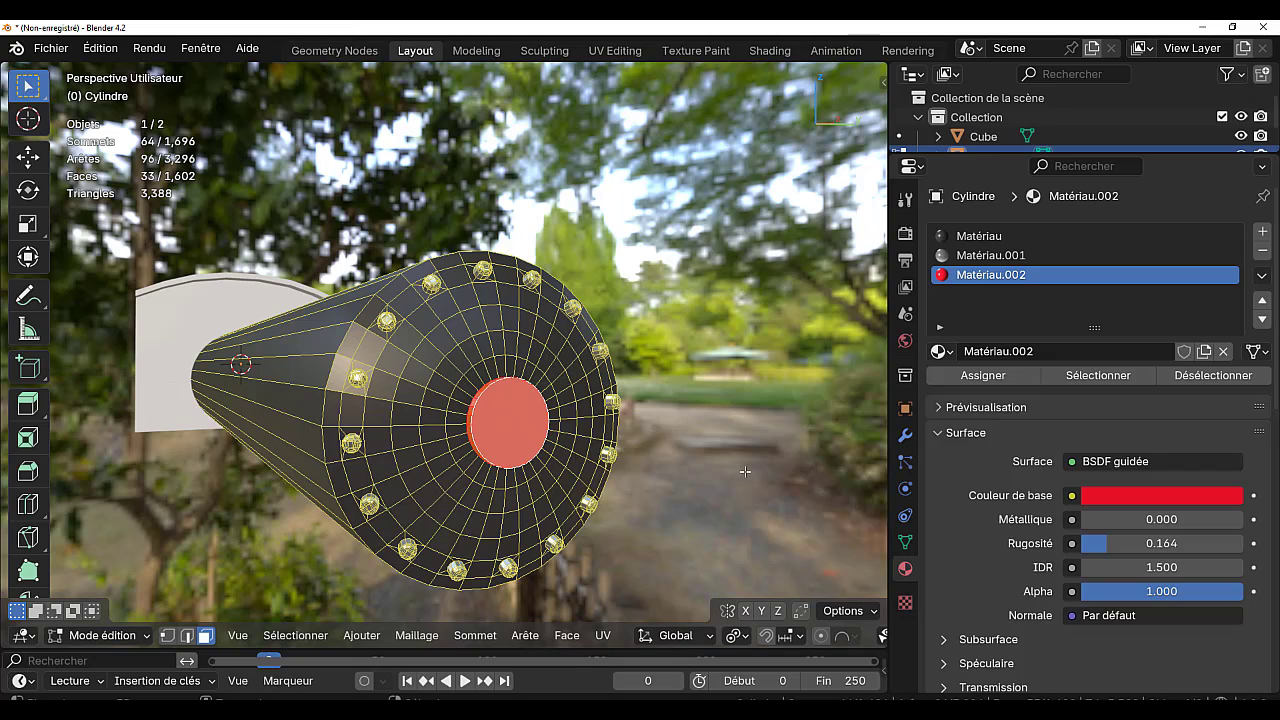
pyautogui.press('KP_1')
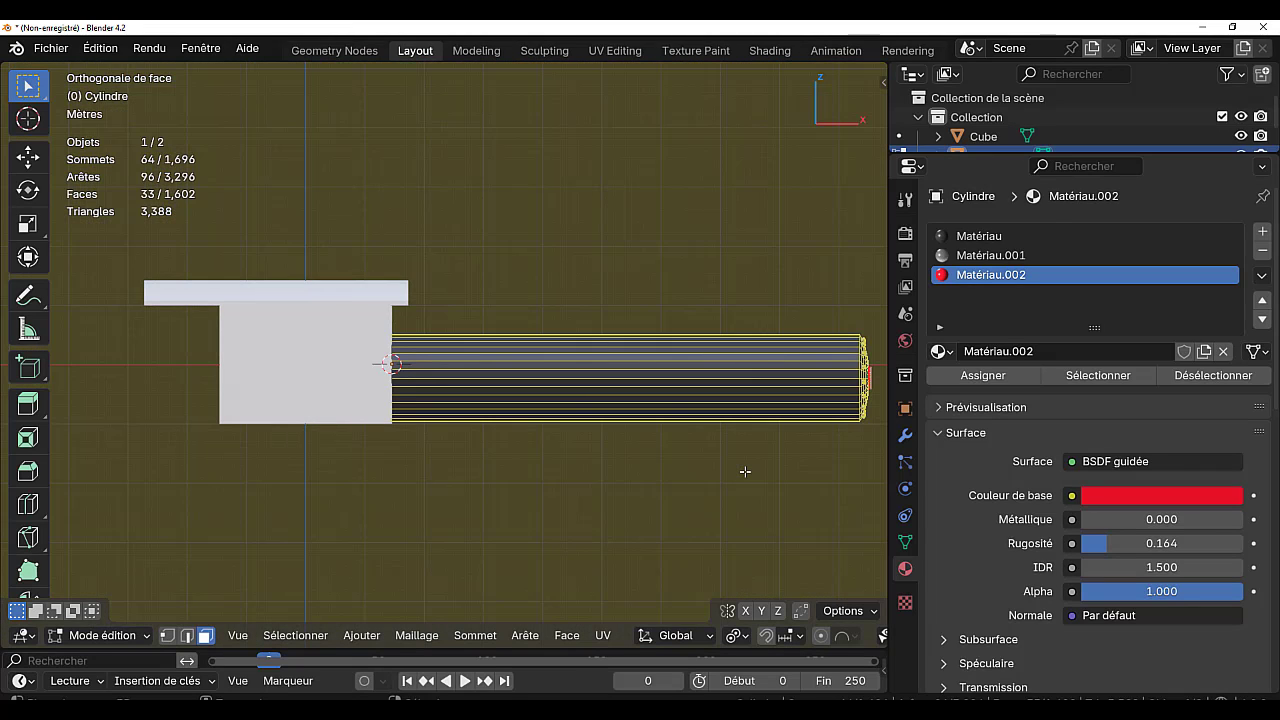
# - Enlarge the viewport and examine the boiler's riveted nose against the cab in right view and perspective, in Object Mode
pyautogui.press('KP_6')
pyautogui.press('KP_3')
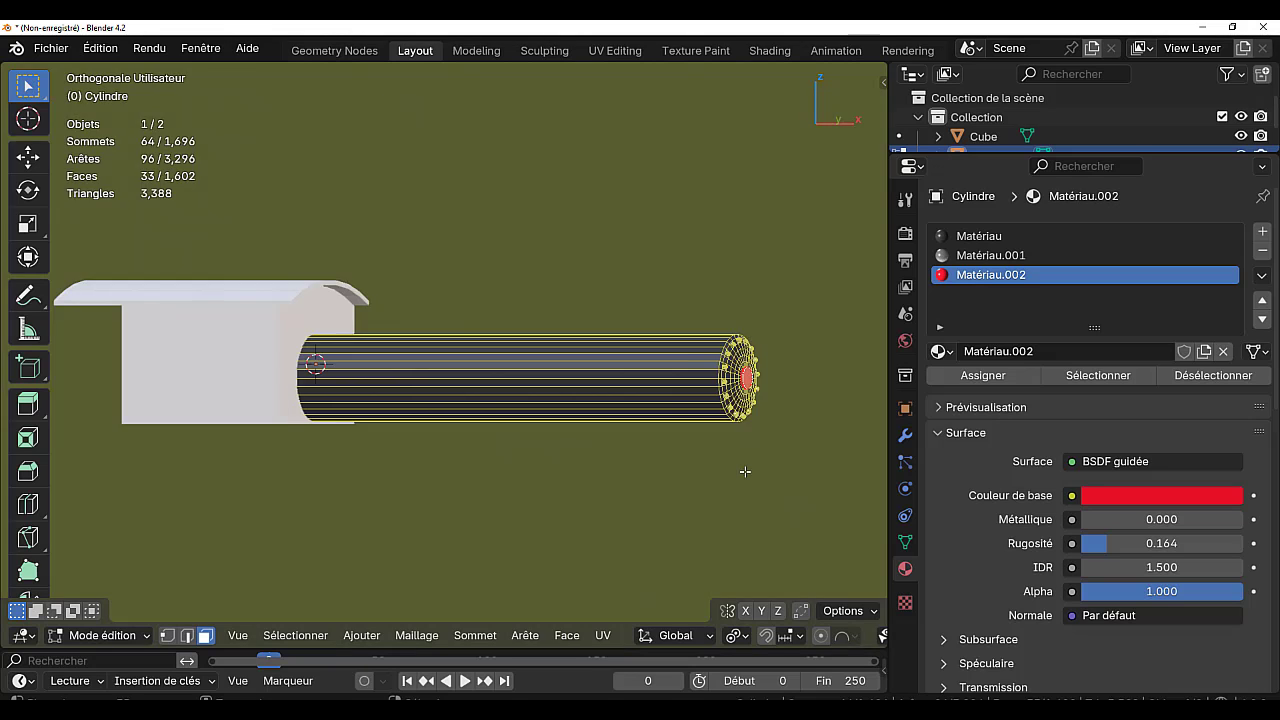
pyautogui.keyDown('shift'); pyautogui.moveTo(566, 466); pyautogui.dragTo(690, 411, button='middle'); pyautogui.keyUp('shift')
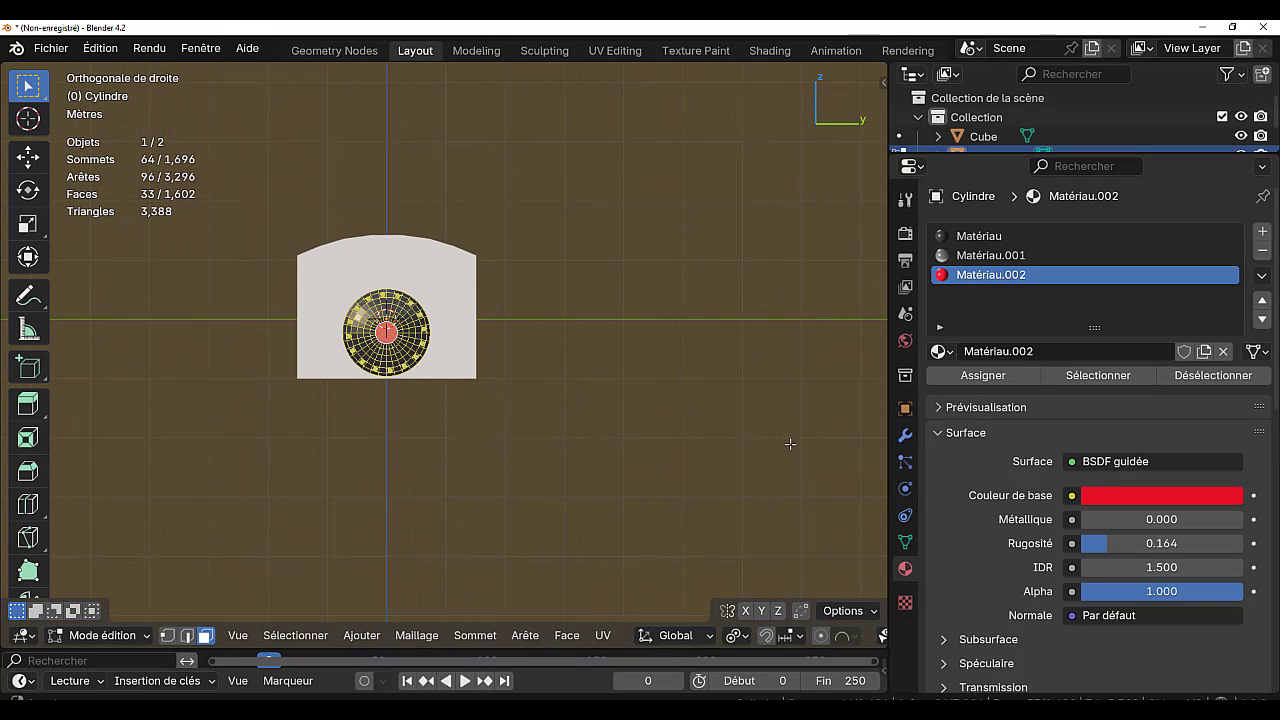
pyautogui.moveTo(886, 396); pyautogui.dragTo(1155, 401)
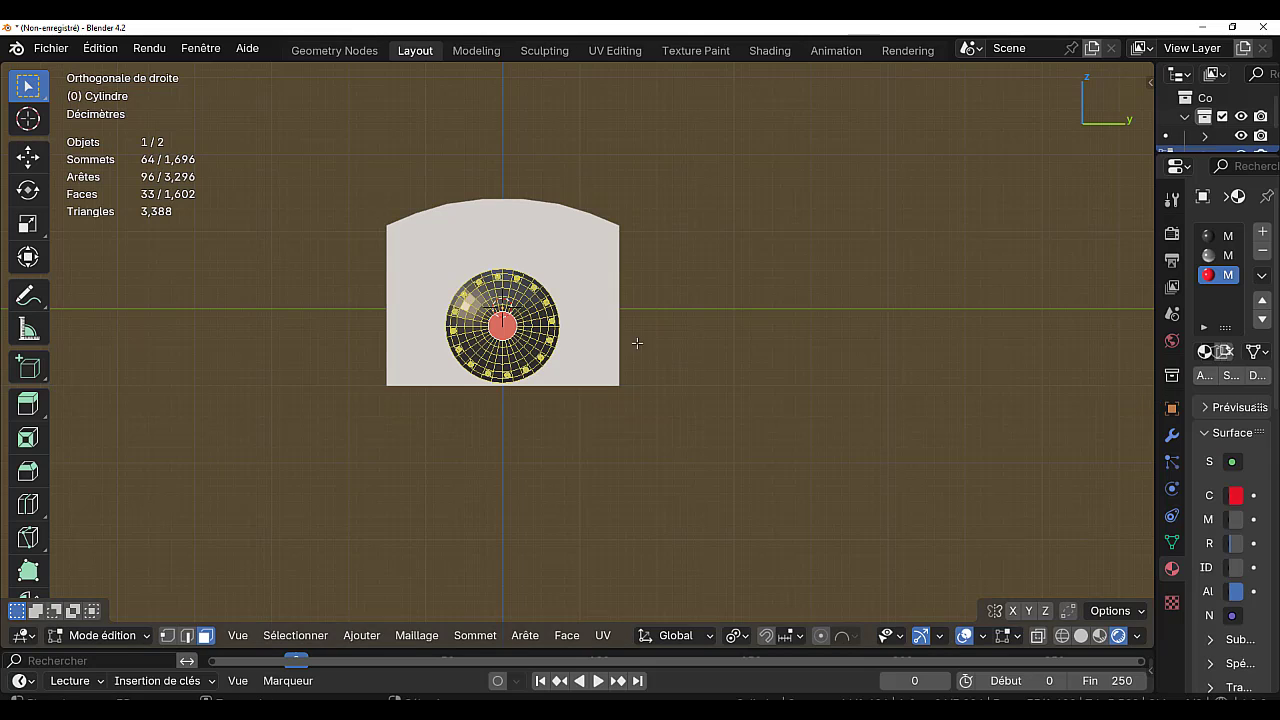
pyautogui.scroll(2, 634, 343)
pyautogui.keyDown('shift'); pyautogui.moveTo(680, 334); pyautogui.dragTo(731, 338, button='middle'); pyautogui.keyUp('shift')
pyautogui.scroll(3, 671, 346)
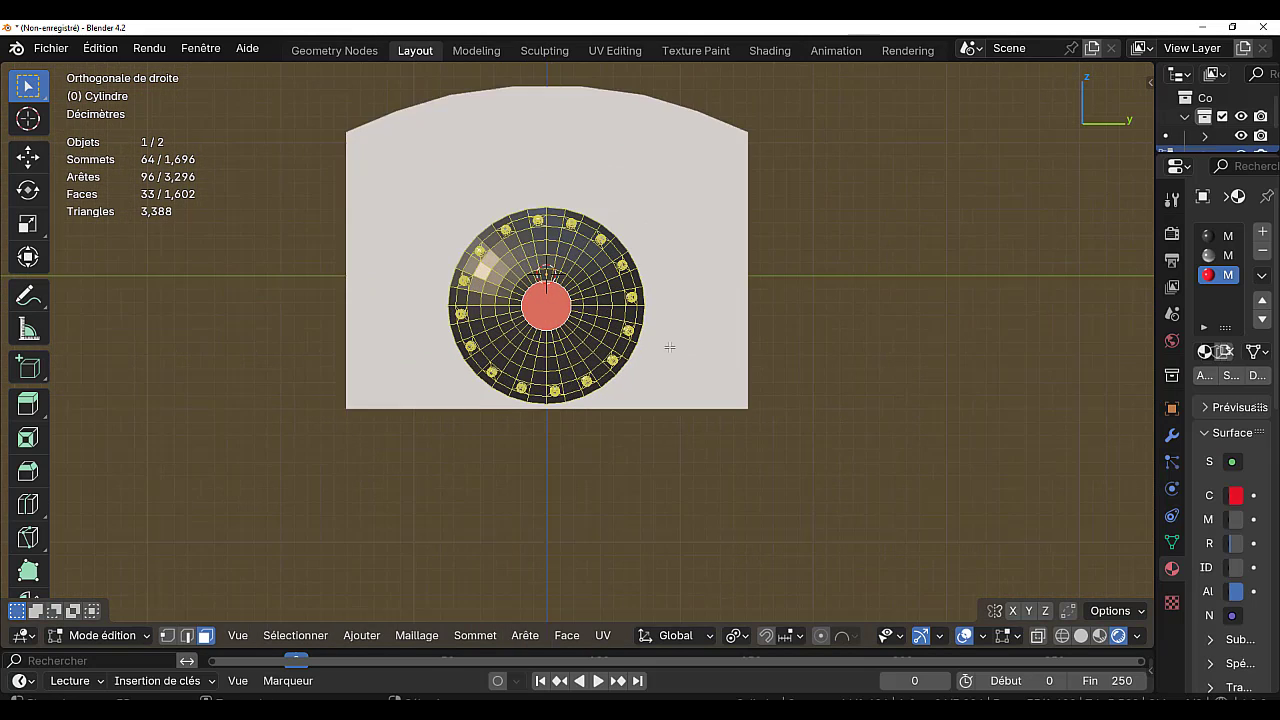
pyautogui.scroll(-1, 727, 406)
pyautogui.scroll(-1, 727, 406)
pyautogui.press('Tab')
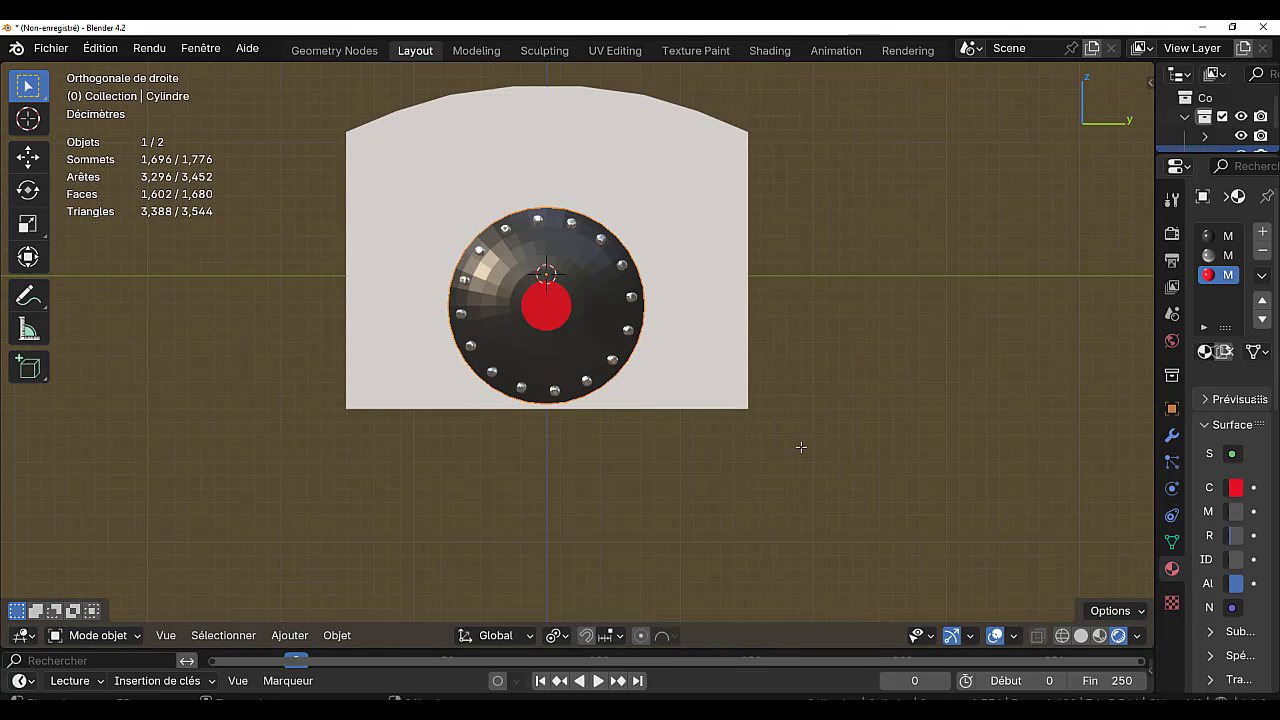
pyautogui.scroll(-2, 728, 433)
pyautogui.moveTo(727, 431); pyautogui.dragTo(717, 470, button='middle')
pyautogui.scroll(-3, 738, 449)
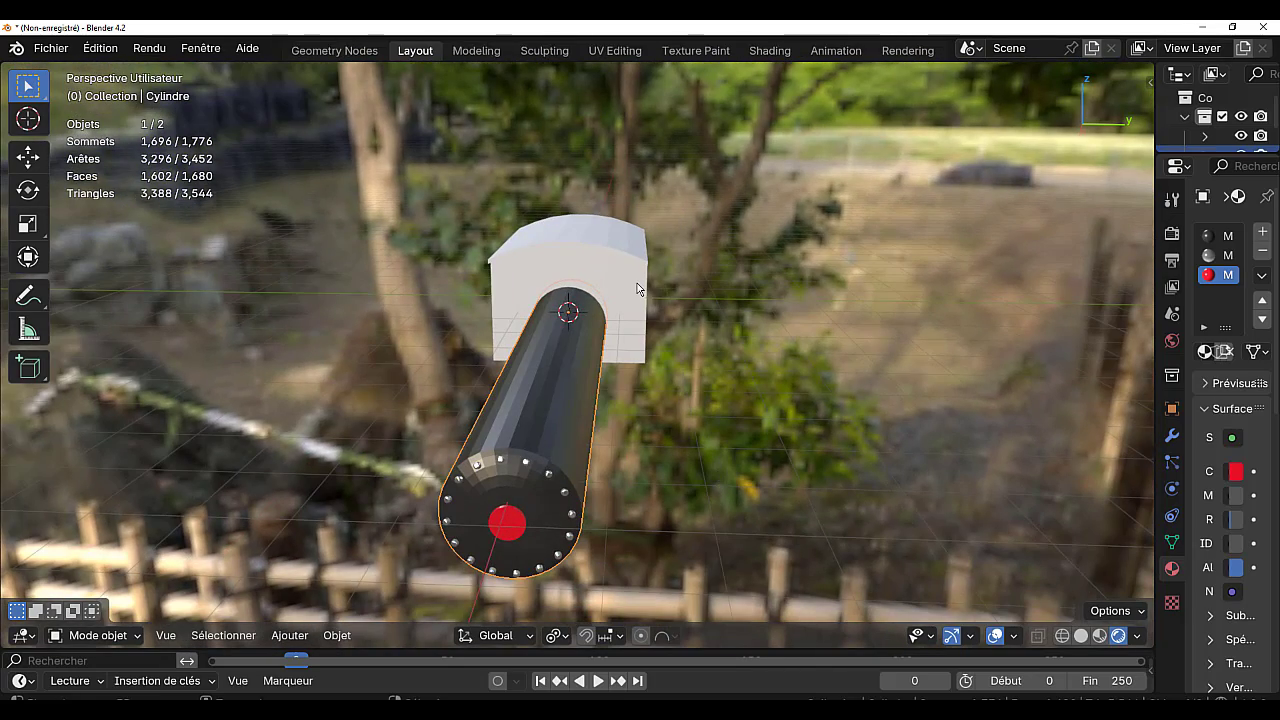
pyautogui.moveTo(797, 443); pyautogui.dragTo(811, 416, button='middle')
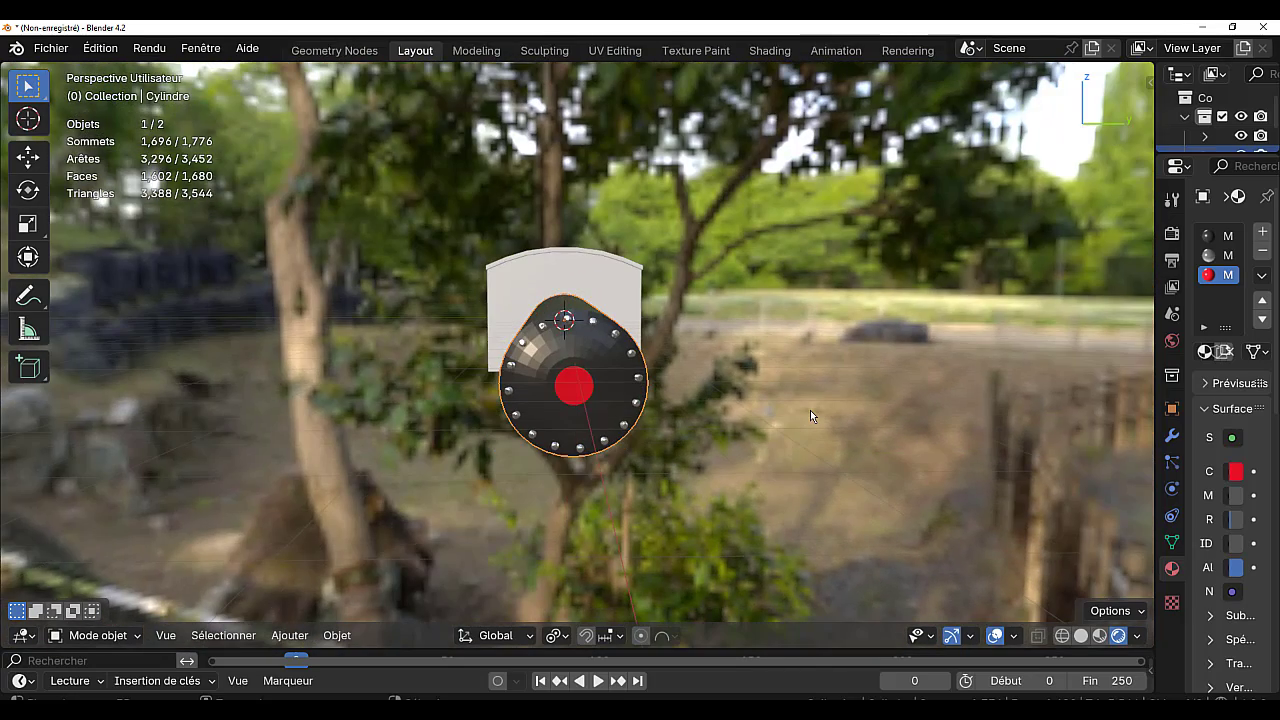
# - Scale the entire boiler mesh up uniformly in Edit Mode, first by 1.190 and again by 1.186
pyautogui.press('KP_1')
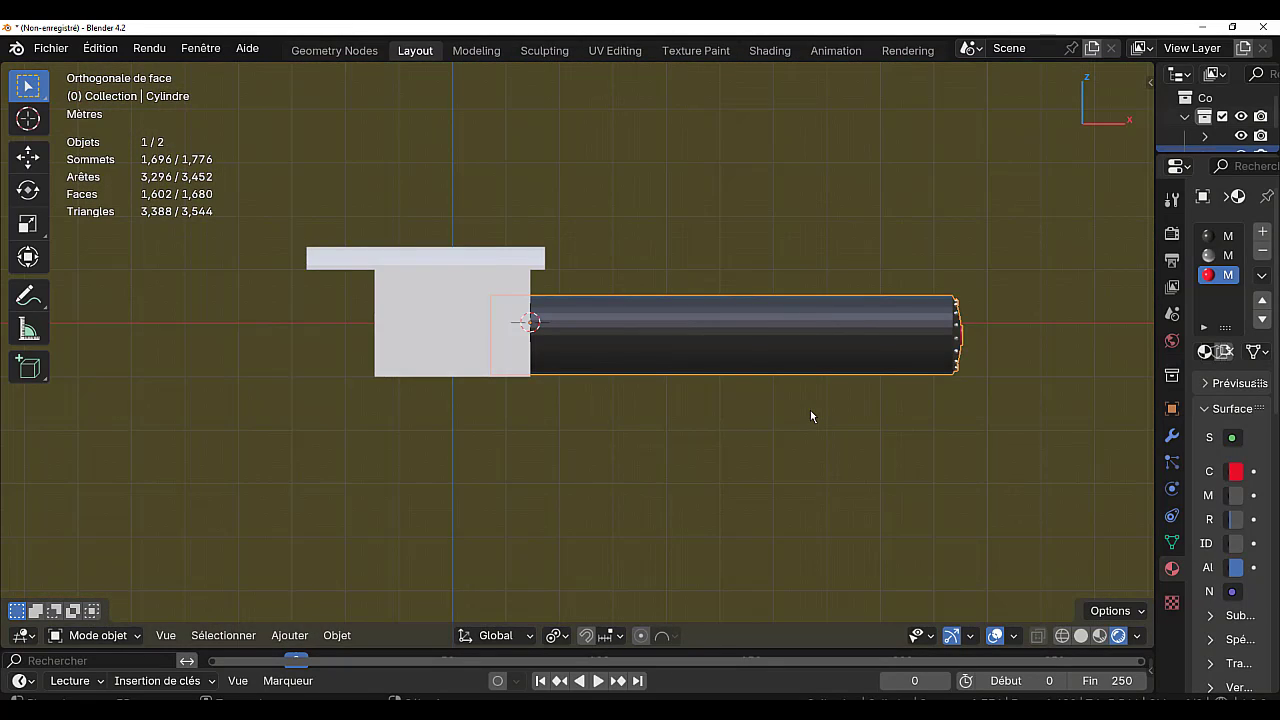
pyautogui.press('Tab')
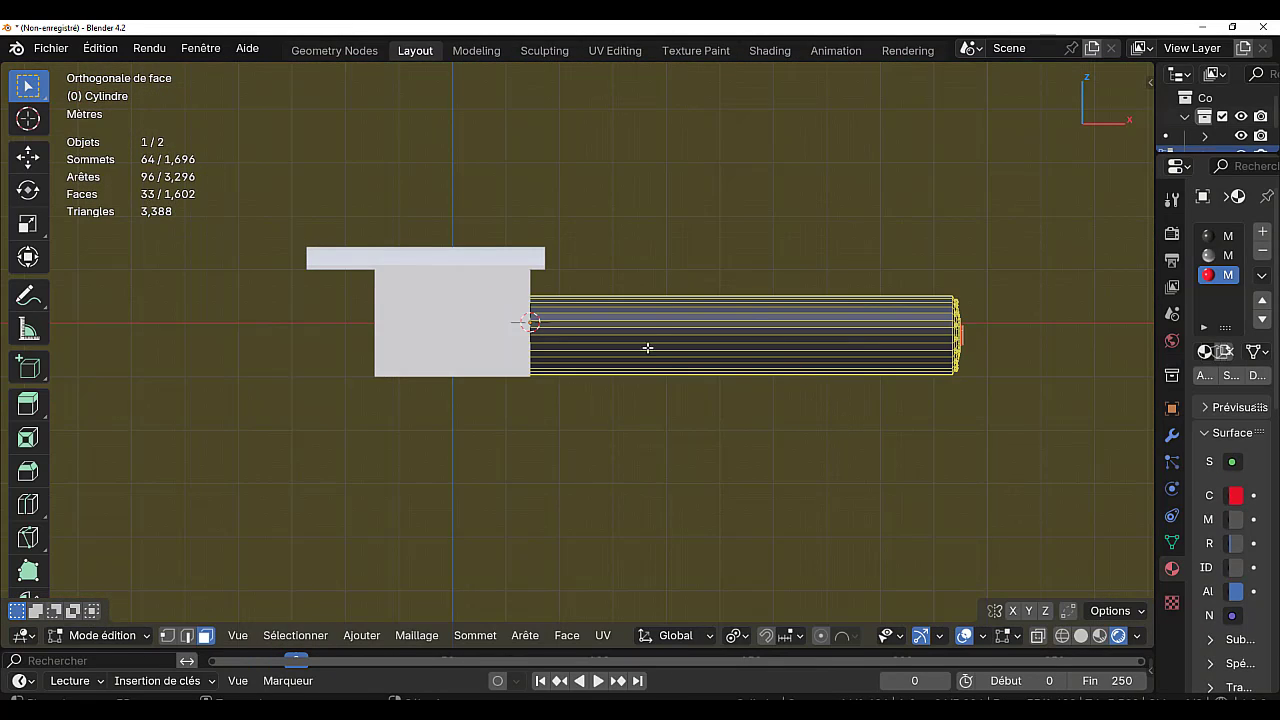
pyautogui.press('a')
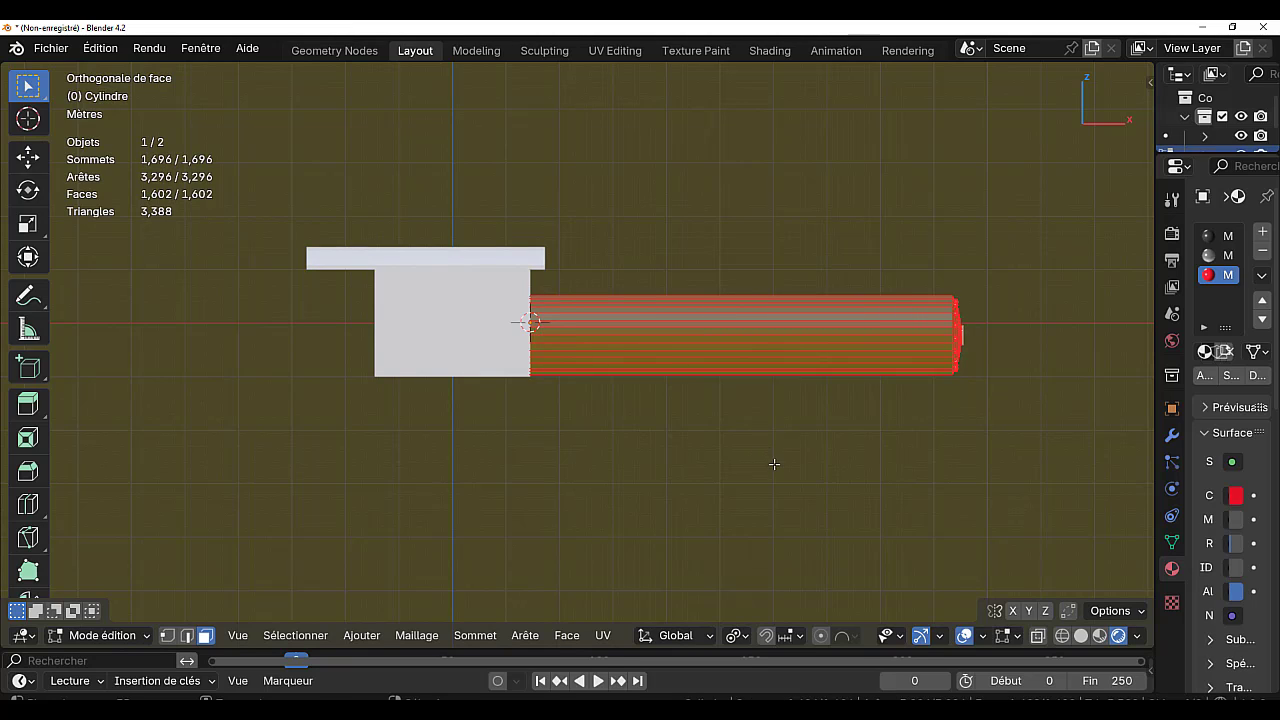
pyautogui.press('s')
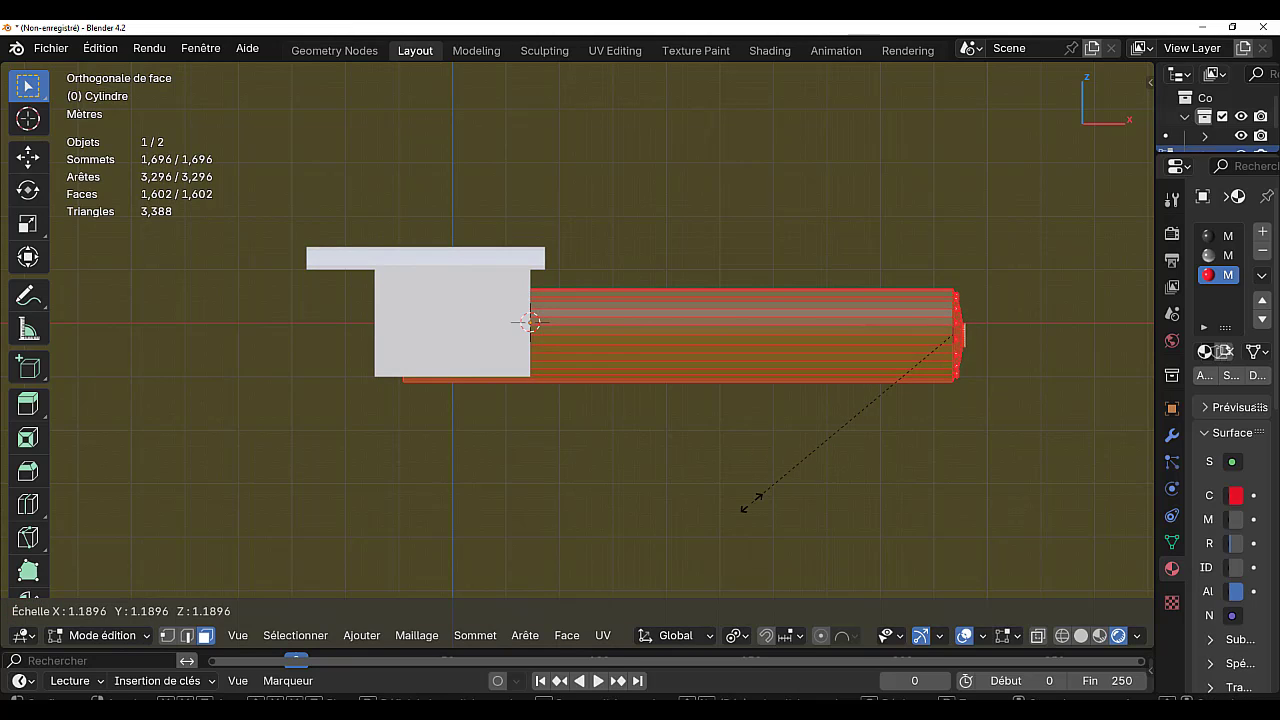
pyautogui.click(751, 502)
pyautogui.press('KP_3')
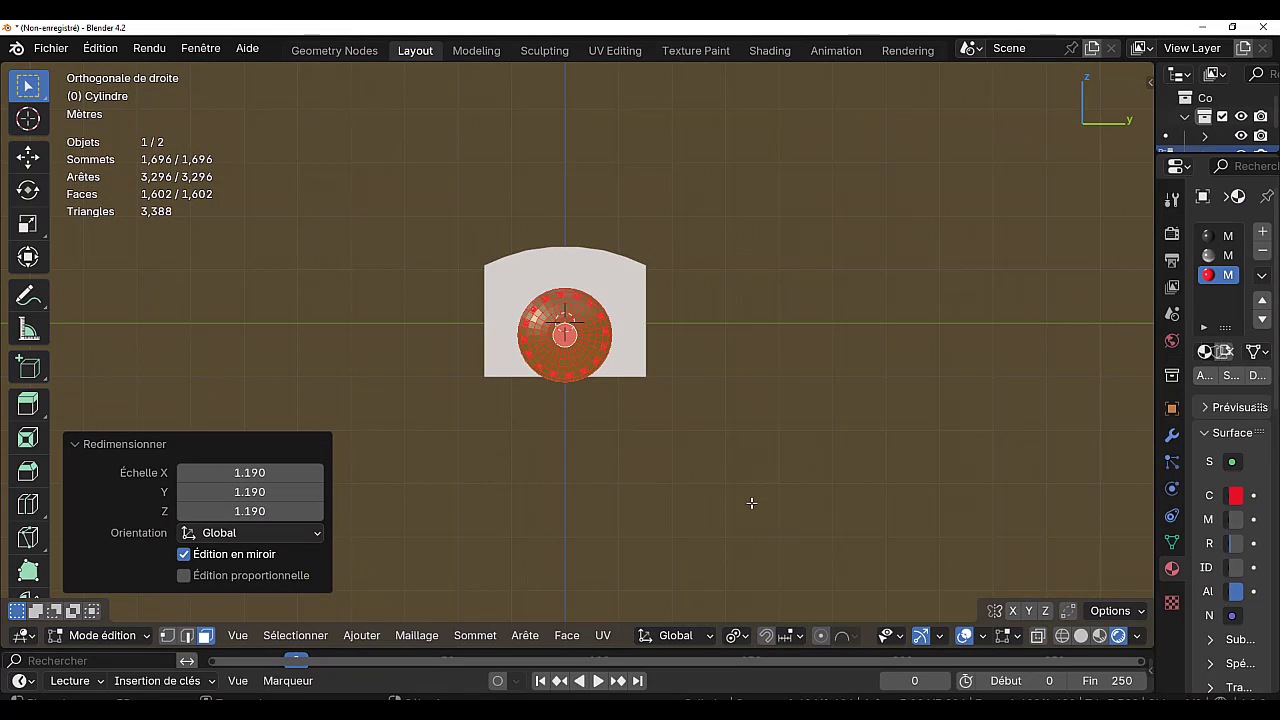
pyautogui.press('s')
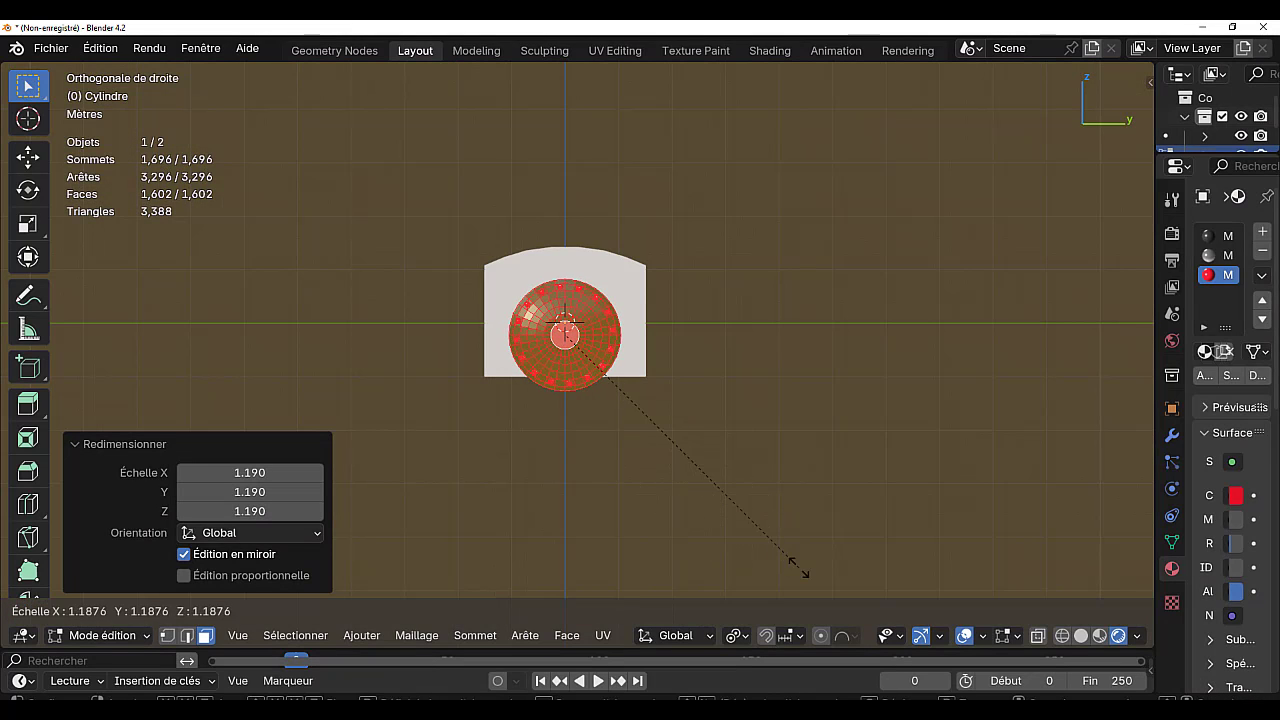
pyautogui.click(800, 567)
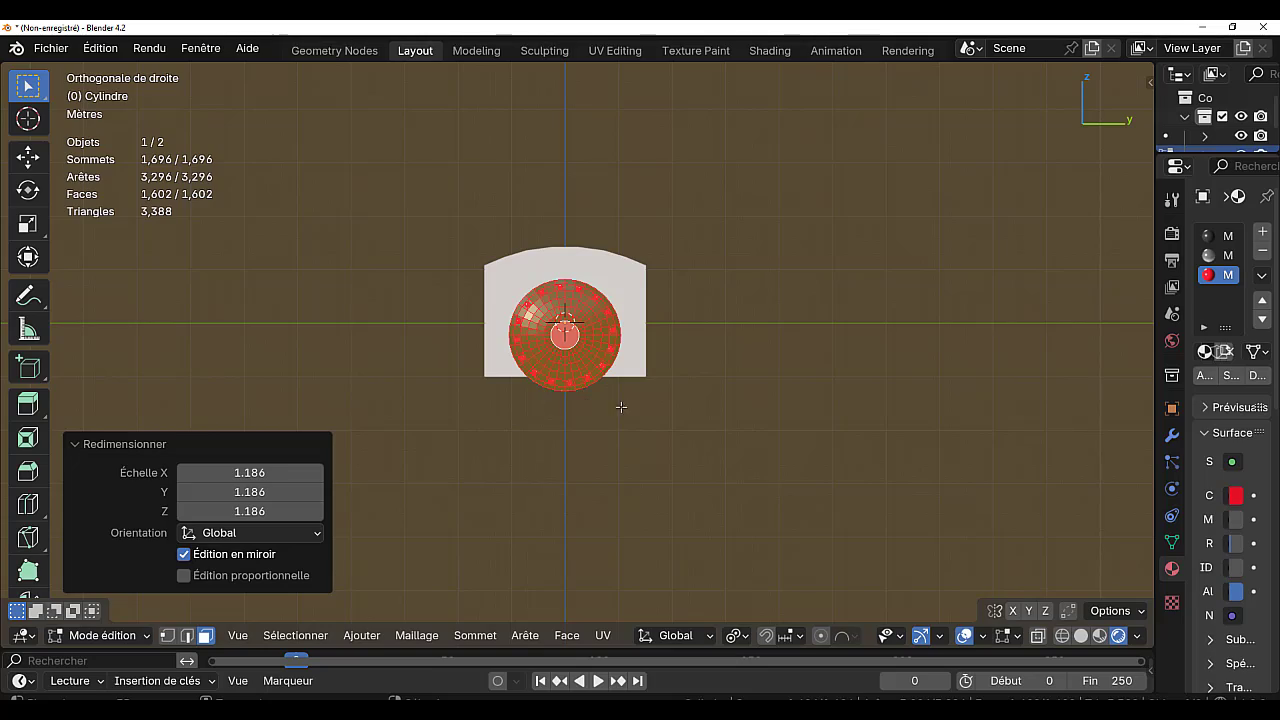
# - Scale the boiler mesh by 0.670 along the global X axis and check its rear end inside the cab with X-ray
pyautogui.moveTo(620, 403); pyautogui.dragTo(841, 421, button='middle')
pyautogui.scroll(-2, 841, 421)
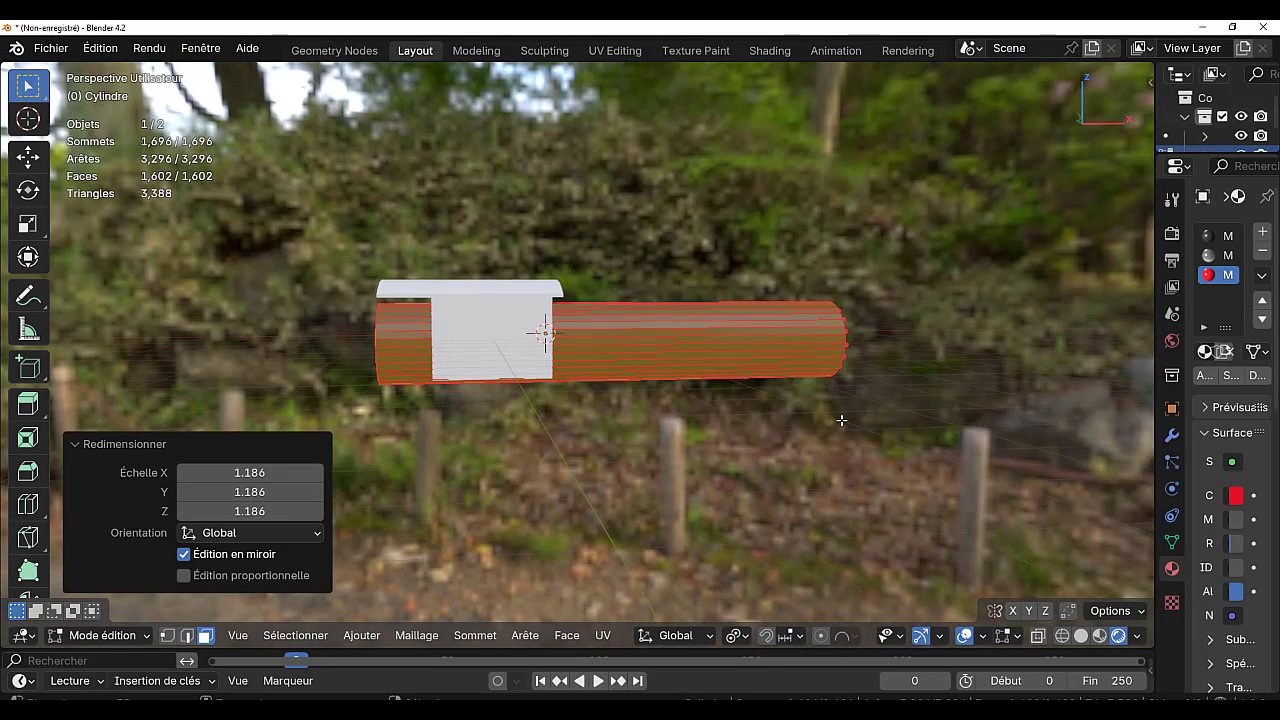
pyautogui.press('s')
pyautogui.press('x')
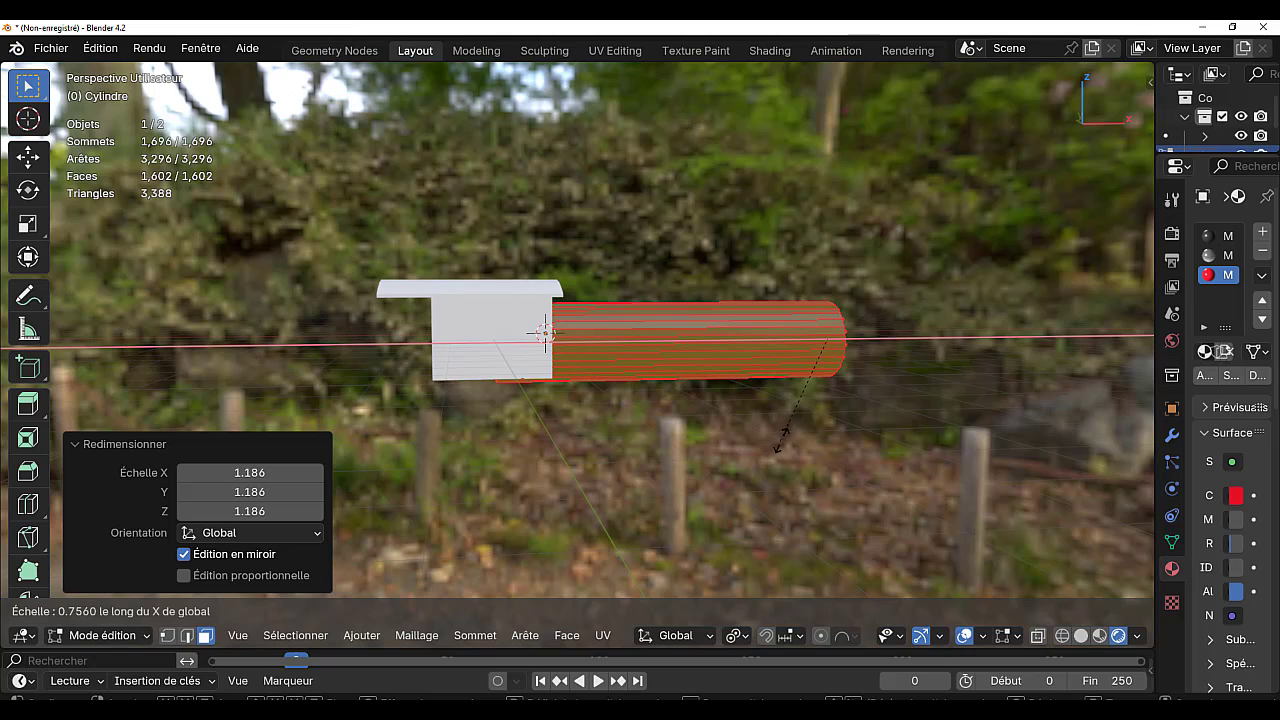
pyautogui.click(790, 432)
pyautogui.hotkey('alt', 'z')
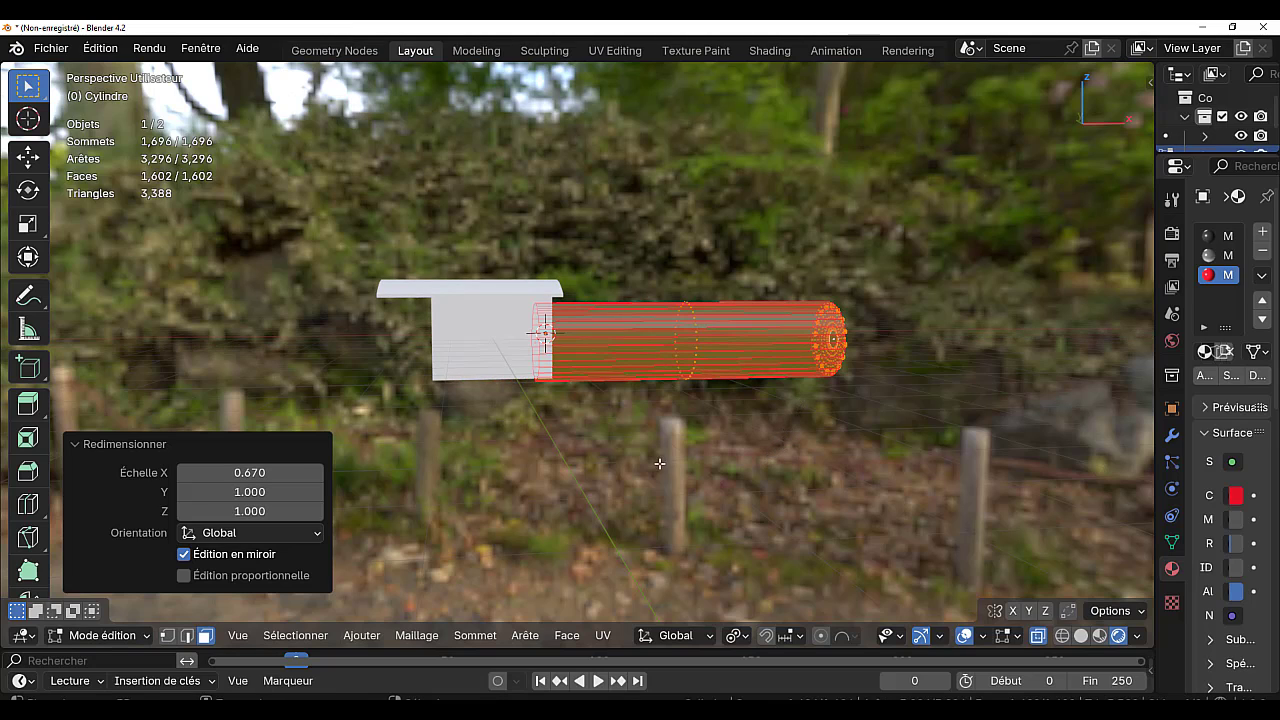
pyautogui.scroll(2, 594, 432)
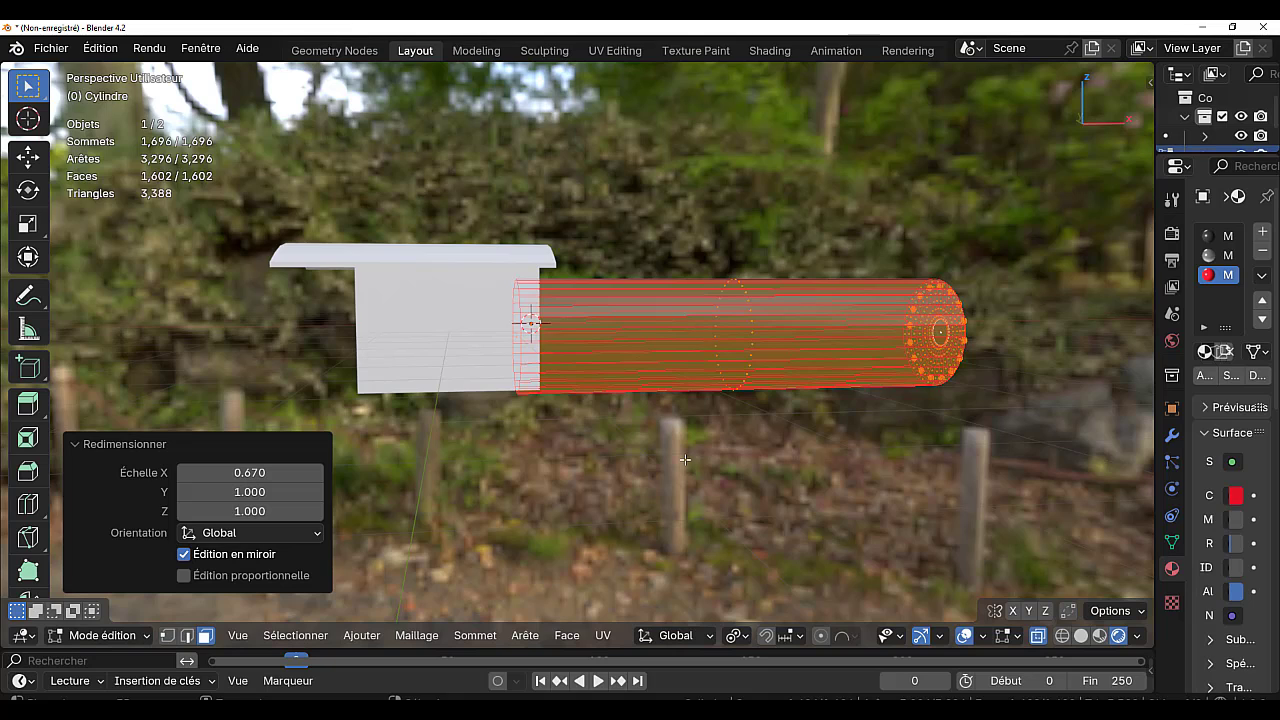
pyautogui.press('KP_1')
pyautogui.press('KP_5')
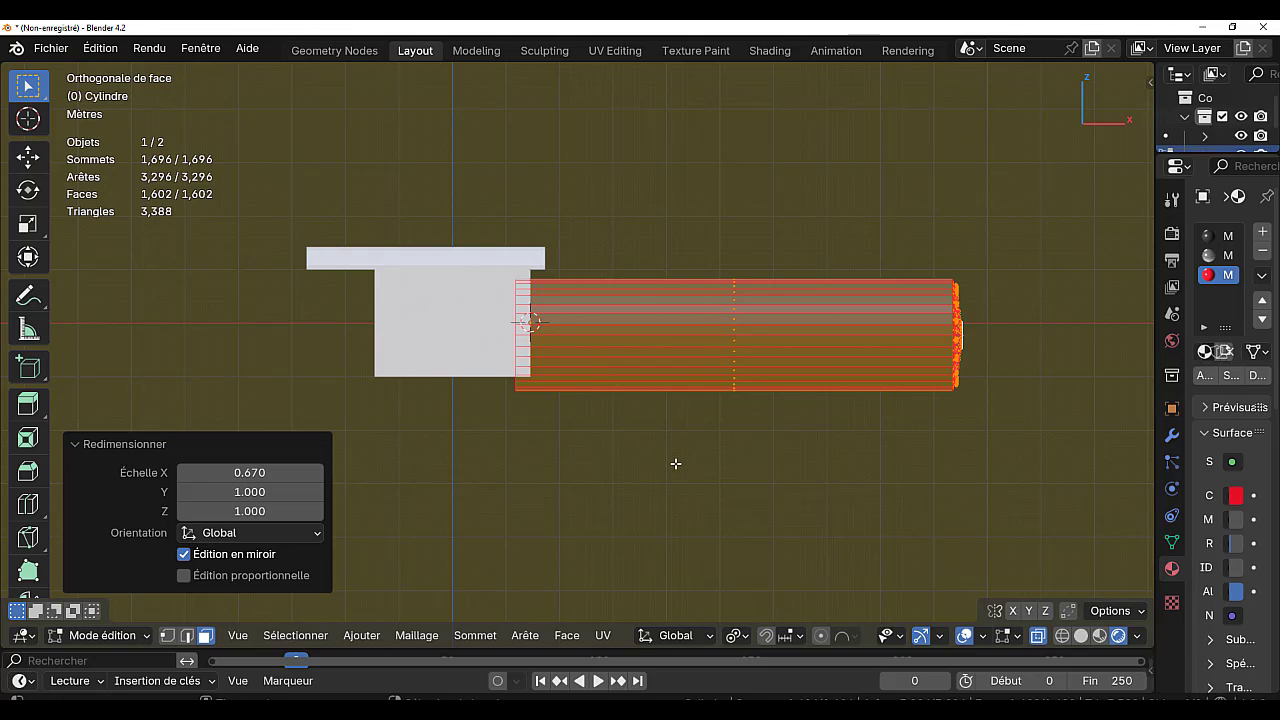
pyautogui.hotkey('alt', 'z')
pyautogui.press('Tab')
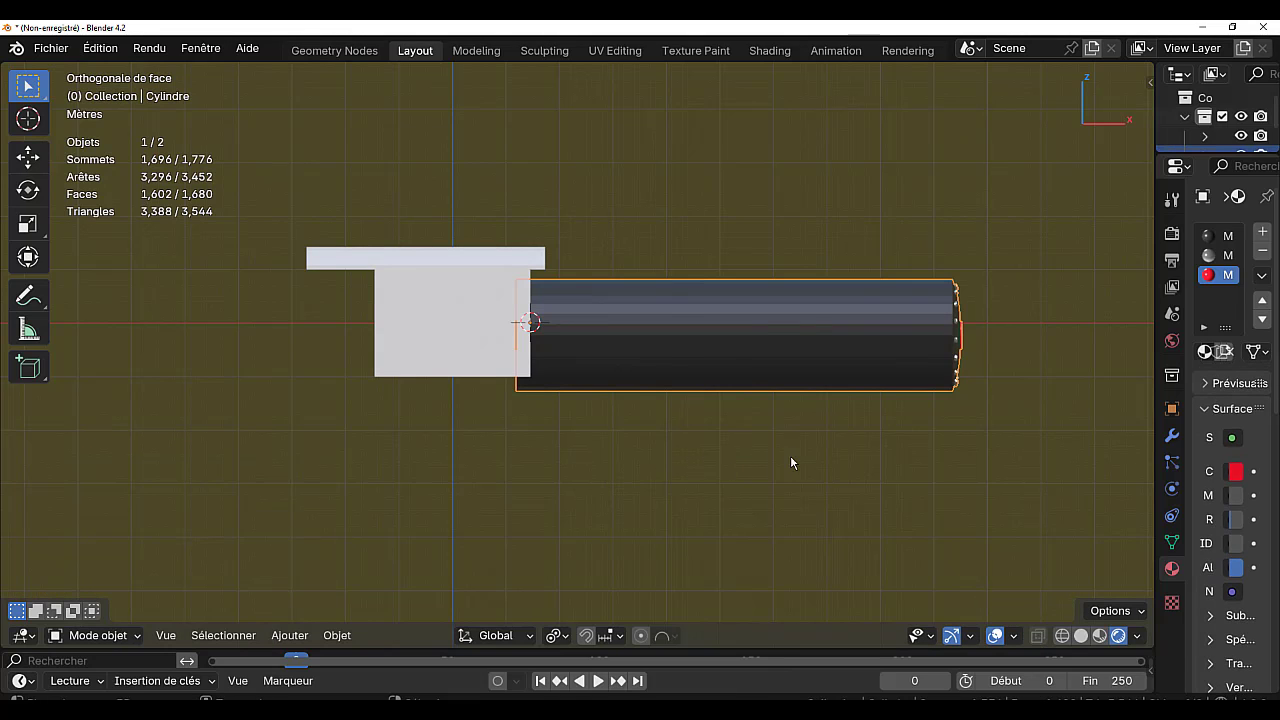
# - Assign the red material Matériau.002 to the nose's outer rim face loop and central disc face, and check it in Object Mode
pyautogui.moveTo(790, 455)
pyautogui.mouseDown(button='middle')
pyautogui.moveTo(672, 469)
pyautogui.moveTo(586, 458)
pyautogui.moveTo(576, 435)
pyautogui.moveTo(538, 485)
pyautogui.mouseUp(button='middle')
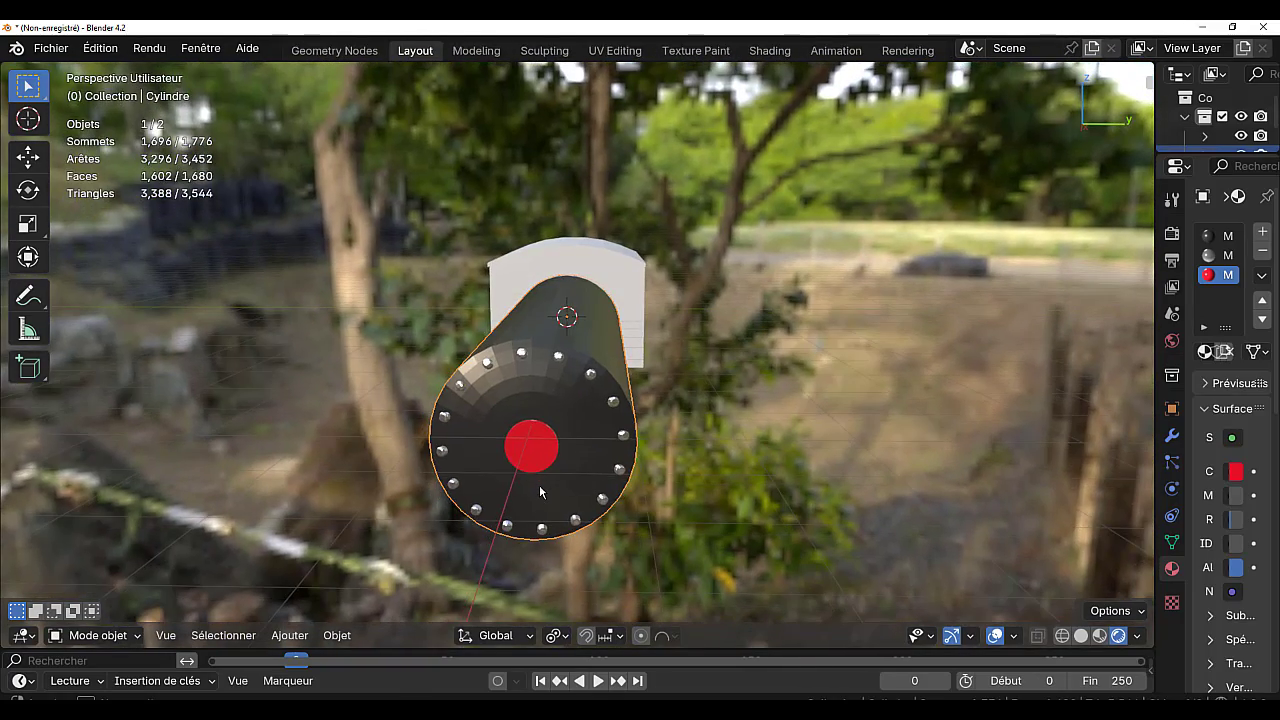
pyautogui.scroll(3, 563, 415)
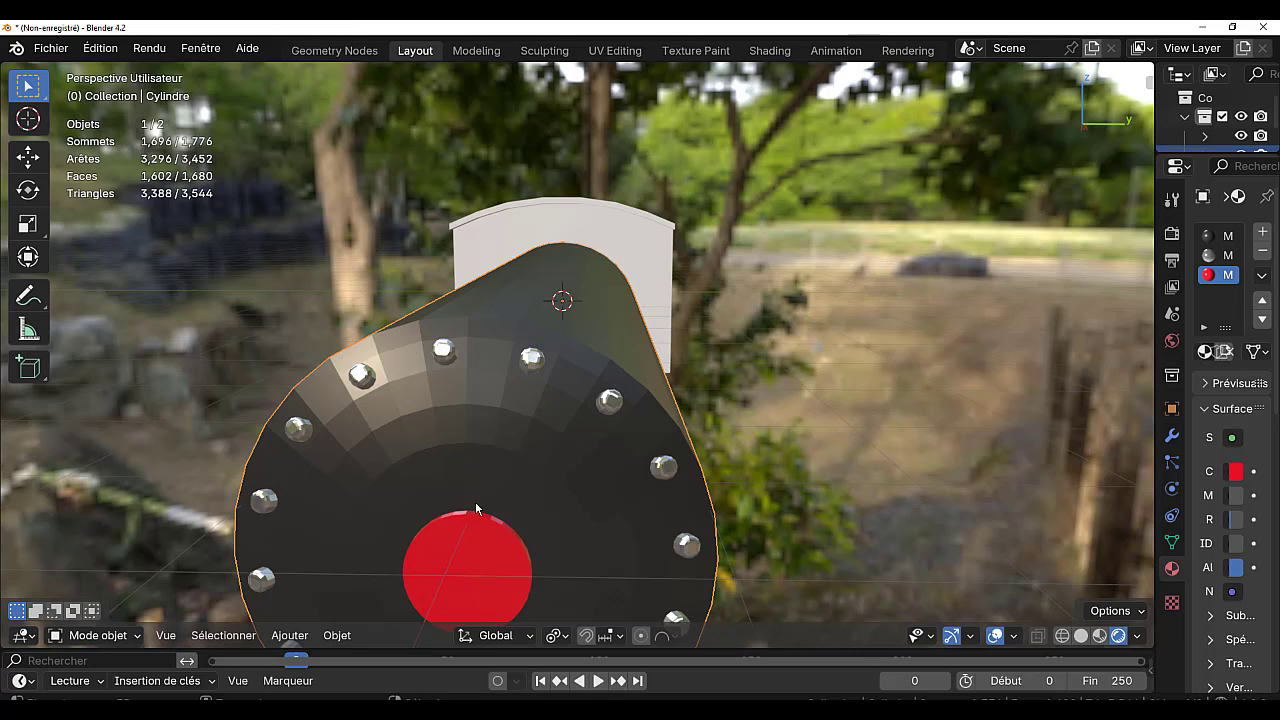
pyautogui.press('Tab')
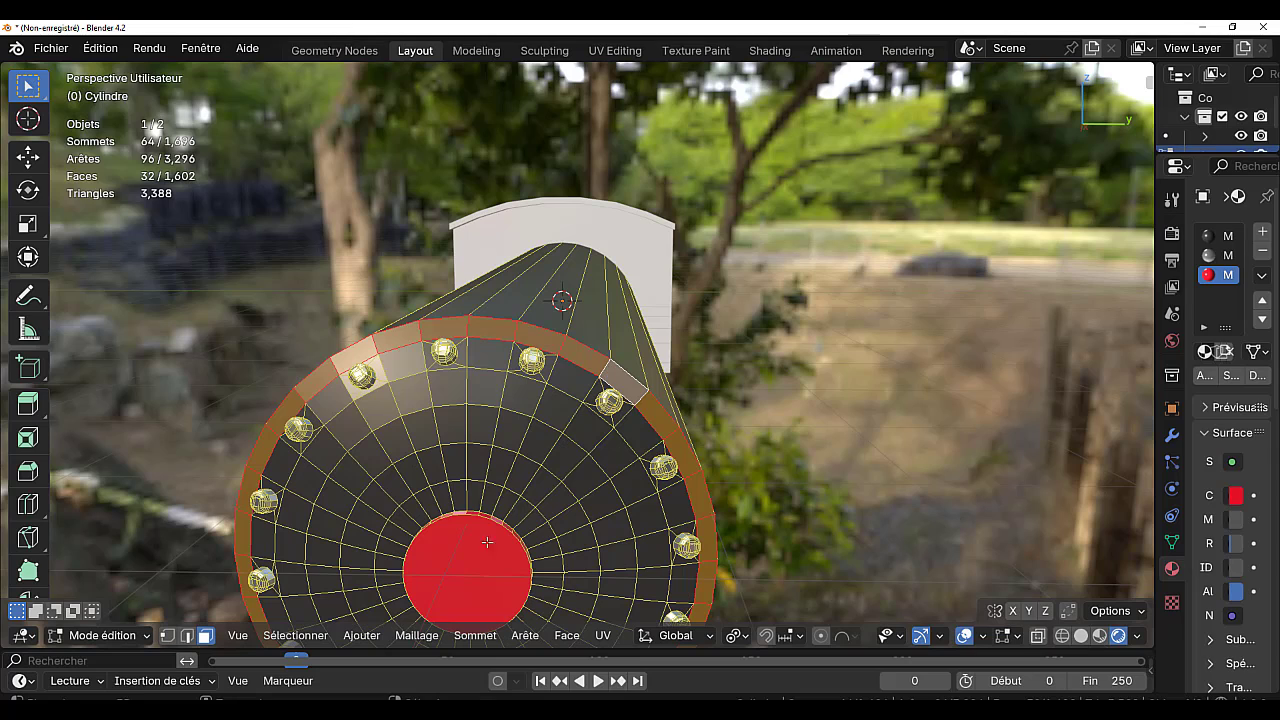
pyautogui.keyDown('shift'); pyautogui.click(467, 567); pyautogui.keyUp('shift')
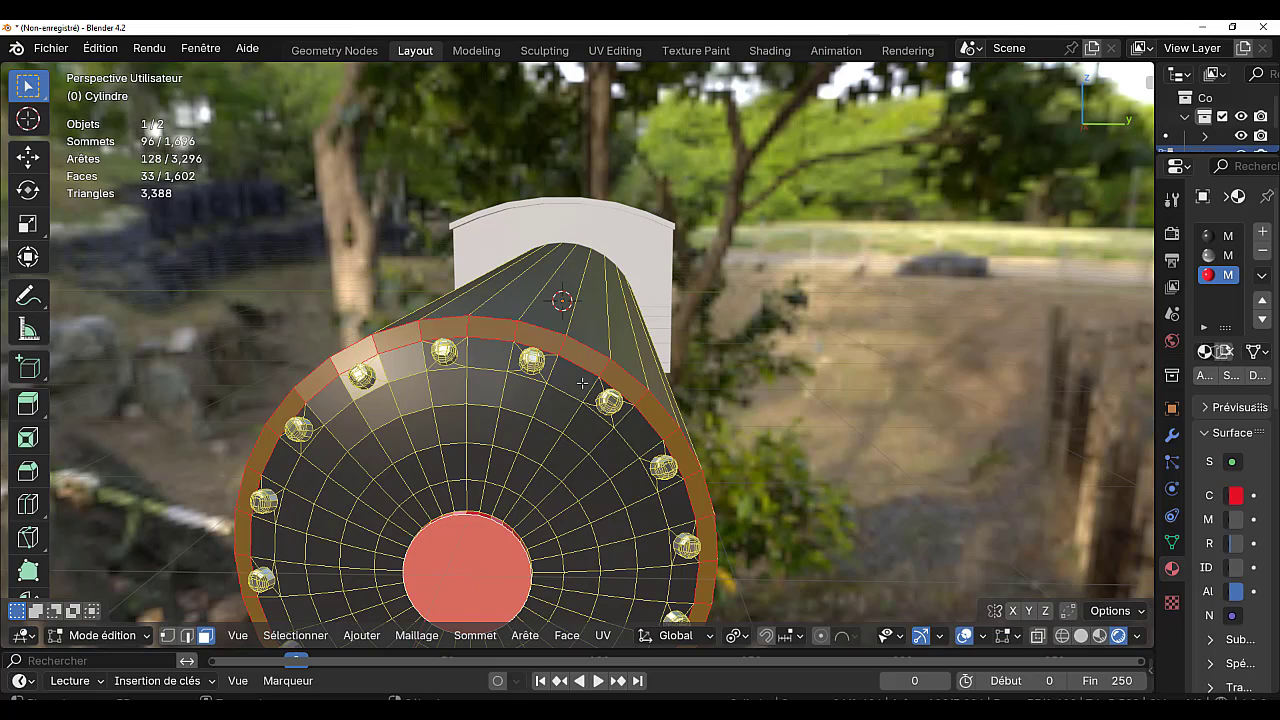
pyautogui.hotkey('ctrl', 'z')
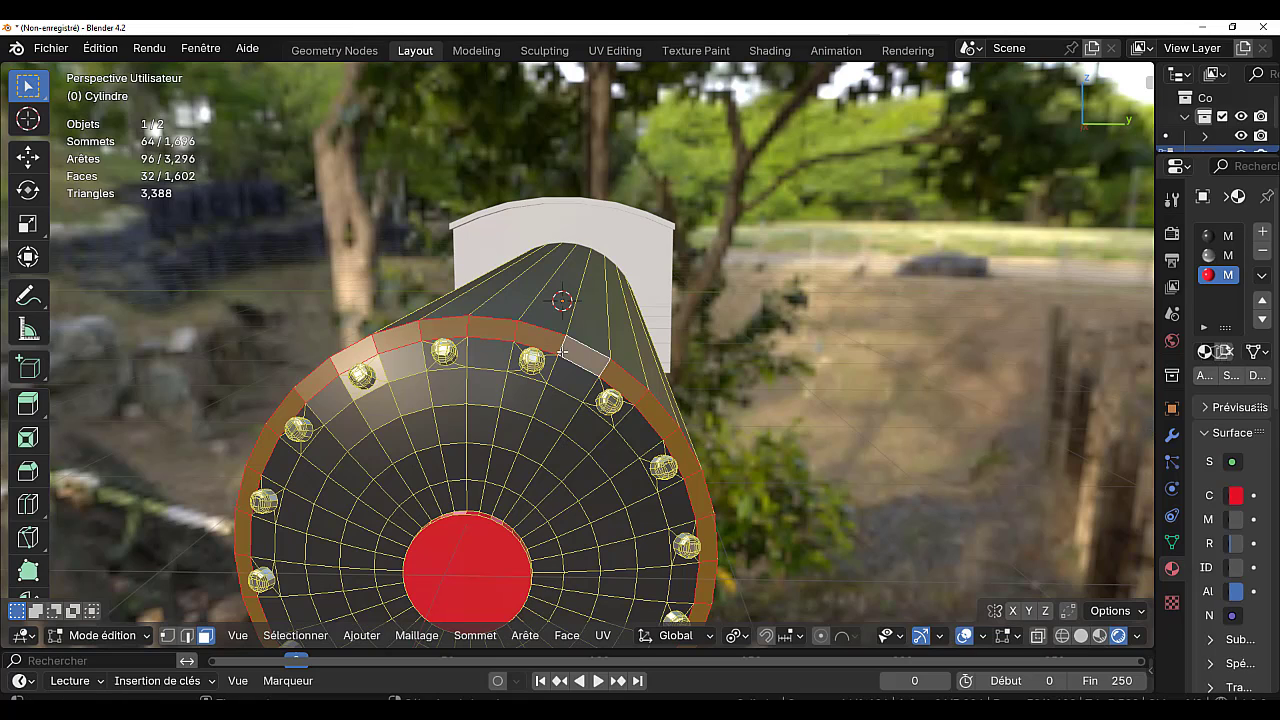
pyautogui.click(726, 422)
pyautogui.keyDown('alt'); pyautogui.click(565, 347); pyautogui.keyUp('alt')
pyautogui.keyDown('shift'); pyautogui.click(455, 566); pyautogui.keyUp('shift')
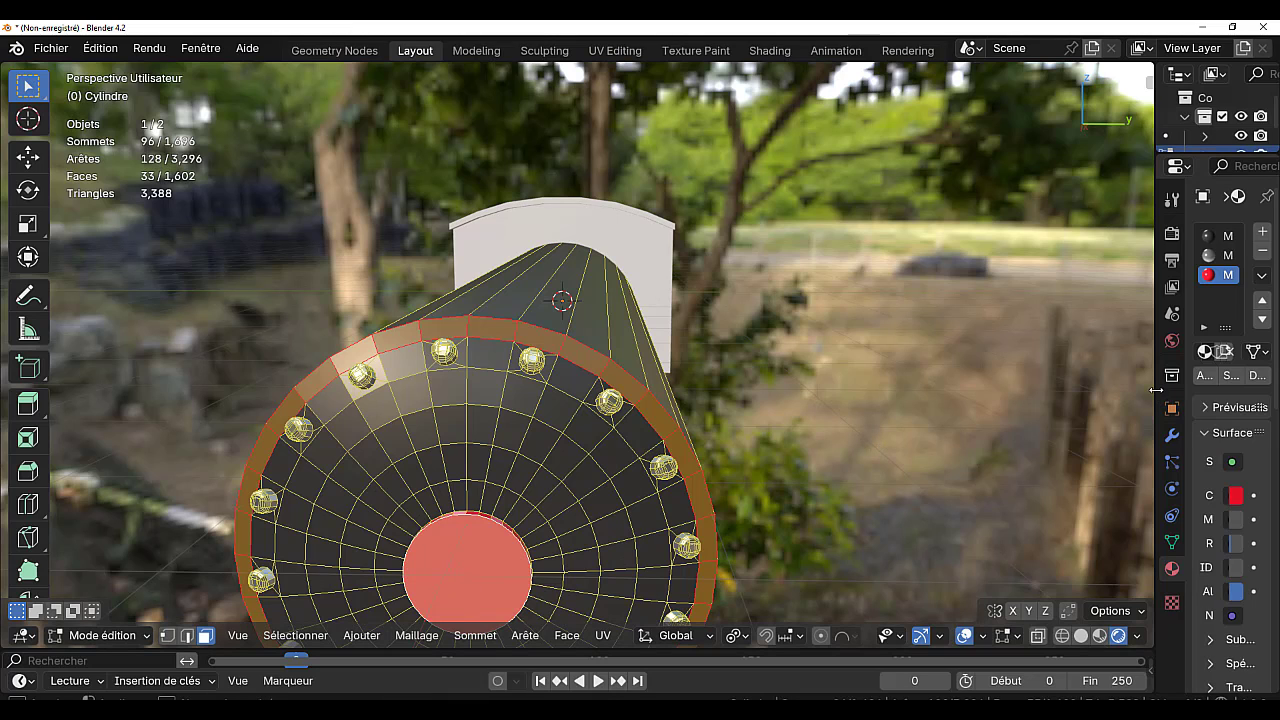
pyautogui.moveTo(1156, 392); pyautogui.dragTo(940, 420)
pyautogui.click(1025, 375)
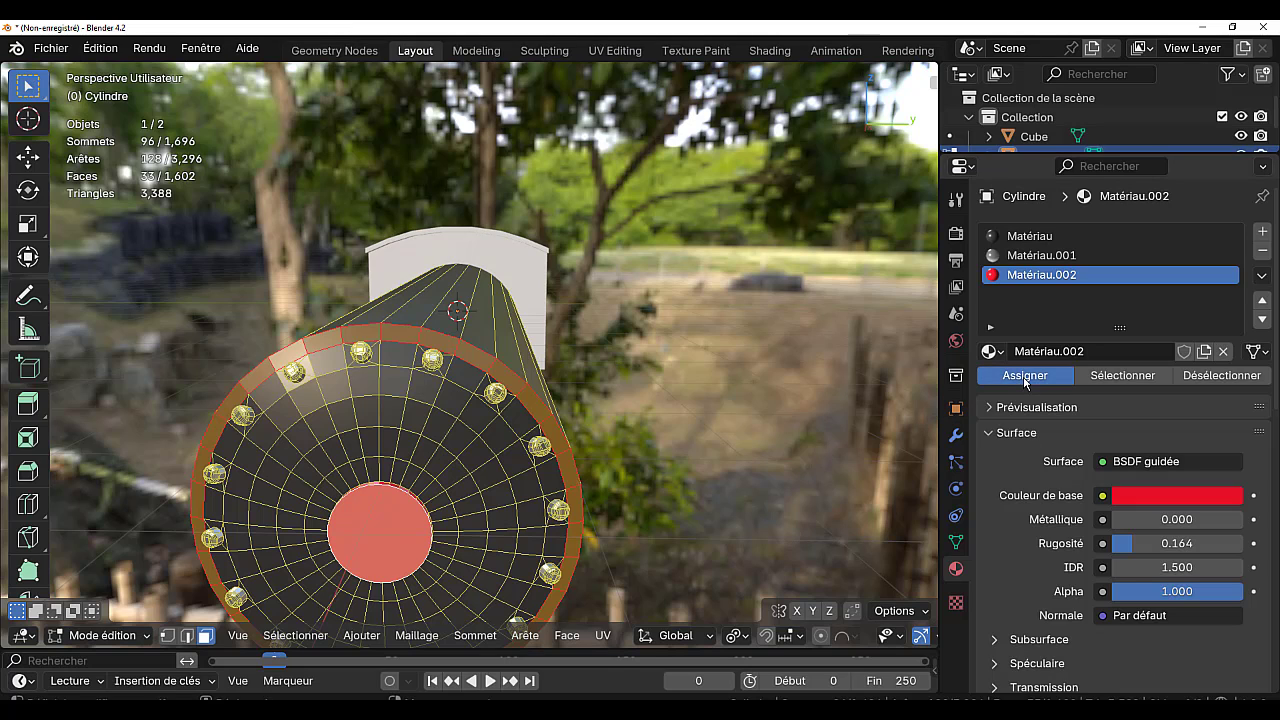
pyautogui.press('Tab')
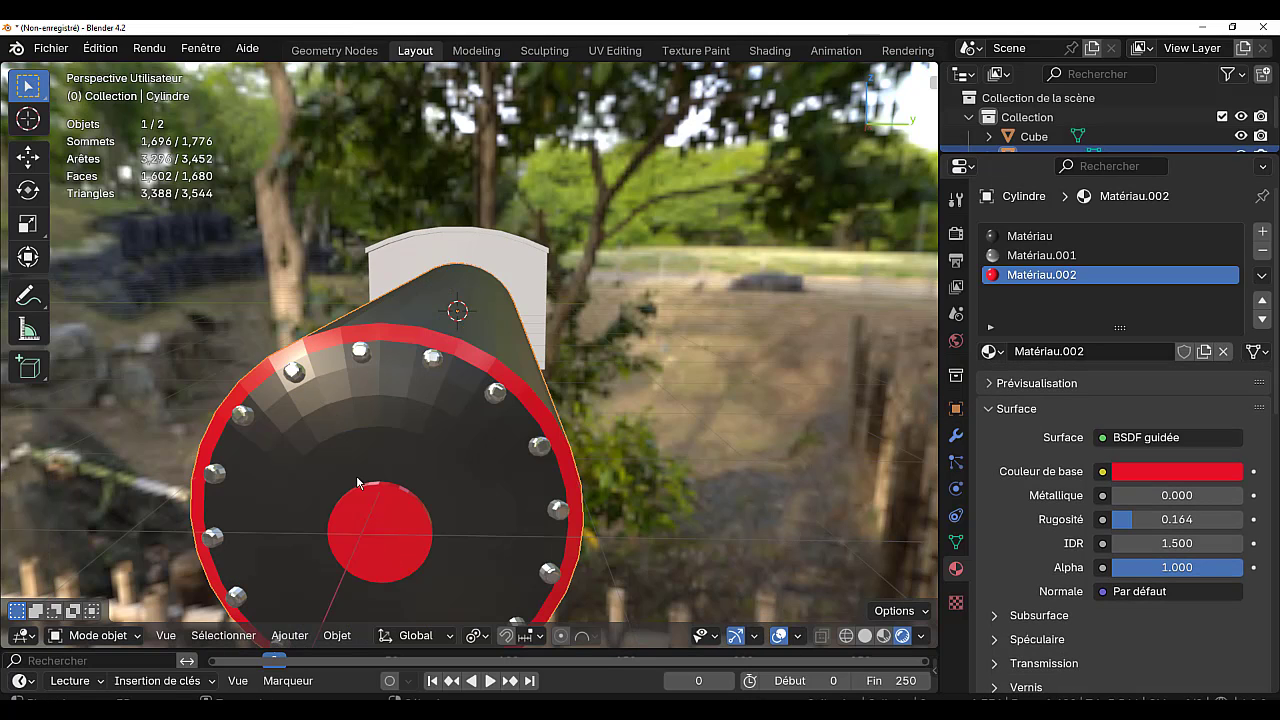
# - Select a ring of nose faces around the central disc plus the disc face and assign them the red material Matériau.002
pyautogui.scroll(-5, 500, 478)
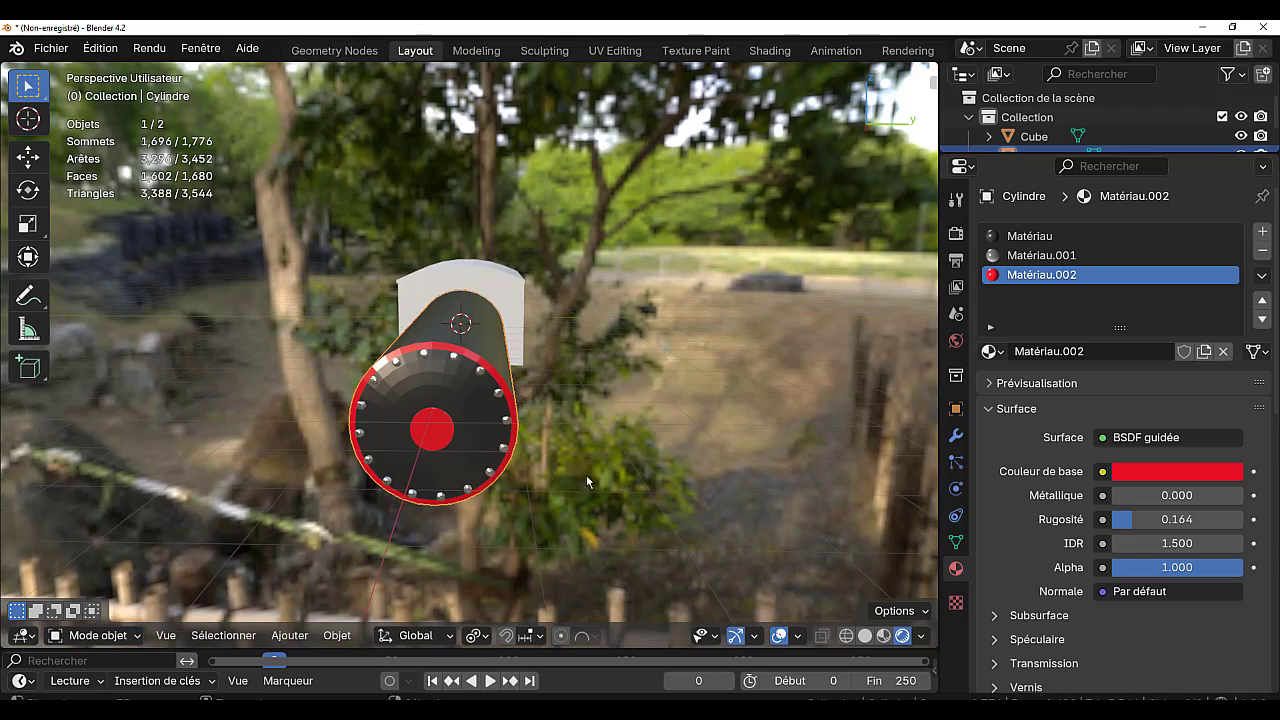
pyautogui.moveTo(586, 478); pyautogui.dragTo(639, 445, button='middle')
pyautogui.scroll(2, 594, 469)
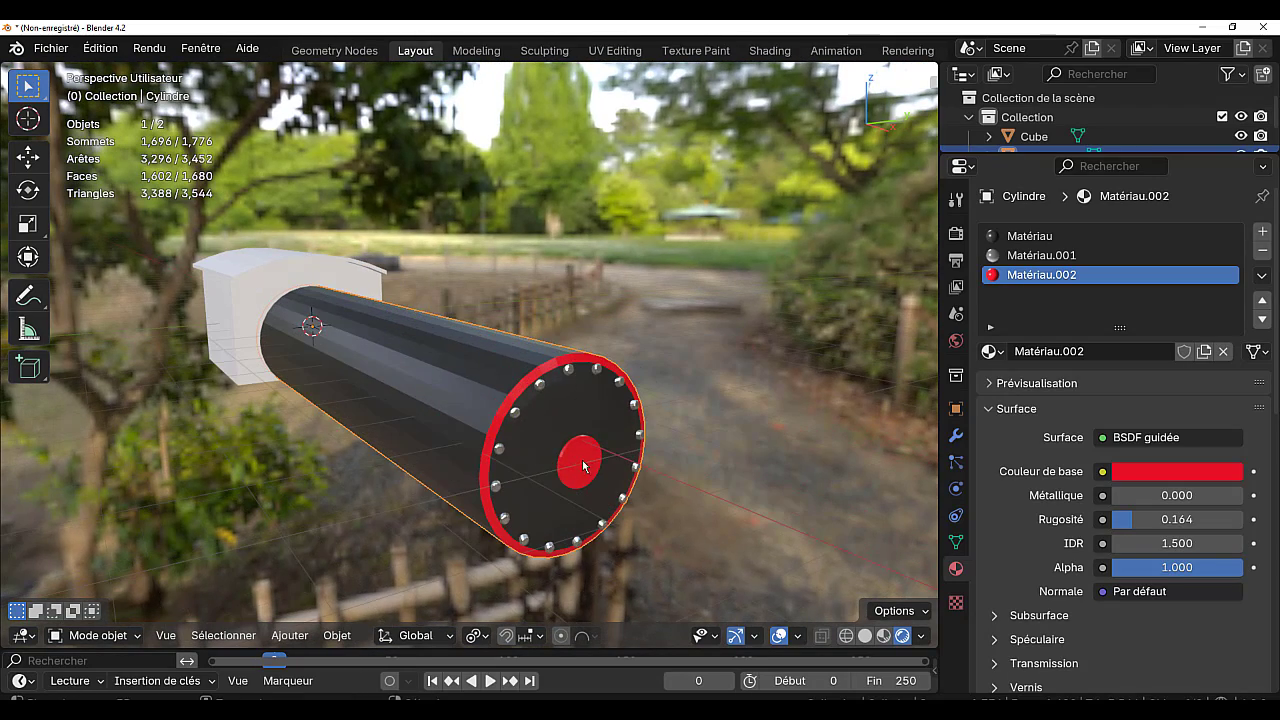
pyautogui.scroll(2, 584, 467)
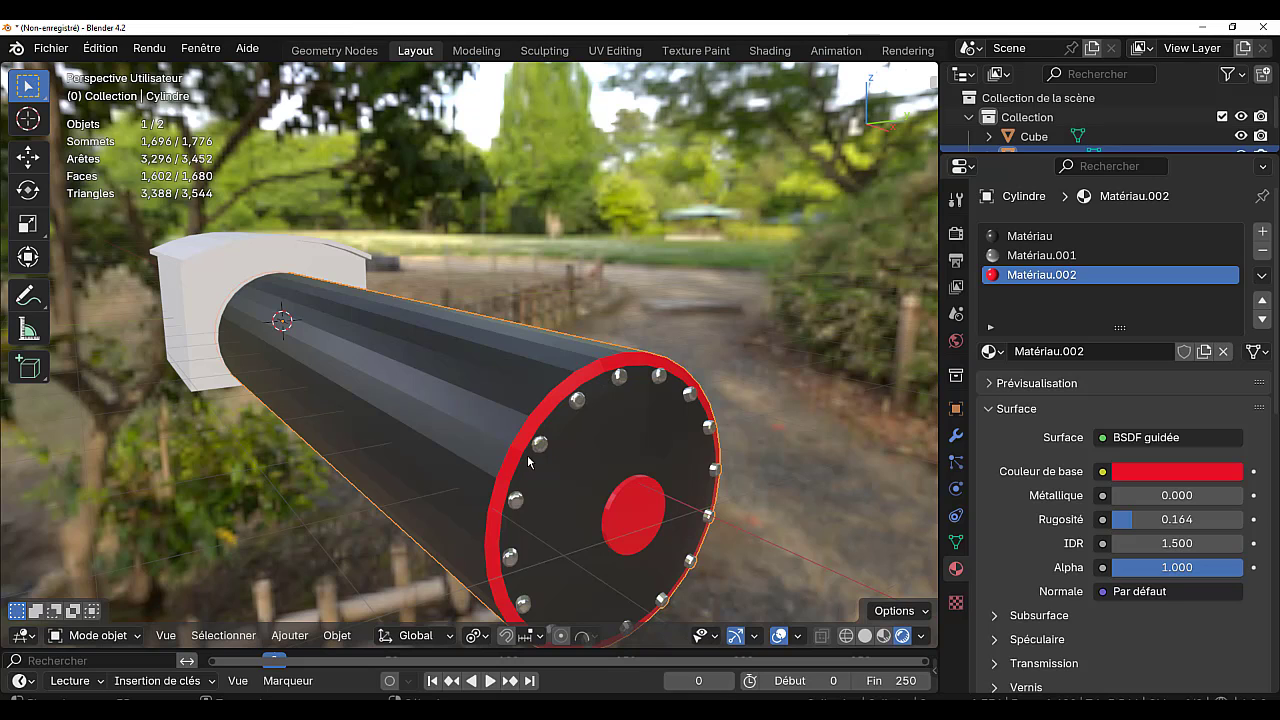
pyautogui.press('Tab')
pyautogui.keyDown('alt'); pyautogui.click(615, 452); pyautogui.keyUp('alt')
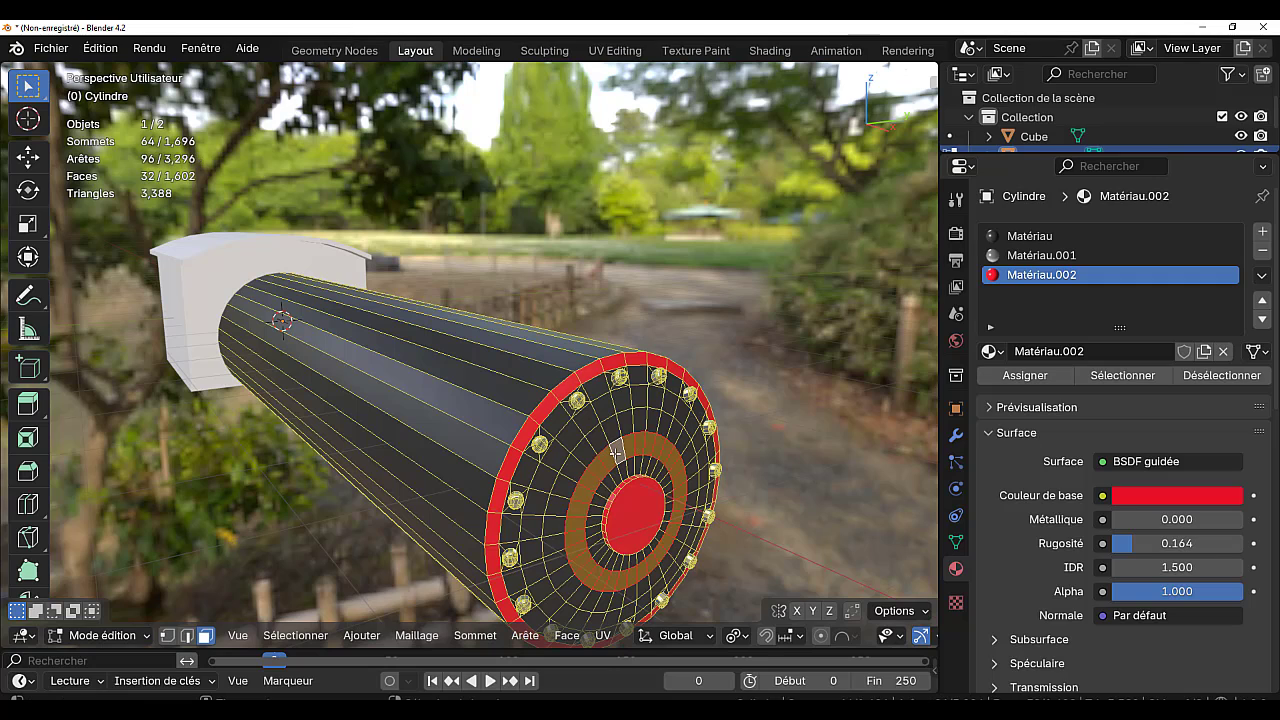
pyautogui.keyDown('shift'); pyautogui.click(649, 519); pyautogui.keyUp('shift')
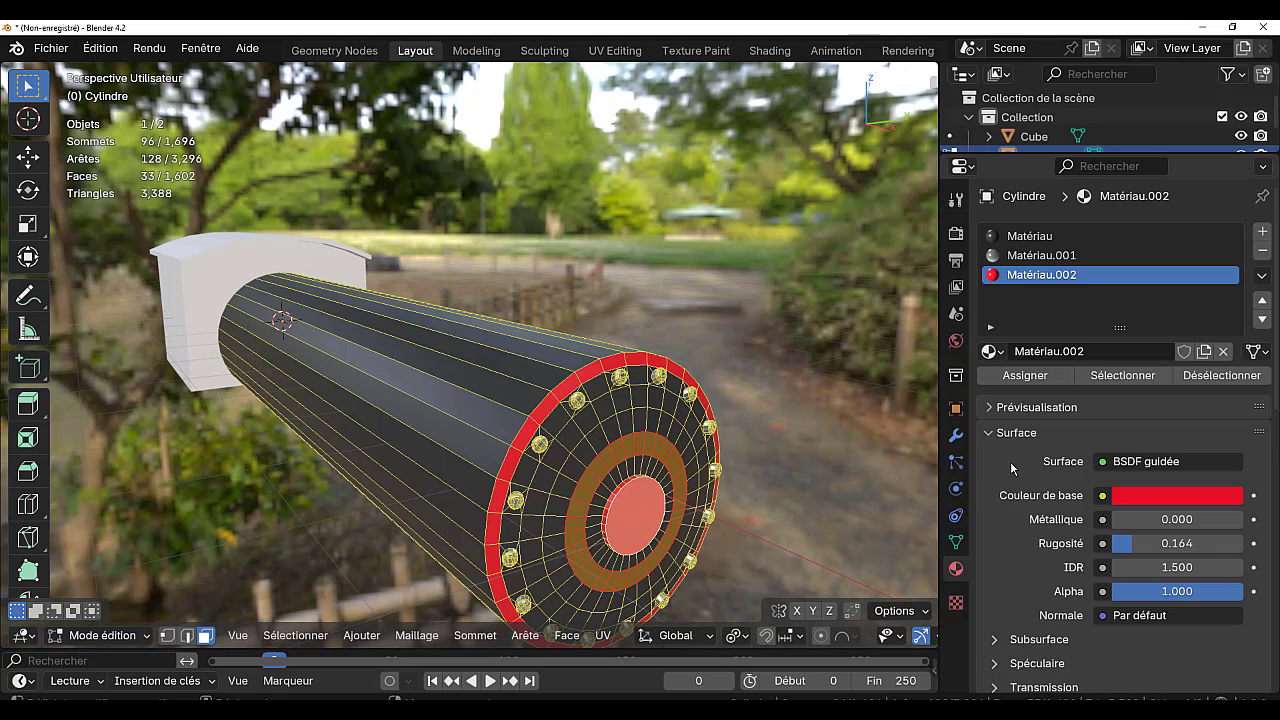
pyautogui.click(1050, 377)
pyautogui.click(1044, 384)
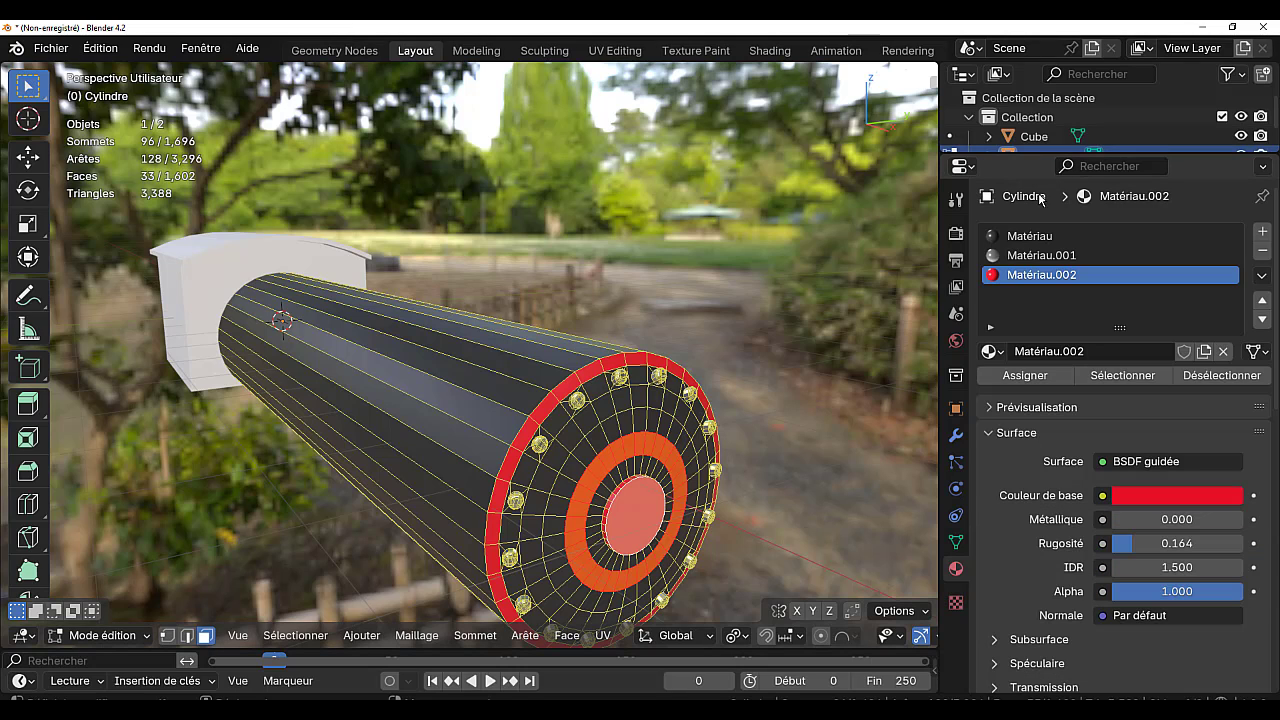
# - Try the metallic material Matériau.001 on the nose's selected inner ring and central disc, and check it in Object Mode
pyautogui.click(1040, 262)
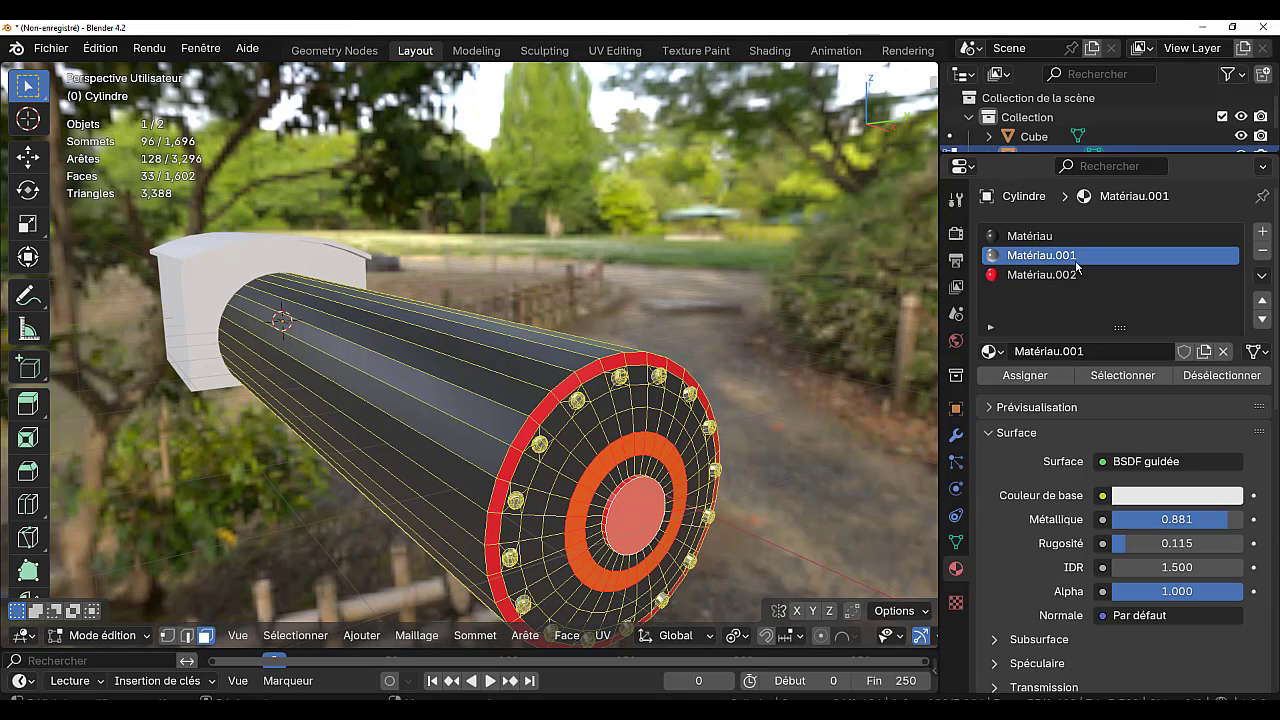
pyautogui.click(1025, 377)
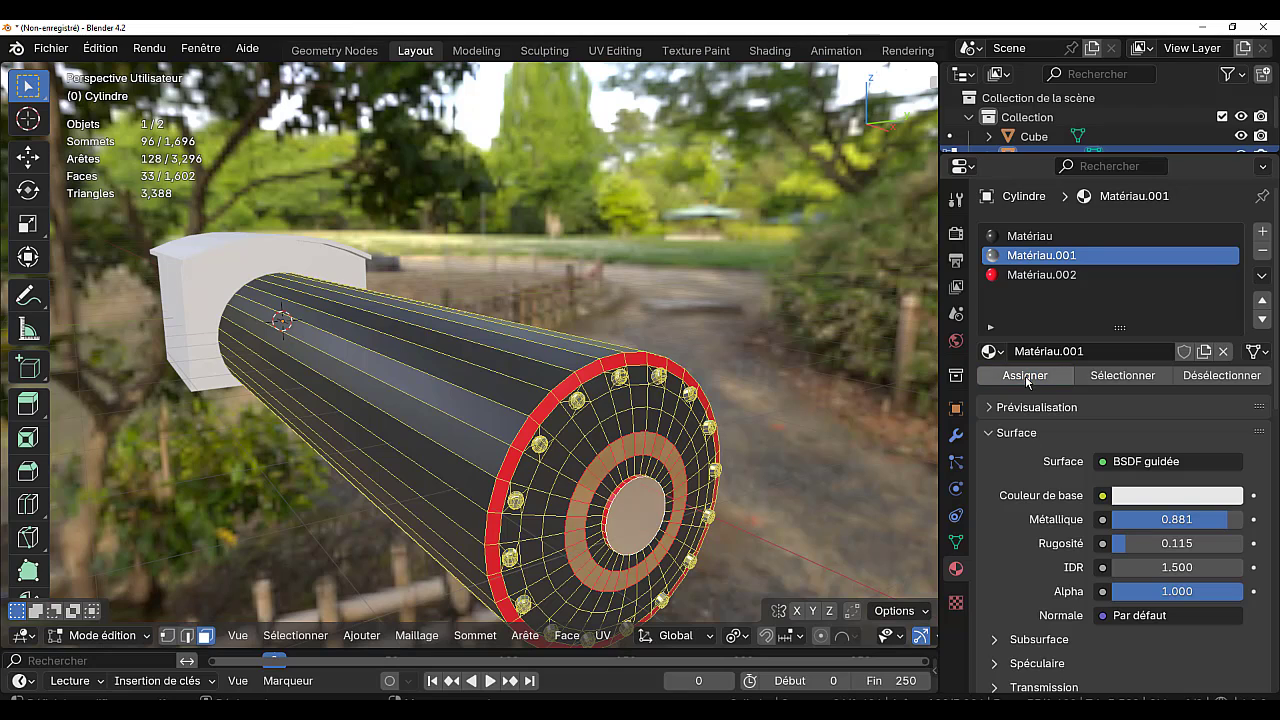
pyautogui.press('Tab')
pyautogui.scroll(-4, 700, 437)
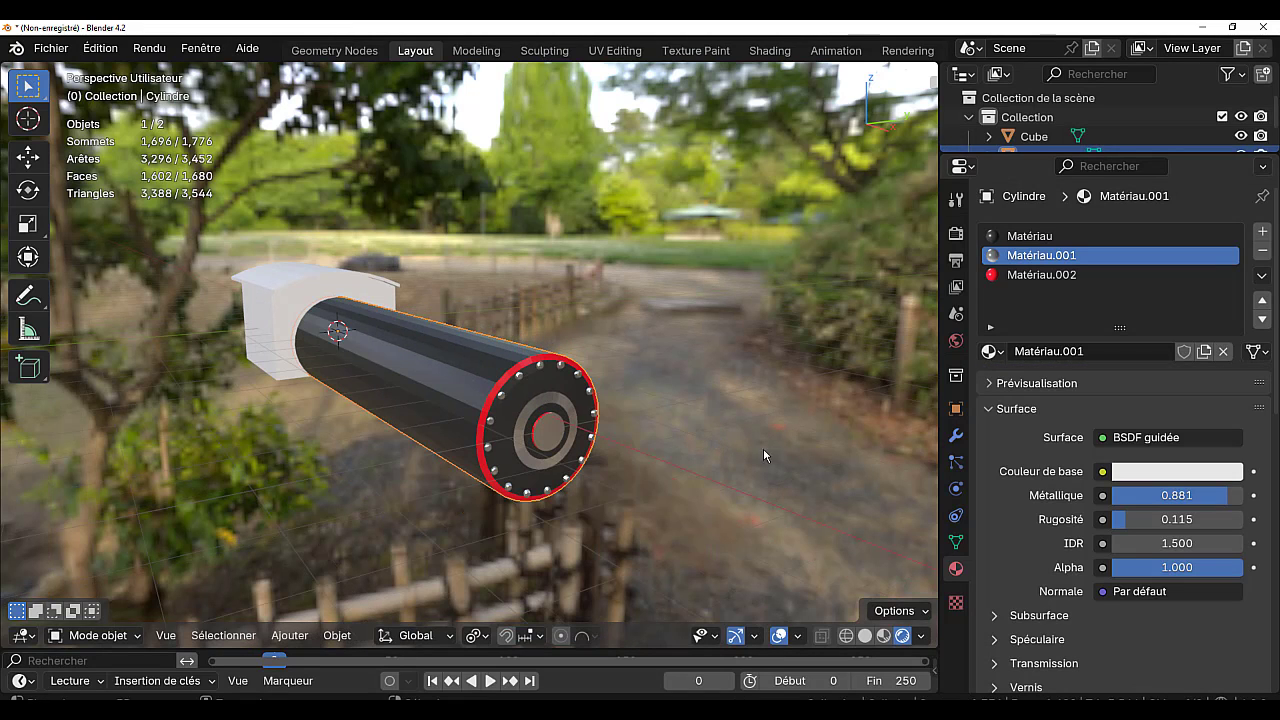
# - Reassign the red material Matériau.002 to the nose's selected inner ring and central disc, and check the result in Object Mode
pyautogui.click(1042, 276)
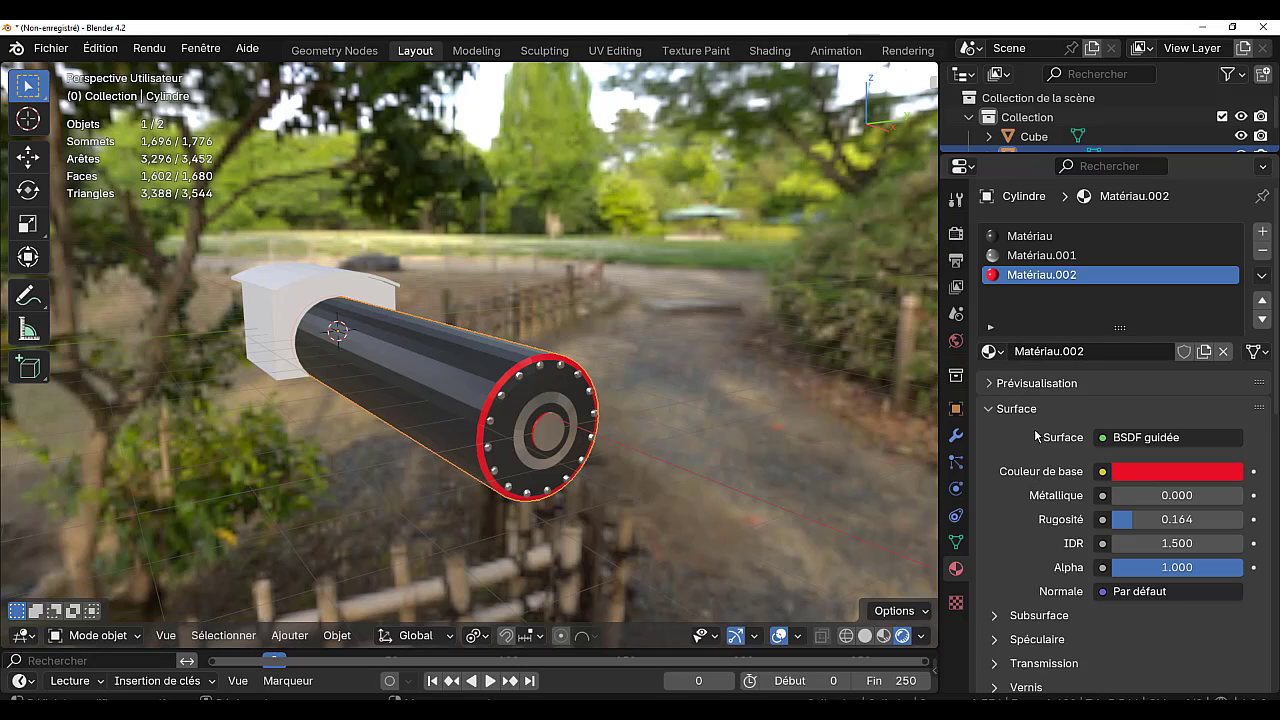
pyautogui.press('Tab')
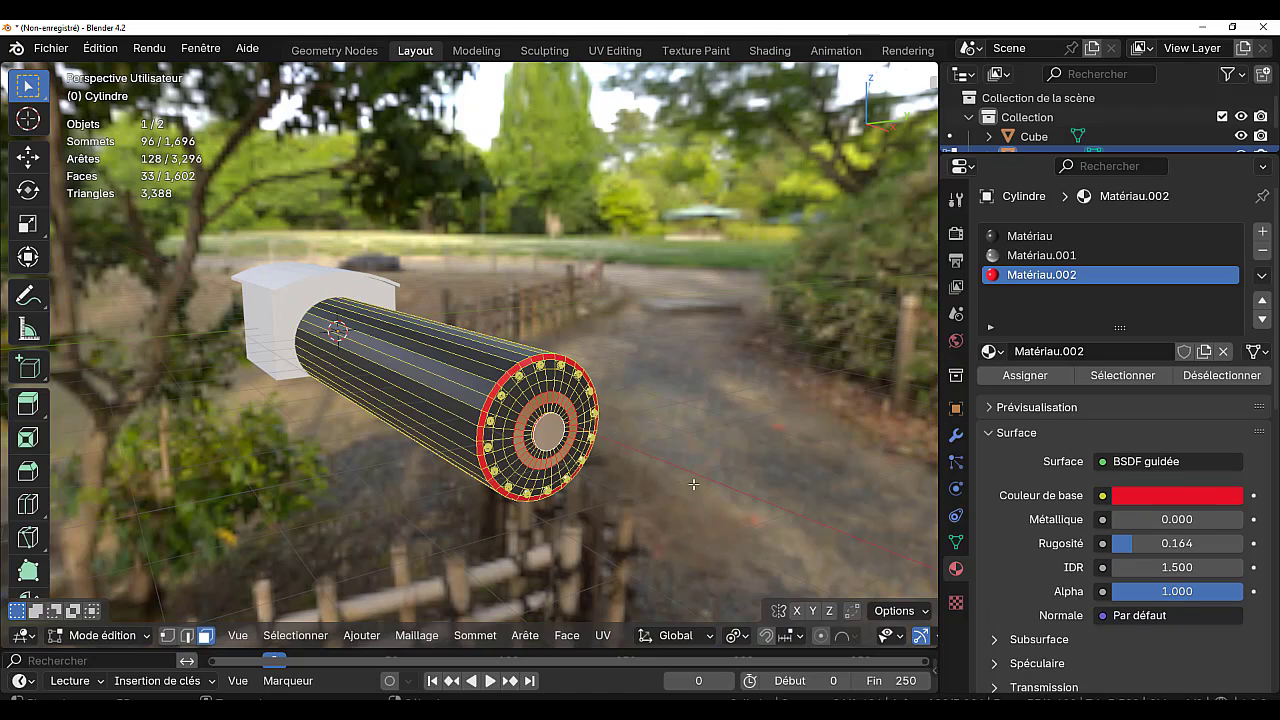
pyautogui.click(1022, 377)
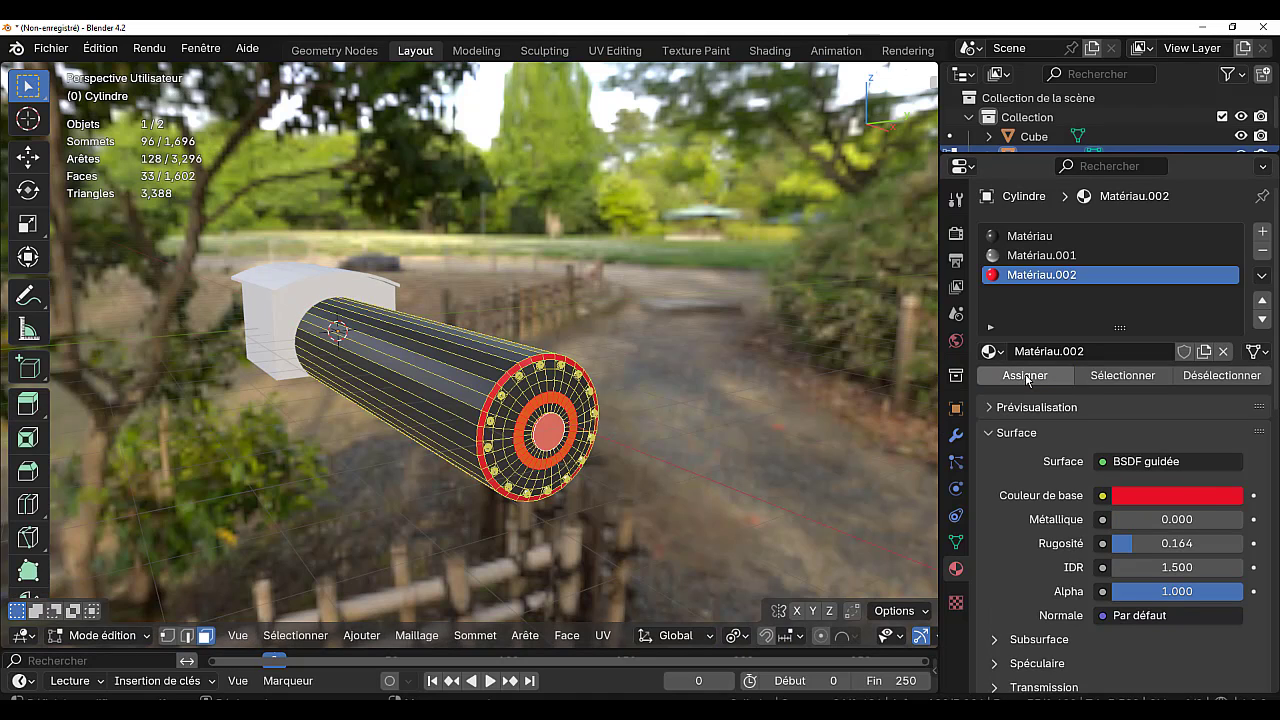
pyautogui.press('Tab')
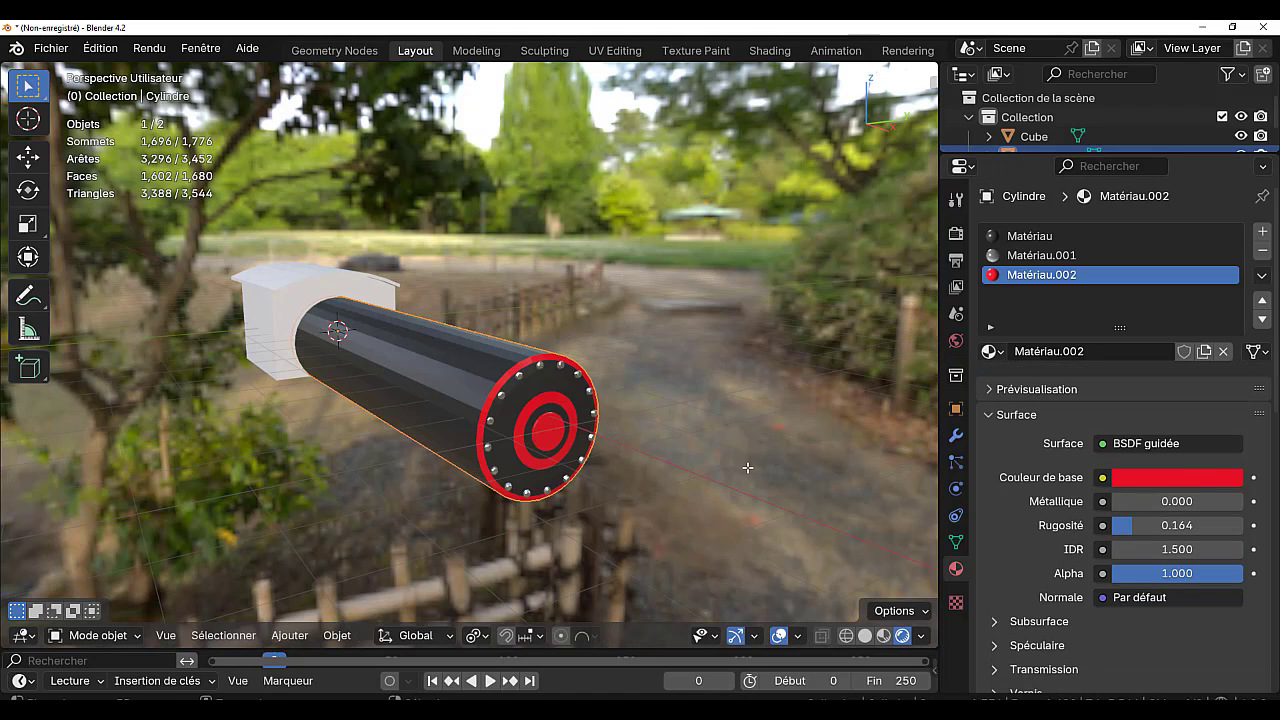
pyautogui.scroll(1, 732, 467)
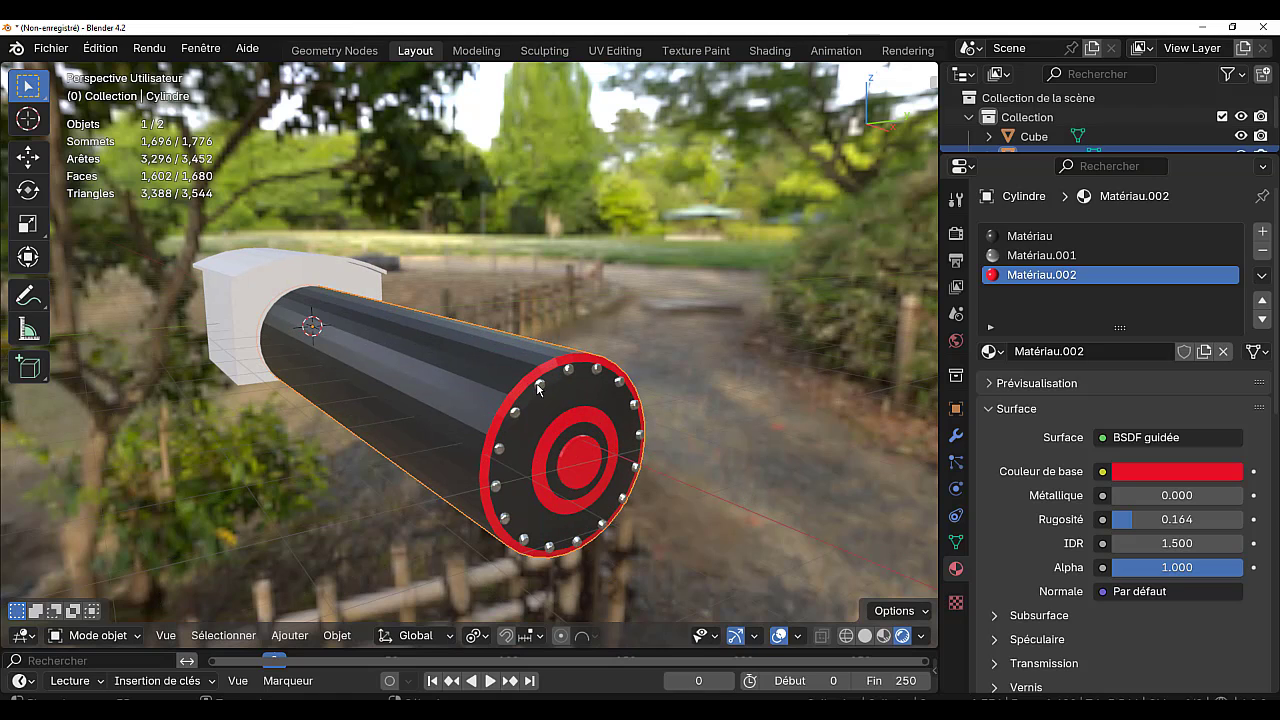
# - Add one centred loop cut around the boiler body in front view and bevel it by 2.33 m with 1 segment
pyautogui.press('Tab')
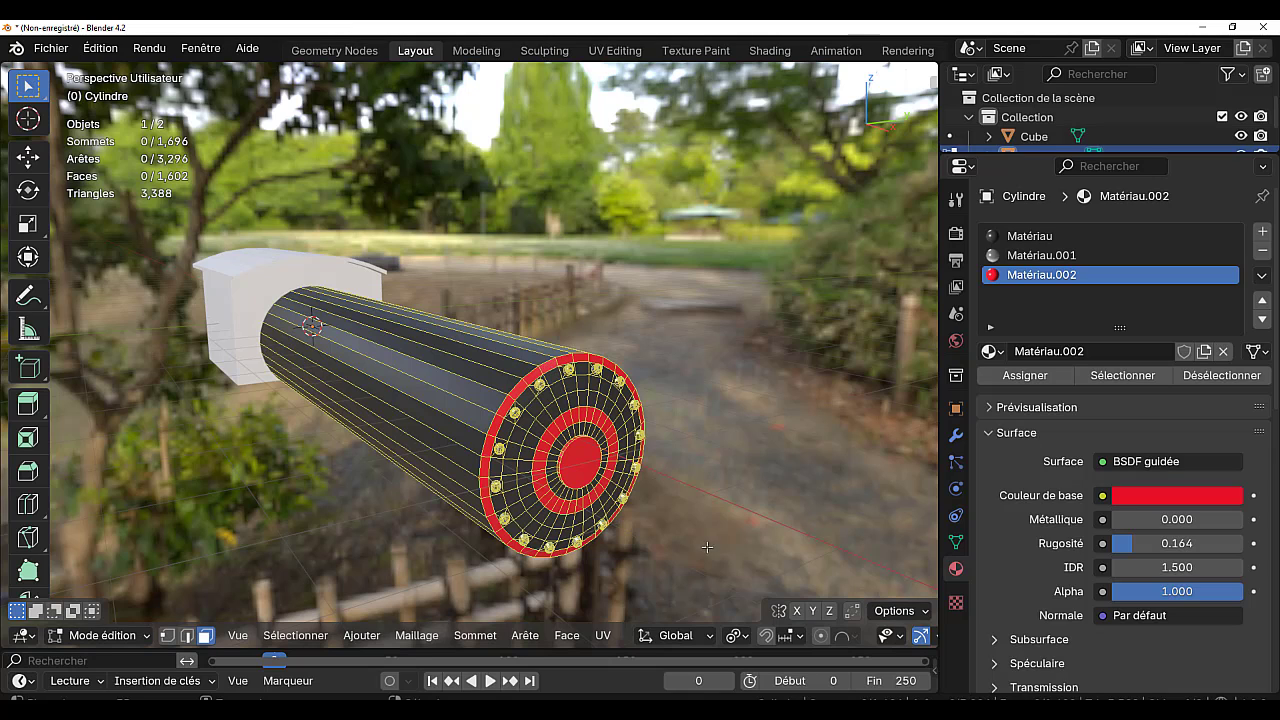
pyautogui.press('KP_1')
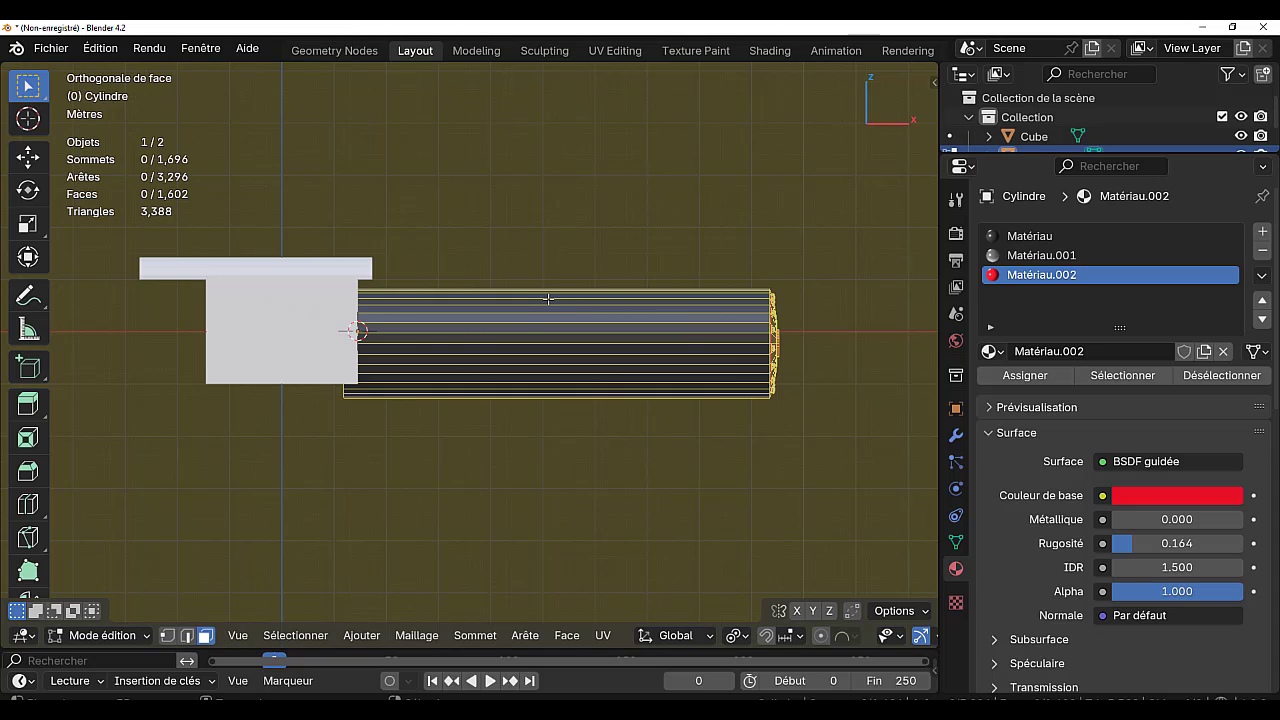
pyautogui.hotkey('ctrl', 'r')
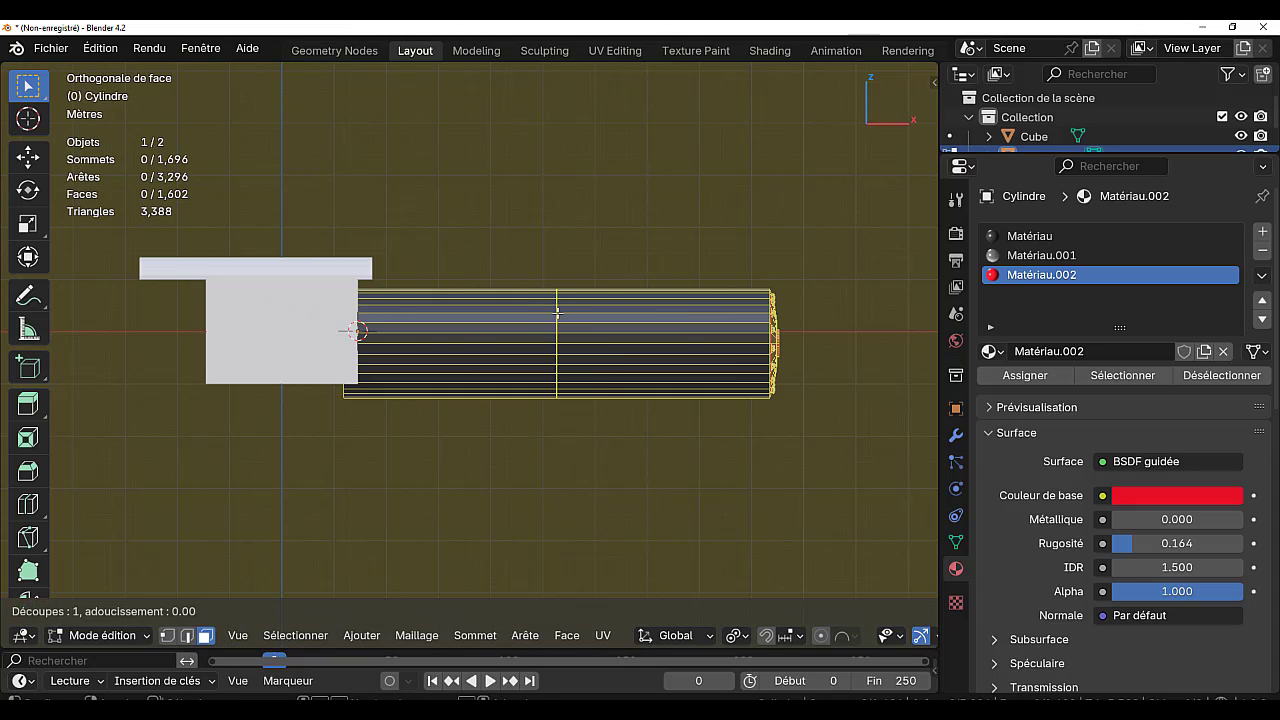
pyautogui.click(557, 313)
pyautogui.rightClick(560, 318)
pyautogui.hotkey('ctrl', 'b')
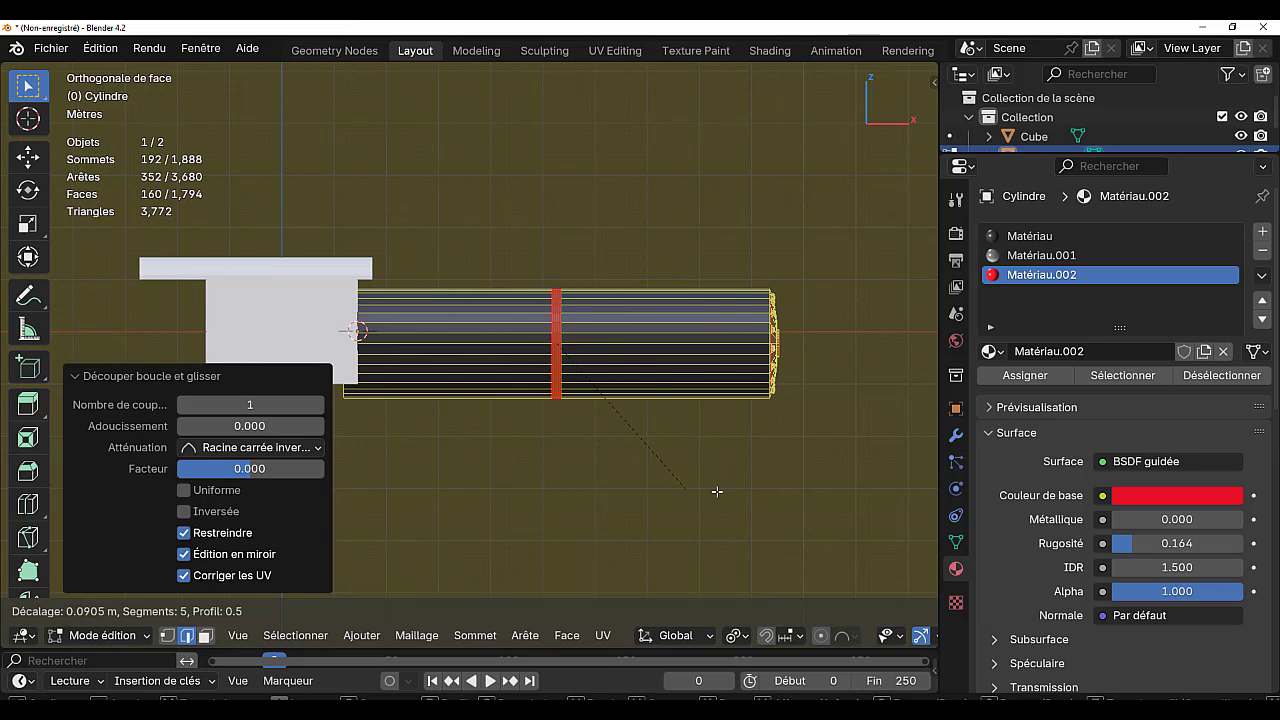
pyautogui.scroll(-1, 837, 506)
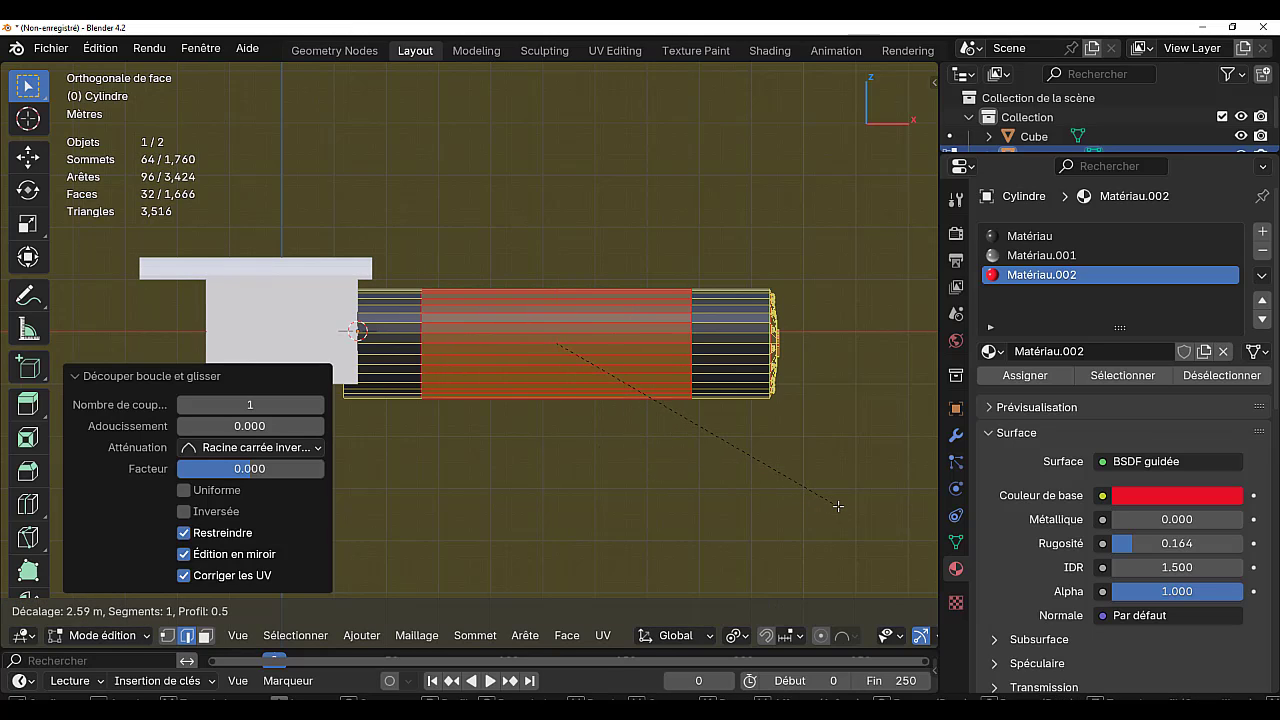
pyautogui.click(819, 506)
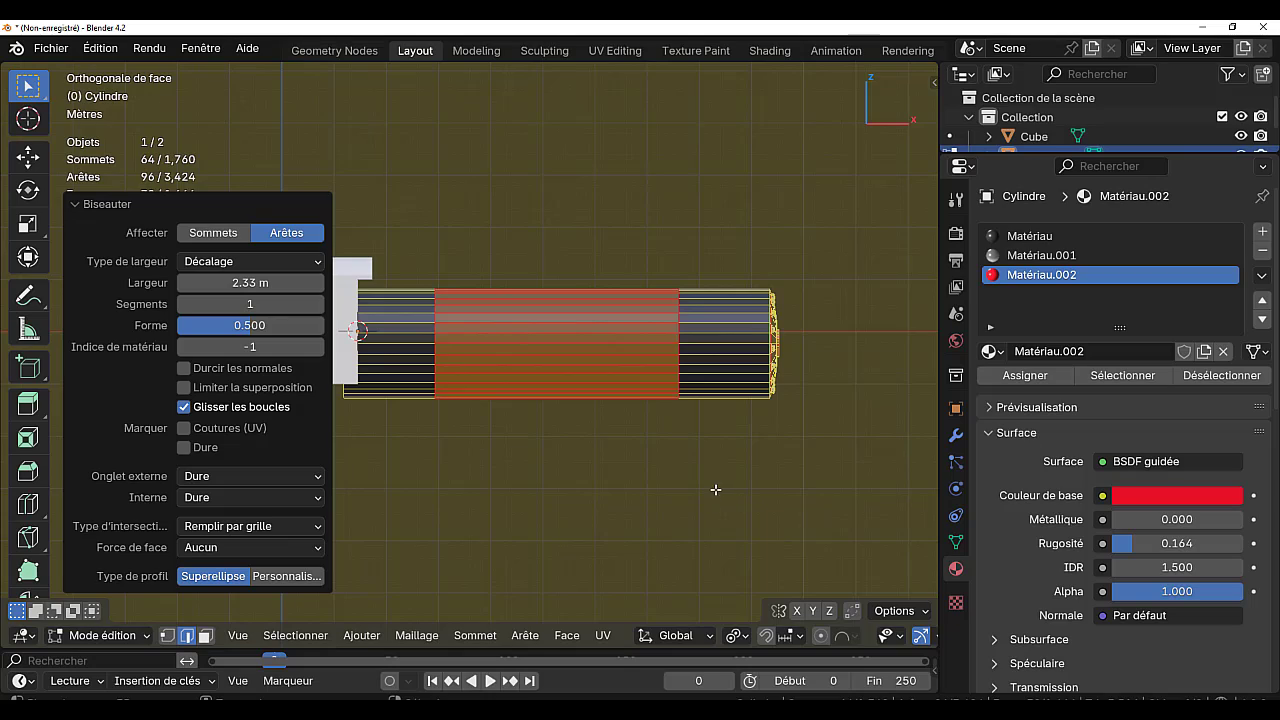
# - Select only the two edge loops around the boiler body and bevel them into narrow bands 0.0586 m wide with 1 segment
pyautogui.moveTo(714, 492); pyautogui.dragTo(690, 476, button='middle')
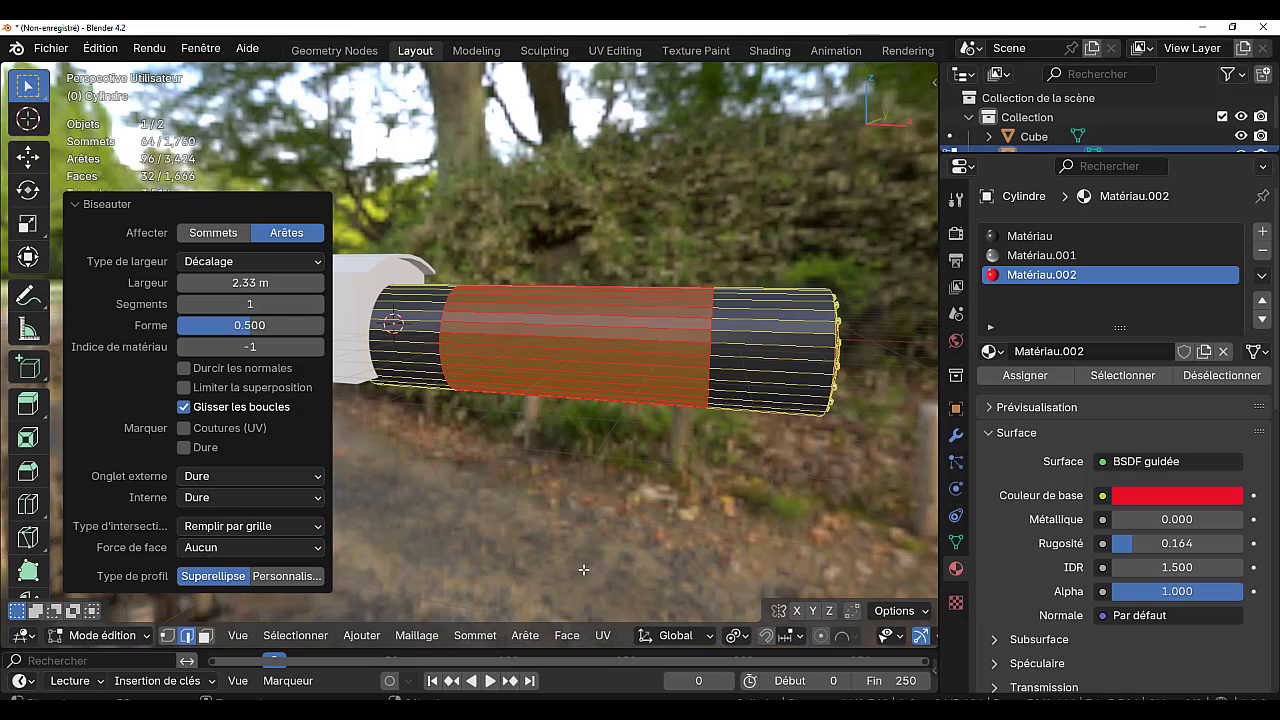
pyautogui.click(648, 468)
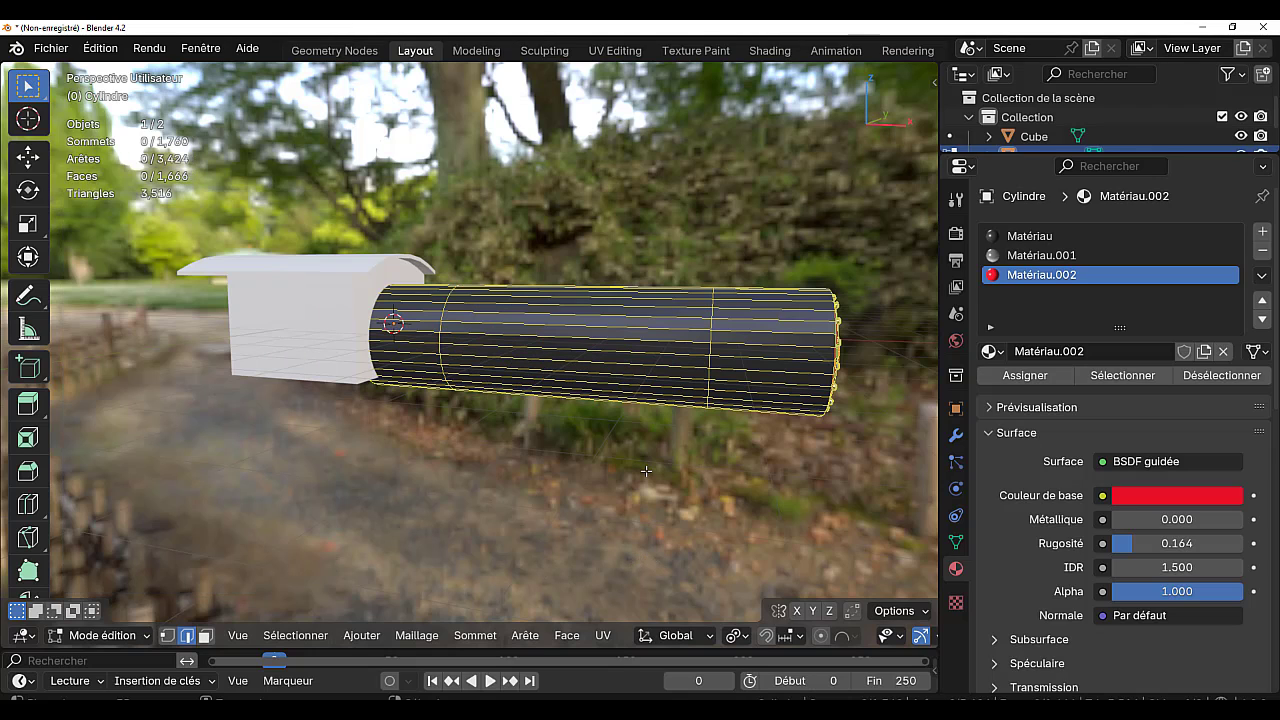
pyautogui.keyDown('alt'); pyautogui.click(712, 358); pyautogui.keyUp('alt')
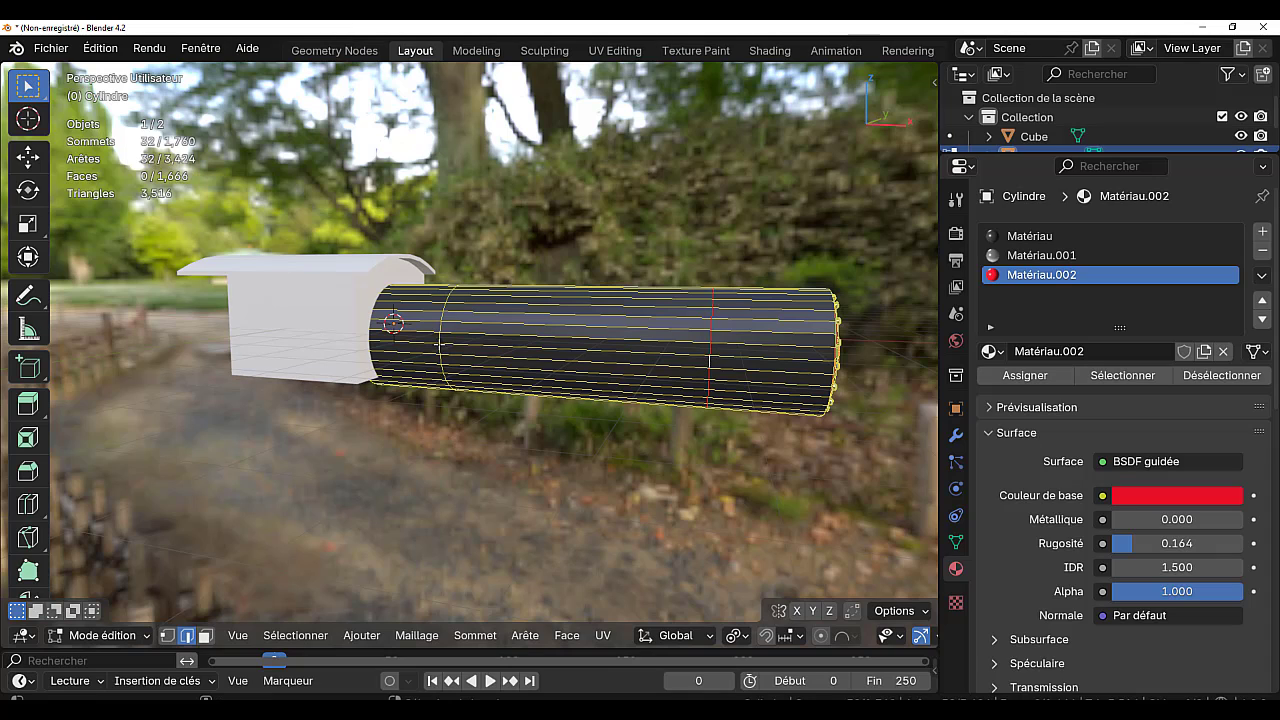
pyautogui.keyDown('alt'); pyautogui.keyDown('shift'); pyautogui.click(440, 351); pyautogui.keyUp('shift'); pyautogui.keyUp('alt')
pyautogui.hotkey('ctrl', 'b')
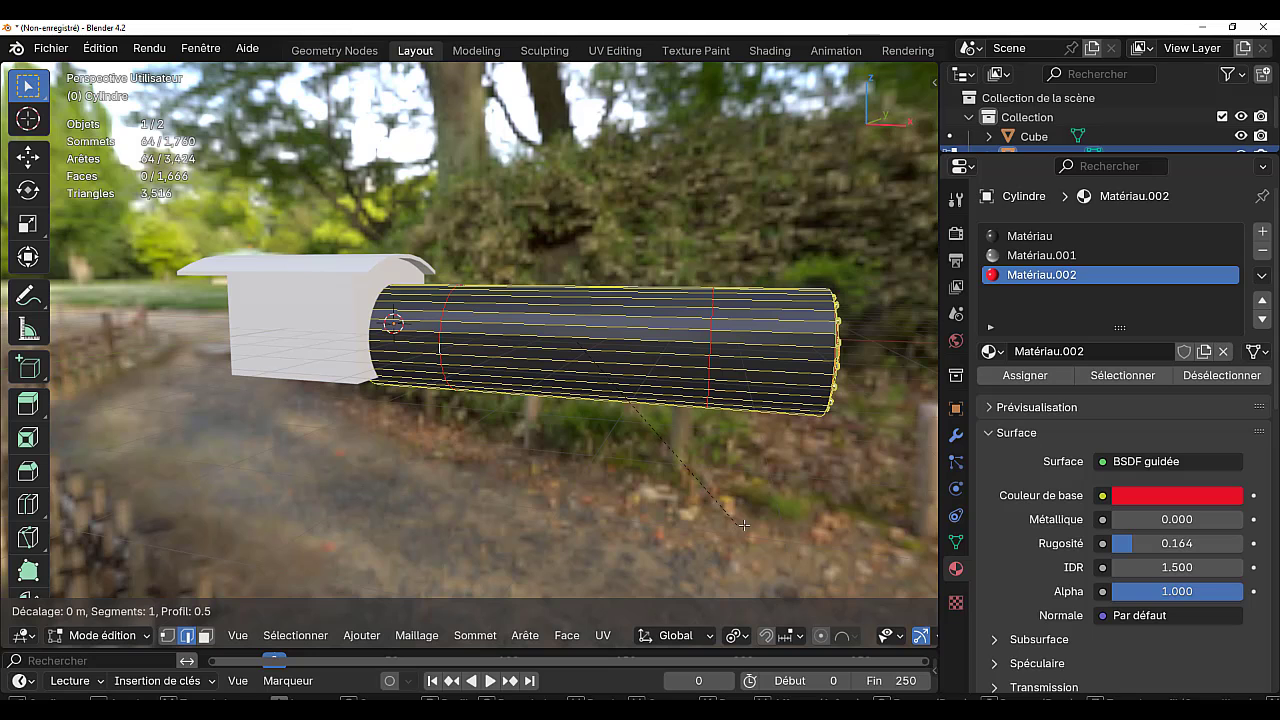
pyautogui.click(767, 529)
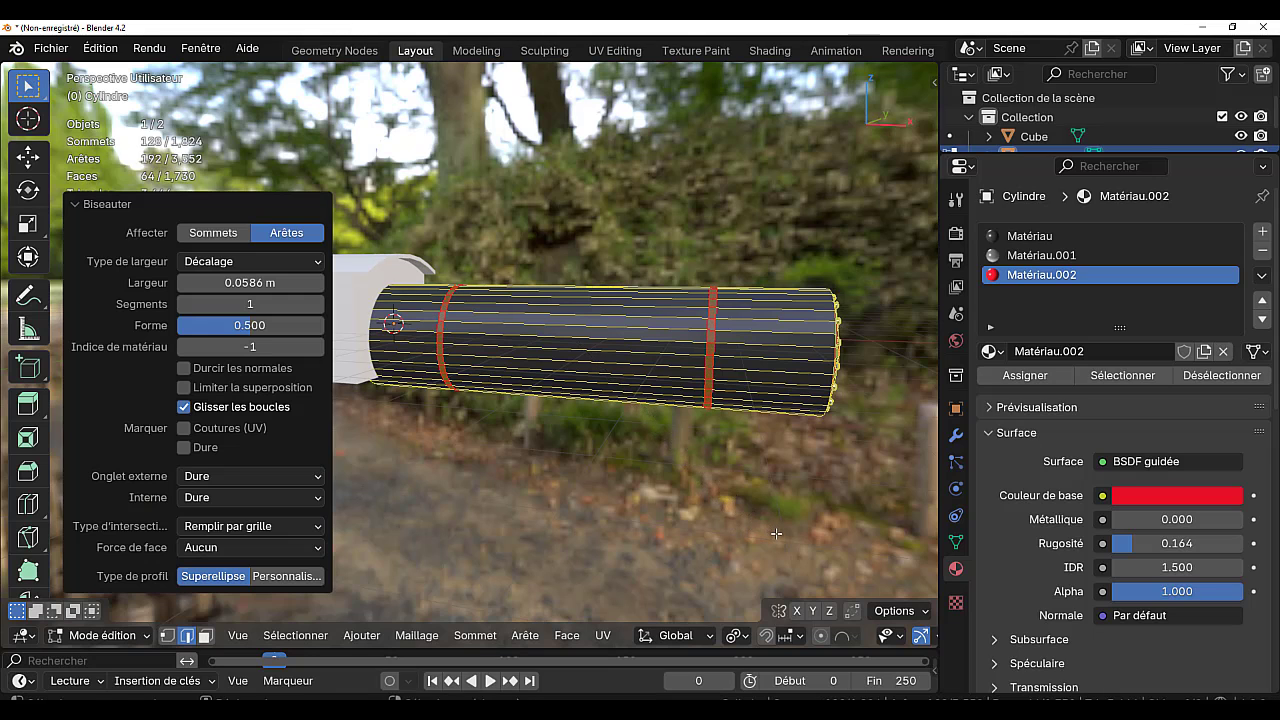
# - Extrude the two narrow boiler bands in place and fatten them outward along their normals by 0.0872 m
pyautogui.moveTo(767, 529); pyautogui.dragTo(731, 516, button='middle')
pyautogui.scroll(1, 731, 516)
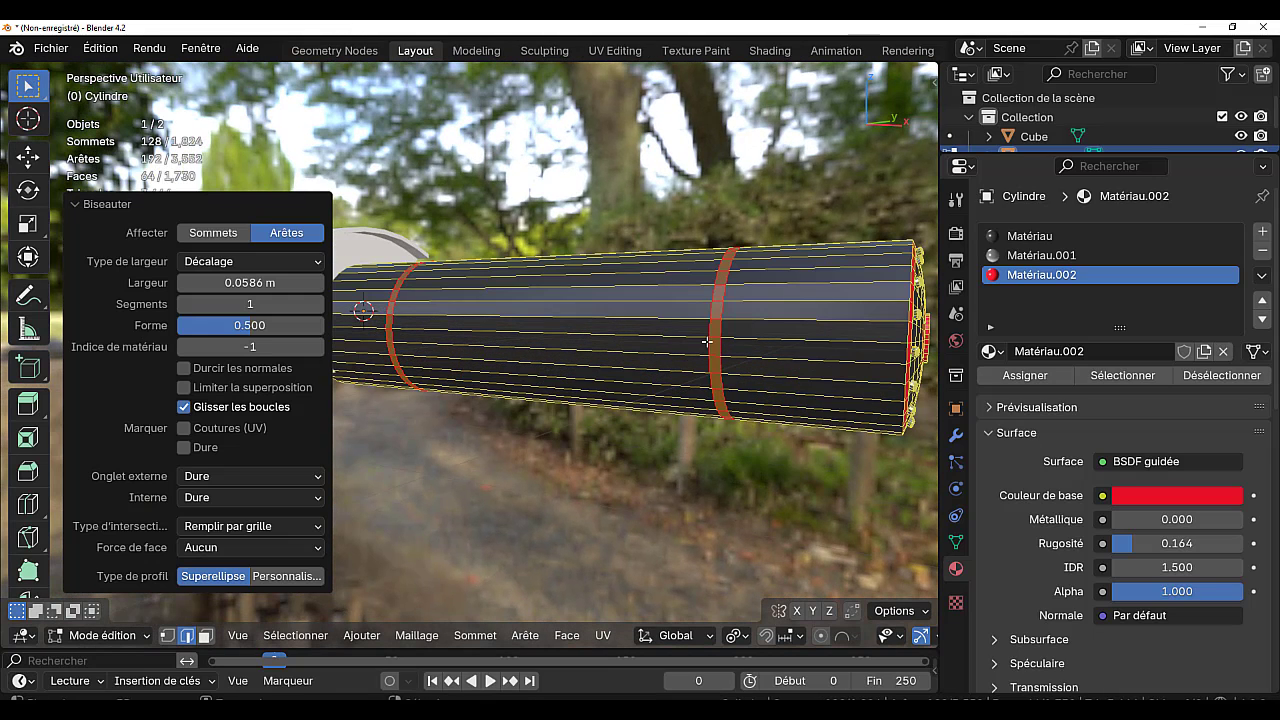
pyautogui.press('e')
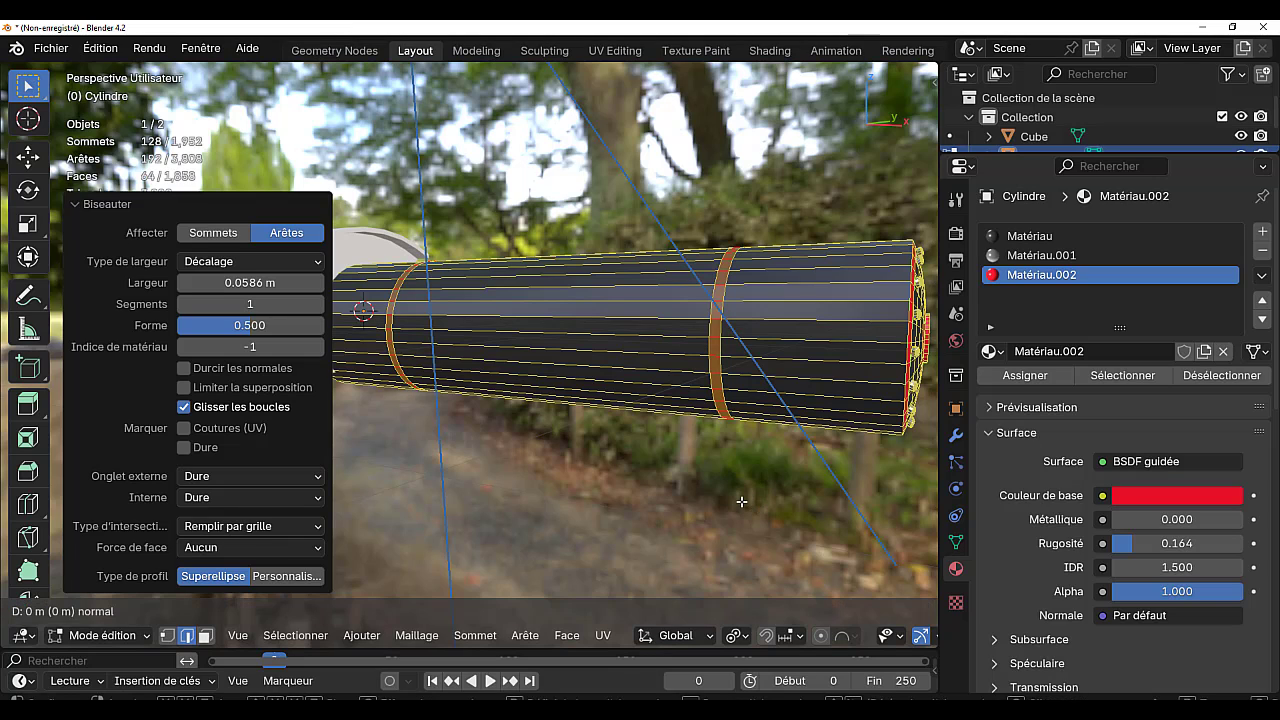
pyautogui.rightClick(741, 501)
pyautogui.hotkey('alt', 's')
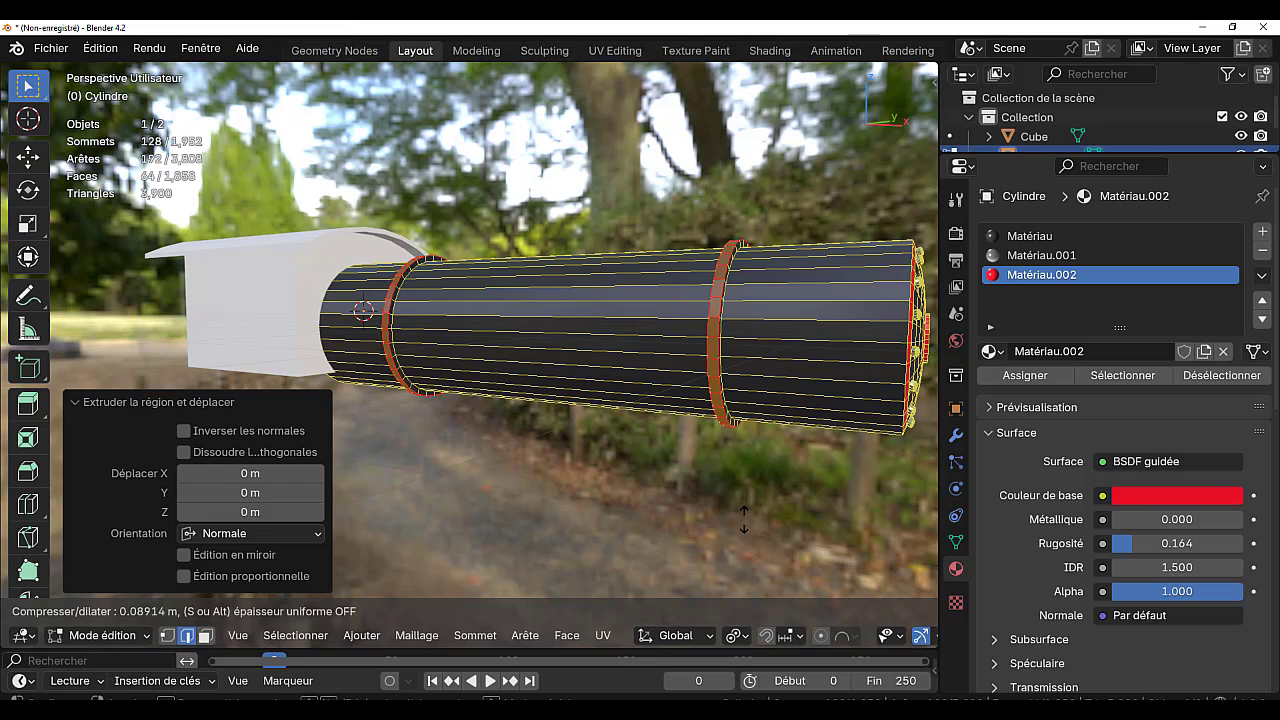
pyautogui.click(707, 484)
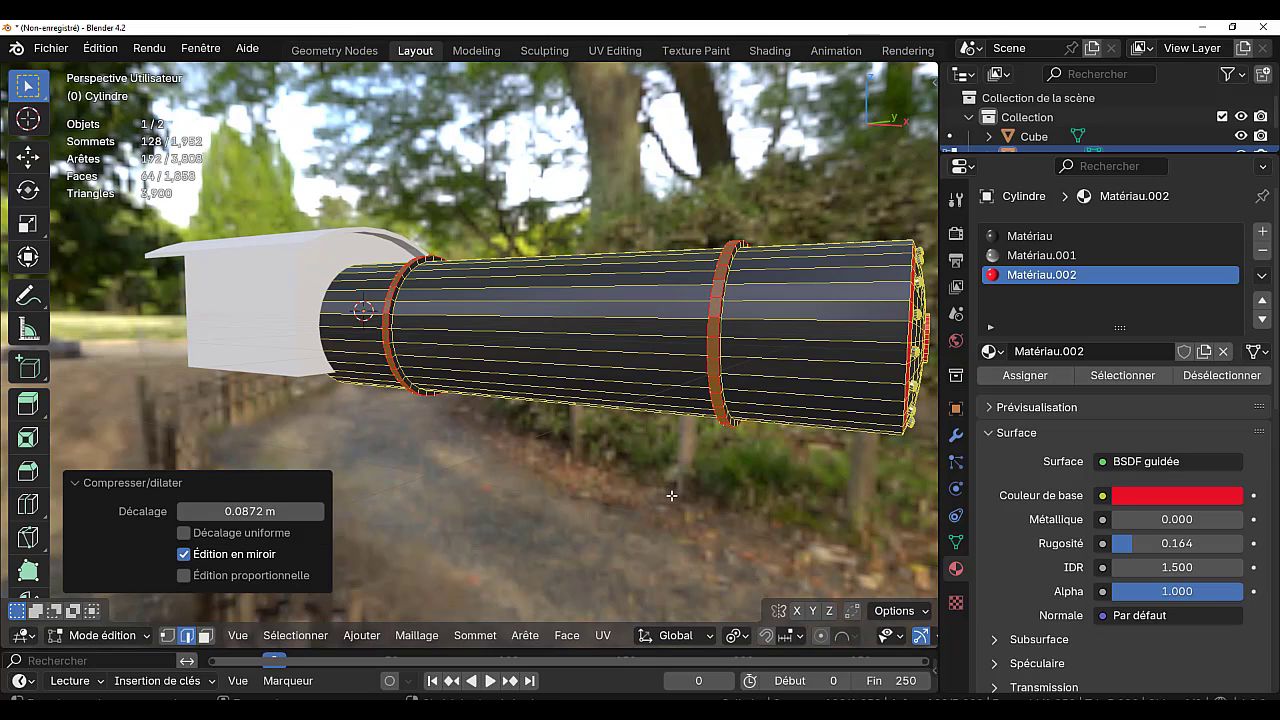
# - Expand the selection to the full raised bands, assign them the metallic material Matériau.001, and inspect them in Object Mode
pyautogui.press('ctrl+KP_Add')
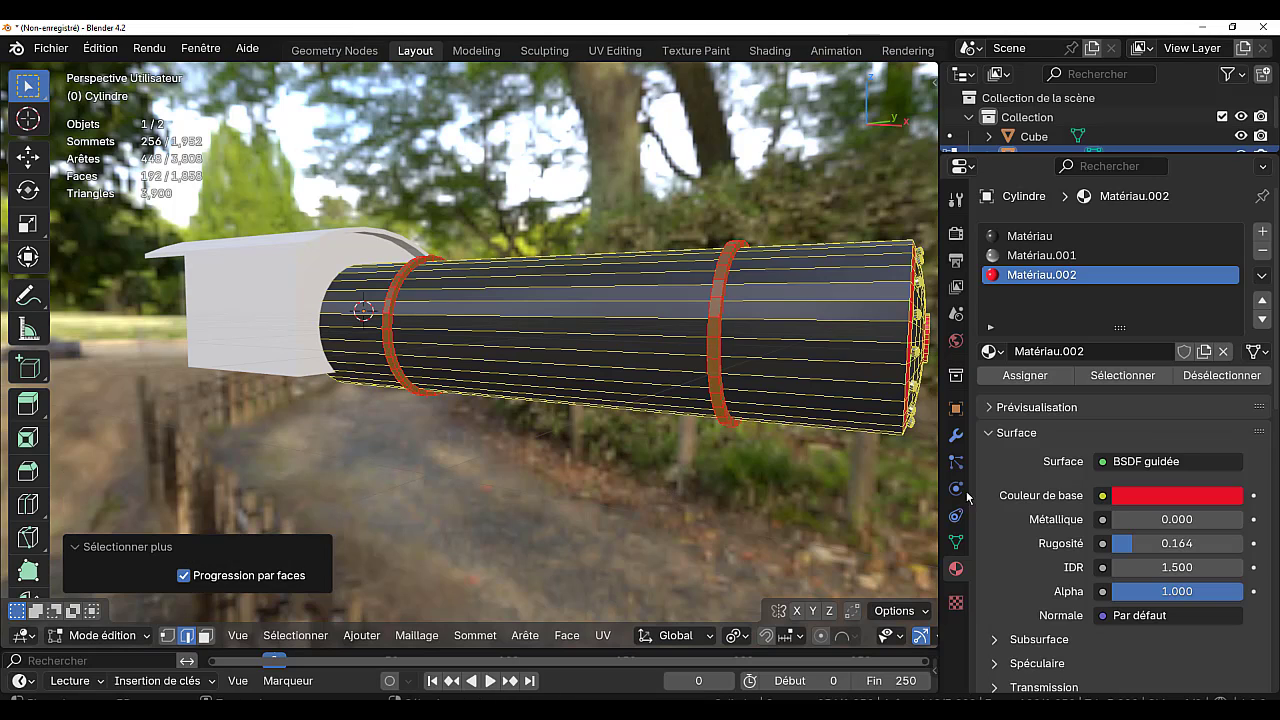
pyautogui.click(995, 256)
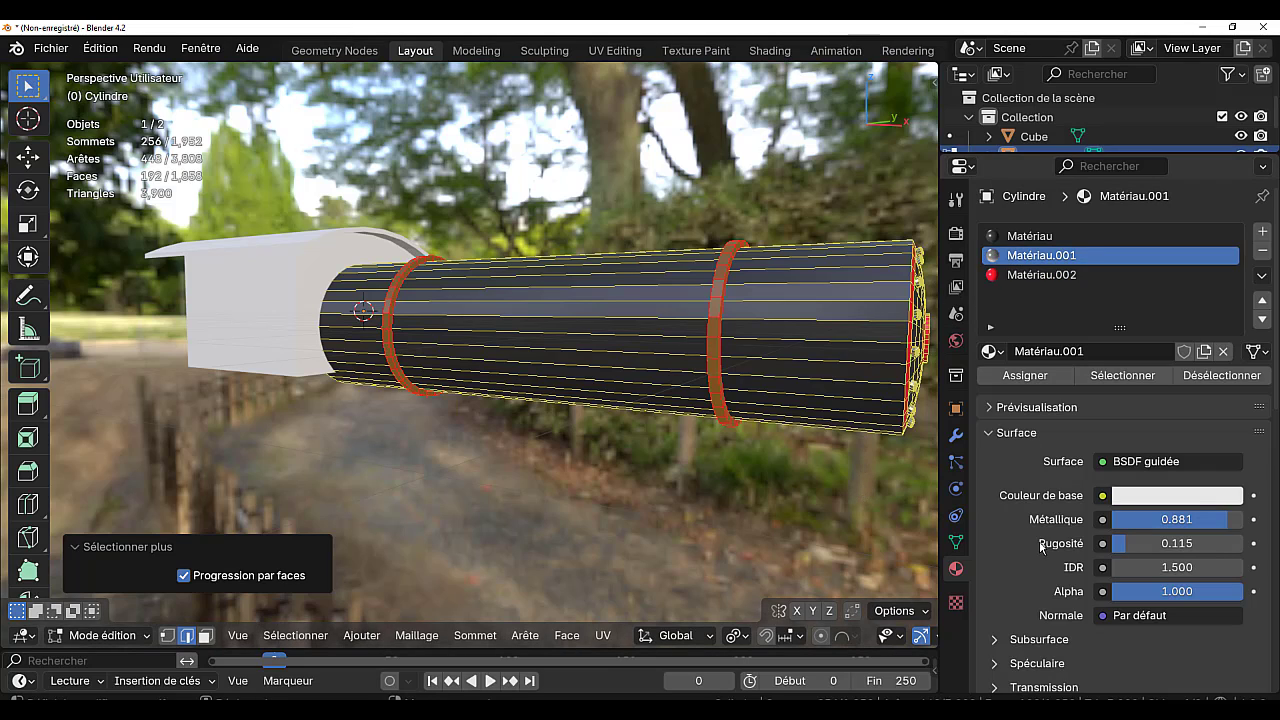
pyautogui.click(1038, 376)
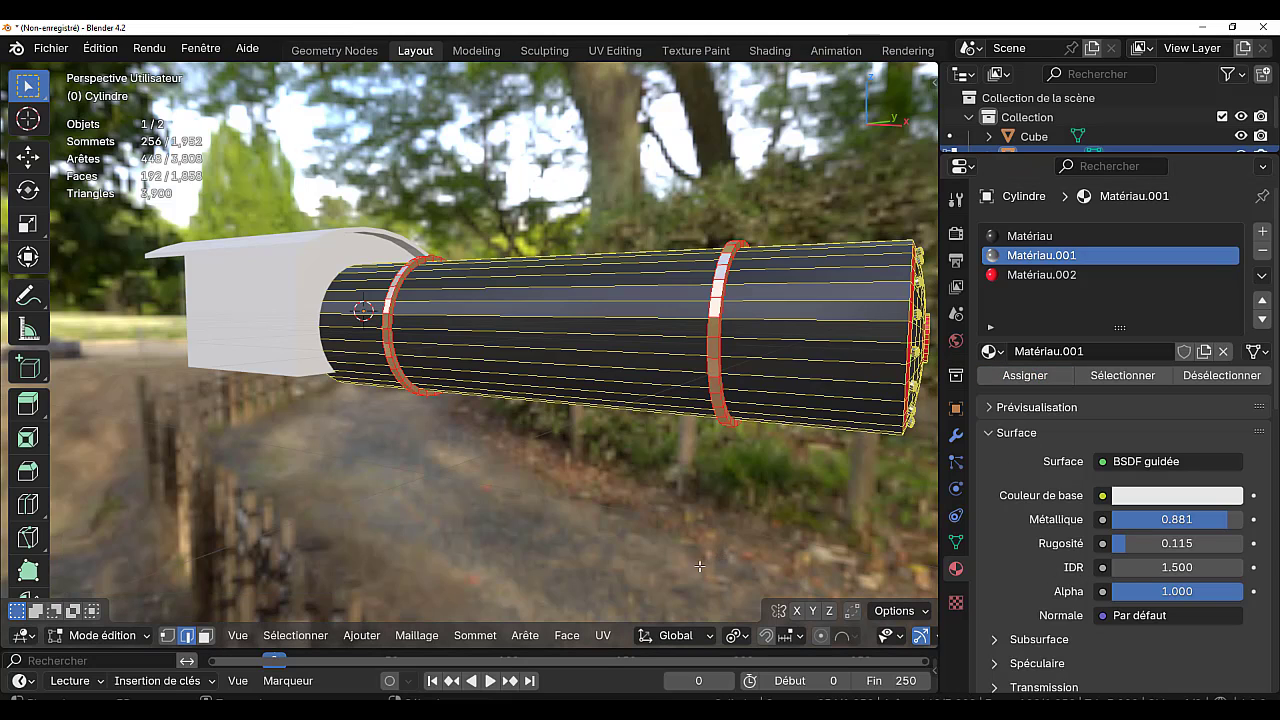
pyautogui.scroll(-1, 682, 551)
pyautogui.click(692, 524)
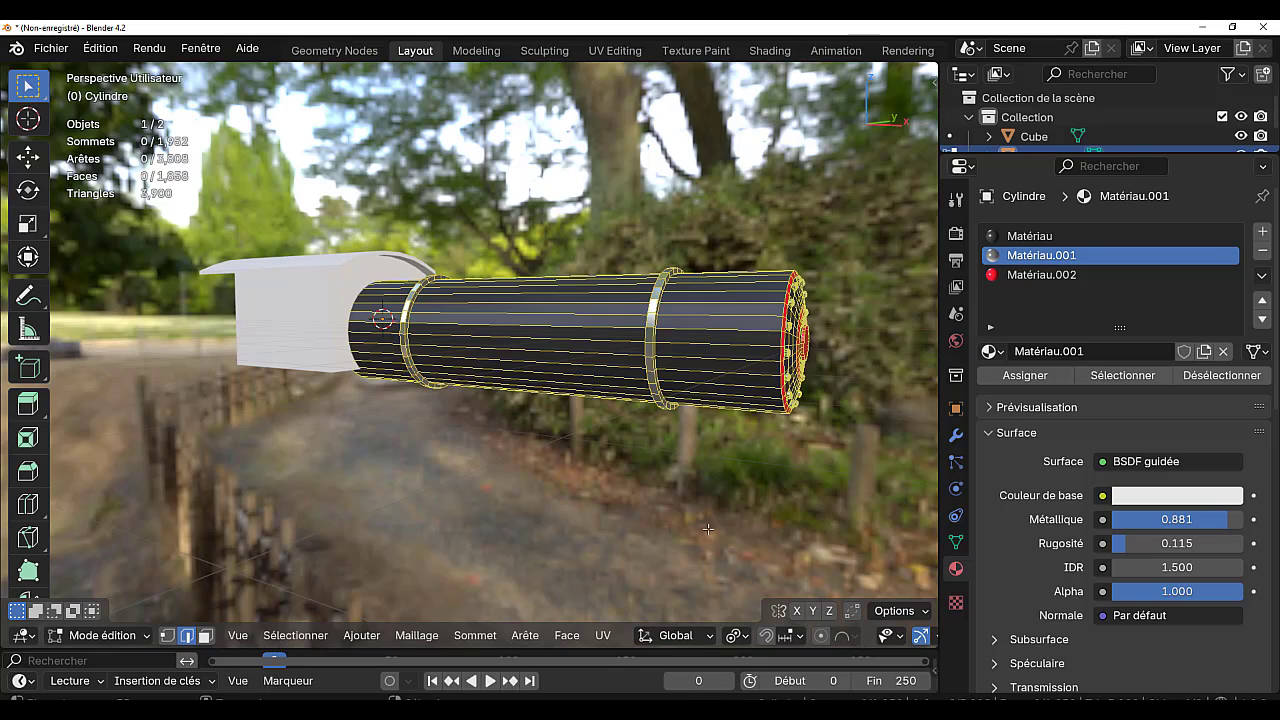
pyautogui.moveTo(708, 530); pyautogui.dragTo(647, 527, button='middle')
pyautogui.press('Tab')
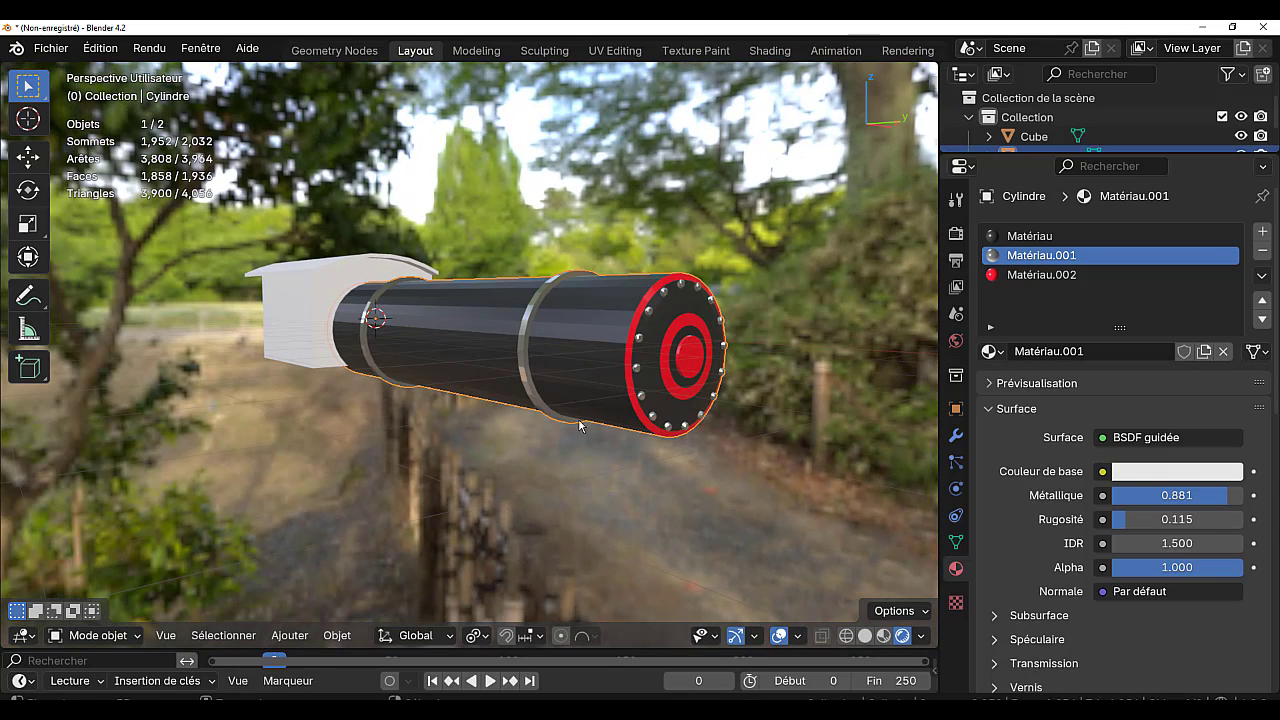
pyautogui.scroll(1, 570, 390)
pyautogui.scroll(2, 620, 403)
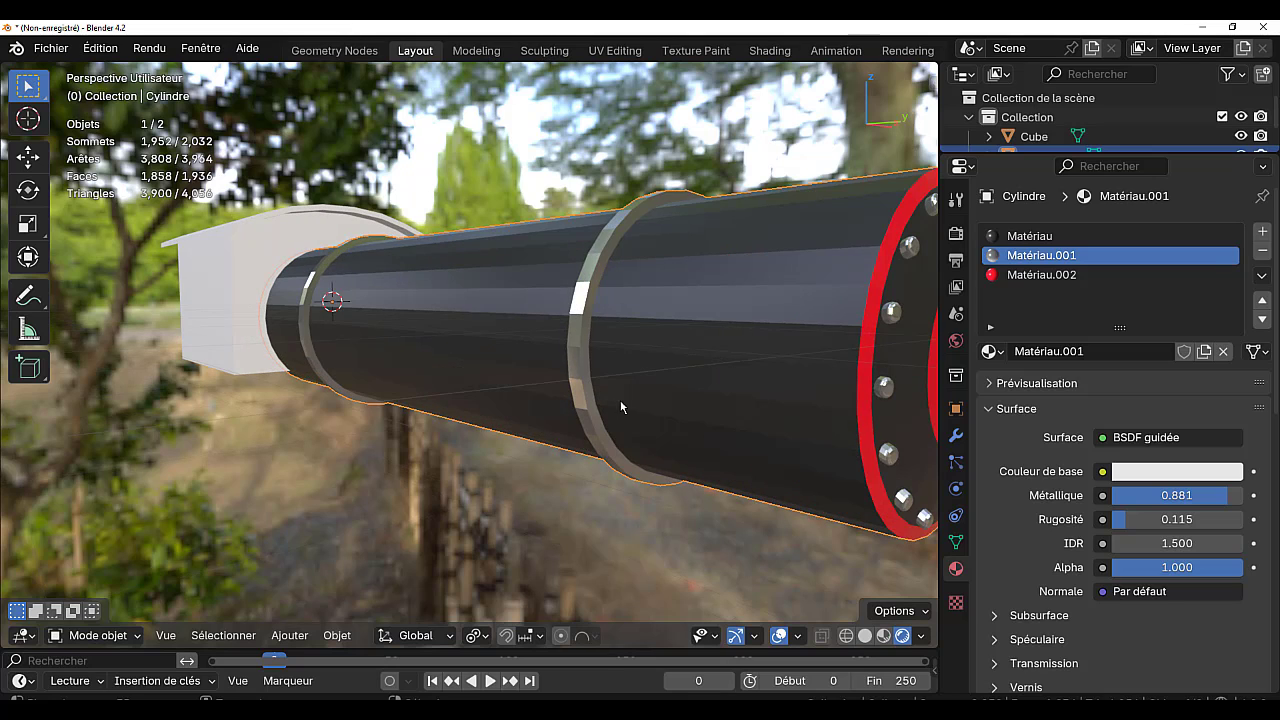
pyautogui.scroll(-3, 624, 400)
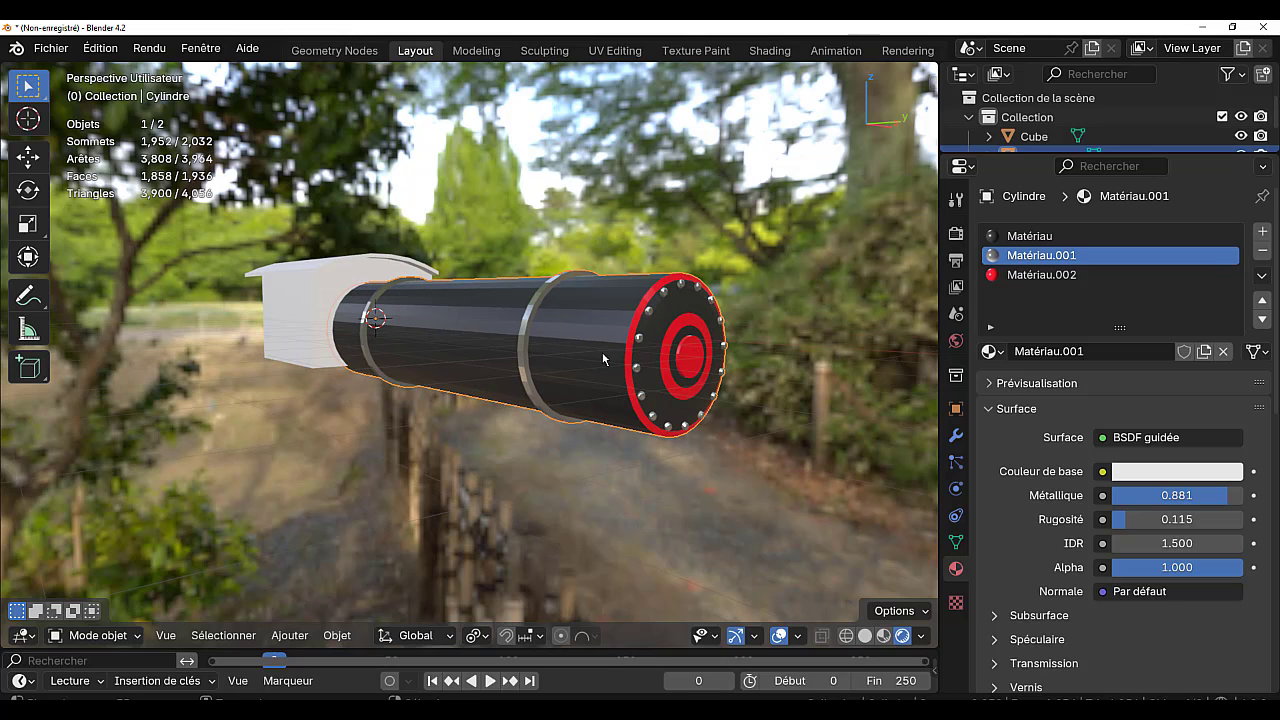
# - Apply Shade Auto Smooth to the boiler with a 30° angle and inspect its surface from several sides
pyautogui.press('q')
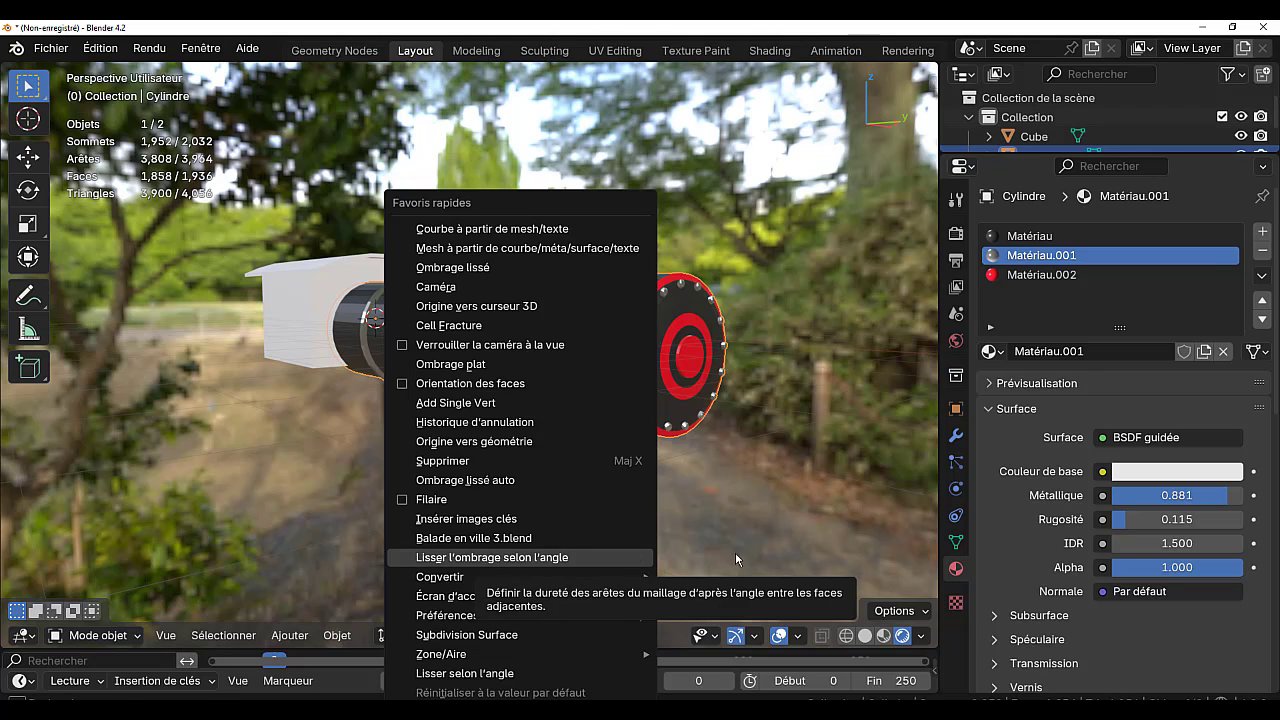
pyautogui.click(517, 562)
pyautogui.click(337, 635)
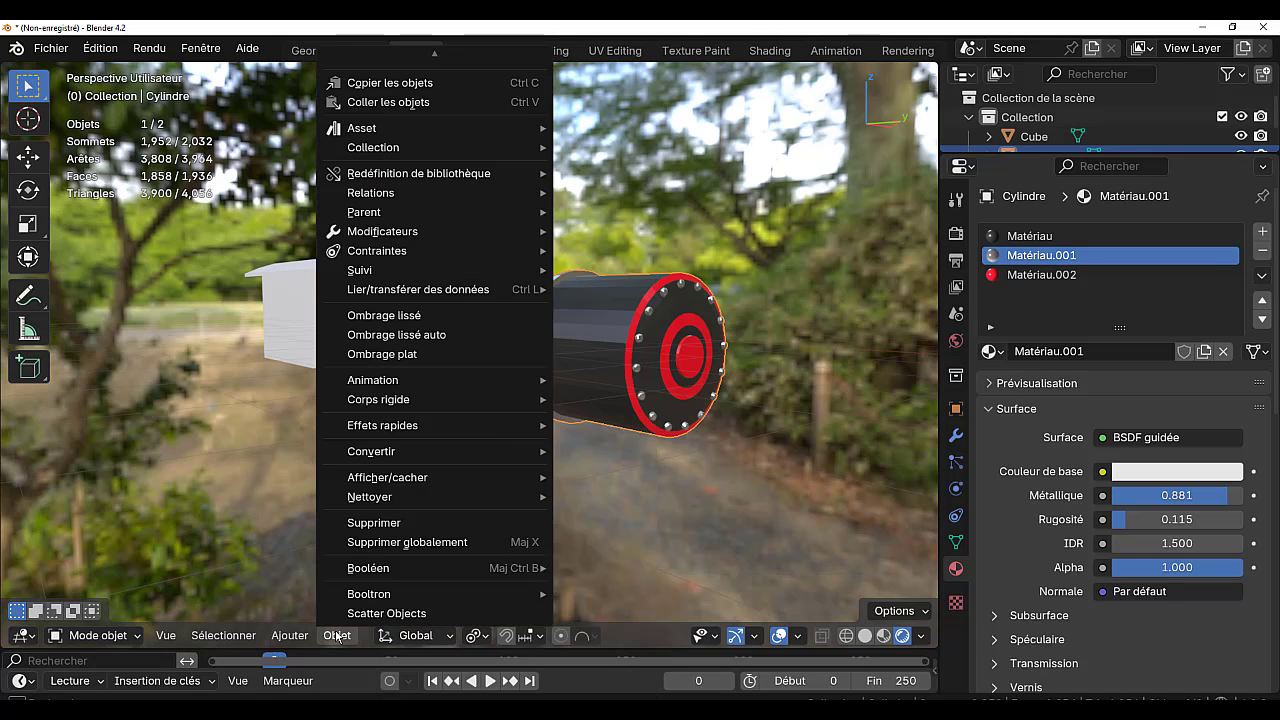
pyautogui.click(387, 338)
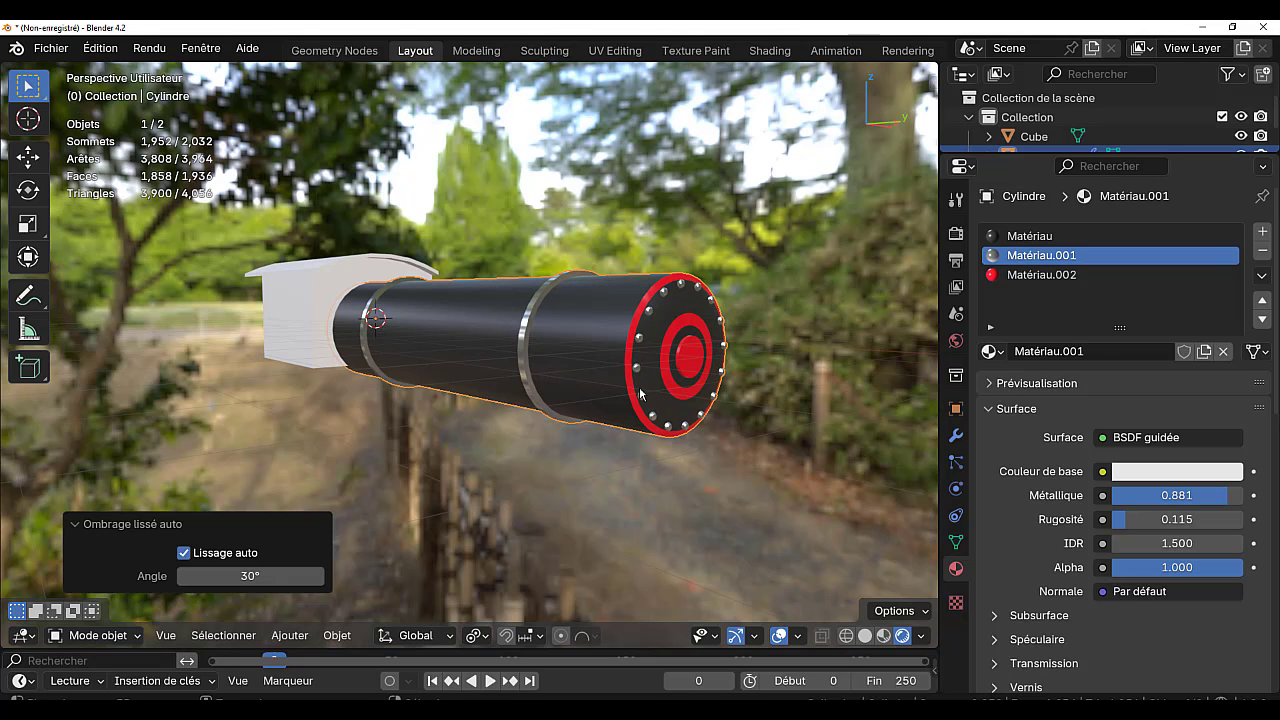
pyautogui.moveTo(576, 476); pyautogui.dragTo(592, 417, button='middle')
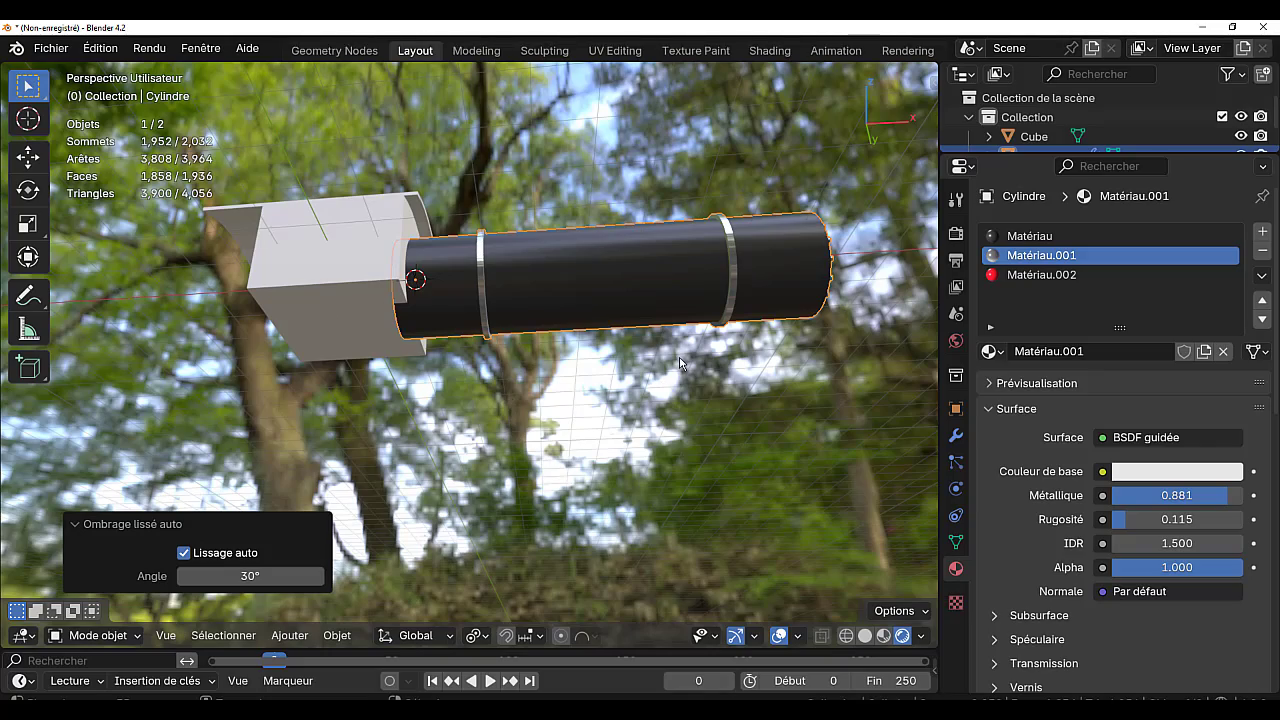
pyautogui.moveTo(683, 364); pyautogui.dragTo(661, 434, button='middle')
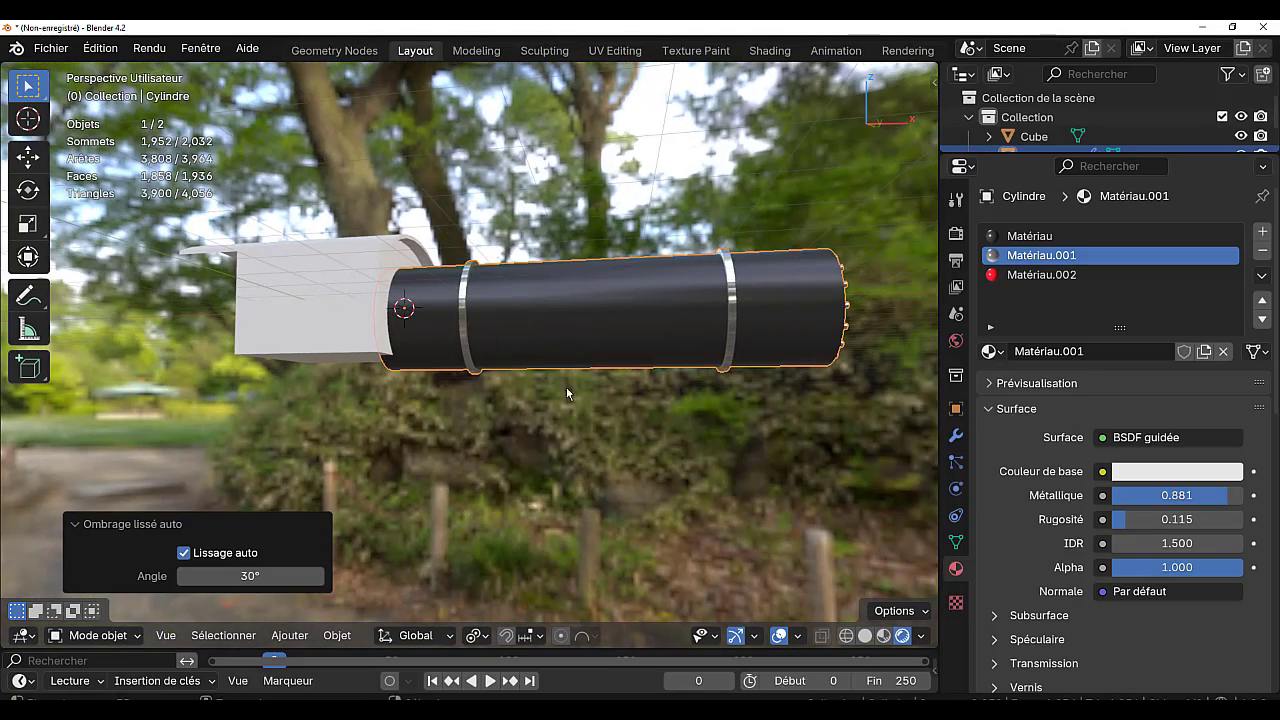
# - Select the cab instead of the boiler and, in Edit Mode, select all coplanar faces of its underside
pyautogui.moveTo(439, 380); pyautogui.dragTo(397, 330, button='middle')
pyautogui.press('Tab')
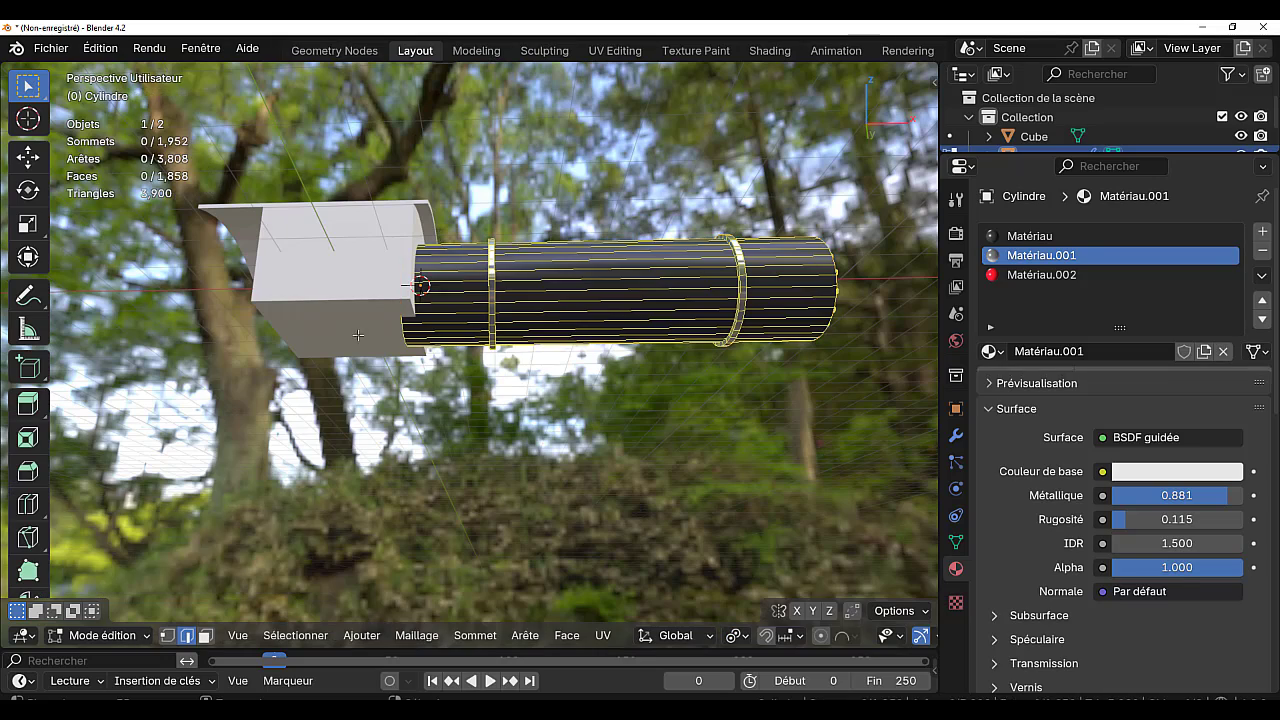
pyautogui.press('Tab')
pyautogui.click(356, 331)
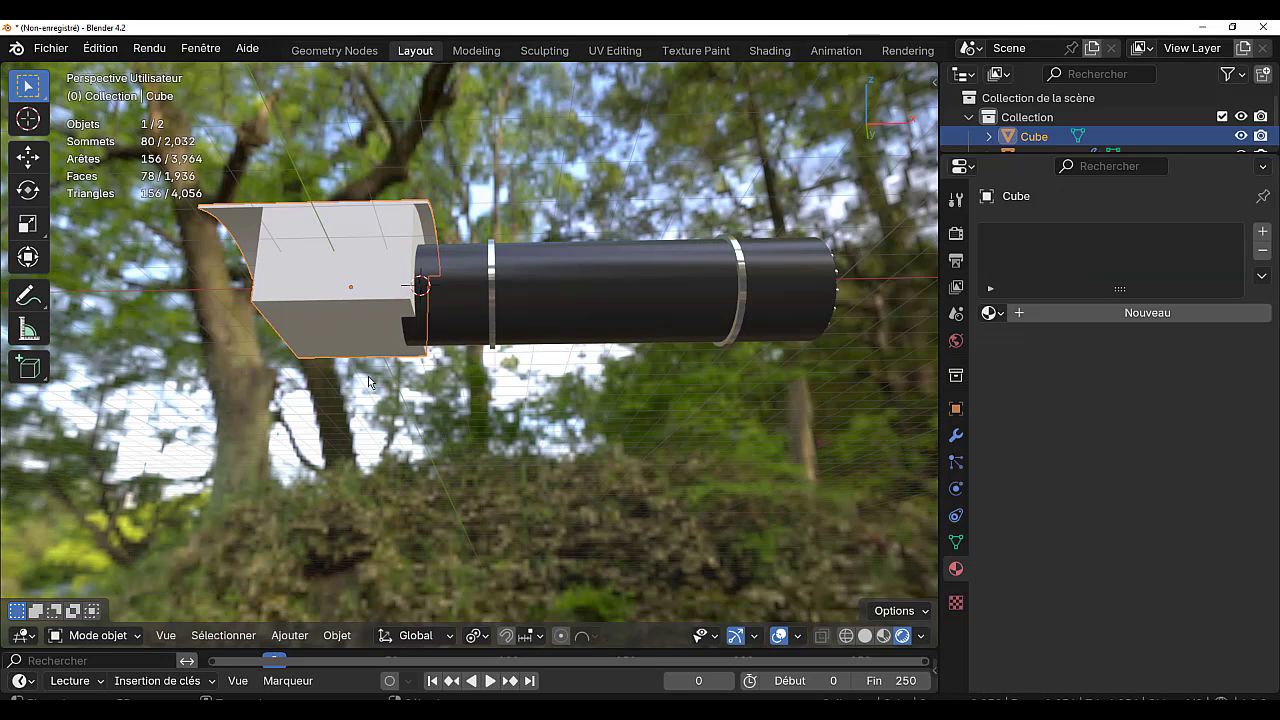
pyautogui.moveTo(368, 376); pyautogui.dragTo(506, 470, button='middle')
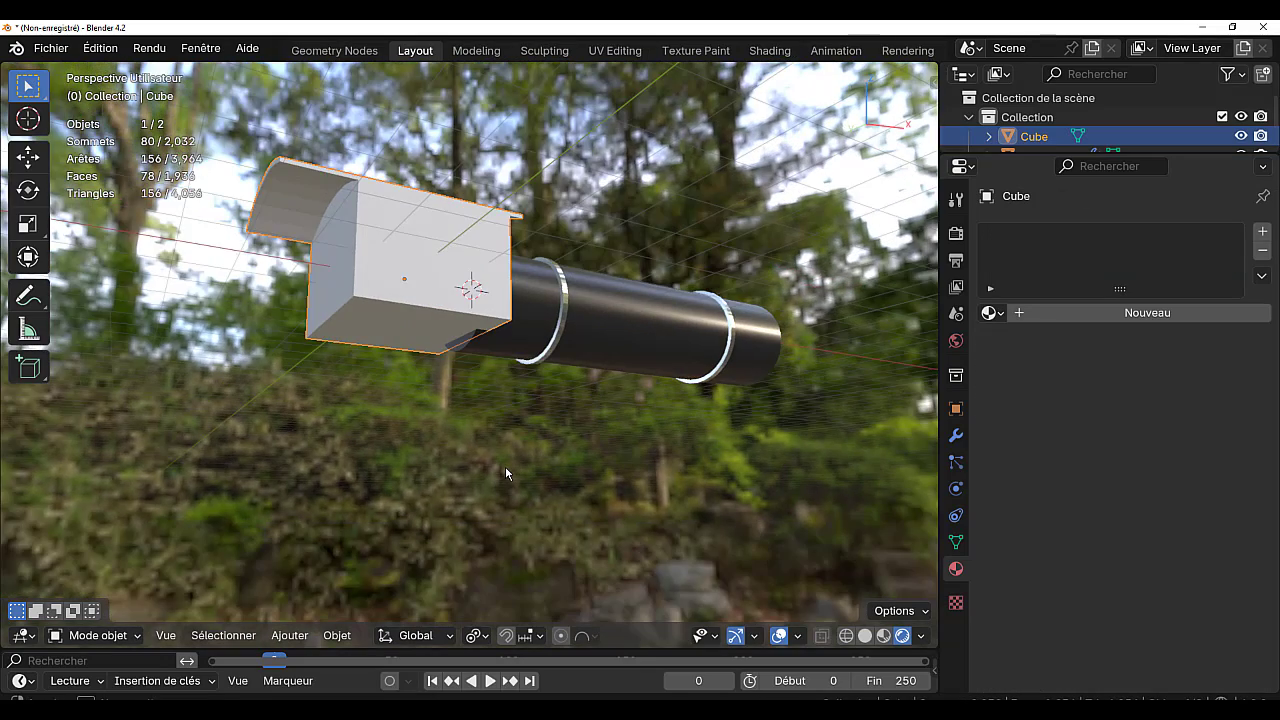
pyautogui.moveTo(449, 400); pyautogui.dragTo(454, 395, button='middle')
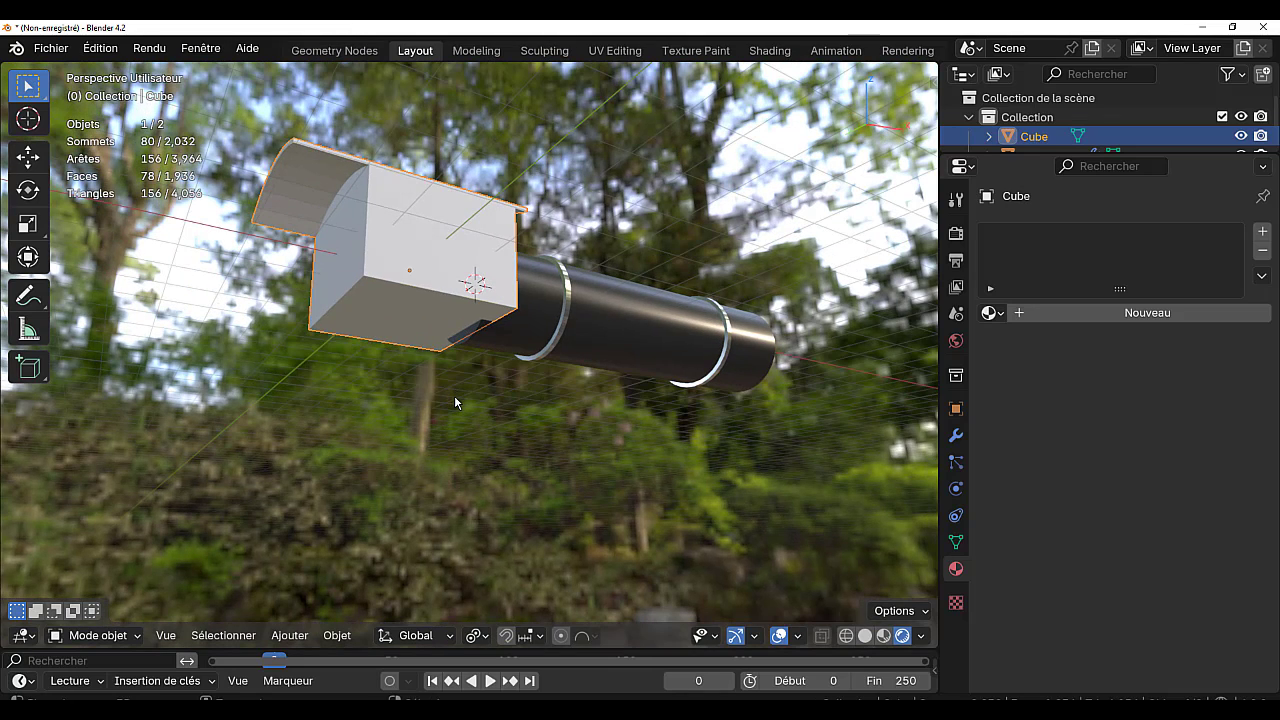
pyautogui.press('Tab')
pyautogui.click(409, 318)
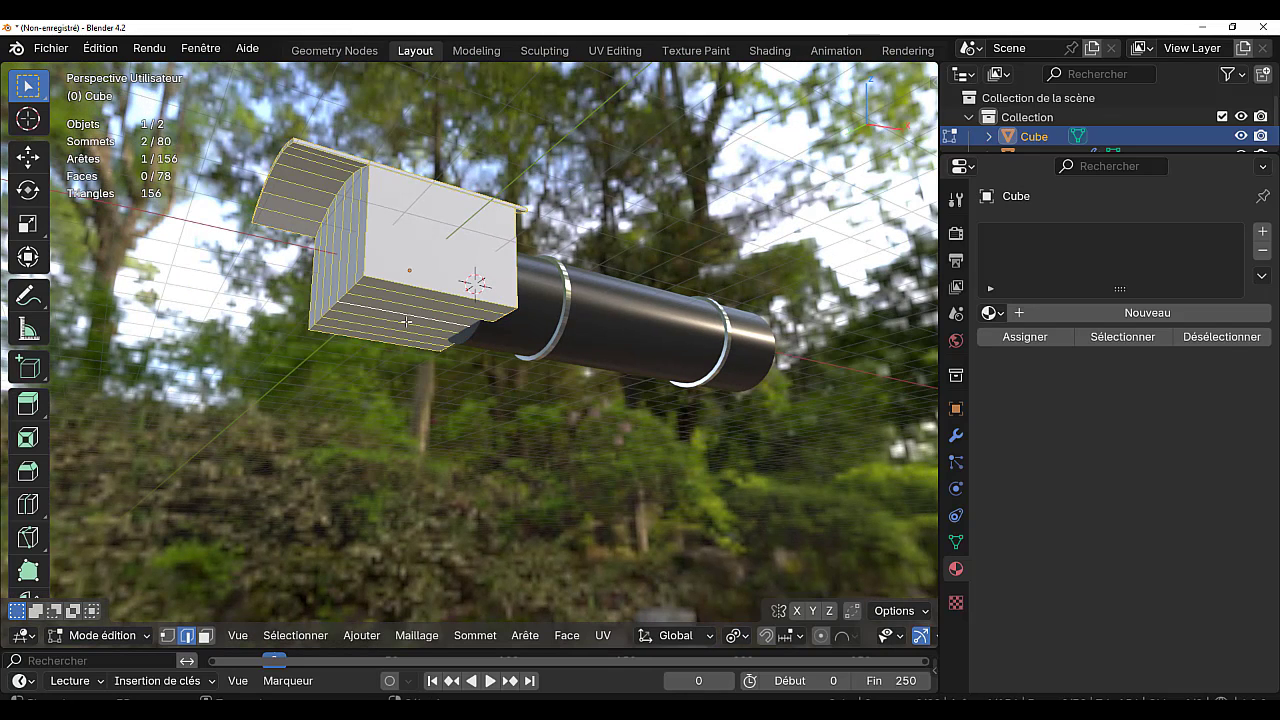
pyautogui.press('3')
pyautogui.click(407, 321)
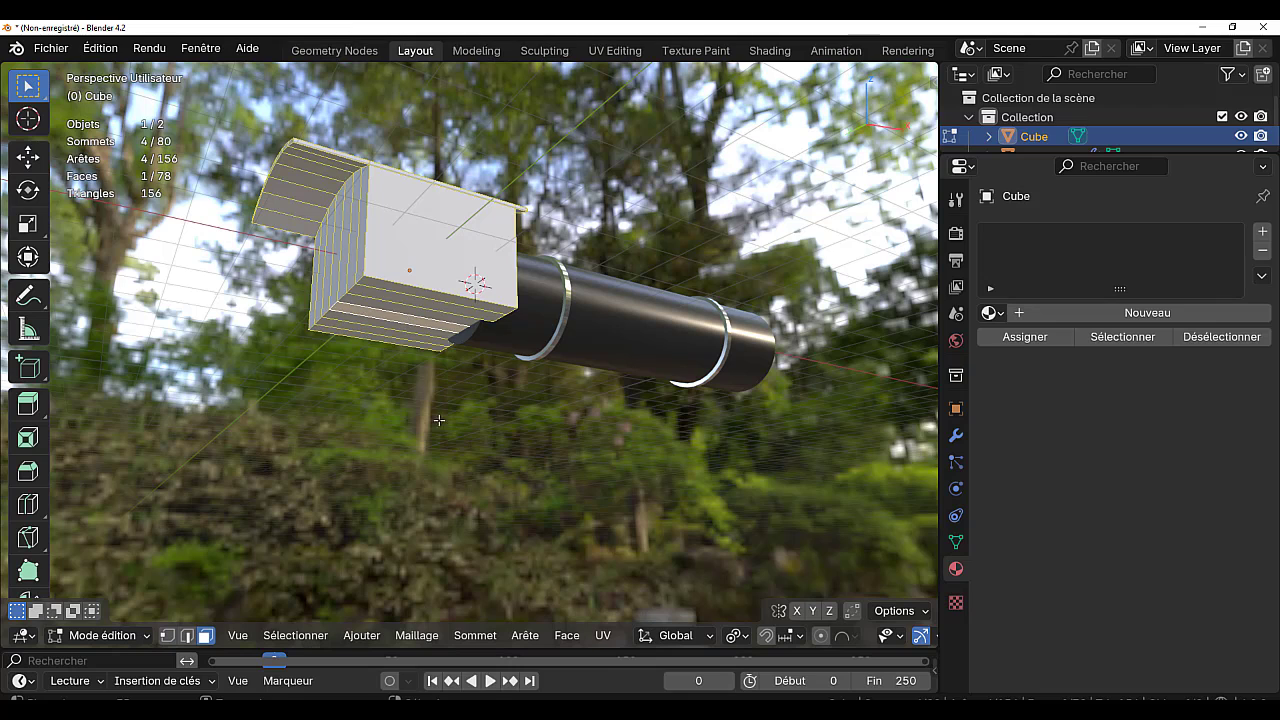
pyautogui.press('q')
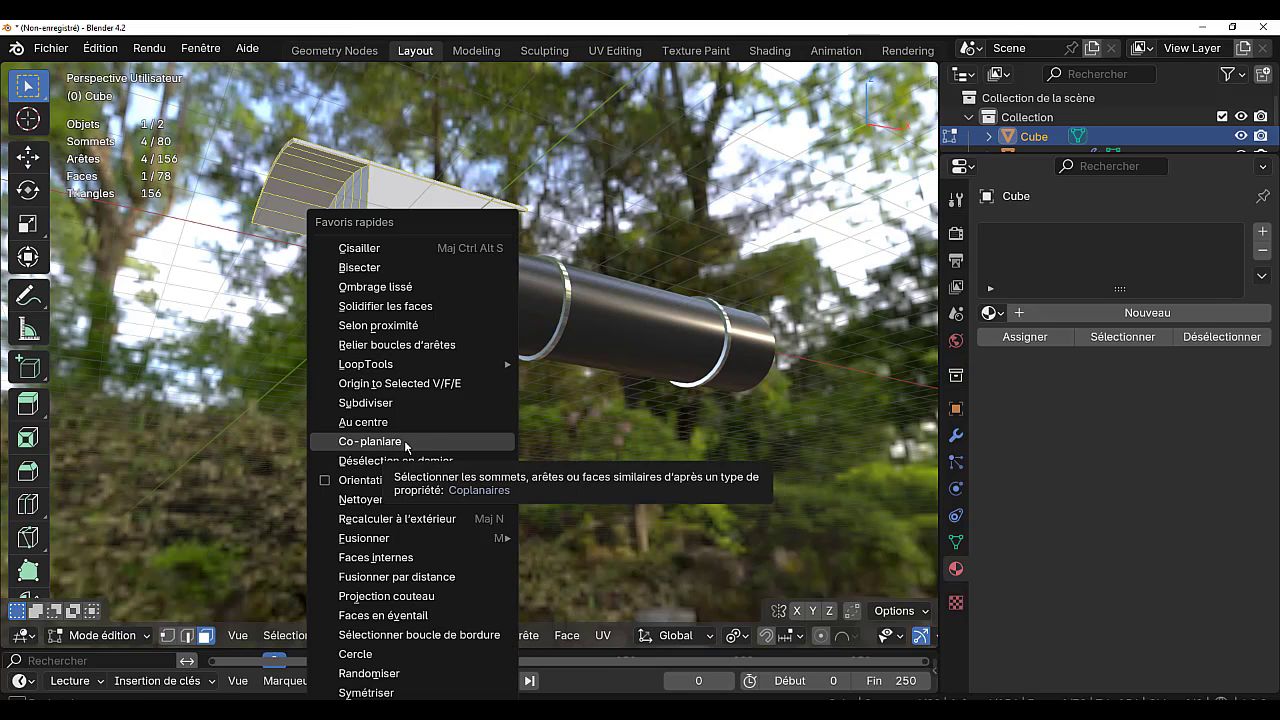
pyautogui.click(407, 446)
# - Move the cab's bottom faces down 0.32533 m along the global Z axis
pyautogui.moveTo(371, 313); pyautogui.dragTo(479, 425, button='middle')
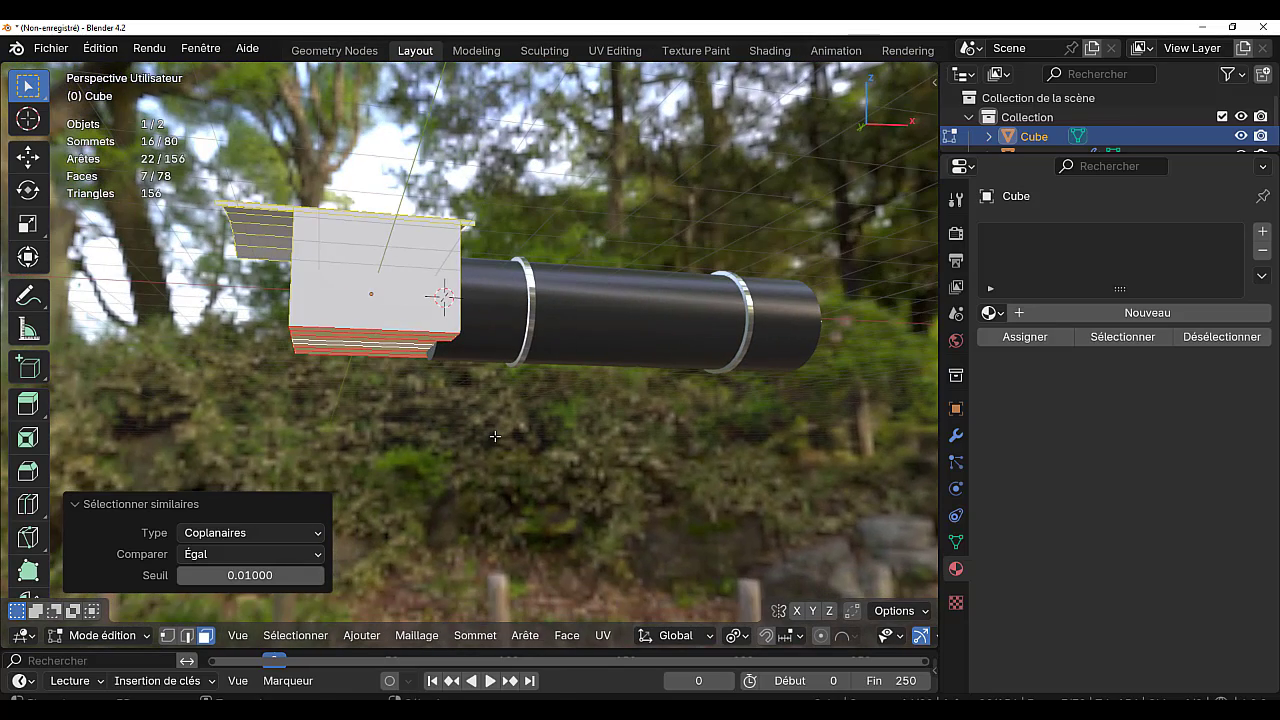
pyautogui.press('g')
pyautogui.press('s')
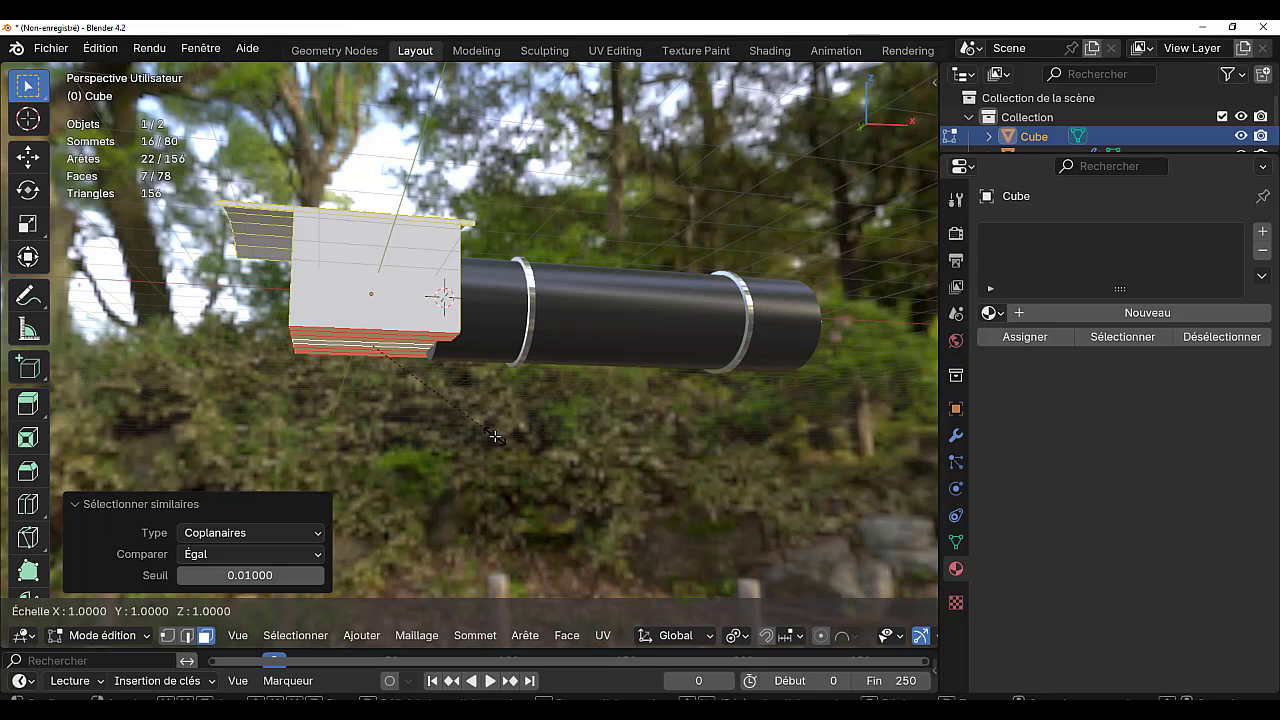
pyautogui.rightClick(497, 447)
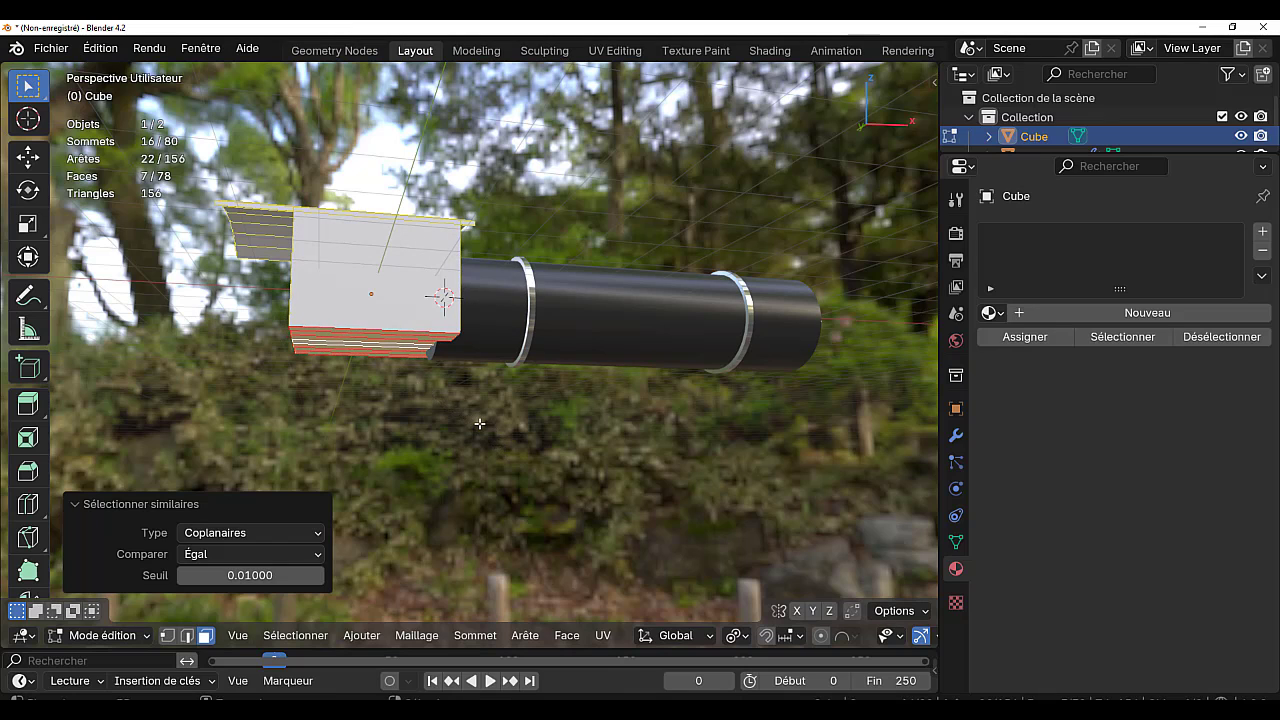
pyautogui.press('g')
pyautogui.press('z')
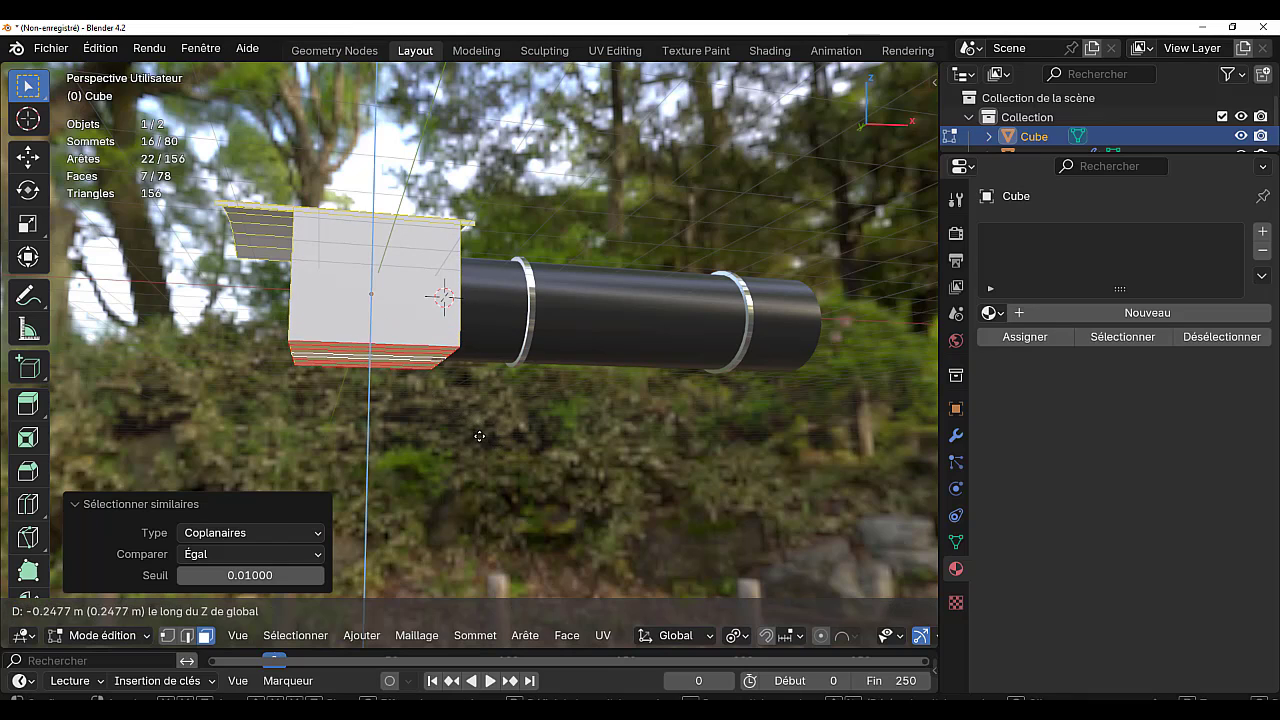
pyautogui.click(480, 440)
# - Add one horizontal loop cut around the cab walls, slid with a factor of 0.017
pyautogui.moveTo(542, 446); pyautogui.dragTo(550, 438, button='middle')
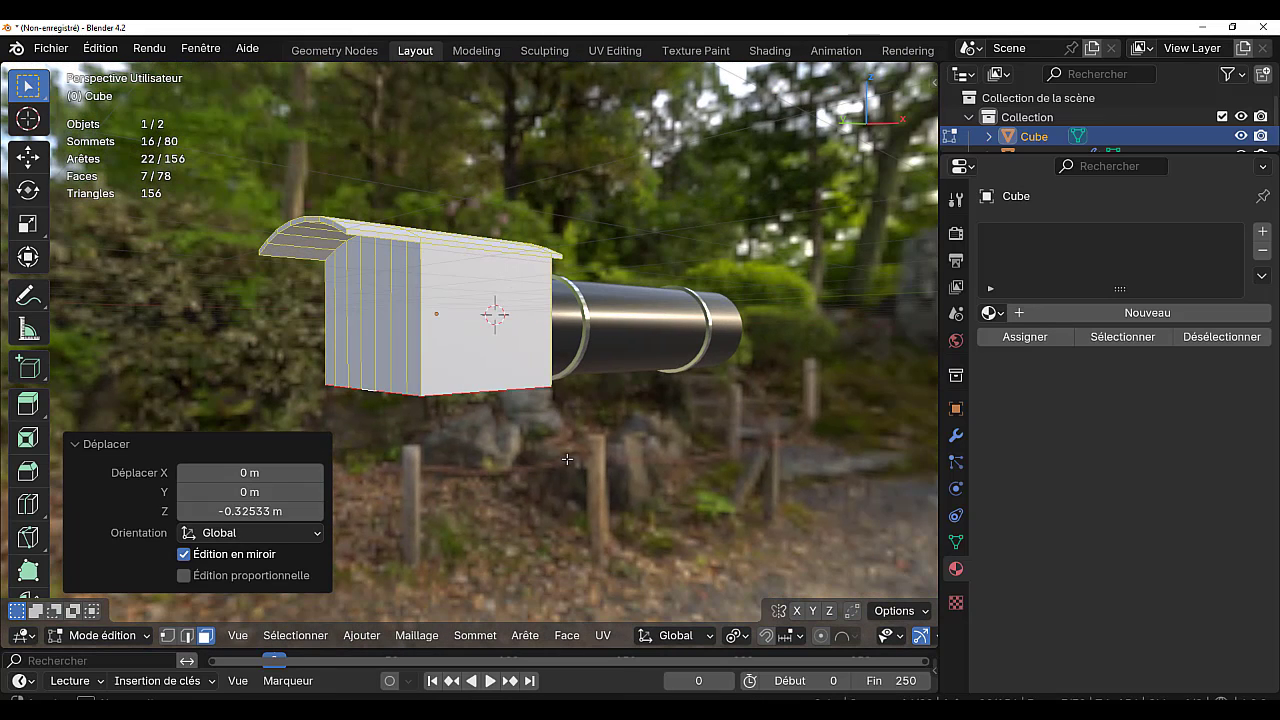
pyautogui.hotkey('ctrl', 'r')
pyautogui.click(420, 365)
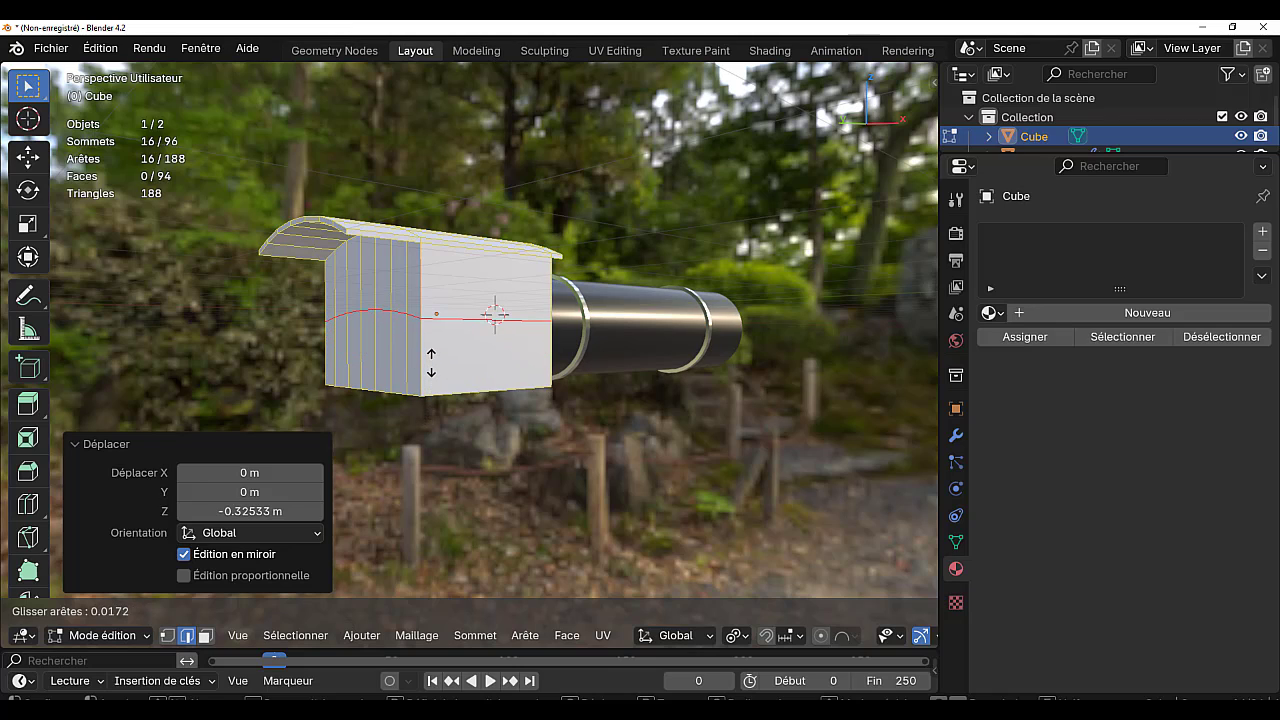
pyautogui.click(432, 363)
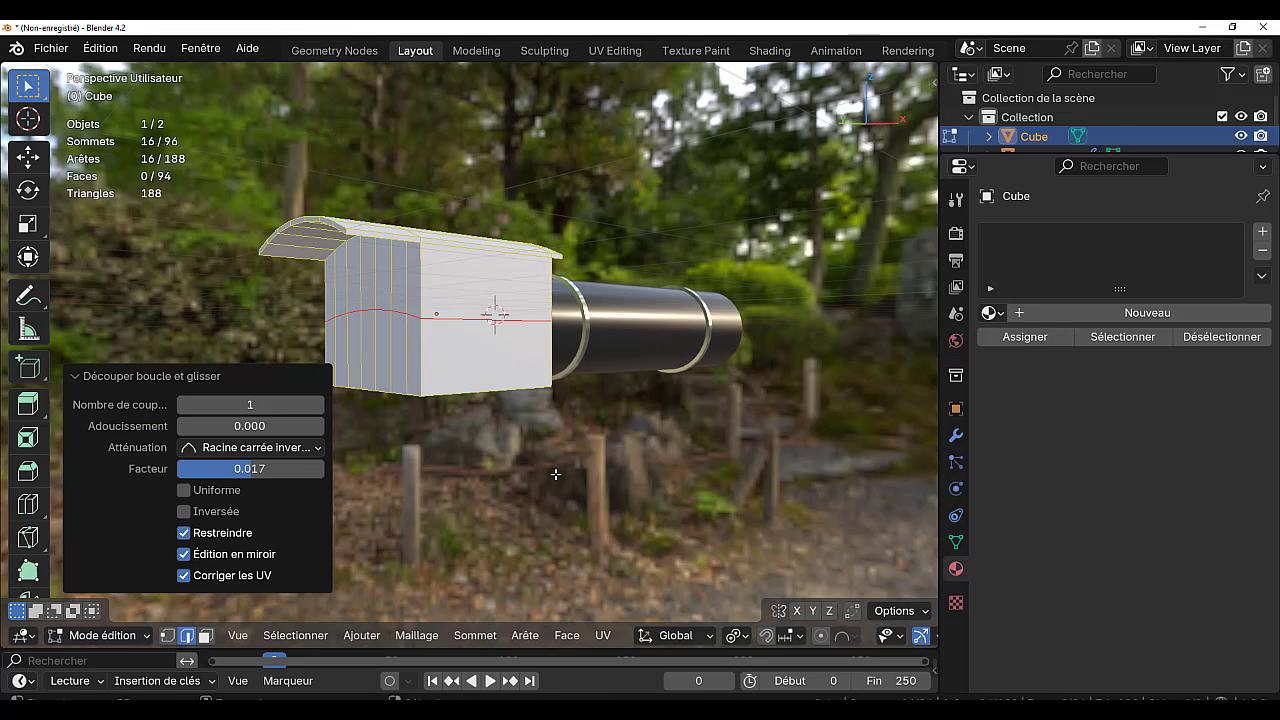
# - Flatten the new edge loop around the cab by scaling it to 0 along the global Z axis
pyautogui.moveTo(559, 475); pyautogui.dragTo(595, 476, button='middle')
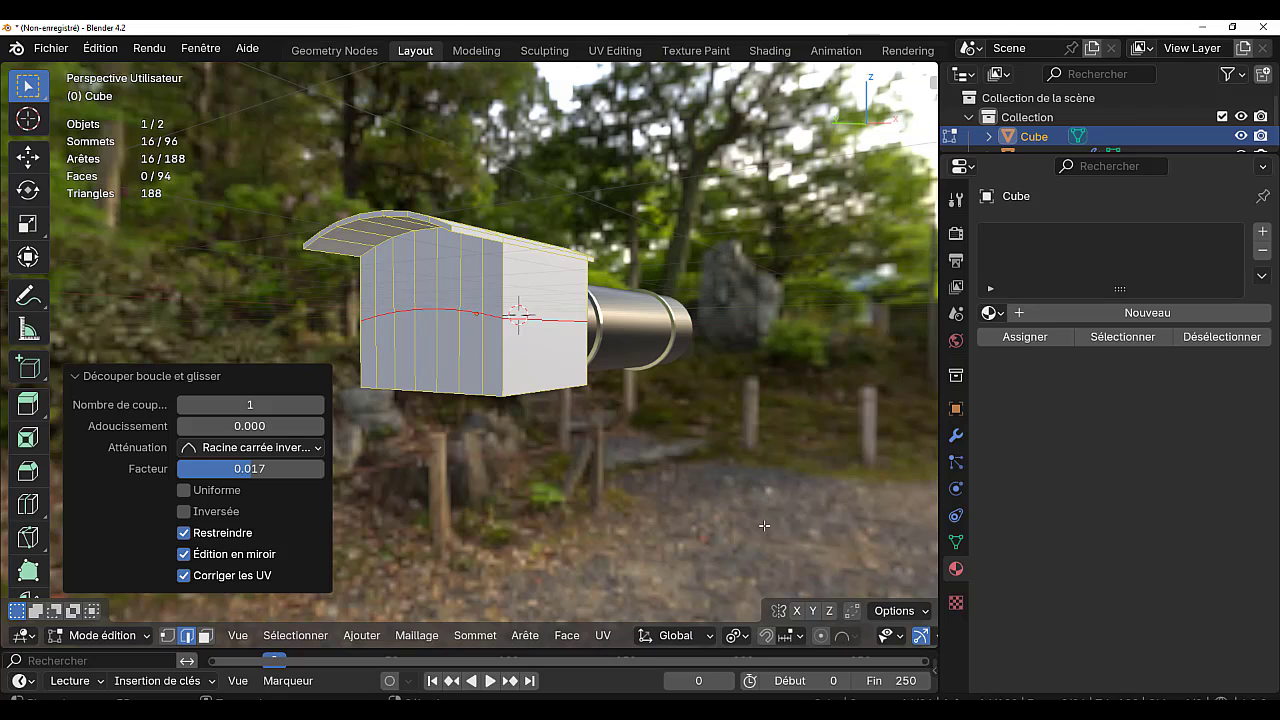
pyautogui.press('s')
pyautogui.press('z')
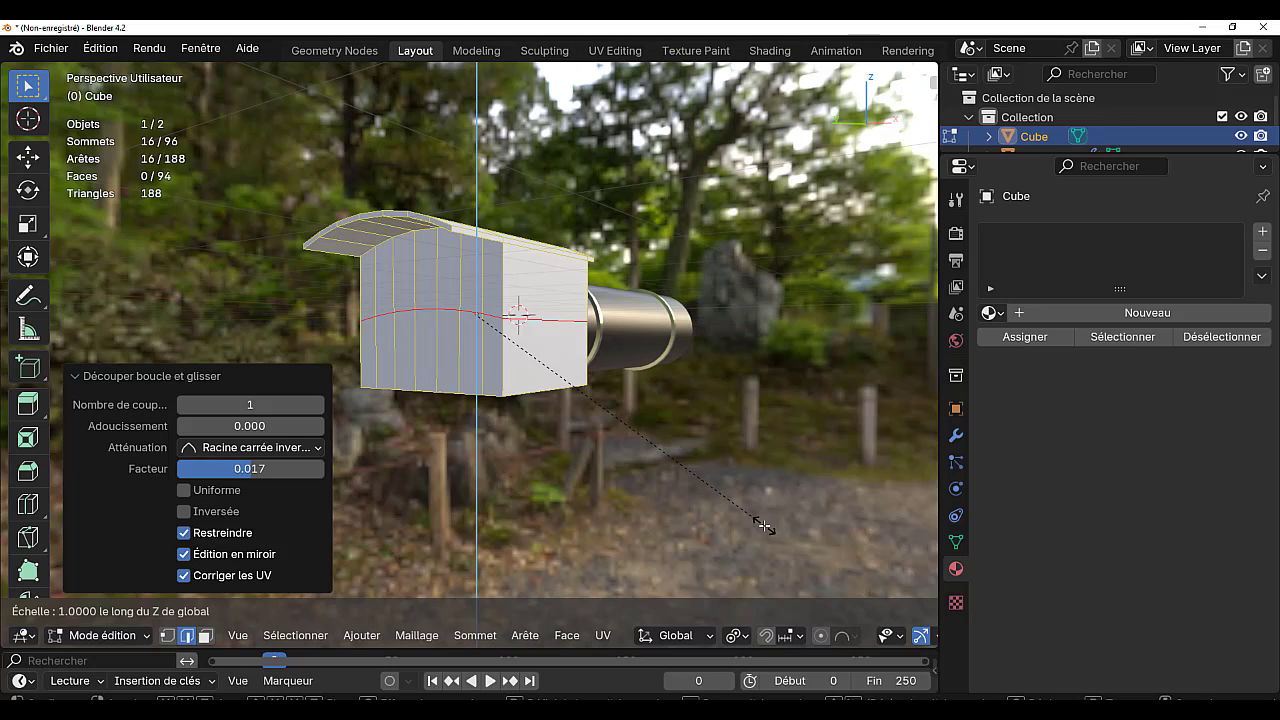
pyautogui.write('0')
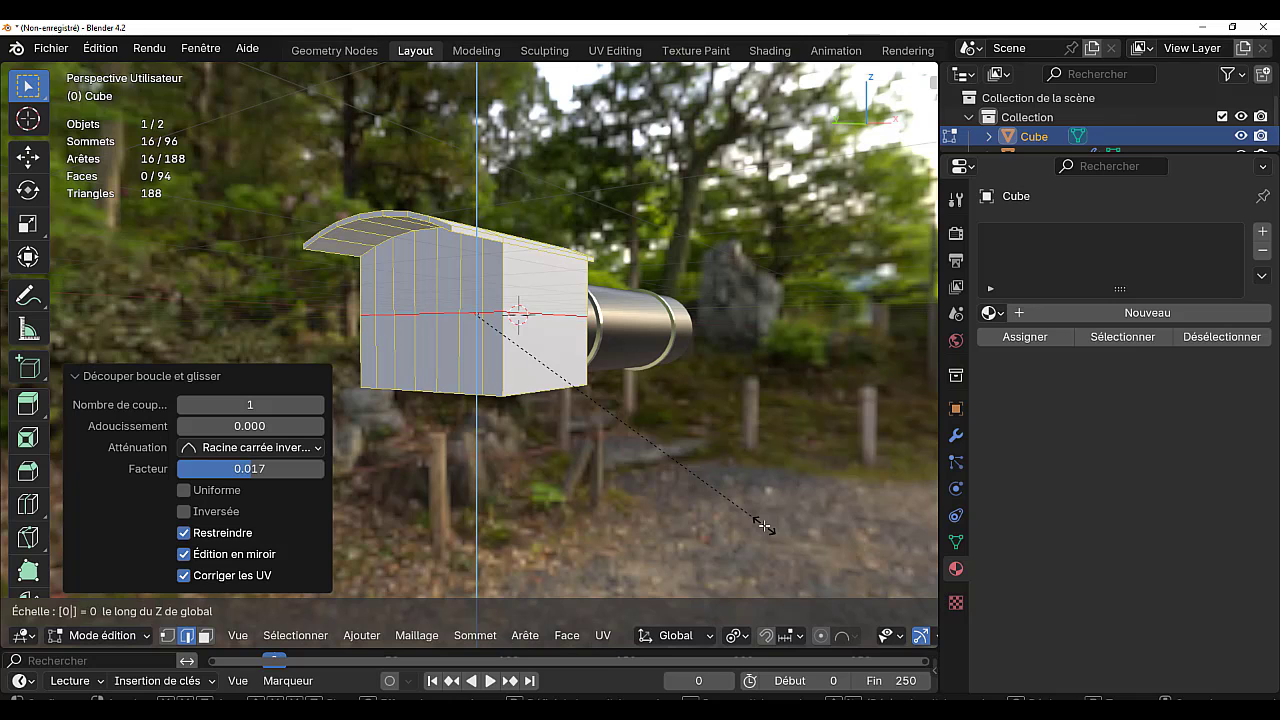
pyautogui.press('Return')
# - Switch to solid shading and select the full row of lower faces across the cab's front wall
pyautogui.moveTo(754, 478); pyautogui.dragTo(526, 500, button='middle')
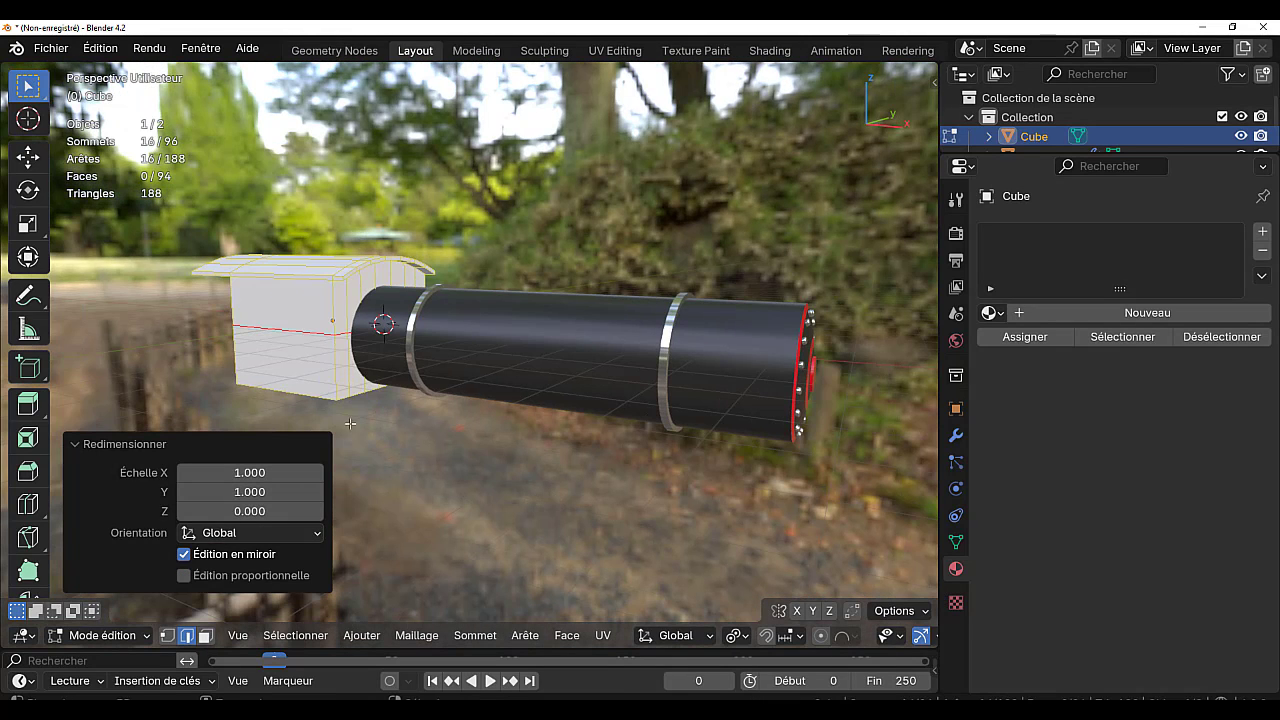
pyautogui.scroll(2, 350, 424)
pyautogui.click(317, 364)
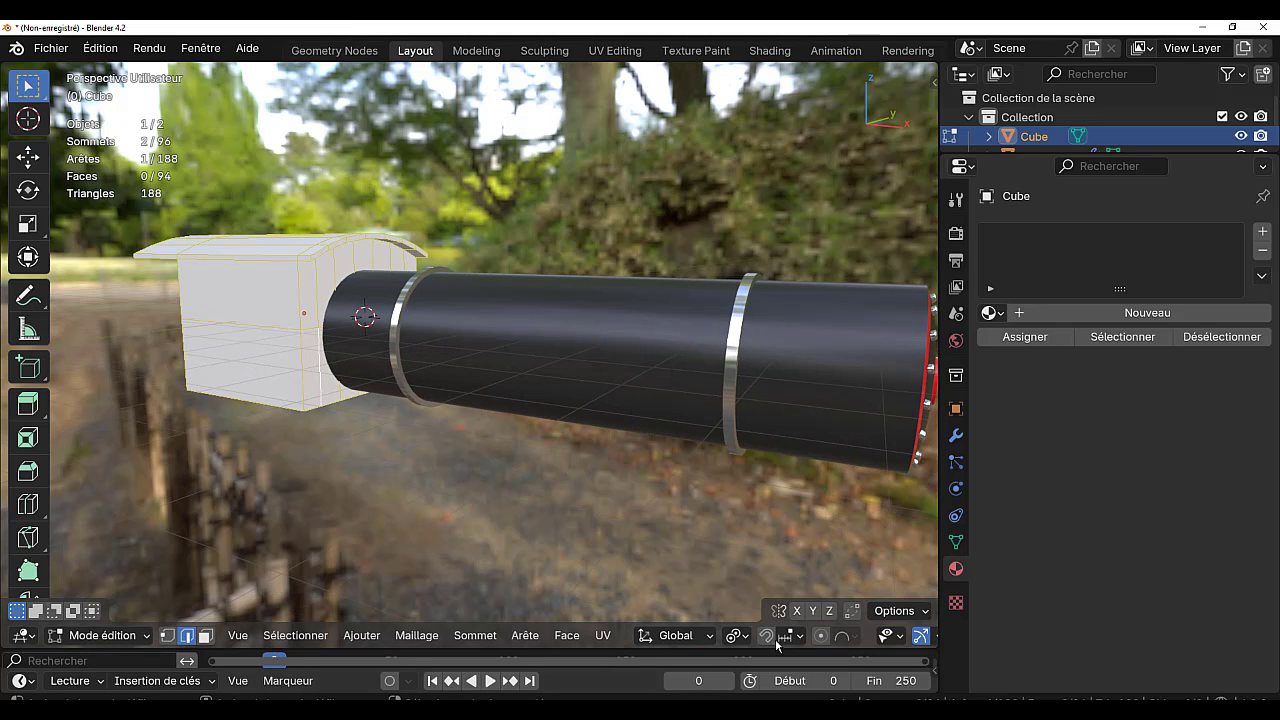
pyautogui.scroll(-4, 780, 640)
pyautogui.click(921, 638)
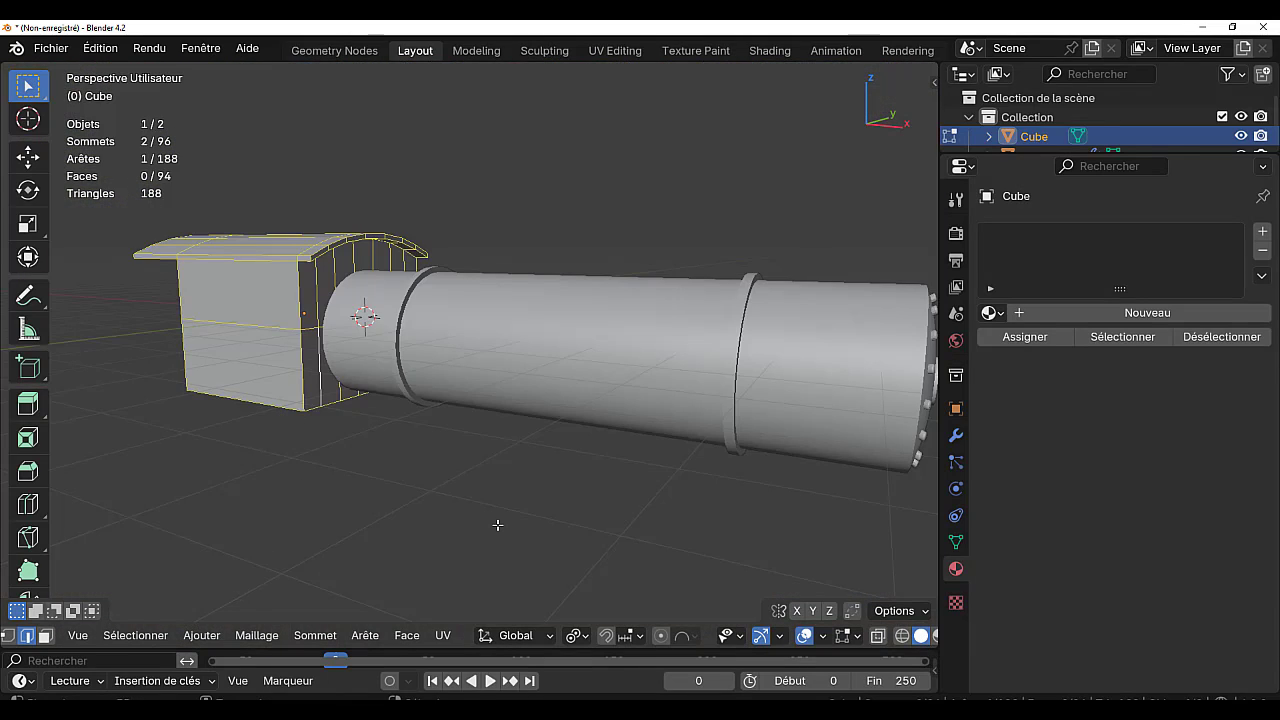
pyautogui.press('3')
pyautogui.click(308, 375)
pyautogui.moveTo(471, 466); pyautogui.dragTo(323, 509, button='middle')
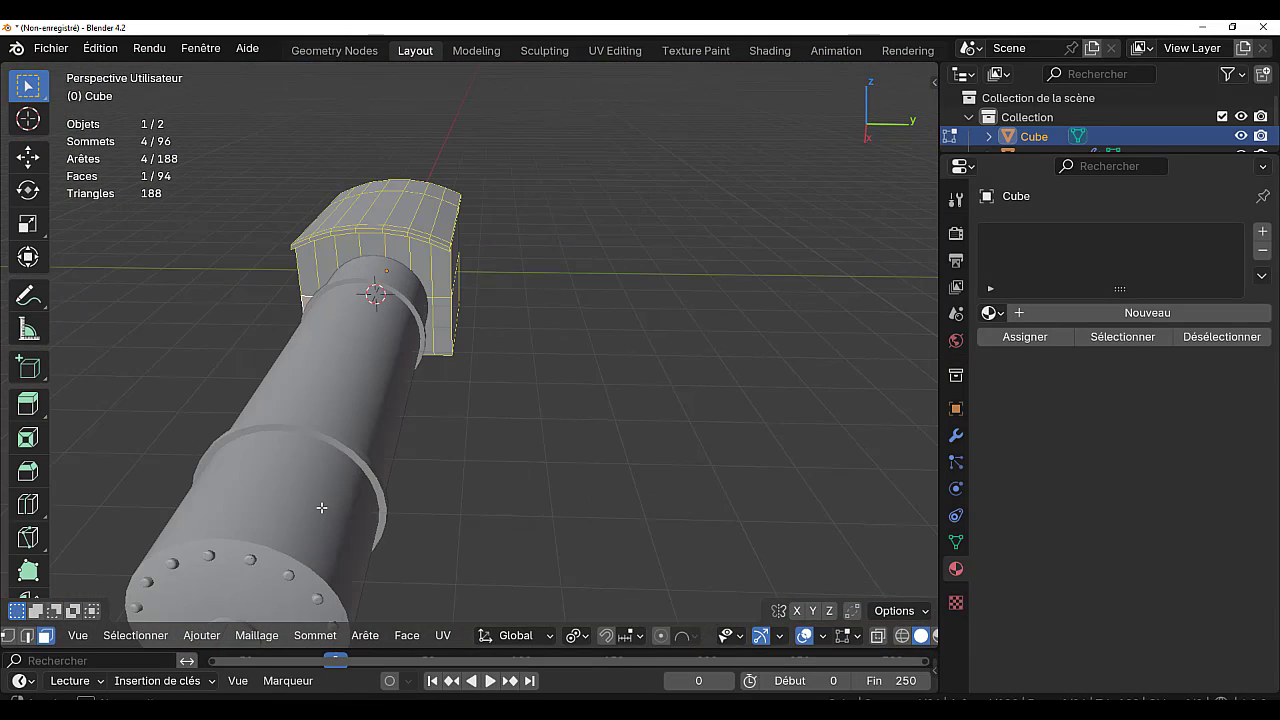
pyautogui.keyDown('ctrl'); pyautogui.click(443, 321); pyautogui.keyUp('ctrl')
# - Extrude the lower front faces of the cab 3.7185 m forward along their normal, alongside the boiler
pyautogui.moveTo(438, 360); pyautogui.dragTo(629, 374, button='middle')
pyautogui.scroll(-2, 629, 374)
pyautogui.press('e')
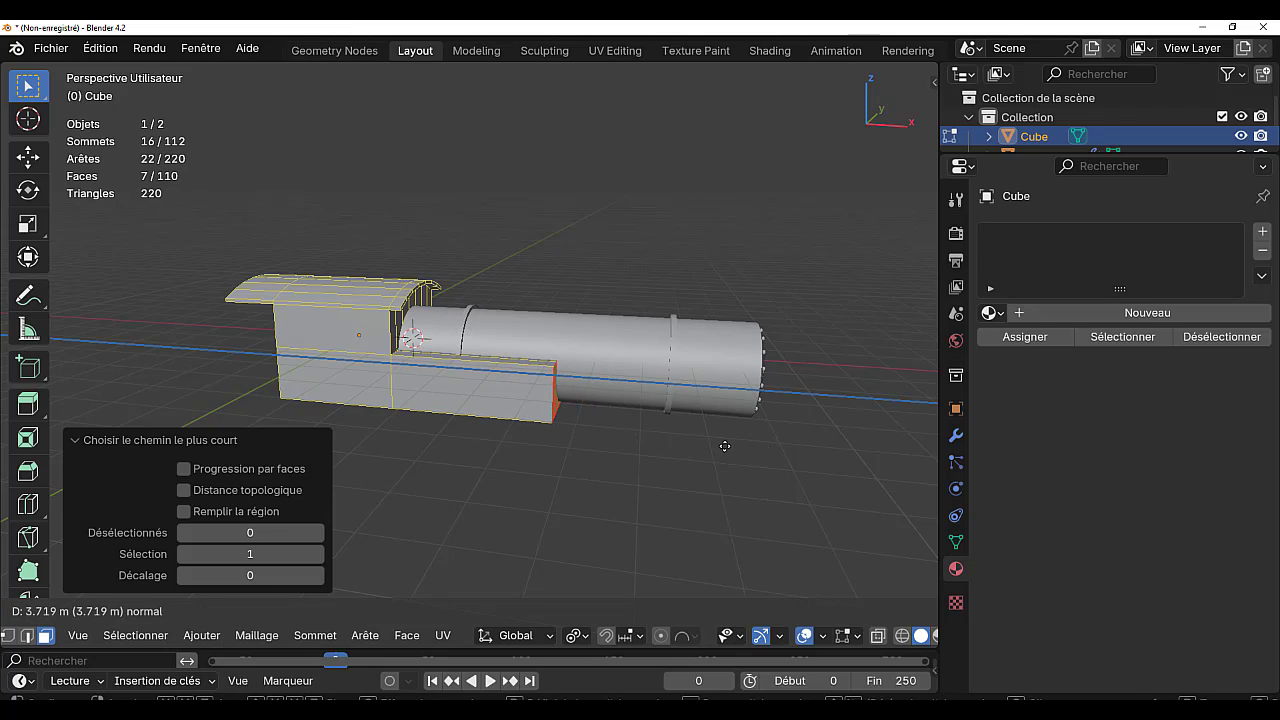
pyautogui.click(721, 440)
pyautogui.moveTo(722, 438); pyautogui.dragTo(794, 504, button='middle')
pyautogui.scroll(-2, 919, 640)
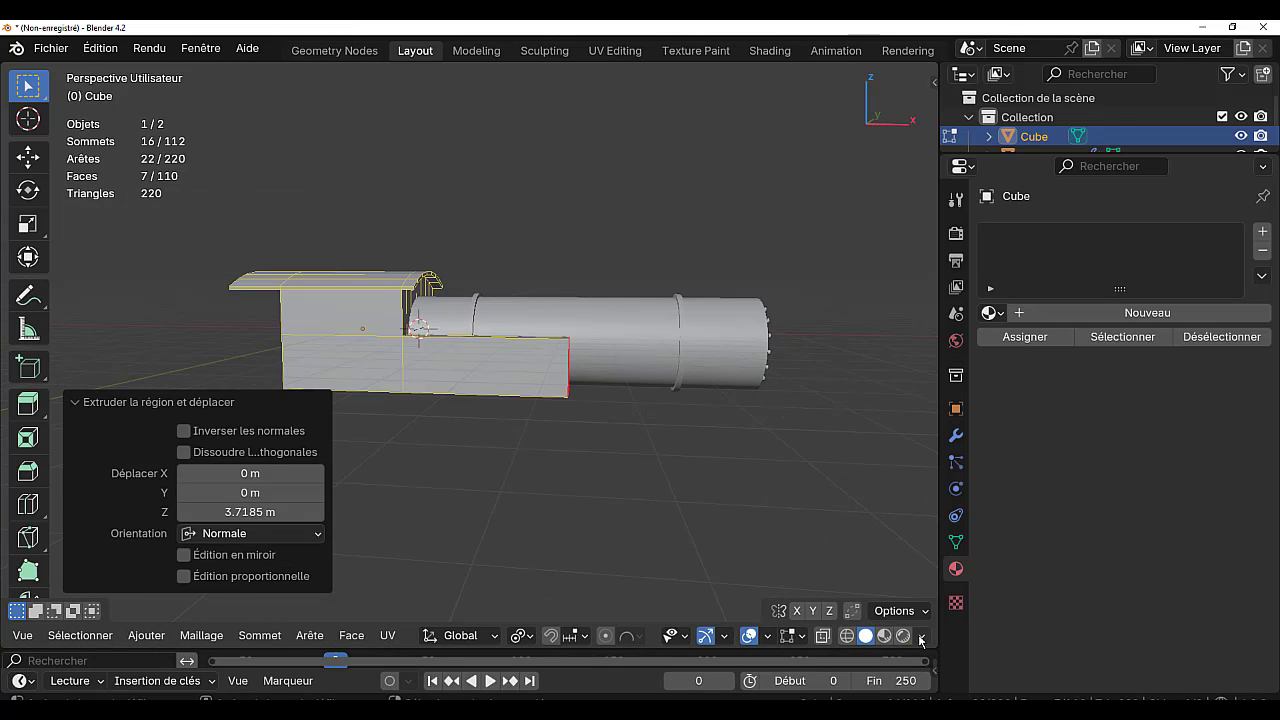
# - Return to rendered shading, assign the existing black material Matériau to the cab, and inspect it
pyautogui.click(906, 638)
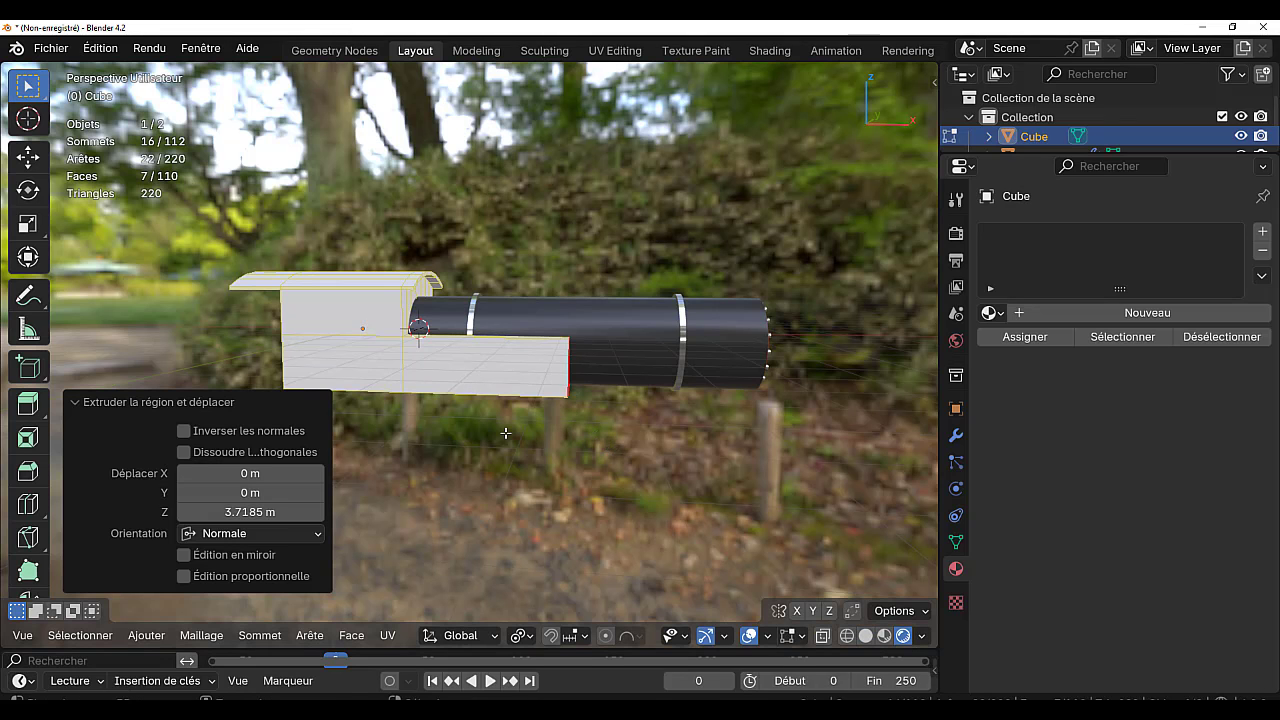
pyautogui.scroll(1, 486, 400)
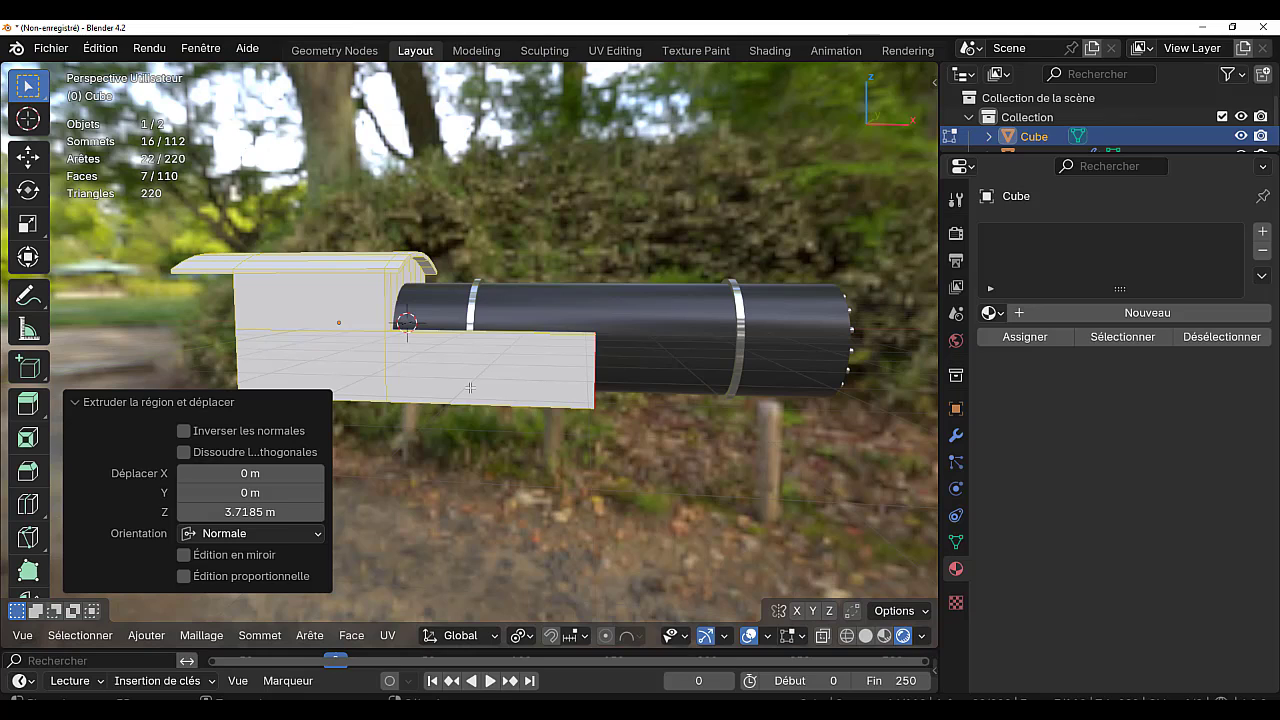
pyautogui.press('Tab')
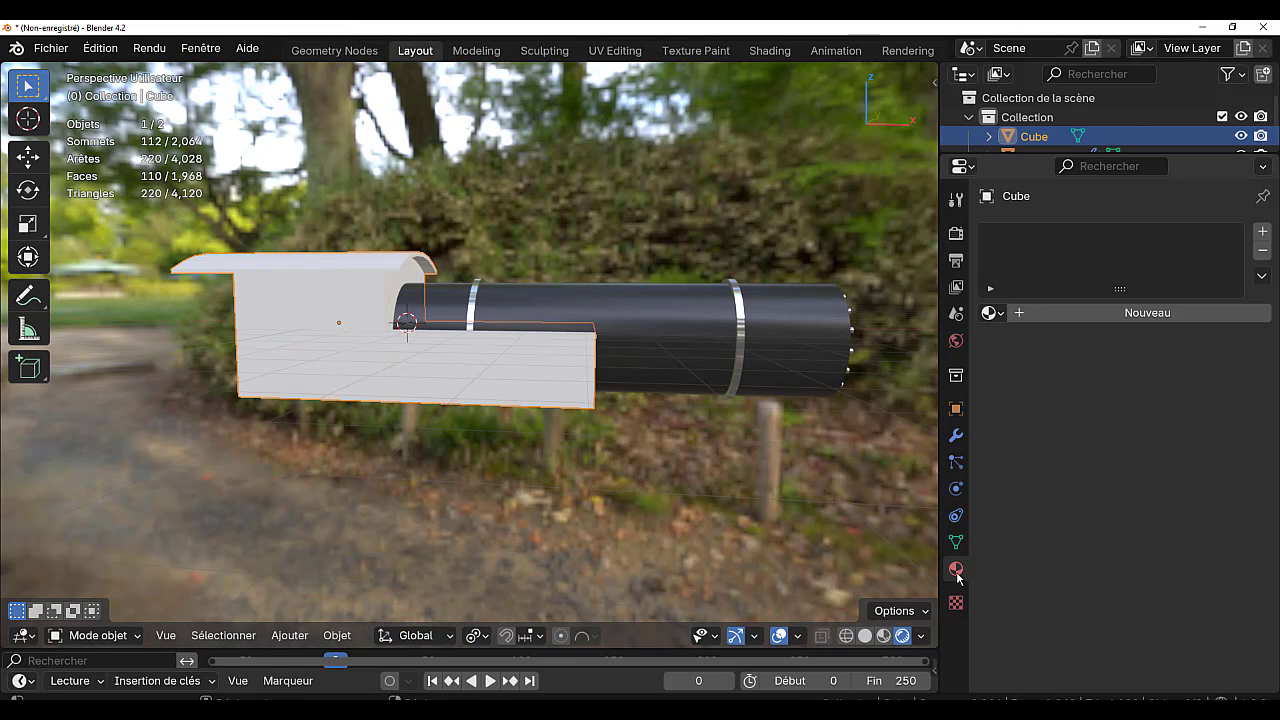
pyautogui.click(995, 313)
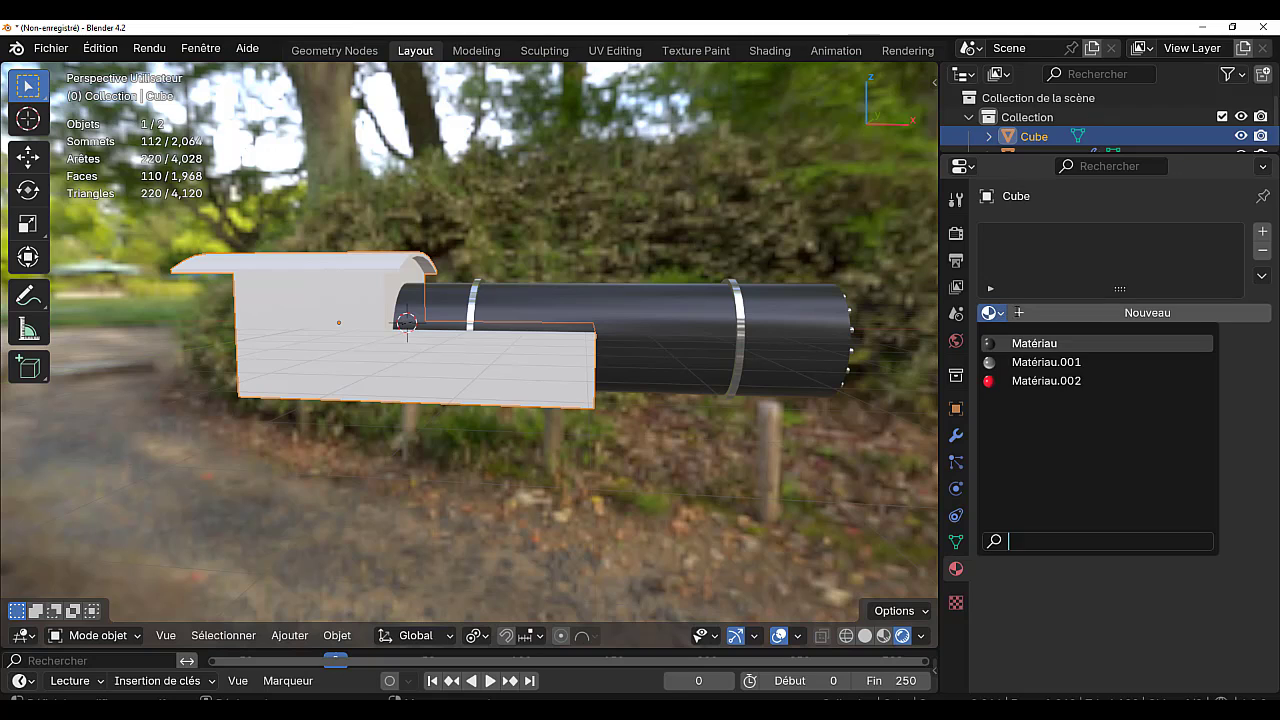
pyautogui.click(1103, 313)
pyautogui.click(998, 316)
pyautogui.click(1034, 343)
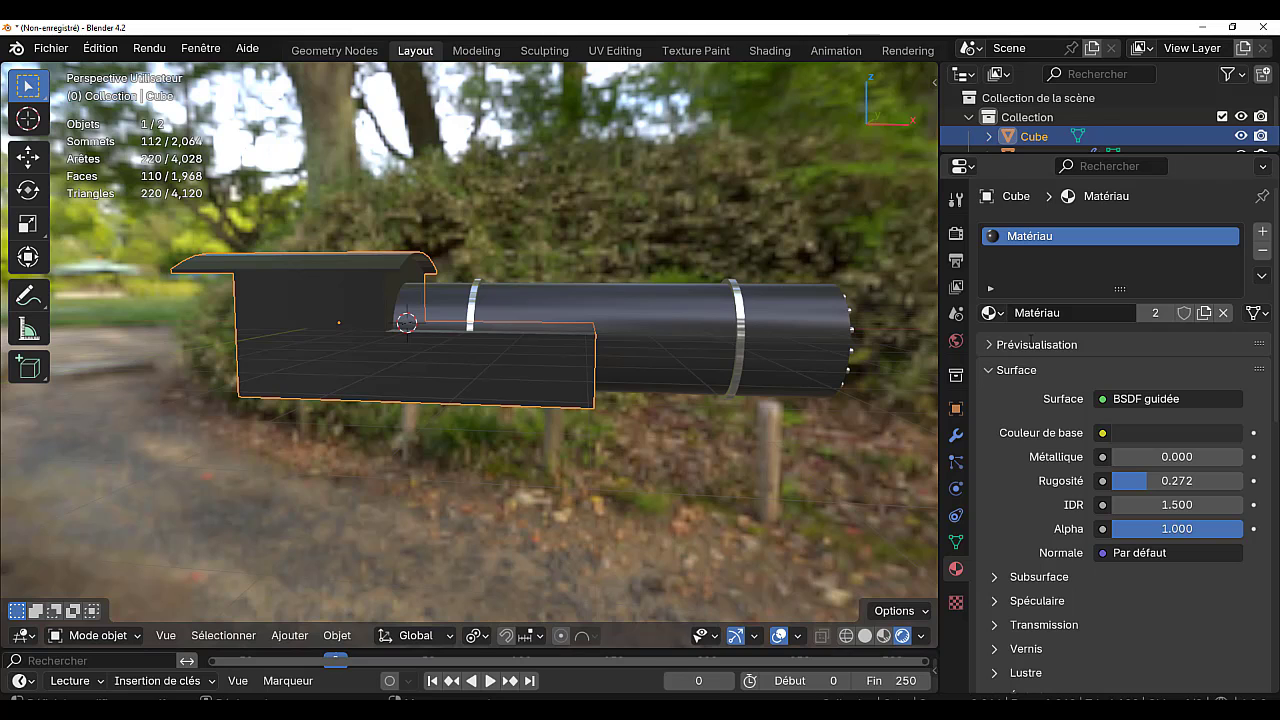
pyautogui.press('Tab')
pyautogui.moveTo(655, 388); pyautogui.dragTo(470, 446, button='middle')
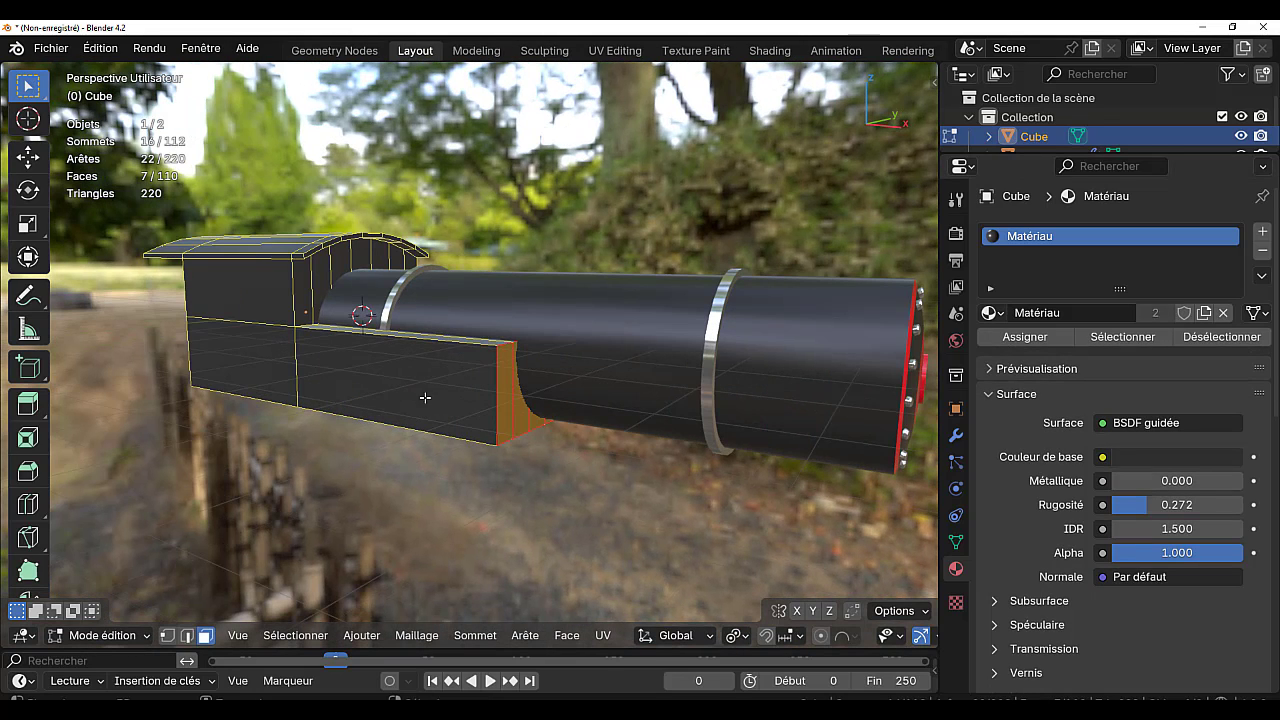
pyautogui.moveTo(425, 397)
pyautogui.mouseDown(button='middle')
pyautogui.moveTo(474, 394)
pyautogui.moveTo(423, 414)
pyautogui.mouseUp(button='middle')
pyautogui.press('Tab')
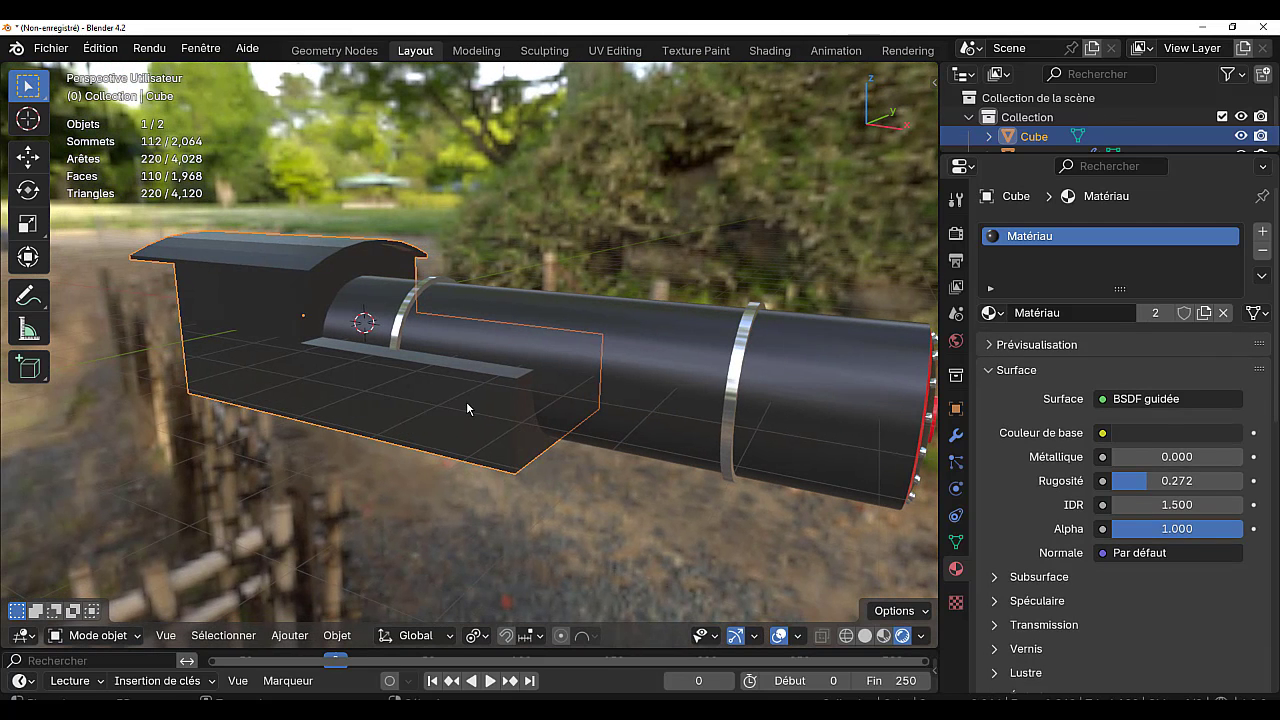
# - Switch to solid shading and bevel the row of upper front edges on the cab's forward extension by about 0.276 m with 3 segments
pyautogui.press('Tab')
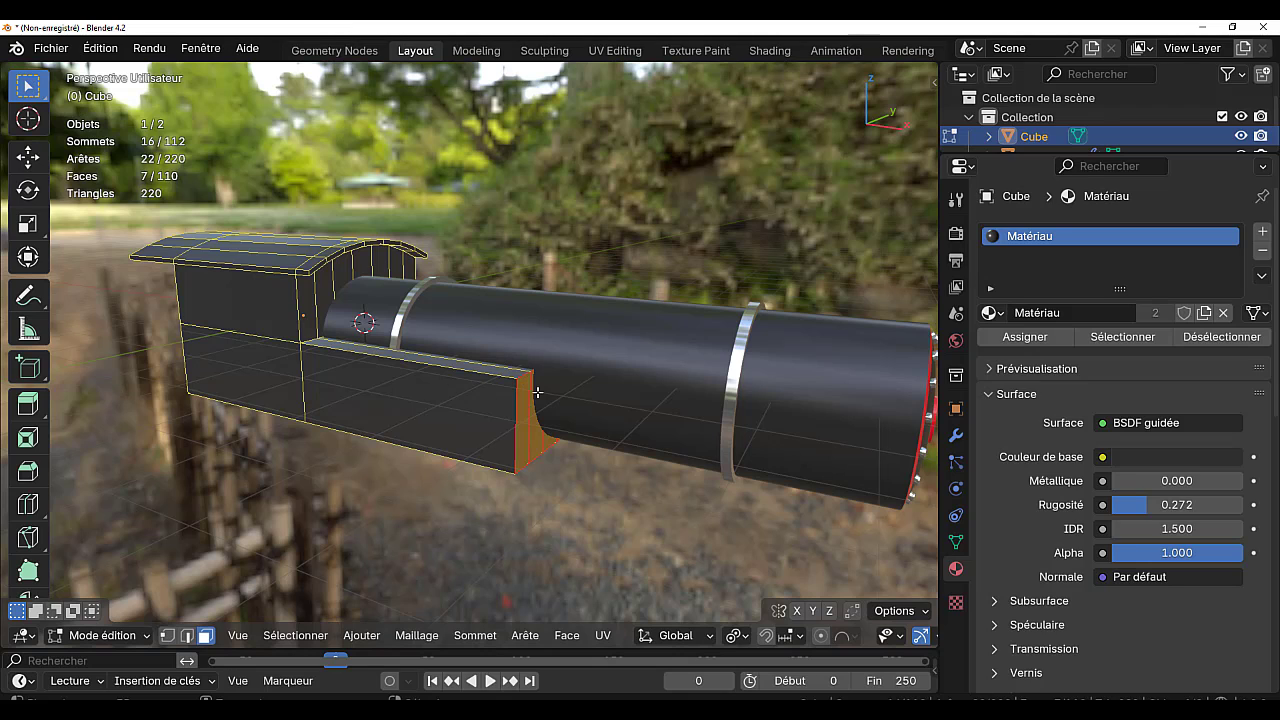
pyautogui.click(187, 635)
pyautogui.click(528, 419)
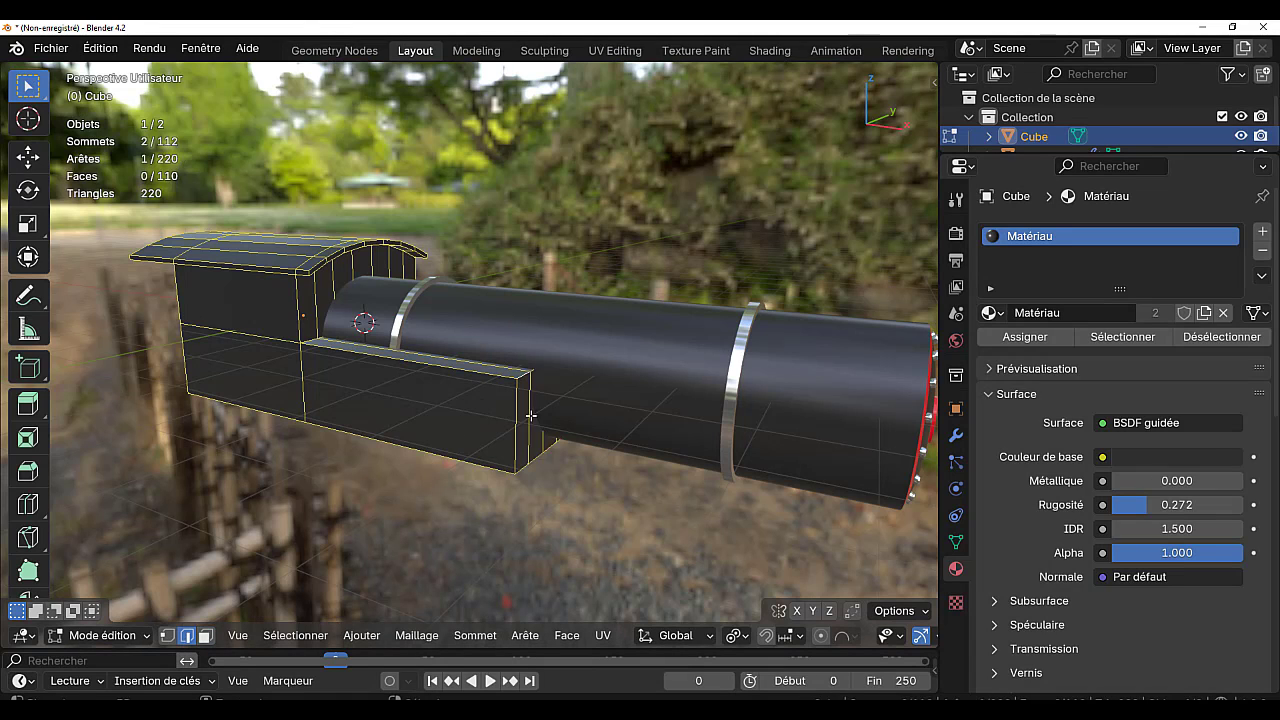
pyautogui.moveTo(546, 470); pyautogui.dragTo(487, 489, button='middle')
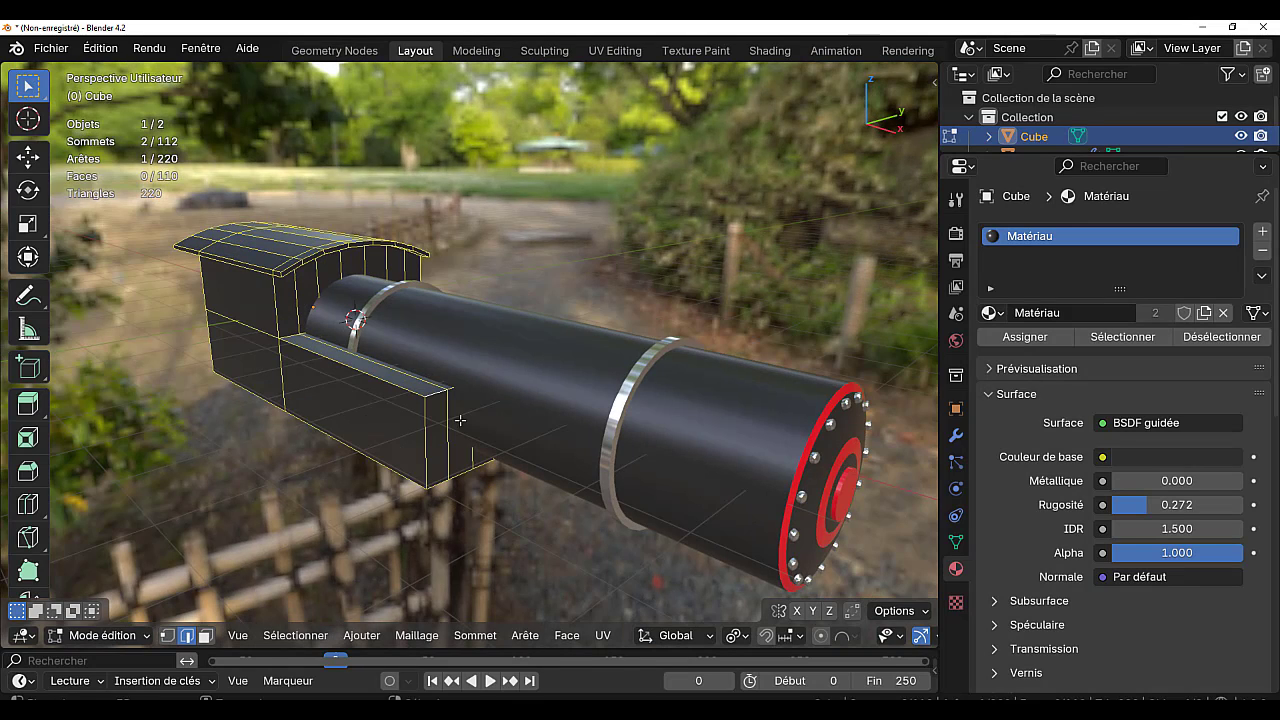
pyautogui.scroll(-5, 870, 640)
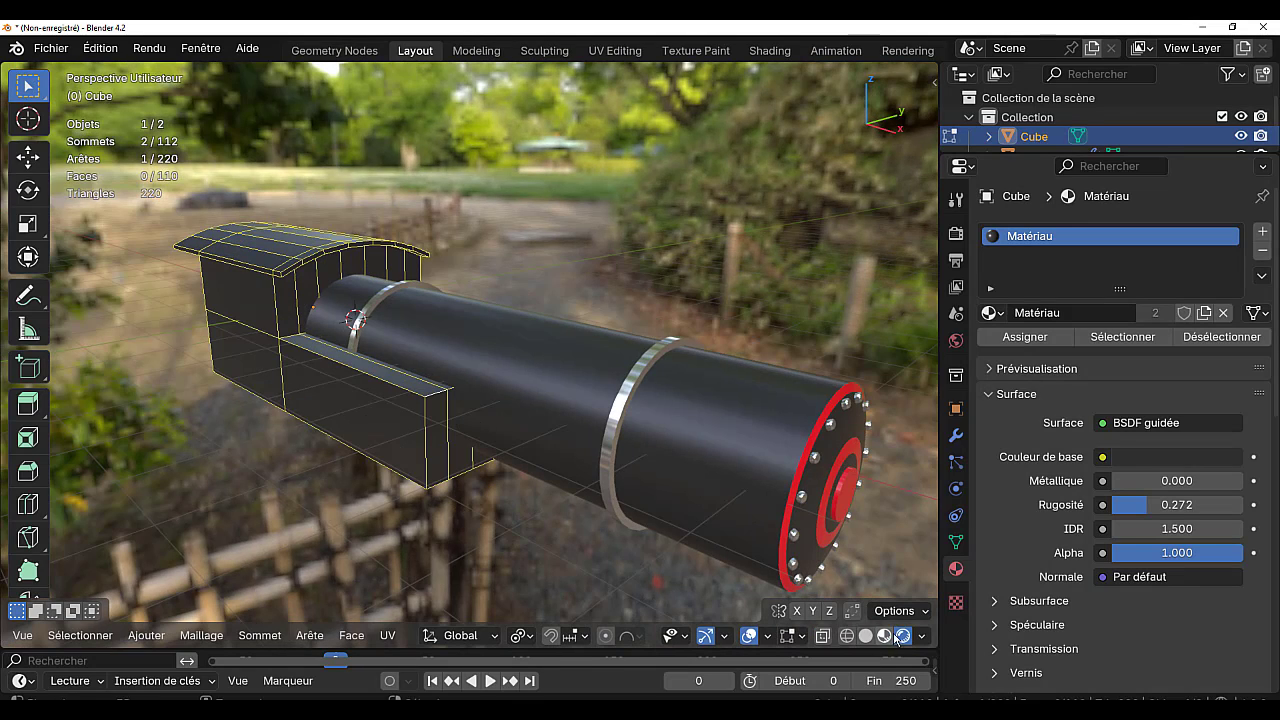
pyautogui.click(866, 636)
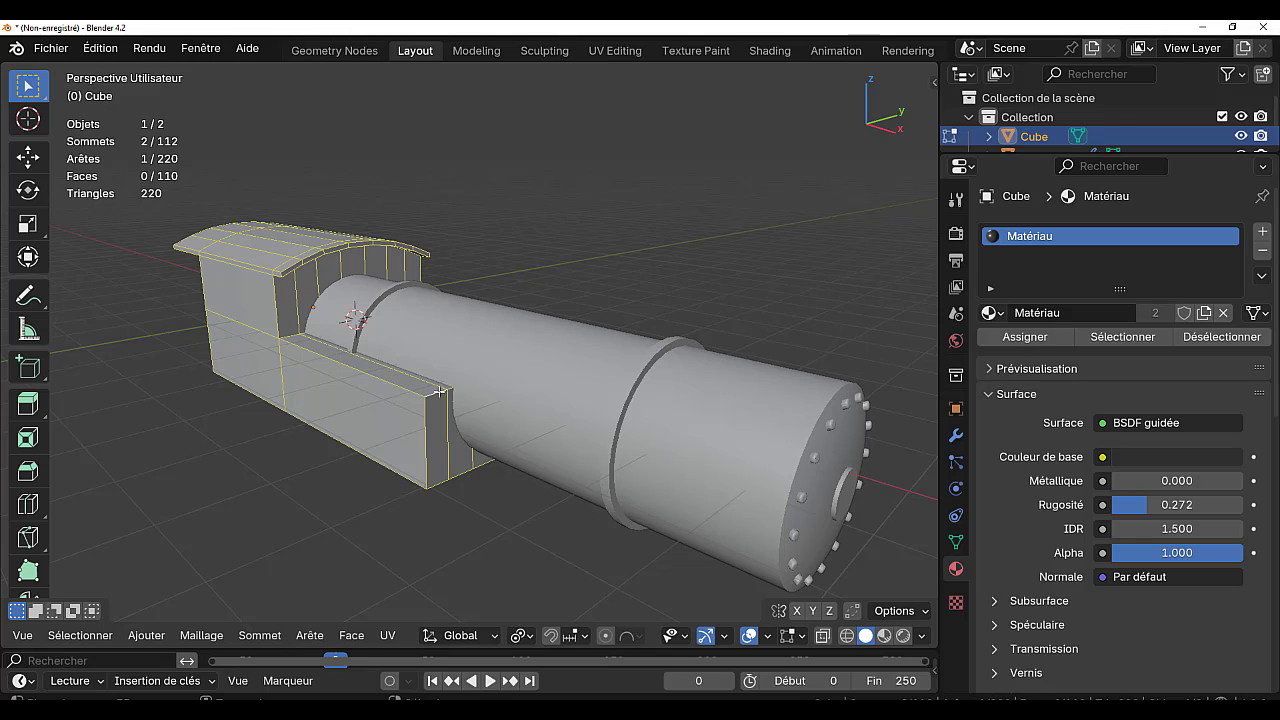
pyautogui.moveTo(518, 473); pyautogui.dragTo(512, 512, button='middle')
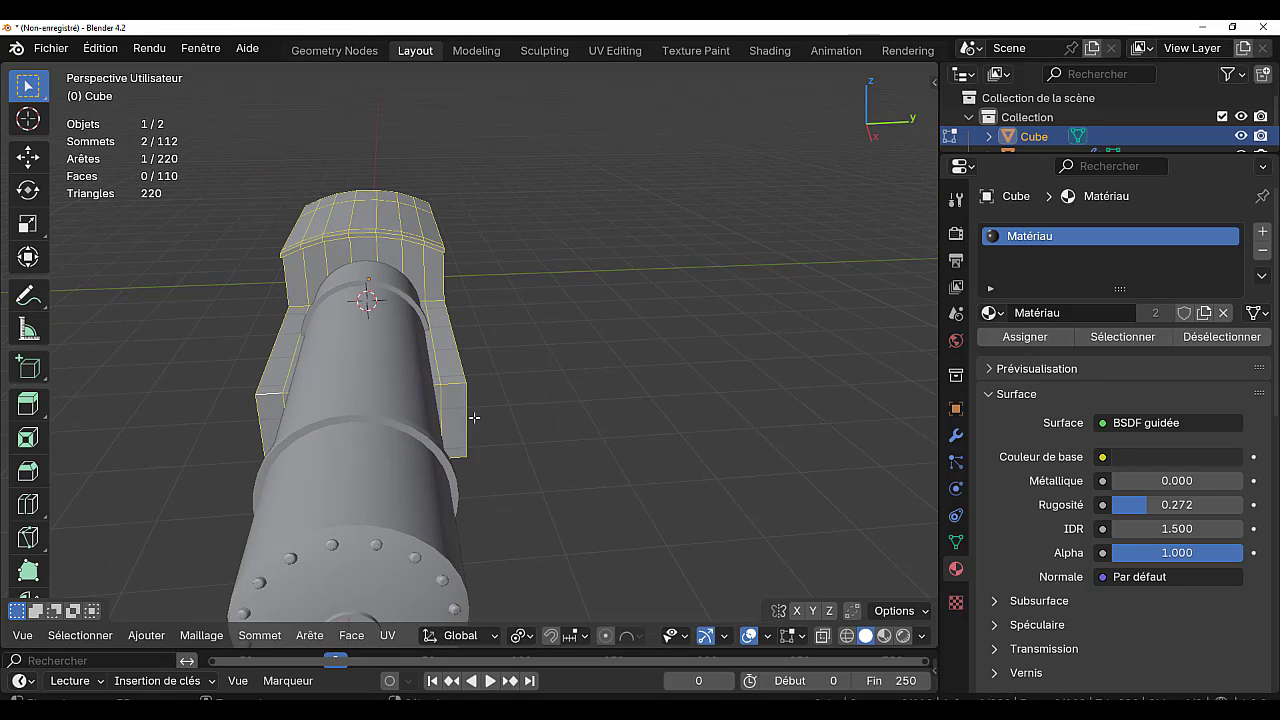
pyautogui.keyDown('ctrl'); pyautogui.click(455, 378); pyautogui.keyUp('ctrl')
pyautogui.moveTo(496, 418); pyautogui.dragTo(676, 513, button='middle')
pyautogui.hotkey('ctrl', 'b')
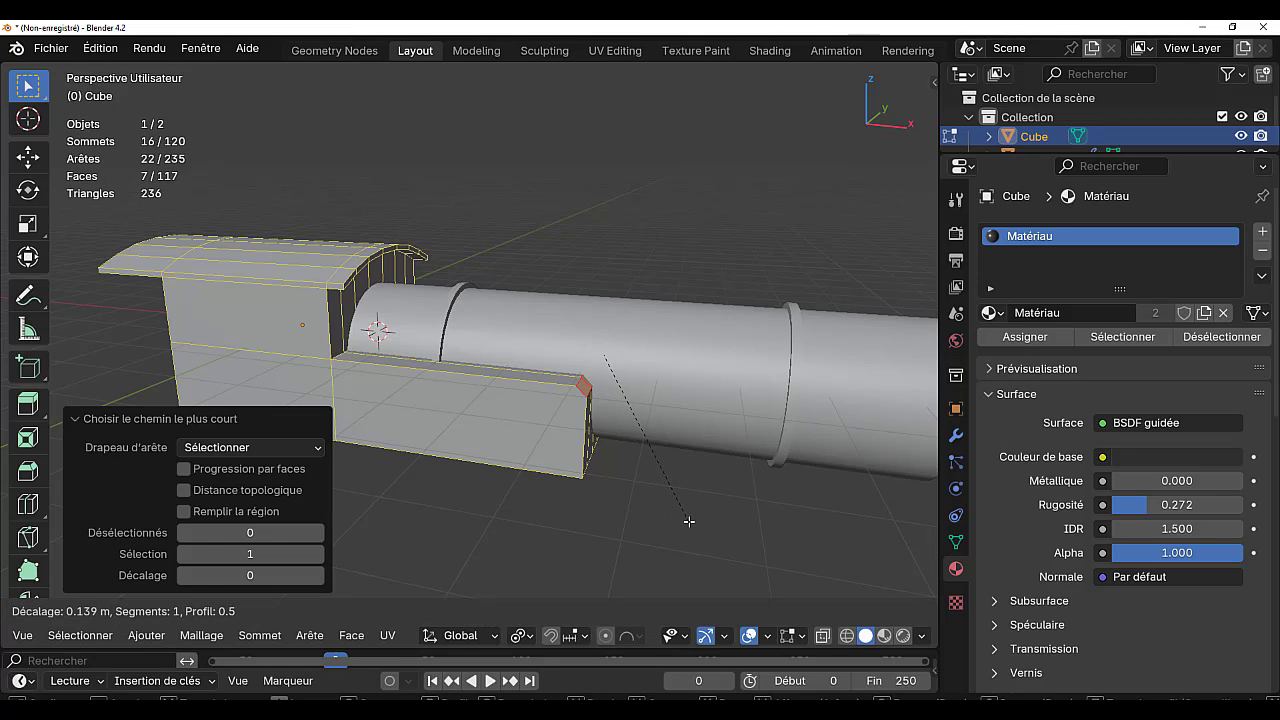
pyautogui.scroll(2, 689, 521)
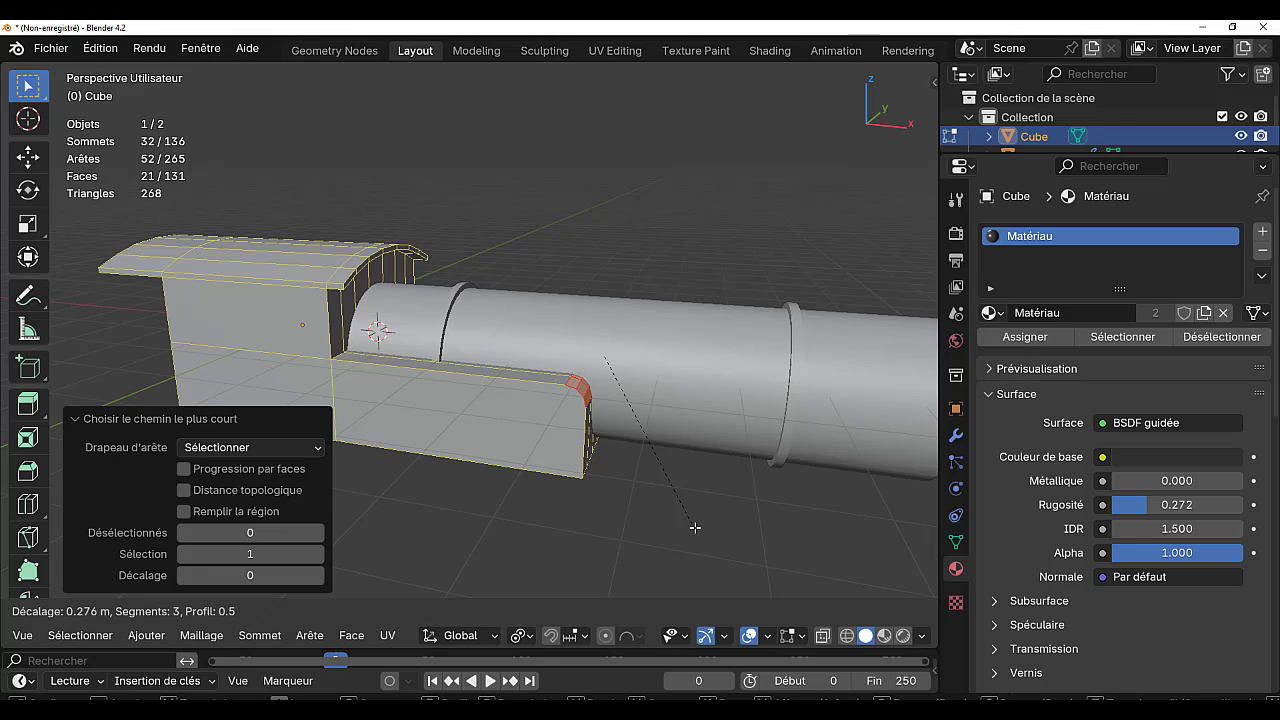
pyautogui.click(697, 526)
pyautogui.press('Tab')
pyautogui.scroll(-3, 683, 534)
pyautogui.moveTo(680, 532); pyautogui.dragTo(677, 480, button='middle')
# - Select the row of thin faces along the cab roof's rear edge and move them along the global X axis
pyautogui.press('Tab')
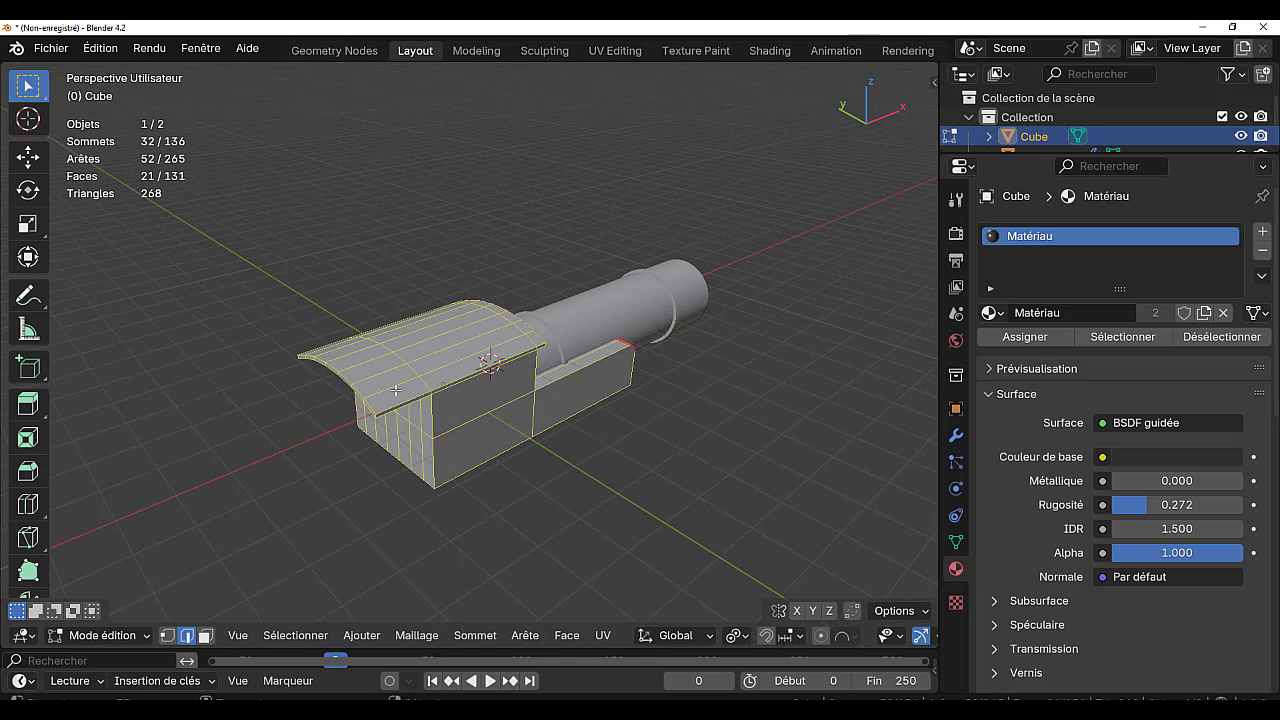
pyautogui.moveTo(390, 376); pyautogui.dragTo(411, 374, button='middle')
pyautogui.scroll(1, 412, 378)
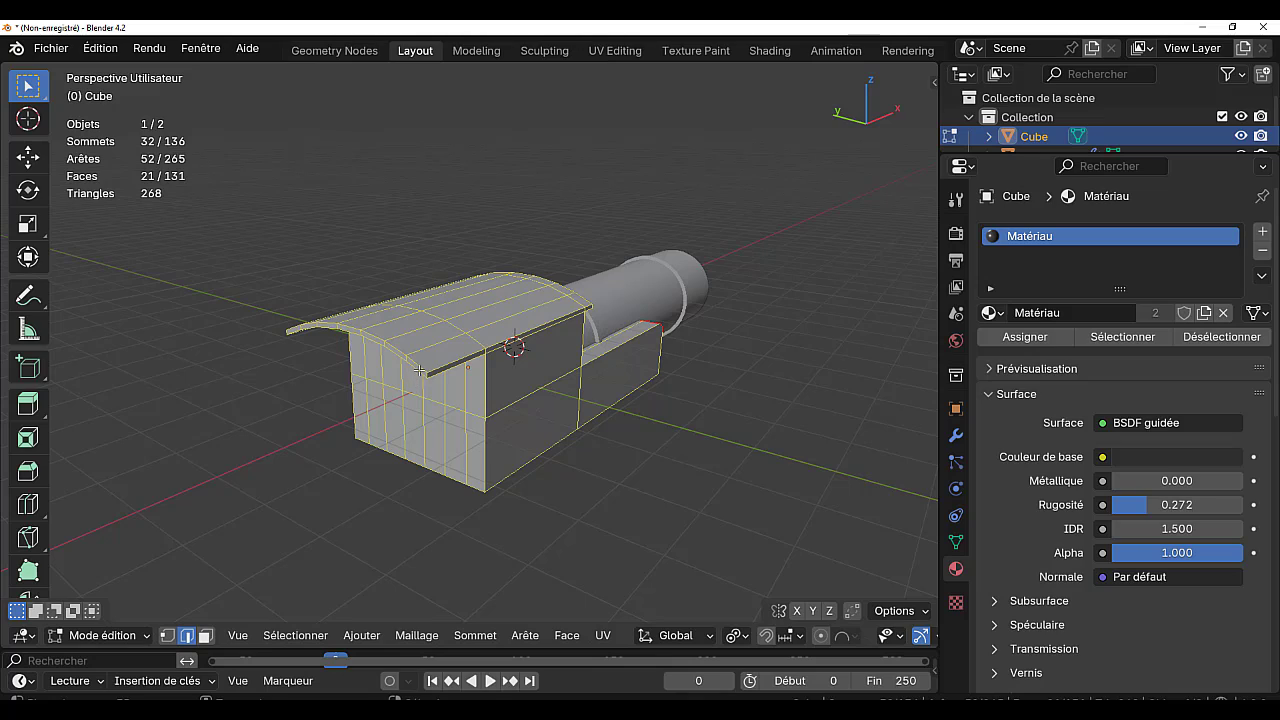
pyautogui.click(419, 370)
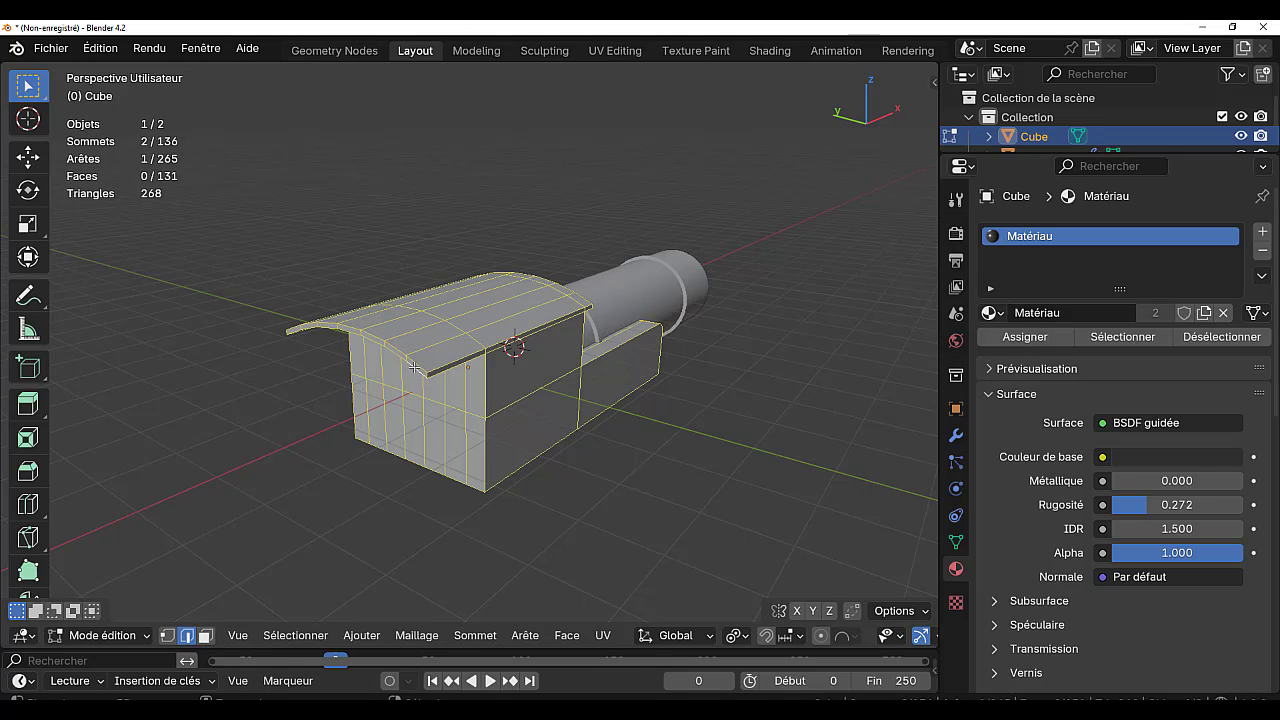
pyautogui.press('3')
pyautogui.click(414, 365)
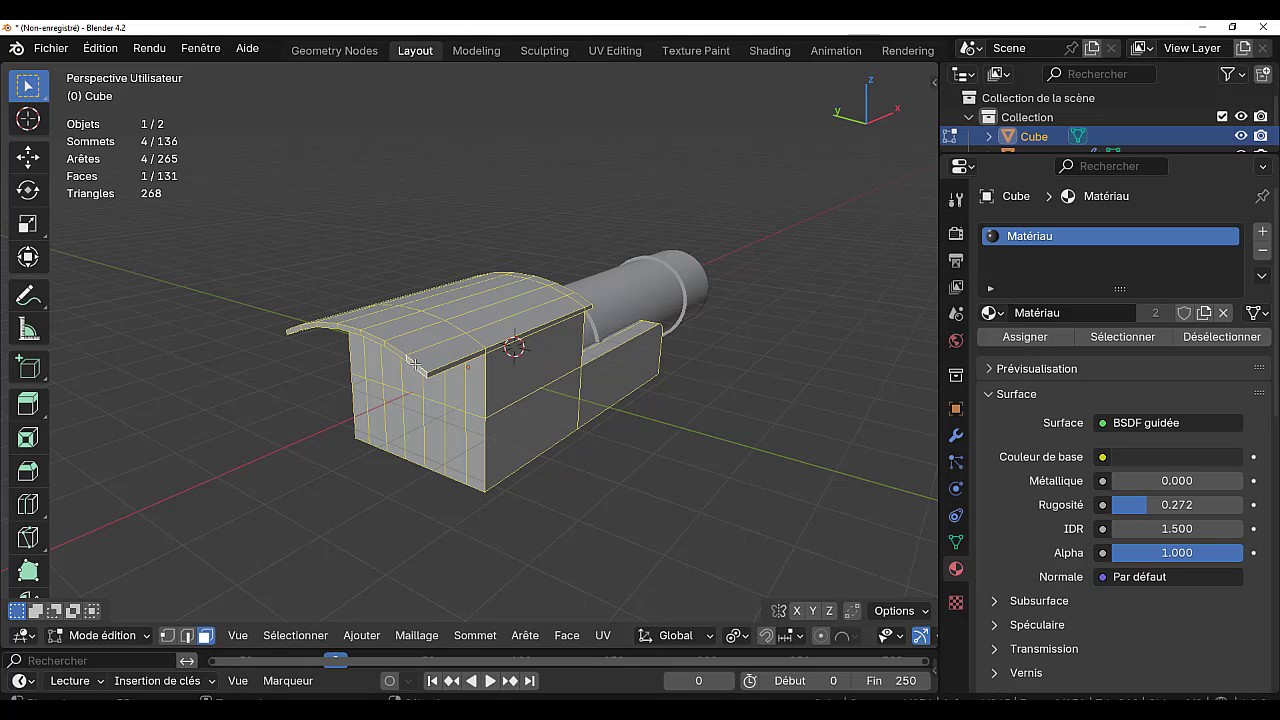
pyautogui.keyDown('ctrl'); pyautogui.click(294, 333); pyautogui.keyUp('ctrl')
pyautogui.moveTo(371, 462); pyautogui.dragTo(323, 462, button='middle')
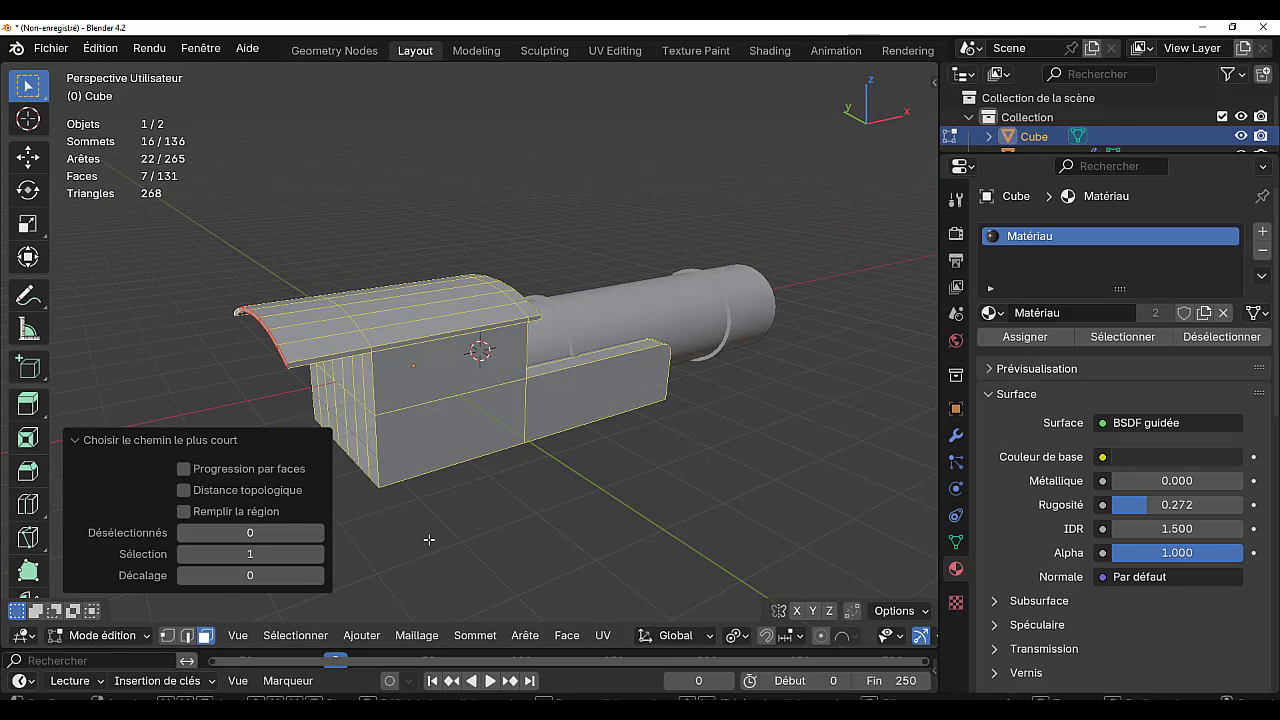
pyautogui.press('g')
pyautogui.press('x')
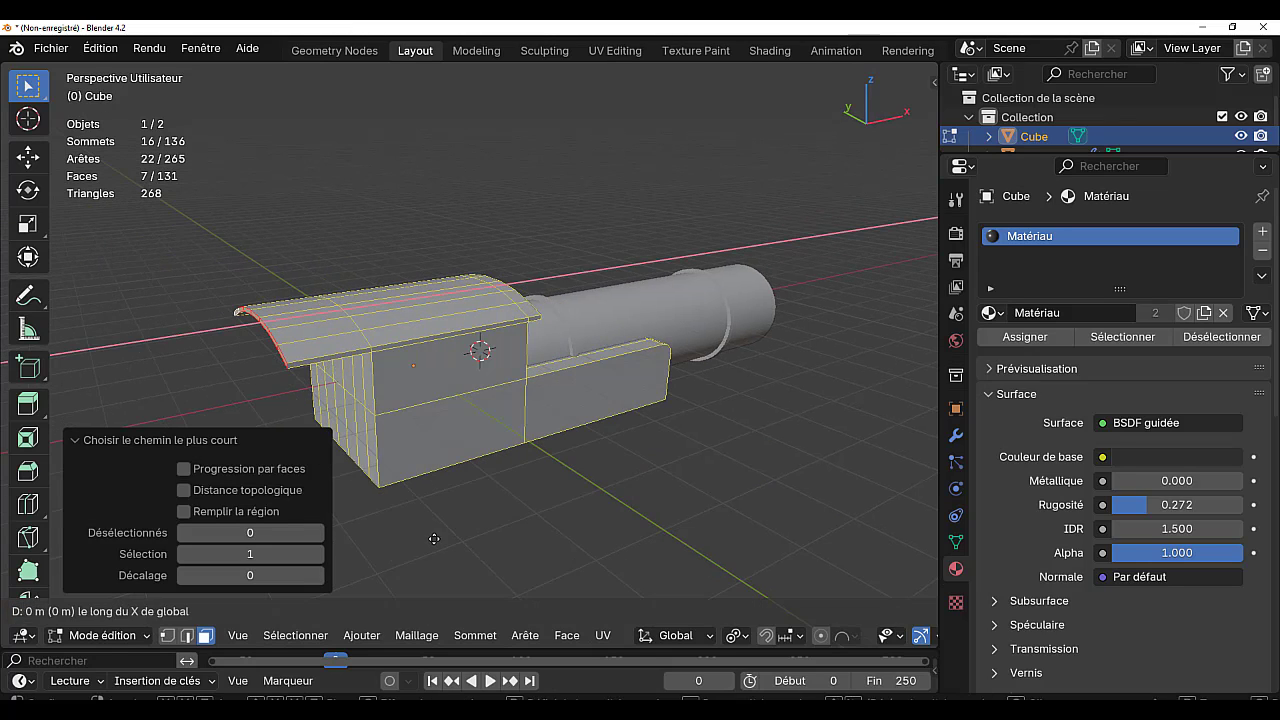
pyautogui.click(449, 530)
pyautogui.press('Tab')
pyautogui.moveTo(449, 530); pyautogui.dragTo(473, 397, button='middle')
# - Select all coplanar faces of the cab's underside and extrude them 0.33292 m downward along their normal
pyautogui.press('Tab')
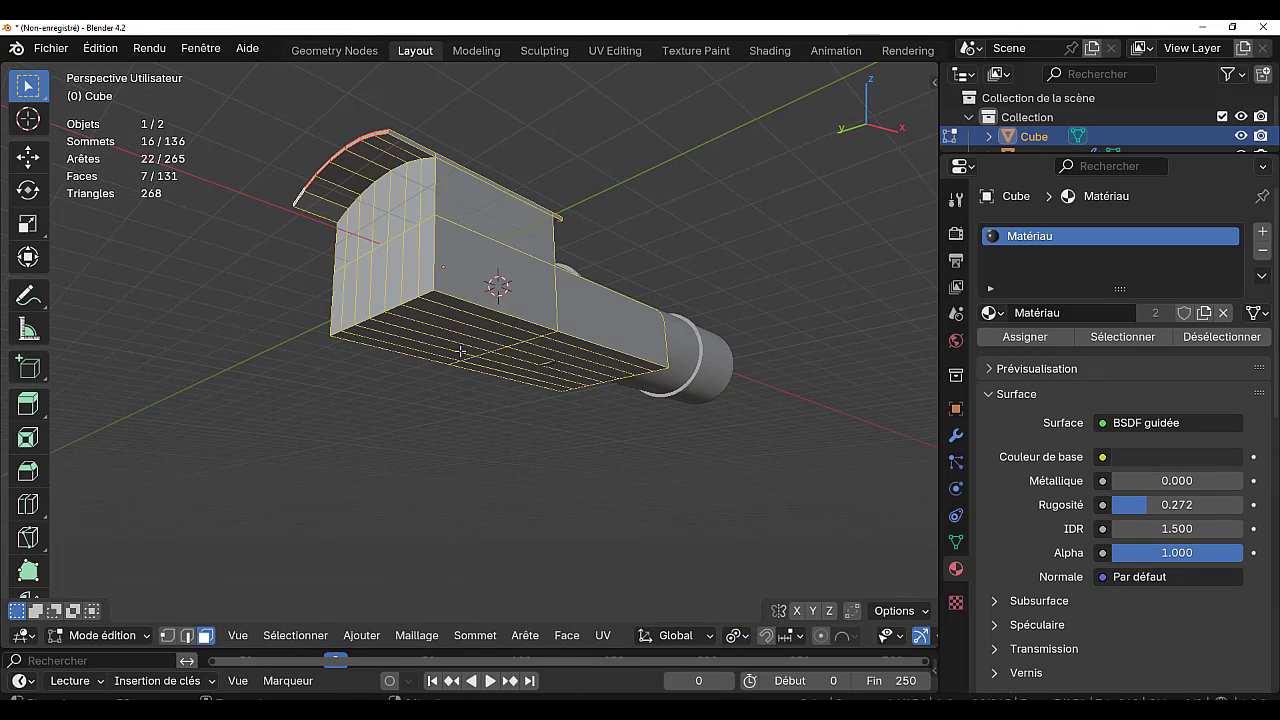
pyautogui.click(452, 330)
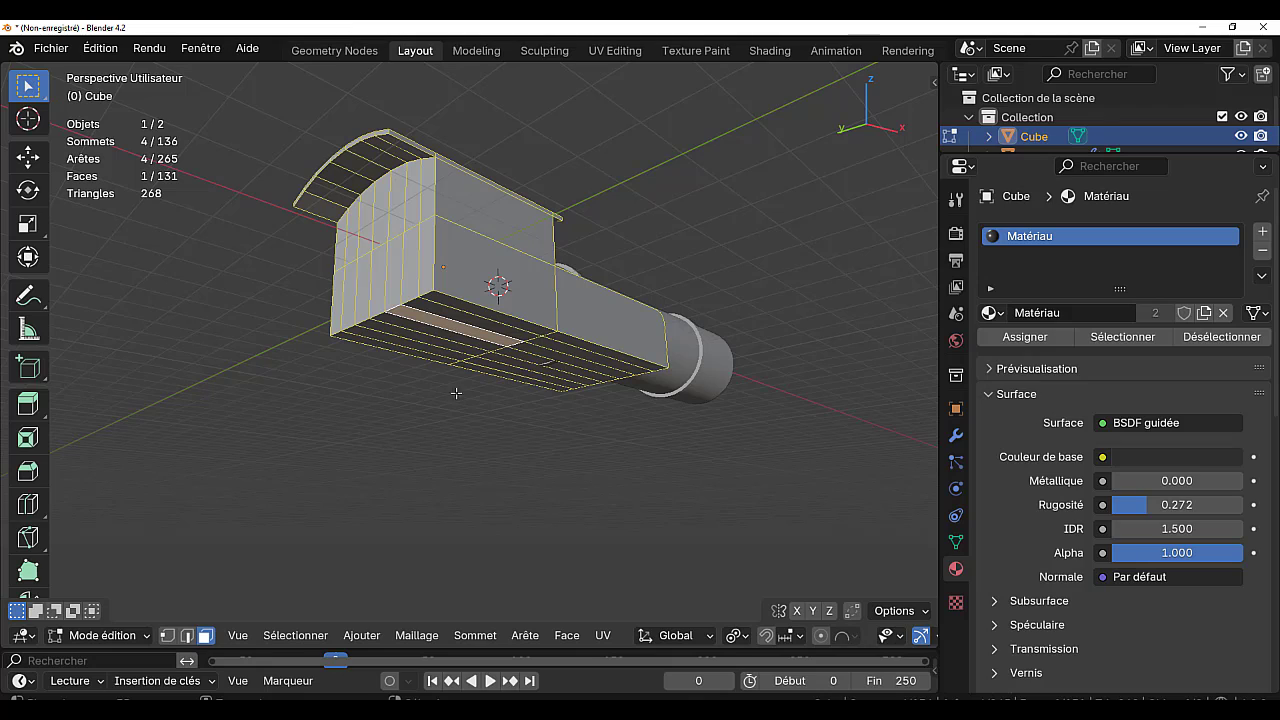
pyautogui.press('q')
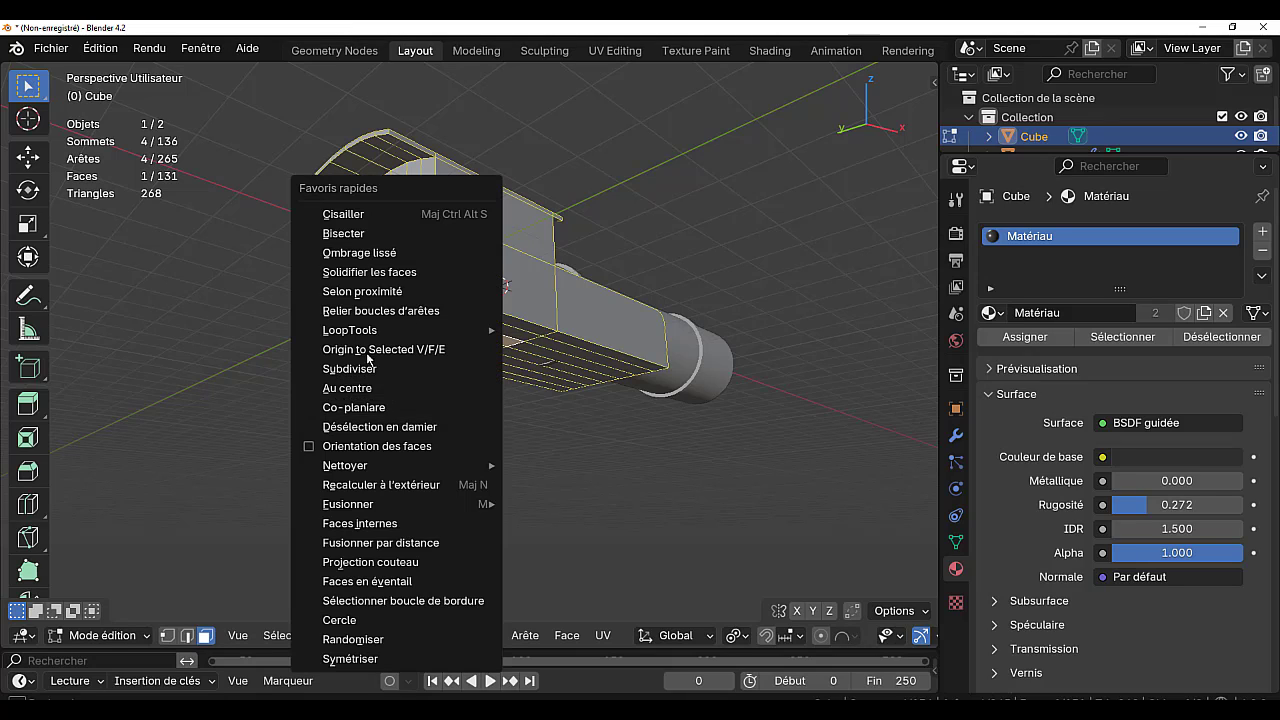
pyautogui.click(371, 406)
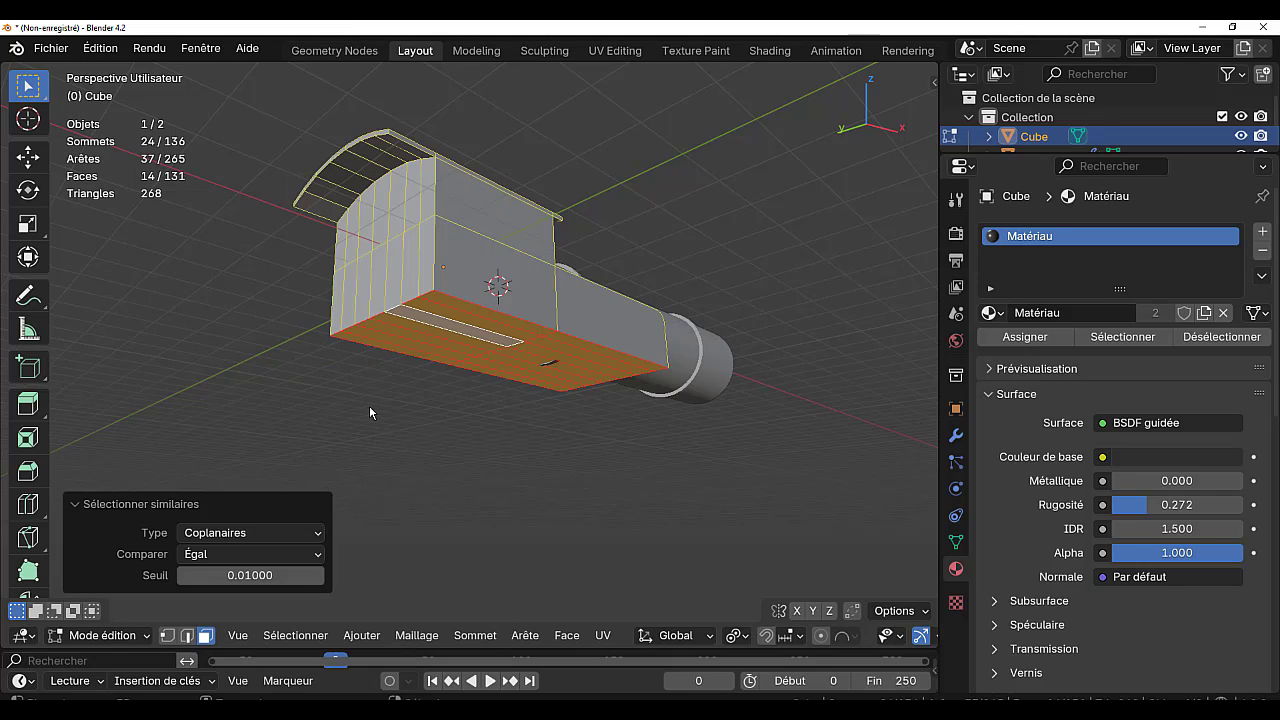
pyautogui.press('e')
pyautogui.click(536, 451)
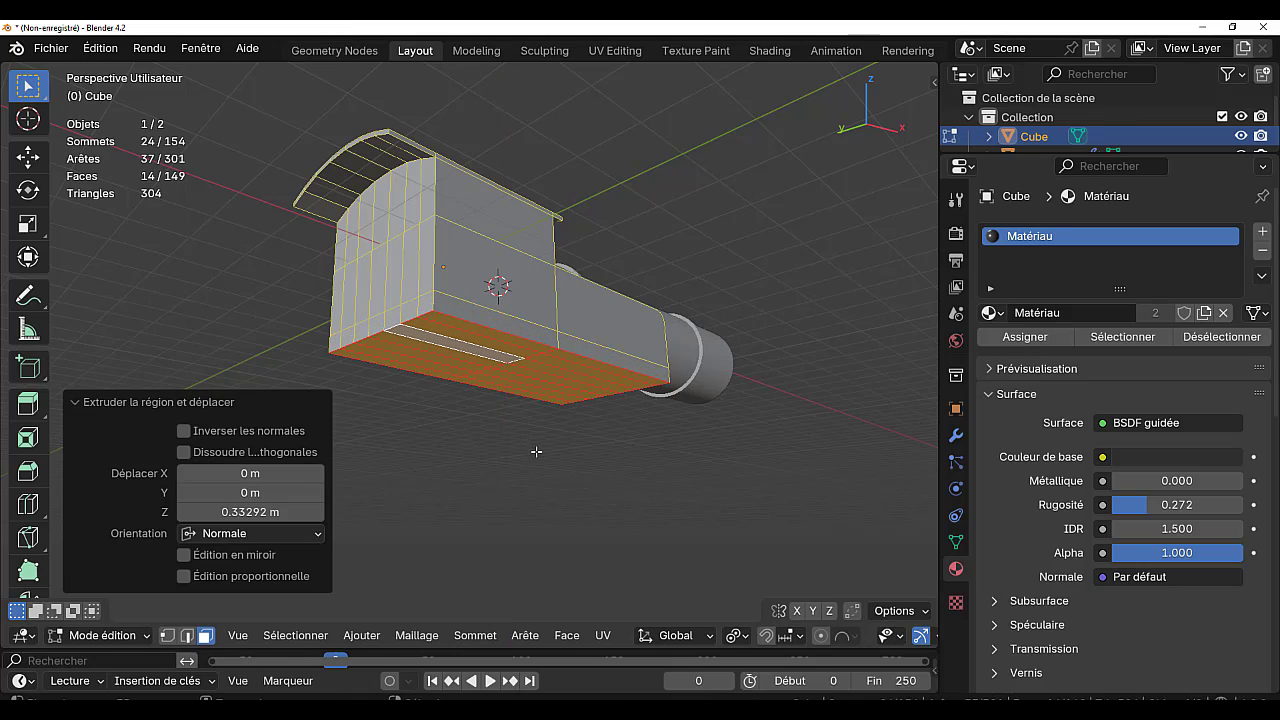
# - Select the row of faces at the rear of the new base and extrude them 0.55921 m backward
pyautogui.click(421, 303)
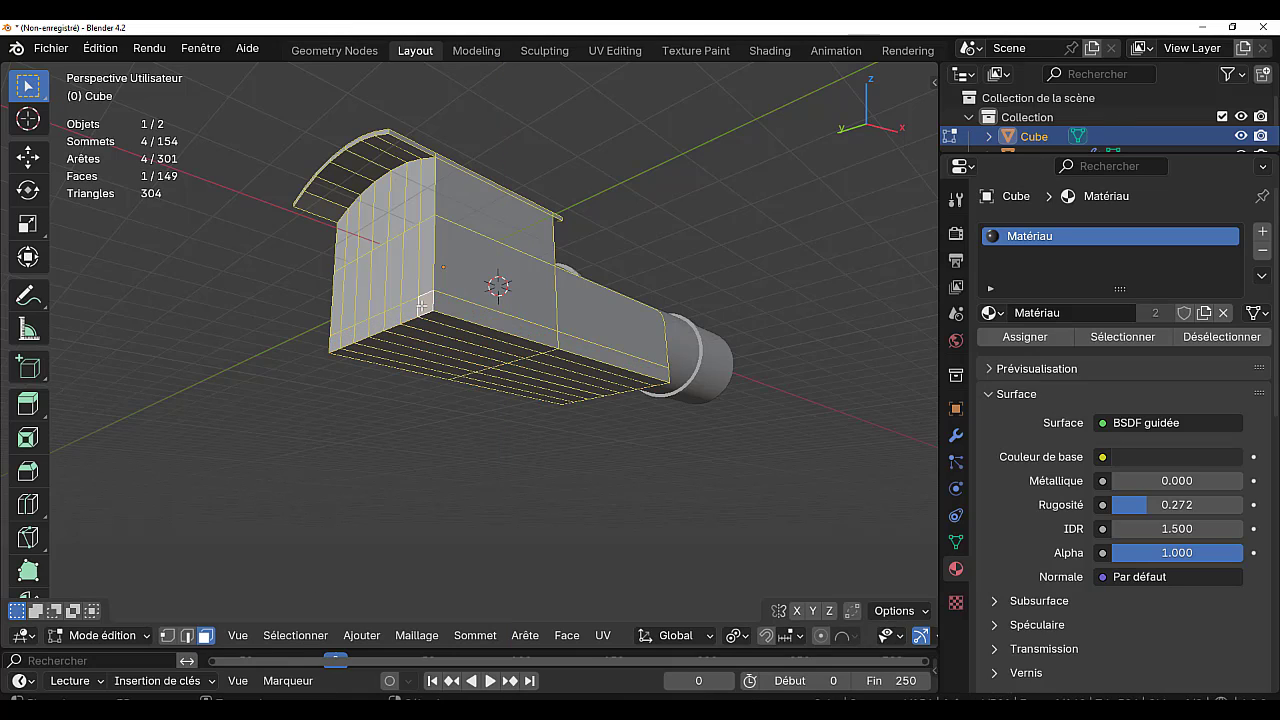
pyautogui.keyDown('ctrl'); pyautogui.click(336, 345); pyautogui.keyUp('ctrl')
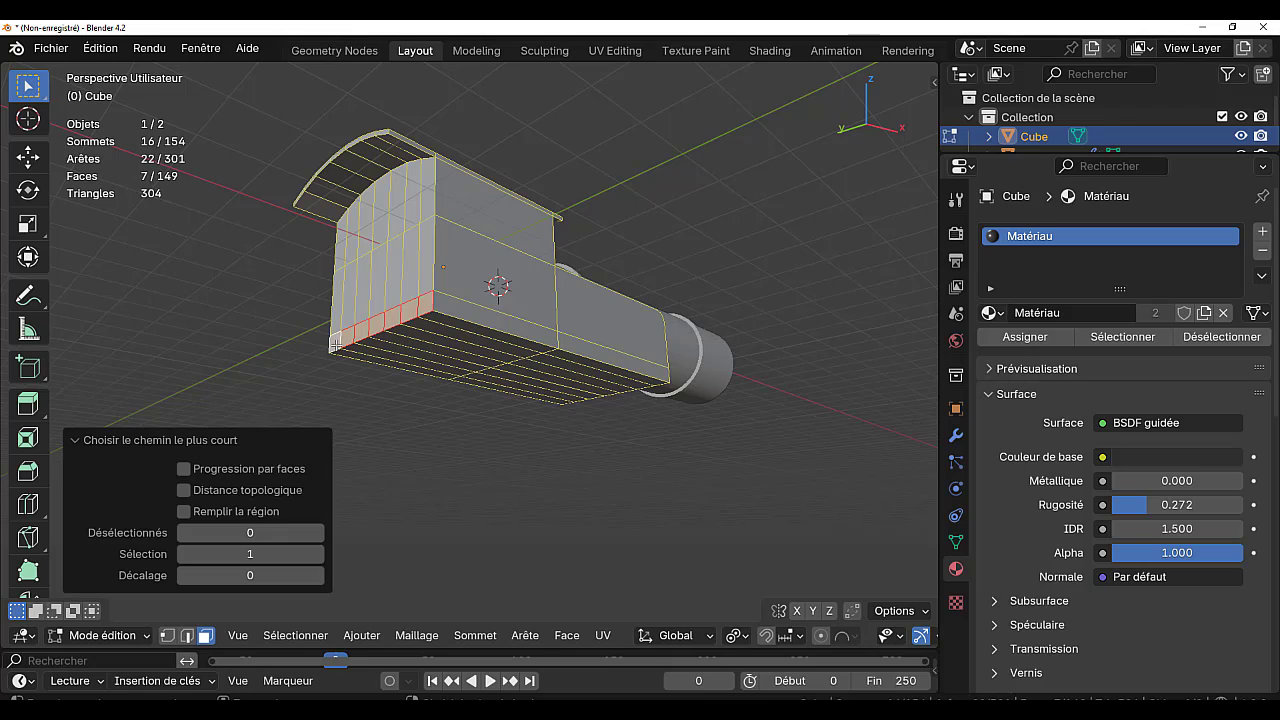
pyautogui.moveTo(410, 422); pyautogui.dragTo(397, 438, button='middle')
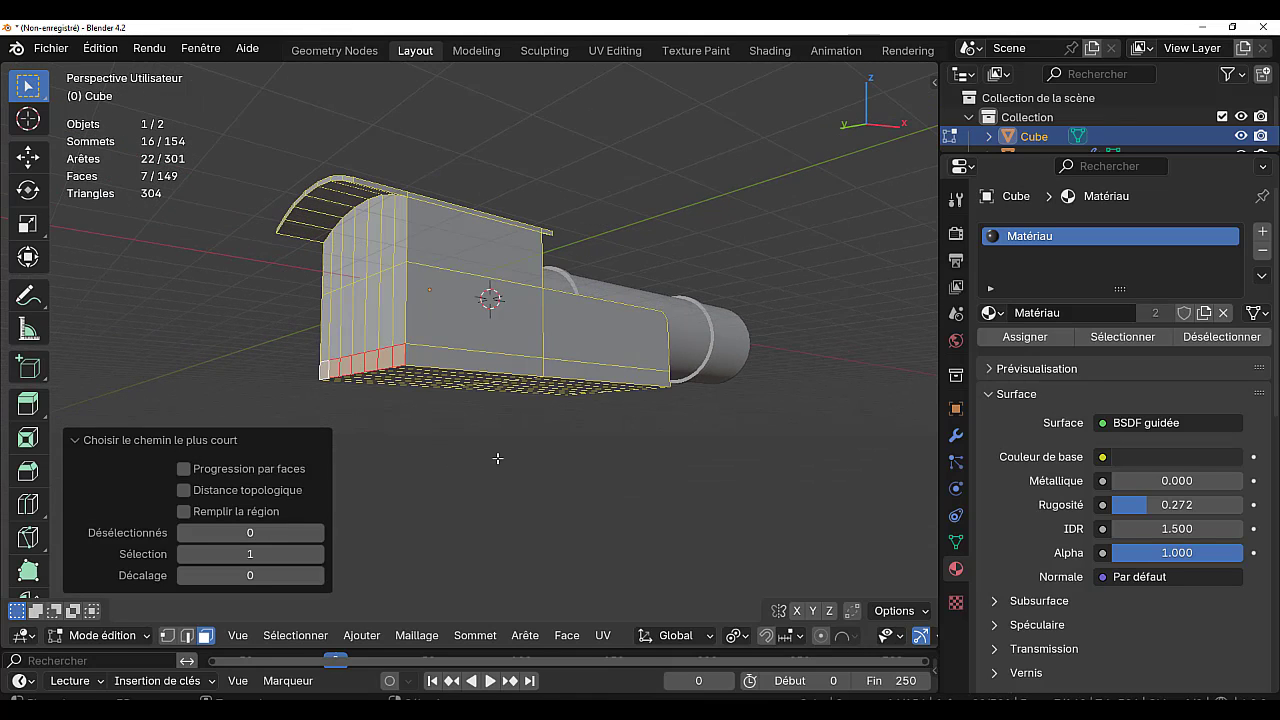
pyautogui.press('e')
pyautogui.click(466, 466)
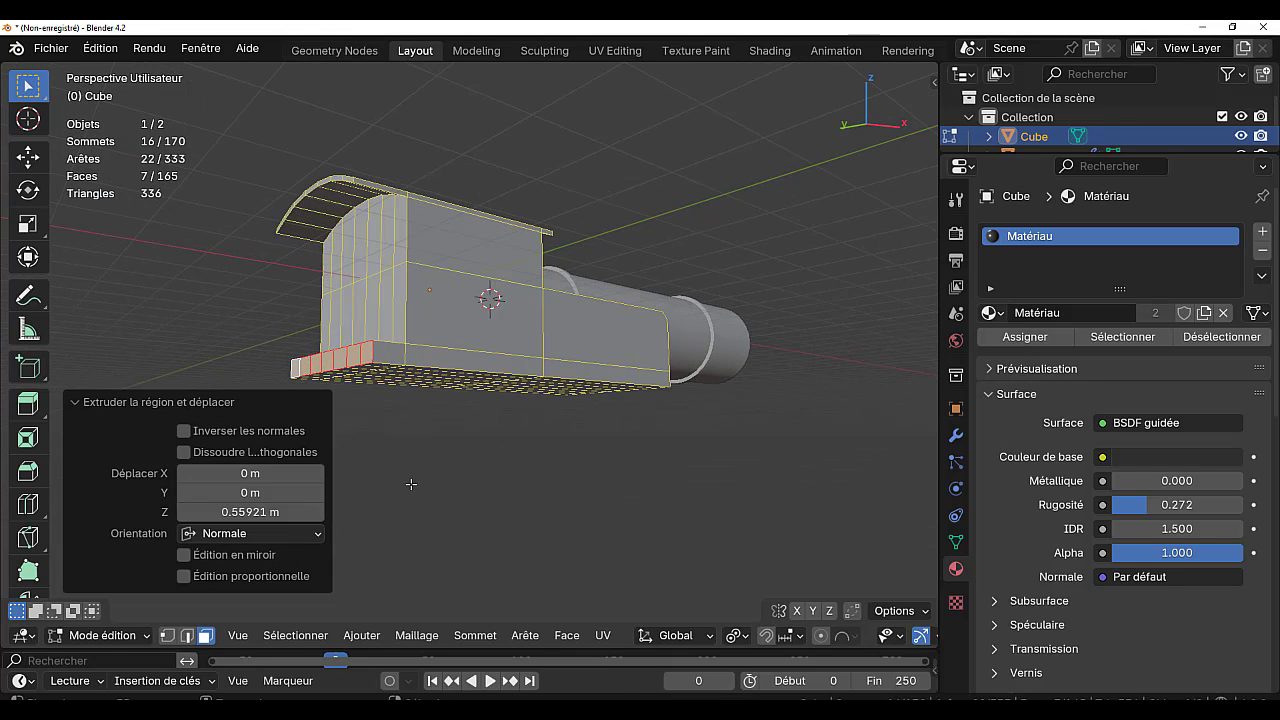
# - Select the row of faces at the front of the base and extrude them 4.3728 m forward beneath the boiler
pyautogui.moveTo(411, 484); pyautogui.dragTo(382, 505, button='middle')
pyautogui.press('KP_1')
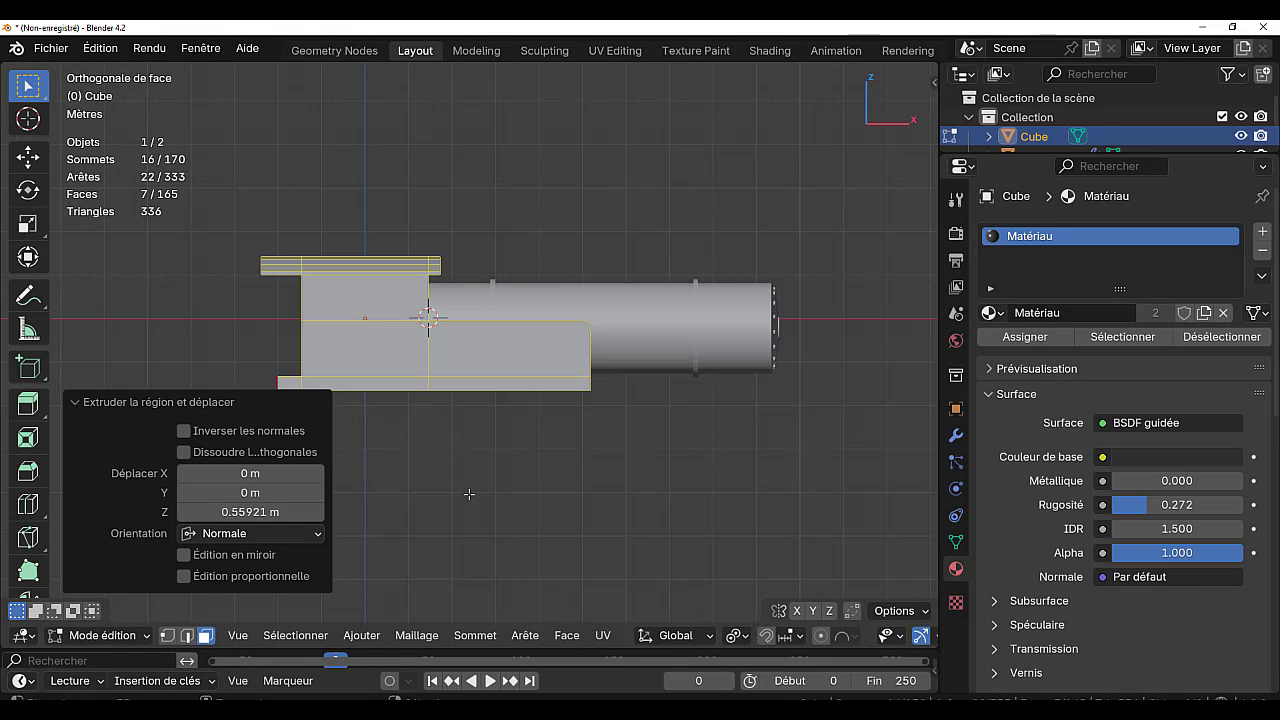
pyautogui.moveTo(441, 476); pyautogui.dragTo(446, 458, button='middle')
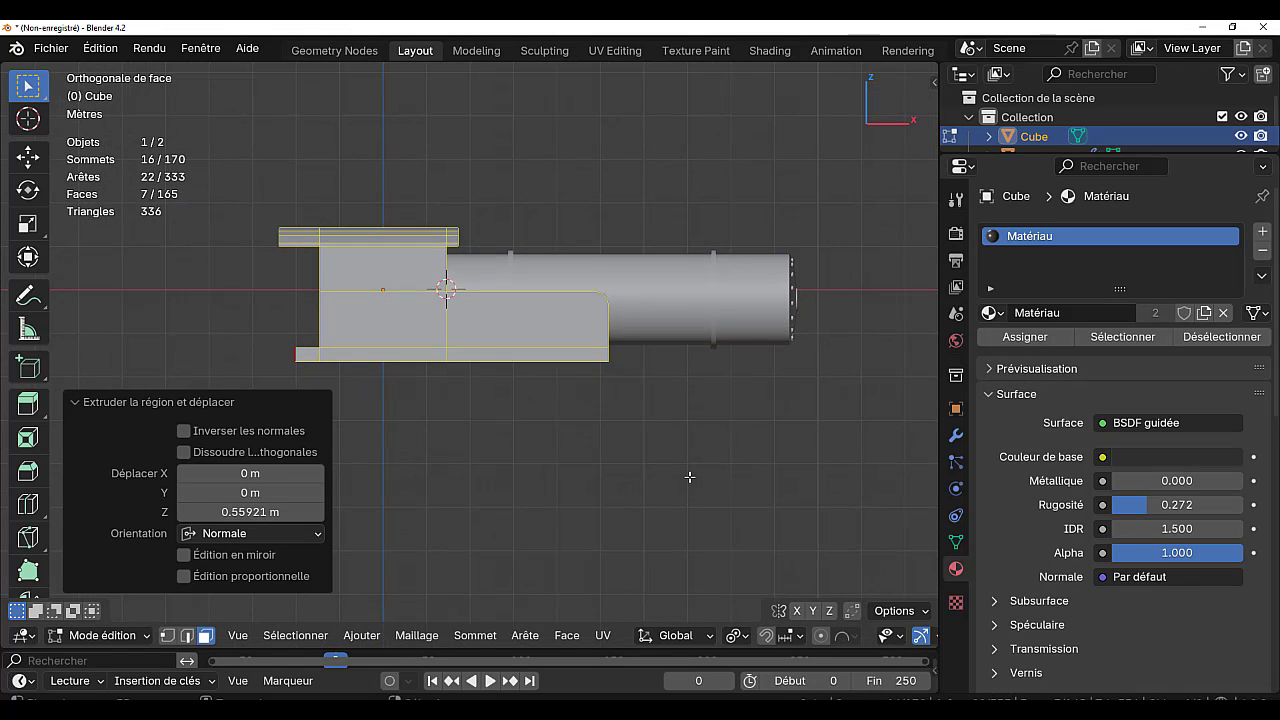
pyautogui.moveTo(690, 478); pyautogui.dragTo(602, 478, button='middle')
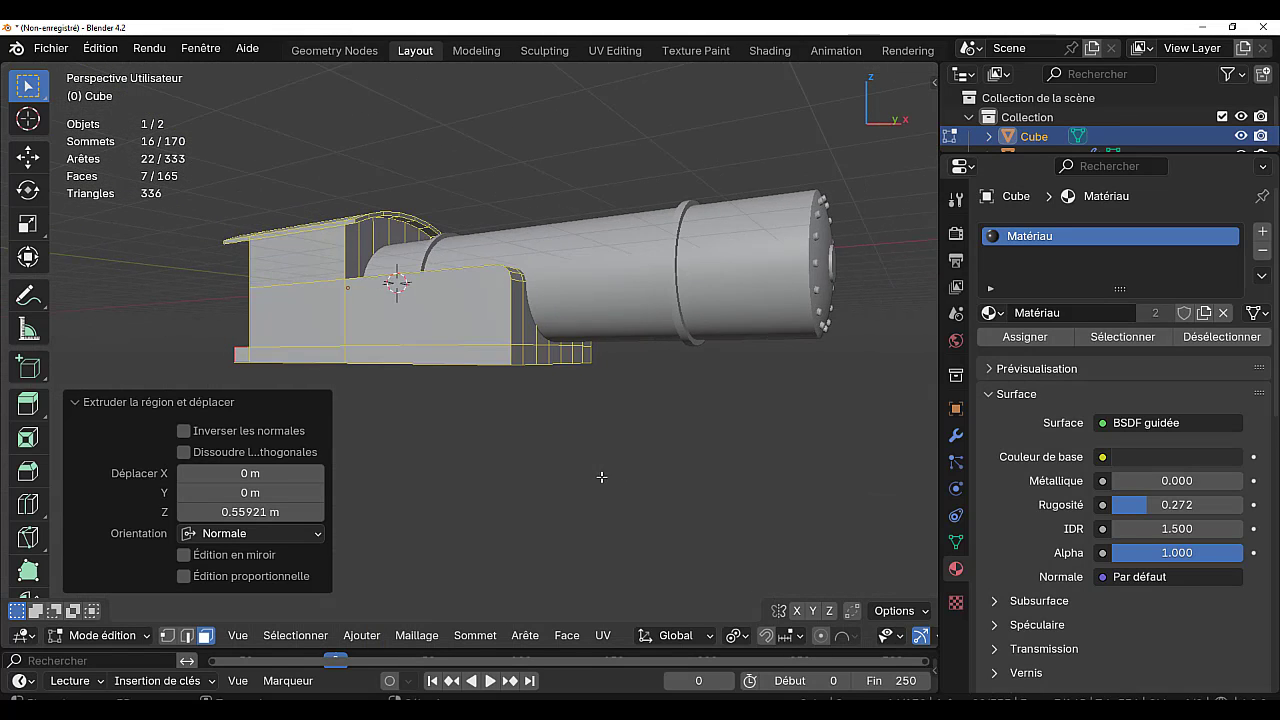
pyautogui.click(520, 357)
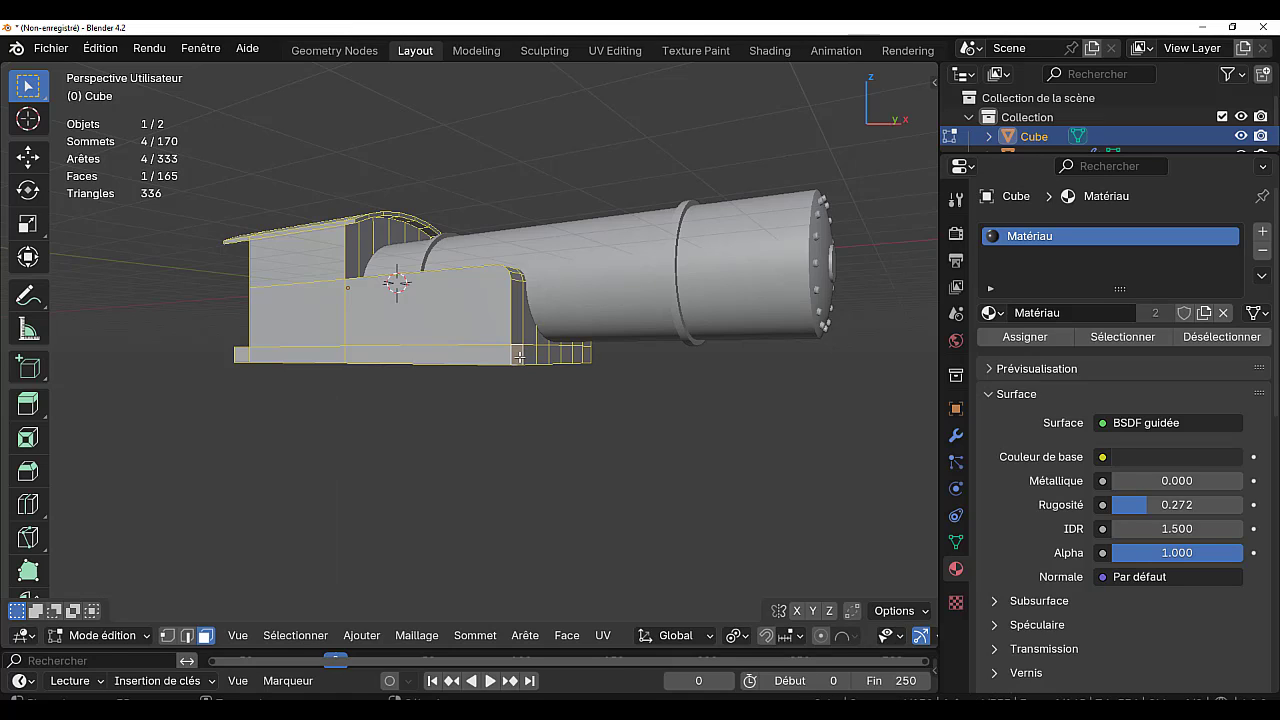
pyautogui.keyDown('ctrl'); pyautogui.click(588, 355); pyautogui.keyUp('ctrl')
pyautogui.moveTo(578, 431); pyautogui.dragTo(671, 438, button='middle')
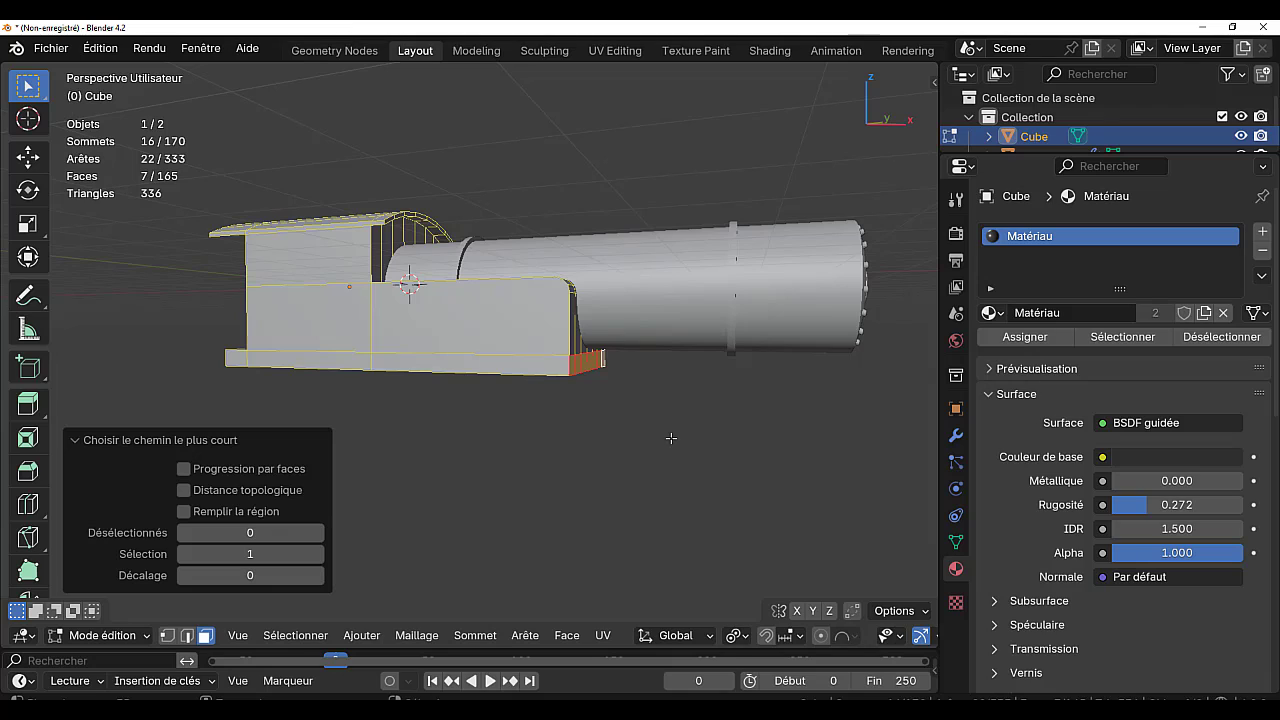
pyautogui.press('e')
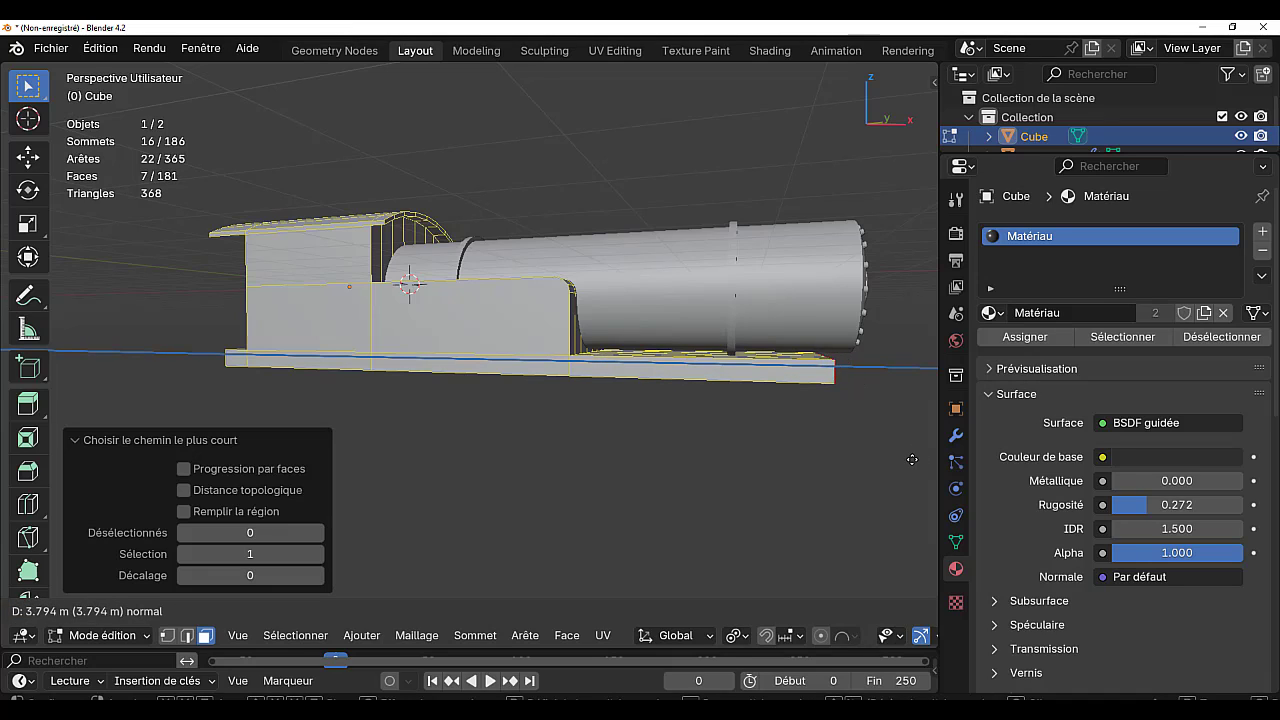
pyautogui.click(75, 474)
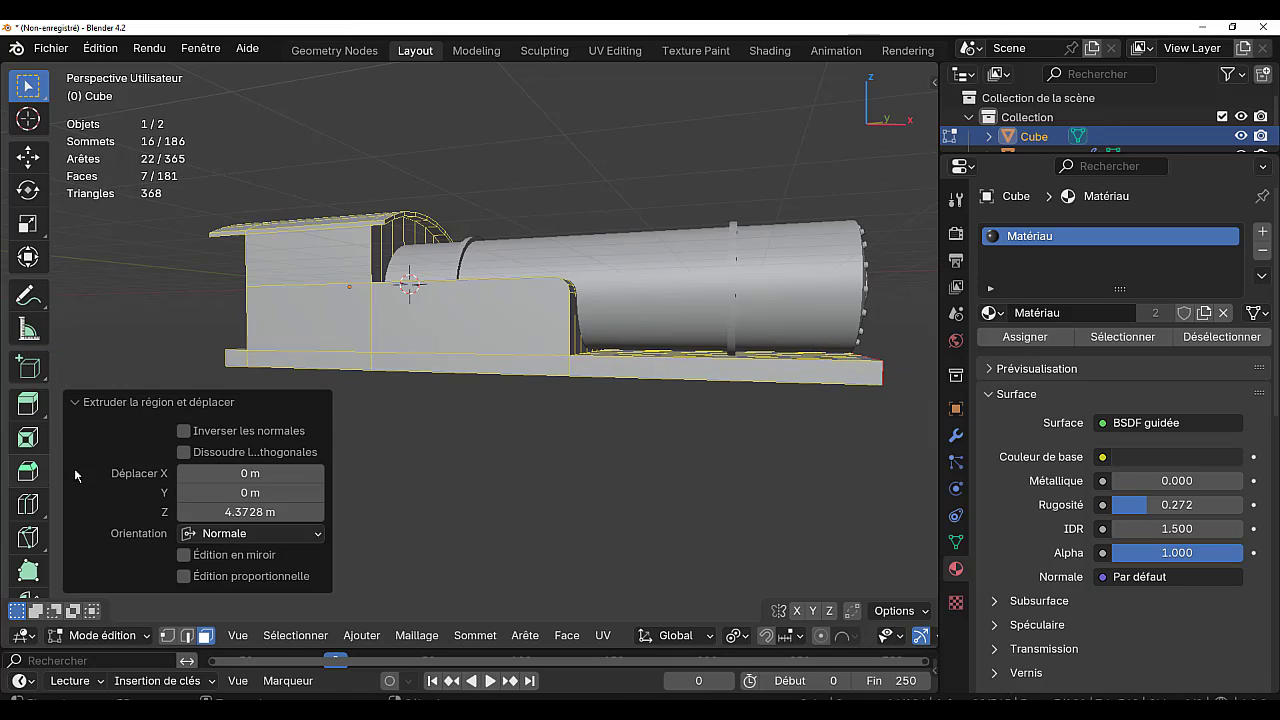
# - Select the four outermost end faces of the base, two at the front and two at the rear, and inset them by 0.06376 m
pyautogui.moveTo(480, 466)
pyautogui.mouseDown(button='middle')
pyautogui.moveTo(514, 471)
pyautogui.moveTo(491, 486)
pyautogui.mouseUp(button='middle')
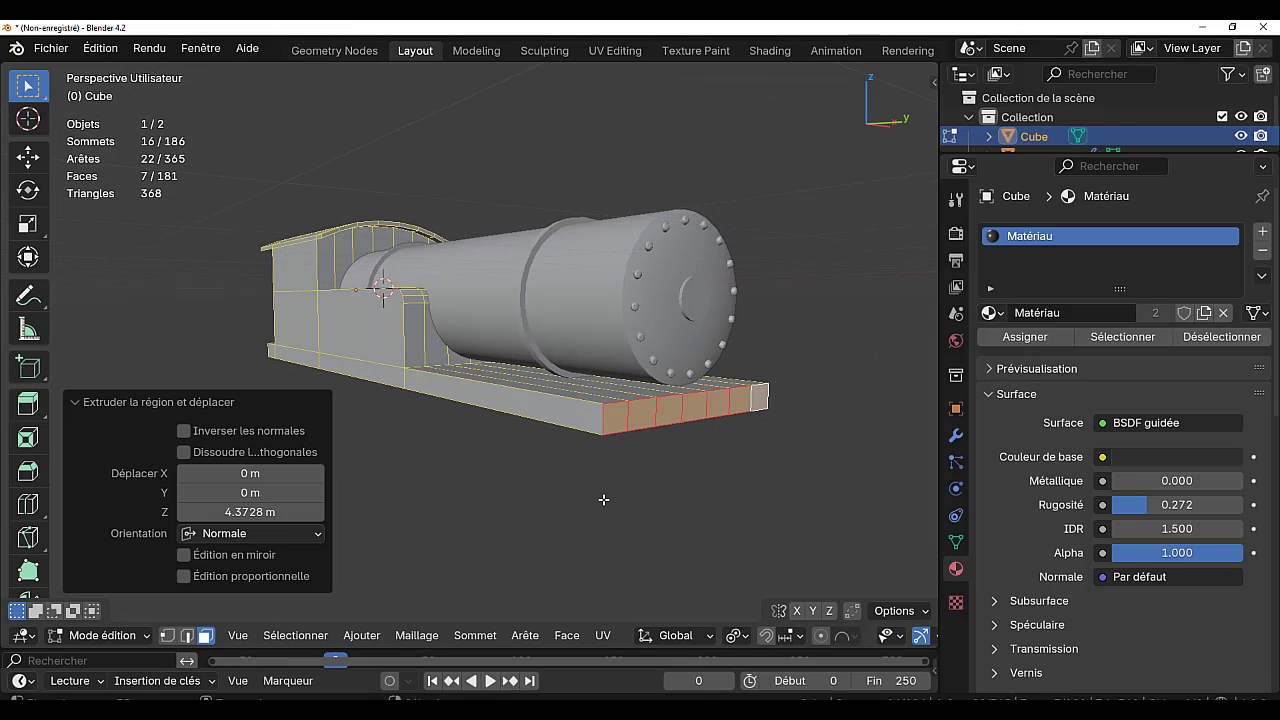
pyautogui.click(622, 426)
pyautogui.keyDown('shift'); pyautogui.click(755, 396); pyautogui.keyUp('shift')
pyautogui.moveTo(230, 400); pyautogui.dragTo(600, 397, button='middle')
pyautogui.keyDown('shift'); pyautogui.click(408, 379); pyautogui.keyUp('shift')
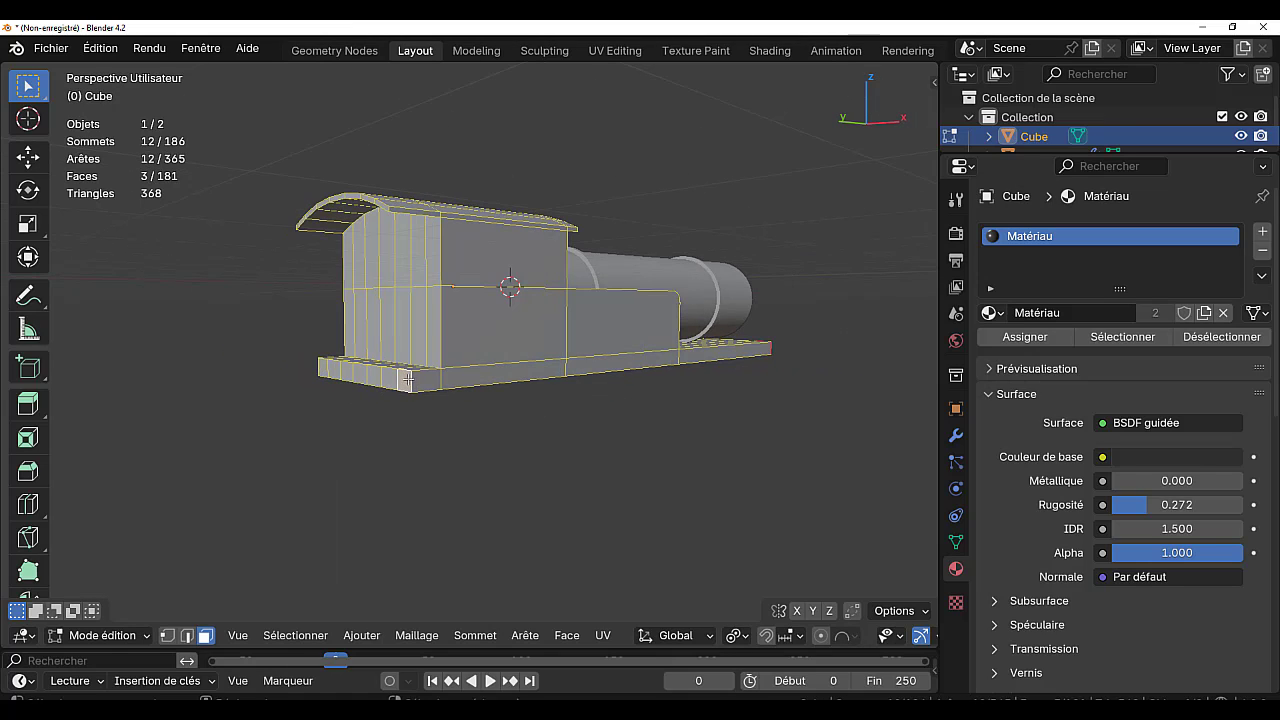
pyautogui.keyDown('shift'); pyautogui.click(332, 369); pyautogui.keyUp('shift')
pyautogui.scroll(3, 508, 486)
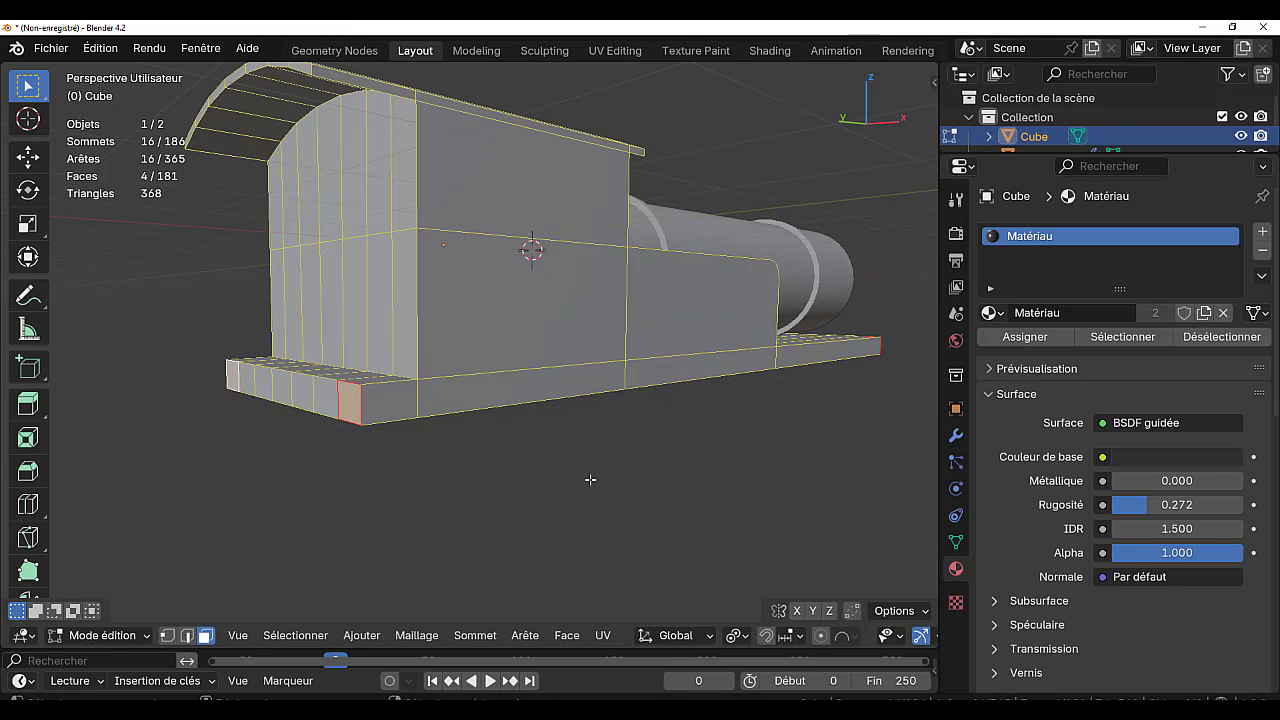
pyautogui.moveTo(590, 480); pyautogui.dragTo(693, 493, button='middle')
pyautogui.press('i')
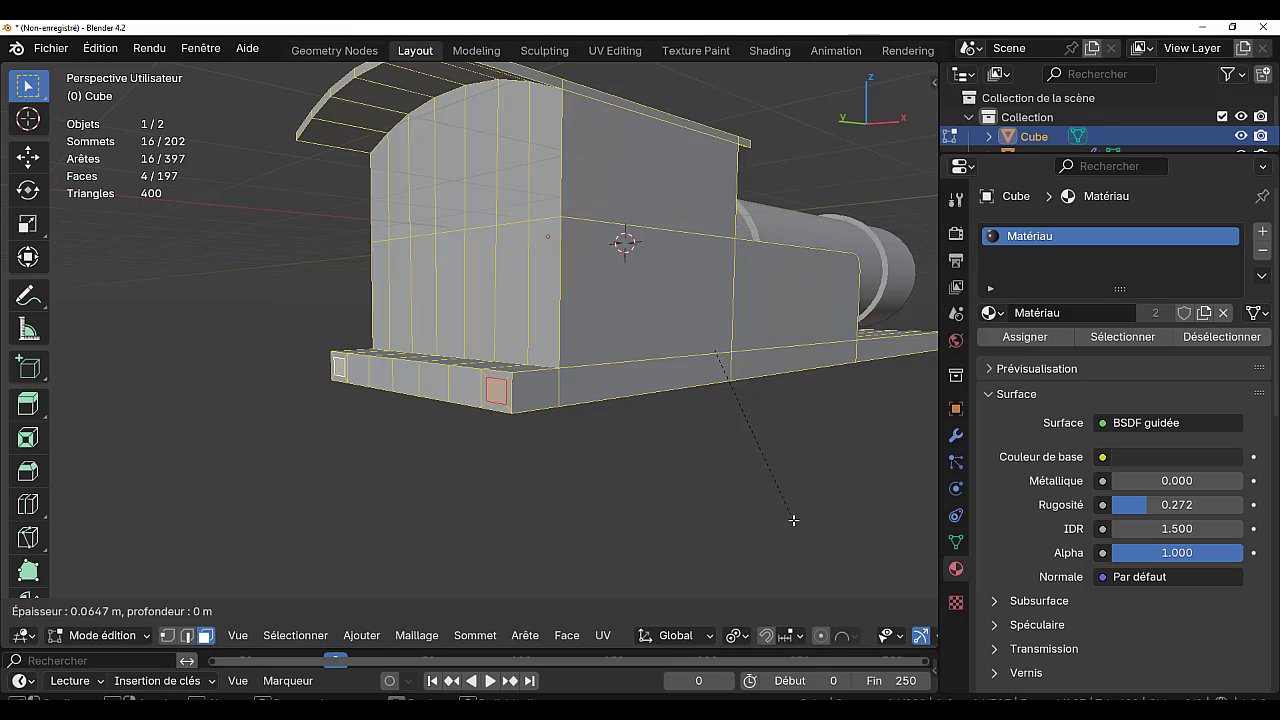
pyautogui.click(692, 516)
# - Subdivide the four inset end faces with 2 cuts and reshape each into a circle using LoopTools
pyautogui.press('q')
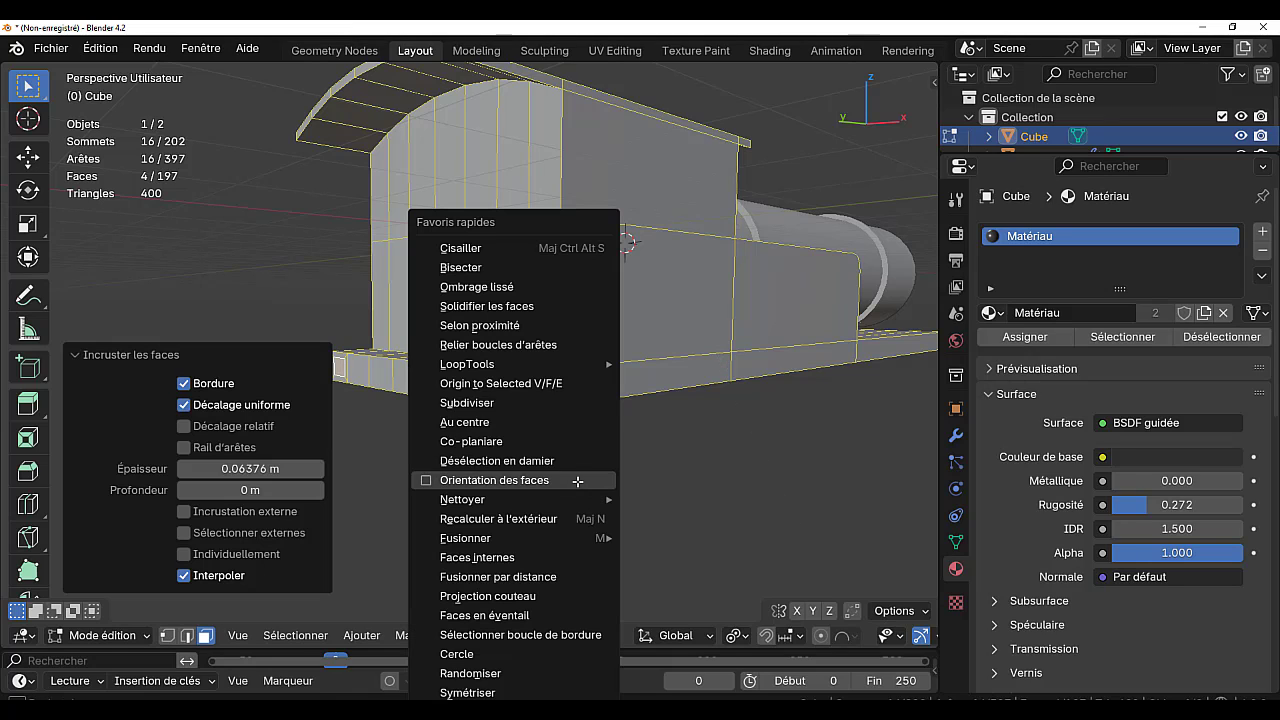
pyautogui.click(464, 403)
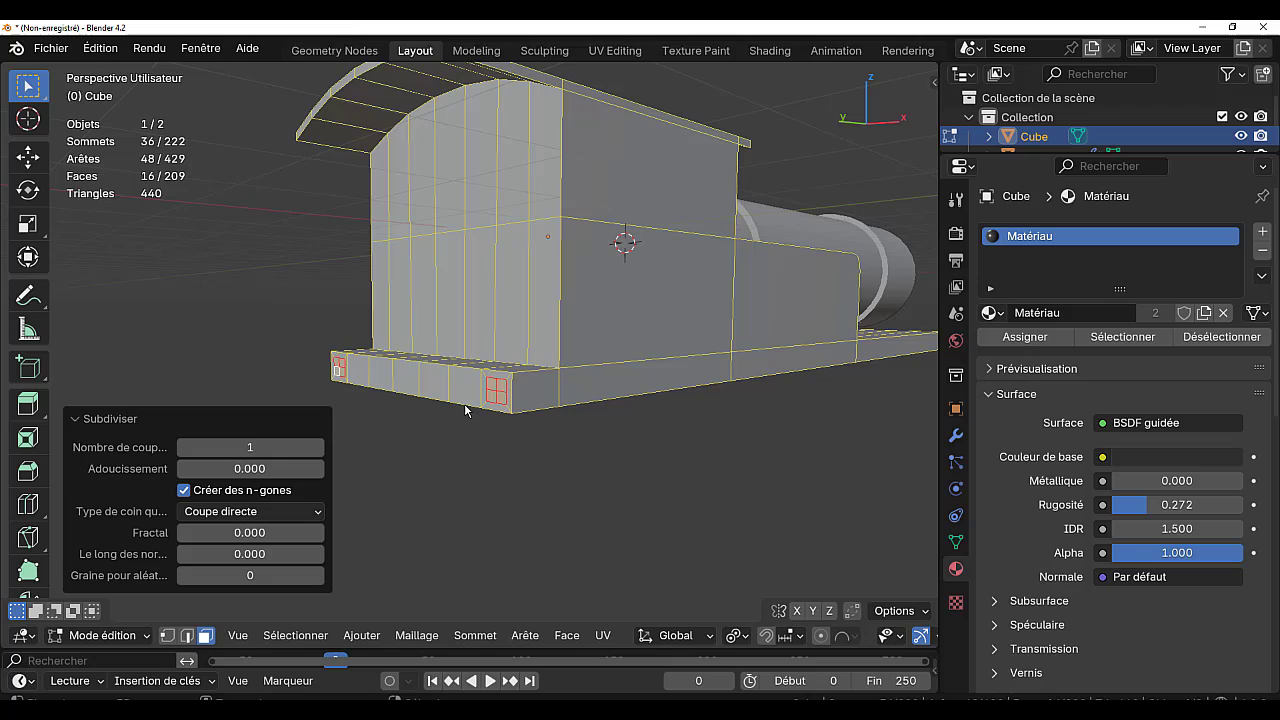
pyautogui.click(315, 448)
pyautogui.press('q')
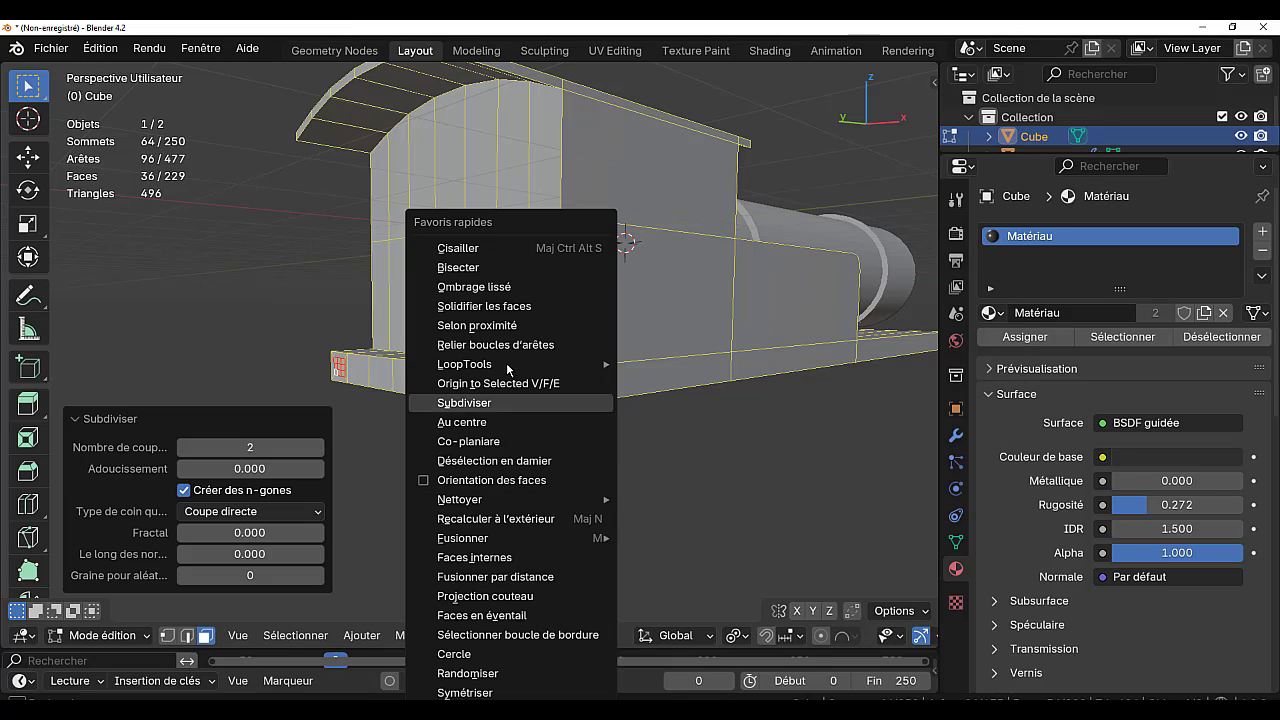
pyautogui.moveTo(469, 369)
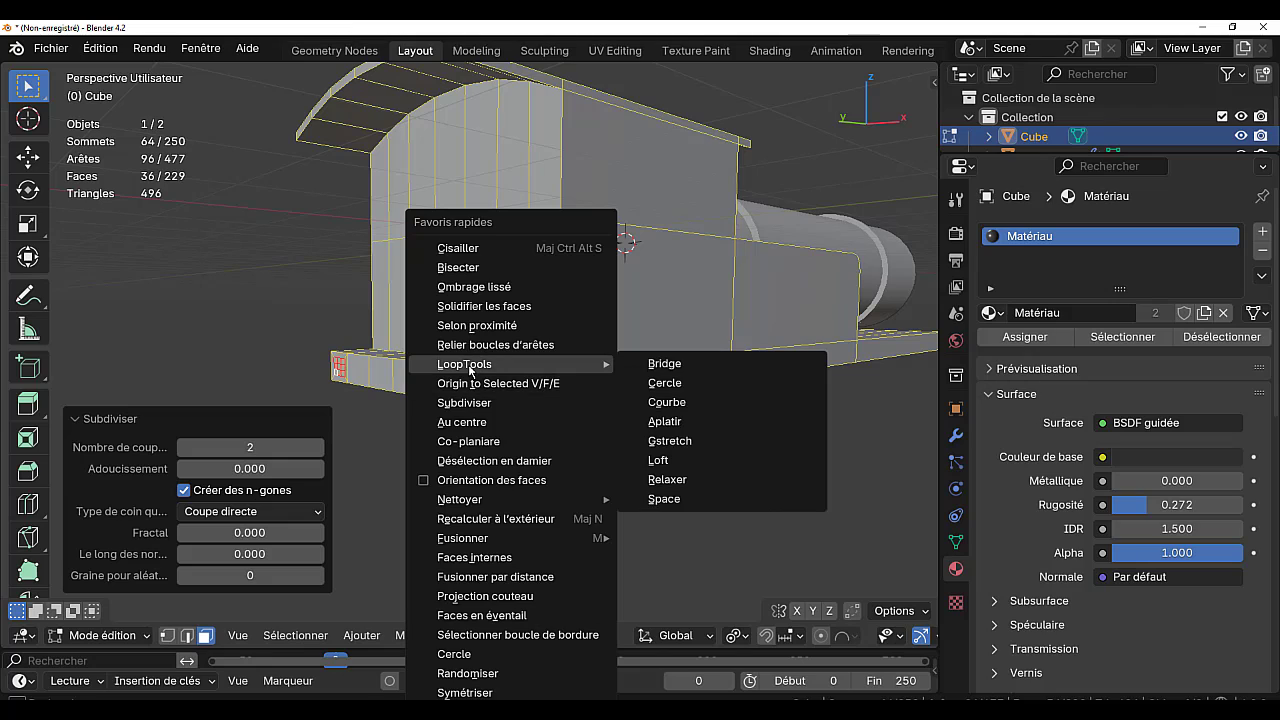
pyautogui.click(701, 386)
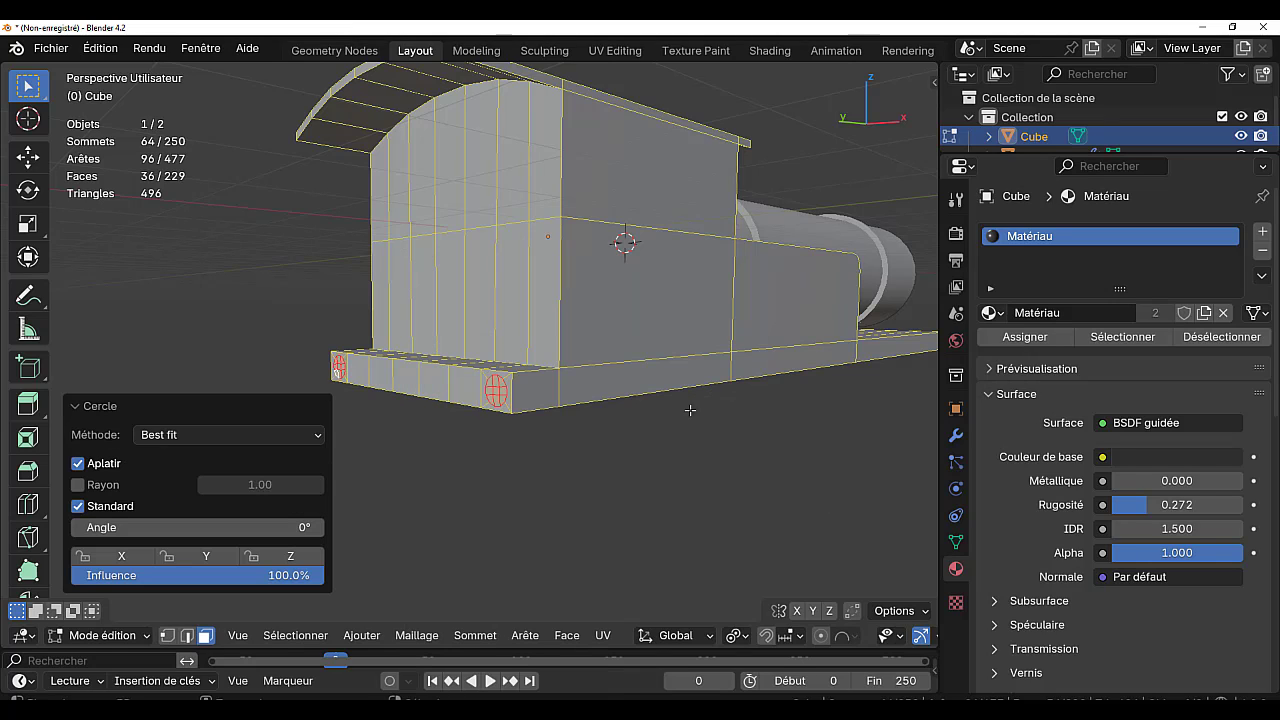
# - Extrude the four circular end faces and offset them 0.31 m outward along their normals to form buffer stems
pyautogui.press('e')
pyautogui.rightClick(749, 522)
pyautogui.hotkey('alt', 's')
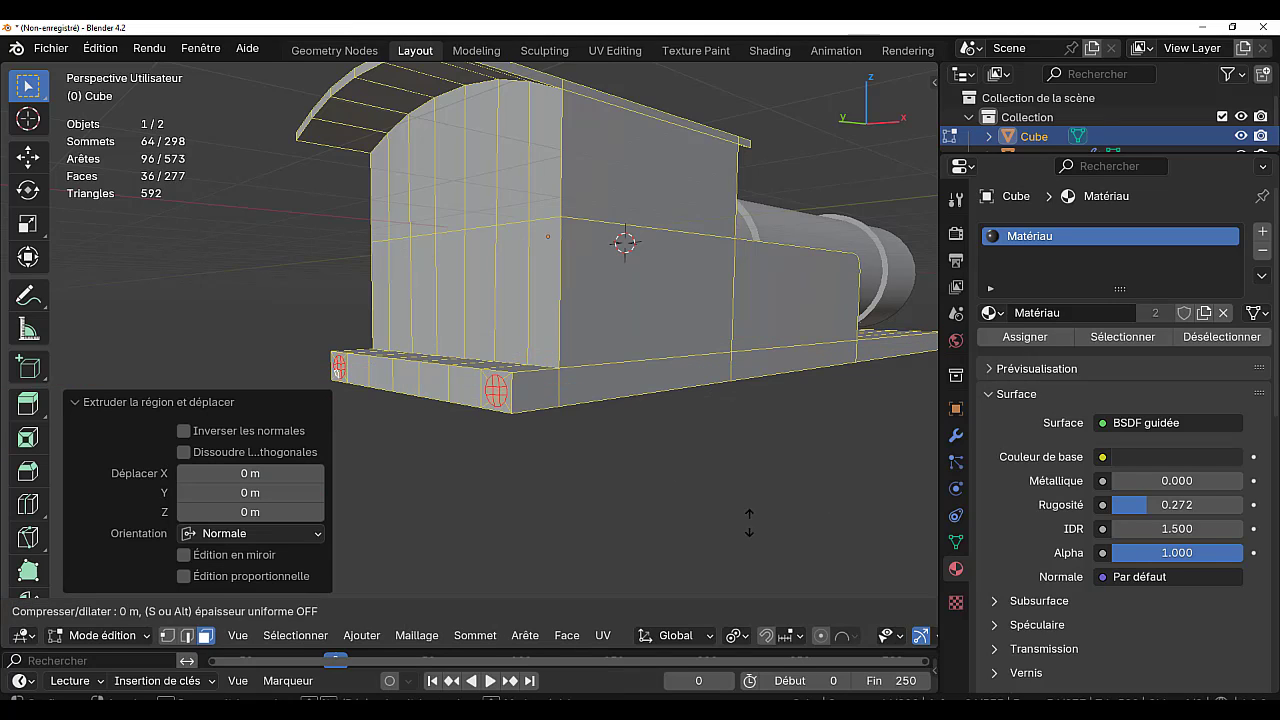
pyautogui.click(737, 514)
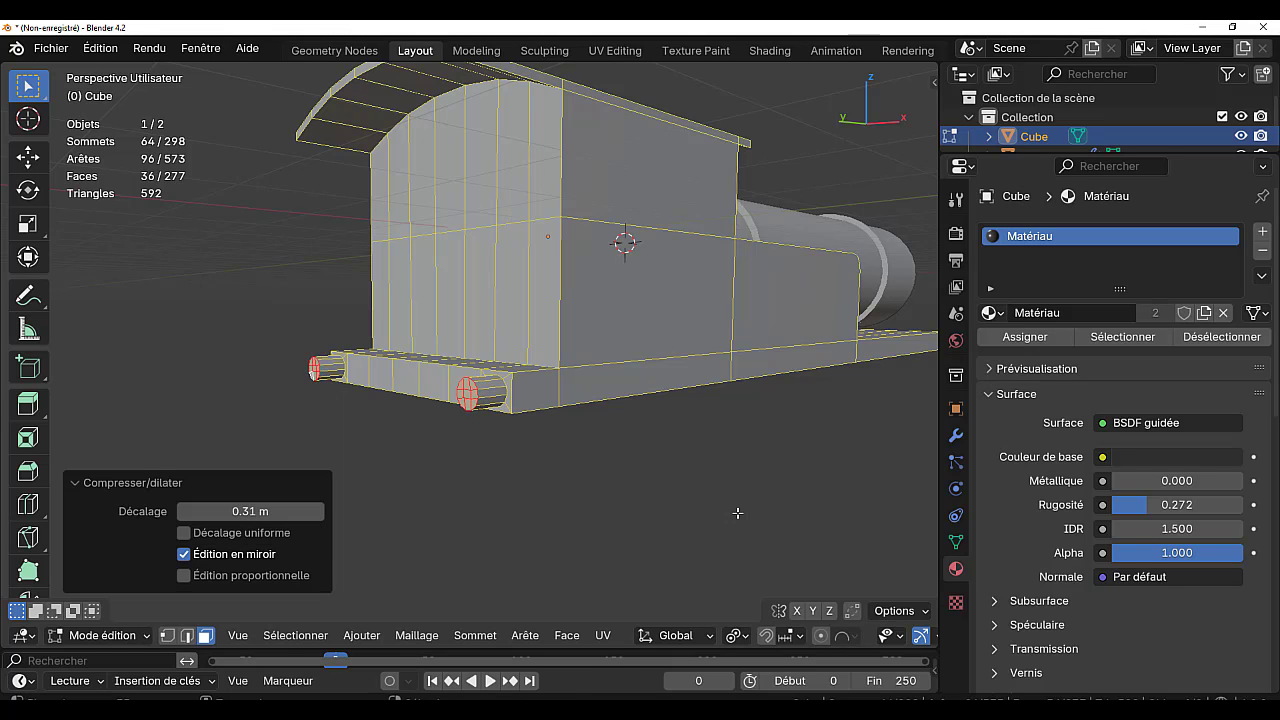
# - Shorten the four buffer stems by offsetting their end faces -0.0913 m along their normals
pyautogui.scroll(-3, 740, 509)
pyautogui.moveTo(740, 509); pyautogui.dragTo(669, 517, button='middle')
pyautogui.scroll(4, 650, 520)
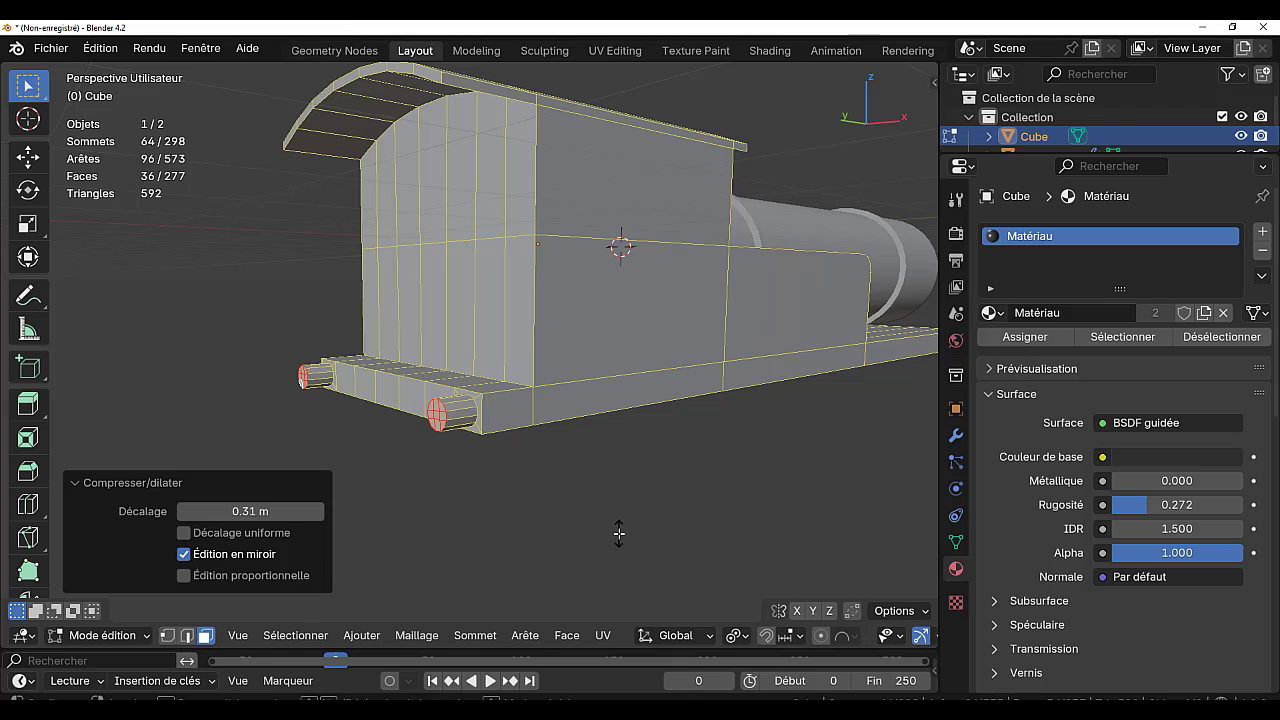
pyautogui.hotkey('alt', 's')
pyautogui.moveTo(627, 560)
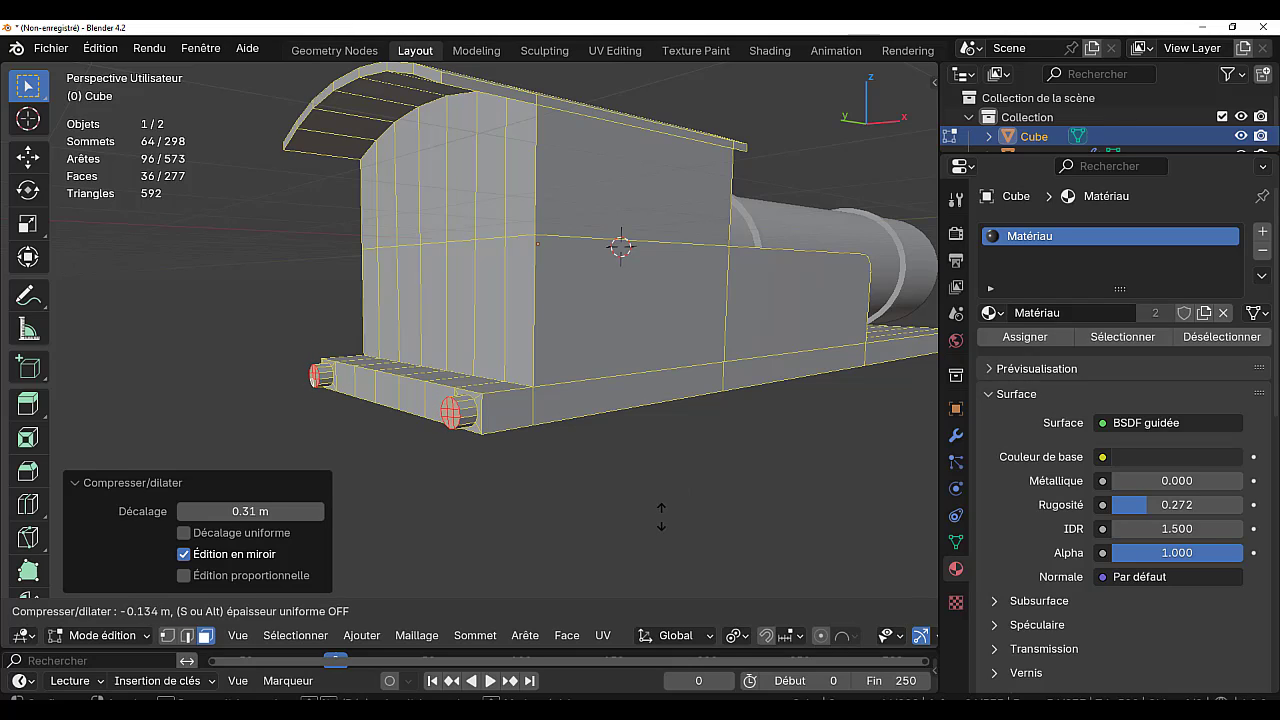
pyautogui.click(684, 502)
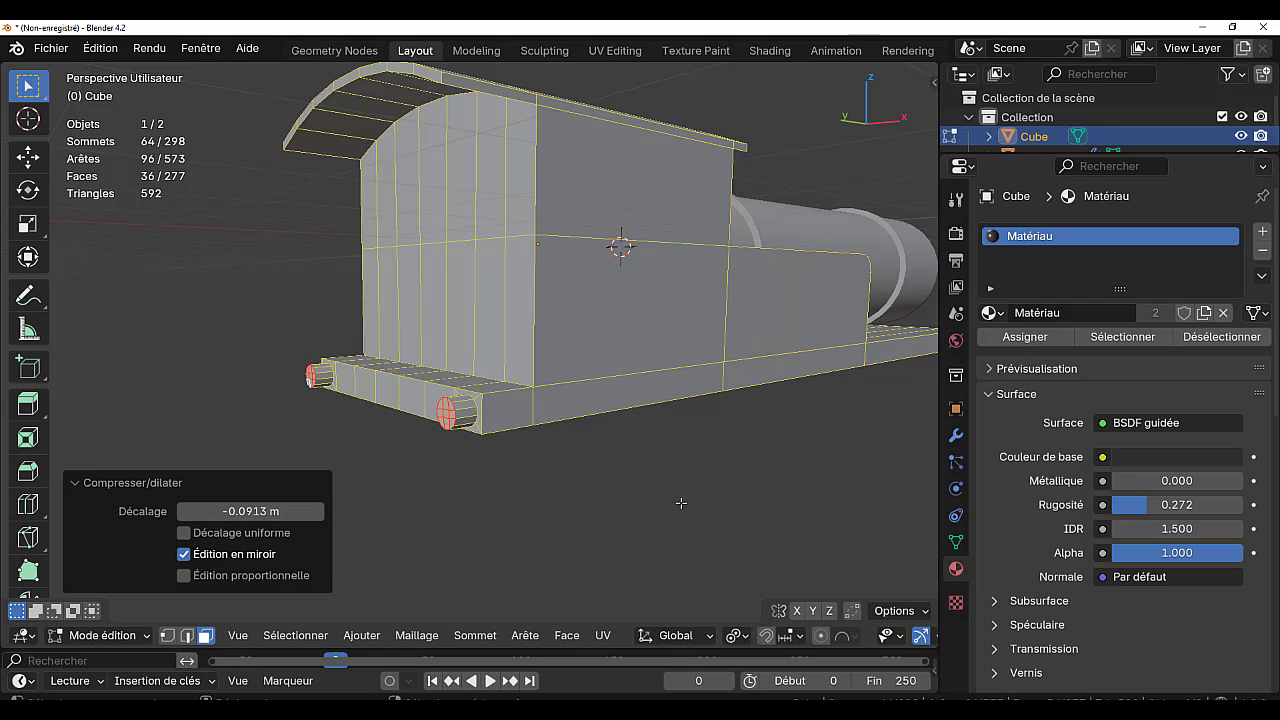
# - Extrude the end faces of the four buffers again and offset them 0.124 m outward along their normals
pyautogui.press('e')
pyautogui.rightClick(614, 512)
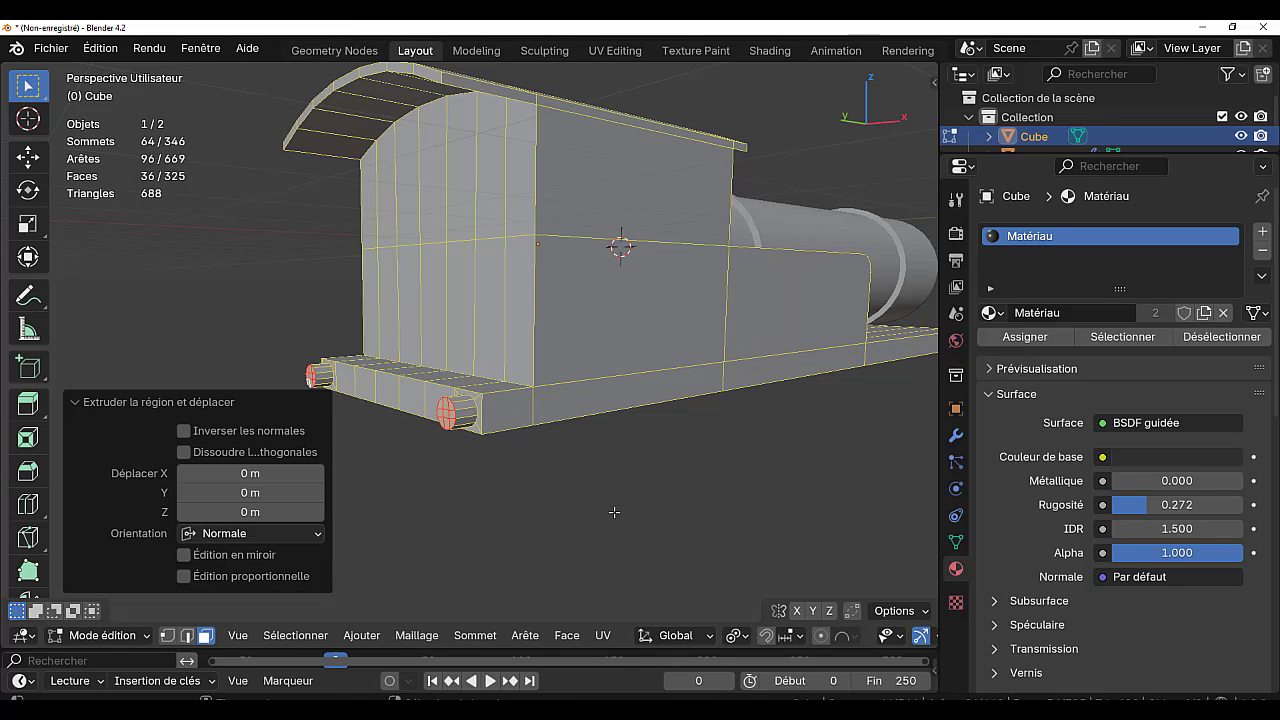
pyautogui.hotkey('alt', 's')
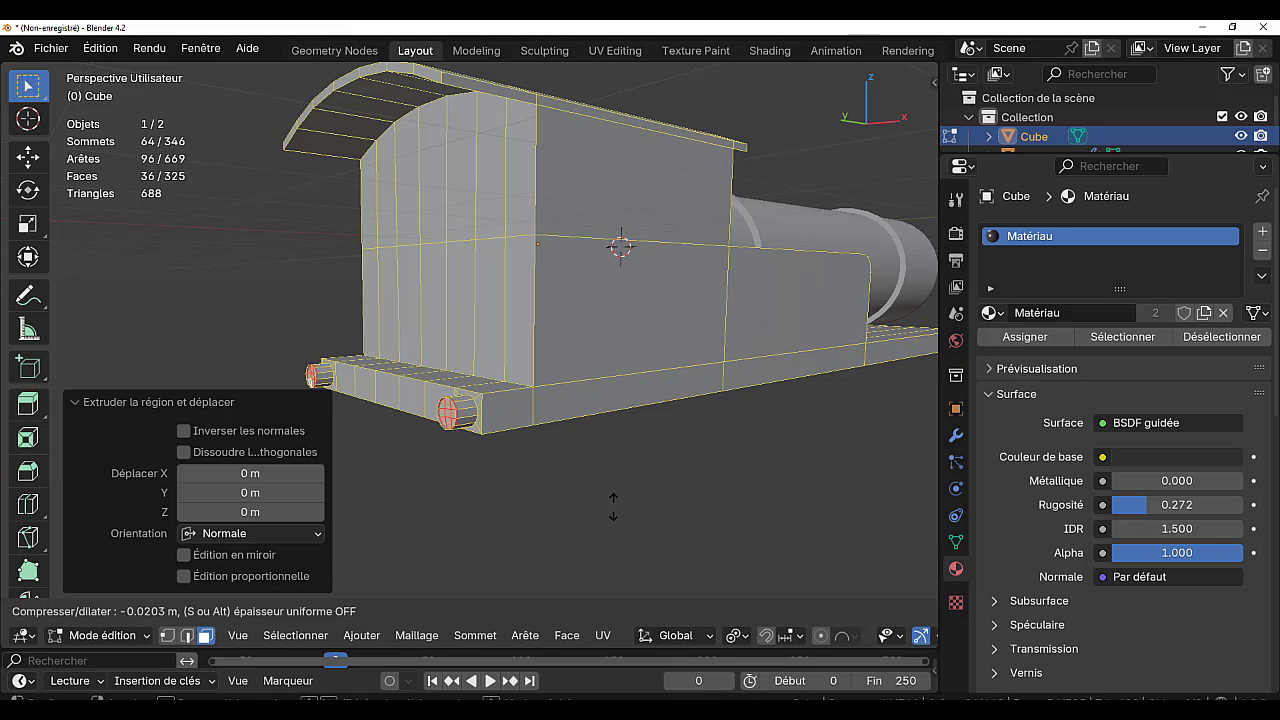
pyautogui.click(613, 482)
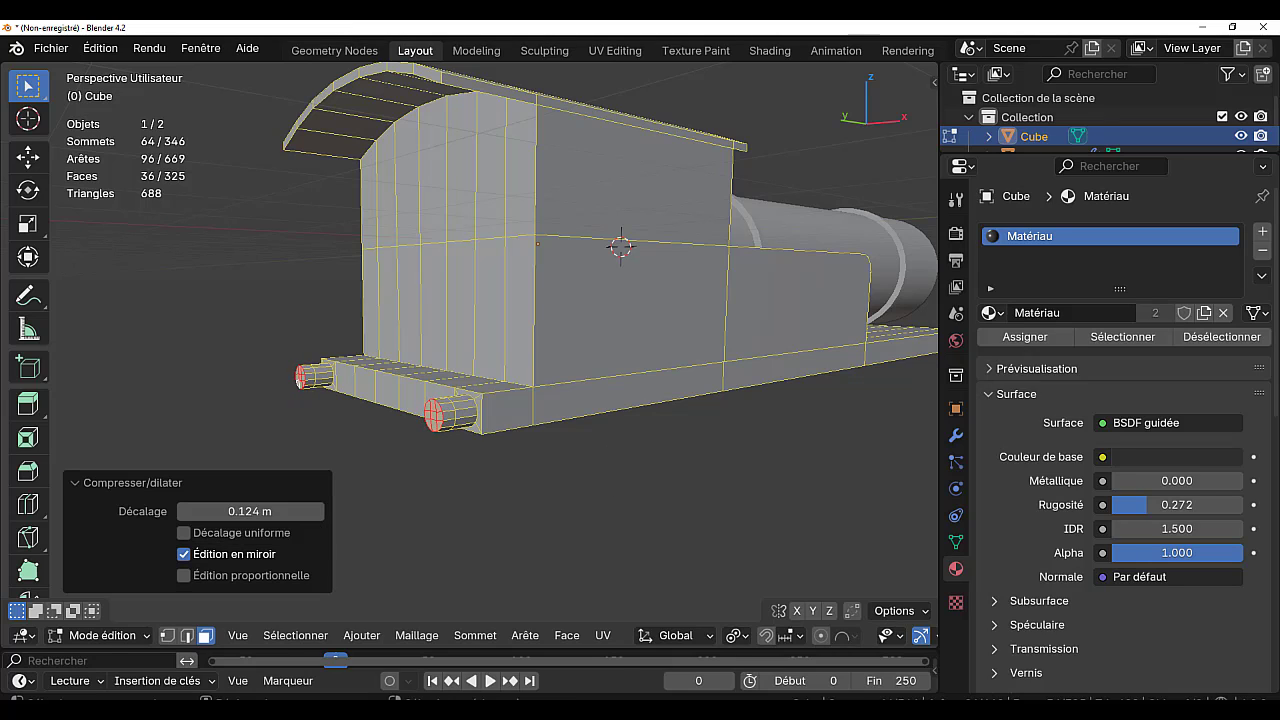
# - Select the ring of side faces around the outermost section of all four buffers, rear and front
pyautogui.scroll(2, 482, 524)
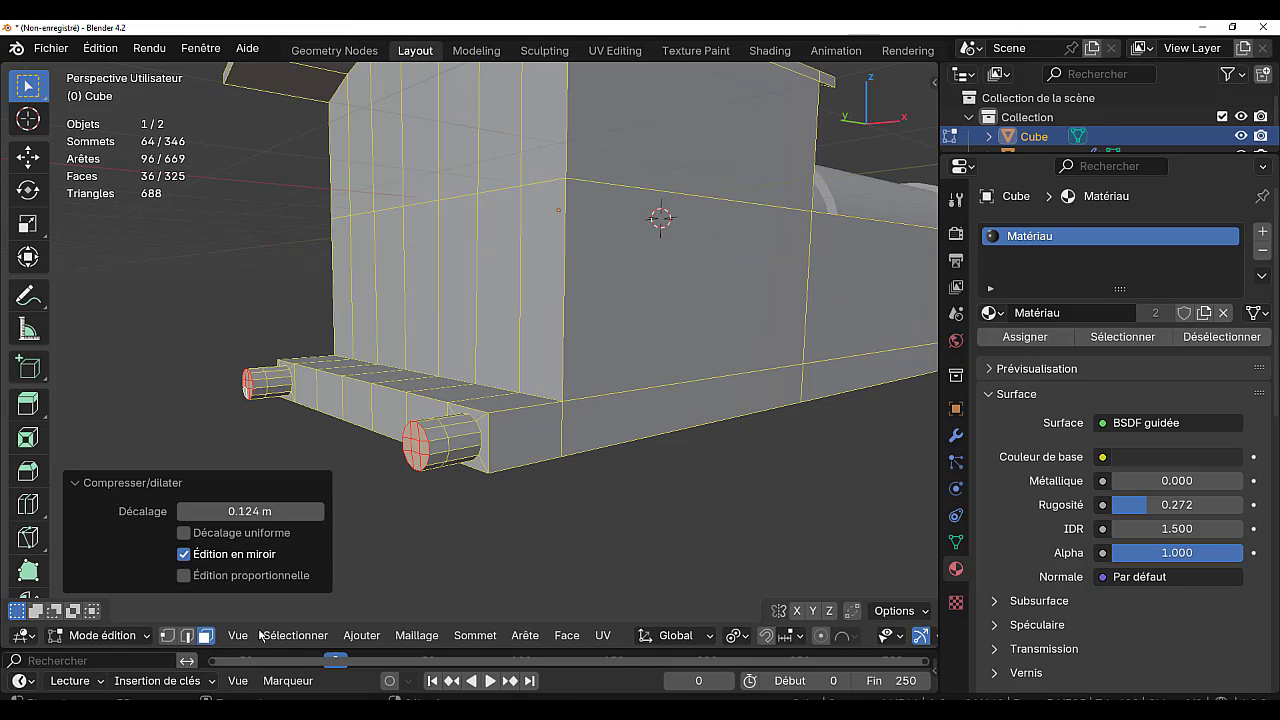
pyautogui.keyDown('alt'); pyautogui.click(439, 440); pyautogui.keyUp('alt')
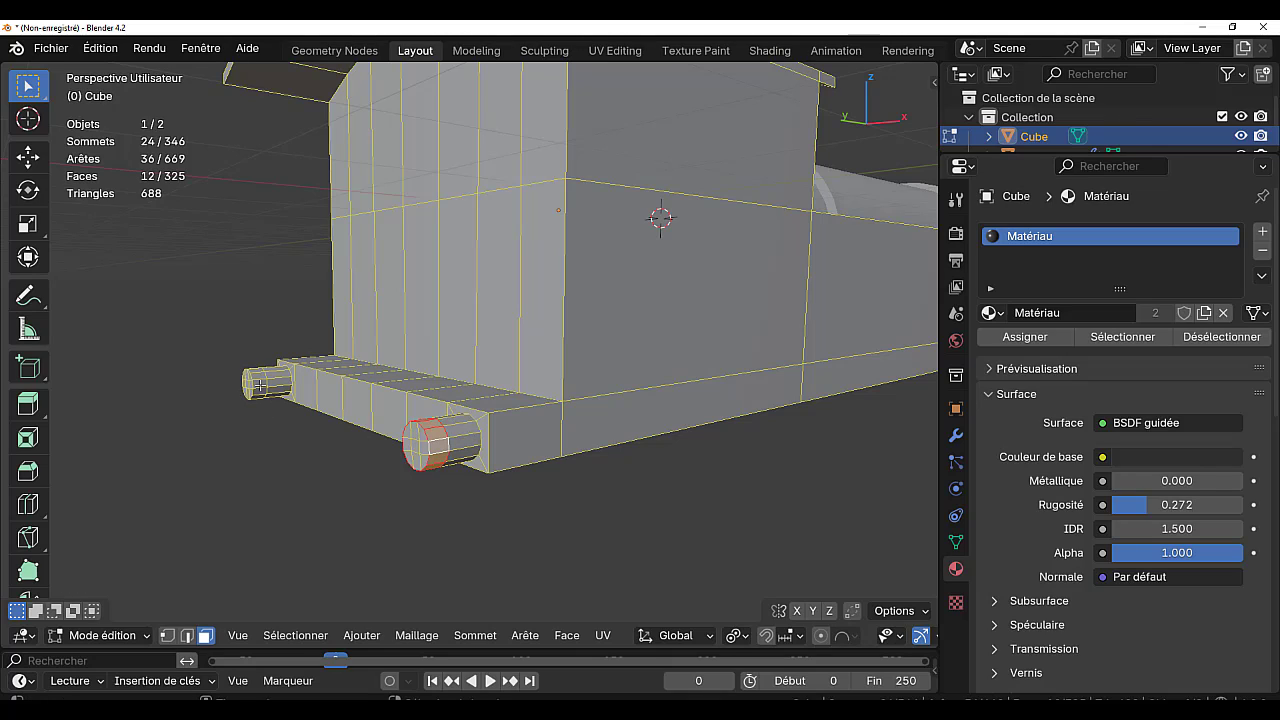
pyautogui.keyDown('alt'); pyautogui.click(259, 384); pyautogui.keyUp('alt')
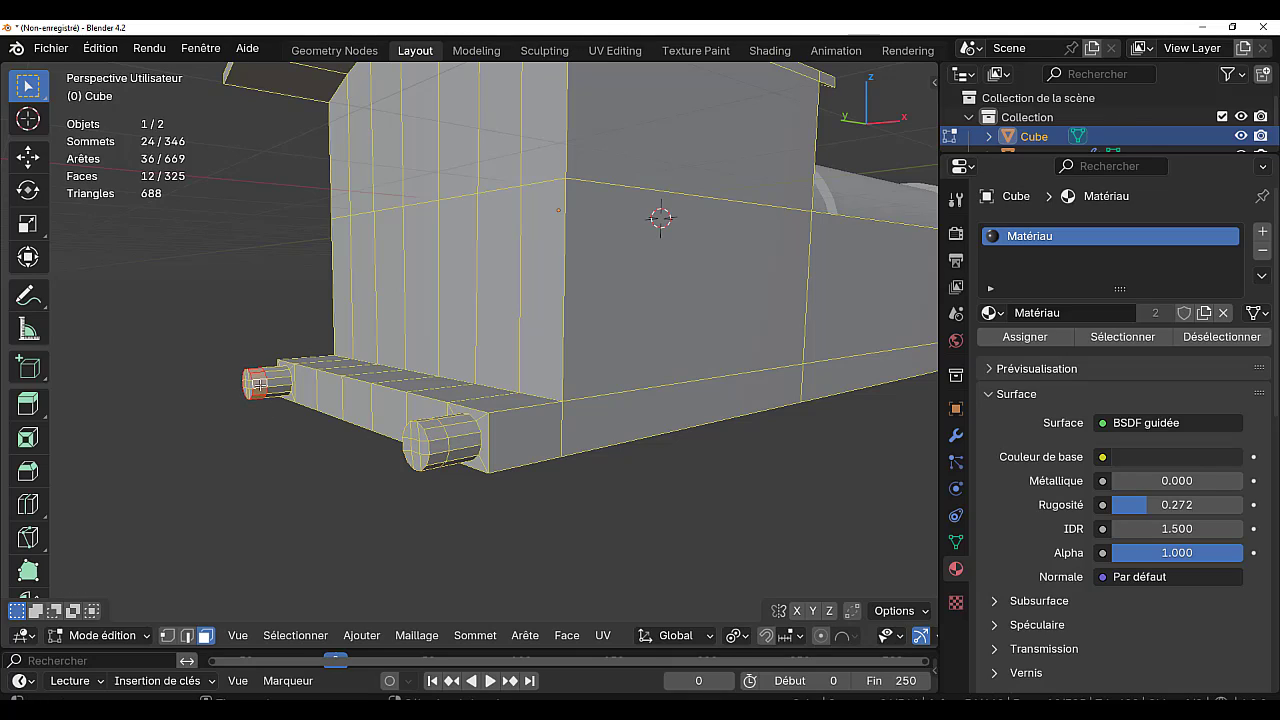
pyautogui.keyDown('alt'); pyautogui.keyDown('shift'); pyautogui.click(459, 443); pyautogui.keyUp('shift'); pyautogui.keyUp('alt')
pyautogui.moveTo(628, 502); pyautogui.dragTo(549, 474, button='middle')
pyautogui.keyDown('alt'); pyautogui.keyDown('shift'); pyautogui.click(858, 500); pyautogui.keyUp('shift'); pyautogui.keyUp('alt')
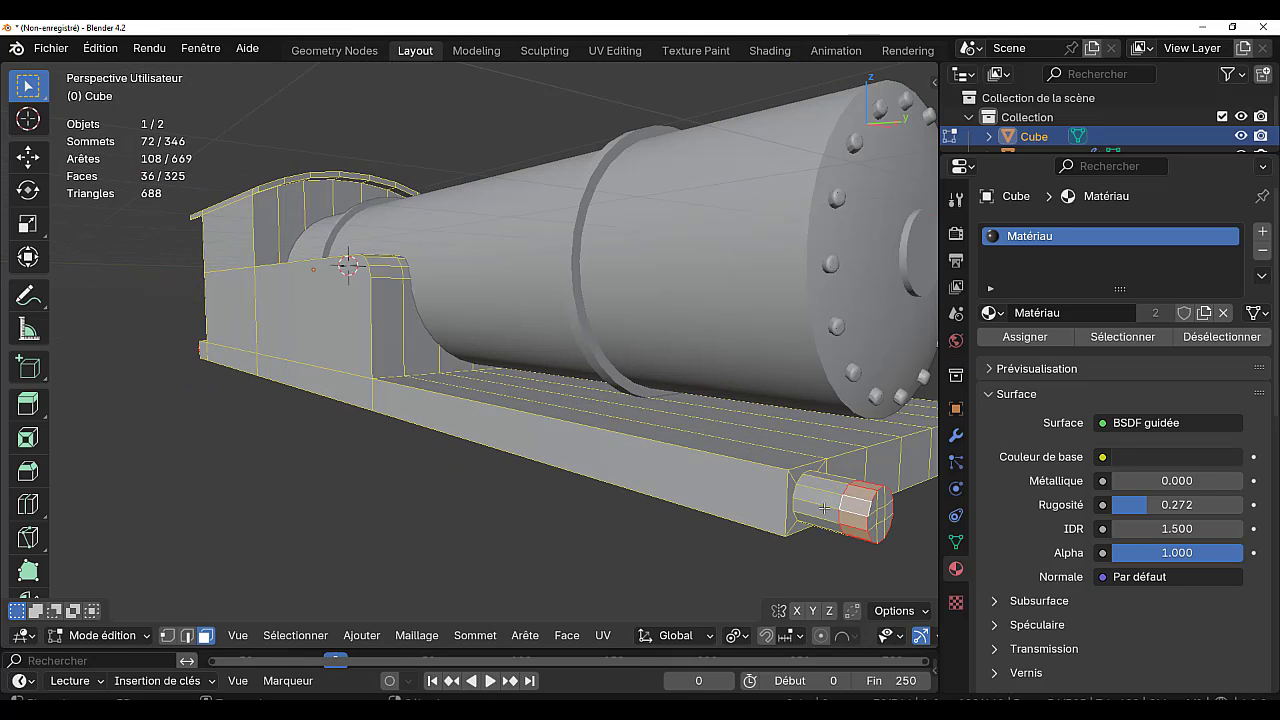
pyautogui.moveTo(732, 498); pyautogui.dragTo(697, 489, button='middle')
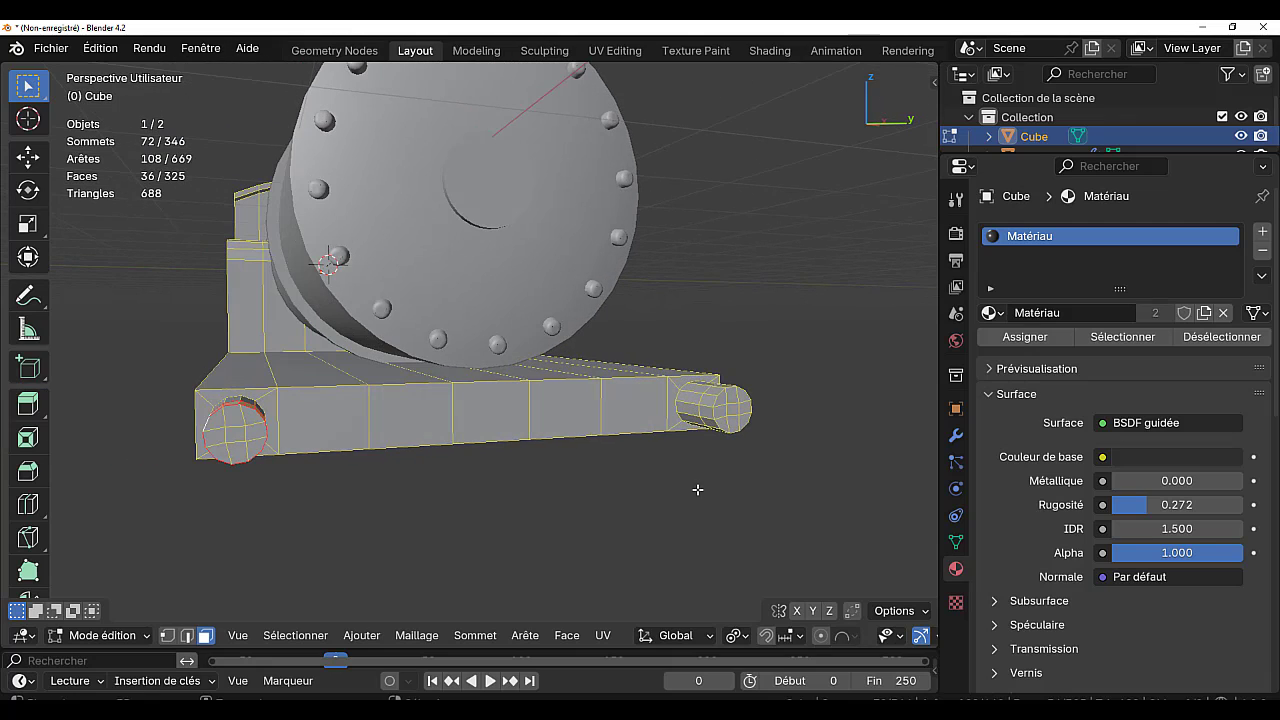
pyautogui.keyDown('alt'); pyautogui.keyDown('shift'); pyautogui.click(703, 409); pyautogui.keyUp('shift'); pyautogui.keyUp('alt')
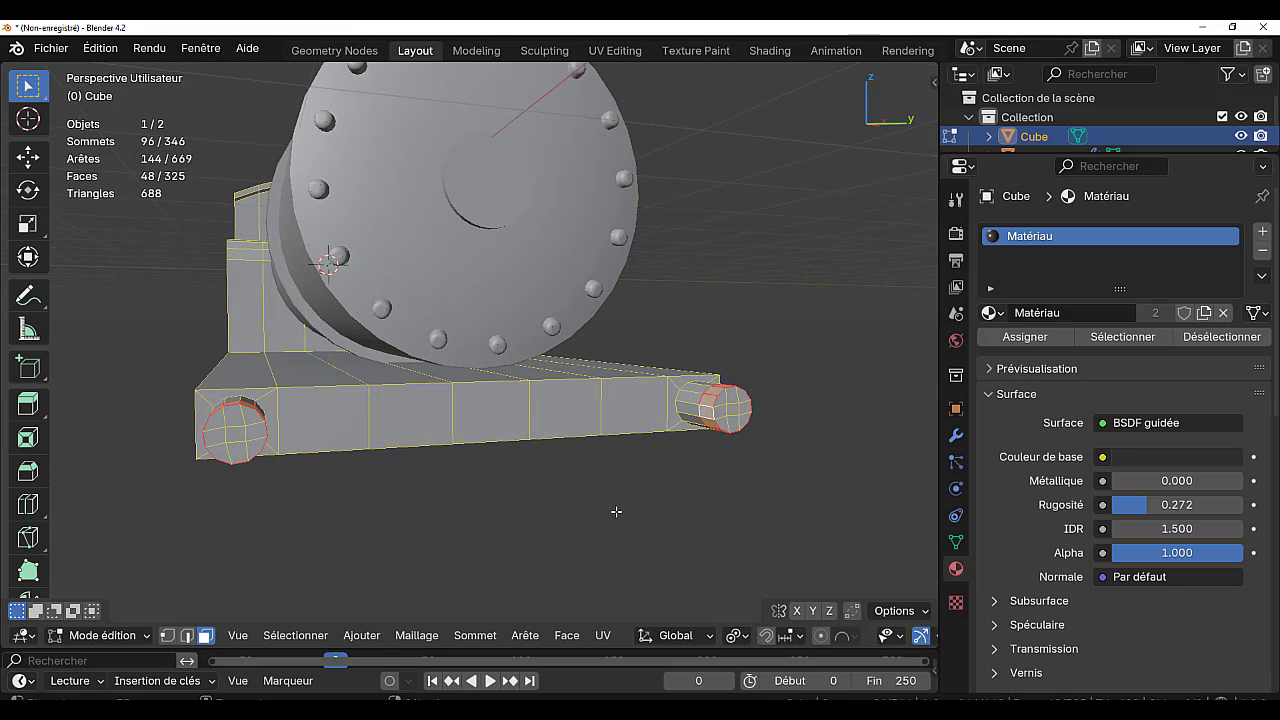
# - Extrude the selected side-face rings and fatten them 0.0697 m outward to form wider buffer heads
pyautogui.moveTo(512, 514); pyautogui.dragTo(771, 523, button='middle')
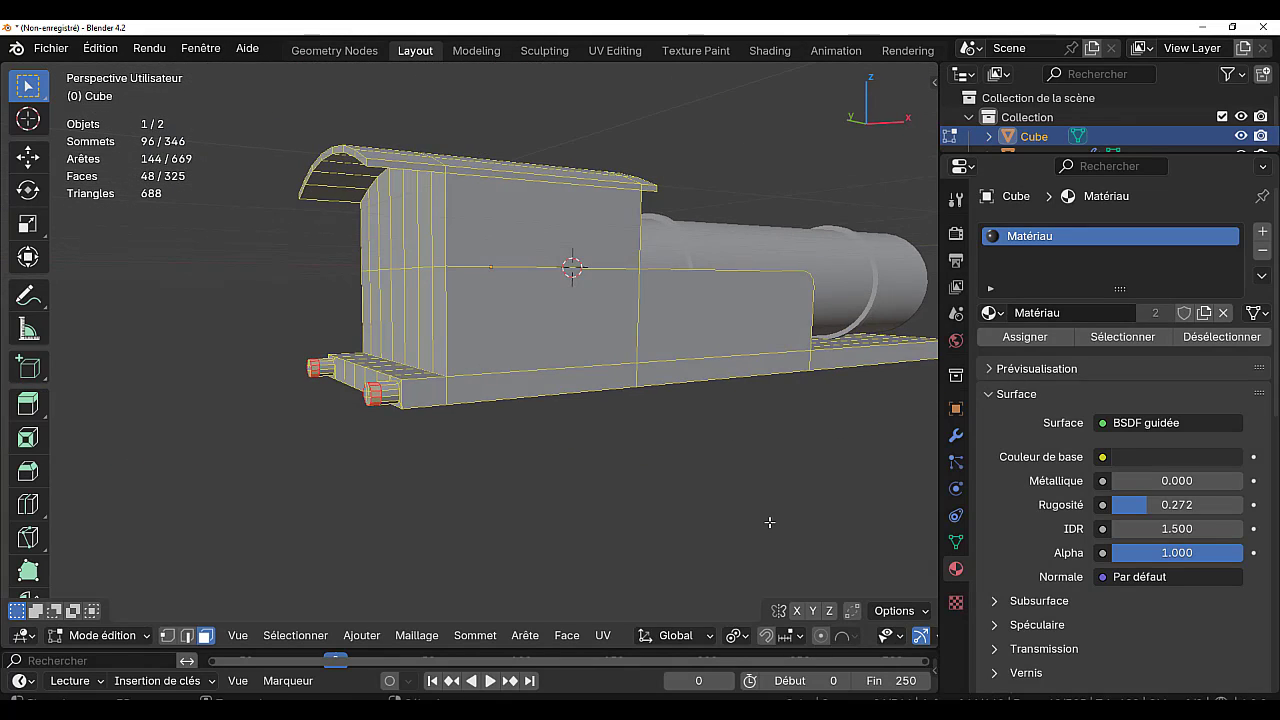
pyautogui.scroll(2, 386, 524)
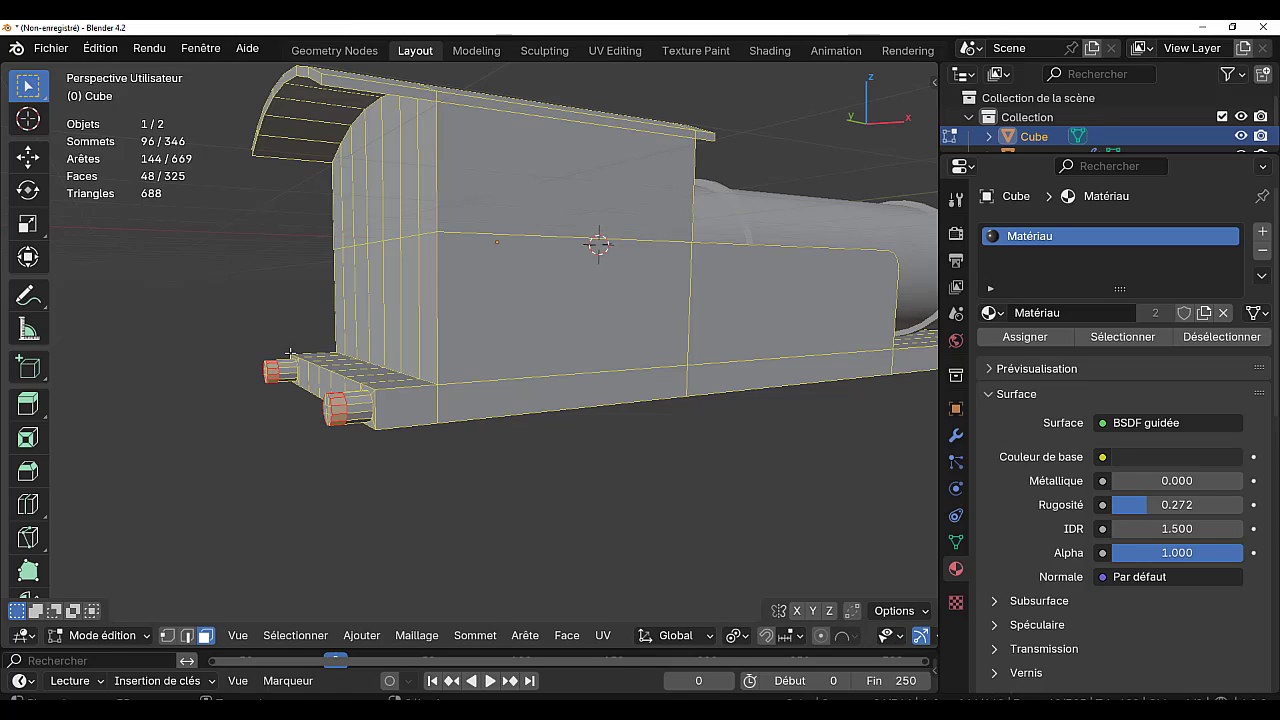
pyautogui.scroll(4, 478, 486)
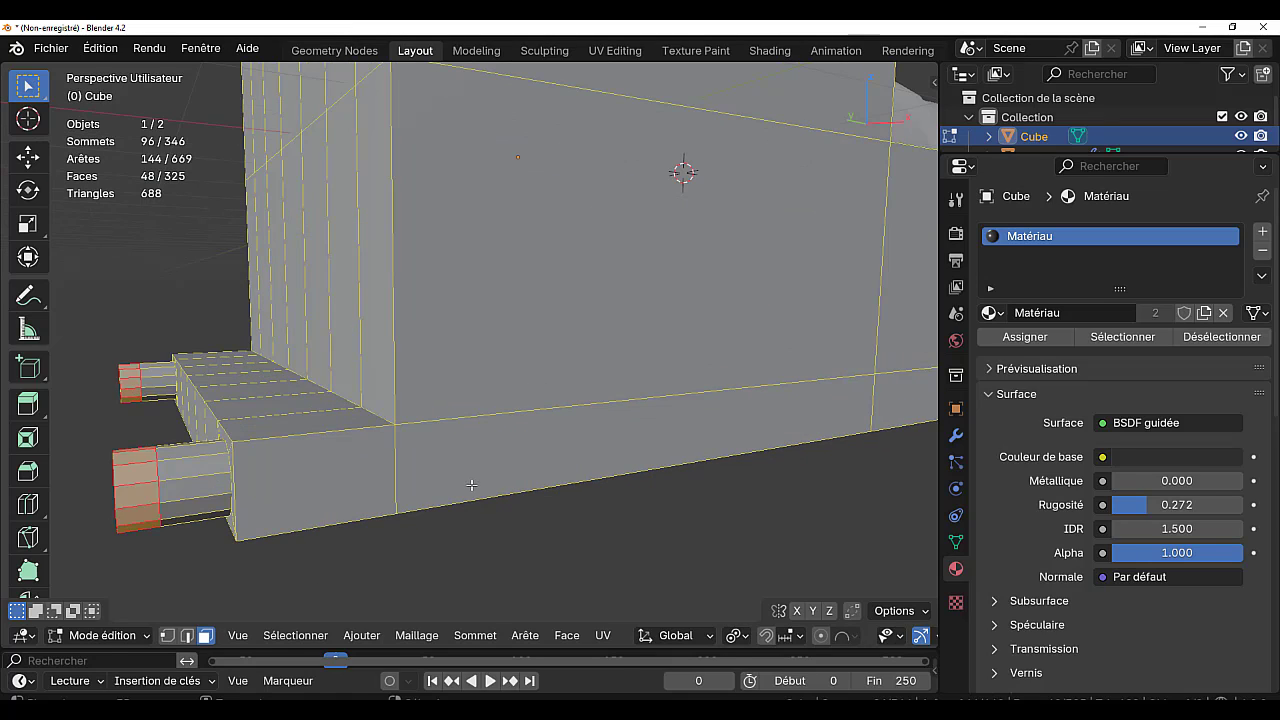
pyautogui.scroll(-2, 474, 490)
pyautogui.press('e')
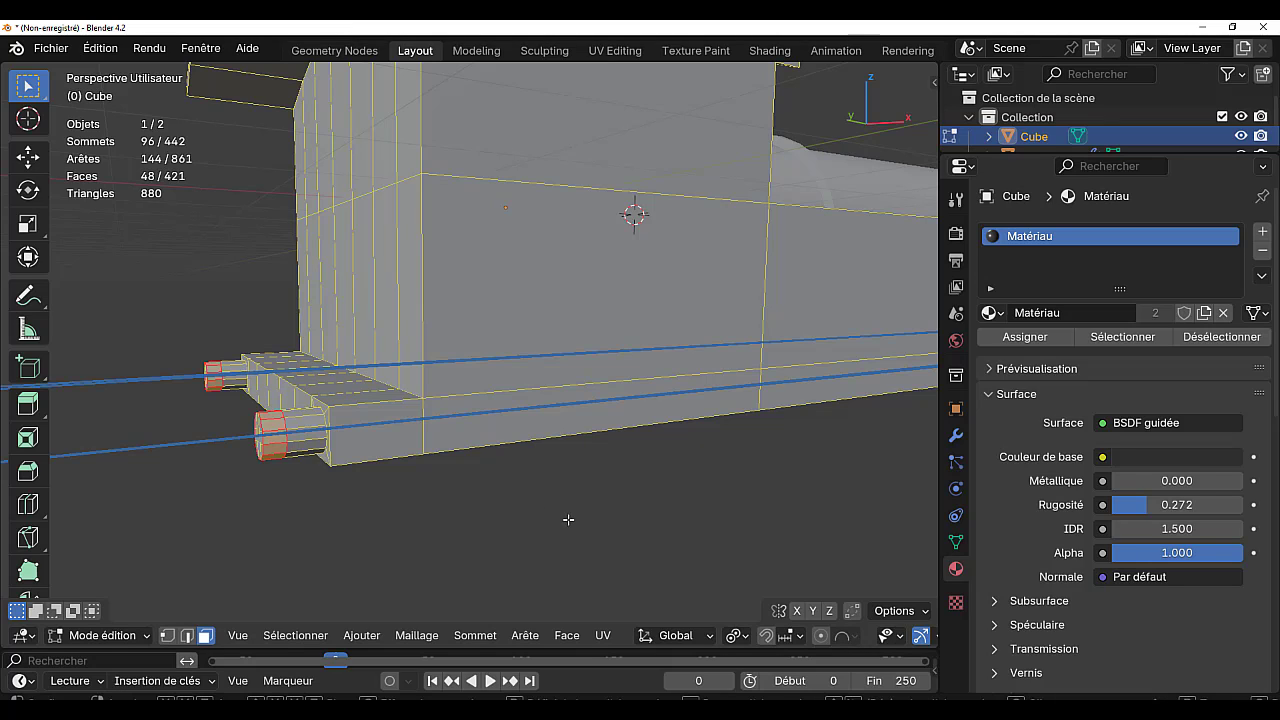
pyautogui.press('Escape')
pyautogui.hotkey('alt', 's')
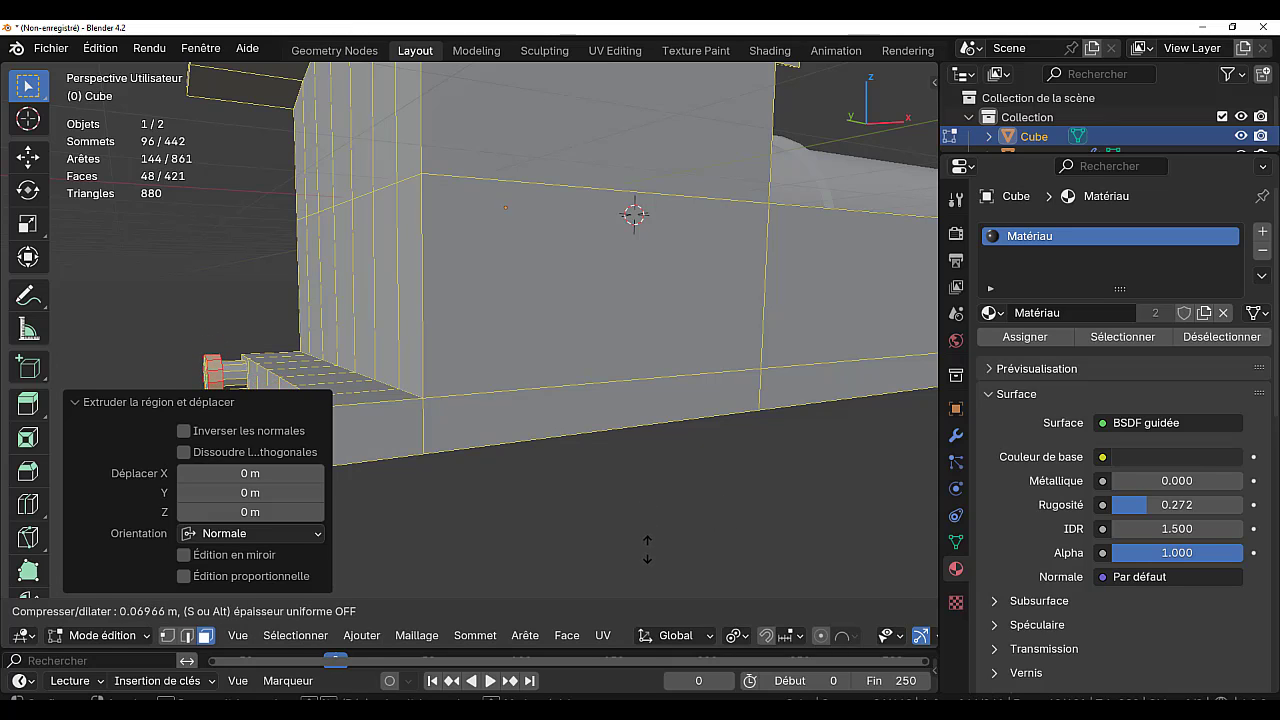
pyautogui.click(313, 471)
# - Fatten the rims of the four buffer heads by a further 0.012 m
pyautogui.moveTo(622, 492); pyautogui.dragTo(571, 489, button='middle')
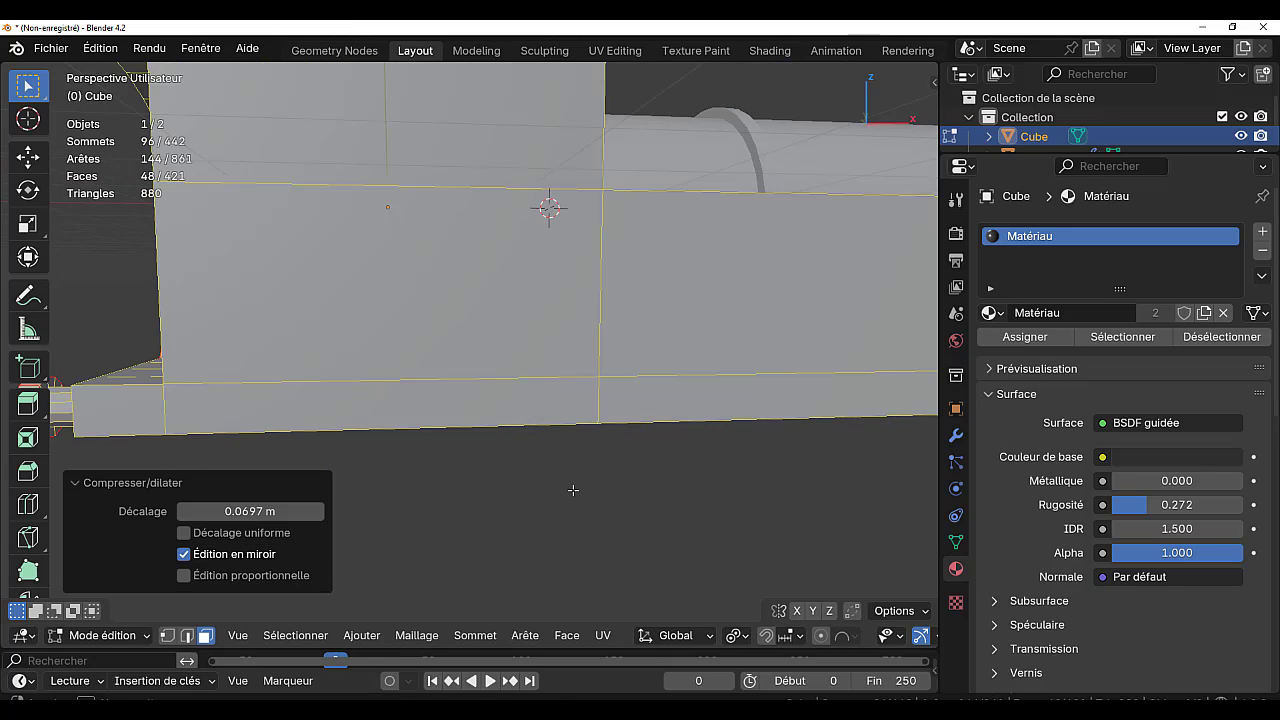
pyautogui.scroll(-4, 571, 489)
pyautogui.moveTo(764, 468); pyautogui.dragTo(441, 489, button='middle')
pyautogui.moveTo(578, 480); pyautogui.dragTo(590, 478, button='middle')
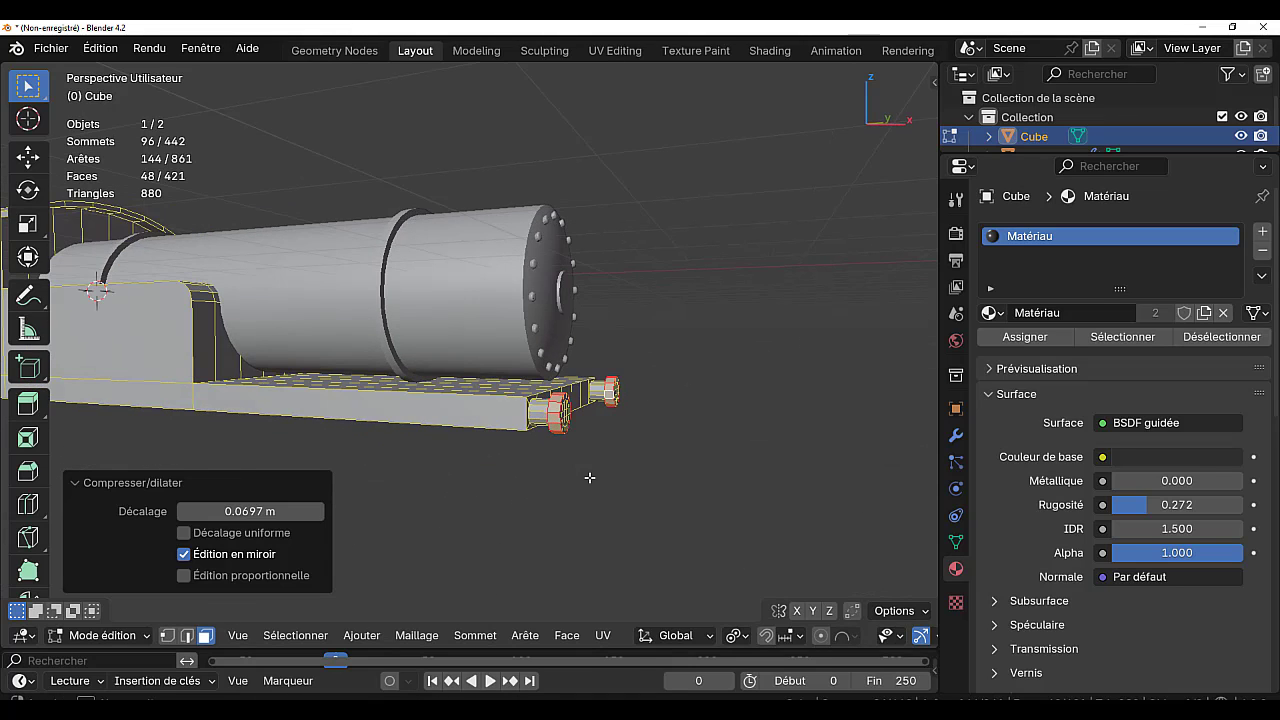
pyautogui.scroll(2, 628, 489)
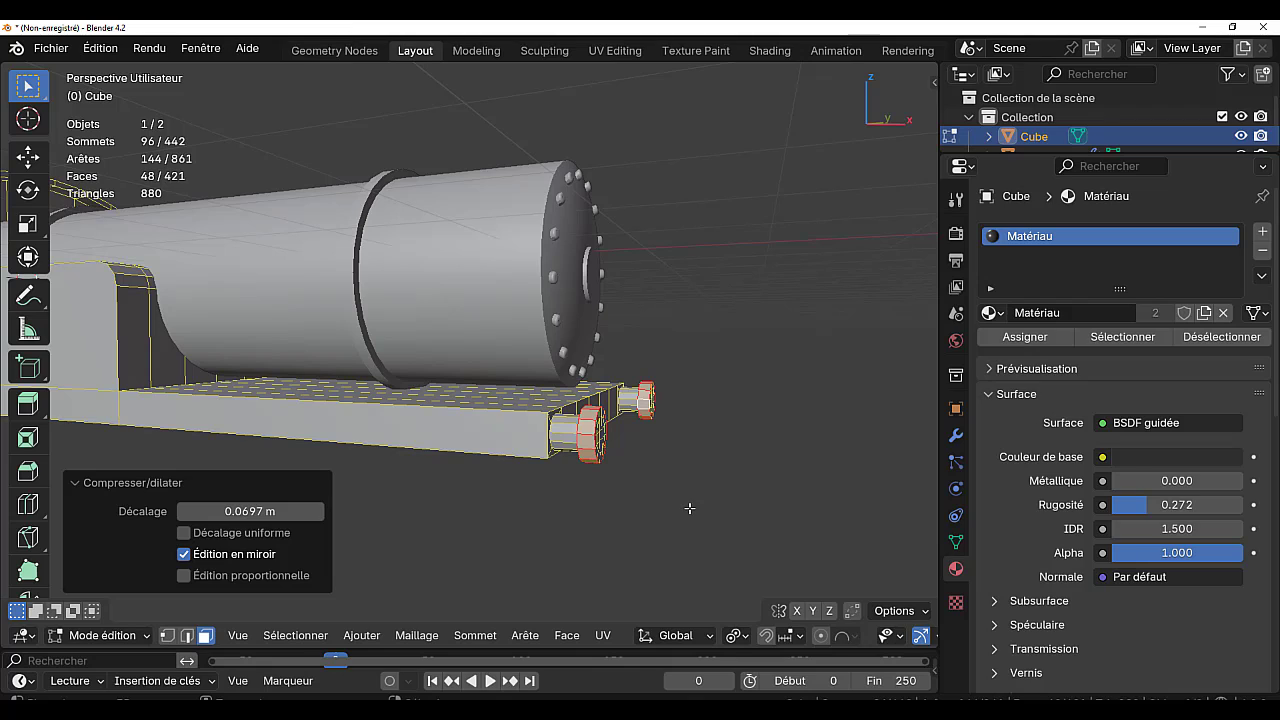
pyautogui.hotkey('alt', 's')
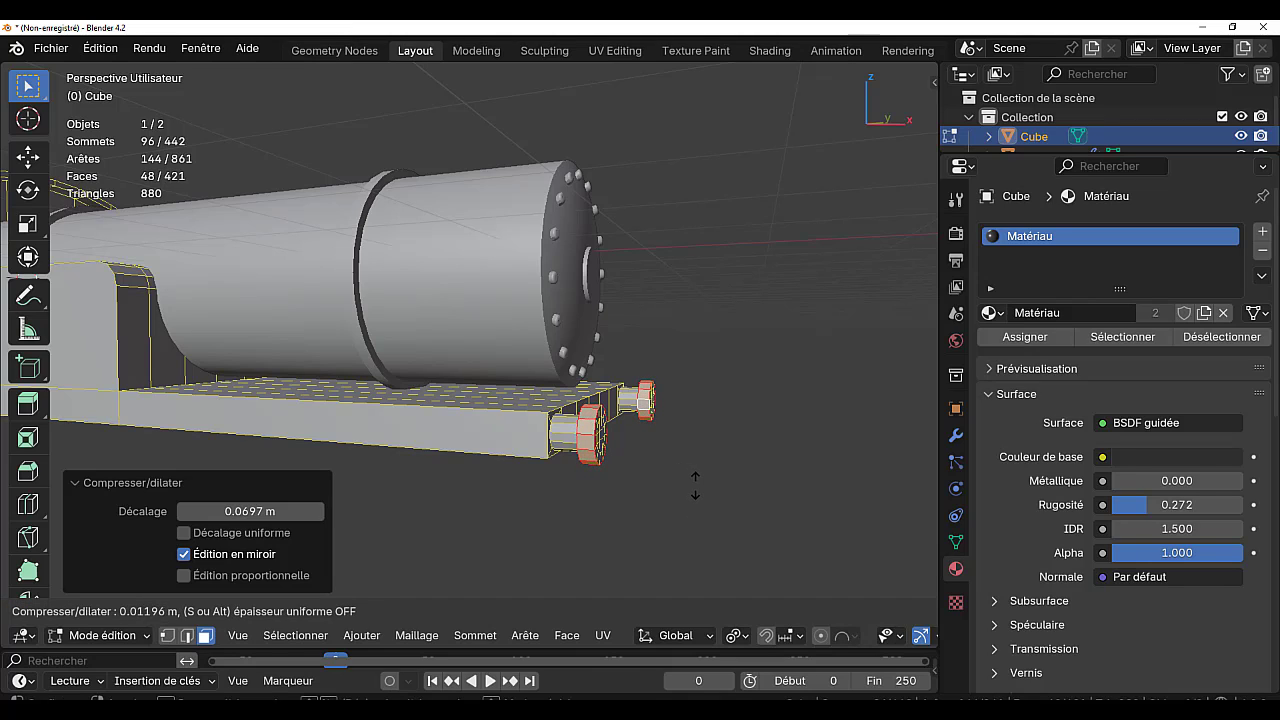
pyautogui.click(686, 488)
pyautogui.moveTo(666, 460); pyautogui.dragTo(634, 449, button='middle')
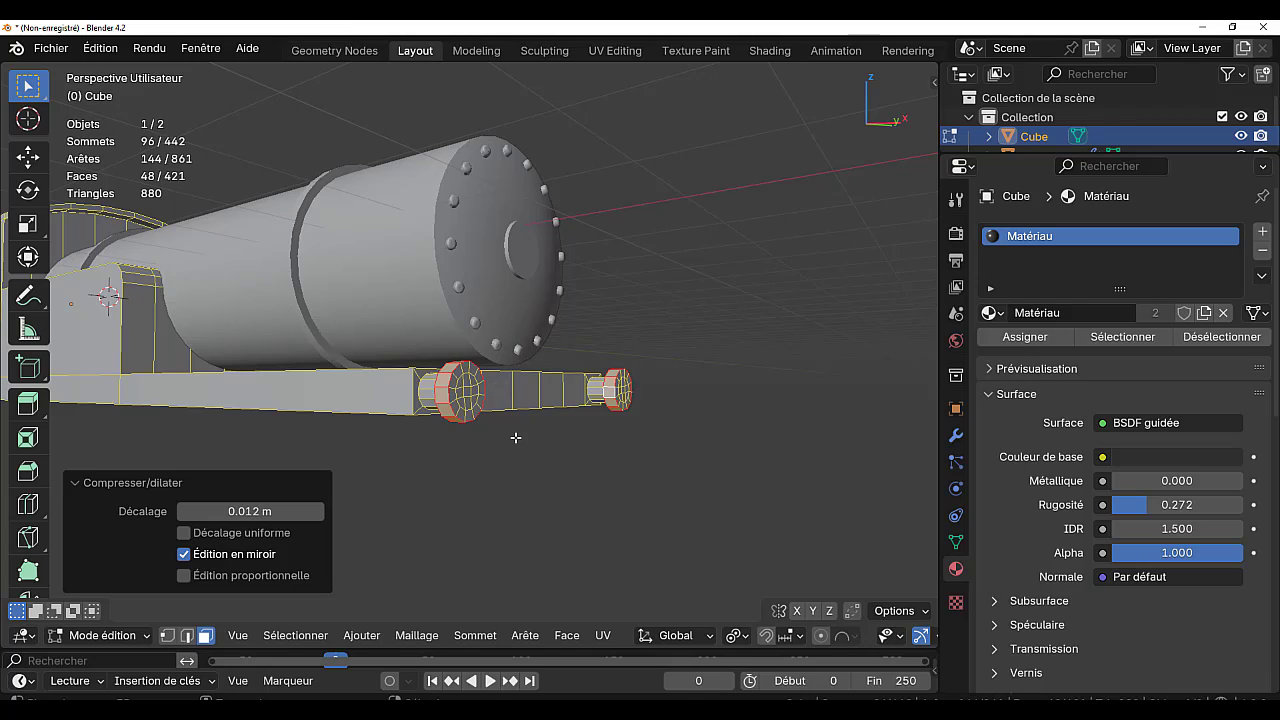
pyautogui.scroll(2, 513, 438)
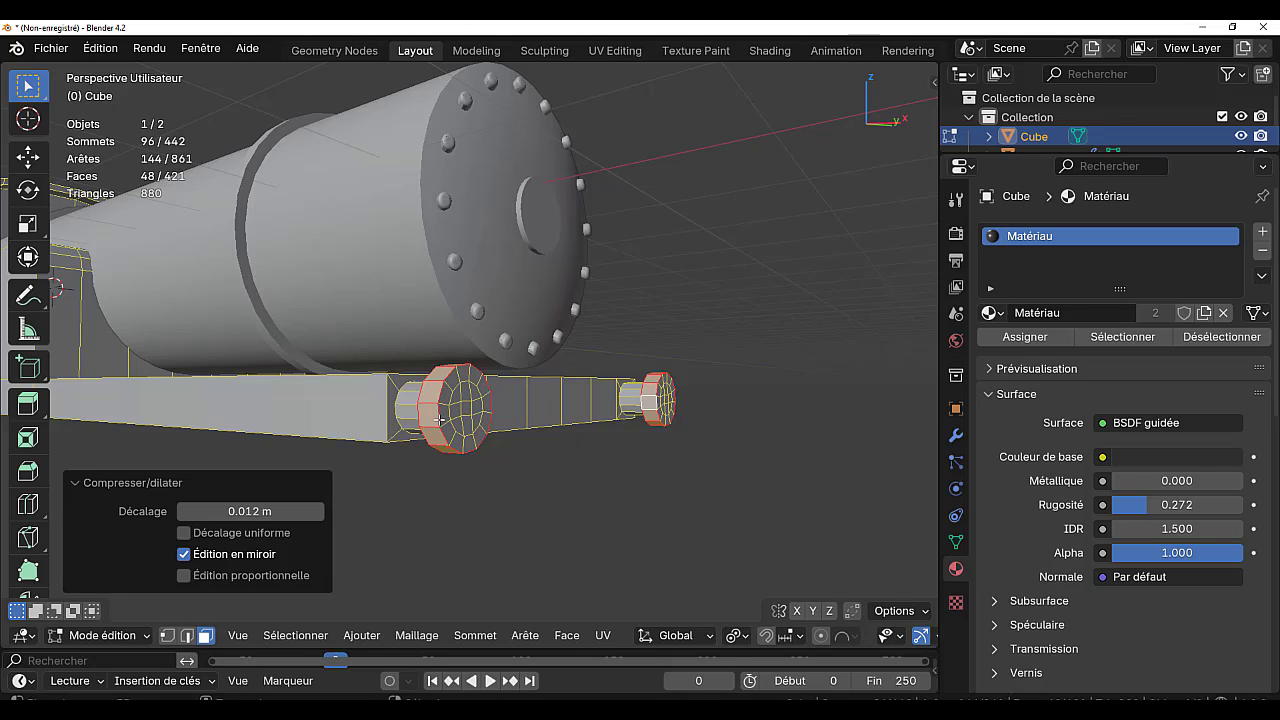
pyautogui.hotkey('ctrl', 'b')
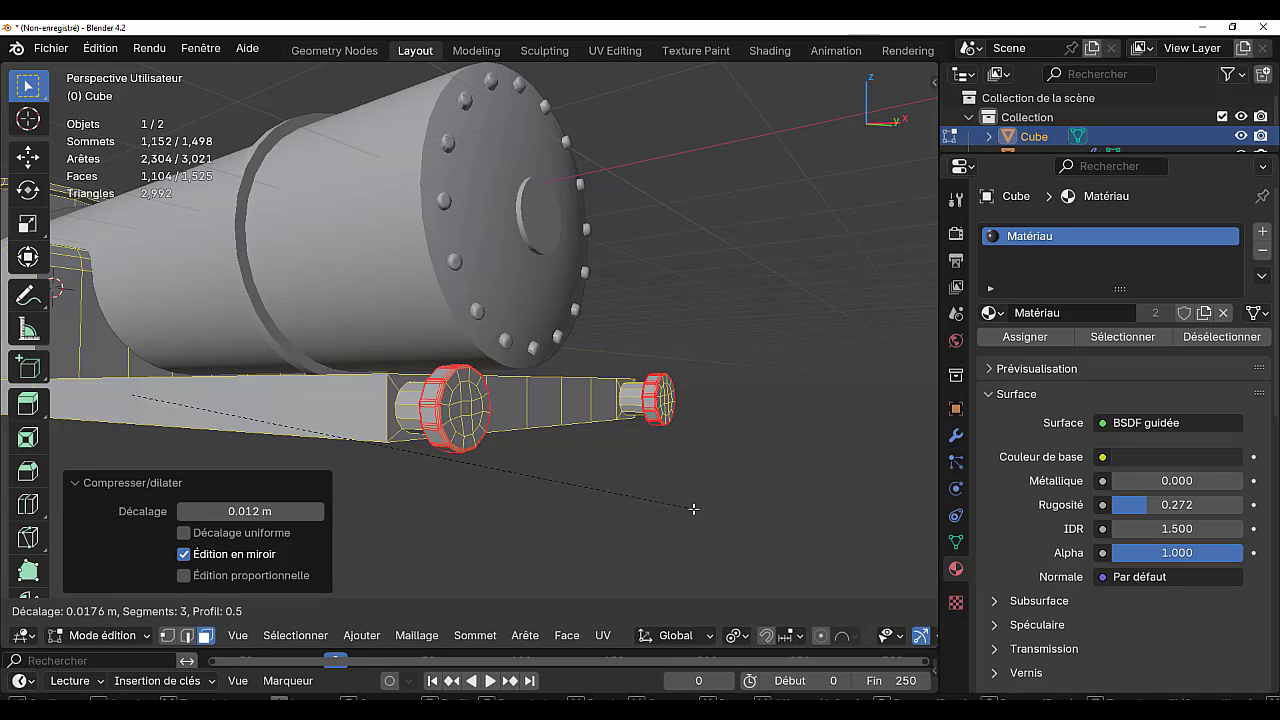
pyautogui.click(693, 509)
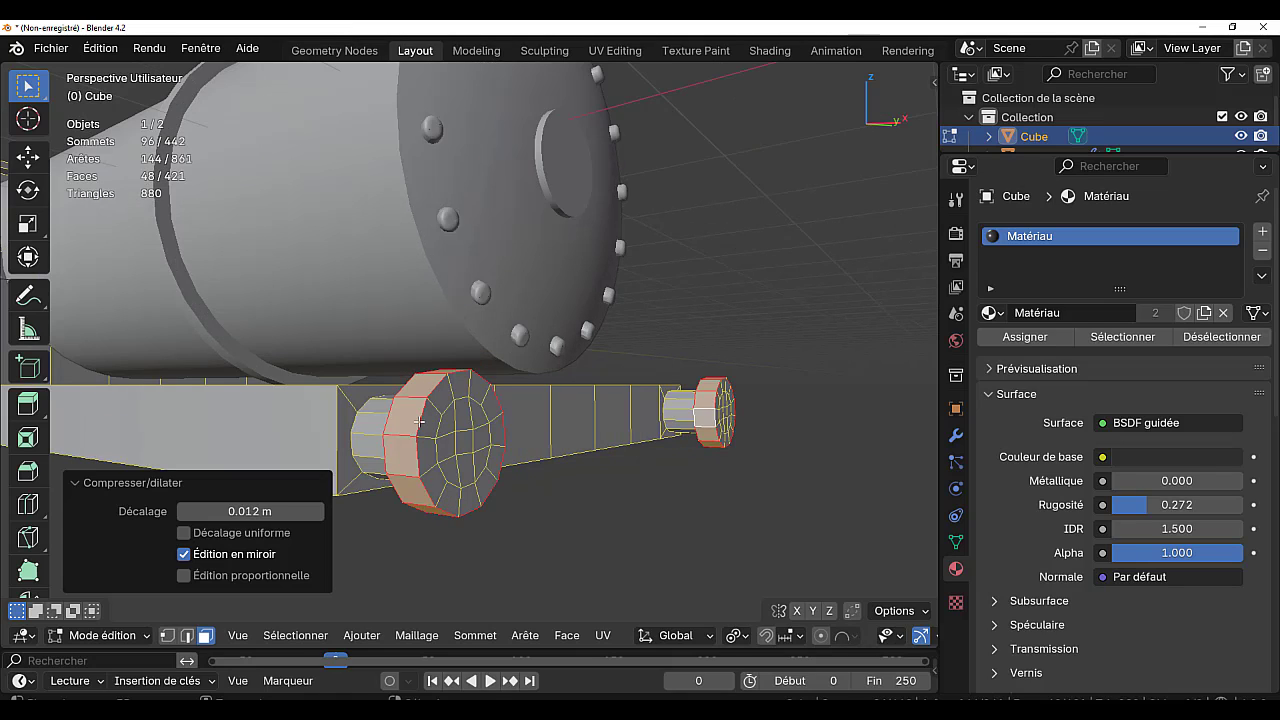
# - Select the boundary edge loops of the four buffer heads' rims and bevel them 0.0285 m wide with 4 segments
pyautogui.click(288, 636)
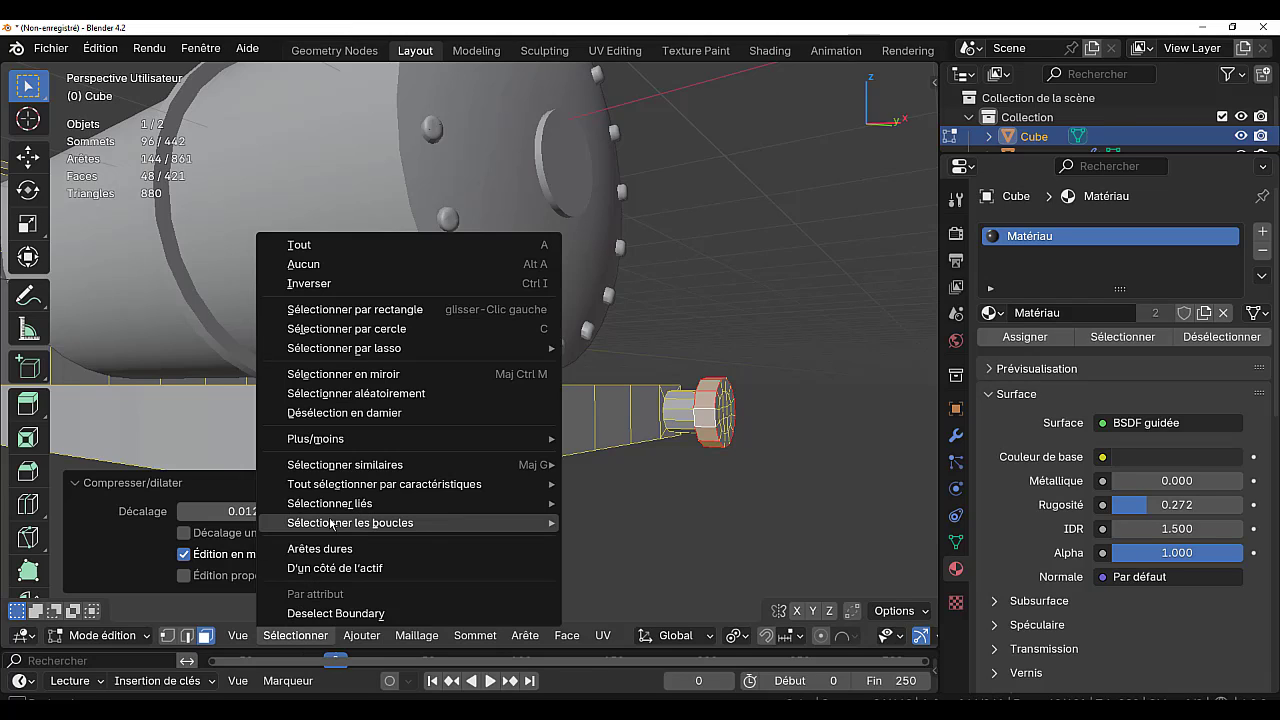
pyautogui.moveTo(333, 523)
pyautogui.click(711, 588)
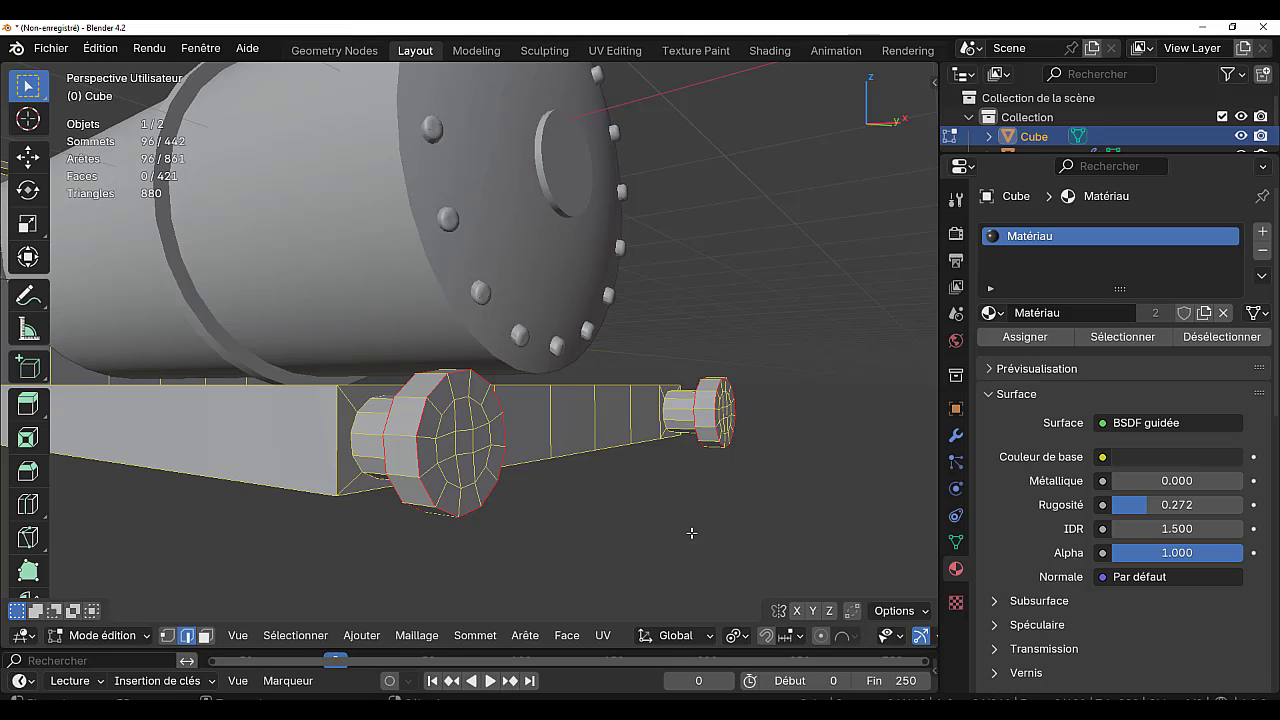
pyautogui.hotkey('ctrl', 'b')
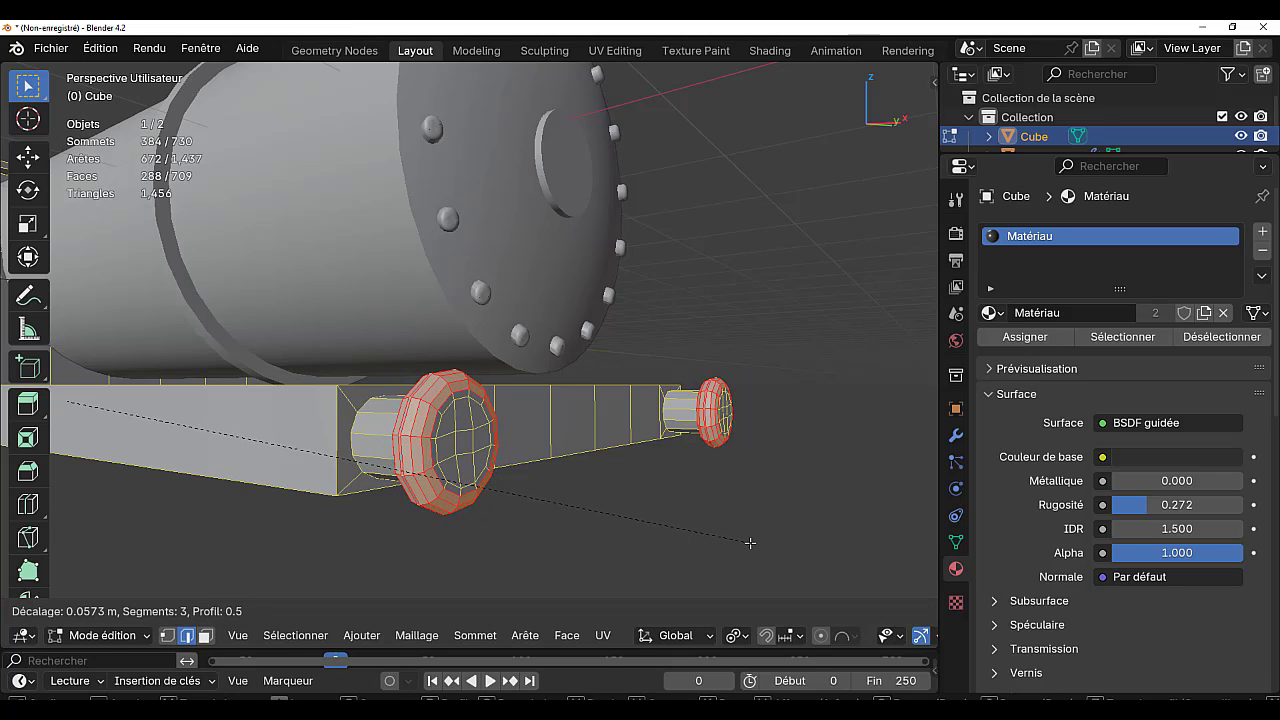
pyautogui.scroll(1, 724, 532)
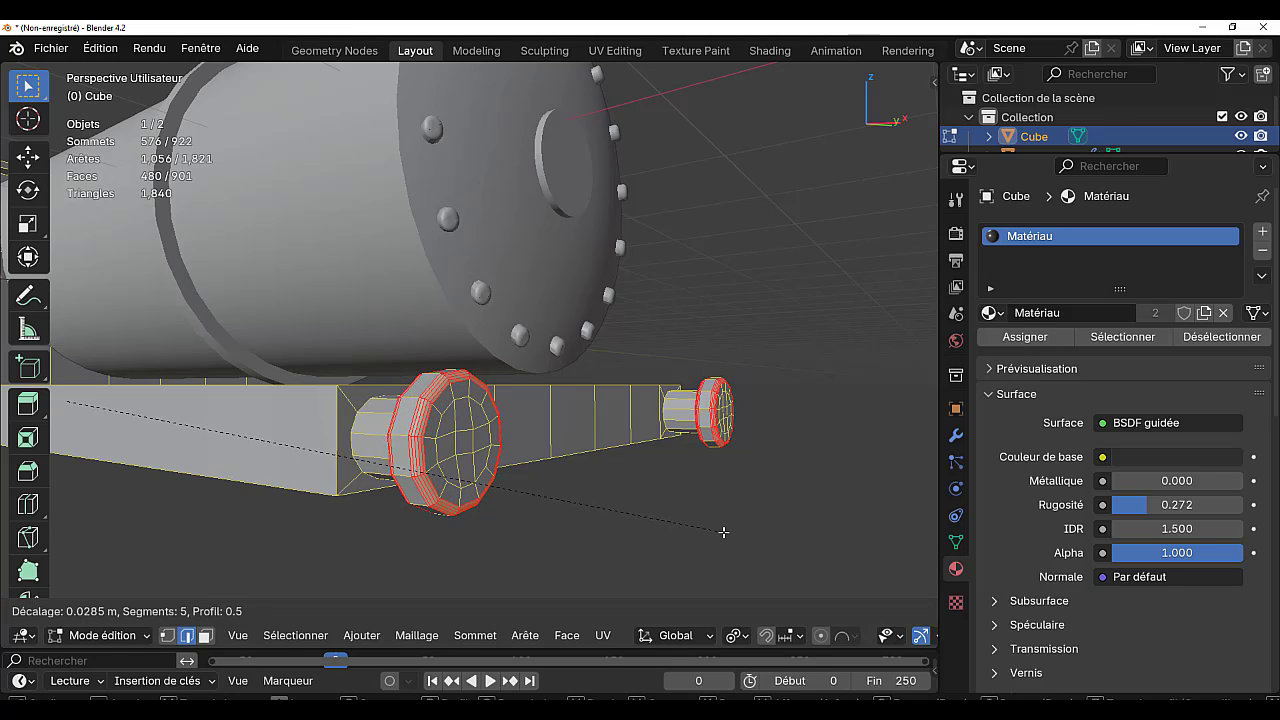
pyautogui.click(724, 532)
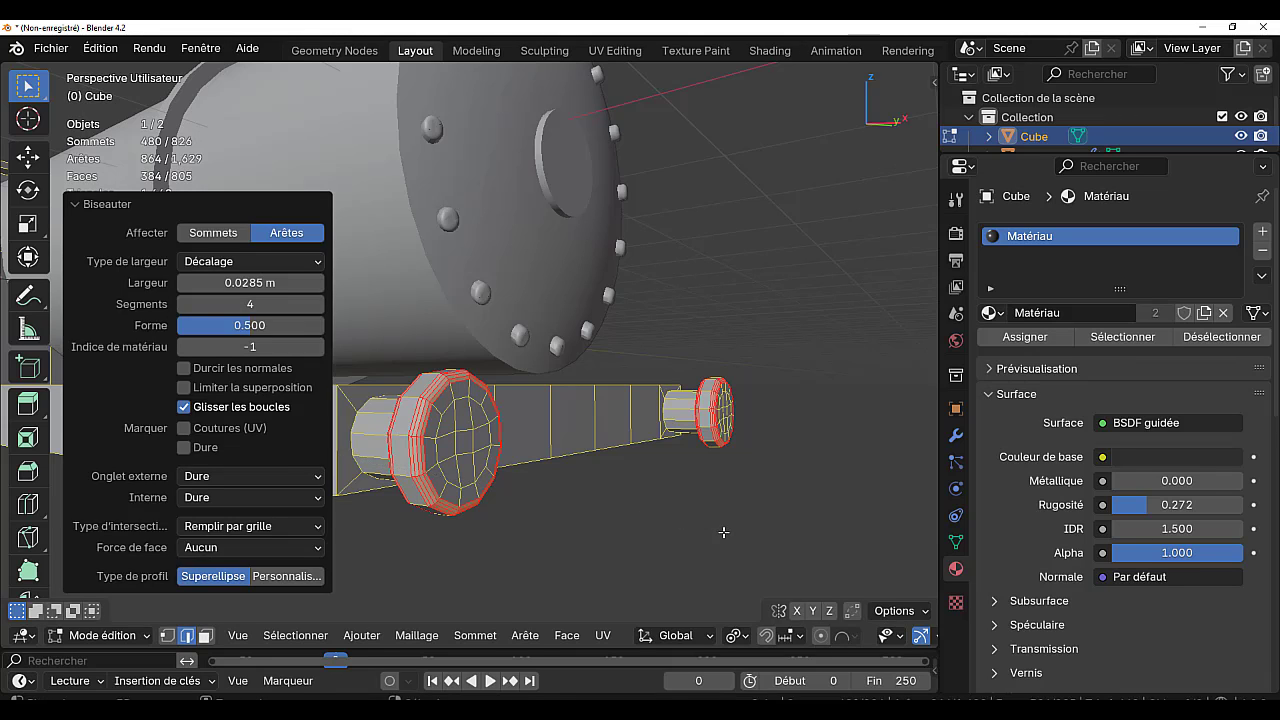
# - Return to object mode and apply Shade Smooth by Angle at 30° to the cab and platform object
pyautogui.press('Tab')
pyautogui.scroll(-5, 723, 531)
pyautogui.moveTo(496, 525); pyautogui.dragTo(558, 524, button='middle')
pyautogui.scroll(-5, 792, 532)
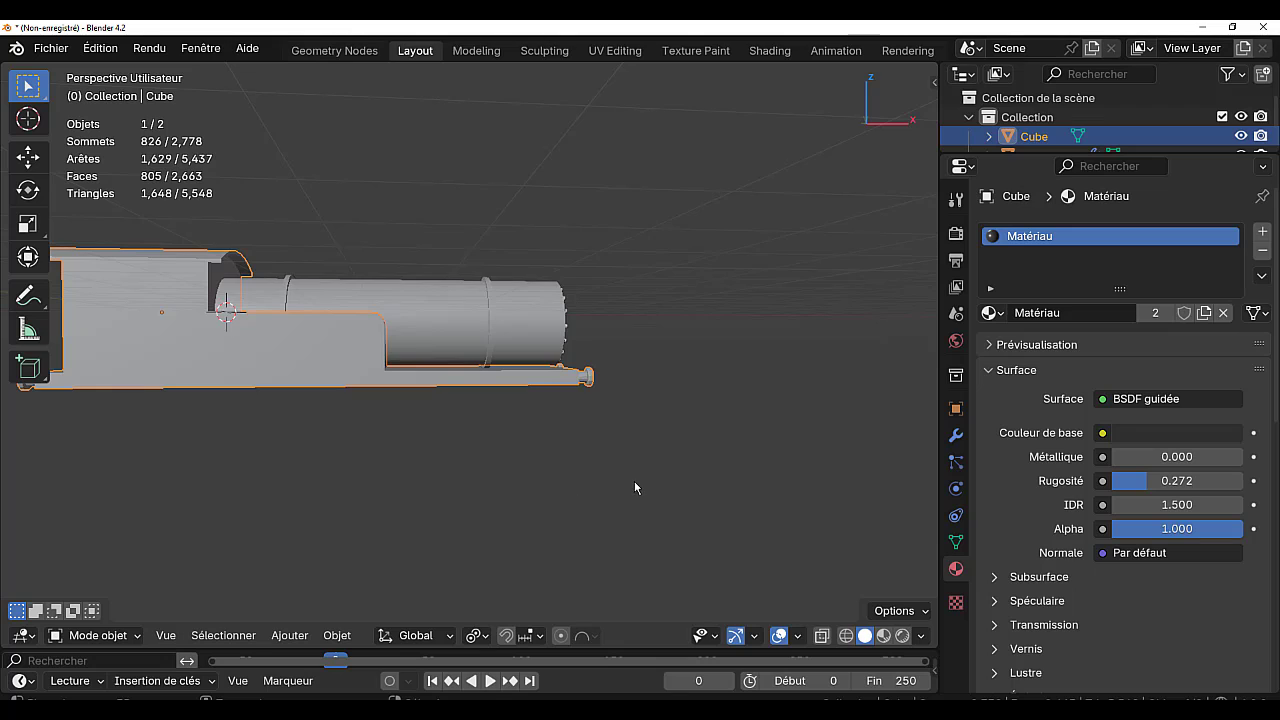
pyautogui.moveTo(634, 488); pyautogui.dragTo(541, 502, button='middle')
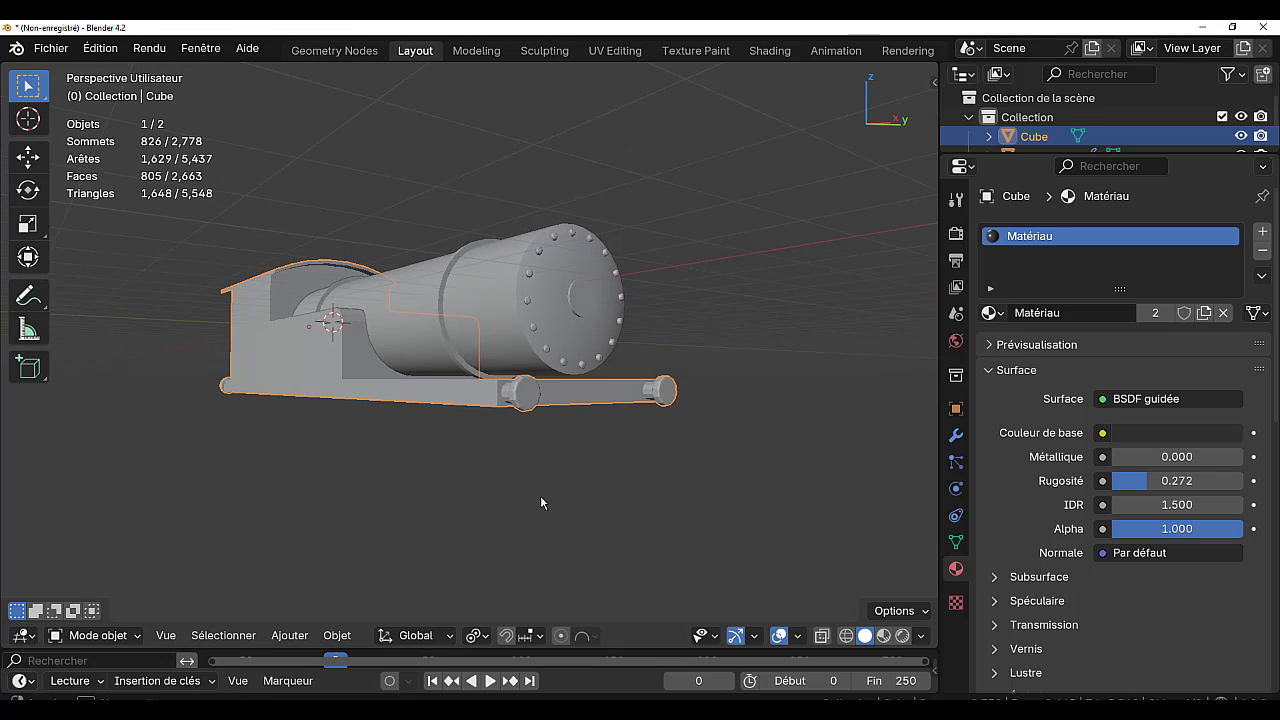
pyautogui.scroll(3, 541, 502)
pyautogui.rightClick(558, 496)
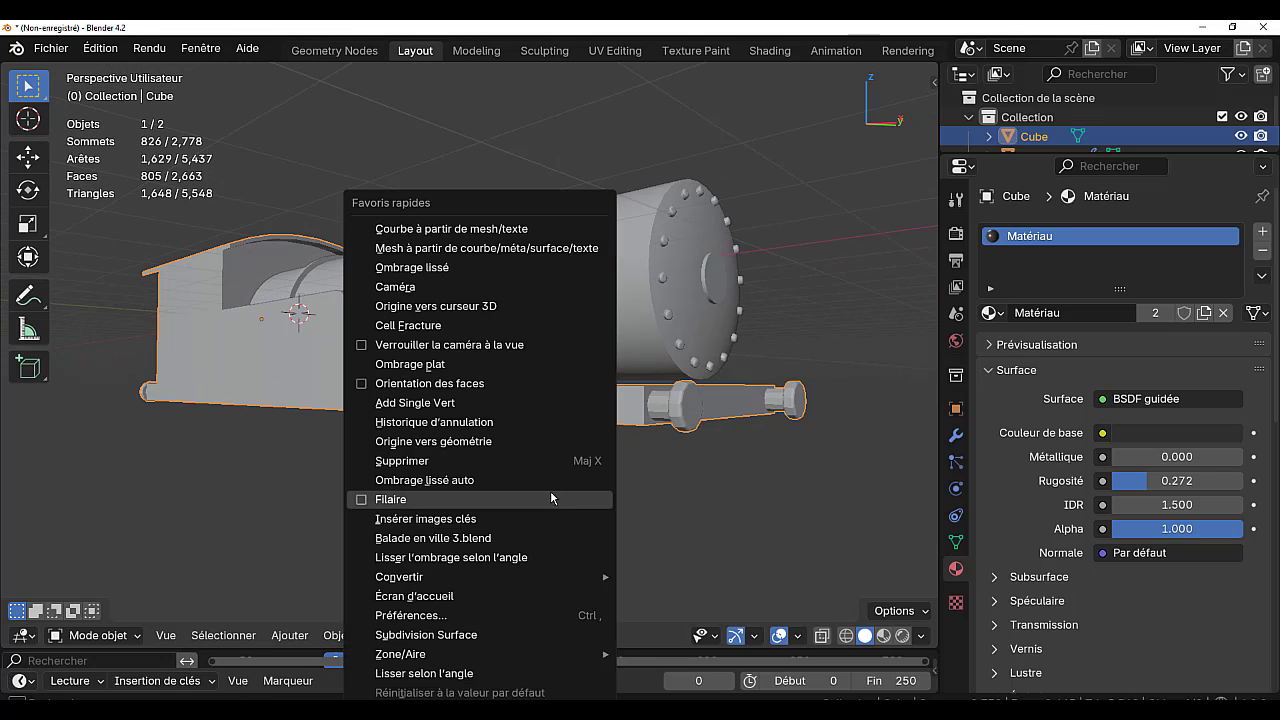
pyautogui.click(430, 556)
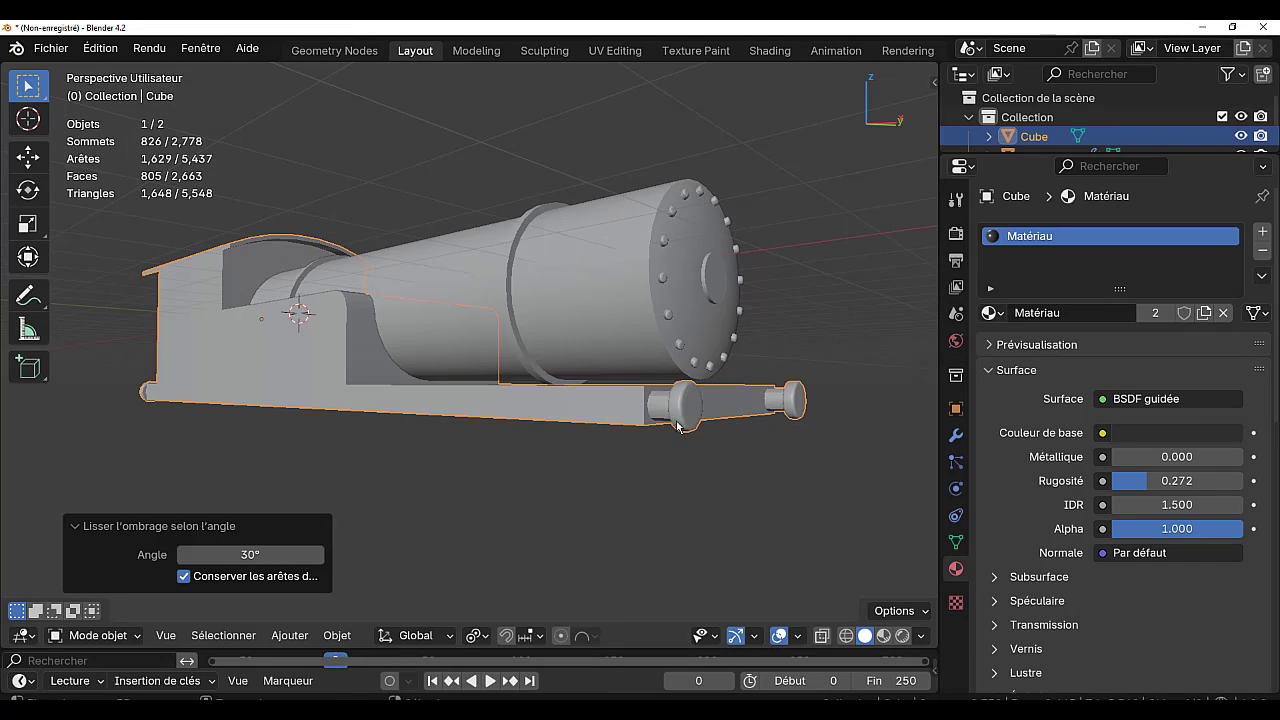
pyautogui.press('Tab')
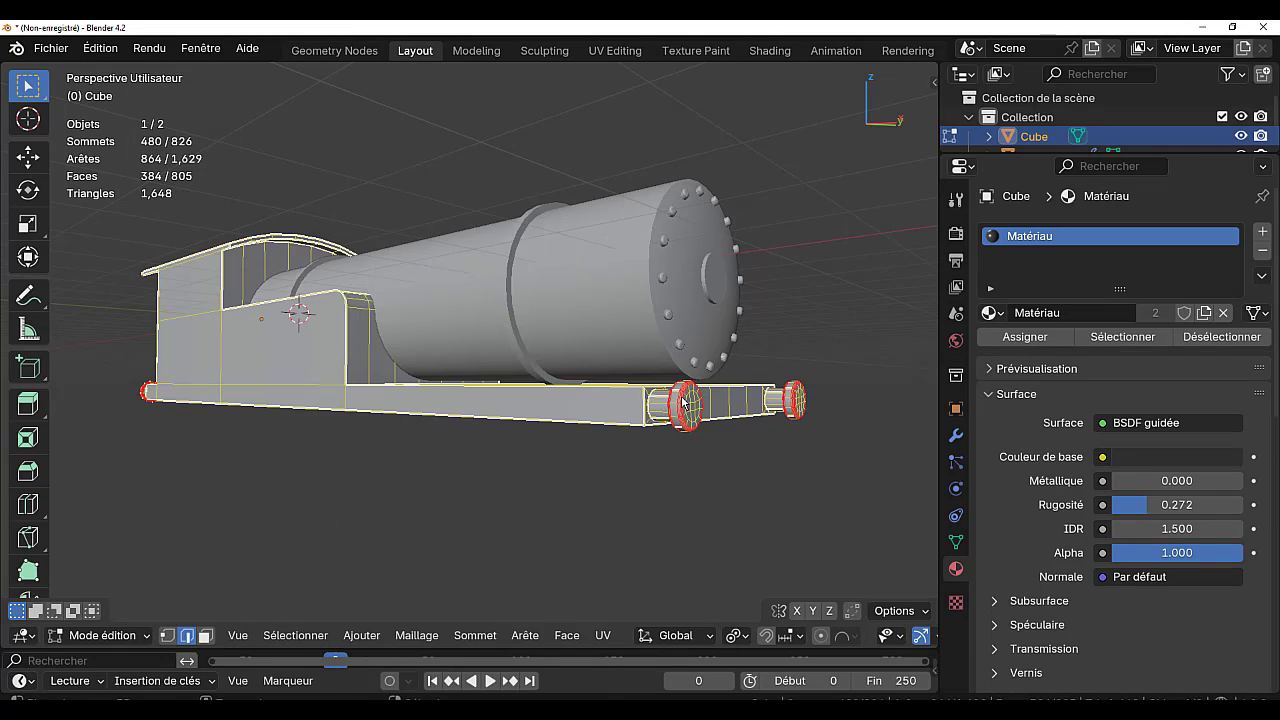
pyautogui.press('Tab')
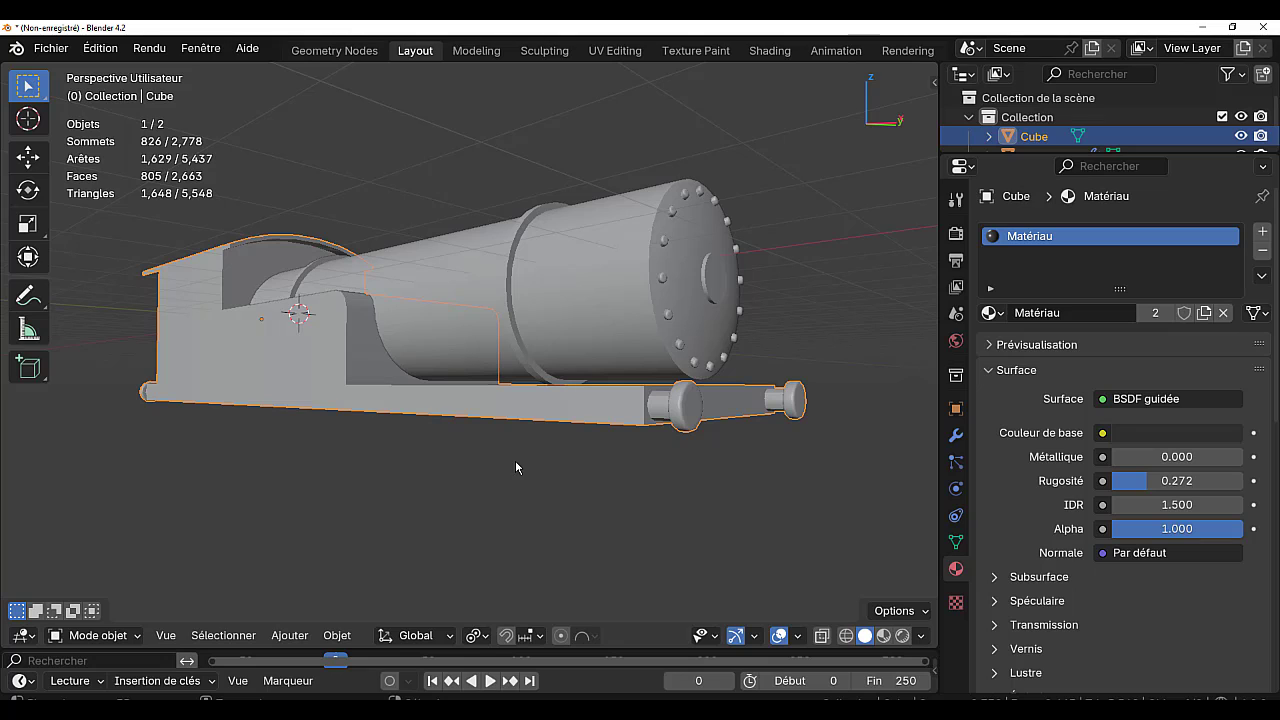
# - In top view, place the 3D cursor on the boiler's centre line, between its front band and its riveted end
pyautogui.press('KP_7')
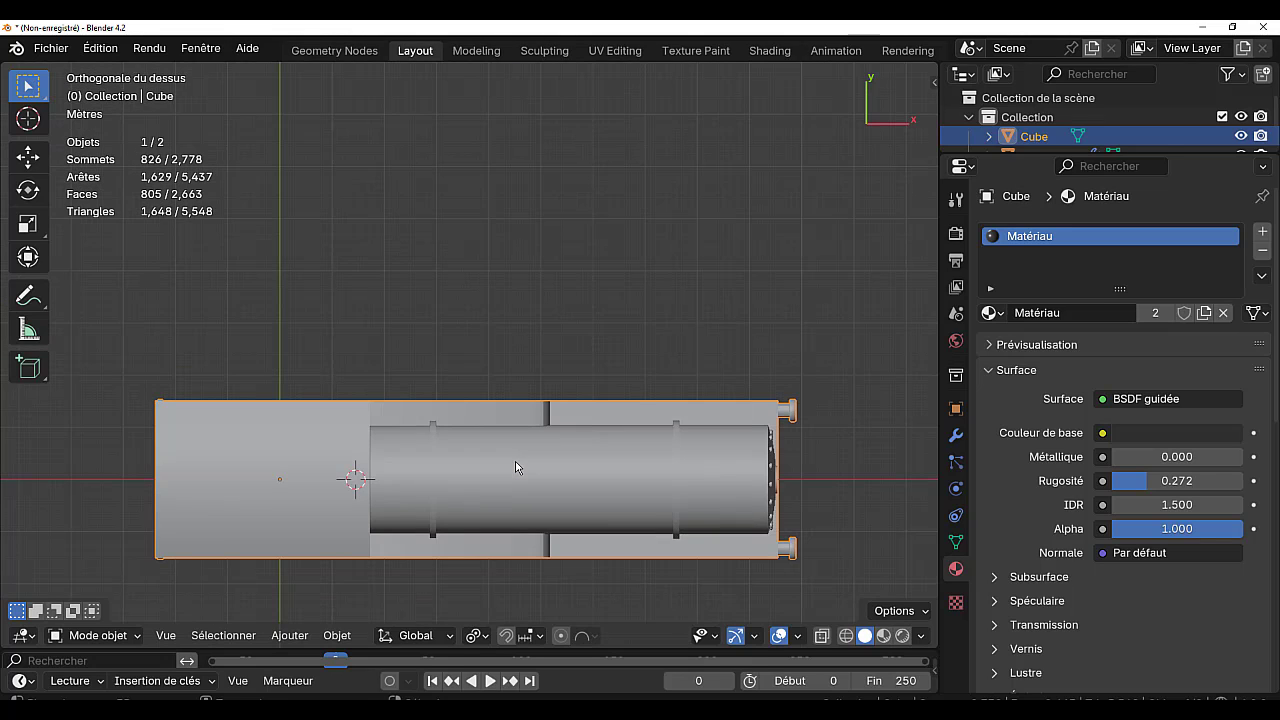
pyautogui.keyDown('shift'); pyautogui.moveTo(544, 449); pyautogui.dragTo(513, 349, button='middle'); pyautogui.keyUp('shift')
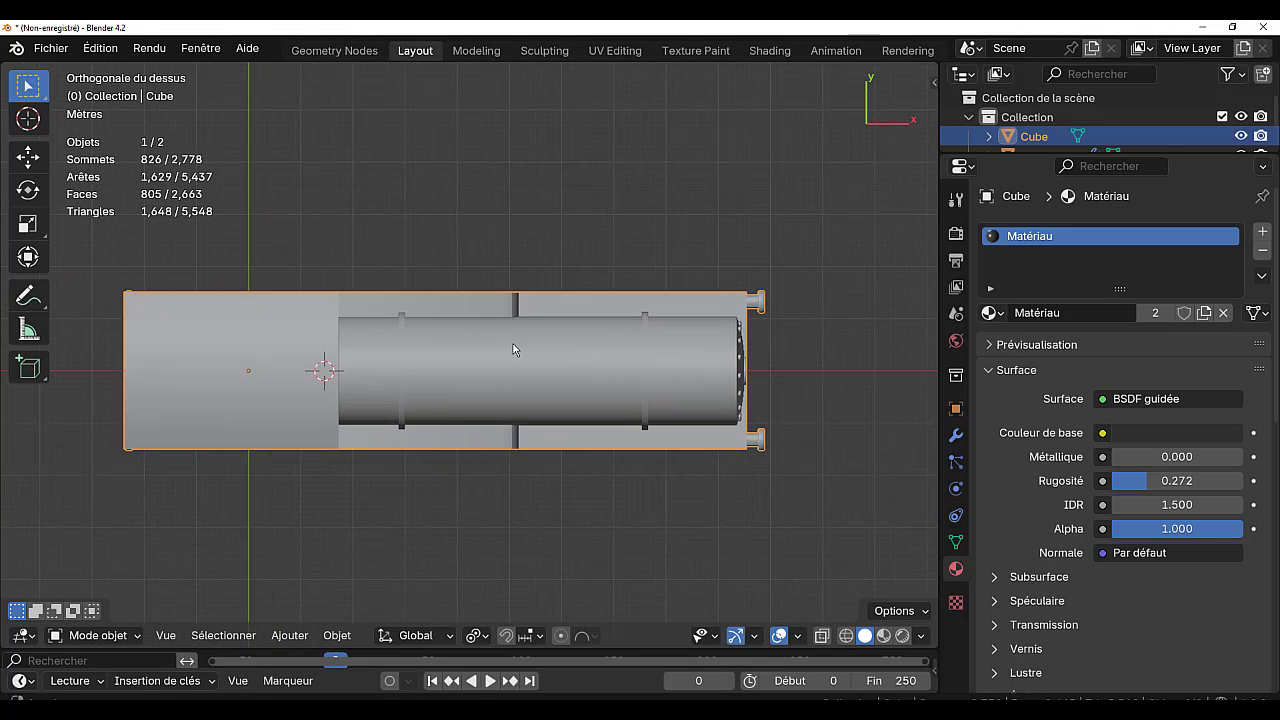
pyautogui.keyDown('shift'); pyautogui.rightClick(693, 370); pyautogui.keyUp('shift')
pyautogui.press('Tab')
pyautogui.keyDown('shift'); pyautogui.moveTo(853, 497); pyautogui.dragTo(796, 497, button='middle'); pyautogui.keyUp('shift')
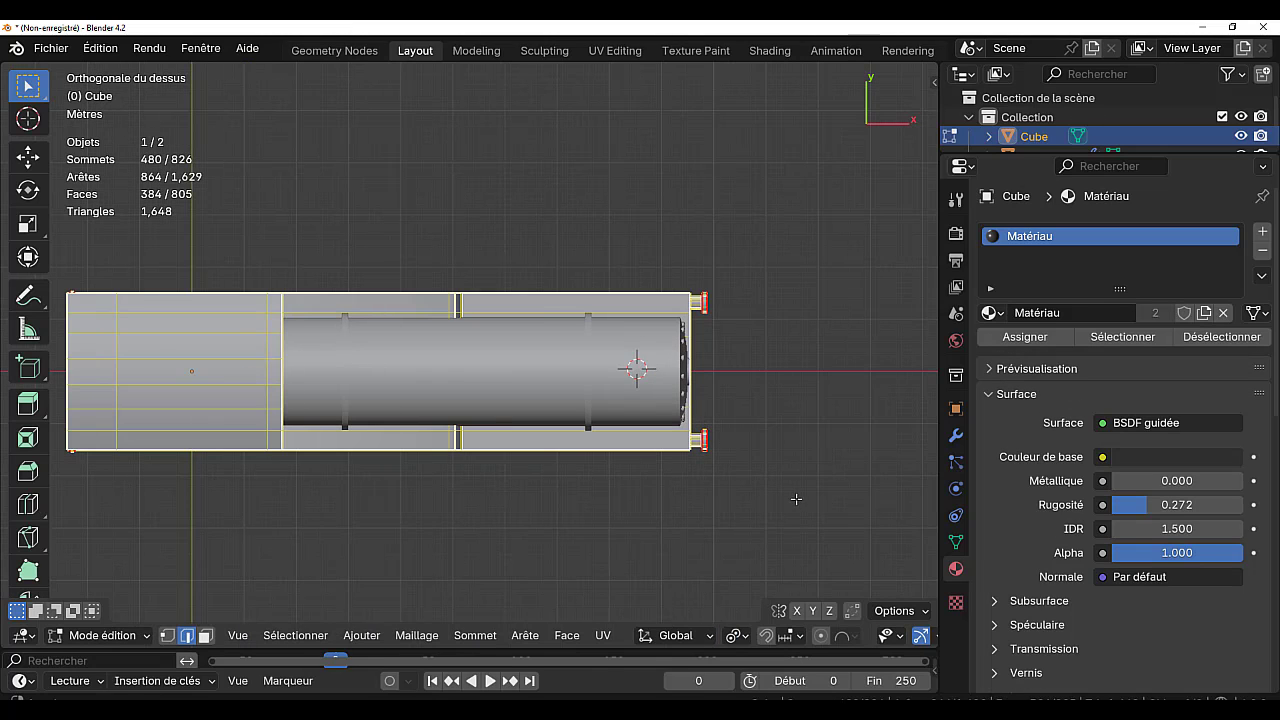
pyautogui.press('Tab')
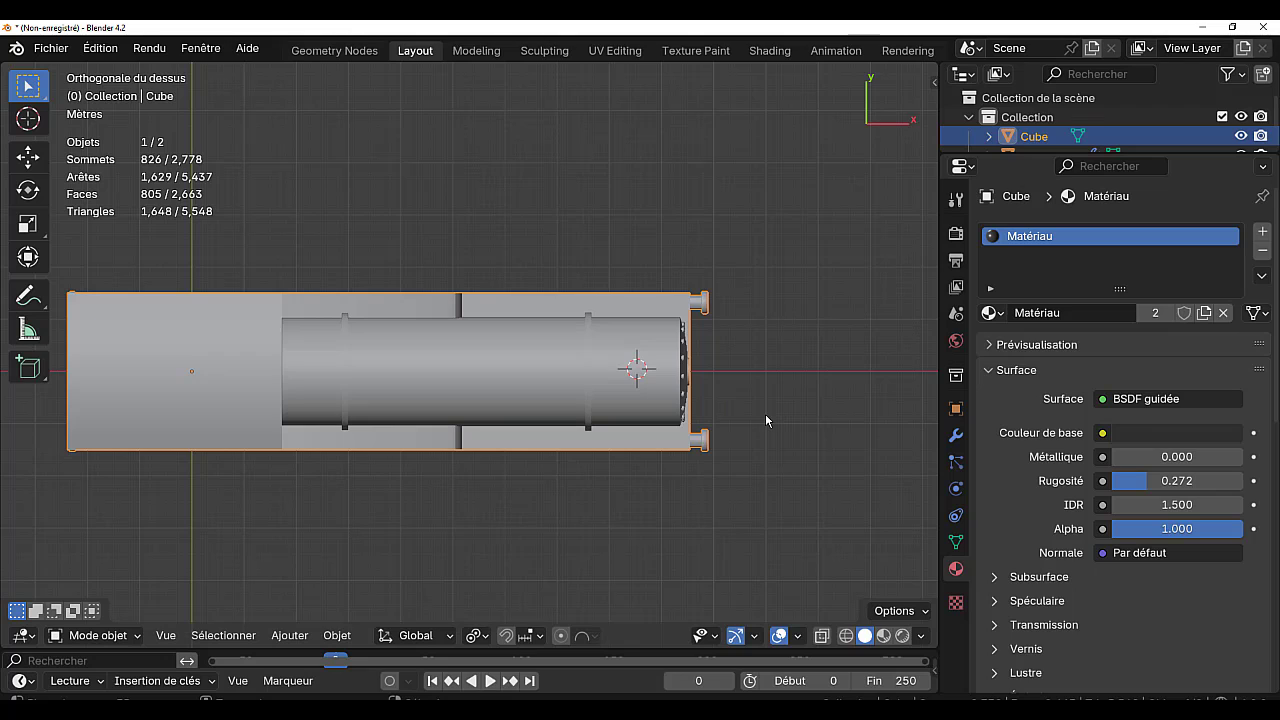
pyautogui.press('Tab')
pyautogui.press('Tab')
pyautogui.click(567, 359)
pyautogui.press('Tab')
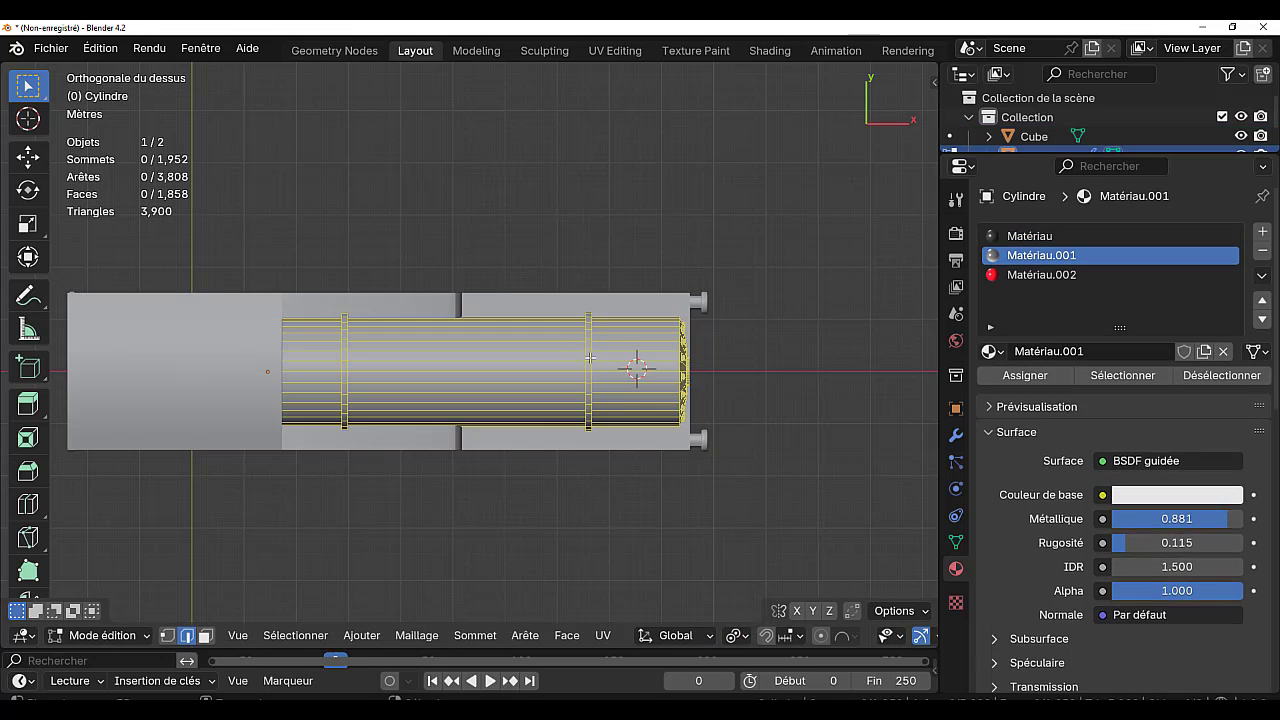
pyautogui.scroll(3, 728, 398)
pyautogui.scroll(1, 663, 343)
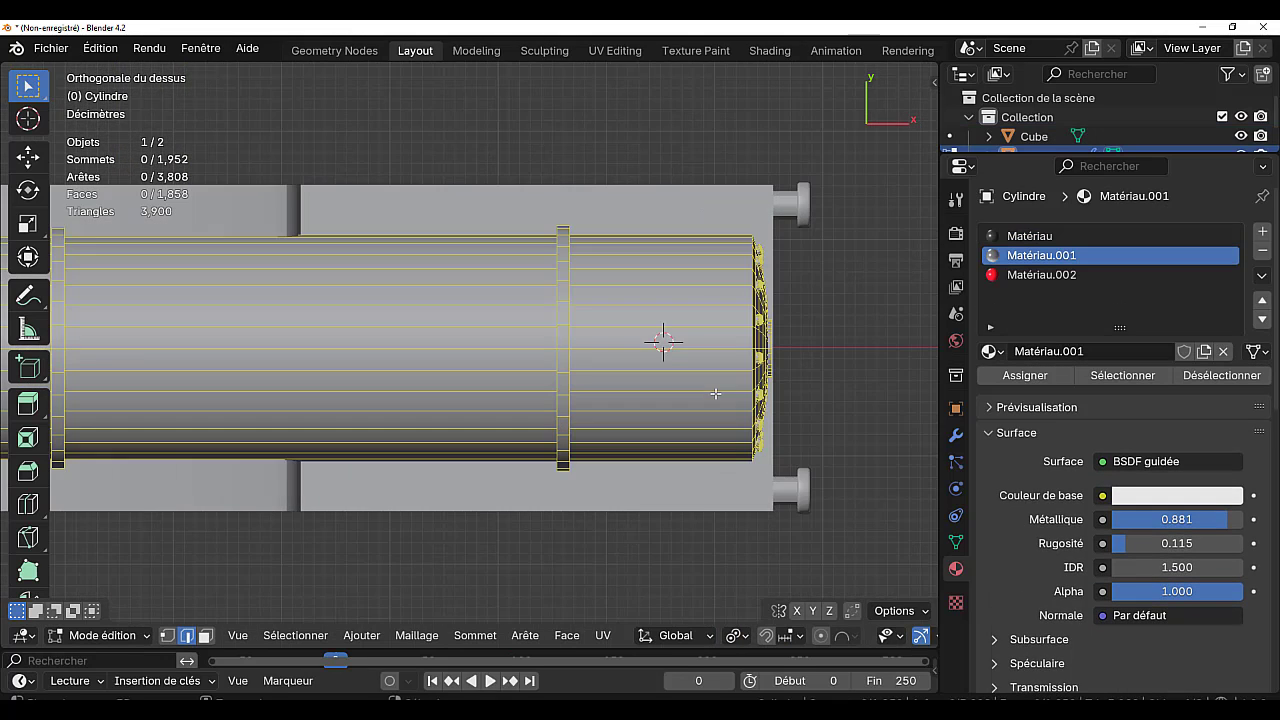
pyautogui.keyDown('shift'); pyautogui.rightClick(647, 347); pyautogui.keyUp('shift')
pyautogui.keyDown('shift'); pyautogui.rightClick(676, 347); pyautogui.keyUp('shift')
pyautogui.press('Tab')
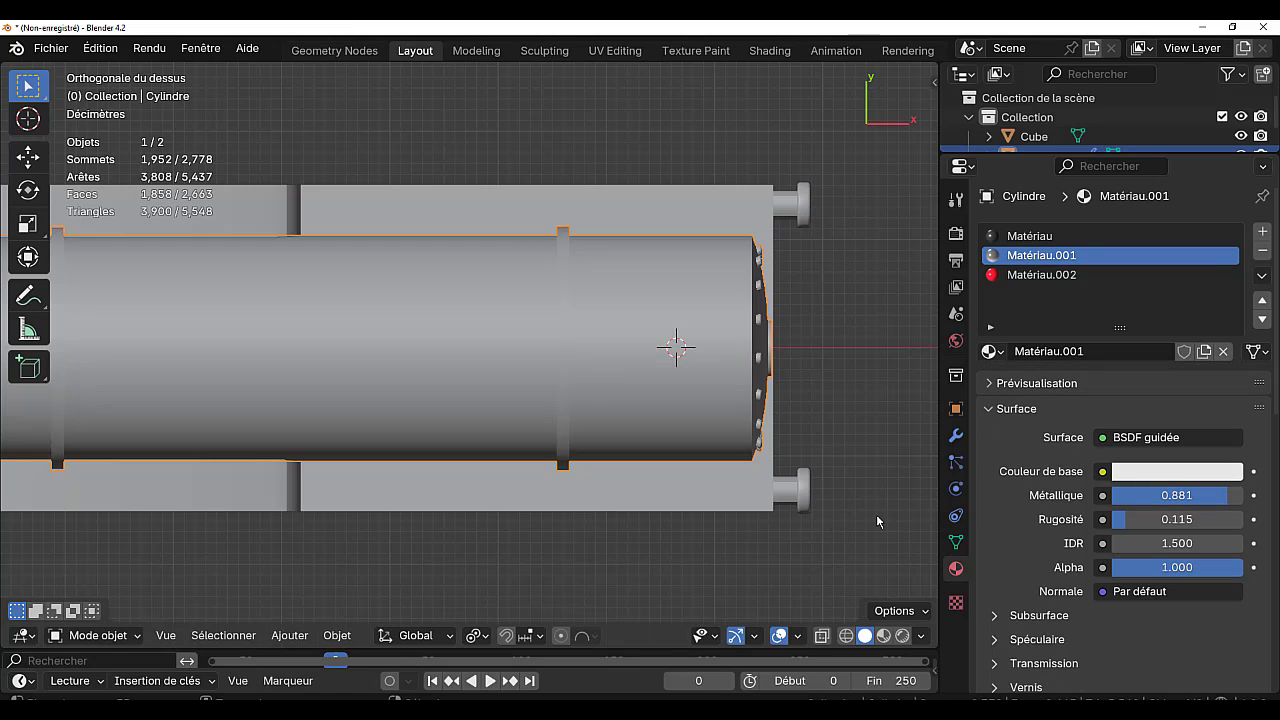
# - Add a 32-vertex mesh circle at the 3D cursor and scale it by 0.409
pyautogui.click(298, 636)
pyautogui.moveTo(335, 262)
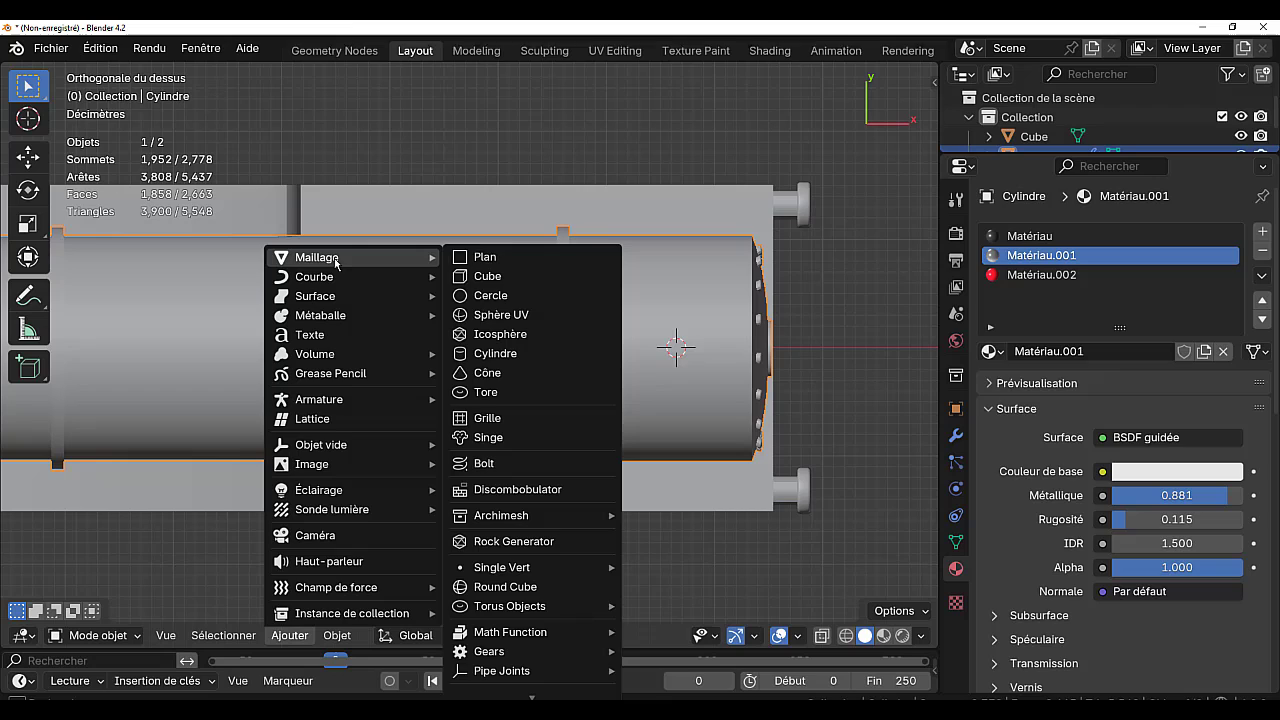
pyautogui.click(498, 296)
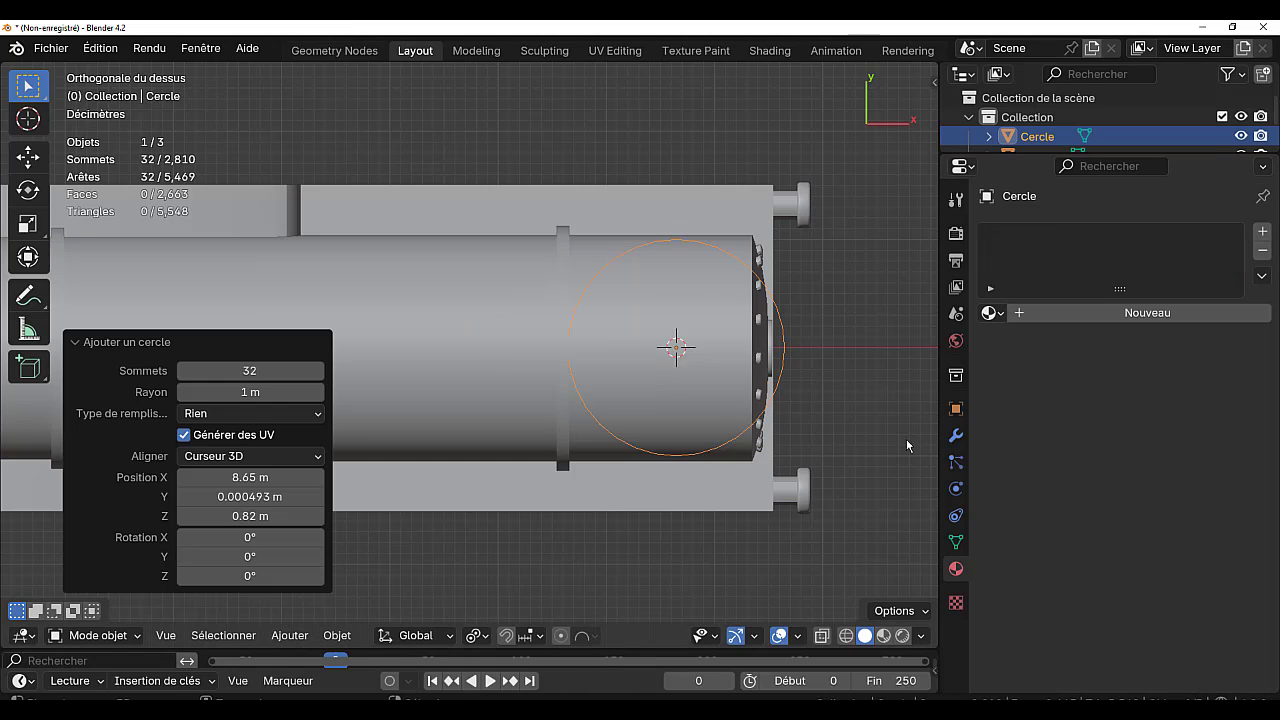
pyautogui.press('s')
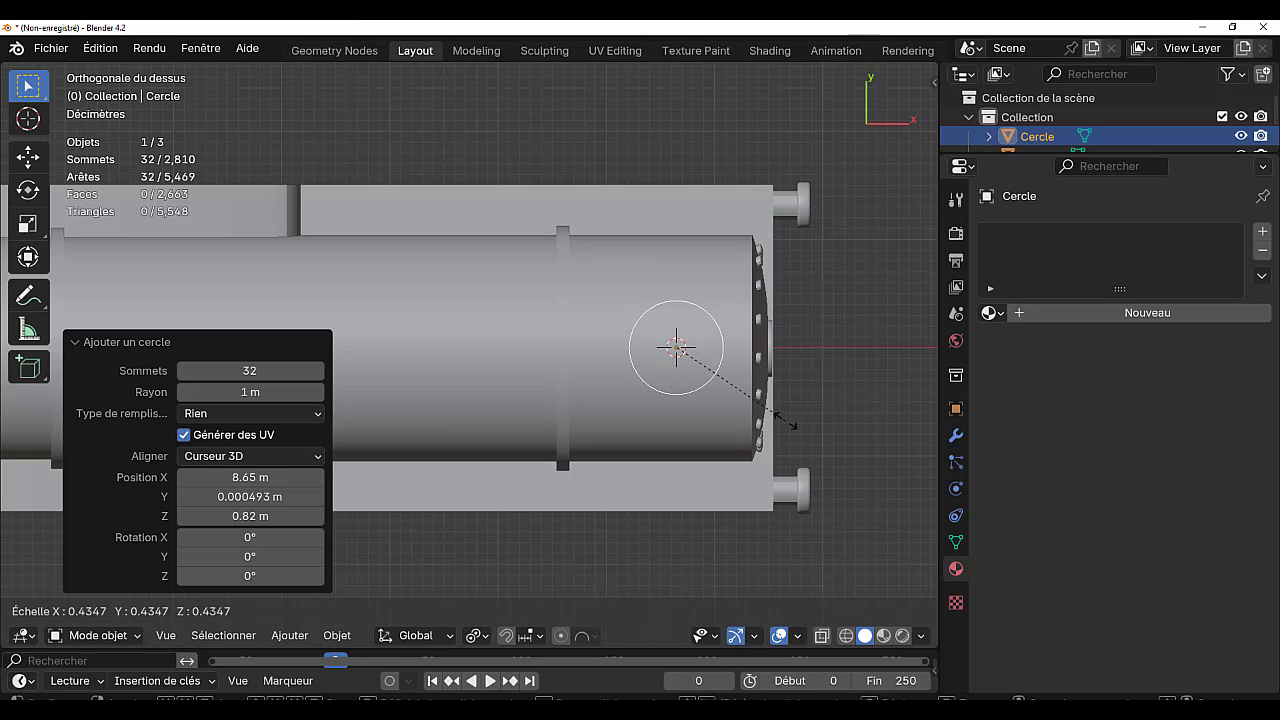
pyautogui.click(784, 418)
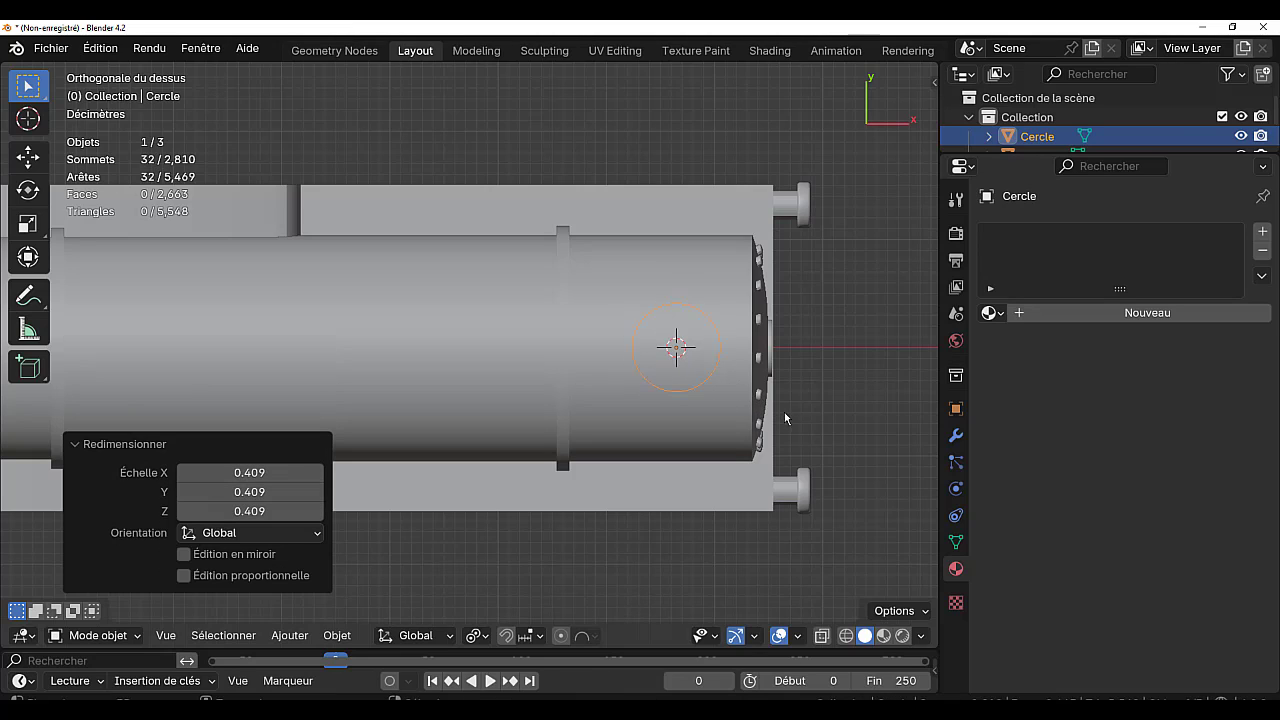
# - Apply all transformations to the circle and open its mesh for editing
pyautogui.hotkey('ctrl', 'a')
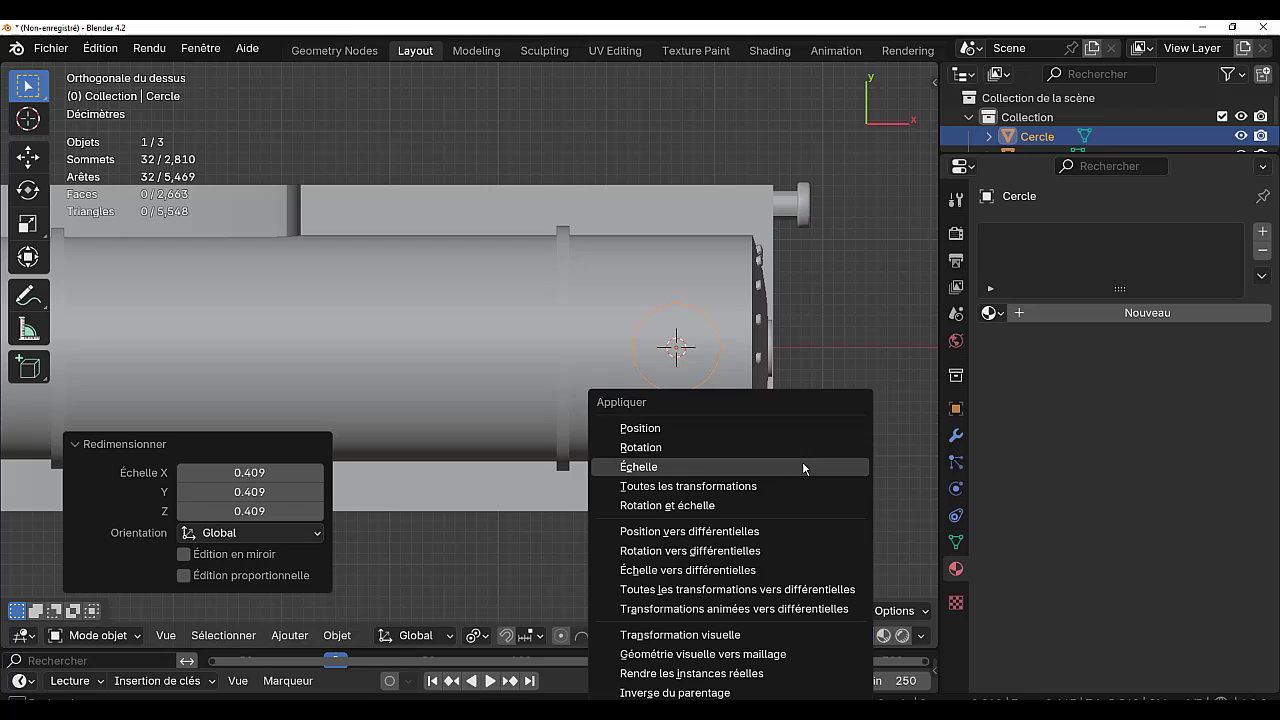
pyautogui.click(750, 487)
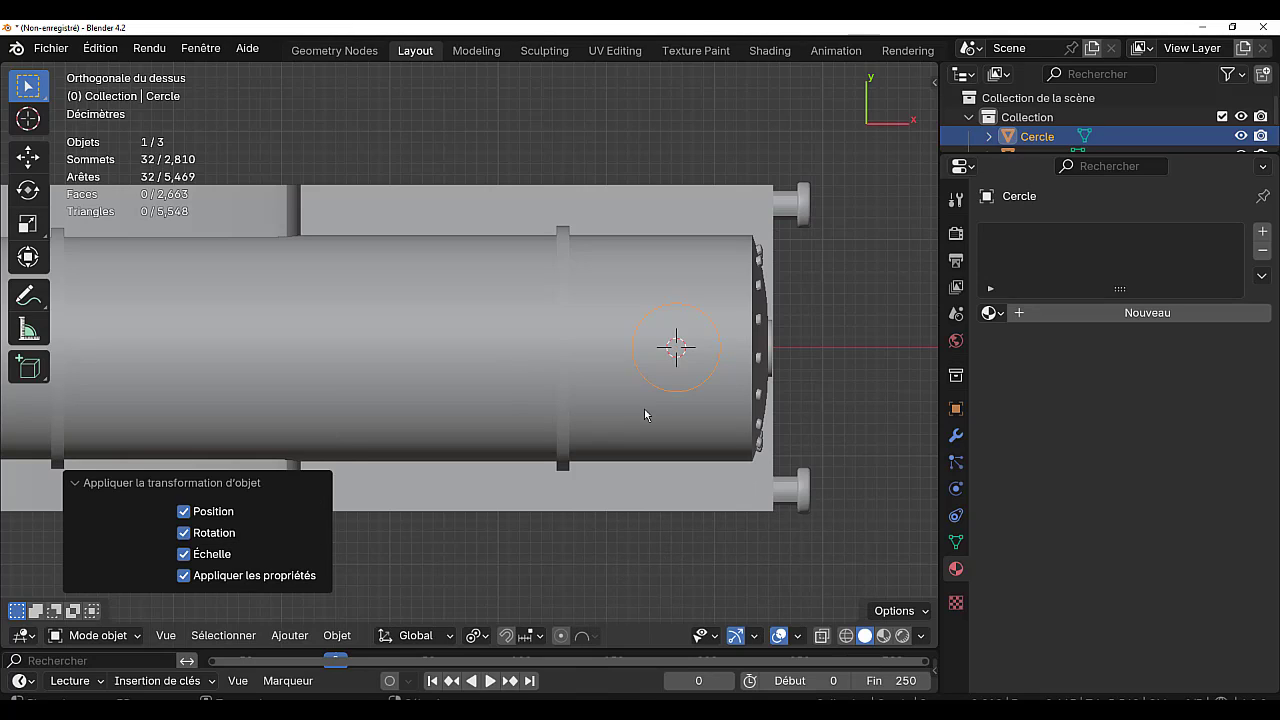
pyautogui.keyDown('shift'); pyautogui.moveTo(645, 415); pyautogui.dragTo(702, 410, button='middle'); pyautogui.keyUp('shift')
pyautogui.press('Tab')
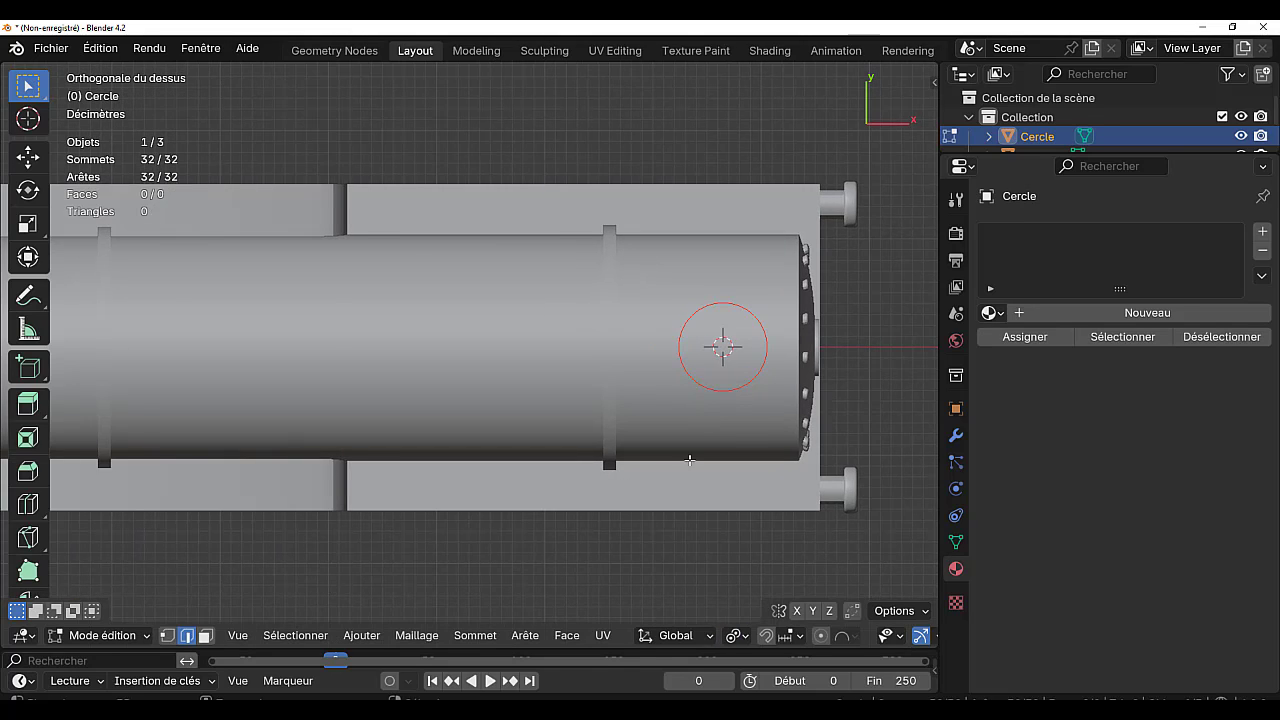
# - Move the 3D cursor into the empty space ahead of the locomotive and widen the 3D viewport
pyautogui.scroll(-1, 689, 460)
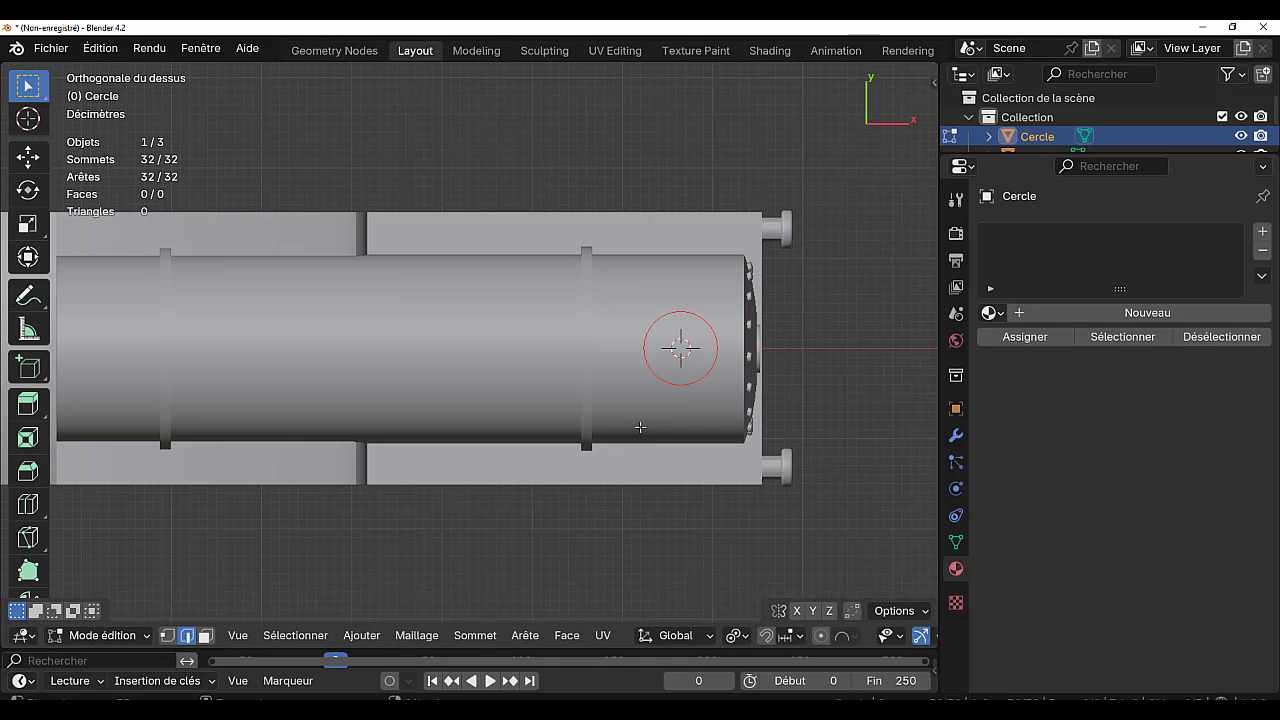
pyautogui.keyDown('shift'); pyautogui.rightClick(935, 400); pyautogui.keyUp('shift')
pyautogui.moveTo(939, 400); pyautogui.dragTo(1105, 400)
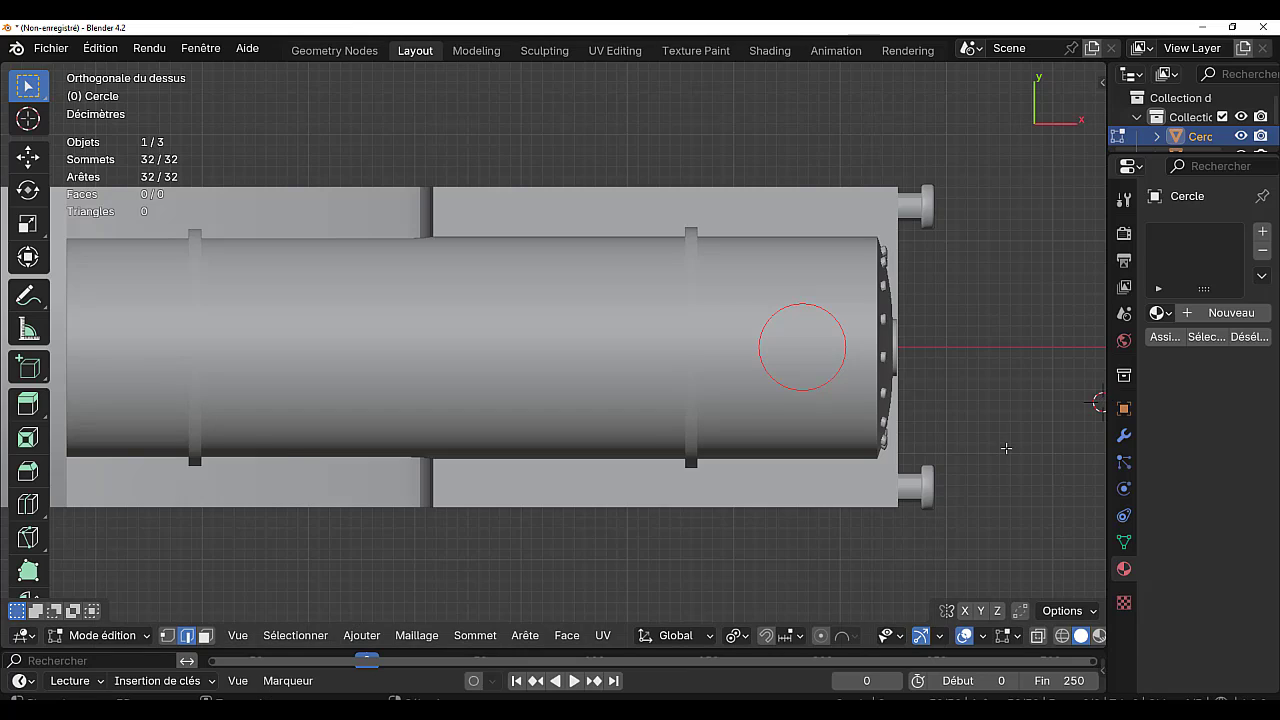
pyautogui.scroll(-2, 1006, 448)
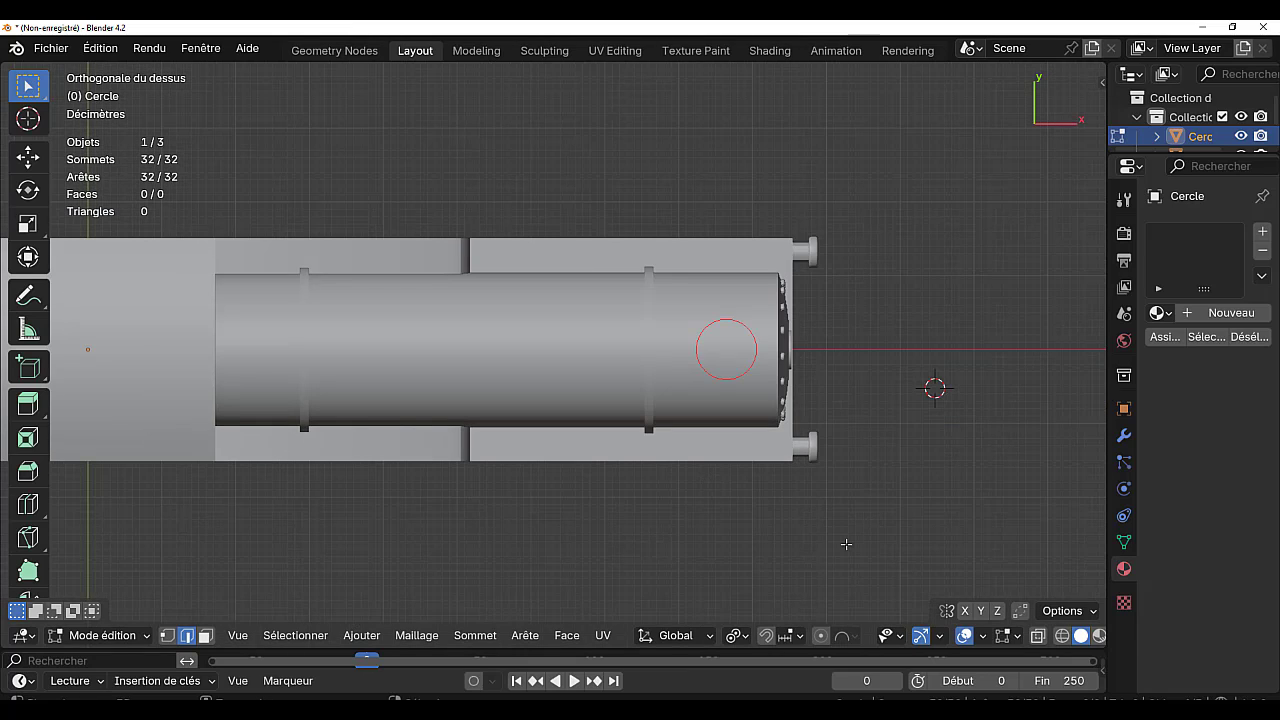
# - Duplicate the circle −2.9887 m along X towards the middle of the boiler and scale the copy by 0.616
pyautogui.press('1')
pyautogui.hotkey('shift', 'd')
pyautogui.press('x')
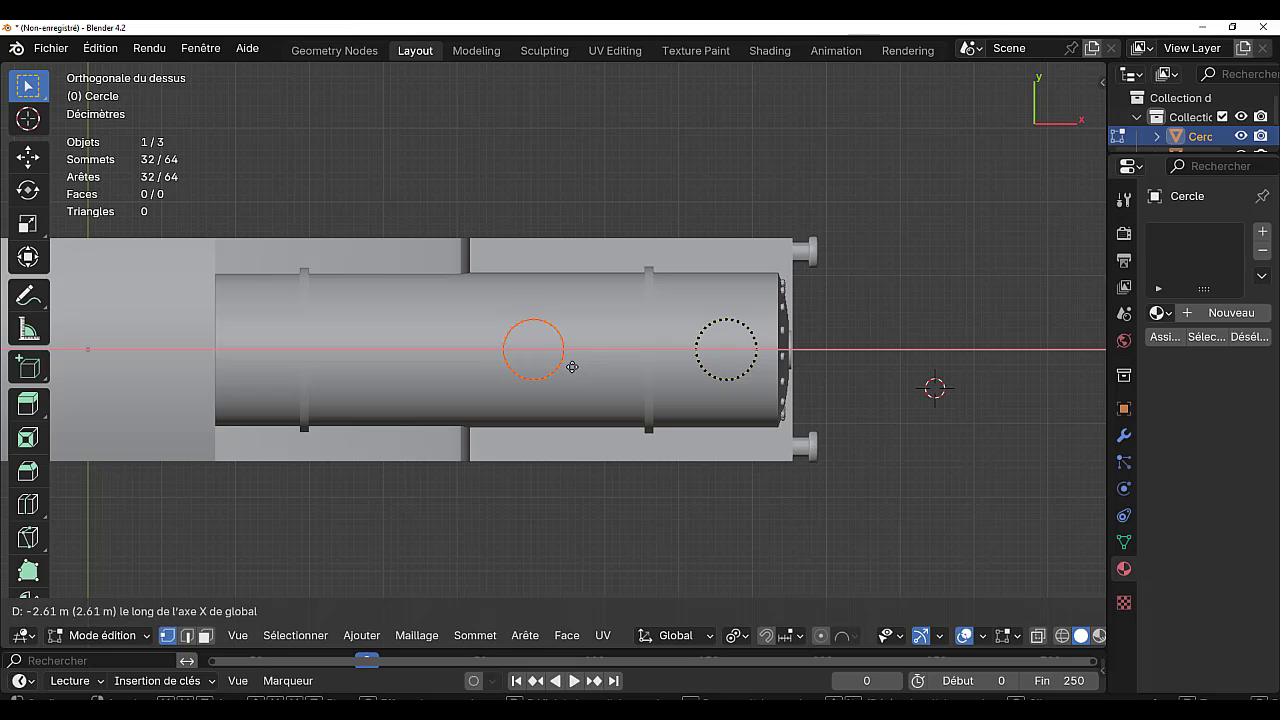
pyautogui.click(549, 368)
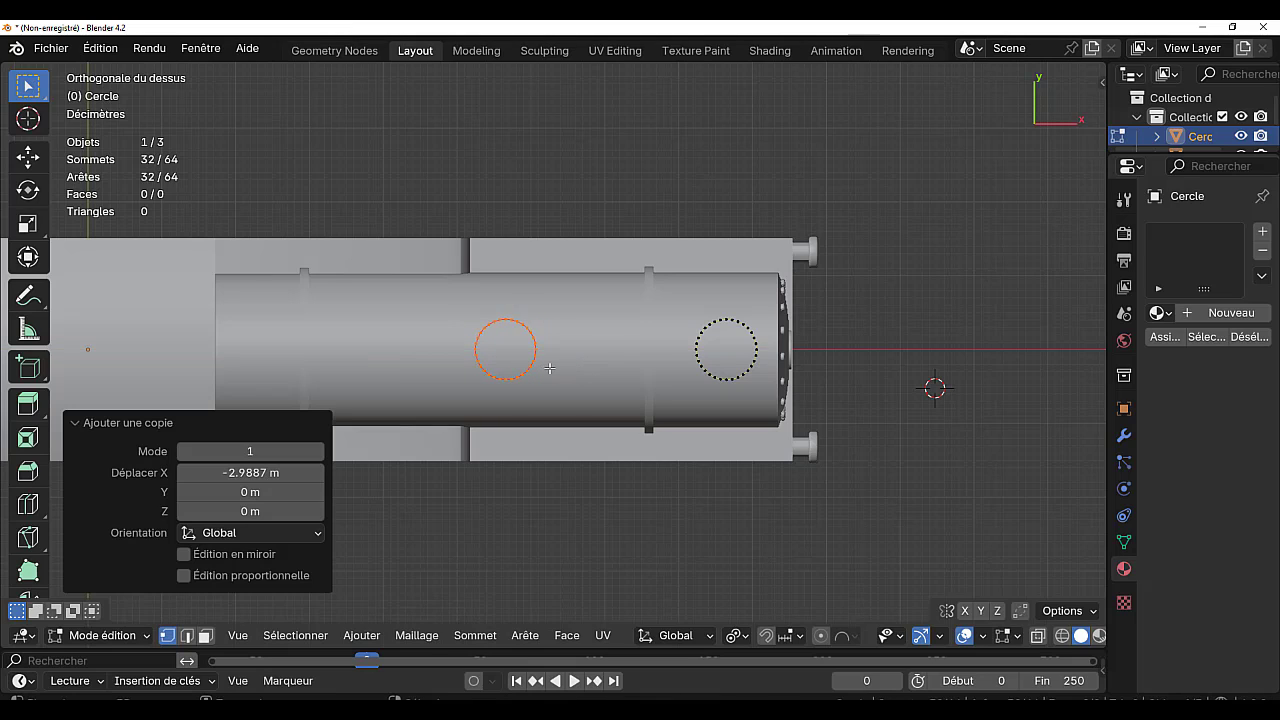
pyautogui.press('s')
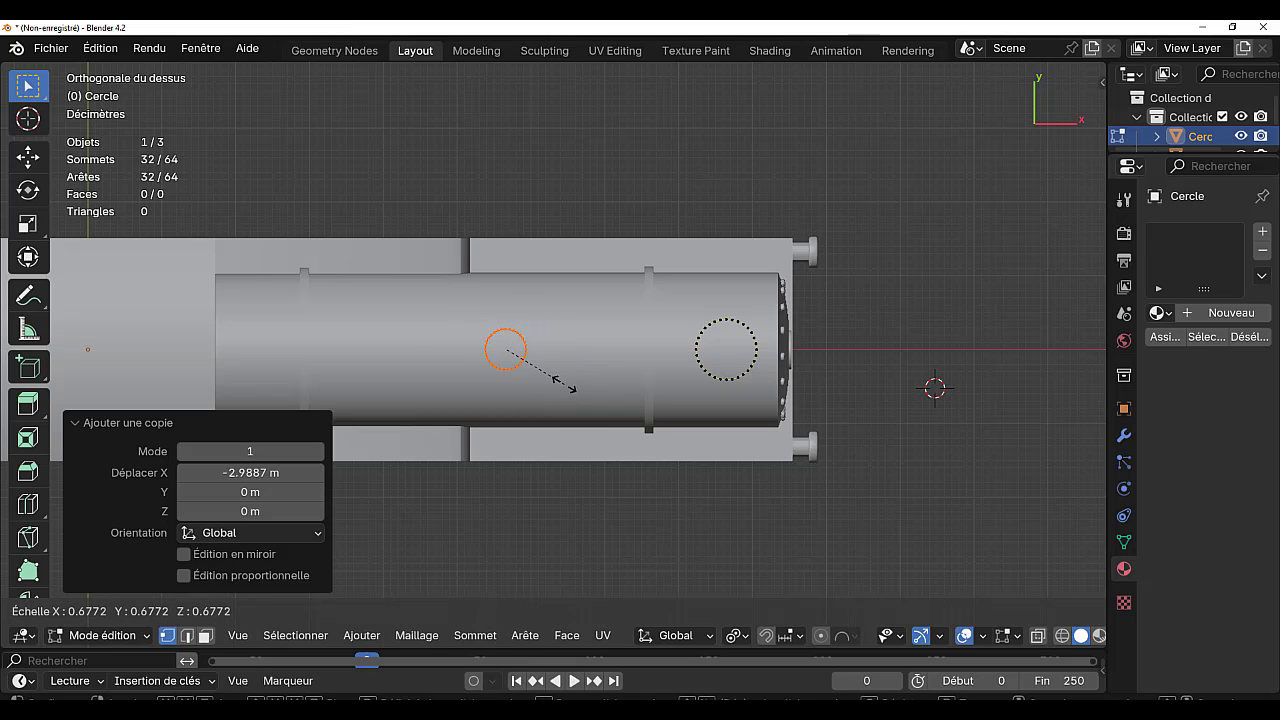
pyautogui.click(562, 376)
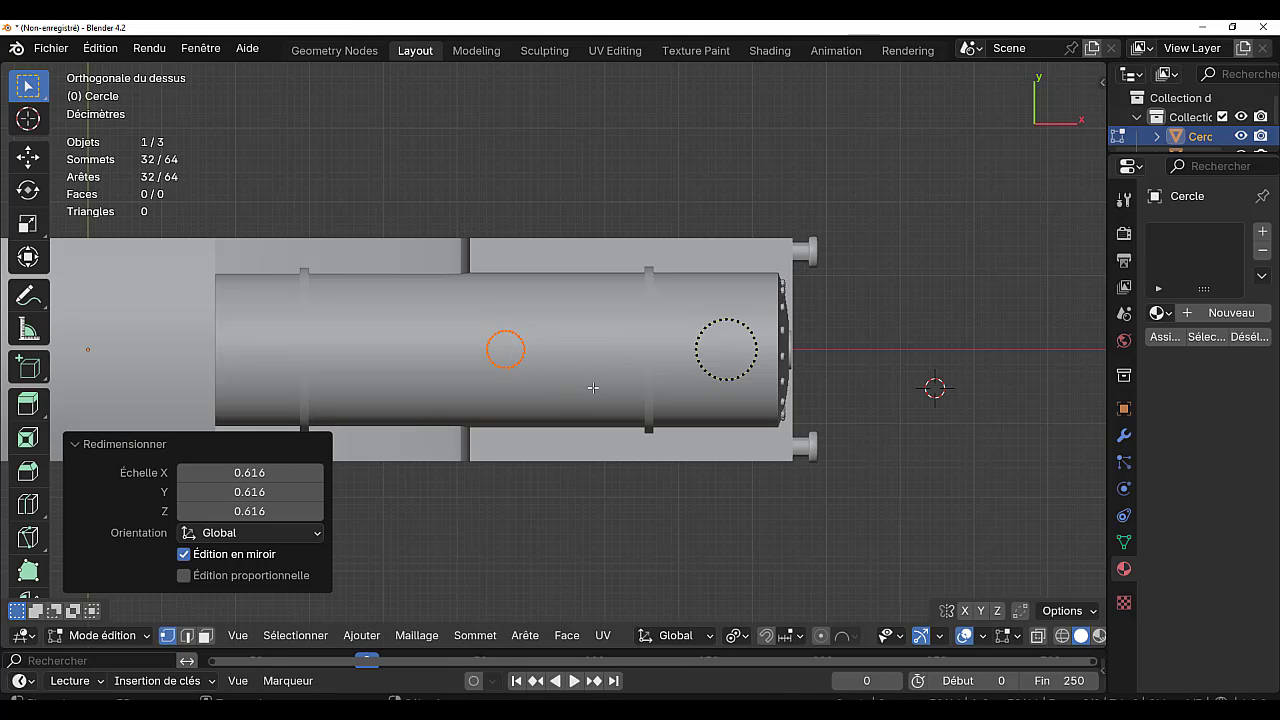
# - Duplicate the smaller circle −2.0677 m along X towards the cab and leave mesh editing
pyautogui.hotkey('shift', 'd')
pyautogui.press('x')
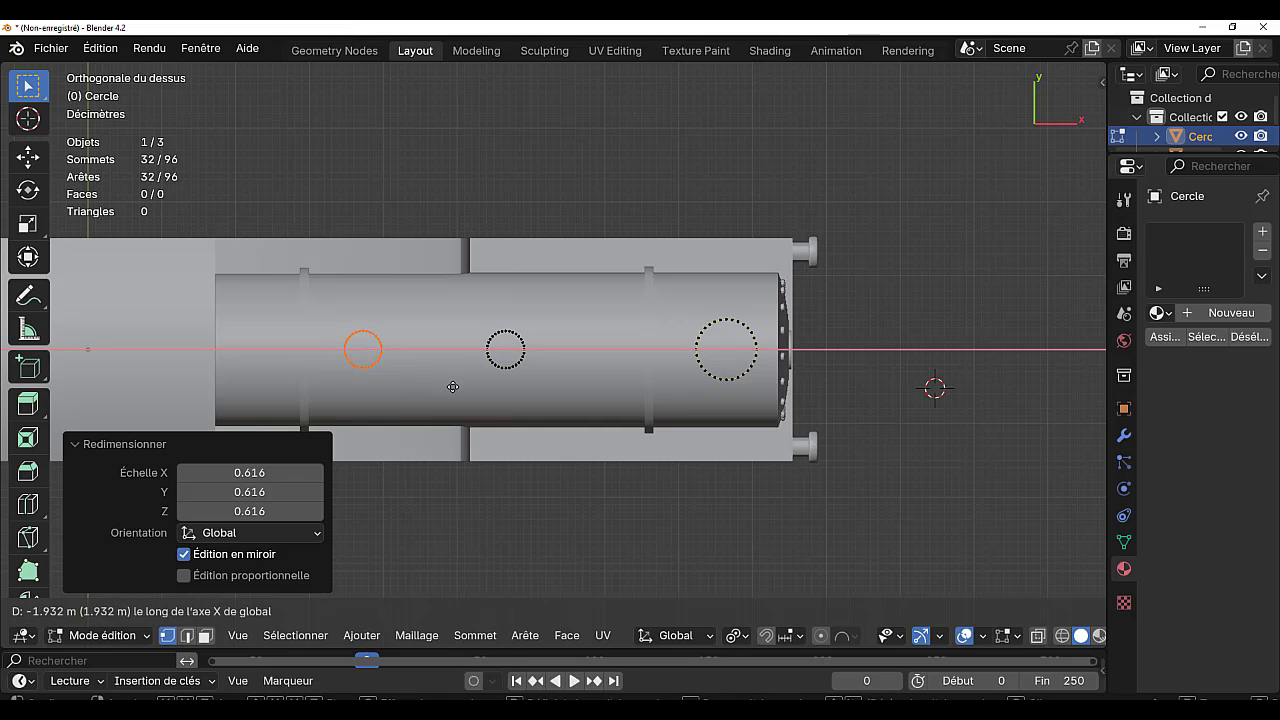
pyautogui.click(440, 391)
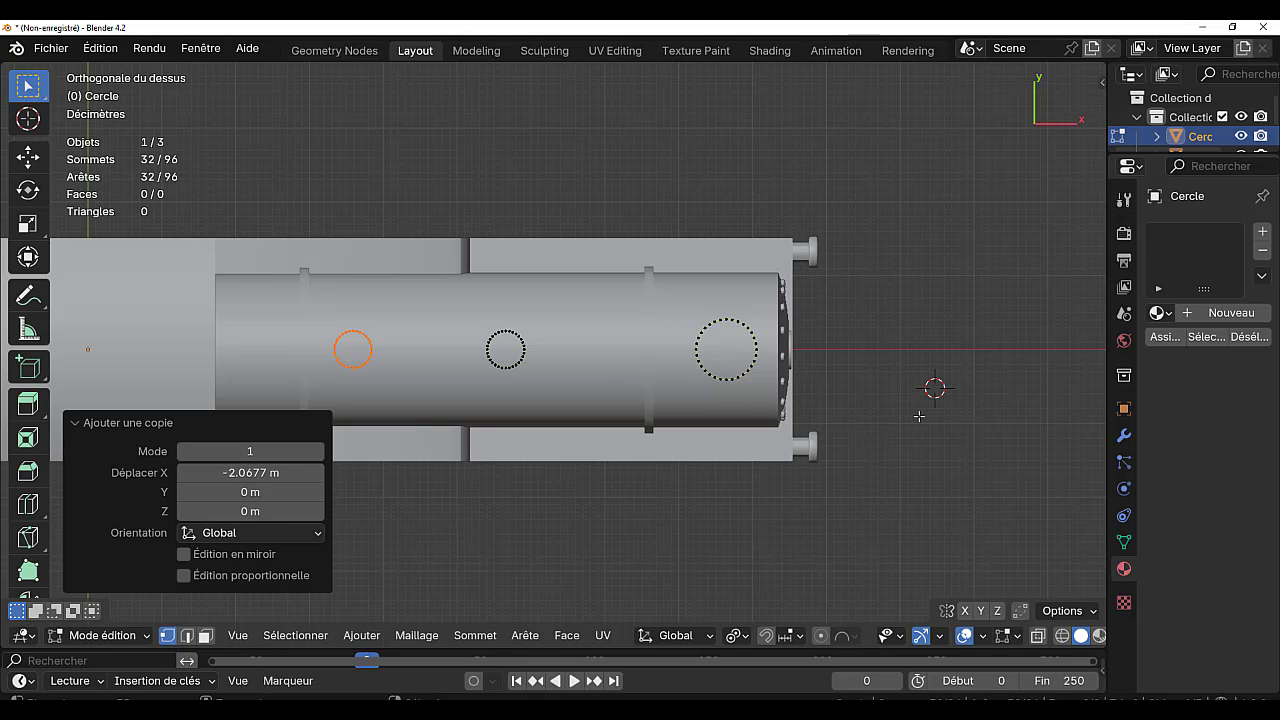
pyautogui.press('Tab')
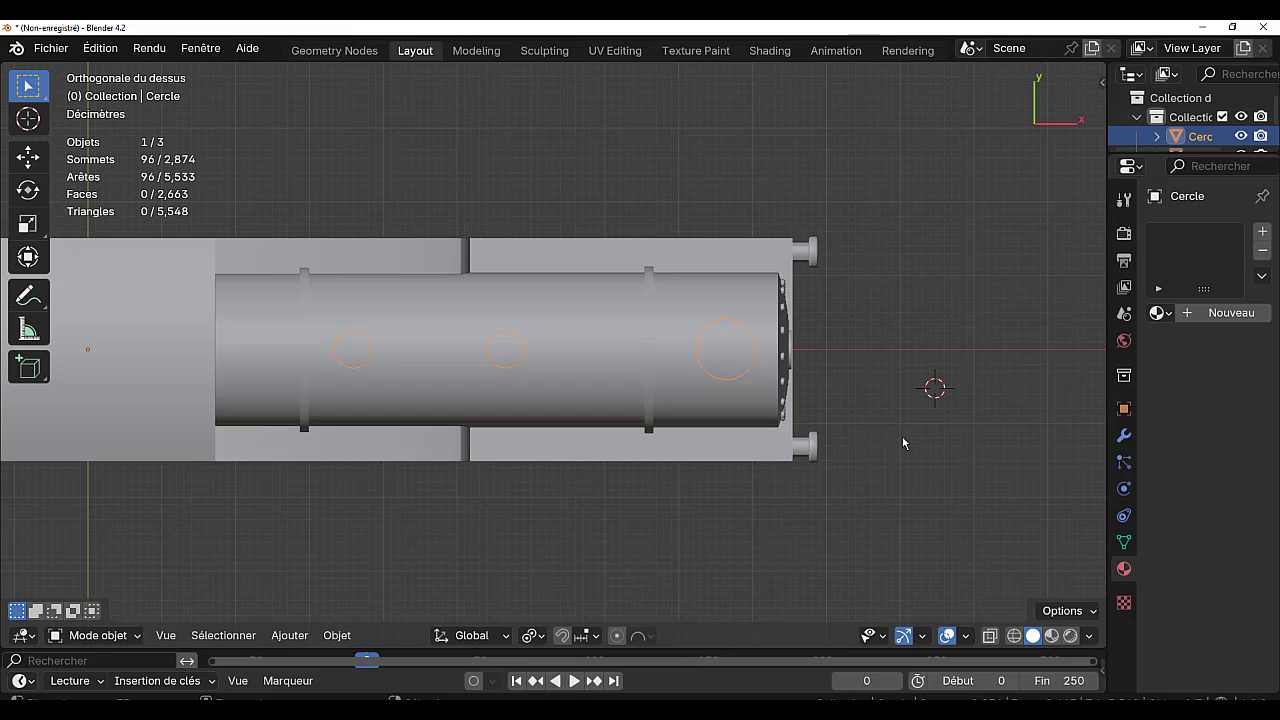
# - Deselect all vertices of the three circles and open the boiler cylinder's mesh for editing
pyautogui.press('Tab')
pyautogui.press('a')
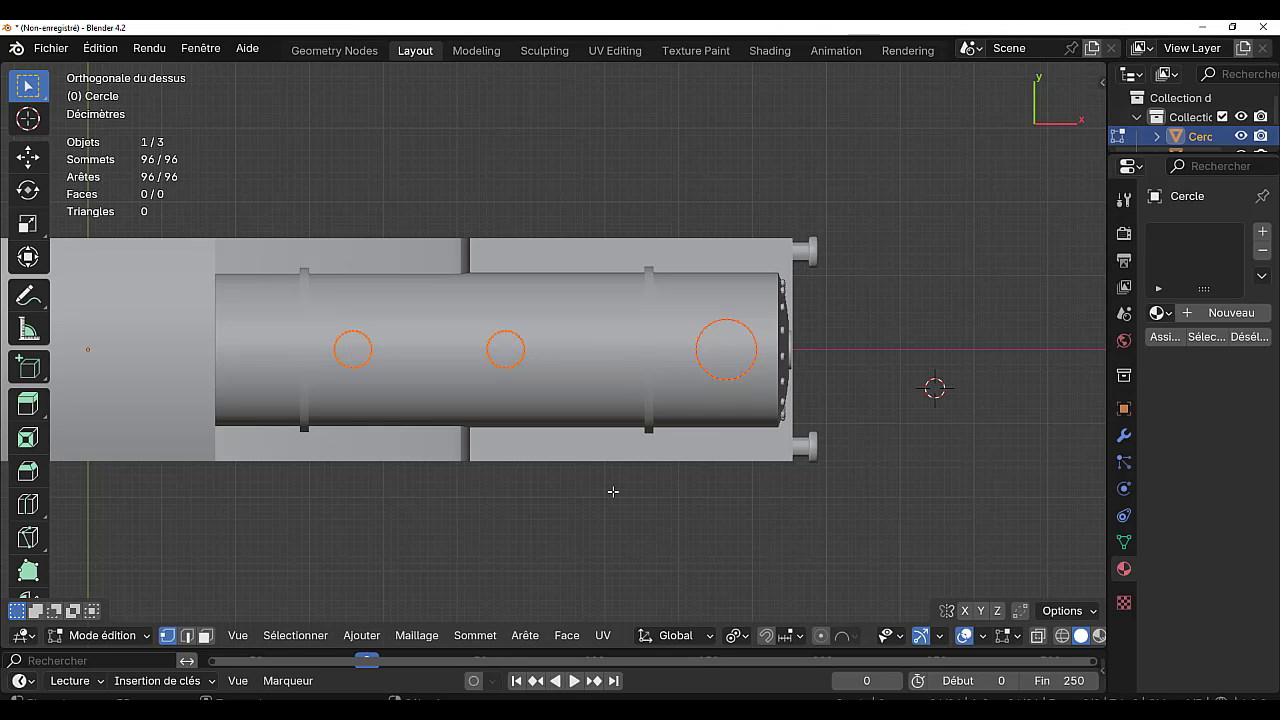
pyautogui.hotkey('alt', 'a')
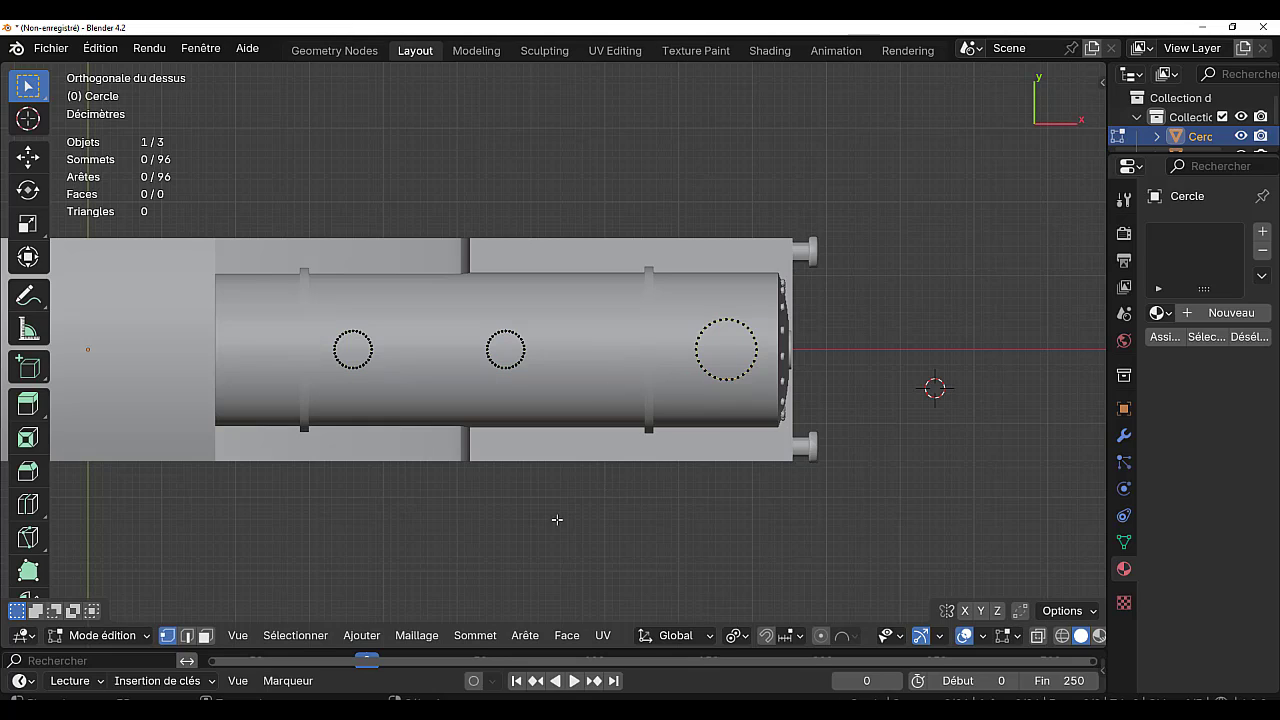
pyautogui.click(580, 377)
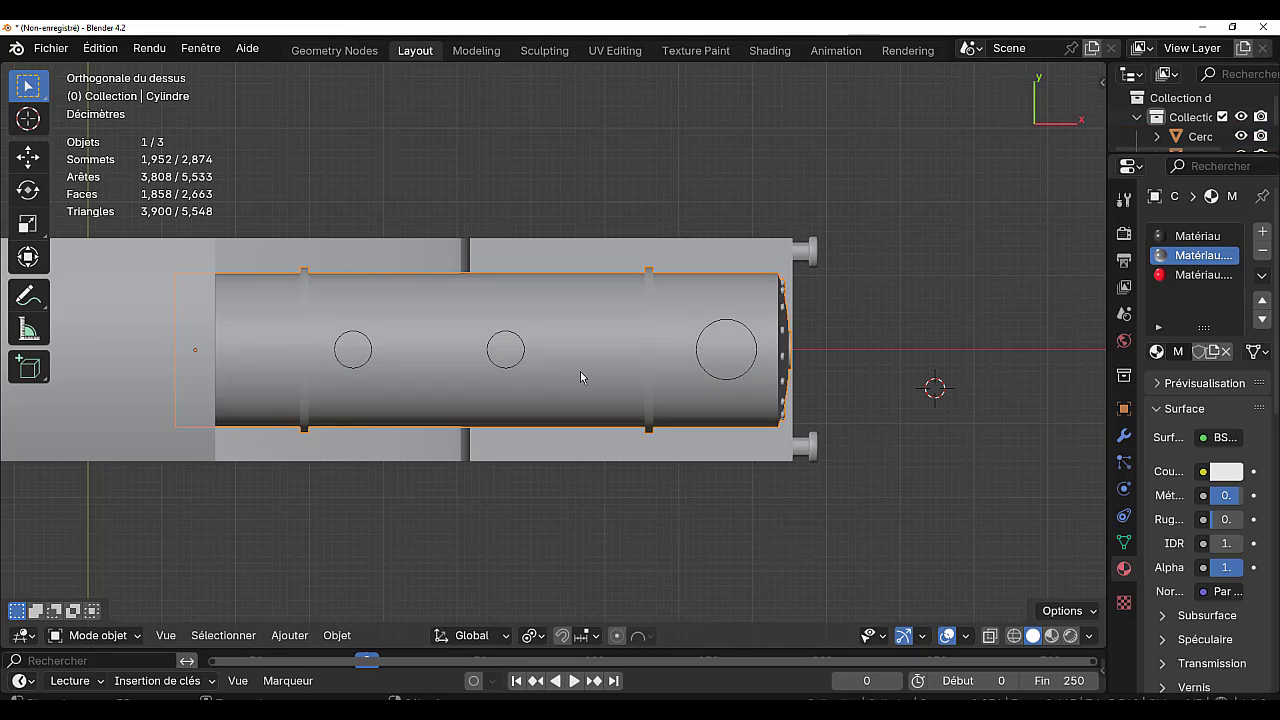
pyautogui.press('Tab')
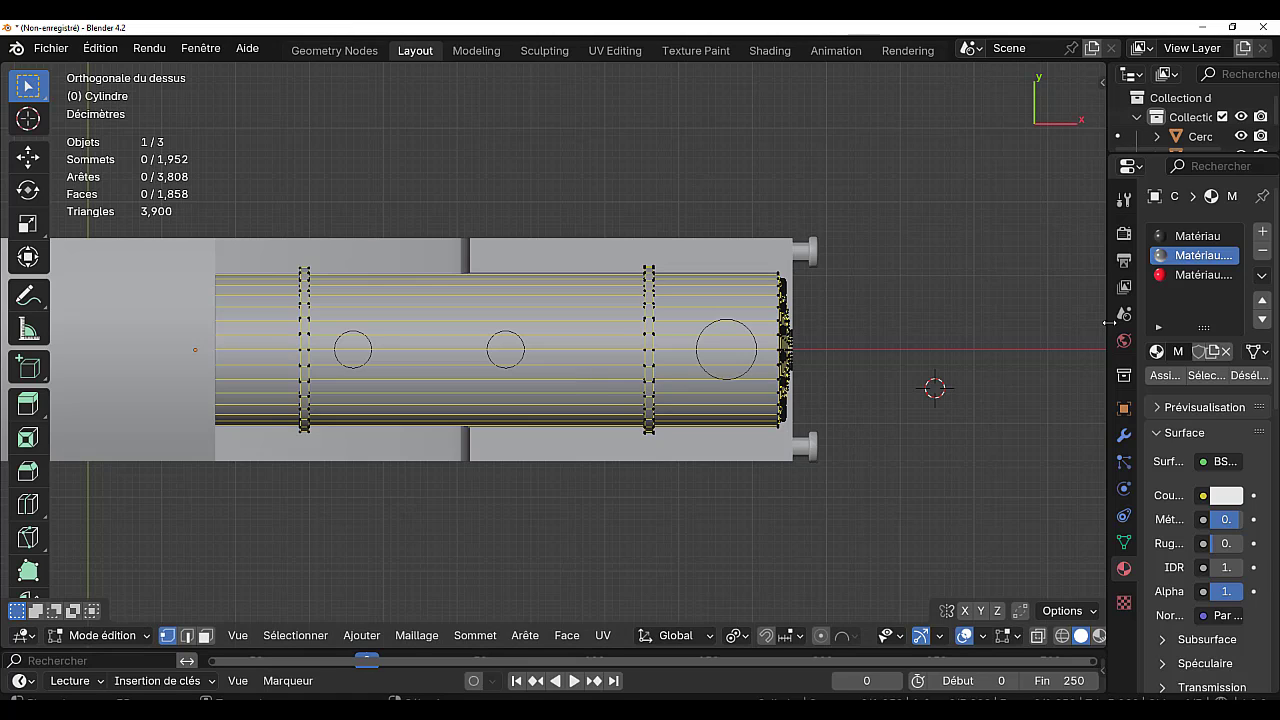
# - Add the Cercle object to the selection and knife-project its three circles onto the top of the boiler cylinder
pyautogui.moveTo(1108, 322); pyautogui.dragTo(1020, 333)
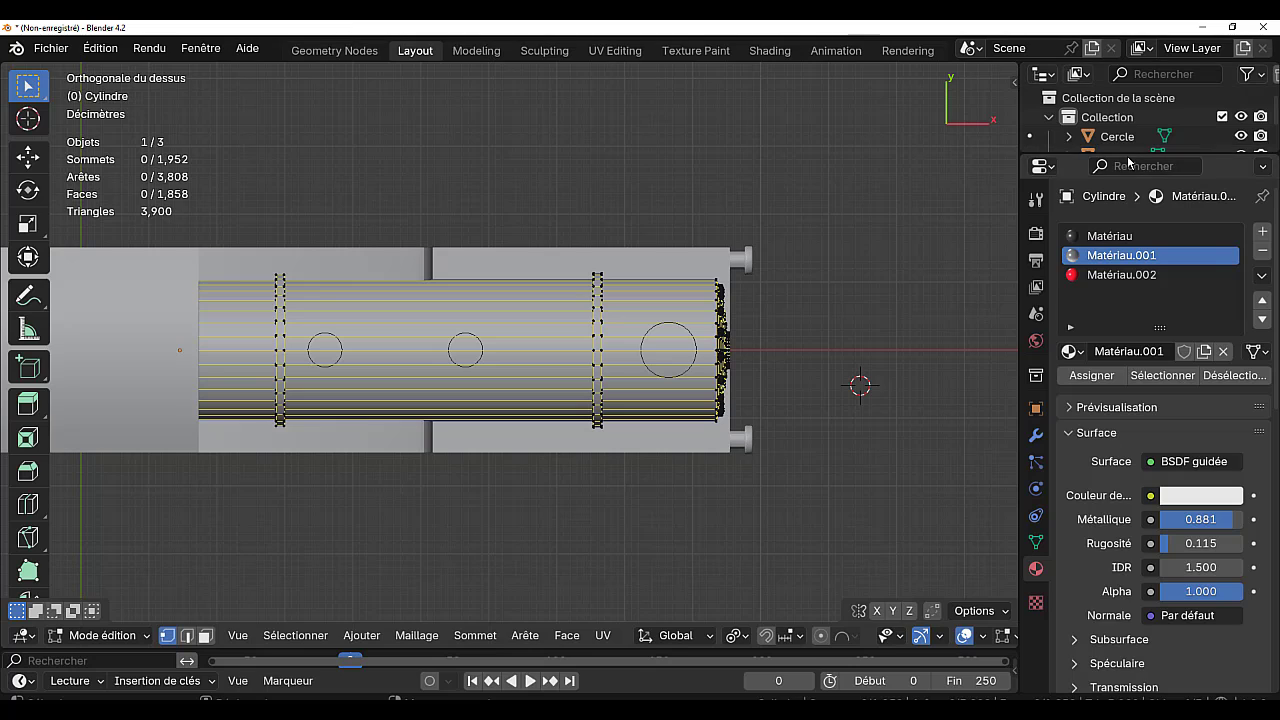
pyautogui.moveTo(1128, 162); pyautogui.dragTo(1132, 283)
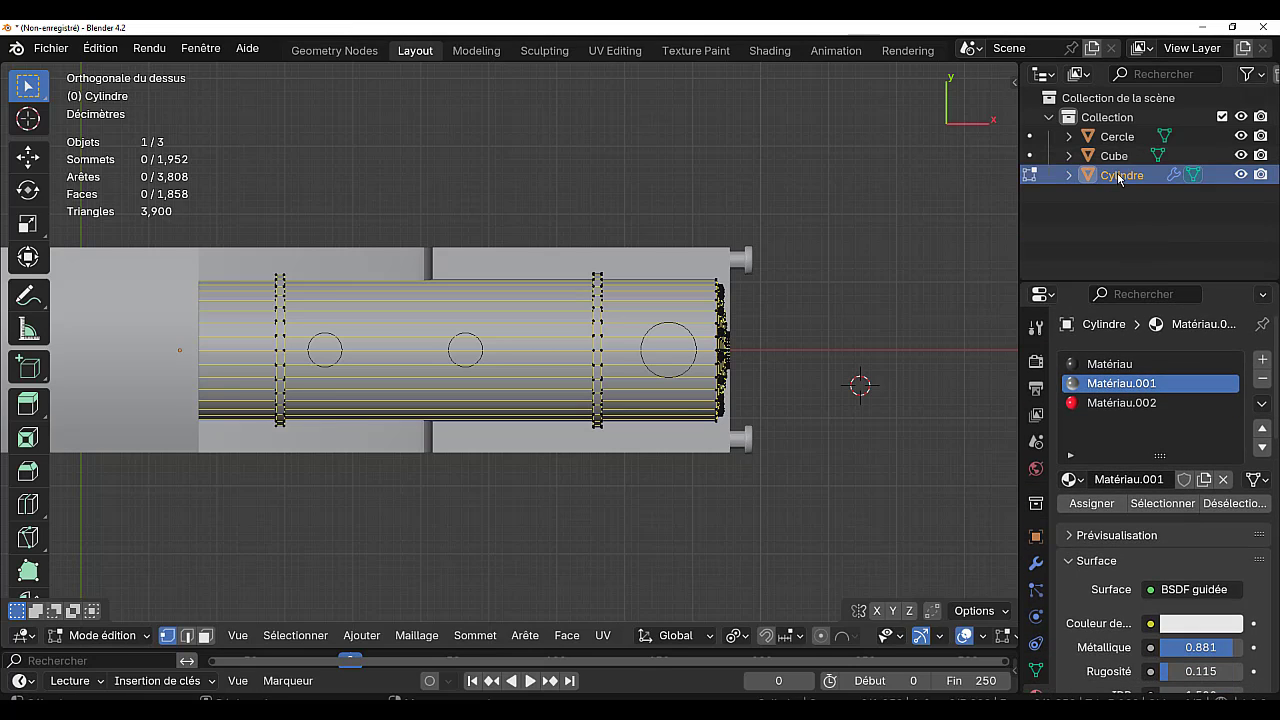
pyautogui.click(1118, 138)
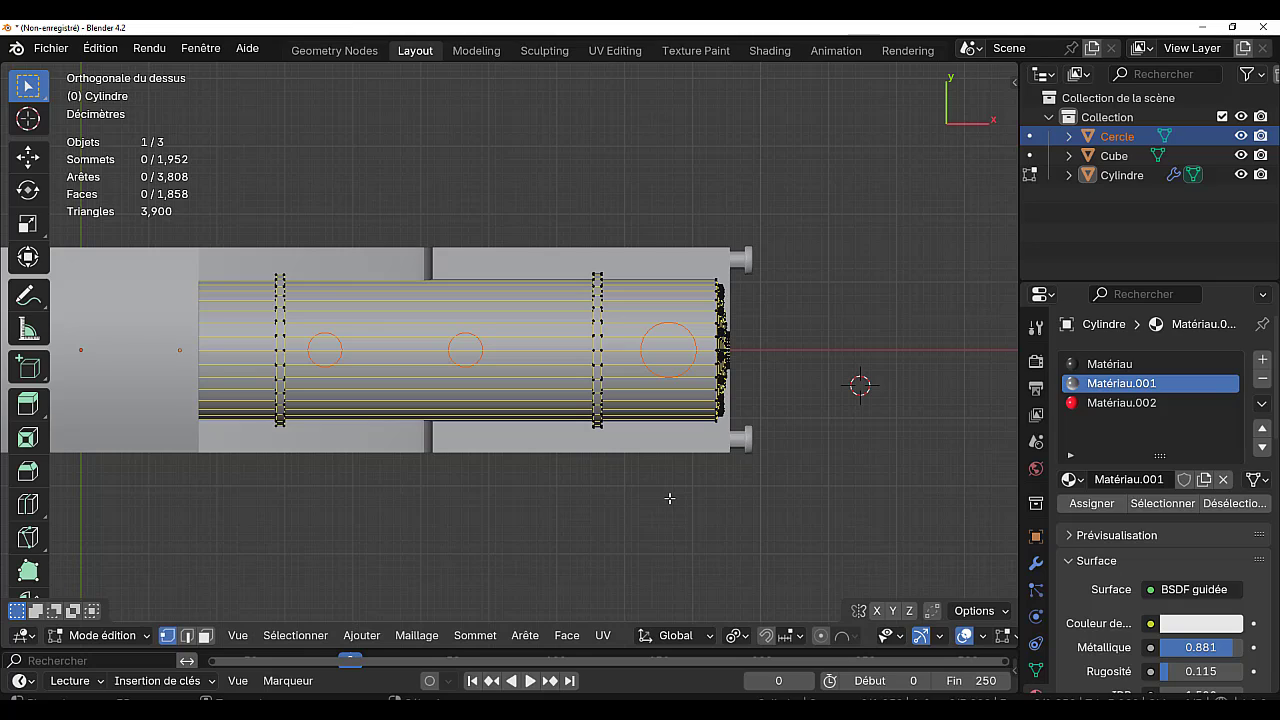
pyautogui.click(108, 49)
pyautogui.click(410, 637)
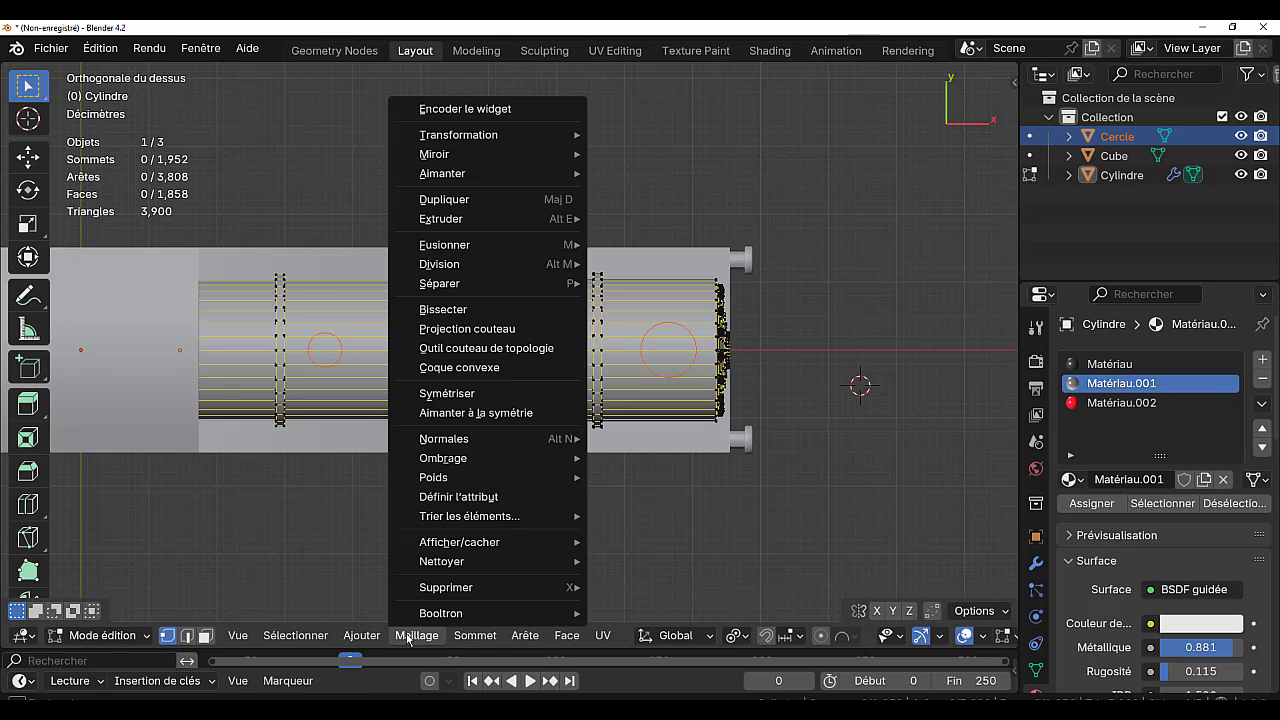
pyautogui.click(455, 330)
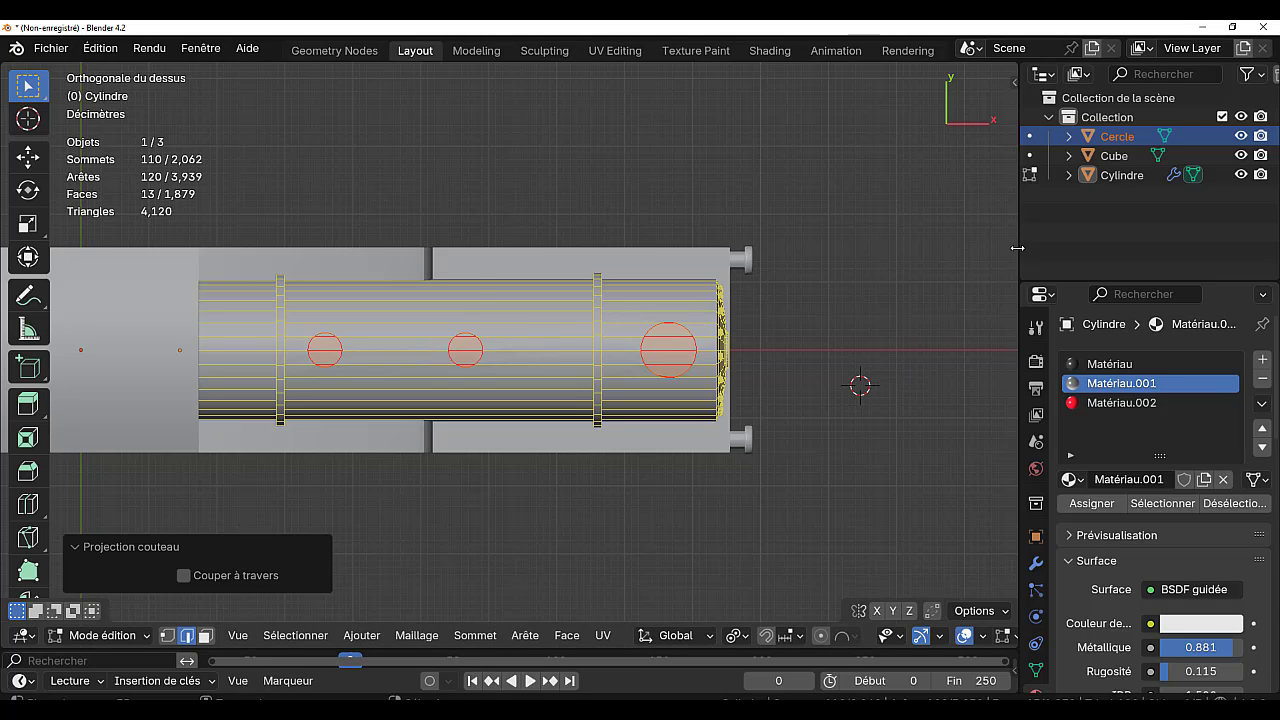
# - Hide the Cercle object, then extrude the three projected discs and fatten them outward by 0.24 m
pyautogui.click(1241, 137)
pyautogui.moveTo(627, 552); pyautogui.dragTo(658, 490, button='middle')
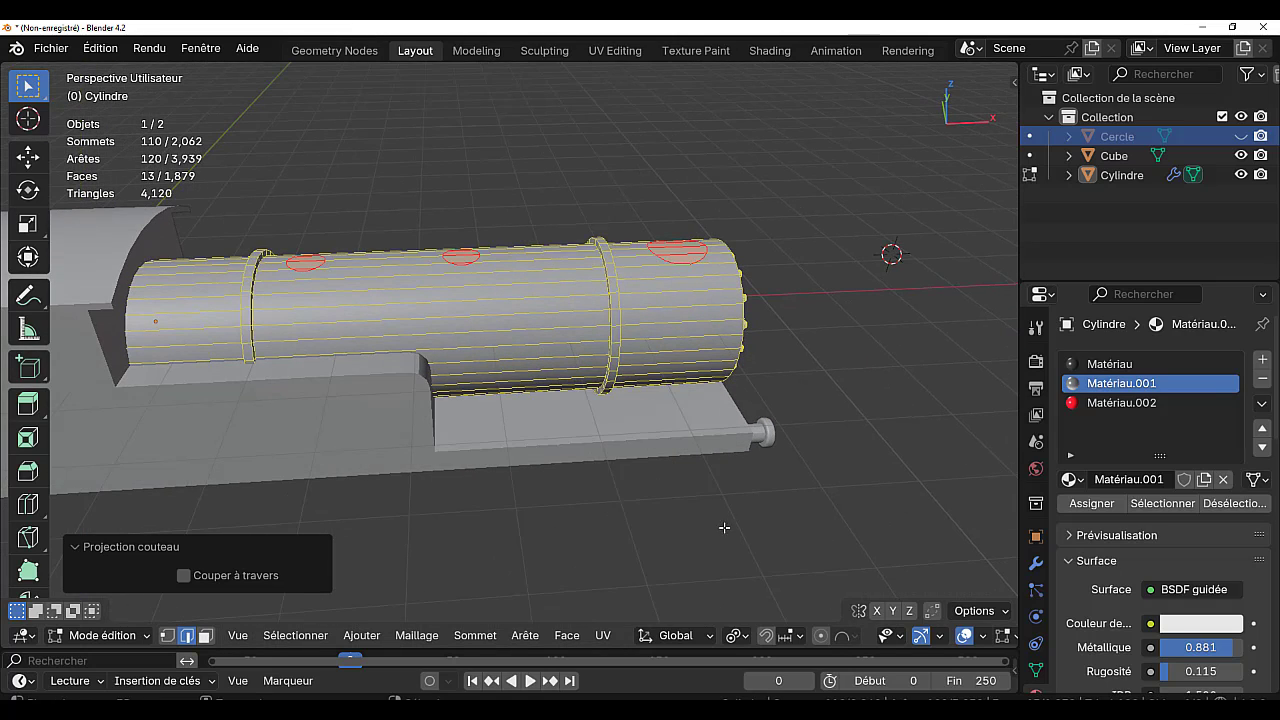
pyautogui.press('e')
pyautogui.press('Escape')
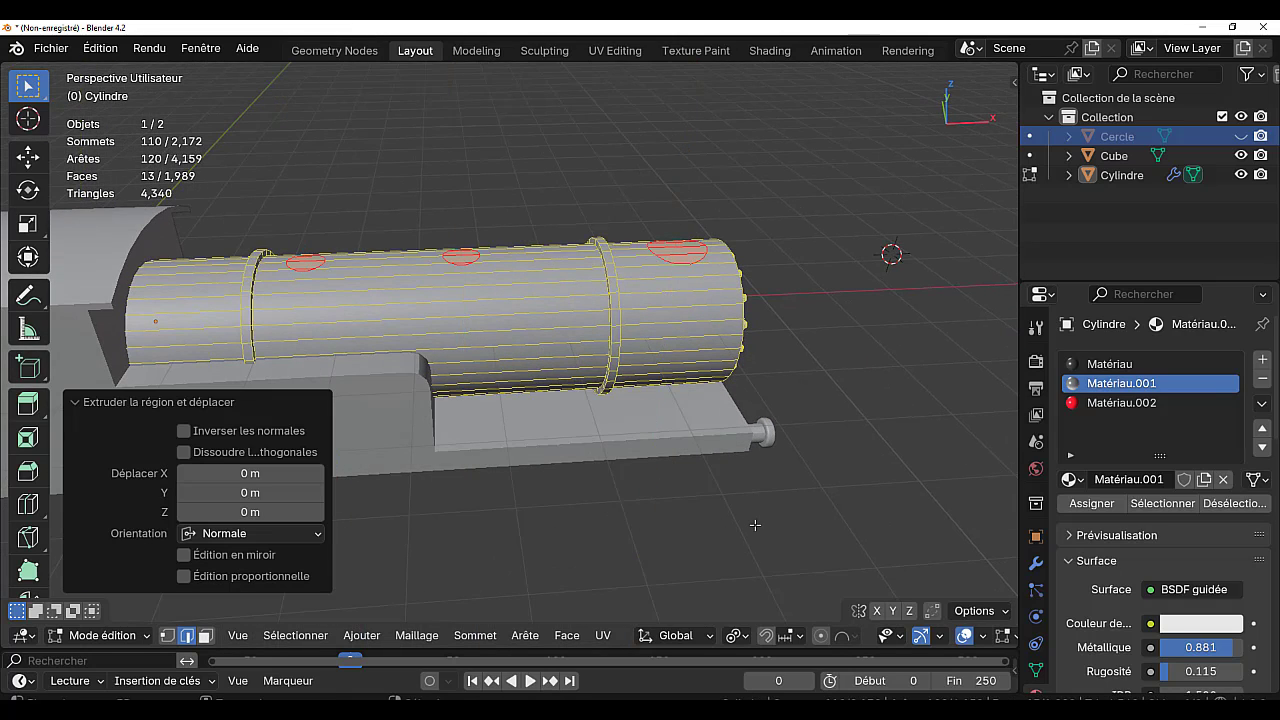
pyautogui.hotkey('alt', 's')
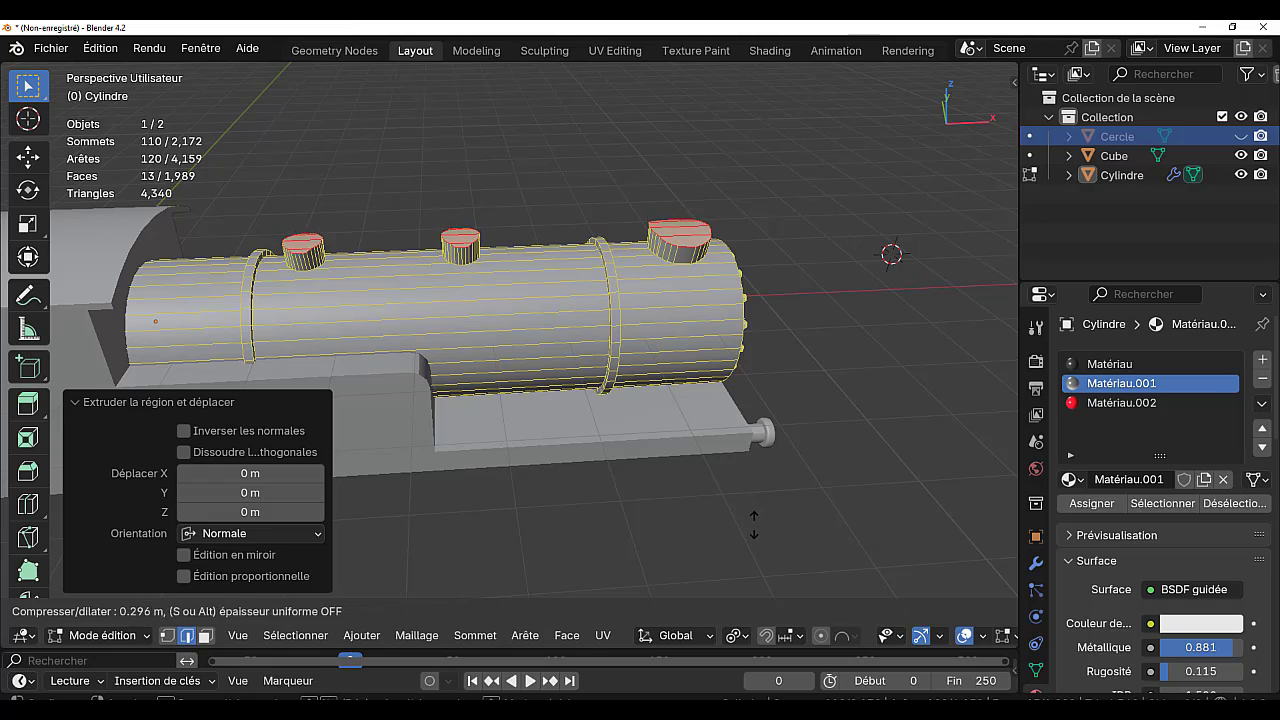
pyautogui.click(748, 540)
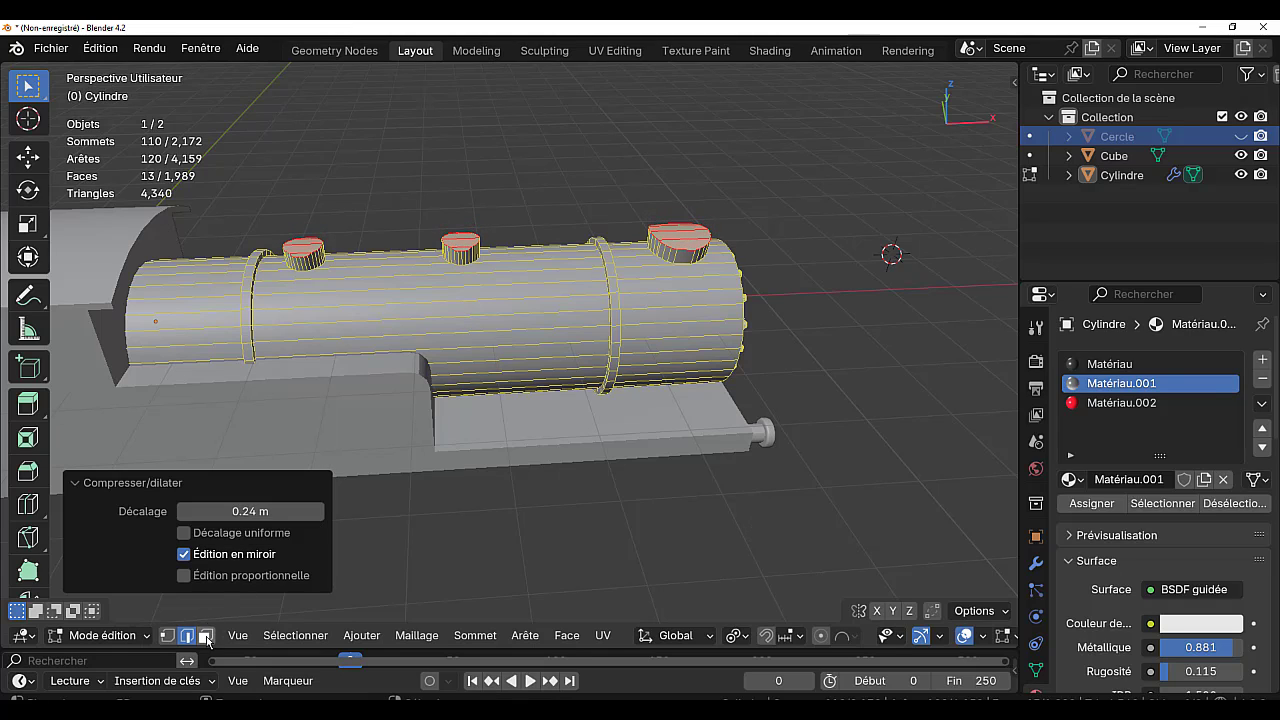
# - Try to flatten the top faces of all three raised discs by scaling them to 0 along Z
pyautogui.click(205, 637)
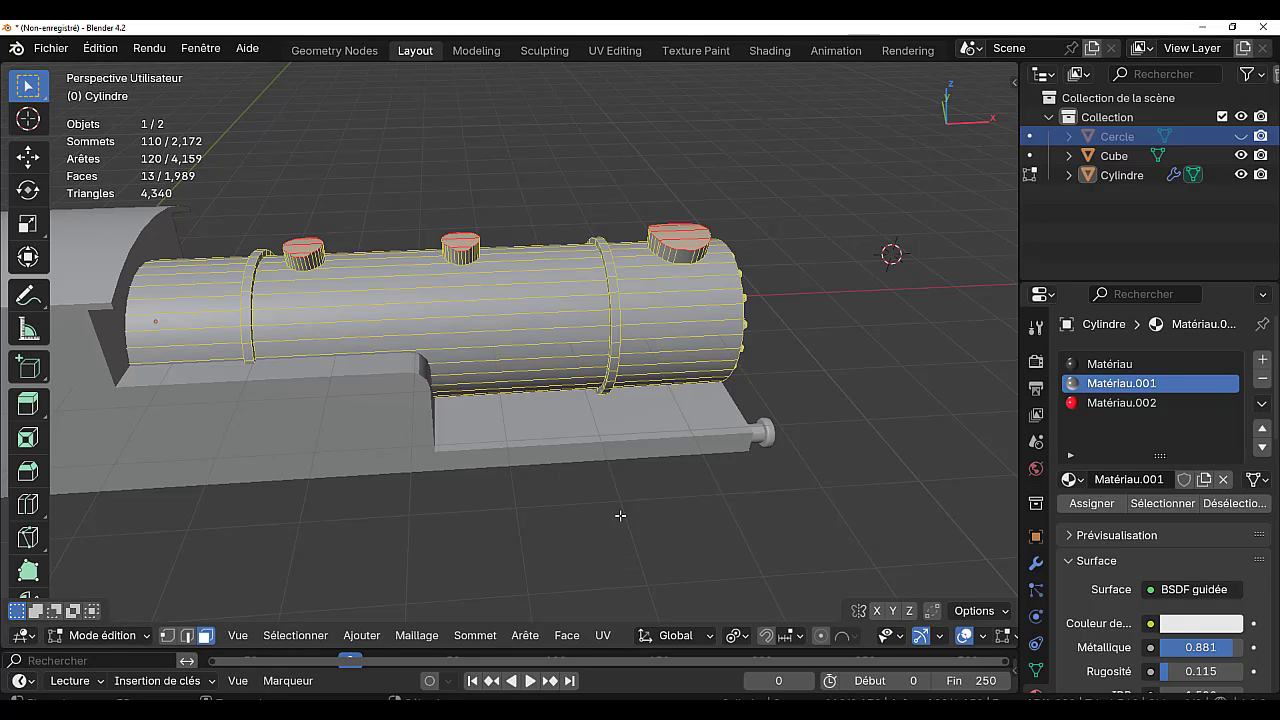
pyautogui.write('sz')
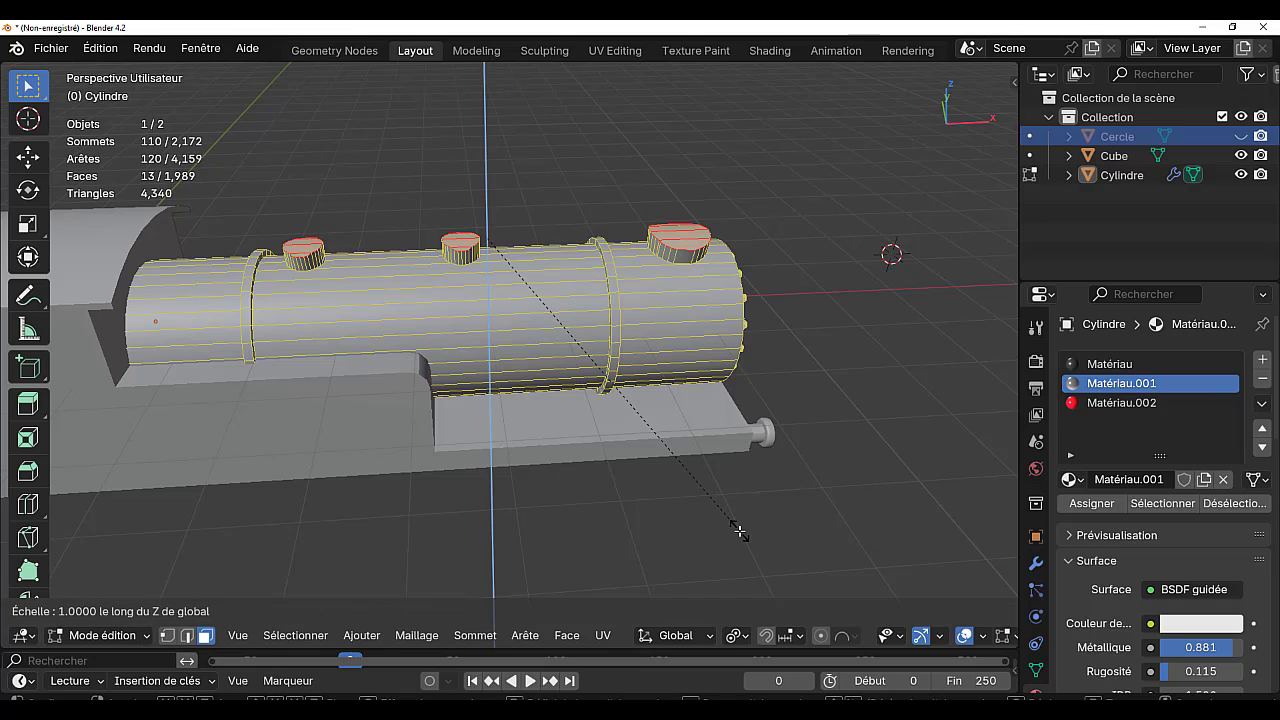
pyautogui.write('0')
pyautogui.press('Return')
pyautogui.moveTo(742, 519); pyautogui.dragTo(816, 447, button='middle')
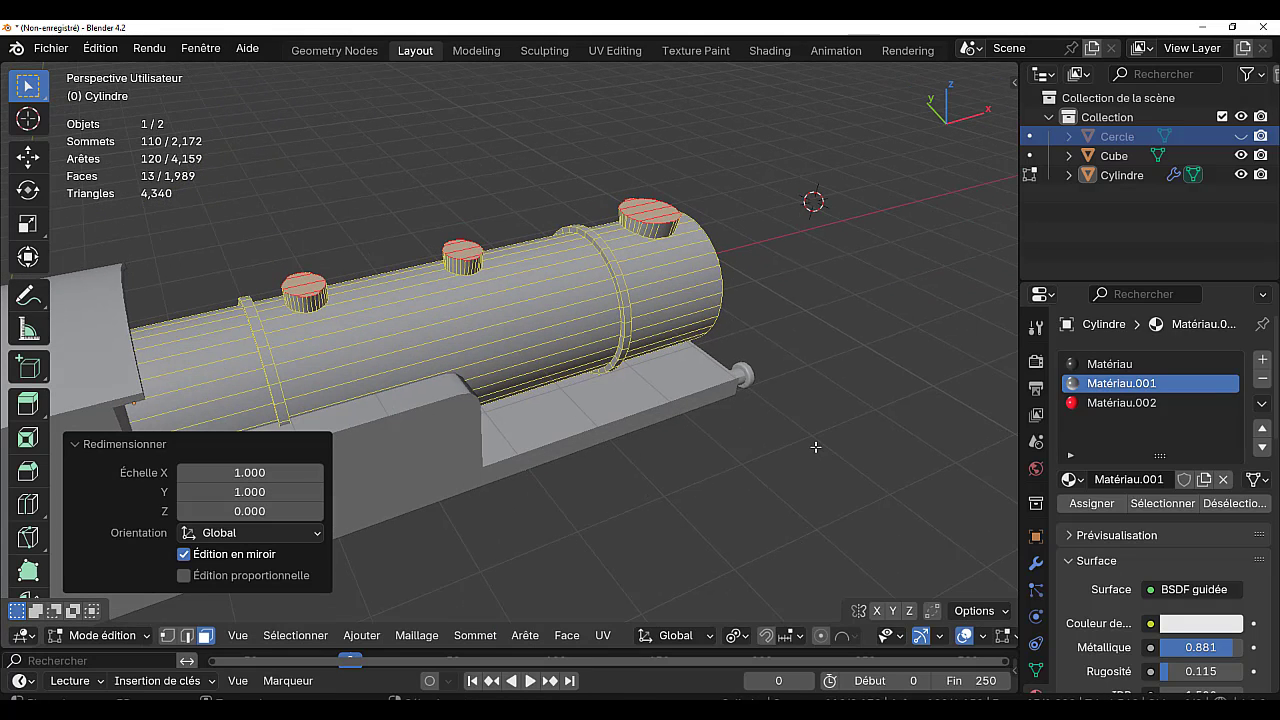
pyautogui.moveTo(720, 490); pyautogui.dragTo(811, 462, button='middle')
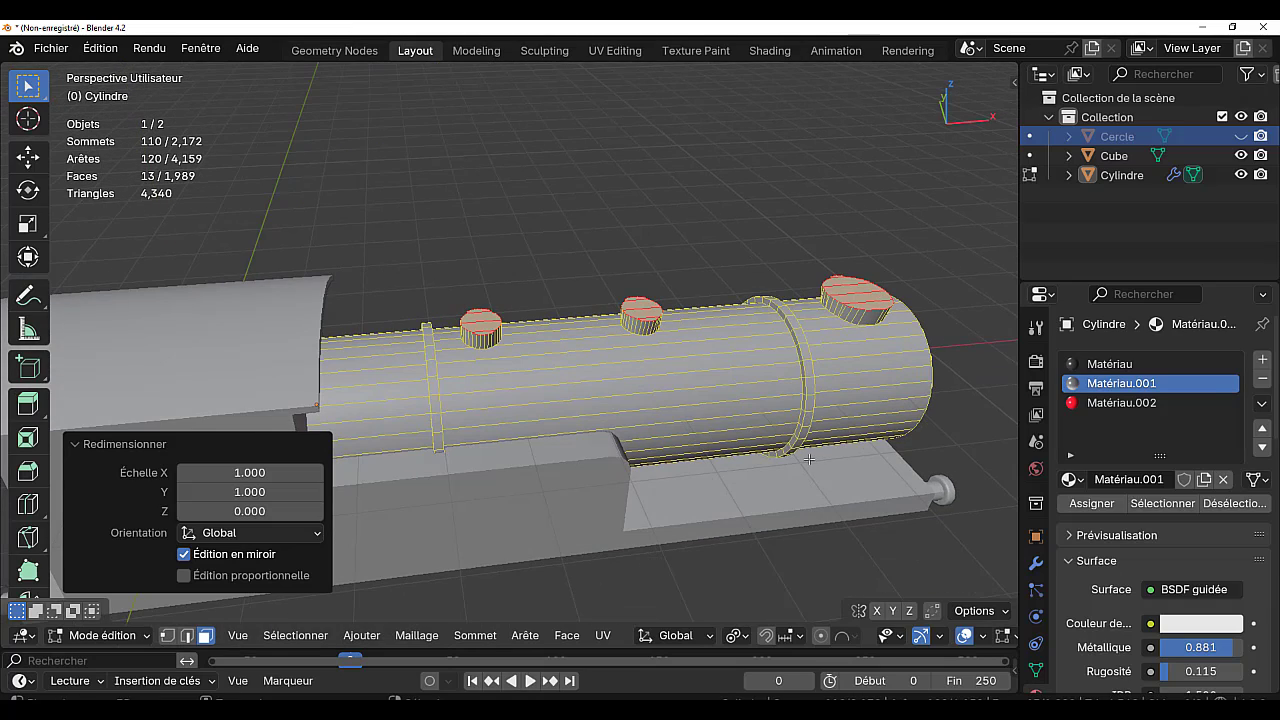
pyautogui.scroll(2, 769, 430)
pyautogui.scroll(-3, 815, 418)
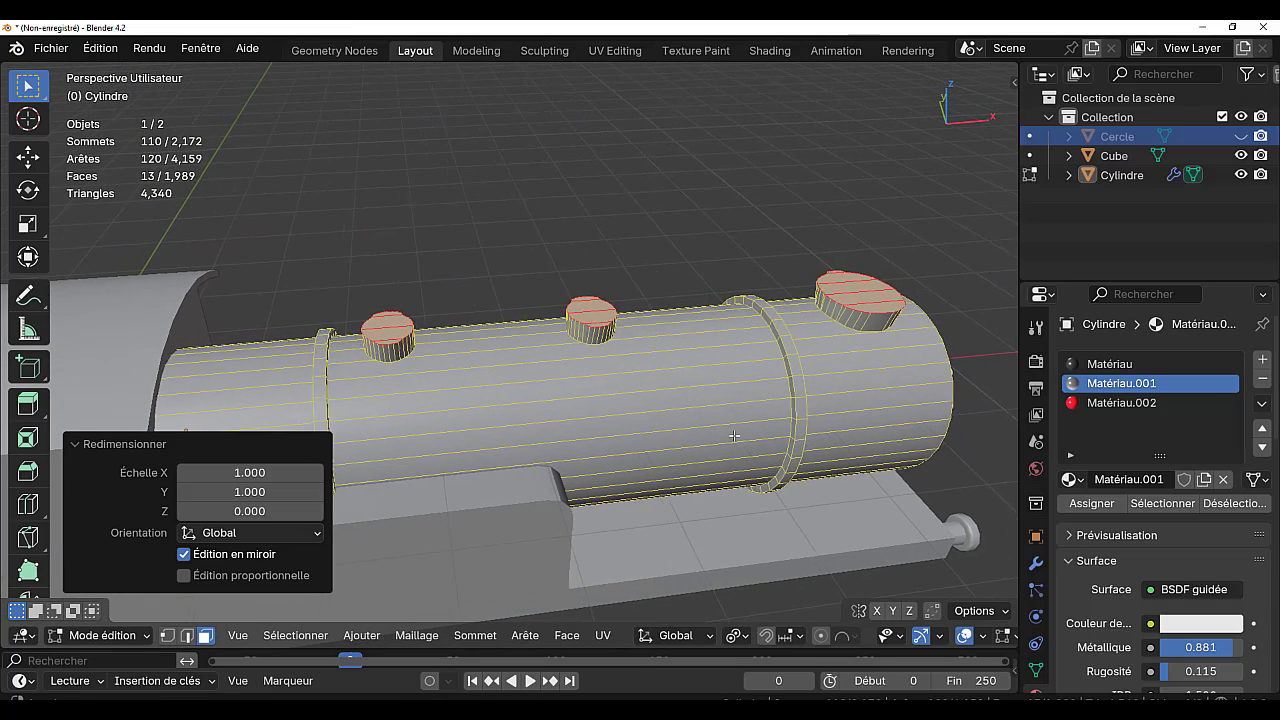
# - Deselect the large front dome's top faces, then undo both that deselection and the flattening
pyautogui.press('c')
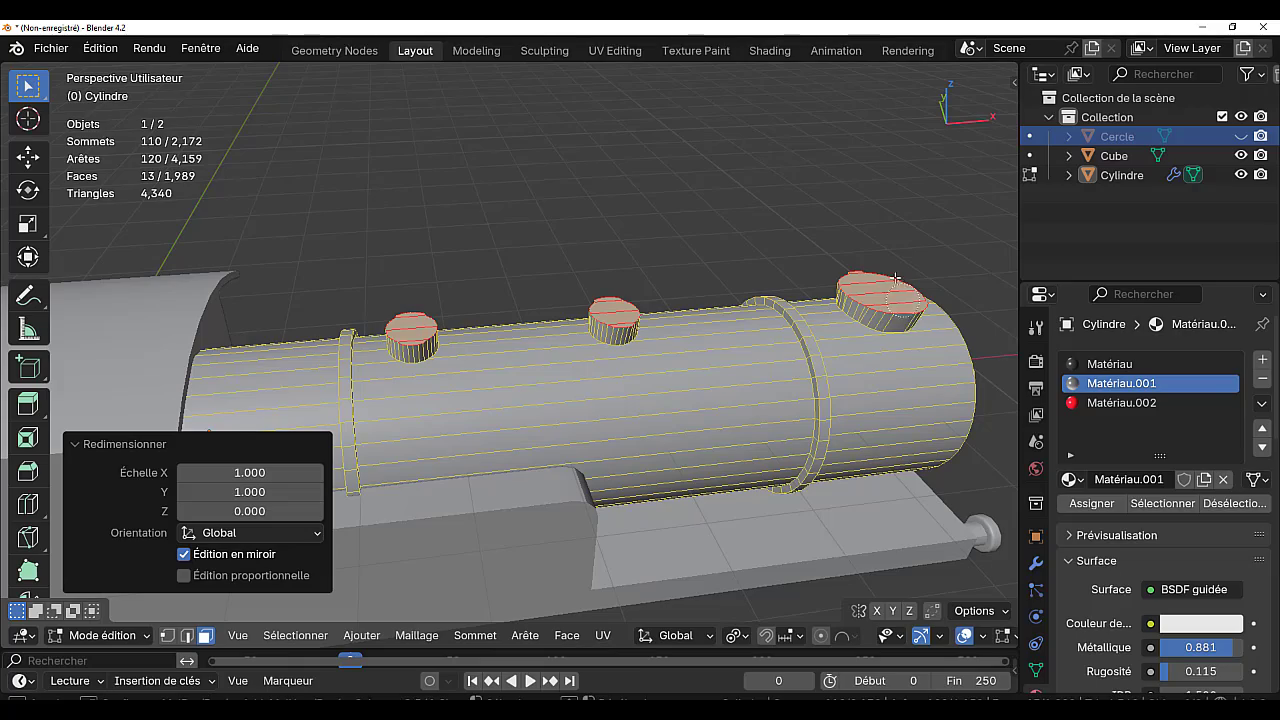
pyautogui.moveTo(873, 276)
pyautogui.mouseDown(button='middle')
pyautogui.moveTo(886, 308)
pyautogui.moveTo(738, 427)
pyautogui.moveTo(602, 314)
pyautogui.mouseUp(button='middle')
pyautogui.press('Escape')
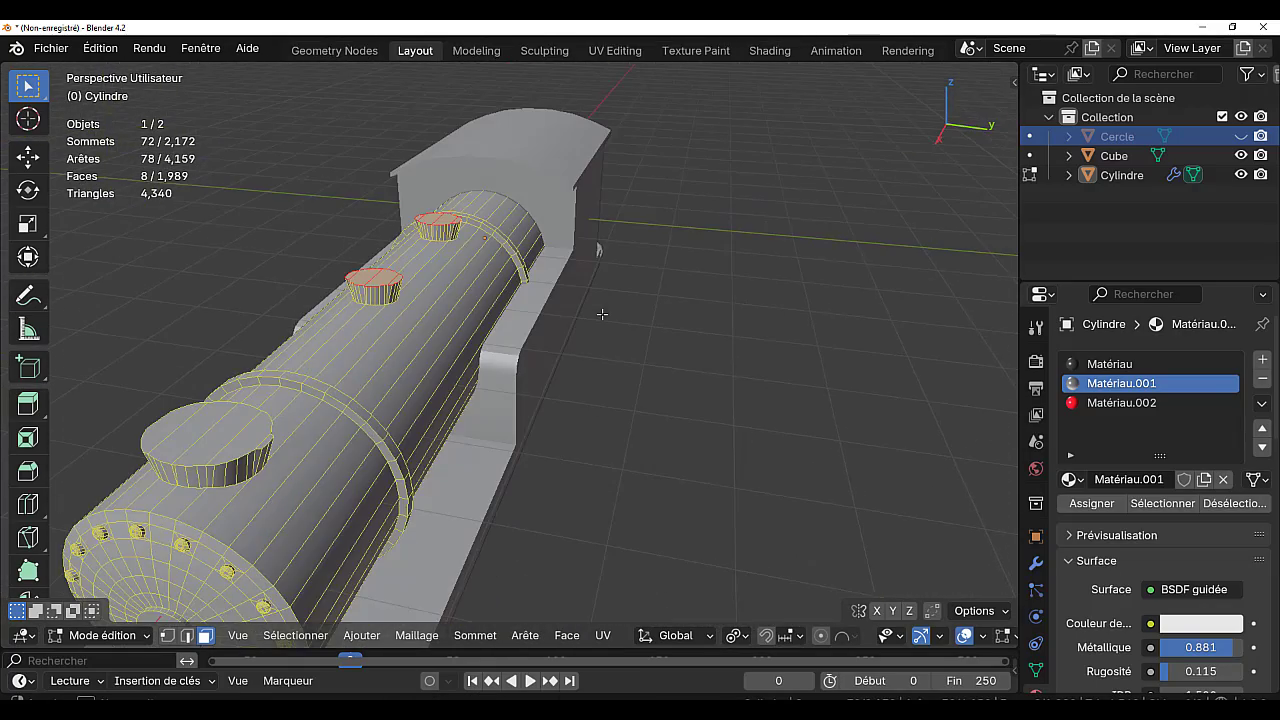
pyautogui.keyDown('shift'); pyautogui.moveTo(280, 468); pyautogui.dragTo(380, 462, button='middle'); pyautogui.keyUp('shift')
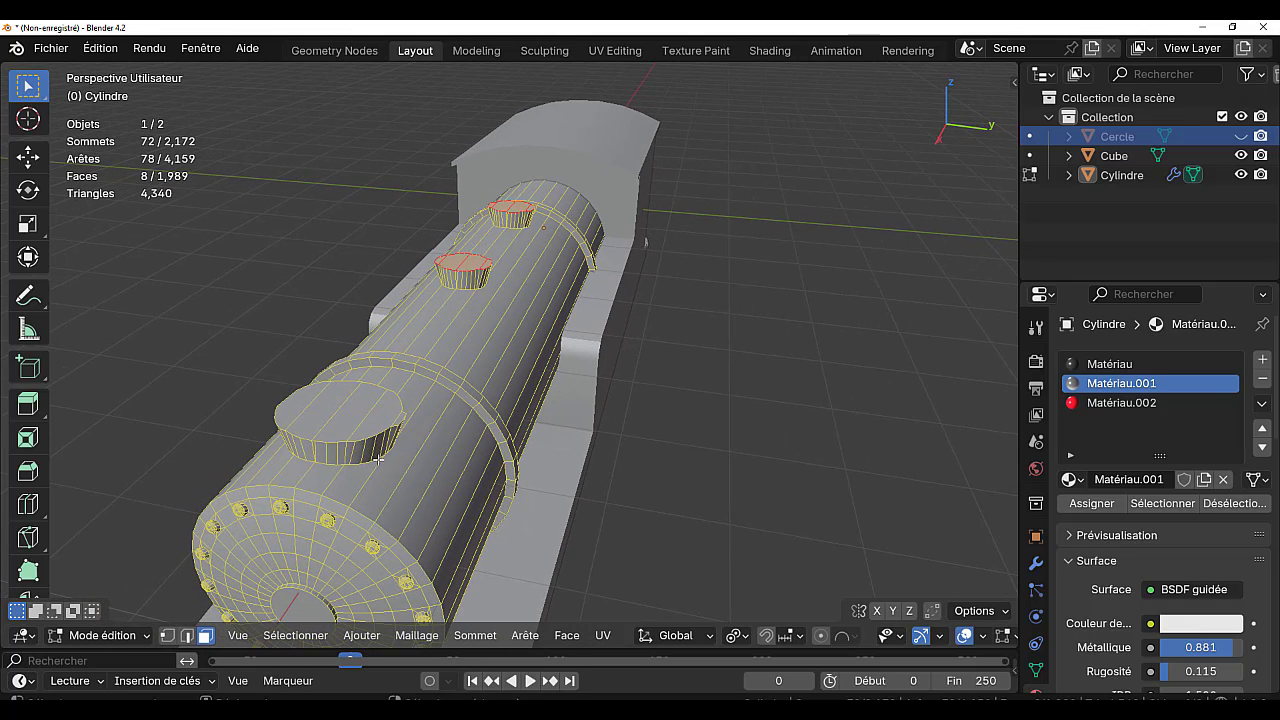
pyautogui.scroll(1, 380, 462)
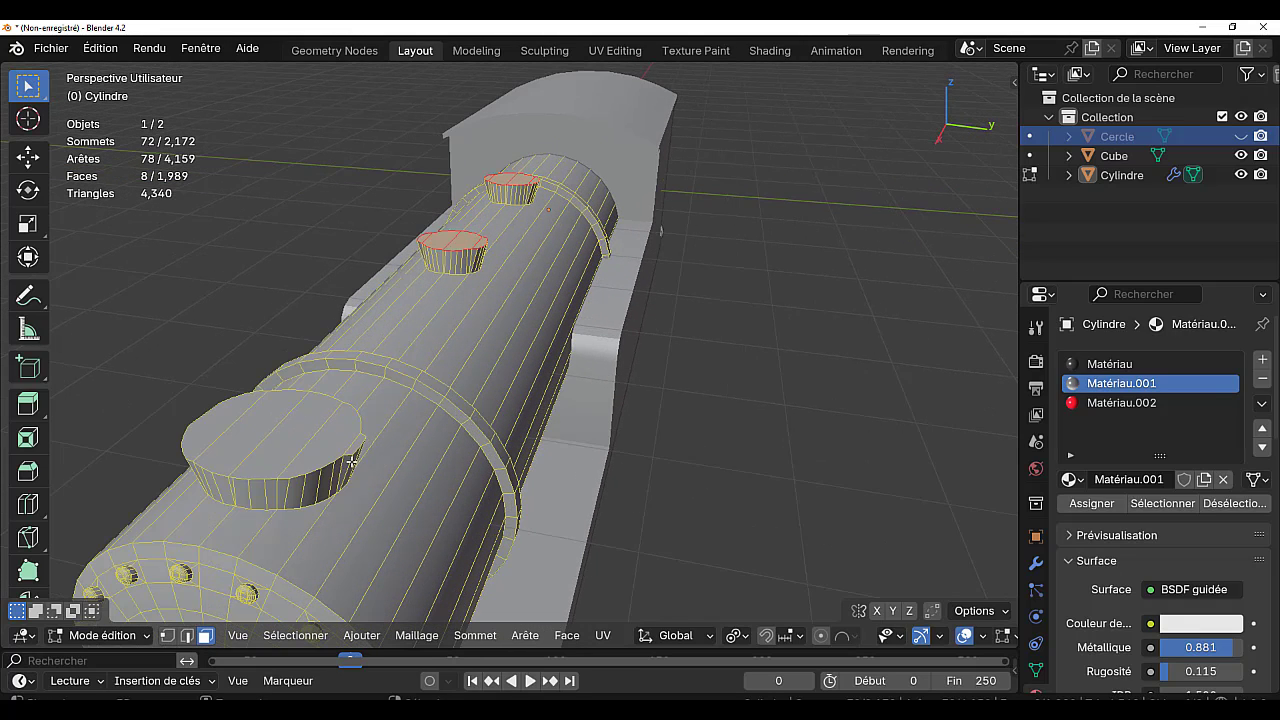
pyautogui.moveTo(423, 487); pyautogui.dragTo(468, 496, button='middle')
pyautogui.scroll(2, 378, 496)
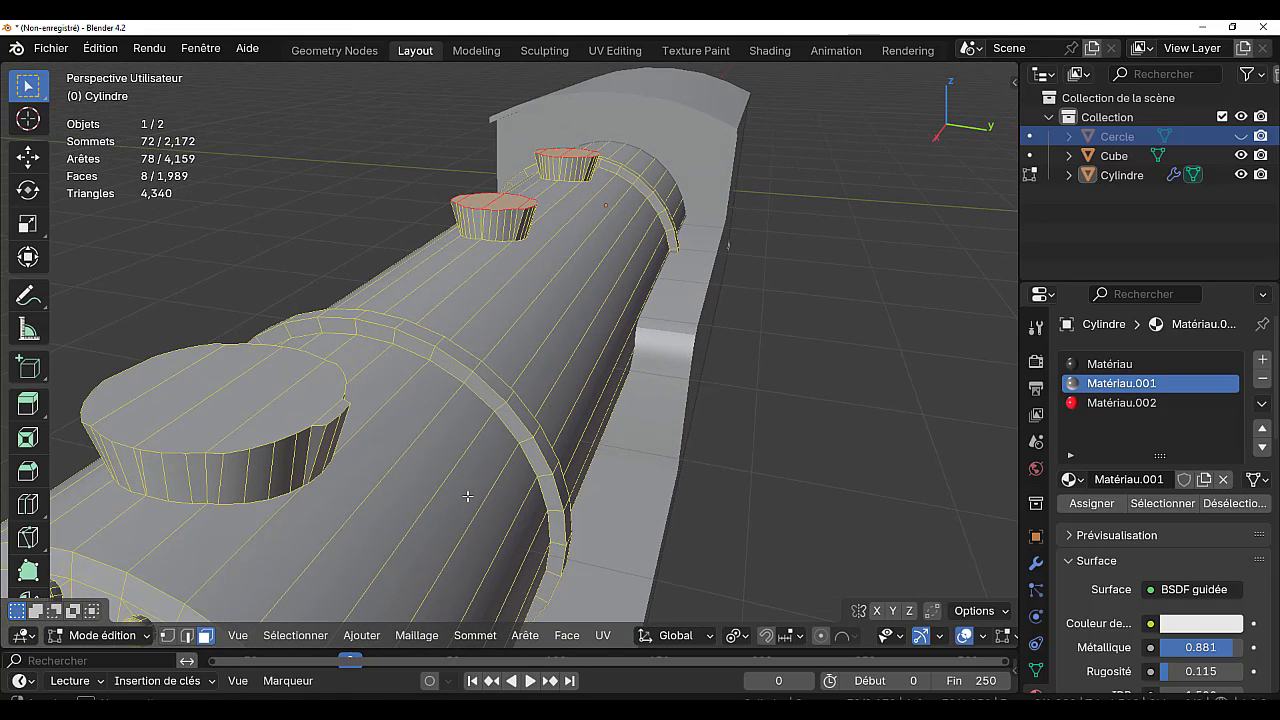
pyautogui.hotkey('ctrl', 'z')
pyautogui.hotkey('ctrl', 'z')
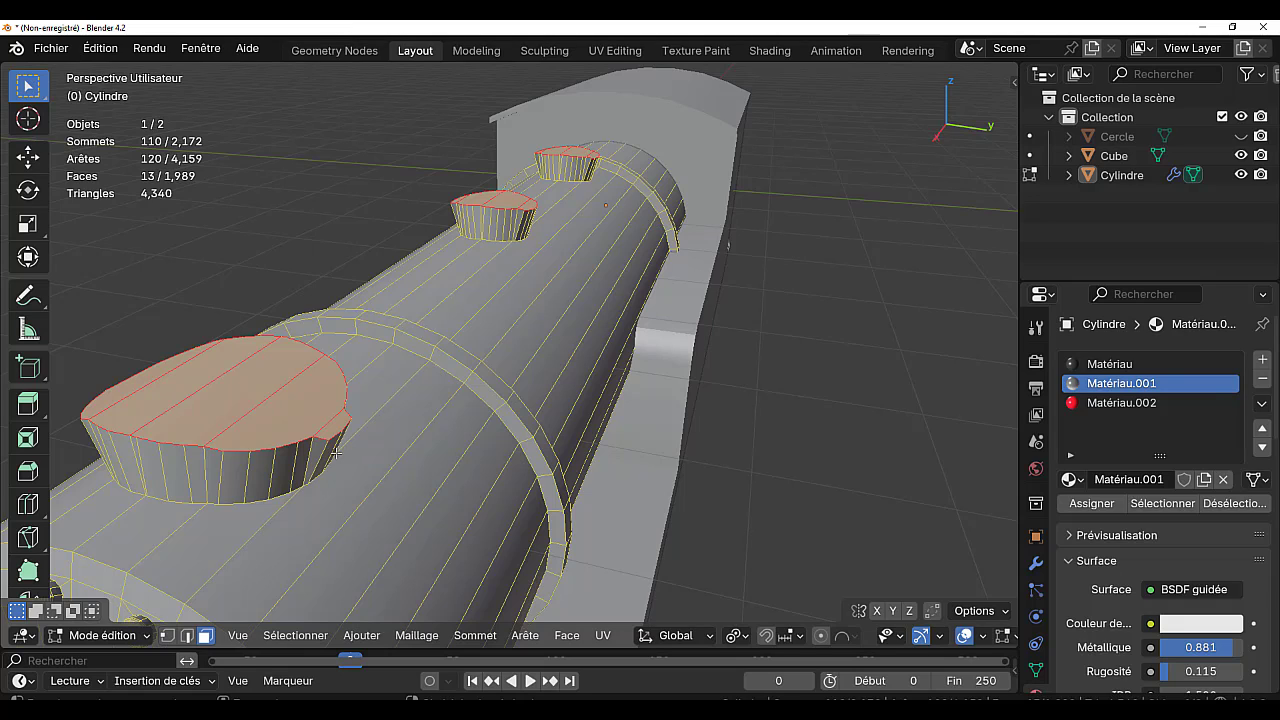
# - Dissolve the three edges forming the protruding corner on the side of the large front dome
pyautogui.scroll(2, 338, 457)
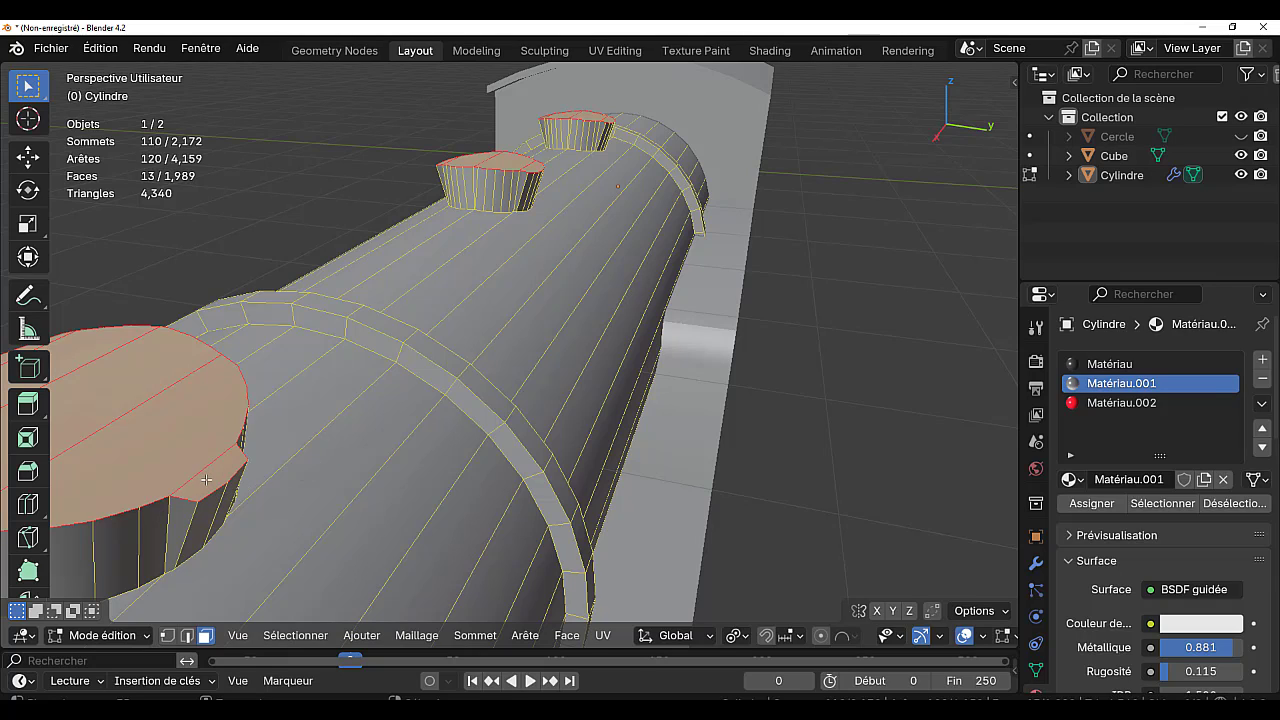
pyautogui.click(187, 635)
pyautogui.click(215, 496)
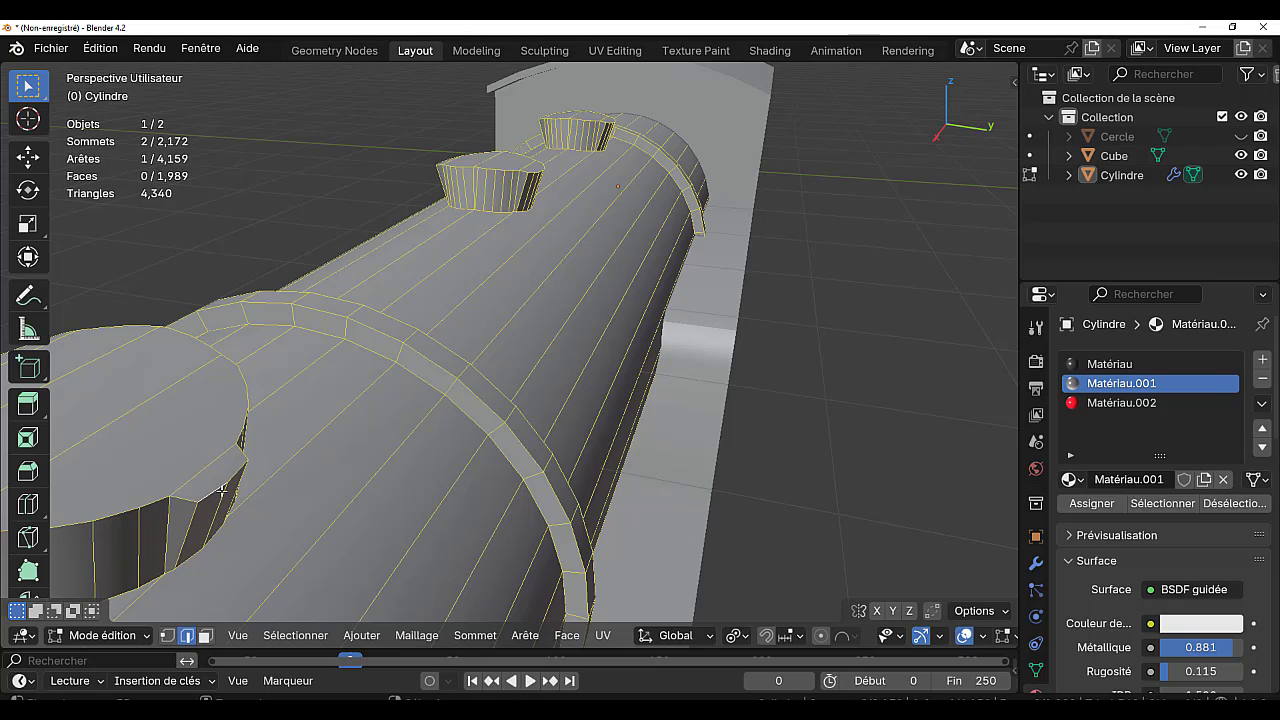
pyautogui.keyDown('shift'); pyautogui.click(219, 506); pyautogui.keyUp('shift')
pyautogui.keyDown('shift'); pyautogui.click(237, 478); pyautogui.keyUp('shift')
pyautogui.press('x')
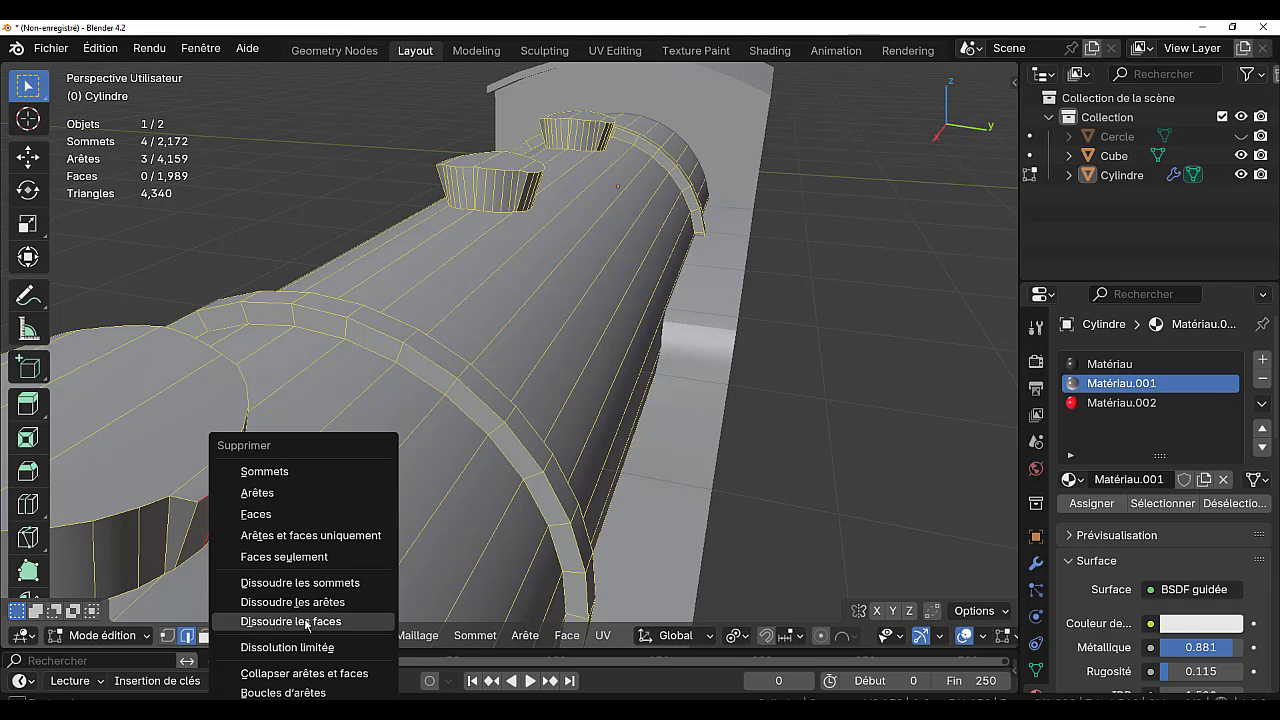
pyautogui.click(300, 602)
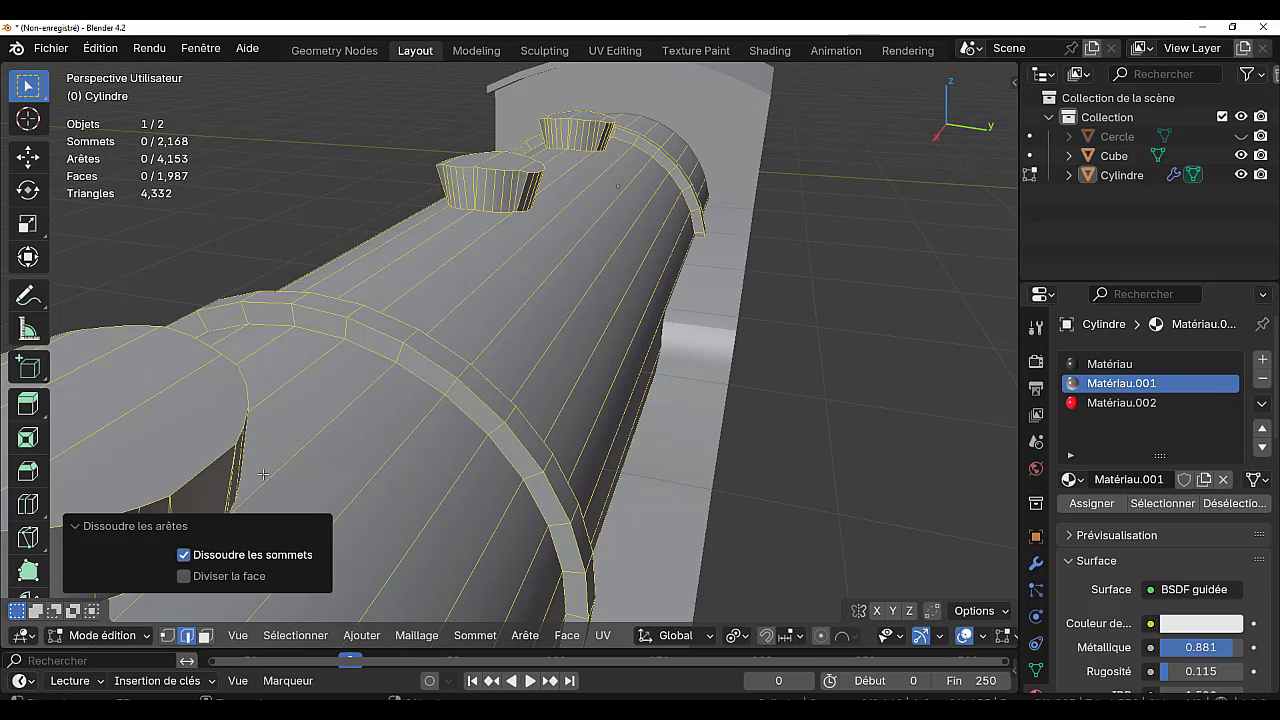
pyautogui.keyDown('shift'); pyautogui.rightClick(933, 478); pyautogui.keyUp('shift')
pyautogui.click(218, 527)
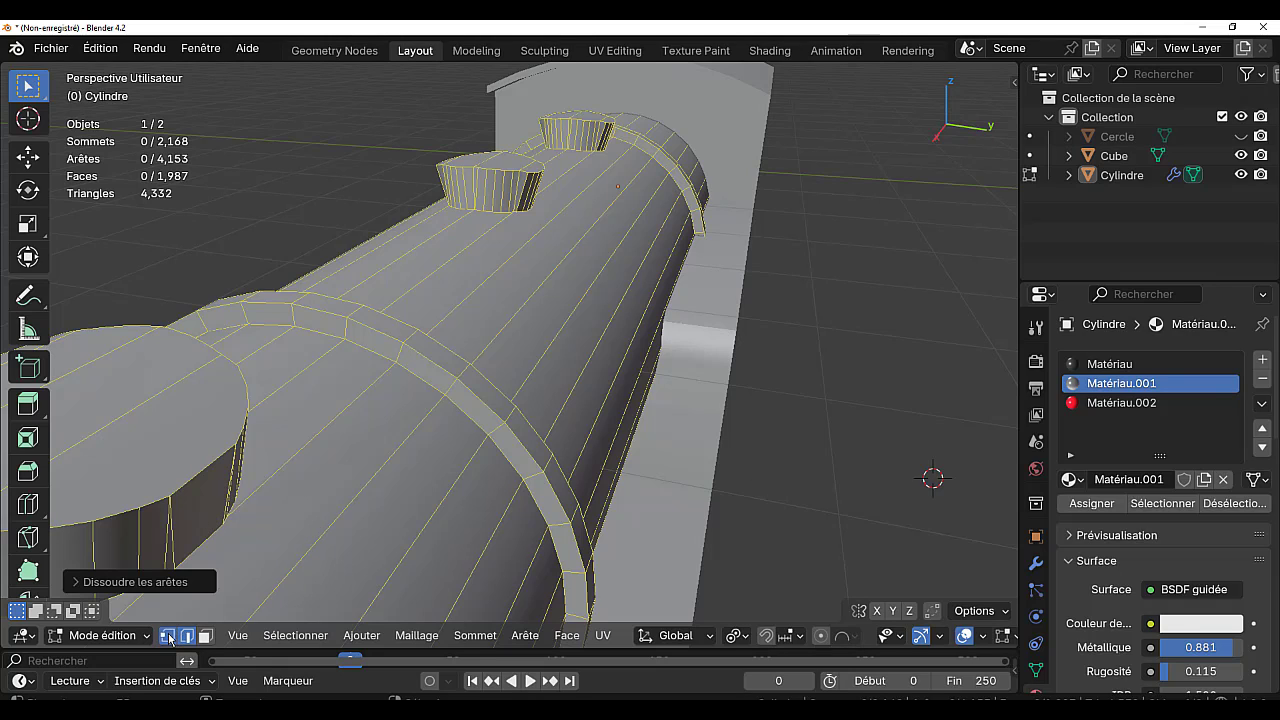
pyautogui.click(169, 638)
pyautogui.click(185, 499)
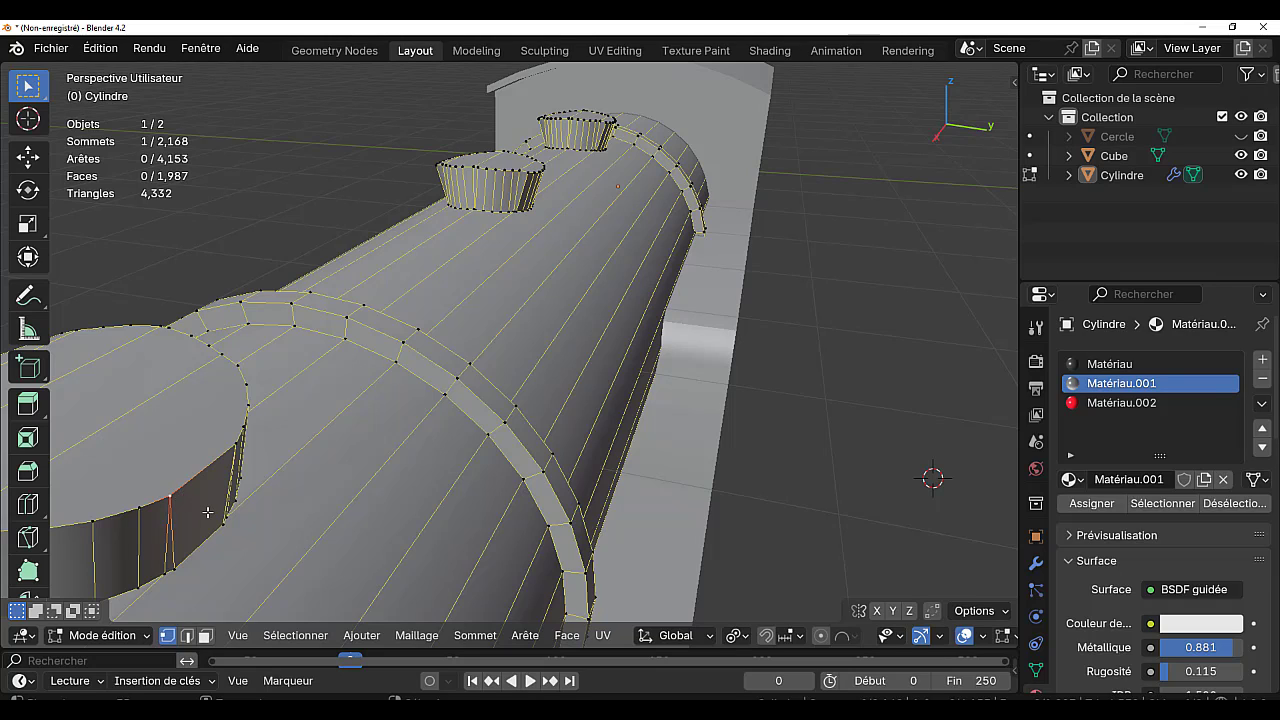
pyautogui.press('g')
pyautogui.press('g')
pyautogui.rightClick(196, 525)
pyautogui.scroll(1, 239, 493)
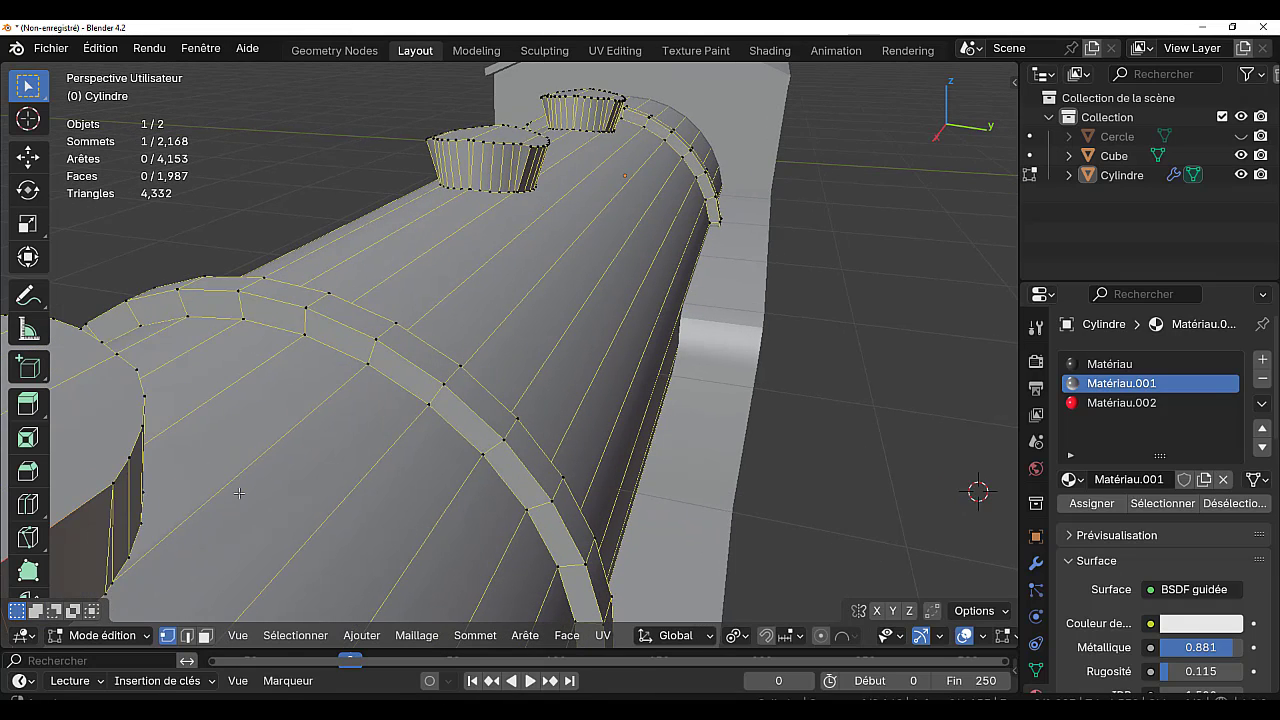
pyautogui.scroll(-2, 239, 493)
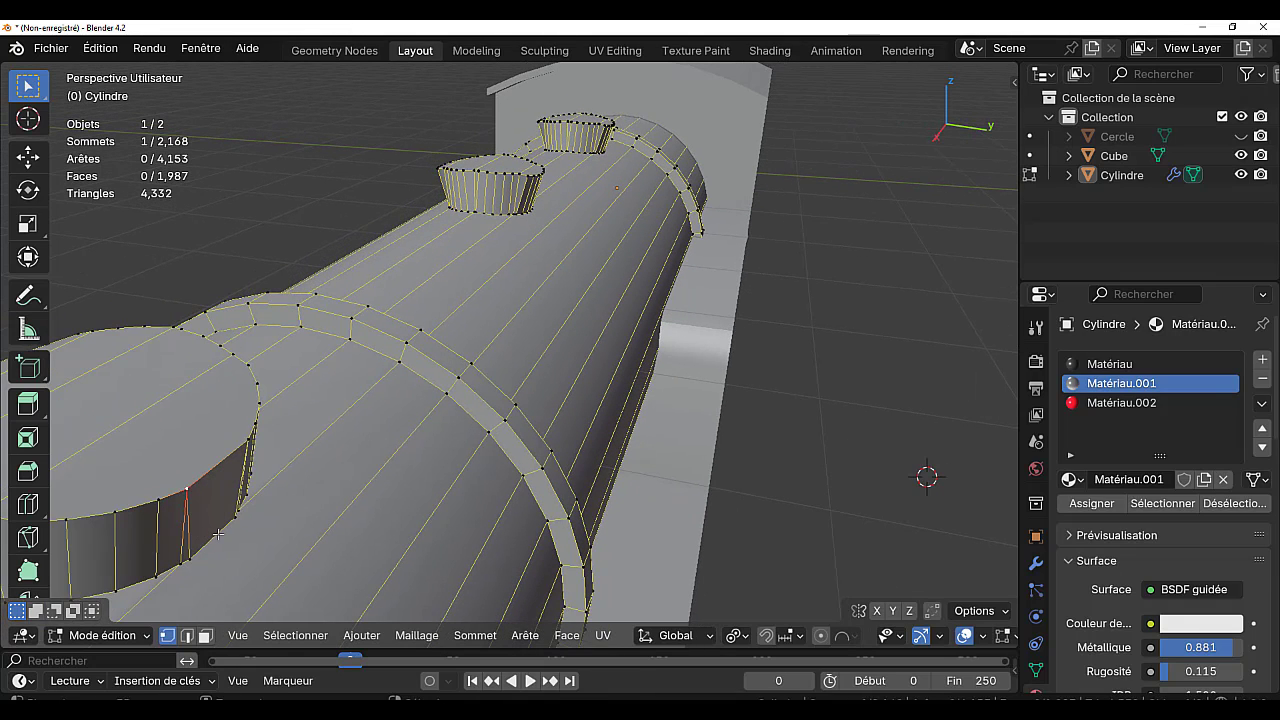
# - Cut a vertical edge with the Knife across the wide side face left on the large front dome
pyautogui.press('k')
pyautogui.click(215, 535)
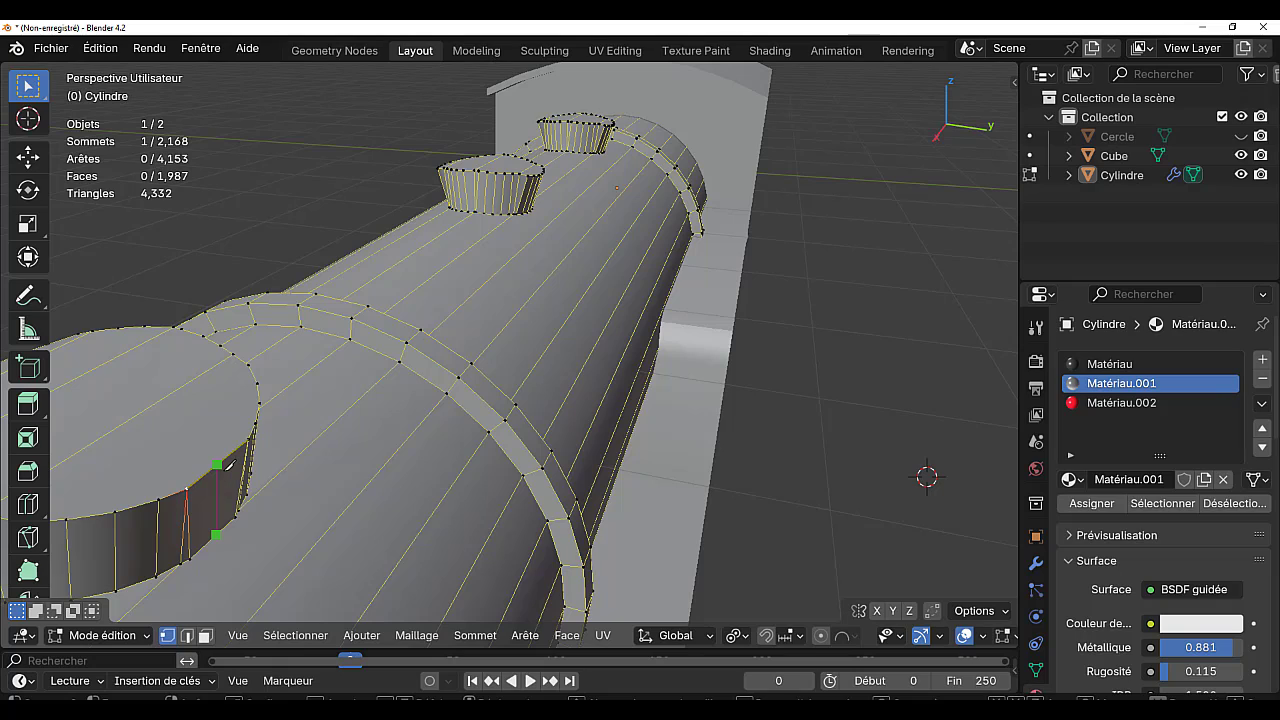
pyautogui.click(226, 467)
pyautogui.press('Return')
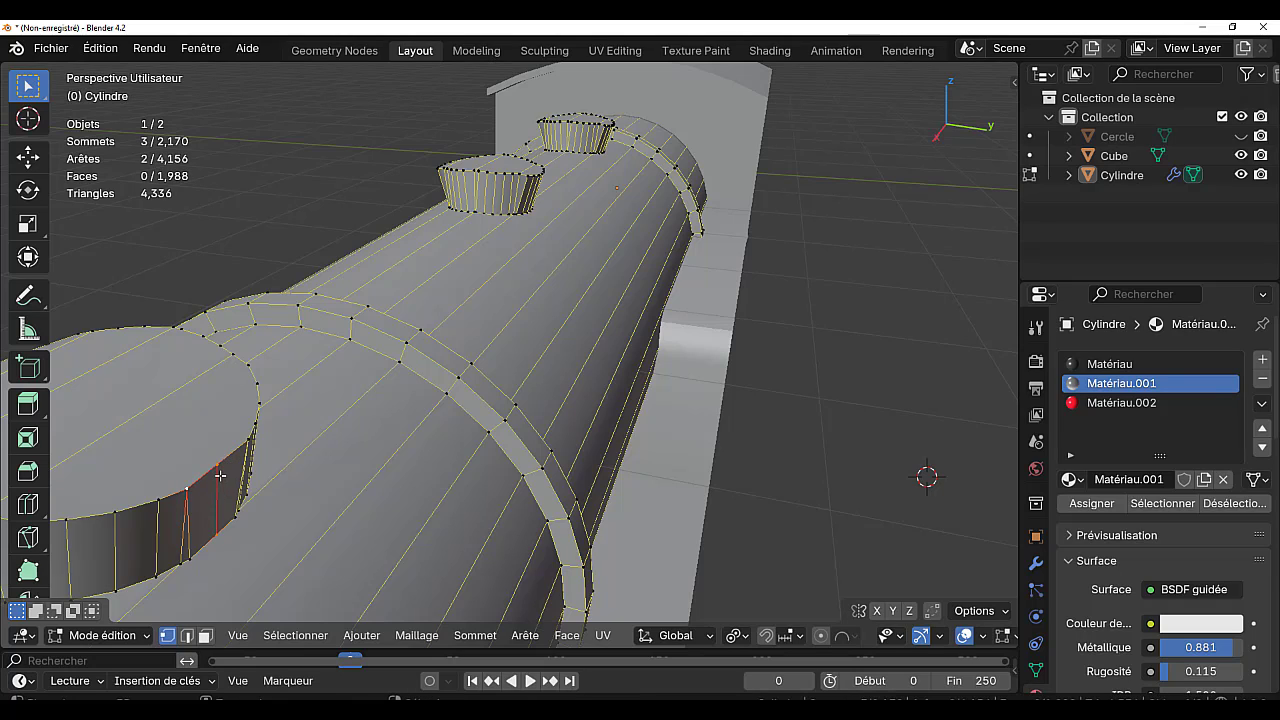
# - Try to move the top vertex of the new cut along Y, then undo the move
pyautogui.click(221, 480)
pyautogui.press('g')
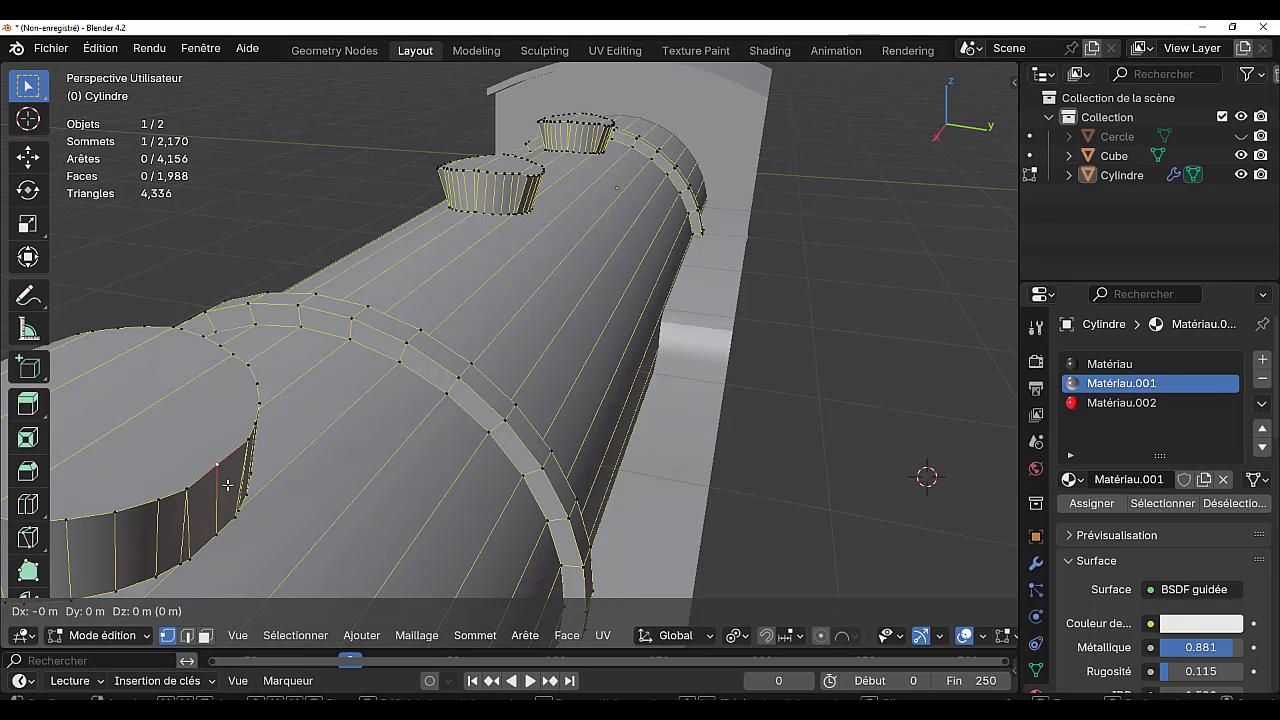
pyautogui.press('y')
pyautogui.click(219, 469)
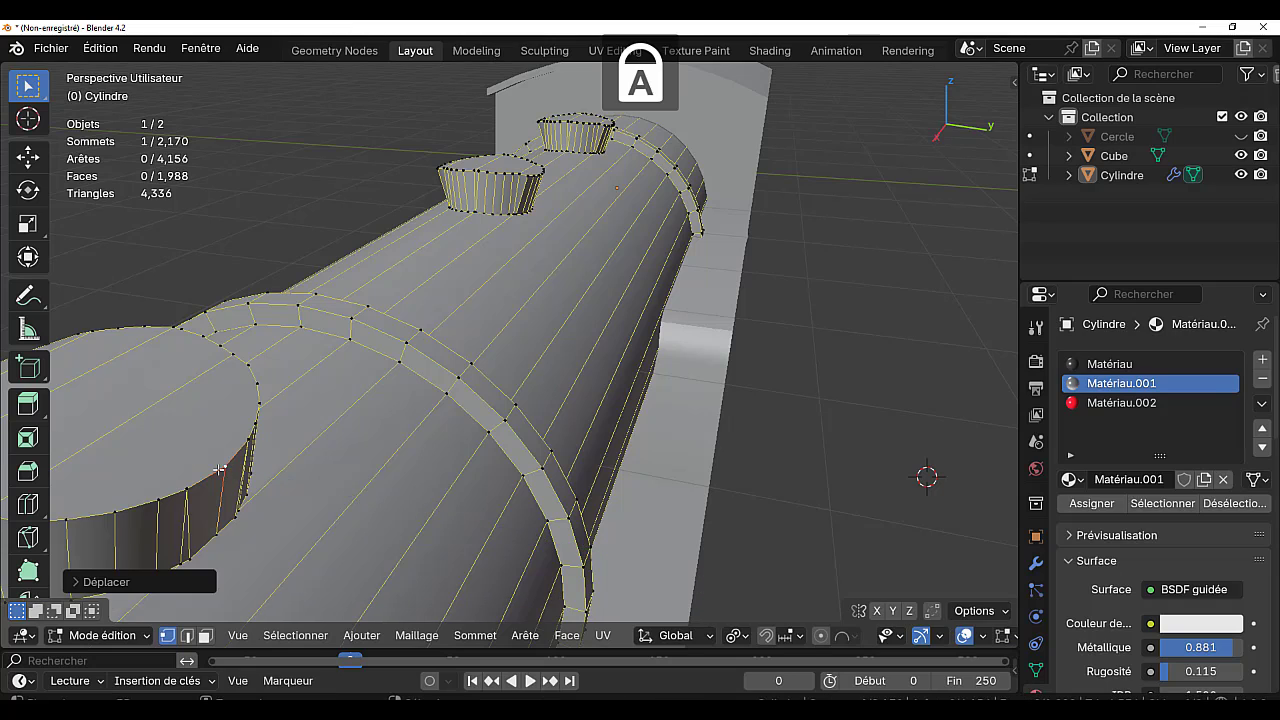
pyautogui.hotkey('ctrl', 'z')
# - Select the four top faces of the large front dome in face mode
pyautogui.scroll(-4, 190, 463)
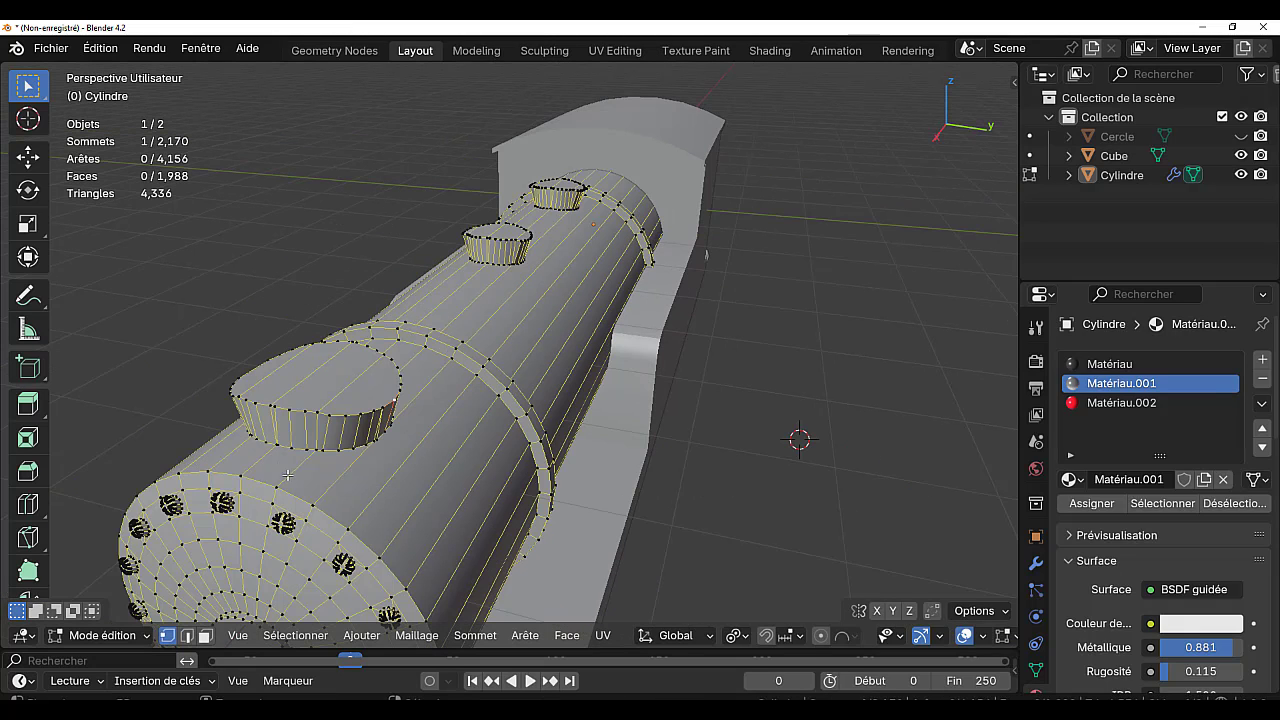
pyautogui.click(205, 636)
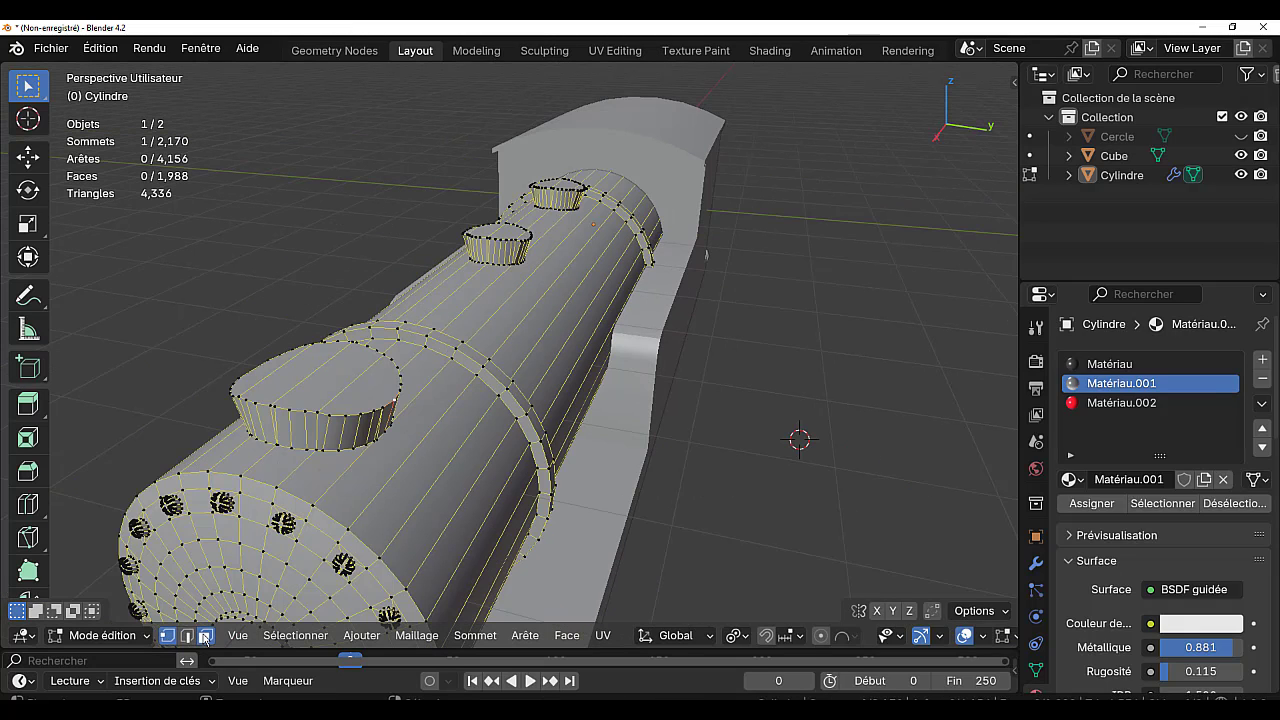
pyautogui.click(338, 385)
pyautogui.keyDown('shift'); pyautogui.click(314, 378); pyautogui.keyUp('shift')
pyautogui.keyDown('shift'); pyautogui.click(282, 372); pyautogui.keyUp('shift')
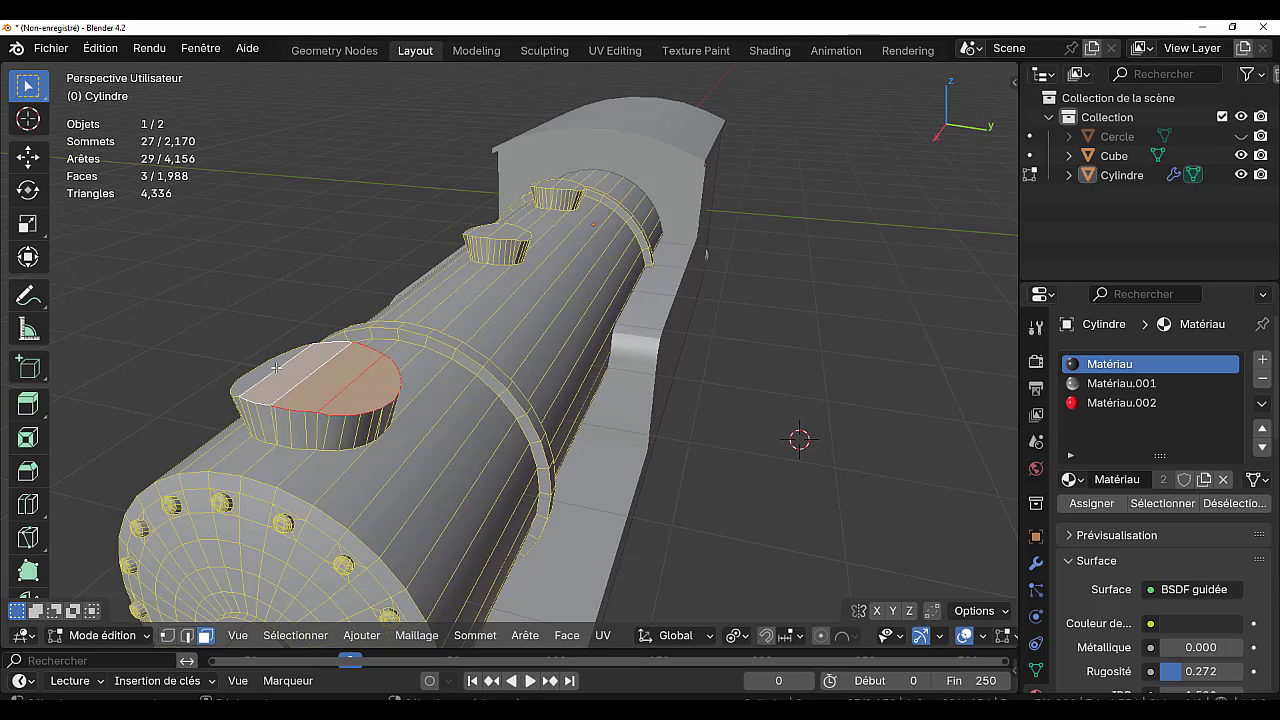
pyautogui.keyDown('shift'); pyautogui.click(262, 386); pyautogui.keyUp('shift')
pyautogui.moveTo(432, 306); pyautogui.dragTo(371, 322, button='middle')
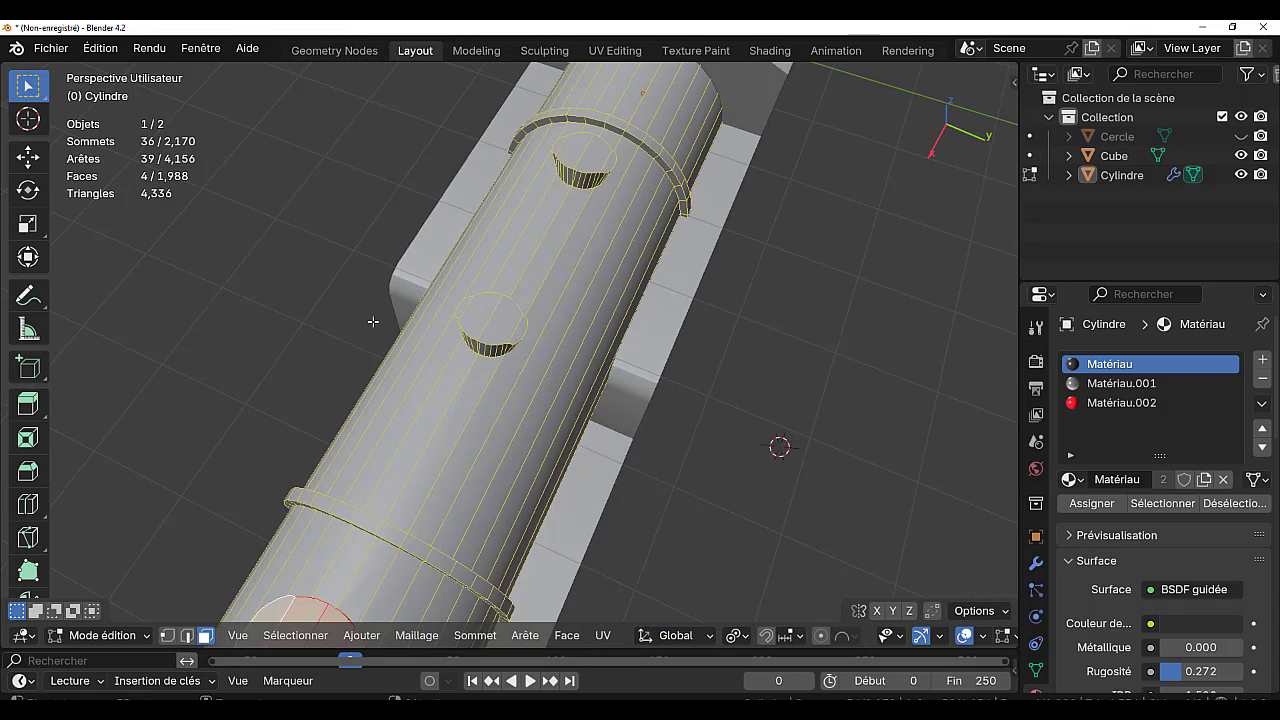
# - Add the four top faces of the middle dome to the selection
pyautogui.scroll(3, 461, 324)
pyautogui.keyDown('shift'); pyautogui.click(524, 300); pyautogui.keyUp('shift')
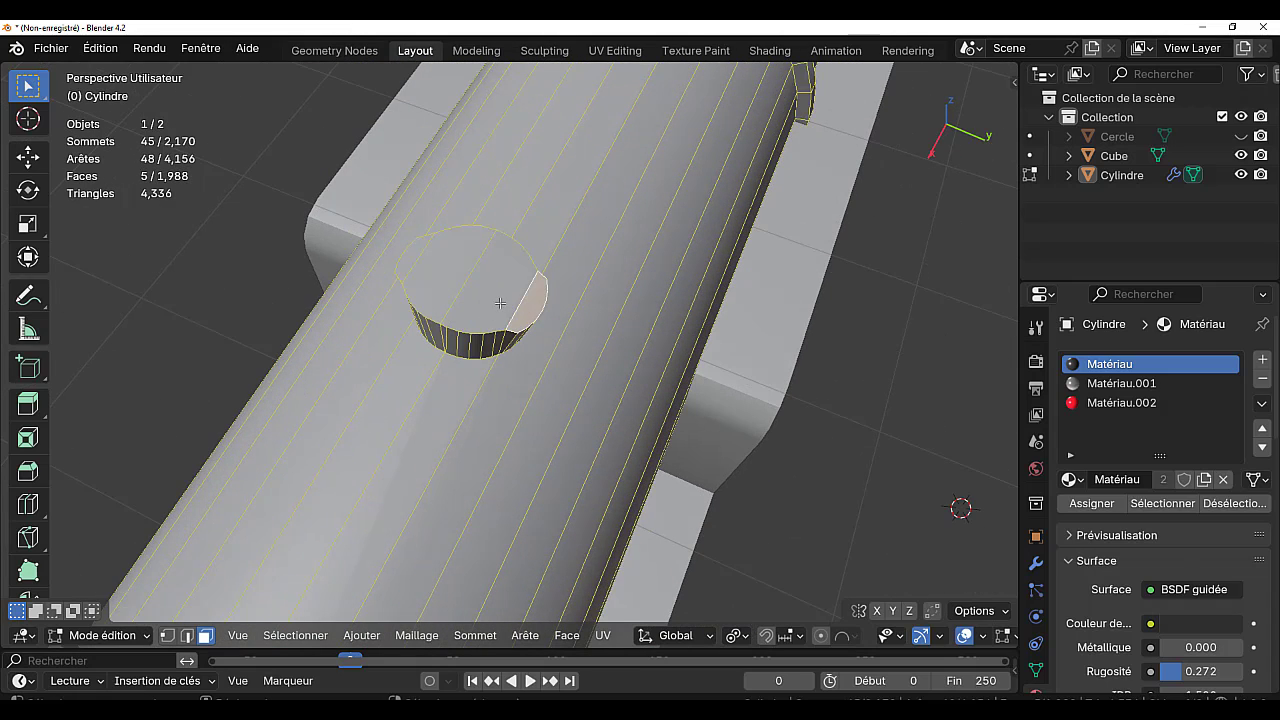
pyautogui.keyDown('shift'); pyautogui.click(495, 282); pyautogui.keyUp('shift')
pyautogui.keyDown('shift'); pyautogui.click(452, 277); pyautogui.keyUp('shift')
pyautogui.keyDown('shift'); pyautogui.click(413, 262); pyautogui.keyUp('shift')
pyautogui.moveTo(413, 262); pyautogui.dragTo(606, 373, button='middle')
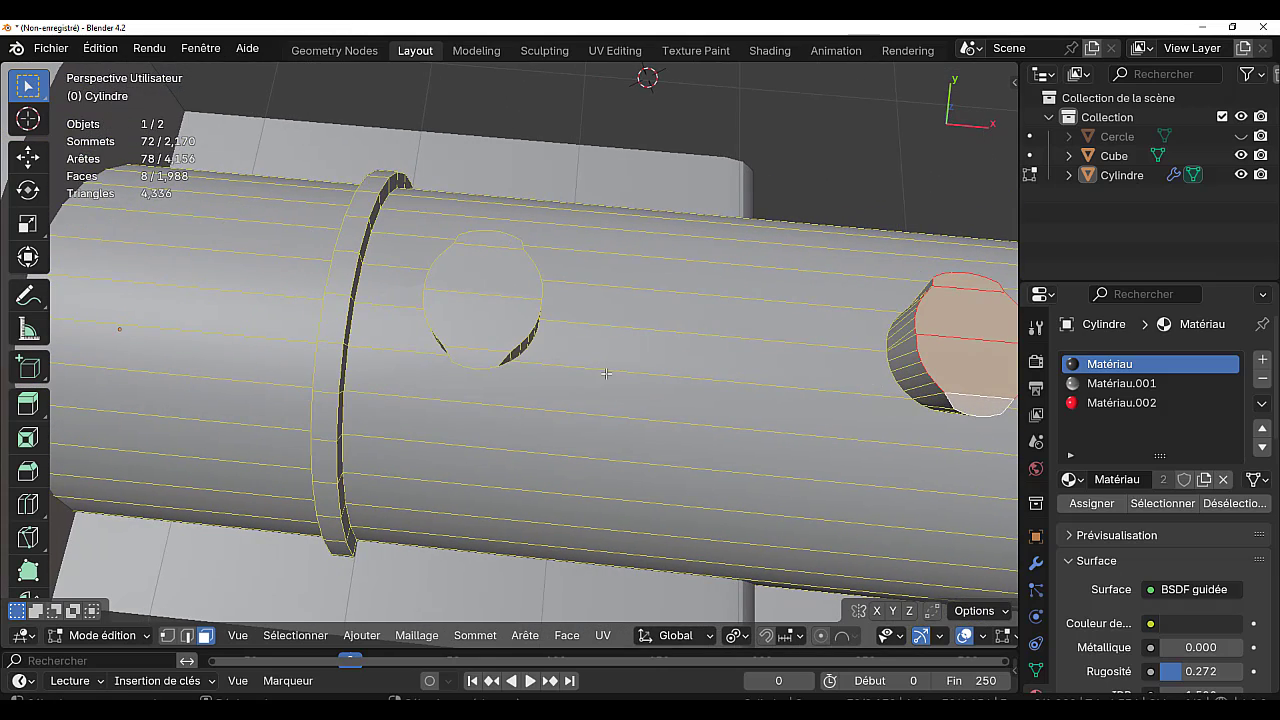
# - Add the four top faces of the rear dome near the cab-side boiler band to the selection
pyautogui.keyDown('shift'); pyautogui.click(489, 359); pyautogui.keyUp('shift')
pyautogui.keyDown('shift'); pyautogui.click(484, 310); pyautogui.keyUp('shift')
pyautogui.keyDown('shift'); pyautogui.click(485, 252); pyautogui.keyUp('shift')
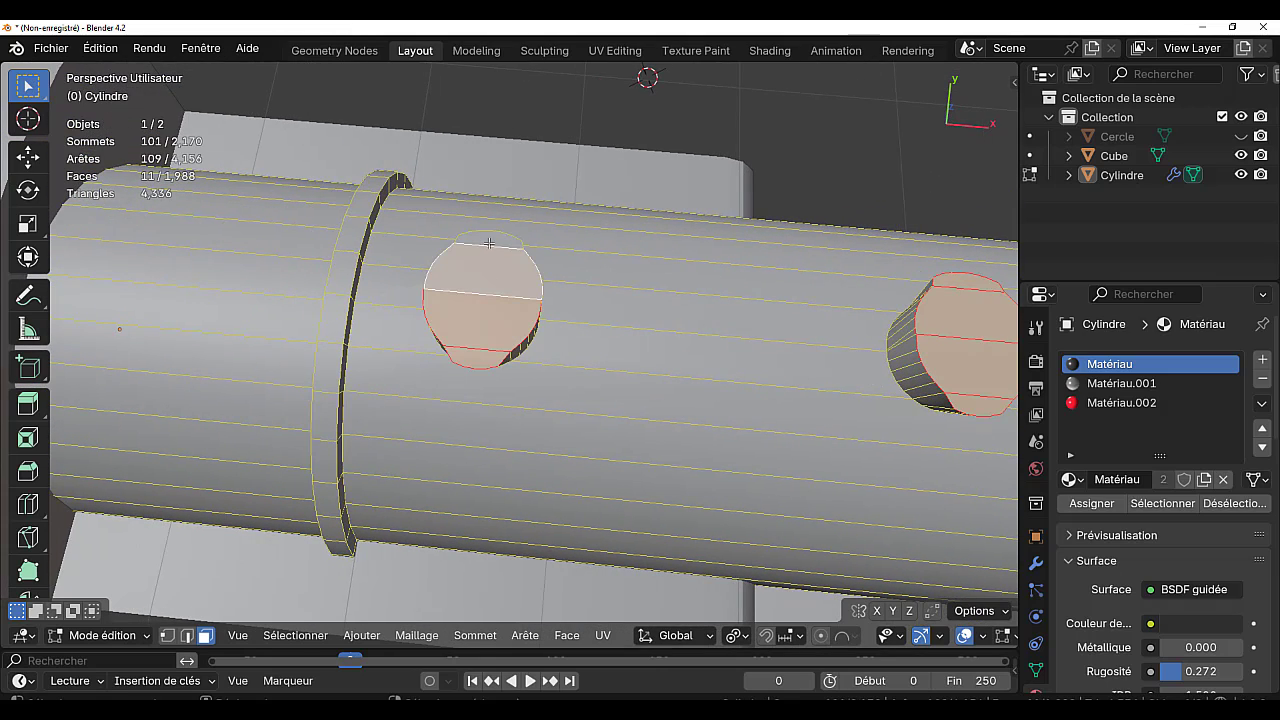
pyautogui.keyDown('shift'); pyautogui.click(489, 243); pyautogui.keyUp('shift')
pyautogui.moveTo(489, 243); pyautogui.dragTo(745, 359, button='middle')
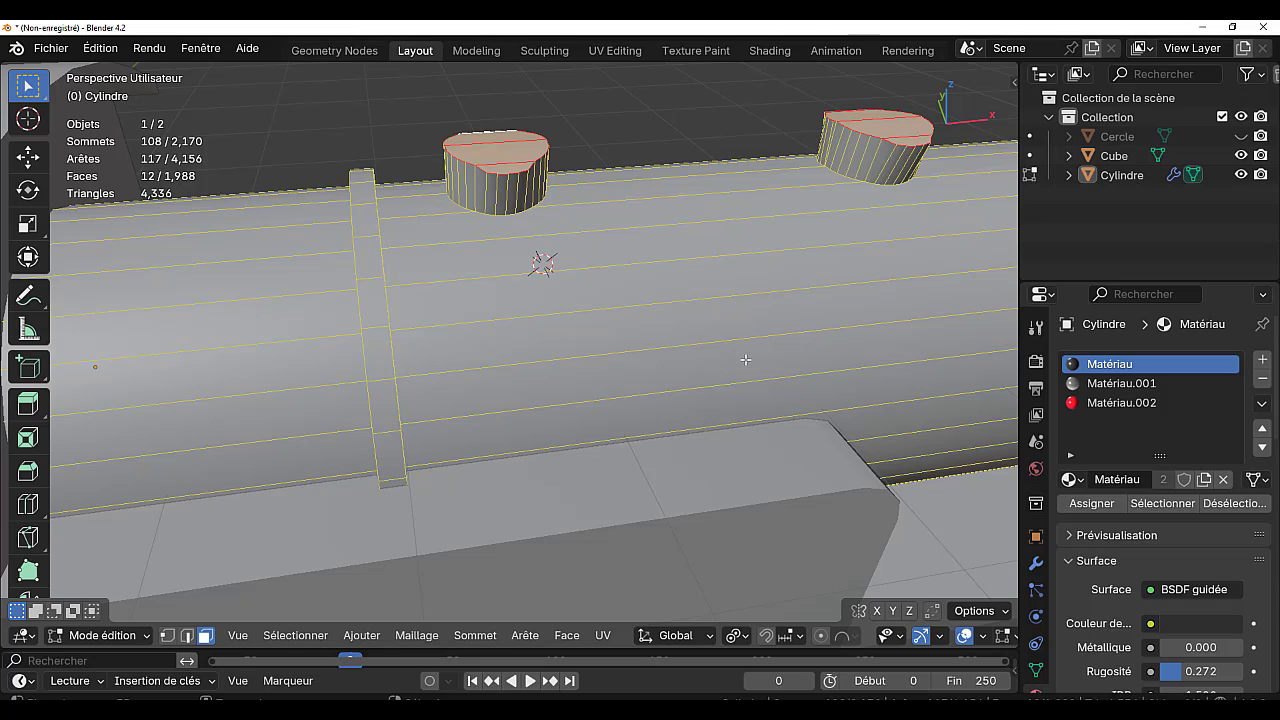
# - Flatten the selected dome top faces by scaling them to 0 along Z
pyautogui.press('s')
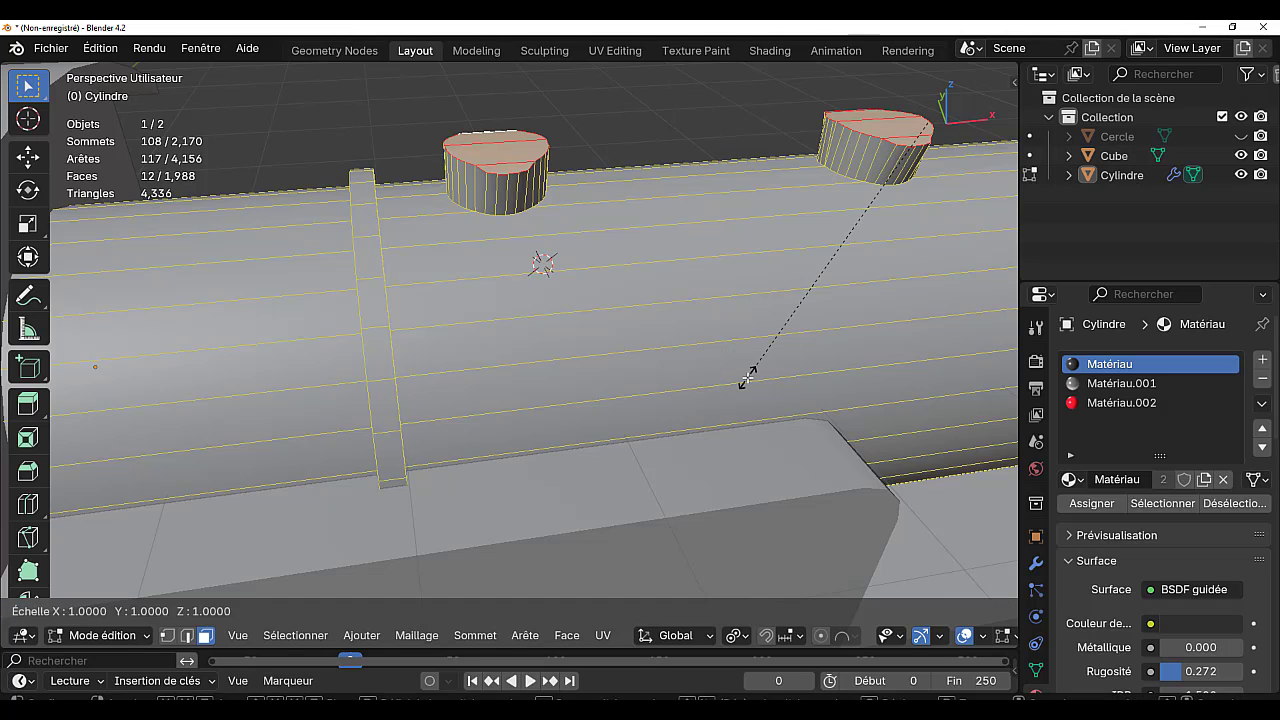
pyautogui.press('z')
pyautogui.press('0')
pyautogui.press('Return')
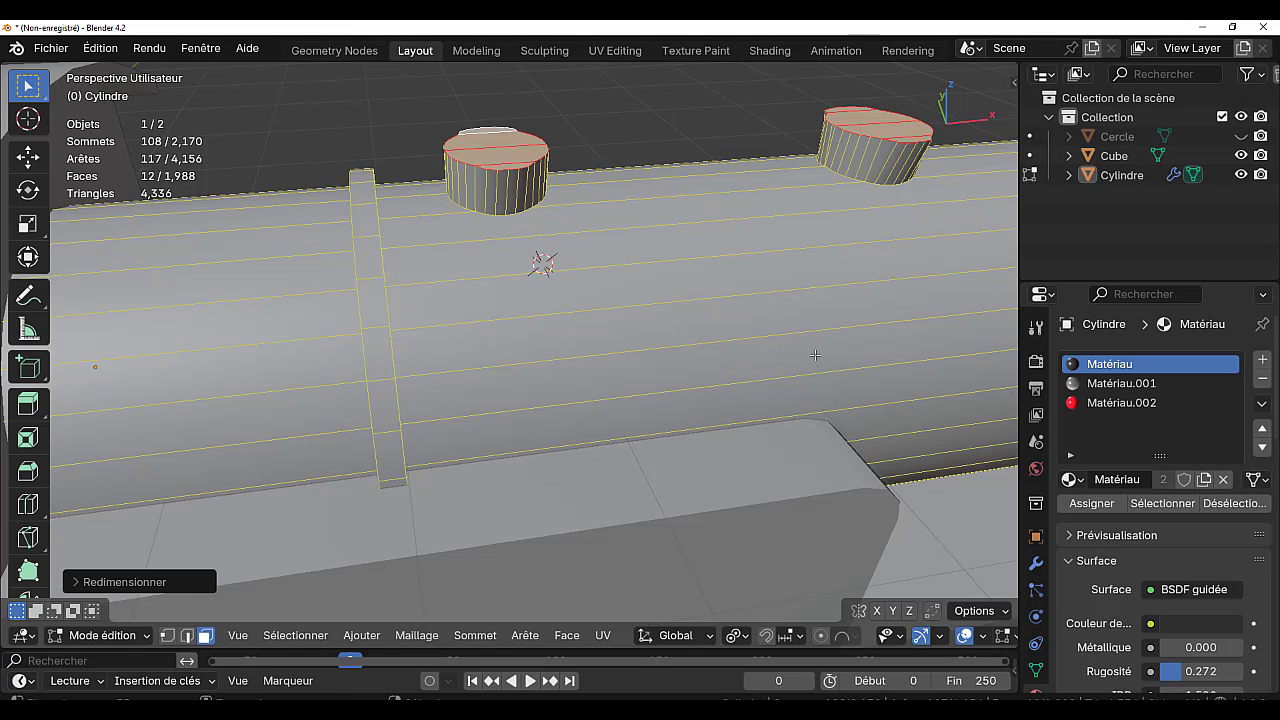
pyautogui.moveTo(560, 420); pyautogui.dragTo(635, 367, button='middle')
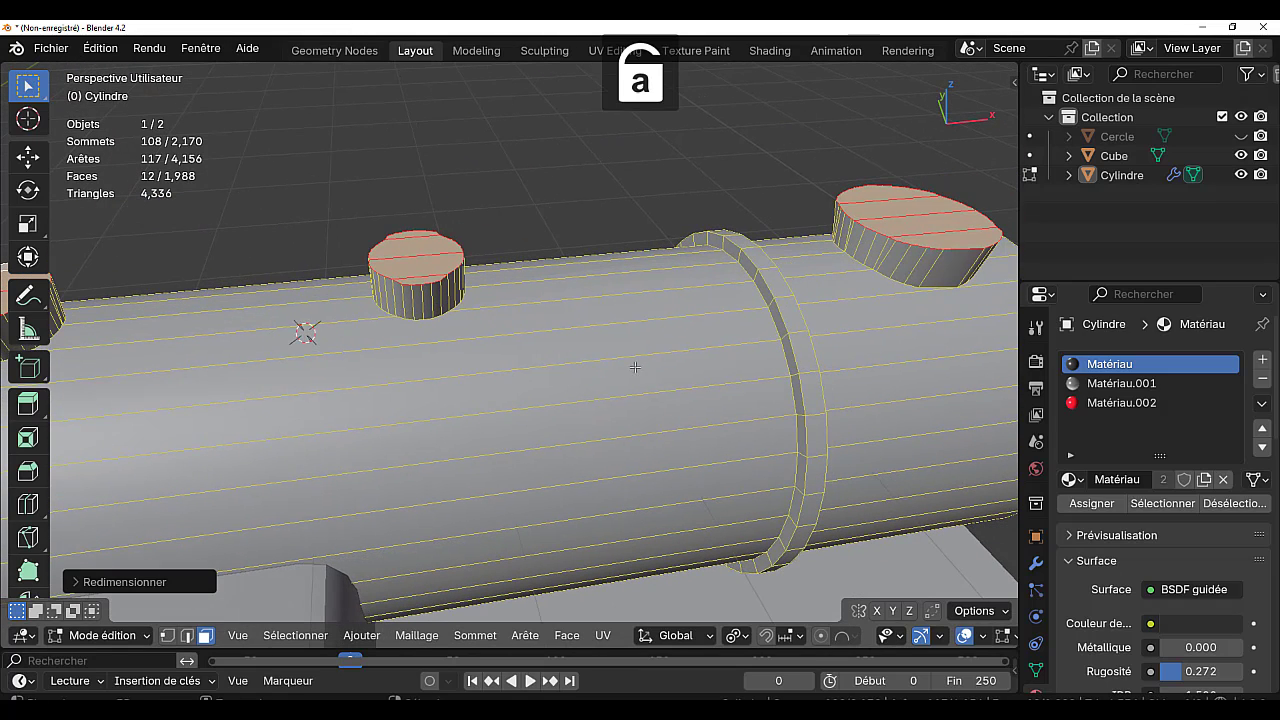
# - Remove the large front dome's top faces from the selection with Circle Select, keeping the two small domes' tops
pyautogui.press('c')
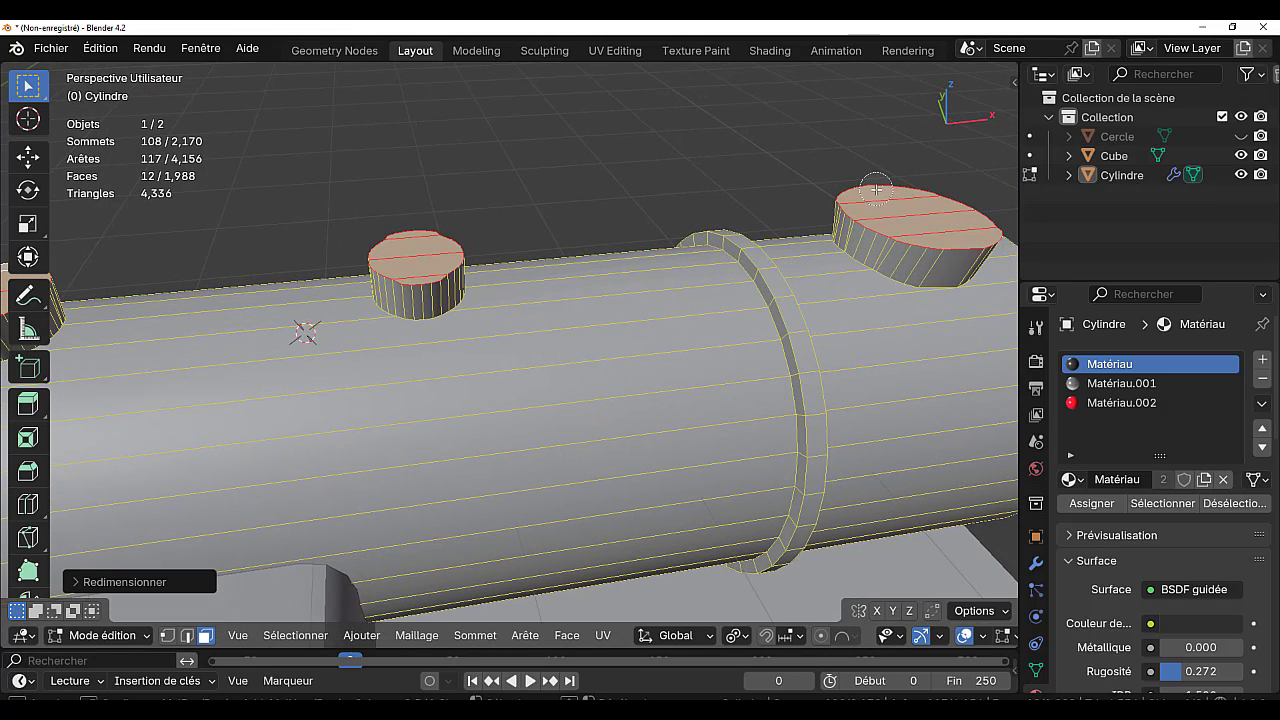
pyautogui.click(948, 247)
pyautogui.moveTo(900, 190); pyautogui.dragTo(941, 266, button='middle')
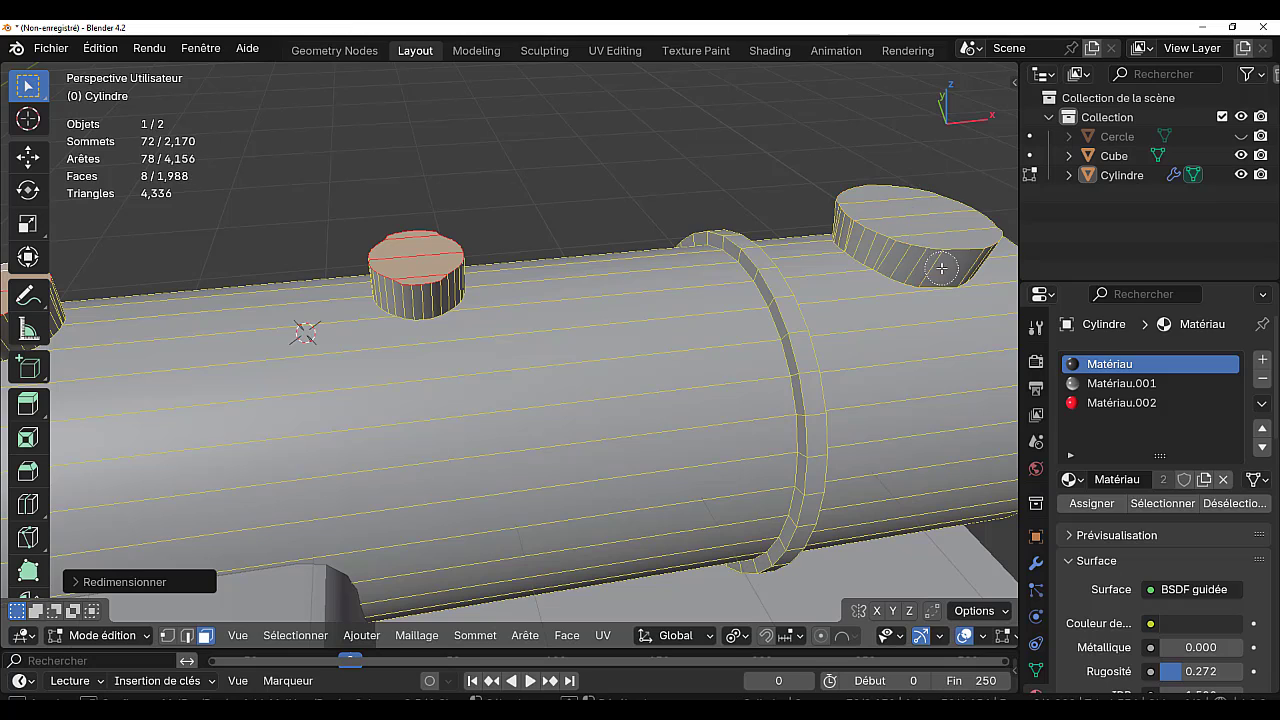
pyautogui.rightClick(942, 266)
pyautogui.keyDown('shift'); pyautogui.moveTo(549, 414); pyautogui.dragTo(617, 406, button='middle'); pyautogui.keyUp('shift')
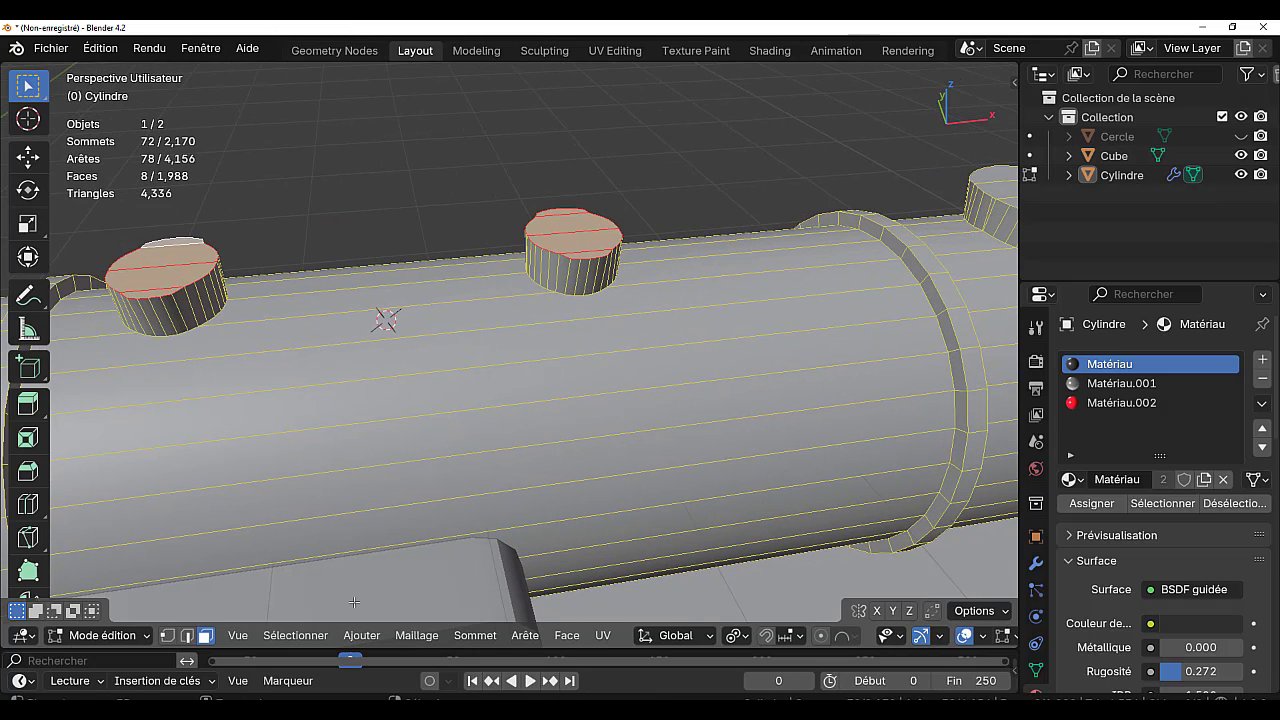
# - Bevel the boundary loops of the two small domes' tops by about 0.087 m with 5 segments
pyautogui.click(298, 636)
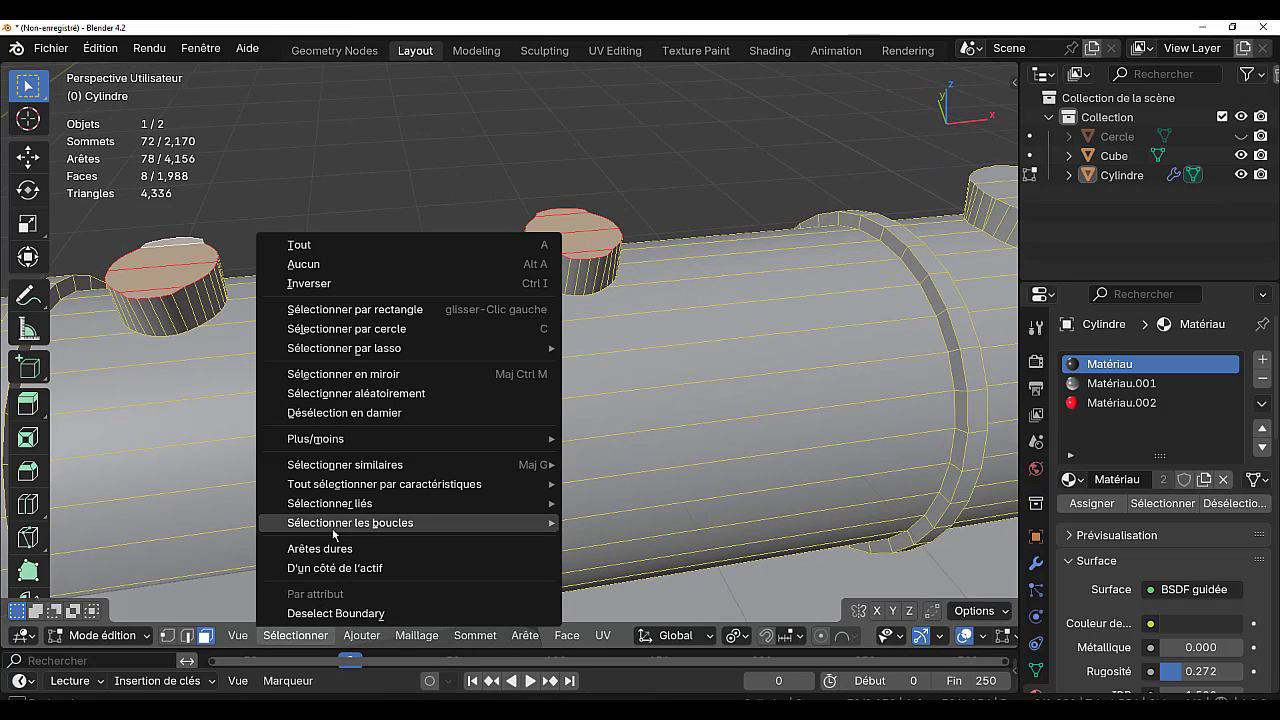
pyautogui.moveTo(336, 526)
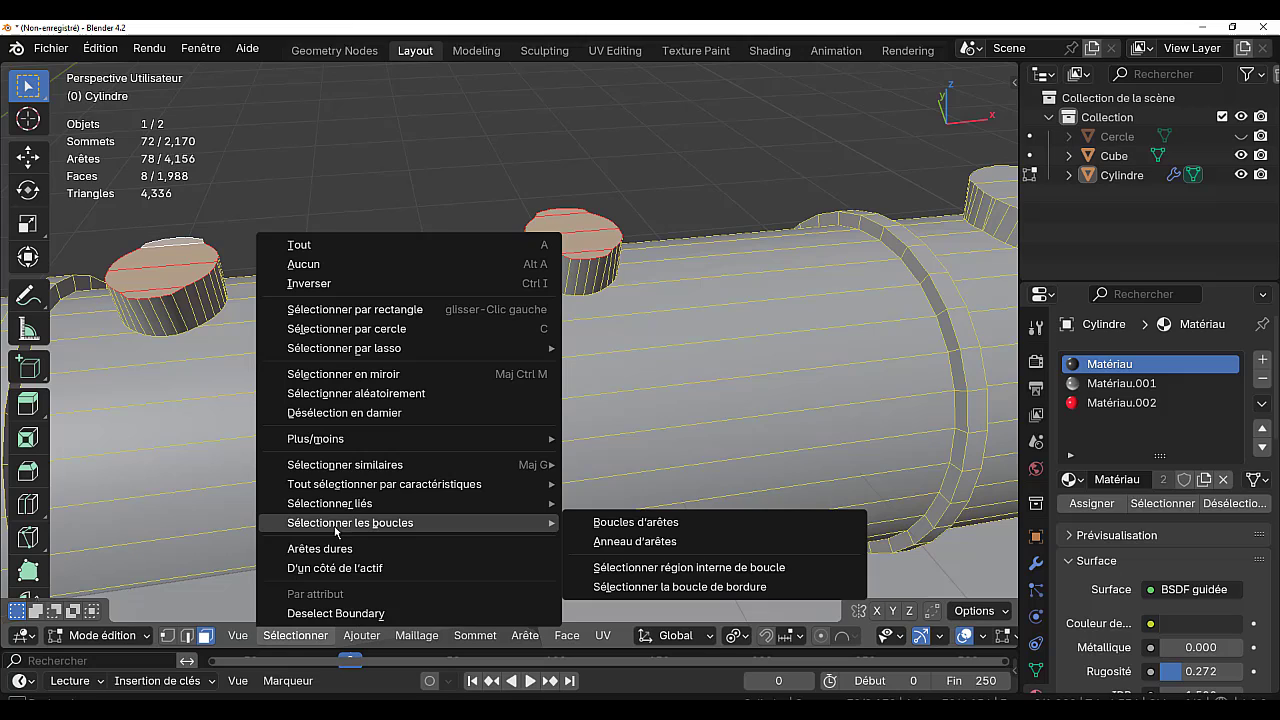
pyautogui.click(692, 587)
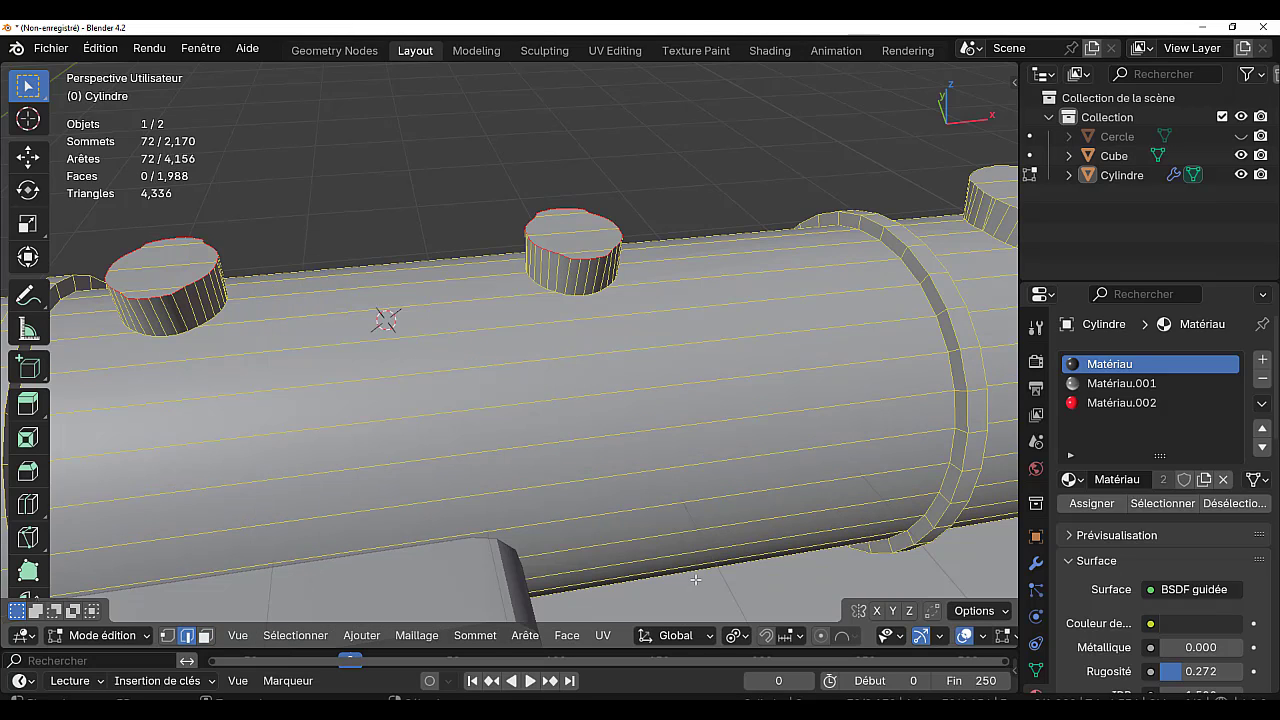
pyautogui.hotkey('ctrl', 'b')
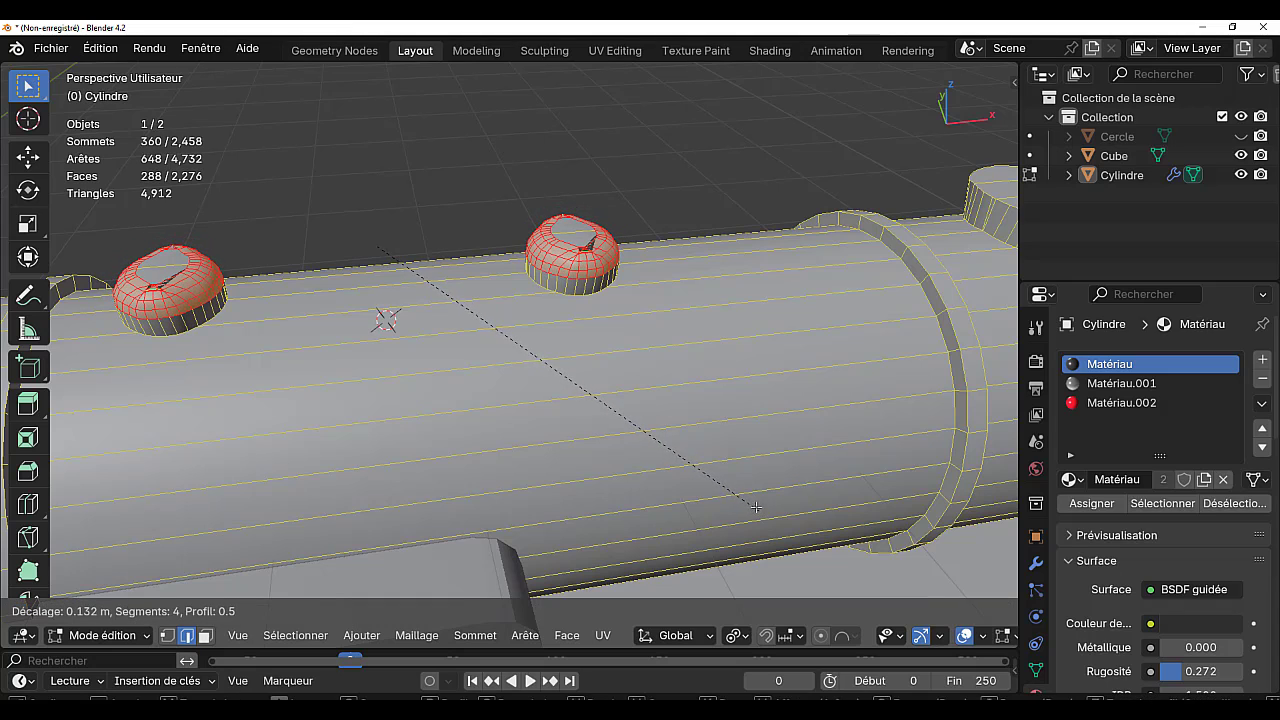
pyautogui.scroll(1, 754, 497)
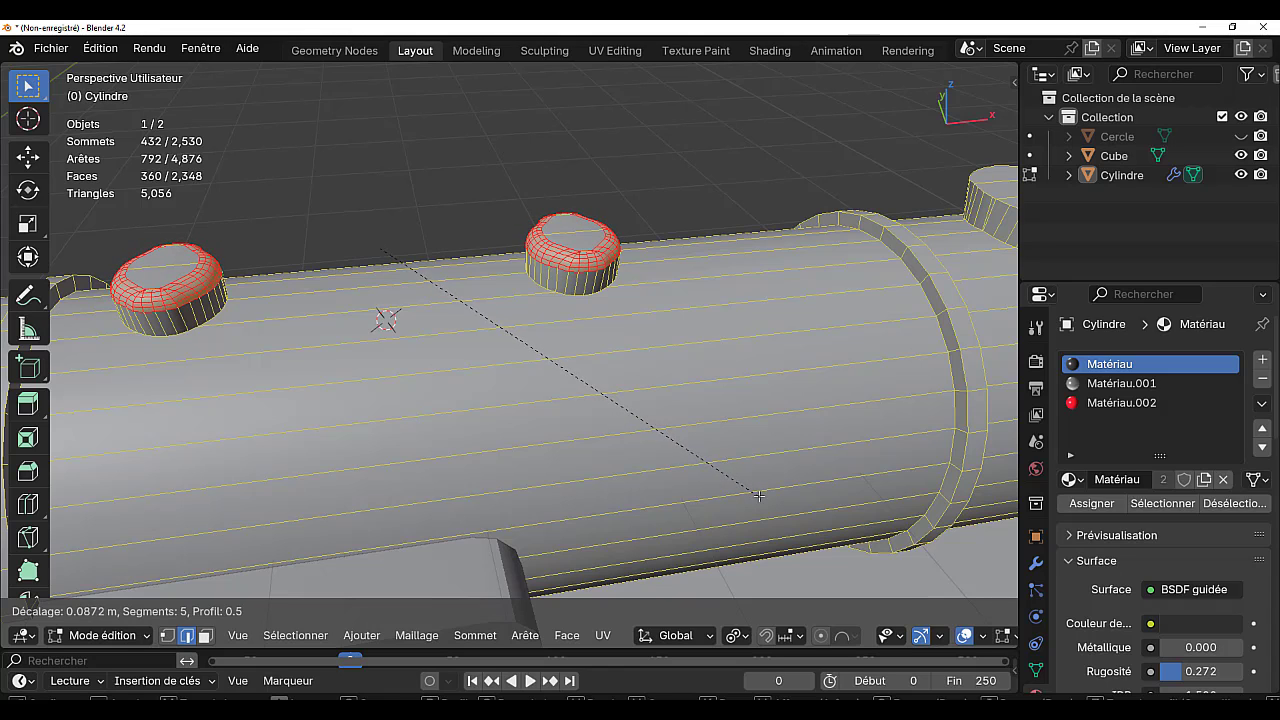
pyautogui.click(757, 497)
# - Return to Object Mode and apply Shade Smooth by Angle to the boiler object
pyautogui.press('Tab')
pyautogui.moveTo(709, 472); pyautogui.dragTo(628, 466, button='middle')
pyautogui.press('q')
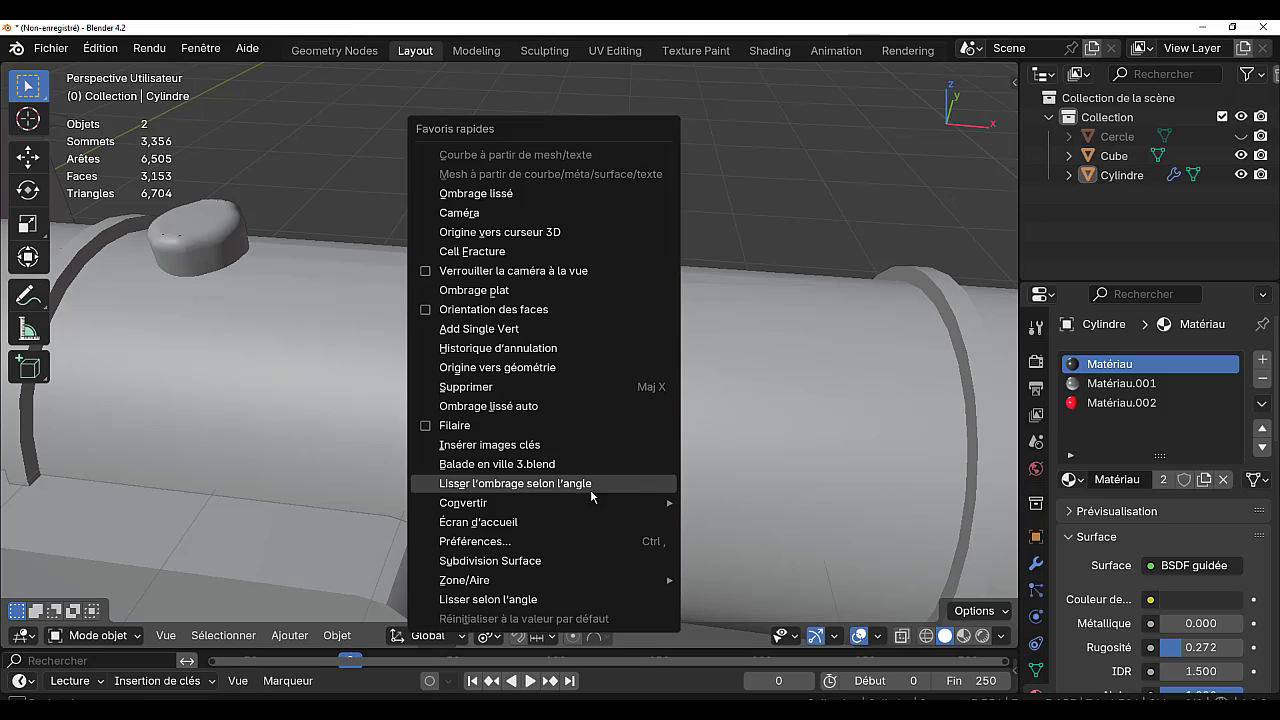
pyautogui.click(527, 487)
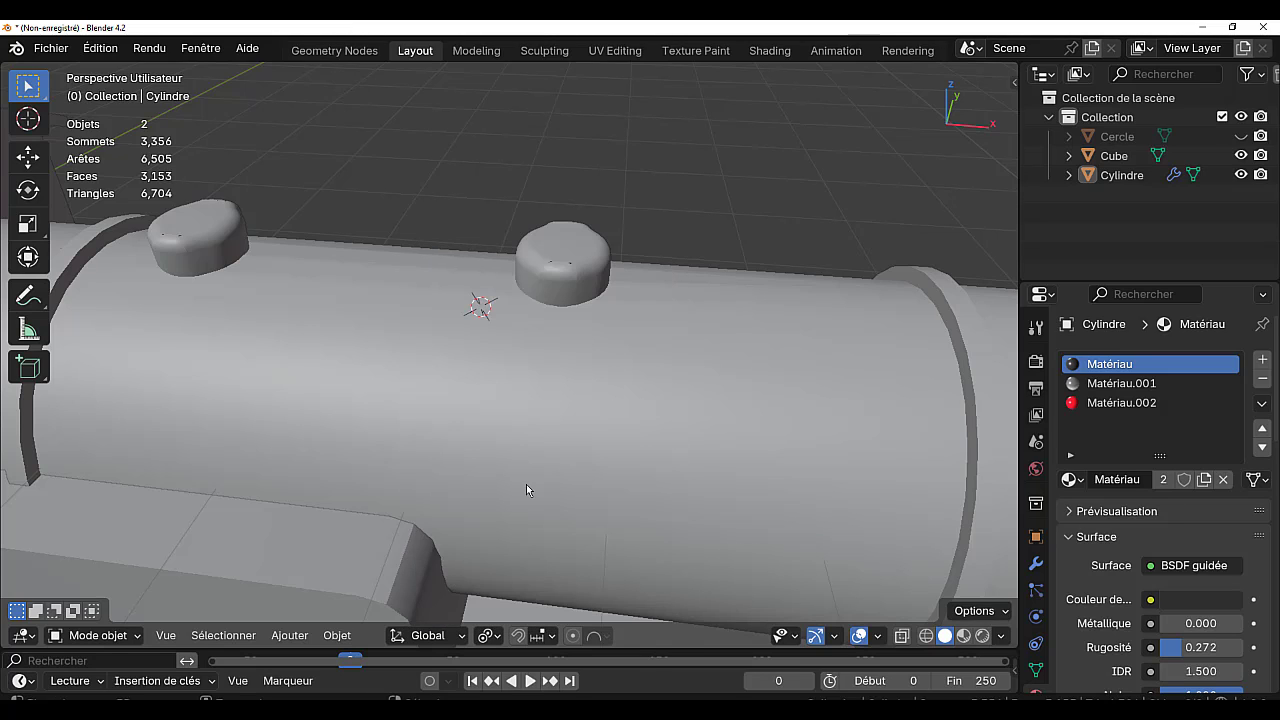
pyautogui.click(642, 468)
pyautogui.press('q')
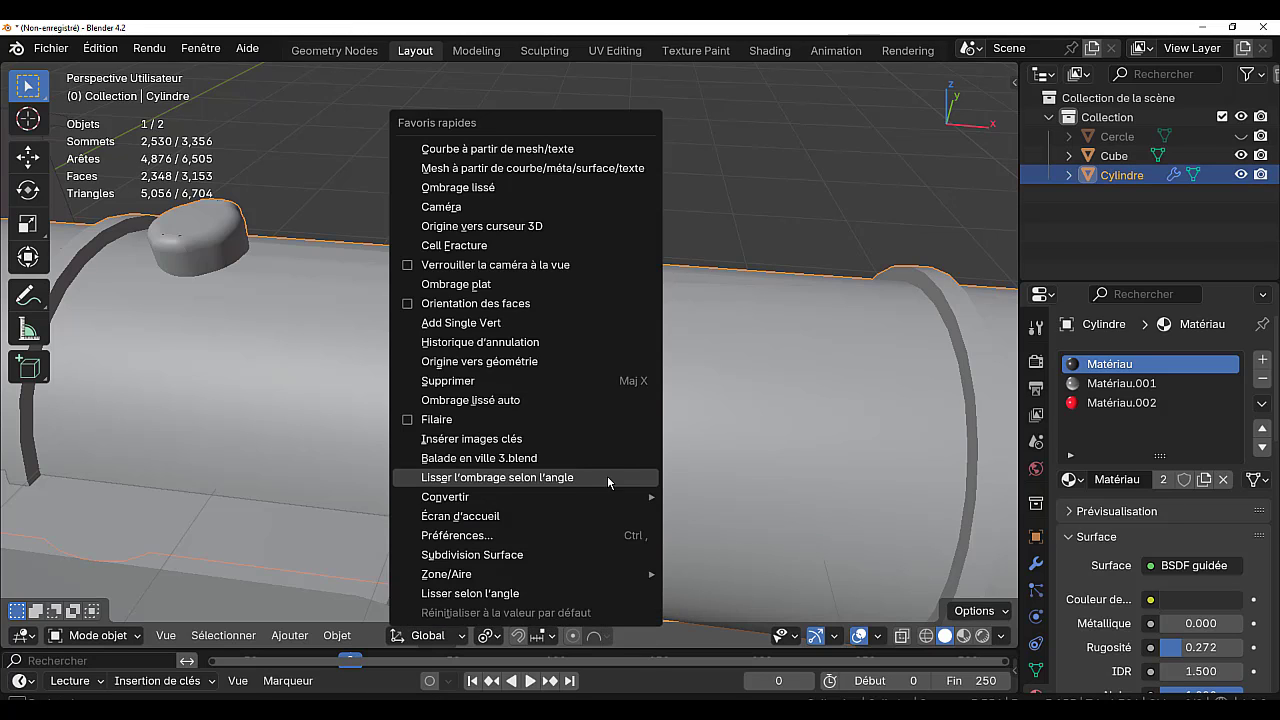
pyautogui.click(580, 478)
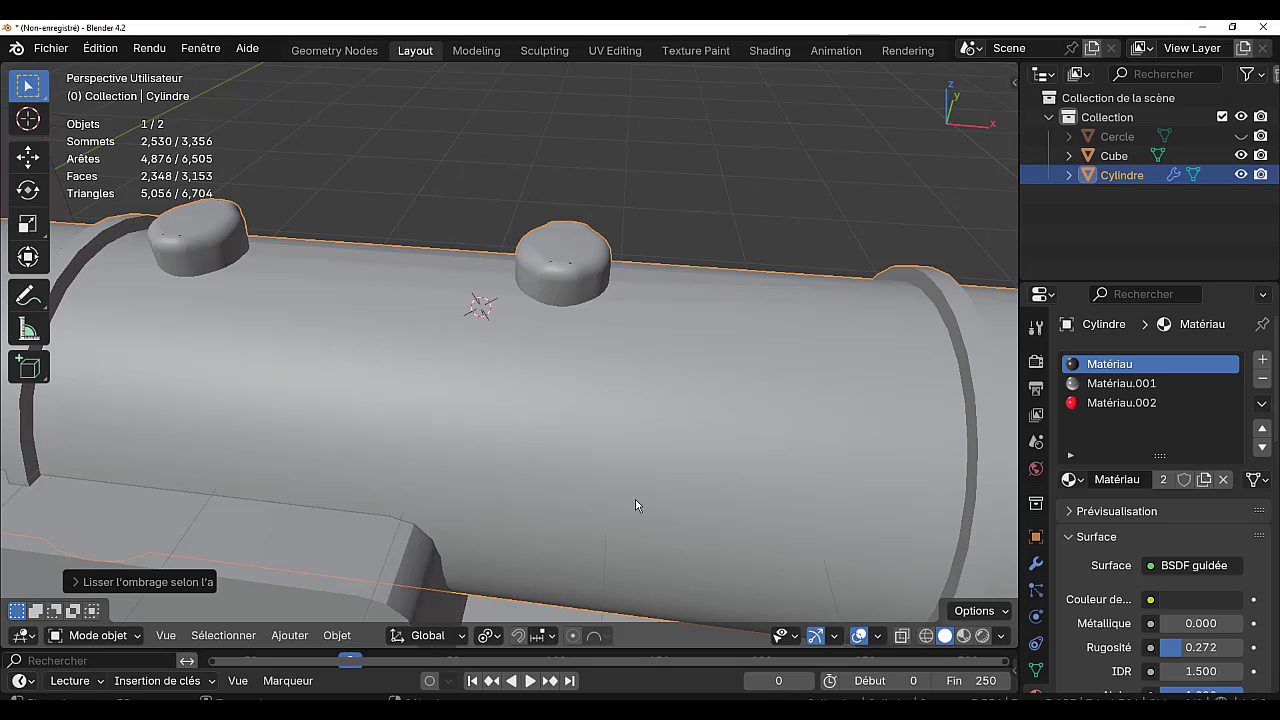
pyautogui.moveTo(636, 505); pyautogui.dragTo(708, 450, button='middle')
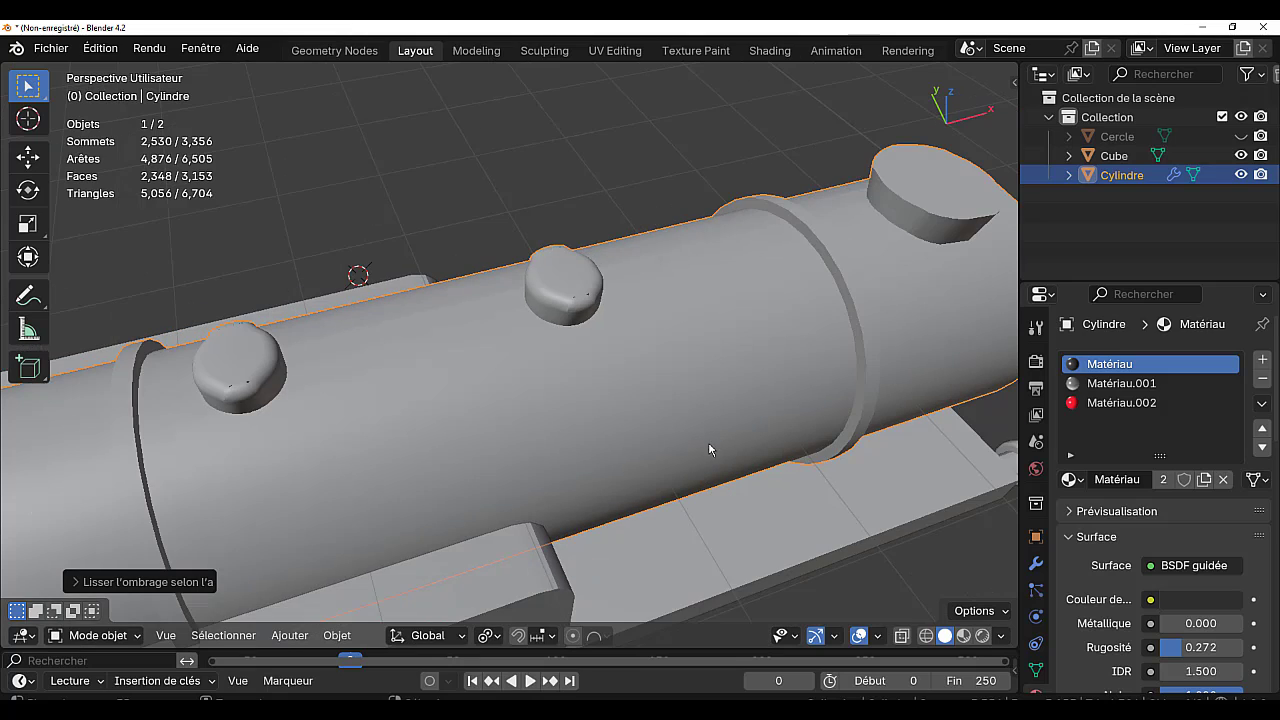
# - Undo the dome modelling back to before the circle outlines were projected onto the boiler, including the bevel, flattening, clean-up and extrusion
pyautogui.press('Tab')
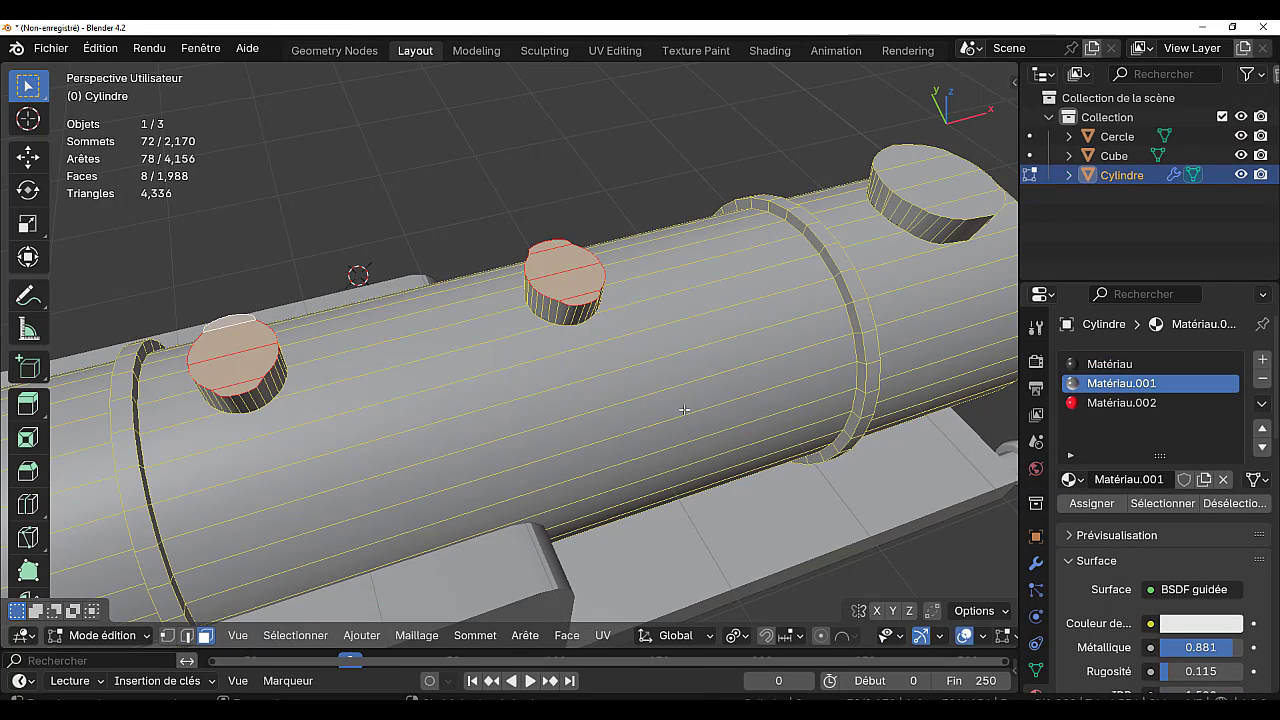
pyautogui.hotkey('ctrl', 'z')
pyautogui.hotkey('ctrl', 'z')
pyautogui.hotkey('ctrl', 'z')
pyautogui.hotkey('ctrl', 'z')
pyautogui.hotkey('ctrl', 'z')
pyautogui.hotkey('ctrl', 'z')
pyautogui.hotkey('ctrl', 'z')
pyautogui.hotkey('ctrl', 'z')
pyautogui.hotkey('ctrl', 'z')
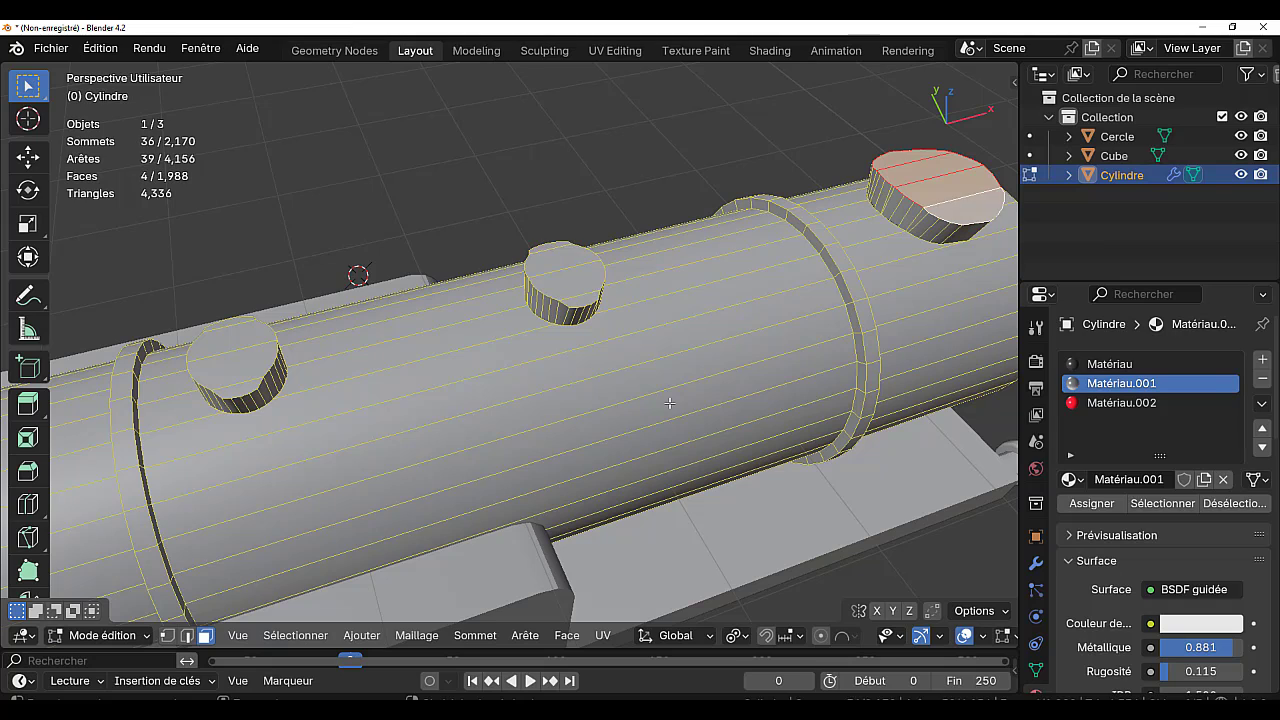
pyautogui.hotkey('ctrl', 'z')
pyautogui.hotkey('ctrl', 'z')
pyautogui.hotkey('ctrl', 'z')
pyautogui.hotkey('ctrl', 'z')
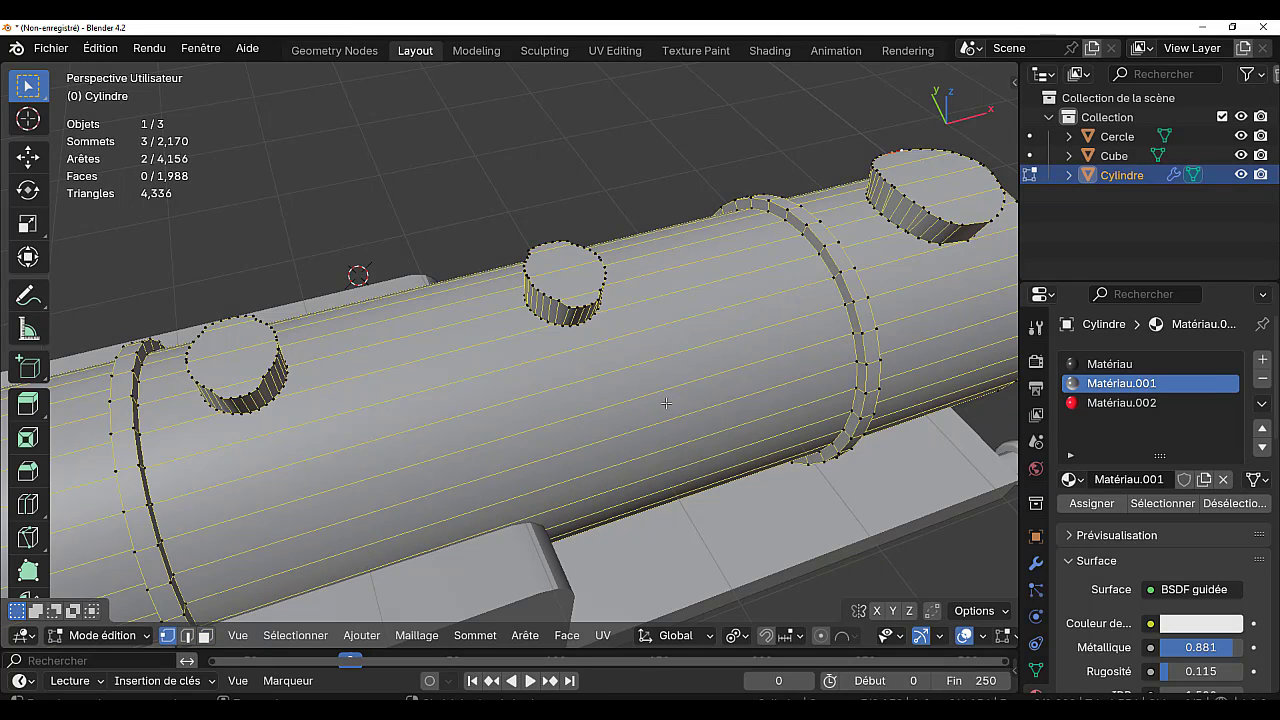
pyautogui.hotkey('ctrl', 'z')
pyautogui.hotkey('ctrl', 'z')
pyautogui.hotkey('ctrl', 'z')
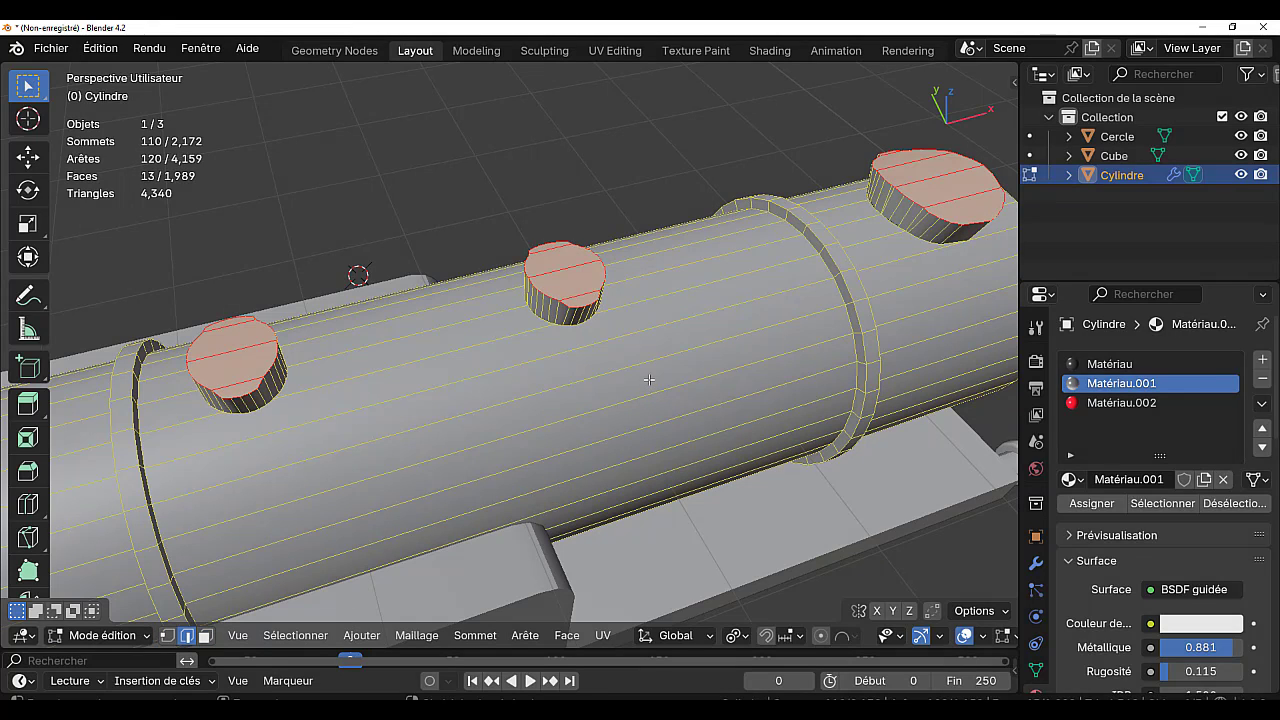
pyautogui.hotkey('ctrl', 'z')
pyautogui.hotkey('ctrl', 'z')
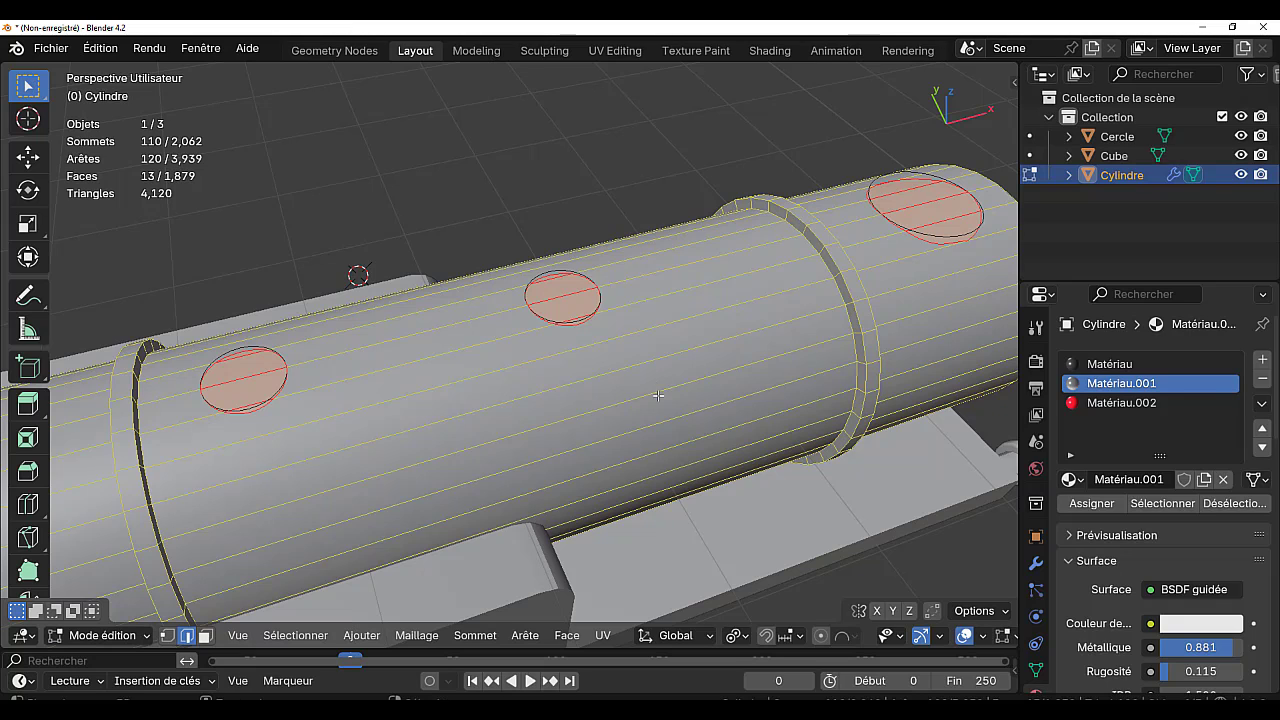
pyautogui.moveTo(658, 396); pyautogui.dragTo(614, 428, button='middle')
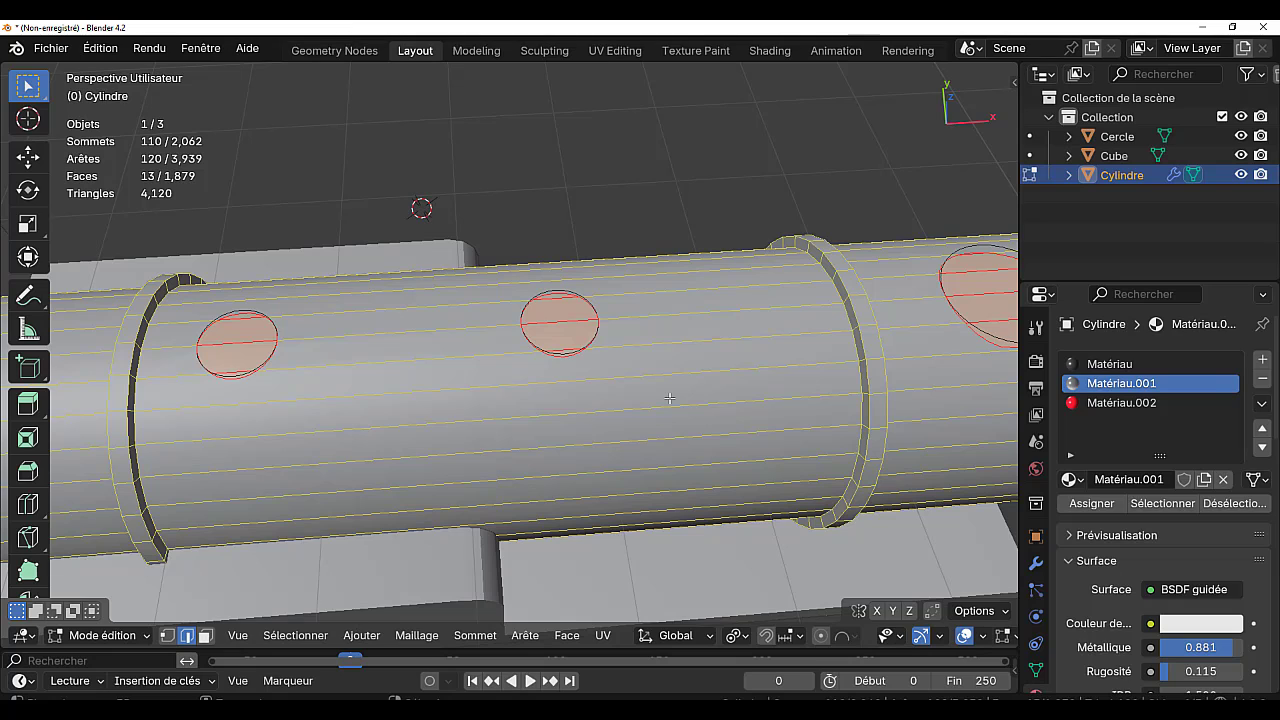
pyautogui.hotkey('ctrl', 'z')
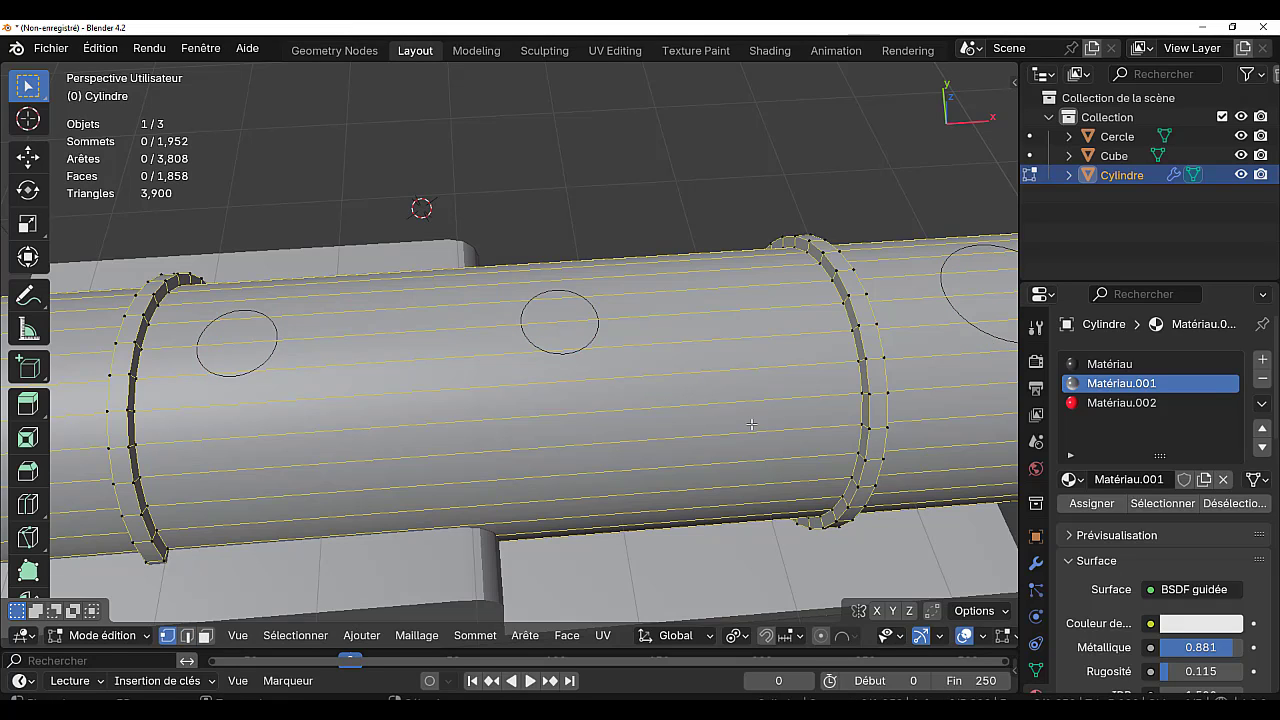
# - Scale down all three dome circles in Cercle from the top view, each about its own centre
pyautogui.press('KP_7')
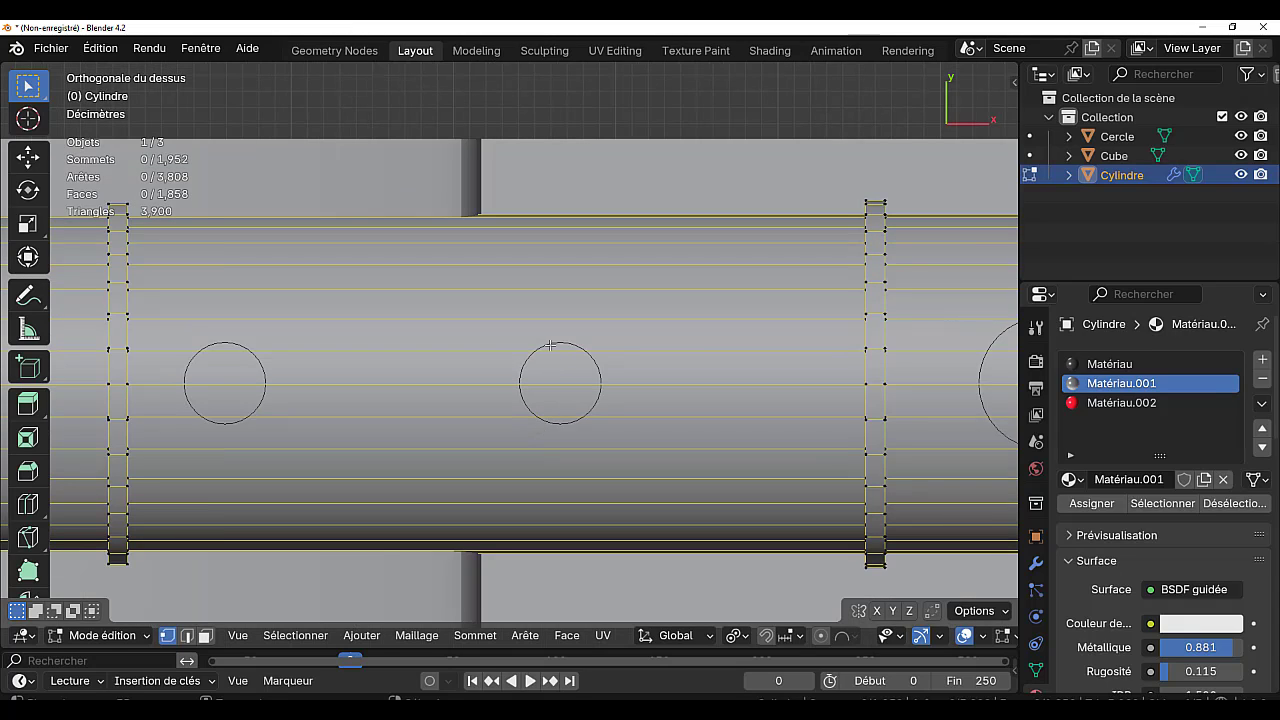
pyautogui.press('Tab')
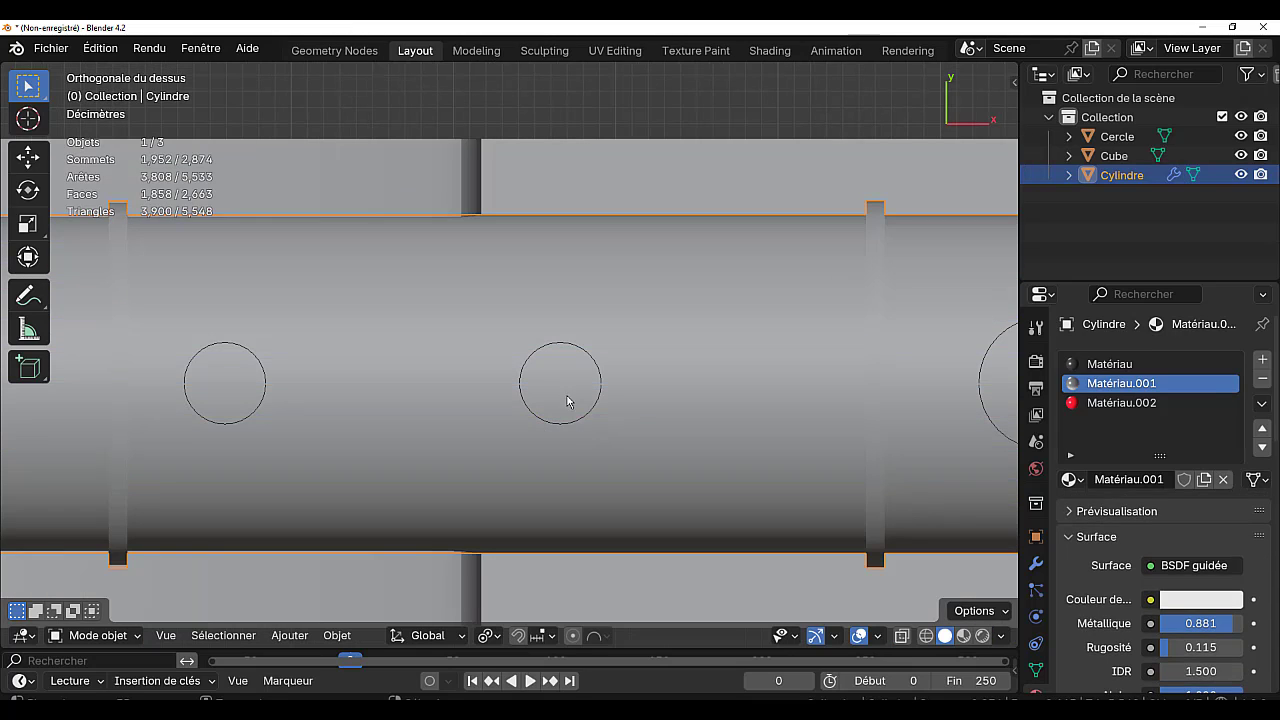
pyautogui.click(572, 348)
pyautogui.press('Tab')
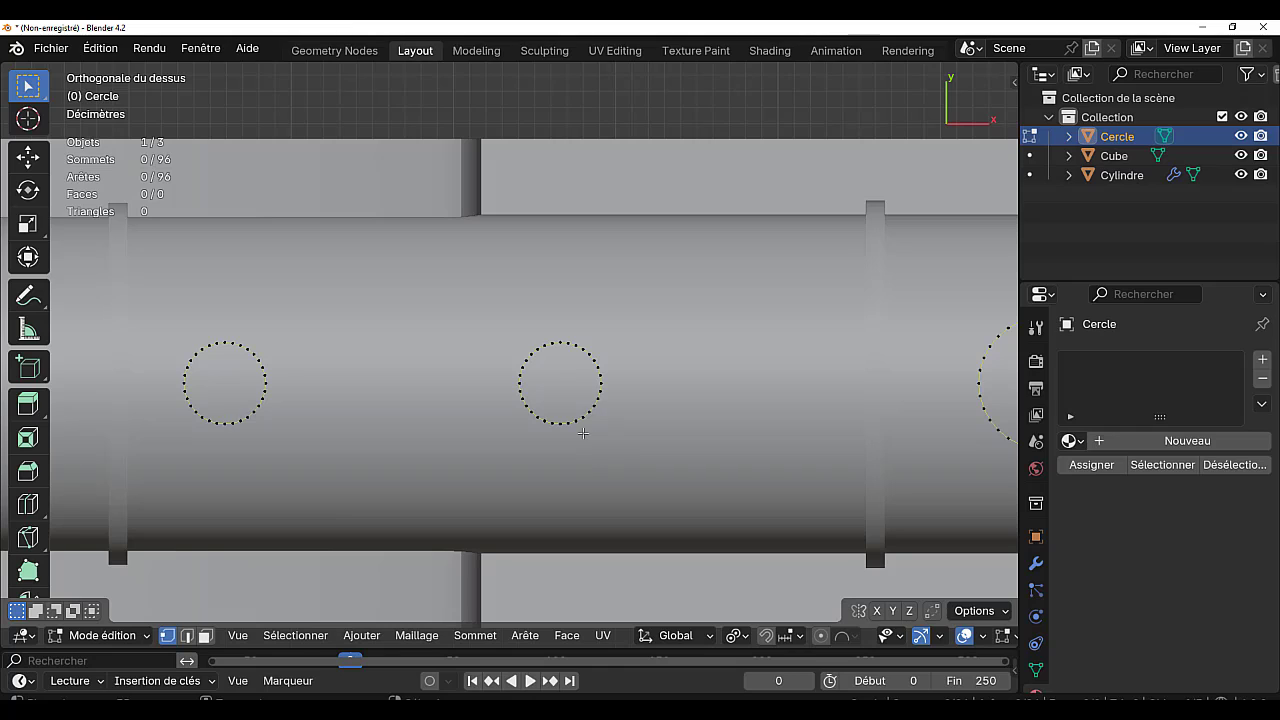
pyautogui.press('a')
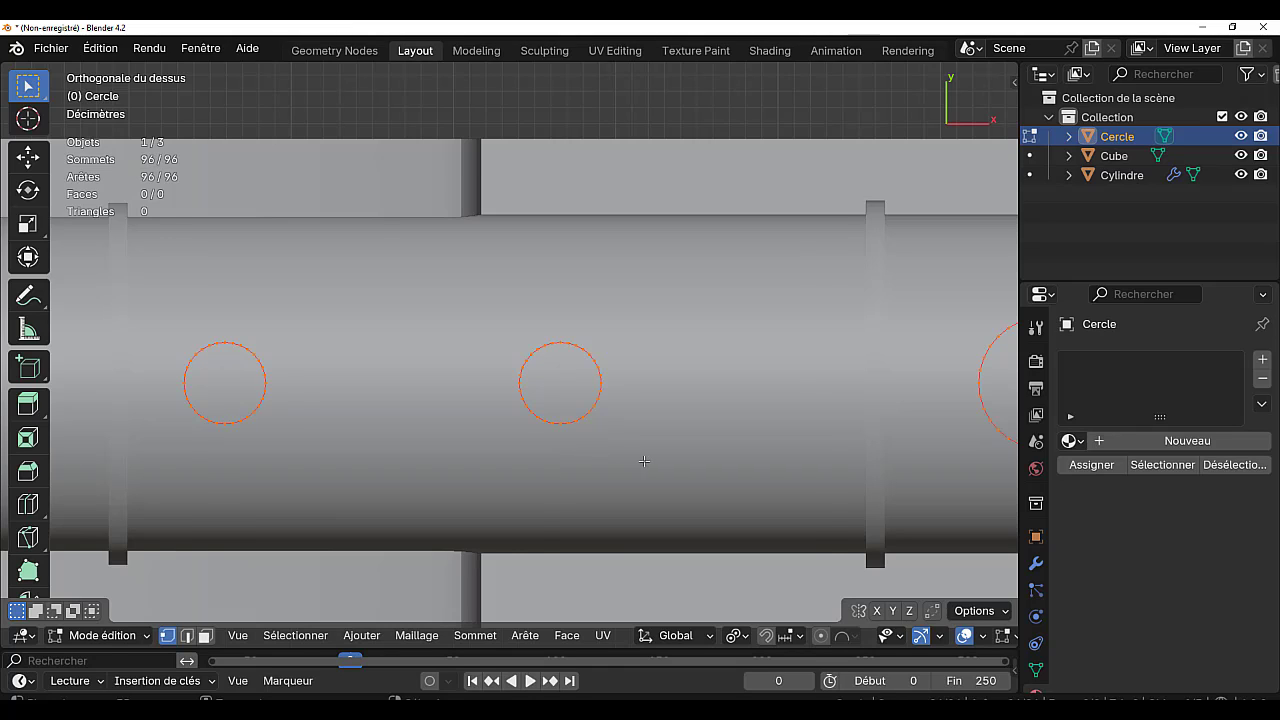
pyautogui.scroll(-1, 642, 462)
pyautogui.click(737, 636)
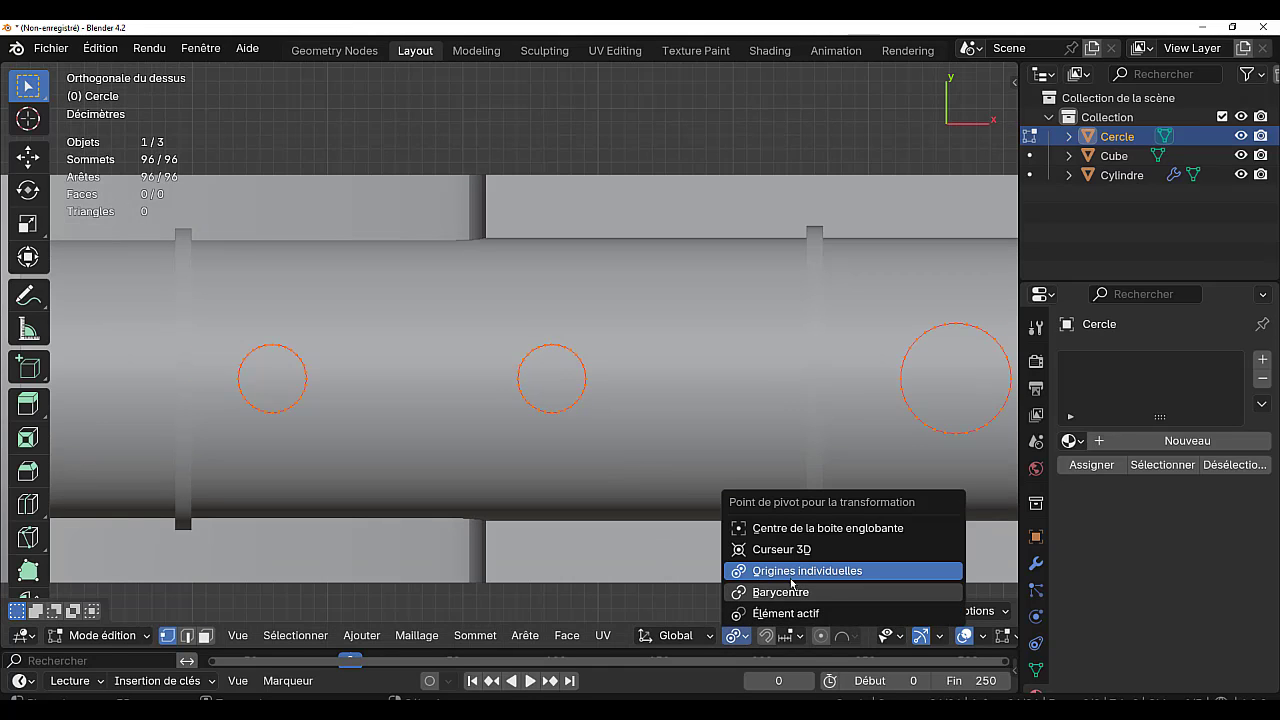
pyautogui.click(691, 533)
pyautogui.press('s')
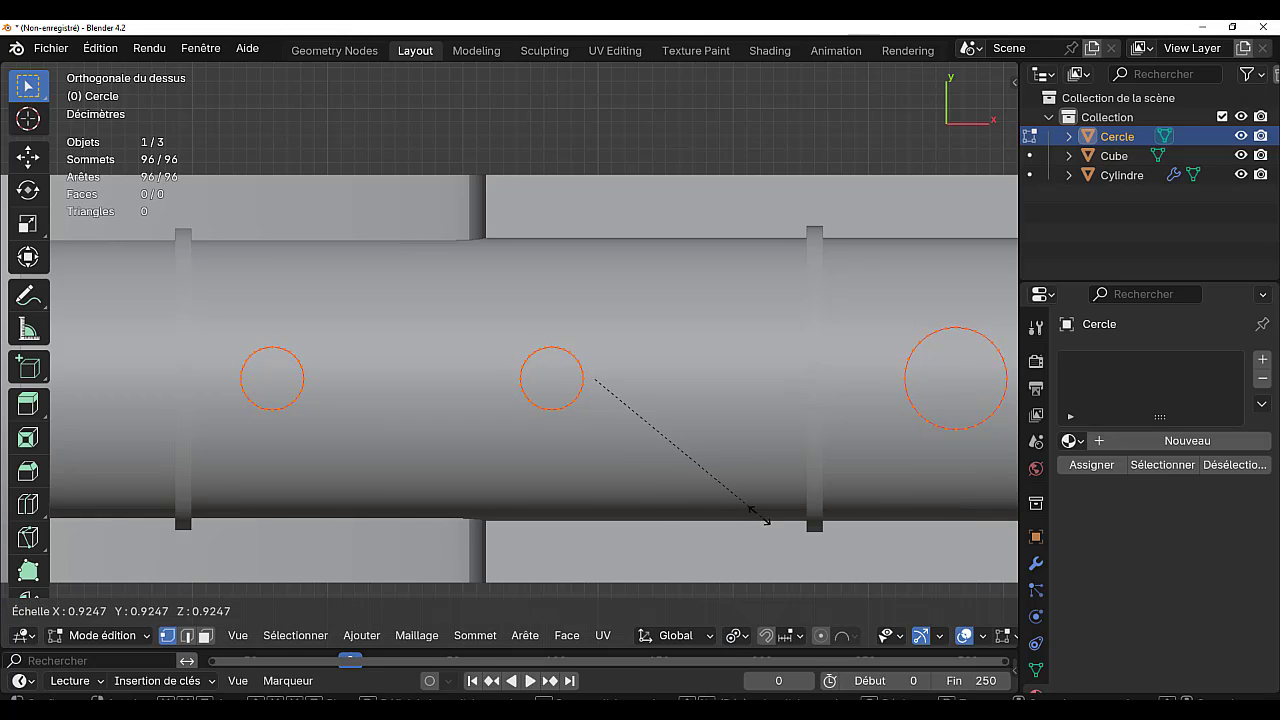
pyautogui.click(740, 502)
# - Inspect the resized circles over the boiler in X-ray and wireframe display, then restore solid shading
pyautogui.hotkey('alt', 'z')
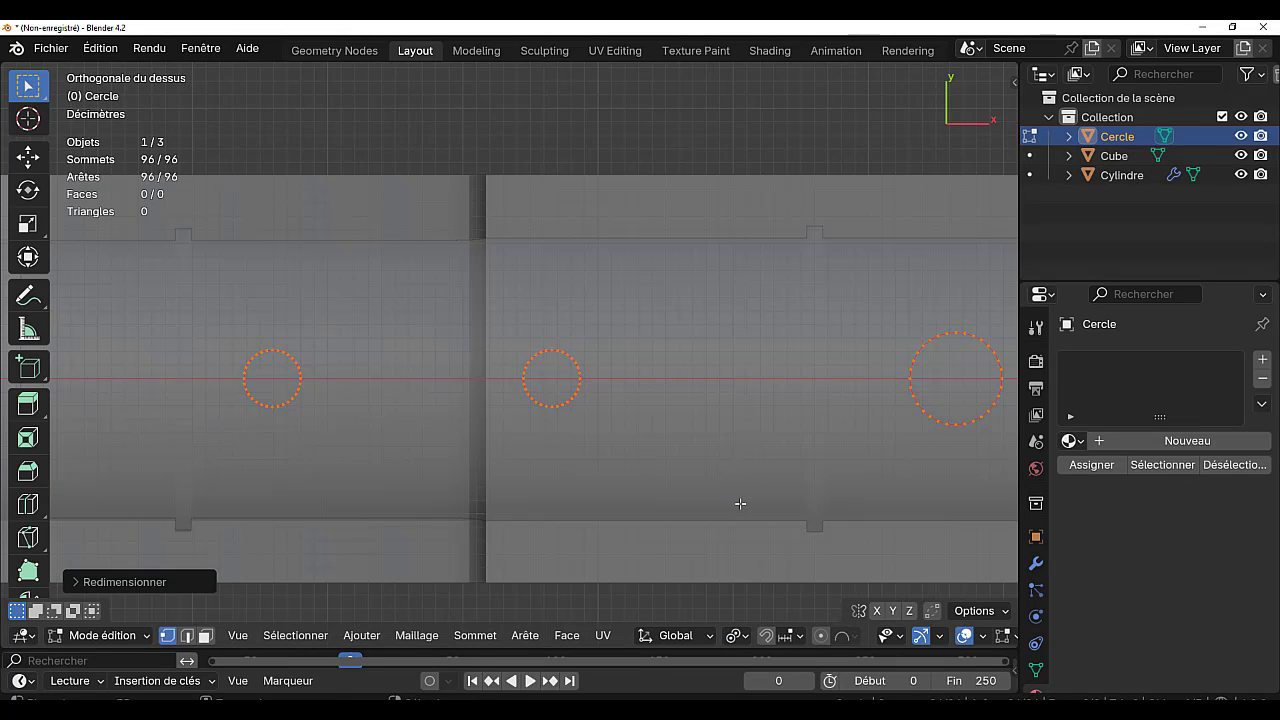
pyautogui.hotkey('alt', 'z')
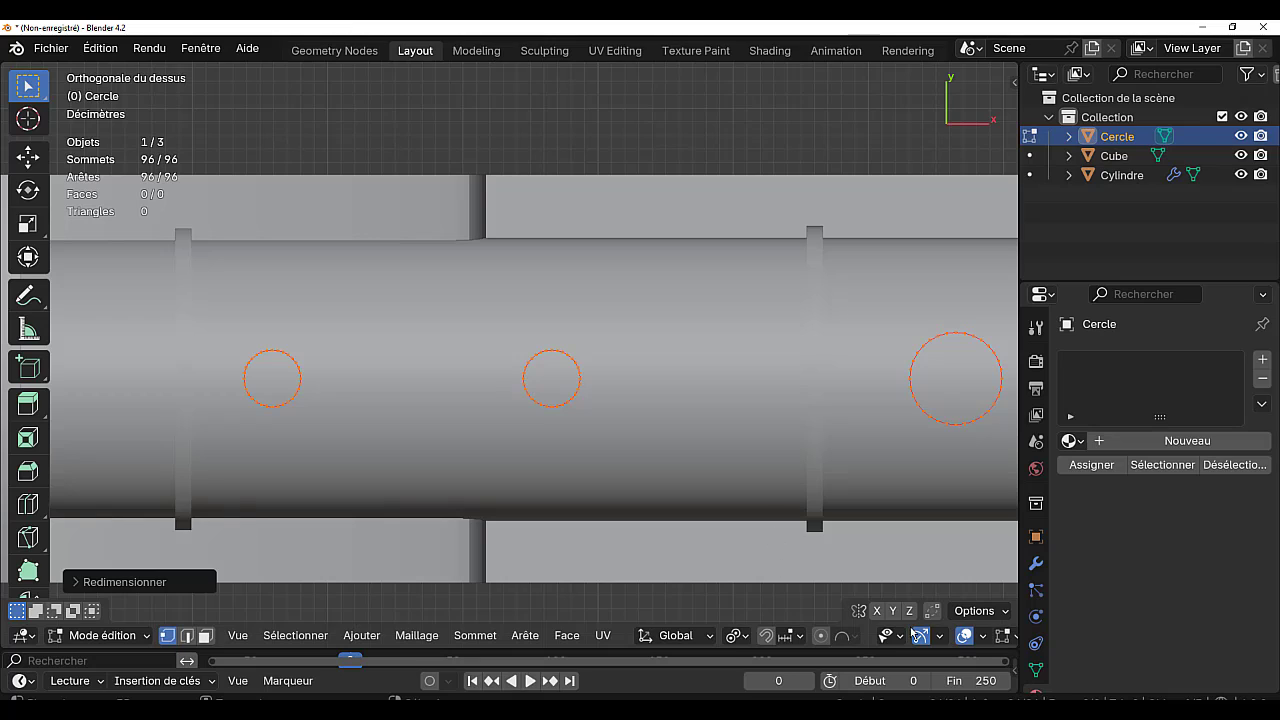
pyautogui.scroll(-2, 940, 645)
pyautogui.scroll(-2, 940, 645)
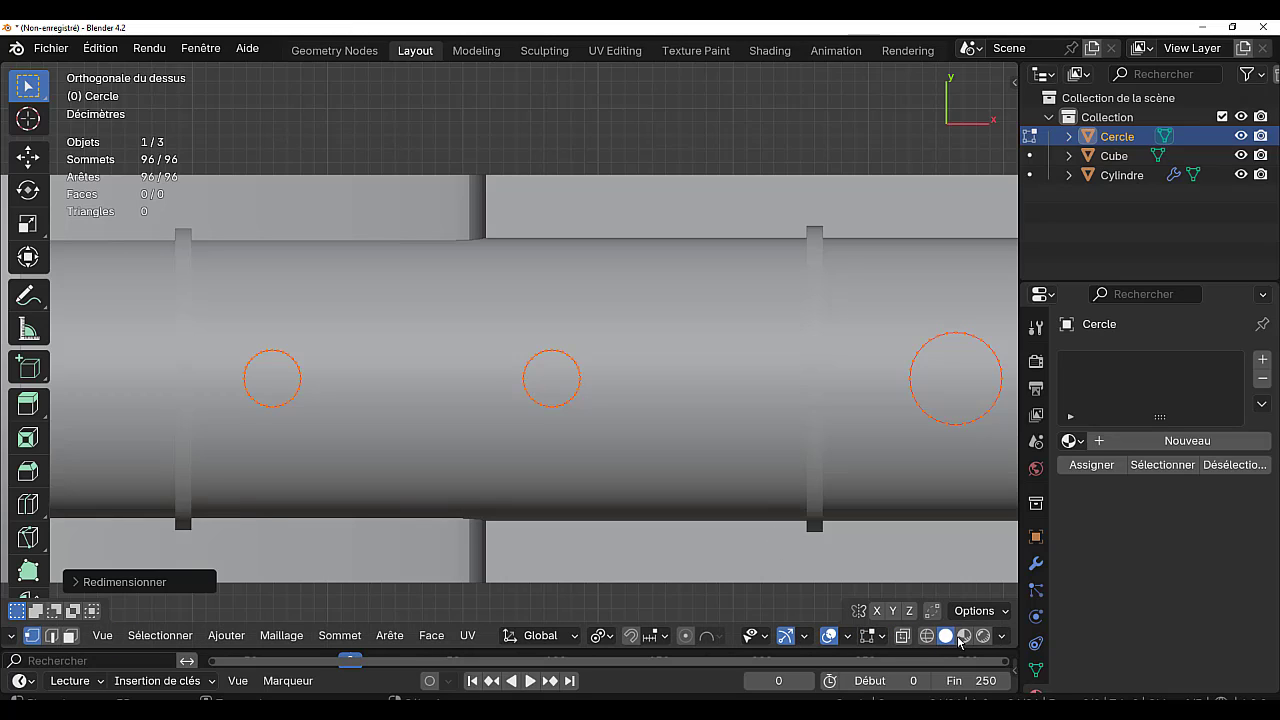
pyautogui.click(901, 636)
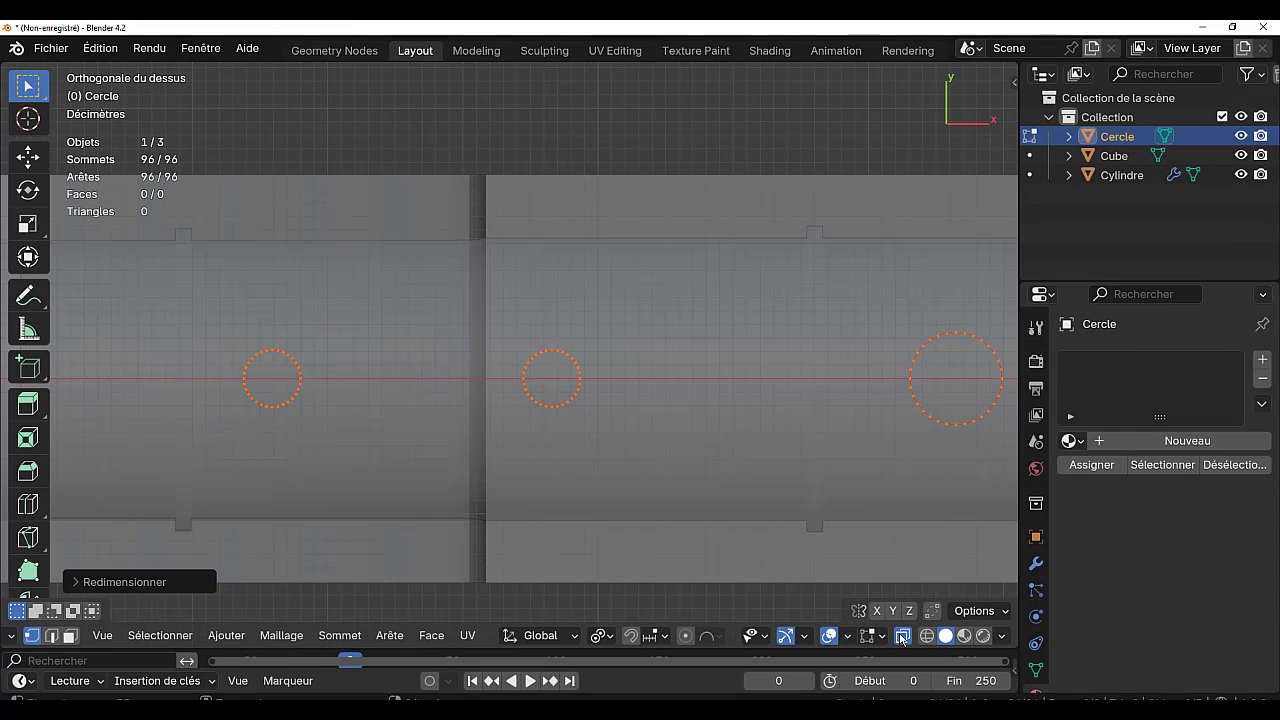
pyautogui.click(901, 636)
pyautogui.click(926, 636)
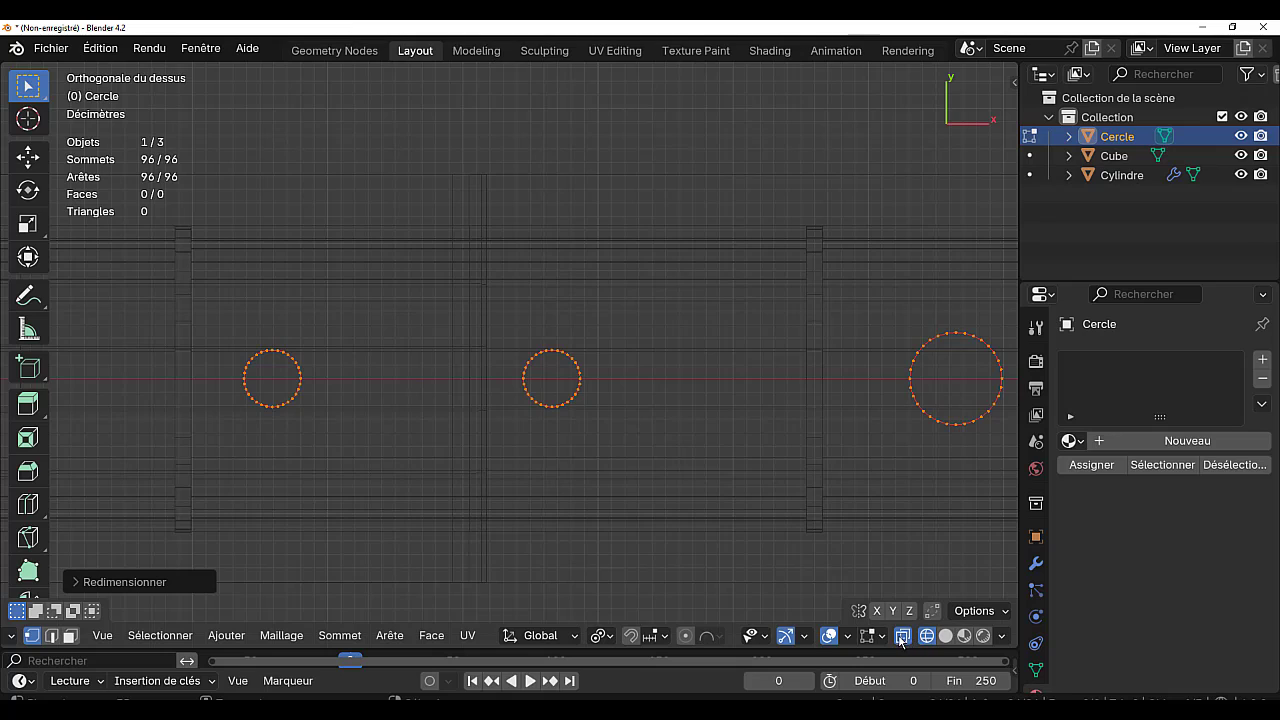
pyautogui.click(945, 636)
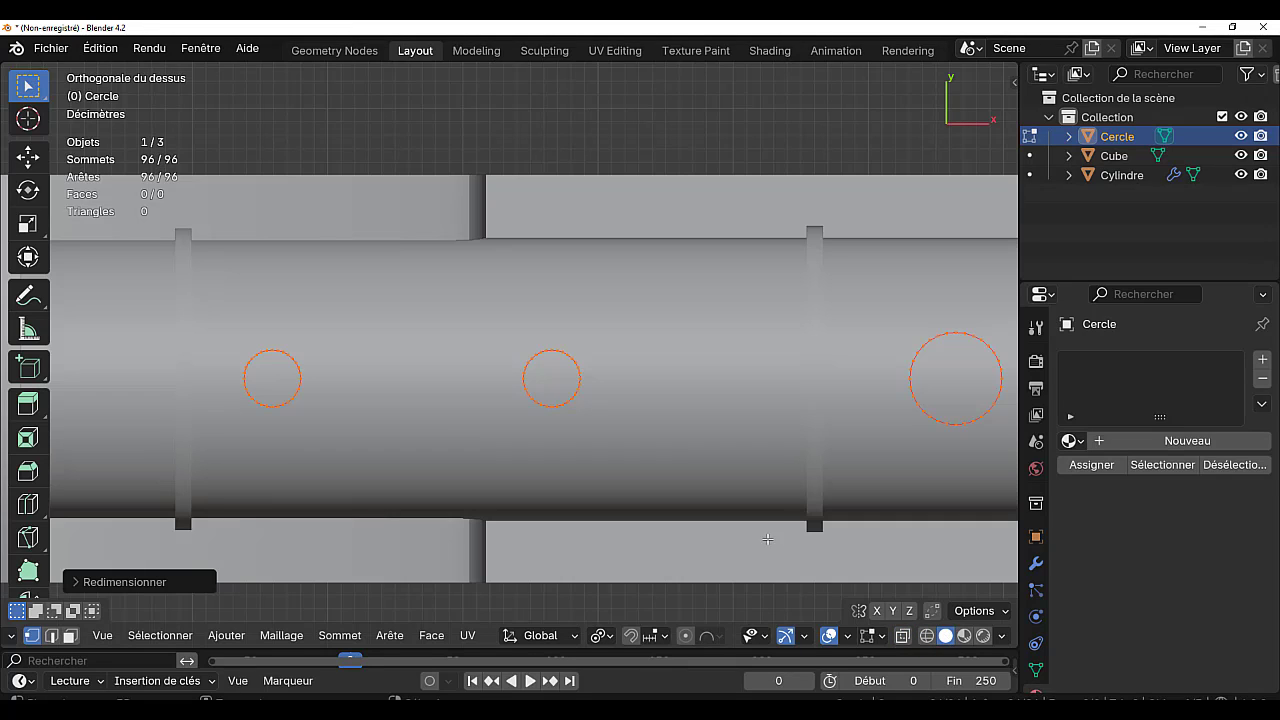
# - Compare the resized circles with the boiler's lengthwise edges by viewing the Cylindre mesh in Edit Mode
pyautogui.press('Tab')
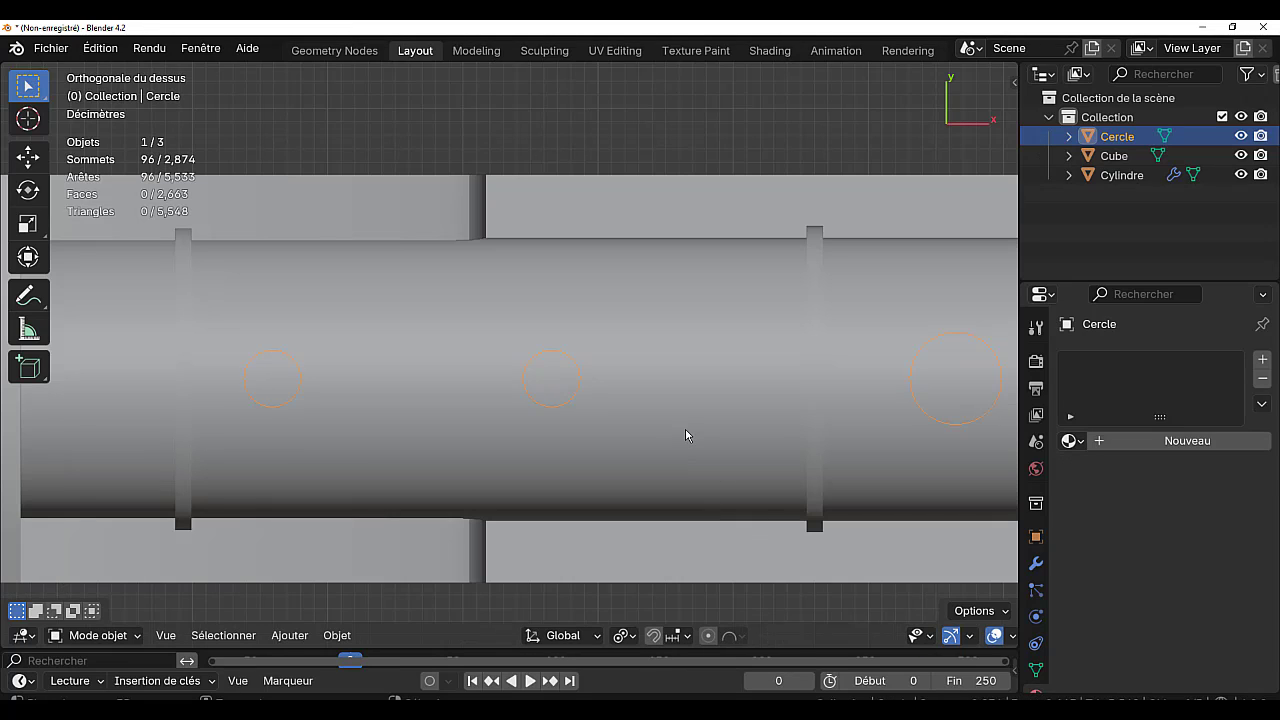
pyautogui.press('Tab')
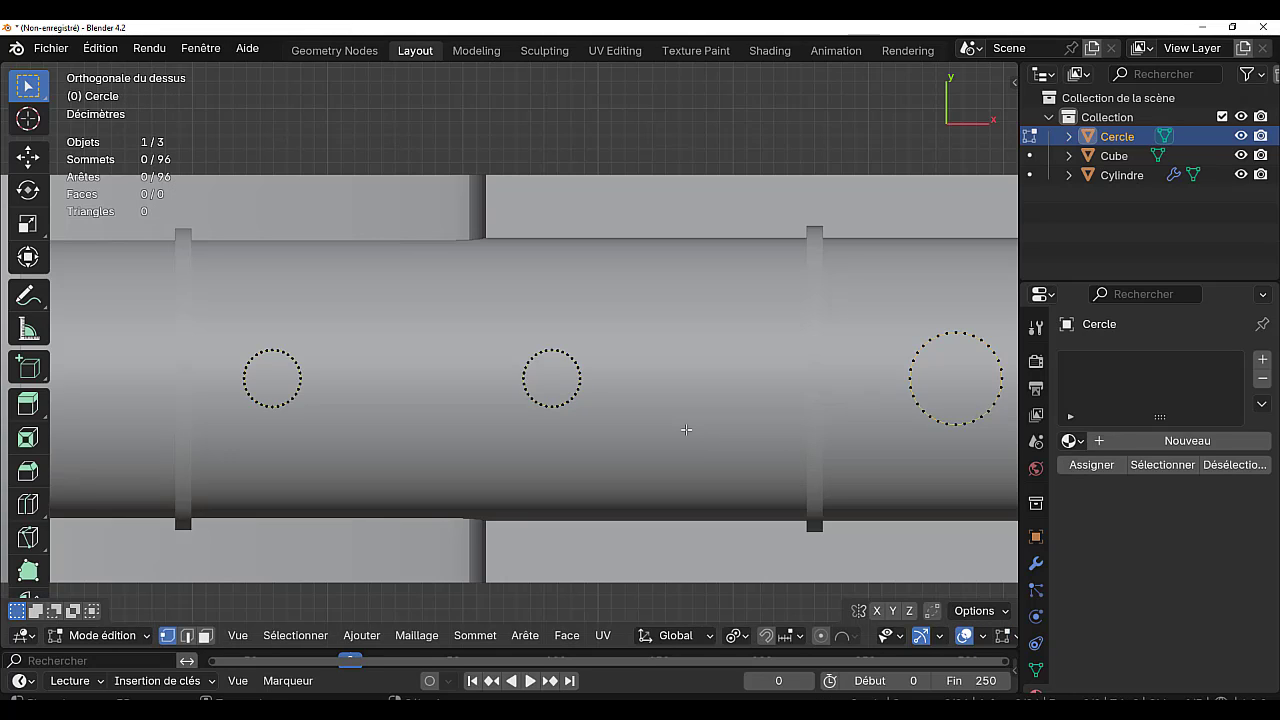
pyautogui.press('Tab')
pyautogui.click(686, 429)
pyautogui.press('Tab')
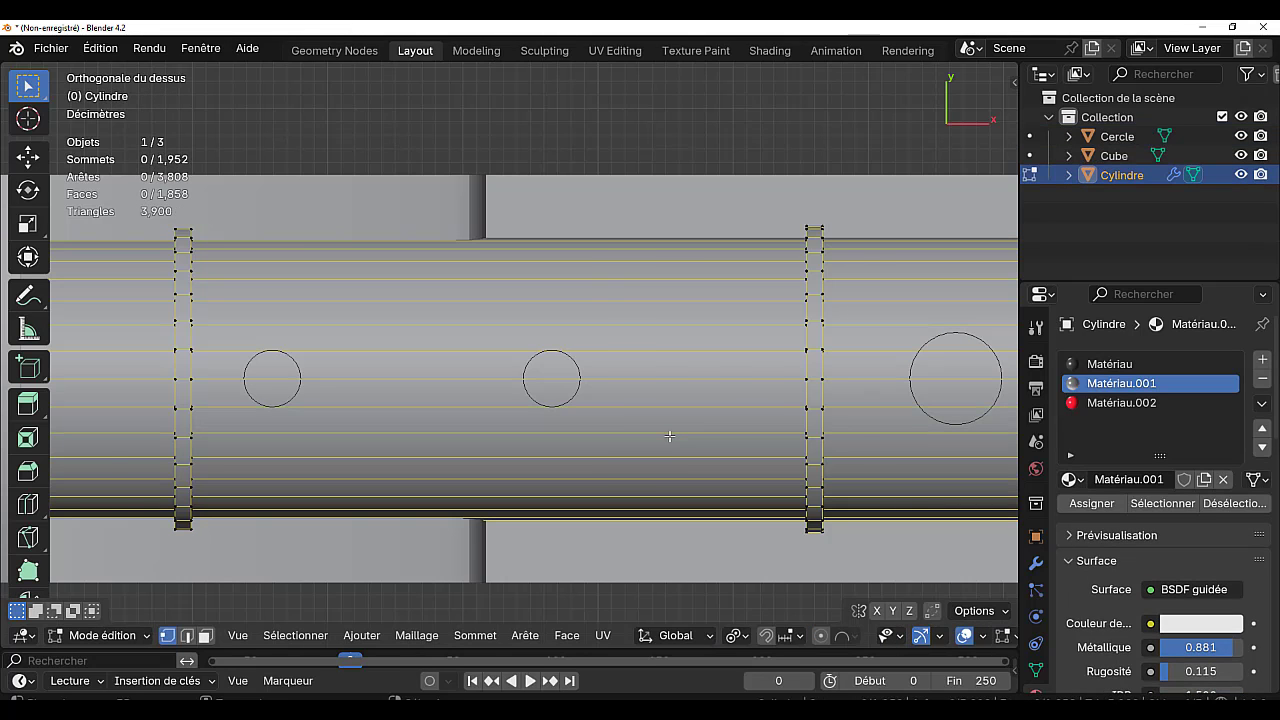
pyautogui.scroll(1, 669, 436)
pyautogui.scroll(-1, 670, 438)
pyautogui.press('Tab')
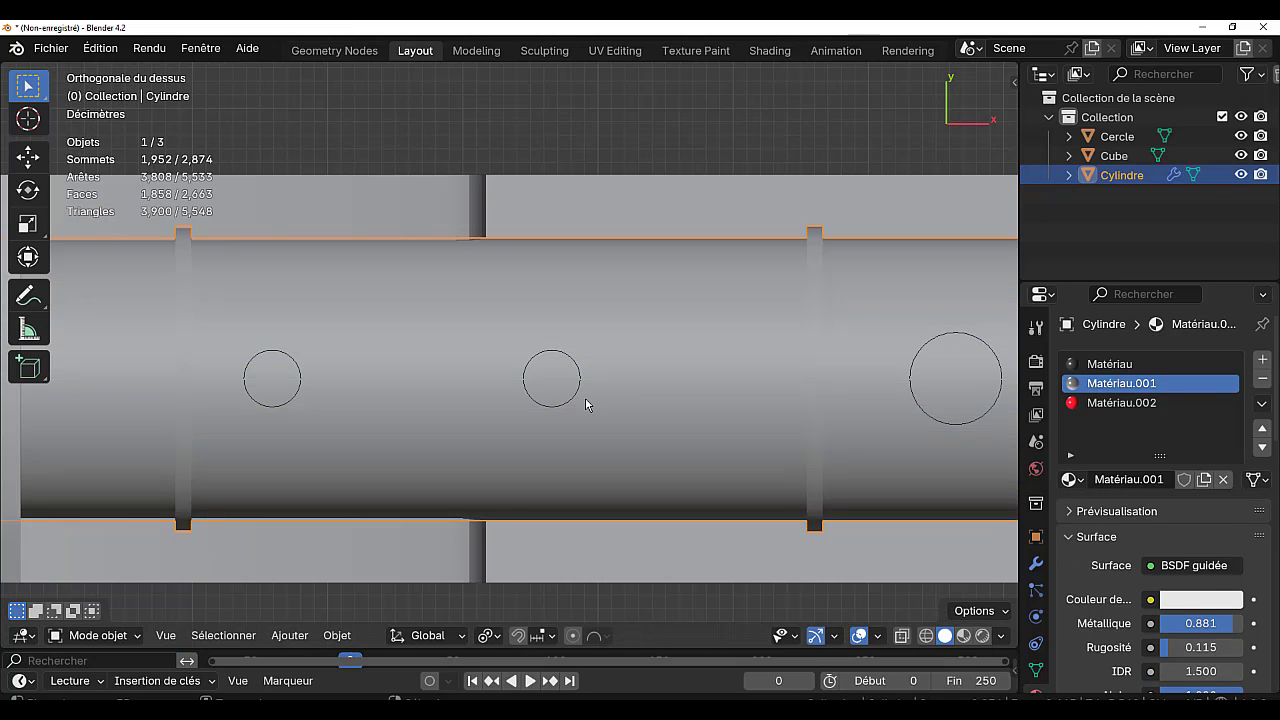
# - Select only the two small circles in Cercle, scale them up by about 1.13, and return to Object Mode
pyautogui.click(573, 403)
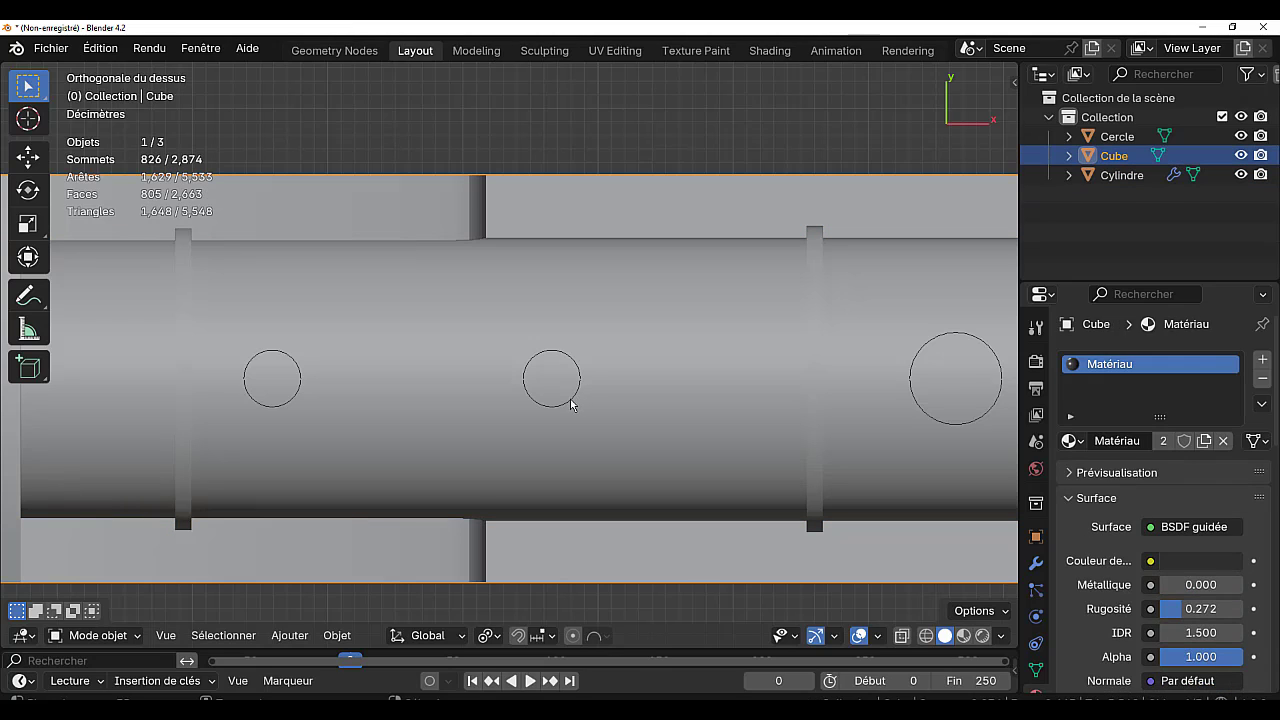
pyautogui.click(572, 403)
pyautogui.press('Tab')
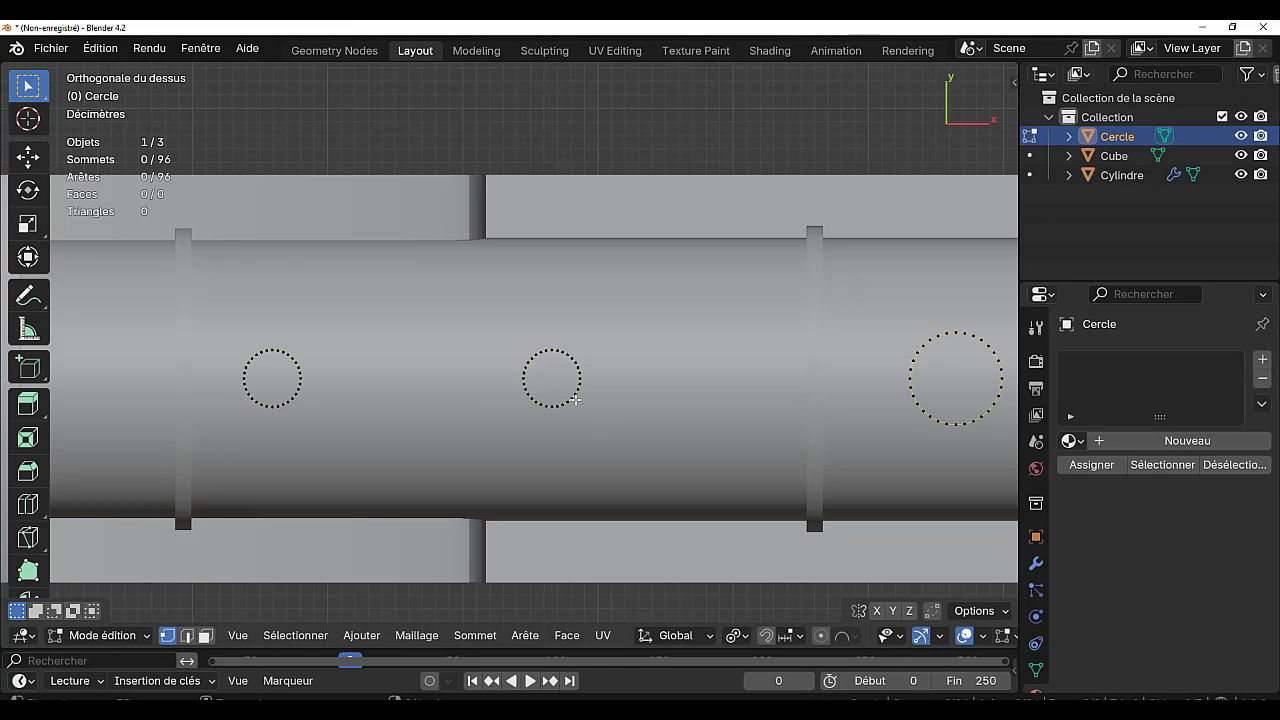
pyautogui.hotkey('ctrl', 'l')
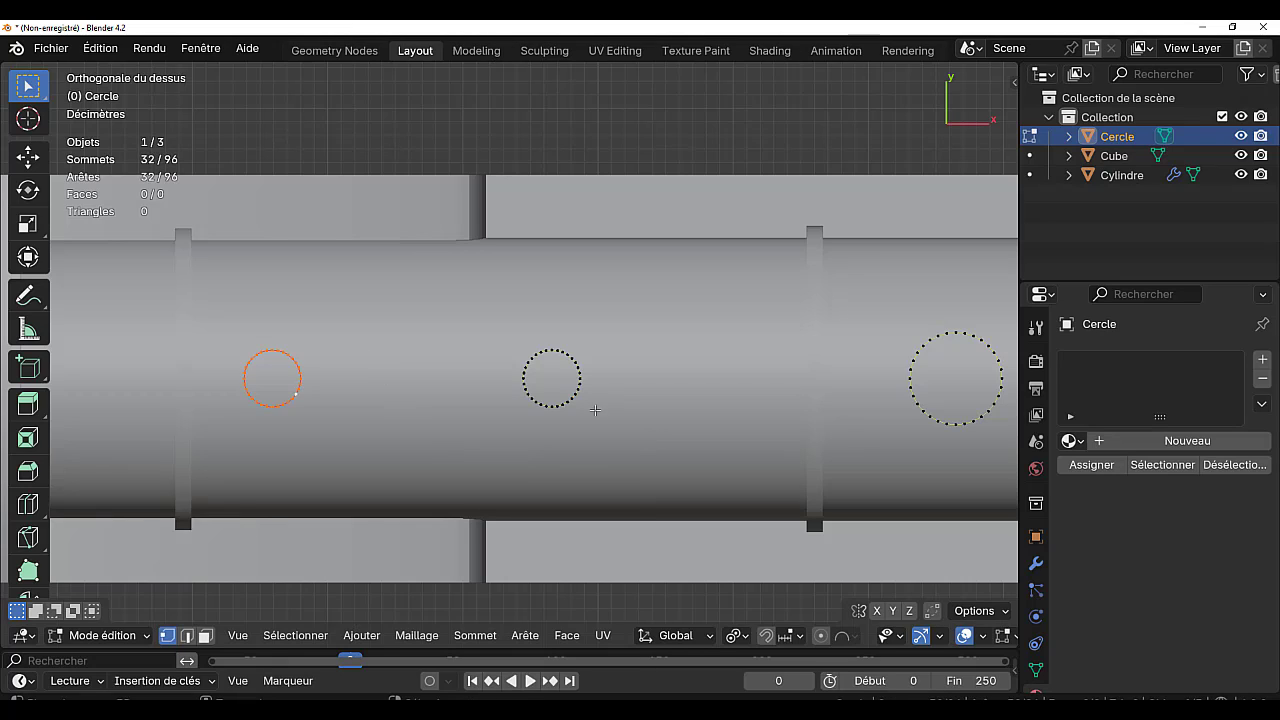
pyautogui.hotkey('ctrl', 'l')
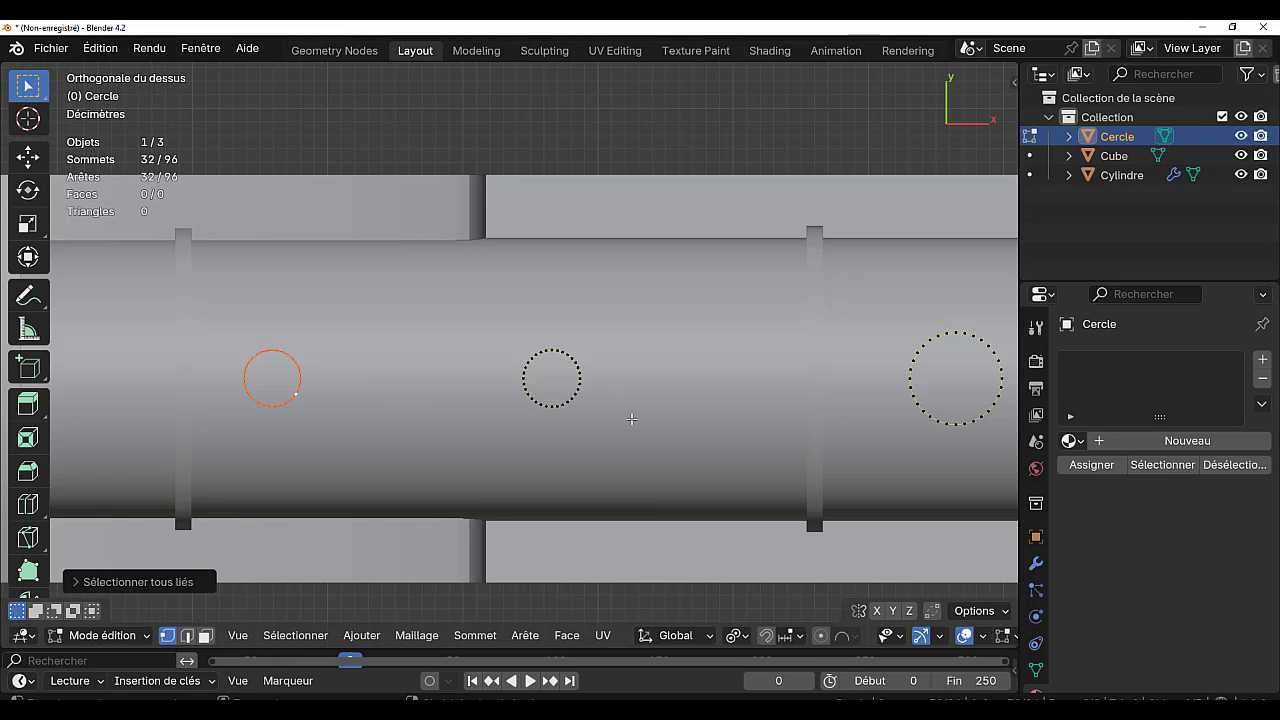
pyautogui.press('c')
pyautogui.moveTo(563, 343); pyautogui.dragTo(589, 394)
pyautogui.rightClick(707, 454)
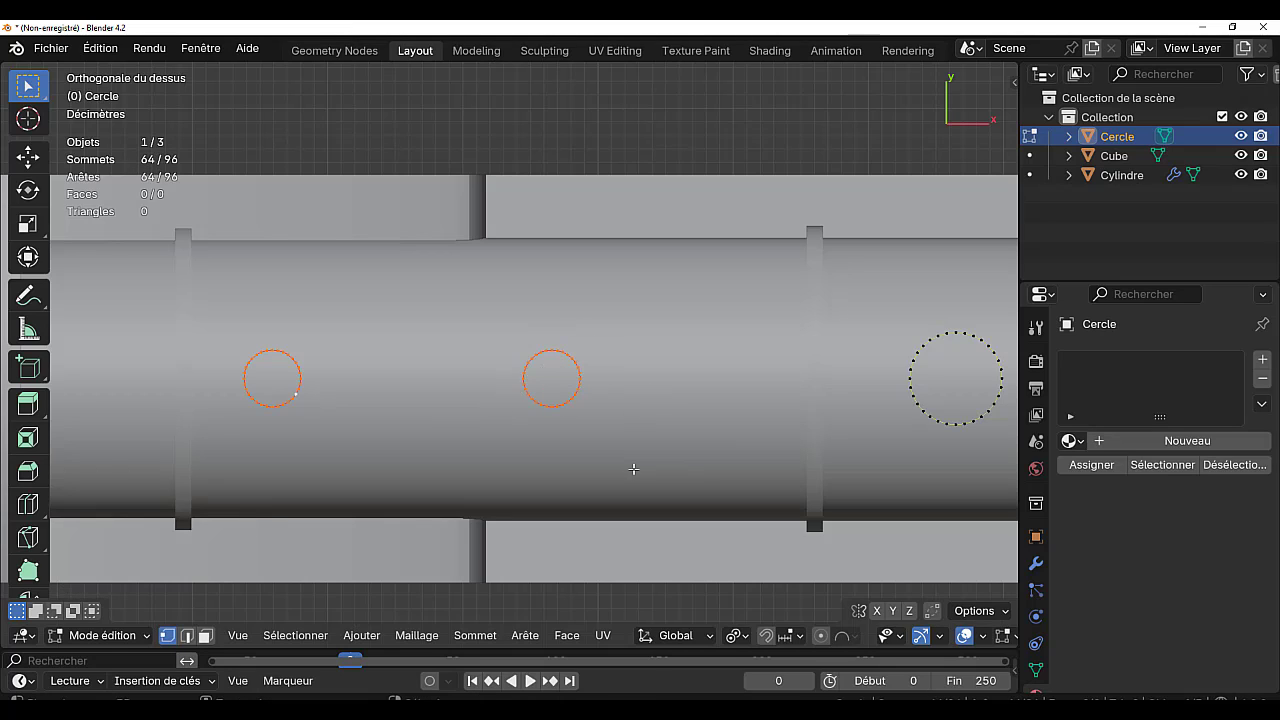
pyautogui.press('s')
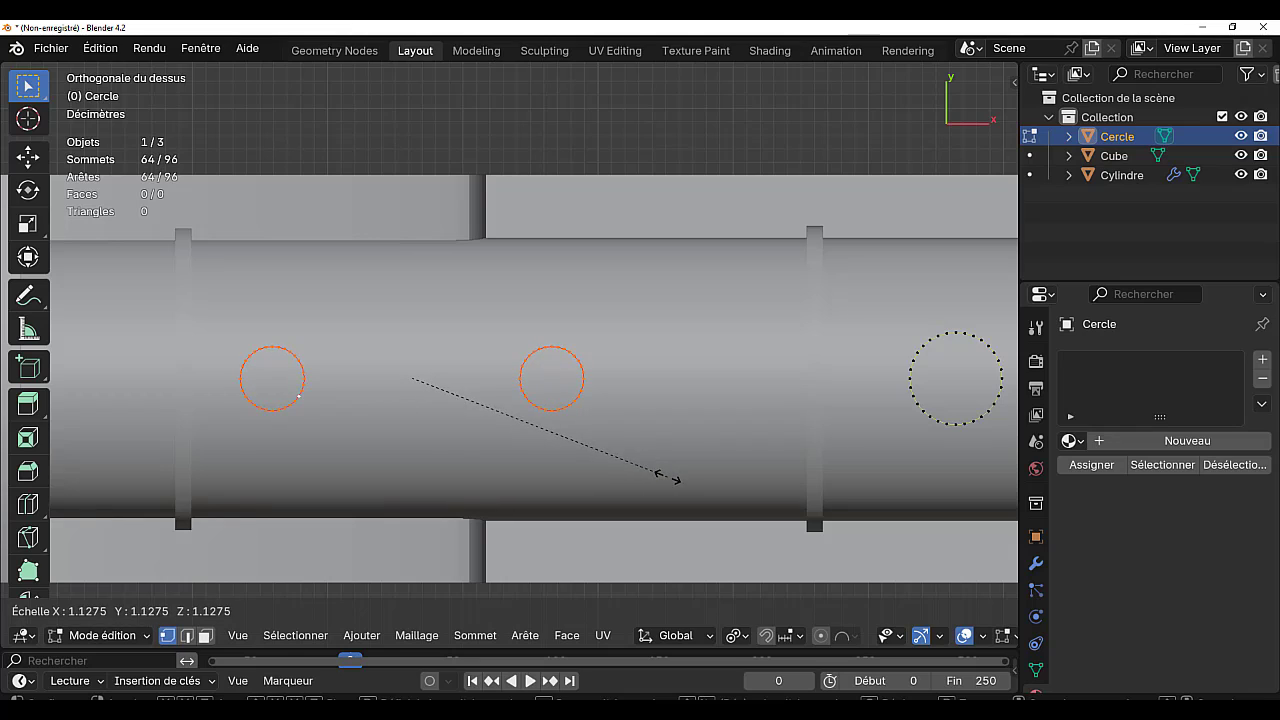
pyautogui.click(670, 481)
pyautogui.press('Tab')
# - Check the enlarged small circles against the boiler's mesh edges in Edit Mode, then return to Object Mode
pyautogui.click(589, 463)
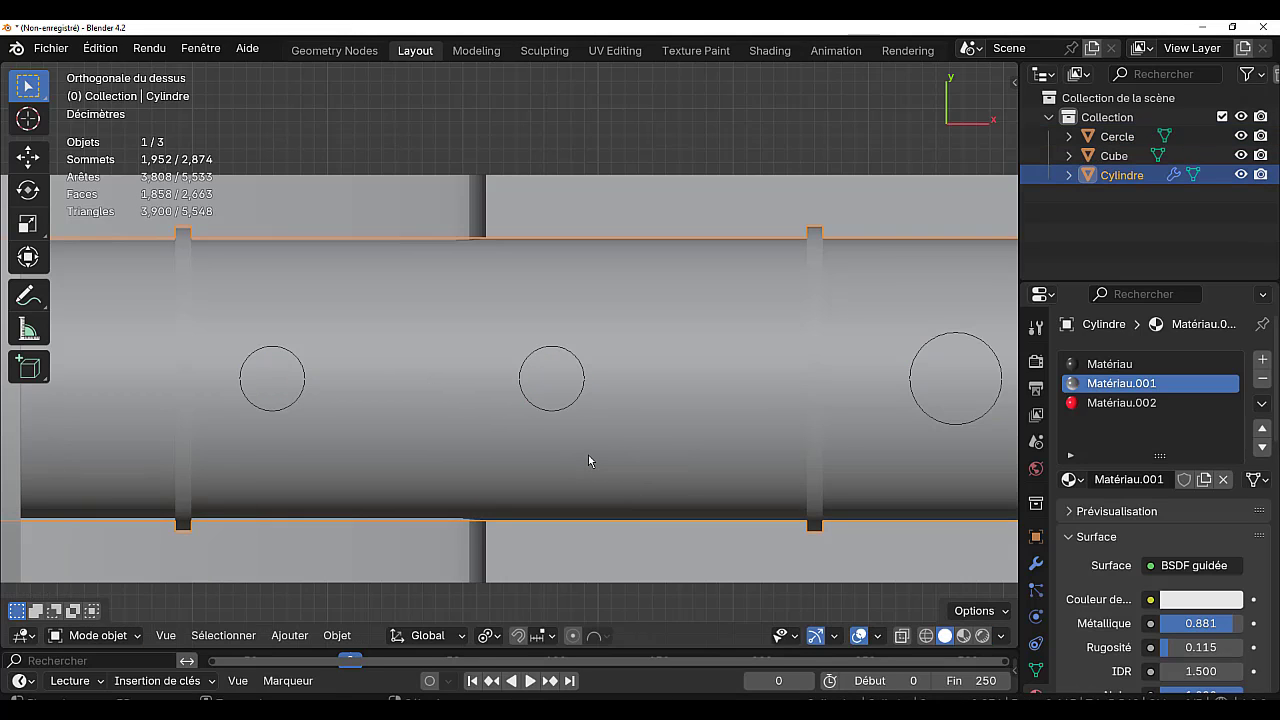
pyautogui.press('a')
pyautogui.click(589, 460)
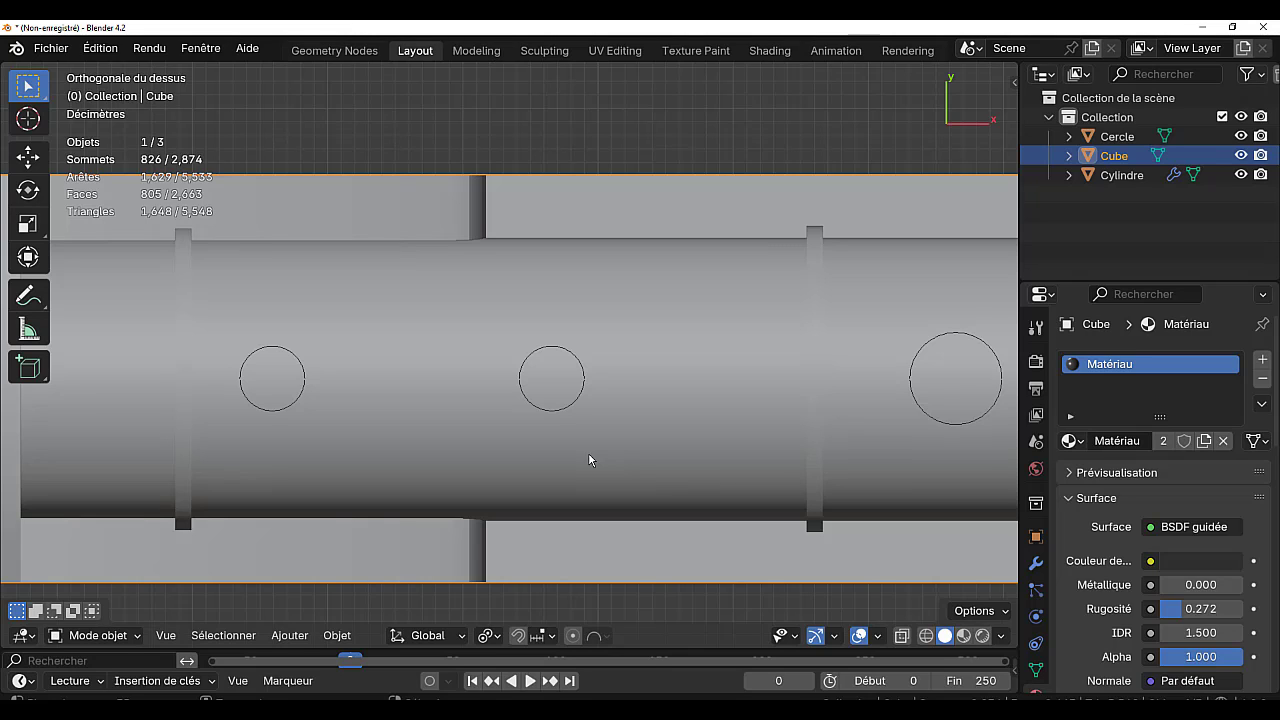
pyautogui.press('Tab')
pyautogui.press('Tab')
pyautogui.click(598, 460)
pyautogui.press('Tab')
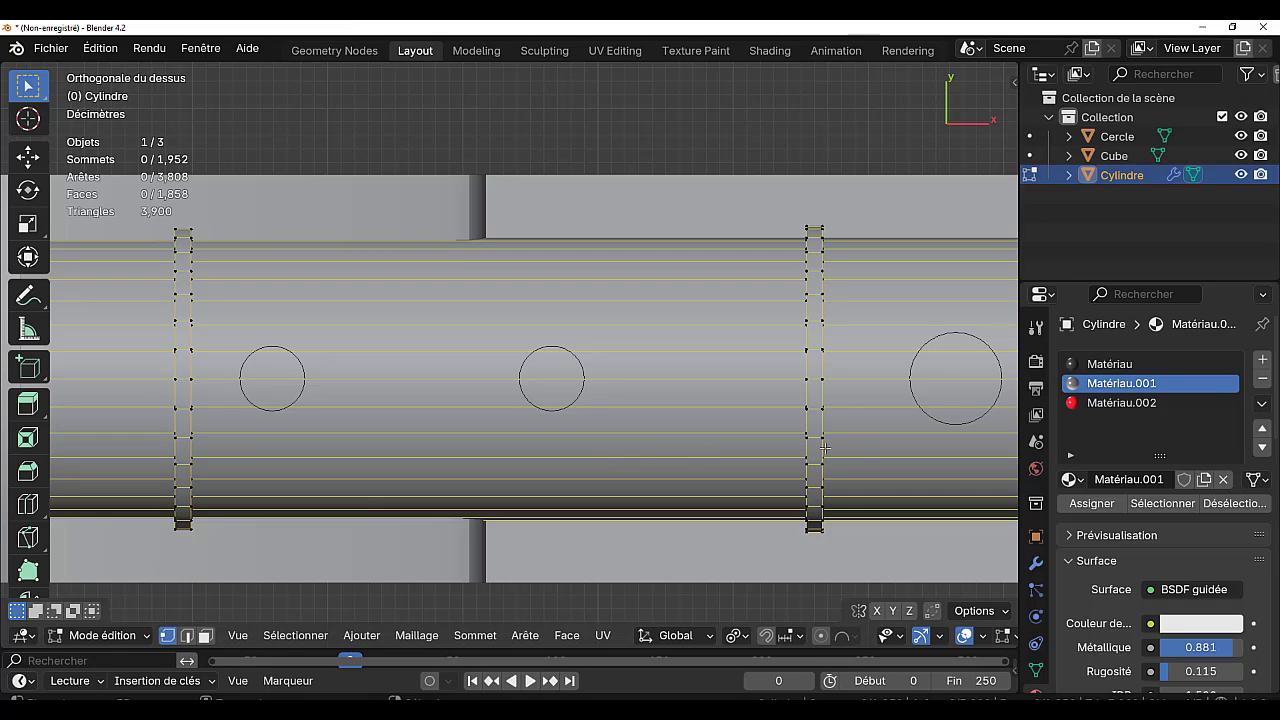
pyautogui.press('Tab')
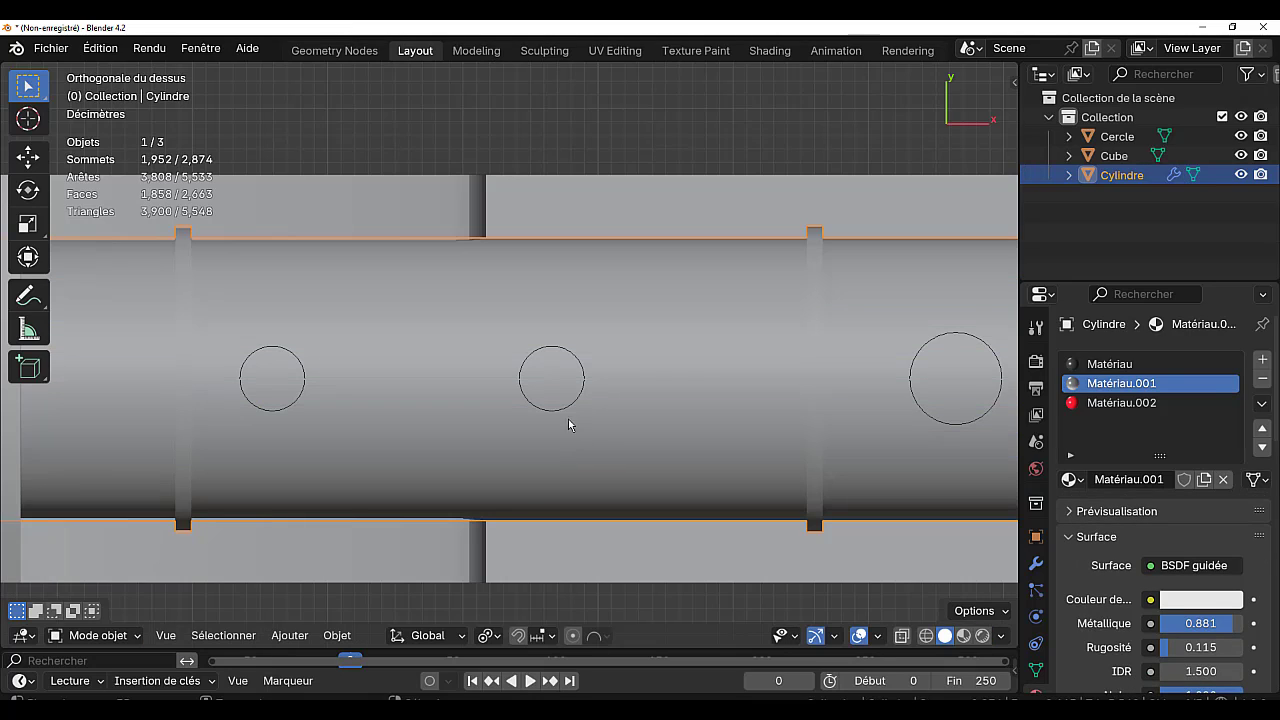
# - Raise the Cercle object along Z so the three outlines sit slightly above the boiler
pyautogui.moveTo(564, 412); pyautogui.dragTo(628, 316, button='middle')
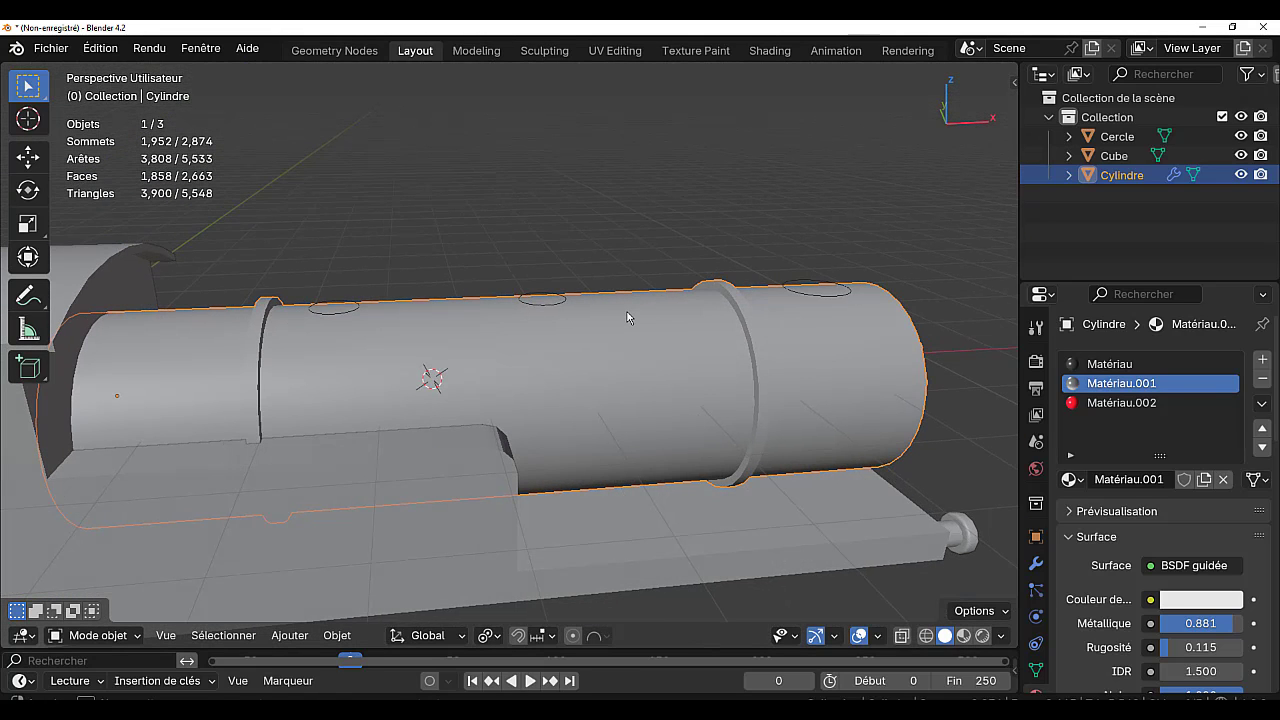
pyautogui.click(554, 304)
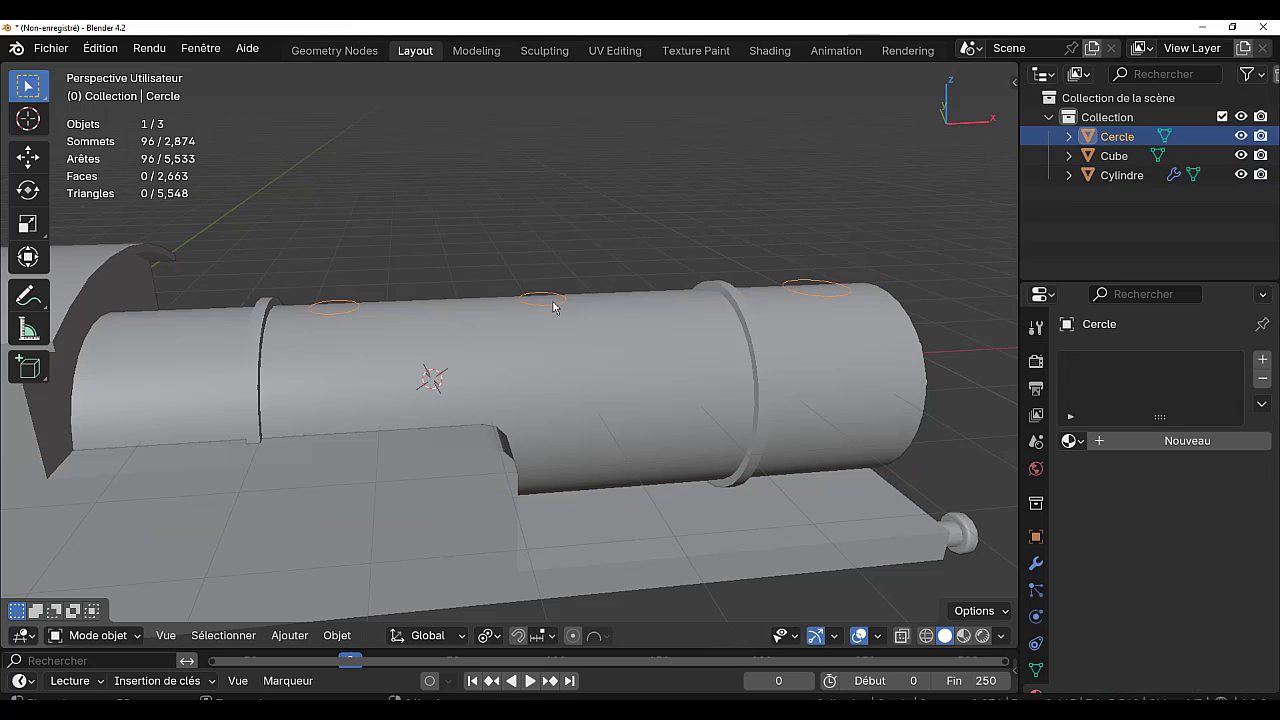
pyautogui.press('g')
pyautogui.press('z')
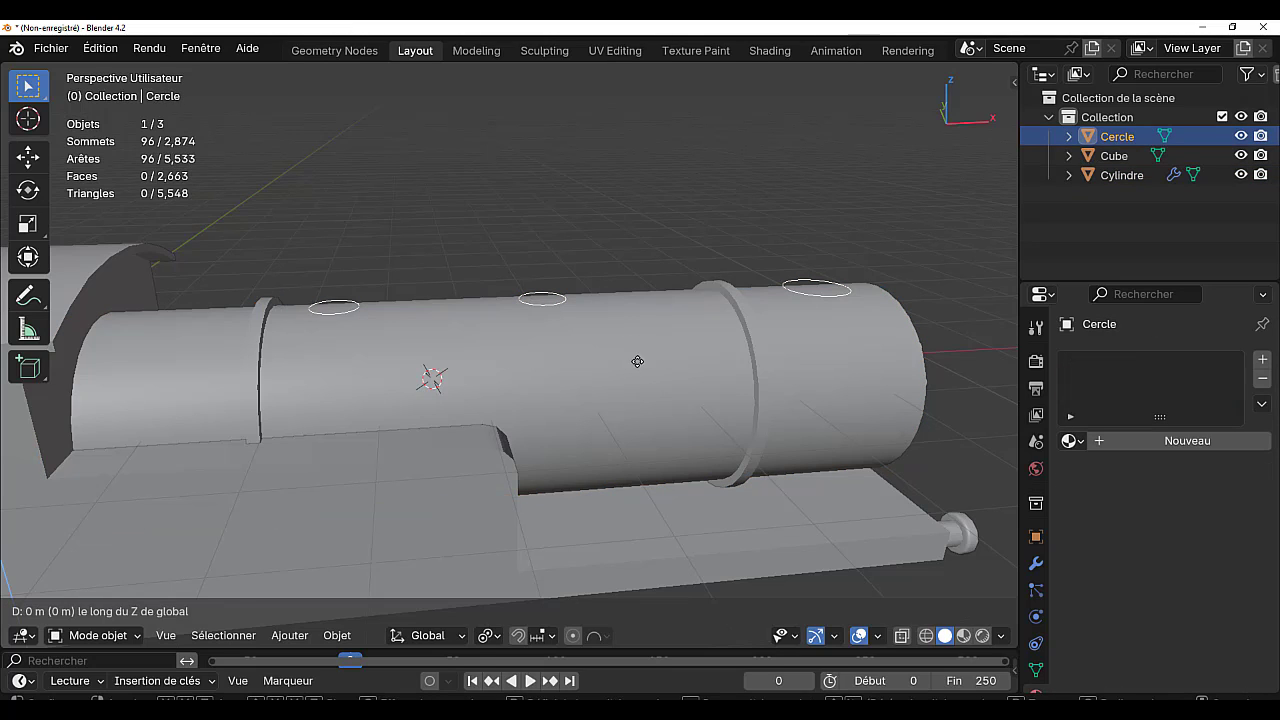
pyautogui.click(640, 353)
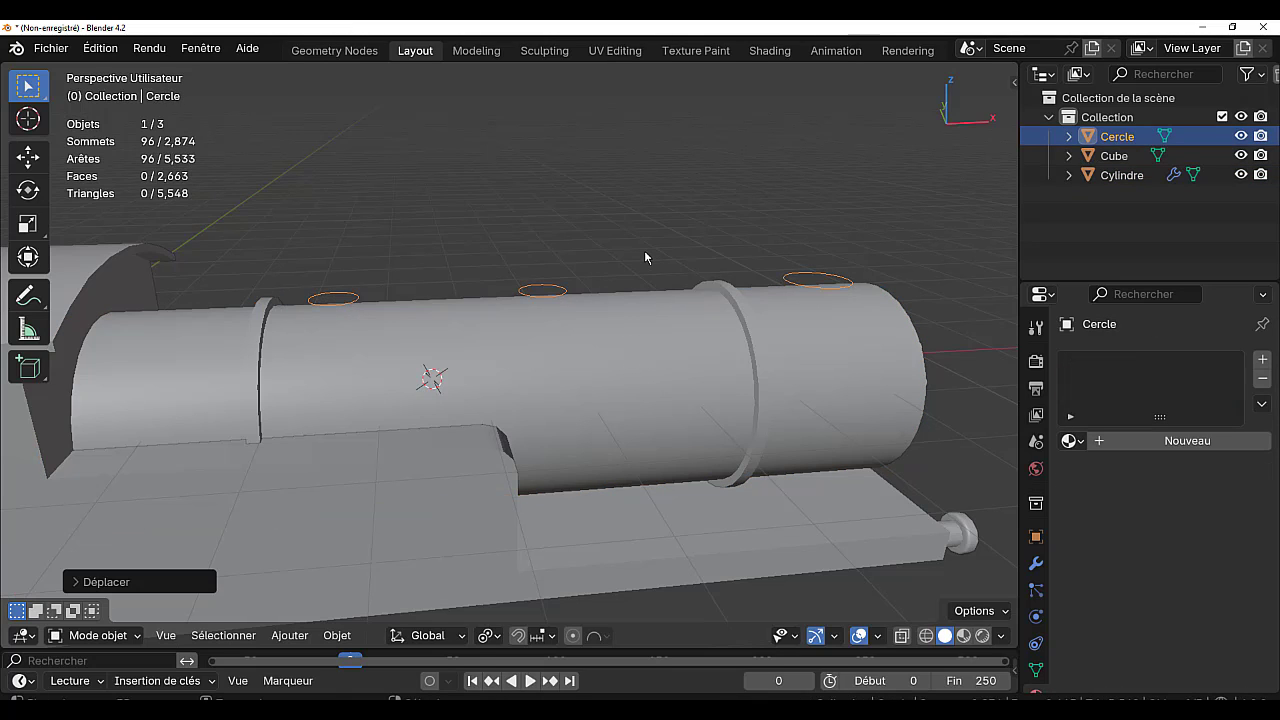
# - Use Knife Project from the top view to cut the three Cercle outlines into the Cylindre boiler mesh
pyautogui.press('KP_7')
pyautogui.press('Tab')
pyautogui.press('Tab')
pyautogui.click(666, 377)
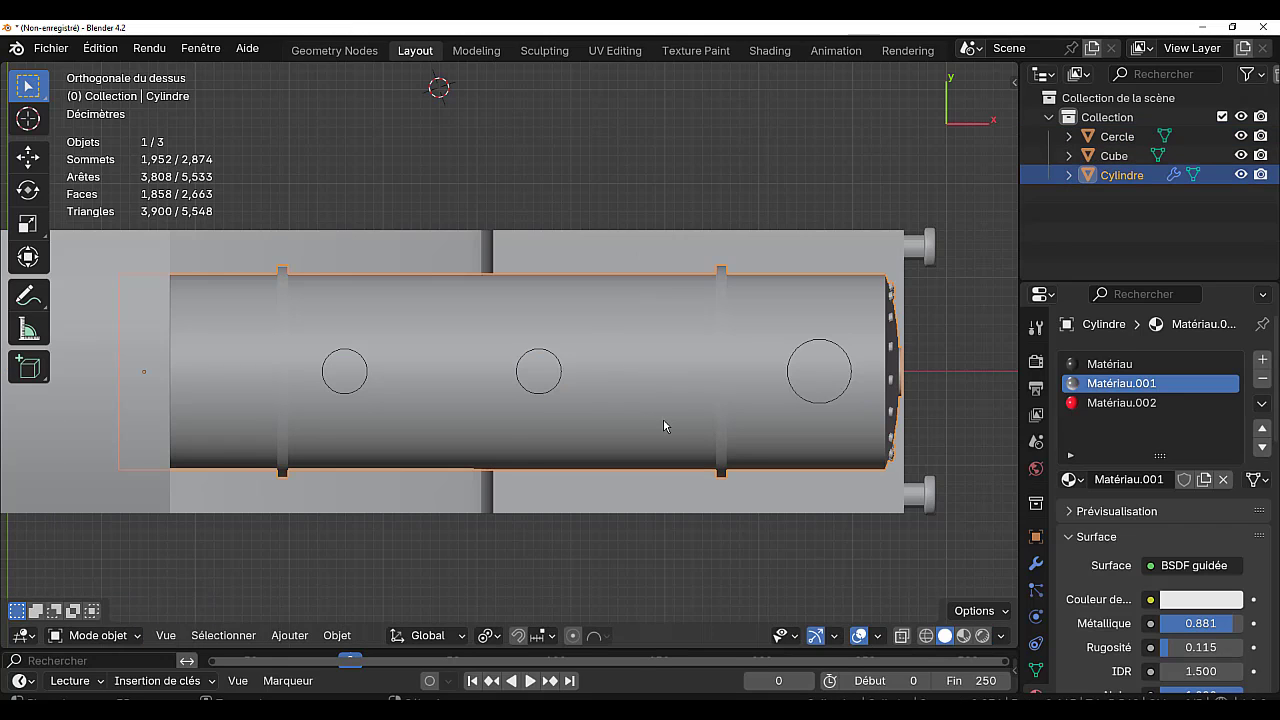
pyautogui.press('Tab')
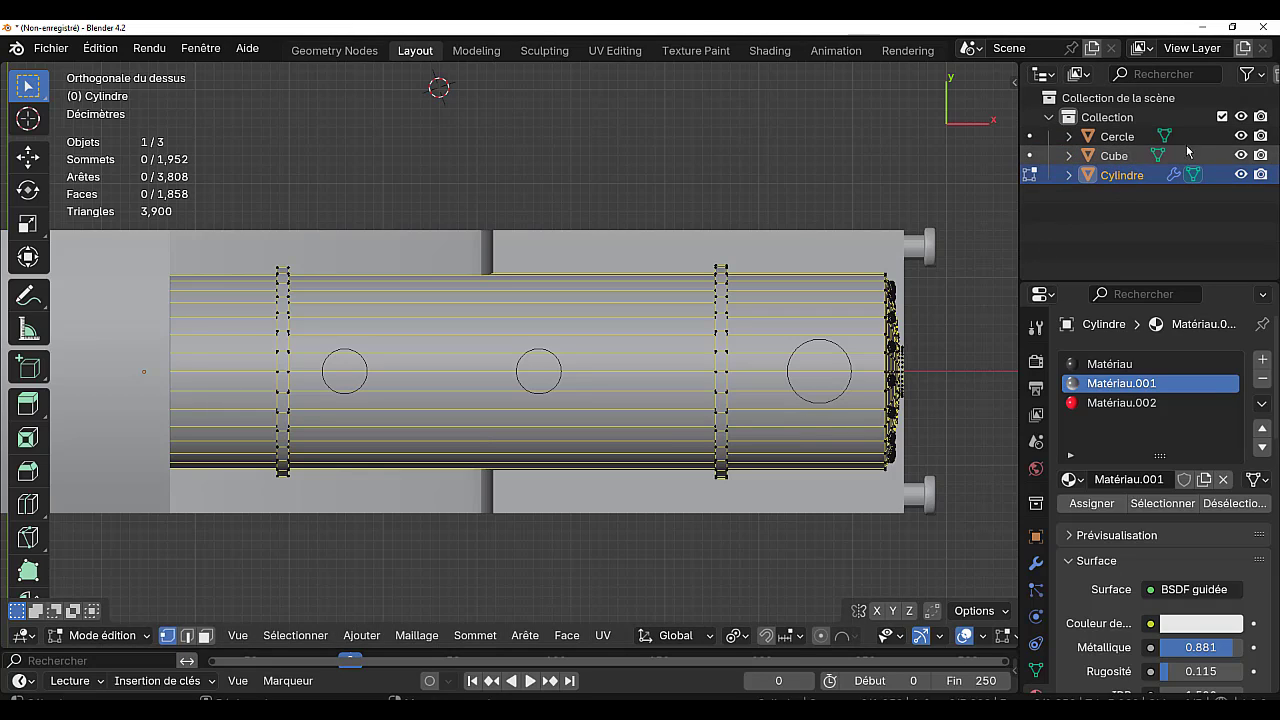
pyautogui.click(1140, 140)
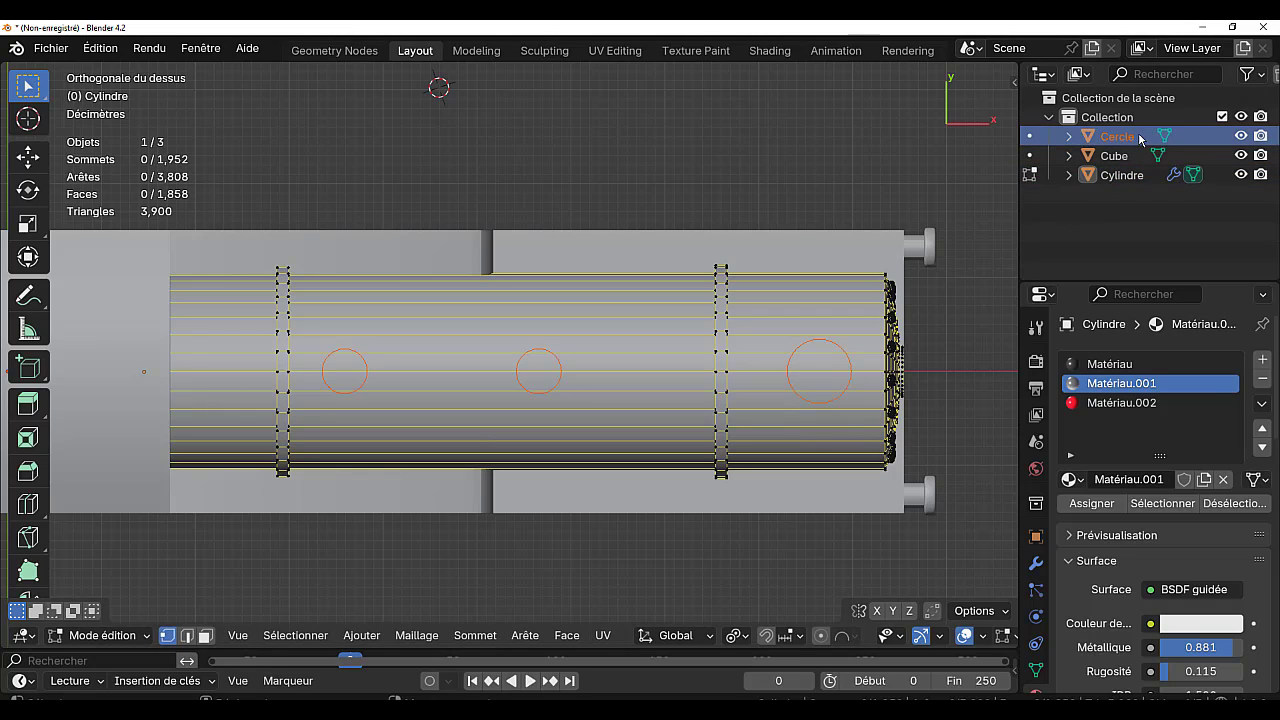
pyautogui.click(417, 636)
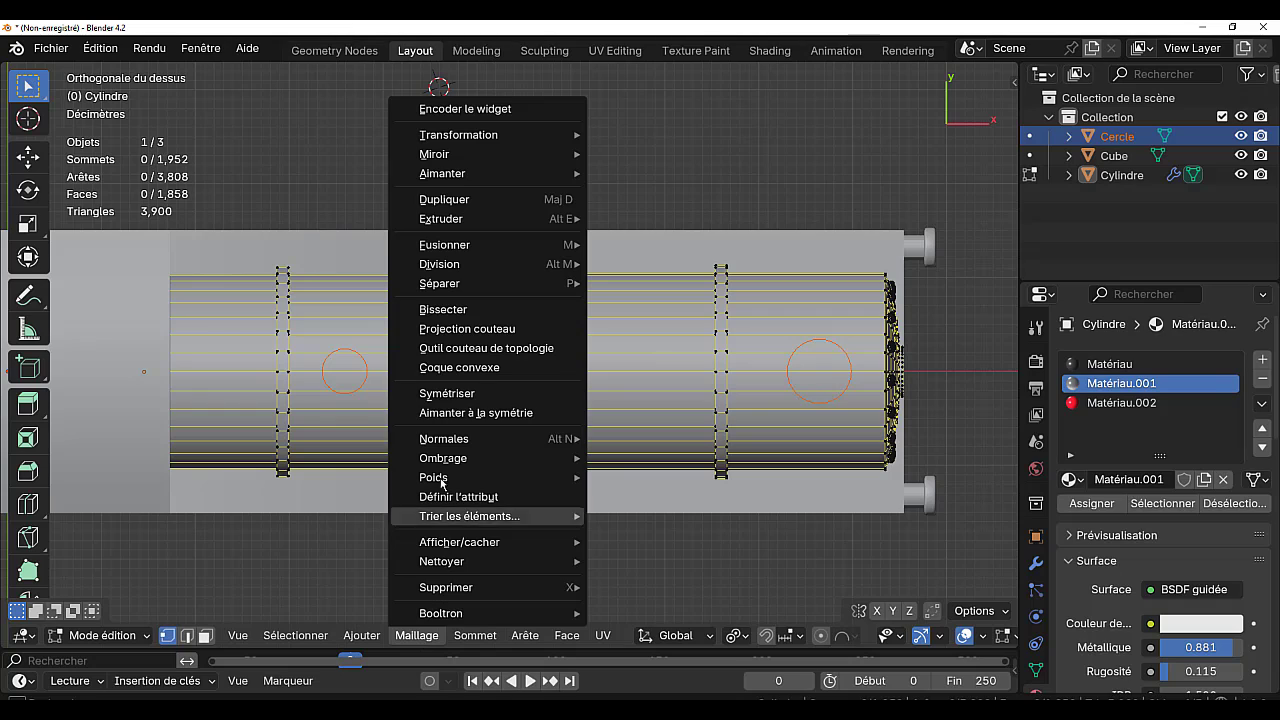
pyautogui.click(444, 330)
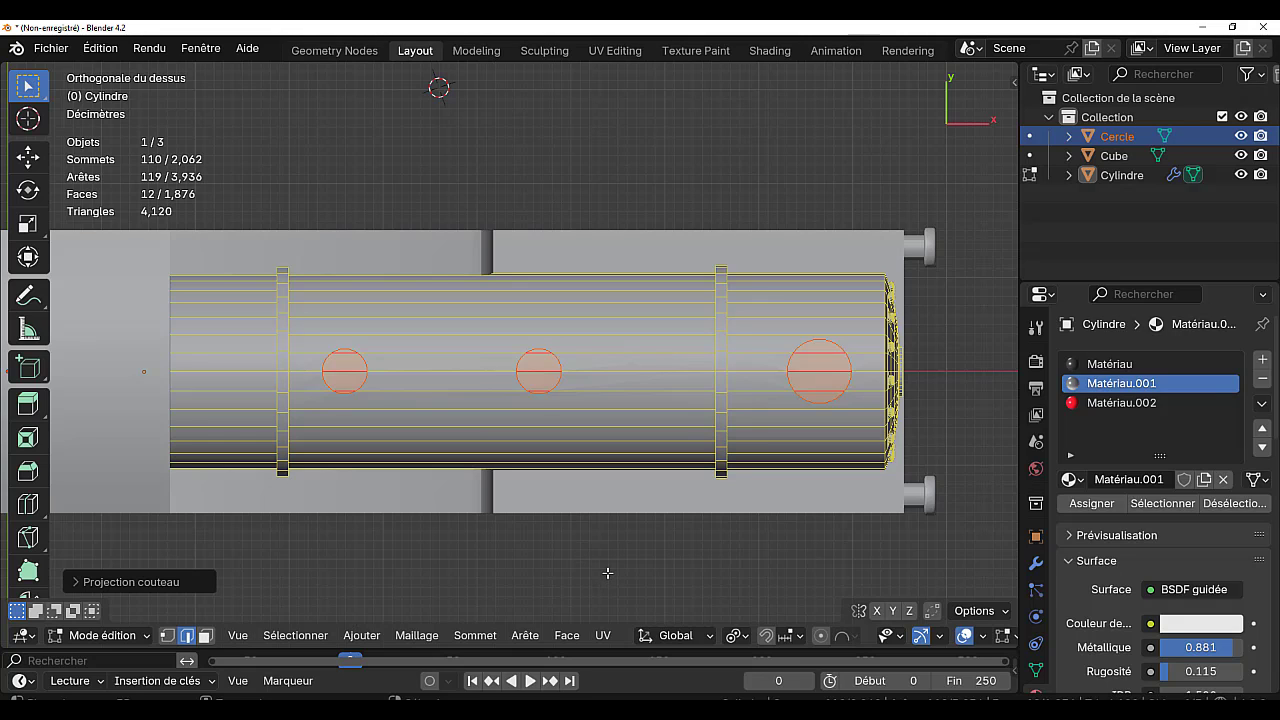
# - Hide the Cercle object, extrude the three cut circular regions in place, and shrink/fatten them outward to raise three dome bases from the boiler
pyautogui.click(1241, 136)
pyautogui.moveTo(507, 480); pyautogui.dragTo(561, 332, button='middle')
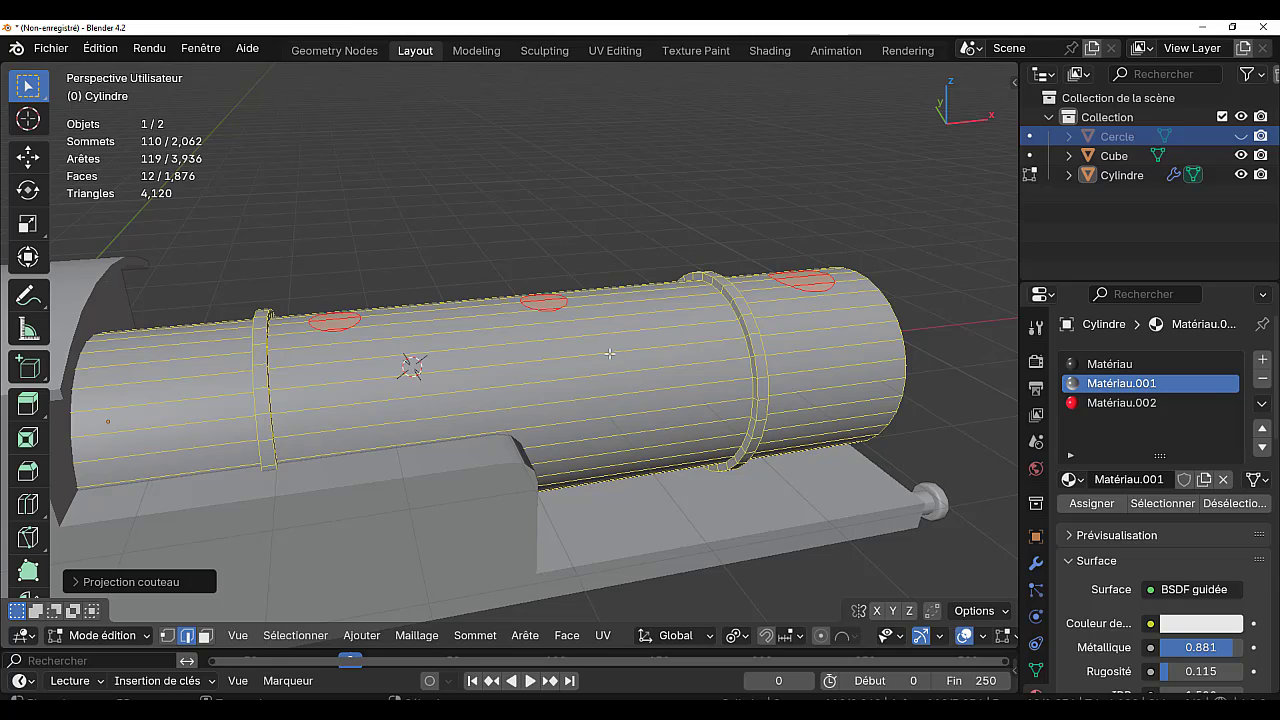
pyautogui.press('e')
pyautogui.press('Escape')
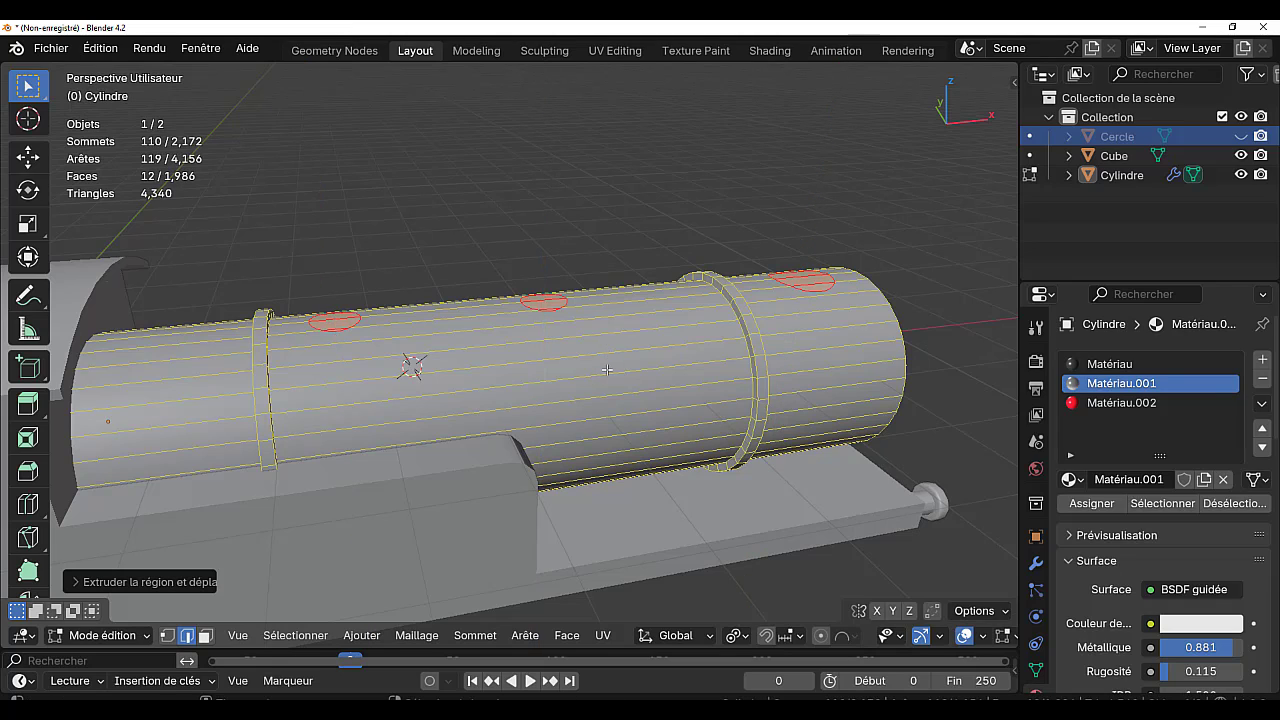
pyautogui.hotkey('alt', 's')
pyautogui.click(611, 363)
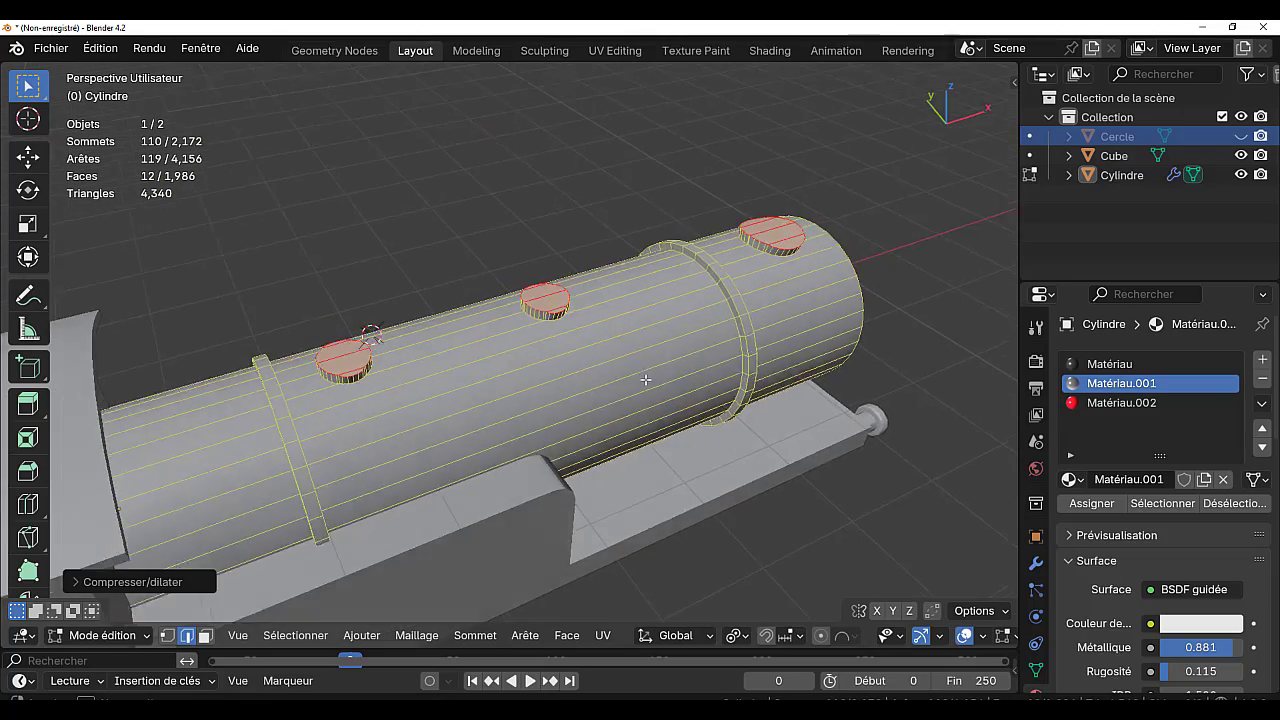
pyautogui.moveTo(607, 324); pyautogui.dragTo(595, 412, button='middle')
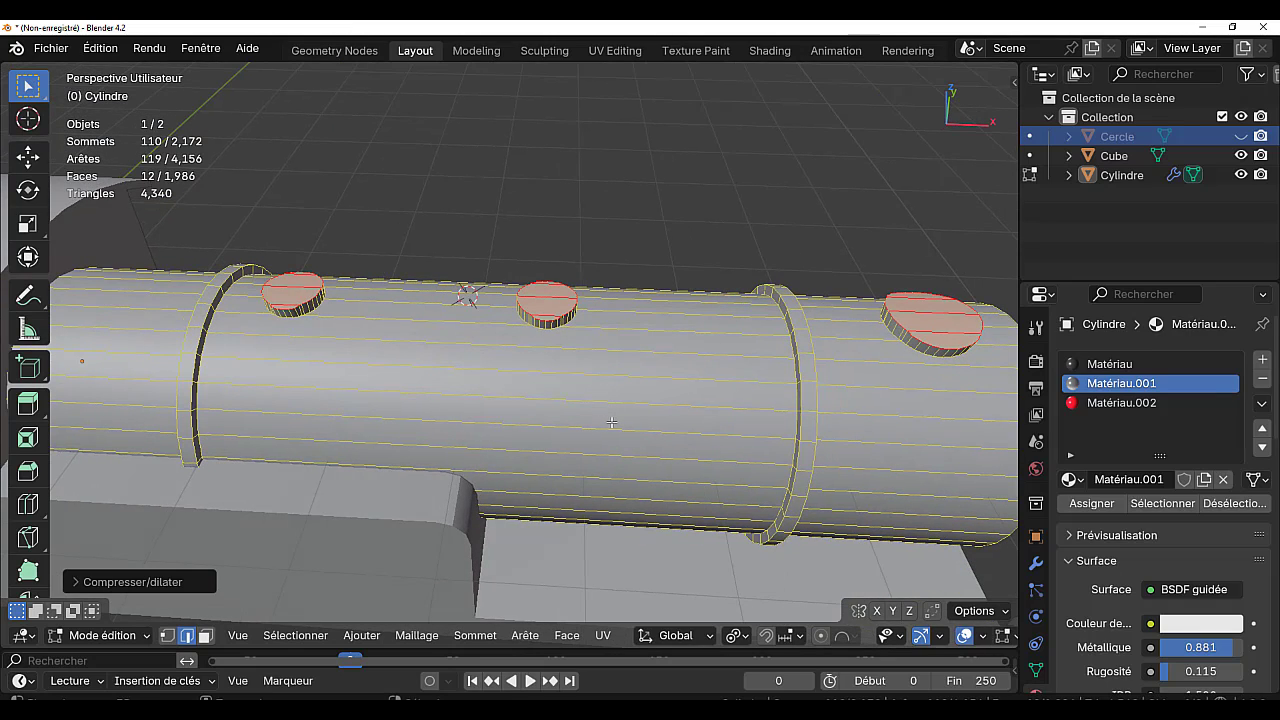
# - Raise the top faces of the three extruded domes about 0.07 m along global Z
pyautogui.press('g')
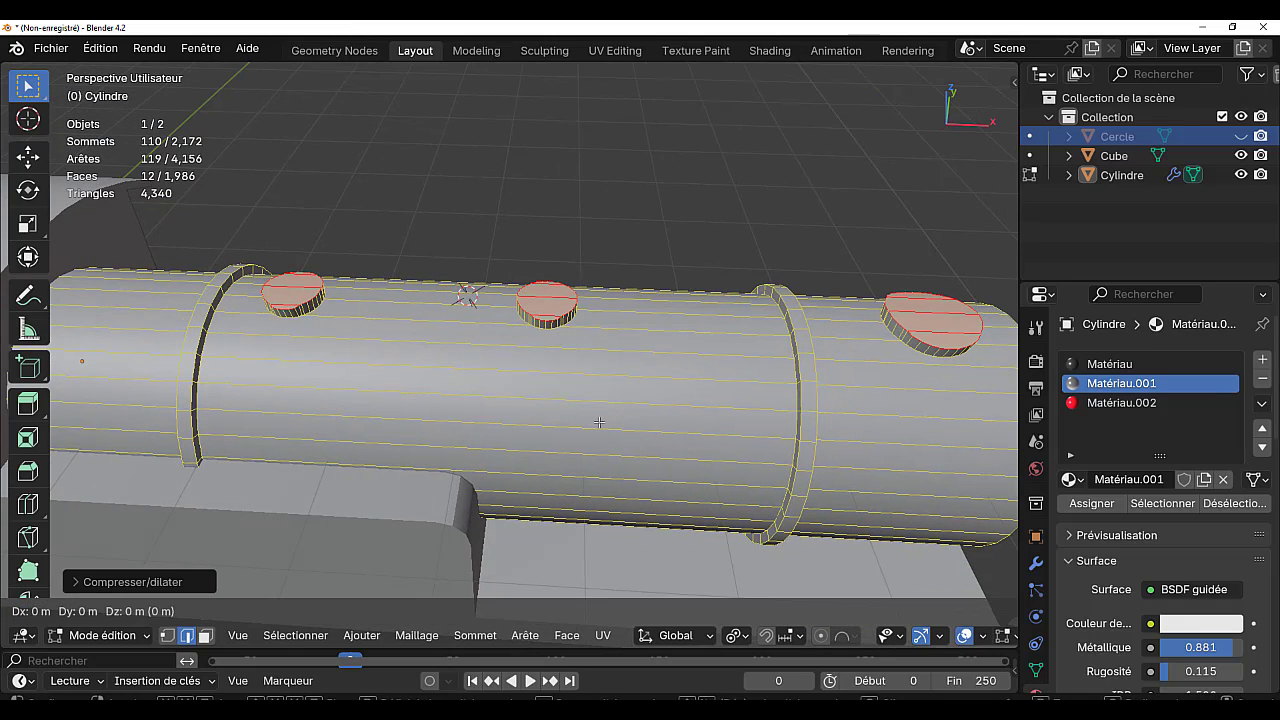
pyautogui.press('z')
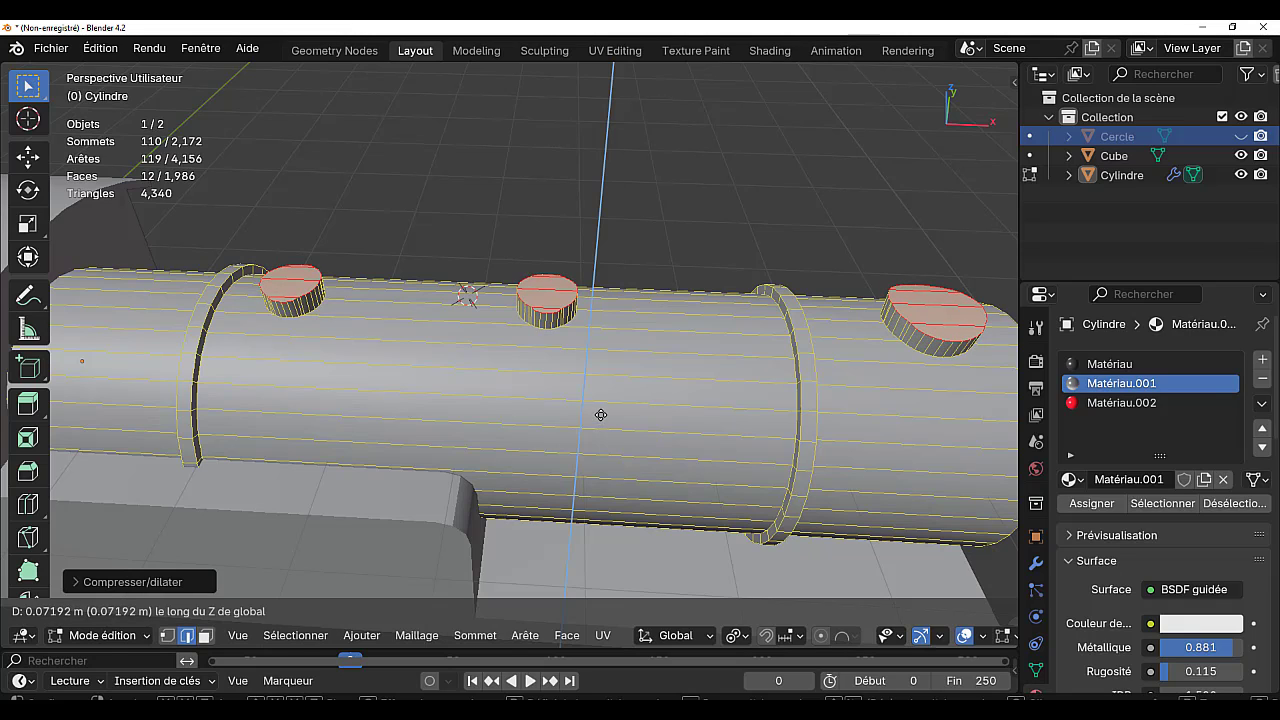
pyautogui.click(600, 414)
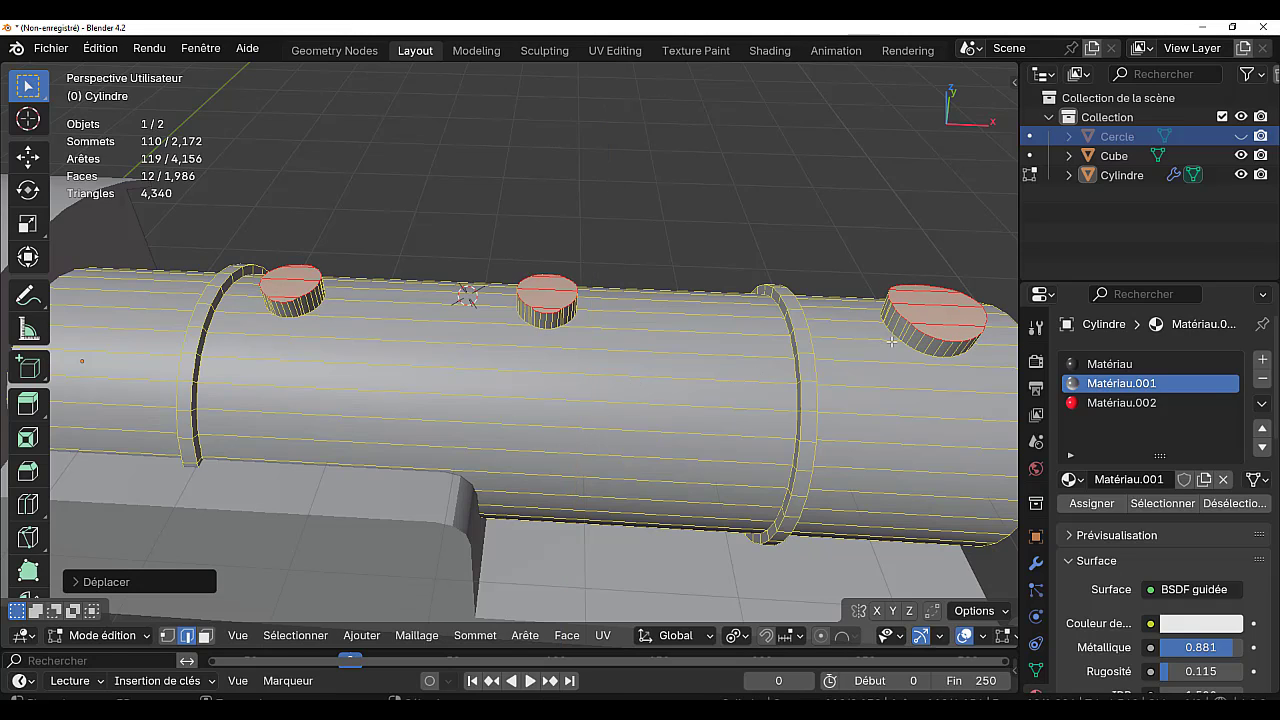
# - Deselect the large dome's top faces, keeping the top faces of the two small domes selected
pyautogui.moveTo(908, 351); pyautogui.dragTo(914, 388, button='middle')
pyautogui.press('c')
pyautogui.moveTo(951, 330)
pyautogui.mouseDown(button='middle')
pyautogui.moveTo(952, 410)
pyautogui.moveTo(920, 343)
pyautogui.moveTo(946, 326)
pyautogui.moveTo(932, 367)
pyautogui.mouseUp(button='middle')
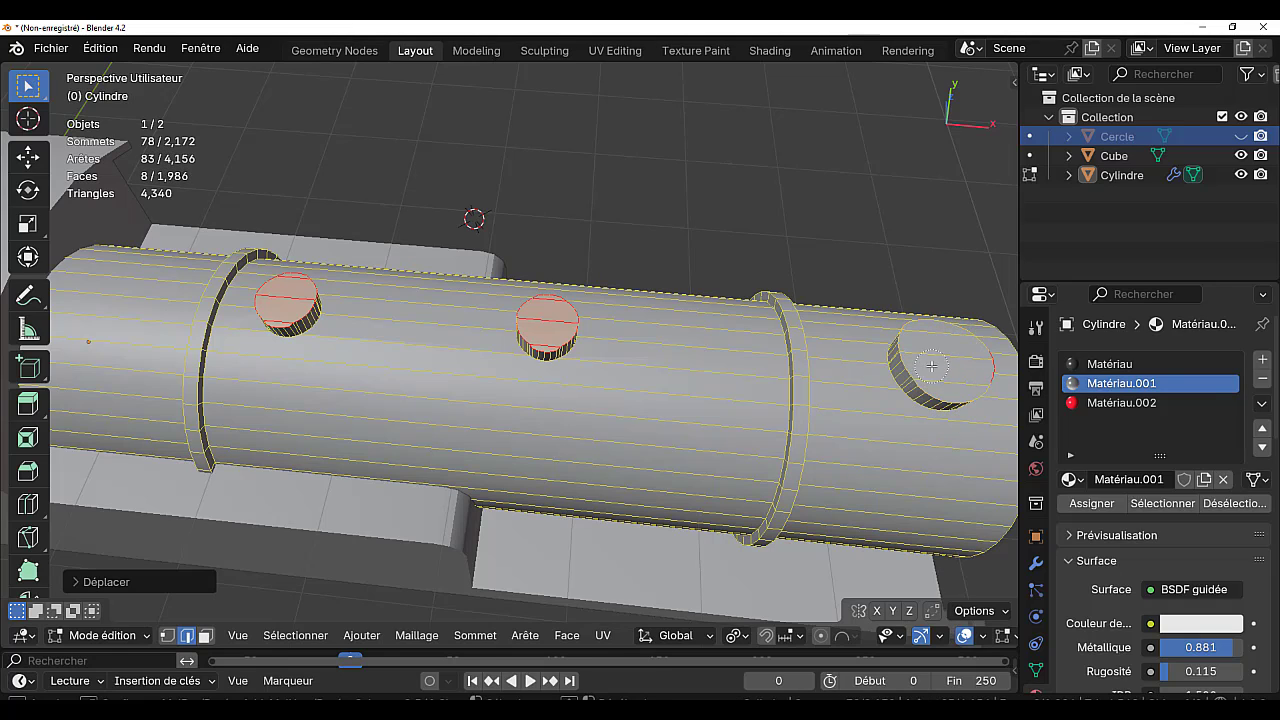
pyautogui.press('Escape')
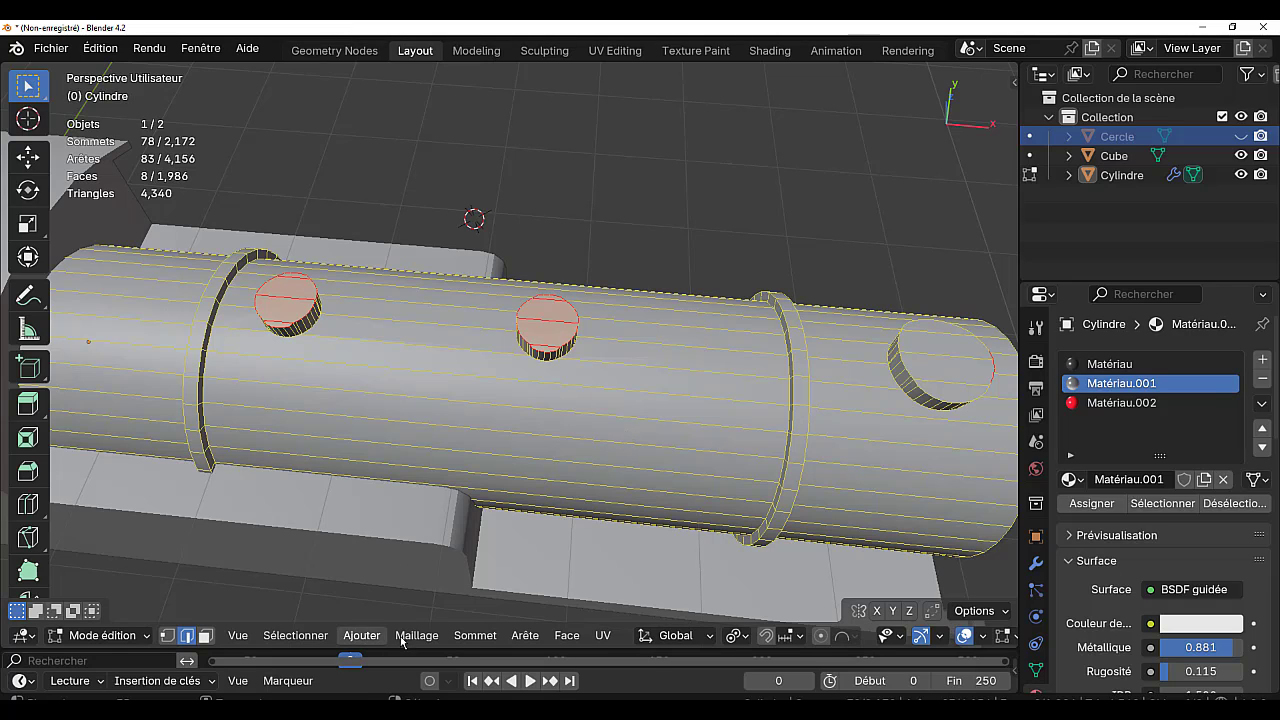
# - Reduce the selection to the small domes' boundary loops and try a 5-segment bevel on them
pyautogui.click(366, 636)
pyautogui.moveTo(295, 638)
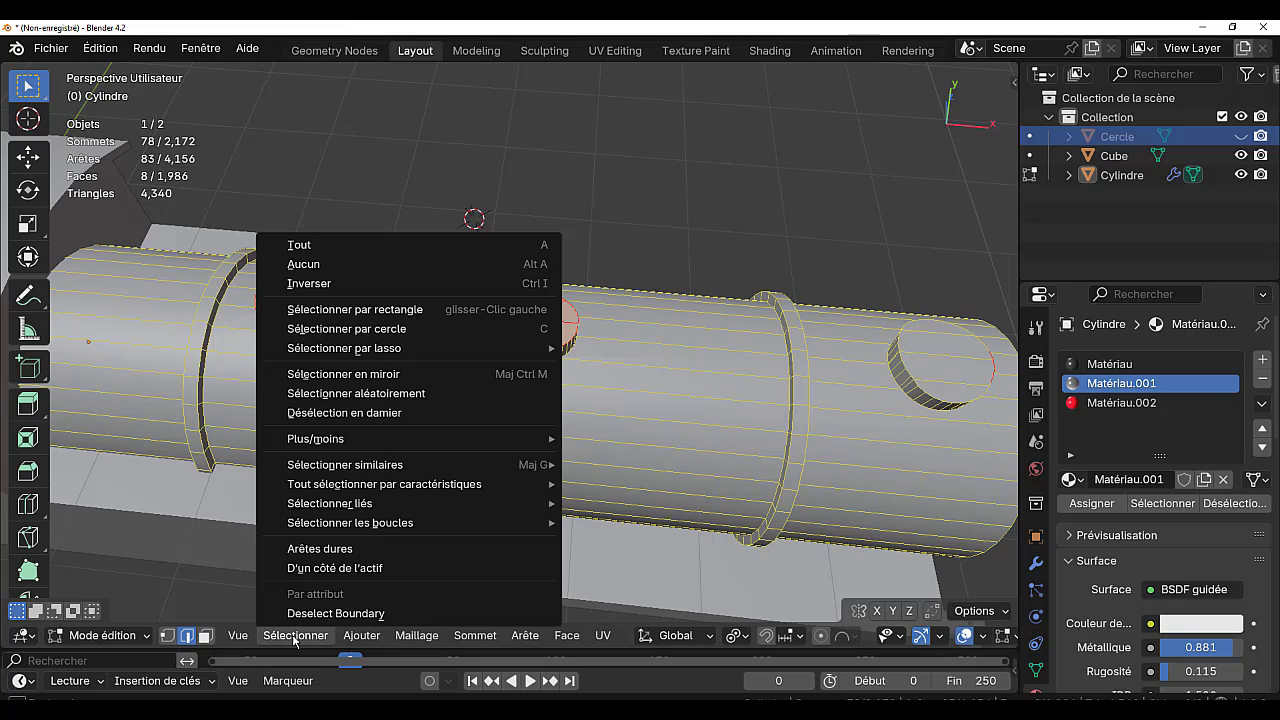
pyautogui.moveTo(335, 505)
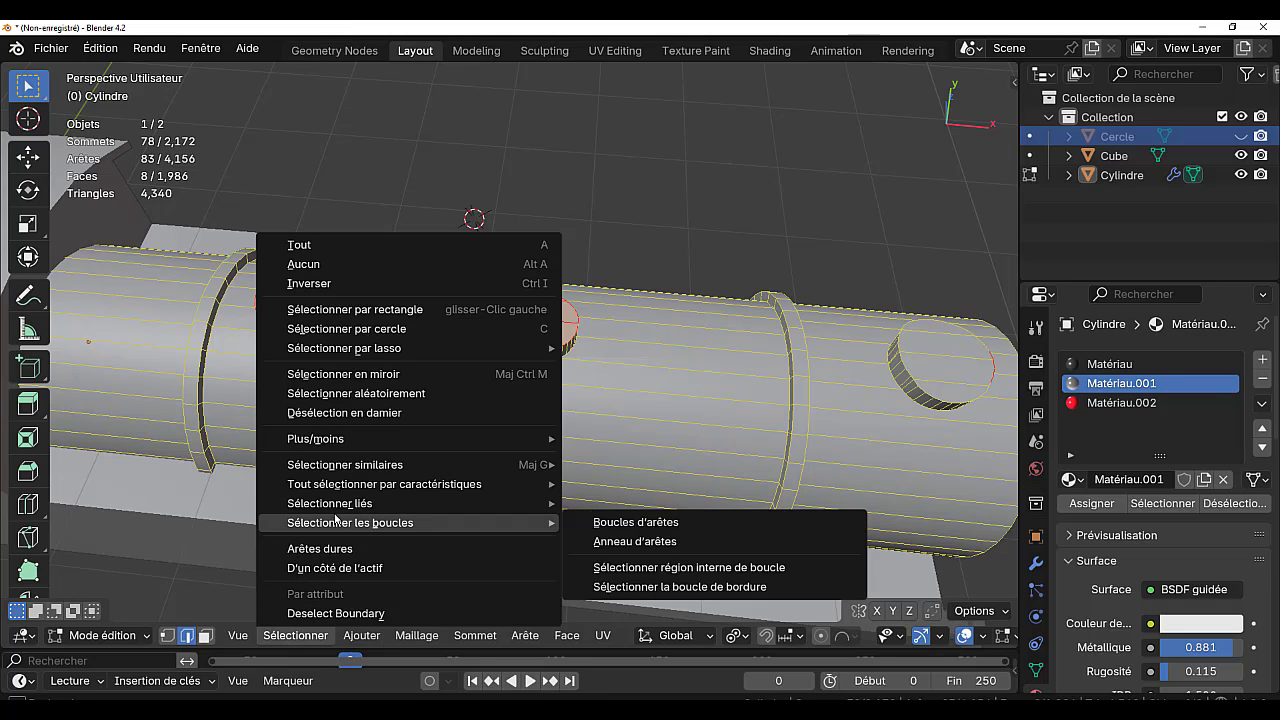
pyautogui.moveTo(416, 523)
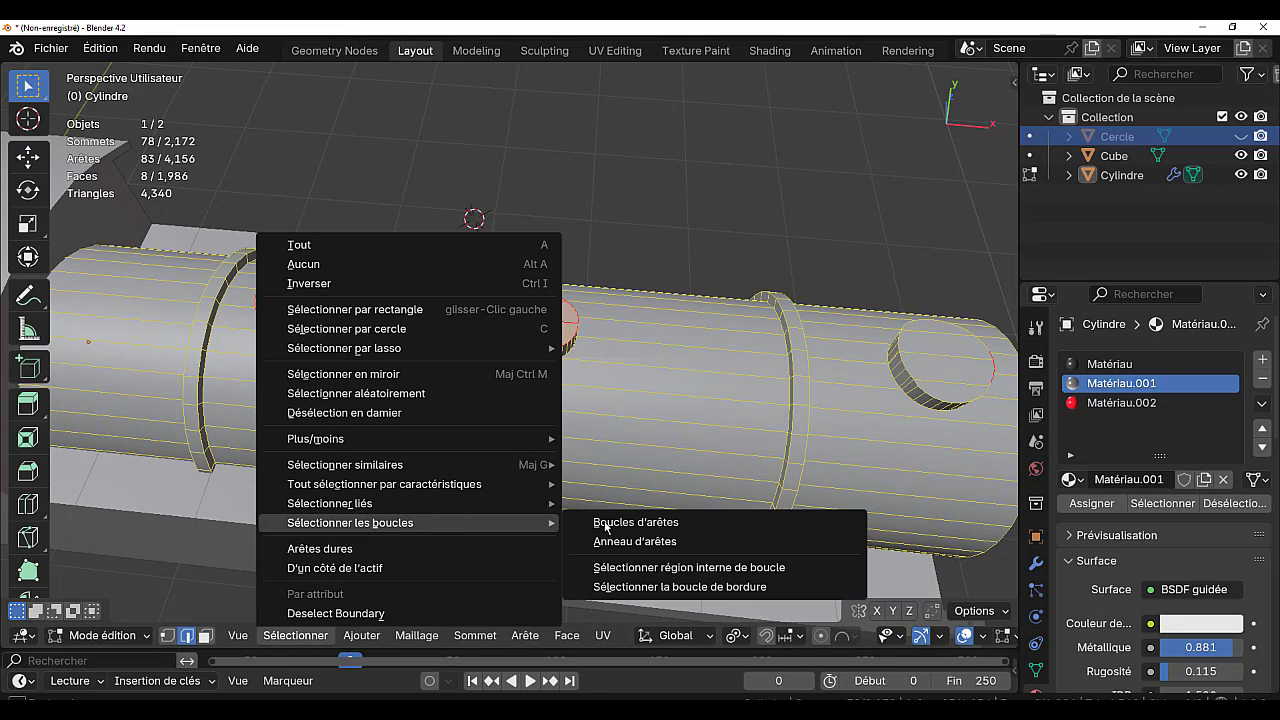
pyautogui.click(700, 588)
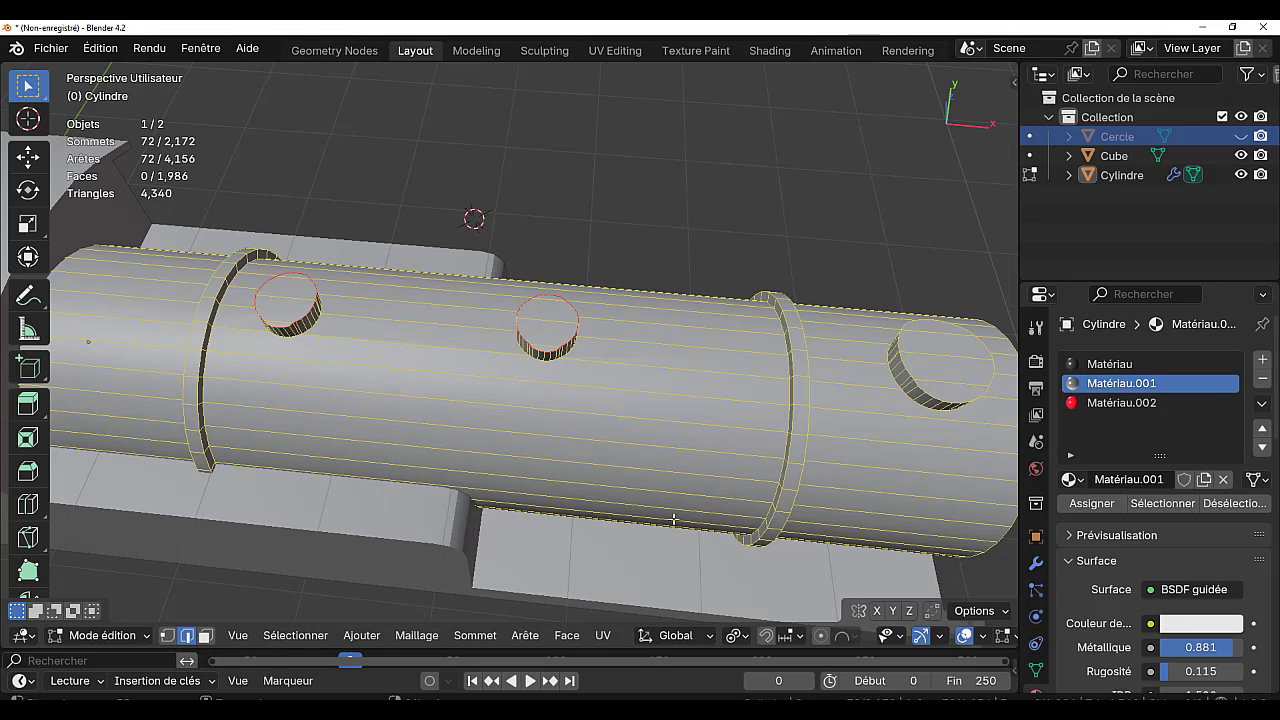
pyautogui.moveTo(674, 519); pyautogui.dragTo(692, 412, button='middle')
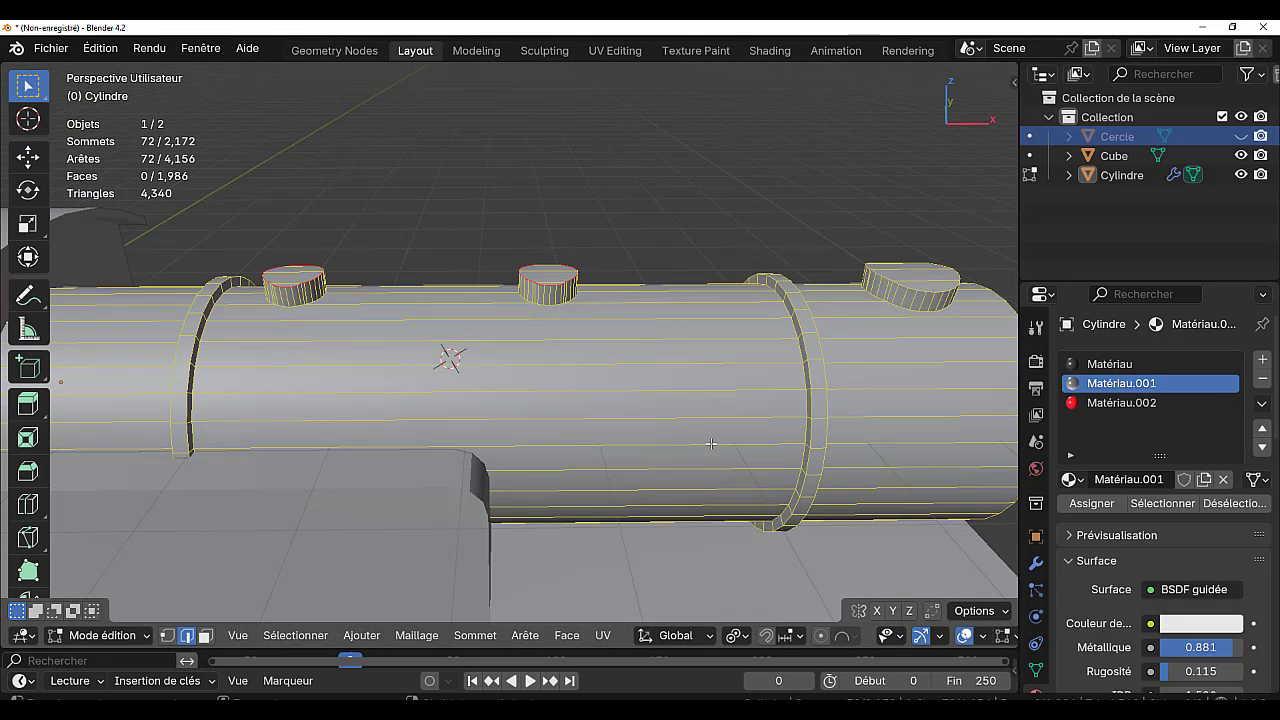
pyautogui.hotkey('ctrl', 'b')
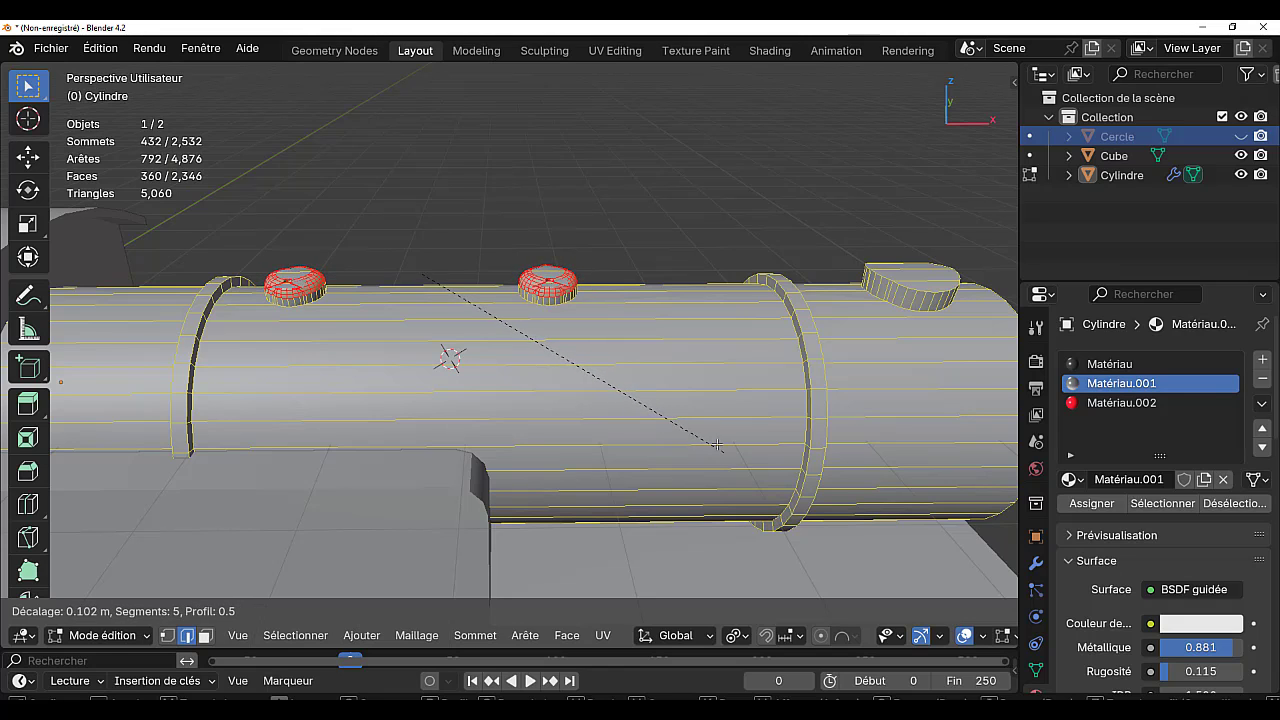
pyautogui.press('Escape')
# - Undo the selection changes back to the top faces of the two small domes
pyautogui.moveTo(680, 402); pyautogui.dragTo(590, 372, button='middle')
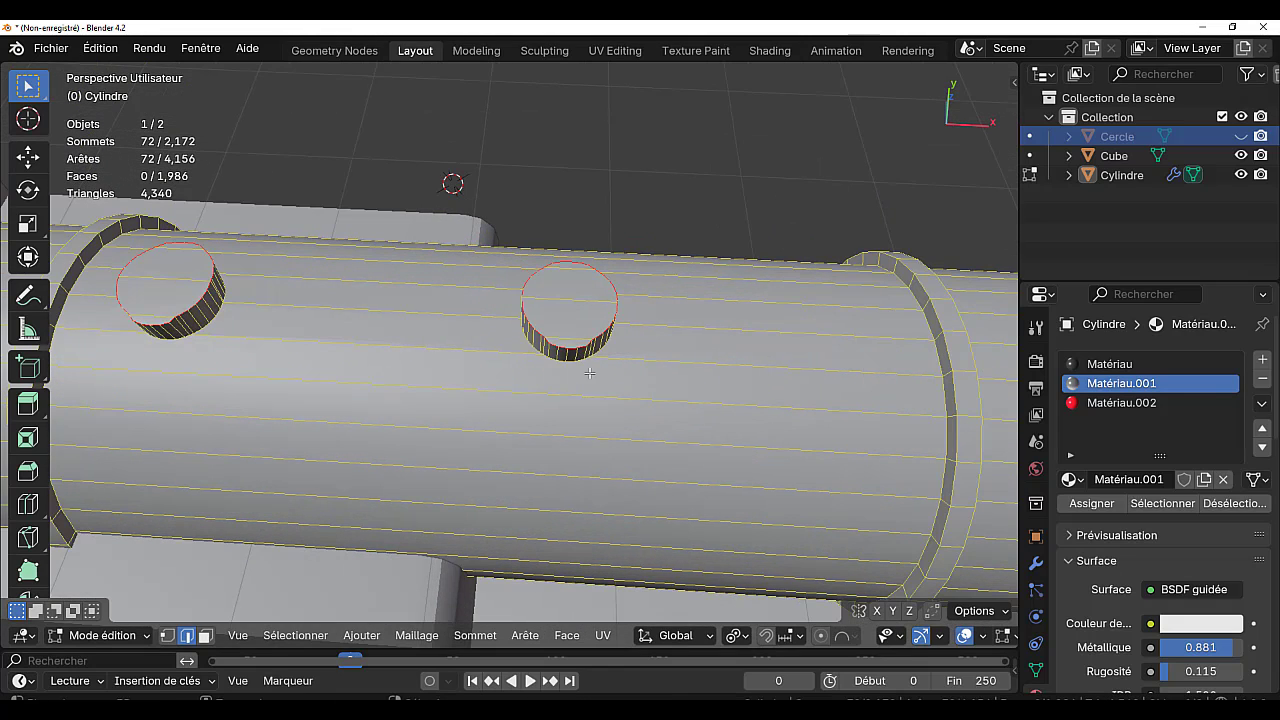
pyautogui.click(568, 338)
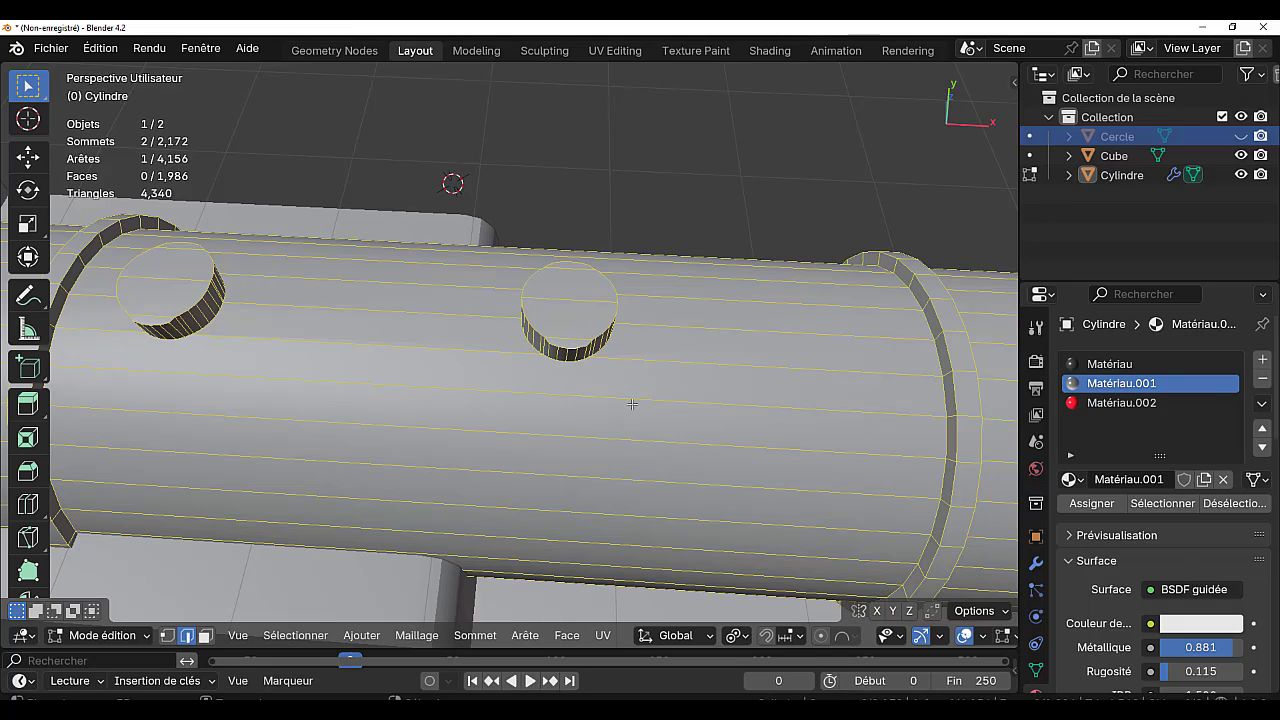
pyautogui.hotkey('ctrl', 'z')
pyautogui.hotkey('ctrl', 'z')
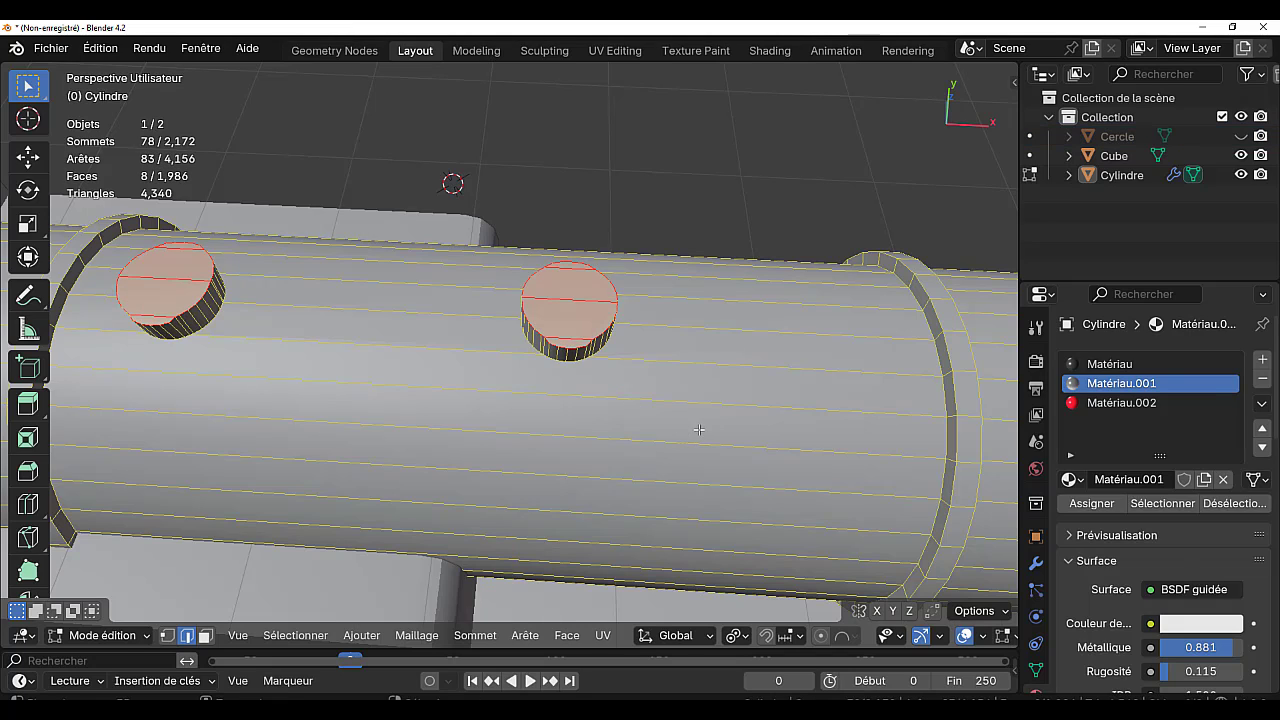
# - Delete the selected top faces of the two small domes, leaving them open
pyautogui.press('x')
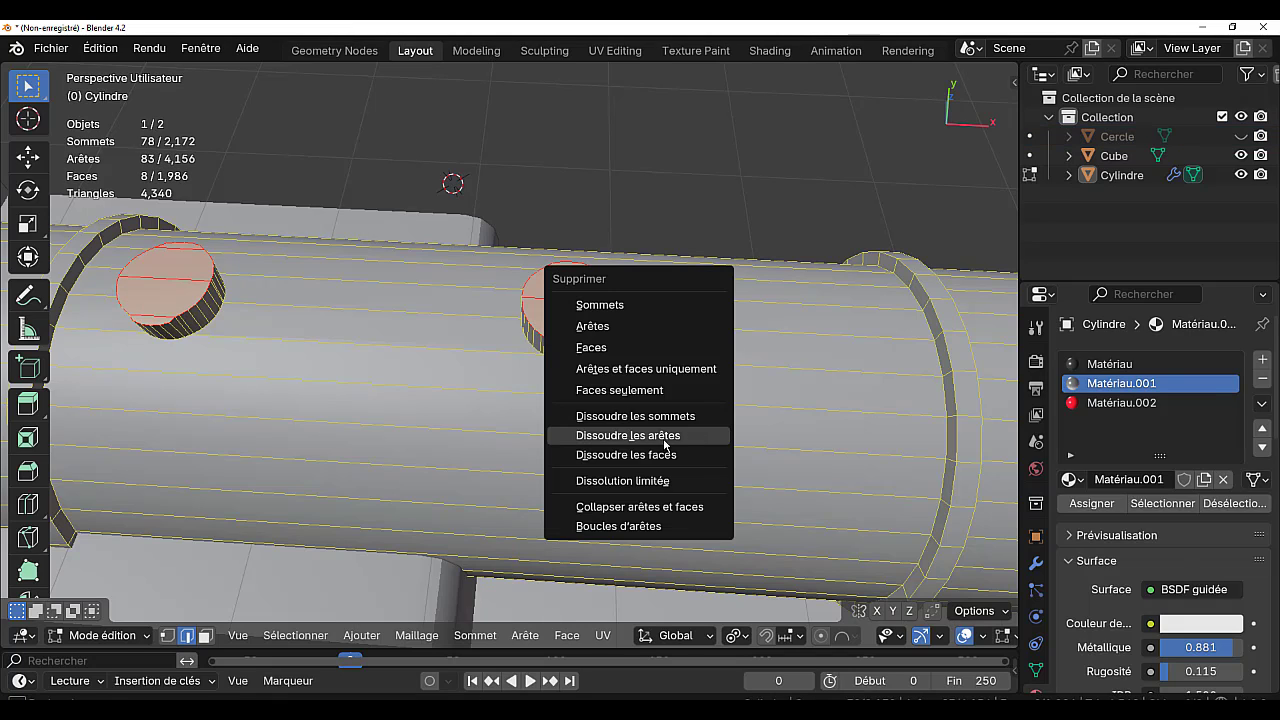
pyautogui.click(619, 347)
pyautogui.scroll(2, 586, 333)
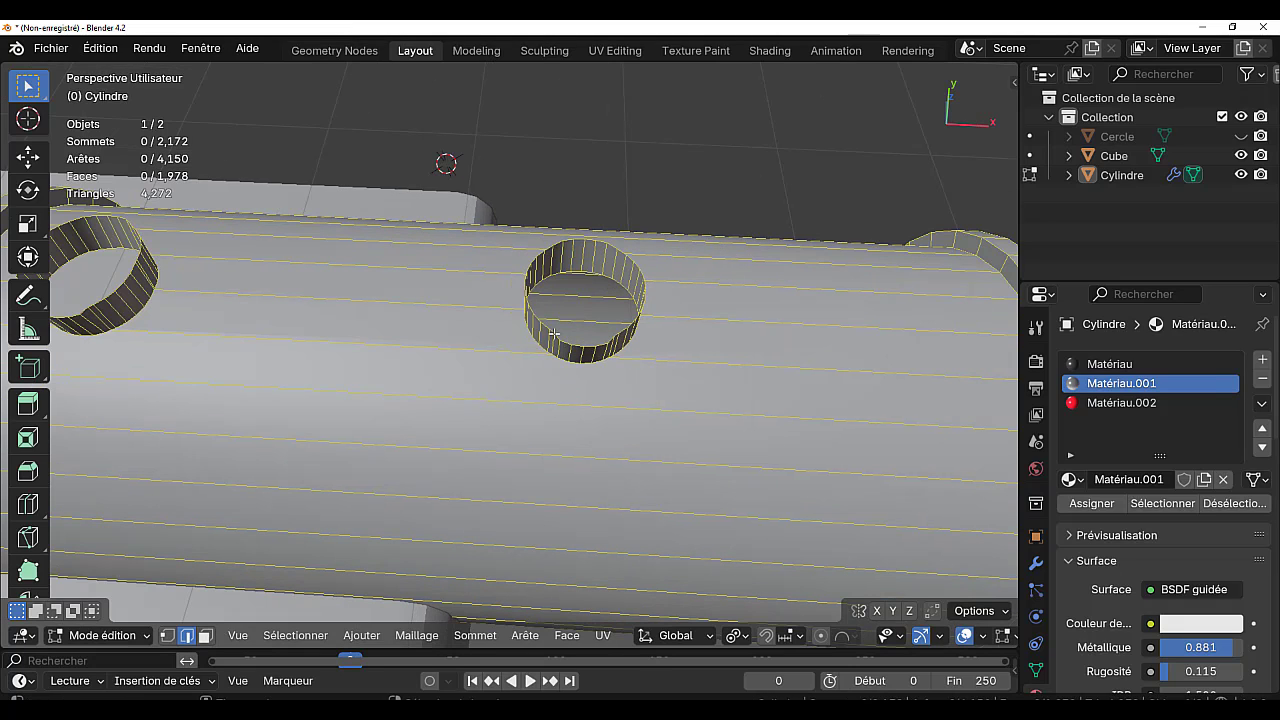
# - Select the upper rim loops of both small domes and round them with the LoopTools Circle operation
pyautogui.keyDown('alt'); pyautogui.click(545, 328); pyautogui.keyUp('alt')
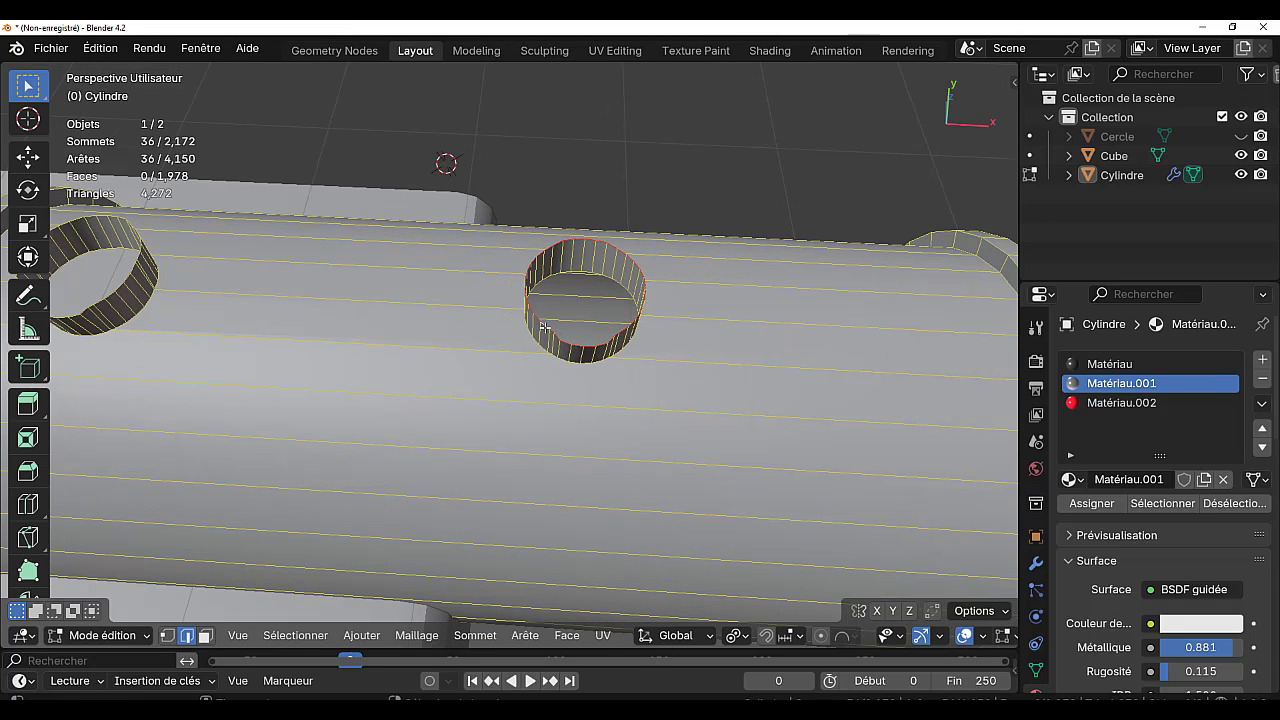
pyautogui.keyDown('alt'); pyautogui.keyDown('shift'); pyautogui.click(125, 281); pyautogui.keyUp('shift'); pyautogui.keyUp('alt')
pyautogui.press('q')
pyautogui.moveTo(432, 366)
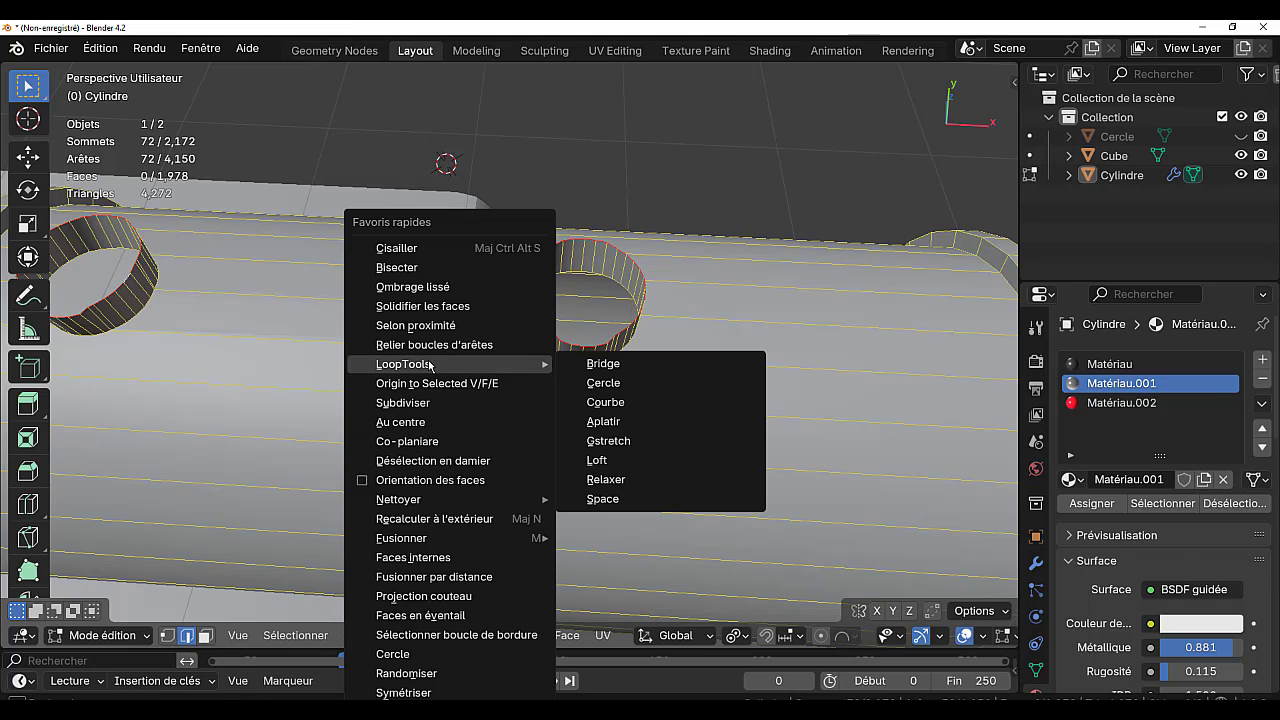
pyautogui.click(598, 383)
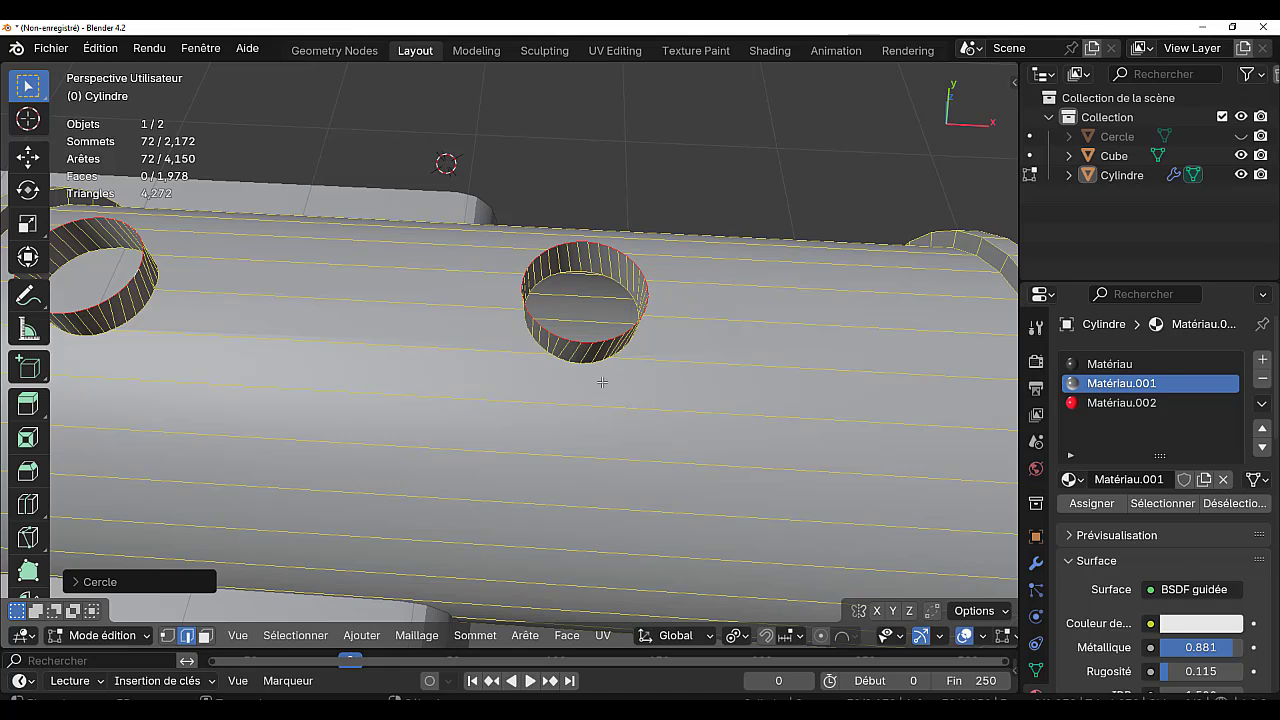
# - Extrude and scale both small domes' rims inward to narrow central holes, and extrude the inner loops once more down into the holes
pyautogui.moveTo(597, 372); pyautogui.dragTo(646, 364, button='middle')
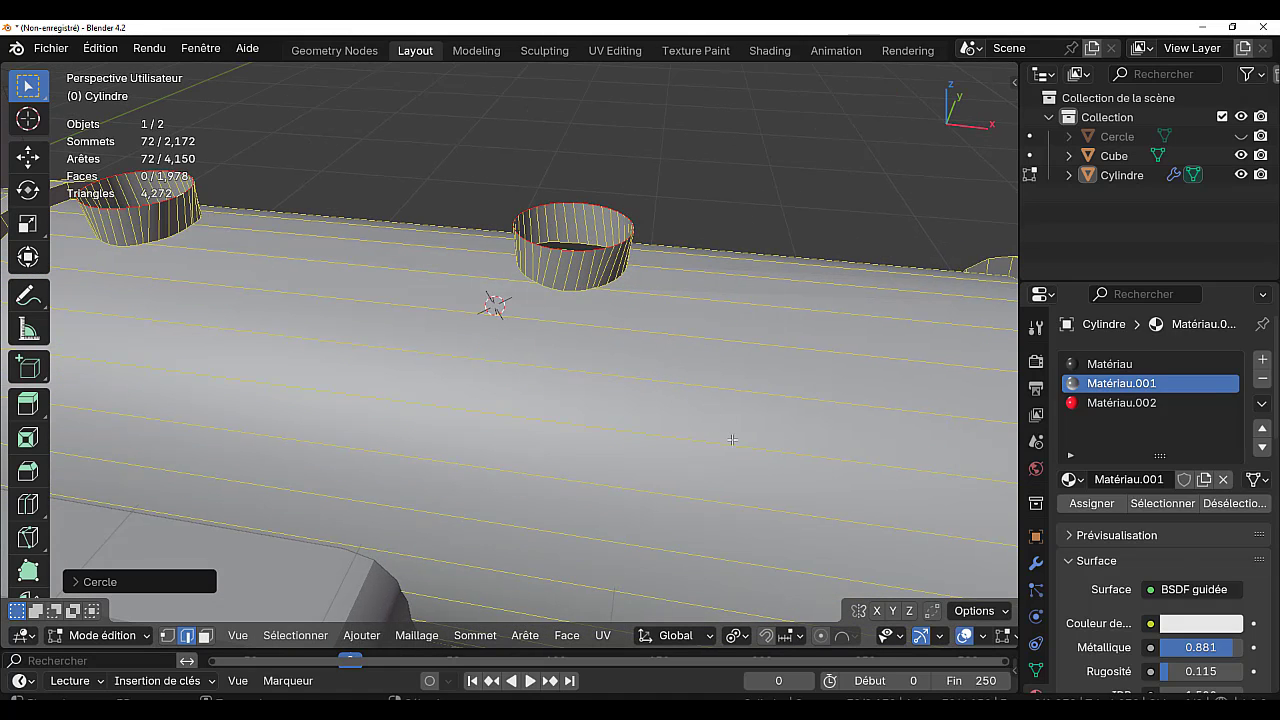
pyautogui.press('e')
pyautogui.press('s')
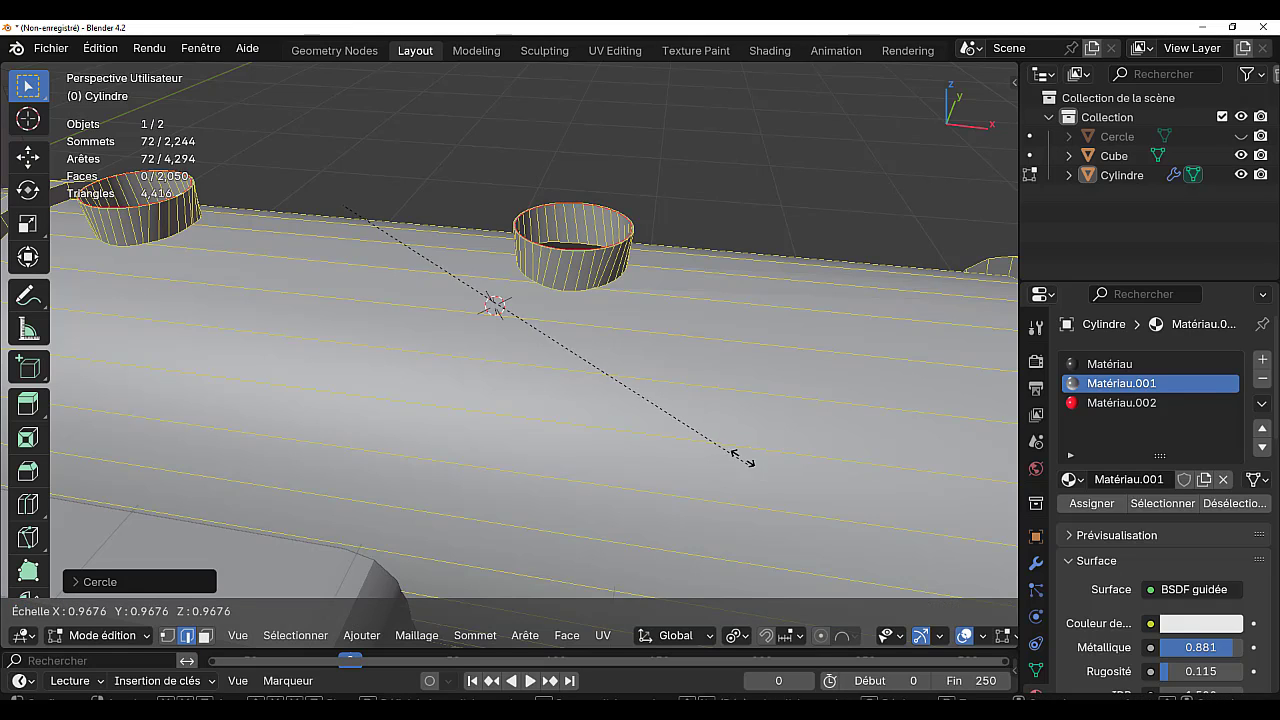
pyautogui.click(458, 263)
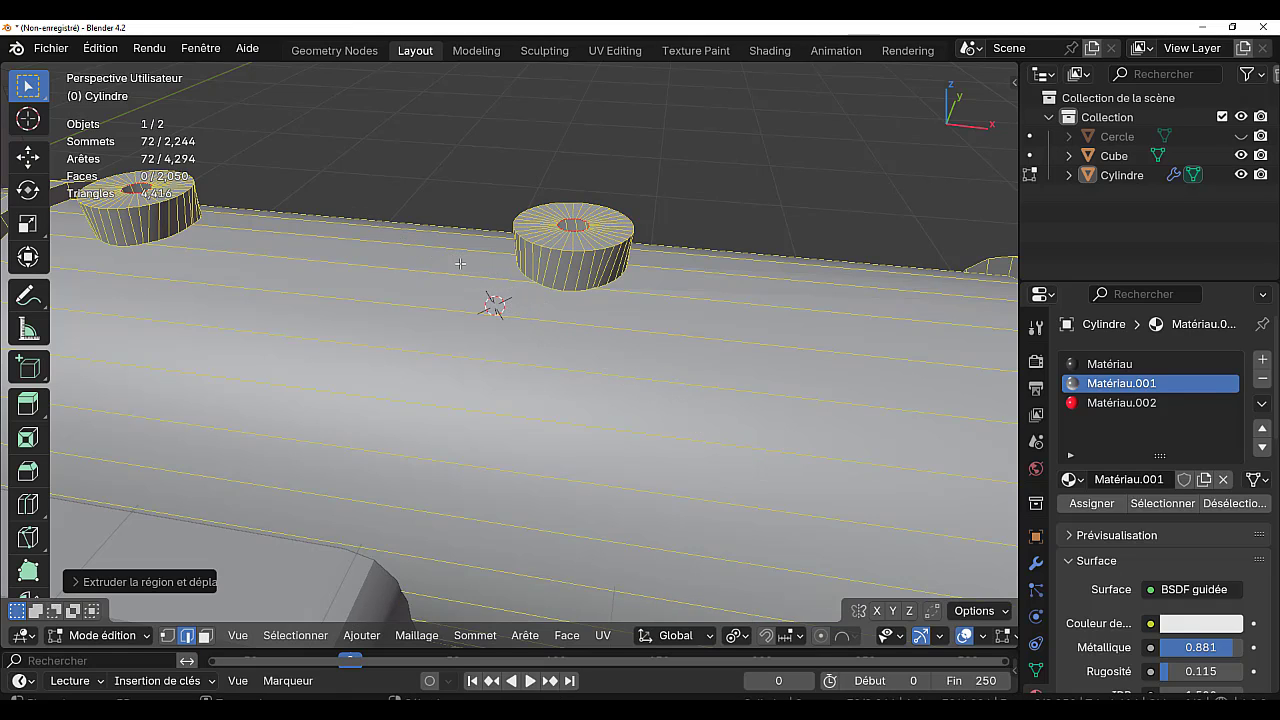
pyautogui.press('e')
pyautogui.click(680, 330)
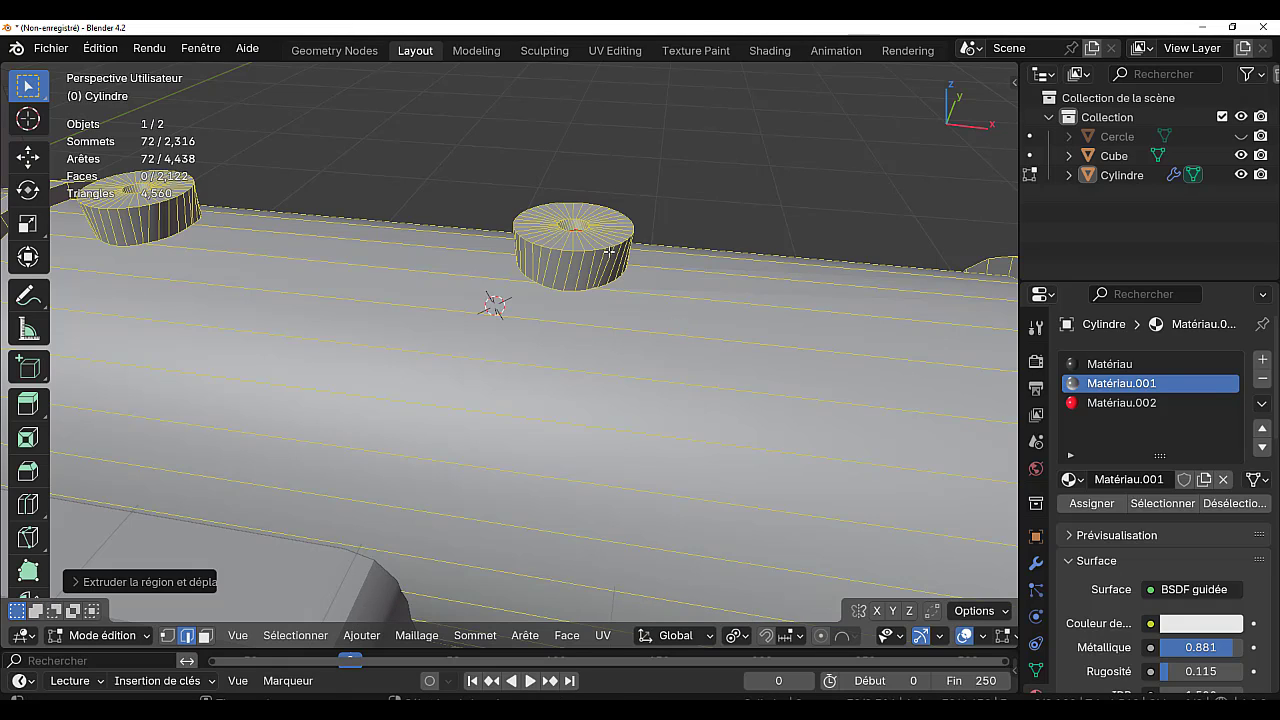
# - Bevel the outer upper rims of both small domes with 5 segments and return to Object Mode
pyautogui.keyDown('alt'); pyautogui.click(608, 245); pyautogui.keyUp('alt')
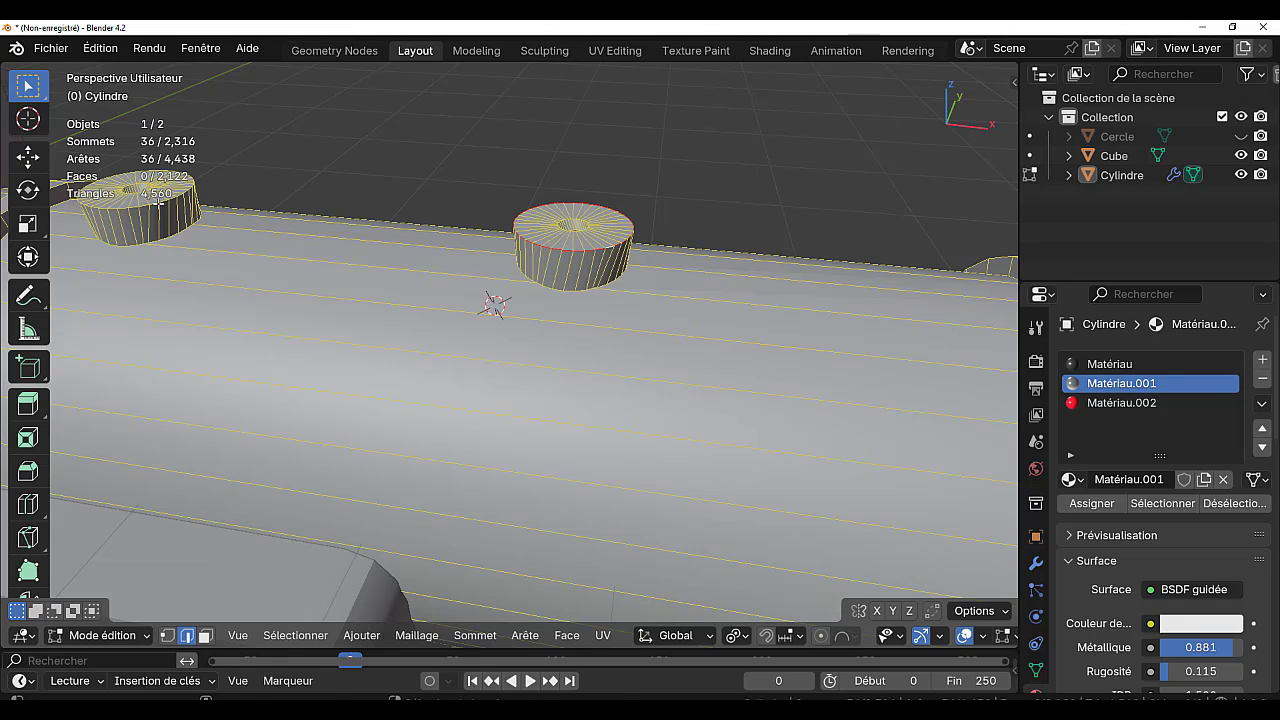
pyautogui.hotkey('ctrl', 'b')
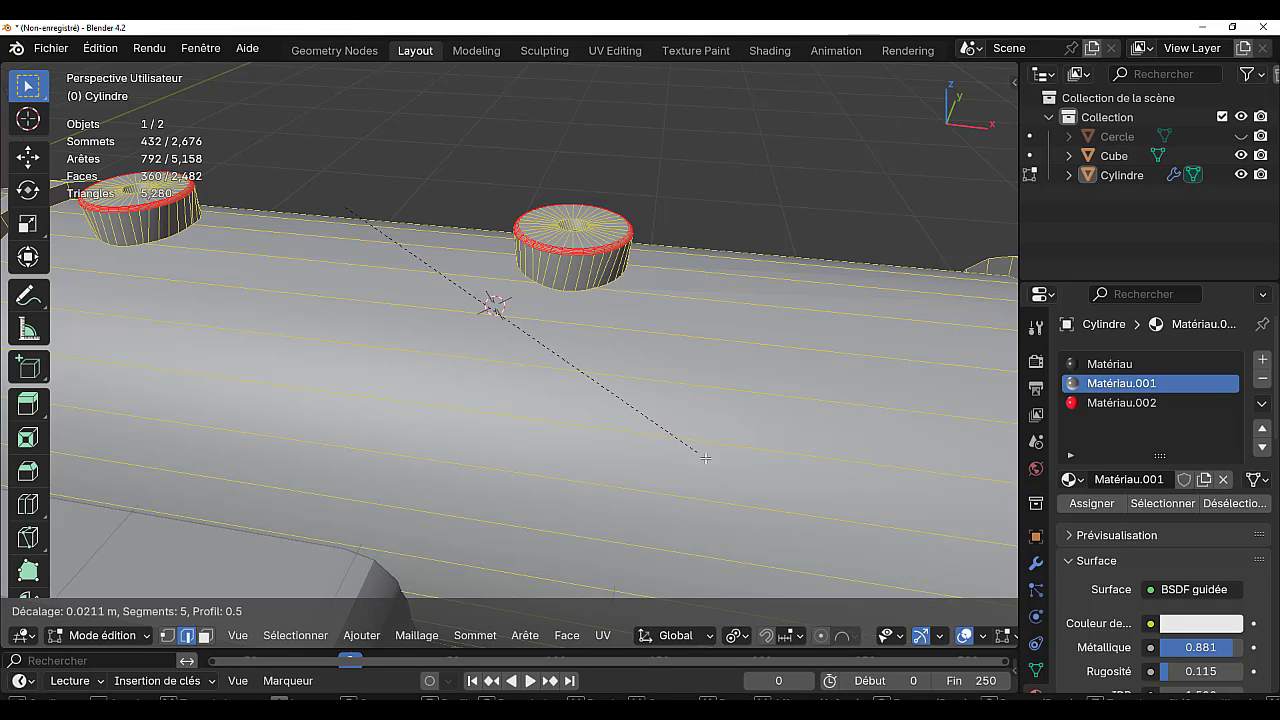
pyautogui.click(714, 468)
pyautogui.press('Tab')
pyautogui.scroll(-3, 733, 483)
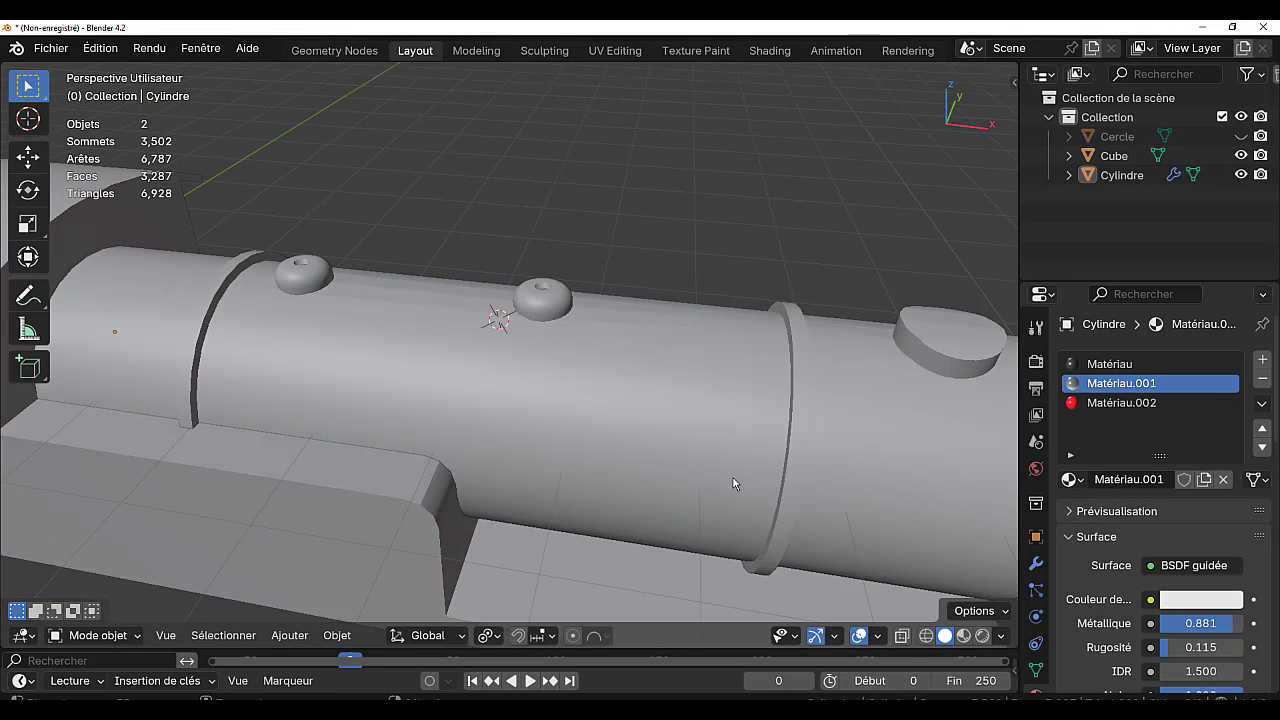
# - Select the four top faces of the large front dome and flatten them by scaling to 0 along Z
pyautogui.moveTo(821, 474); pyautogui.dragTo(594, 491, button='middle')
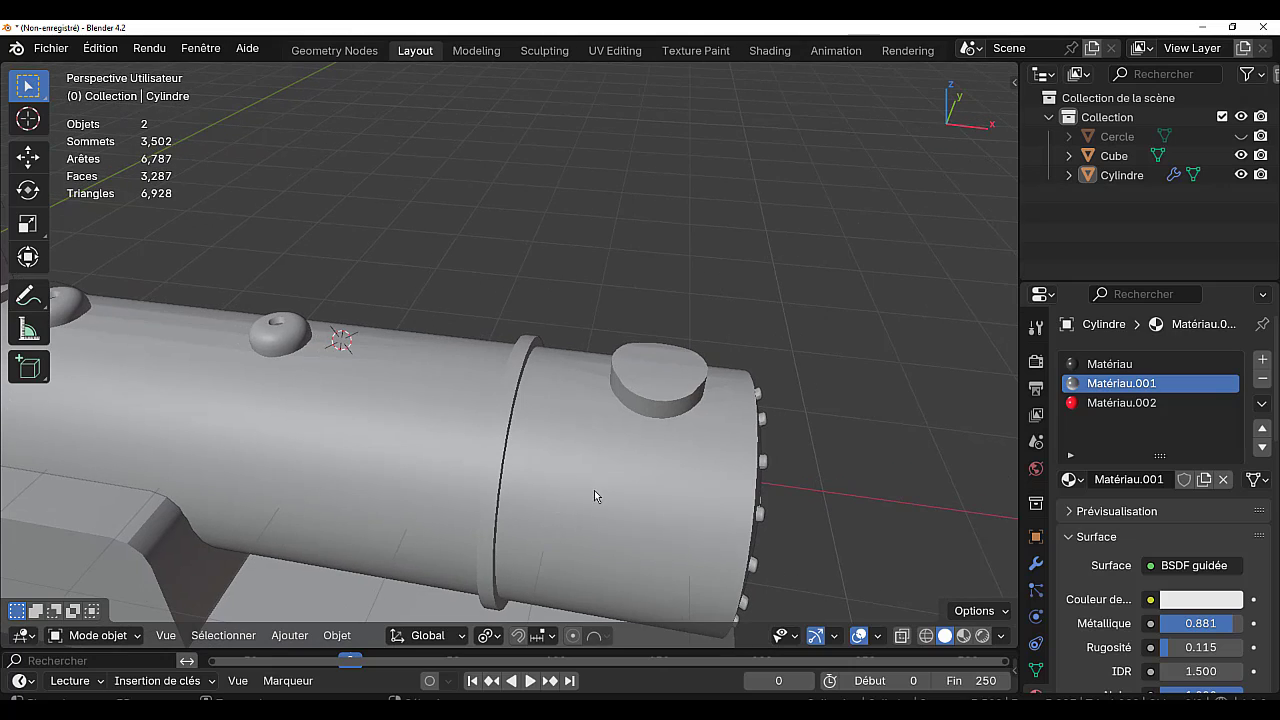
pyautogui.press('Tab')
pyautogui.scroll(1, 656, 437)
pyautogui.click(700, 405)
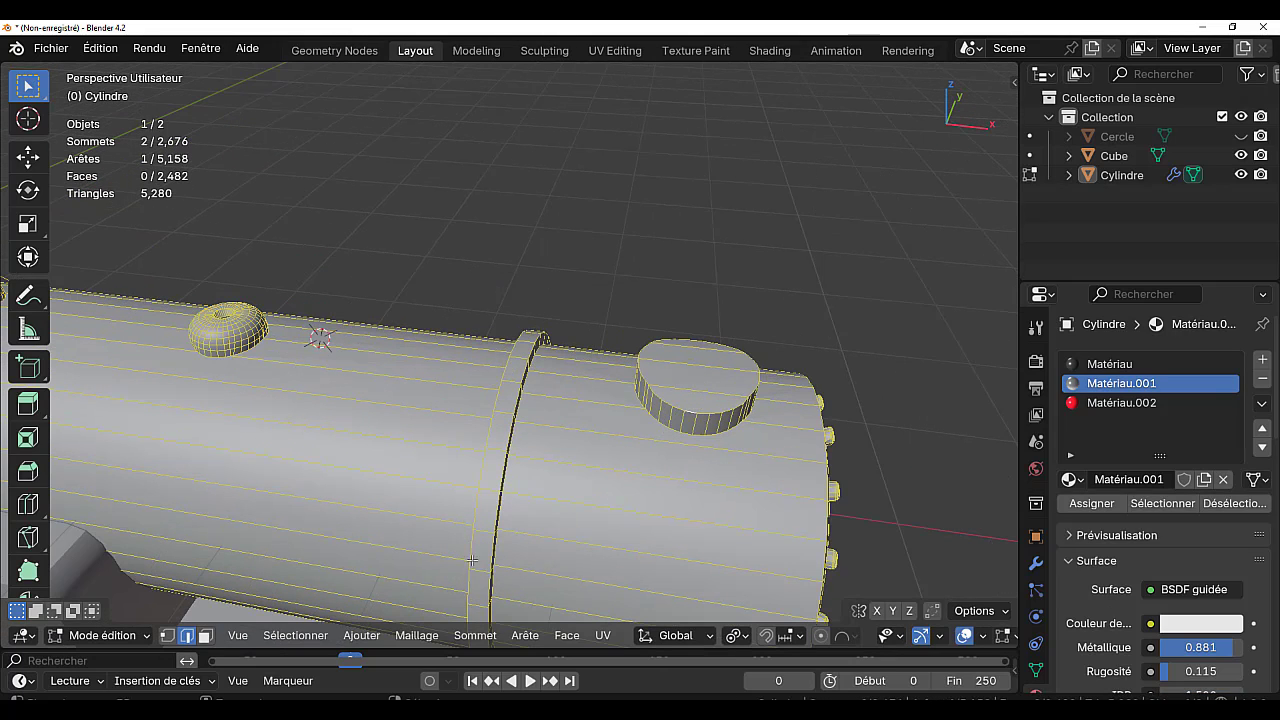
pyautogui.press('3')
pyautogui.click(637, 425)
pyautogui.moveTo(637, 425); pyautogui.dragTo(681, 437, button='middle')
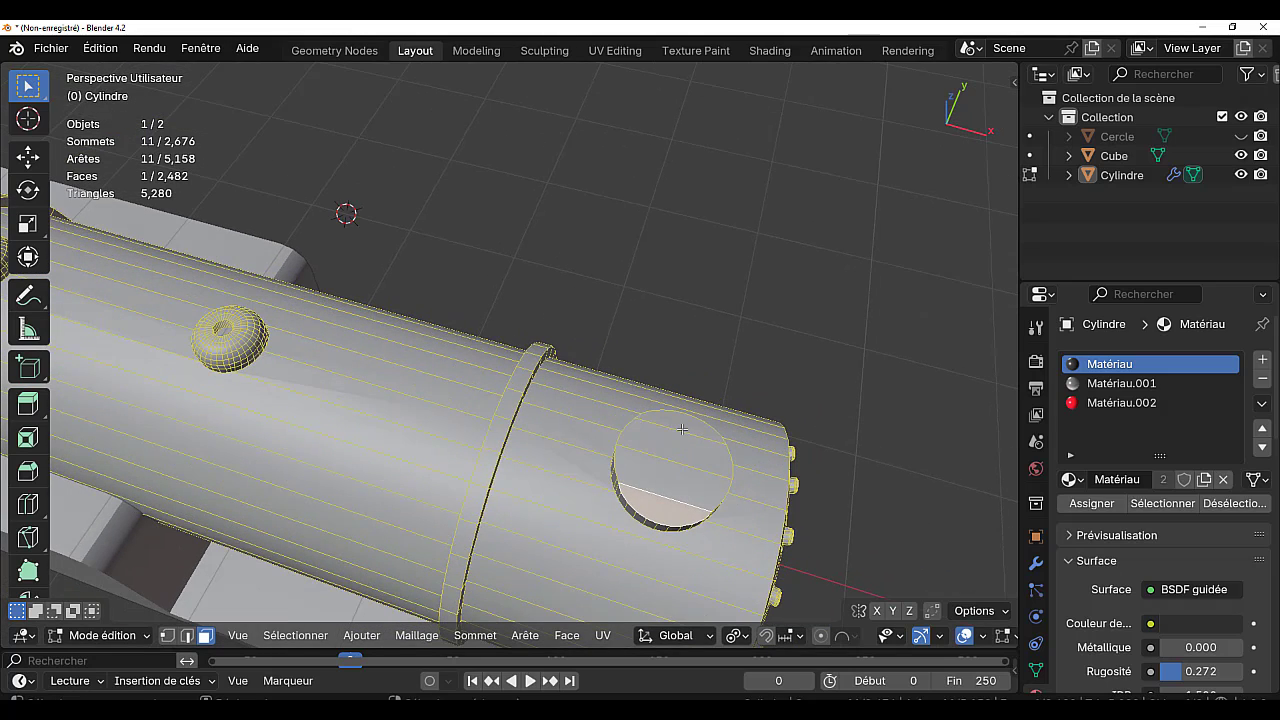
pyautogui.keyDown('ctrl'); pyautogui.click(682, 429); pyautogui.keyUp('ctrl')
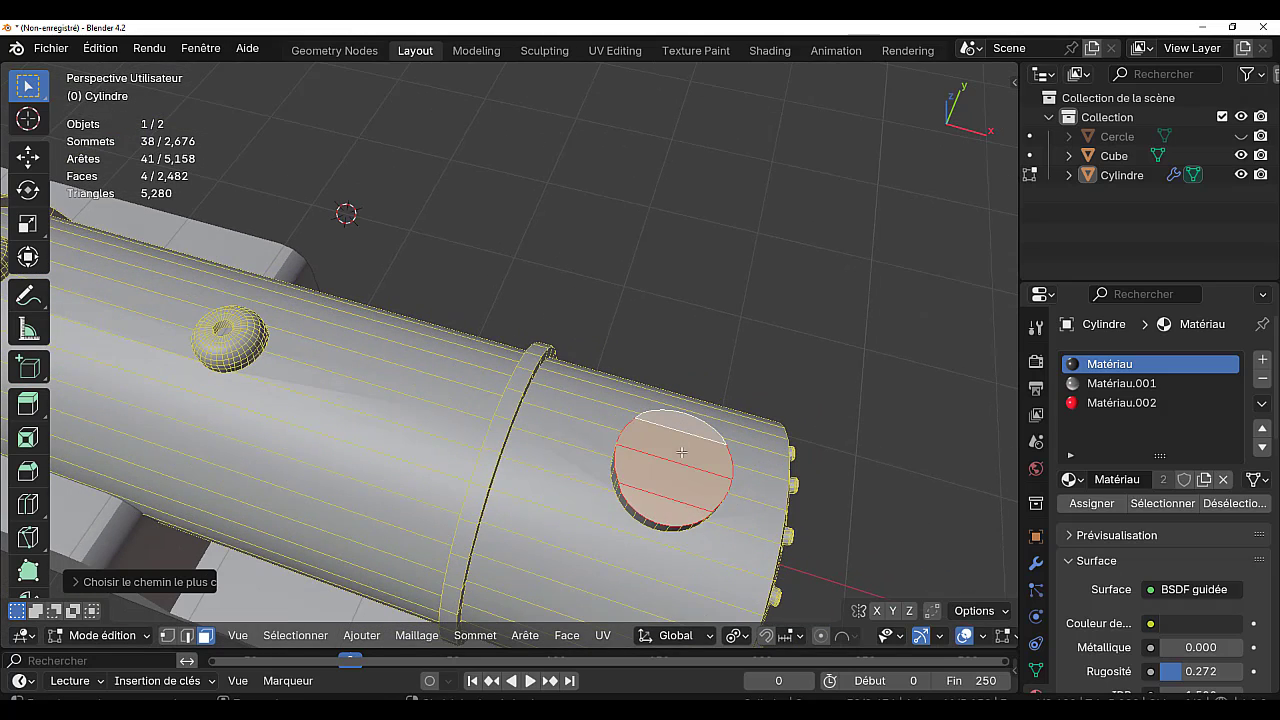
pyautogui.moveTo(682, 500); pyautogui.dragTo(689, 557, button='middle')
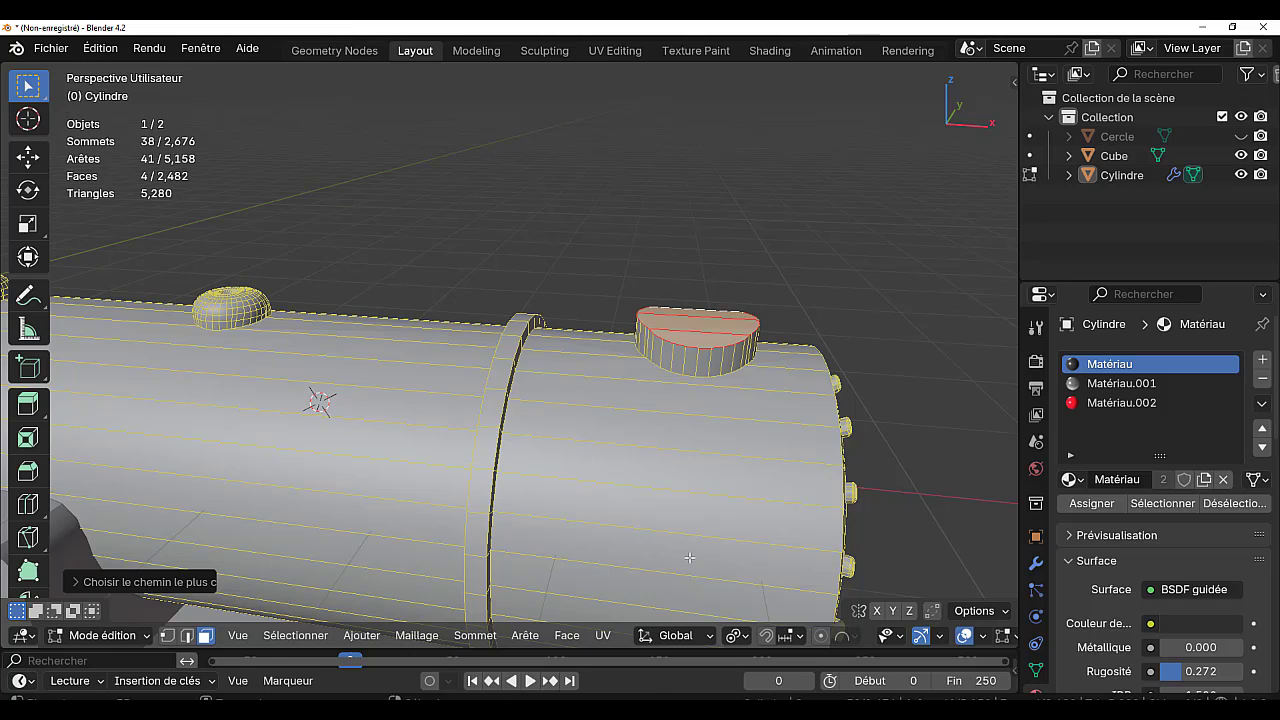
pyautogui.write('sz')
pyautogui.write('0')
pyautogui.press('Return')
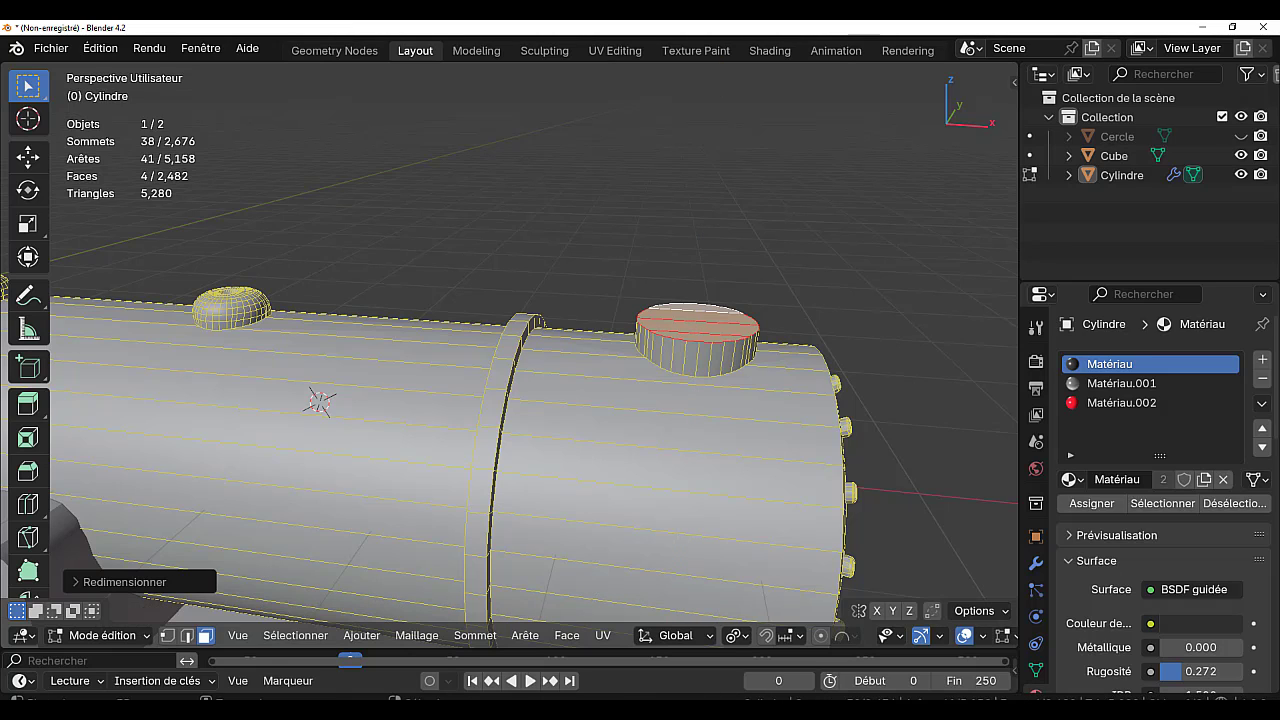
pyautogui.moveTo(697, 537); pyautogui.dragTo(695, 521, button='middle')
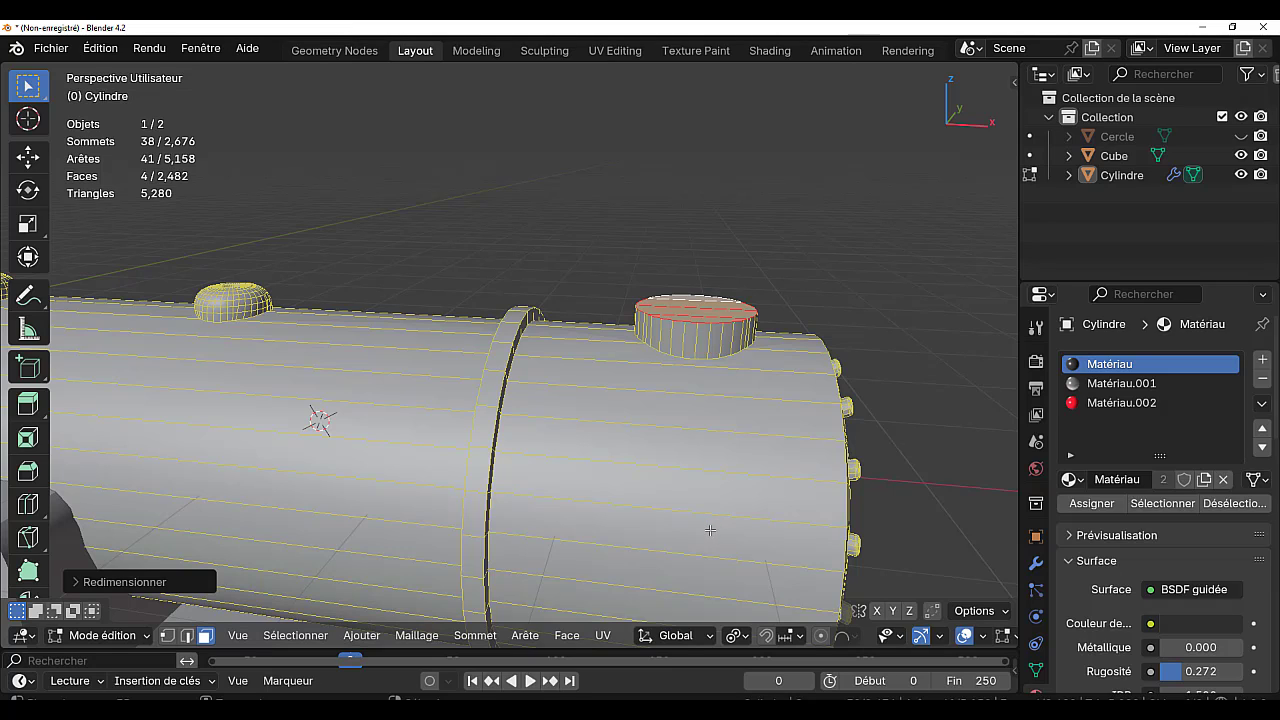
# - In front view, raise the flattened top faces of the front dome slightly along Z to lengthen the chimney base
pyautogui.press('KP_1')
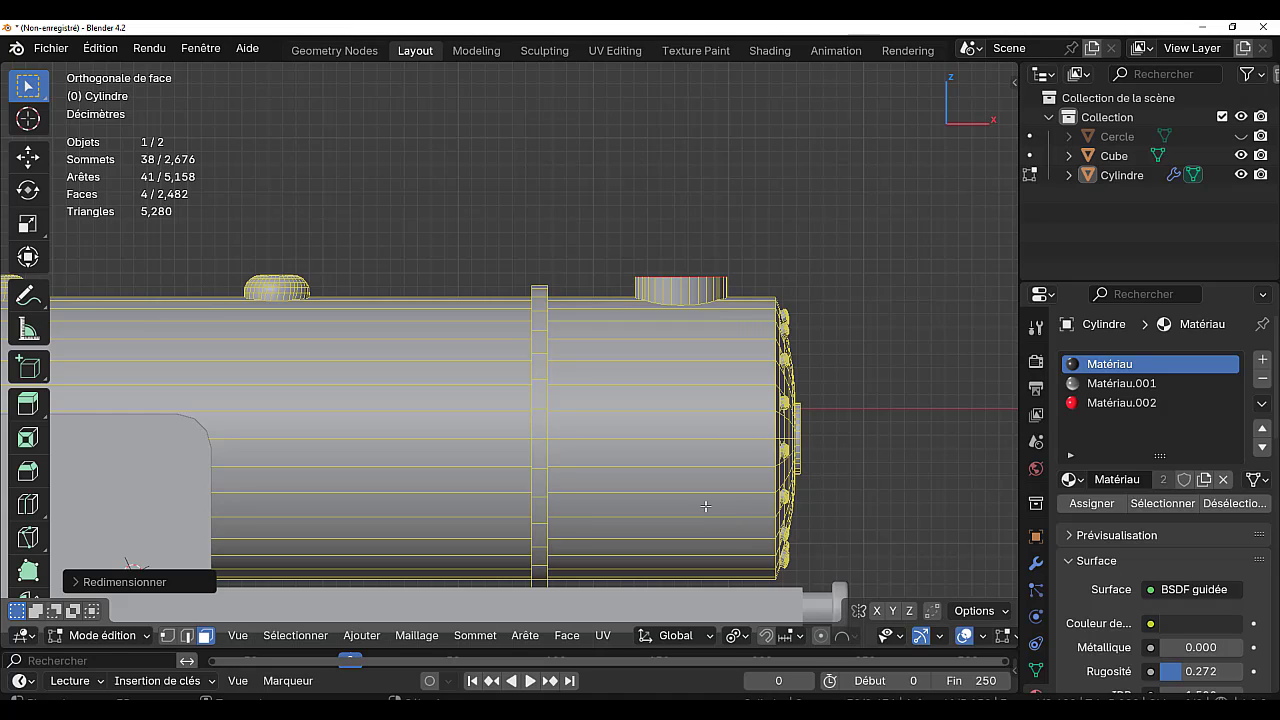
pyautogui.press('g')
pyautogui.press('z')
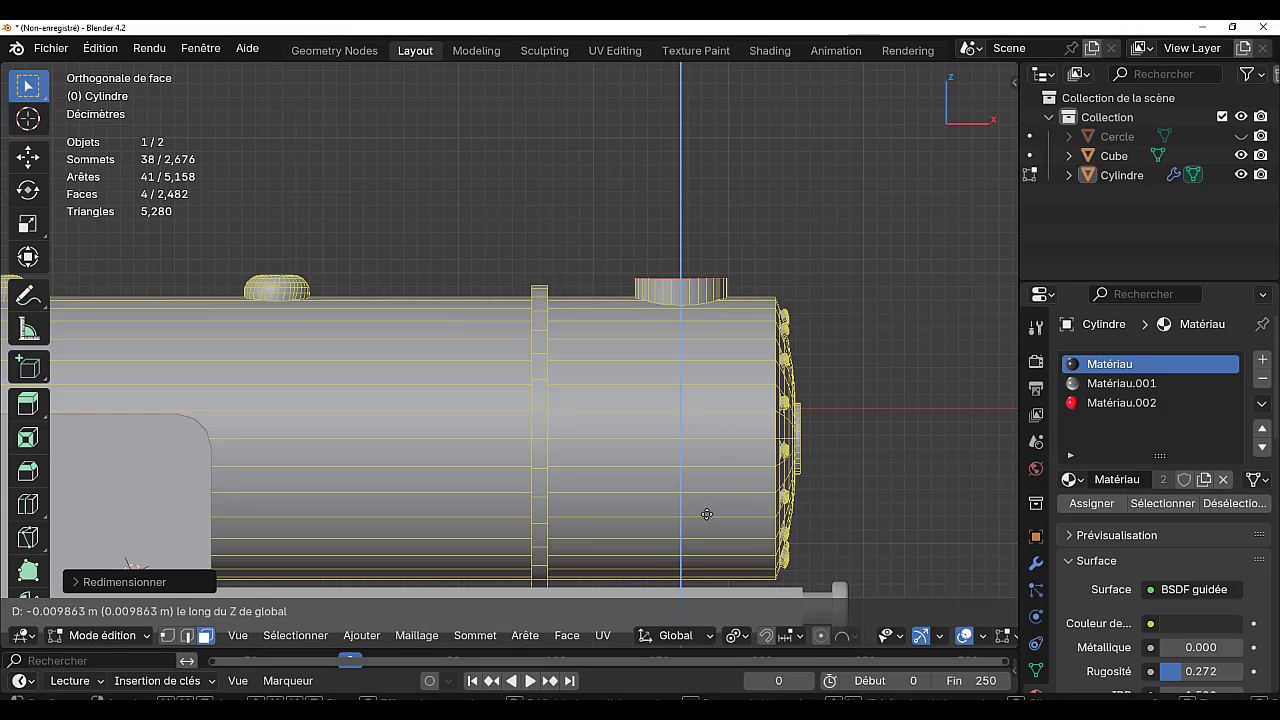
pyautogui.click(710, 499)
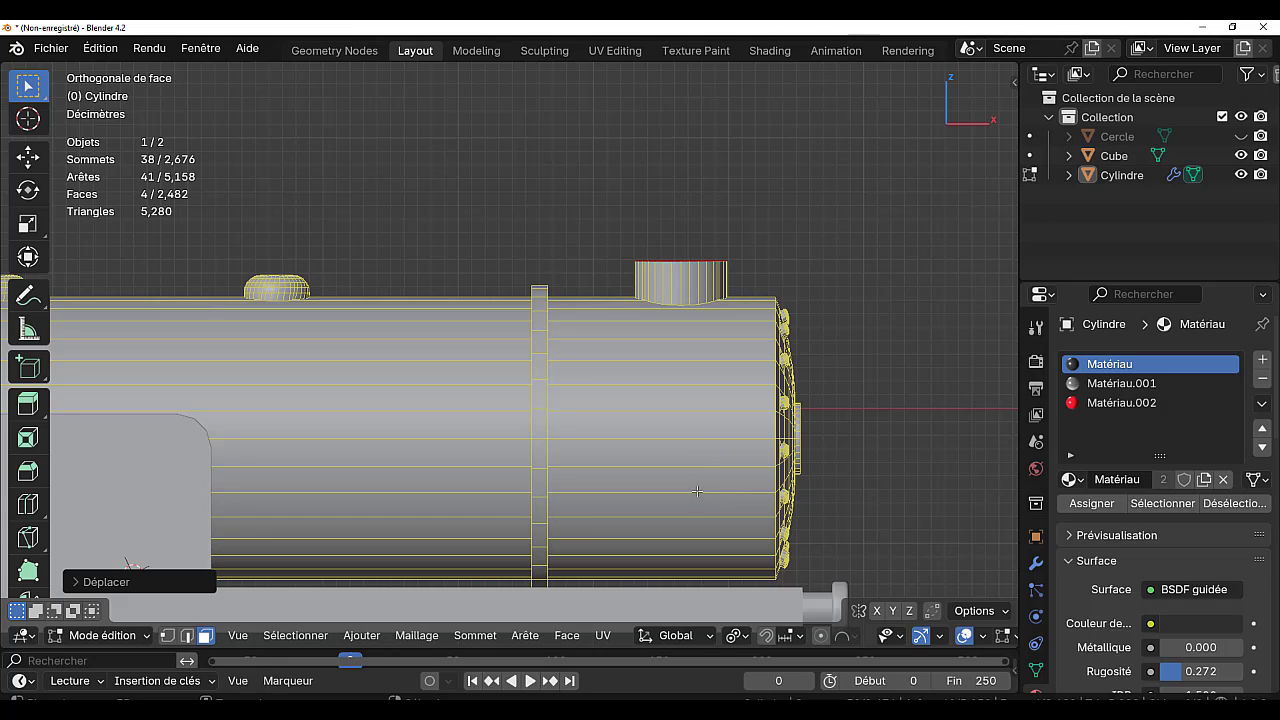
# - Extrude the chimney's top faces upward, scale them out into a wide flare, and lower them about 0.31 m along Z
pyautogui.press('e')
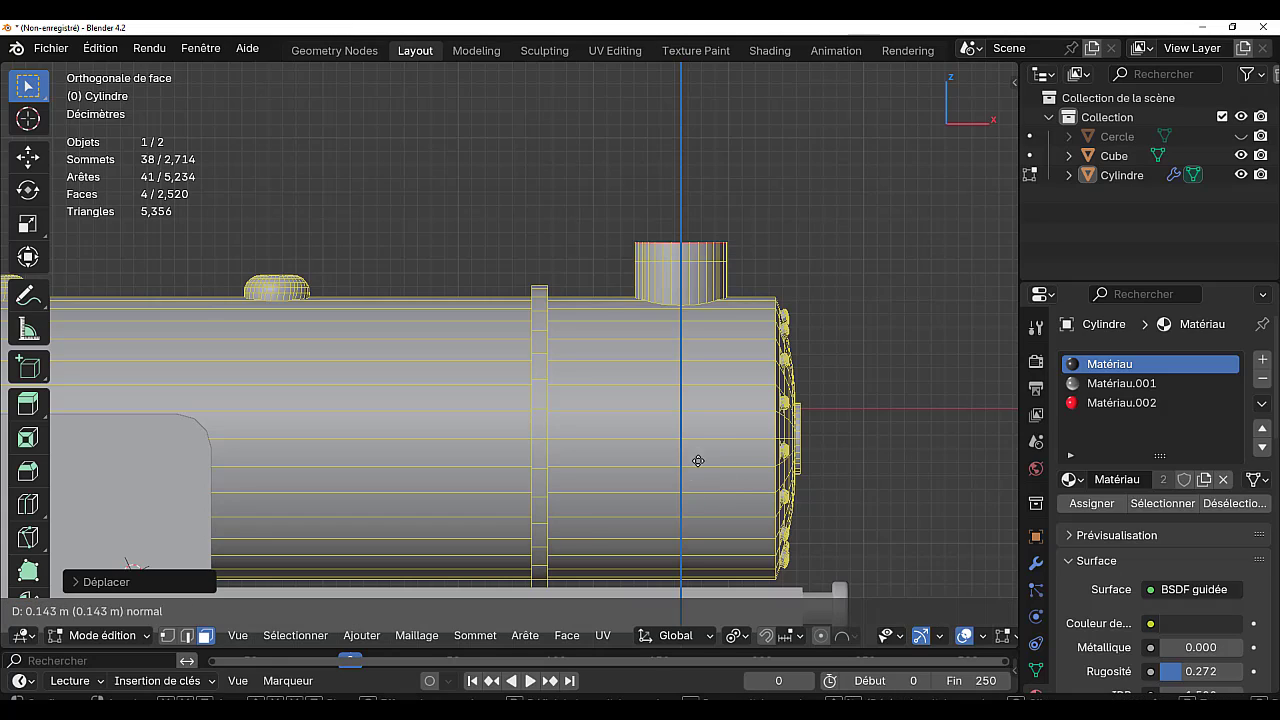
pyautogui.click(700, 396)
pyautogui.press('s')
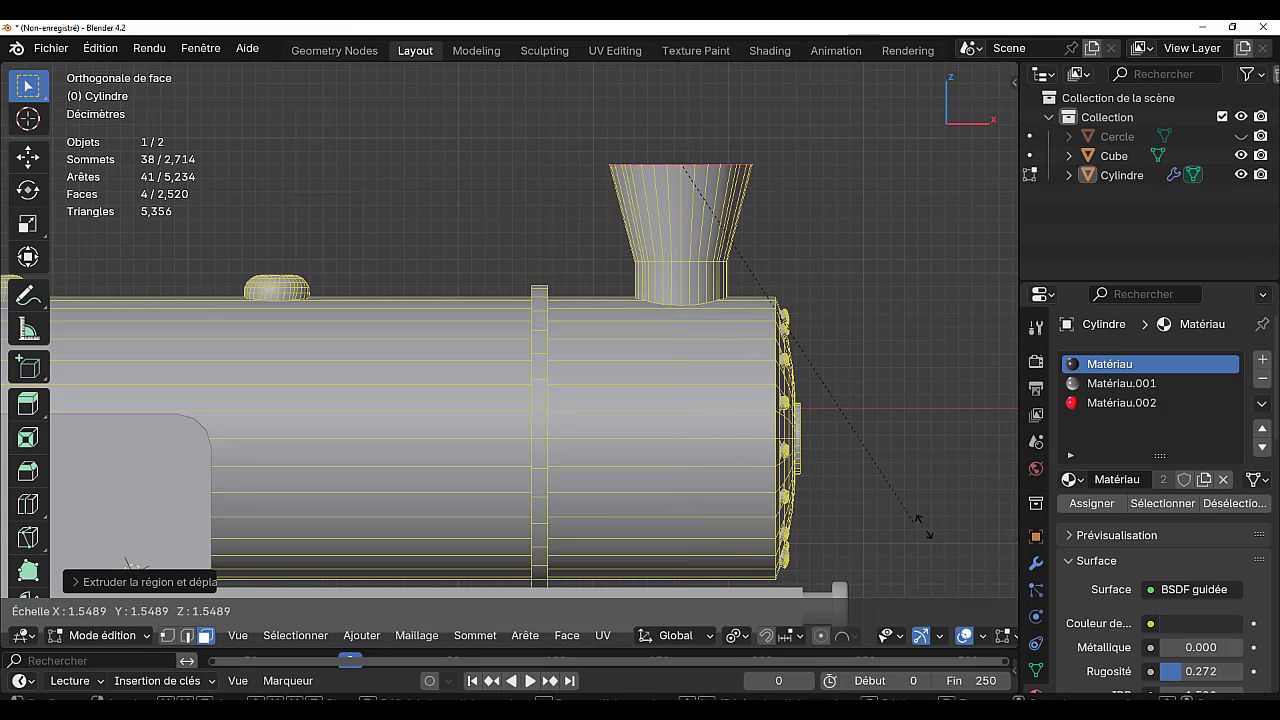
pyautogui.click(962, 500)
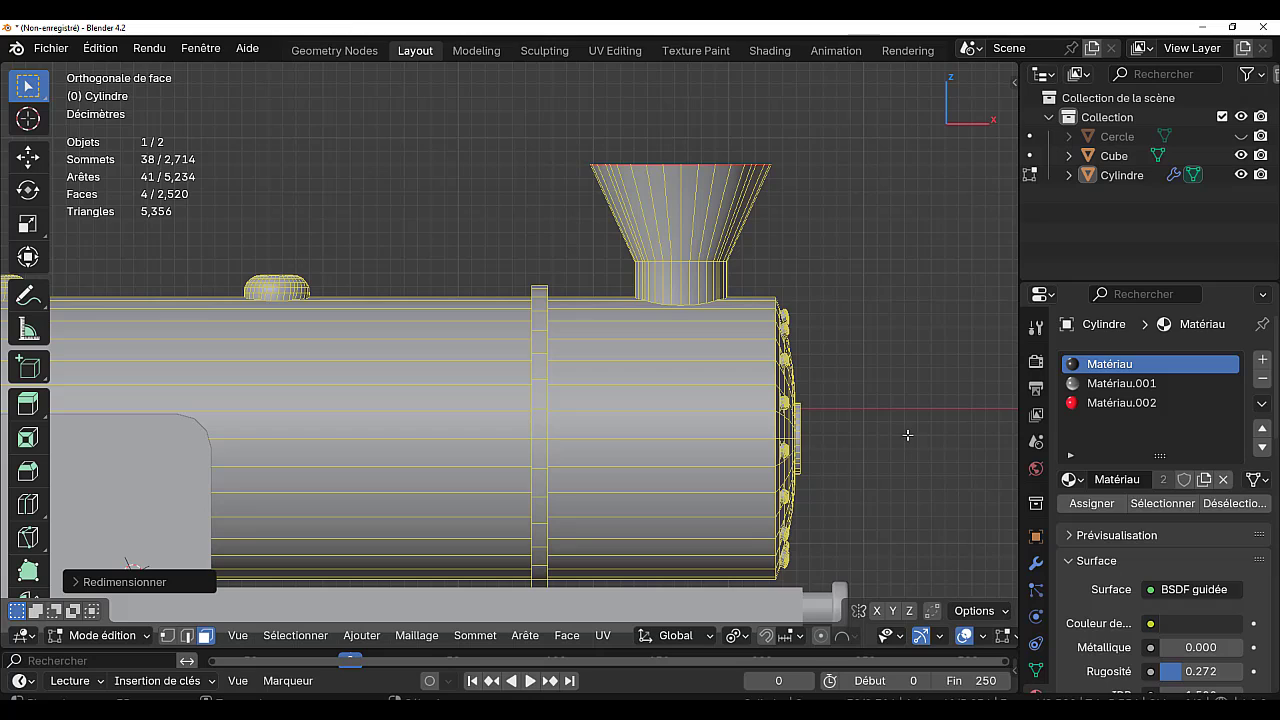
pyautogui.press('g')
pyautogui.press('z')
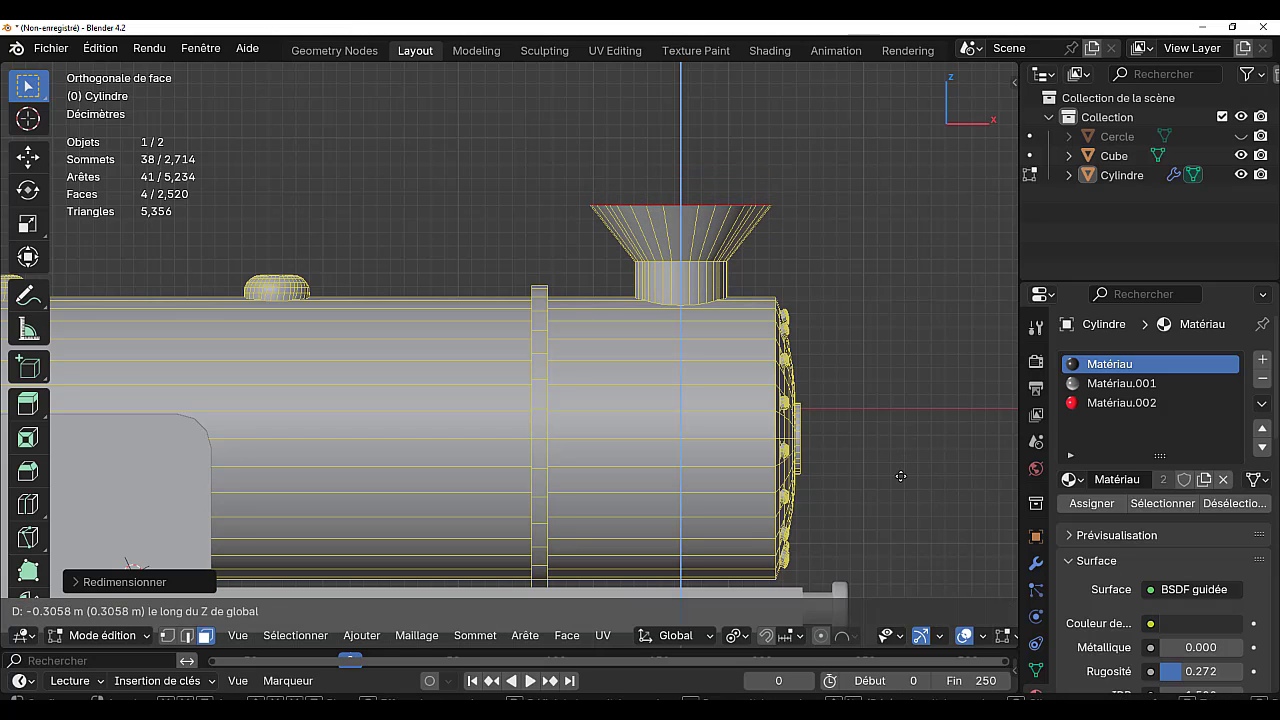
pyautogui.click(901, 476)
# - Extrude the flared chimney top upward again, scale it inward into a tapering upper cone, and return to Object Mode
pyautogui.scroll(-2, 899, 490)
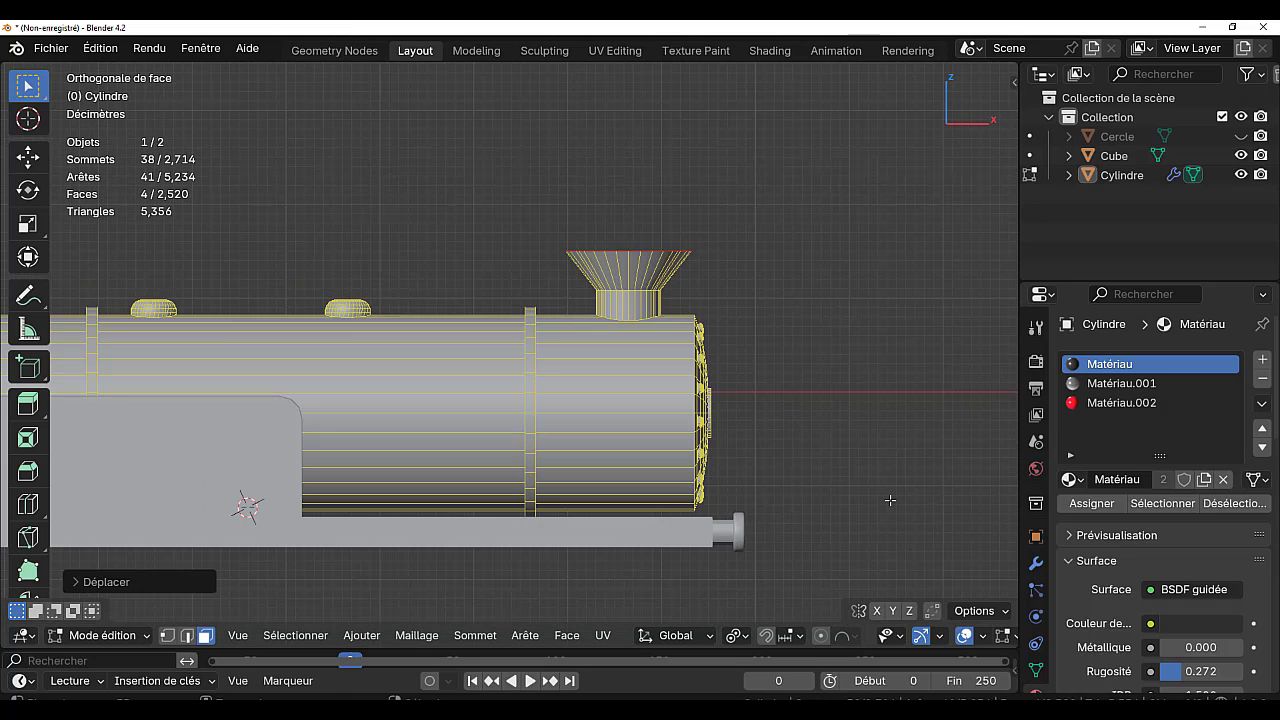
pyautogui.press('e')
pyautogui.click(889, 421)
pyautogui.press('s')
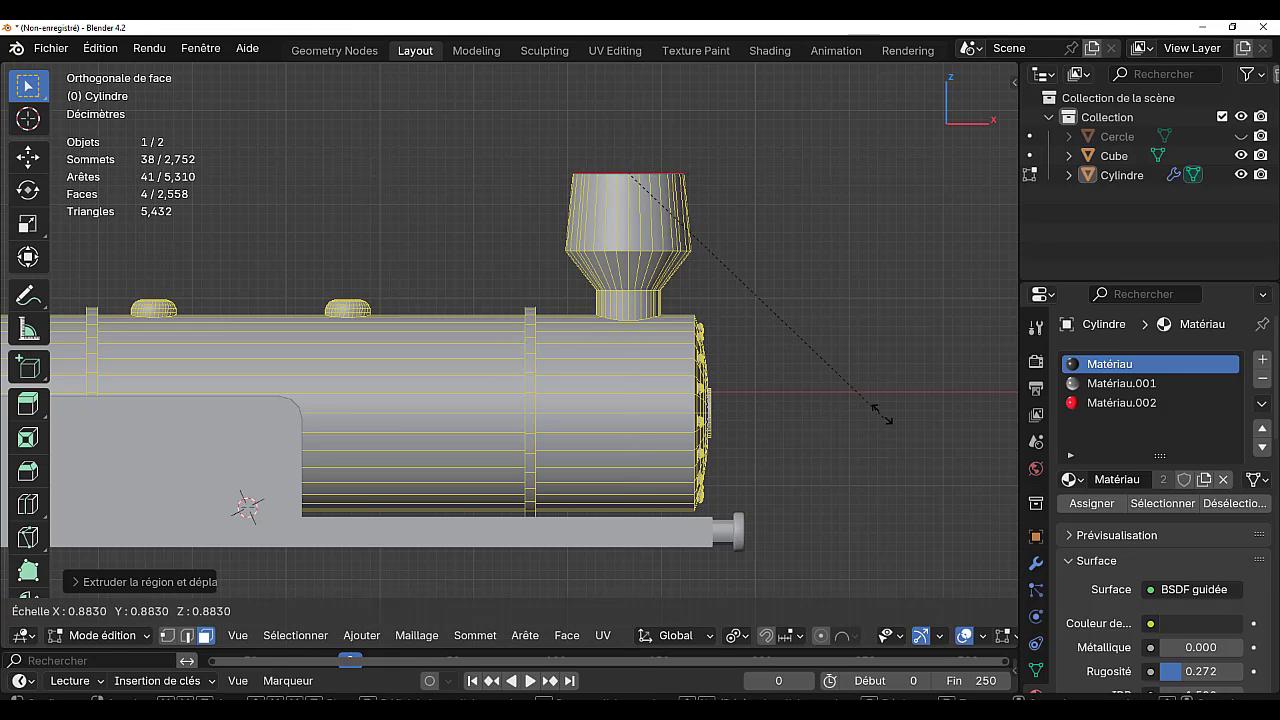
pyautogui.click(806, 295)
pyautogui.press('Tab')
pyautogui.moveTo(806, 295); pyautogui.dragTo(500, 475, button='middle')
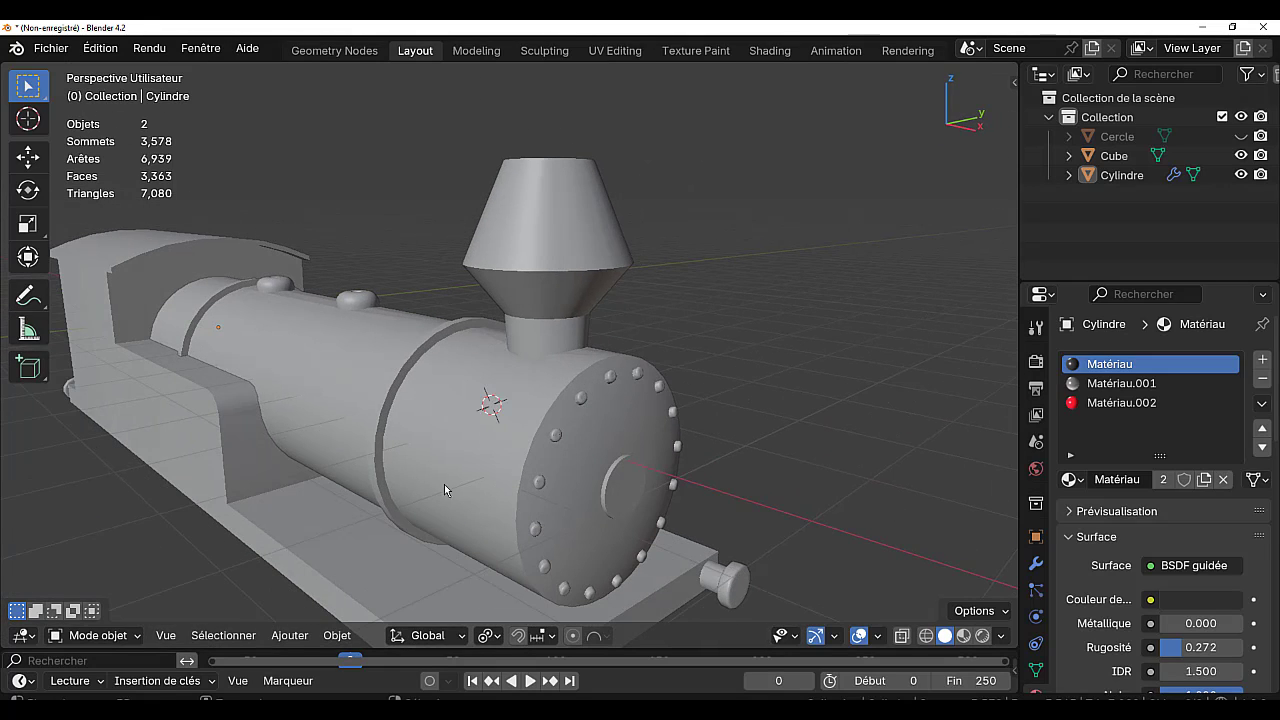
# - In Edit Mode, switch the viewport to Material Preview and select the ring of side faces on the chimney's upper cone
pyautogui.press('Tab')
pyautogui.scroll(-5, 983, 637)
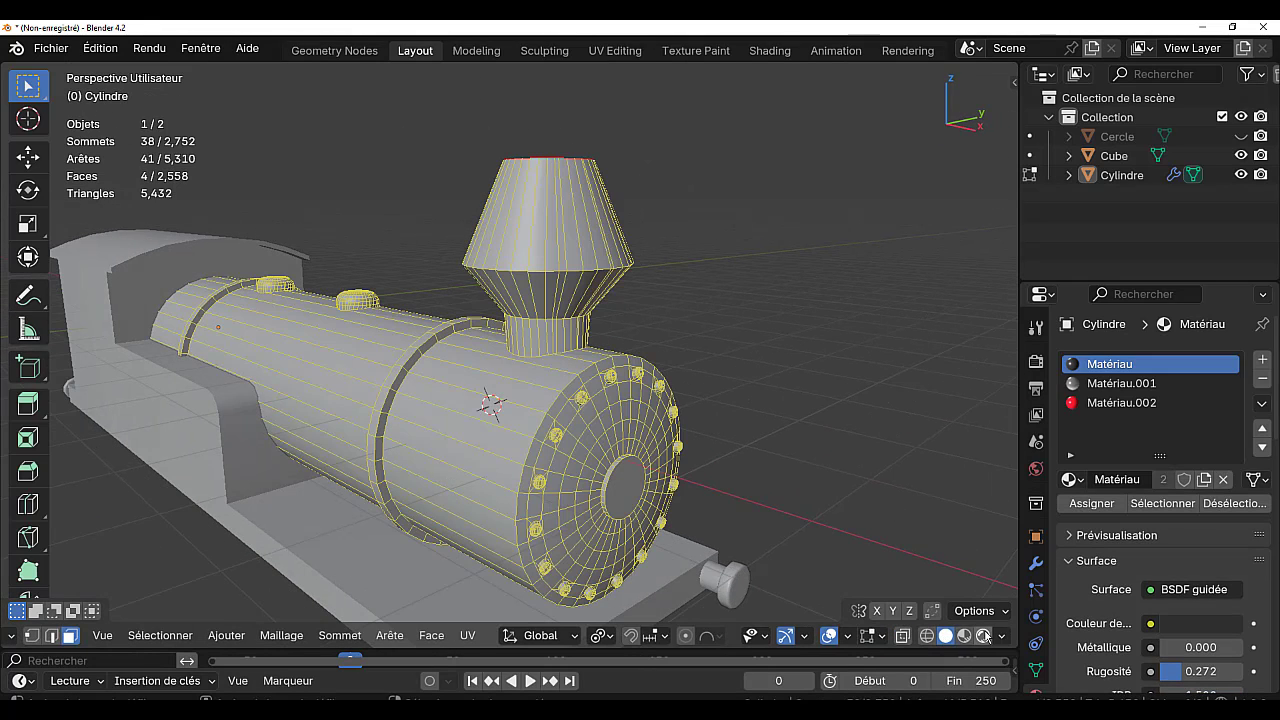
pyautogui.click(964, 636)
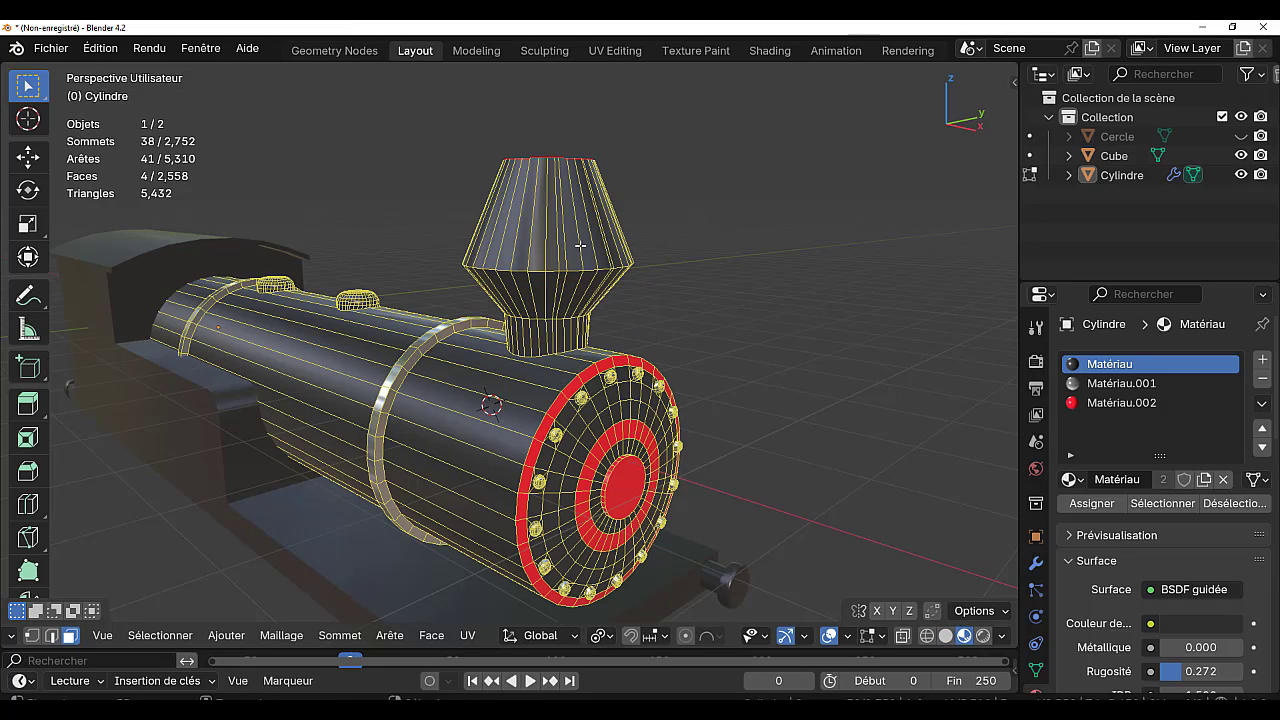
pyautogui.moveTo(590, 240); pyautogui.dragTo(596, 293, button='middle')
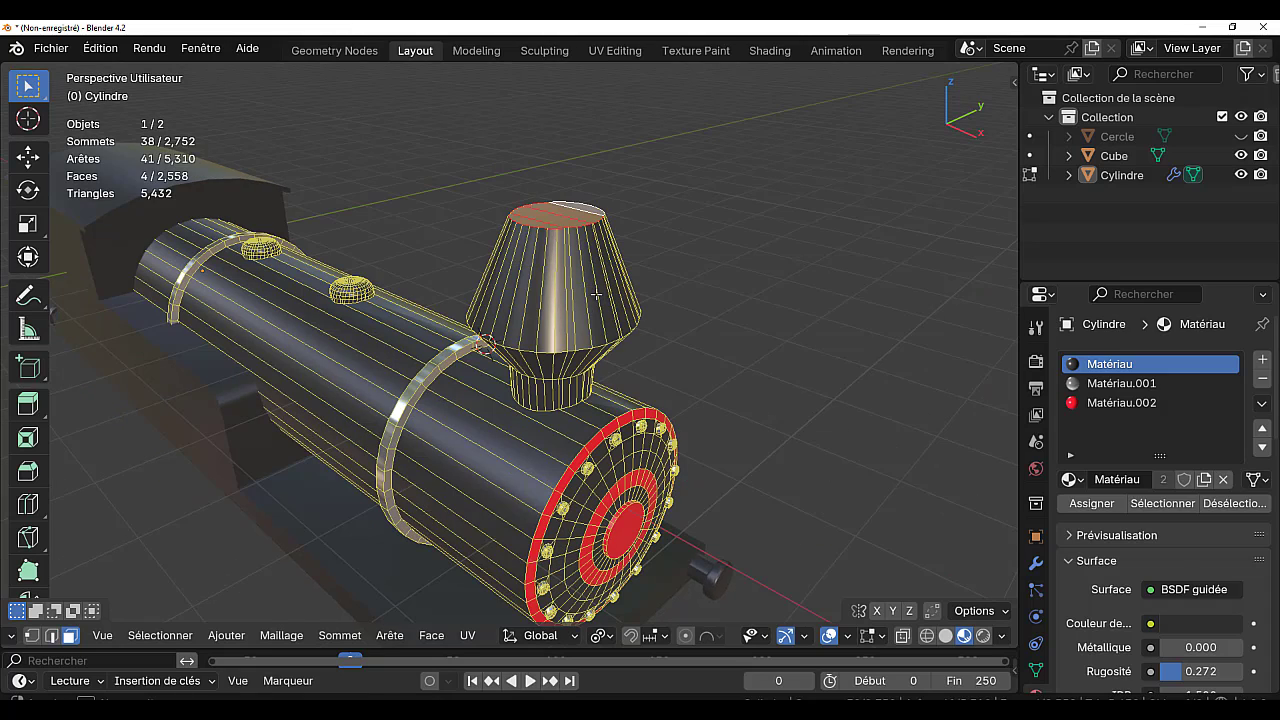
pyautogui.click(590, 285)
pyautogui.keyDown('alt'); pyautogui.click(592, 285); pyautogui.keyUp('alt')
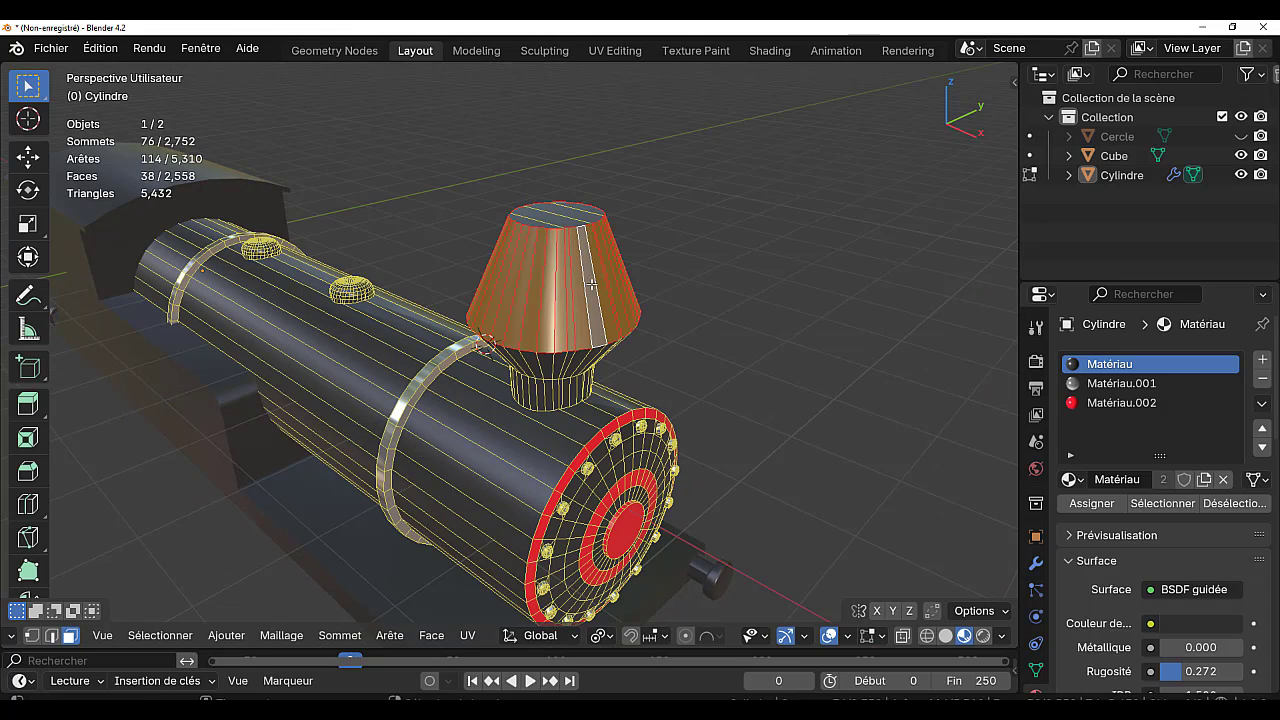
pyautogui.moveTo(568, 276); pyautogui.dragTo(561, 288, button='middle')
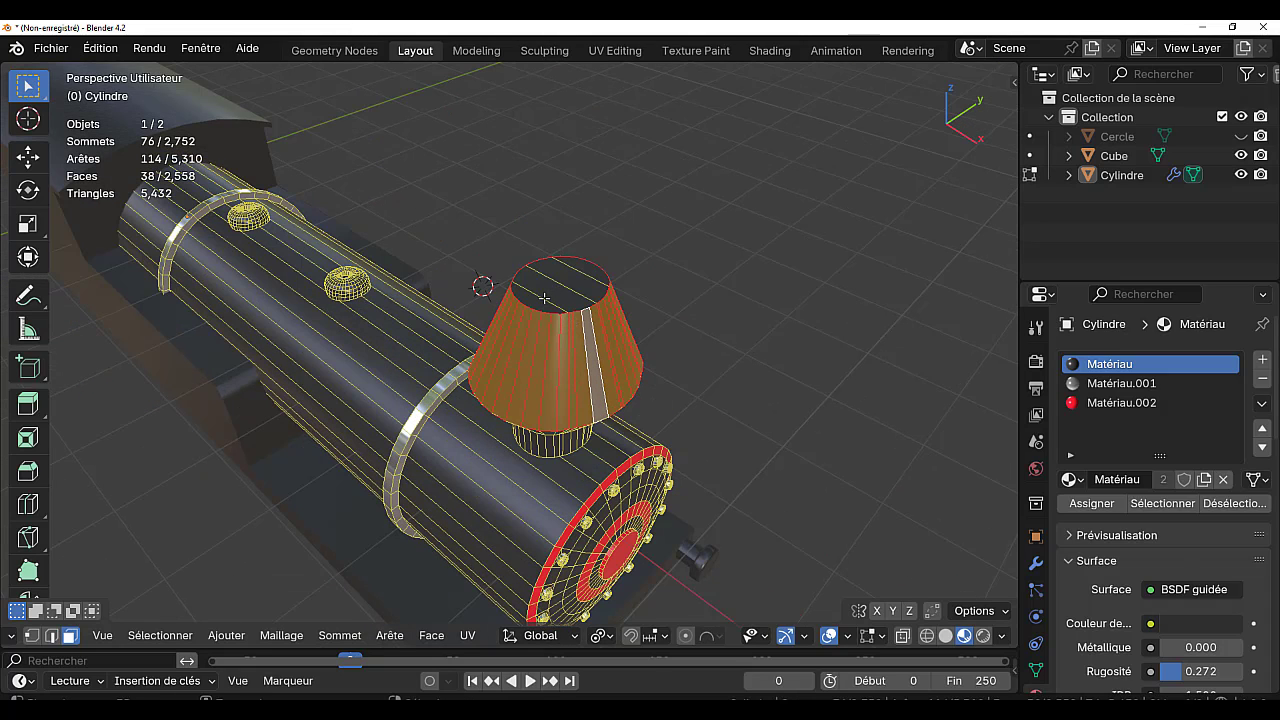
# - Select the chimney's four top faces, inset them to form a rim, and extrude them downward to hollow the opening
pyautogui.click(544, 298)
pyautogui.keyDown('shift'); pyautogui.click(541, 303); pyautogui.keyUp('shift')
pyautogui.keyDown('shift'); pyautogui.click(568, 279); pyautogui.keyUp('shift')
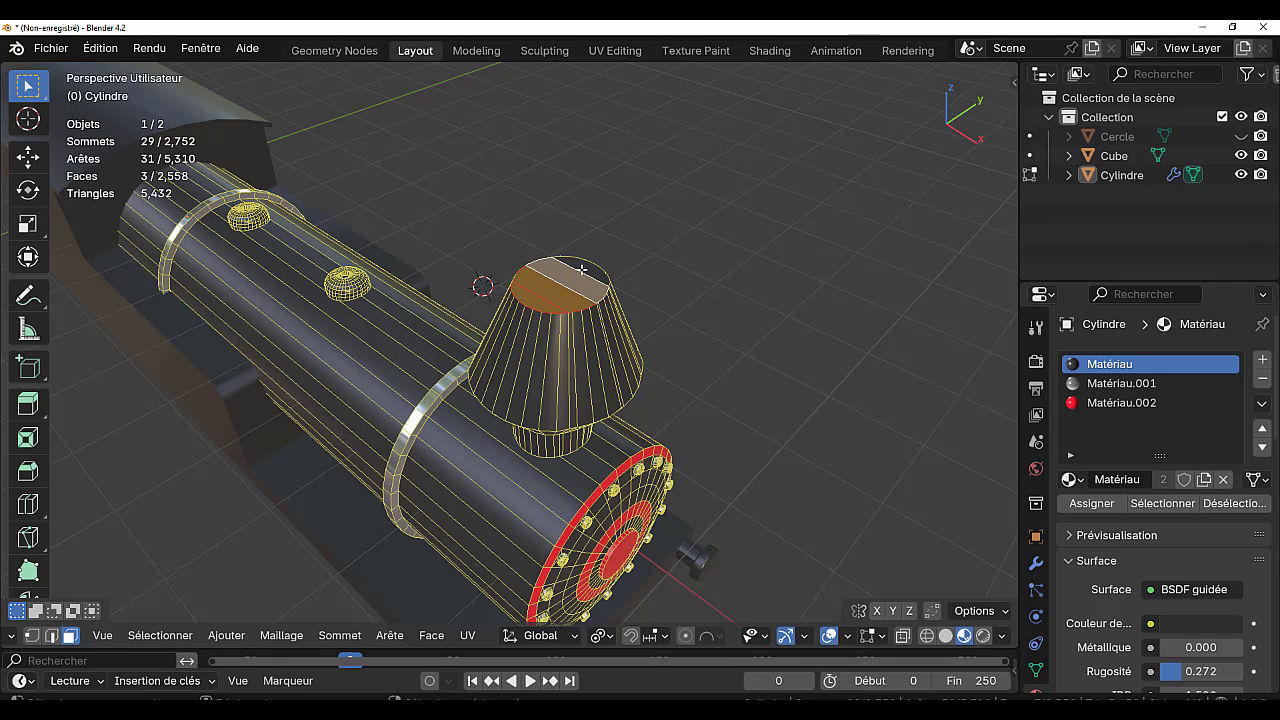
pyautogui.keyDown('shift'); pyautogui.click(588, 288); pyautogui.keyUp('shift')
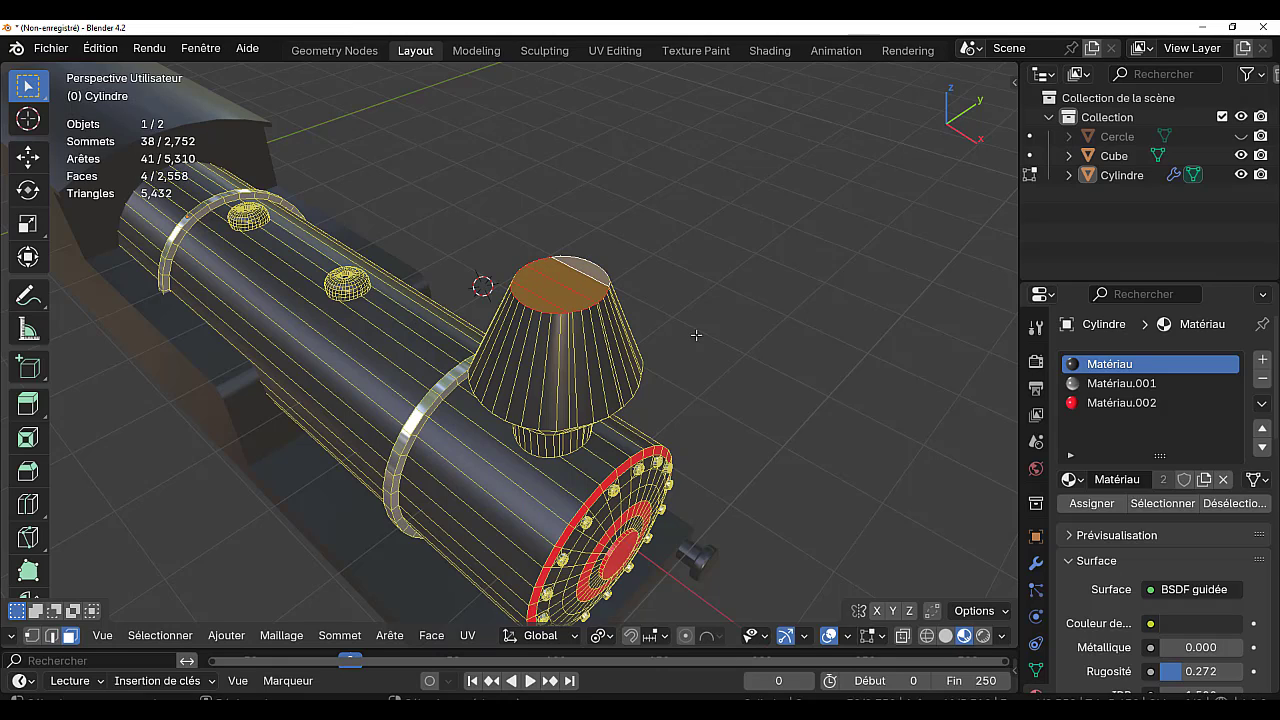
pyautogui.press('i')
pyautogui.click(855, 452)
pyautogui.press('e')
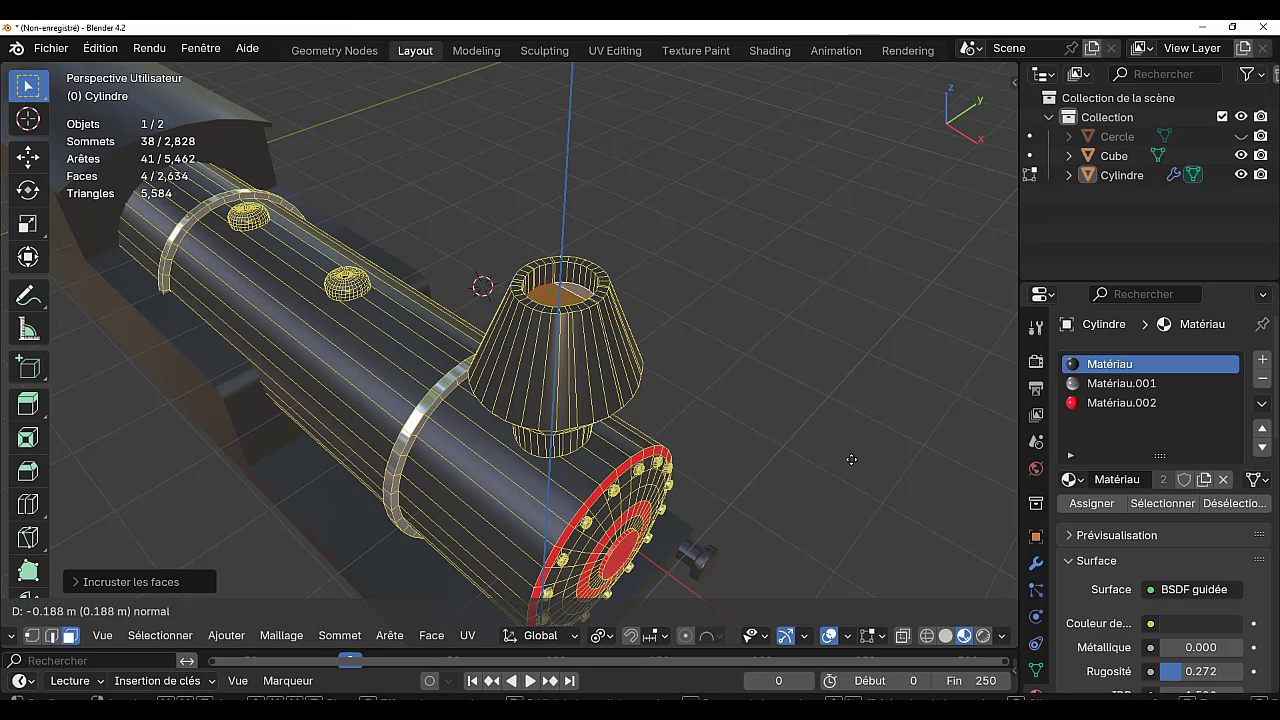
pyautogui.click(847, 487)
# - Assign Matériau.001 to the outer side faces of the chimney's upper cone, picking that material from a front bolt face
pyautogui.keyDown('alt'); pyautogui.keyDown('shift'); pyautogui.click(591, 384); pyautogui.keyUp('shift'); pyautogui.keyUp('alt')
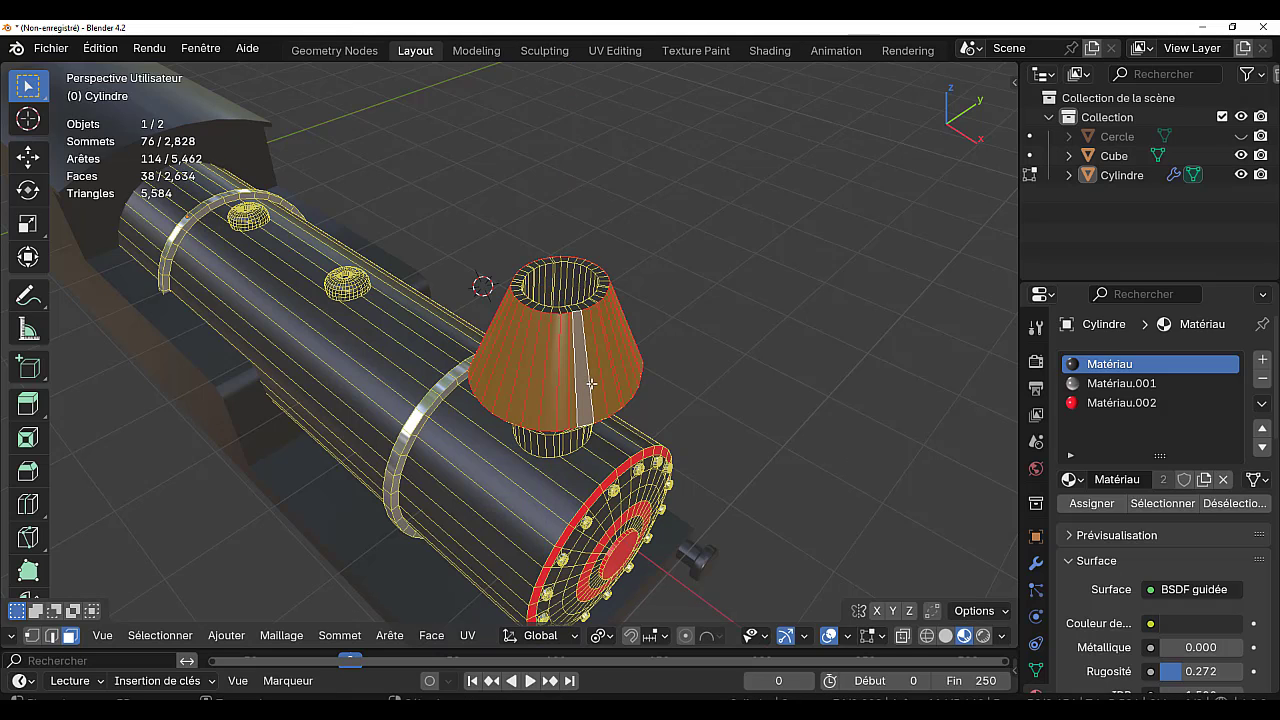
pyautogui.scroll(3, 581, 322)
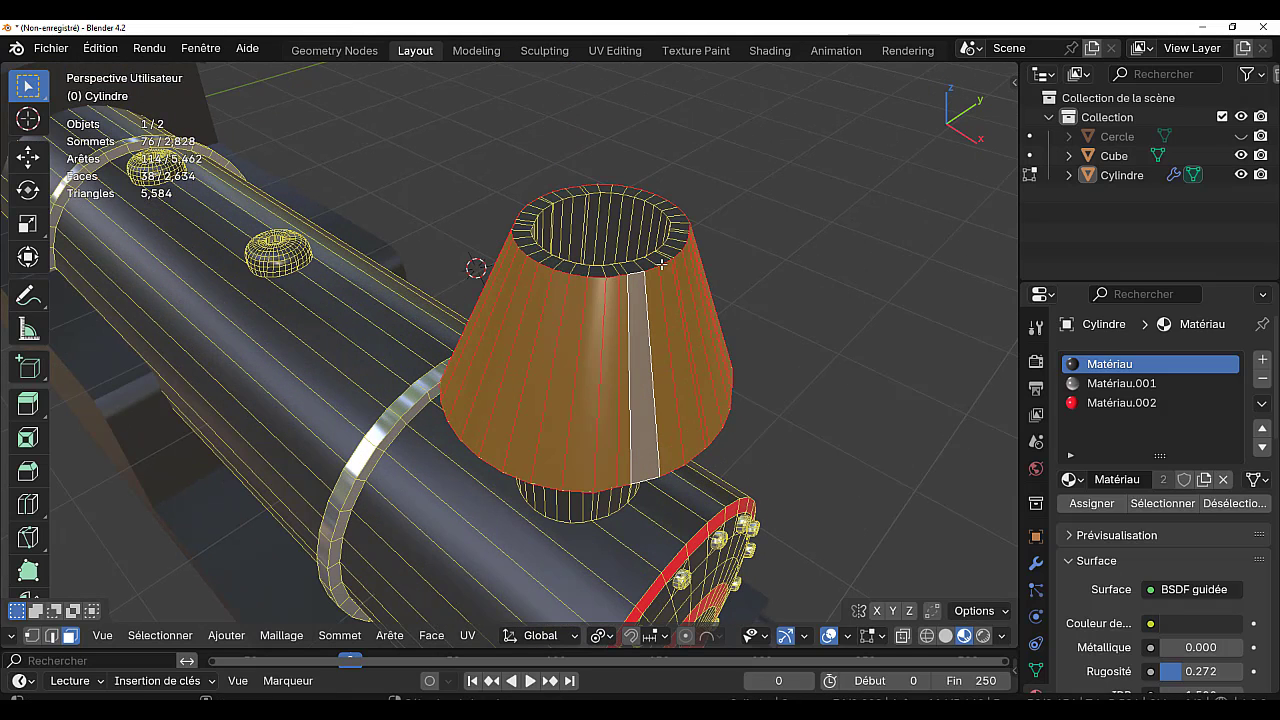
pyautogui.moveTo(661, 263); pyautogui.dragTo(570, 424, button='middle')
pyautogui.keyDown('shift'); pyautogui.click(562, 446); pyautogui.keyUp('shift')
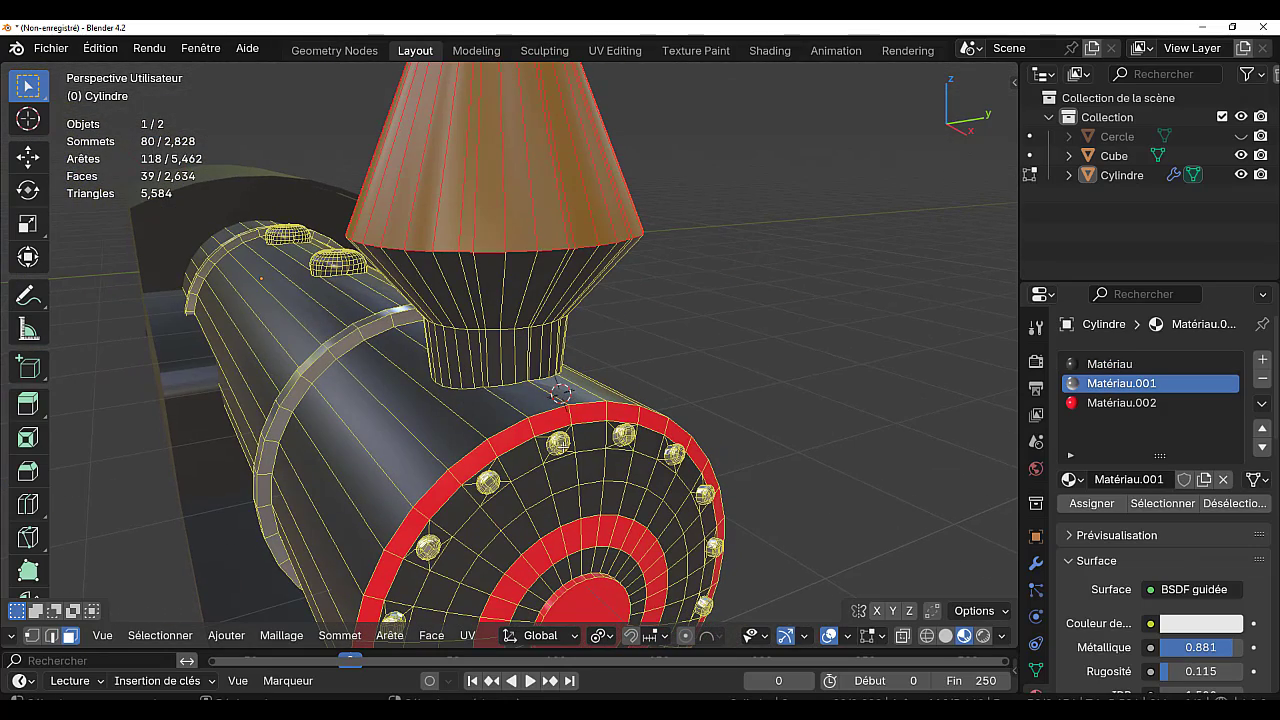
pyautogui.click(1091, 503)
pyautogui.press('Tab')
pyautogui.moveTo(609, 289); pyautogui.dragTo(680, 298, button='middle')
# - Add a loop cut around the chimney's upper cone and slide it down close to the cone's widest edge
pyautogui.press('Tab')
pyautogui.hotkey('ctrl', 'r')
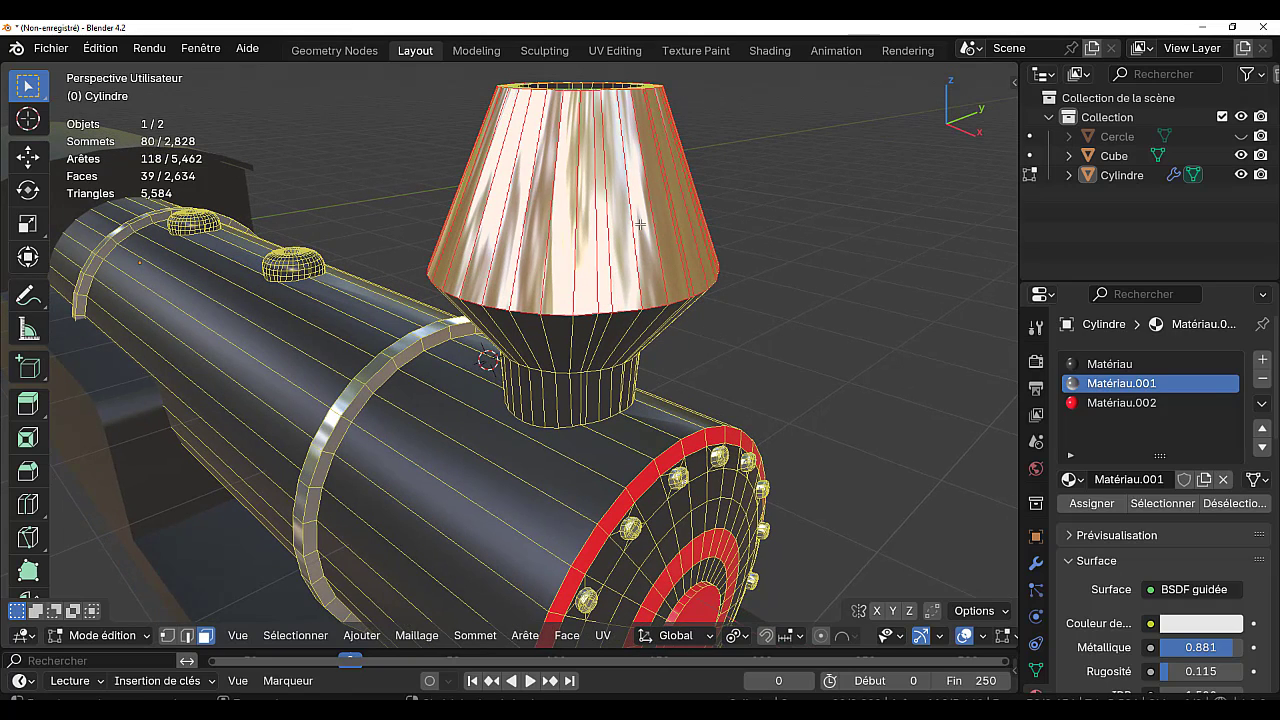
pyautogui.click(645, 227)
pyautogui.rightClick(645, 227)
pyautogui.click(645, 227)
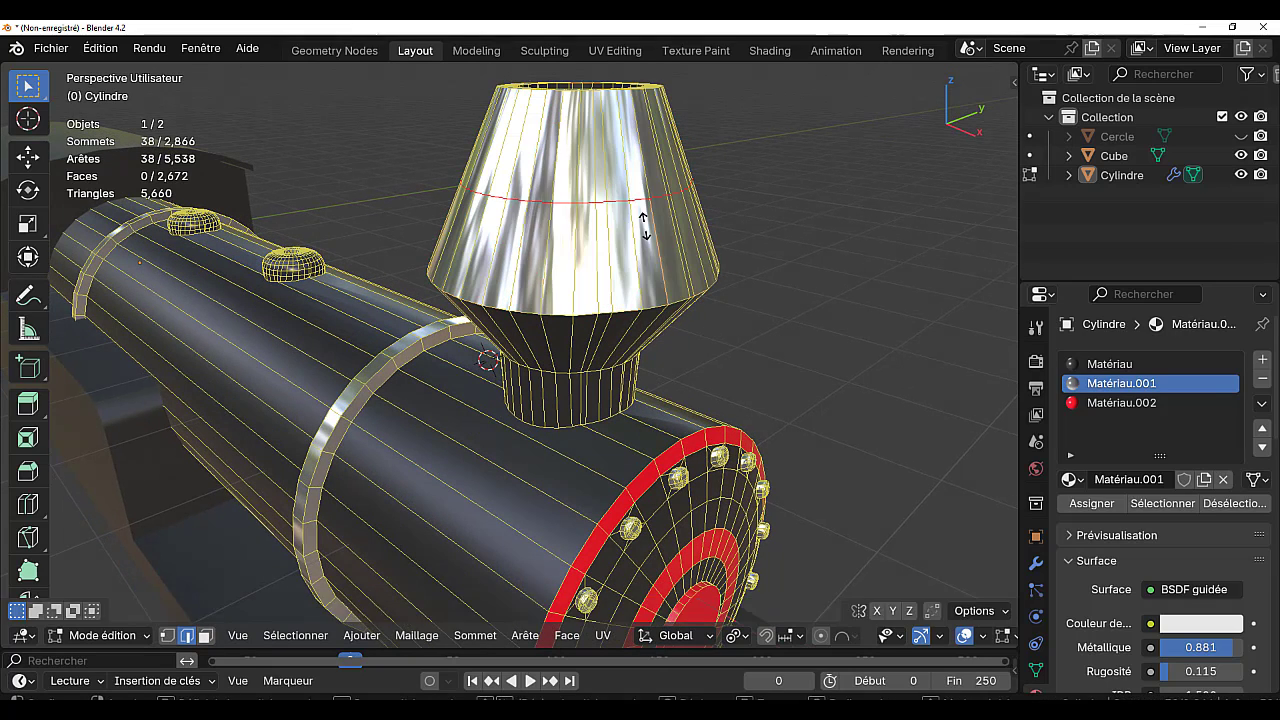
pyautogui.click(658, 312)
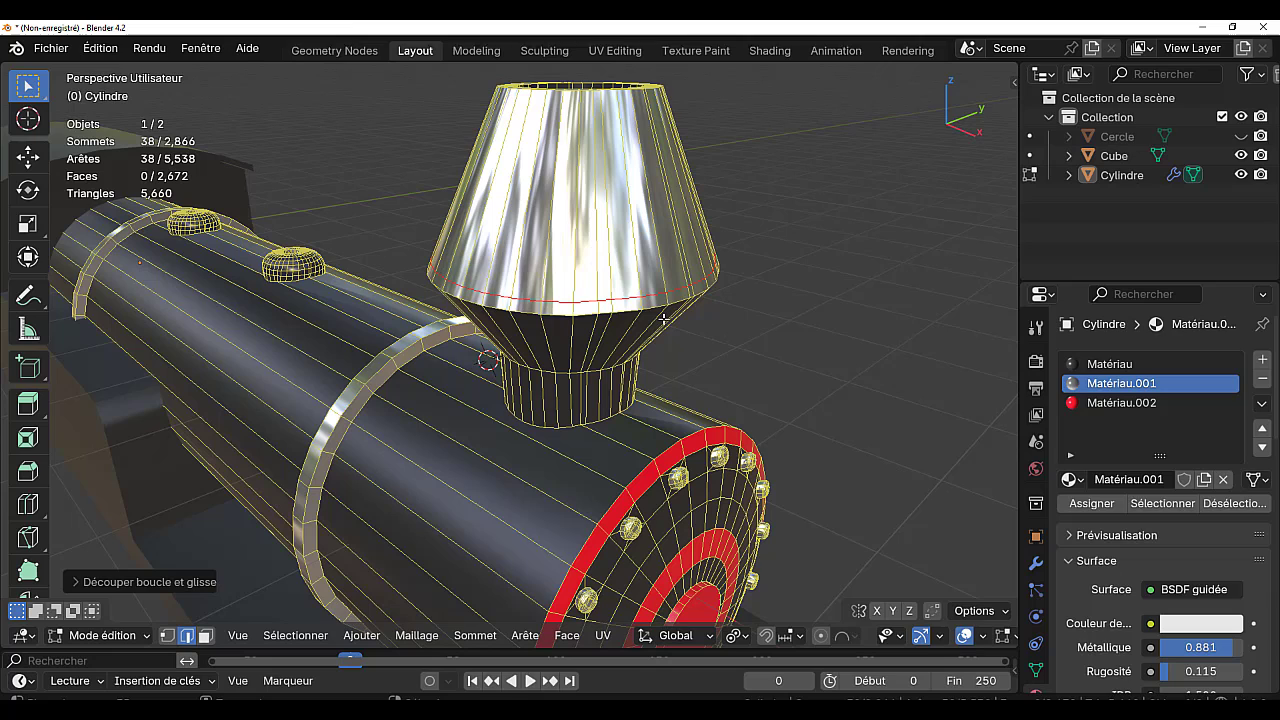
# - Add a second loop cut around the upper cone, slide it up near the chimney's top rim, and switch to face selection
pyautogui.hotkey('ctrl', 'r')
pyautogui.click(641, 180)
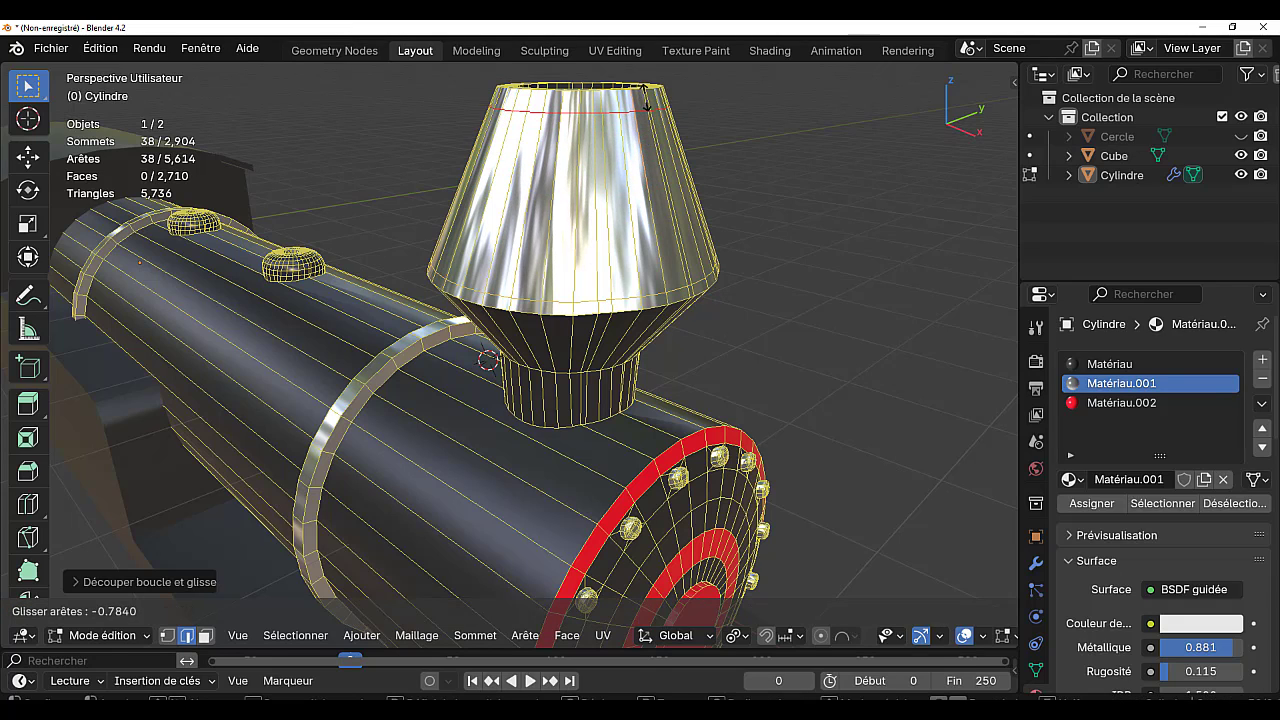
pyautogui.click(647, 90)
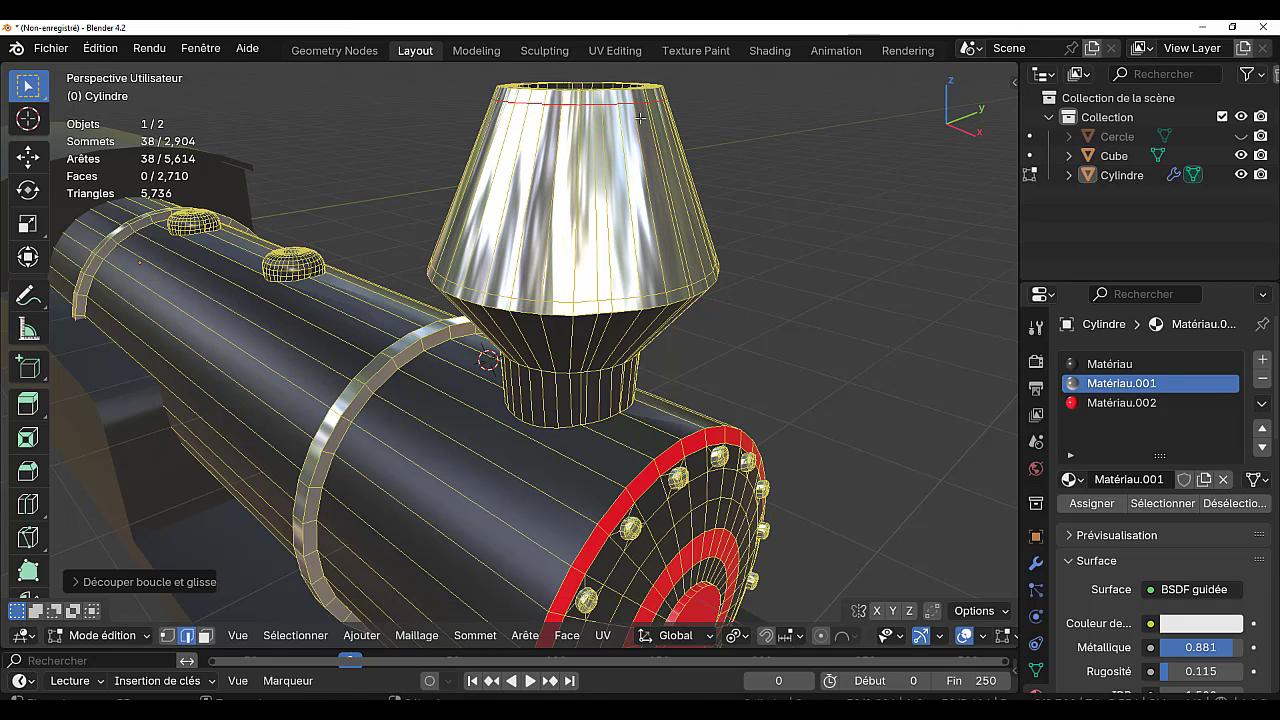
pyautogui.keyDown('shift'); pyautogui.moveTo(640, 118); pyautogui.dragTo(732, 246, button='middle'); pyautogui.keyUp('shift')
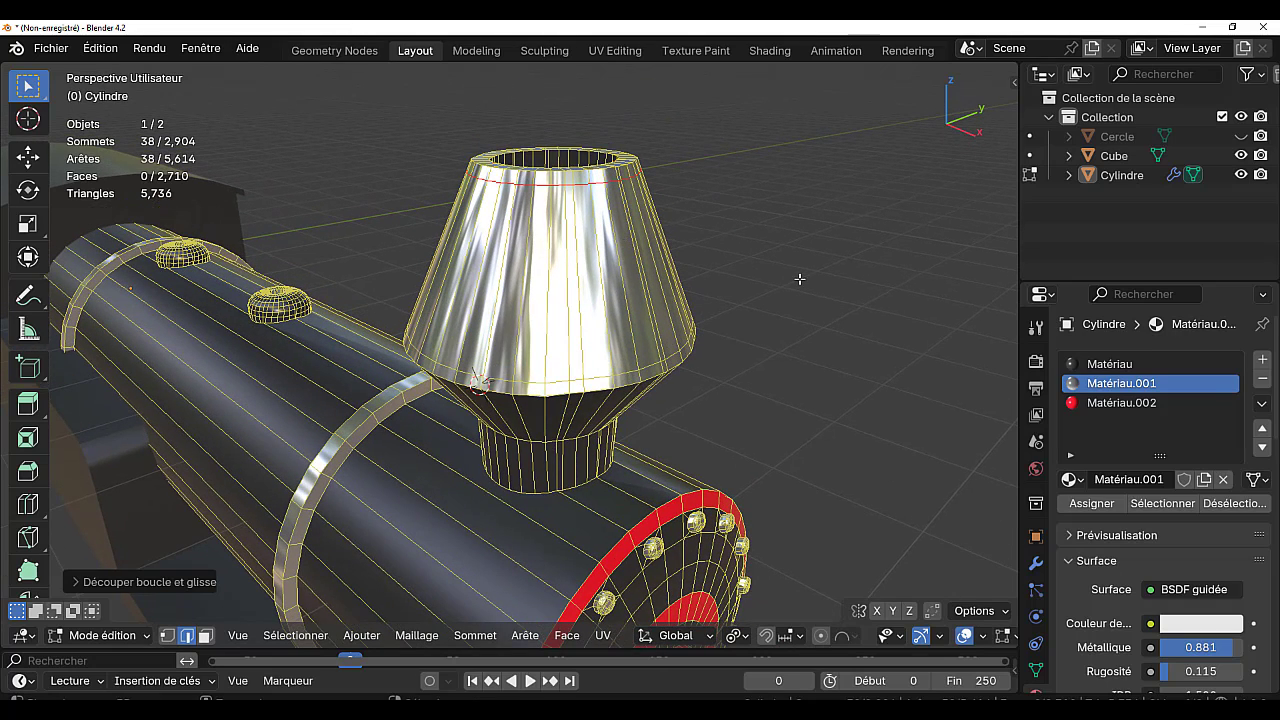
pyautogui.press('3')
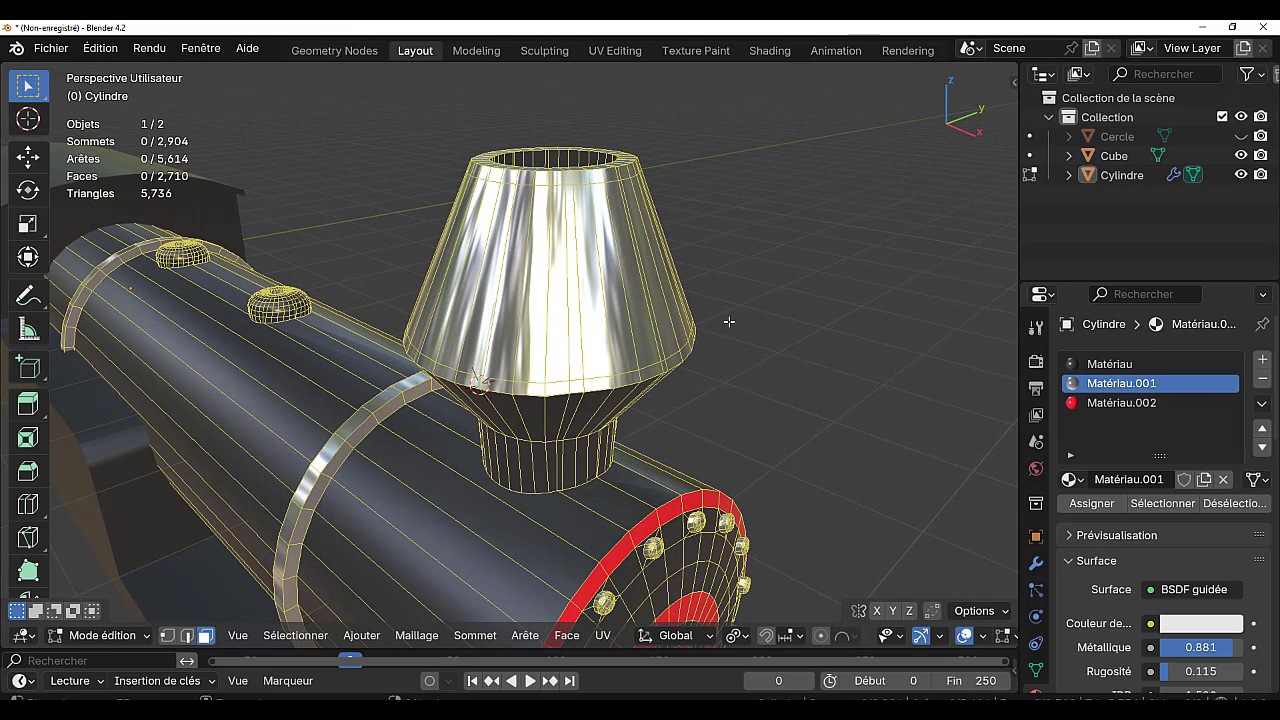
# - Assign Matériau.002 to the narrow face bands at the upper cone's widest edge and top rim, picking it from the boiler front's red ring
pyautogui.keyDown('alt'); pyautogui.click(643, 376); pyautogui.keyUp('alt')
pyautogui.keyDown('alt'); pyautogui.keyDown('shift'); pyautogui.click(617, 175); pyautogui.keyUp('shift'); pyautogui.keyUp('alt')
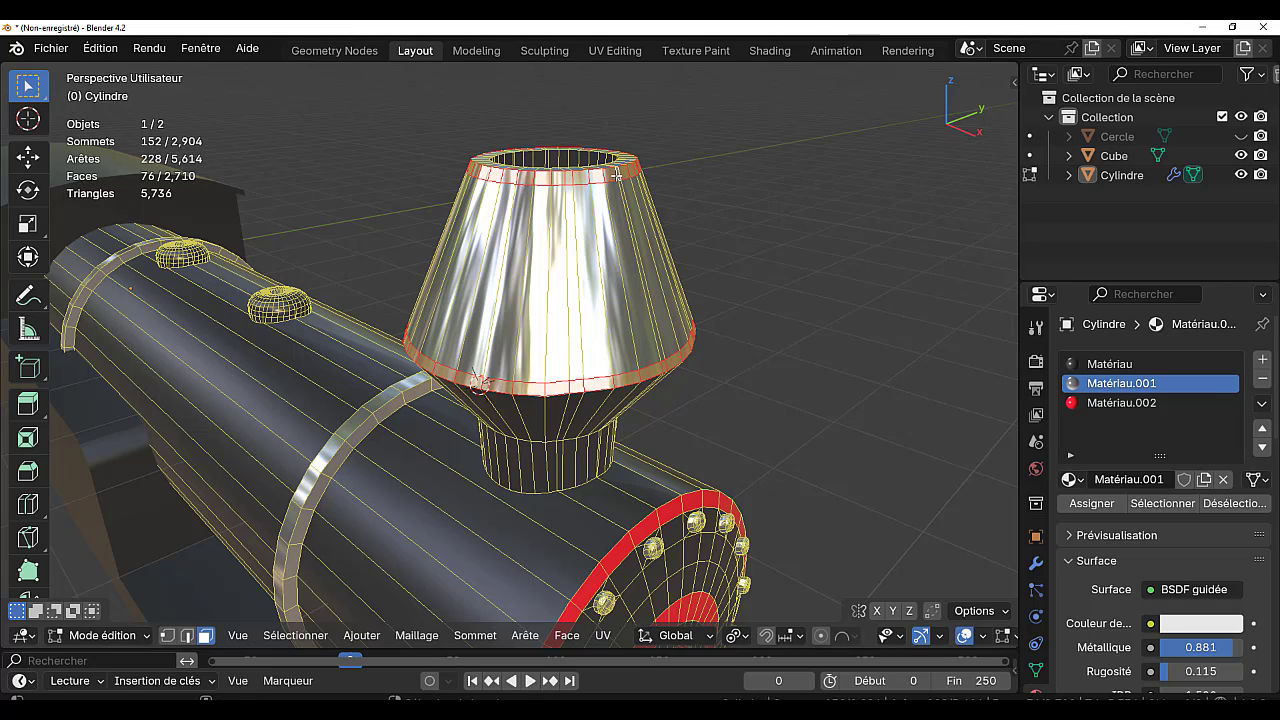
pyautogui.keyDown('shift'); pyautogui.click(688, 500); pyautogui.keyUp('shift')
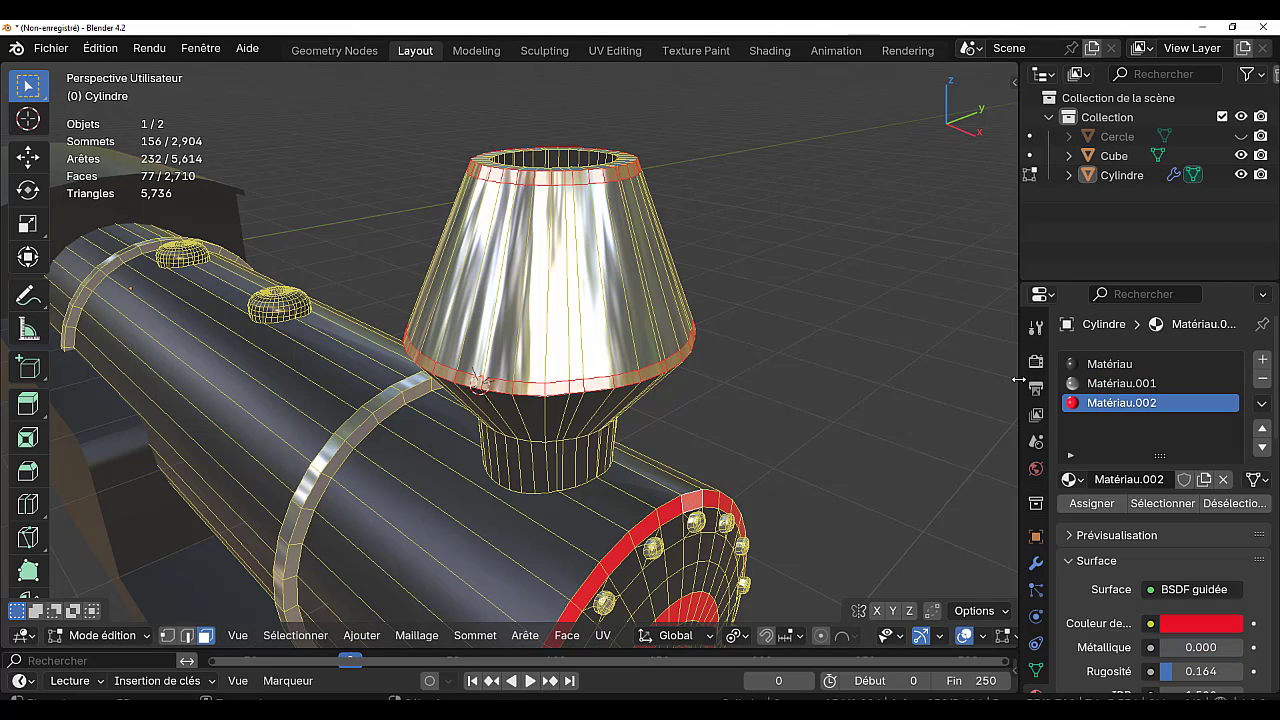
pyautogui.click(1090, 503)
pyautogui.press('Tab')
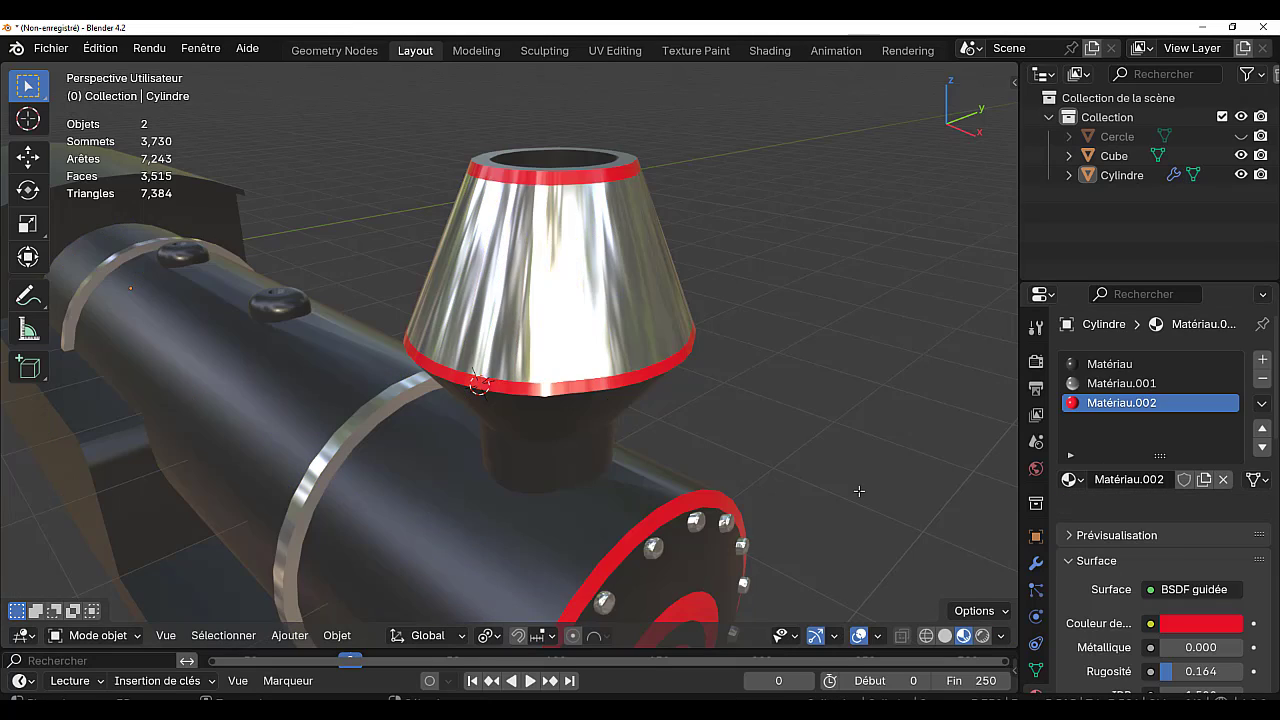
# - Open the Cube chassis mesh for editing and select the centre face of each of the four front and rear buffers
pyautogui.scroll(-5, 765, 524)
pyautogui.moveTo(765, 524); pyautogui.dragTo(628, 540, button='middle')
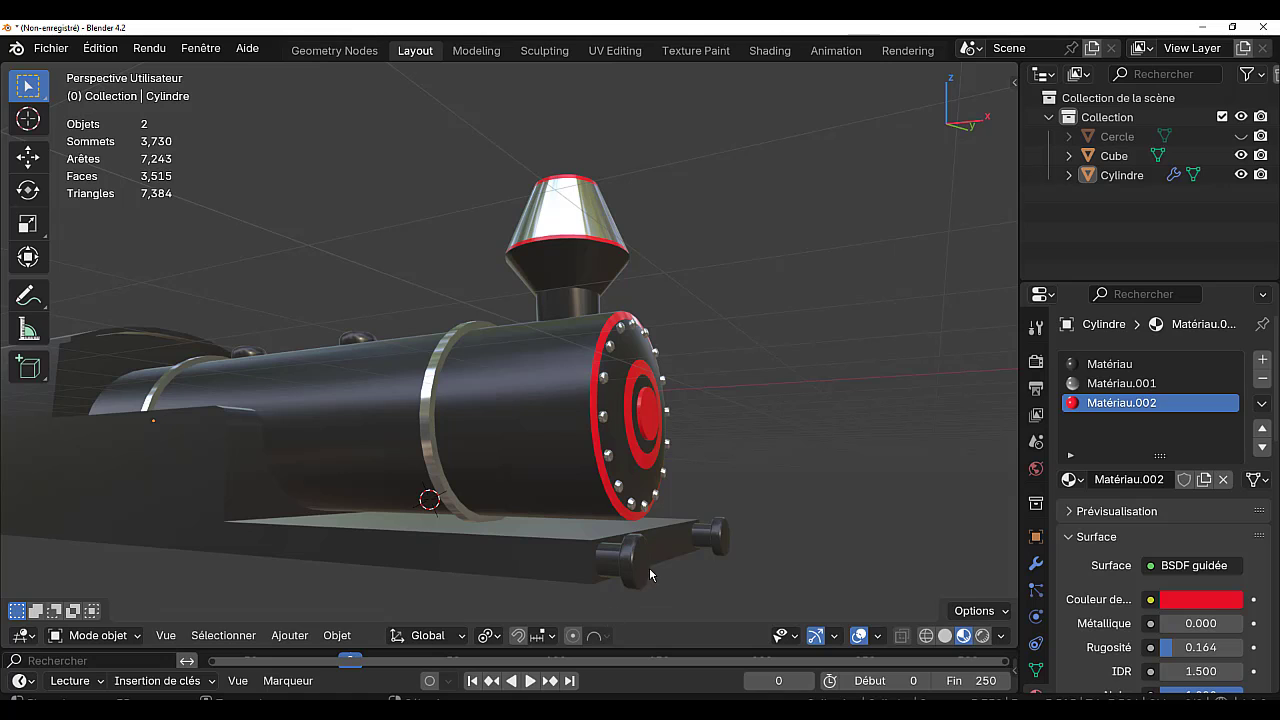
pyautogui.click(634, 572)
pyautogui.press('Tab')
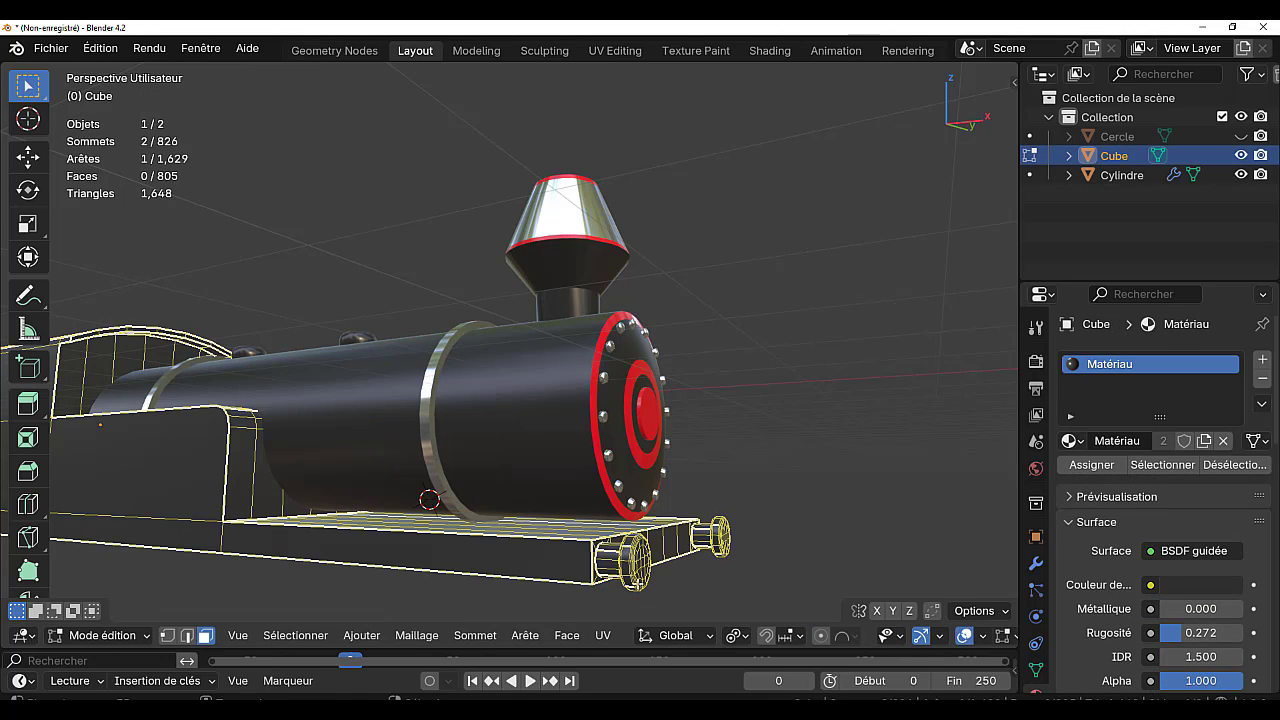
pyautogui.moveTo(600, 590); pyautogui.dragTo(613, 528, button='middle')
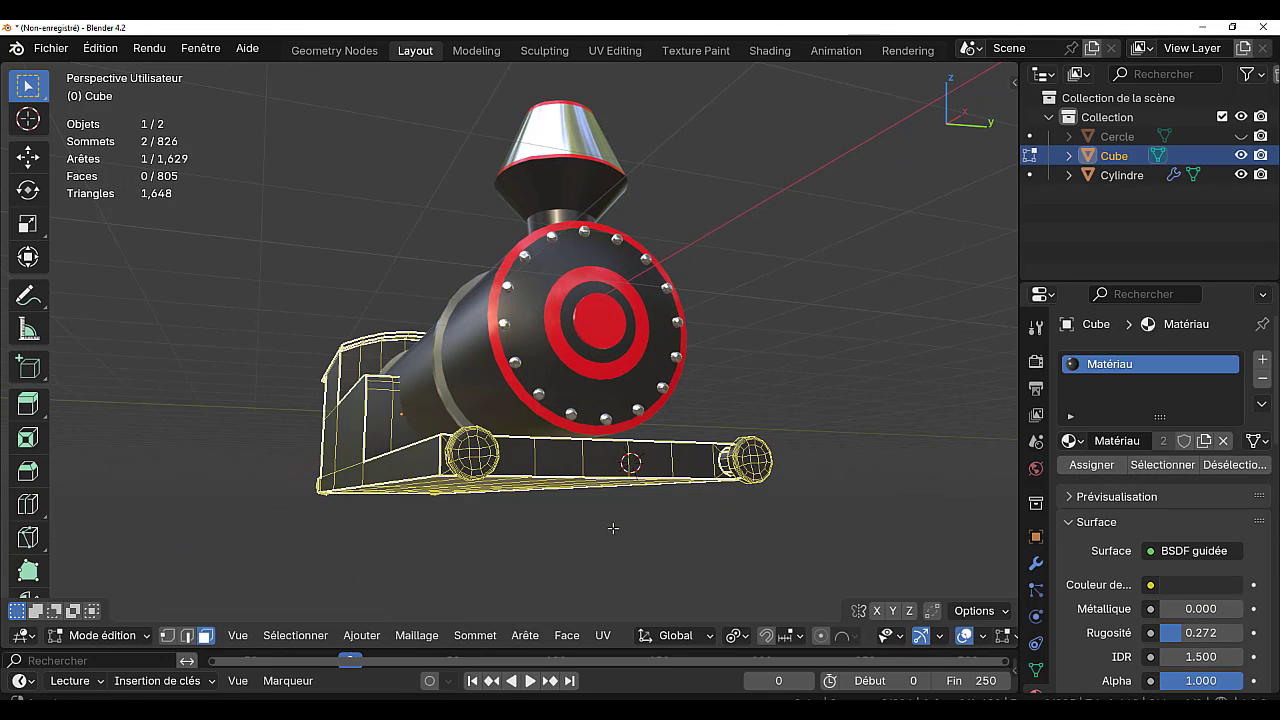
pyautogui.scroll(2, 613, 528)
pyautogui.click(460, 490)
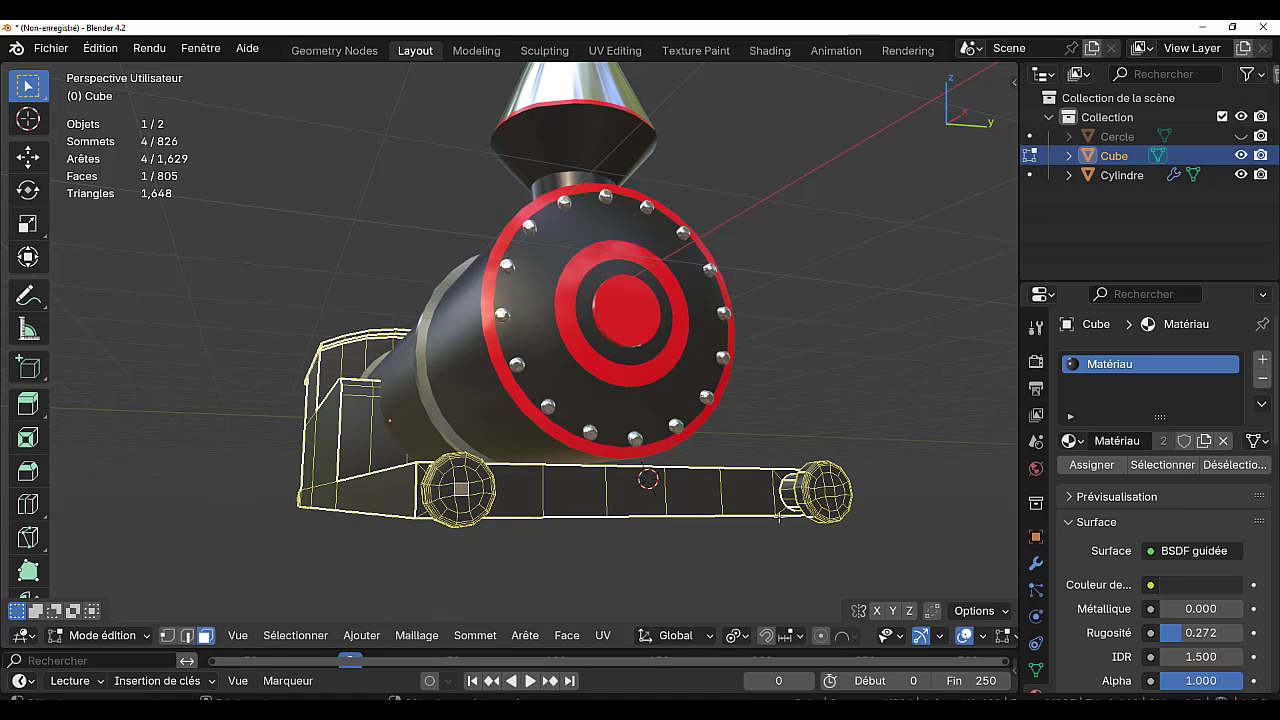
pyautogui.keyDown('shift'); pyautogui.click(828, 492); pyautogui.keyUp('shift')
pyautogui.moveTo(828, 492); pyautogui.dragTo(677, 531, button='middle')
pyautogui.scroll(1, 677, 531)
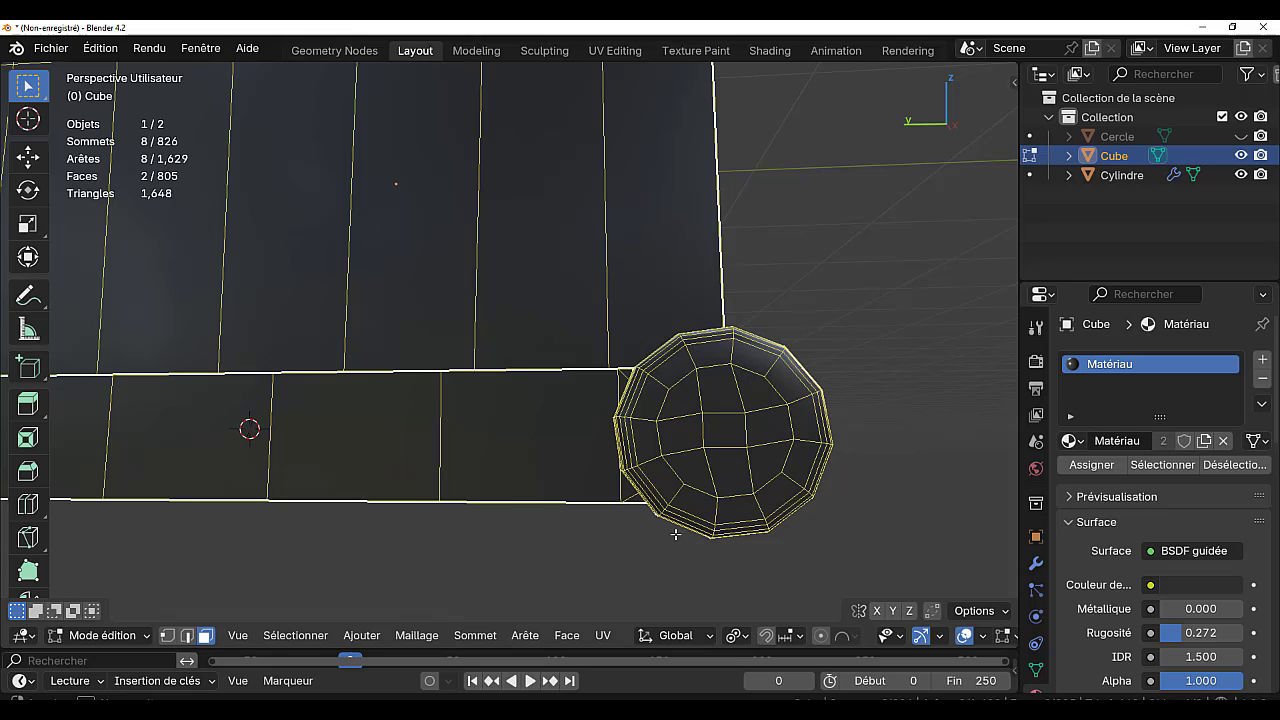
pyautogui.keyDown('shift'); pyautogui.click(730, 437); pyautogui.keyUp('shift')
pyautogui.moveTo(604, 531)
pyautogui.mouseDown(button='middle')
pyautogui.moveTo(647, 531)
pyautogui.moveTo(626, 528)
pyautogui.mouseUp(button='middle')
pyautogui.keyDown('shift'); pyautogui.click(657, 408); pyautogui.keyUp('shift')
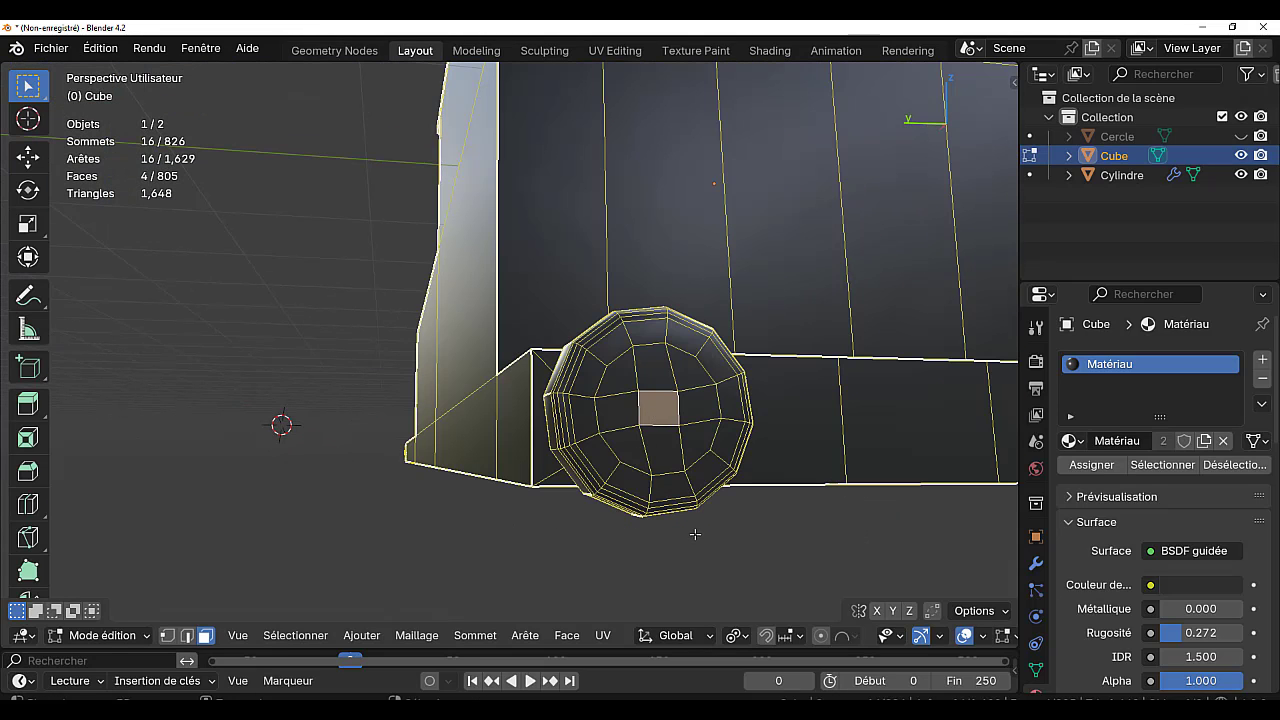
# - Grow the selection from the four centre faces outward across the buffer discs to their rims
pyautogui.press('ctrl+KP_Add')
pyautogui.press('ctrl+KP_Add')
pyautogui.press('ctrl+KP_Add')
pyautogui.press('ctrl+KP_Add')
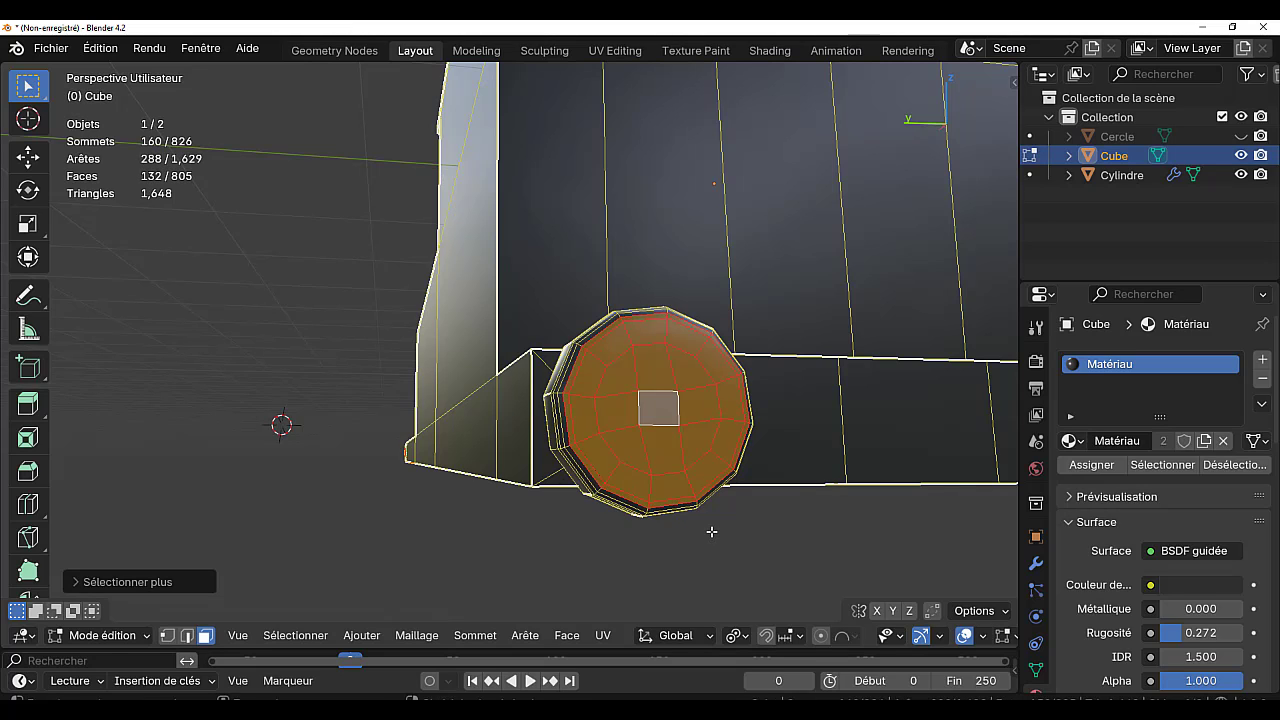
pyautogui.press('ctrl+KP_Add')
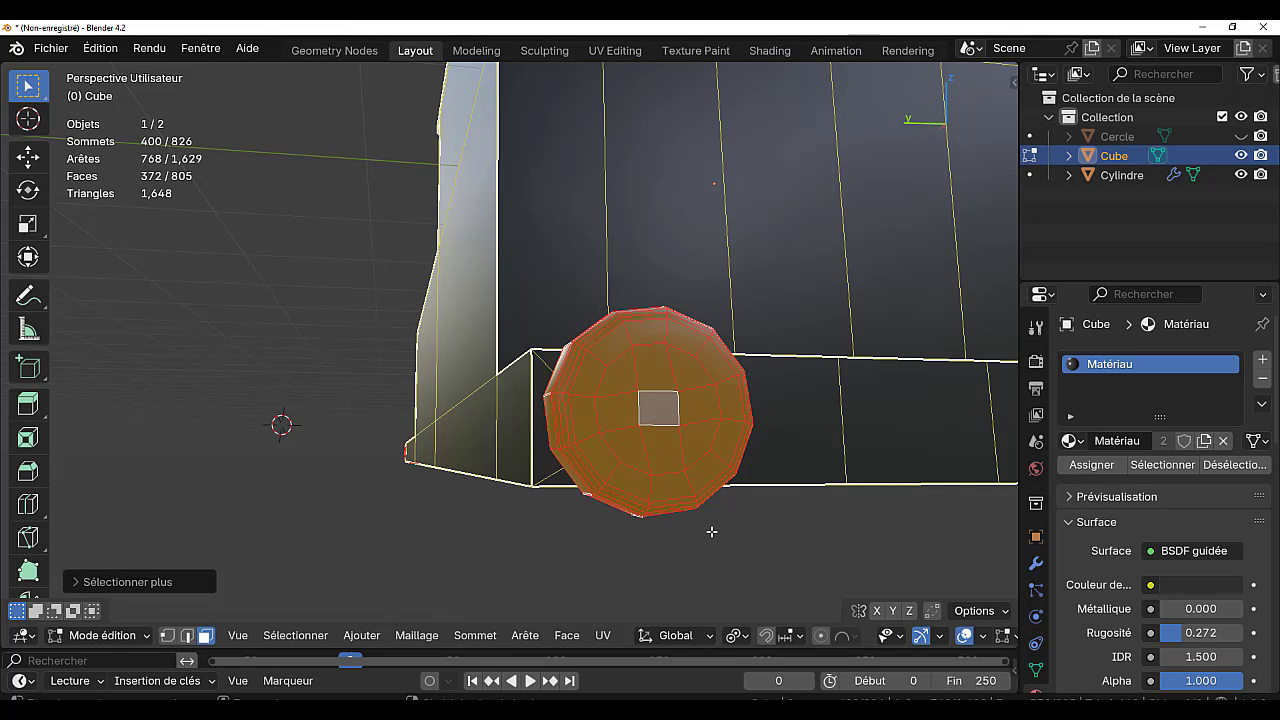
# - Extend the selection around the backs of all four buffer heads, leaving the buffer shafts unselected
pyautogui.scroll(-6, 690, 525)
pyautogui.moveTo(741, 532); pyautogui.dragTo(618, 522, button='middle')
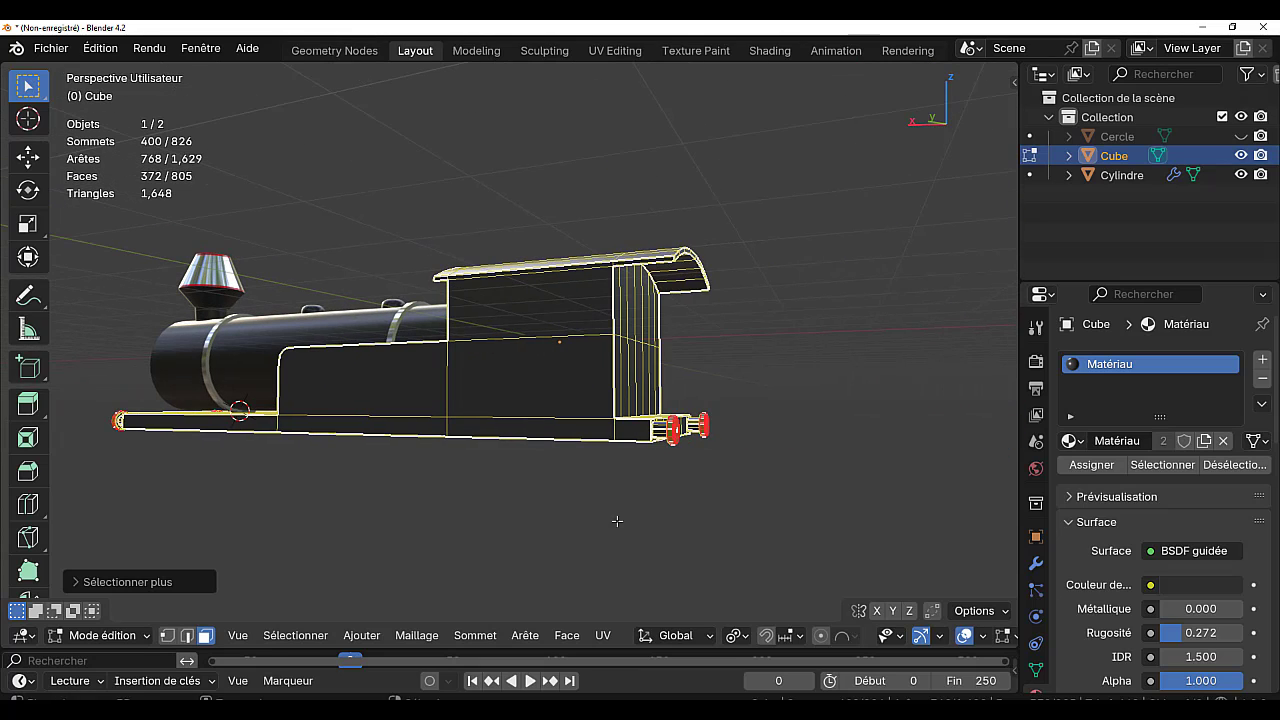
pyautogui.scroll(2, 699, 470)
pyautogui.moveTo(699, 470); pyautogui.dragTo(706, 456, button='middle')
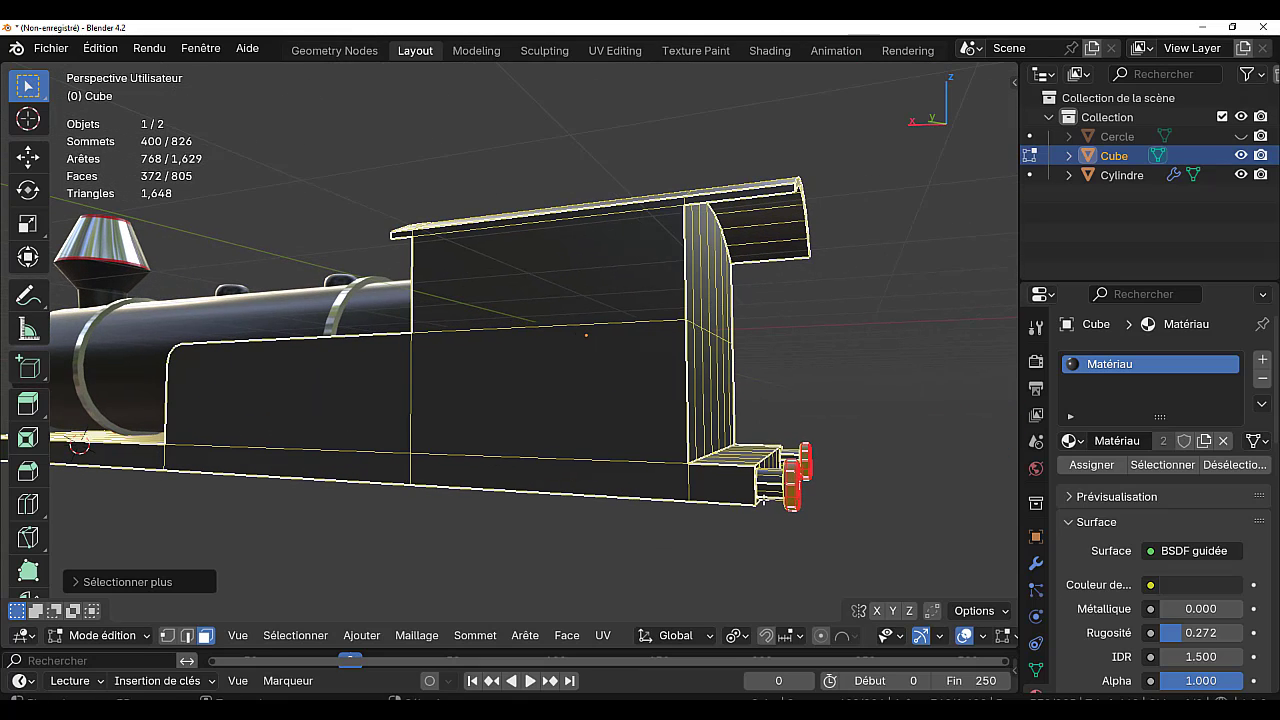
pyautogui.moveTo(763, 500); pyautogui.dragTo(797, 494, button='middle')
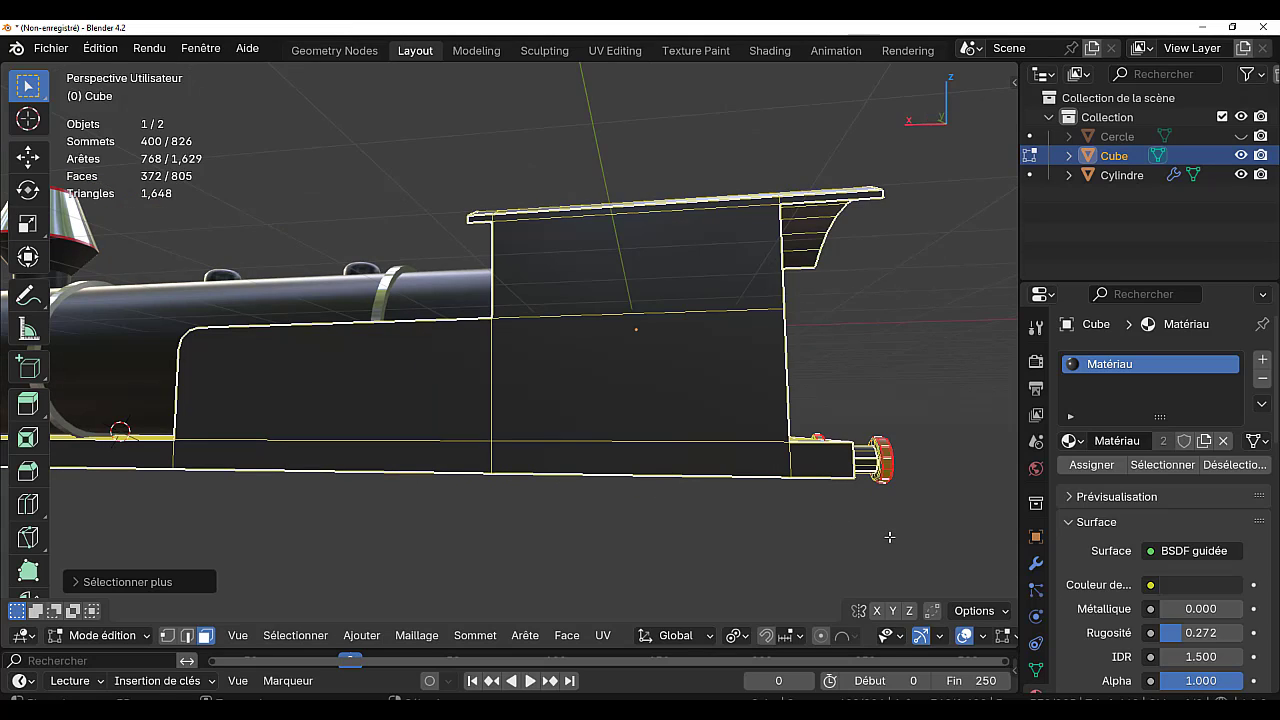
pyautogui.press('ctrl+KP_Add')
pyautogui.press('ctrl+KP_Add')
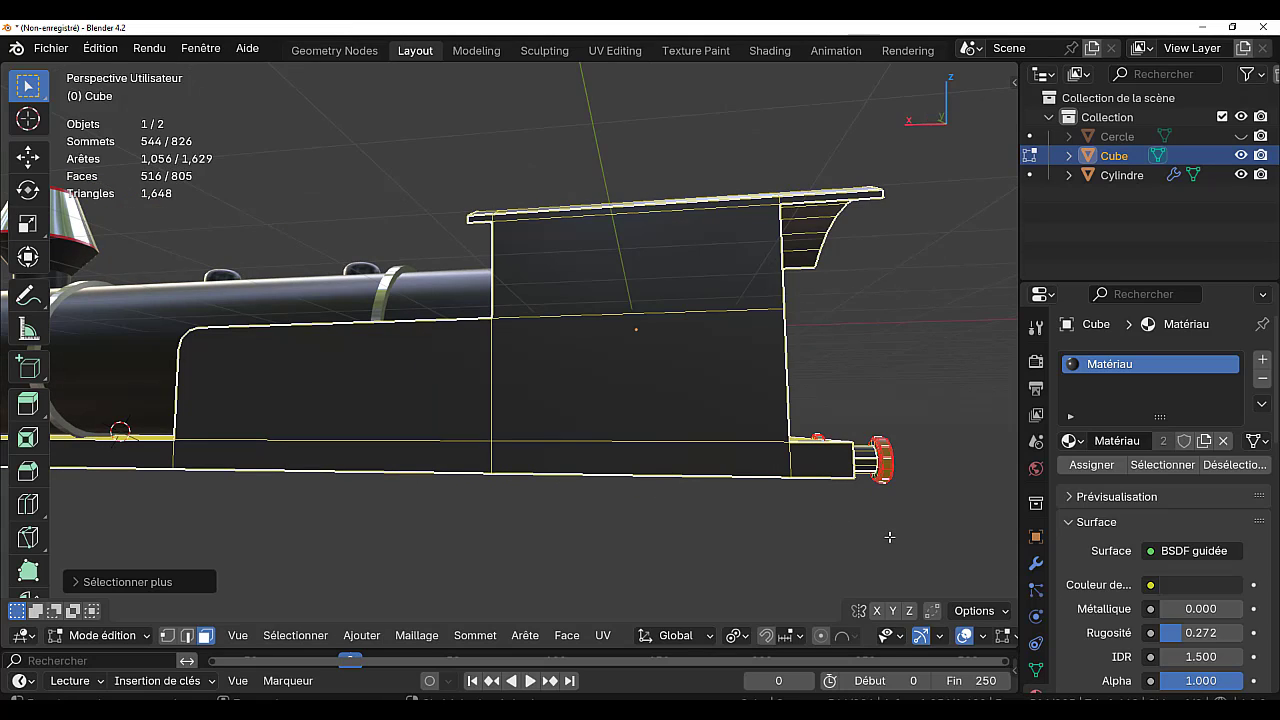
pyautogui.press('ctrl+KP_Add')
pyautogui.press('ctrl+KP_Add')
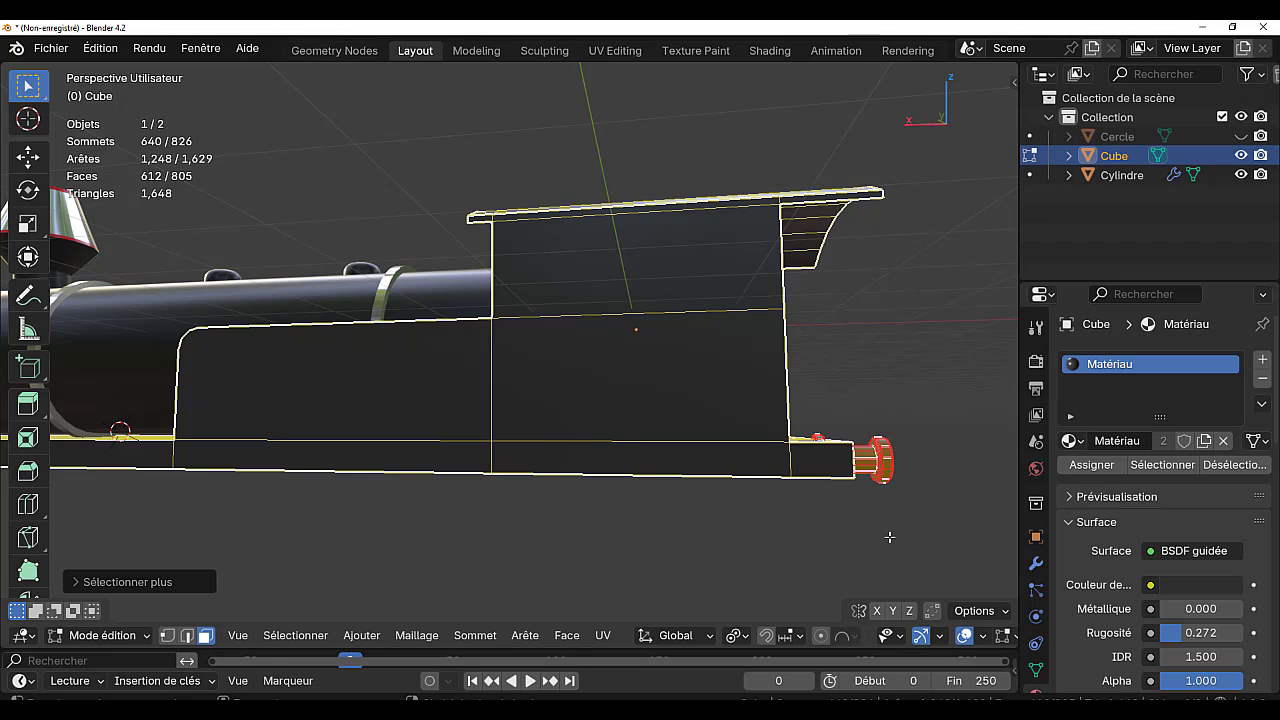
pyautogui.press('ctrl+KP_Subtract')
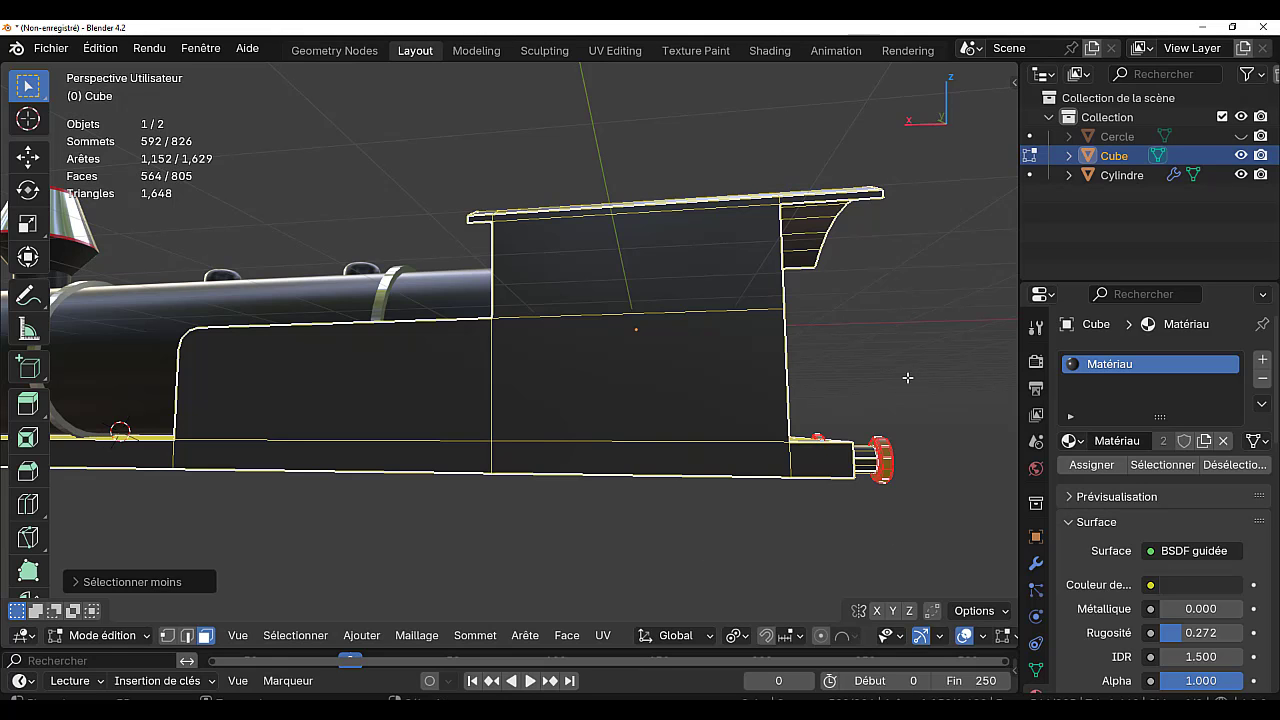
# - Add a second material slot to the chassis, set it to Matériau.001, and assign it to the four selected buffer heads
pyautogui.moveTo(907, 377); pyautogui.dragTo(449, 457, button='middle')
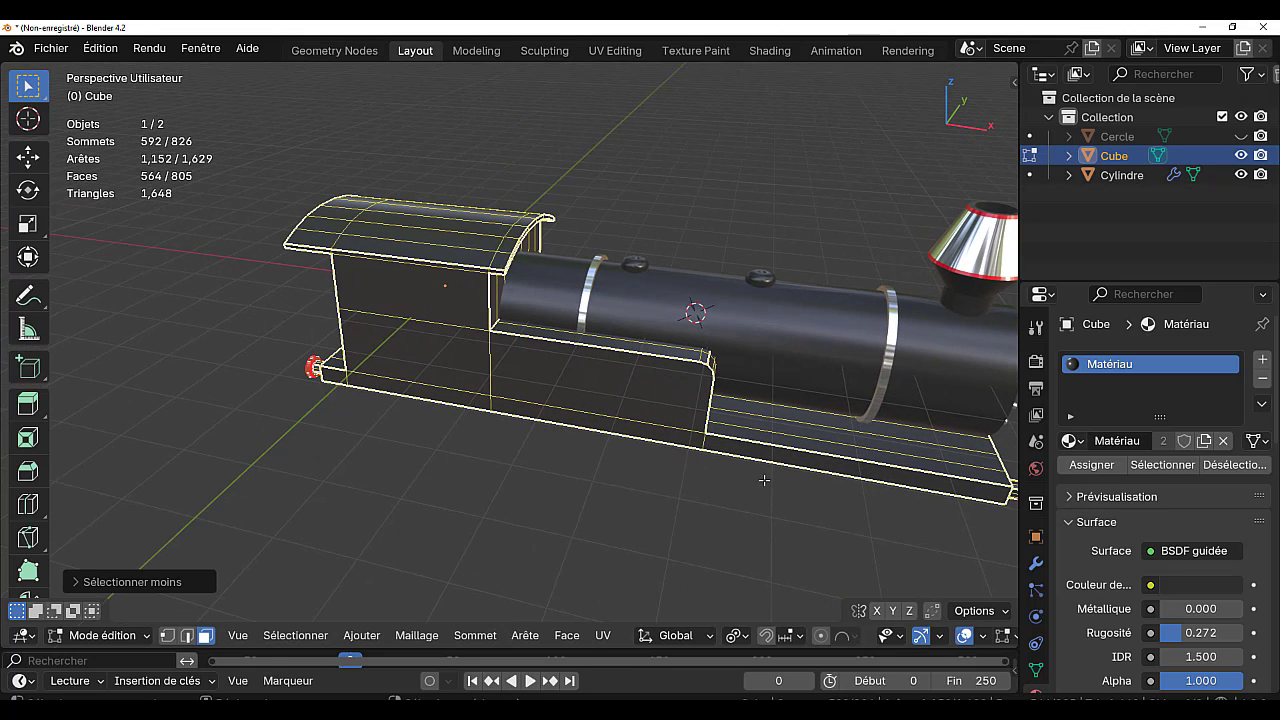
pyautogui.moveTo(764, 480); pyautogui.dragTo(458, 468, button='middle')
pyautogui.moveTo(724, 476); pyautogui.dragTo(665, 428, button='middle')
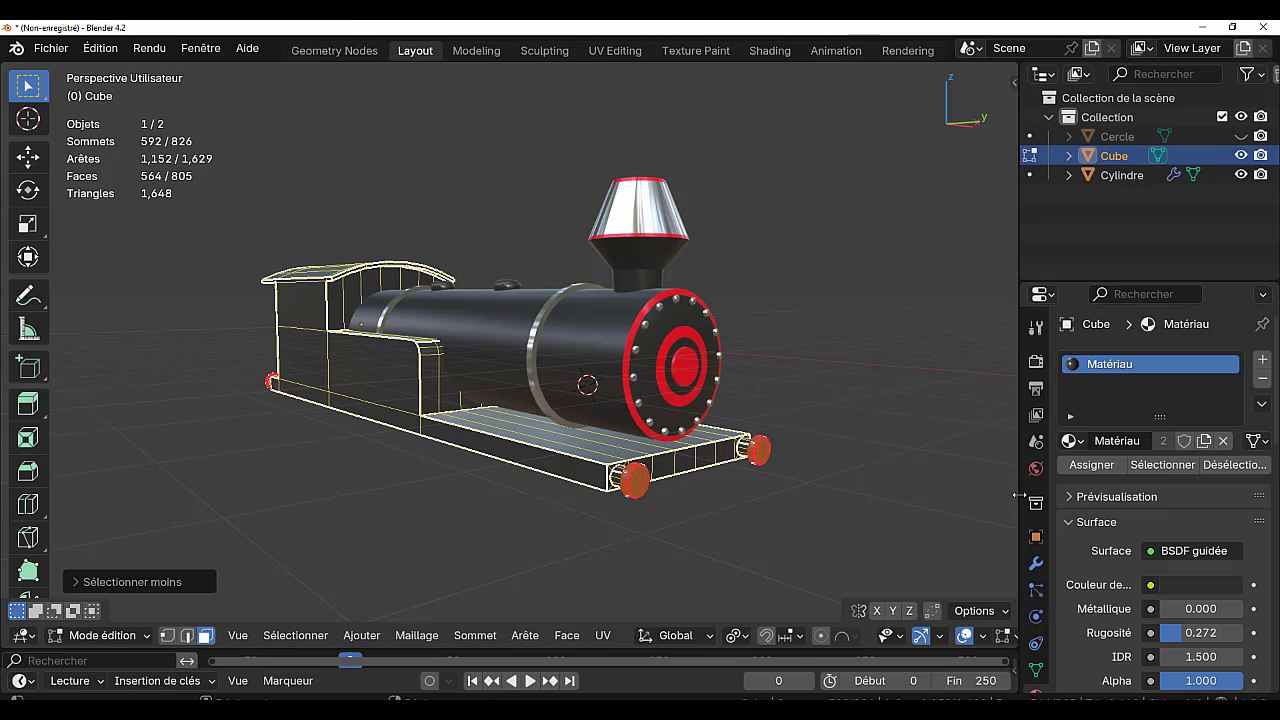
pyautogui.scroll(-4, 1140, 615)
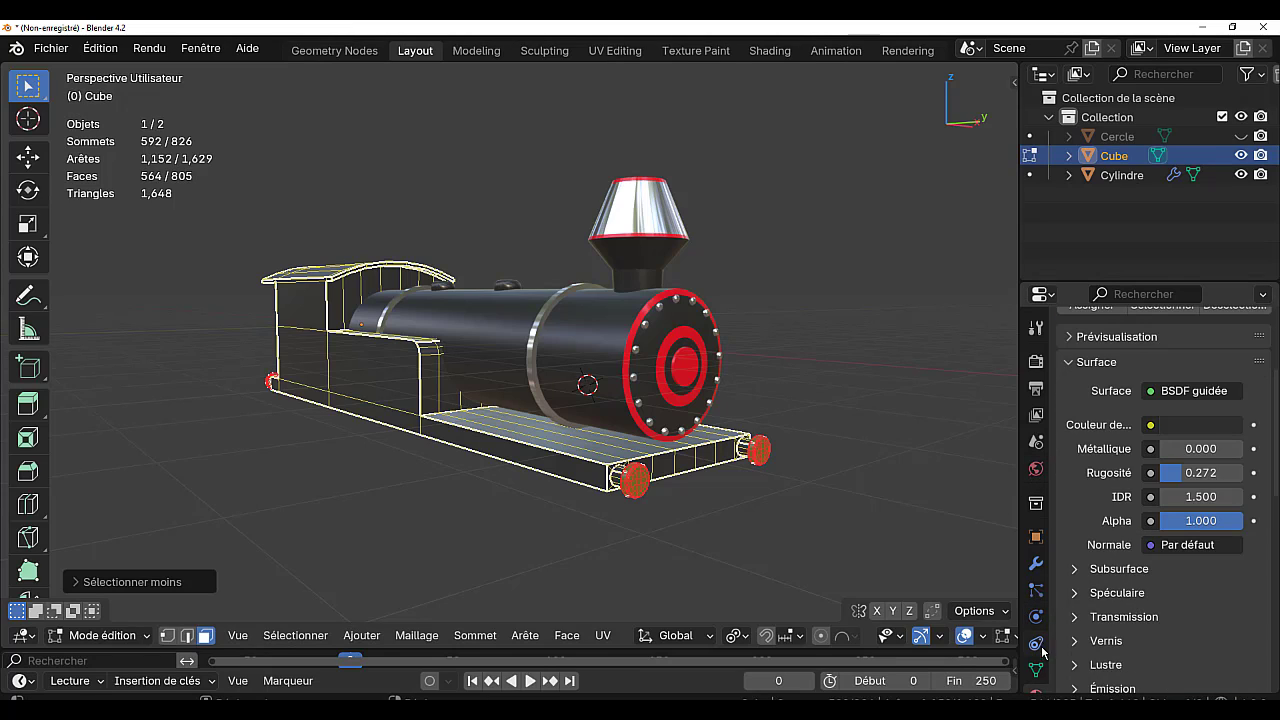
pyautogui.scroll(-2, 1038, 660)
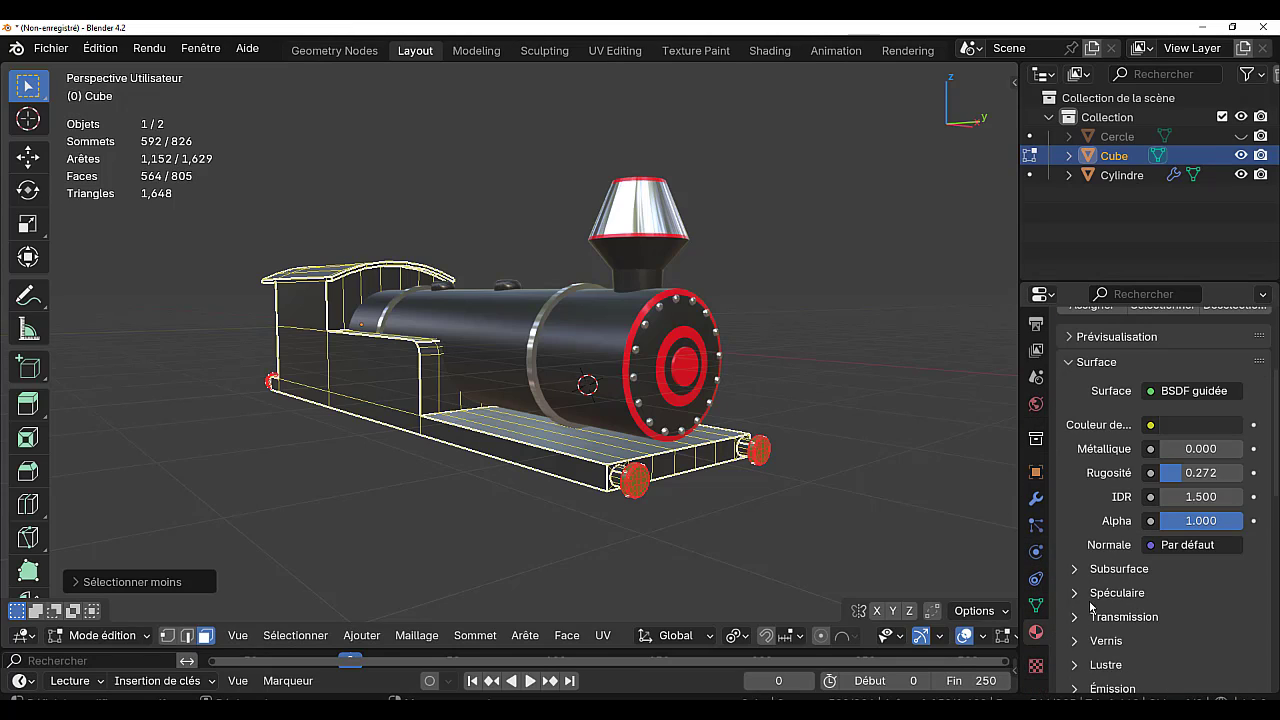
pyautogui.scroll(3, 1150, 500)
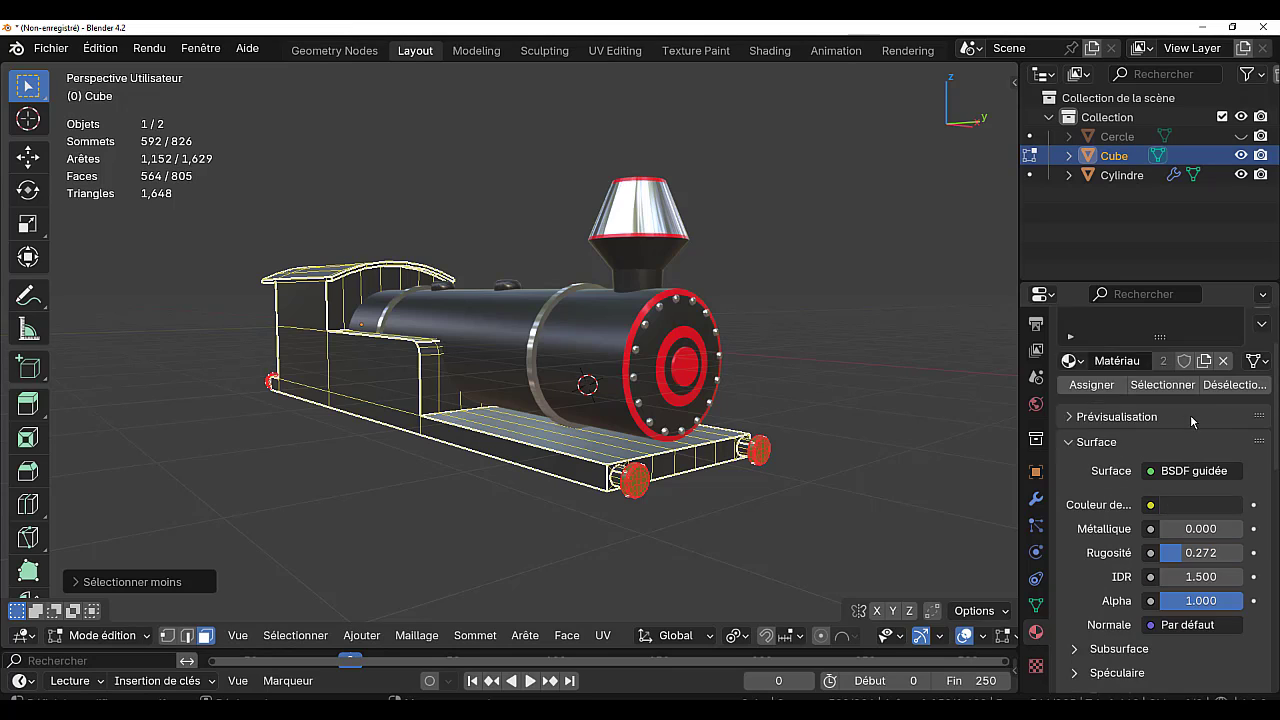
pyautogui.click(1261, 324)
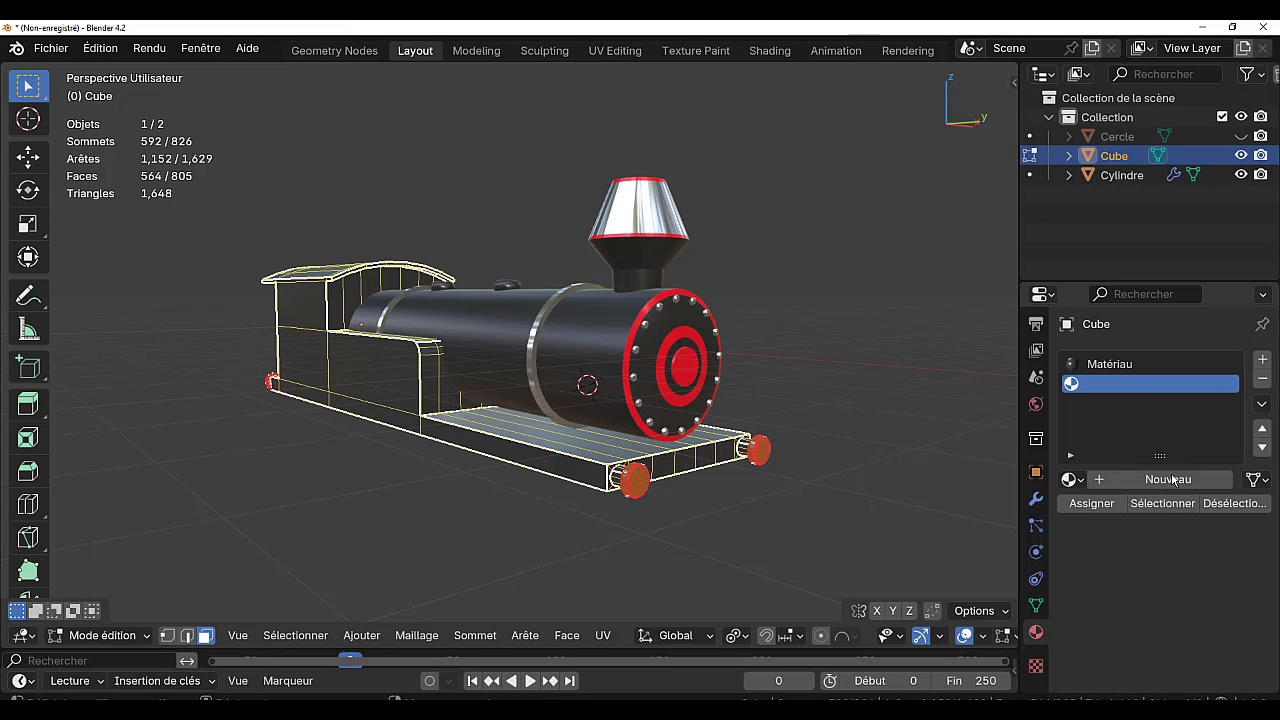
pyautogui.click(1172, 479)
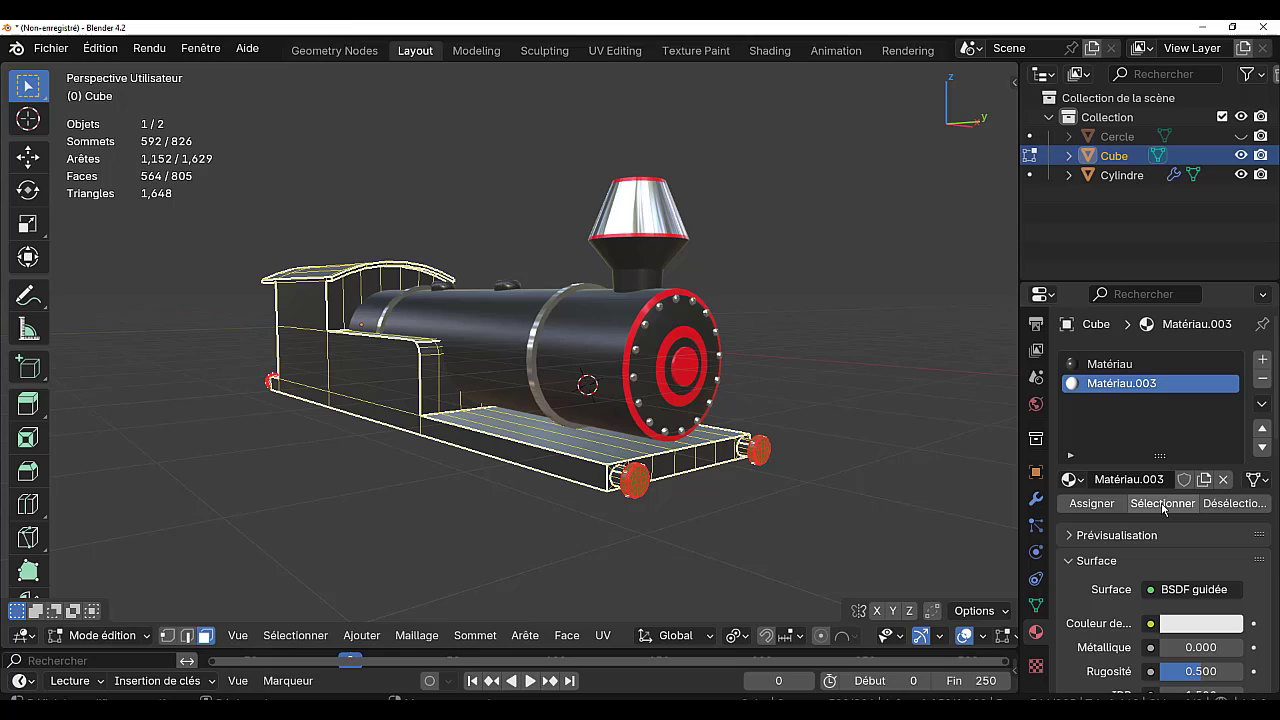
pyautogui.click(1074, 481)
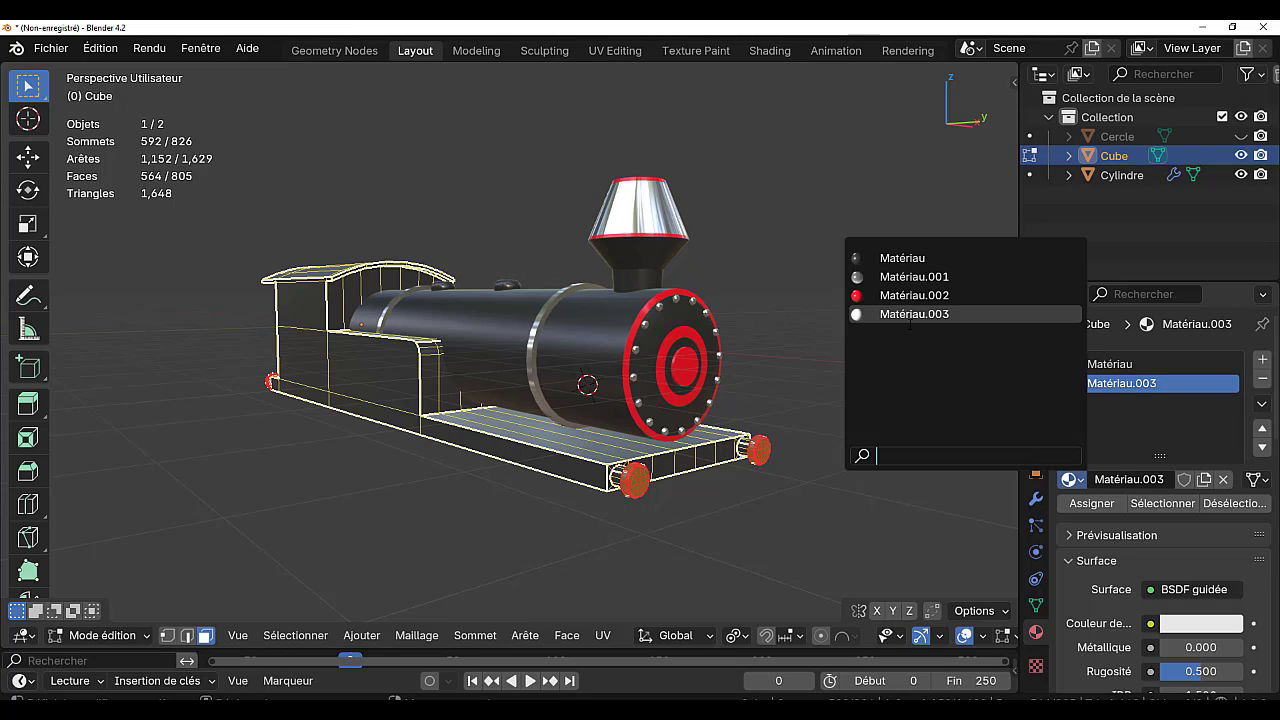
pyautogui.click(896, 277)
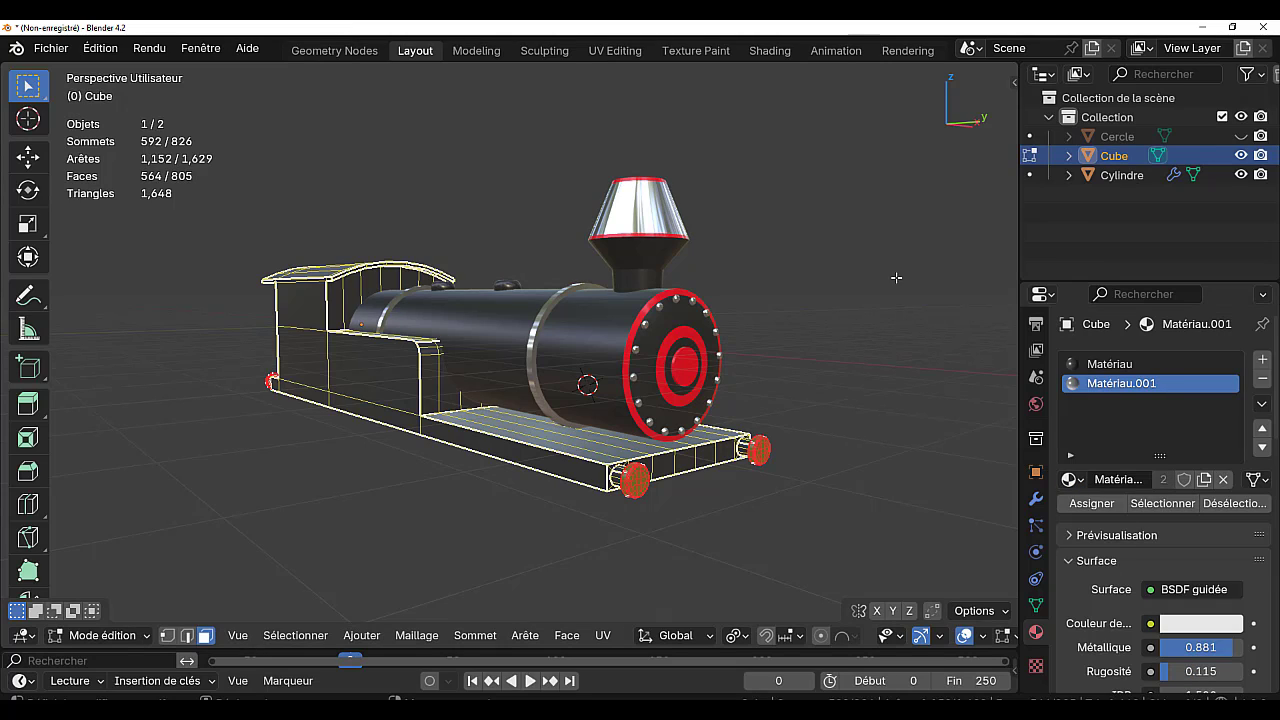
pyautogui.click(1103, 504)
pyautogui.press('Tab')
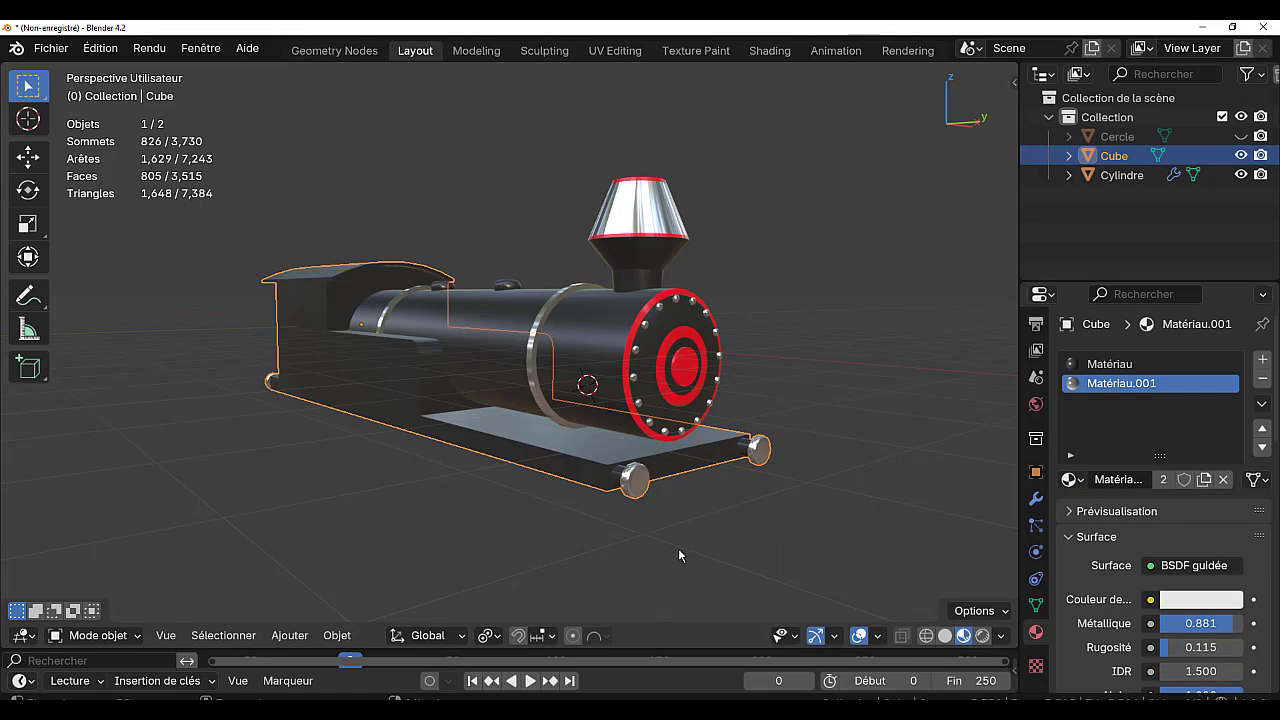
# - Smooth the chassis object's shading by angle and check the buffers and cab from several sides
pyautogui.moveTo(678, 548); pyautogui.dragTo(776, 598, button='middle')
pyautogui.moveTo(857, 538); pyautogui.dragTo(920, 528, button='middle')
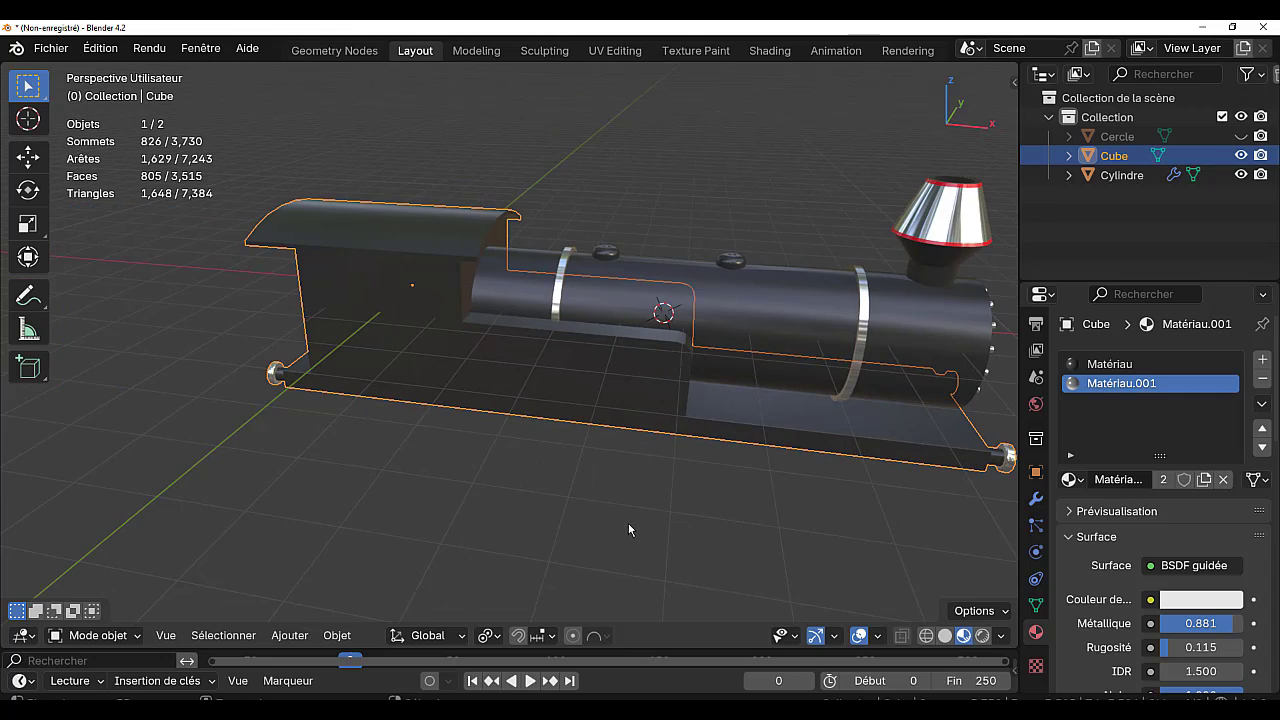
pyautogui.moveTo(628, 523); pyautogui.dragTo(884, 462, button='middle')
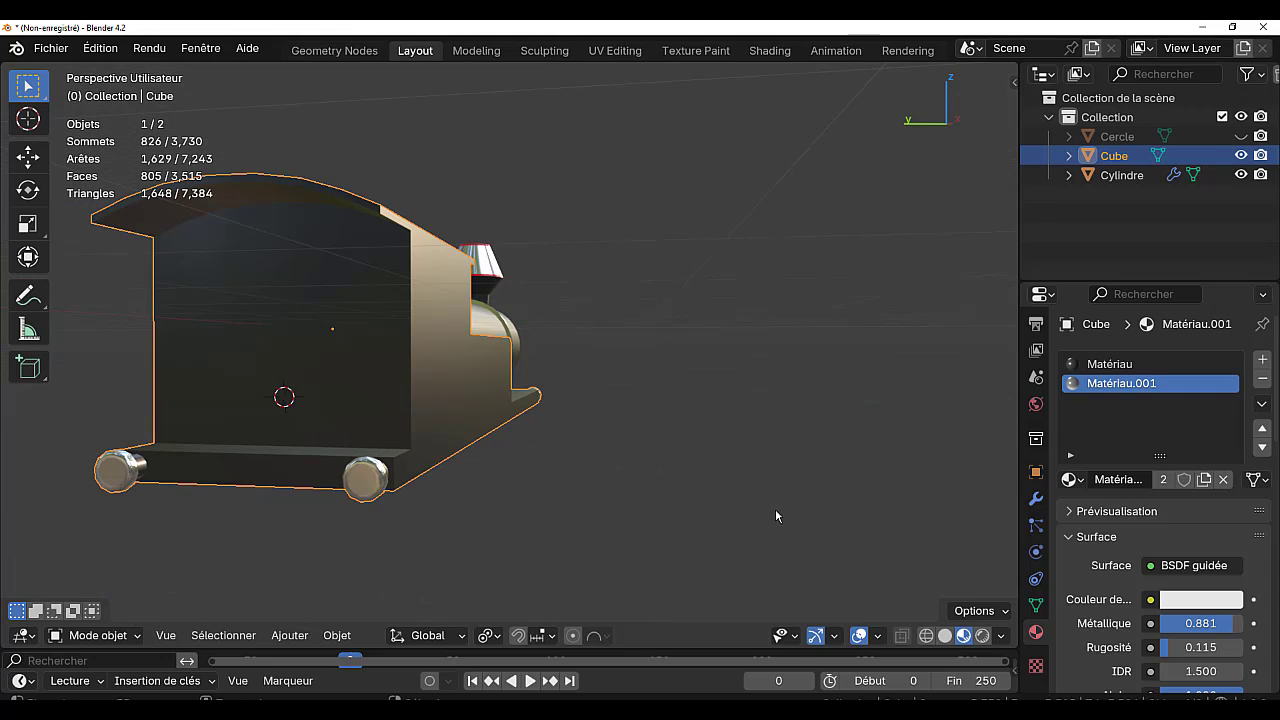
pyautogui.moveTo(660, 513); pyautogui.dragTo(540, 499, button='middle')
pyautogui.scroll(3, 430, 534)
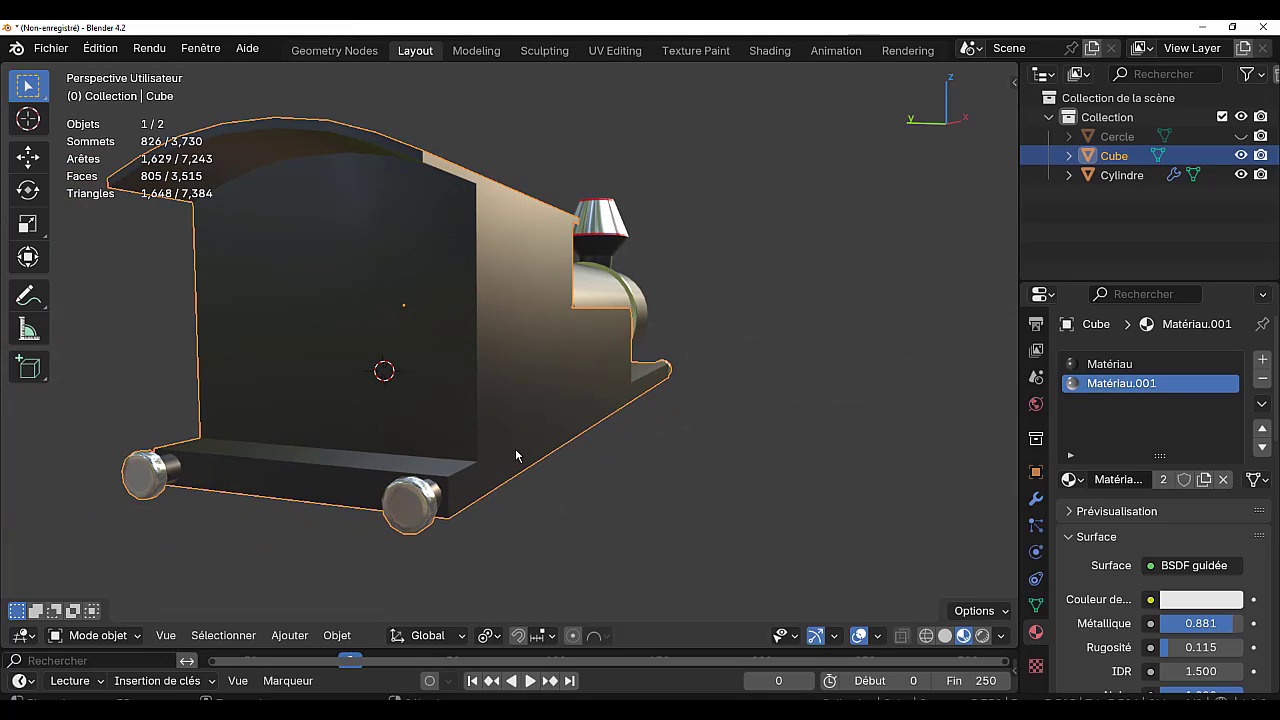
pyautogui.press('q')
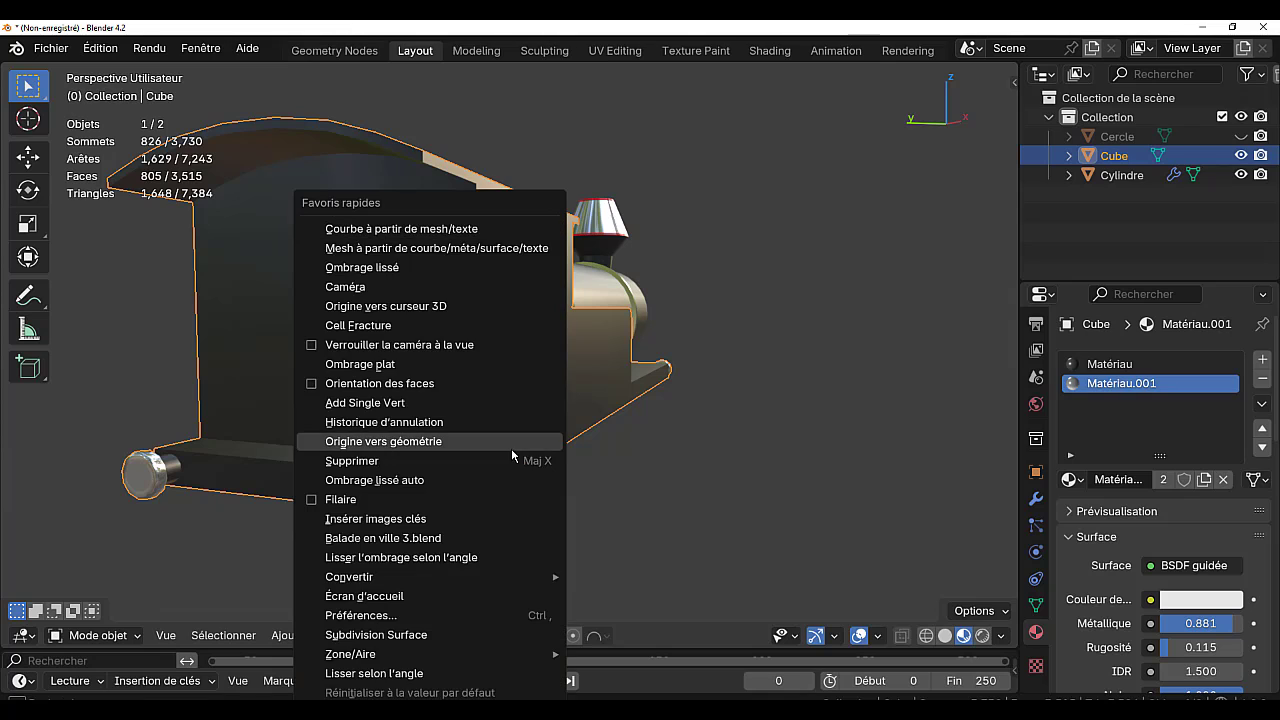
pyautogui.click(404, 557)
pyautogui.moveTo(745, 546); pyautogui.dragTo(617, 548, button='middle')
pyautogui.scroll(-2, 616, 547)
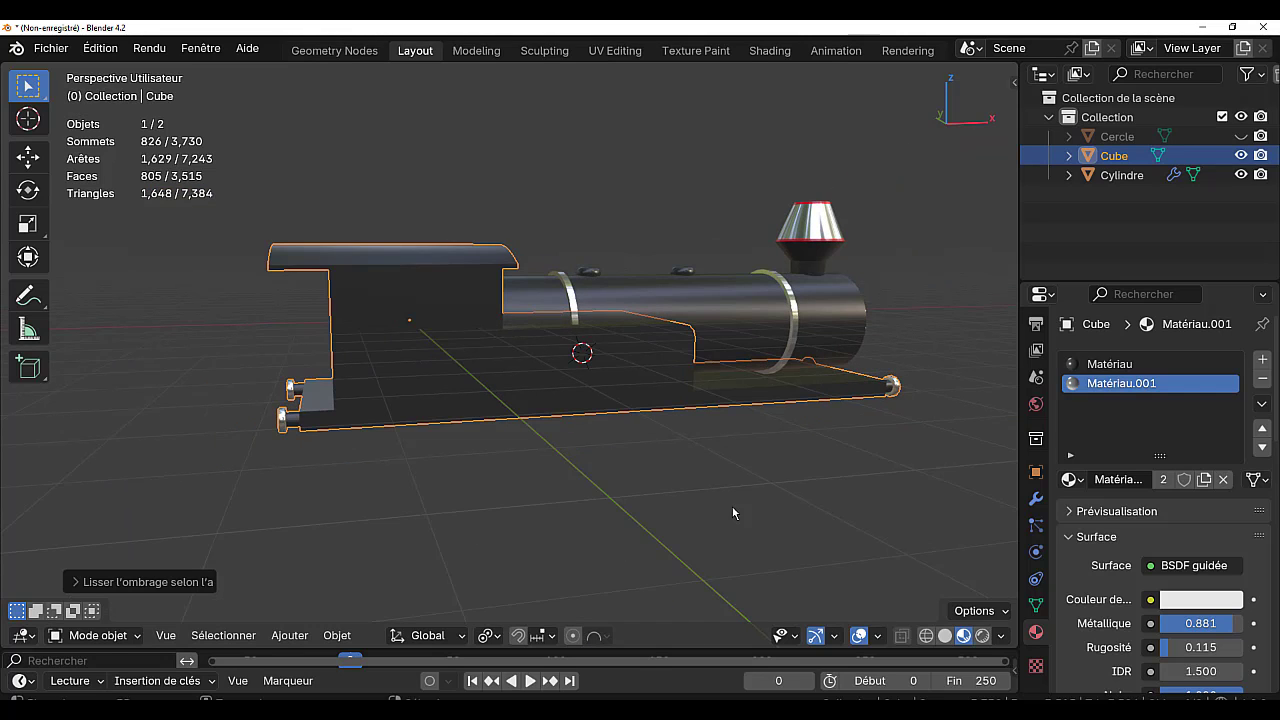
# - Apply smooth shading to the selected buffer head faces of the chassis mesh
pyautogui.moveTo(733, 512); pyautogui.dragTo(521, 458, button='middle')
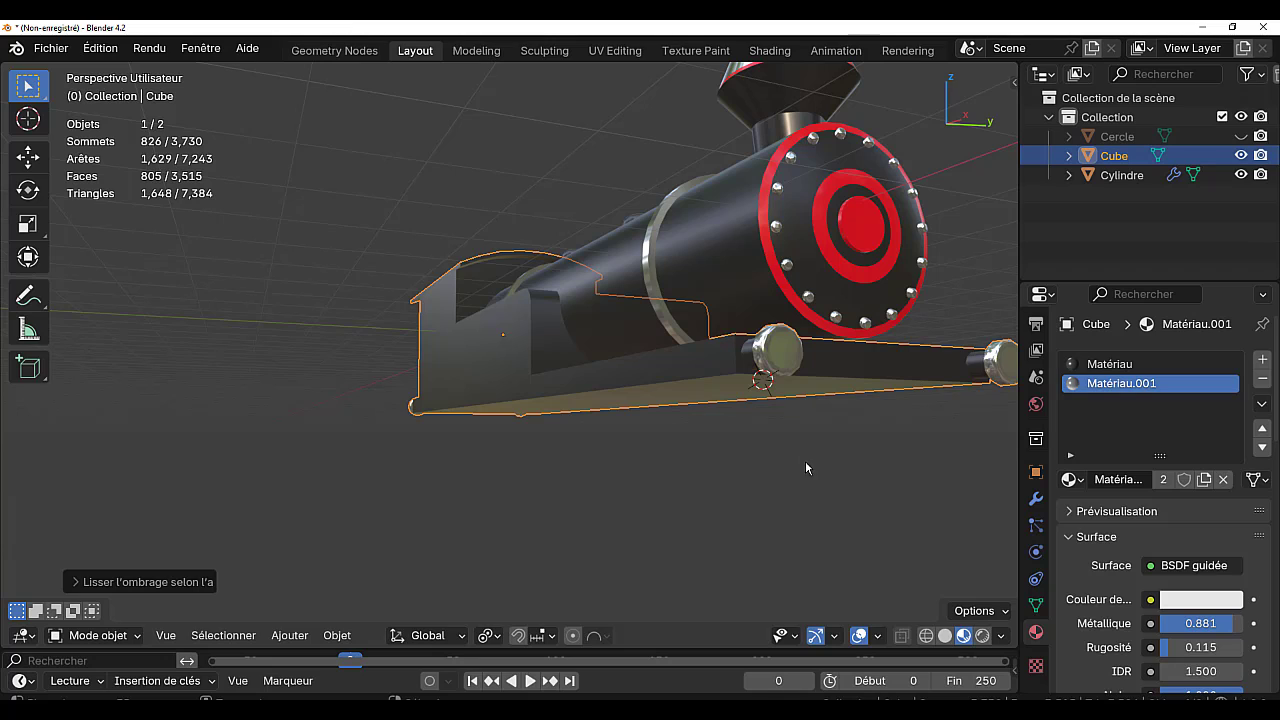
pyautogui.press('Tab')
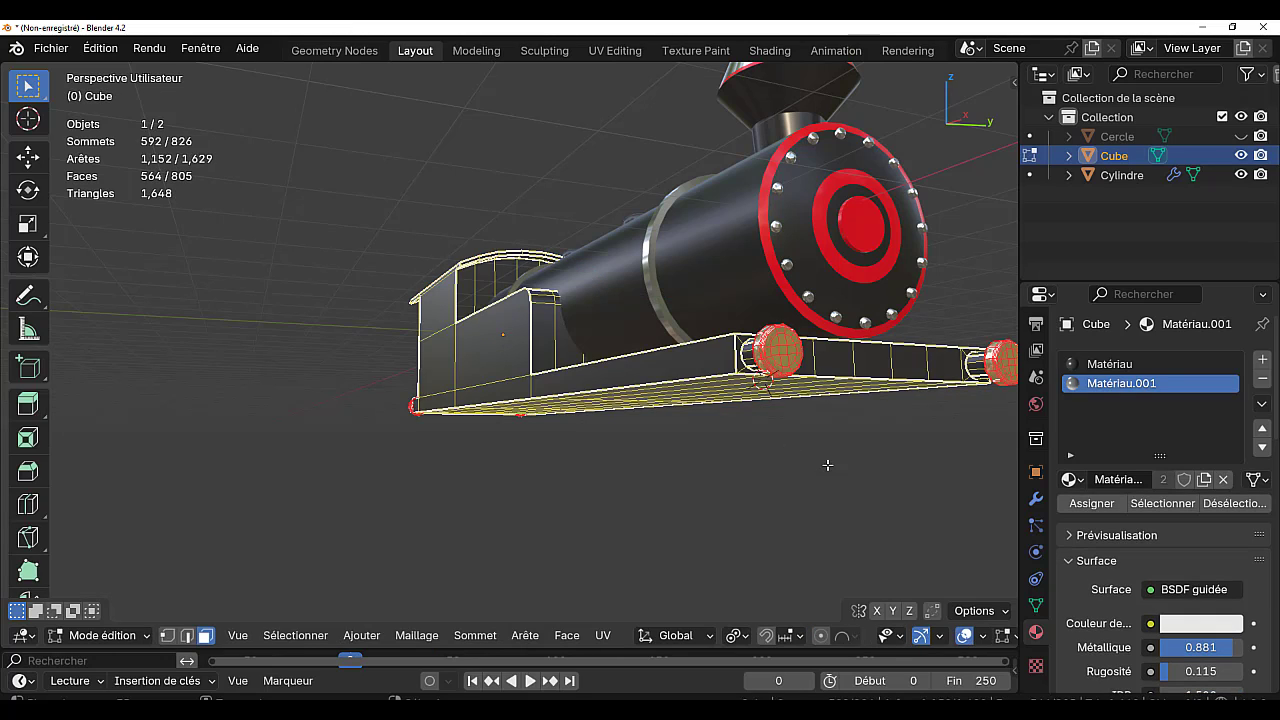
pyautogui.click(528, 637)
pyautogui.moveTo(569, 645)
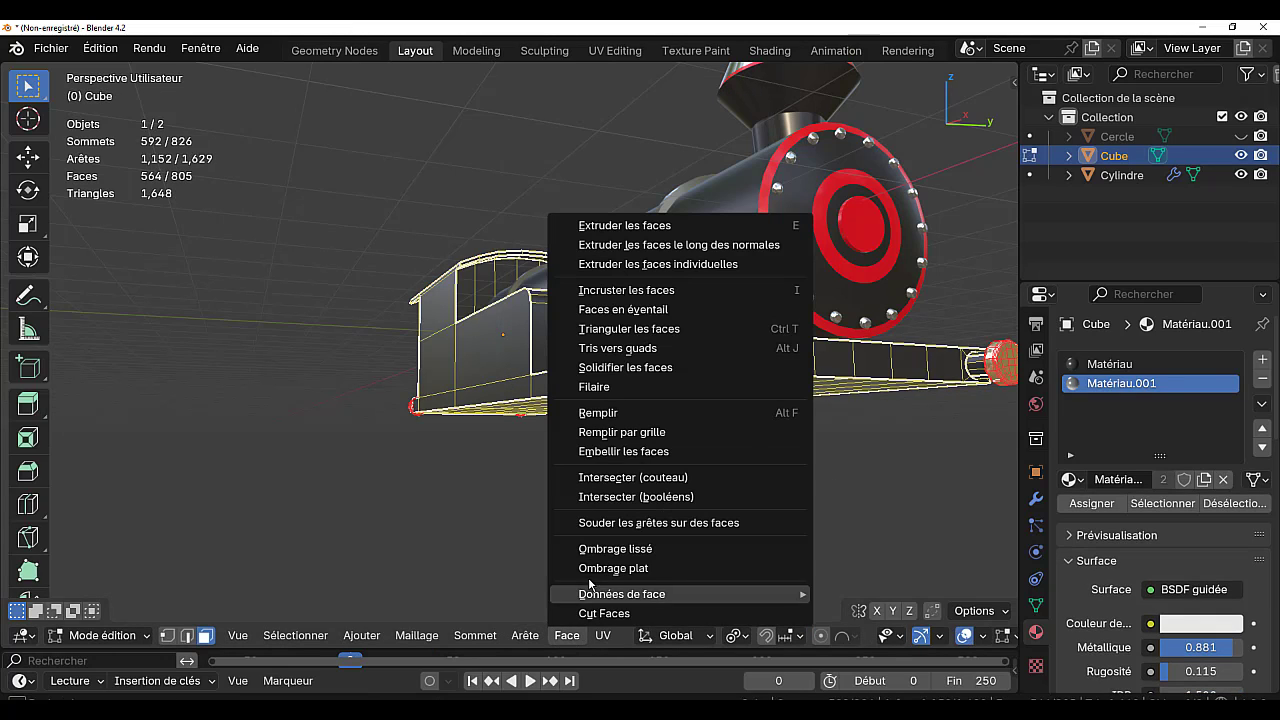
pyautogui.click(606, 550)
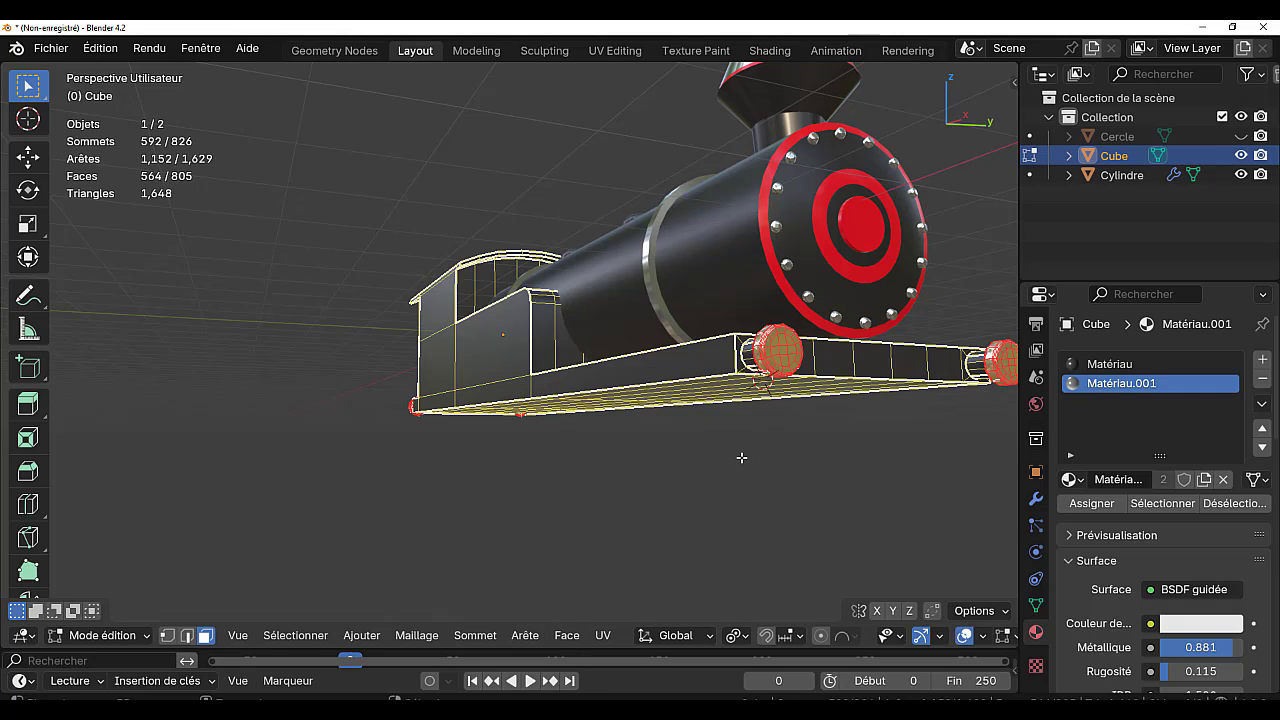
pyautogui.moveTo(741, 457); pyautogui.dragTo(741, 456, button='middle')
# - Reapply shading smoothed by angle to the whole chassis object
pyautogui.press('Tab')
pyautogui.press('Tab')
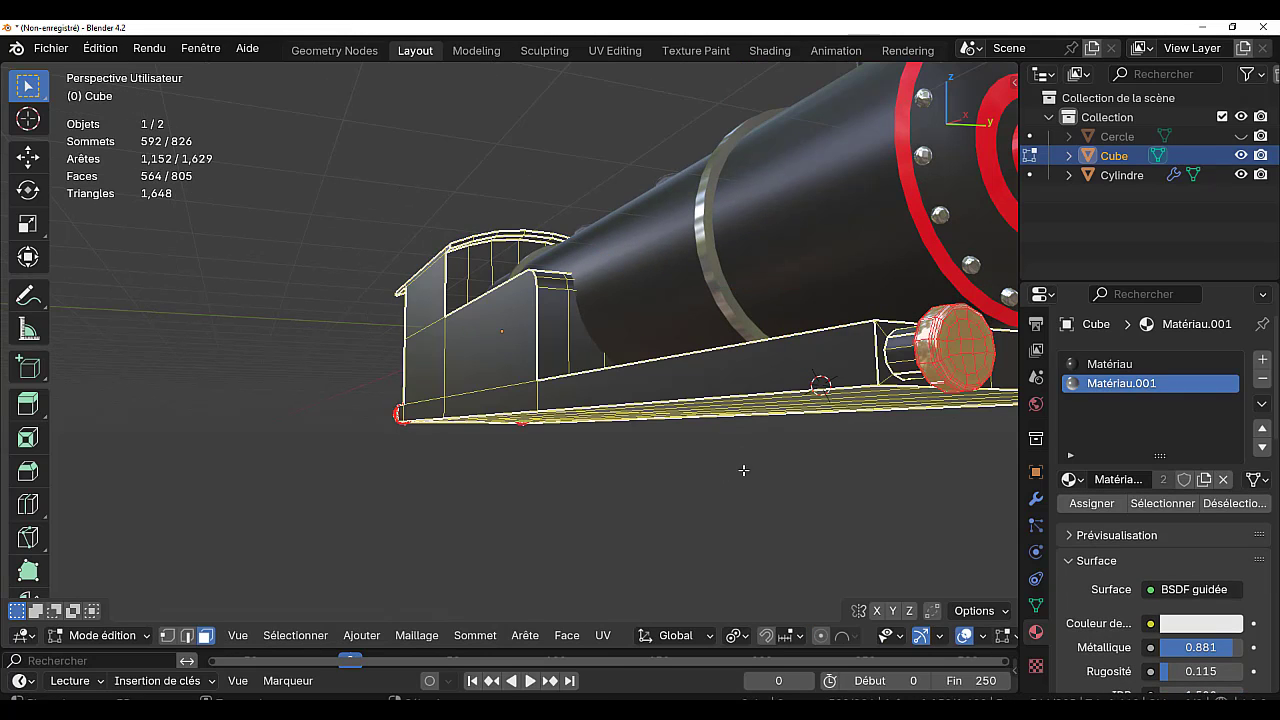
pyautogui.press('Tab')
pyautogui.press('Tab')
pyautogui.press('Tab')
pyautogui.rightClick(711, 462)
pyautogui.click(632, 464)
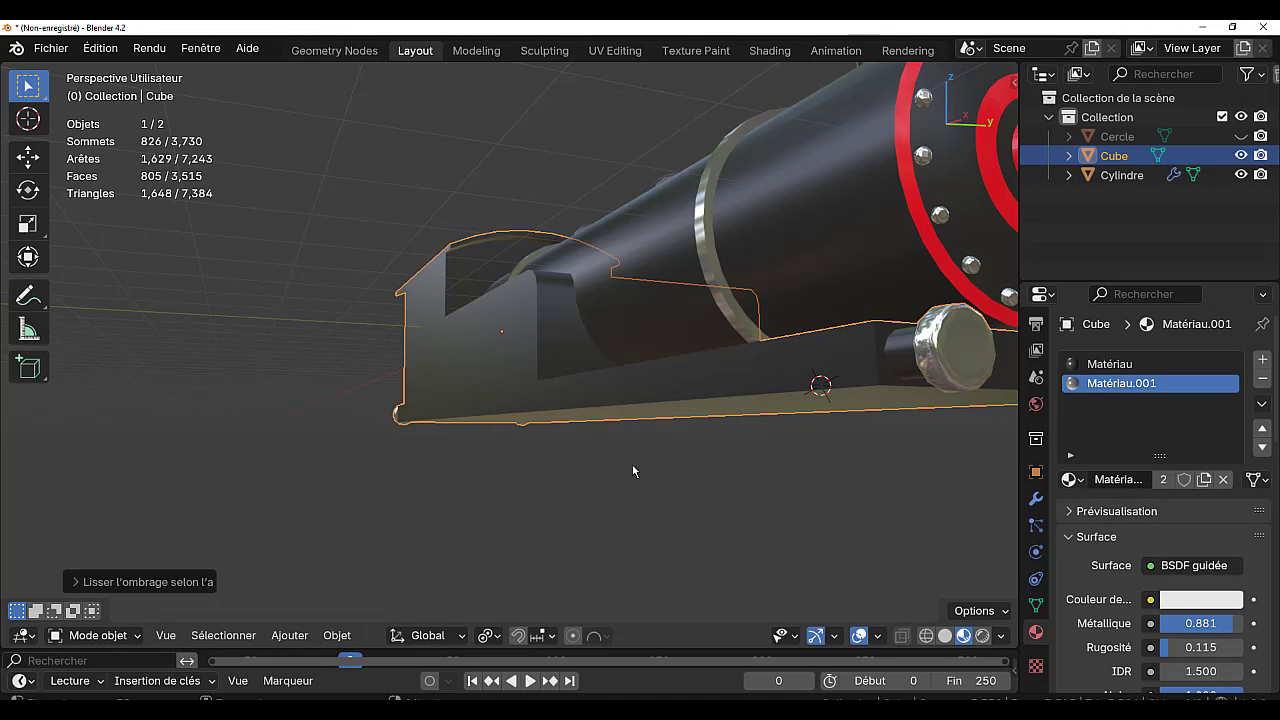
# - Enlarge the 3D viewport and select the upper side face of the cab on both sides of the locomotive
pyautogui.press('Tab')
pyautogui.scroll(-4, 618, 489)
pyautogui.moveTo(590, 501); pyautogui.dragTo(784, 551, button='middle')
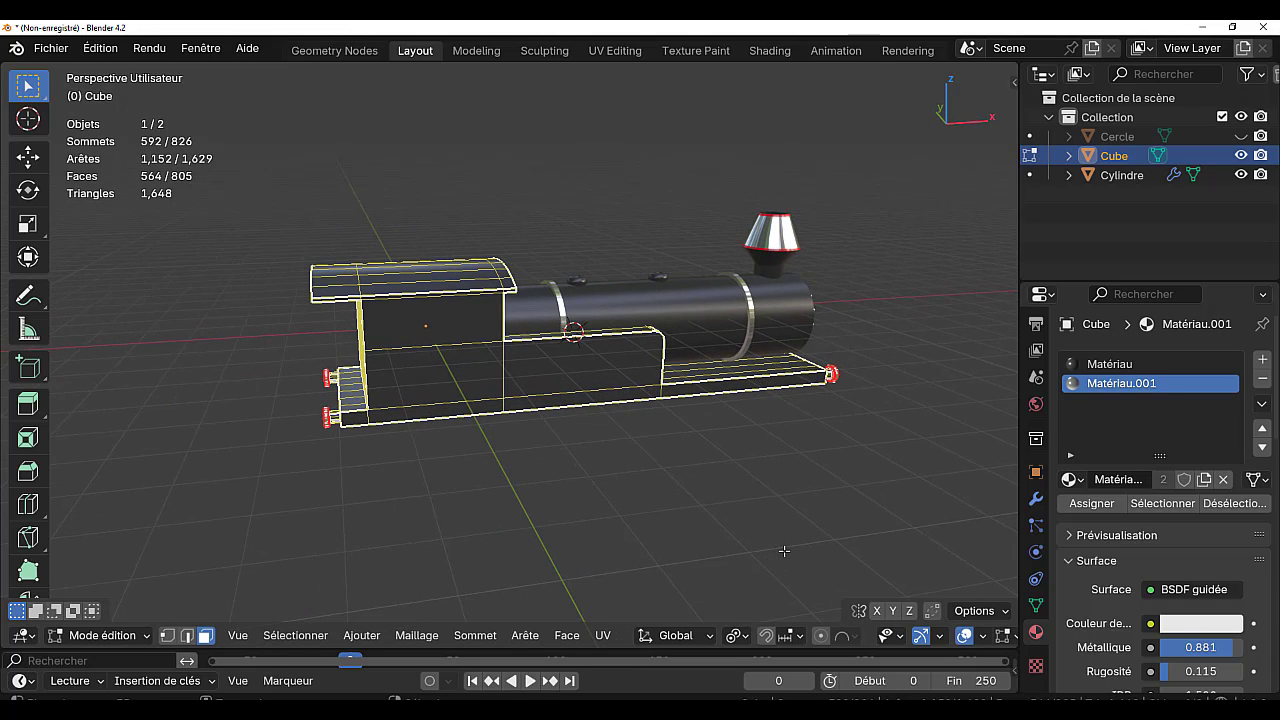
pyautogui.press('KP_1')
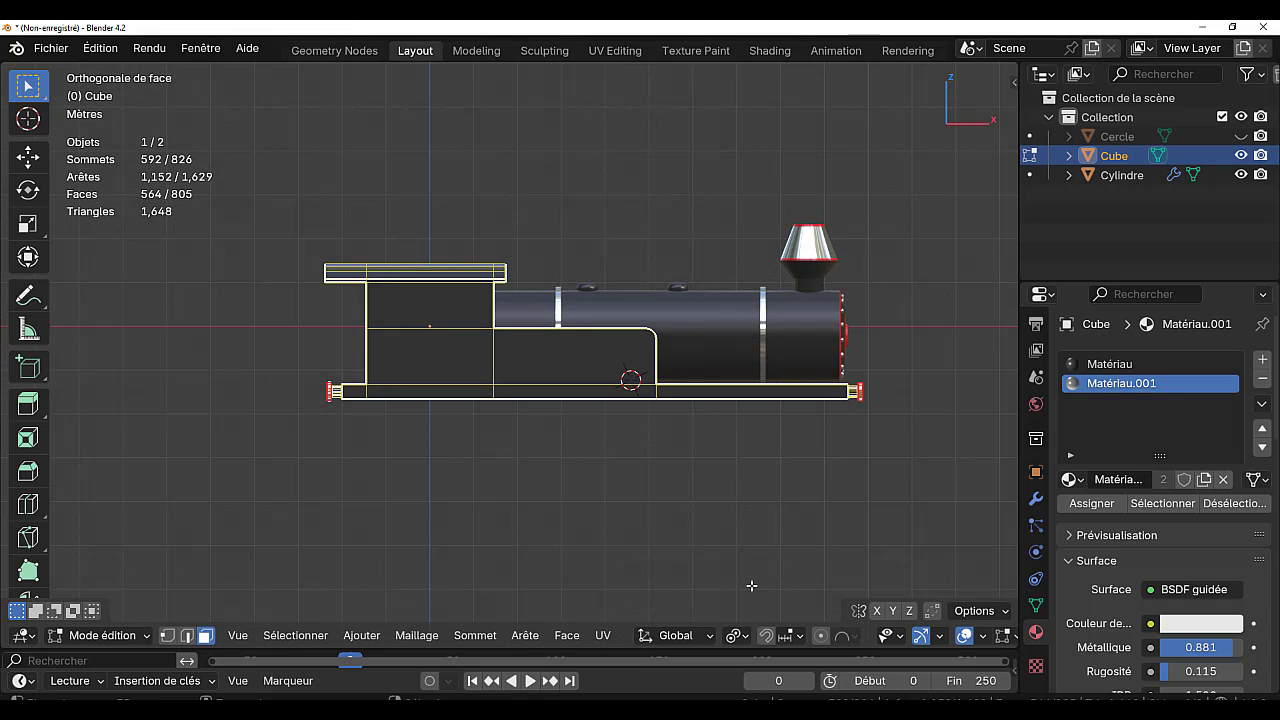
pyautogui.moveTo(1020, 460); pyautogui.dragTo(1250, 465)
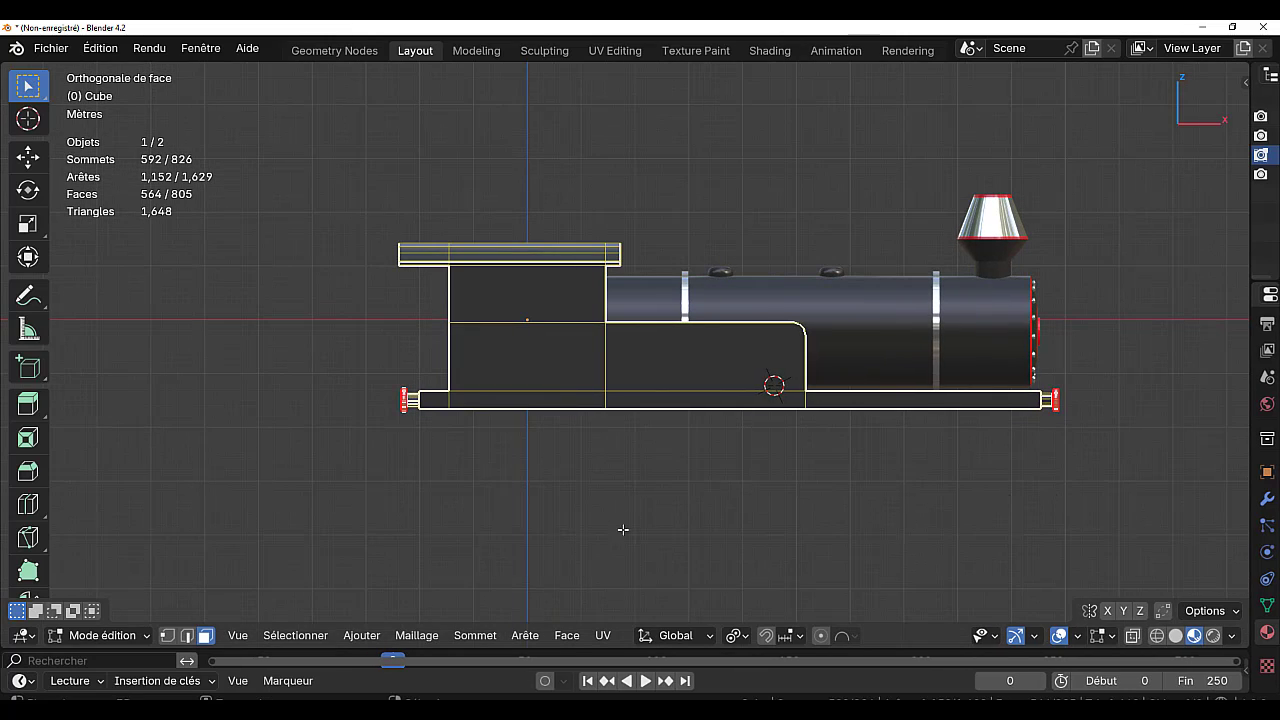
pyautogui.keyDown('shift'); pyautogui.moveTo(651, 456); pyautogui.dragTo(737, 551, button='middle'); pyautogui.keyUp('shift')
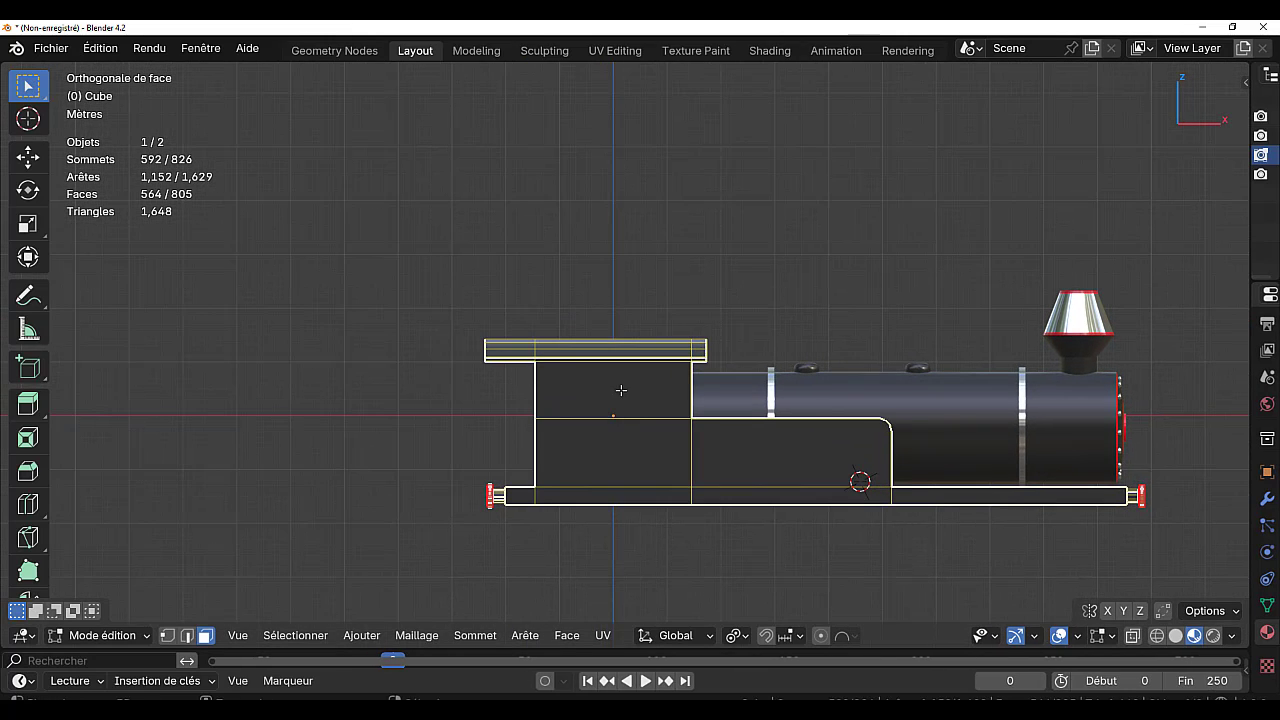
pyautogui.click(620, 390)
pyautogui.moveTo(651, 462); pyautogui.dragTo(629, 396, button='middle')
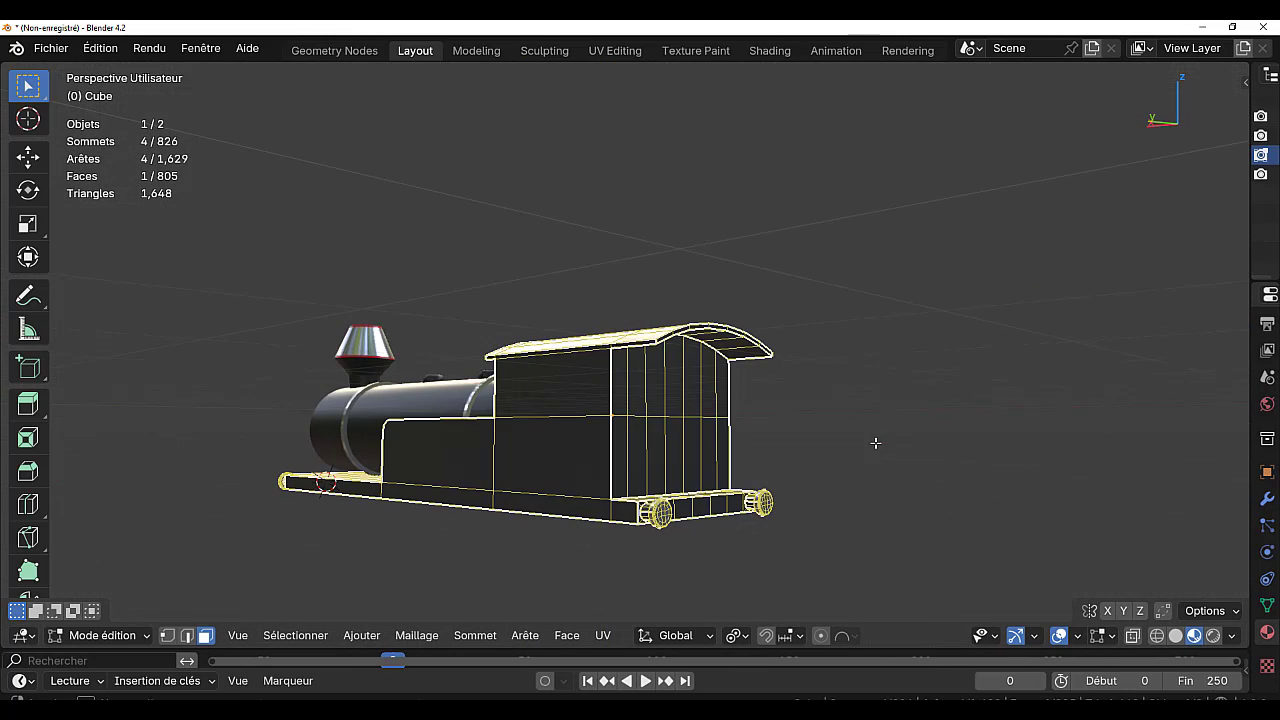
pyautogui.keyDown('shift'); pyautogui.click(542, 370); pyautogui.keyUp('shift')
pyautogui.moveTo(843, 449); pyautogui.dragTo(654, 446, button='middle')
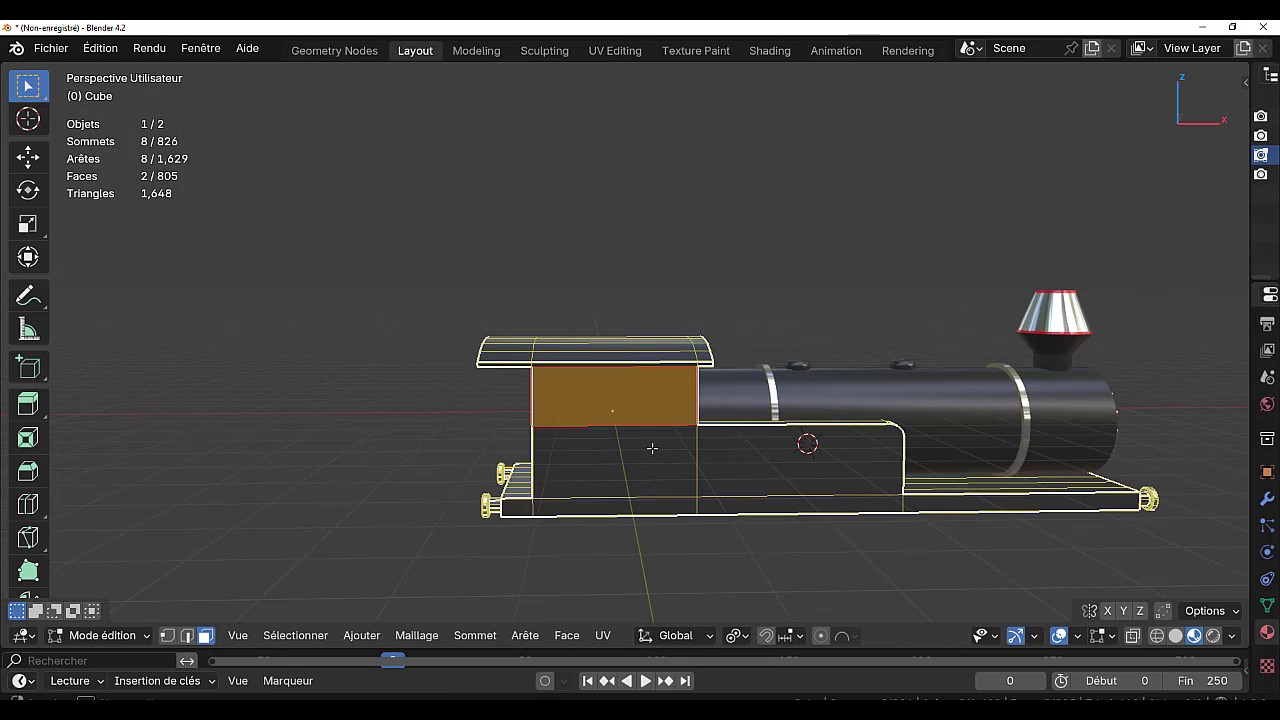
pyautogui.moveTo(855, 557); pyautogui.dragTo(760, 546, button='middle')
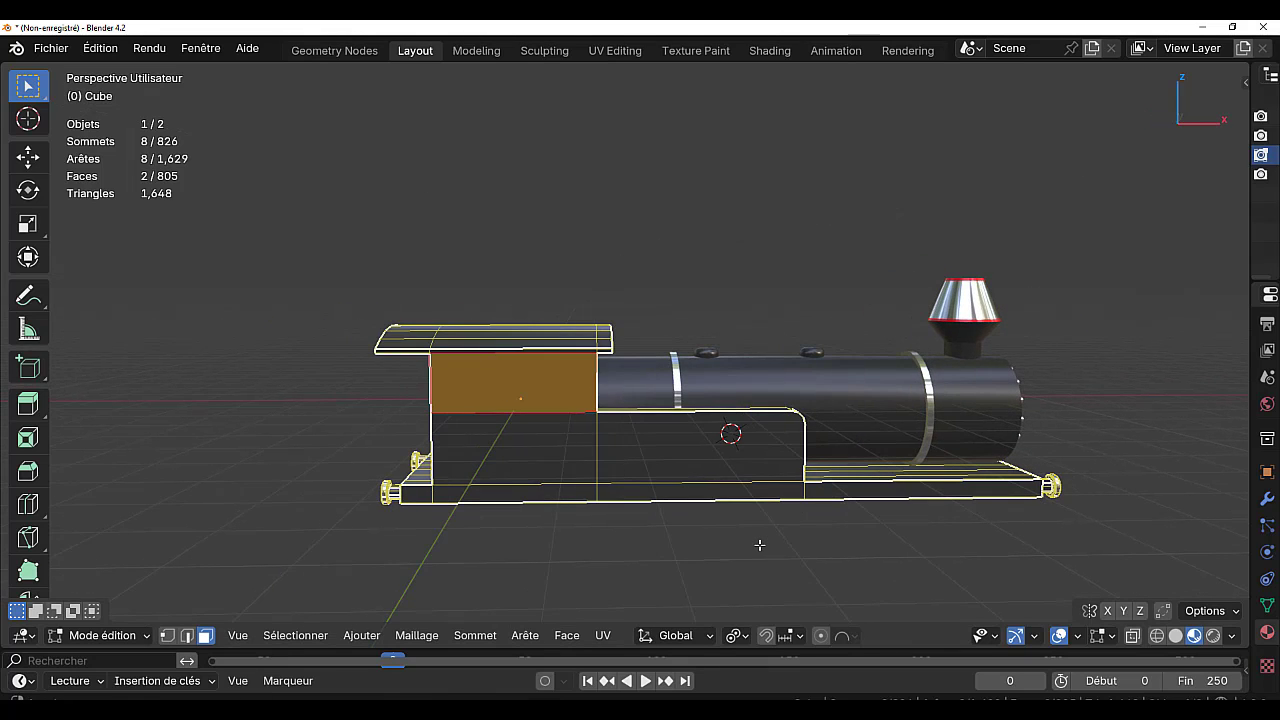
pyautogui.scroll(2, 575, 450)
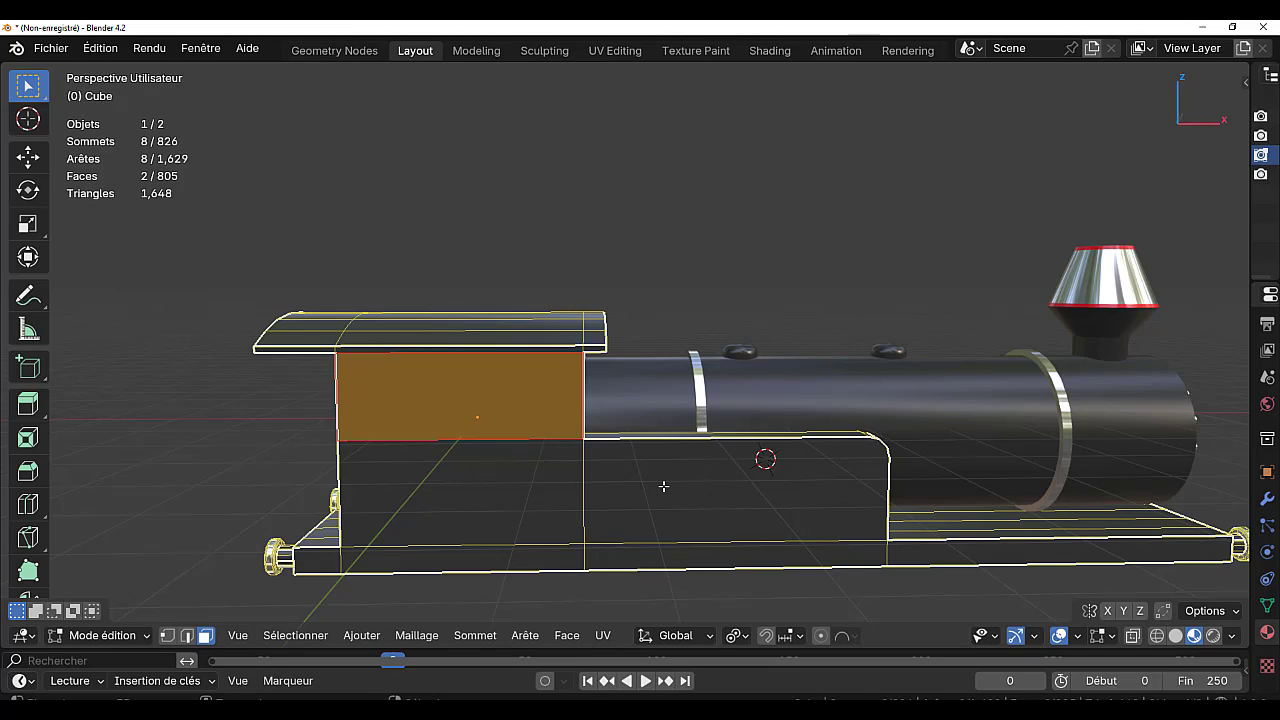
# - Inset the two selected cab side faces and scale the inner faces along X to about 0.57 to outline the windows
pyautogui.press('i')
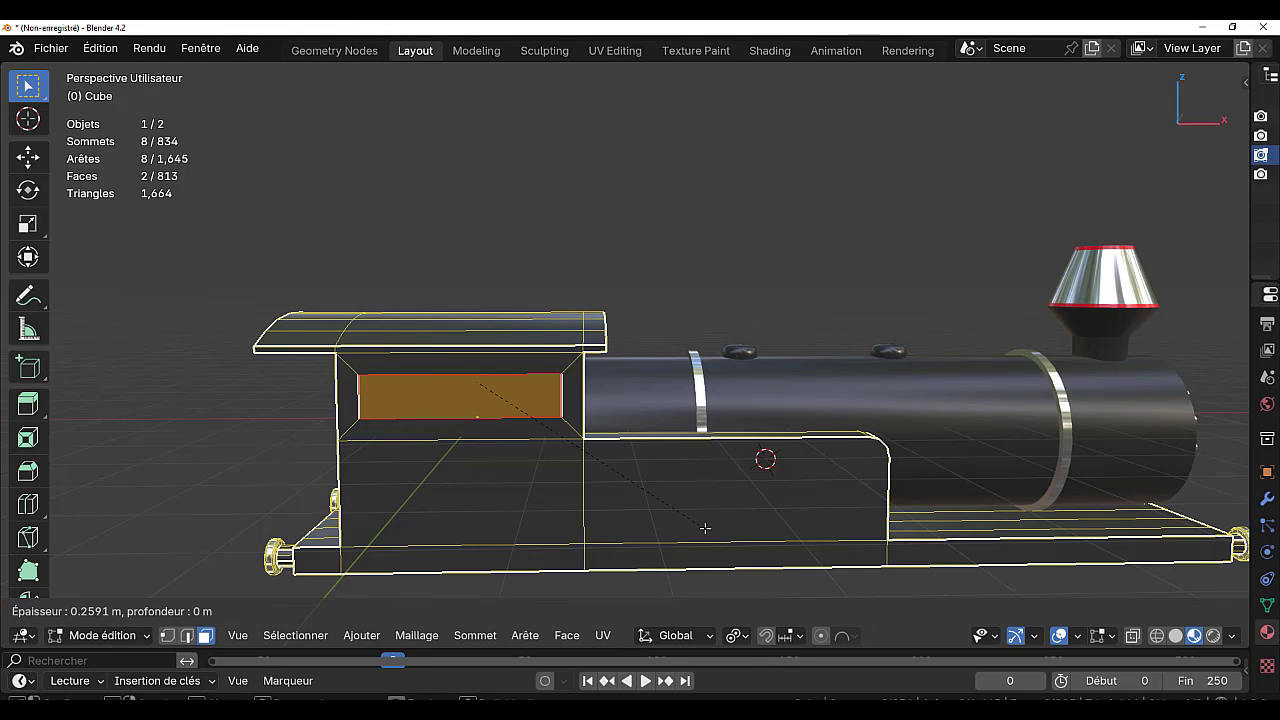
pyautogui.click(711, 531)
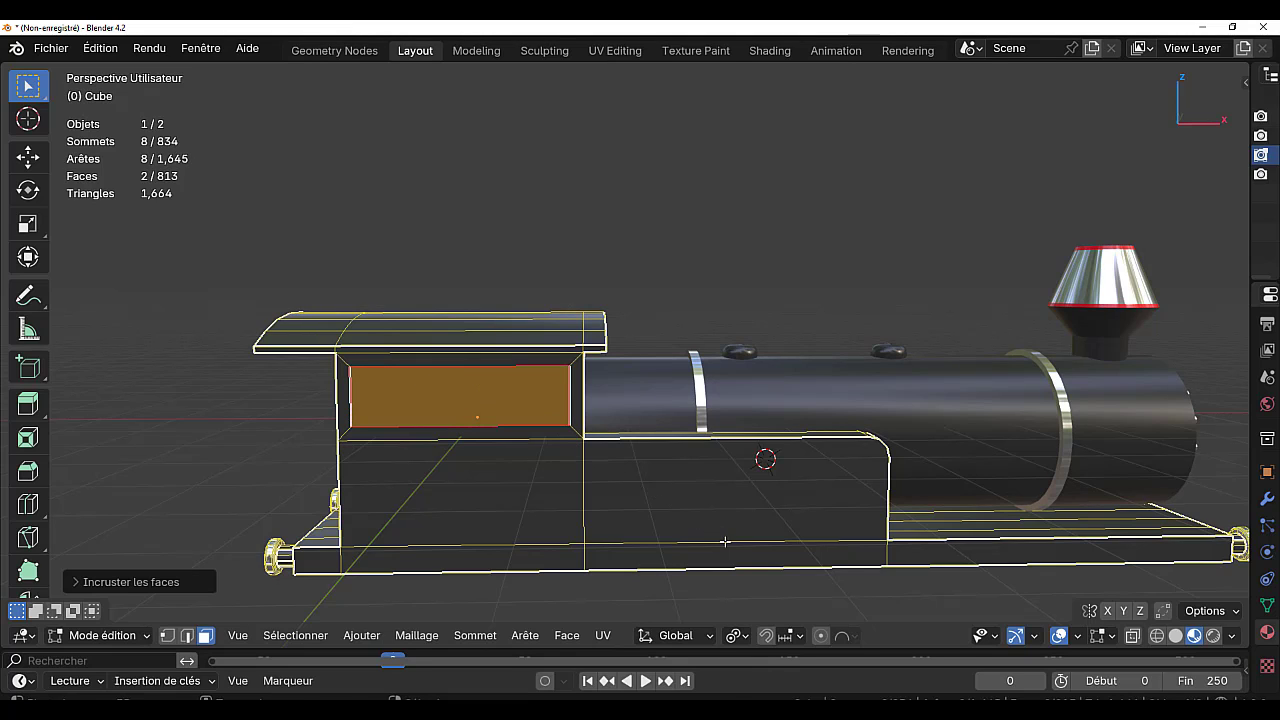
pyautogui.press('s')
pyautogui.press('x')
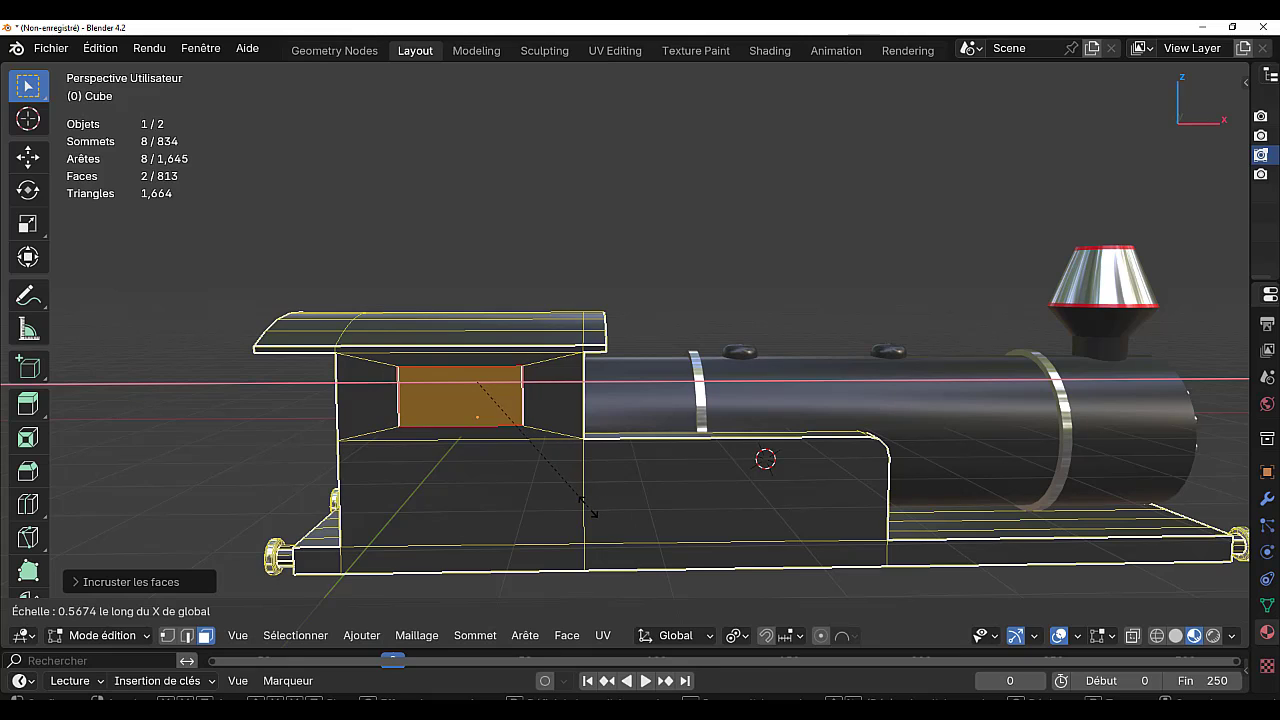
pyautogui.click(590, 508)
# - Extrude both window faces in place and push them slightly into the cab with Shrink/Fatten
pyautogui.moveTo(709, 542); pyautogui.dragTo(730, 532, button='middle')
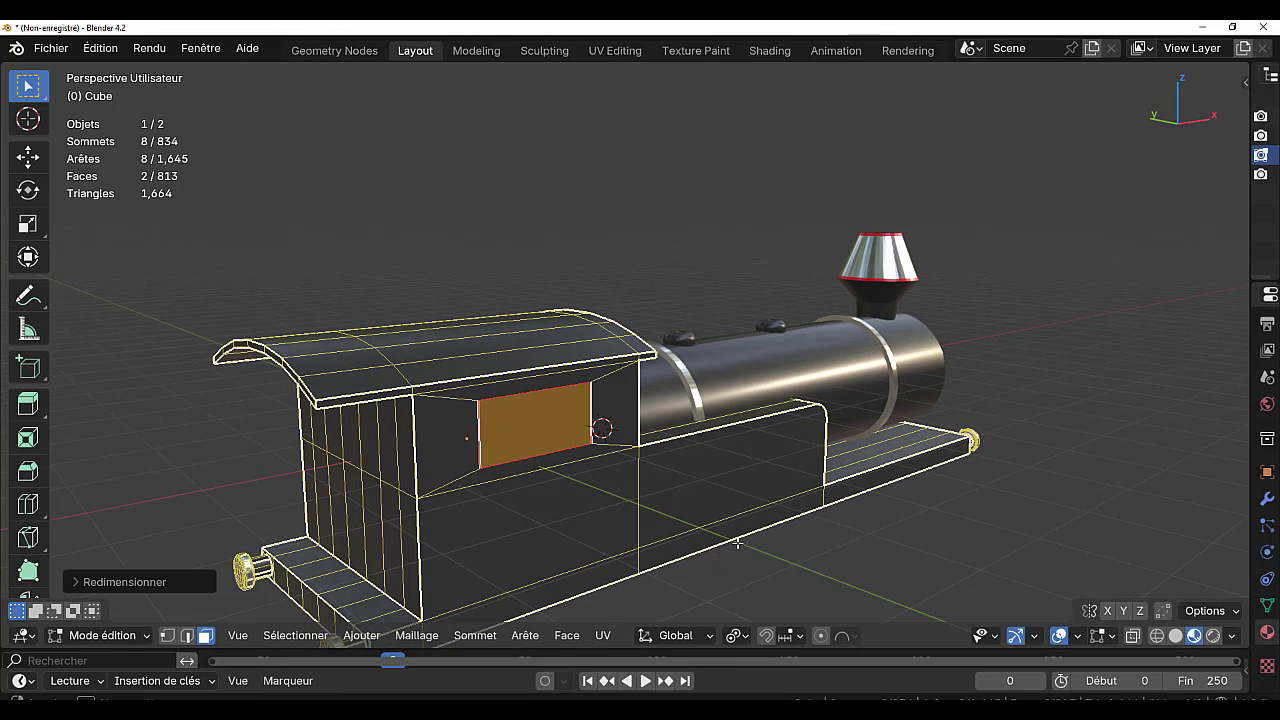
pyautogui.press('e')
pyautogui.click(730, 532)
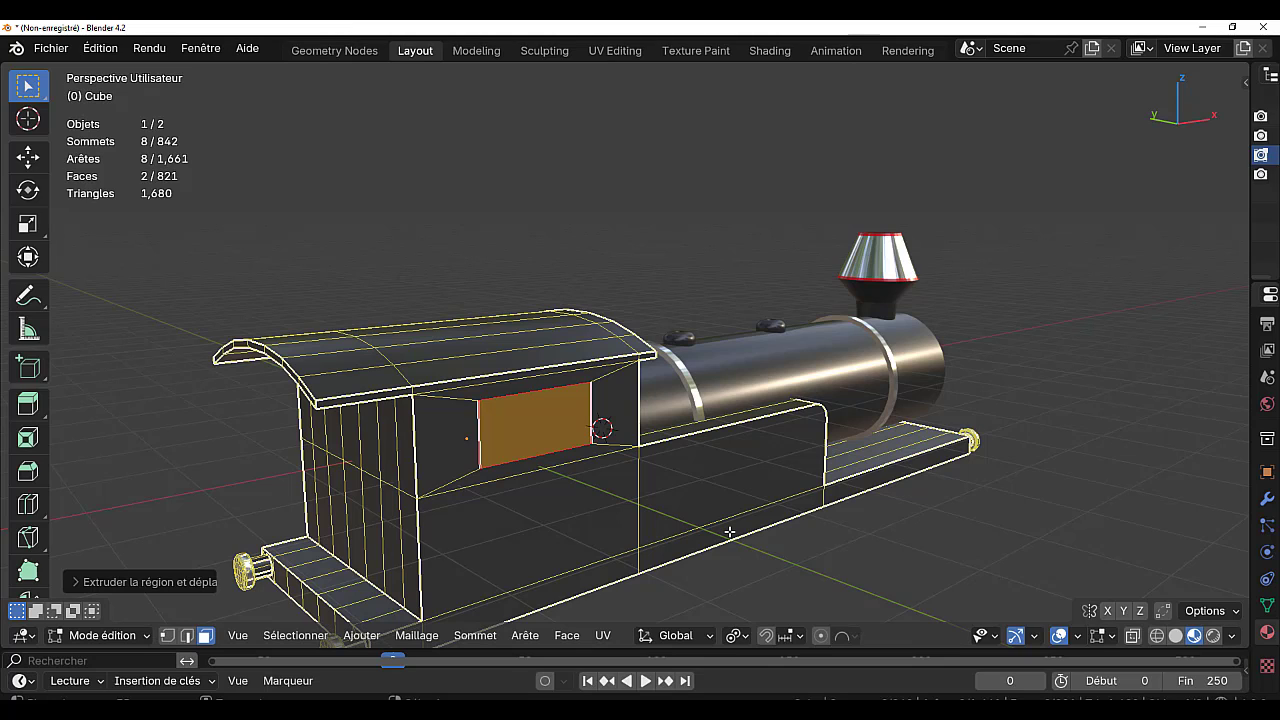
pyautogui.hotkey('alt', 's')
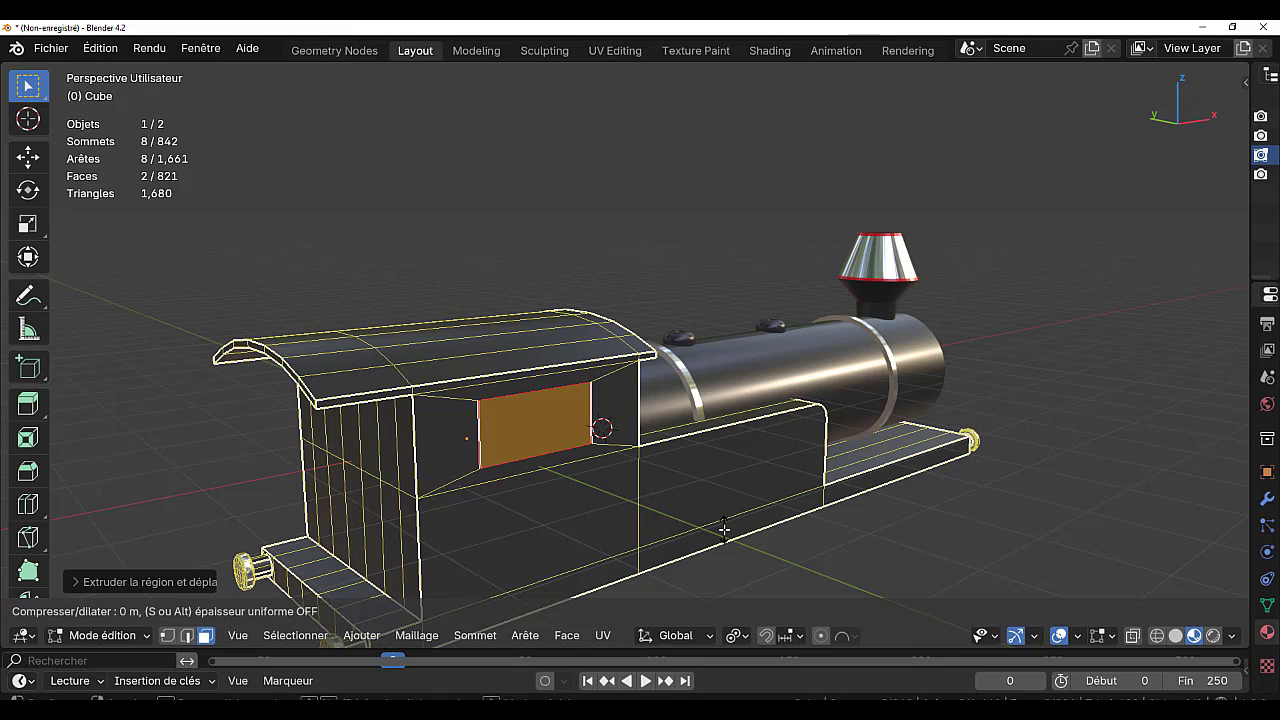
pyautogui.click(813, 590)
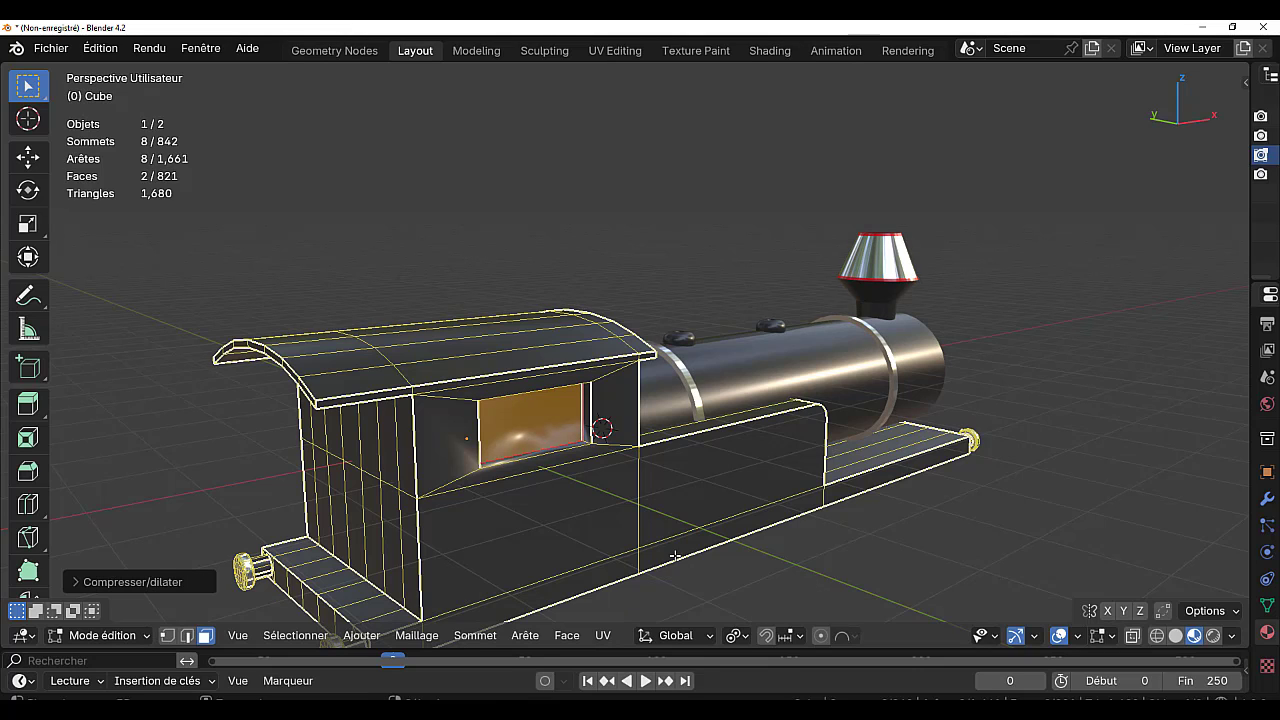
# - Delete the two recessed window faces to open the cab side windows
pyautogui.scroll(2, 605, 510)
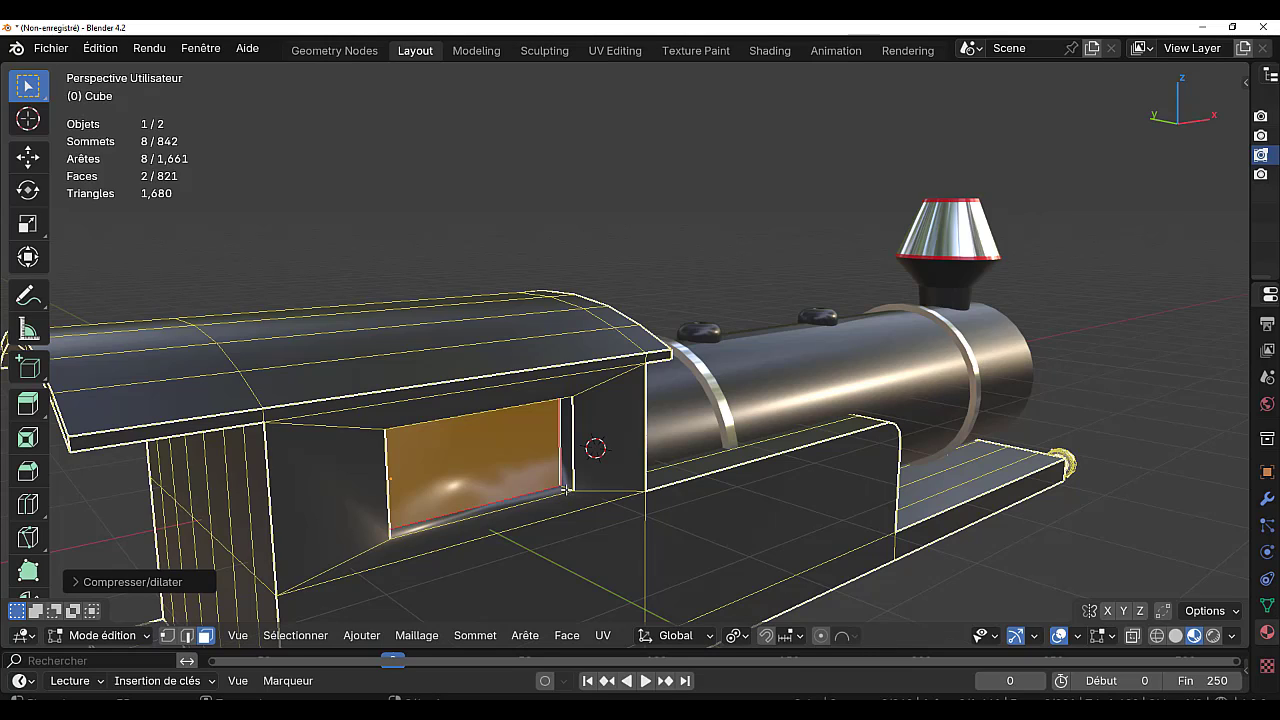
pyautogui.press('x')
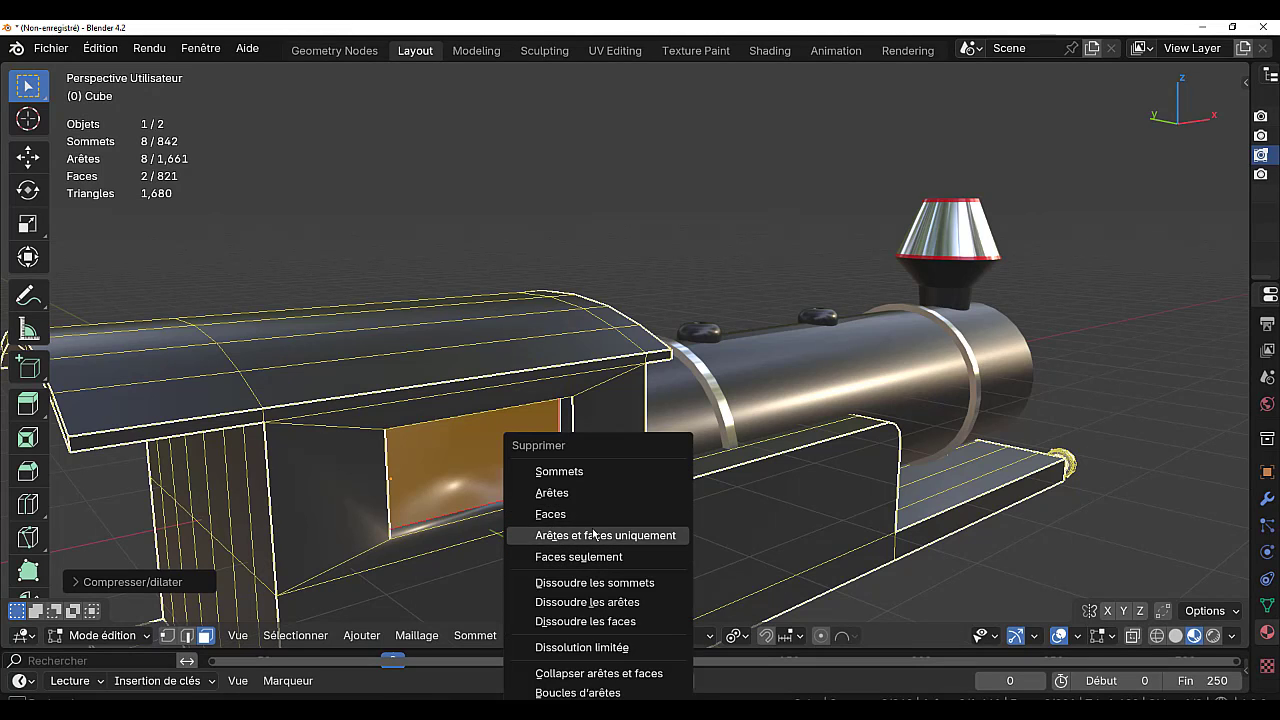
pyautogui.click(594, 516)
# - Select the loops of inner frame faces around both cab side windows
pyautogui.keyDown('alt'); pyautogui.click(564, 490); pyautogui.keyUp('alt')
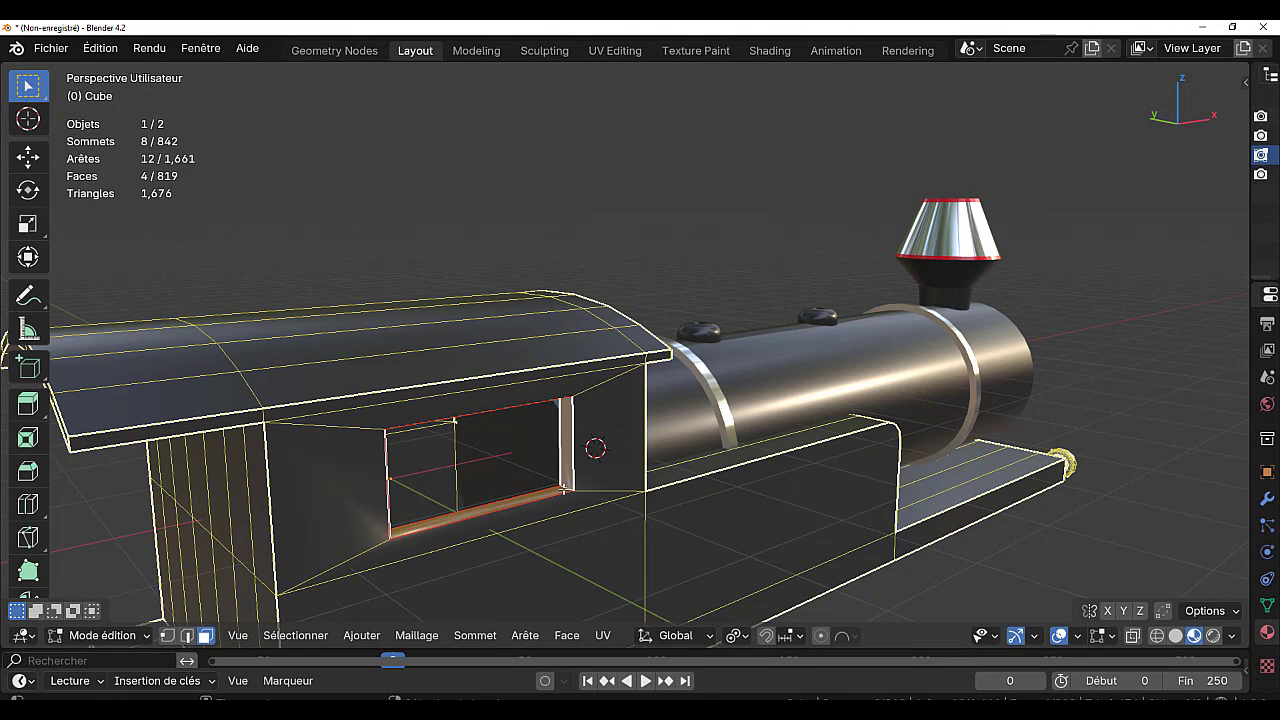
pyautogui.moveTo(593, 519); pyautogui.dragTo(793, 517, button='middle')
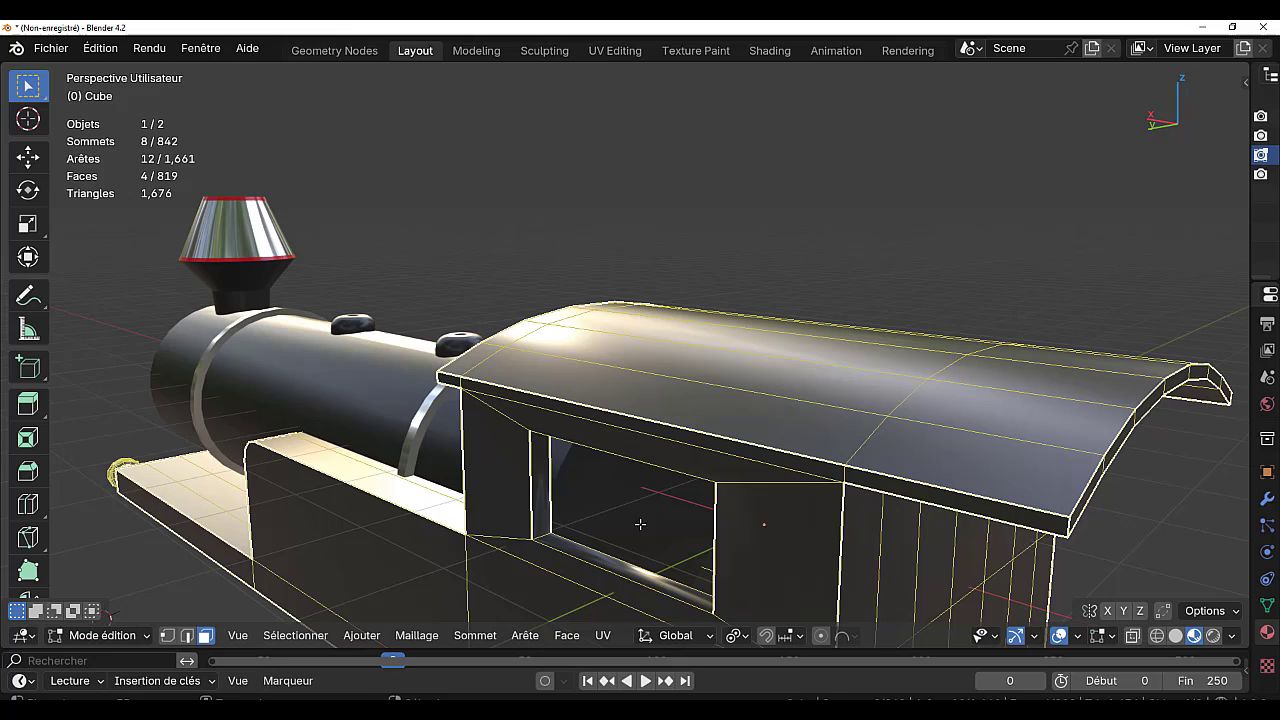
pyautogui.keyDown('alt'); pyautogui.keyDown('shift'); pyautogui.click(548, 537); pyautogui.keyUp('shift'); pyautogui.keyUp('alt')
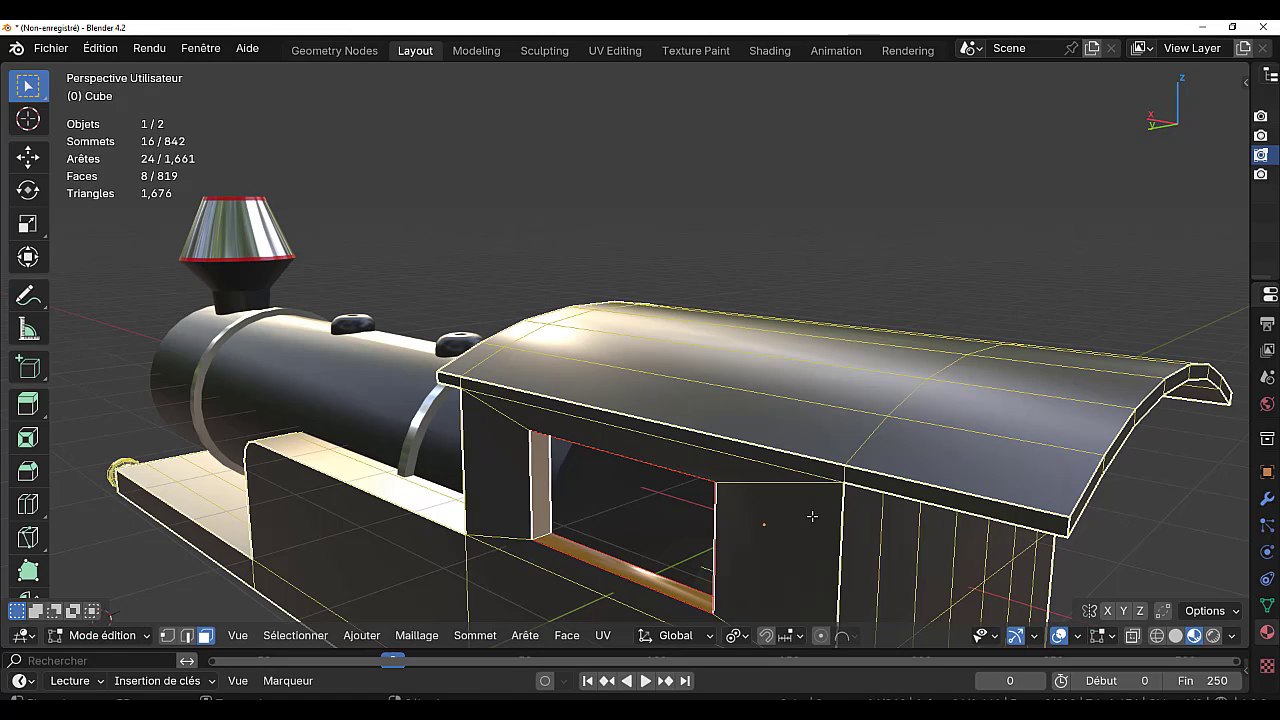
pyautogui.scroll(-3, 1191, 474)
# - Add a third material slot to the chassis, set it to the red Matériau.002, and assign it to the window frame faces
pyautogui.moveTo(1248, 430); pyautogui.dragTo(919, 430)
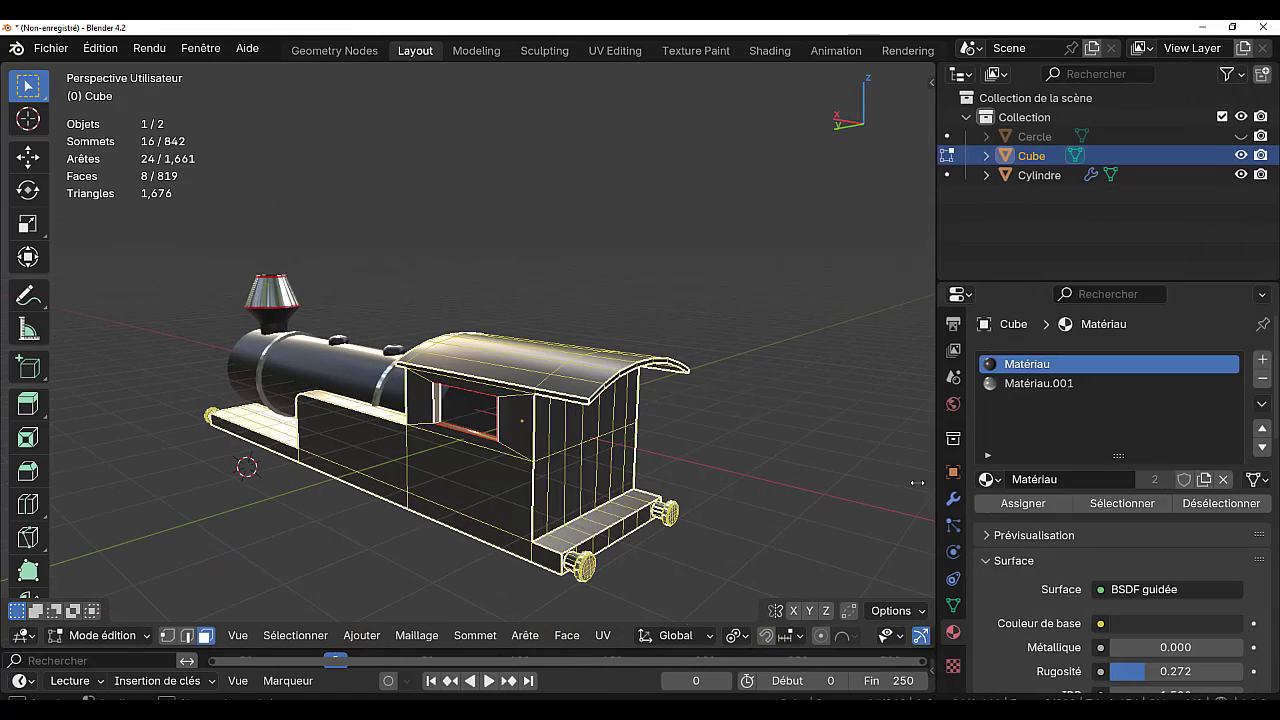
pyautogui.moveTo(694, 517); pyautogui.dragTo(543, 479, button='middle')
pyautogui.scroll(3, 543, 479)
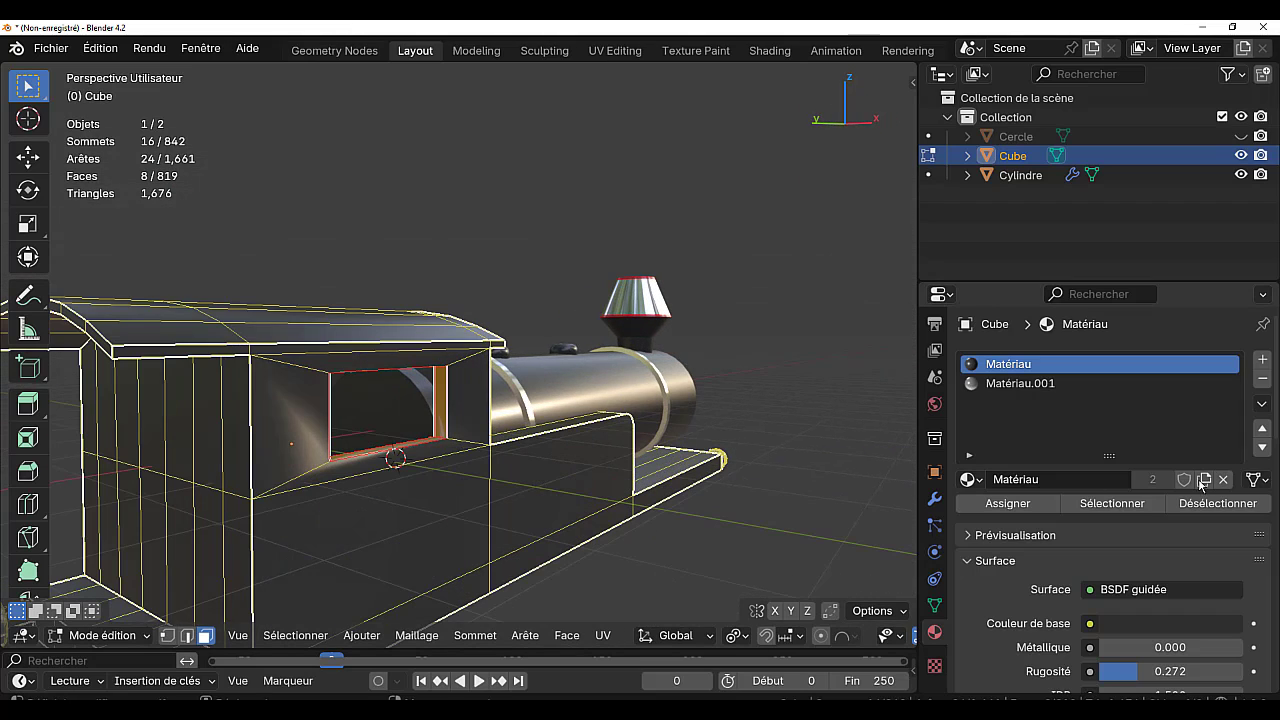
pyautogui.click(1262, 358)
pyautogui.click(1110, 479)
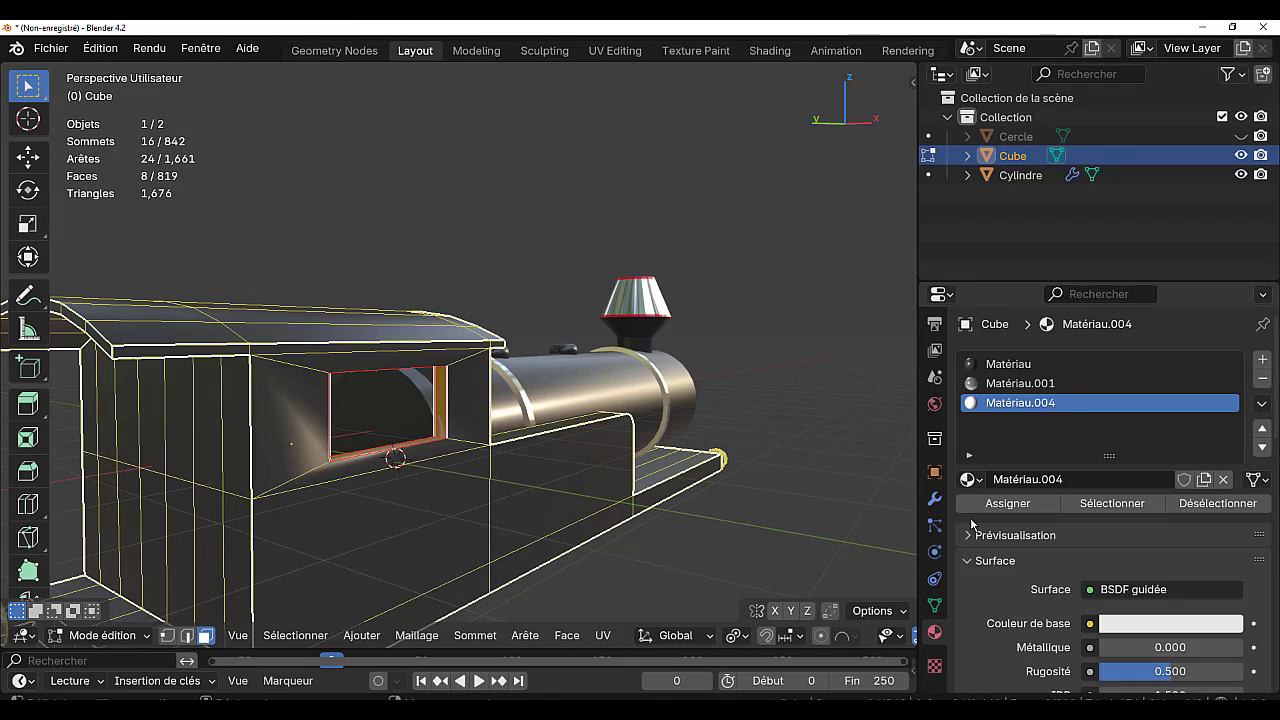
pyautogui.click(968, 480)
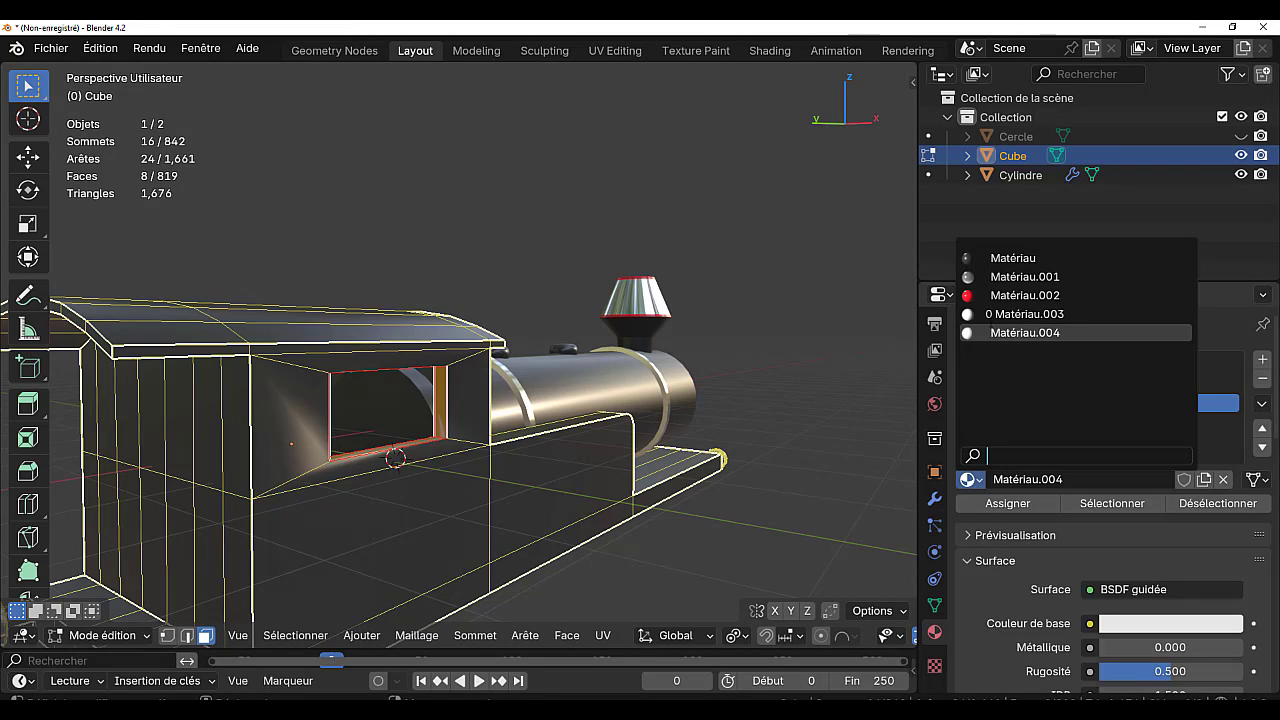
pyautogui.click(1025, 295)
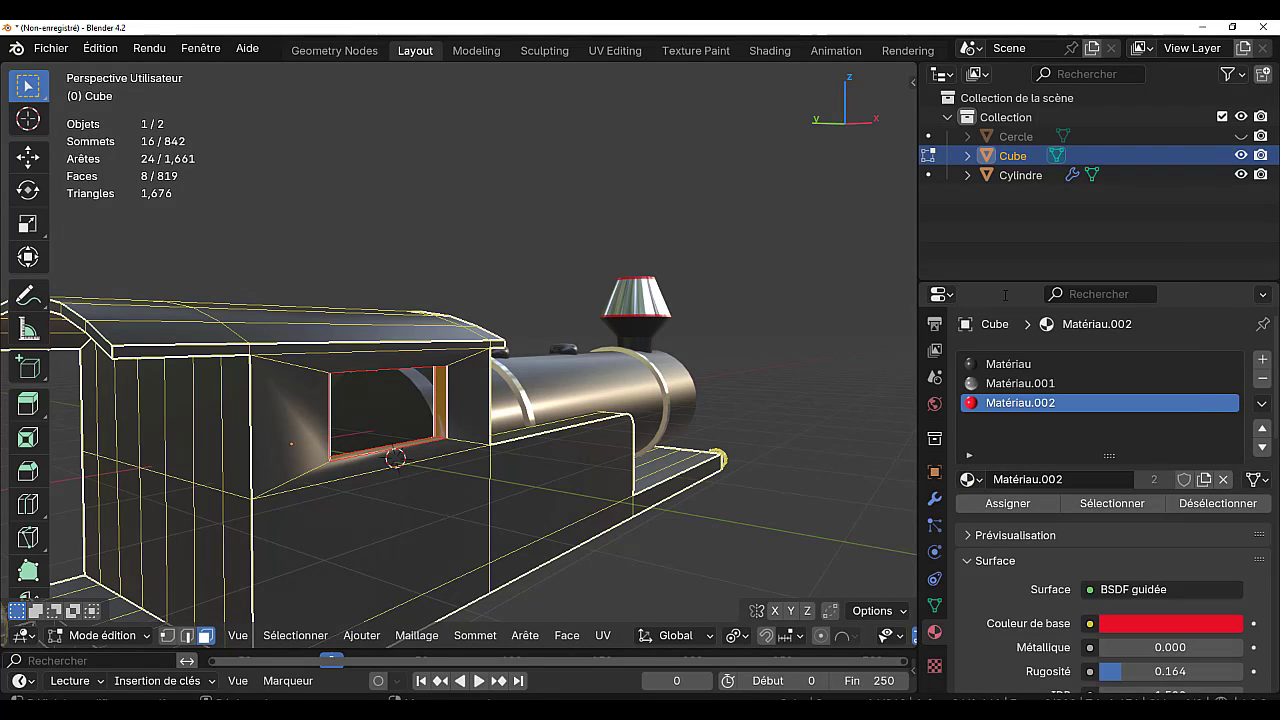
pyautogui.click(1007, 503)
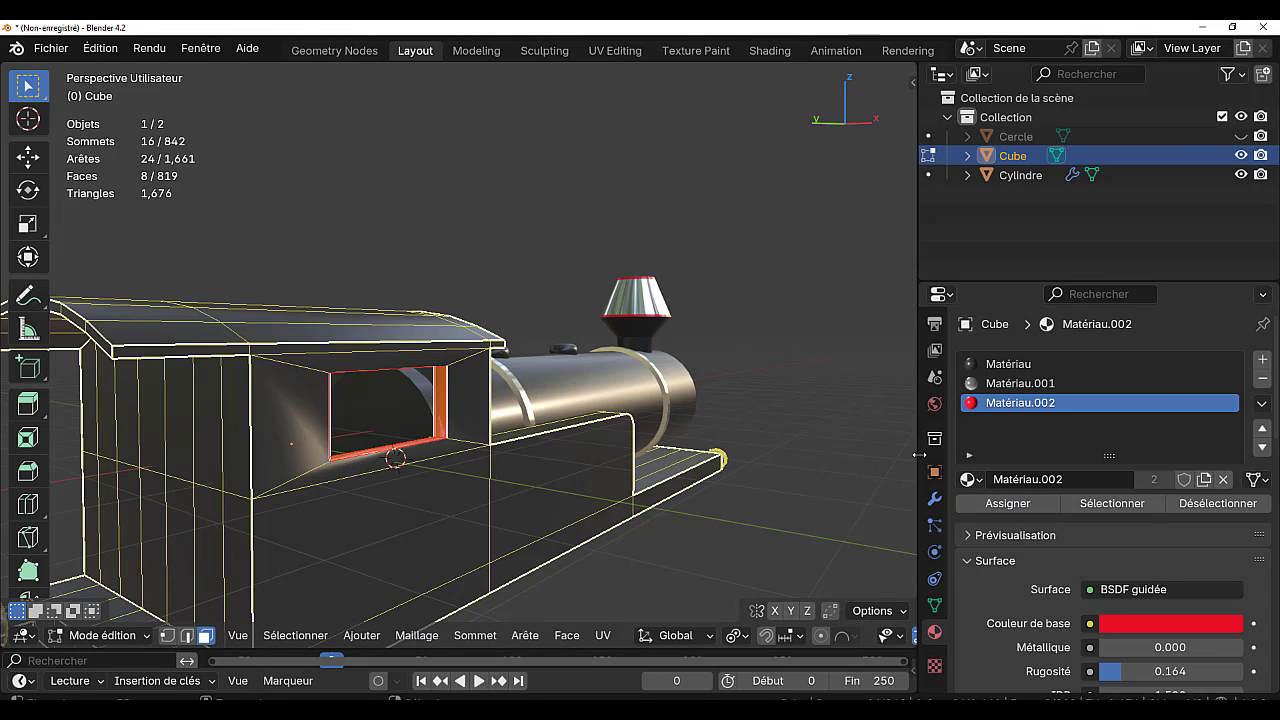
# - Smooth the chassis object's shading by angle to clean up the cab walls around the windows, and return to mesh editing
pyautogui.moveTo(918, 455); pyautogui.dragTo(1043, 455)
pyautogui.press('Tab')
pyautogui.scroll(-2, 890, 515)
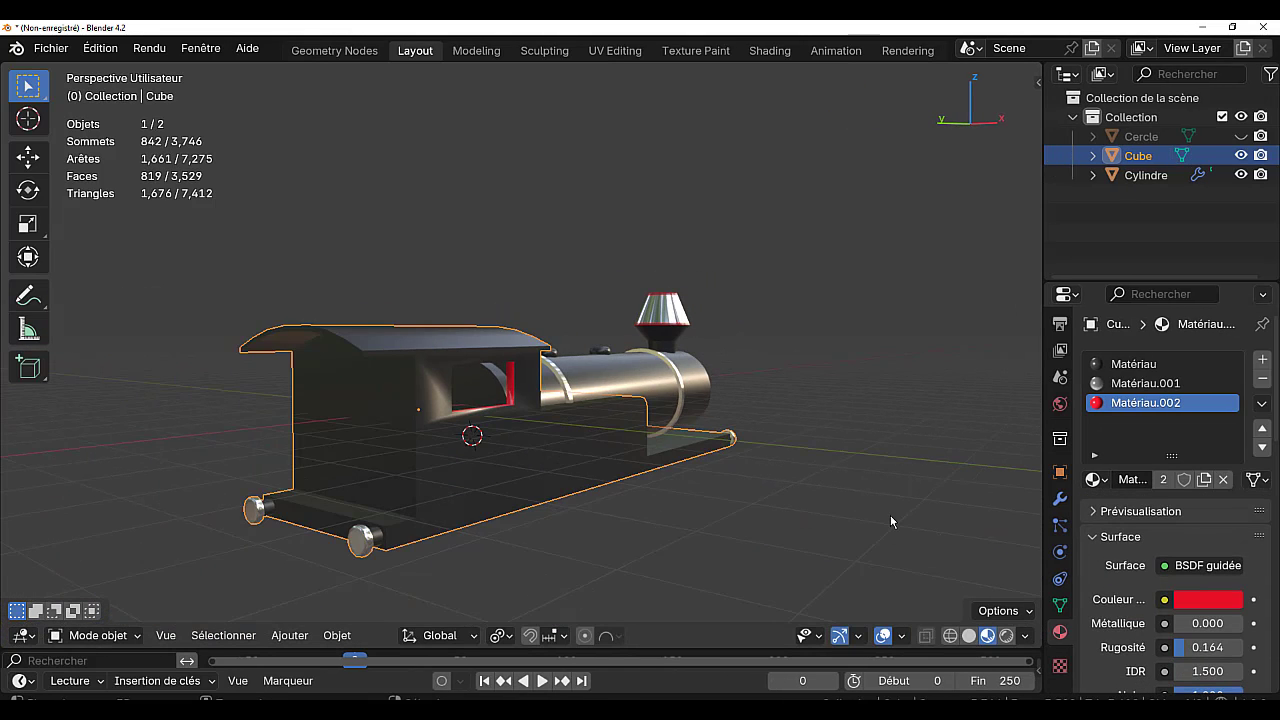
pyautogui.scroll(2, 891, 516)
pyautogui.rightClick(579, 529)
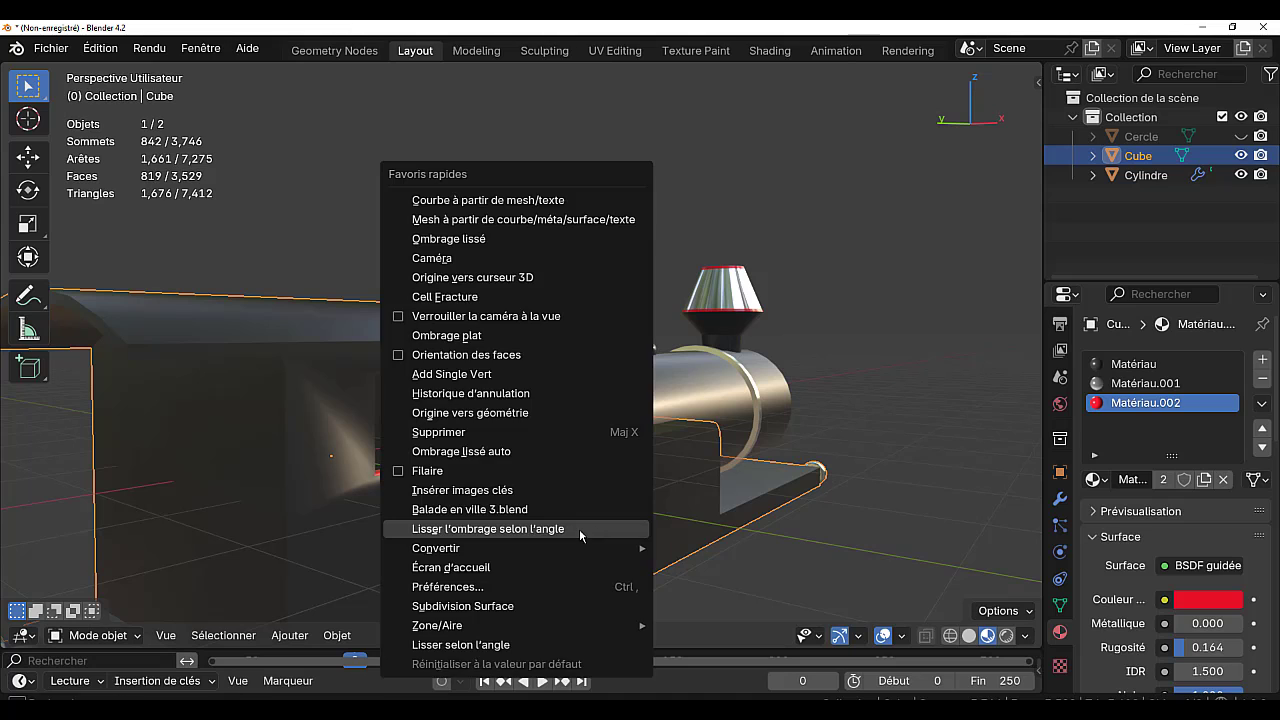
pyautogui.click(579, 529)
pyautogui.press('Tab')
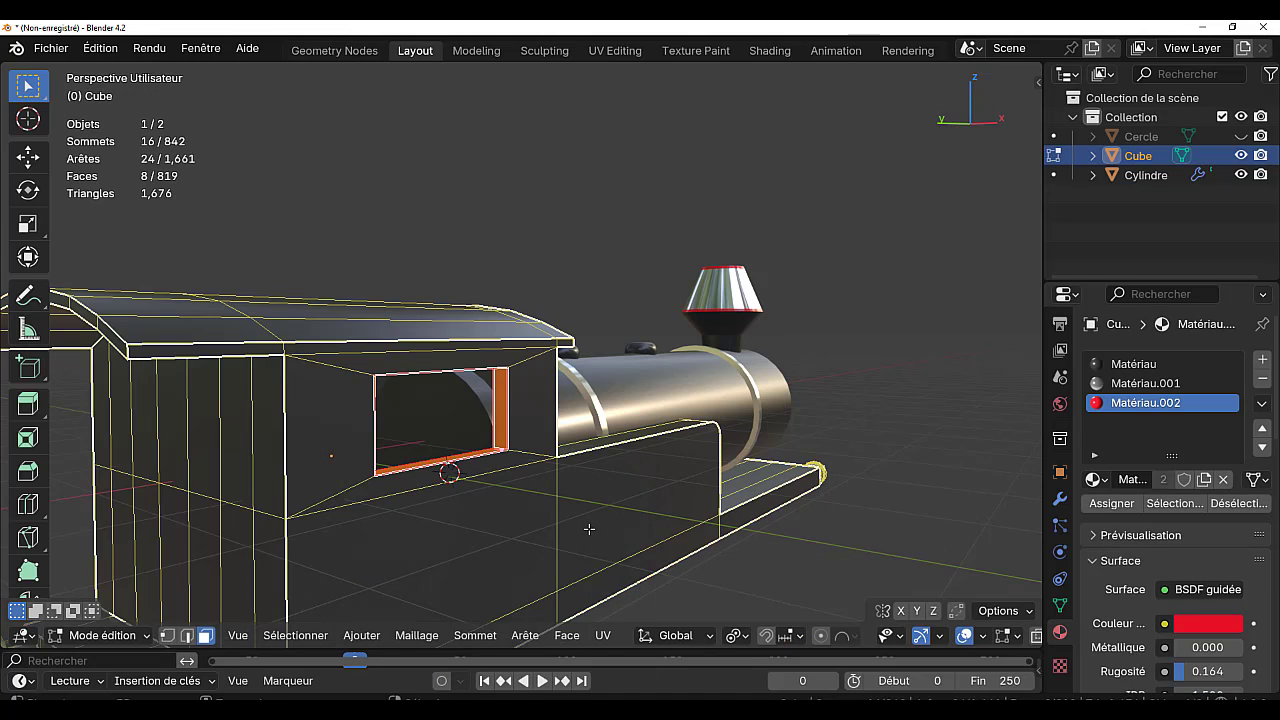
# - Reapply smooth-by-angle shading to the chassis object
pyautogui.press('Tab')
pyautogui.press('q')
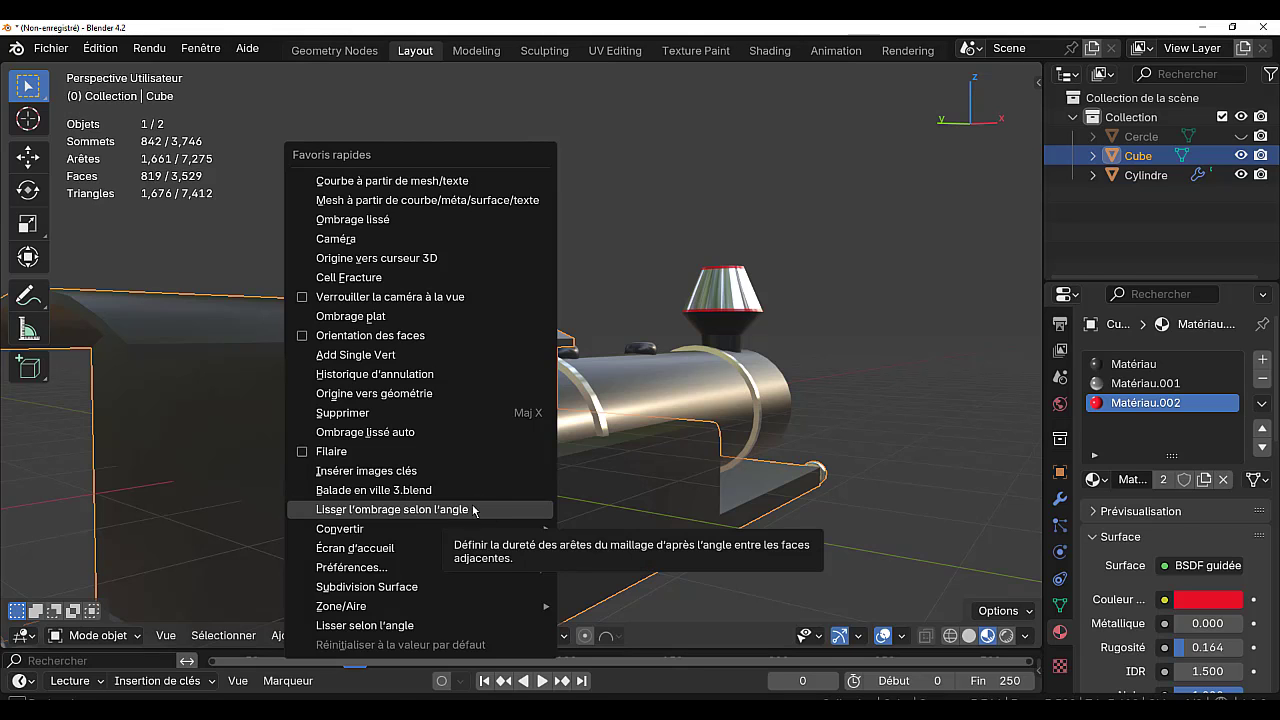
pyautogui.press('Tab')
pyautogui.moveTo(577, 497); pyautogui.dragTo(596, 547, button='middle')
pyautogui.click(480, 519)
pyautogui.press('Tab')
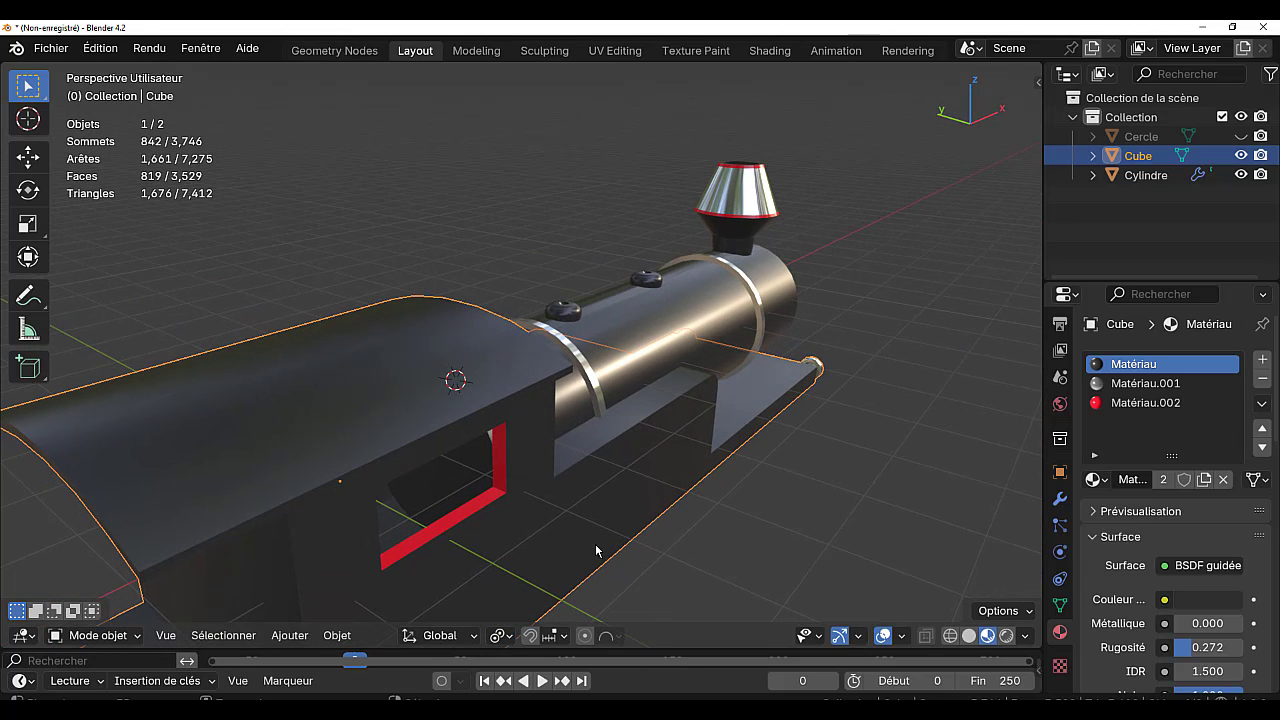
# - Try to select the cab roof's top faces strip by strip, starting with the outer lengthwise strip
pyautogui.press('Tab')
pyautogui.click(414, 412)
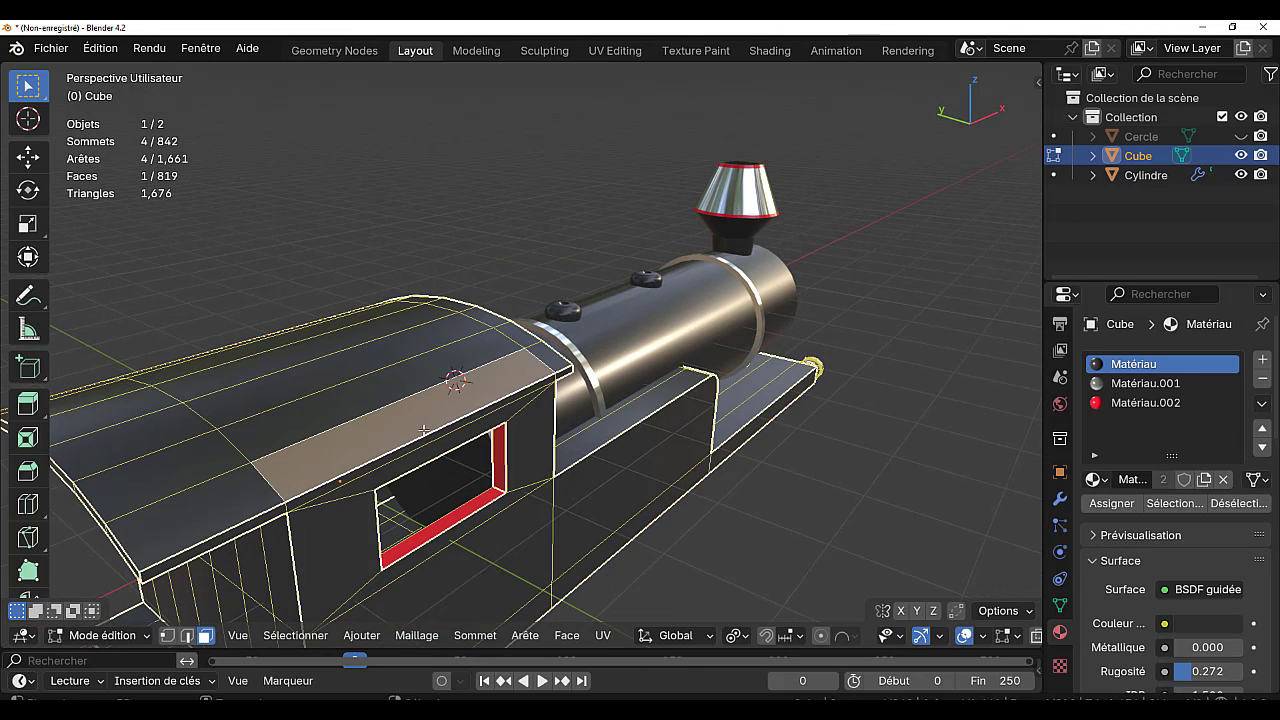
pyautogui.moveTo(440, 424); pyautogui.dragTo(478, 426, button='middle')
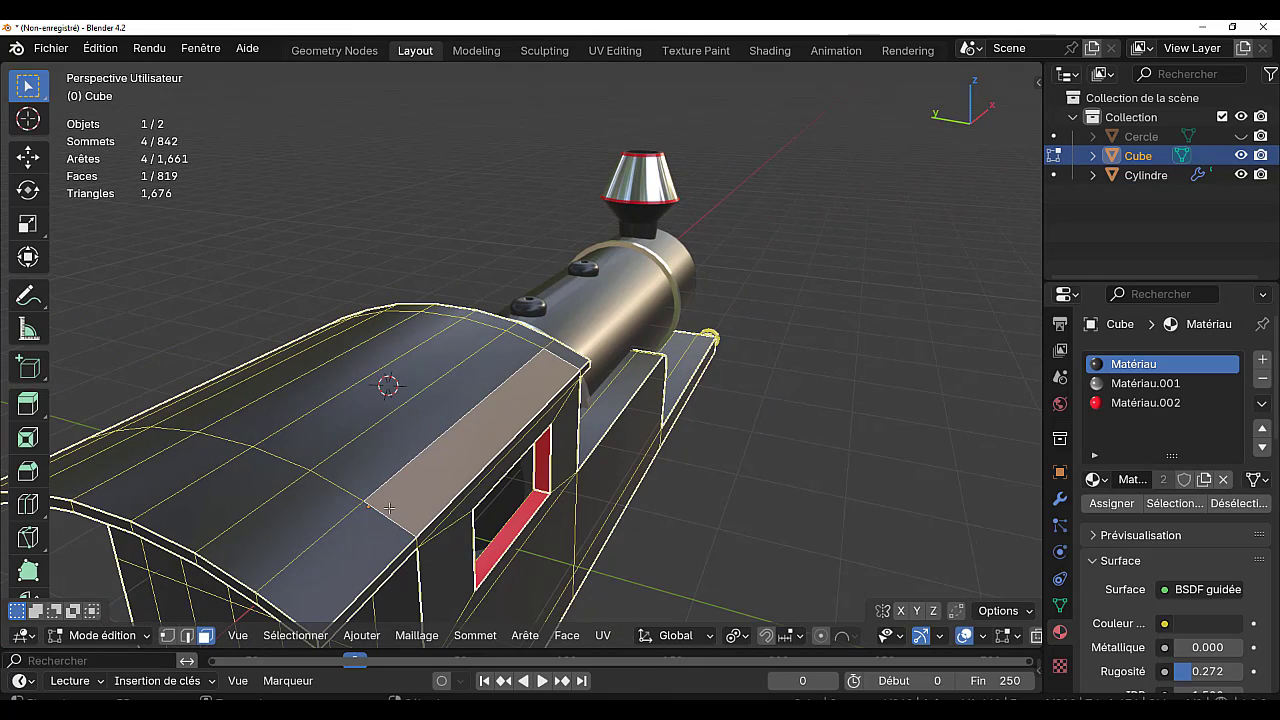
pyautogui.keyDown('ctrl'); pyautogui.click(364, 540); pyautogui.keyUp('ctrl')
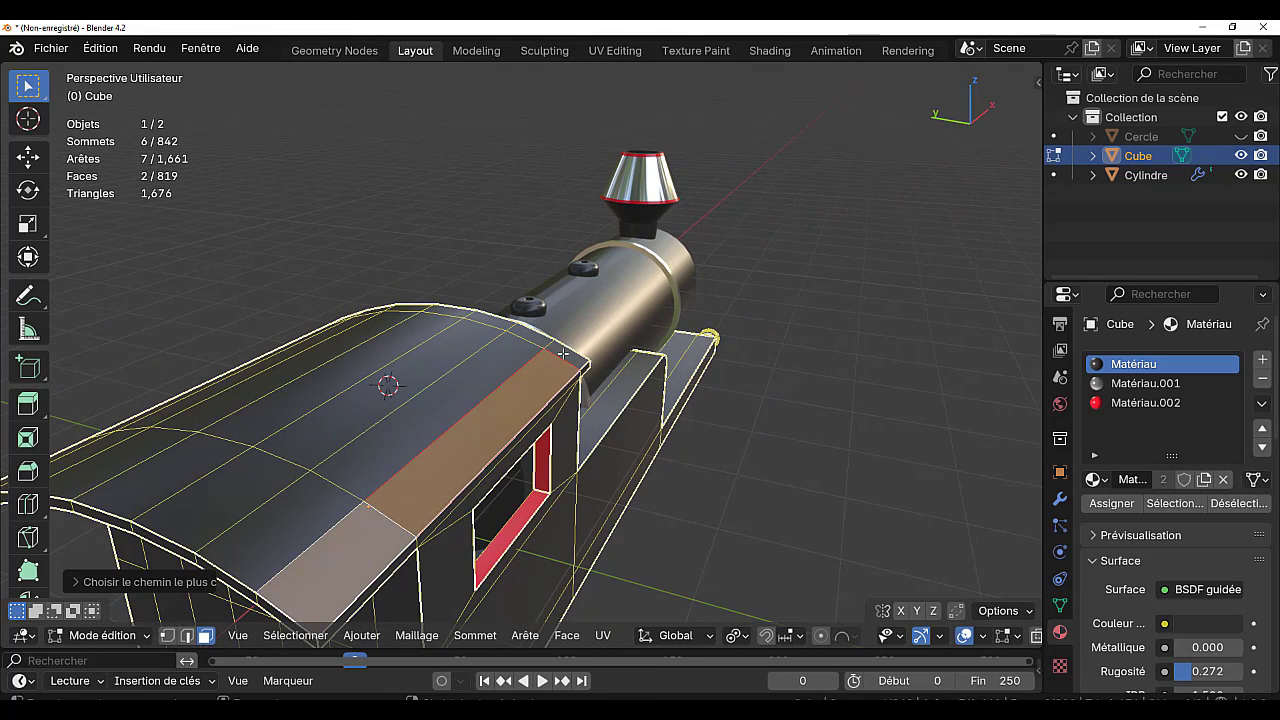
pyautogui.keyDown('ctrl'); pyautogui.click(563, 353); pyautogui.keyUp('ctrl')
pyautogui.moveTo(563, 353); pyautogui.dragTo(671, 424, button='middle')
pyautogui.keyDown('ctrl'); pyautogui.click(585, 543); pyautogui.keyUp('ctrl')
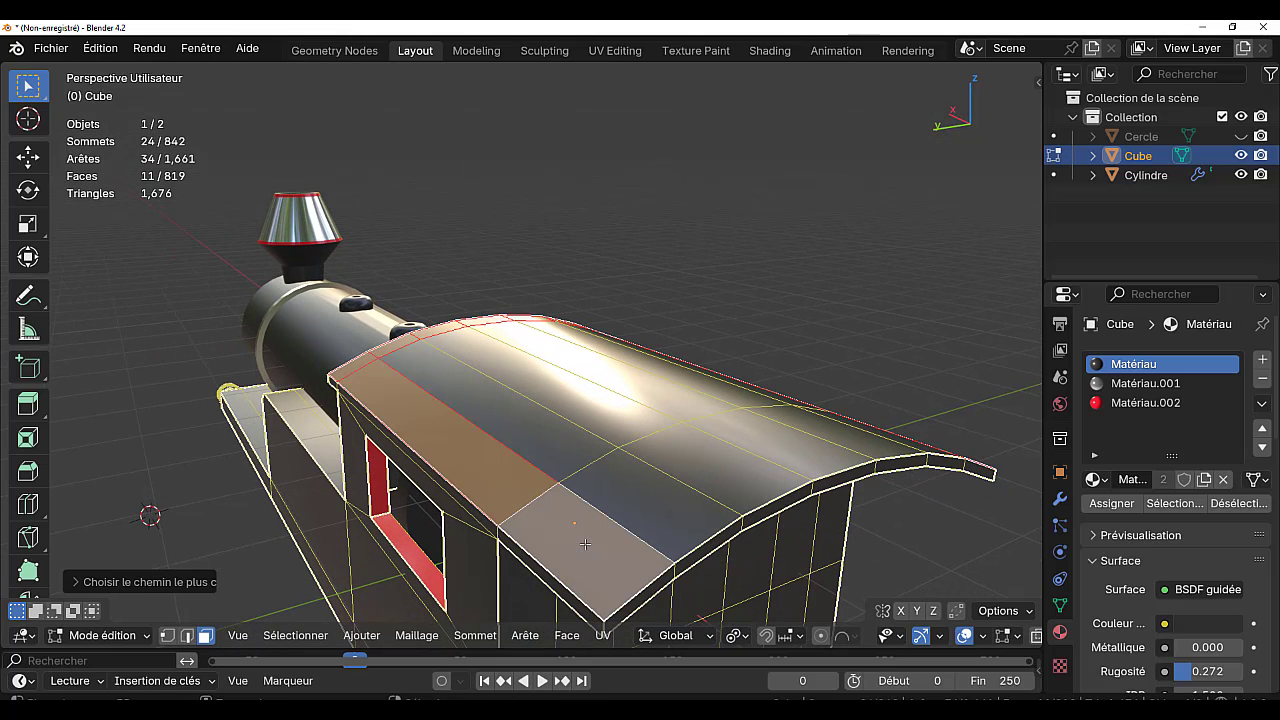
pyautogui.keyDown('ctrl'); pyautogui.click(636, 516); pyautogui.keyUp('ctrl')
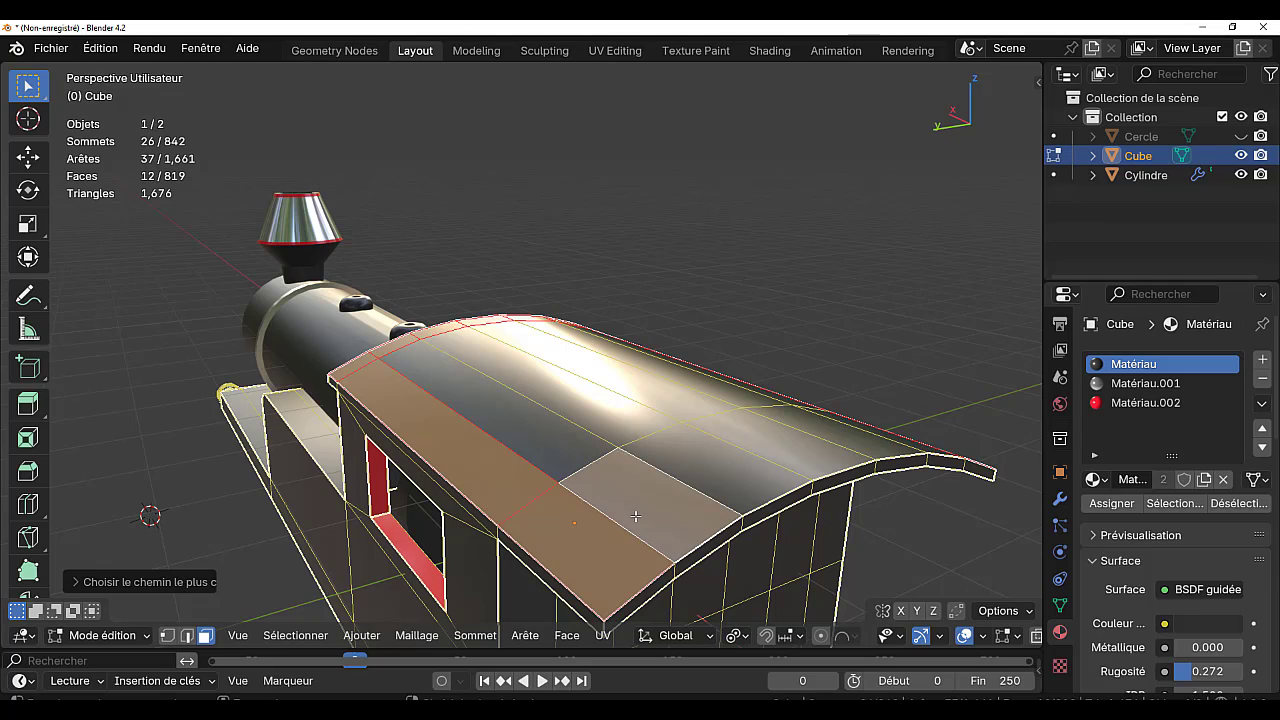
pyautogui.keyDown('ctrl'); pyautogui.click(590, 466); pyautogui.keyUp('ctrl')
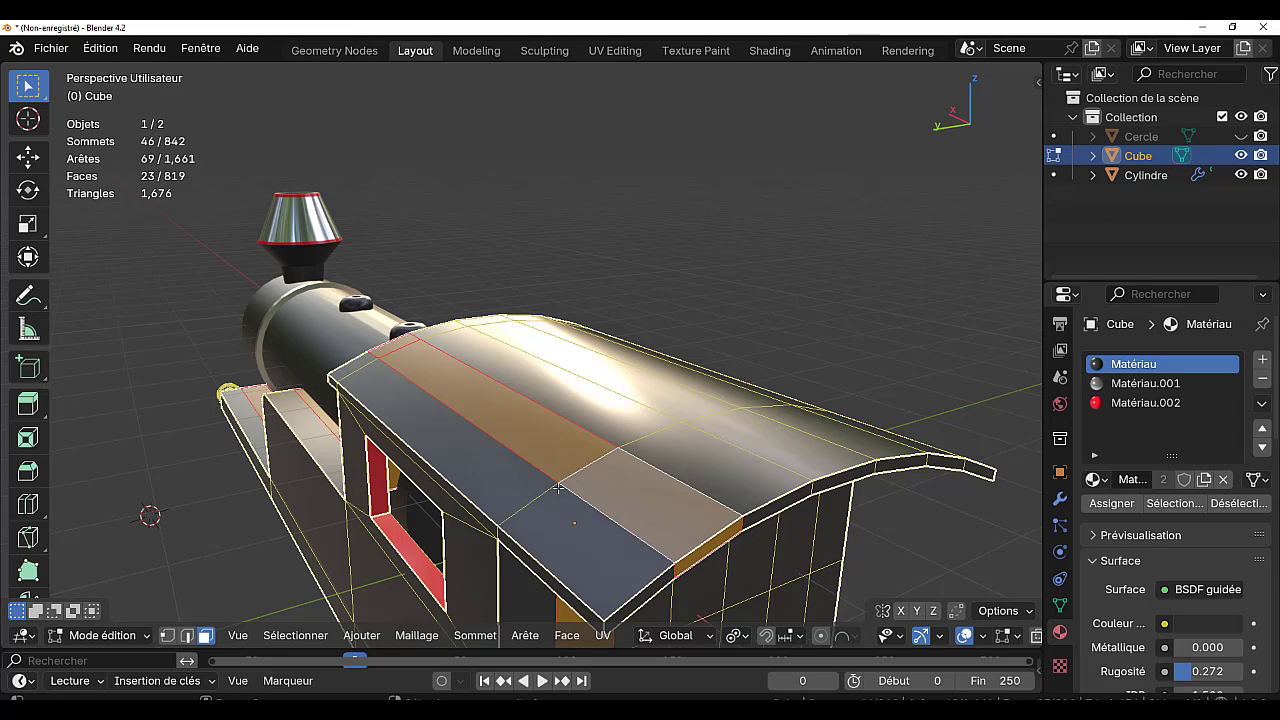
# - Select the rear crosswise band of cab roof faces, and extend the selection over the middle and front bands to cover the roof
pyautogui.keyDown('ctrl'); pyautogui.click(587, 476); pyautogui.keyUp('ctrl')
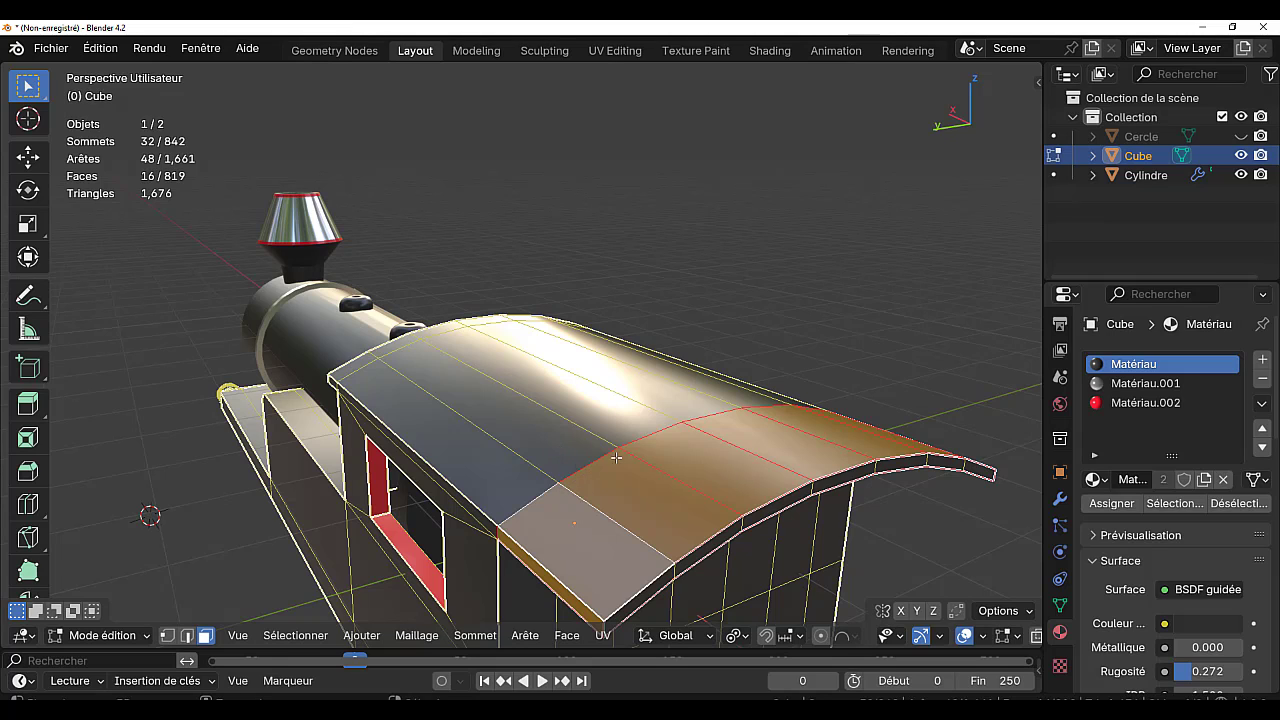
pyautogui.moveTo(614, 490); pyautogui.dragTo(558, 508, button='middle')
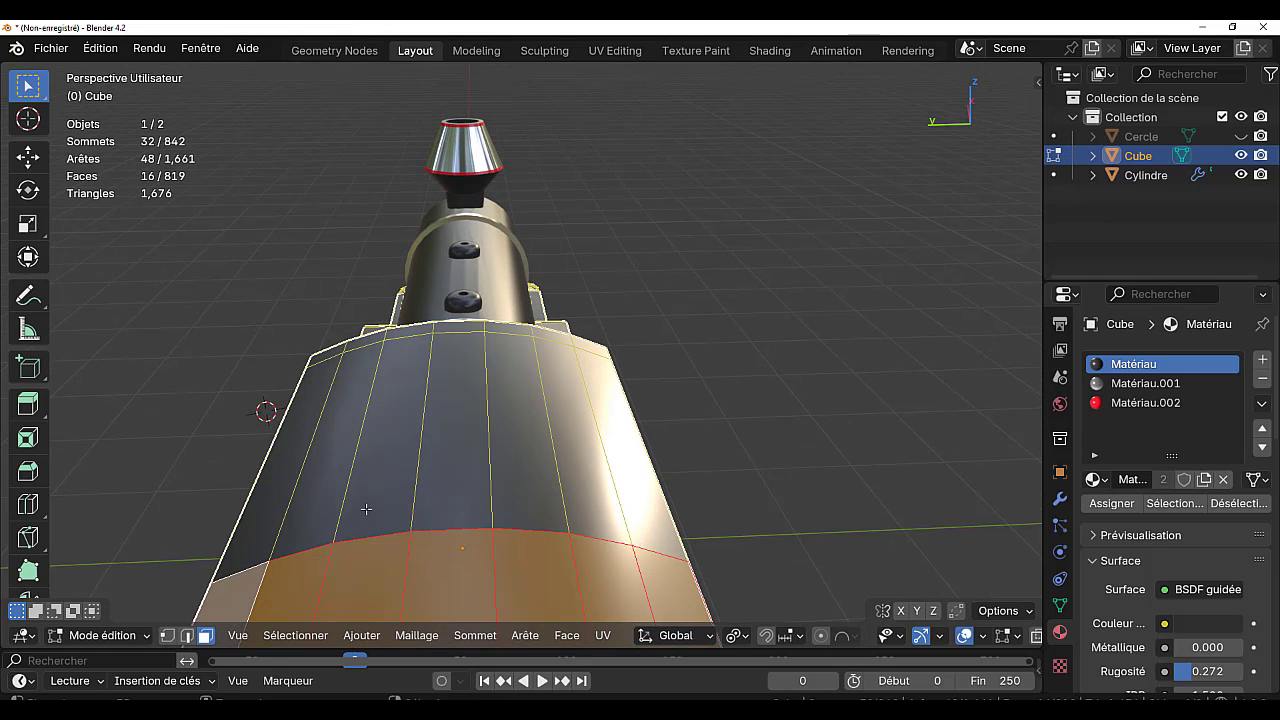
pyautogui.keyDown('ctrl'); pyautogui.click(284, 483); pyautogui.keyUp('ctrl')
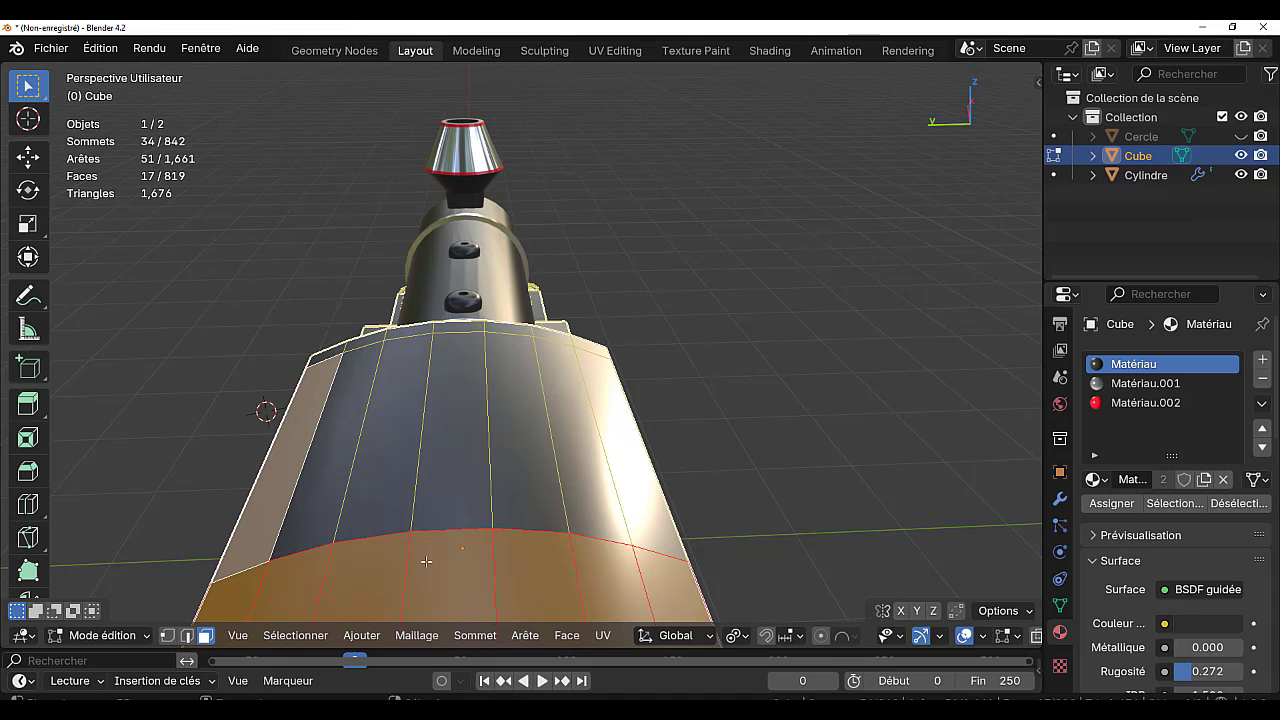
pyautogui.keyDown('ctrl'); pyautogui.click(637, 502); pyautogui.keyUp('ctrl')
pyautogui.moveTo(588, 580); pyautogui.dragTo(379, 507, button='middle')
pyautogui.keyDown('ctrl'); pyautogui.click(327, 384); pyautogui.keyUp('ctrl')
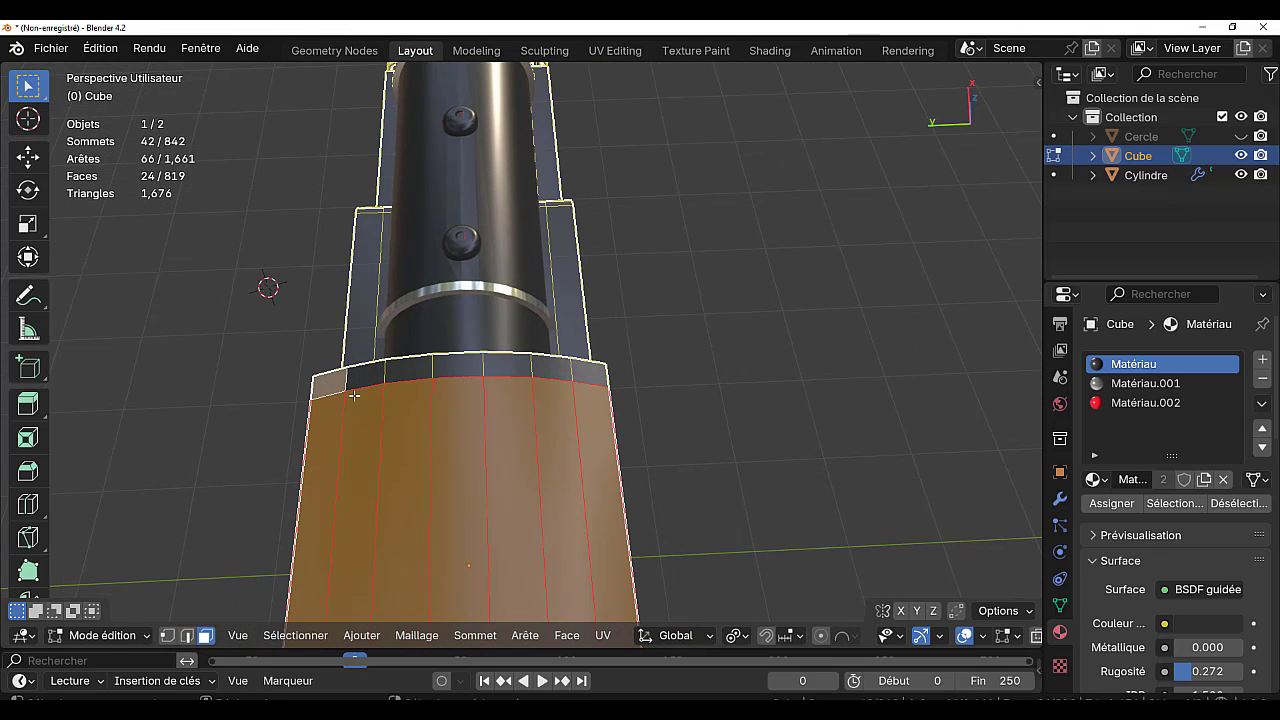
pyautogui.keyDown('ctrl'); pyautogui.click(578, 390); pyautogui.keyUp('ctrl')
pyautogui.scroll(-3, 640, 434)
pyautogui.moveTo(720, 520); pyautogui.dragTo(626, 427, button='middle')
pyautogui.scroll(2, 625, 427)
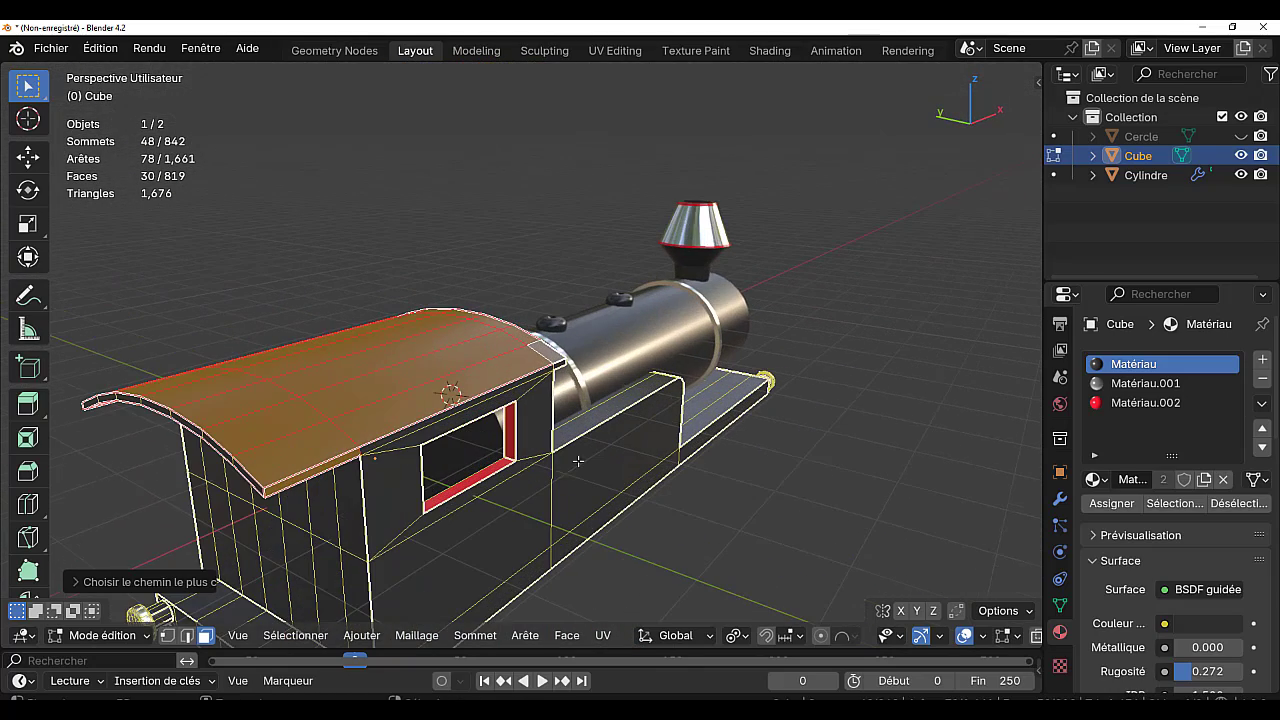
pyautogui.scroll(2, 596, 457)
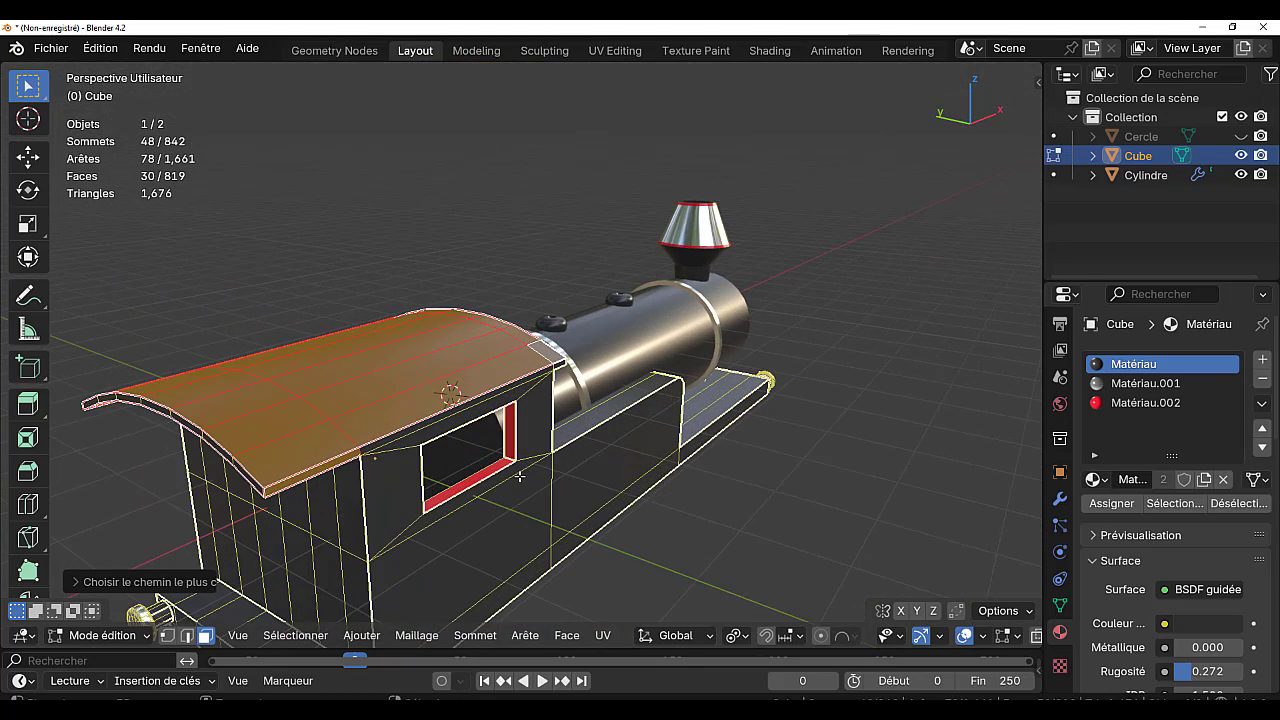
# - Add the window's lower frame face to the selection and assign the red Matériau.002 to the cab roof faces
pyautogui.keyDown('shift'); pyautogui.click(470, 481); pyautogui.keyUp('shift')
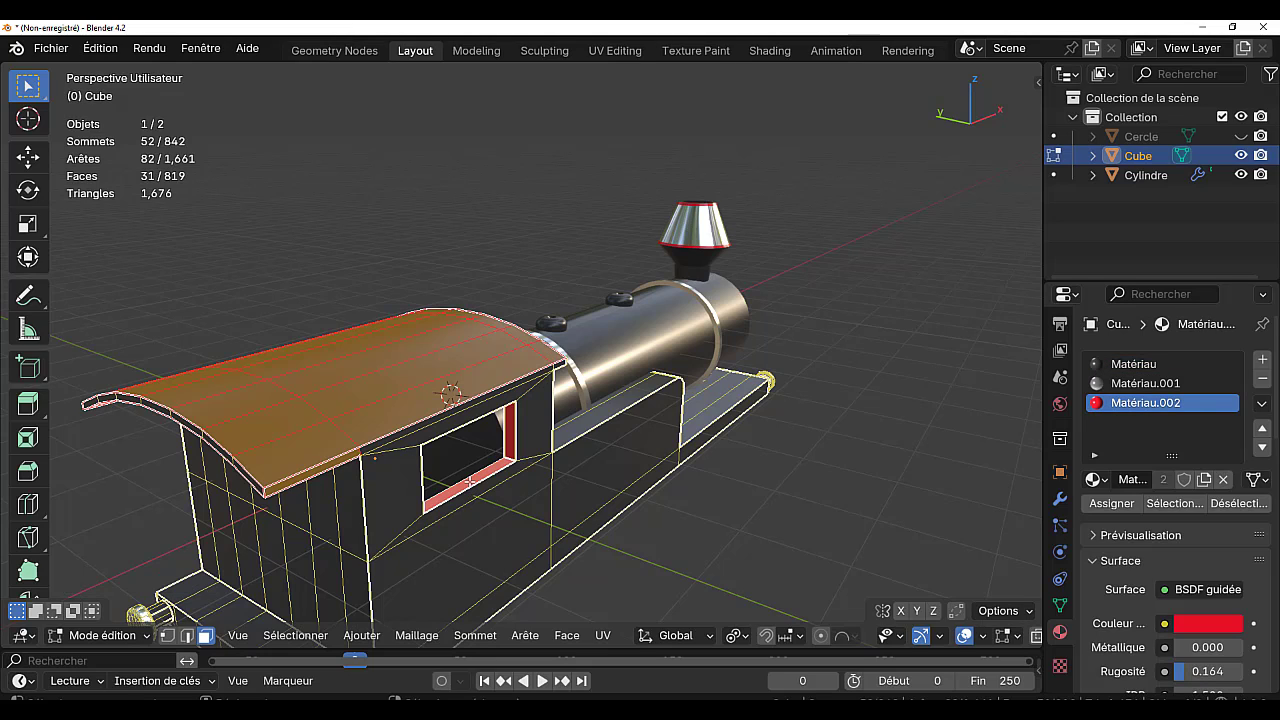
pyautogui.click(1110, 508)
pyautogui.press('Tab')
pyautogui.moveTo(900, 535); pyautogui.dragTo(716, 520, button='middle')
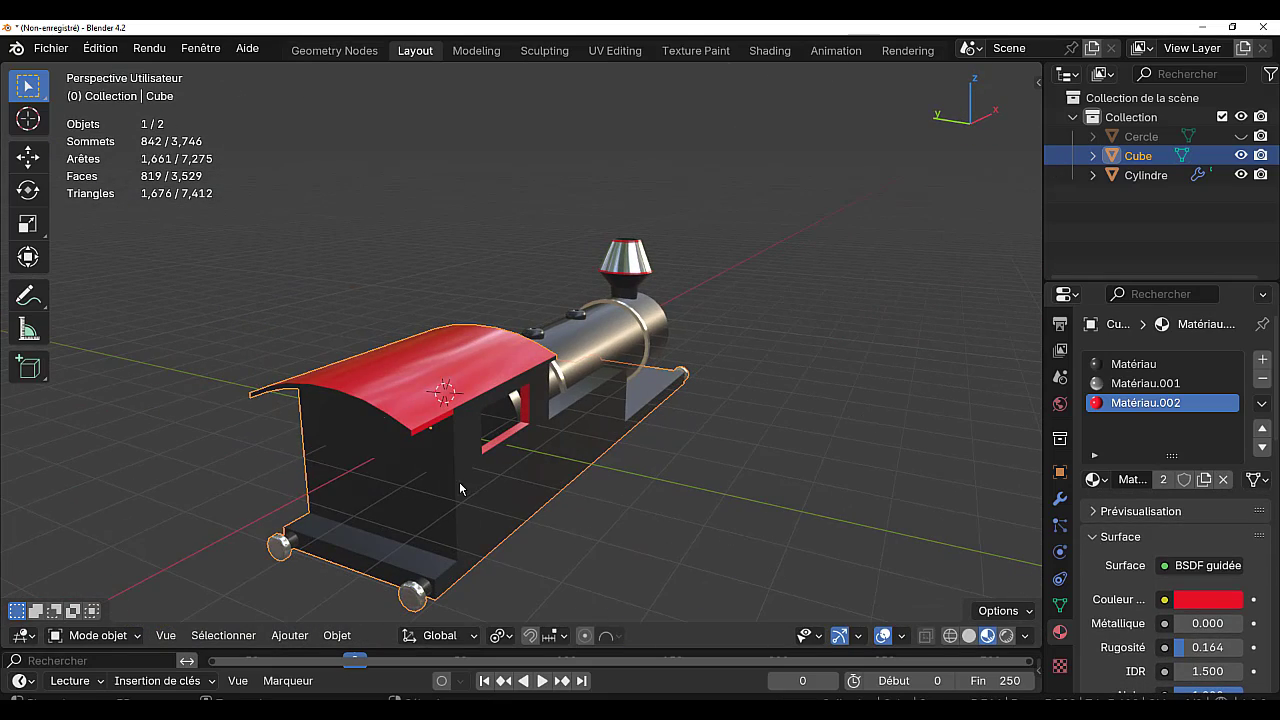
pyautogui.scroll(6, 485, 462)
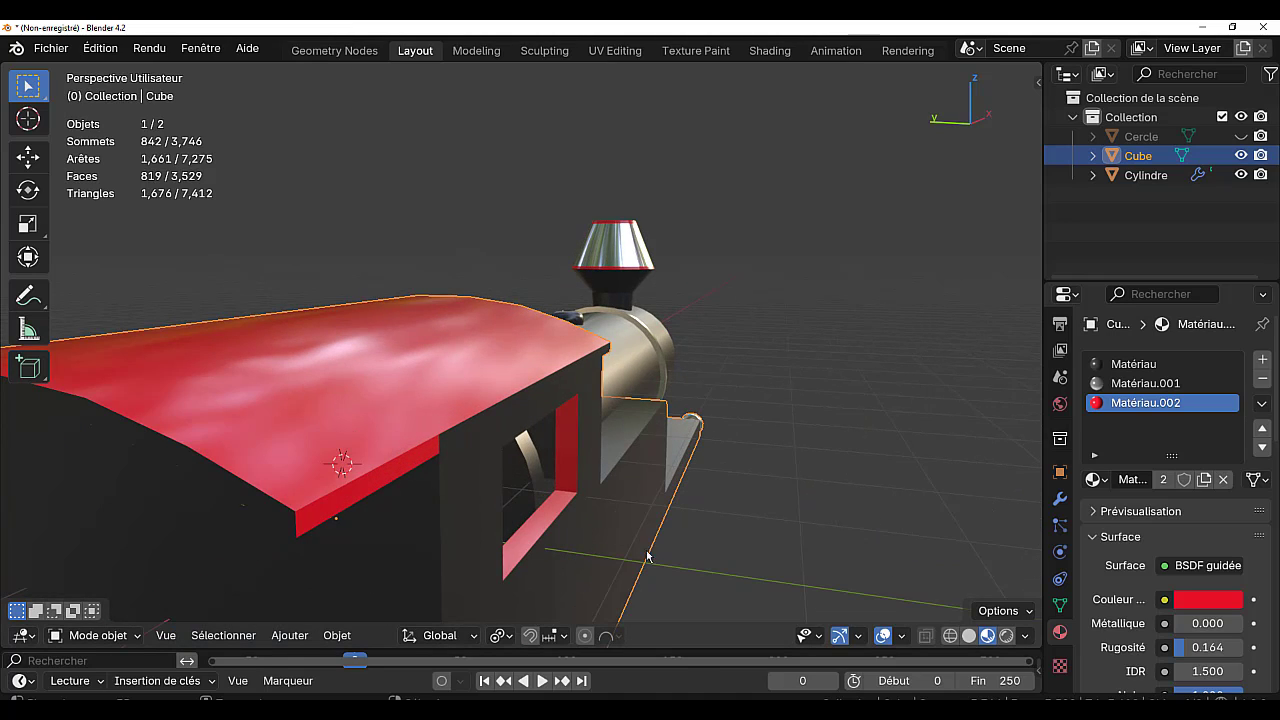
# - Add a dark cab side wall face to the selection and assign Matériau back to the roof faces
pyautogui.press('Tab')
pyautogui.keyDown('shift'); pyautogui.click(471, 527); pyautogui.keyUp('shift')
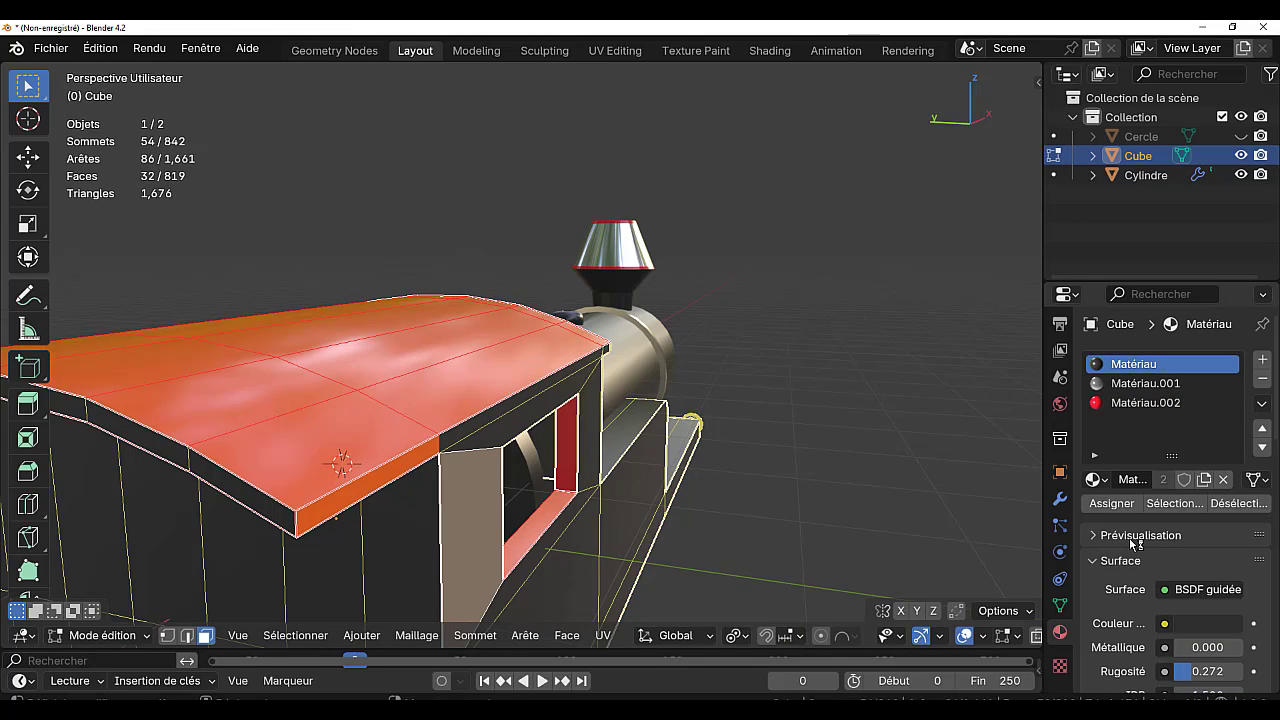
pyautogui.click(1111, 503)
pyautogui.press('Tab')
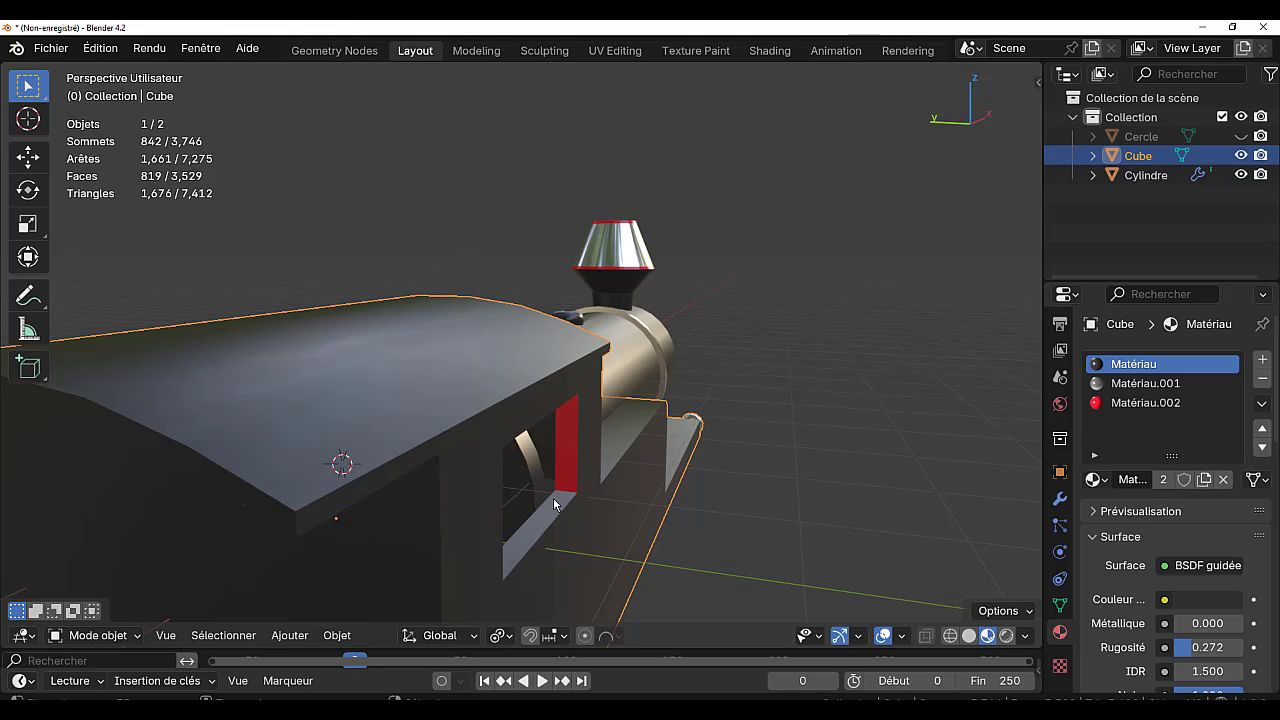
# - Select the inner frame faces of the cab side window and assign the red Matériau.002 to them again
pyautogui.press('Tab')
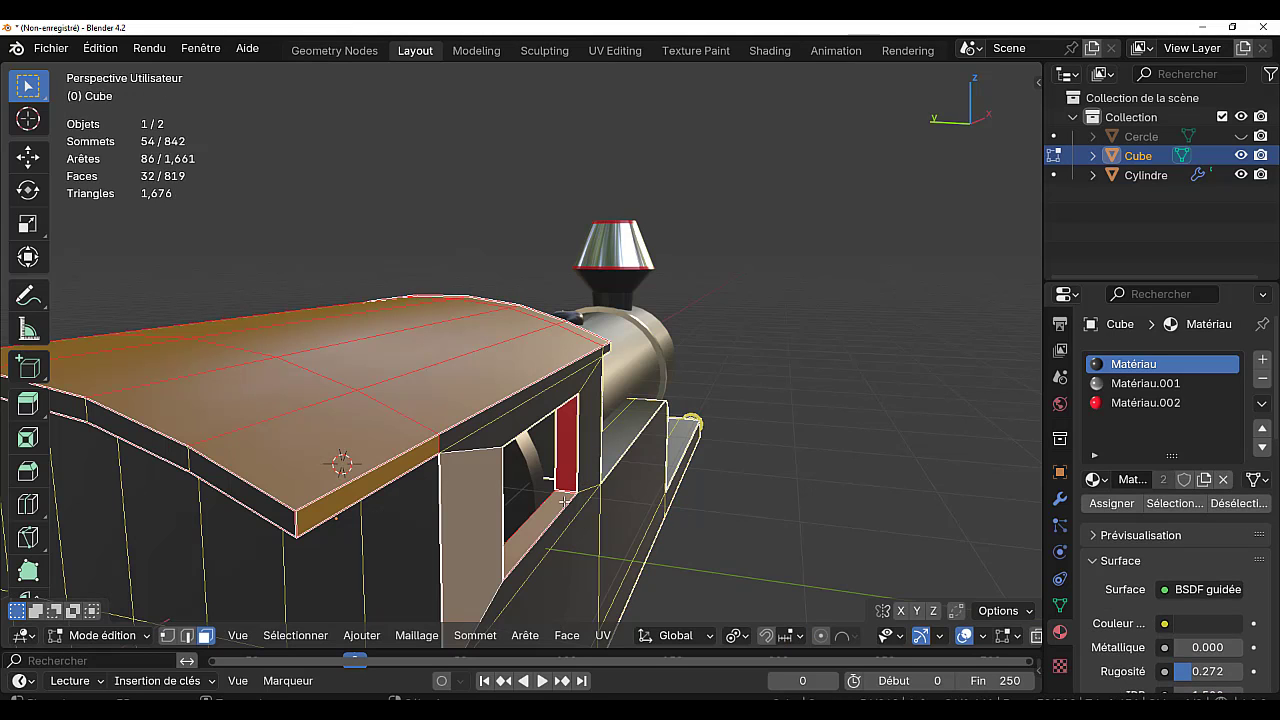
pyautogui.keyDown('alt'); pyautogui.click(565, 492); pyautogui.keyUp('alt')
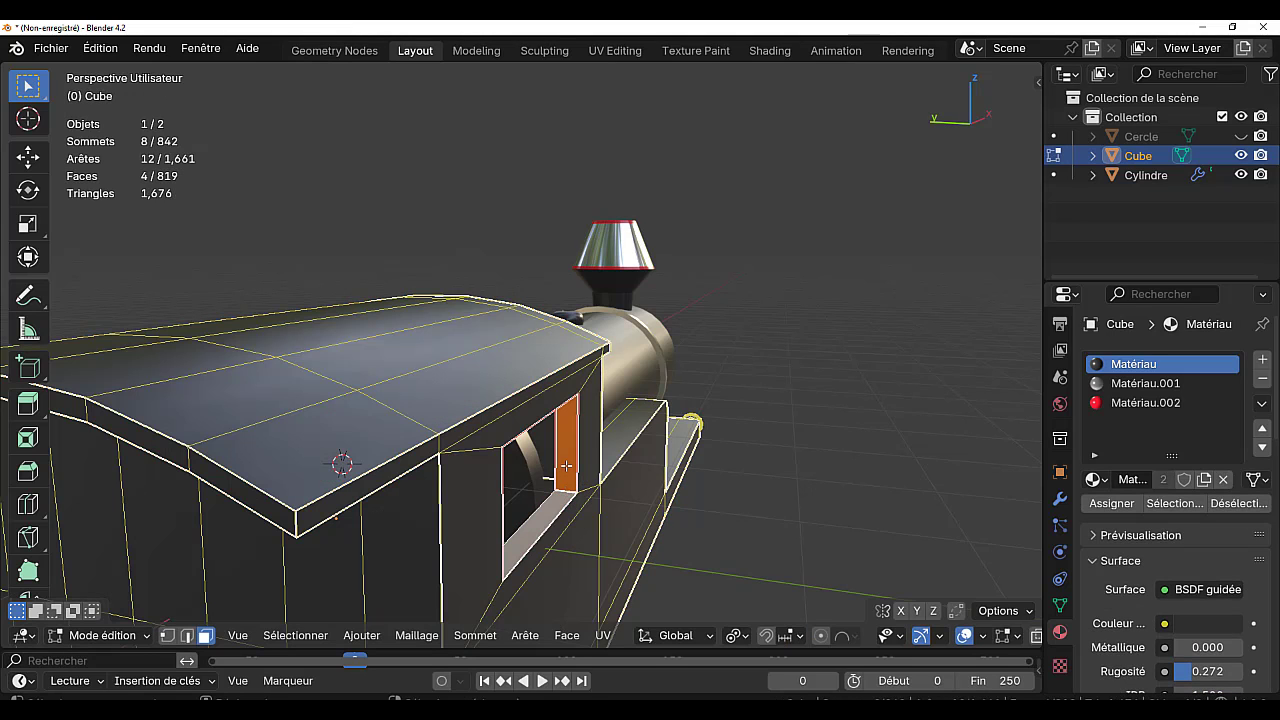
pyautogui.keyDown('shift'); pyautogui.click(566, 465); pyautogui.keyUp('shift')
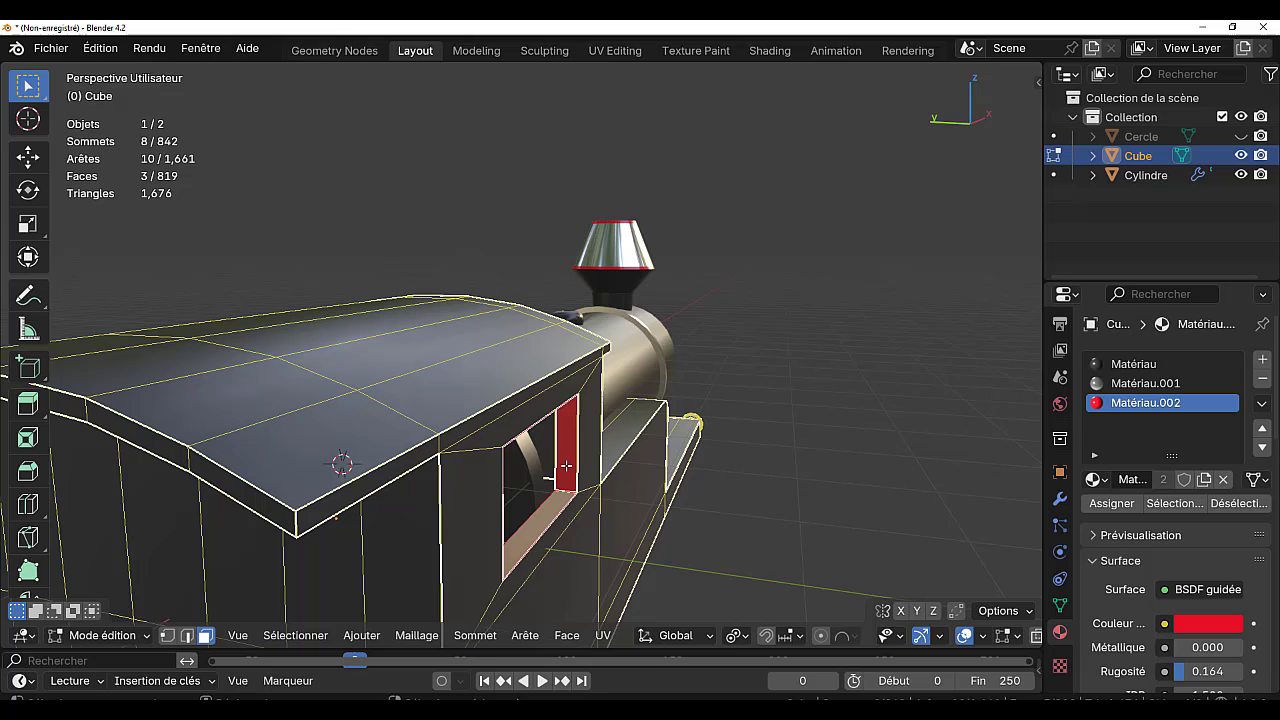
pyautogui.click(1100, 503)
pyautogui.press('Tab')
# - Select the loop of thin edge faces around the cab roof and assign the red Matériau.002 to them
pyautogui.moveTo(697, 551); pyautogui.dragTo(772, 508, button='middle')
pyautogui.press('Tab')
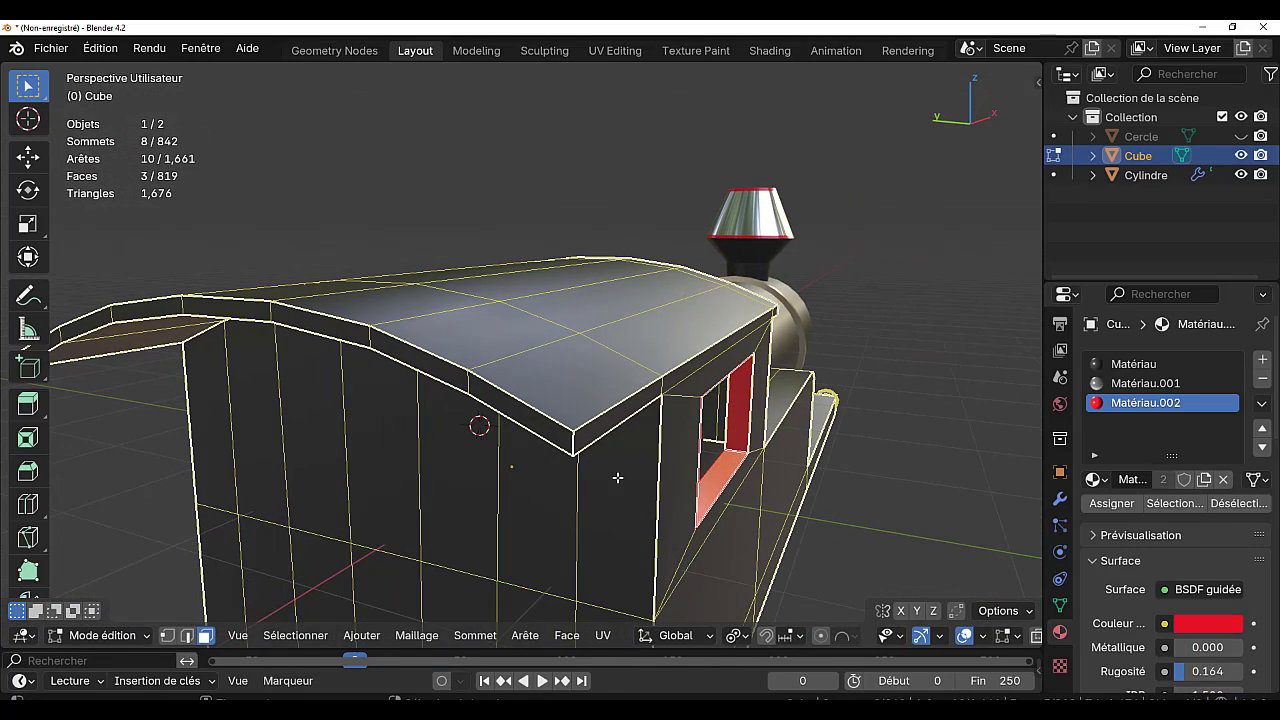
pyautogui.keyDown('alt'); pyautogui.click(575, 440); pyautogui.keyUp('alt')
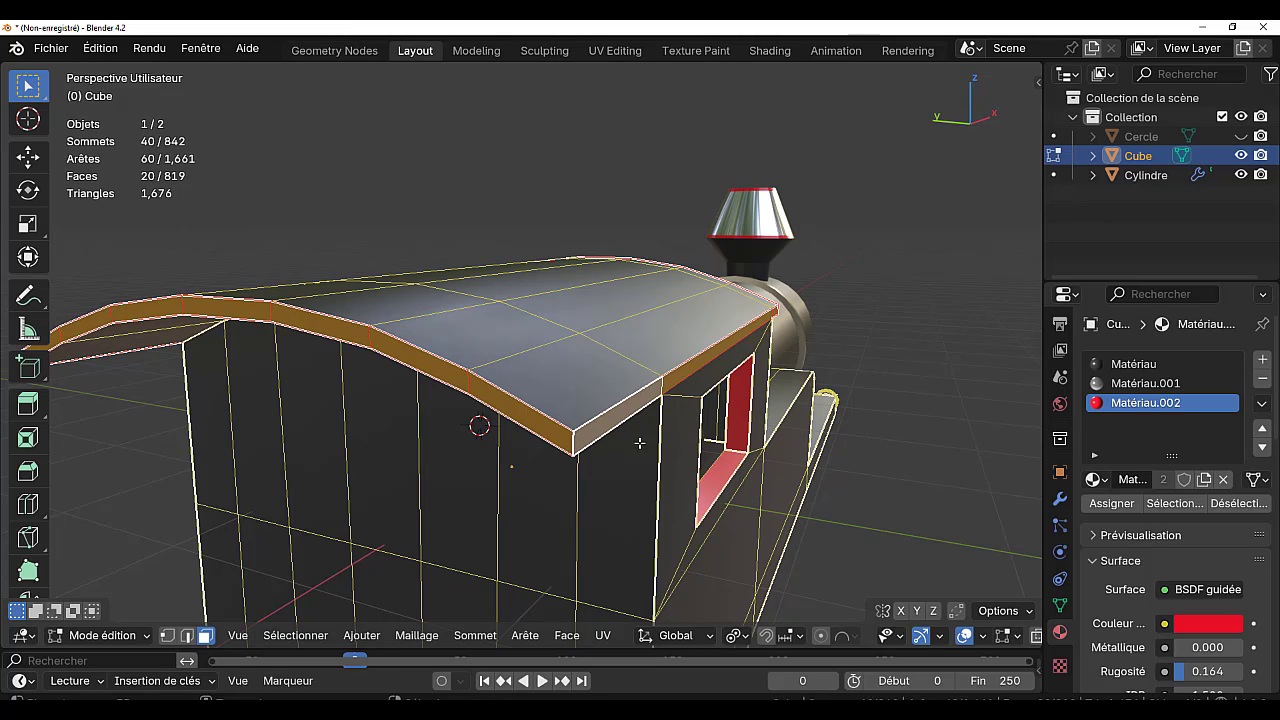
pyautogui.keyDown('shift'); pyautogui.click(718, 483); pyautogui.keyUp('shift')
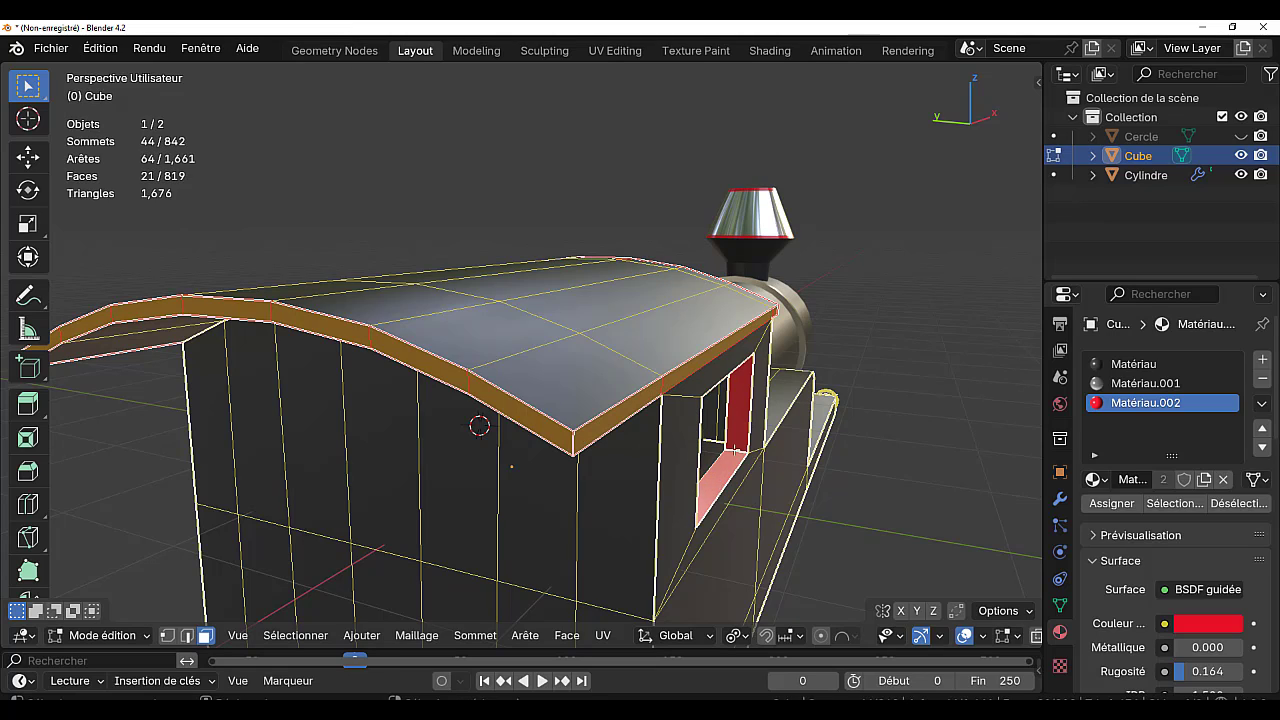
pyautogui.click(1132, 503)
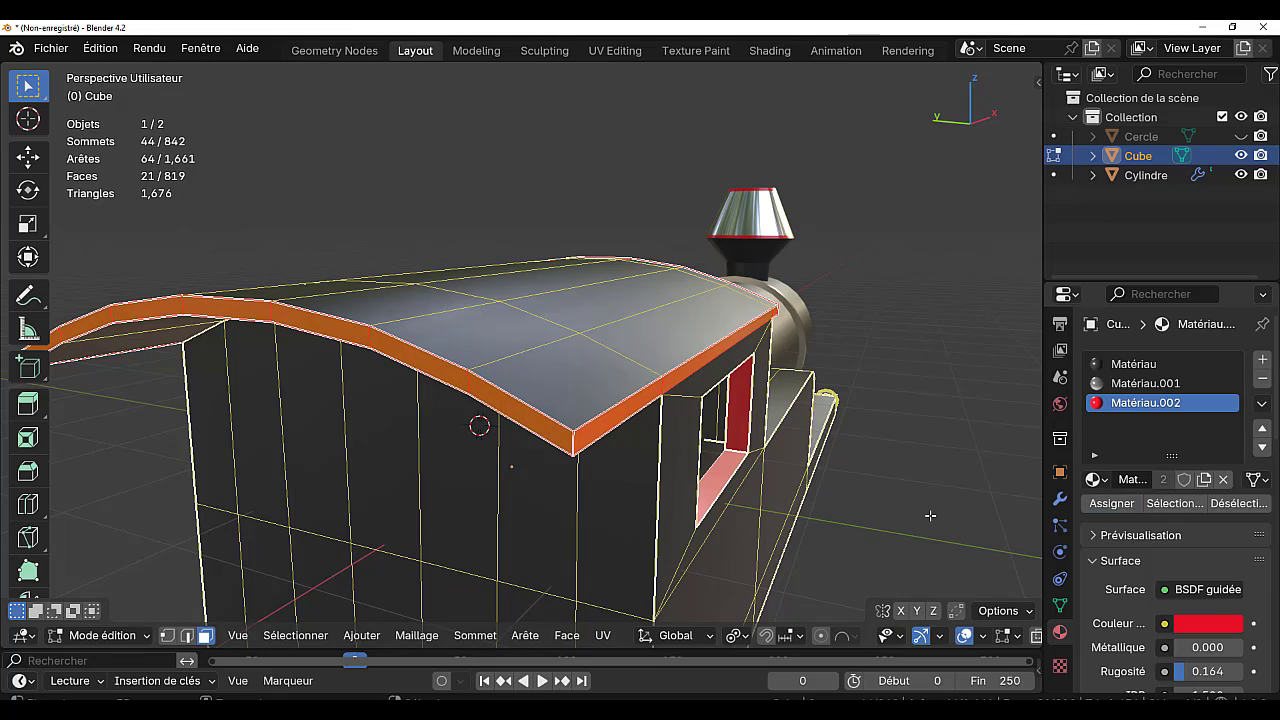
pyautogui.press('Tab')
# - Select the side faces below the cab window, the adjoining side tank face and the chassis strip faces under and ahead of them
pyautogui.scroll(-3, 930, 516)
pyautogui.moveTo(930, 516); pyautogui.dragTo(701, 470, button='middle')
pyautogui.press('Tab')
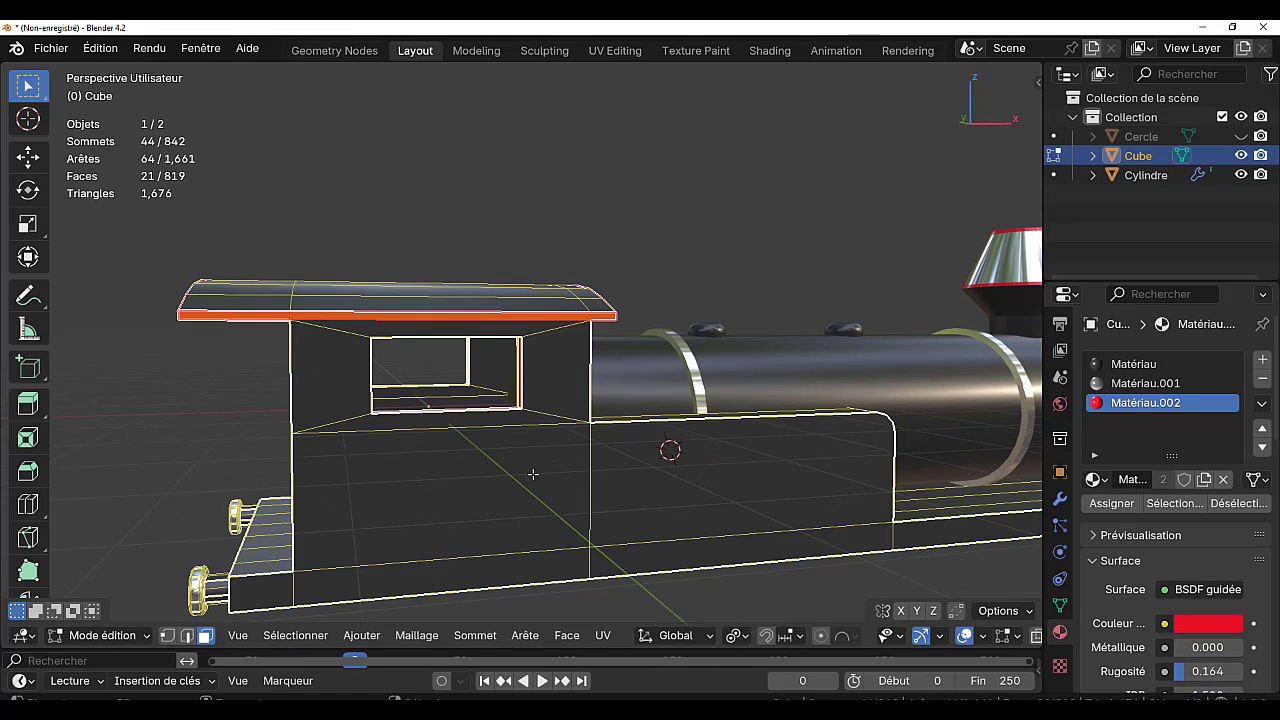
pyautogui.moveTo(533, 474); pyautogui.dragTo(551, 471, button='middle')
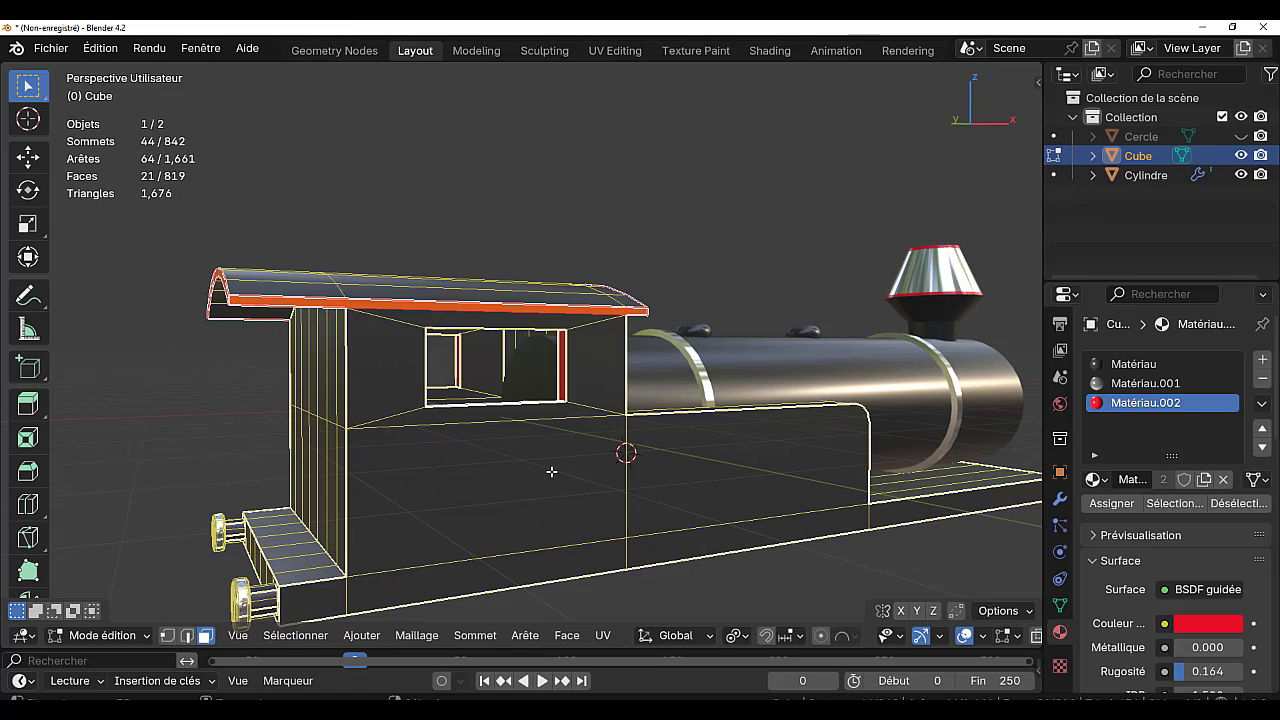
pyautogui.click(551, 471)
pyautogui.keyDown('shift'); pyautogui.click(705, 480); pyautogui.keyUp('shift')
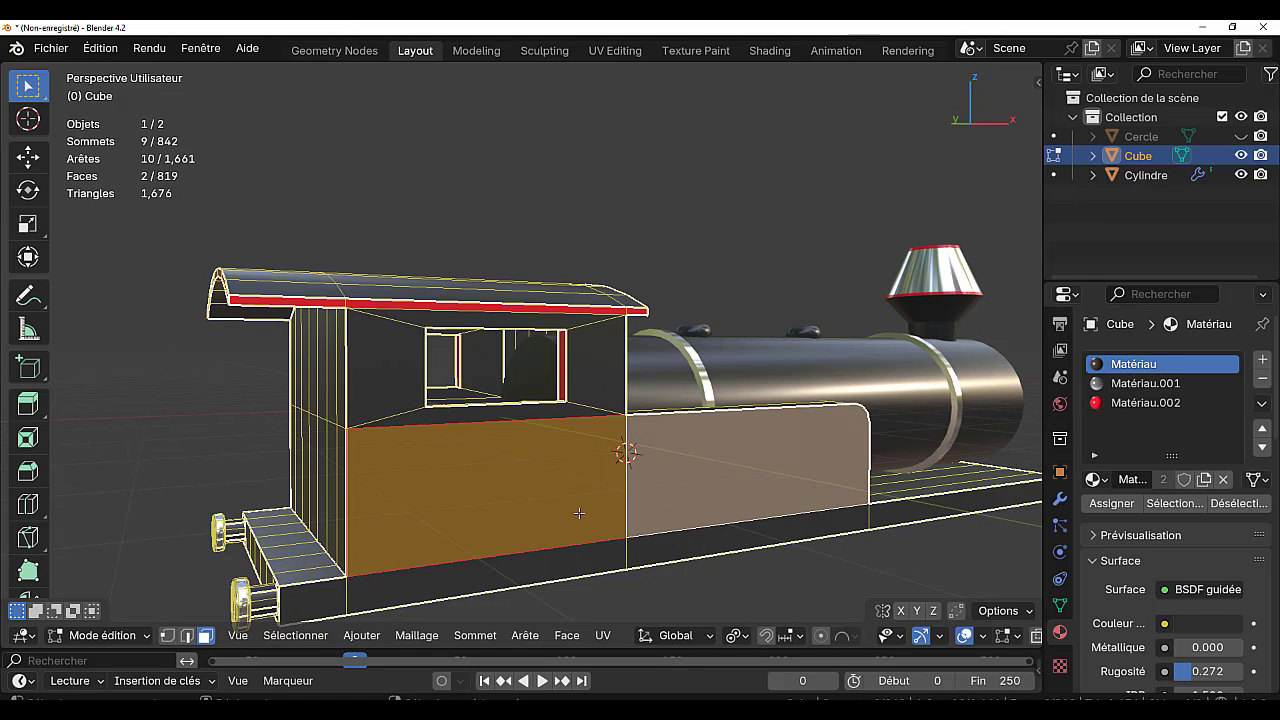
pyautogui.keyDown('shift'); pyautogui.click(600, 556); pyautogui.keyUp('shift')
pyautogui.keyDown('shift'); pyautogui.click(797, 532); pyautogui.keyUp('shift')
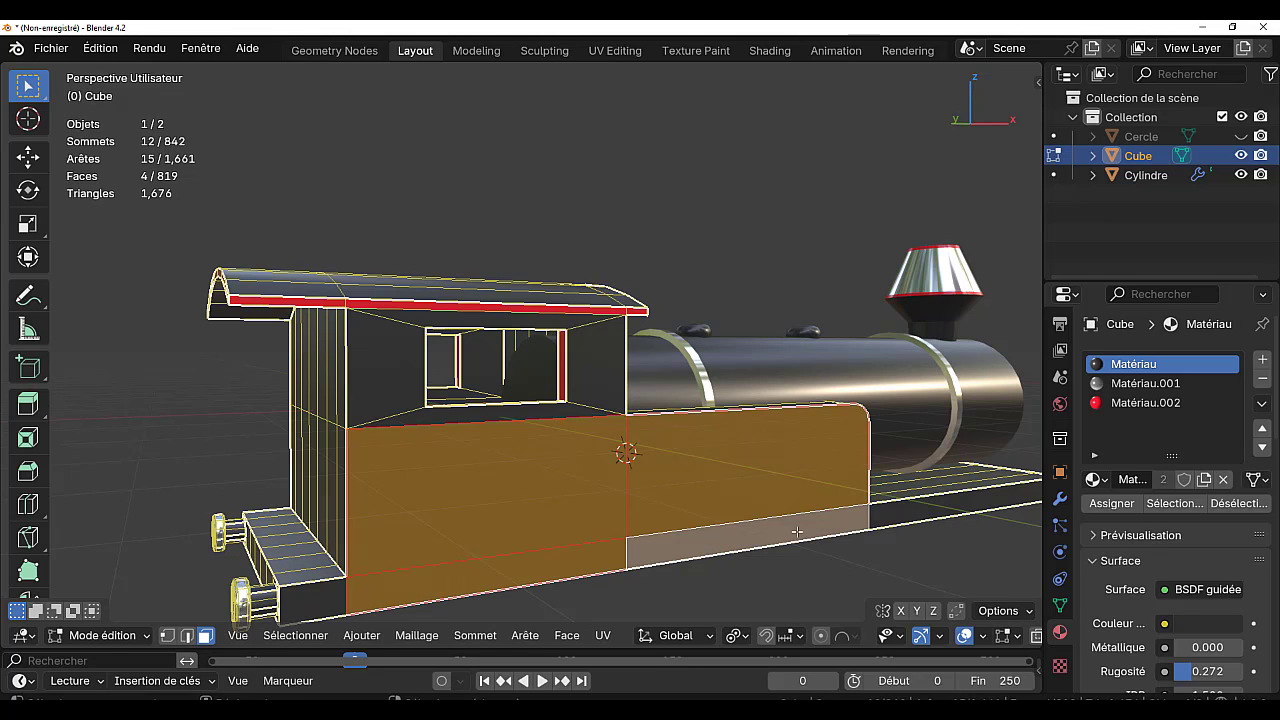
pyautogui.keyDown('shift'); pyautogui.click(841, 543); pyautogui.keyUp('shift')
# - Add the matching cab, tank and chassis side faces on the opposite side, and inset the whole selection by about 0.058 m
pyautogui.moveTo(507, 521); pyautogui.dragTo(931, 525, button='middle')
pyautogui.keyDown('shift'); pyautogui.click(724, 536); pyautogui.keyUp('shift')
pyautogui.keyDown('shift'); pyautogui.click(665, 471); pyautogui.keyUp('shift')
pyautogui.keyDown('shift'); pyautogui.click(398, 510); pyautogui.keyUp('shift')
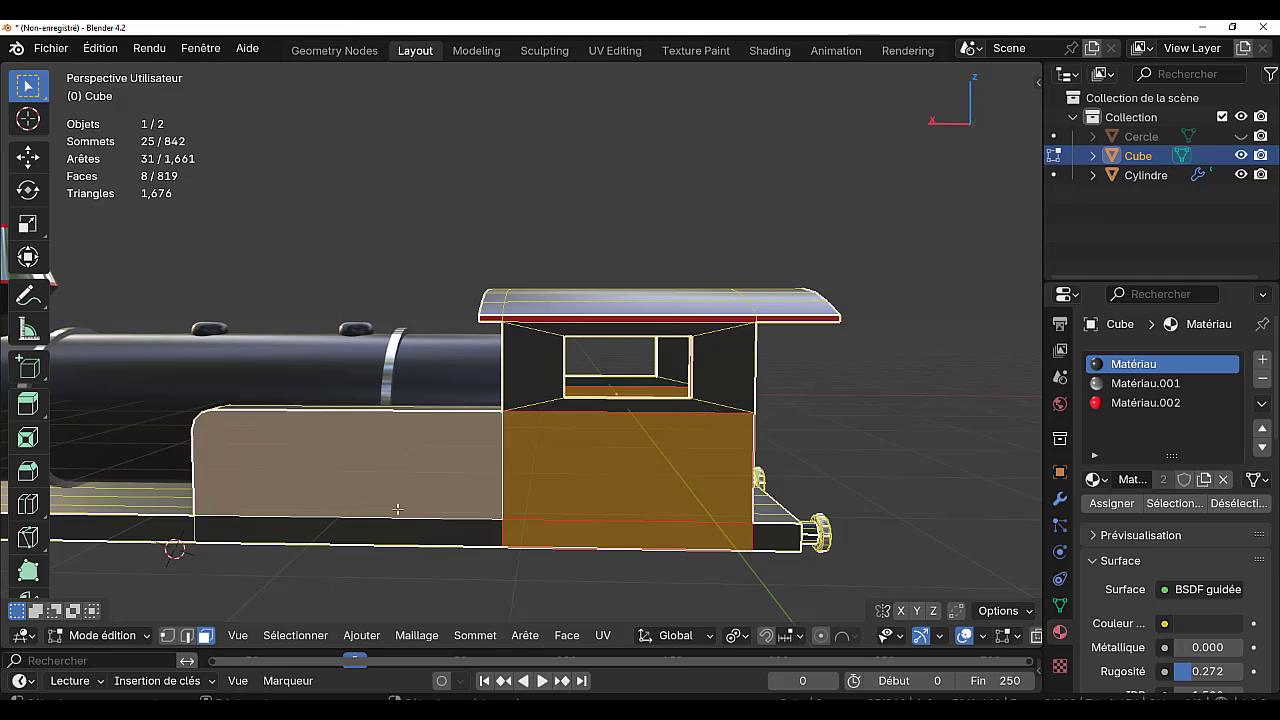
pyautogui.keyDown('shift'); pyautogui.click(388, 530); pyautogui.keyUp('shift')
pyautogui.keyDown('shift'); pyautogui.click(190, 529); pyautogui.keyUp('shift')
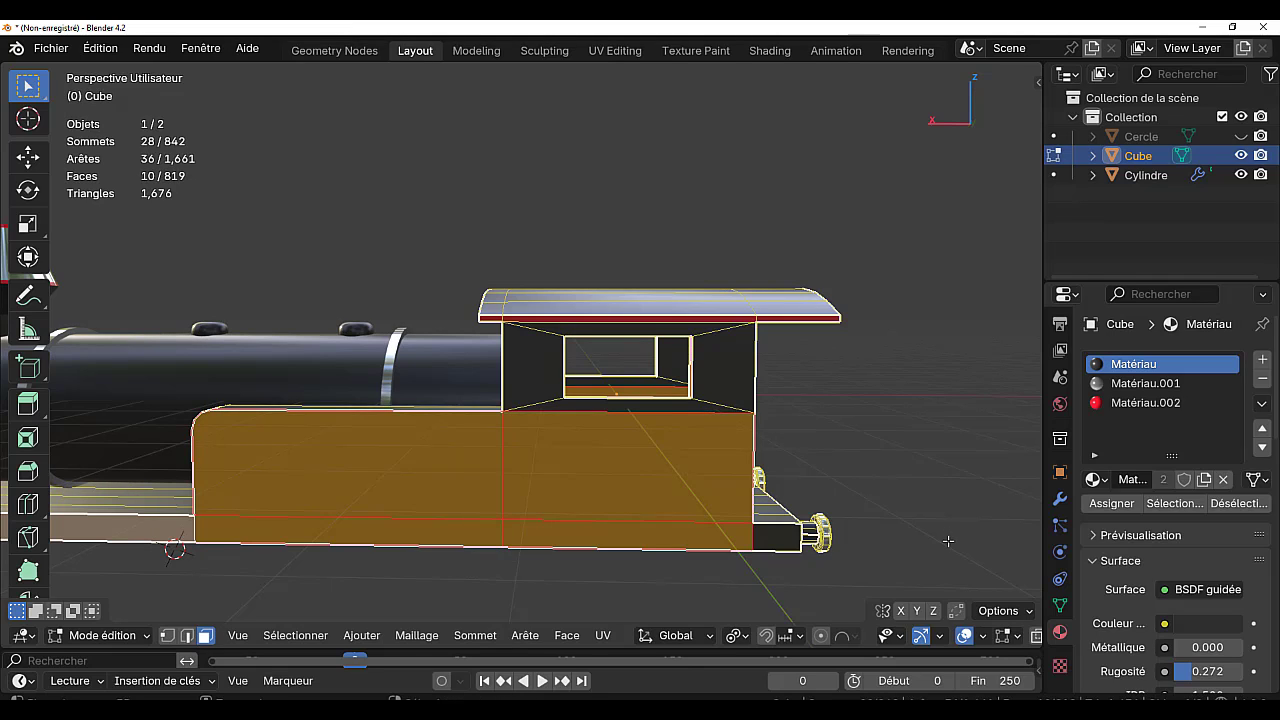
pyautogui.press('i')
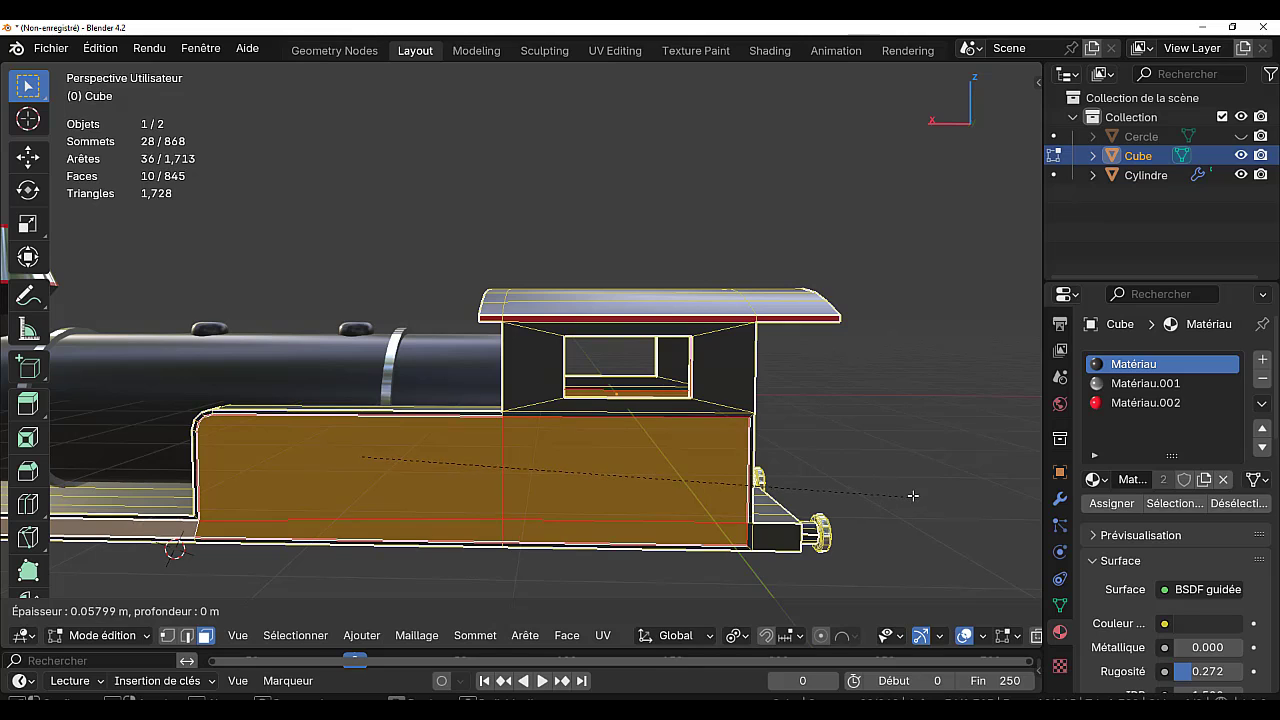
pyautogui.click(913, 495)
# - Select the inset border faces around the cab, tank and chassis panels on both sides and assign the red Matériau.002 to them
pyautogui.moveTo(965, 498); pyautogui.dragTo(628, 484, button='middle')
pyautogui.scroll(2, 523, 487)
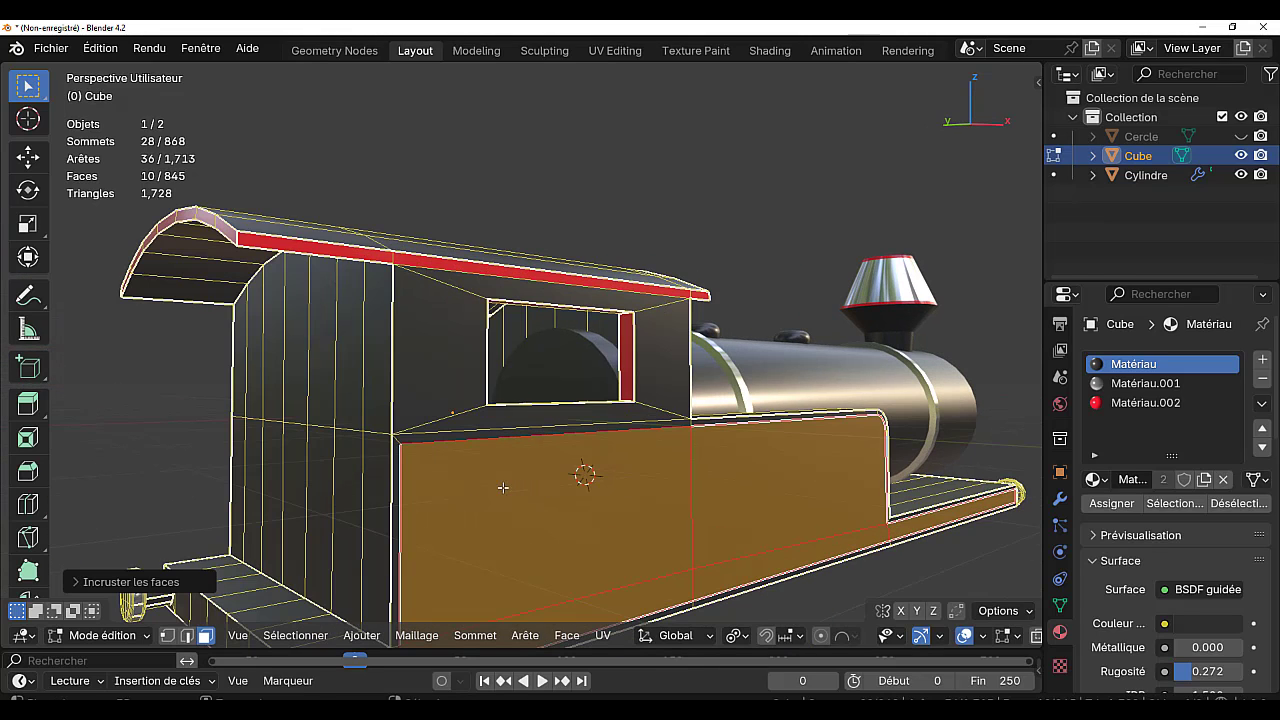
pyautogui.keyDown('alt'); pyautogui.click(398, 442); pyautogui.keyUp('alt')
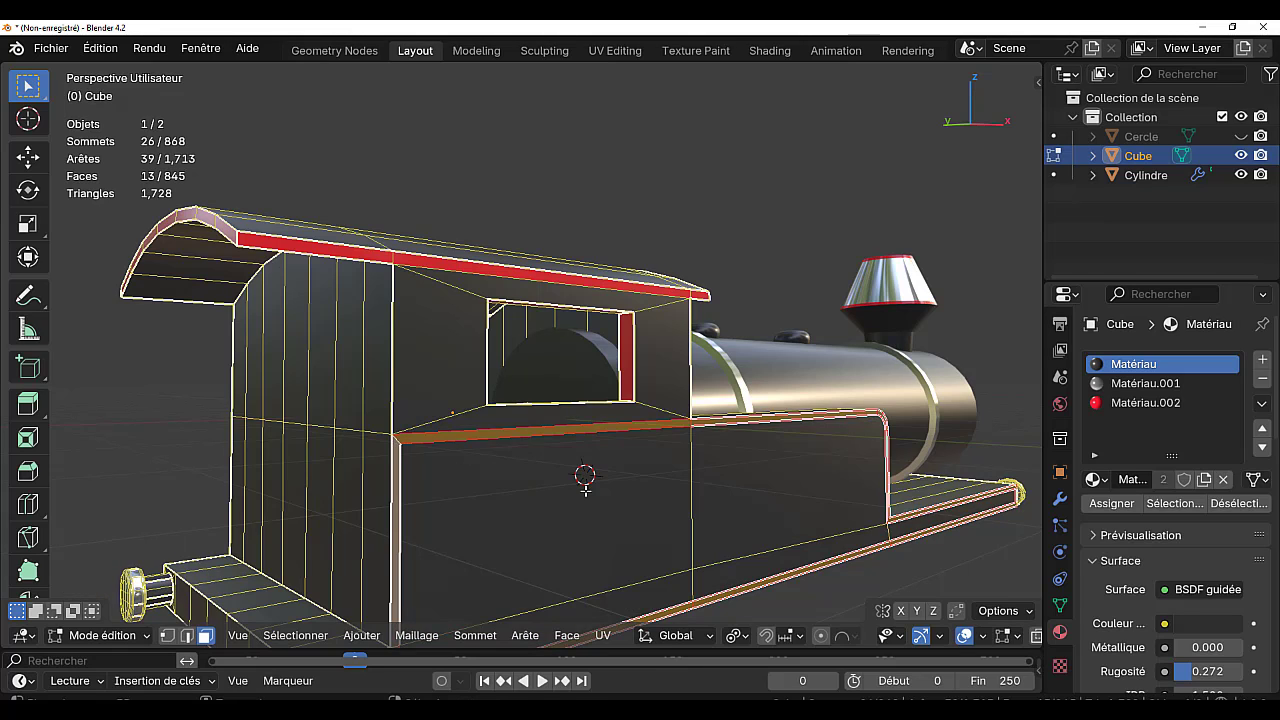
pyautogui.moveTo(585, 490); pyautogui.dragTo(730, 494, button='middle')
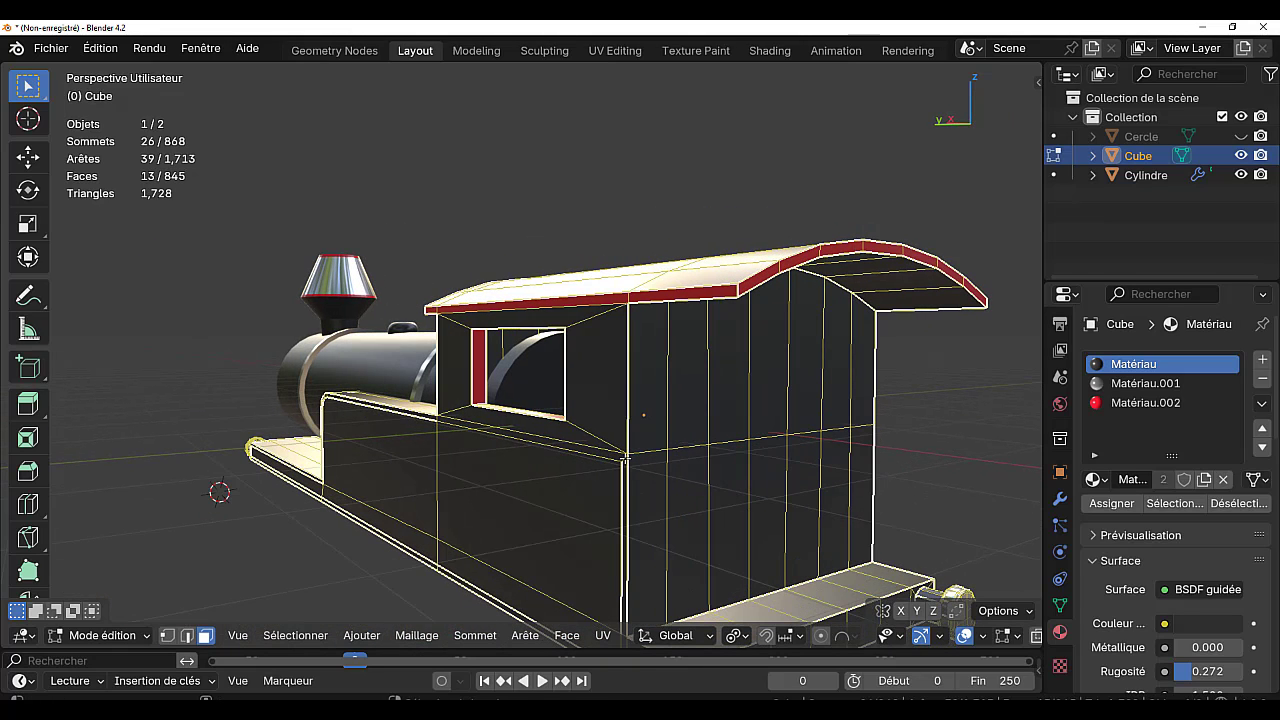
pyautogui.keyDown('alt'); pyautogui.keyDown('shift'); pyautogui.click(625, 458); pyautogui.keyUp('shift'); pyautogui.keyUp('alt')
pyautogui.keyDown('shift'); pyautogui.click(479, 370); pyautogui.keyUp('shift')
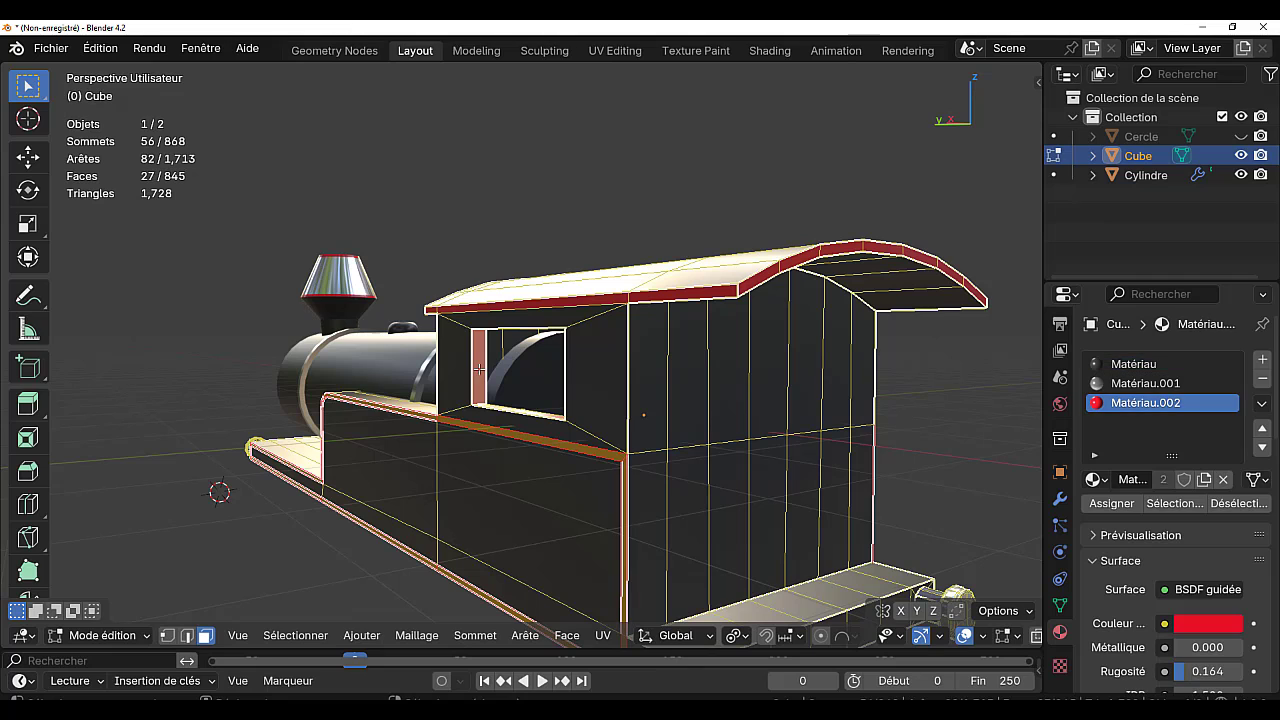
pyautogui.click(1115, 504)
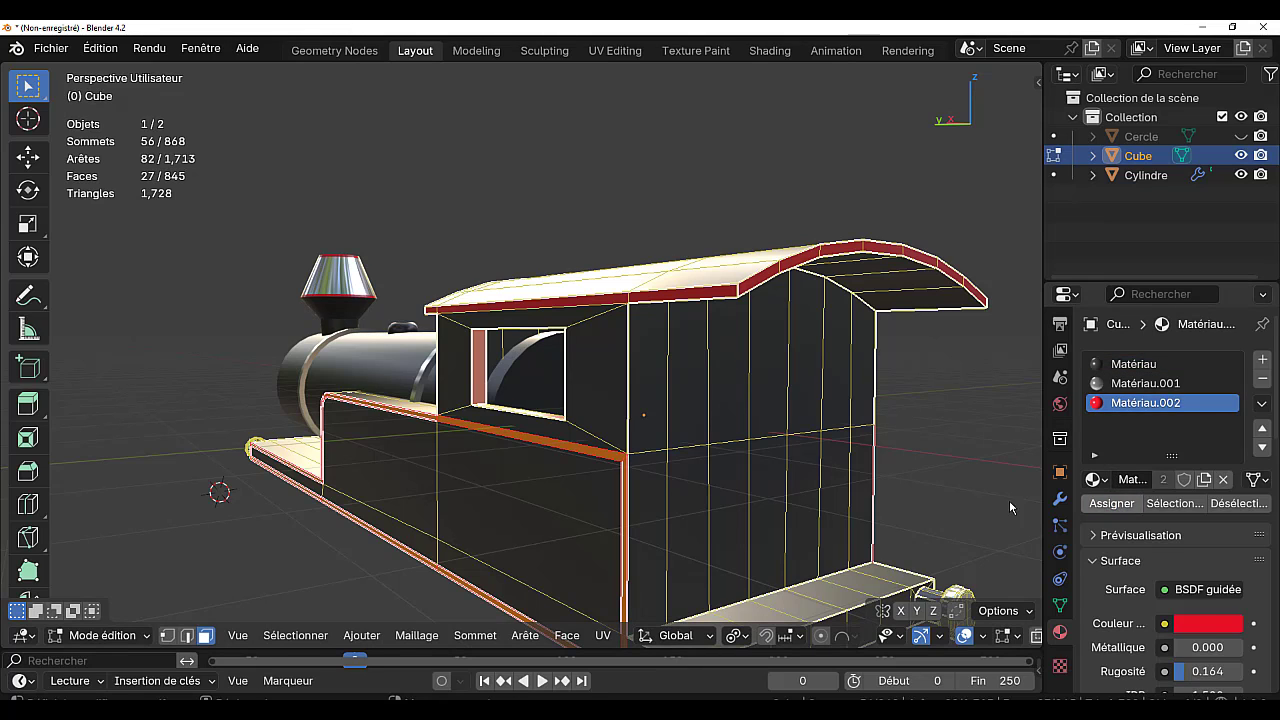
pyautogui.press('Tab')
pyautogui.moveTo(958, 502); pyautogui.dragTo(629, 496, button='middle')
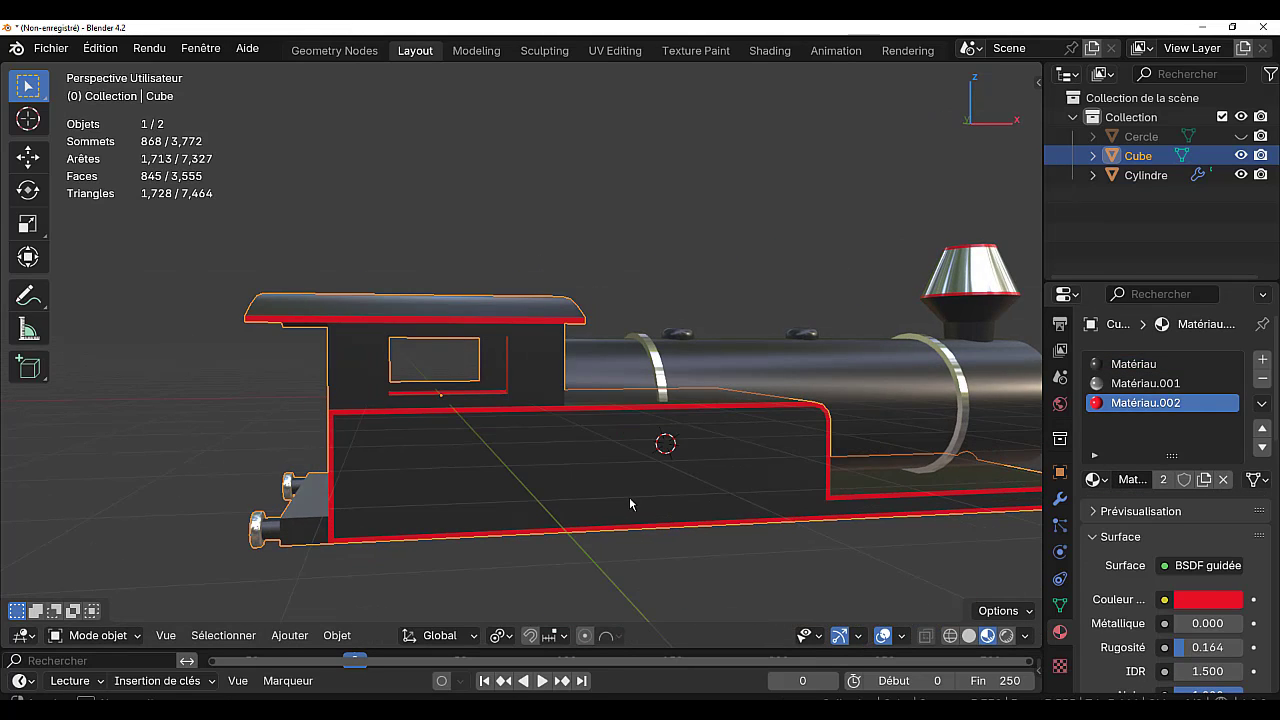
pyautogui.scroll(-3, 760, 523)
pyautogui.moveTo(760, 523); pyautogui.dragTo(696, 542, button='middle')
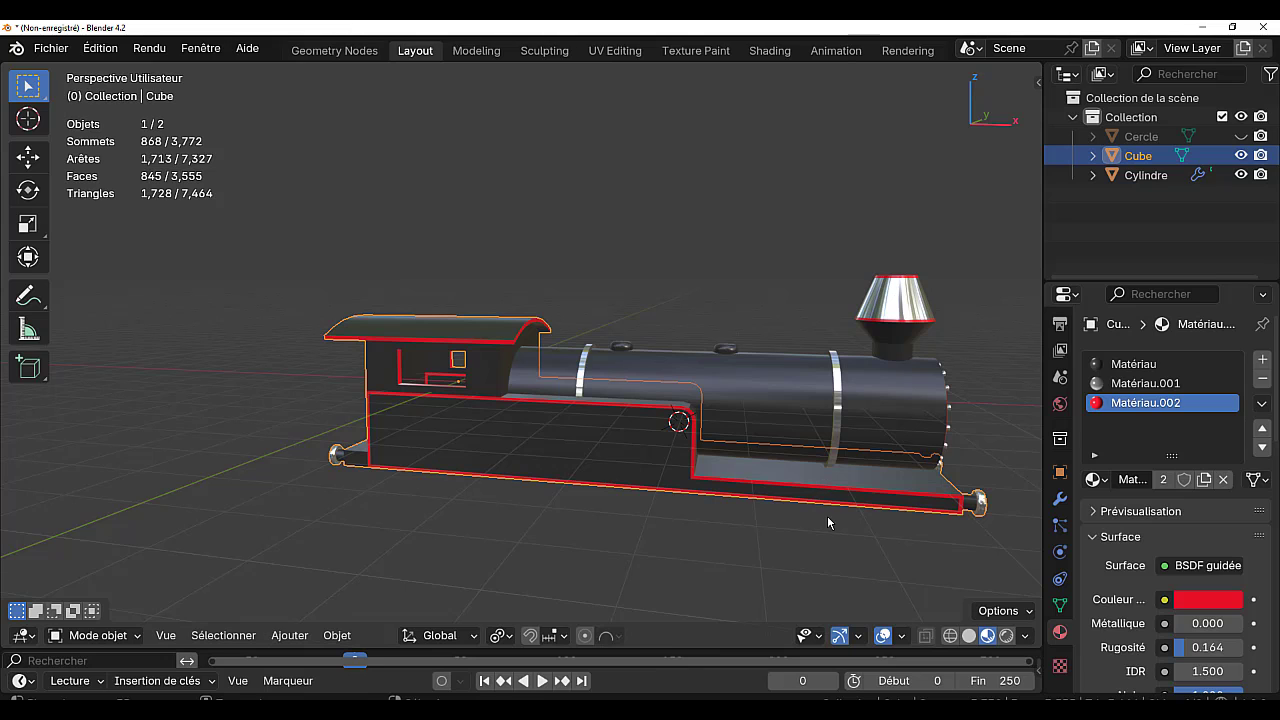
pyautogui.moveTo(827, 515); pyautogui.dragTo(886, 408, button='middle')
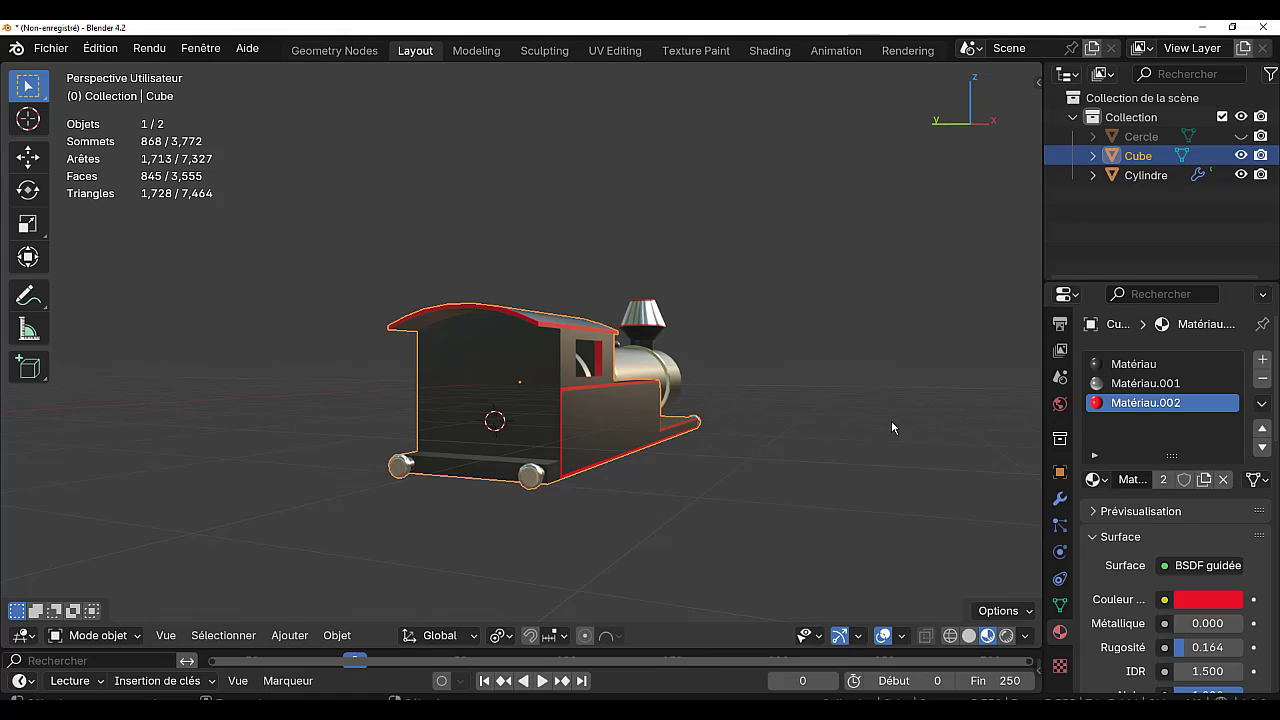
# - Select the cab's rear wall faces as coplanar faces from the left view, clear the selection and pick them again with Circle Select
pyautogui.press('ctrl+KP_3')
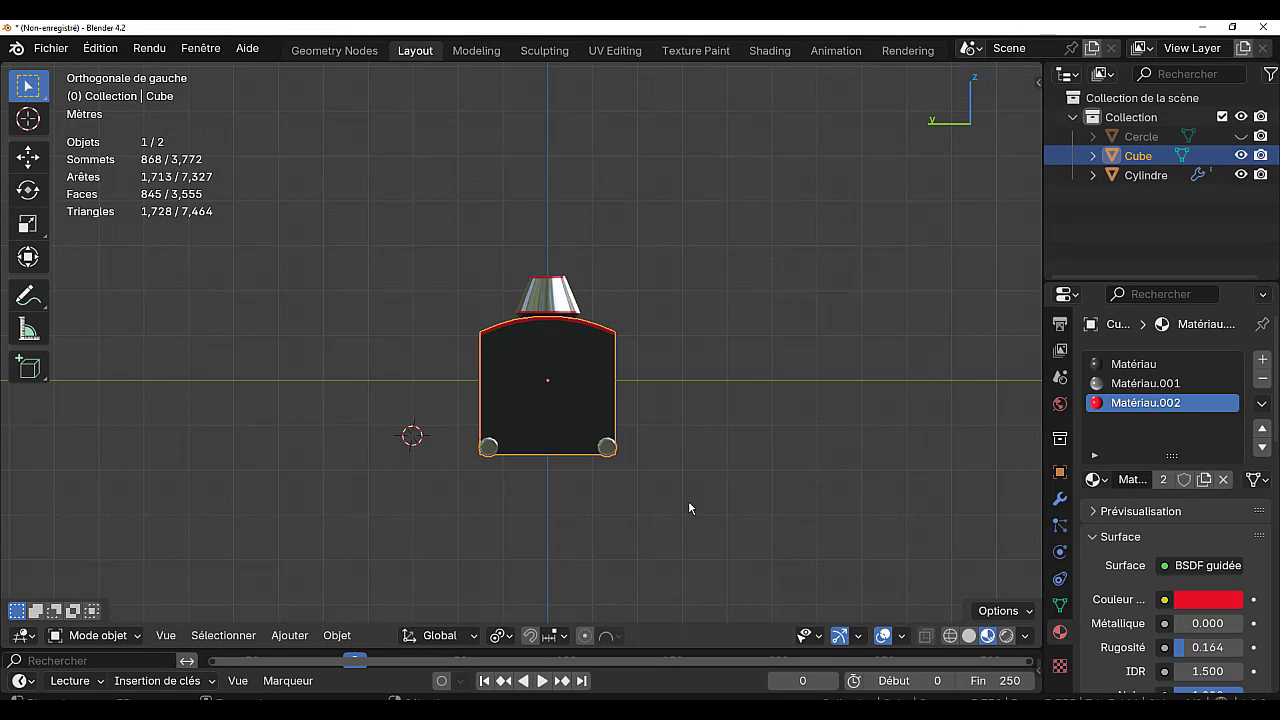
pyautogui.press('Tab')
pyautogui.scroll(2, 688, 508)
pyautogui.click(562, 426)
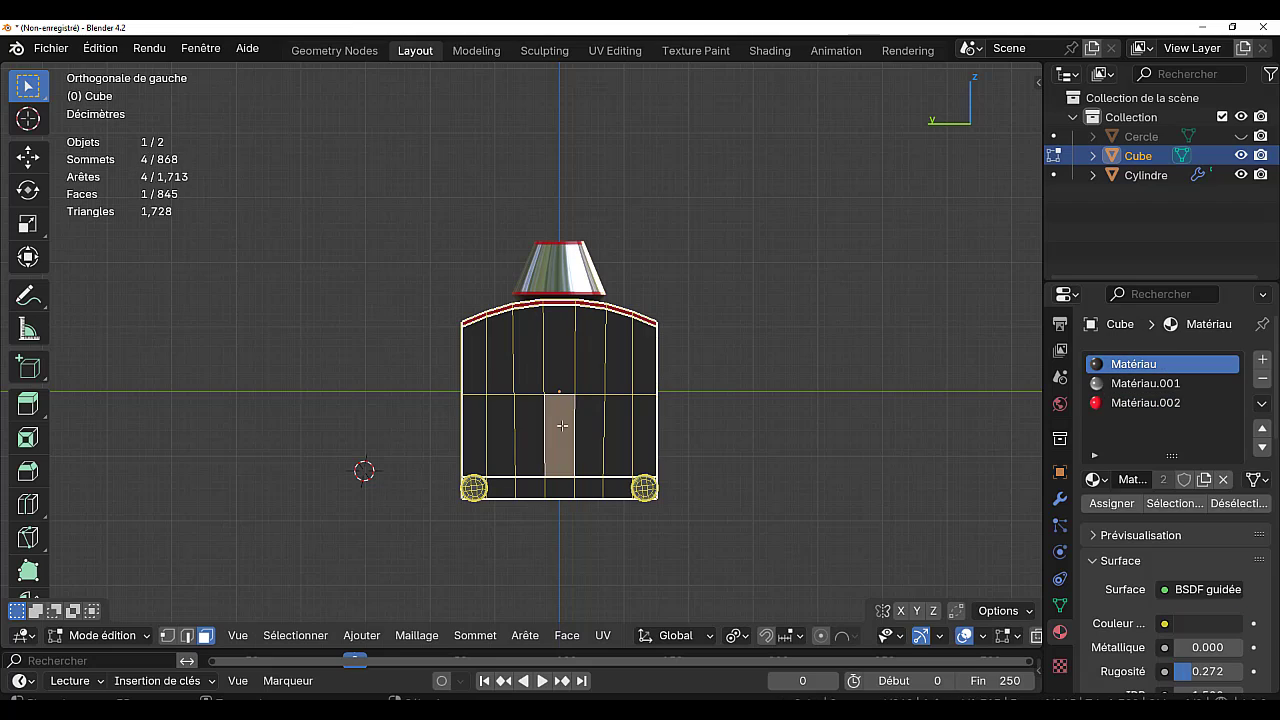
pyautogui.press('q')
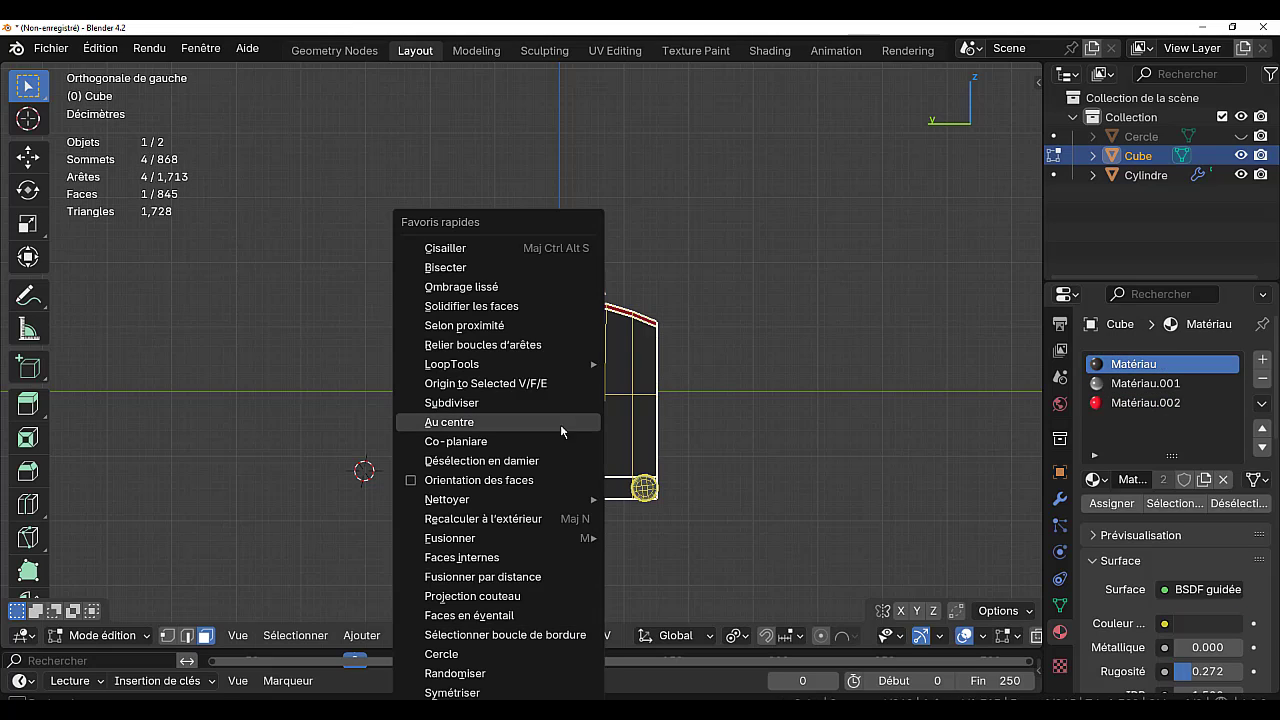
pyautogui.click(486, 441)
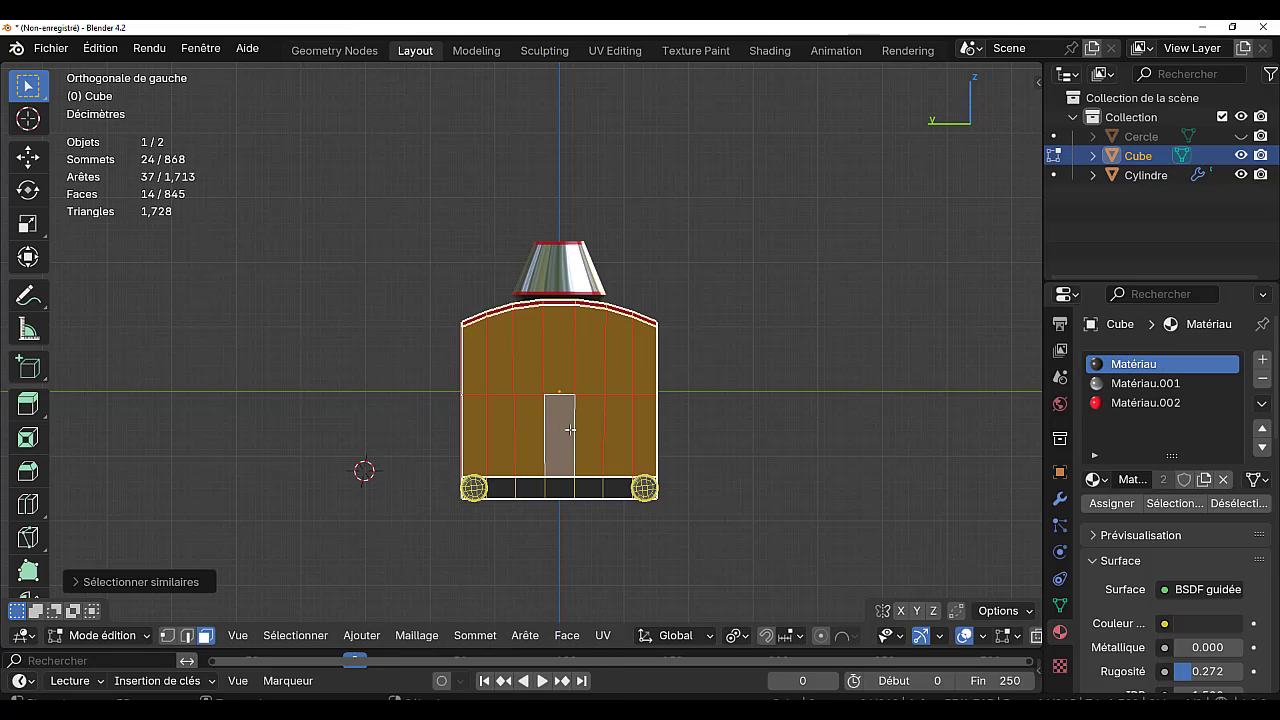
pyautogui.scroll(2, 763, 443)
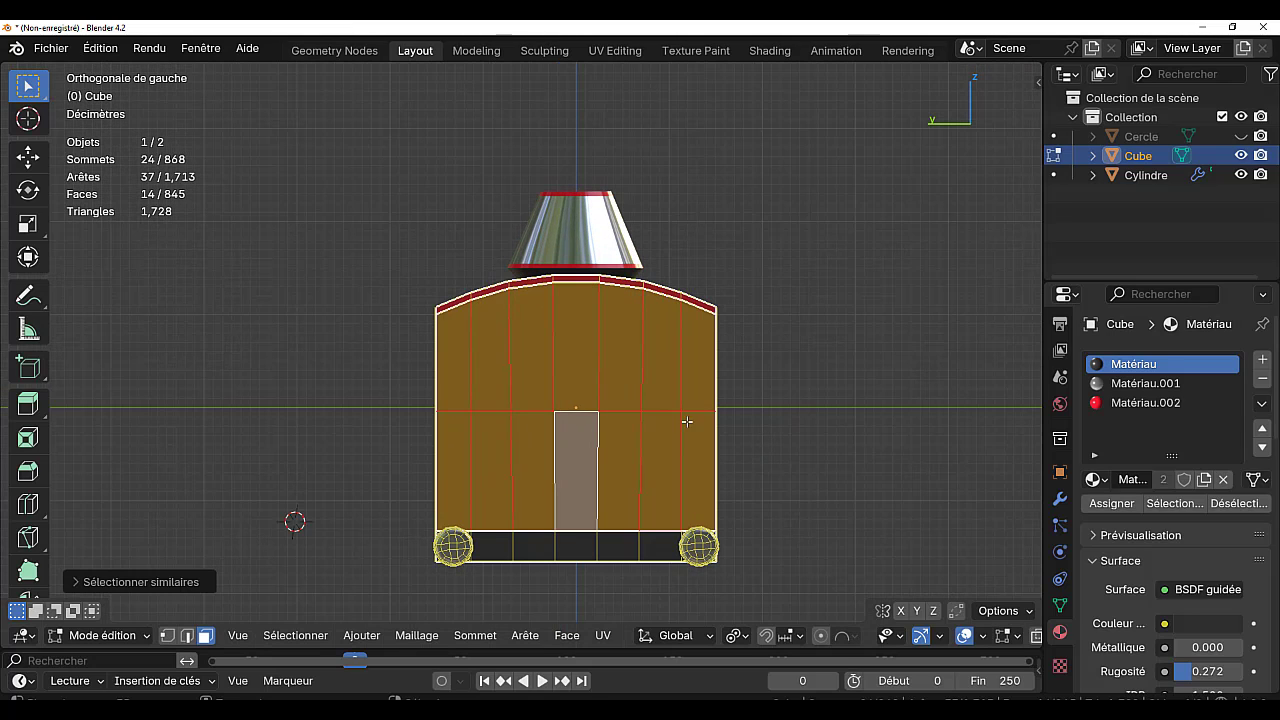
pyautogui.click(851, 452)
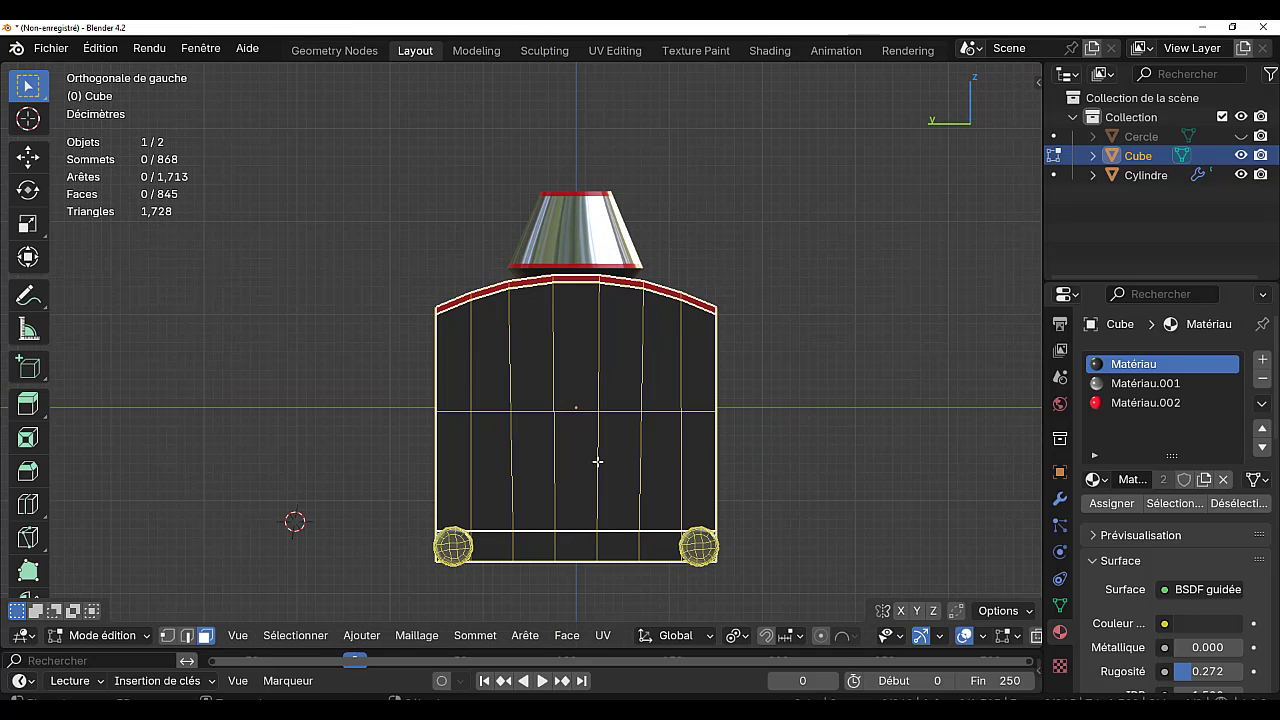
pyautogui.press('c')
pyautogui.moveTo(666, 423); pyautogui.dragTo(479, 424)
pyautogui.rightClick(479, 424)
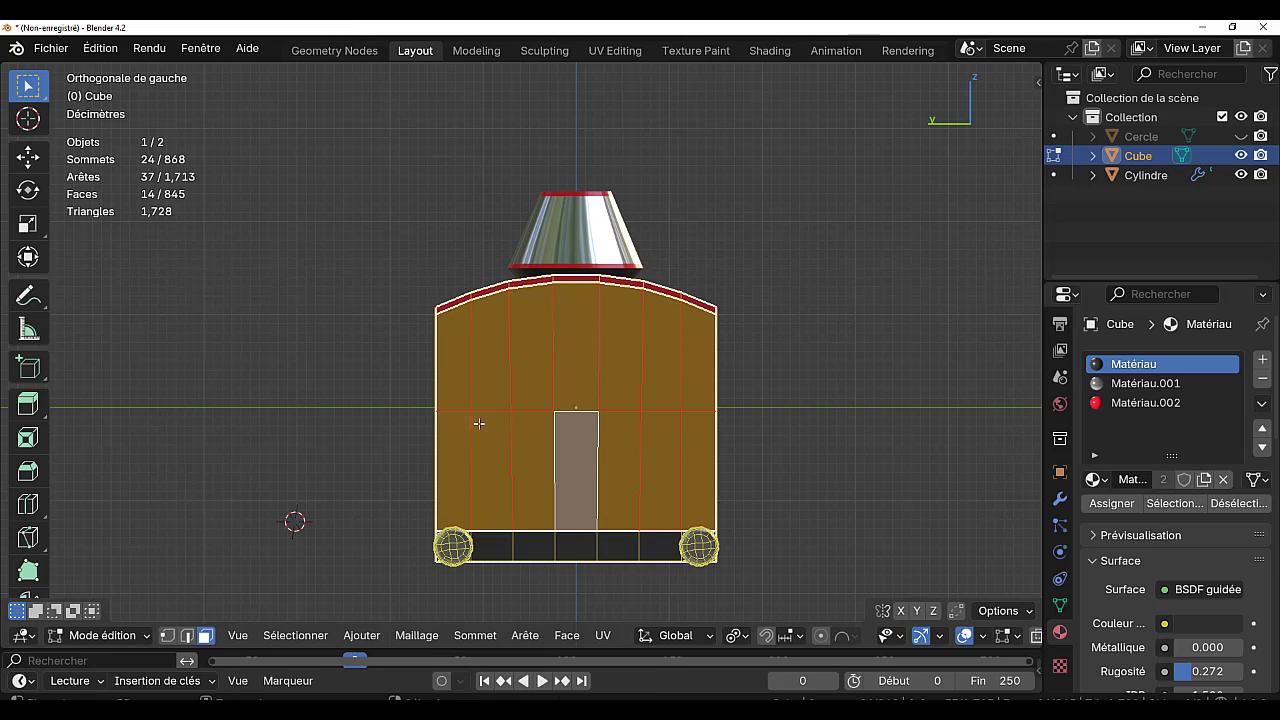
# - Inset the selected rear wall faces of the cab by about 0.083 m
pyautogui.press('i')
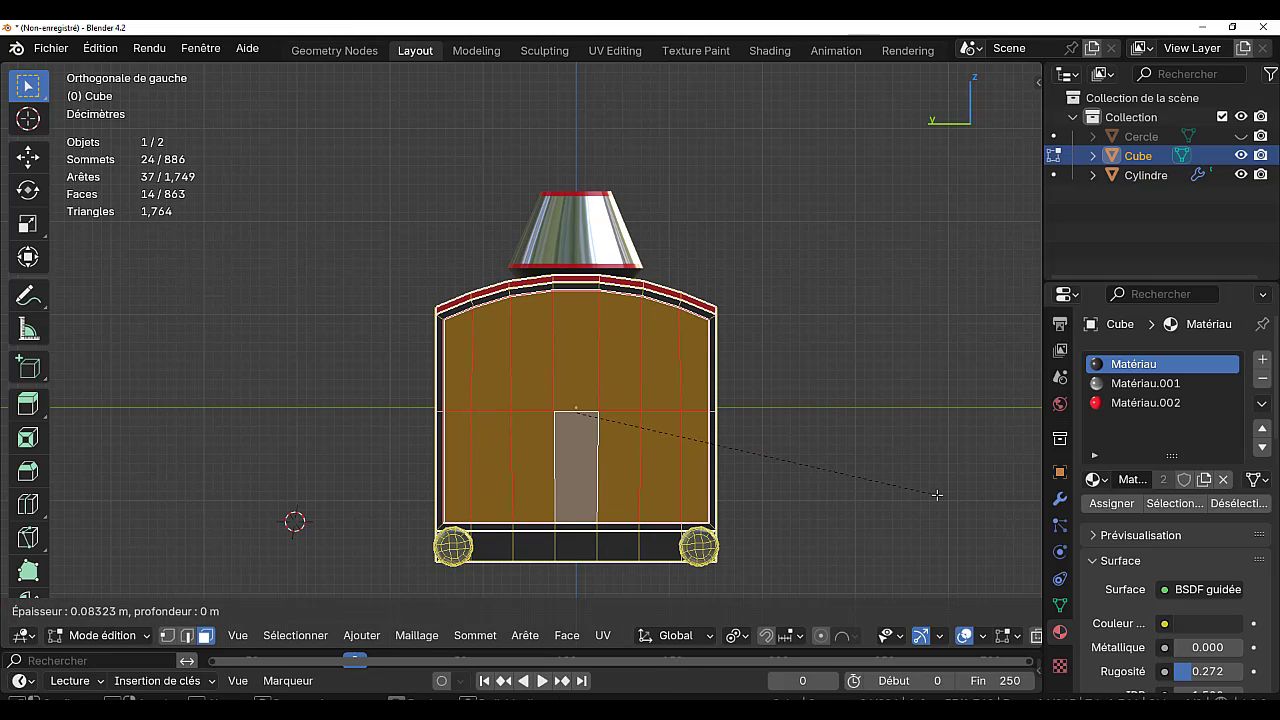
pyautogui.click(937, 494)
pyautogui.moveTo(937, 494); pyautogui.dragTo(827, 519, button='middle')
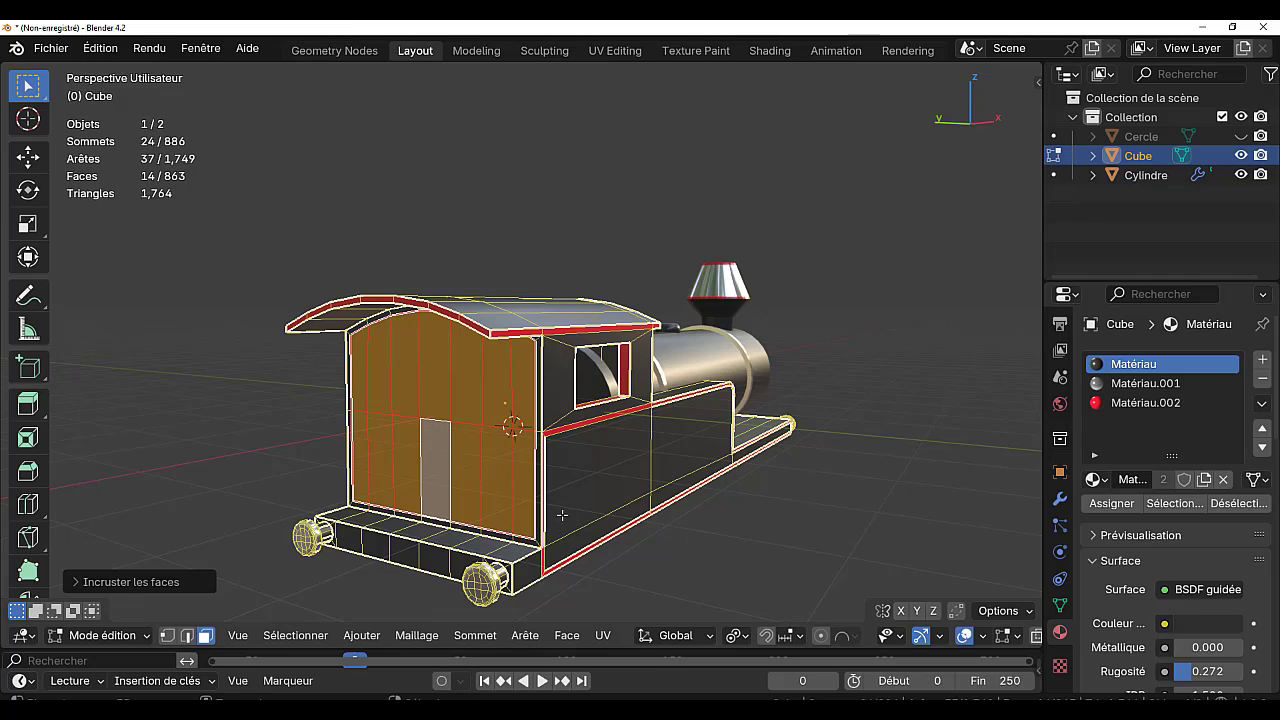
# - Extrude the inset rear wall faces about 0.21 m into the cab with Shrink/Fatten and delete them to open the rear
pyautogui.press('e')
pyautogui.rightClick(709, 574)
pyautogui.hotkey('alt', 's')
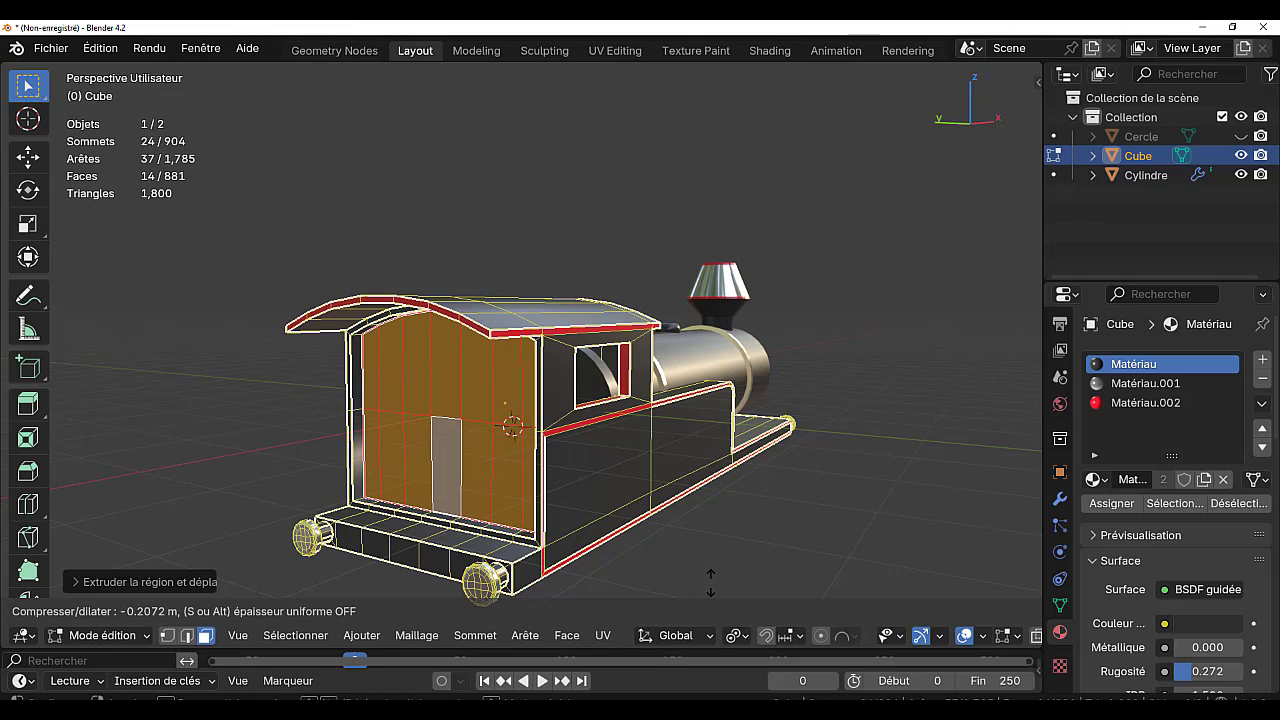
pyautogui.click(710, 576)
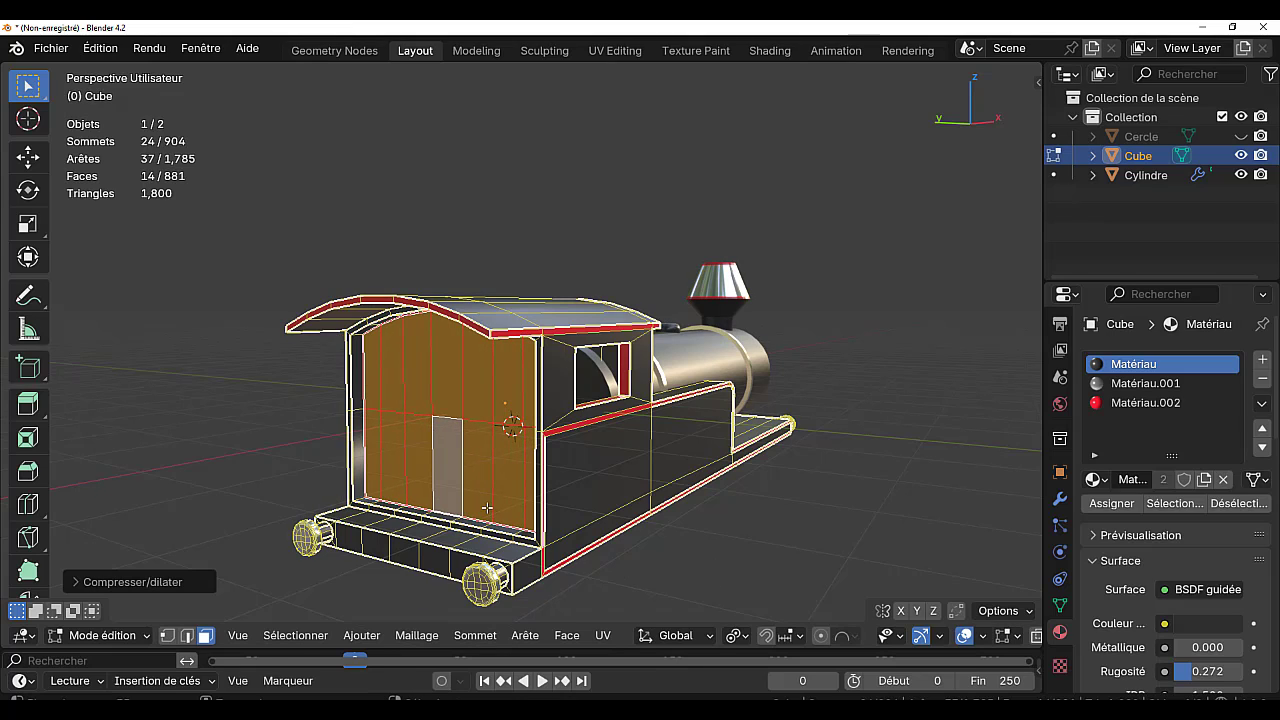
pyautogui.press('x')
pyautogui.click(465, 507)
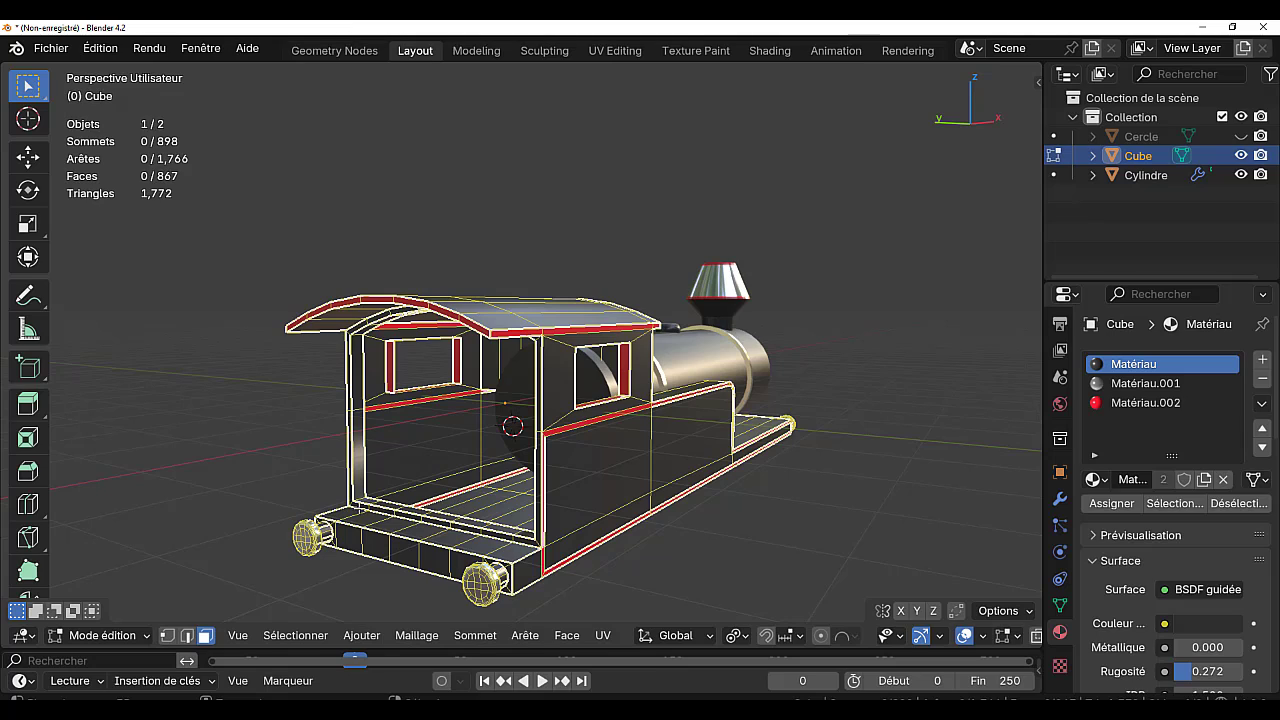
# - Select the loop of thickness faces around the cab's rear opening and assign the red Matériau.002 to them
pyautogui.keyDown('alt'); pyautogui.click(364, 499); pyautogui.keyUp('alt')
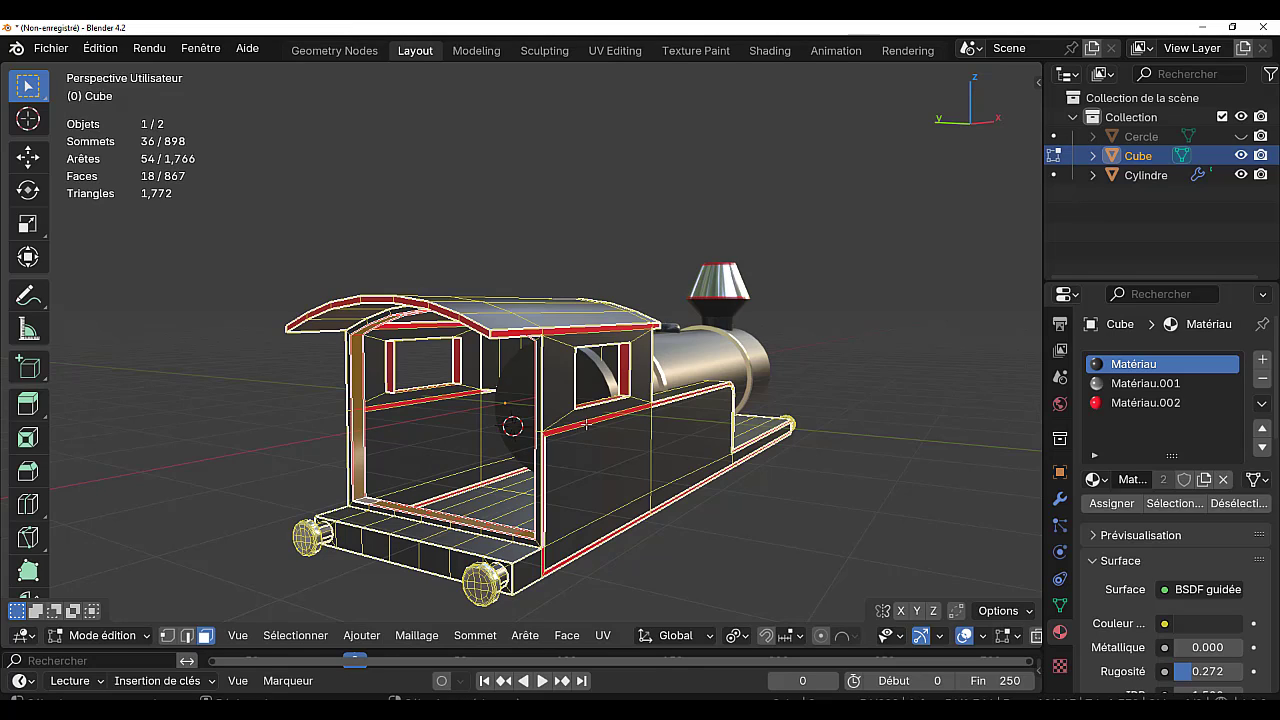
pyautogui.click(1145, 402)
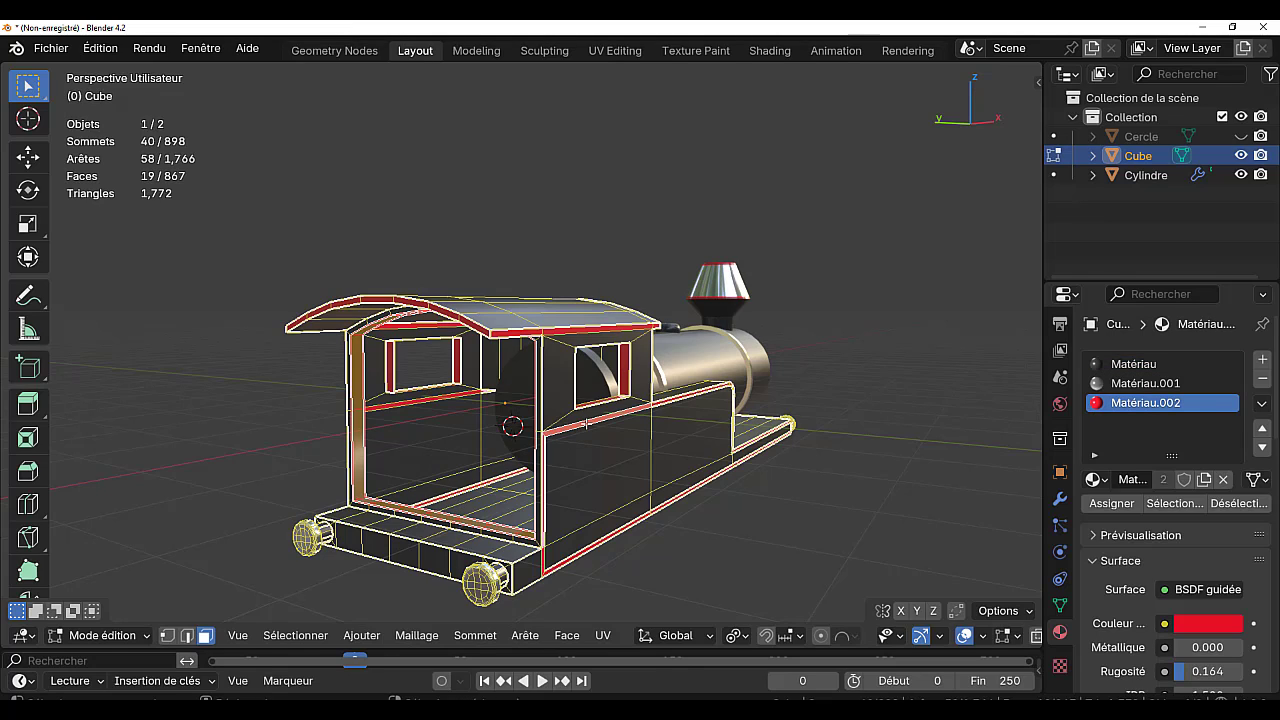
pyautogui.click(1115, 509)
pyautogui.click(779, 544)
pyautogui.moveTo(780, 577); pyautogui.dragTo(644, 584, button='middle')
pyautogui.press('Tab')
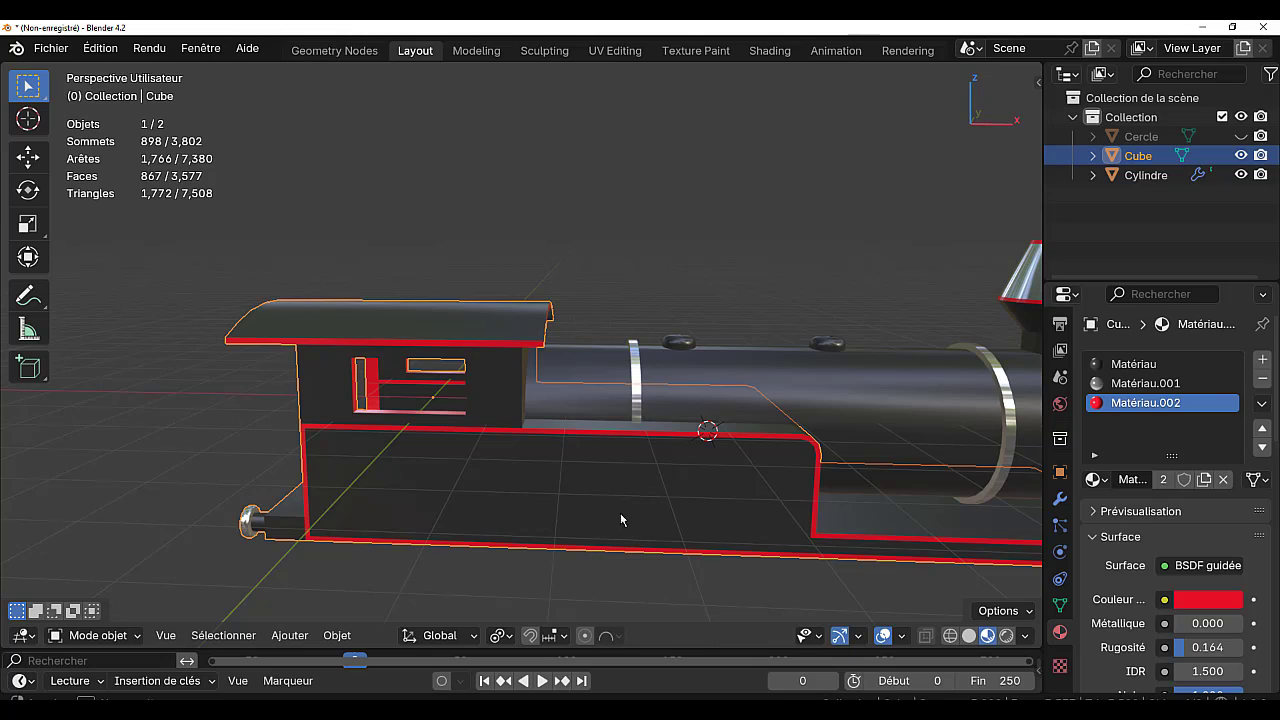
pyautogui.moveTo(620, 520); pyautogui.dragTo(545, 562, button='middle')
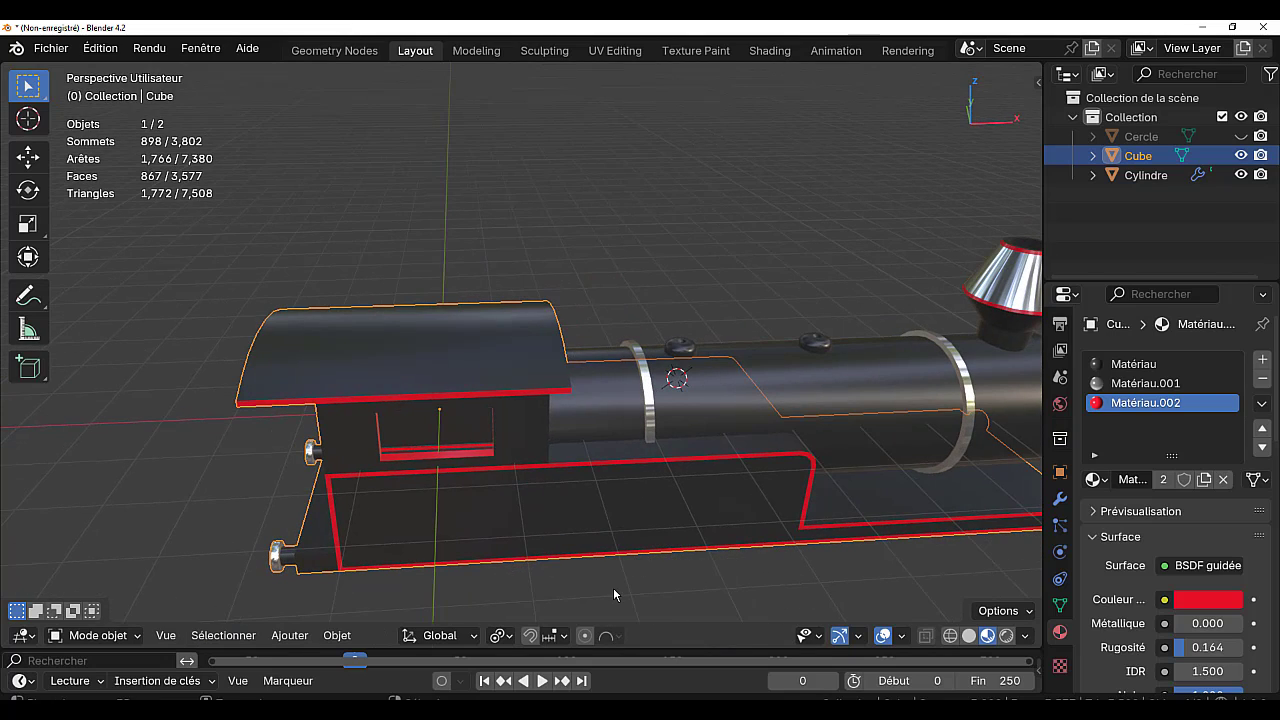
# - Place the 3D cursor at the middle of the cab in the top view and add a point light there
pyautogui.press('KP_7')
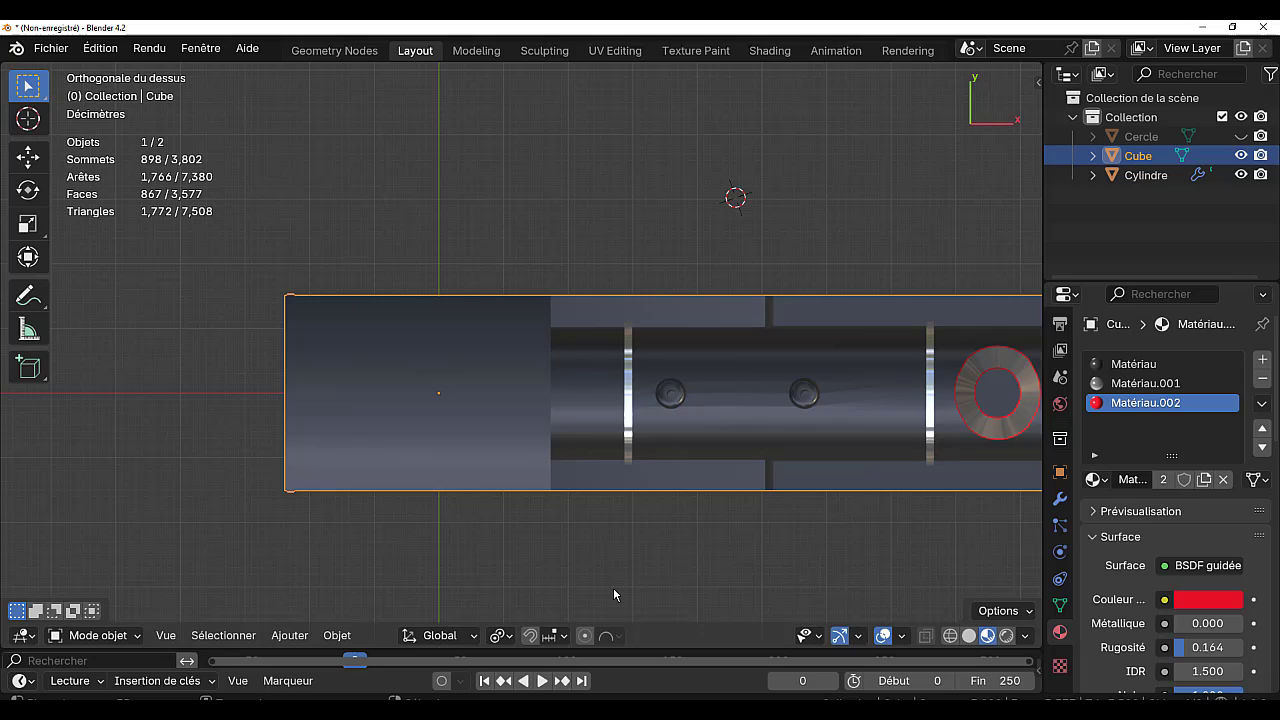
pyautogui.keyDown('shift'); pyautogui.rightClick(427, 393); pyautogui.keyUp('shift')
pyautogui.click(285, 636)
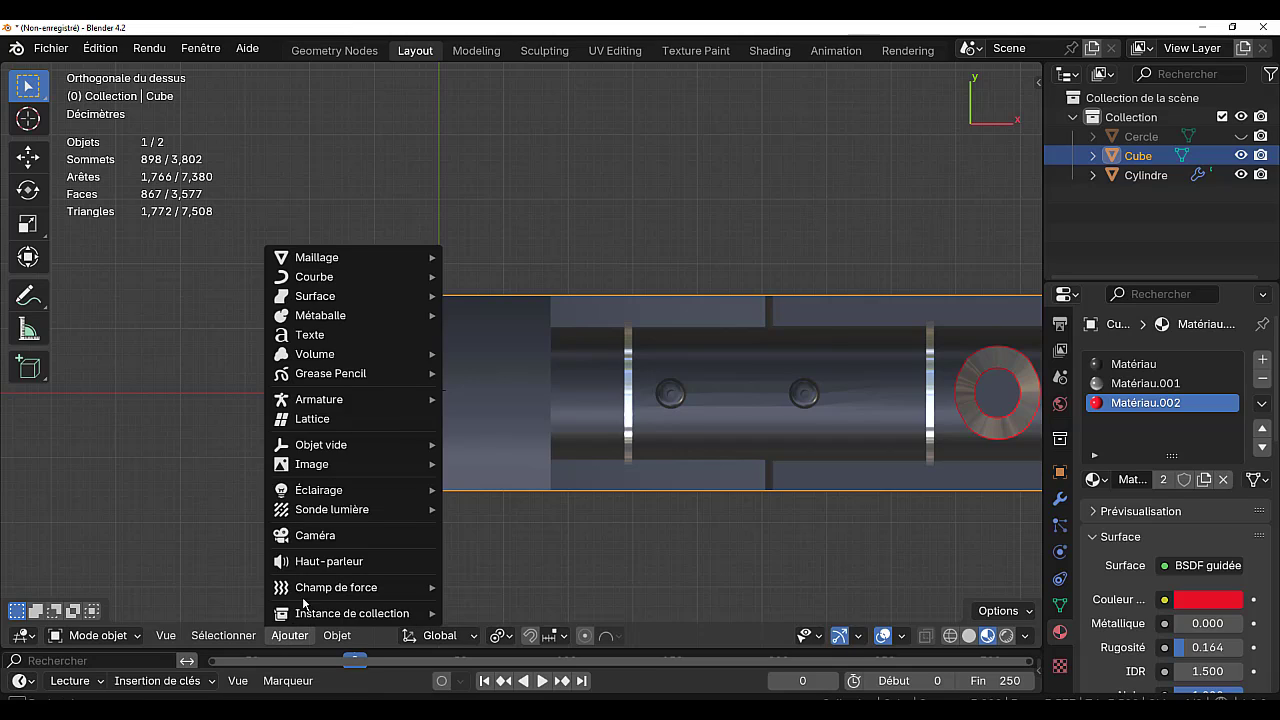
pyautogui.moveTo(312, 497)
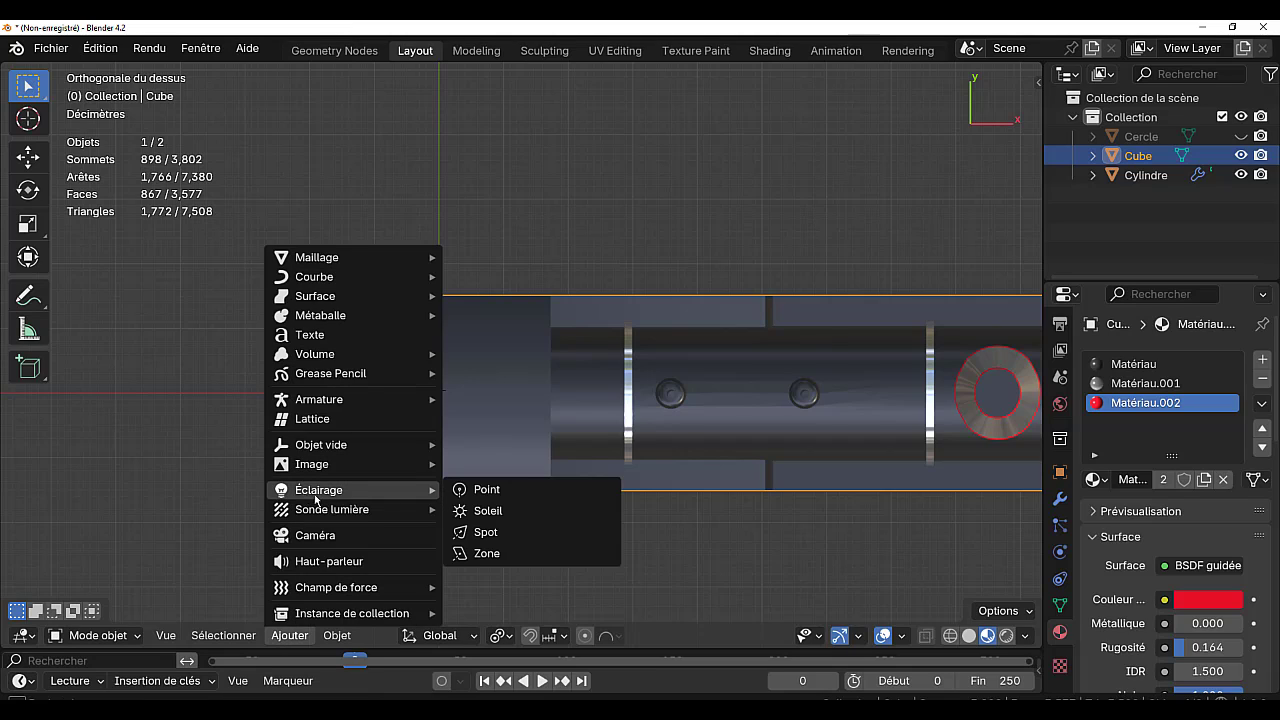
pyautogui.click(487, 490)
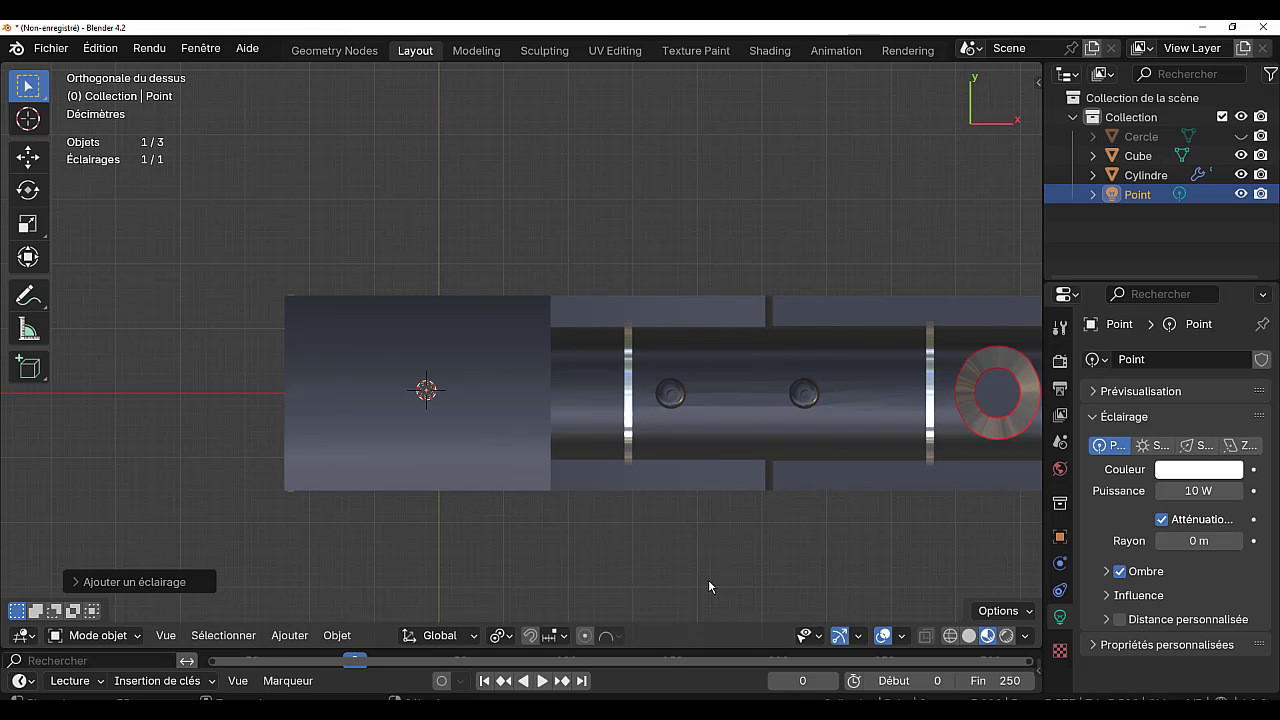
# - Move the point light down along Z by about 0.29 m in the front view, to just under the cab roof
pyautogui.press('KP_1')
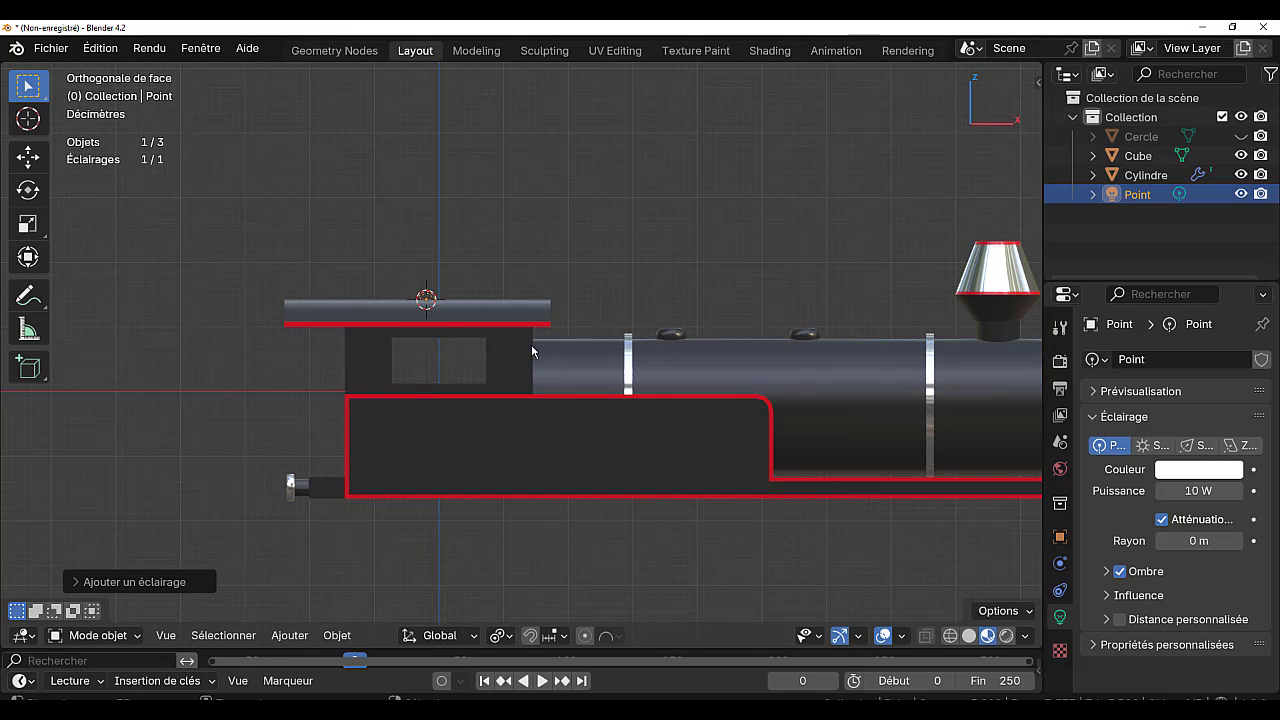
pyautogui.scroll(2, 431, 322)
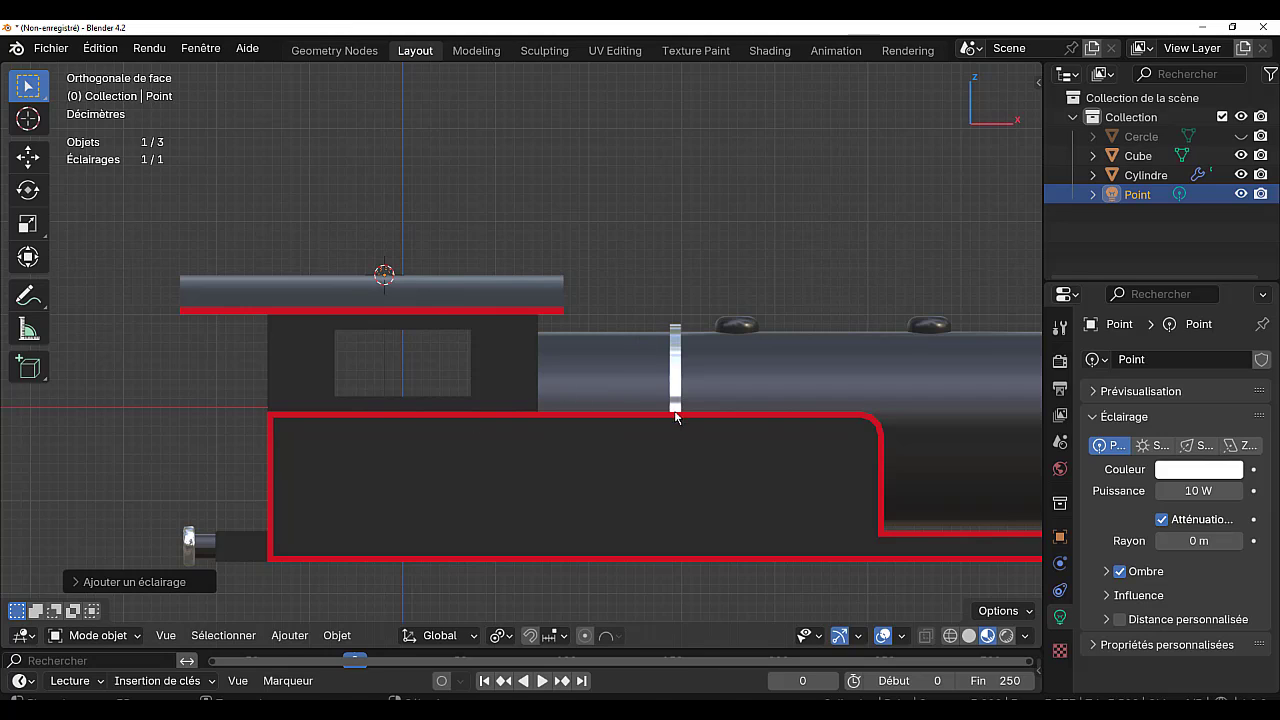
pyautogui.press('g')
pyautogui.press('z')
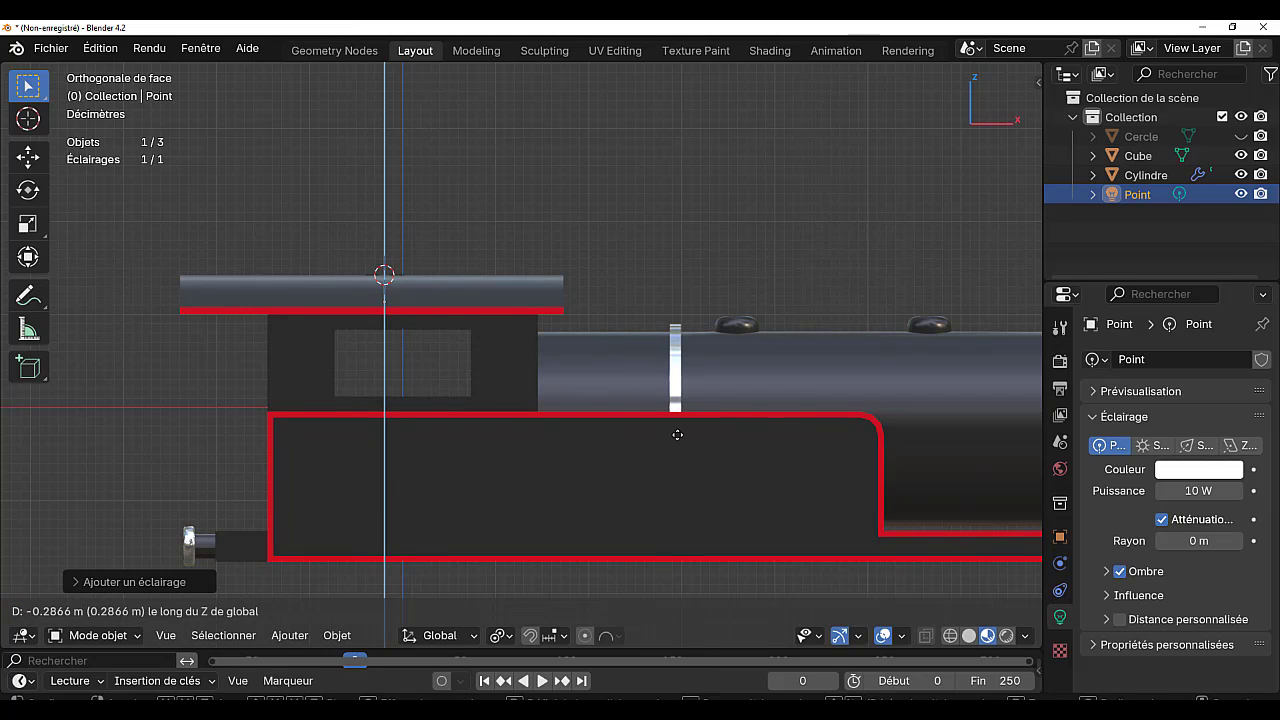
pyautogui.click(677, 435)
# - Switch the viewport to rendered shading and raise the point light's power to 130.5 W
pyautogui.click(1006, 636)
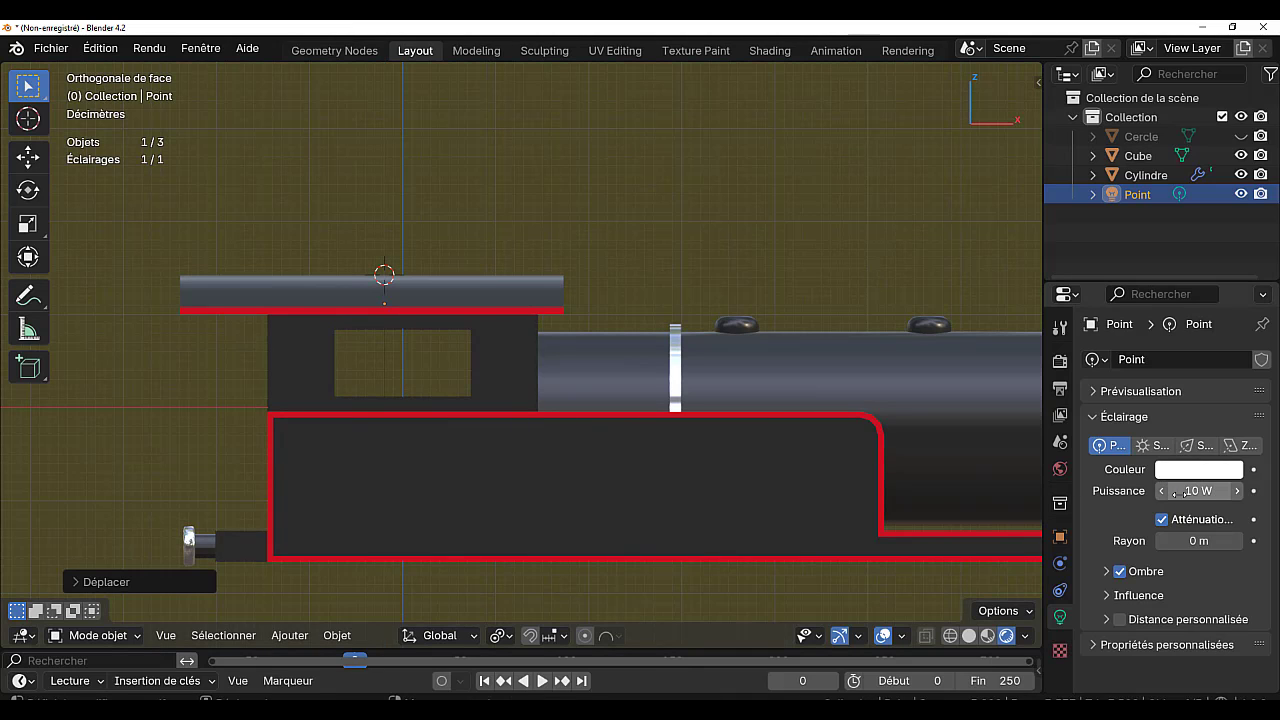
pyautogui.moveTo(1177, 490); pyautogui.dragTo(1250, 492)
pyautogui.moveTo(1183, 491); pyautogui.dragTo(1242, 491)
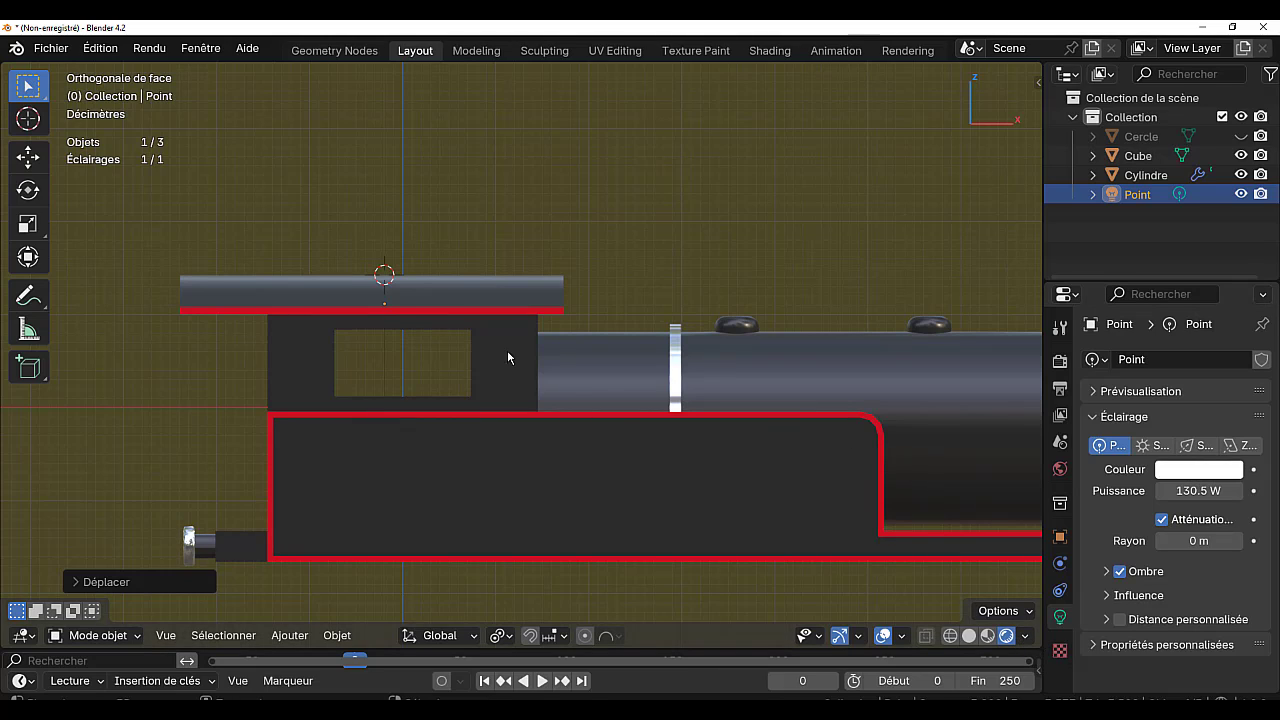
pyautogui.press('g')
pyautogui.press('z')
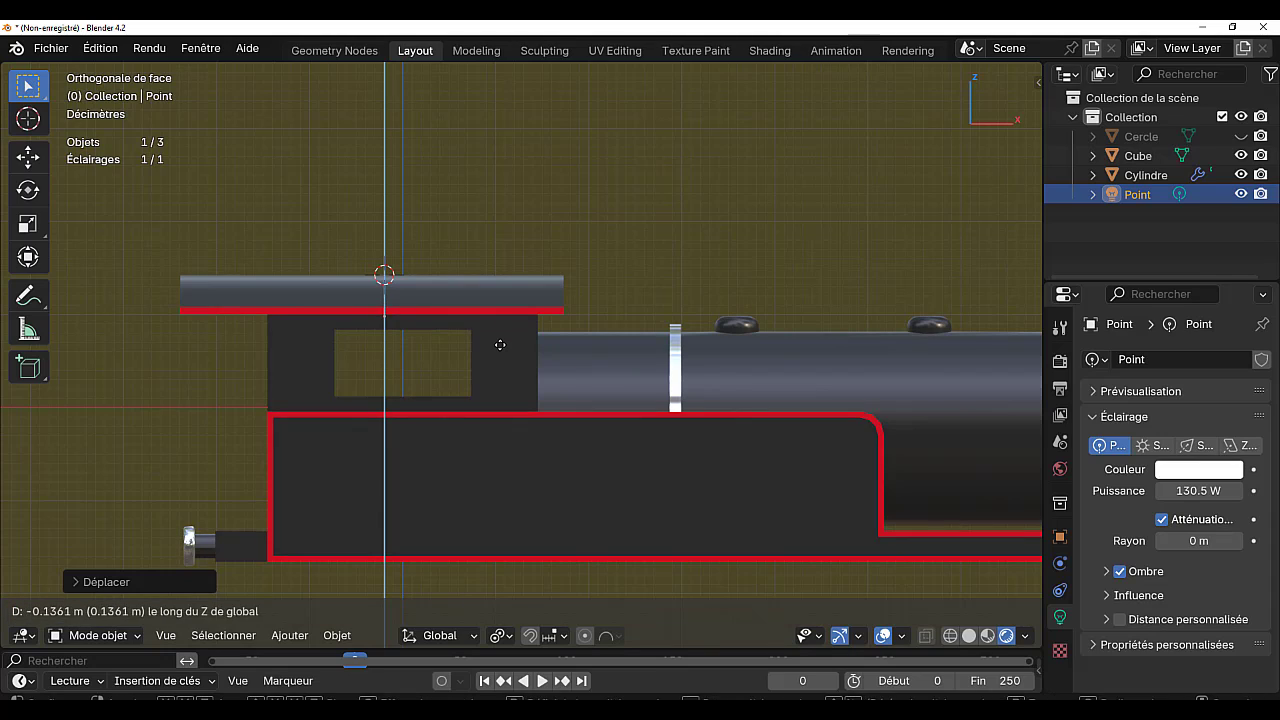
pyautogui.rightClick(500, 340)
# - Lower the point light's power to 101.6 W while viewing the open rear of the cab
pyautogui.scroll(-2, 500, 347)
pyautogui.moveTo(500, 352); pyautogui.dragTo(686, 345, button='middle')
pyautogui.moveTo(1178, 490)
pyautogui.mouseDown()
pyautogui.moveTo(1120, 490)
pyautogui.moveTo(1190, 490)
pyautogui.mouseUp()
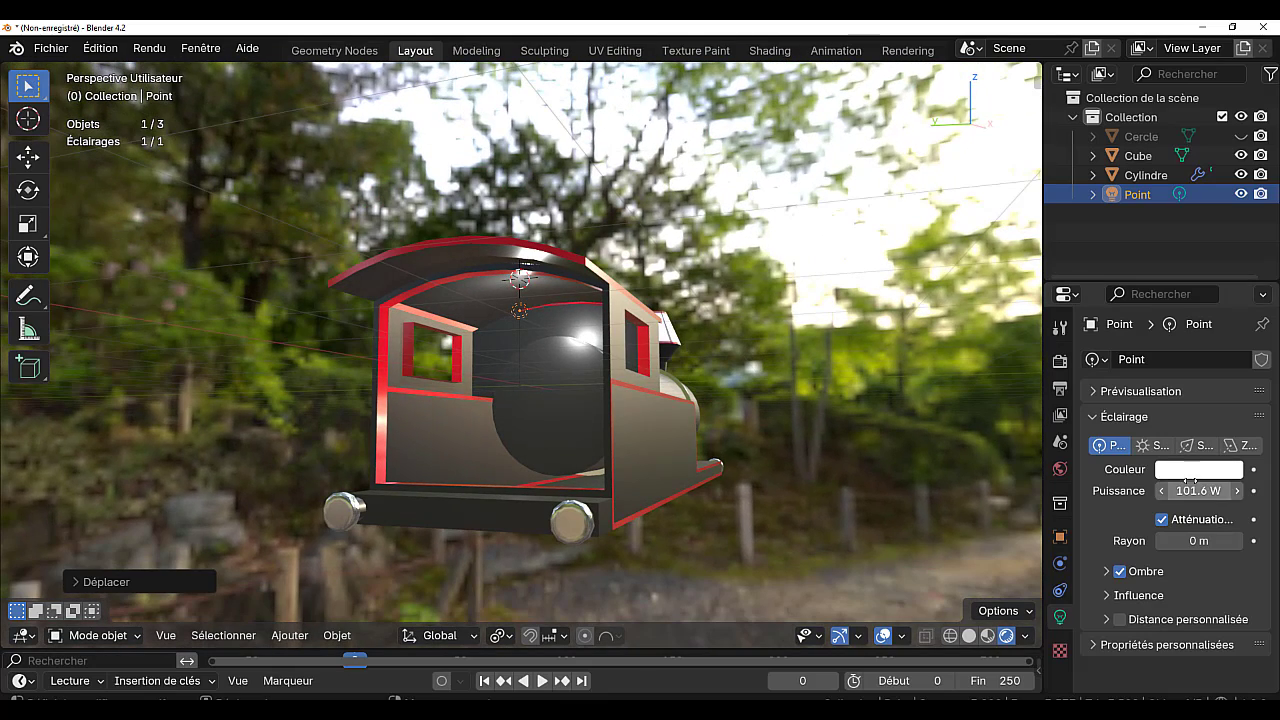
# - Change the cab point light's colour from white to a warm pale orange
pyautogui.click(1198, 469)
pyautogui.click(1110, 296)
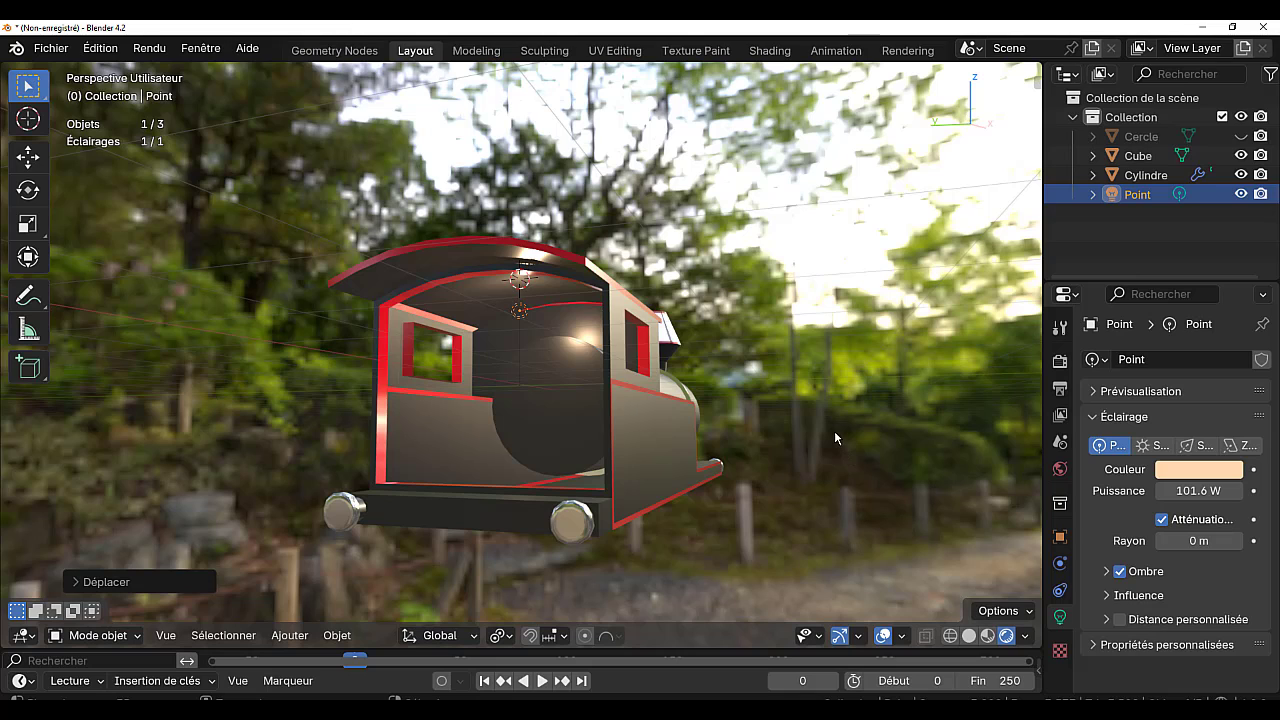
pyautogui.moveTo(834, 434); pyautogui.dragTo(846, 449, button='middle')
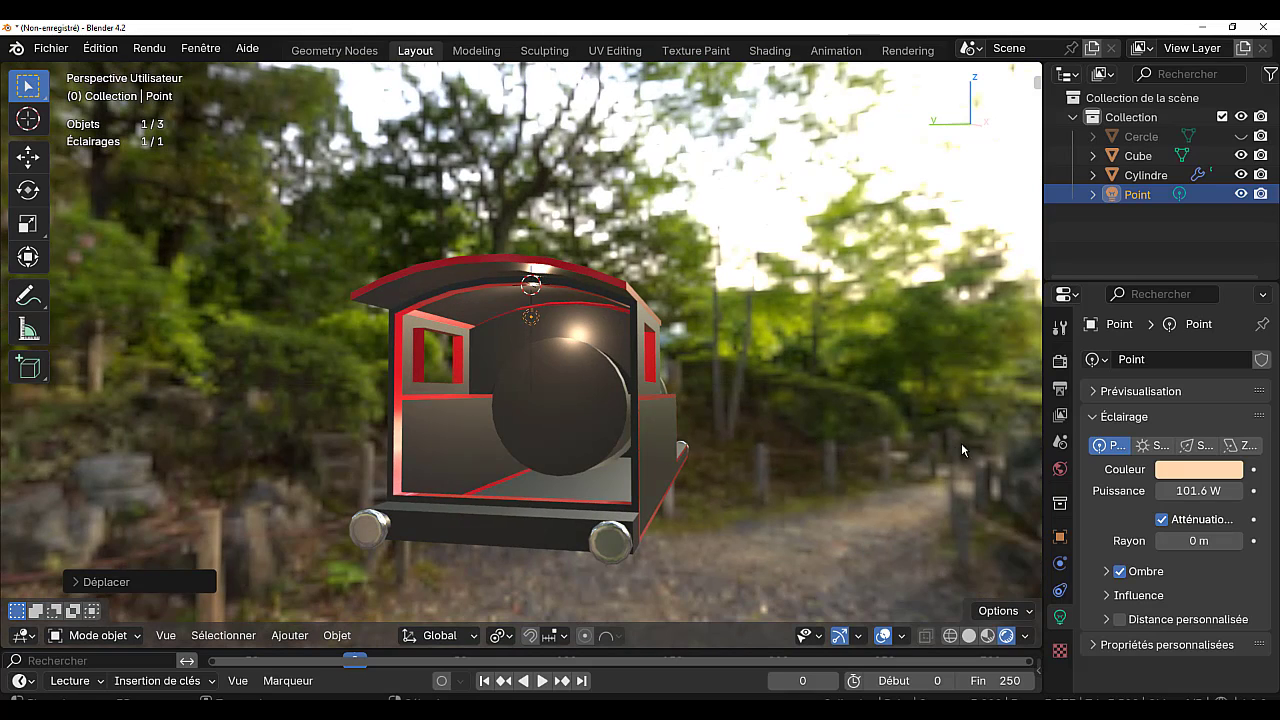
pyautogui.moveTo(962, 449); pyautogui.dragTo(825, 456, button='middle')
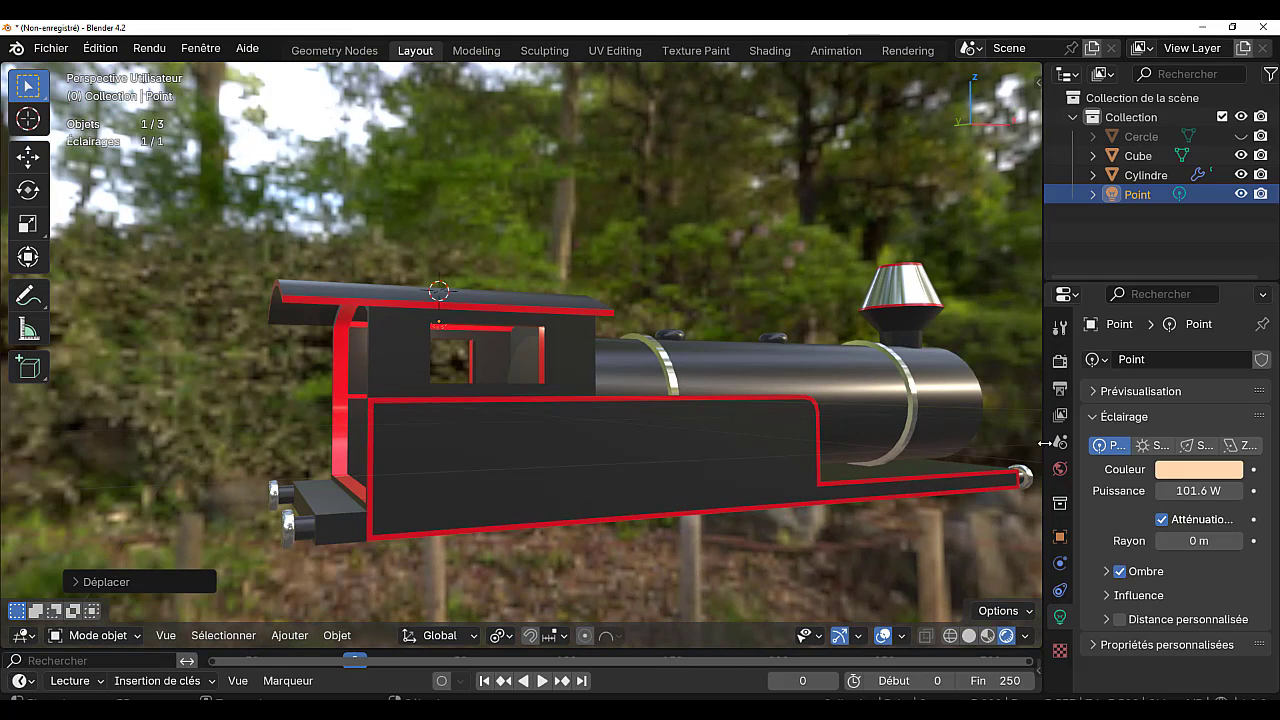
# - Give the cab's point light a Child Of (Enfant de) constraint with Cube as its target
pyautogui.moveTo(1044, 443); pyautogui.dragTo(881, 437)
pyautogui.click(898, 591)
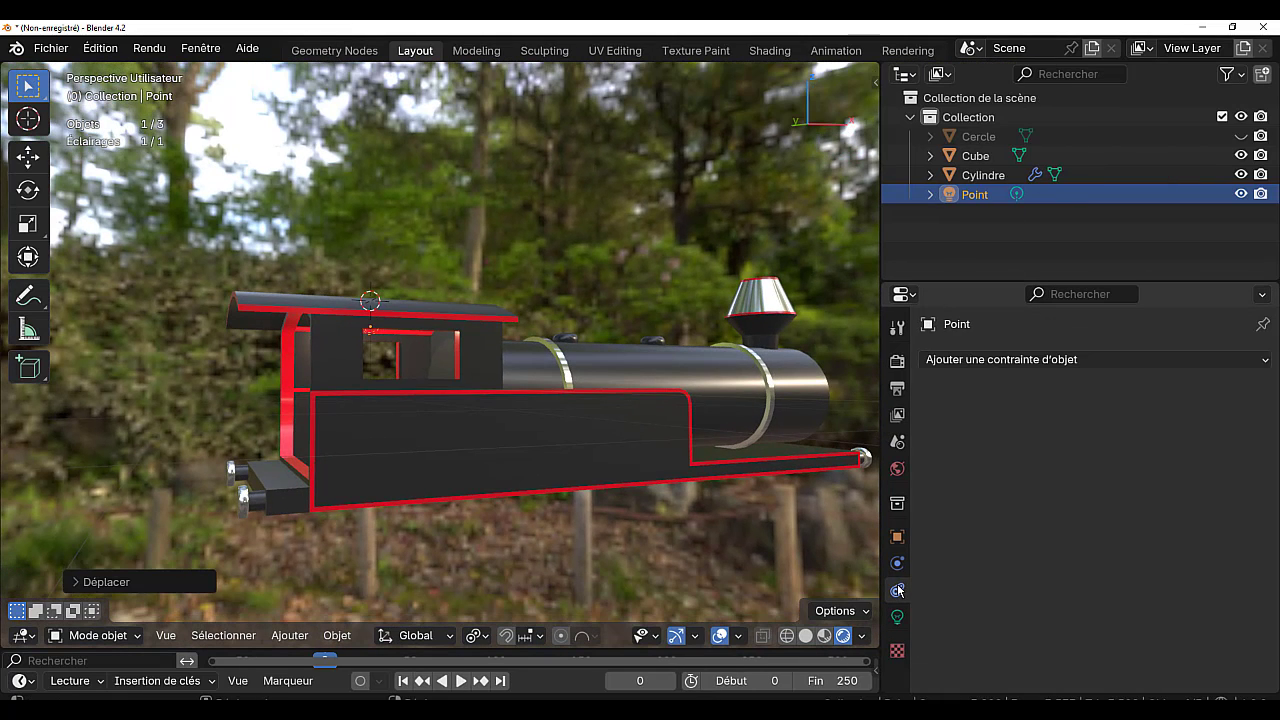
pyautogui.click(1084, 360)
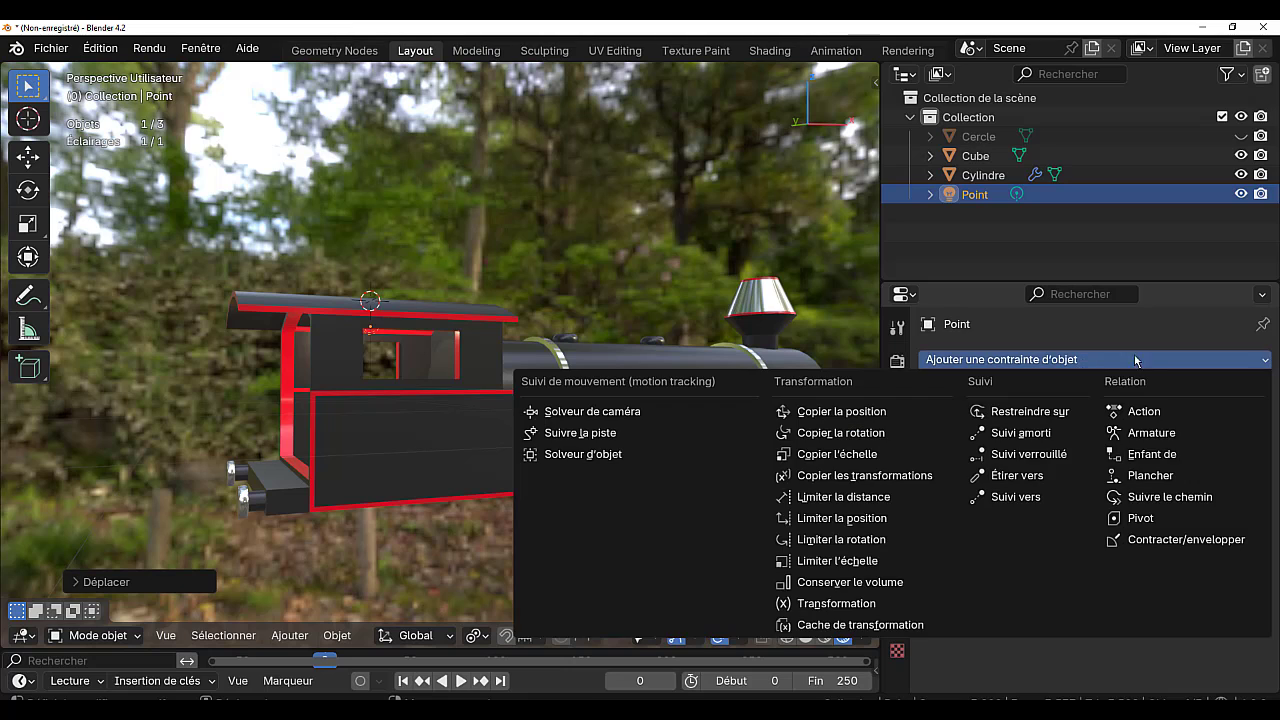
pyautogui.click(1152, 454)
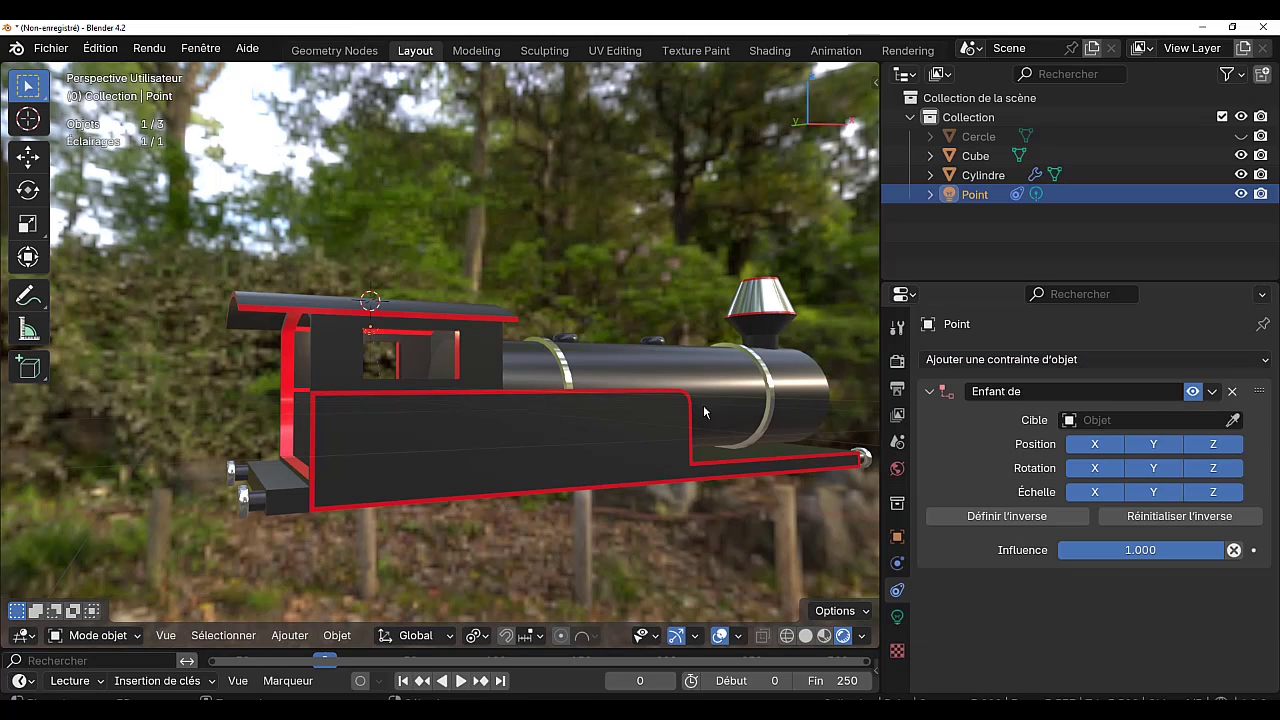
pyautogui.click(1120, 421)
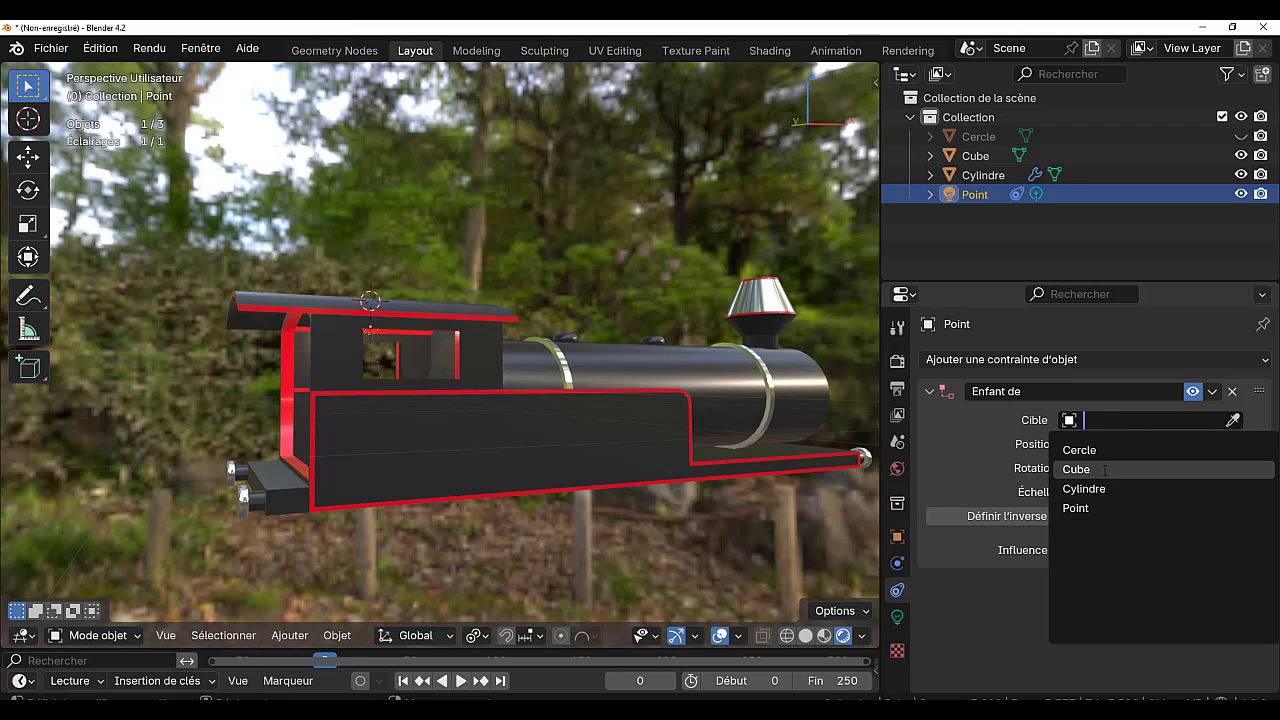
pyautogui.click(1104, 469)
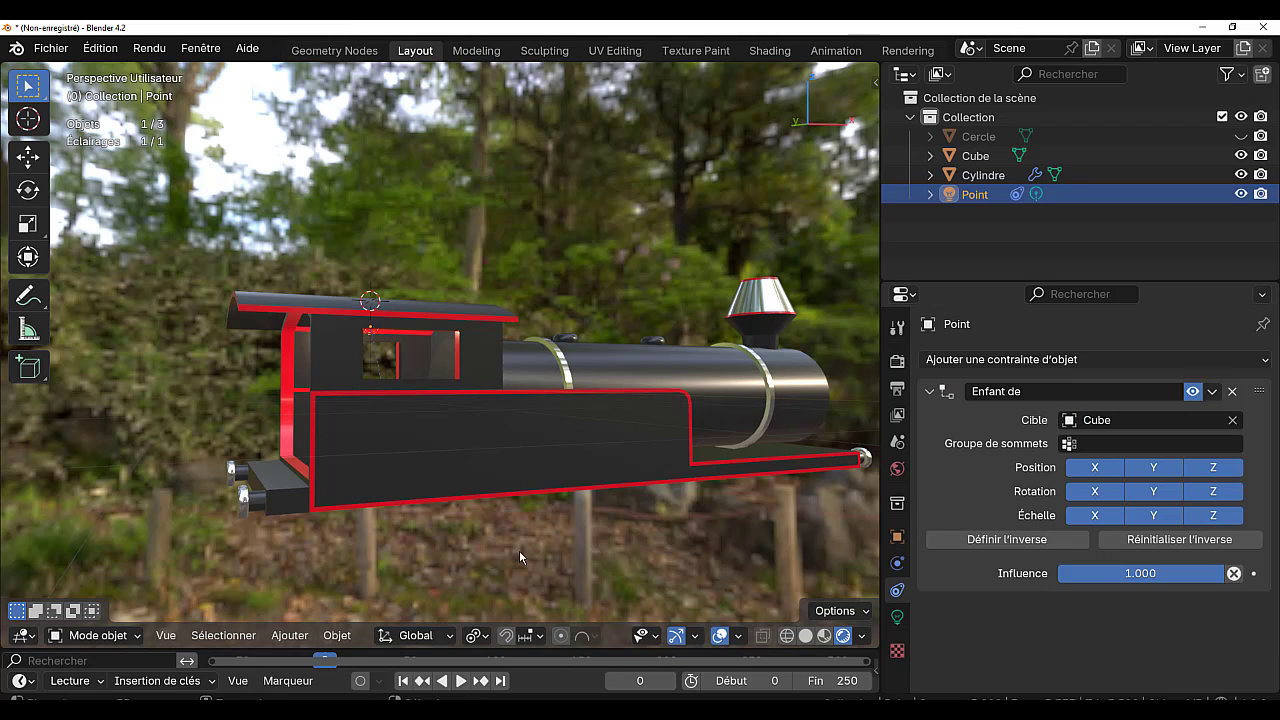
# - Test-move the locomotive body to check that the cab light follows it, and cancel the move
pyautogui.click(459, 462)
pyautogui.moveTo(466, 462); pyautogui.dragTo(576, 465, button='middle')
pyautogui.press('g')
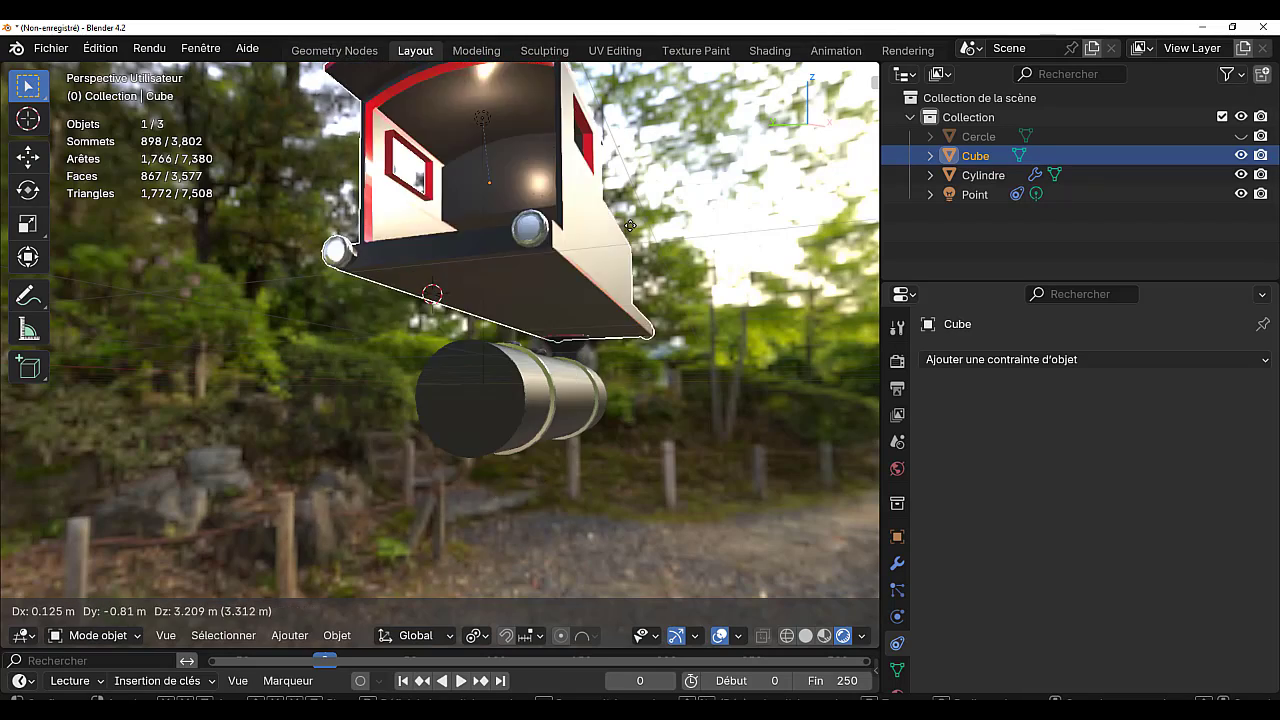
pyautogui.rightClick(618, 344)
# - Narrow the outliner and properties area to give the 3D viewport more width
pyautogui.moveTo(619, 403); pyautogui.dragTo(420, 419, button='middle')
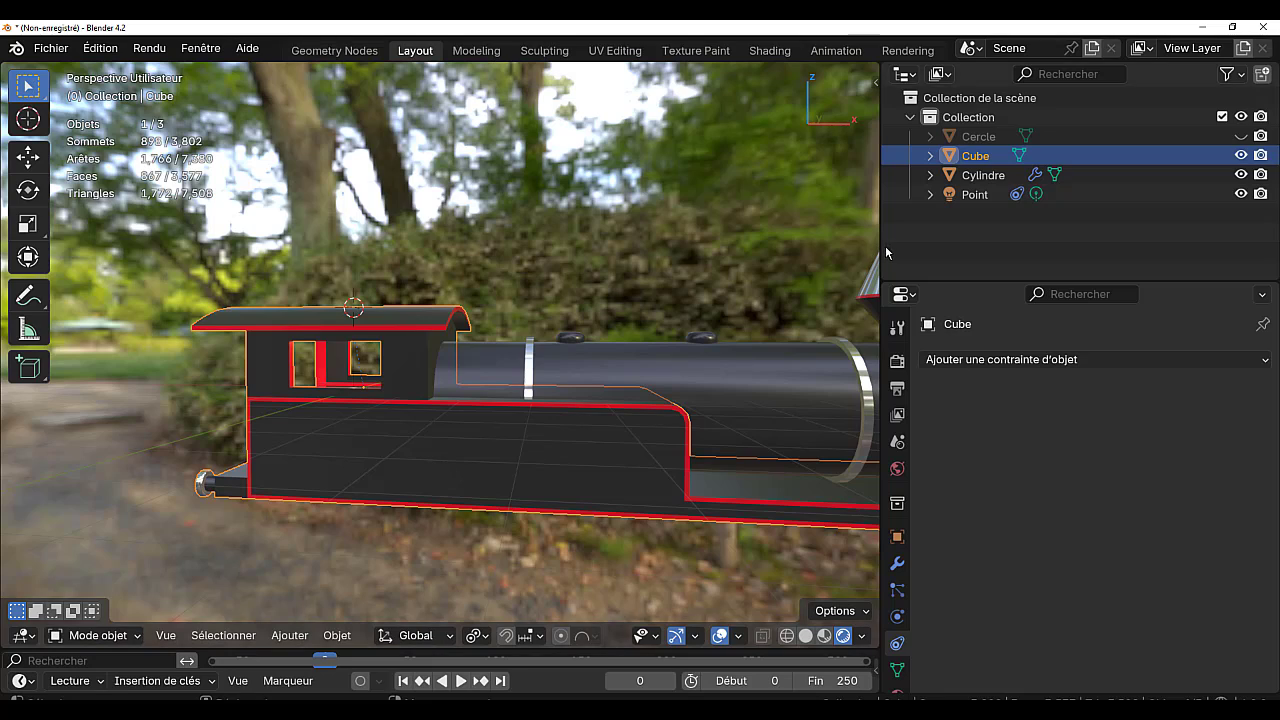
pyautogui.moveTo(880, 243); pyautogui.dragTo(1118, 242)
pyautogui.scroll(-3, 944, 342)
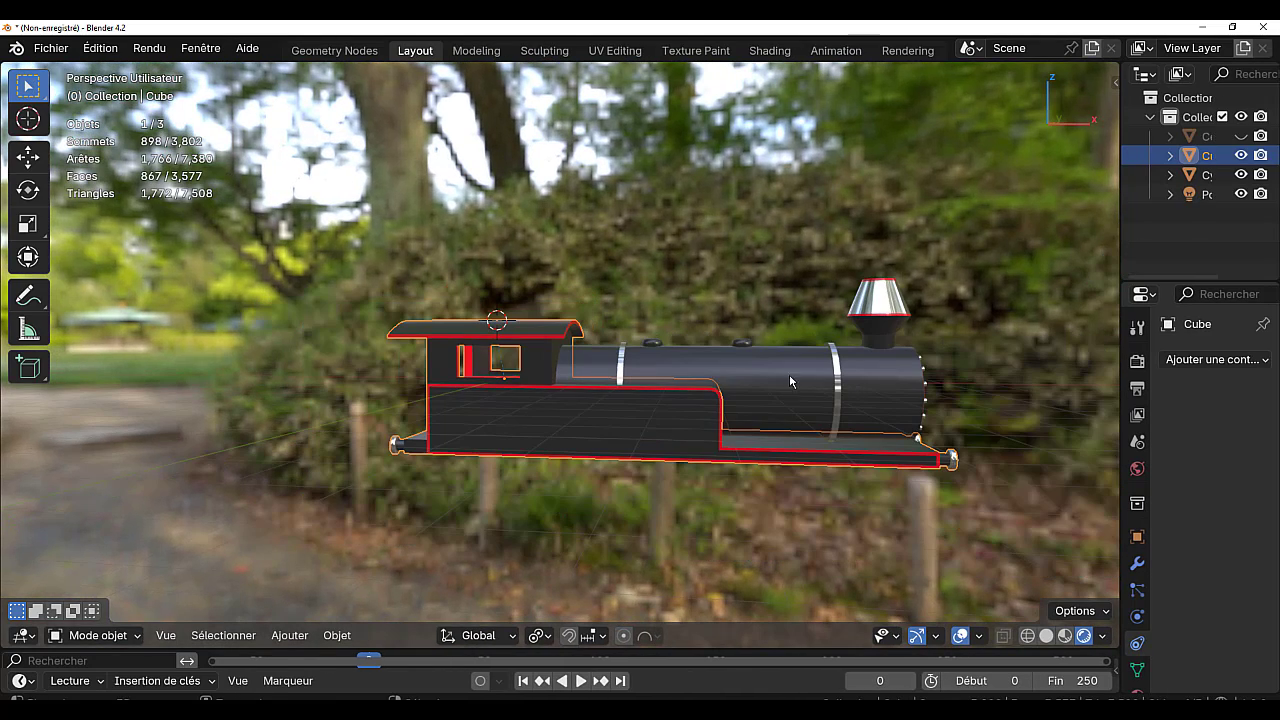
pyautogui.moveTo(790, 381)
pyautogui.mouseDown(button='middle')
pyautogui.moveTo(730, 373)
pyautogui.moveTo(778, 372)
pyautogui.mouseUp(button='middle')
pyautogui.scroll(3, 778, 372)
pyautogui.press('Tab')
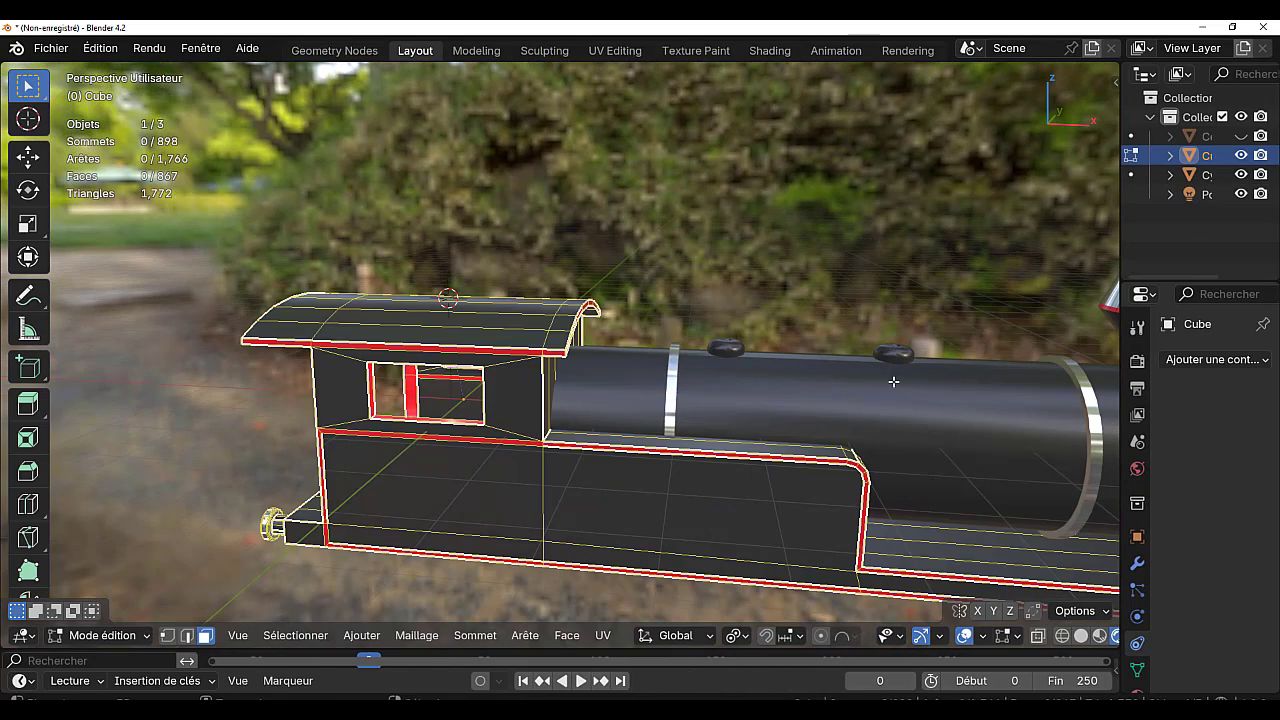
pyautogui.press('Tab')
# - Open the boiler mesh for editing, with the two small domes on its top in close view
pyautogui.click(885, 388)
pyautogui.moveTo(910, 392); pyautogui.dragTo(754, 378, button='middle')
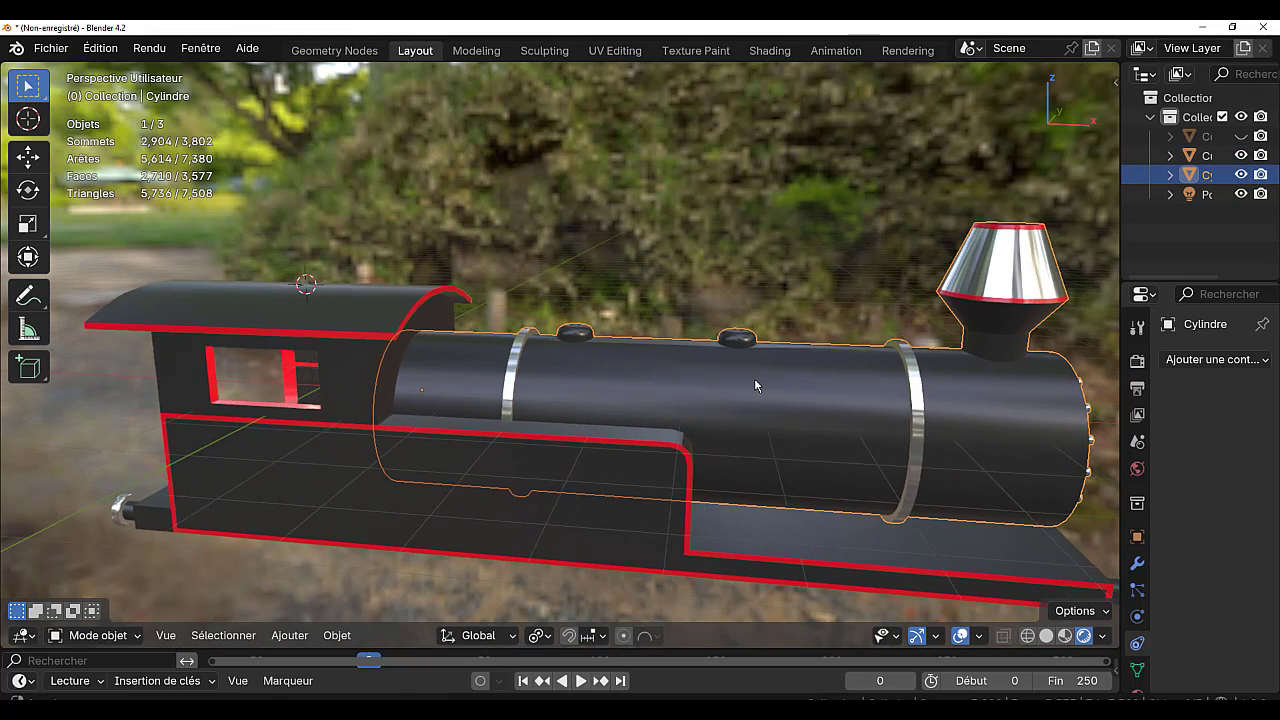
pyautogui.scroll(5, 754, 379)
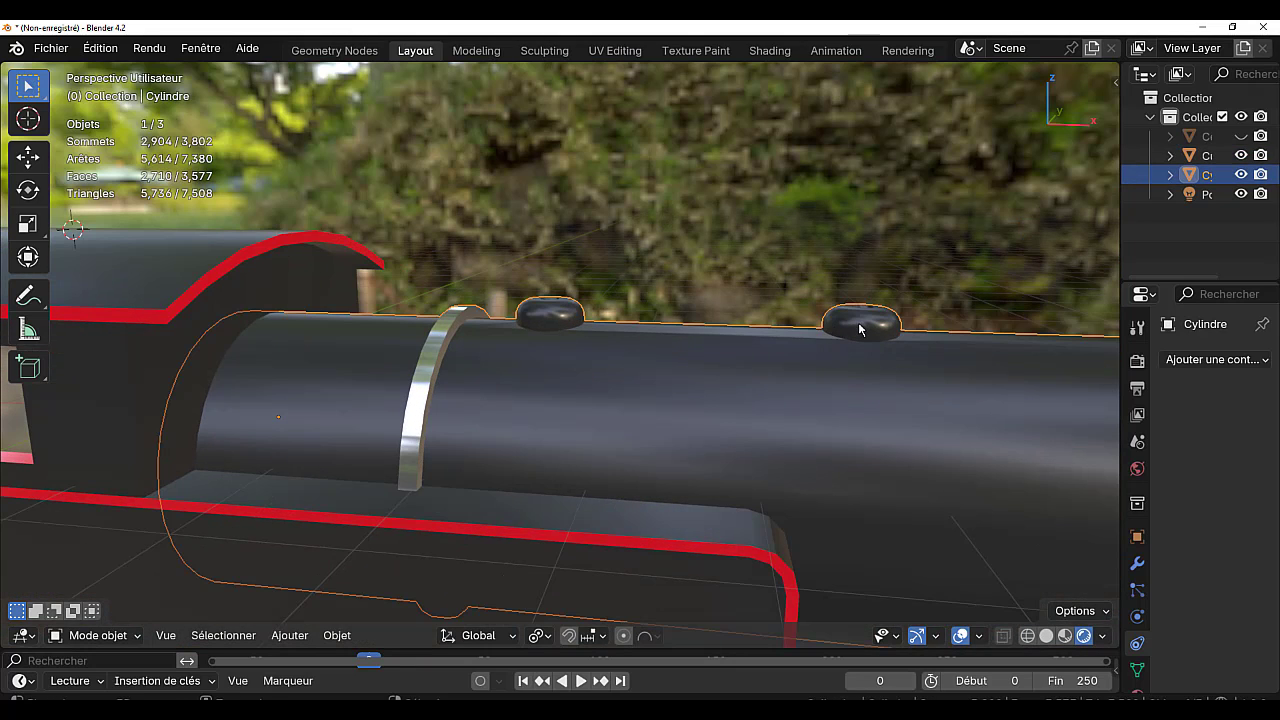
pyautogui.press('Tab')
pyautogui.keyDown('shift'); pyautogui.moveTo(859, 330); pyautogui.dragTo(767, 317, button='middle'); pyautogui.keyUp('shift')
pyautogui.scroll(4, 888, 246)
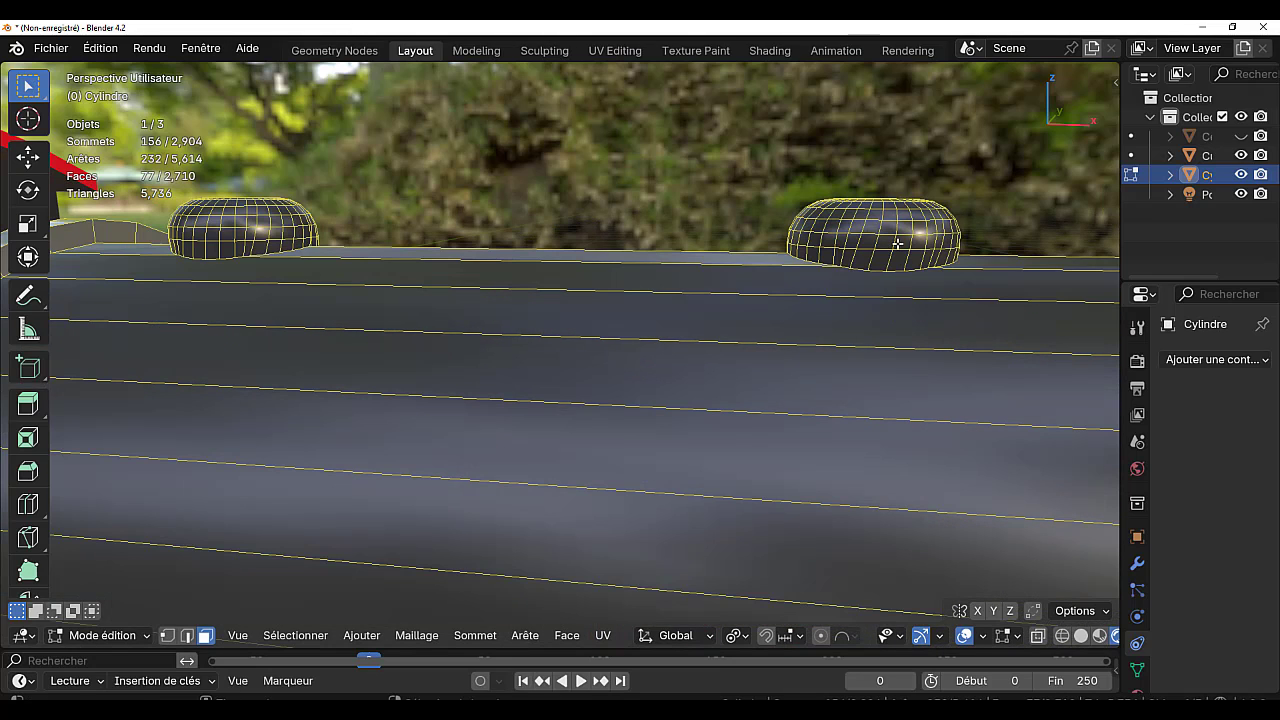
# - Assign the second, light metallic material to the face loops around the sides of both small boiler domes
pyautogui.keyDown('alt'); pyautogui.click(898, 243); pyautogui.keyUp('alt')
pyautogui.keyDown('alt'); pyautogui.keyDown('shift'); pyautogui.click(885, 228); pyautogui.keyUp('shift'); pyautogui.keyUp('alt')
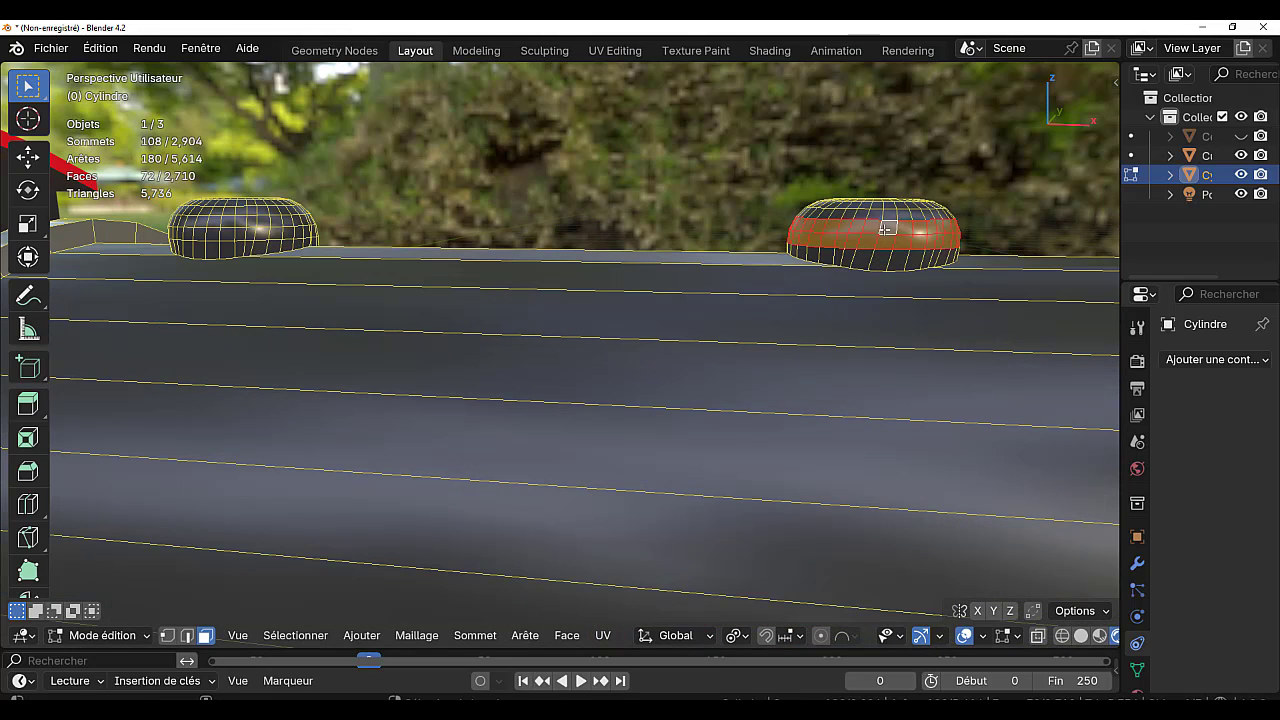
pyautogui.keyDown('alt'); pyautogui.keyDown('shift'); pyautogui.click(265, 228); pyautogui.keyUp('shift'); pyautogui.keyUp('alt')
pyautogui.keyDown('alt'); pyautogui.keyDown('shift'); pyautogui.click(277, 217); pyautogui.keyUp('shift'); pyautogui.keyUp('alt')
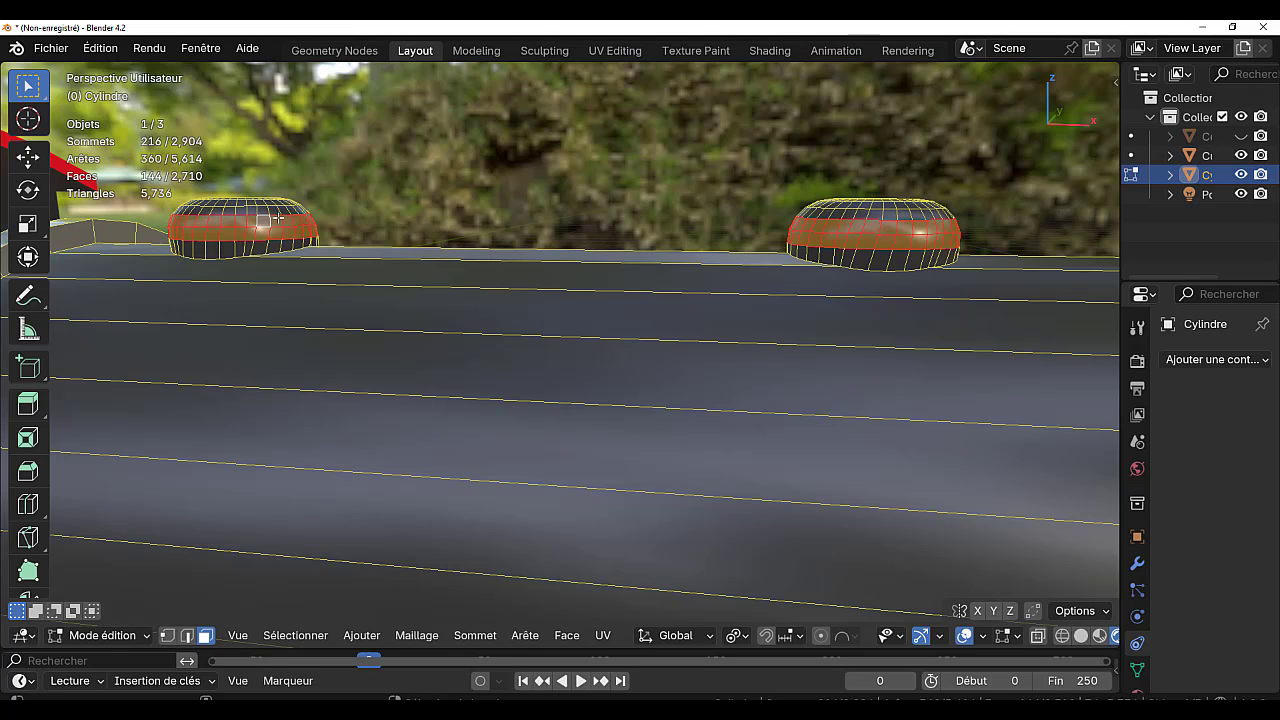
pyautogui.keyDown('alt'); pyautogui.keyDown('shift'); pyautogui.click(270, 208); pyautogui.keyUp('shift'); pyautogui.keyUp('alt')
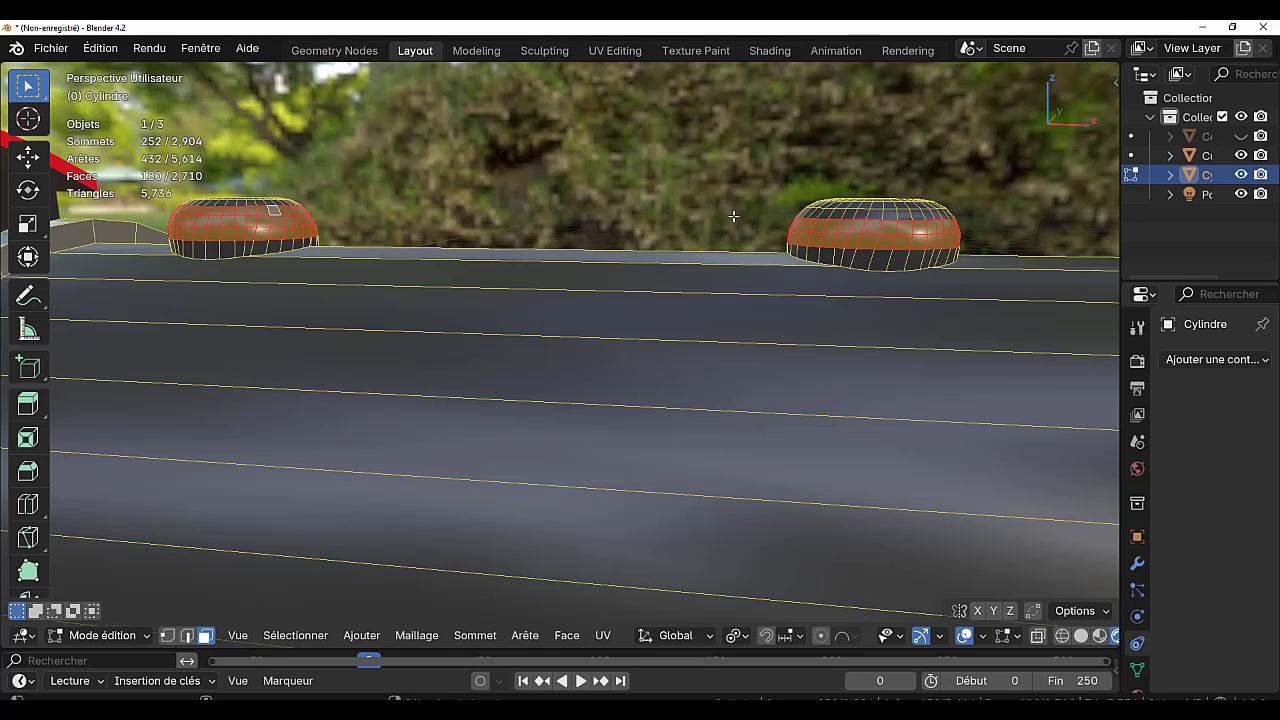
pyautogui.keyDown('alt'); pyautogui.keyDown('shift'); pyautogui.click(893, 214); pyautogui.keyUp('shift'); pyautogui.keyUp('alt')
pyautogui.scroll(-3, 743, 279)
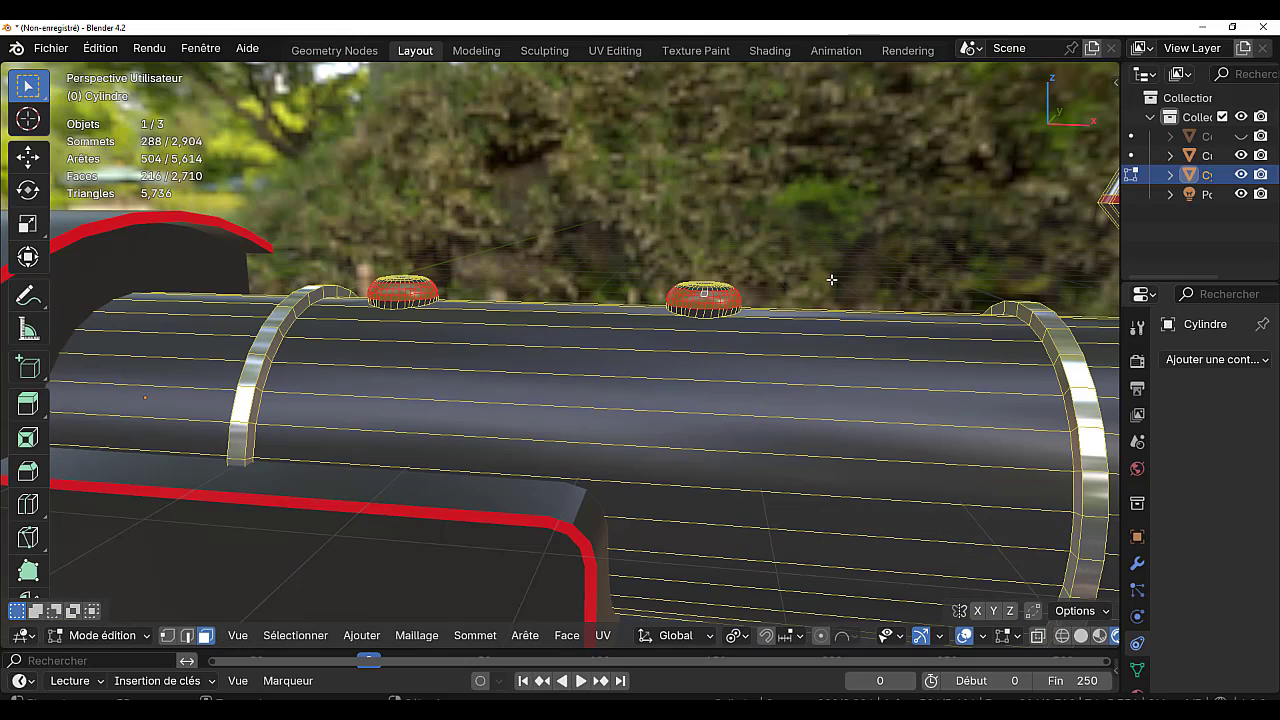
pyautogui.keyDown('shift'); pyautogui.click(1062, 338); pyautogui.keyUp('shift')
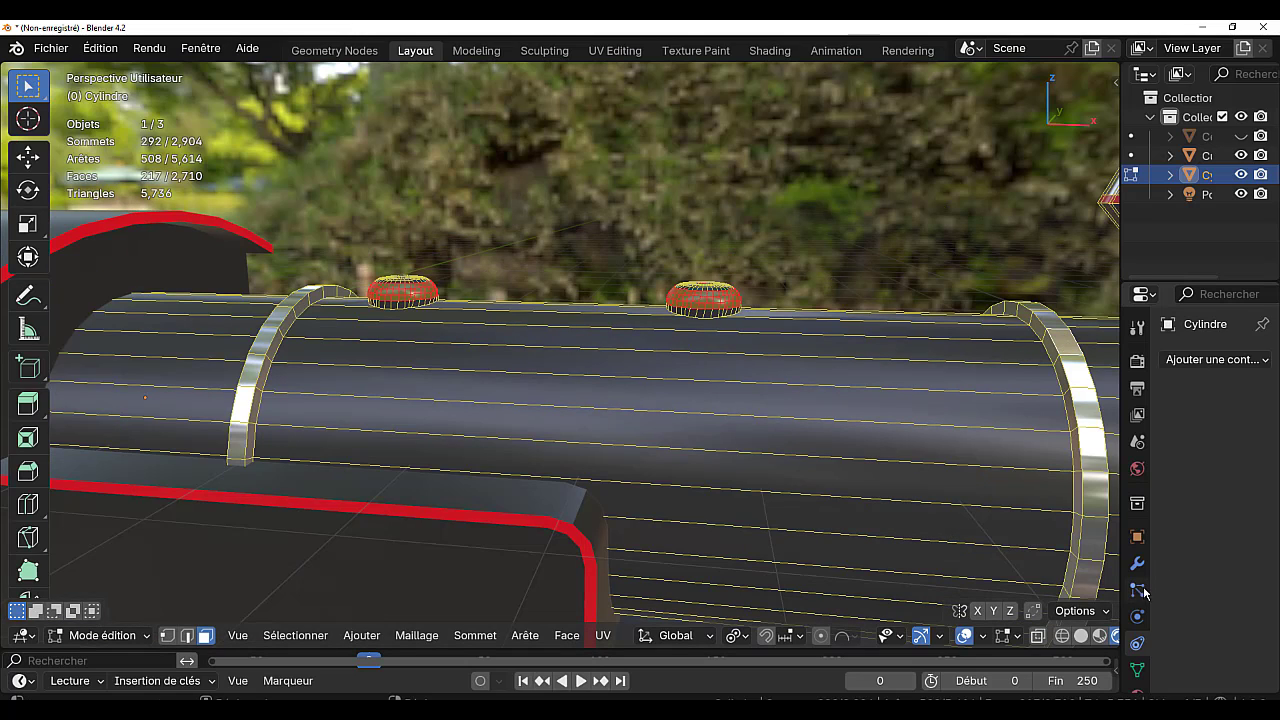
pyautogui.scroll(-2, 1137, 506)
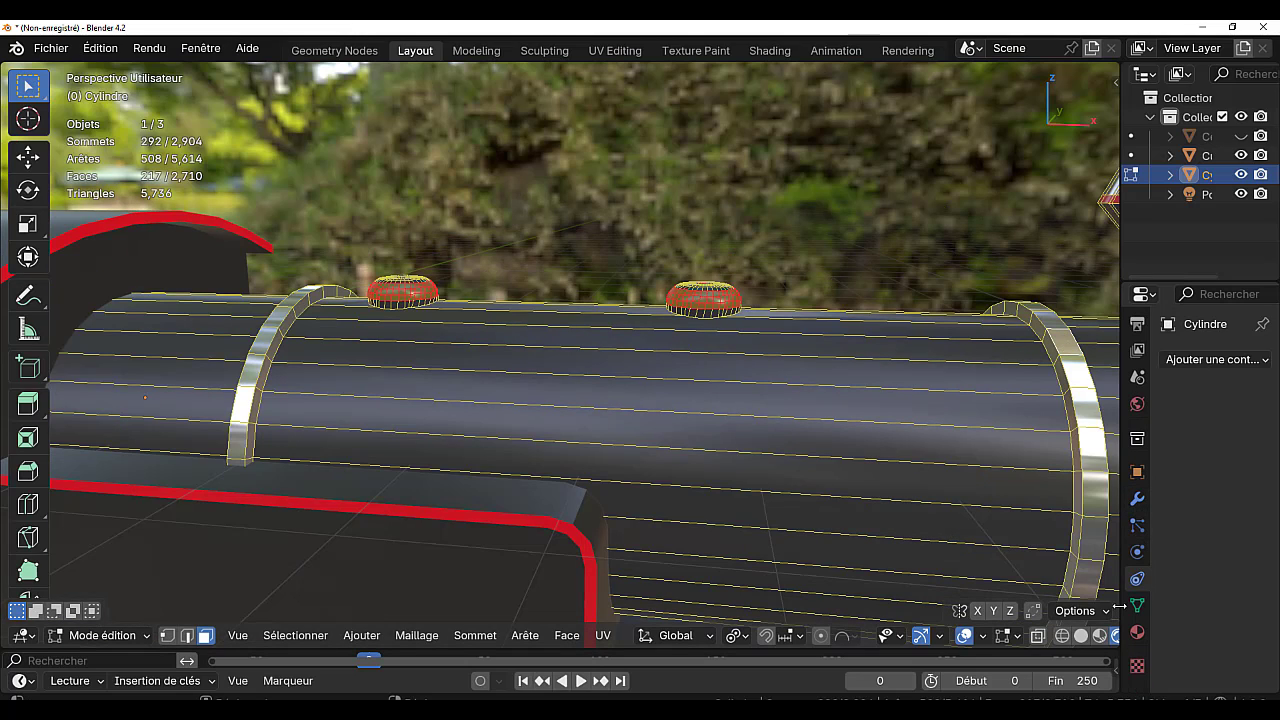
pyautogui.click(1137, 632)
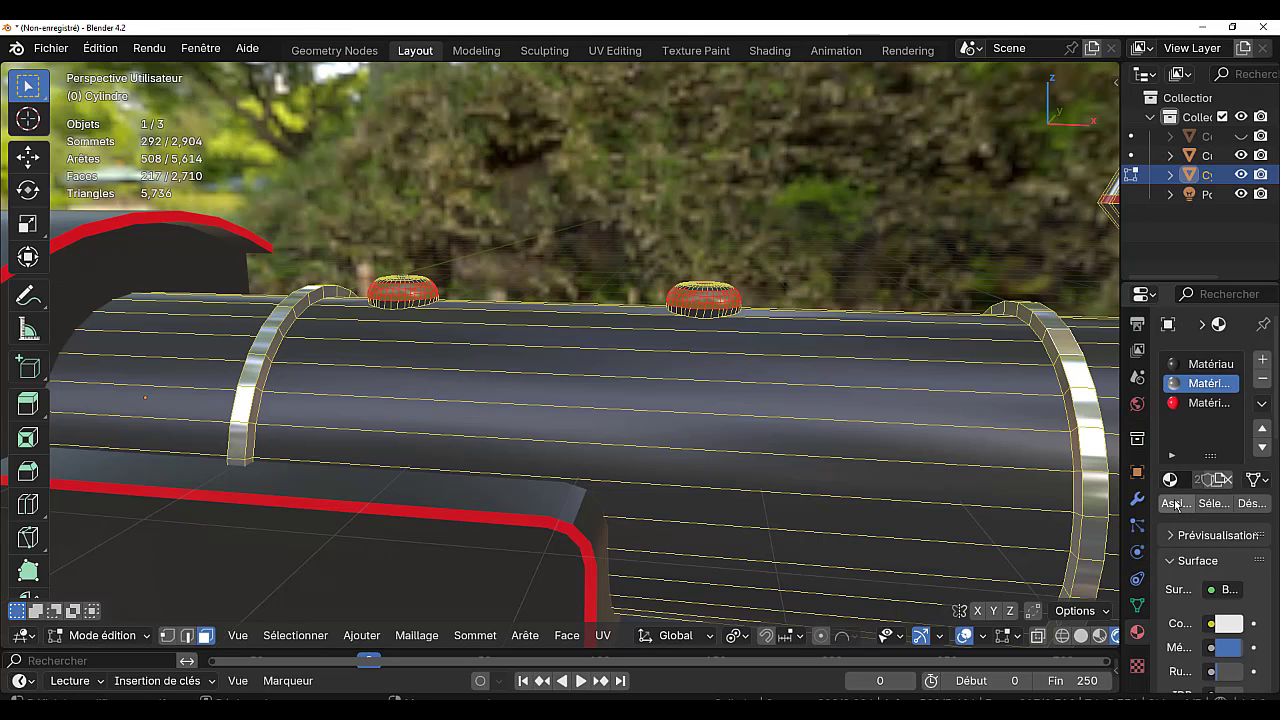
pyautogui.click(1175, 505)
pyautogui.scroll(-5, 743, 428)
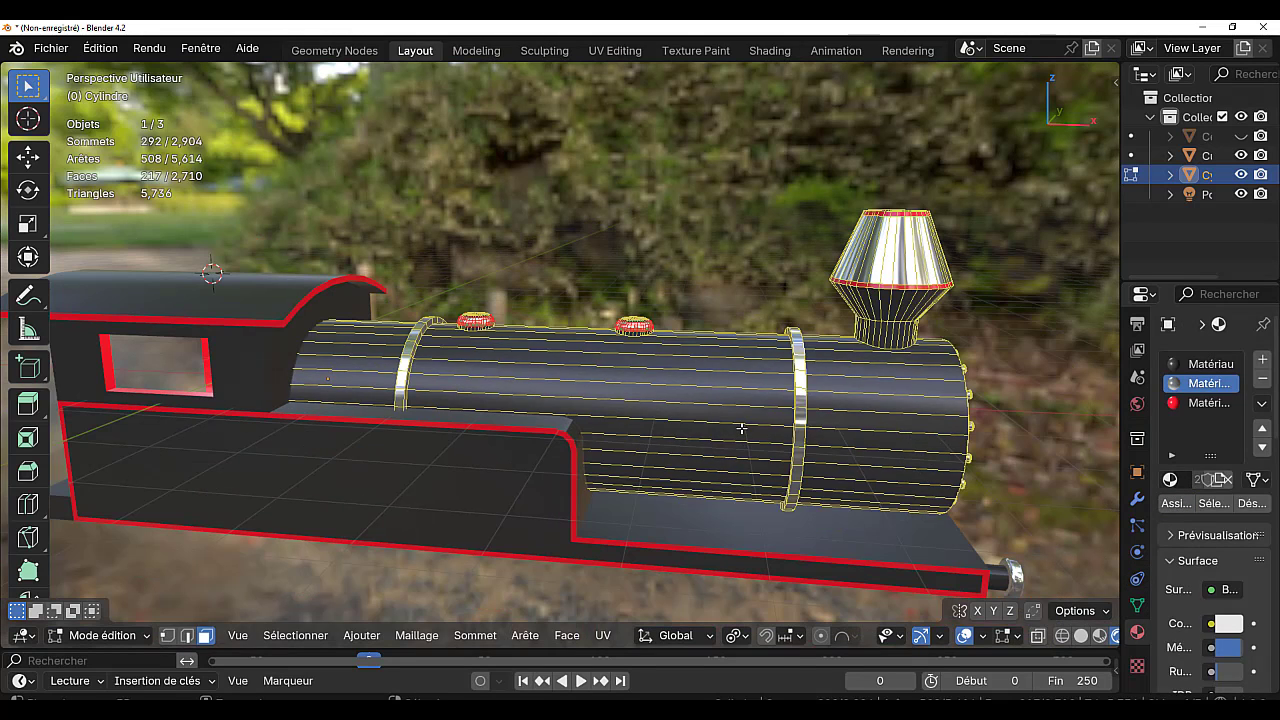
pyautogui.press('Tab')
pyautogui.moveTo(676, 462); pyautogui.dragTo(523, 450, button='middle')
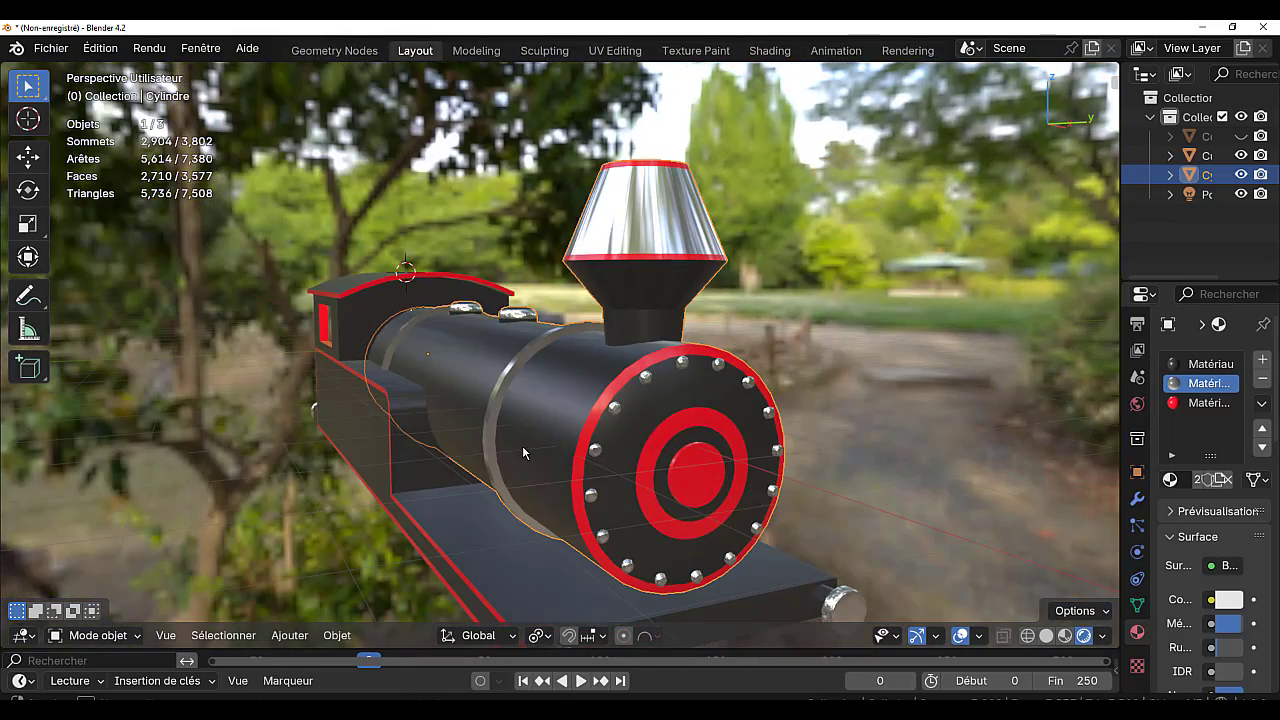
# - Inset the red centre disc of the boiler's front face by about 0.14 m in the right view
pyautogui.press('Tab')
pyautogui.scroll(2, 745, 478)
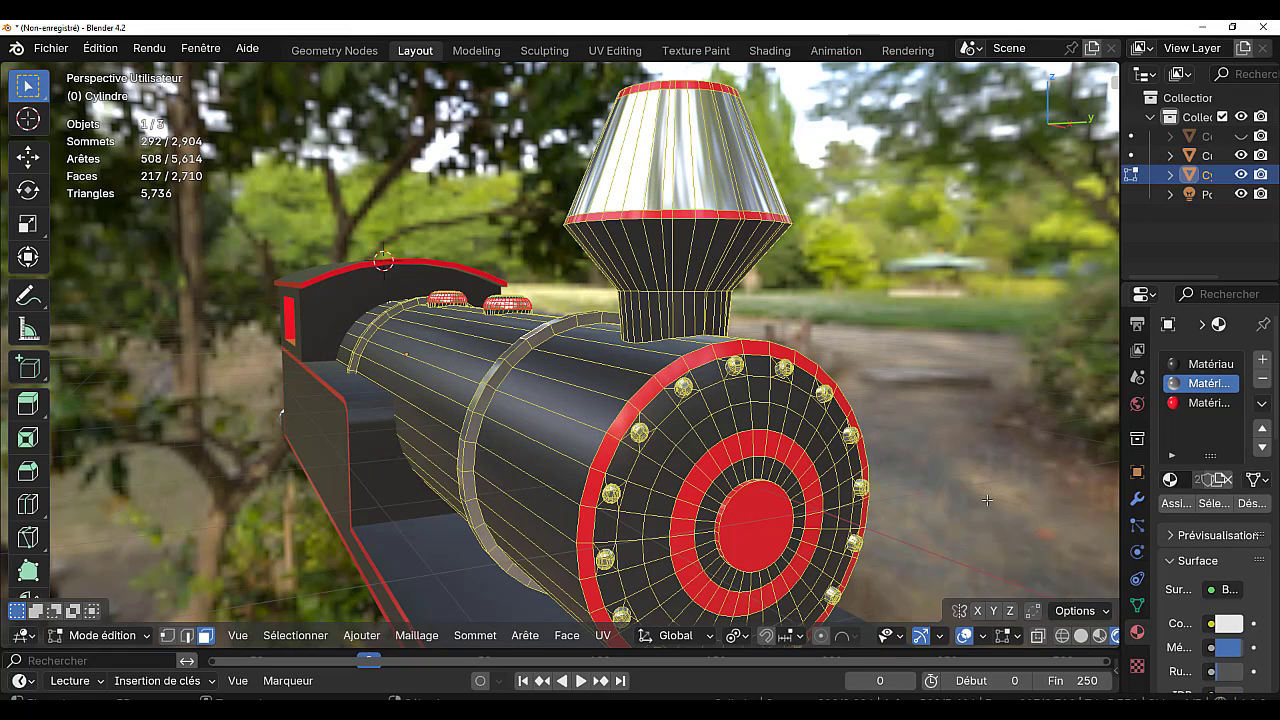
pyautogui.press('KP_3')
pyautogui.keyDown('shift'); pyautogui.moveTo(731, 491); pyautogui.dragTo(853, 482, button='middle'); pyautogui.keyUp('shift')
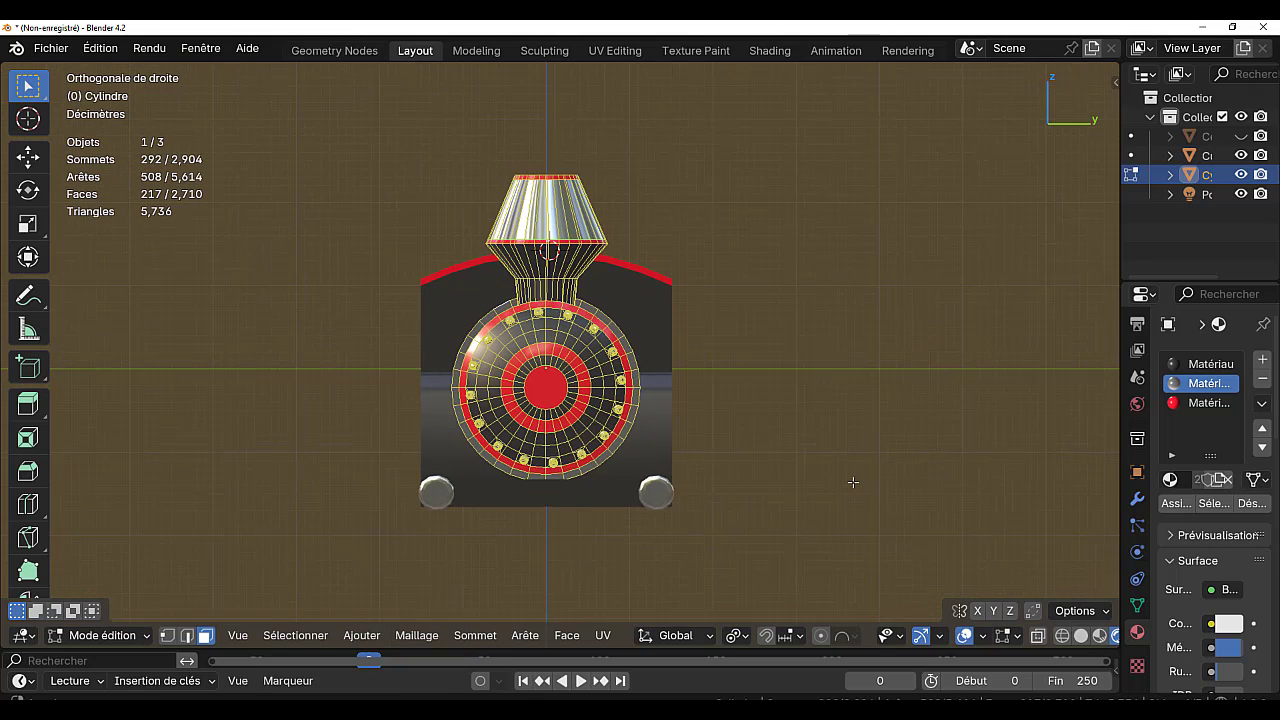
pyautogui.scroll(5, 740, 466)
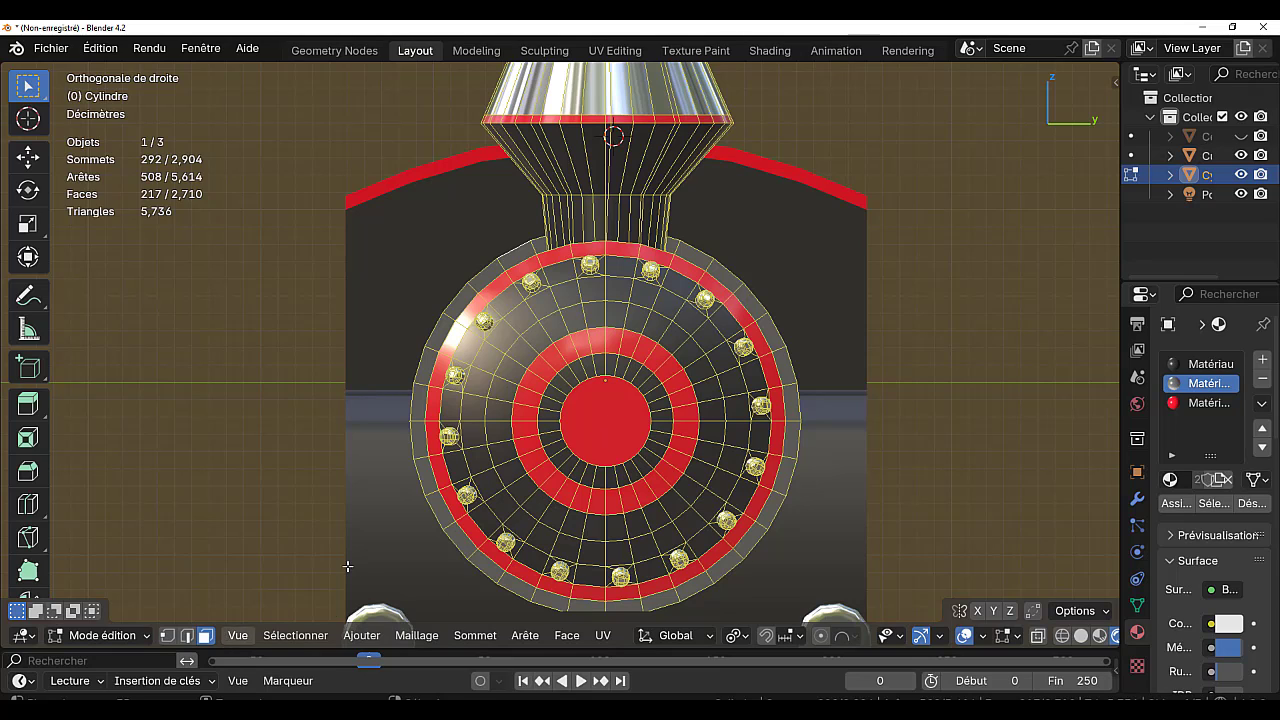
pyautogui.click(600, 428)
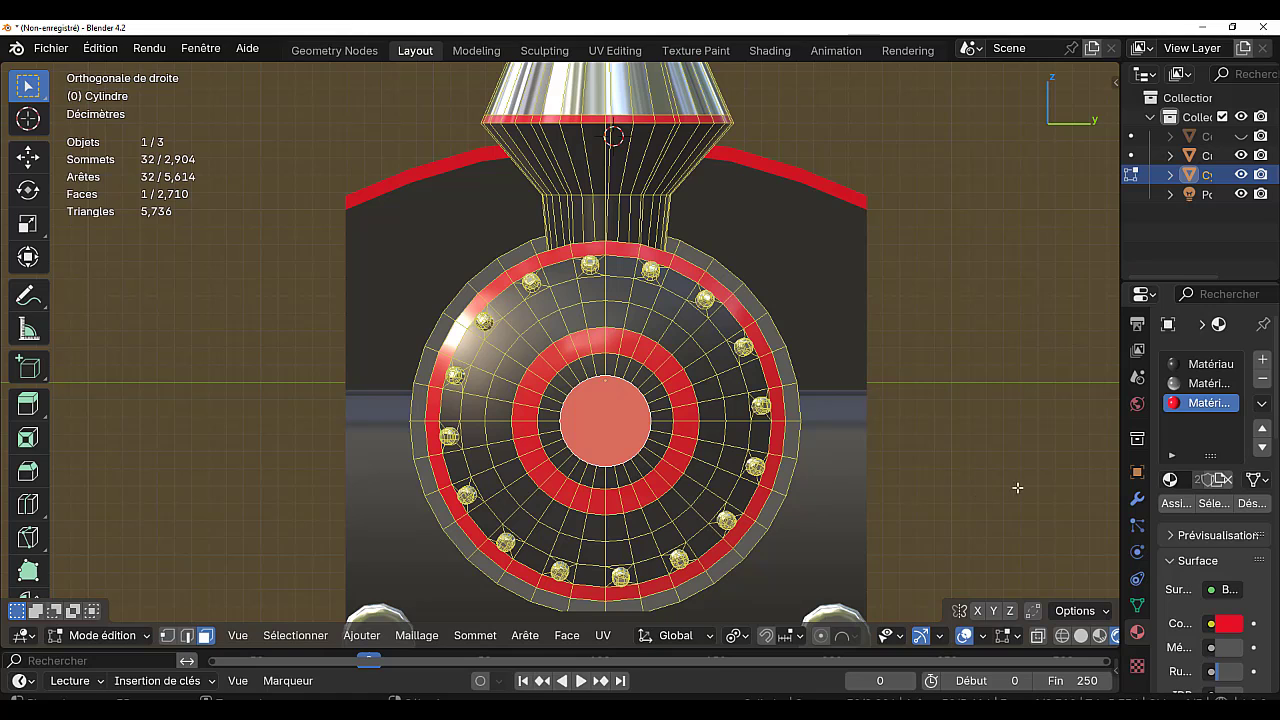
pyautogui.press('i')
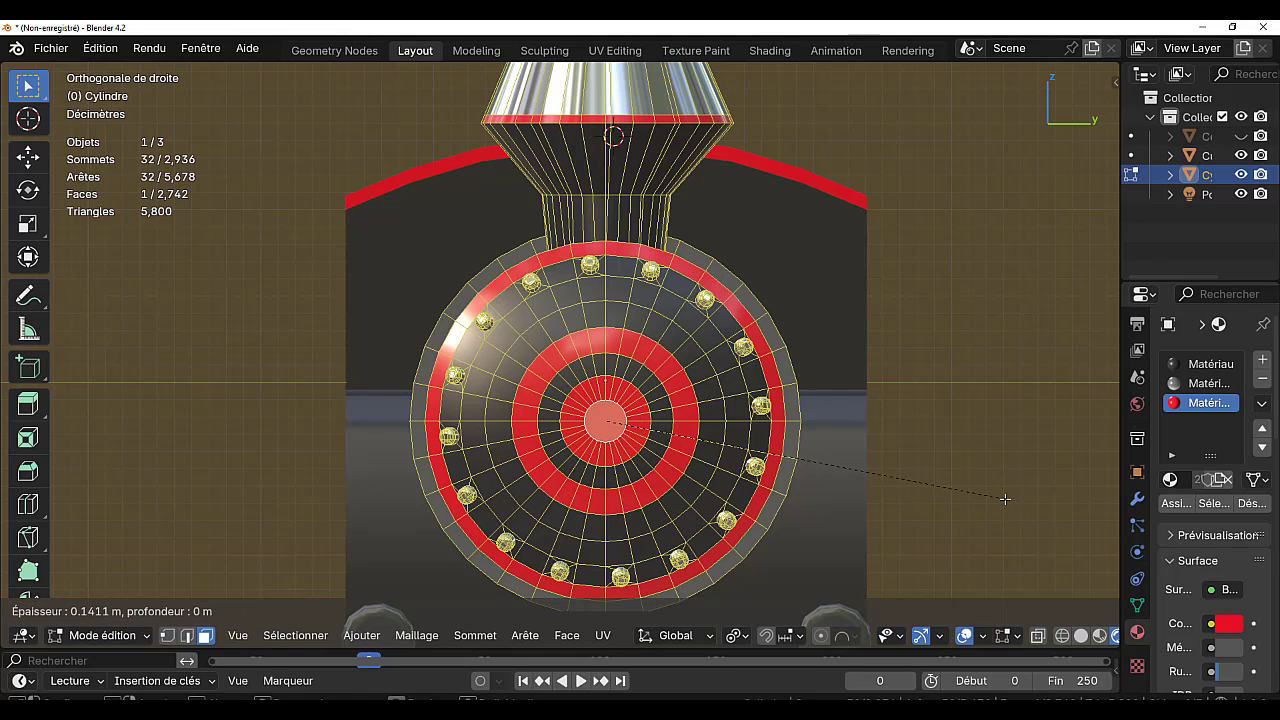
pyautogui.click(1006, 498)
pyautogui.scroll(4, 700, 460)
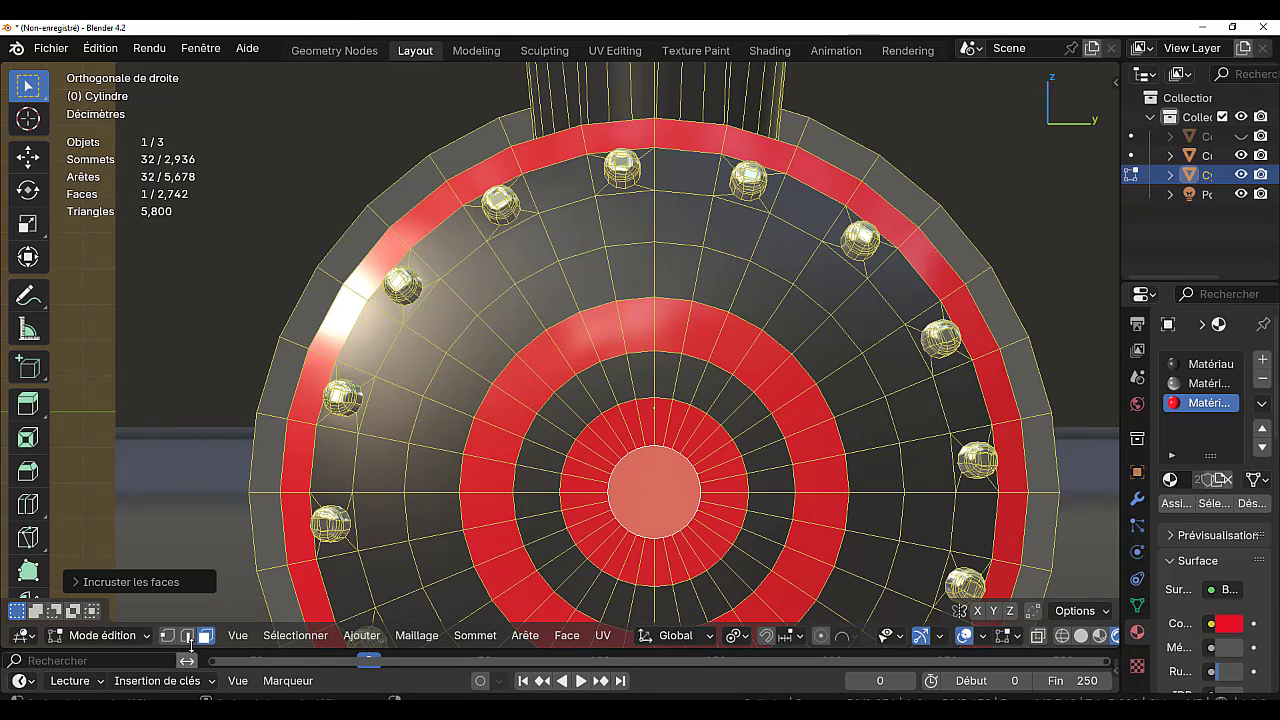
pyautogui.press('2')
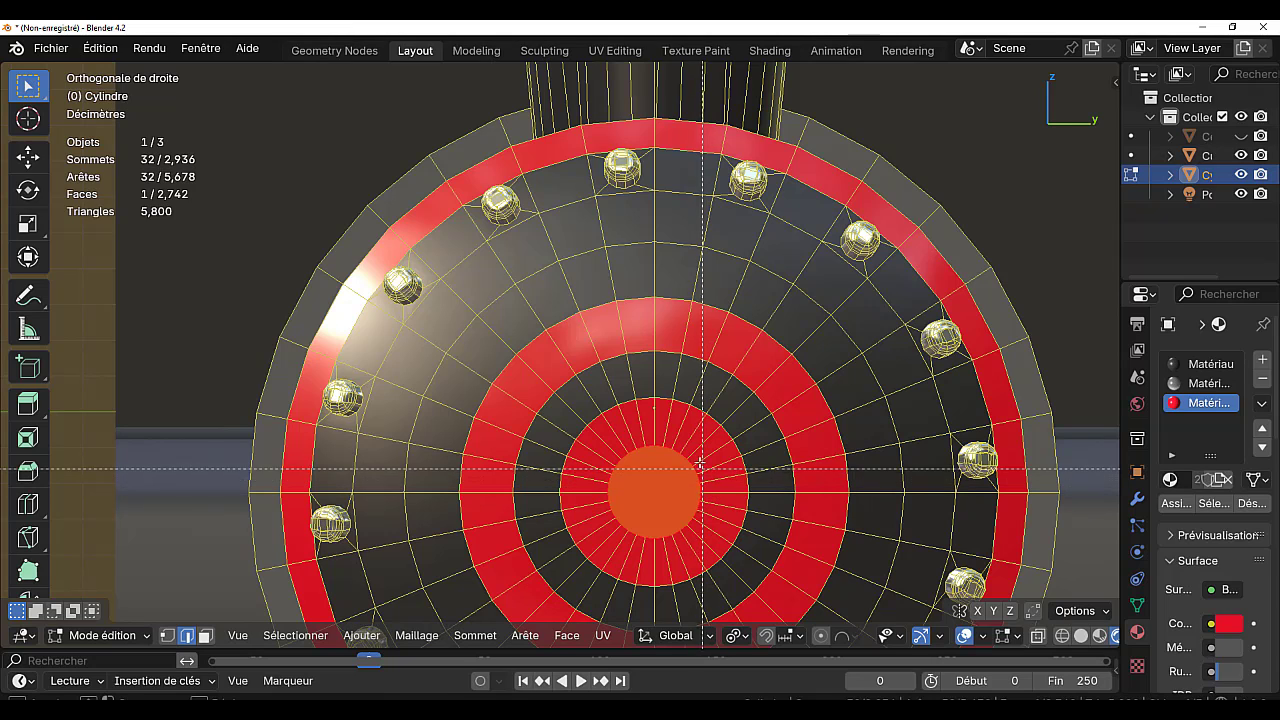
pyautogui.press('c')
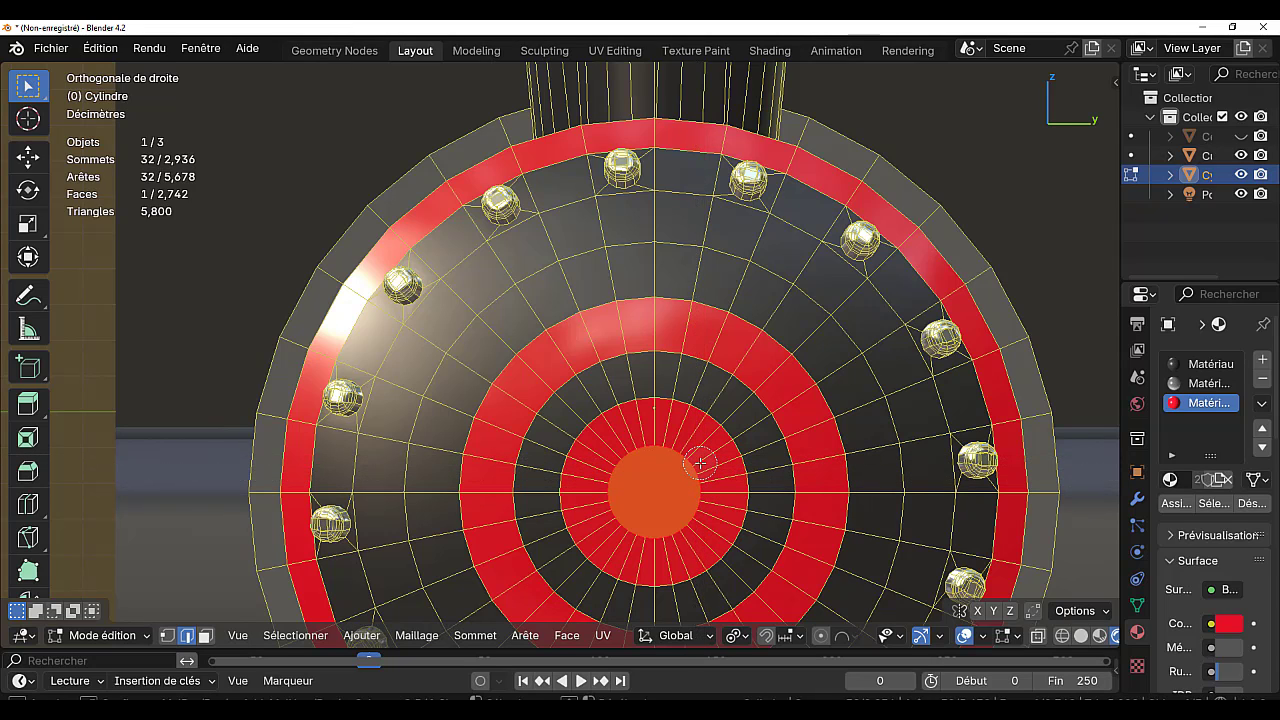
pyautogui.moveTo(700, 463); pyautogui.dragTo(696, 534)
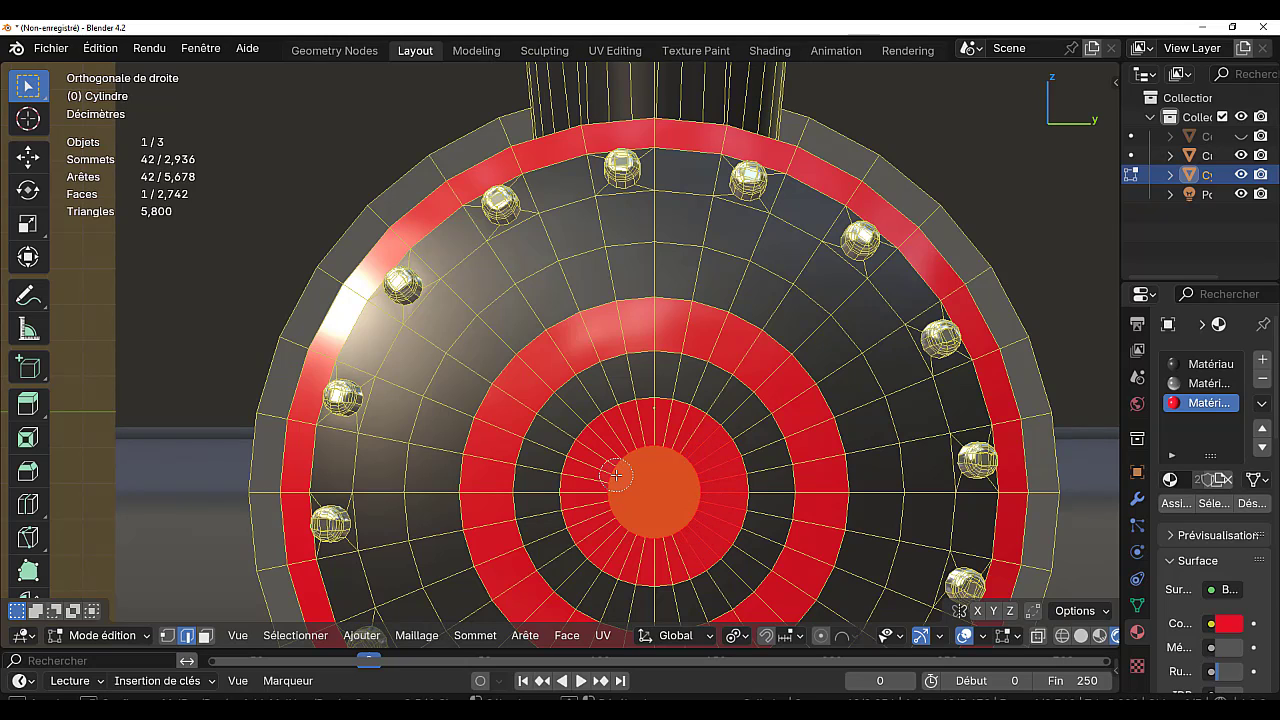
pyautogui.moveTo(616, 464); pyautogui.dragTo(610, 538)
pyautogui.rightClick(610, 538)
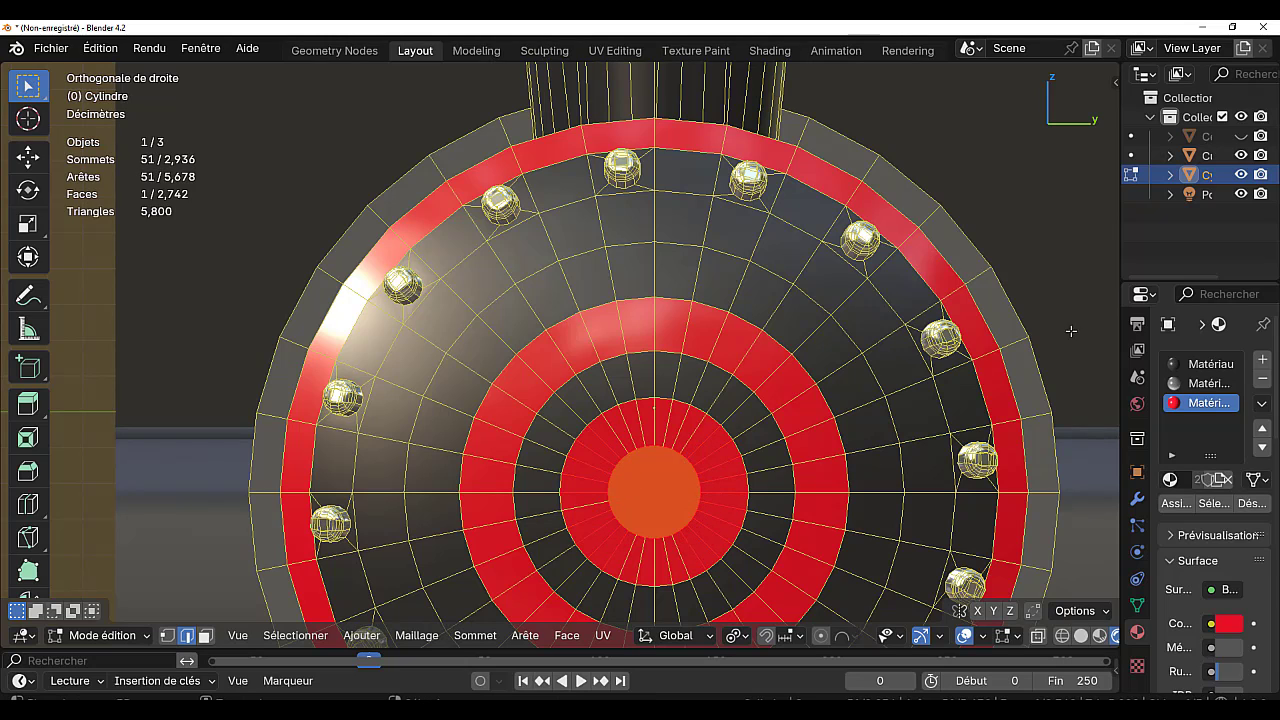
pyautogui.click(667, 495)
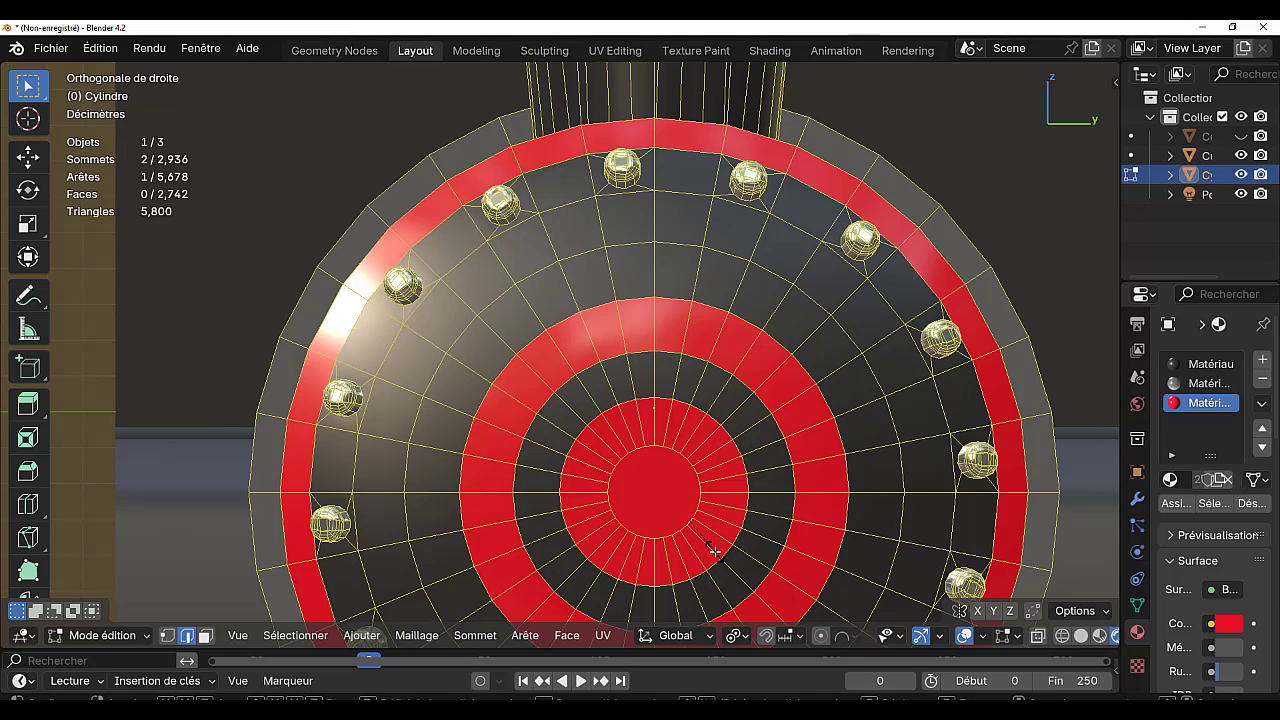
pyautogui.press('s')
pyautogui.press('y')
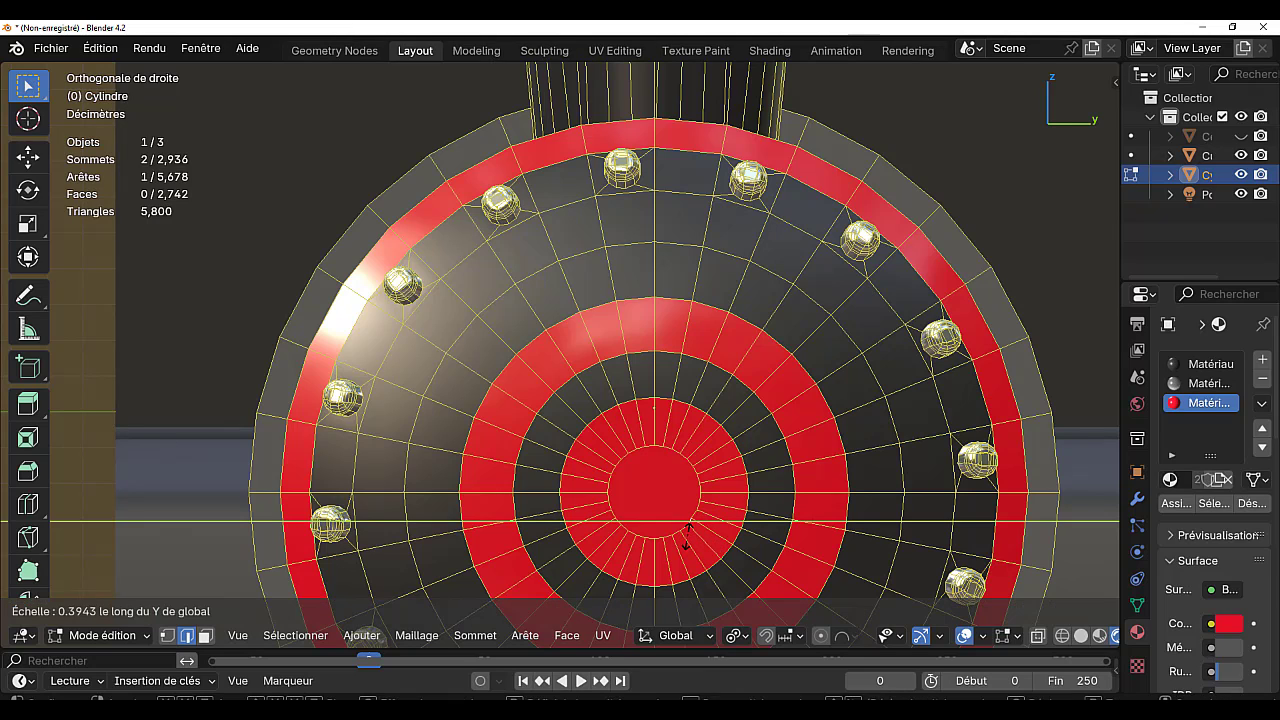
pyautogui.click(680, 527)
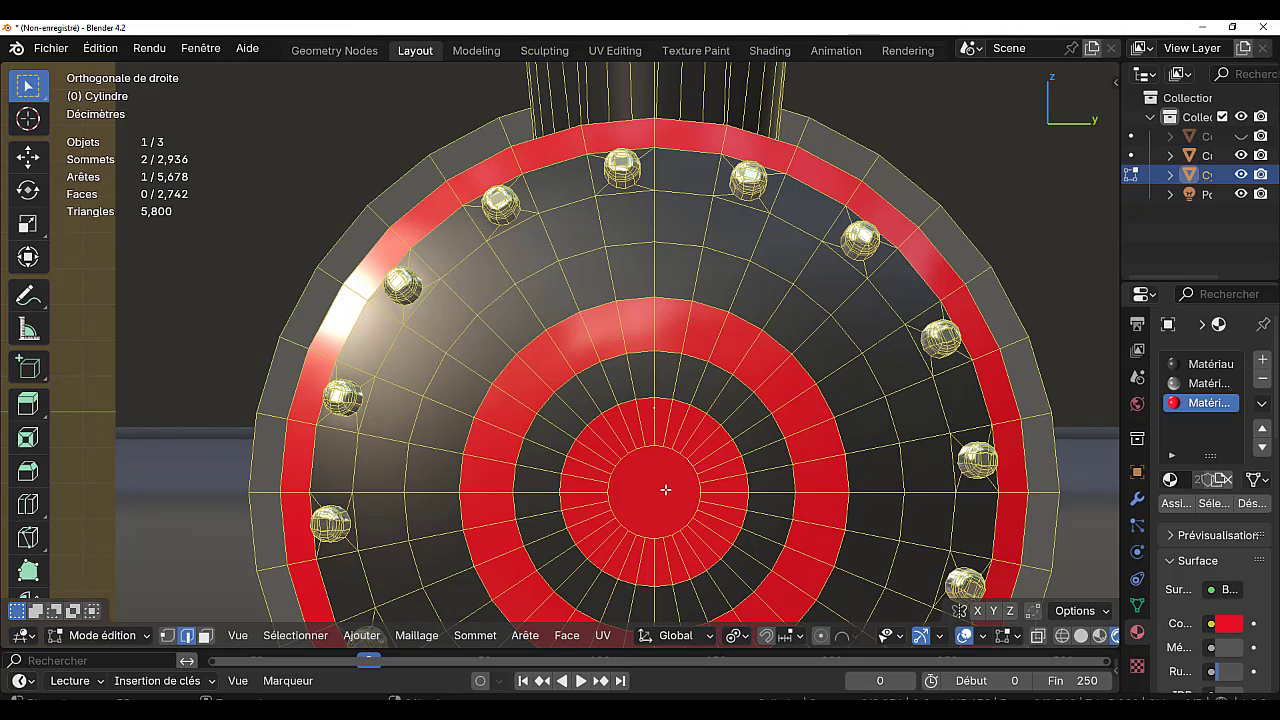
# - Select the inner disc face at the centre of the boiler front in face selection mode
pyautogui.click(205, 635)
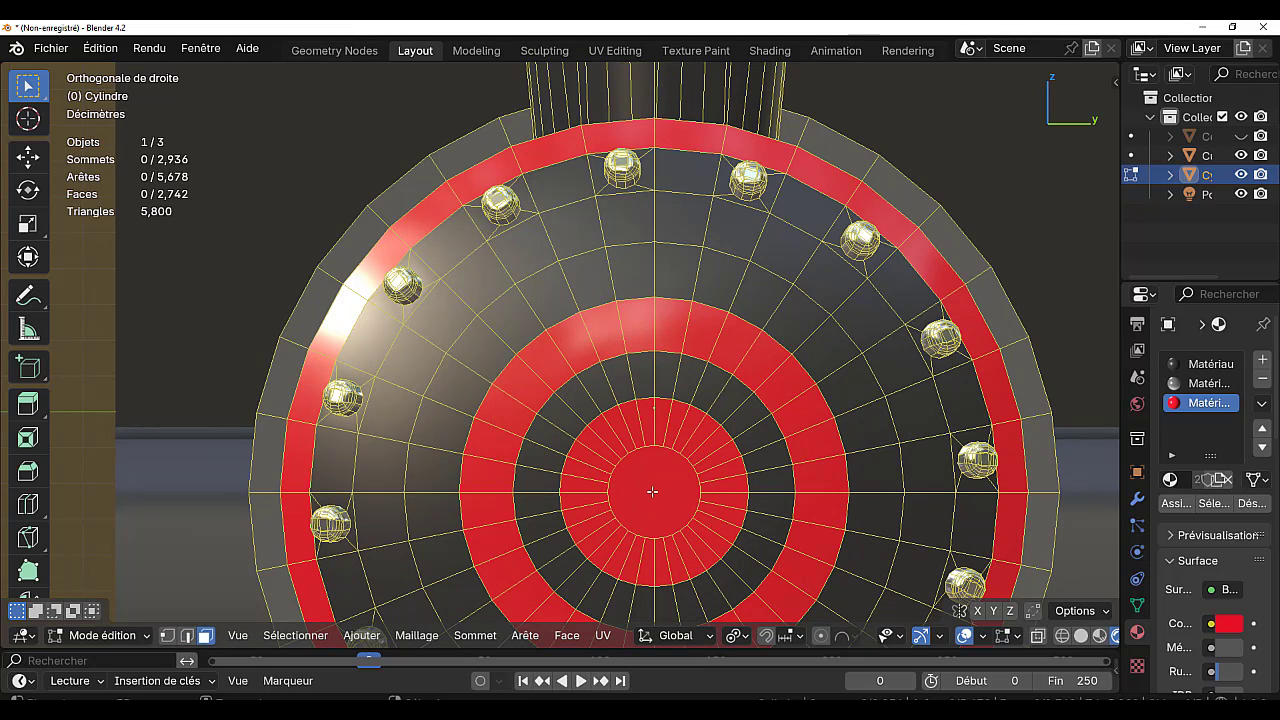
pyautogui.click(653, 491)
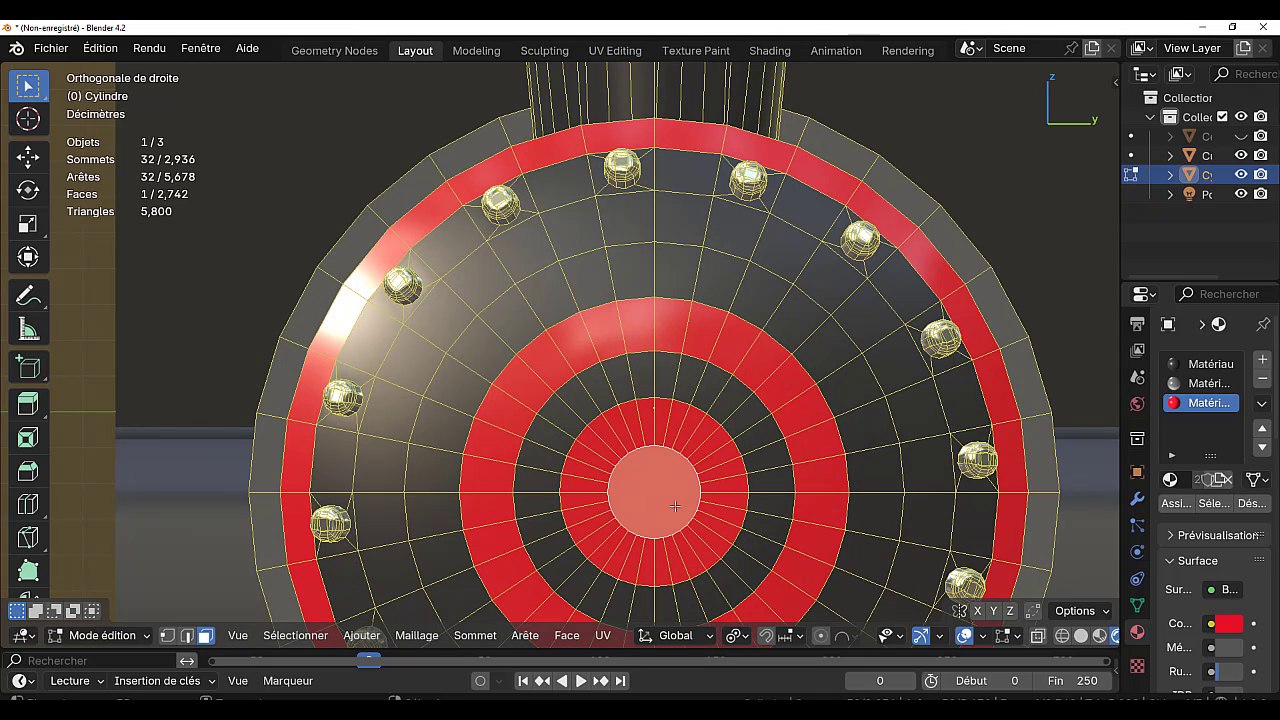
# - Inset the round face at the centre of the boiler's red front disc
pyautogui.press('i')
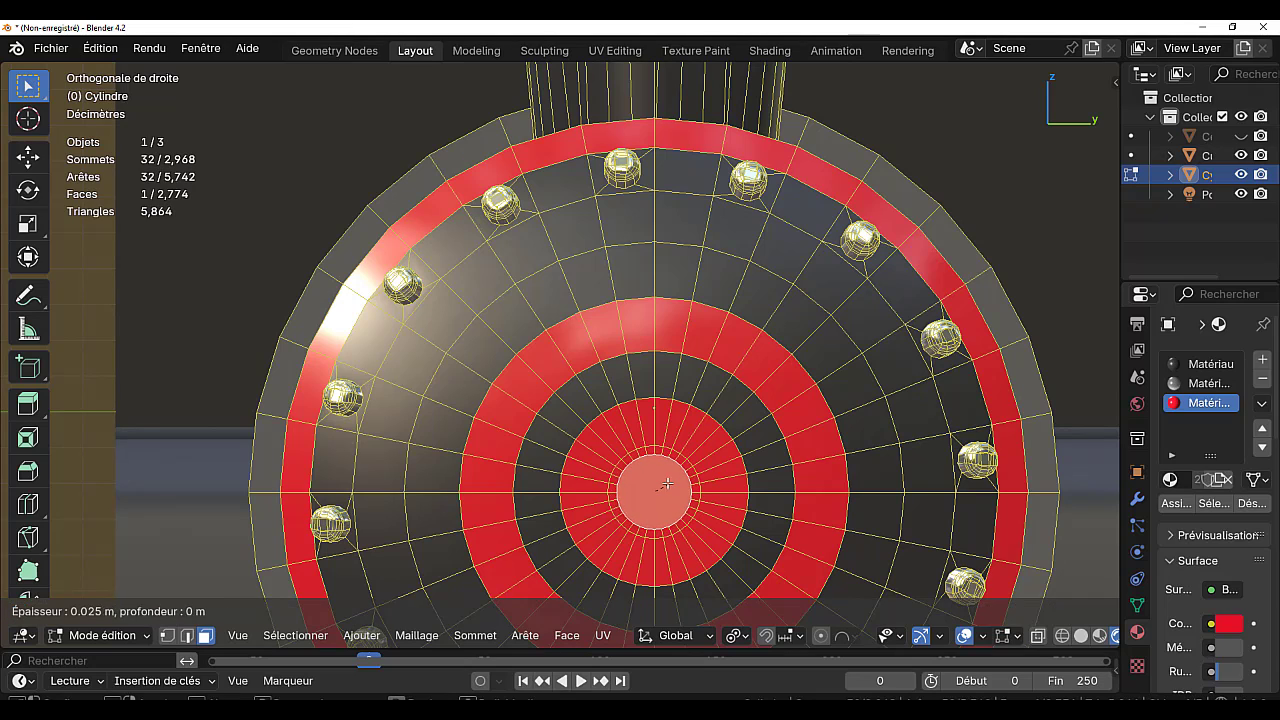
pyautogui.click(697, 517)
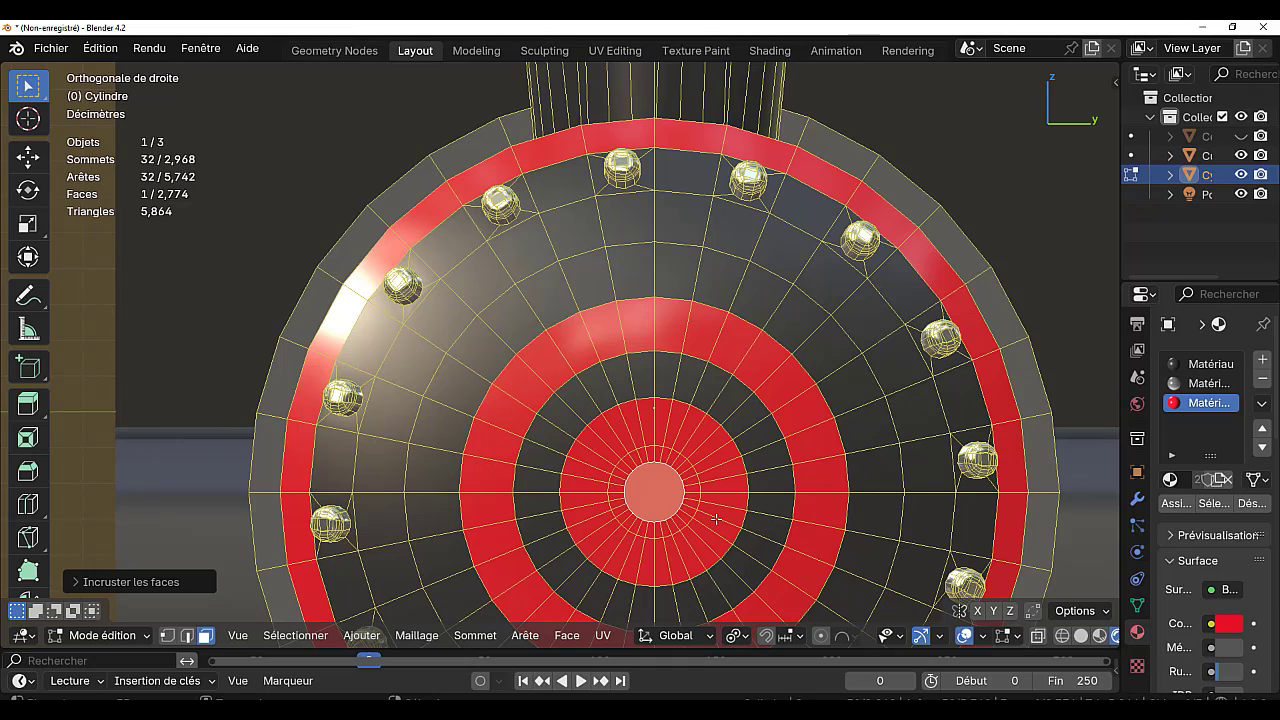
# - Narrow the inset centre face to about 0.19 along Y and shift it slightly in the positive Y direction
pyautogui.press('s')
pyautogui.press('y')
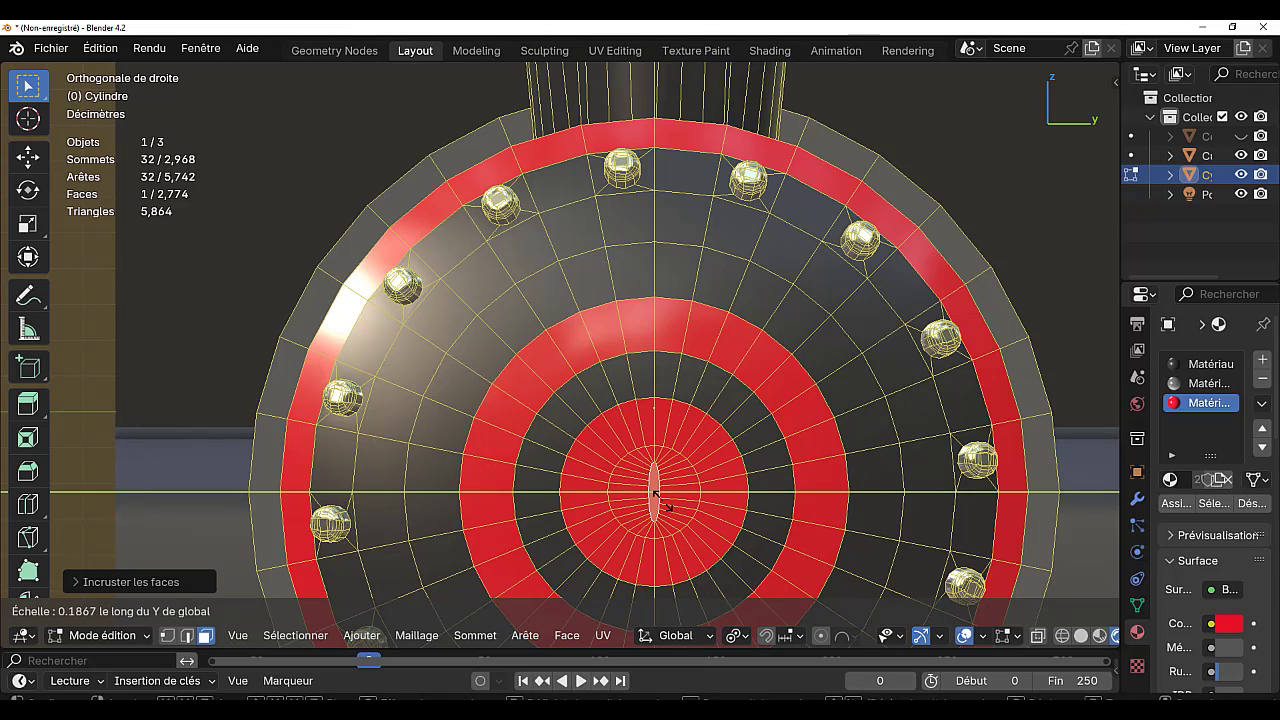
pyautogui.click(662, 500)
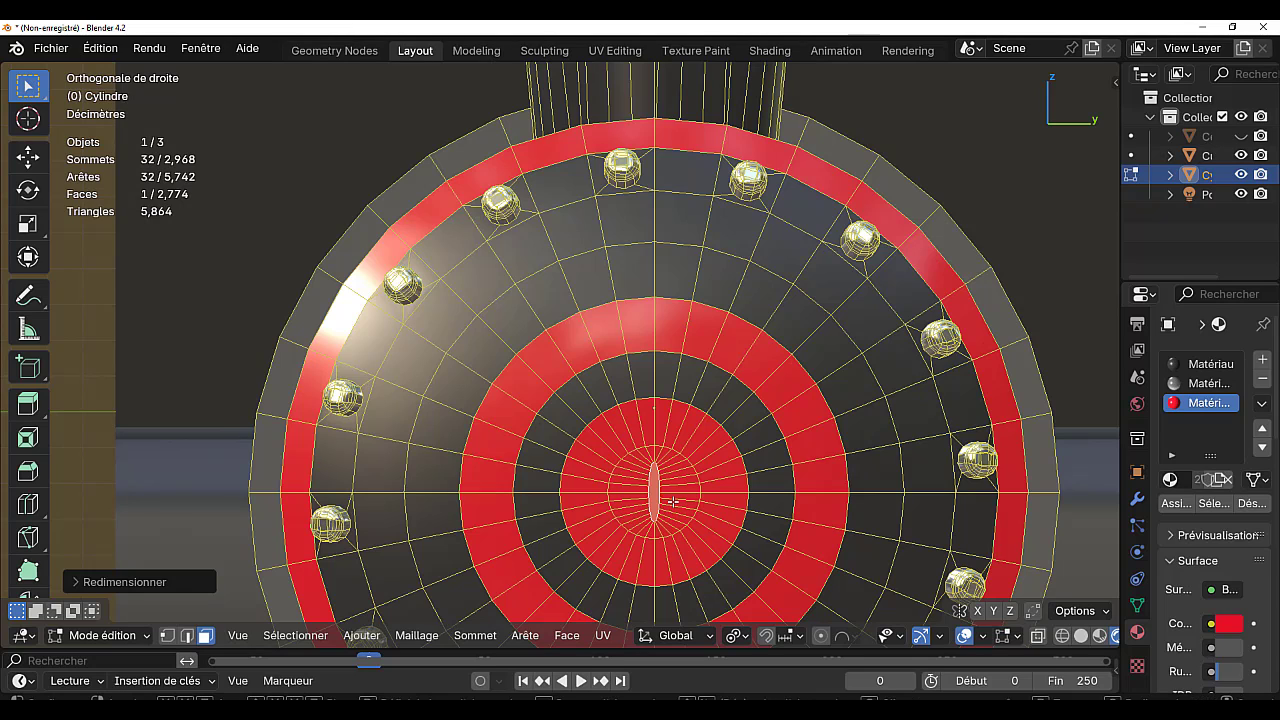
pyautogui.press('g')
pyautogui.press('x')
pyautogui.press('y')
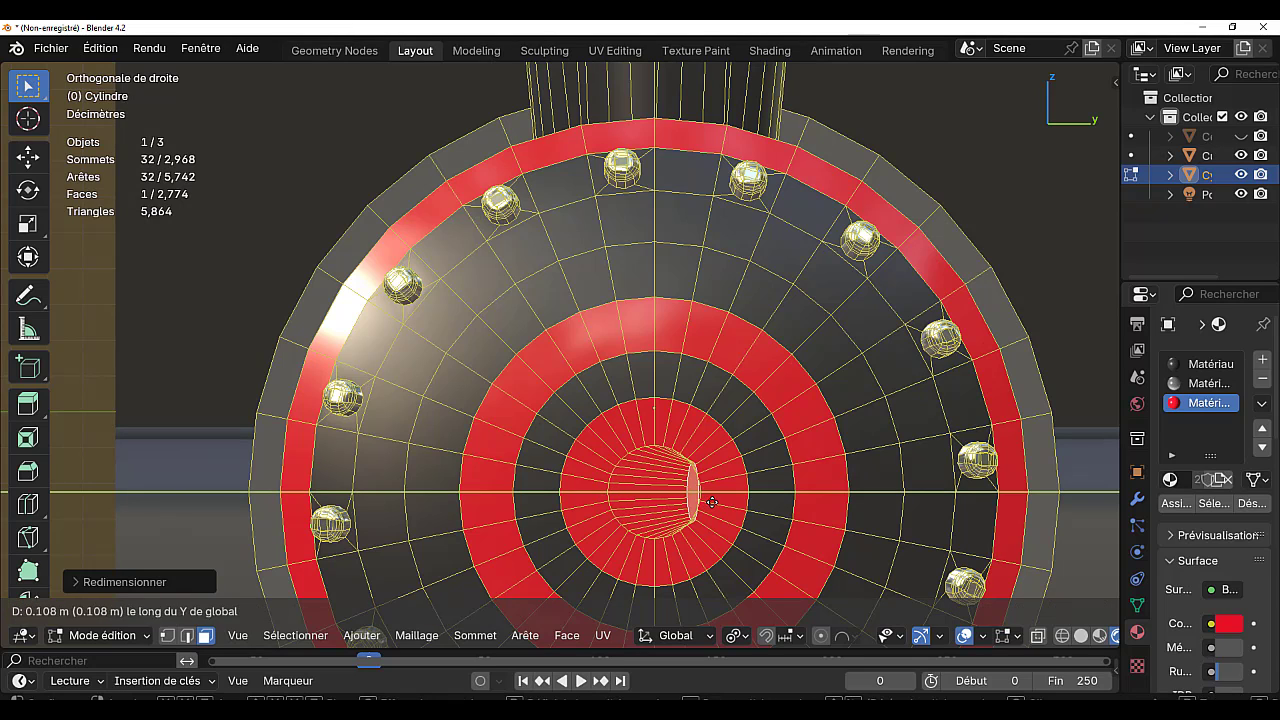
pyautogui.press('Escape')
pyautogui.press('g')
pyautogui.press('y')
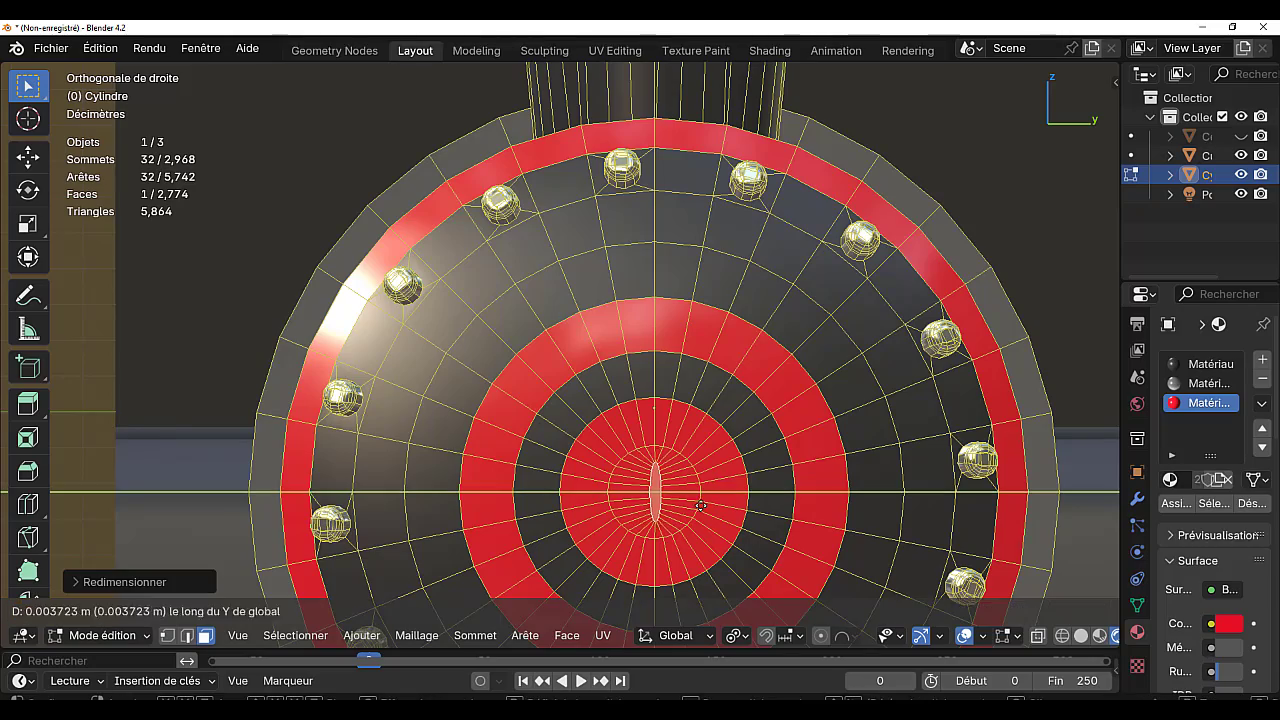
pyautogui.click(714, 505)
# - Extrude the narrow centre face outward into a thin raised bar on the red disc
pyautogui.moveTo(684, 515); pyautogui.dragTo(674, 505, button='middle')
pyautogui.scroll(-3, 790, 505)
pyautogui.moveTo(790, 505); pyautogui.dragTo(678, 497, button='middle')
pyautogui.scroll(-4, 678, 497)
pyautogui.scroll(5, 580, 455)
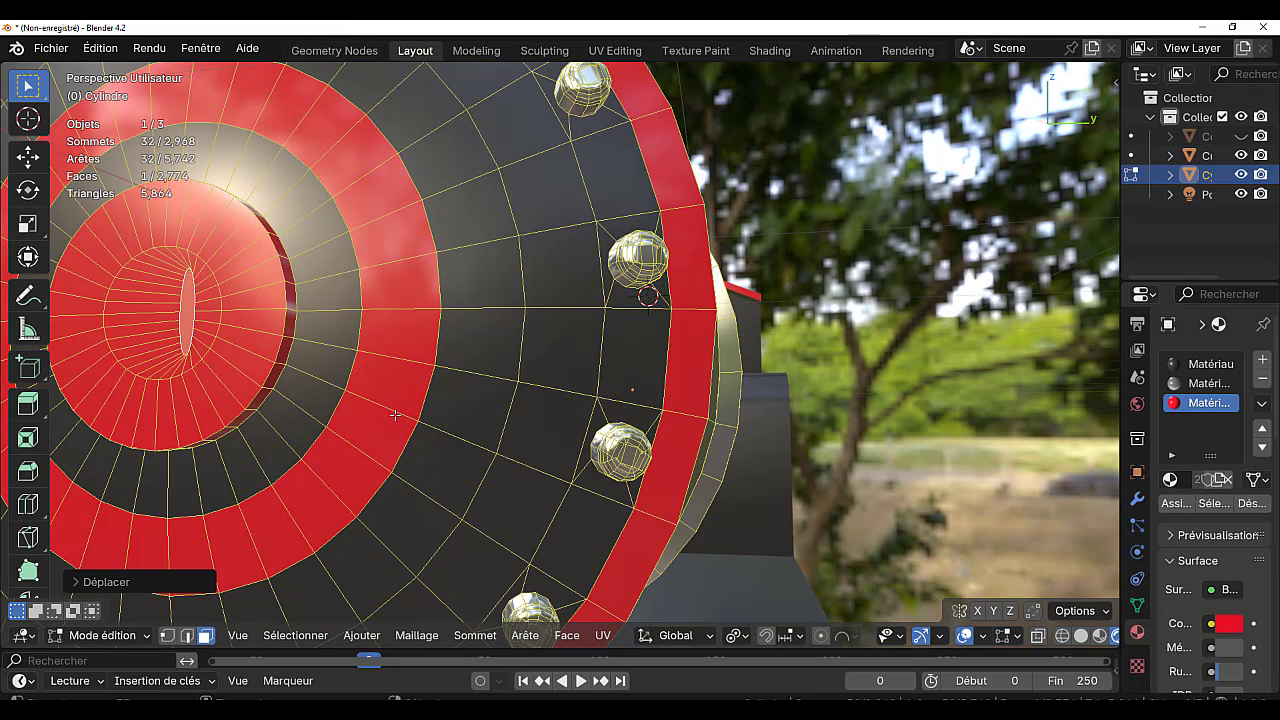
pyautogui.press('e')
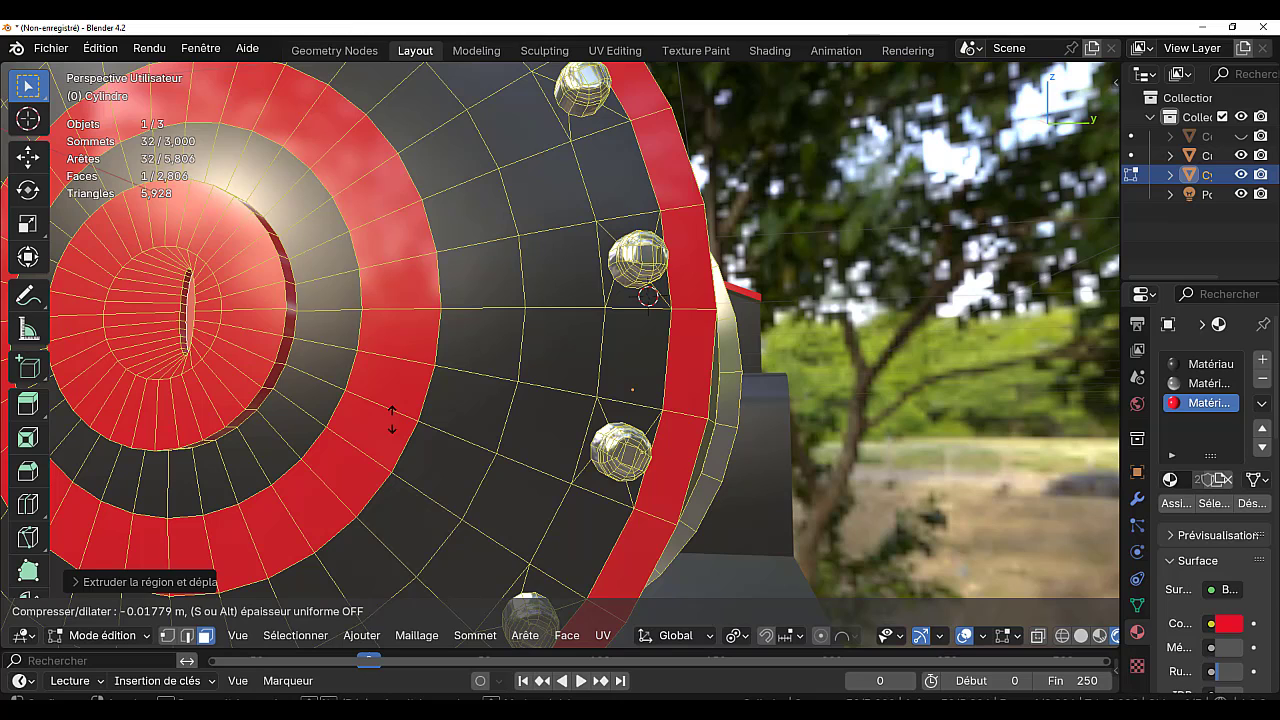
pyautogui.click(410, 408)
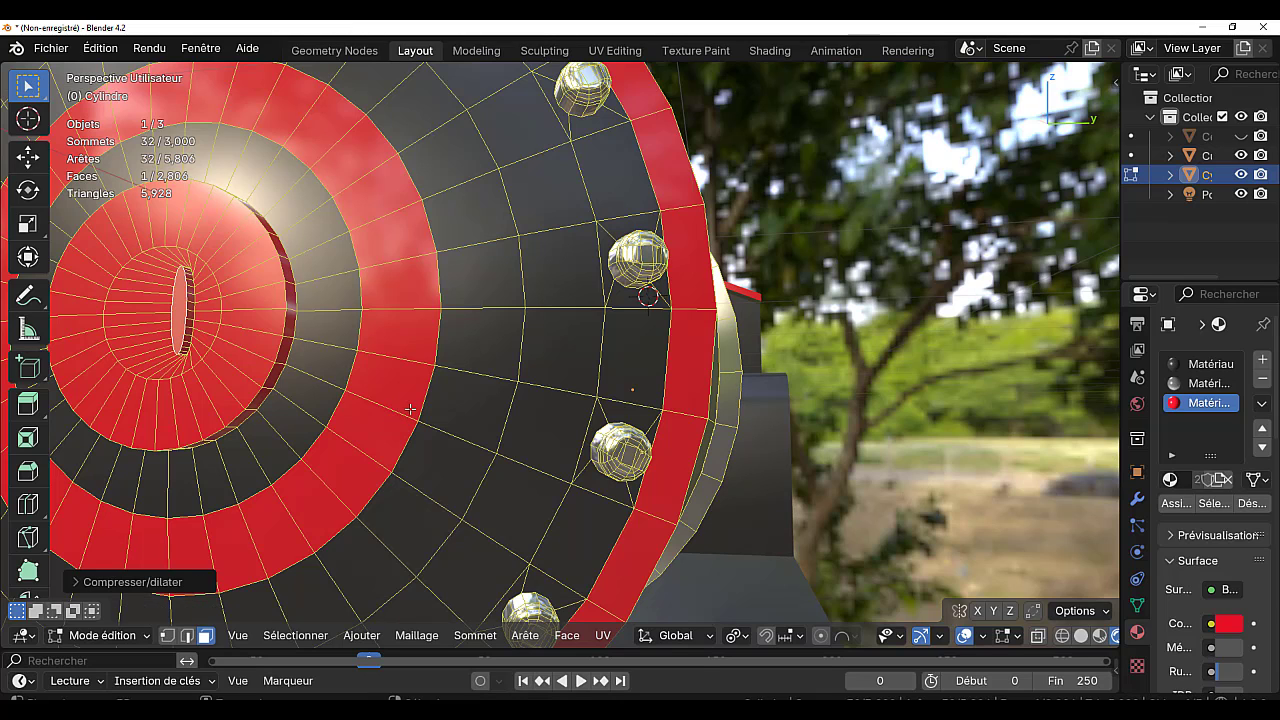
# - Expand the selection to the whole raised bar and assign it the bolts' metallic material, Matériau.001
pyautogui.press('KP_Decimal')
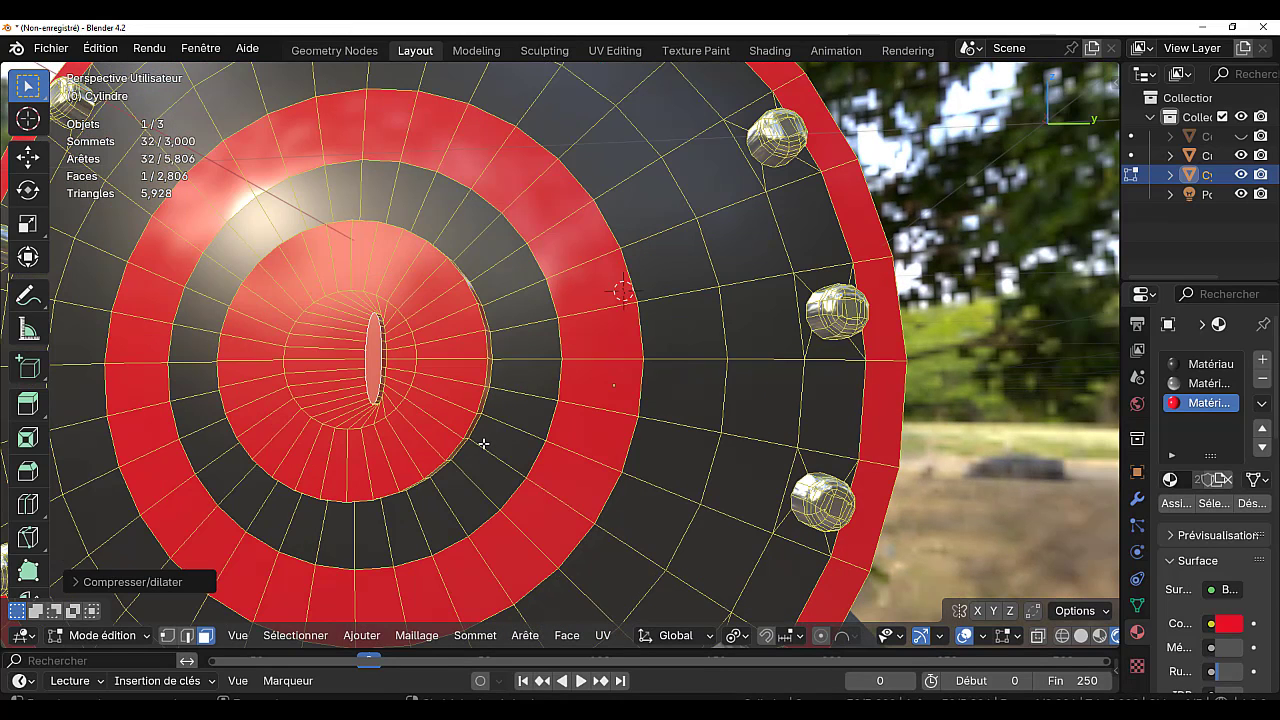
pyautogui.press('ctrl+KP_Add')
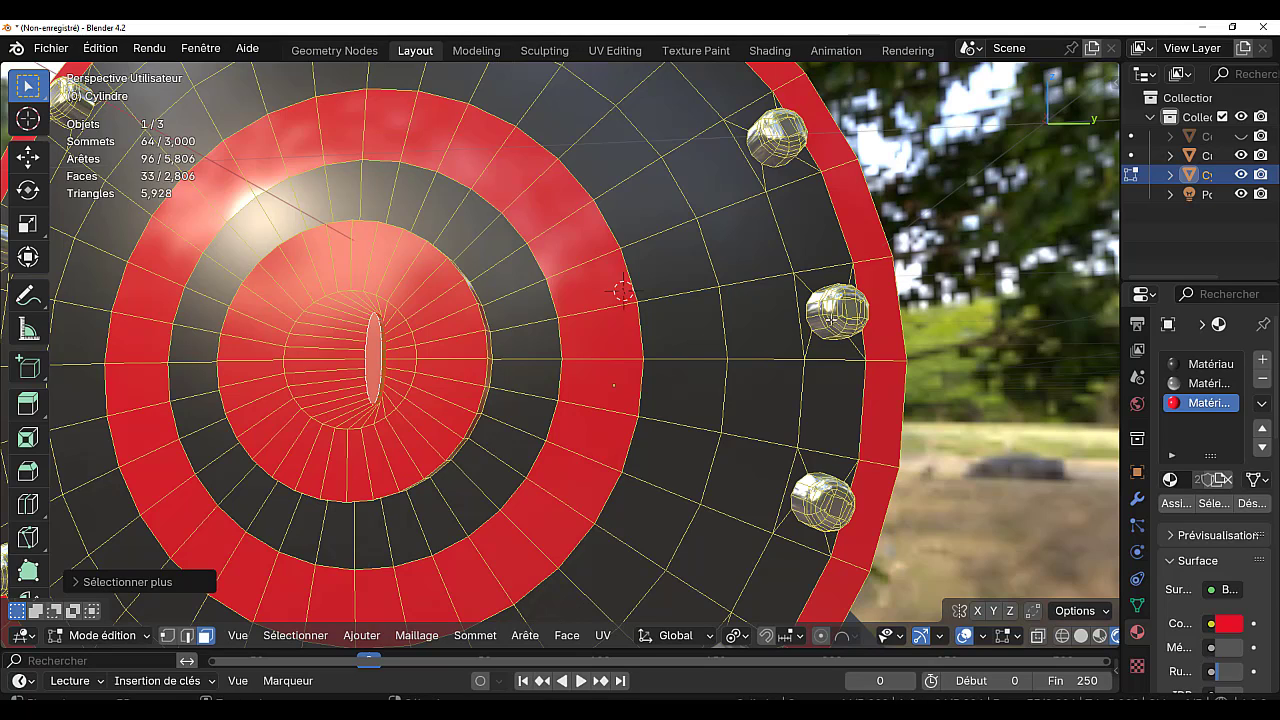
pyautogui.press('capslock')
pyautogui.click(832, 320)
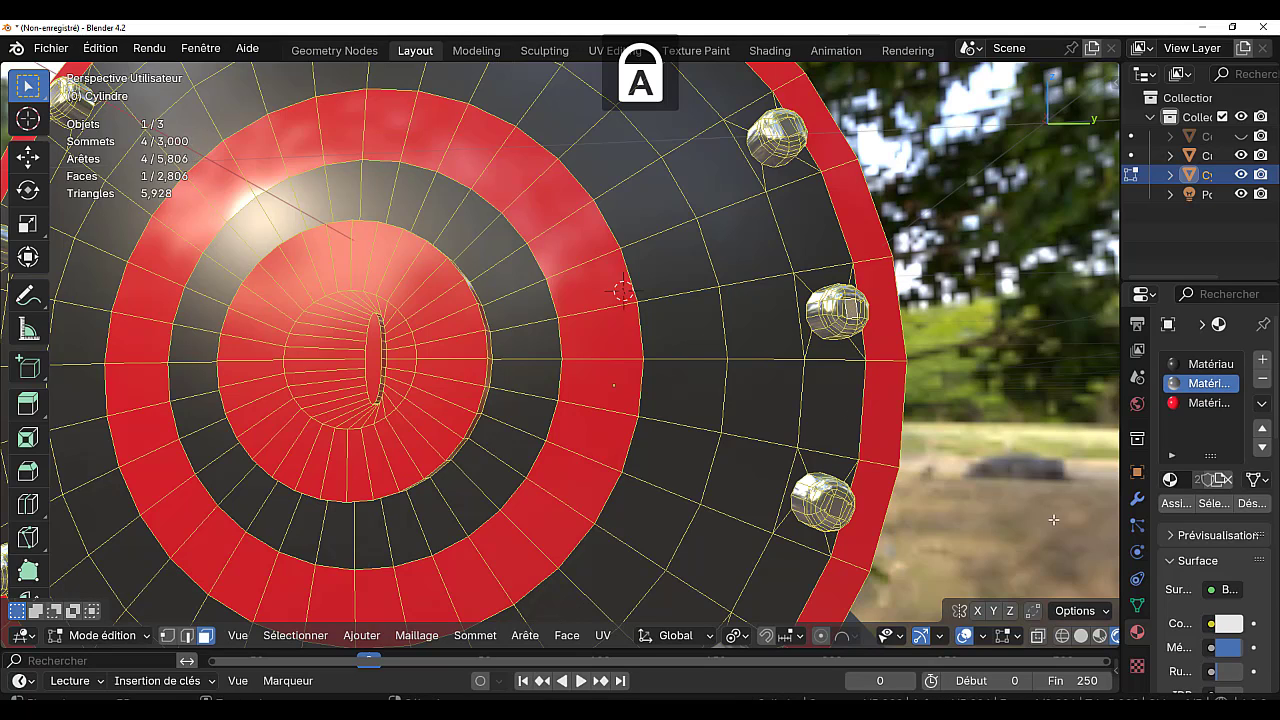
pyautogui.press('capslock')
pyautogui.hotkey('ctrl', 'z')
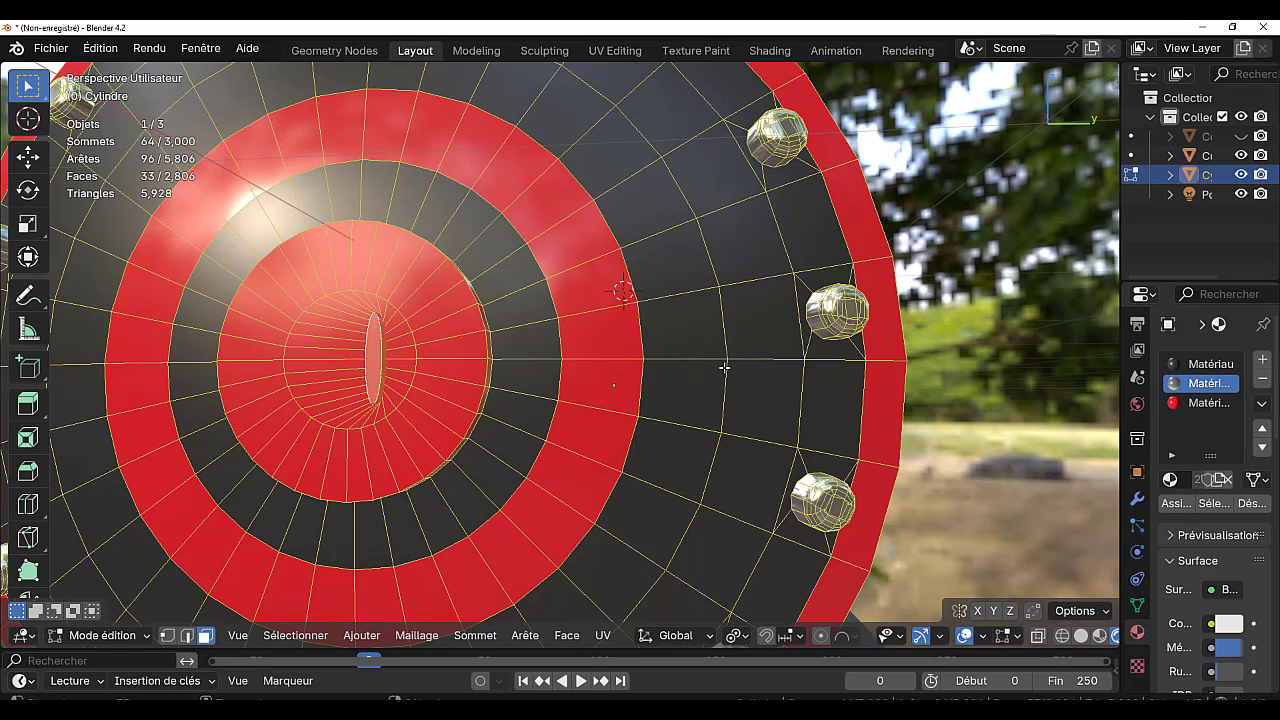
pyautogui.keyDown('shift'); pyautogui.click(849, 309); pyautogui.keyUp('shift')
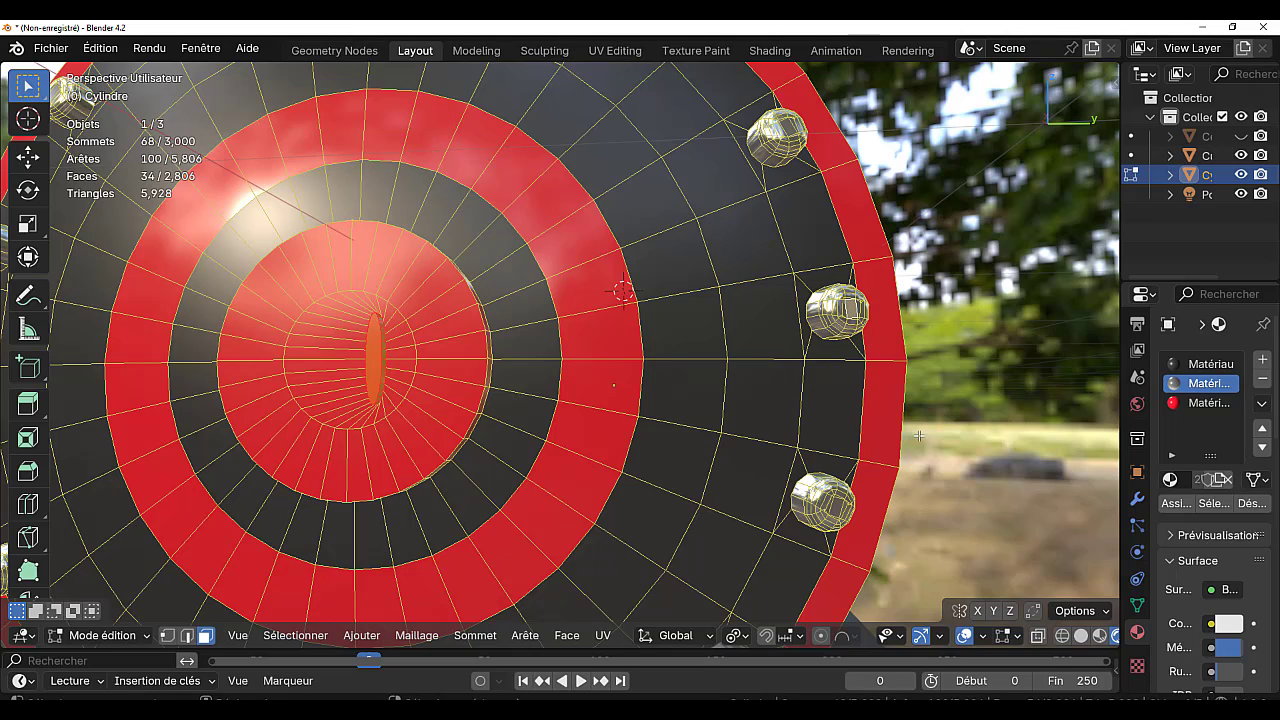
pyautogui.click(1175, 504)
pyautogui.press('Tab')
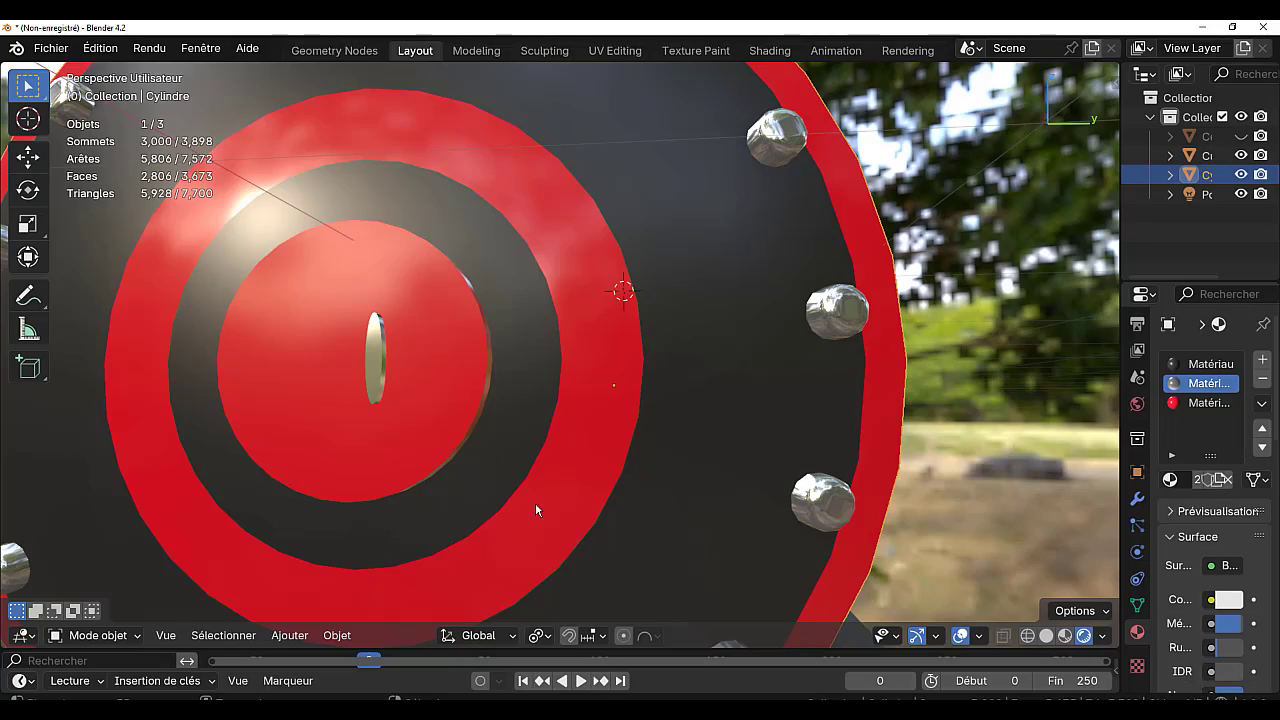
pyautogui.scroll(-3, 536, 502)
pyautogui.moveTo(536, 502); pyautogui.dragTo(564, 470, button='middle')
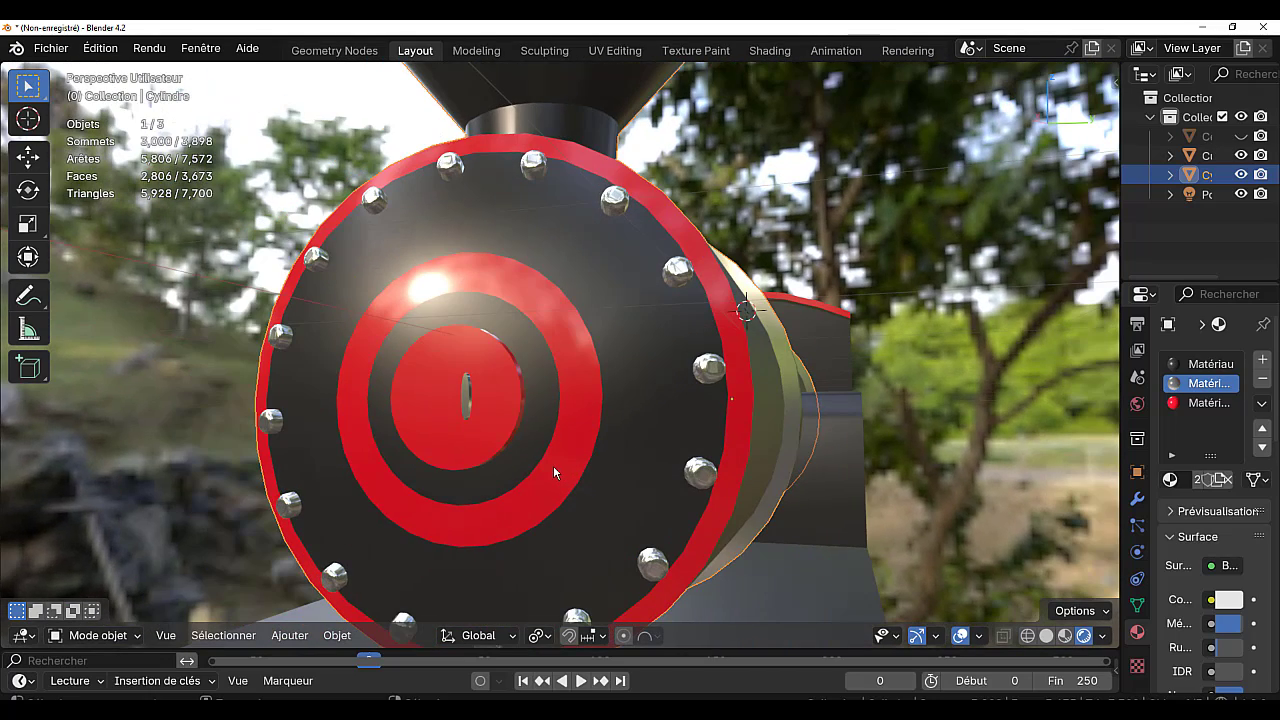
# - Undo the bar's material, extrusion, shift and narrowing, back to the round inset face
pyautogui.press('Tab')
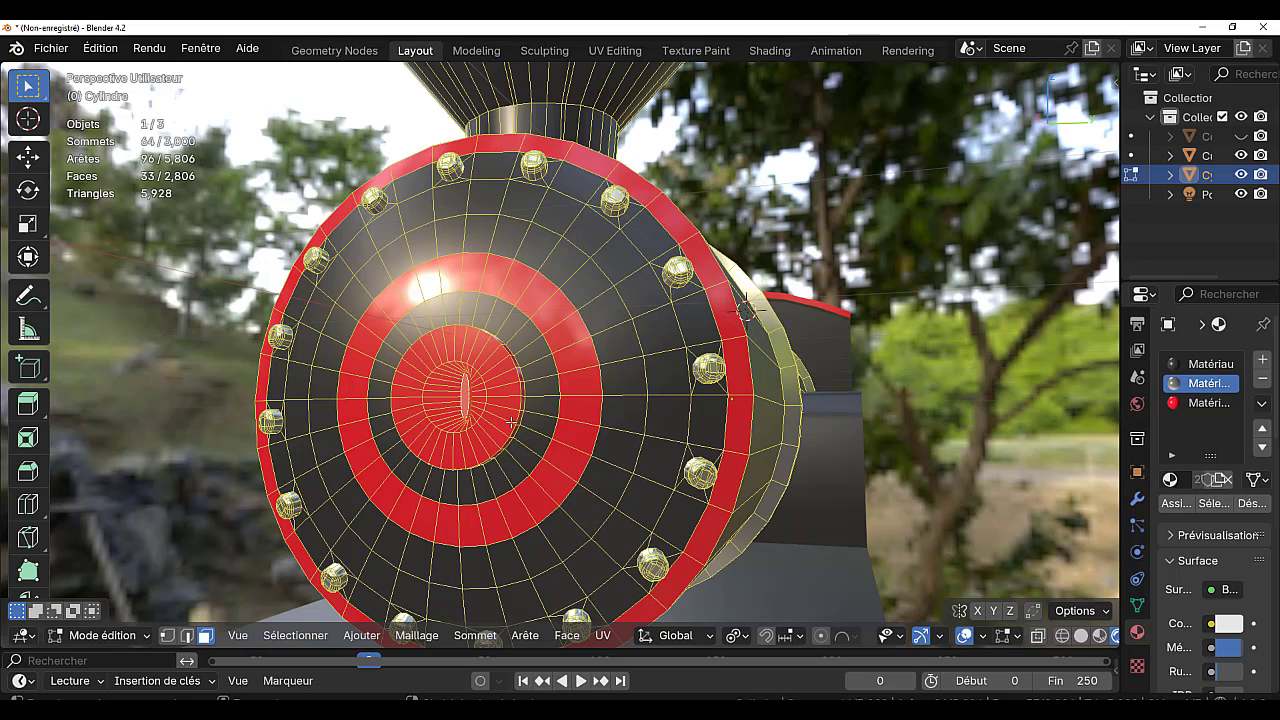
pyautogui.hotkey('ctrl', 'z')
pyautogui.hotkey('ctrl', 'z')
pyautogui.hotkey('ctrl', 'z')
pyautogui.hotkey('ctrl', 'z')
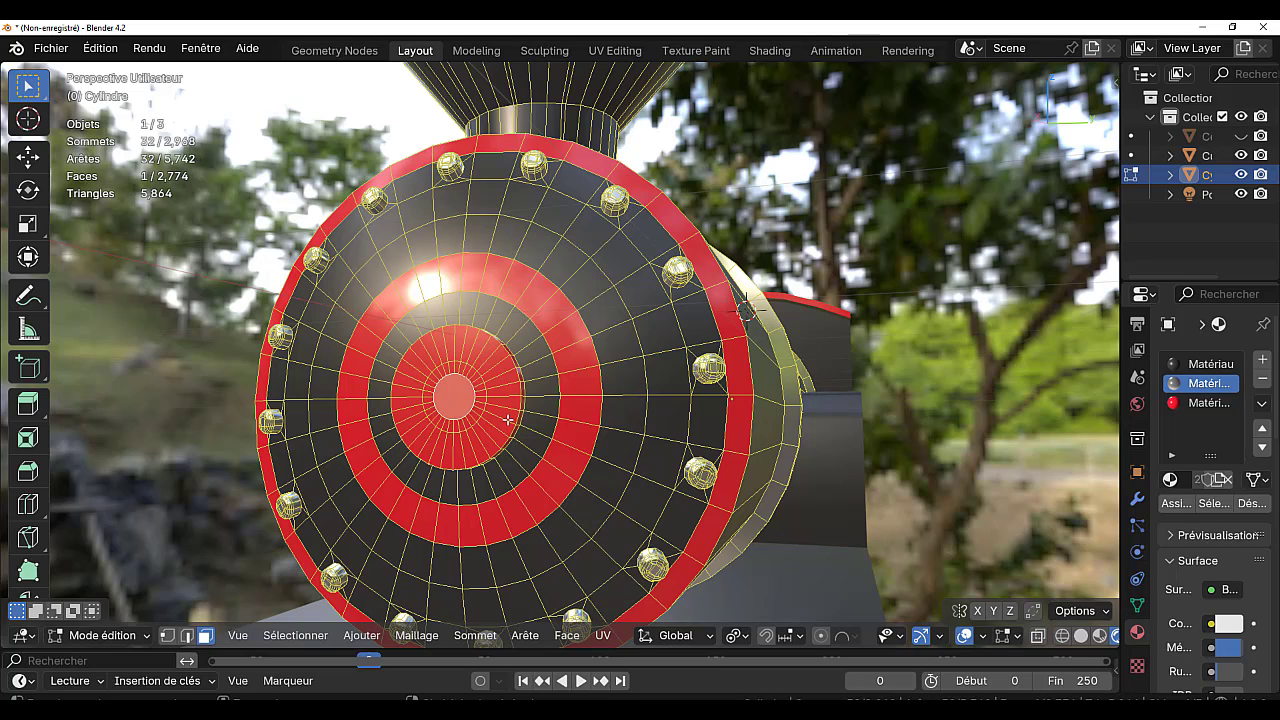
# - In the right orthographic view, place the 3D cursor on the central red disc and add a plane mesh there in object mode
pyautogui.moveTo(518, 441); pyautogui.dragTo(758, 492, button='middle')
pyautogui.press('KP_3')
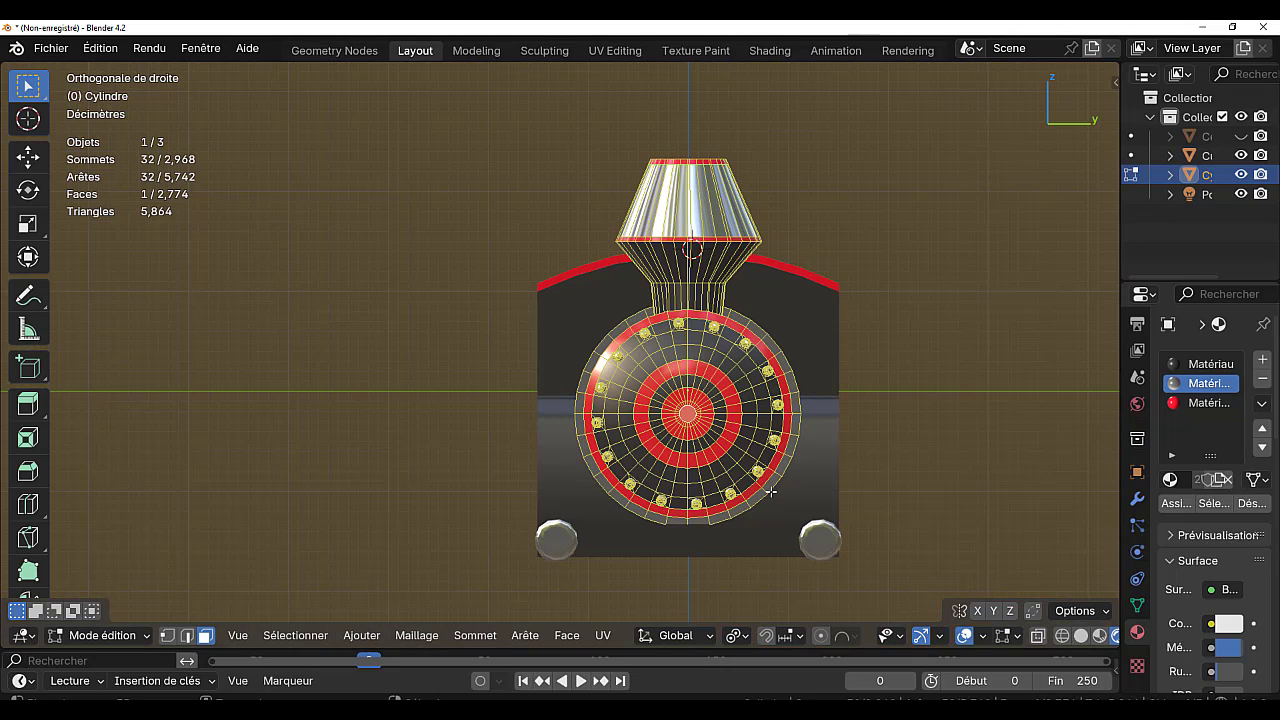
pyautogui.scroll(2, 871, 525)
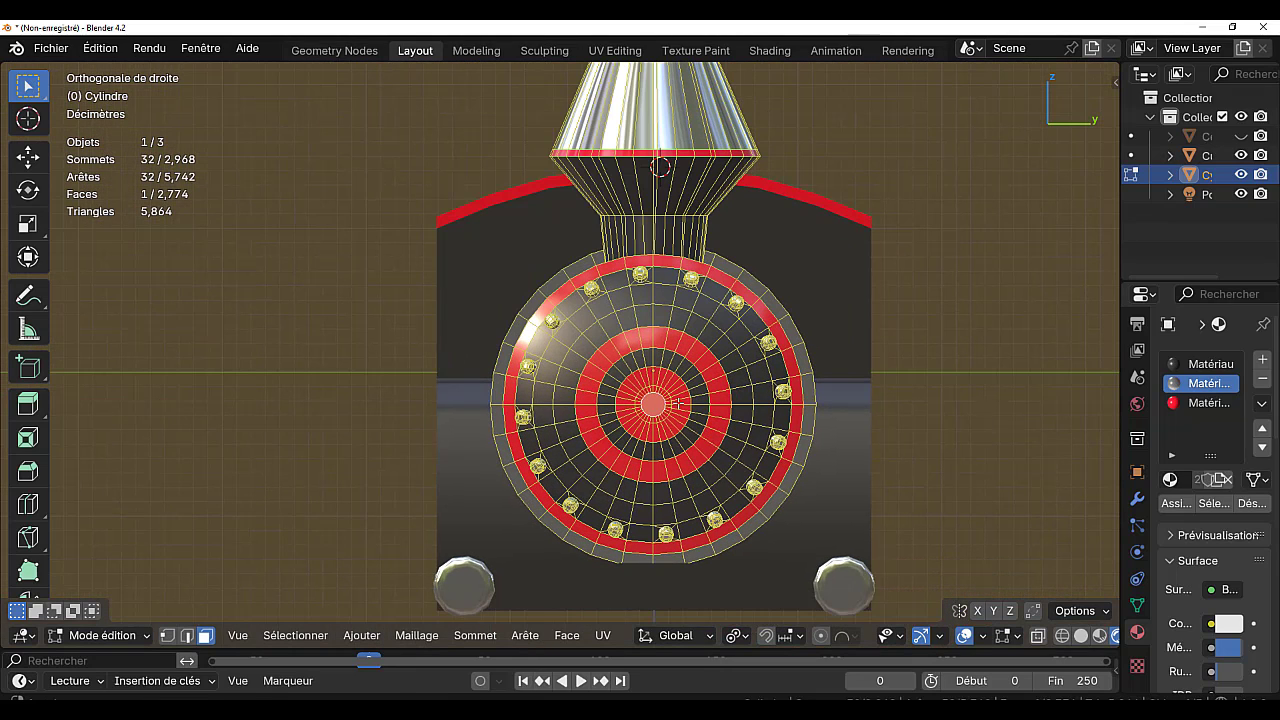
pyautogui.scroll(1, 722, 420)
pyautogui.click(358, 638)
pyautogui.press('Tab')
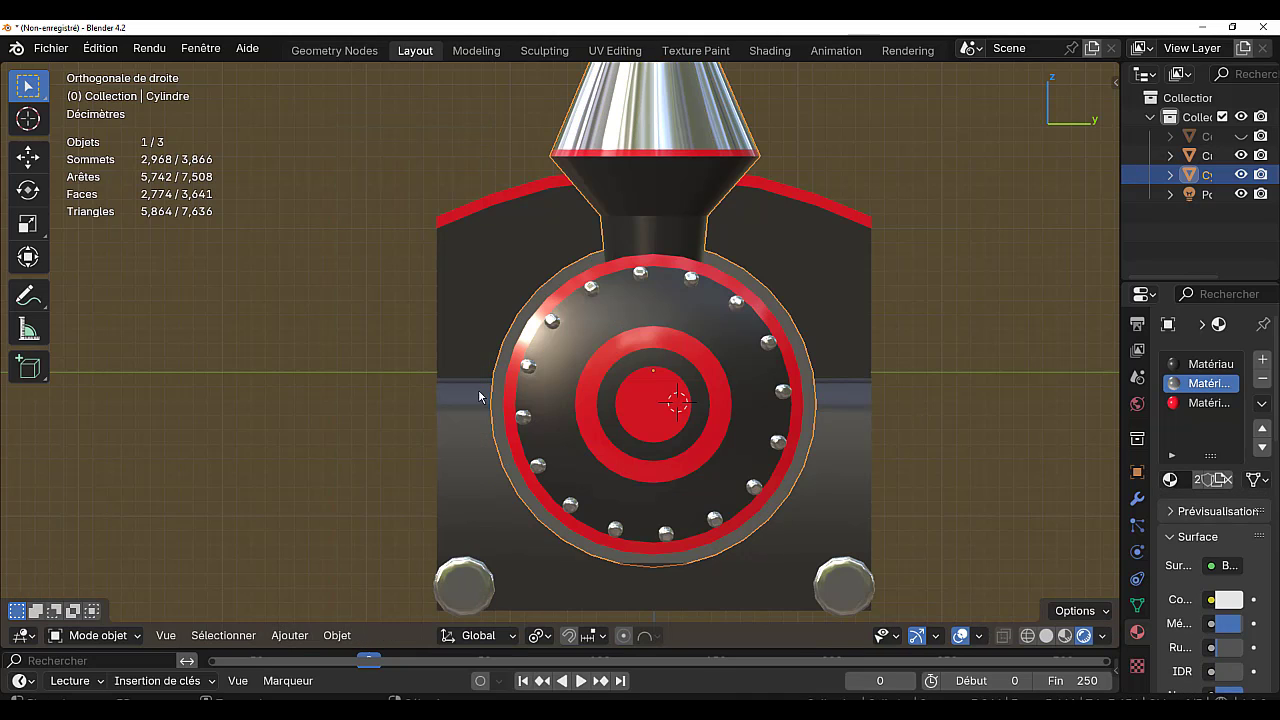
pyautogui.click(289, 636)
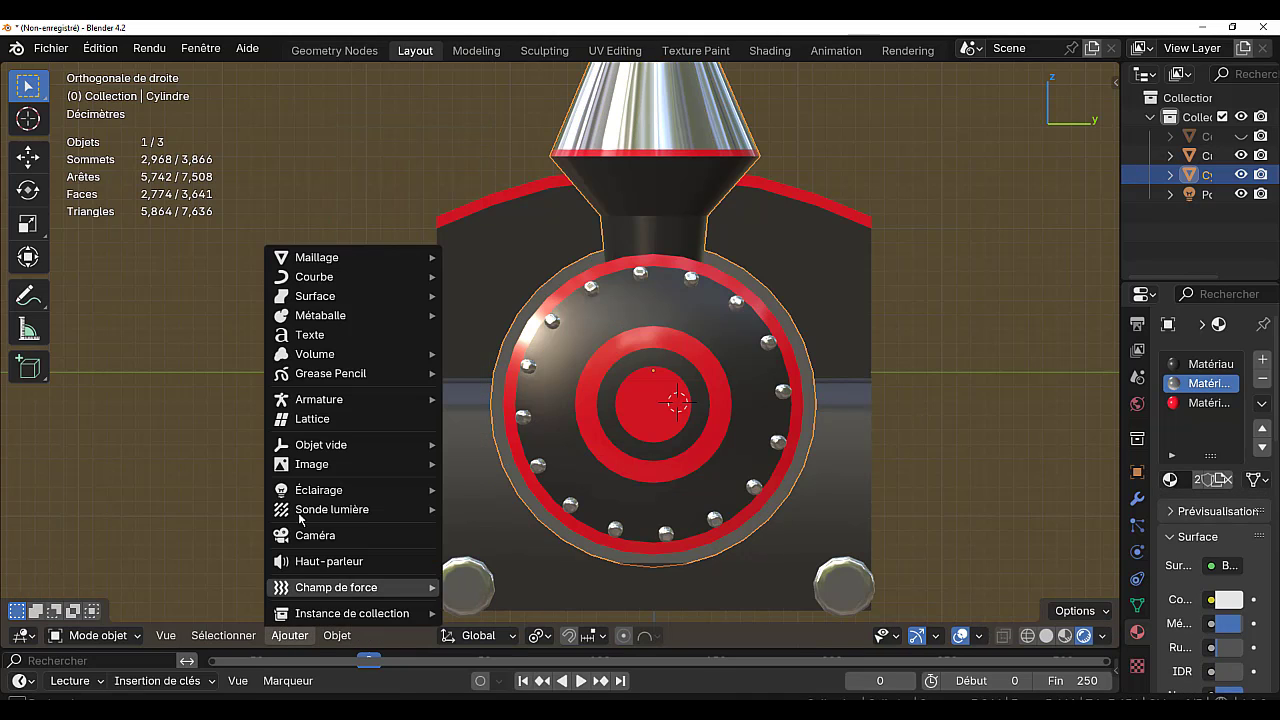
pyautogui.moveTo(336, 262)
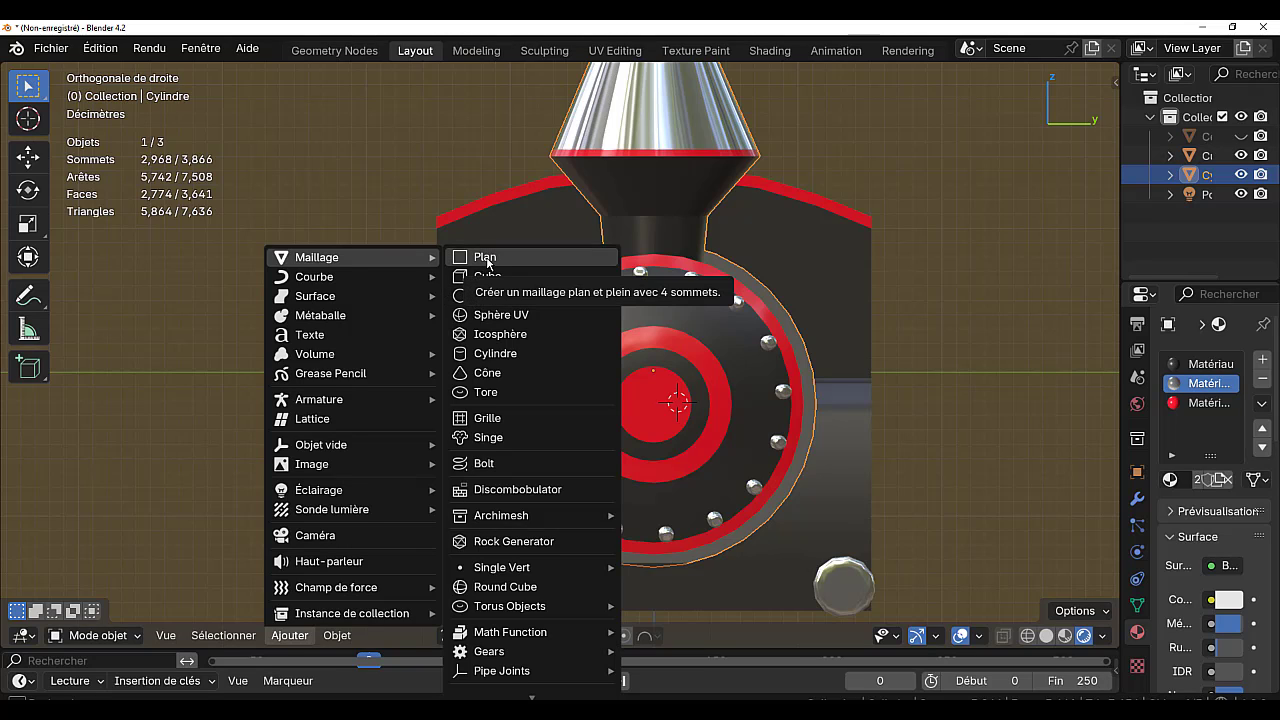
pyautogui.click(486, 259)
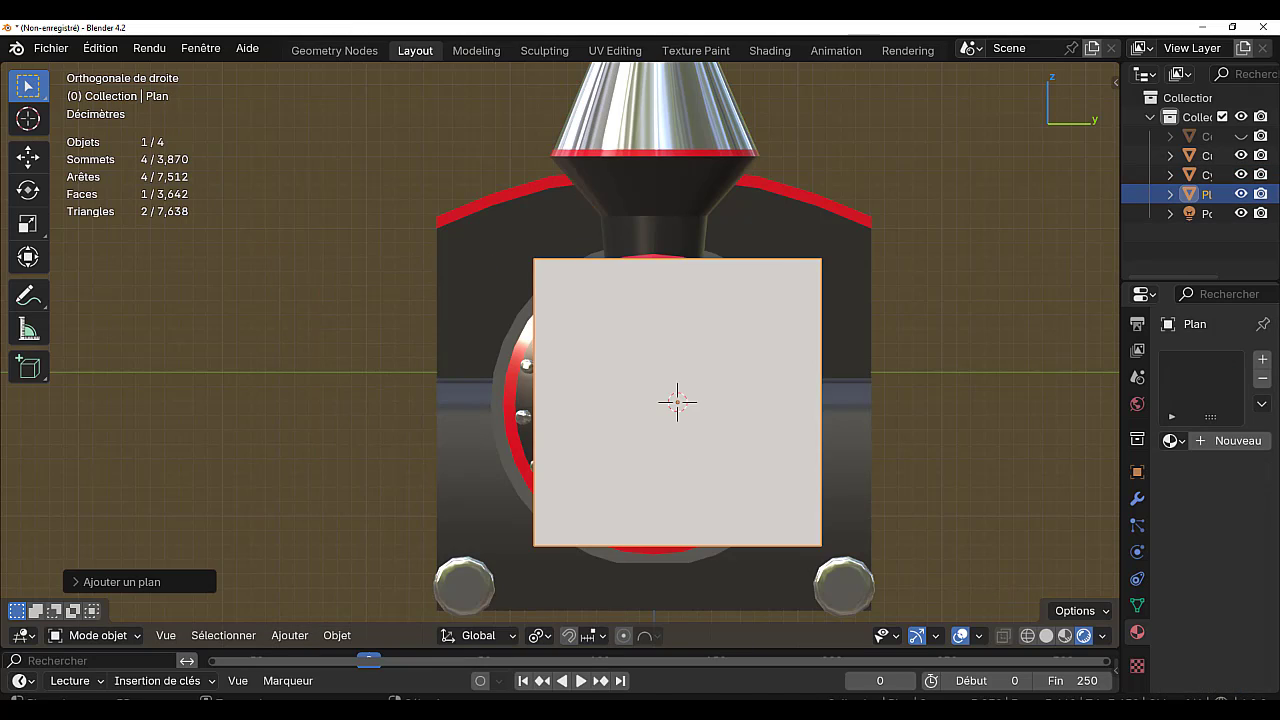
# - Scale the plane down and stretch it along Z into a small upright rectangle over the central red disc
pyautogui.press('s')
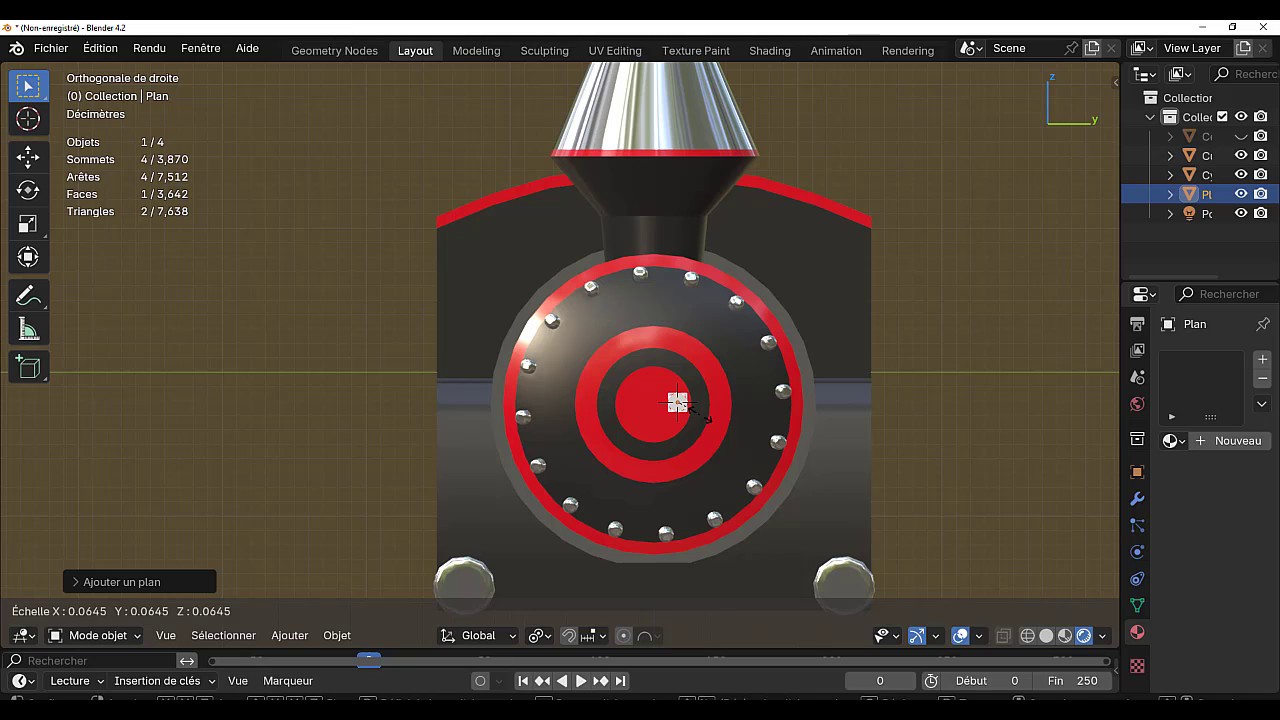
pyautogui.click(710, 430)
pyautogui.press('s')
pyautogui.press('z')
pyautogui.click(735, 524)
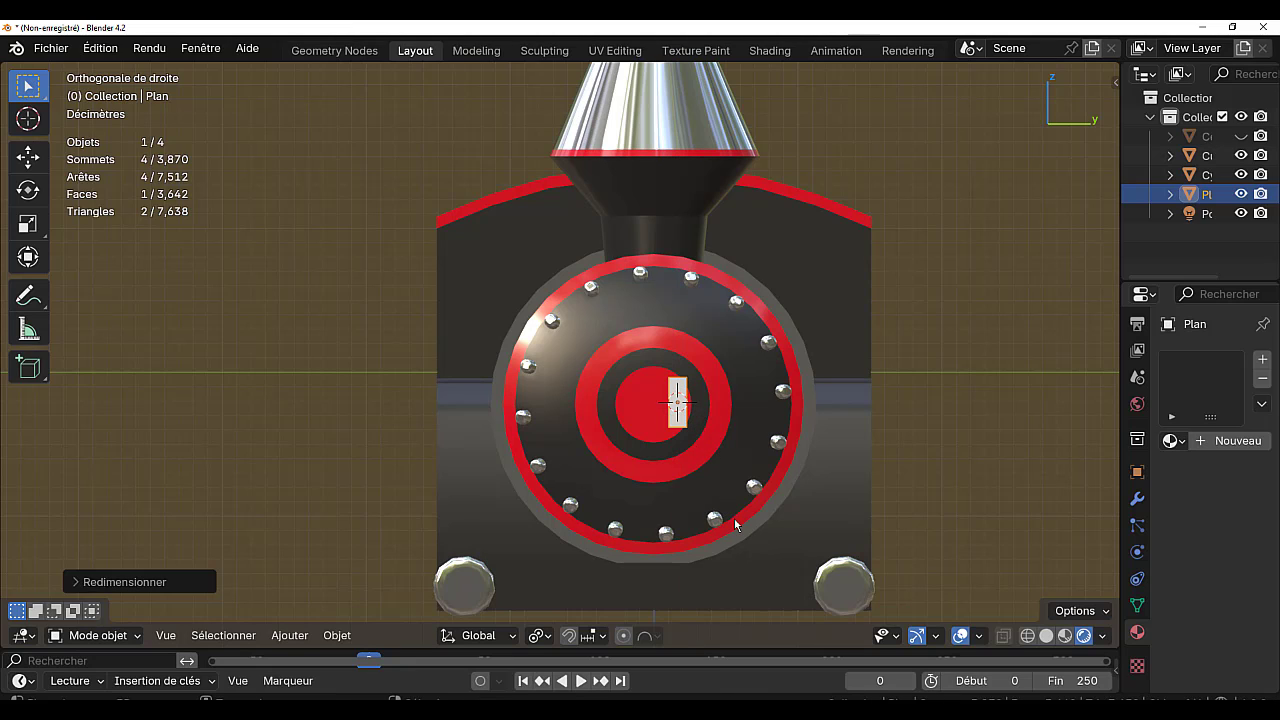
pyautogui.press('s')
pyautogui.click(822, 456)
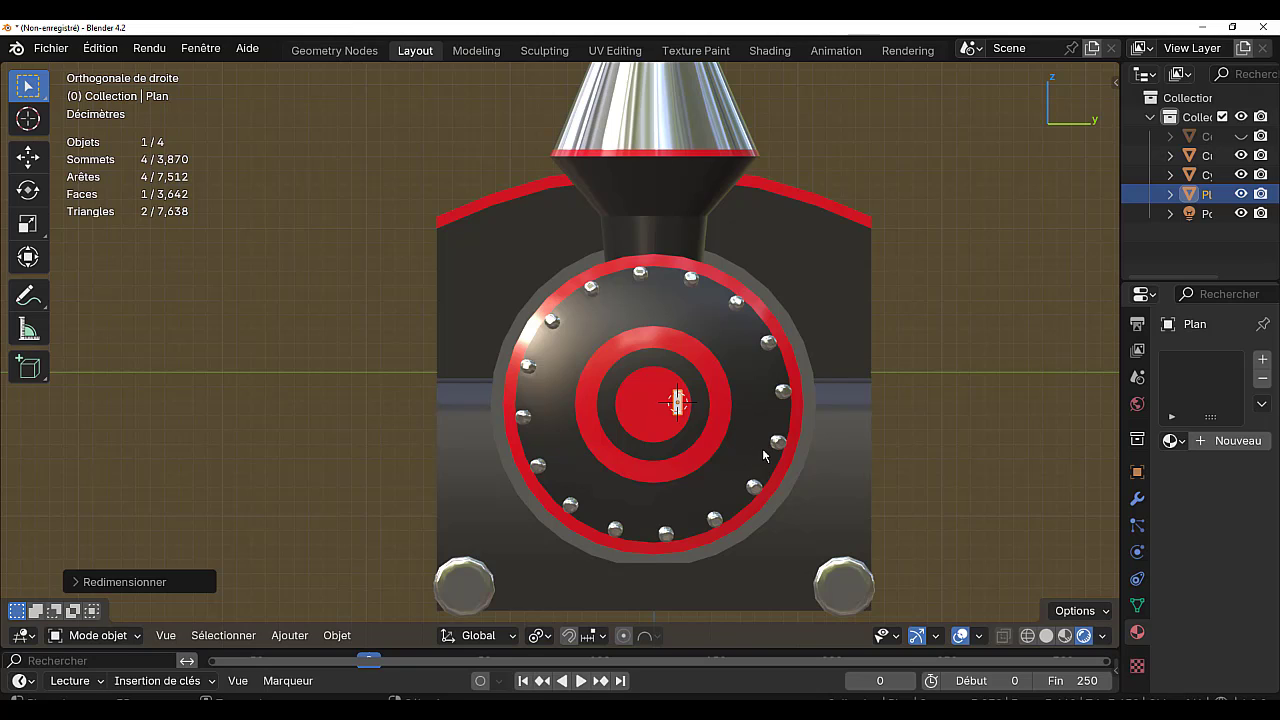
# - Put the Cylindre object in edit mode, widen the object list and select Plan alongside it
pyautogui.scroll(1, 767, 456)
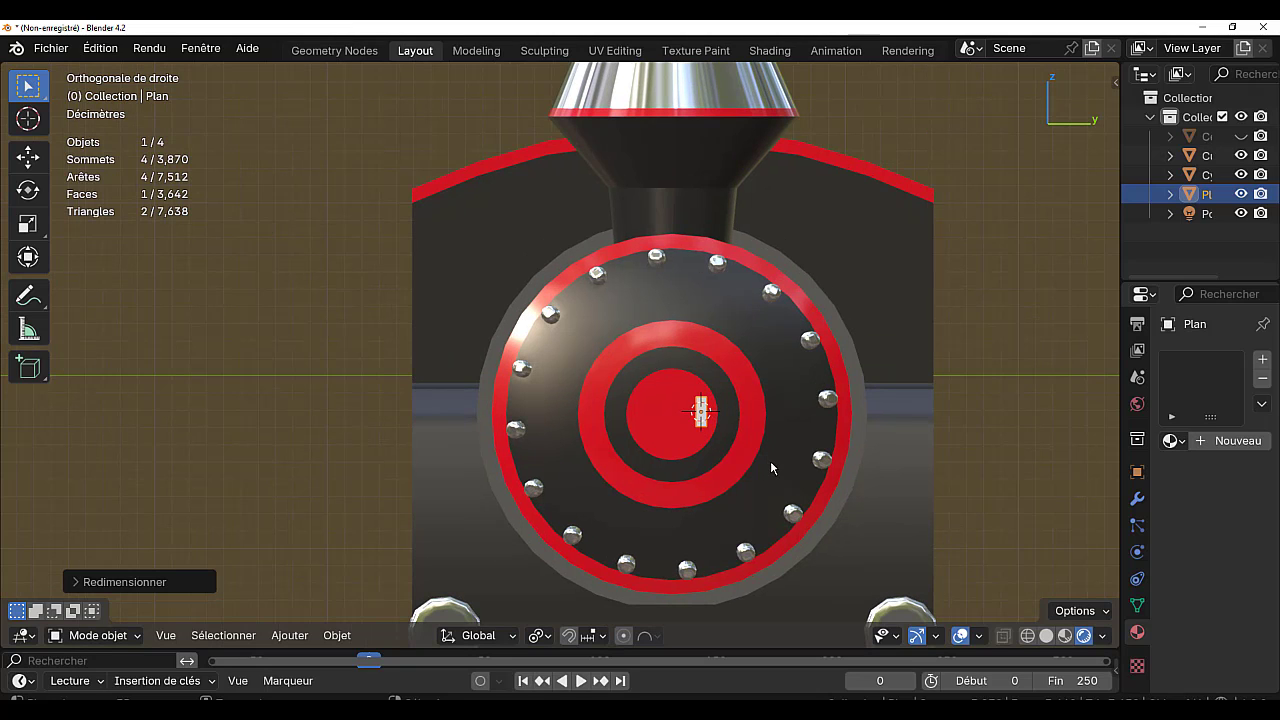
pyautogui.click(722, 478)
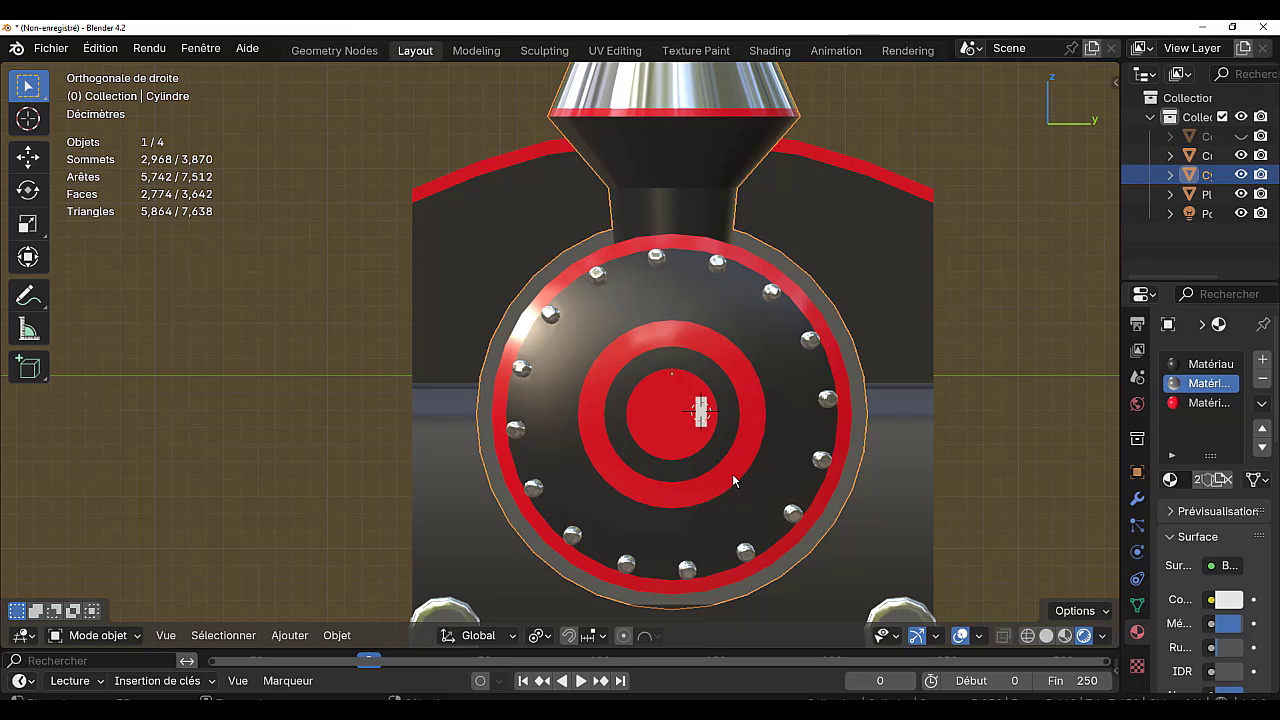
pyautogui.press('Tab')
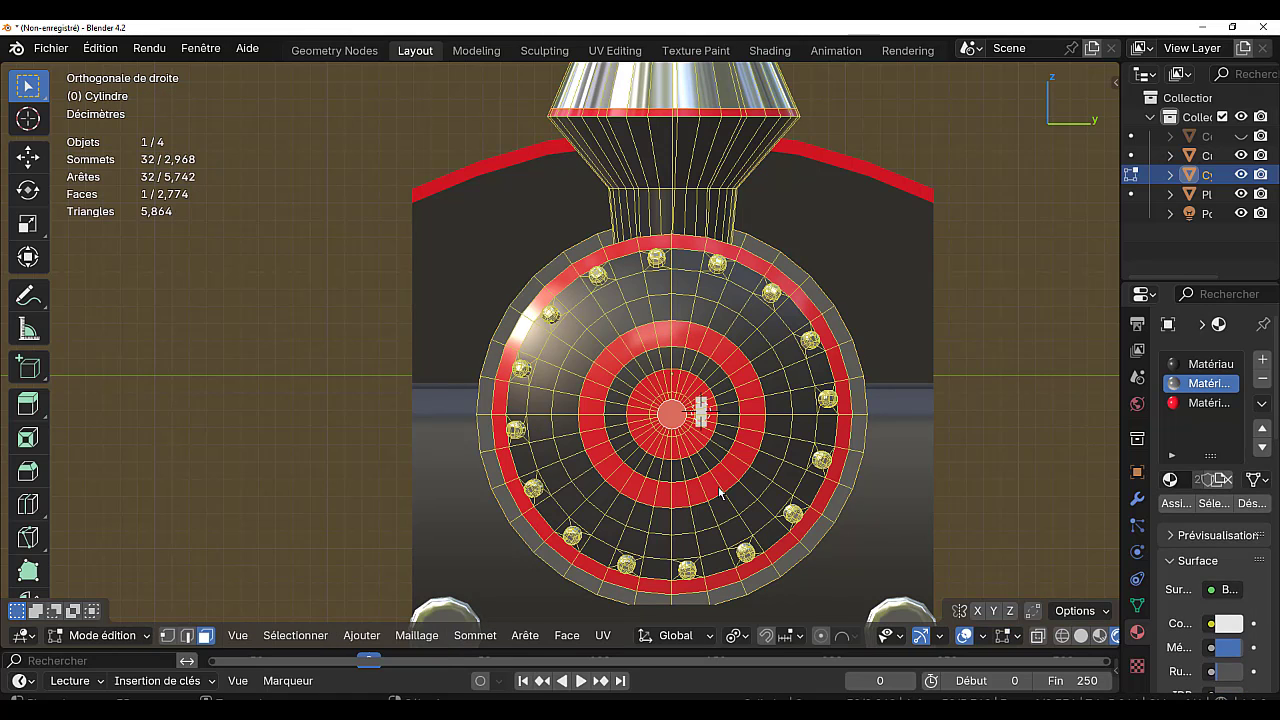
pyautogui.moveTo(1119, 363); pyautogui.dragTo(974, 386)
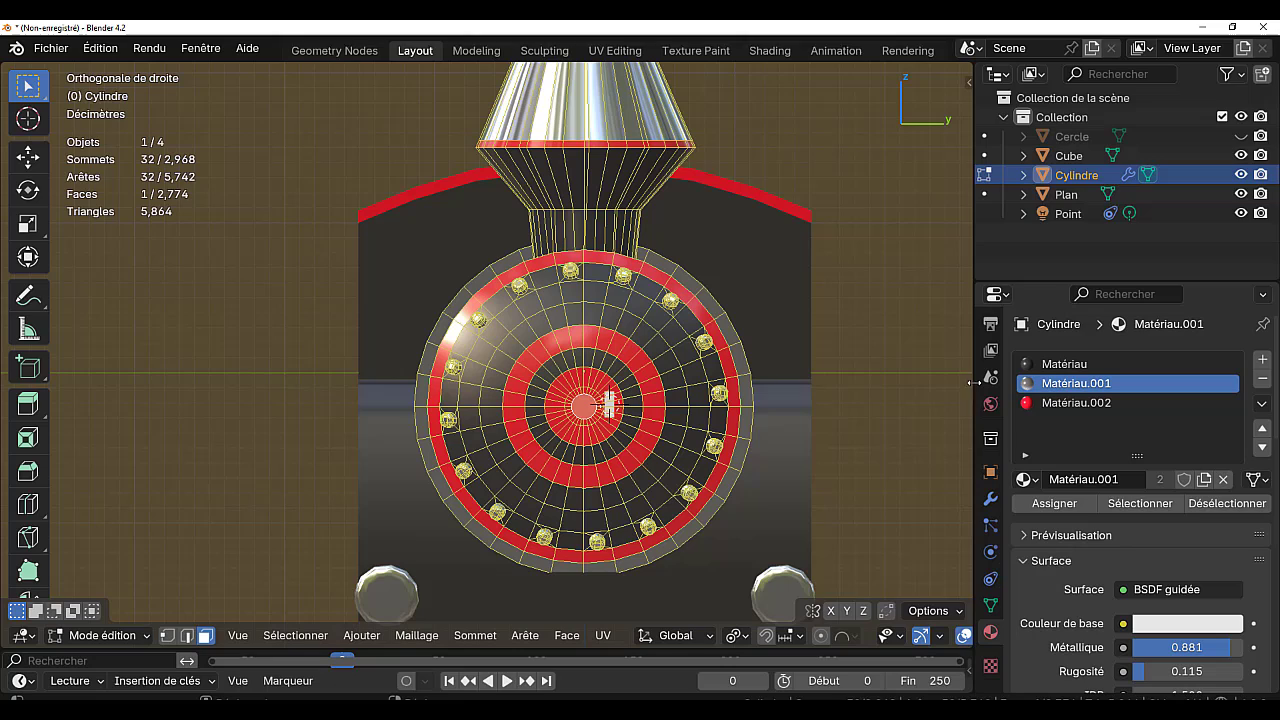
pyautogui.click(1068, 195)
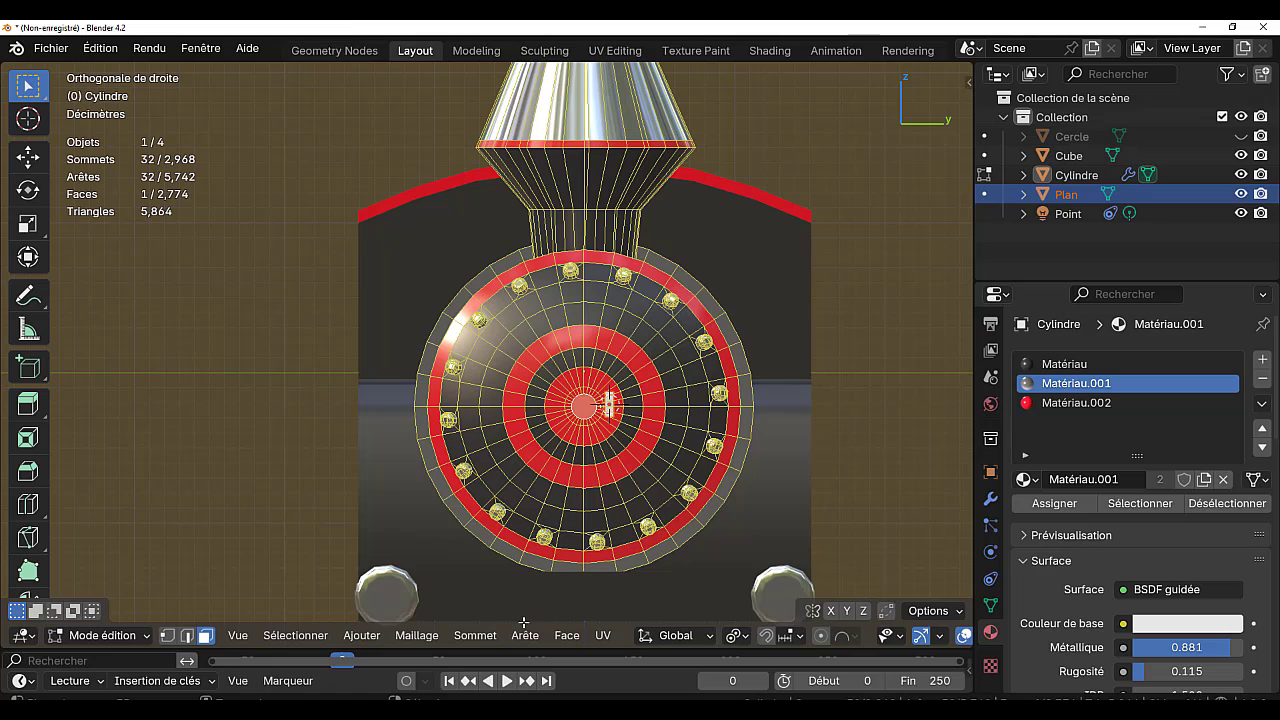
# - Switch the viewport to solid shading for working on the Cylindre mesh
pyautogui.scroll(-4, 940, 638)
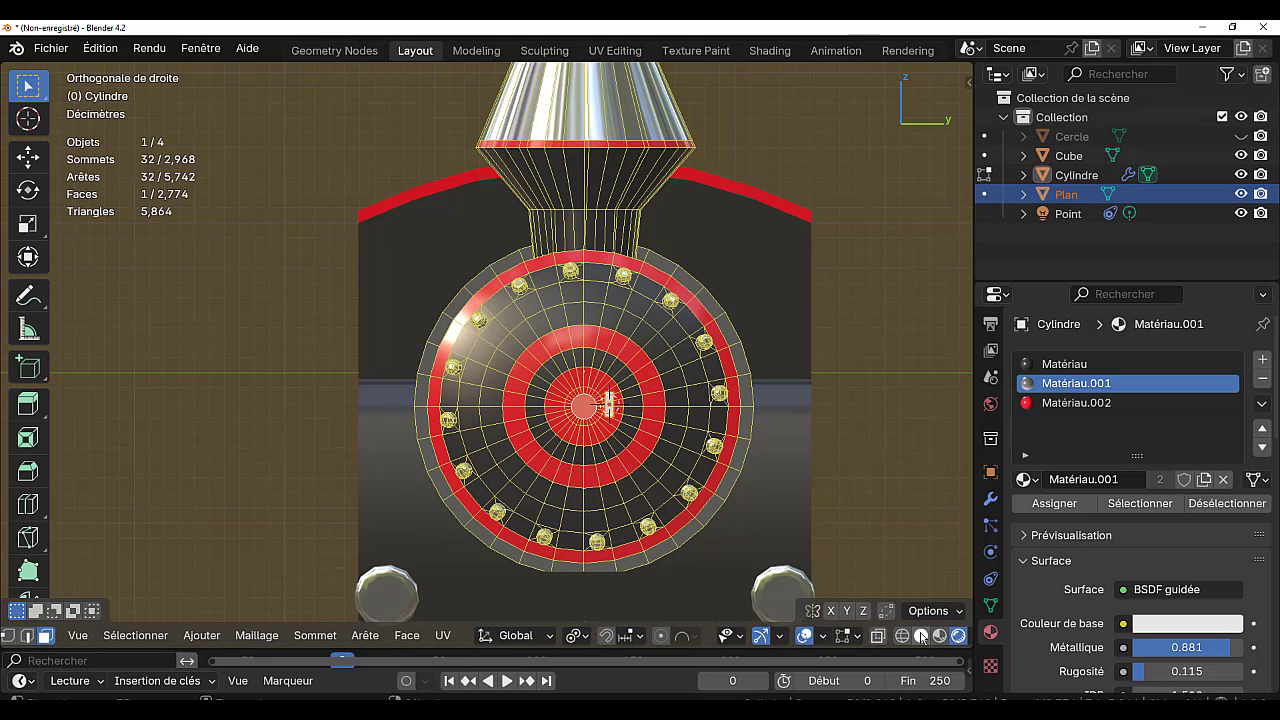
pyautogui.click(921, 636)
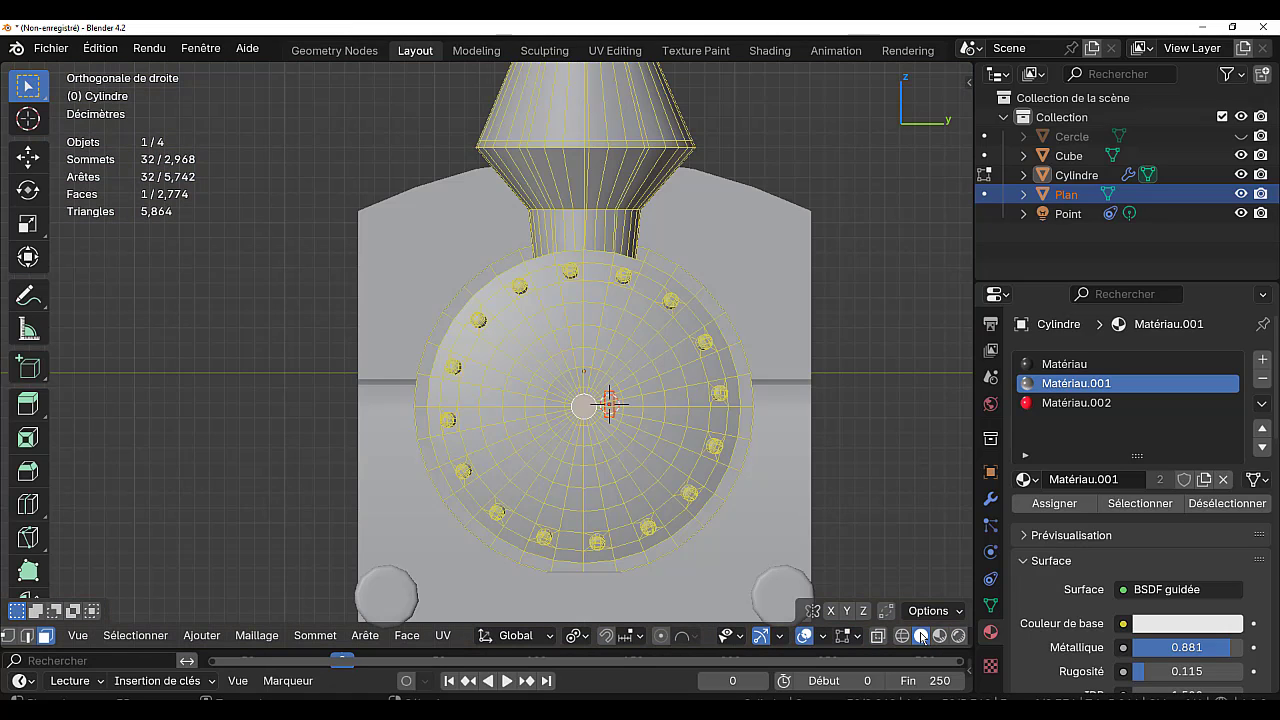
pyautogui.click(364, 638)
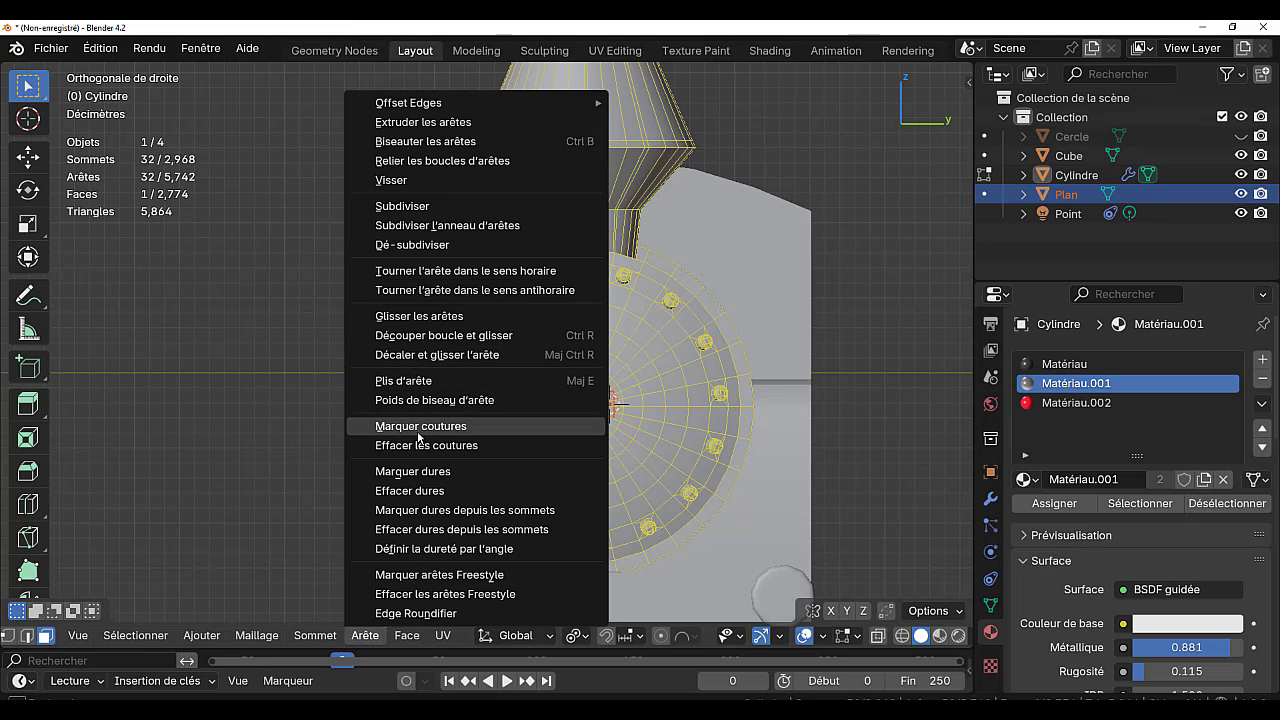
pyautogui.click(411, 636)
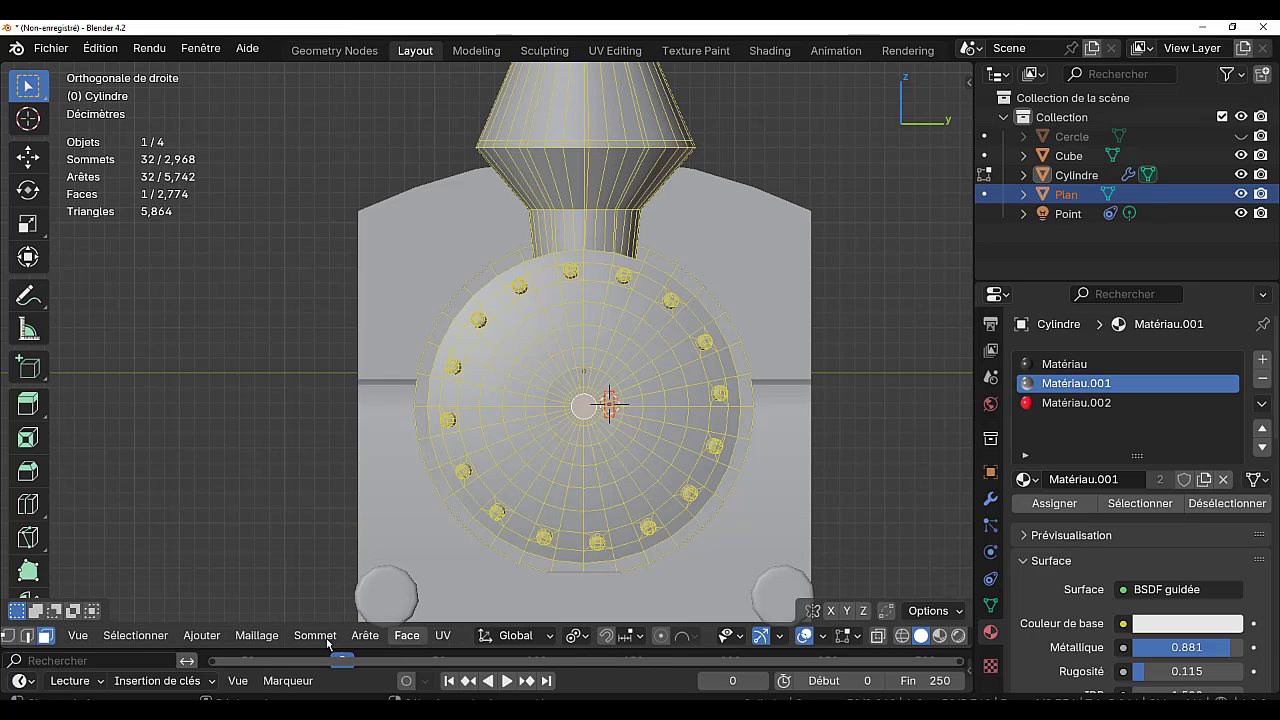
pyautogui.click(365, 636)
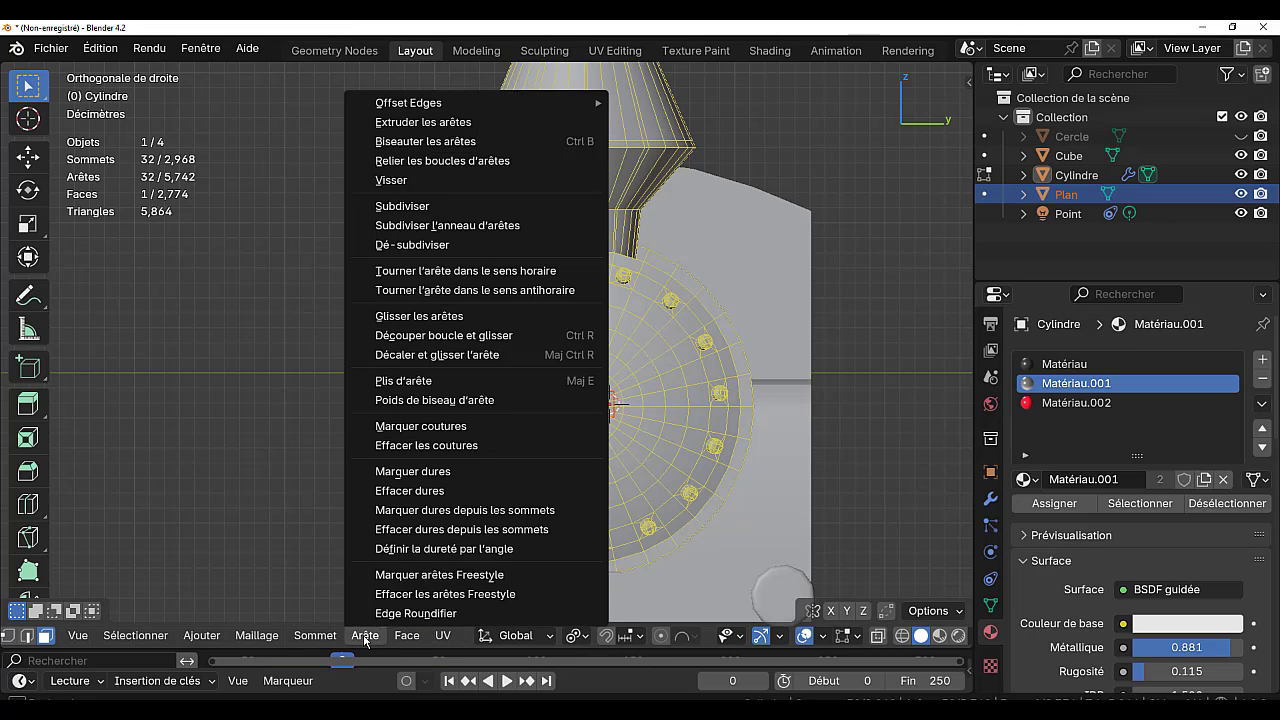
pyautogui.click(408, 430)
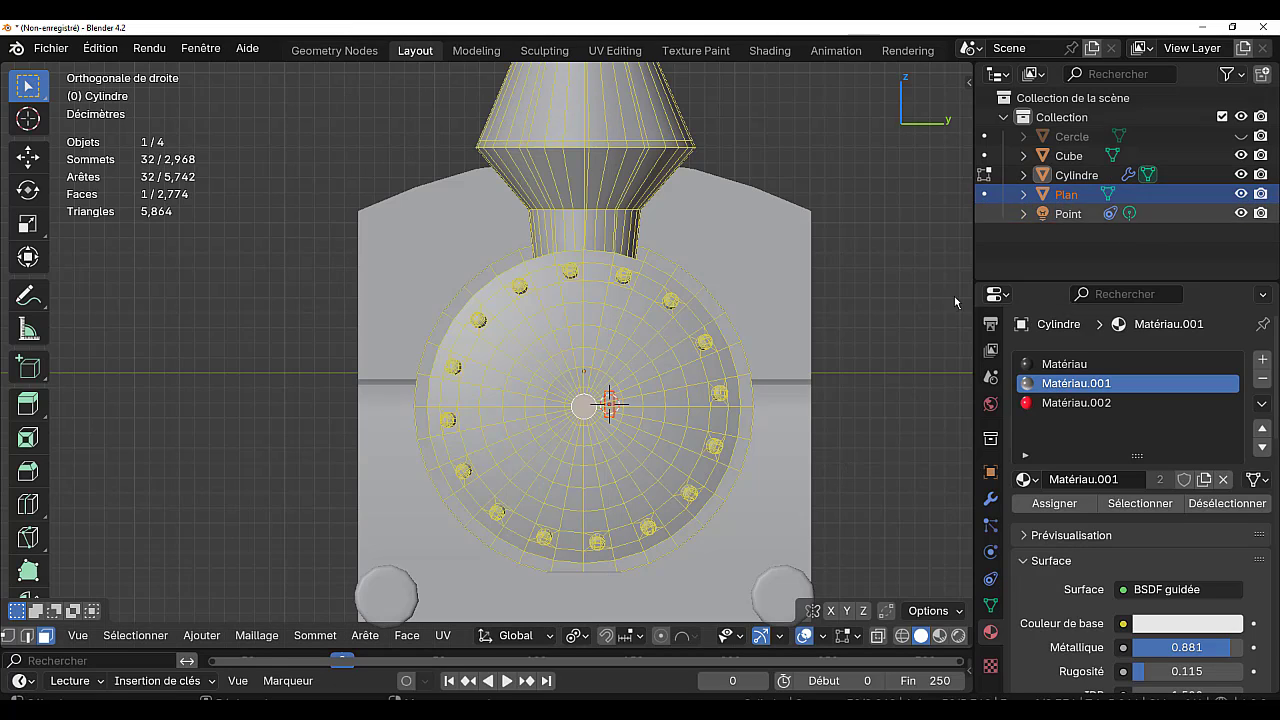
pyautogui.click(362, 638)
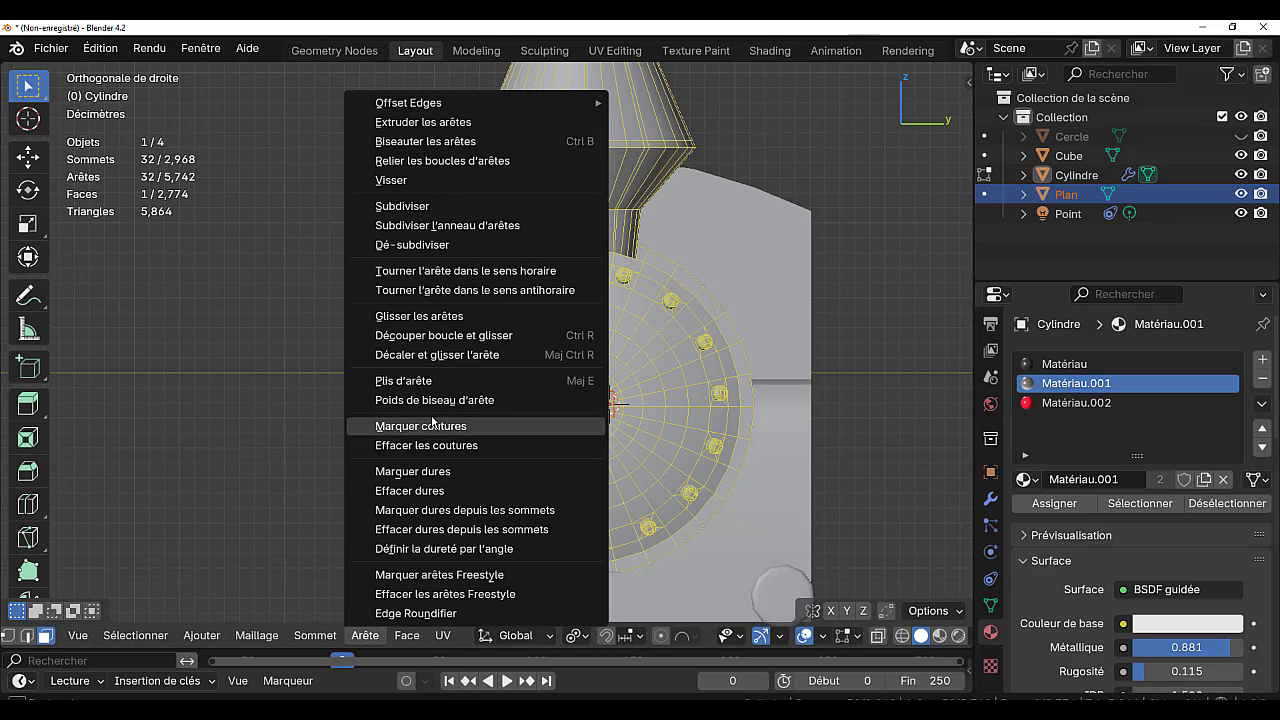
pyautogui.click(369, 445)
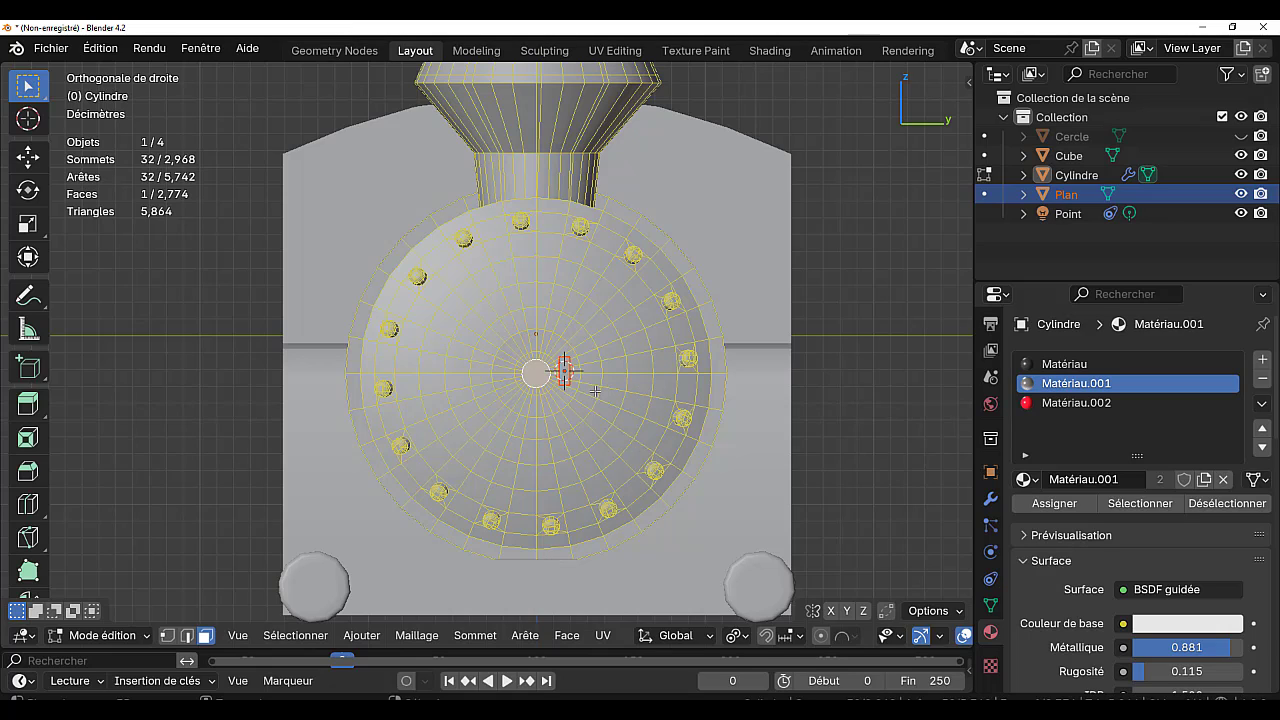
# - Knife-project Plan's rectangular outline onto the central disc of Cylindre and hide the Plan object
pyautogui.scroll(1, 581, 376)
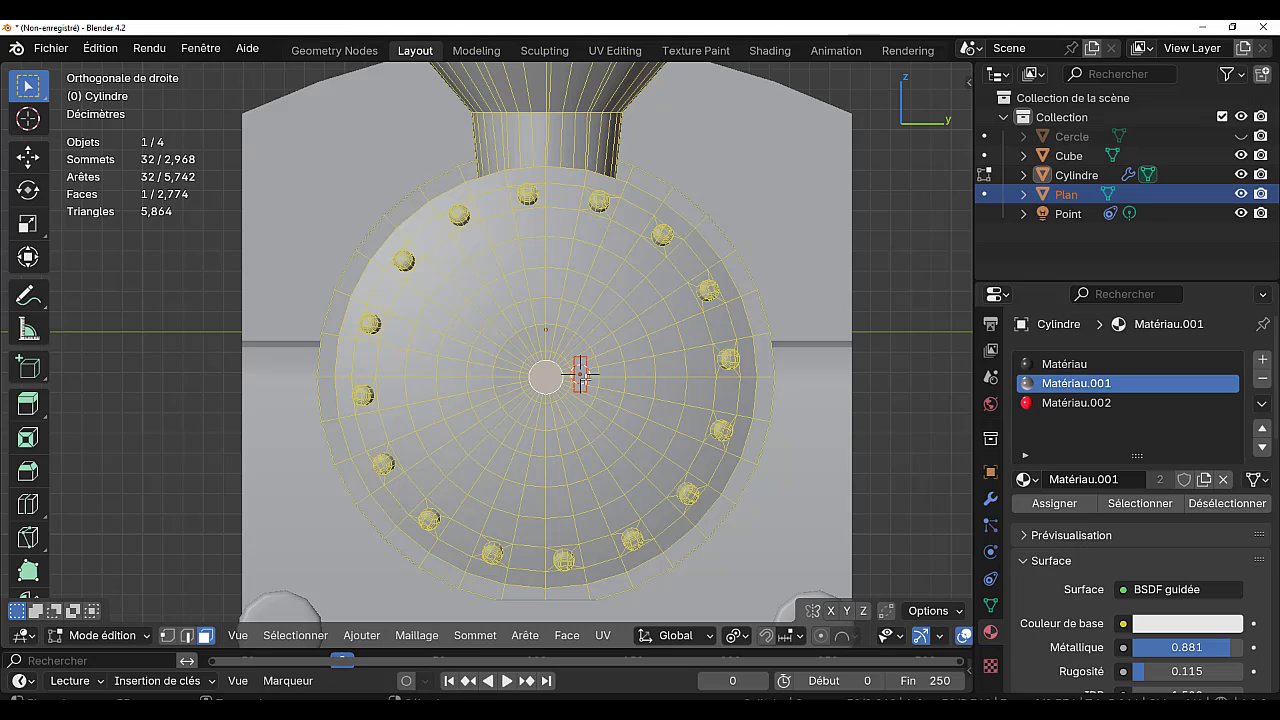
pyautogui.click(434, 638)
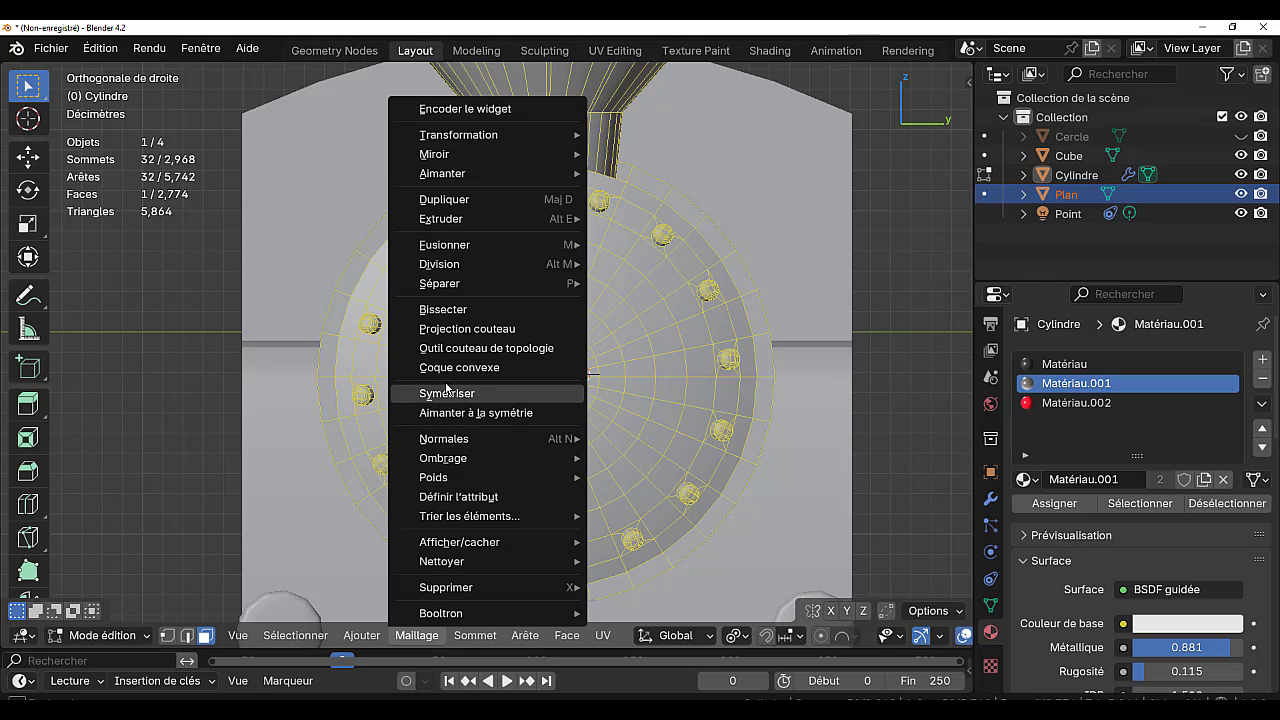
pyautogui.click(452, 330)
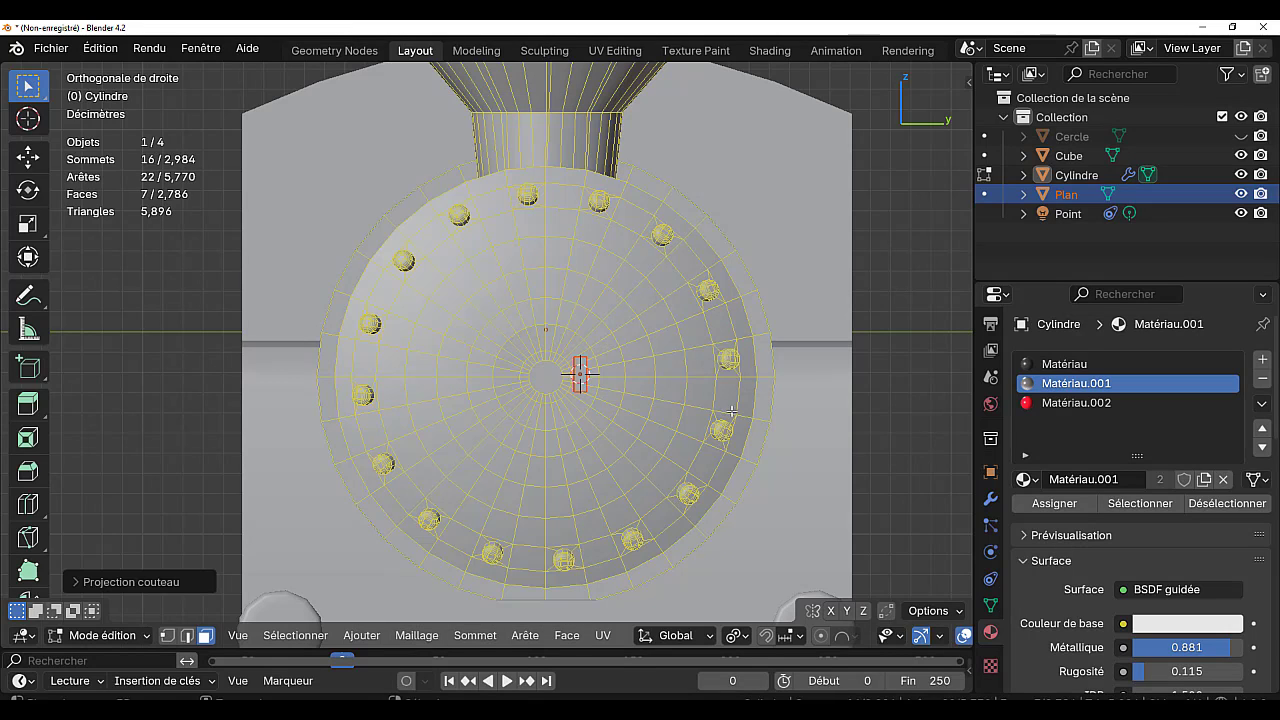
pyautogui.click(1241, 194)
# - Extrude the projected rectangle's faces and push them outward along their normals by about 0.04 m to form a raised block
pyautogui.scroll(2, 678, 469)
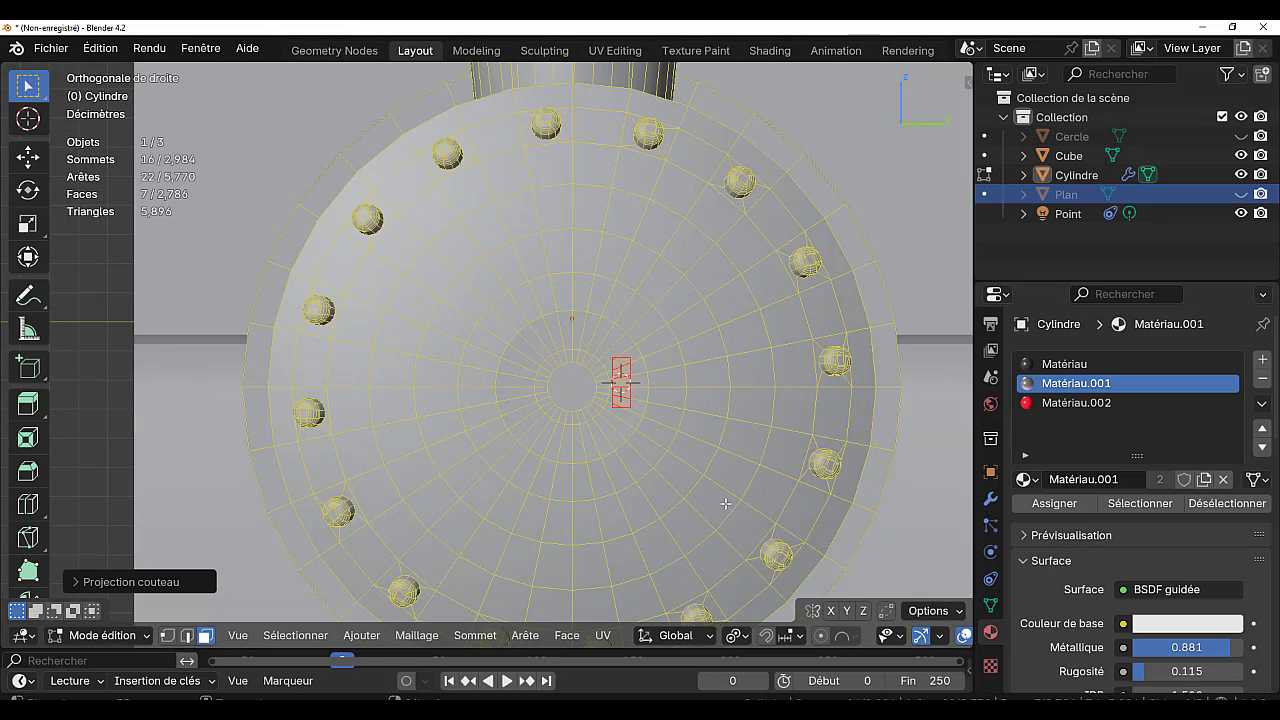
pyautogui.press('e')
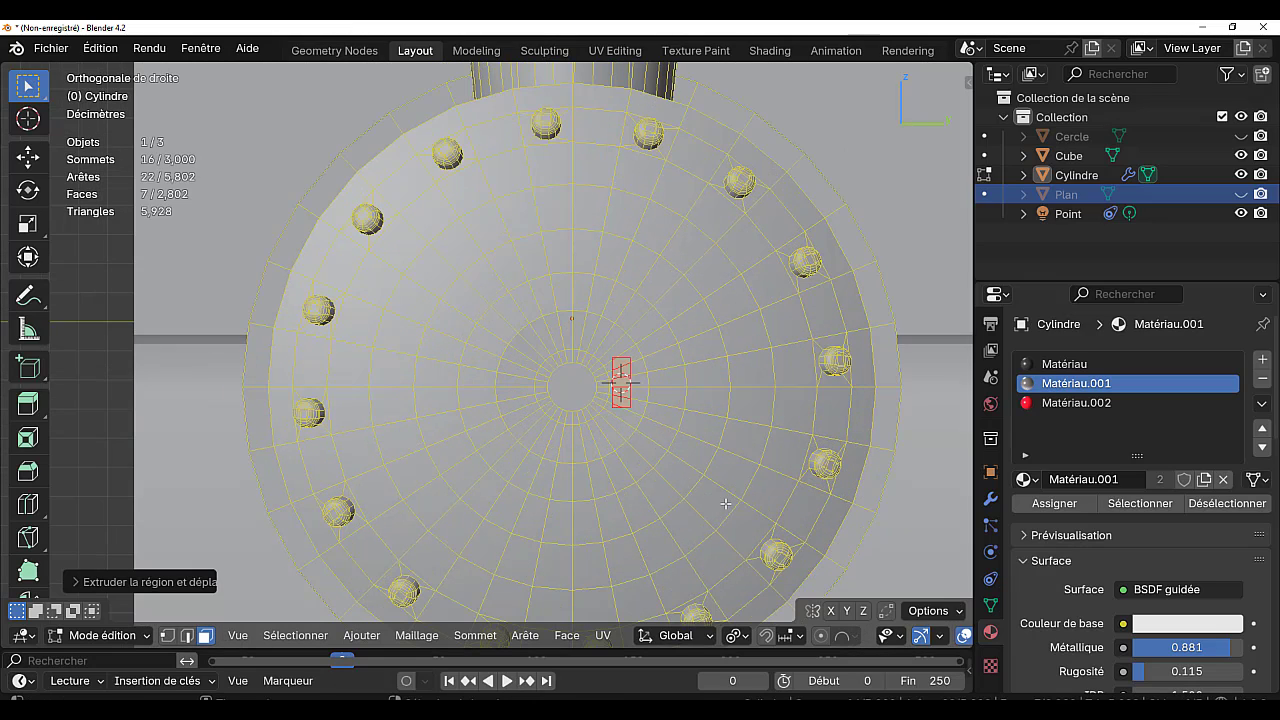
pyautogui.hotkey('alt', 's')
pyautogui.rightClick(707, 521)
pyautogui.moveTo(671, 513)
pyautogui.mouseDown(button='middle')
pyautogui.moveTo(640, 500)
pyautogui.moveTo(652, 497)
pyautogui.mouseUp(button='middle')
pyautogui.scroll(4, 530, 473)
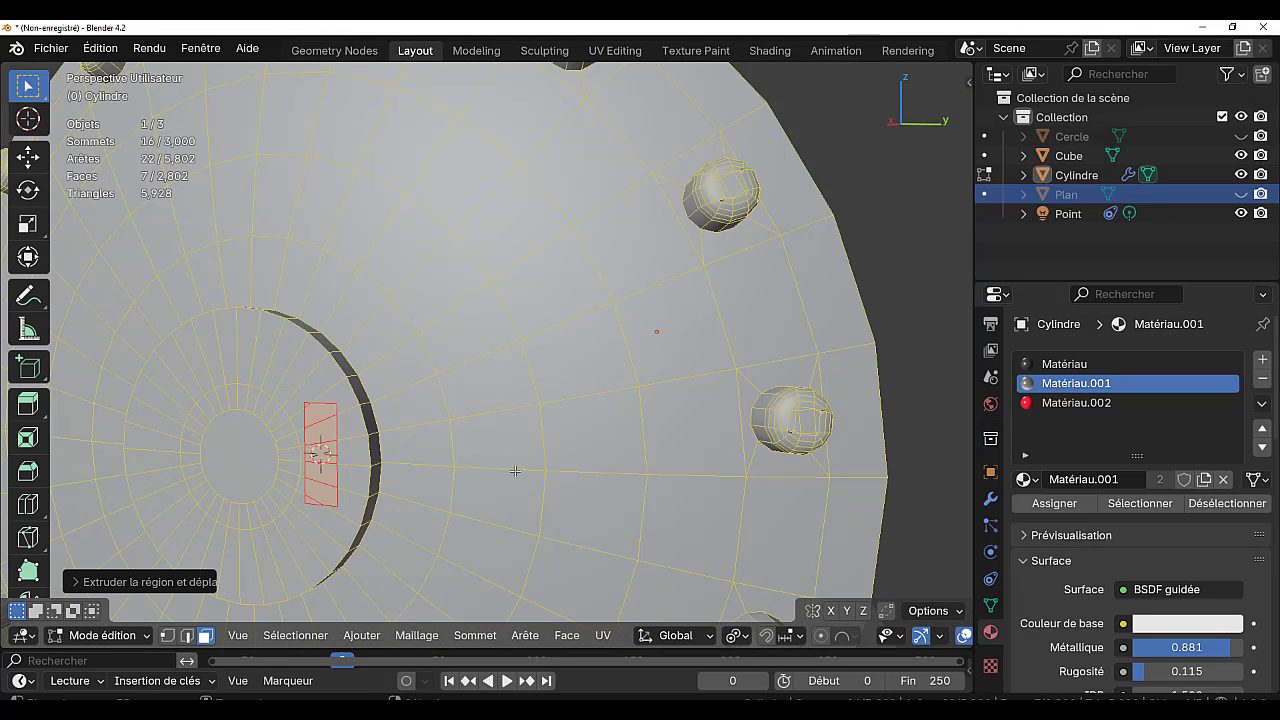
pyautogui.hotkey('alt', 's')
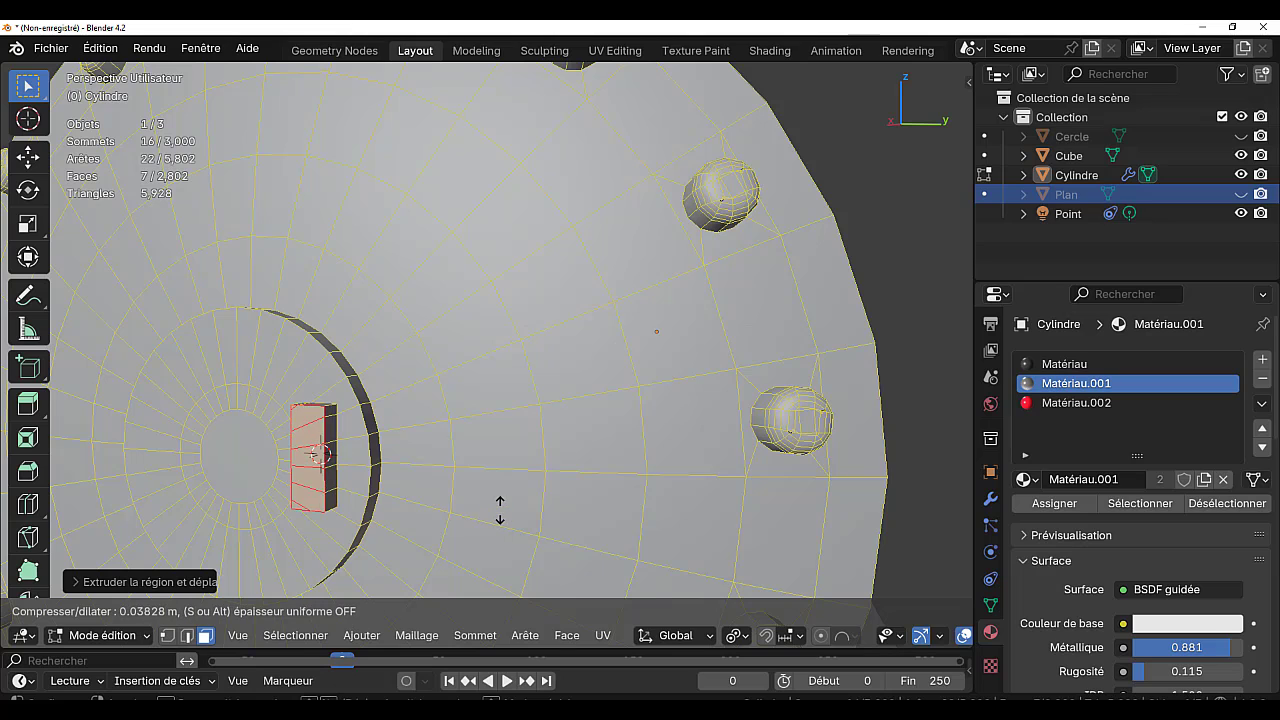
pyautogui.click(501, 506)
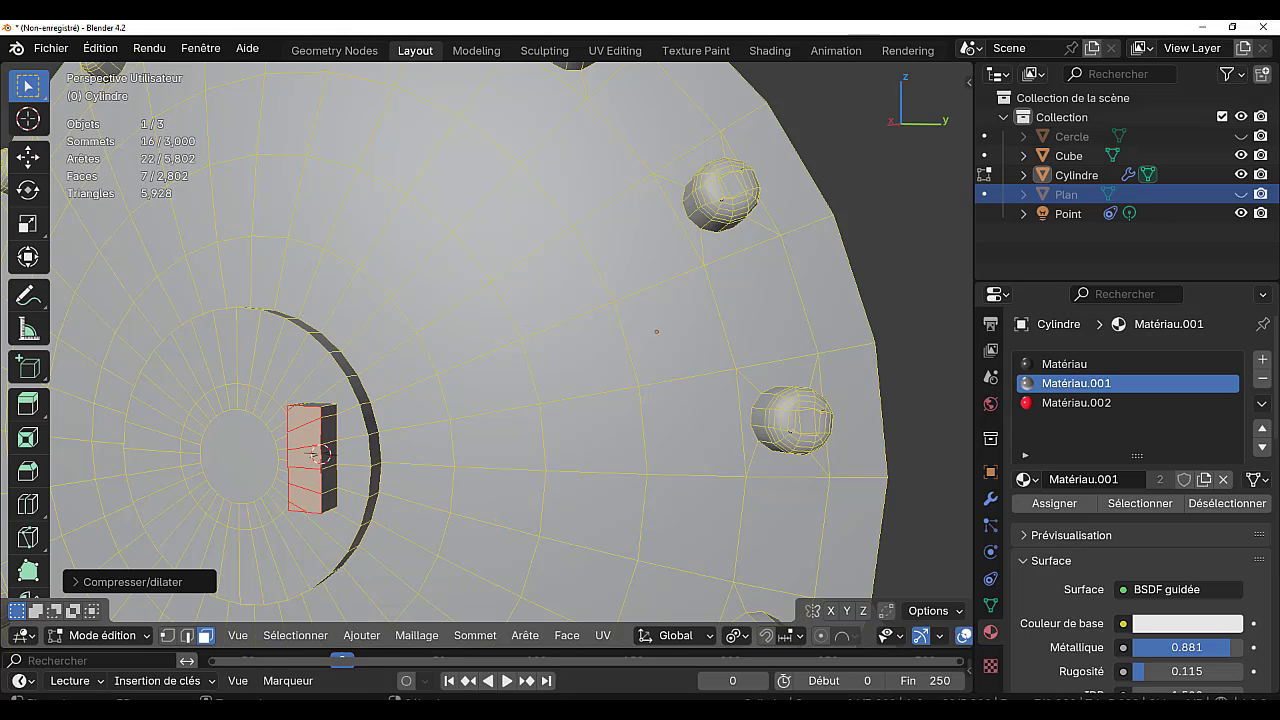
# - Select the raised block's four short corner edges in edge mode and bevel them by about 0.014 m with 5 segments
pyautogui.moveTo(470, 495); pyautogui.dragTo(524, 496, button='middle')
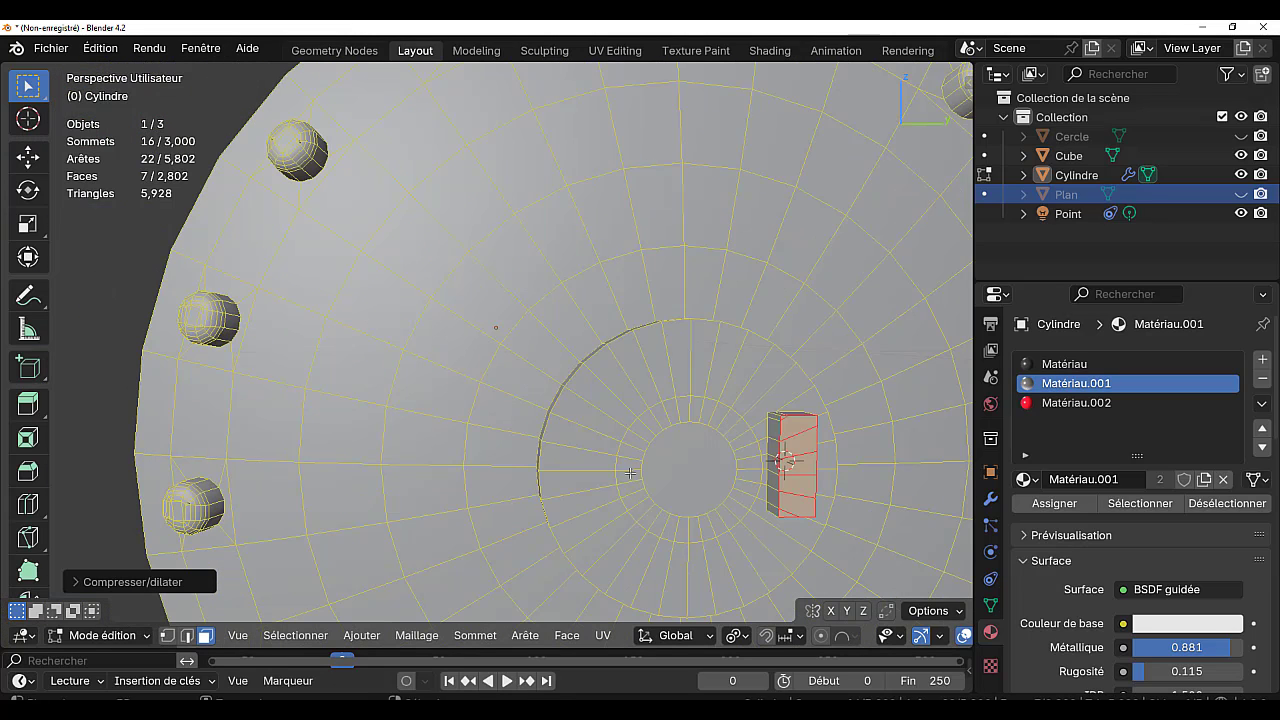
pyautogui.moveTo(730, 464); pyautogui.dragTo(421, 480, button='middle')
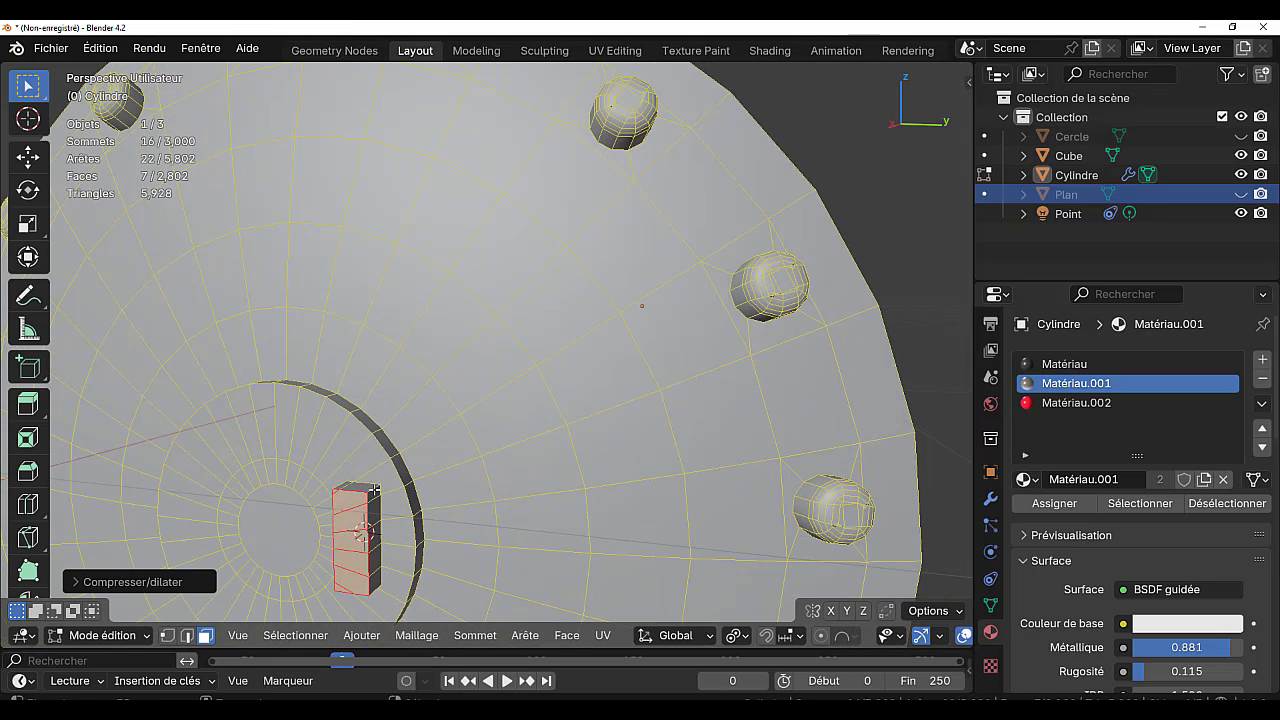
pyautogui.click(374, 489)
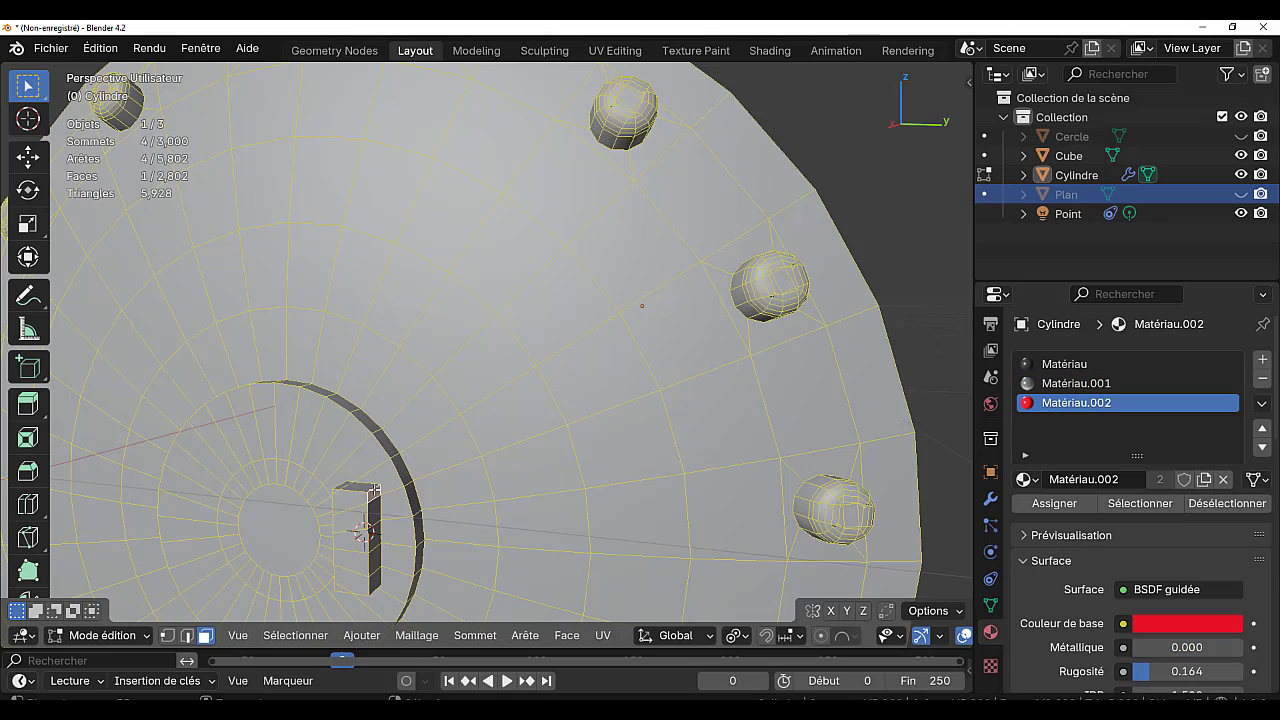
pyautogui.click(187, 635)
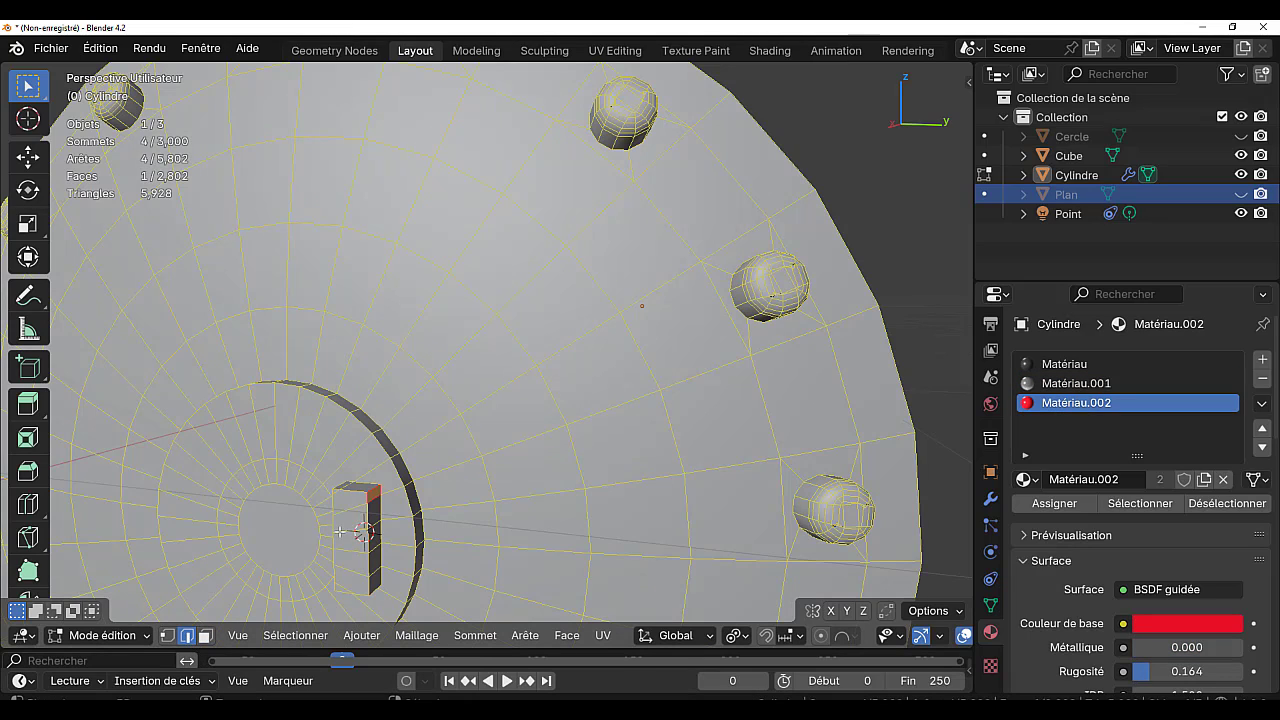
pyautogui.click(370, 496)
pyautogui.moveTo(326, 588); pyautogui.dragTo(618, 569, button='middle')
pyautogui.keyDown('shift'); pyautogui.click(807, 561); pyautogui.keyUp('shift')
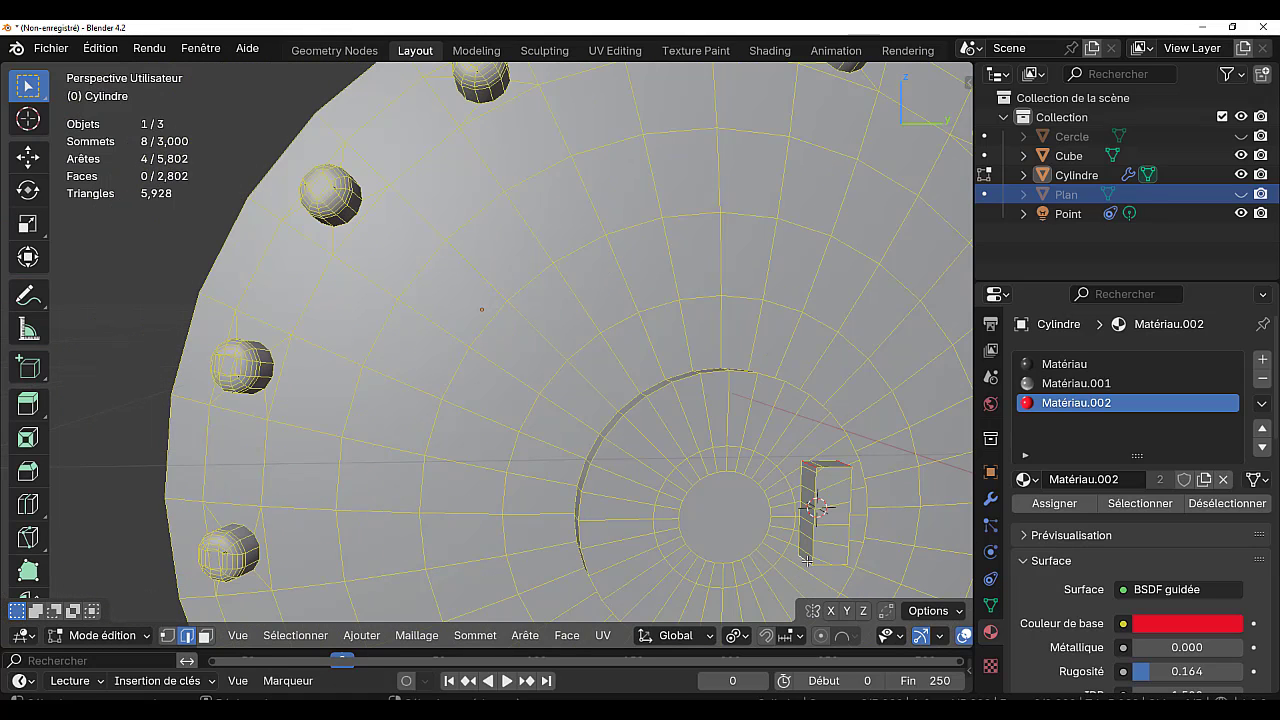
pyautogui.hotkey('ctrl', 'b')
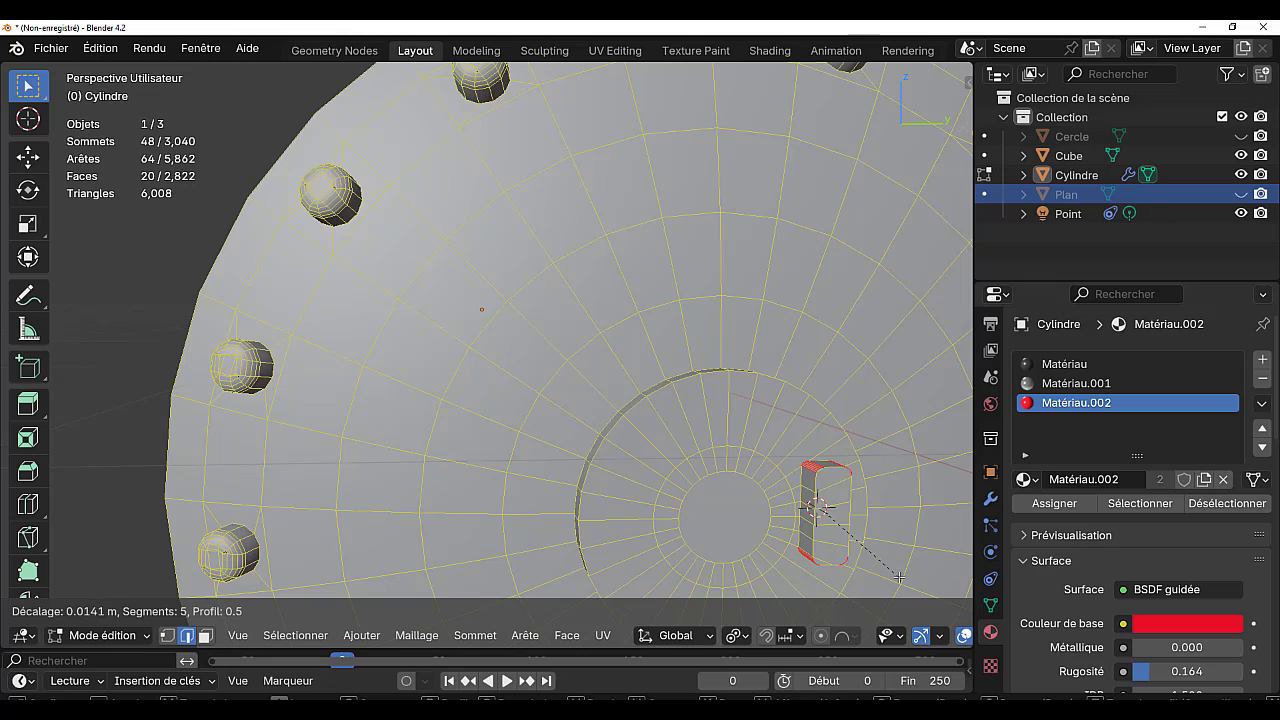
pyautogui.click(899, 577)
# - Return to object mode and show the locomotive in rendered shading to inspect the rounded block on the disc
pyautogui.press('Tab')
pyautogui.scroll(-5, 879, 566)
pyautogui.moveTo(804, 538); pyautogui.dragTo(633, 548, button='middle')
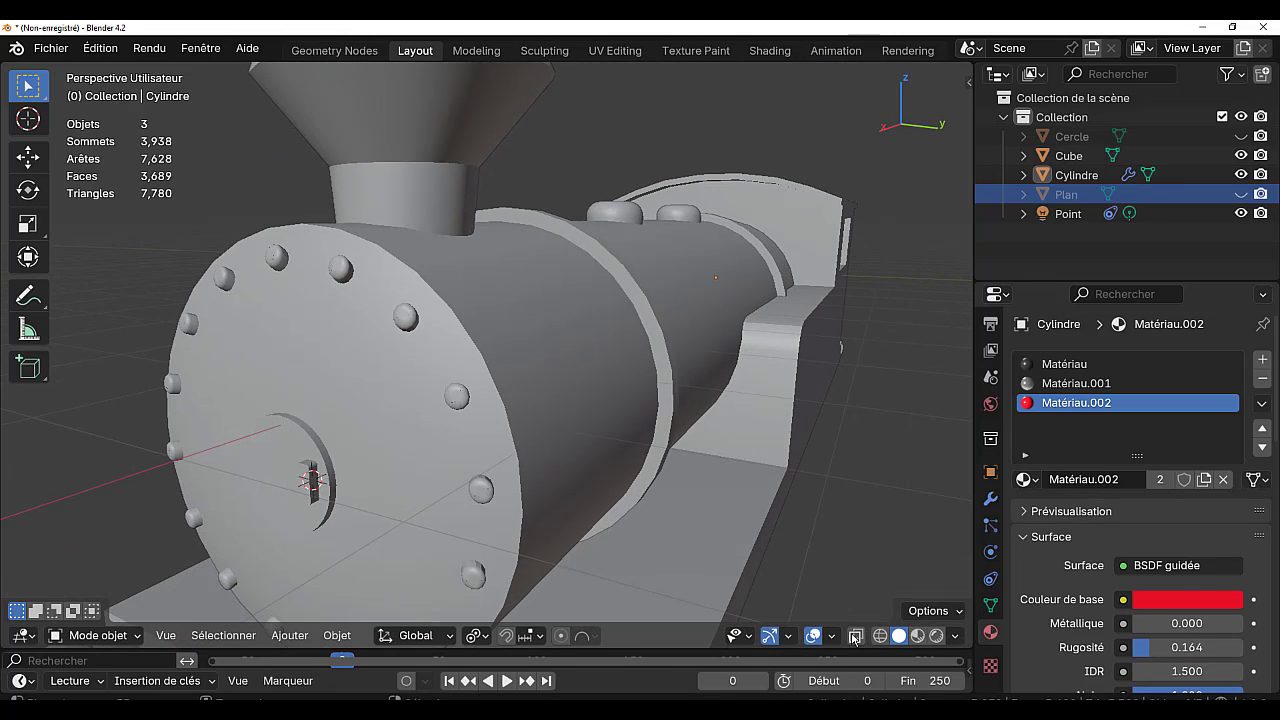
pyautogui.click(936, 637)
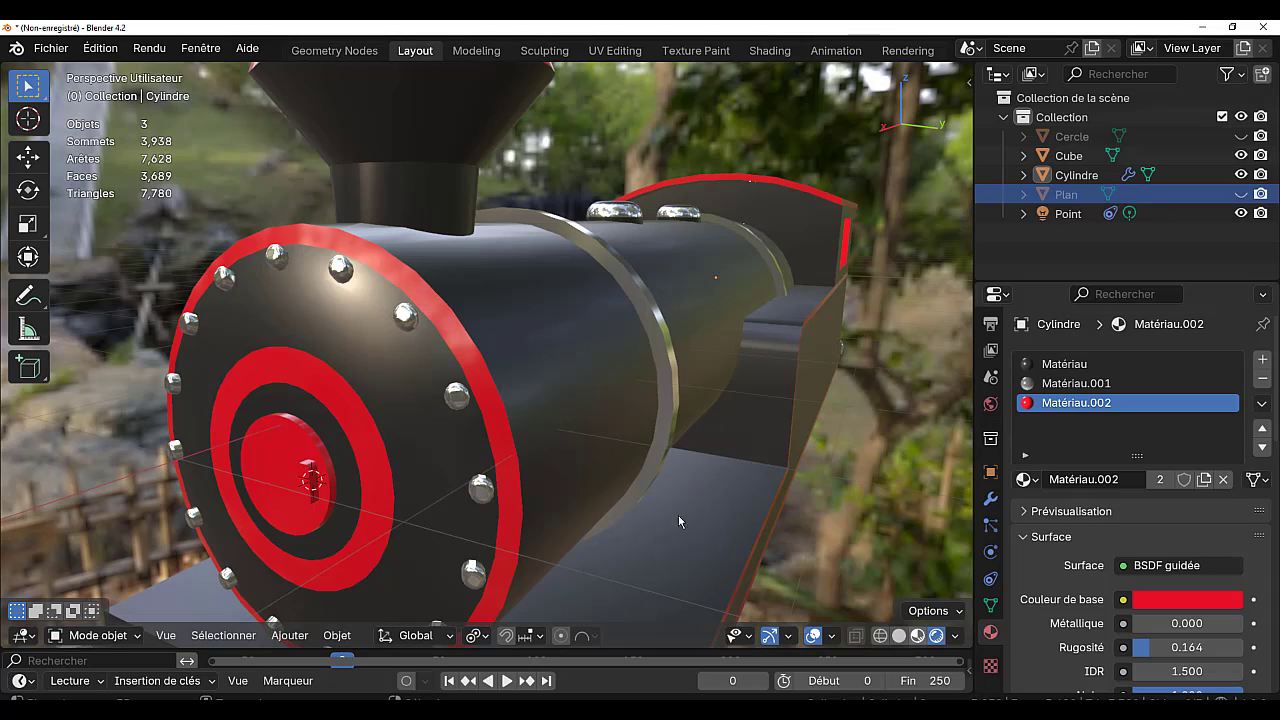
pyautogui.moveTo(680, 520)
pyautogui.mouseDown(button='middle')
pyautogui.moveTo(298, 466)
pyautogui.moveTo(296, 497)
pyautogui.mouseUp(button='middle')
pyautogui.scroll(3, 295, 505)
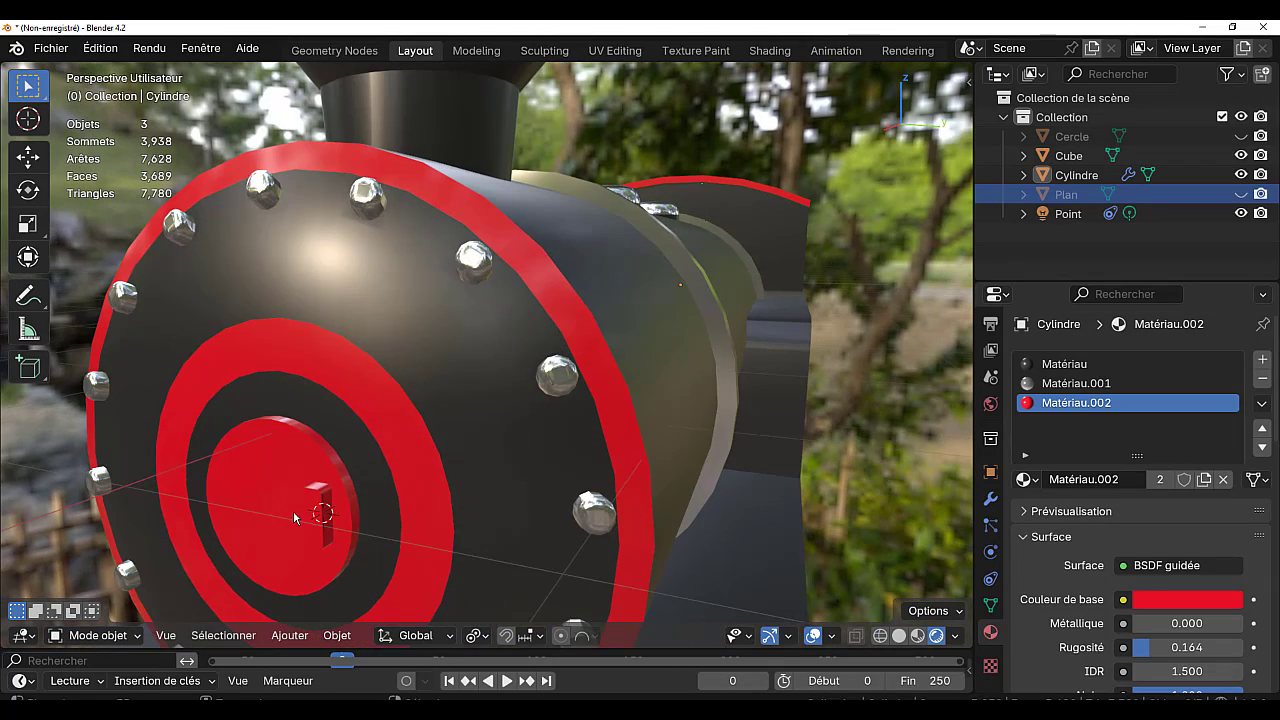
# - In face mode, select the block's front face, extend the selection to its coplanar faces and grow it to include the sides
pyautogui.press('Tab')
pyautogui.scroll(4, 408, 470)
pyautogui.scroll(5, 408, 470)
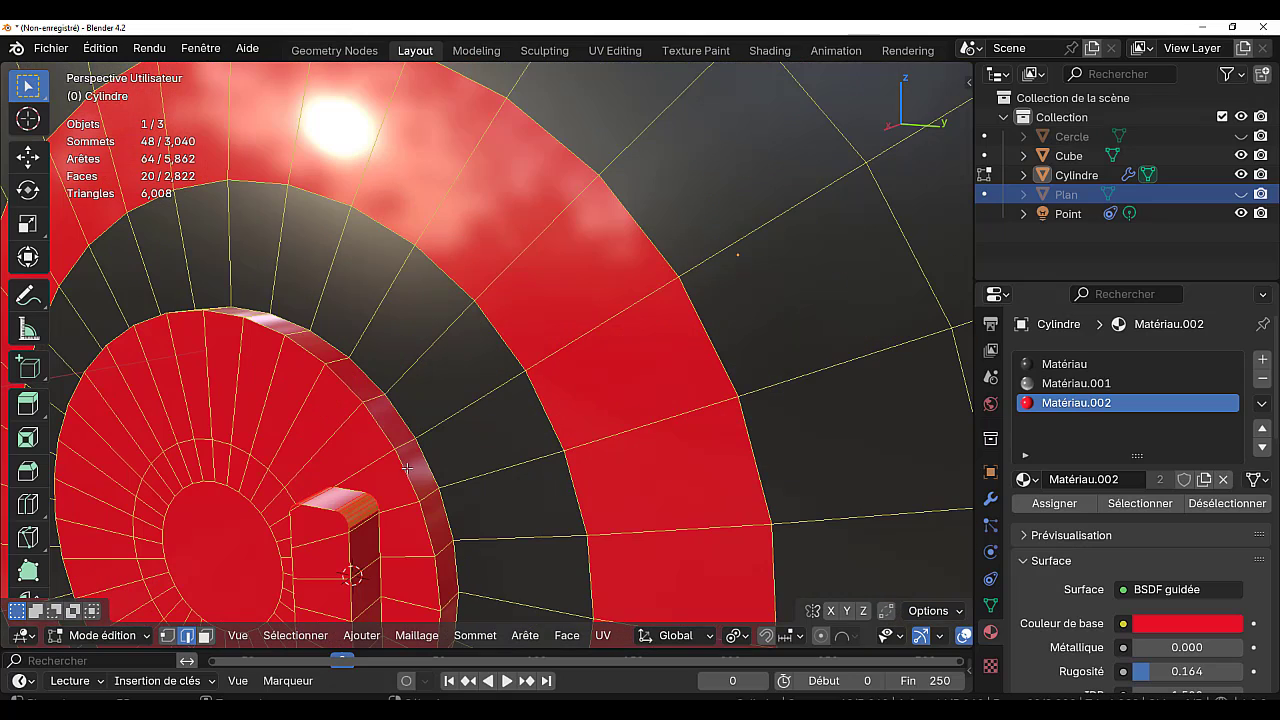
pyautogui.click(315, 558)
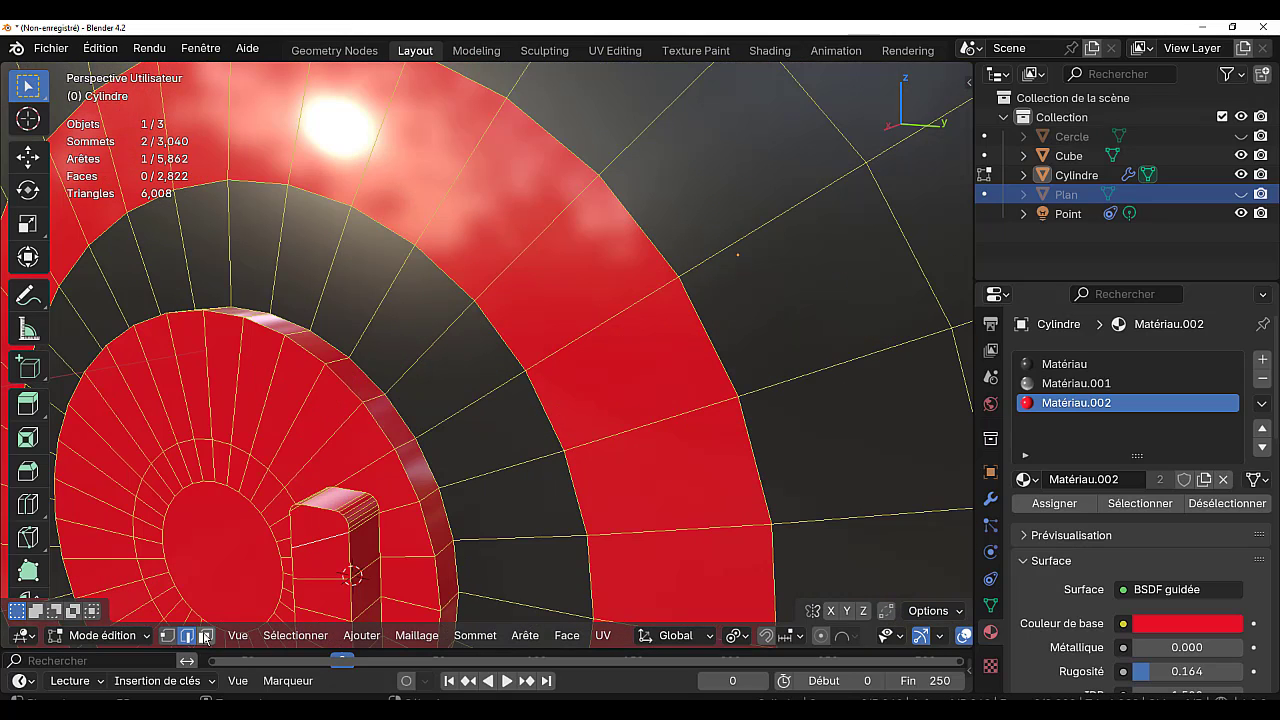
pyautogui.click(330, 558)
pyautogui.press('q')
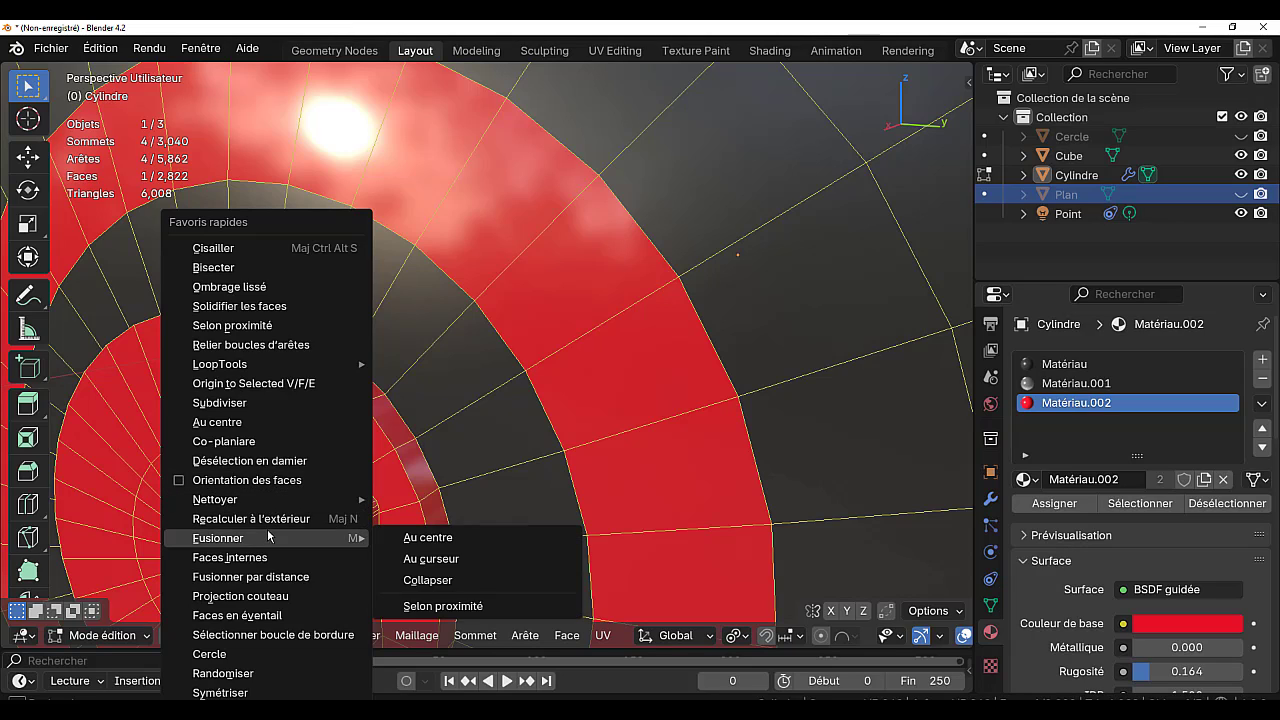
pyautogui.click(244, 441)
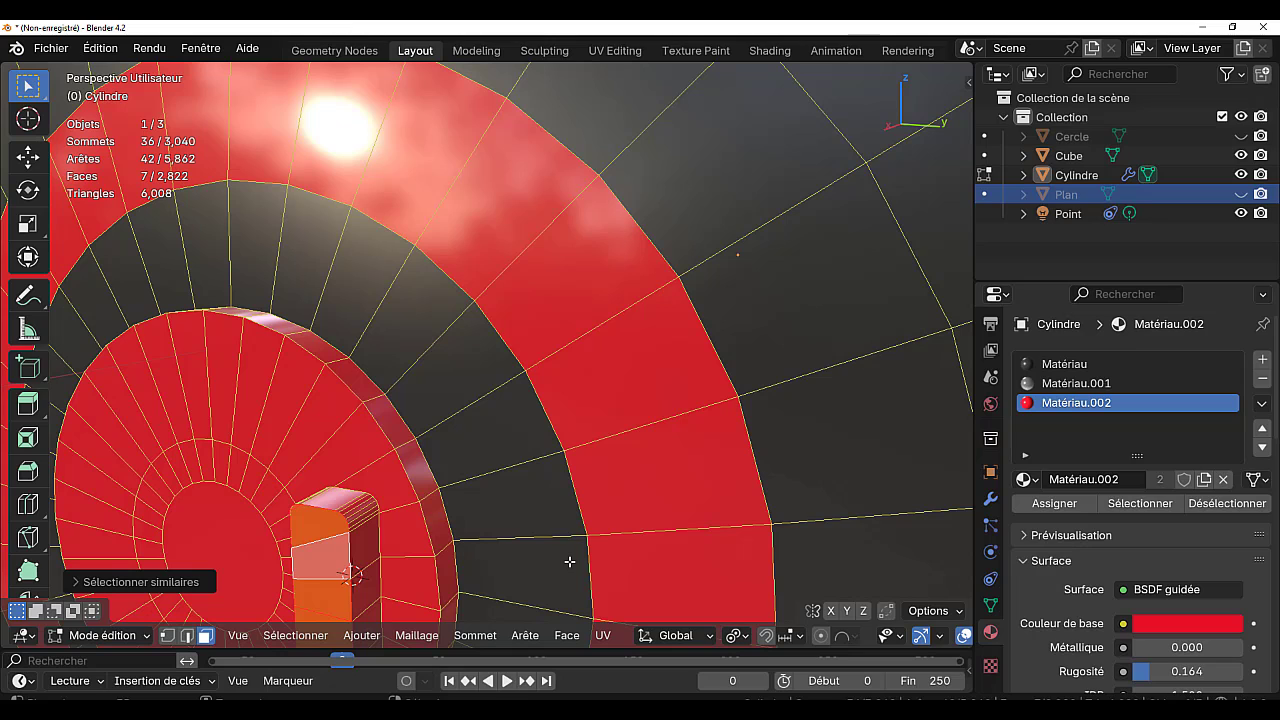
pyautogui.press('ctrl+KP_Add')
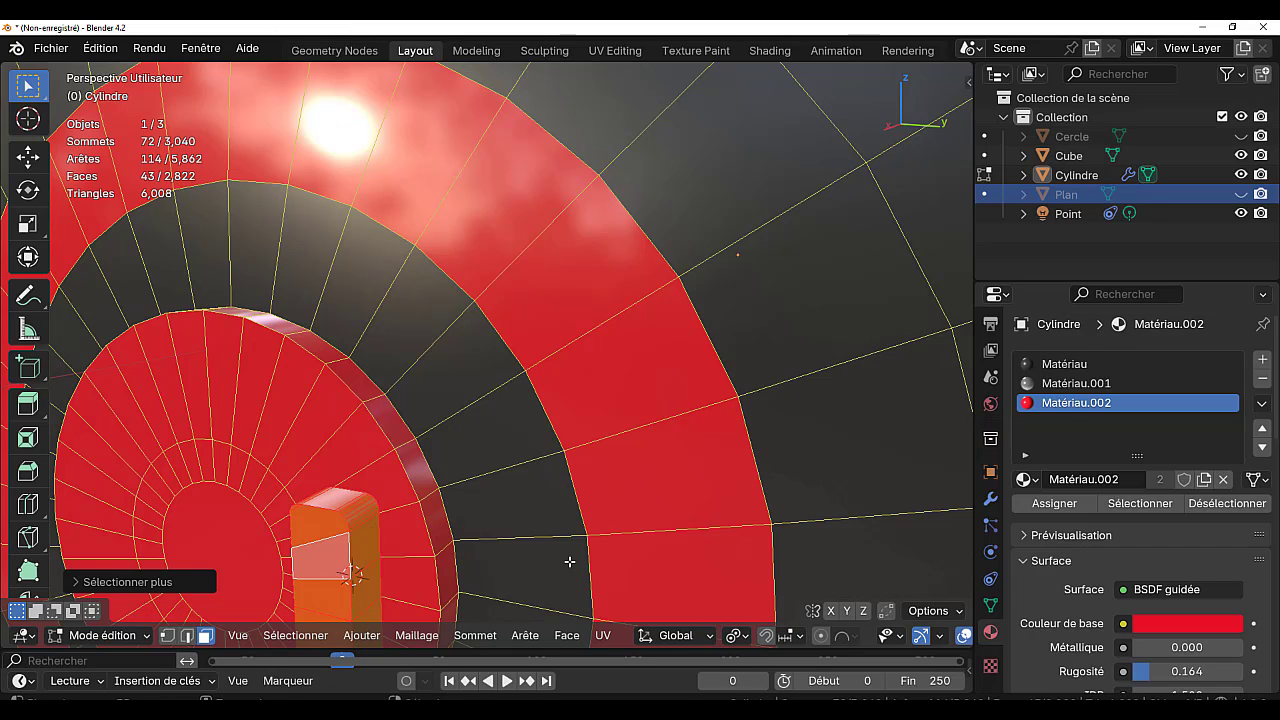
# - Add a bolt face to the selection to pick up Matériau.001, assign that metallic material to the block and return to object mode
pyautogui.scroll(-3, 368, 538)
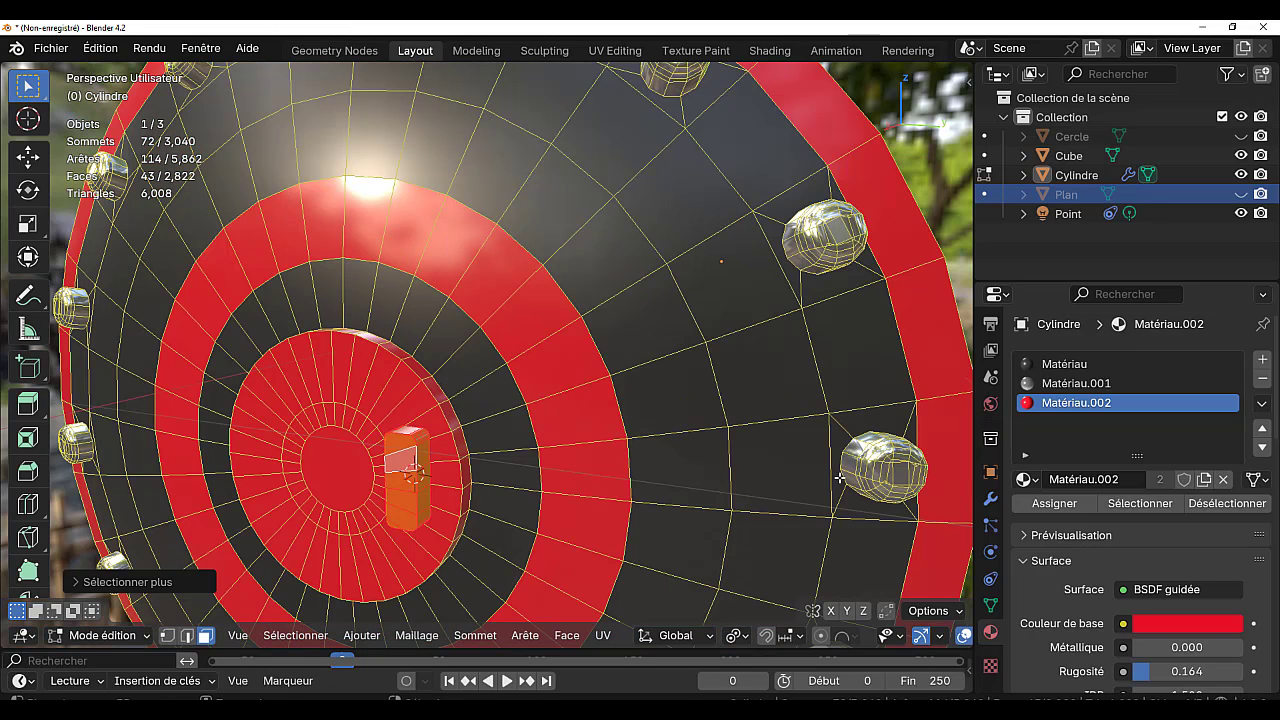
pyautogui.keyDown('shift'); pyautogui.click(893, 470); pyautogui.keyUp('shift')
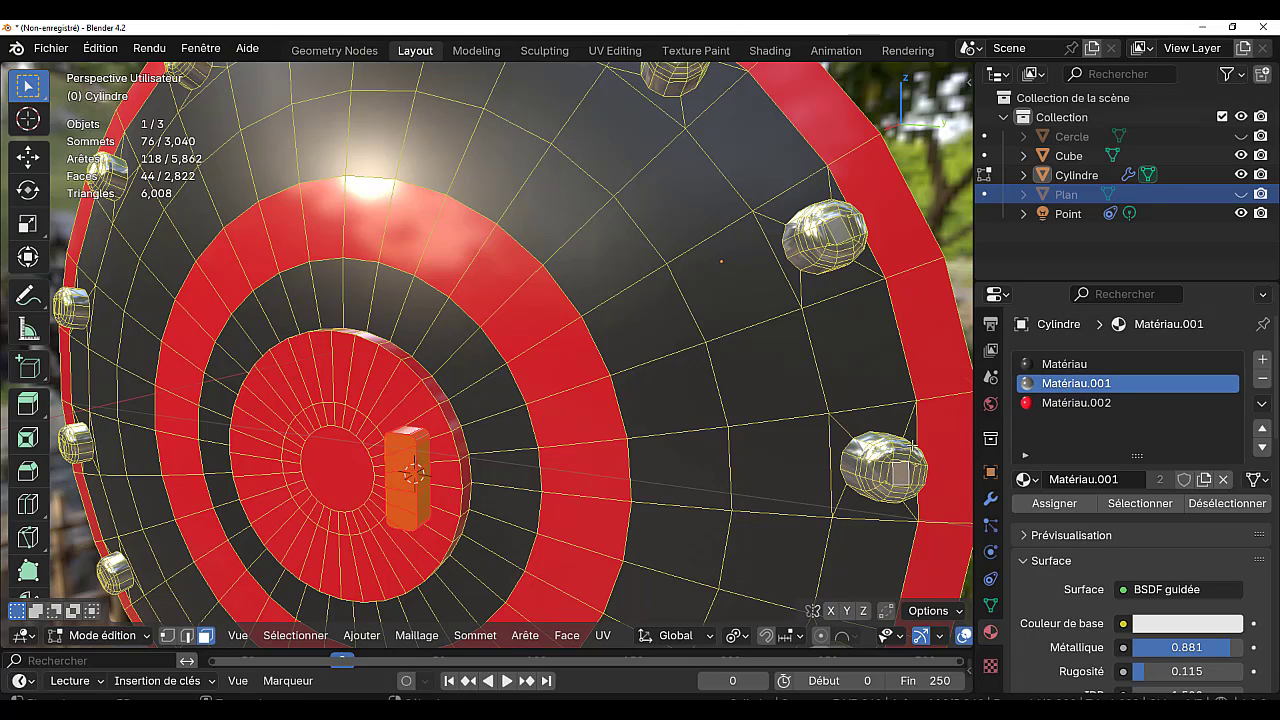
pyautogui.click(1057, 505)
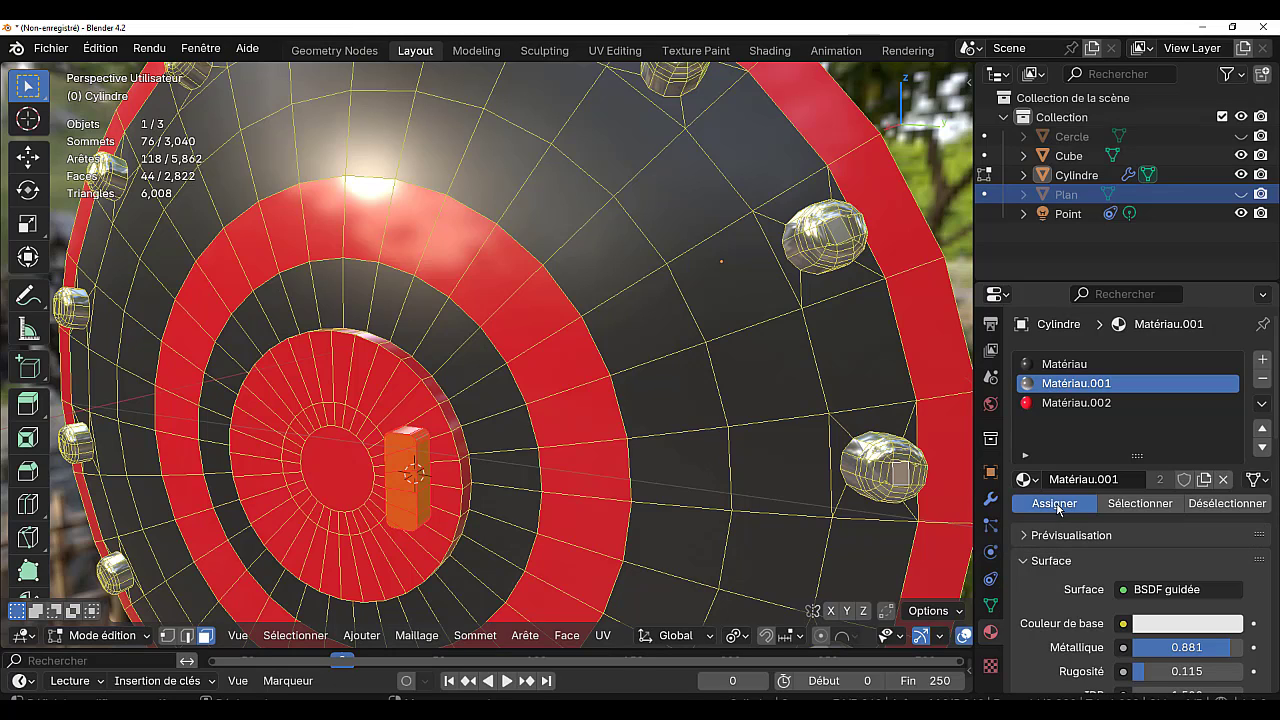
pyautogui.press('Tab')
pyautogui.scroll(-2, 612, 517)
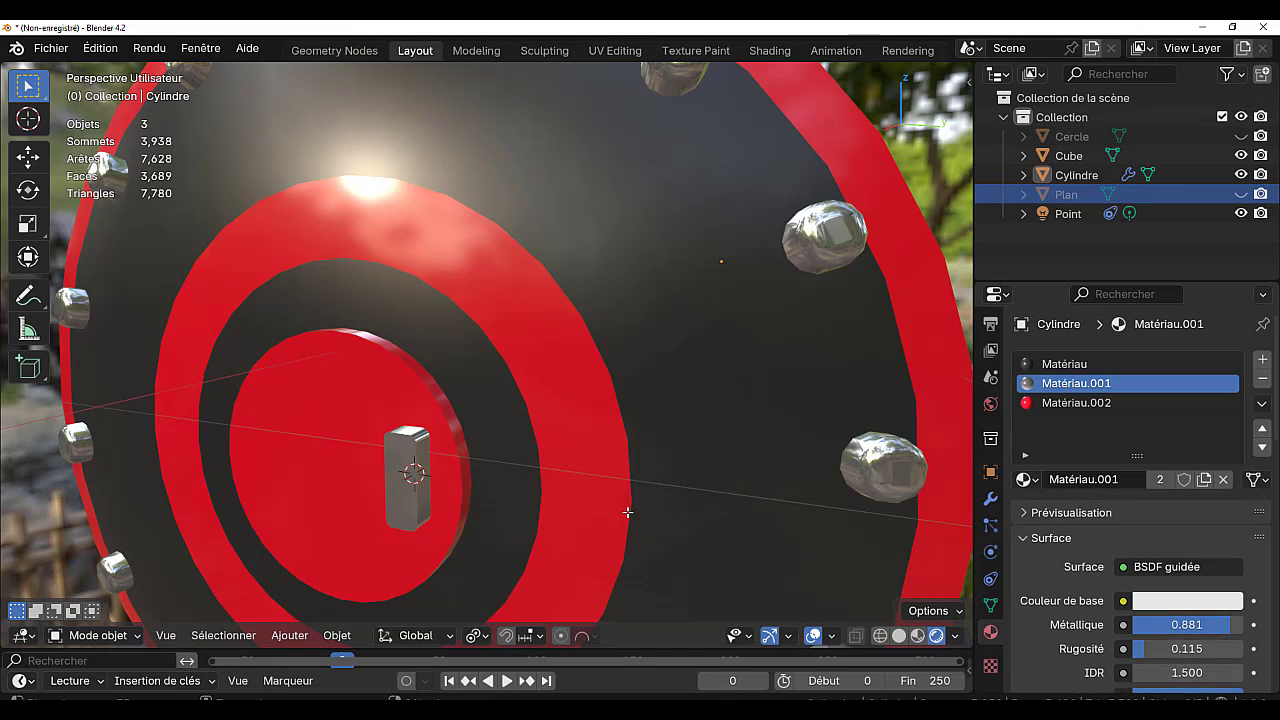
pyautogui.scroll(-4, 612, 517)
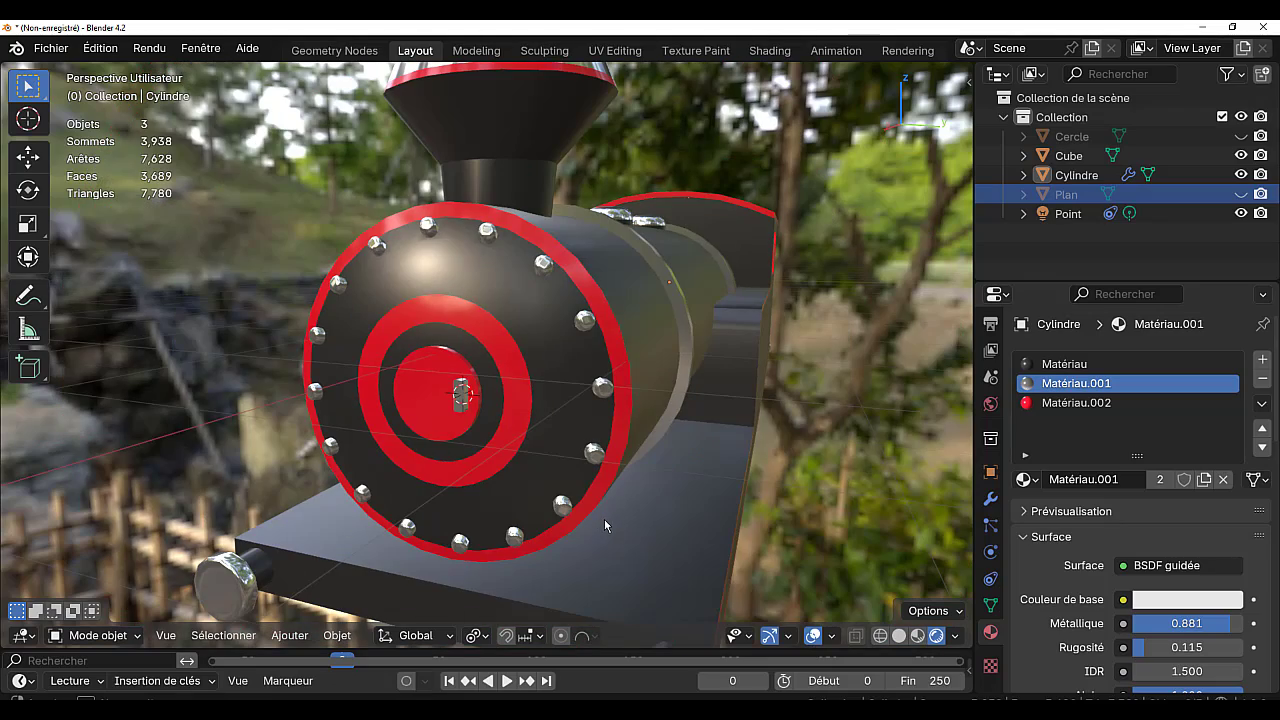
# - Select the locomotive's chassis and cab object and enter edit mode, facing its front beam
pyautogui.moveTo(604, 519); pyautogui.dragTo(773, 514, button='middle')
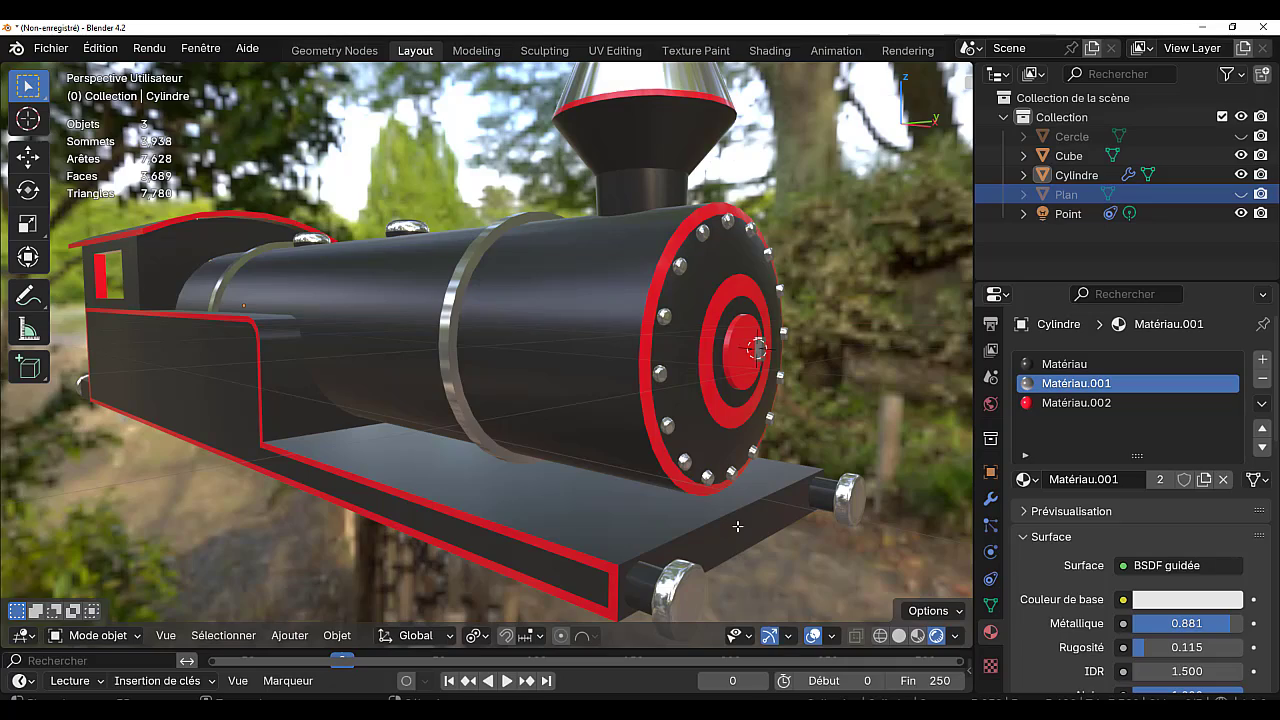
pyautogui.press('Tab')
pyautogui.press('Tab')
pyautogui.click(733, 528)
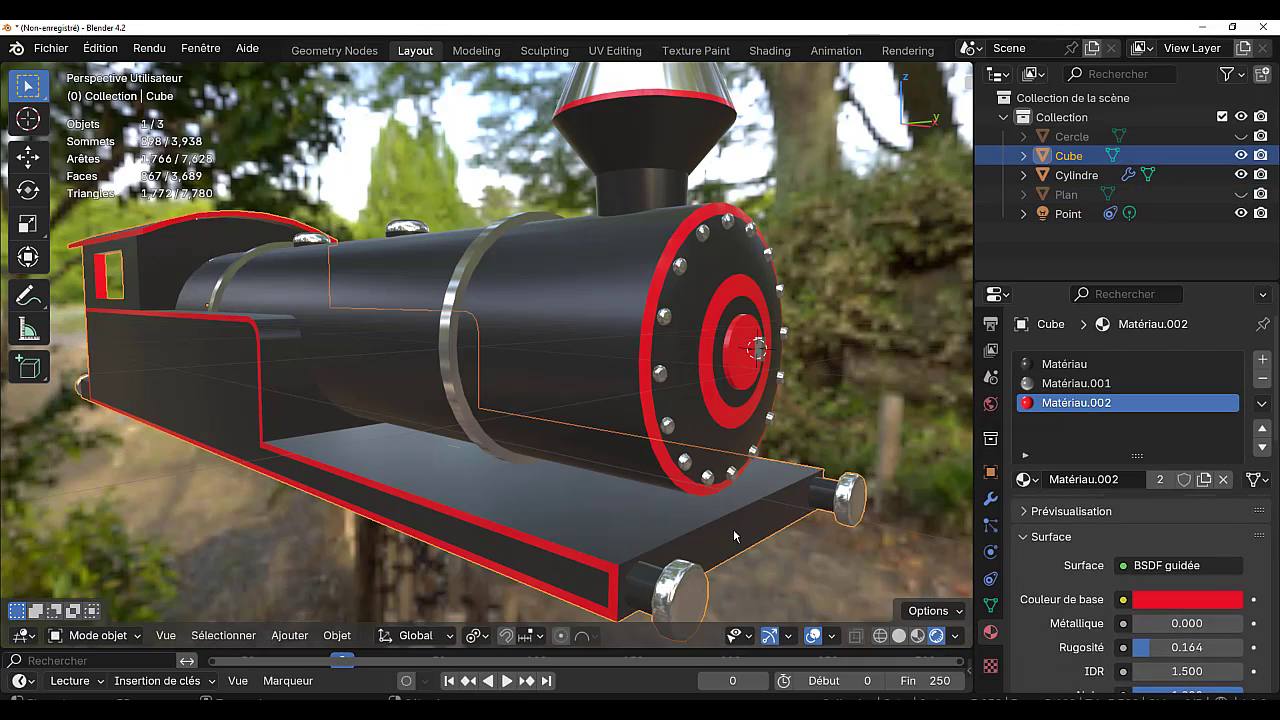
pyautogui.press('Tab')
pyautogui.moveTo(733, 528); pyautogui.dragTo(590, 514, button='middle')
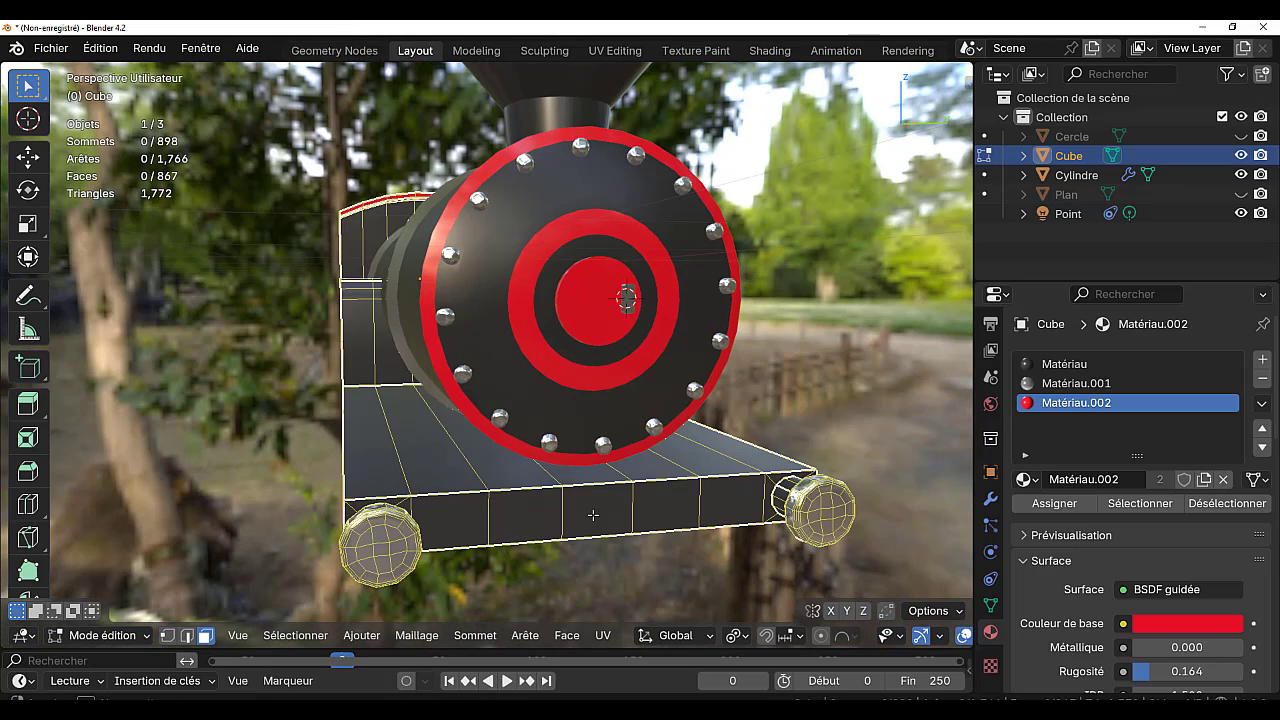
# - Select the five middle faces of the front beam between the buffers one by one
pyautogui.click(456, 515)
pyautogui.keyDown('shift'); pyautogui.click(534, 515); pyautogui.keyUp('shift')
pyautogui.keyDown('shift'); pyautogui.click(599, 511); pyautogui.keyUp('shift')
pyautogui.keyDown('shift'); pyautogui.click(660, 510); pyautogui.keyUp('shift')
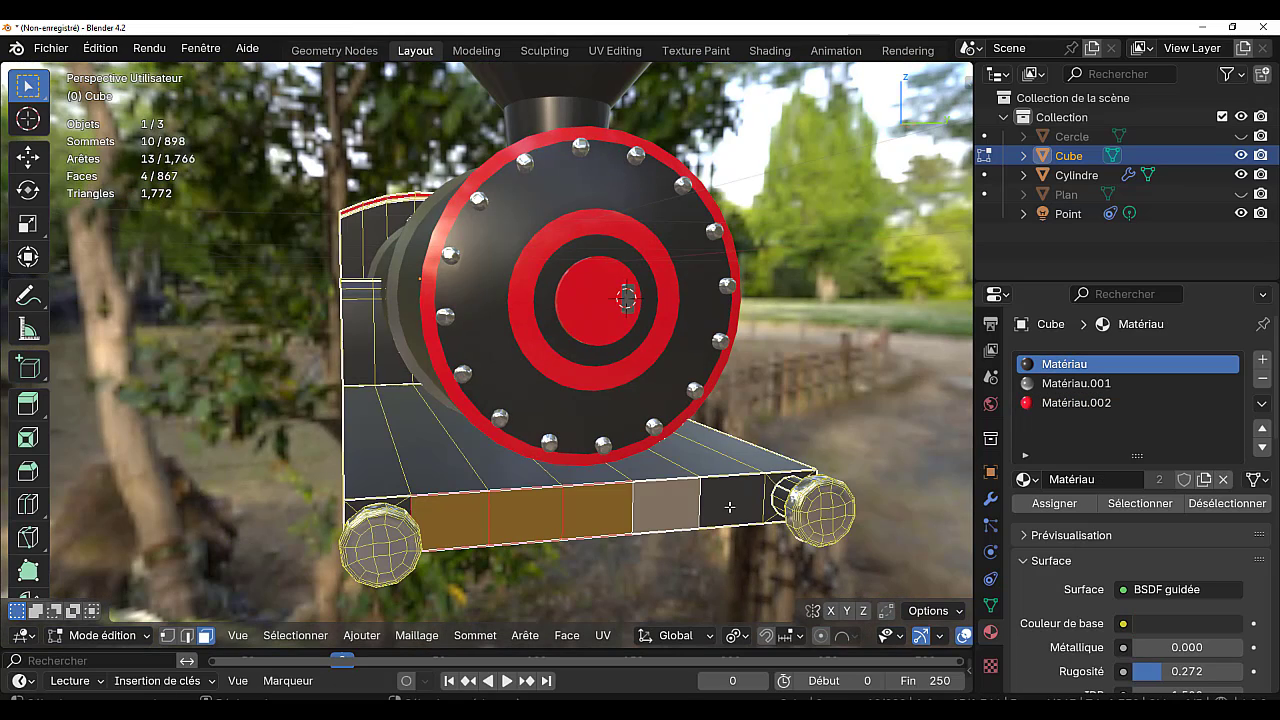
pyautogui.keyDown('shift'); pyautogui.click(729, 508); pyautogui.keyUp('shift')
# - Add the five faces of the rear beam between the buffers to the selection one by one
pyautogui.moveTo(415, 450); pyautogui.dragTo(843, 451, button='middle')
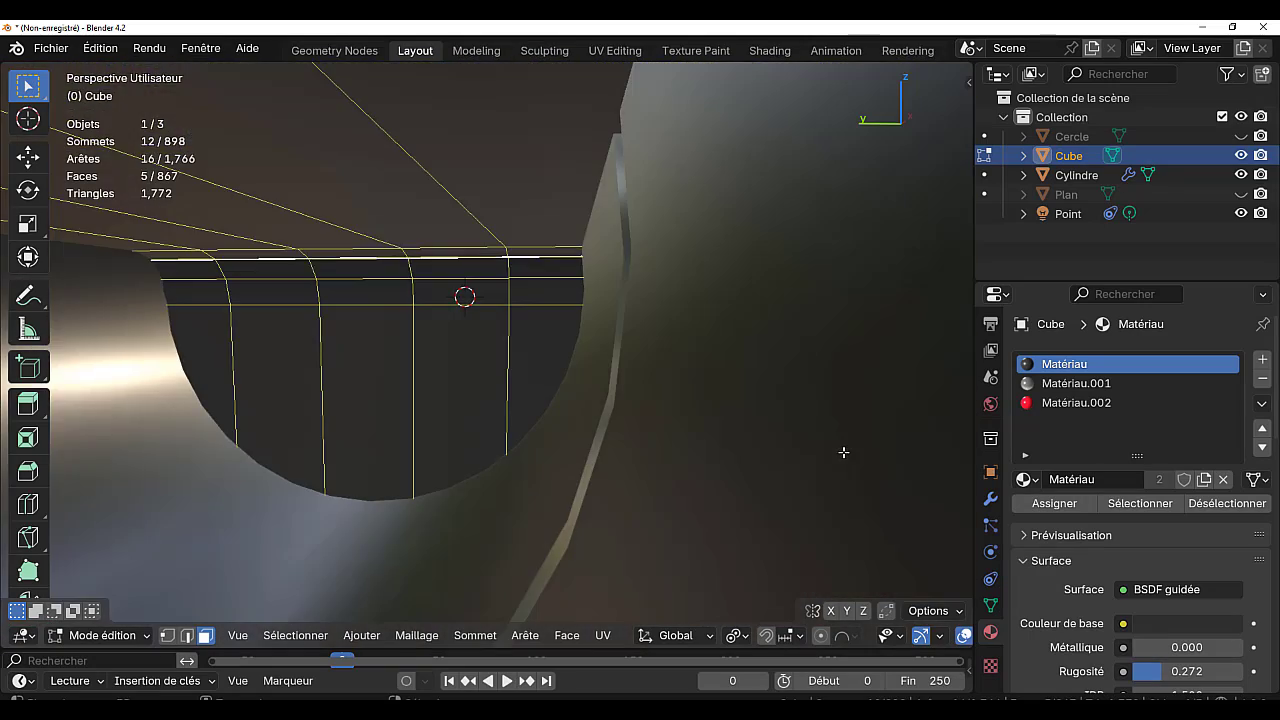
pyautogui.scroll(-5, 833, 449)
pyautogui.moveTo(690, 490); pyautogui.dragTo(466, 537, button='middle')
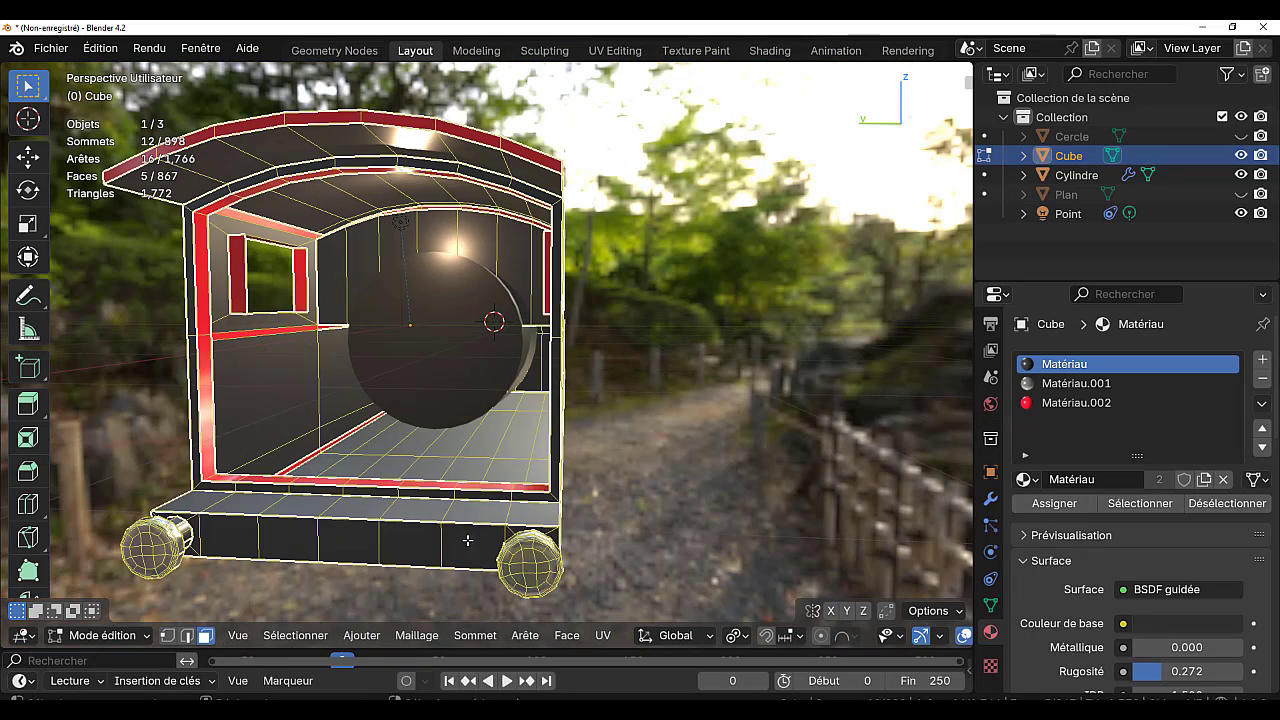
pyautogui.keyDown('shift'); pyautogui.click(468, 545); pyautogui.keyUp('shift')
pyautogui.keyDown('shift'); pyautogui.click(410, 545); pyautogui.keyUp('shift')
pyautogui.keyDown('shift'); pyautogui.click(350, 545); pyautogui.keyUp('shift')
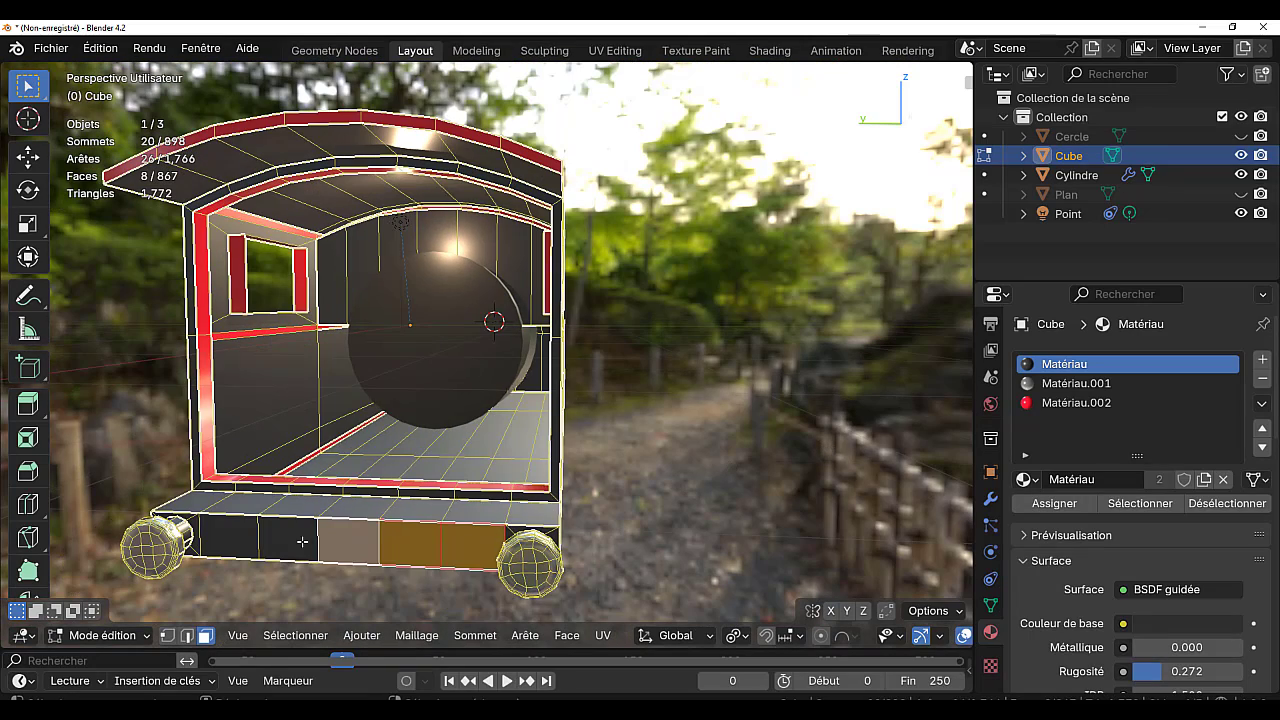
pyautogui.keyDown('shift'); pyautogui.click(290, 545); pyautogui.keyUp('shift')
pyautogui.keyDown('shift'); pyautogui.click(228, 543); pyautogui.keyUp('shift')
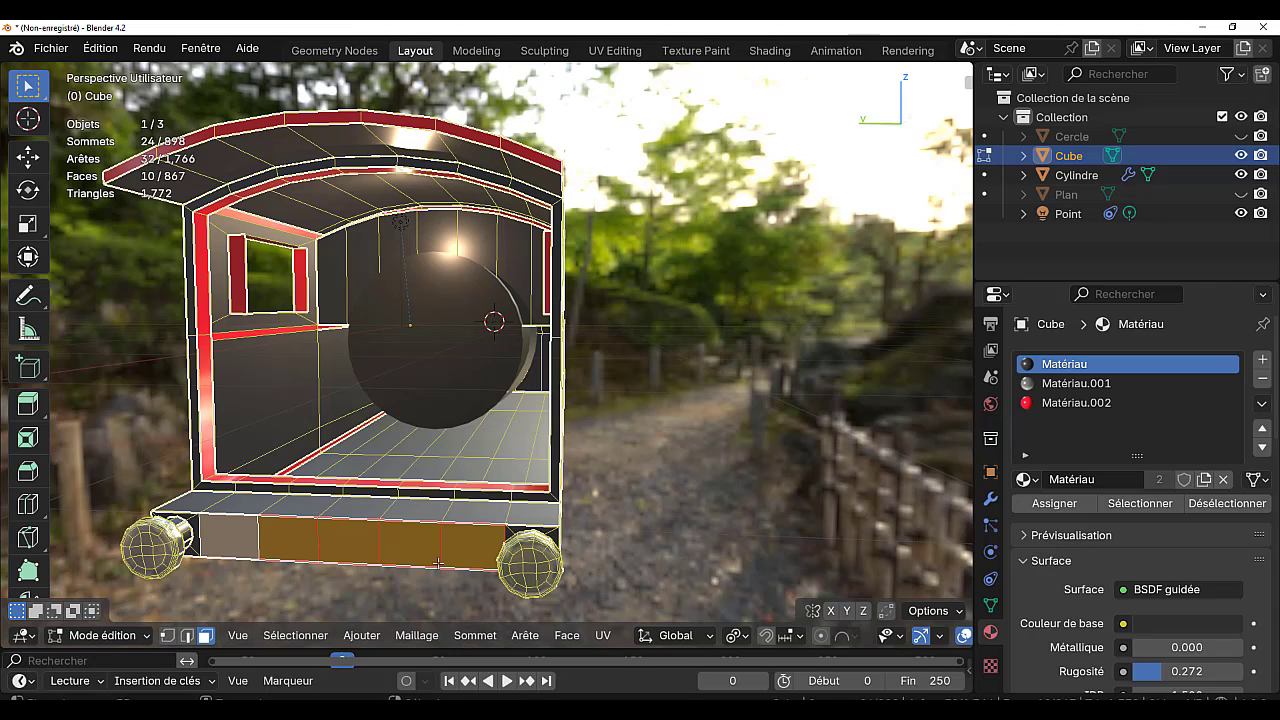
# - Select the rear beam's five faces between the buffers as a shortest path and add the matching row on the front beam
pyautogui.click(478, 552)
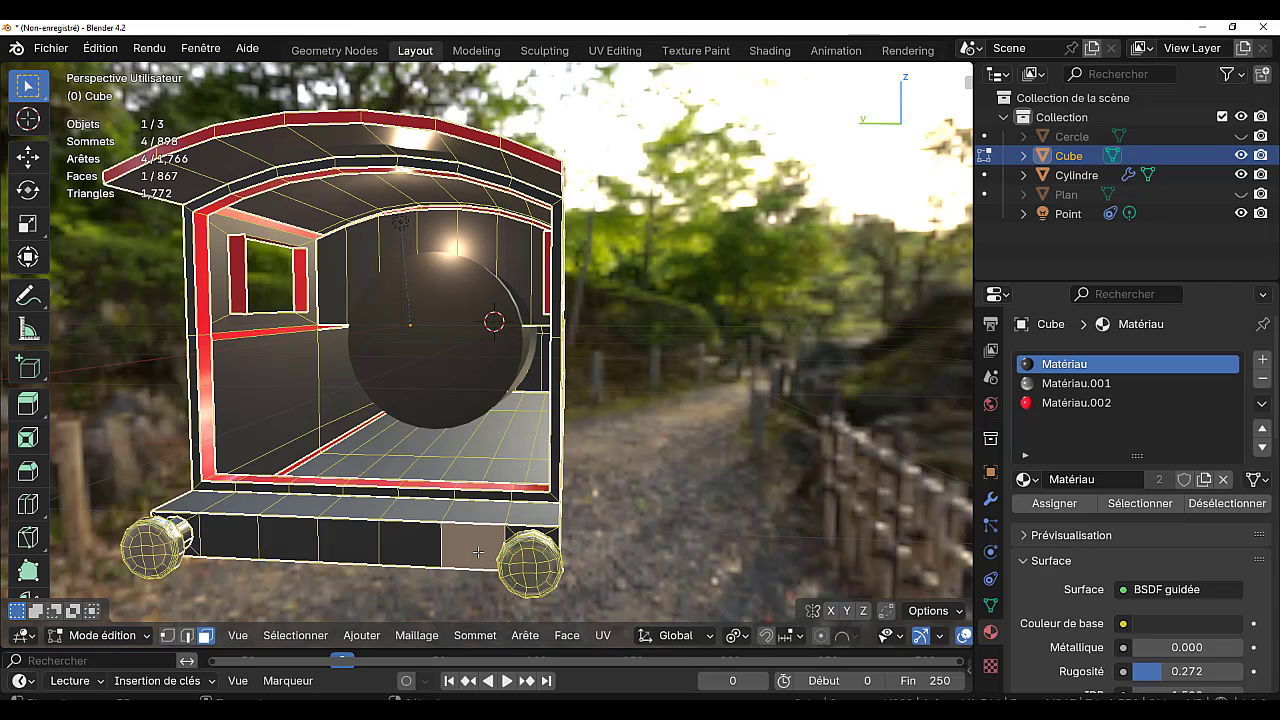
pyautogui.keyDown('ctrl'); pyautogui.click(230, 537); pyautogui.keyUp('ctrl')
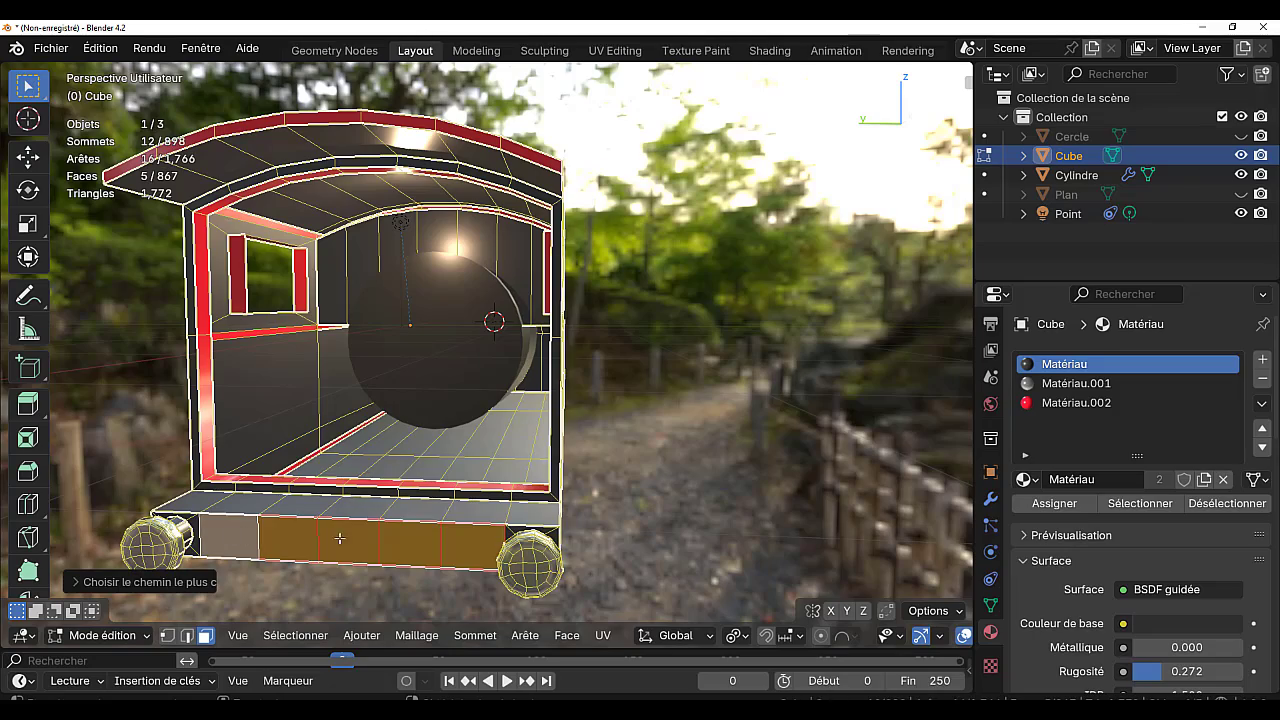
pyautogui.moveTo(693, 449); pyautogui.dragTo(352, 483, button='middle')
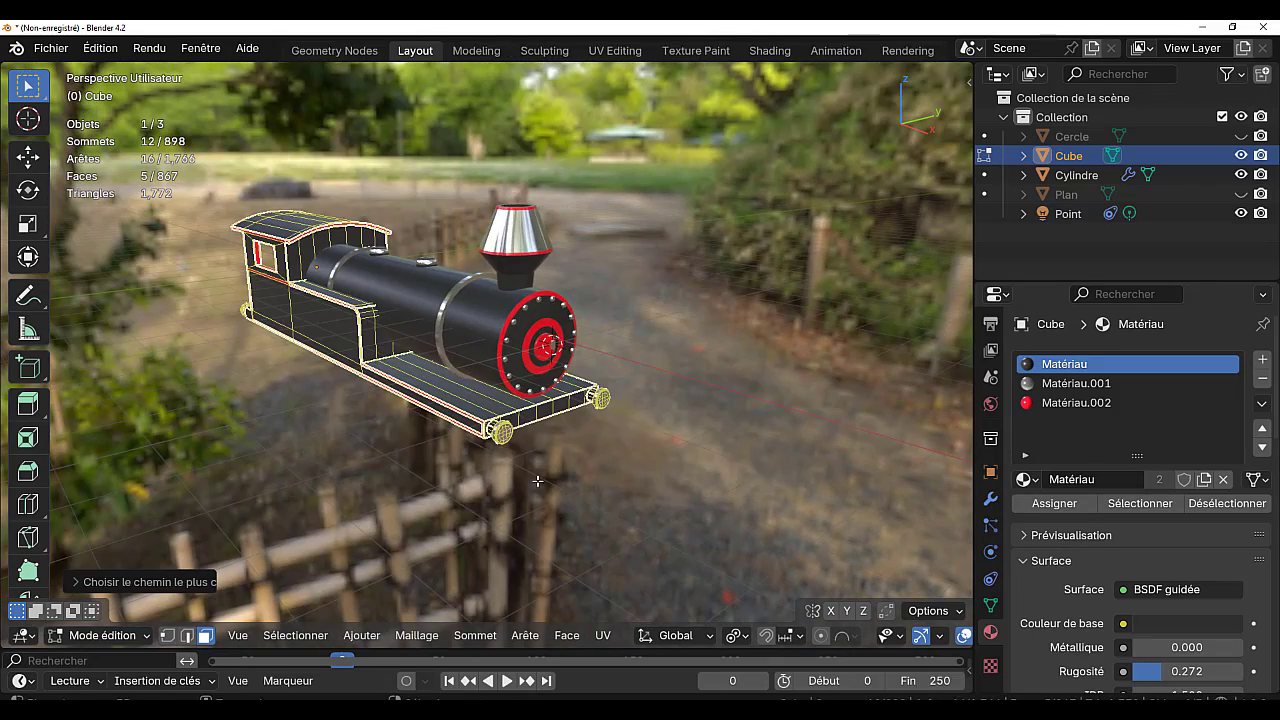
pyautogui.scroll(3, 540, 479)
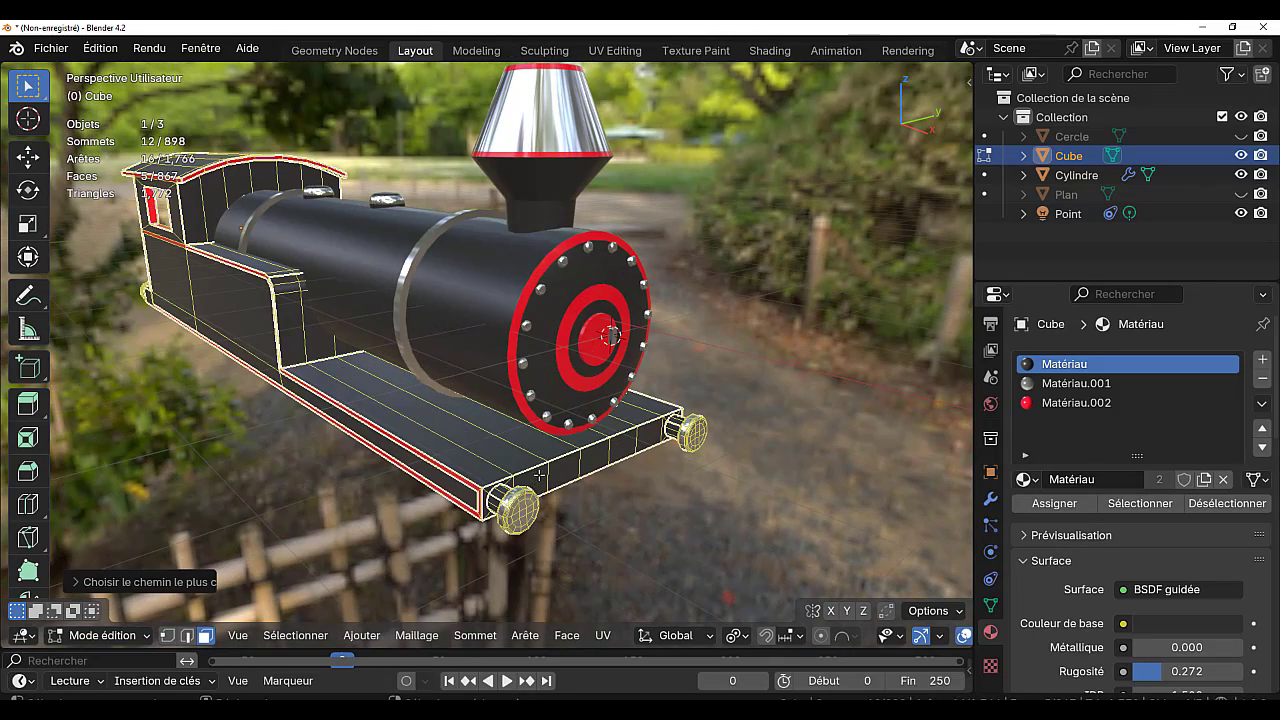
pyautogui.keyDown('shift'); pyautogui.click(538, 478); pyautogui.keyUp('shift')
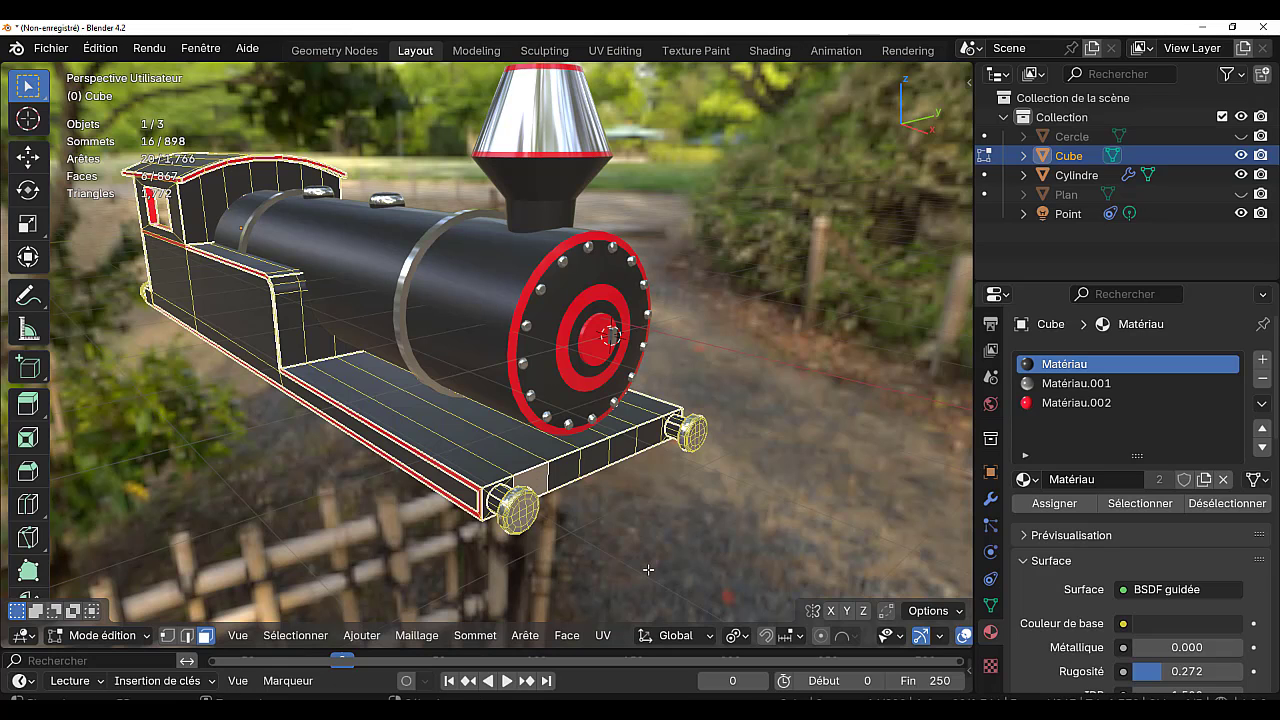
pyautogui.keyDown('ctrl'); pyautogui.click(648, 447); pyautogui.keyUp('ctrl')
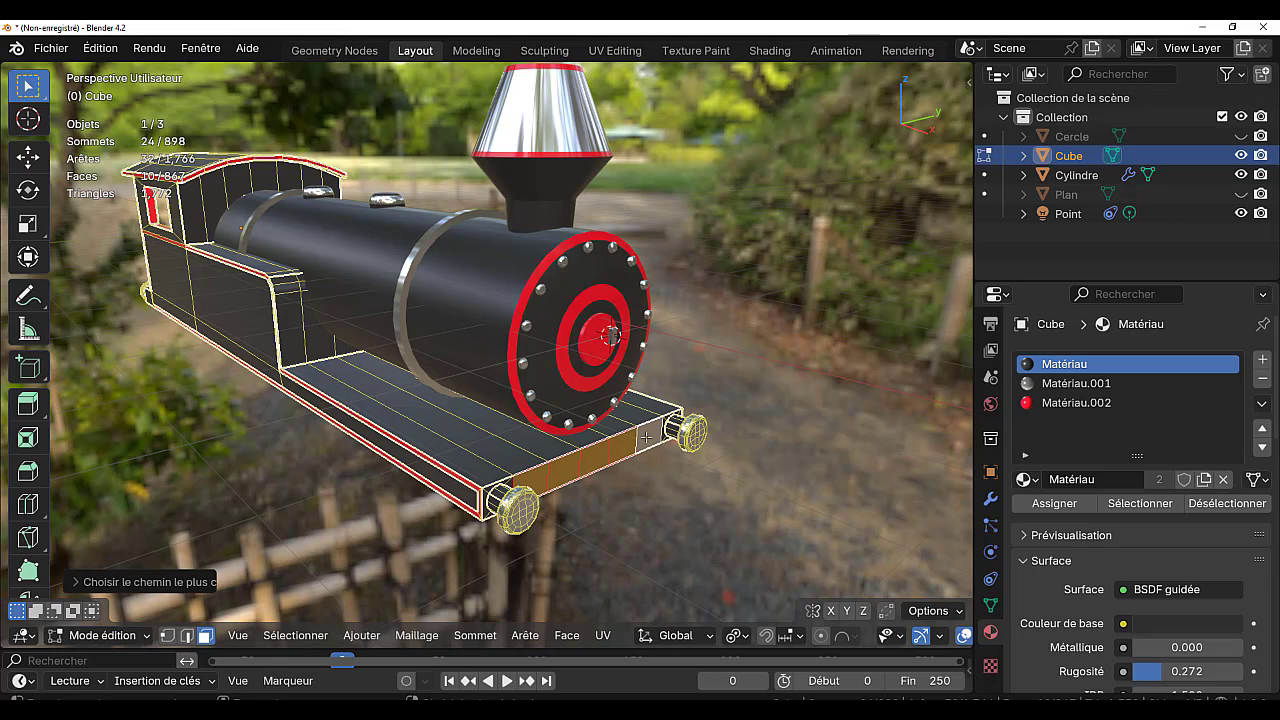
# - Inset the selected front and rear beam faces by about 0.04 m to form a thin border on each
pyautogui.moveTo(432, 530); pyautogui.dragTo(749, 536, button='middle')
pyautogui.scroll(1, 749, 536)
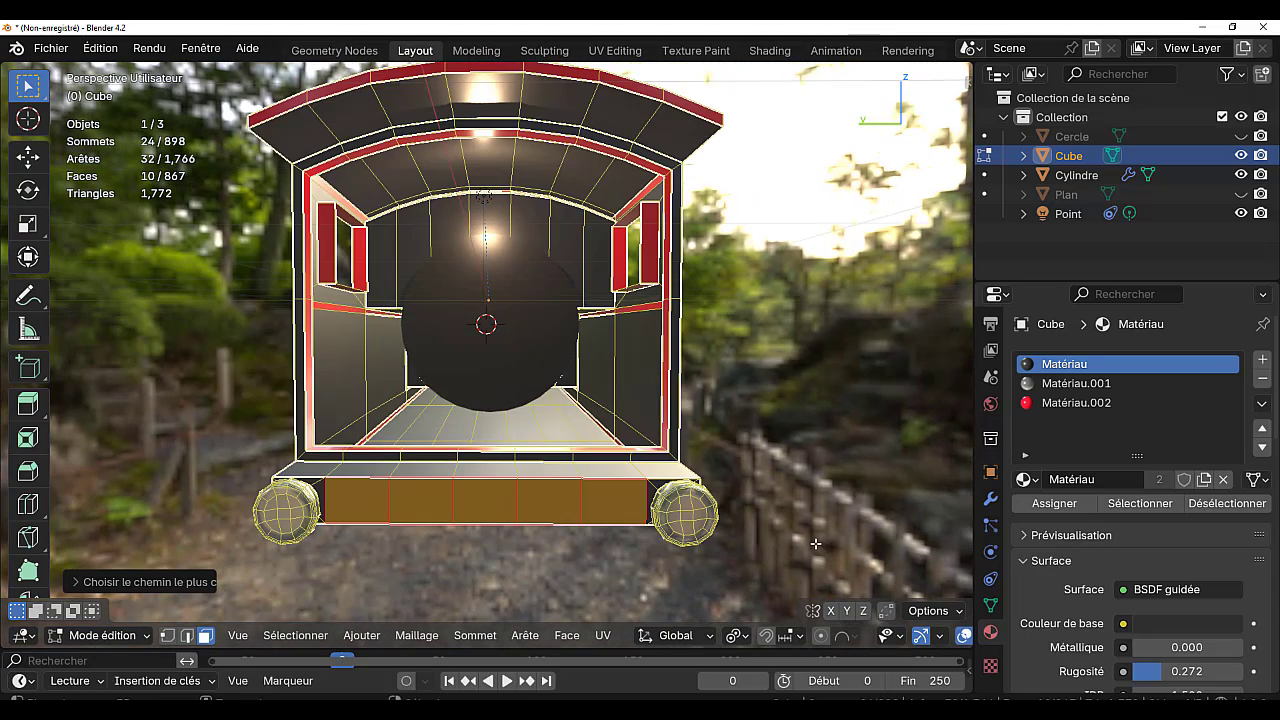
pyautogui.press('i')
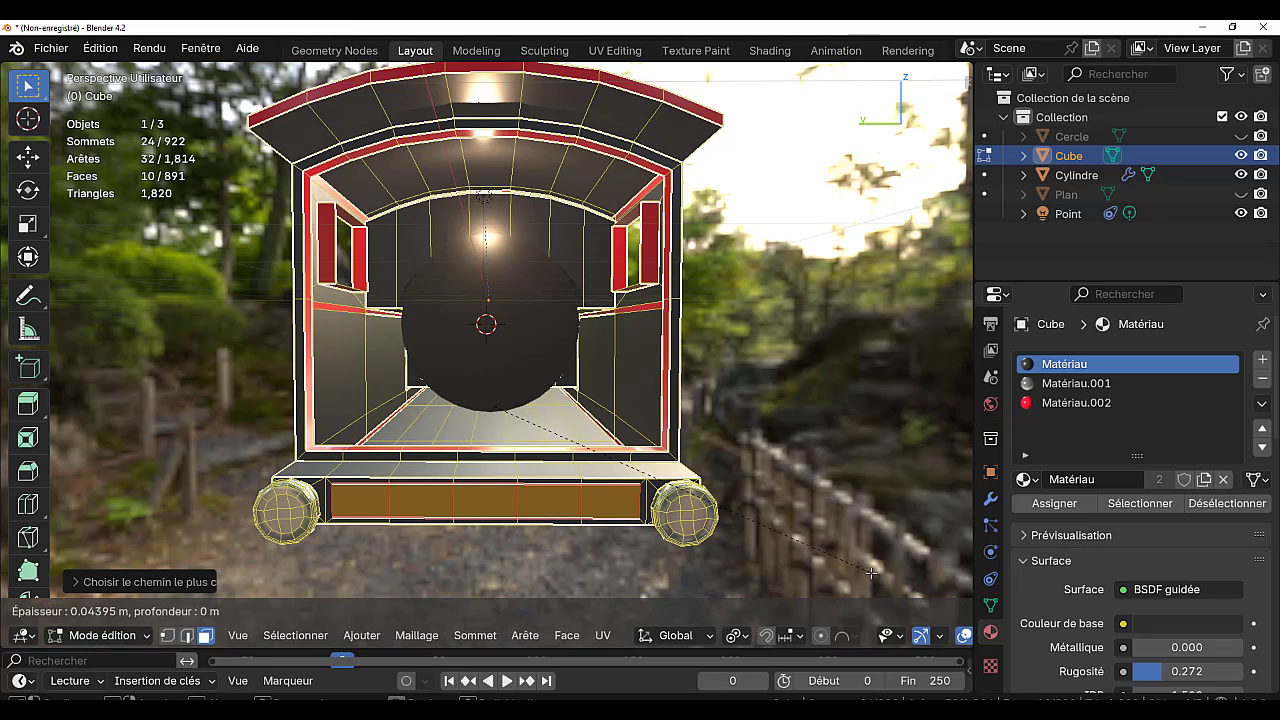
pyautogui.click(646, 487)
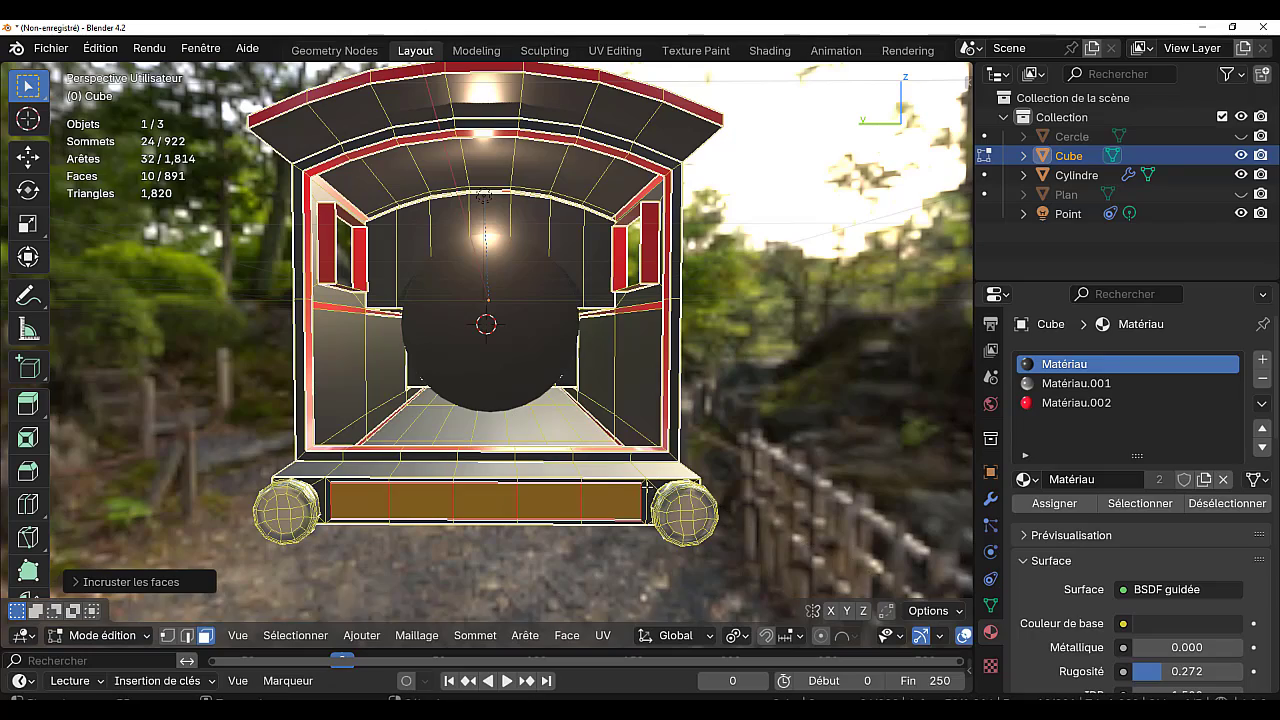
# - Select the border face loops around both inset beams, assign the red Matériau.002 to them and return to object mode
pyautogui.moveTo(810, 488); pyautogui.dragTo(510, 492, button='middle')
pyautogui.scroll(6, 510, 492)
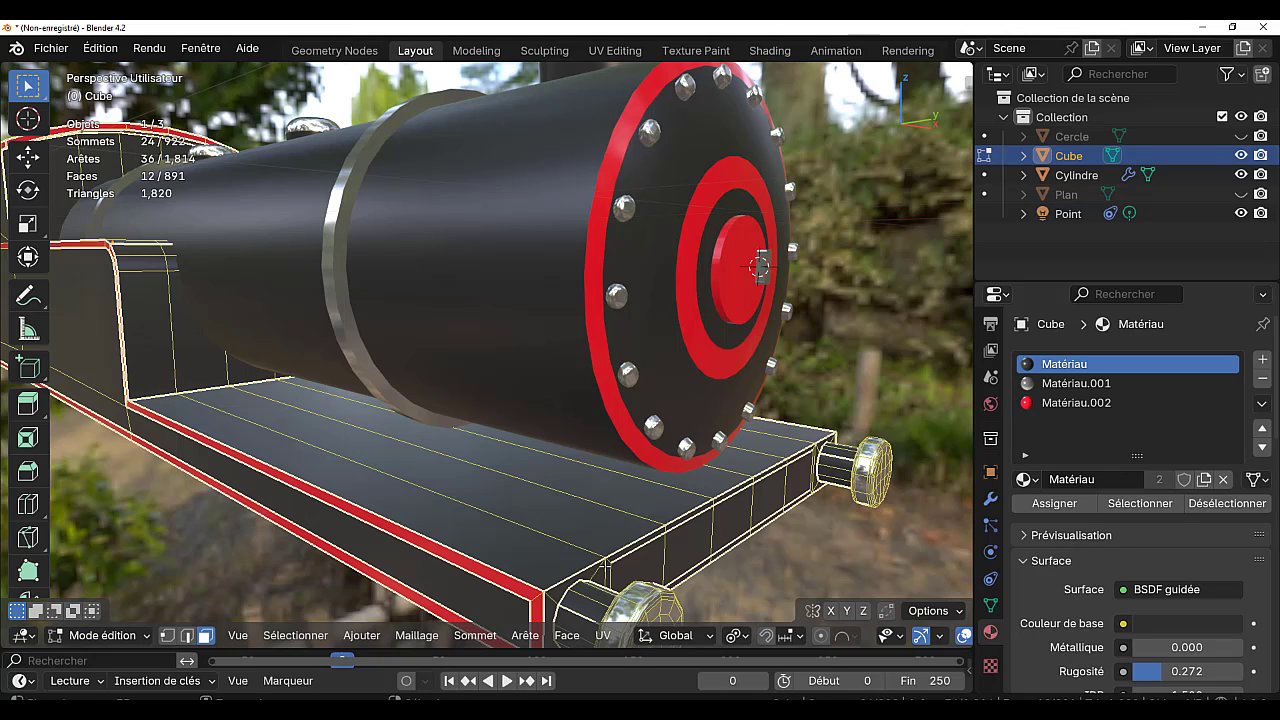
pyautogui.keyDown('alt'); pyautogui.keyDown('shift'); pyautogui.click(606, 566); pyautogui.keyUp('shift'); pyautogui.keyUp('alt')
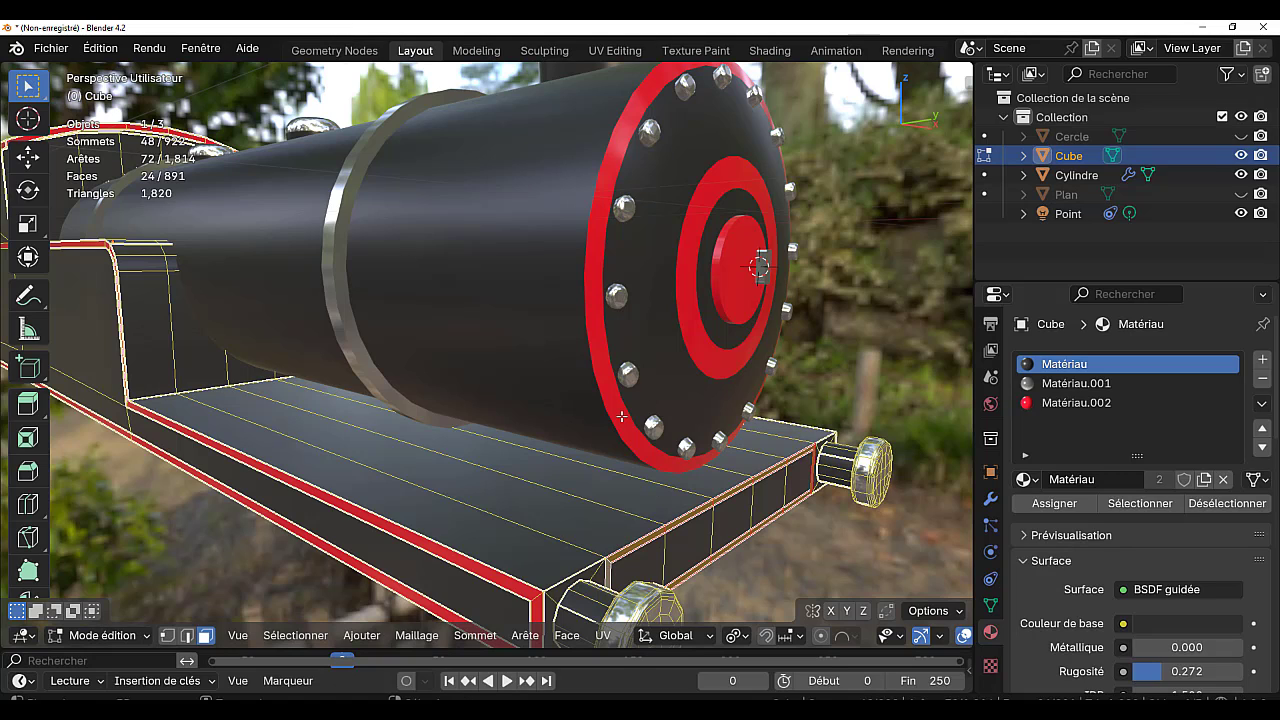
pyautogui.keyDown('shift'); pyautogui.click(470, 578); pyautogui.keyUp('shift')
pyautogui.click(1076, 402)
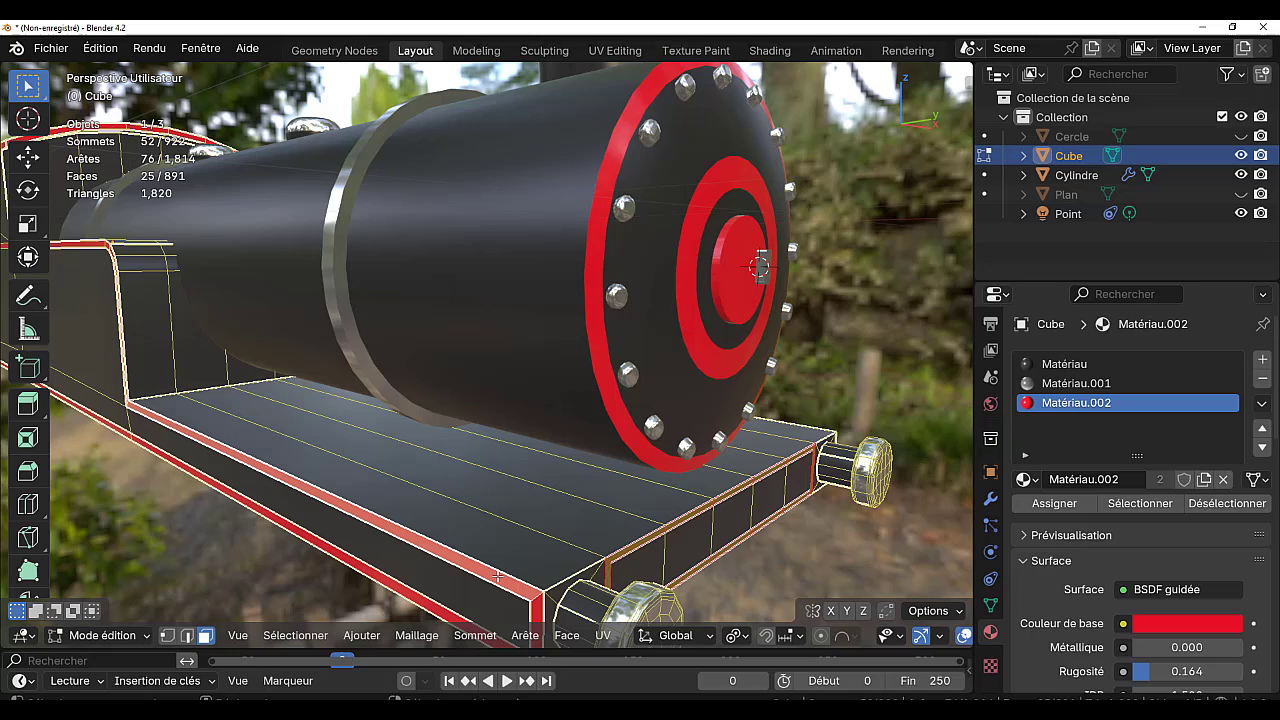
pyautogui.click(1056, 505)
pyautogui.press('Tab')
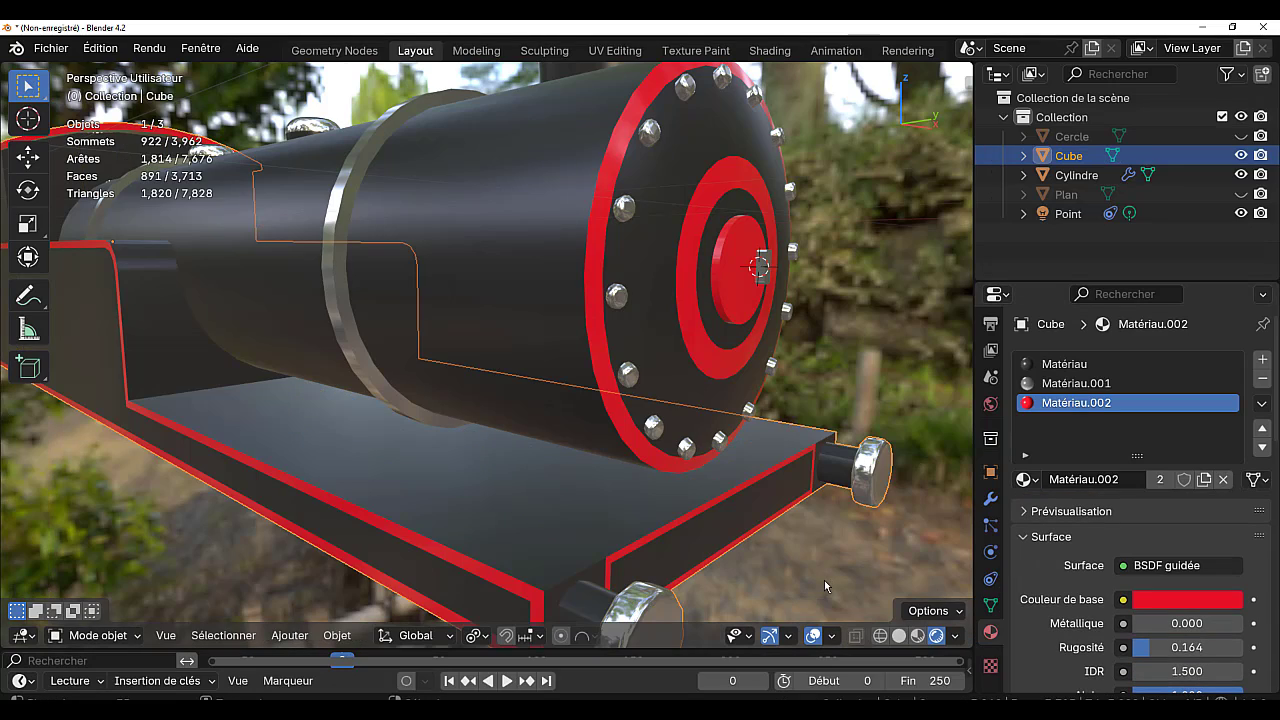
# - Select the boiler and show the locomotive's rear in left orthographic view with solid shading
pyautogui.scroll(-3, 821, 578)
pyautogui.moveTo(494, 550); pyautogui.dragTo(690, 544, button='middle')
pyautogui.moveTo(413, 550)
pyautogui.mouseDown(button='middle')
pyautogui.moveTo(541, 547)
pyautogui.moveTo(434, 553)
pyautogui.mouseUp(button='middle')
pyautogui.moveTo(318, 448); pyautogui.dragTo(479, 470, button='middle')
pyautogui.press('ctrl+KP_1')
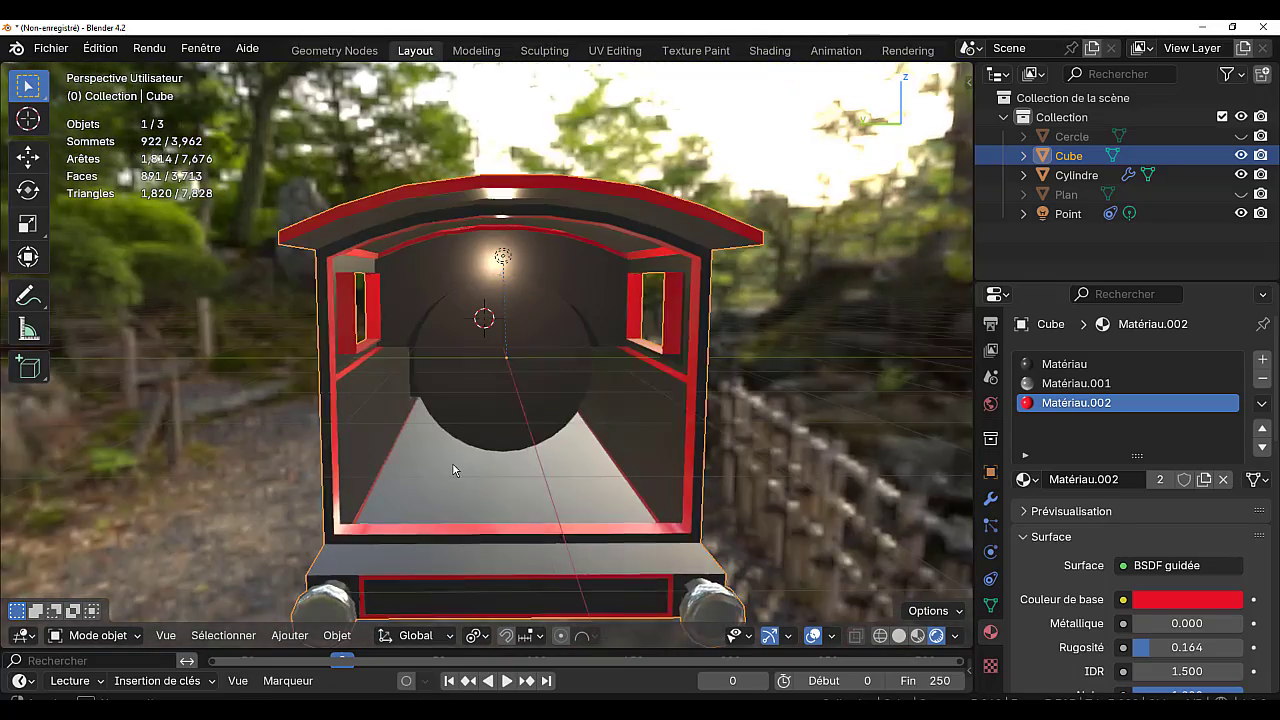
pyautogui.click(511, 400)
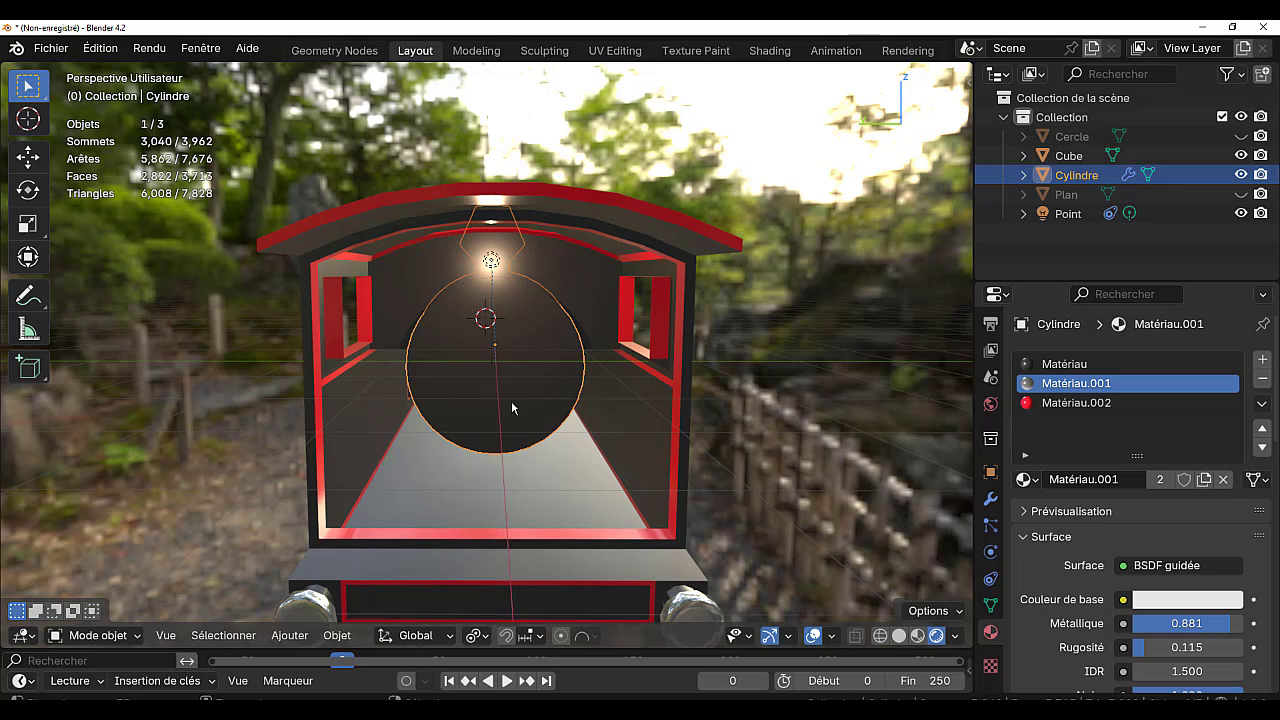
pyautogui.press('KP_1')
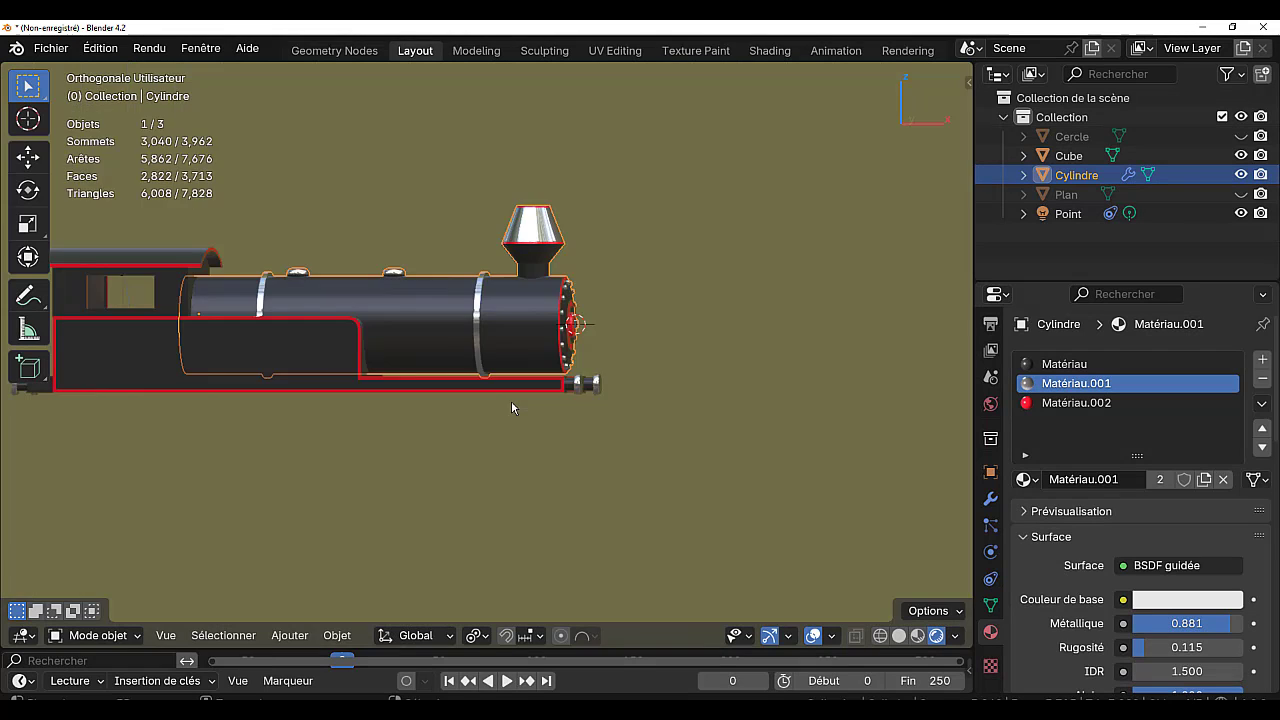
pyautogui.press('KP_3')
pyautogui.press('ctrl+KP_3')
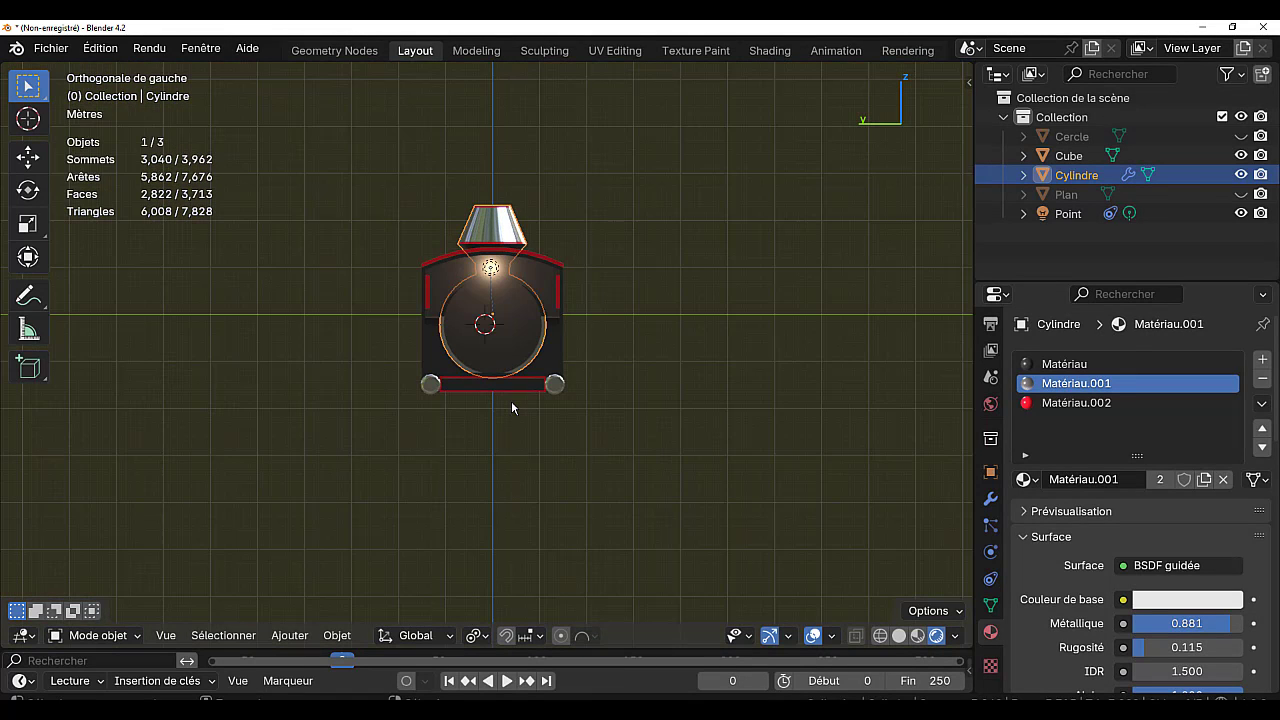
pyautogui.scroll(3, 506, 443)
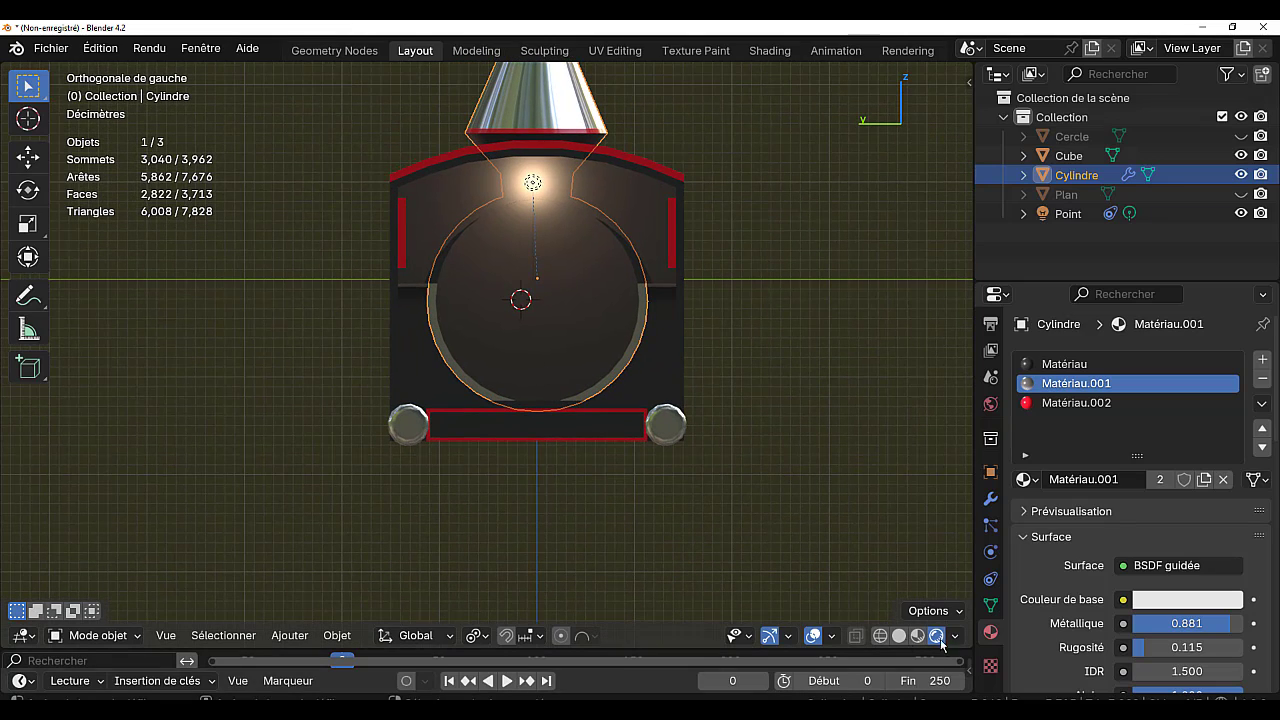
pyautogui.click(899, 636)
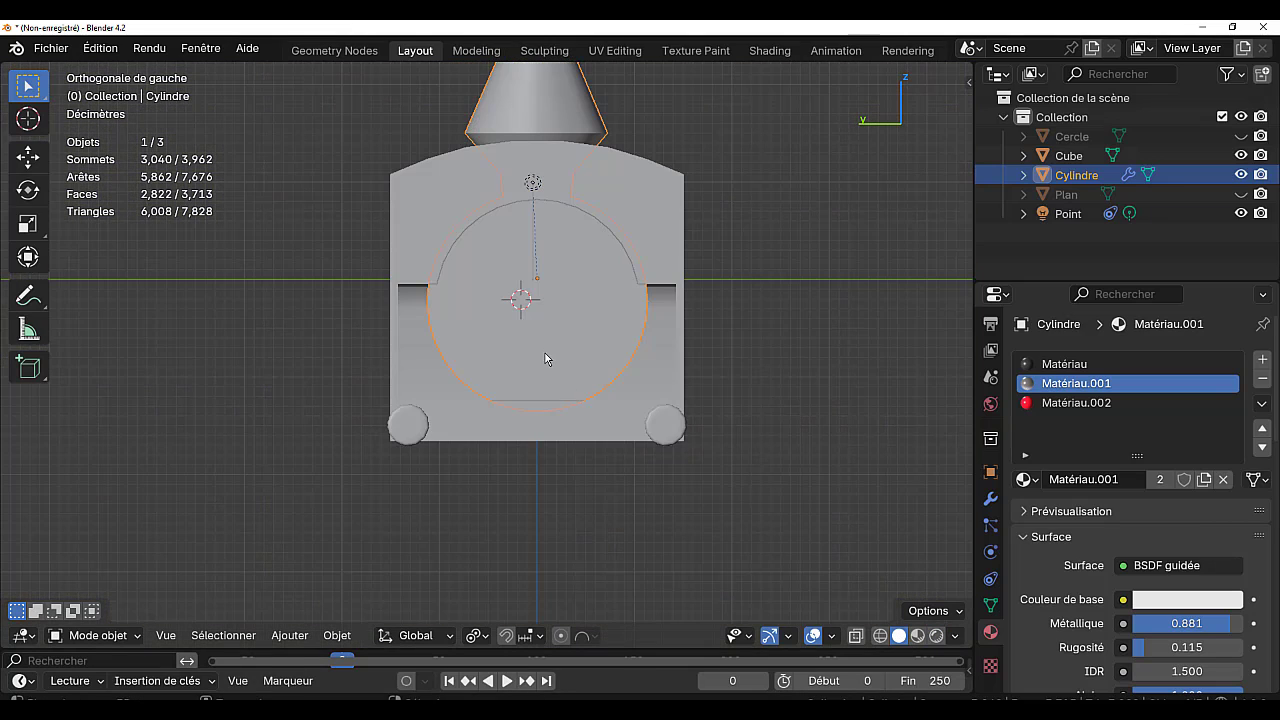
# - Place the 3D cursor on the lower middle of the boiler's rear face and return to object mode
pyautogui.press('Tab')
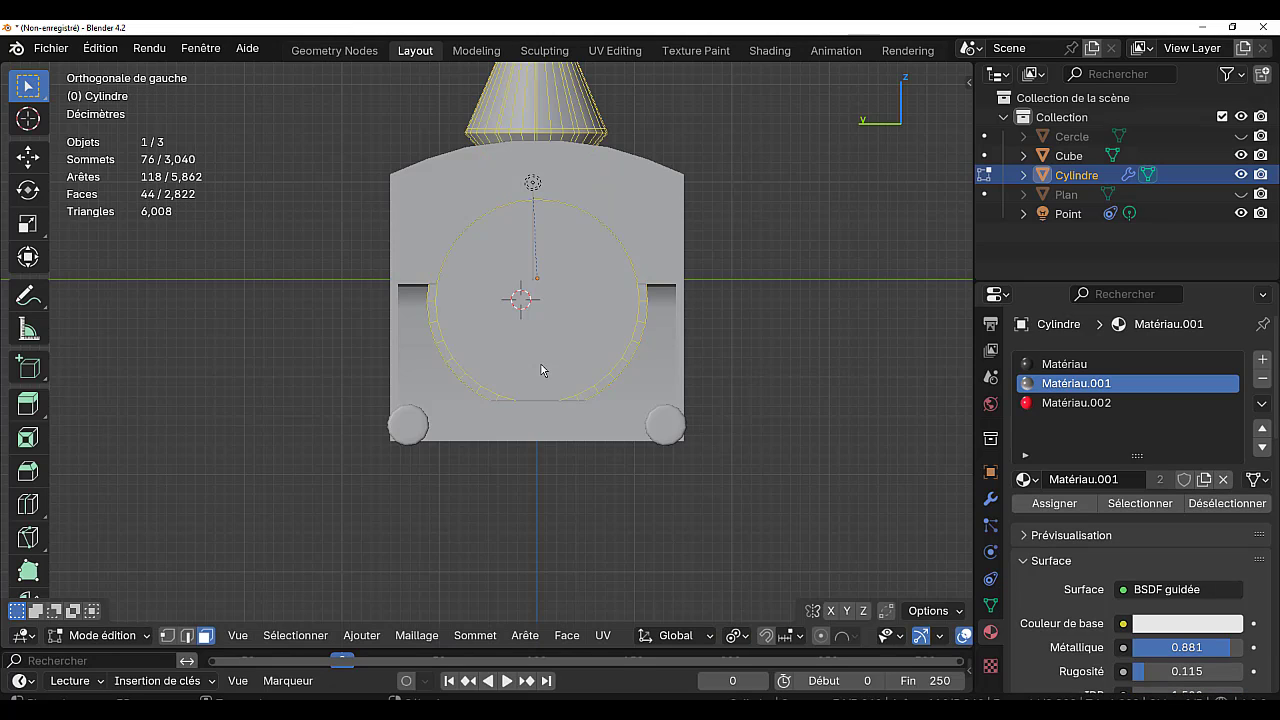
pyautogui.scroll(2, 541, 370)
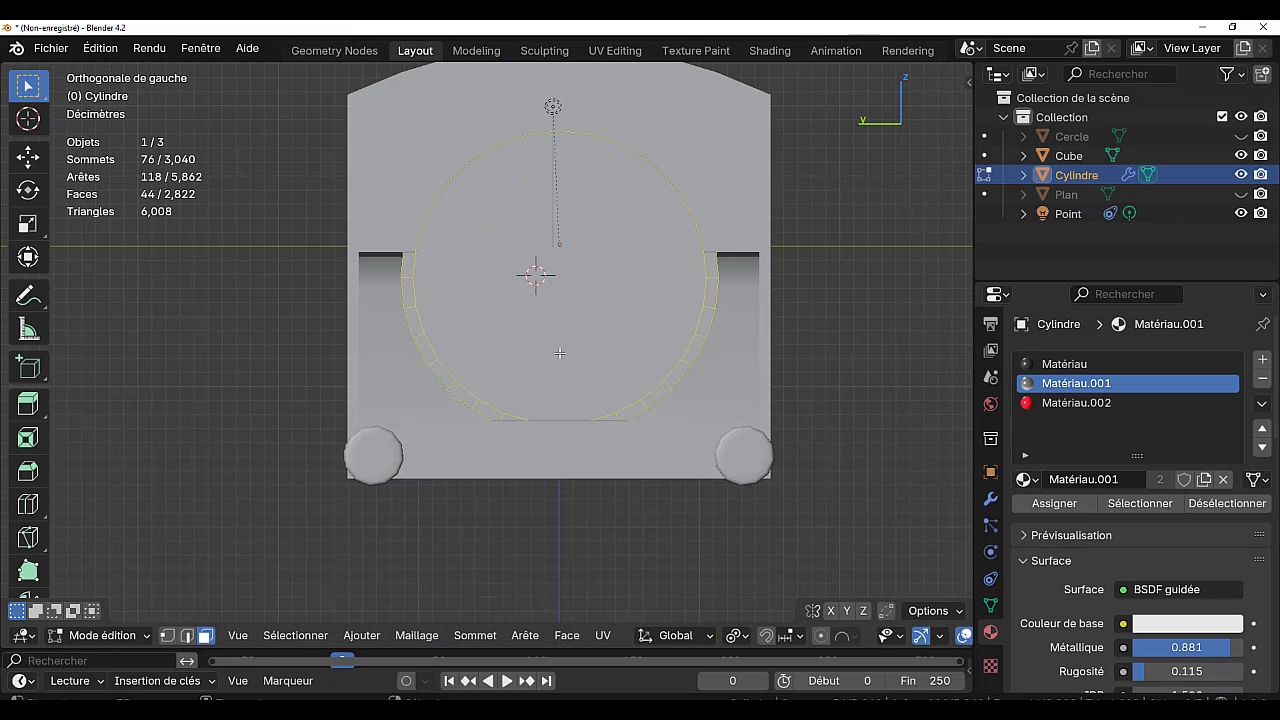
pyautogui.keyDown('shift'); pyautogui.rightClick(559, 353); pyautogui.keyUp('shift')
pyautogui.click(362, 635)
pyautogui.press('Tab')
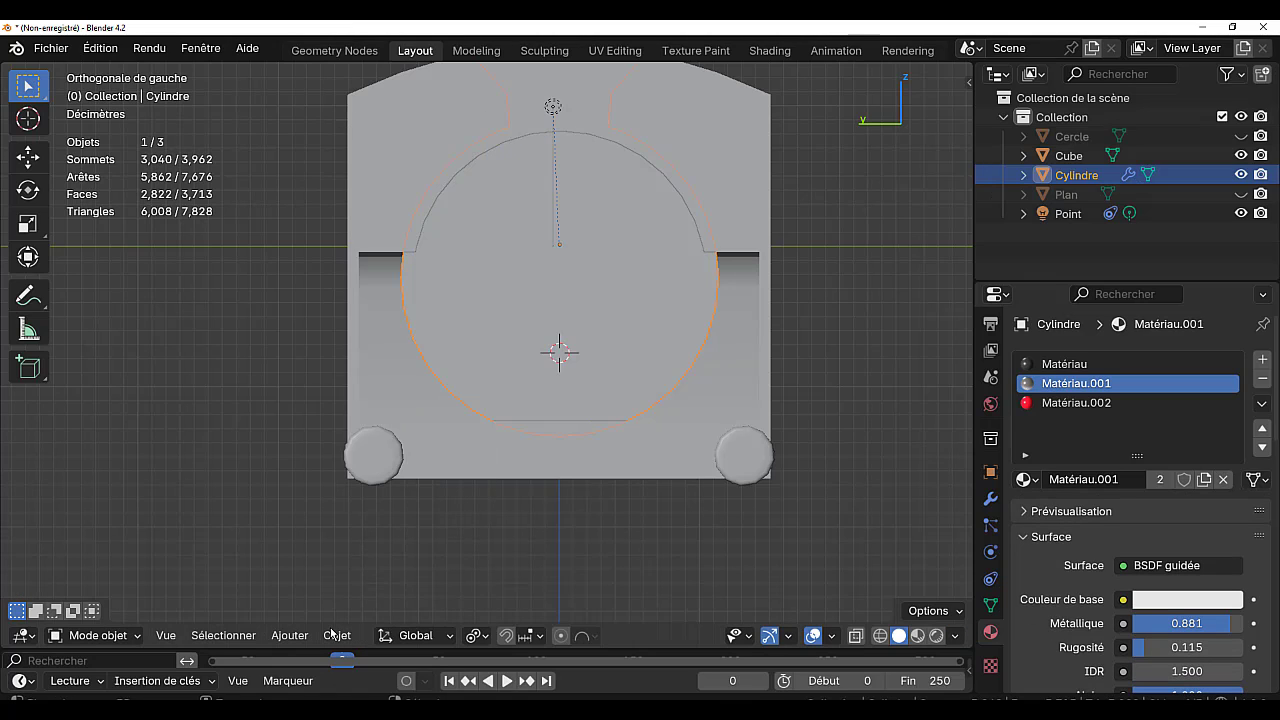
# - Add a plane at the 3D cursor and resize it into a wide rectangle, scaling about 0.27 overall and about 1.56 along Y
pyautogui.click(289, 635)
pyautogui.moveTo(321, 379)
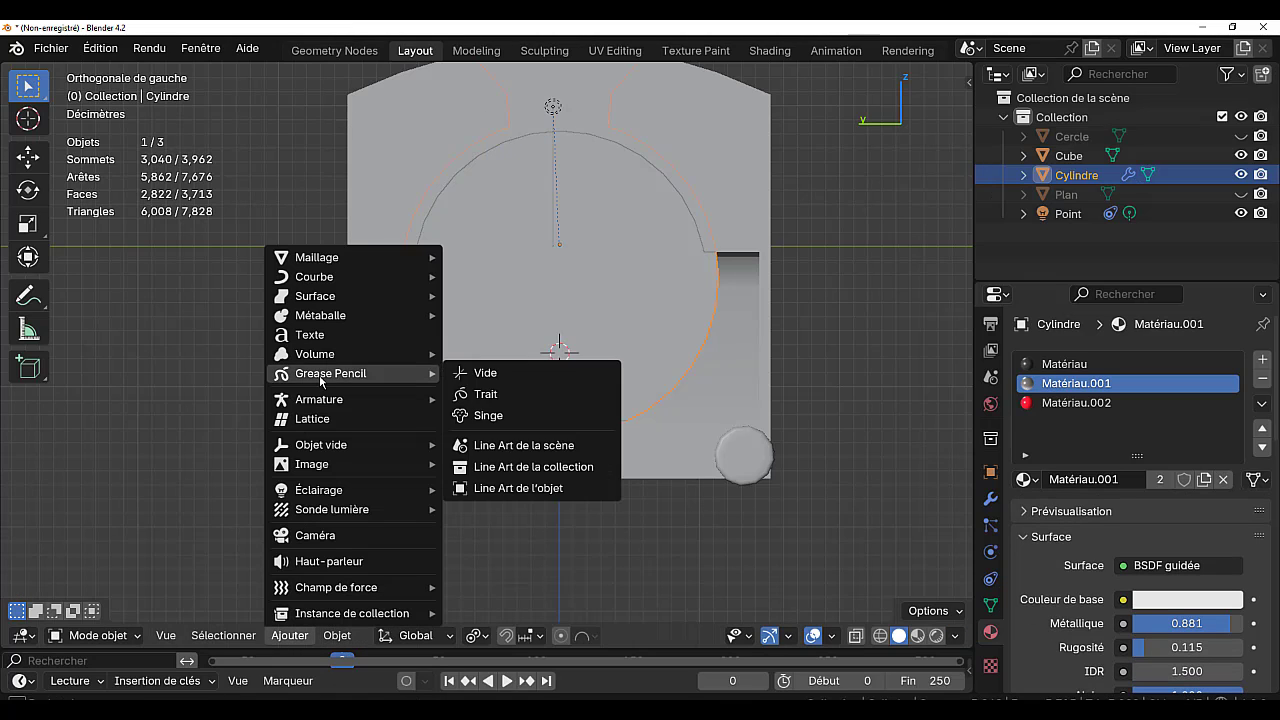
pyautogui.moveTo(389, 258)
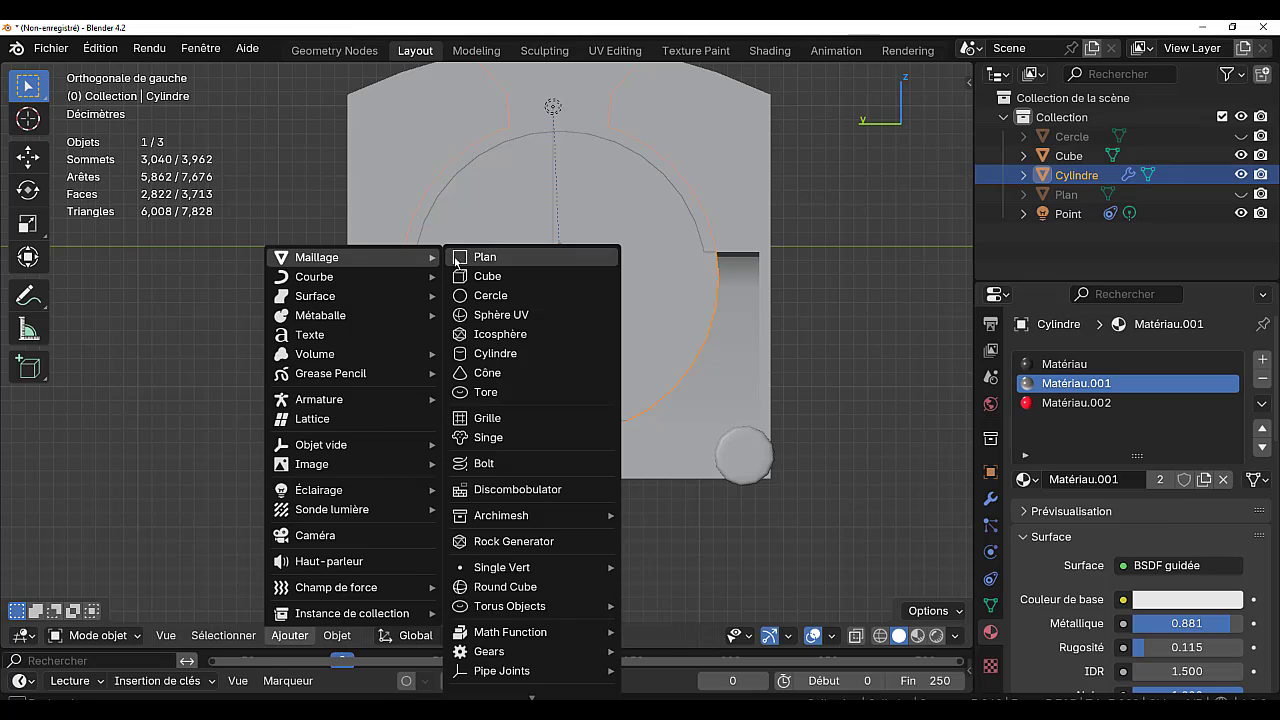
pyautogui.click(504, 260)
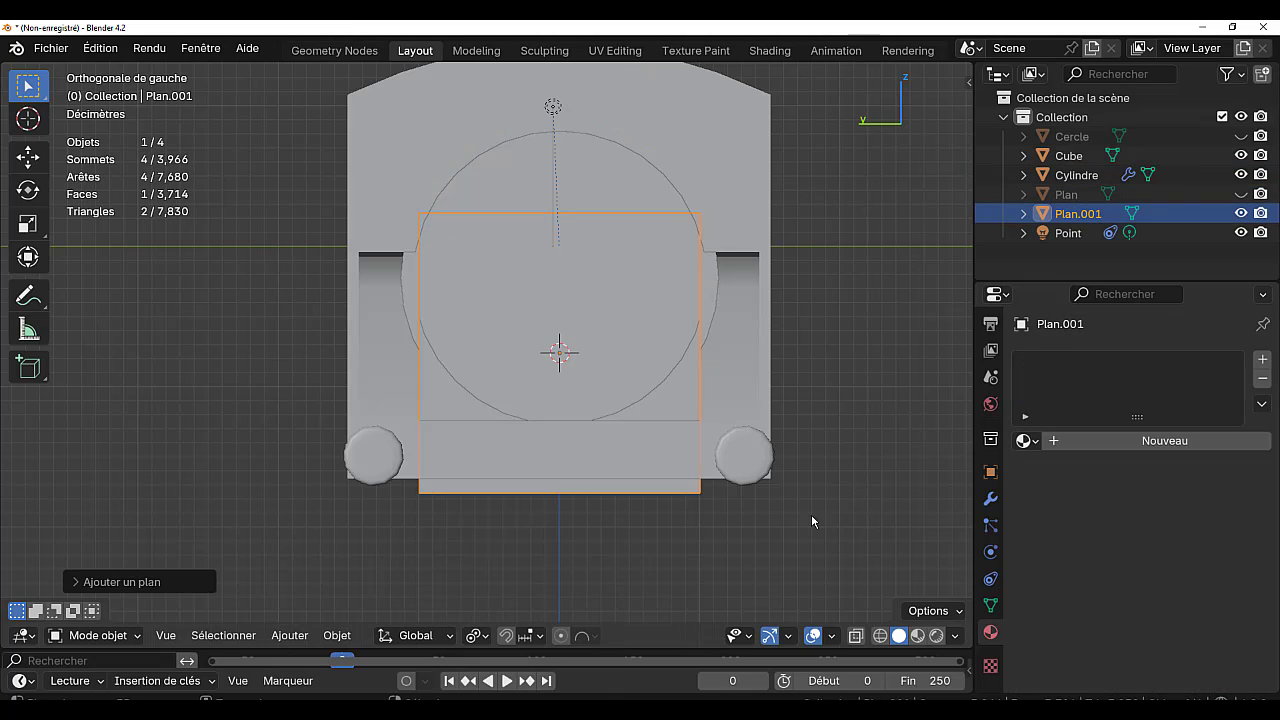
pyautogui.press('s')
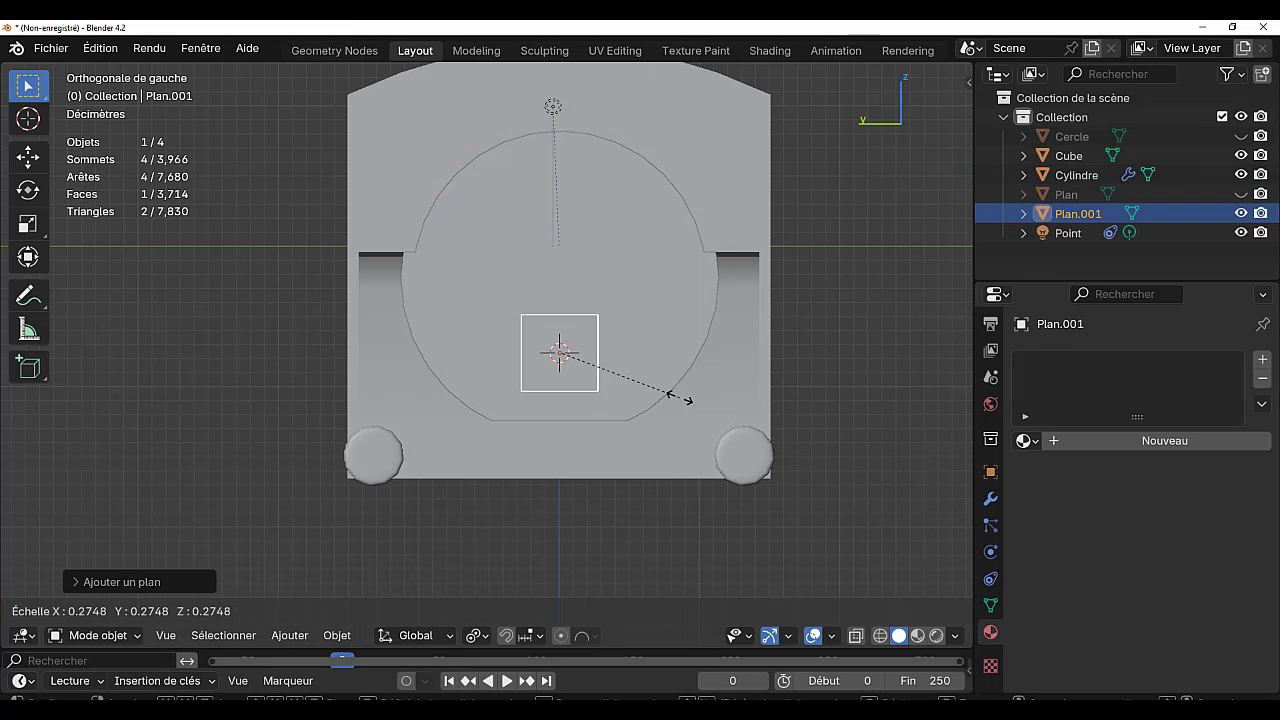
pyautogui.click(679, 403)
pyautogui.press('s')
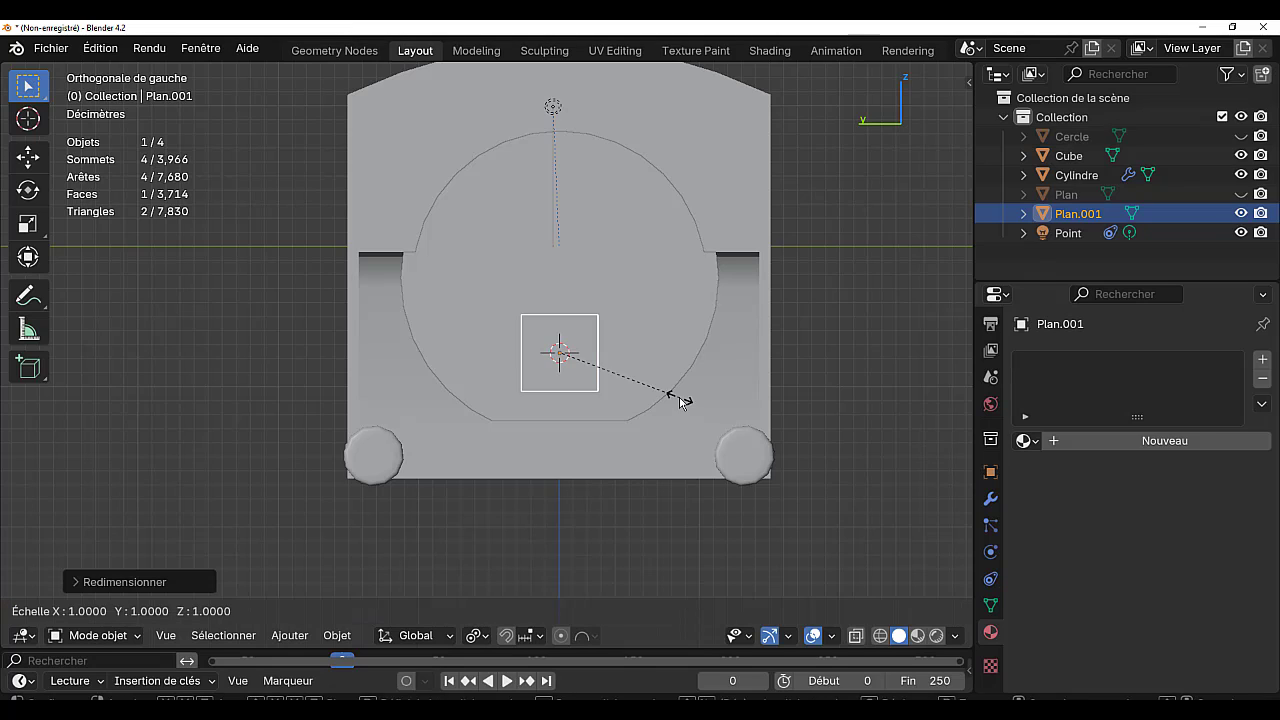
pyautogui.press('y')
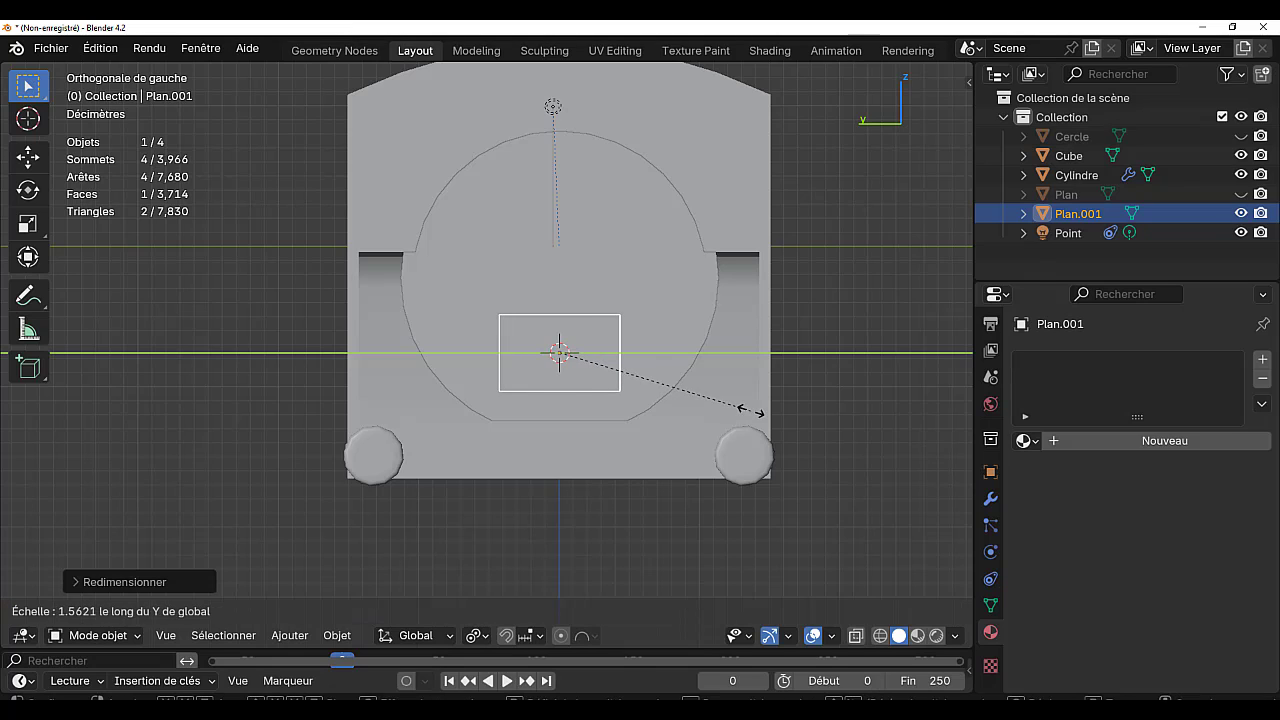
pyautogui.click(755, 428)
pyautogui.scroll(-1, 650, 468)
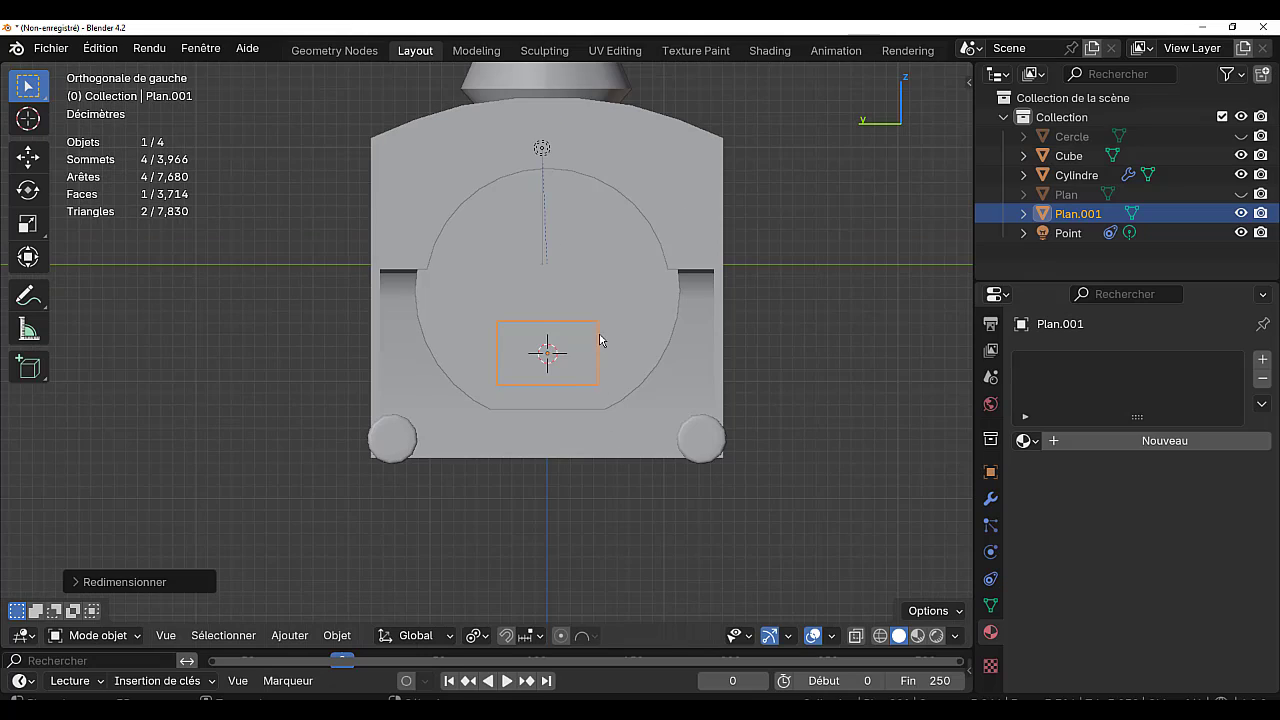
# - Knife-project the outline of Plan.001 onto the boiler's rear face in edit mode, and hide the plane
pyautogui.click(630, 318)
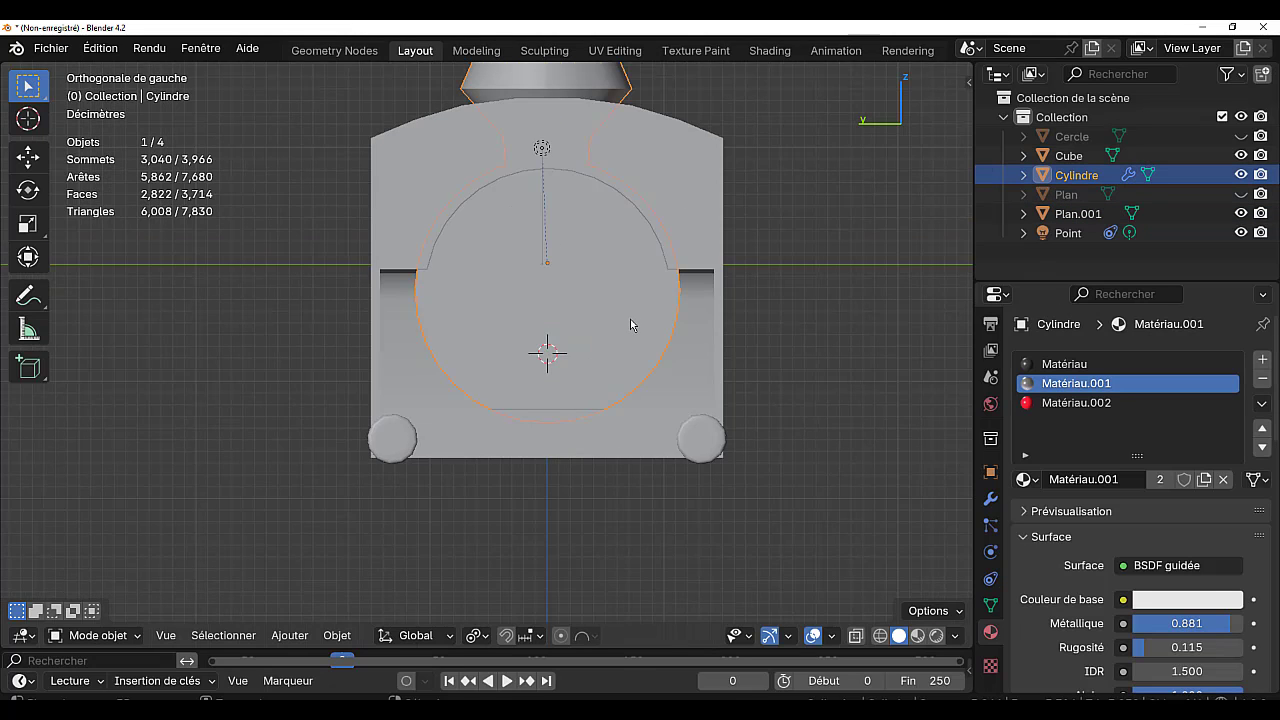
pyautogui.press('Tab')
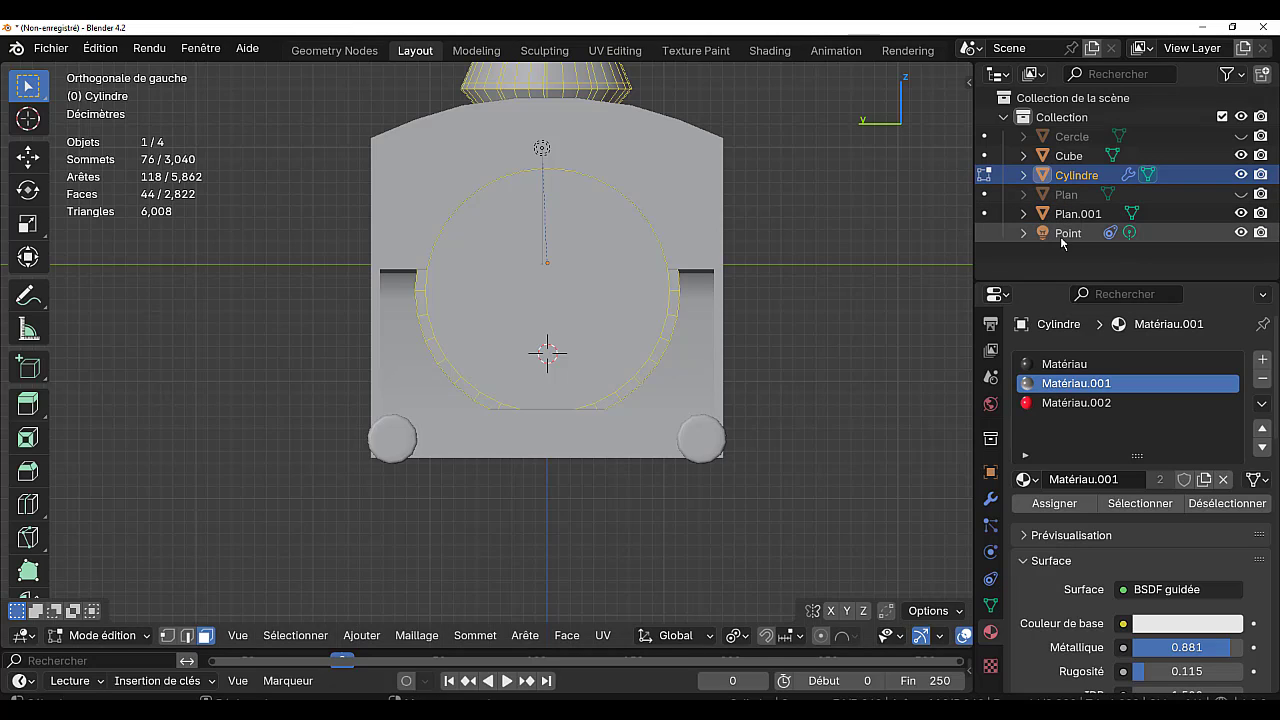
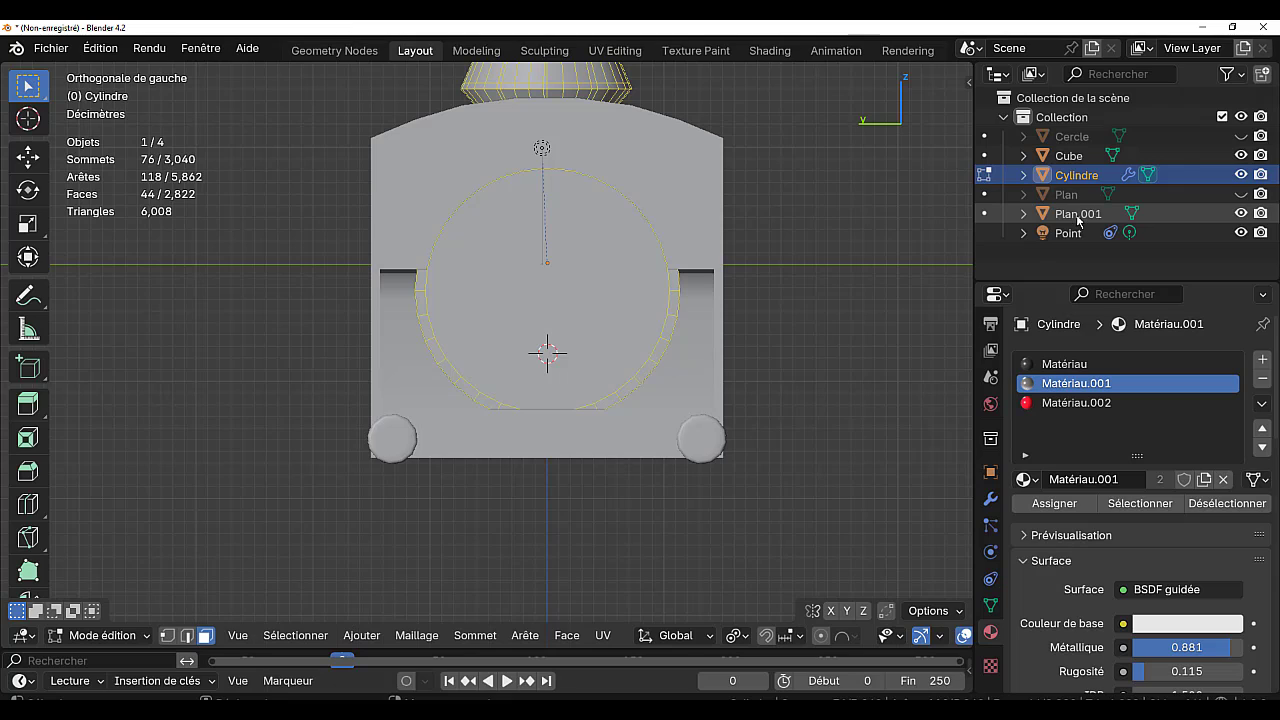
pyautogui.click(1077, 215)
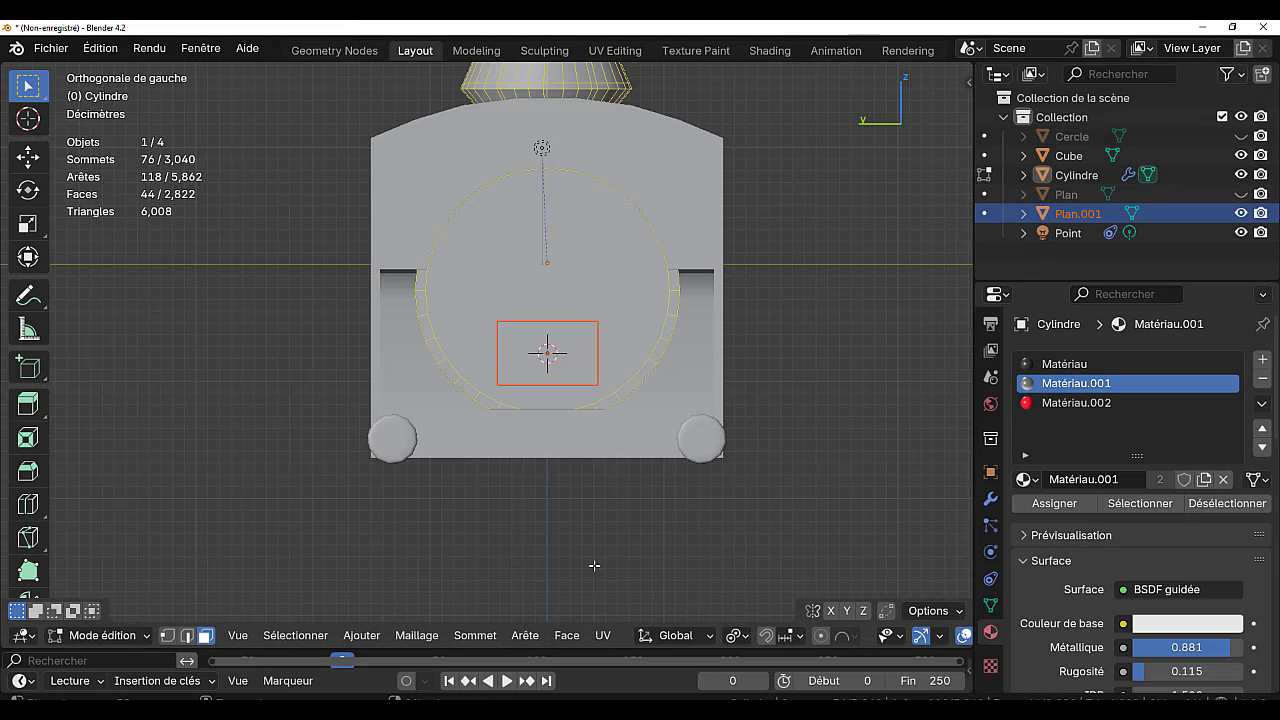
pyautogui.click(408, 637)
pyautogui.click(525, 635)
pyautogui.moveTo(412, 645)
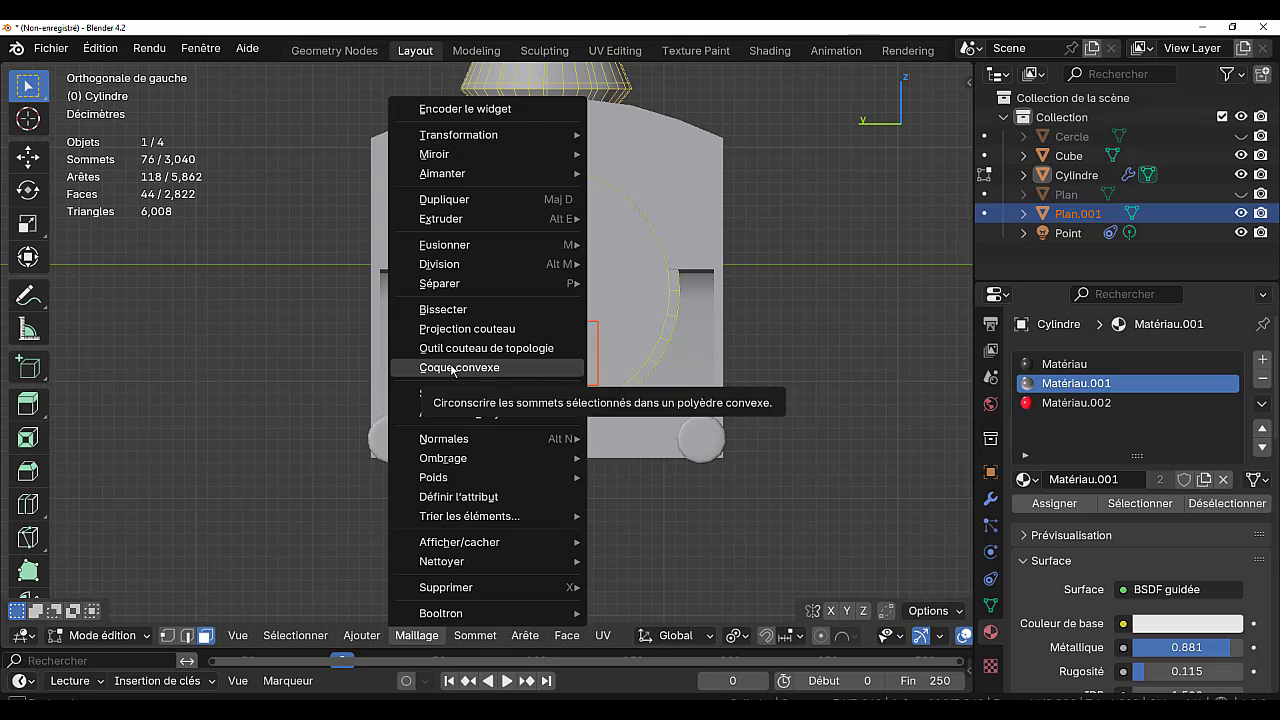
pyautogui.click(455, 329)
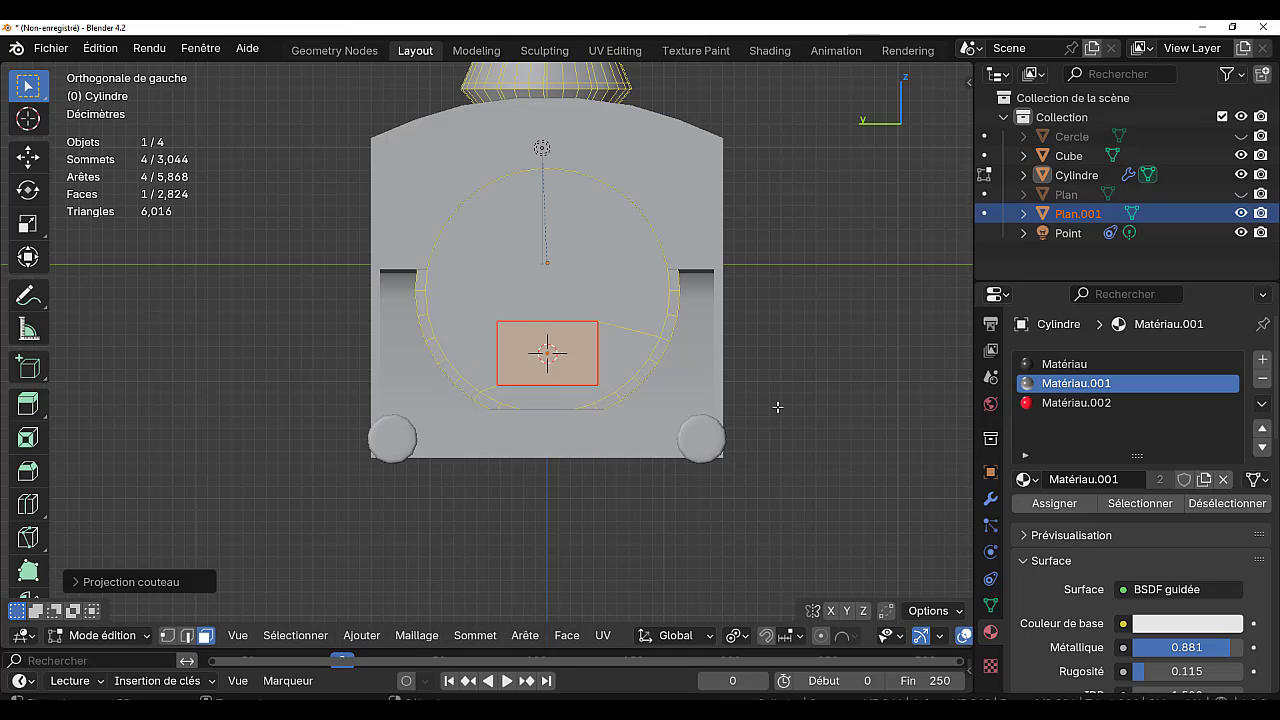
pyautogui.click(1241, 213)
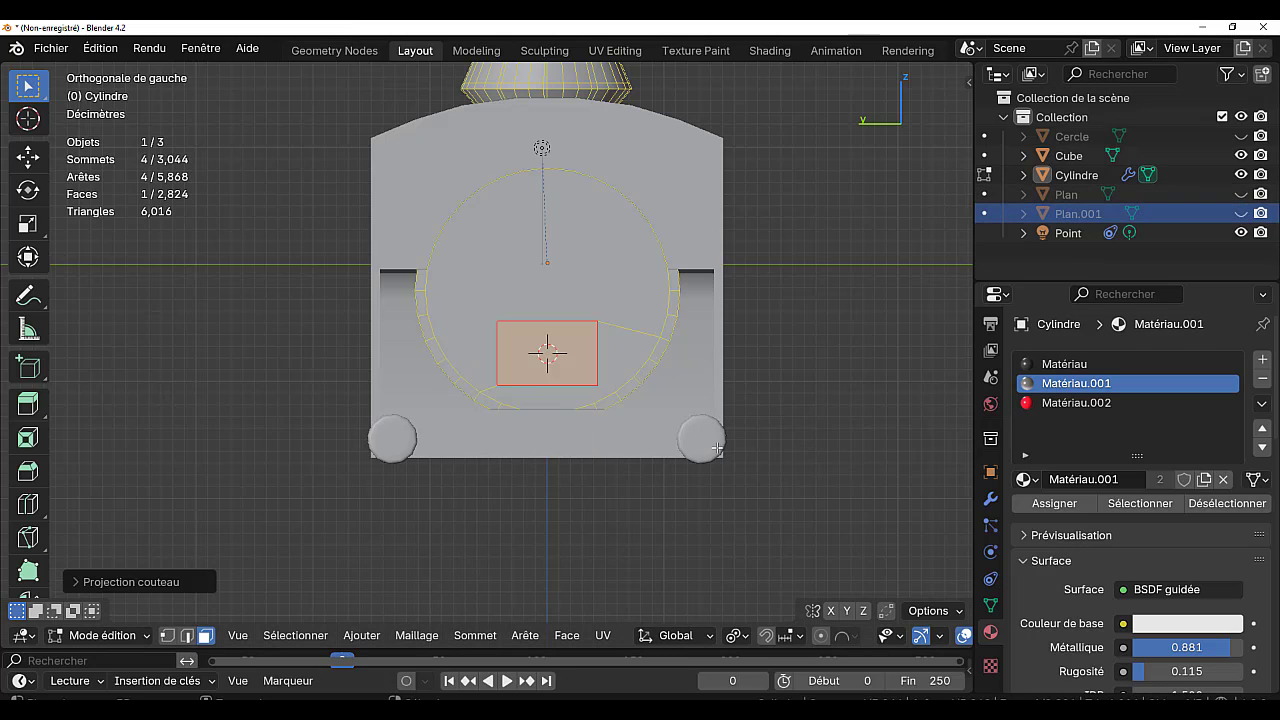
# - Extrude the projected rectangular face about 0.24 m into the boiler and delete the end face to open a firebox hole
pyautogui.moveTo(590, 386); pyautogui.dragTo(527, 458, button='middle')
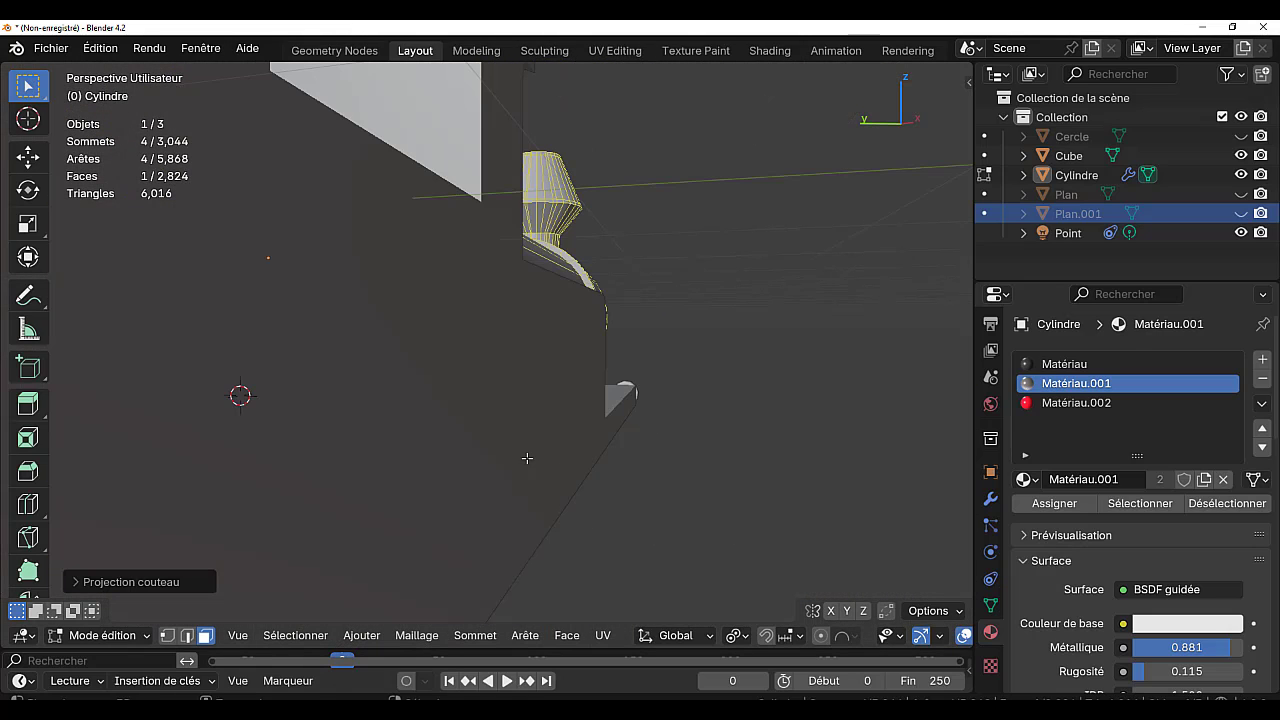
pyautogui.press('KP_Decimal')
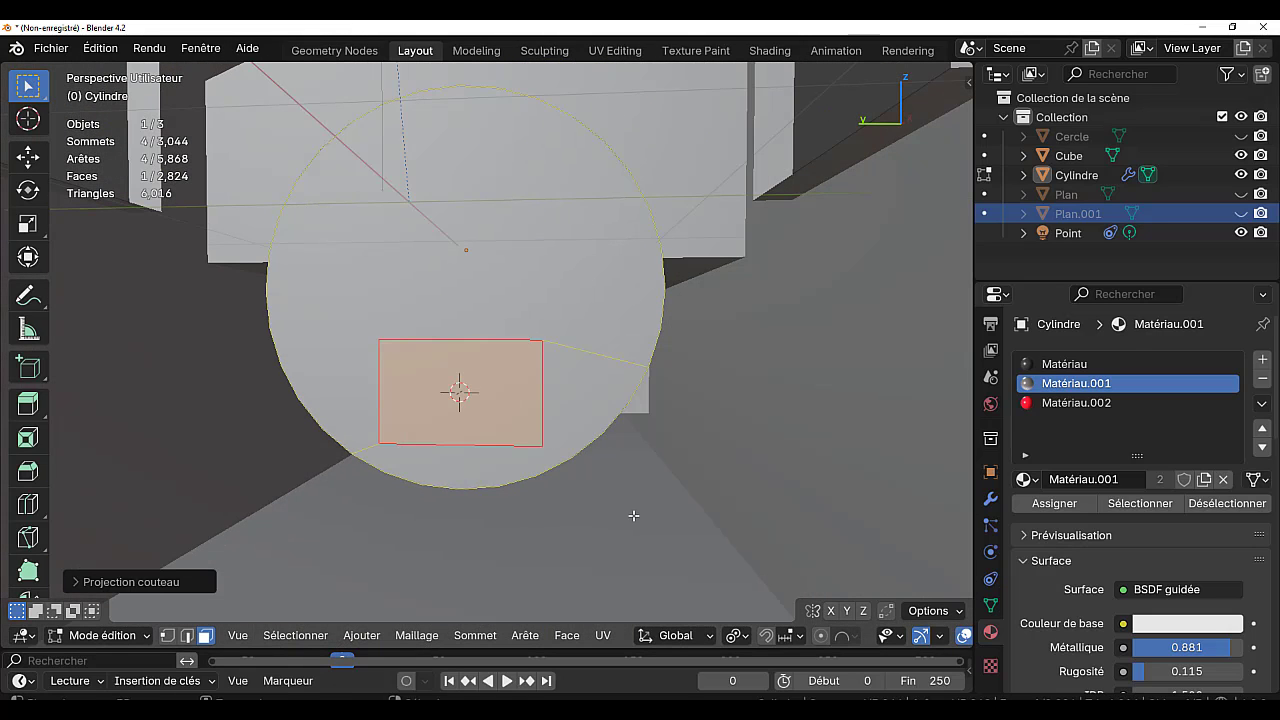
pyautogui.press('e')
pyautogui.rightClick(643, 519)
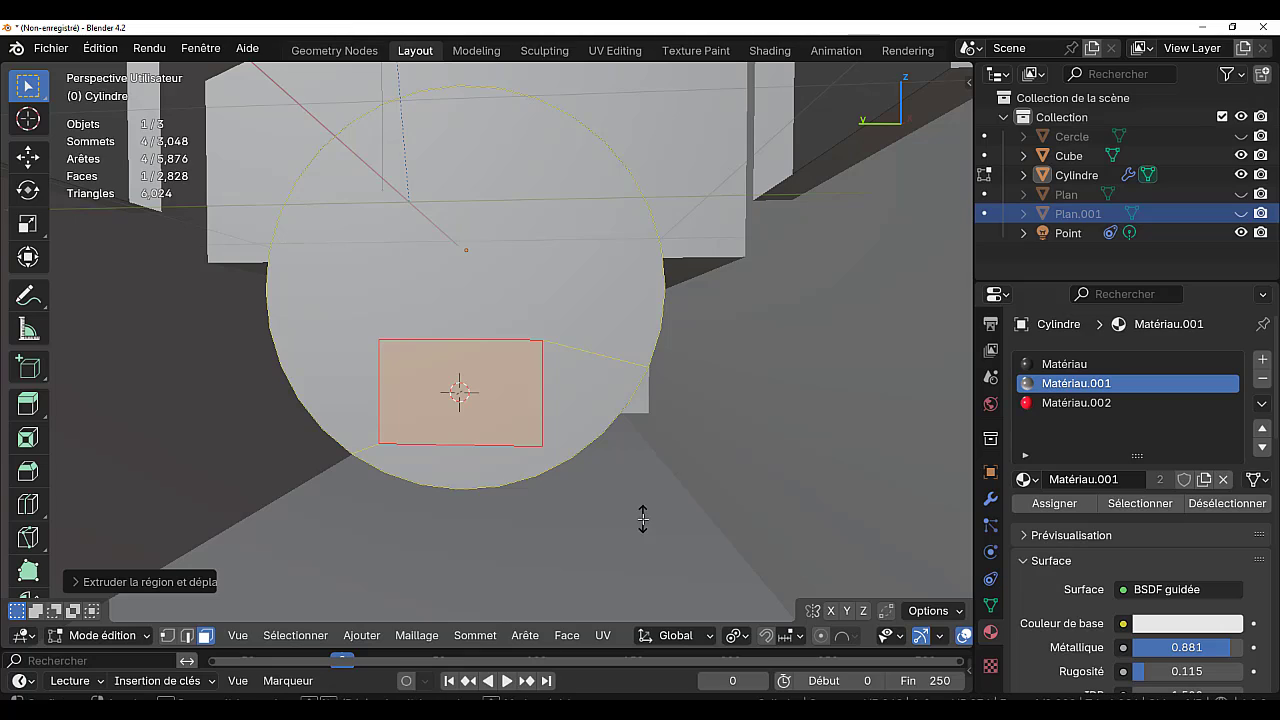
pyautogui.hotkey('alt', 's')
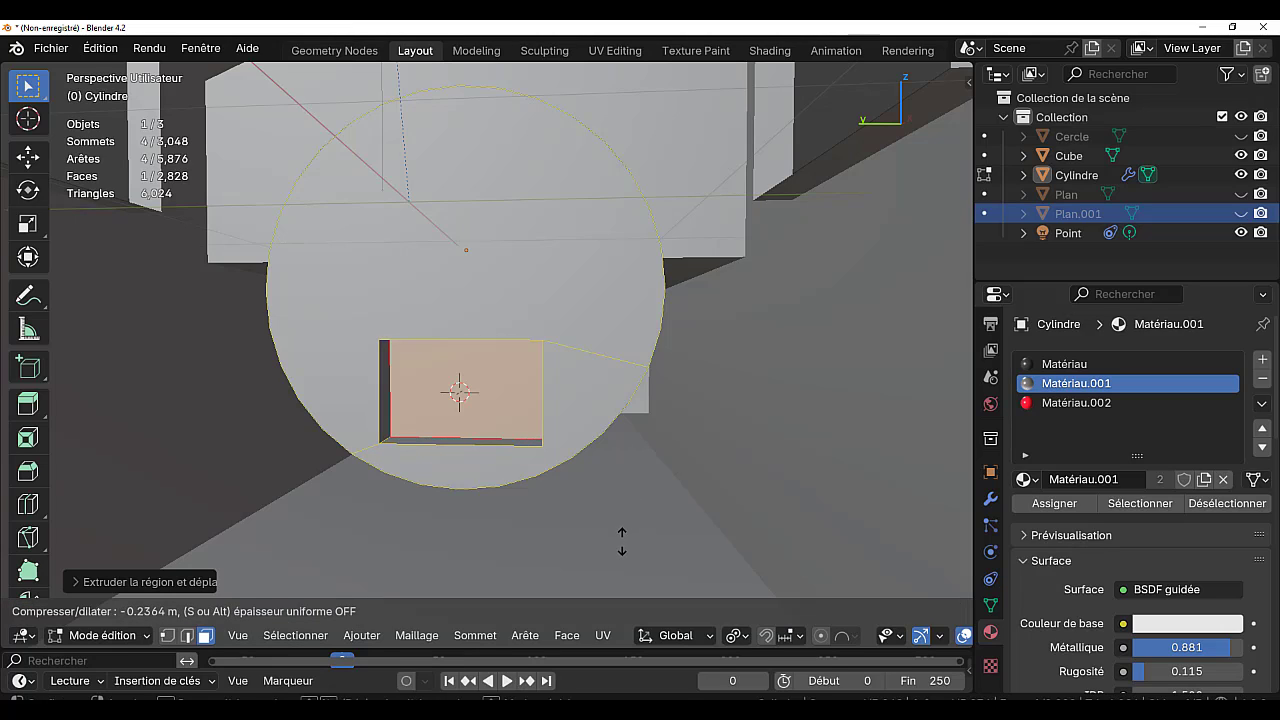
pyautogui.click(627, 534)
pyautogui.press('x')
pyautogui.click(575, 515)
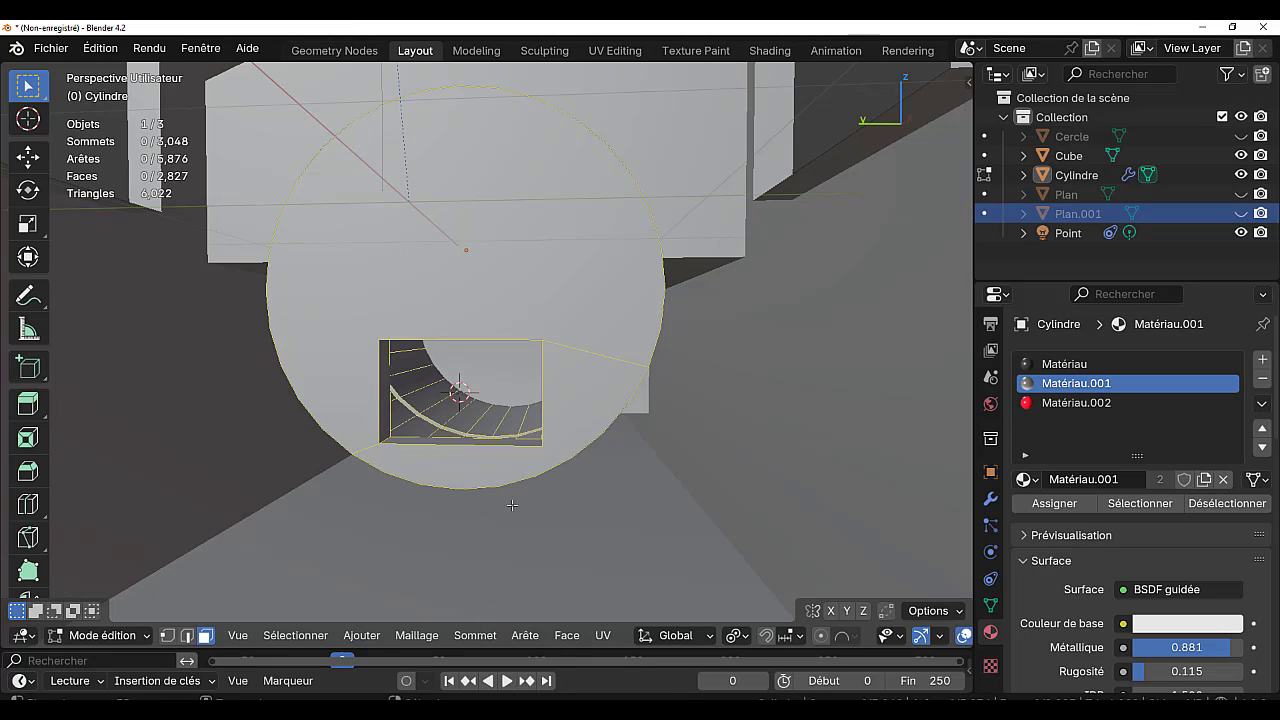
# - Select the loop of inner side faces around the firebox opening and assign the red Matériau.002 to it
pyautogui.keyDown('alt'); pyautogui.click(387, 440); pyautogui.keyUp('alt')
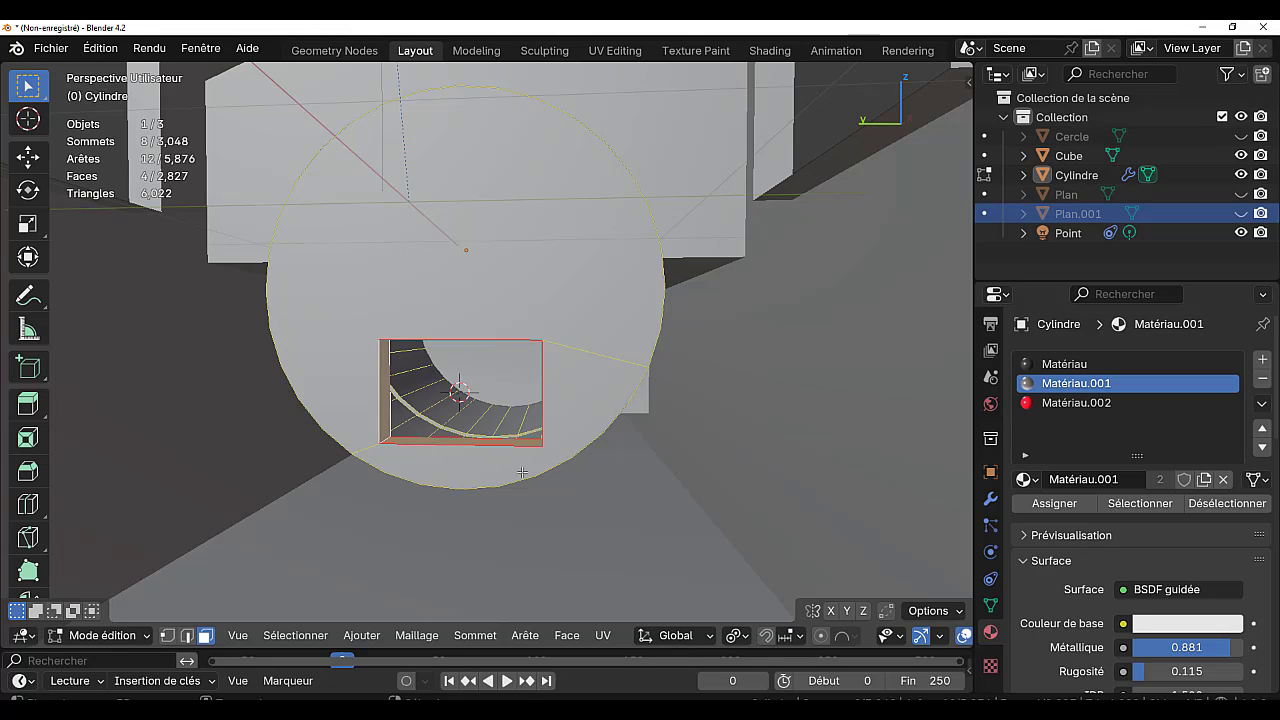
pyautogui.scroll(-5, 522, 471)
pyautogui.moveTo(552, 478); pyautogui.dragTo(480, 497, button='middle')
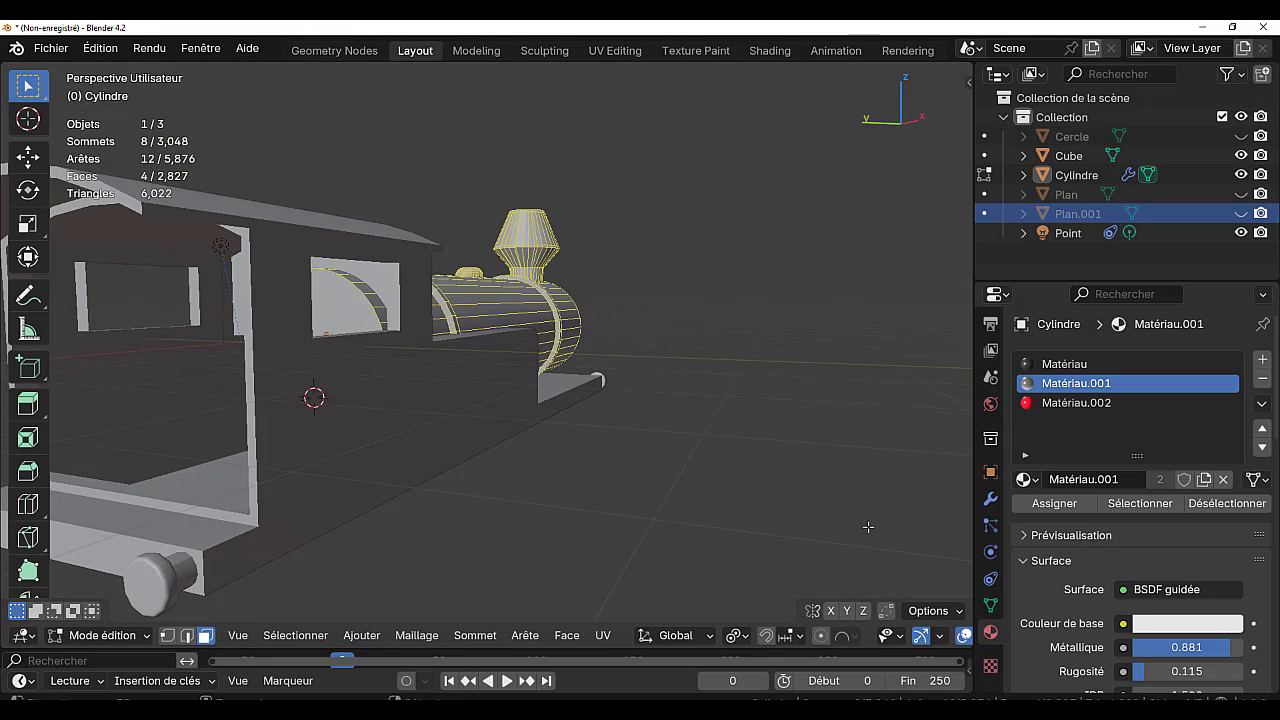
pyautogui.scroll(-5, 965, 638)
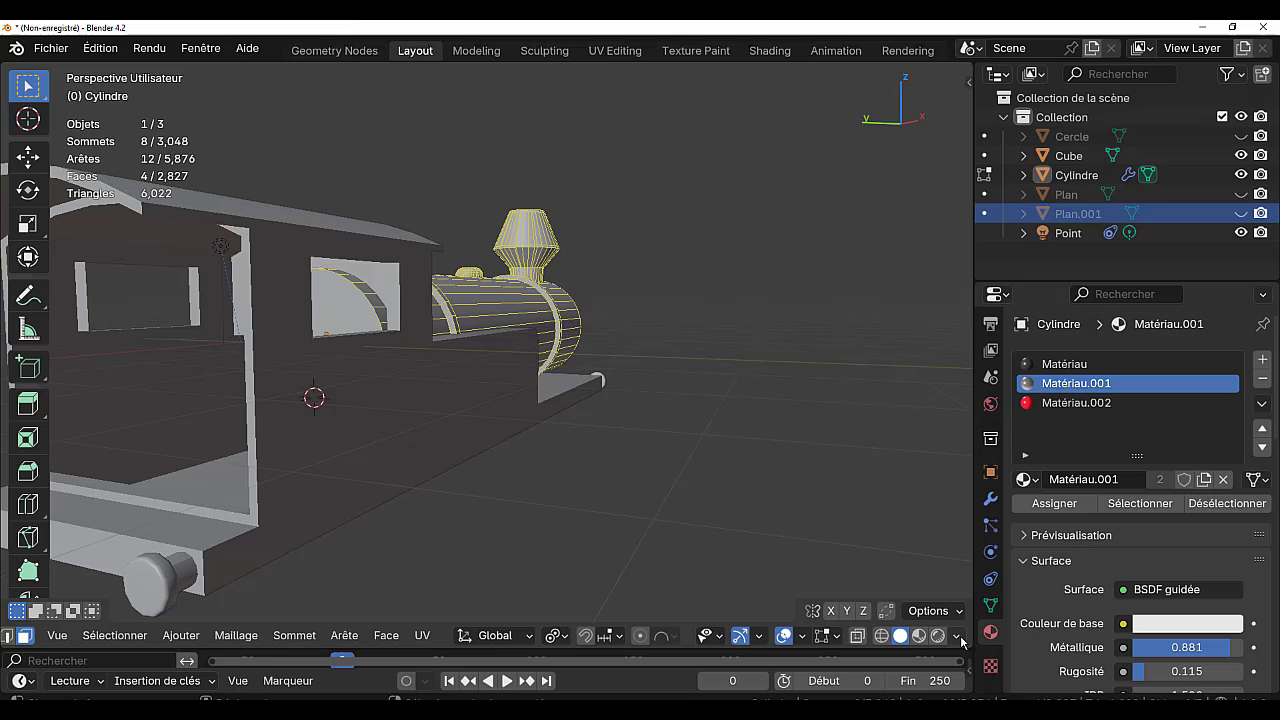
pyautogui.click(1047, 403)
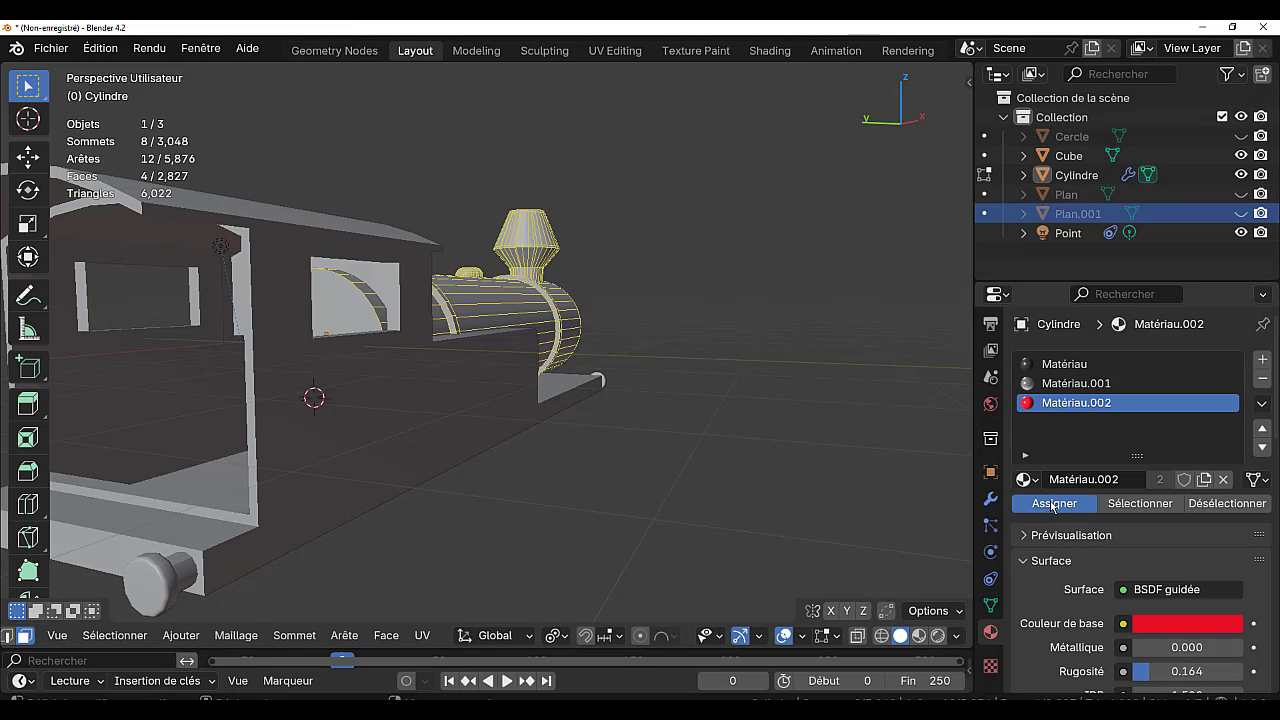
pyautogui.click(1053, 505)
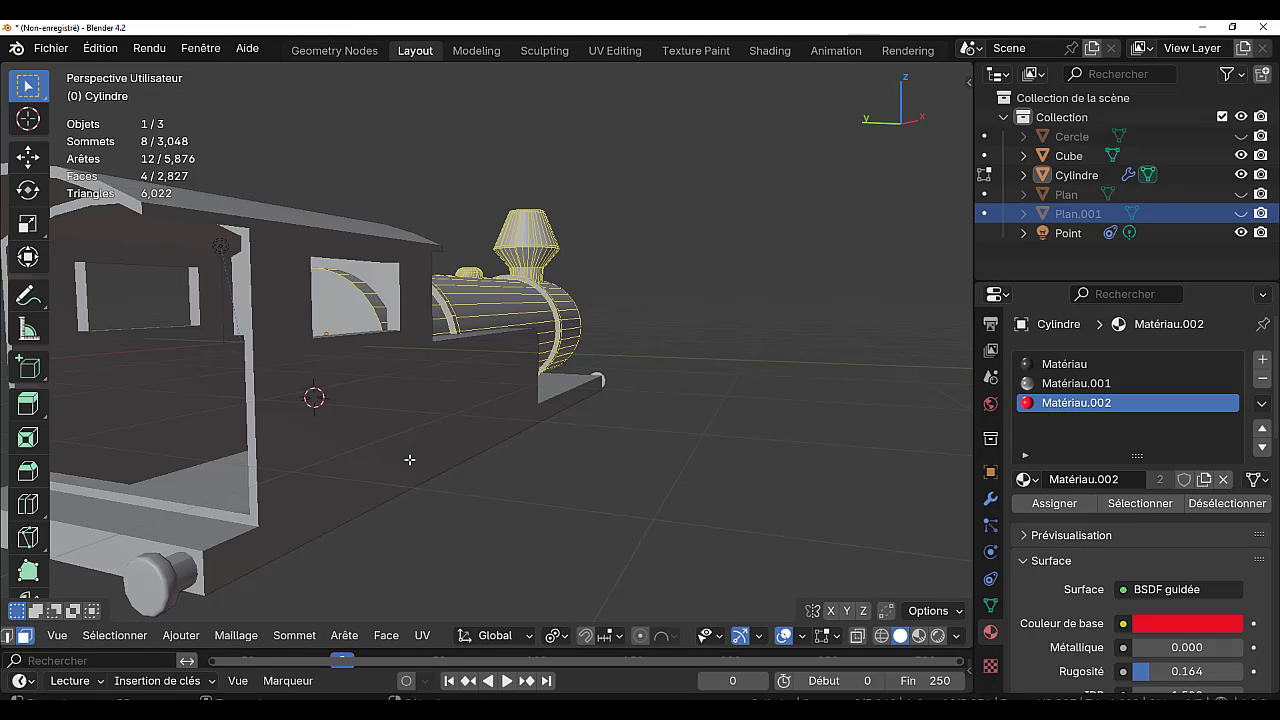
# - Show the locomotive in material preview shading, clear the boiler's face selection and return to object mode
pyautogui.click(938, 636)
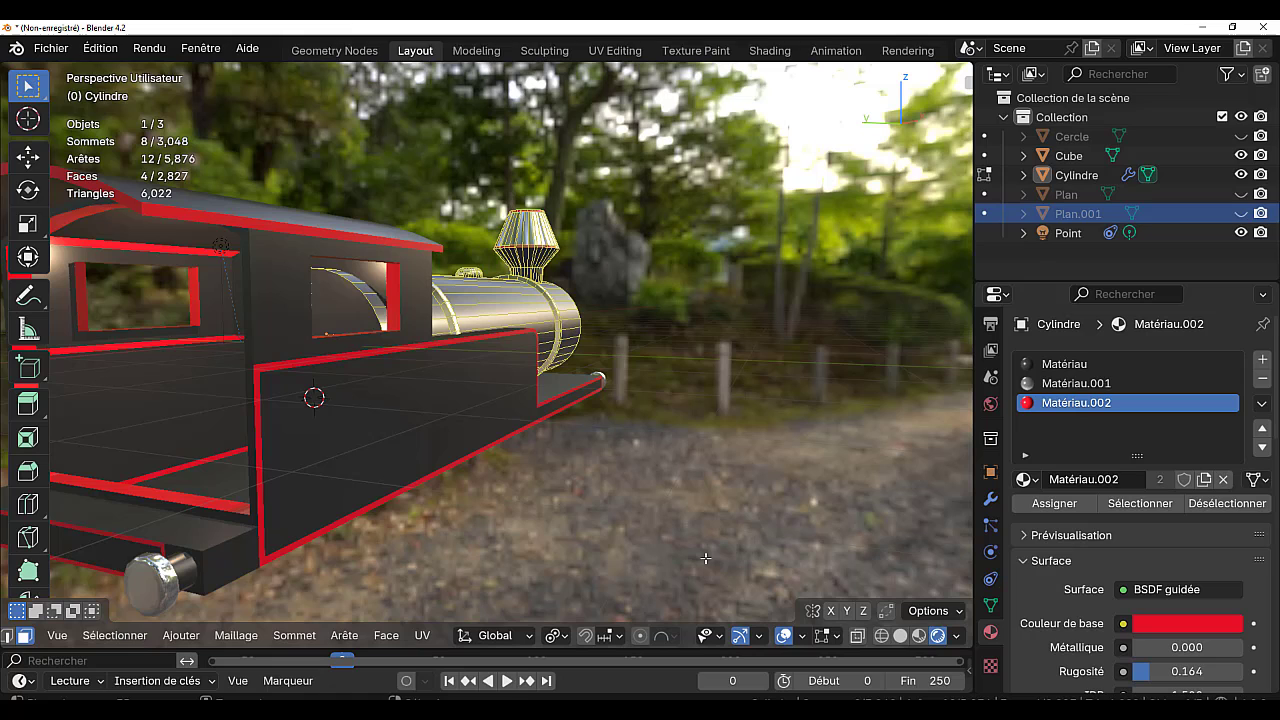
pyautogui.click(937, 637)
pyautogui.moveTo(608, 448); pyautogui.dragTo(679, 449, button='middle')
pyautogui.press('Tab')
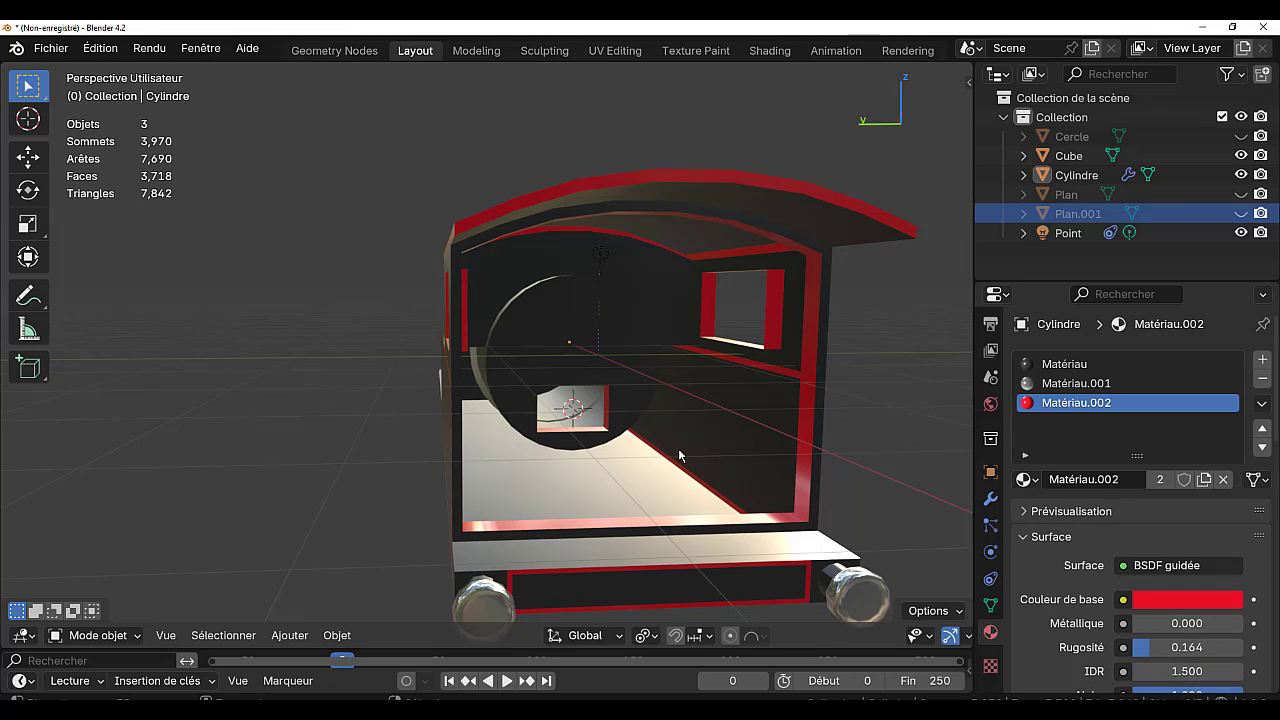
pyautogui.press('Tab')
pyautogui.hotkey('alt', 'a')
pyautogui.press('Tab')
# - In front orthographic view, place the 3D cursor on the chassis below the chimney and add a cube there
pyautogui.scroll(-5, 700, 452)
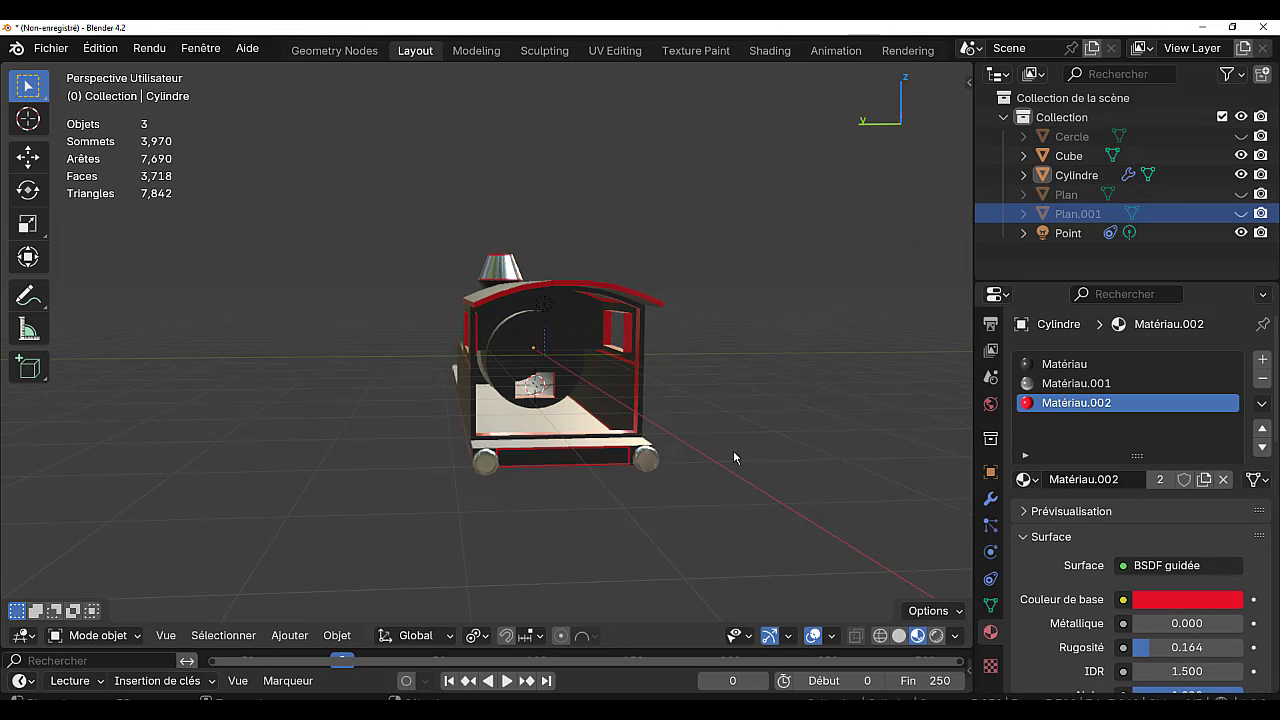
pyautogui.moveTo(734, 457); pyautogui.dragTo(660, 453, button='middle')
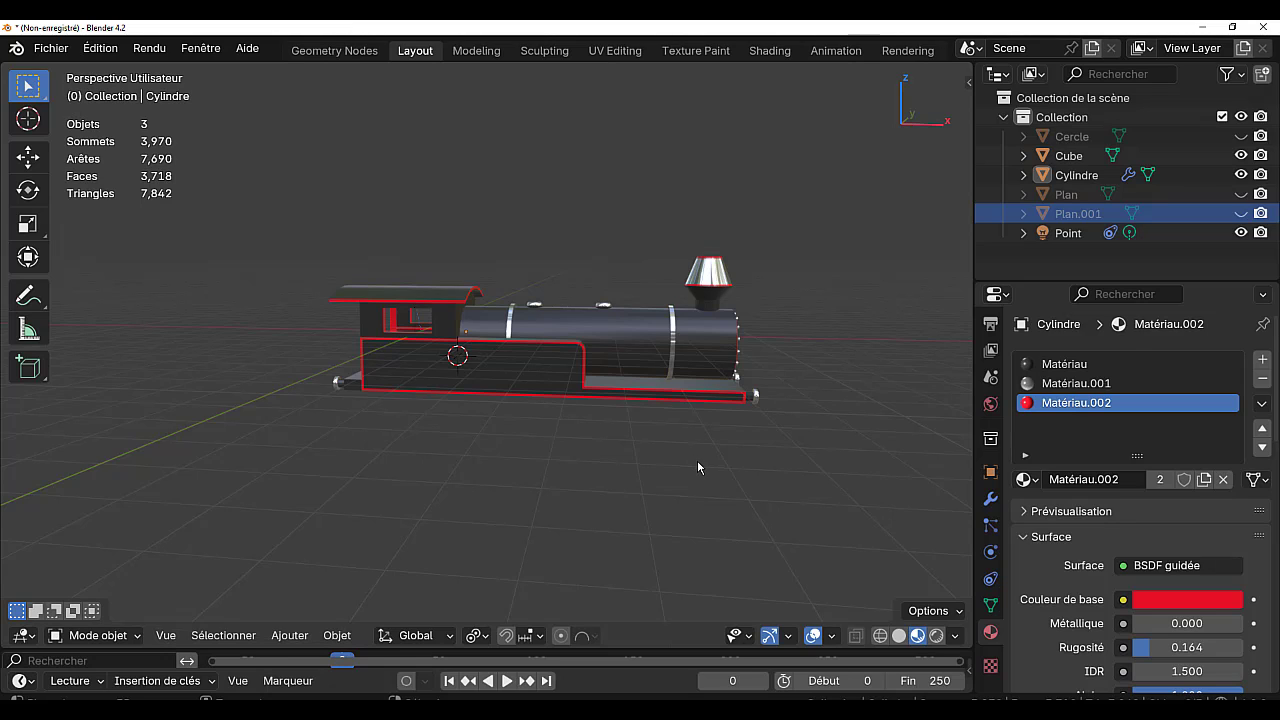
pyautogui.press('KP_1')
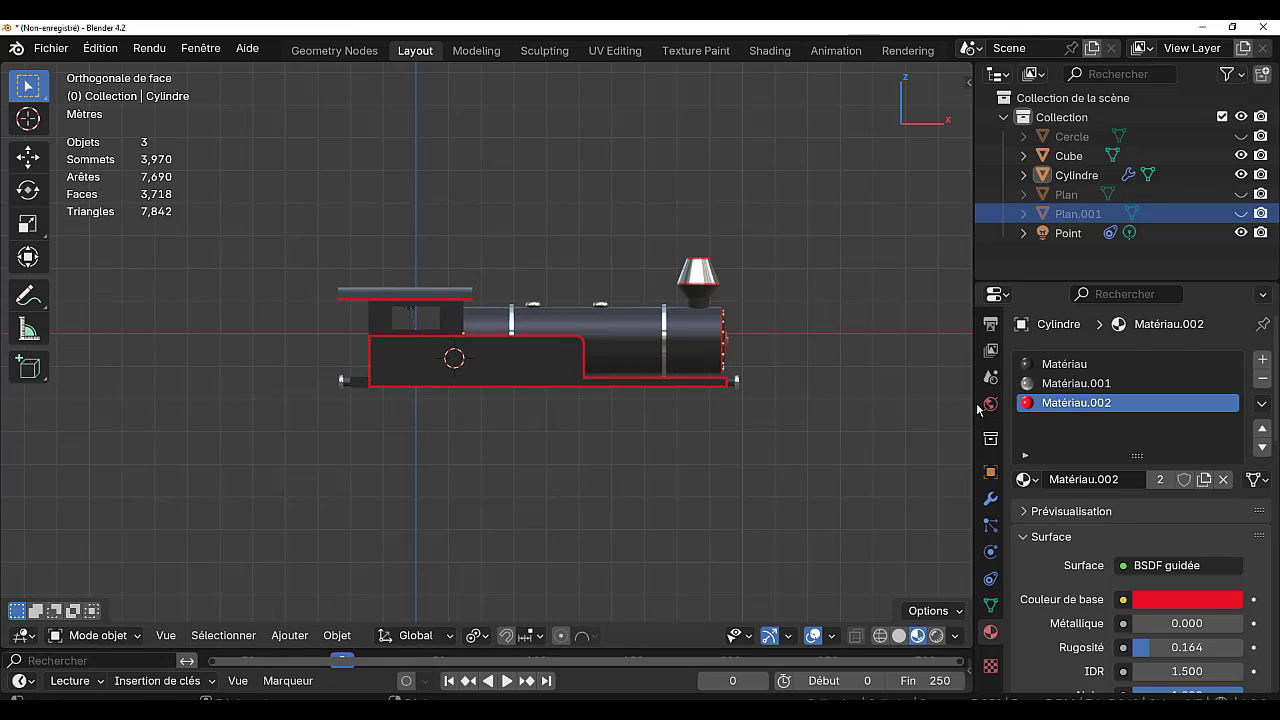
pyautogui.moveTo(970, 397); pyautogui.dragTo(1022, 397)
pyautogui.scroll(2, 643, 515)
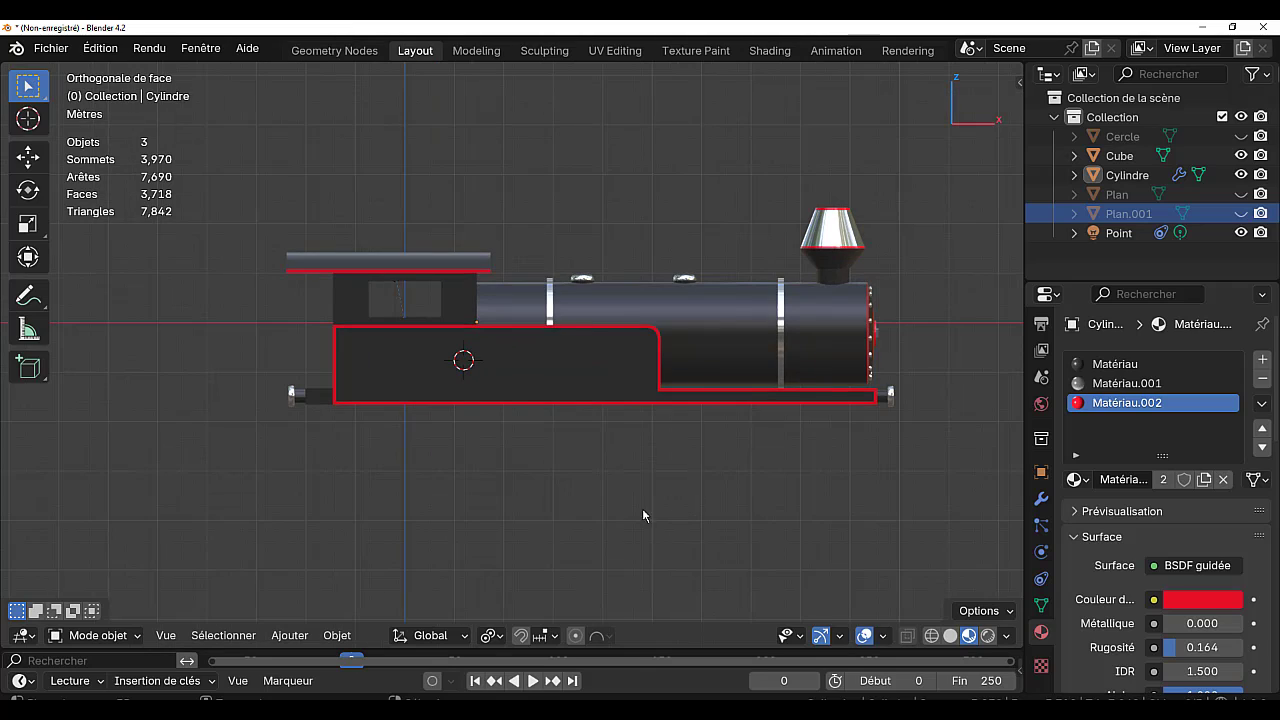
pyautogui.keyDown('shift'); pyautogui.rightClick(832, 396); pyautogui.keyUp('shift')
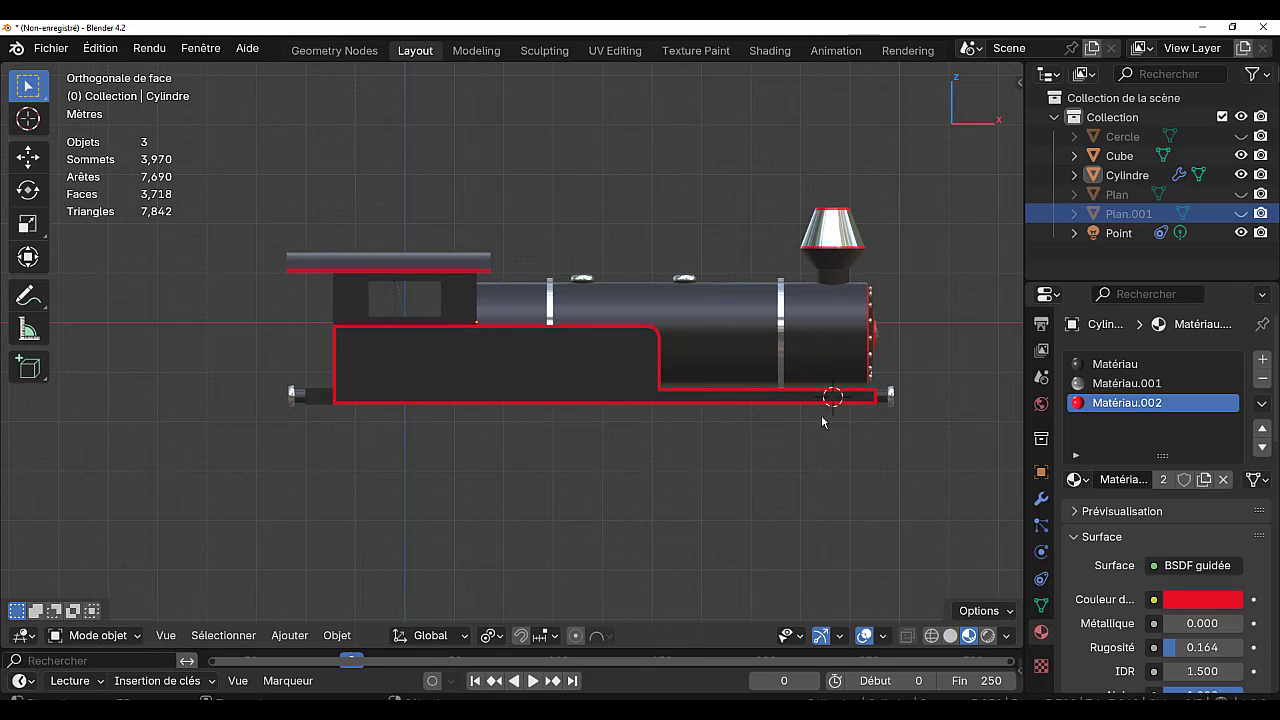
pyautogui.click(294, 636)
pyautogui.moveTo(307, 262)
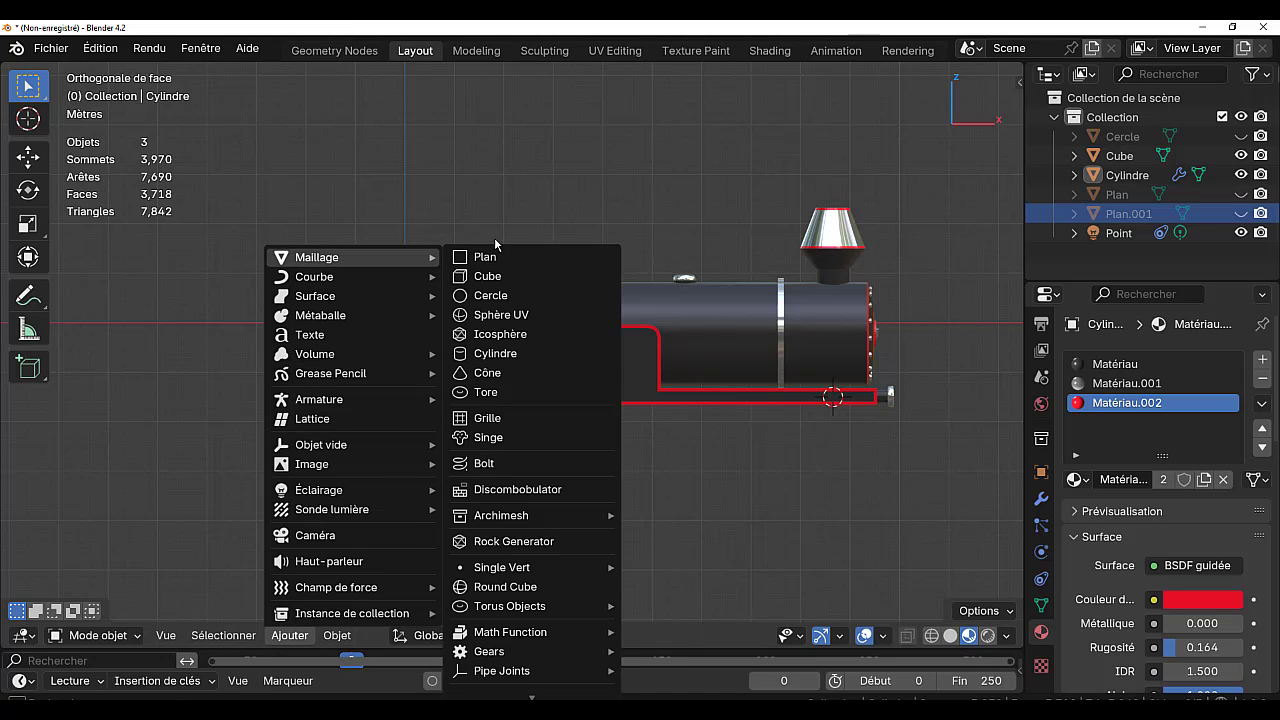
pyautogui.click(490, 277)
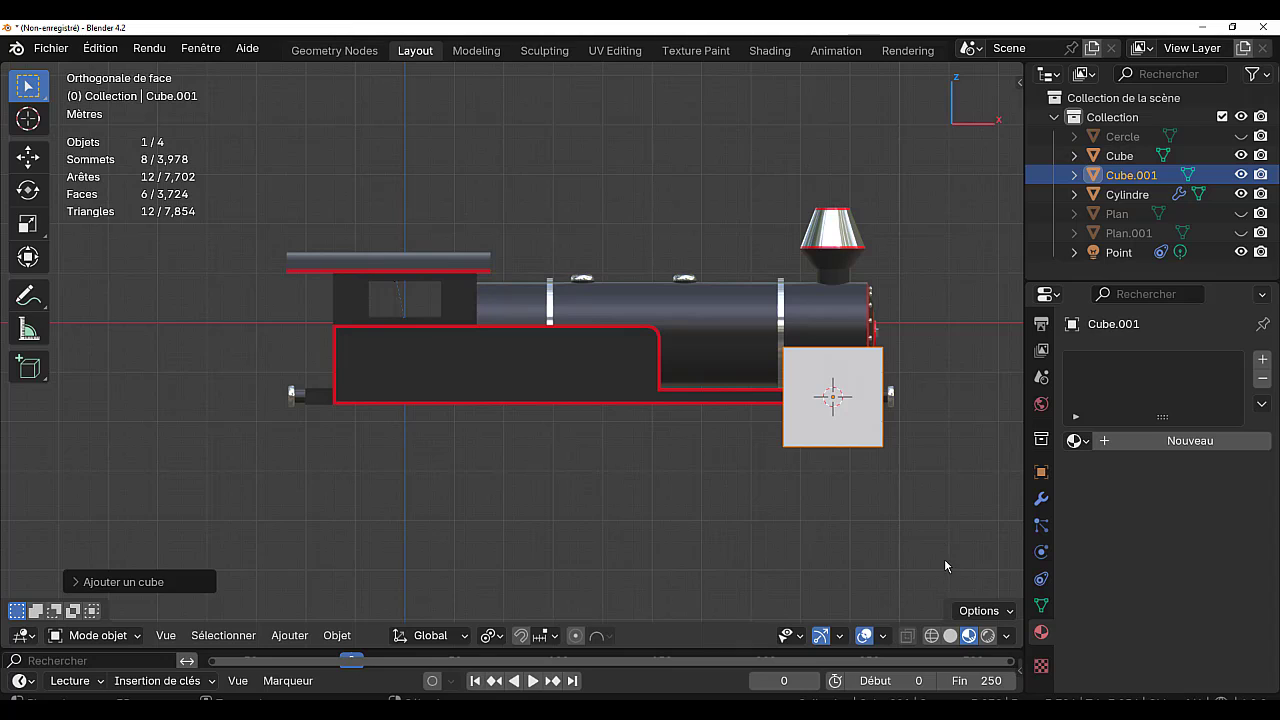
# - Scale the new cube's mesh along X to about 0.3 of its width to form a narrow block below the chimney
pyautogui.press('Tab')
pyautogui.press('s')
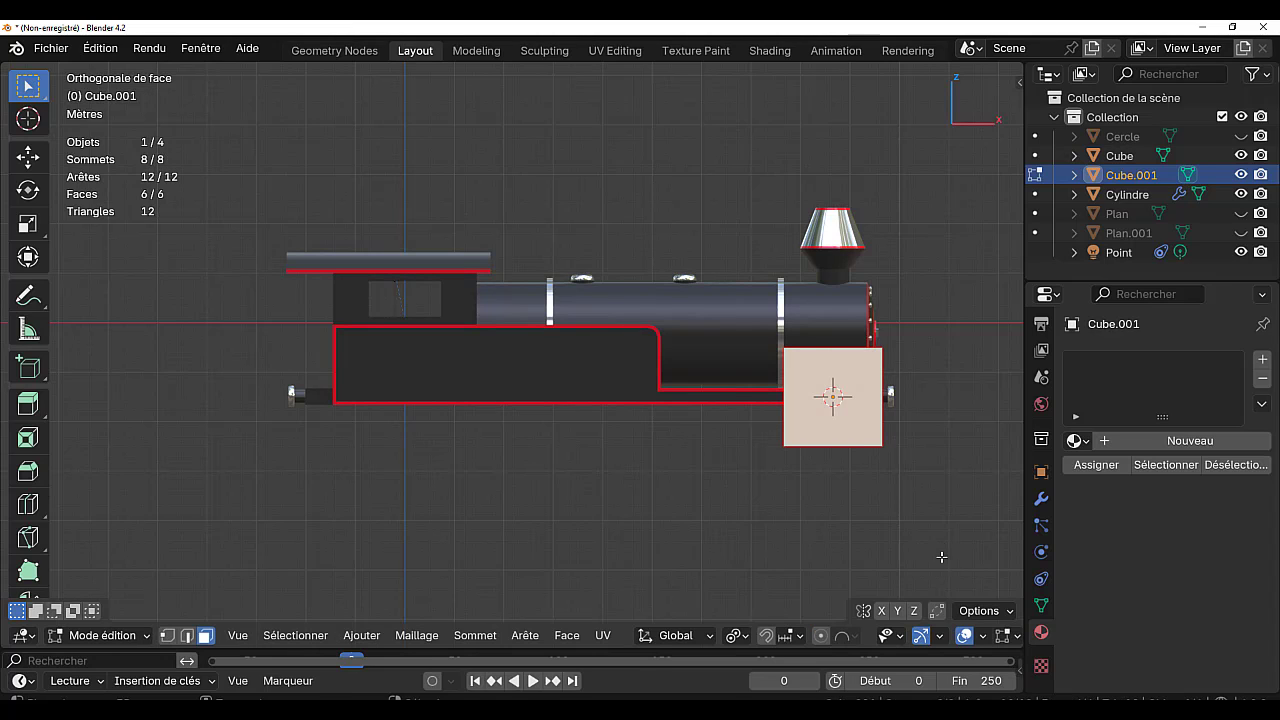
pyautogui.press('x')
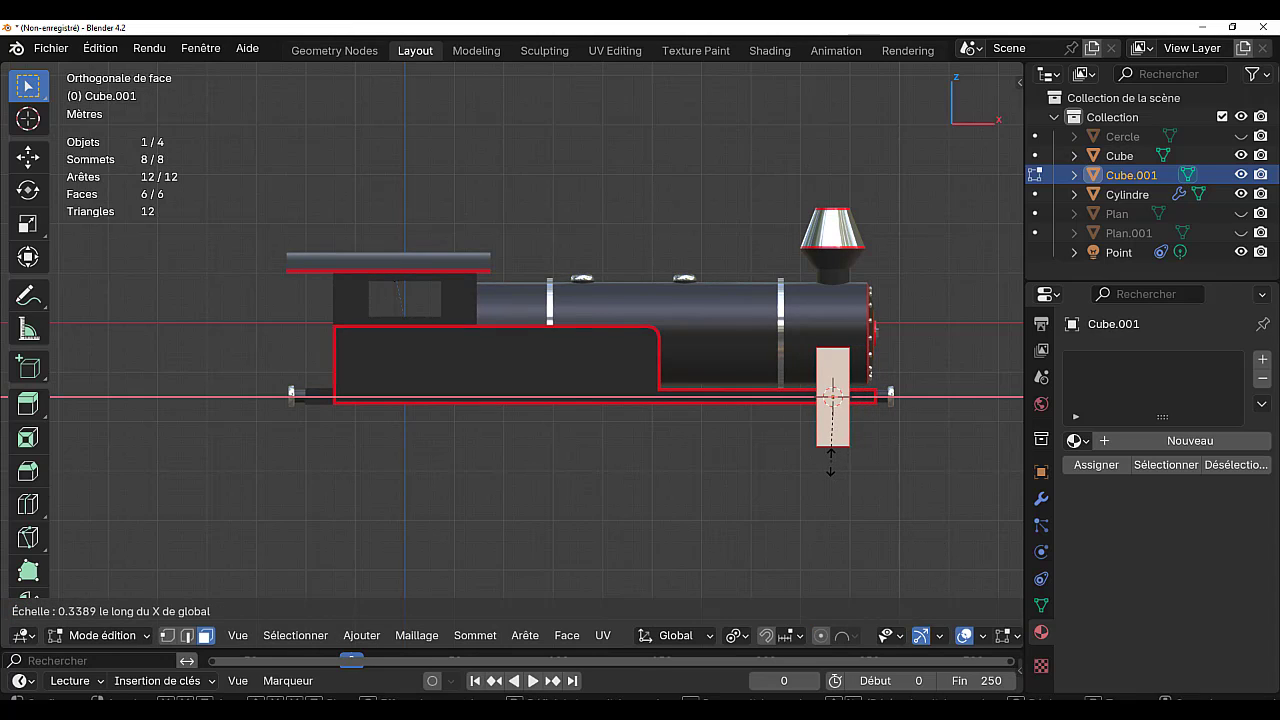
pyautogui.click(821, 464)
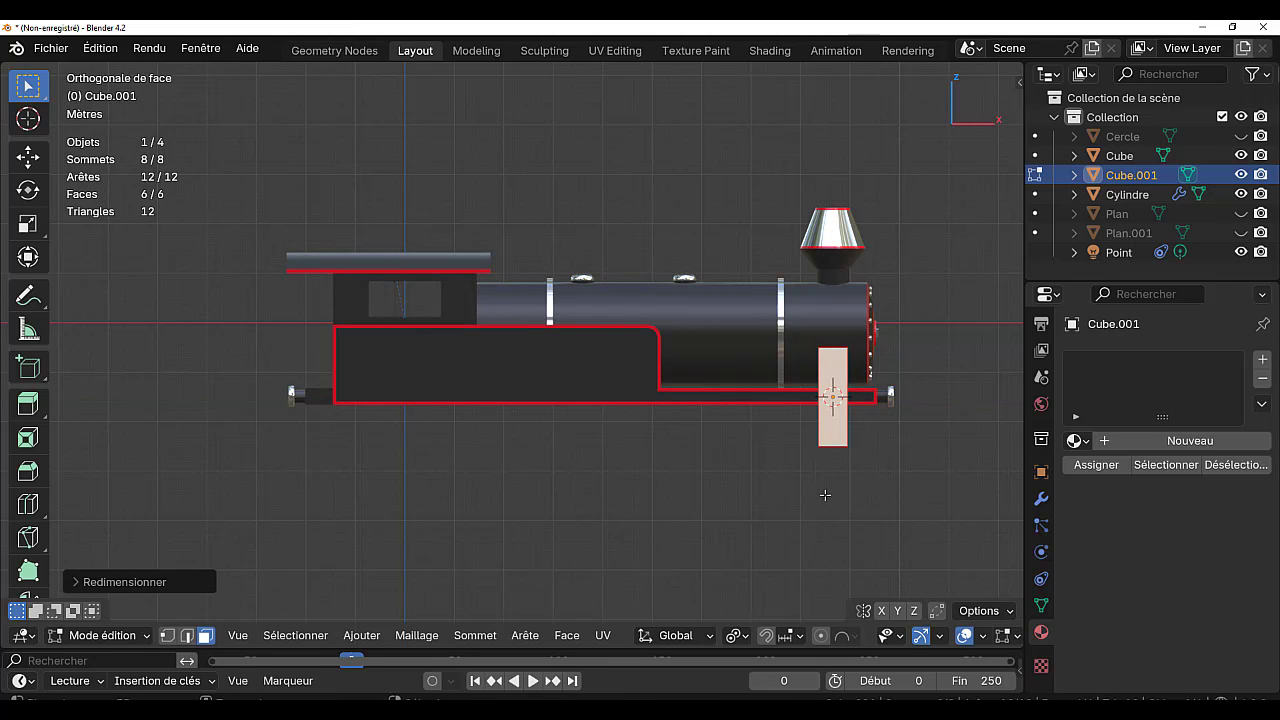
# - In right orthographic view, move the block about 1.54 m along Y to centre it on the chassis
pyautogui.press('KP_3')
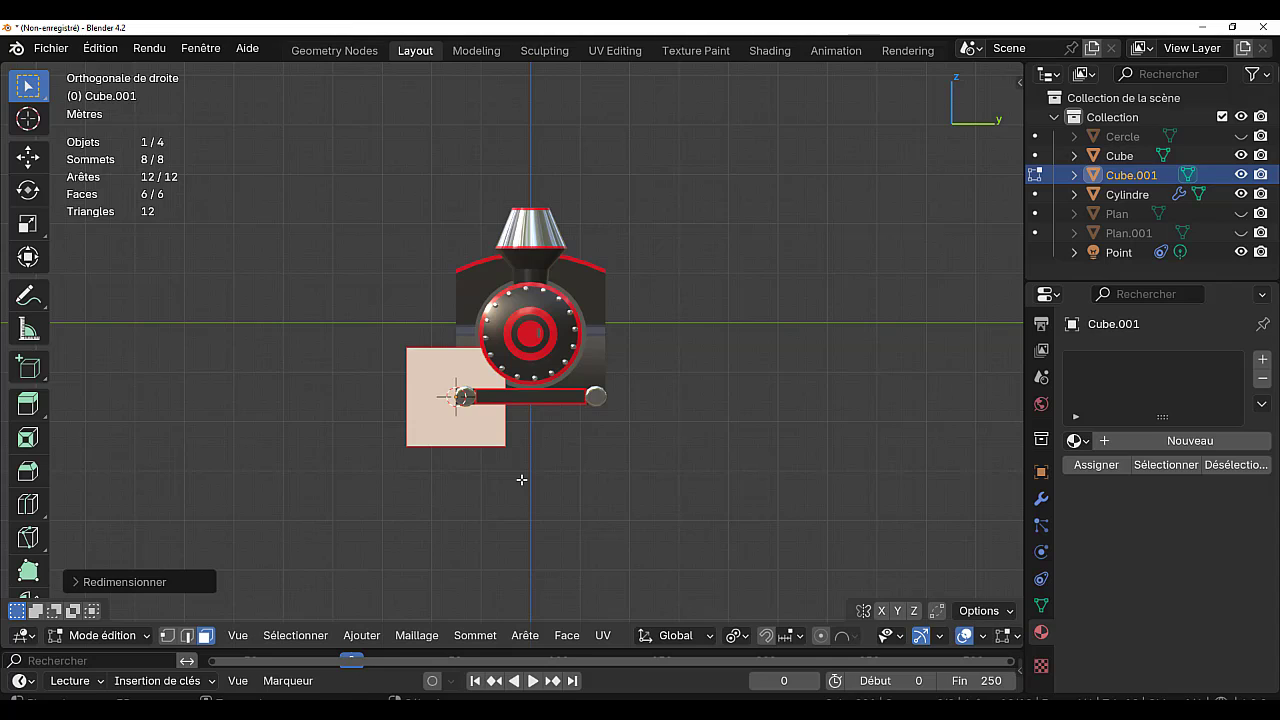
pyautogui.press('g')
pyautogui.press('y')
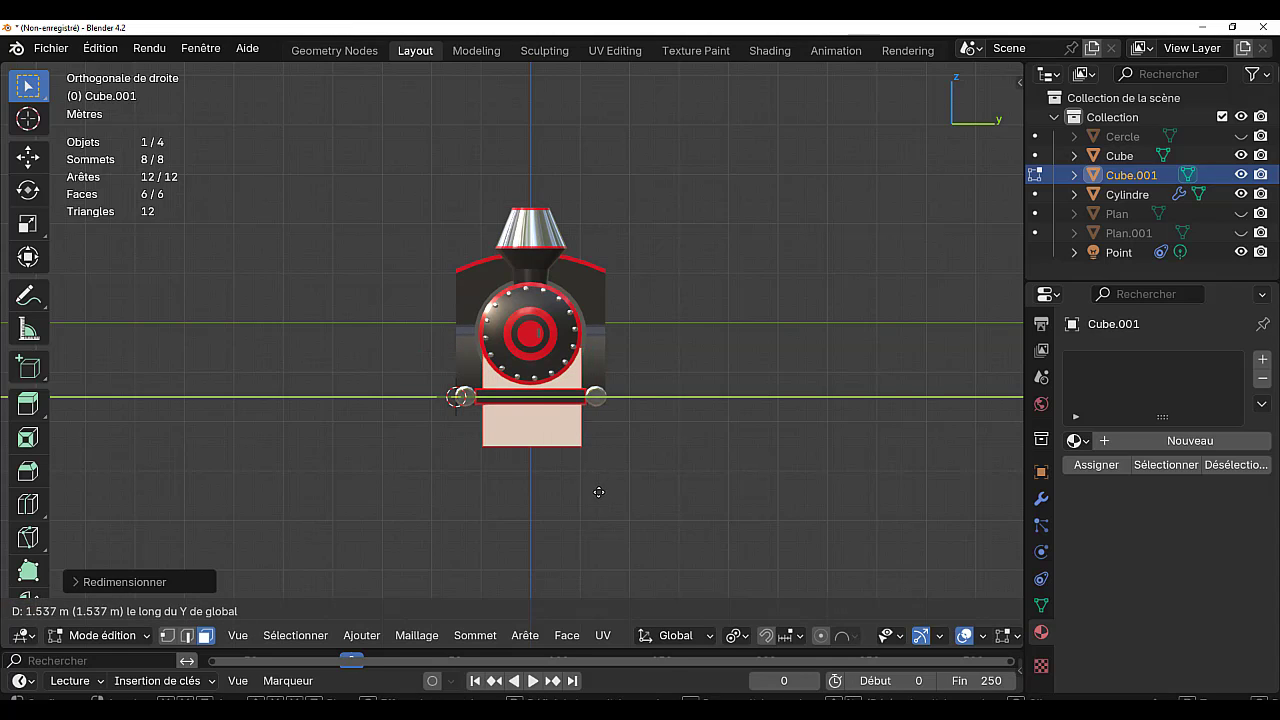
pyautogui.click(599, 492)
# - Scale the block along Y by about 1.5 to match the locomotive's width and shift it slightly along Y to realign it
pyautogui.press('s')
pyautogui.press('y')
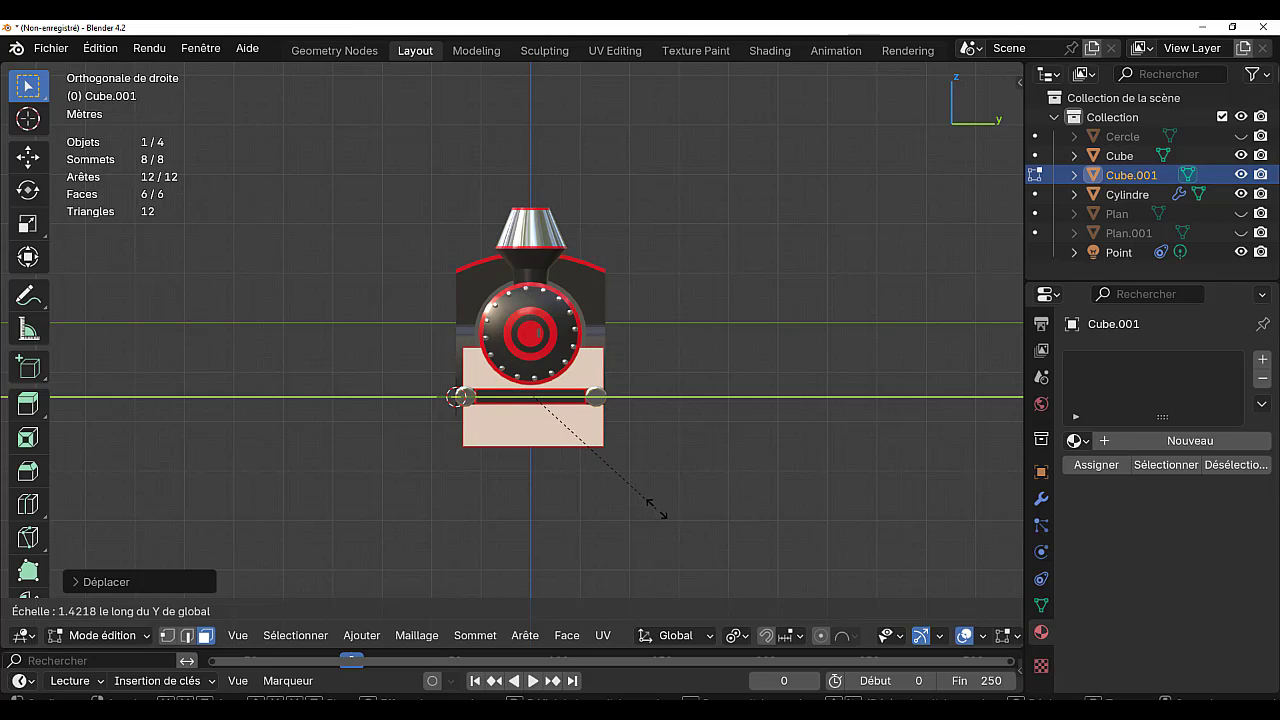
pyautogui.click(665, 513)
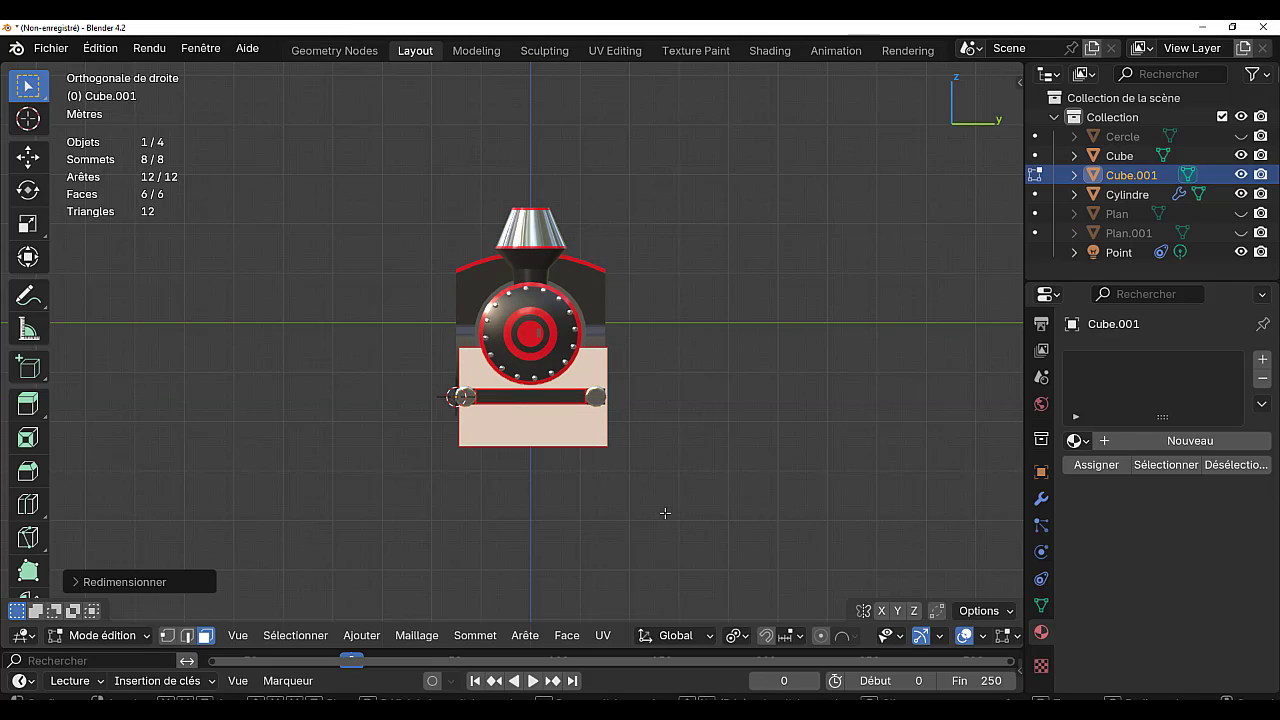
pyautogui.press('g')
pyautogui.press('y')
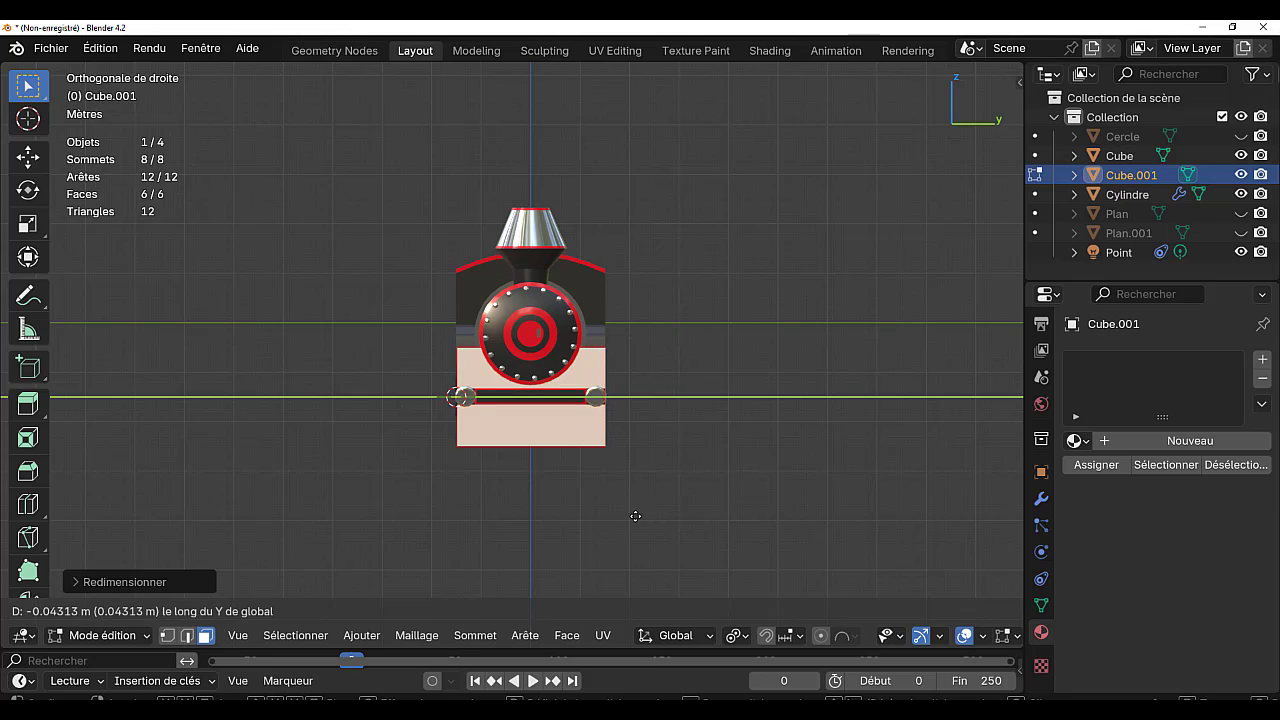
pyautogui.click(632, 522)
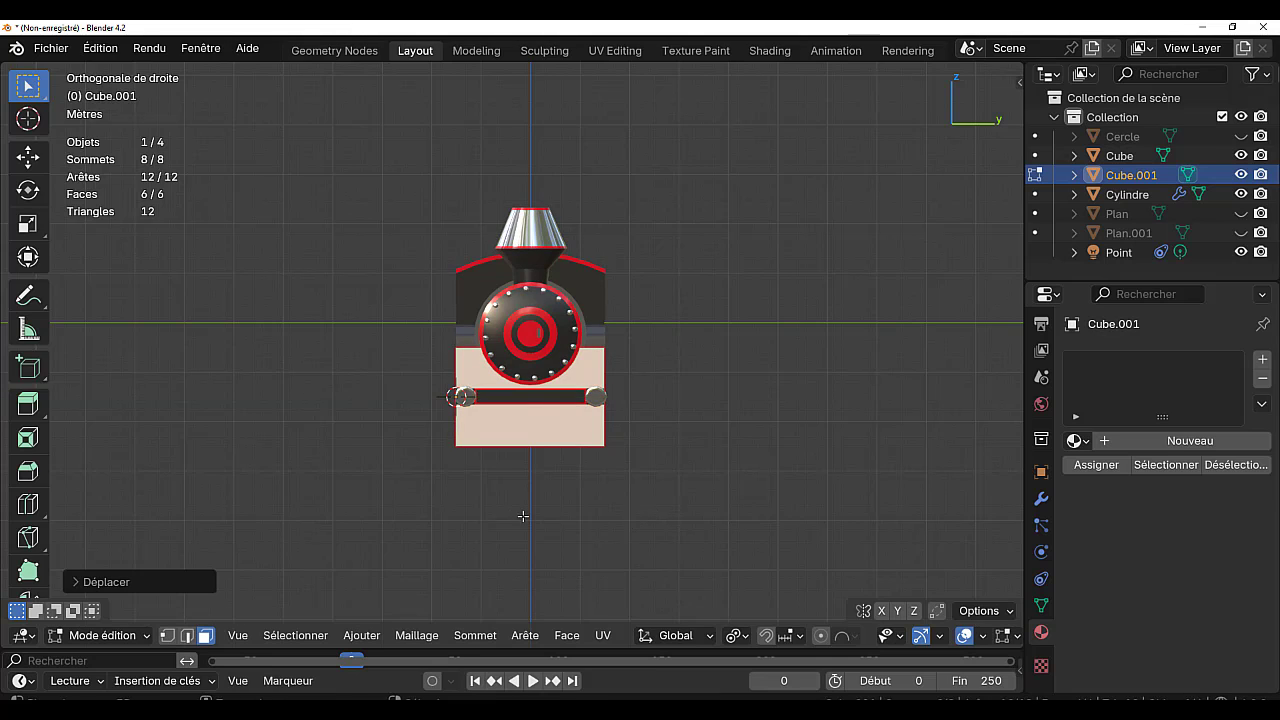
# - Add a horizontal loop cut around the block and slide it down to about -0.48, below the chassis
pyautogui.moveTo(523, 517); pyautogui.dragTo(609, 515, button='middle')
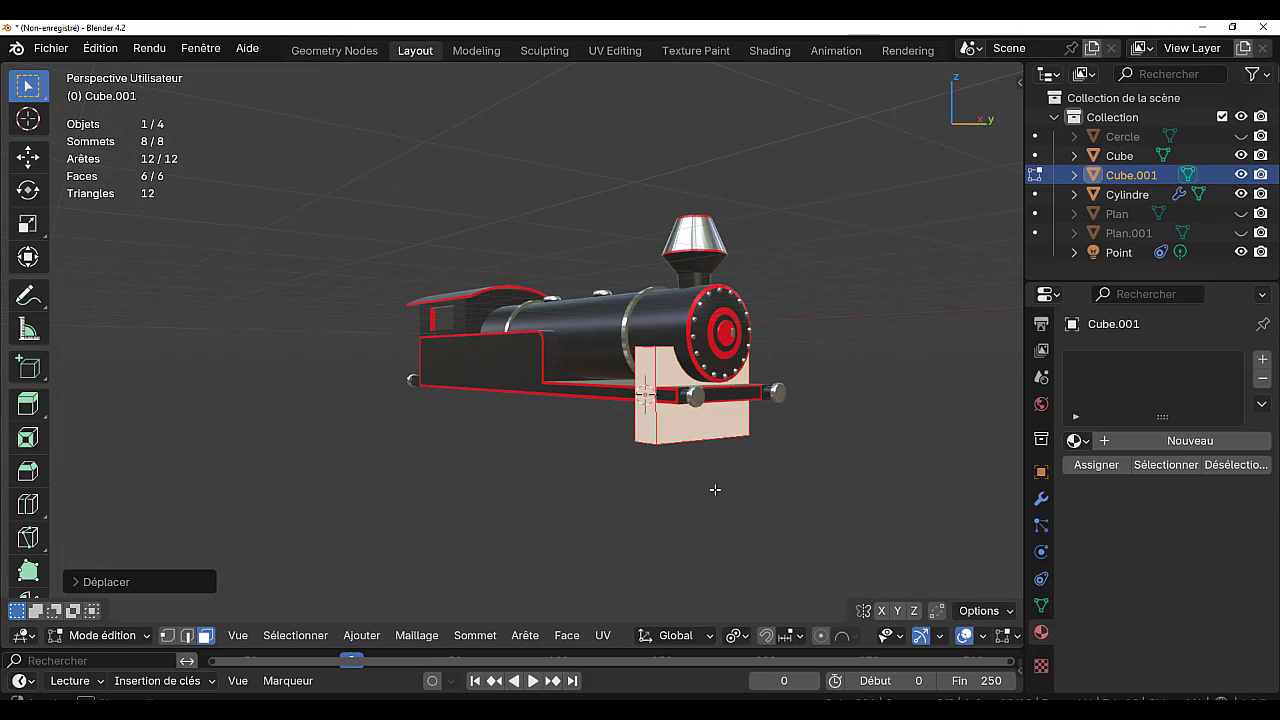
pyautogui.moveTo(714, 491); pyautogui.dragTo(709, 457, button='middle')
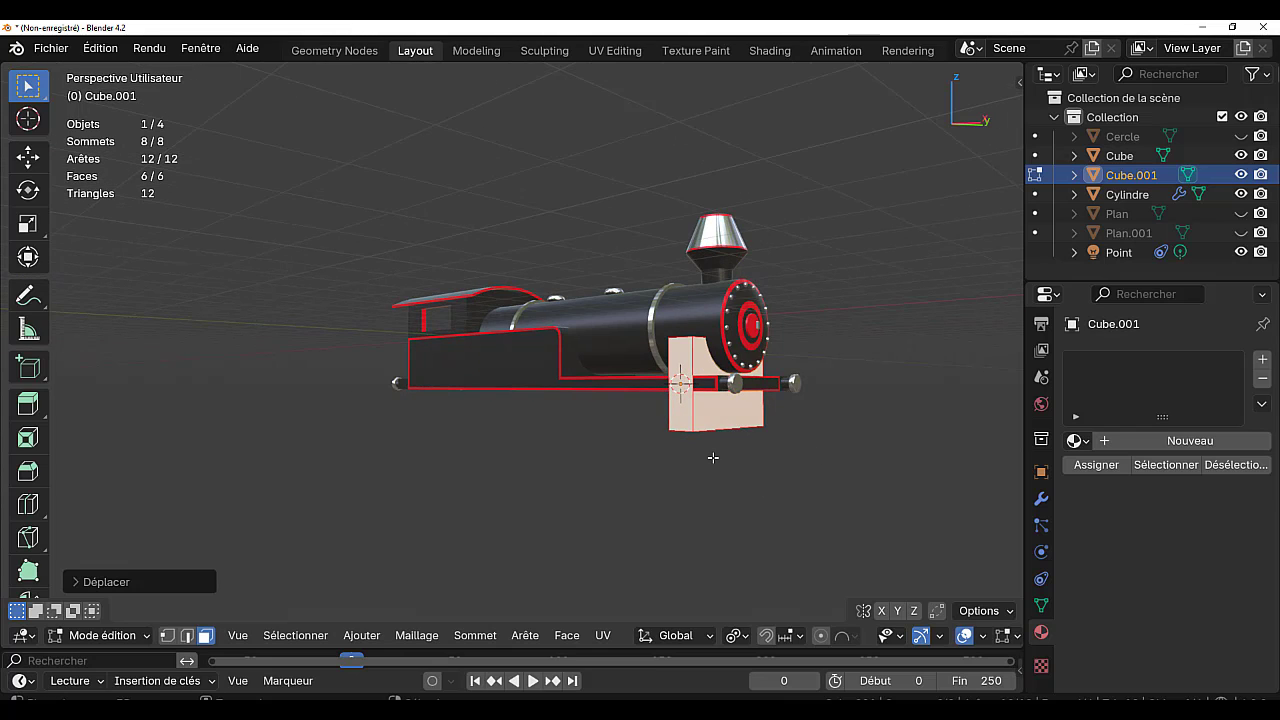
pyautogui.press('Tab')
pyautogui.press('Tab')
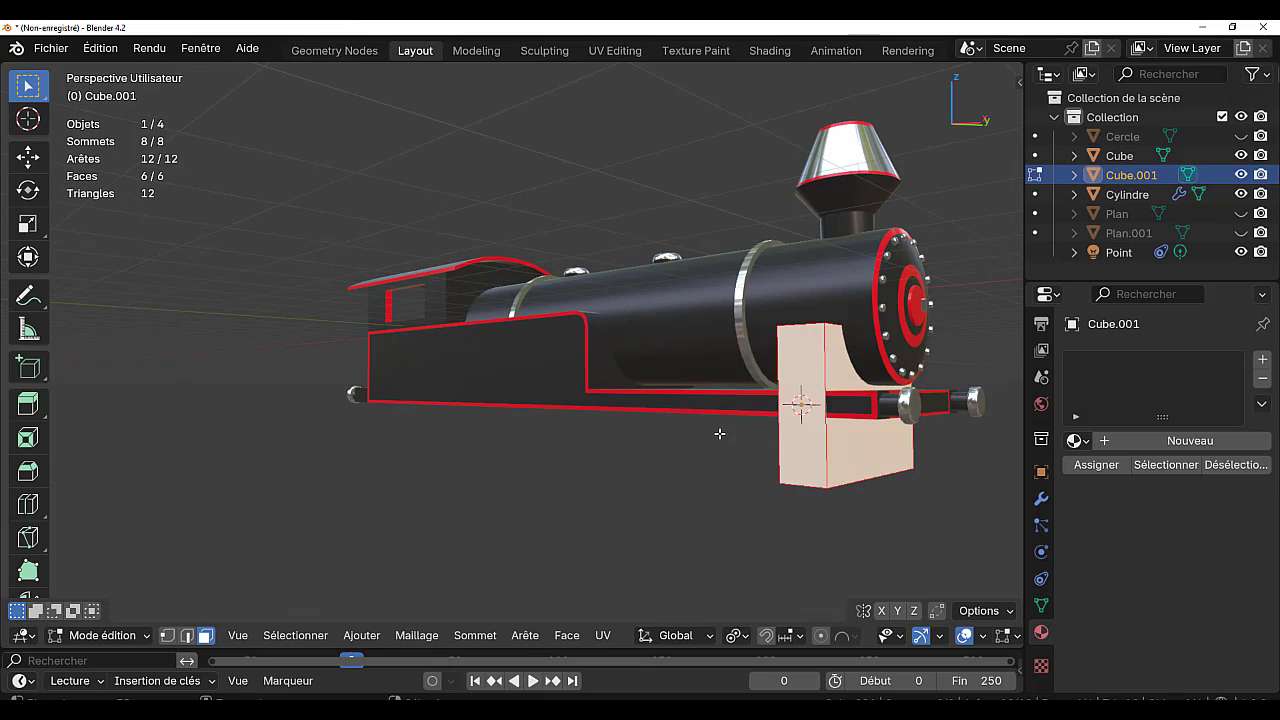
pyautogui.scroll(2, 720, 437)
pyautogui.hotkey('ctrl', 'r')
pyautogui.click(812, 457)
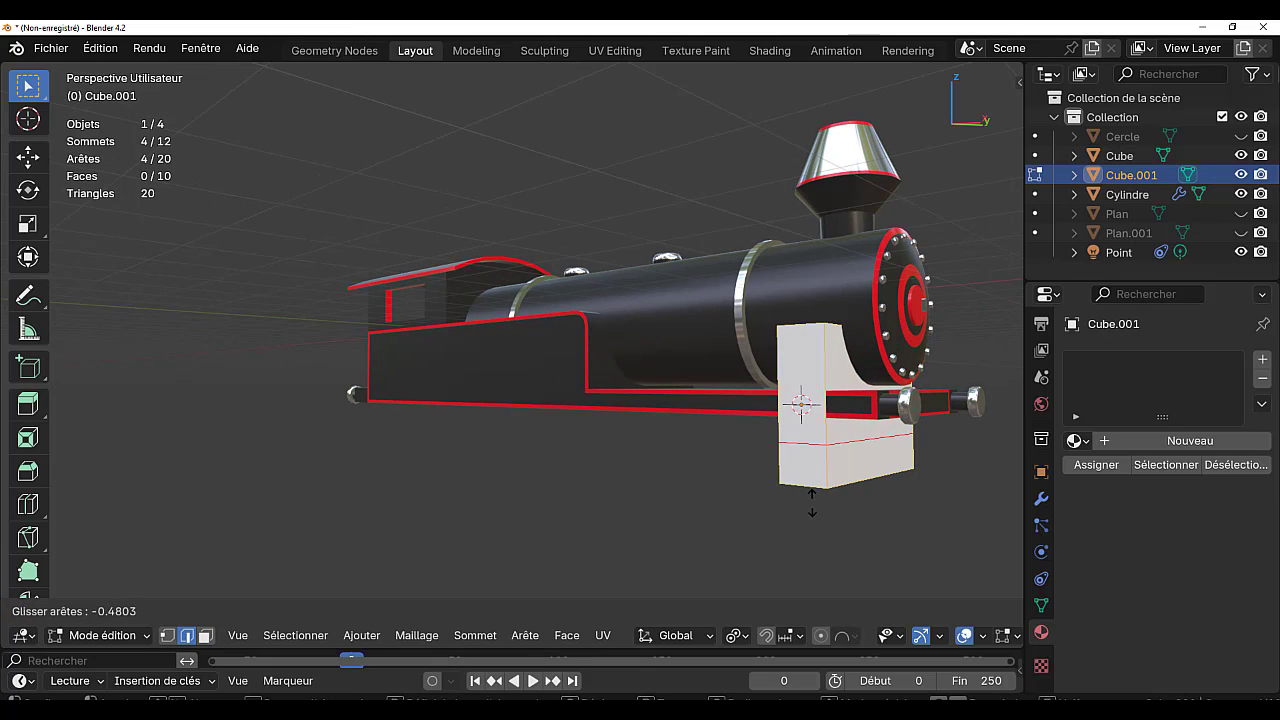
pyautogui.click(812, 500)
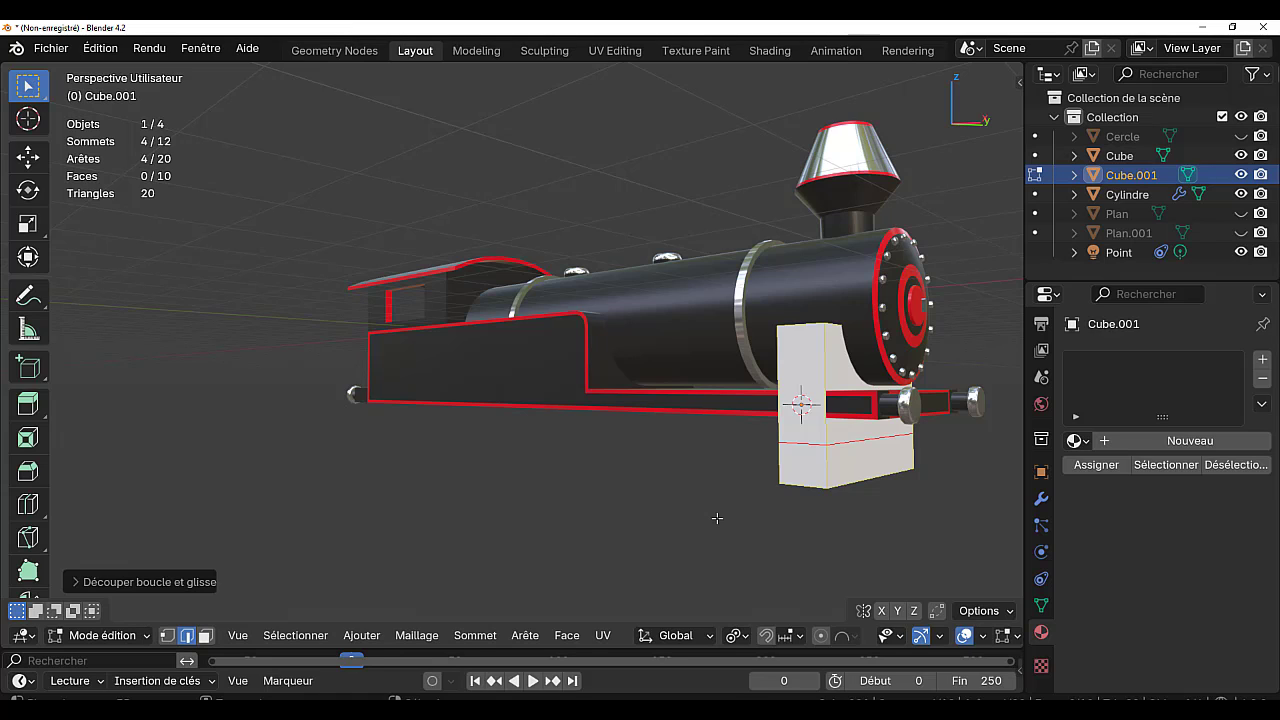
pyautogui.press('KP_1')
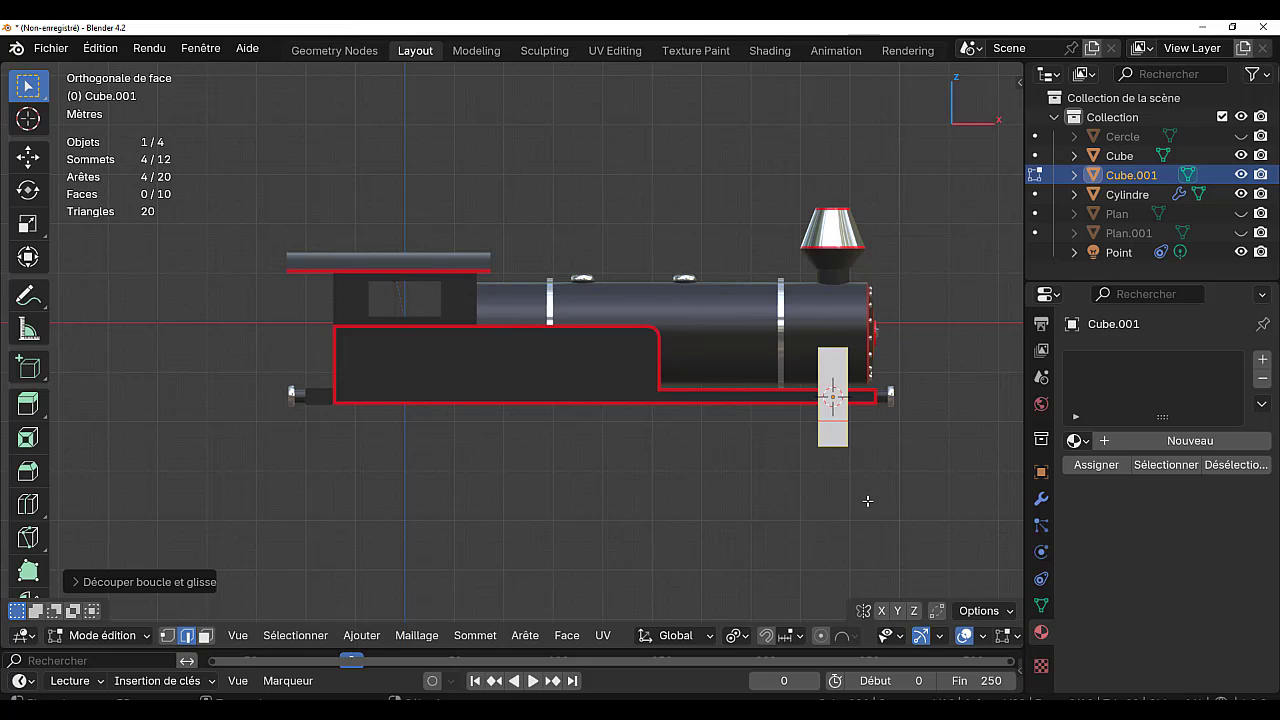
pyautogui.hotkey('shift', 'd')
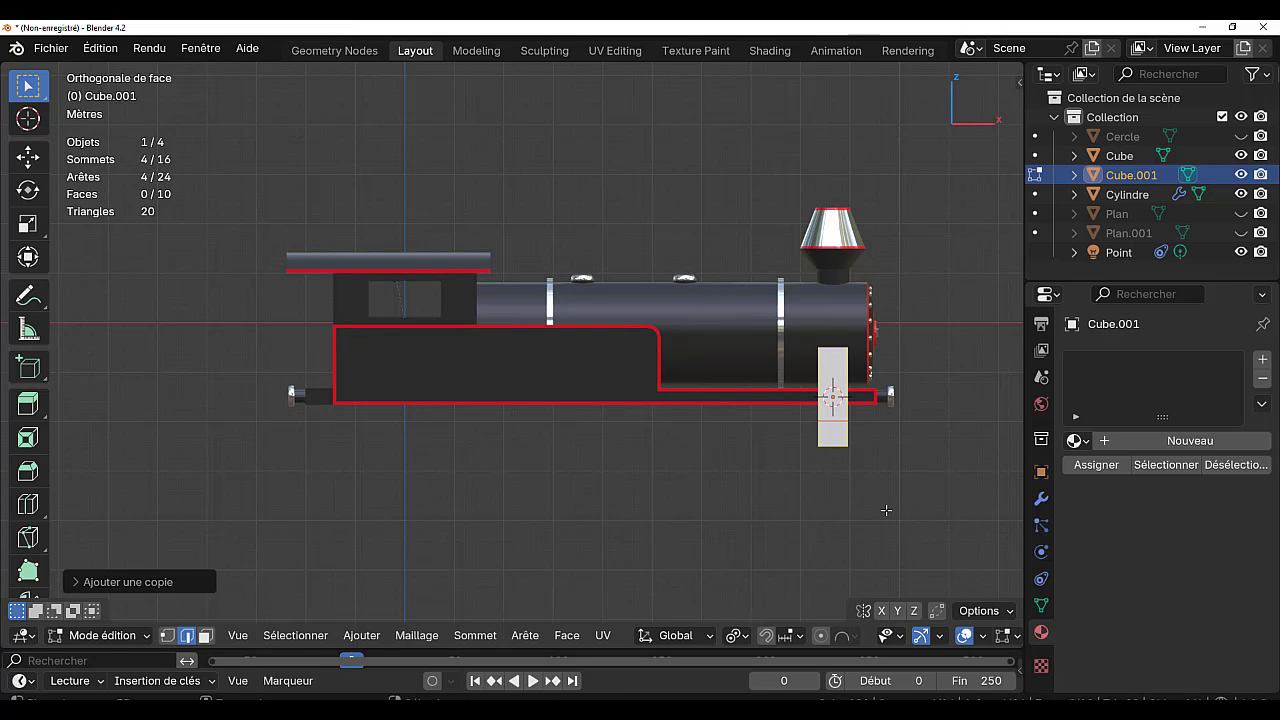
pyautogui.press('g')
pyautogui.rightClick(633, 509)
pyautogui.hotkey('ctrl', 'z')
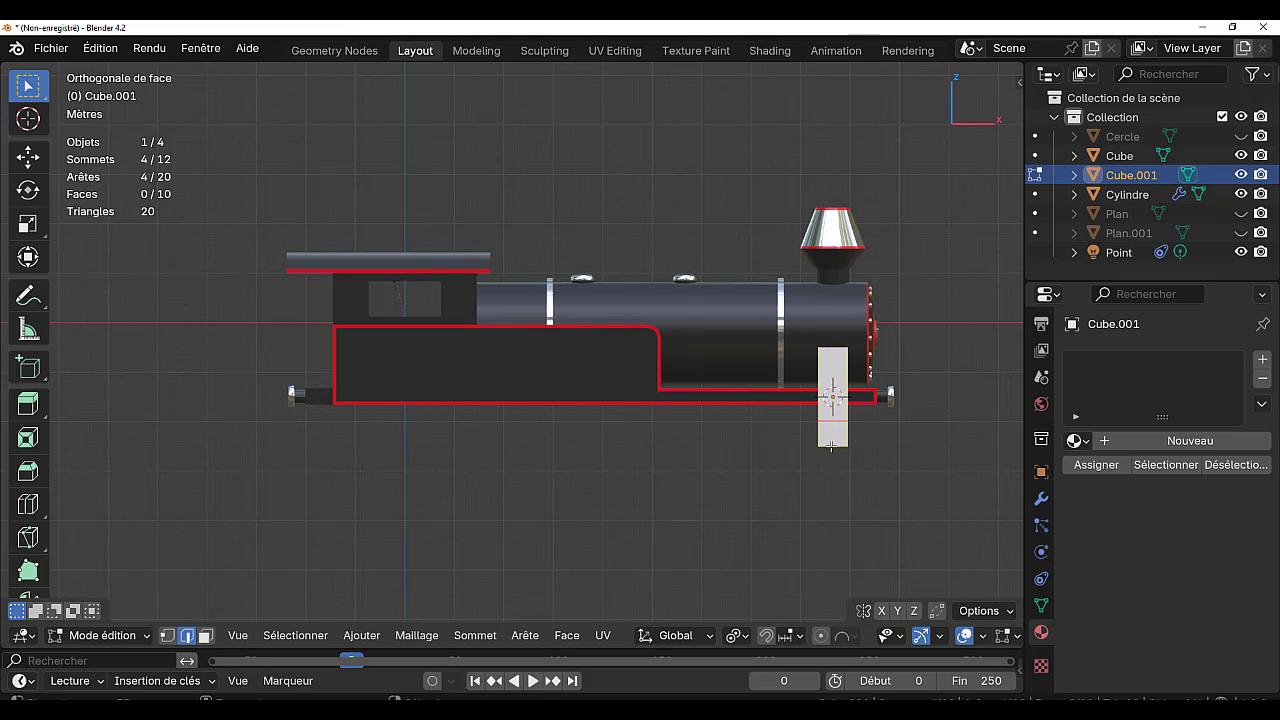
# - Duplicate the whole block along X and place the copy under the rear of the cab
pyautogui.press('a')
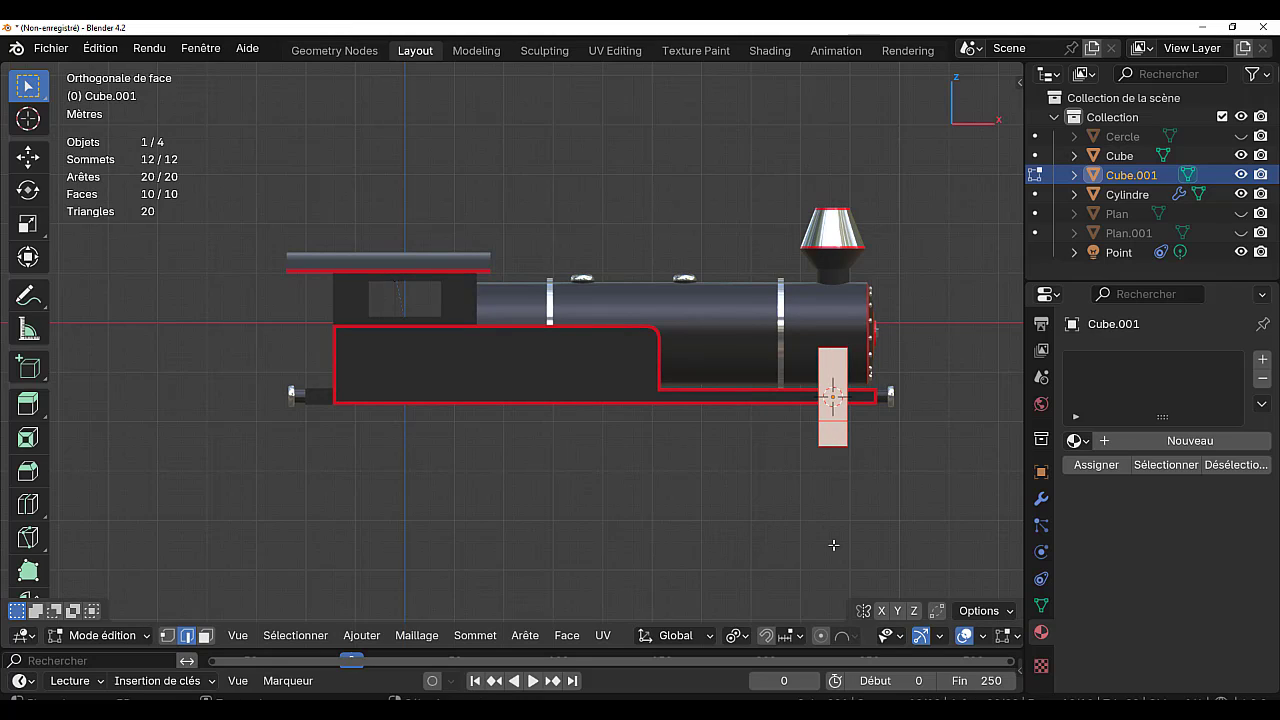
pyautogui.hotkey('shift', 'd')
pyautogui.press('x')
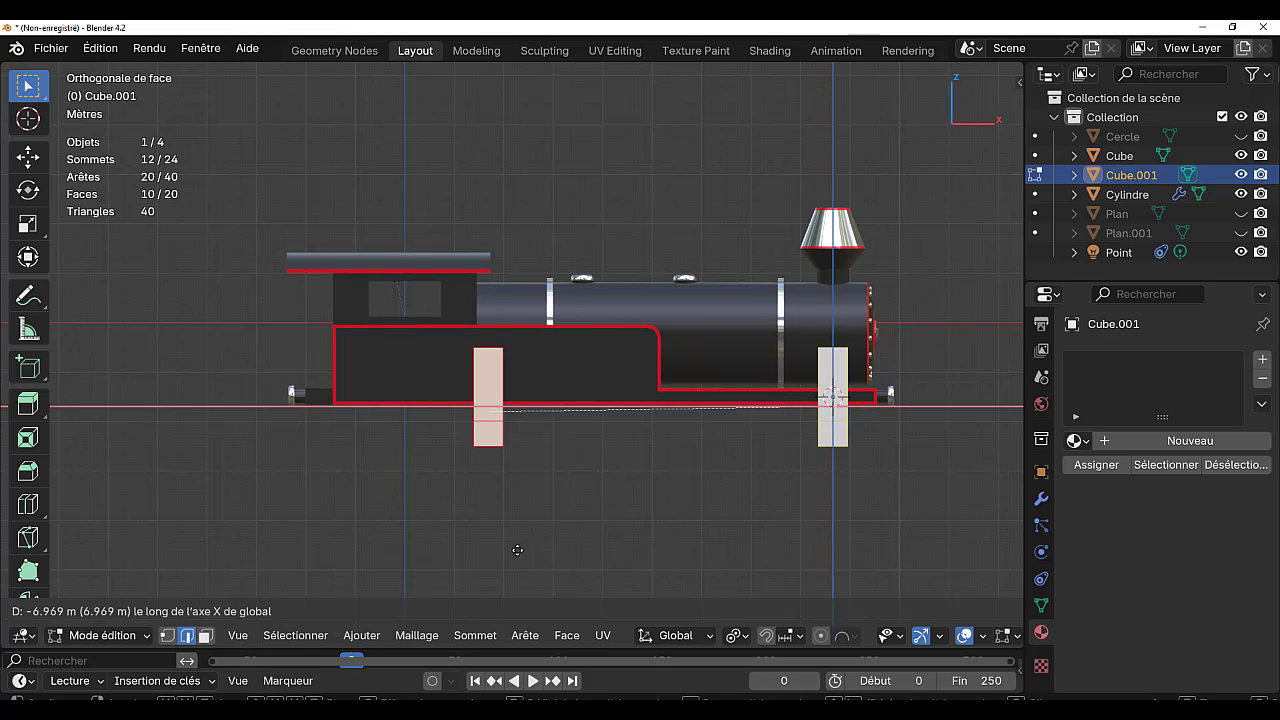
pyautogui.click(361, 571)
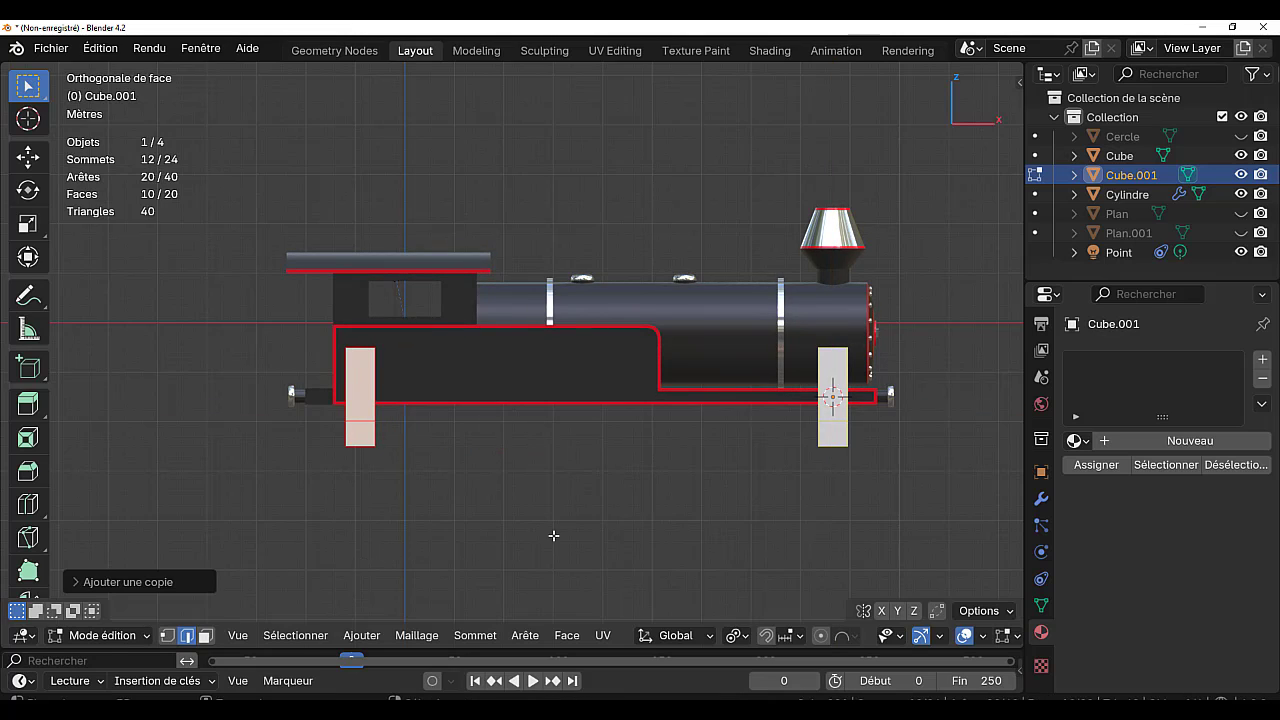
# - Add a centred vertical loop cut across the width of both the rear and the front block
pyautogui.moveTo(553, 535); pyautogui.dragTo(615, 527, button='middle')
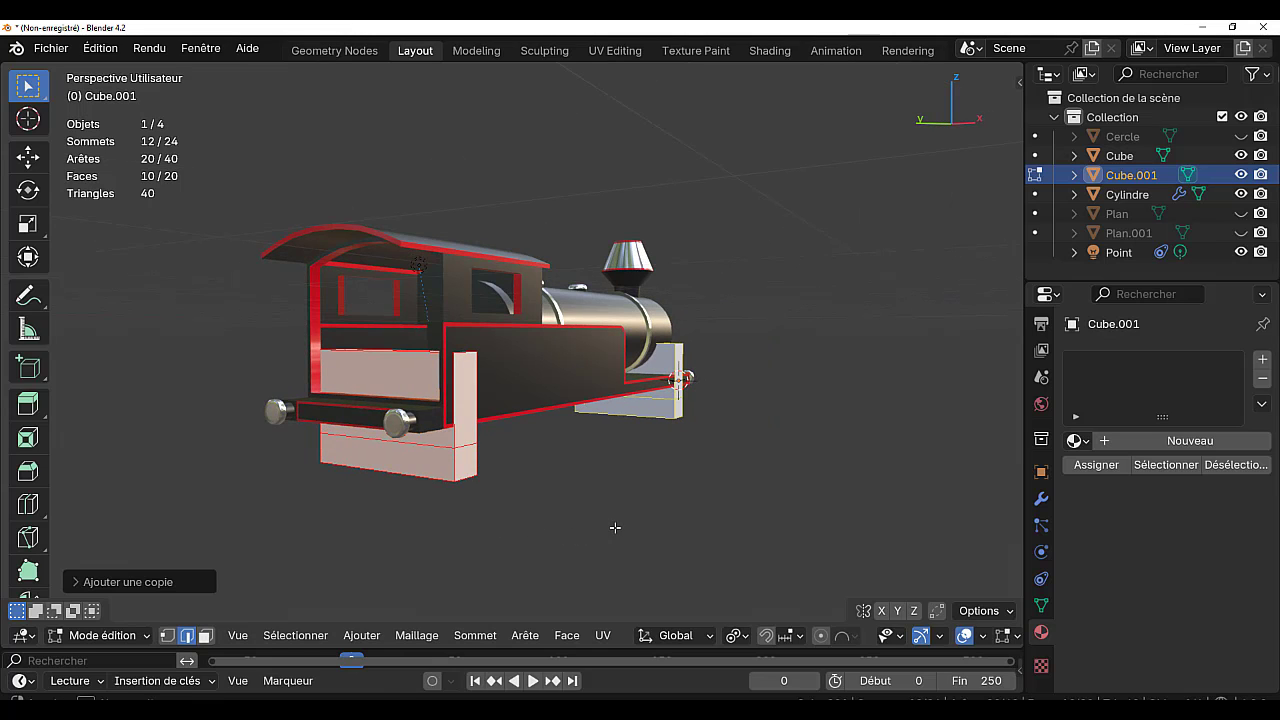
pyautogui.scroll(1, 626, 504)
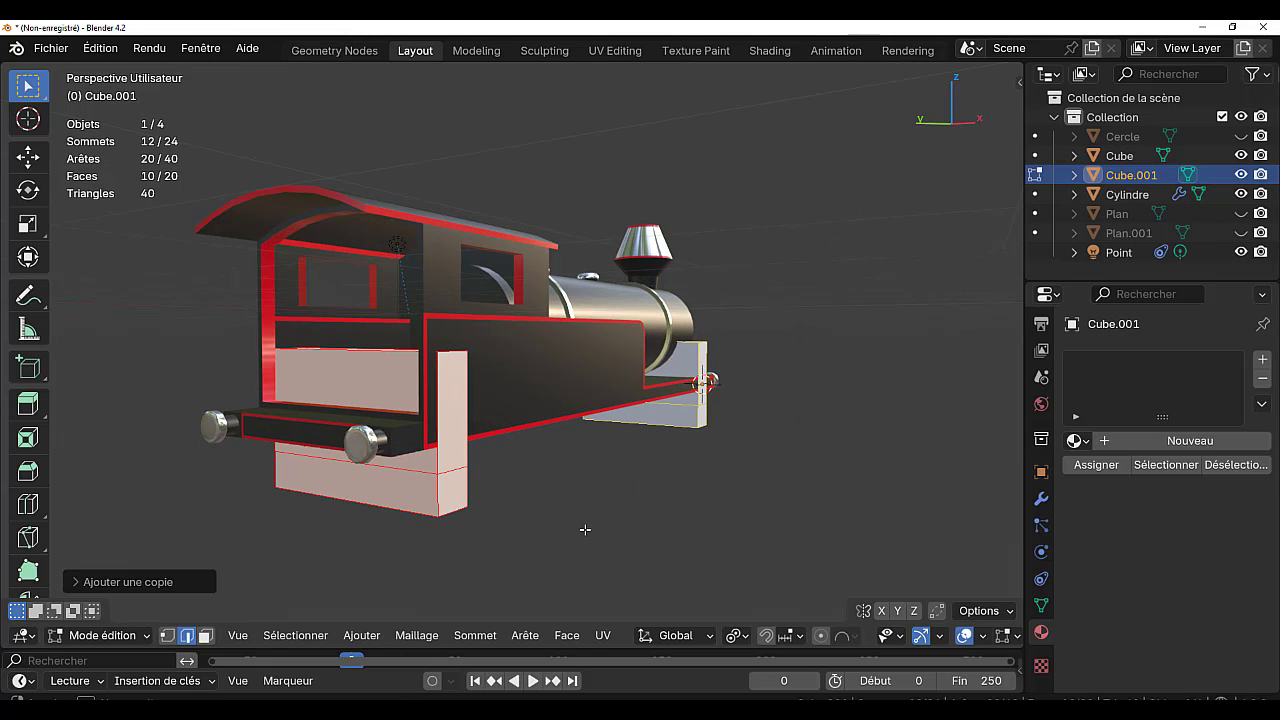
pyautogui.moveTo(594, 526); pyautogui.dragTo(591, 523, button='middle')
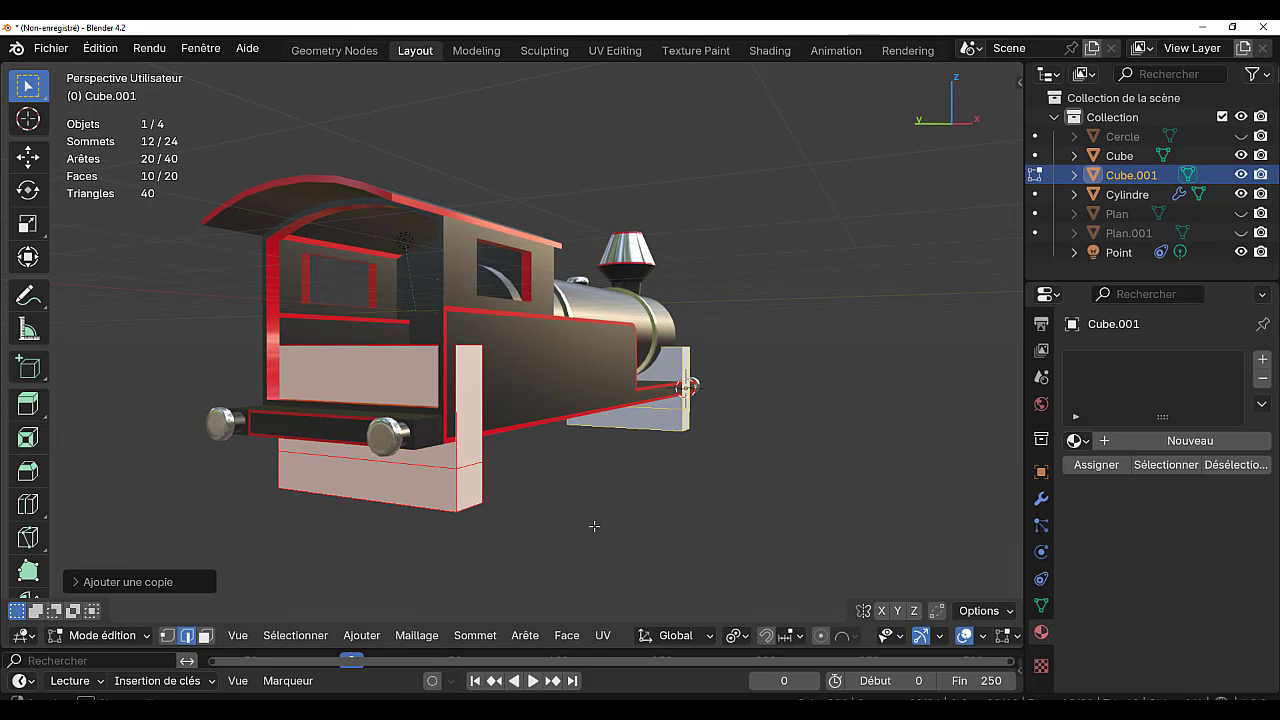
pyautogui.hotkey('ctrl', 'r')
pyautogui.click(377, 467)
pyautogui.click(377, 467)
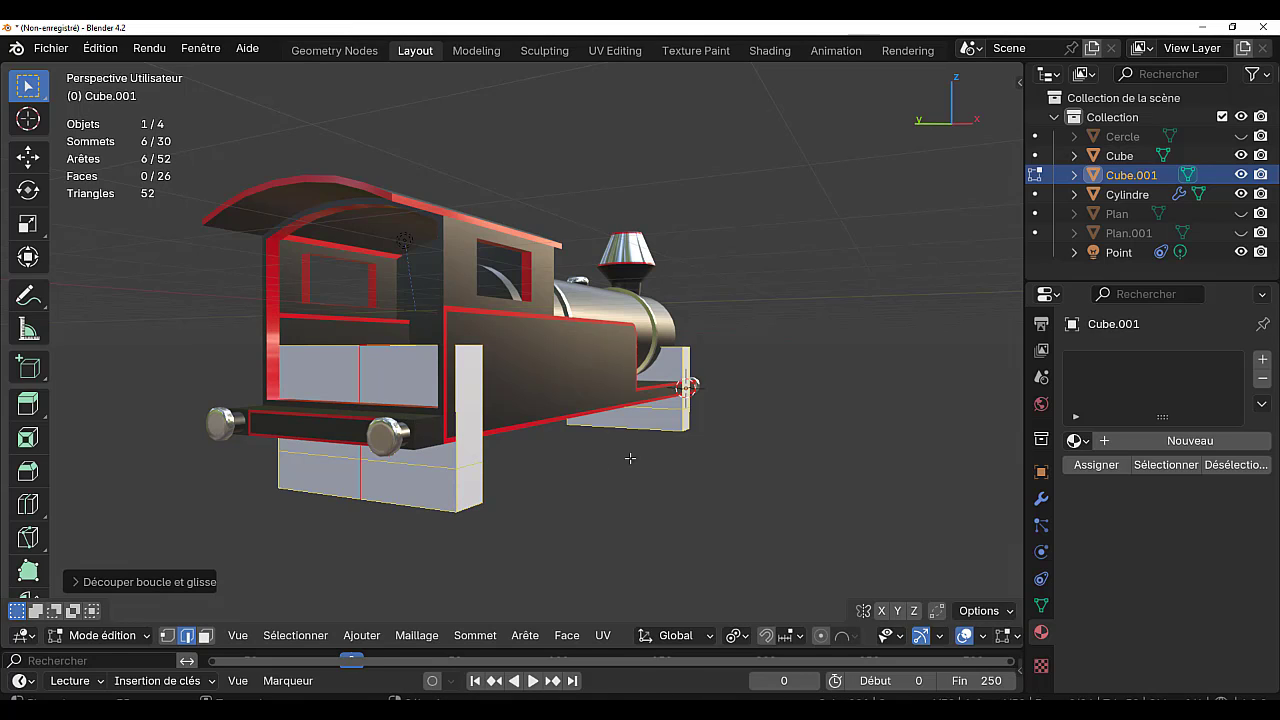
pyautogui.hotkey('ctrl', 'r')
pyautogui.click(634, 436)
pyautogui.click(634, 438)
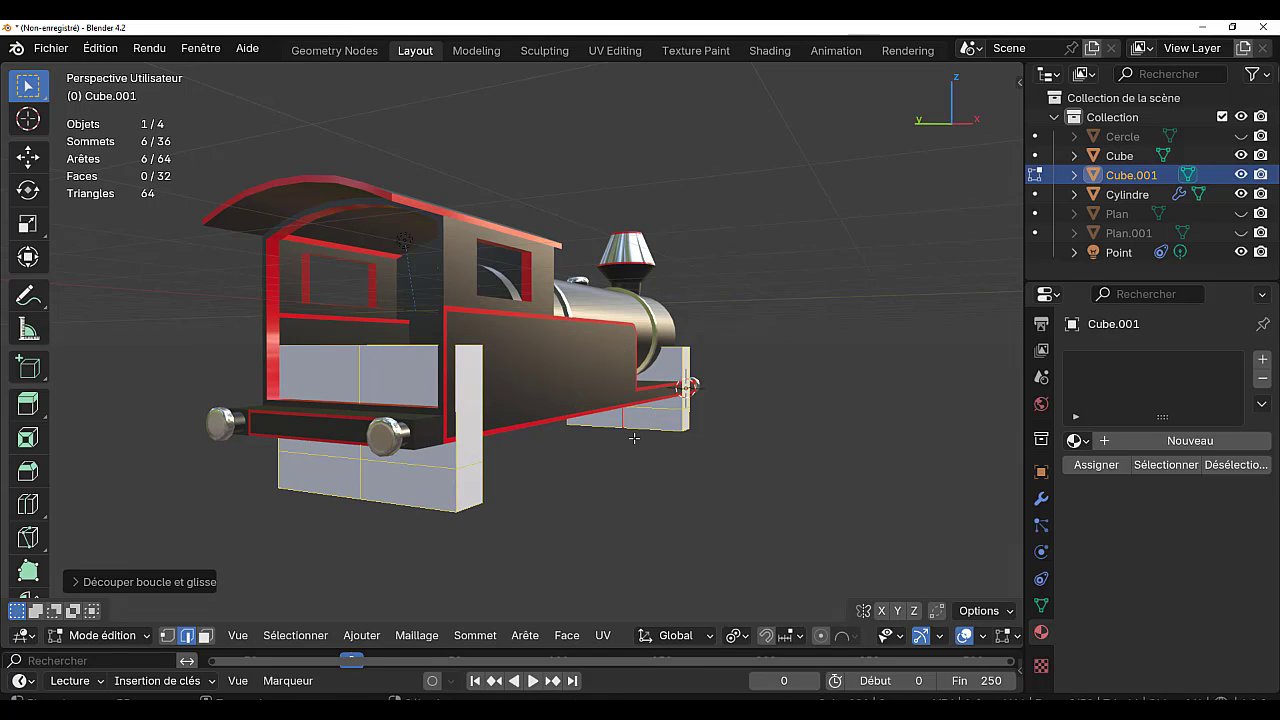
# - Select the centre loops of both blocks together and bevel them by about 0.8 m with one segment
pyautogui.keyDown('alt'); pyautogui.keyDown('shift'); pyautogui.click(363, 479); pyautogui.keyUp('shift'); pyautogui.keyUp('alt')
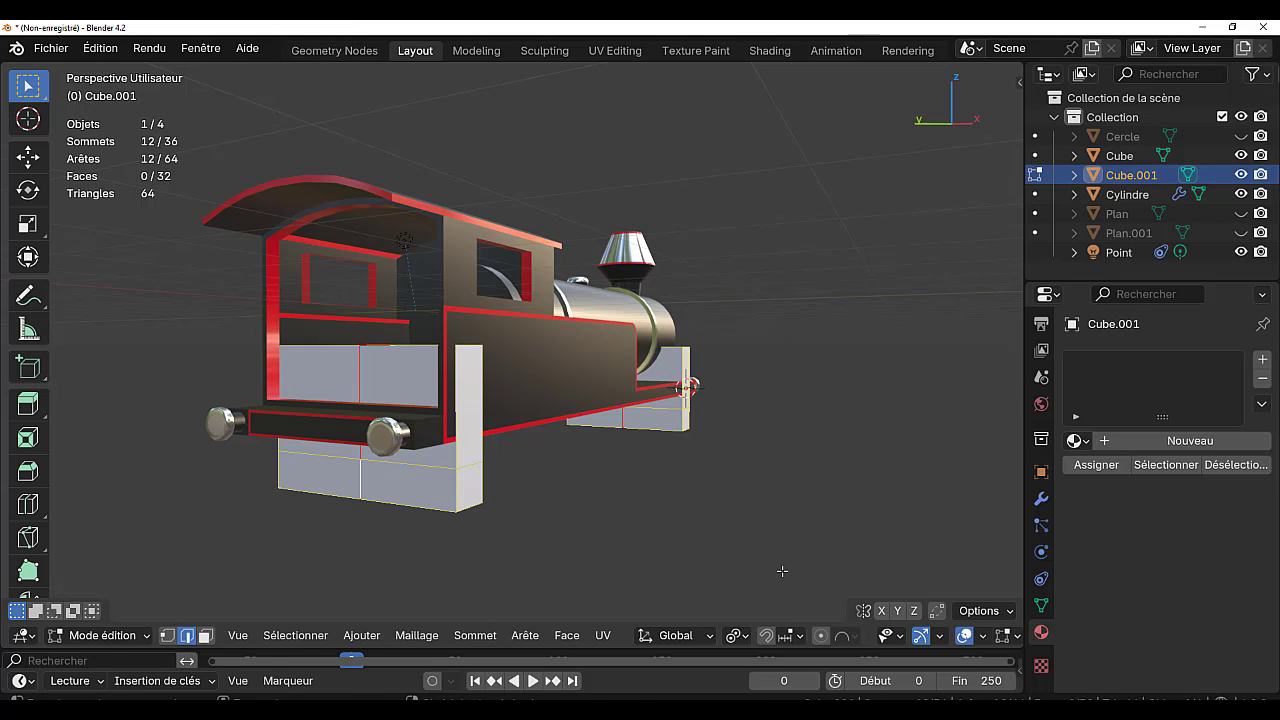
pyautogui.hotkey('ctrl', 'b')
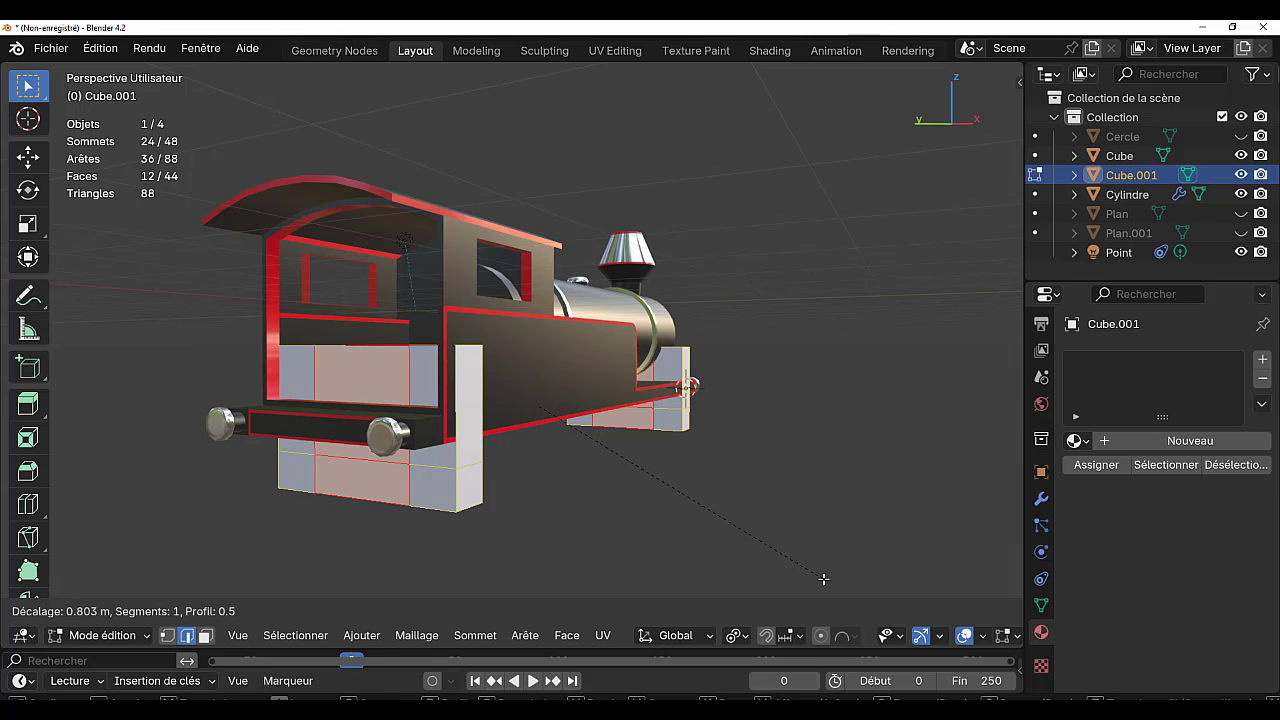
pyautogui.click(823, 578)
# - Select the facing lower middle faces on the inner sides of both blocks and bridge them into a longitudinal beam
pyautogui.moveTo(808, 546); pyautogui.dragTo(417, 466, button='middle')
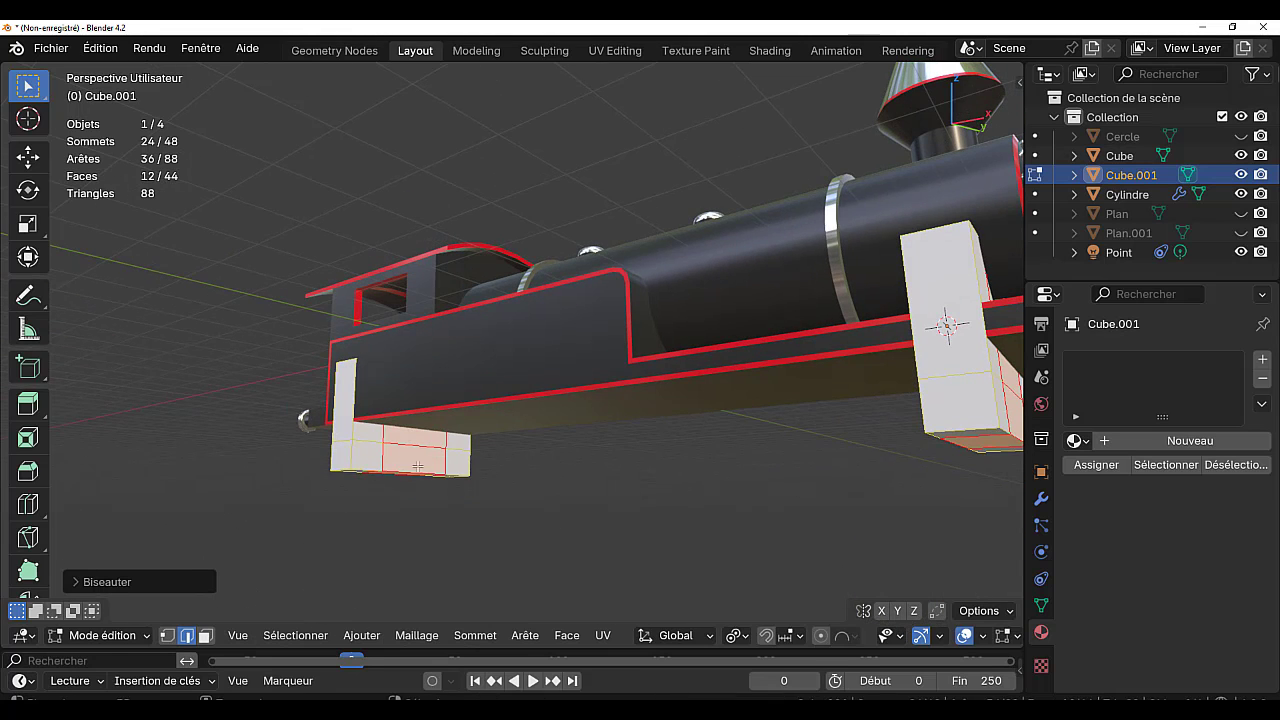
pyautogui.click(392, 455)
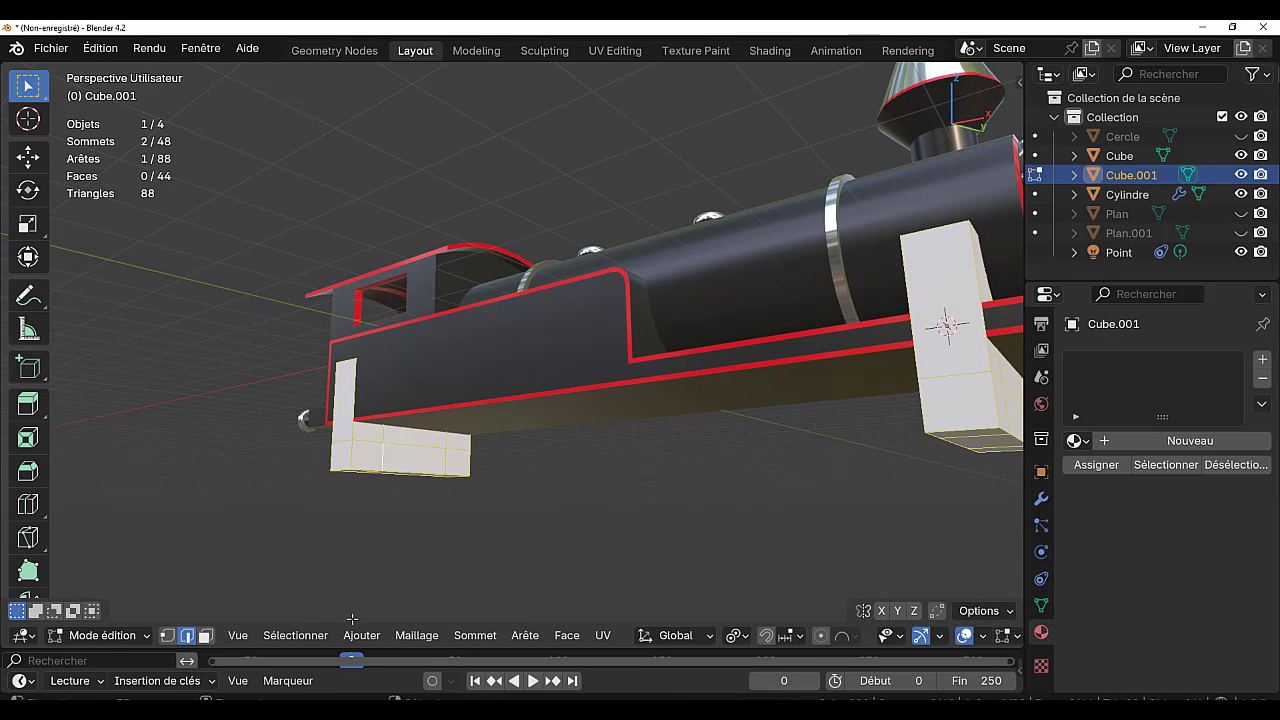
pyautogui.click(205, 635)
pyautogui.click(424, 457)
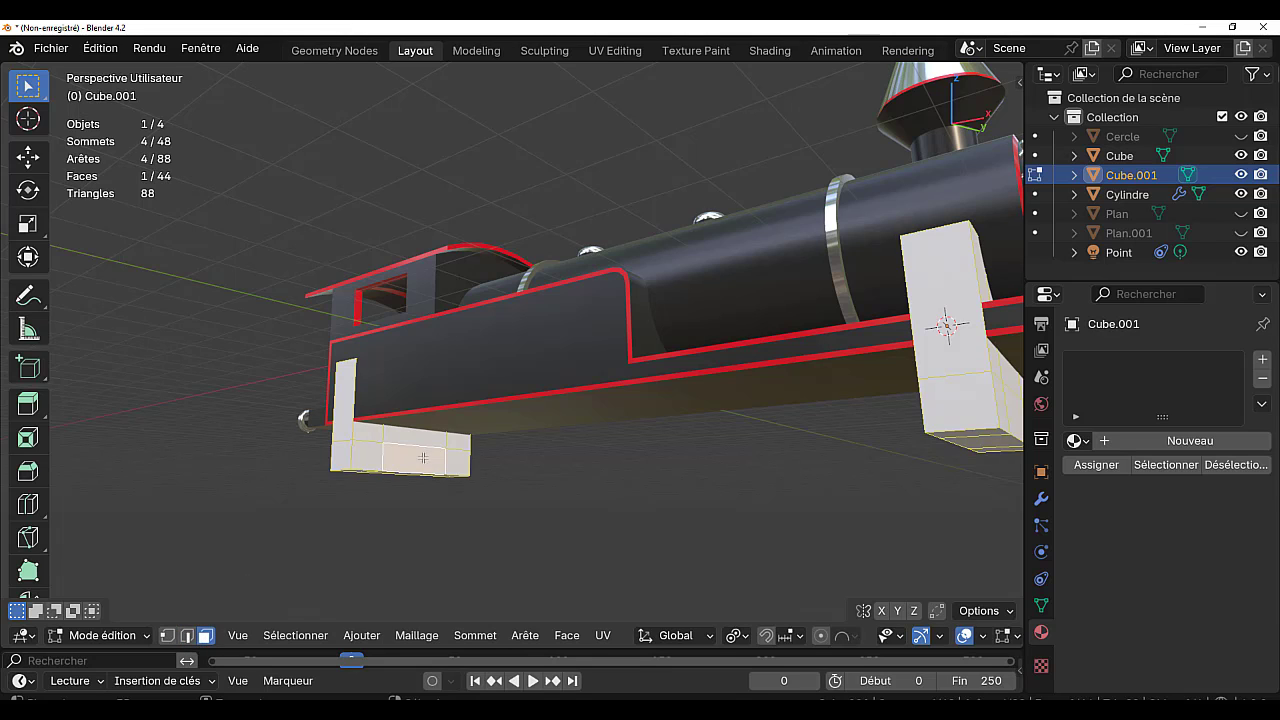
pyautogui.moveTo(410, 536); pyautogui.dragTo(663, 560, button='middle')
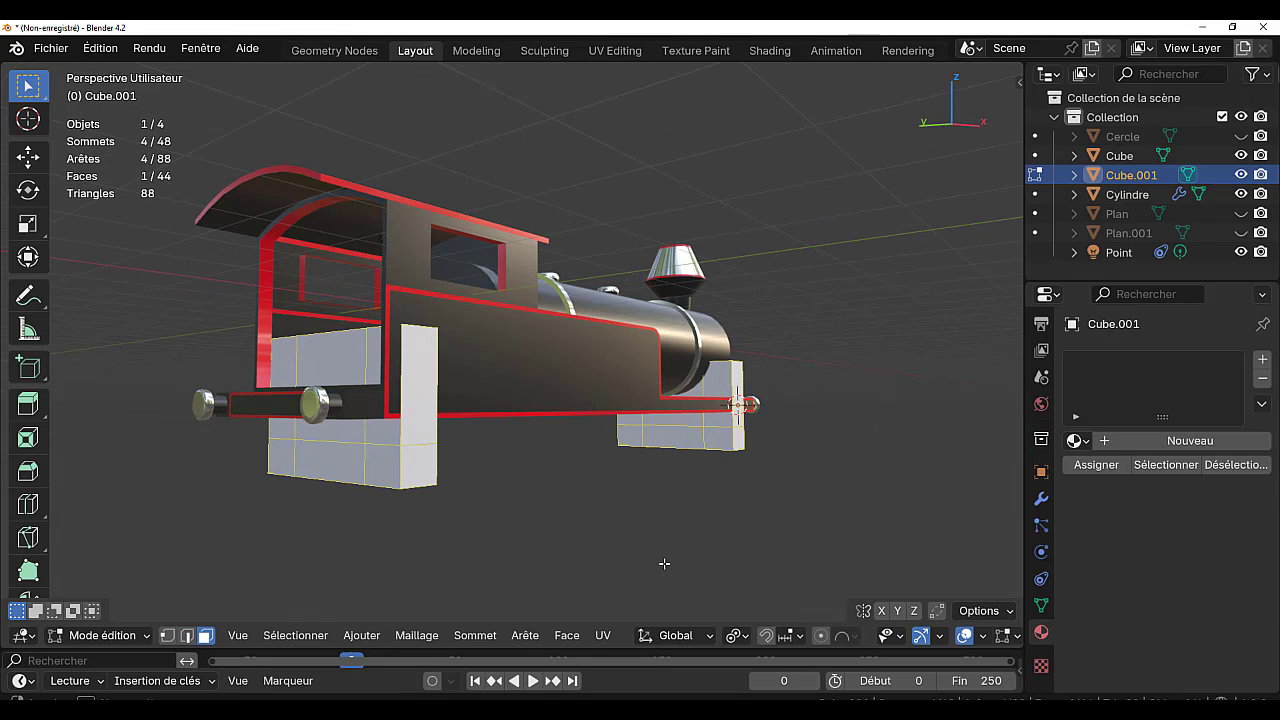
pyautogui.keyDown('shift'); pyautogui.click(671, 436); pyautogui.keyUp('shift')
pyautogui.press('q')
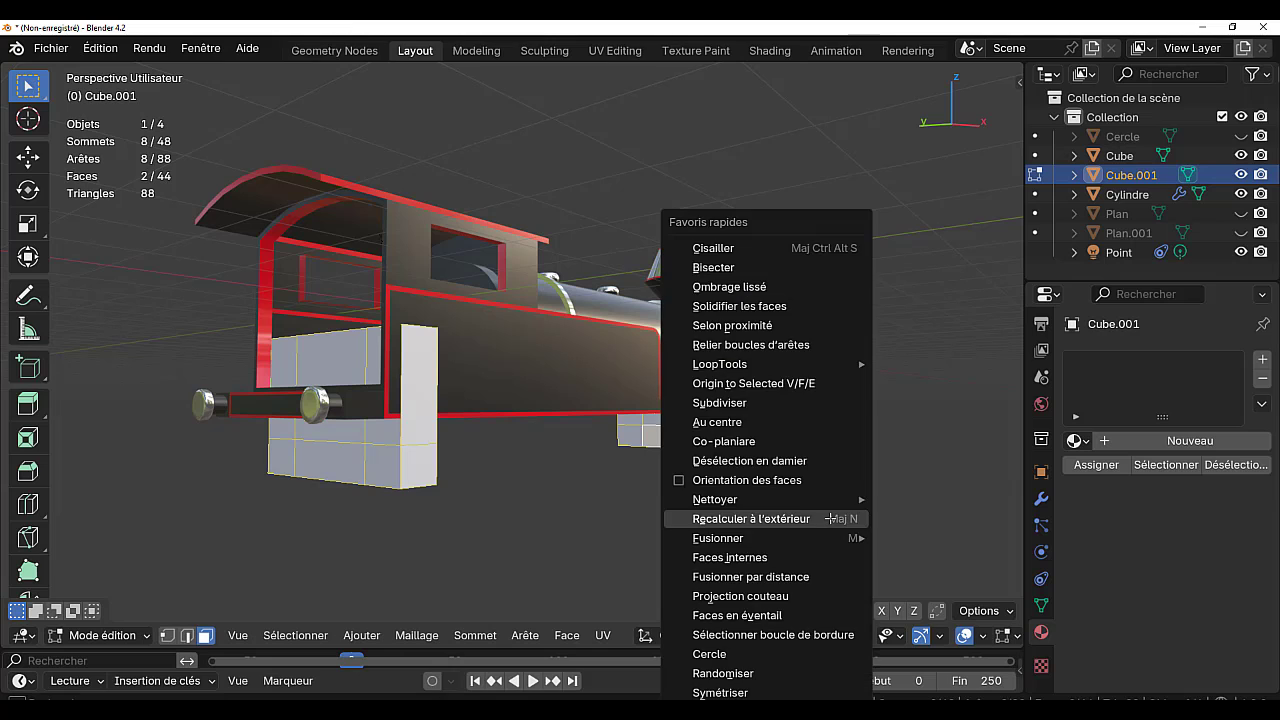
pyautogui.click(771, 345)
# - Inspect the bridged beam from below and switch to edge selection for the lower corners of the end blocks
pyautogui.moveTo(807, 524); pyautogui.dragTo(662, 502, button='middle')
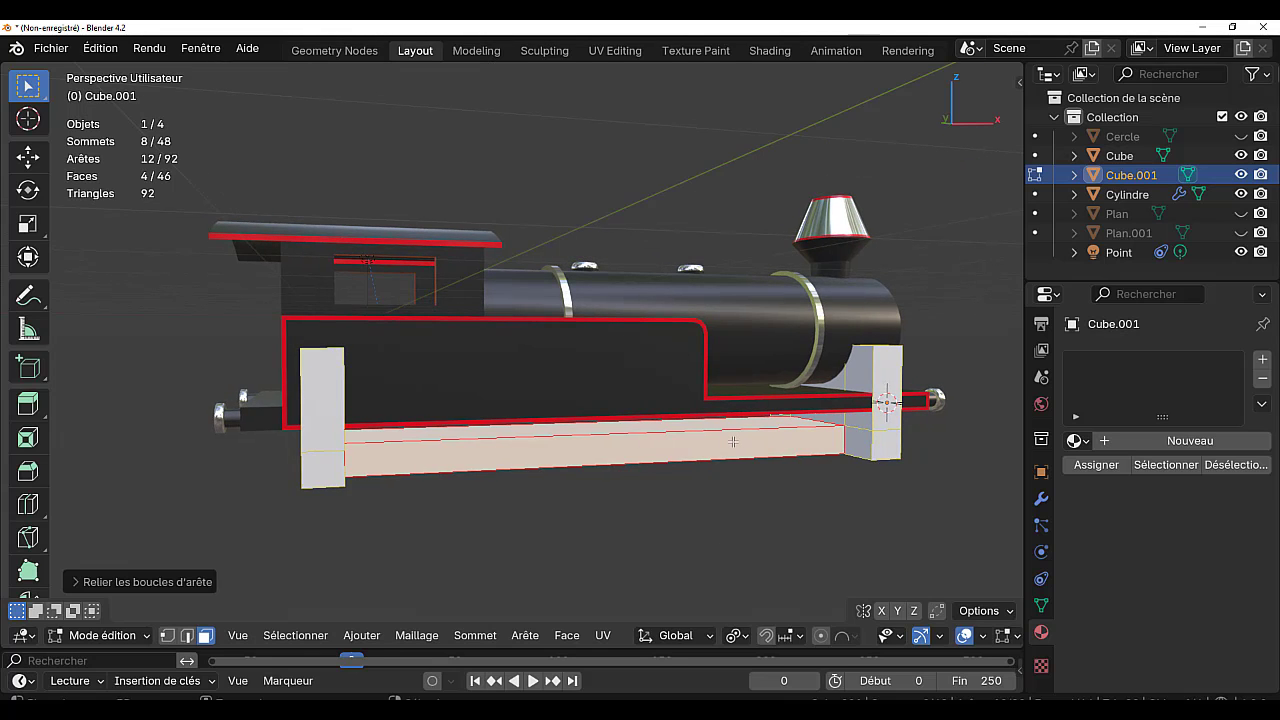
pyautogui.moveTo(605, 510); pyautogui.dragTo(670, 436, button='middle')
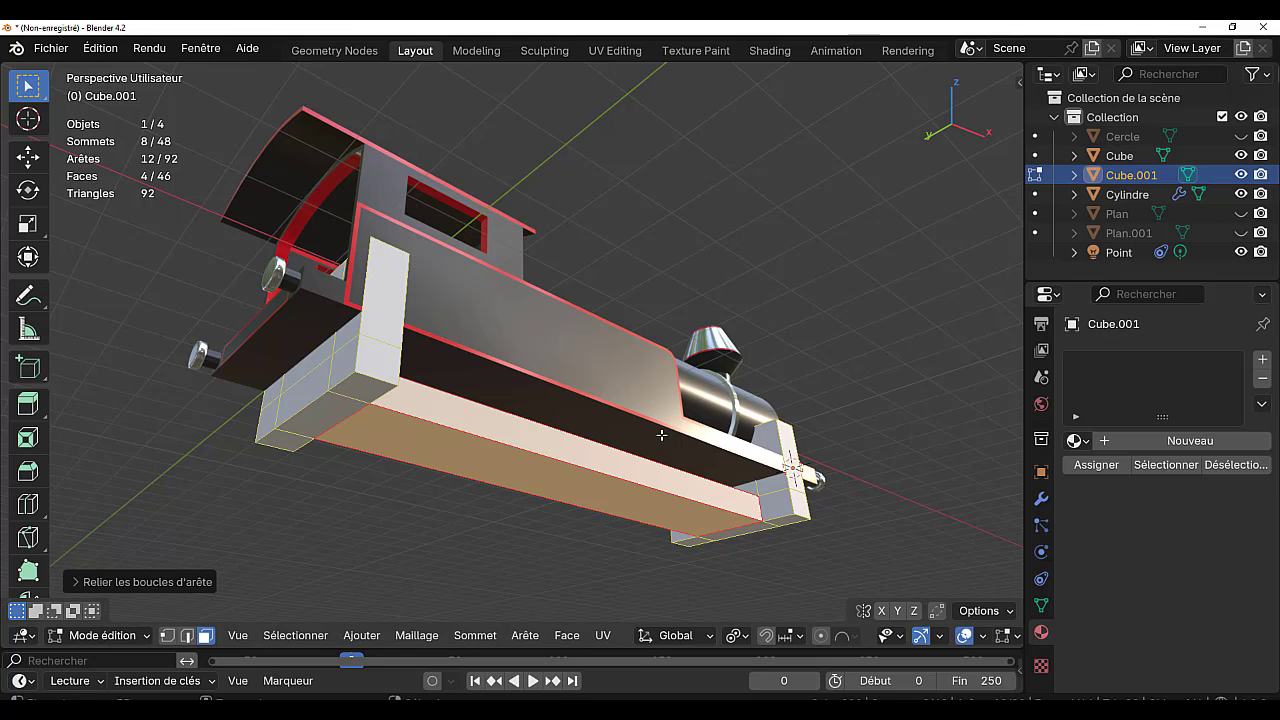
pyautogui.moveTo(539, 501)
pyautogui.mouseDown(button='middle')
pyautogui.moveTo(509, 534)
pyautogui.moveTo(549, 534)
pyautogui.moveTo(522, 514)
pyautogui.mouseUp(button='middle')
pyautogui.click(405, 416)
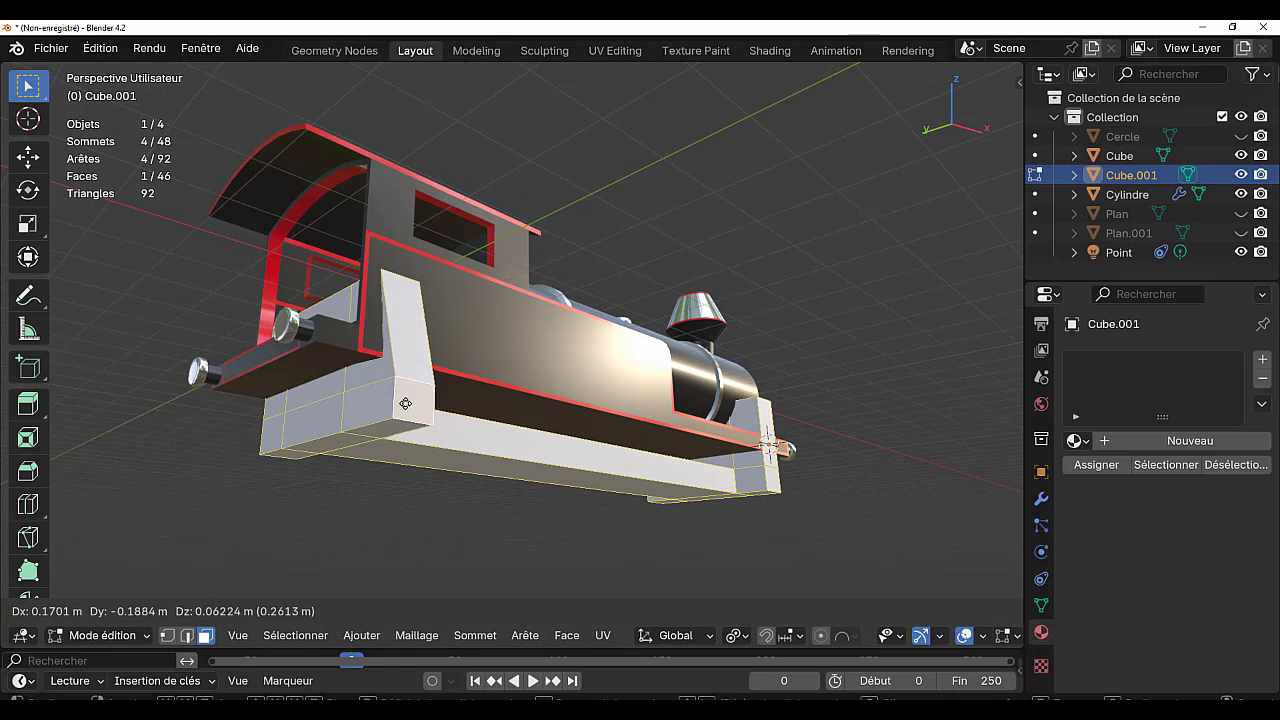
pyautogui.click(188, 636)
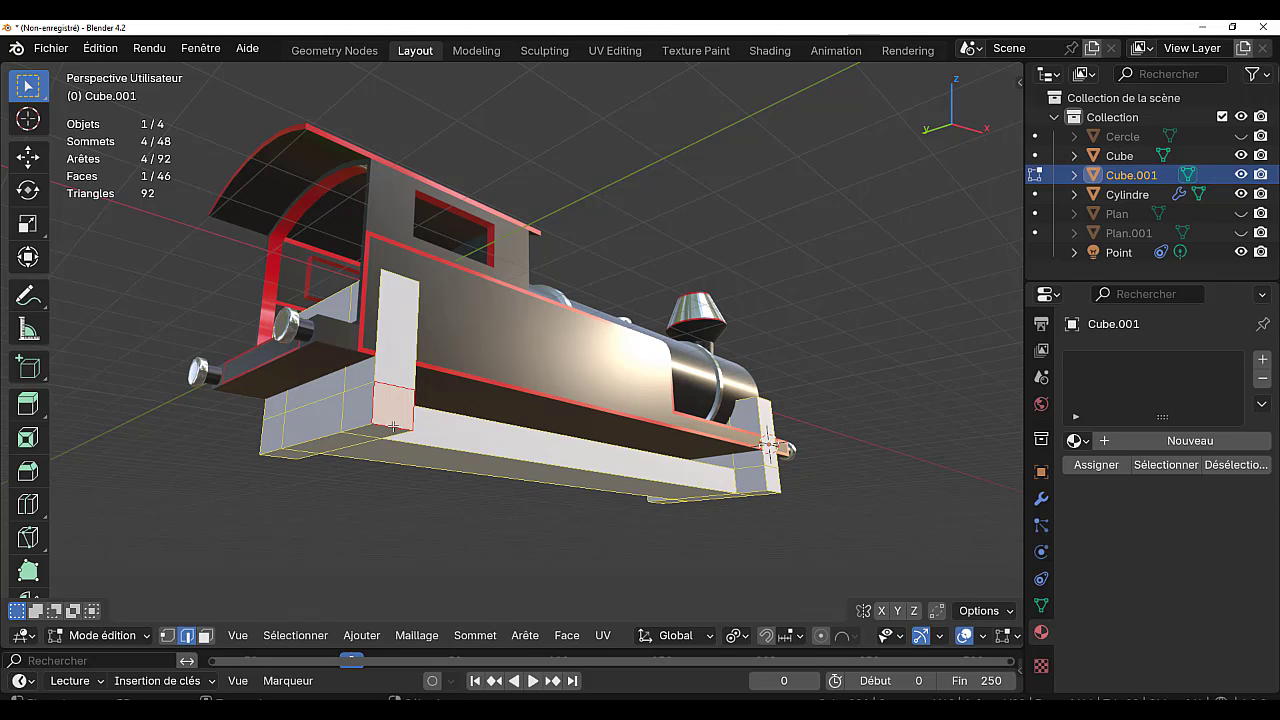
# - Try to select the lower outer edges of both end blocks using shortest-path picks
pyautogui.click(394, 426)
pyautogui.moveTo(200, 586); pyautogui.dragTo(347, 548, button='middle')
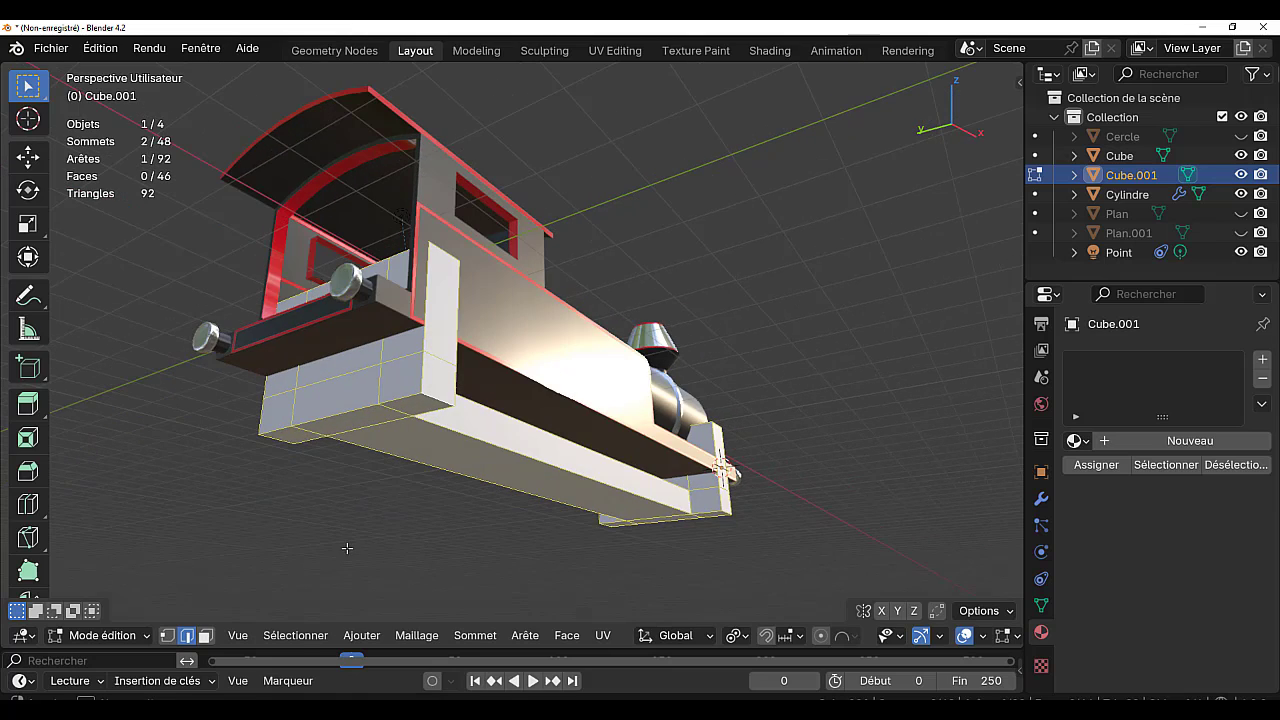
pyautogui.keyDown('ctrl'); pyautogui.click(282, 440); pyautogui.keyUp('ctrl')
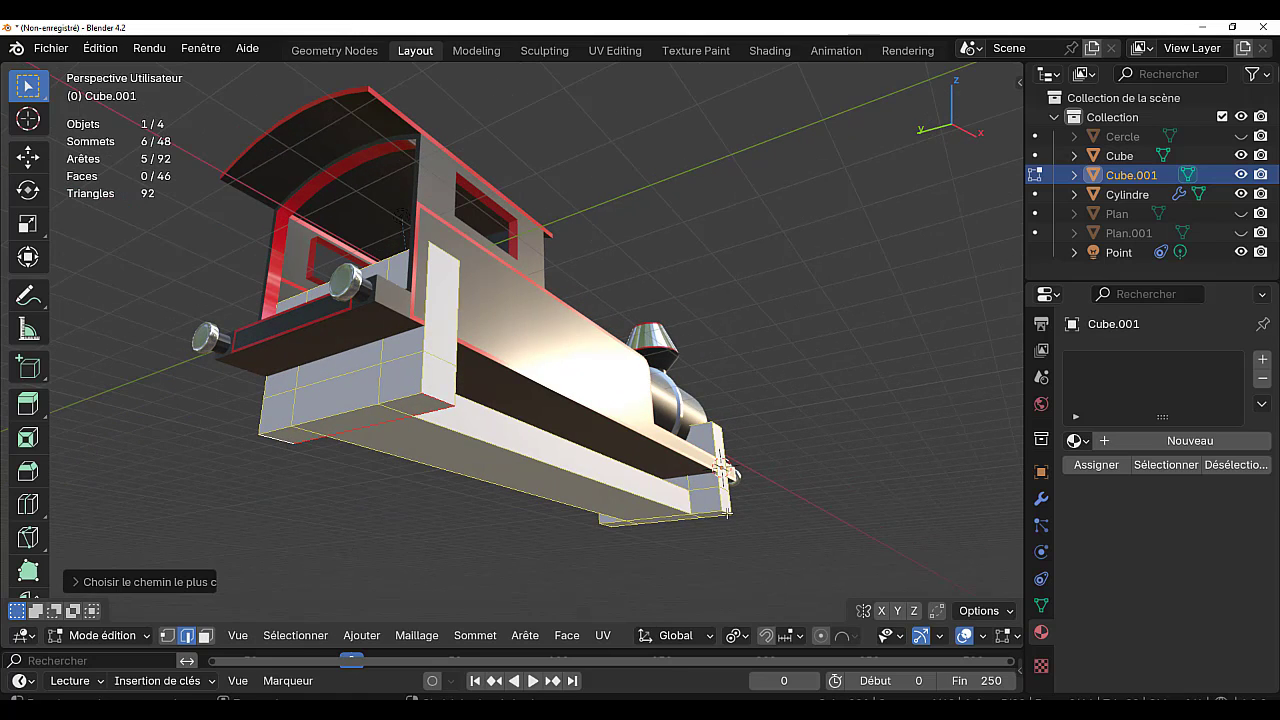
pyautogui.keyDown('ctrl'); pyautogui.click(727, 512); pyautogui.keyUp('ctrl')
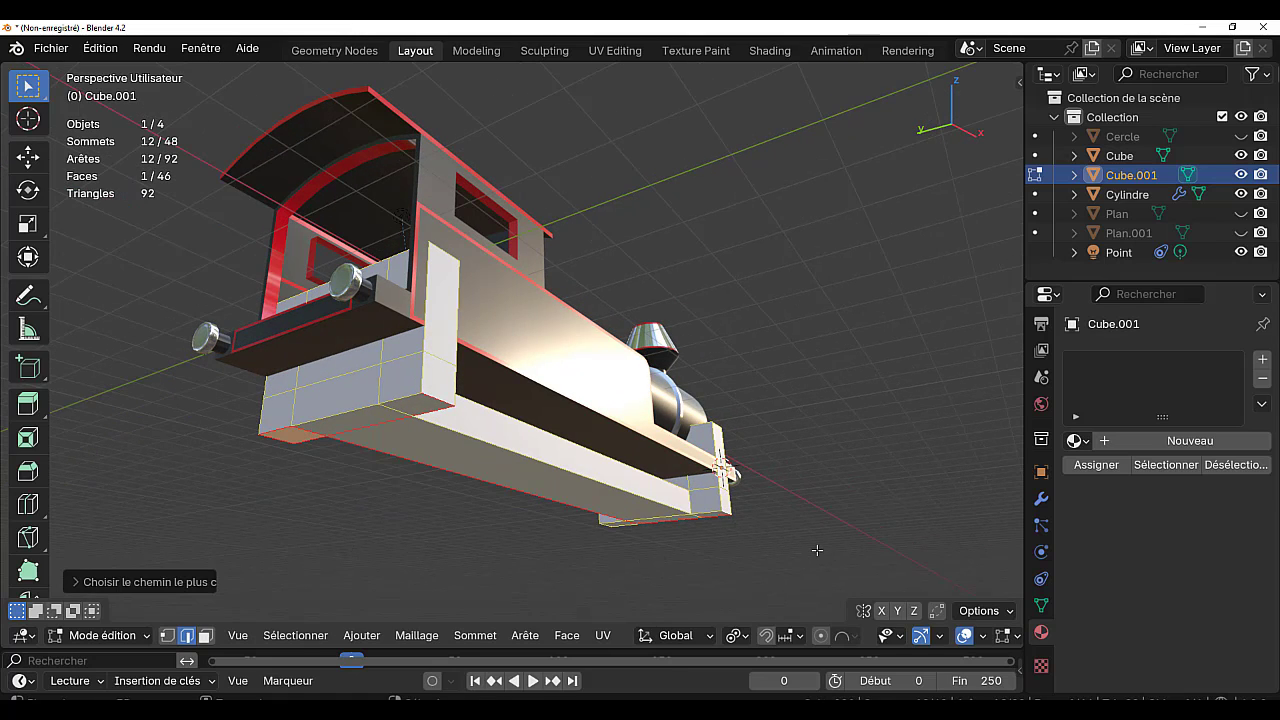
pyautogui.hotkey('ctrl', 'z')
pyautogui.moveTo(800, 557); pyautogui.dragTo(861, 513, button='middle')
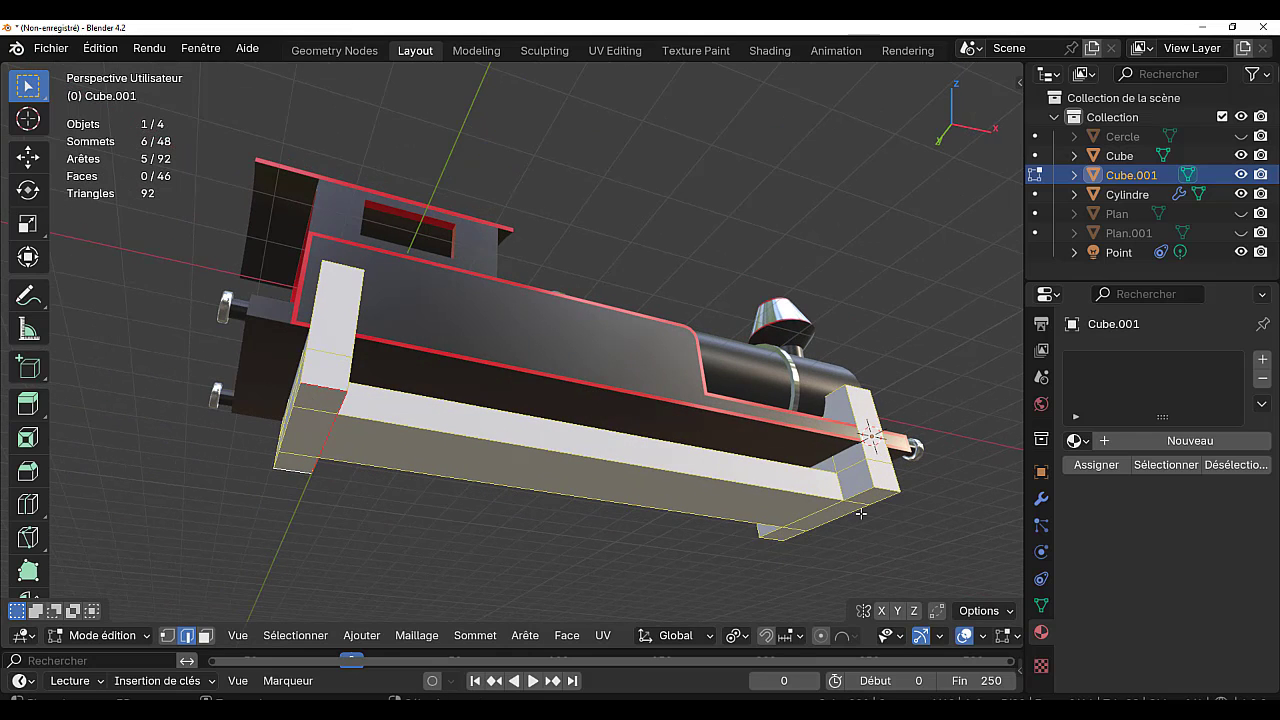
pyautogui.keyDown('ctrl'); pyautogui.click(890, 490); pyautogui.keyUp('ctrl')
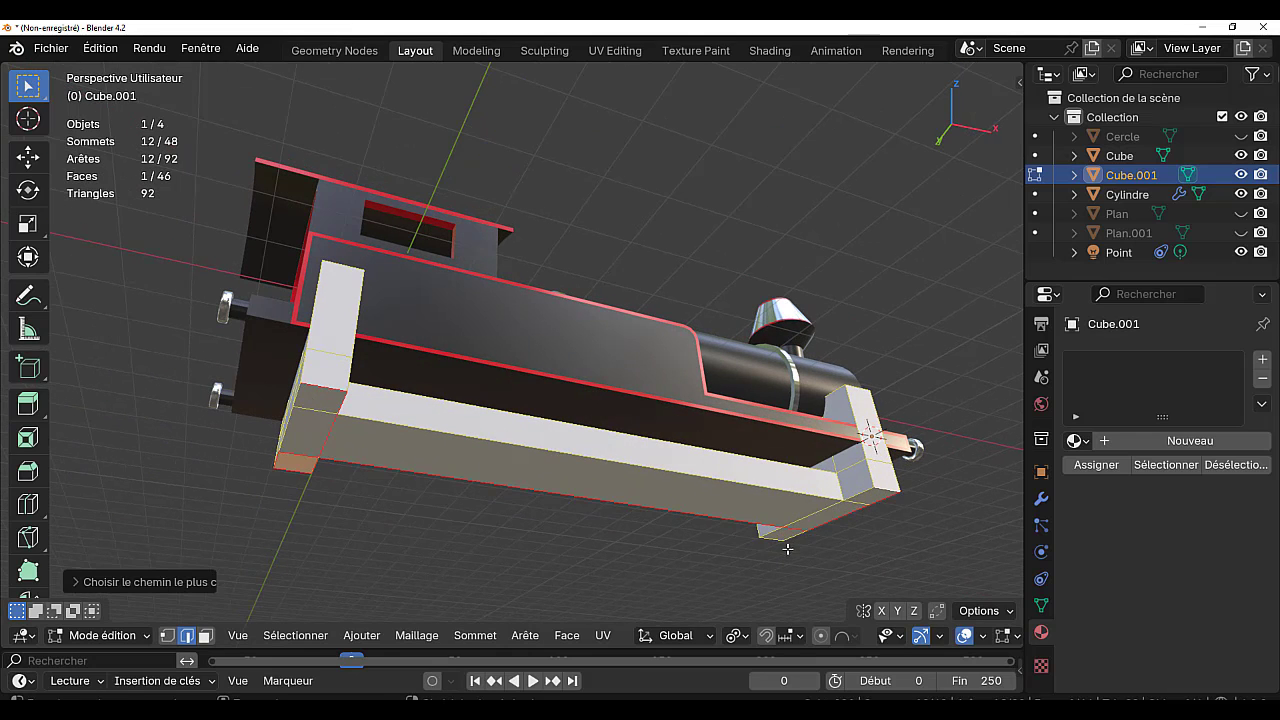
# - Select the four lower outer side edges of the front and rear blocks and bevel them with two segments
pyautogui.click(886, 489)
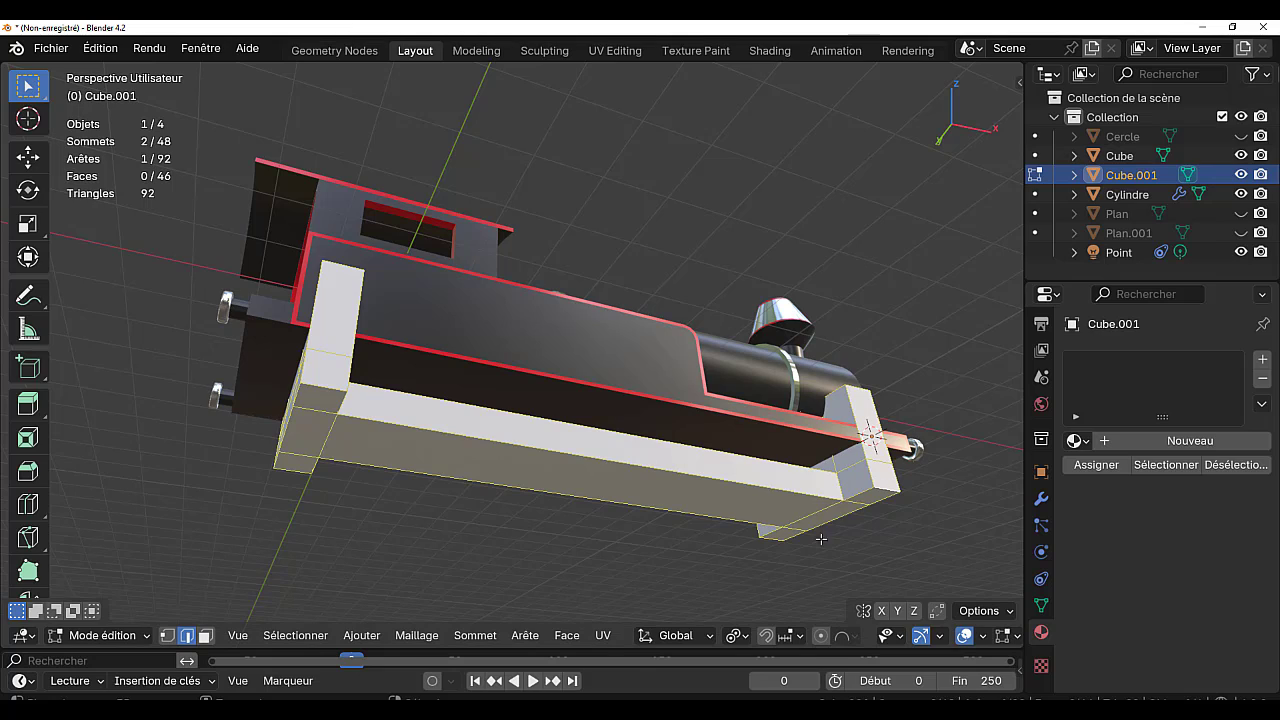
pyautogui.keyDown('shift'); pyautogui.click(772, 545); pyautogui.keyUp('shift')
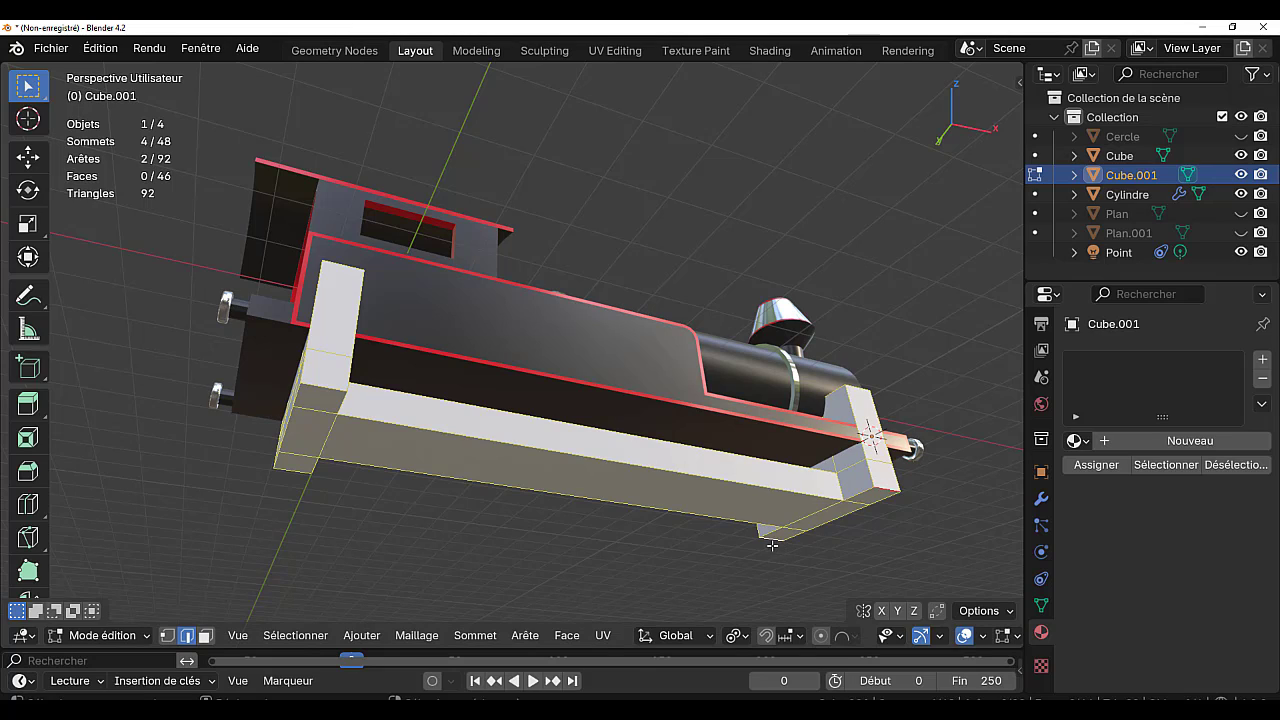
pyautogui.keyDown('shift'); pyautogui.click(293, 480); pyautogui.keyUp('shift')
pyautogui.keyDown('shift'); pyautogui.click(322, 394); pyautogui.keyUp('shift')
pyautogui.hotkey('ctrl', 'b')
pyautogui.scroll(1, 768, 574)
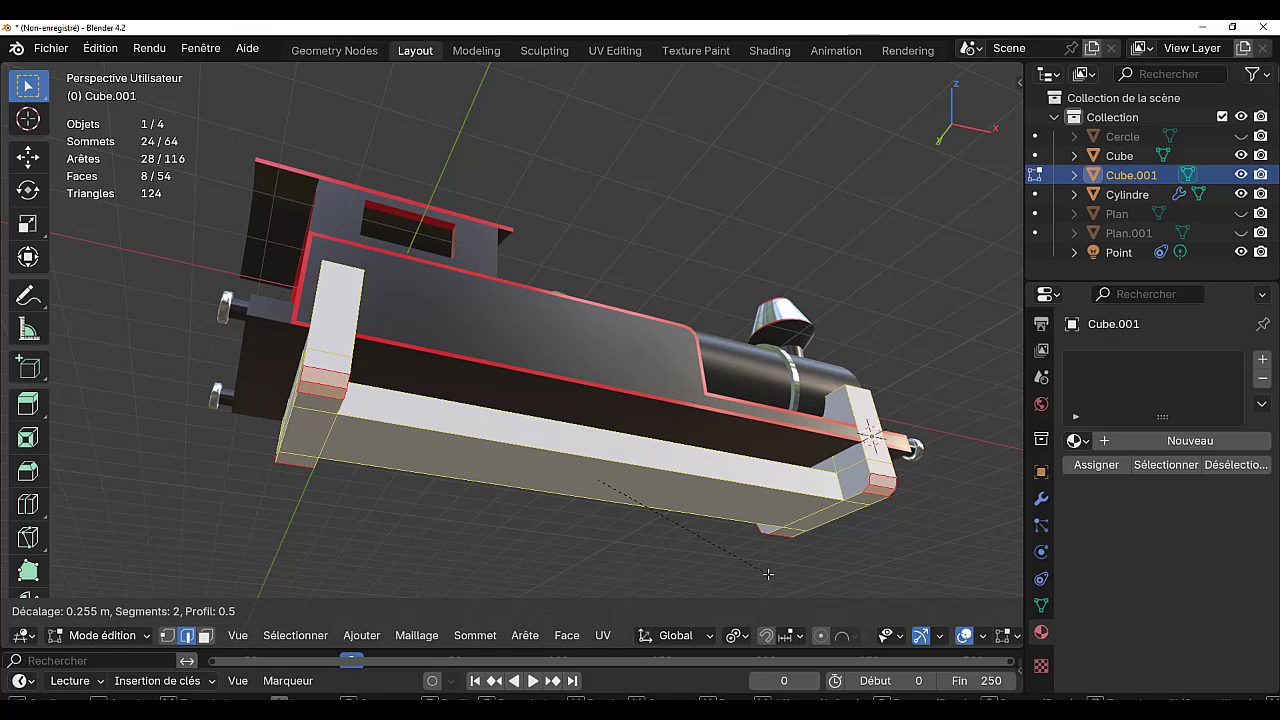
pyautogui.click(748, 555)
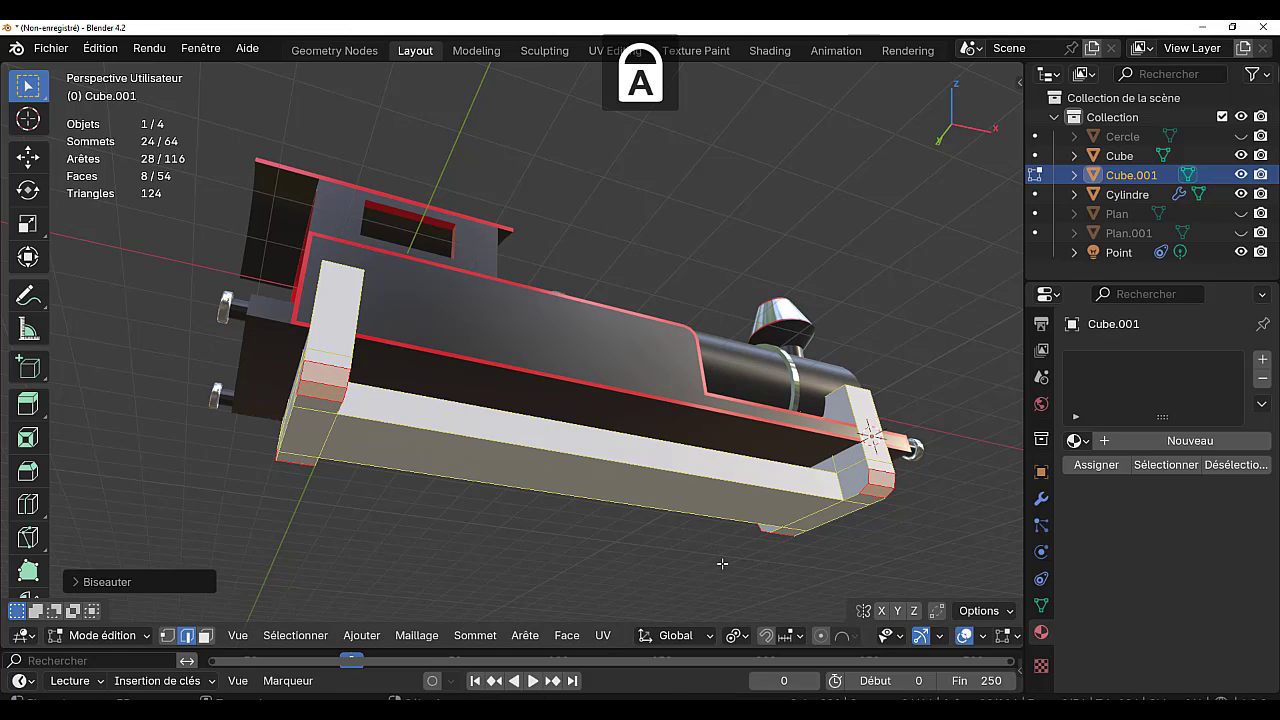
# - Give the underframe a material slot and assign the existing dark material Matériau to it
pyautogui.moveTo(722, 564); pyautogui.dragTo(661, 616, button='middle')
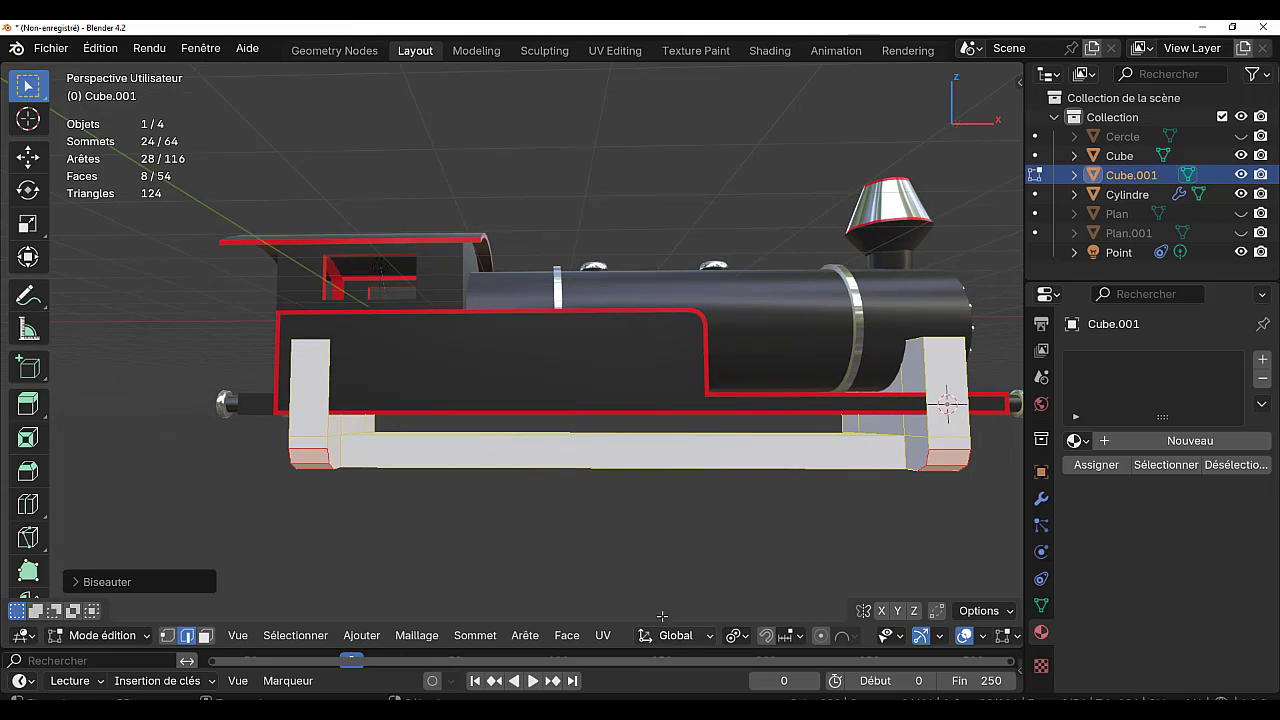
pyautogui.press('capslock')
pyautogui.click(1199, 447)
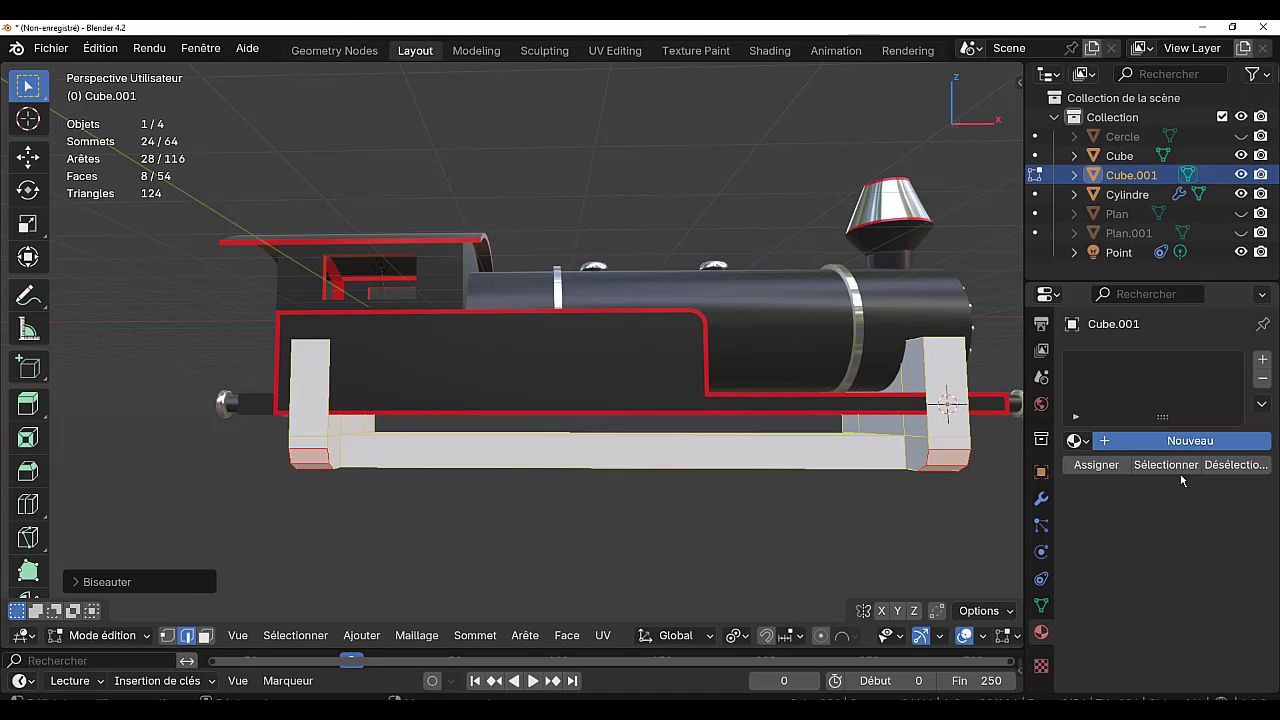
pyautogui.click(1076, 440)
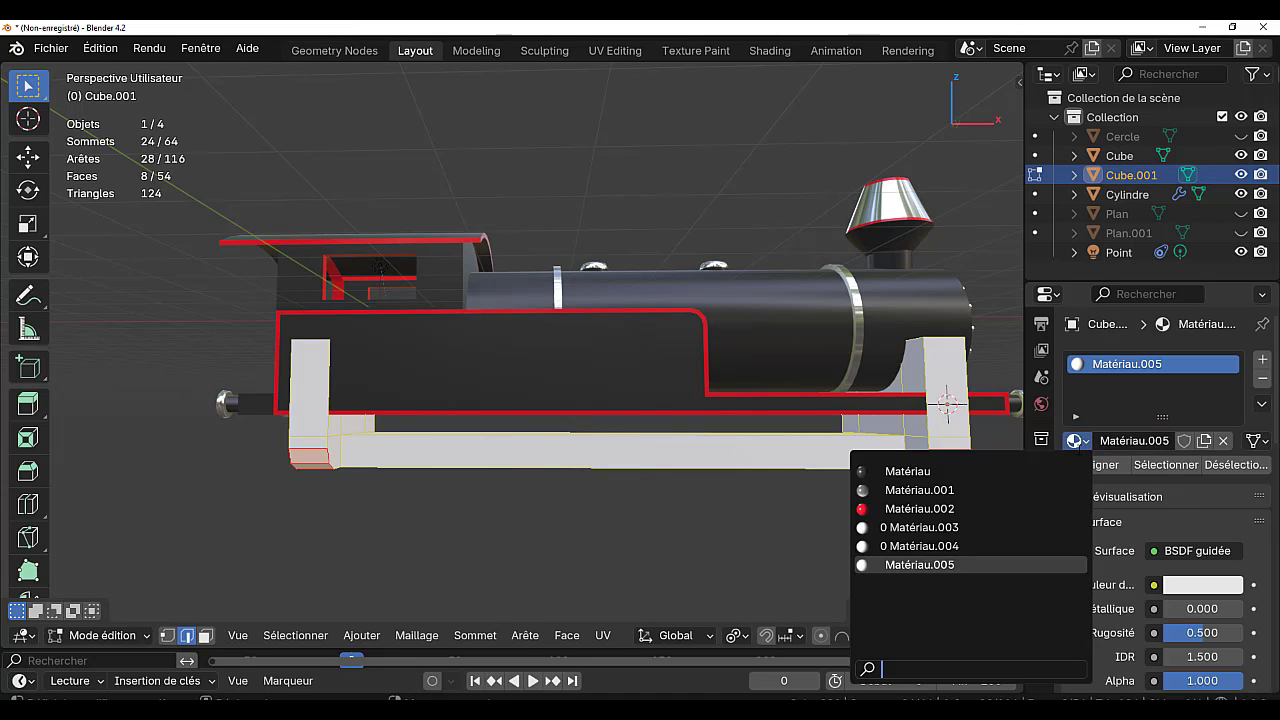
pyautogui.click(945, 471)
pyautogui.hotkey('alt', 'a')
# - Return to Object mode and deselect the underframe to view the whole locomotive
pyautogui.press('capslock')
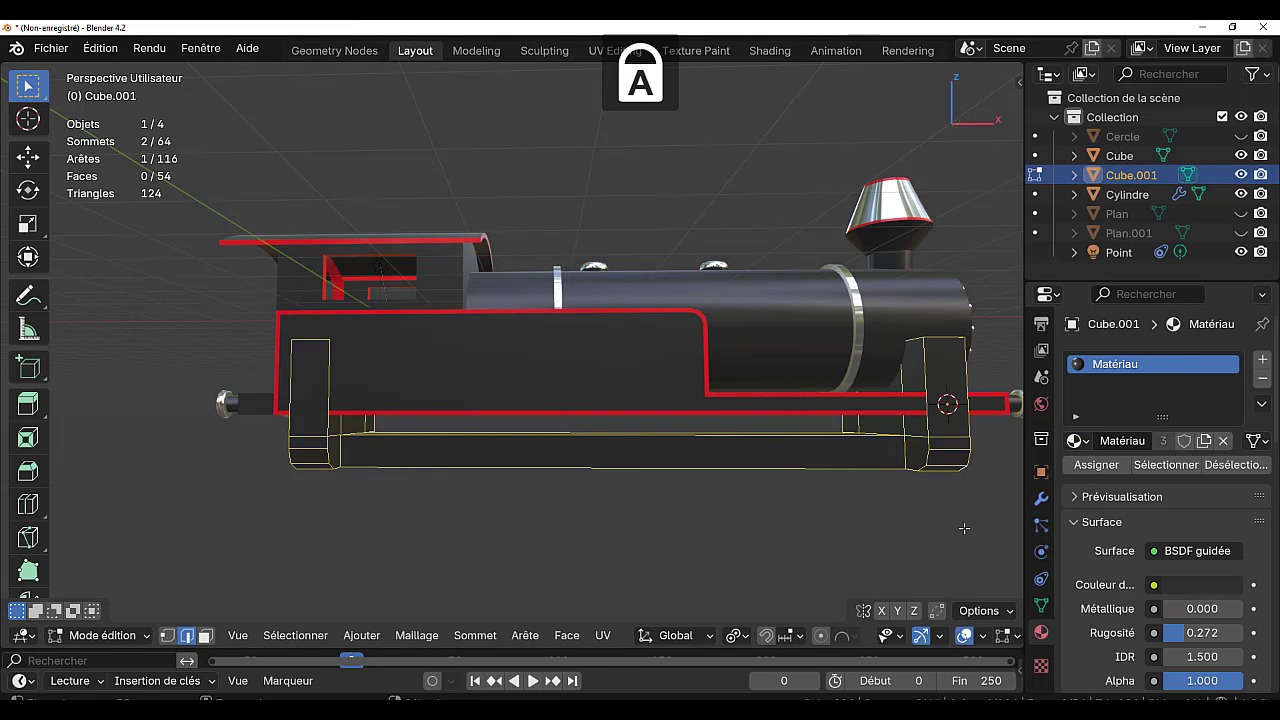
pyautogui.scroll(-2, 790, 503)
pyautogui.press('capslock')
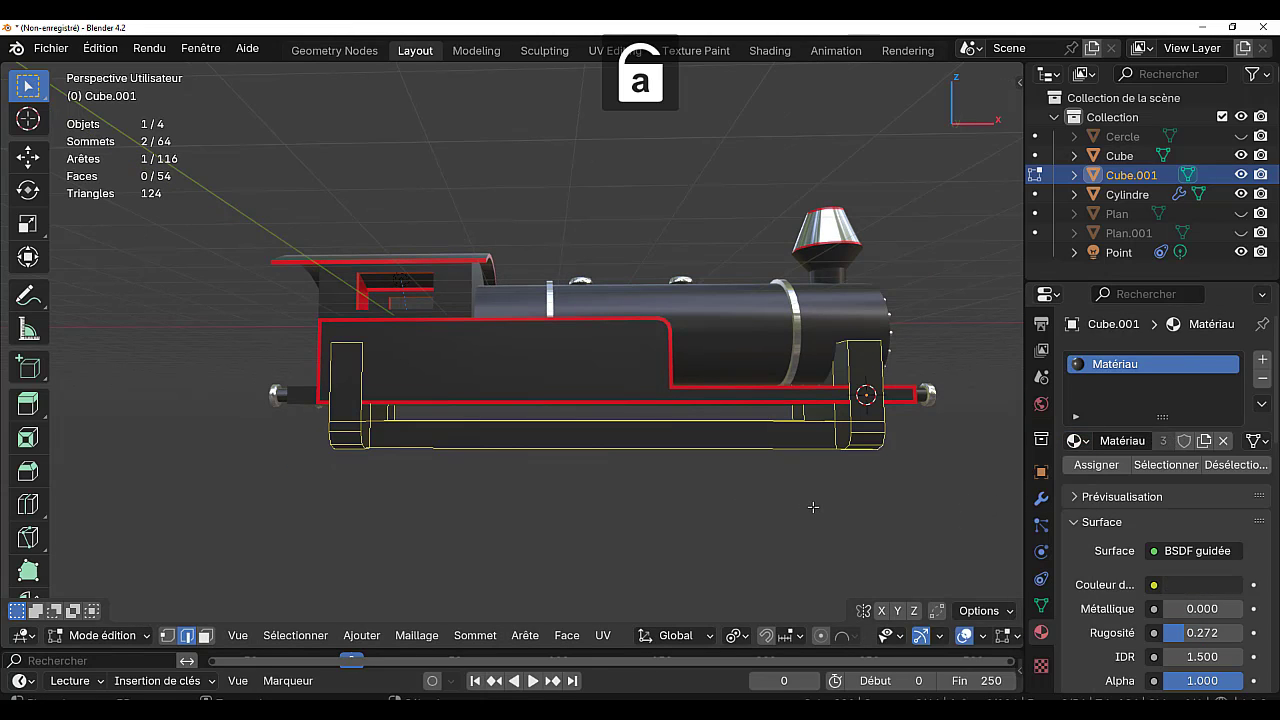
pyautogui.press('capslock')
pyautogui.press('Tab')
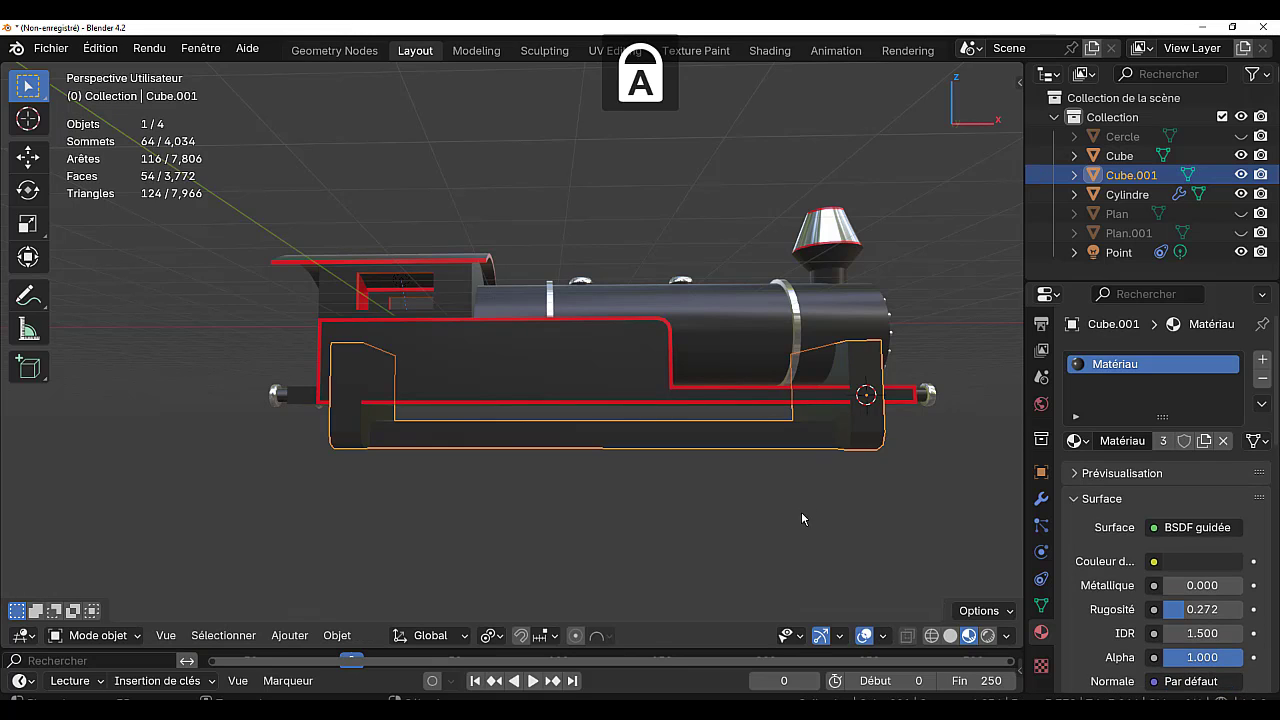
pyautogui.click(789, 512)
pyautogui.moveTo(789, 512); pyautogui.dragTo(681, 536, button='middle')
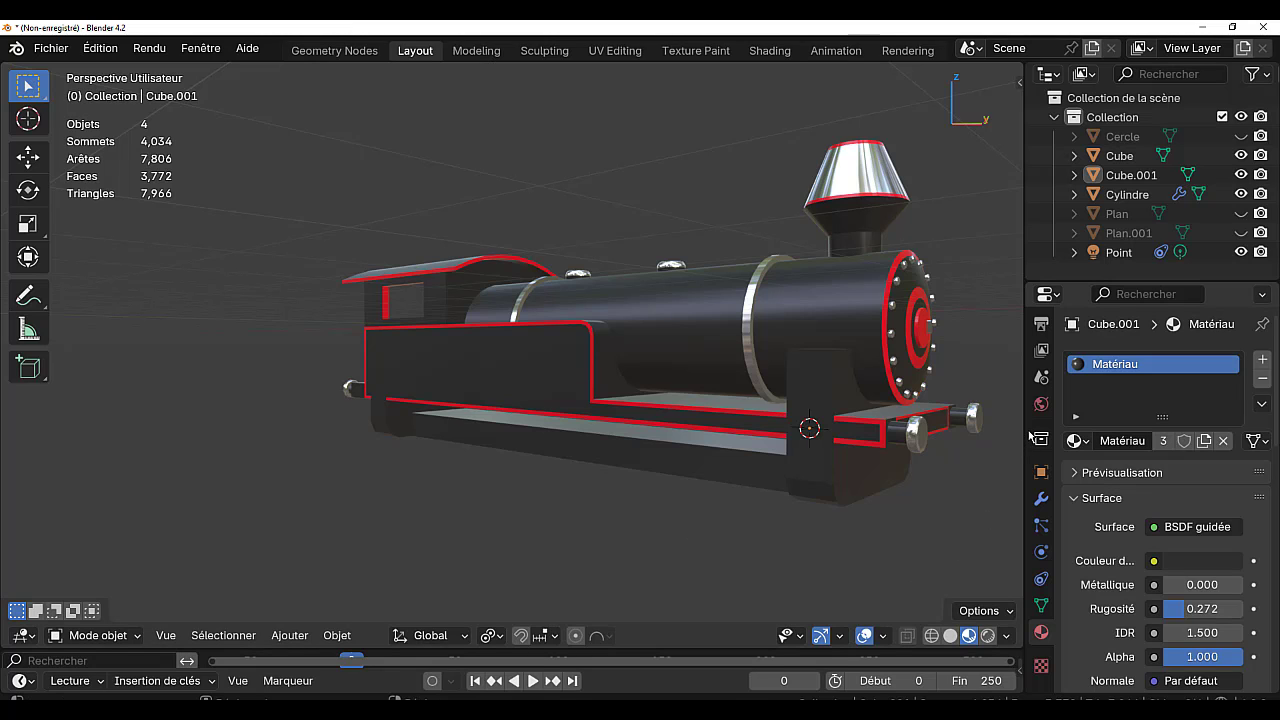
# - Widen the 3D viewport, use solid shading and show the locomotive in the front orthographic view
pyautogui.moveTo(1022, 432); pyautogui.dragTo(1160, 432)
pyautogui.moveTo(694, 524); pyautogui.dragTo(802, 538, button='middle')
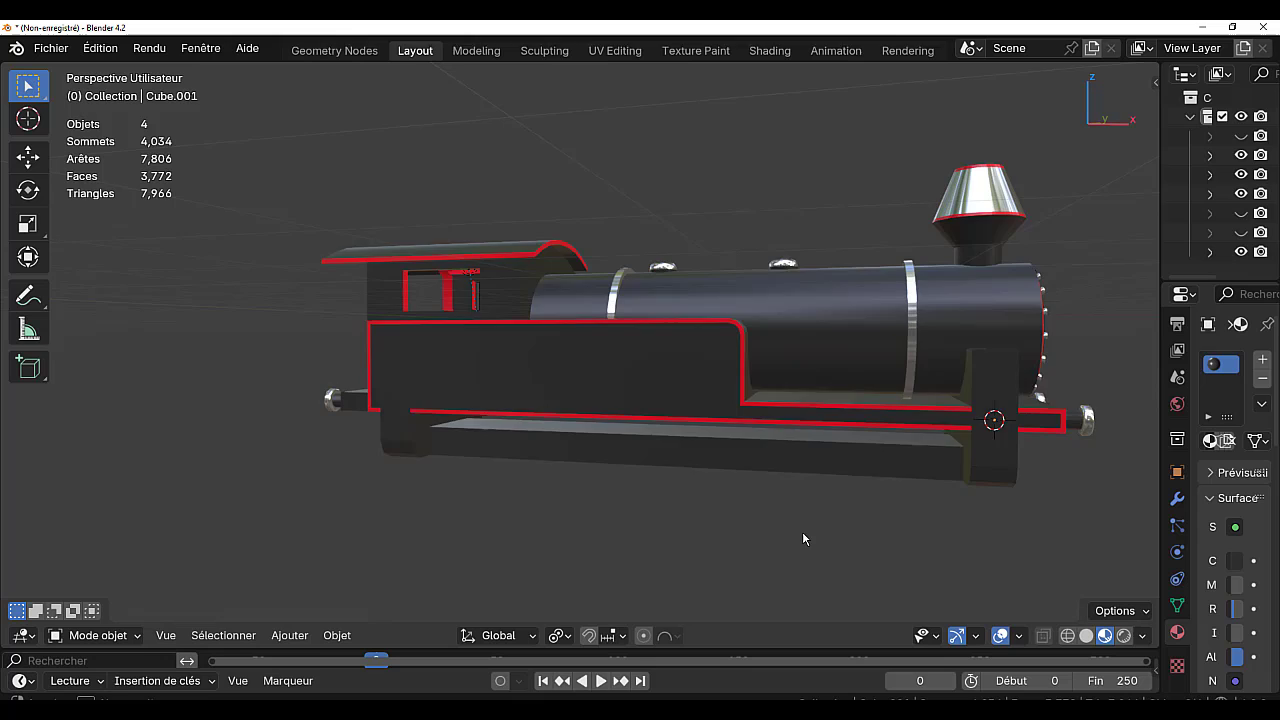
pyautogui.click(1086, 635)
pyautogui.keyDown('shift'); pyautogui.moveTo(853, 543); pyautogui.dragTo(772, 514, button='middle'); pyautogui.keyUp('shift')
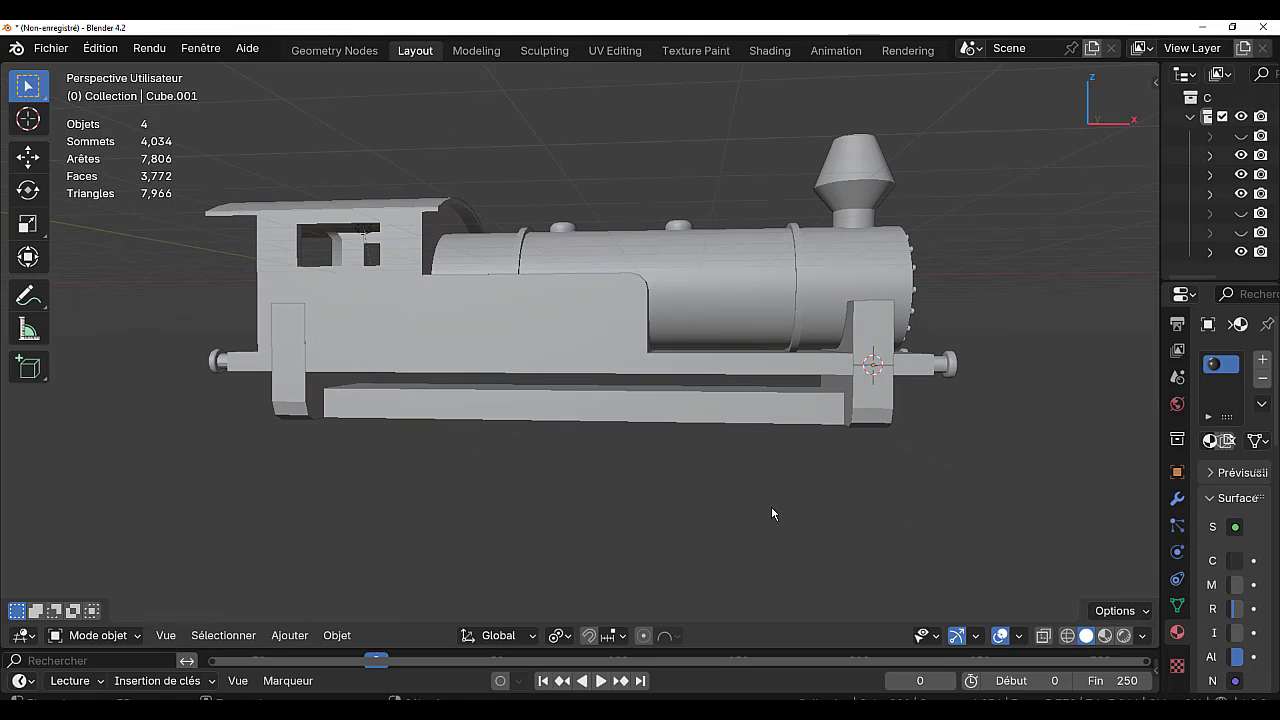
pyautogui.press('KP_1')
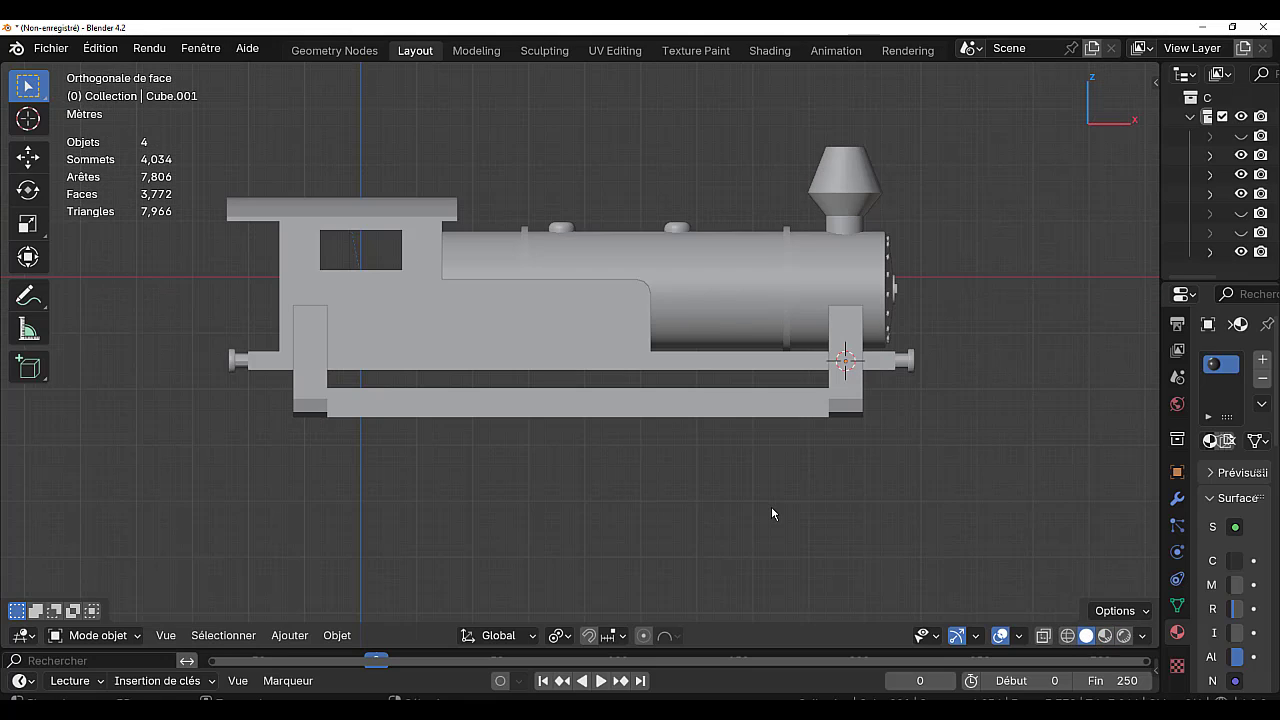
# - Place the 3D cursor below the rear half of the beam and add a cube mesh there
pyautogui.keyDown('shift'); pyautogui.rightClick(492, 489); pyautogui.keyUp('shift')
pyautogui.click(280, 635)
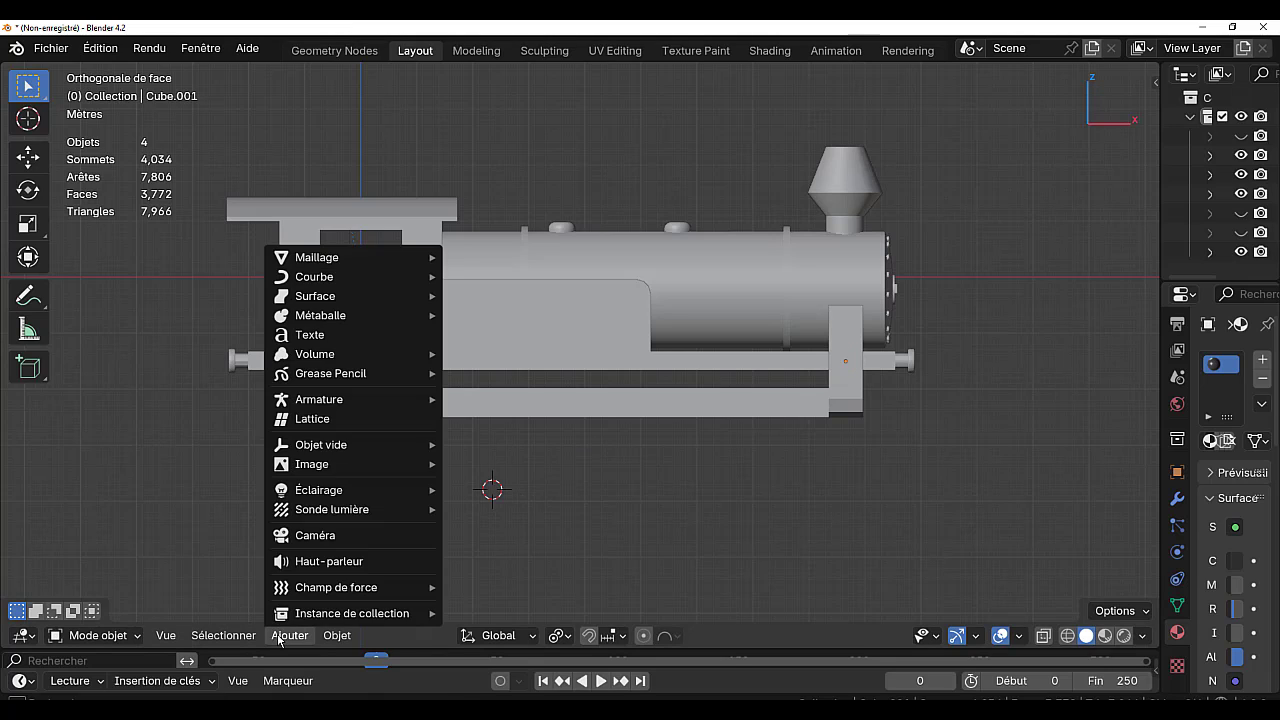
pyautogui.moveTo(318, 257)
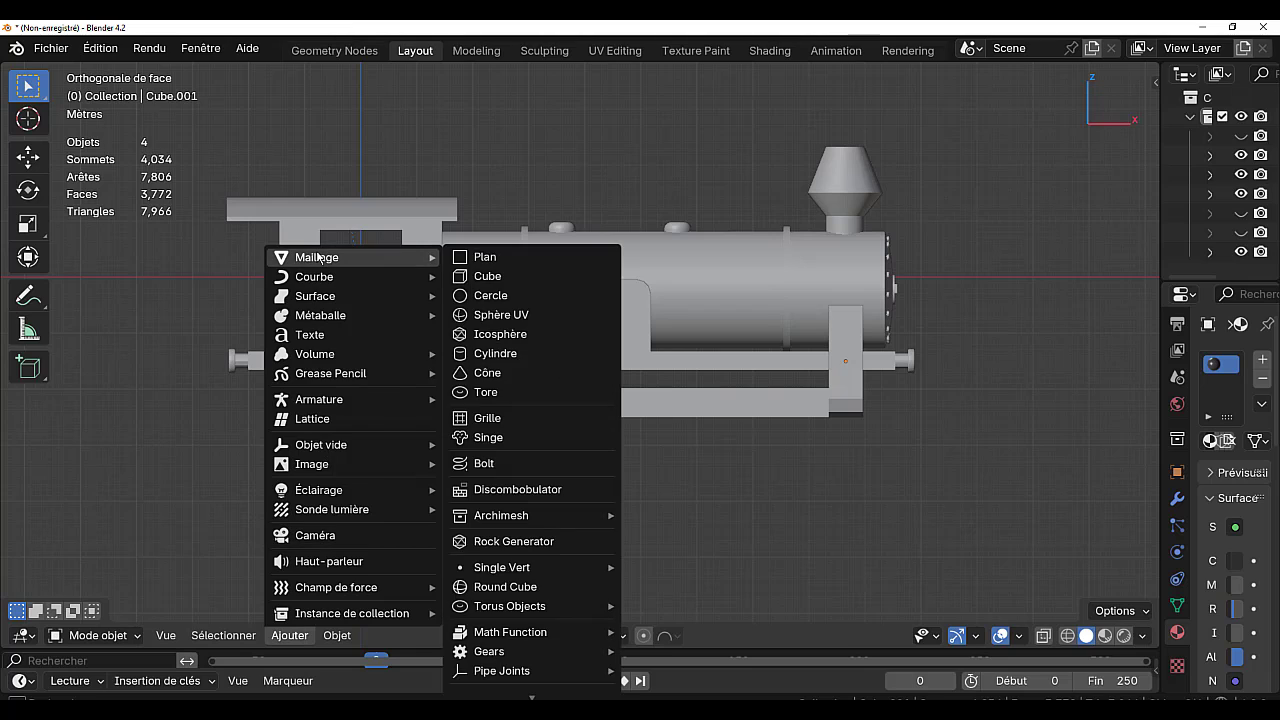
pyautogui.click(476, 284)
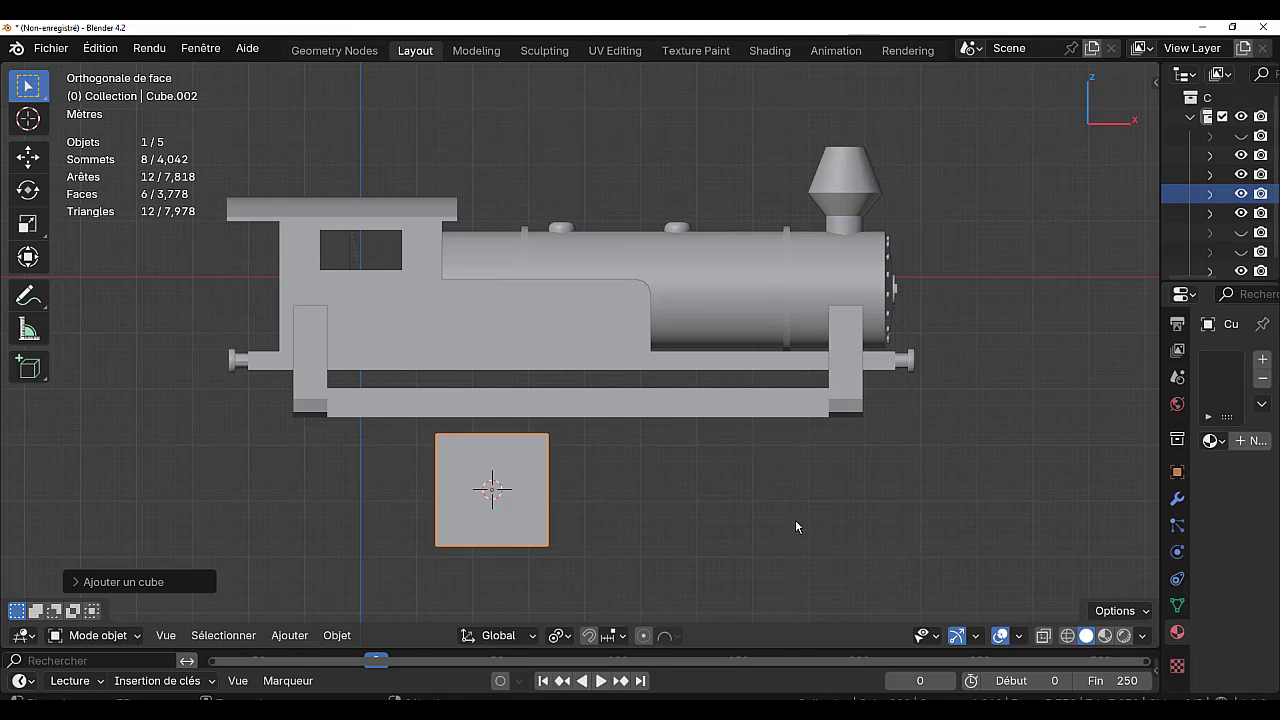
# - In Edit mode, shrink the new cube to about a tenth, then stretch it about six times along Z into a thin vertical bar
pyautogui.press('Tab')
pyautogui.press('s')
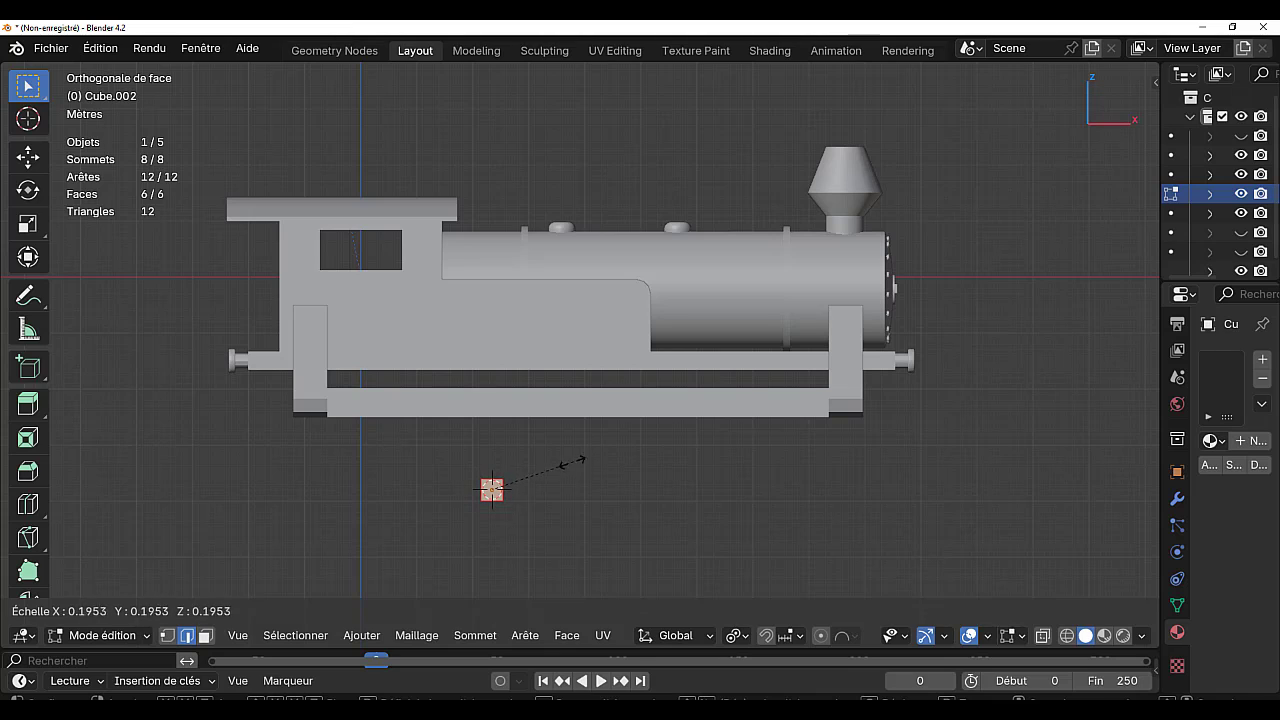
pyautogui.click(540, 468)
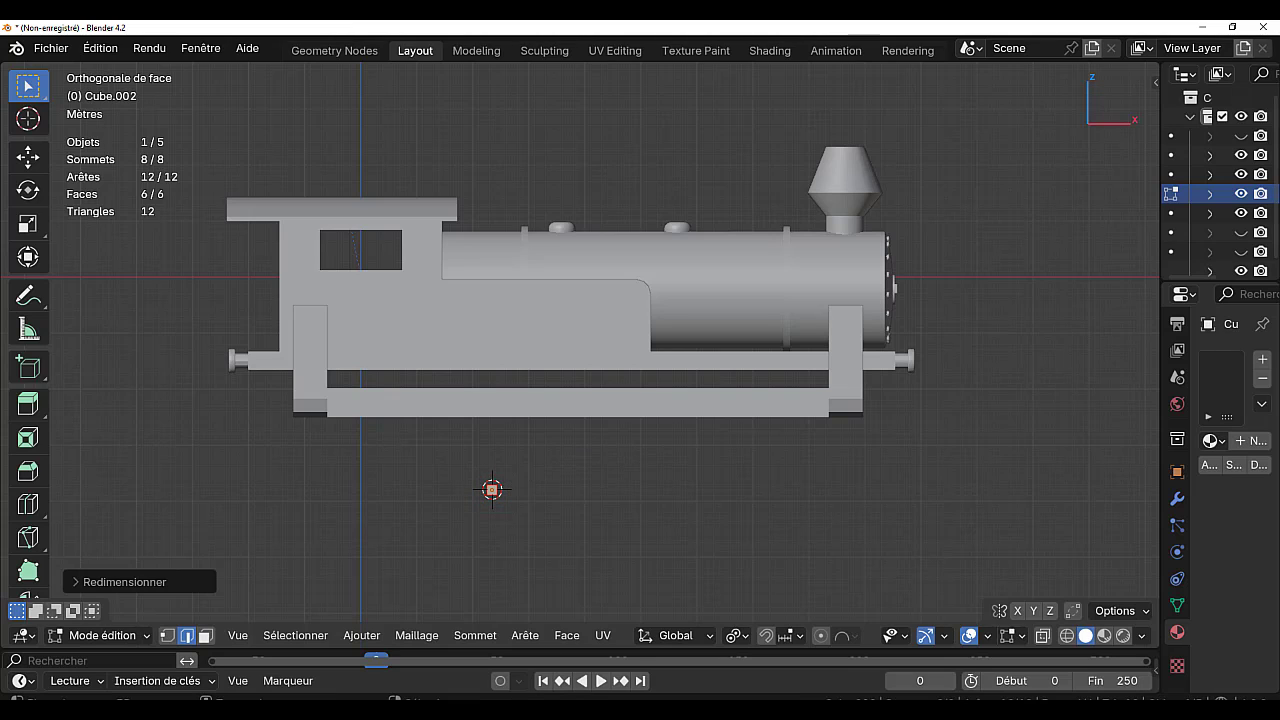
pyautogui.press('s')
pyautogui.press('z')
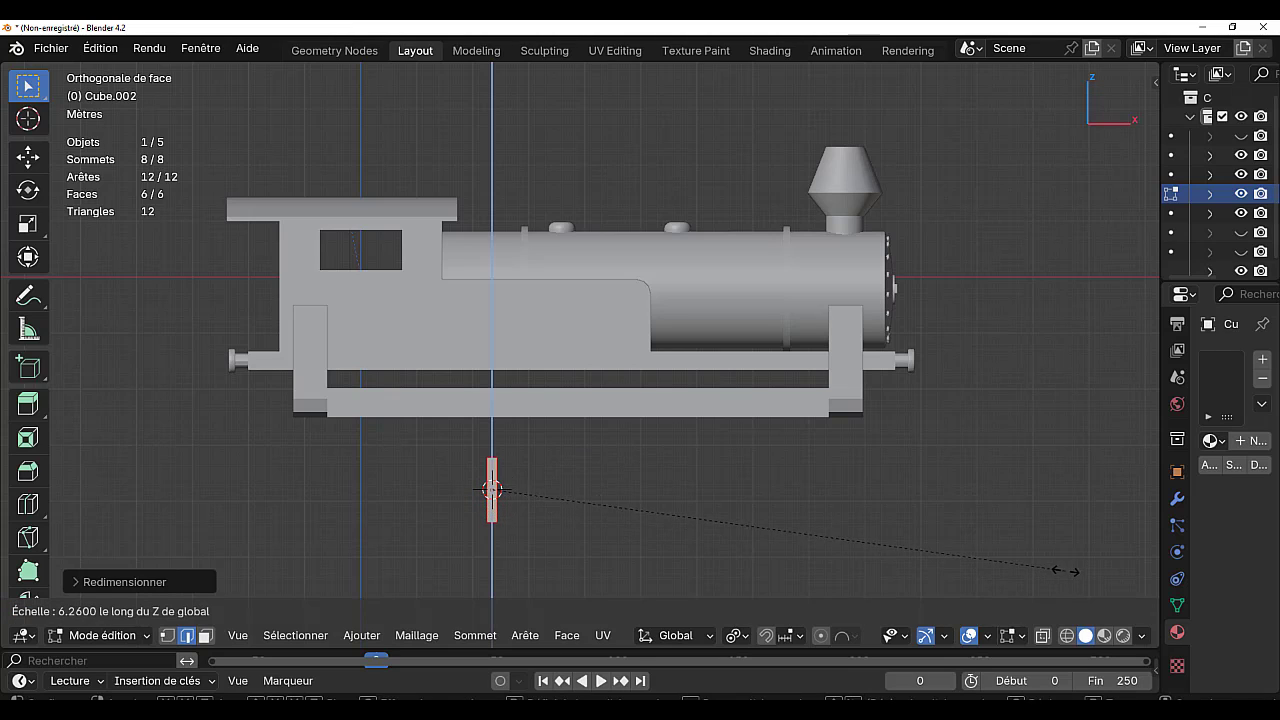
pyautogui.click(1020, 565)
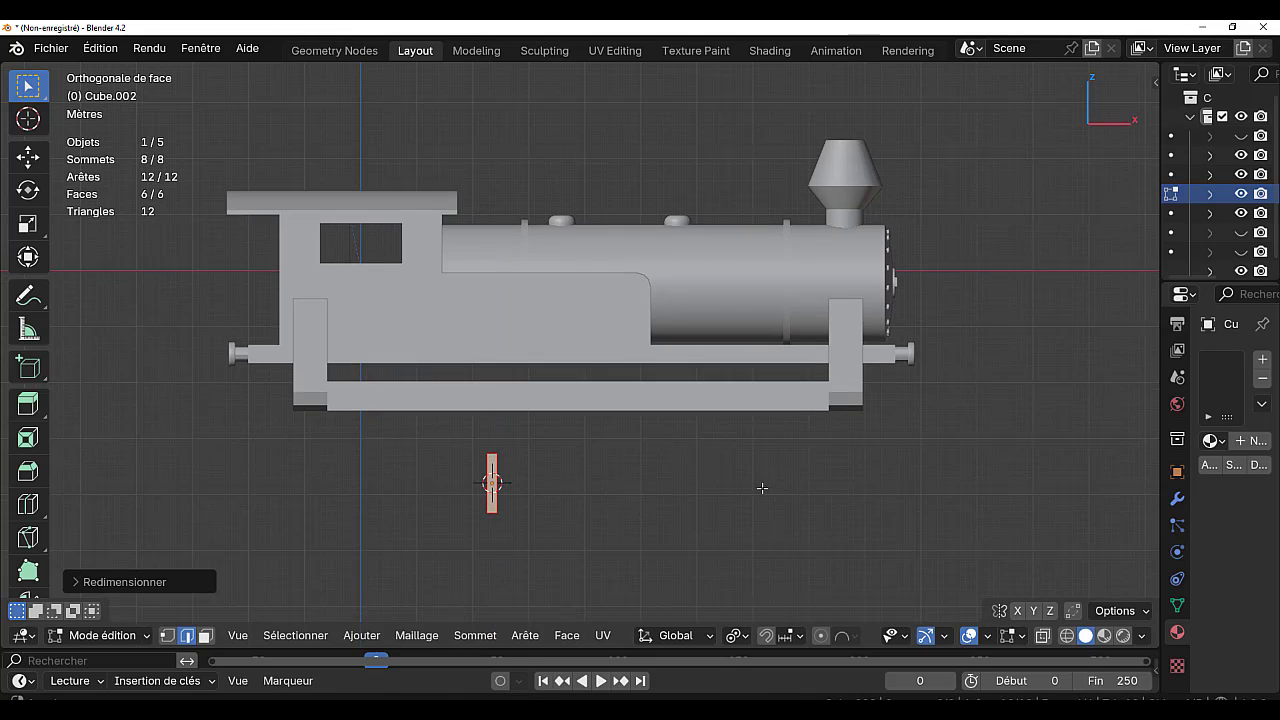
# - Place the 3D cursor just below the lower end of the thin vertical bar
pyautogui.keyDown('shift'); pyautogui.moveTo(524, 579); pyautogui.dragTo(554, 501, button='middle'); pyautogui.keyUp('shift')
pyautogui.scroll(2, 479, 424)
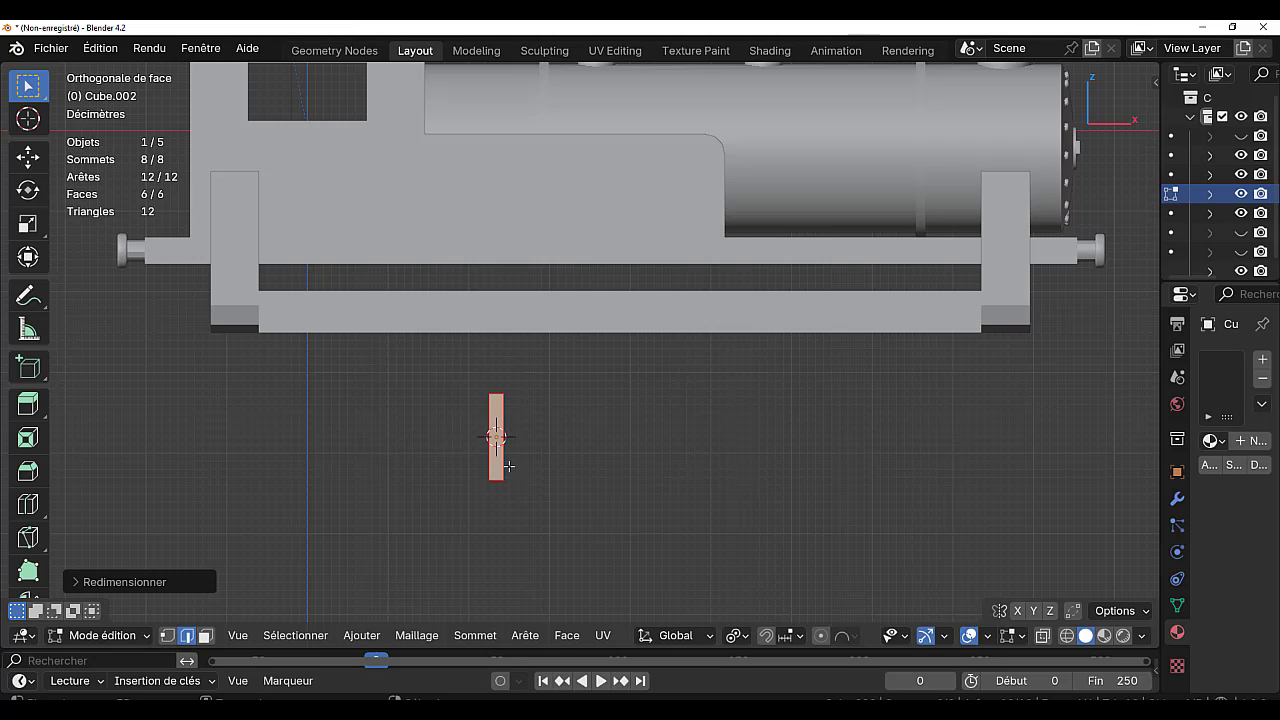
pyautogui.scroll(2, 610, 480)
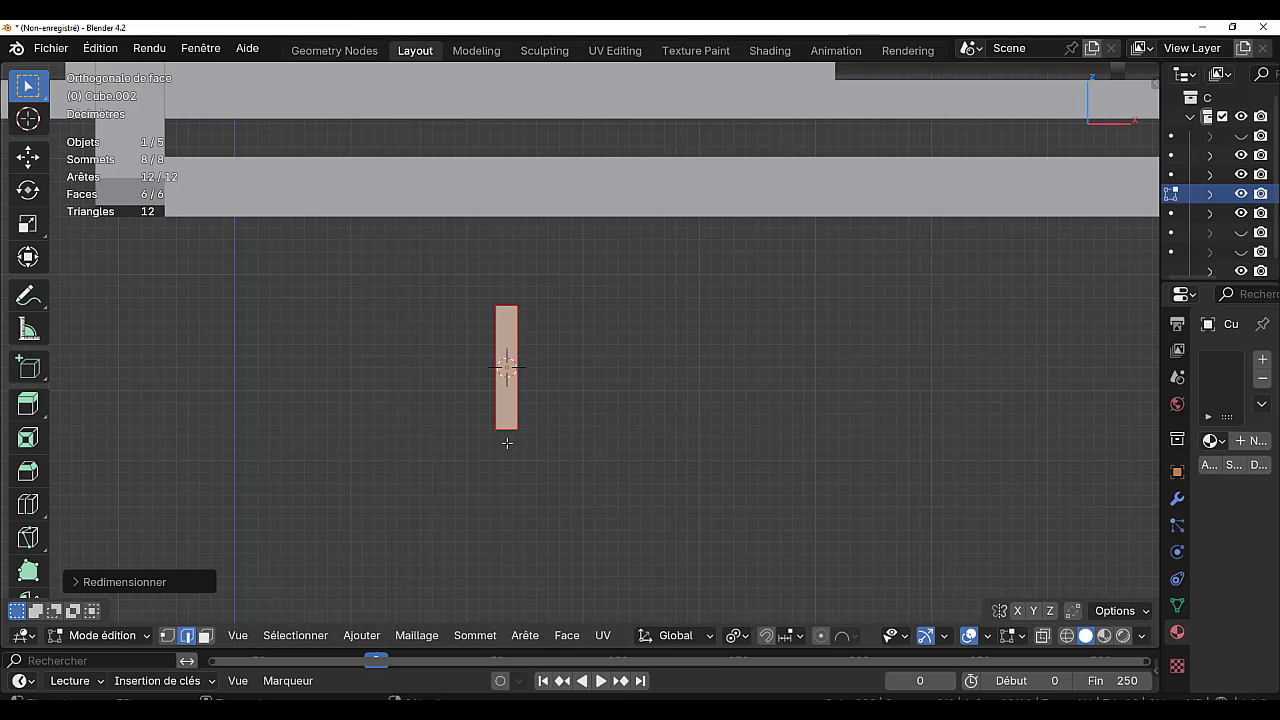
pyautogui.keyDown('shift'); pyautogui.rightClick(506, 442); pyautogui.keyUp('shift')
# - Spin the bar about the 3D cursor around the Y axis in 12 steps through 330° to form radial wheel spokes
pyautogui.scroll(-4, 42, 560)
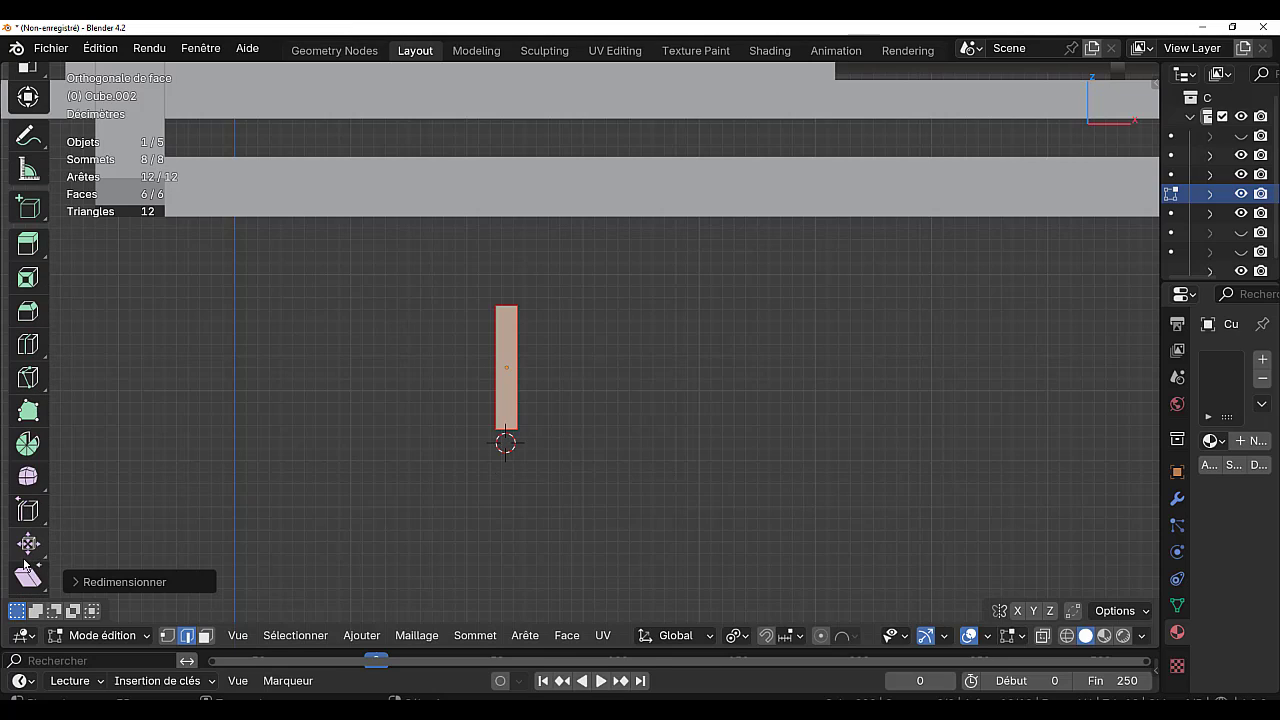
pyautogui.scroll(-2, 25, 566)
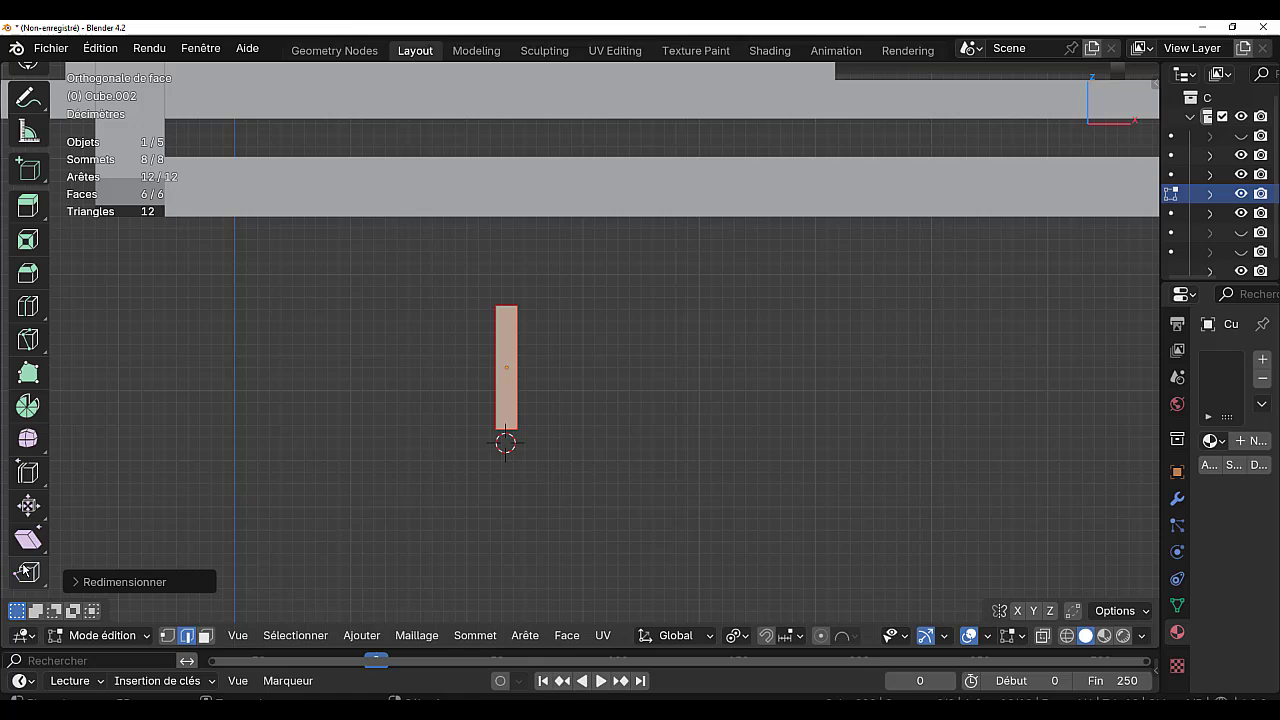
pyautogui.click(27, 405)
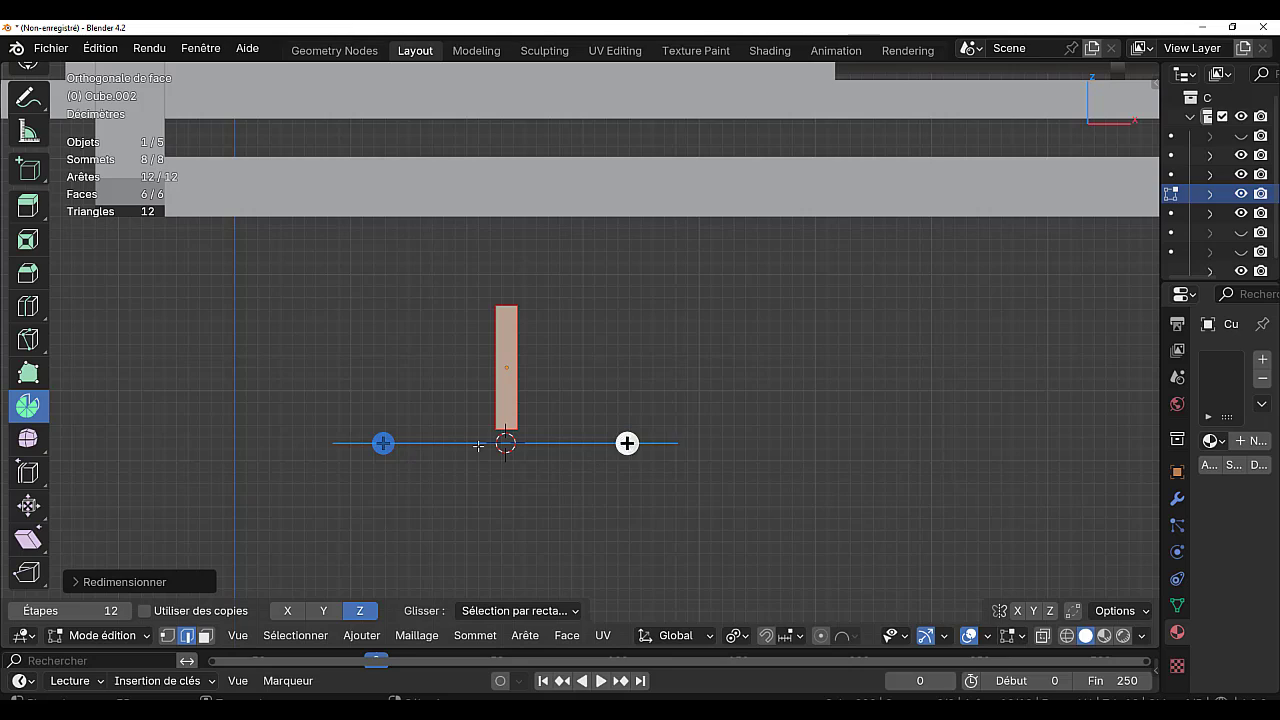
pyautogui.click(325, 611)
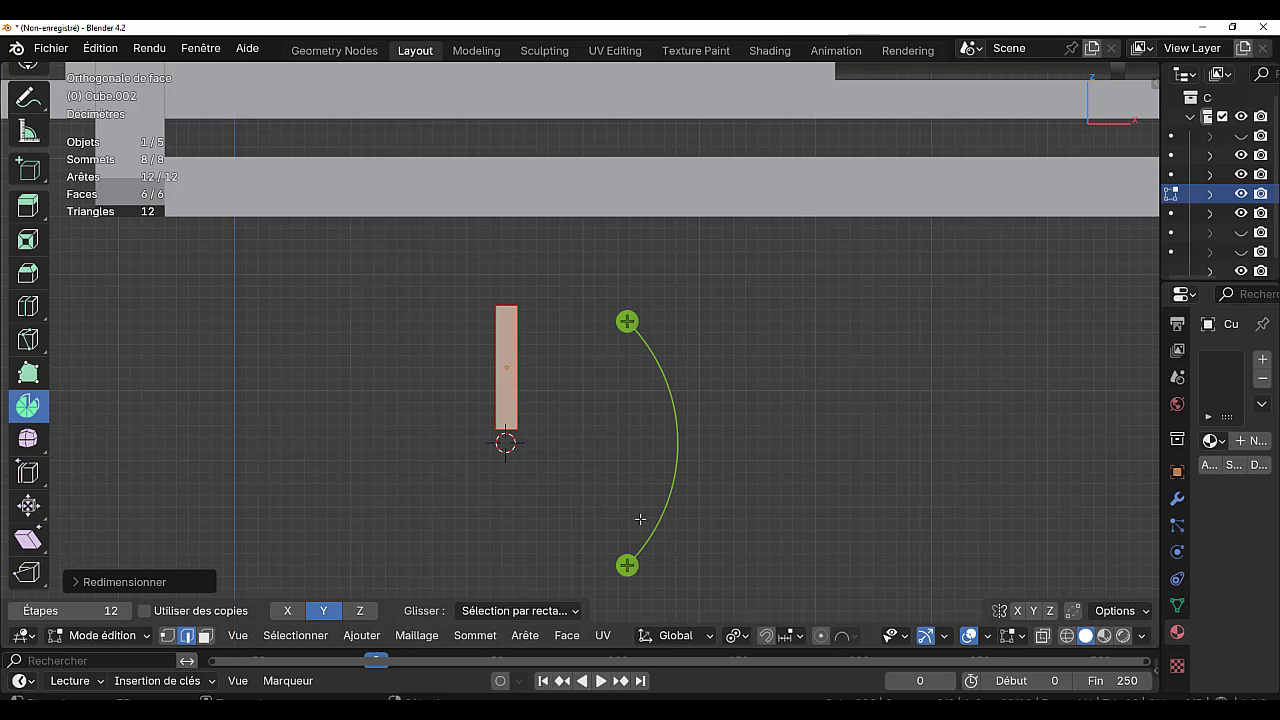
pyautogui.moveTo(626, 563); pyautogui.dragTo(754, 466)
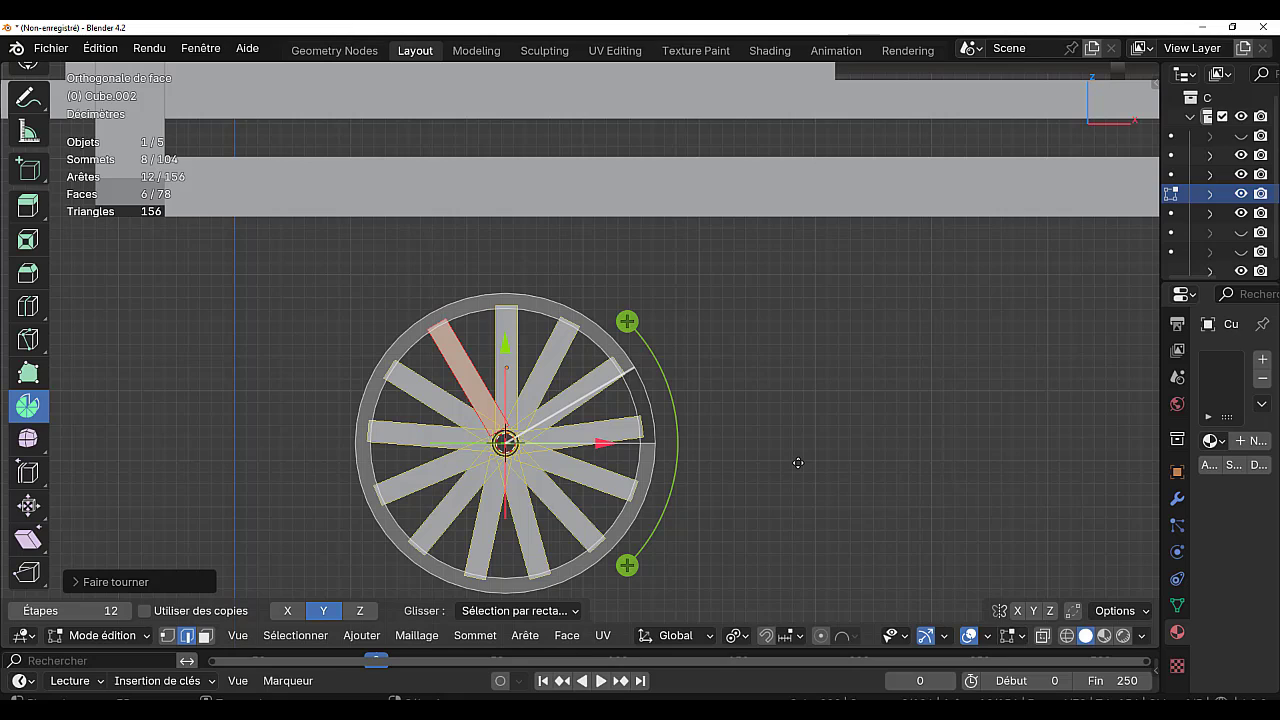
pyautogui.click(143, 583)
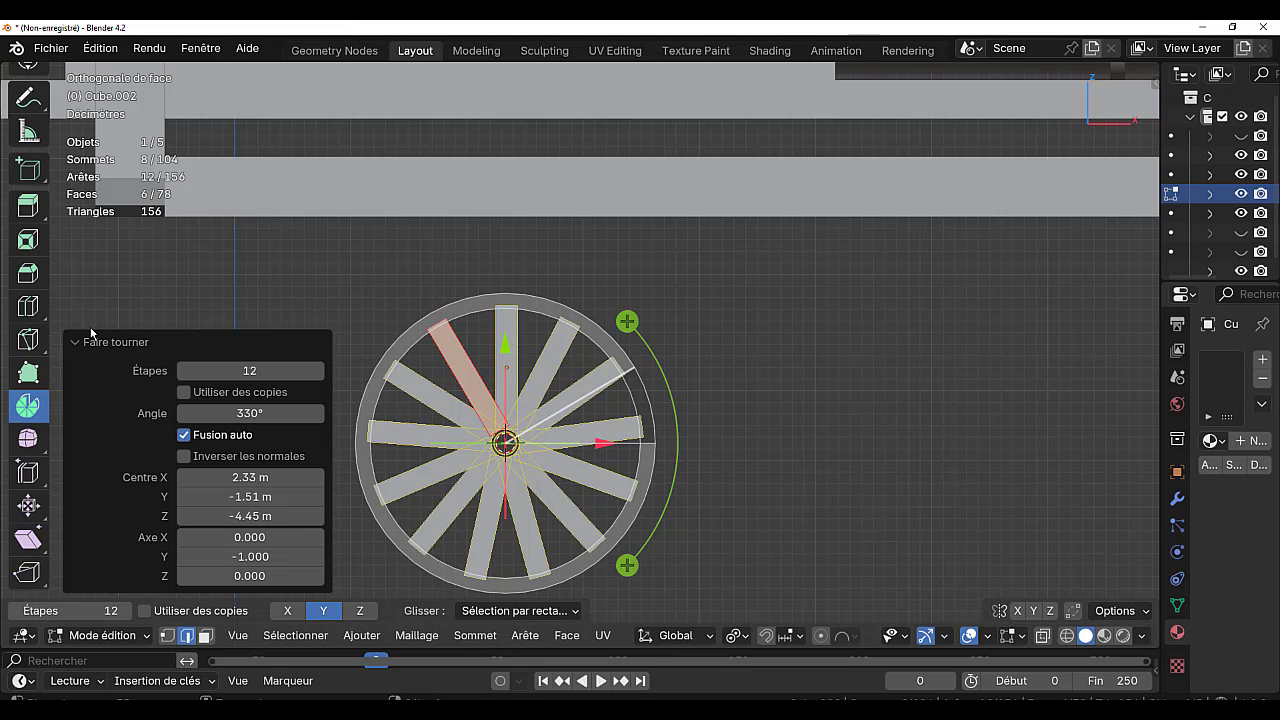
# - Replace the Spin tool with the Cursor tool, collapse the spin settings and return to Object mode
pyautogui.scroll(3, 28, 170)
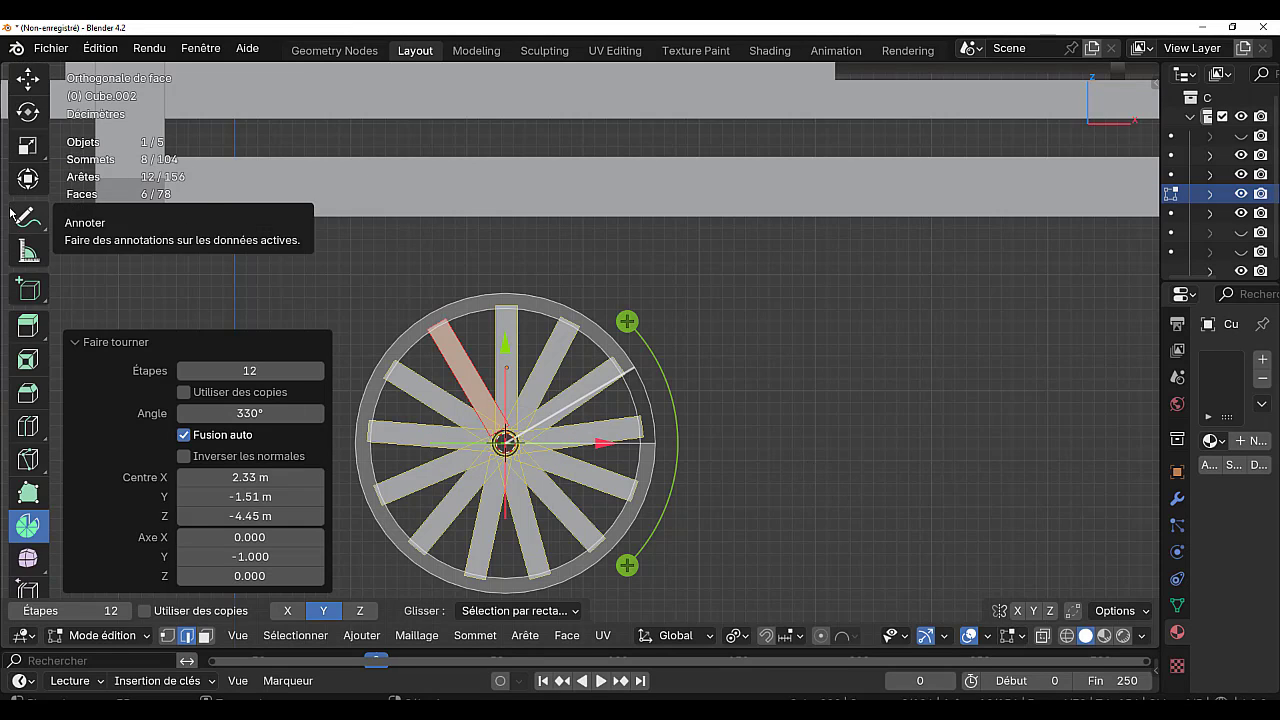
pyautogui.scroll(2, 28, 125)
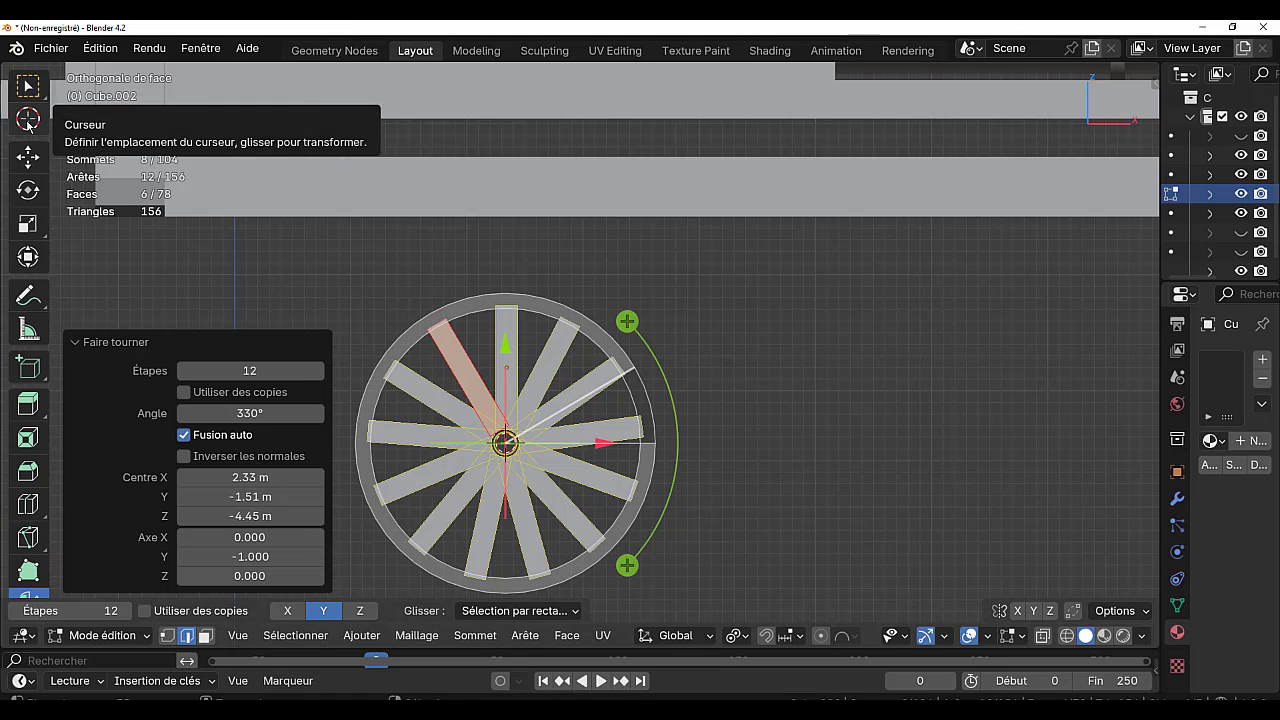
pyautogui.click(28, 120)
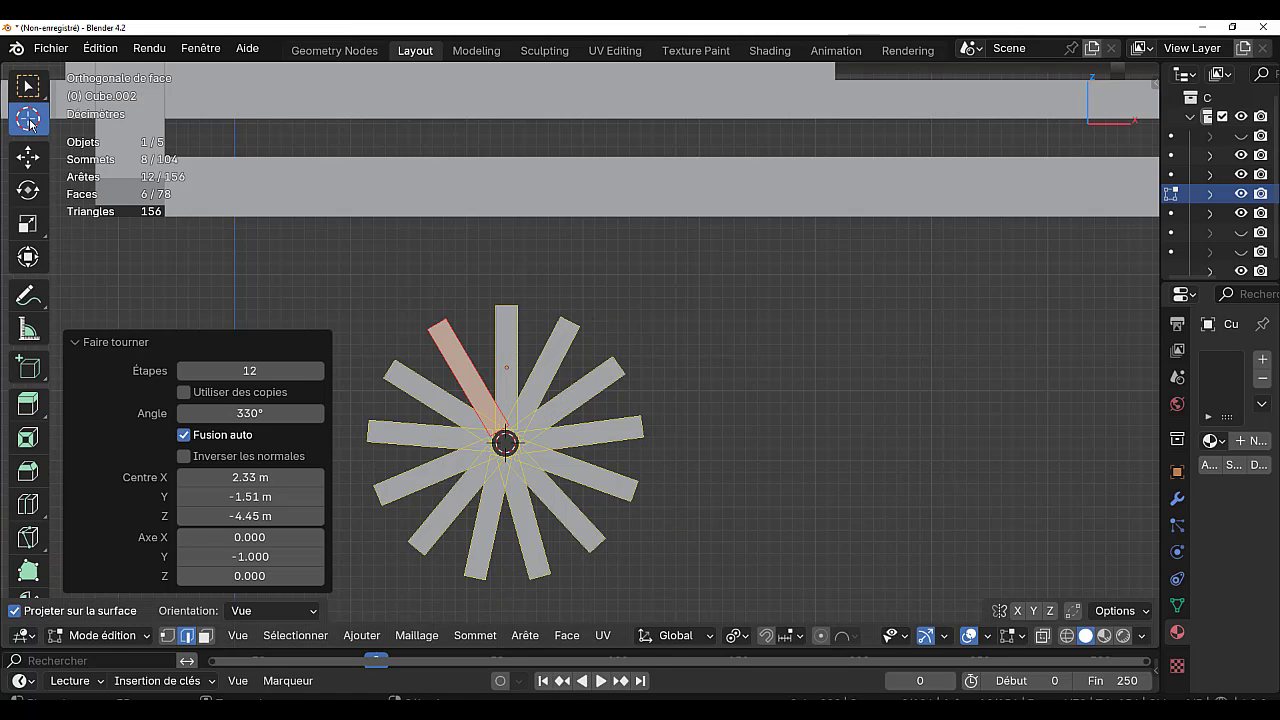
pyautogui.click(215, 342)
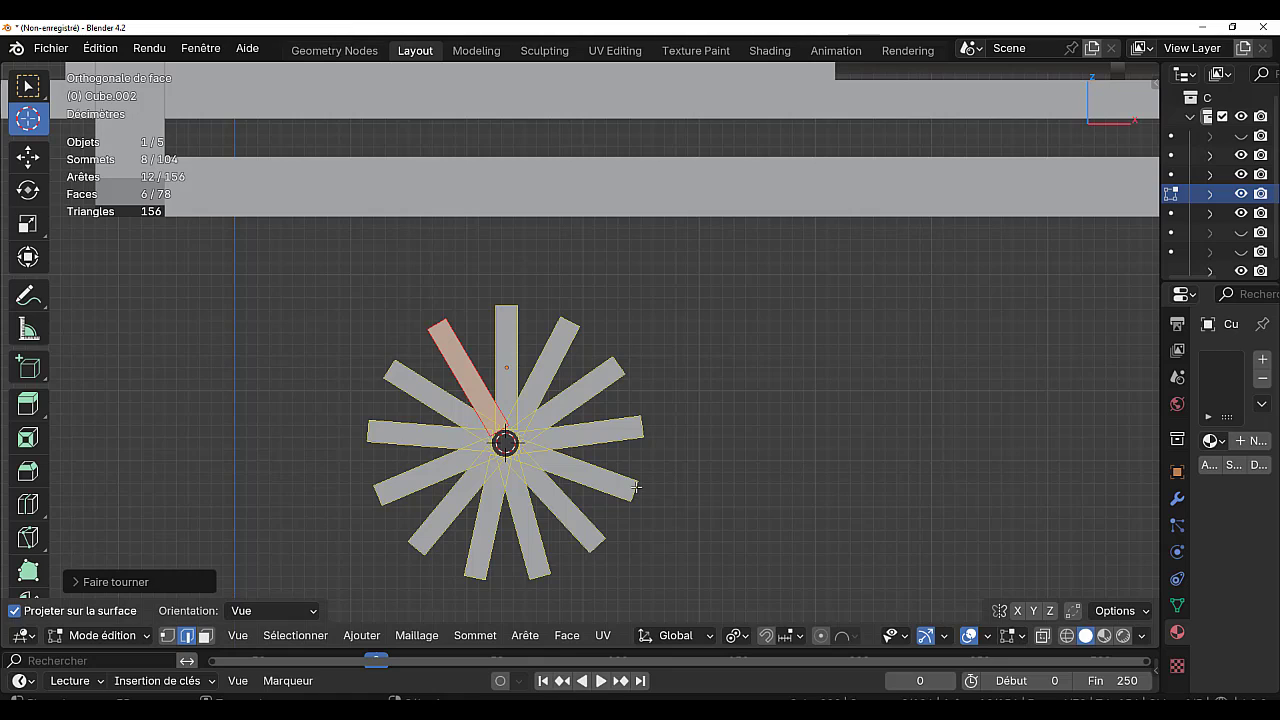
pyautogui.press('Tab')
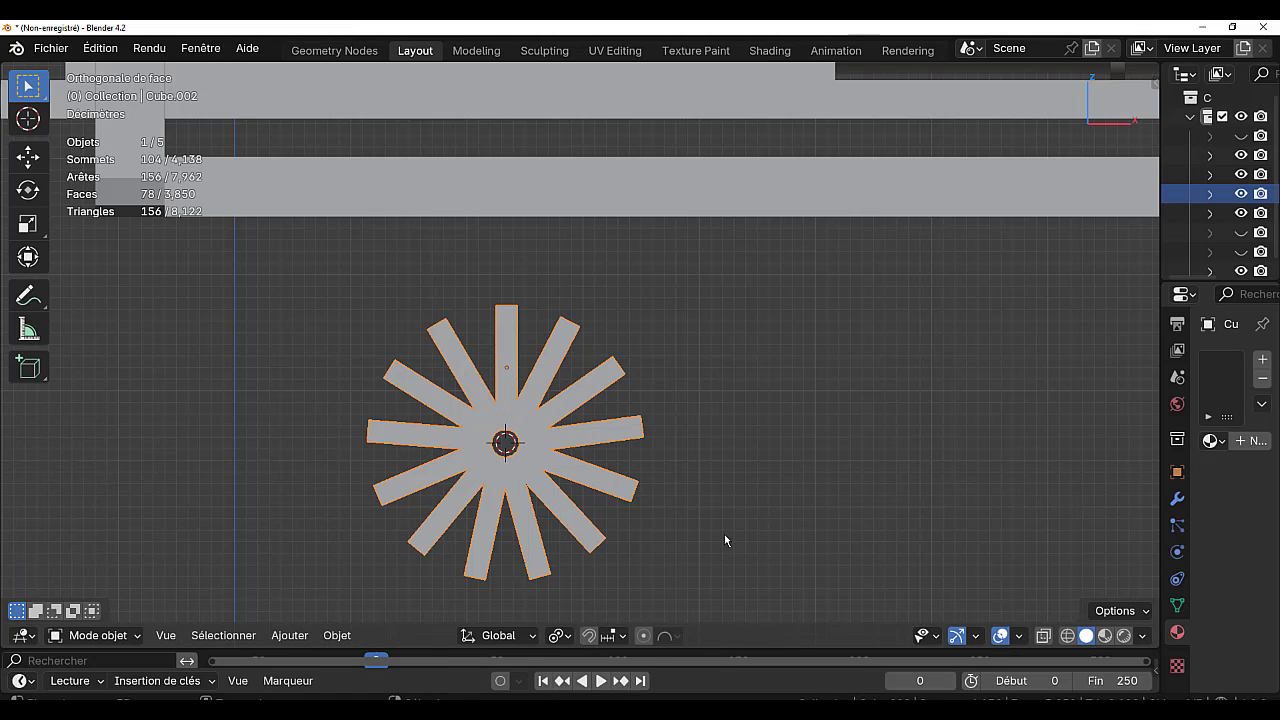
pyautogui.press('Tab')
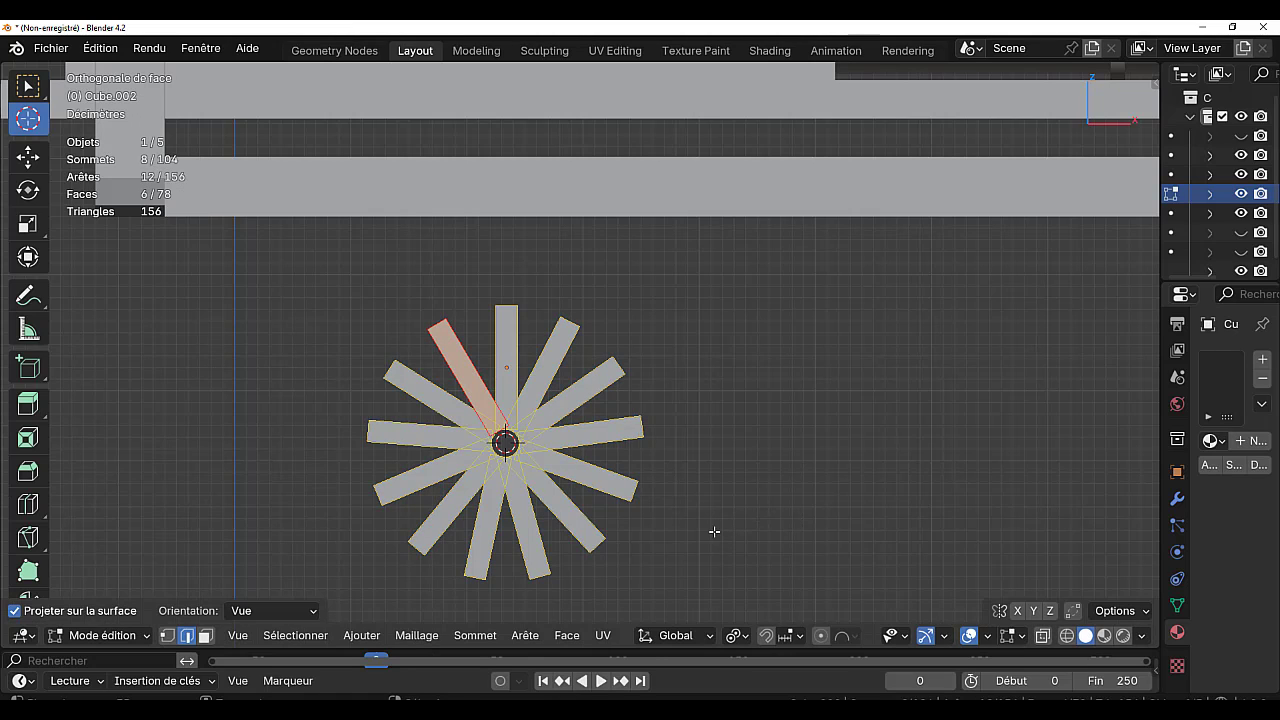
pyautogui.press('a')
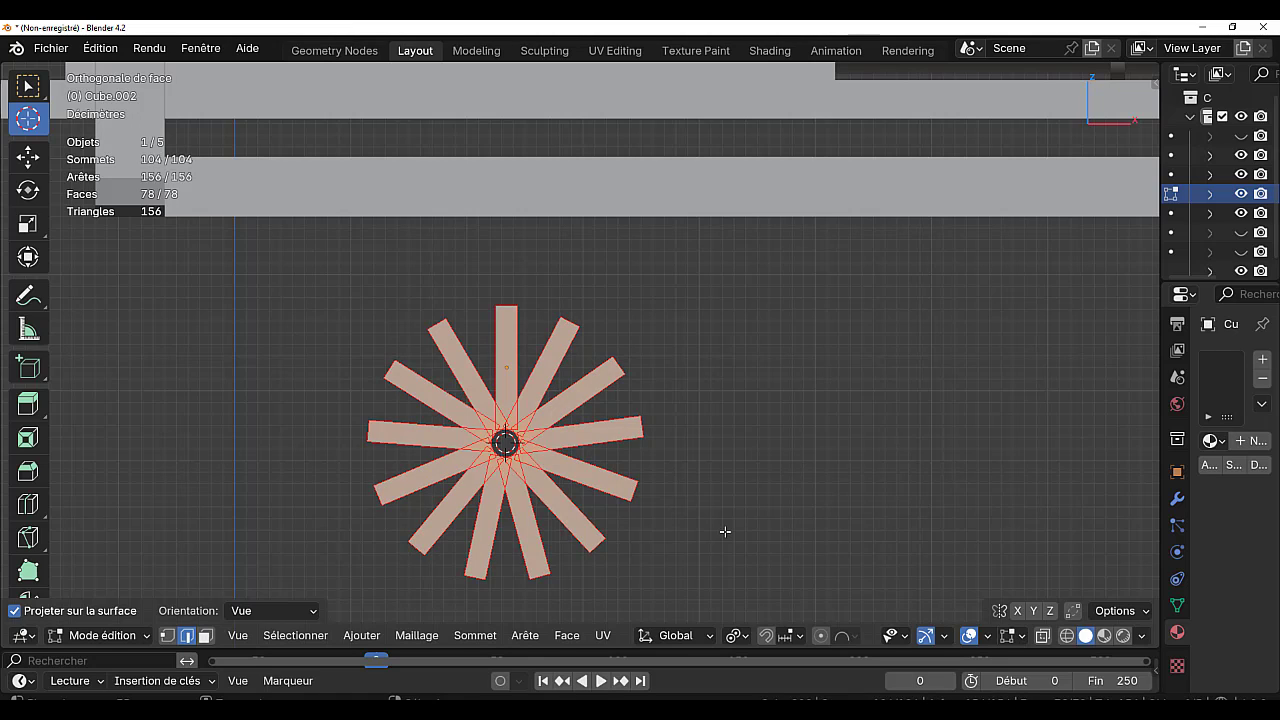
pyautogui.click(361, 635)
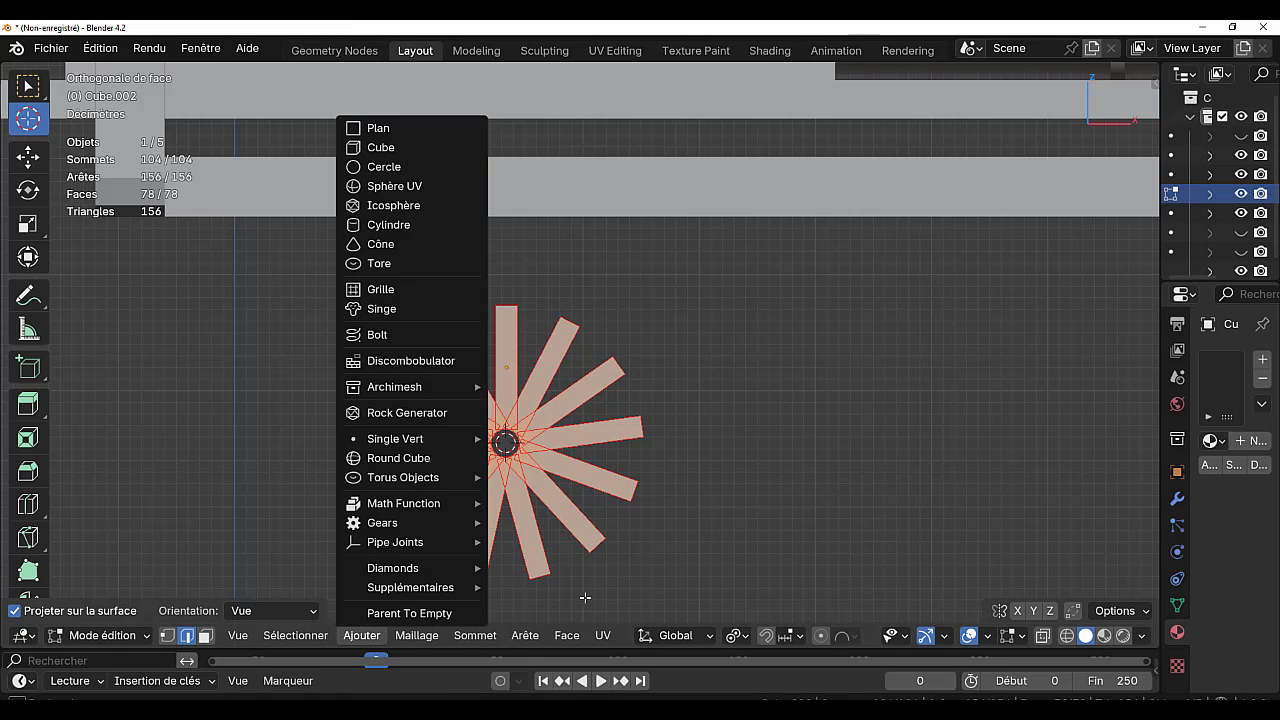
pyautogui.hotkey('alt', 'a')
pyautogui.press('Tab')
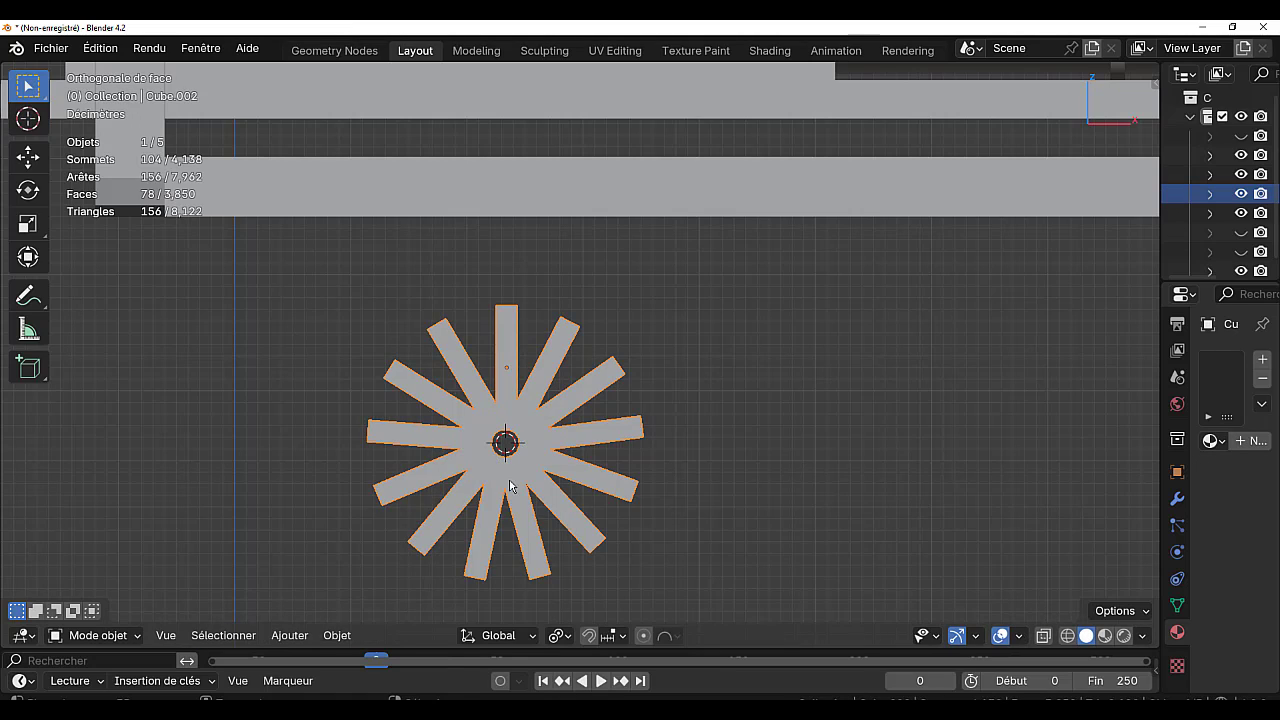
# - Add a circle mesh centred on the spokes and scale it up about 1.07 times, just inside the spoke tips
pyautogui.click(290, 636)
pyautogui.moveTo(365, 262)
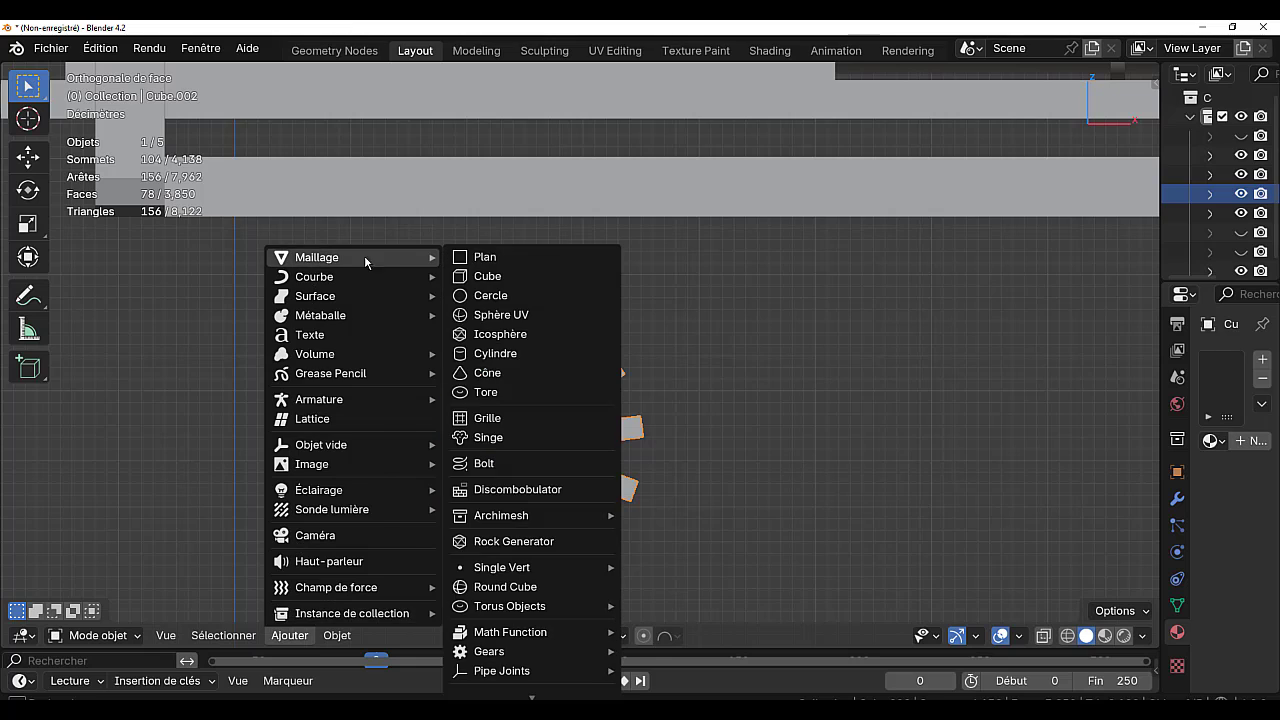
pyautogui.click(492, 296)
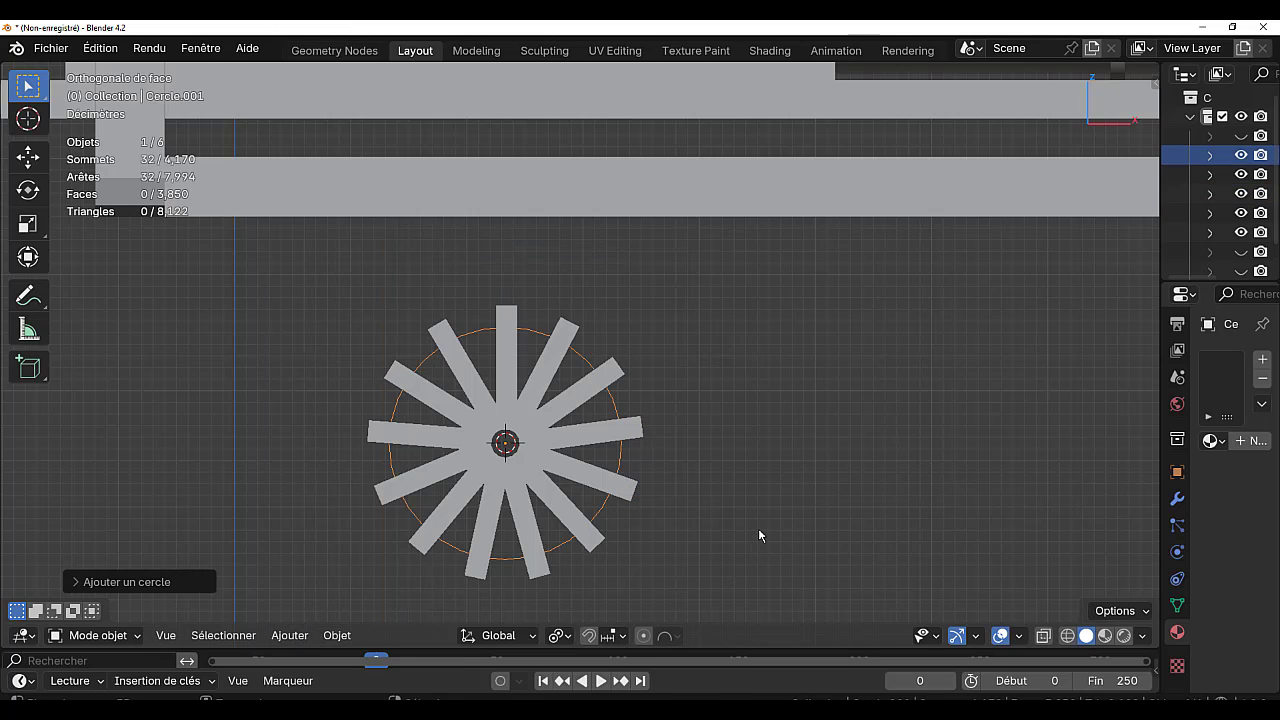
pyautogui.press('s')
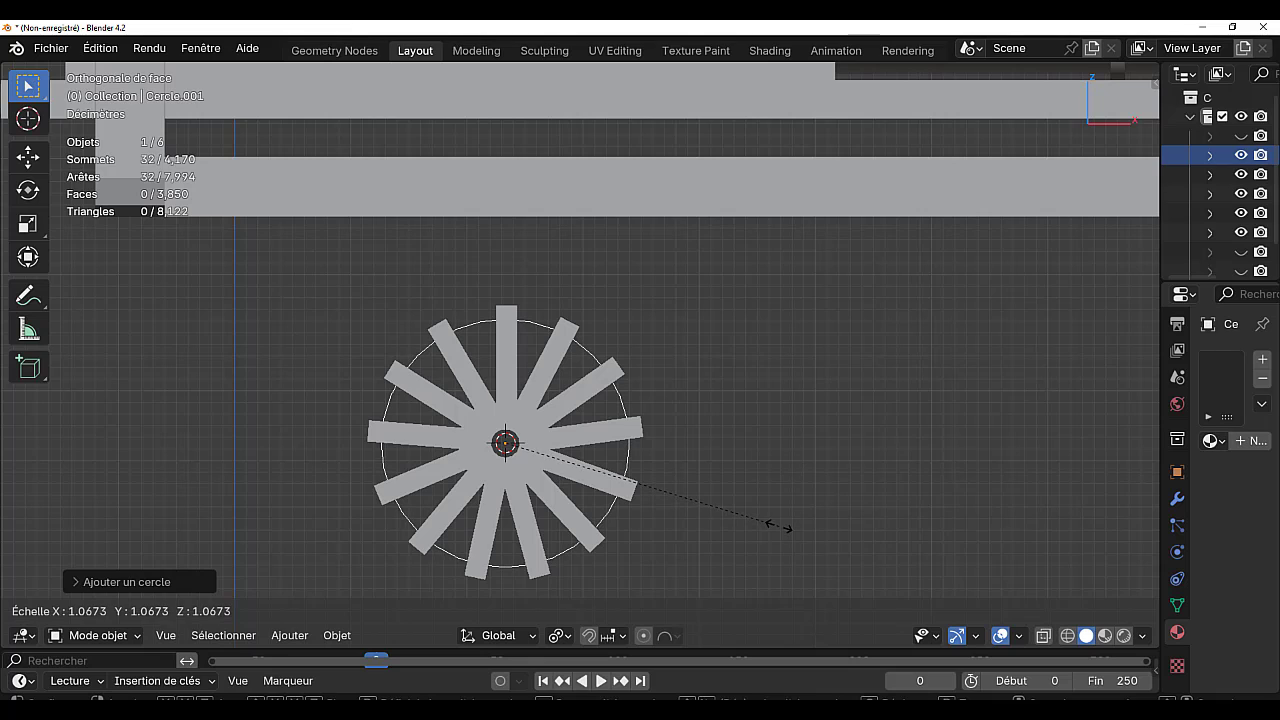
pyautogui.click(780, 529)
pyautogui.moveTo(911, 528); pyautogui.dragTo(863, 535, button='middle')
pyautogui.press('KP_5')
pyautogui.press('KP_1')
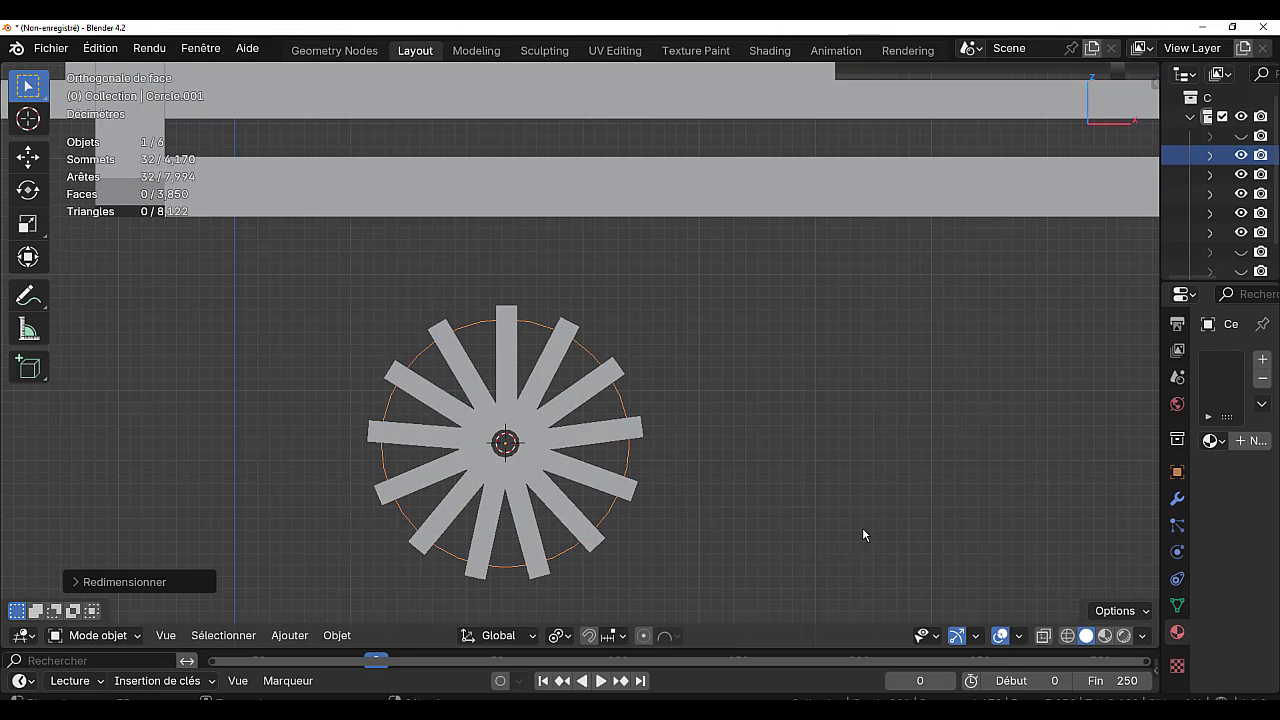
pyautogui.press('s')
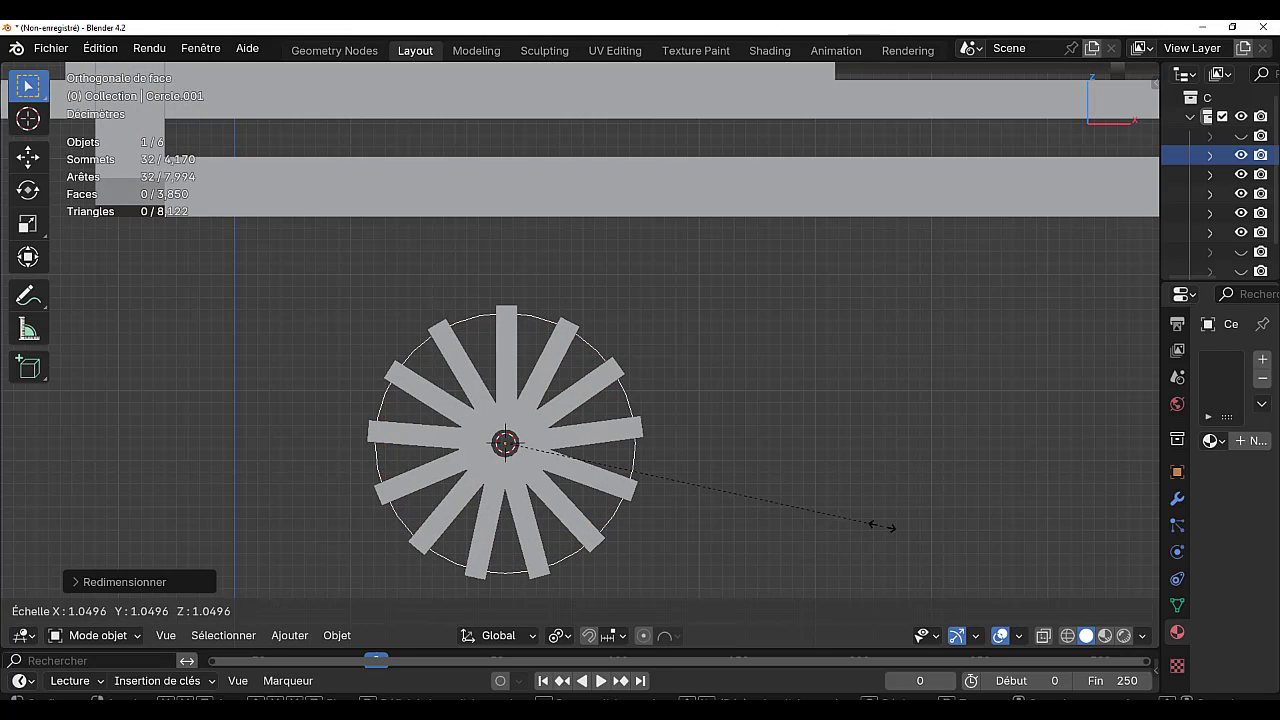
pyautogui.click(864, 517)
# - In Edit mode, extrude the circle's vertices and scale them outward about 1.2 times into a flat rim around the spokes
pyautogui.press('Tab')
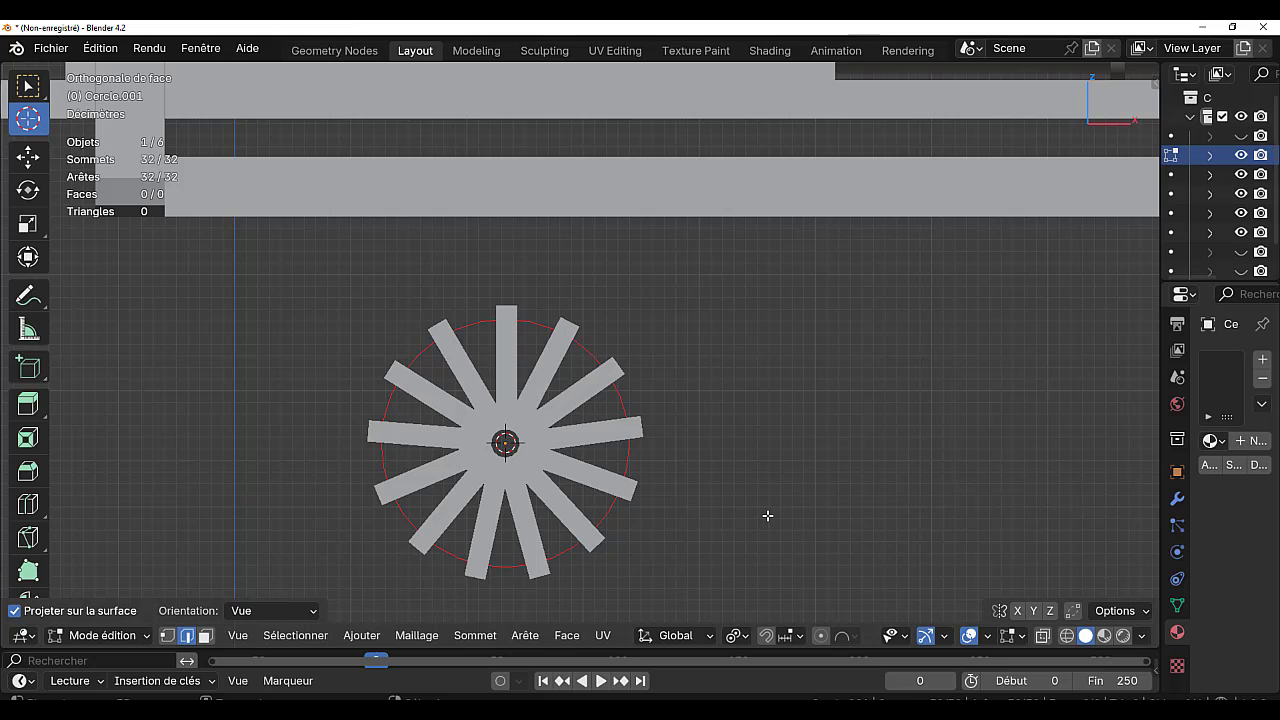
pyautogui.press('1')
pyautogui.press('e')
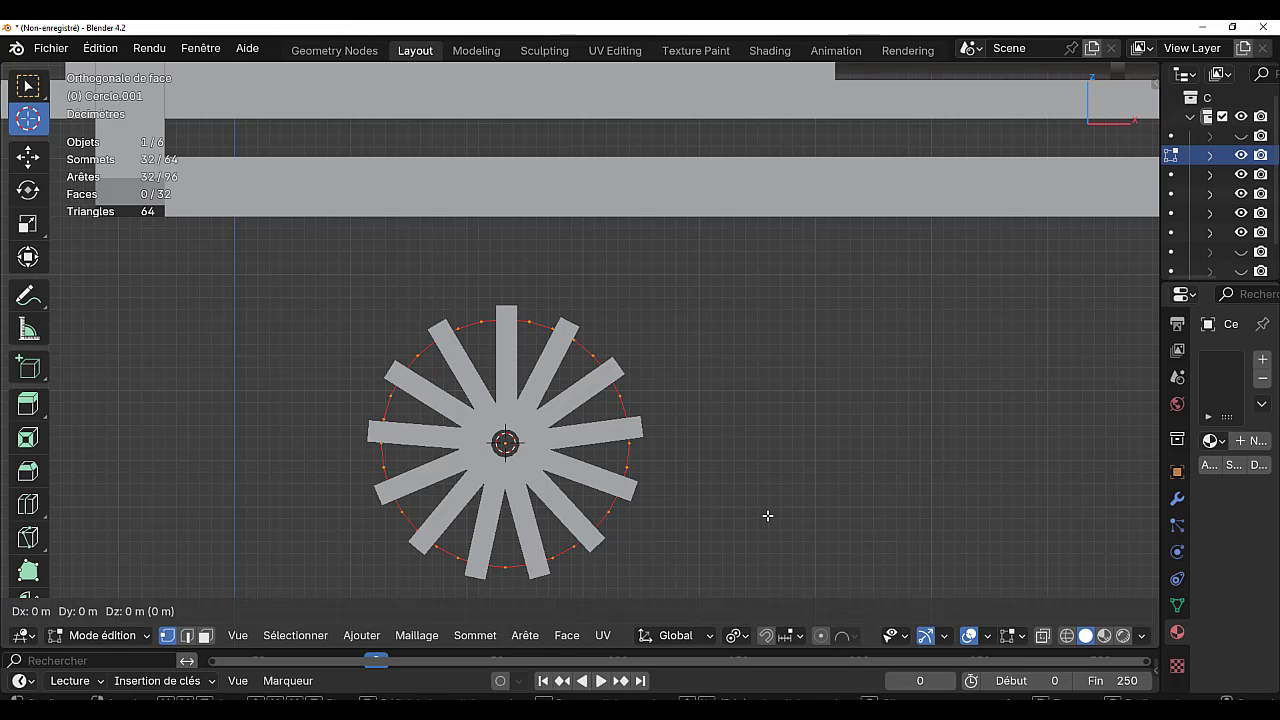
pyautogui.press('s')
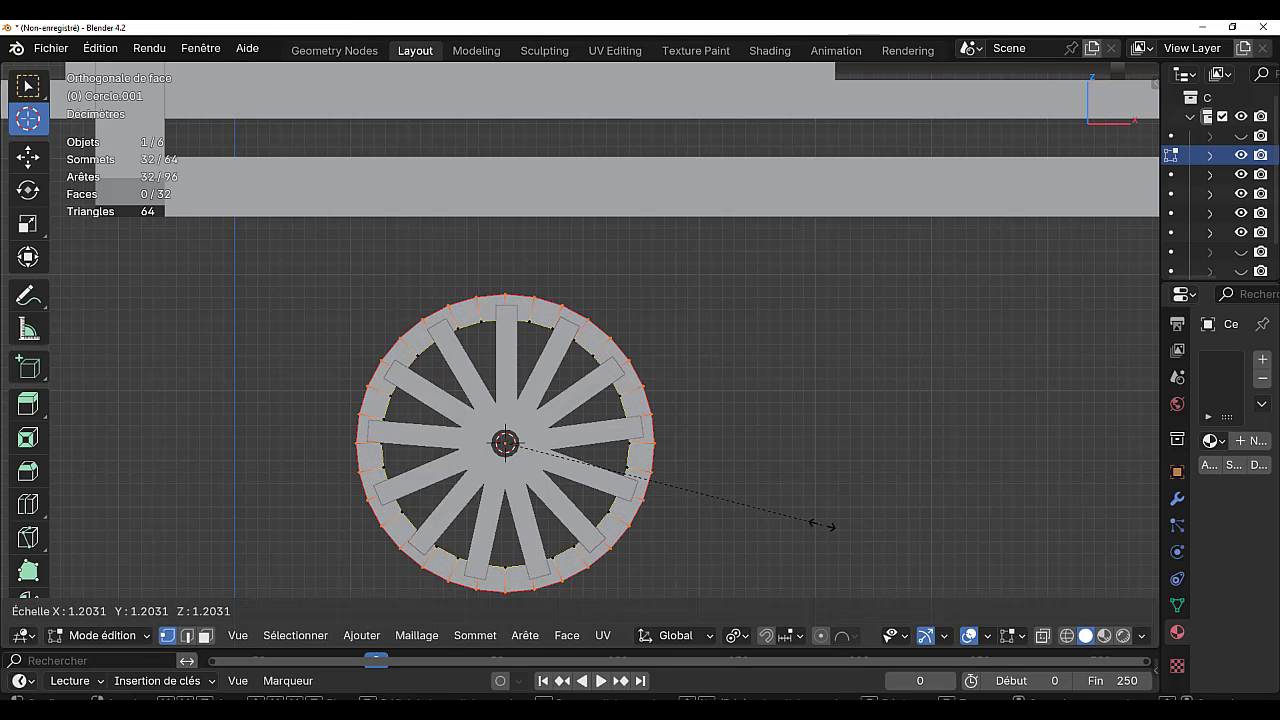
pyautogui.click(822, 525)
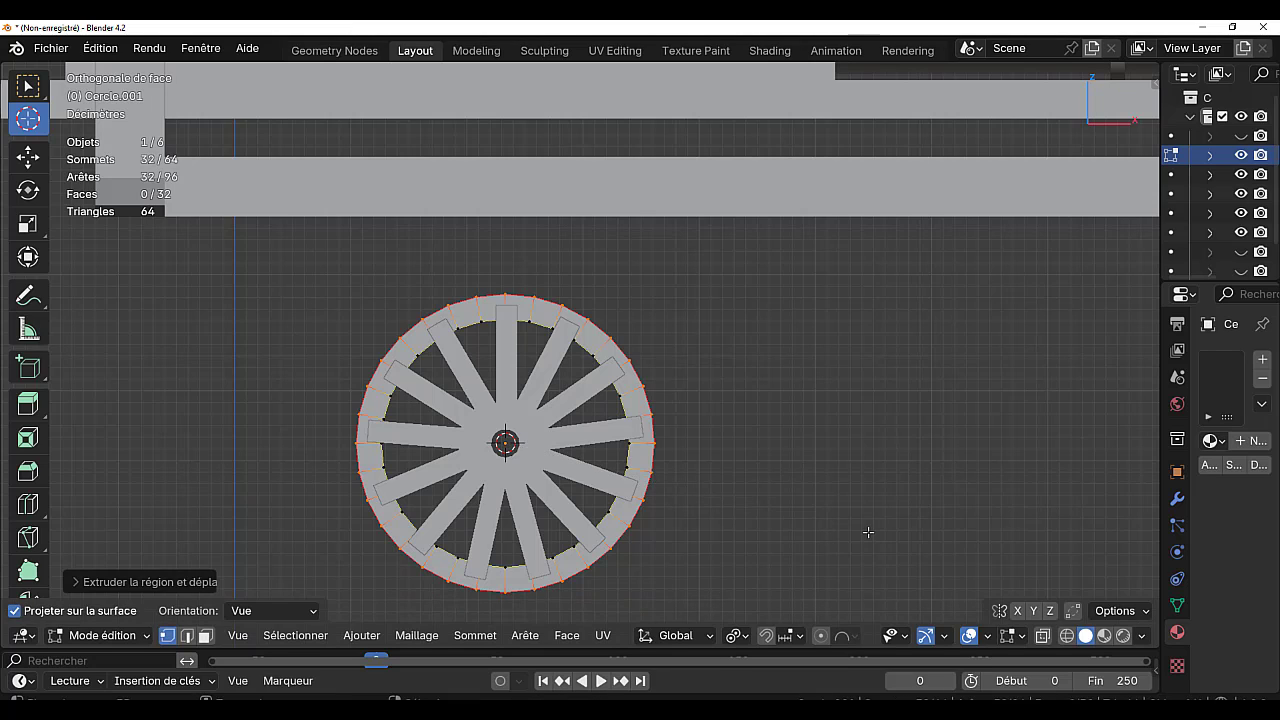
# - Select the whole rim and, in the right orthographic view, move it about -0.115 m along Y, just outside the spokes' outer face
pyautogui.press('a')
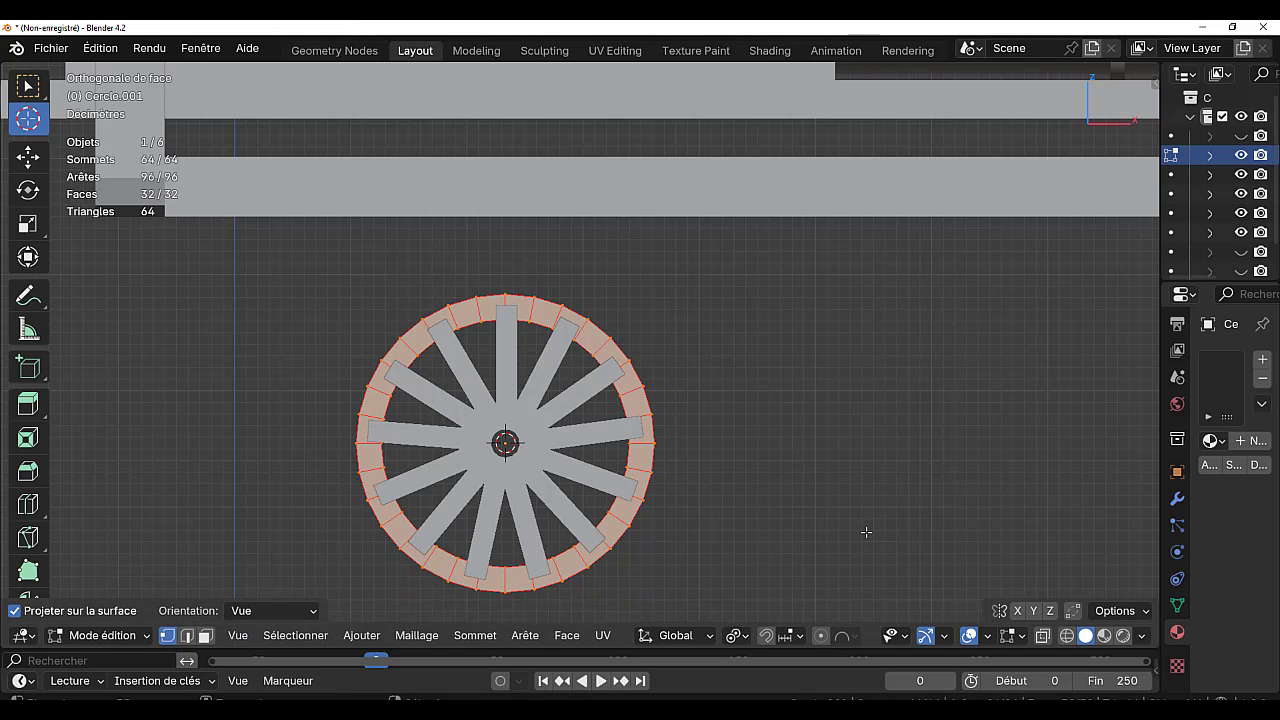
pyautogui.press('KP_3')
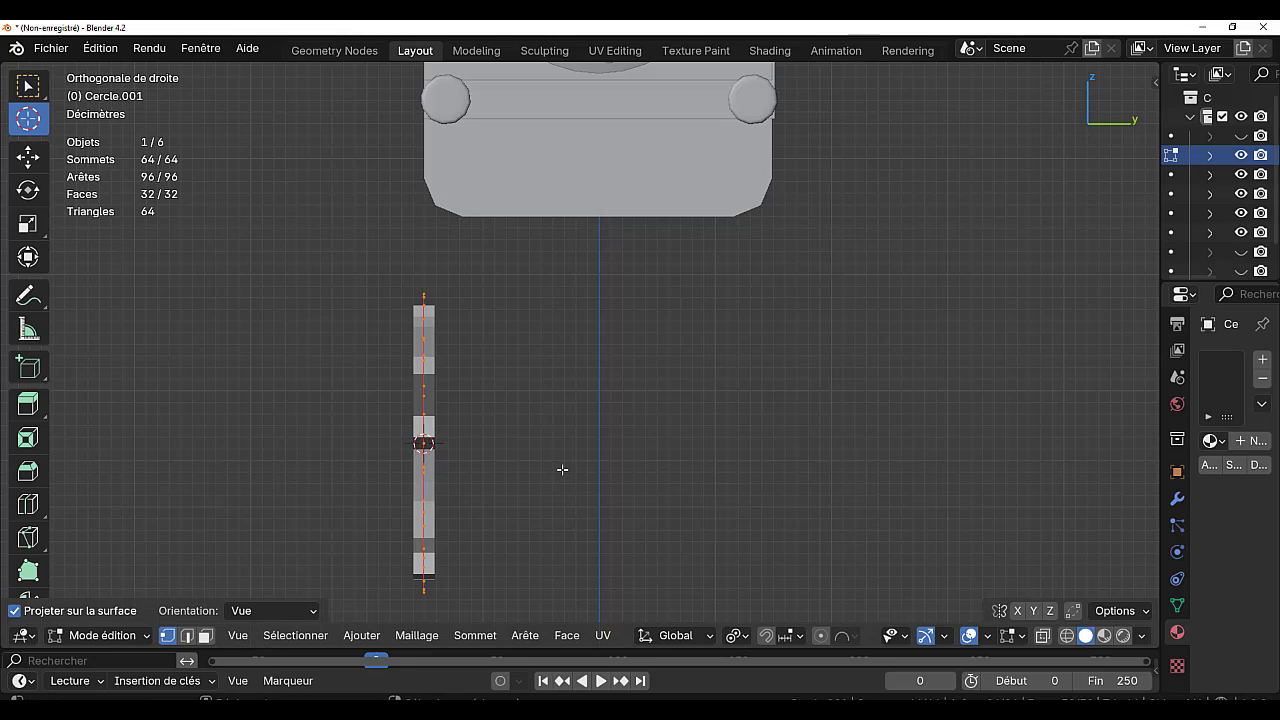
pyautogui.keyDown('shift'); pyautogui.moveTo(641, 437); pyautogui.dragTo(708, 445, button='middle'); pyautogui.keyUp('shift')
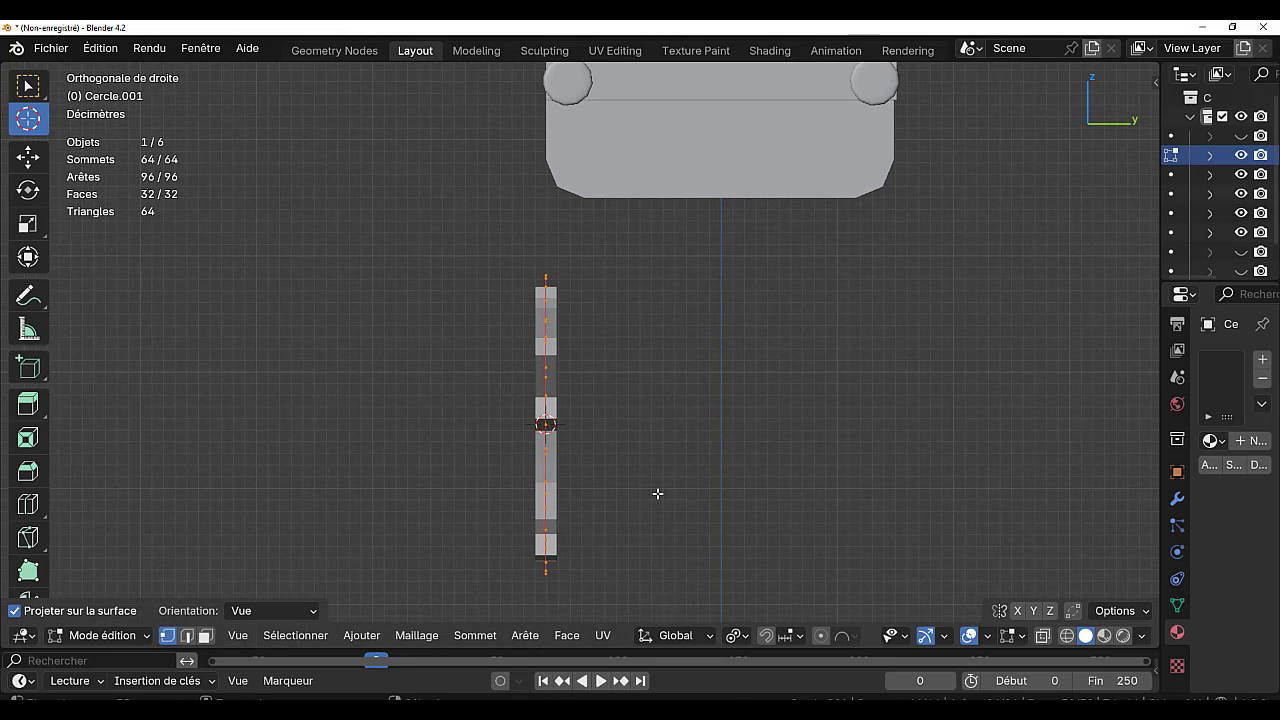
pyautogui.press('g')
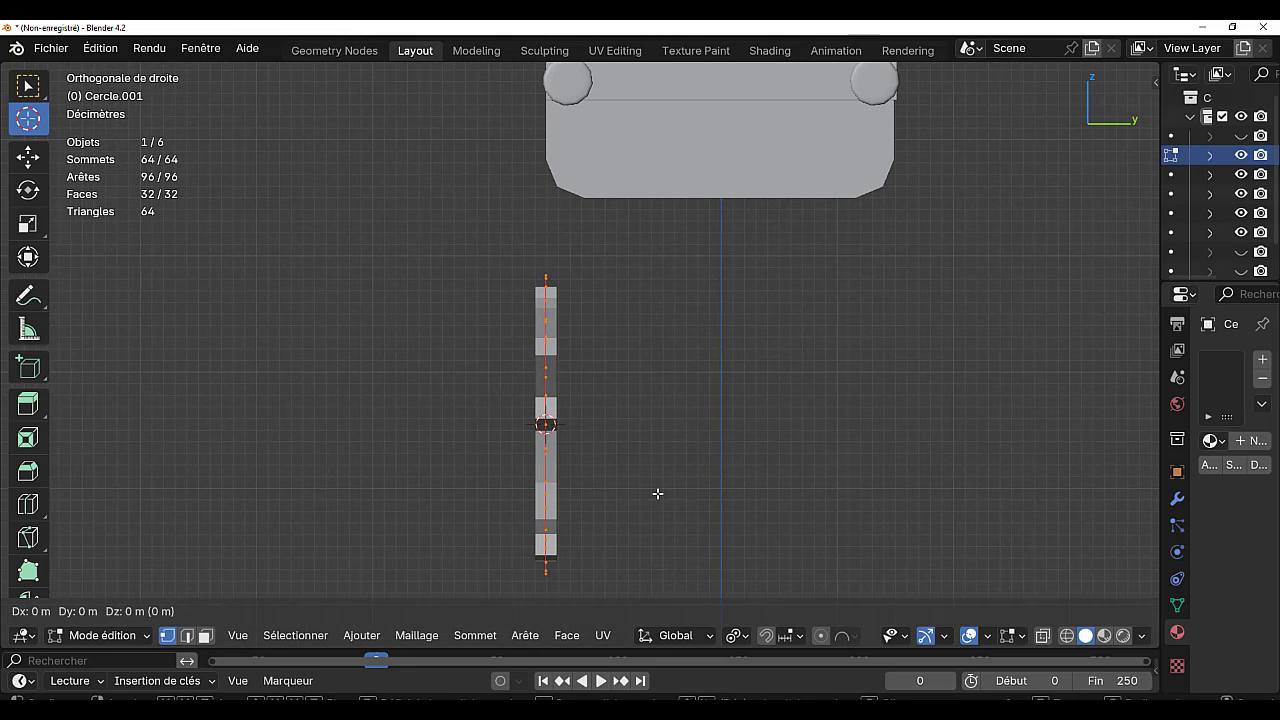
pyautogui.press('y')
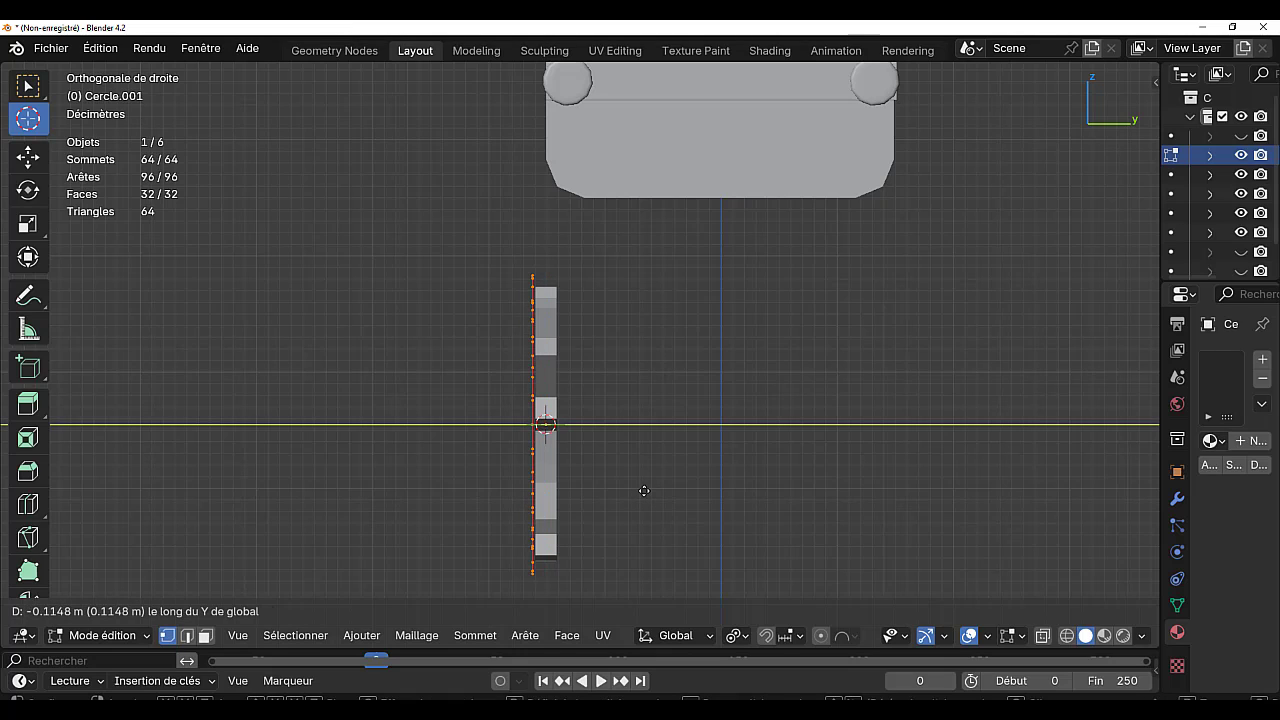
pyautogui.click(644, 491)
# - Extrude the flat rim along Y across the spokes' thickness until it extends slightly past their inner face
pyautogui.scroll(1, 642, 494)
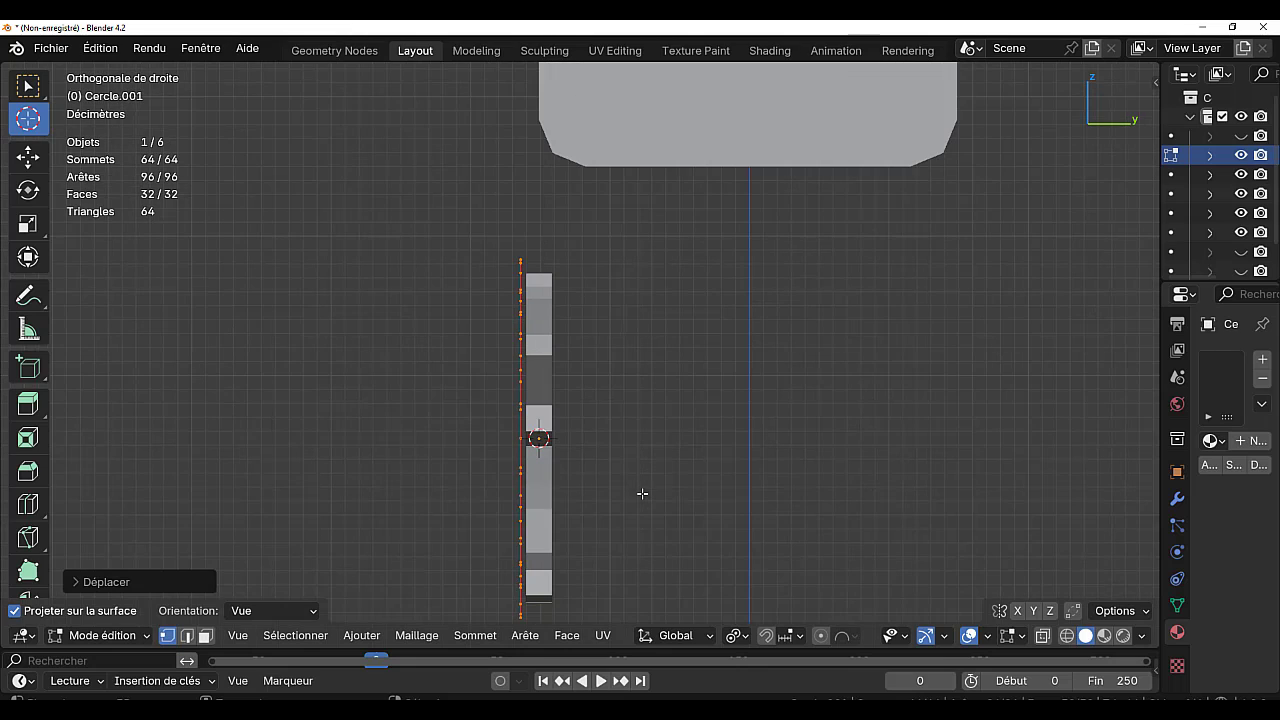
pyautogui.press('e')
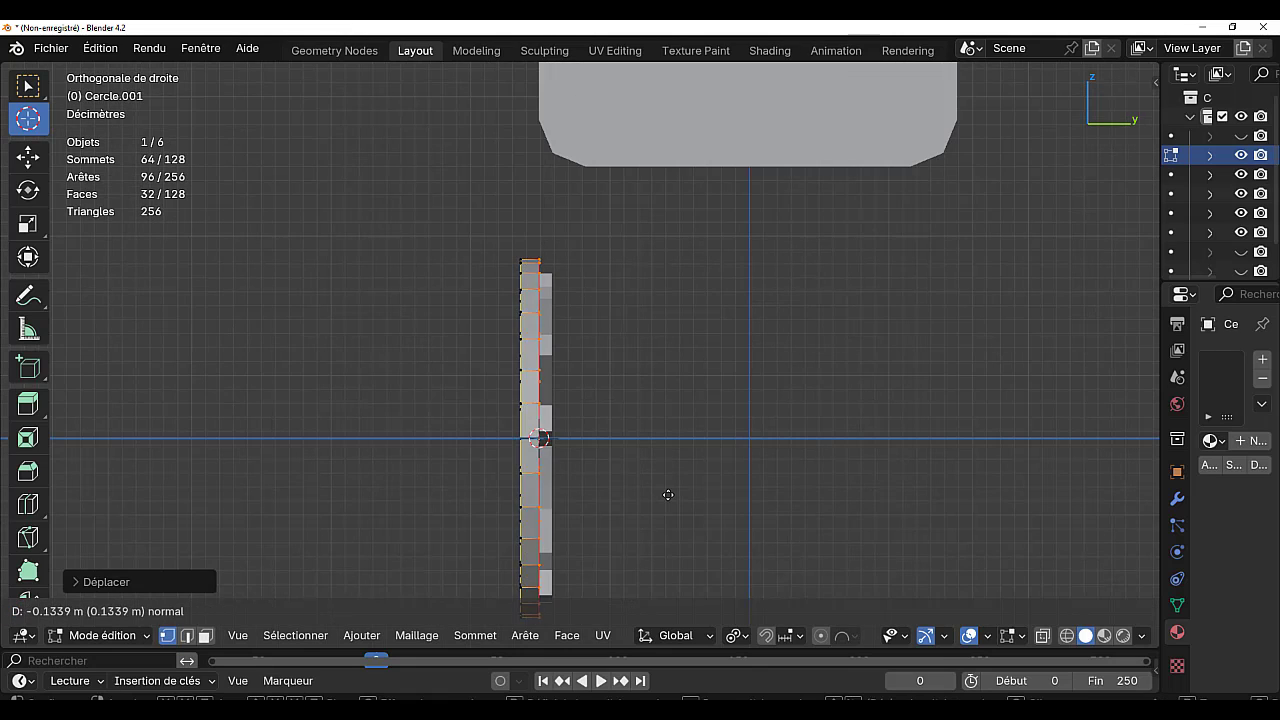
pyautogui.press('y')
pyautogui.press('y')
pyautogui.press('y')
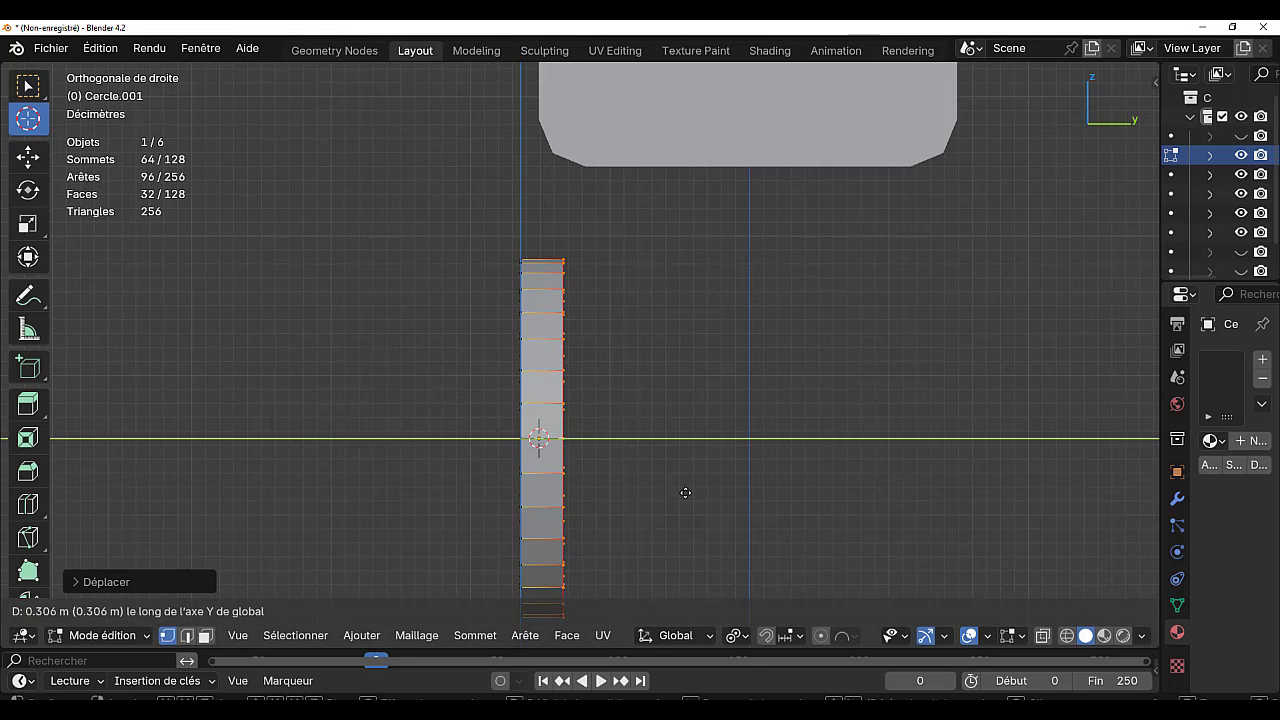
pyautogui.click(679, 494)
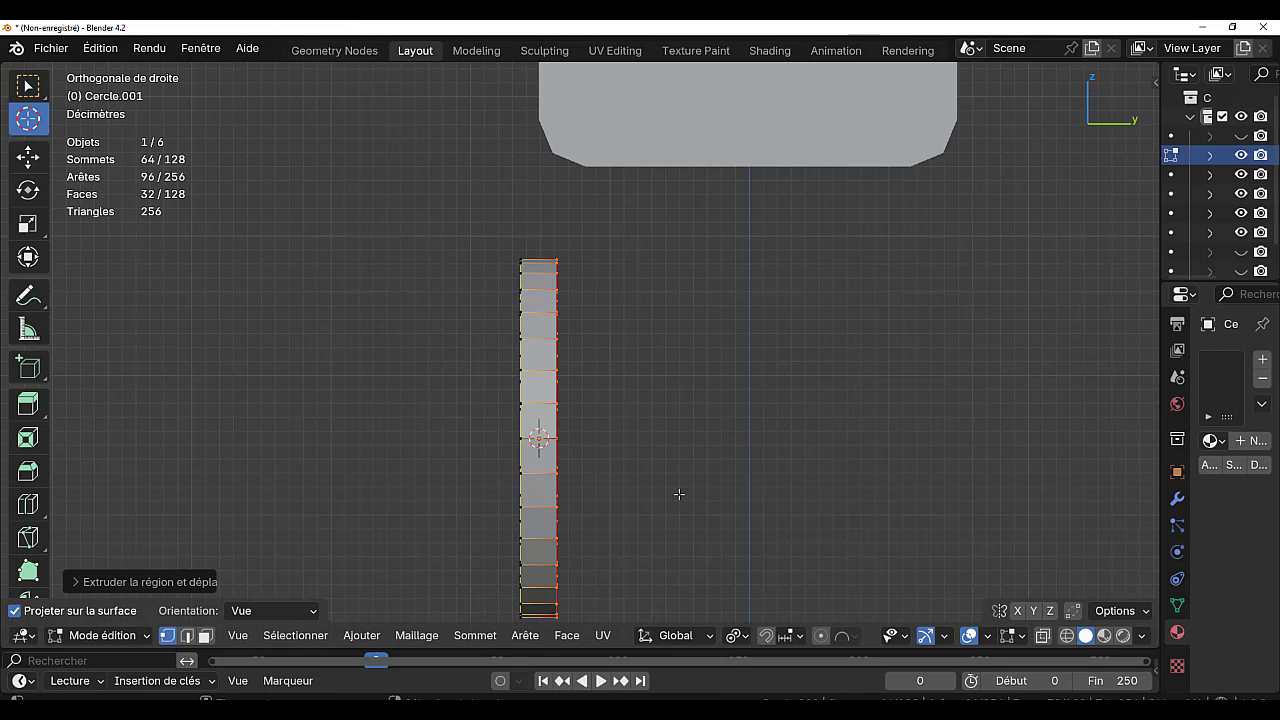
# - Move the rim's selected inner face about 0.02 m further along Y so it overhangs the spokes more evenly
pyautogui.hotkey('alt', 'z')
pyautogui.scroll(2, 672, 494)
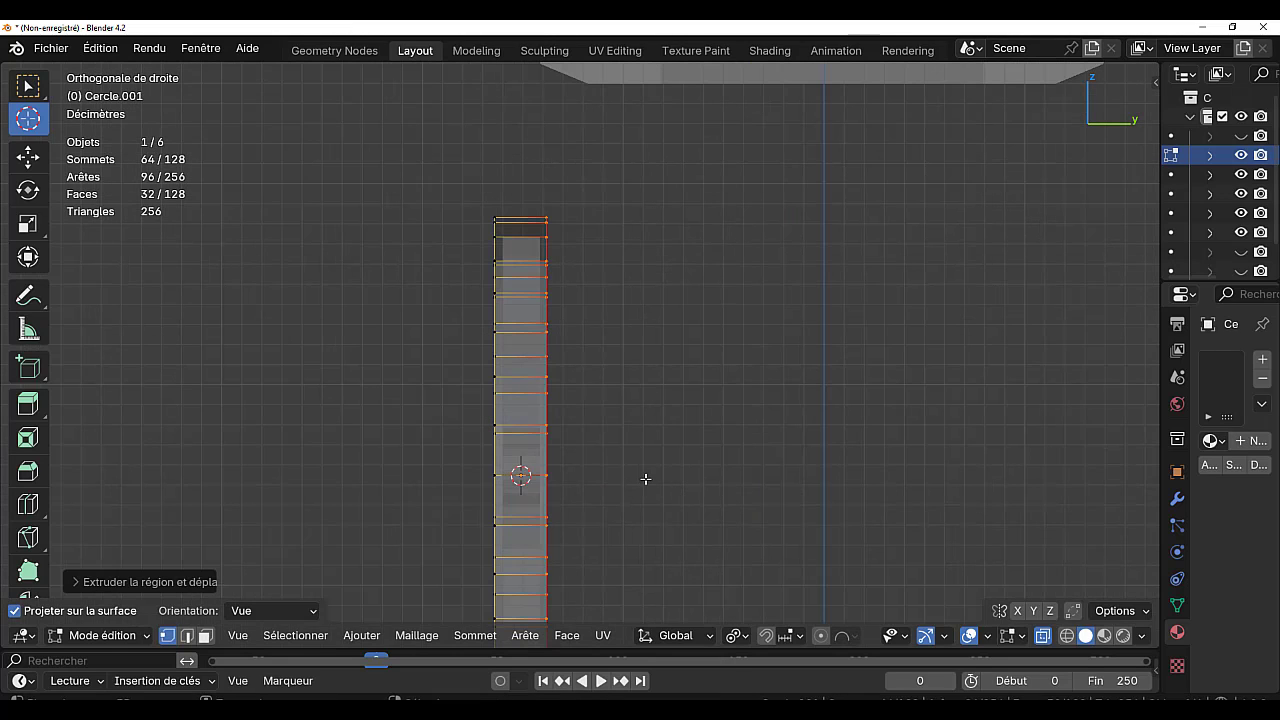
pyautogui.press('e')
pyautogui.press('y')
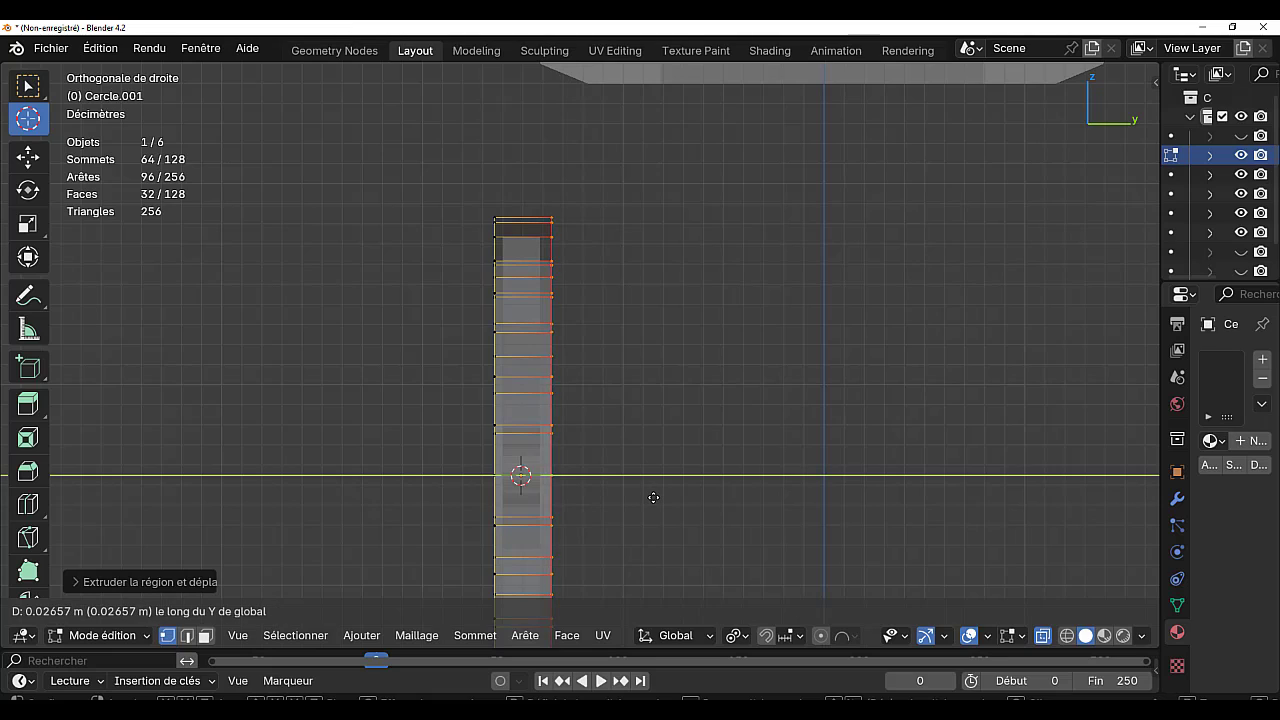
pyautogui.click(651, 497)
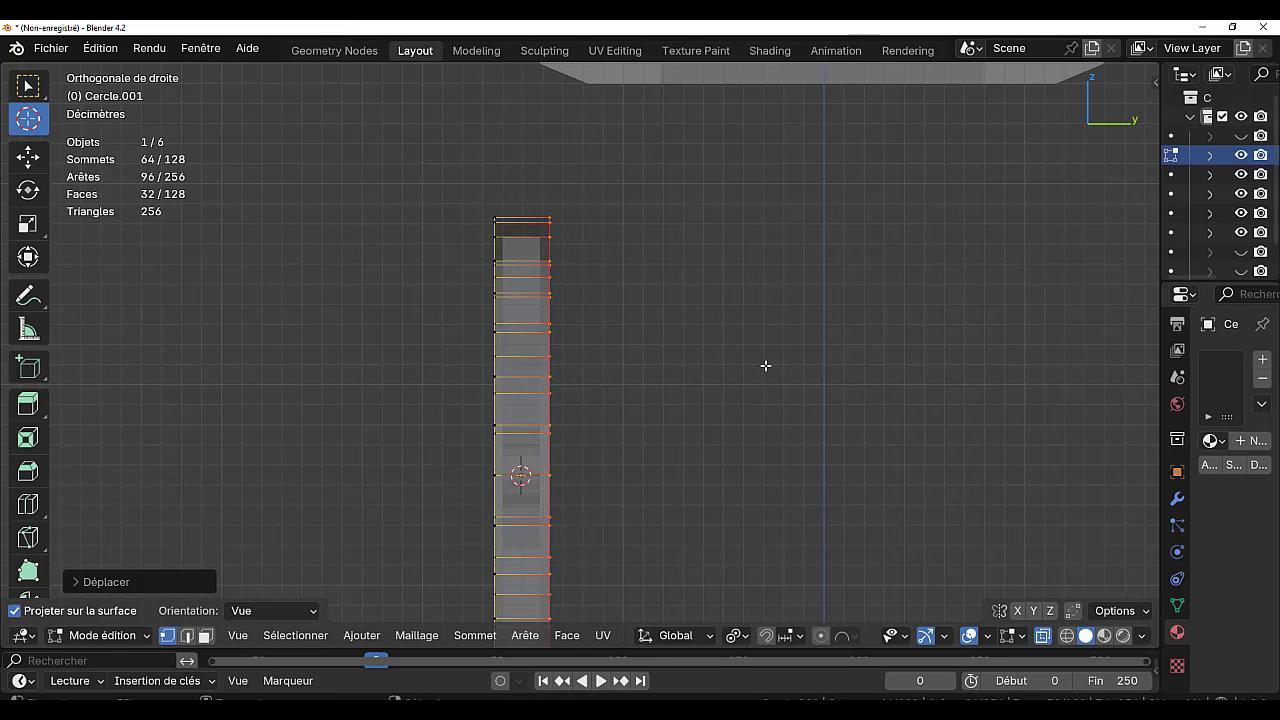
pyautogui.hotkey('alt', 'z')
# - Add a centred loop cut around the rim's outer tread and bevel it about 0.078 m with 1 segment into a band of faces
pyautogui.moveTo(663, 415); pyautogui.dragTo(730, 443, button='middle')
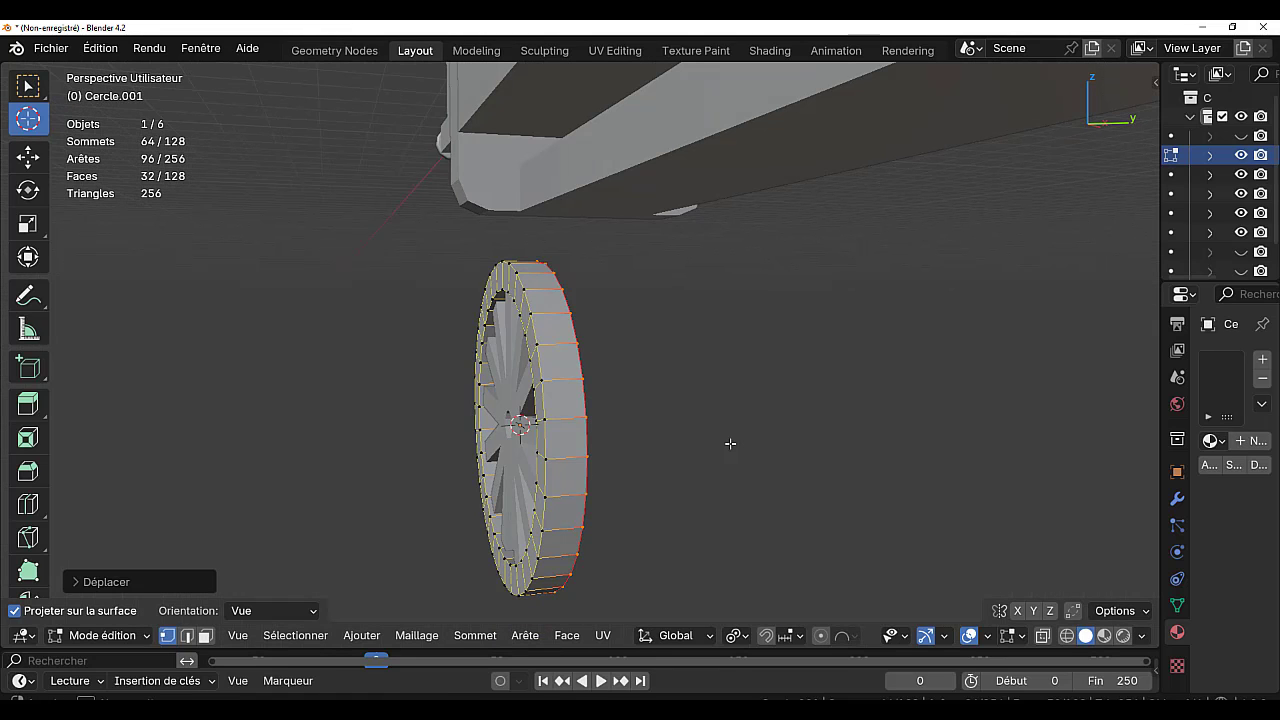
pyautogui.hotkey('ctrl', 'r')
pyautogui.click(561, 378)
pyautogui.rightClick(561, 378)
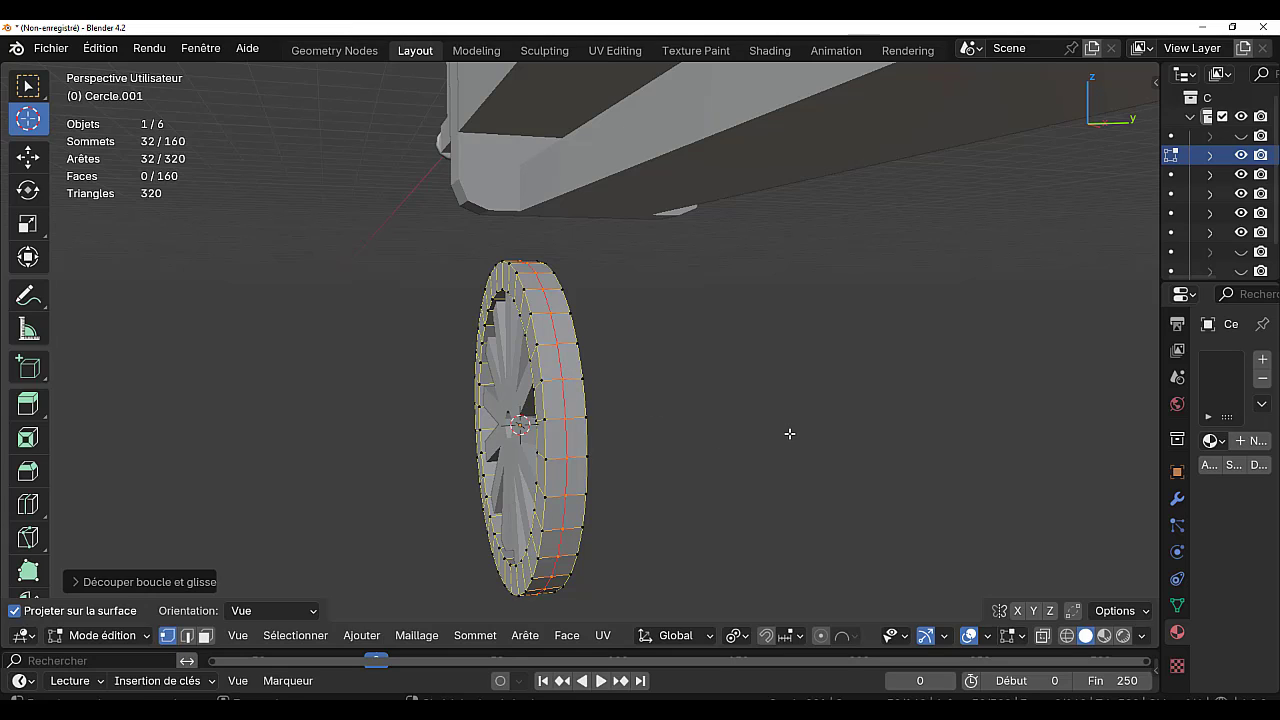
pyautogui.hotkey('ctrl', 'b')
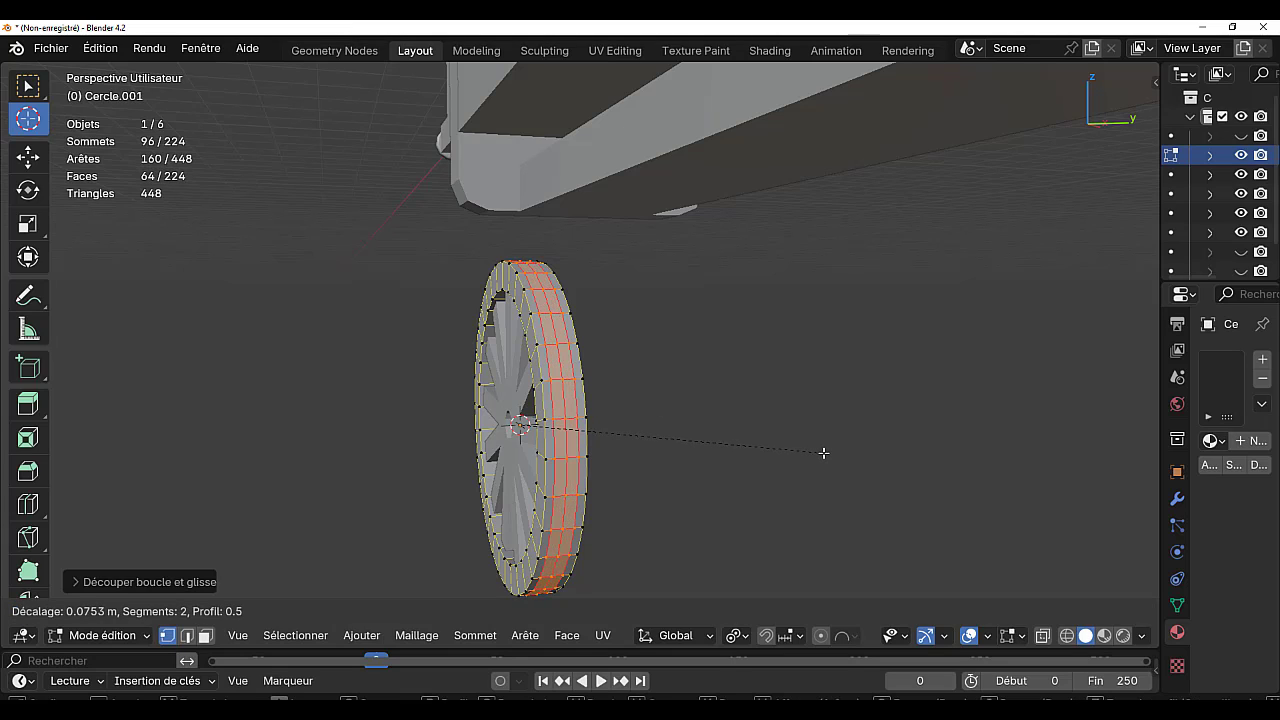
pyautogui.scroll(-1, 823, 449)
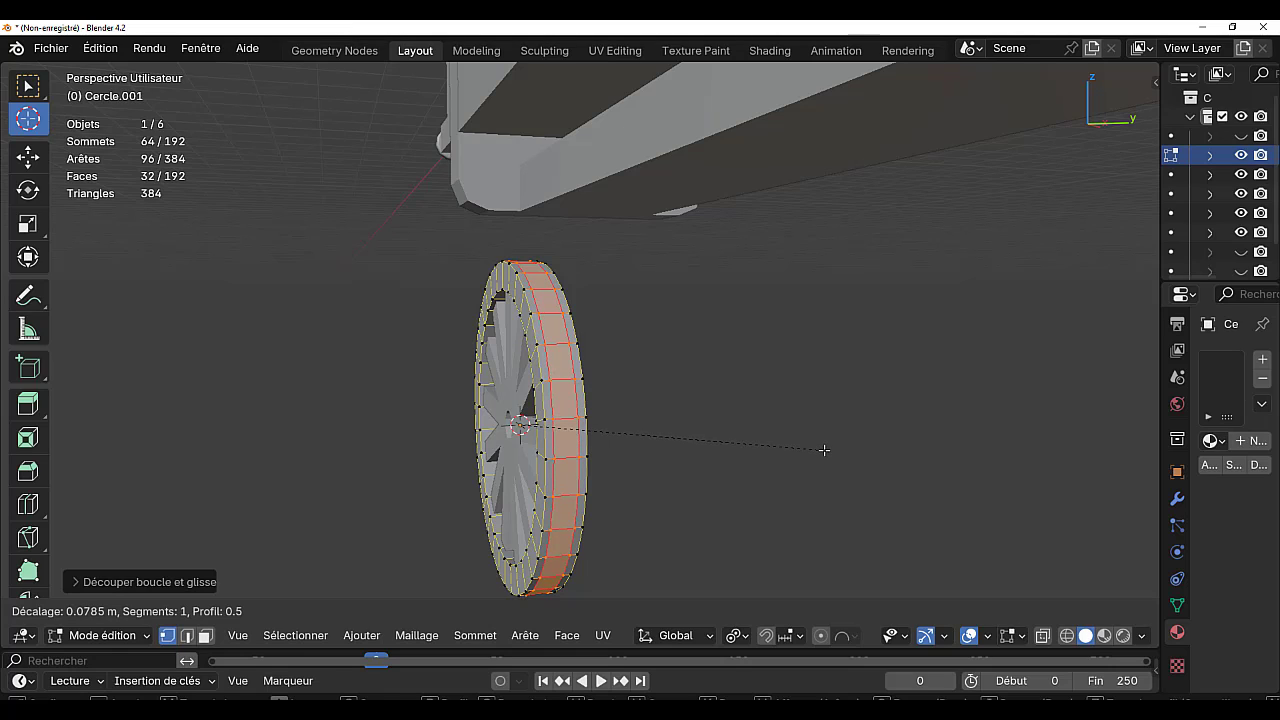
pyautogui.click(823, 449)
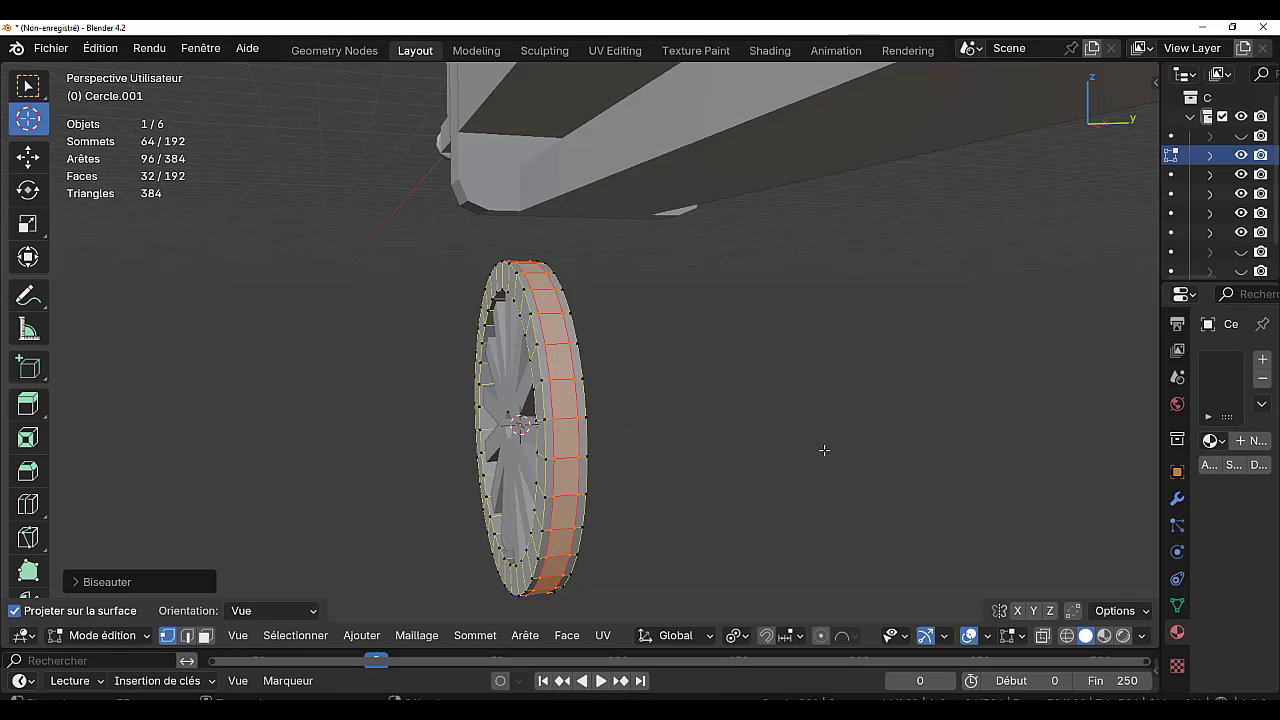
# - Extrude the tread band in place and shrink it inward along its normals to form a groove around the rim
pyautogui.press('e')
pyautogui.rightClick(793, 502)
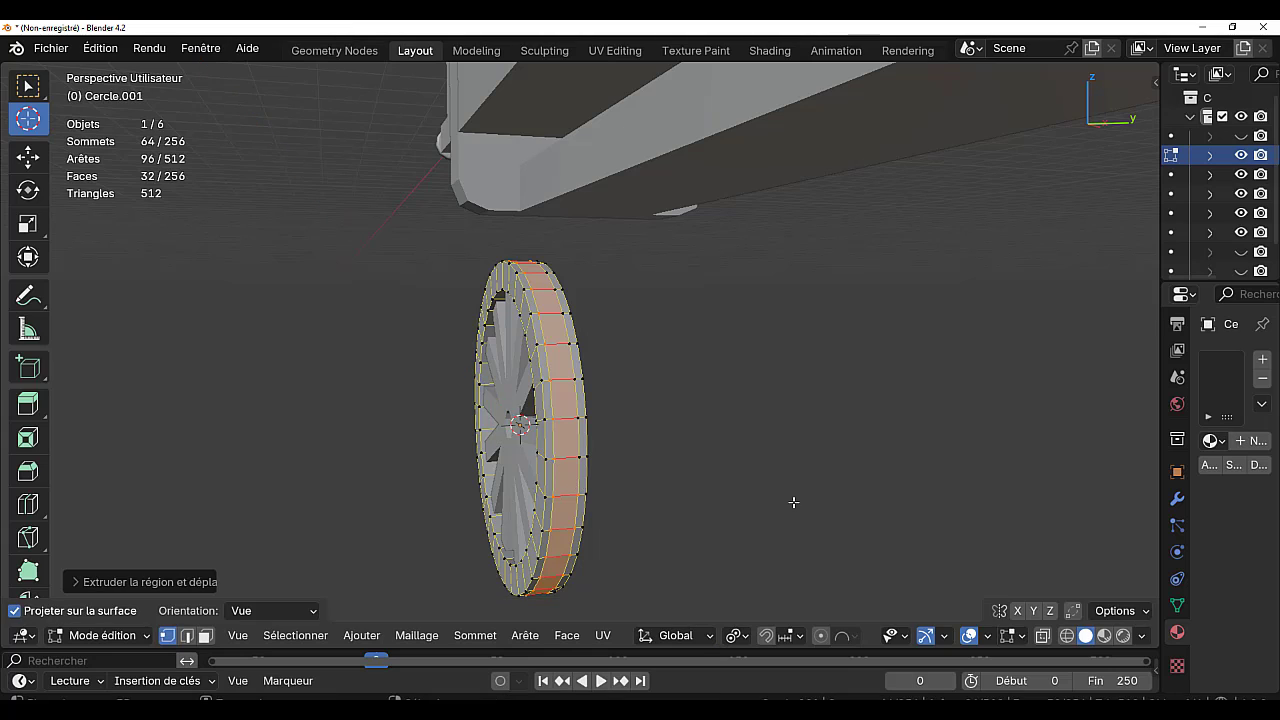
pyautogui.hotkey('alt', 's')
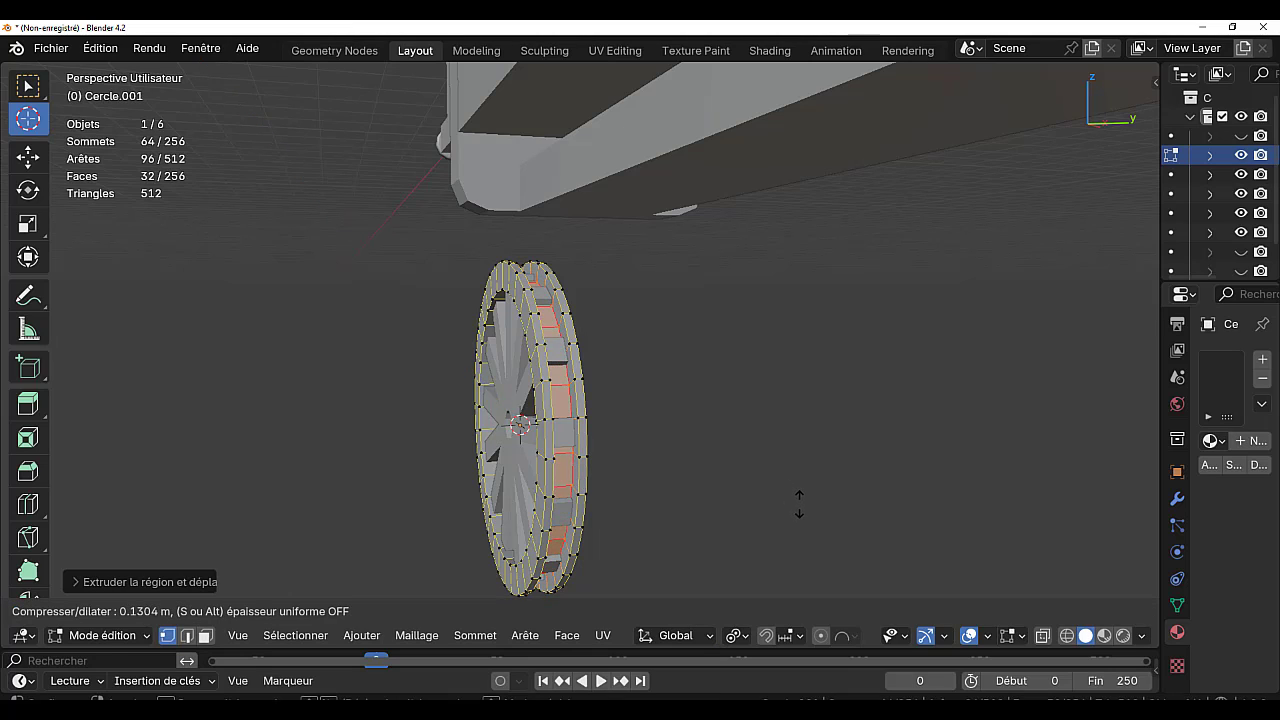
pyautogui.click(843, 538)
pyautogui.moveTo(680, 446); pyautogui.dragTo(711, 438, button='middle')
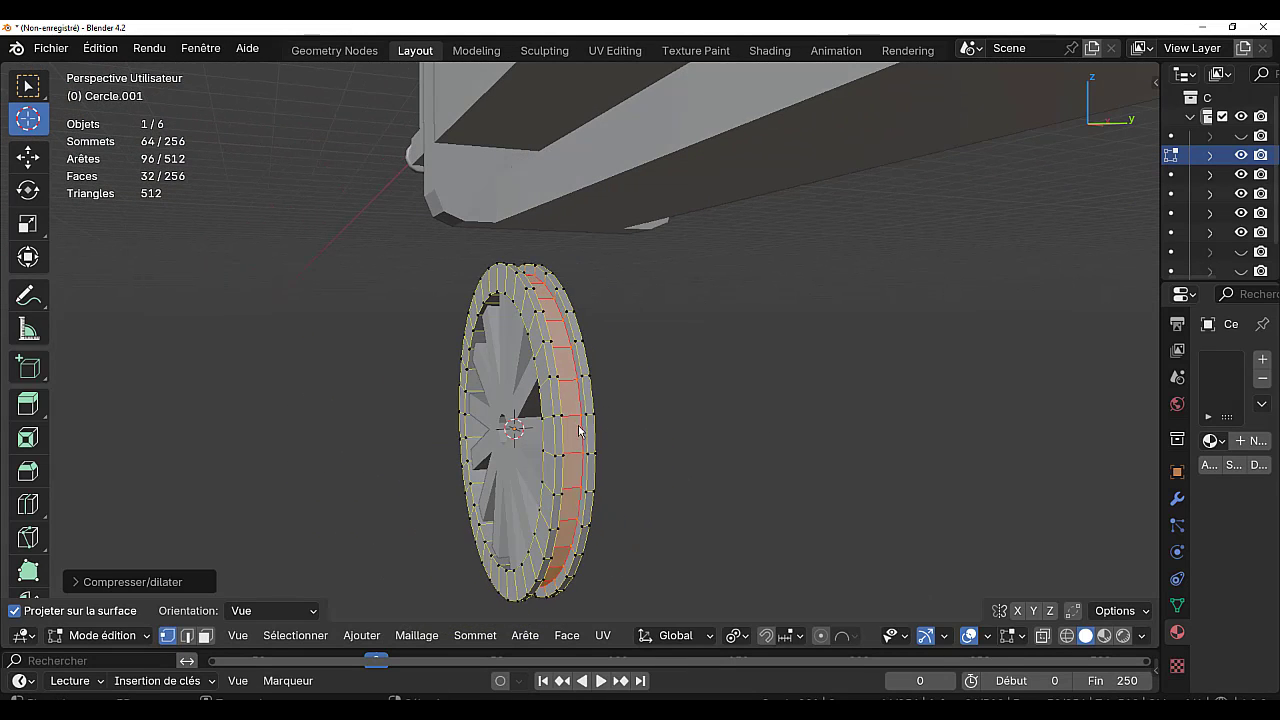
# - Return to Object mode and join the rim and the spokes into a single wheel object
pyautogui.press('Tab')
pyautogui.moveTo(633, 458); pyautogui.dragTo(797, 460, button='middle')
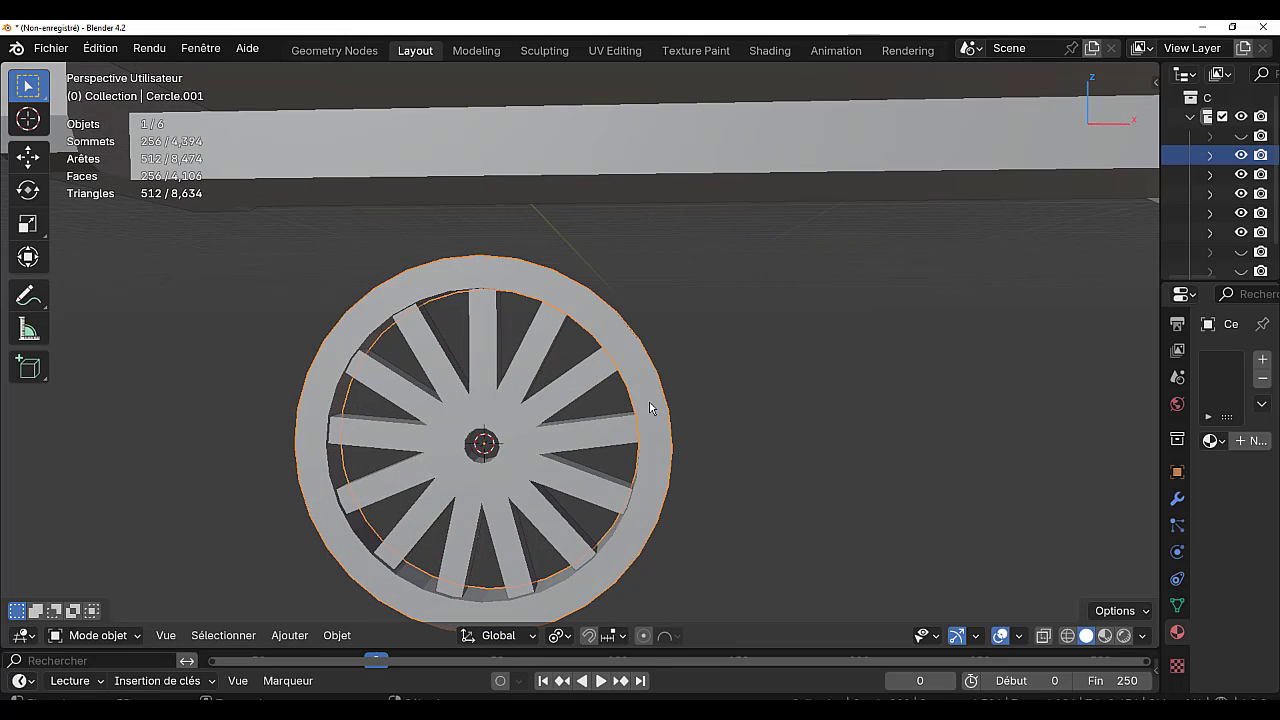
pyautogui.keyDown('shift'); pyautogui.click(551, 443); pyautogui.keyUp('shift')
pyautogui.scroll(-2, 902, 484)
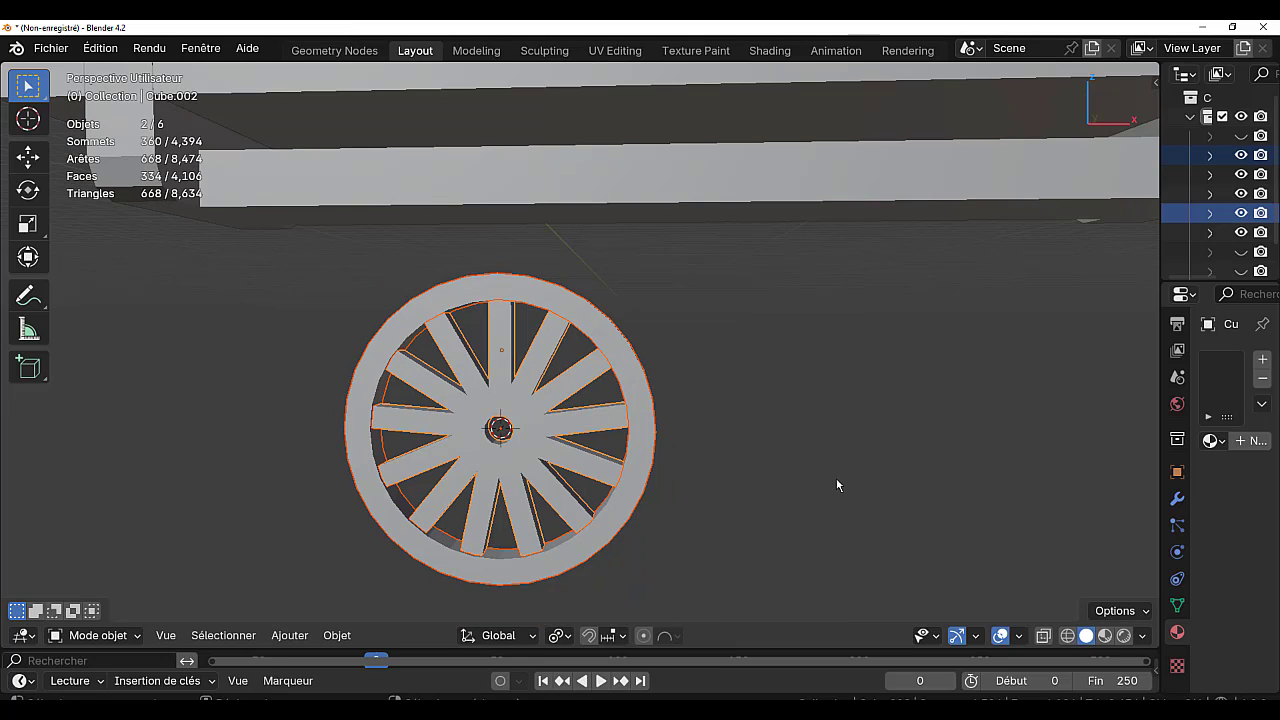
pyautogui.hotkey('ctrl', 'j')
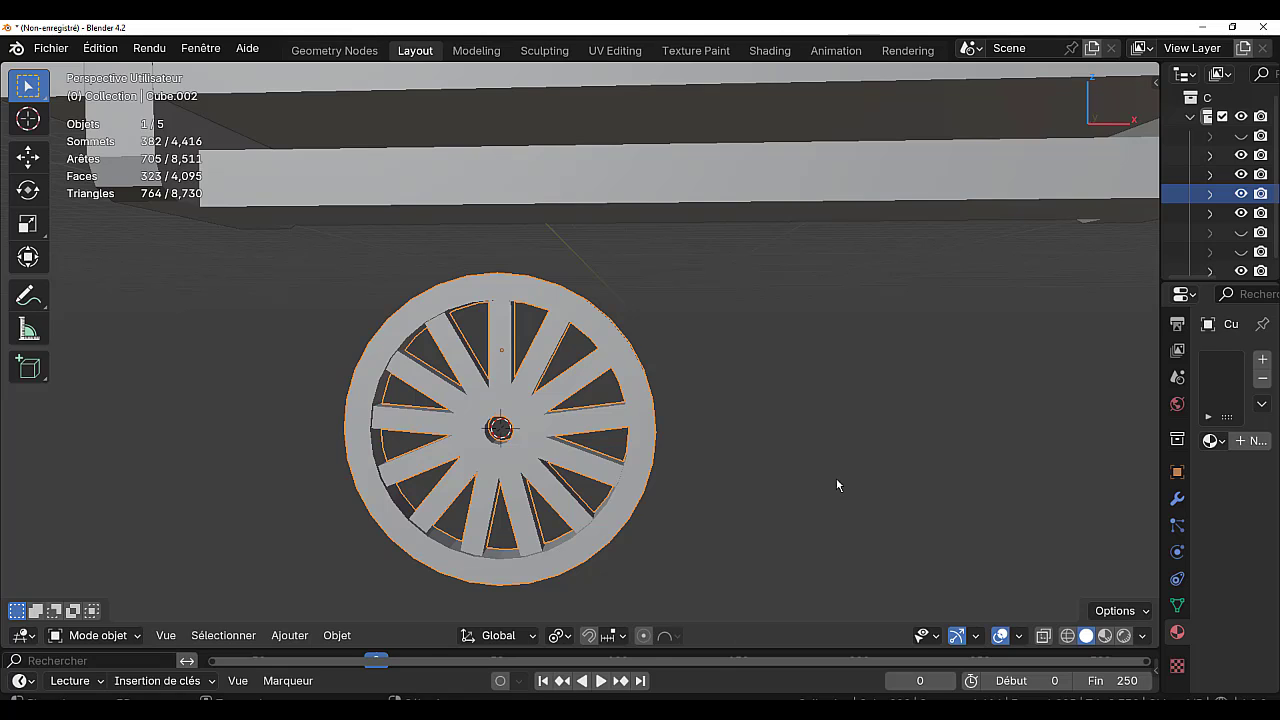
pyautogui.press('Tab')
pyautogui.moveTo(756, 443); pyautogui.dragTo(740, 443, button='middle')
pyautogui.scroll(4, 666, 461)
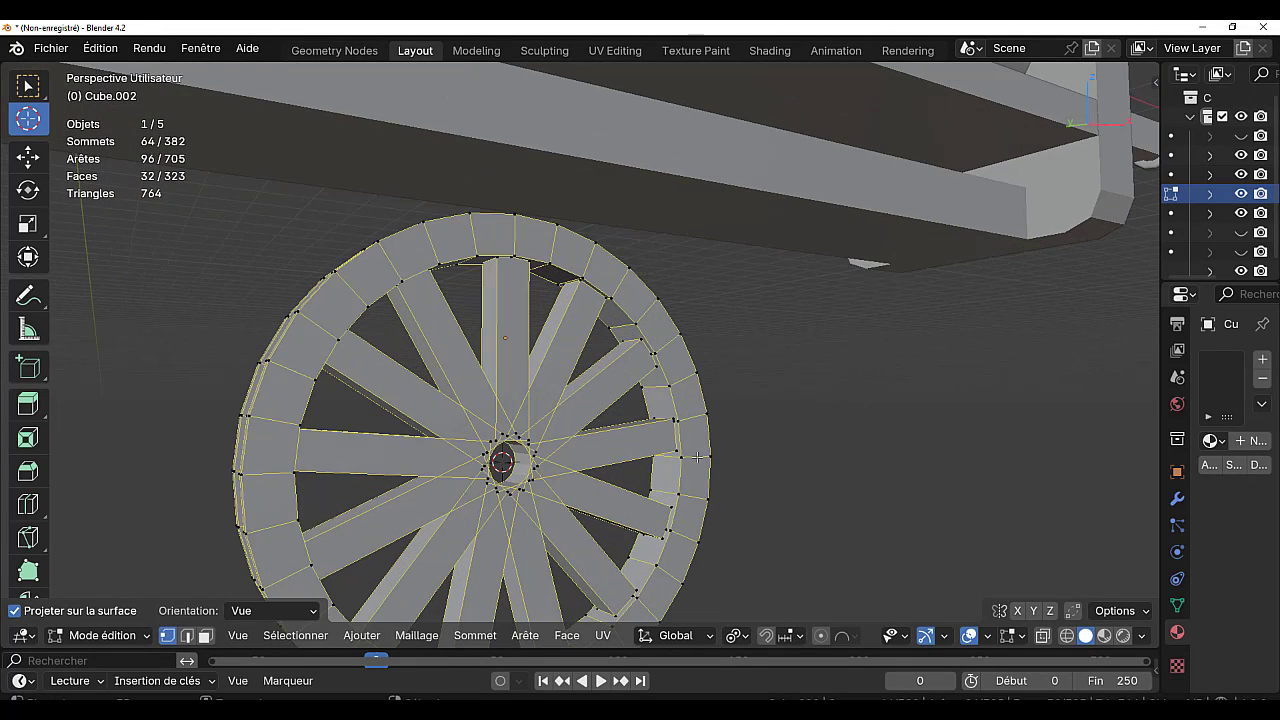
pyautogui.rightClick(690, 379)
pyautogui.press('g')
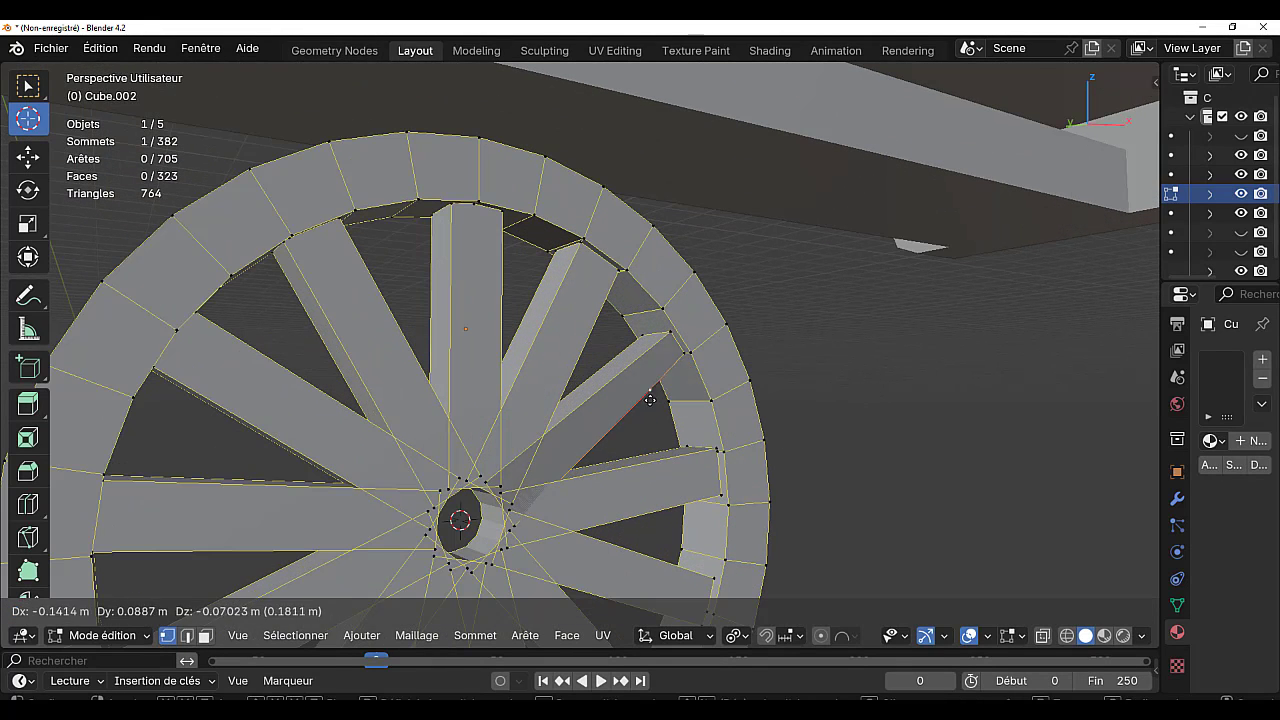
pyautogui.rightClick(648, 406)
pyautogui.press('g')
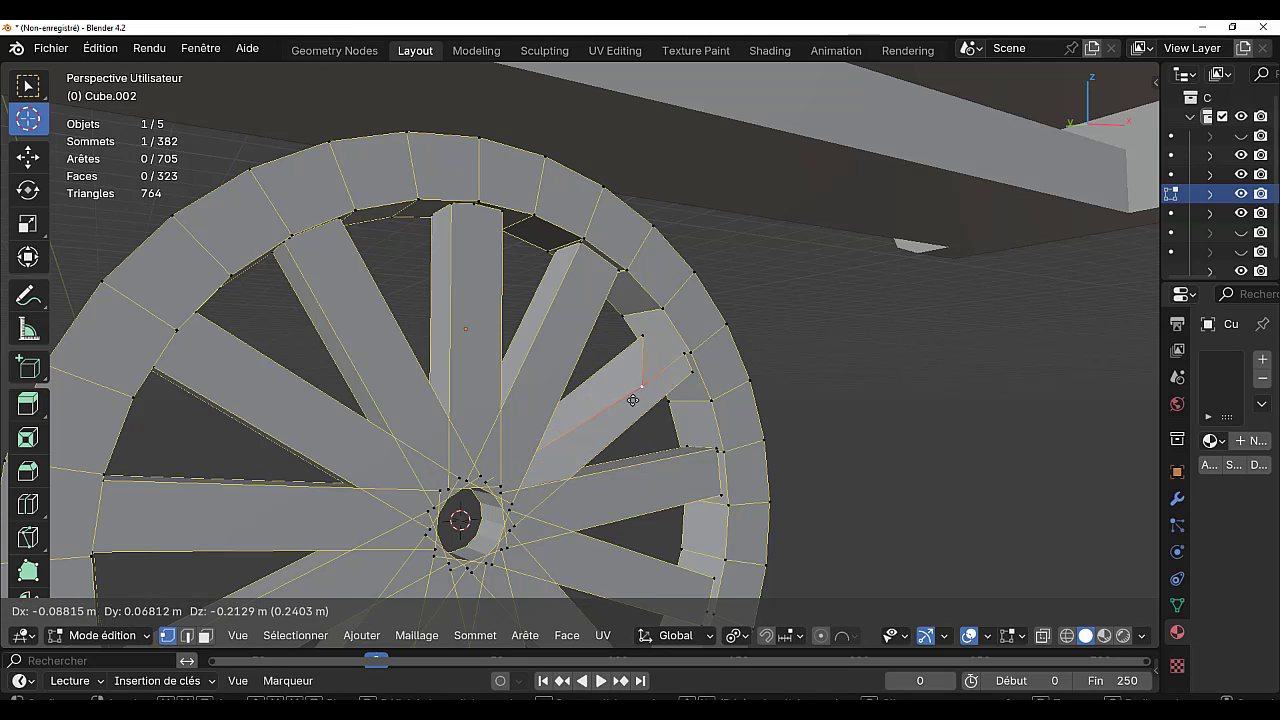
pyautogui.click(617, 312)
pyautogui.press('g')
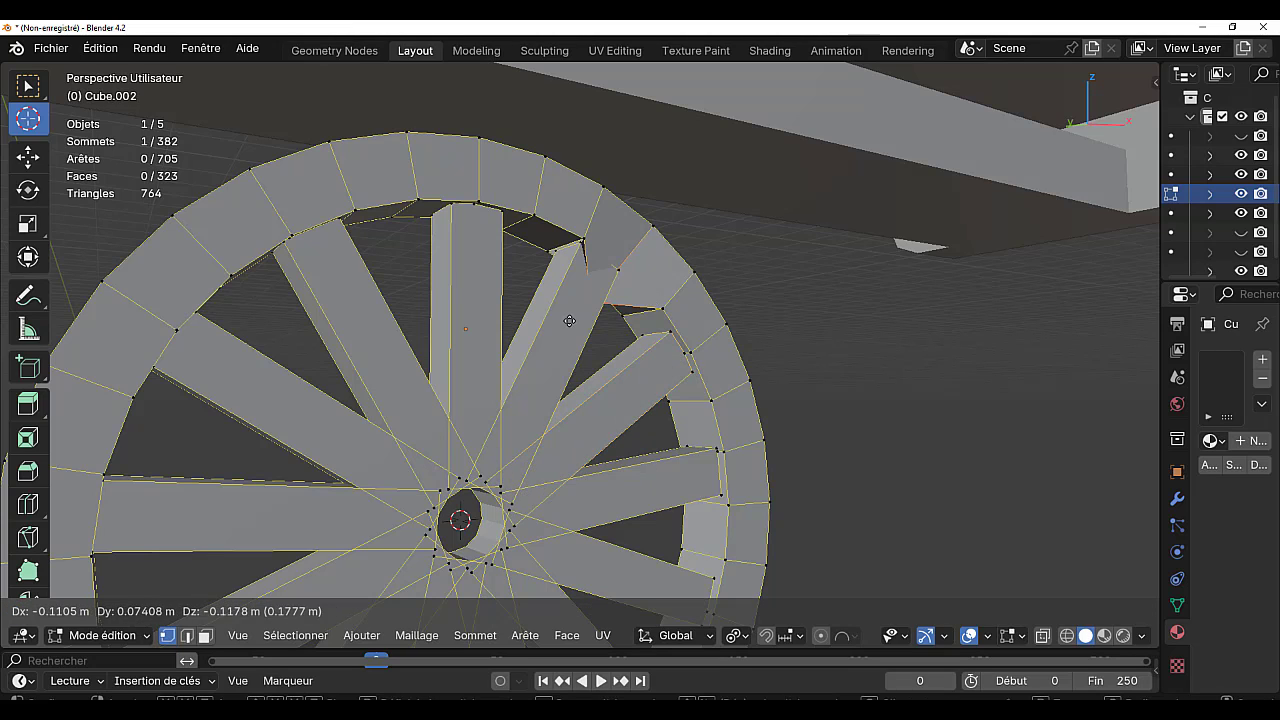
pyautogui.click(613, 270)
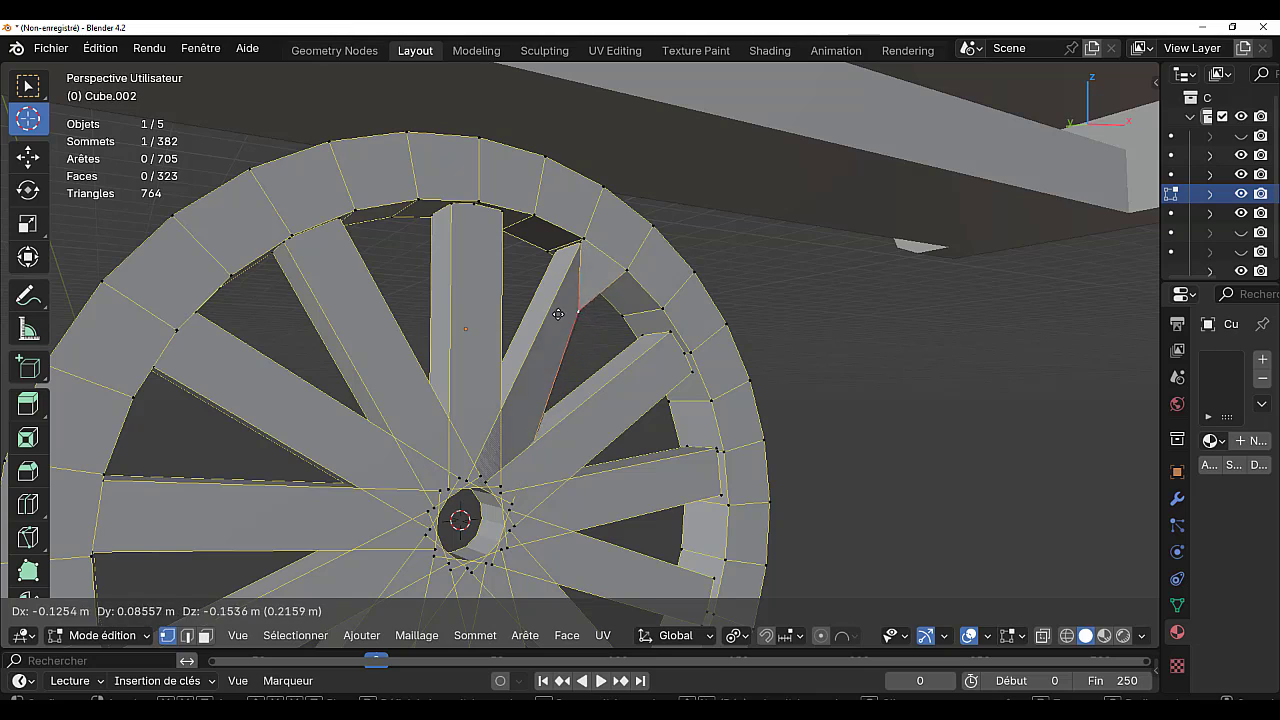
pyautogui.click(596, 302)
pyautogui.moveTo(814, 346); pyautogui.dragTo(922, 473, button='middle')
pyautogui.scroll(-1, 923, 474)
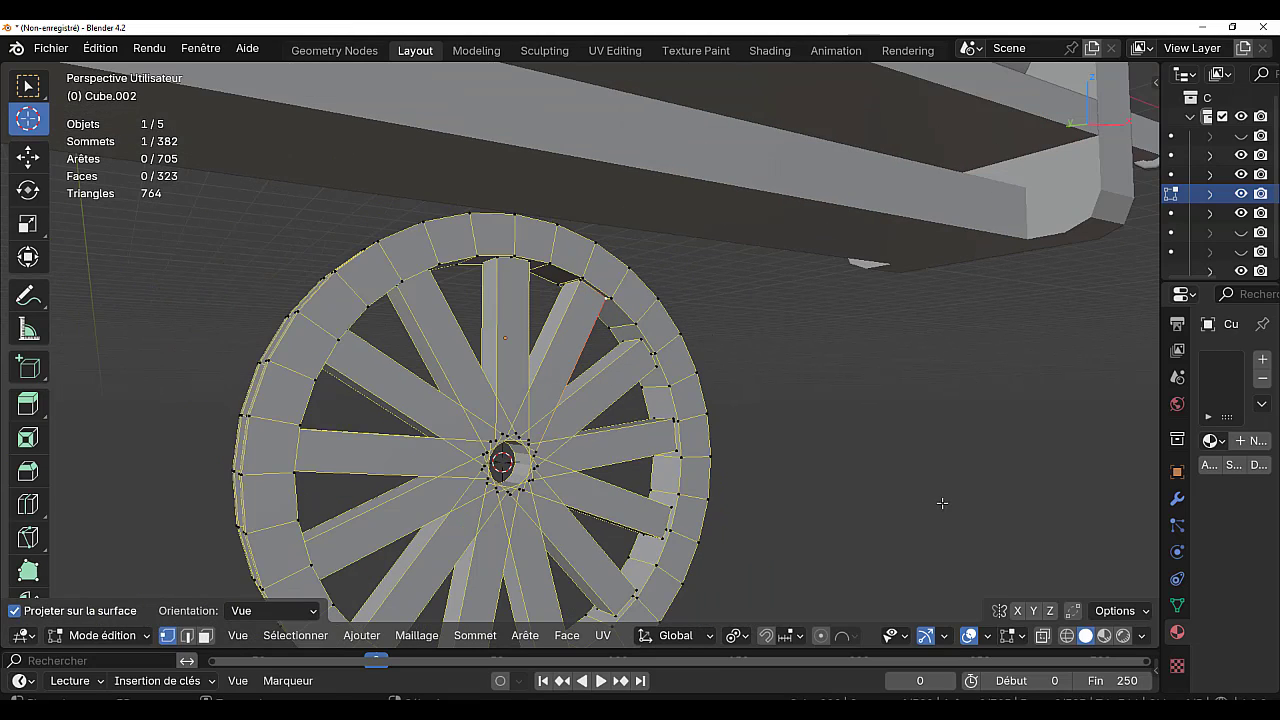
pyautogui.moveTo(818, 516); pyautogui.dragTo(771, 508, button='middle')
pyautogui.press('Tab')
pyautogui.scroll(-3, 771, 508)
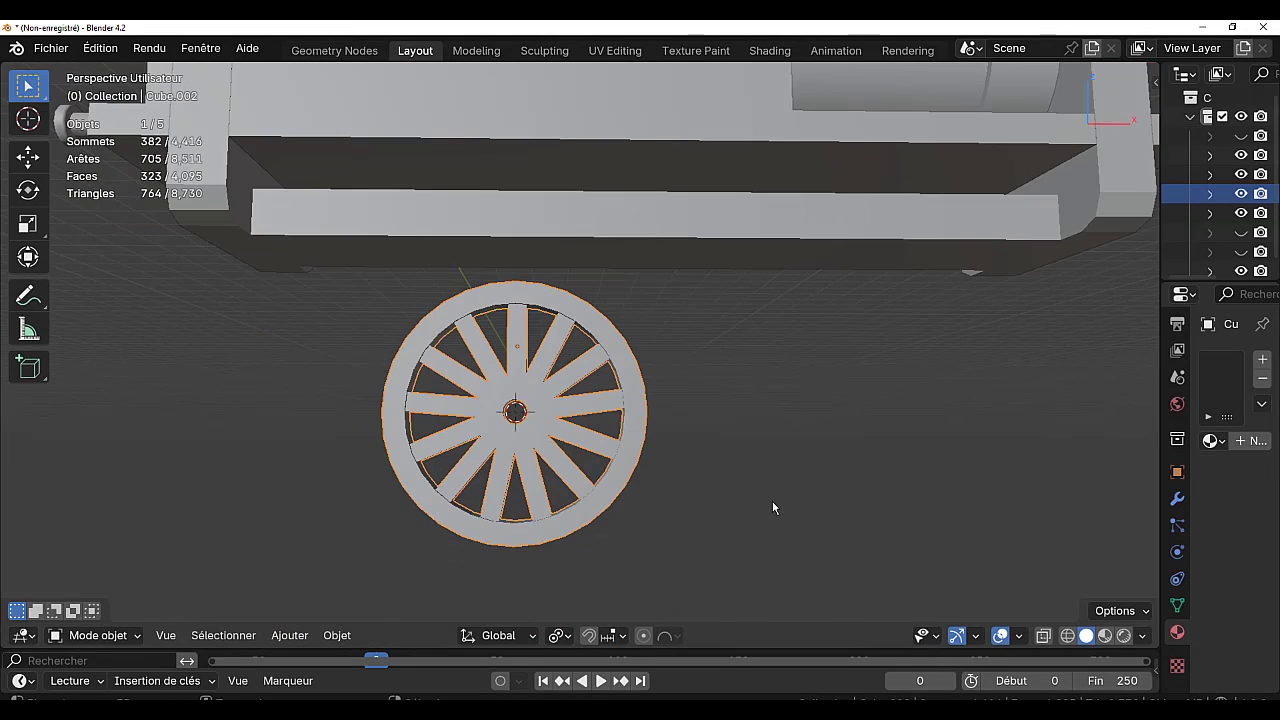
# - In the front orthographic view, add a circle mesh at the wheel's centre and scale it down to just around the hub hole
pyautogui.press('KP_1')
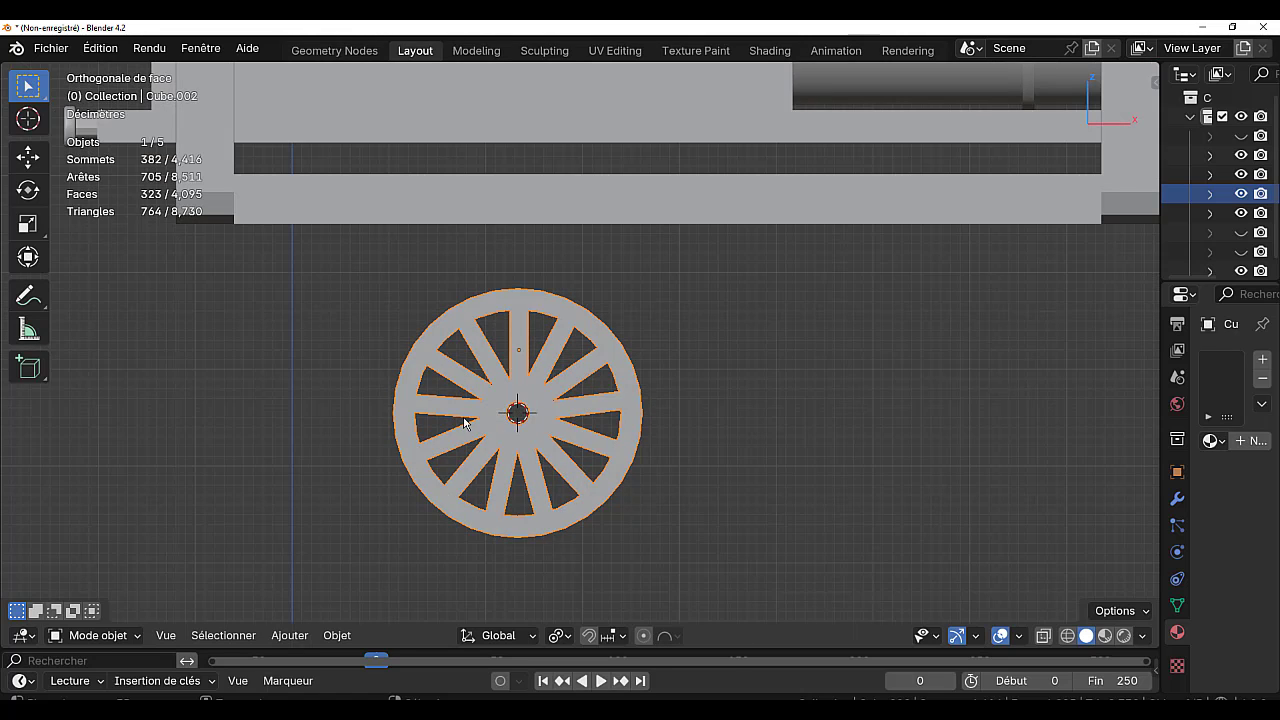
pyautogui.scroll(2, 528, 448)
pyautogui.keyDown('shift'); pyautogui.moveTo(526, 449); pyautogui.dragTo(603, 436, button='middle'); pyautogui.keyUp('shift')
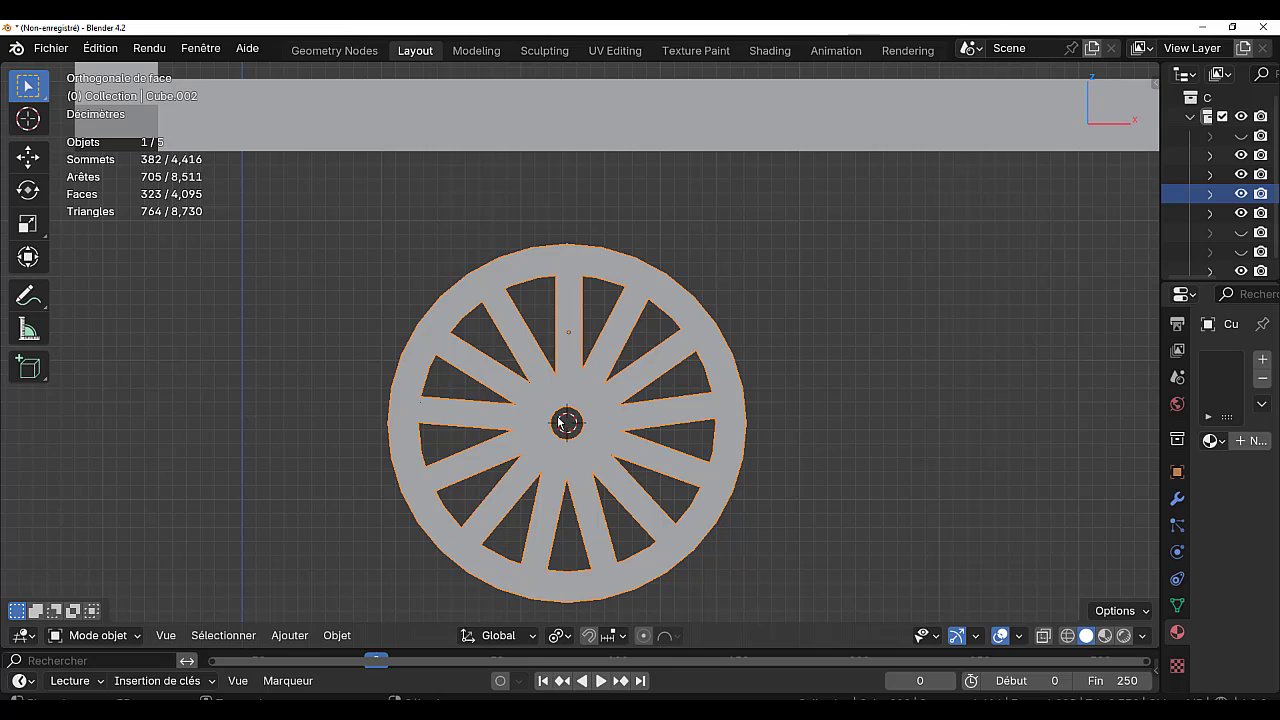
pyautogui.click(290, 636)
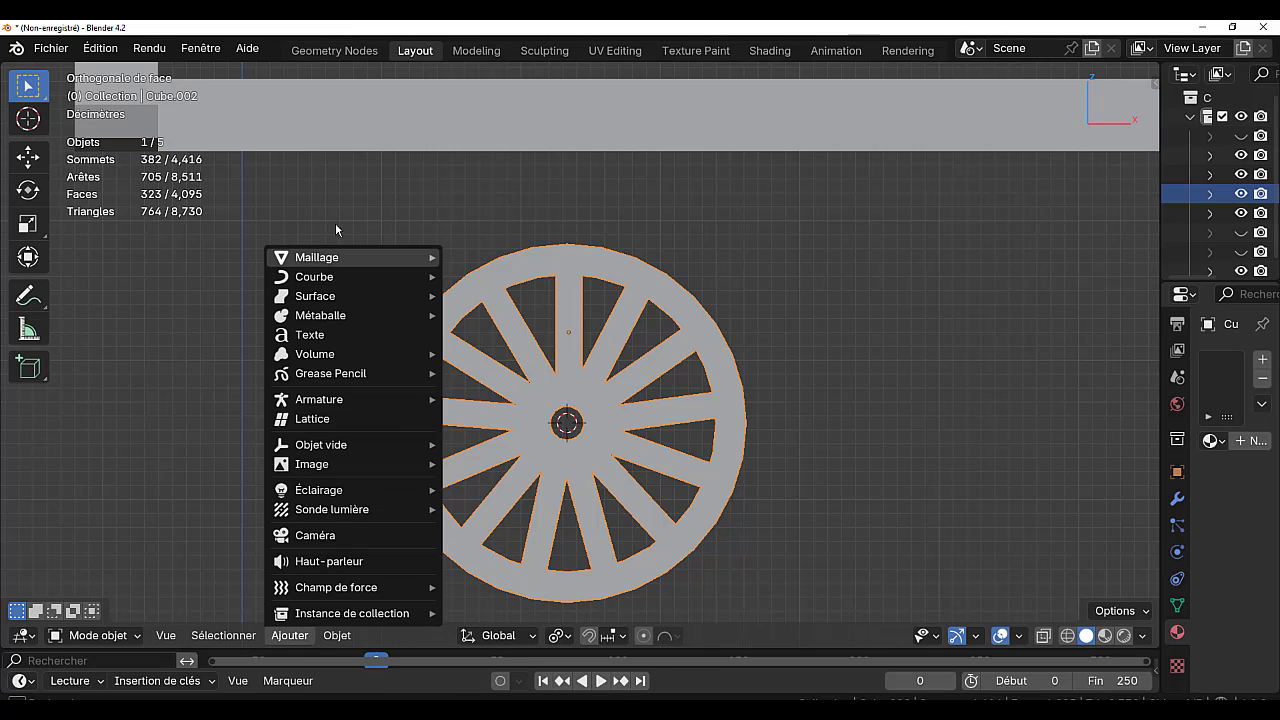
pyautogui.moveTo(326, 260)
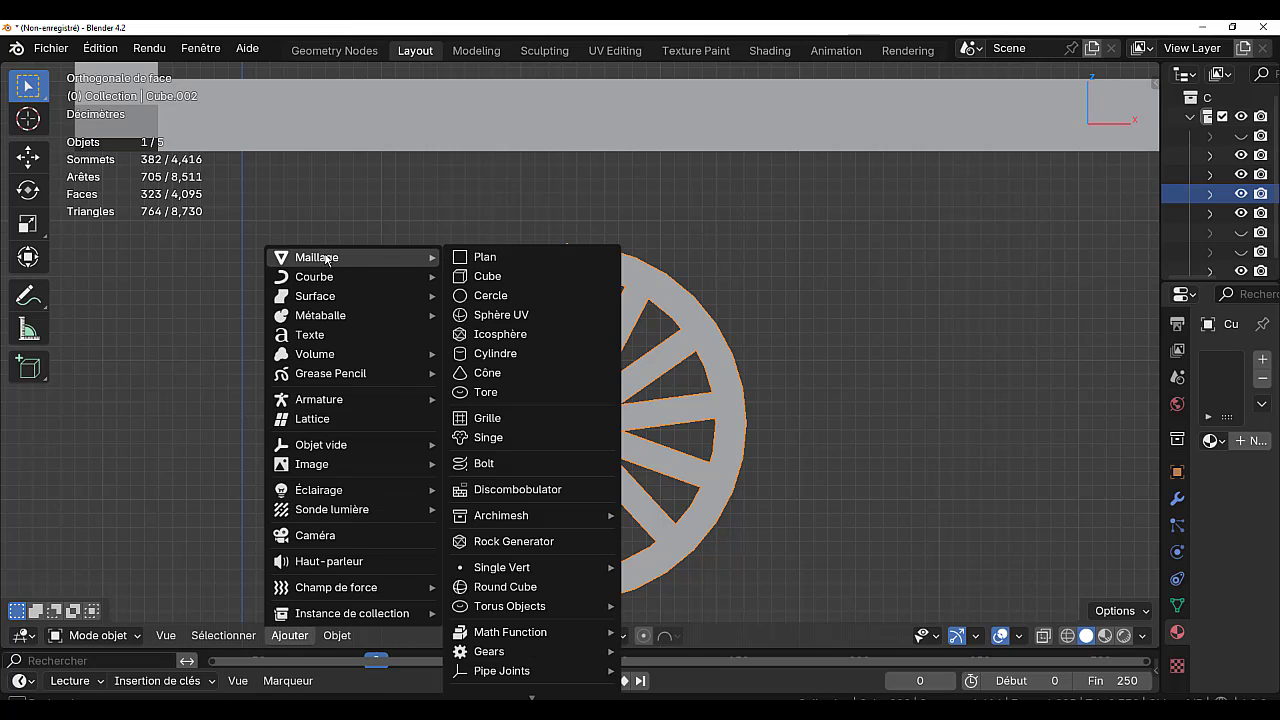
pyautogui.click(488, 295)
pyautogui.press('s')
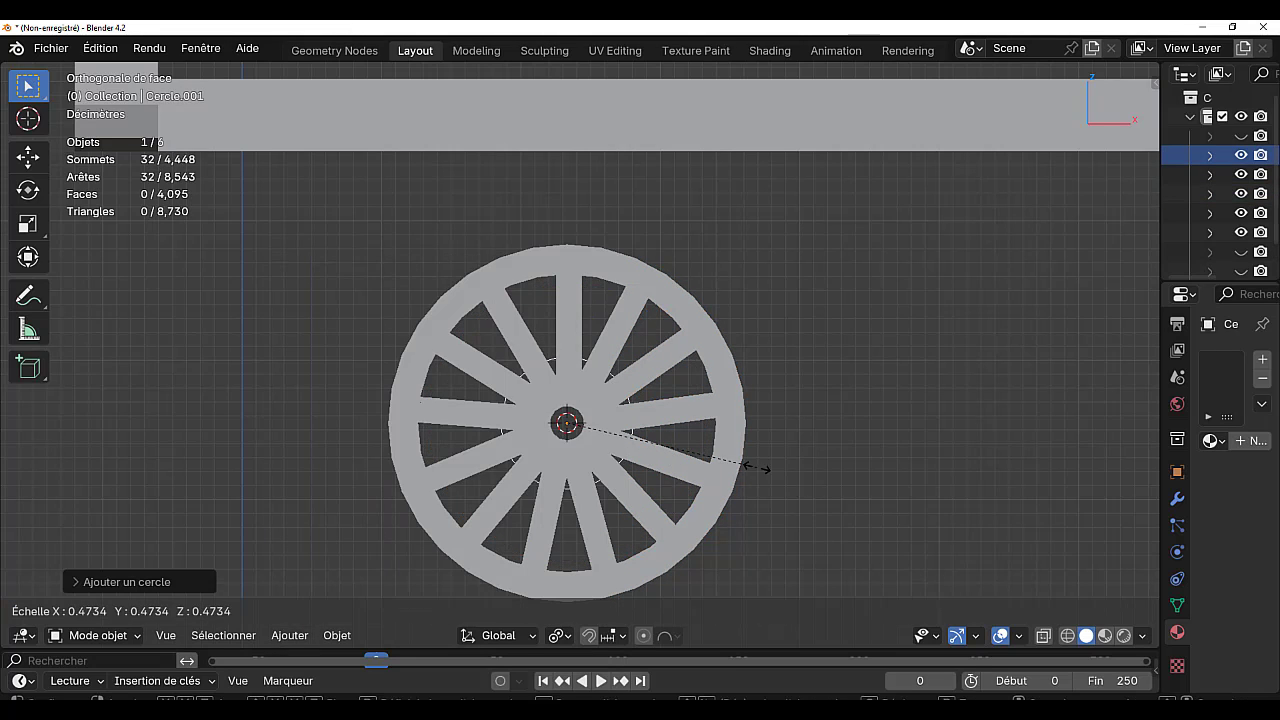
pyautogui.press('Return')
pyautogui.hotkey('alt', 'z')
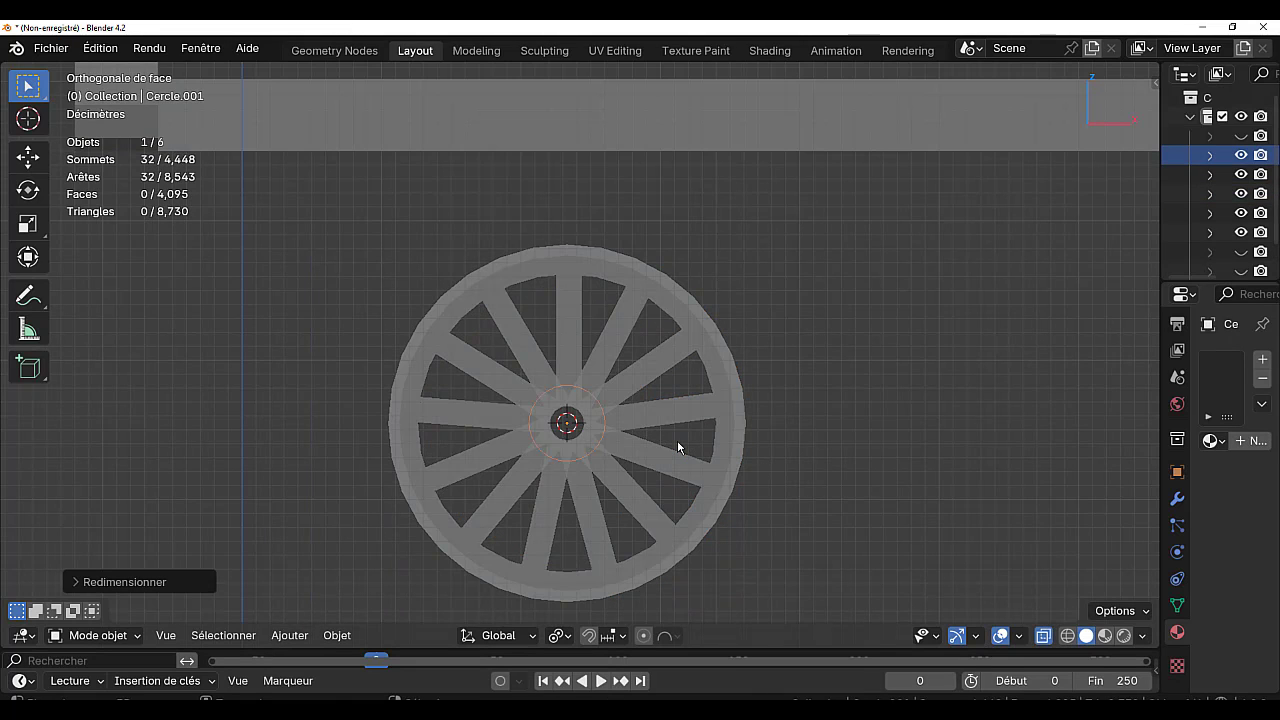
pyautogui.scroll(2, 738, 473)
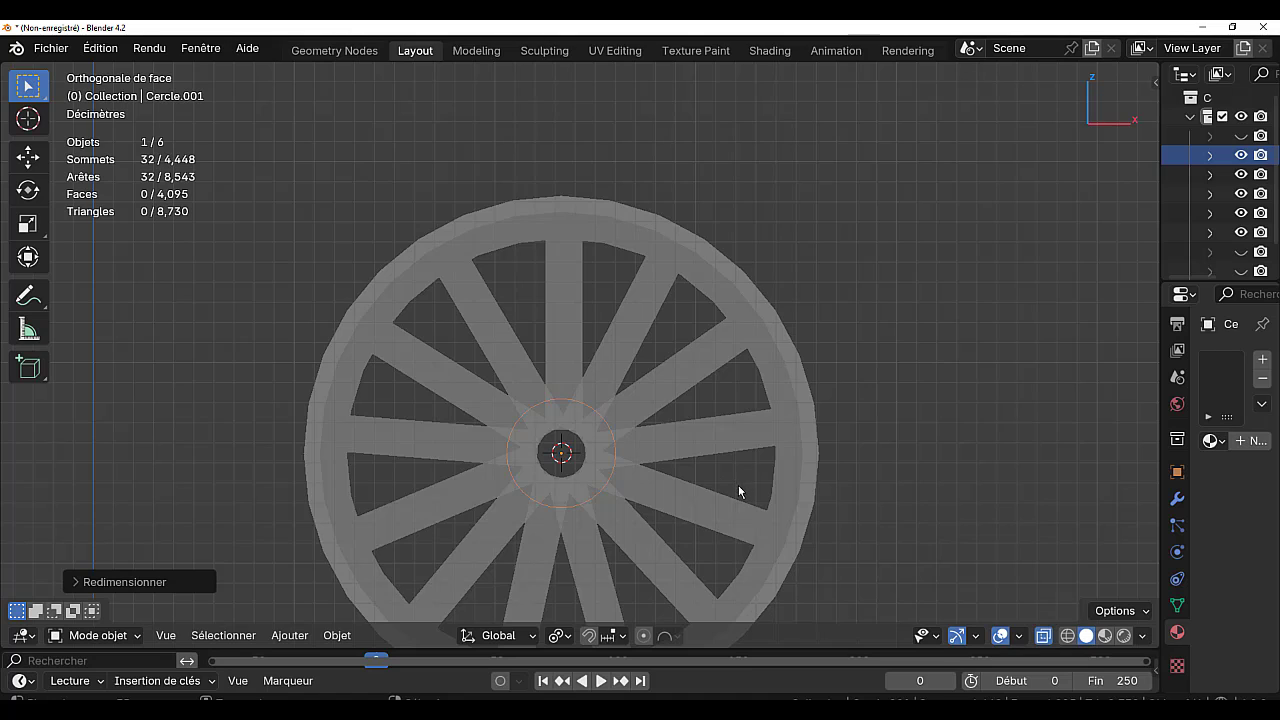
# - Move the hub circle about -0.2 m along Y, in front of the wheel's outer face
pyautogui.scroll(-2, 760, 497)
pyautogui.moveTo(760, 494); pyautogui.dragTo(787, 506, button='middle')
pyautogui.press('g')
pyautogui.press('x')
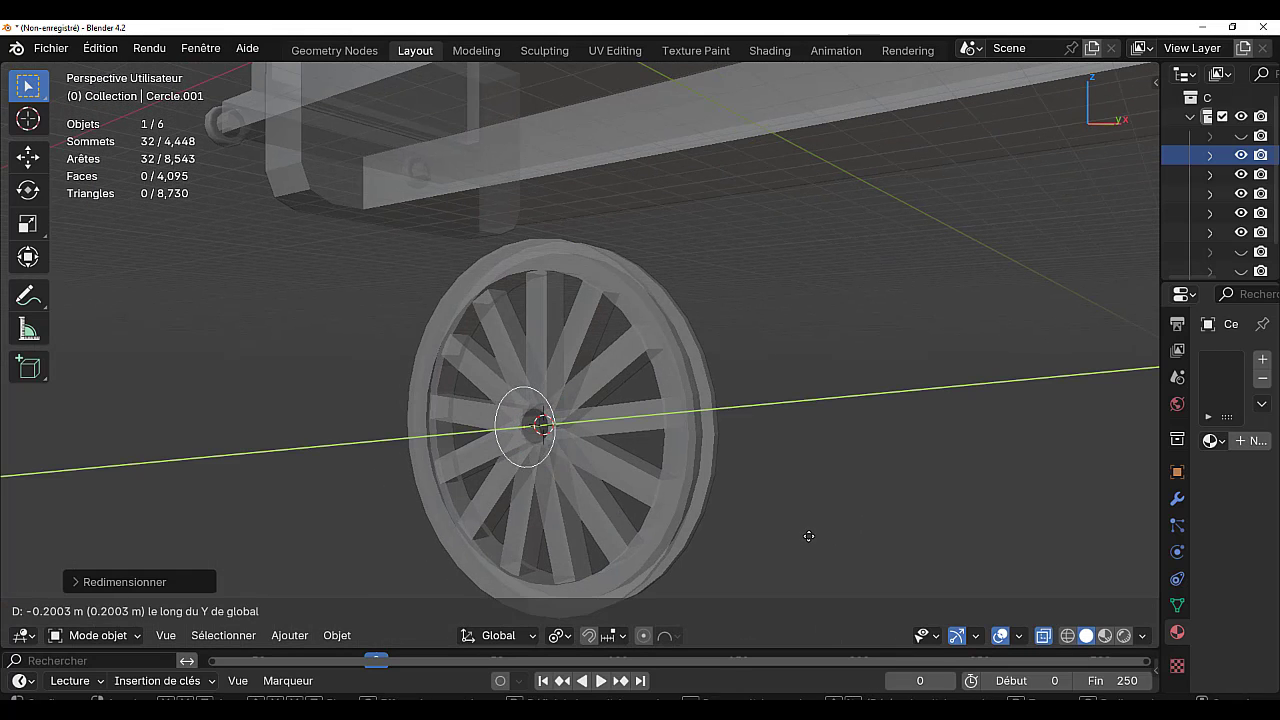
pyautogui.click(808, 542)
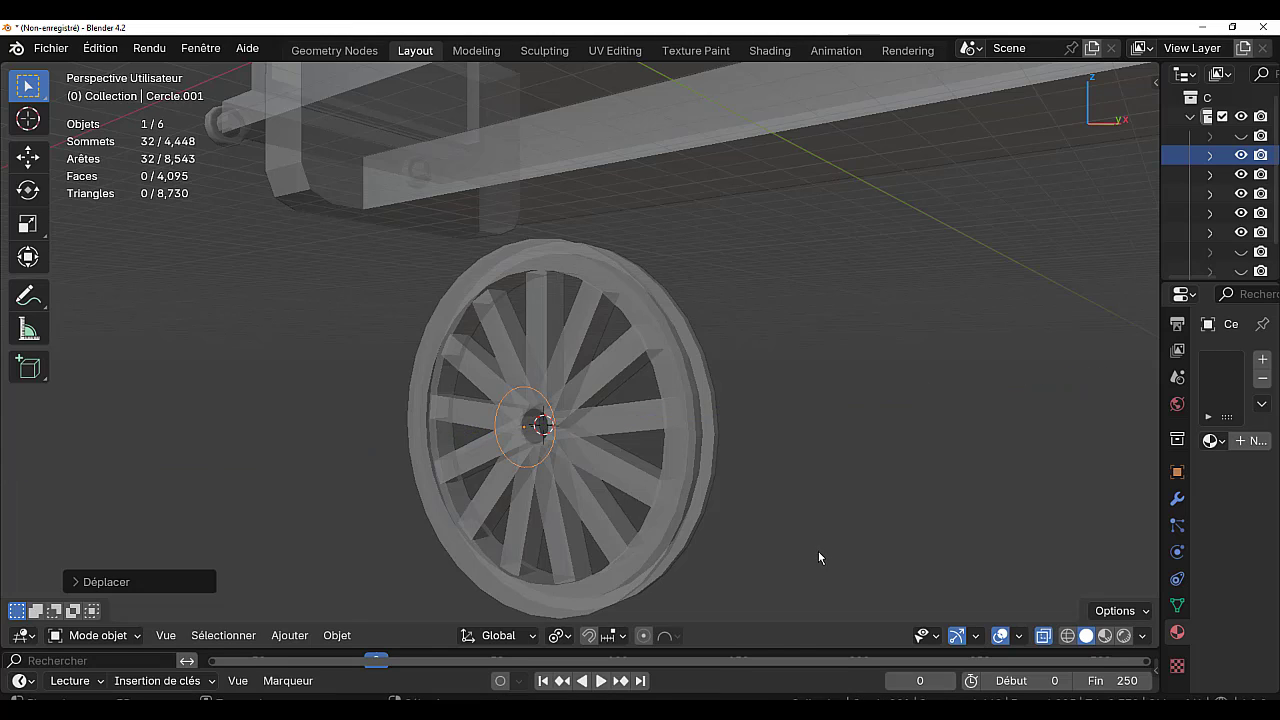
# - In Edit mode, extrude the hub circle's vertices and scale them inward to its centre to form a closed disc
pyautogui.press('Tab')
pyautogui.press('s')
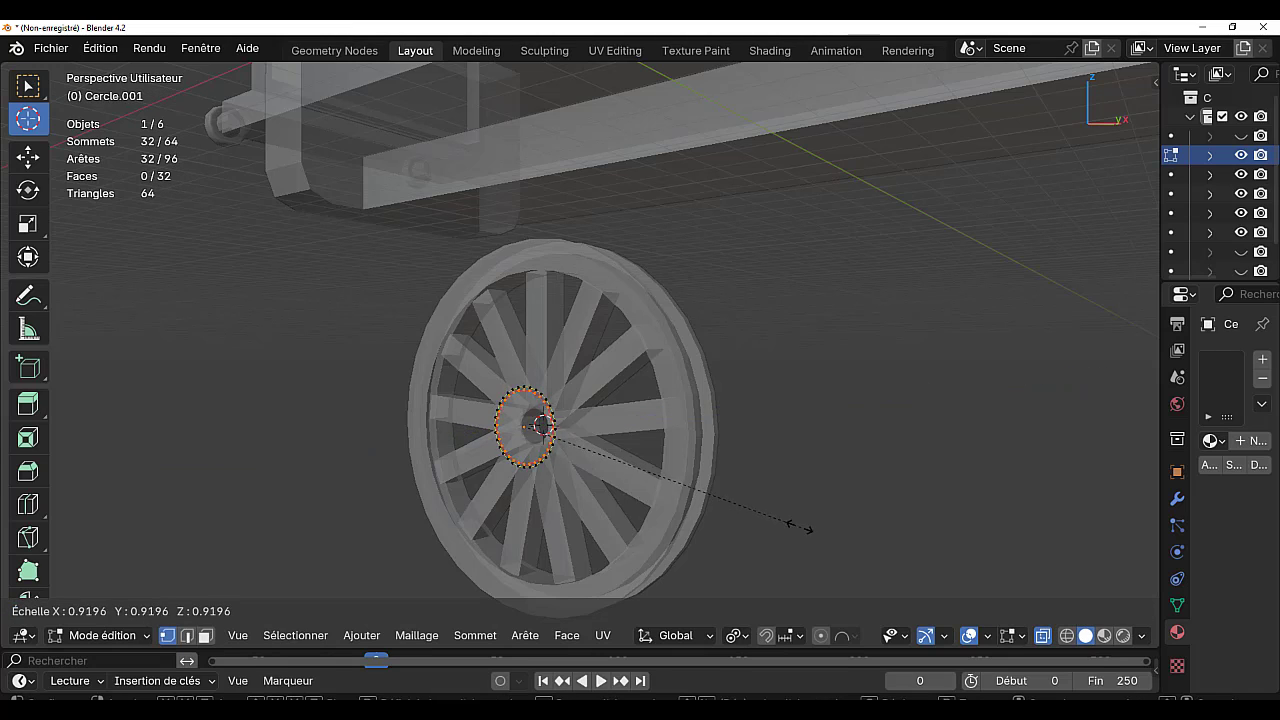
pyautogui.click(733, 492)
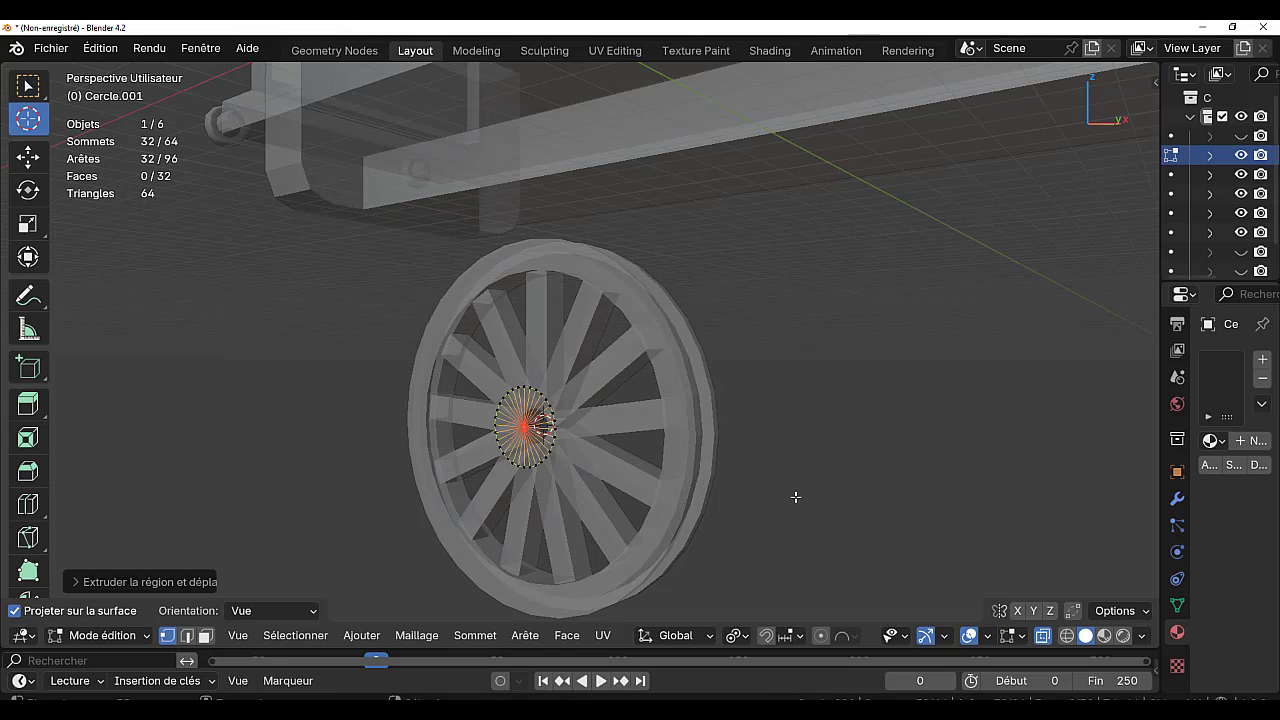
# - Select the whole disc and, in the right orthographic view, move it along Y to just outside the rim's outer face
pyautogui.press('a')
pyautogui.moveTo(797, 506); pyautogui.dragTo(741, 519, button='middle')
pyautogui.press('KP_3')
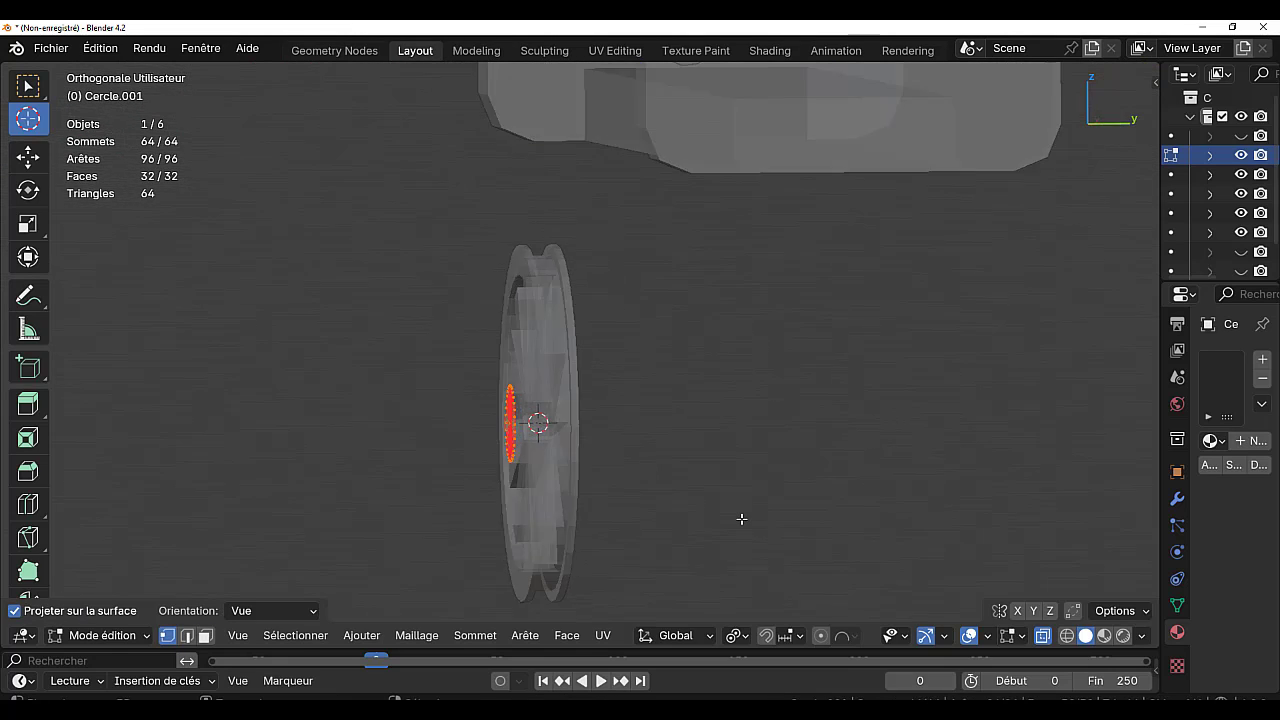
pyautogui.press('g')
pyautogui.press('y')
pyautogui.click(590, 451)
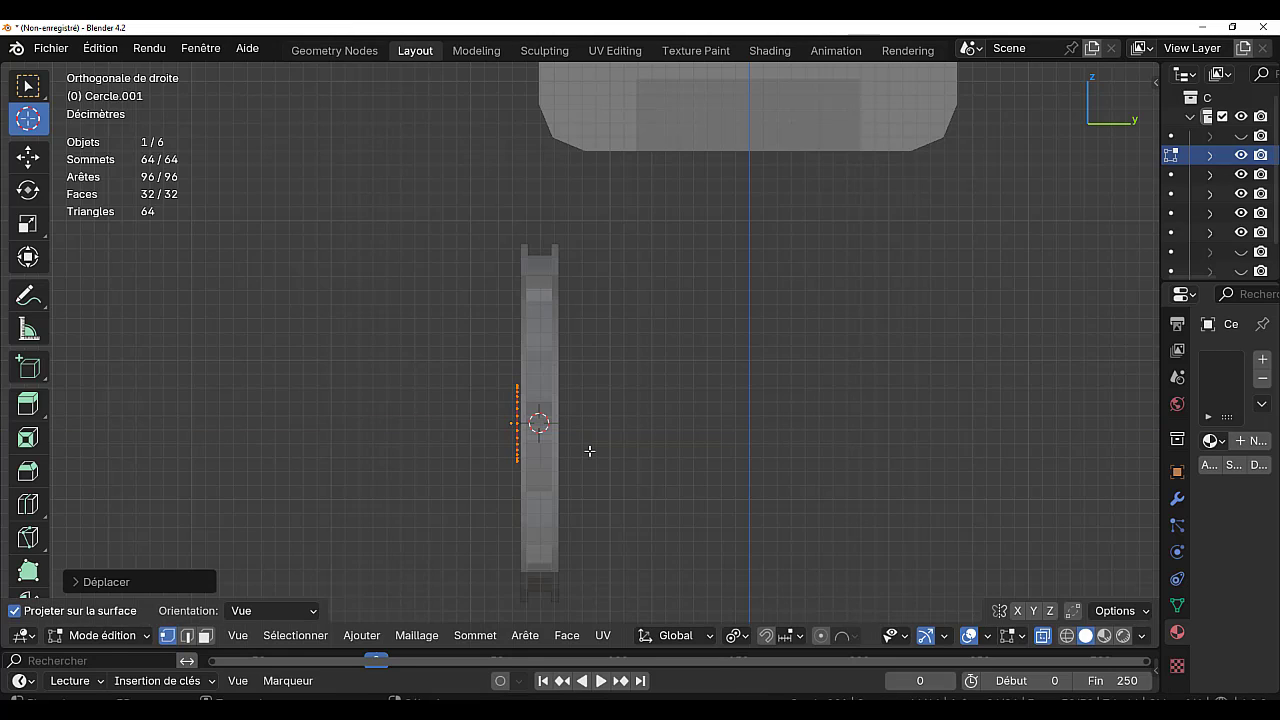
# - Extrude the disc along Y through the wheel by about 0.32 m to form a cylindrical hub, and return to Object mode
pyautogui.press('e')
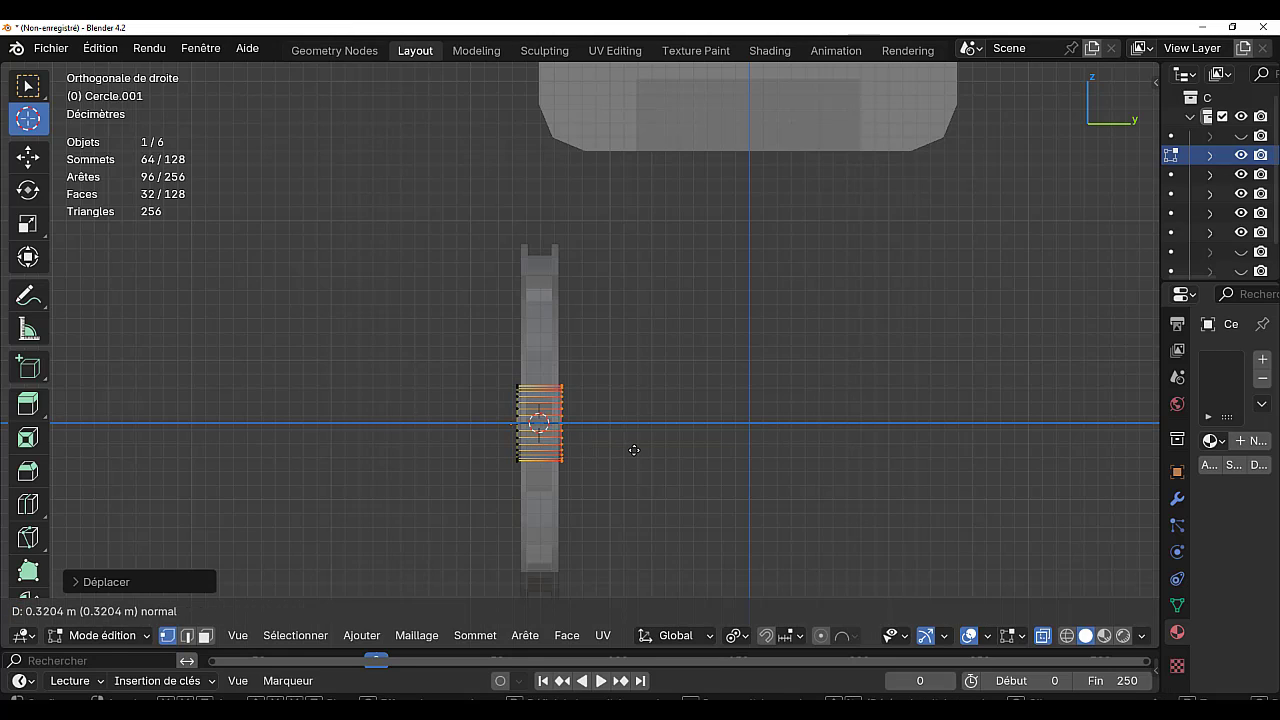
pyautogui.click(634, 450)
pyautogui.press('Tab')
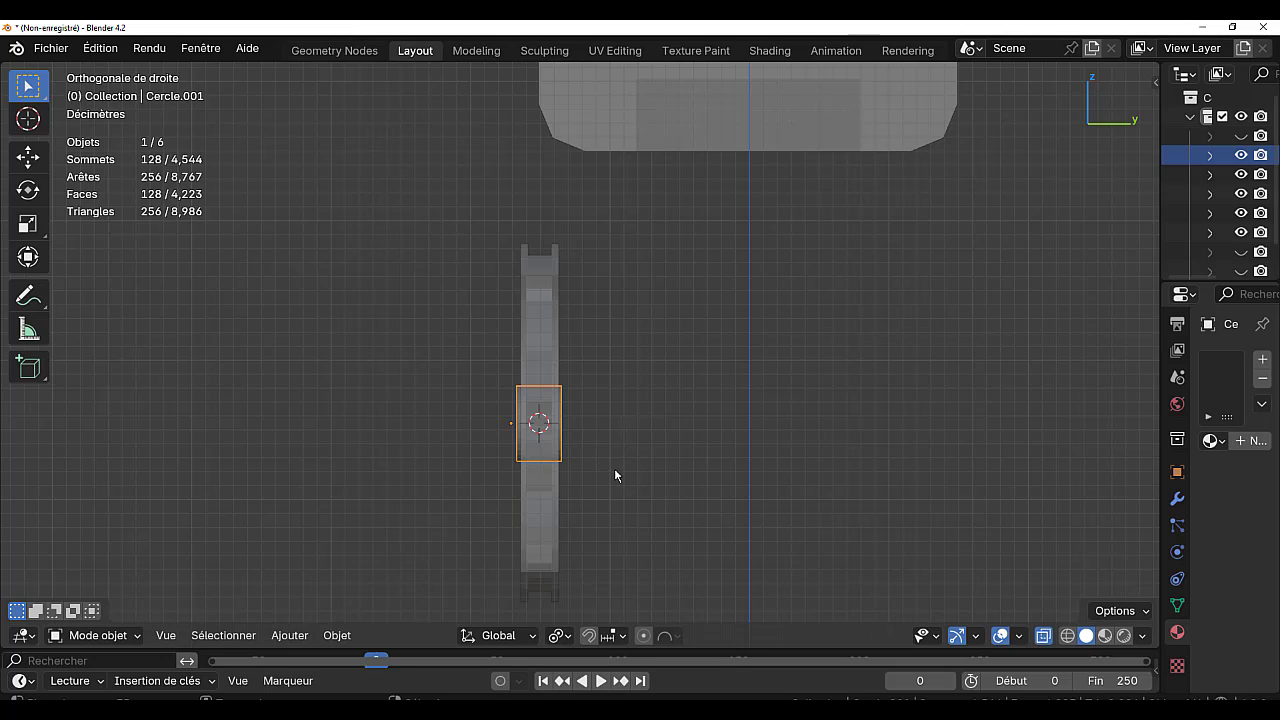
pyautogui.press('s')
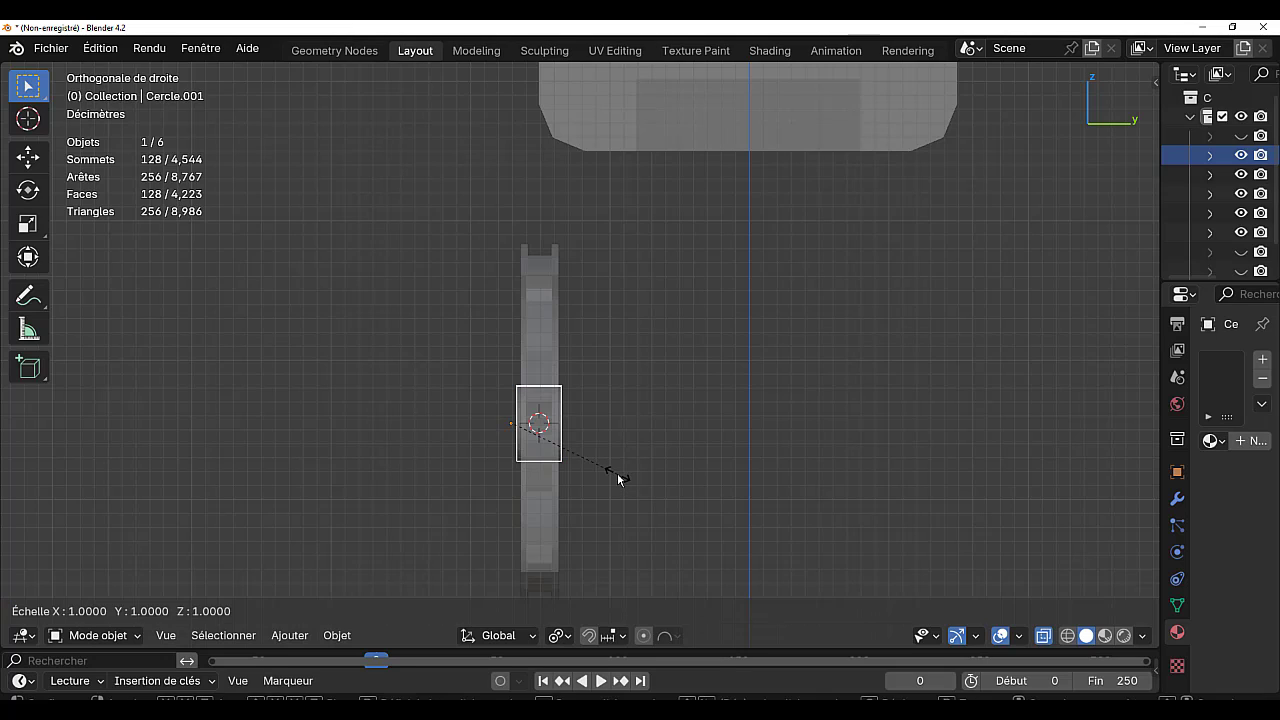
pyautogui.press('y')
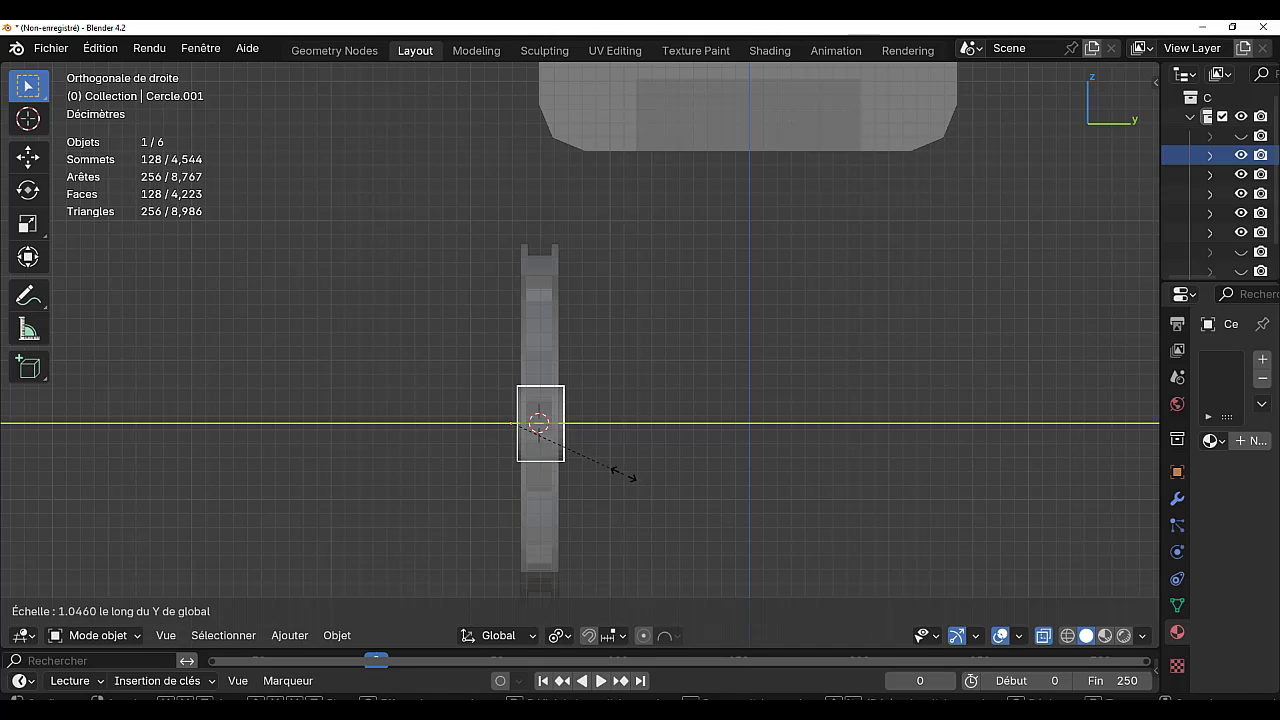
pyautogui.click(622, 476)
pyautogui.press('a')
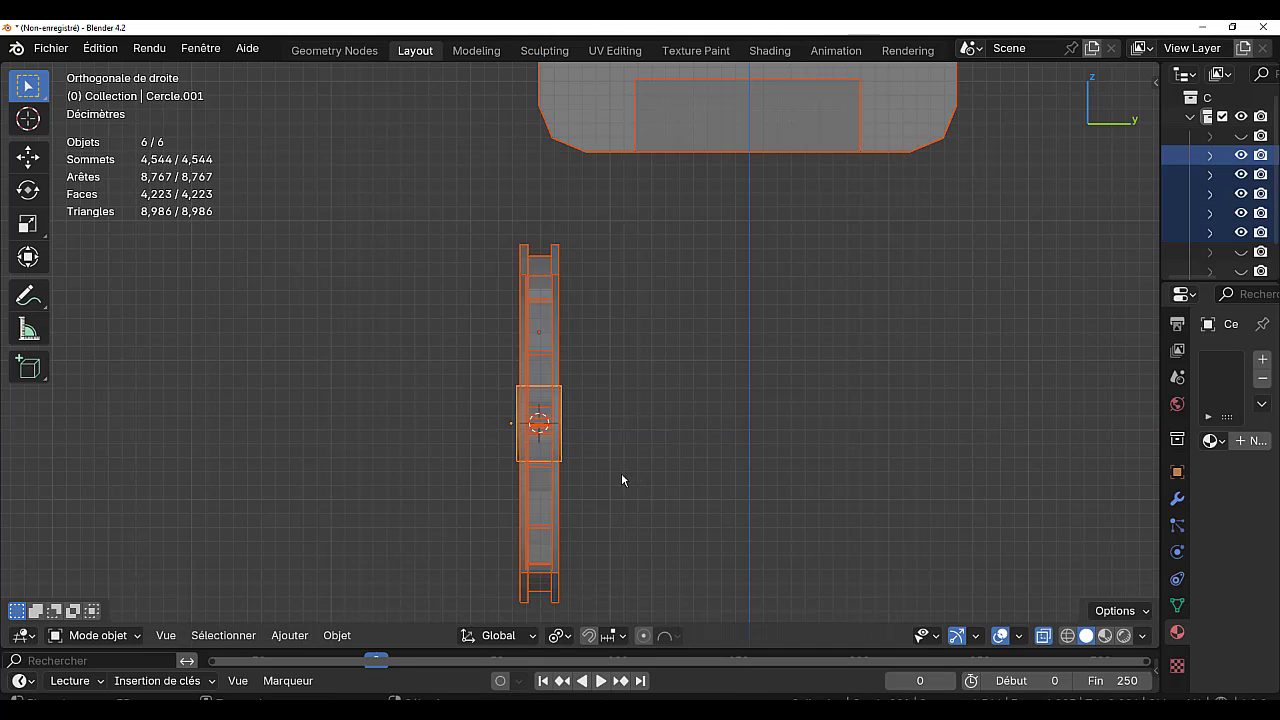
pyautogui.click(519, 437)
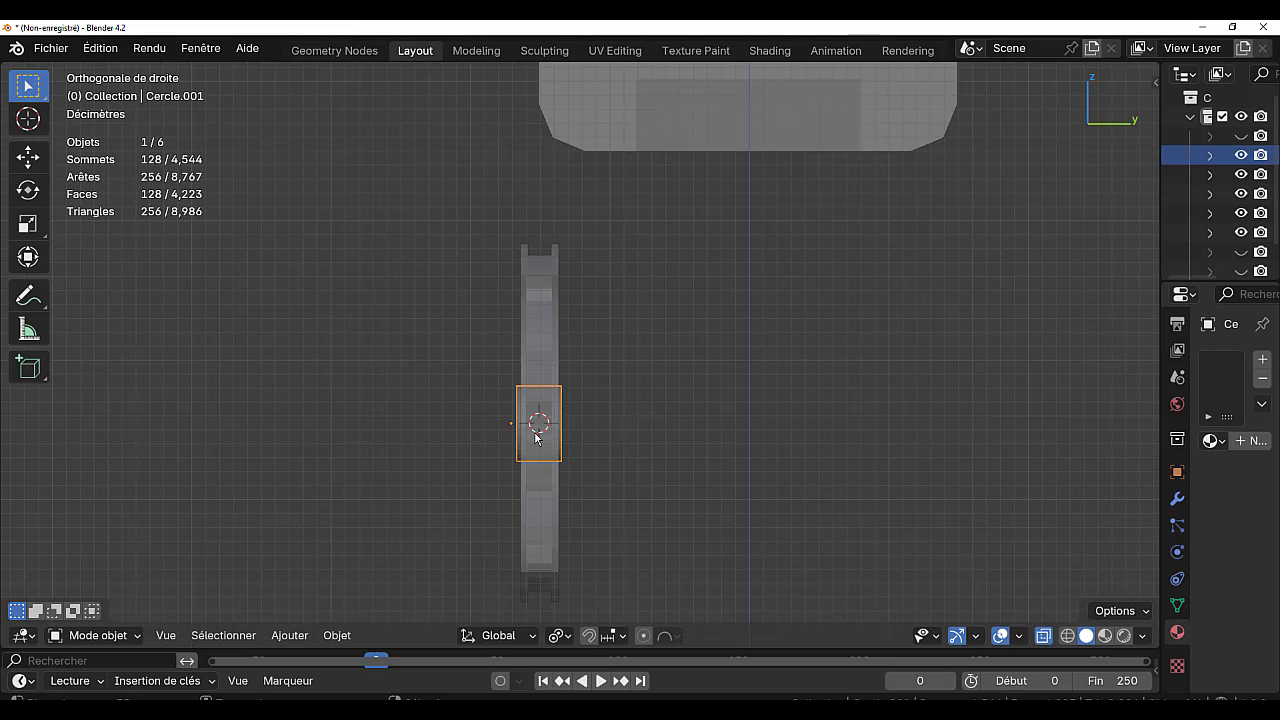
# - Set the hub's origin to its geometry
pyautogui.click(289, 635)
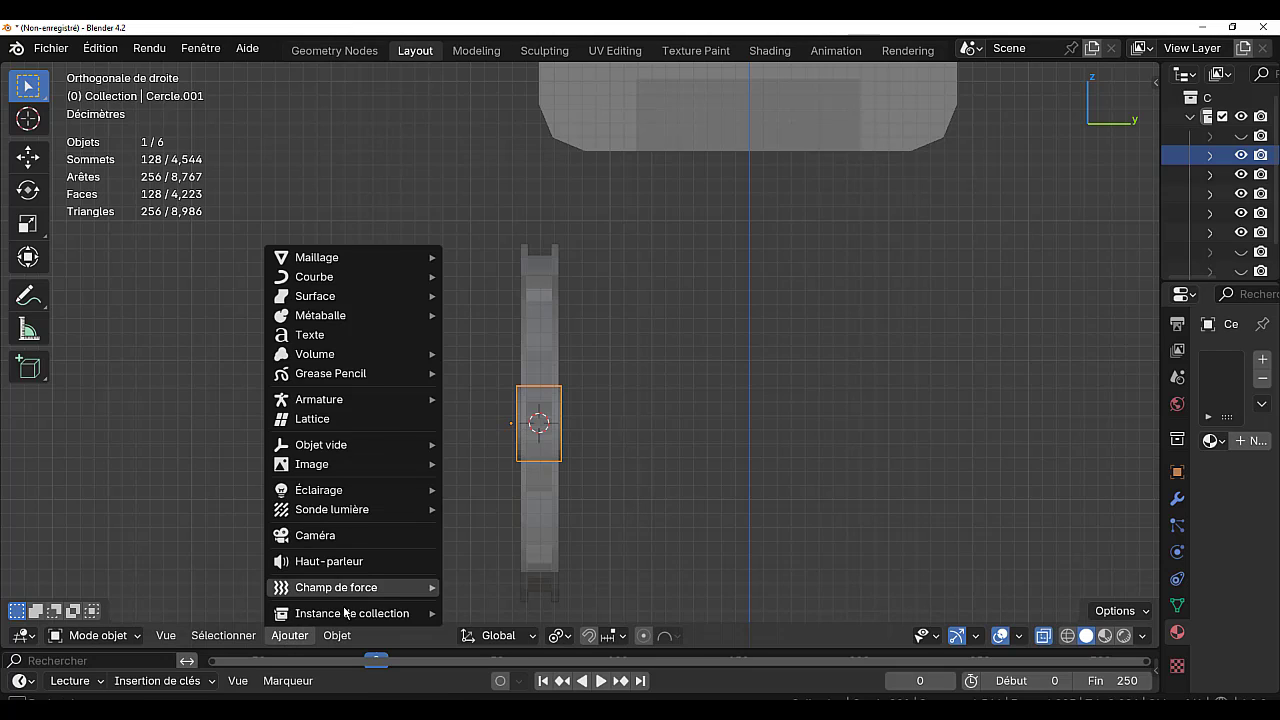
pyautogui.moveTo(337, 635)
pyautogui.moveTo(397, 50)
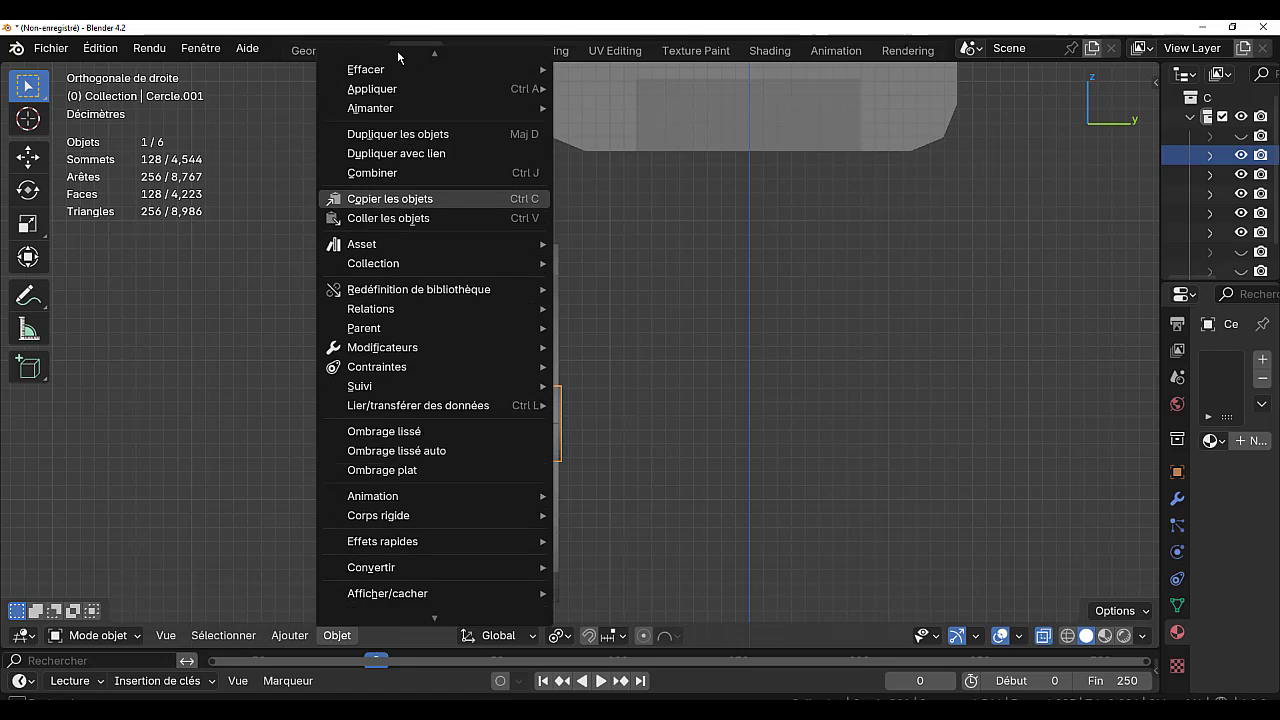
pyautogui.moveTo(393, 84)
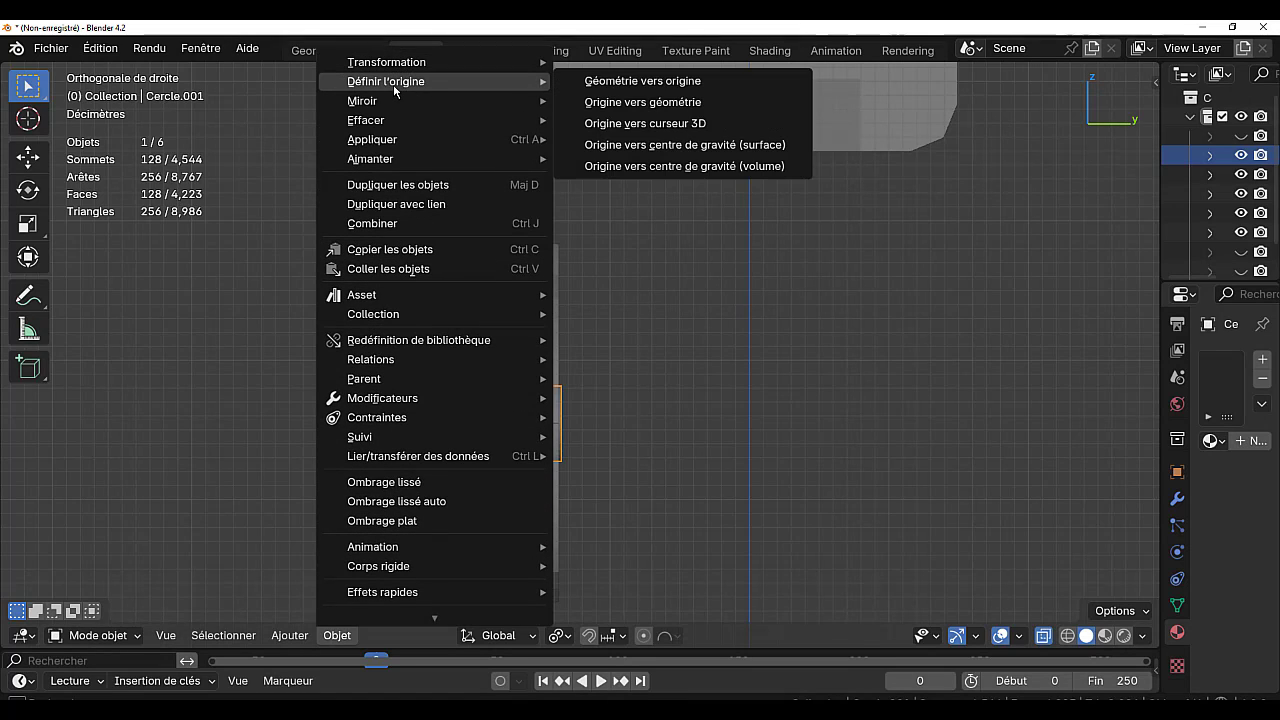
pyautogui.click(670, 104)
# - Scale the hub to about 1.16 along Y and nudge it along Y so it protrudes evenly from both wheel faces
pyautogui.scroll(2, 670, 479)
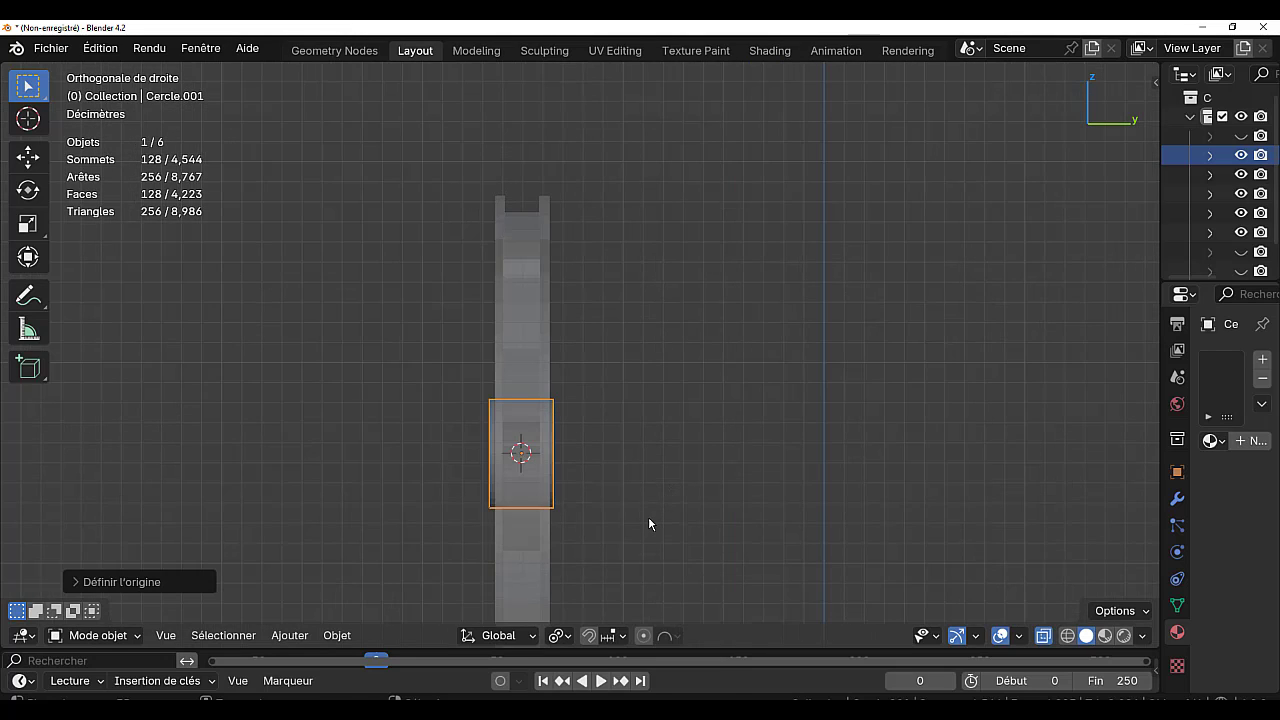
pyautogui.press('s')
pyautogui.press('y')
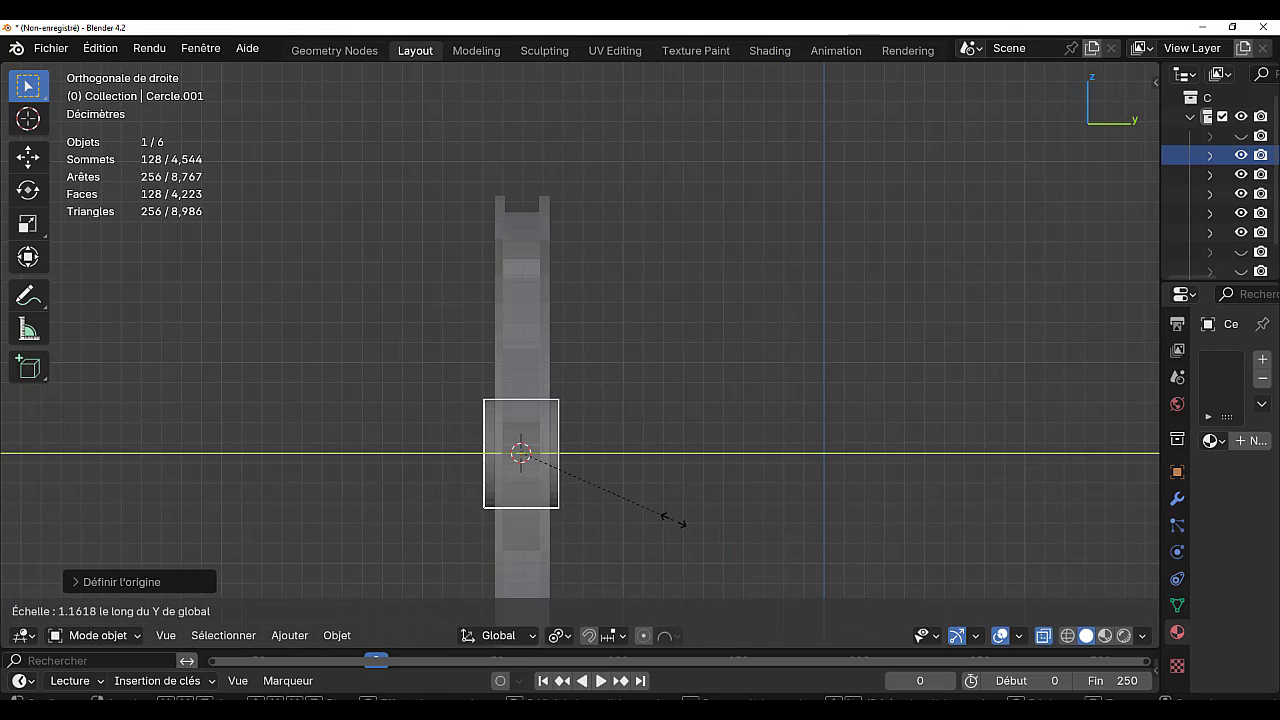
pyautogui.click(673, 519)
pyautogui.press('g')
pyautogui.press('y')
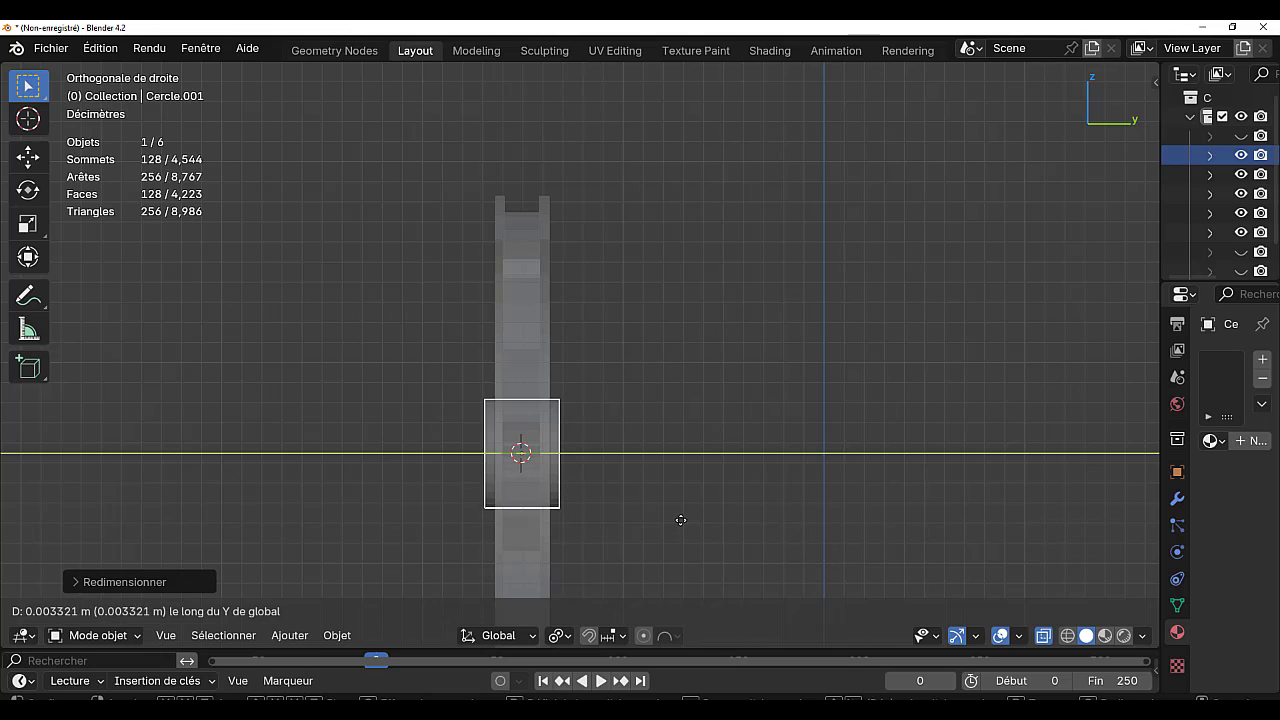
pyautogui.click(671, 517)
# - Turn off the X-ray display and enter Edit mode on the hub
pyautogui.moveTo(637, 517); pyautogui.dragTo(703, 514, button='middle')
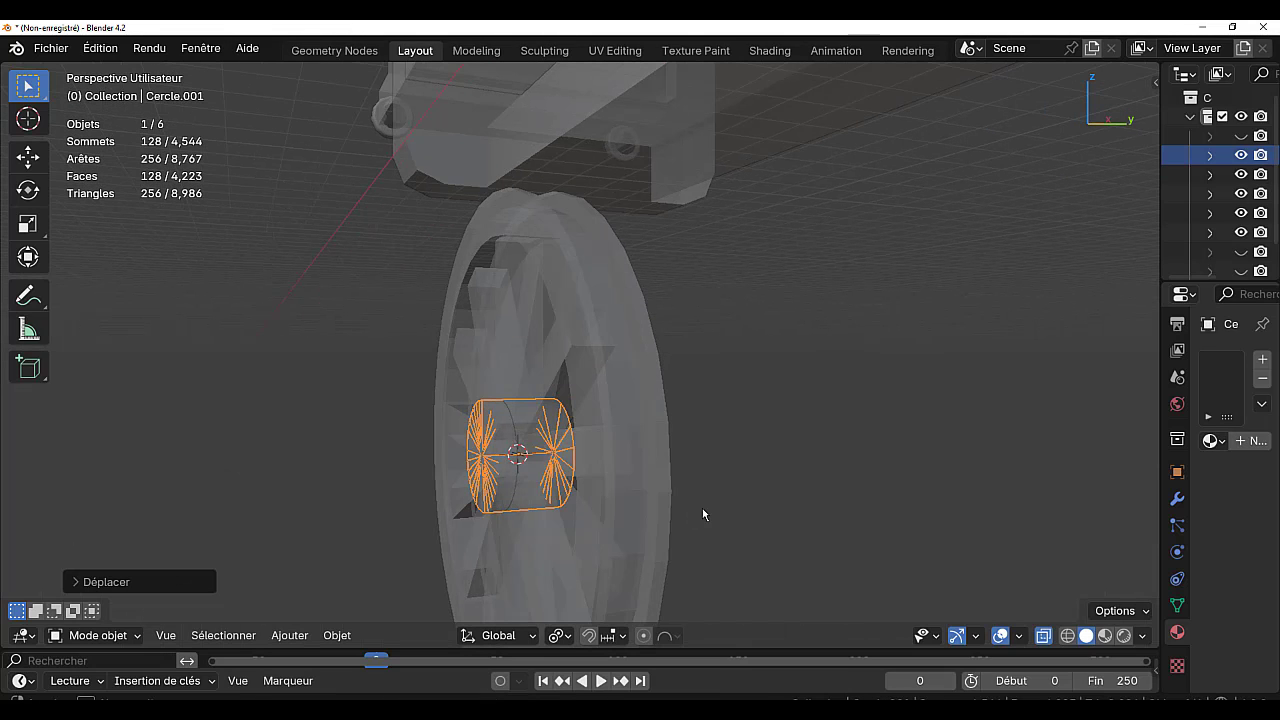
pyautogui.hotkey('alt', 'z')
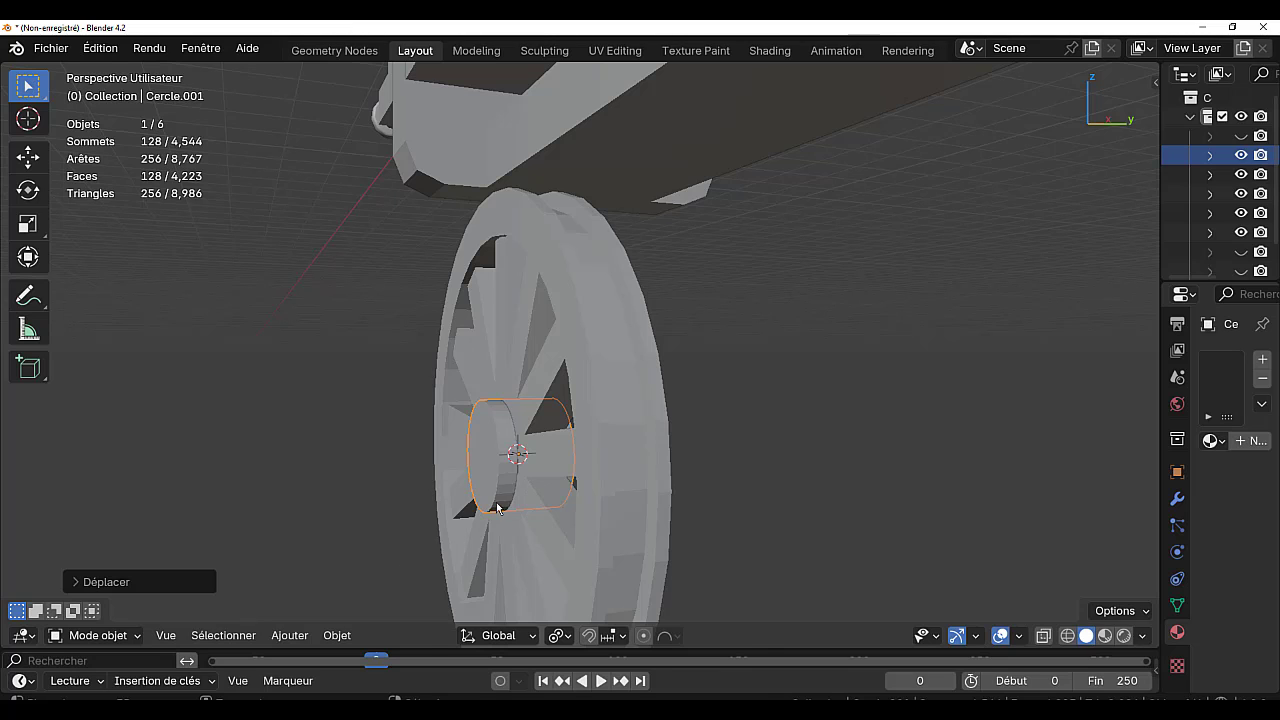
pyautogui.press('Tab')
pyautogui.keyDown('alt'); pyautogui.click(496, 449); pyautogui.keyUp('alt')
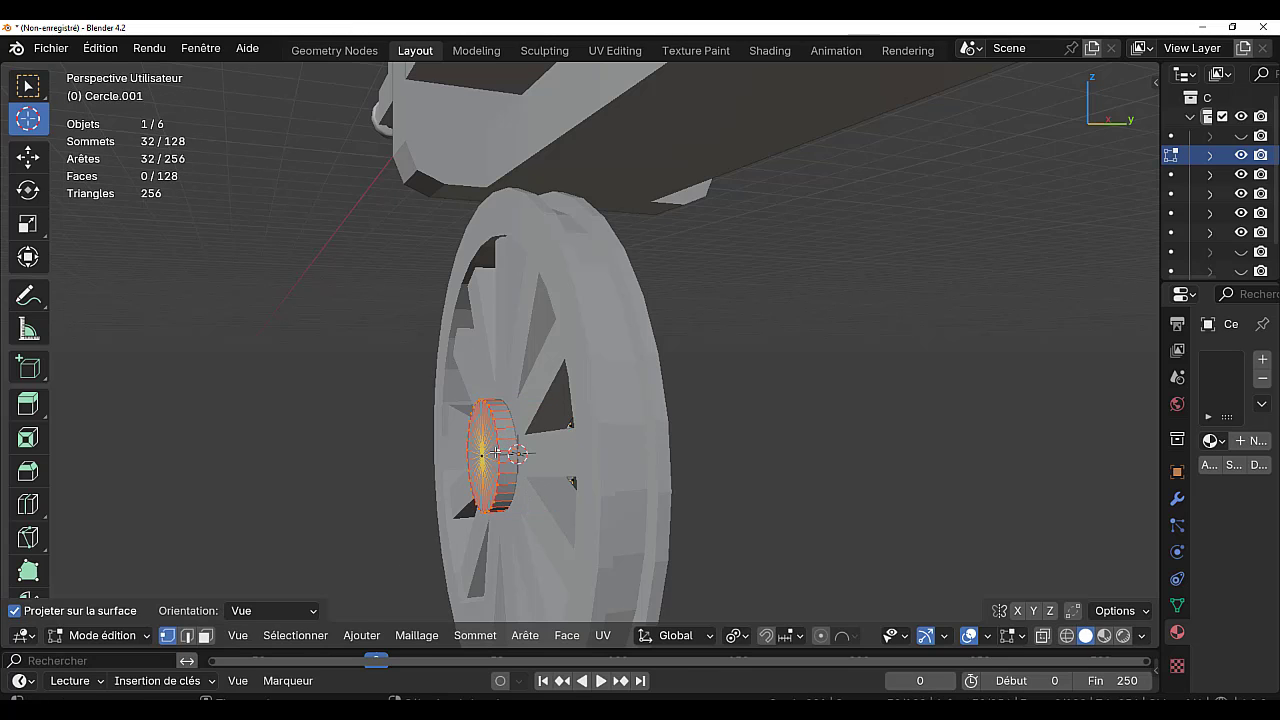
pyautogui.moveTo(708, 488); pyautogui.dragTo(634, 510, button='middle')
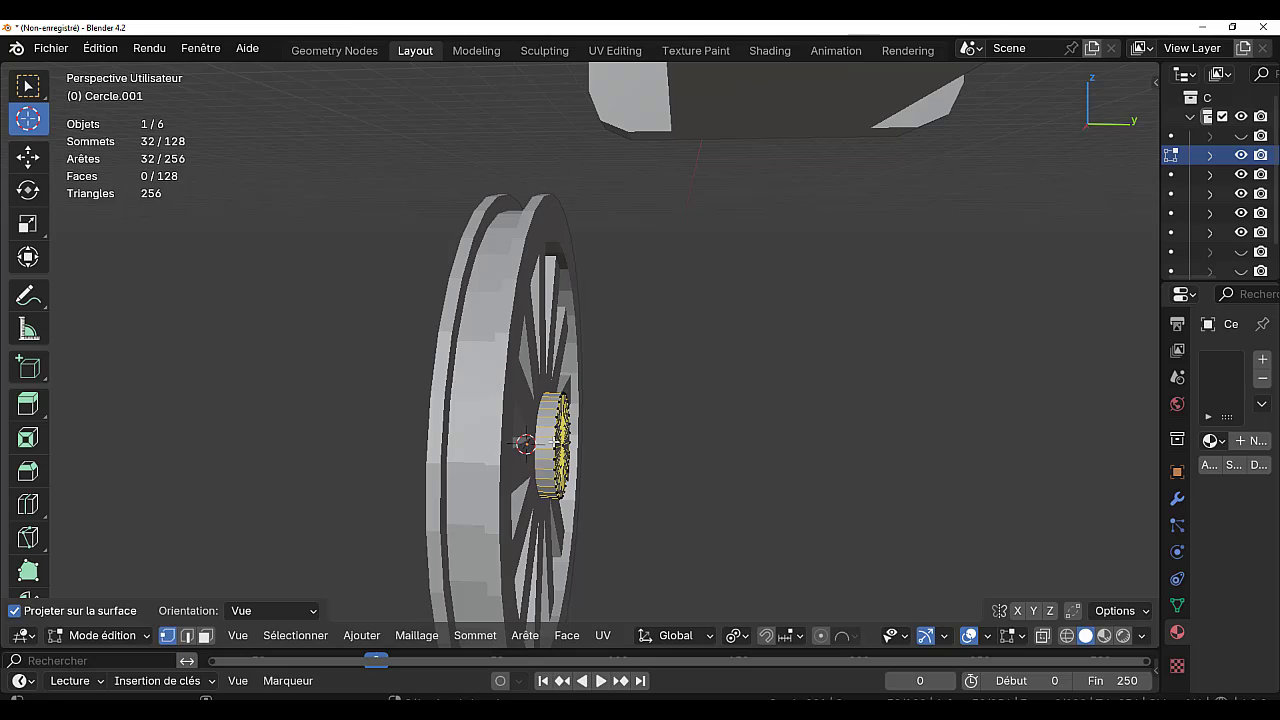
pyautogui.keyDown('alt'); pyautogui.keyDown('shift'); pyautogui.click(556, 441); pyautogui.keyUp('shift'); pyautogui.keyUp('alt')
pyautogui.hotkey('ctrl', 'b')
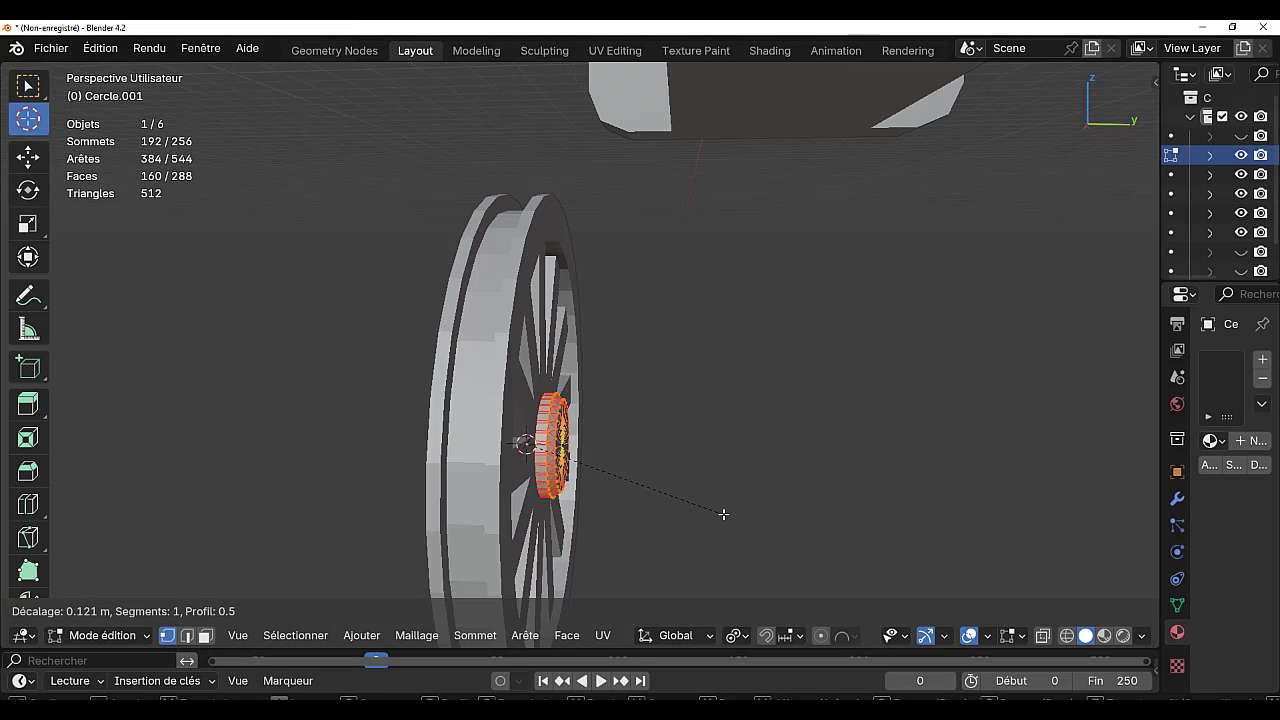
pyautogui.rightClick(724, 514)
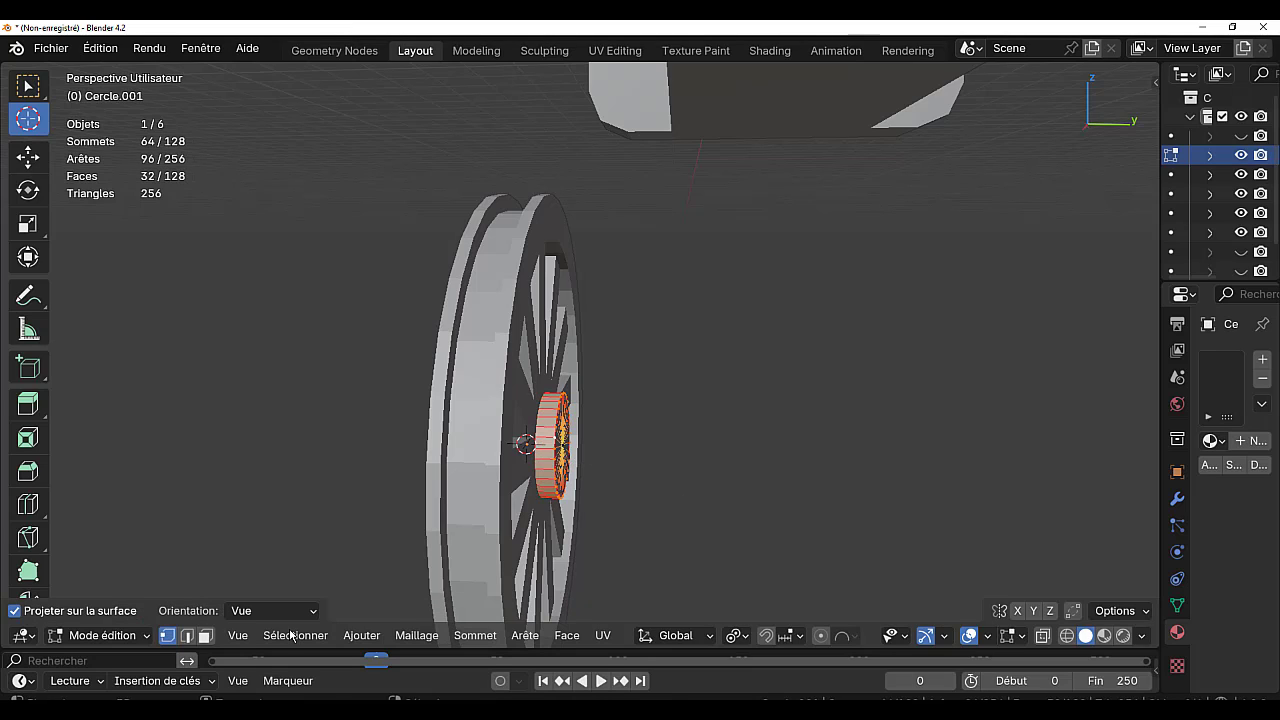
# - In edge mode, select the circular rim edges of both hub ends, bevel them about 0.15 m with three segments, and leave Edit mode
pyautogui.click(187, 636)
pyautogui.scroll(2, 540, 535)
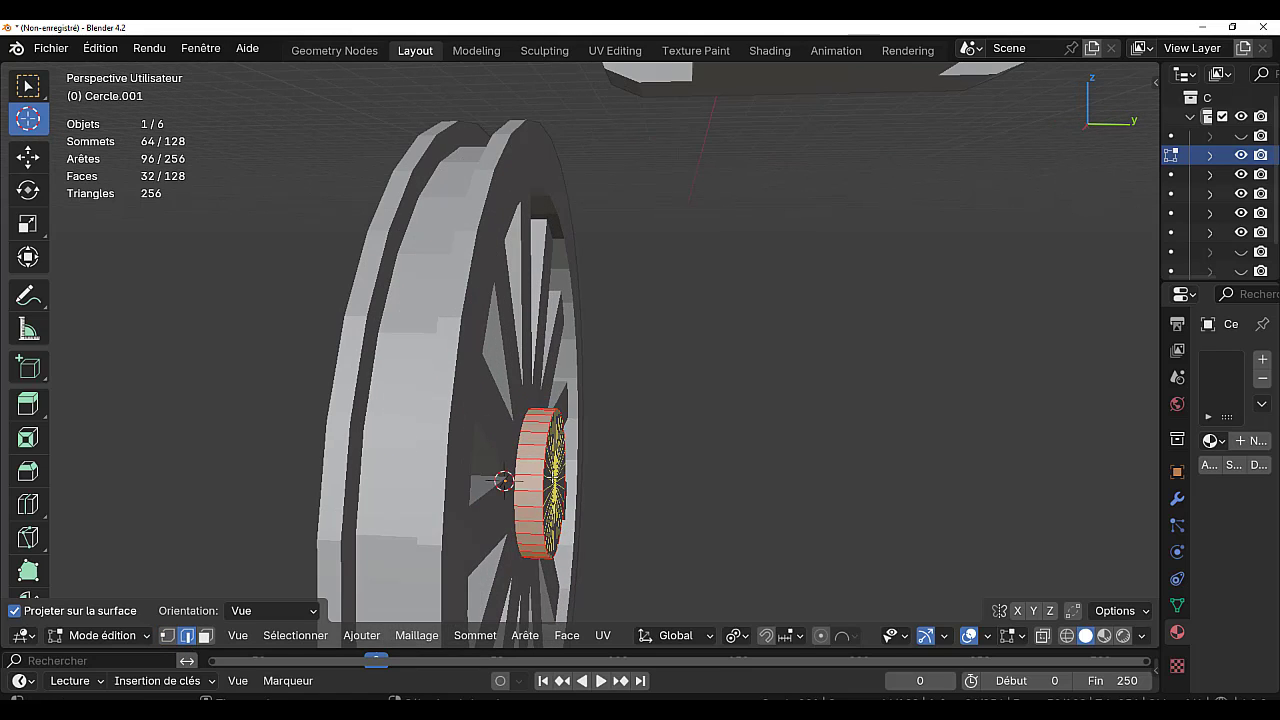
pyautogui.keyDown('alt'); pyautogui.click(543, 466); pyautogui.keyUp('alt')
pyautogui.moveTo(568, 510); pyautogui.dragTo(612, 502, button='middle')
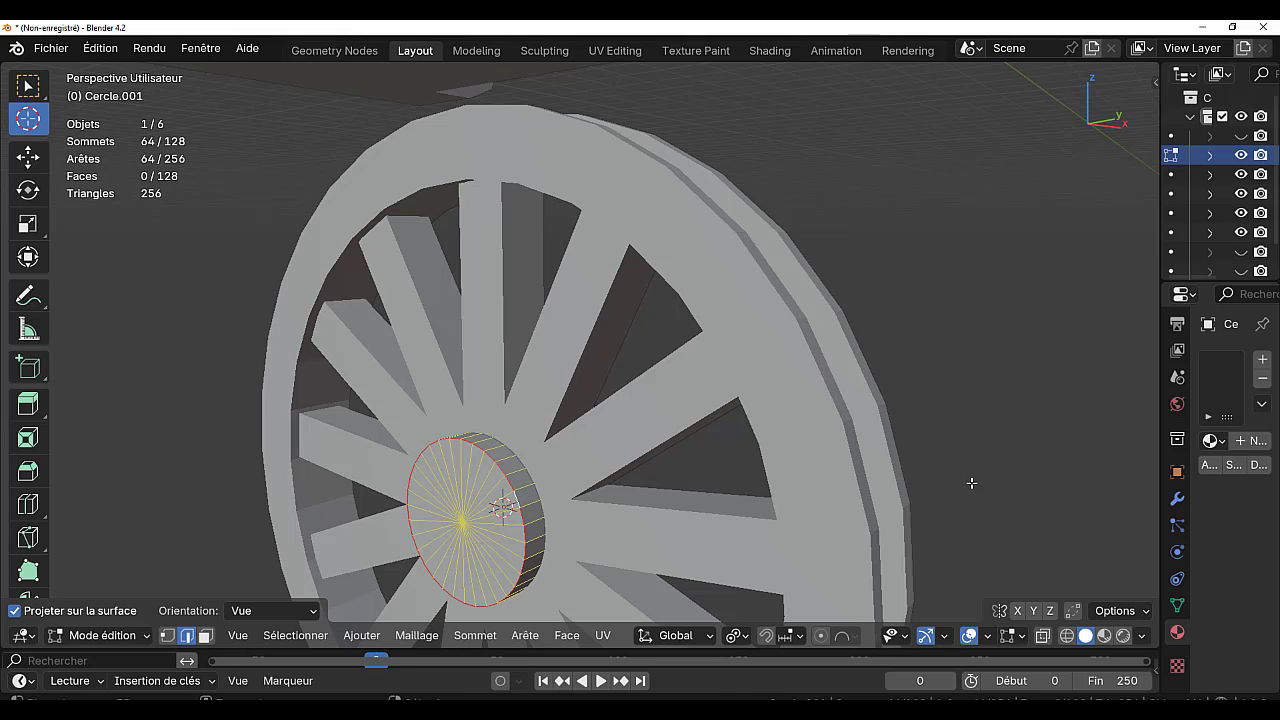
pyautogui.hotkey('ctrl', 'b')
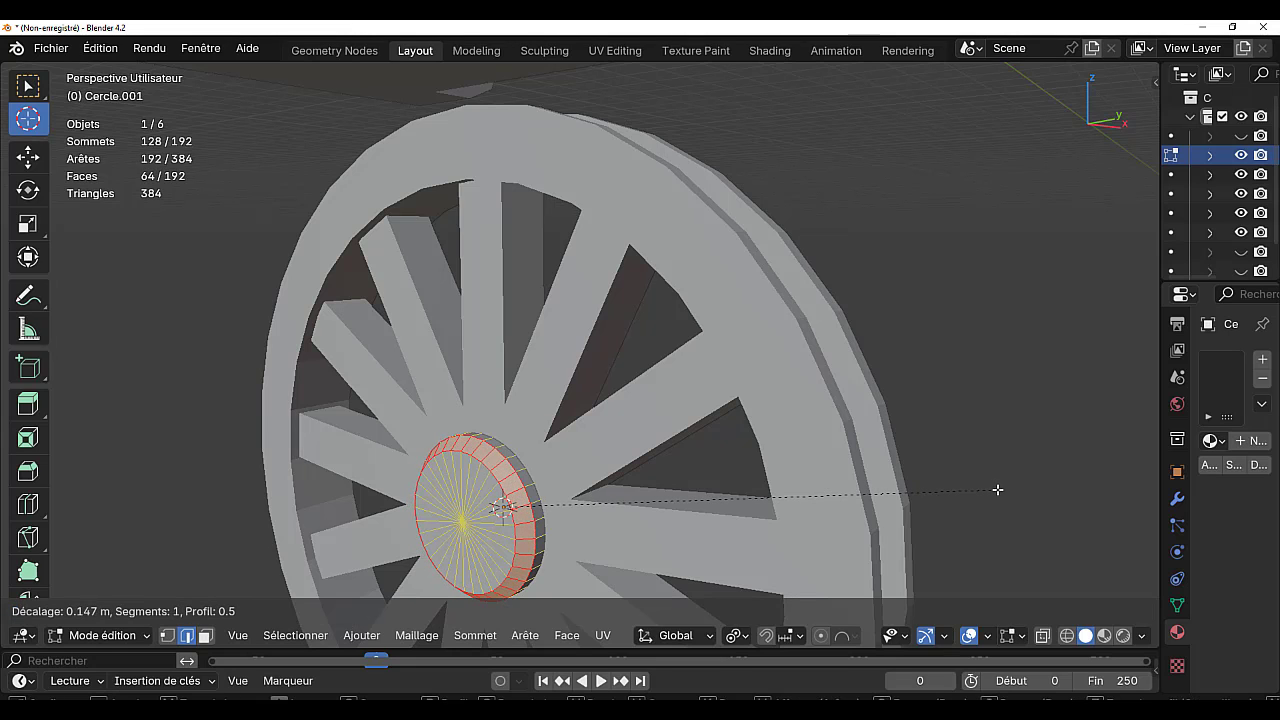
pyautogui.scroll(2, 996, 489)
pyautogui.click(999, 490)
pyautogui.press('Tab')
pyautogui.scroll(-5, 658, 511)
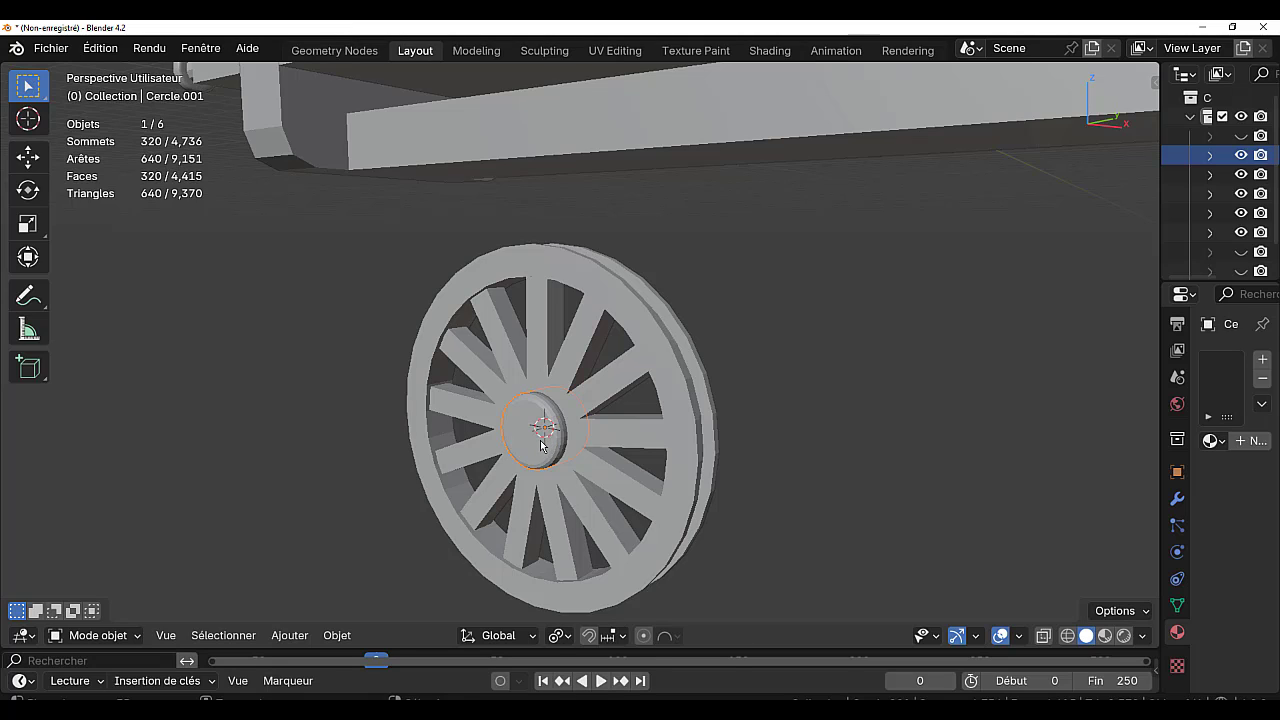
# - Join the hub with the spoked wheel into one object and check the combined mesh in Edit mode
pyautogui.keyDown('shift'); pyautogui.click(616, 443); pyautogui.keyUp('shift')
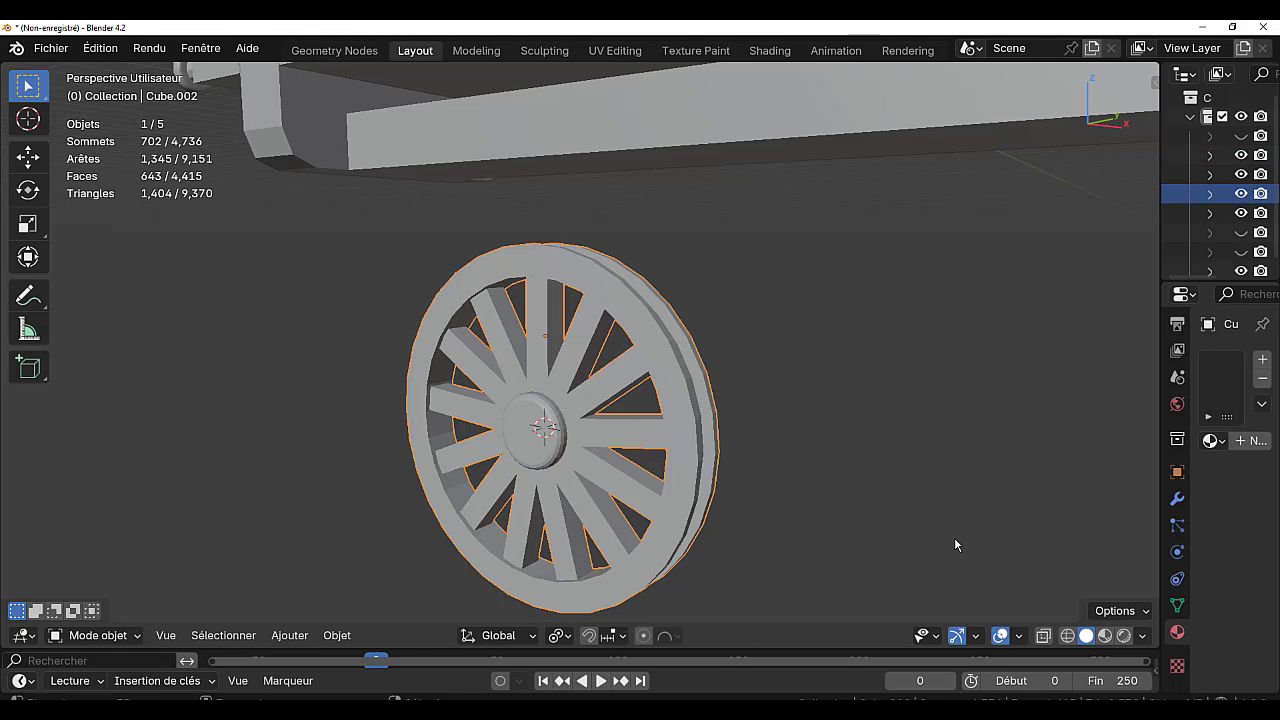
pyautogui.press('Tab')
pyautogui.scroll(2, 590, 530)
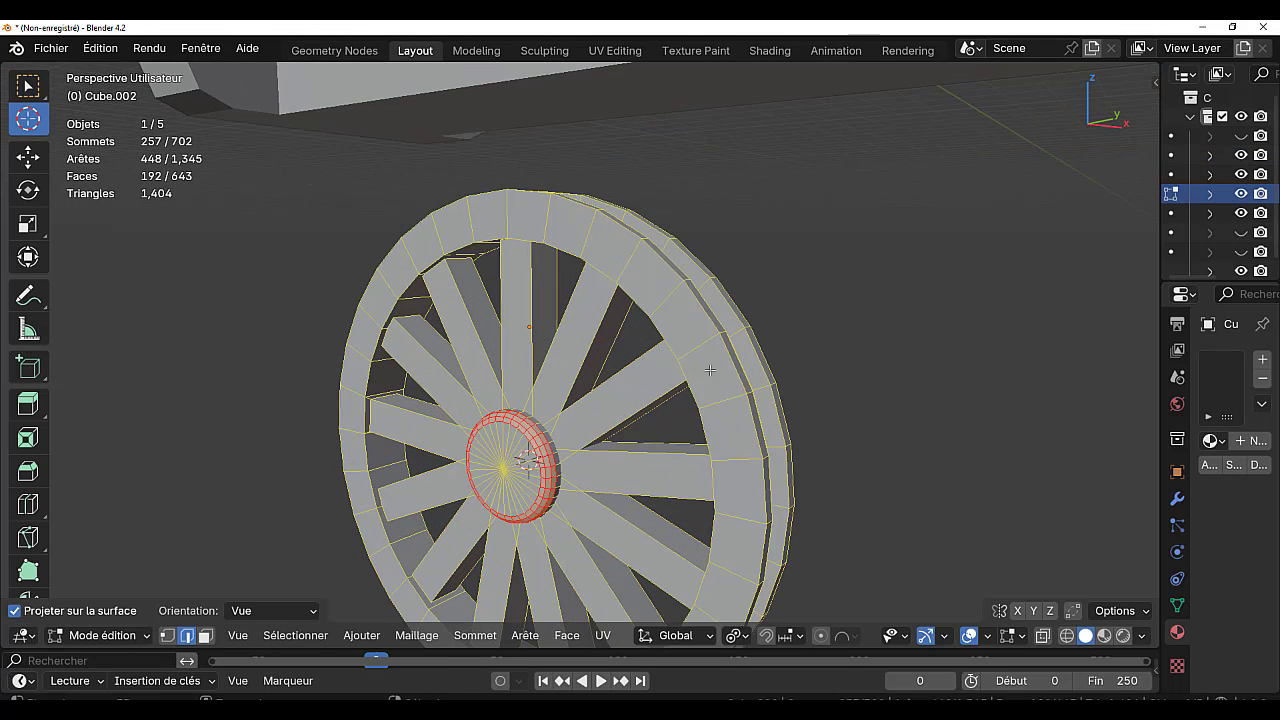
pyautogui.scroll(-3, 710, 370)
pyautogui.moveTo(679, 469); pyautogui.dragTo(728, 466, button='middle')
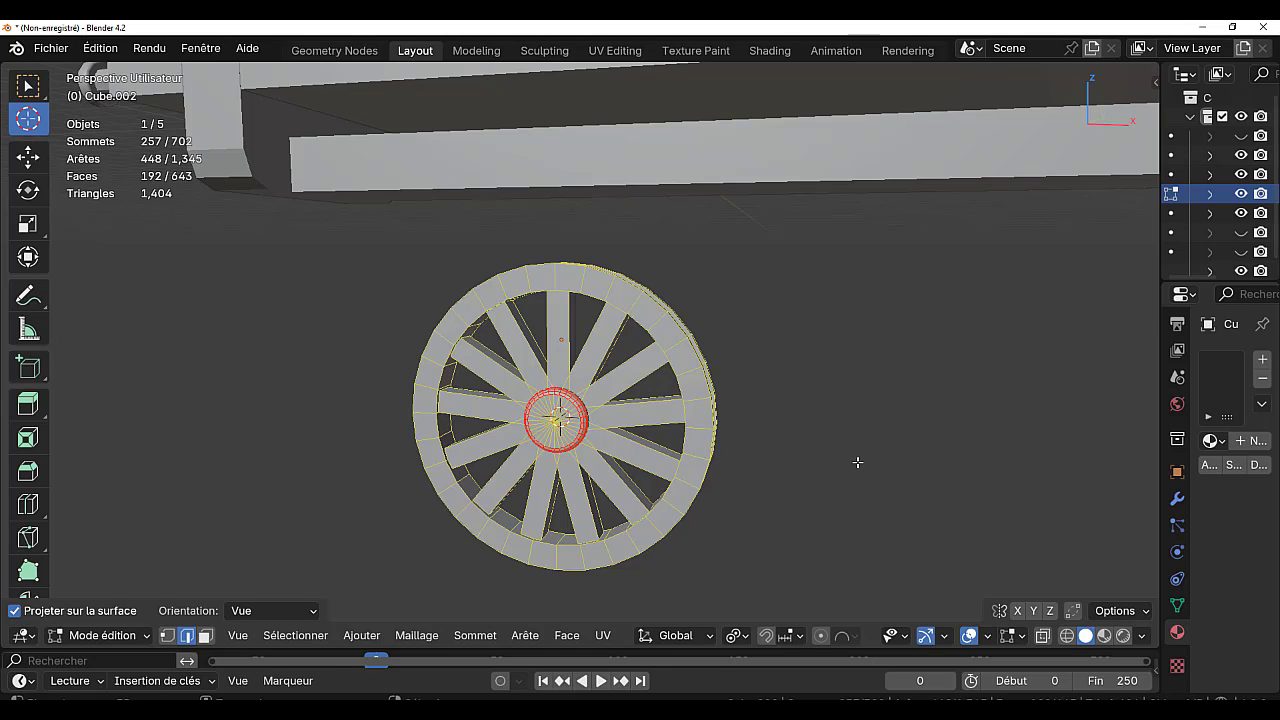
# - In Object mode and the front orthographic view, move the wheel to the chassis's rear below the cab and scale it to about 0.7
pyautogui.press('KP_1')
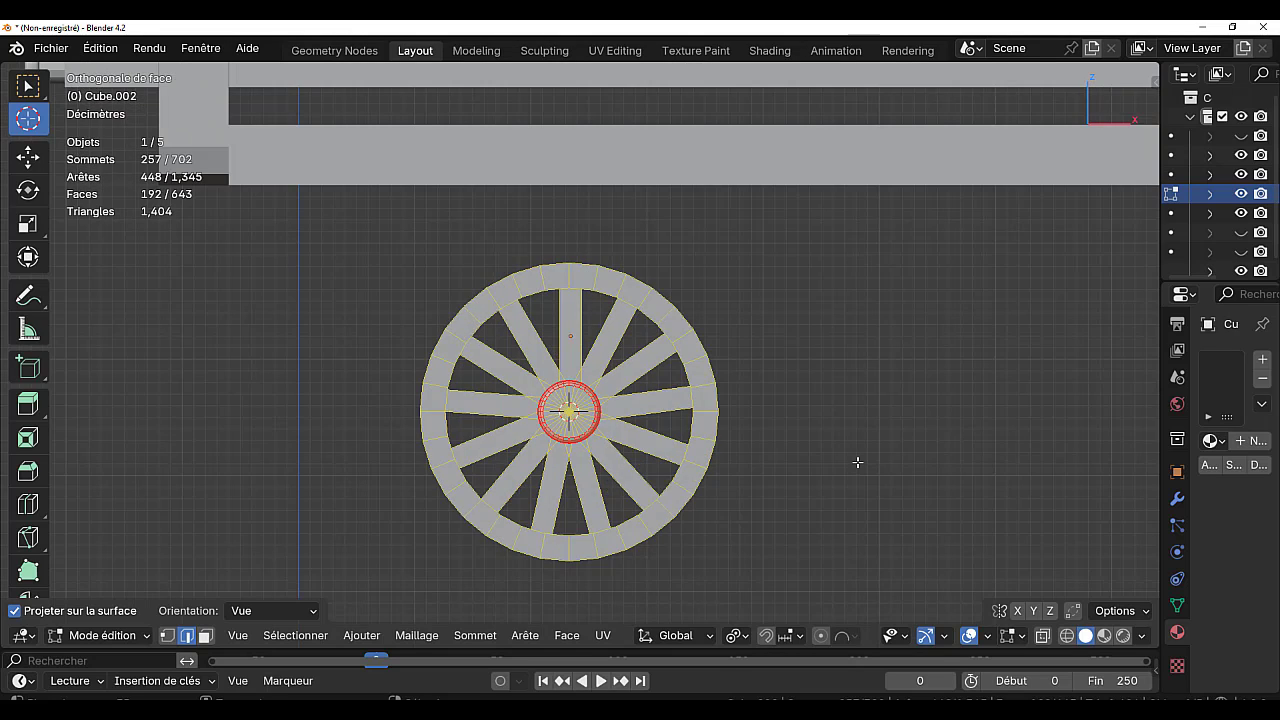
pyautogui.press('KP_3')
pyautogui.scroll(-3, 697, 454)
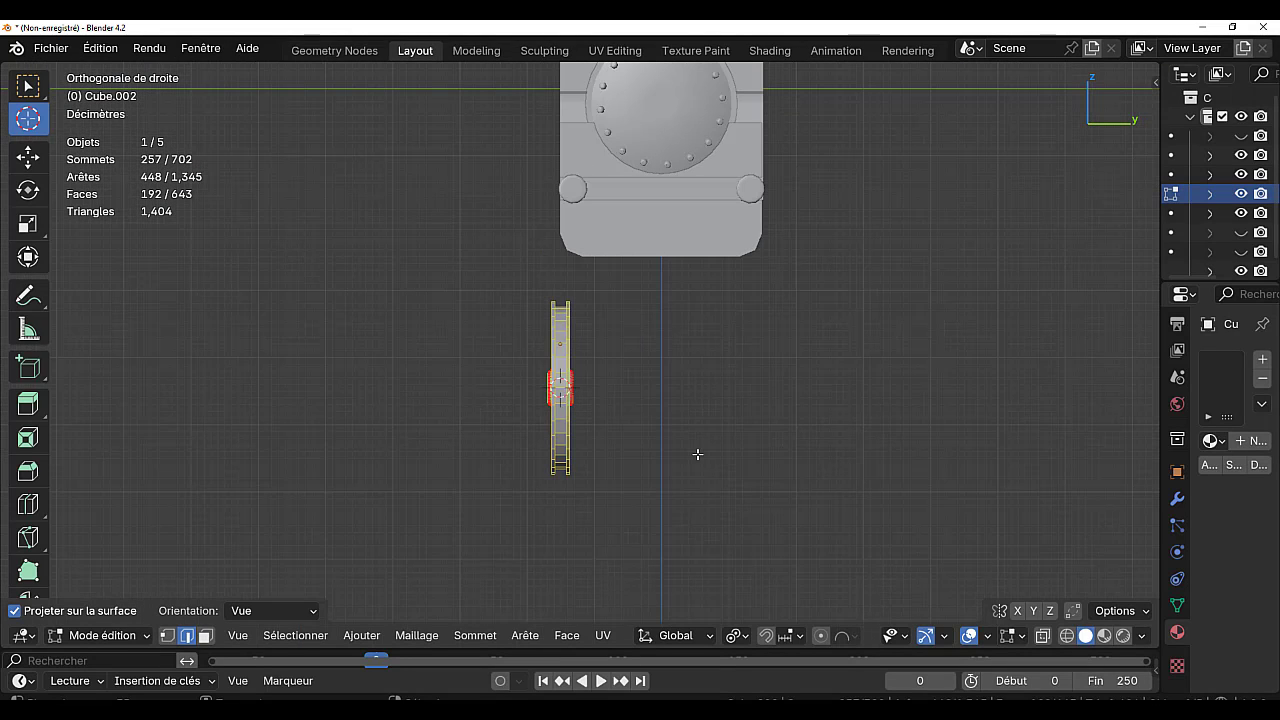
pyautogui.press('KP_1')
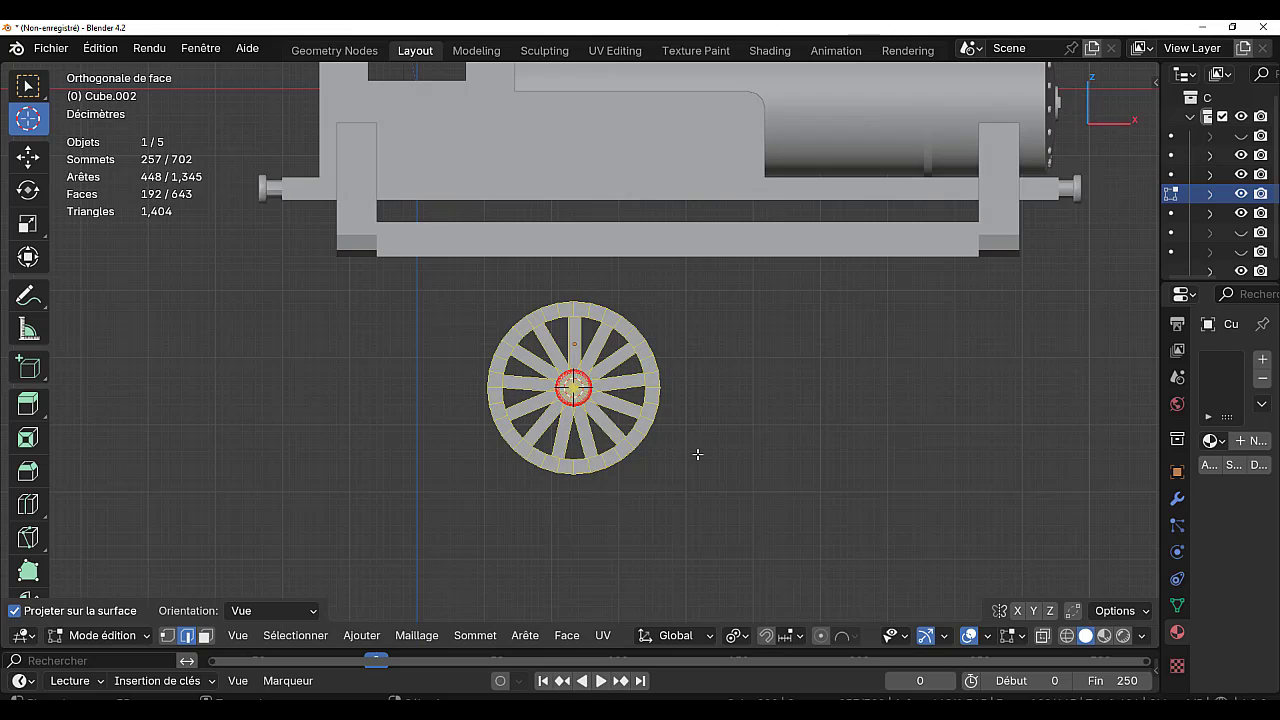
pyautogui.scroll(-3, 694, 452)
pyautogui.press('Tab')
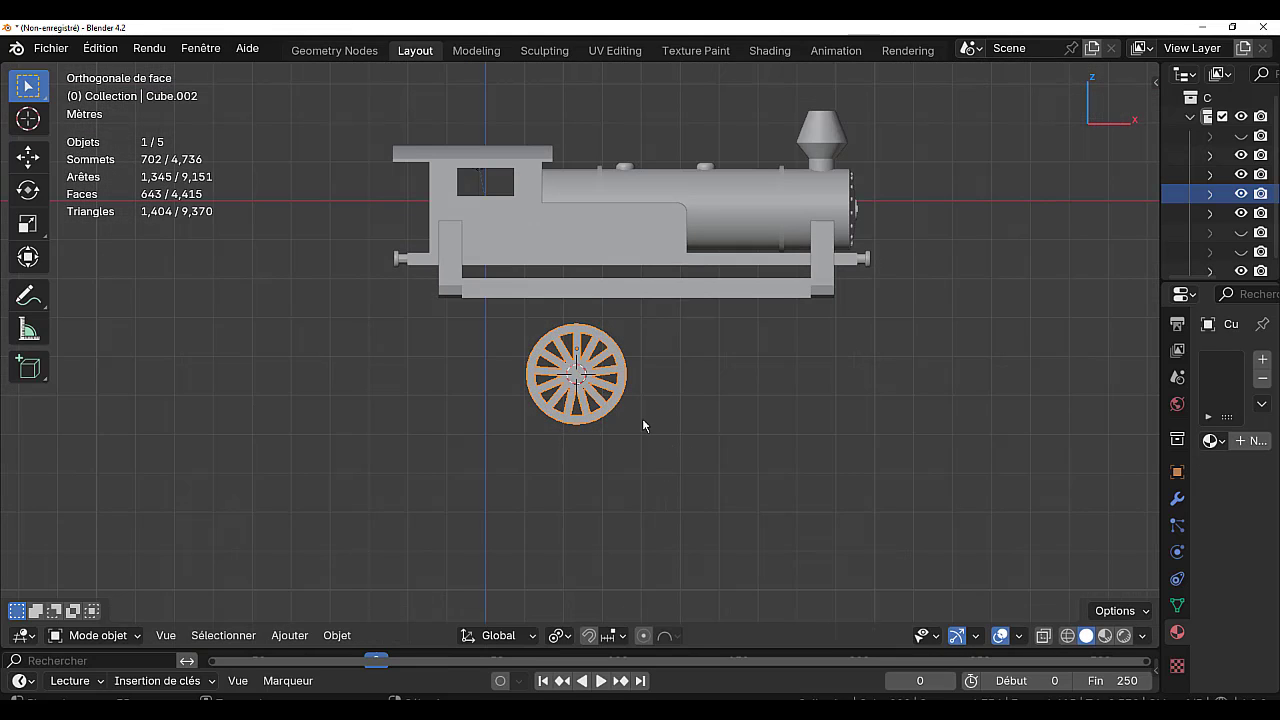
pyautogui.press('g')
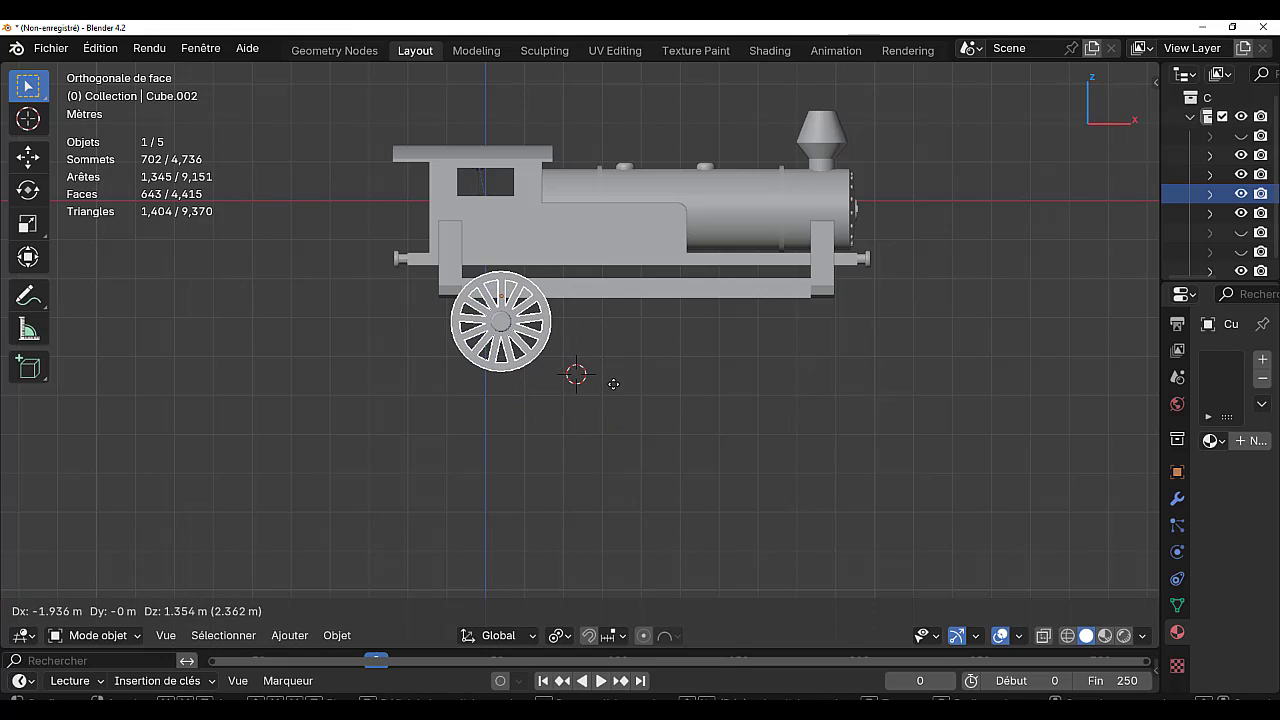
pyautogui.click(611, 379)
pyautogui.press('s')
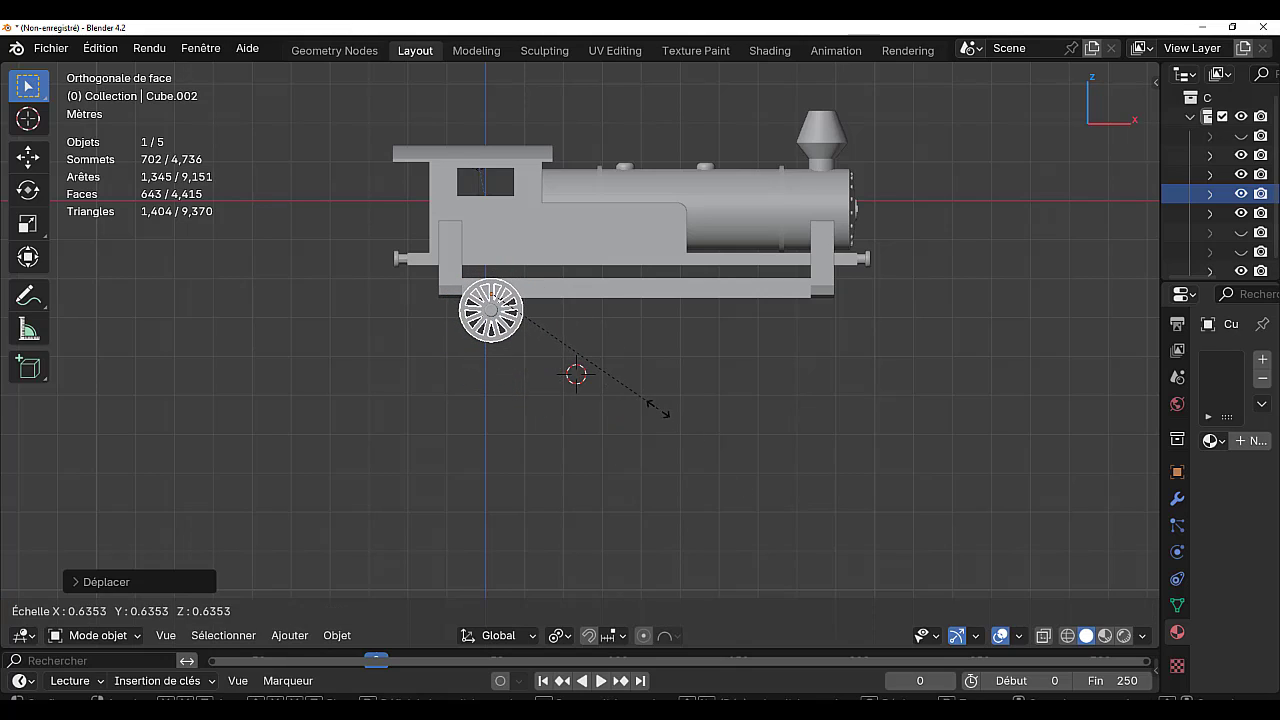
pyautogui.click(673, 428)
# - Raise the wheel about 0.22 m along Z and shift it about 0.2 m forward along X beneath the cab
pyautogui.press('g')
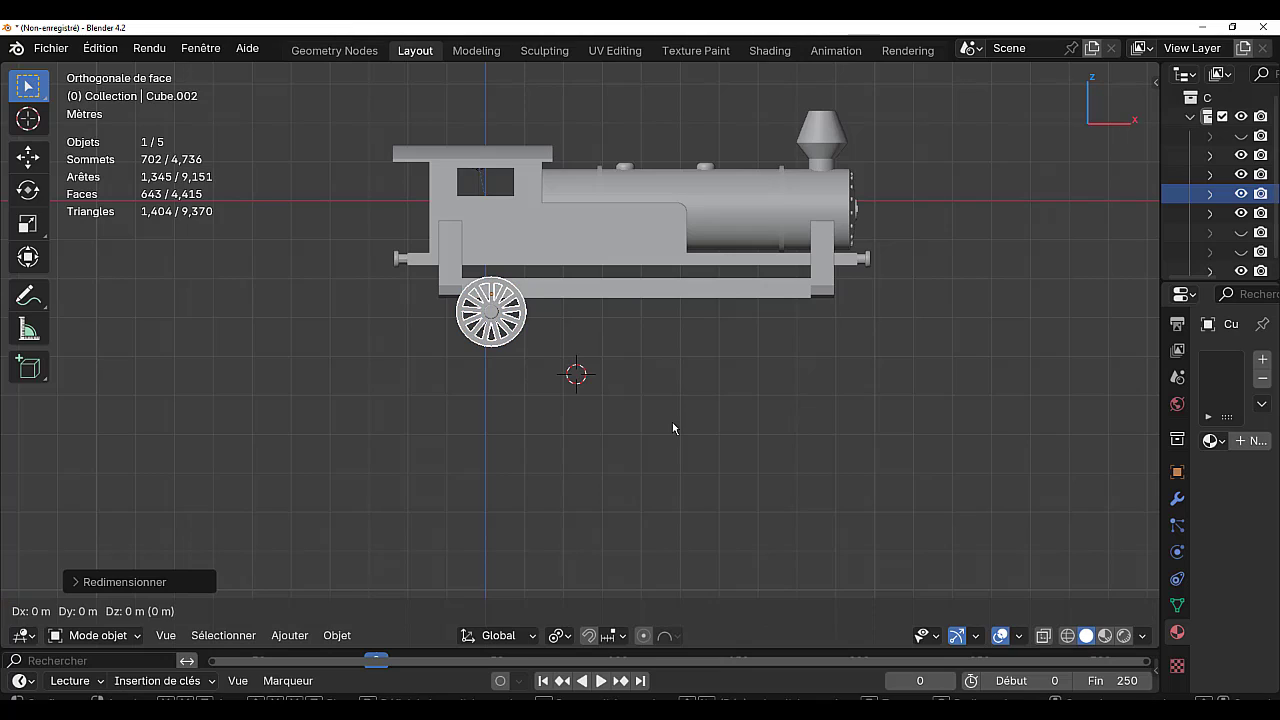
pyautogui.press('z')
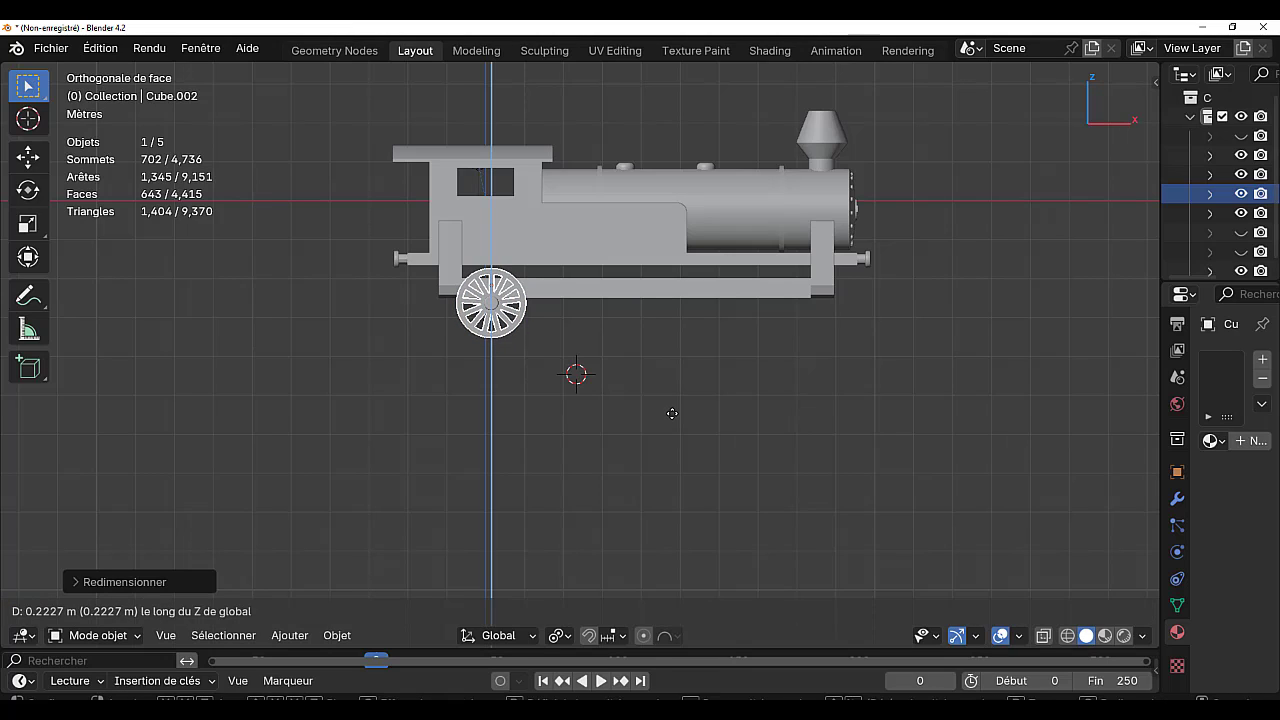
pyautogui.click(673, 416)
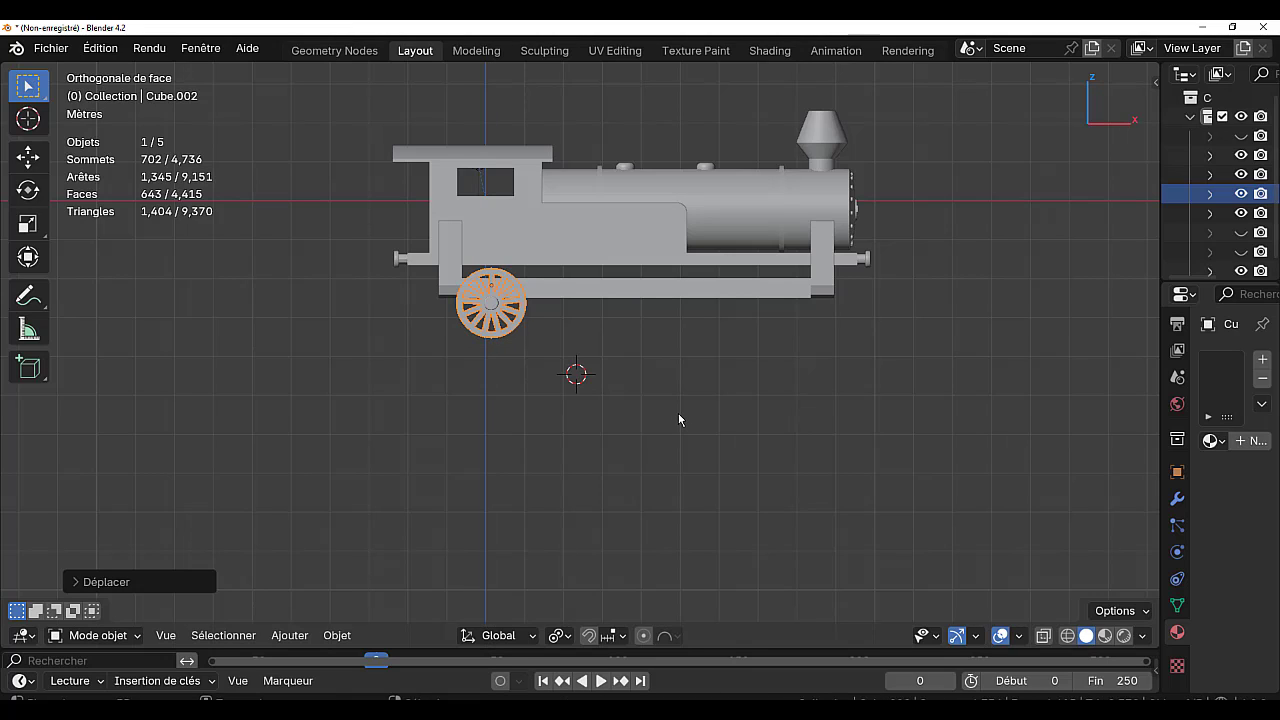
pyautogui.press('g')
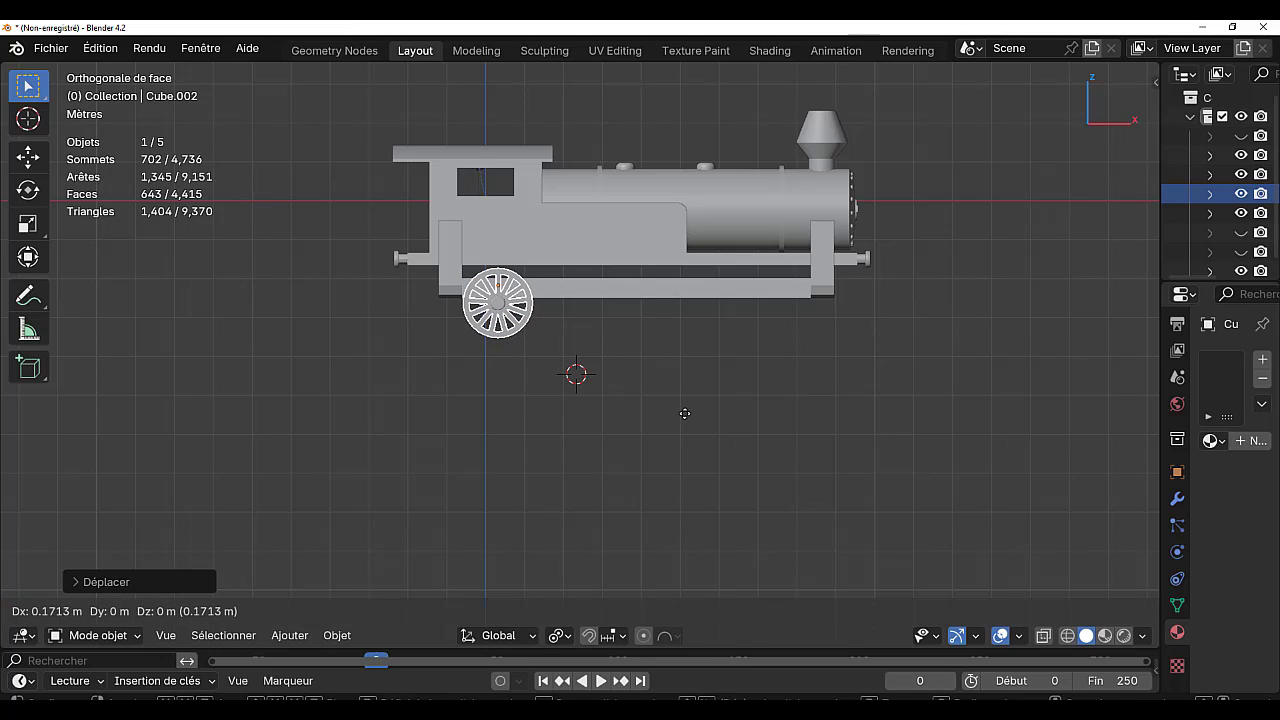
pyautogui.click(686, 413)
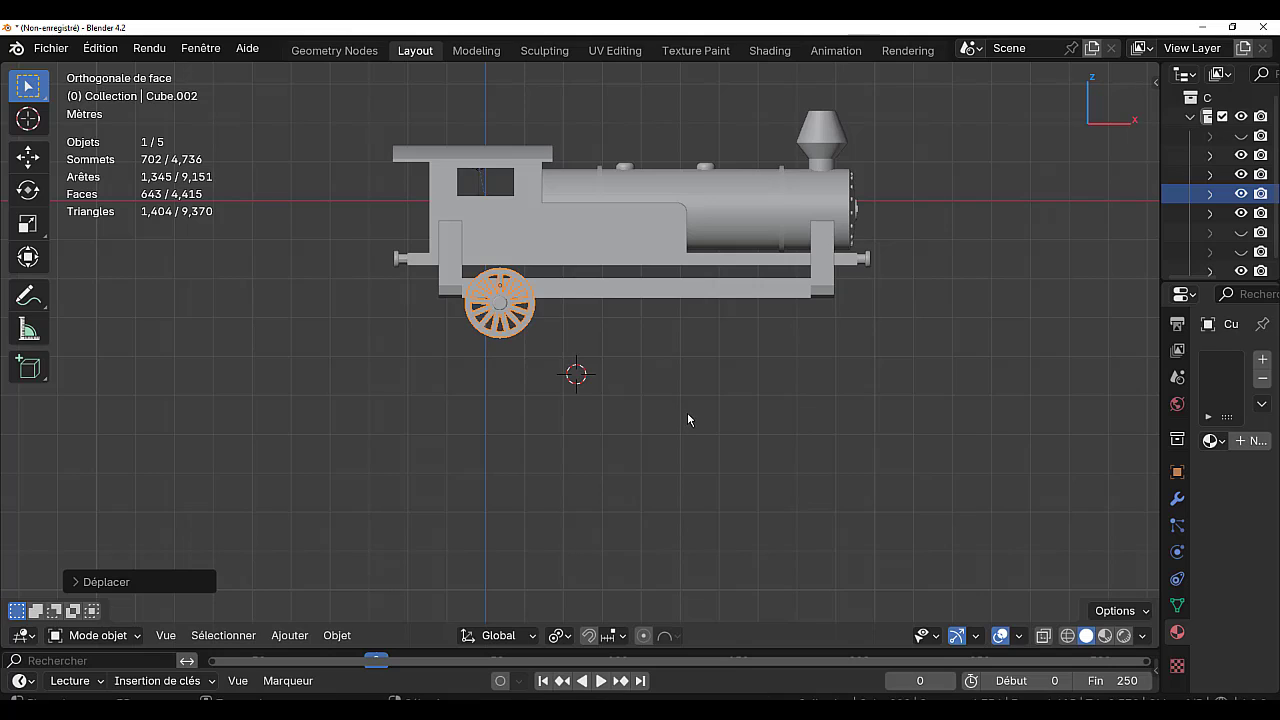
# - Thicken the wheel by scaling it about 1.36 along the Y axis only
pyautogui.moveTo(687, 412); pyautogui.dragTo(569, 443, button='middle')
pyautogui.moveTo(654, 426); pyautogui.dragTo(561, 420, button='middle')
pyautogui.scroll(4, 561, 420)
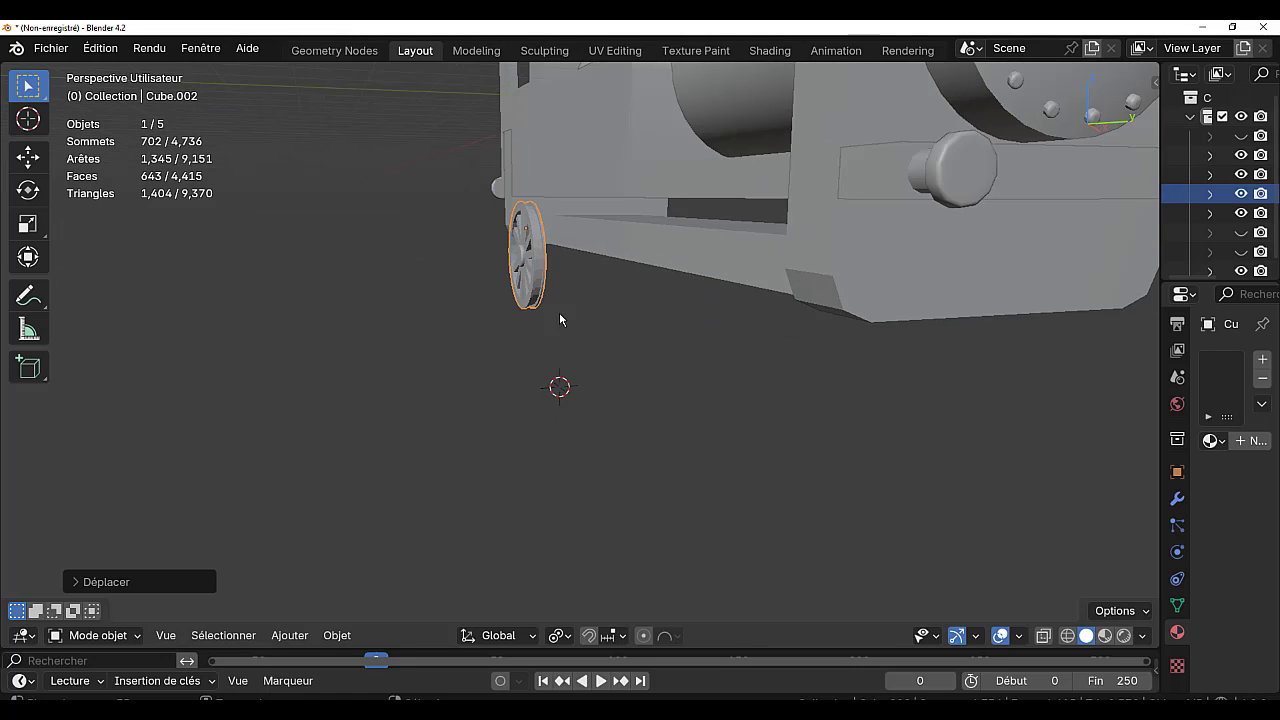
pyautogui.scroll(-4, 597, 354)
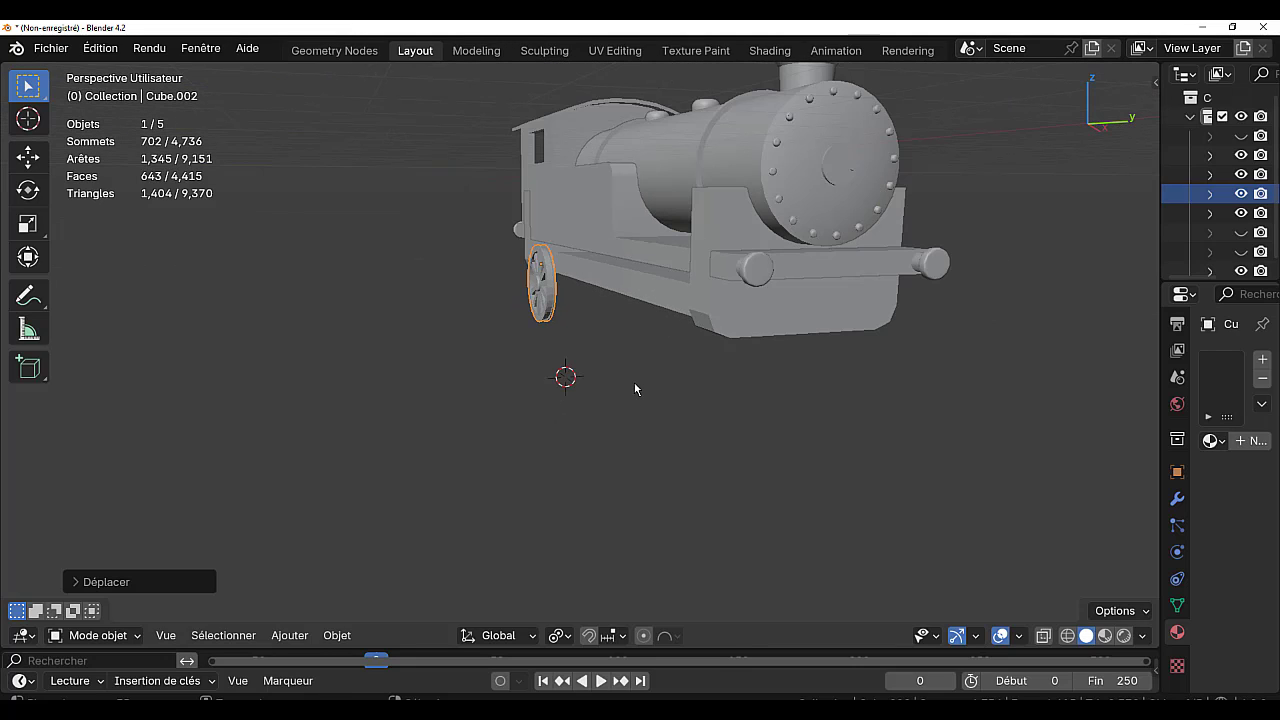
pyautogui.press('s')
pyautogui.press('y')
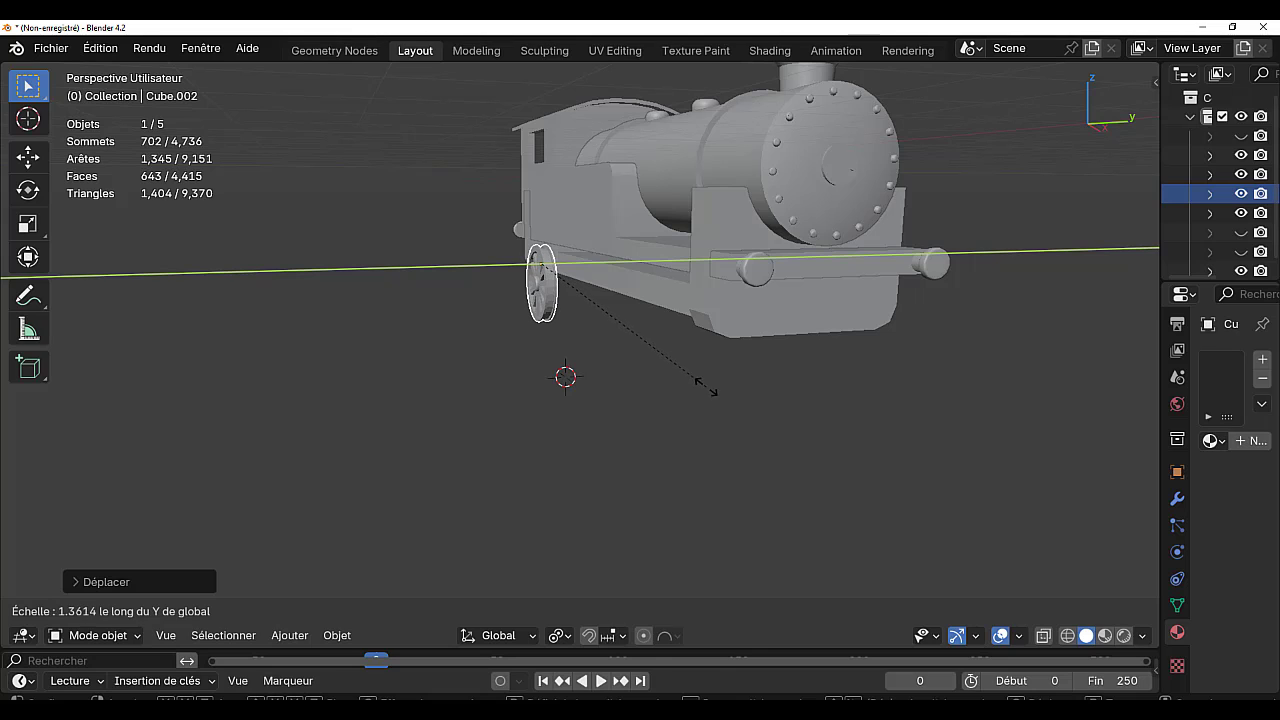
pyautogui.click(706, 386)
pyautogui.press('Tab')
pyautogui.moveTo(669, 374); pyautogui.dragTo(814, 371, button='middle')
pyautogui.press('KP_1')
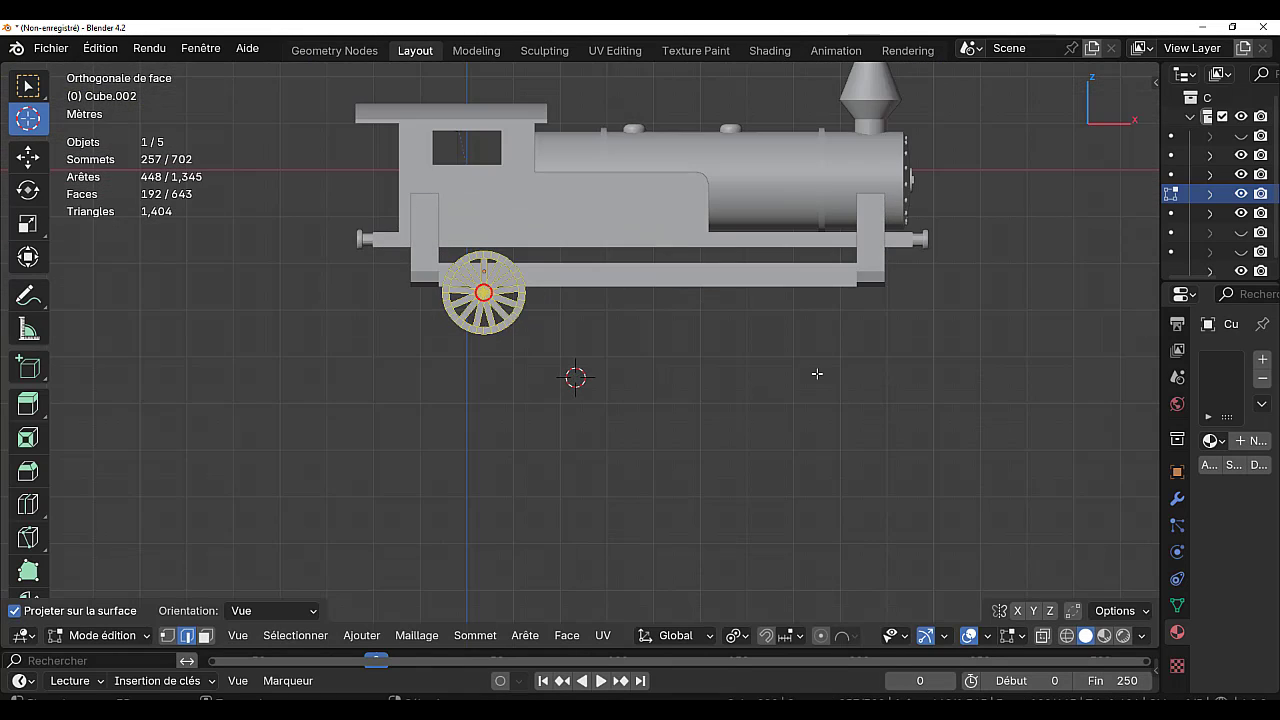
pyautogui.press('s')
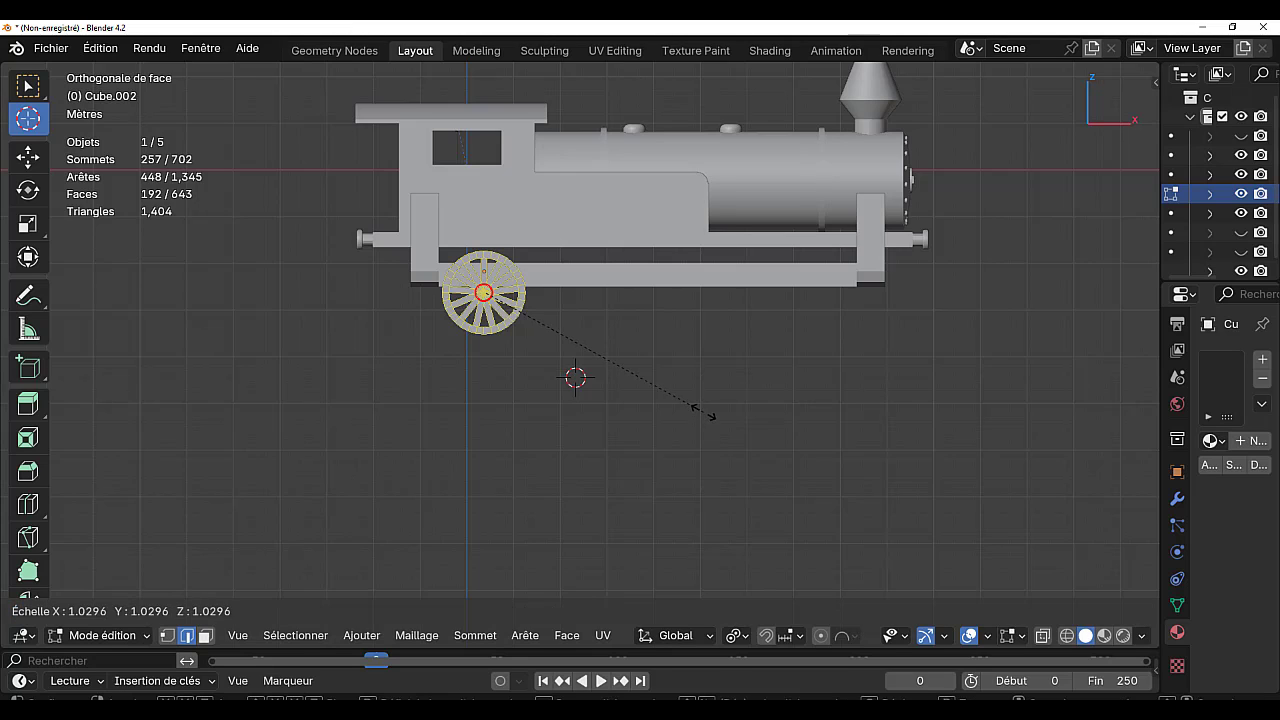
pyautogui.press('Escape')
pyautogui.press('Tab')
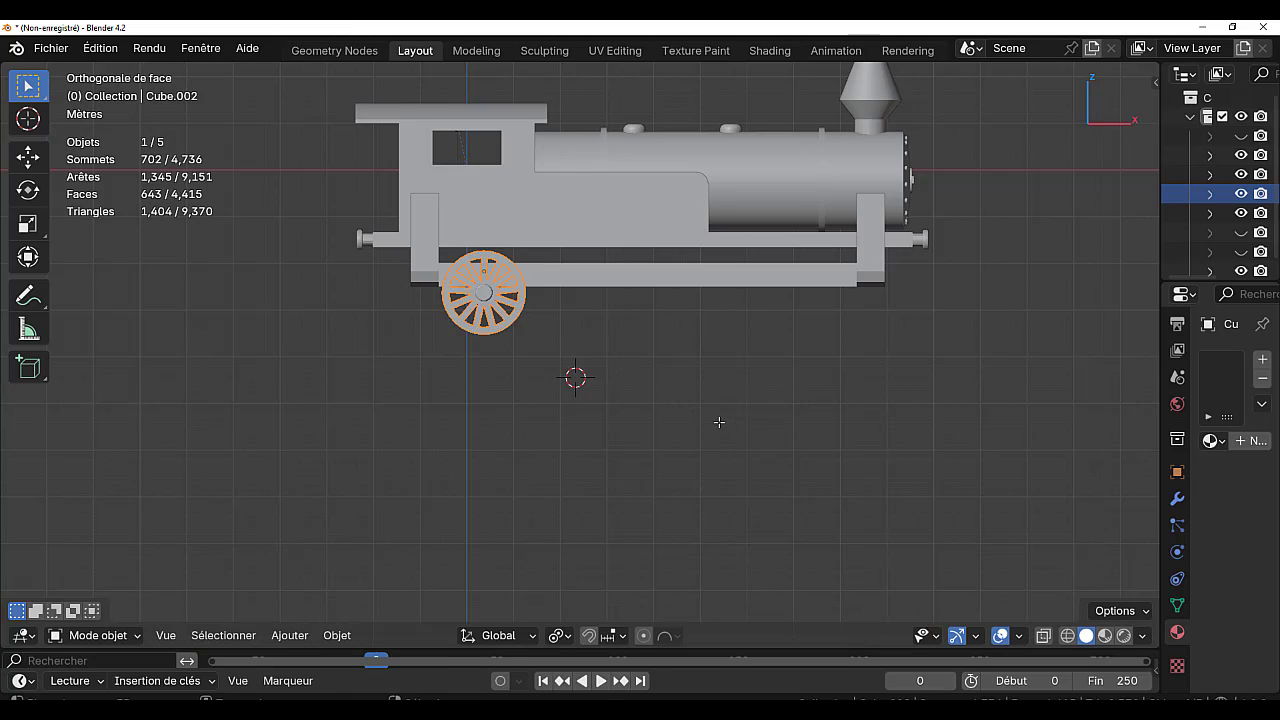
# - In the front view, enlarge the wheel by about 1.08 and again by about 1.06, and lower it about 0.03 m
pyautogui.press('s')
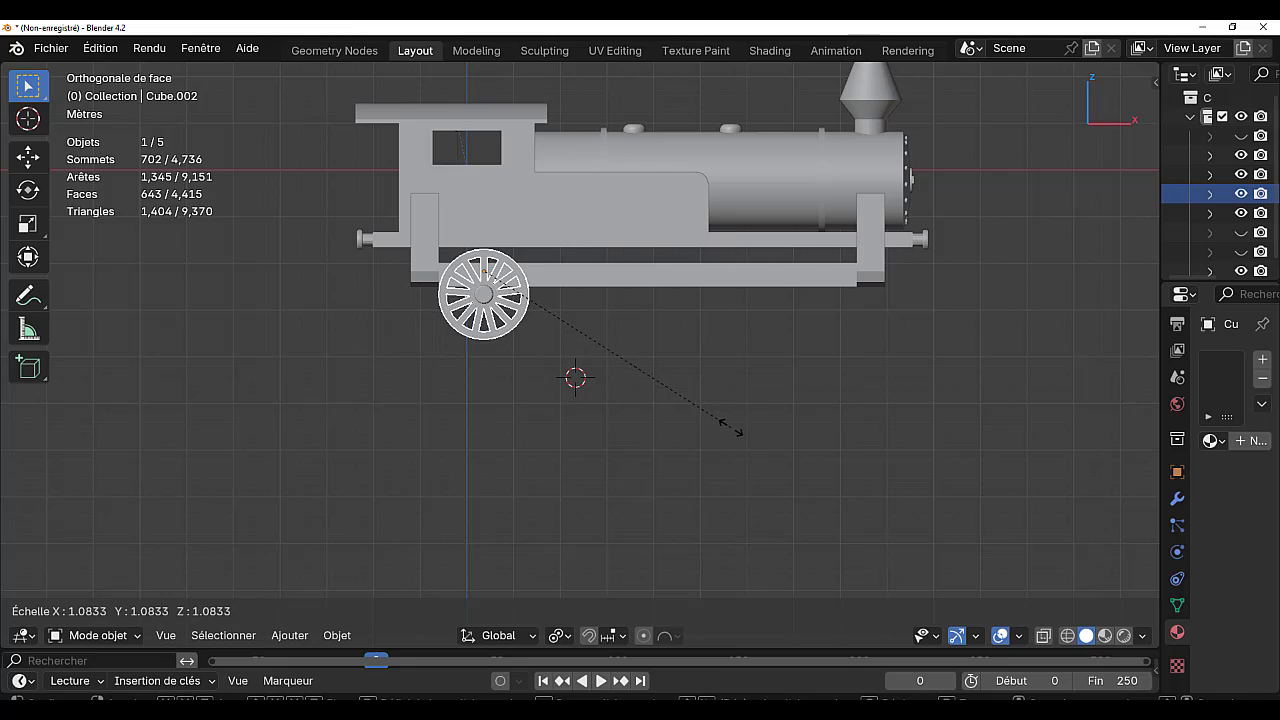
pyautogui.click(732, 433)
pyautogui.press('s')
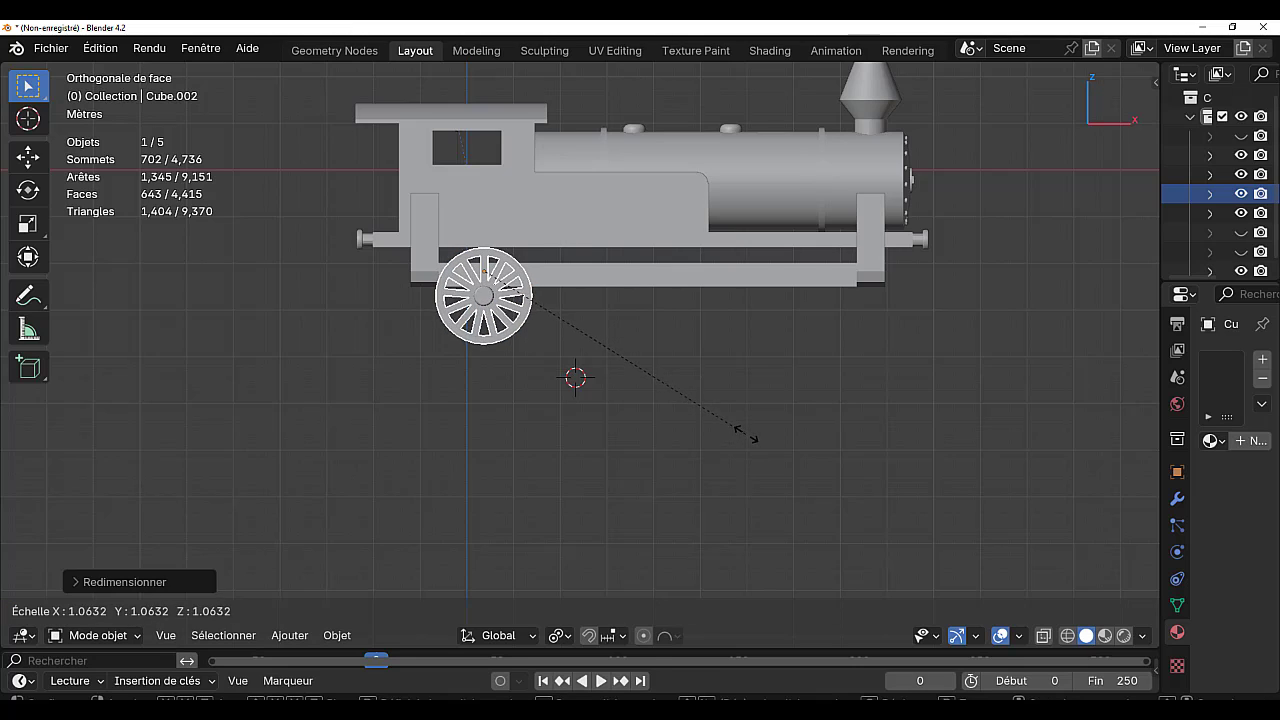
pyautogui.click(752, 435)
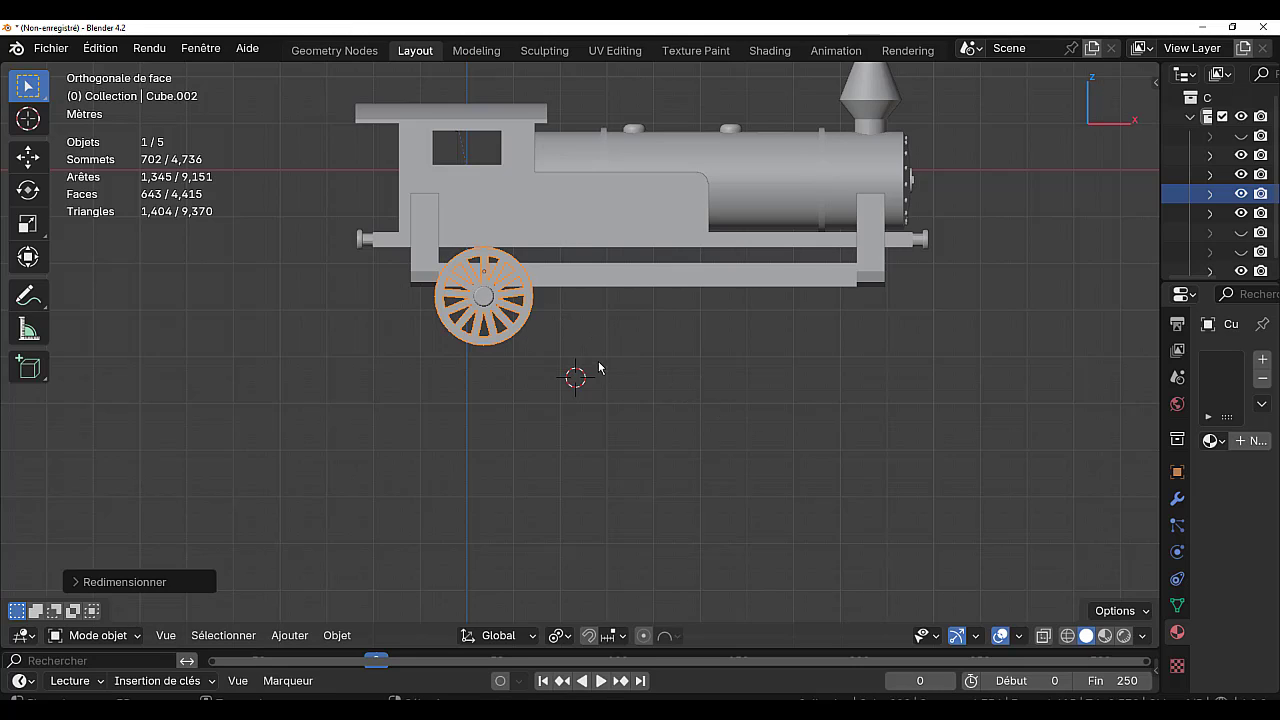
pyautogui.press('g')
pyautogui.press('z')
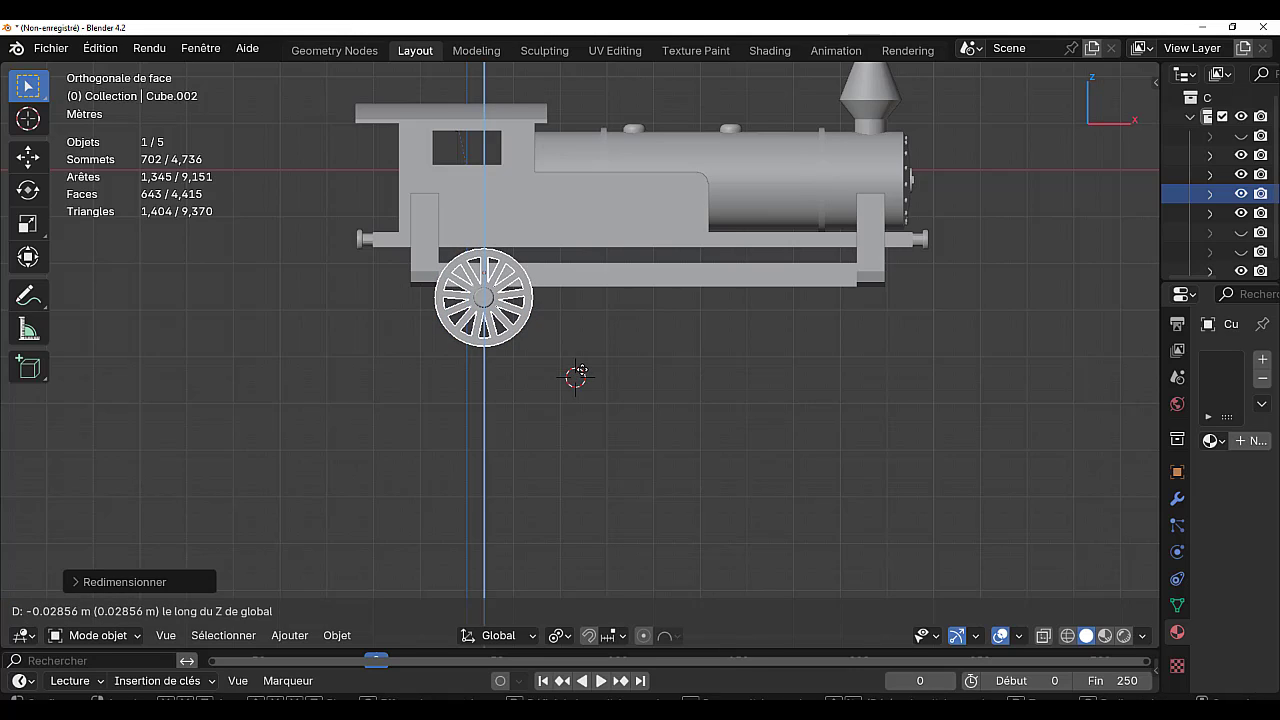
pyautogui.click(581, 370)
# - In the right orthographic view, move the wheel inward along Y until it sits under the chassis's outer edge
pyautogui.press('KP_3')
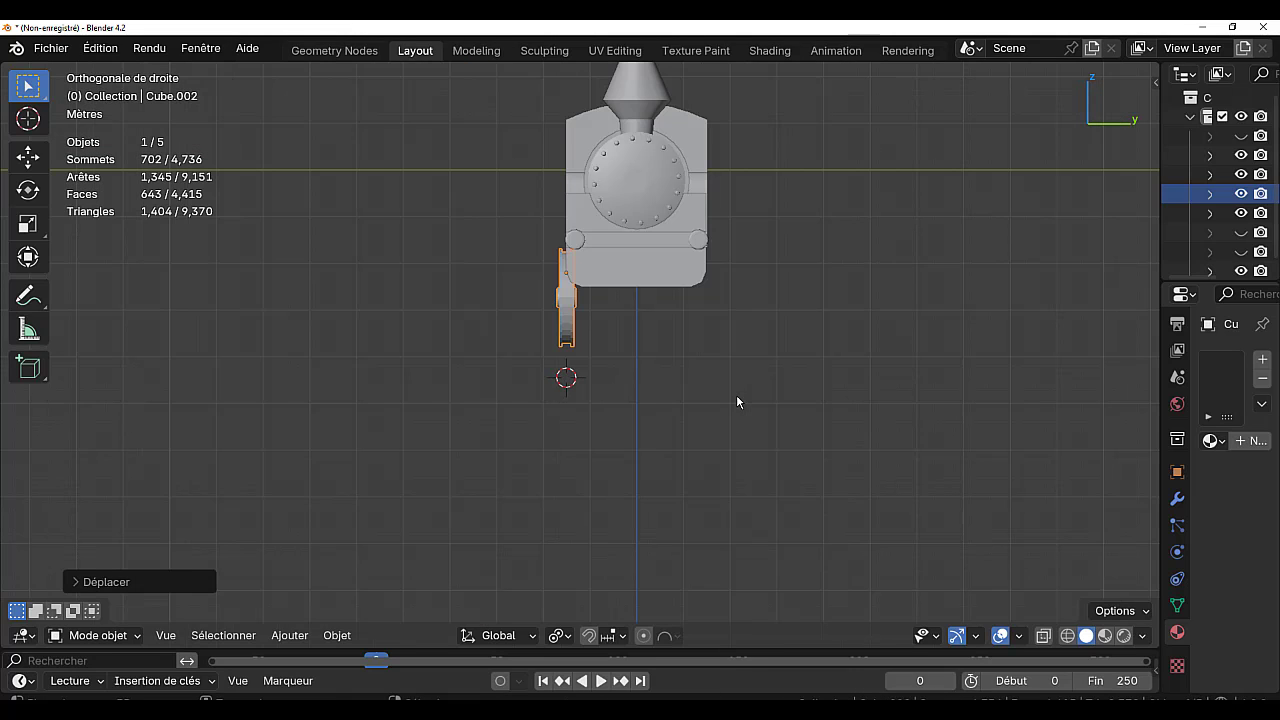
pyautogui.press('g')
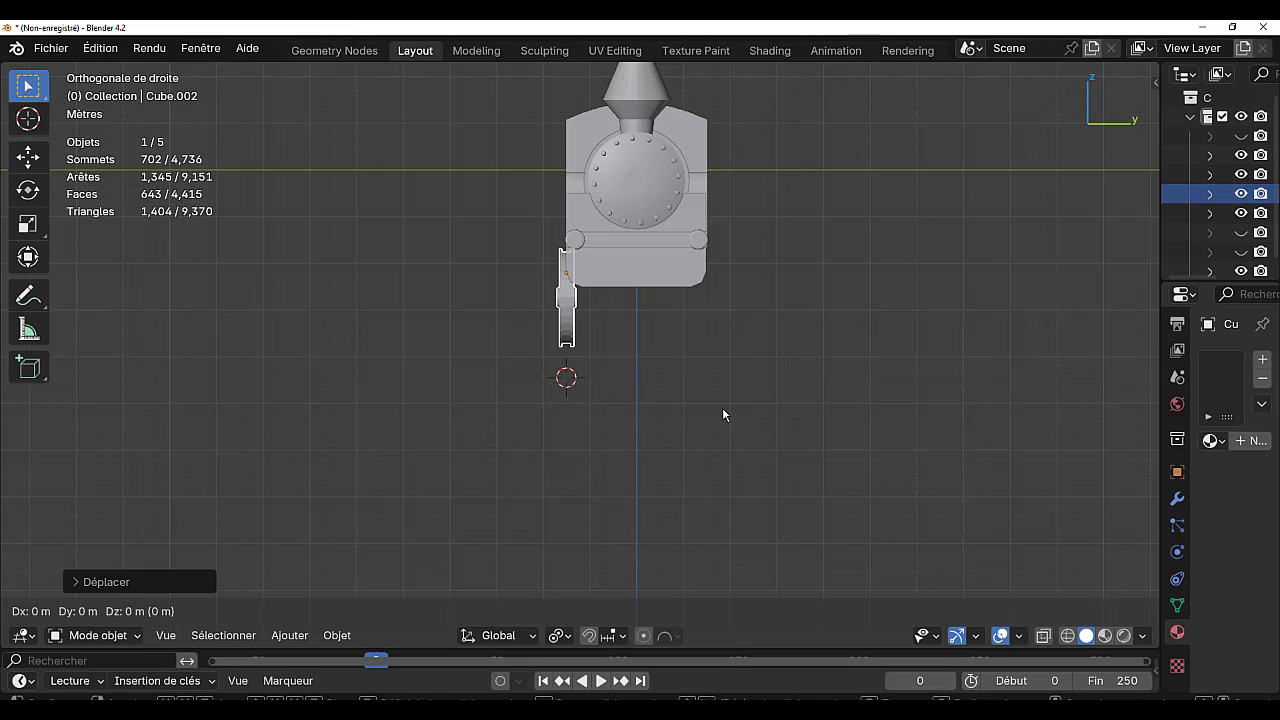
pyautogui.press('y')
pyautogui.click(731, 409)
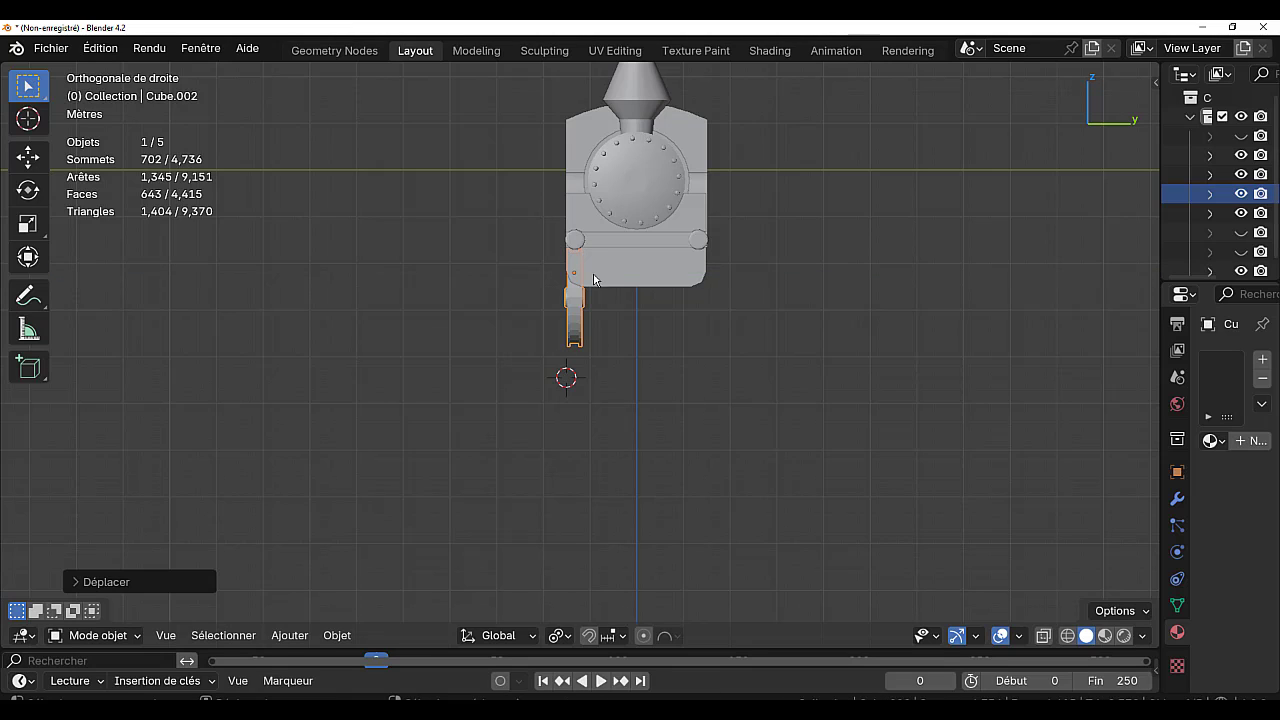
# - In Edit mode, duplicate the whole wheel mesh about 2.6 m along Y to the opposite side of the chassis
pyautogui.press('Tab')
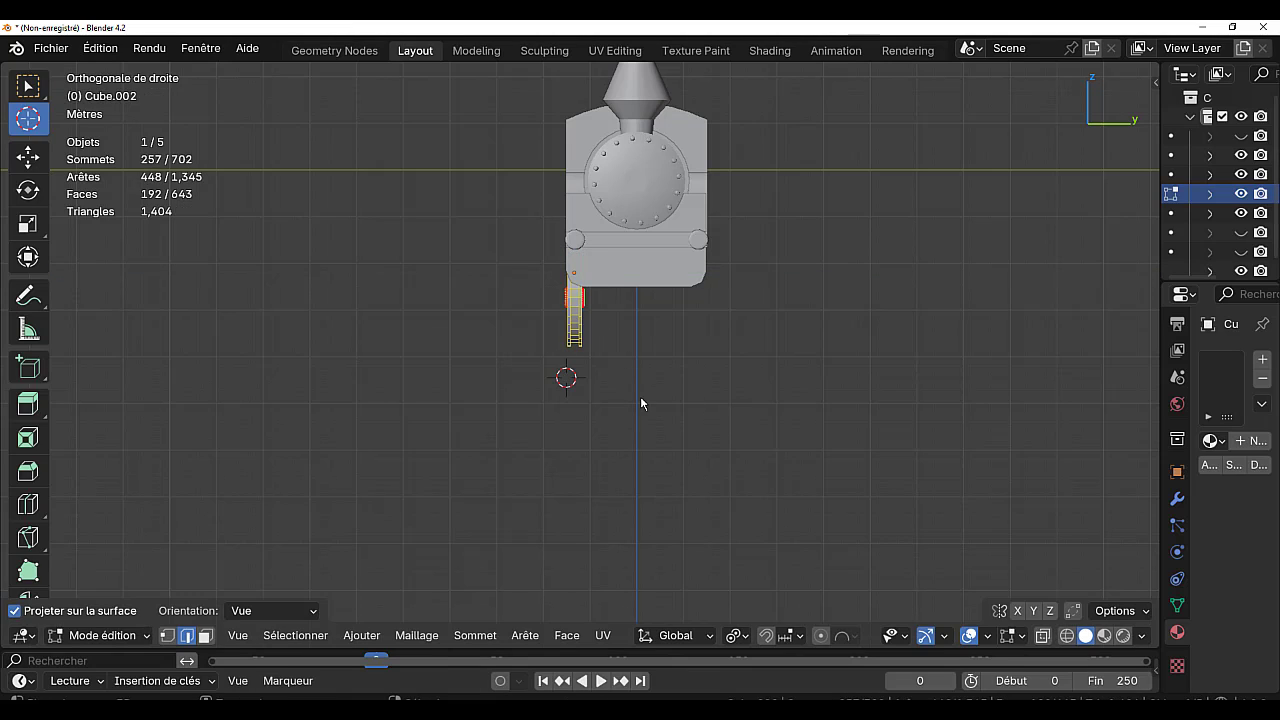
pyautogui.press('a')
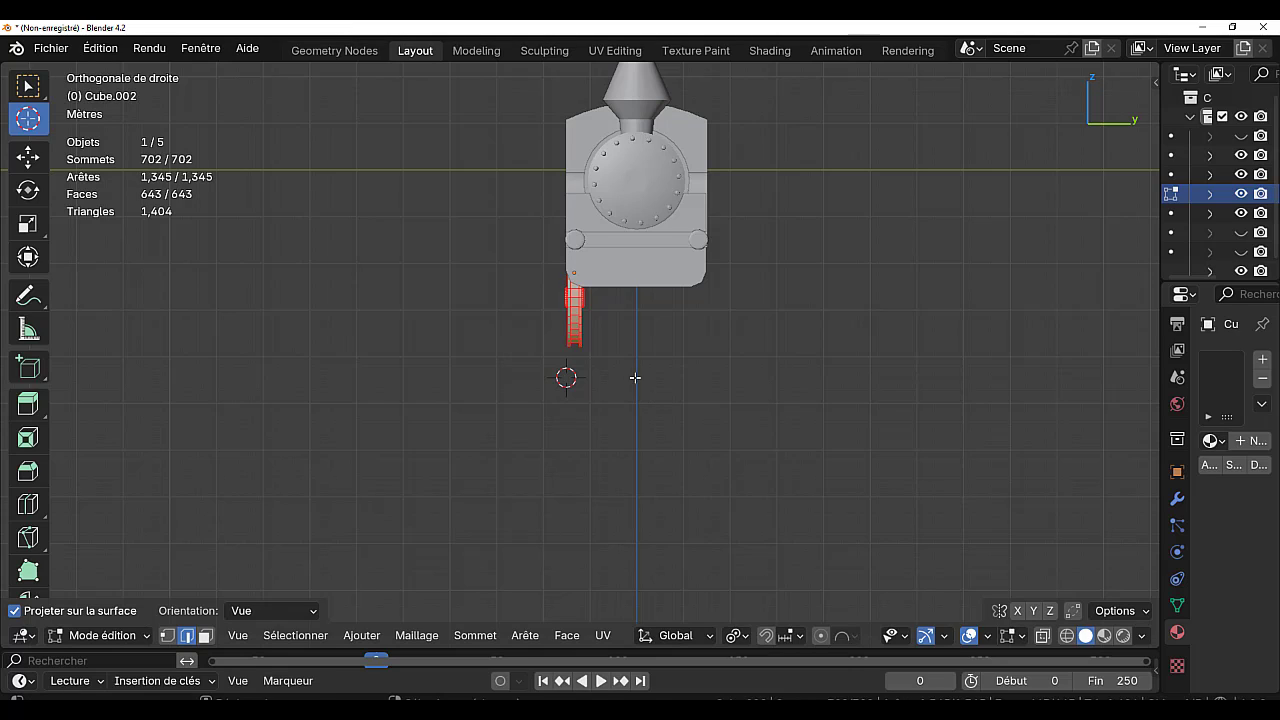
pyautogui.hotkey('shift', 'd')
pyautogui.press('y')
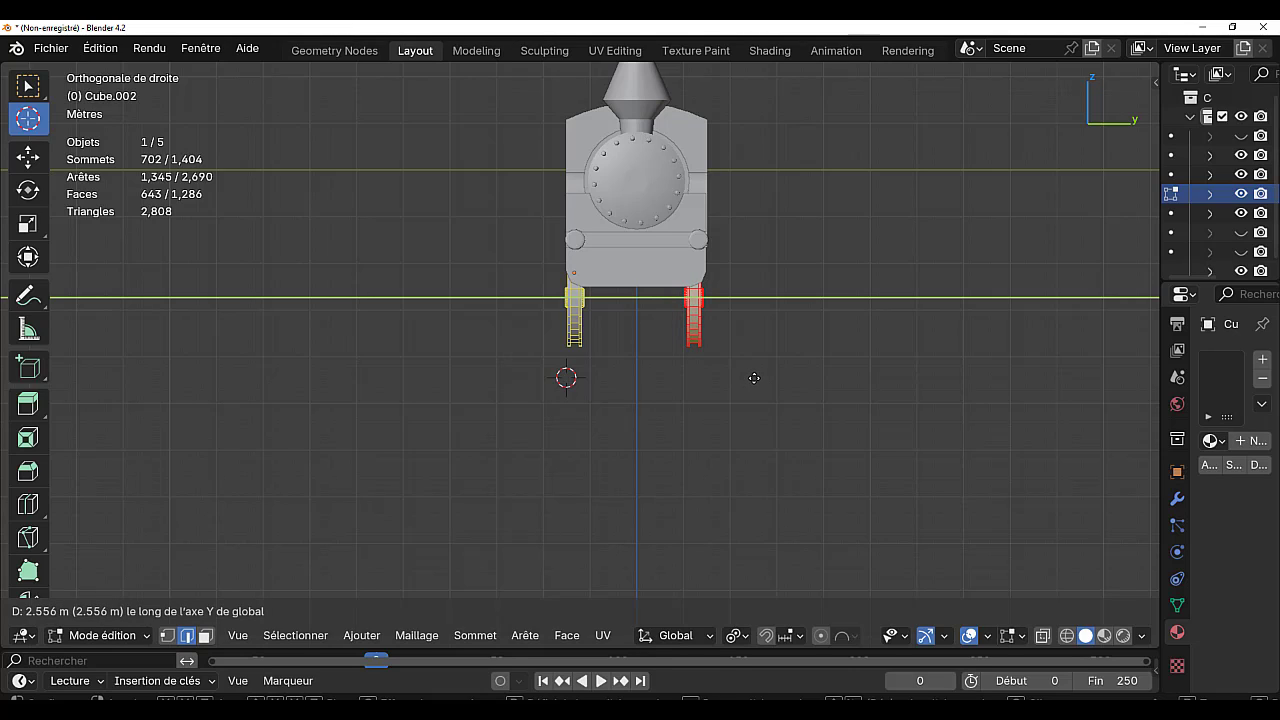
pyautogui.click(738, 384)
pyautogui.moveTo(686, 397); pyautogui.dragTo(812, 402, button='middle')
# - Select both wheels and give them a new material with a grey base colour, metallic 0.687 and roughness 0.117
pyautogui.press('a')
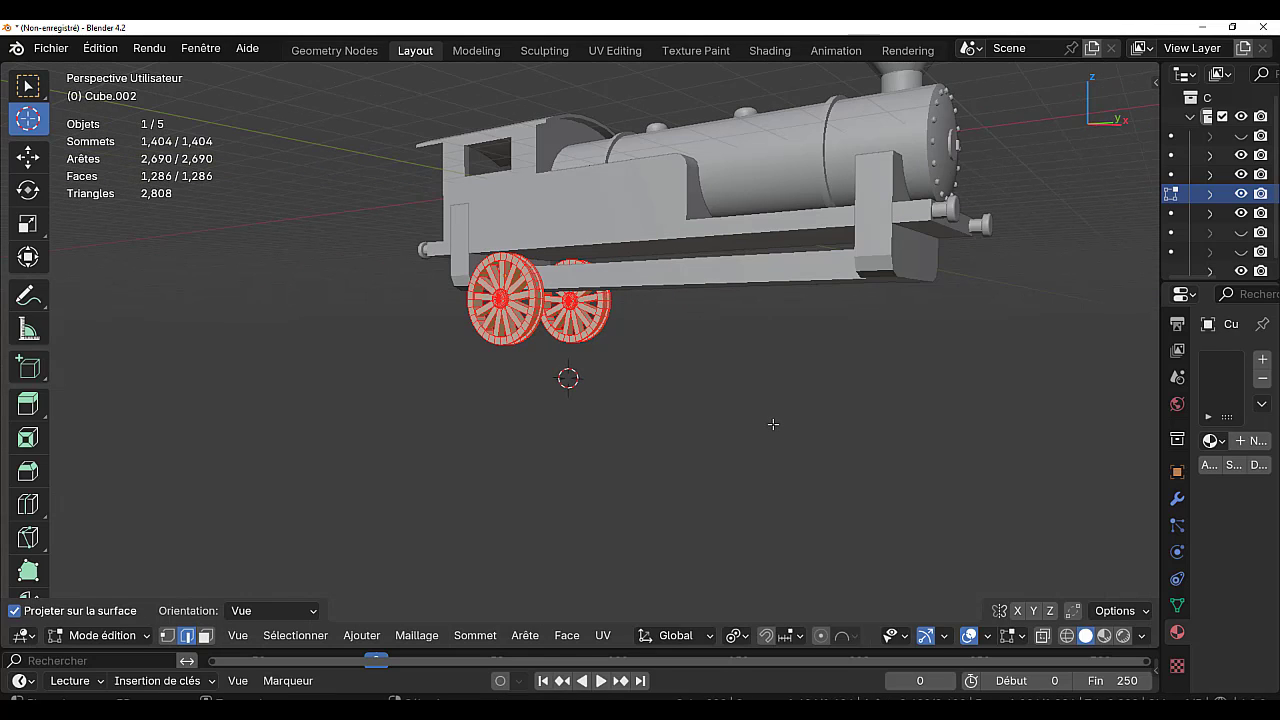
pyautogui.press('KP_1')
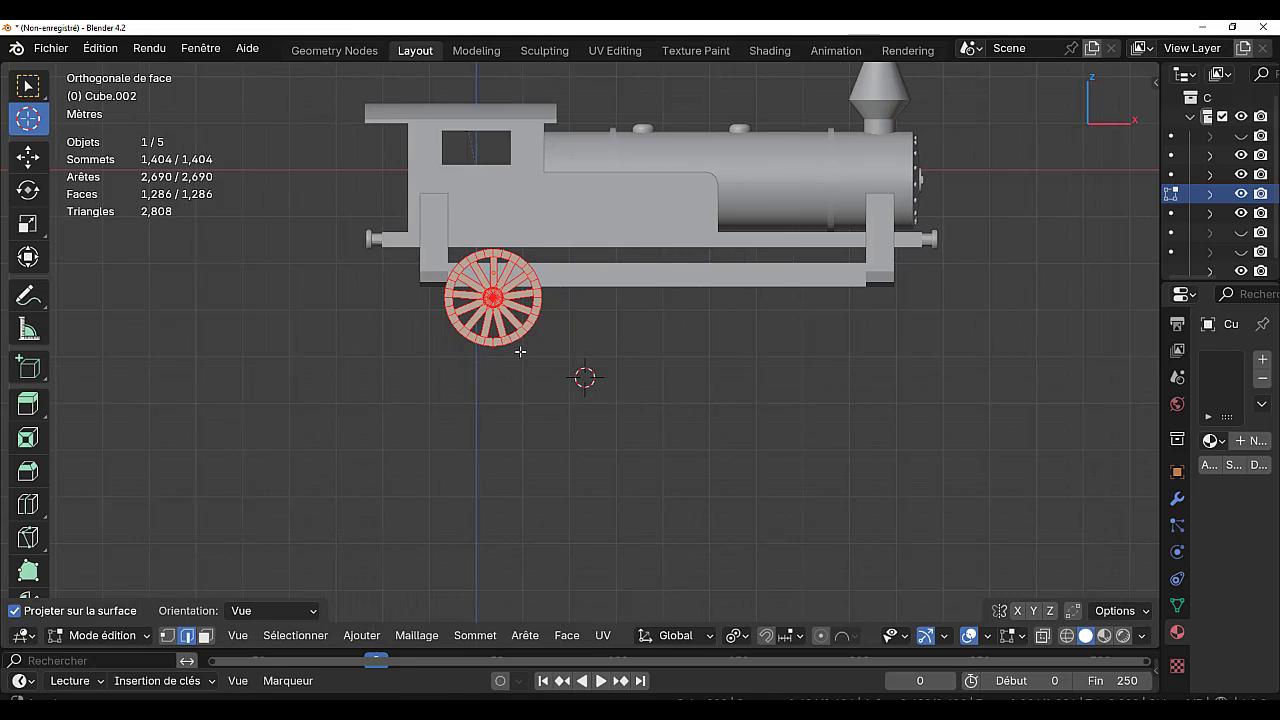
pyautogui.keyDown('shift'); pyautogui.moveTo(504, 351); pyautogui.dragTo(520, 367, button='middle'); pyautogui.keyUp('shift')
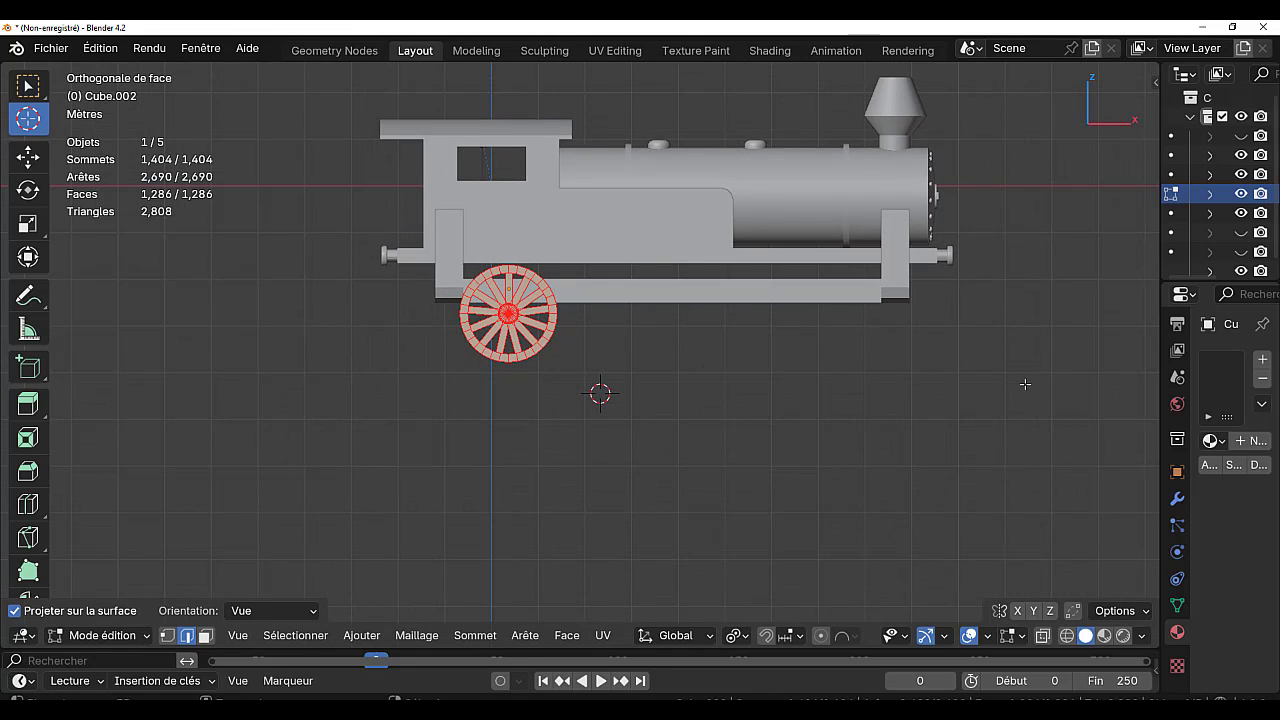
pyautogui.scroll(3, 683, 376)
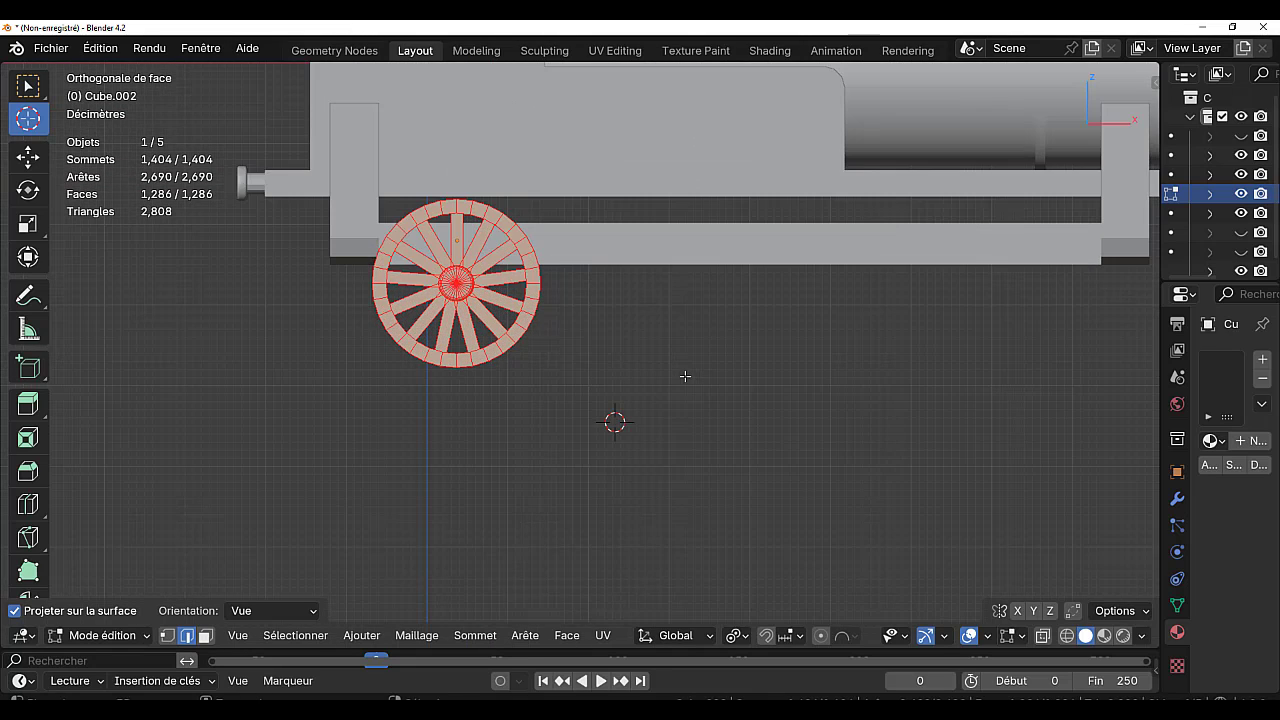
pyautogui.moveTo(1158, 389); pyautogui.dragTo(969, 408)
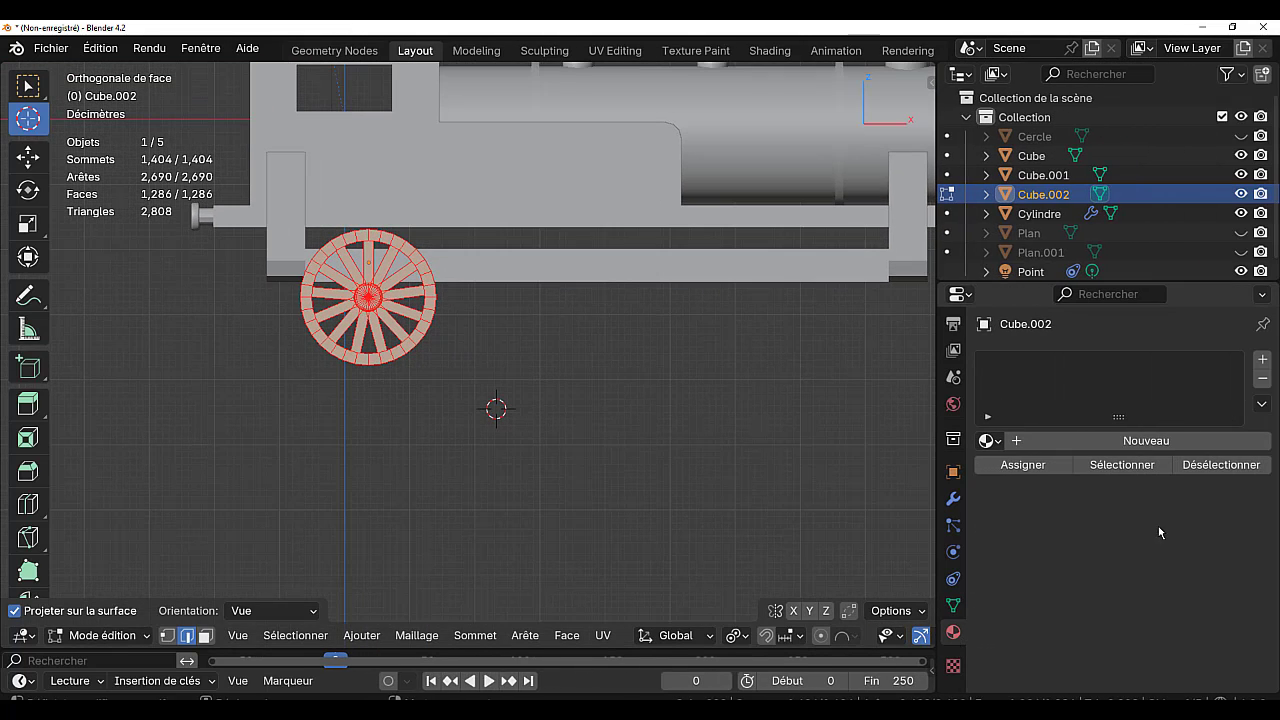
pyautogui.click(1188, 443)
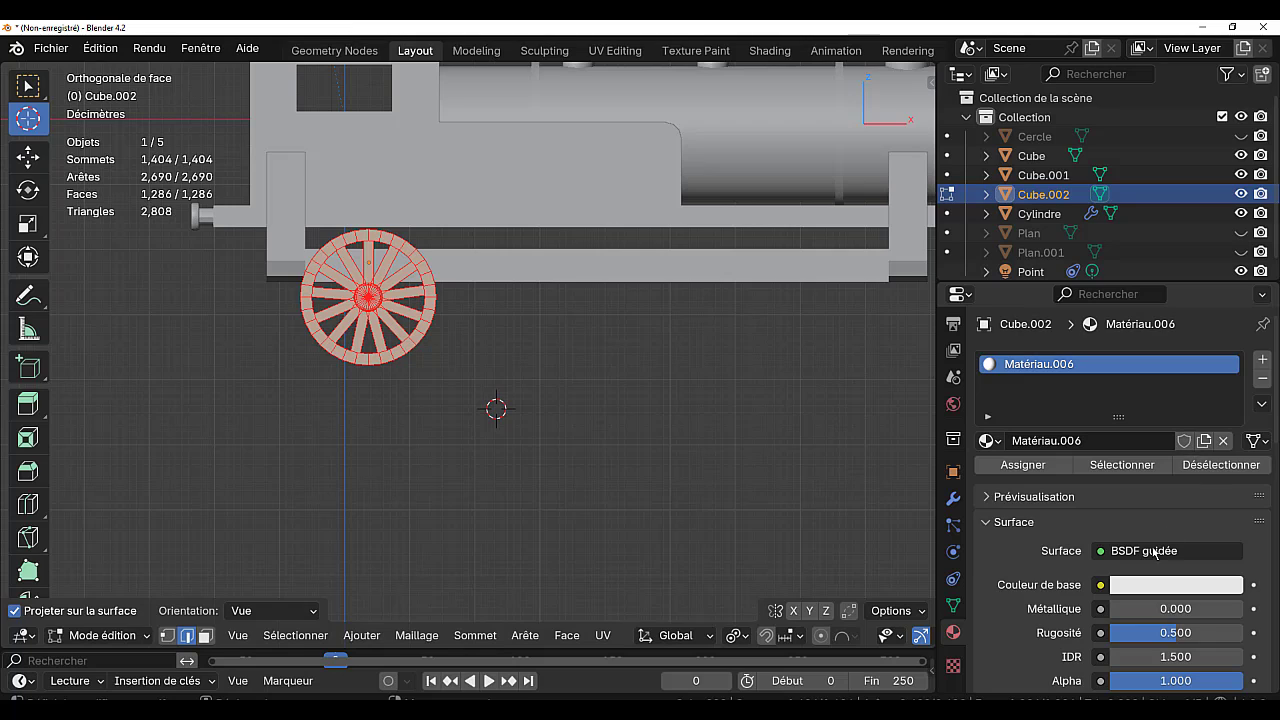
pyautogui.click(1188, 586)
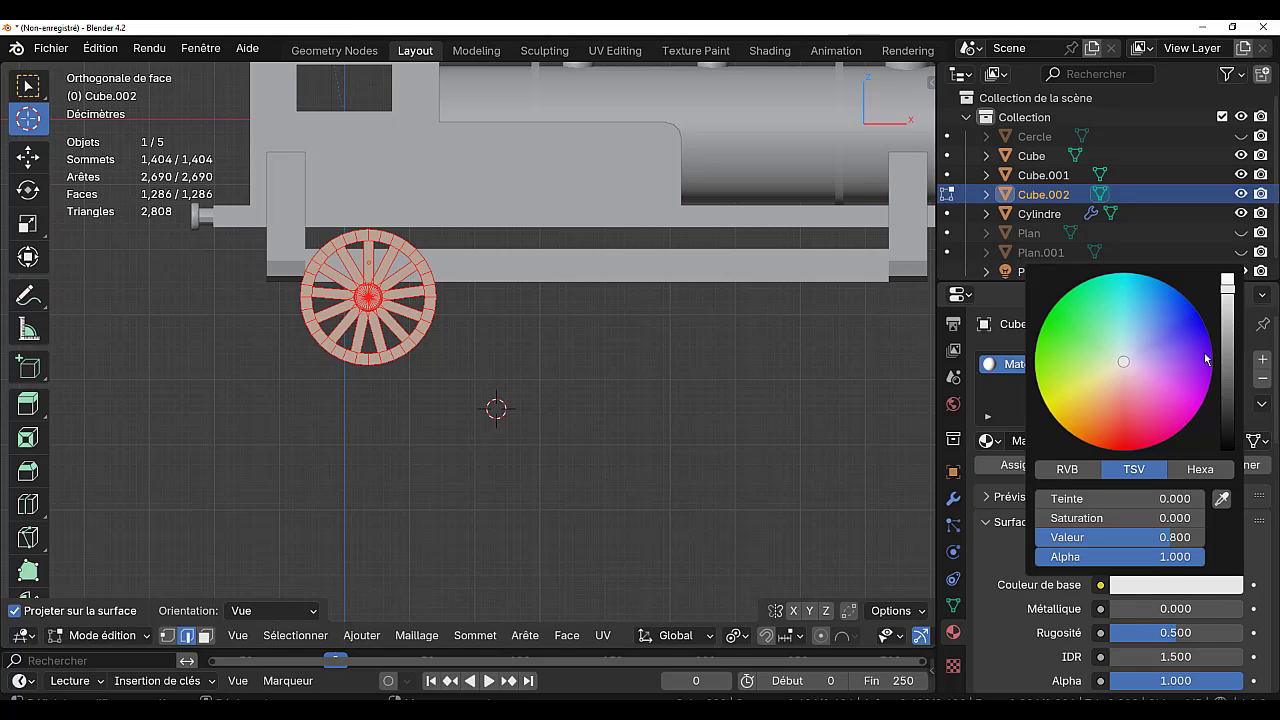
pyautogui.moveTo(1228, 284); pyautogui.dragTo(1228, 356)
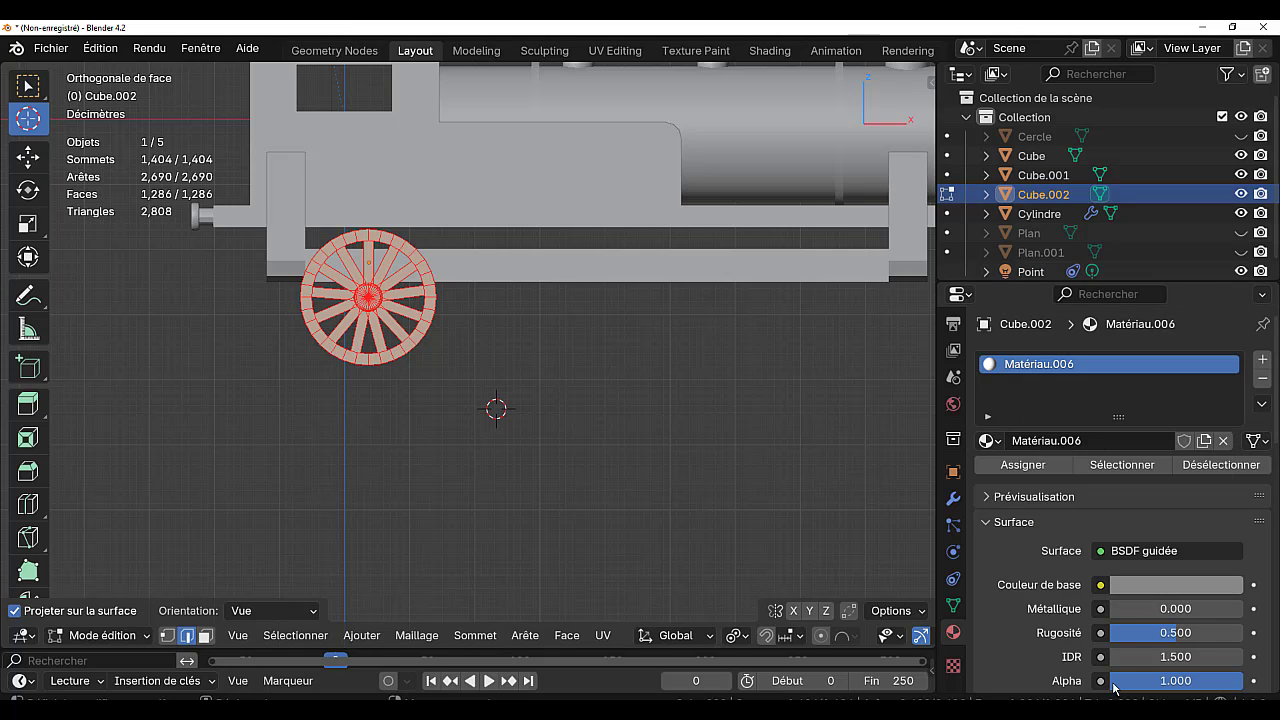
pyautogui.moveTo(1123, 608)
pyautogui.mouseDown()
pyautogui.moveTo(1199, 608)
pyautogui.moveTo(1126, 632)
pyautogui.mouseUp()
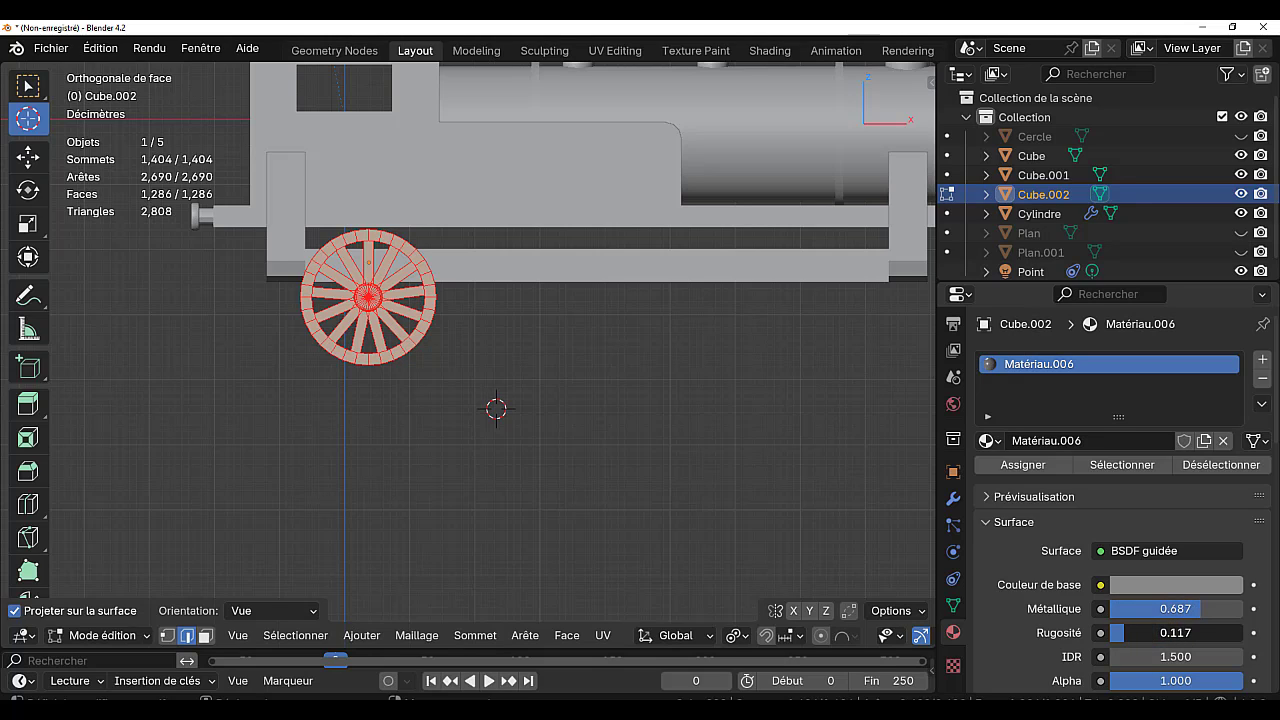
# - Return to Object mode and switch the viewport to Material Preview shading to check the wheels on the locomotive
pyautogui.press('Tab')
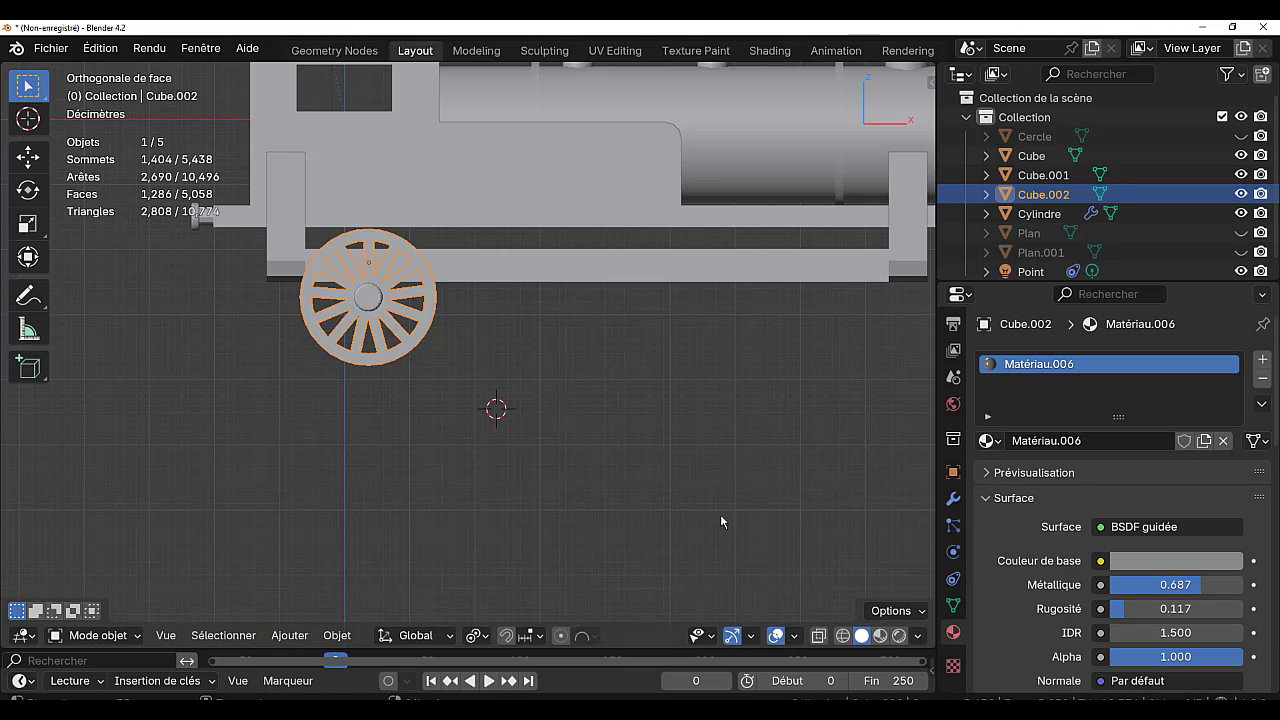
pyautogui.click(880, 636)
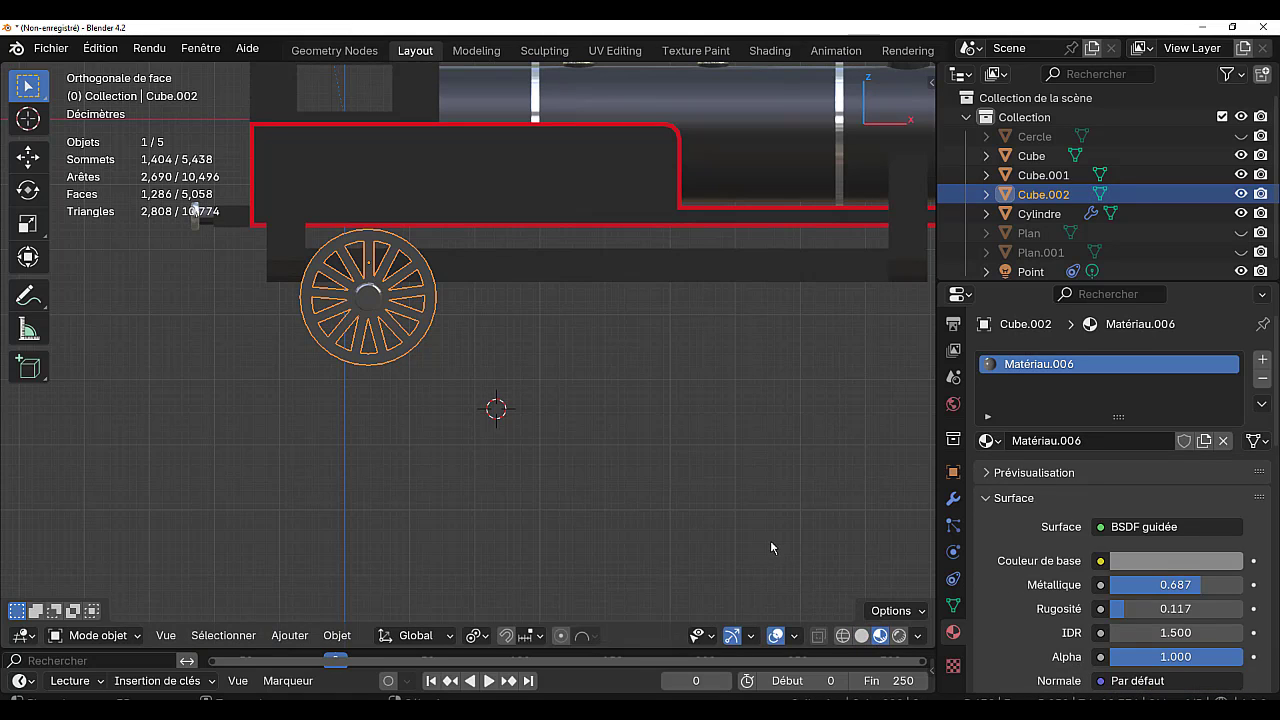
pyautogui.scroll(-4, 770, 548)
pyautogui.moveTo(762, 534); pyautogui.dragTo(736, 538, button='middle')
# - In Edit mode with face selection, select the complete linked hub meshes at the centre of both wheels
pyautogui.press('Tab')
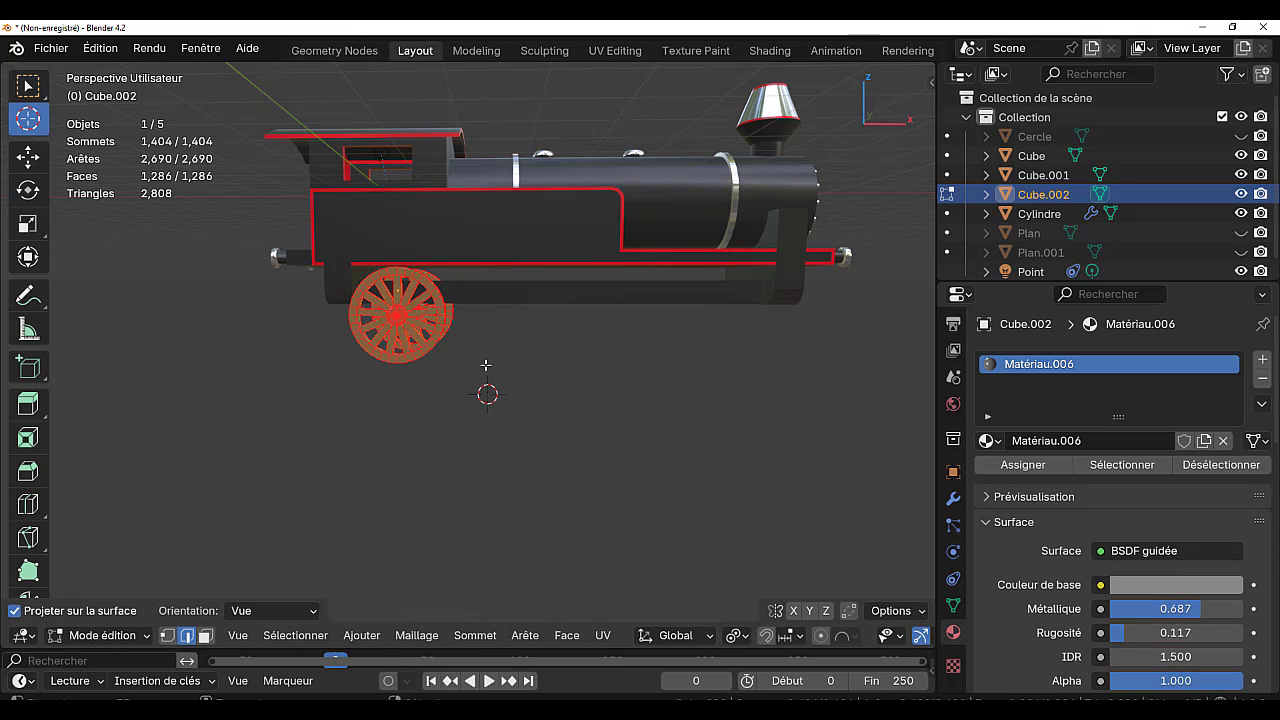
pyautogui.scroll(6, 485, 365)
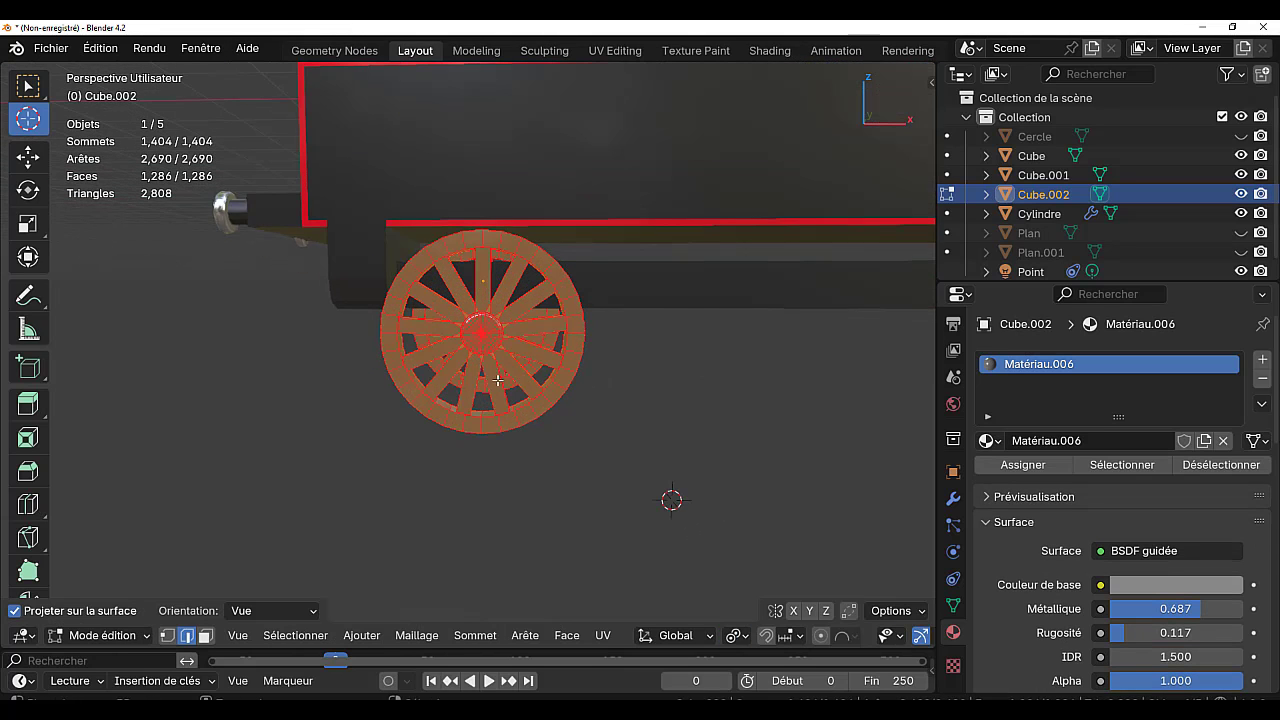
pyautogui.click(481, 335)
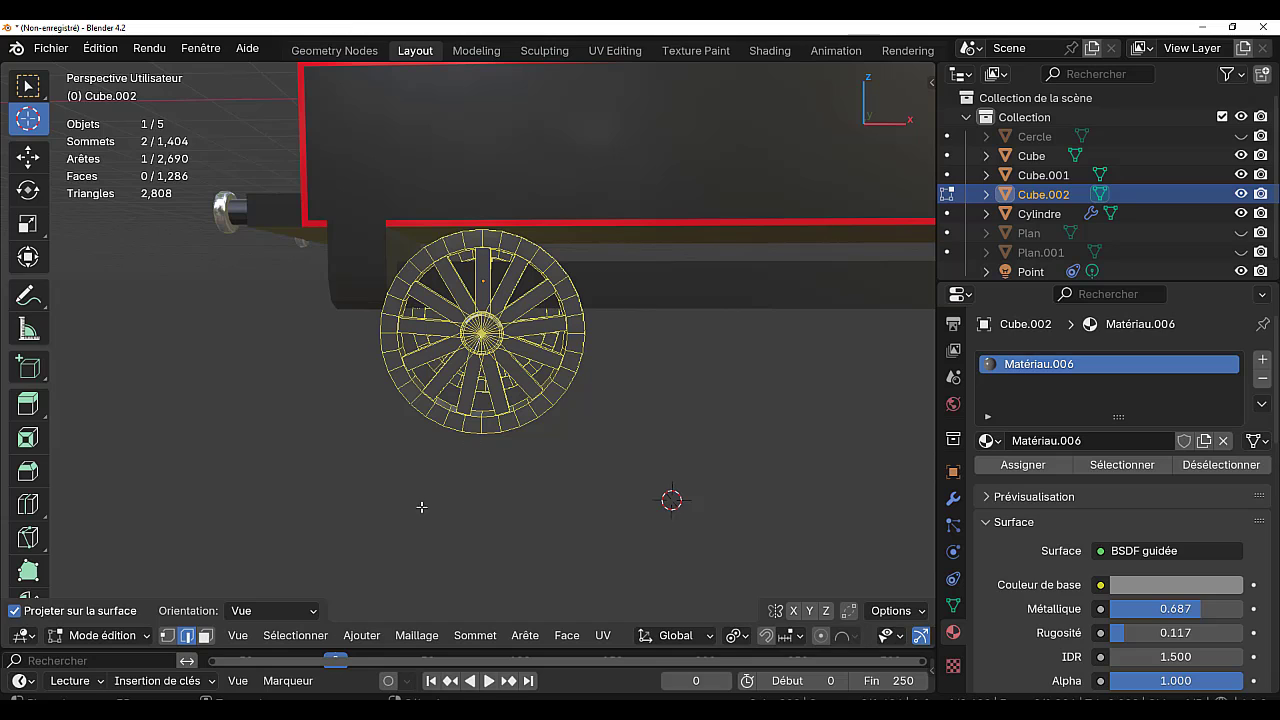
pyautogui.click(205, 636)
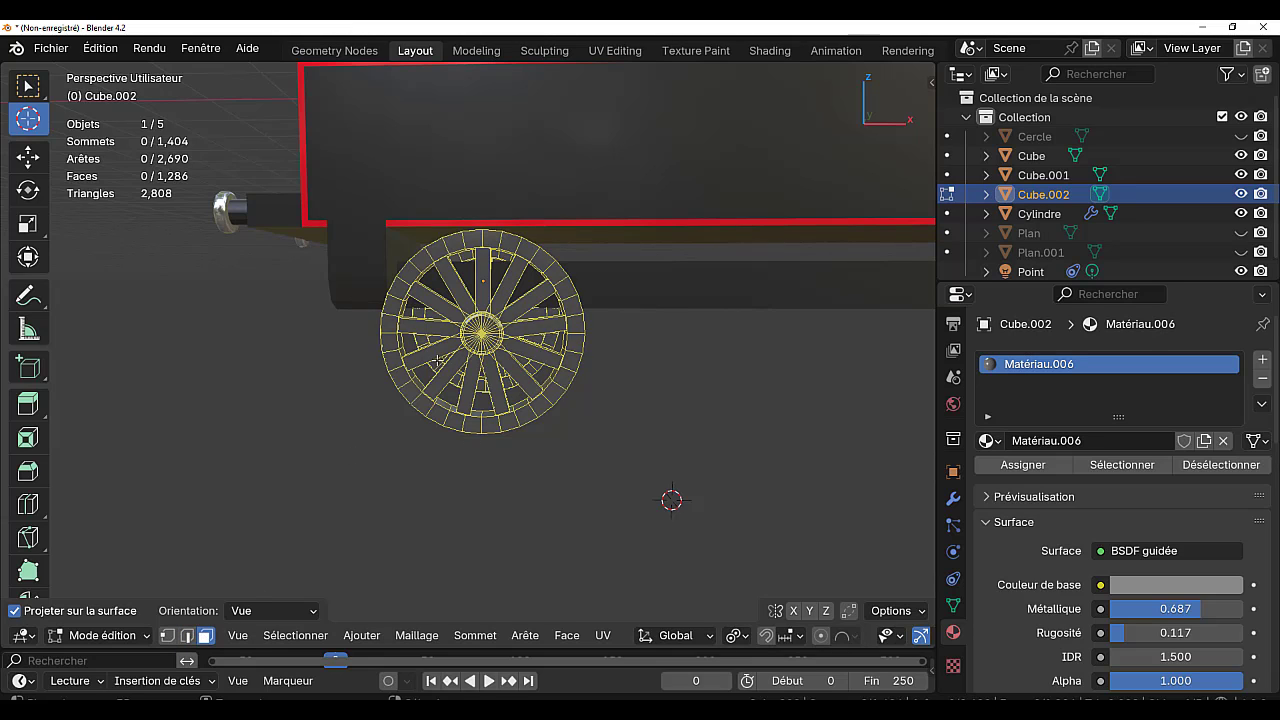
pyautogui.scroll(2, 450, 358)
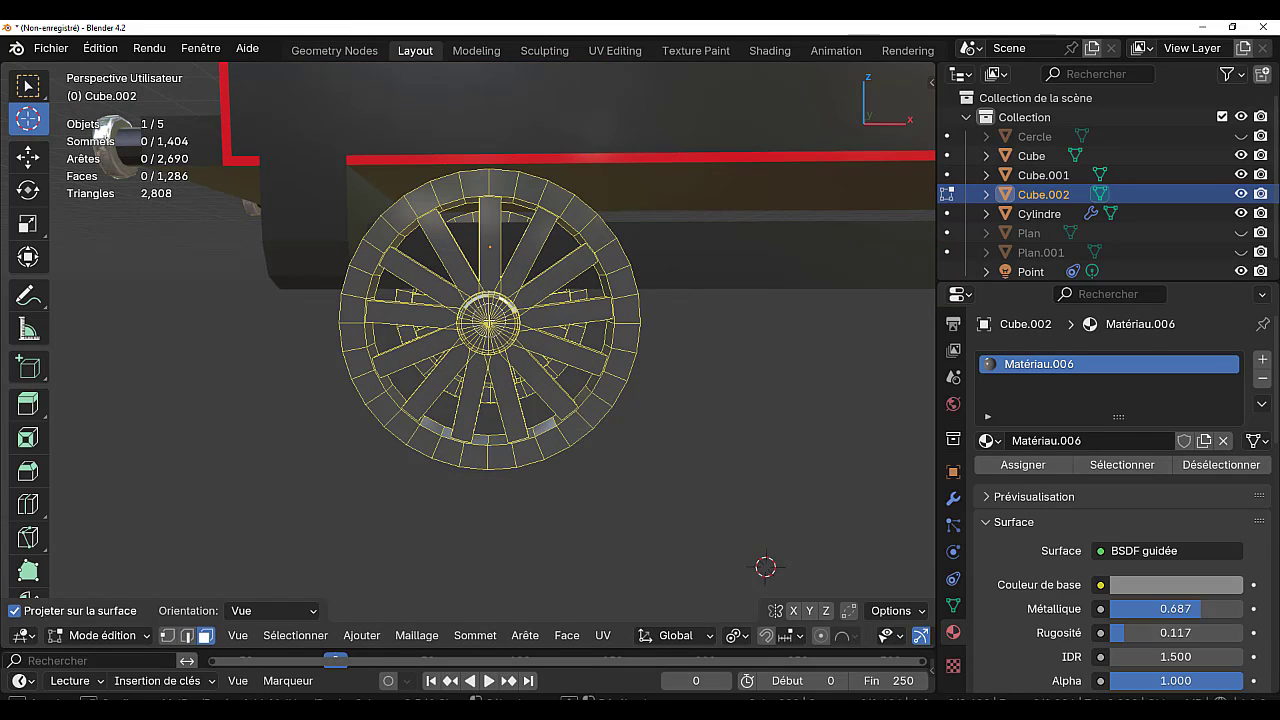
pyautogui.keyDown('alt'); pyautogui.click(487, 323); pyautogui.keyUp('alt')
pyautogui.moveTo(748, 363); pyautogui.dragTo(552, 410, button='middle')
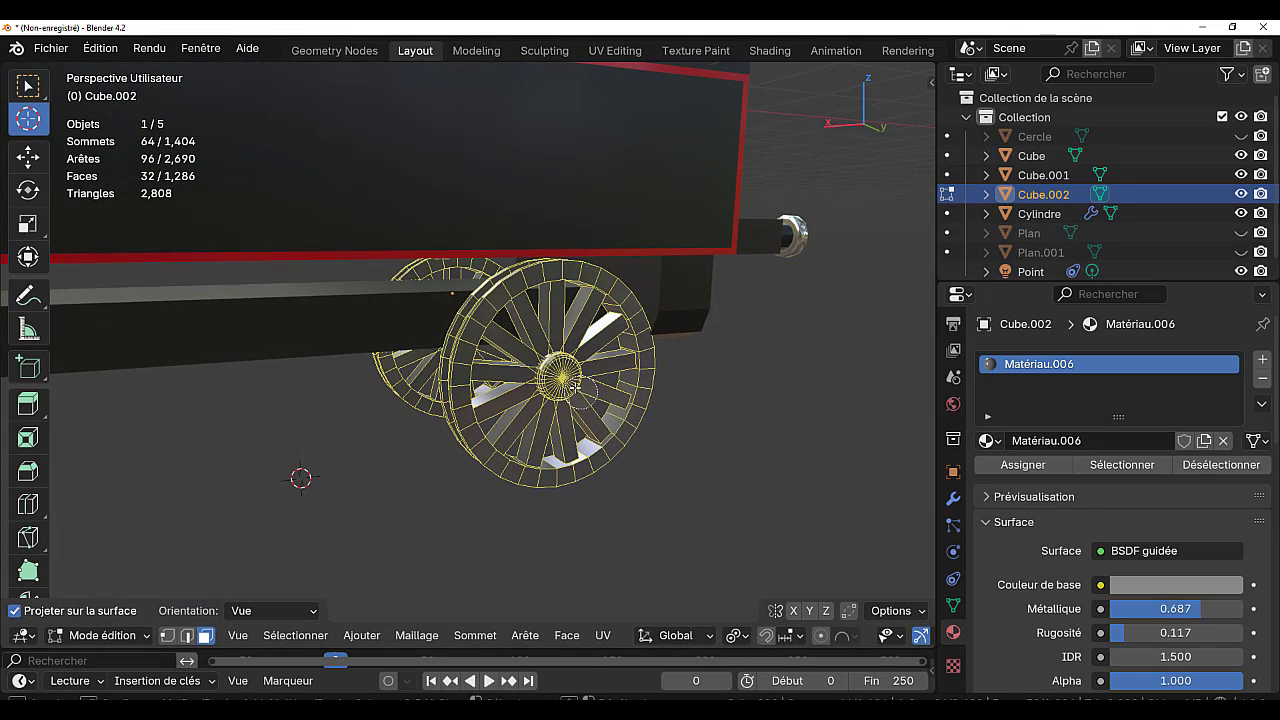
pyautogui.keyDown('alt'); pyautogui.keyDown('shift'); pyautogui.click(562, 376); pyautogui.keyUp('shift'); pyautogui.keyUp('alt')
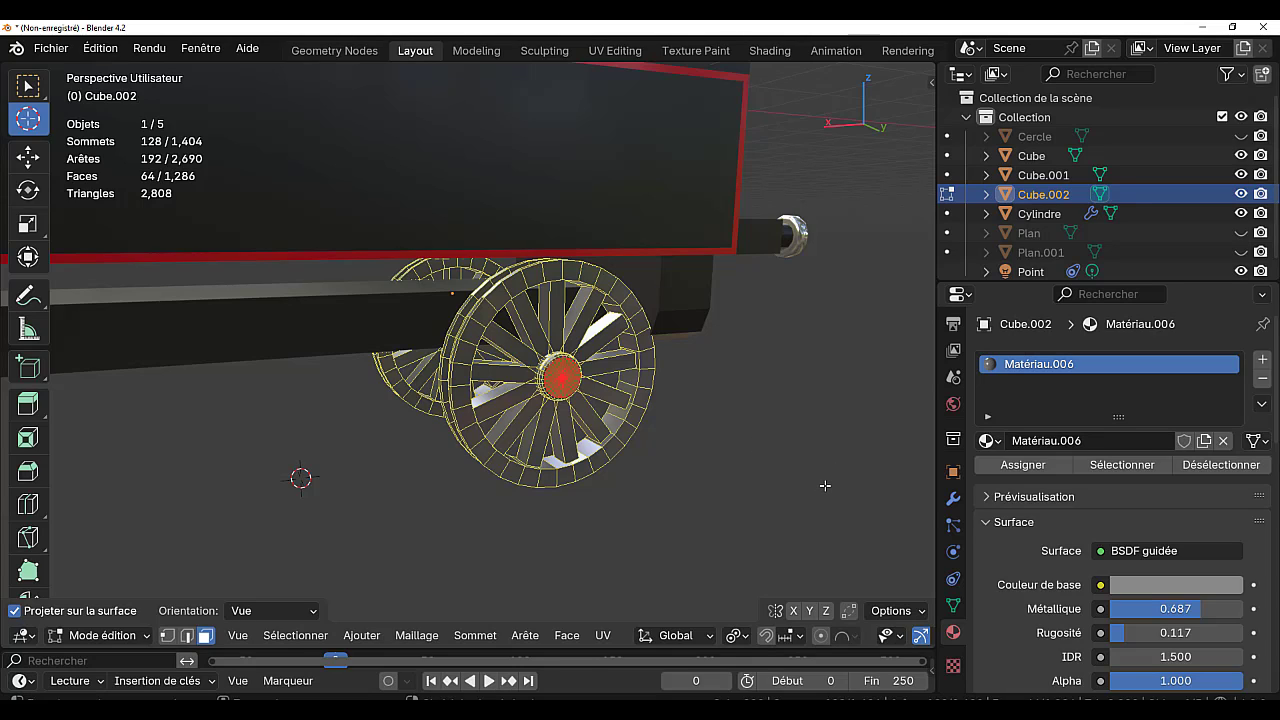
pyautogui.hotkey('ctrl', 'l')
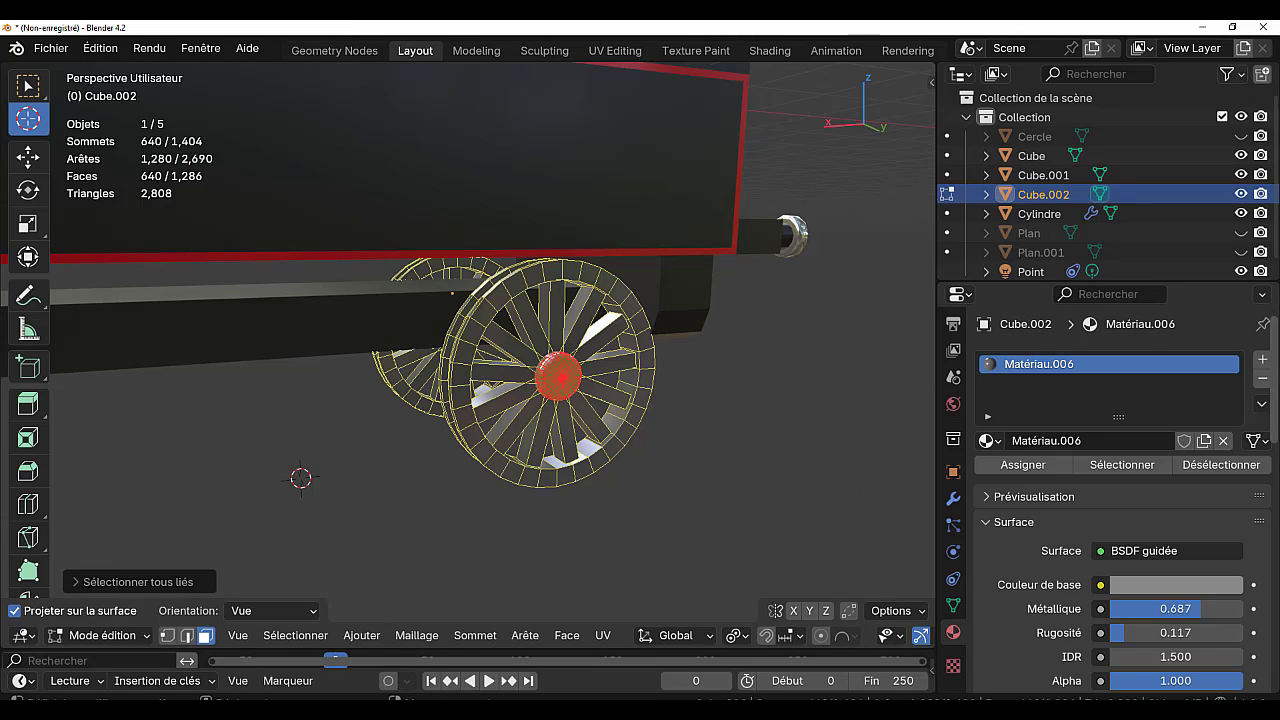
# - Add a second material with a red base colour, assign it to both wheel hubs and return to Object mode
pyautogui.click(1262, 358)
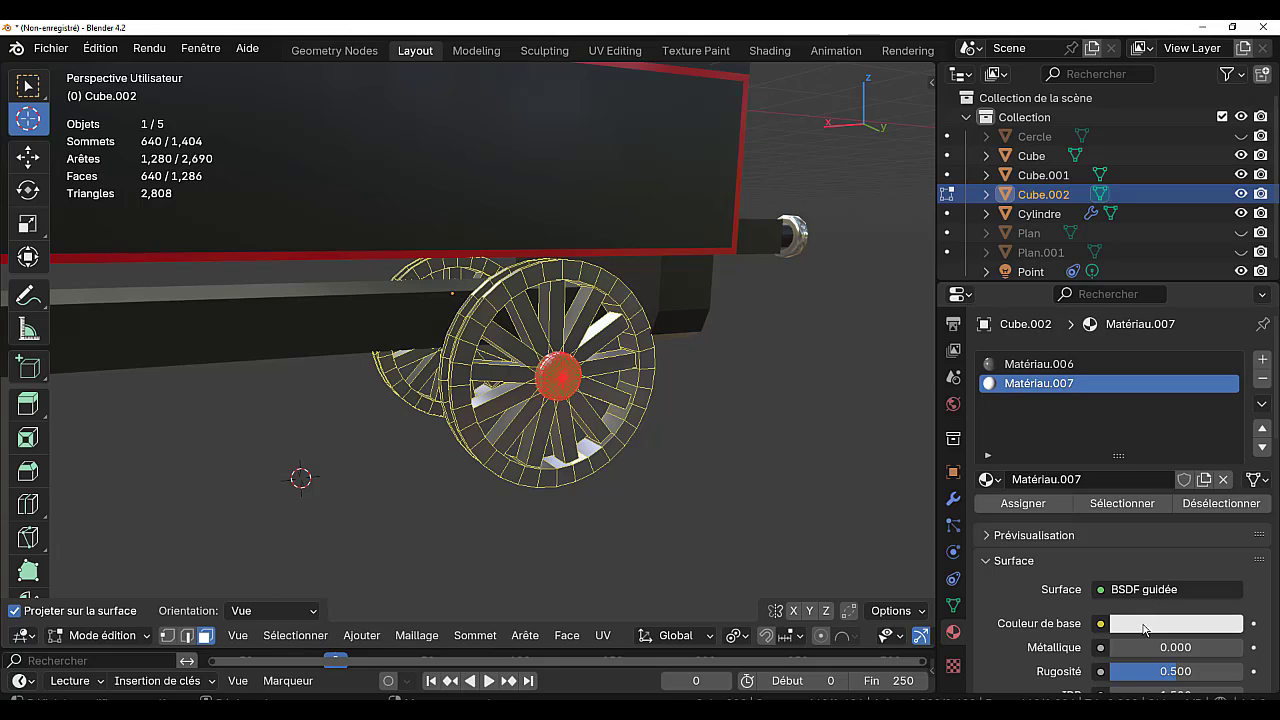
pyautogui.click(1147, 628)
pyautogui.click(1127, 477)
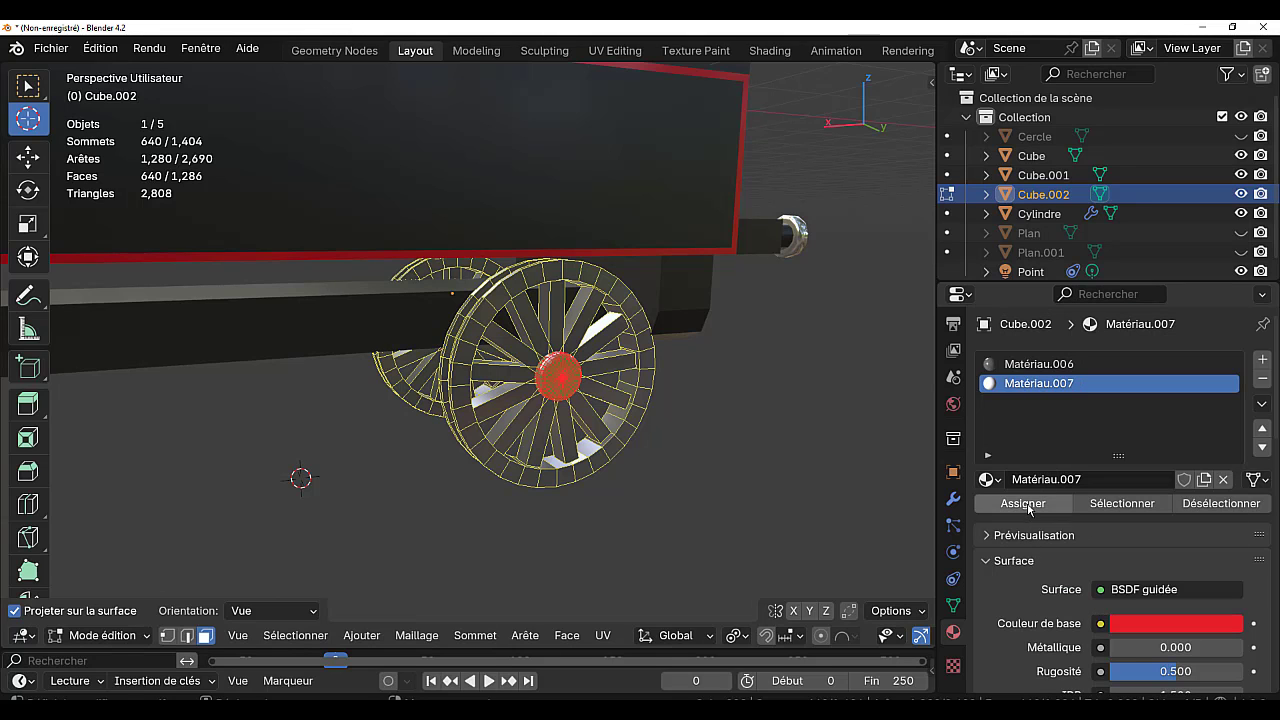
pyautogui.click(1023, 503)
pyautogui.moveTo(443, 520); pyautogui.dragTo(2, 530, button='middle')
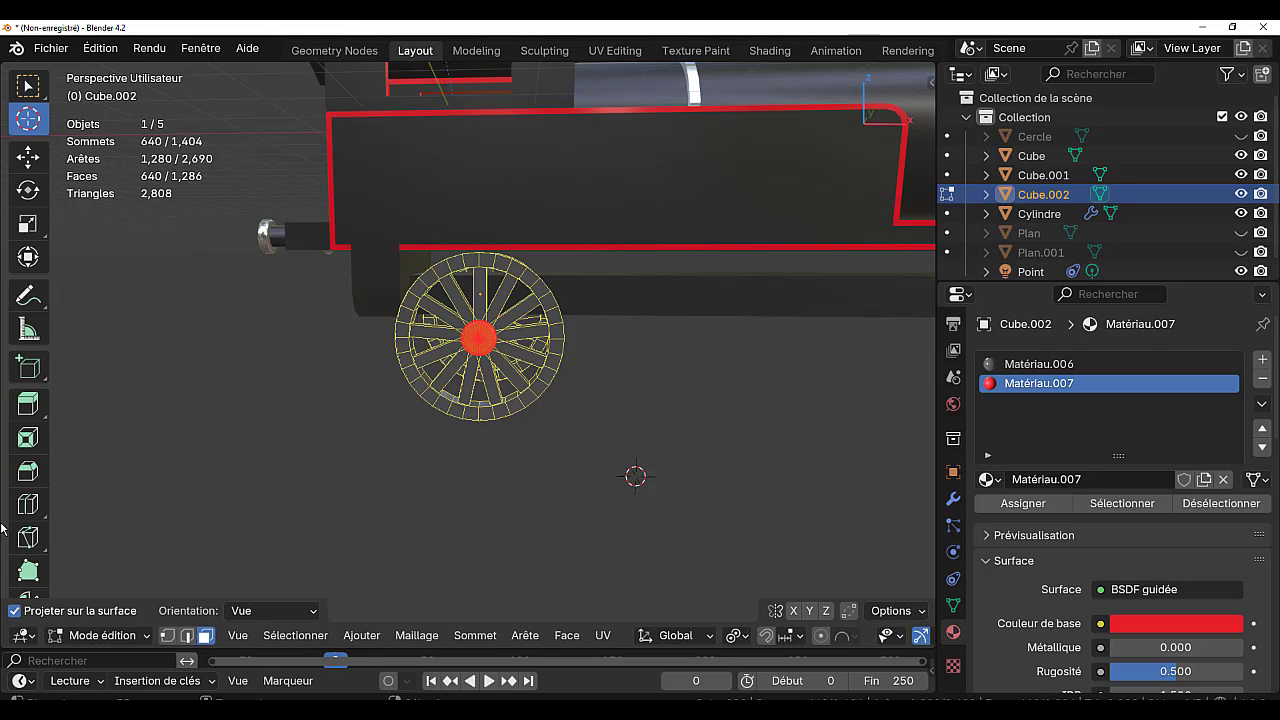
pyautogui.scroll(-3, 4, 530)
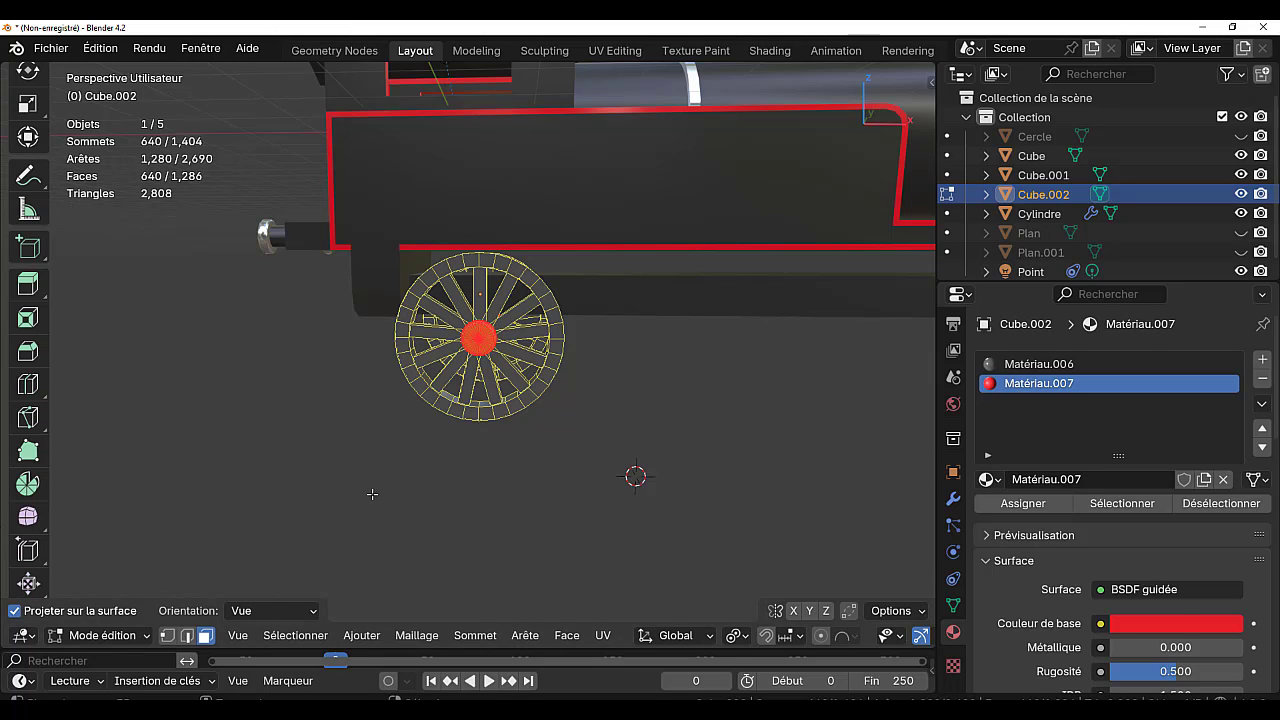
pyautogui.press('Tab')
pyautogui.scroll(-5, 506, 501)
pyautogui.moveTo(430, 570); pyautogui.dragTo(442, 562, button='middle')
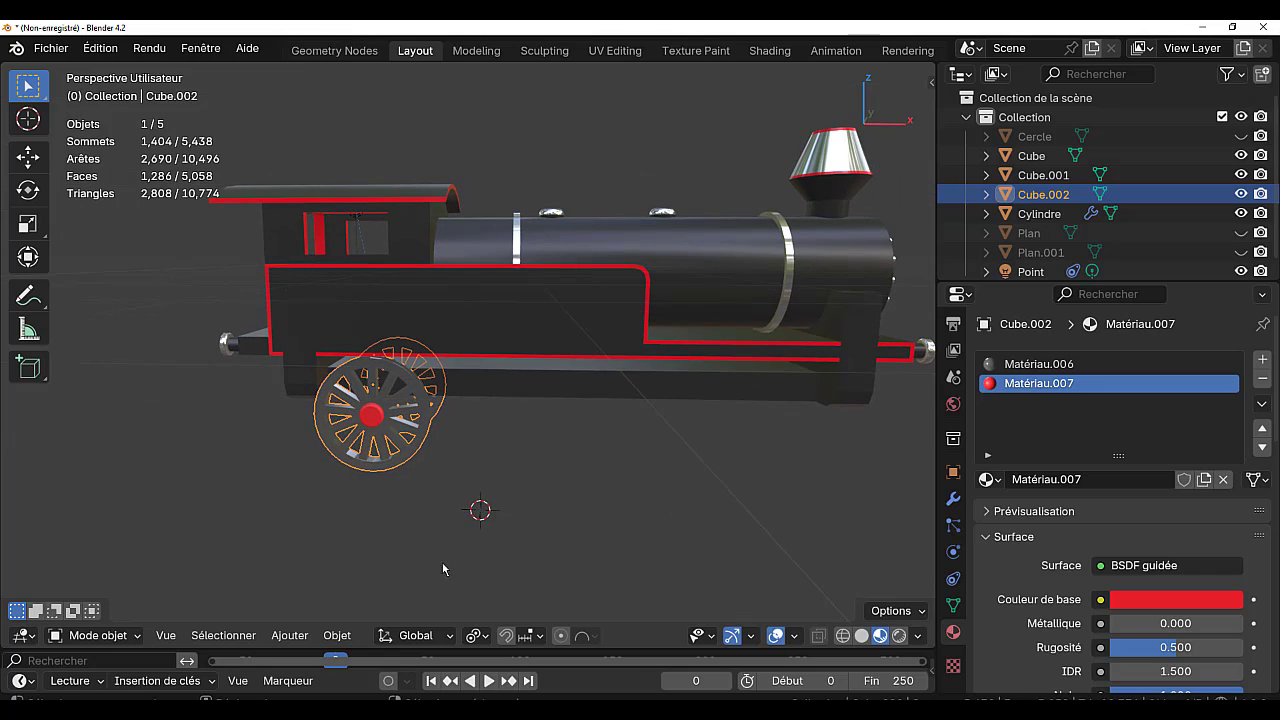
# - Duplicate the whole rear wheel pair within its mesh along the X axis, placing the copy just ahead of the original
pyautogui.press('KP_1')
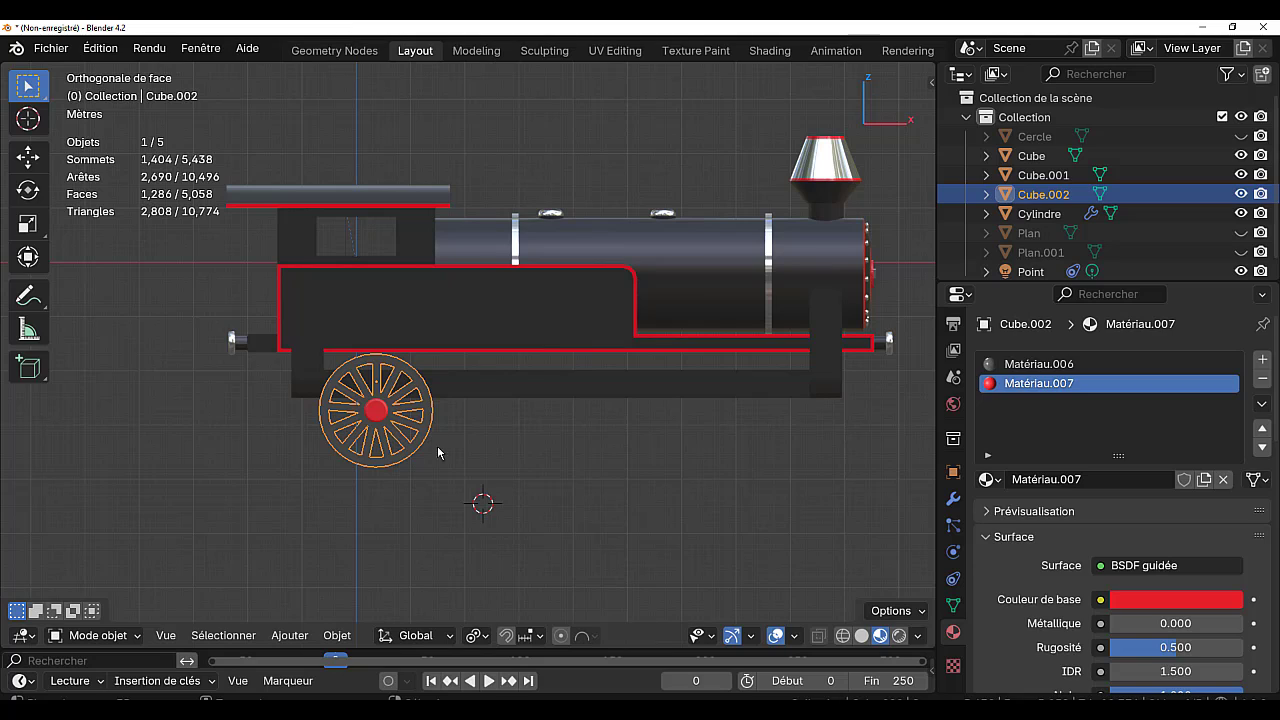
pyautogui.press('Tab')
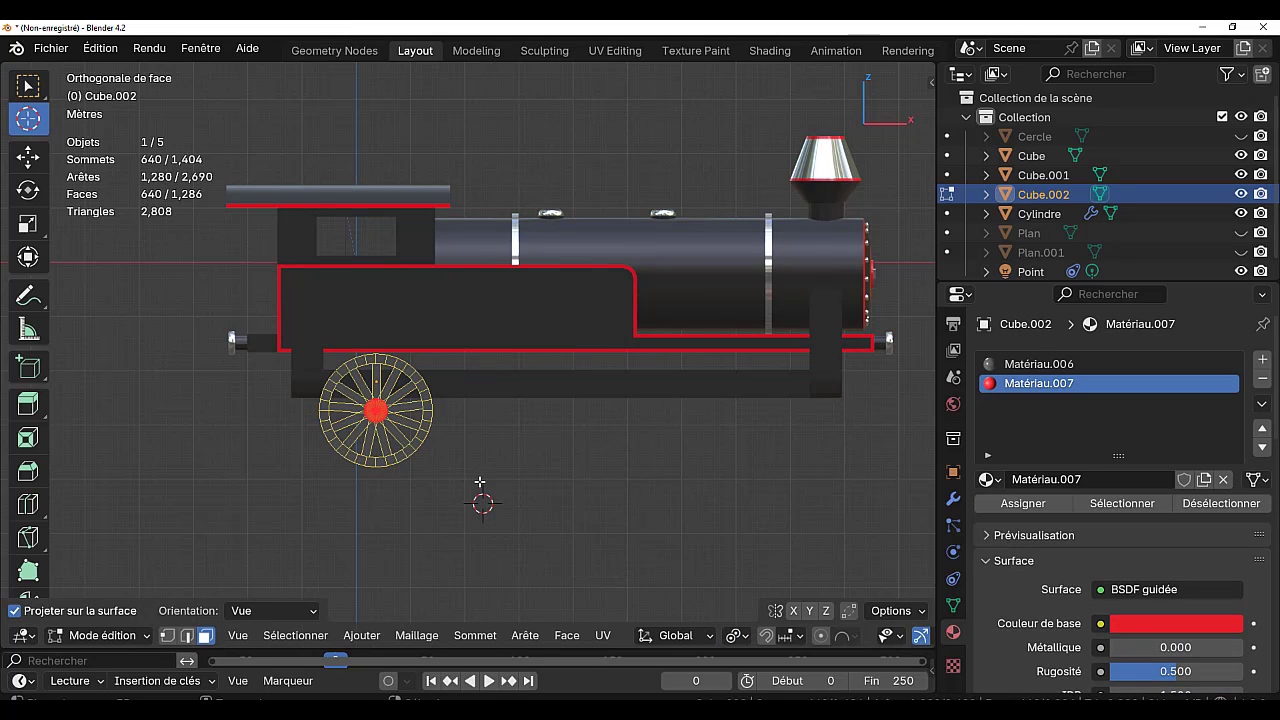
pyautogui.hotkey('shift', 'd')
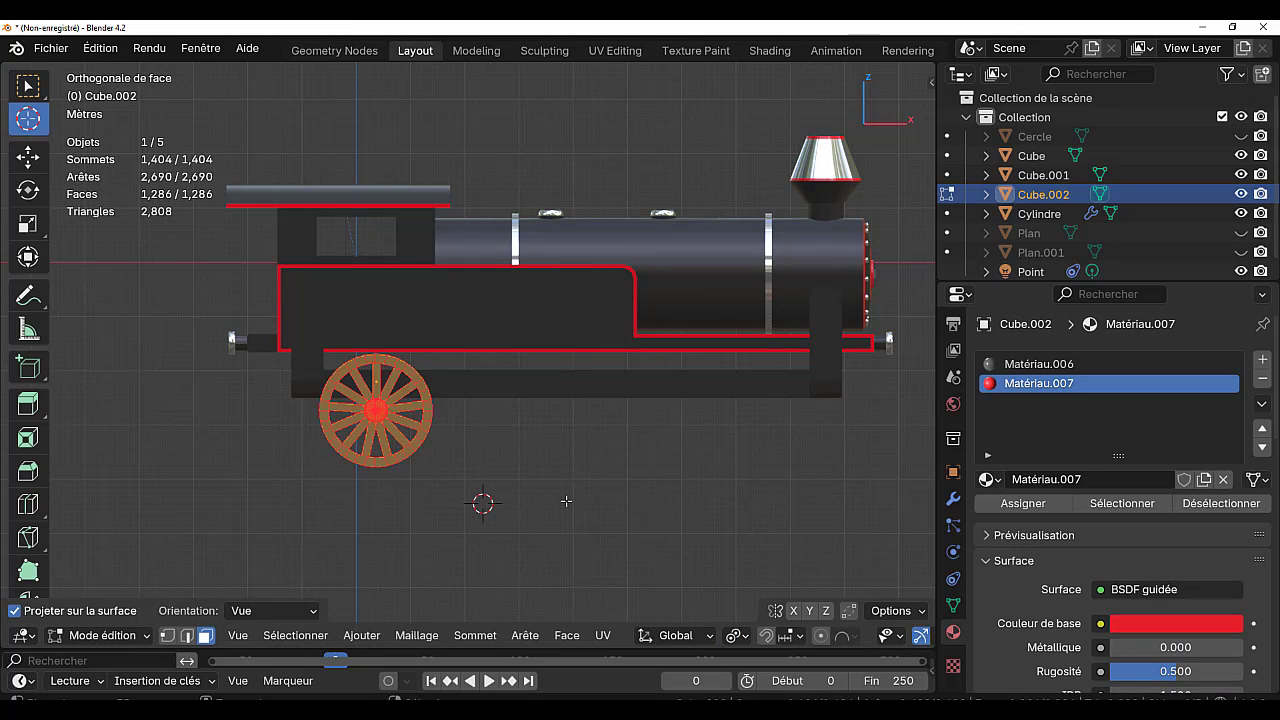
pyautogui.press('x')
pyautogui.click(641, 468)
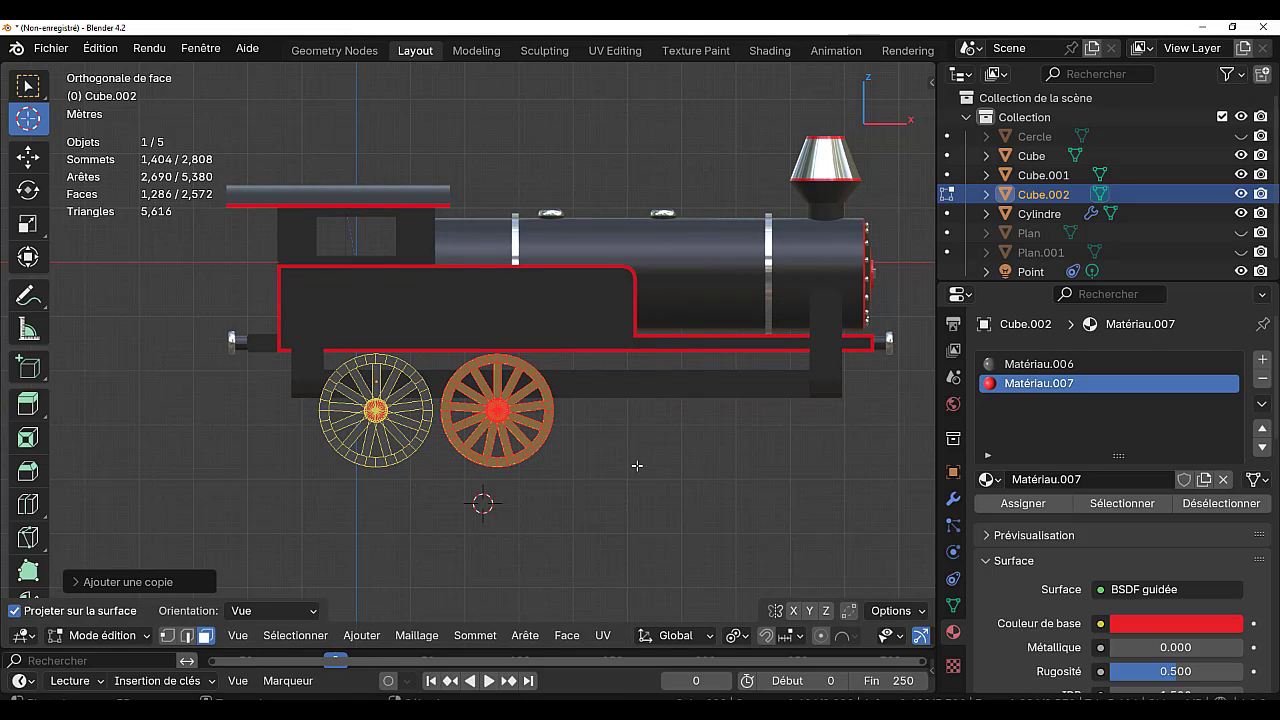
pyautogui.hotkey('shift', 'd')
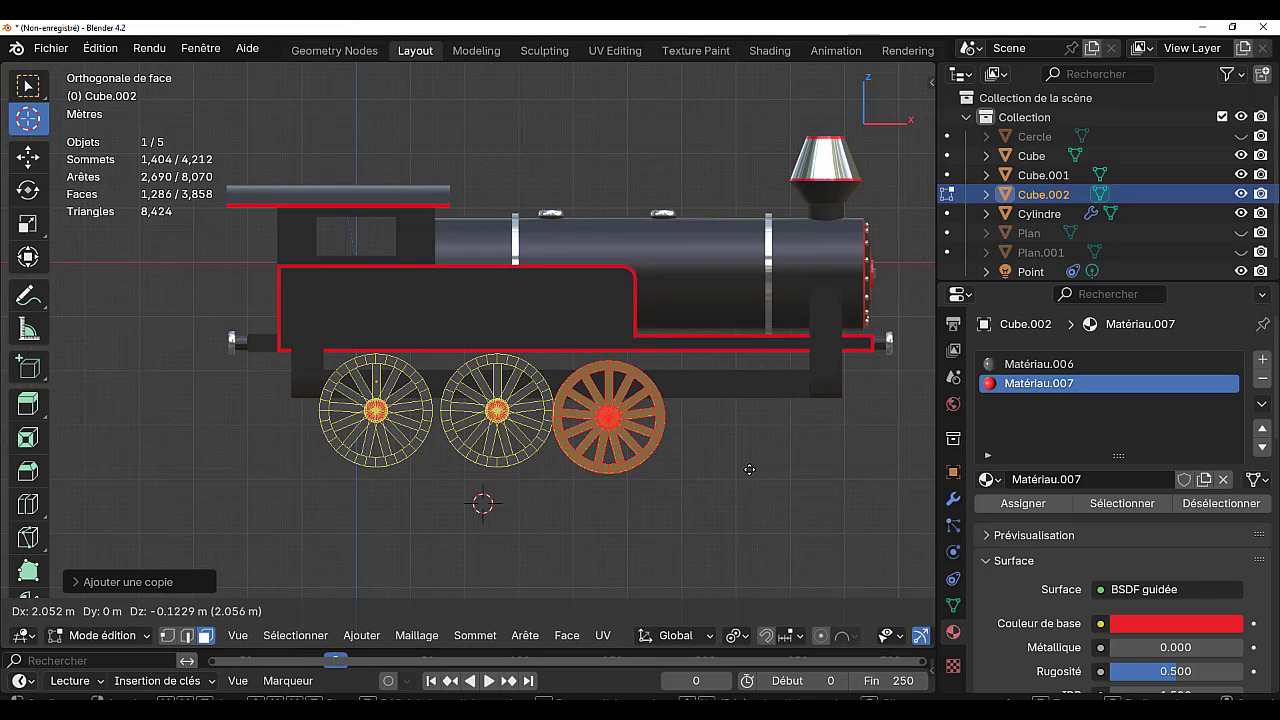
pyautogui.press('Escape')
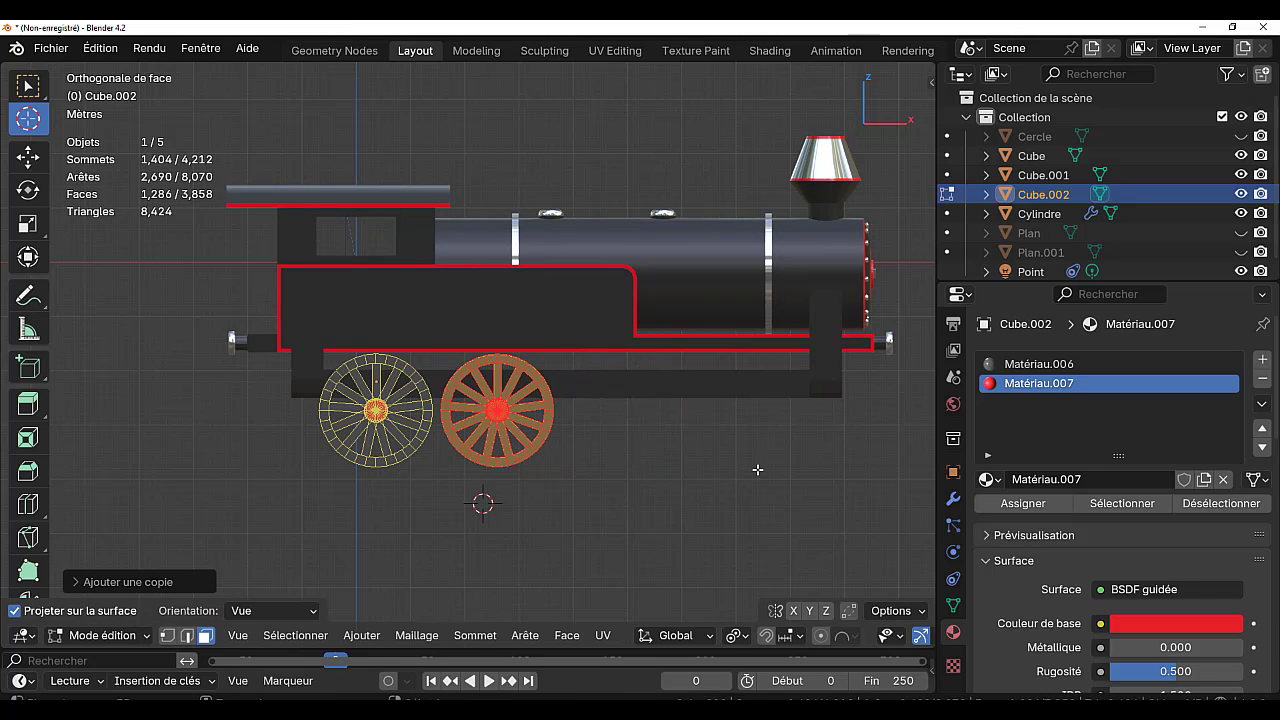
pyautogui.hotkey('ctrl', 'z')
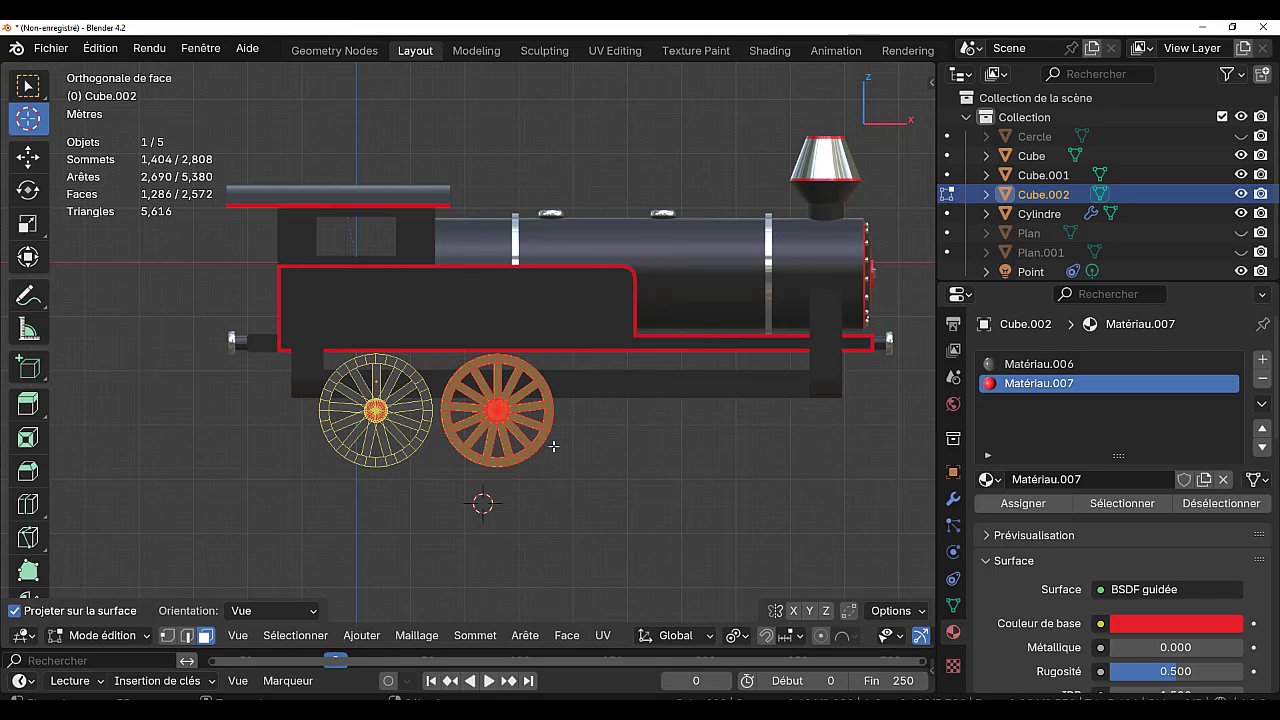
# - Duplicate the second wheel pair about 2.24 m along the X axis to make a third pair with equal spacing
pyautogui.hotkey('shift', 'd')
pyautogui.press('x')
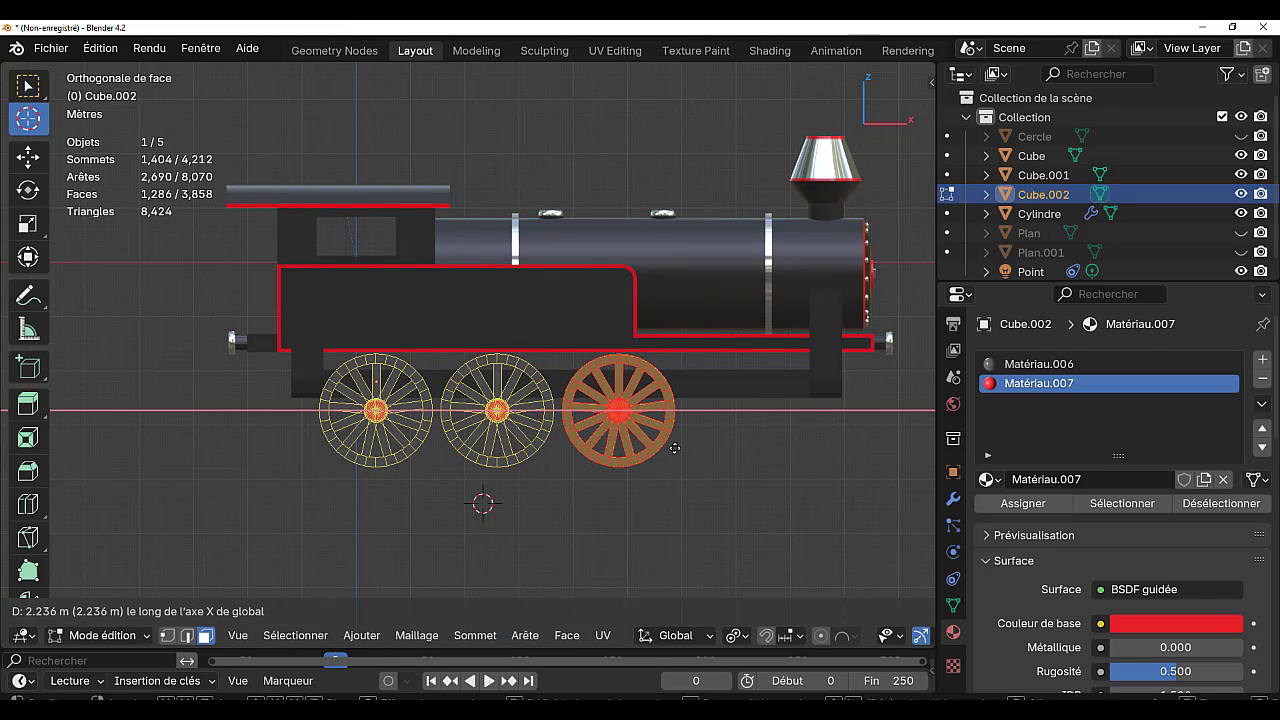
pyautogui.click(674, 448)
pyautogui.press('Tab')
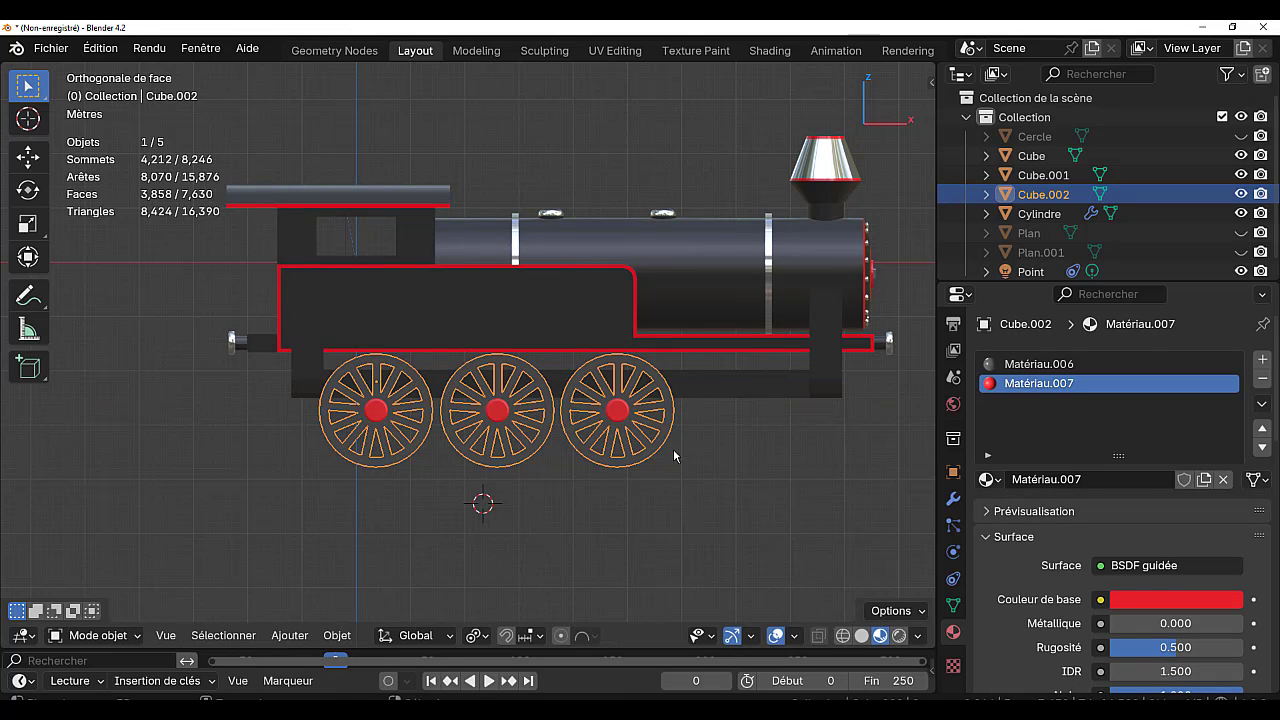
# - Join the boiler, the cab body and the lower chassis frame into a single object, leaving the wheels separate
pyautogui.scroll(-2, 701, 457)
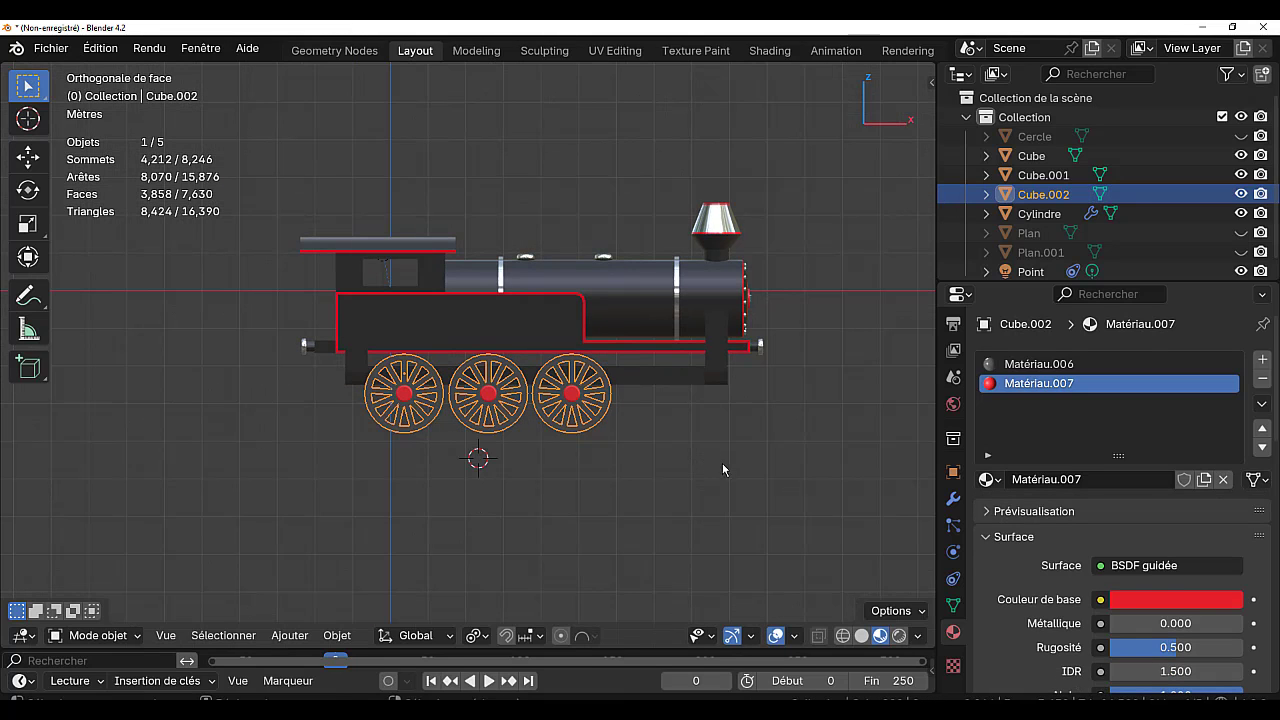
pyautogui.keyDown('shift'); pyautogui.moveTo(723, 464); pyautogui.dragTo(652, 459, button='middle'); pyautogui.keyUp('shift')
pyautogui.press('Tab')
pyautogui.press('Tab')
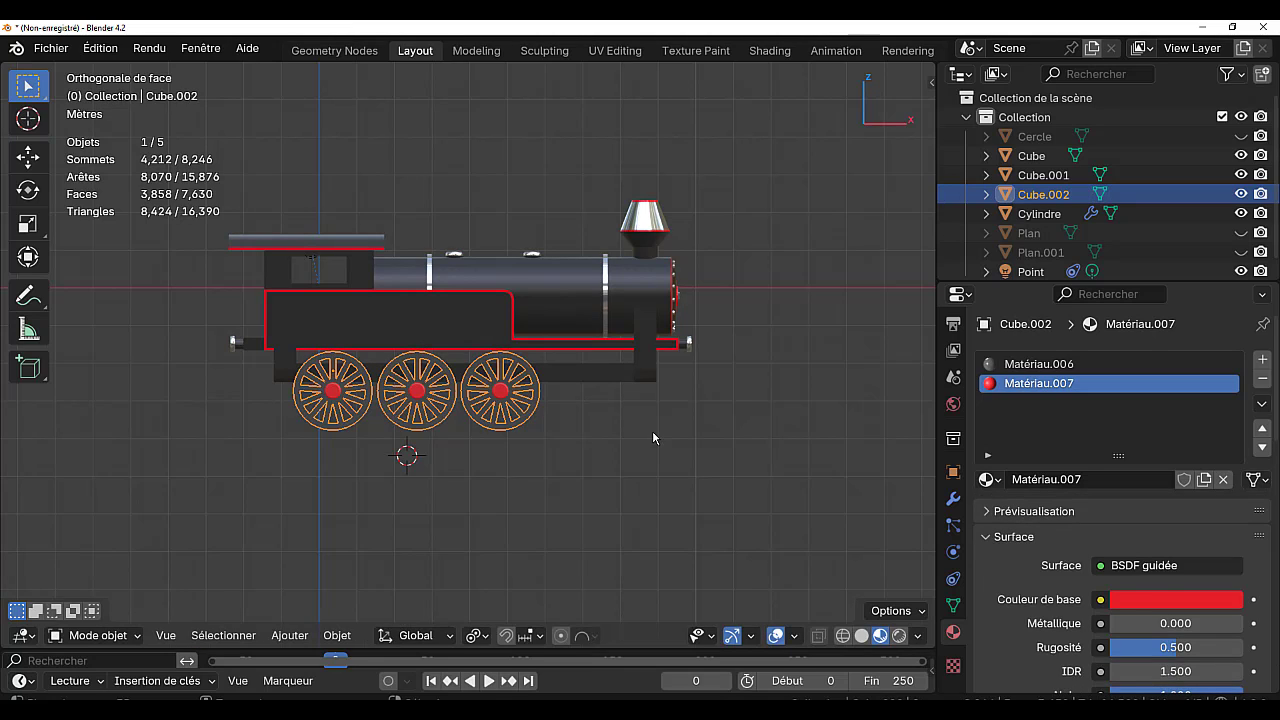
pyautogui.click(579, 304)
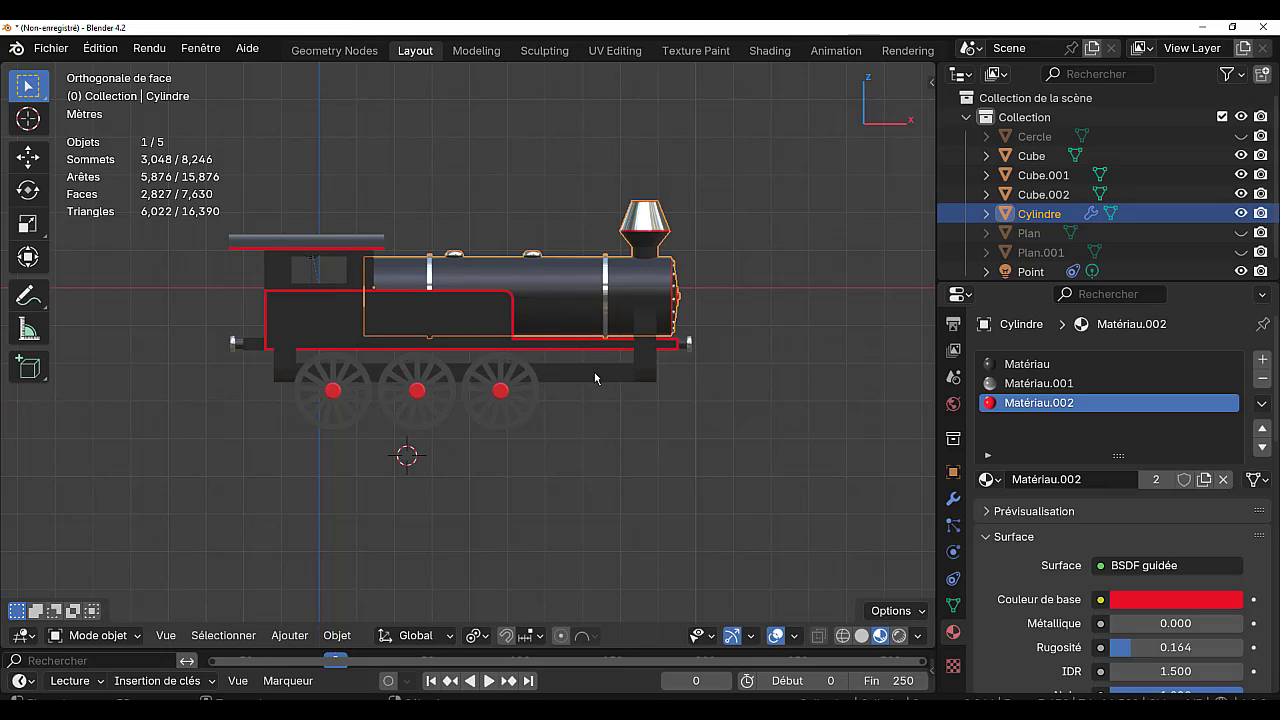
pyautogui.scroll(2, 589, 304)
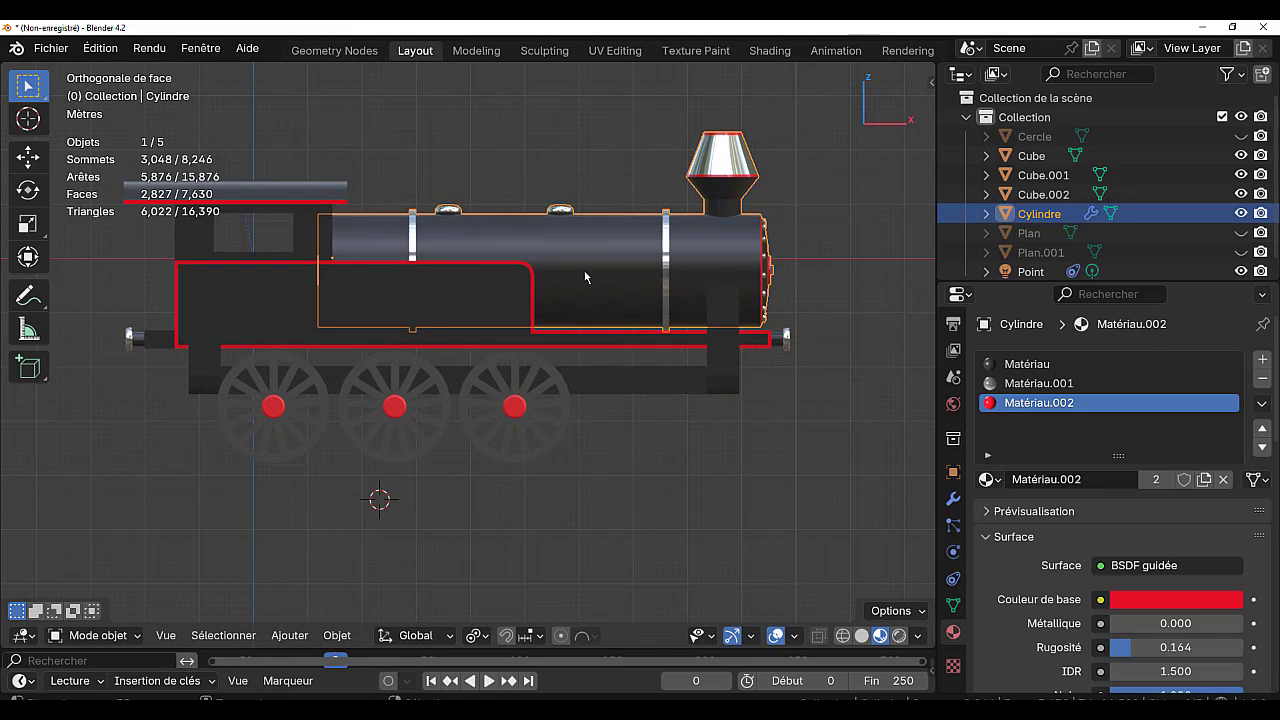
pyautogui.keyDown('shift'); pyautogui.click(496, 330); pyautogui.keyUp('shift')
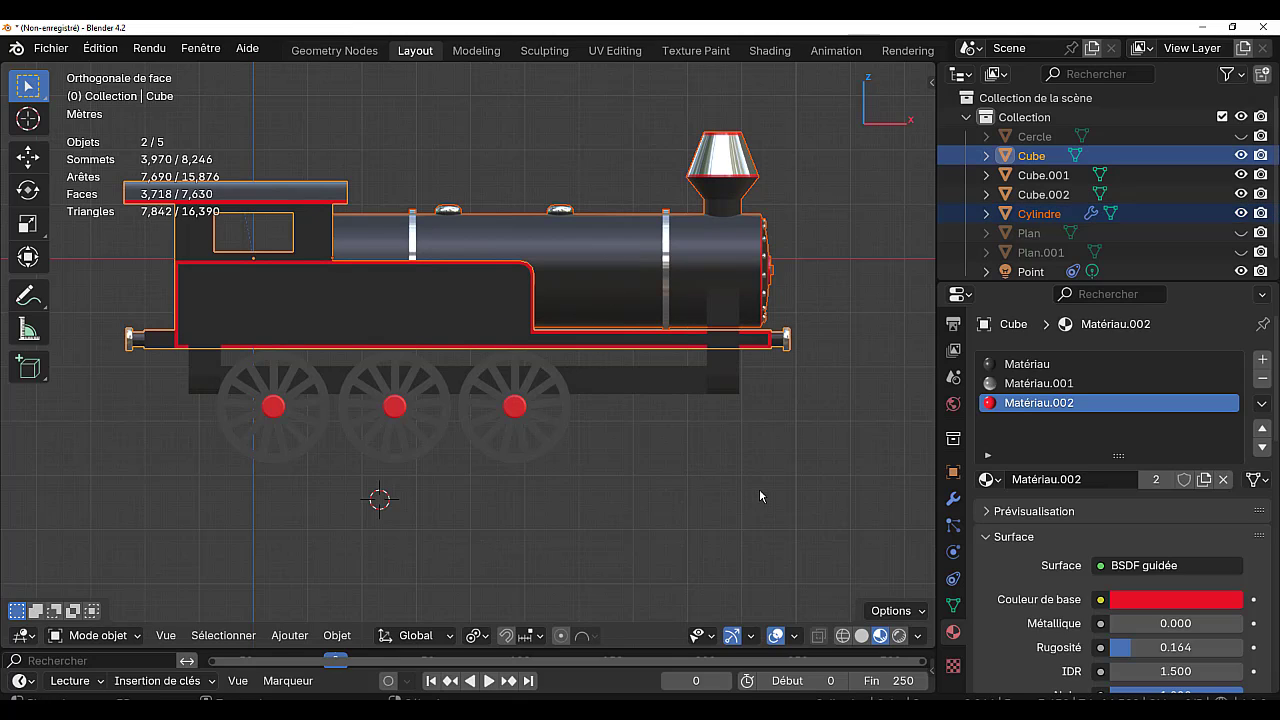
pyautogui.hotkey('ctrl', 'j')
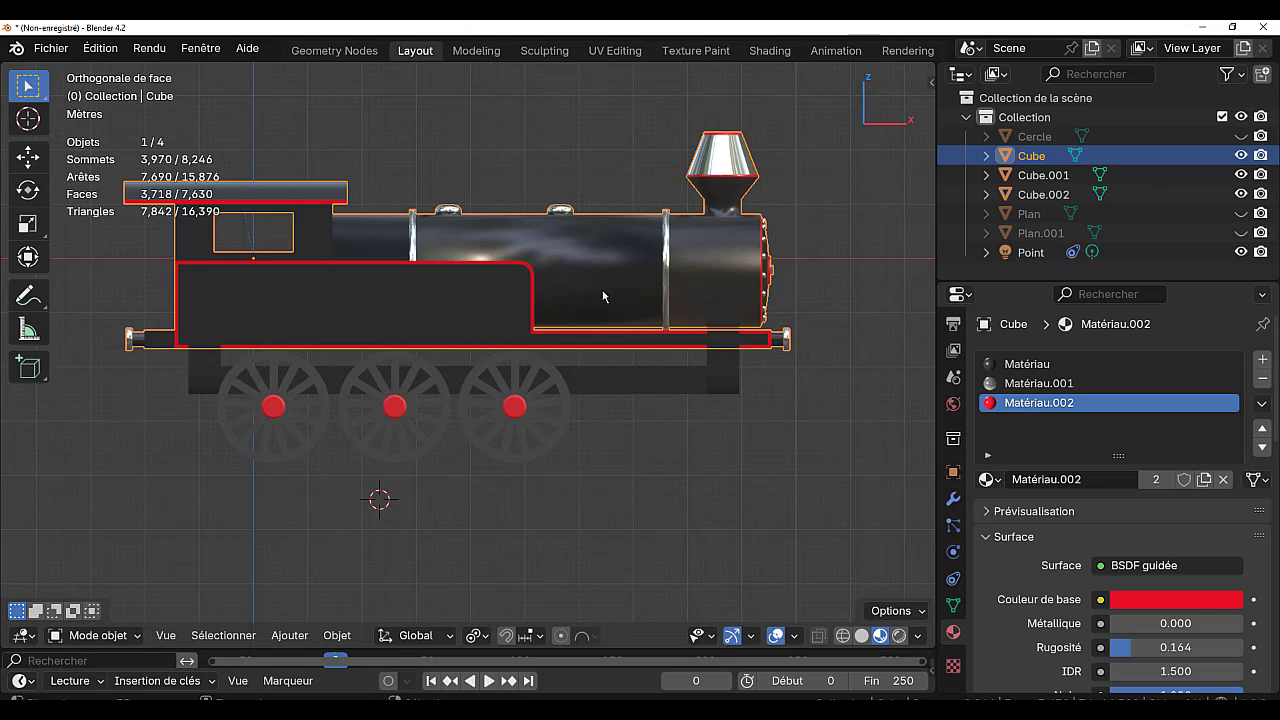
pyautogui.keyDown('shift'); pyautogui.click(715, 380); pyautogui.keyUp('shift')
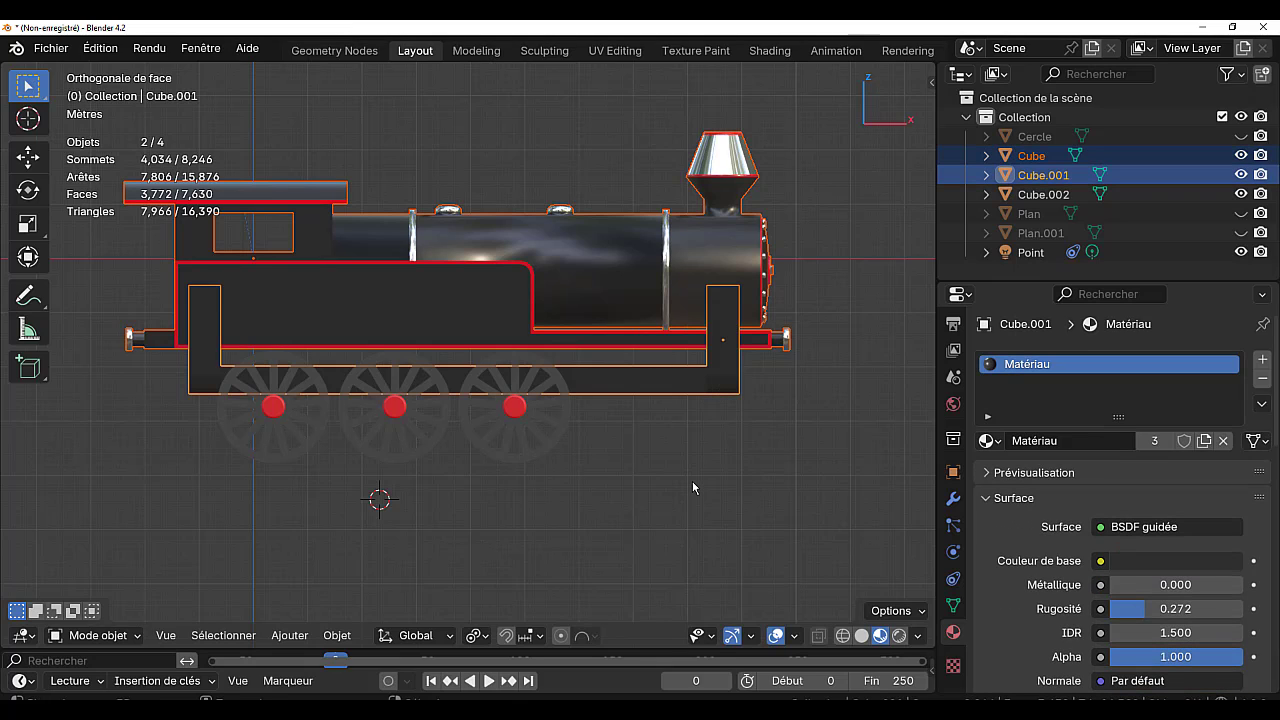
pyautogui.hotkey('ctrl', 'j')
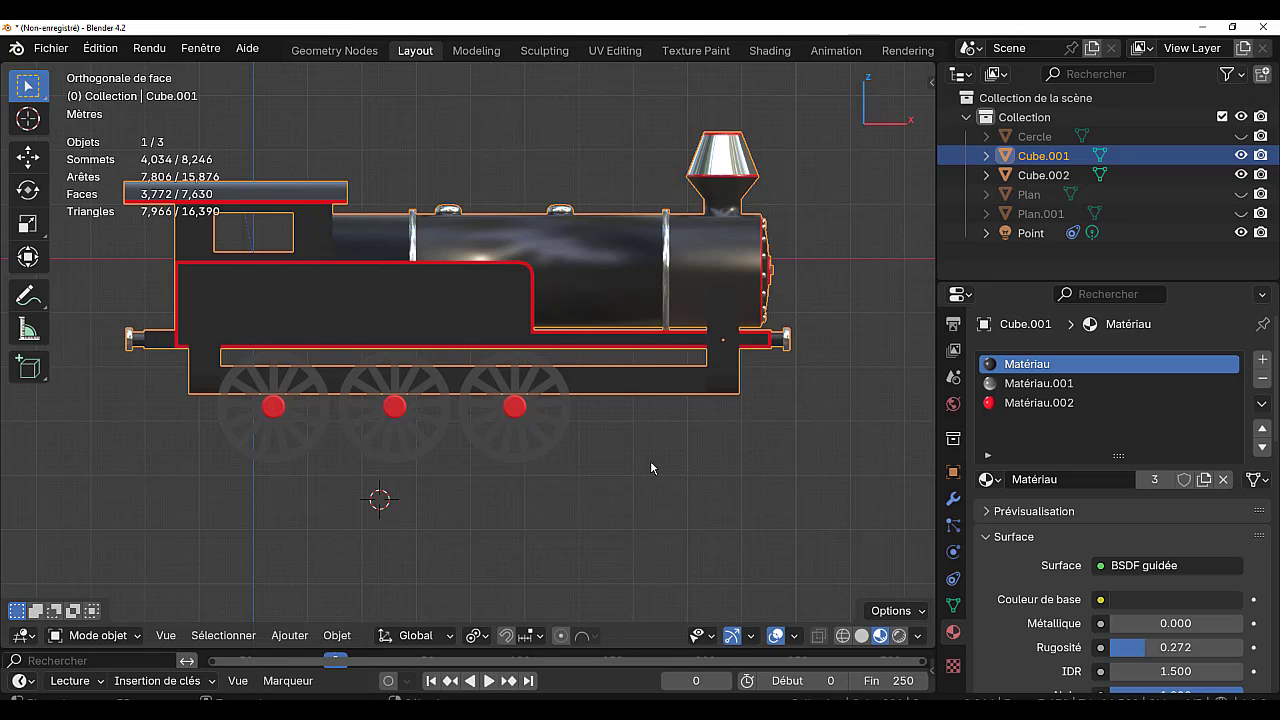
# - Apply smooth shading by angle (Lisser l'ombrage selon l'angle) to the joined locomotive body
pyautogui.press('q')
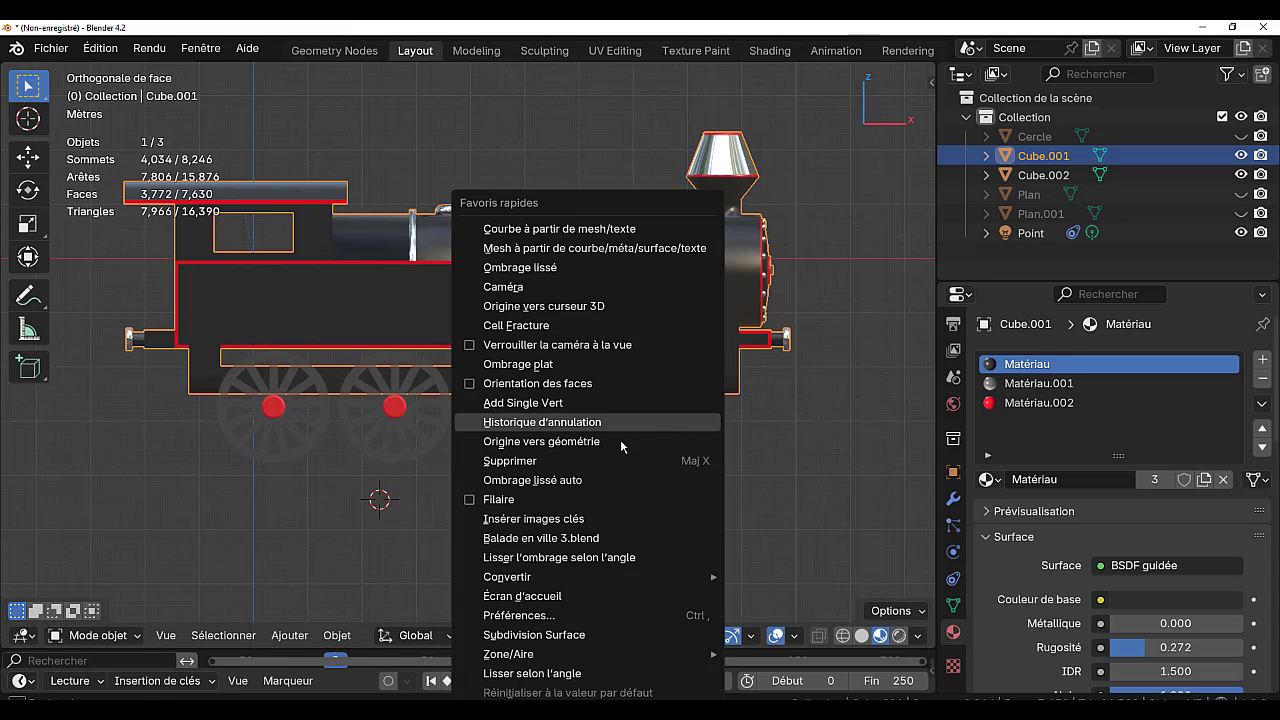
pyautogui.click(555, 558)
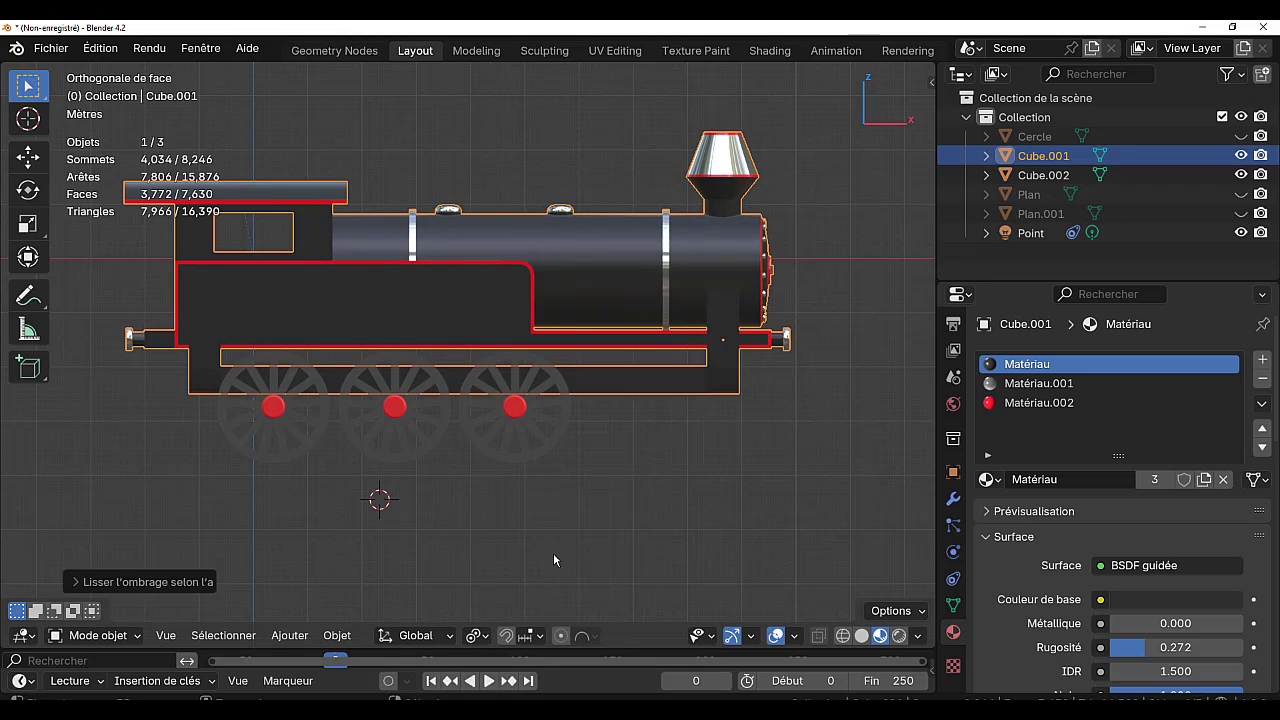
pyautogui.press('Tab')
pyautogui.press('Tab')
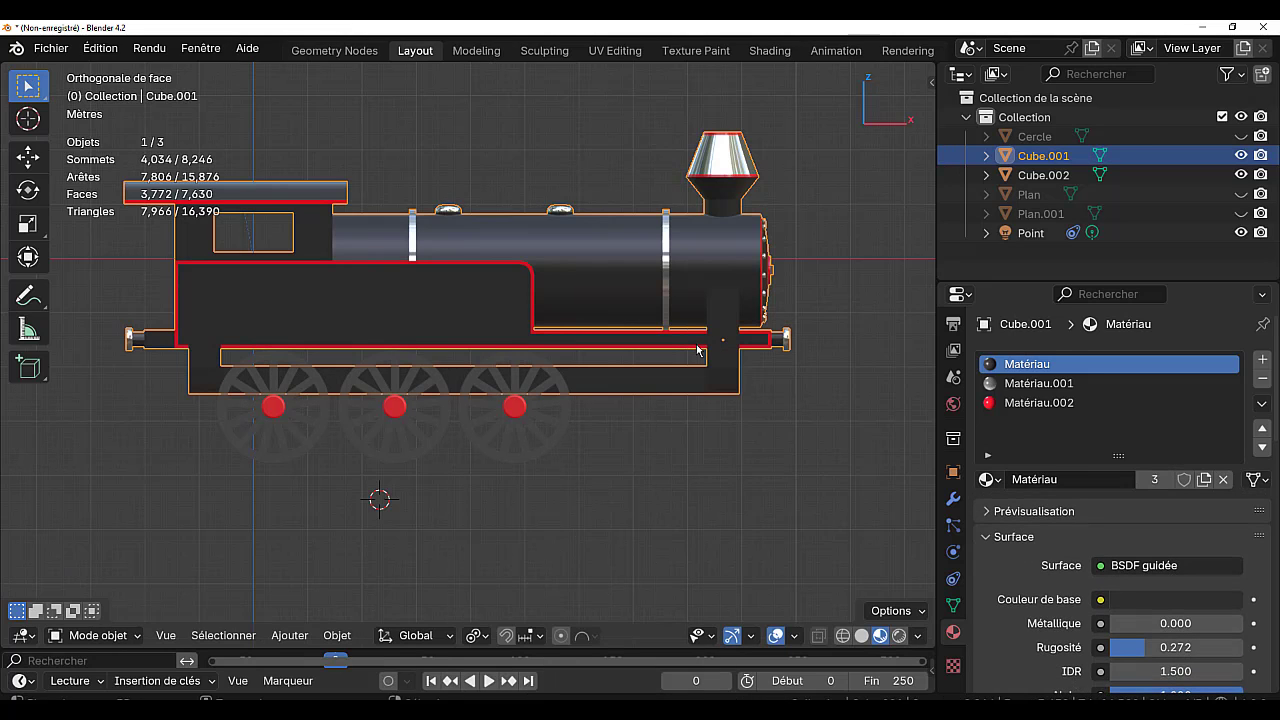
# - Lengthen the locomotive body by moving all front-end vertices, including chimney, front band and buffer, about 0.9 m along the X axis with X-ray enabled
pyautogui.press('Tab')
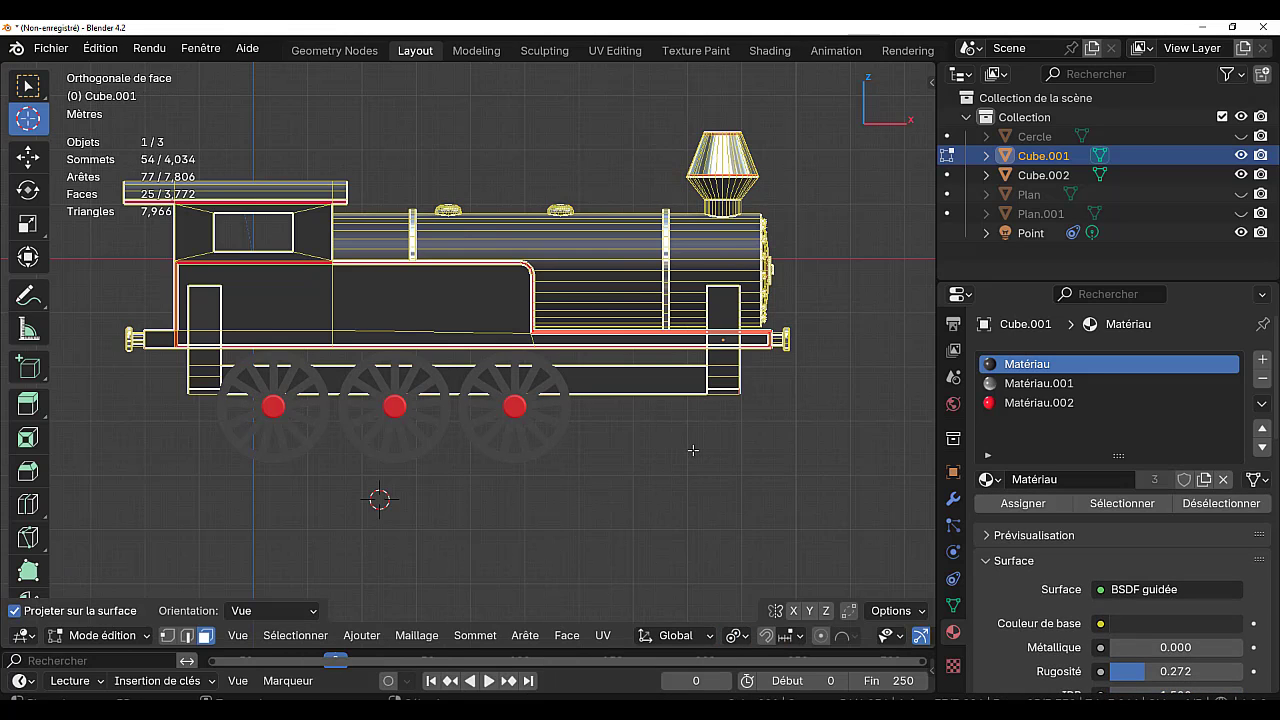
pyautogui.scroll(-2, 694, 450)
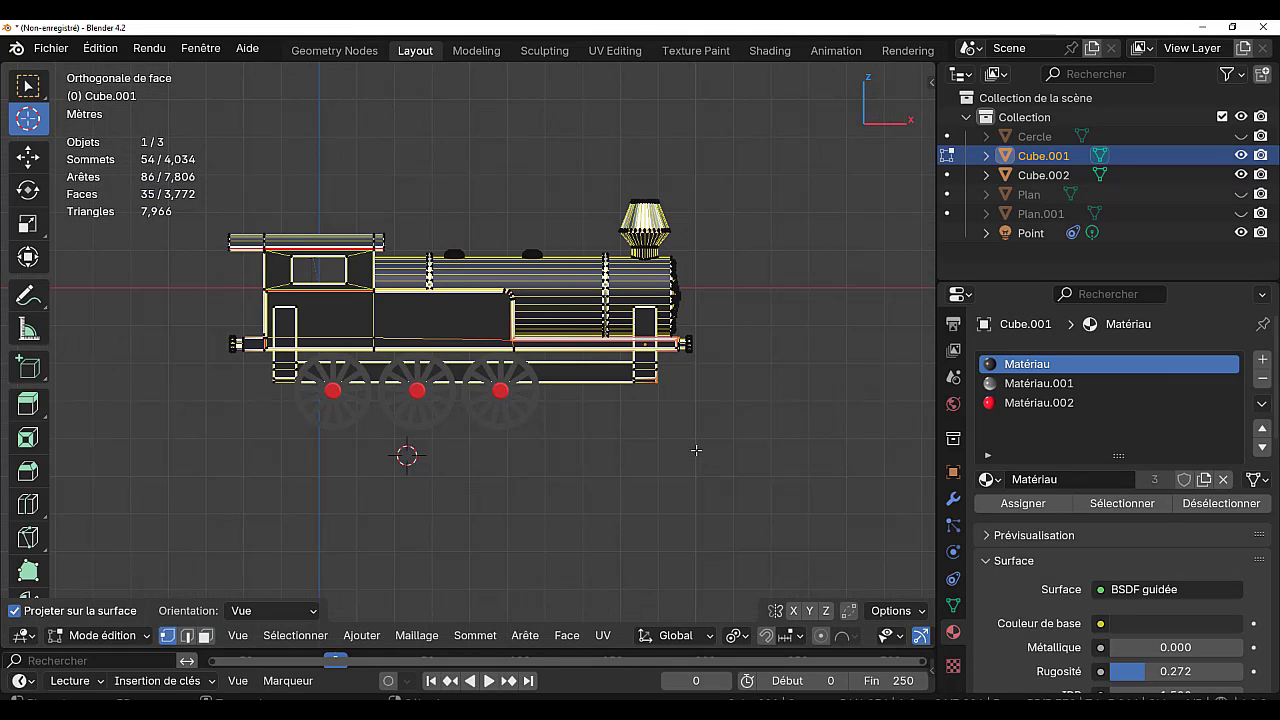
pyautogui.hotkey('alt', 'z')
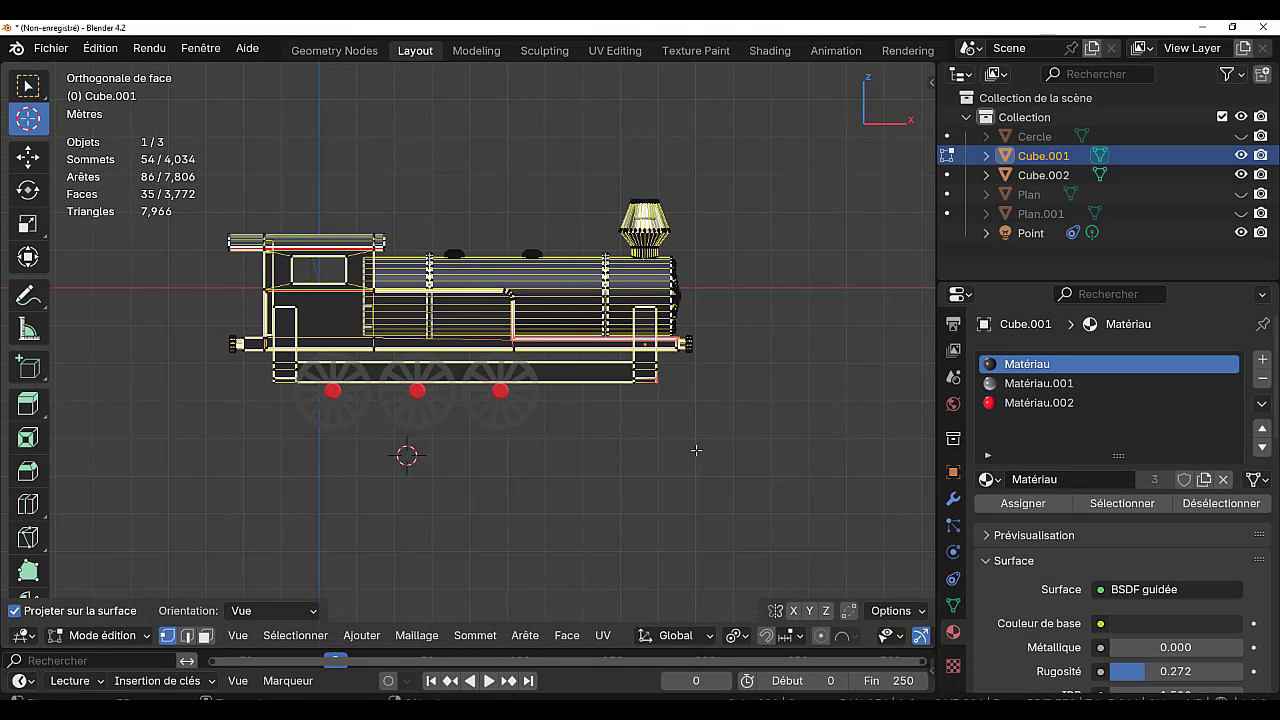
pyautogui.hotkey('alt', 'a')
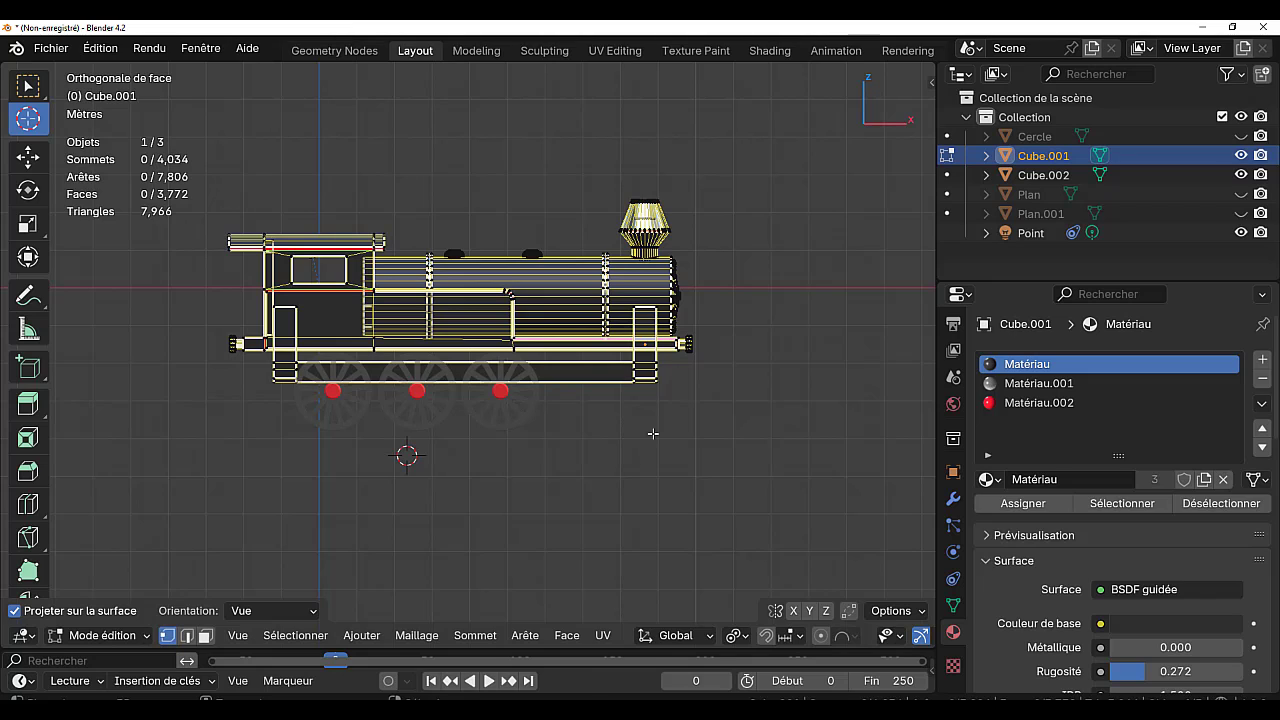
pyautogui.moveTo(643, 206)
pyautogui.mouseDown()
pyautogui.moveTo(638, 354)
pyautogui.moveTo(632, 285)
pyautogui.moveTo(708, 221)
pyautogui.moveTo(672, 411)
pyautogui.mouseUp()
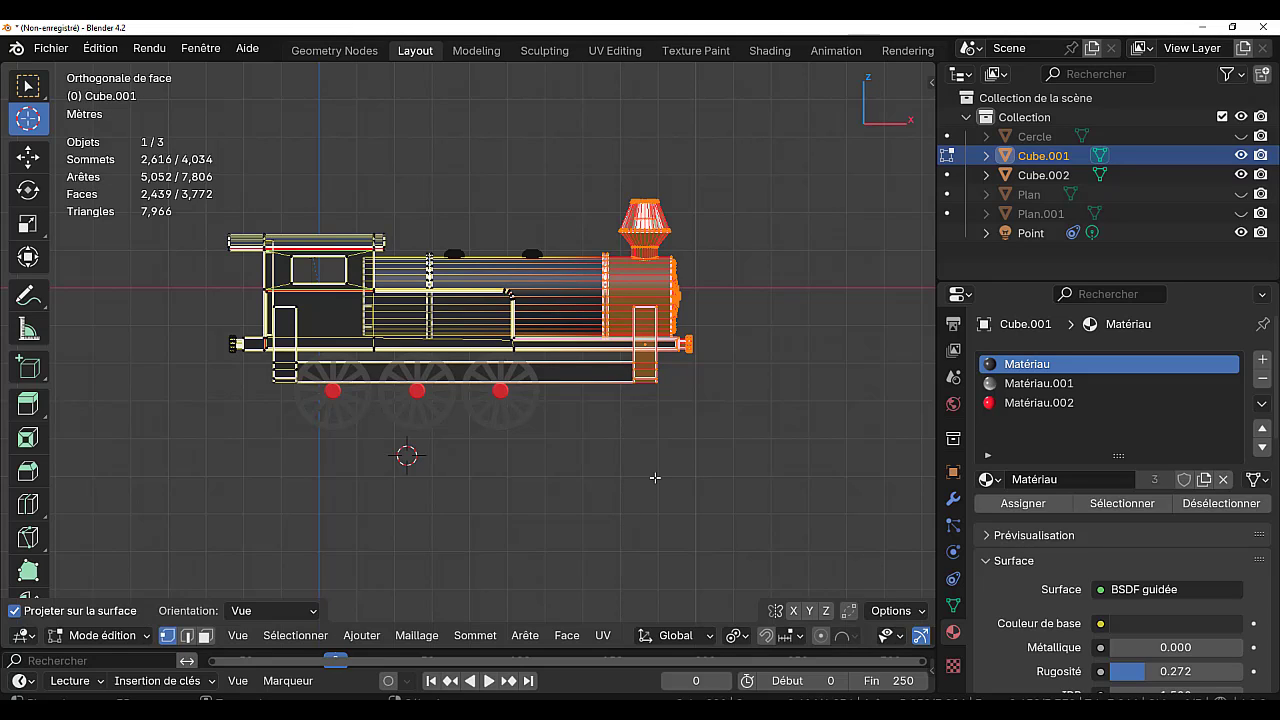
pyautogui.press('g')
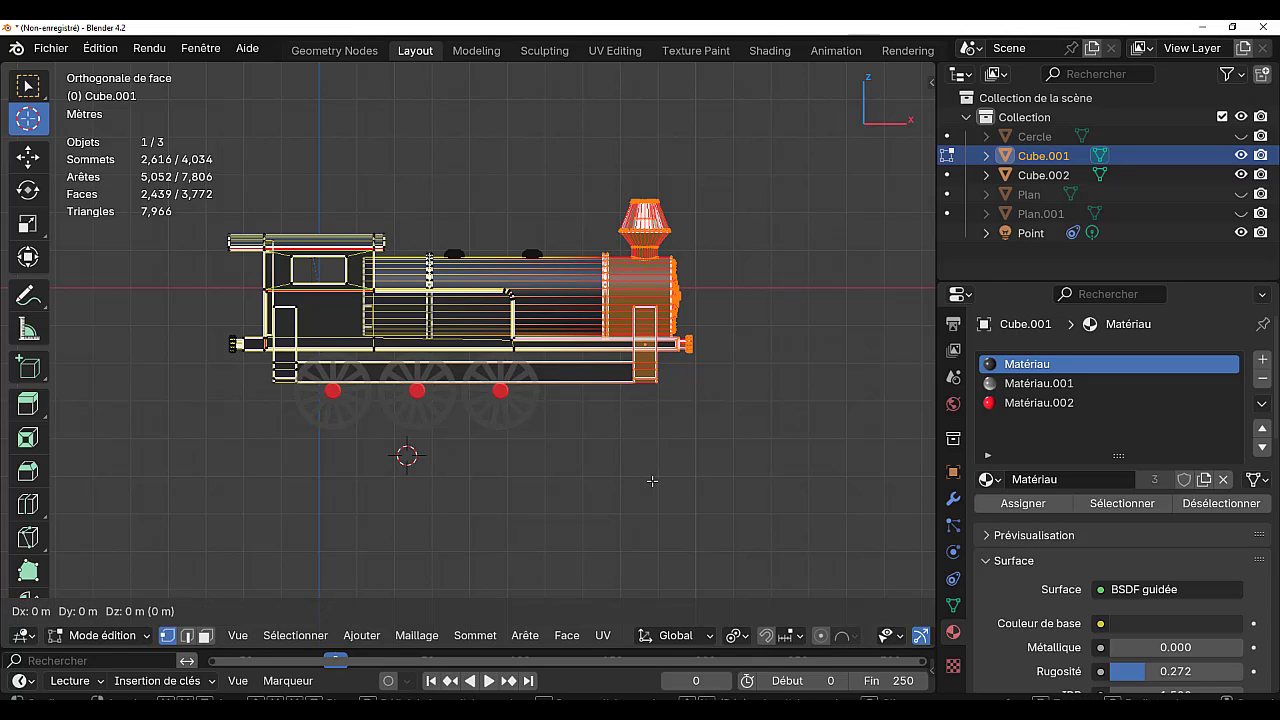
pyautogui.press('x')
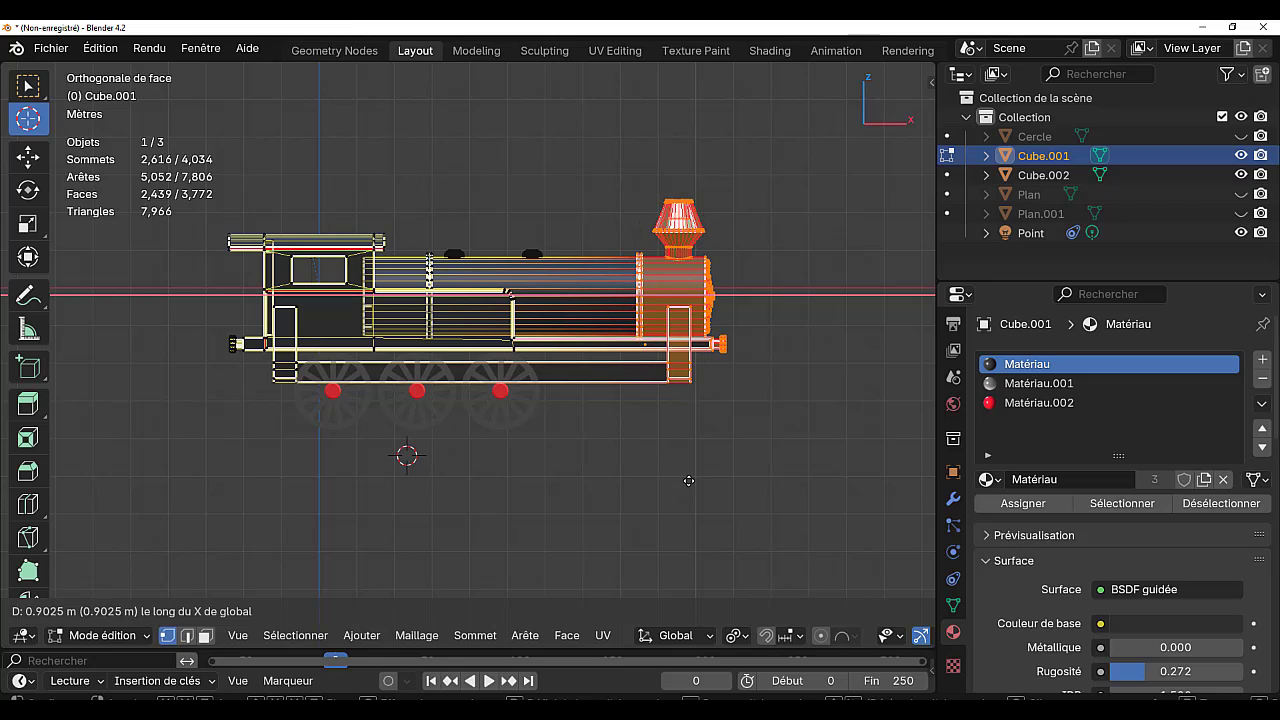
pyautogui.click(689, 481)
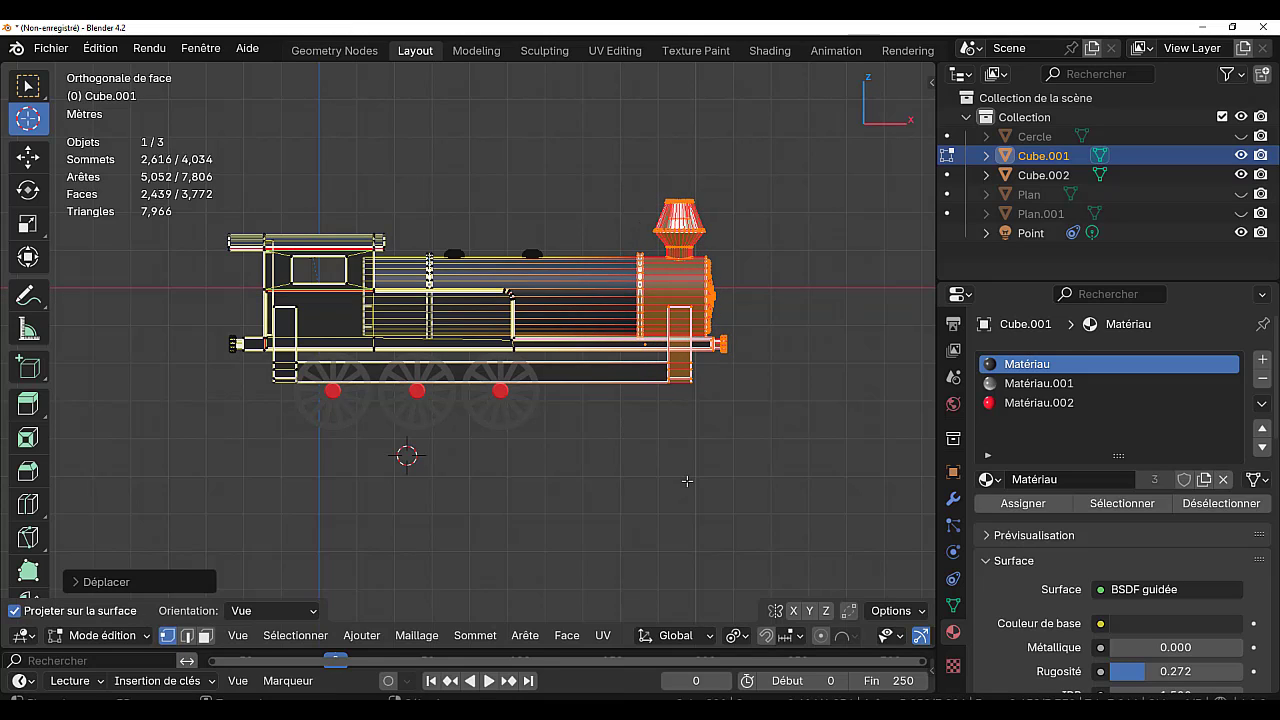
pyautogui.press('Tab')
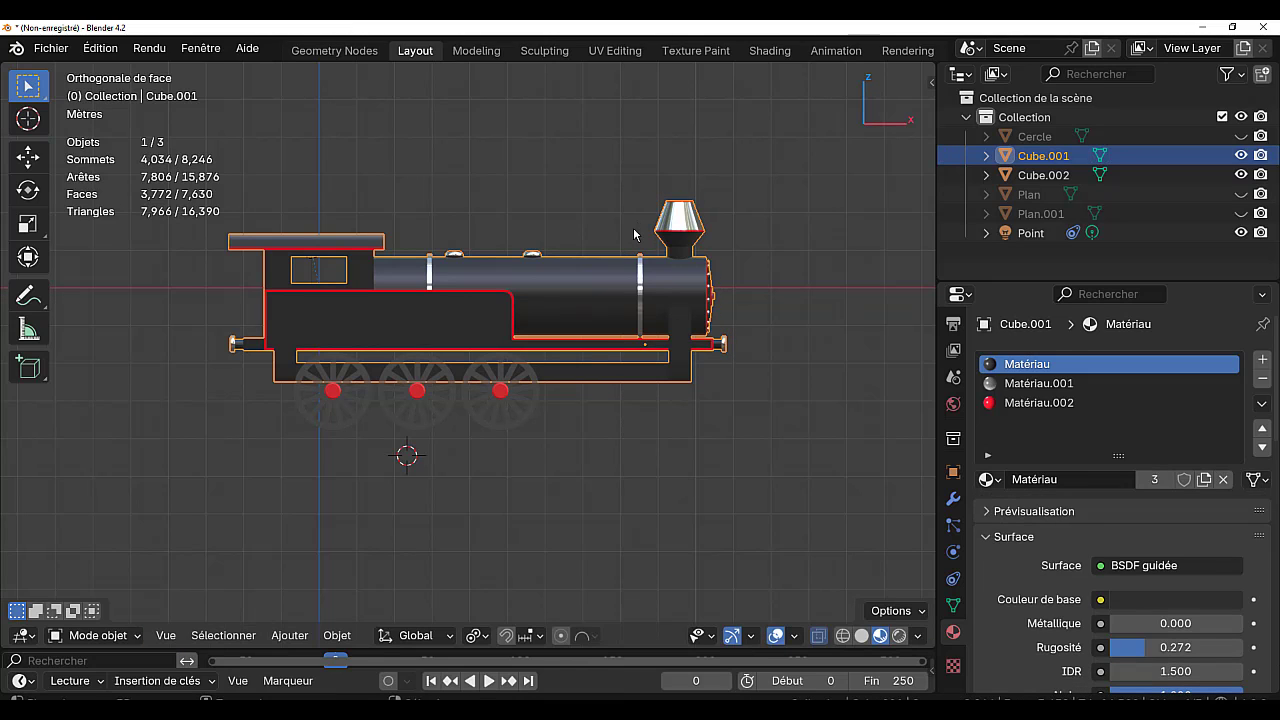
pyautogui.press('Tab')
pyautogui.press('Tab')
# - Duplicate the third wheel pair along the X axis to make a fourth pair, using individual origins (Origines individuelles) as pivot
pyautogui.click(535, 408)
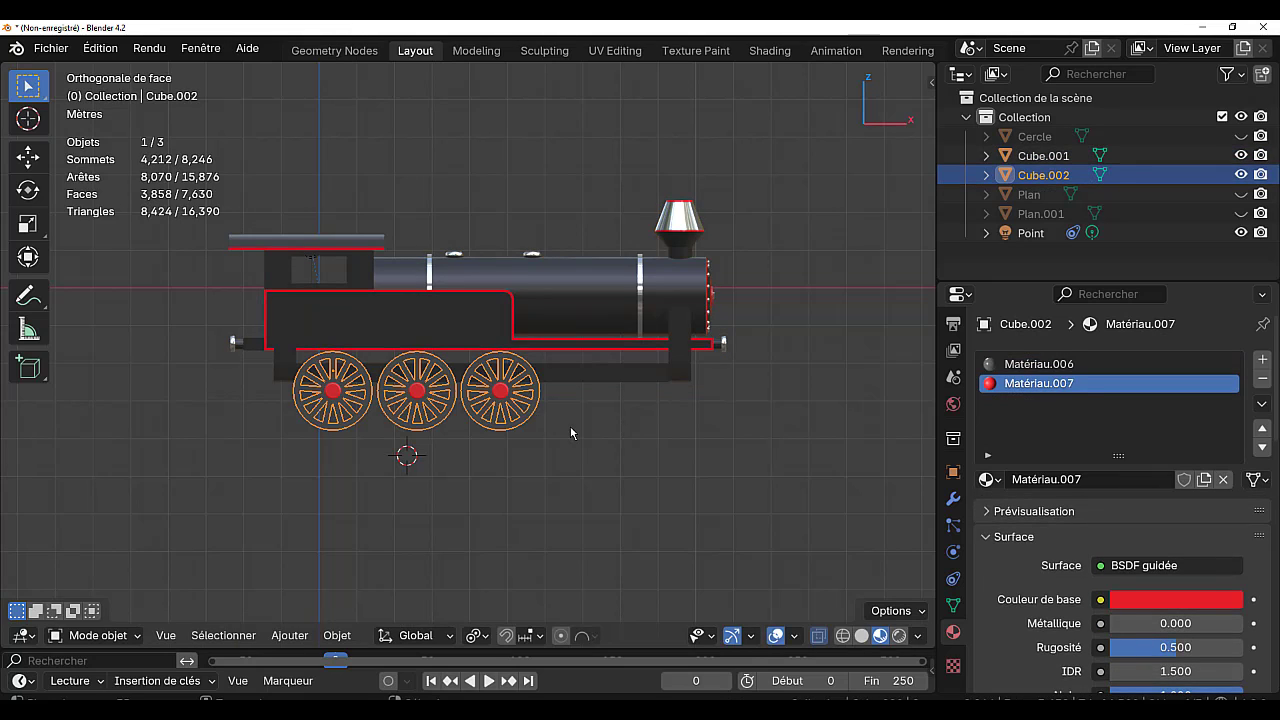
pyautogui.scroll(2, 571, 427)
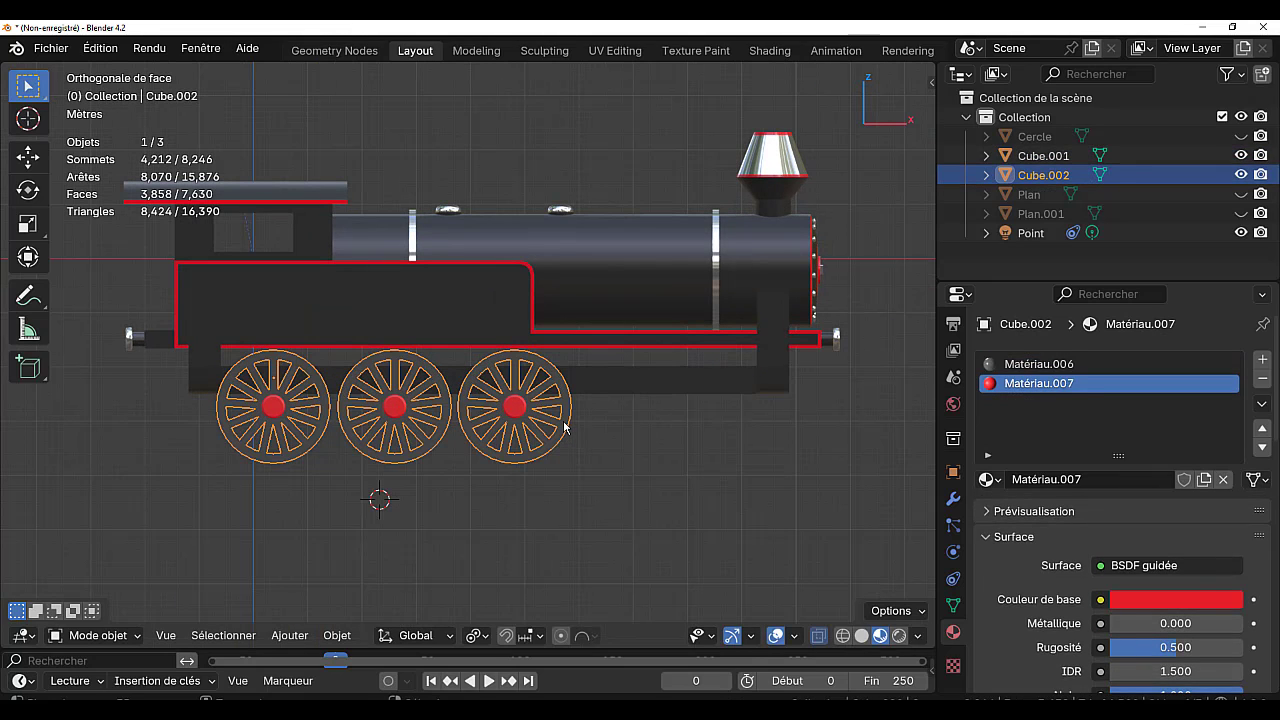
pyautogui.press('Tab')
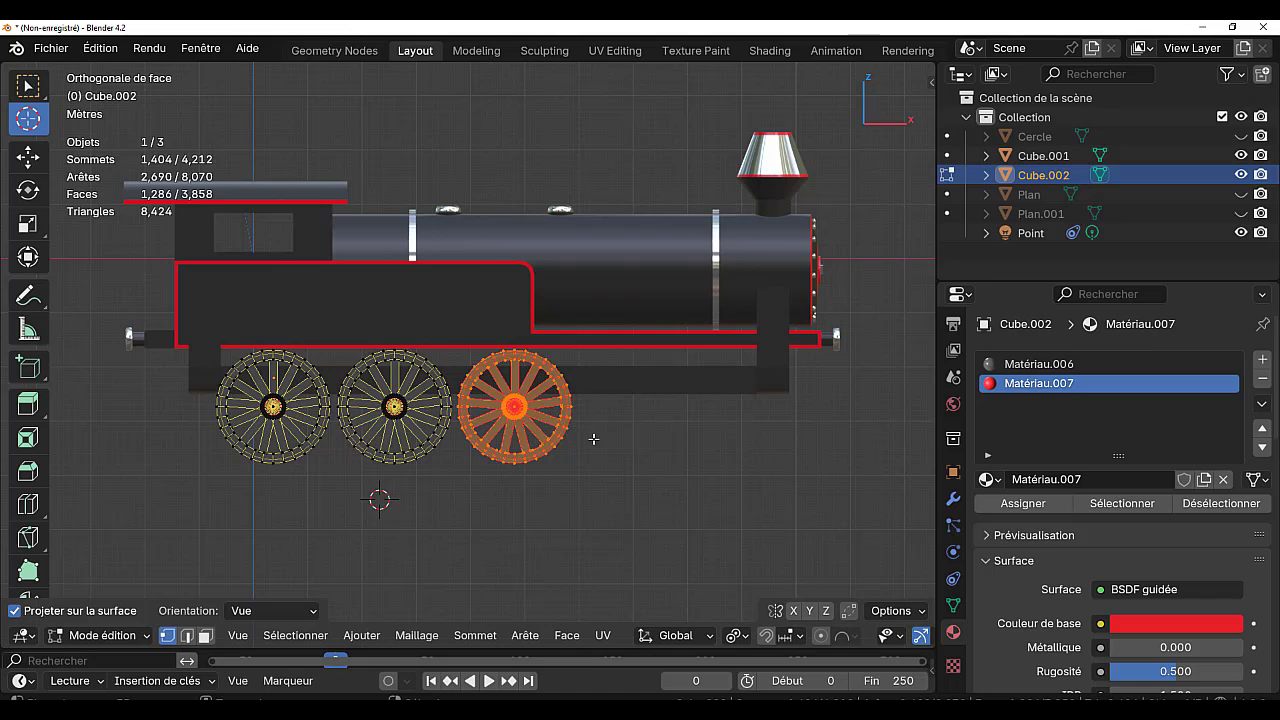
pyautogui.moveTo(593, 440); pyautogui.dragTo(545, 436, button='middle')
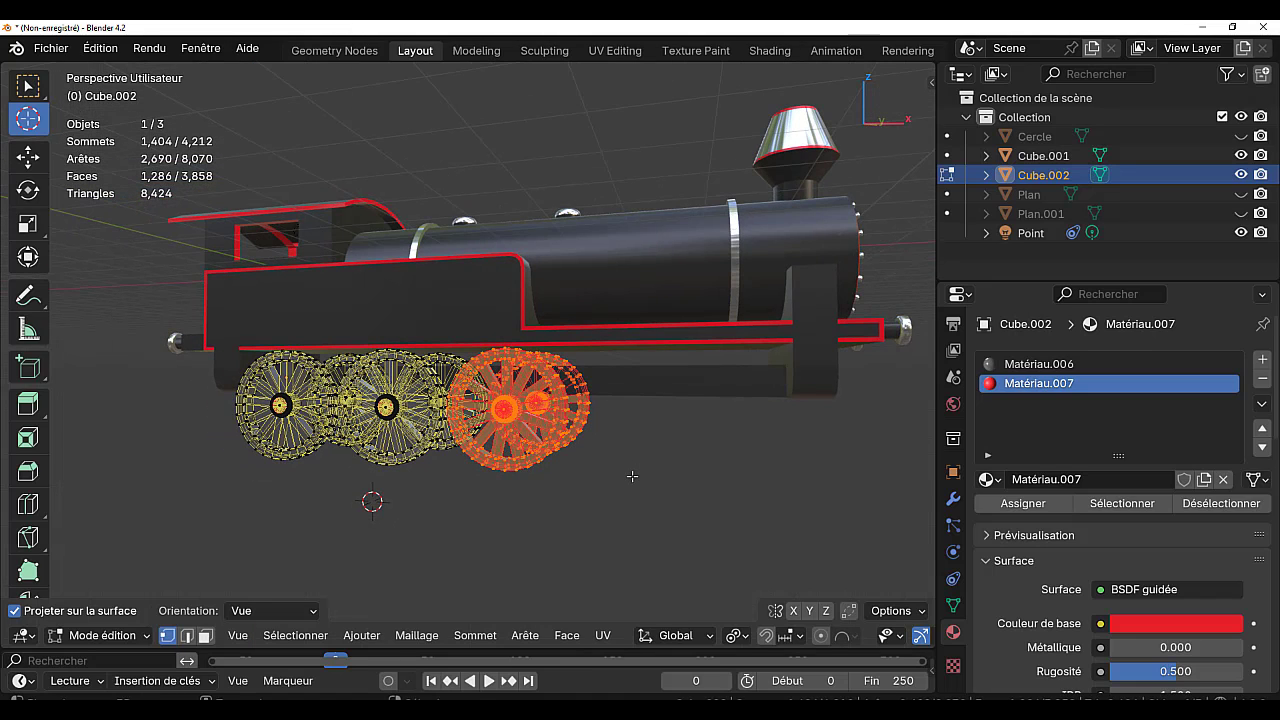
pyautogui.press('KP_1')
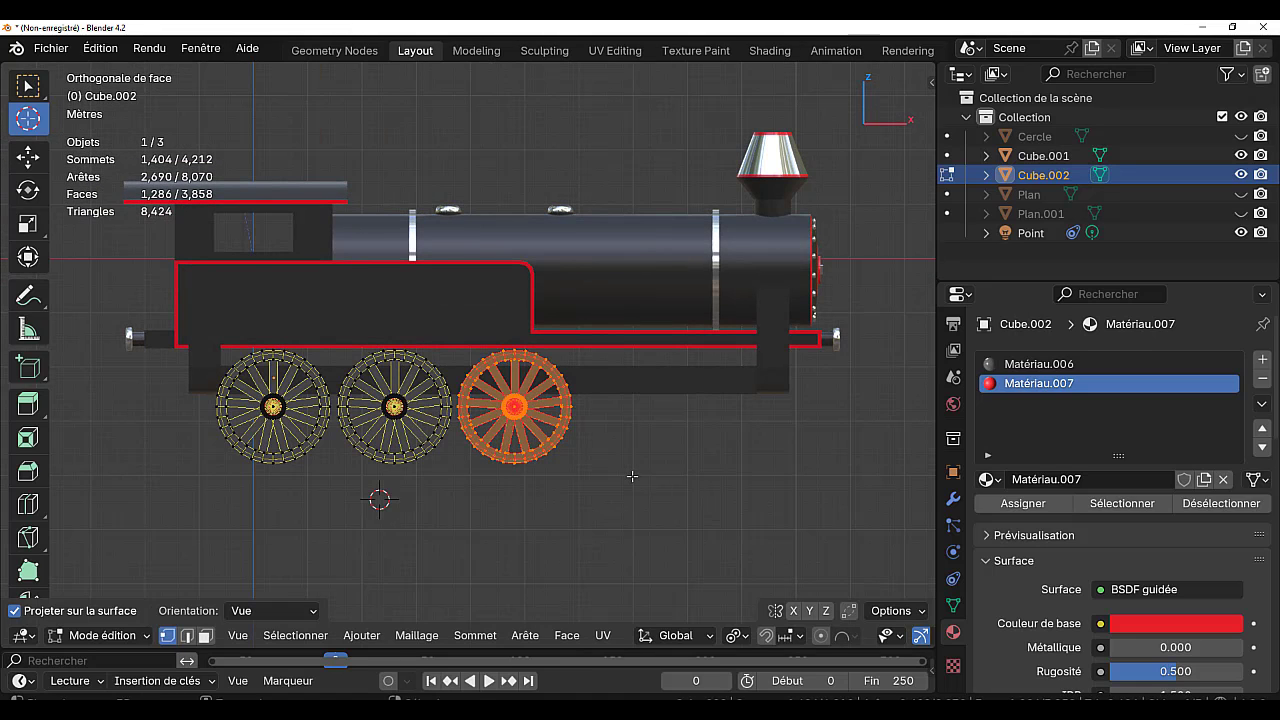
pyautogui.click(736, 637)
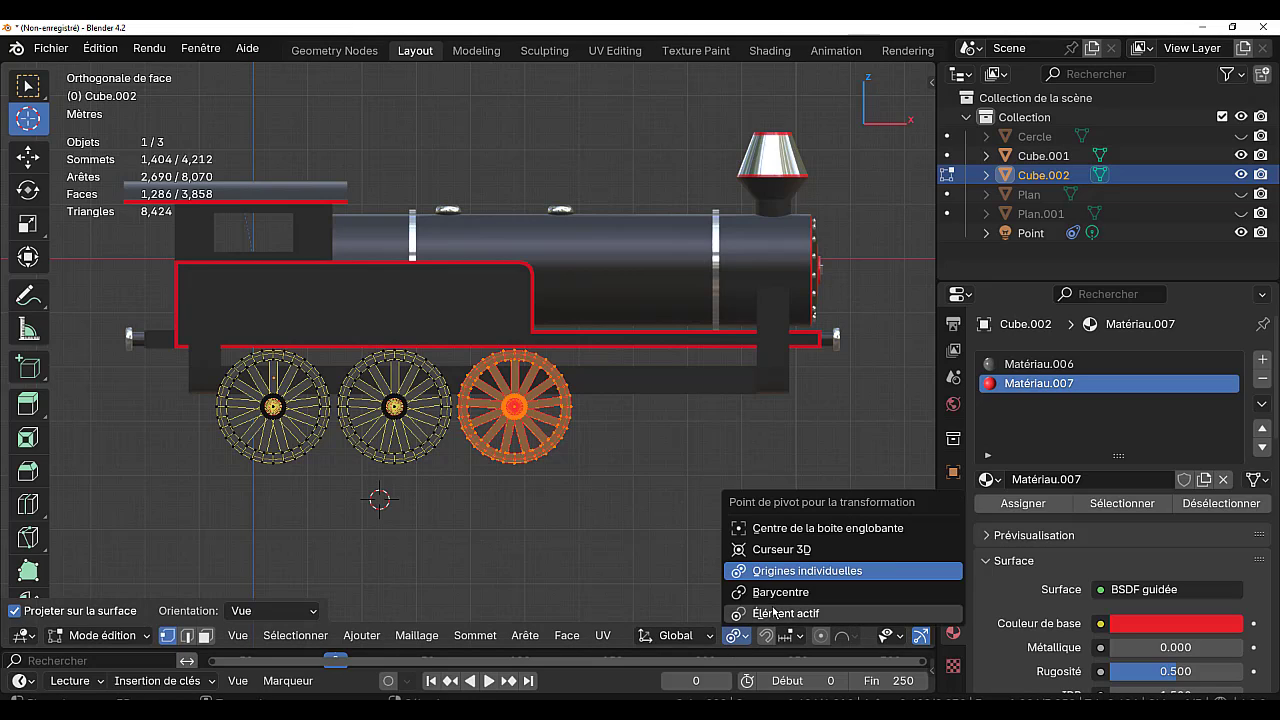
pyautogui.click(805, 570)
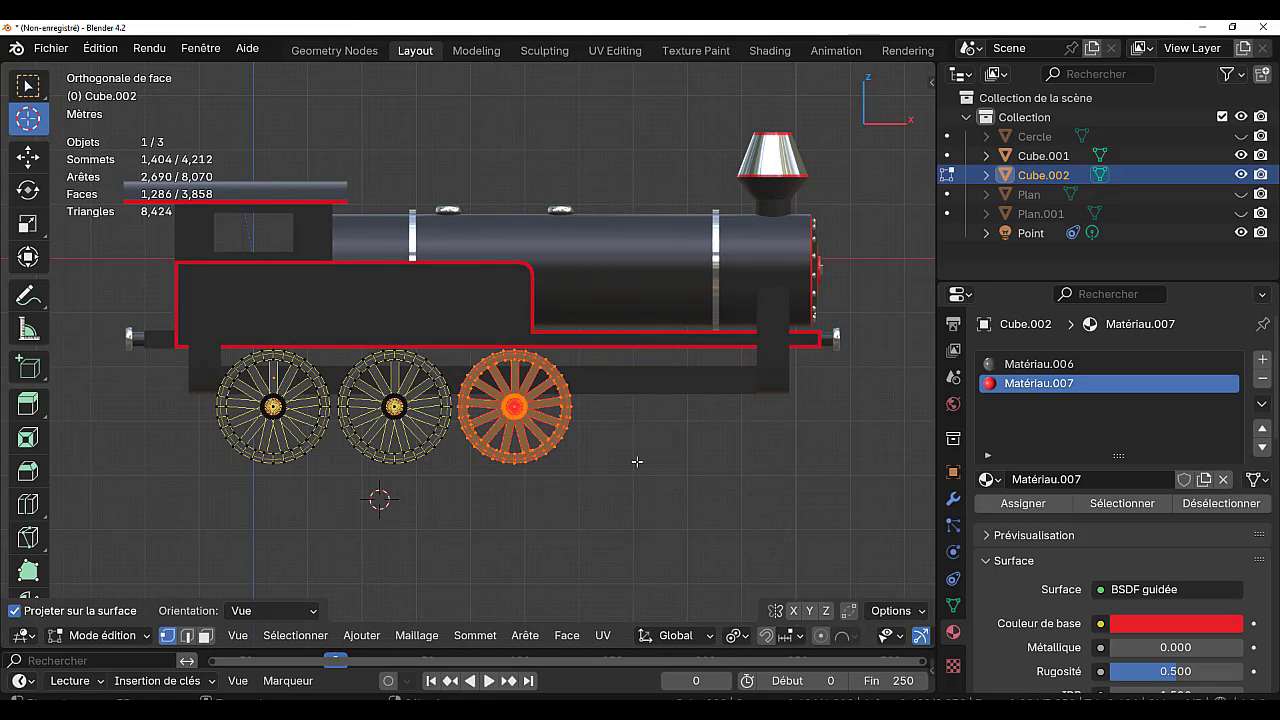
pyautogui.hotkey('shift', 'd')
pyautogui.press('x')
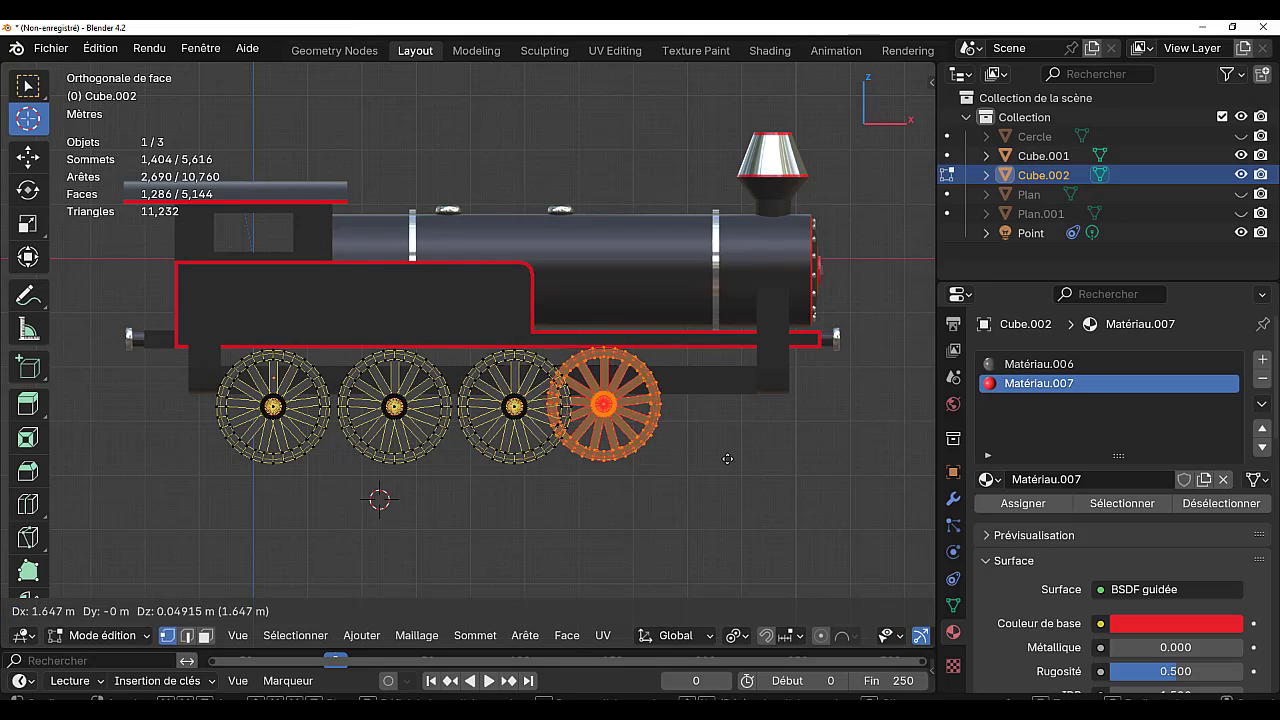
pyautogui.click(761, 459)
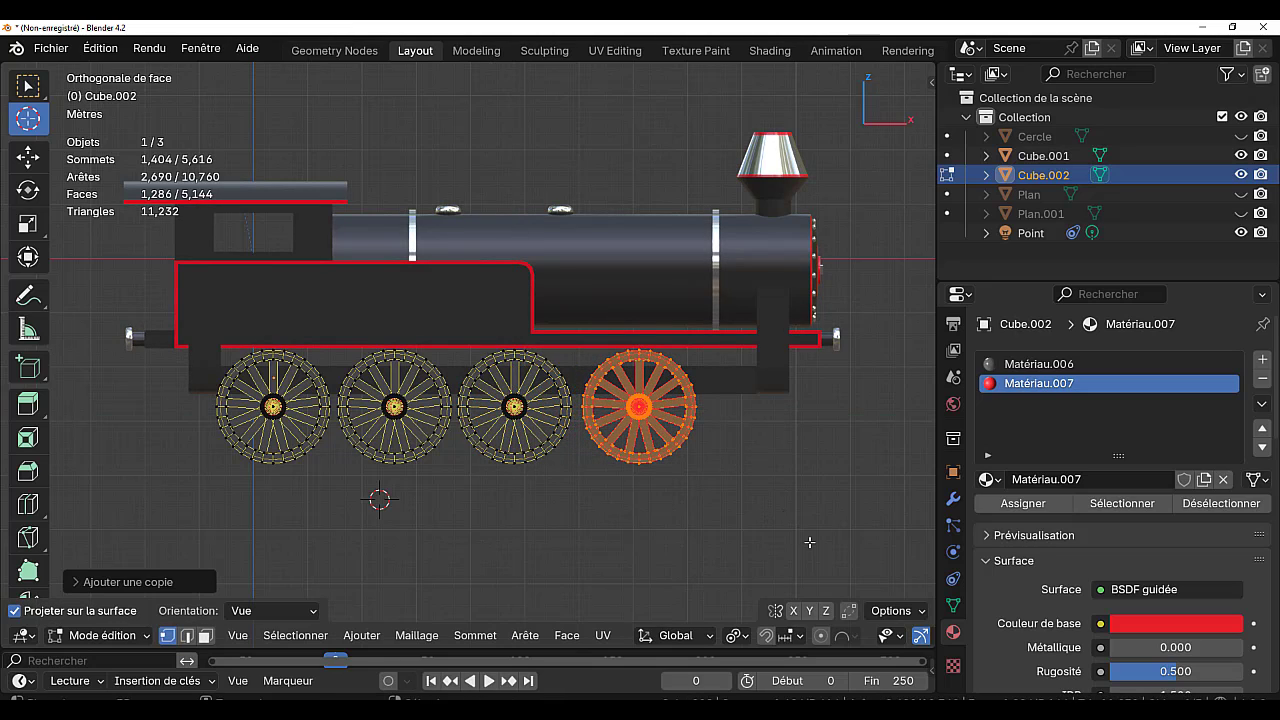
# - Scale the fourth wheel pair to about 0.62 and lower it along Z to the bottom level of the large wheels
pyautogui.press('s')
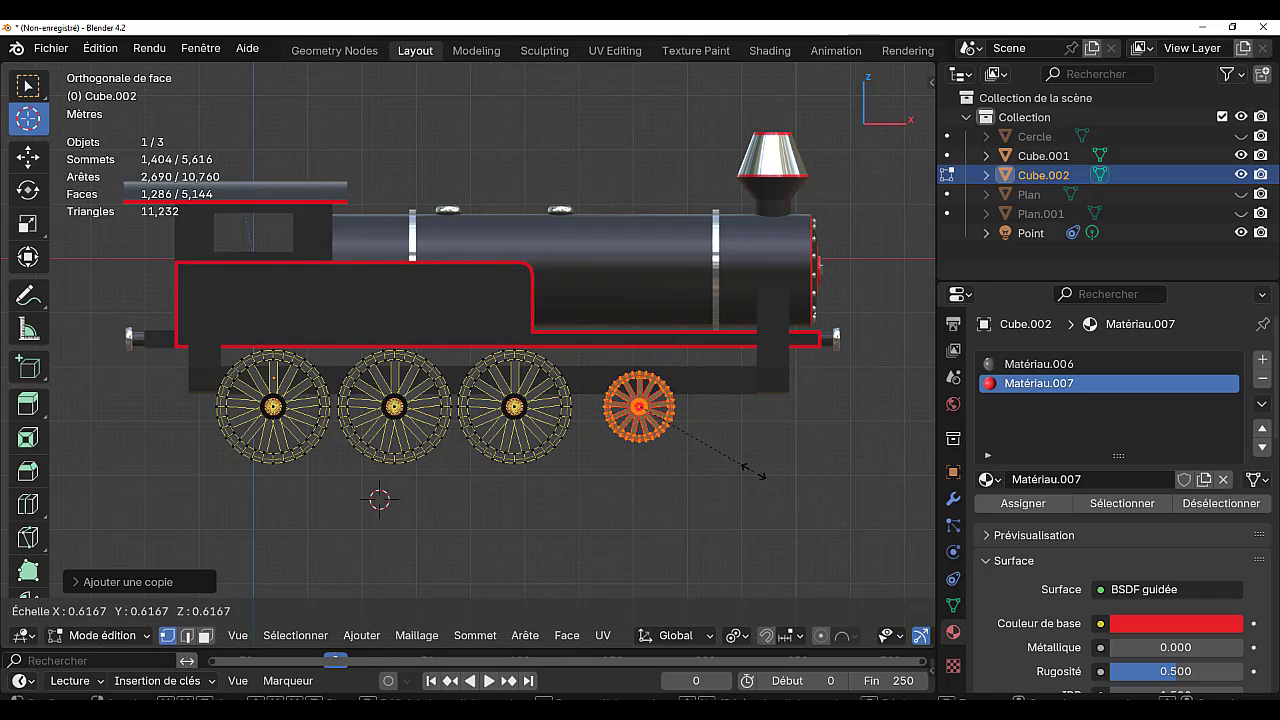
pyautogui.click(760, 472)
pyautogui.moveTo(760, 472); pyautogui.dragTo(565, 485, button='middle')
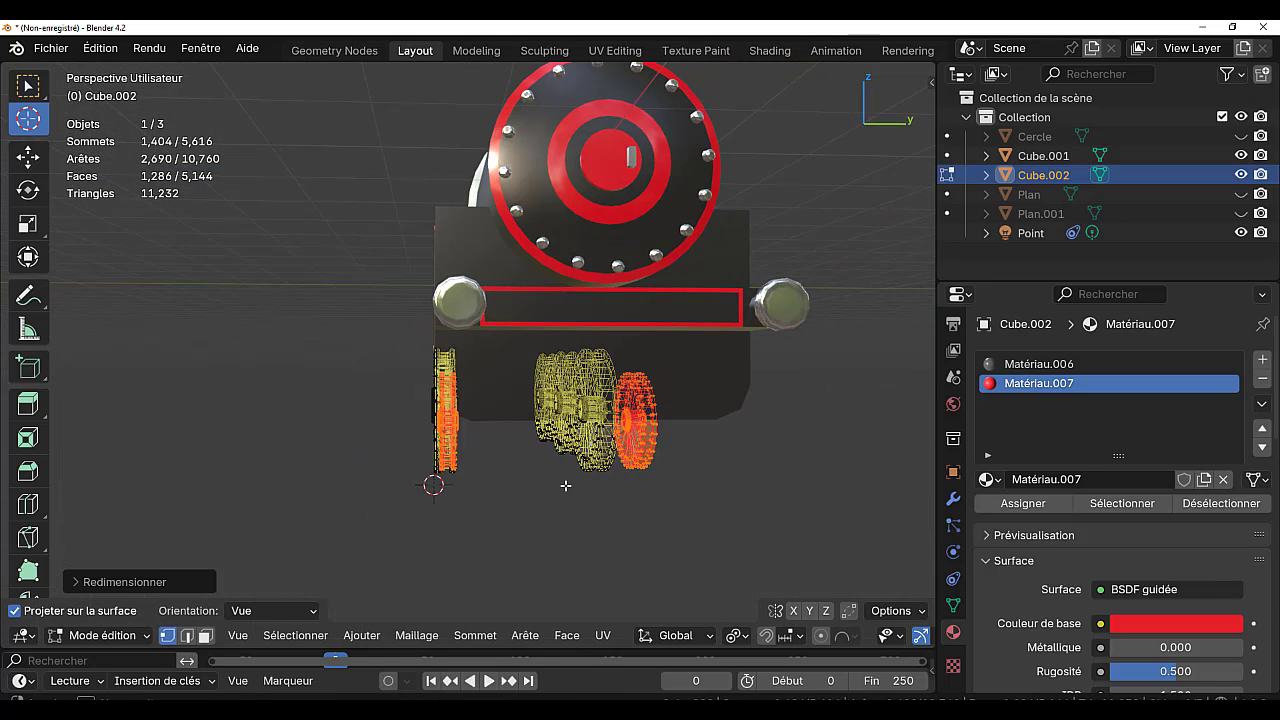
pyautogui.press('KP_3')
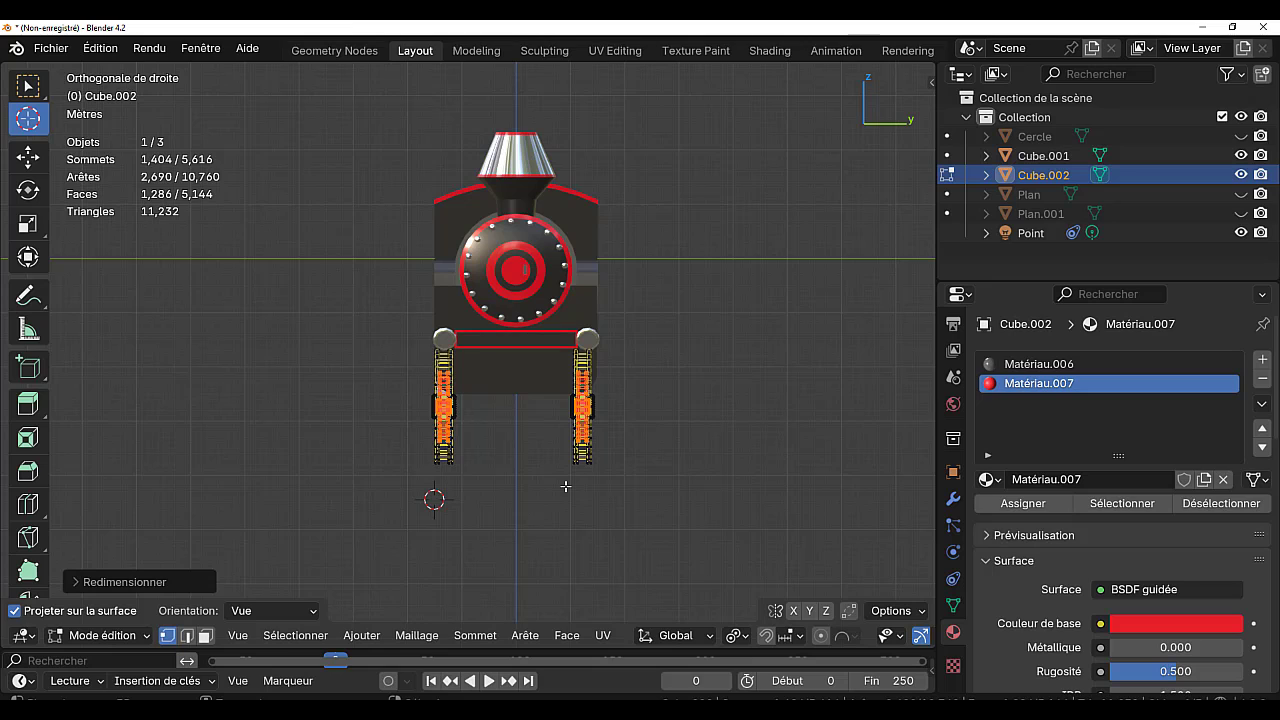
pyautogui.scroll(1, 622, 487)
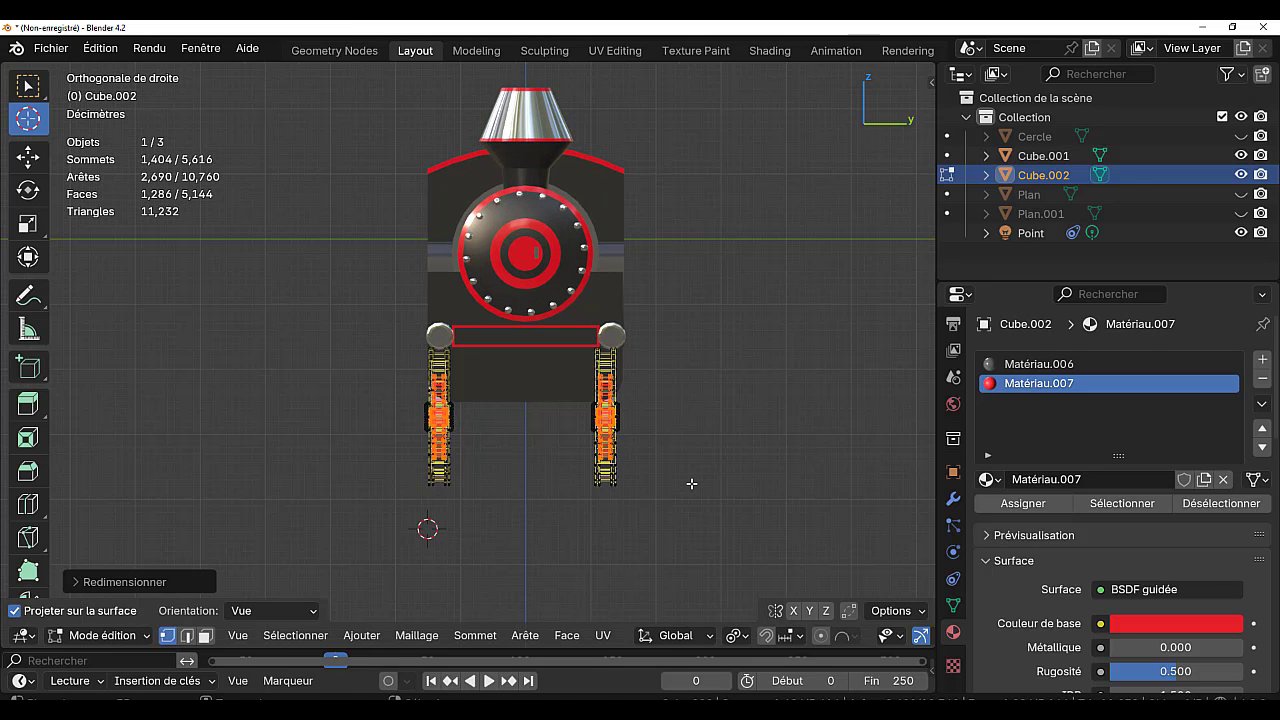
pyautogui.press('g')
pyautogui.press('z')
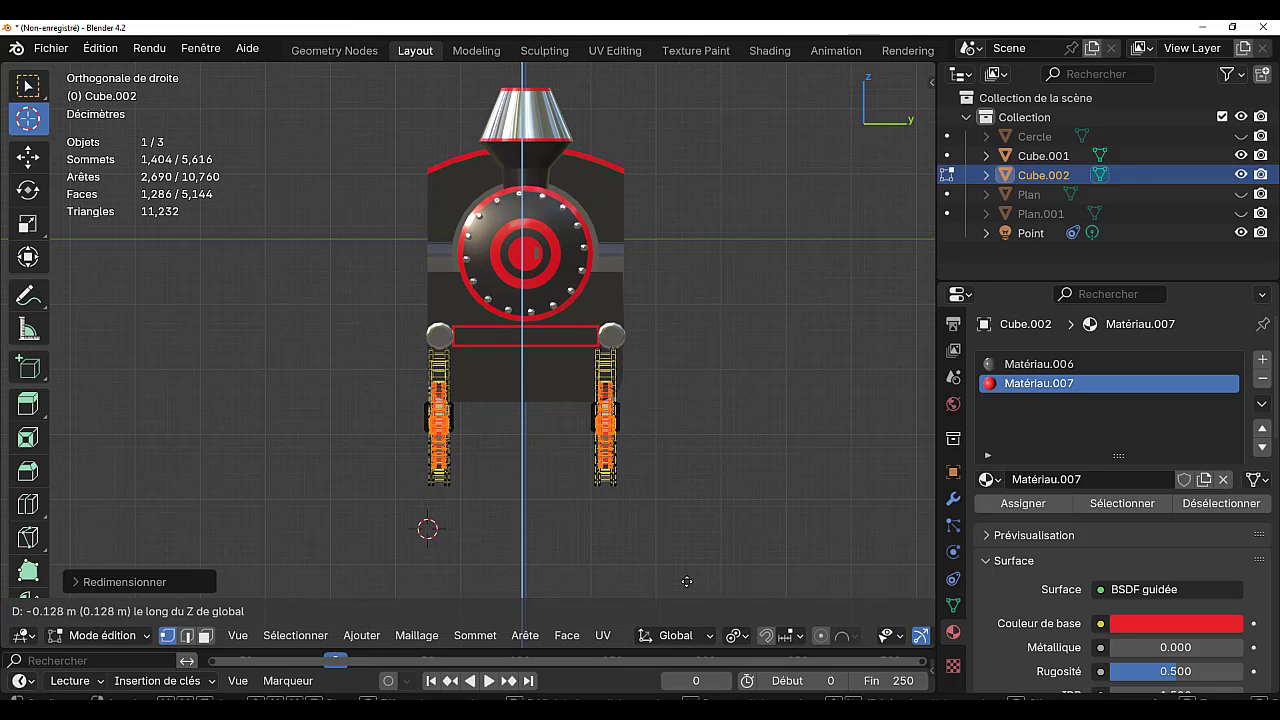
pyautogui.click(652, 179)
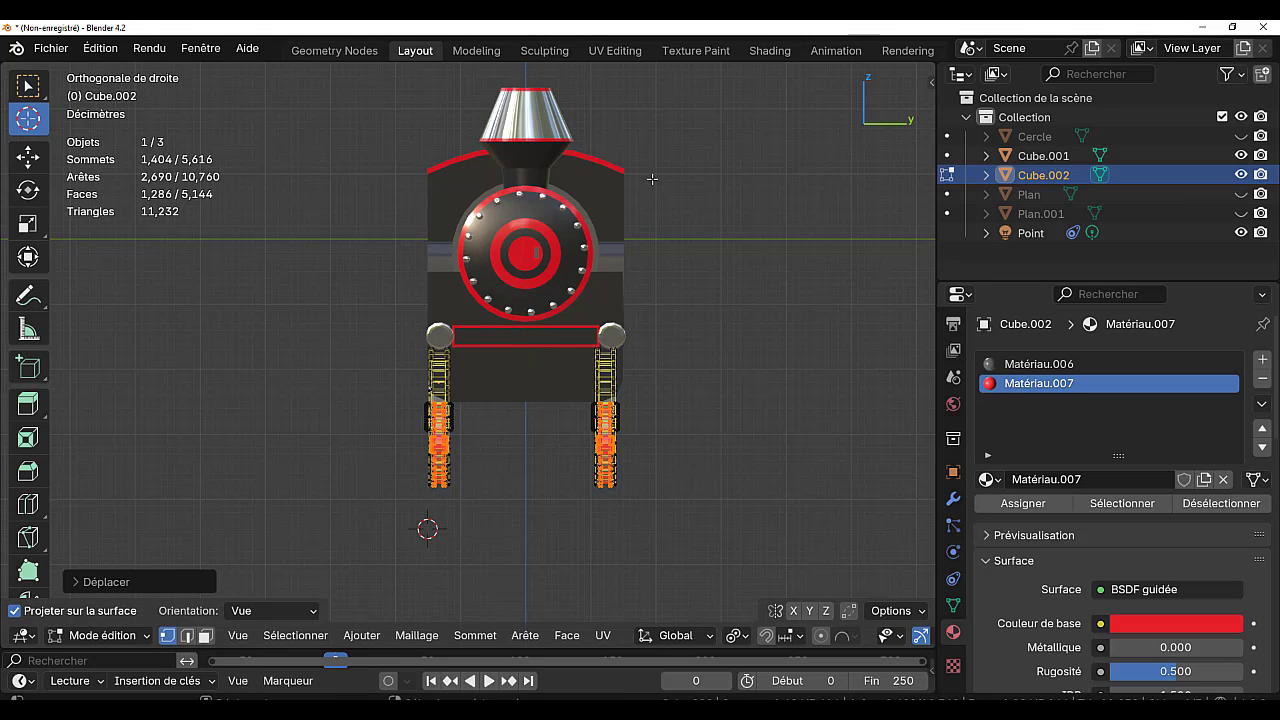
# - Enlarge the small front wheel pair by a factor of about 1.18 and raise it slightly along Z to realign its bottom with the large wheels
pyautogui.scroll(3, 506, 357)
pyautogui.moveTo(506, 357); pyautogui.dragTo(537, 322, button='middle')
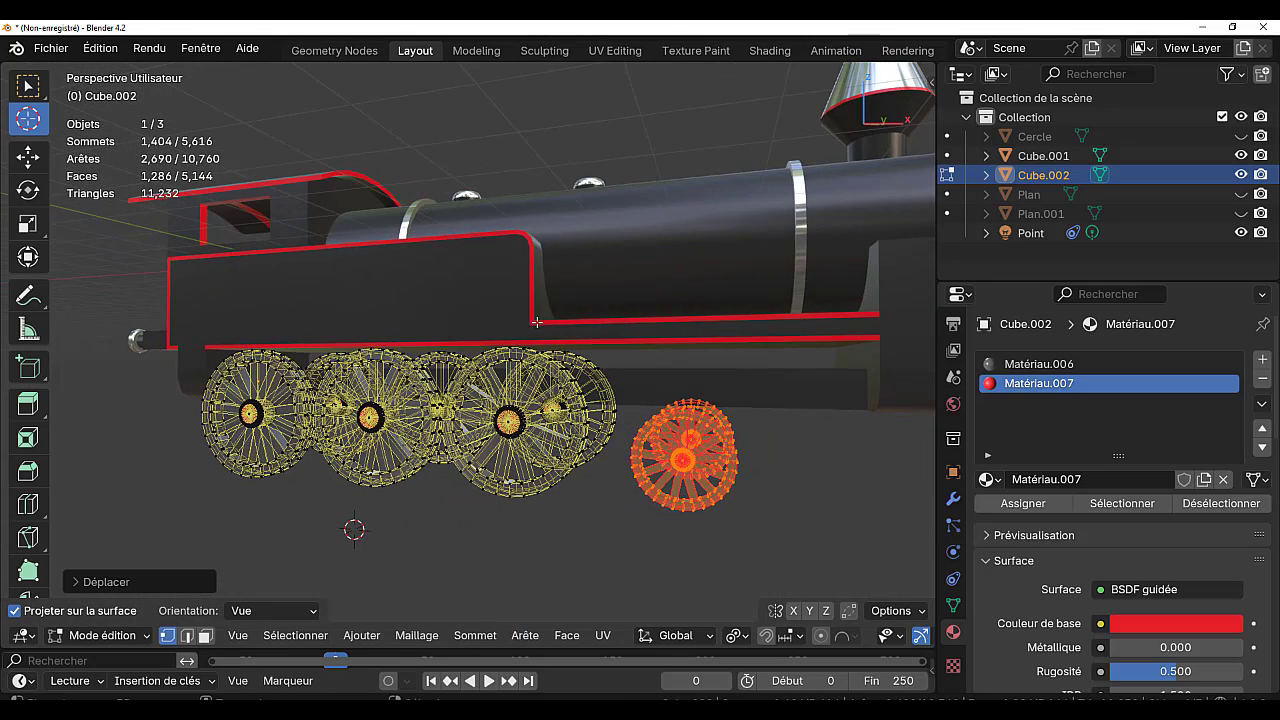
pyautogui.press('KP_3')
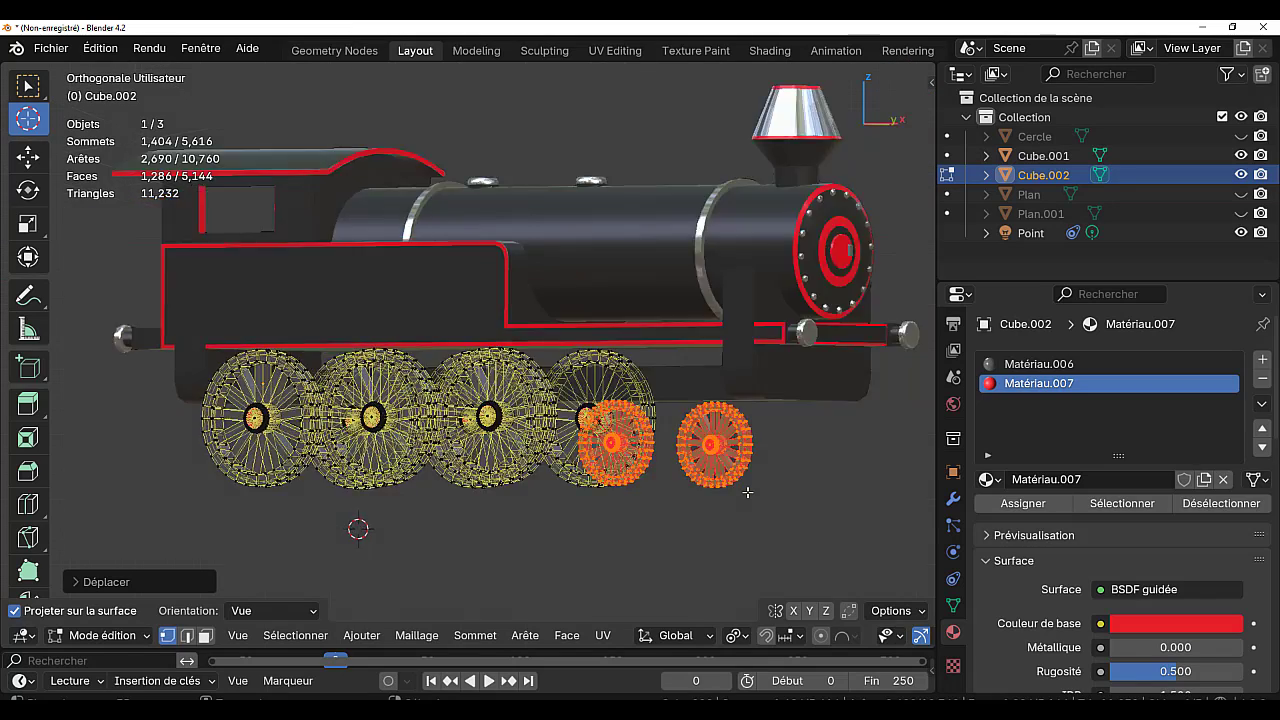
pyautogui.press('KP_1')
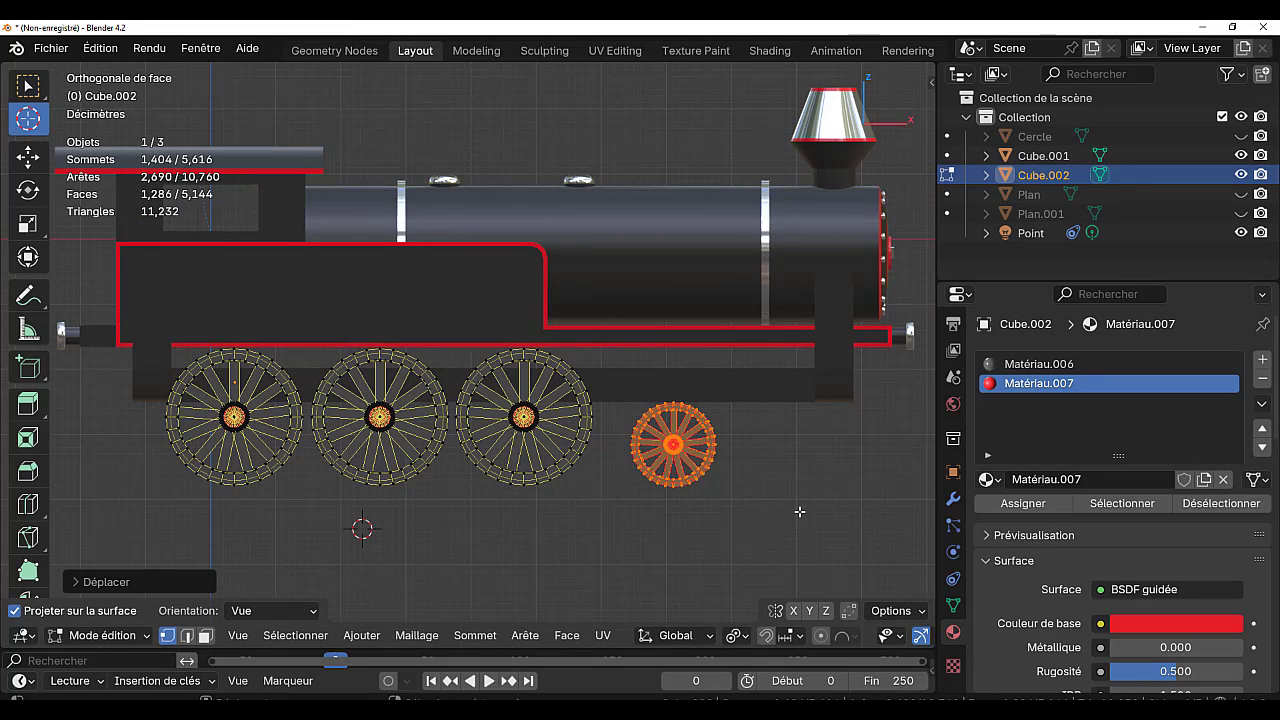
pyautogui.keyDown('shift'); pyautogui.moveTo(766, 457); pyautogui.dragTo(722, 427, button='middle'); pyautogui.keyUp('shift')
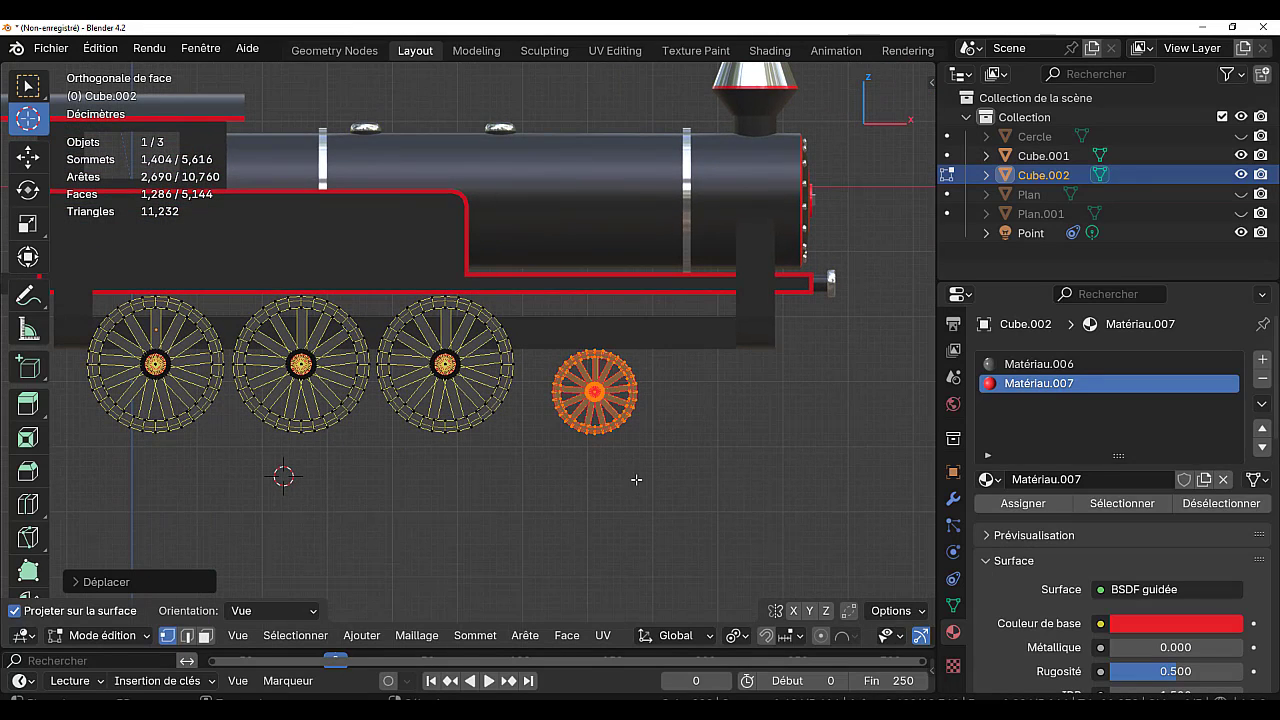
pyautogui.press('s')
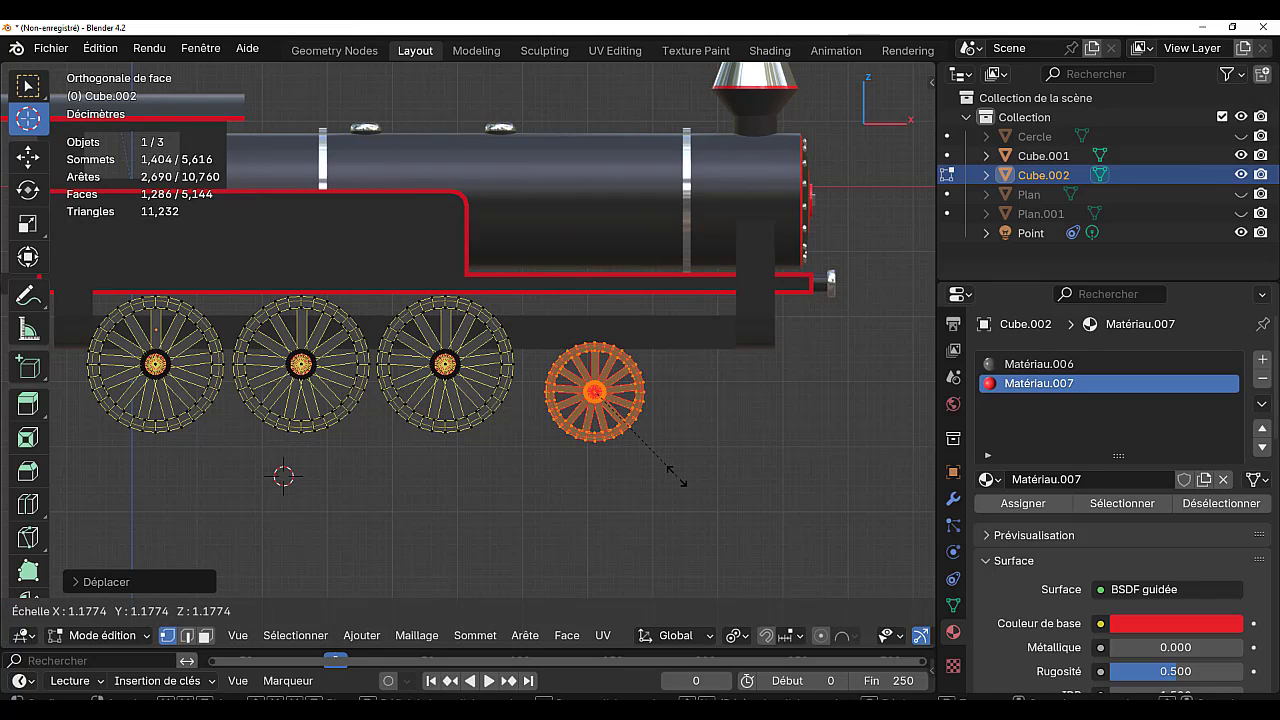
pyautogui.click(677, 478)
pyautogui.press('g')
pyautogui.press('z')
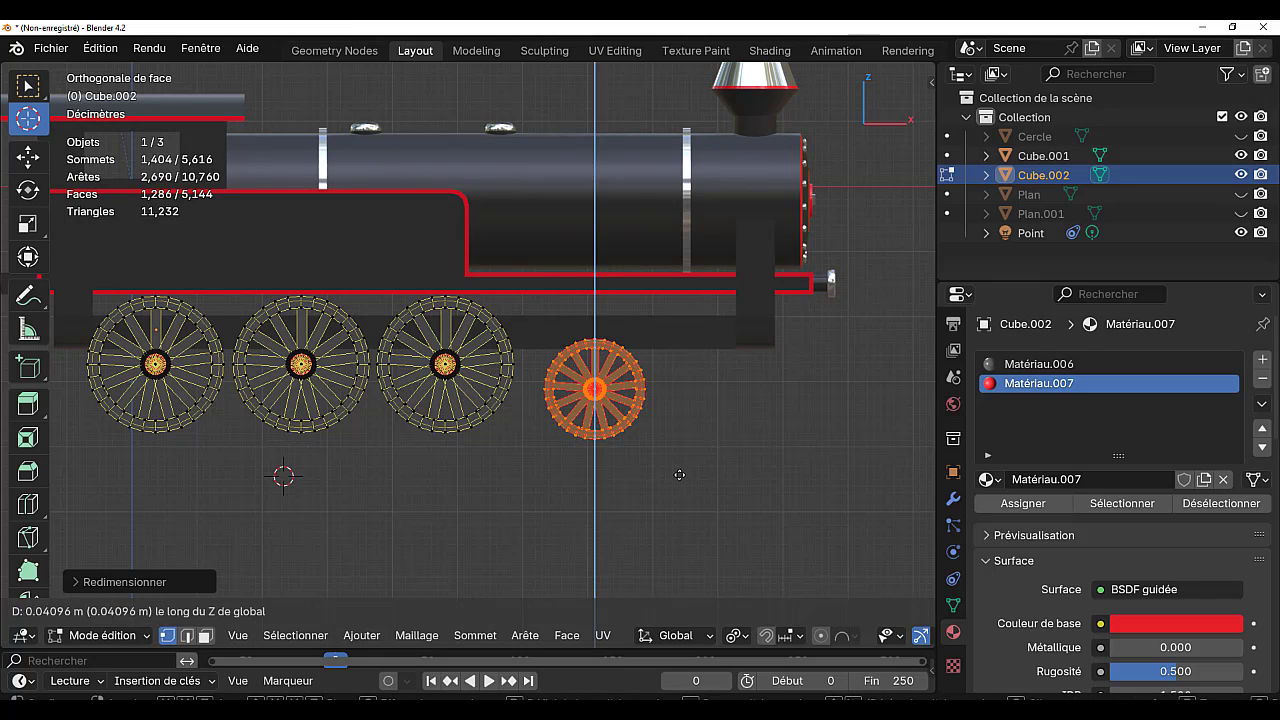
pyautogui.click(683, 471)
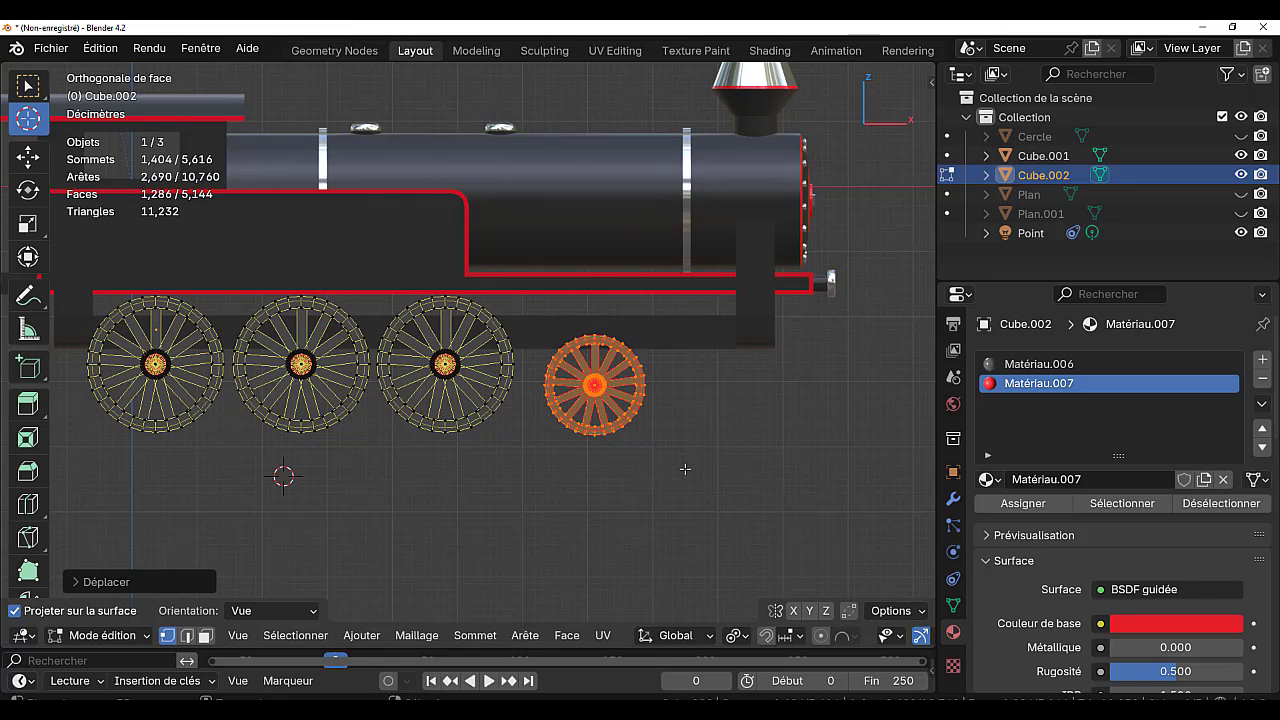
pyautogui.hotkey('shift', 's')
pyautogui.click(900, 468)
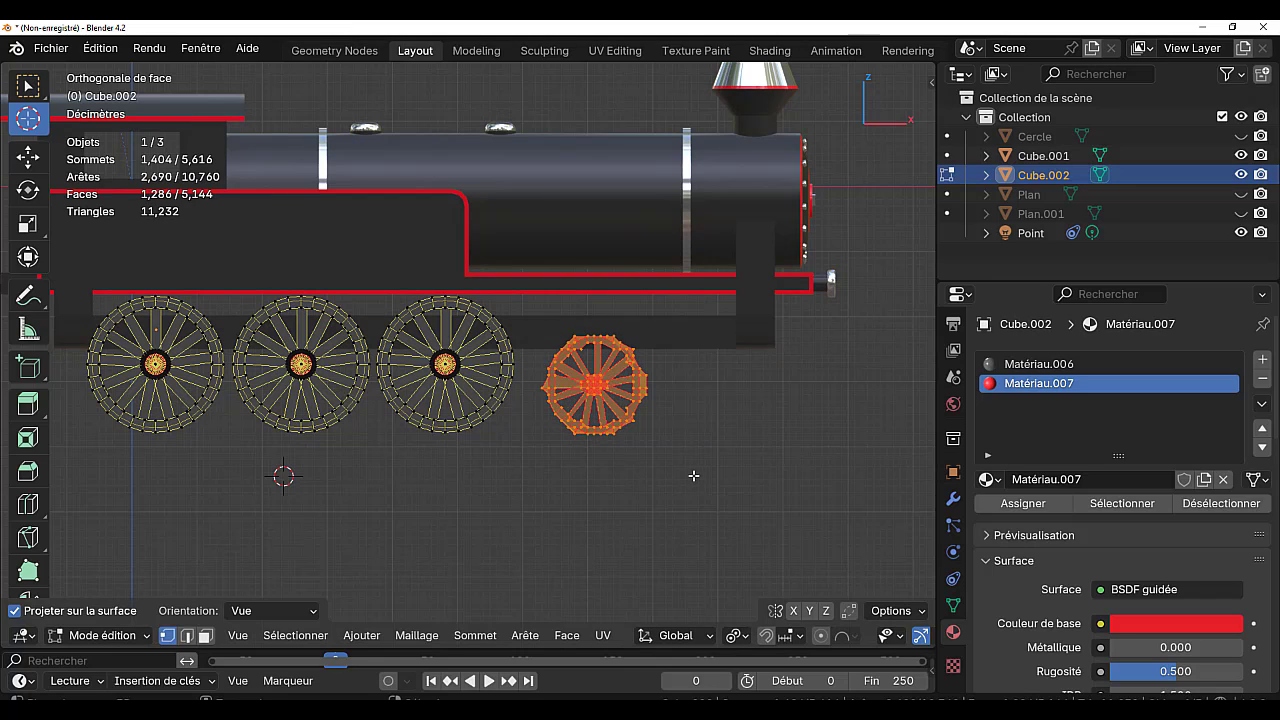
pyautogui.hotkey('ctrl', 'z')
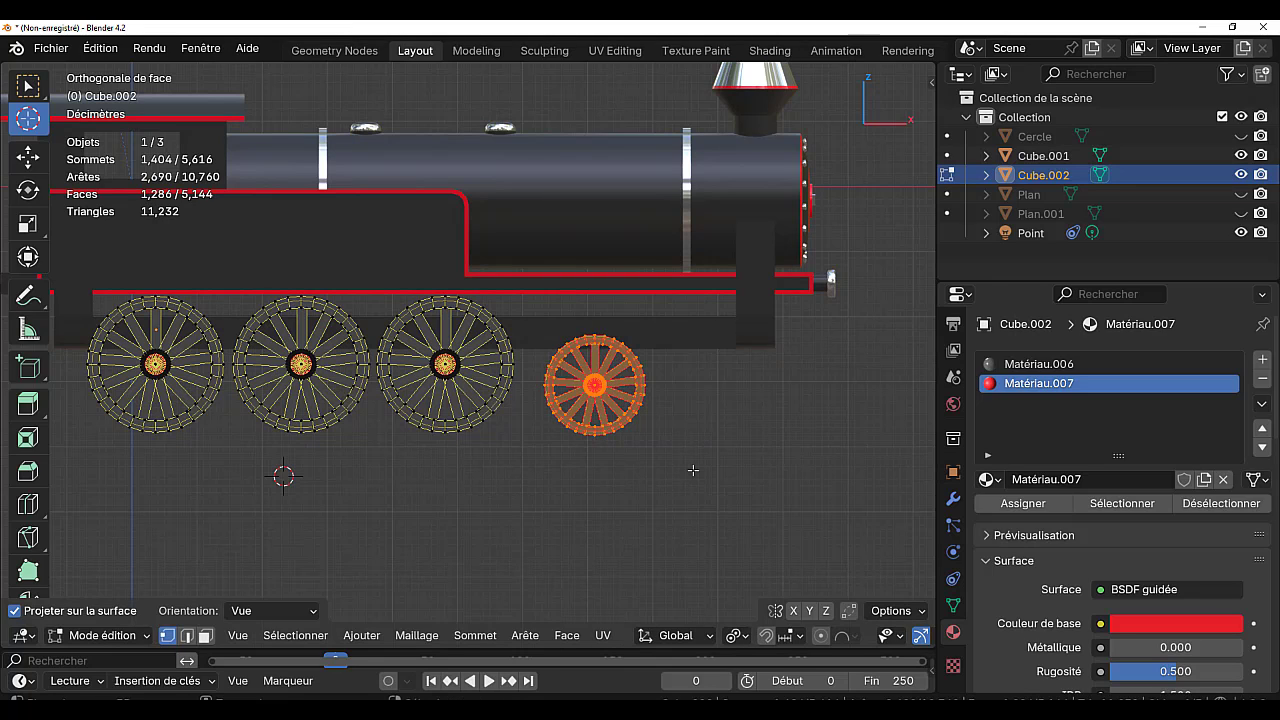
# - Duplicate the small wheel pair about 1.63 m along the X axis to add a second small pair at the front
pyautogui.hotkey('shift', 'd')
pyautogui.press('x')
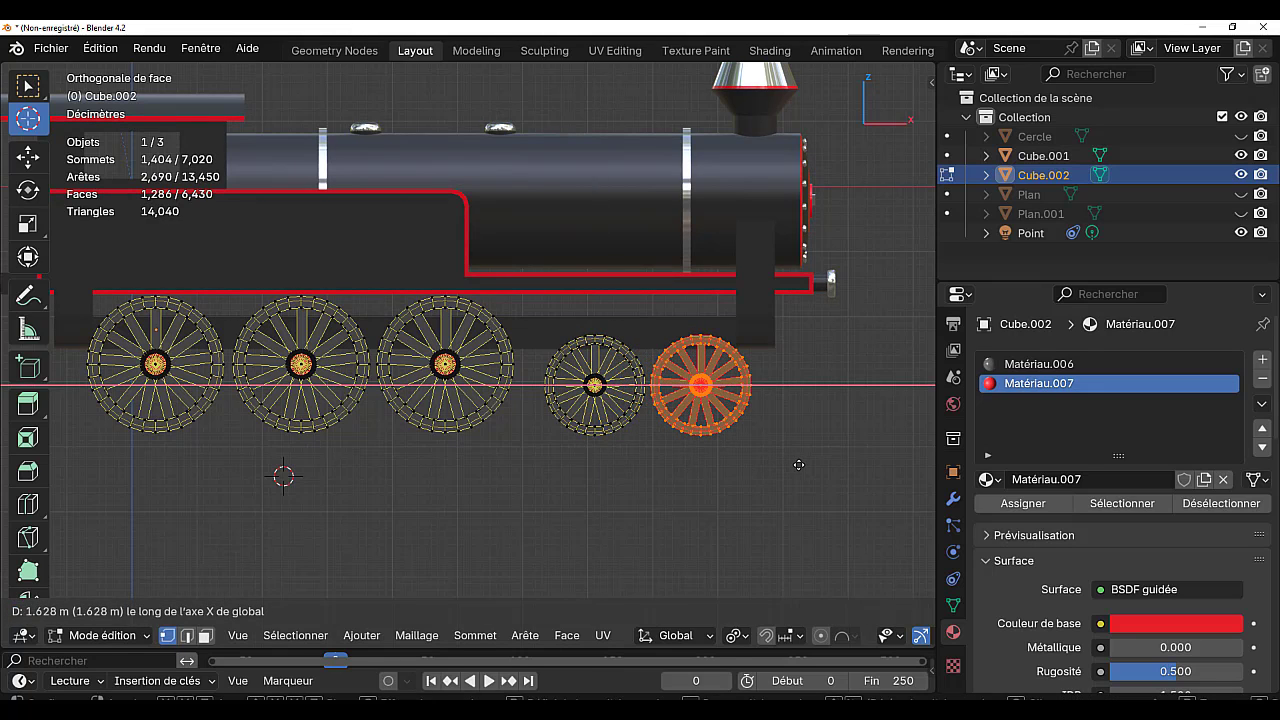
pyautogui.click(798, 465)
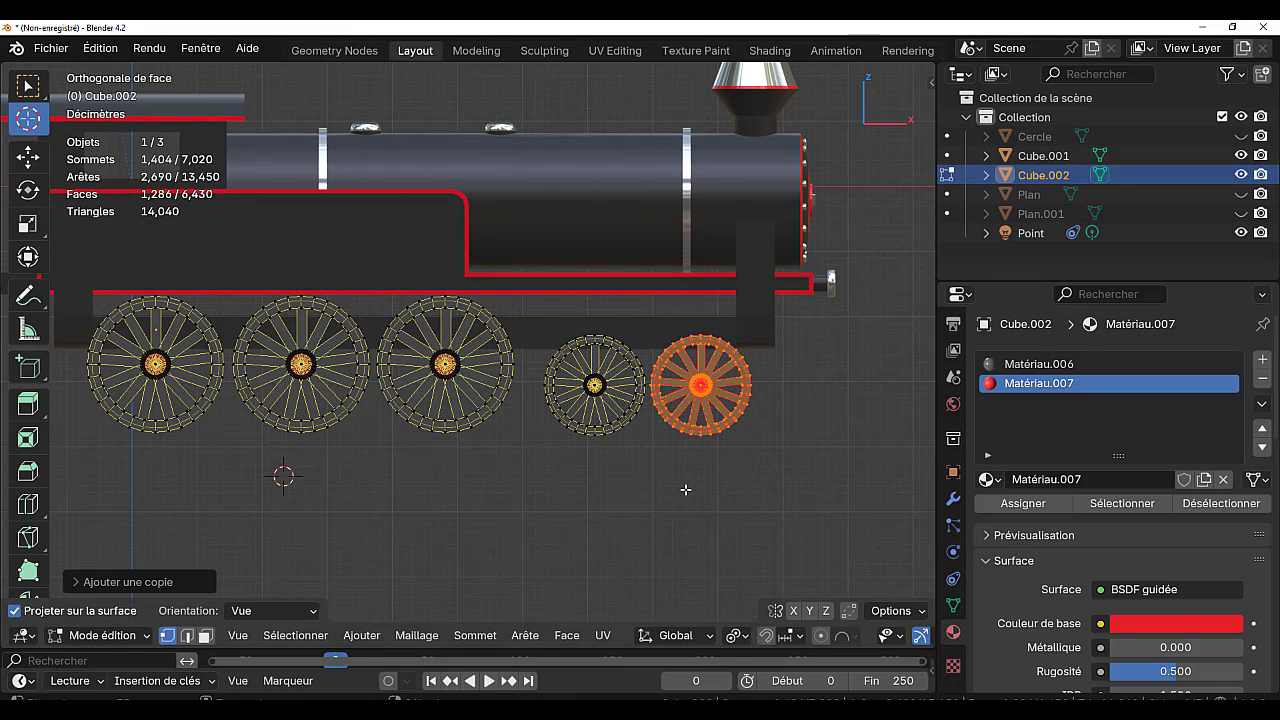
pyautogui.press('Tab')
pyautogui.scroll(-2, 684, 489)
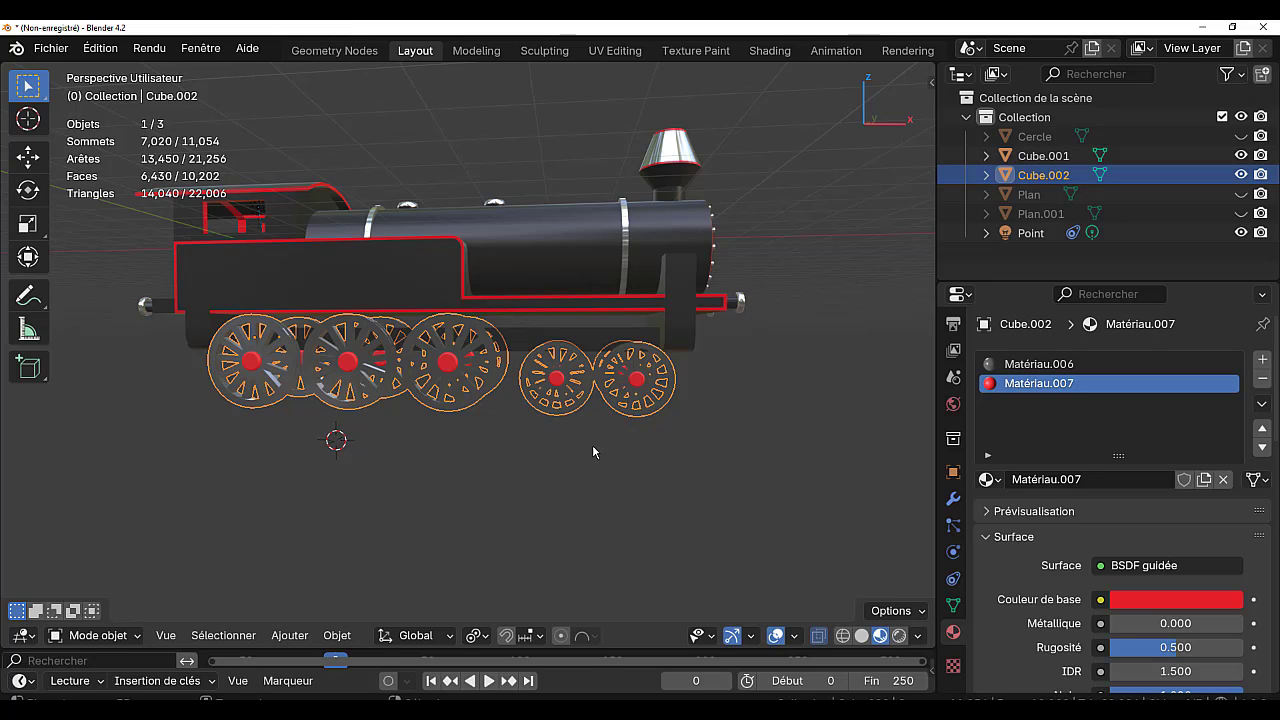
pyautogui.moveTo(723, 478); pyautogui.dragTo(630, 440, button='middle')
pyautogui.press('Tab')
pyautogui.press('Tab')
# - Extrude the three lower faces at the front end of the locomotive's chassis forward by about 0.53 m, with X-ray disabled
pyautogui.click(685, 352)
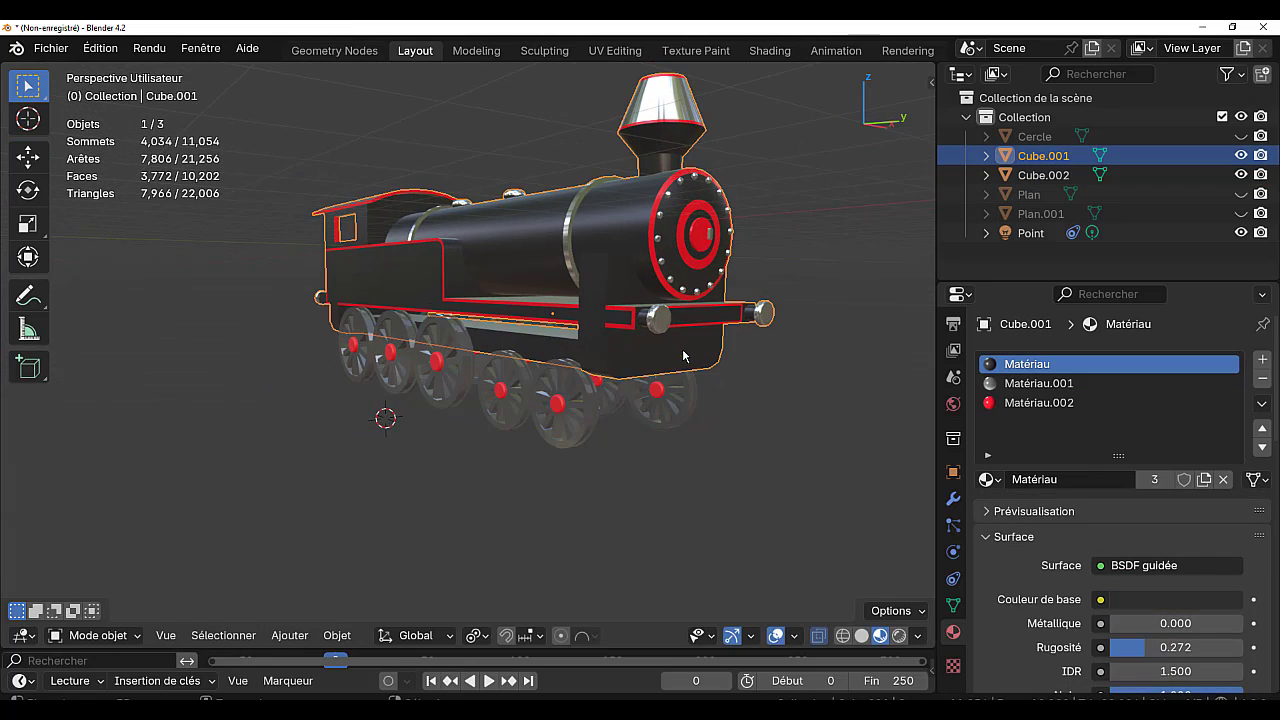
pyautogui.press('Tab')
pyautogui.click(647, 366)
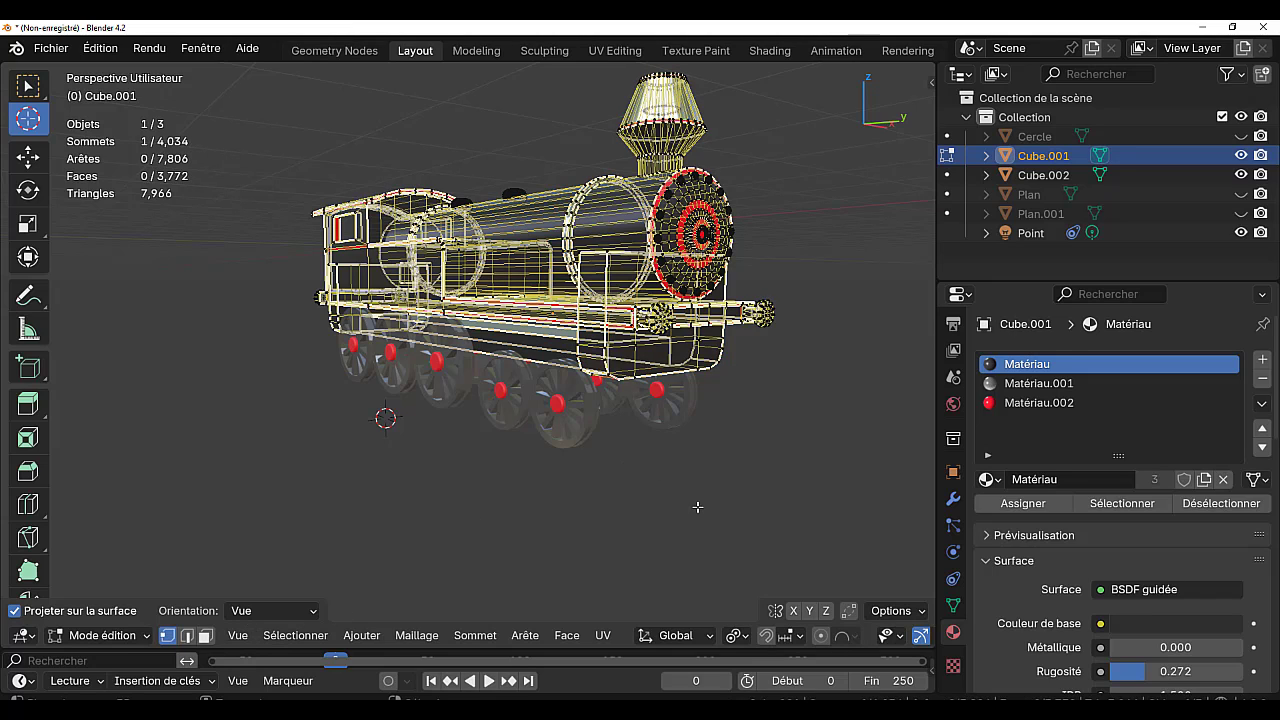
pyautogui.hotkey('alt', 'z')
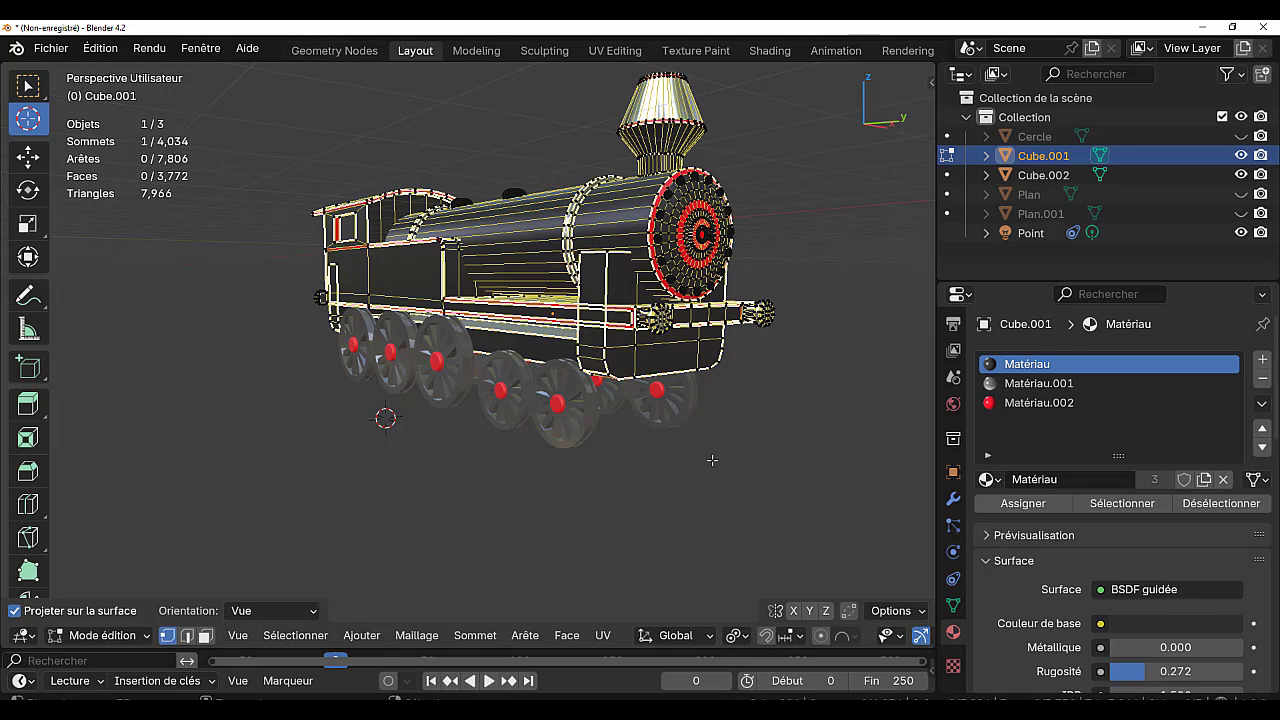
pyautogui.press('3')
pyautogui.click(622, 358)
pyautogui.keyDown('shift'); pyautogui.click(658, 356); pyautogui.keyUp('shift')
pyautogui.keyDown('shift'); pyautogui.click(700, 352); pyautogui.keyUp('shift')
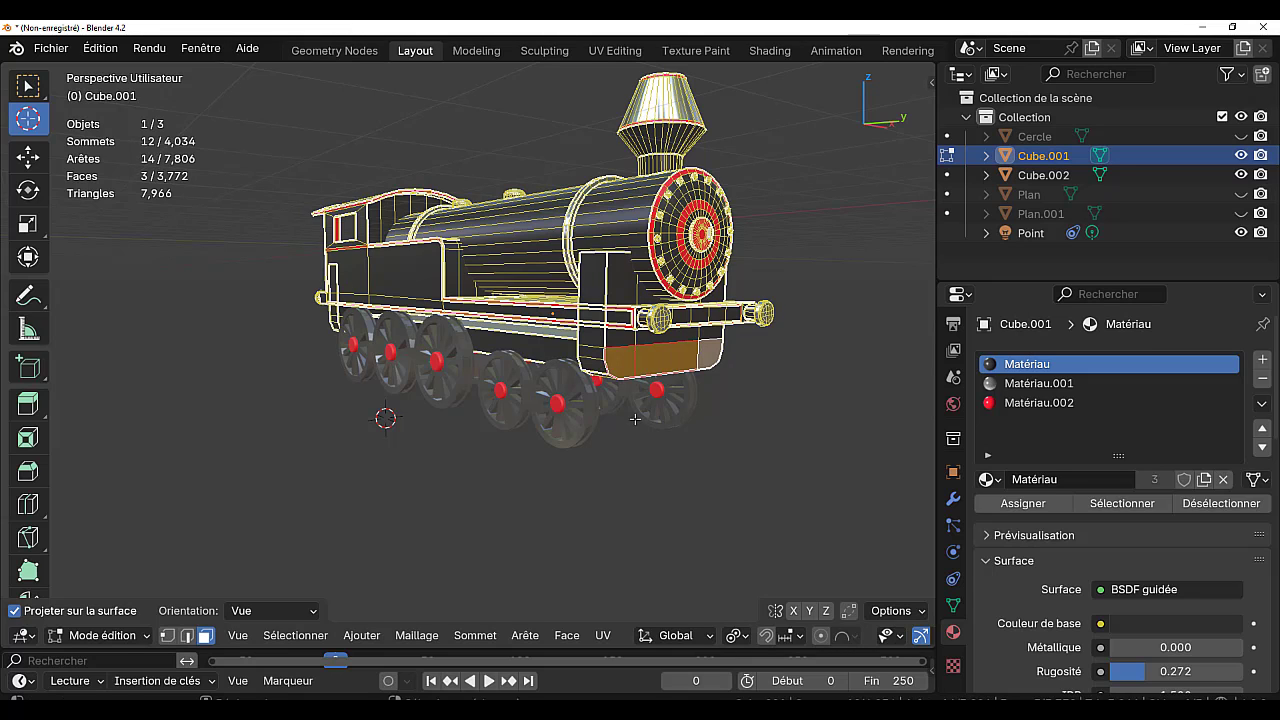
pyautogui.moveTo(635, 419); pyautogui.dragTo(695, 443, button='middle')
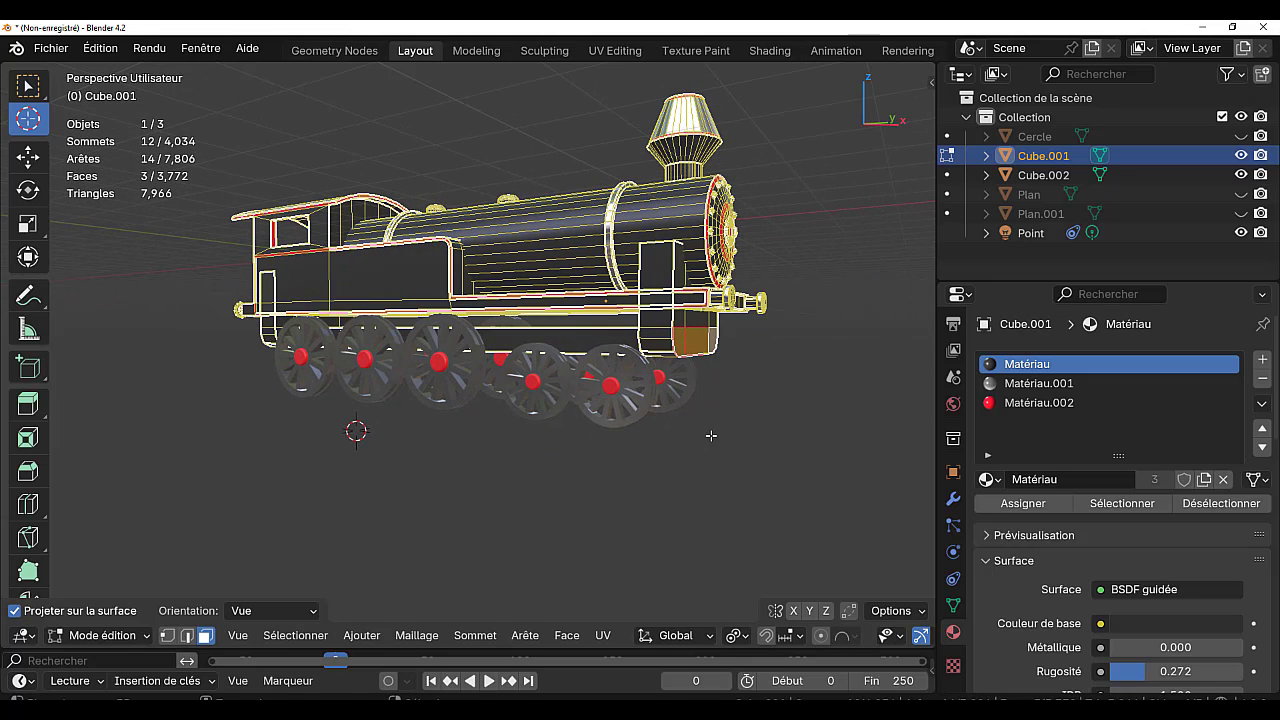
pyautogui.press('e')
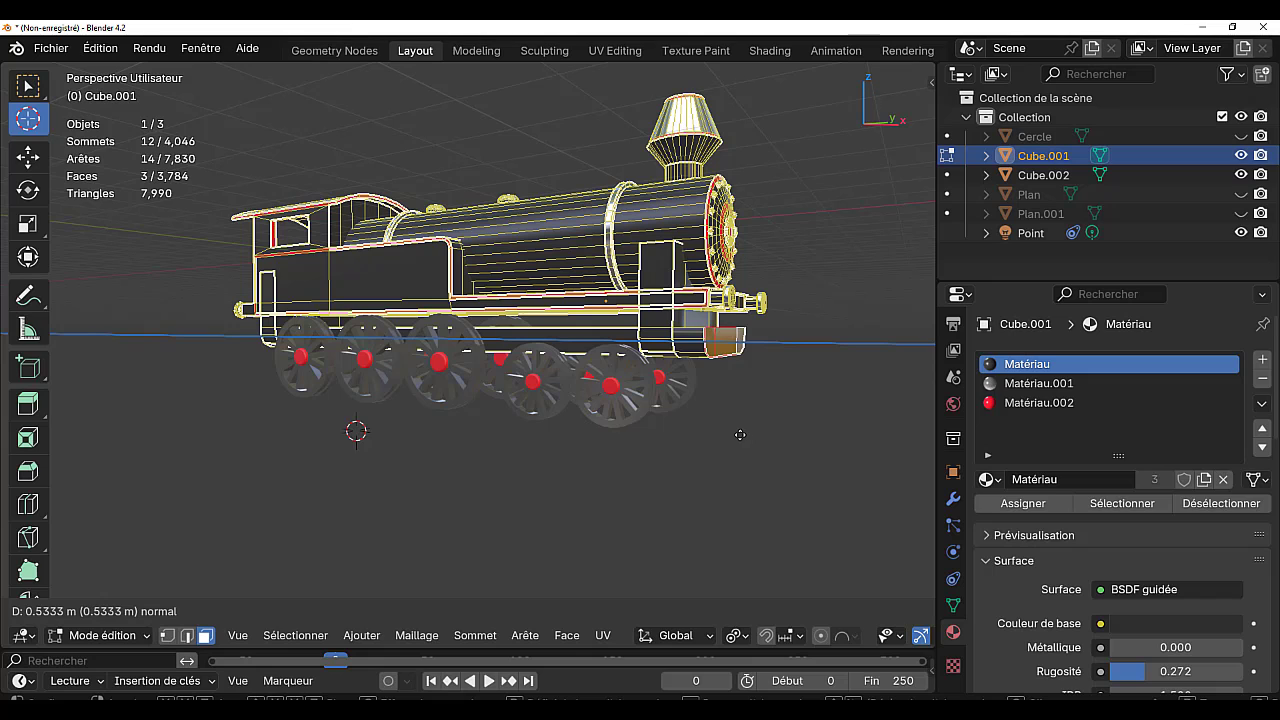
pyautogui.click(737, 435)
pyautogui.press('Tab')
# - Apply smooth shading by angle to the locomotive body after finishing the chassis extrusion
pyautogui.moveTo(736, 442)
pyautogui.mouseDown(button='middle')
pyautogui.moveTo(779, 451)
pyautogui.moveTo(752, 447)
pyautogui.mouseUp(button='middle')
pyautogui.press('a')
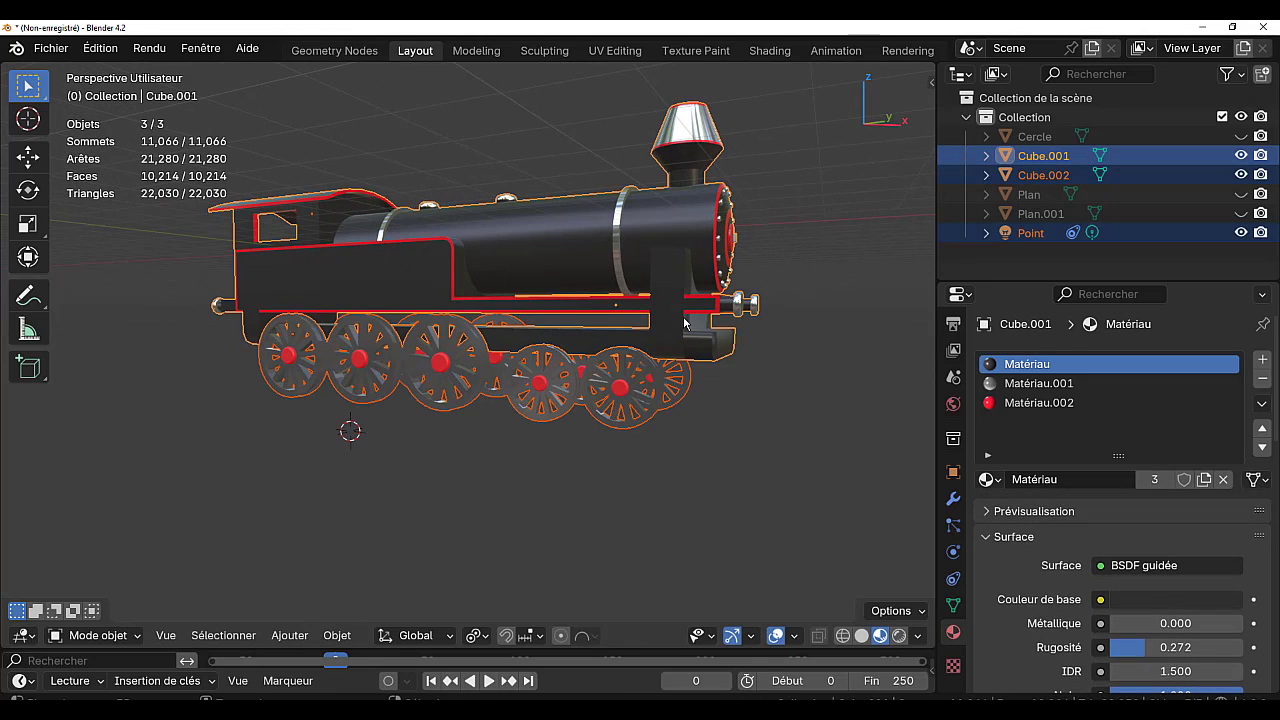
pyautogui.click(665, 333)
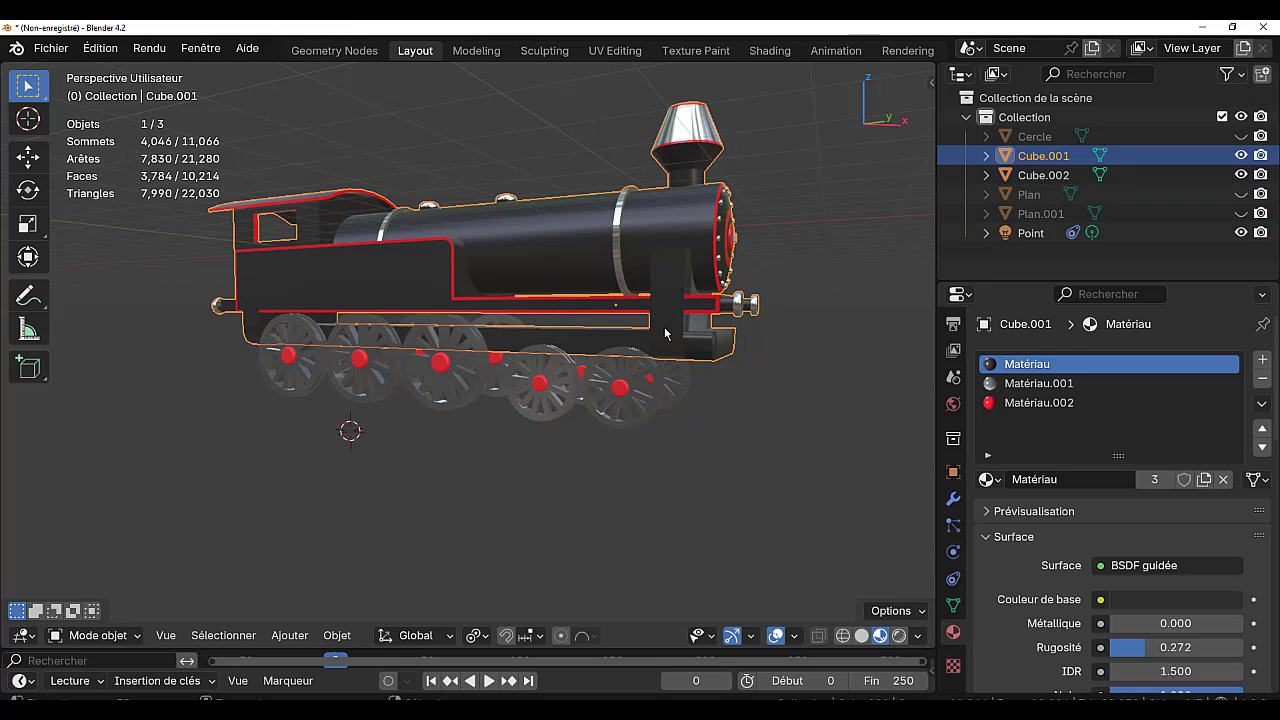
pyautogui.press('q')
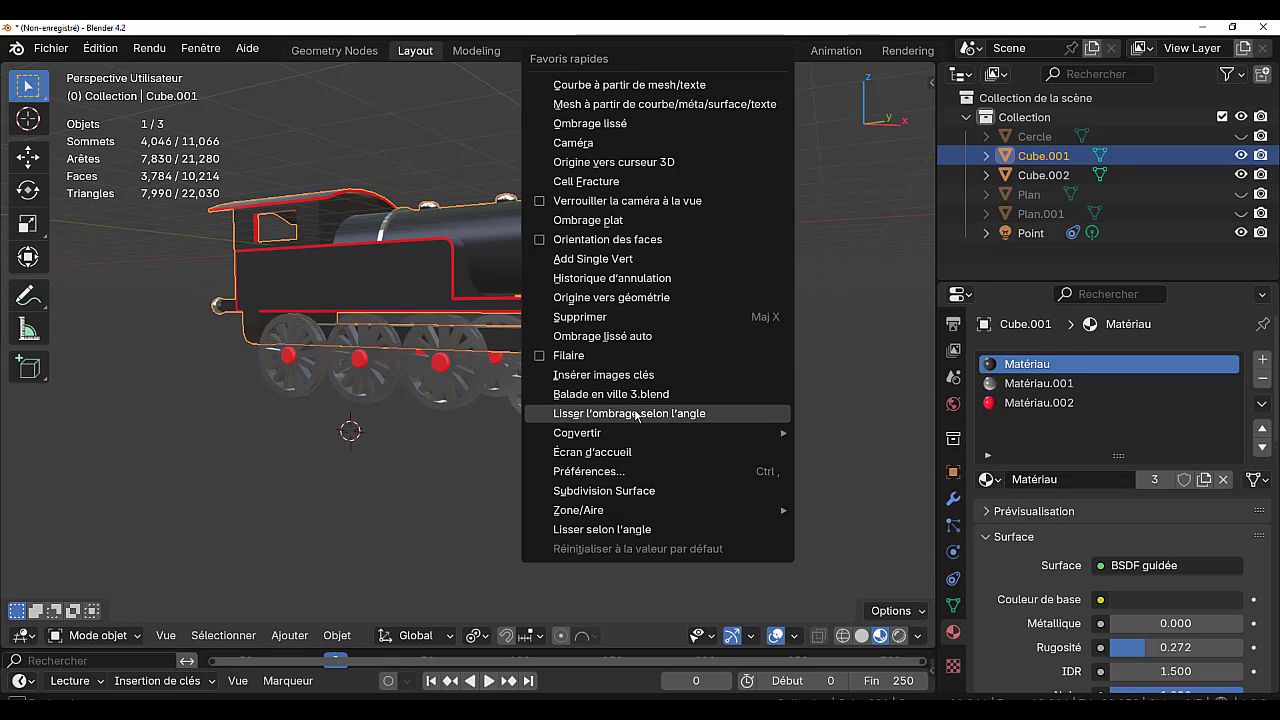
pyautogui.click(636, 416)
pyautogui.press('Tab')
pyautogui.press('Tab')
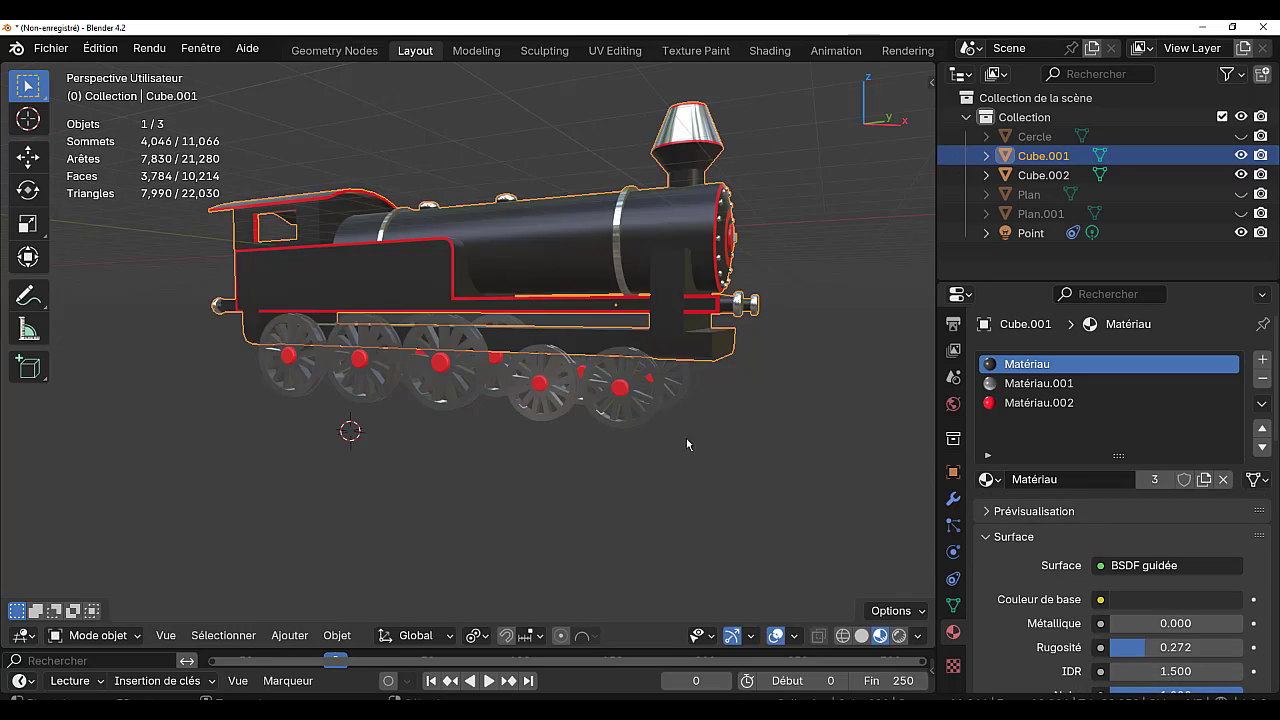
pyautogui.moveTo(662, 409); pyautogui.dragTo(414, 471, button='middle')
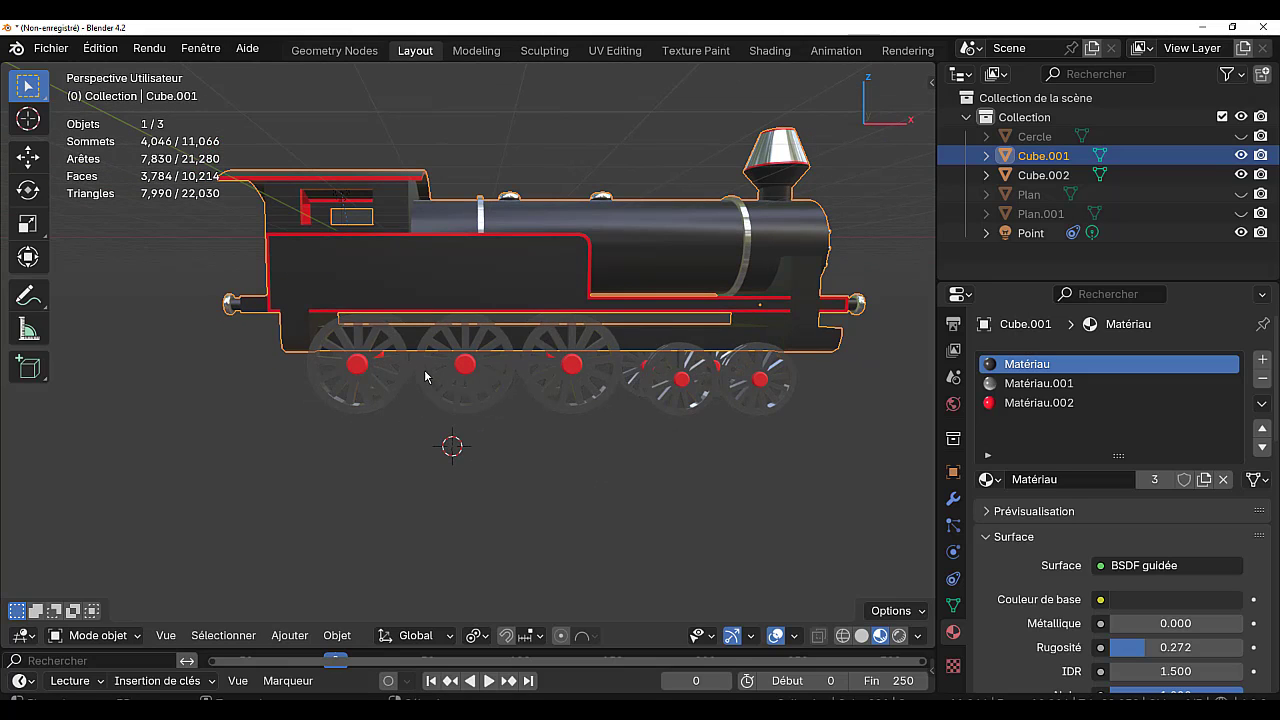
pyautogui.scroll(2, 421, 389)
pyautogui.scroll(2, 420, 390)
pyautogui.press('Tab')
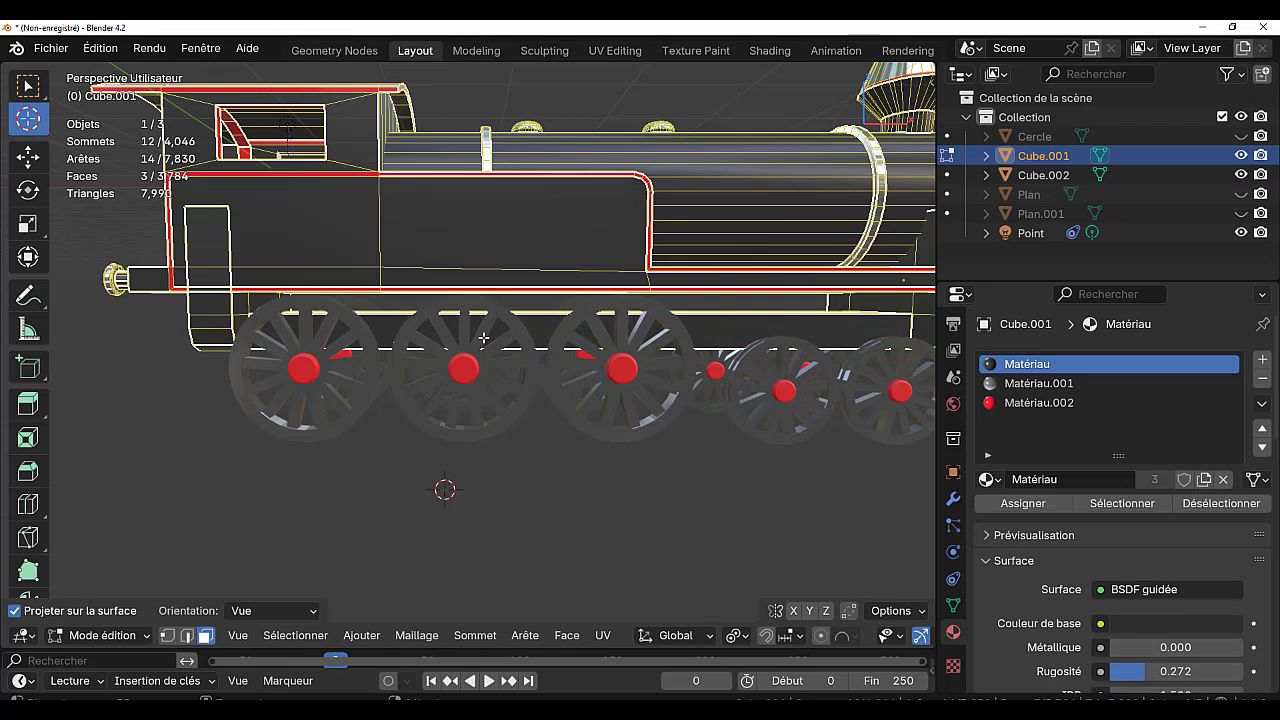
pyautogui.click(483, 338)
pyautogui.press('Tab')
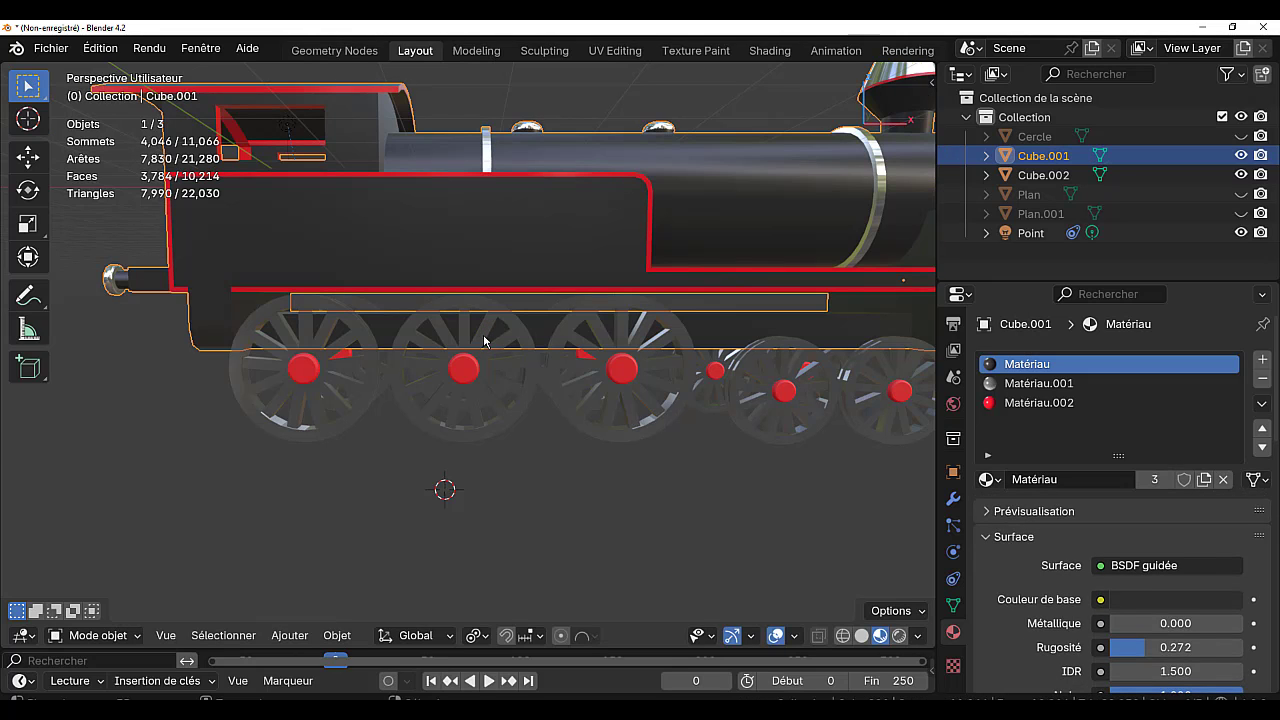
pyautogui.press('Tab')
pyautogui.press('Tab')
# - Darken the base colour of the wheels' Matériau.006 material to near black
pyautogui.click(478, 337)
pyautogui.press('Tab')
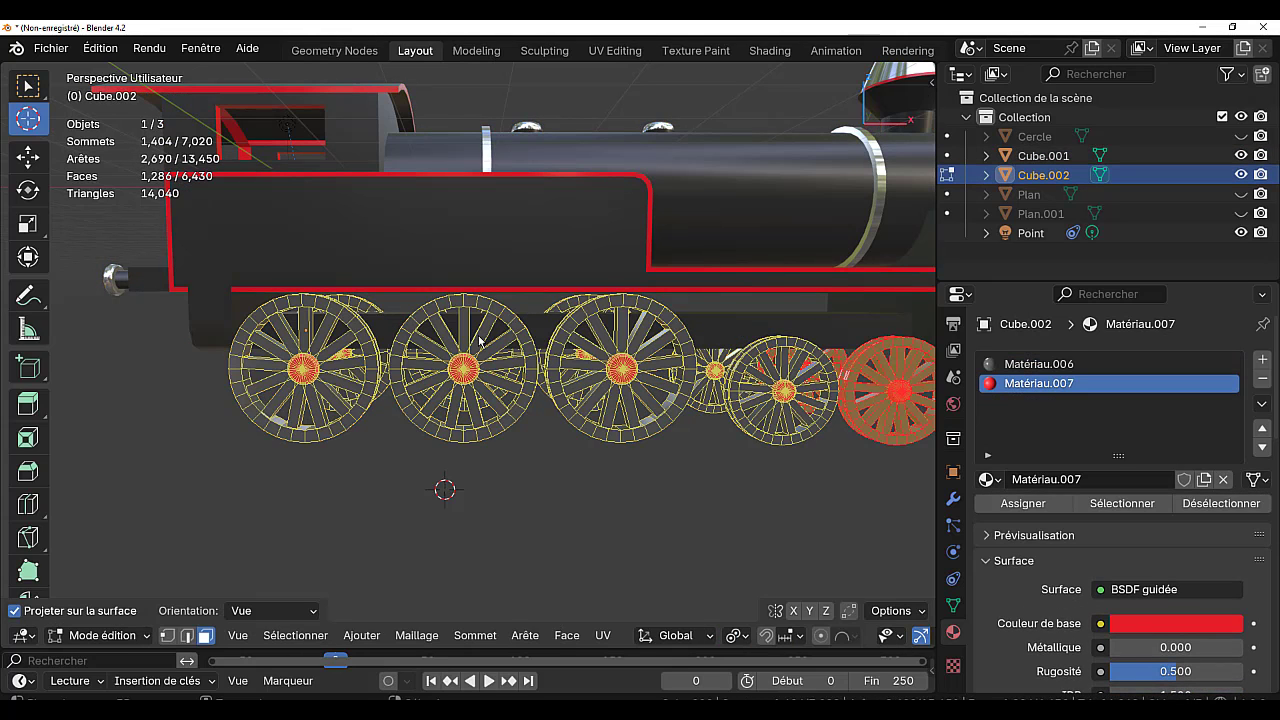
pyautogui.click(1040, 364)
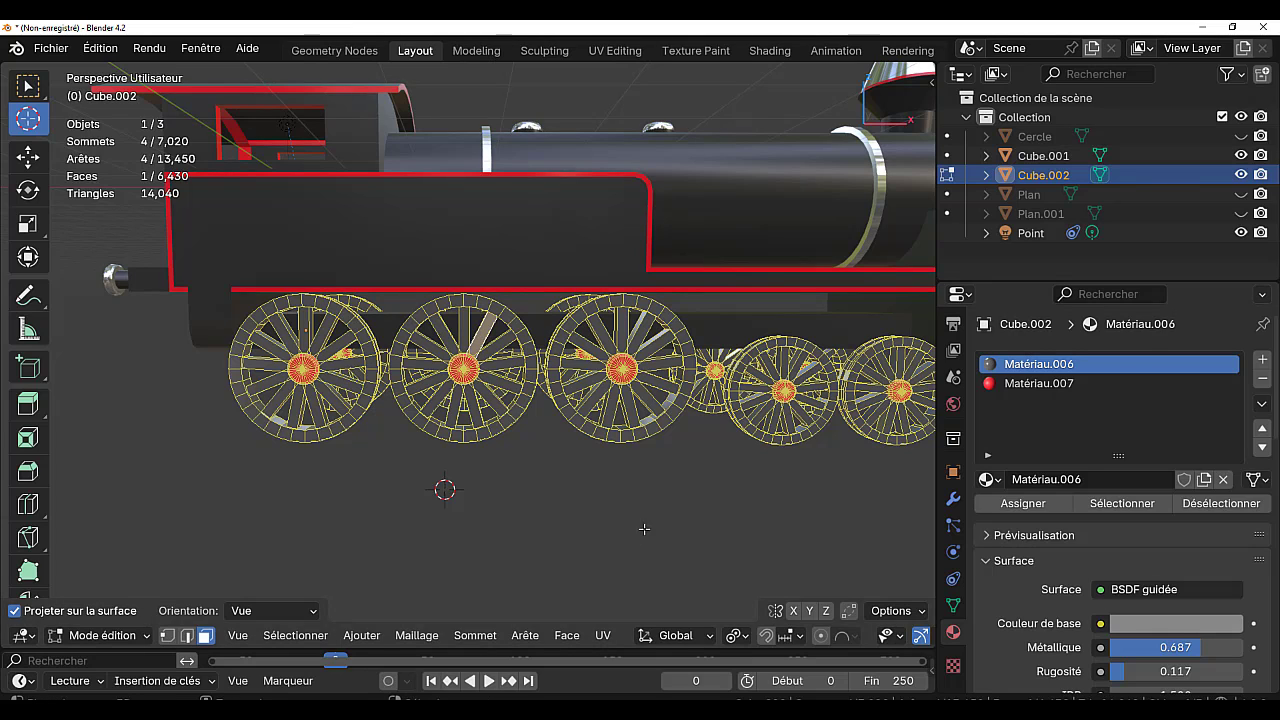
pyautogui.press('Tab')
pyautogui.click(1162, 598)
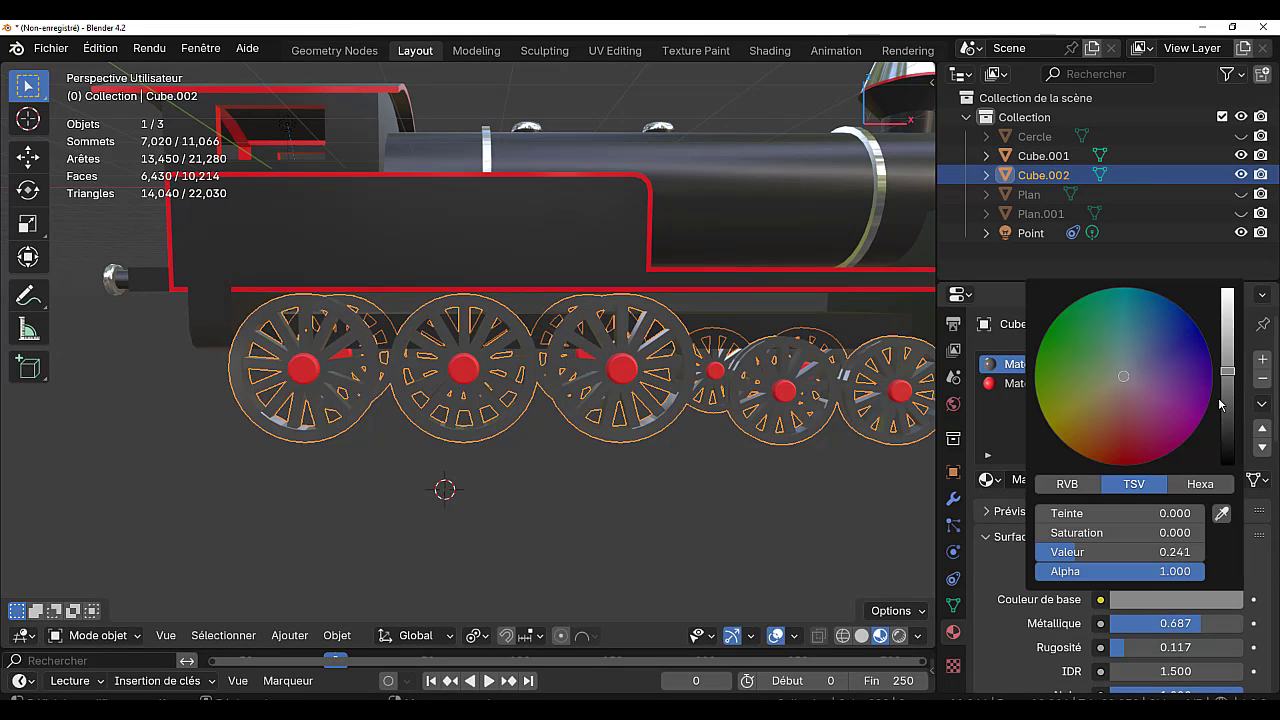
pyautogui.moveTo(1227, 371); pyautogui.dragTo(1227, 408)
# - Select the coplanar outer rim faces of the three large wheels on one side, excluding the small wheels' hub faces
pyautogui.scroll(3, 604, 453)
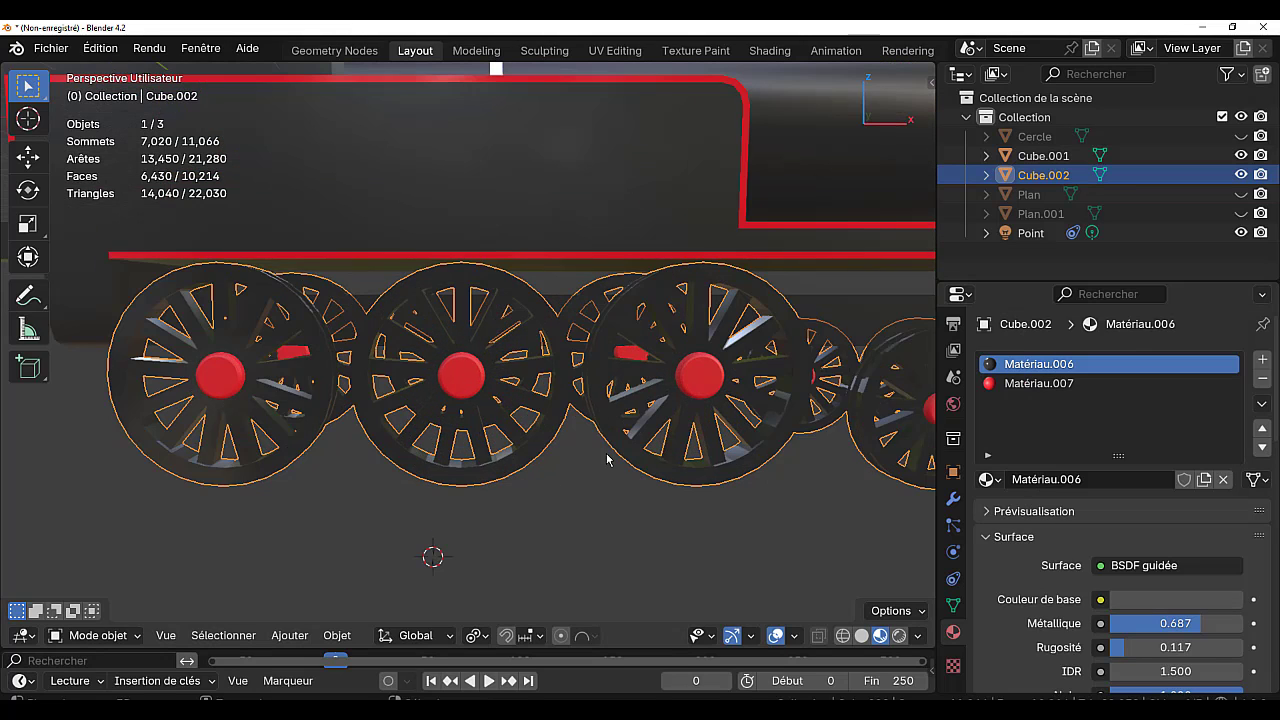
pyautogui.press('Tab')
pyautogui.keyDown('alt'); pyautogui.click(662, 472); pyautogui.keyUp('alt')
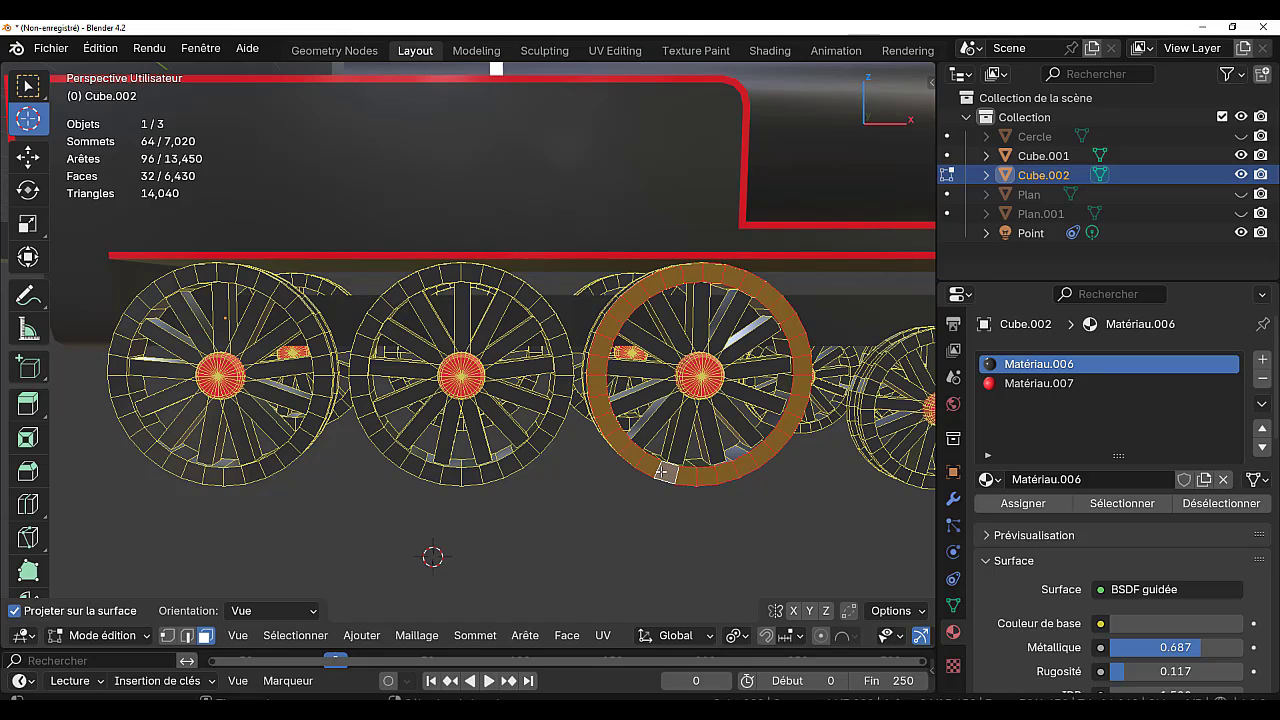
pyautogui.scroll(-2, 605, 502)
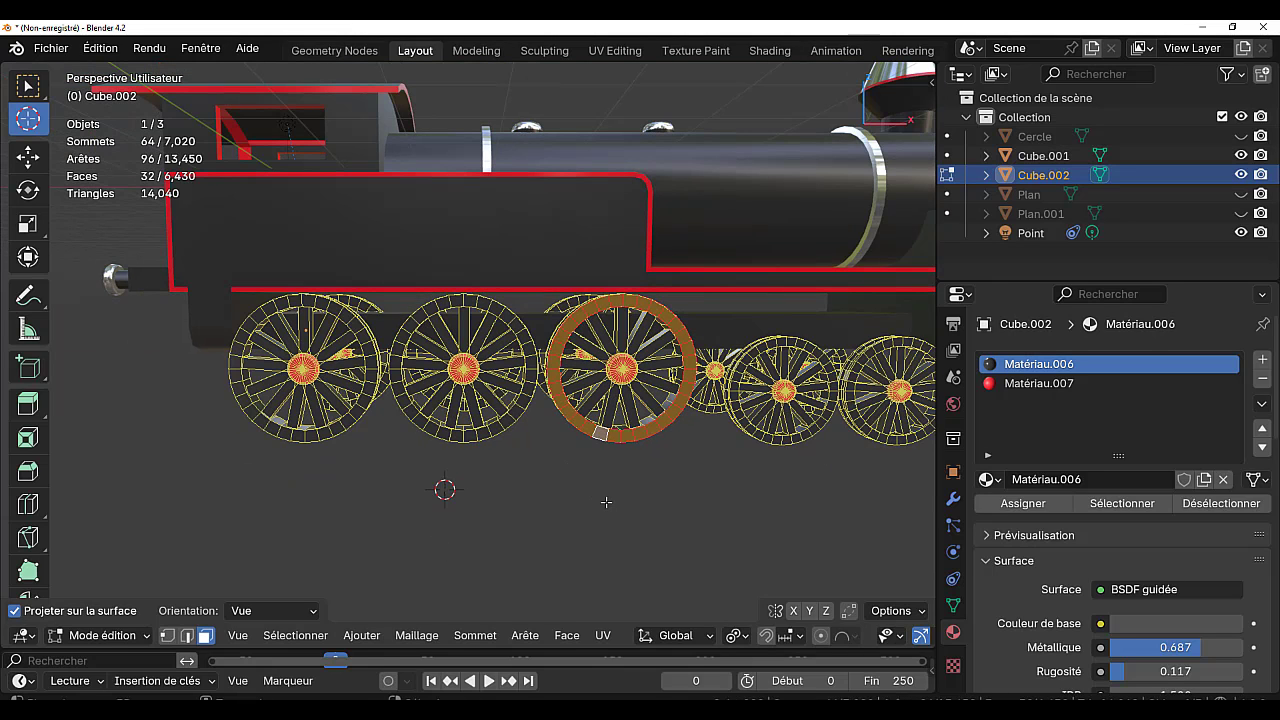
pyautogui.keyDown('shift'); pyautogui.moveTo(653, 510); pyautogui.dragTo(616, 510, button='middle'); pyautogui.keyUp('shift')
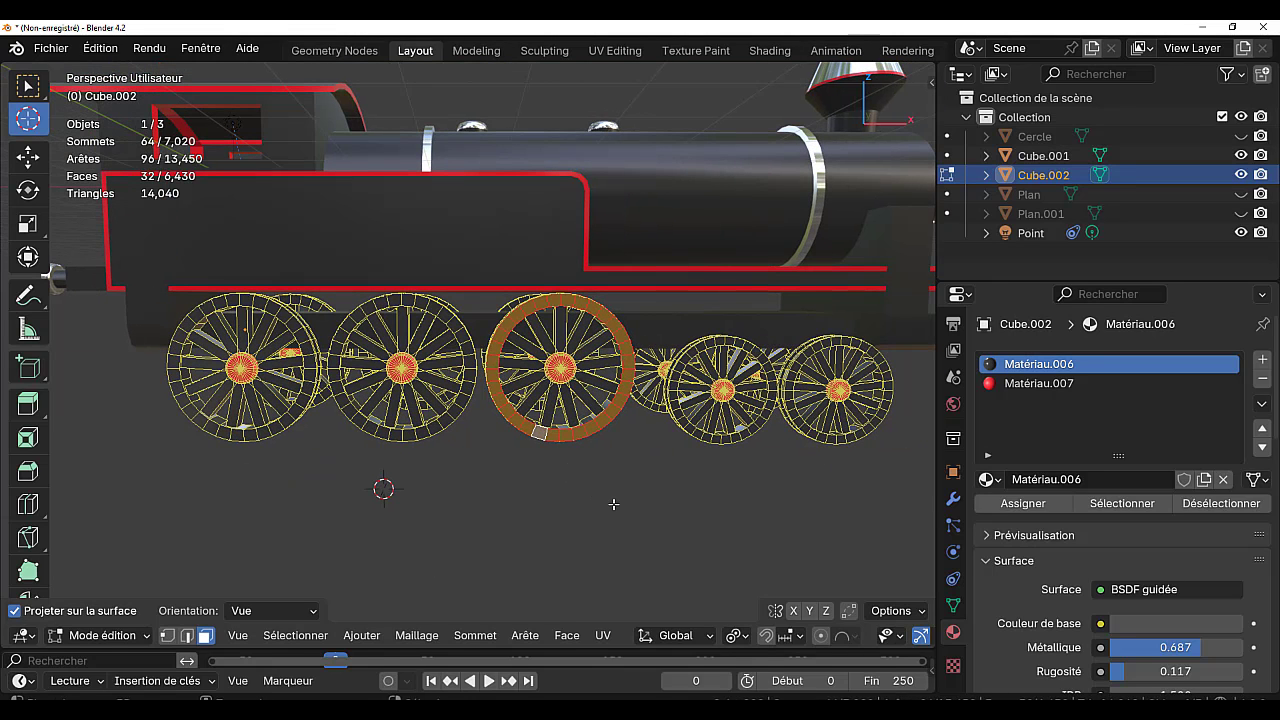
pyautogui.press('q')
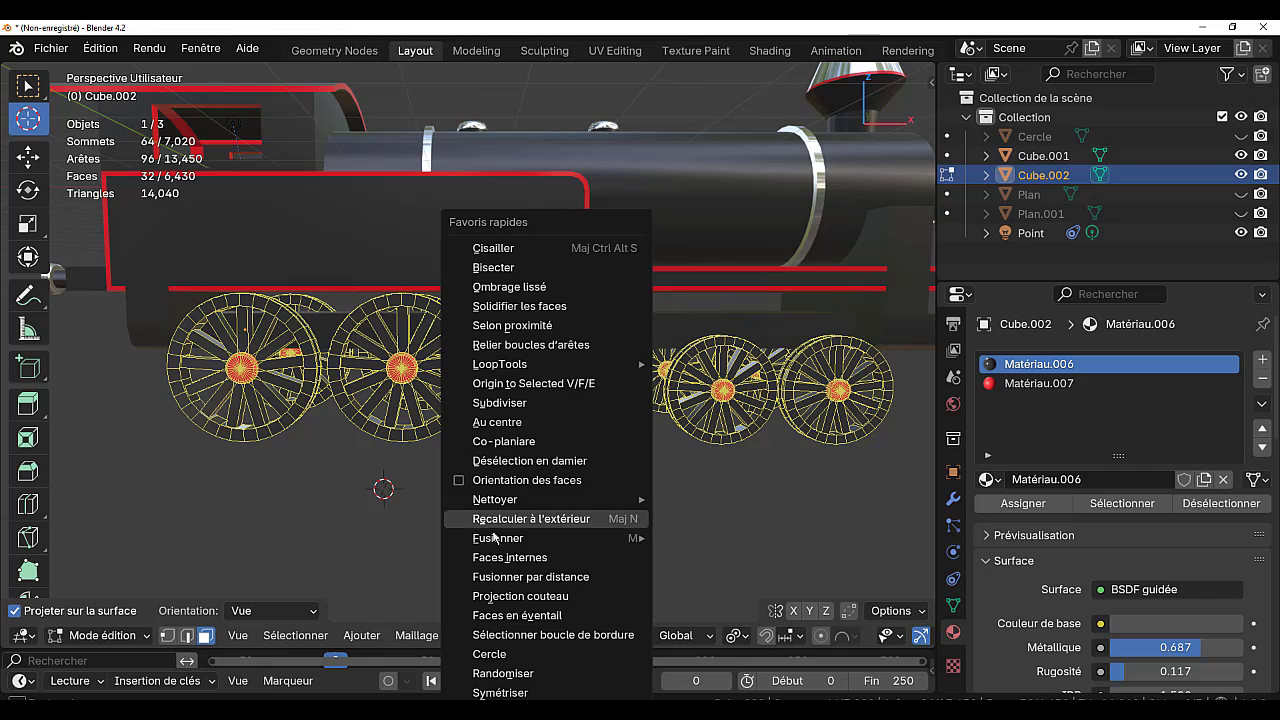
pyautogui.click(497, 441)
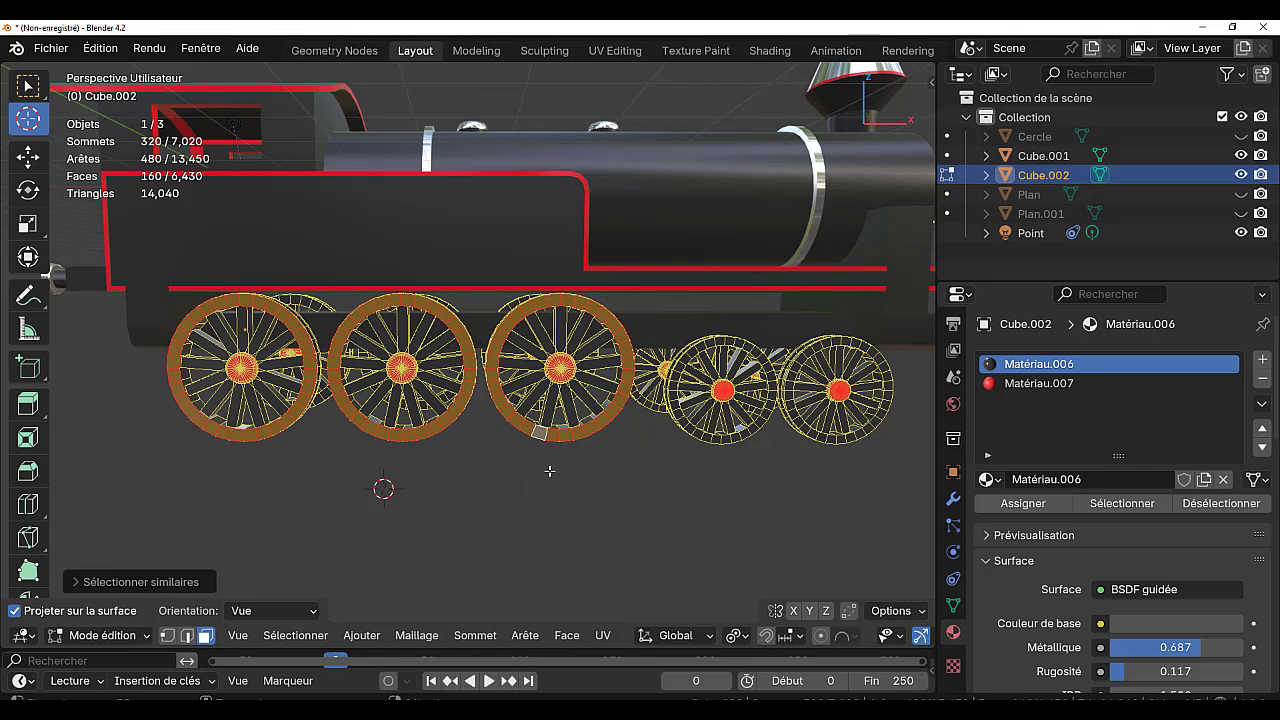
pyautogui.moveTo(554, 486); pyautogui.dragTo(386, 398, button='middle')
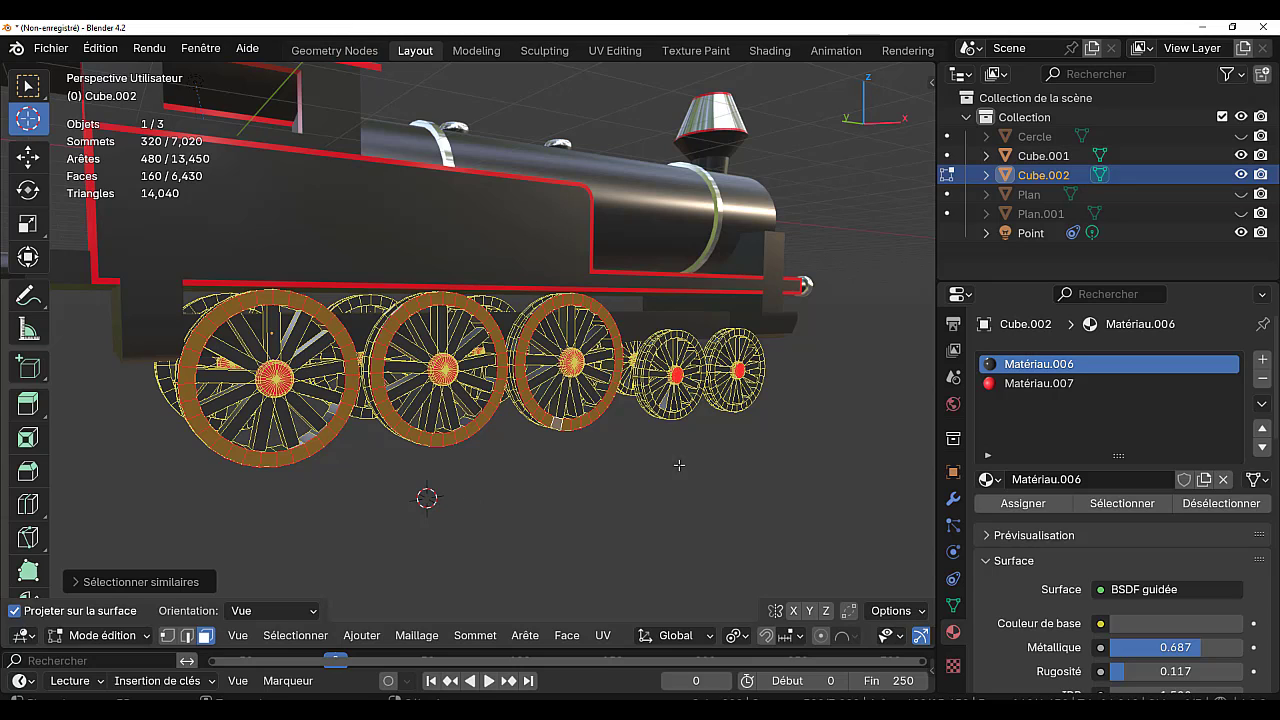
pyautogui.hotkey('shift', 'l')
pyautogui.hotkey('shift', 'l')
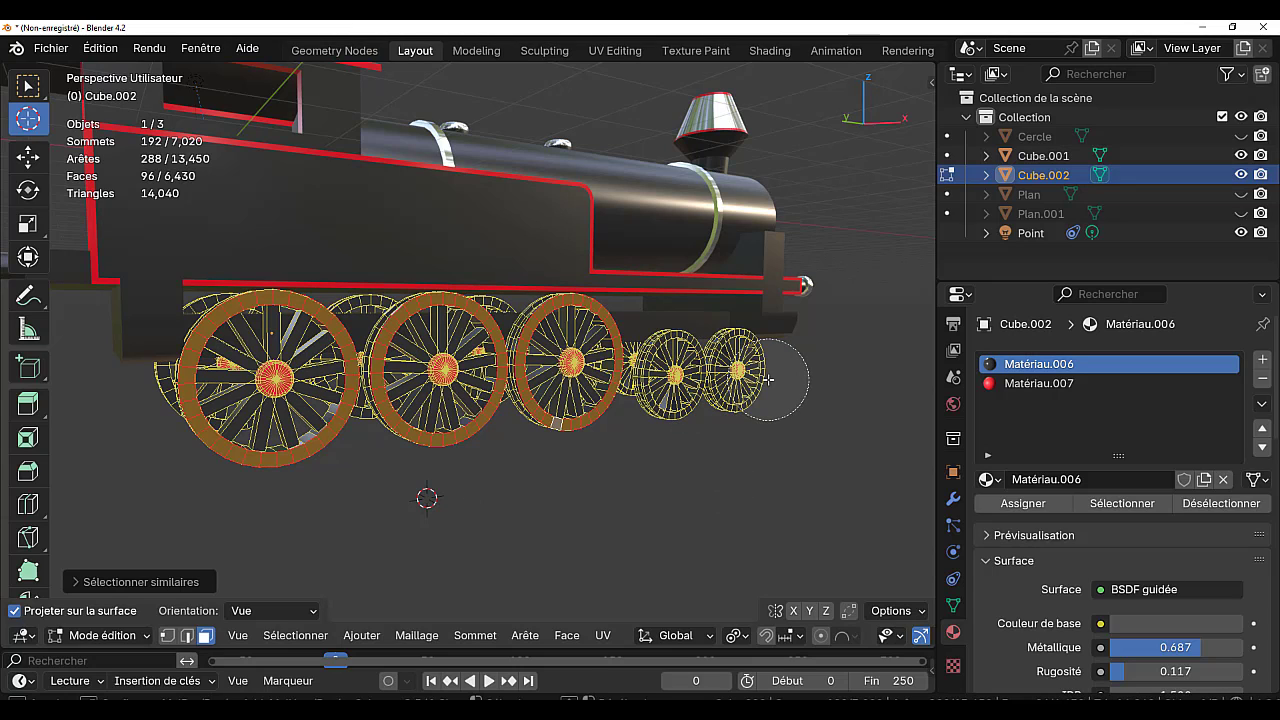
# - Add the outer rim faces of the large wheels on the opposite side to the selection, excluding the small wheels' hub faces
pyautogui.moveTo(465, 554); pyautogui.dragTo(777, 523, button='middle')
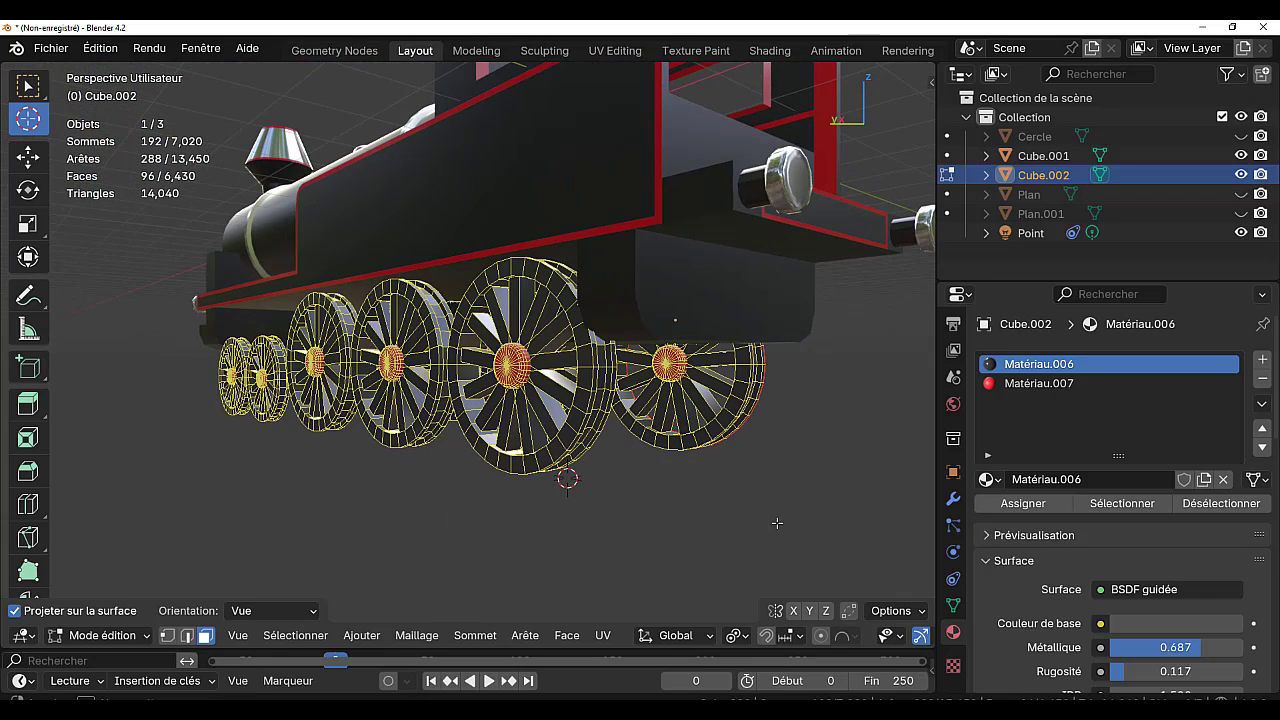
pyautogui.keyDown('shift'); pyautogui.click(584, 380); pyautogui.keyUp('shift')
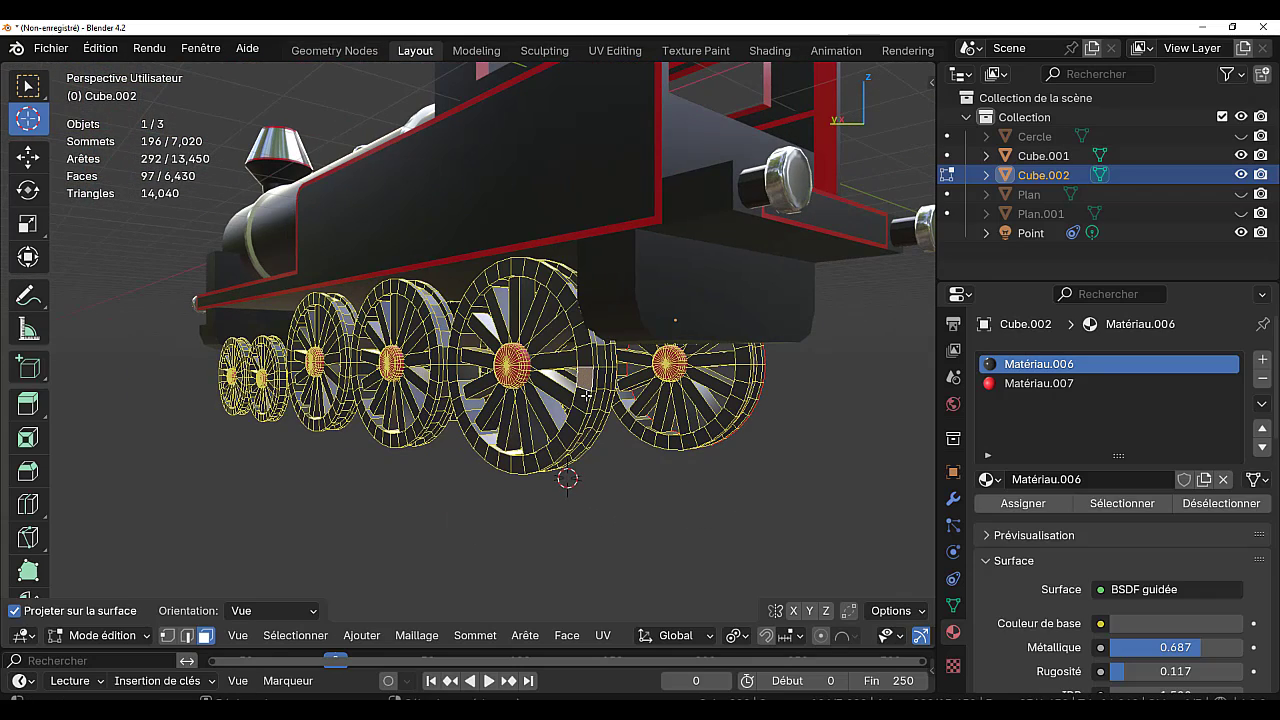
pyautogui.press('q')
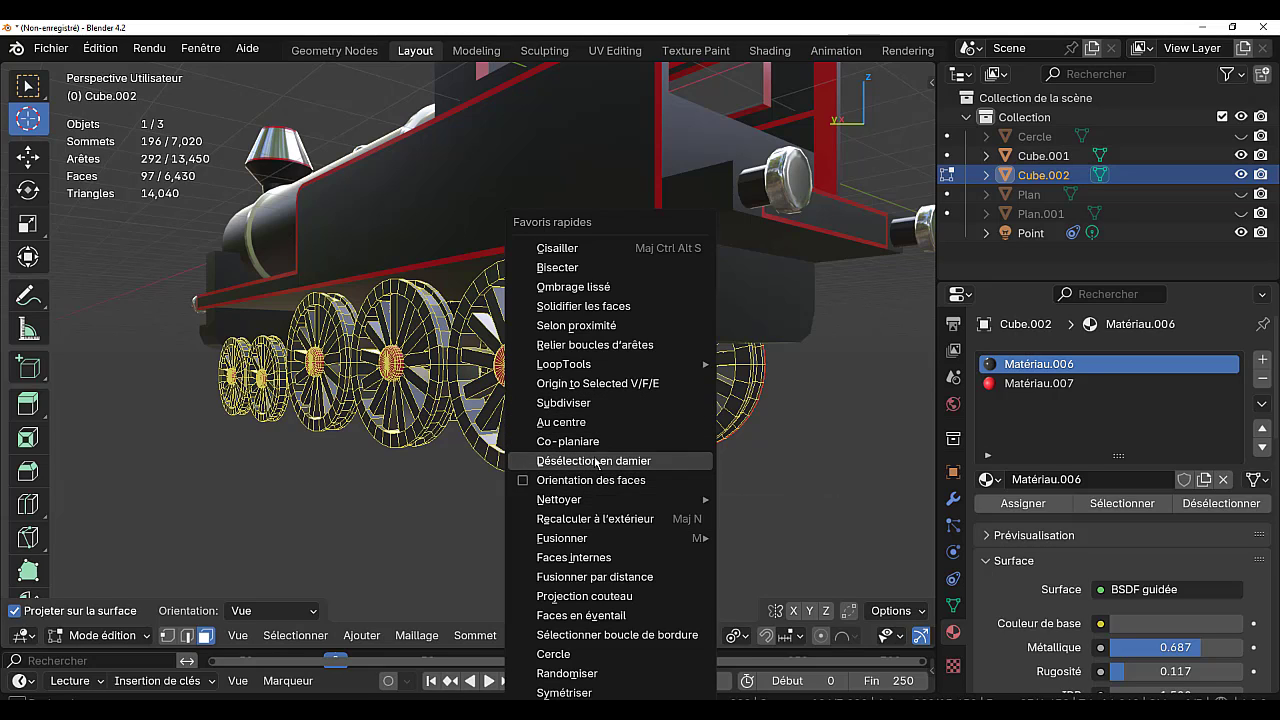
pyautogui.click(560, 441)
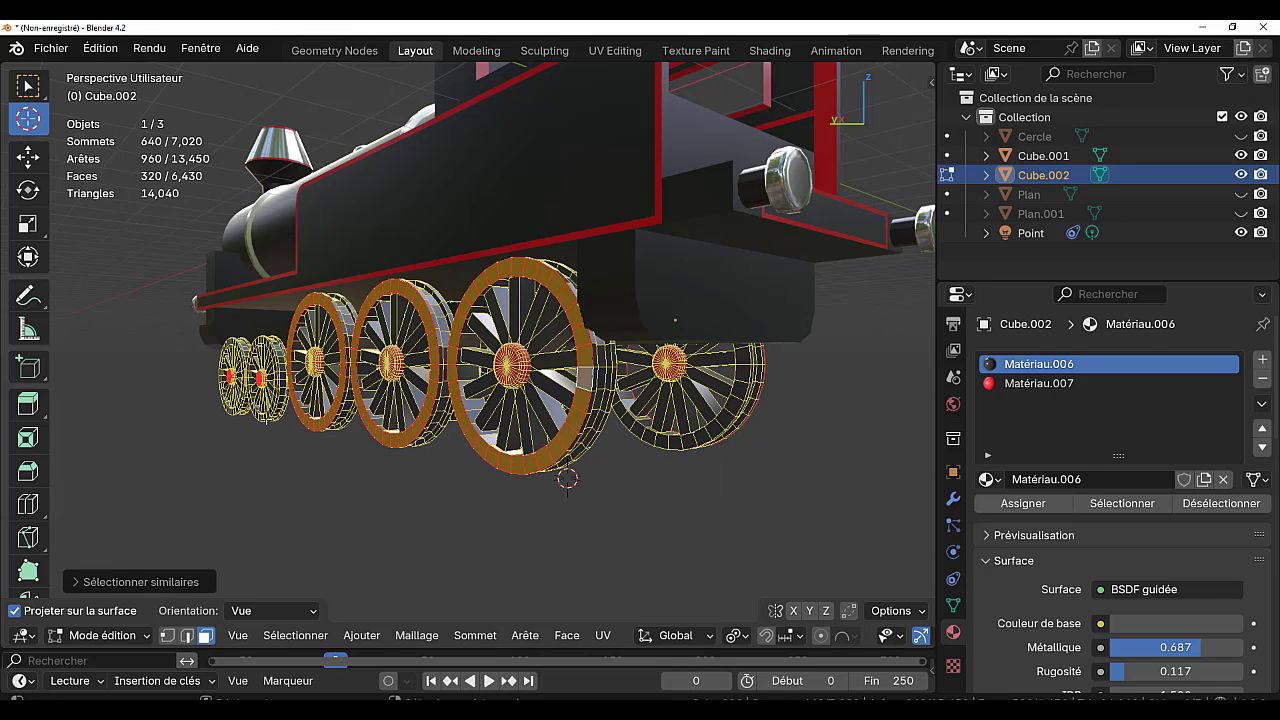
pyautogui.moveTo(374, 464); pyautogui.dragTo(382, 464, button='middle')
pyautogui.press('c')
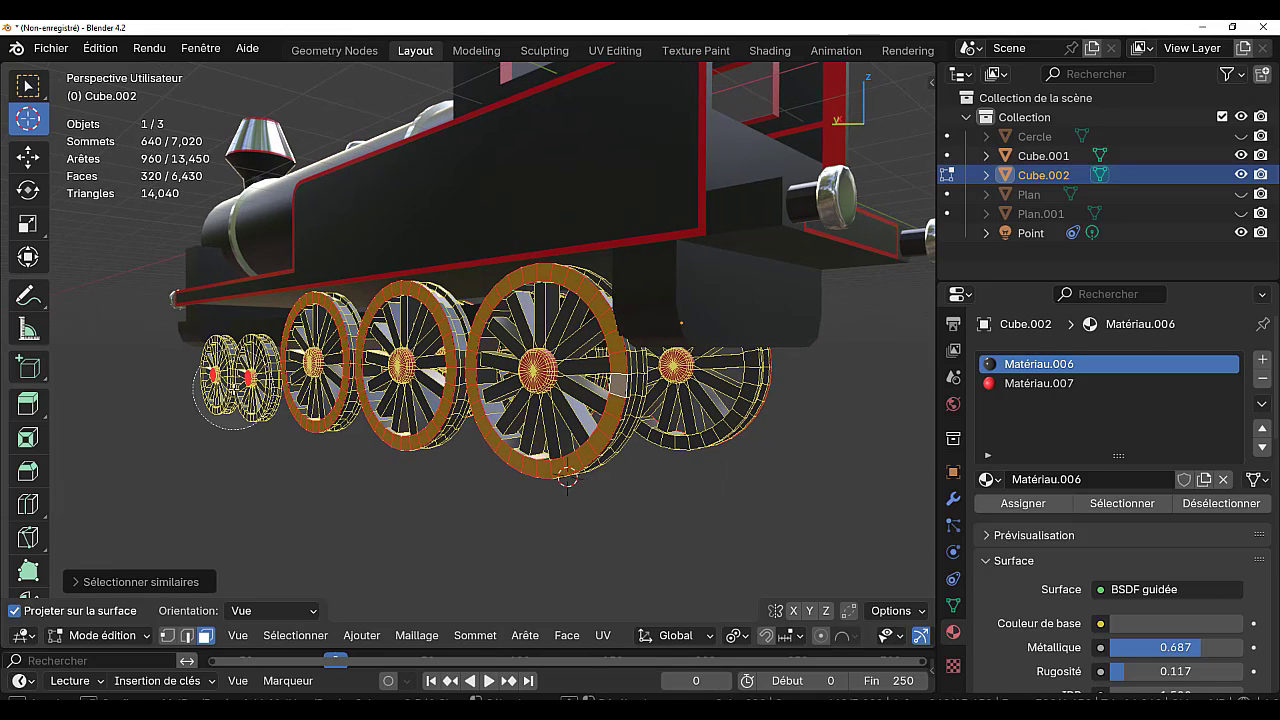
pyautogui.moveTo(233, 385); pyautogui.dragTo(222, 437, button='middle')
pyautogui.press('Escape')
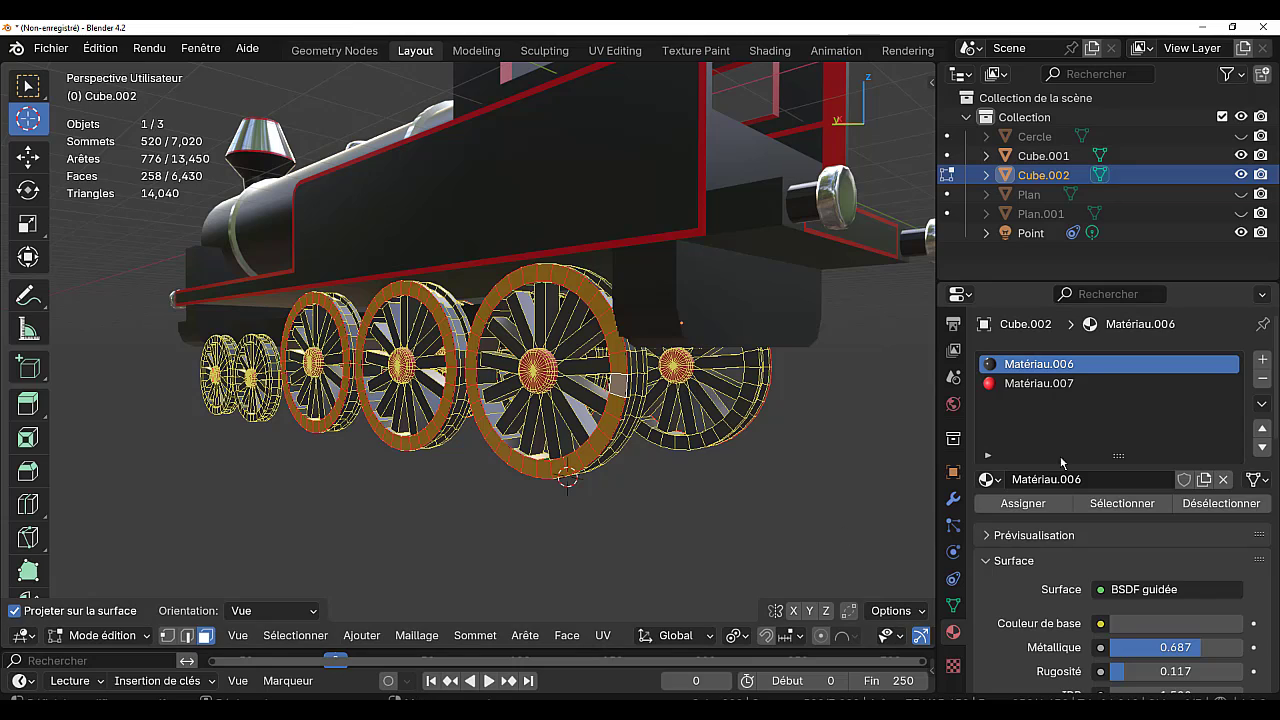
# - Add a third material slot to the wheels, create a new material in it, and darken its base colour to grey
pyautogui.click(1262, 359)
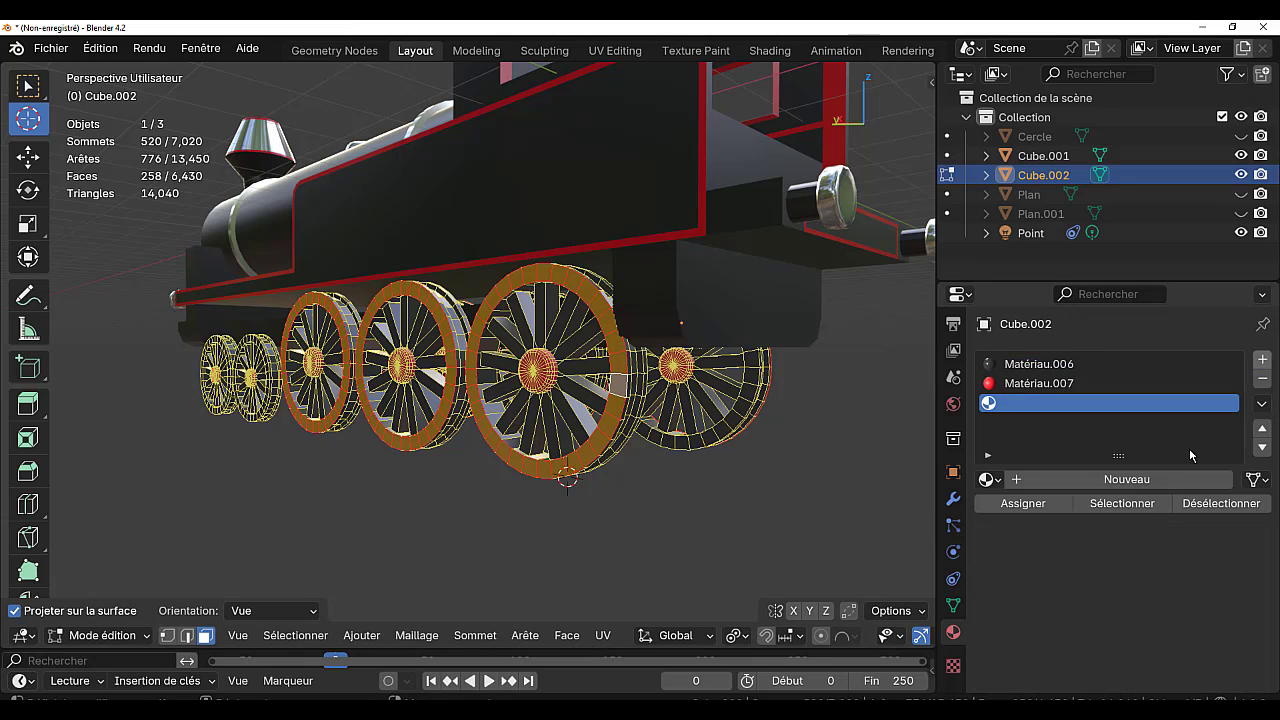
pyautogui.click(1135, 480)
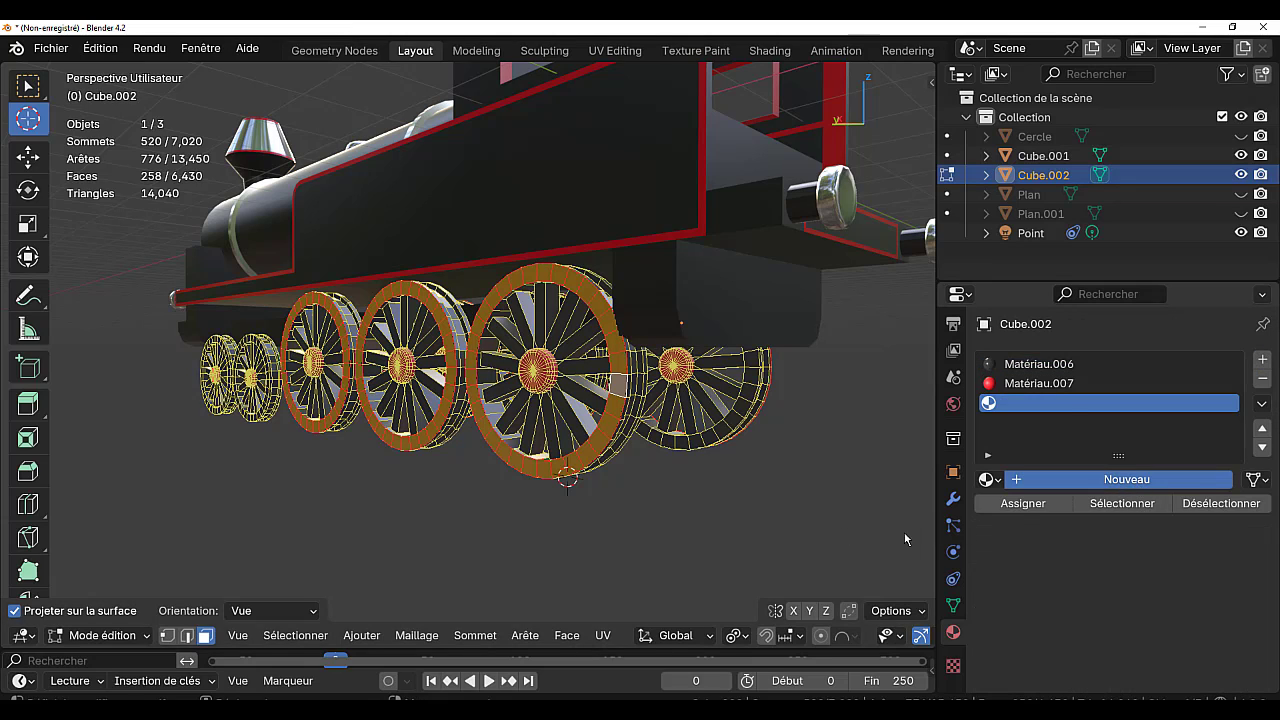
pyautogui.moveTo(794, 449); pyautogui.dragTo(571, 531, button='middle')
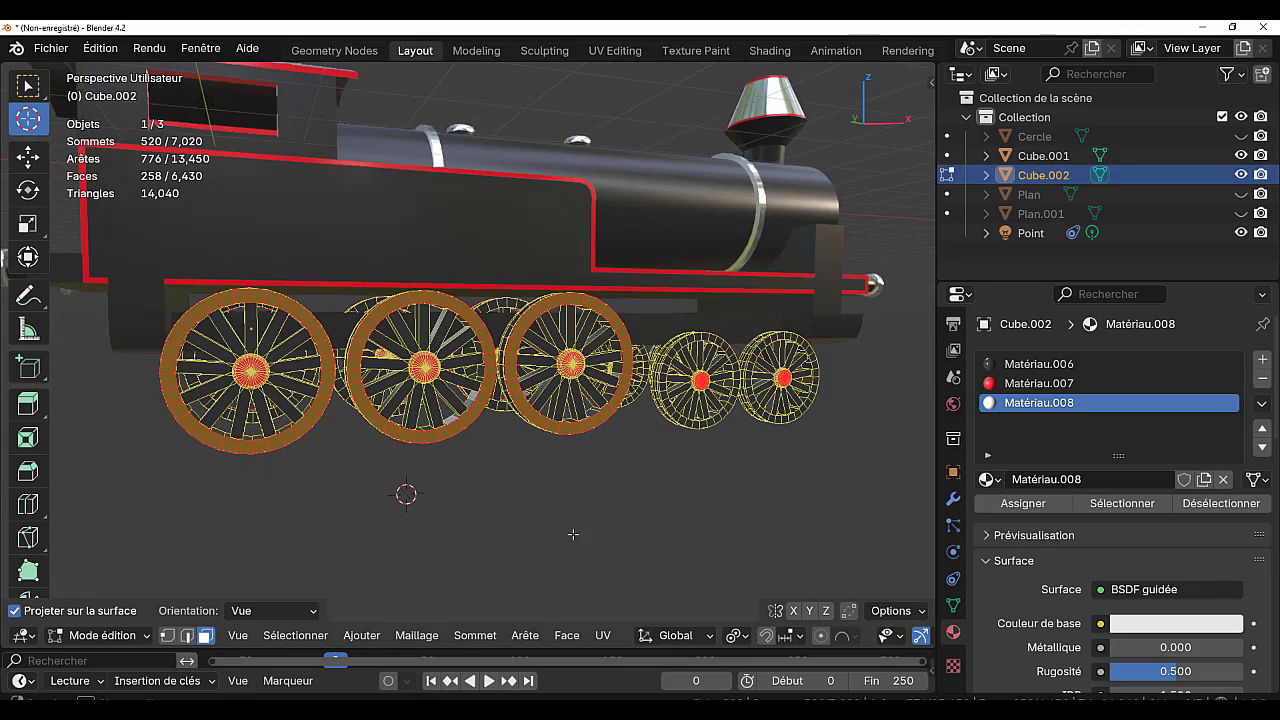
pyautogui.click(1176, 623)
pyautogui.moveTo(1227, 325); pyautogui.dragTo(1227, 445)
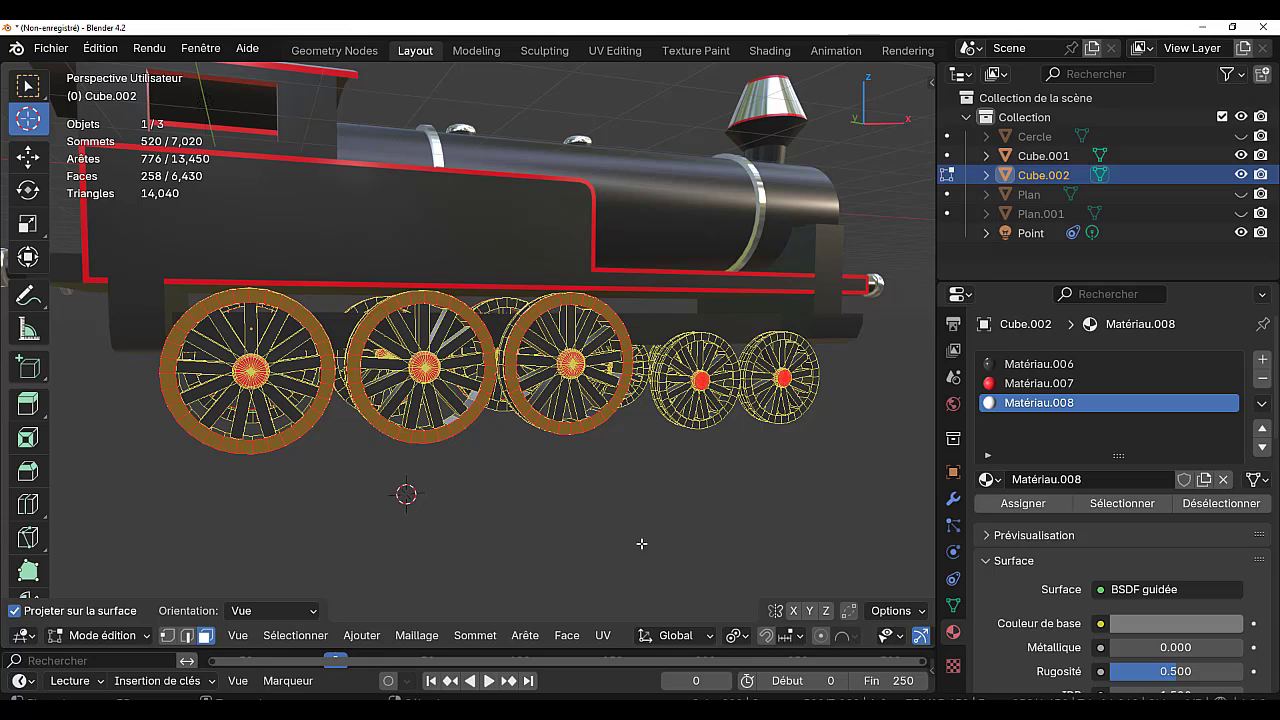
# - Preview the wheels in rendered shading, return to material preview, and assign the grey Matériau.008 to the selected large wheel rims
pyautogui.press('Tab')
pyautogui.moveTo(698, 561); pyautogui.dragTo(717, 580, button='middle')
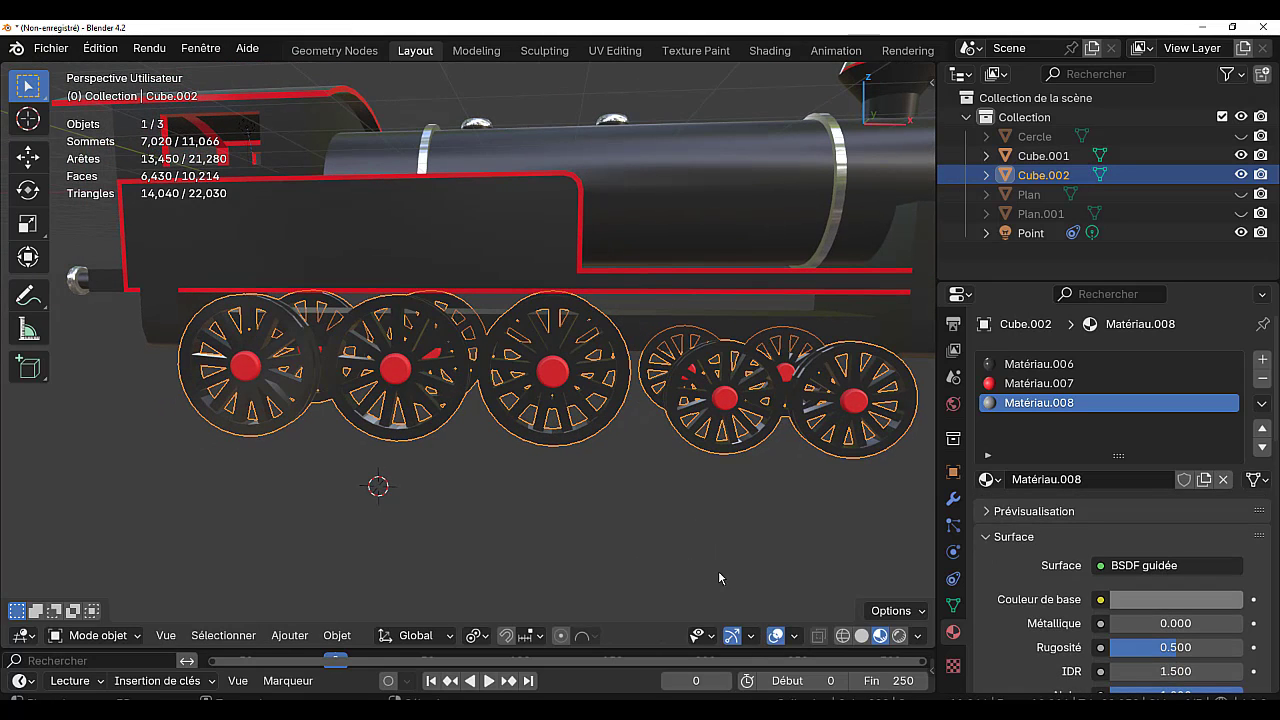
pyautogui.click(899, 636)
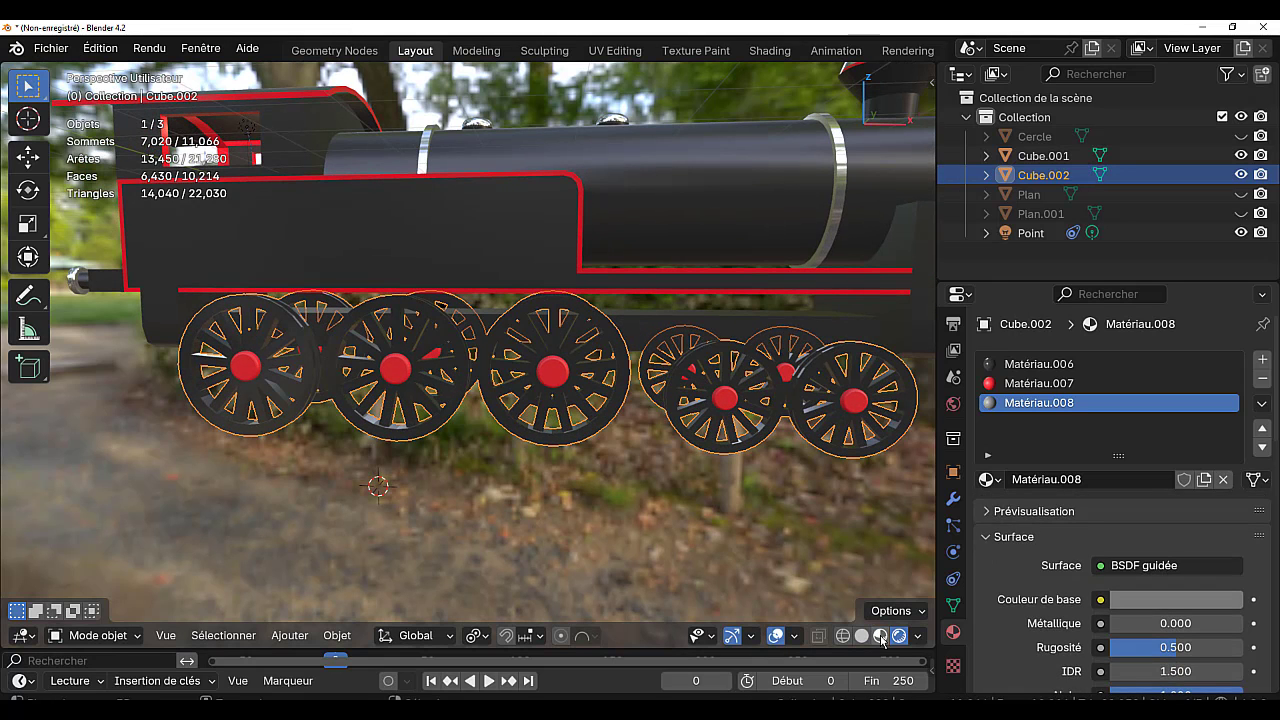
pyautogui.click(880, 636)
pyautogui.moveTo(602, 530); pyautogui.dragTo(562, 528, button='middle')
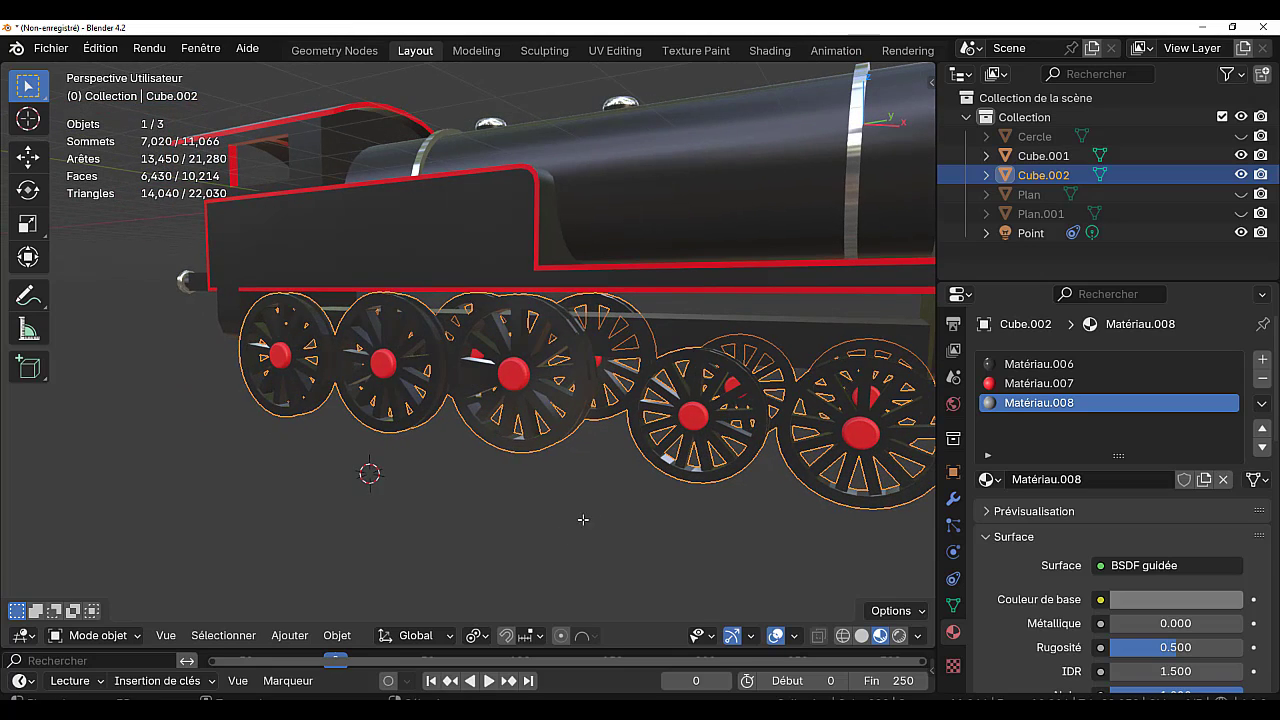
pyautogui.press('Tab')
pyautogui.click(1035, 505)
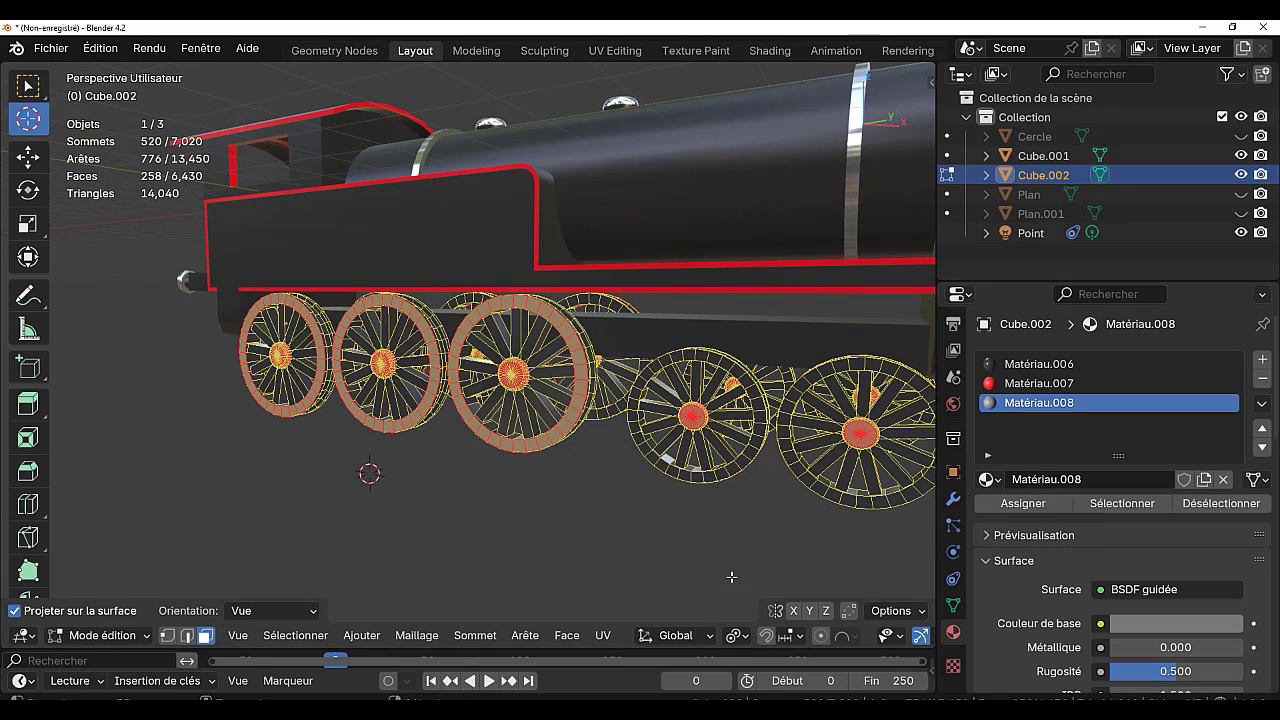
pyautogui.press('Tab')
pyautogui.press('Tab')
# - Add the outer rim faces of the four small wheels on both sides to the selection
pyautogui.press('l')
pyautogui.press('l')
pyautogui.moveTo(776, 494); pyautogui.dragTo(522, 532, button='middle')
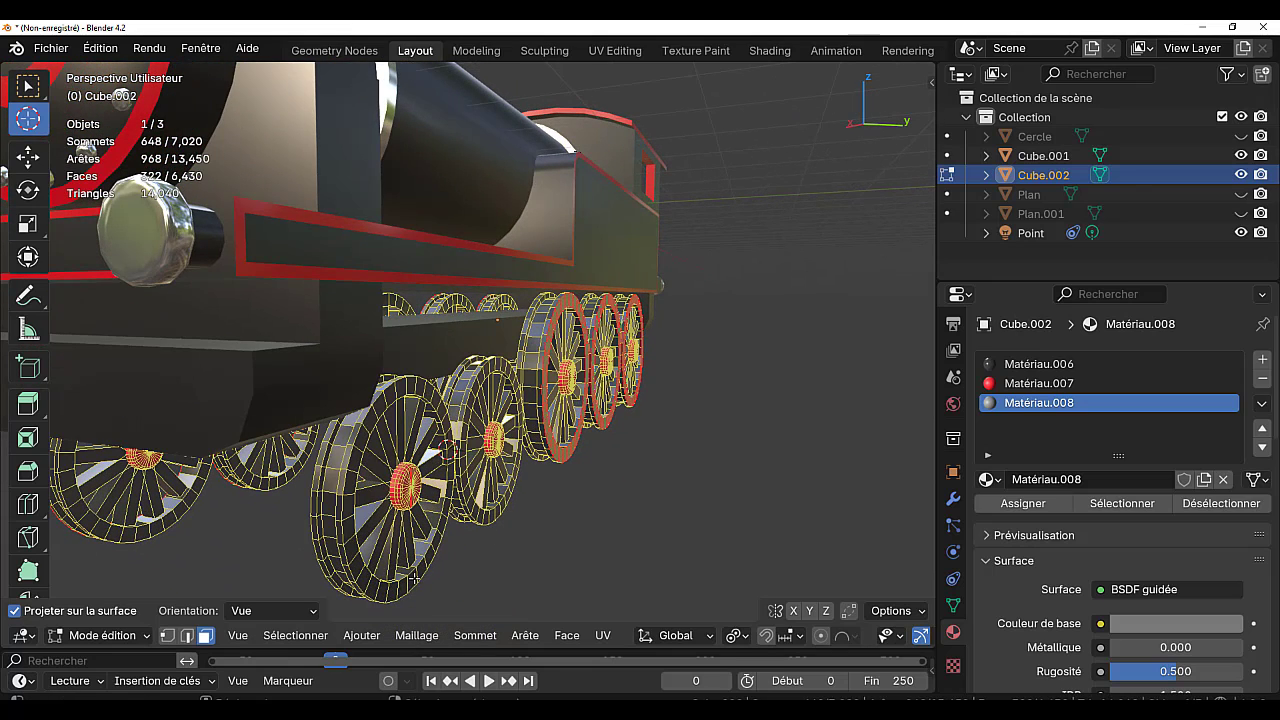
pyautogui.press('l')
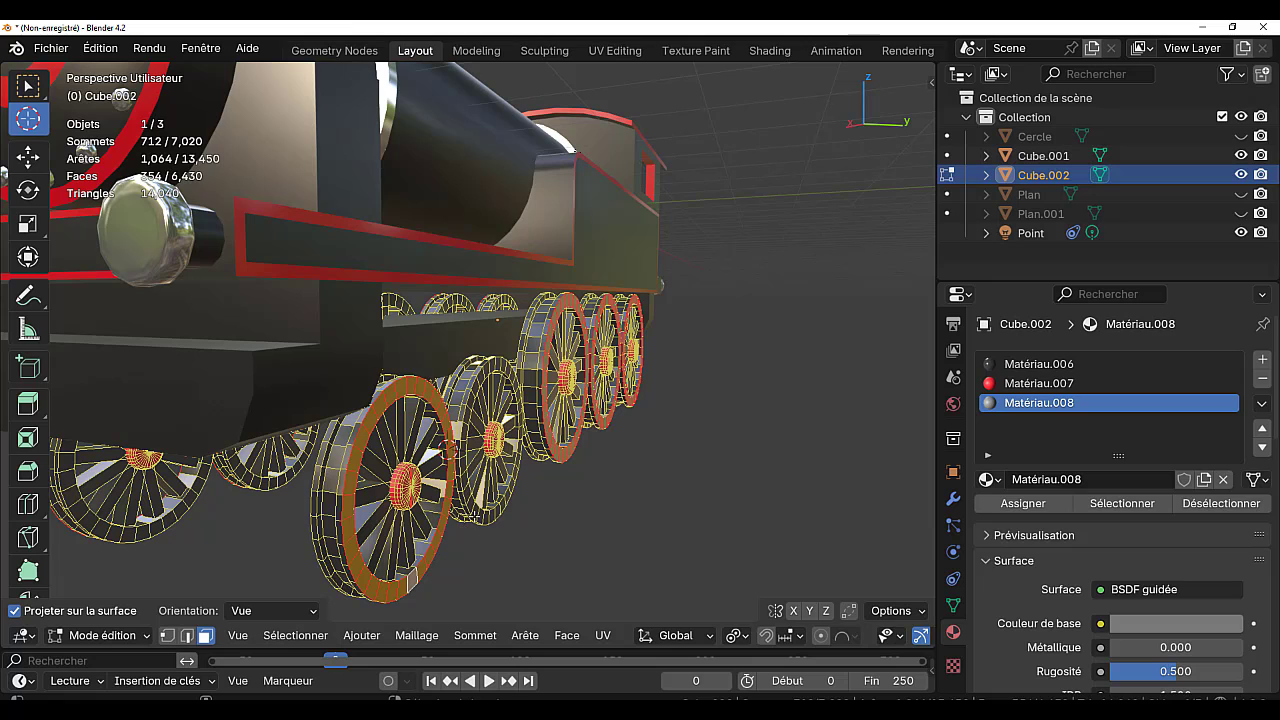
pyautogui.press('l')
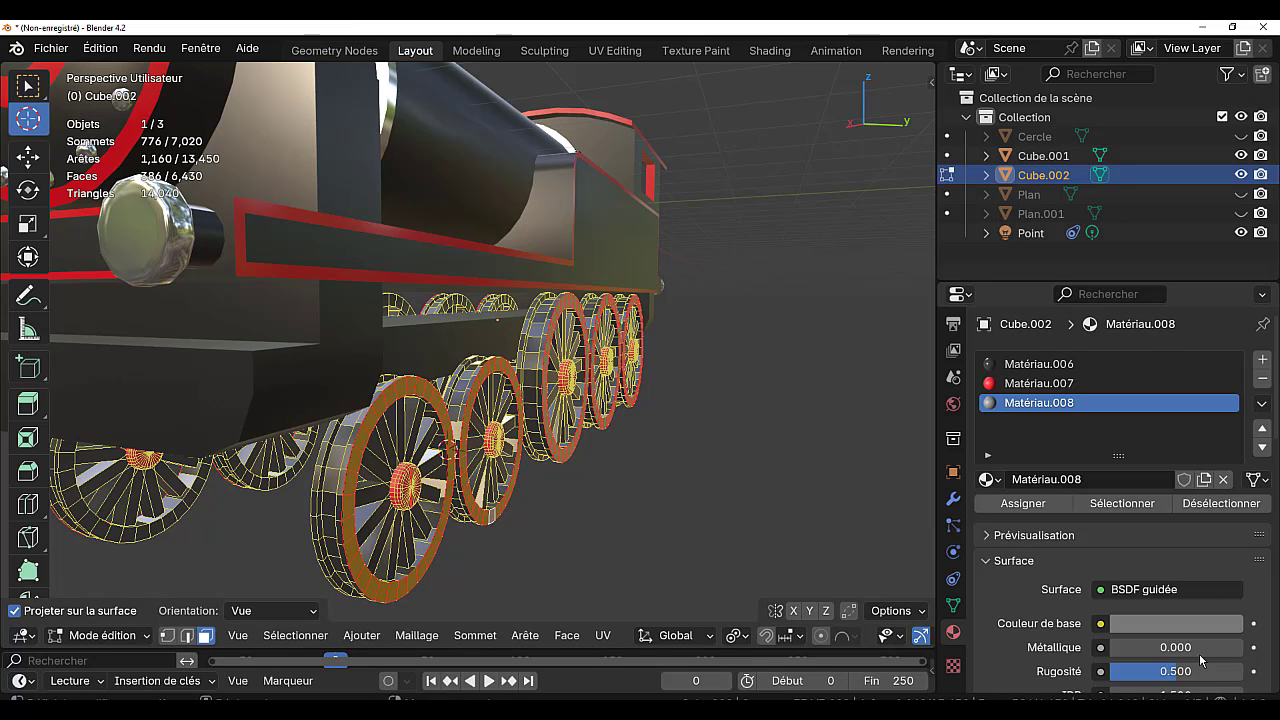
# - Assign the grey Matériau.008 to the selected small wheel rims and return to object mode to view the whole locomotive
pyautogui.click(1001, 506)
pyautogui.press('Tab')
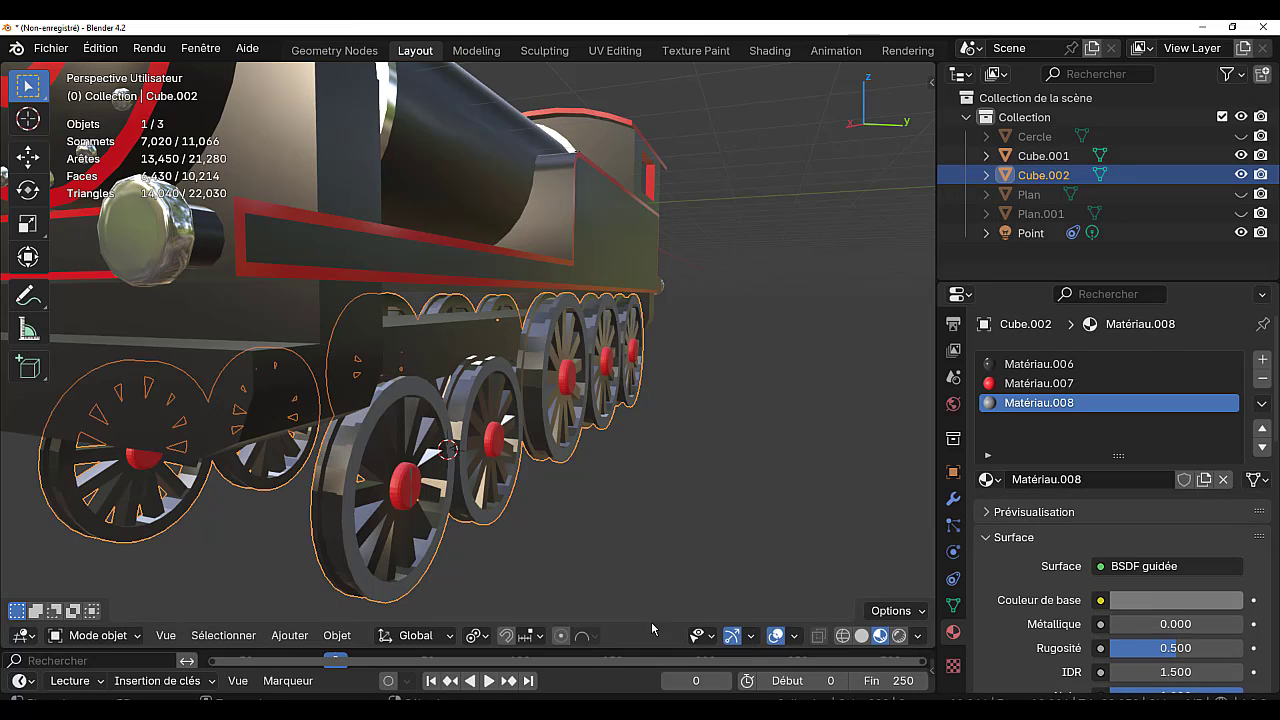
pyautogui.scroll(-4, 545, 588)
pyautogui.moveTo(540, 585); pyautogui.dragTo(756, 583, button='middle')
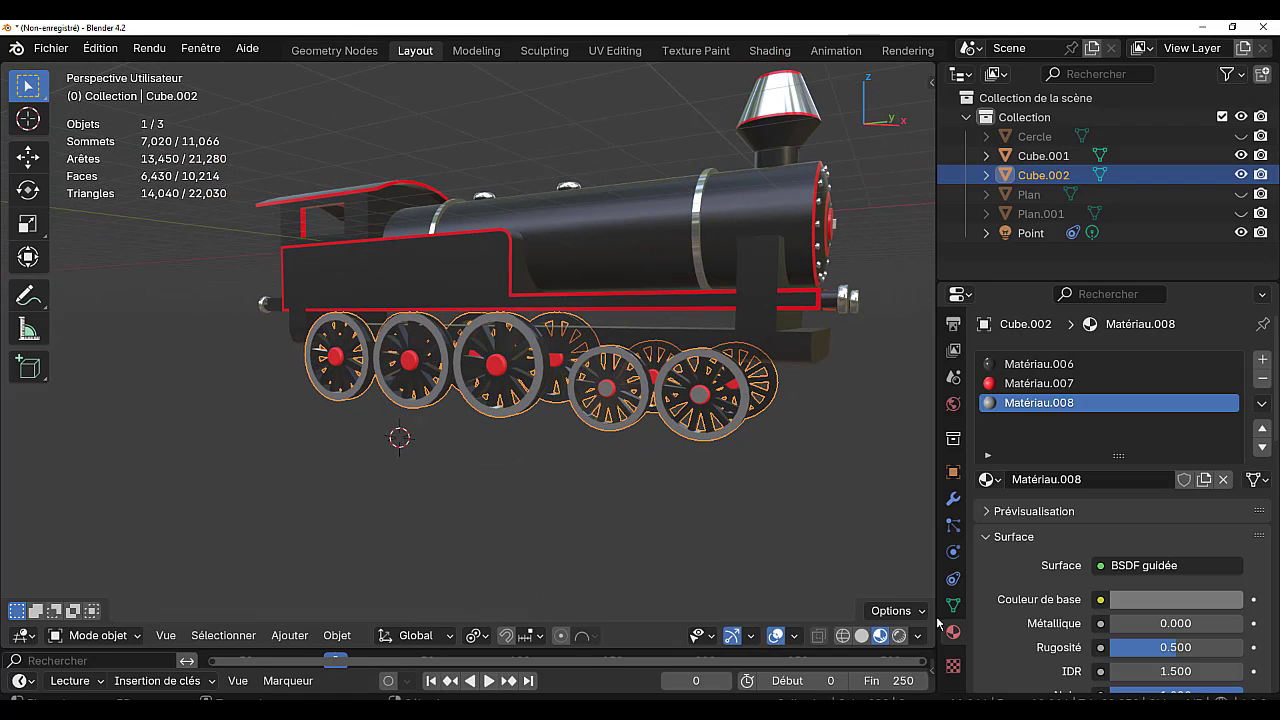
pyautogui.keyDown('shift'); pyautogui.moveTo(808, 533); pyautogui.dragTo(710, 575, button='middle'); pyautogui.keyUp('shift')
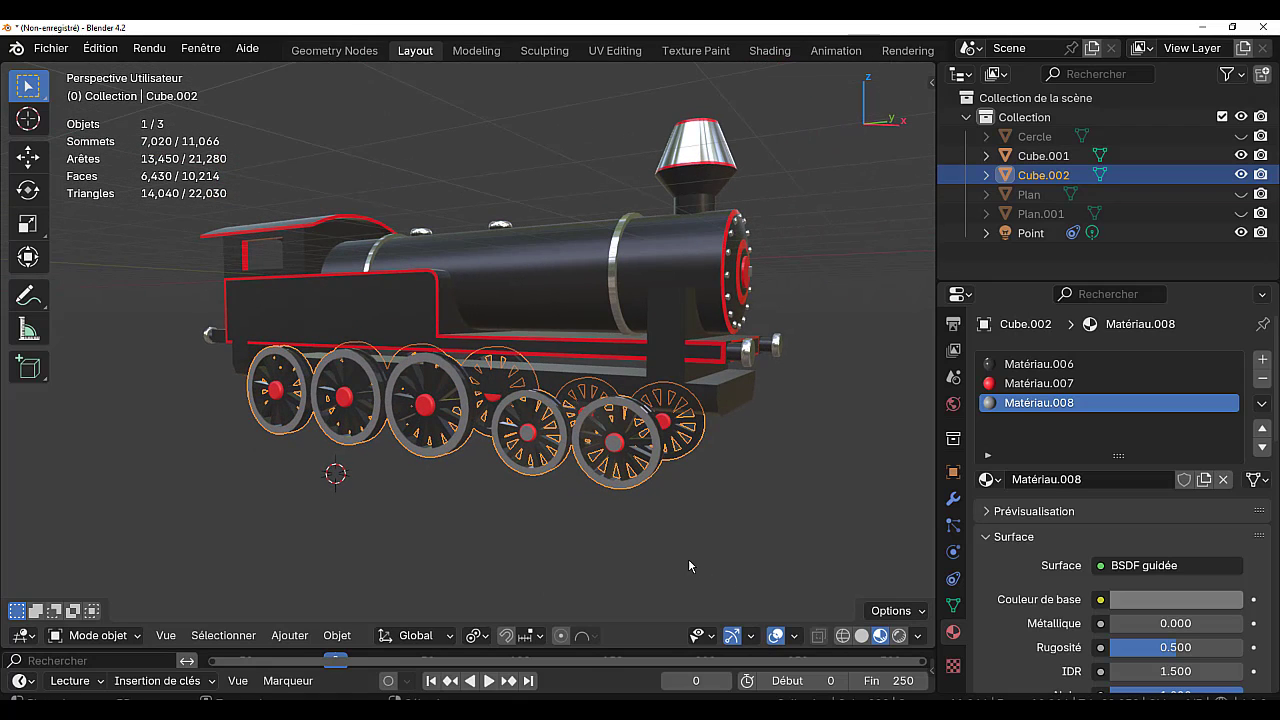
# - Darken the base colour of the rim material Matériau.008 to a value of 0.106
pyautogui.click(1160, 599)
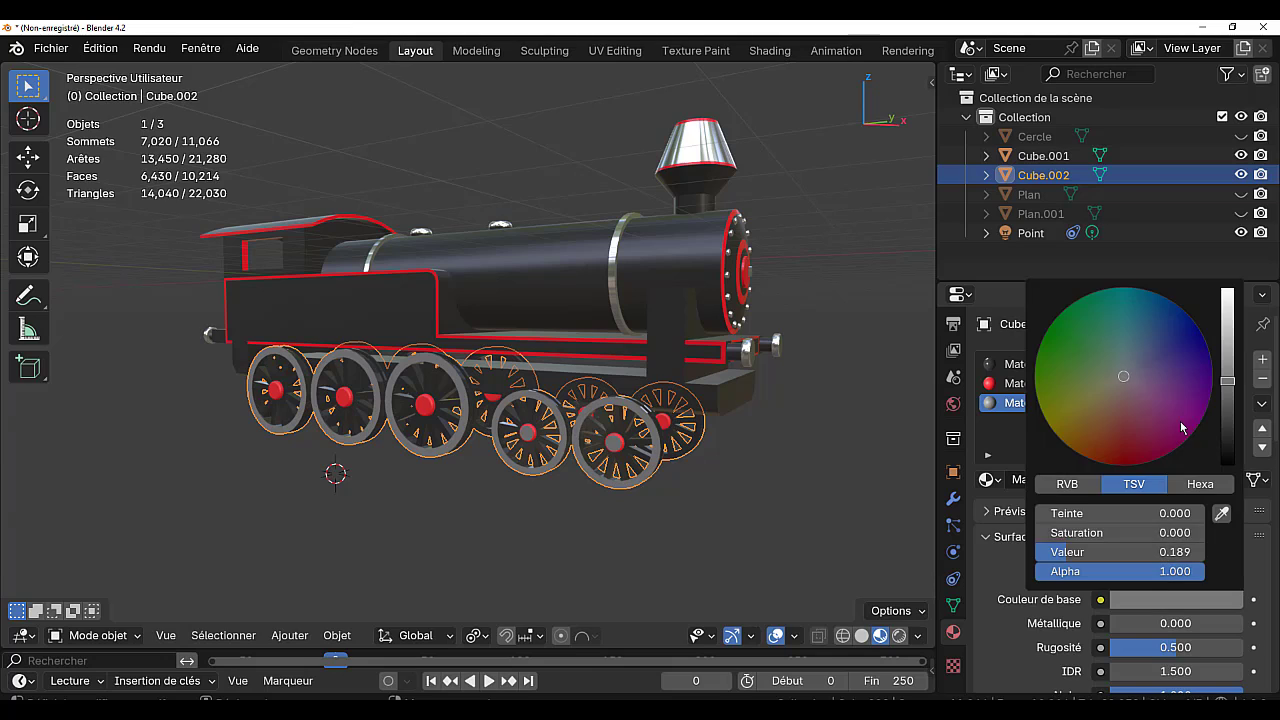
pyautogui.moveTo(1227, 388)
pyautogui.mouseDown()
pyautogui.moveTo(1227, 414)
pyautogui.moveTo(1227, 401)
pyautogui.mouseUp()
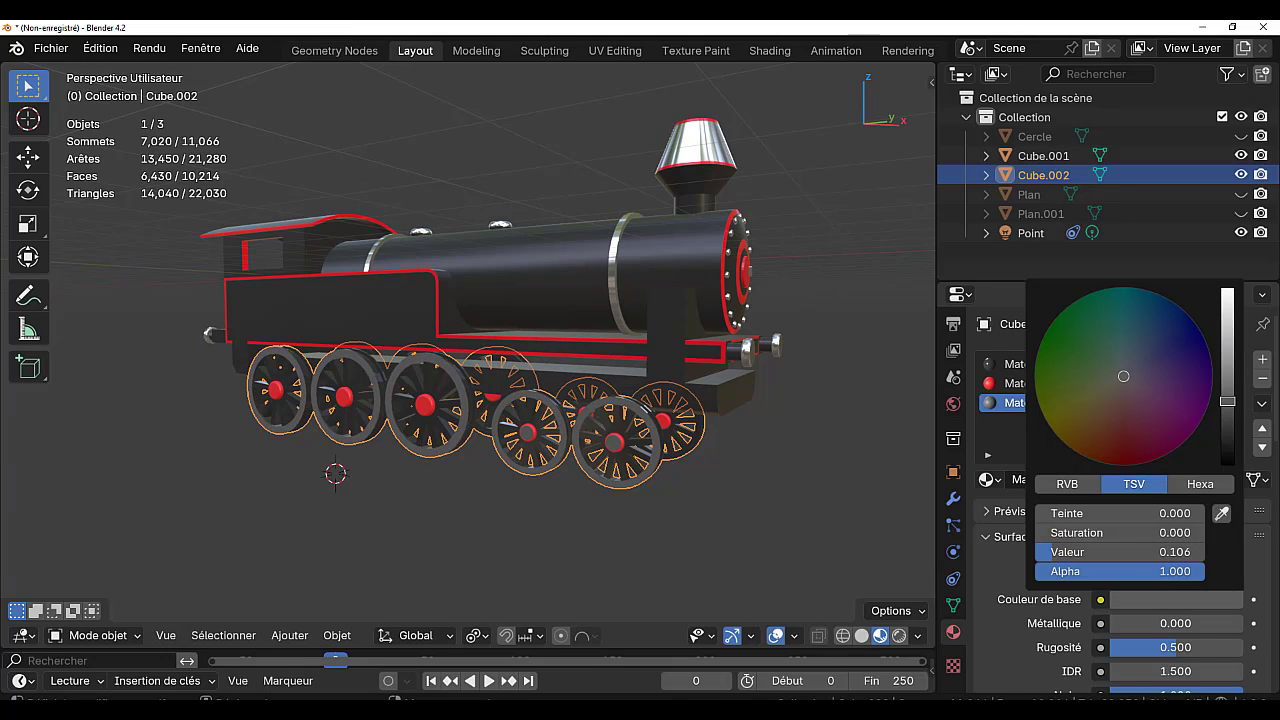
pyautogui.moveTo(782, 468); pyautogui.dragTo(771, 498, button='middle')
# - Switch mesh editing from the wheels to the locomotive body Cube.001 and display the model in solid shading
pyautogui.press('Tab')
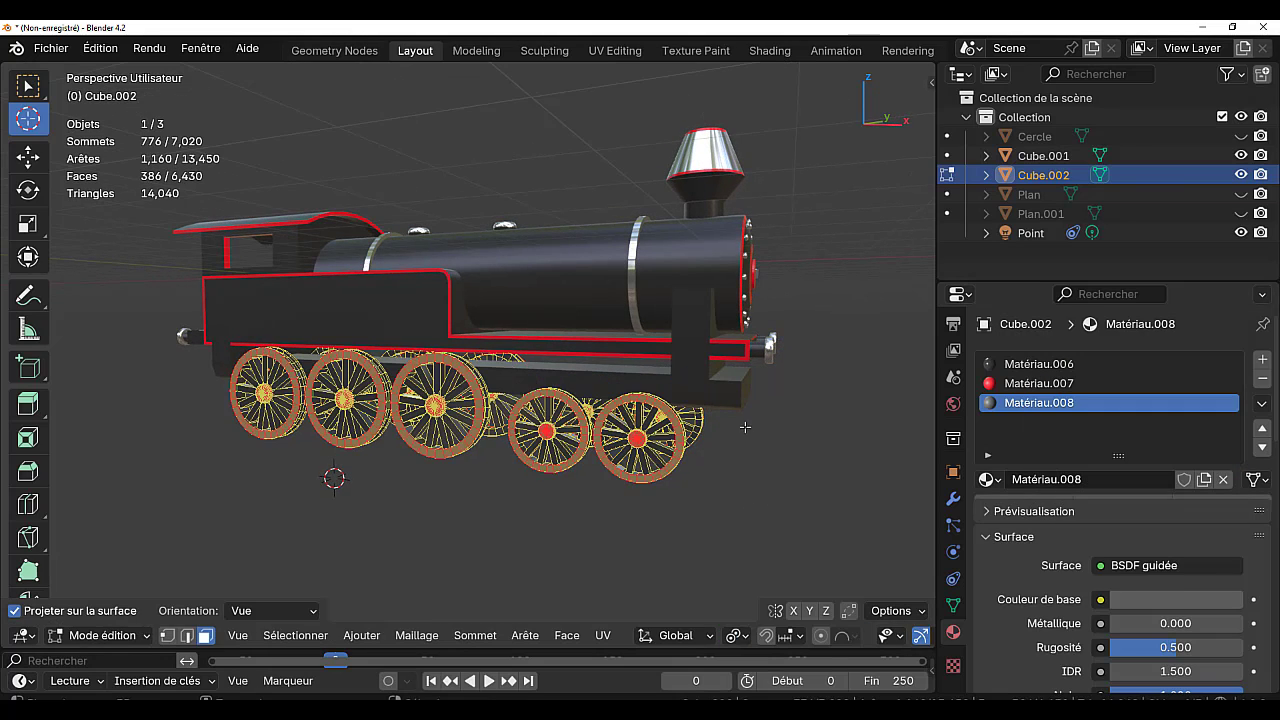
pyautogui.press('Tab')
pyautogui.click(695, 348)
pyautogui.press('Tab')
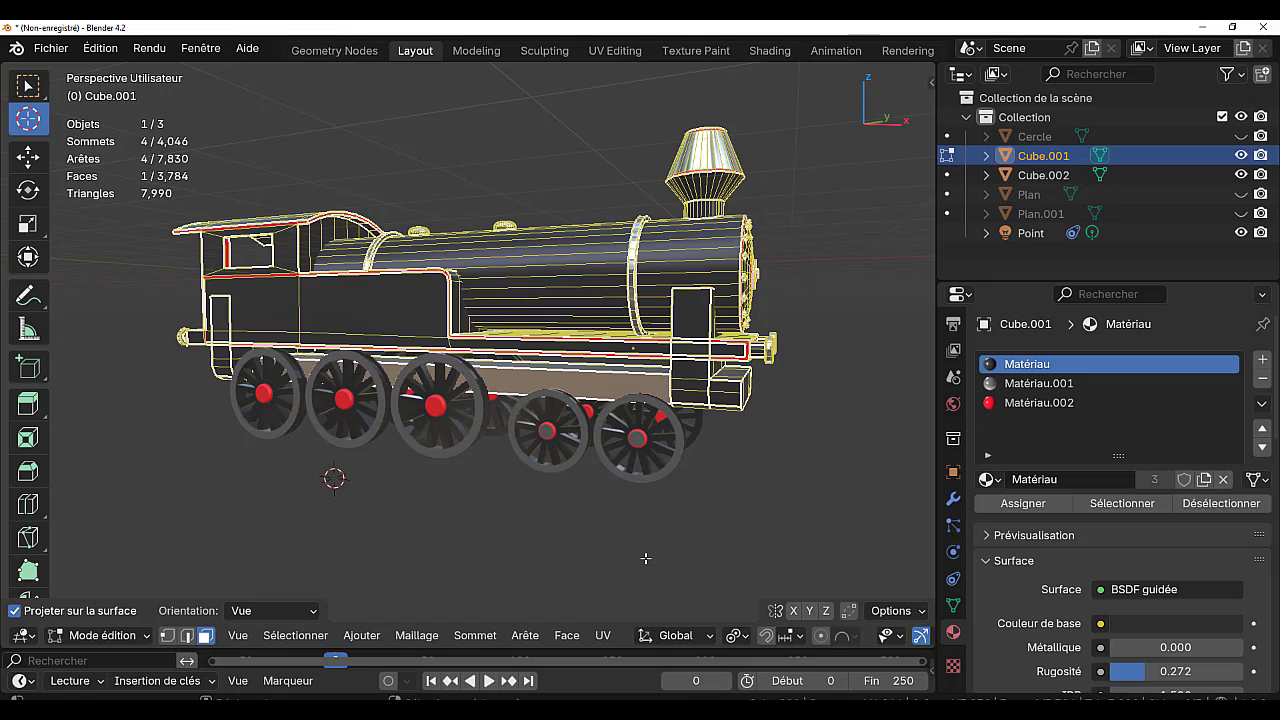
pyautogui.moveTo(615, 576); pyautogui.dragTo(646, 506, button='middle')
pyautogui.scroll(1, 657, 404)
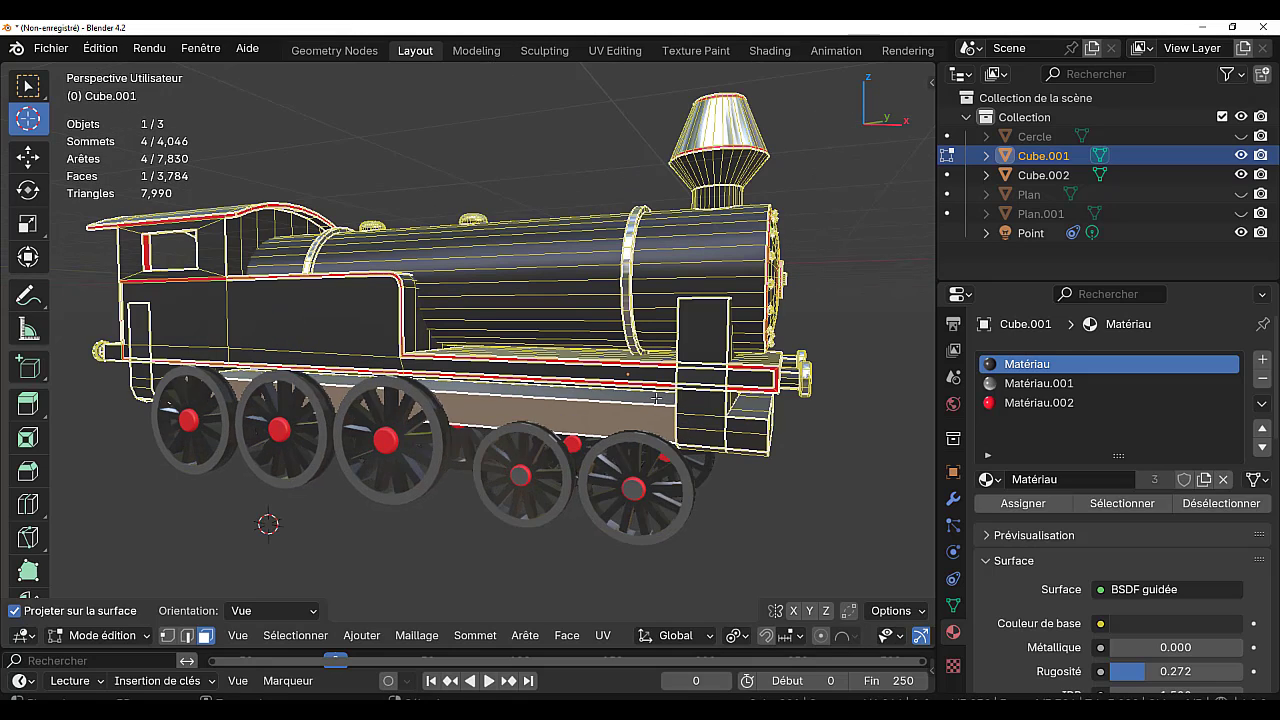
pyautogui.click(709, 346)
pyautogui.scroll(-5, 855, 635)
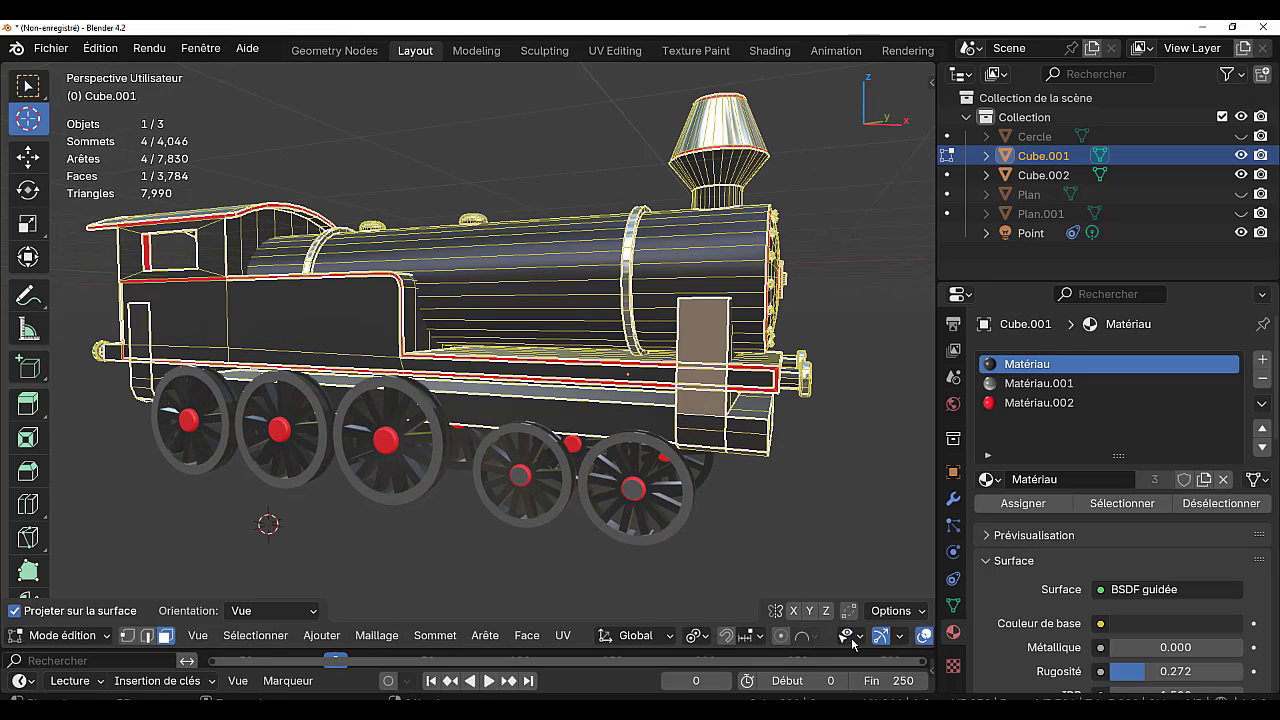
pyautogui.click(880, 635)
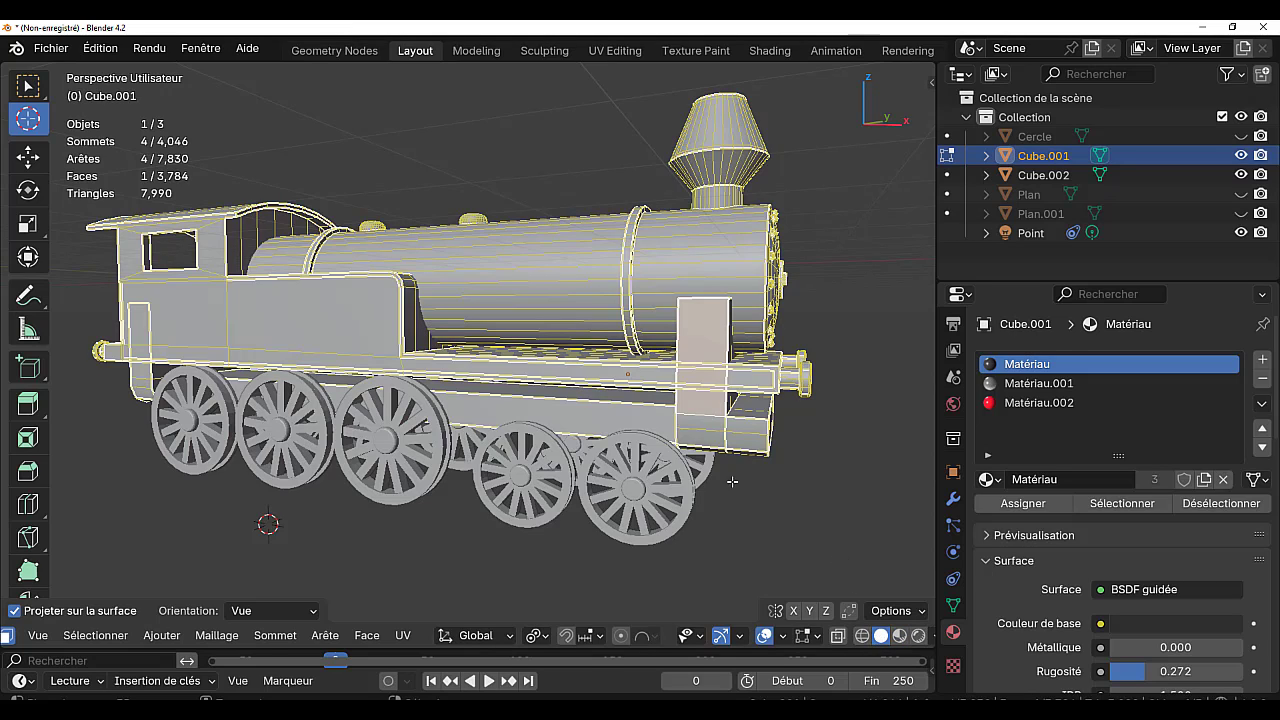
# - Select the band of outer faces running down the front upright plate, under the front beam and up the opposite plate
pyautogui.hotkey('ctrl', 'l')
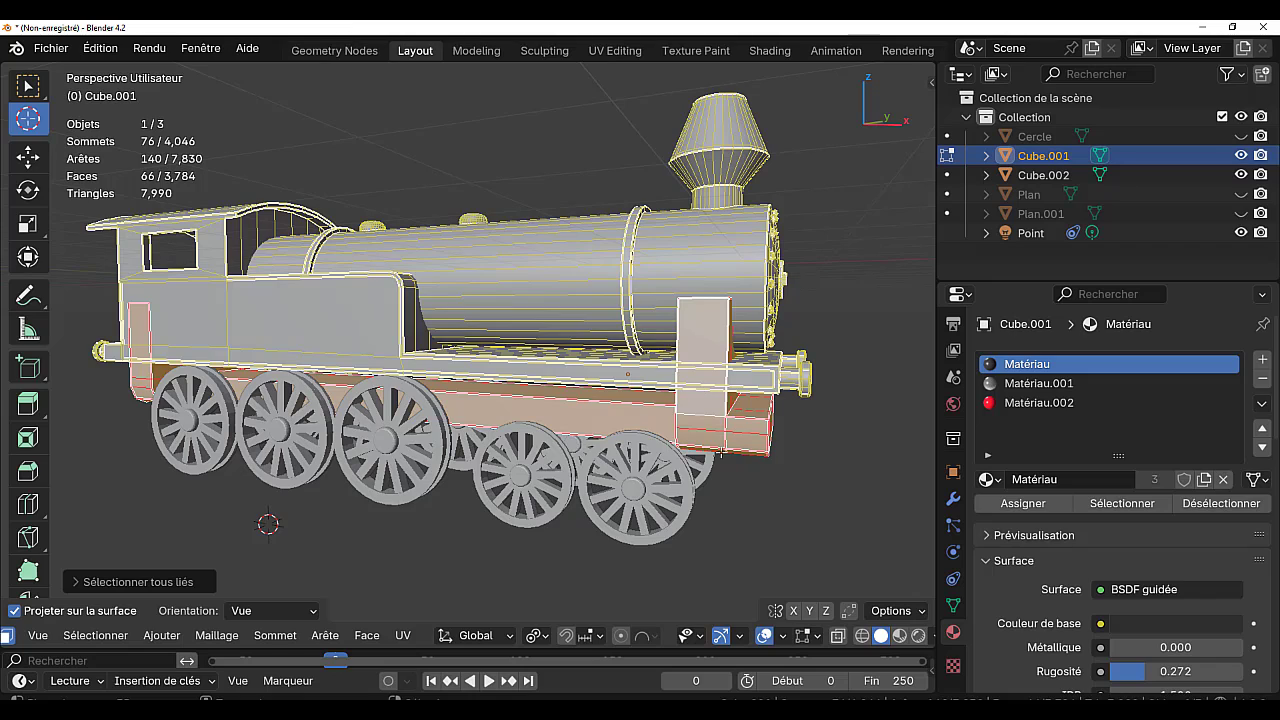
pyautogui.moveTo(720, 450); pyautogui.dragTo(670, 437, button='middle')
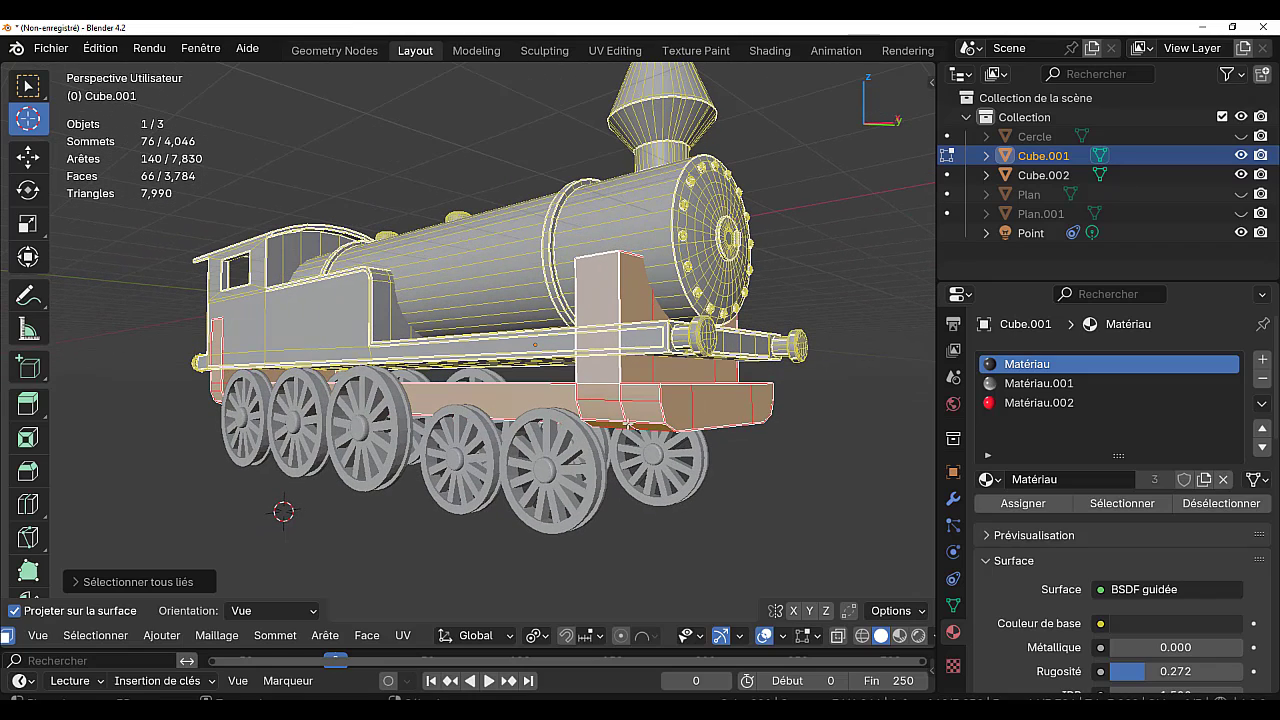
pyautogui.click(613, 318)
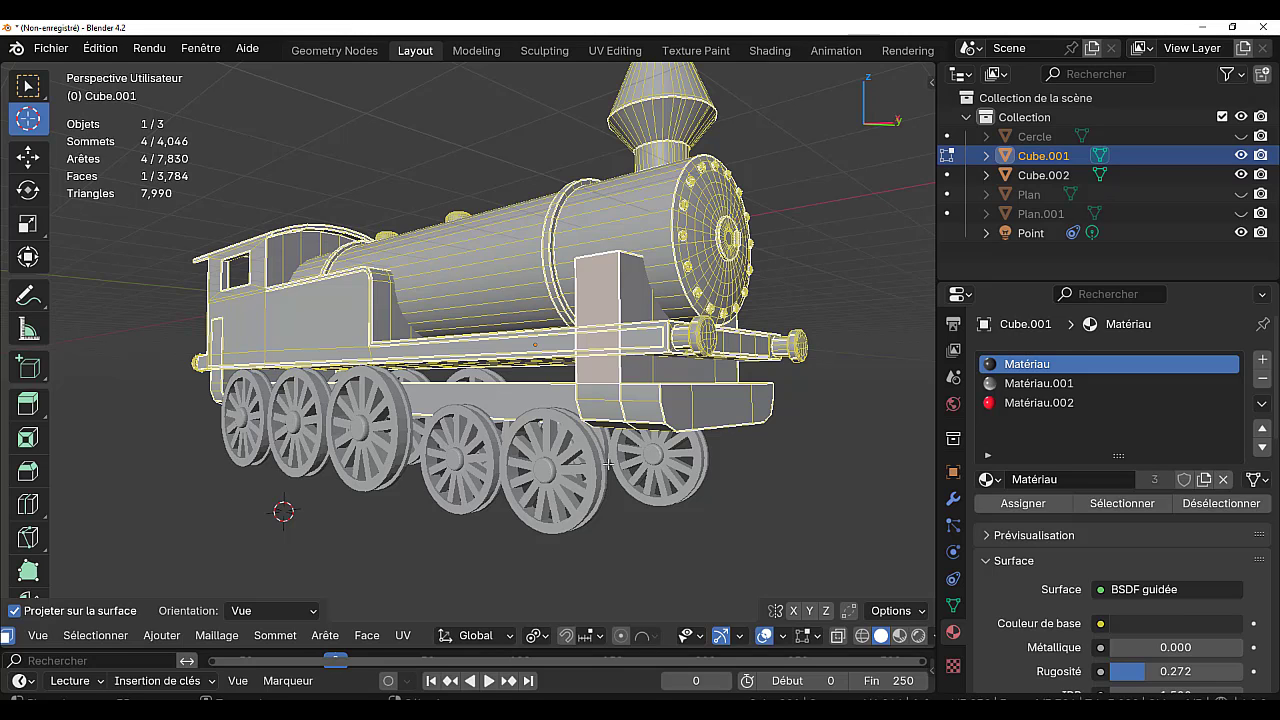
pyautogui.keyDown('ctrl'); pyautogui.click(606, 412); pyautogui.keyUp('ctrl')
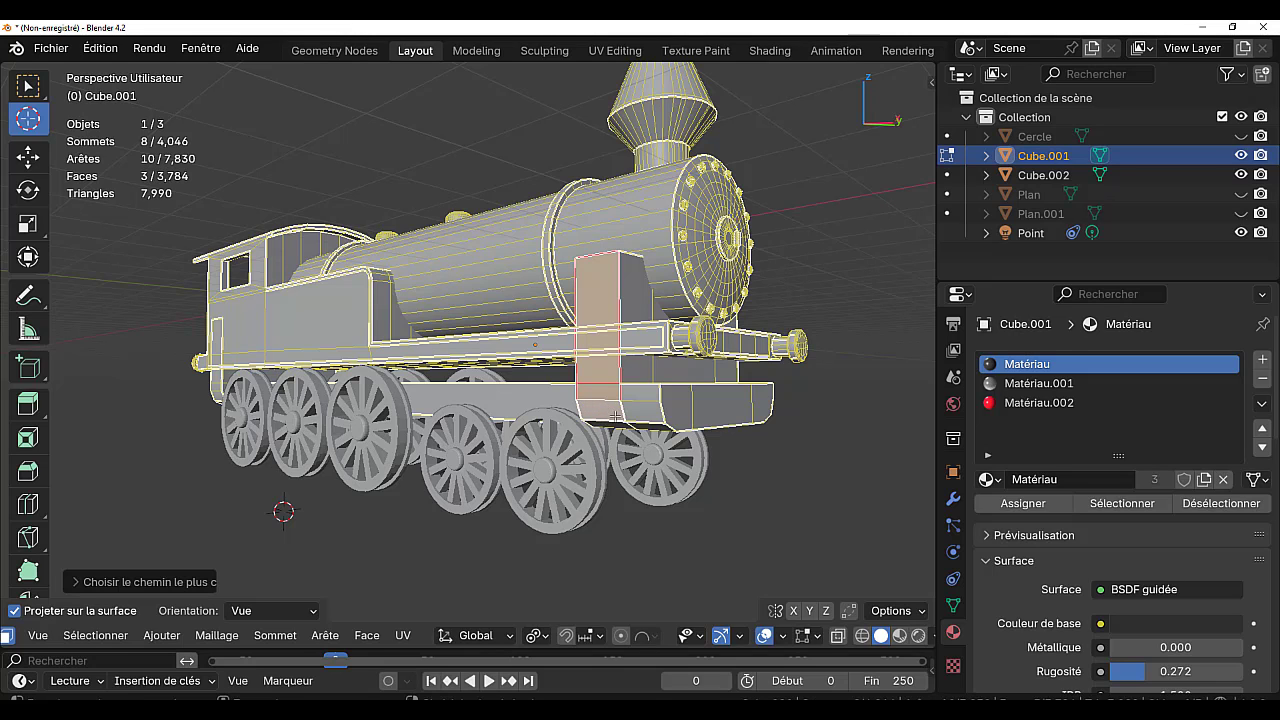
pyautogui.moveTo(768, 430); pyautogui.dragTo(622, 380, button='middle')
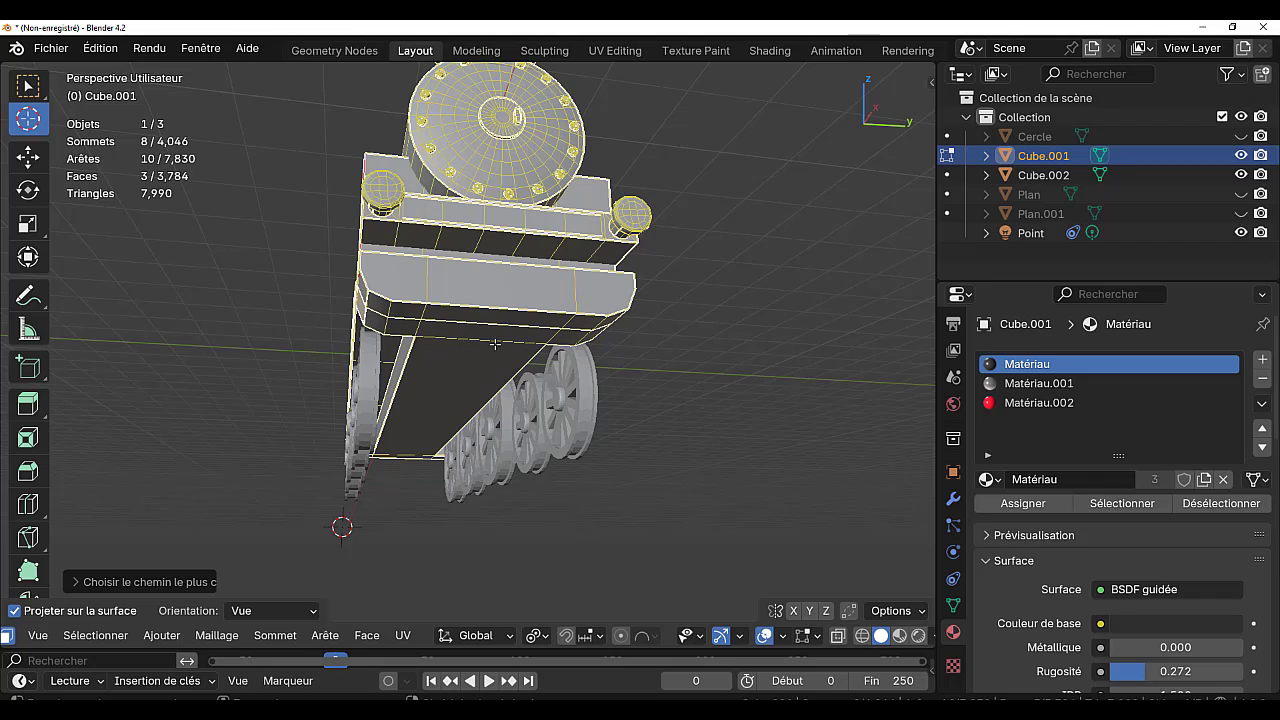
pyautogui.moveTo(494, 344); pyautogui.dragTo(559, 322, button='middle')
pyautogui.keyDown('ctrl'); pyautogui.click(546, 262); pyautogui.keyUp('ctrl')
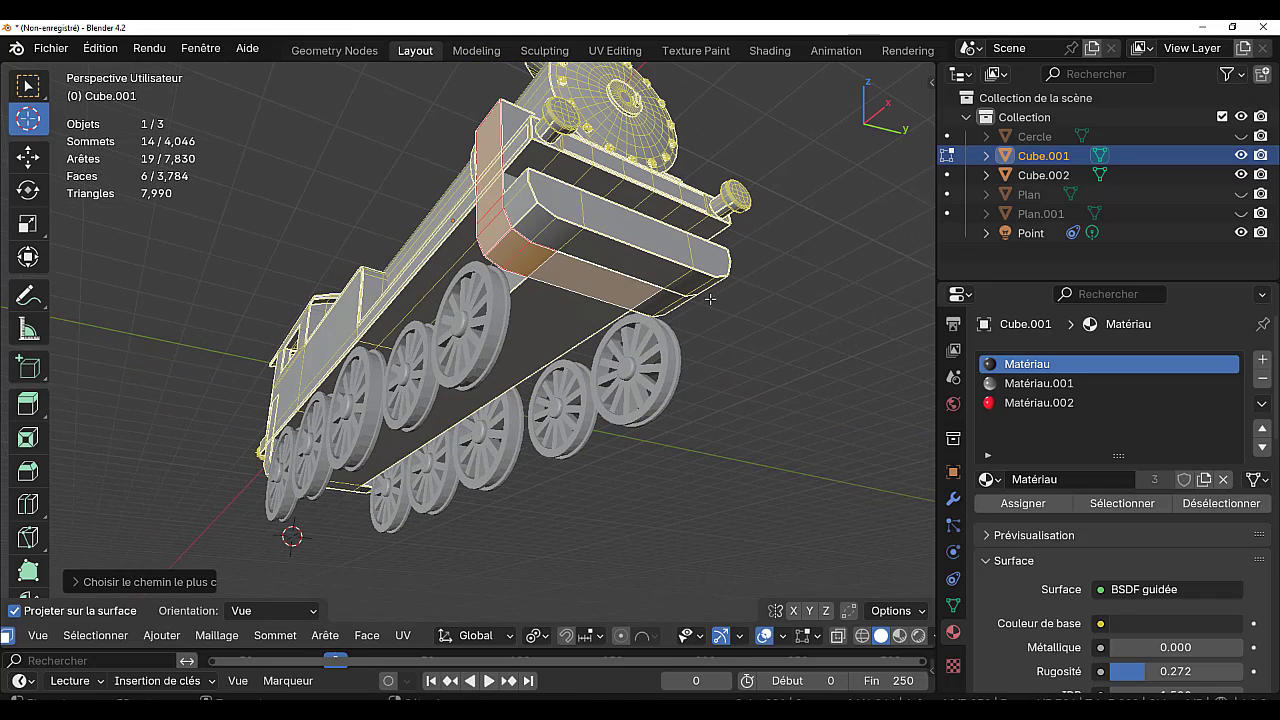
pyautogui.moveTo(710, 299); pyautogui.dragTo(425, 342, button='middle')
pyautogui.keyDown('ctrl'); pyautogui.click(375, 338); pyautogui.keyUp('ctrl')
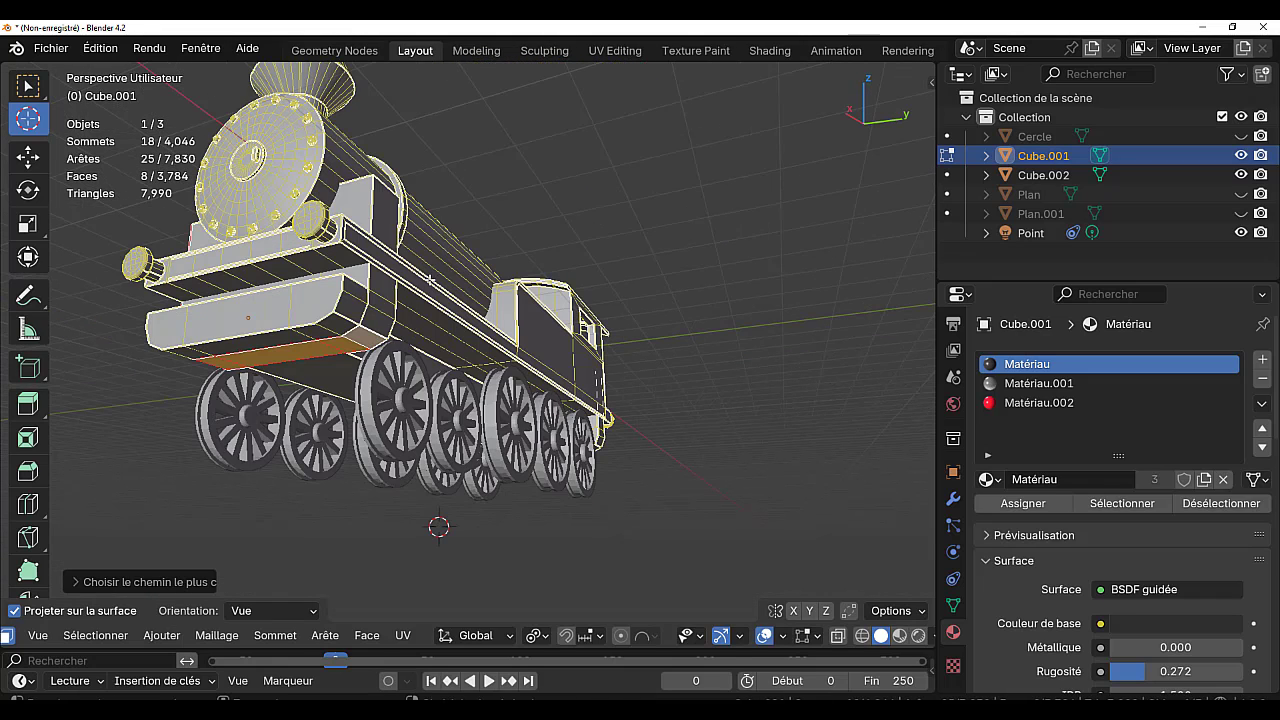
pyautogui.keyDown('ctrl'); pyautogui.click(394, 226); pyautogui.keyUp('ctrl')
pyautogui.moveTo(454, 291); pyautogui.dragTo(778, 446, button='middle')
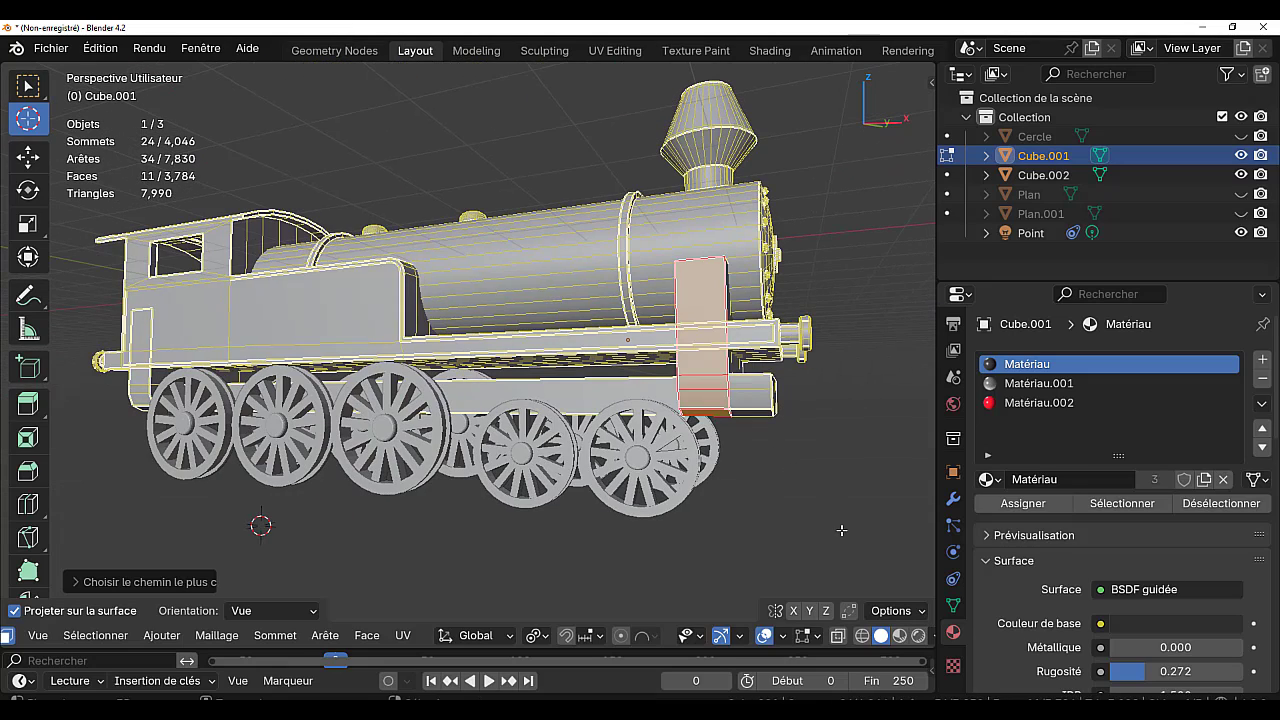
# - Inset the selected front band faces to form a thin border, and select the border face loop
pyautogui.press('i')
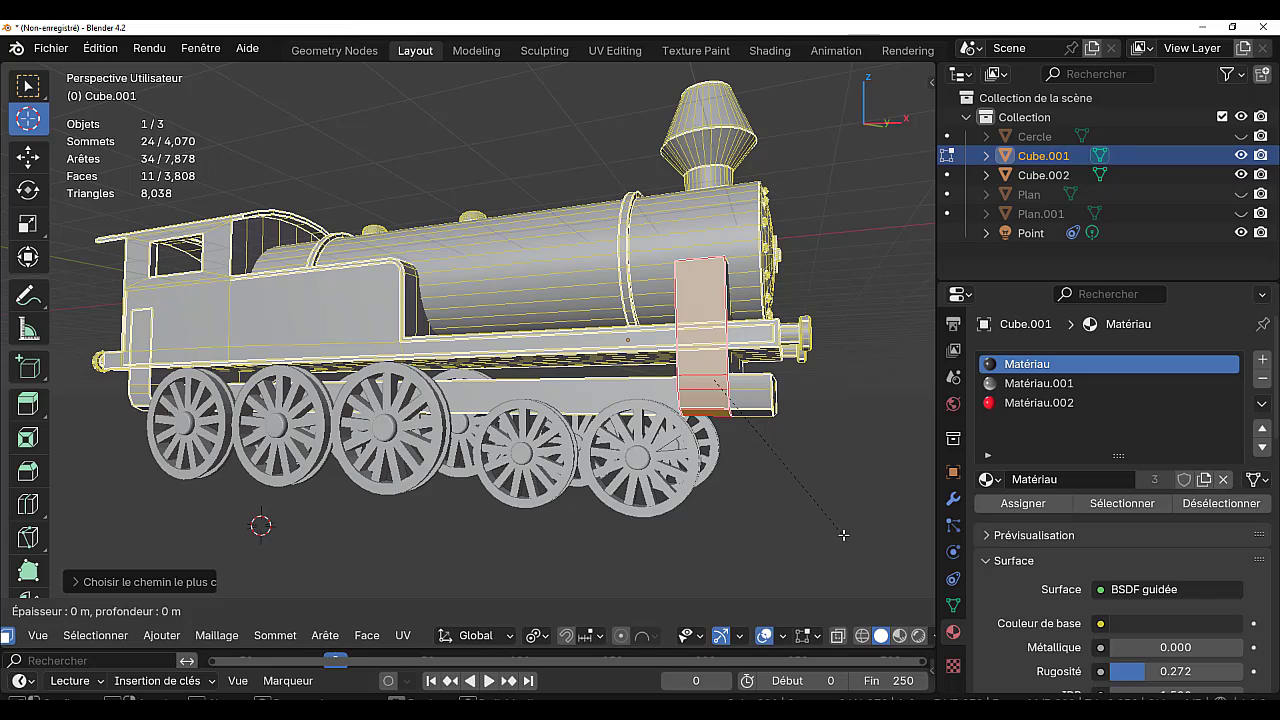
pyautogui.click(828, 504)
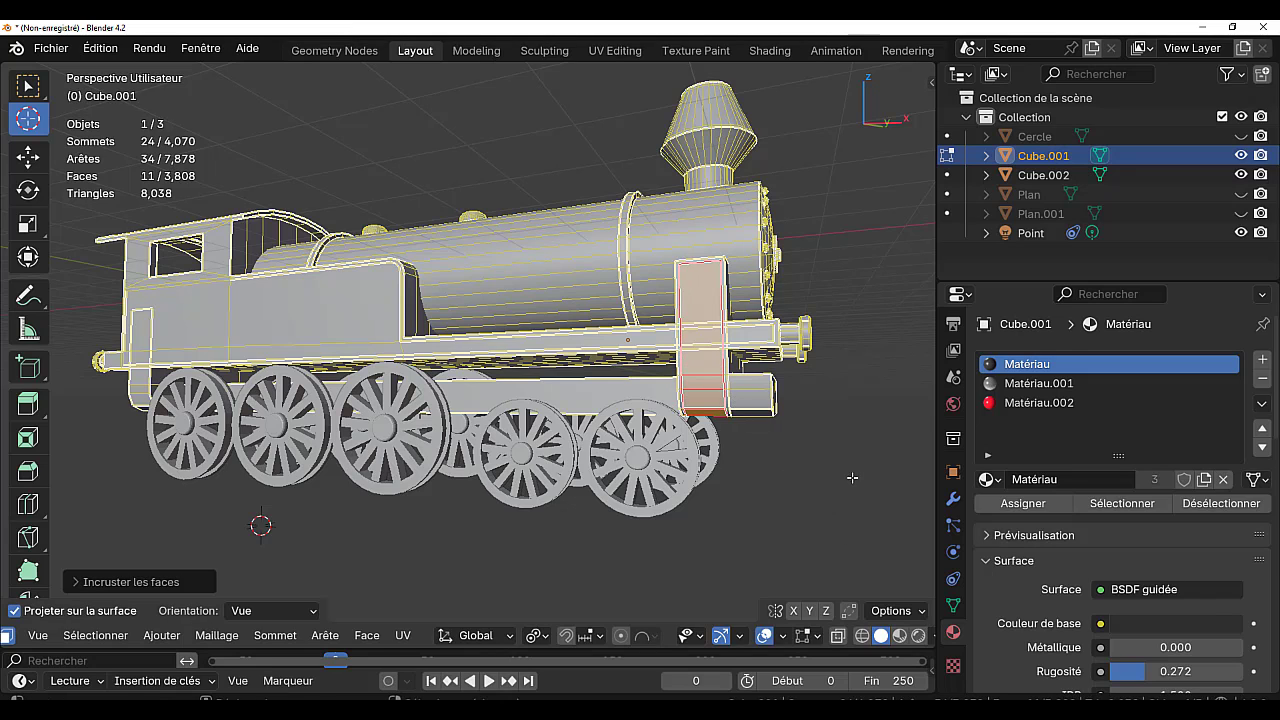
pyautogui.moveTo(828, 505); pyautogui.dragTo(756, 543, button='middle')
pyautogui.scroll(4, 758, 522)
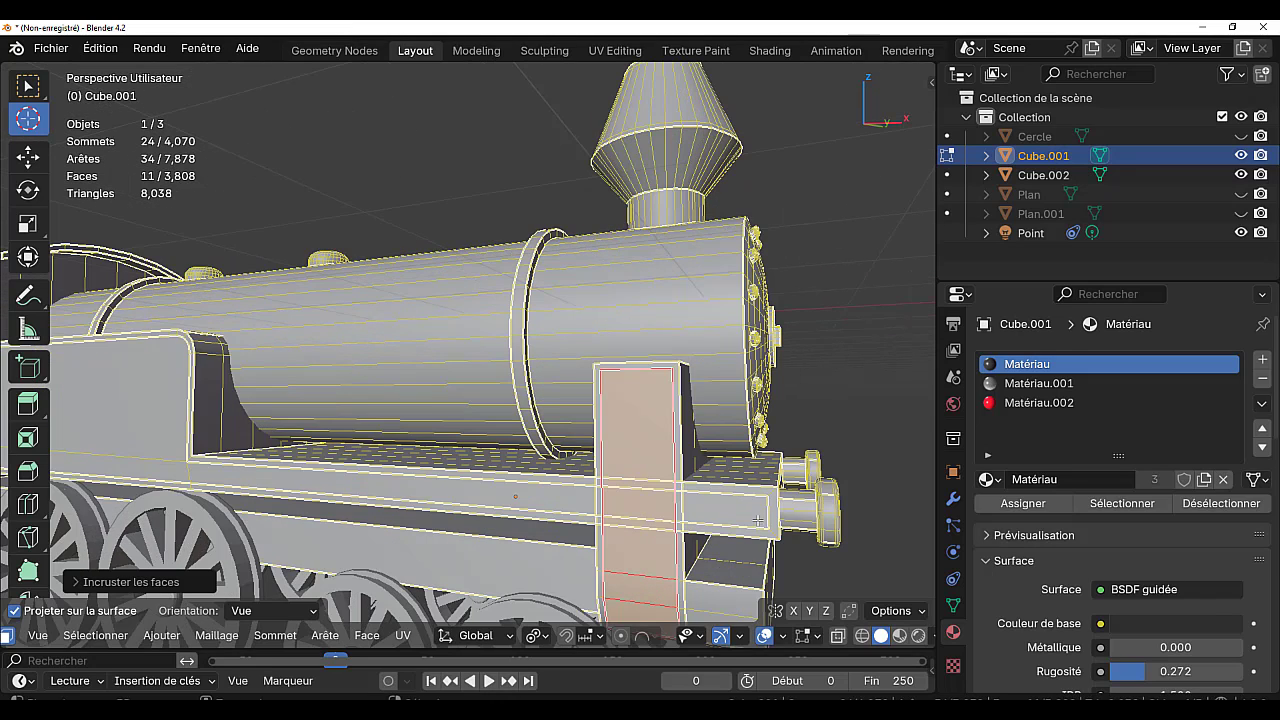
pyautogui.keyDown('alt'); pyautogui.click(677, 366); pyautogui.keyUp('alt')
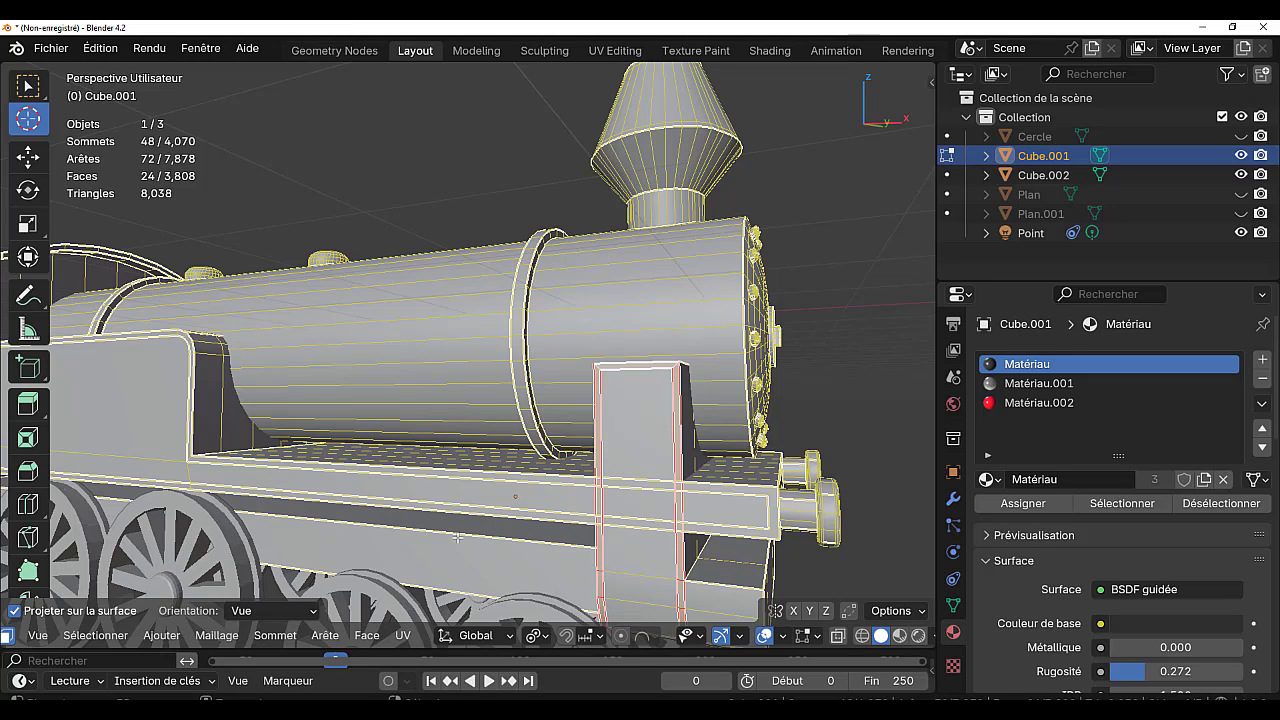
# - Assign the red Matériau.002 to the front band's border, return to material preview, and leave edit mode to view the result
pyautogui.scroll(-6, 457, 537)
pyautogui.click(1012, 403)
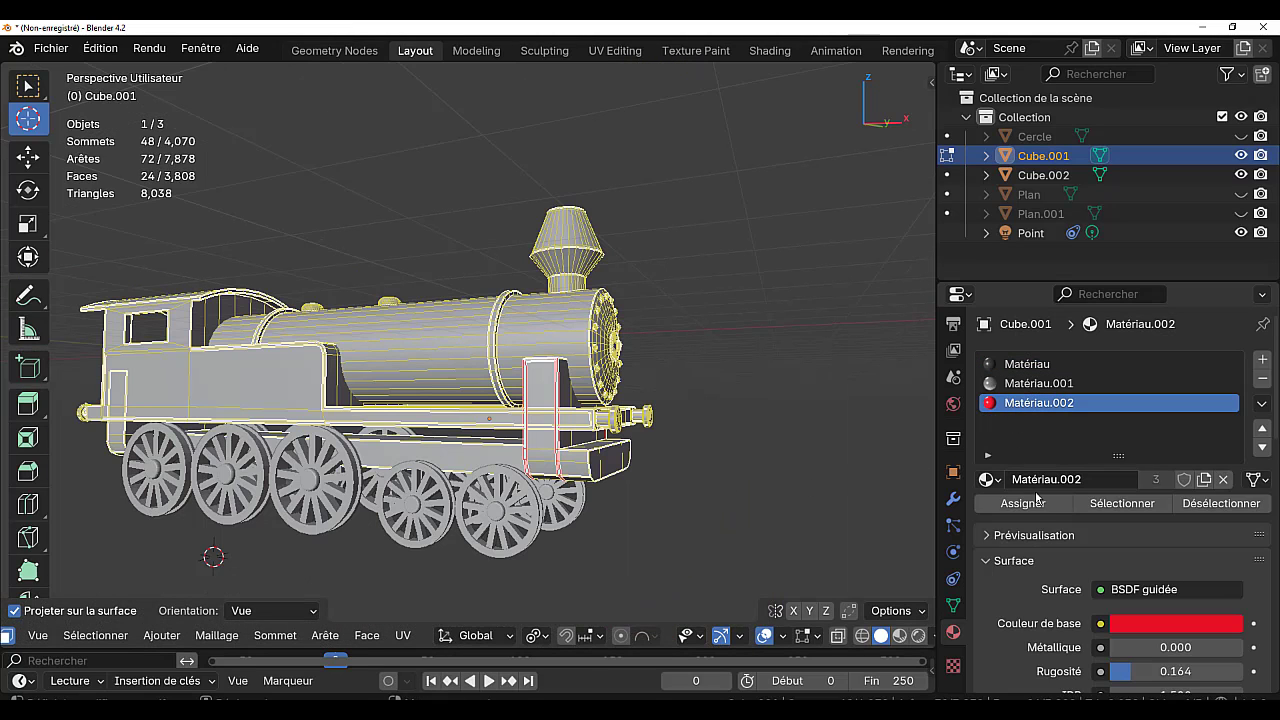
pyautogui.click(899, 635)
pyautogui.press('Tab')
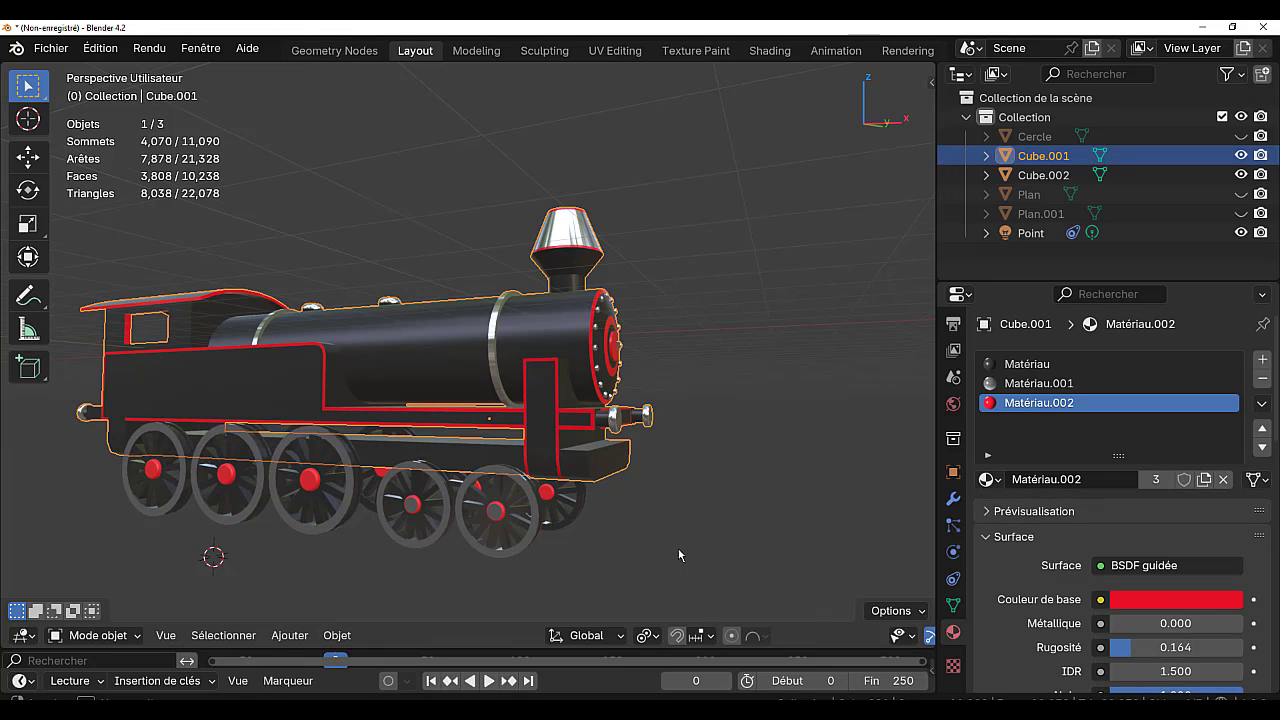
pyautogui.moveTo(678, 548); pyautogui.dragTo(756, 544, button='middle')
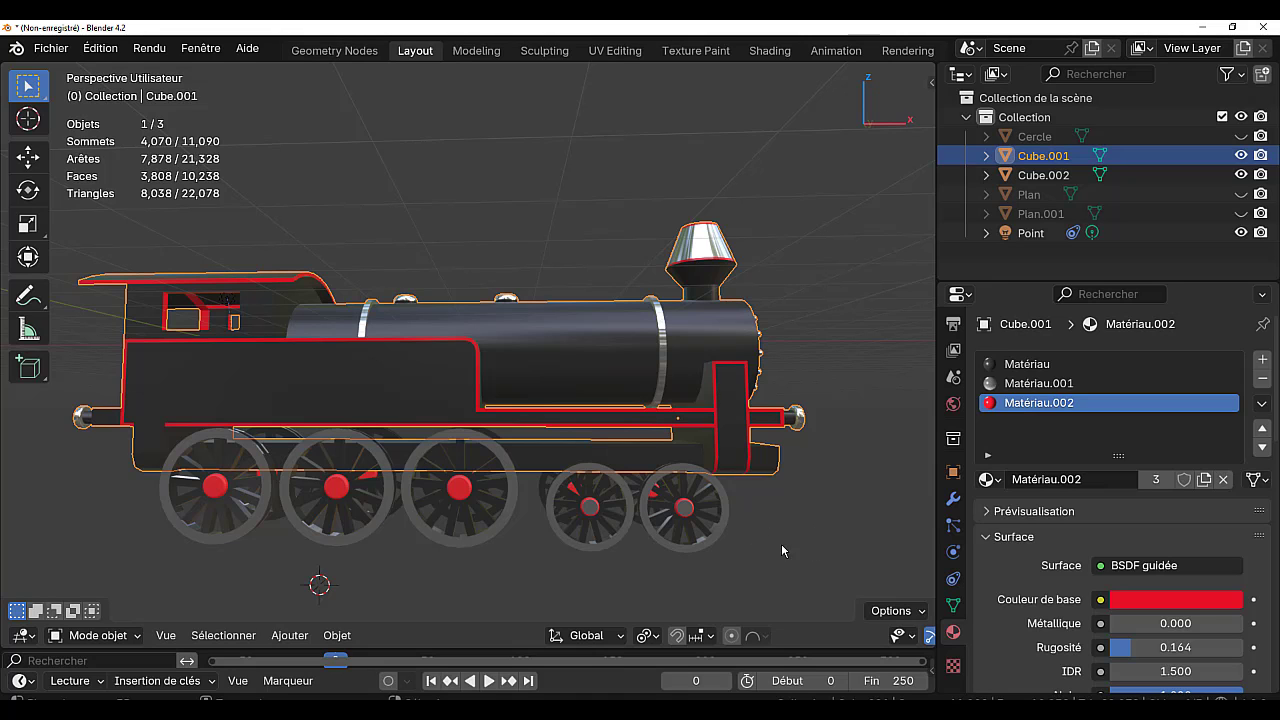
pyautogui.moveTo(539, 568); pyautogui.dragTo(634, 574, button='middle')
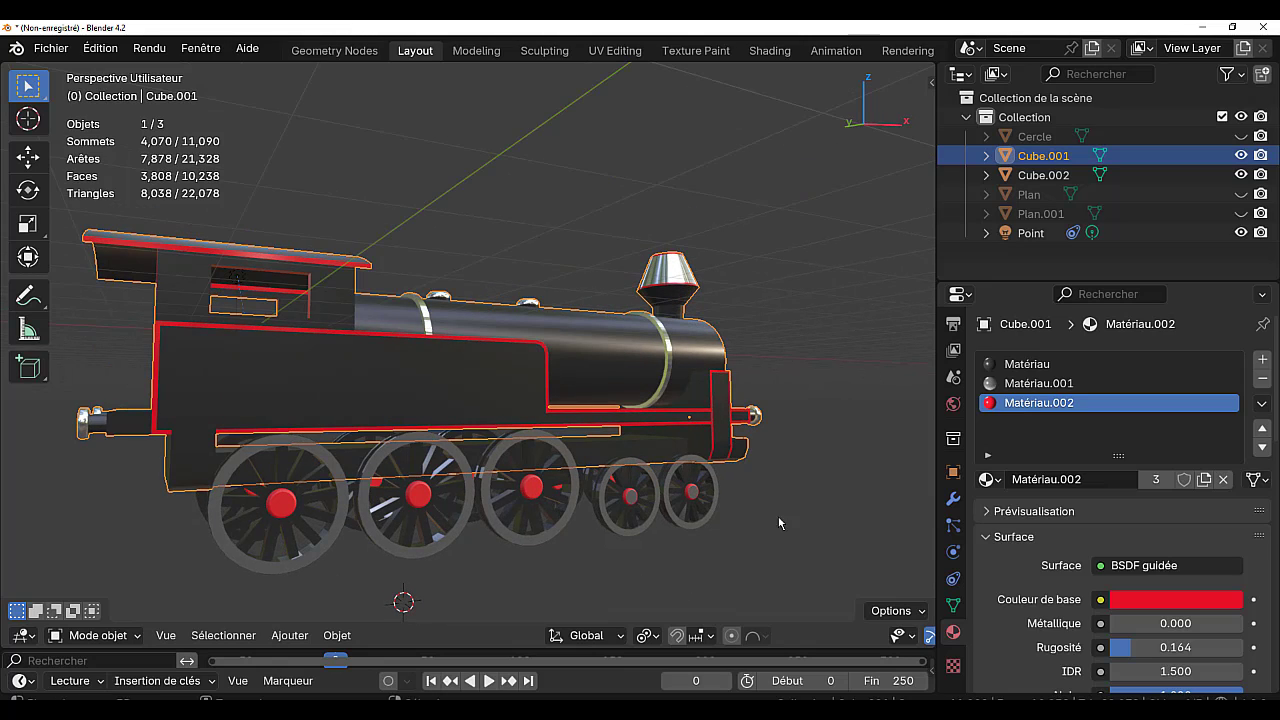
pyautogui.moveTo(822, 570); pyautogui.dragTo(647, 562, button='middle')
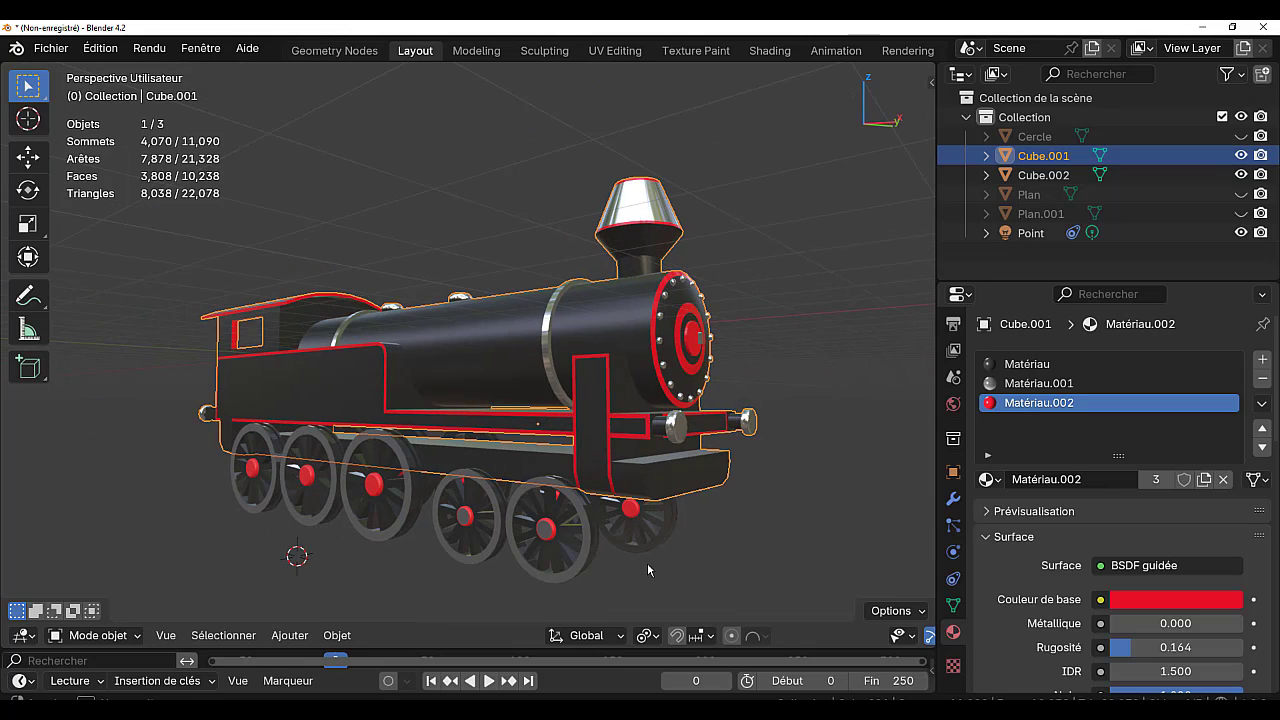
pyautogui.click(672, 487)
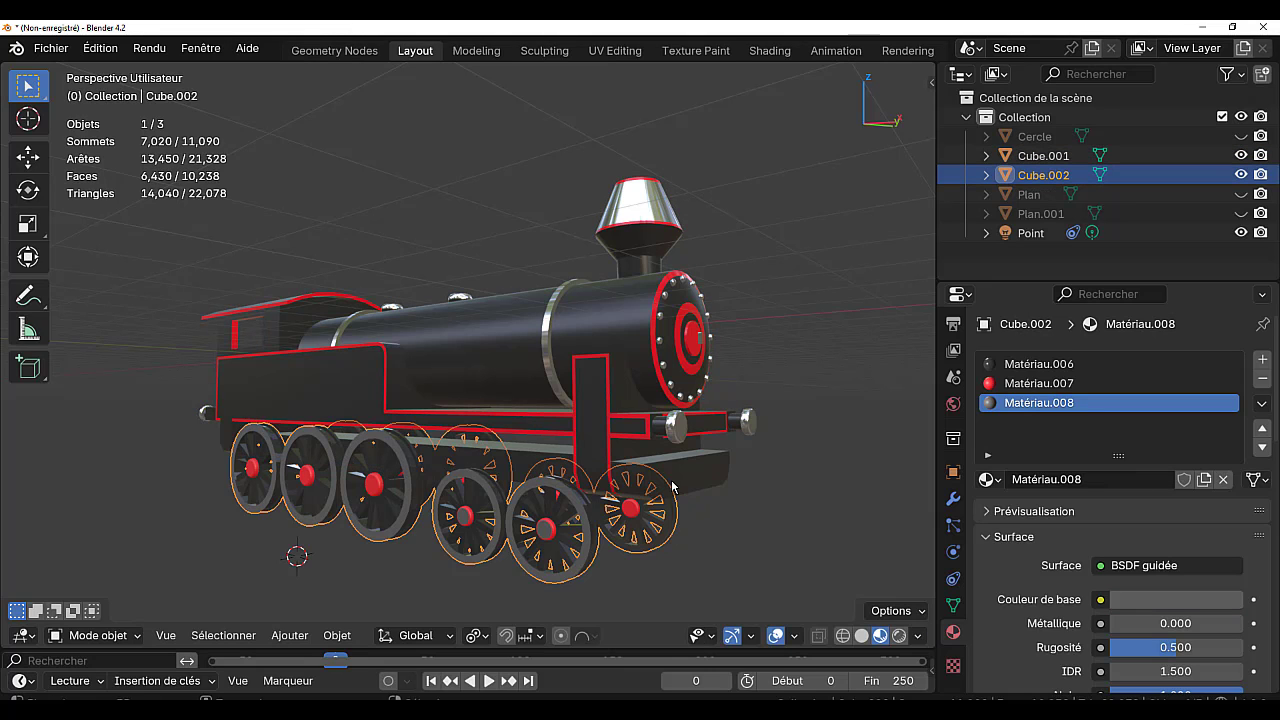
pyautogui.click(880, 486)
pyautogui.press('Tab')
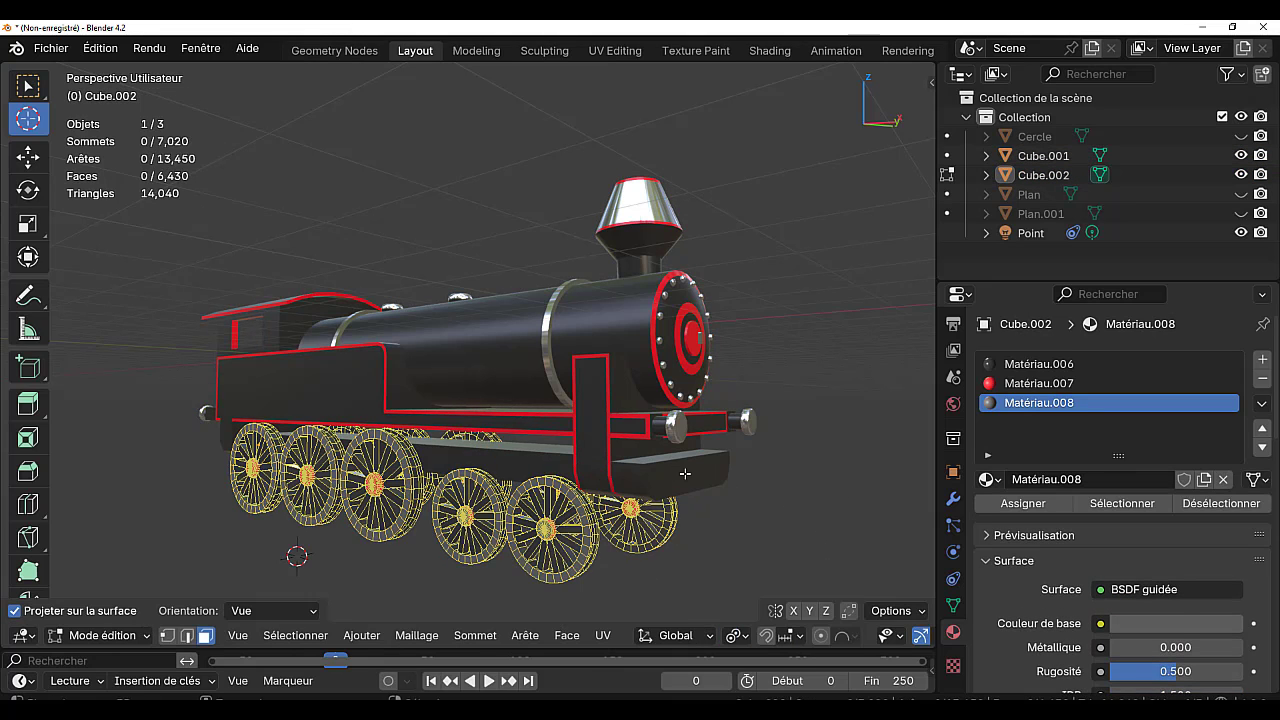
pyautogui.press('Tab')
# - Open the body Cube.001 for mesh editing and select the three front faces of the lower front beam
pyautogui.click(685, 479)
pyautogui.press('Tab')
pyautogui.moveTo(698, 527); pyautogui.dragTo(678, 521, button='middle')
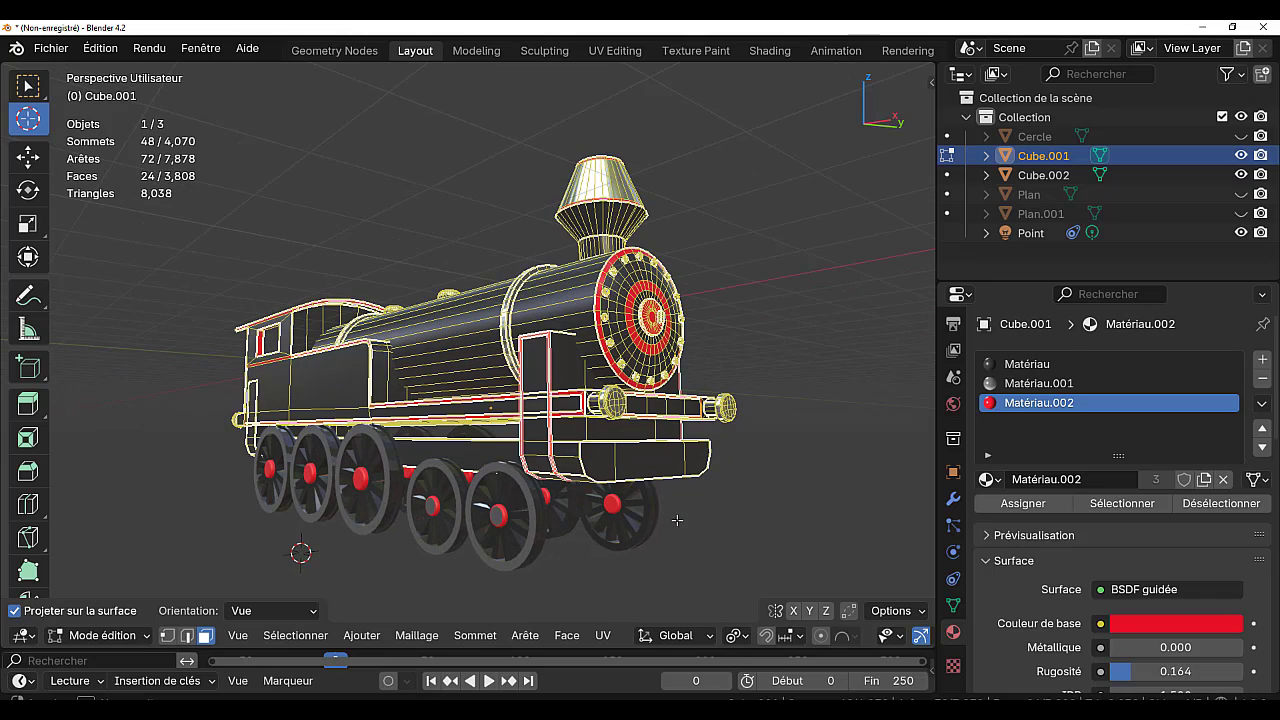
pyautogui.click(612, 460)
pyautogui.keyDown('shift'); pyautogui.click(689, 456); pyautogui.keyUp('shift')
pyautogui.keyDown('shift'); pyautogui.click(700, 458); pyautogui.keyUp('shift')
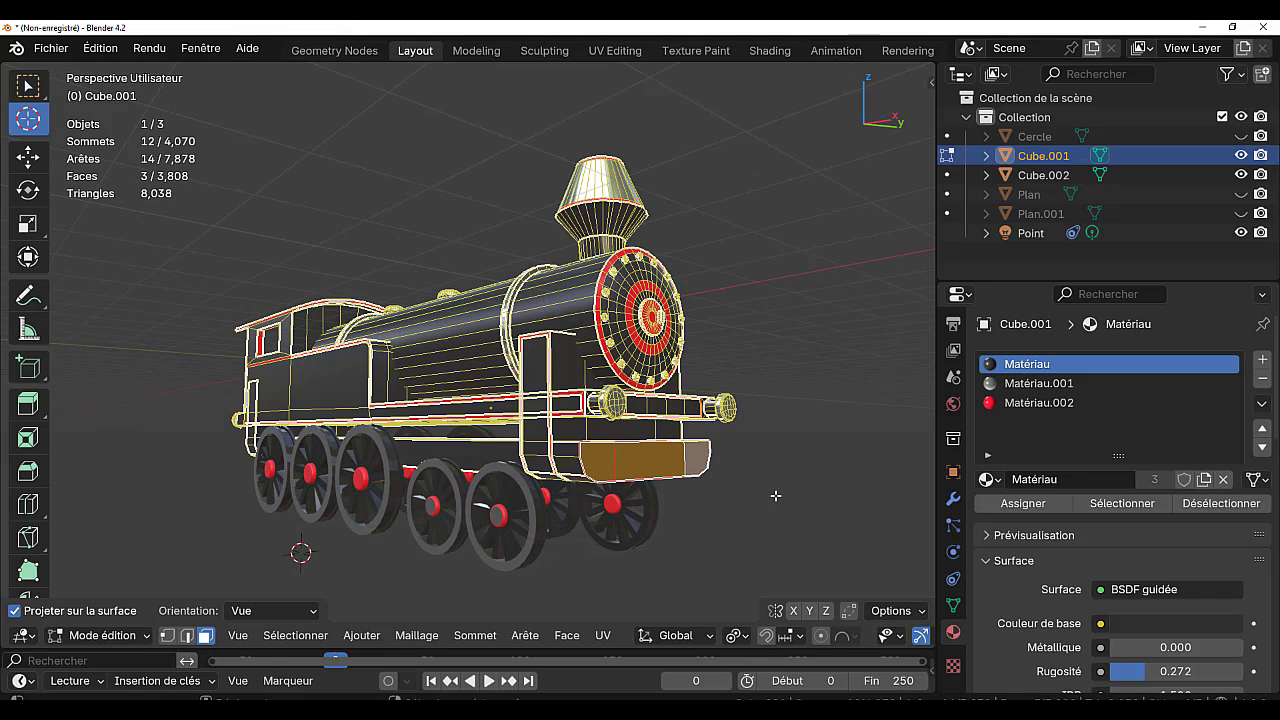
# - Inset the front beam's selected faces by about 0.042 m and select the resulting border face loop
pyautogui.press('i')
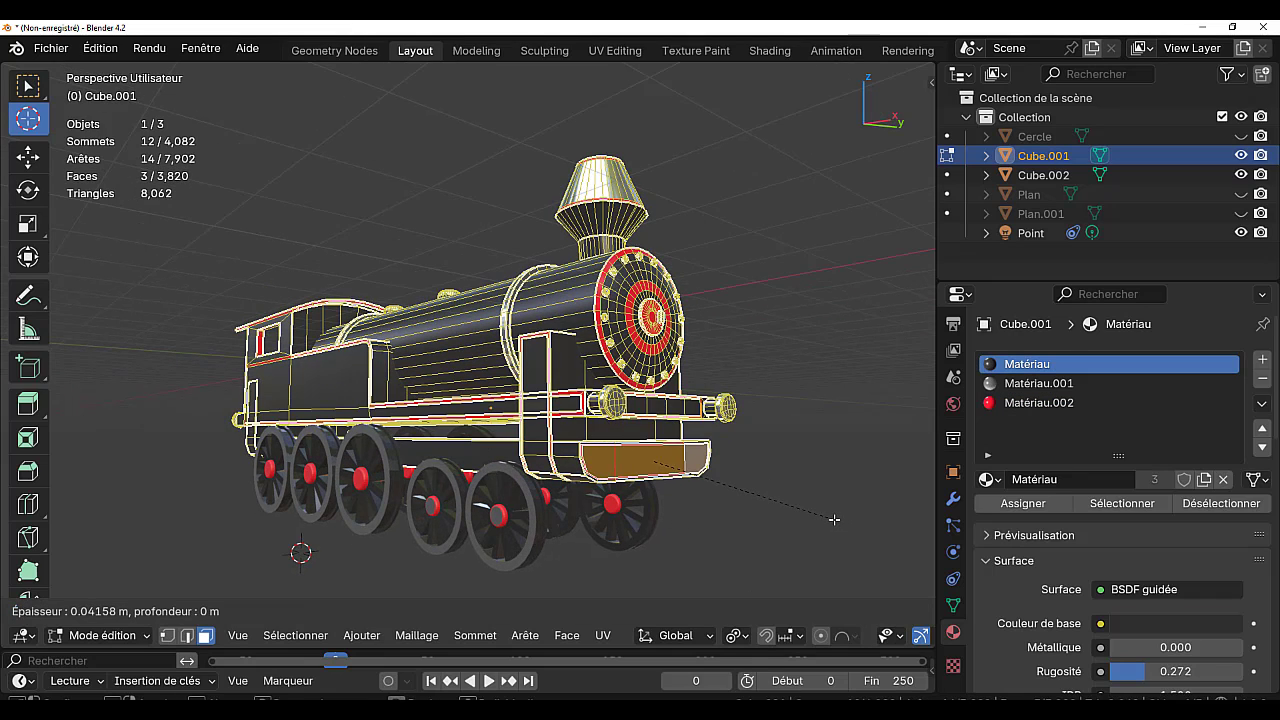
pyautogui.click(834, 519)
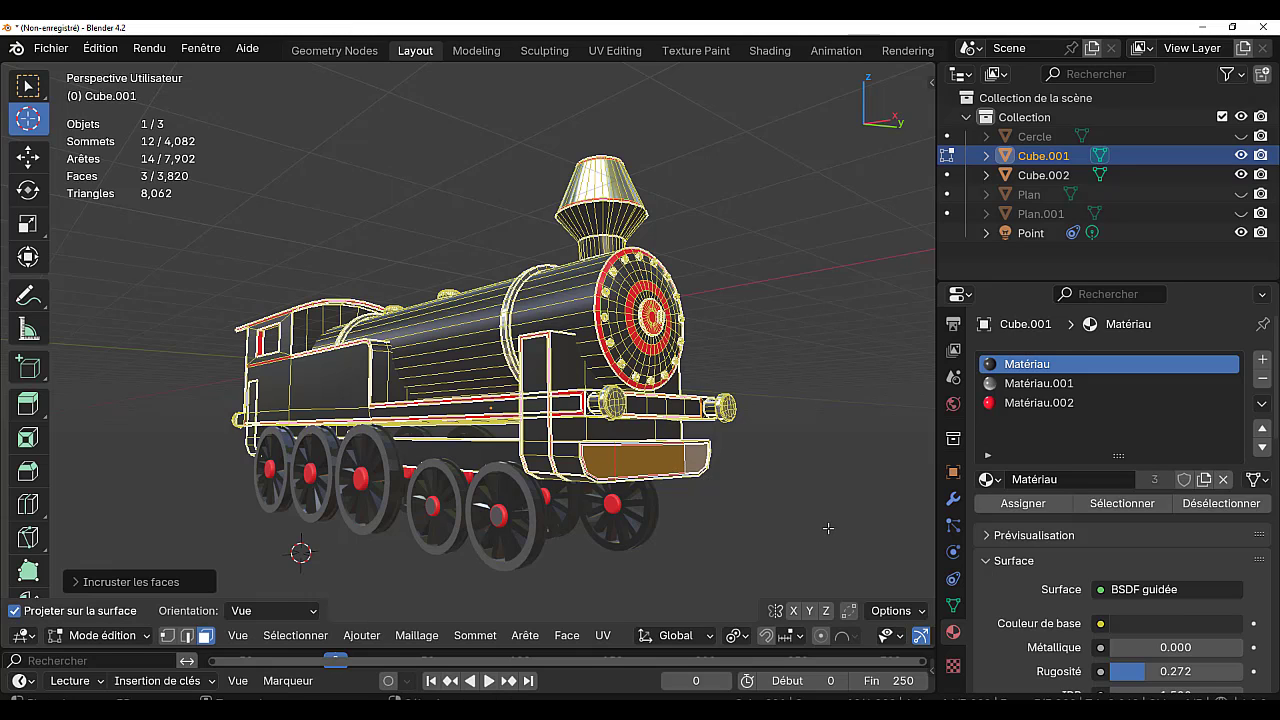
pyautogui.scroll(3, 830, 524)
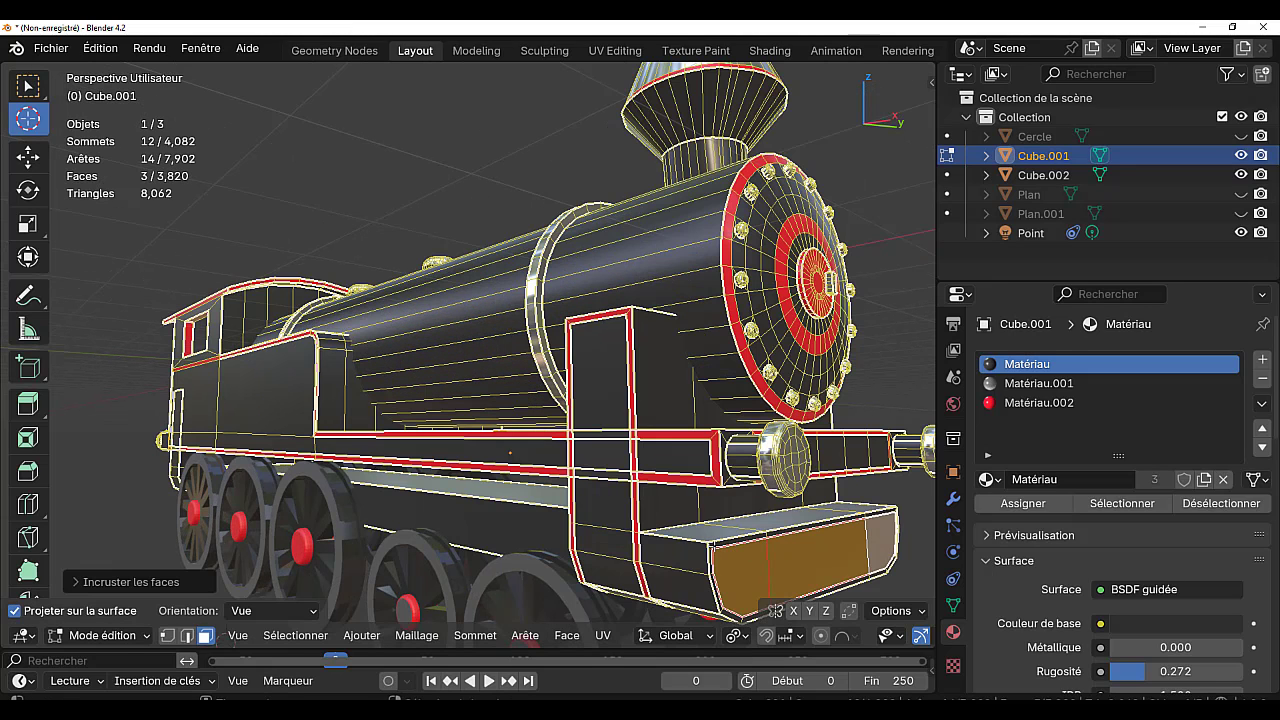
pyautogui.keyDown('alt'); pyautogui.click(713, 546); pyautogui.keyUp('alt')
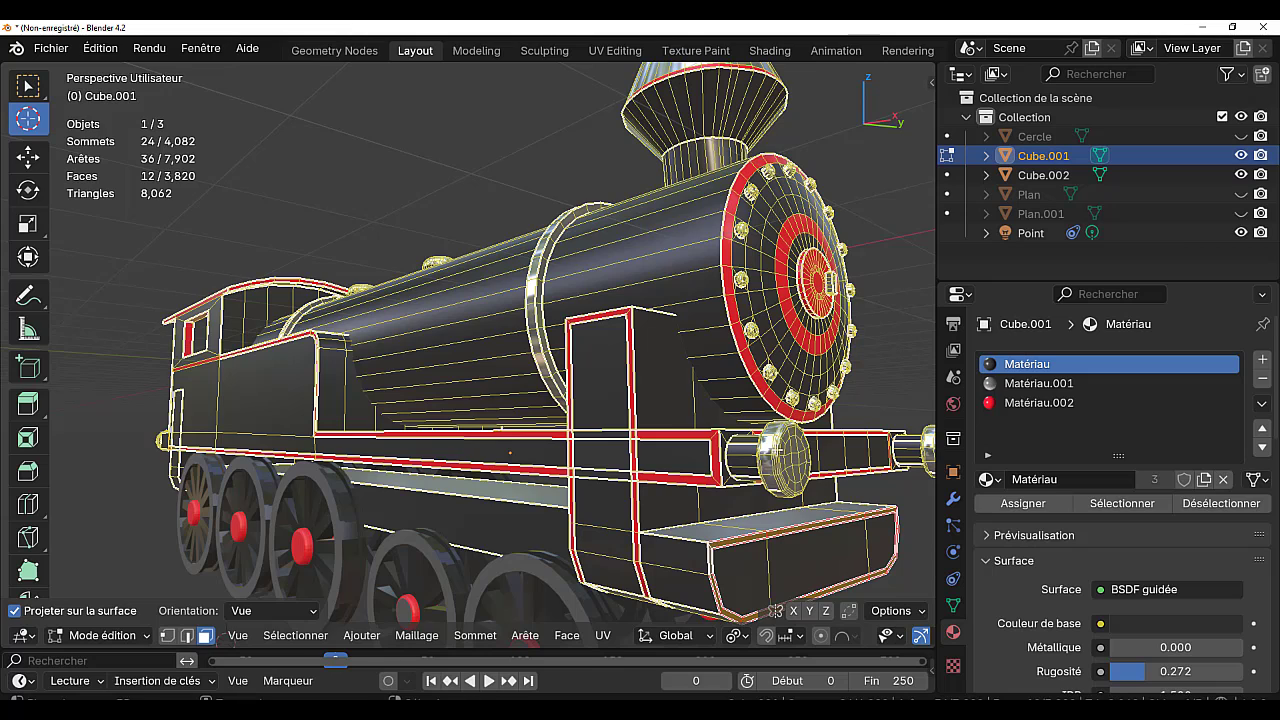
# - Add the remaining border face to the front beam selection, assign the red Matériau.002, and leave edit mode
pyautogui.scroll(-4, 777, 457)
pyautogui.scroll(4, 777, 457)
pyautogui.keyDown('shift'); pyautogui.click(762, 389); pyautogui.keyUp('shift')
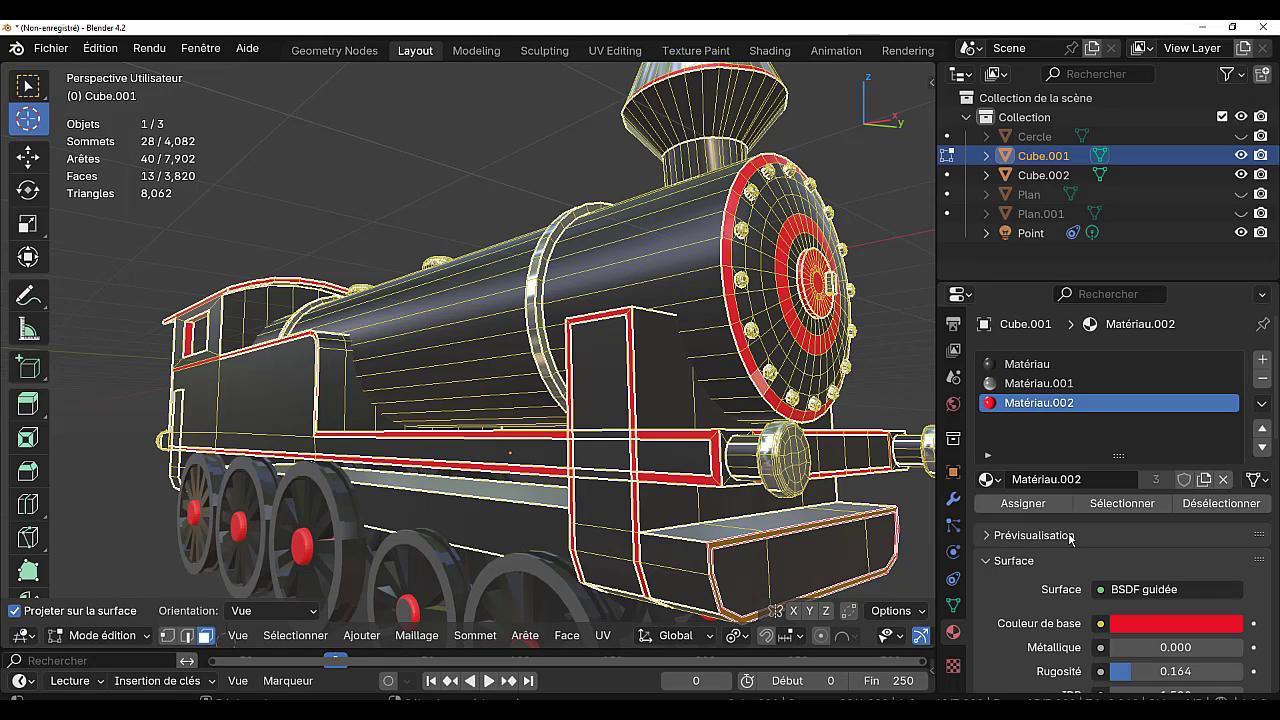
pyautogui.click(1024, 504)
pyautogui.press('Tab')
pyautogui.scroll(-4, 832, 548)
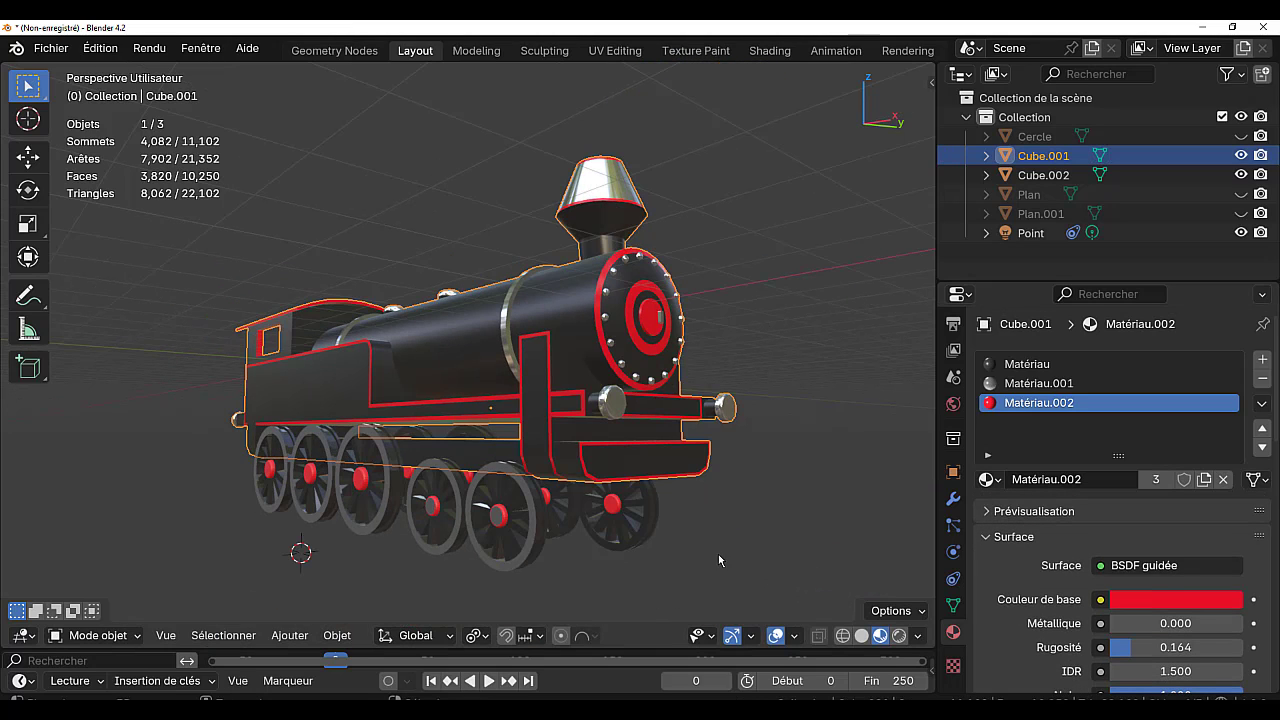
# - Open the body Cube.001 for mesh editing and select the six faces of the plate at the rear of the cab
pyautogui.moveTo(718, 554); pyautogui.dragTo(892, 566, button='middle')
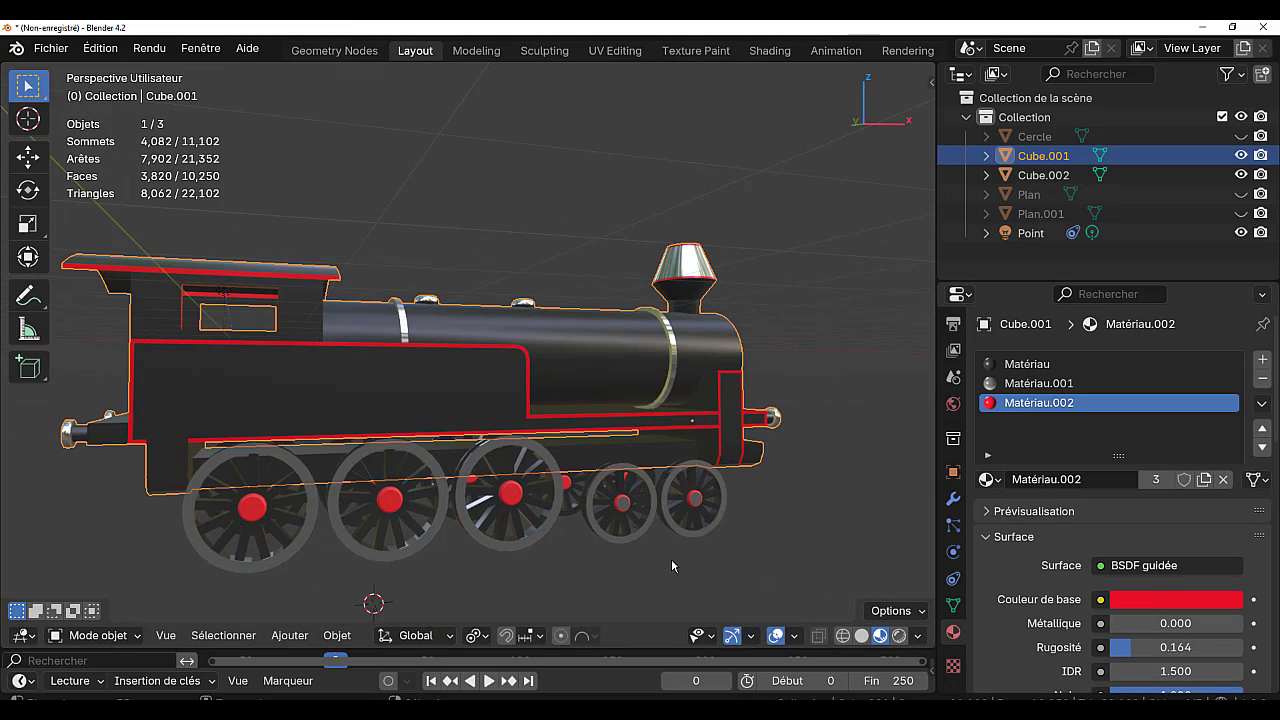
pyautogui.moveTo(671, 558); pyautogui.dragTo(714, 543, button='middle')
pyautogui.press('Tab')
pyautogui.click(582, 463)
pyautogui.keyDown('shift'); pyautogui.click(572, 439); pyautogui.keyUp('shift')
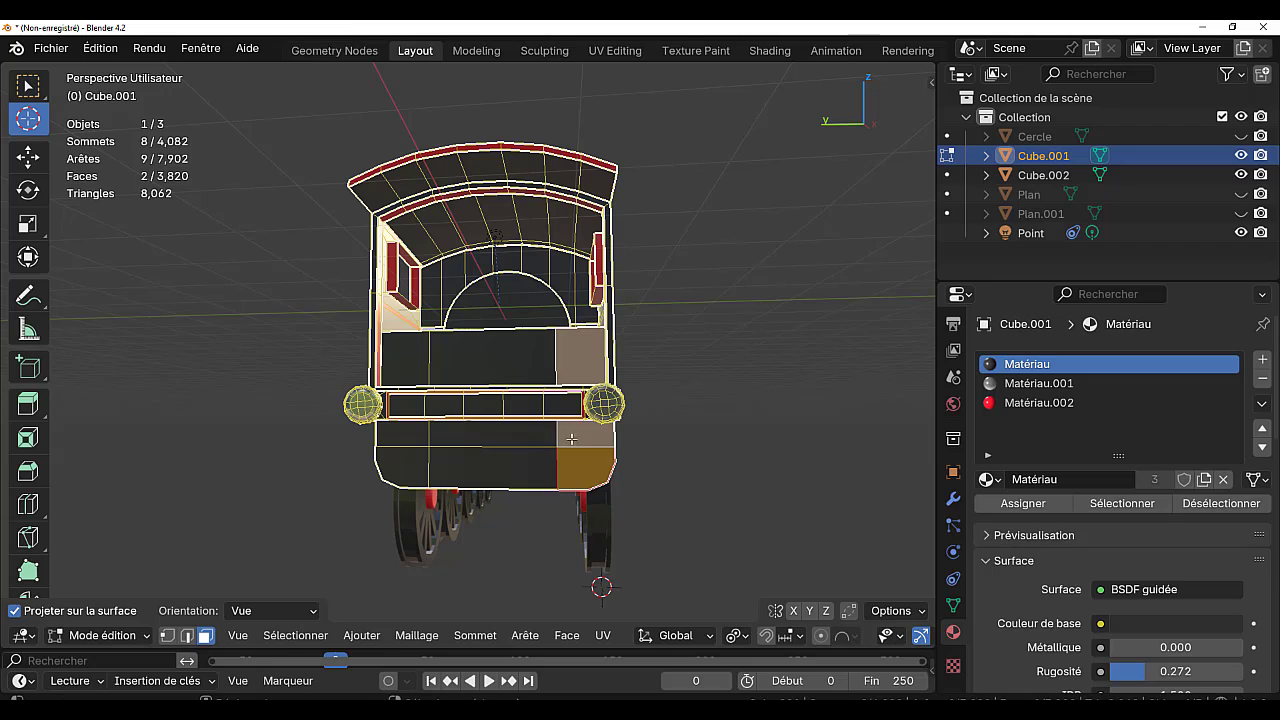
pyautogui.keyDown('shift'); pyautogui.click(534, 441); pyautogui.keyUp('shift')
pyautogui.keyDown('shift'); pyautogui.click(523, 469); pyautogui.keyUp('shift')
pyautogui.keyDown('shift'); pyautogui.click(410, 476); pyautogui.keyUp('shift')
pyautogui.keyDown('shift'); pyautogui.click(407, 438); pyautogui.keyUp('shift')
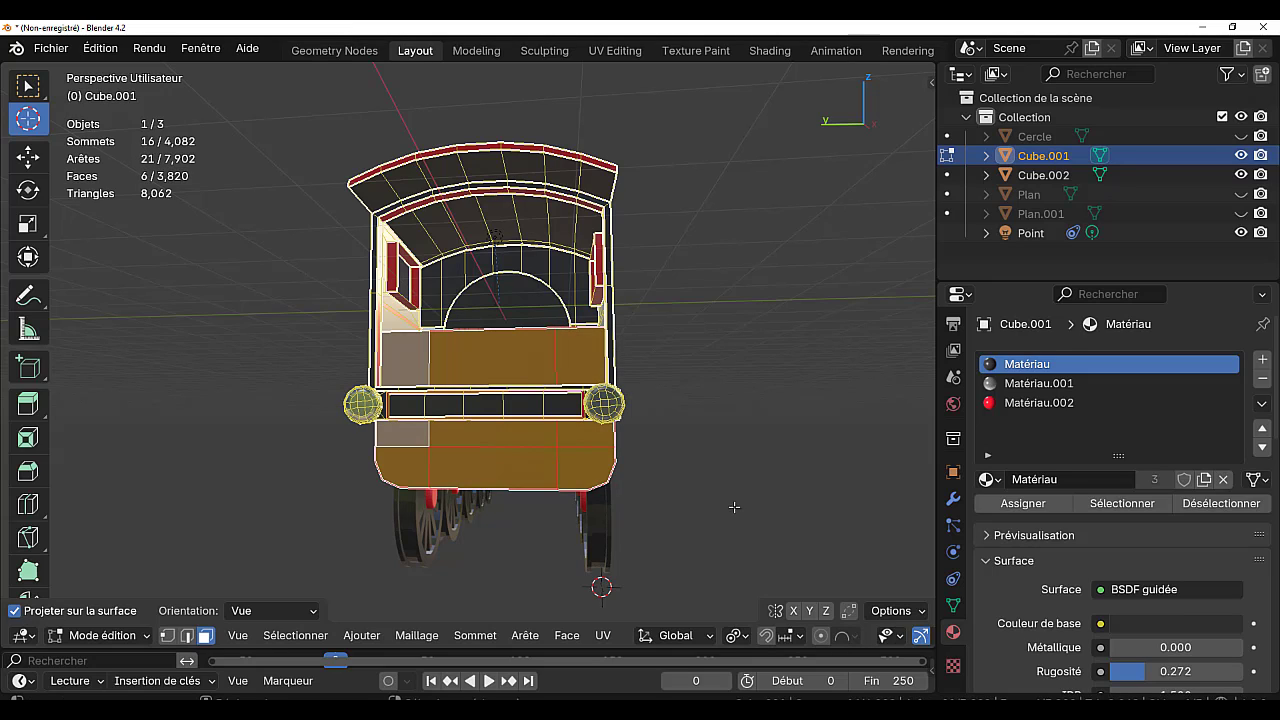
# - Inset the selected rear plate faces to form a thin border, and select the resulting border face loop
pyautogui.press('i')
pyautogui.click(818, 553)
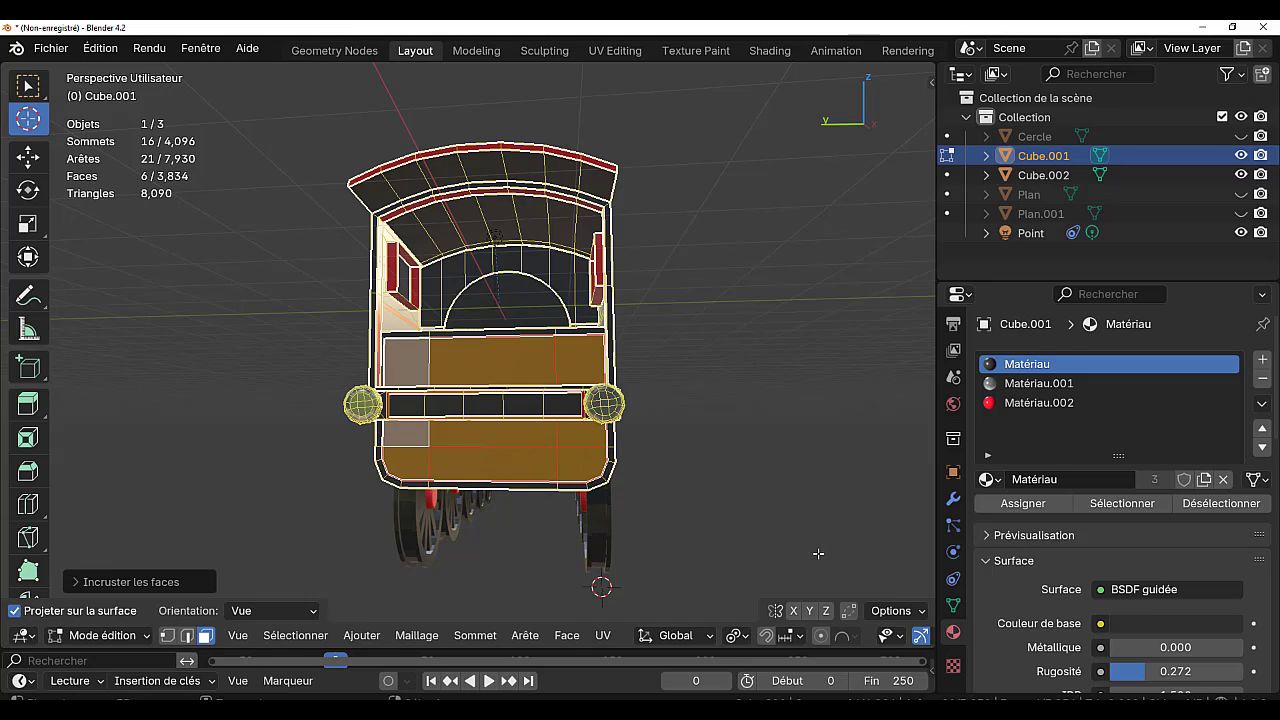
pyautogui.keyDown('alt'); pyautogui.click(610, 462); pyautogui.keyUp('alt')
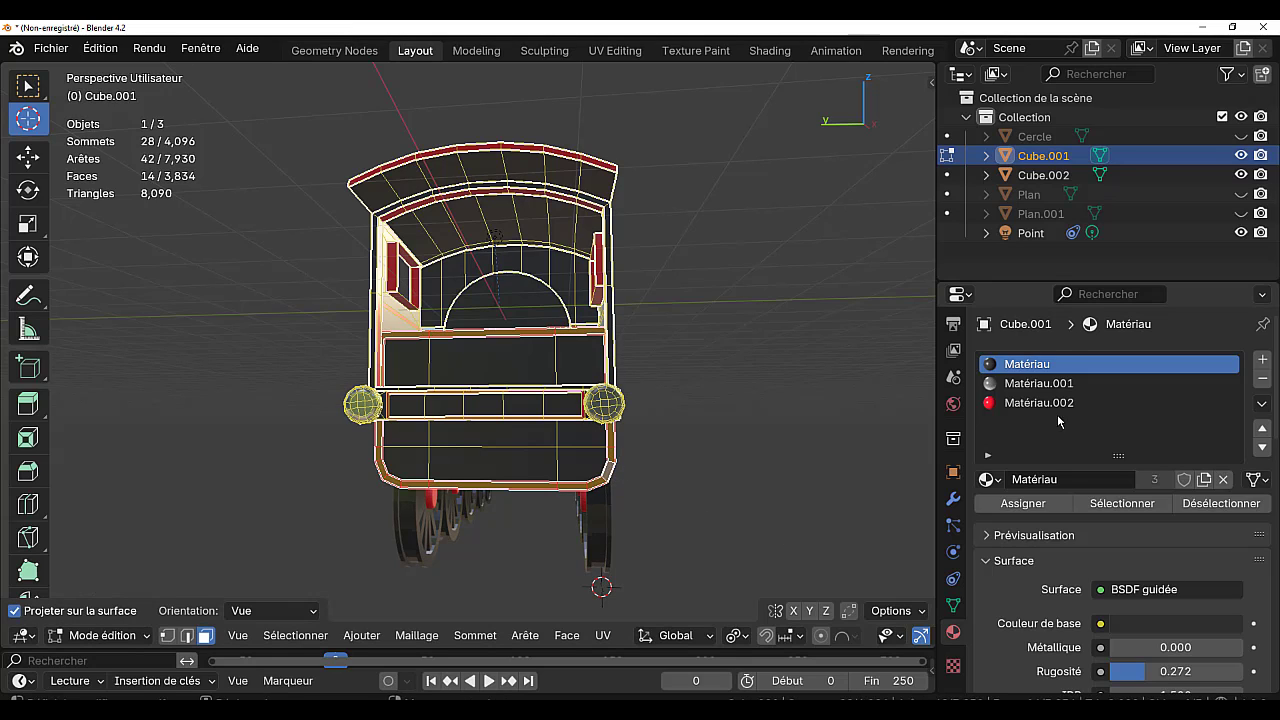
# - Assign the red Matériau.002 to the rear plate's border and leave edit mode to view the whole locomotive
pyautogui.click(1040, 402)
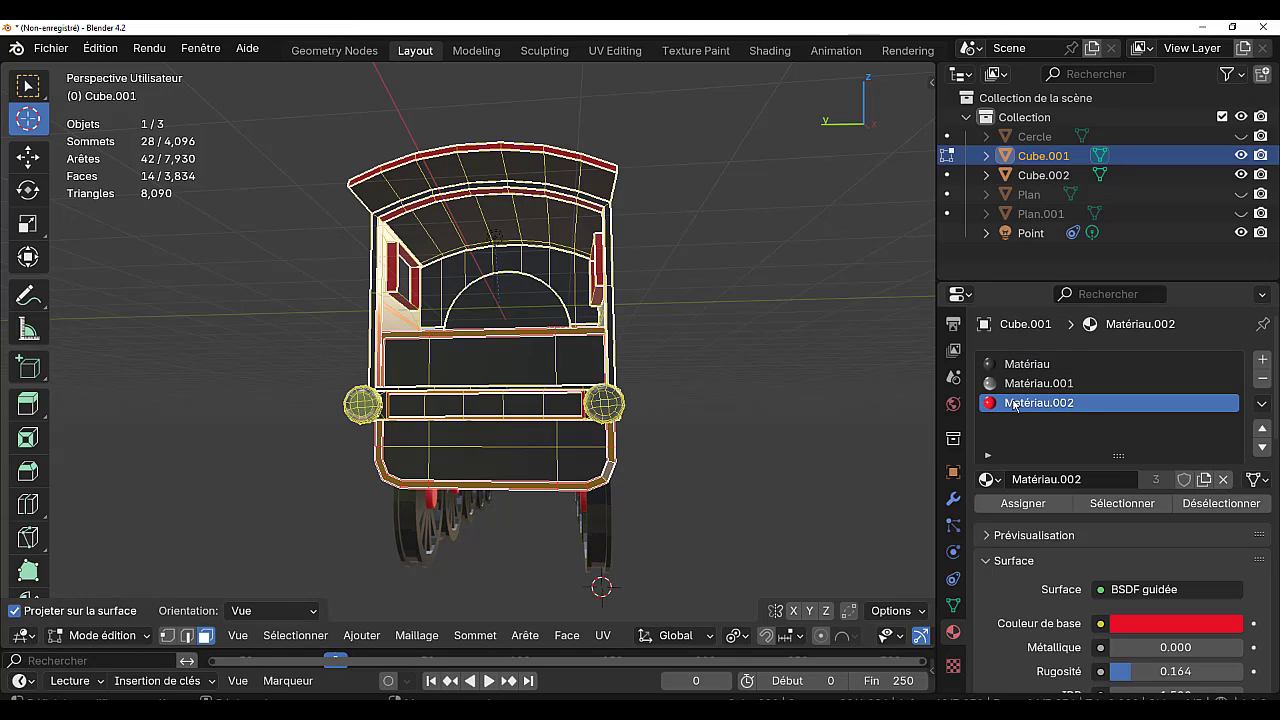
pyautogui.click(1023, 503)
pyautogui.press('Tab')
pyautogui.moveTo(852, 512); pyautogui.dragTo(520, 550, button='middle')
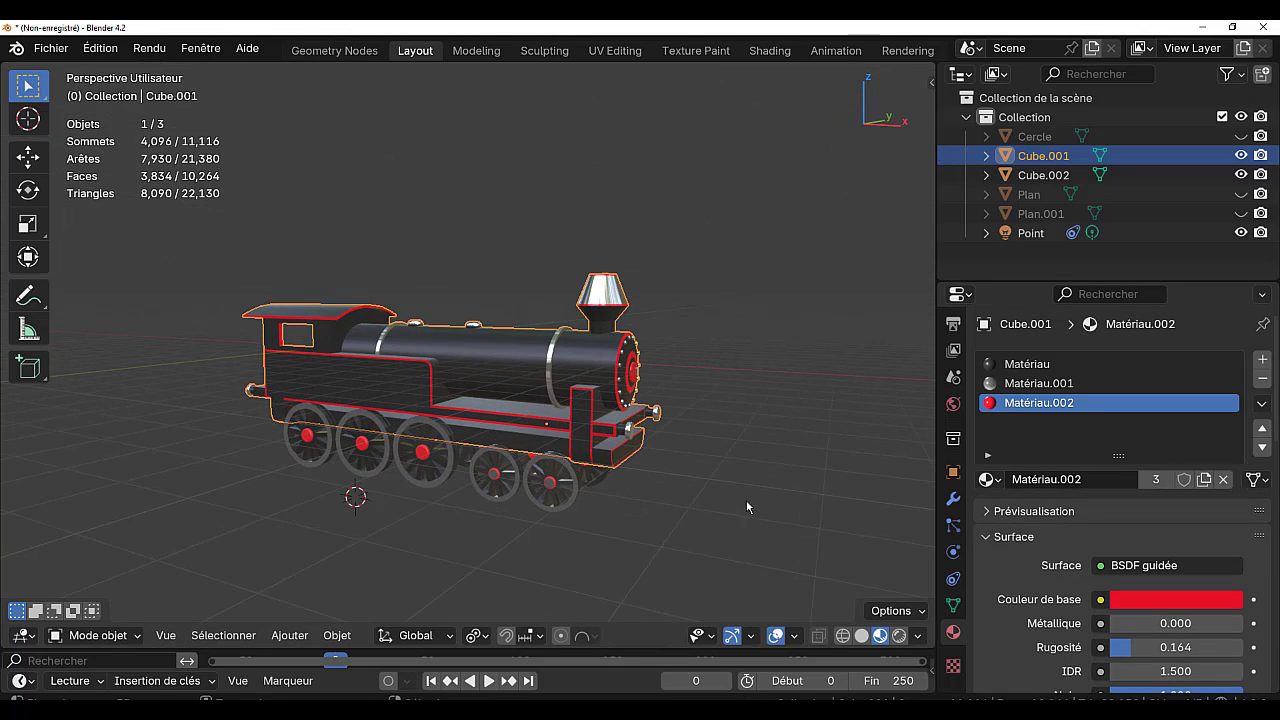
# - Show the scene's world settings and enlarge the properties area so that all surface options are visible
pyautogui.moveTo(936, 400); pyautogui.dragTo(1137, 414)
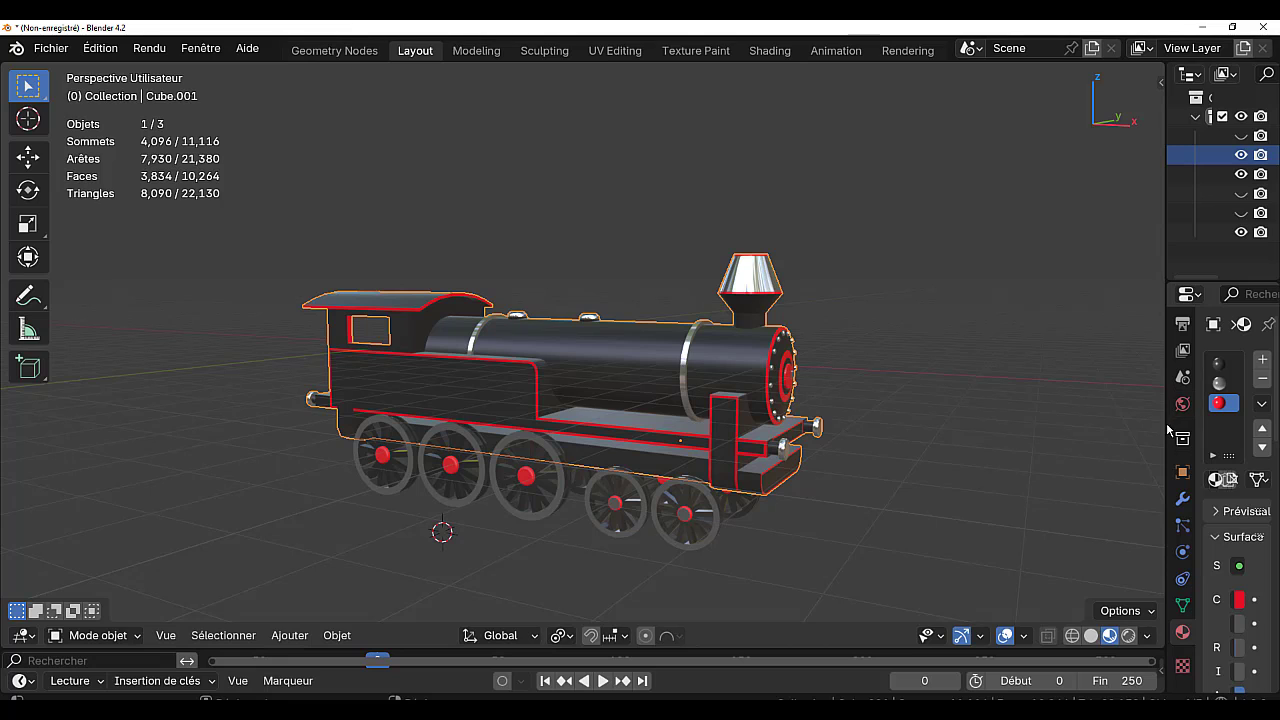
pyautogui.moveTo(1162, 429); pyautogui.dragTo(948, 445)
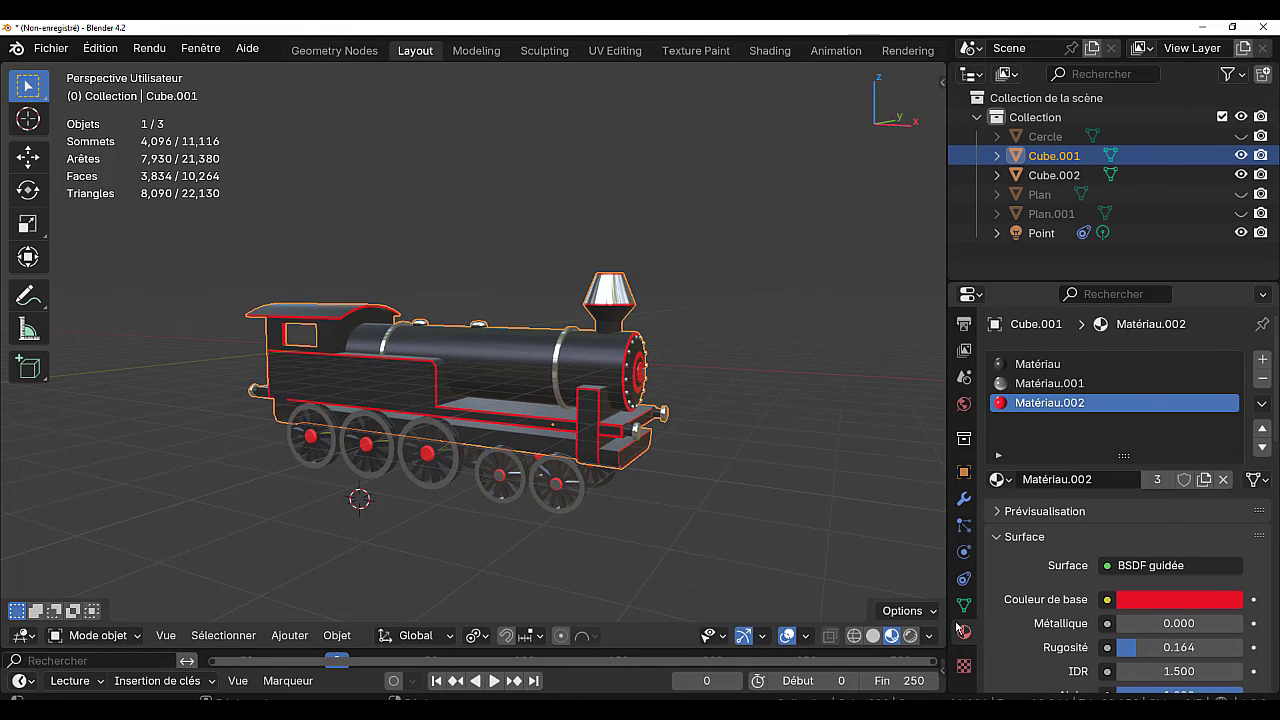
pyautogui.click(963, 405)
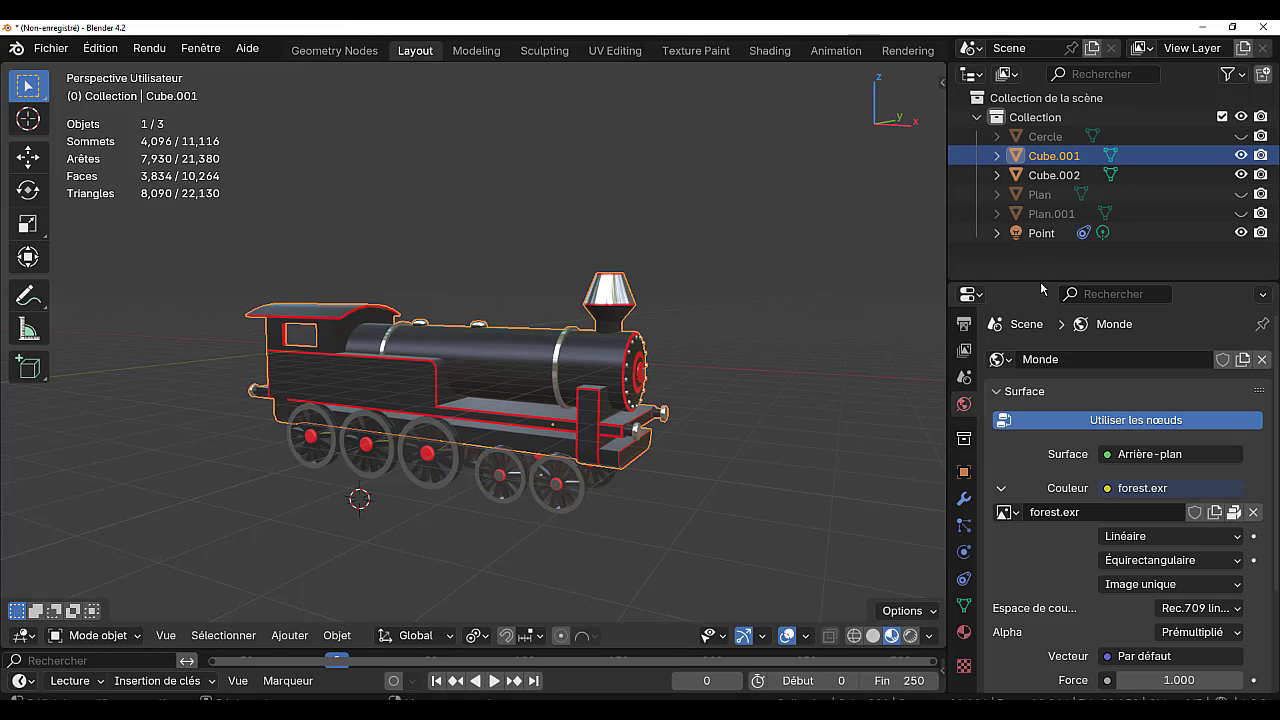
pyautogui.moveTo(1043, 279); pyautogui.dragTo(1043, 143)
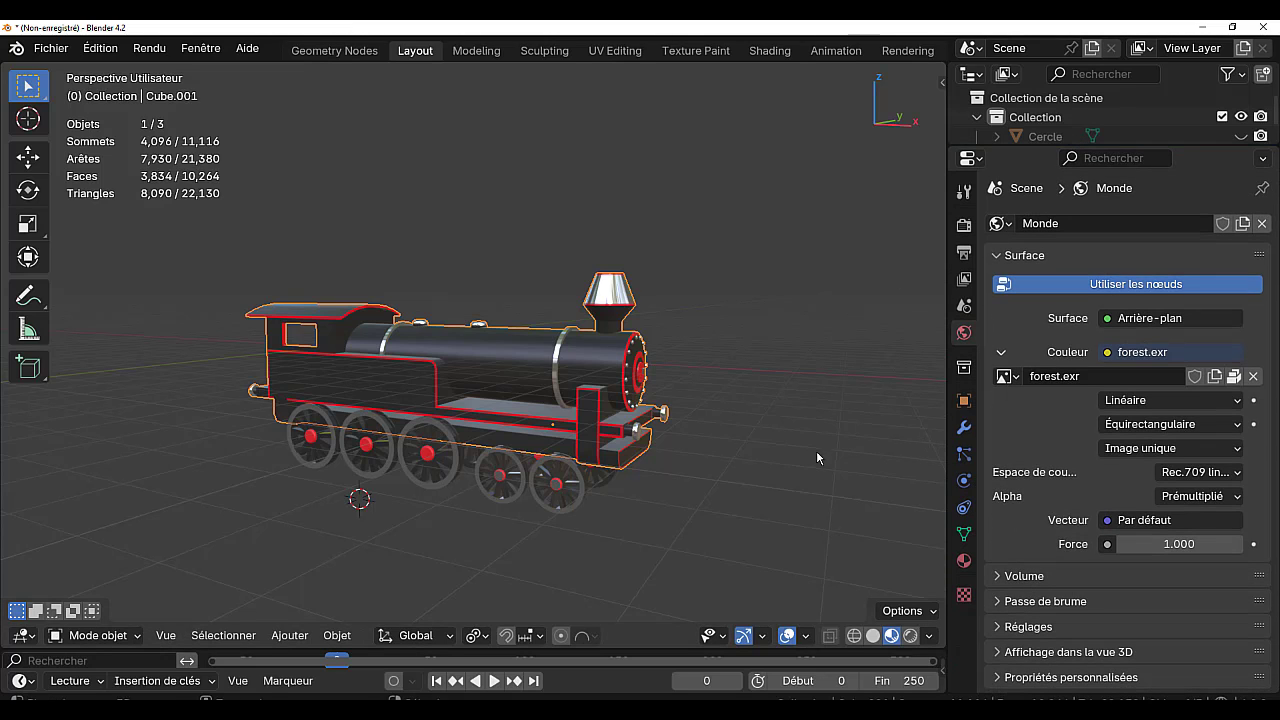
pyautogui.moveTo(816, 450); pyautogui.dragTo(748, 538, button='middle')
pyautogui.scroll(1, 748, 538)
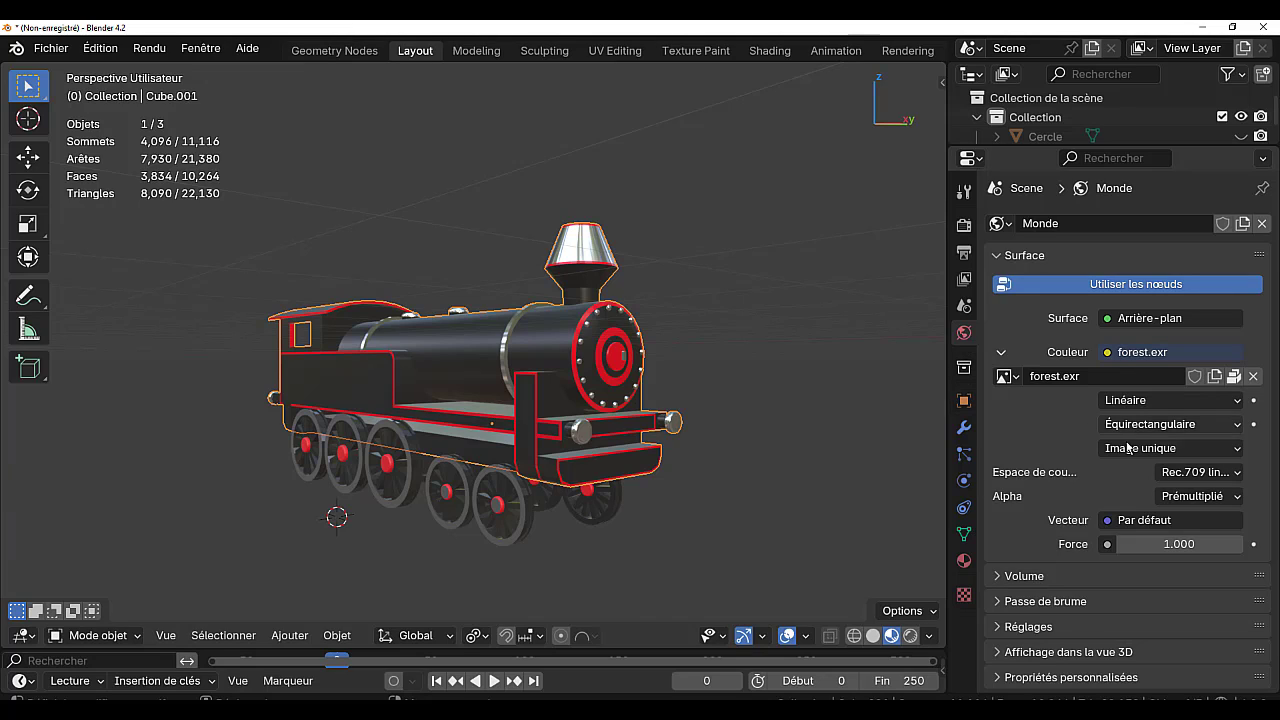
# - Replace the forest.exr world with a new one using Texture ciel as its background colour, and switch to rendered shading
pyautogui.click(1262, 223)
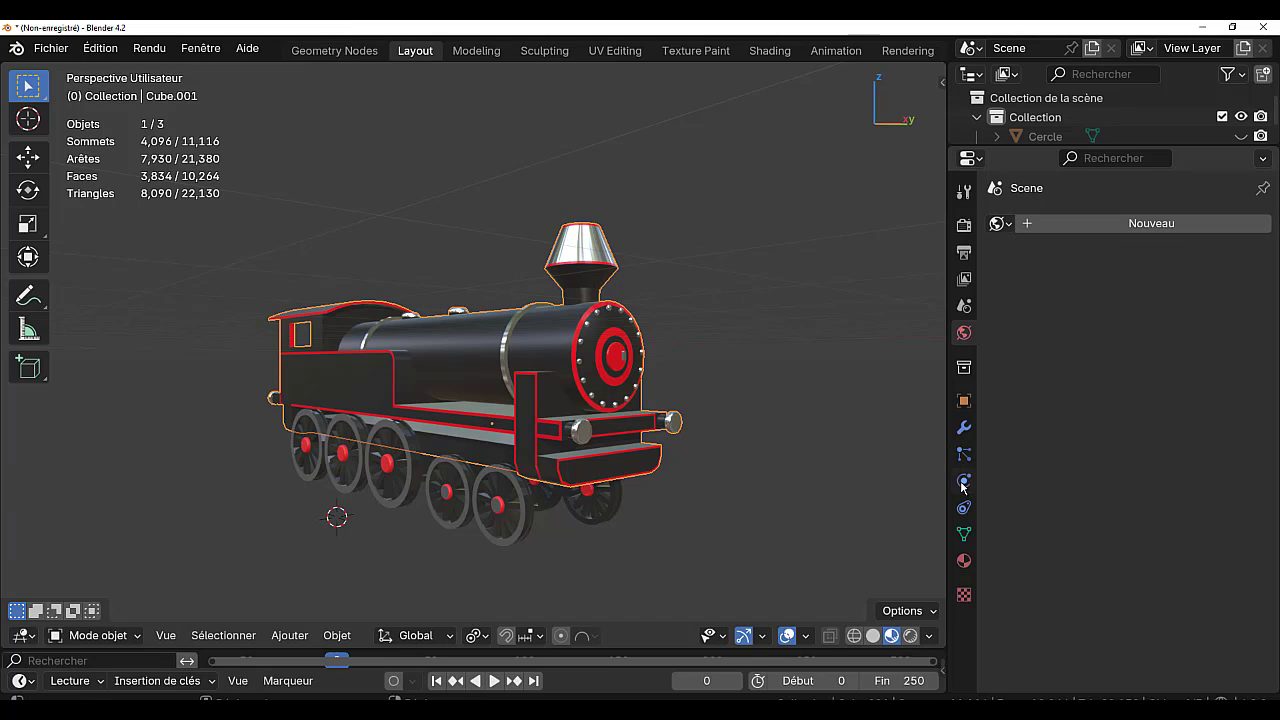
pyautogui.click(1117, 246)
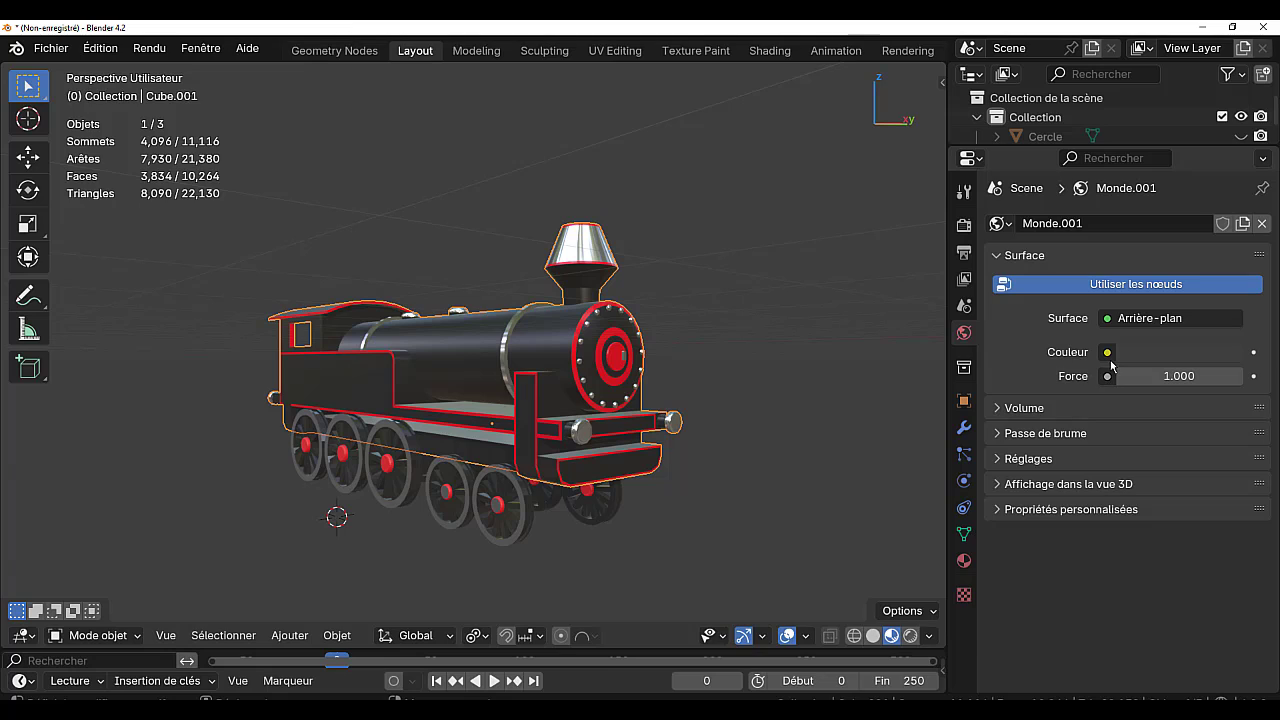
pyautogui.click(1107, 352)
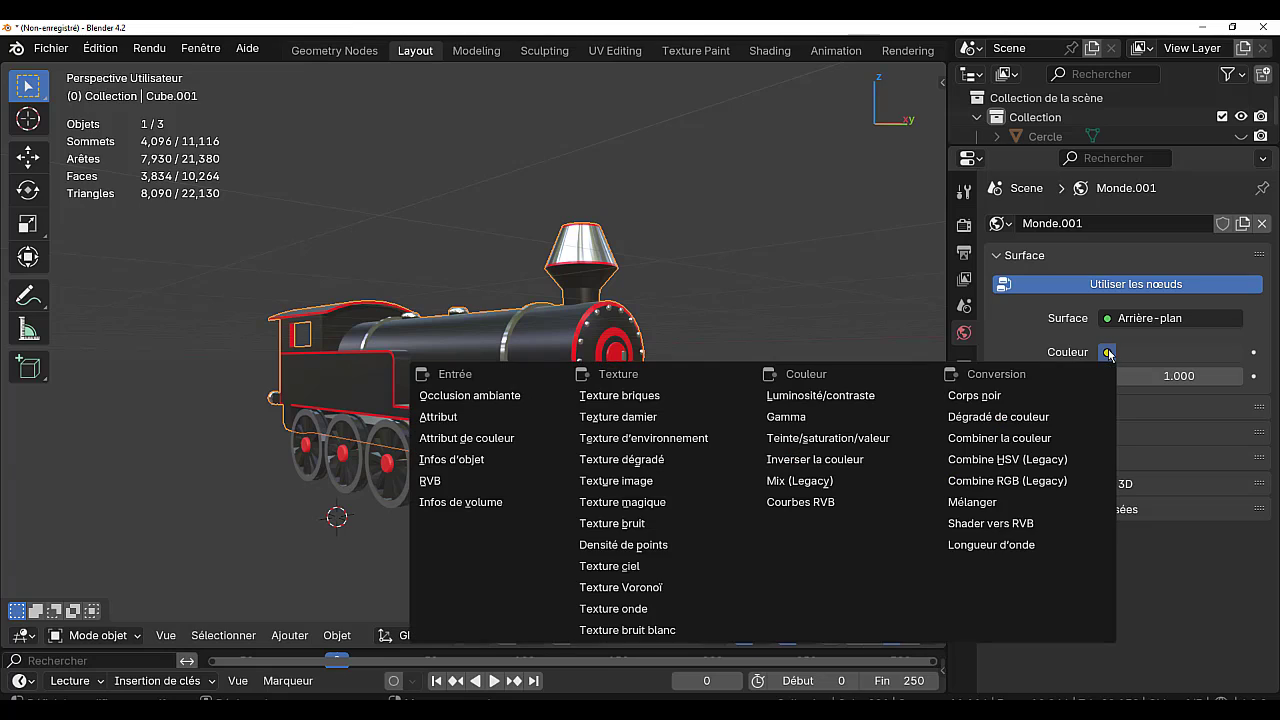
pyautogui.click(628, 566)
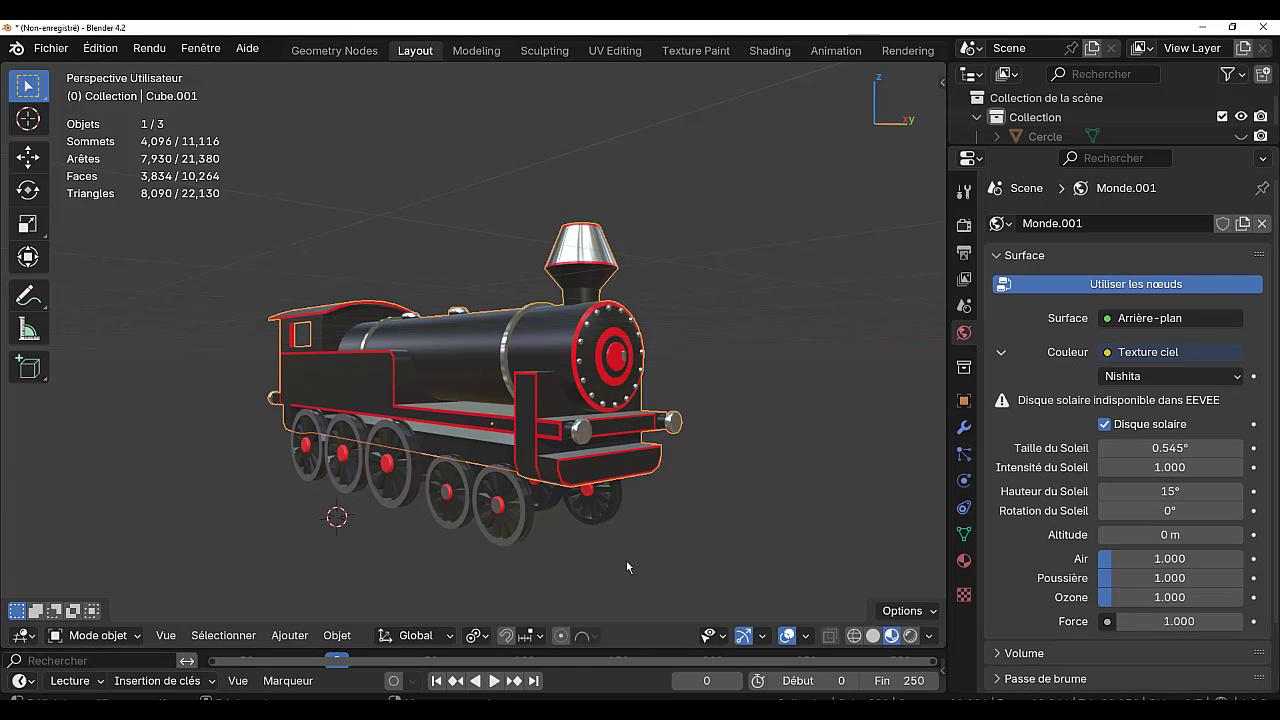
pyautogui.click(910, 636)
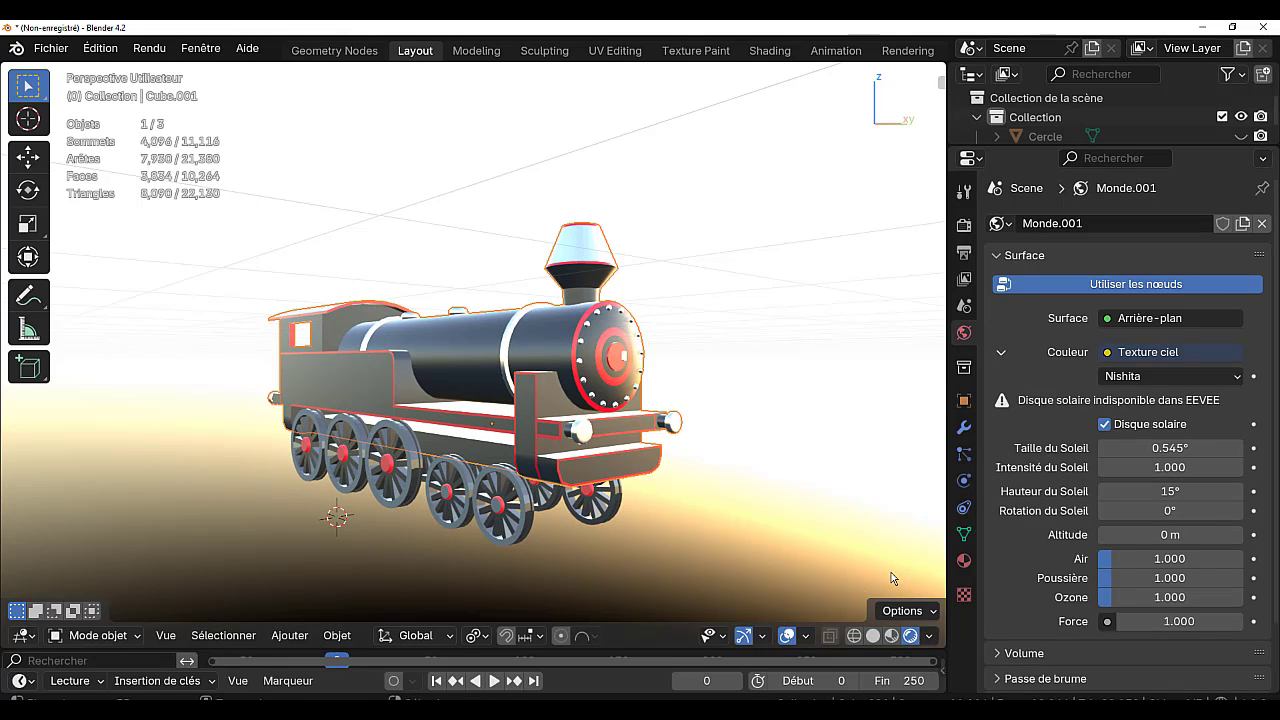
# - Try world background strengths of 0.5 and 0.05, checking the lighting on the locomotive from different angles
pyautogui.click(1203, 621)
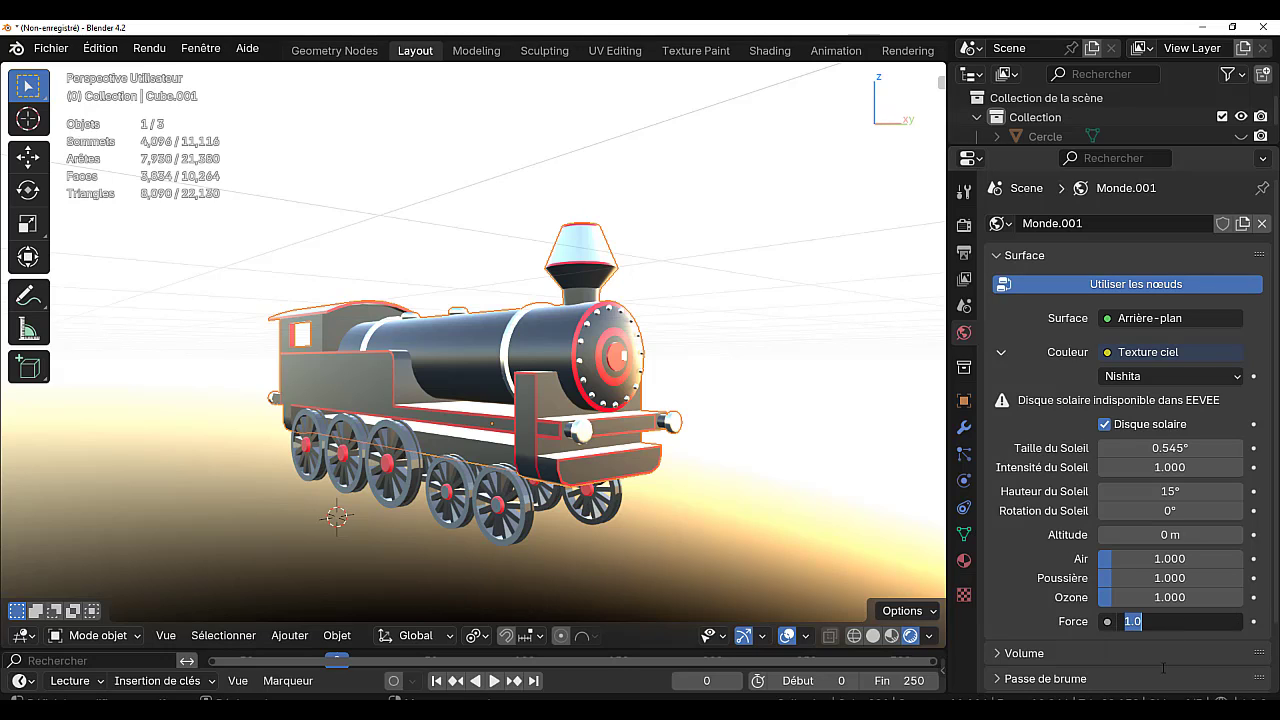
pyautogui.write('0.5')
pyautogui.press('Return')
pyautogui.moveTo(770, 569); pyautogui.dragTo(842, 567, button='middle')
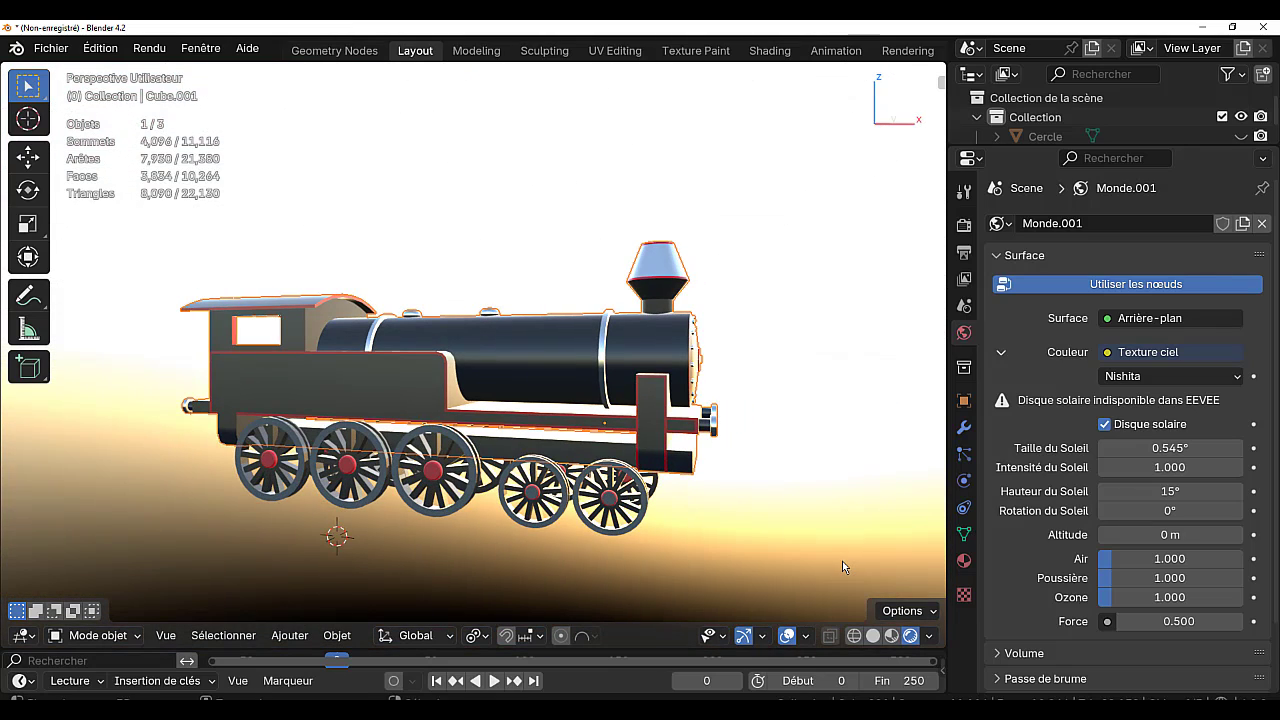
pyautogui.click(1165, 621)
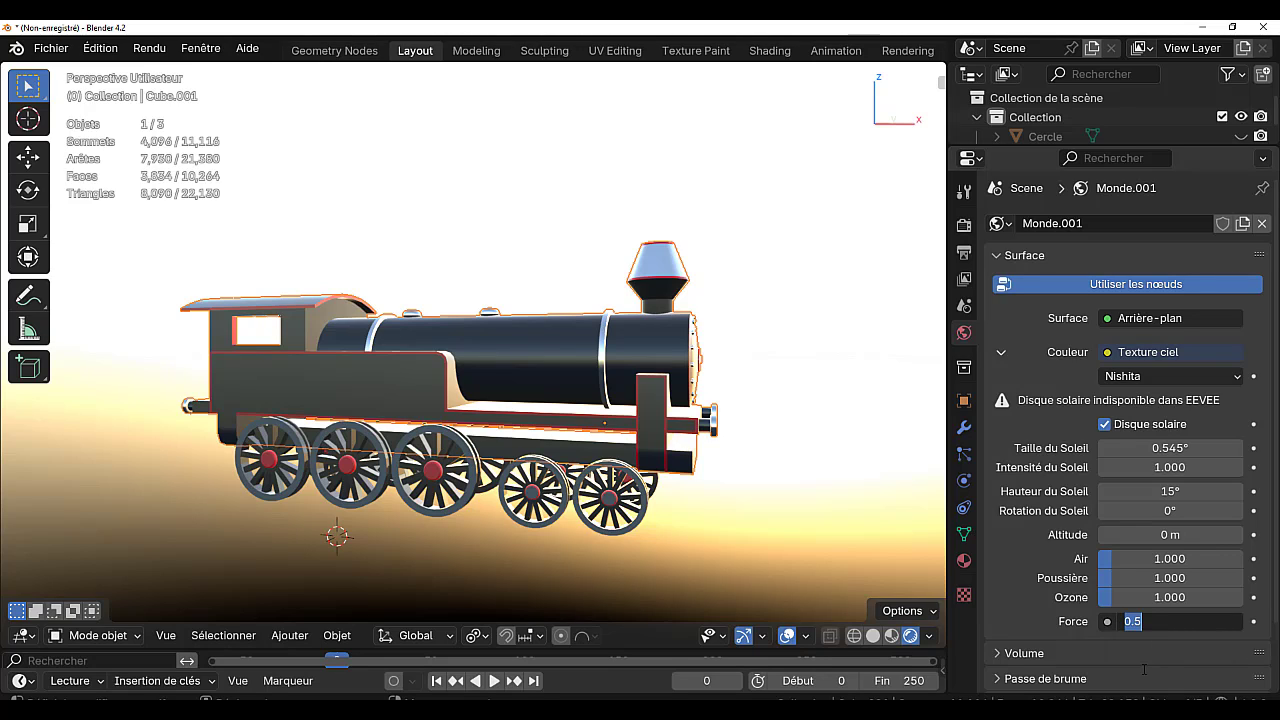
pyautogui.write('0.05')
pyautogui.press('Return')
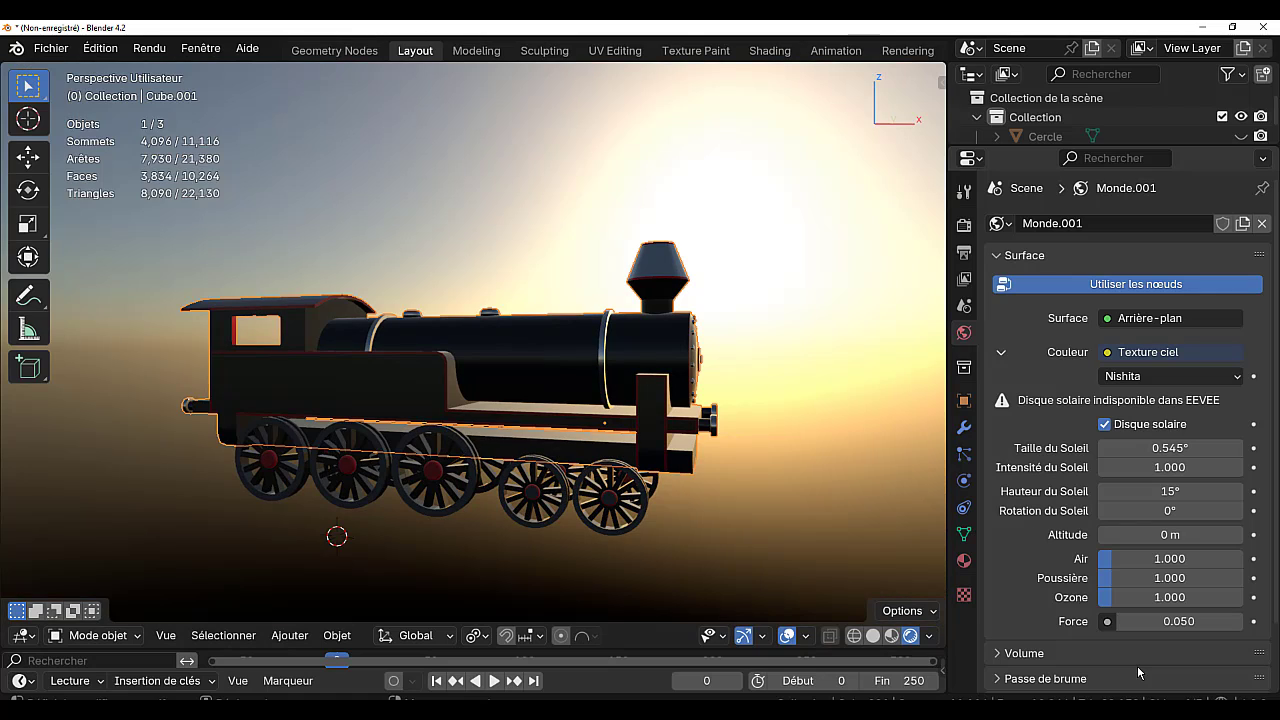
pyautogui.moveTo(565, 545)
pyautogui.mouseDown(button='middle')
pyautogui.moveTo(546, 541)
pyautogui.moveTo(578, 532)
pyautogui.mouseUp(button='middle')
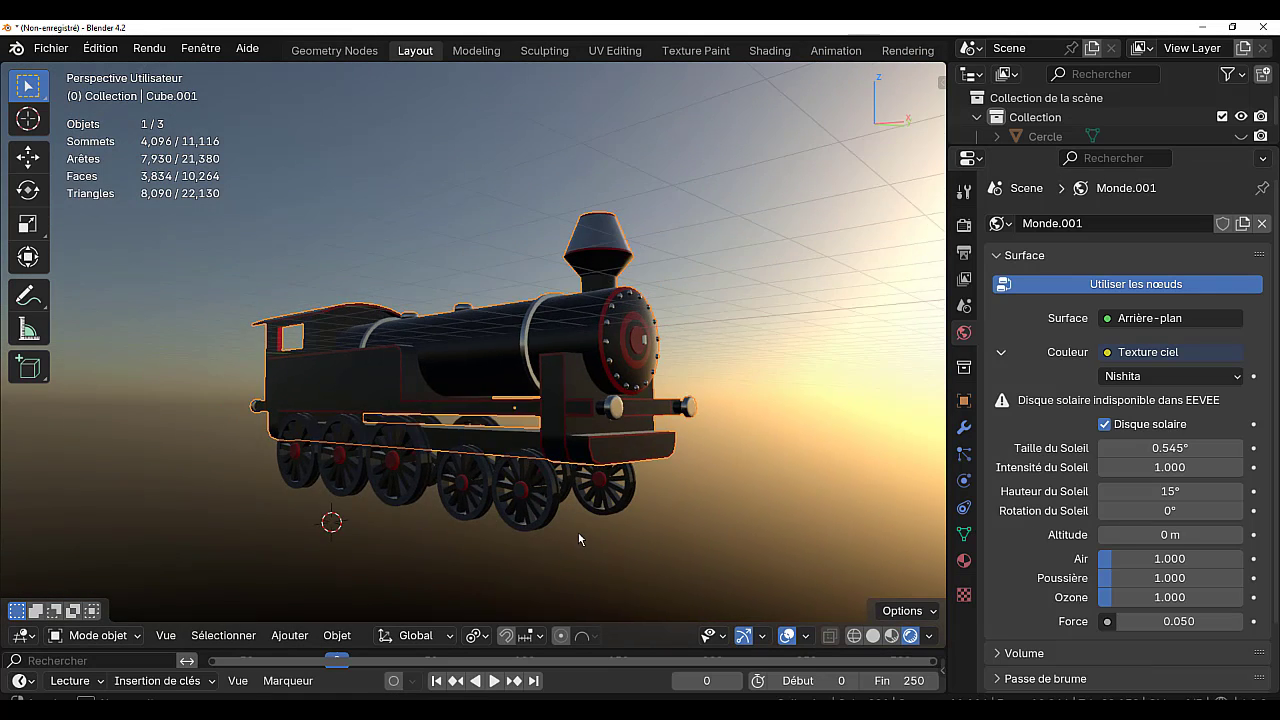
# - Set the world background strength to 0.08 and view the locomotive against the sky
pyautogui.click(1165, 621)
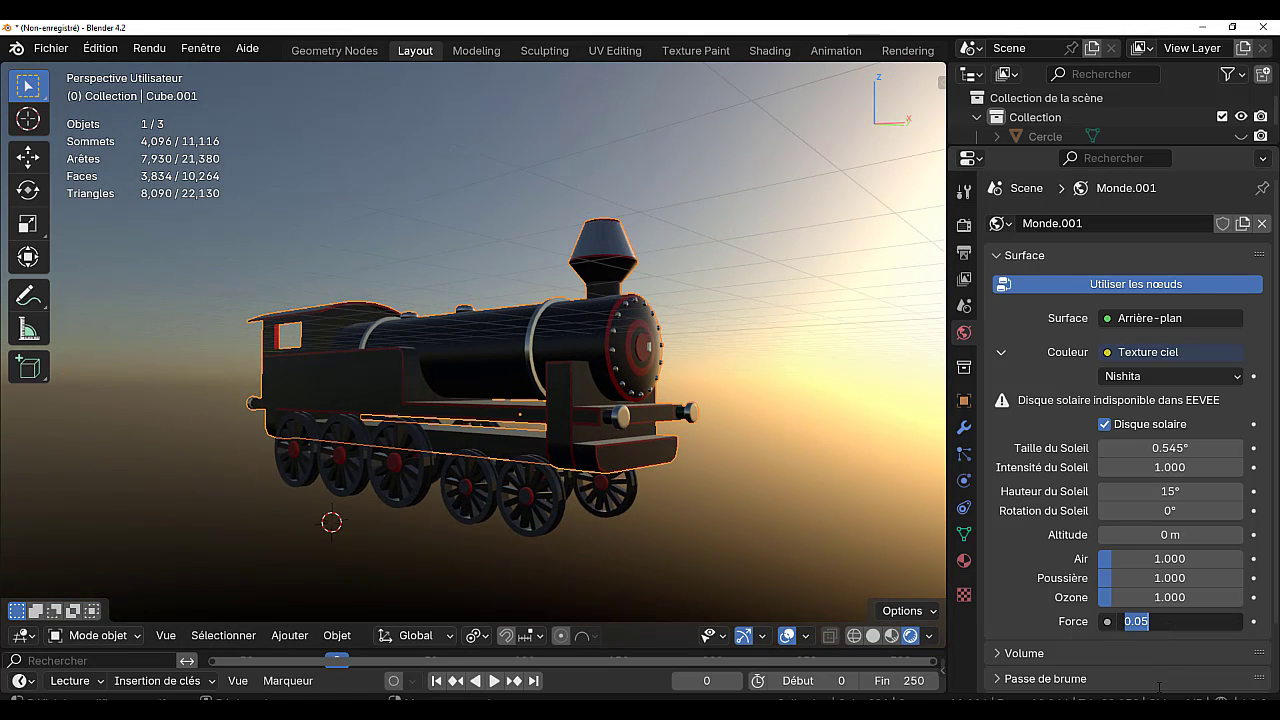
pyautogui.write('0.08')
pyautogui.click(1159, 687)
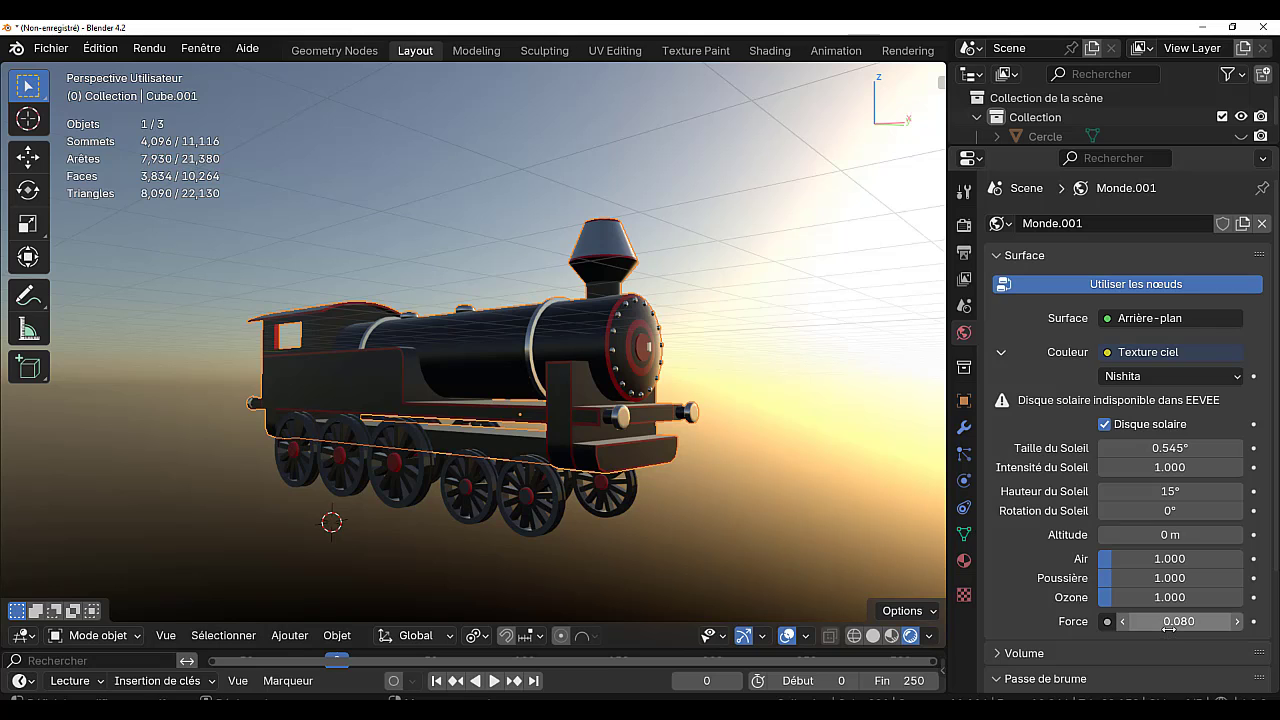
pyautogui.moveTo(826, 578)
pyautogui.mouseDown(button='middle')
pyautogui.moveTo(909, 567)
pyautogui.moveTo(841, 574)
pyautogui.mouseUp(button='middle')
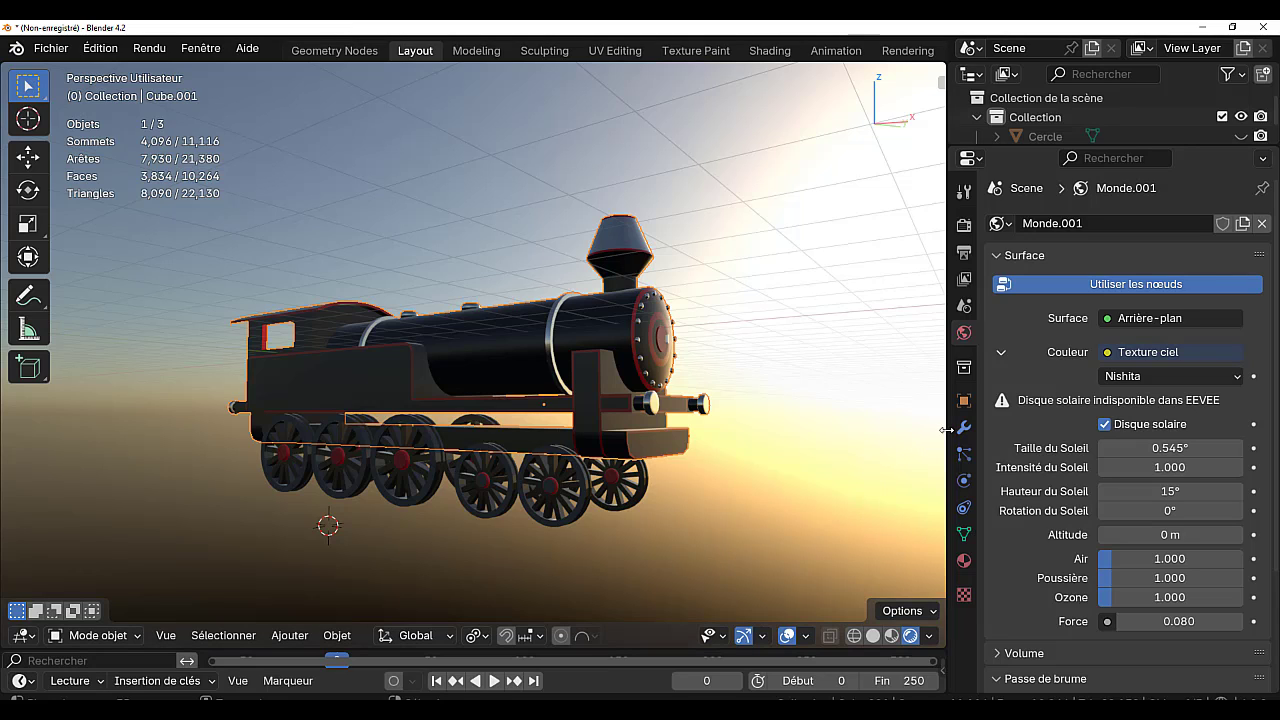
# - Tune the sky texture's atmosphere to Air 1.318, Poussière 0 and Ozone 1.364
pyautogui.moveTo(1108, 599); pyautogui.dragTo(1080, 583)
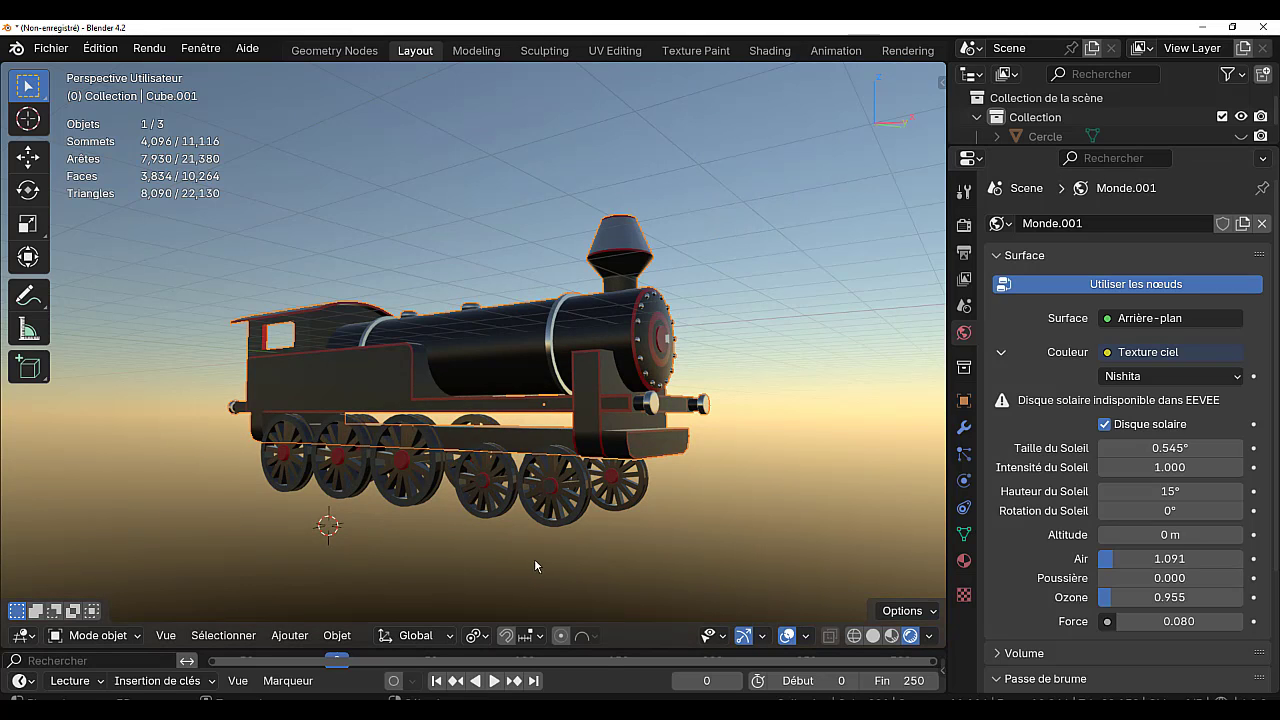
pyautogui.moveTo(534, 558); pyautogui.dragTo(615, 563, button='middle')
pyautogui.scroll(-1, 615, 570)
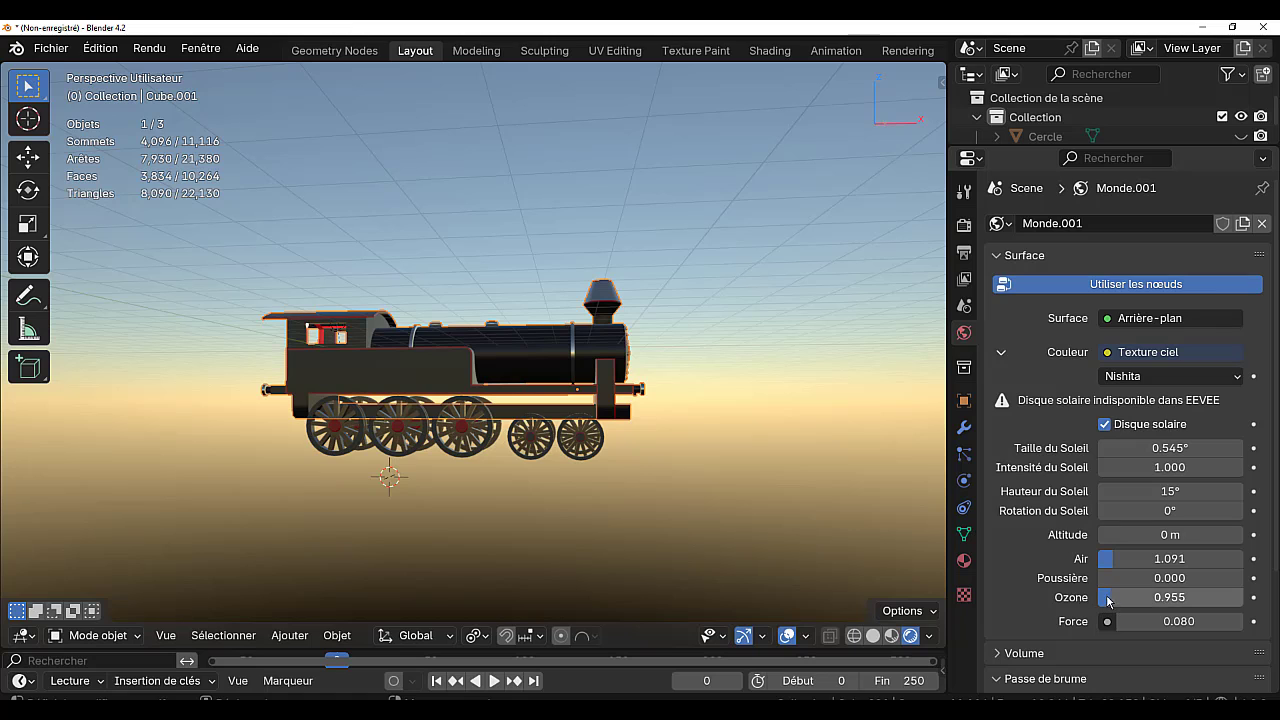
pyautogui.moveTo(1112, 600); pyautogui.dragTo(1125, 558)
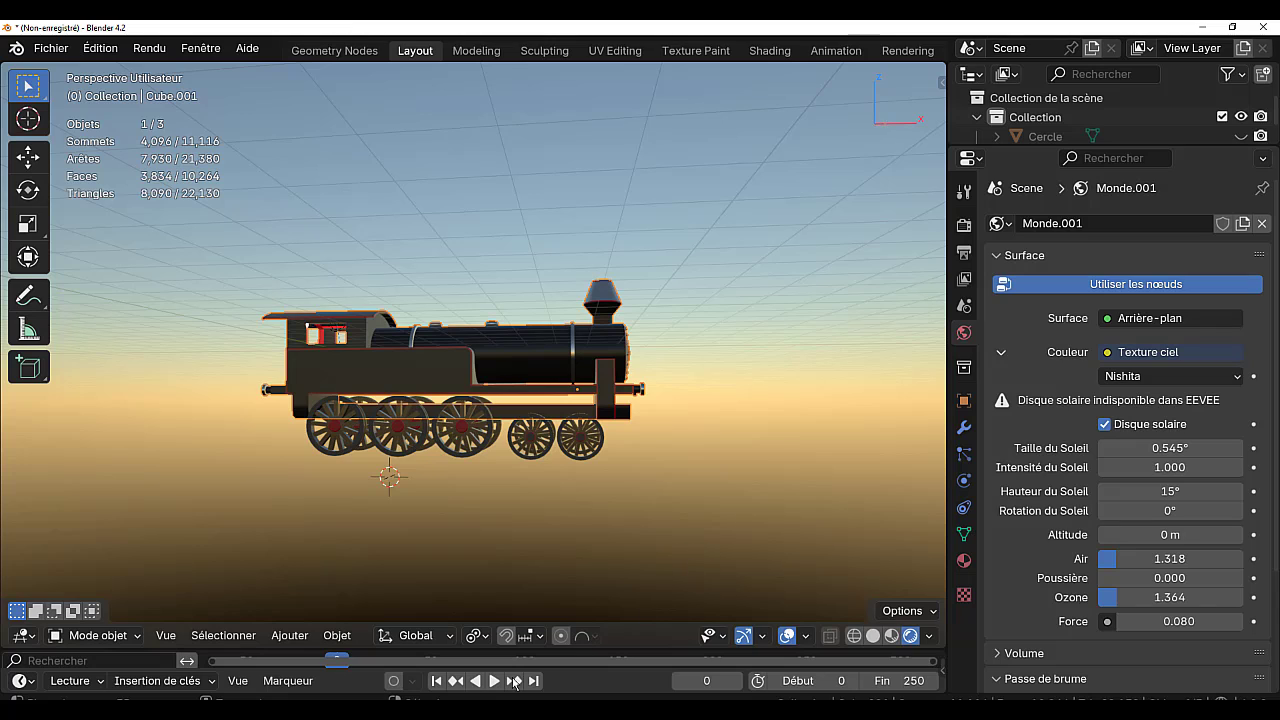
# - Switch to the front orthographic view and add a plane mesh at the 3D cursor below the wheels
pyautogui.click(288, 635)
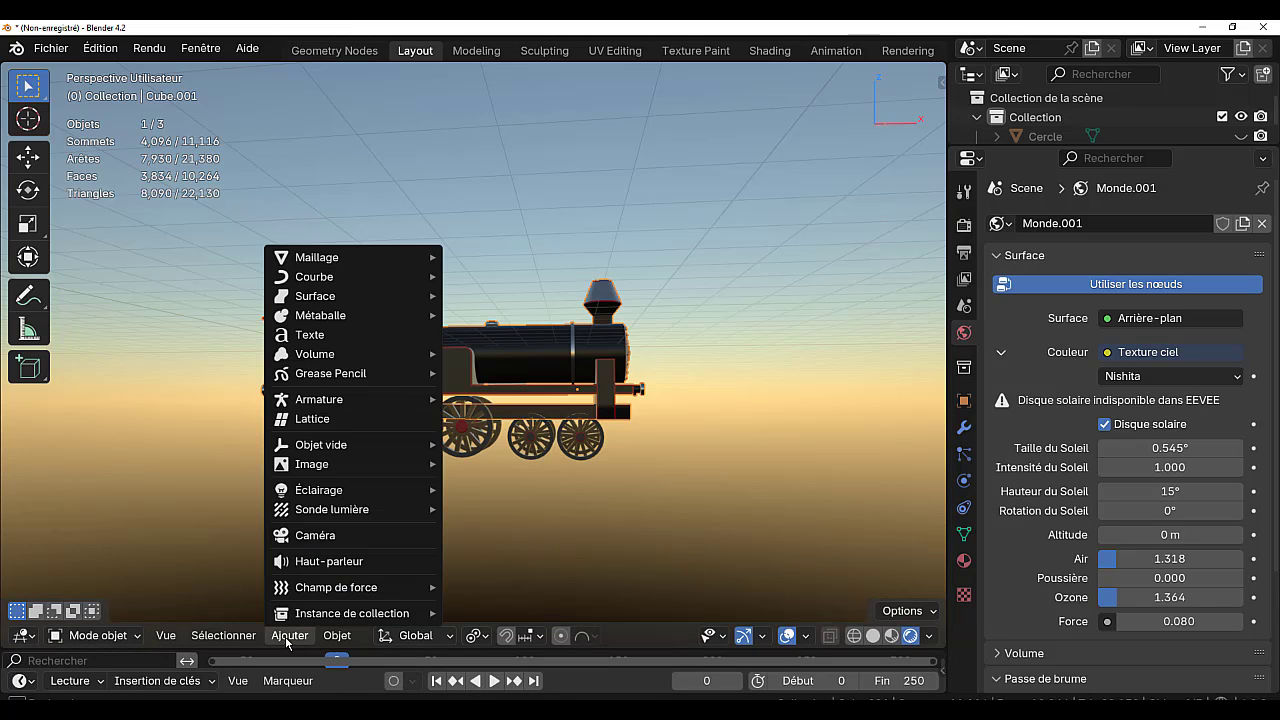
pyautogui.press('KP_1')
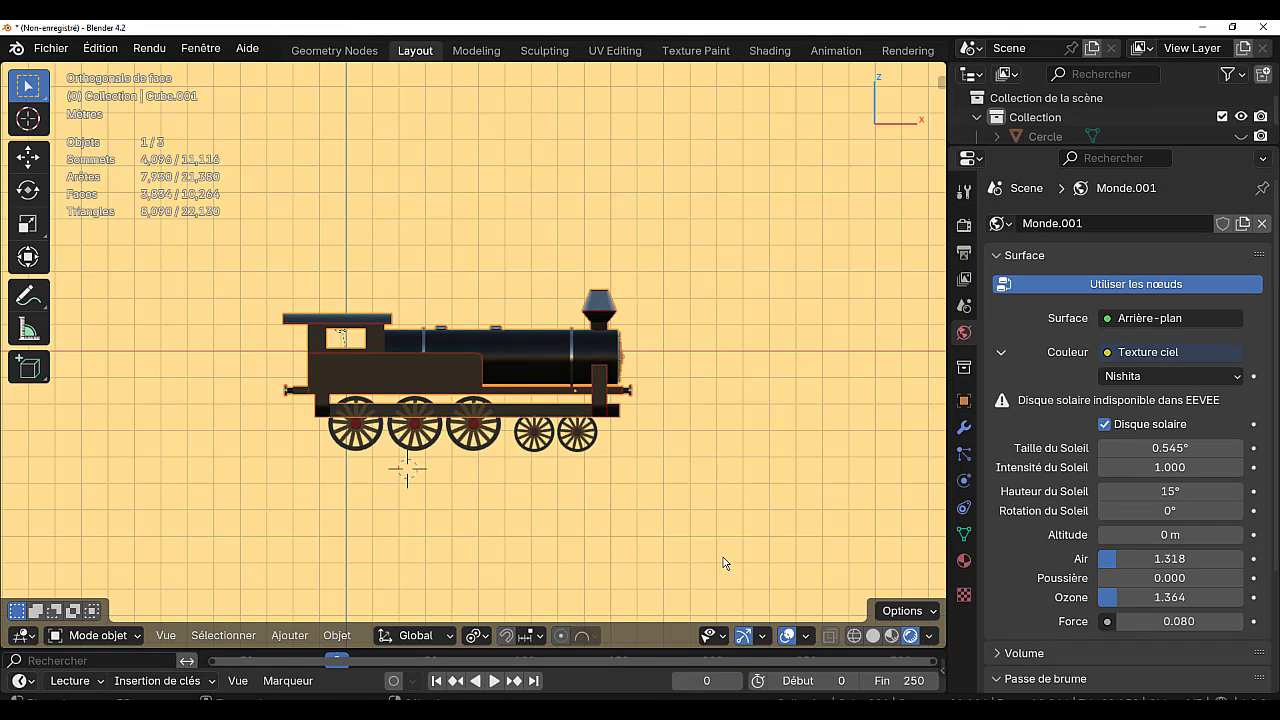
pyautogui.click(292, 636)
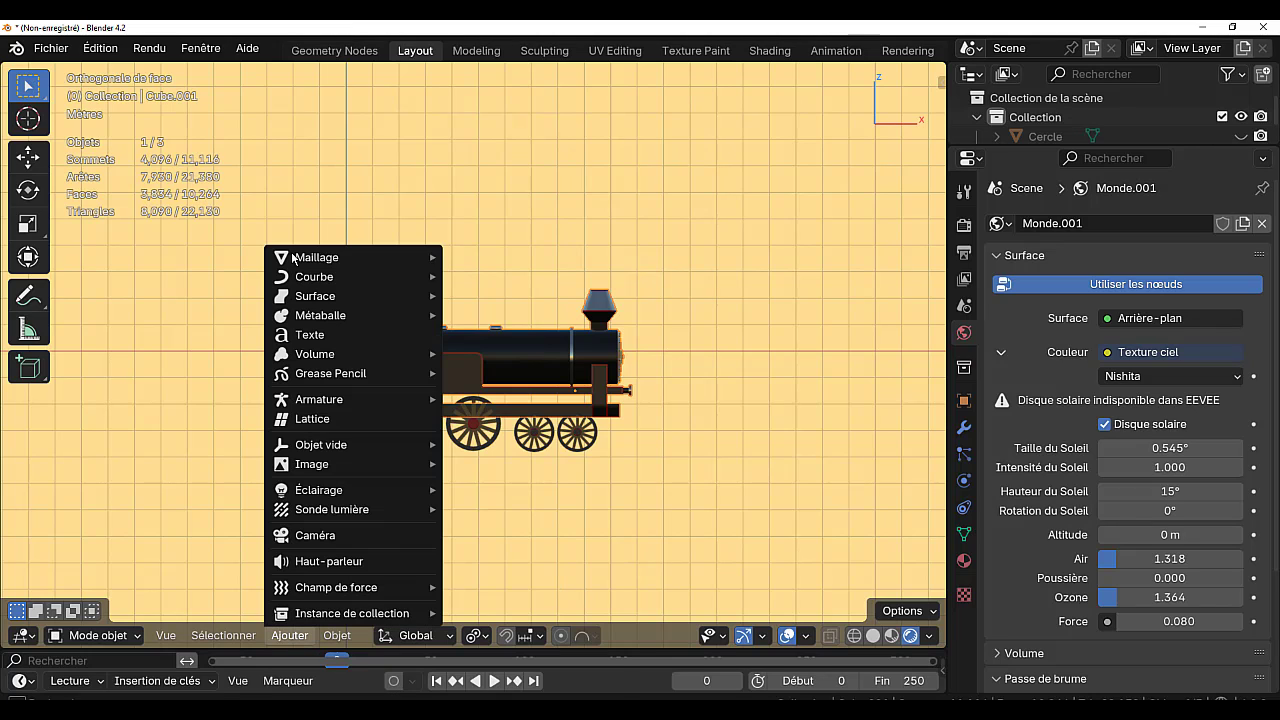
pyautogui.moveTo(433, 260)
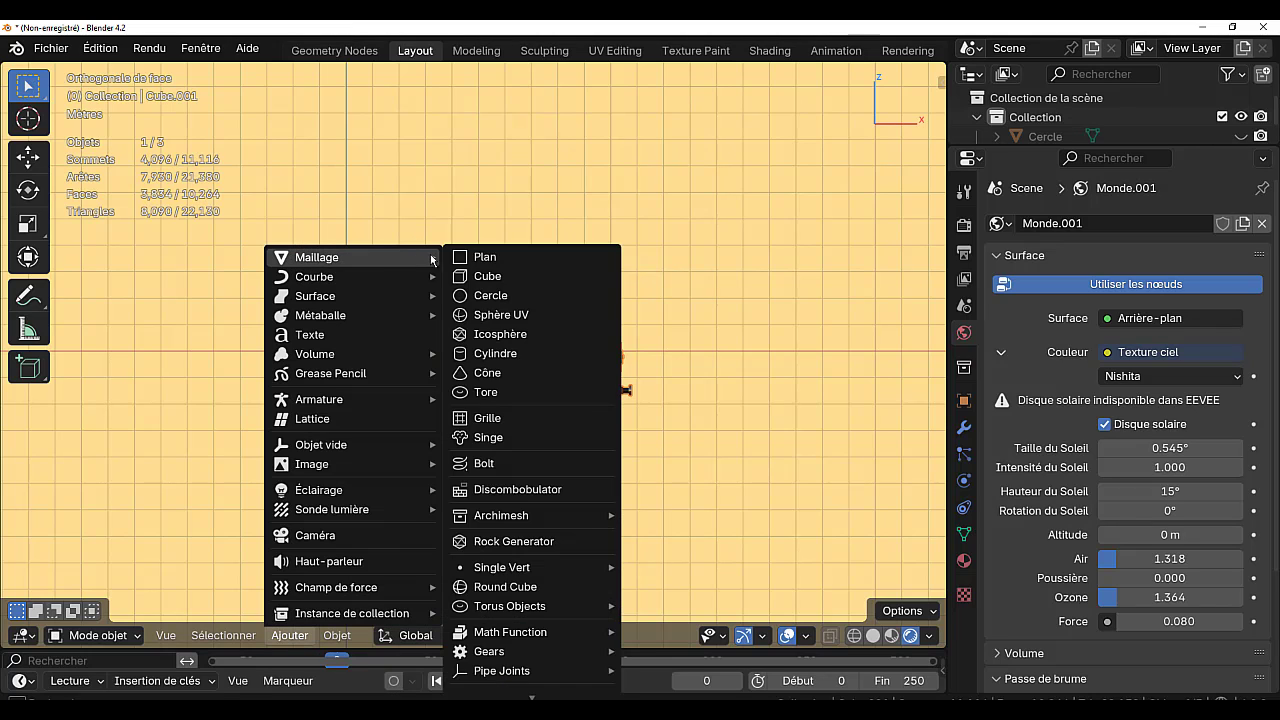
pyautogui.click(484, 257)
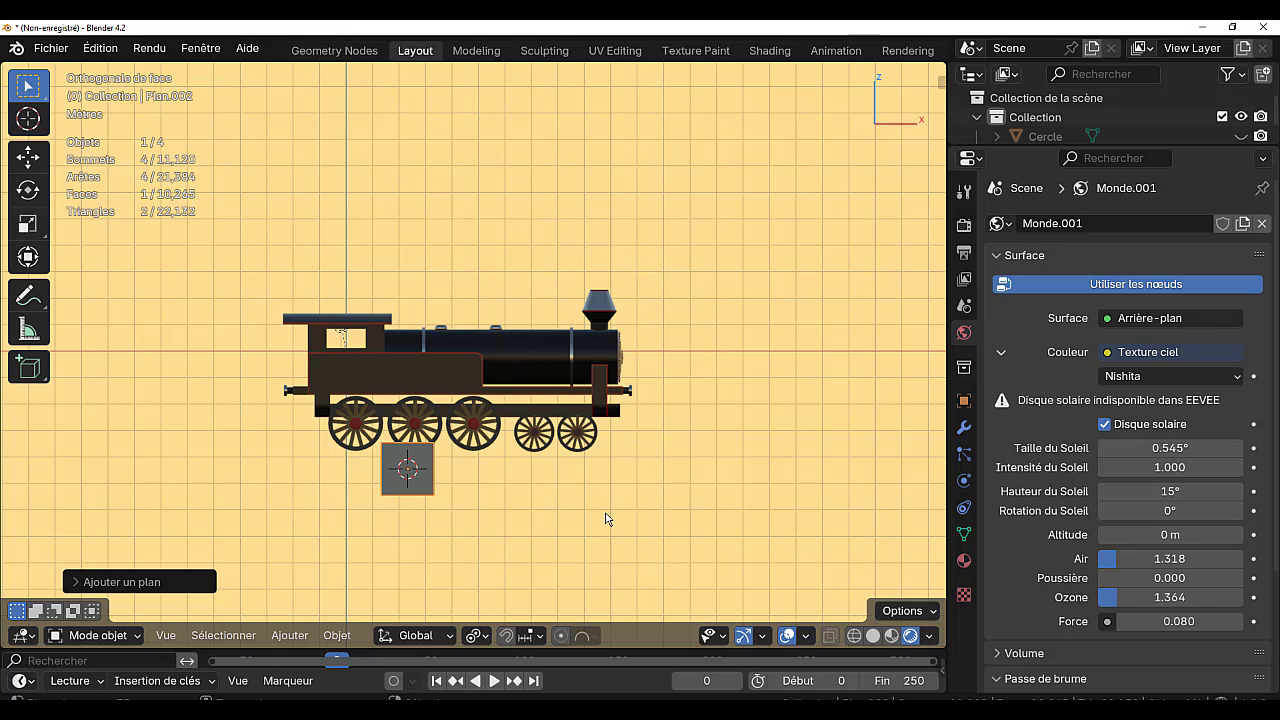
# - Rotate the new plane 90° about the X axis and scale it up into a large ground surface under the locomotive
pyautogui.write('rx90')
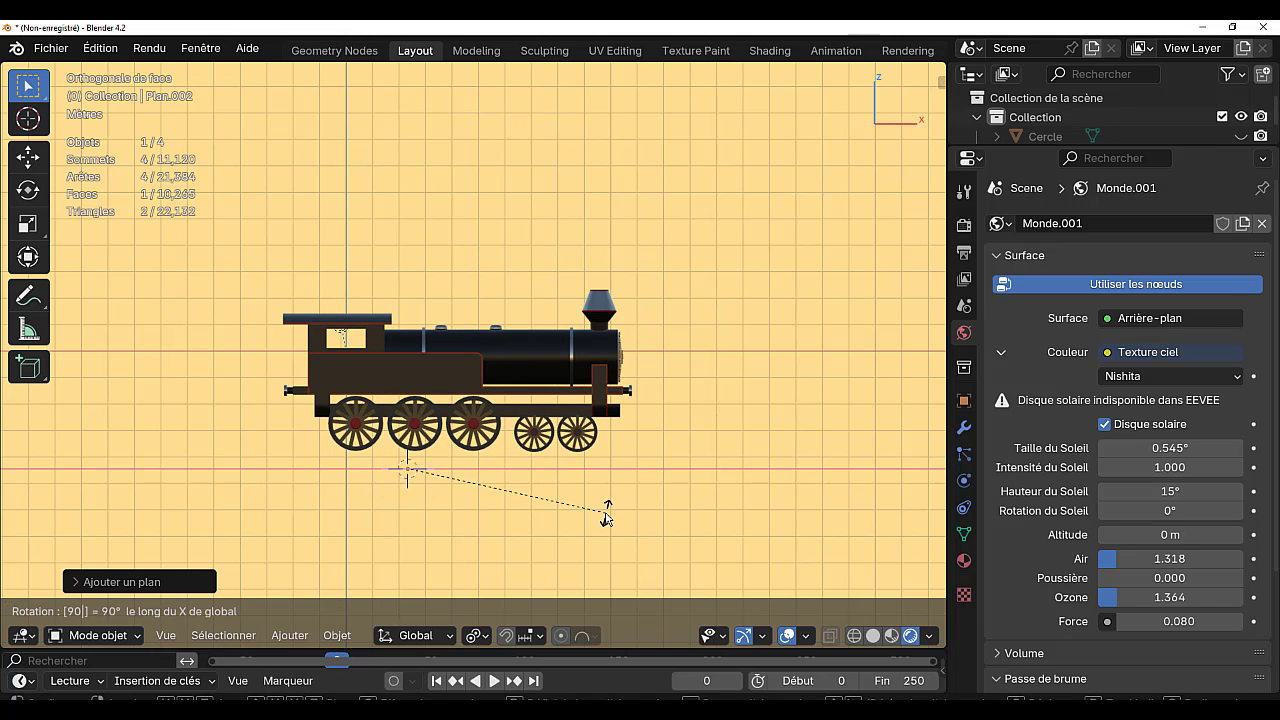
pyautogui.press('Return')
pyautogui.moveTo(609, 511); pyautogui.dragTo(481, 482, button='middle')
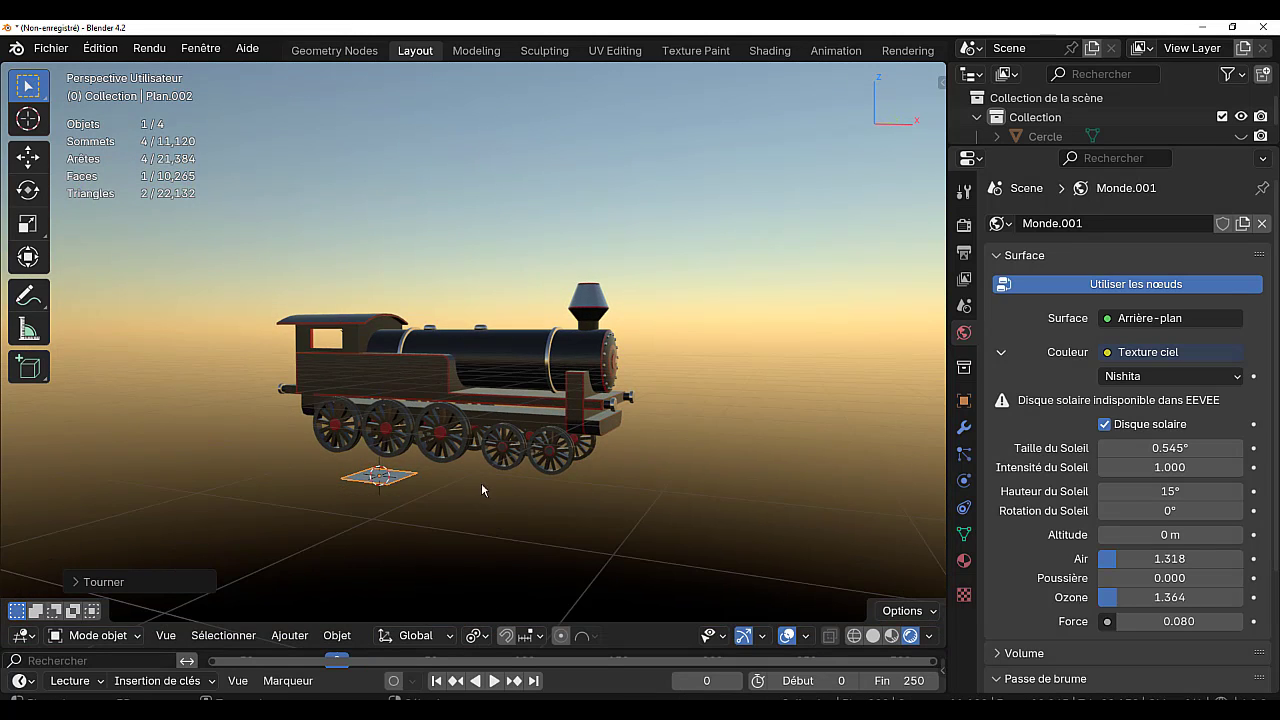
pyautogui.press('s')
pyautogui.press('Return')
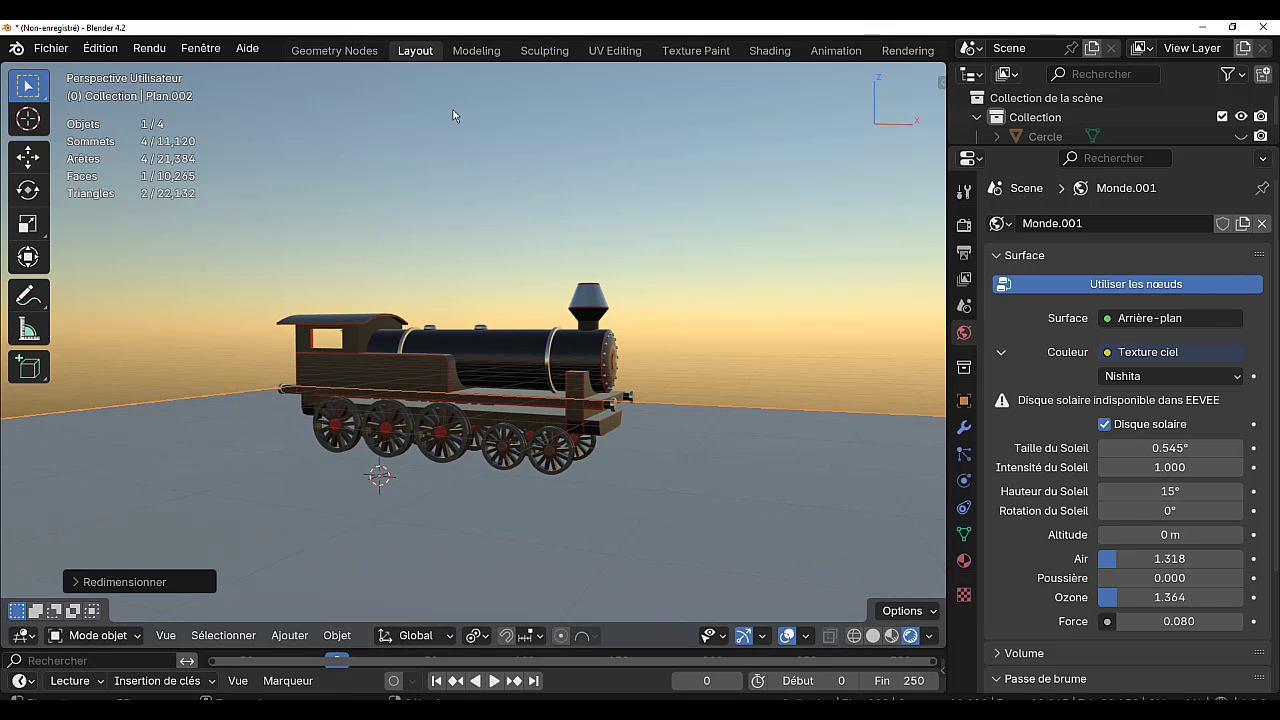
pyautogui.scroll(1, 470, 150)
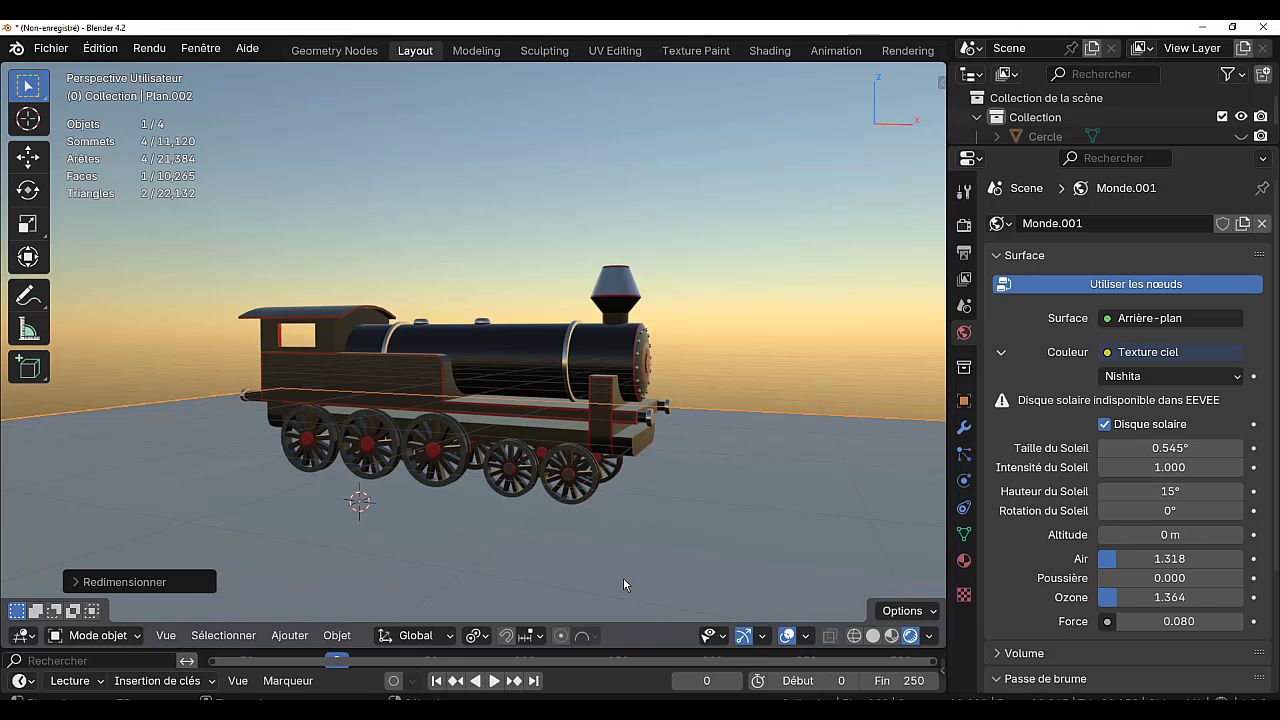
# - In the front orthographic view, raise the ground plane about 0.61 m along Z to meet the bottom of the wheels
pyautogui.press('KP_1')
pyautogui.scroll(2, 624, 585)
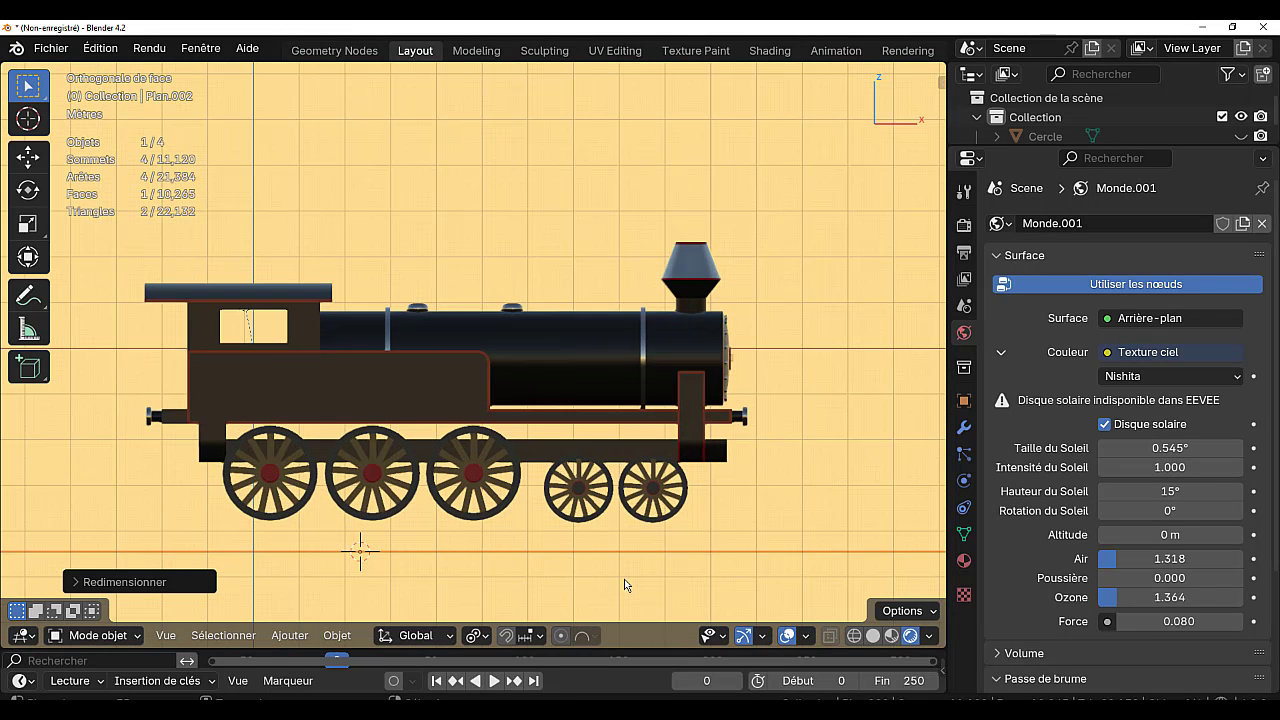
pyautogui.press('g')
pyautogui.press('z')
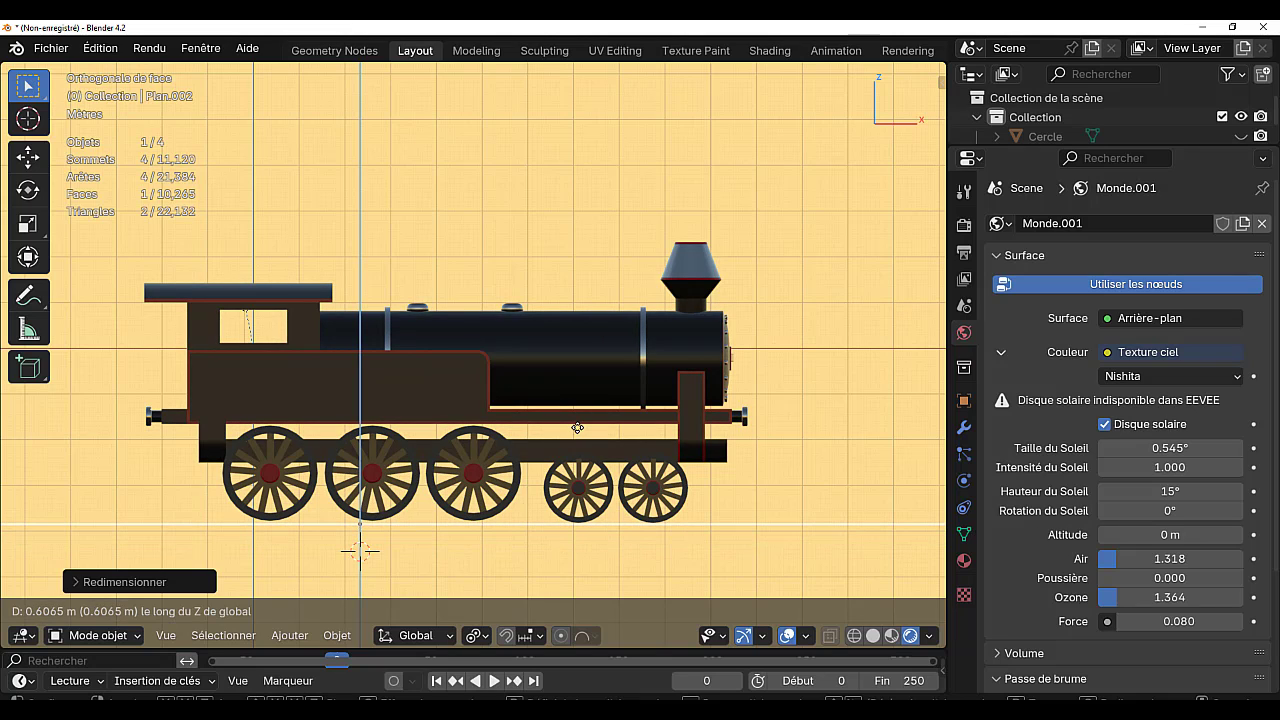
pyautogui.click(577, 427)
# - Round the ground plane with a Surface de subdivision modifier set to 3 viewport levels, ending in object mode
pyautogui.scroll(-4, 620, 523)
pyautogui.press('Tab')
pyautogui.moveTo(620, 523); pyautogui.dragTo(518, 592, button='middle')
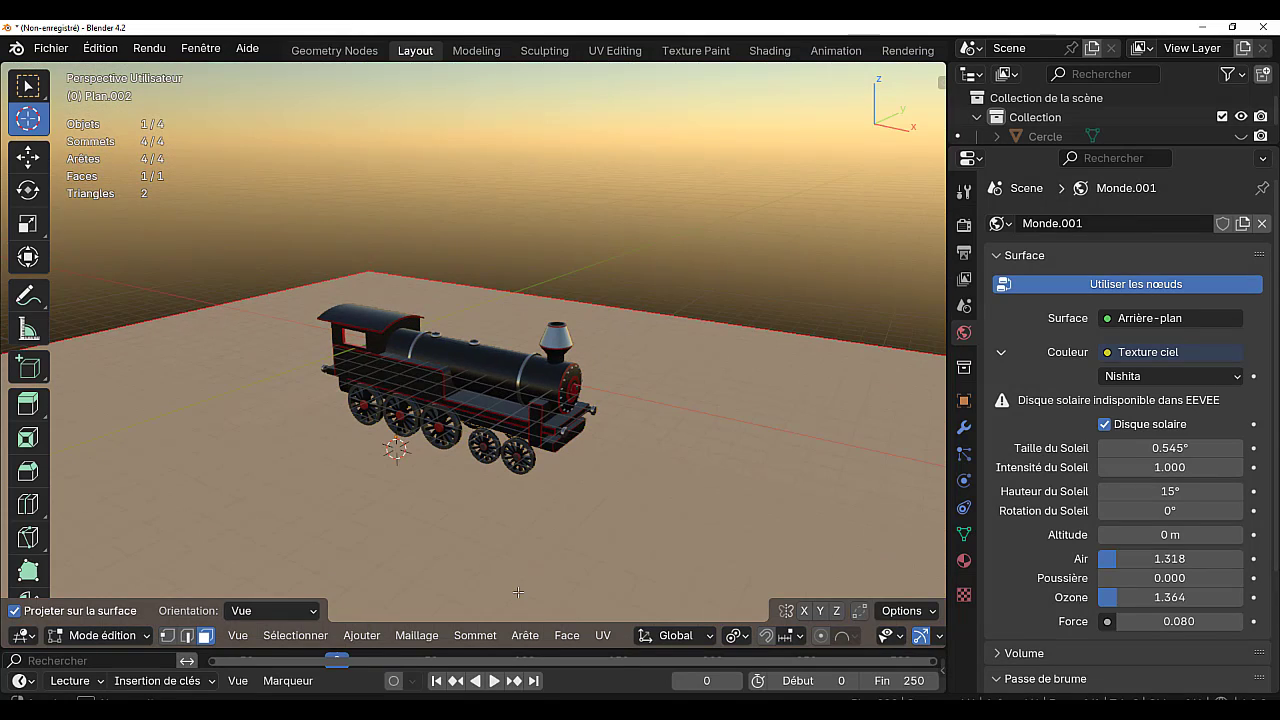
pyautogui.click(965, 430)
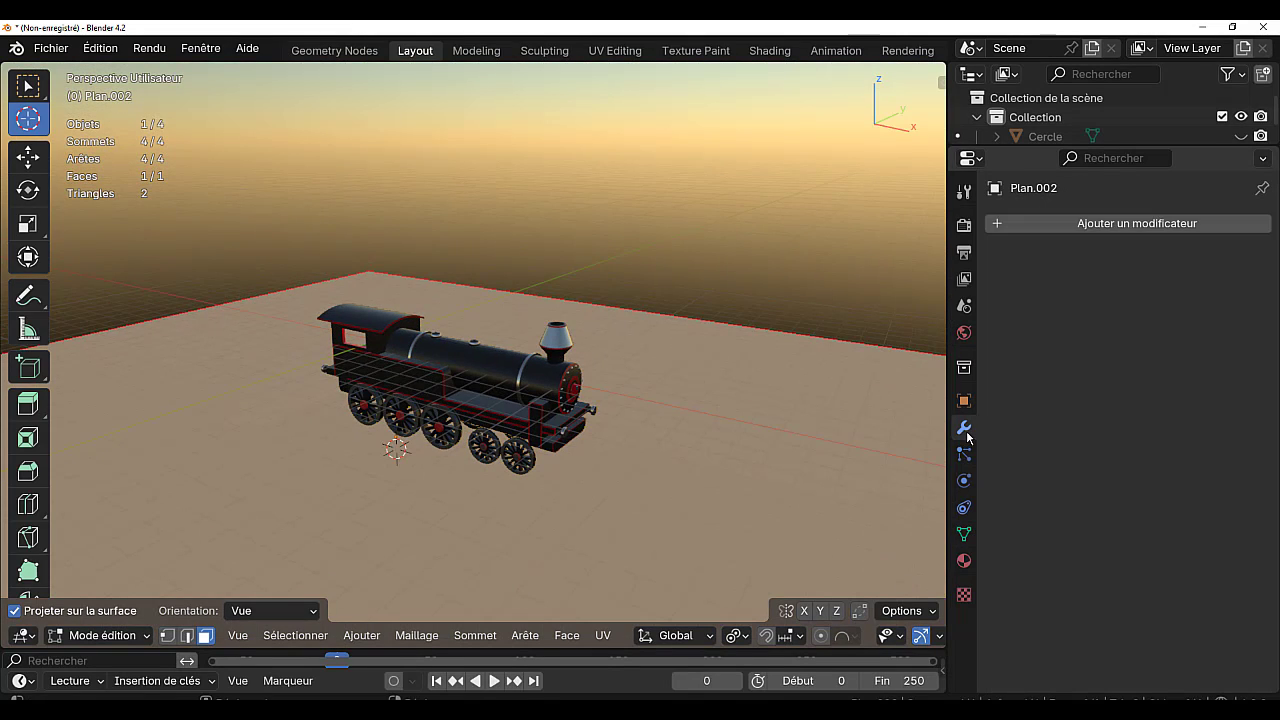
pyautogui.click(1140, 221)
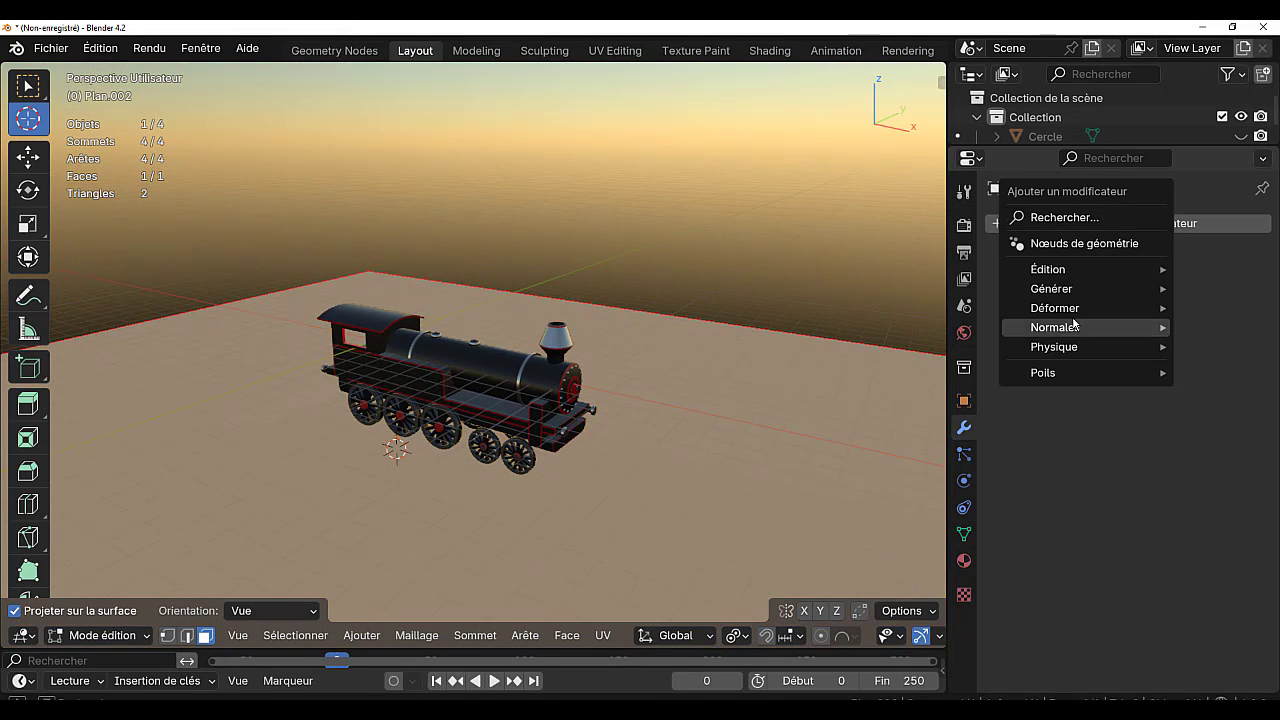
pyautogui.moveTo(1078, 308)
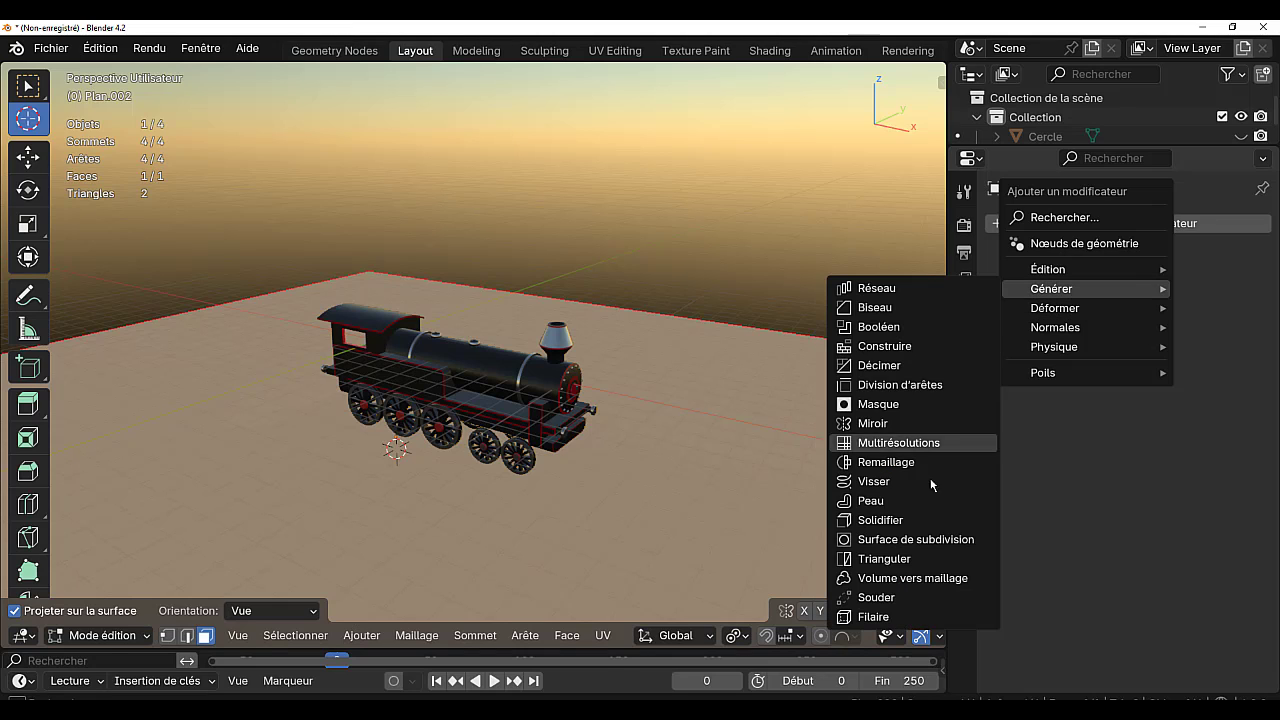
pyautogui.click(914, 540)
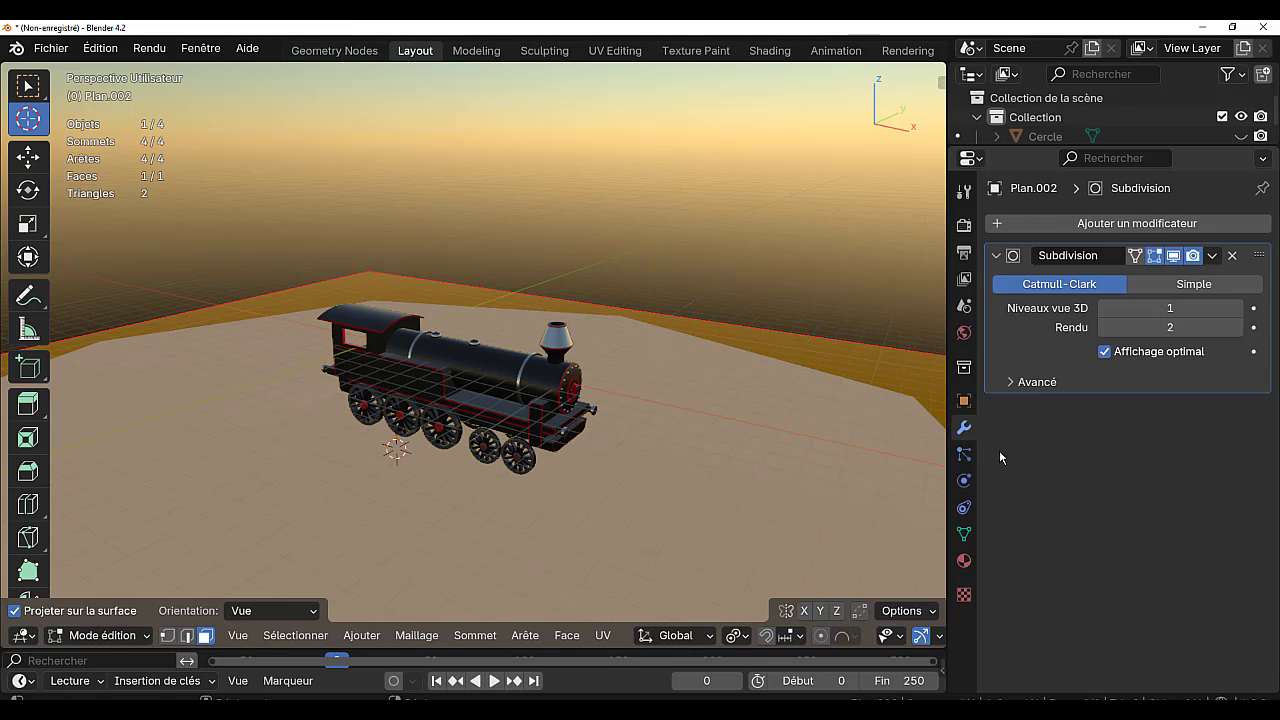
pyautogui.click(1237, 308)
pyautogui.click(1237, 308)
pyautogui.moveTo(620, 463); pyautogui.dragTo(622, 441, button='middle')
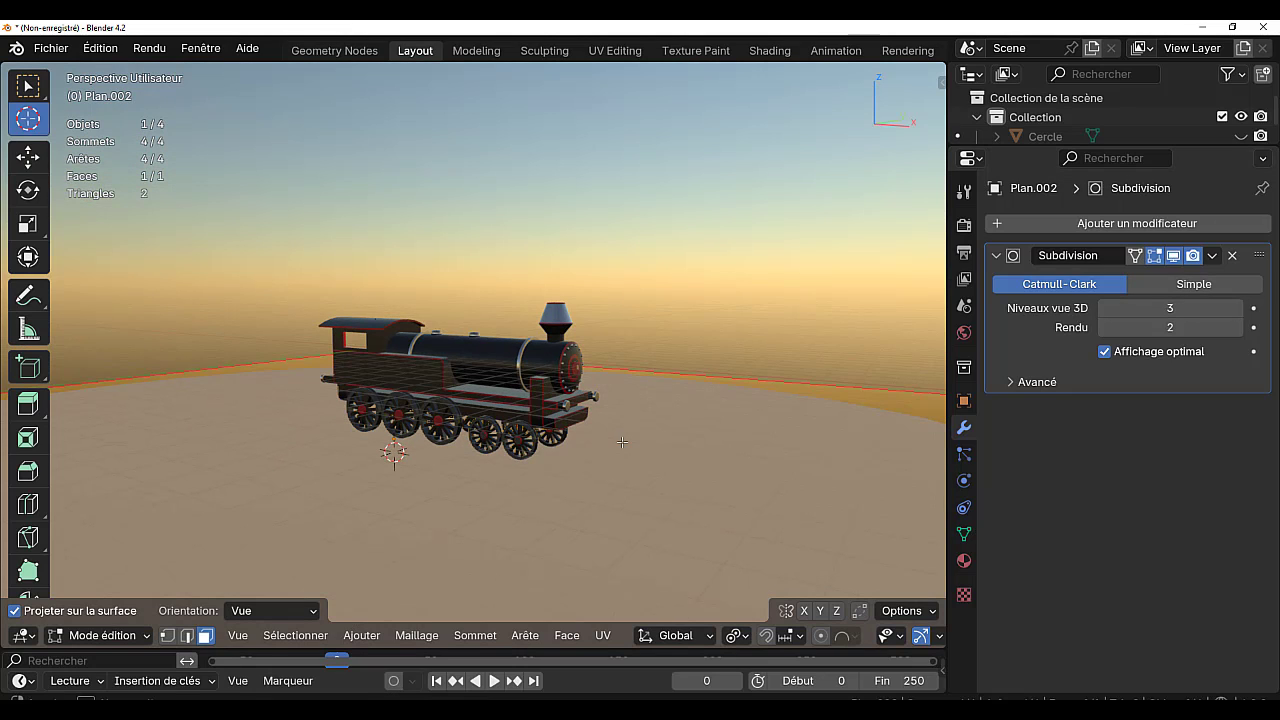
pyautogui.press('Tab')
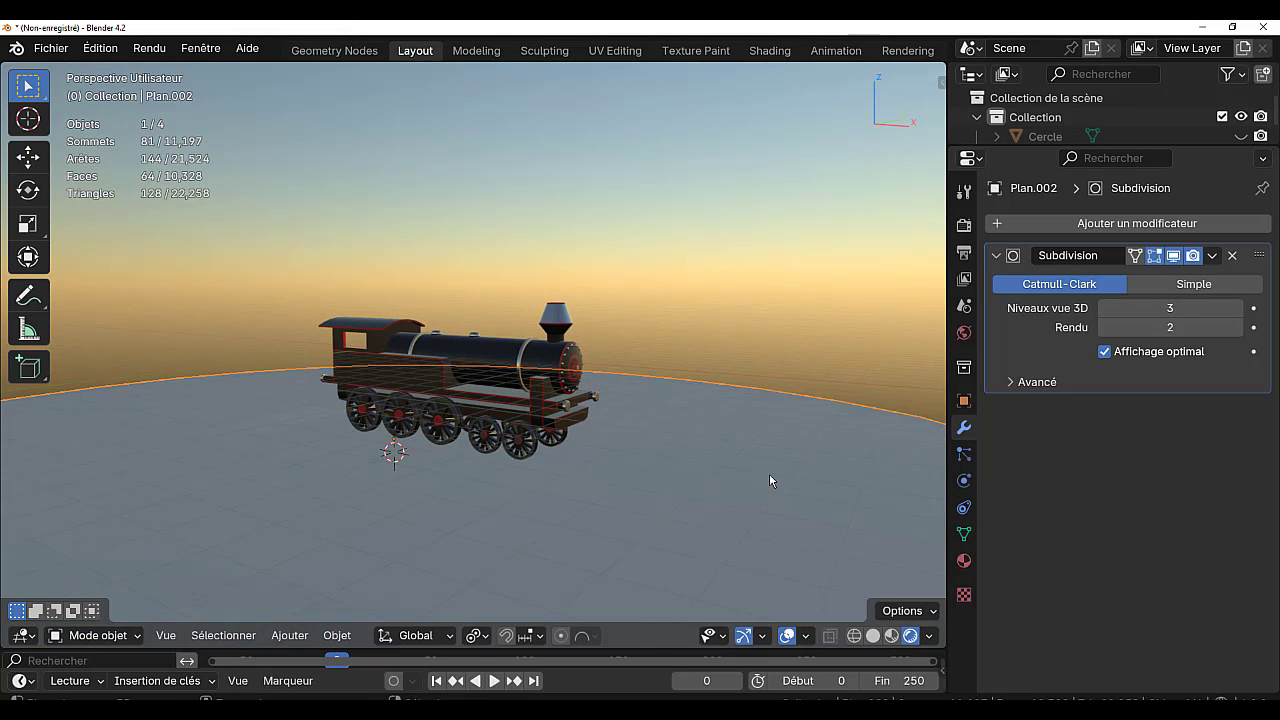
# - Give the ground a new material with a dark green base colour: Teinte 0.300, Saturation 0.821, Valeur 0.382
pyautogui.click(965, 562)
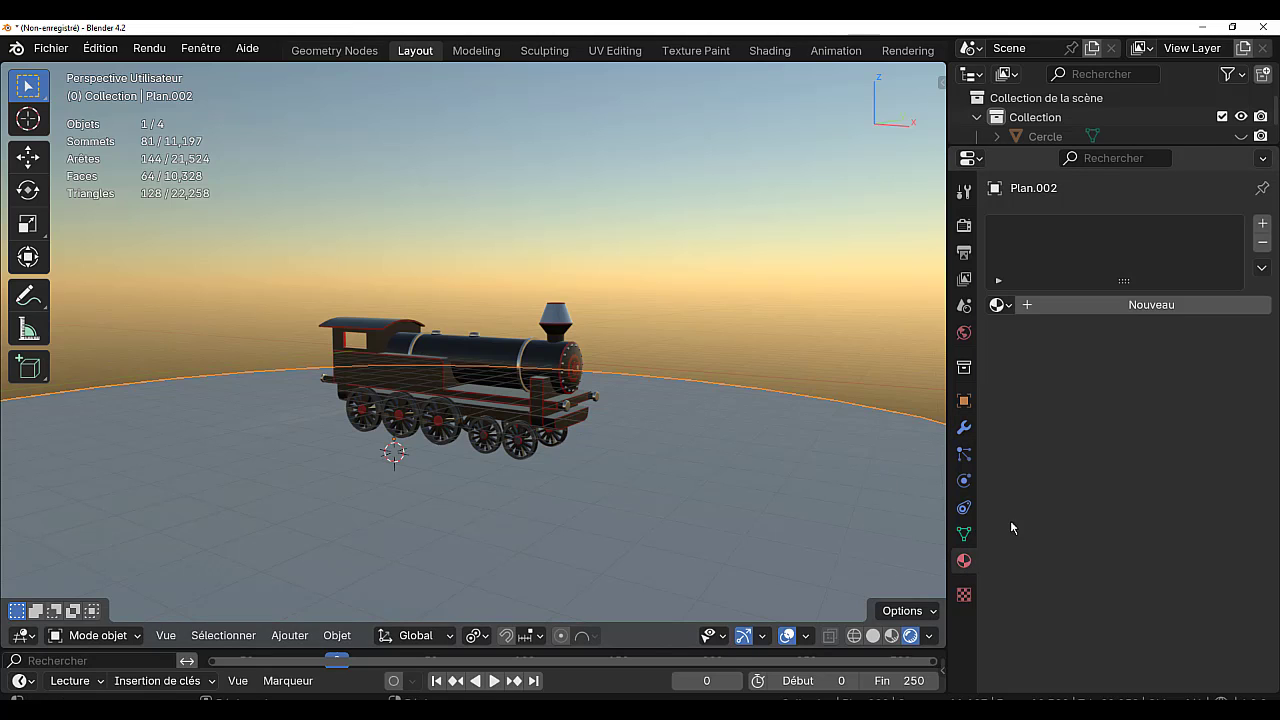
pyautogui.click(1132, 313)
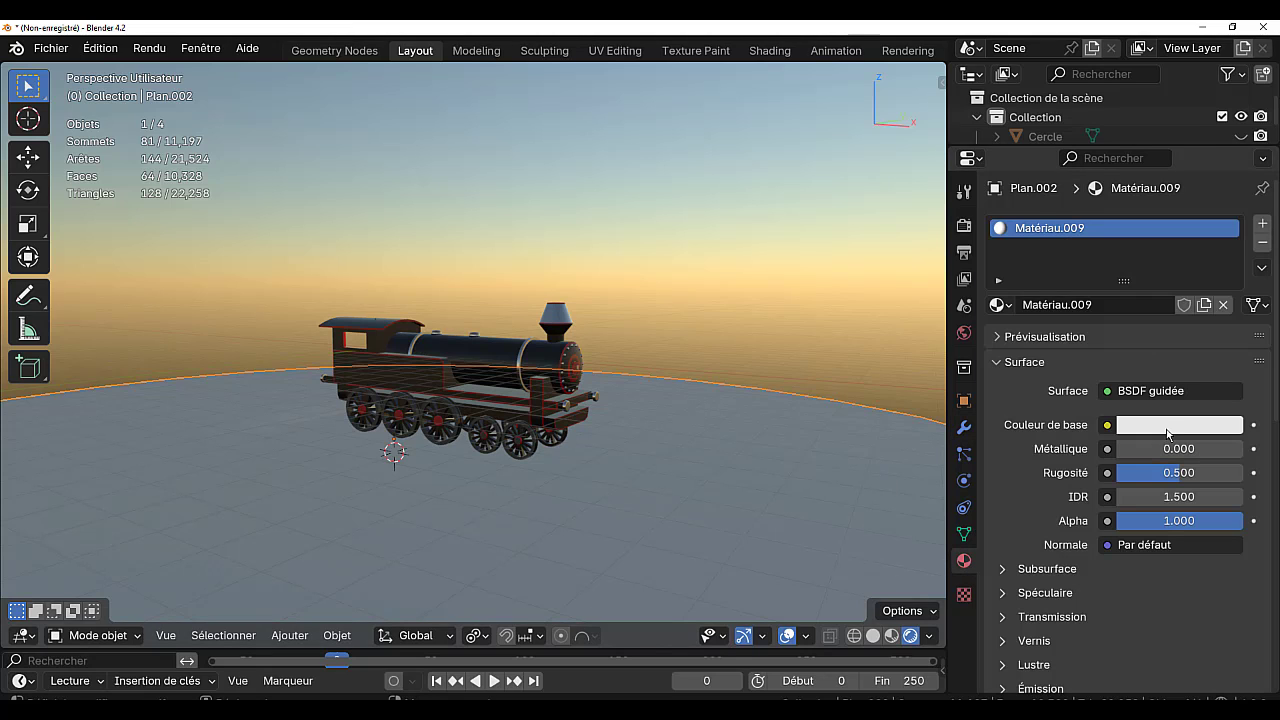
pyautogui.click(1170, 428)
pyautogui.click(1097, 186)
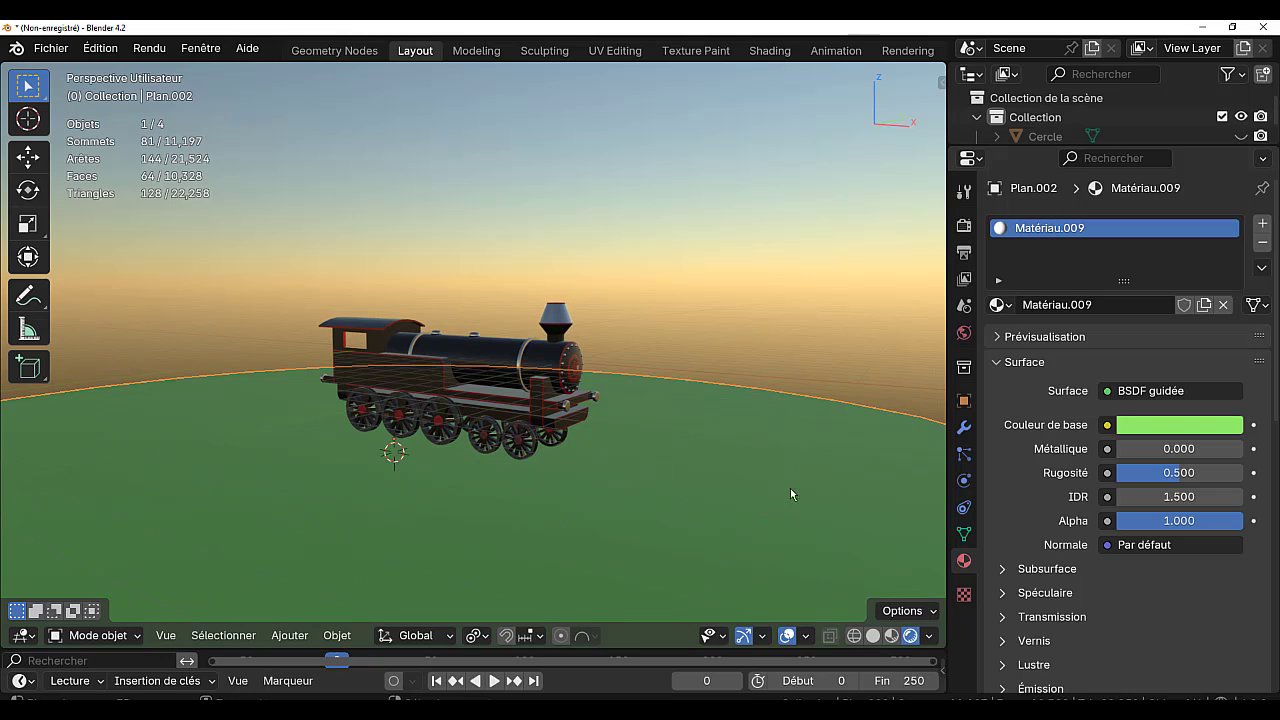
pyautogui.click(1184, 425)
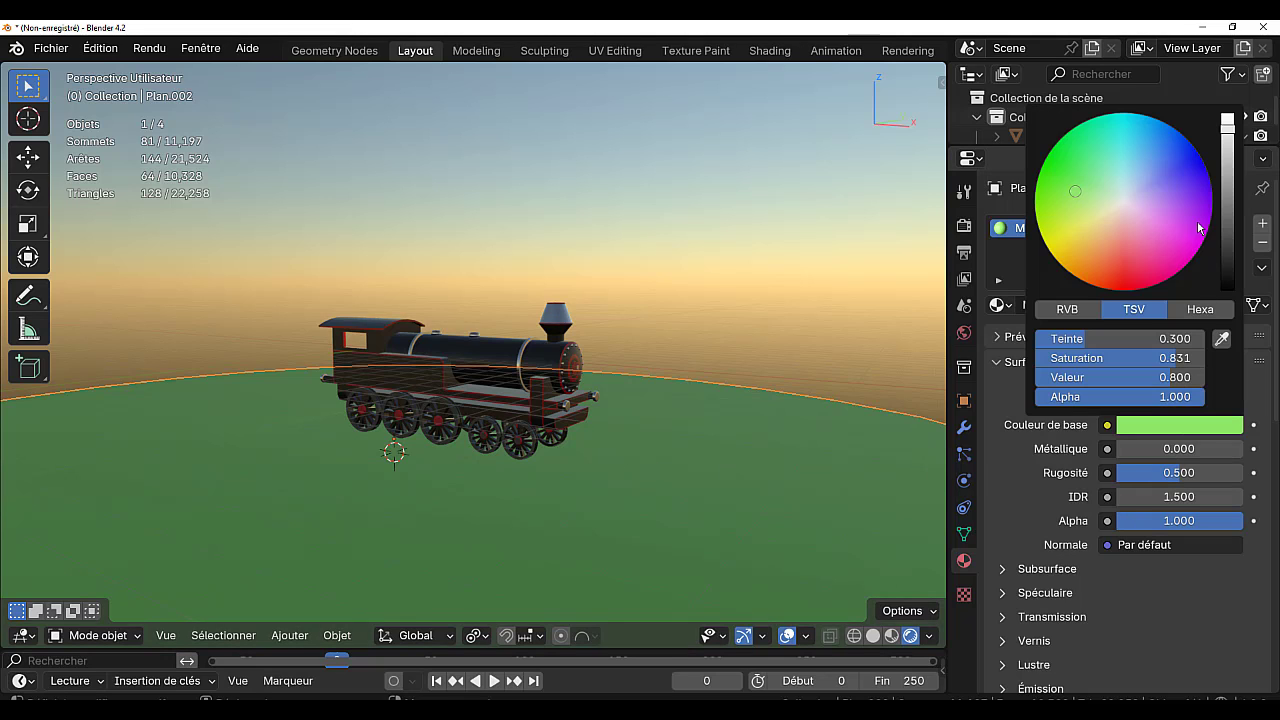
pyautogui.moveTo(1232, 152); pyautogui.dragTo(1231, 174)
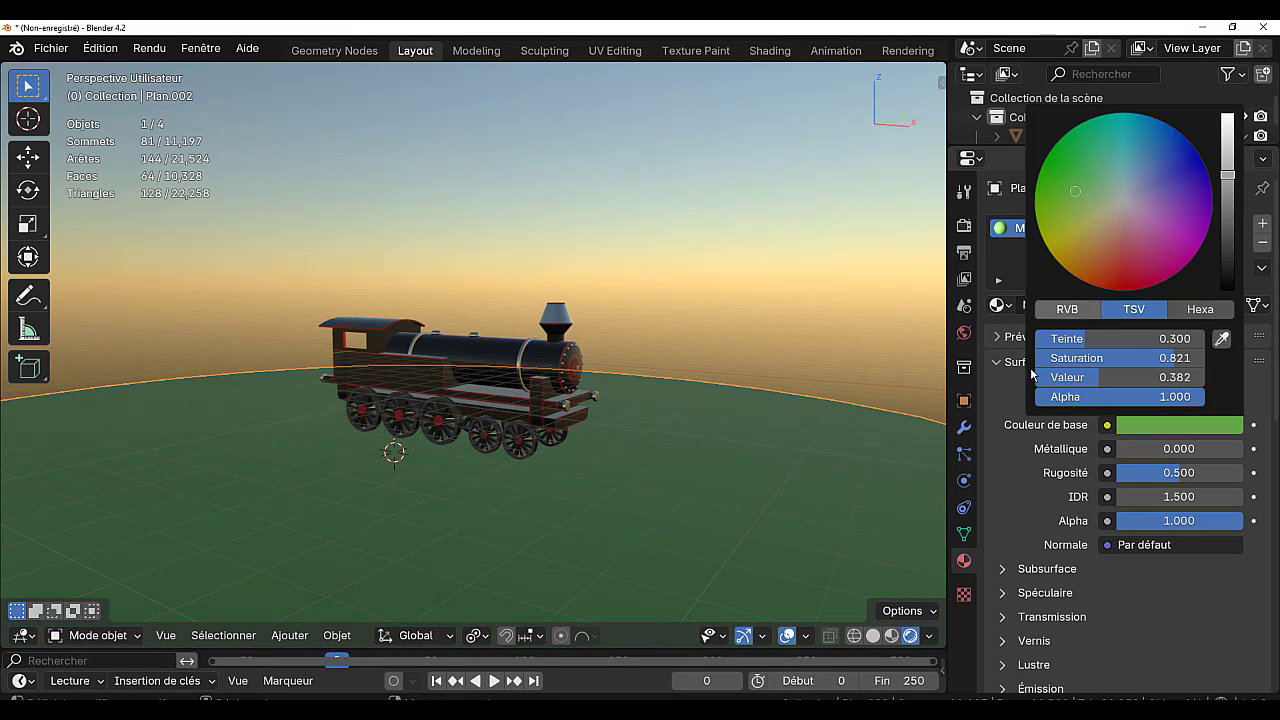
# - Widen the 3D viewport and deselect the ground plane
pyautogui.moveTo(948, 384); pyautogui.dragTo(1112, 386)
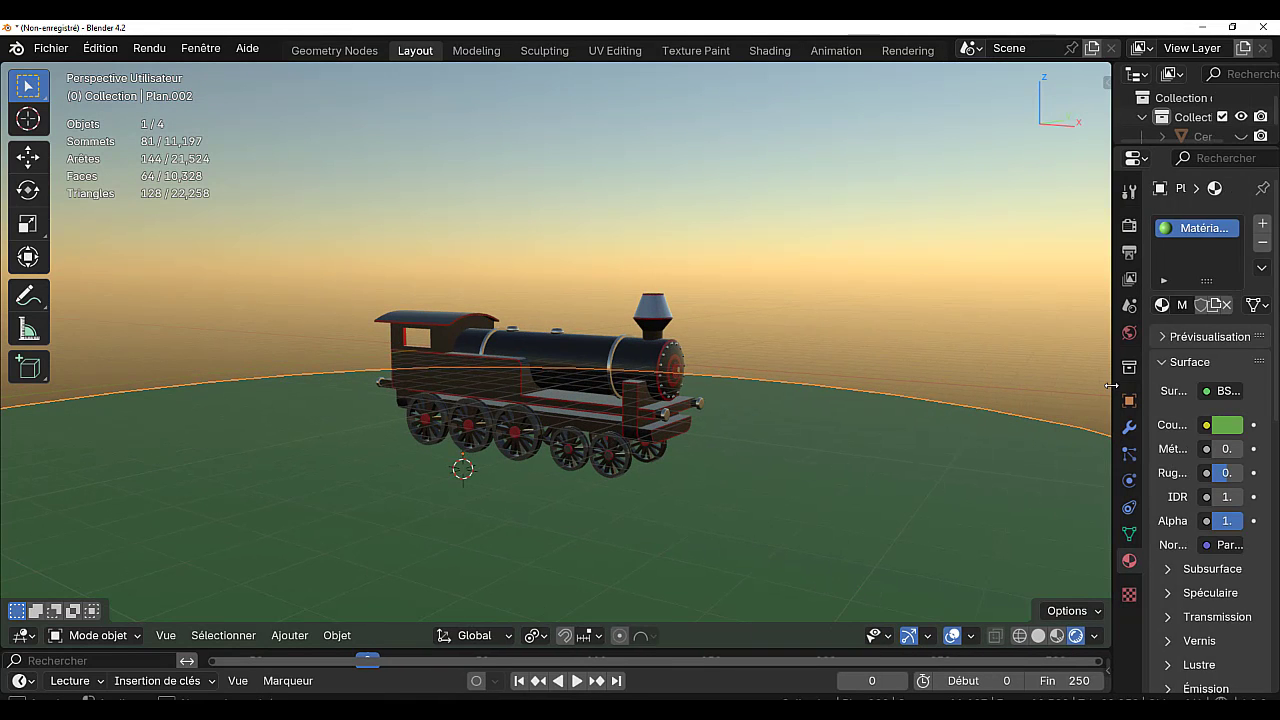
pyautogui.click(826, 240)
pyautogui.moveTo(764, 476); pyautogui.dragTo(786, 496, button='middle')
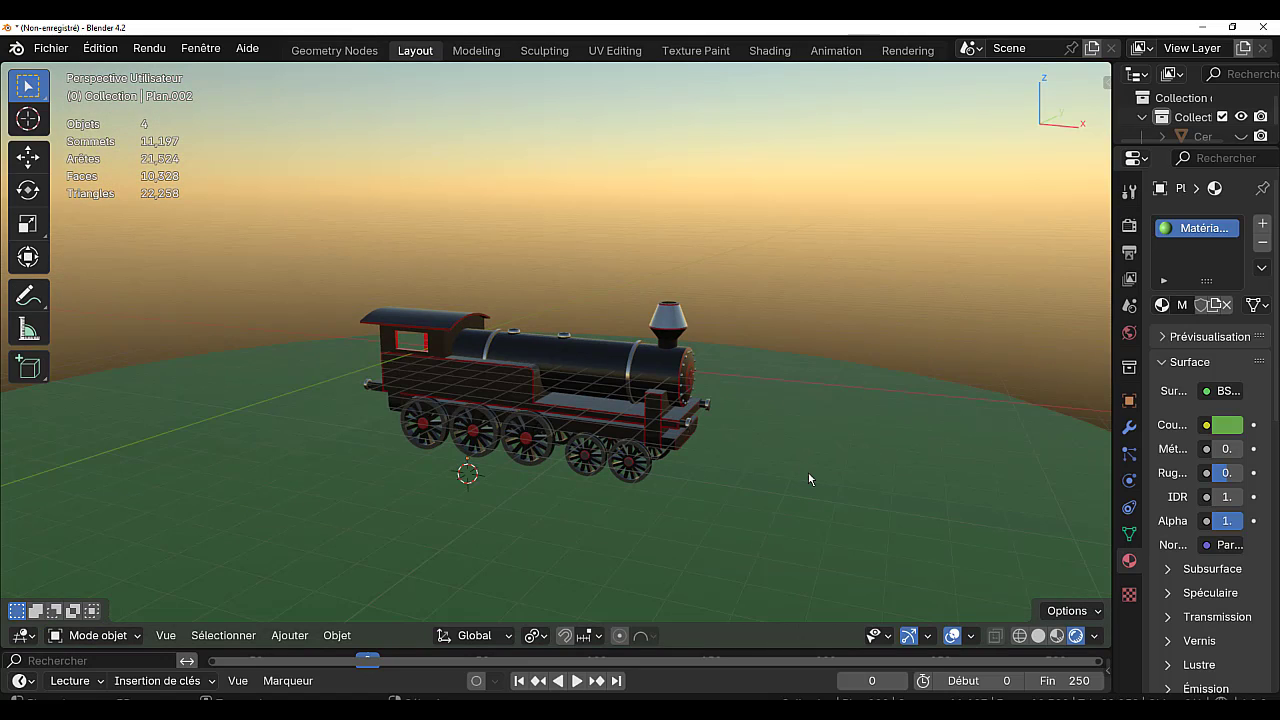
# - Place the 3D cursor at the middle of the locomotive body from the front view and add a Zone area light there
pyautogui.press('KP_1')
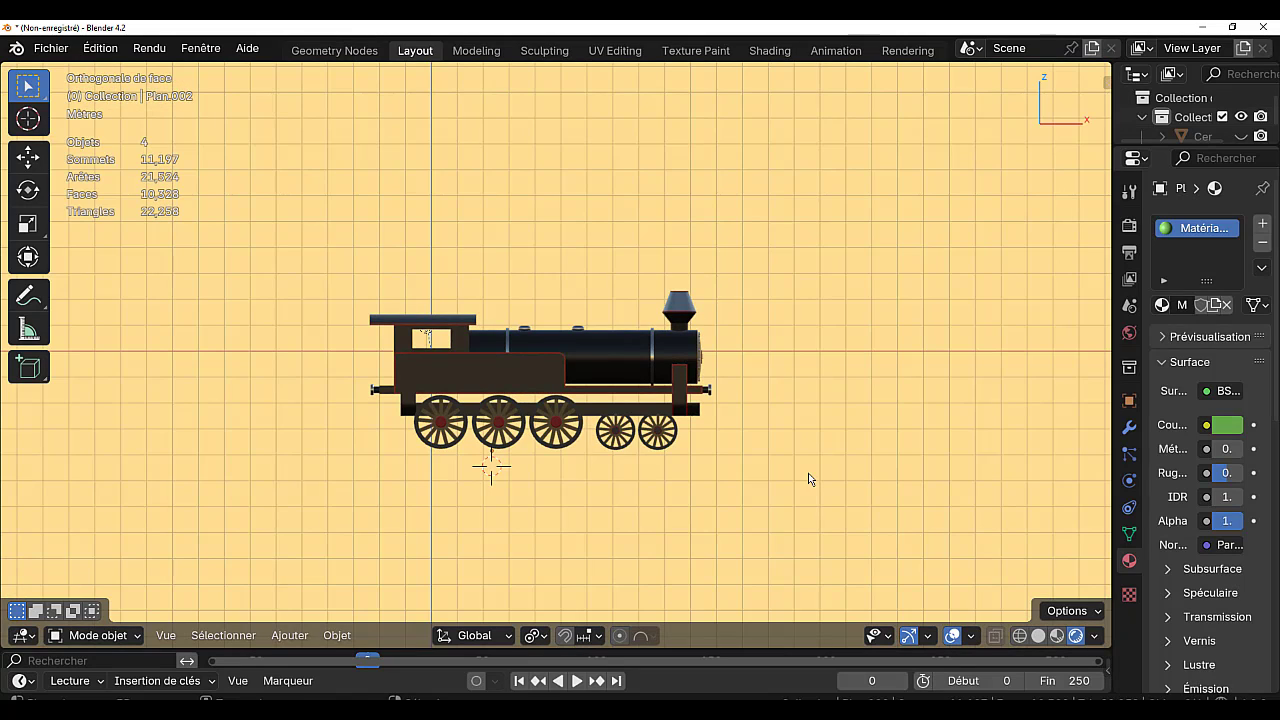
pyautogui.keyDown('shift'); pyautogui.rightClick(545, 368); pyautogui.keyUp('shift')
pyautogui.moveTo(782, 477); pyautogui.dragTo(709, 531, button='middle')
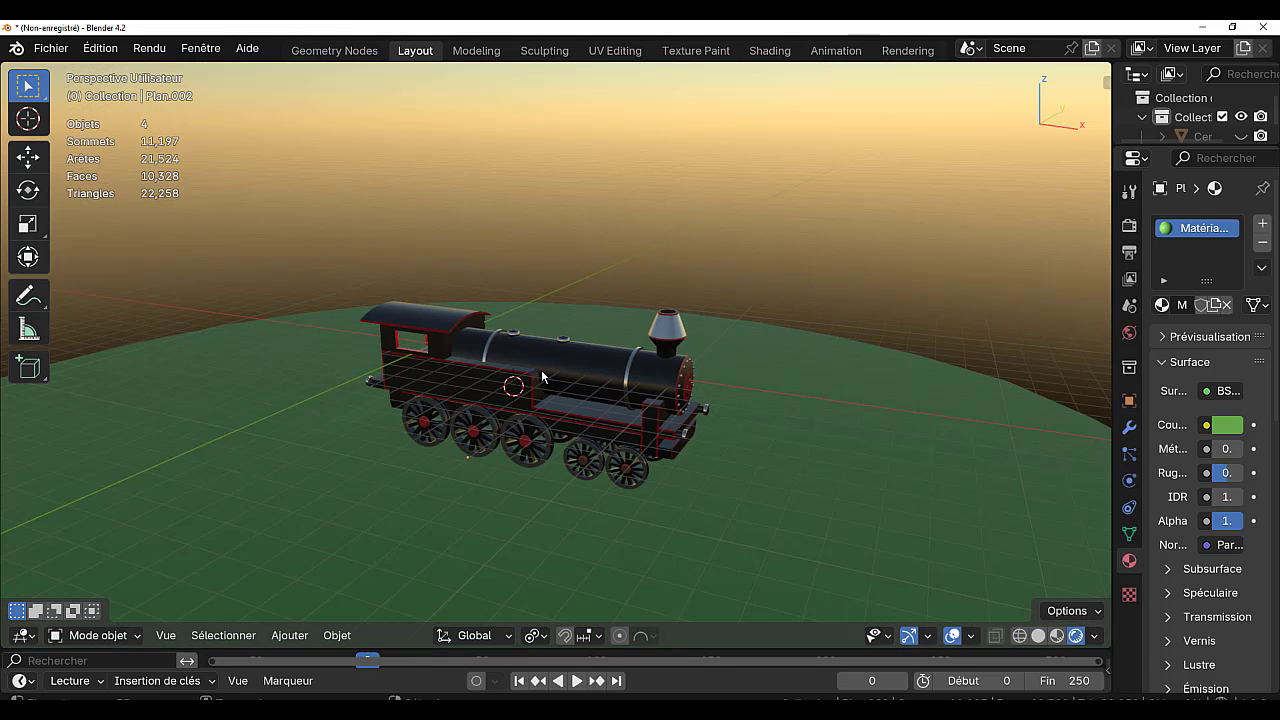
pyautogui.click(296, 638)
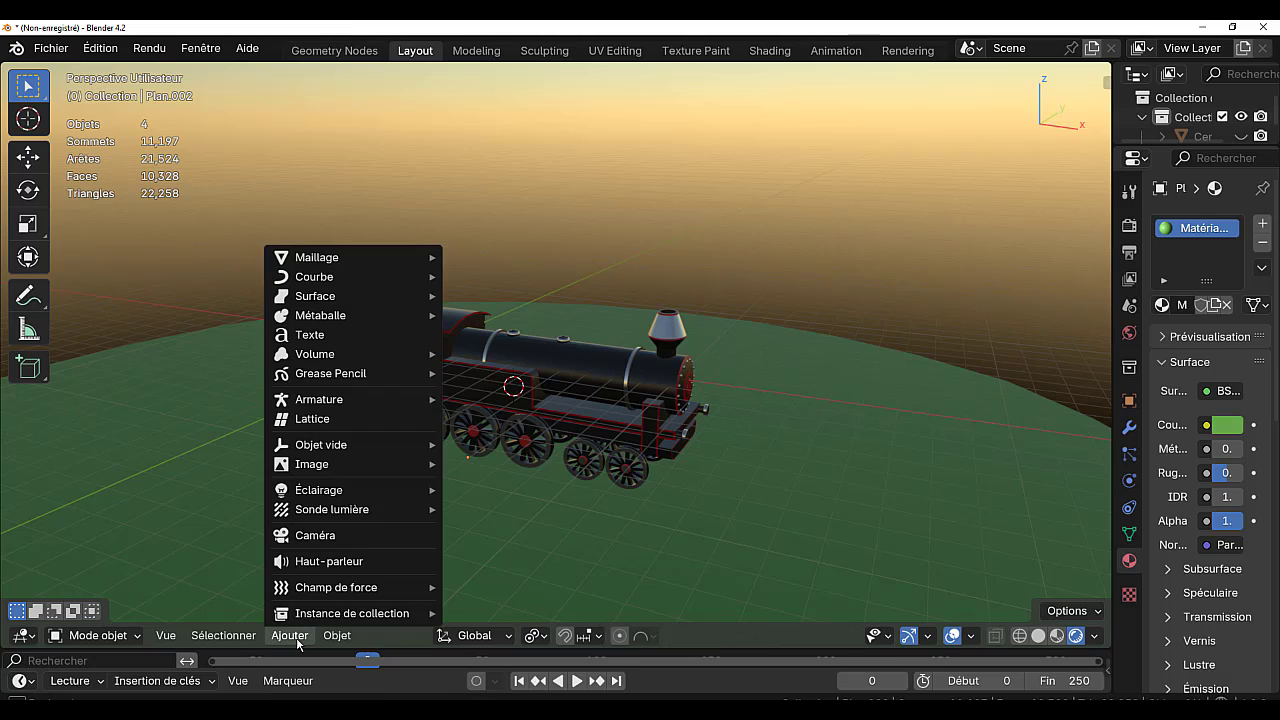
pyautogui.moveTo(313, 259)
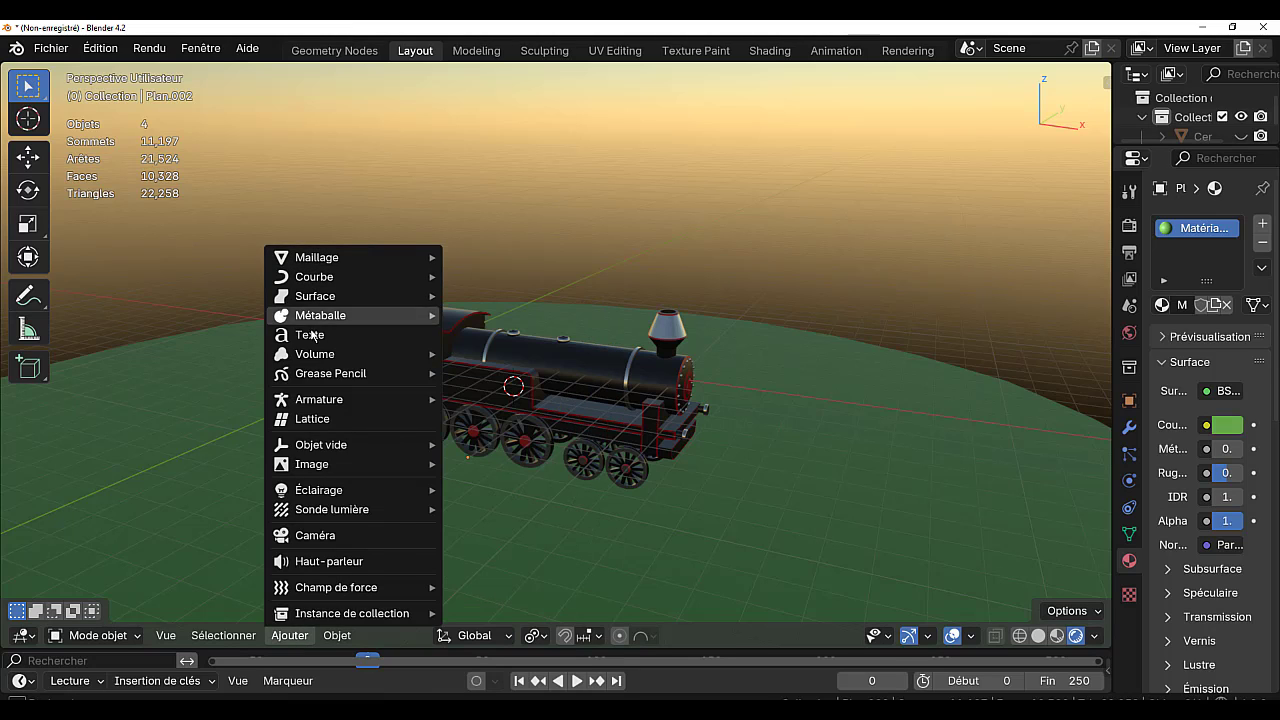
pyautogui.moveTo(309, 491)
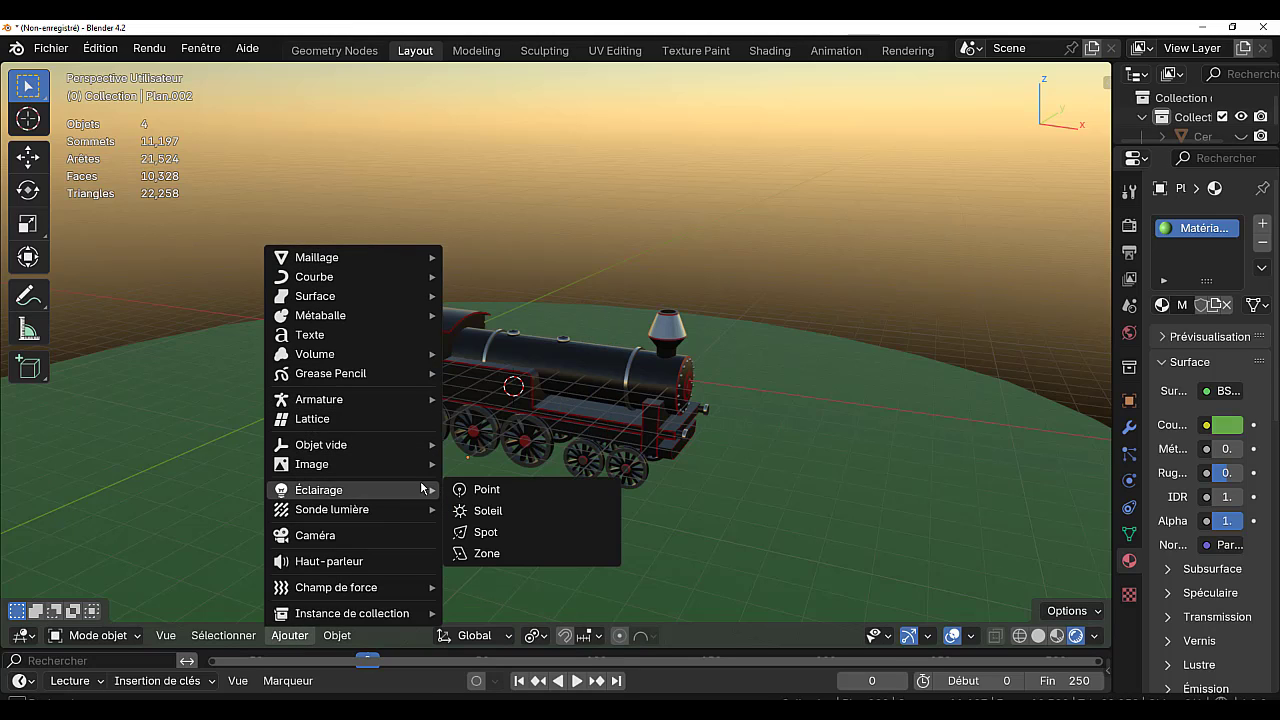
pyautogui.click(490, 554)
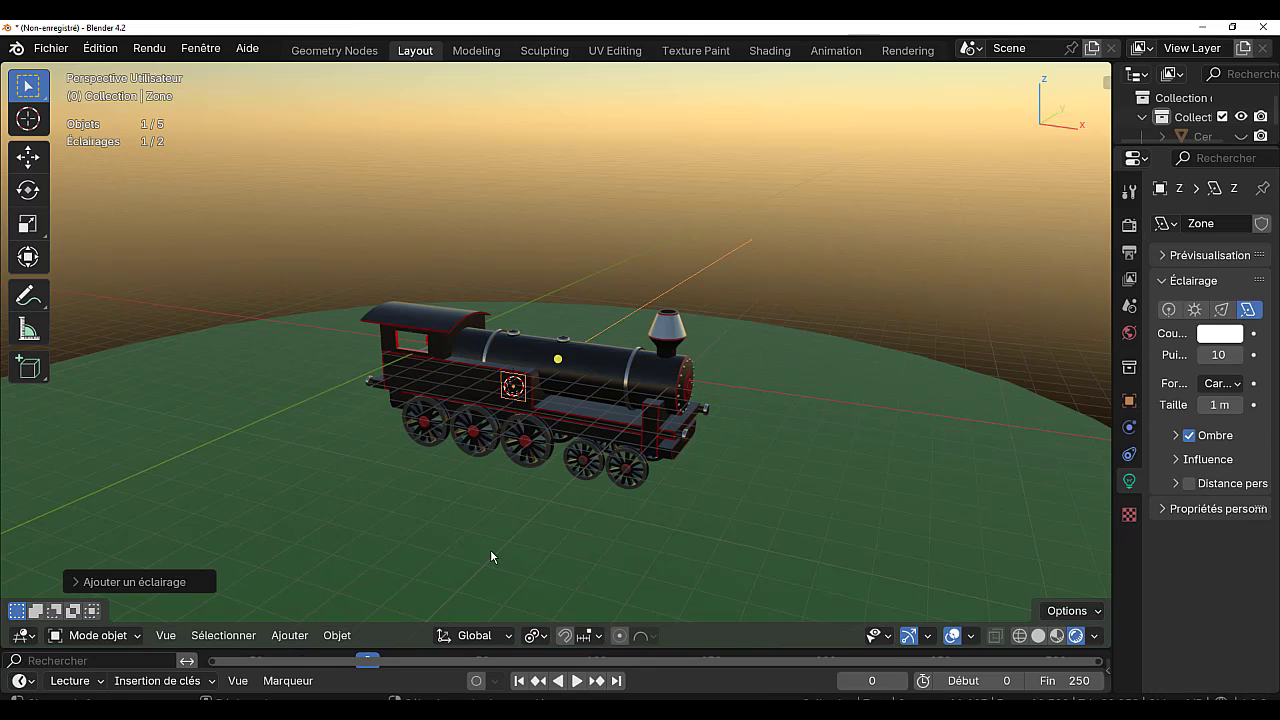
# - Move the area light up along Z above the locomotive and out along negative Y to its near side
pyautogui.moveTo(769, 398); pyautogui.dragTo(720, 423, button='middle')
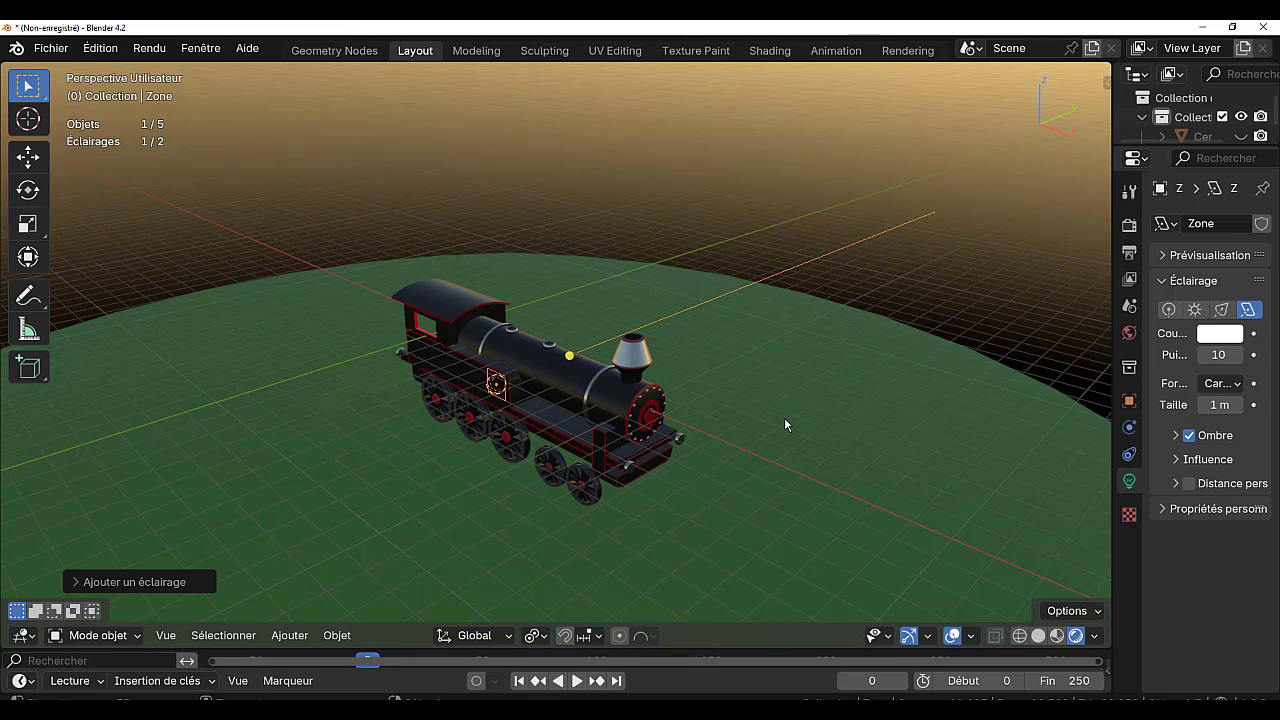
pyautogui.press('g')
pyautogui.press('z')
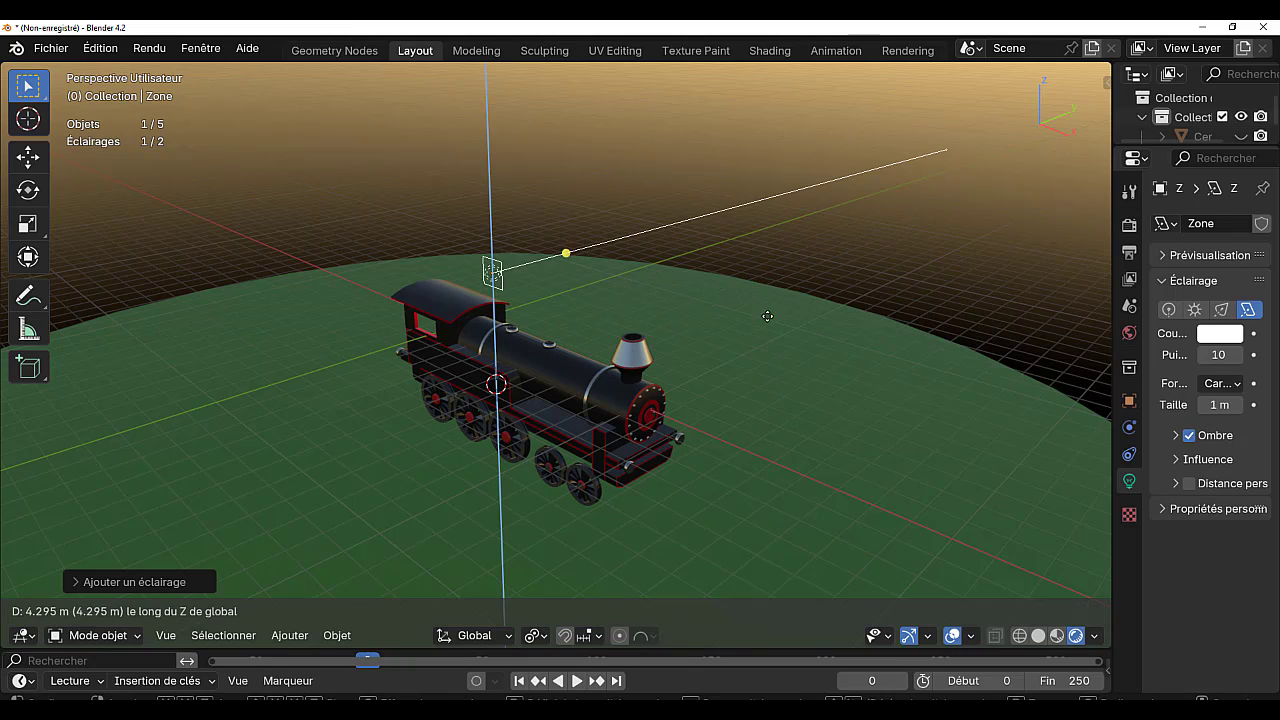
pyautogui.click(766, 302)
pyautogui.press('g')
pyautogui.press('y')
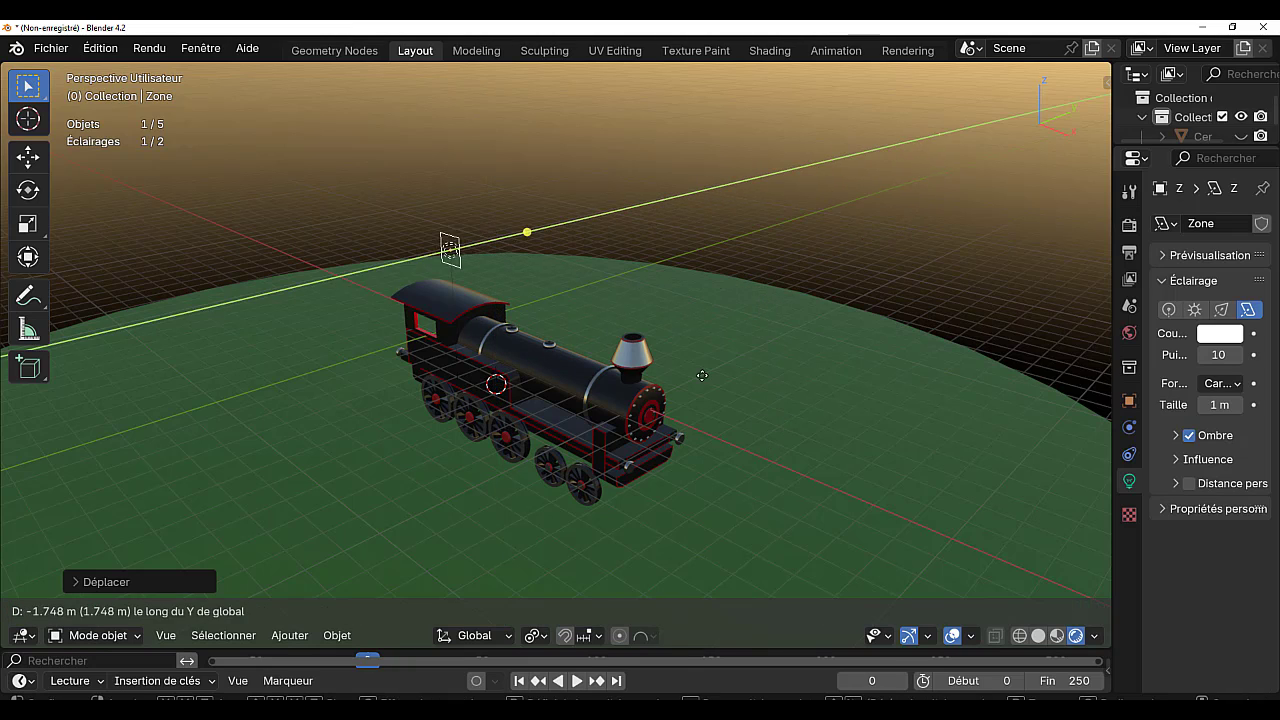
pyautogui.click(566, 434)
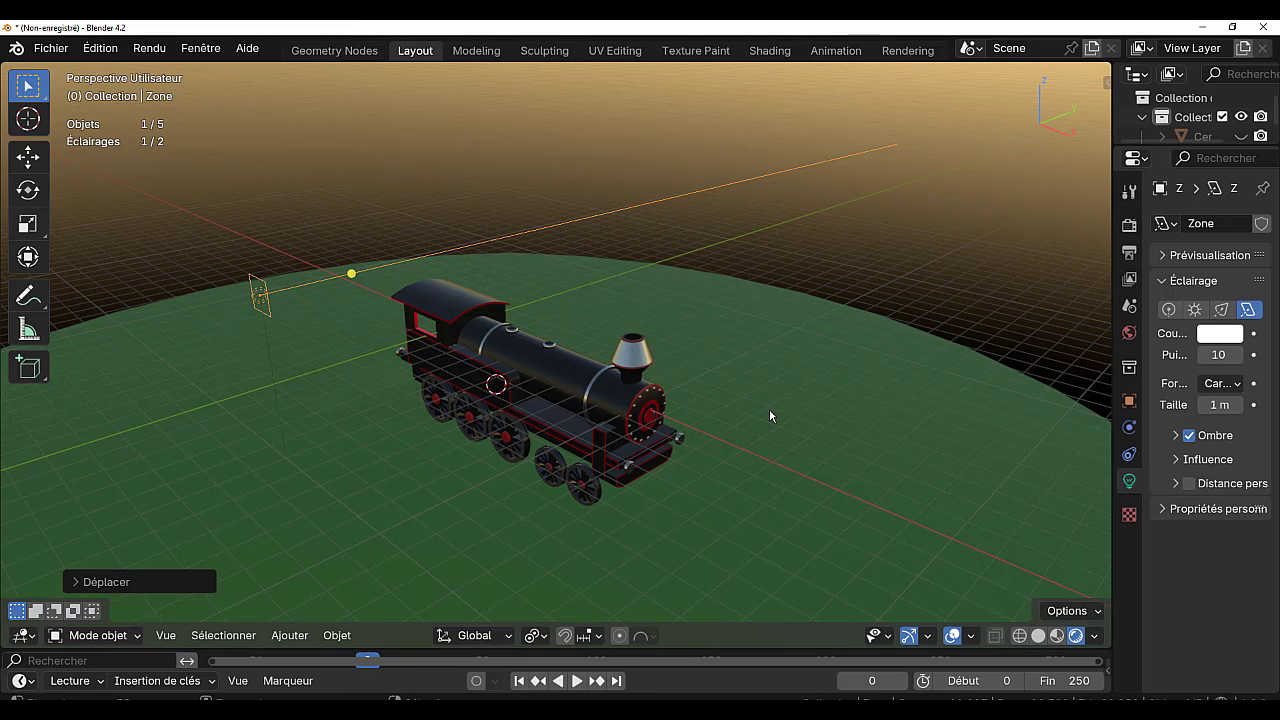
# - Rotate the area light about the X axis to aim it down at the locomotive
pyautogui.press('r')
pyautogui.press('x')
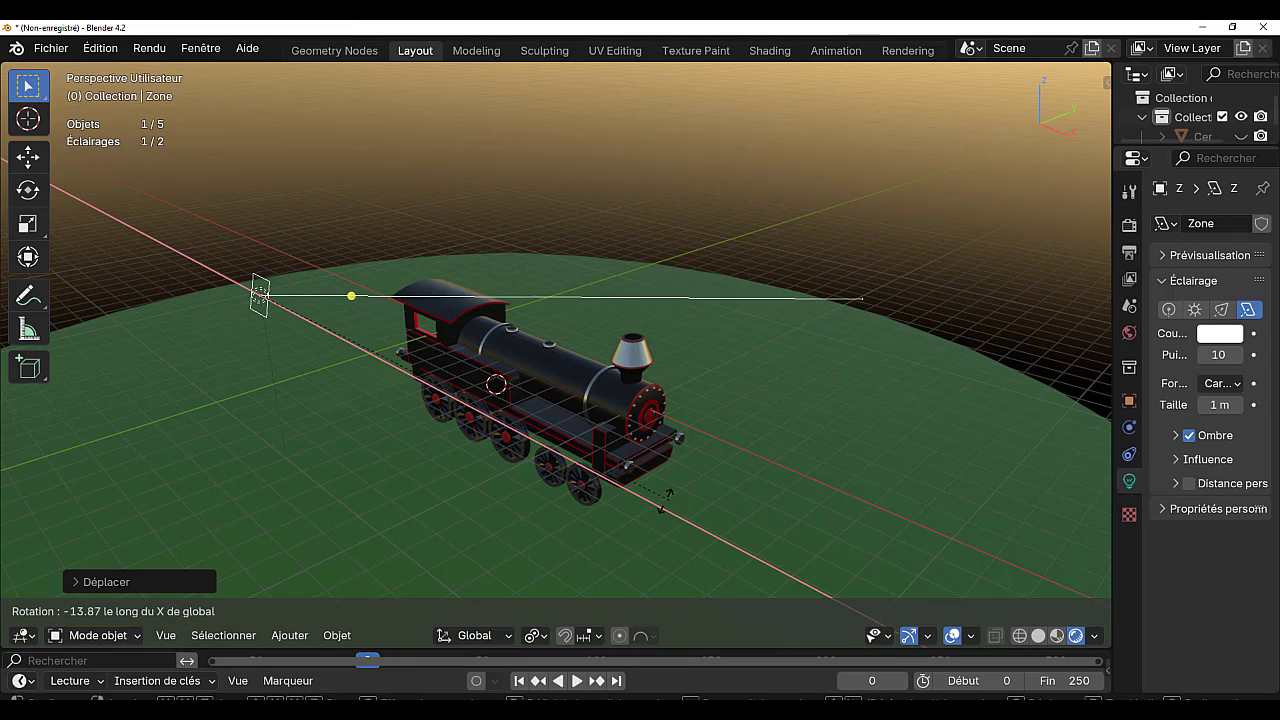
pyautogui.click(529, 580)
pyautogui.moveTo(529, 580); pyautogui.dragTo(588, 520, button='middle')
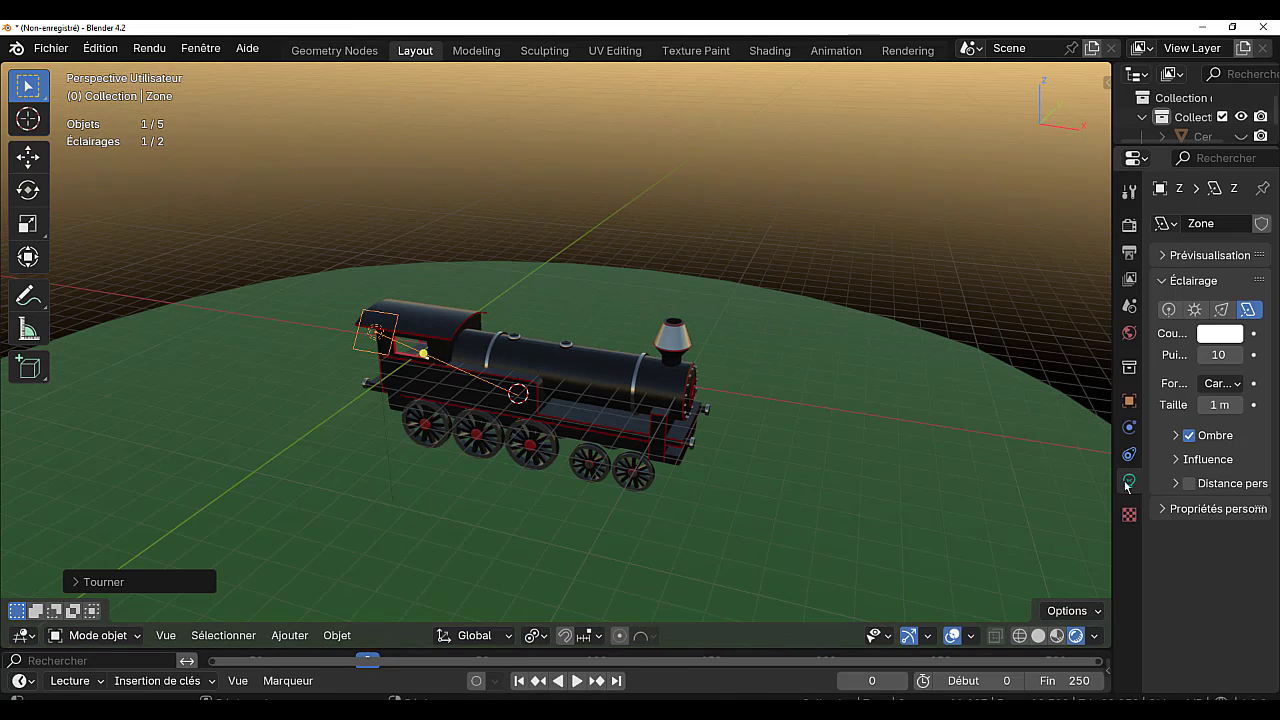
# - Widen the properties area, raise the area light's power to about 359 W, and enlarge its size to 7.41 m
pyautogui.moveTo(1112, 440); pyautogui.dragTo(927, 448)
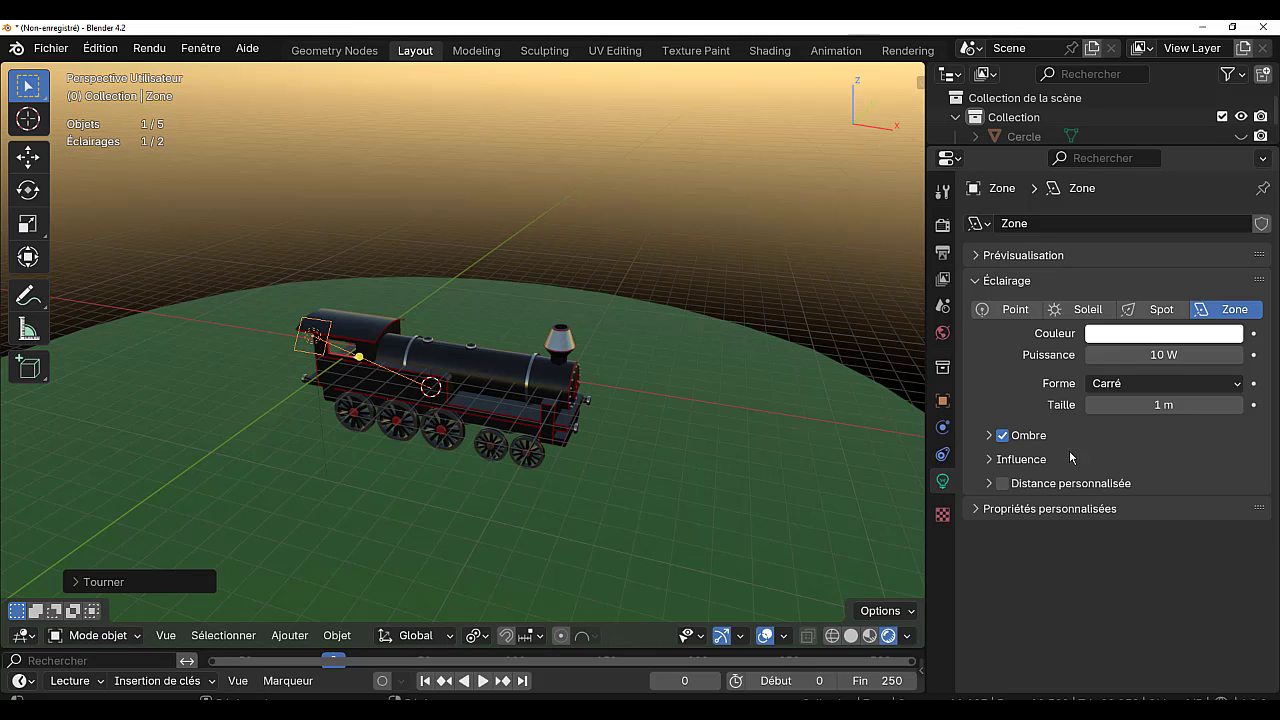
pyautogui.moveTo(1130, 355); pyautogui.dragTo(1273, 355)
pyautogui.moveTo(1140, 355); pyautogui.dragTo(1142, 355)
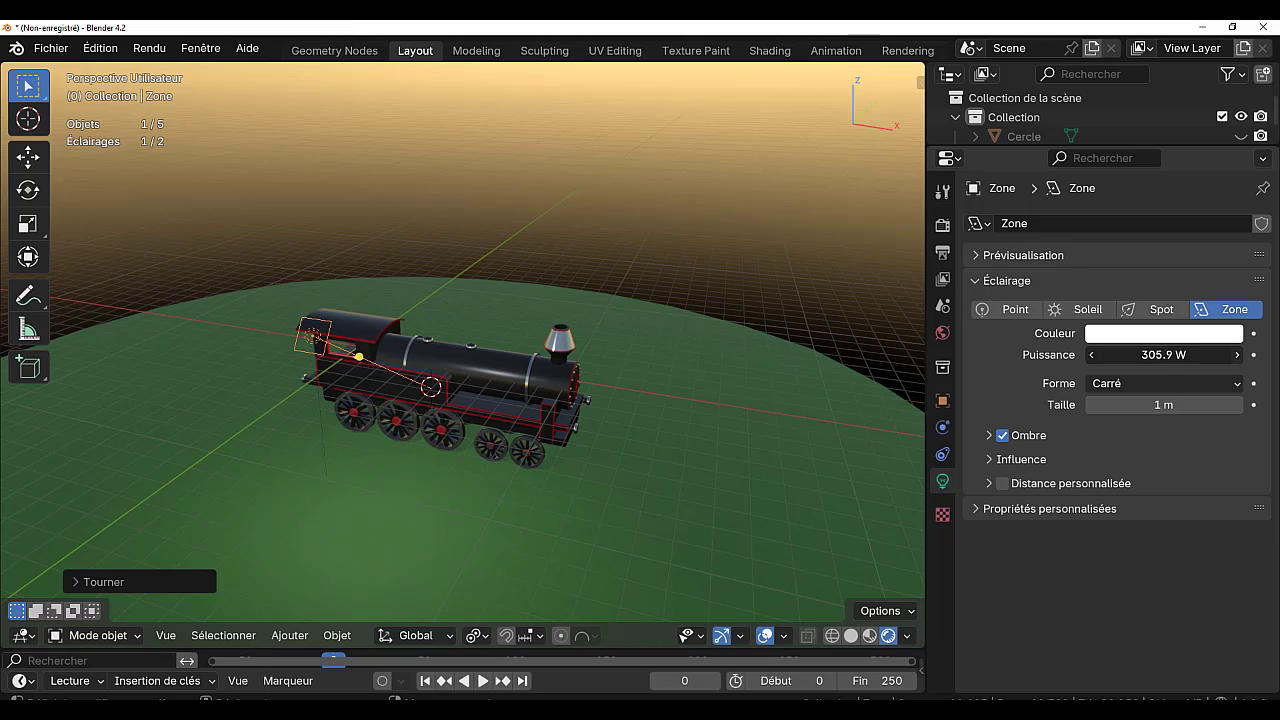
pyautogui.moveTo(1152, 405); pyautogui.dragTo(1272, 405)
# - Try the area light's power at 150 W and settle on 1500 W
pyautogui.click(1150, 355)
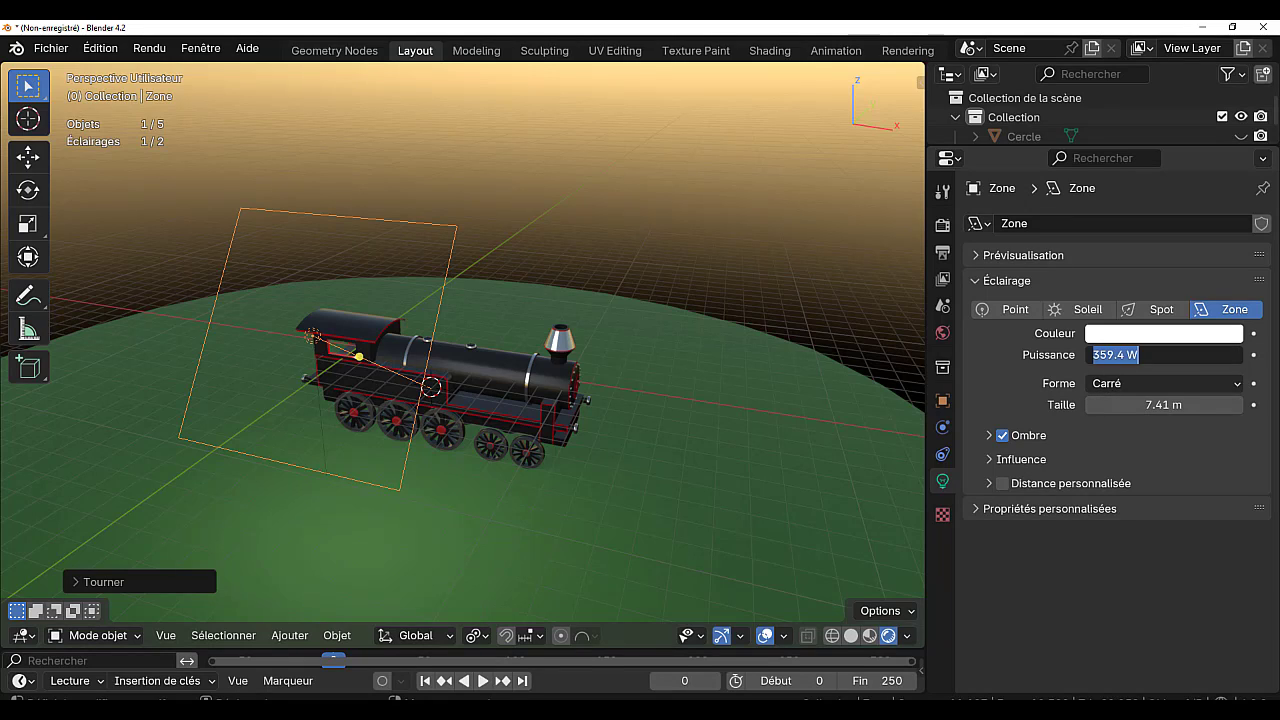
pyautogui.write('150')
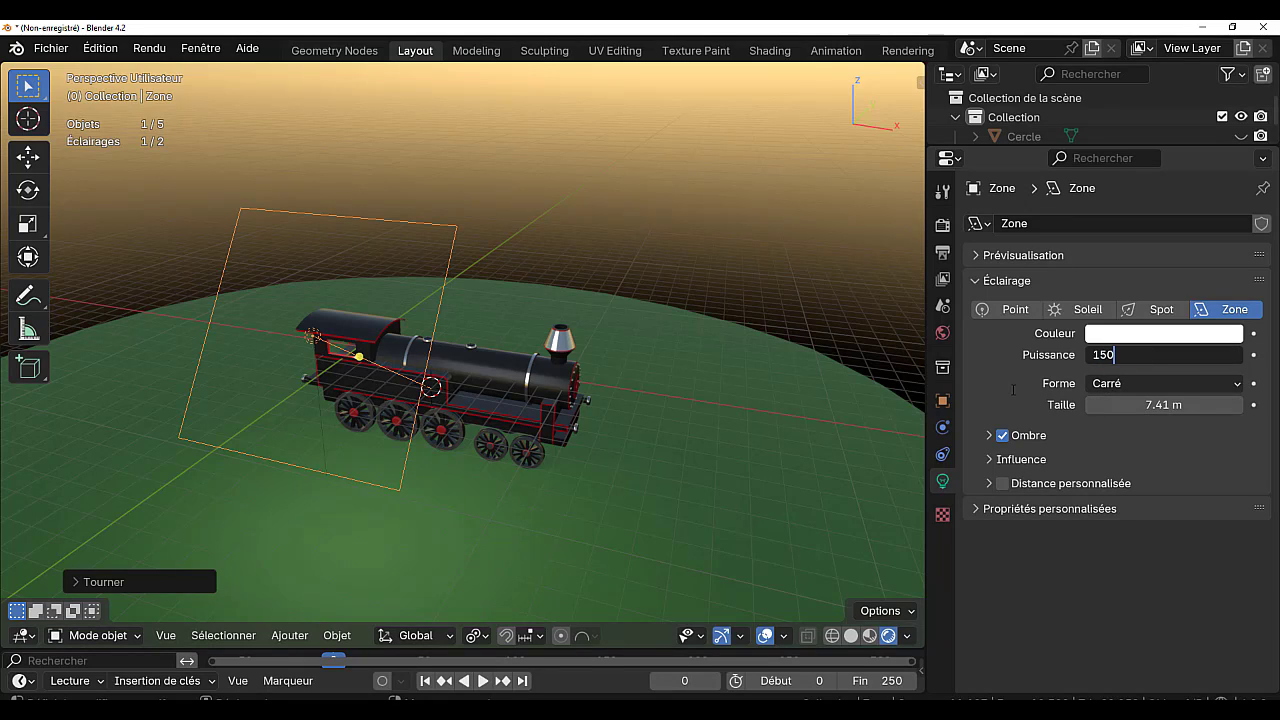
pyautogui.press('Return')
pyautogui.click(1140, 355)
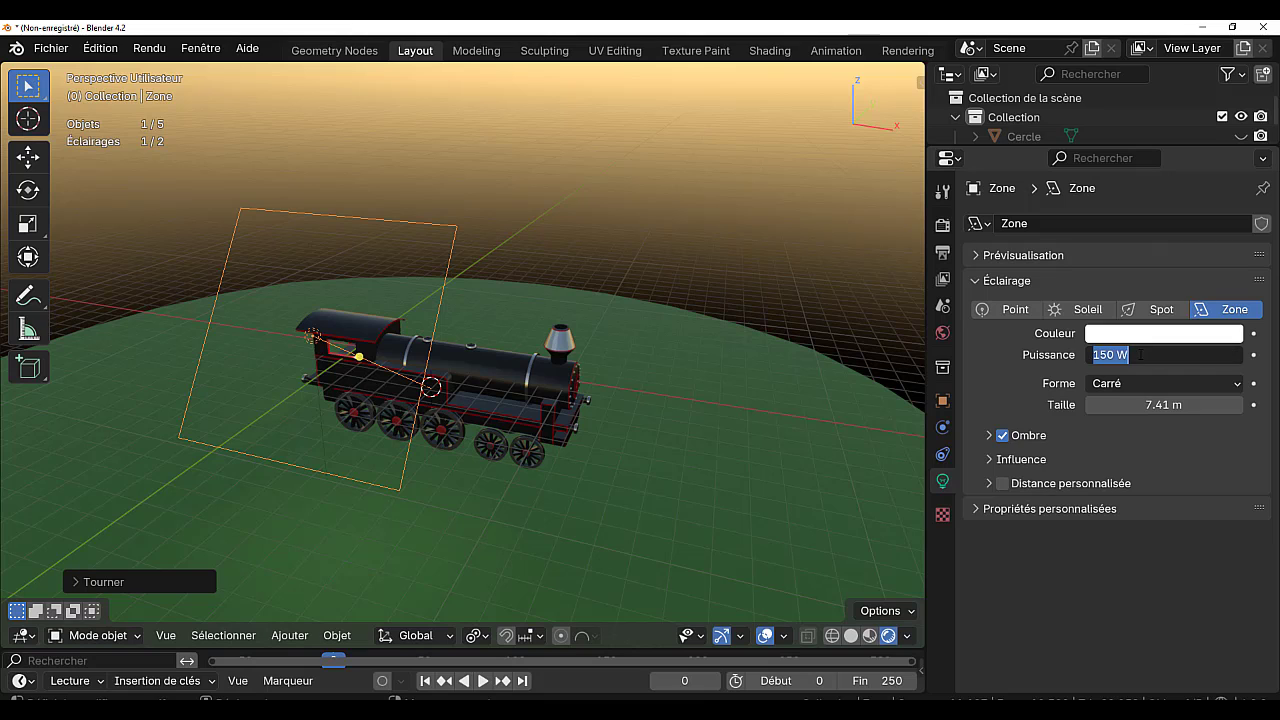
pyautogui.write('15')
pyautogui.press('Return')
# - Tilt the area light upward about the X axis and lower it along Z beside the locomotive
pyautogui.moveTo(688, 427); pyautogui.dragTo(621, 410, button='middle')
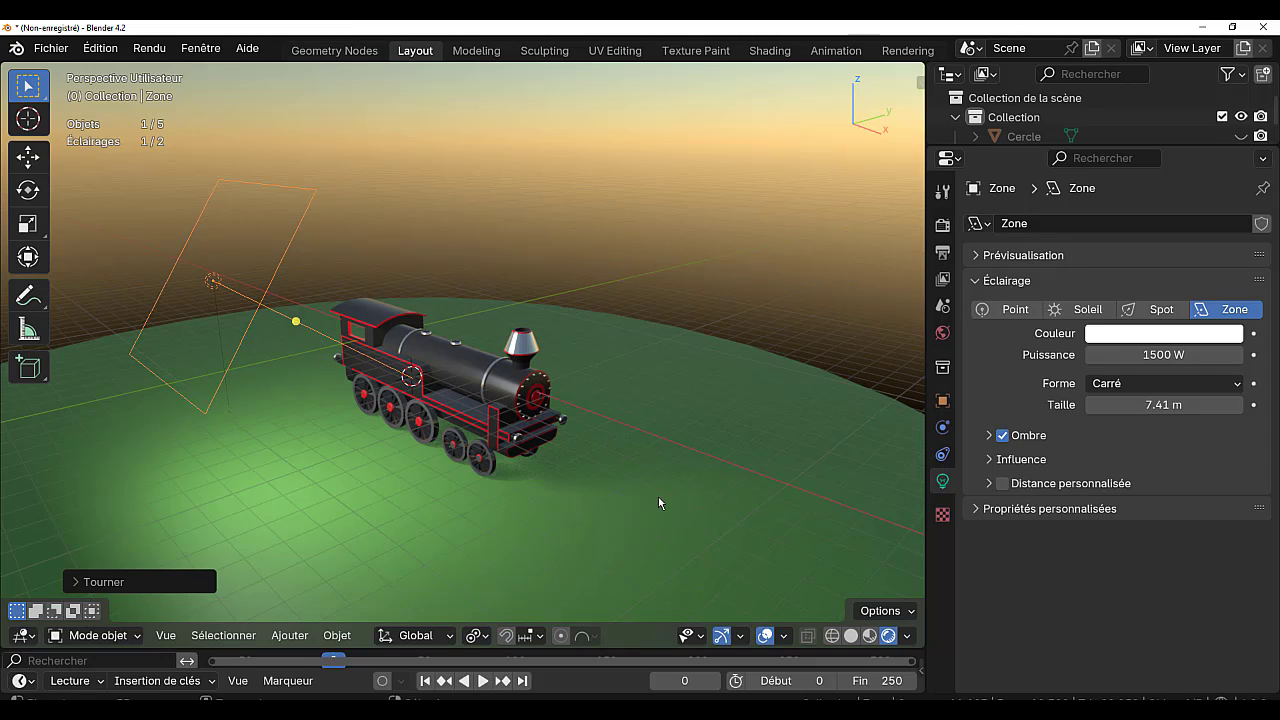
pyautogui.press('r')
pyautogui.press('x')
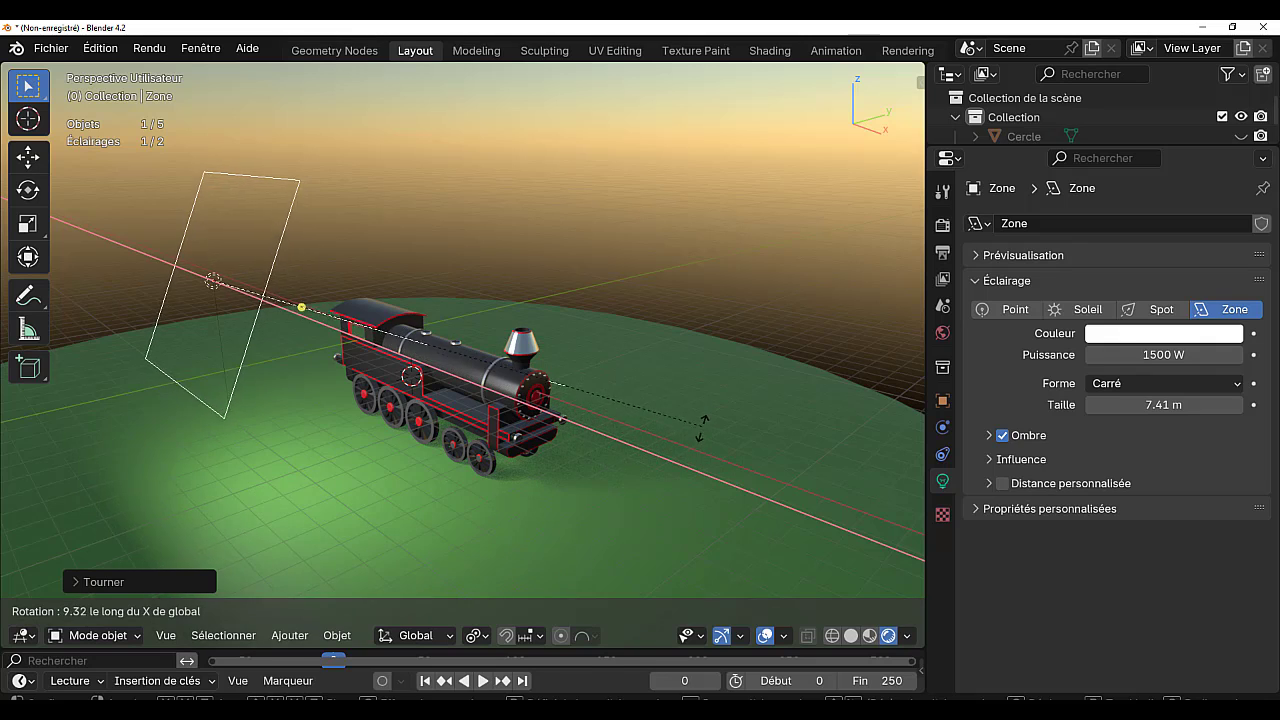
pyautogui.click(720, 333)
pyautogui.press('g')
pyautogui.press('z')
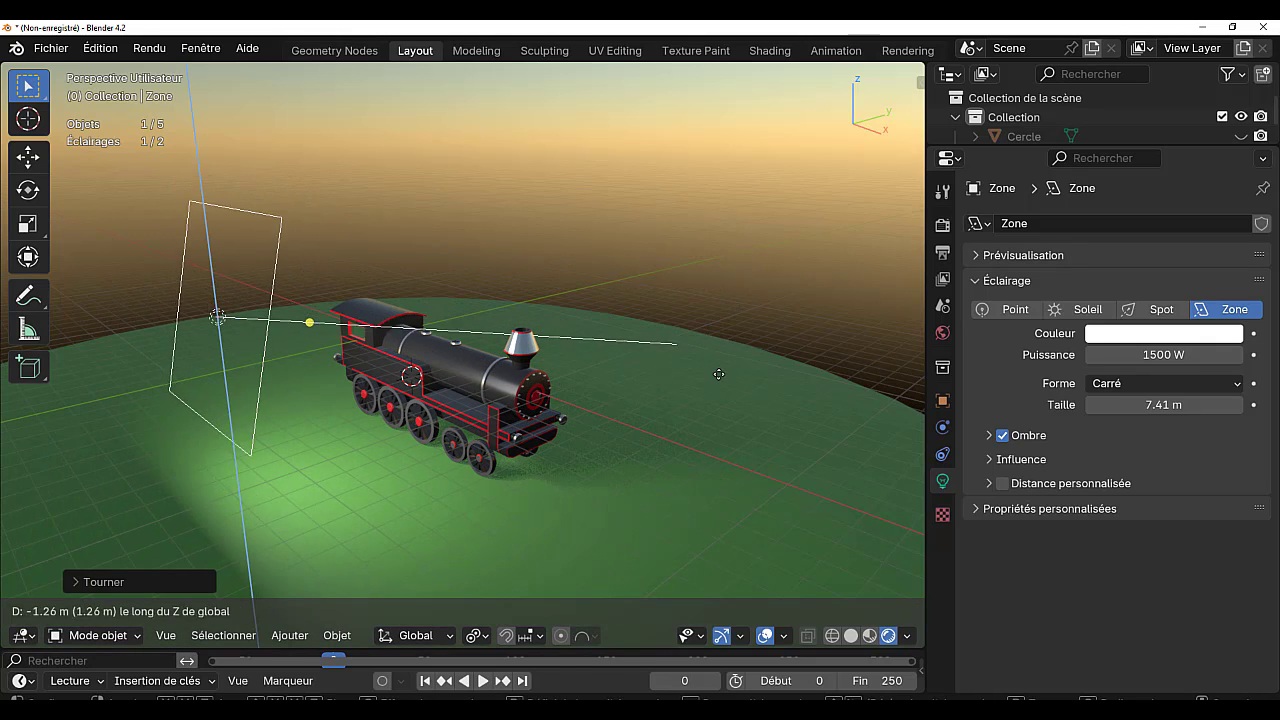
pyautogui.click(722, 408)
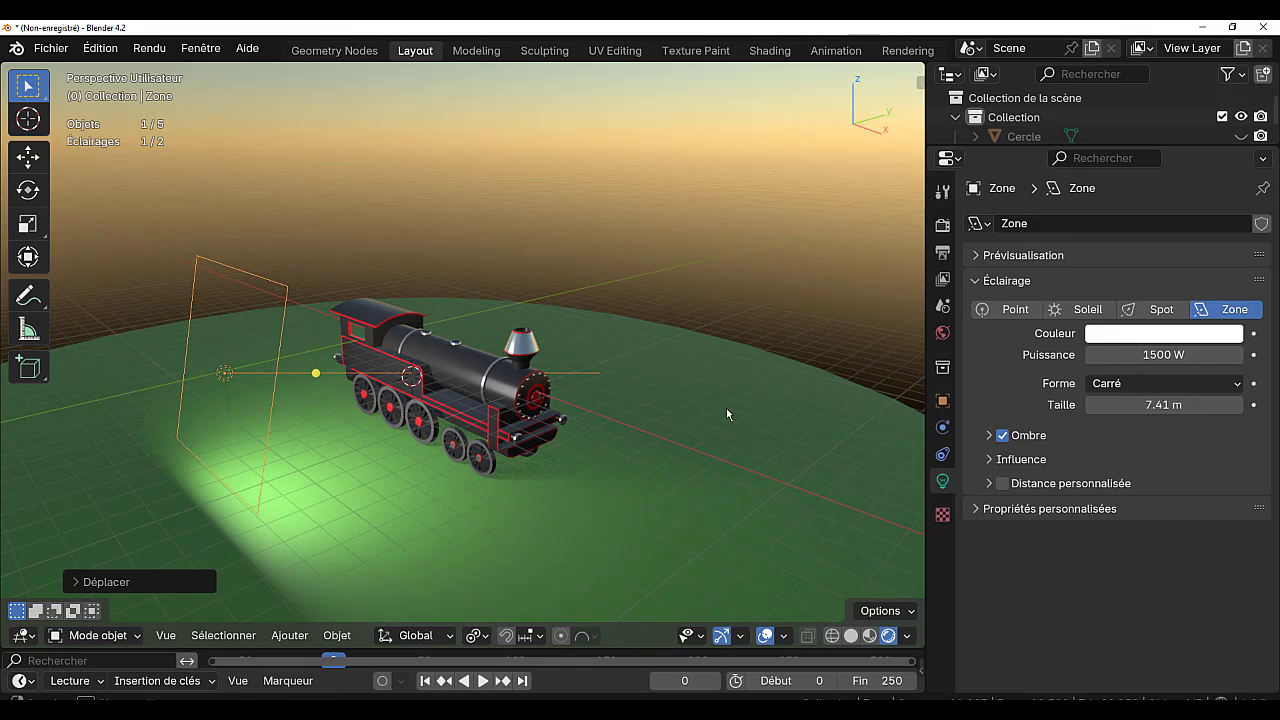
# - Change the area light's colour from white to a pale yellow
pyautogui.moveTo(726, 408)
pyautogui.mouseDown(button='middle')
pyautogui.moveTo(797, 401)
pyautogui.moveTo(724, 402)
pyautogui.mouseUp(button='middle')
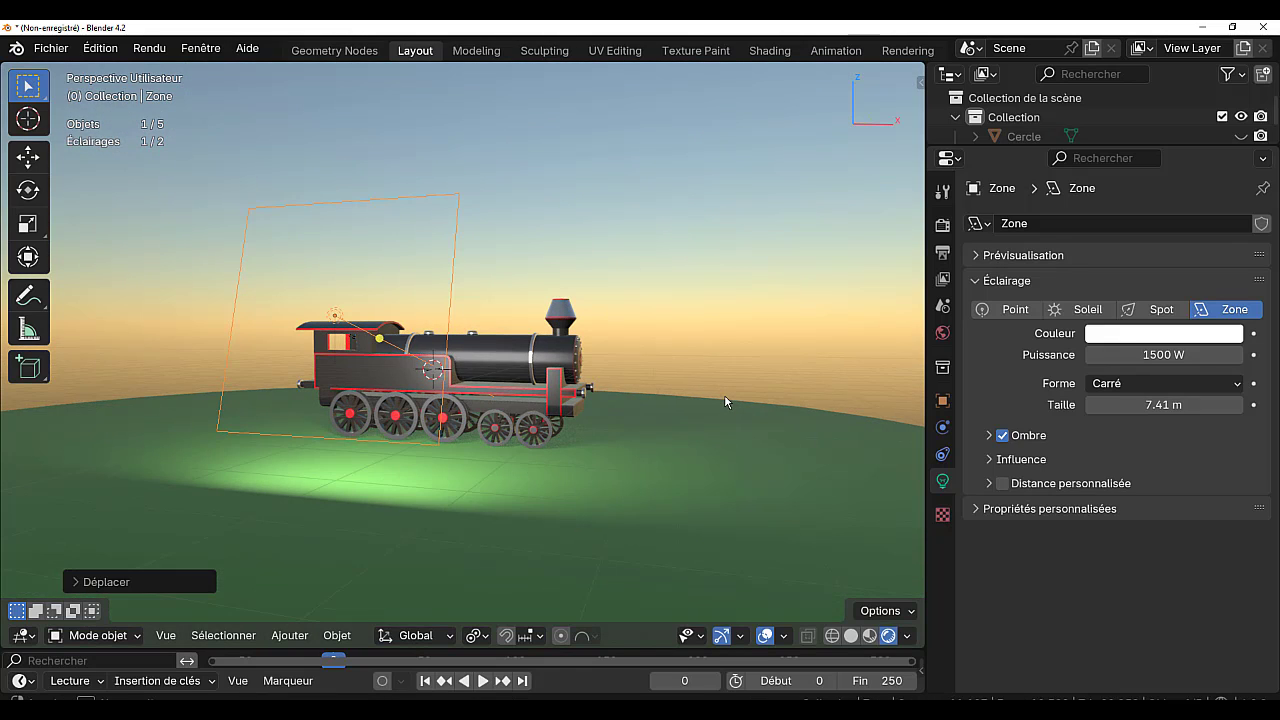
pyautogui.click(1135, 340)
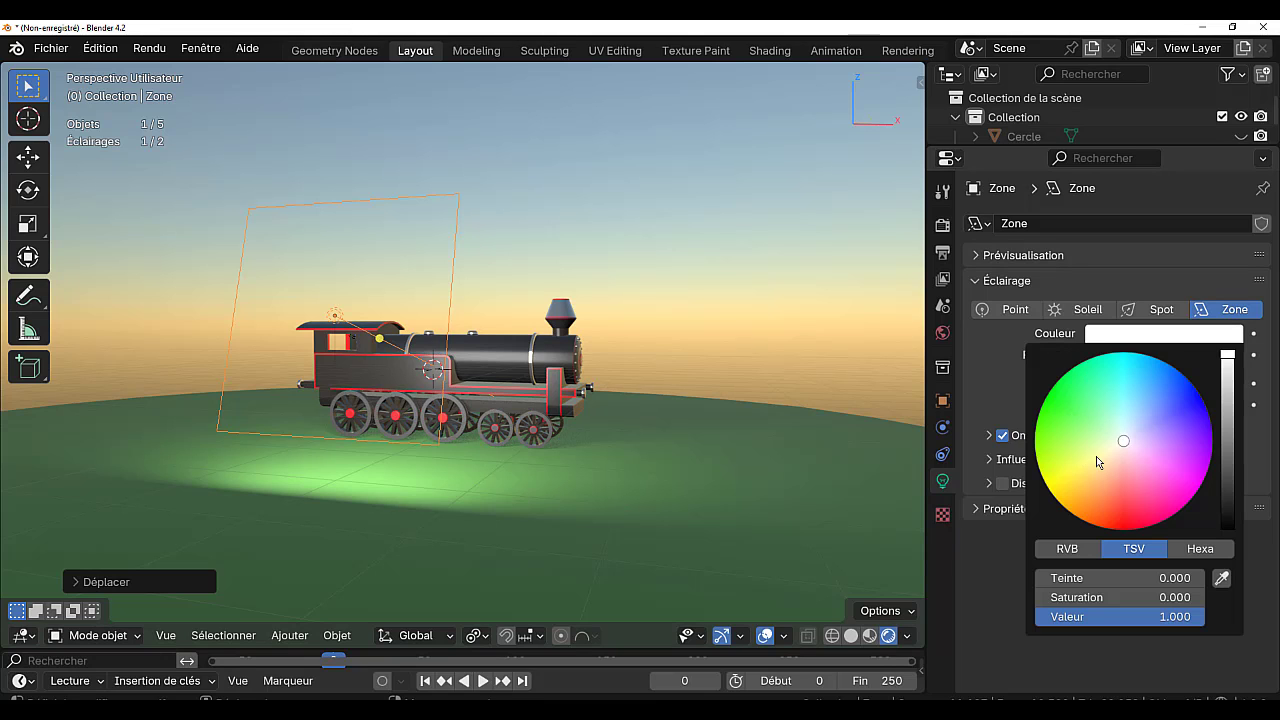
pyautogui.click(1096, 456)
pyautogui.moveTo(769, 432); pyautogui.dragTo(708, 433, button='middle')
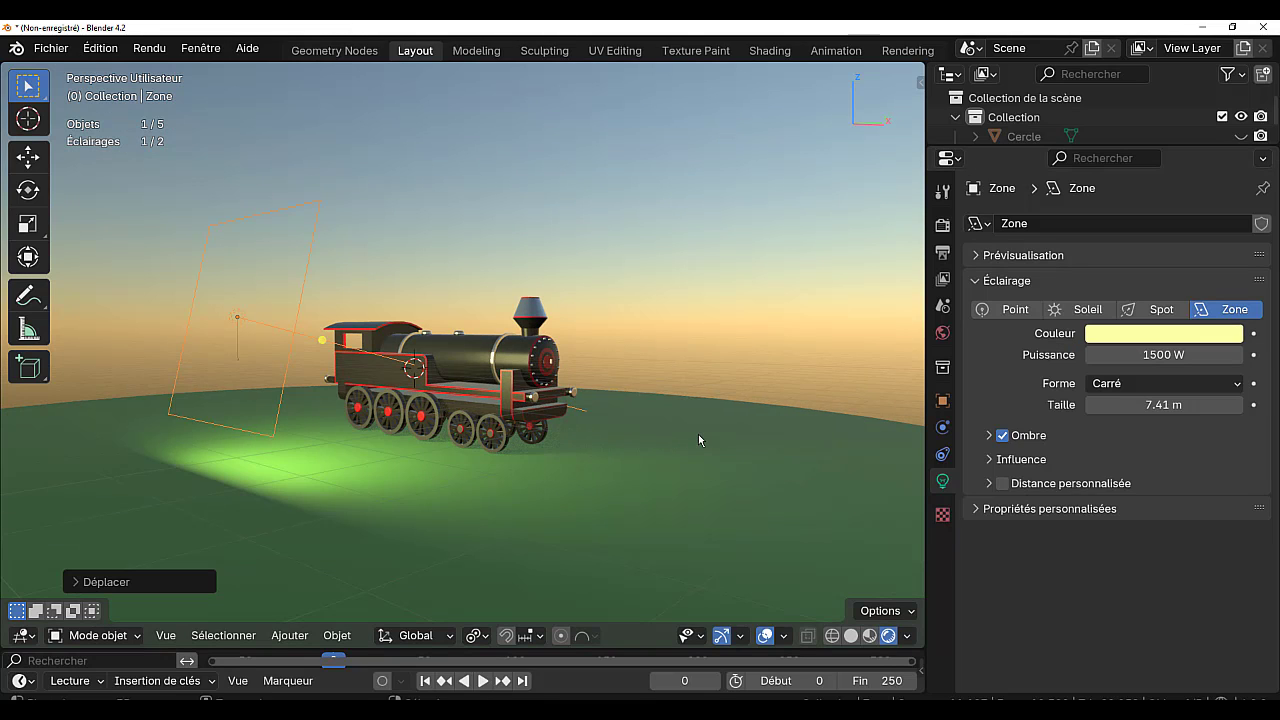
pyautogui.scroll(3, 698, 435)
pyautogui.scroll(-3, 530, 450)
# - Duplicate the area light along X toward the locomotive's front from the front view and set the copy's power to 1400.1 W
pyautogui.press('KP_1')
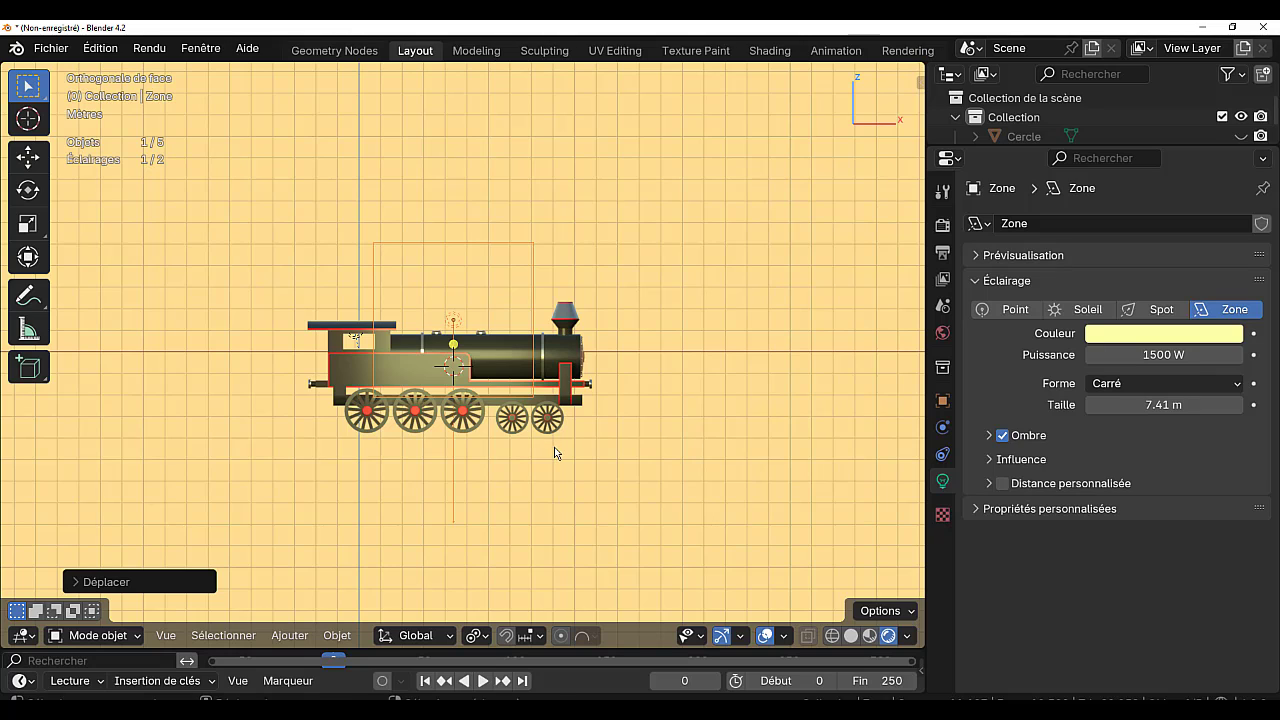
pyautogui.hotkey('shift', 'd')
pyautogui.press('x')
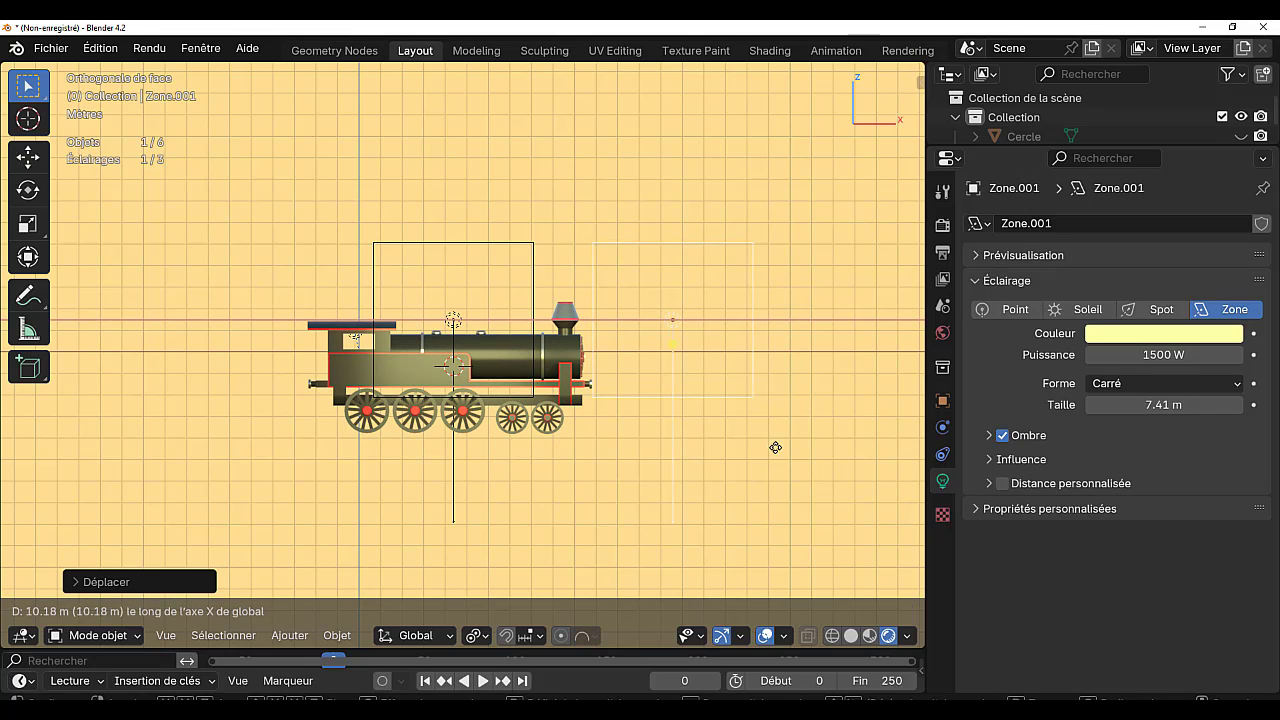
pyautogui.click(761, 451)
pyautogui.moveTo(761, 451); pyautogui.dragTo(642, 495, button='middle')
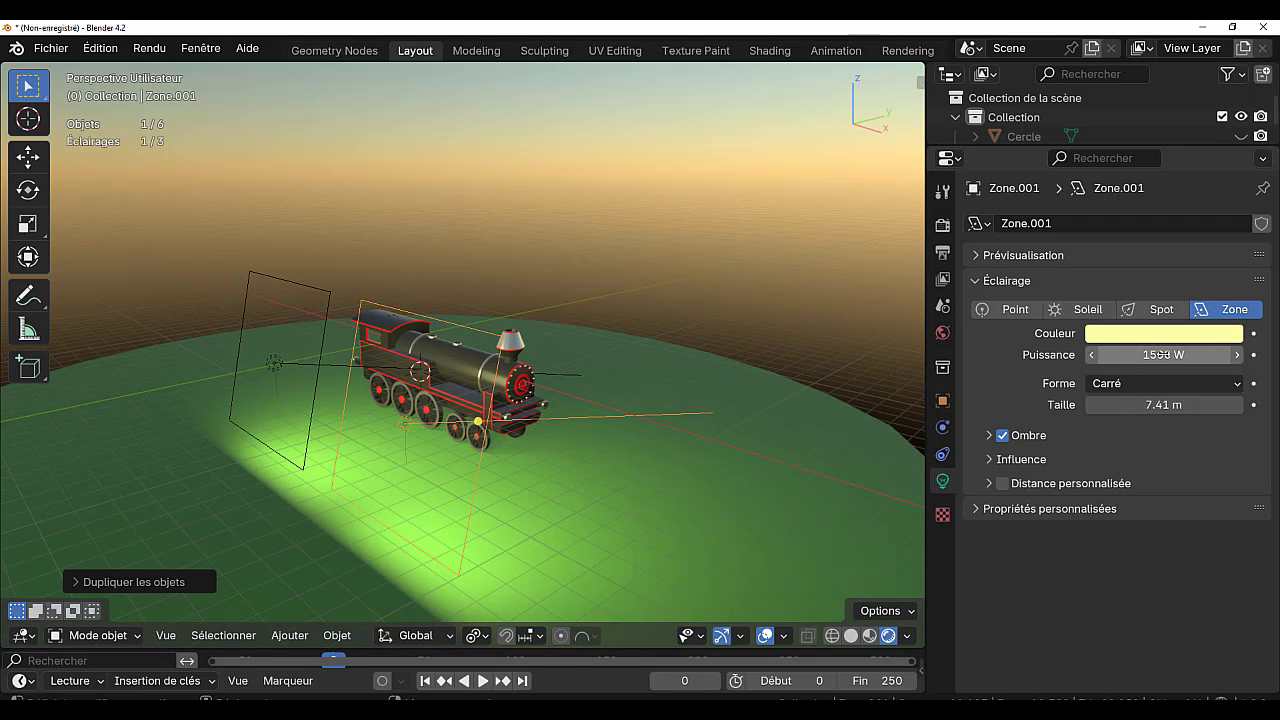
pyautogui.moveTo(1158, 354); pyautogui.dragTo(1152, 354)
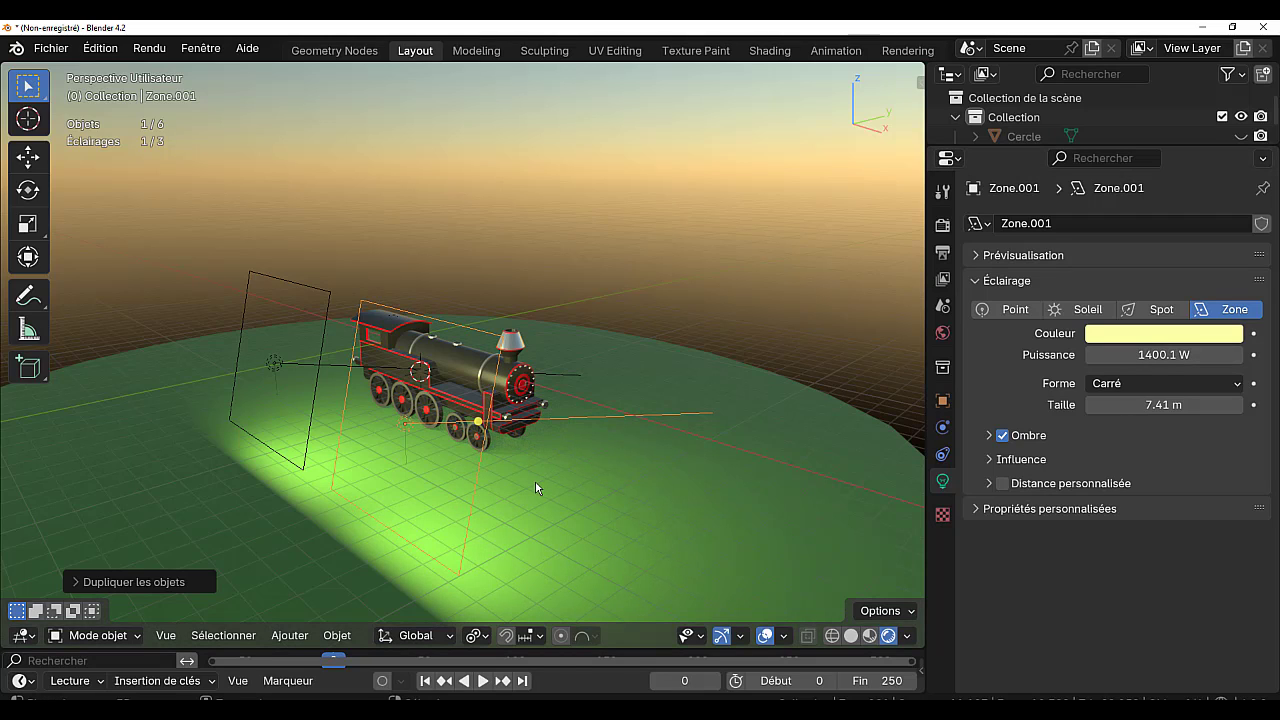
# - Raise the duplicated area light along Z and tilt it downward about the X axis
pyautogui.press('g')
pyautogui.press('z')
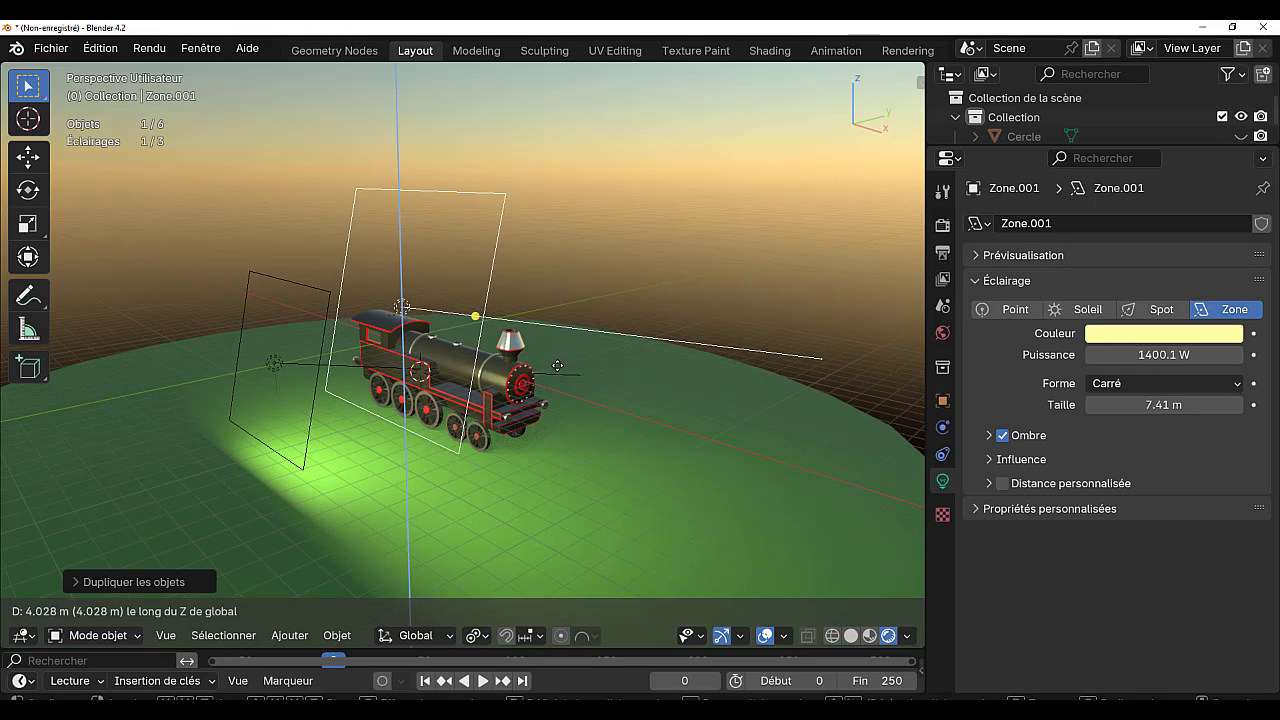
pyautogui.click(706, 434)
pyautogui.press('r')
pyautogui.press('x')
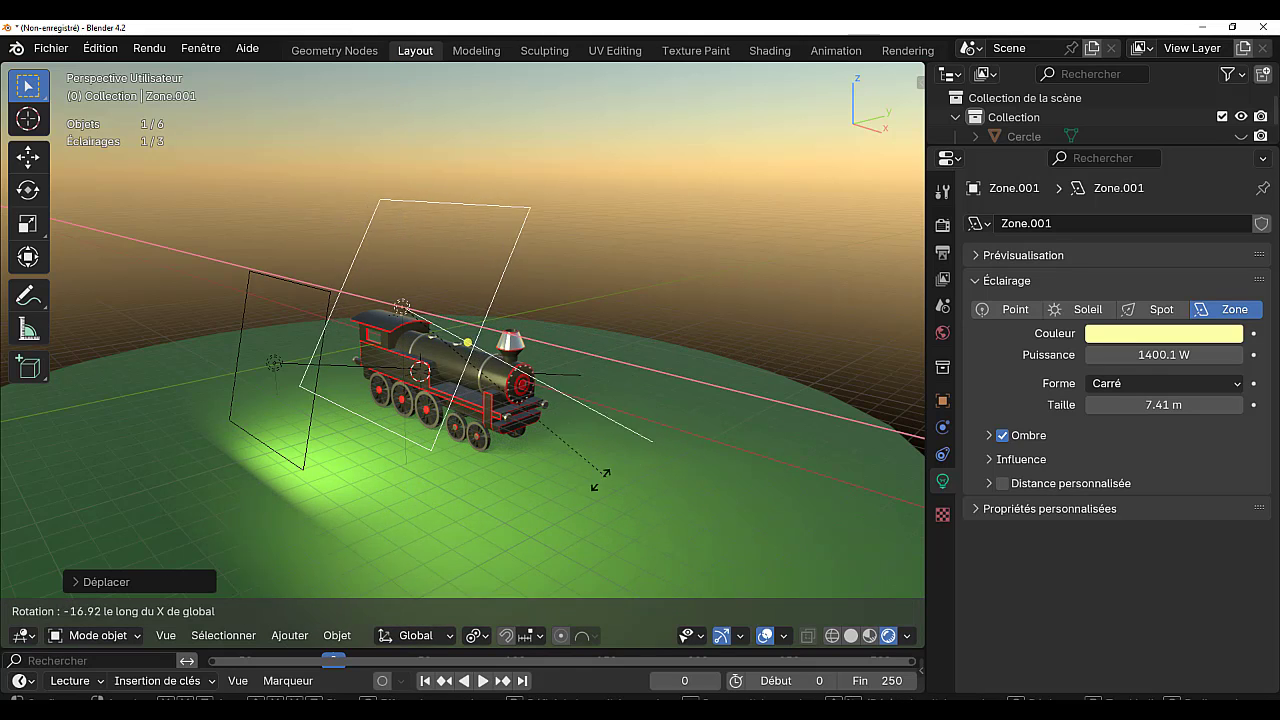
pyautogui.click(528, 497)
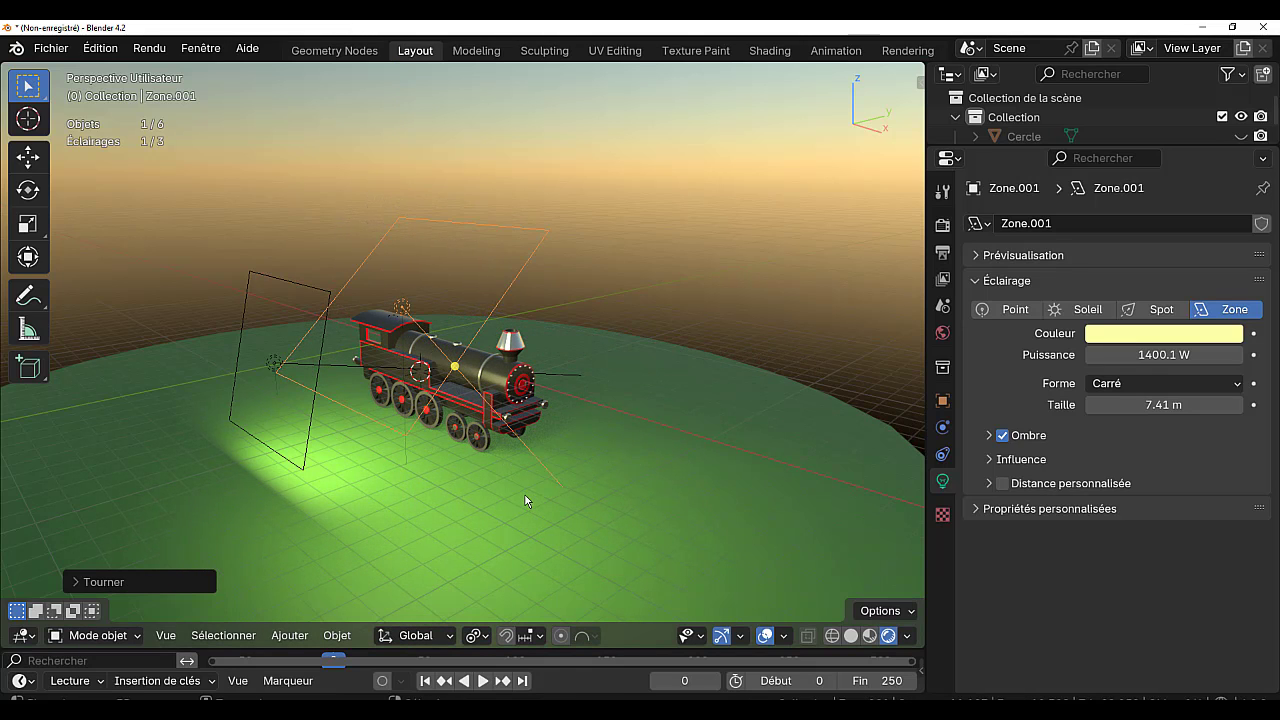
# - Raise the duplicated light about 1.24 m more along Z and move it freely farther ahead of the locomotive
pyautogui.press('g')
pyautogui.press('z')
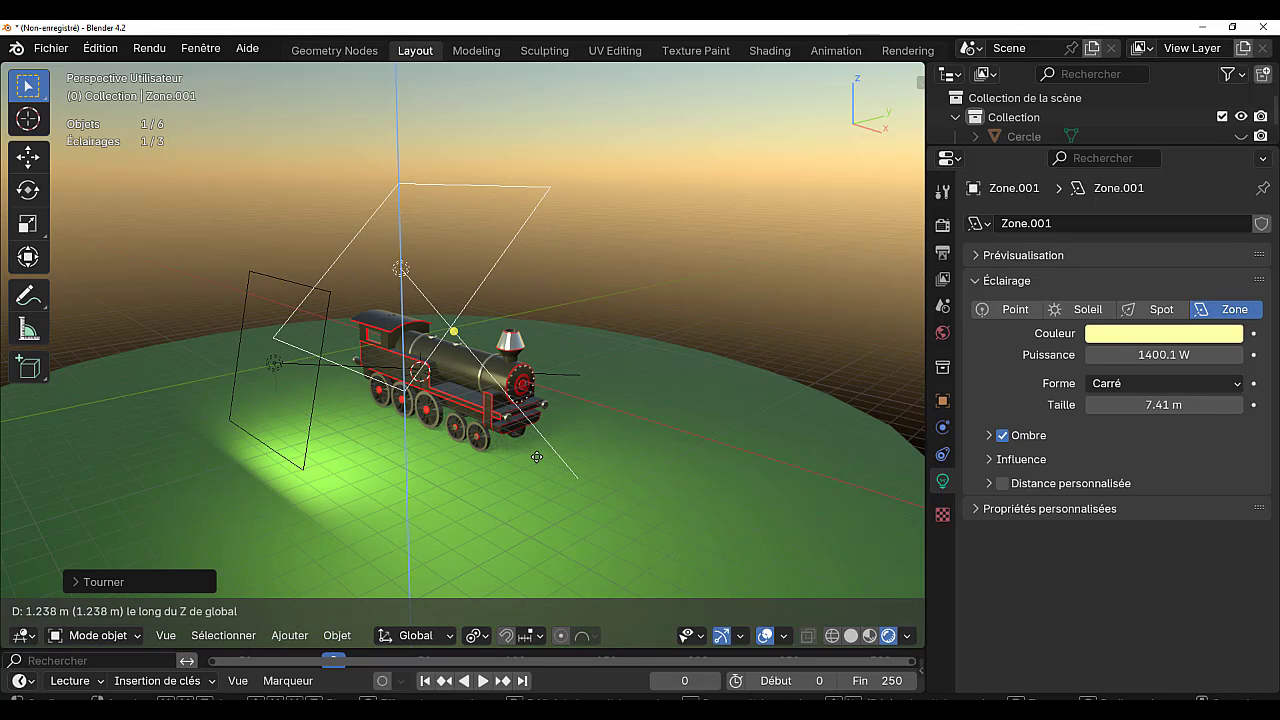
pyautogui.click(537, 457)
pyautogui.moveTo(509, 458); pyautogui.dragTo(571, 447, button='middle')
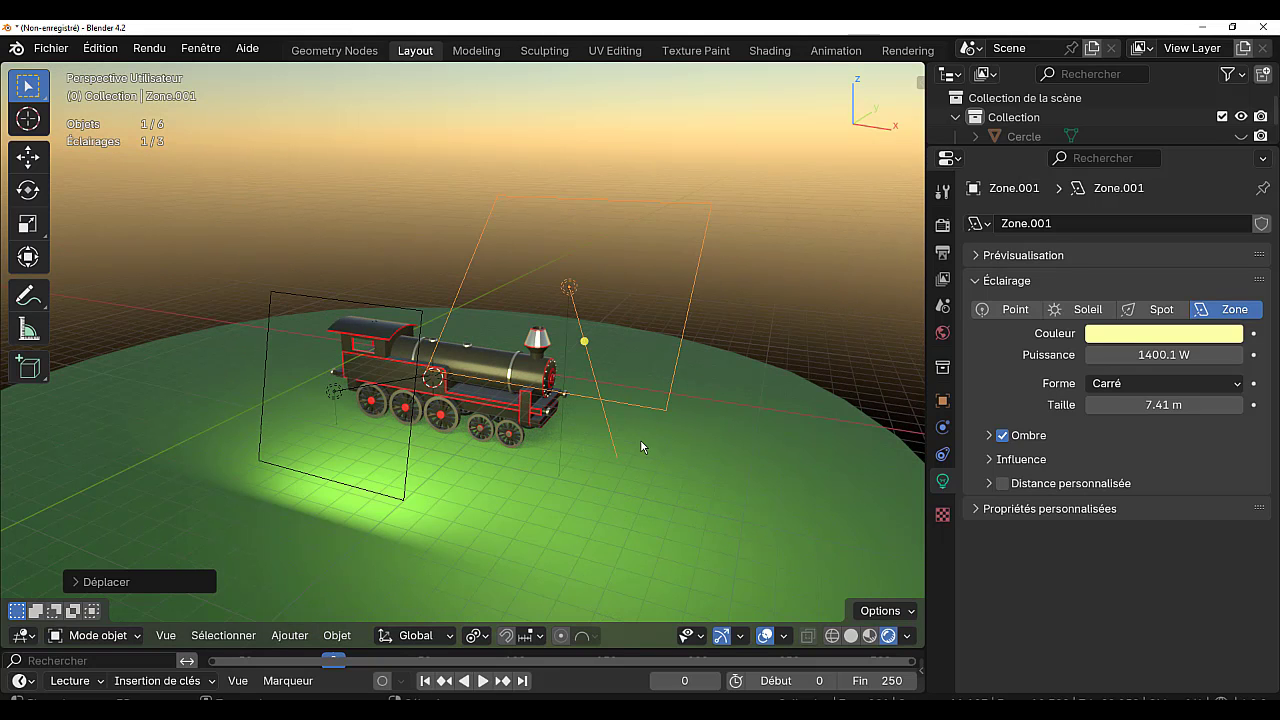
pyautogui.scroll(-1, 641, 444)
pyautogui.press('g')
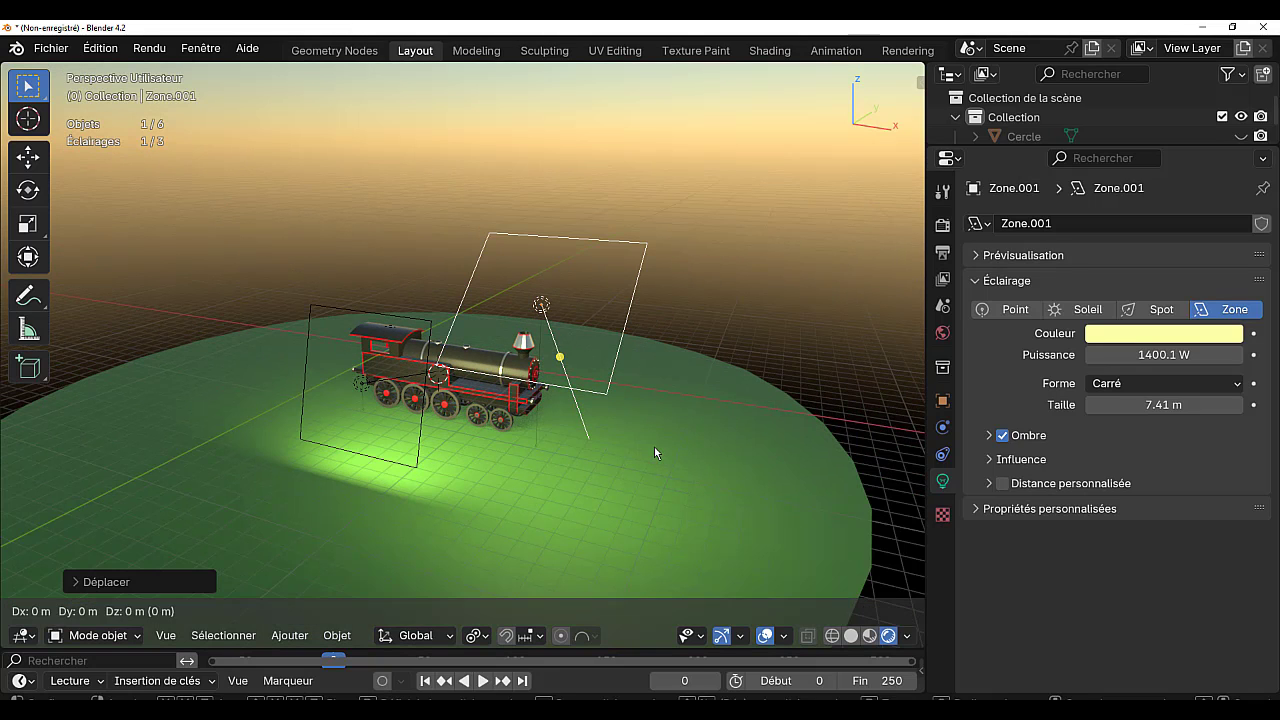
pyautogui.click(754, 467)
# - Rotate the duplicated light about -42° around X to face straight down and move it along positive Y in front of the locomotive
pyautogui.moveTo(754, 467); pyautogui.dragTo(670, 465, button='middle')
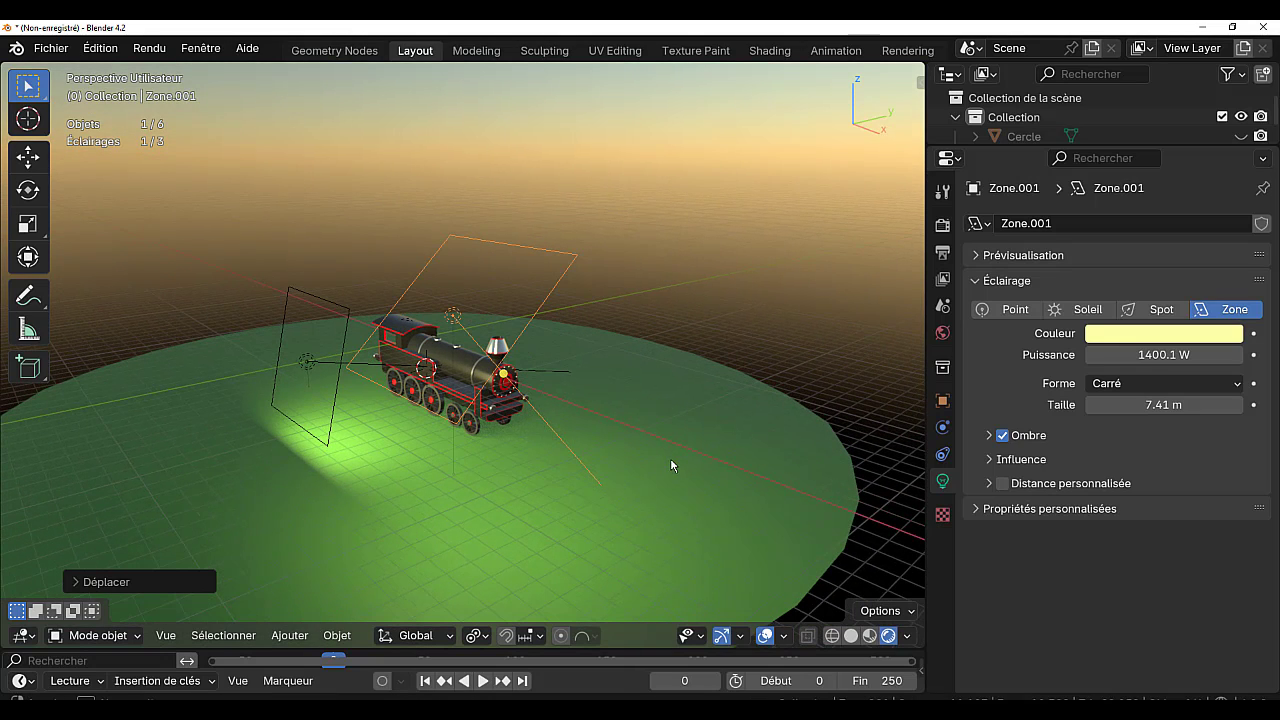
pyautogui.press('r')
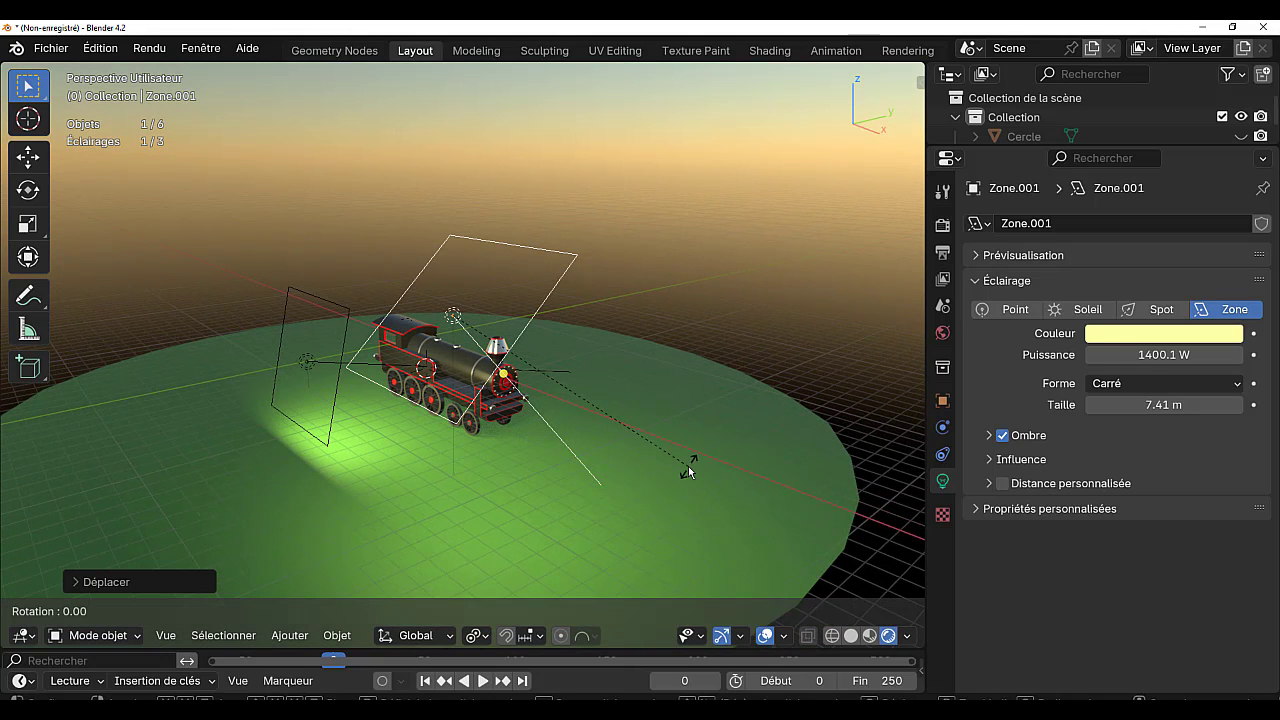
pyautogui.press('x')
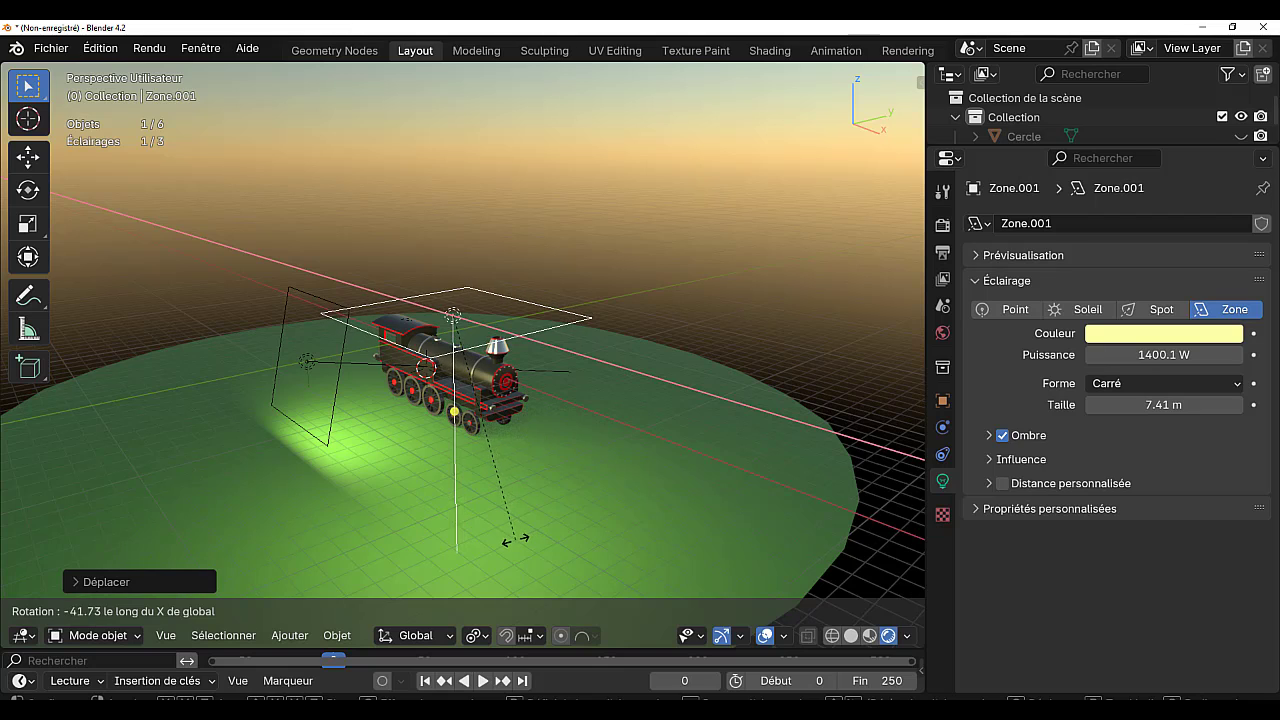
pyautogui.click(515, 540)
pyautogui.press('g')
pyautogui.press('y')
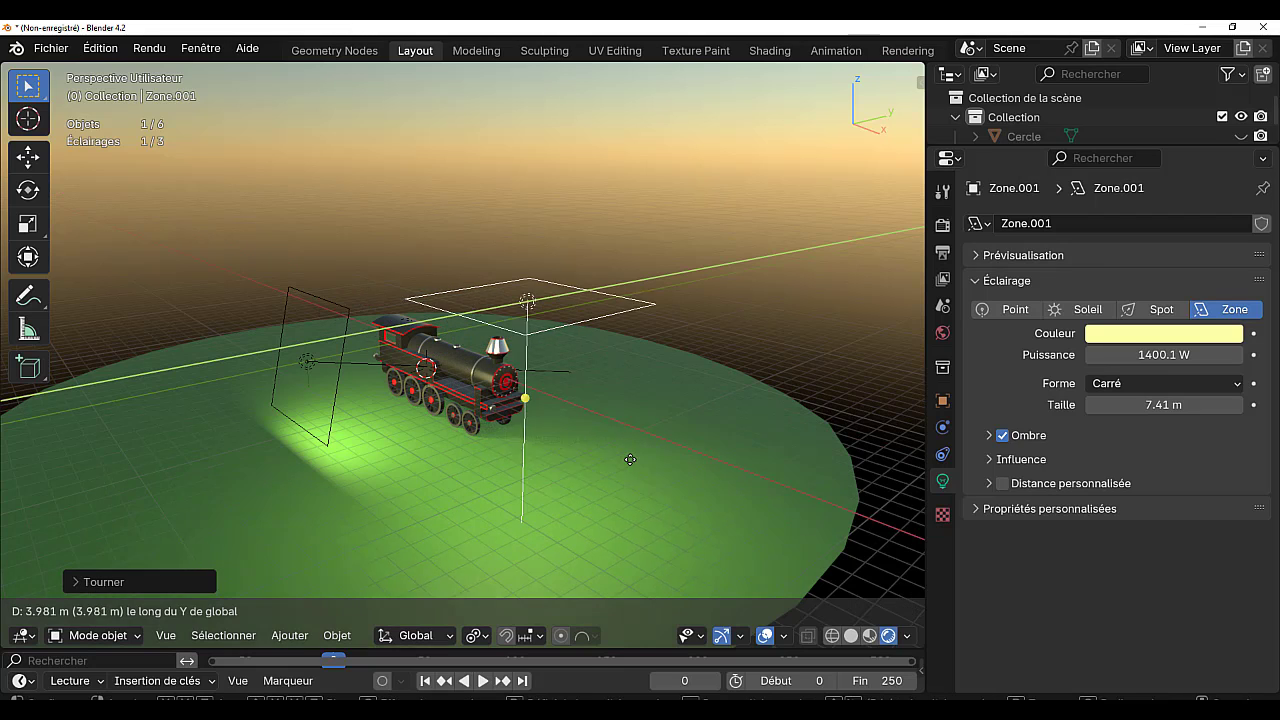
pyautogui.click(654, 447)
# - Rotate the duplicated light about the Y axis to aim it back at the locomotive's front
pyautogui.moveTo(654, 447); pyautogui.dragTo(736, 454, button='middle')
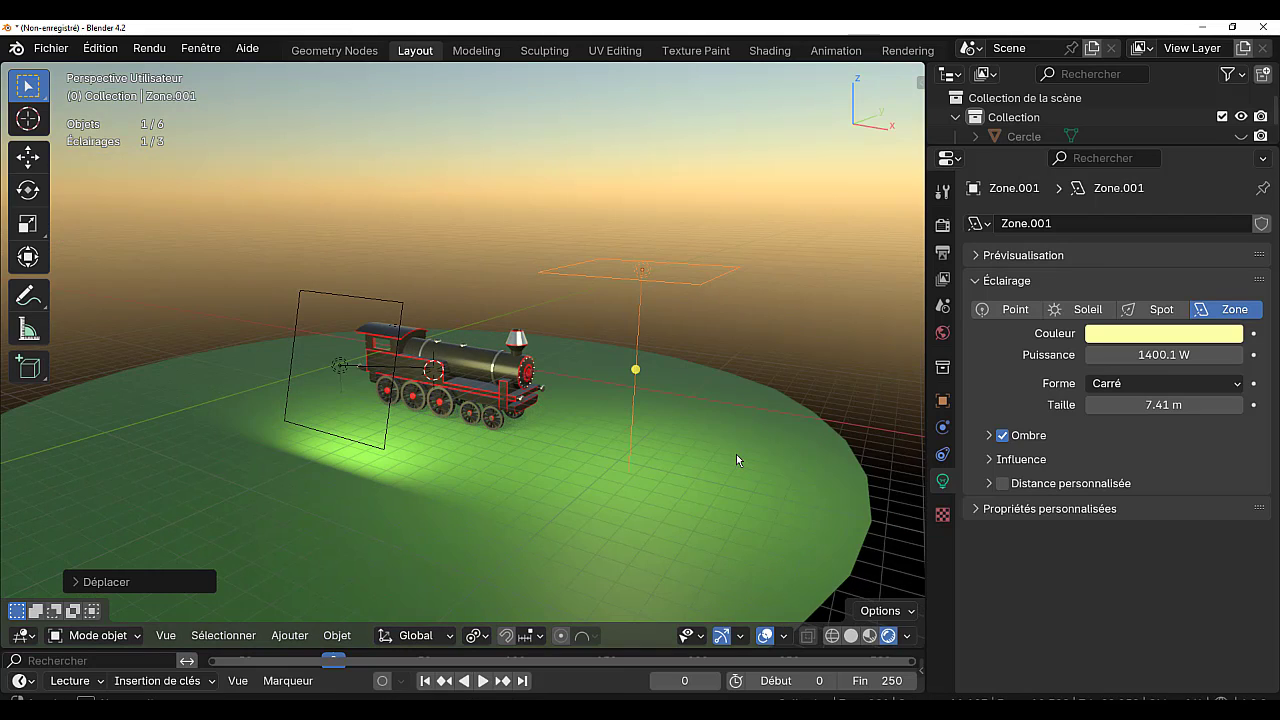
pyautogui.press('r')
pyautogui.press('y')
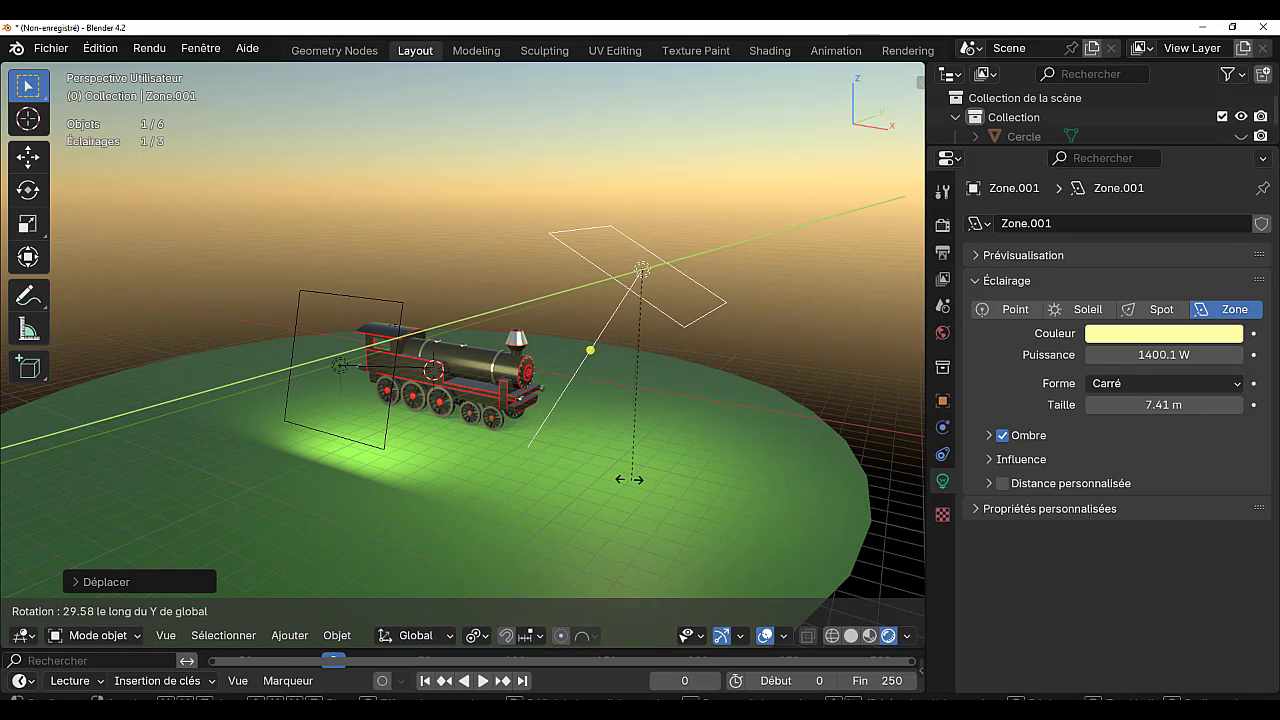
pyautogui.click(587, 462)
# - Clear the selection and examine the lighting on the locomotive from its side and rear
pyautogui.scroll(3, 586, 457)
pyautogui.click(586, 457)
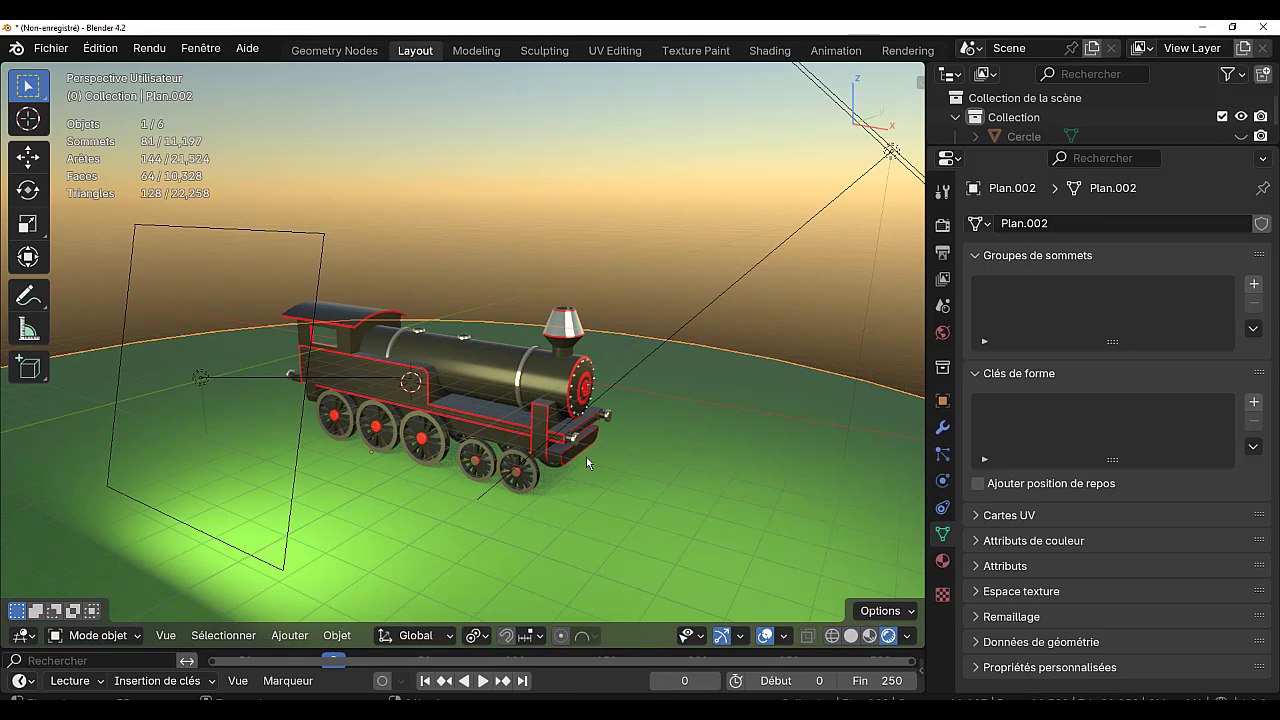
pyautogui.moveTo(565, 468); pyautogui.dragTo(709, 457, button='middle')
pyautogui.click(617, 303)
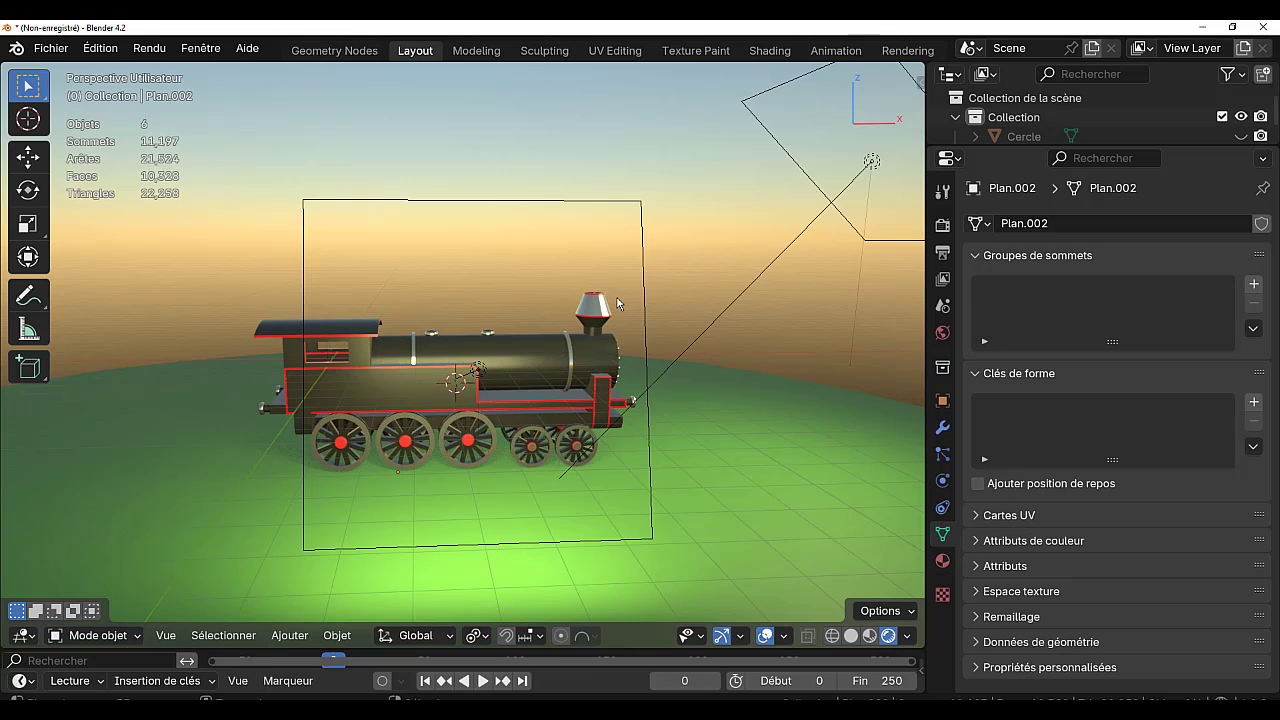
pyautogui.moveTo(395, 344); pyautogui.dragTo(628, 311, button='middle')
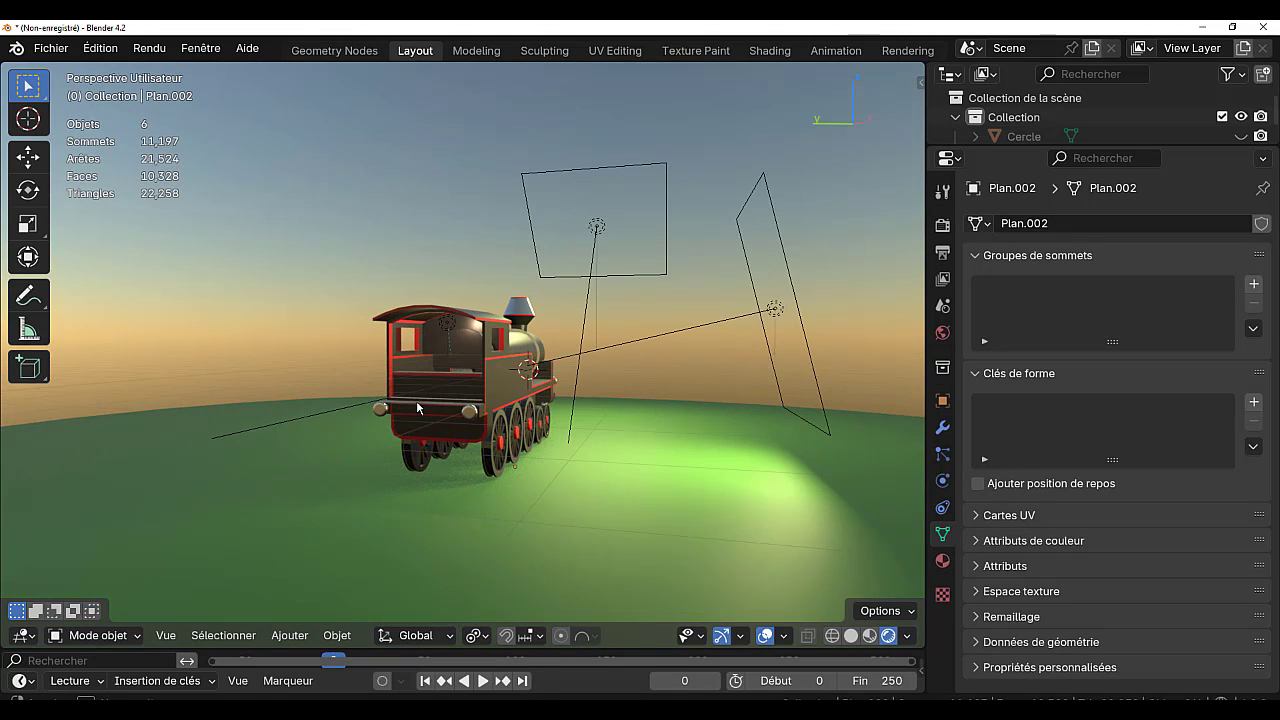
pyautogui.moveTo(416, 406); pyautogui.dragTo(304, 392, button='middle')
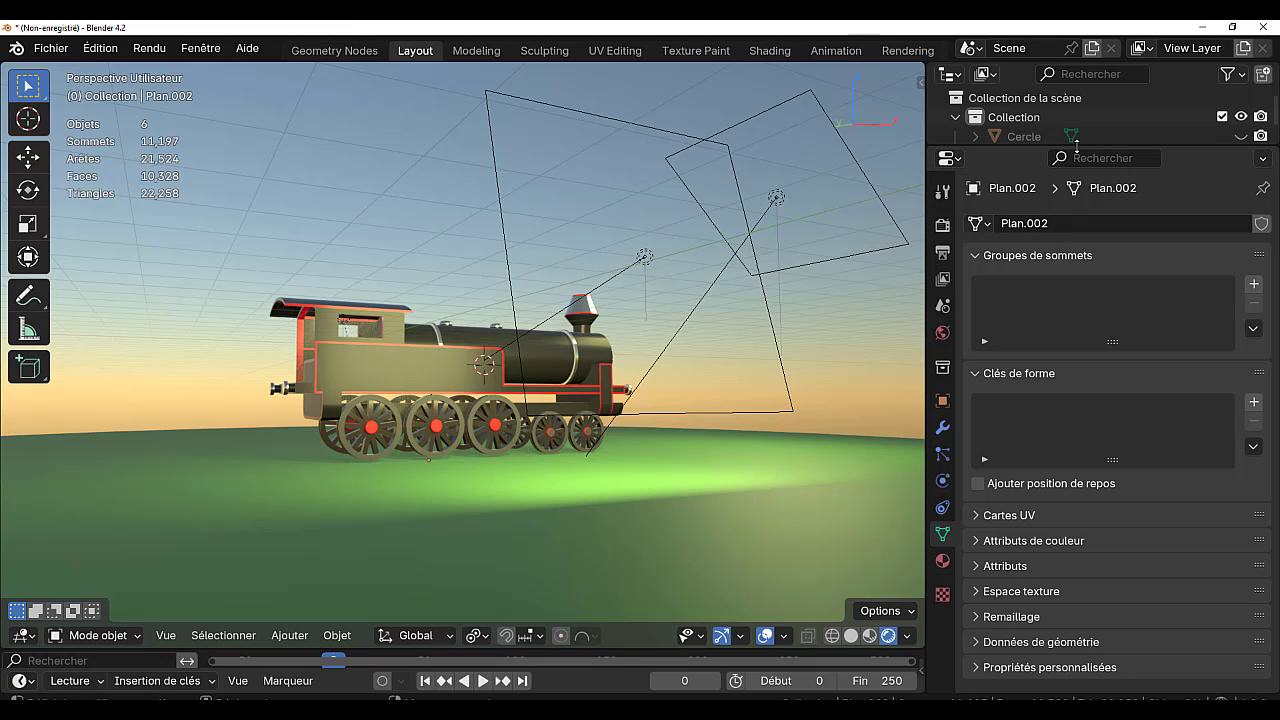
# - Enlarge the outliner, select the Point light, and set its power to 170.2 W
pyautogui.moveTo(1076, 145); pyautogui.dragTo(1075, 300)
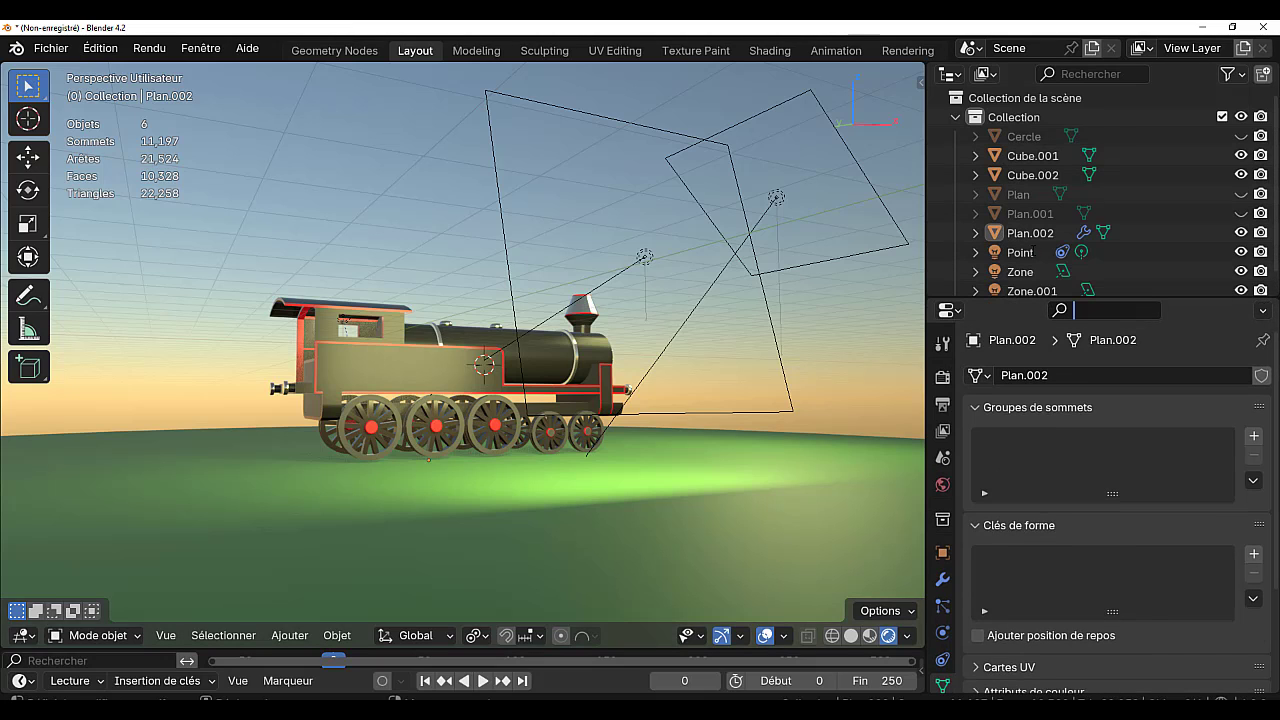
pyautogui.click(1020, 252)
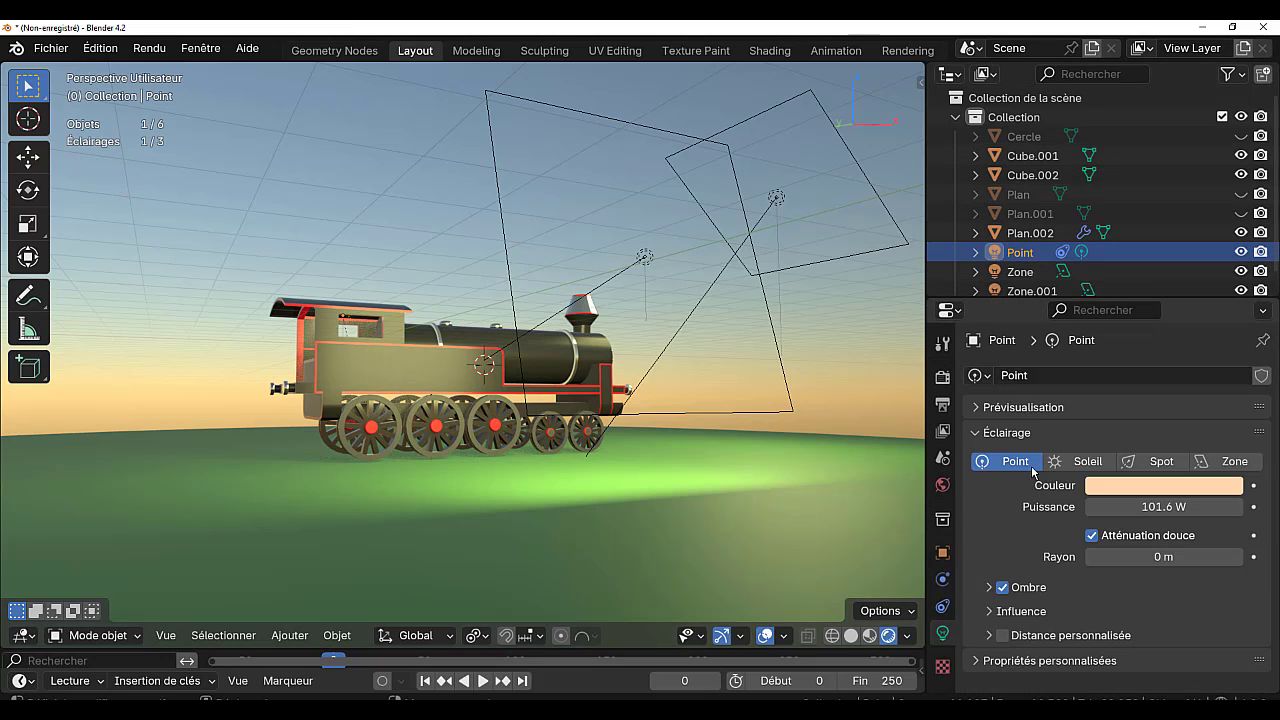
pyautogui.click(1150, 507)
pyautogui.write('170.2')
pyautogui.press('Return')
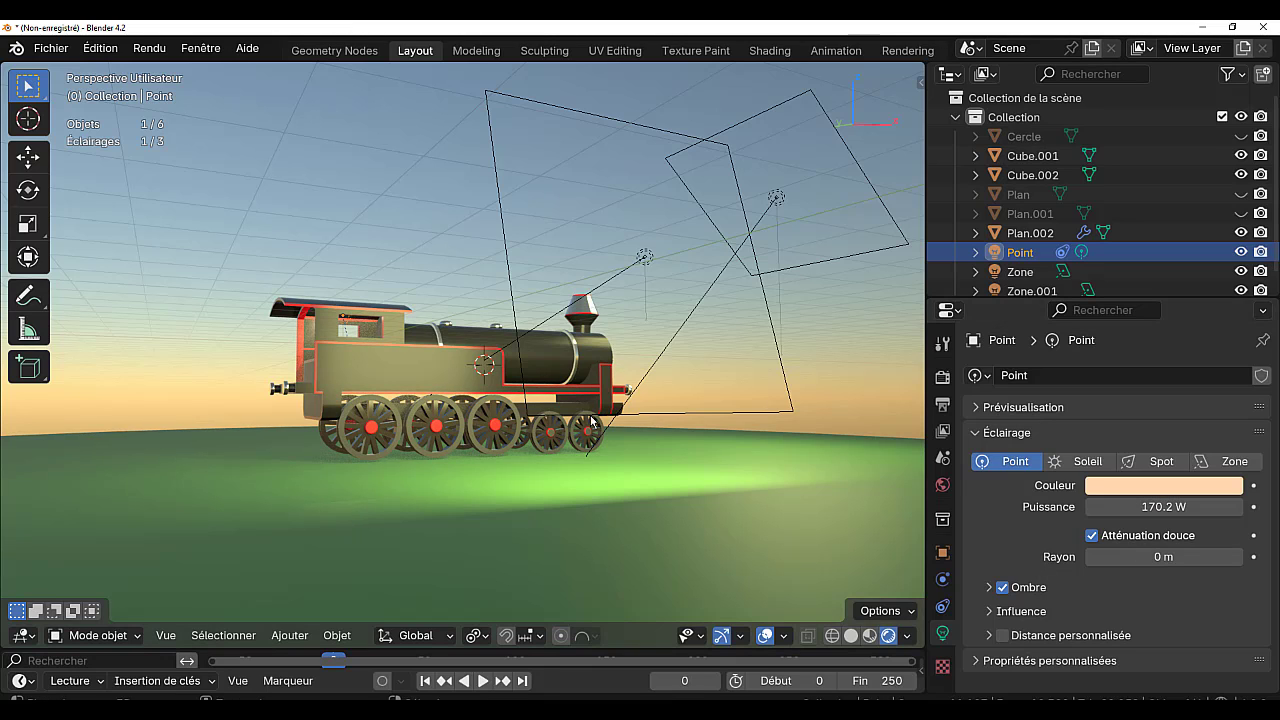
# - Set the Point light's power to 282 W and its radius to 0.97 m
pyautogui.moveTo(592, 422); pyautogui.dragTo(731, 403, button='middle')
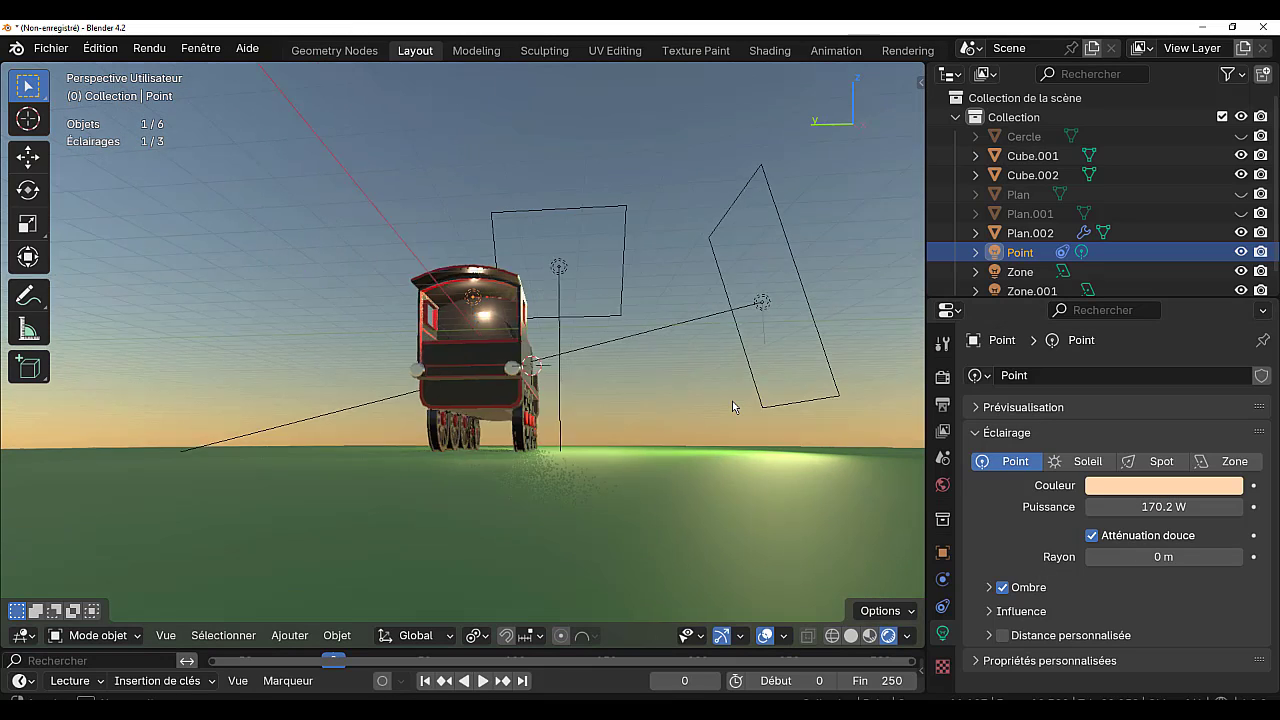
pyautogui.click(1150, 507)
pyautogui.write('282')
pyautogui.press('Return')
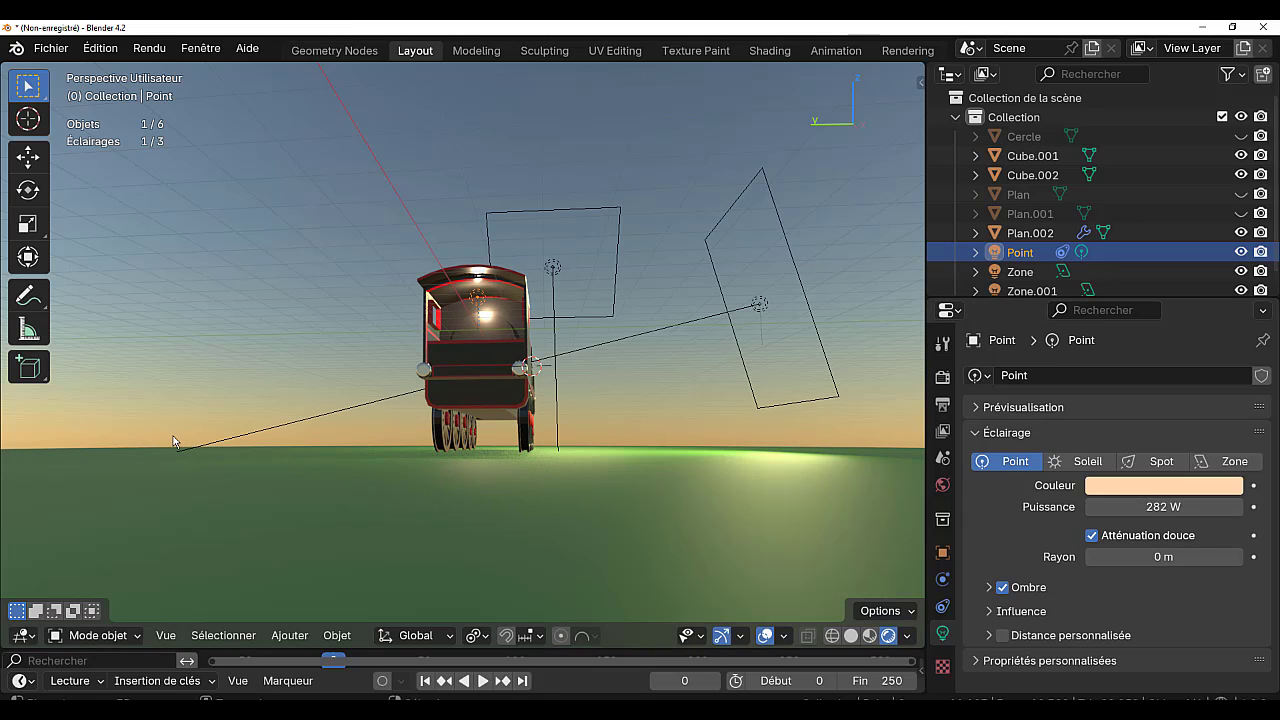
pyautogui.moveTo(1163, 556); pyautogui.dragTo(1212, 556)
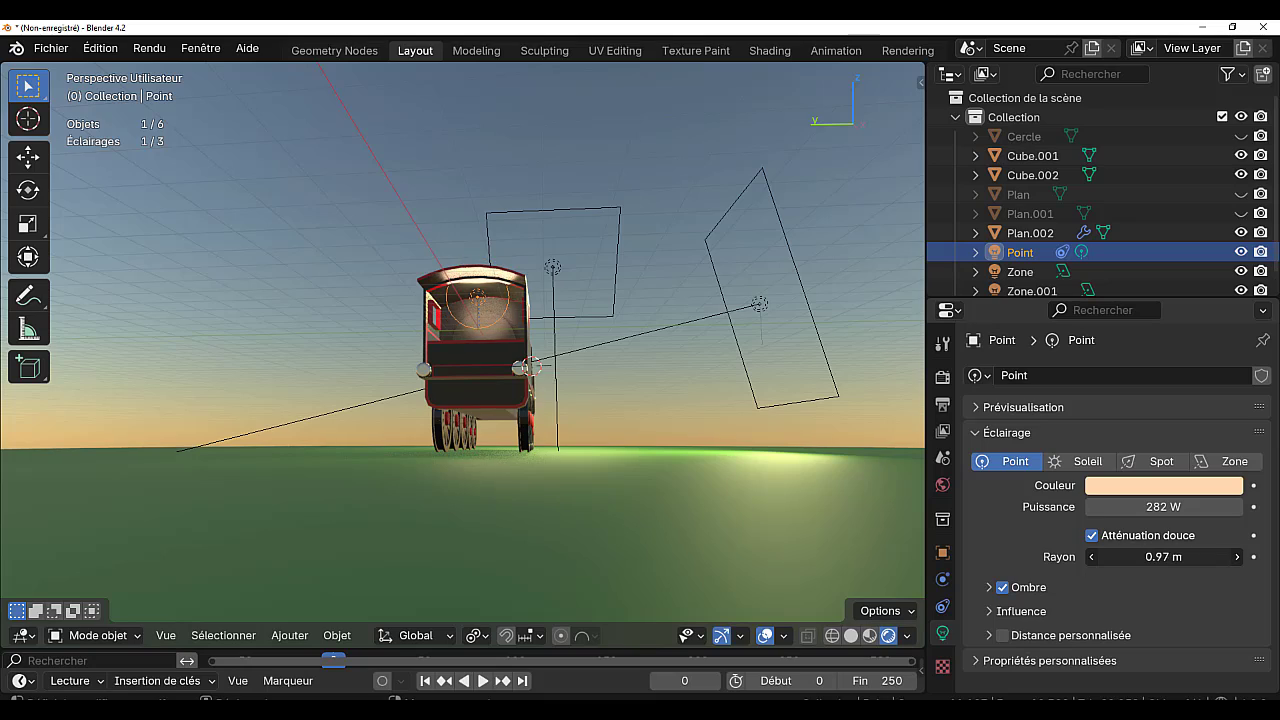
# - Isolate the locomotive body Cube.001 in local view and display its underside in solid shading
pyautogui.scroll(3, 655, 405)
pyautogui.moveTo(607, 419); pyautogui.dragTo(211, 417, button='middle')
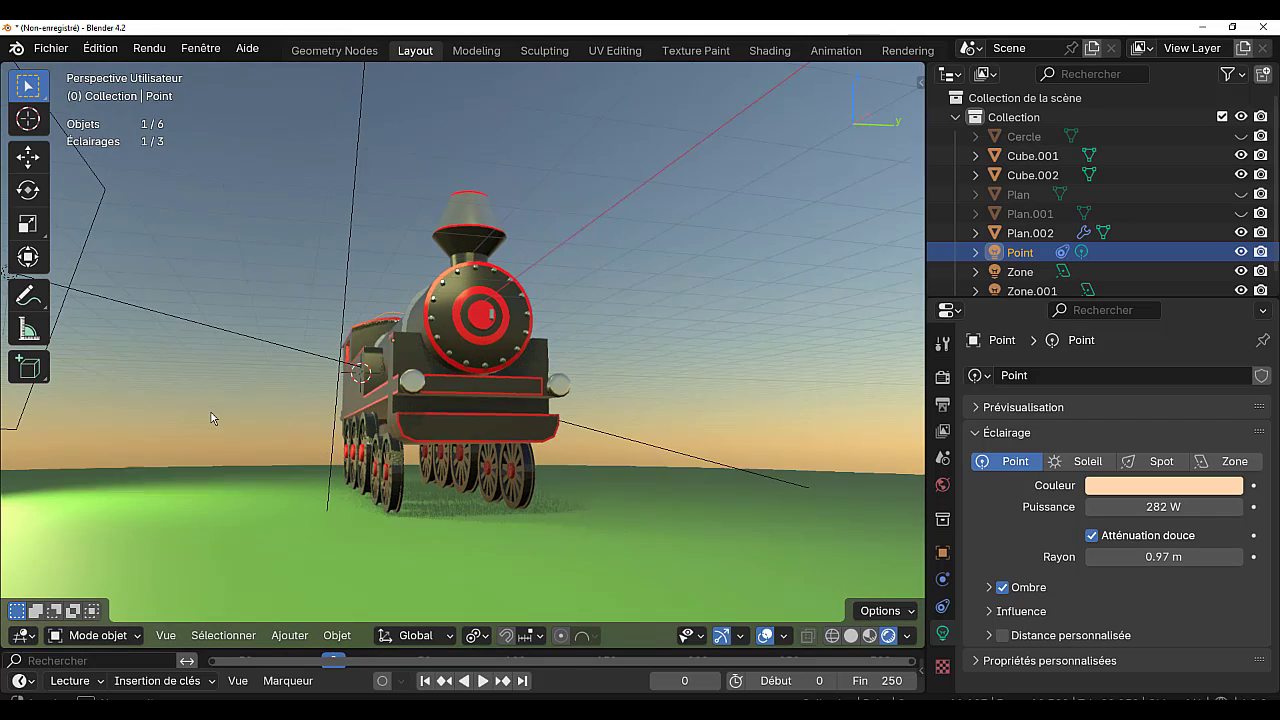
pyautogui.click(424, 440)
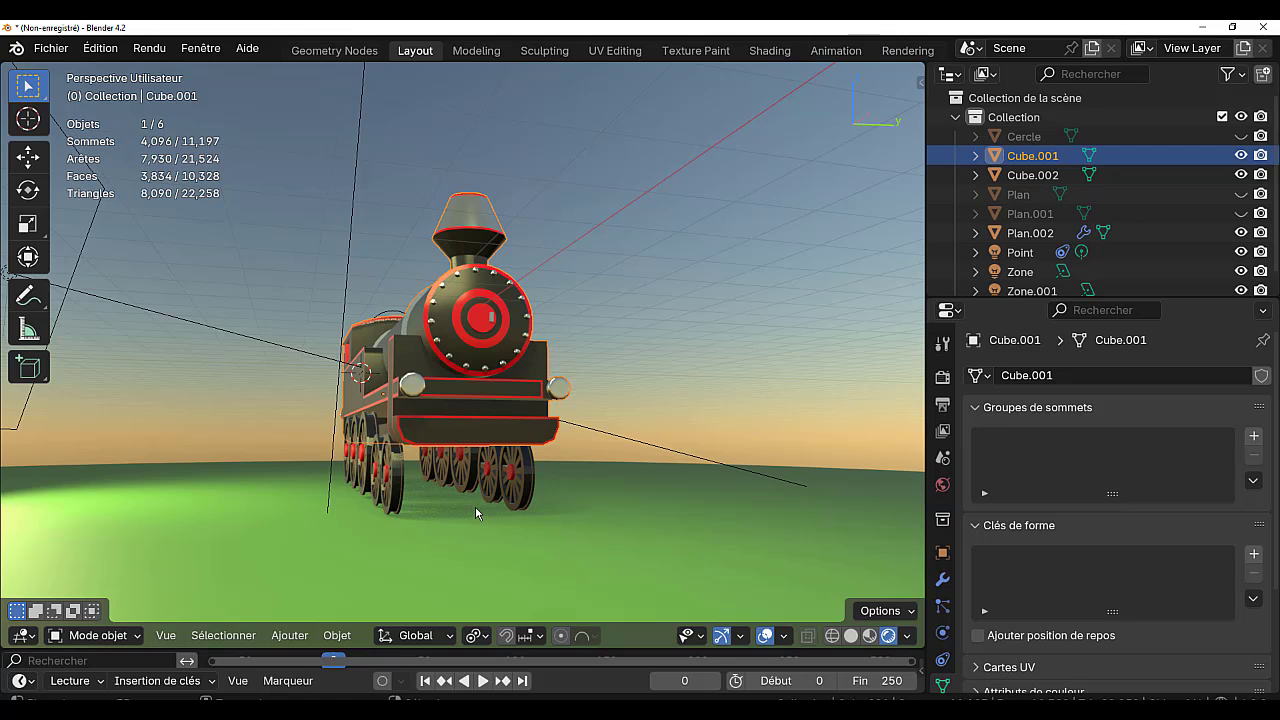
pyautogui.press('KP_Divide')
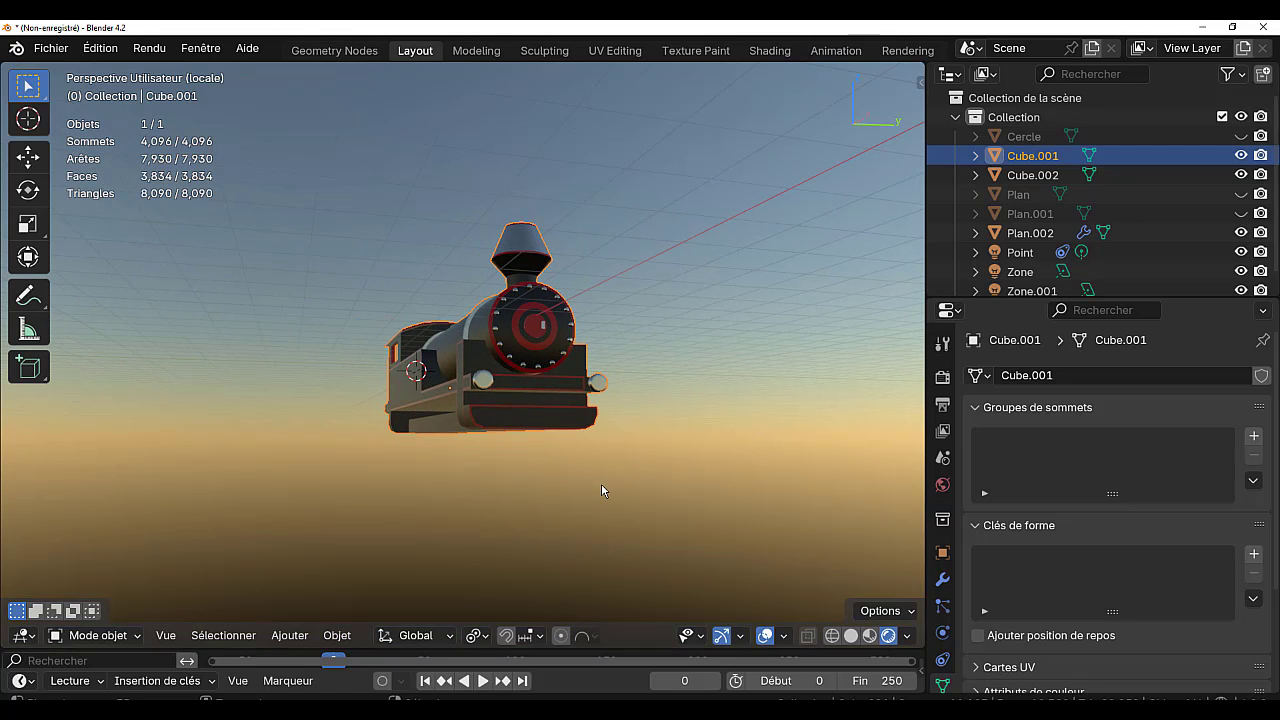
pyautogui.moveTo(601, 490); pyautogui.dragTo(611, 391, button='middle')
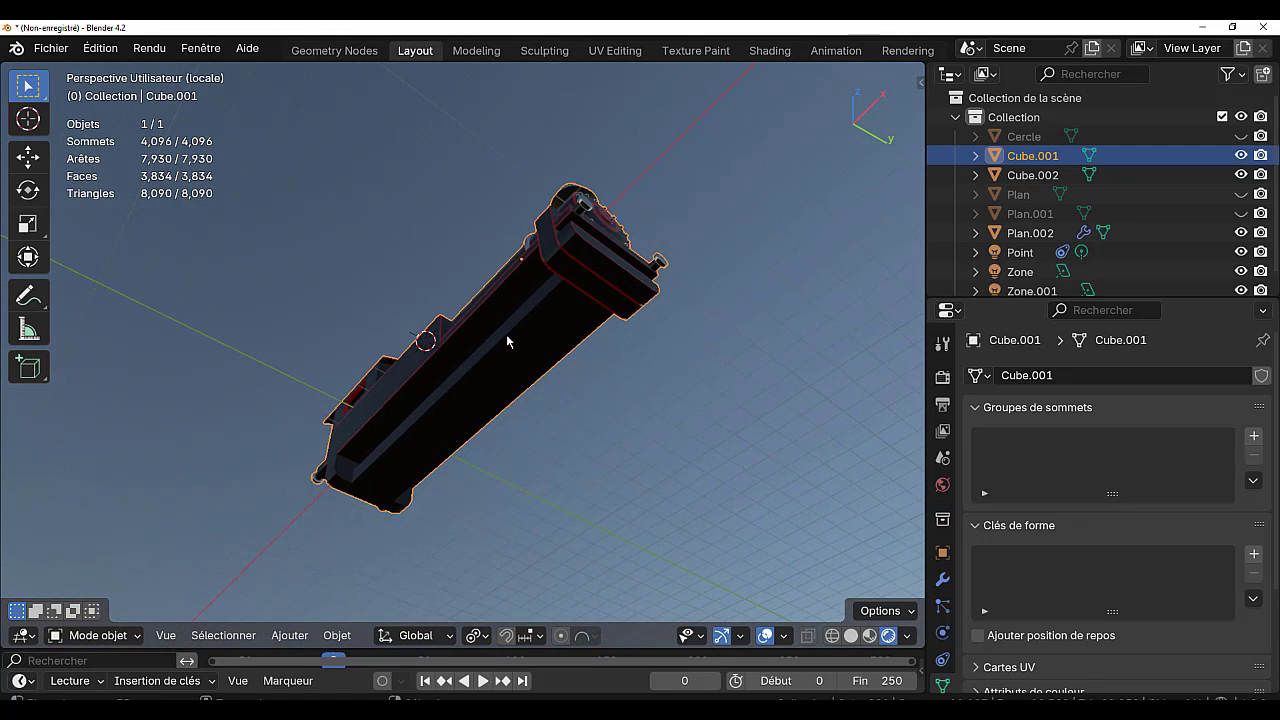
pyautogui.click(851, 635)
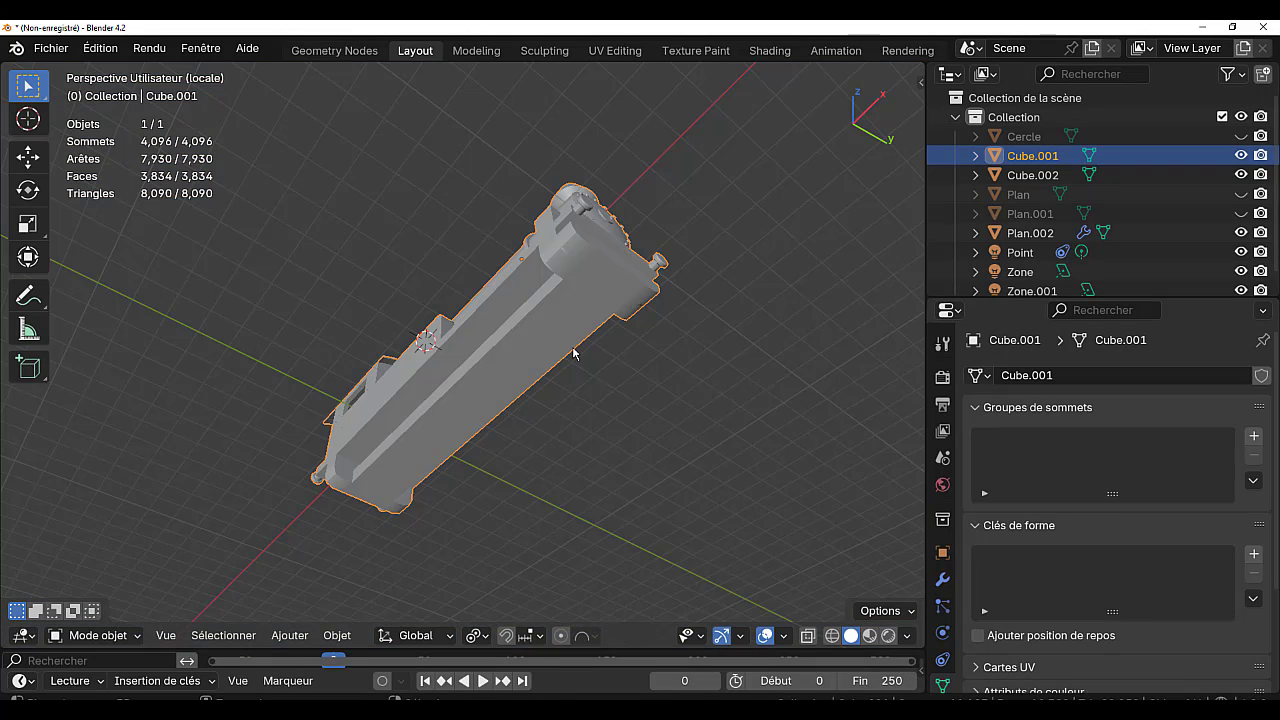
# - Extrude the long underside face of the locomotive body about 0.72 m downward in edit mode
pyautogui.press('Tab')
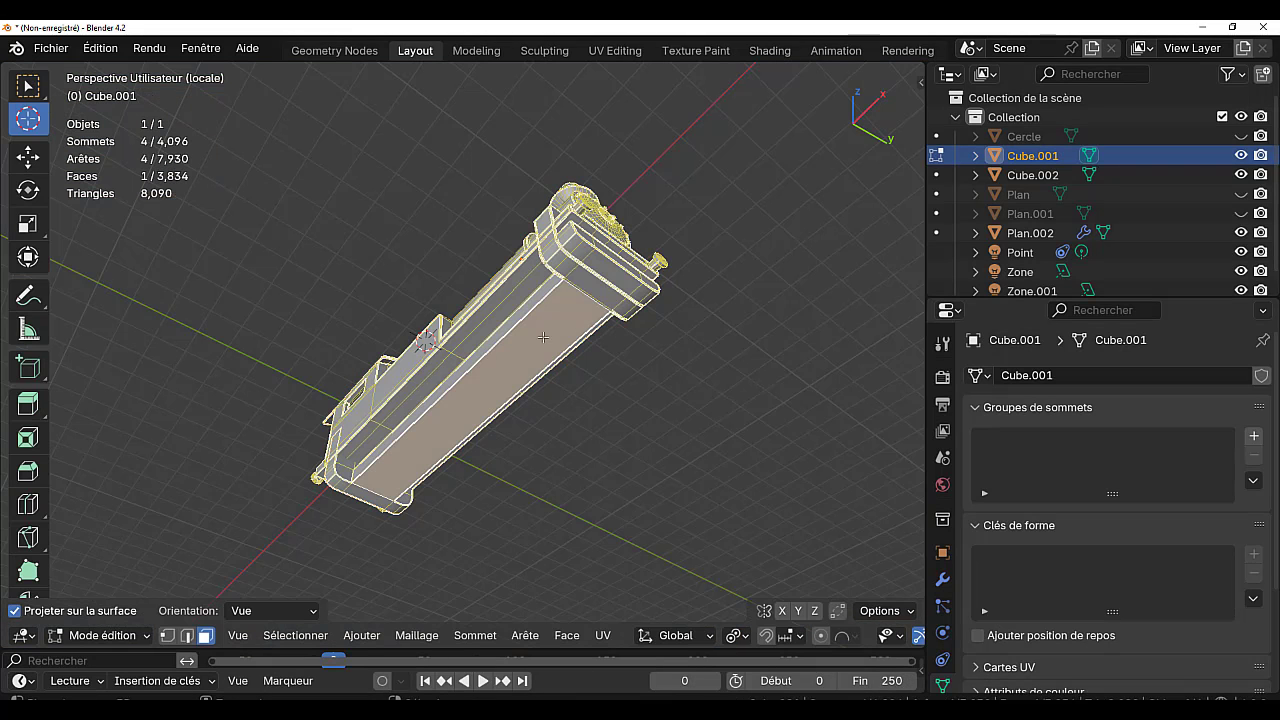
pyautogui.moveTo(566, 374); pyautogui.dragTo(609, 466, button='middle')
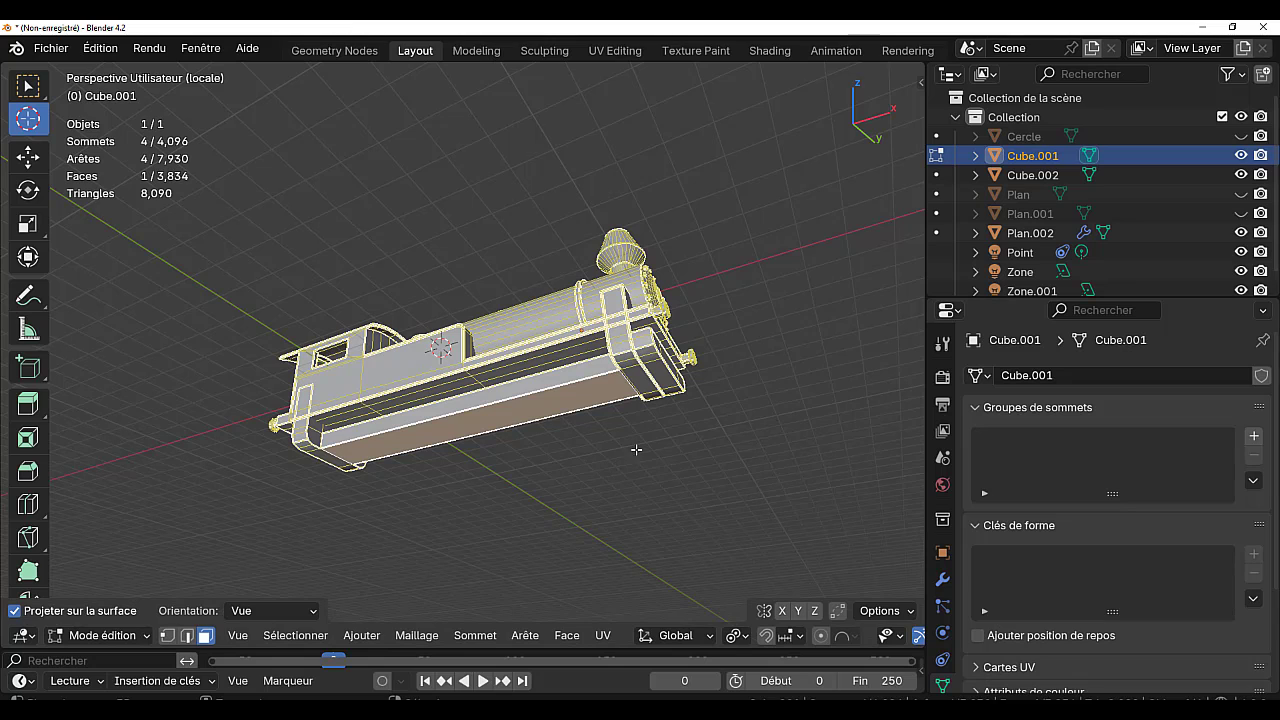
pyautogui.press('e')
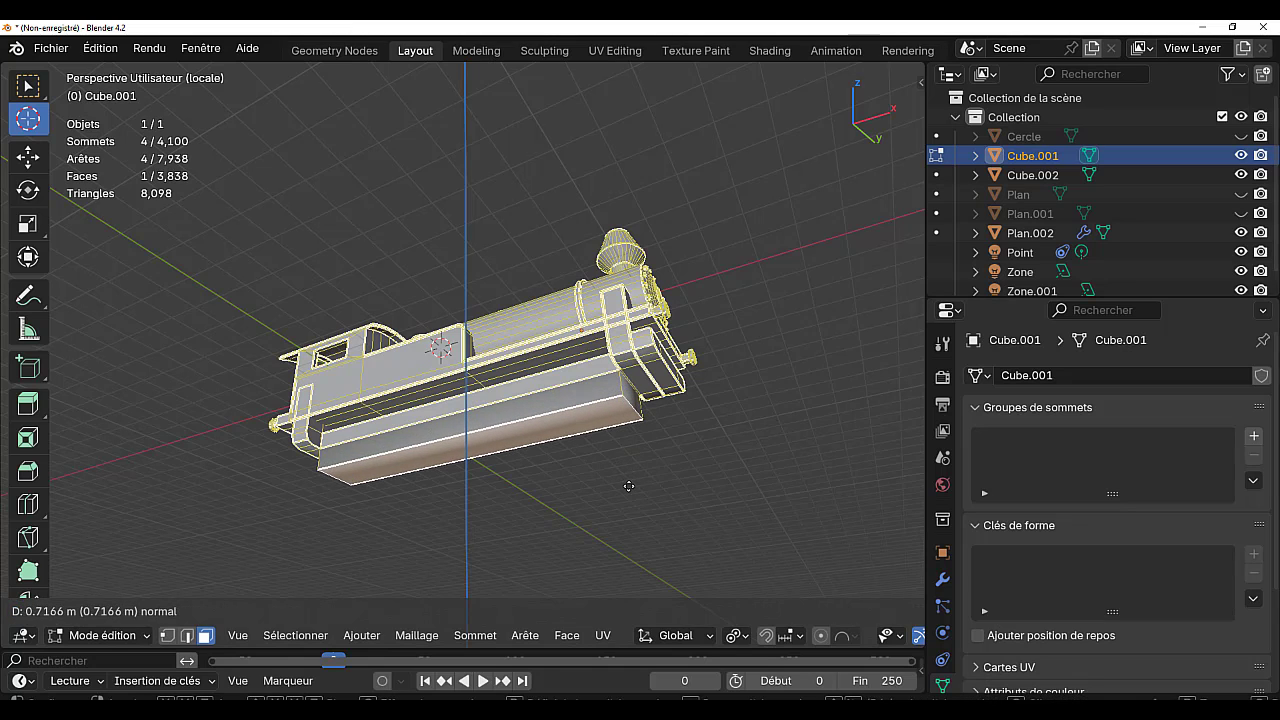
pyautogui.click(628, 486)
# - Add a centred loop cut across the extruded block and bevel it into two edge loops near the block's ends
pyautogui.moveTo(657, 472); pyautogui.dragTo(657, 472, button='middle')
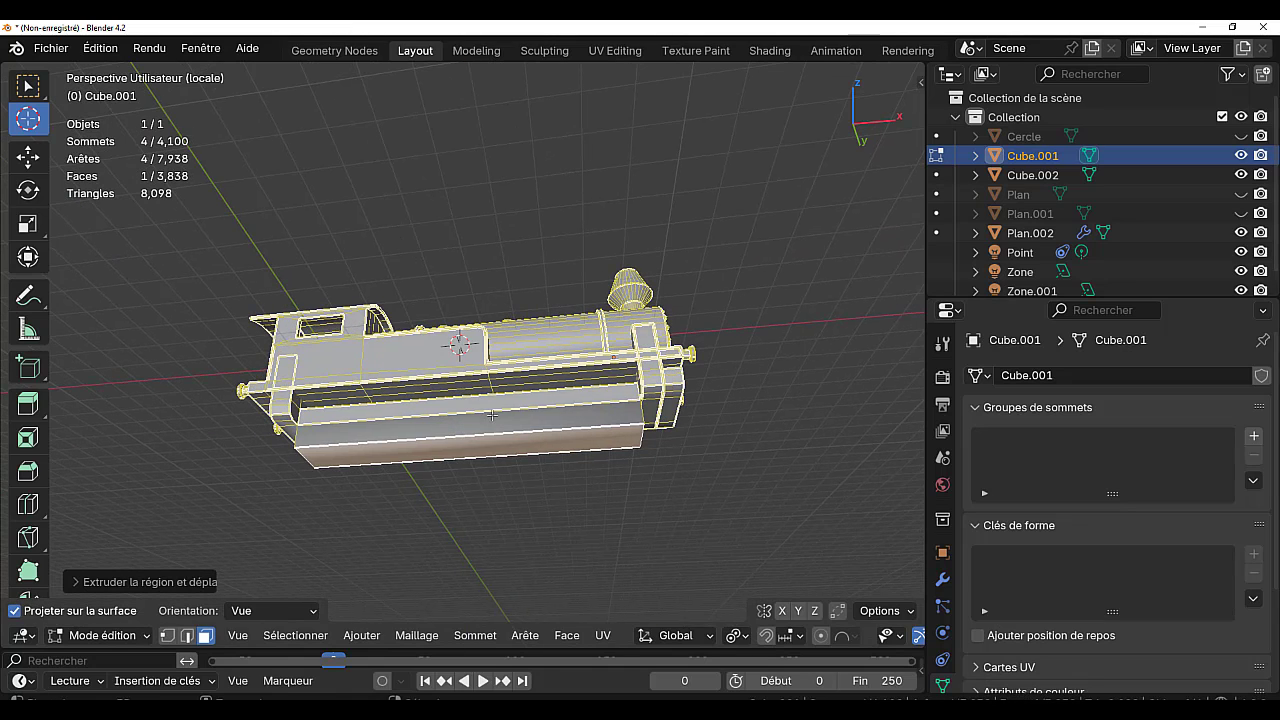
pyautogui.hotkey('ctrl', 'r')
pyautogui.click(517, 437)
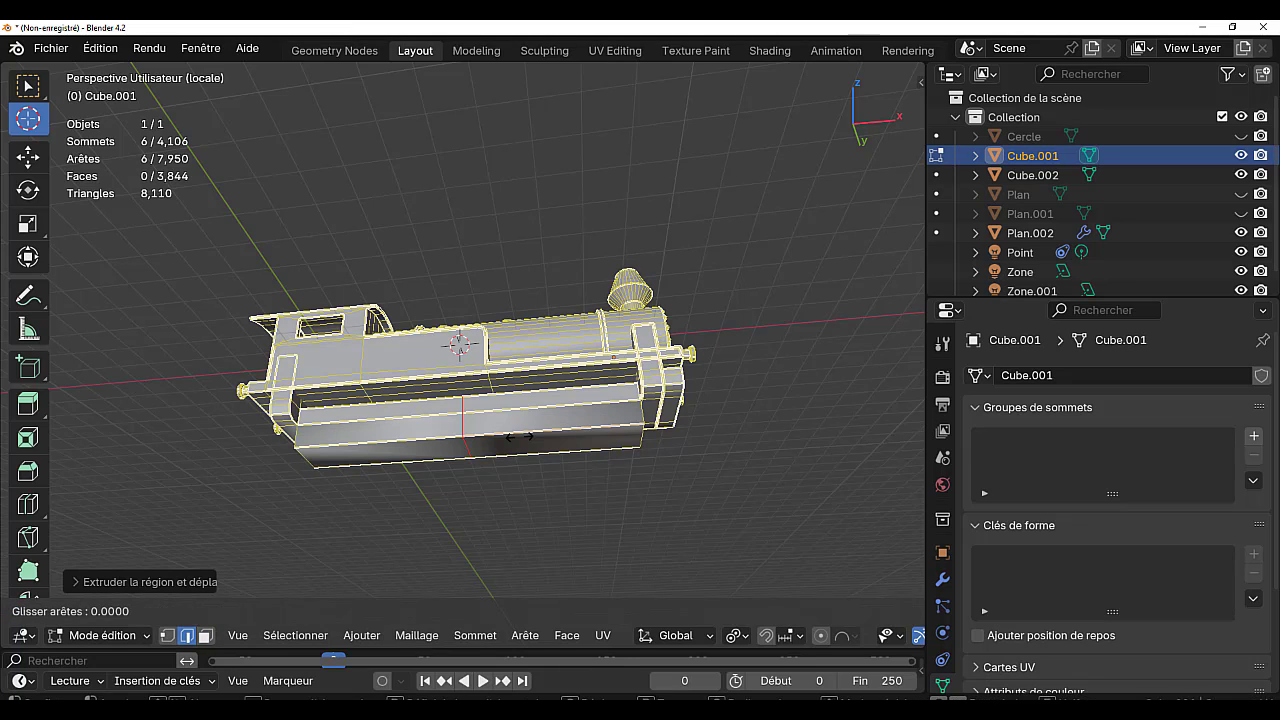
pyautogui.click(517, 437)
pyautogui.hotkey('ctrl', 'b')
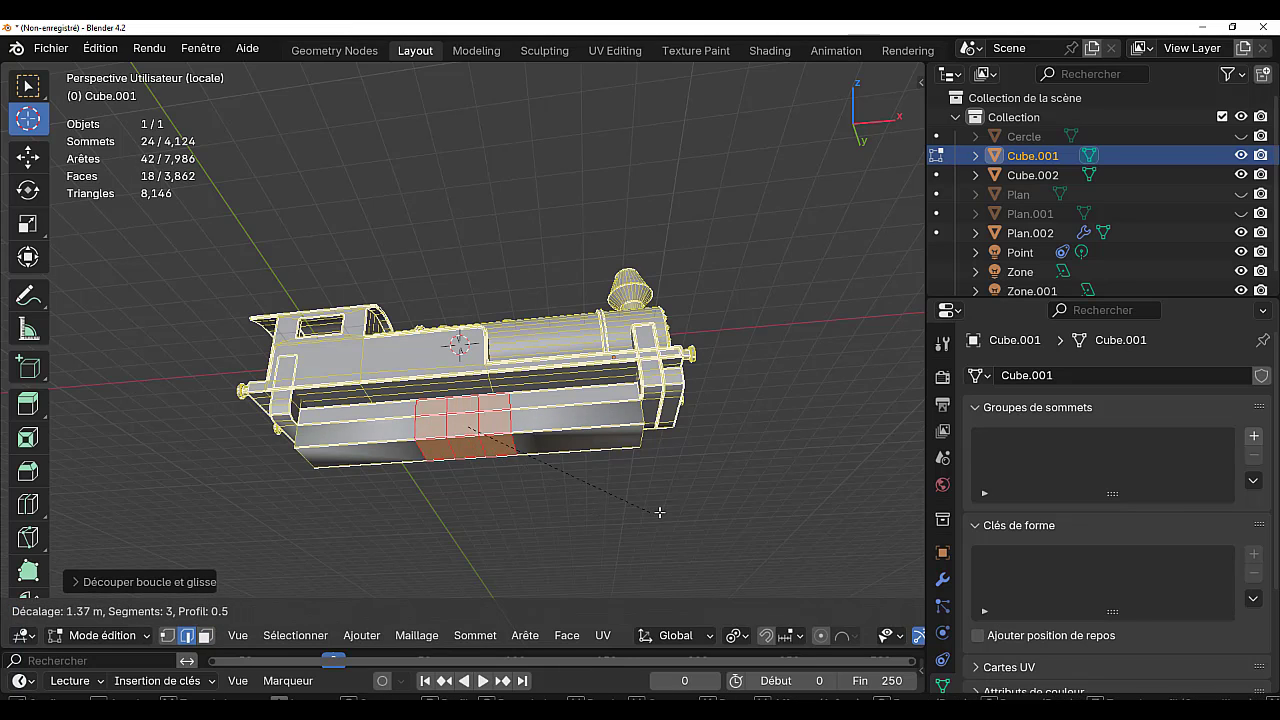
pyautogui.click(739, 517)
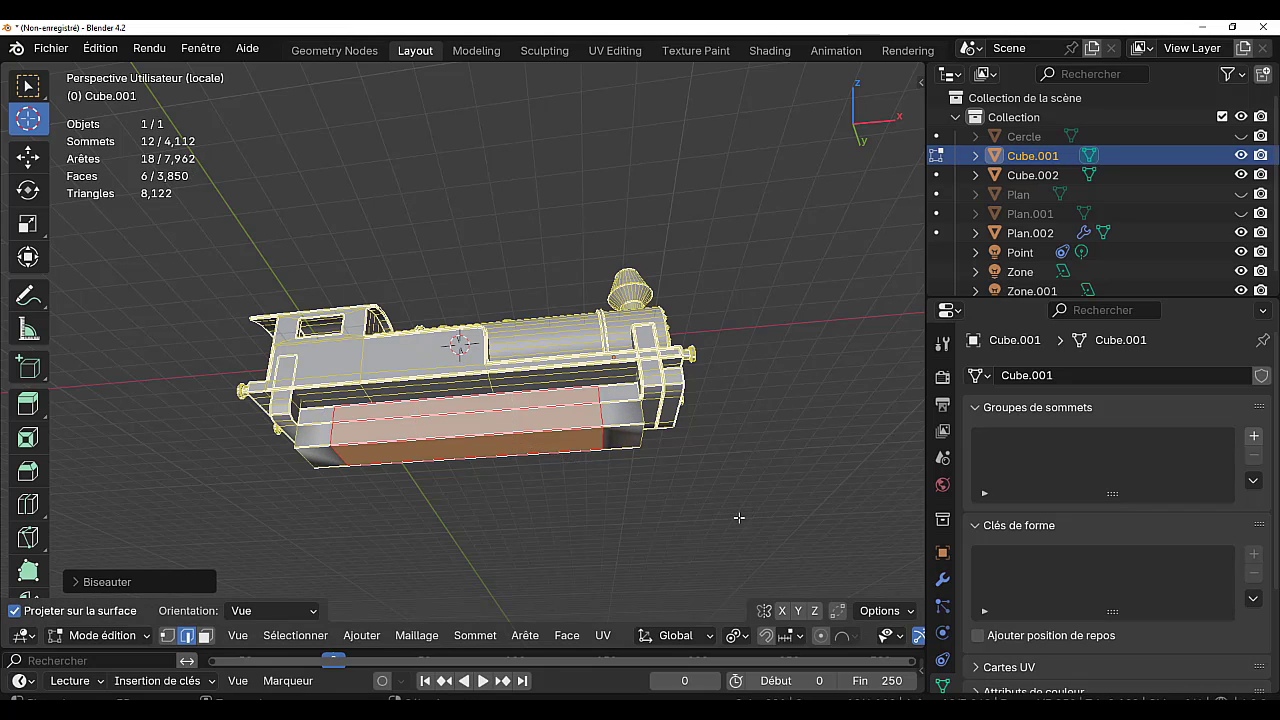
# - Try to shorten the path of lower edges along the extruded block by scaling it on X
pyautogui.click(642, 440)
pyautogui.keyDown('ctrl'); pyautogui.click(301, 459); pyautogui.keyUp('ctrl')
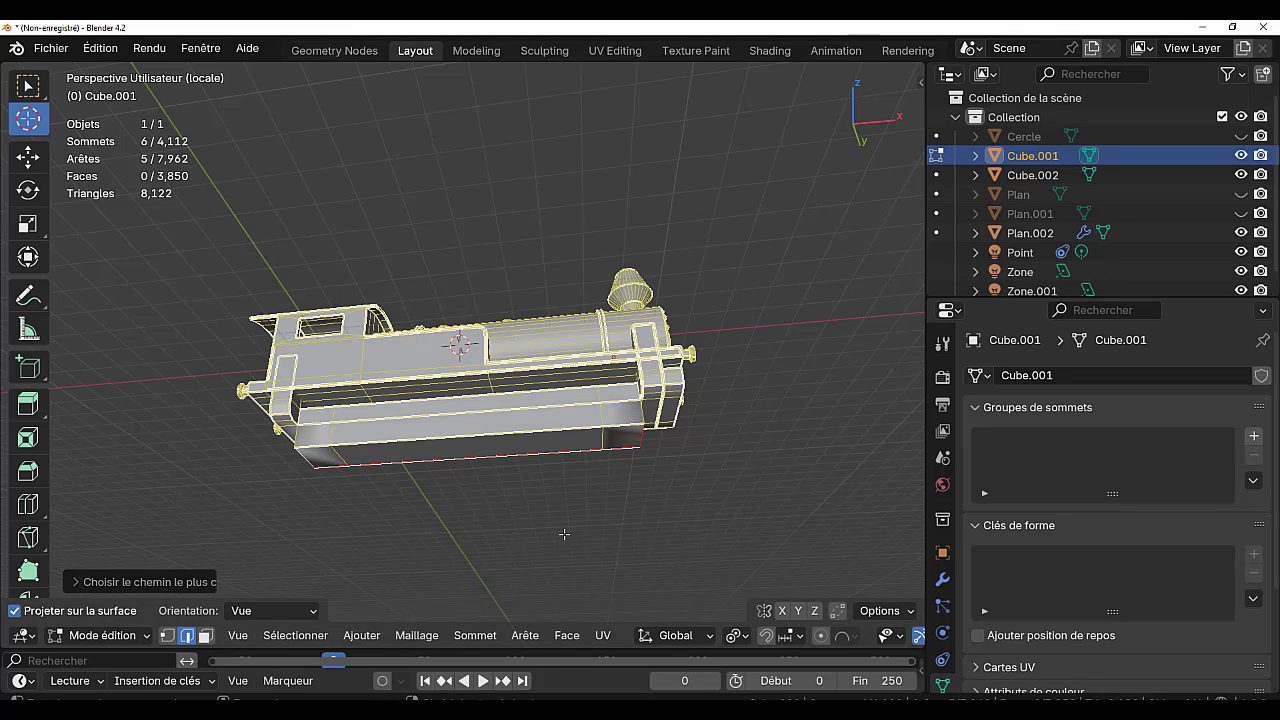
pyautogui.press('s')
pyautogui.press('x')
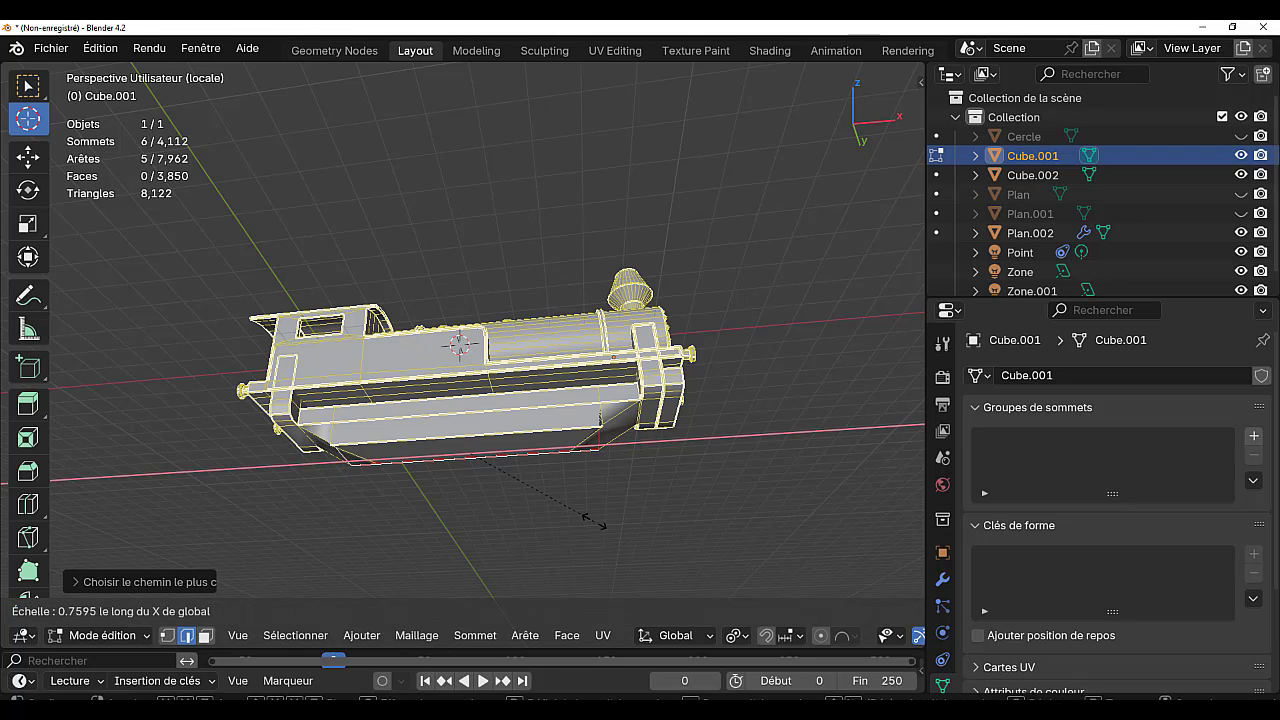
pyautogui.click(610, 527)
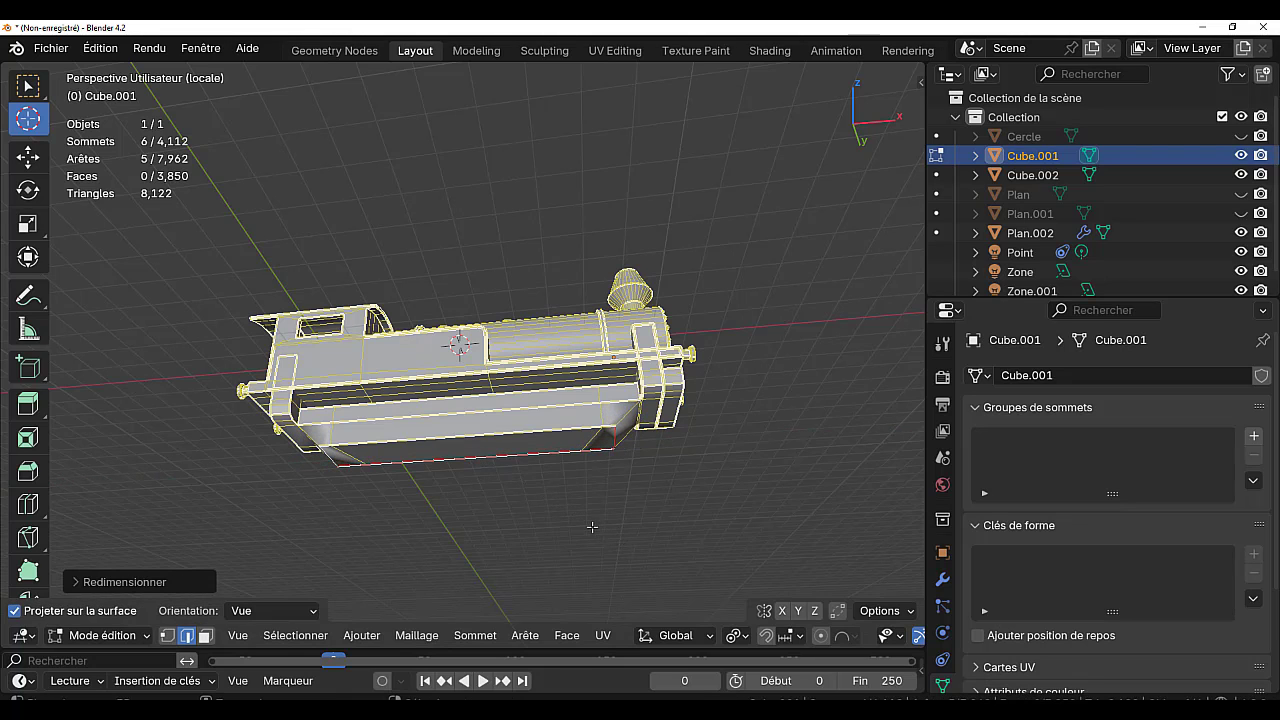
pyautogui.moveTo(591, 526); pyautogui.dragTo(493, 470, button='middle')
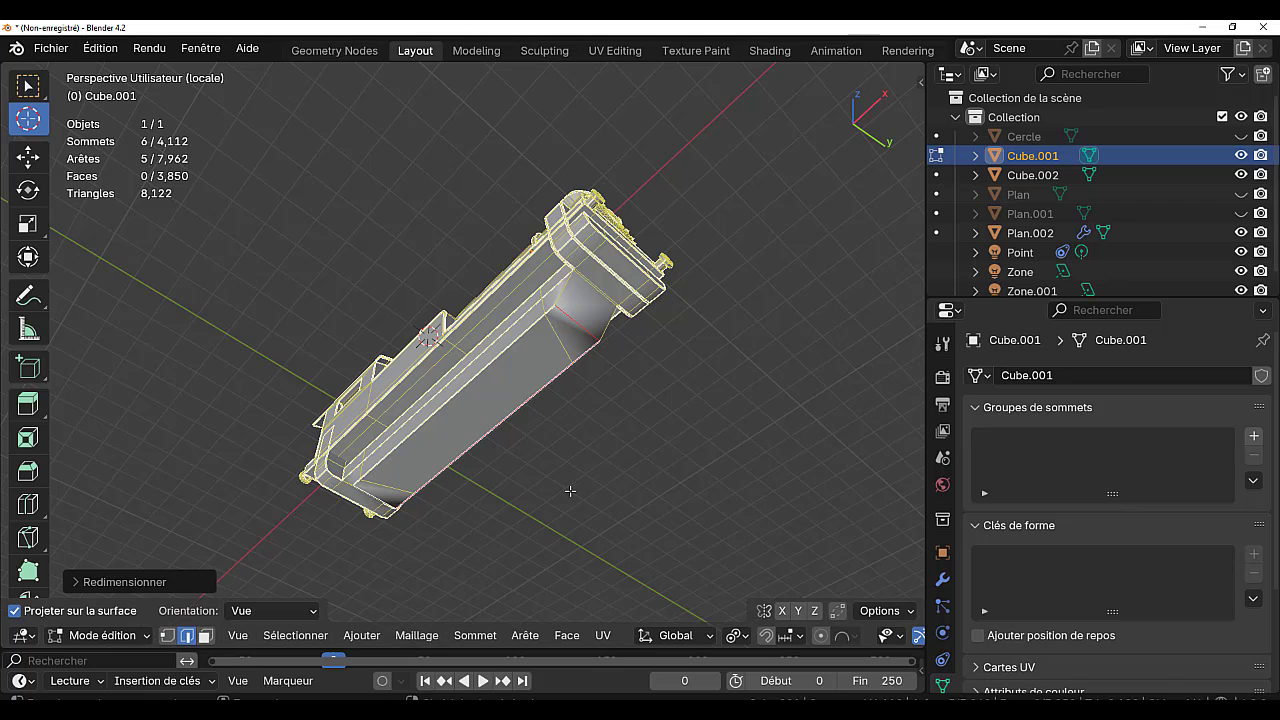
# - Try to scale the lower edges at the block's two ends inward along X
pyautogui.click(602, 310)
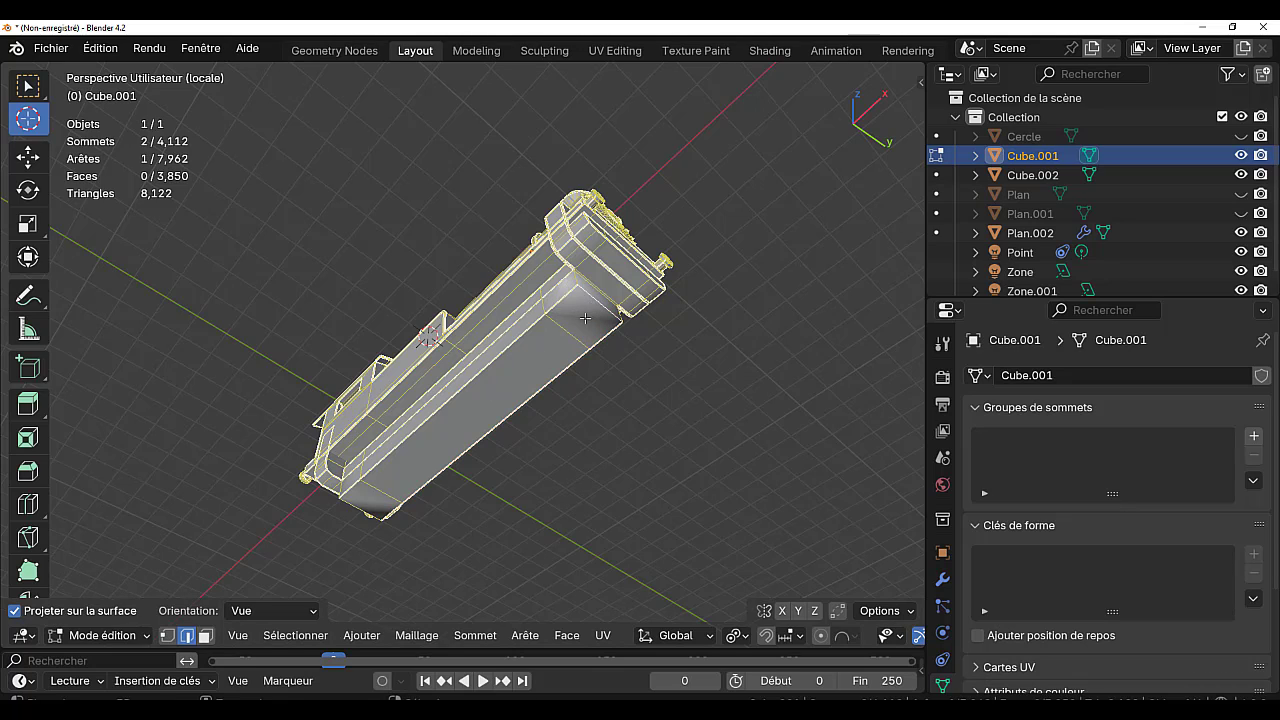
pyautogui.keyDown('shift'); pyautogui.click(363, 508); pyautogui.keyUp('shift')
pyautogui.press('s')
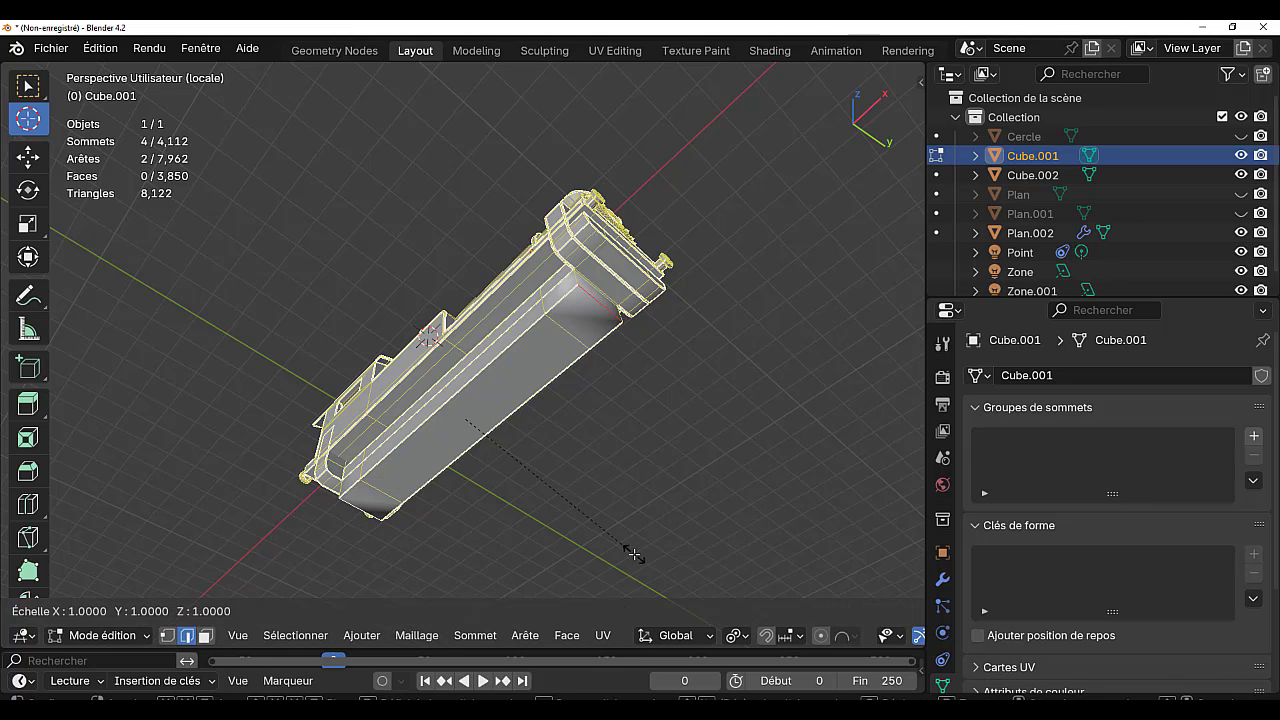
pyautogui.press('x')
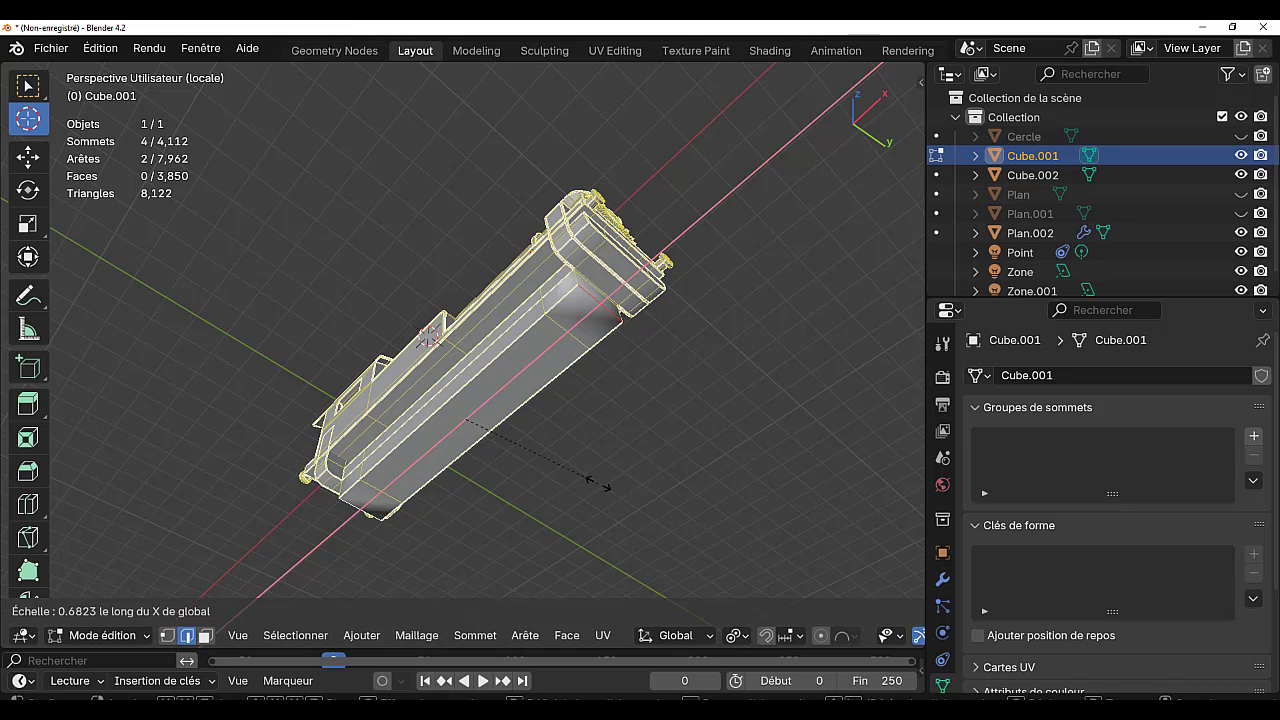
pyautogui.rightClick(610, 485)
pyautogui.moveTo(616, 488); pyautogui.dragTo(720, 511, button='middle')
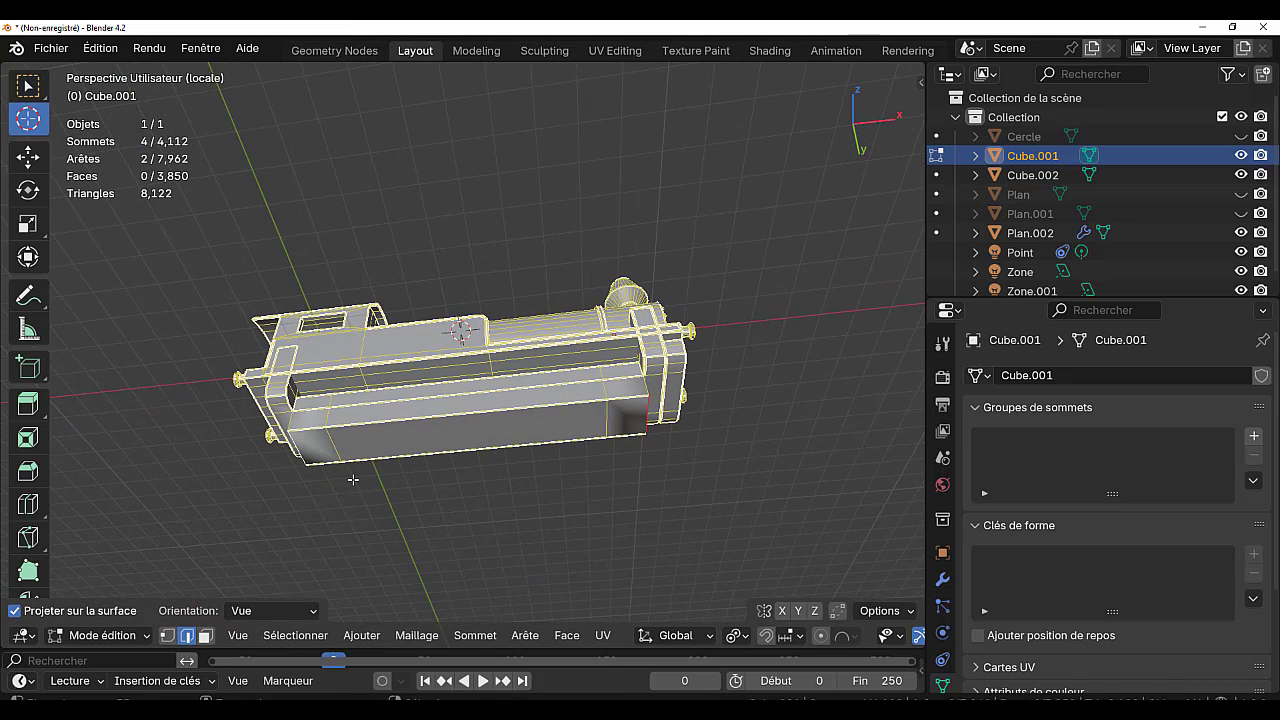
pyautogui.scroll(2, 331, 473)
pyautogui.click(272, 469)
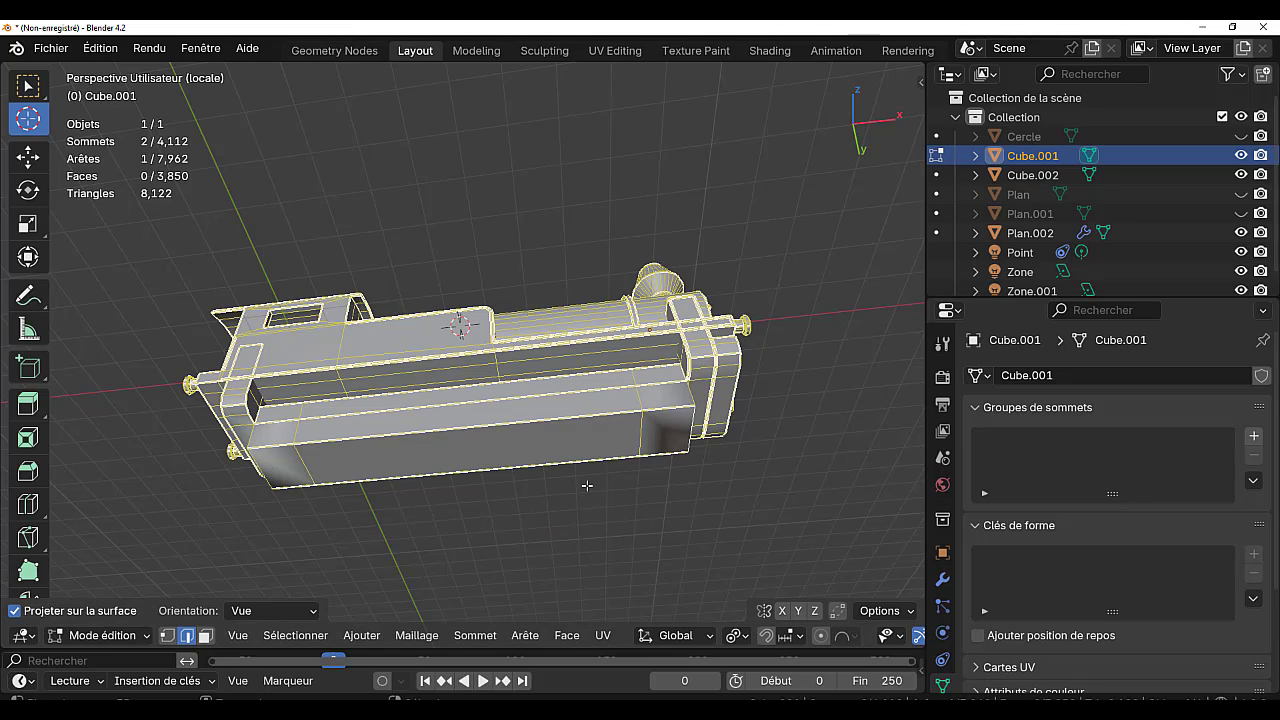
pyautogui.press('s')
pyautogui.press('x')
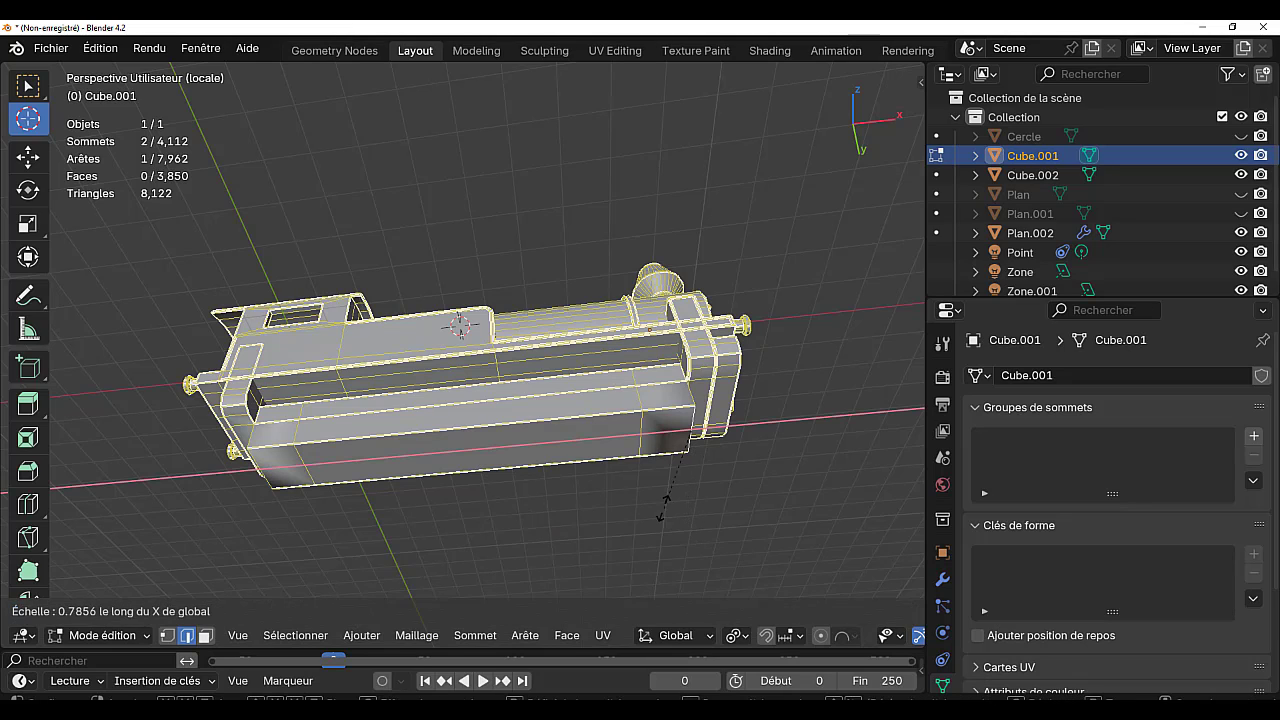
pyautogui.press('Escape')
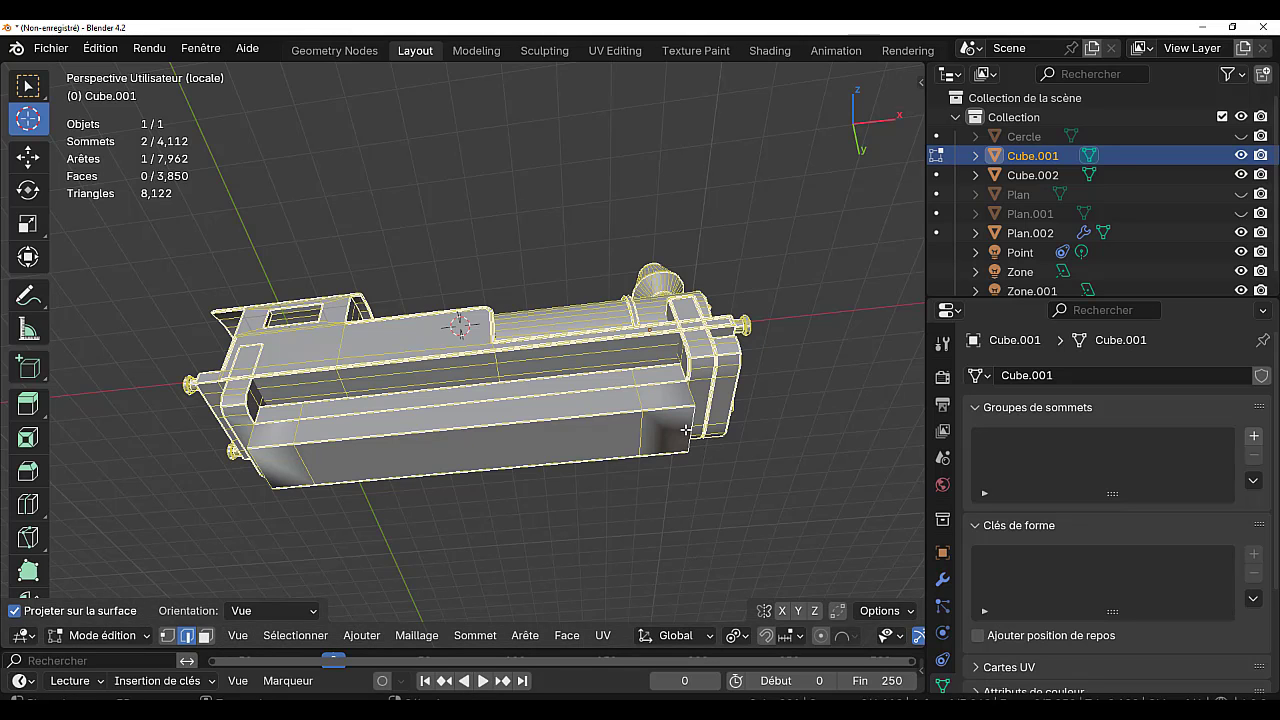
# - Try moving the block's lower front edge freely by about 0.56 m, and undo the move
pyautogui.moveTo(685, 503); pyautogui.dragTo(620, 411, button='middle')
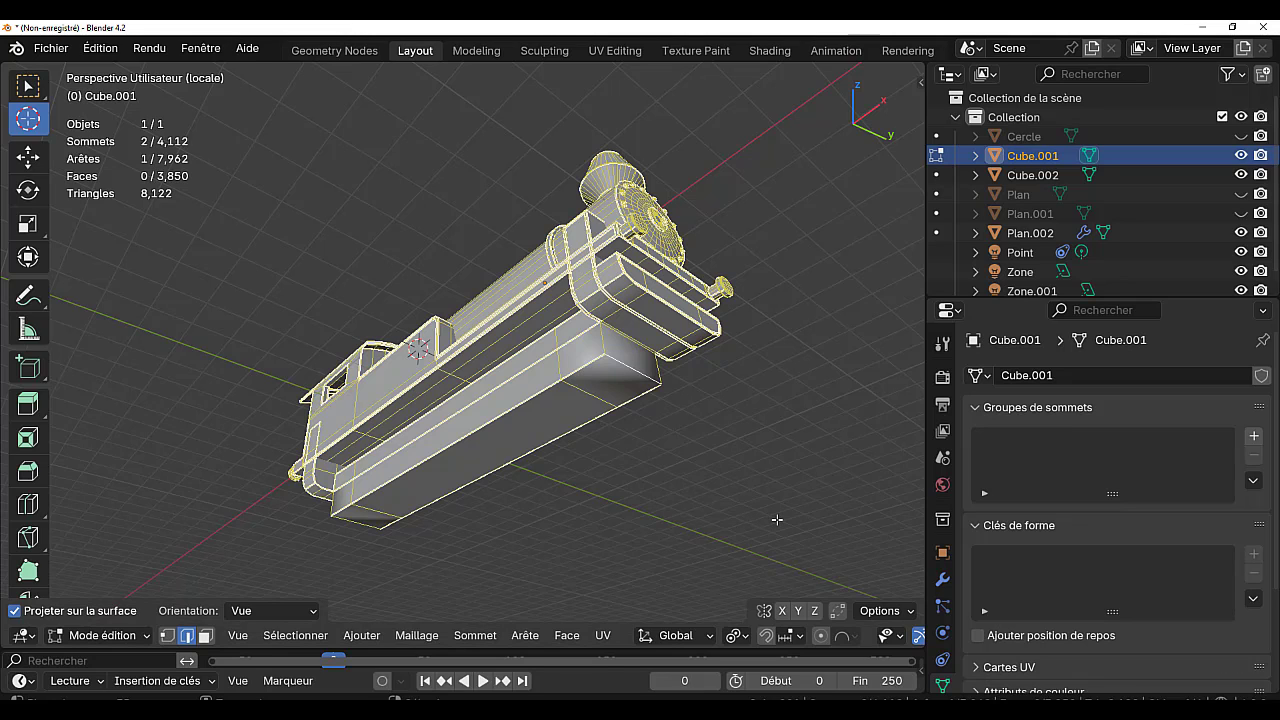
pyautogui.press('g')
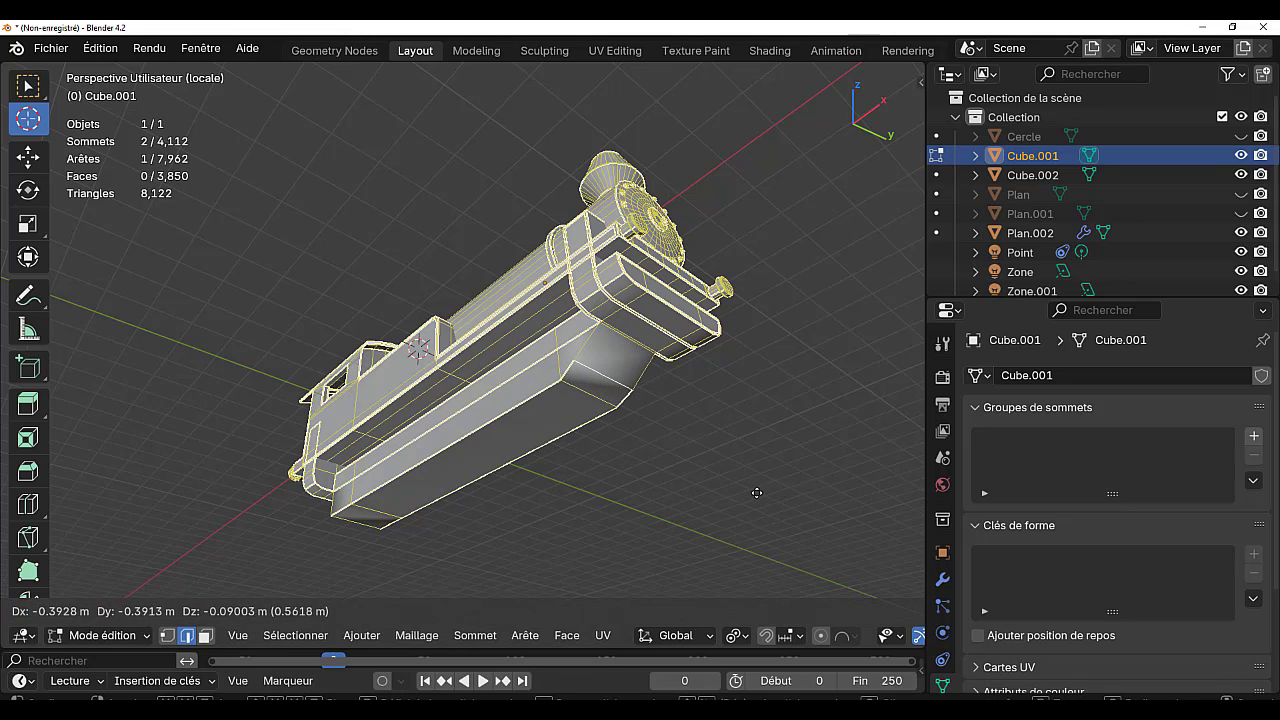
pyautogui.click(757, 492)
pyautogui.moveTo(574, 516); pyautogui.dragTo(247, 433, button='middle')
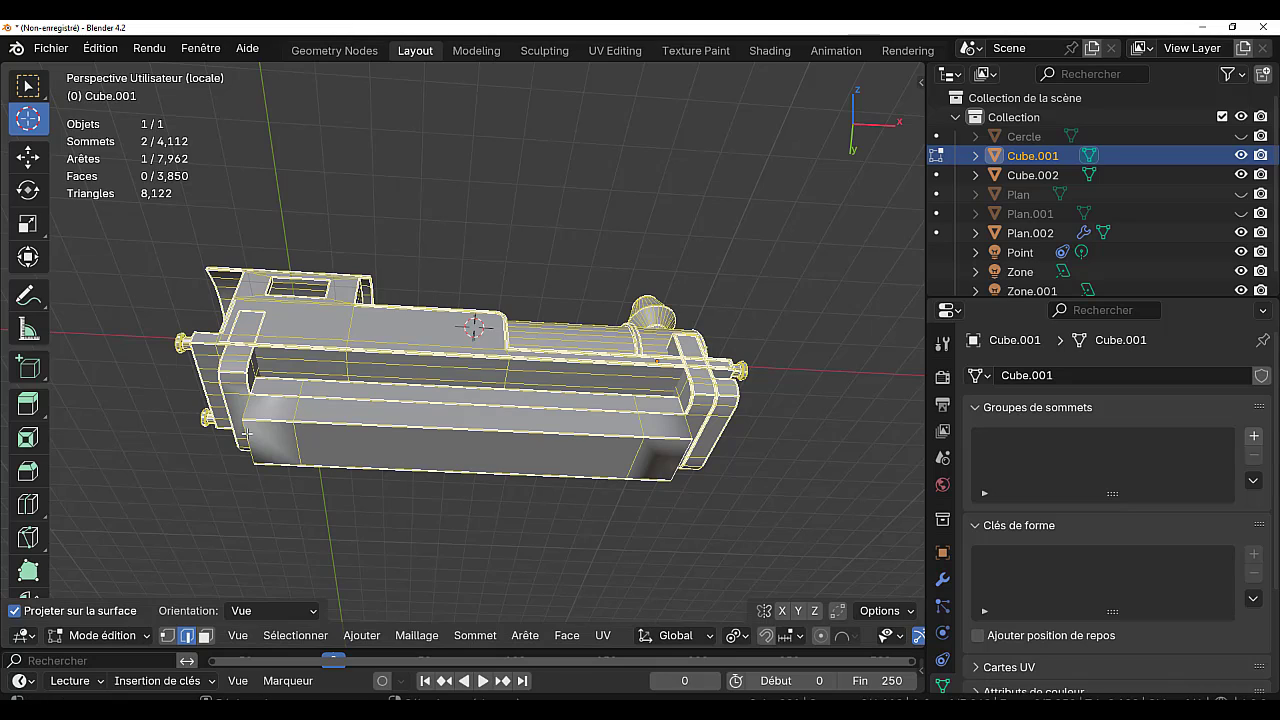
pyautogui.hotkey('ctrl', 'z')
# - Try to scale the block's lower end edges along the X axis and along the Y axis
pyautogui.press('s')
pyautogui.press('Escape')
pyautogui.press('s')
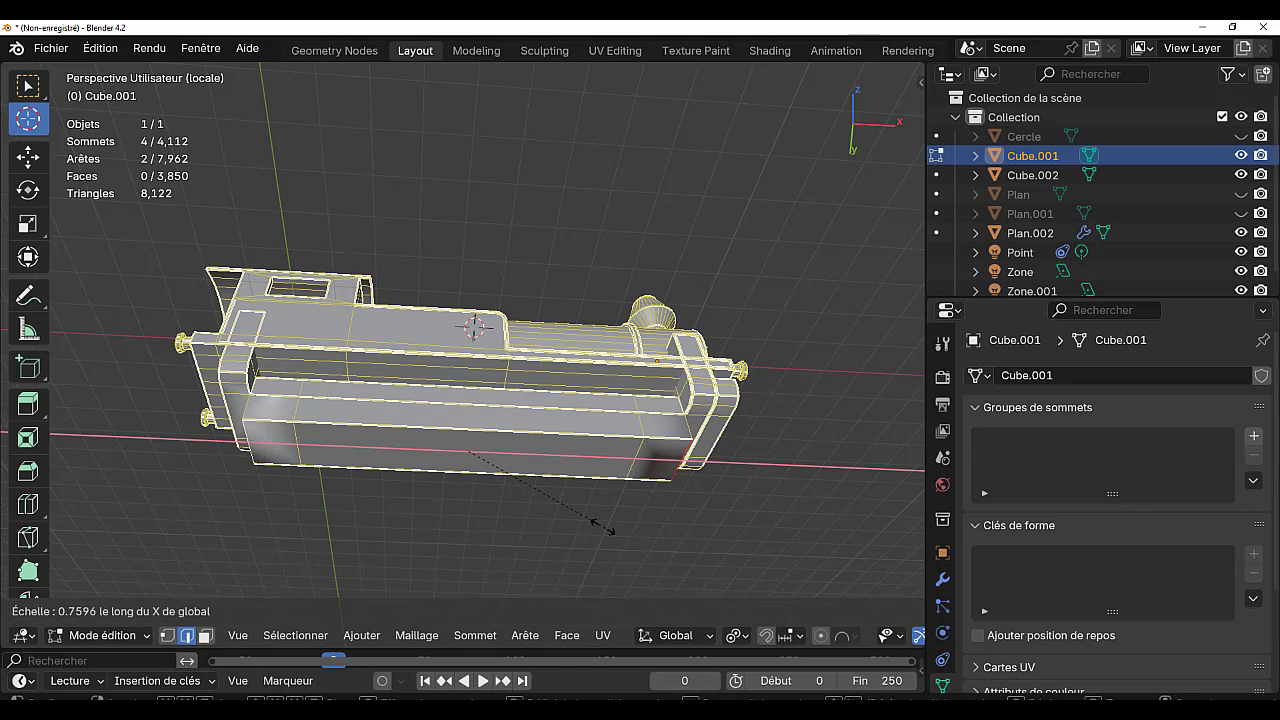
pyautogui.click(619, 526)
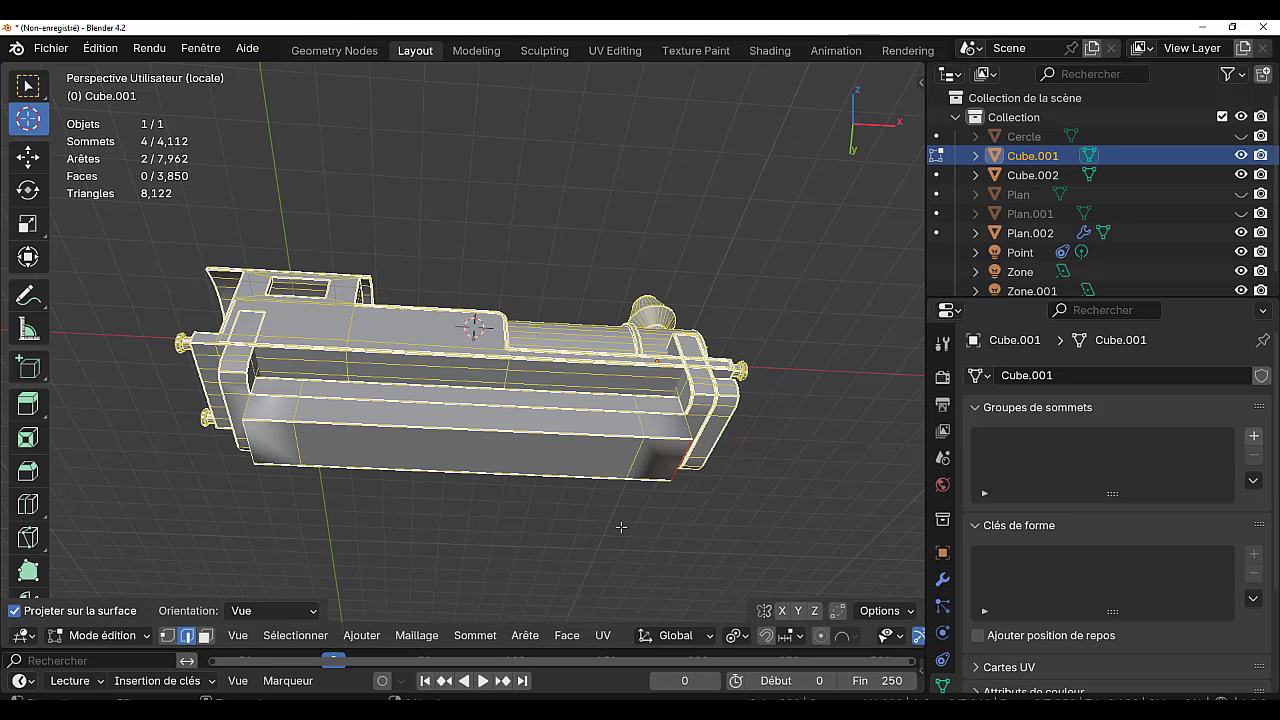
pyautogui.press('s')
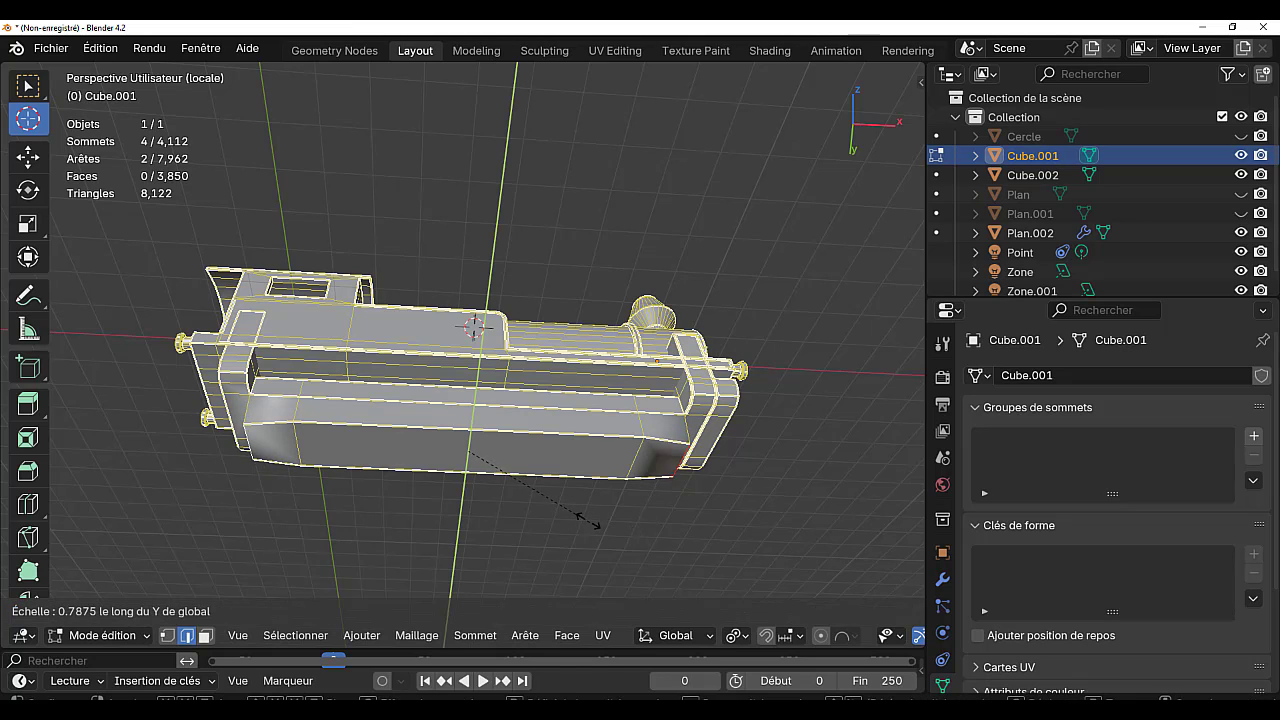
pyautogui.rightClick(572, 517)
# - Switch the transform pivot to a shared centre and scale the block's lower end edges inward to about 0.89 along X
pyautogui.moveTo(657, 520); pyautogui.dragTo(700, 580, button='middle')
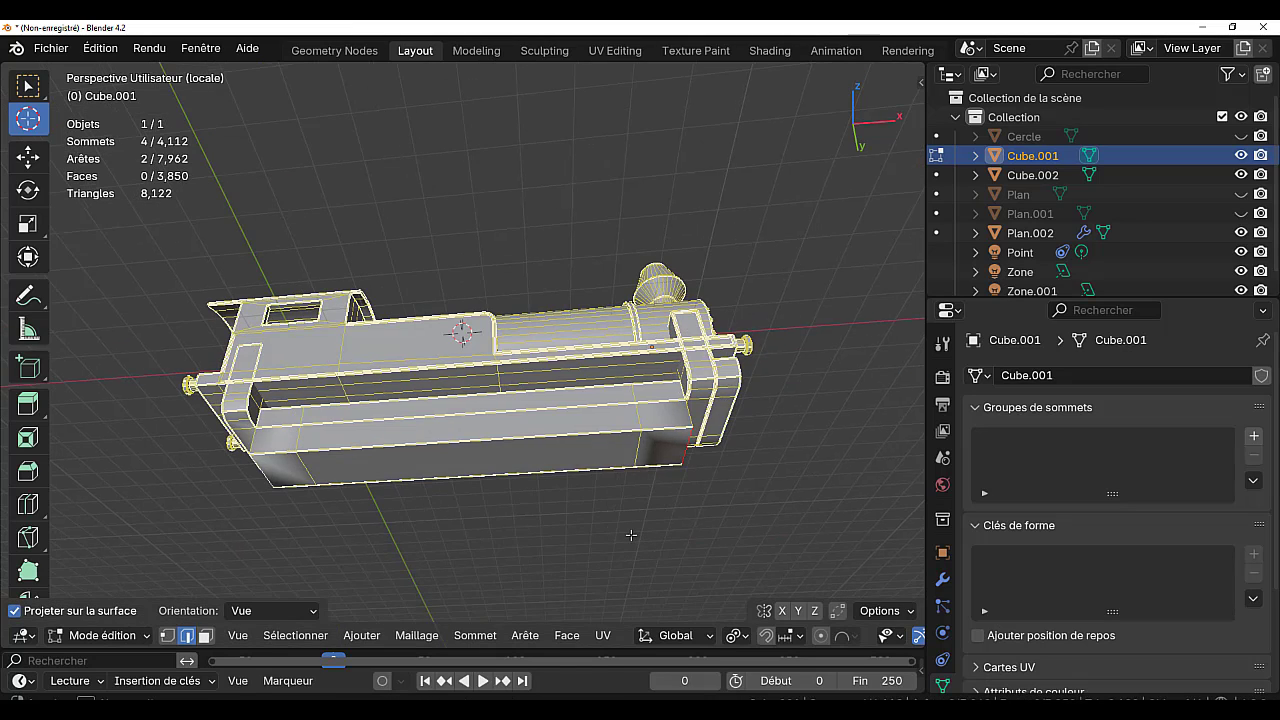
pyautogui.click(737, 636)
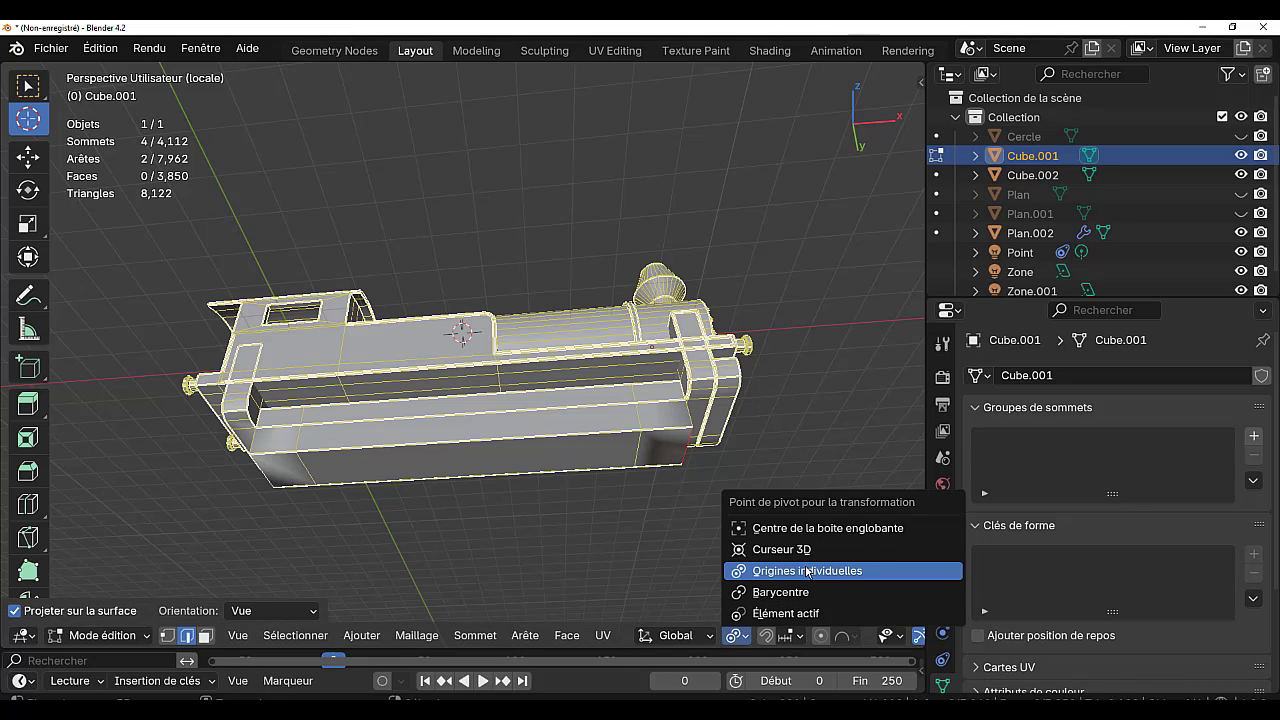
pyautogui.click(803, 579)
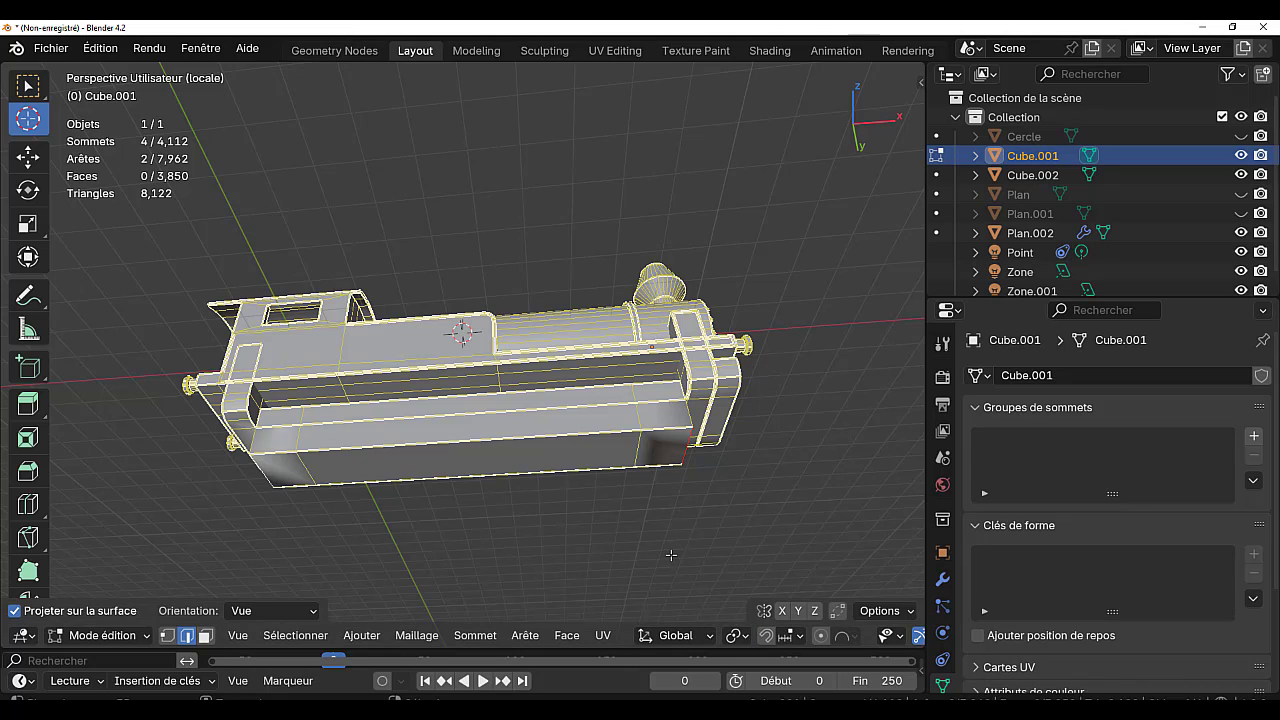
pyautogui.press('s')
pyautogui.press('x')
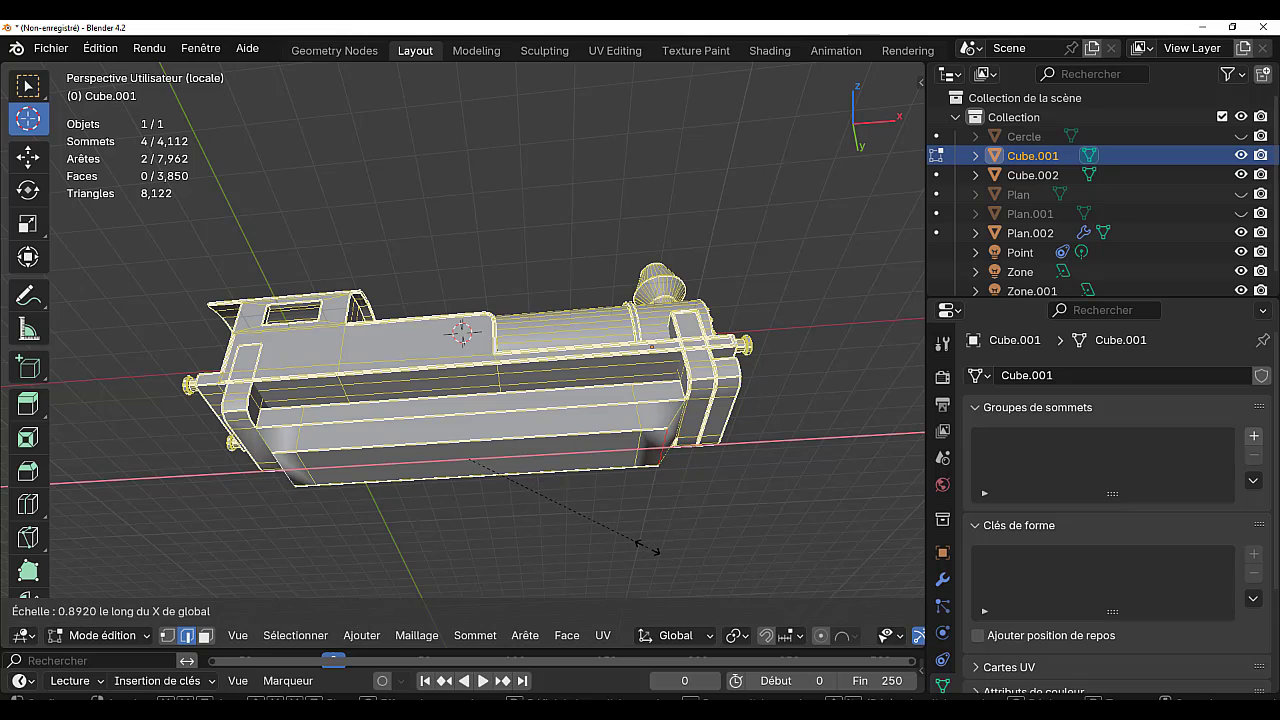
pyautogui.click(652, 545)
pyautogui.moveTo(651, 531); pyautogui.dragTo(601, 597, button='middle')
# - Return to Object Mode and apply smooth shading by angle to the locomotive body
pyautogui.press('q')
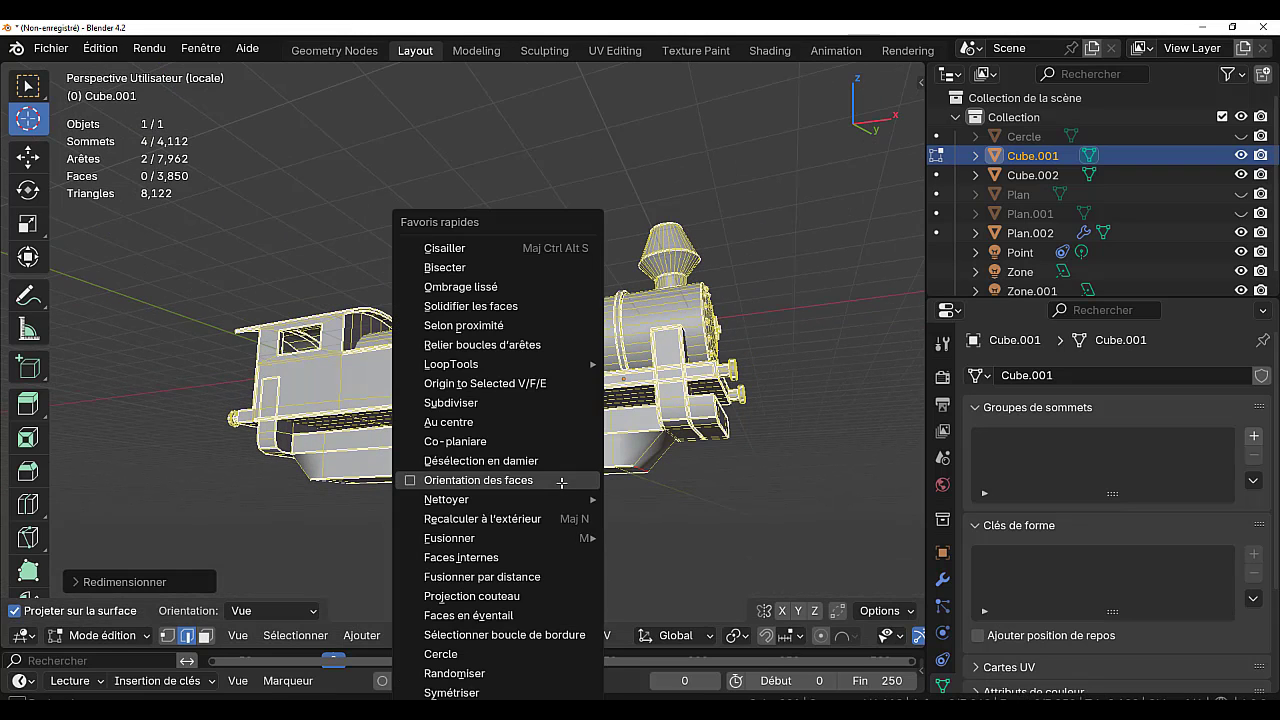
pyautogui.click(518, 636)
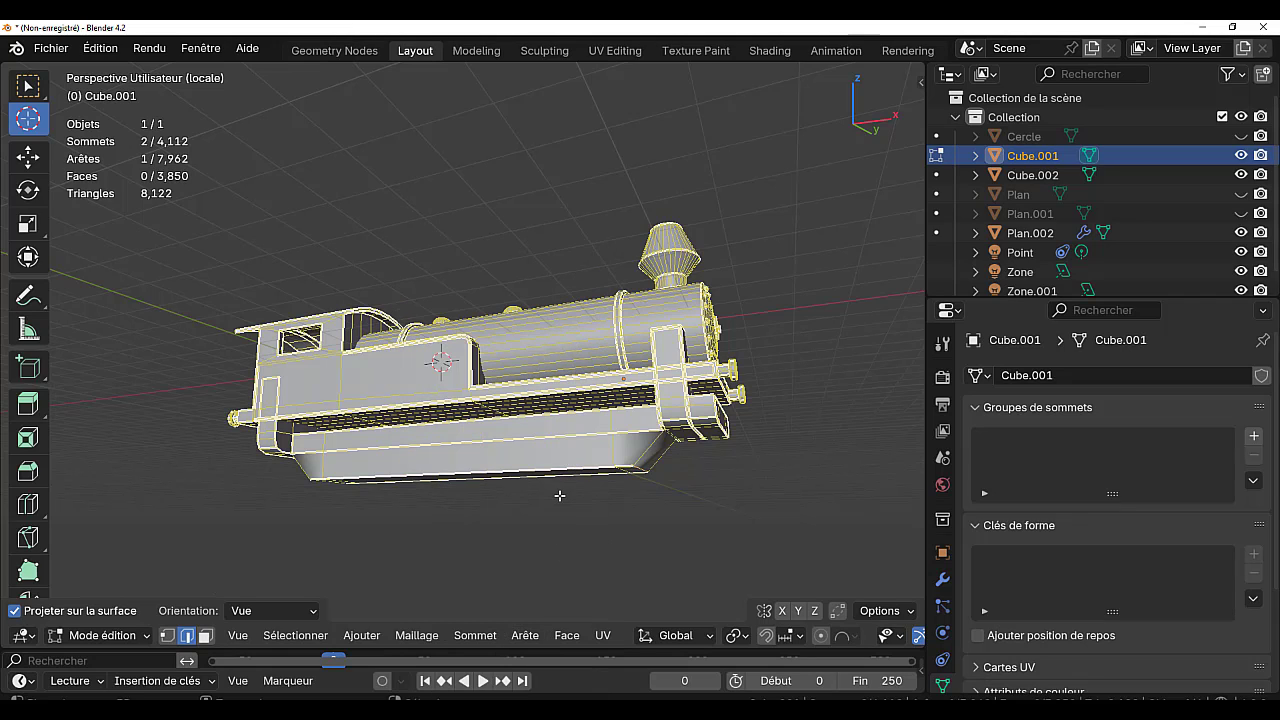
pyautogui.press('Tab')
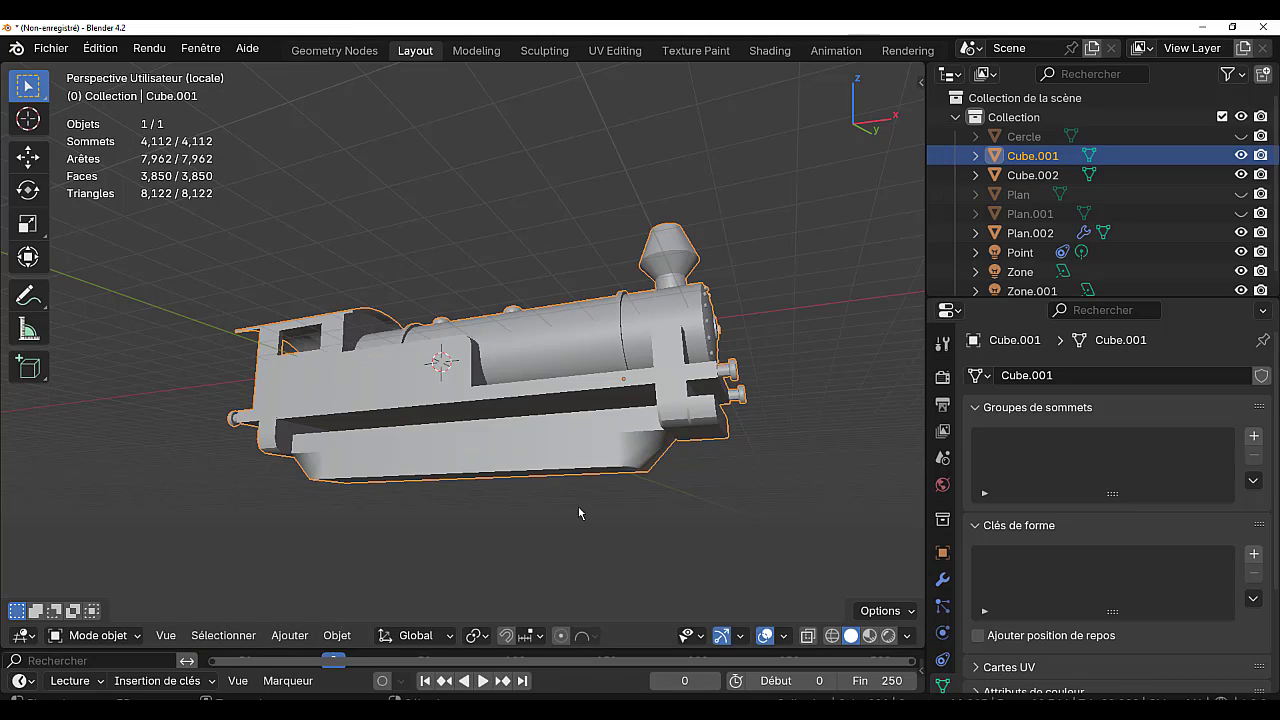
pyautogui.press('q')
pyautogui.click(497, 557)
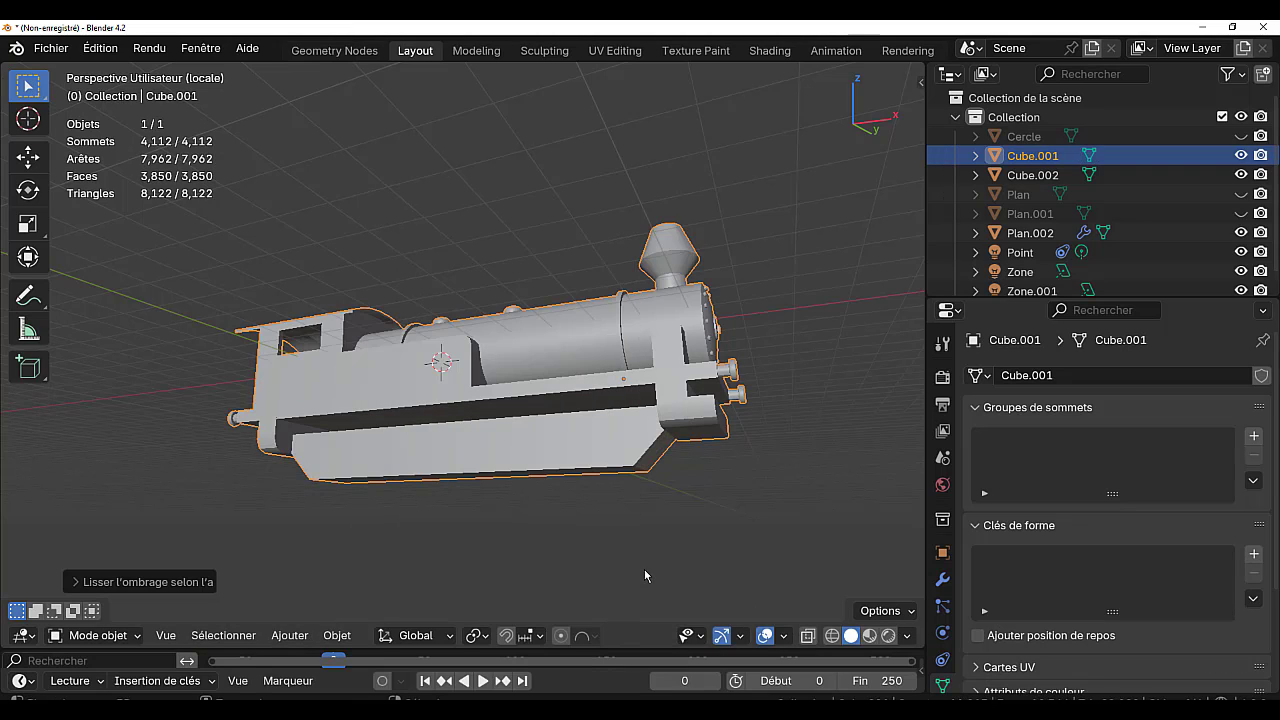
# - Display the locomotive with rendered shading and leave local view to bring back the wheels, ground and lights
pyautogui.moveTo(585, 441); pyautogui.dragTo(557, 497, button='middle')
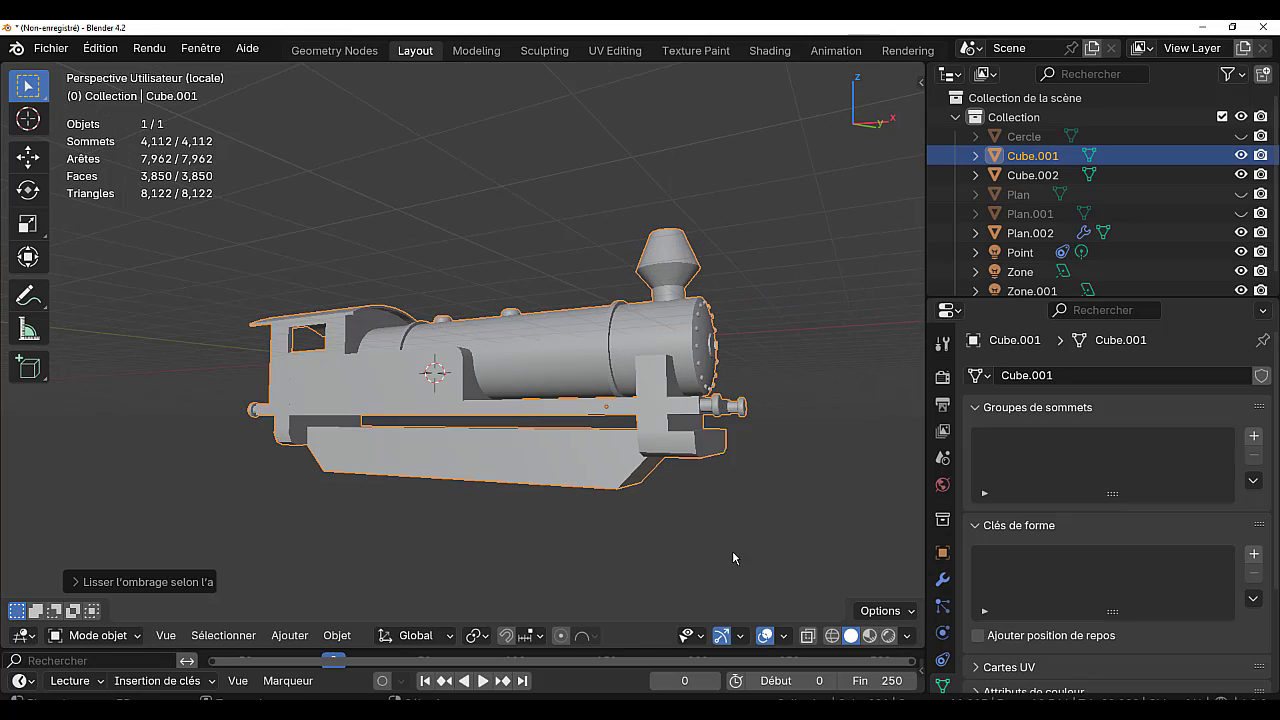
pyautogui.click(888, 636)
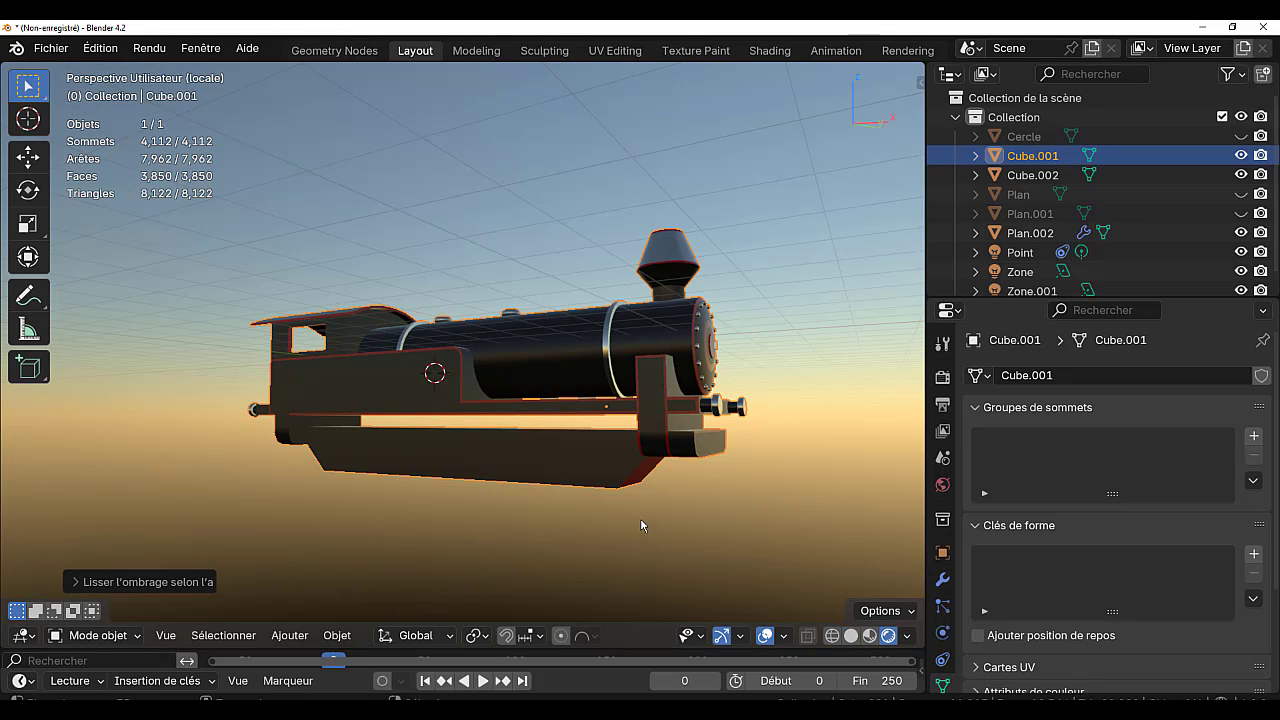
pyautogui.moveTo(641, 525)
pyautogui.mouseDown(button='middle')
pyautogui.moveTo(786, 520)
pyautogui.moveTo(714, 520)
pyautogui.mouseUp(button='middle')
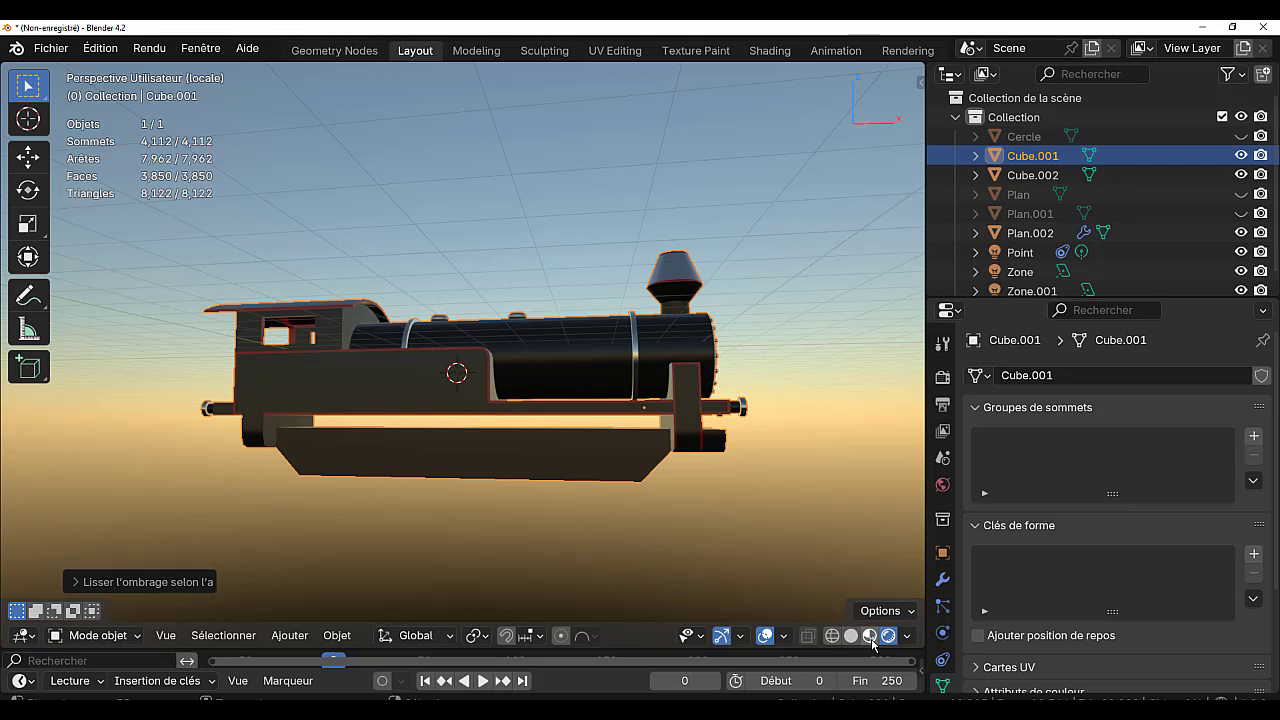
pyautogui.moveTo(804, 520); pyautogui.dragTo(697, 524, button='middle')
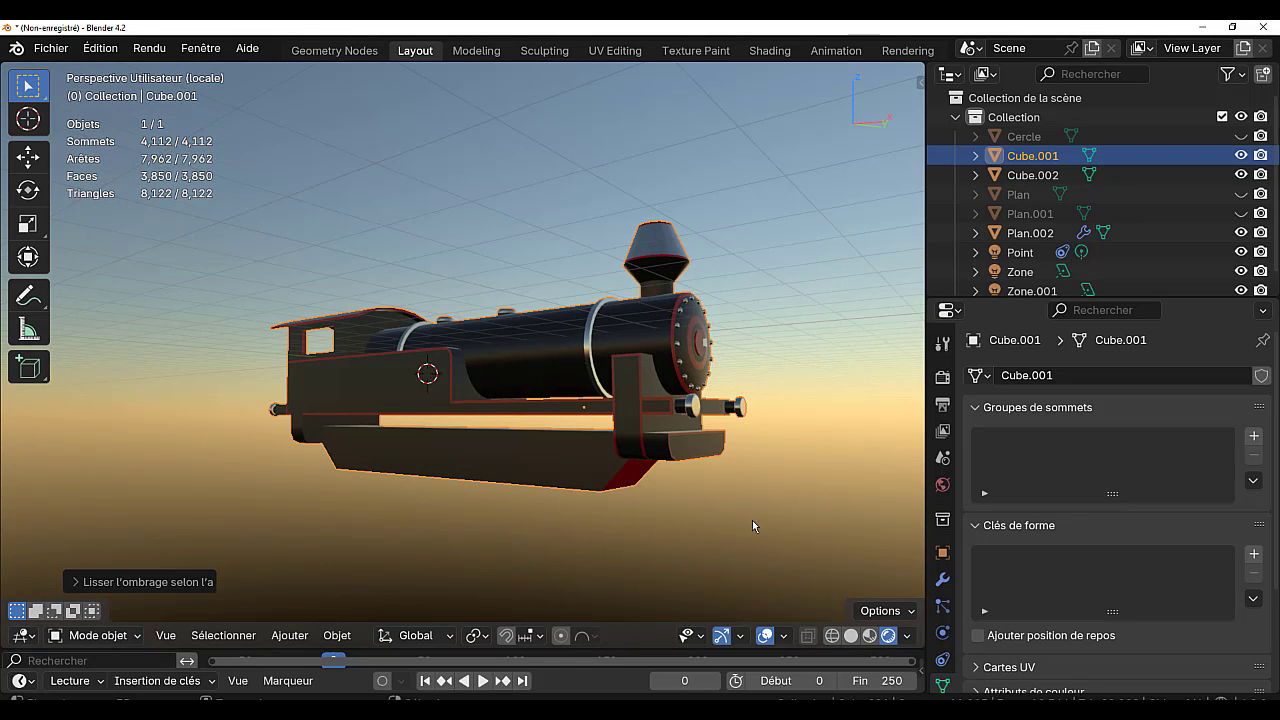
pyautogui.press('KP_Divide')
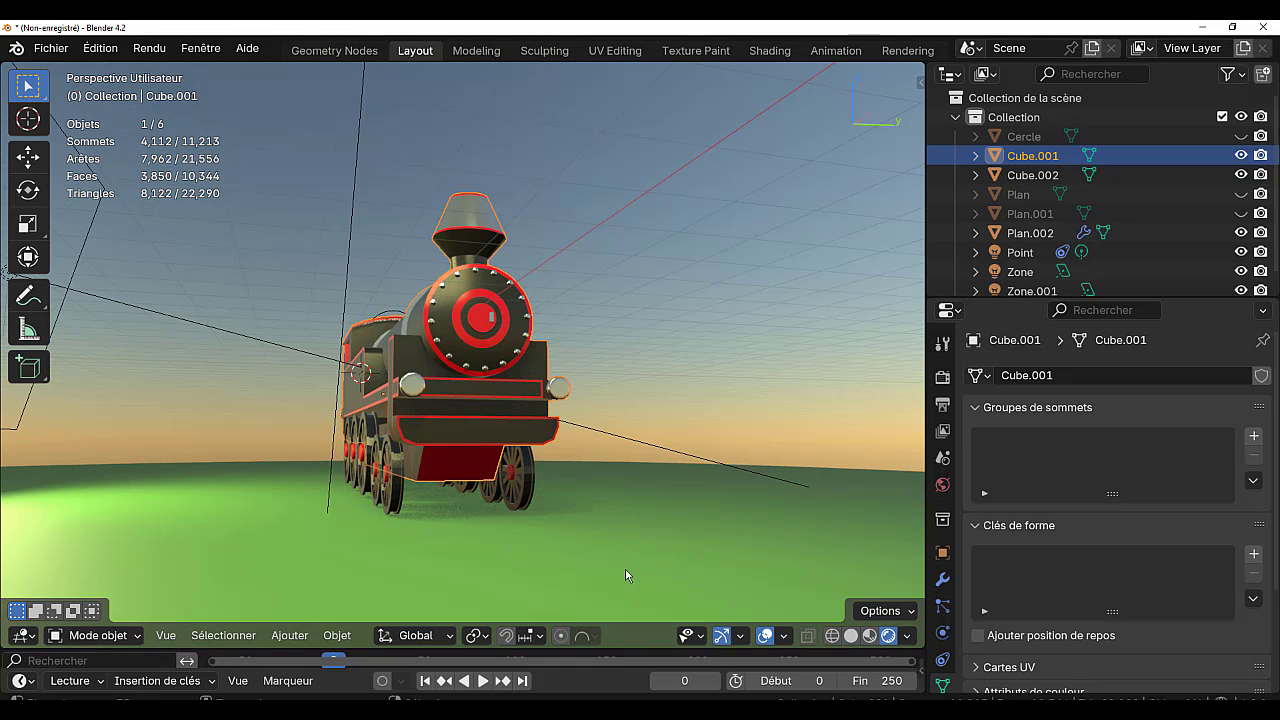
pyautogui.moveTo(623, 537); pyautogui.dragTo(726, 540, button='middle')
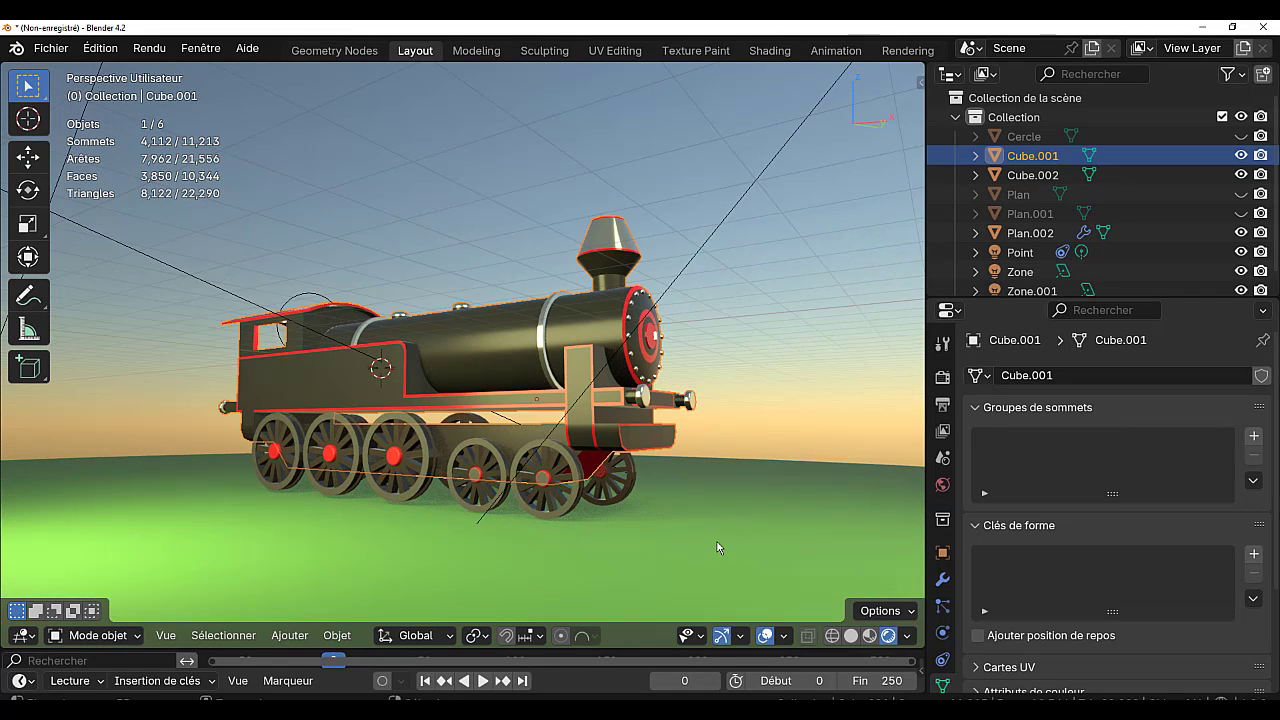
# - Select the ground plane, enter Edit Mode and inspect the locomotive's front and its new underside block
pyautogui.click(633, 572)
pyautogui.press('Tab')
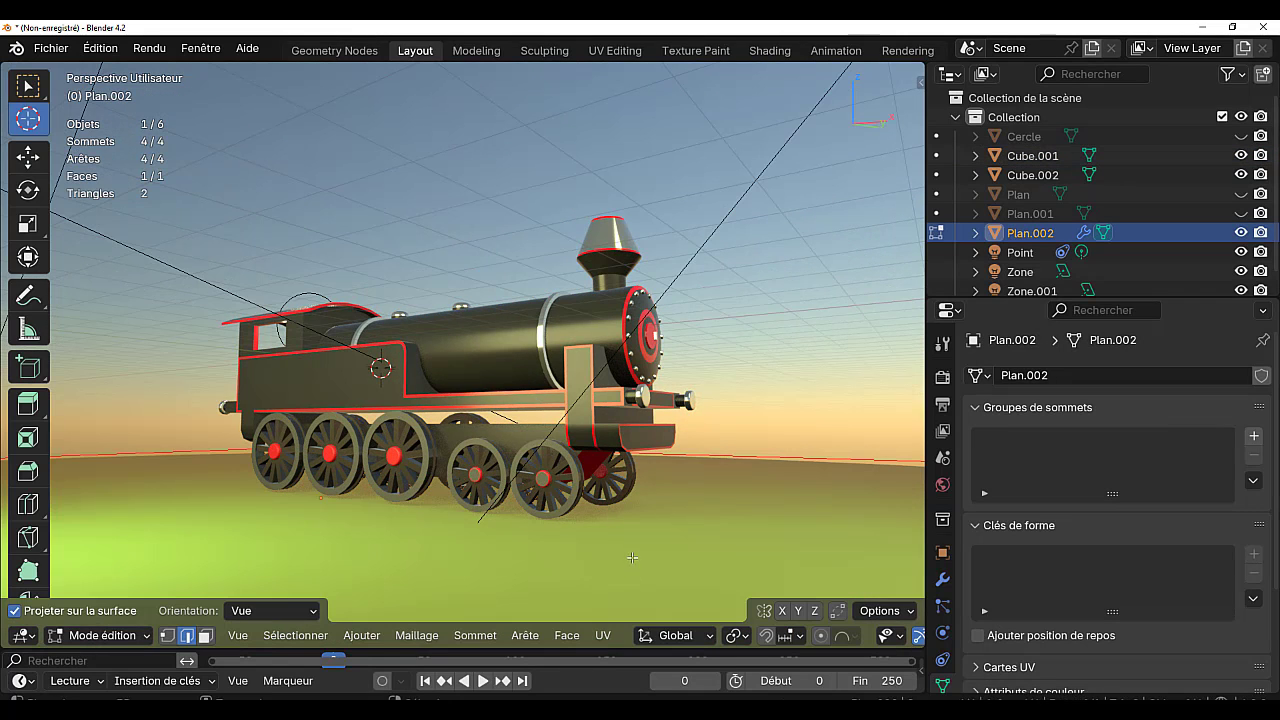
pyautogui.moveTo(664, 514); pyautogui.dragTo(618, 509, button='middle')
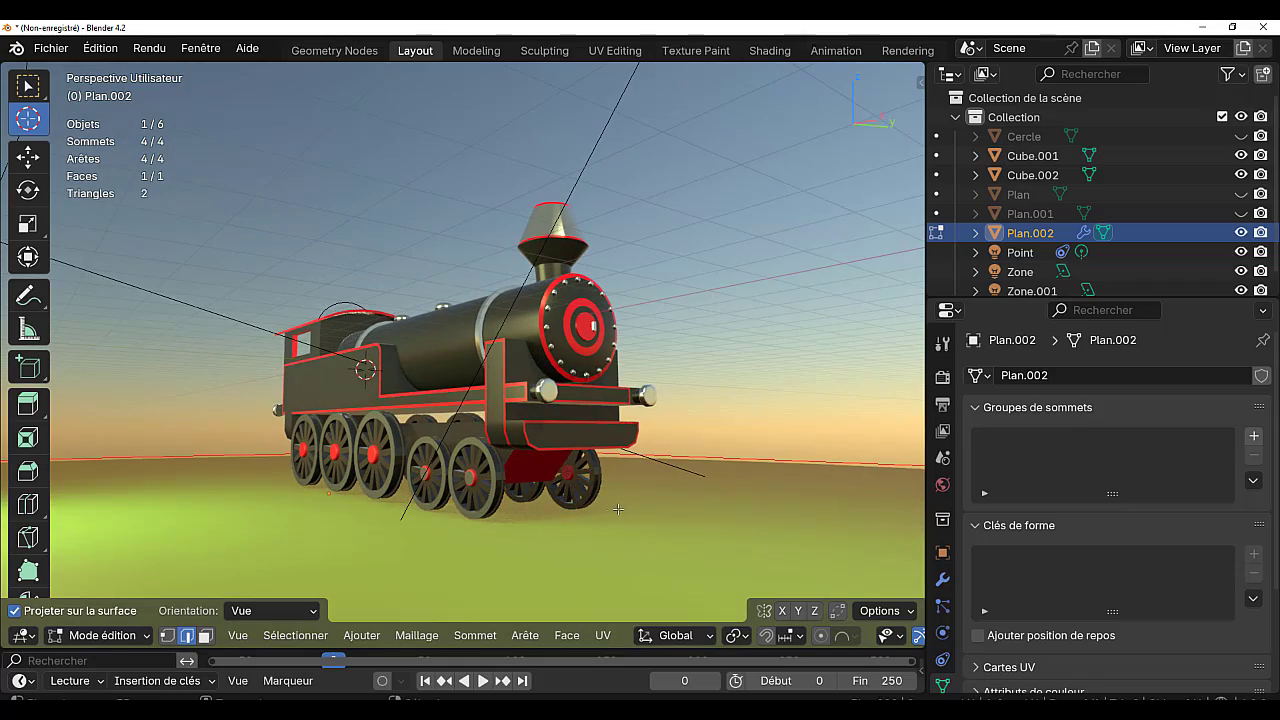
pyautogui.scroll(2, 618, 509)
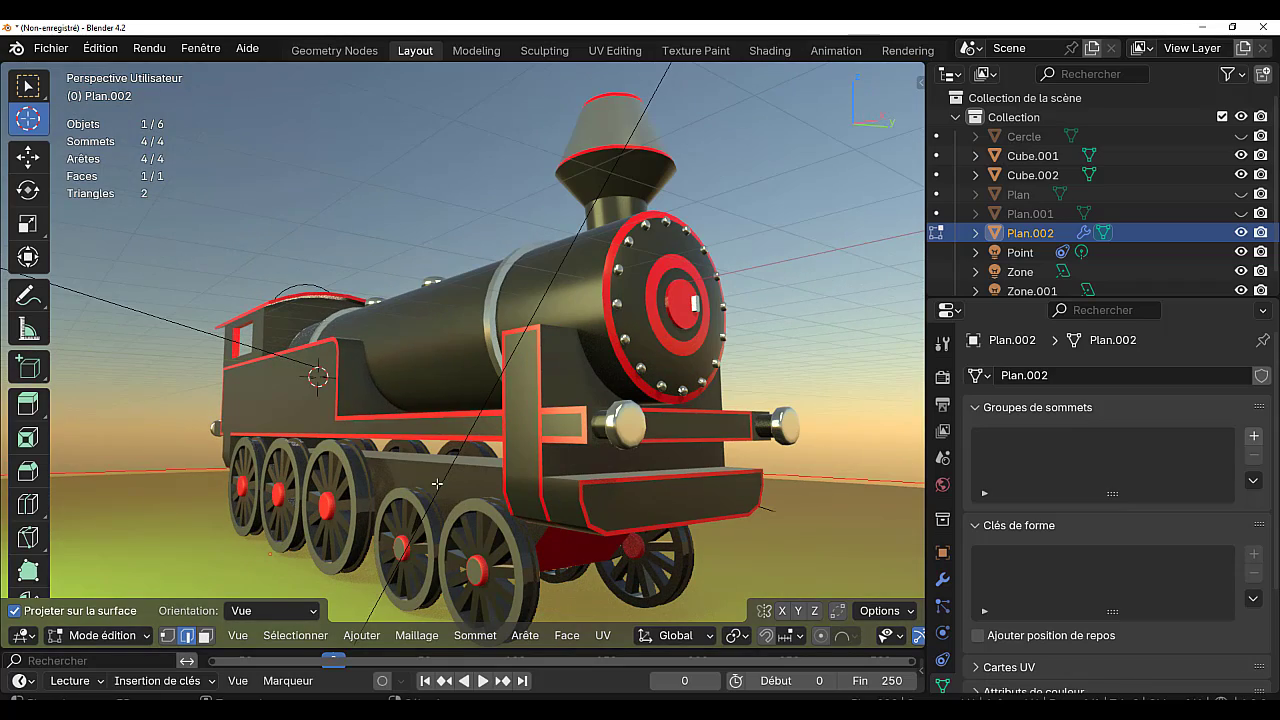
pyautogui.moveTo(437, 483)
pyautogui.mouseDown(button='middle')
pyautogui.moveTo(811, 477)
pyautogui.moveTo(450, 480)
pyautogui.mouseUp(button='middle')
pyautogui.scroll(-3, 450, 480)
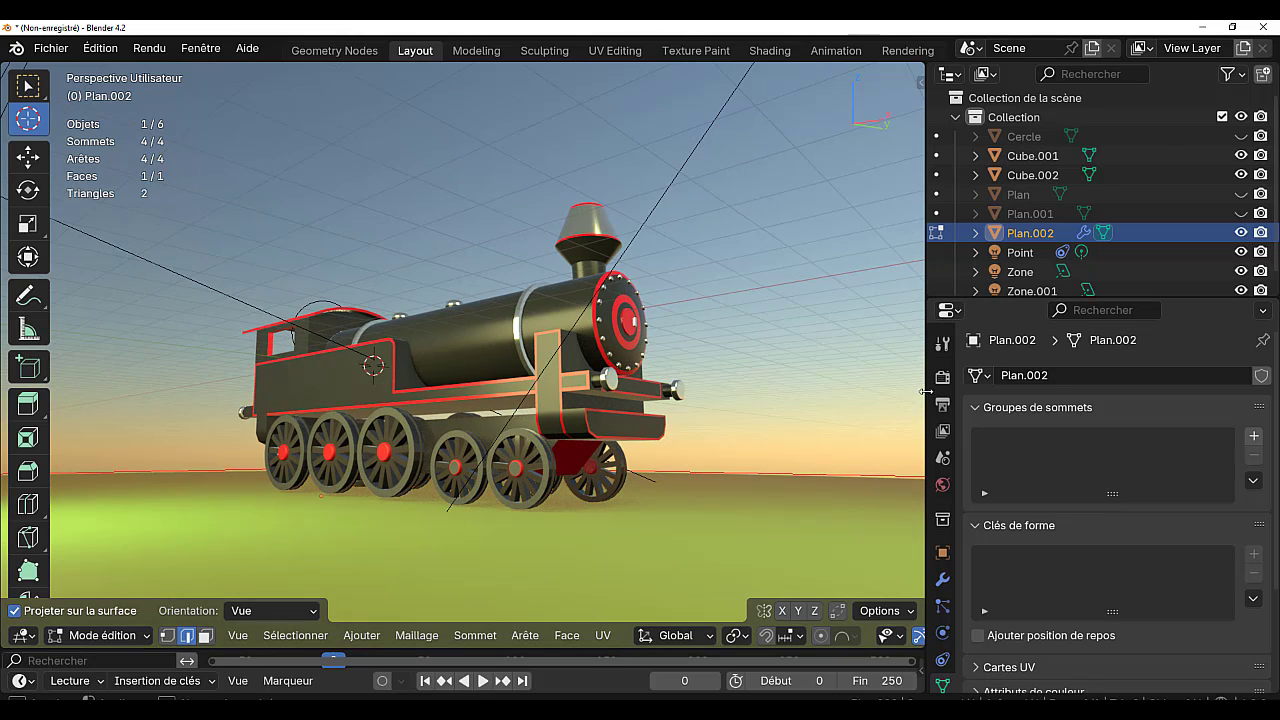
# - Widen the 3D viewport by narrowing the outliner and properties area, and frame the locomotive from its side
pyautogui.moveTo(921, 391); pyautogui.dragTo(1250, 395)
pyautogui.moveTo(968, 461); pyautogui.dragTo(1003, 487, button='middle')
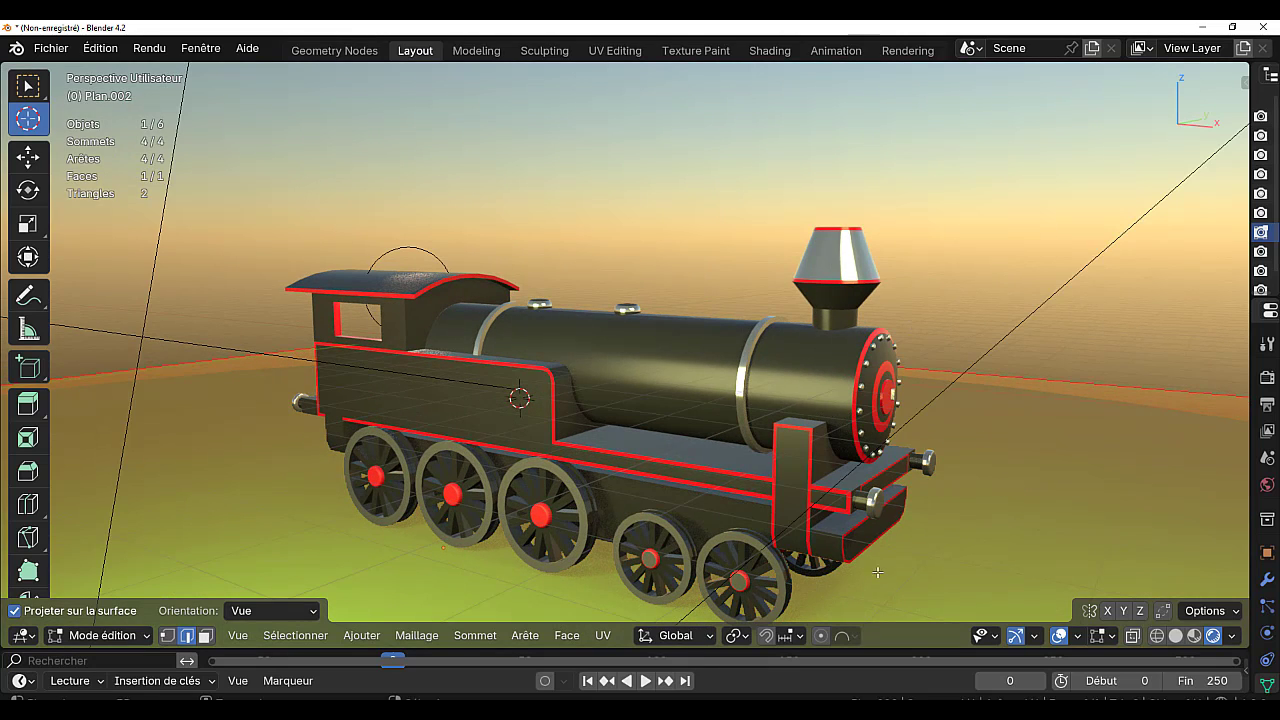
pyautogui.keyDown('shift'); pyautogui.moveTo(925, 569); pyautogui.dragTo(932, 537, button='middle'); pyautogui.keyUp('shift')
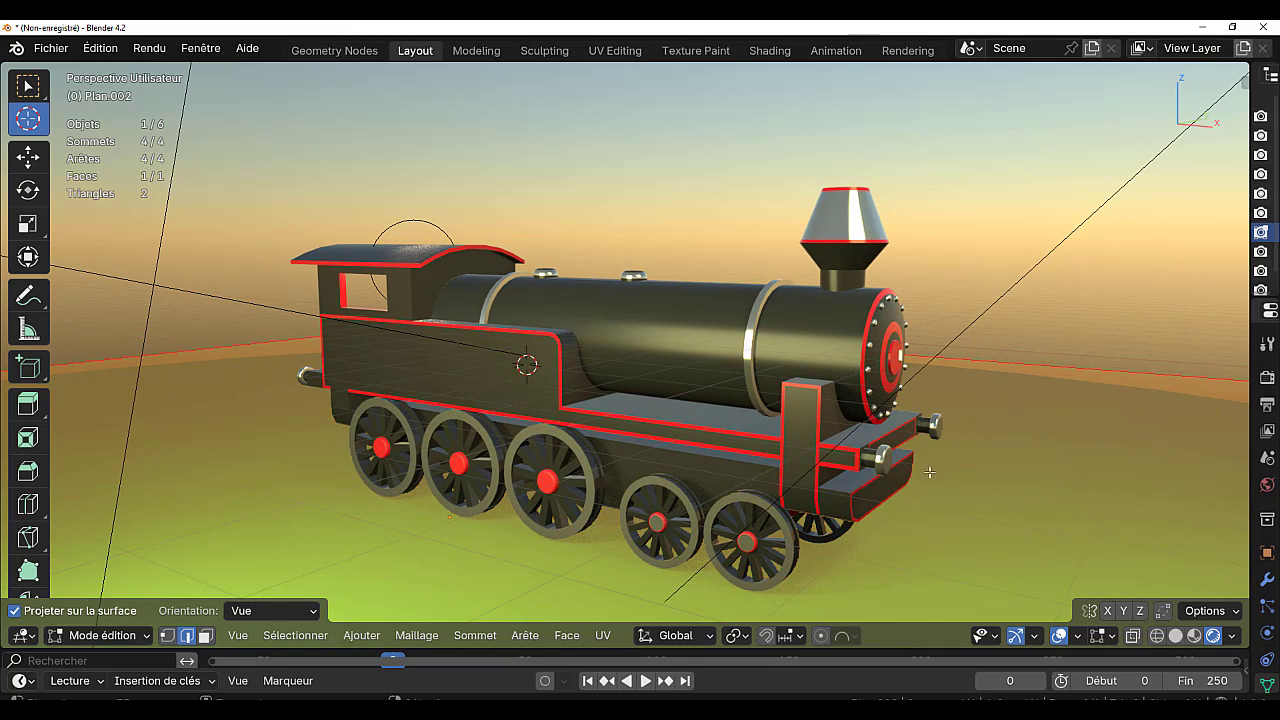
# - Turn off the viewport overlays for extras, relationship lines, origins and motion paths
pyautogui.click(654, 333)
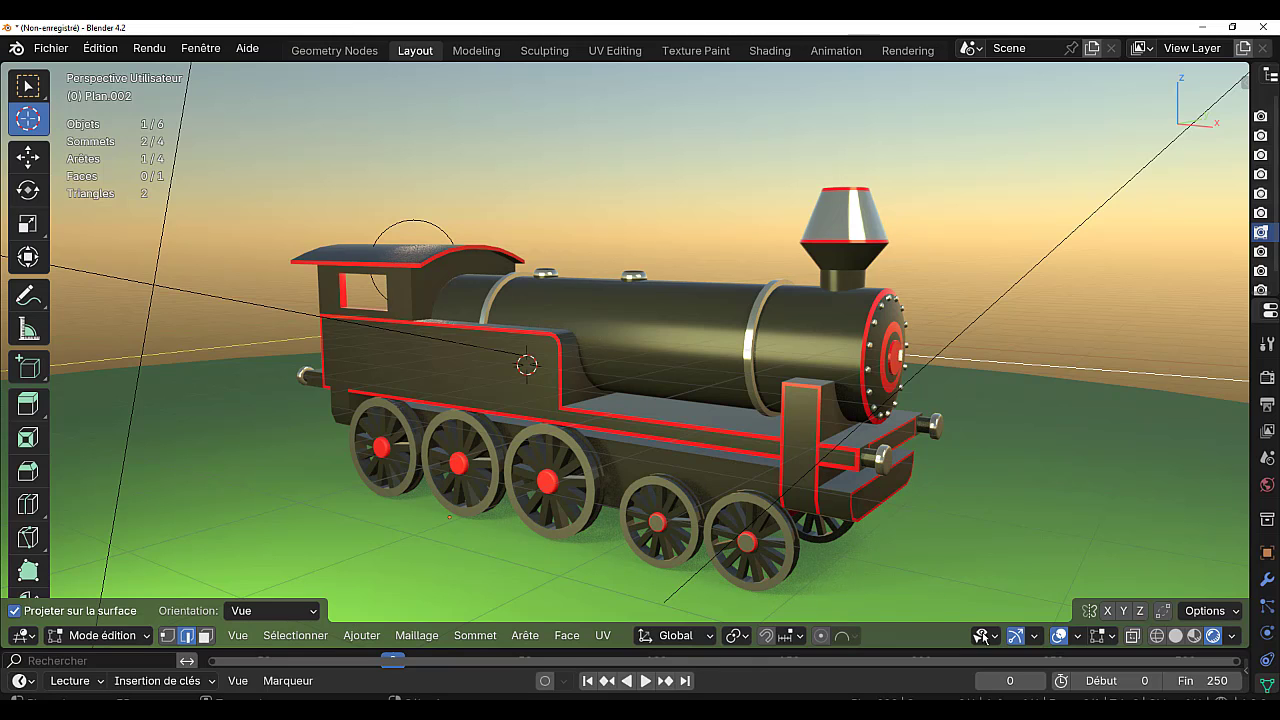
pyautogui.click(1036, 636)
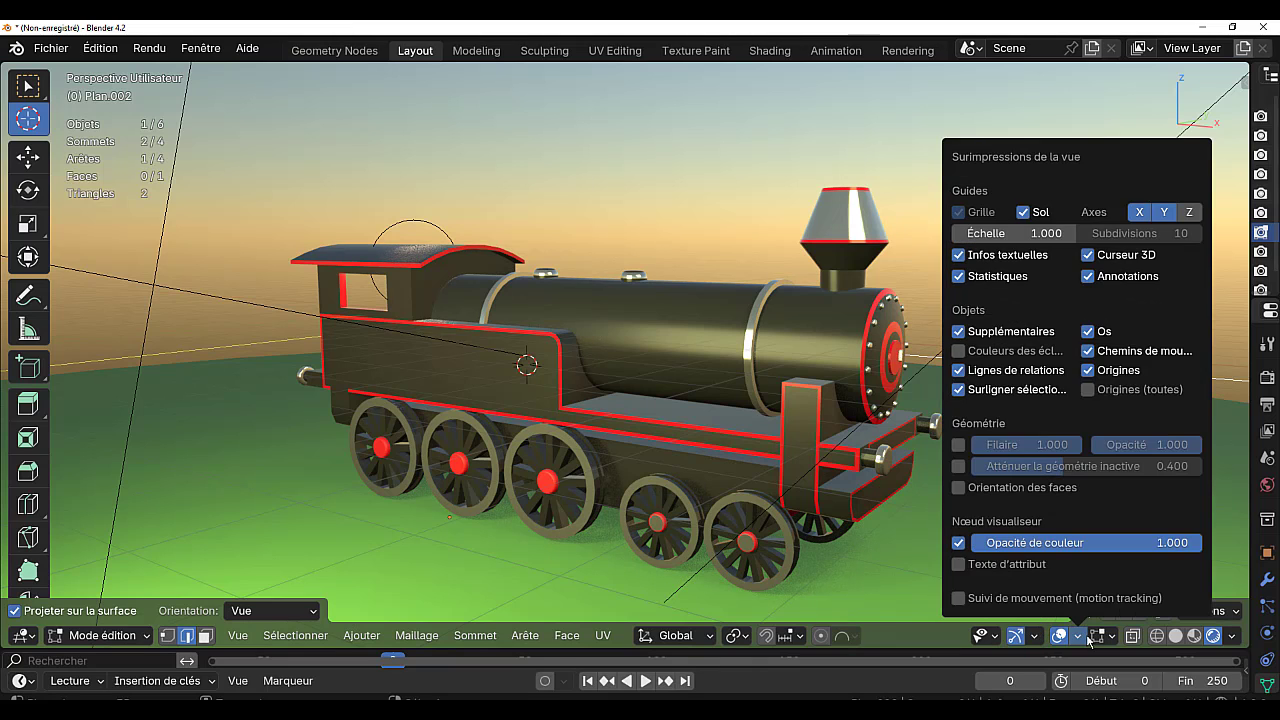
pyautogui.moveTo(1076, 643)
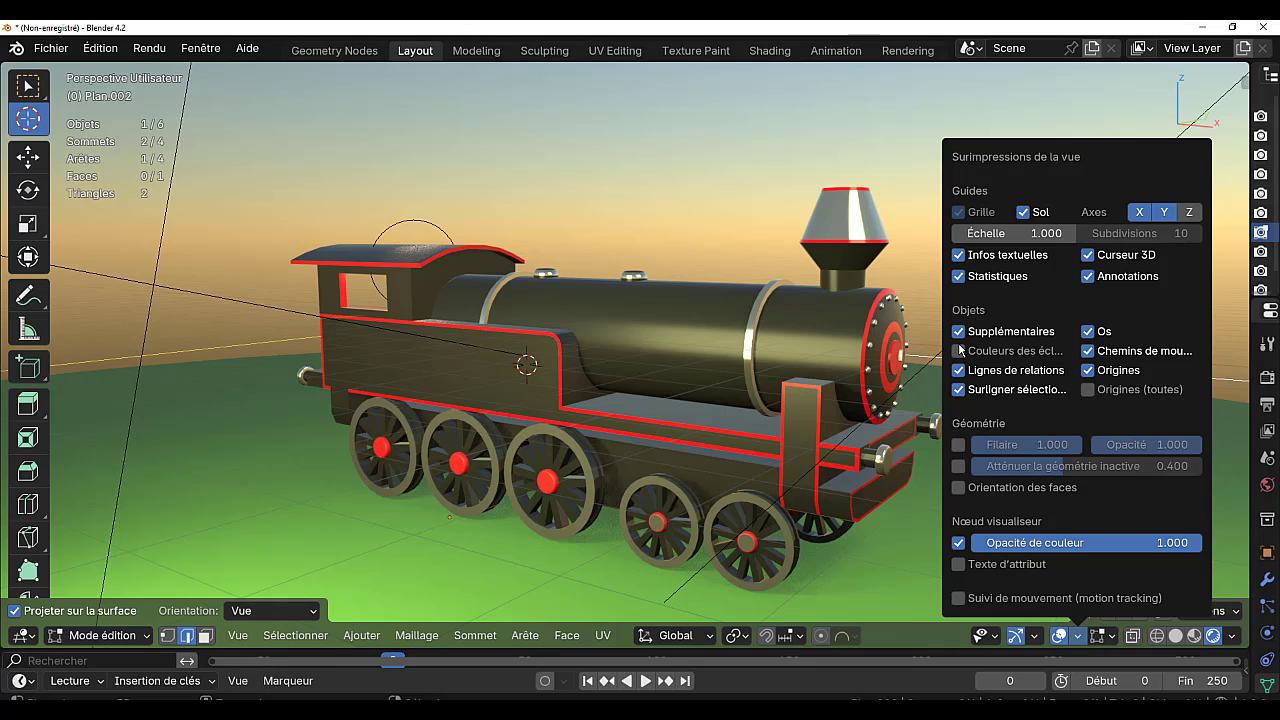
pyautogui.click(958, 332)
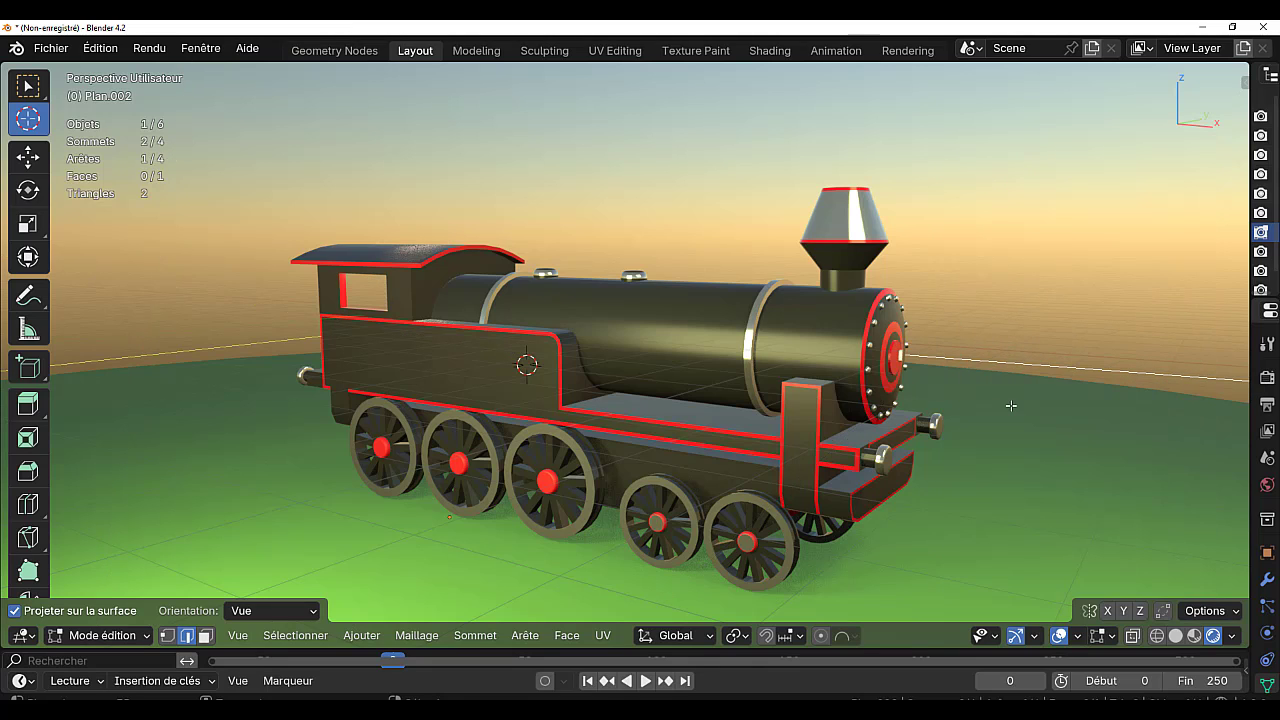
pyautogui.click(1078, 636)
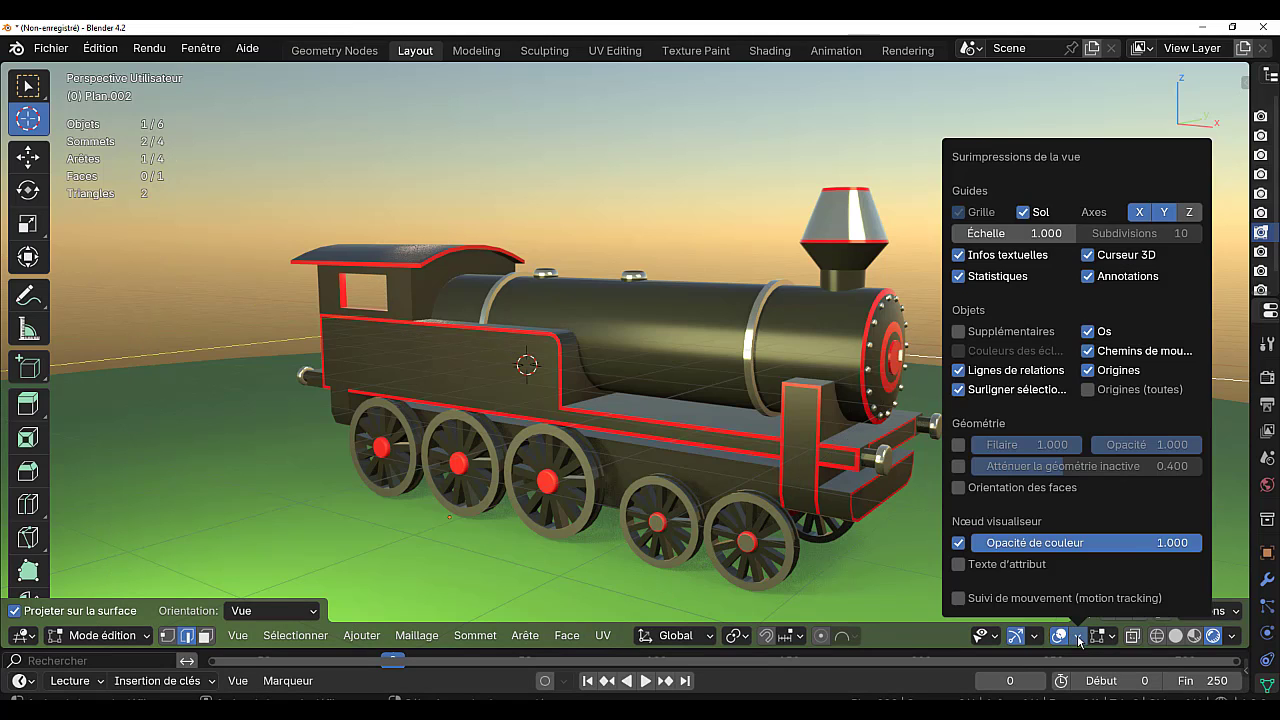
pyautogui.click(959, 371)
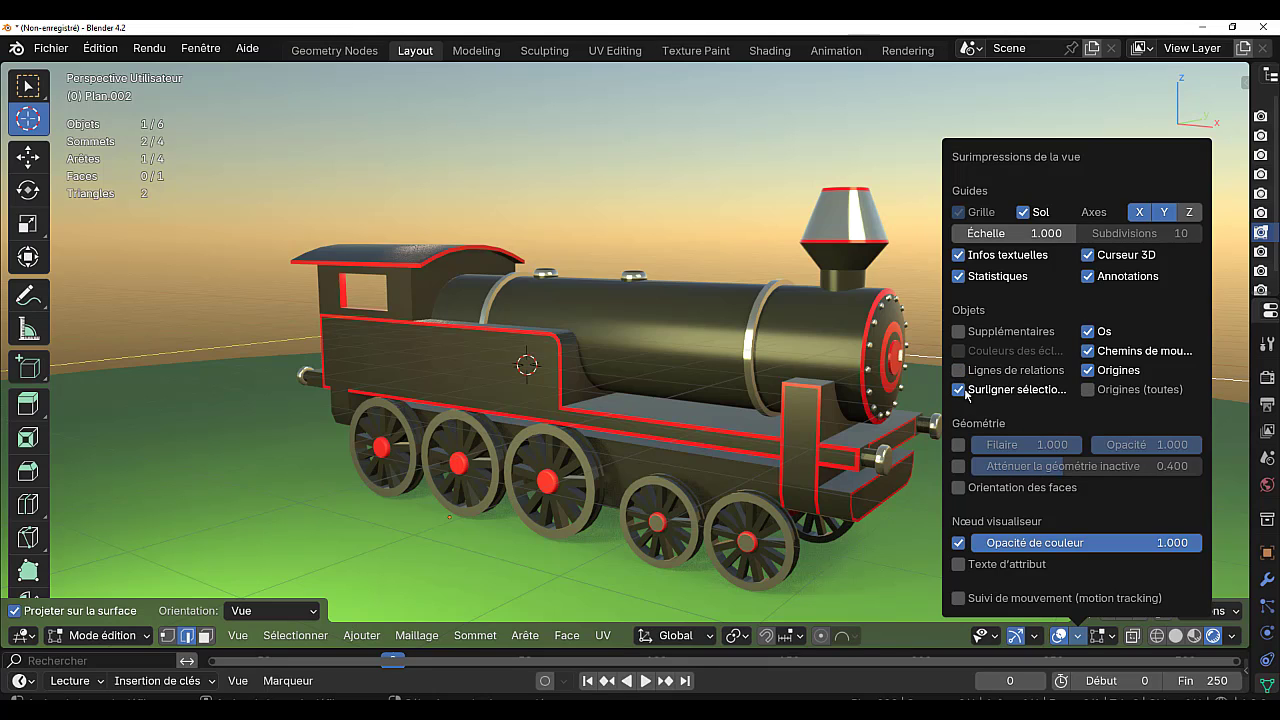
pyautogui.click(1089, 372)
pyautogui.click(1090, 353)
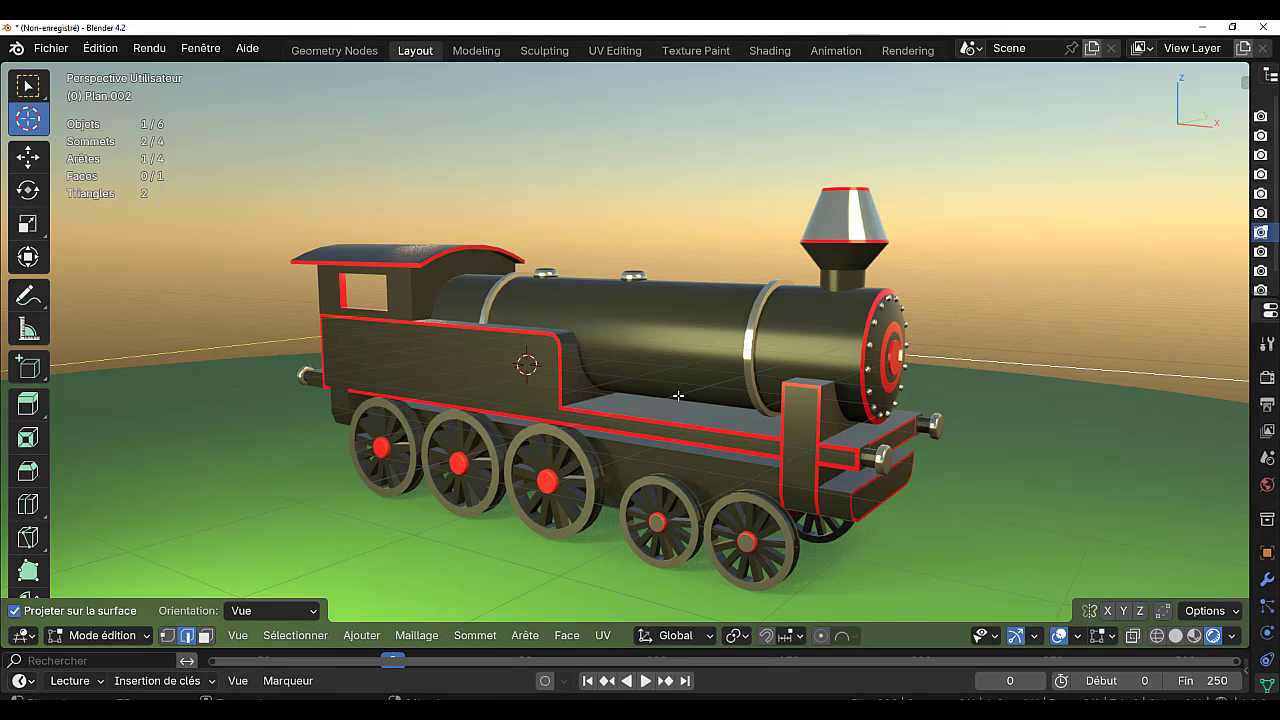
# - Deselect everything in the ground plane's mesh and return to Object Mode
pyautogui.hotkey('alt', 'a')
pyautogui.scroll(-1, 743, 497)
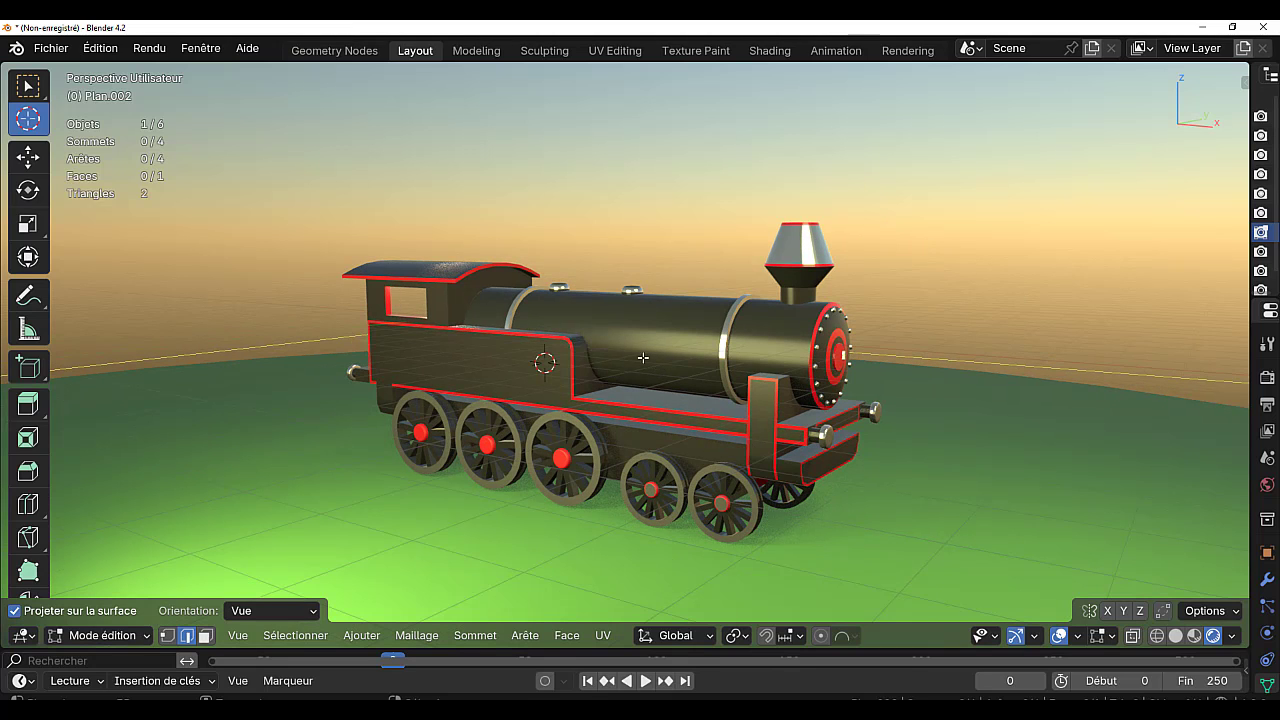
pyautogui.click(360, 636)
pyautogui.press('Tab')
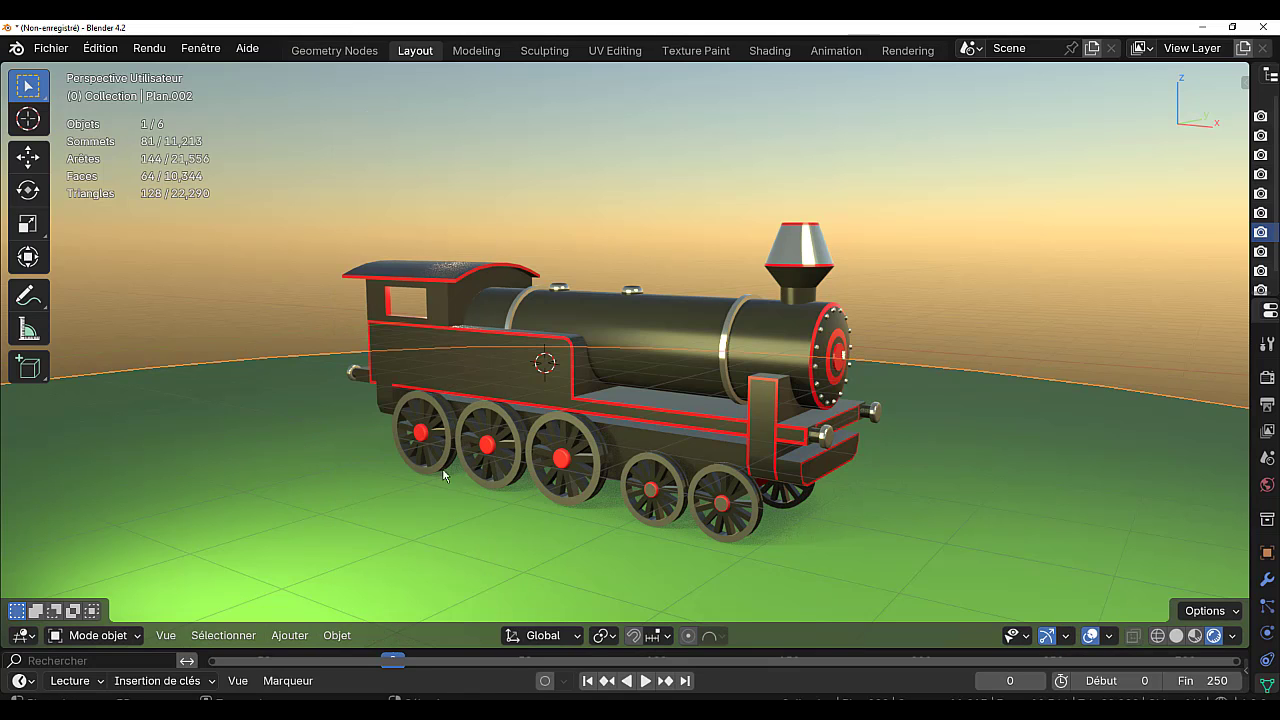
# - Select the locomotive body and set its origin to its geometry
pyautogui.click(290, 636)
pyautogui.click(604, 332)
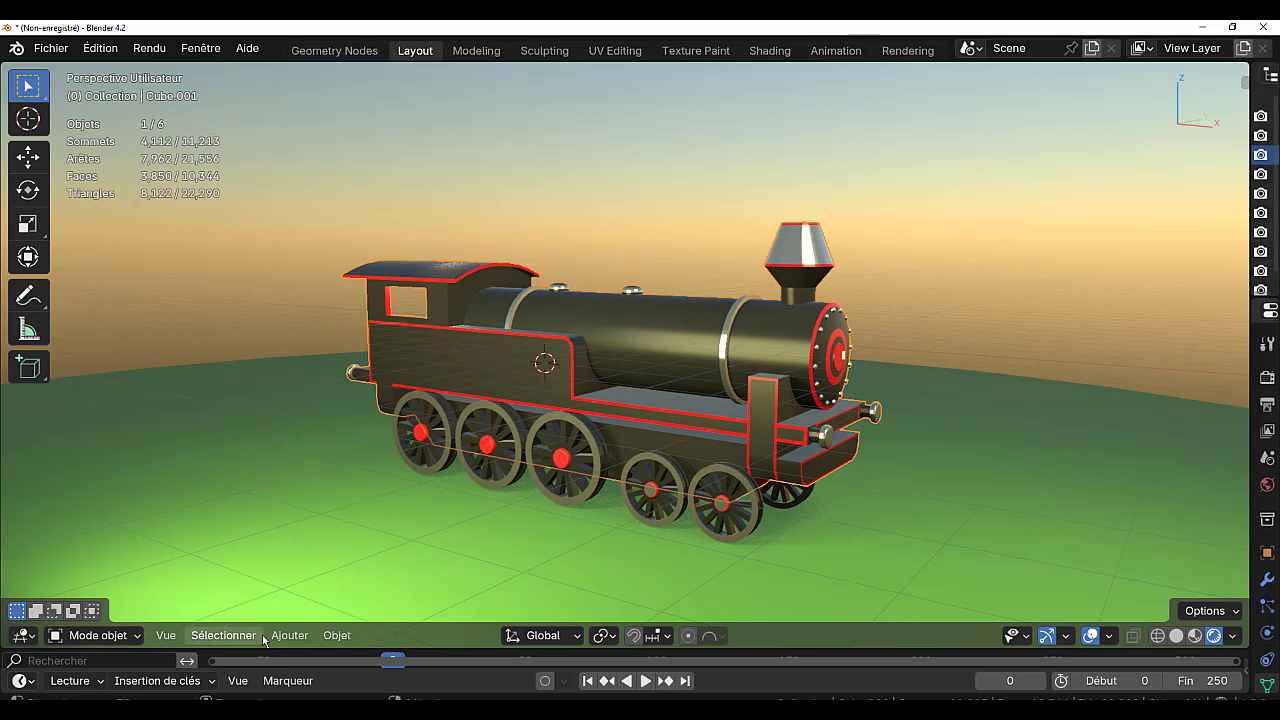
pyautogui.click(288, 636)
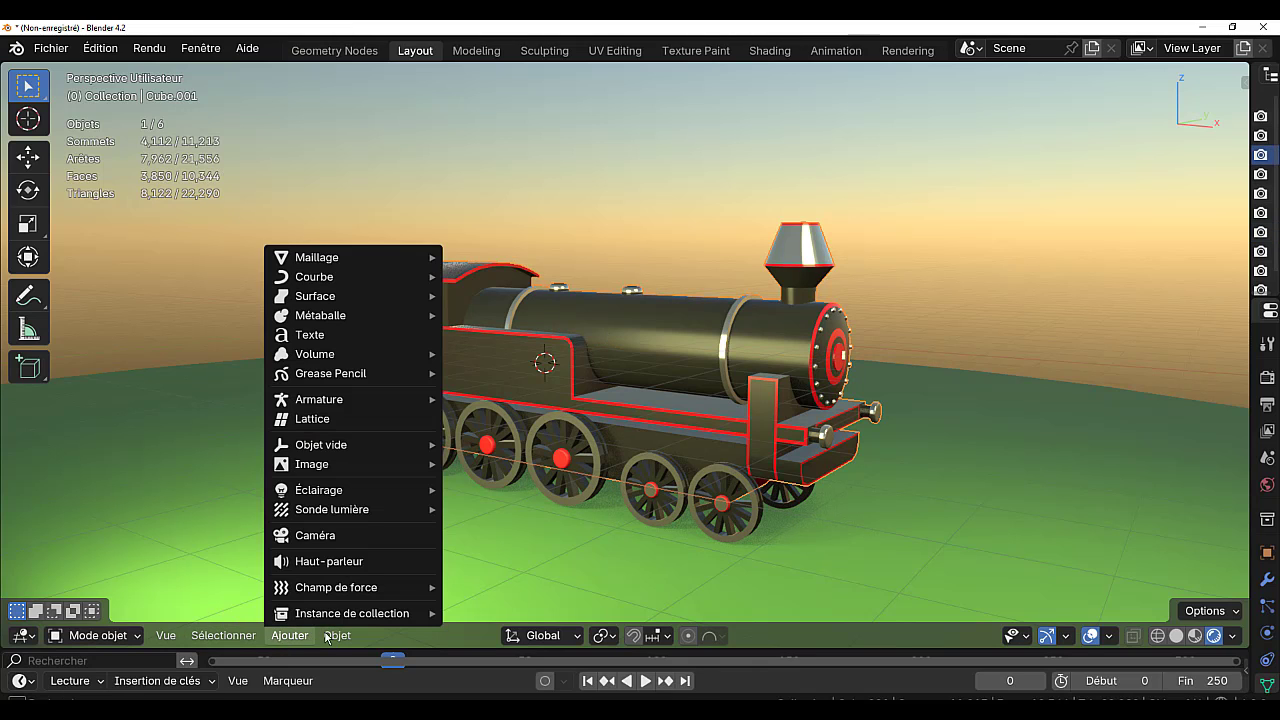
pyautogui.moveTo(337, 636)
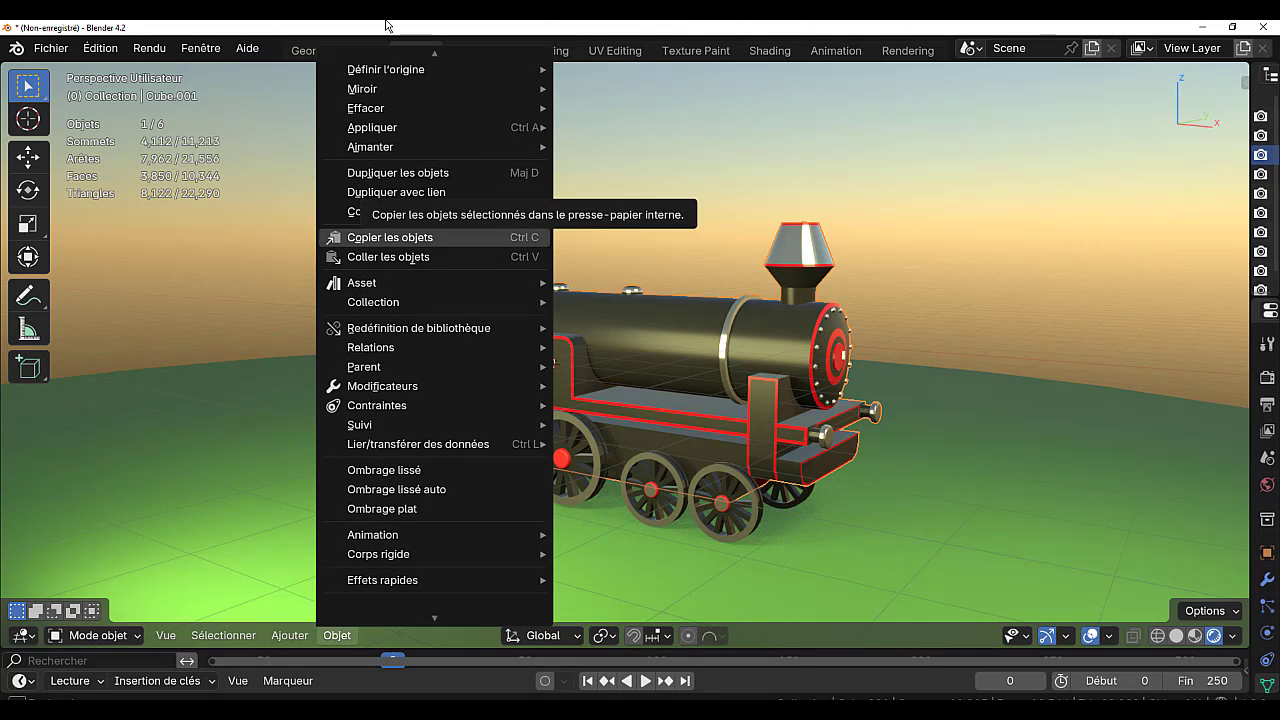
pyautogui.moveTo(402, 84)
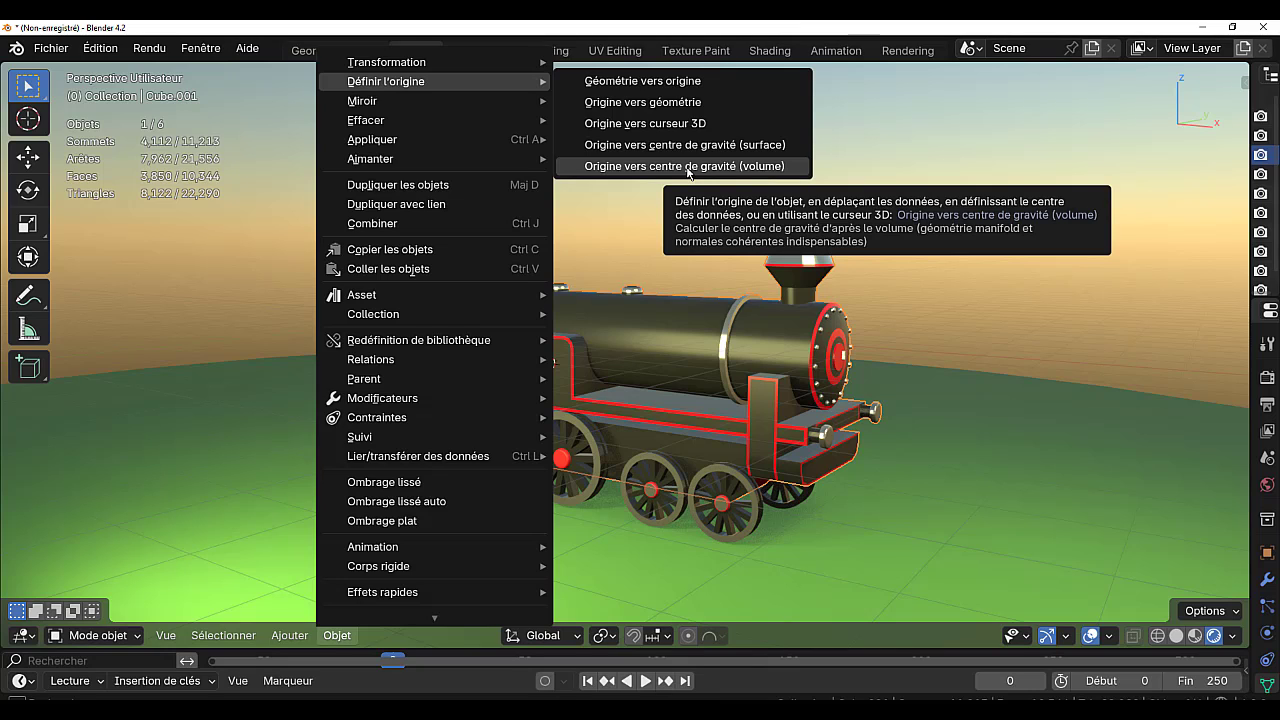
pyautogui.click(662, 104)
pyautogui.moveTo(604, 251); pyautogui.dragTo(686, 252, button='middle')
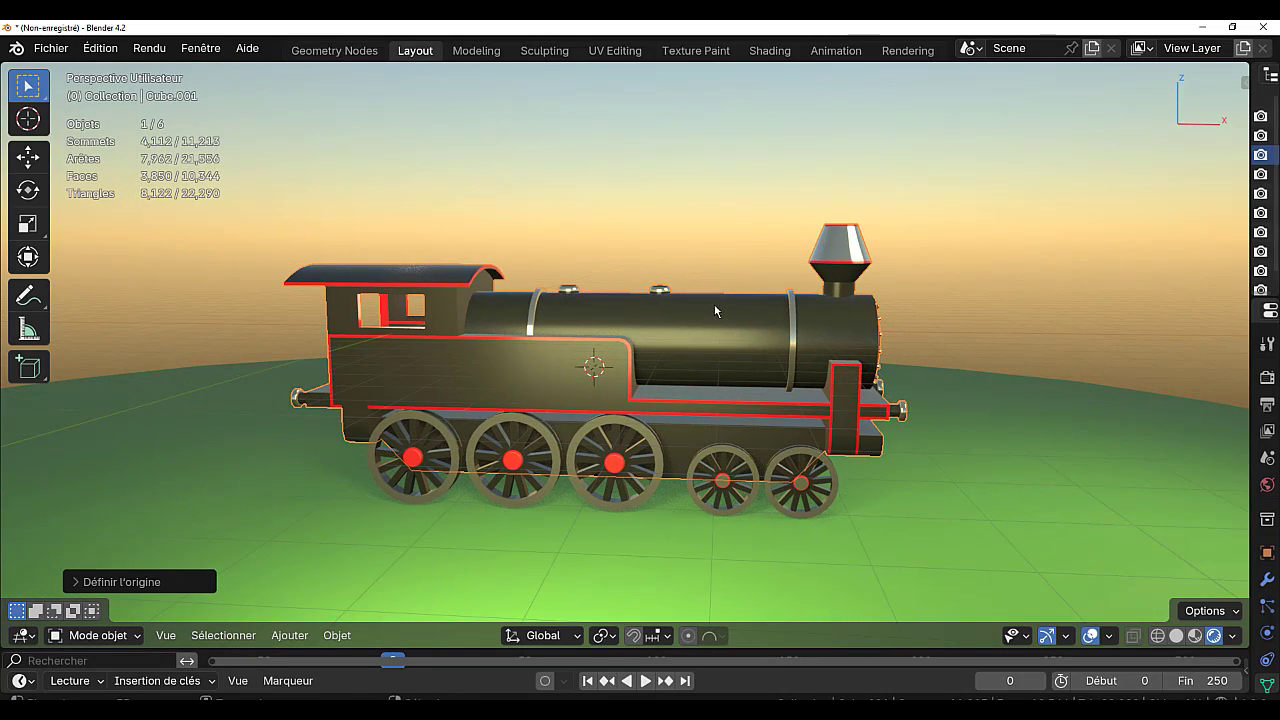
pyautogui.press('r')
pyautogui.press('z')
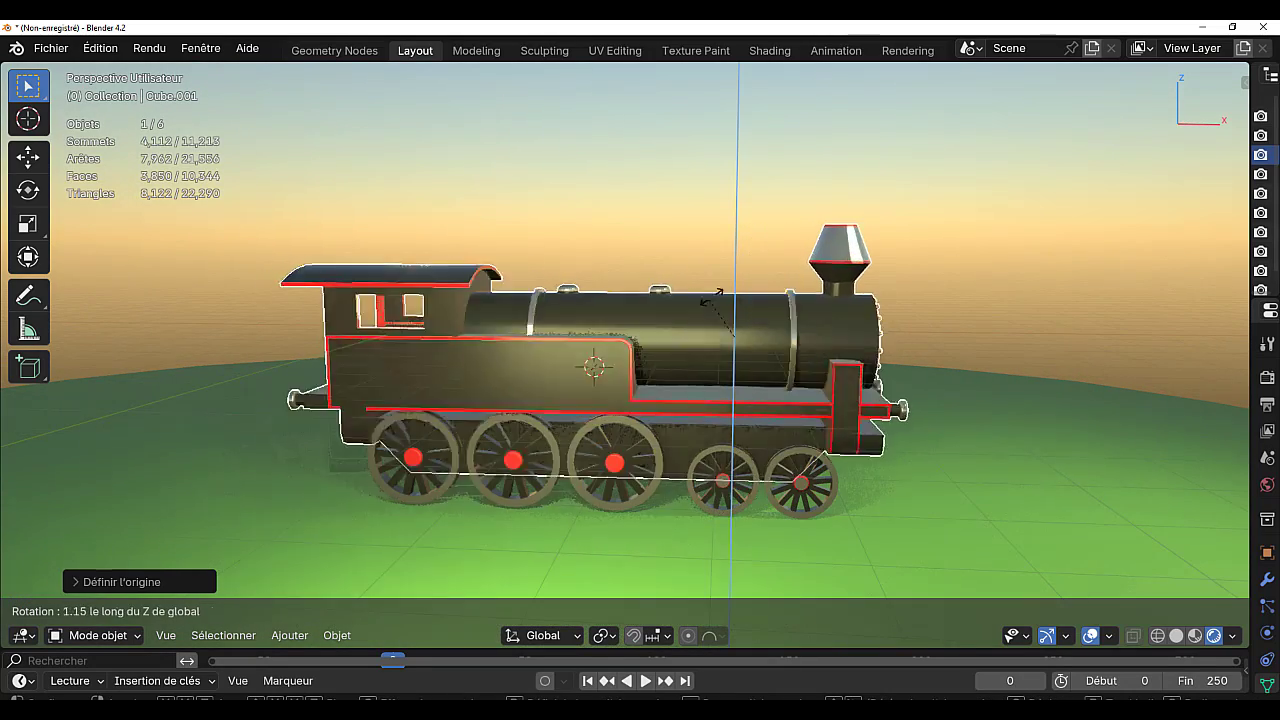
pyautogui.rightClick(699, 368)
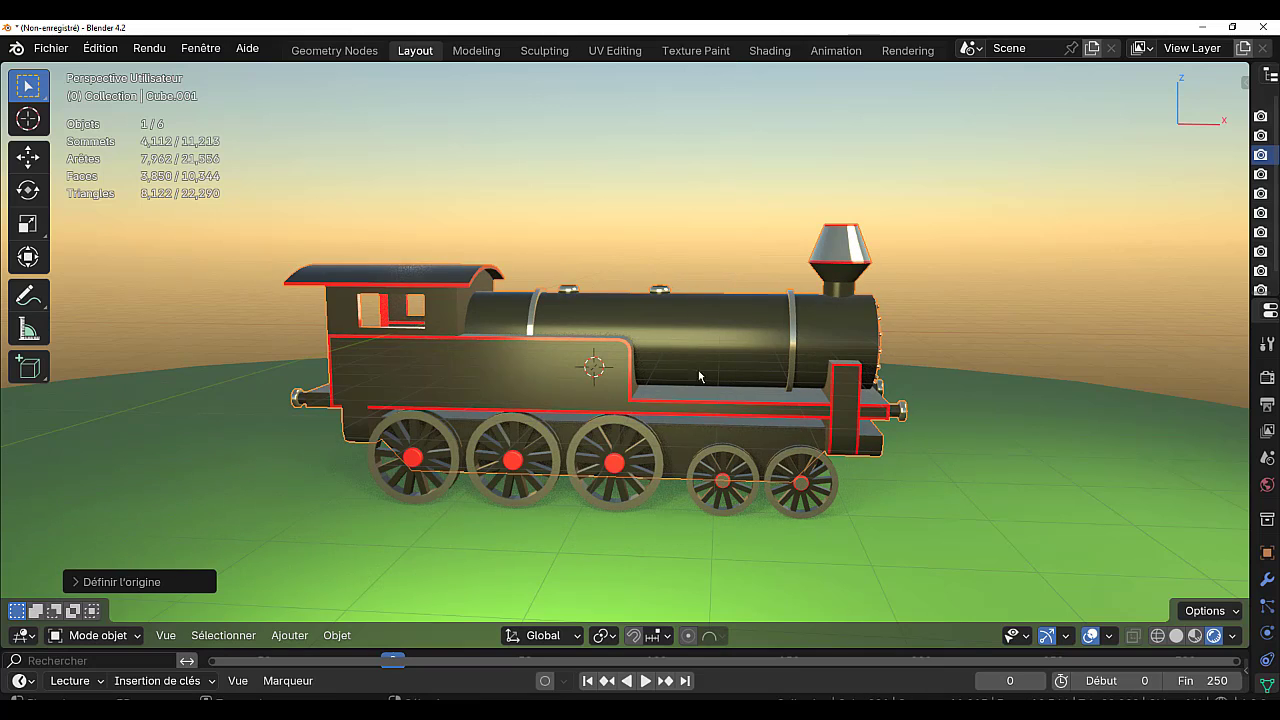
# - Join the wheels and the locomotive body into one object
pyautogui.click(717, 457)
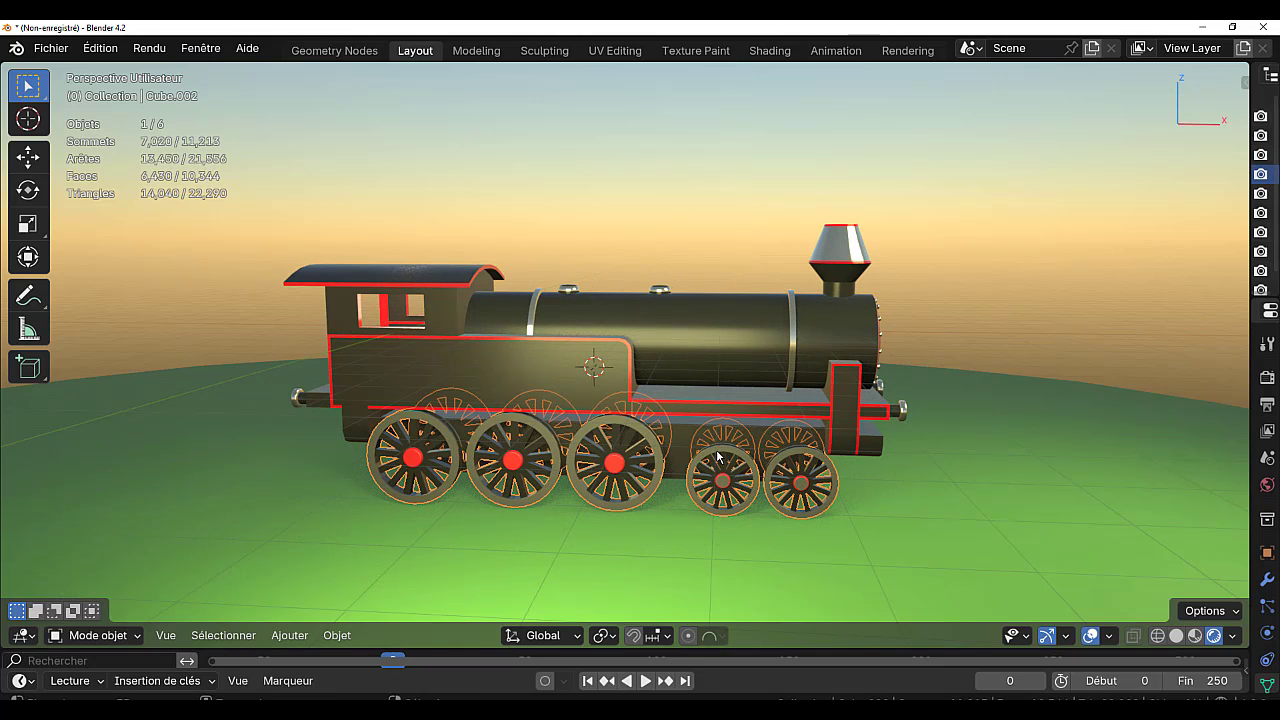
pyautogui.keyDown('shift'); pyautogui.click(731, 357); pyautogui.keyUp('shift')
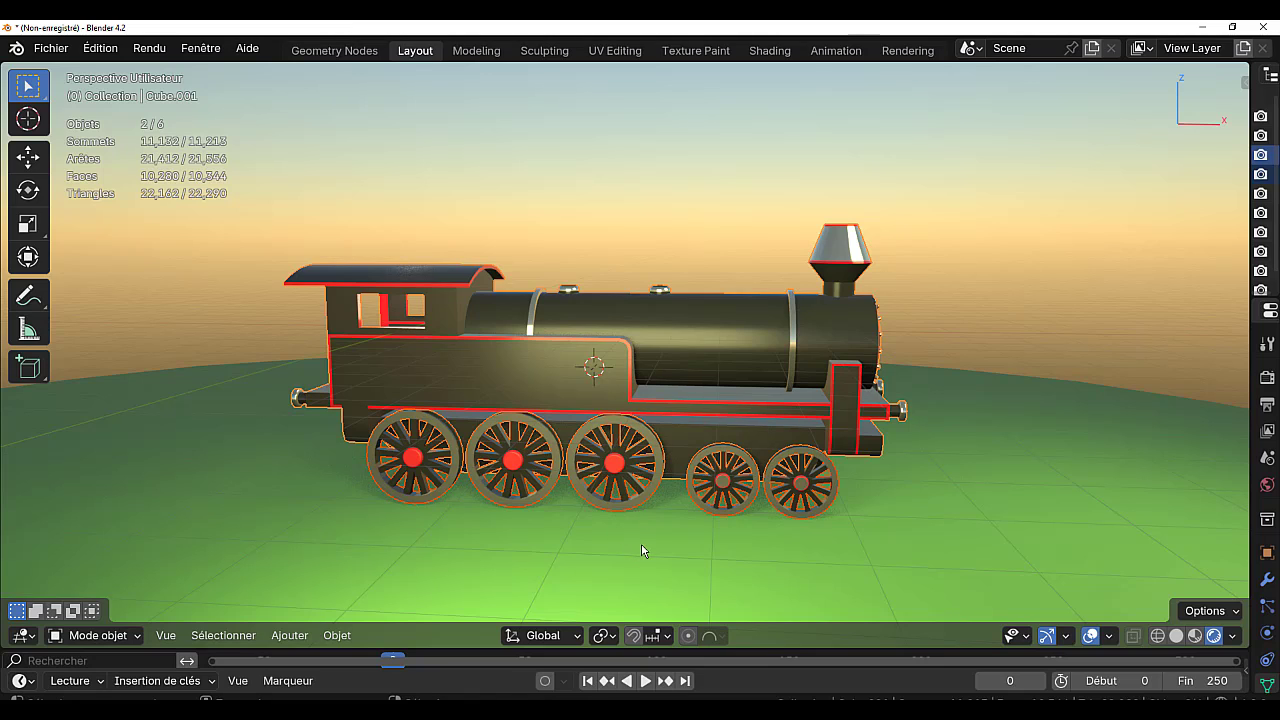
pyautogui.hotkey('ctrl', 'j')
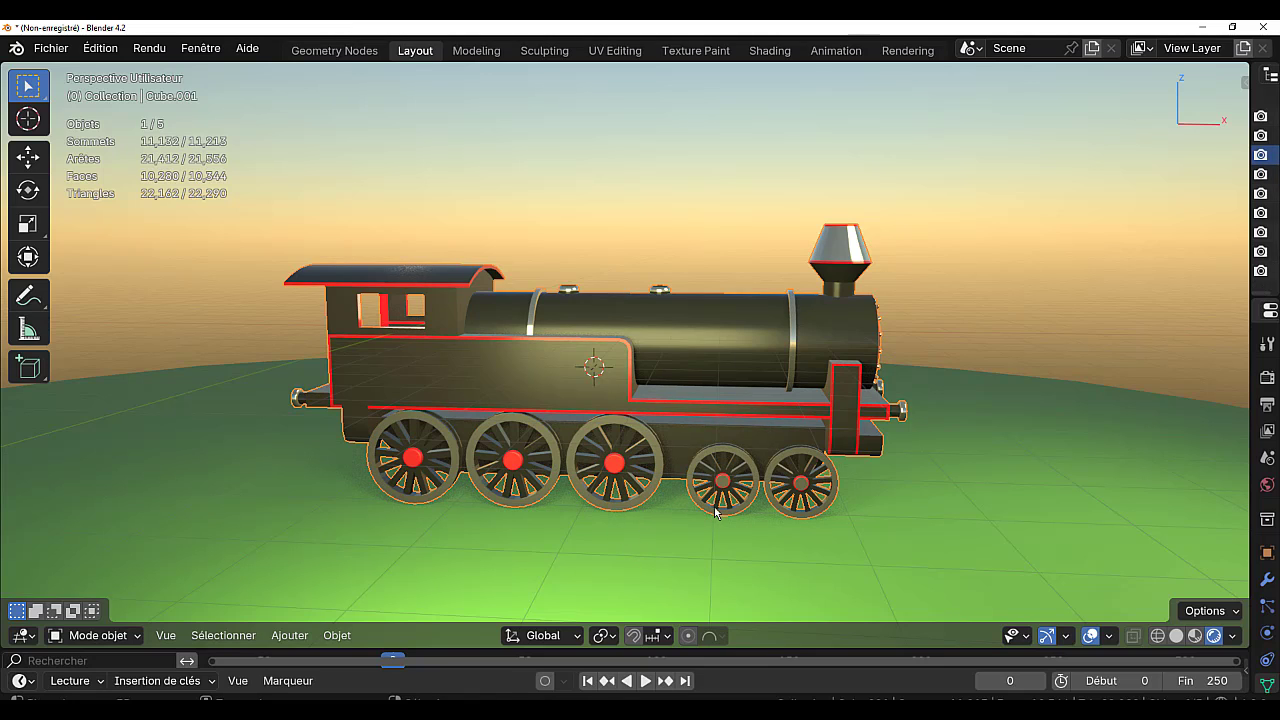
pyautogui.press('g')
pyautogui.press('Escape')
# - Set the joined locomotive's origin to its center of mass by volume
pyautogui.click(290, 636)
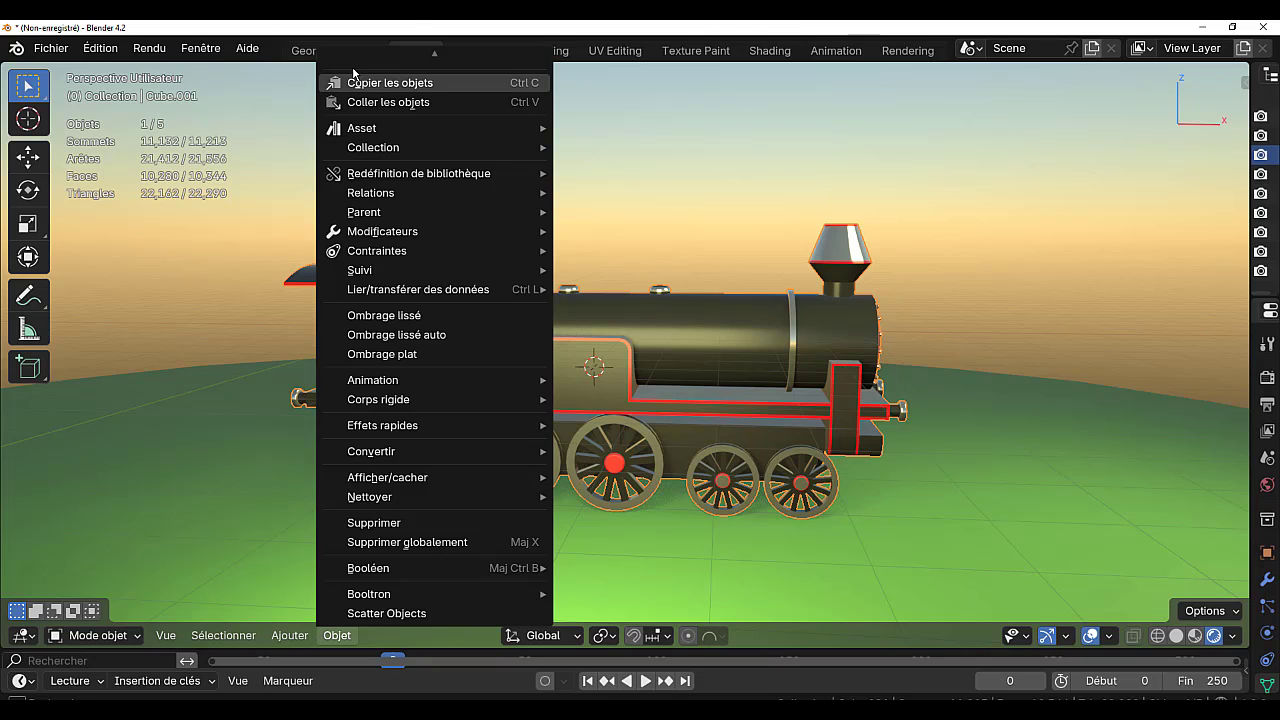
pyautogui.moveTo(415, 26)
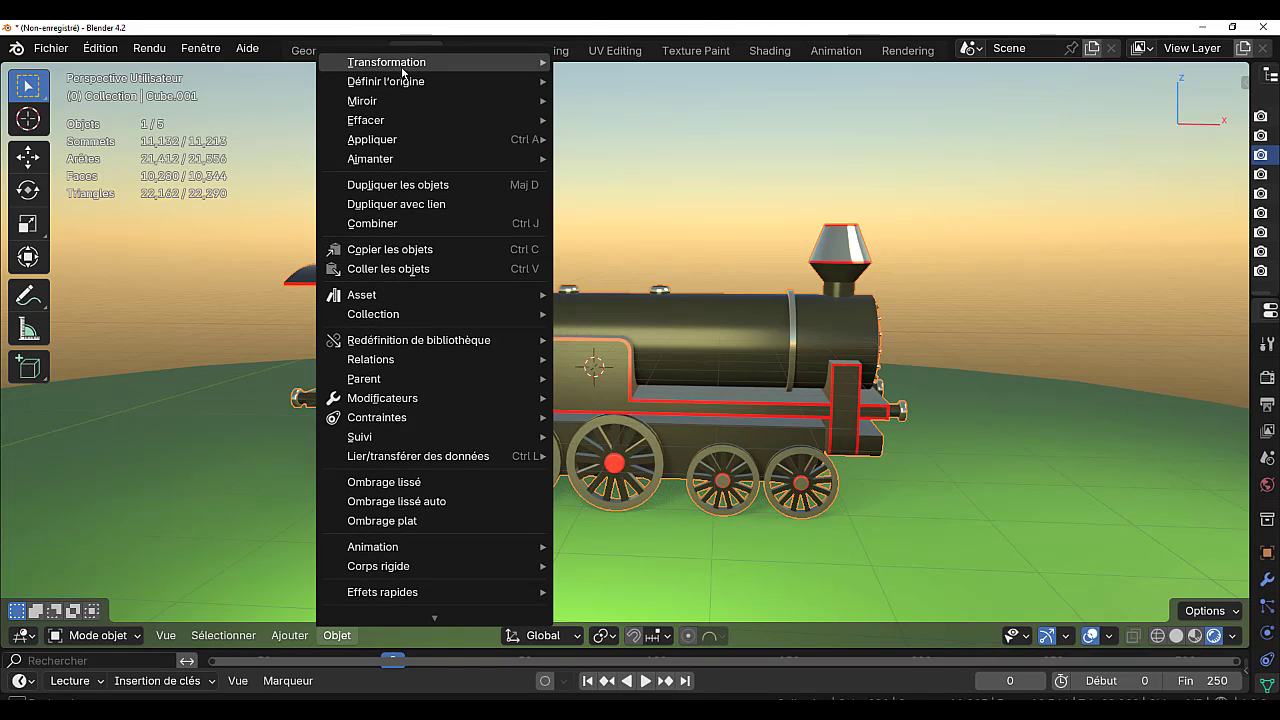
pyautogui.press('Escape')
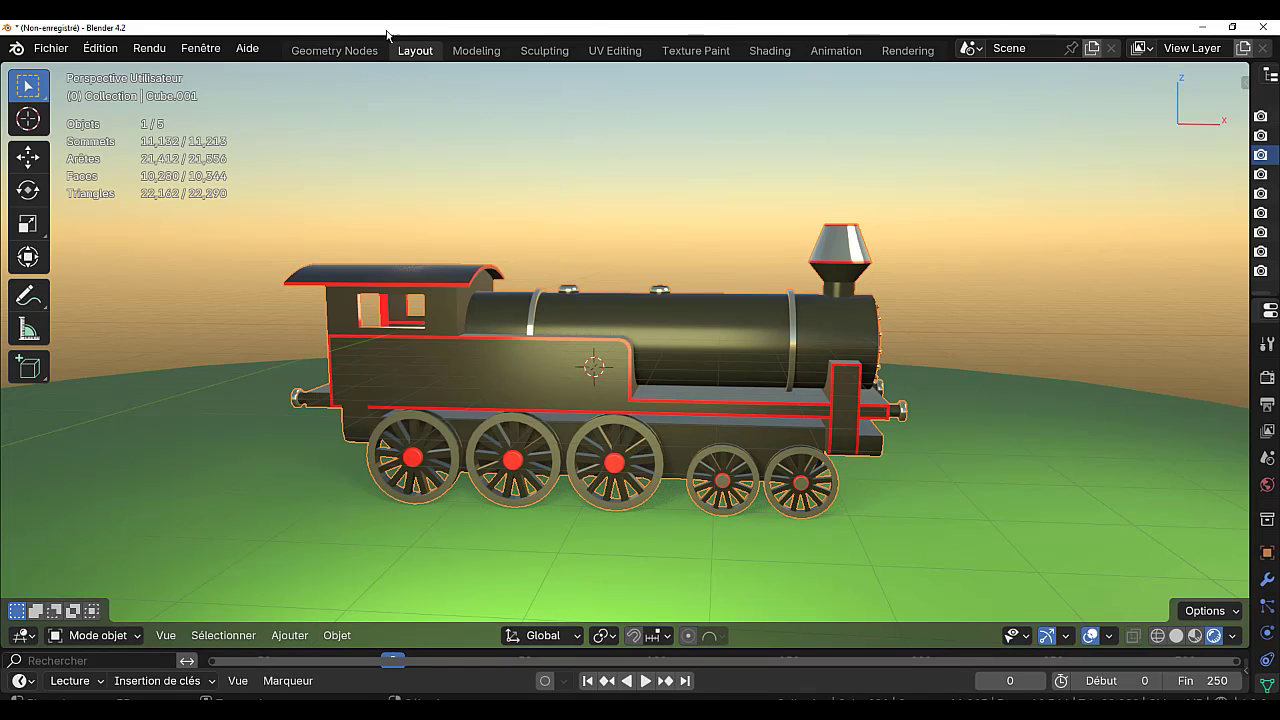
pyautogui.click(335, 636)
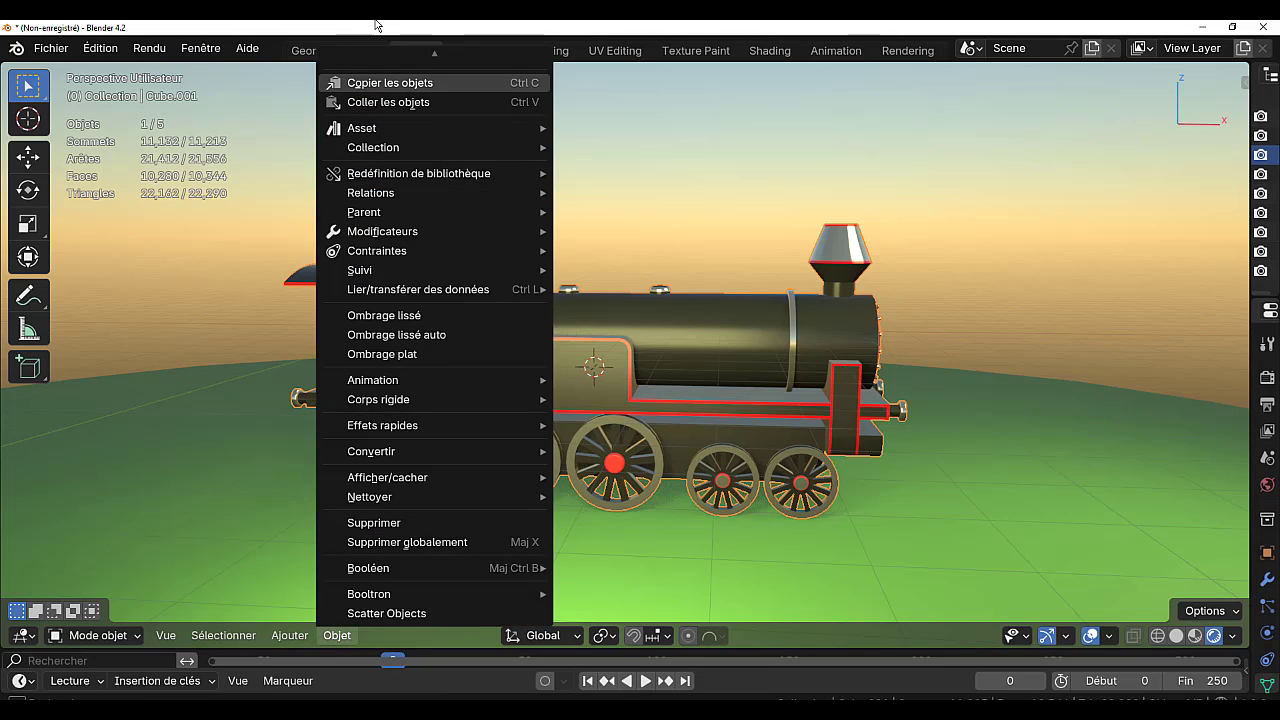
pyautogui.moveTo(400, 84)
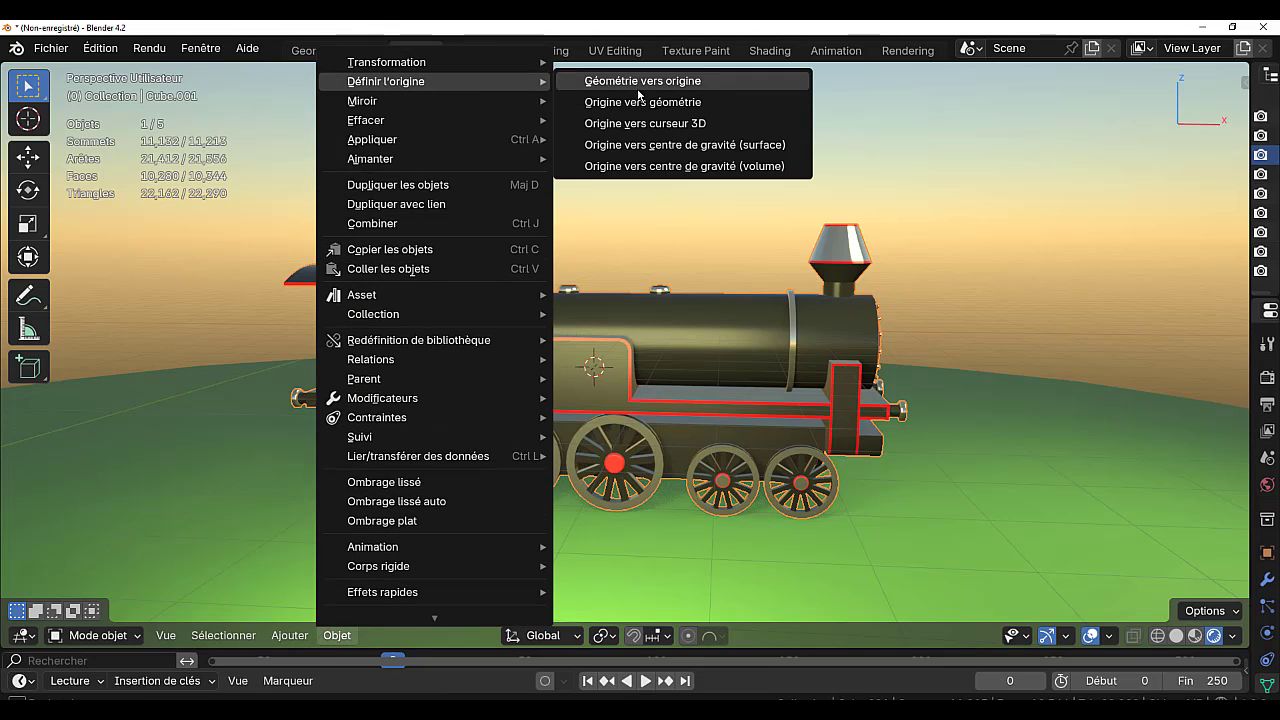
pyautogui.click(688, 167)
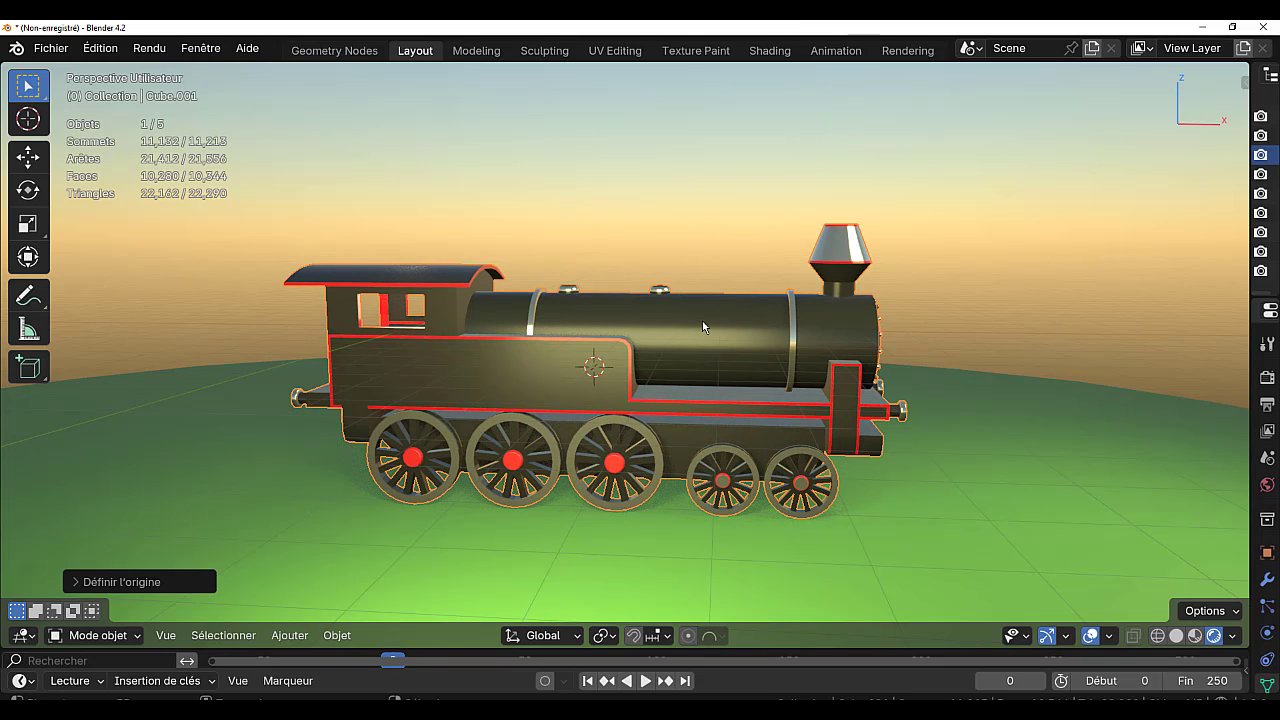
pyautogui.press('r')
pyautogui.press('z')
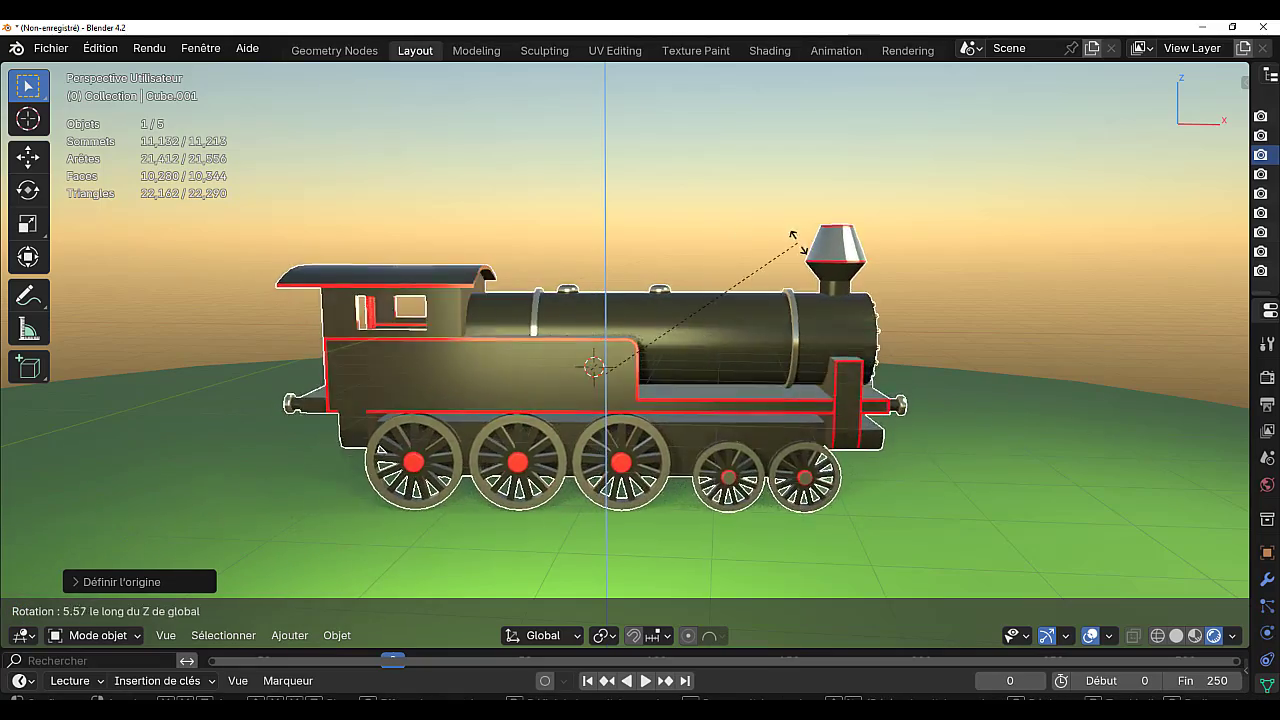
pyautogui.click(690, 340)
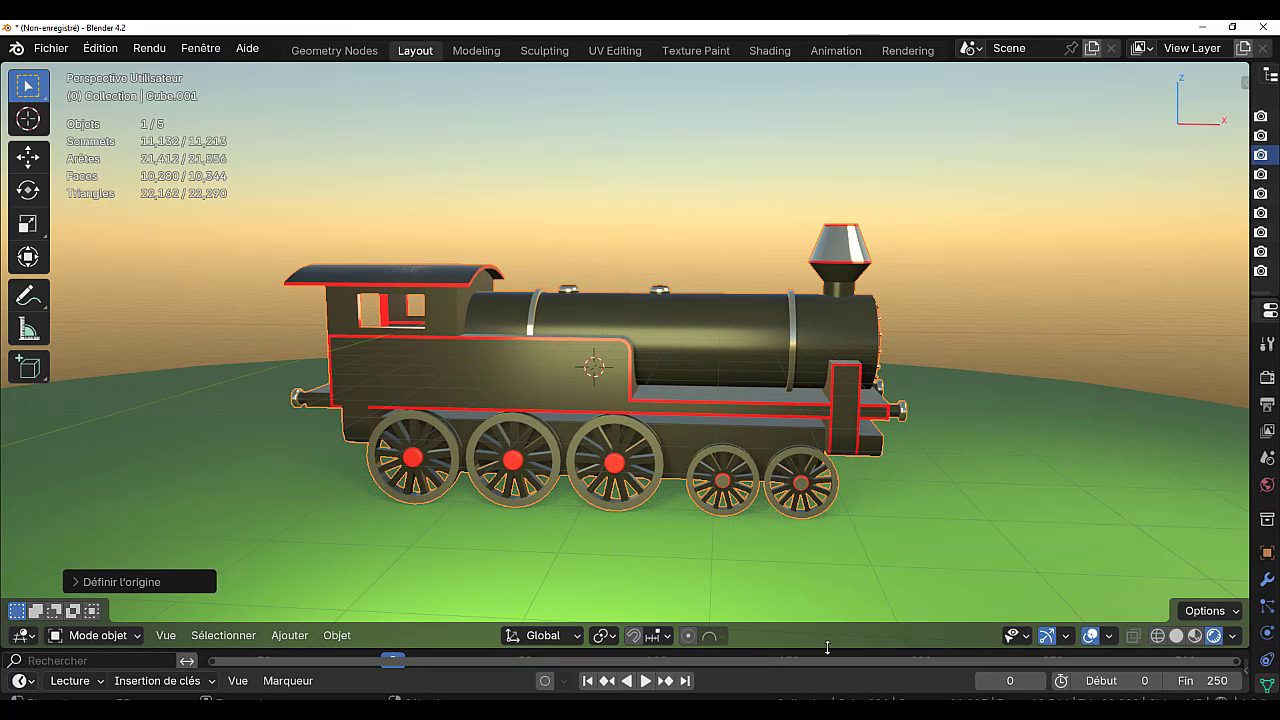
# - Enlarge the timeline and set the animation's end frame to 300
pyautogui.moveTo(827, 648); pyautogui.dragTo(840, 514)
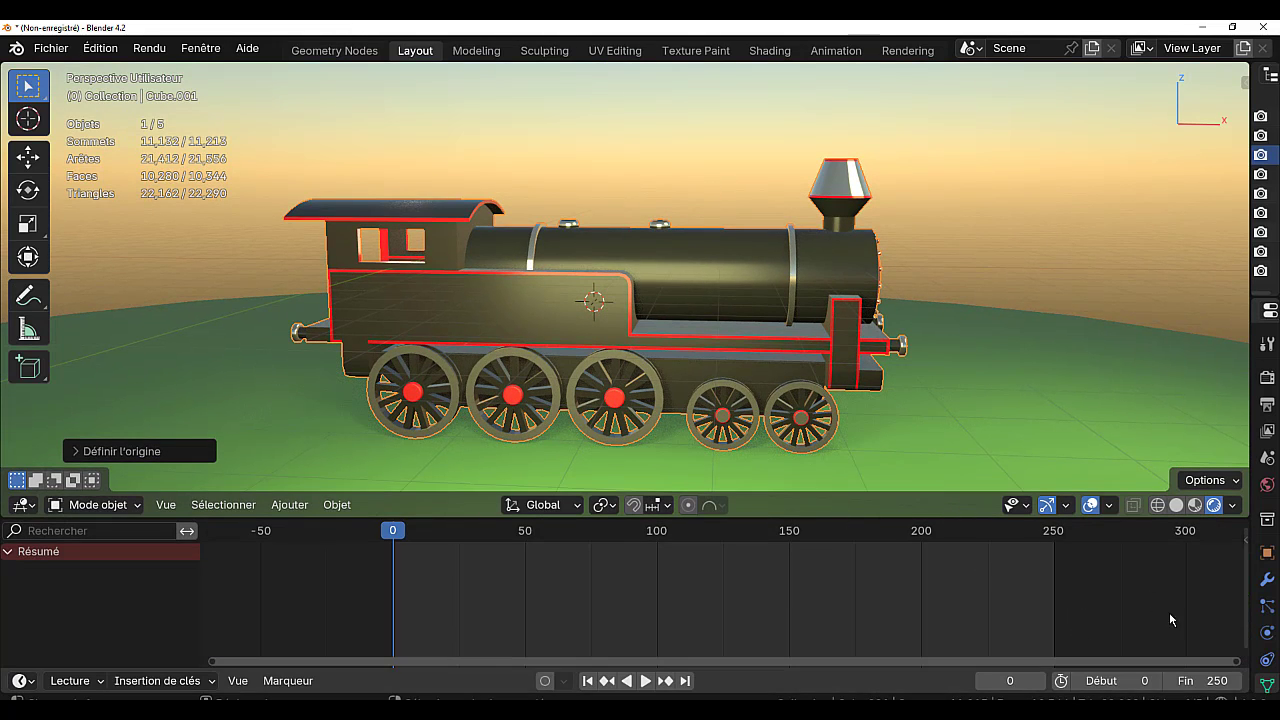
pyautogui.doubleClick(1205, 680)
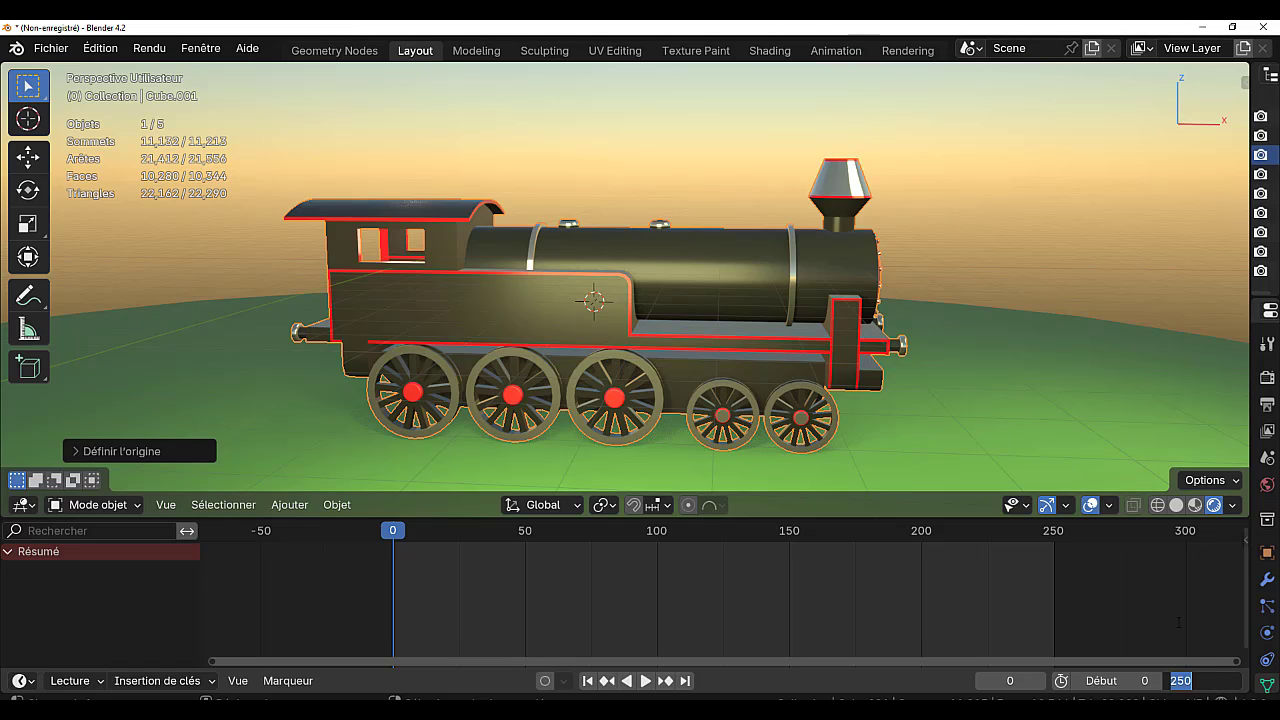
pyautogui.write('300')
pyautogui.press('Return')
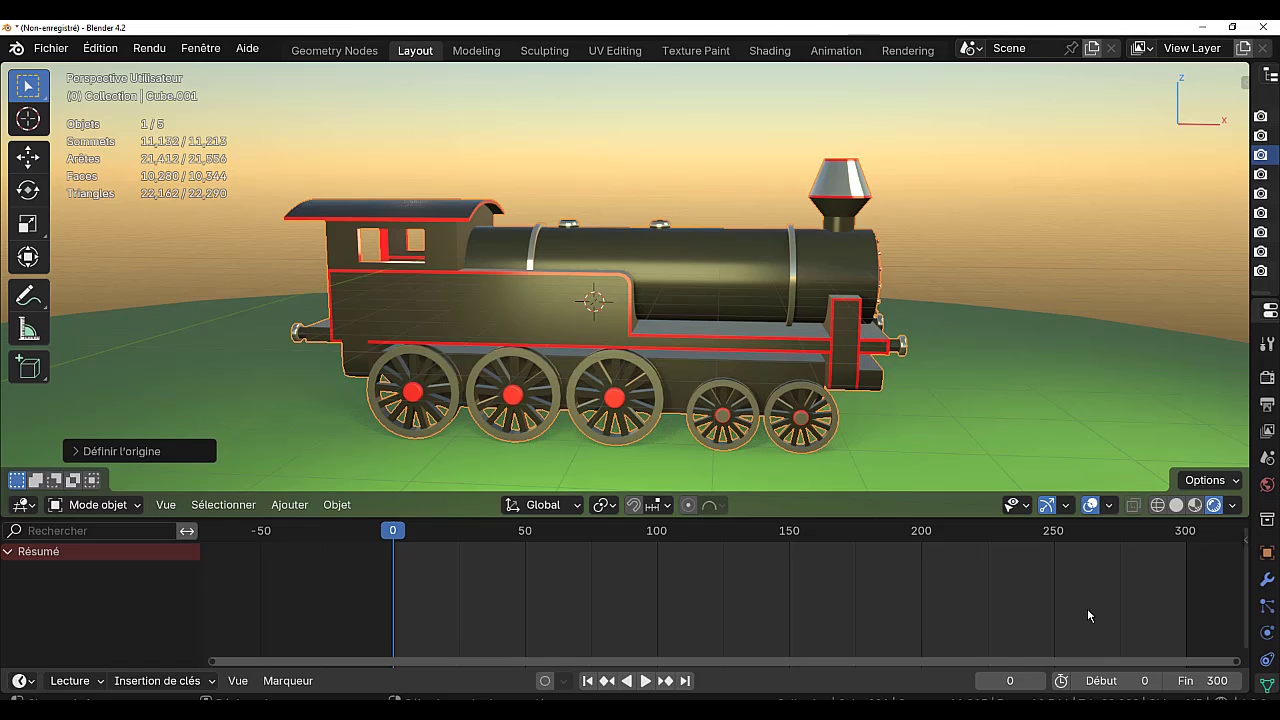
pyautogui.scroll(-1, 1097, 608)
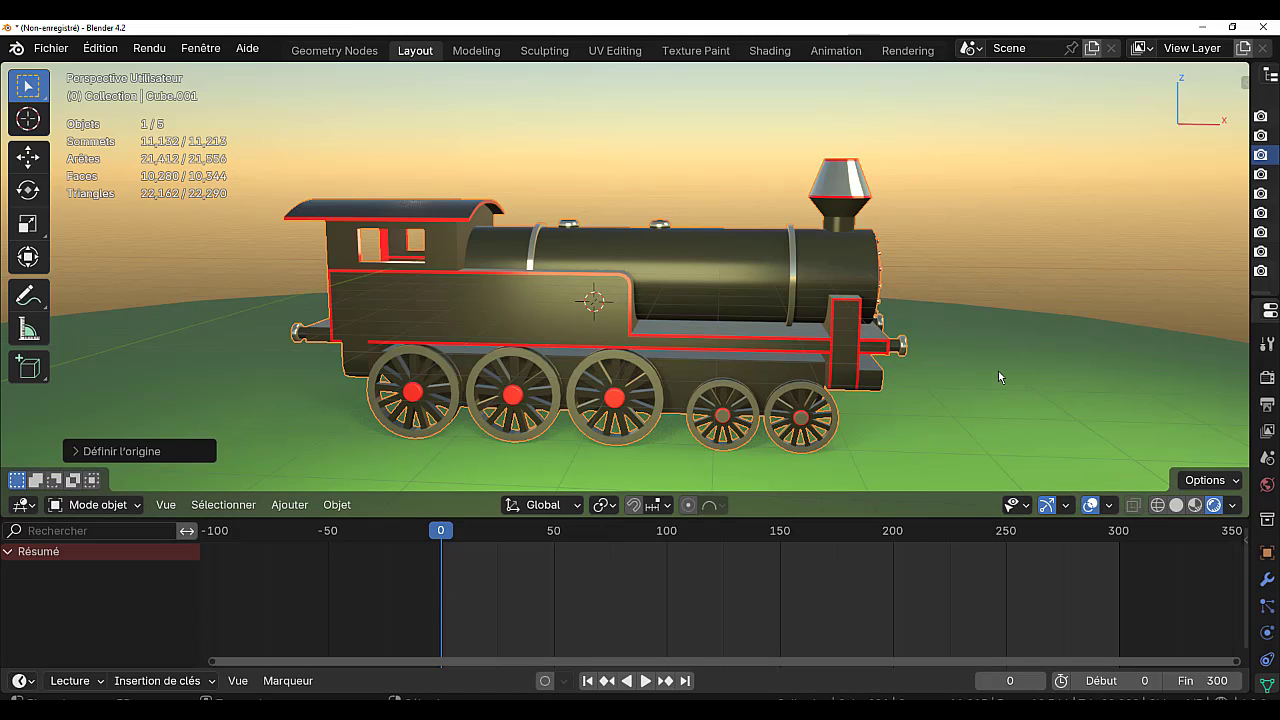
# - Keyframe the locomotive at frame 0, then rotate it 360° about the global Z axis and keyframe it at frame 300
pyautogui.press('i')
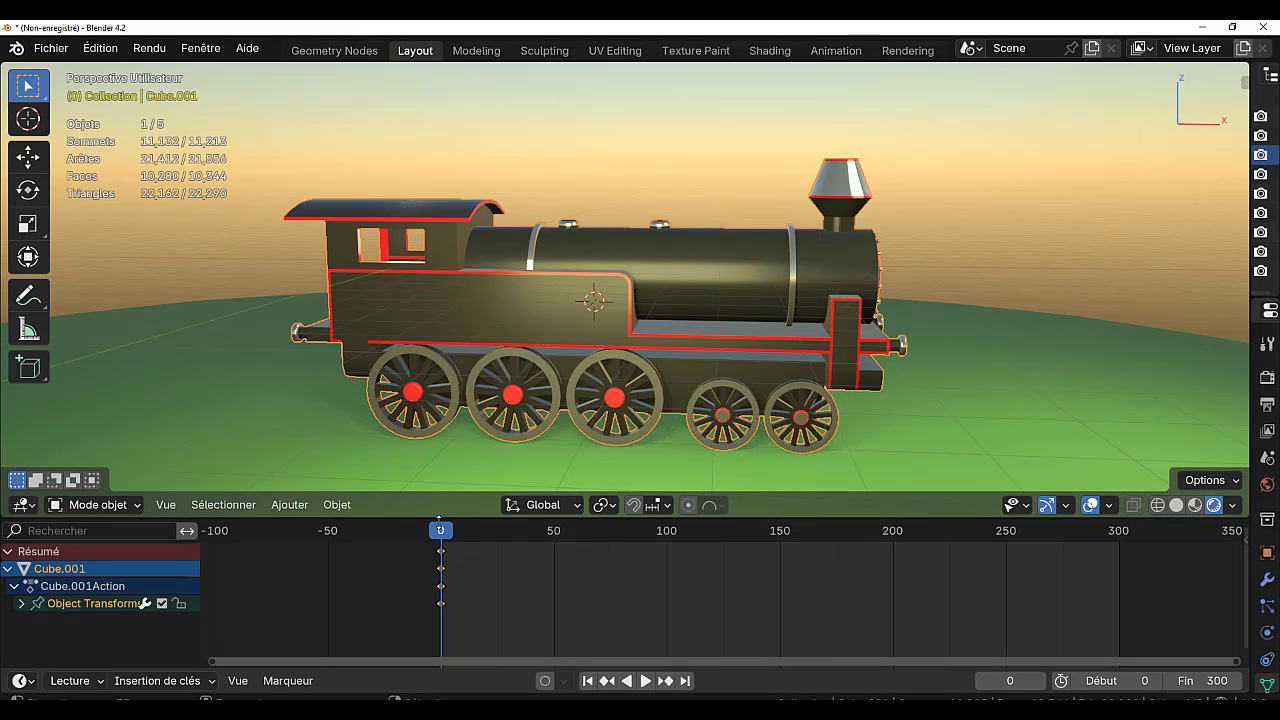
pyautogui.moveTo(443, 536); pyautogui.dragTo(1122, 557)
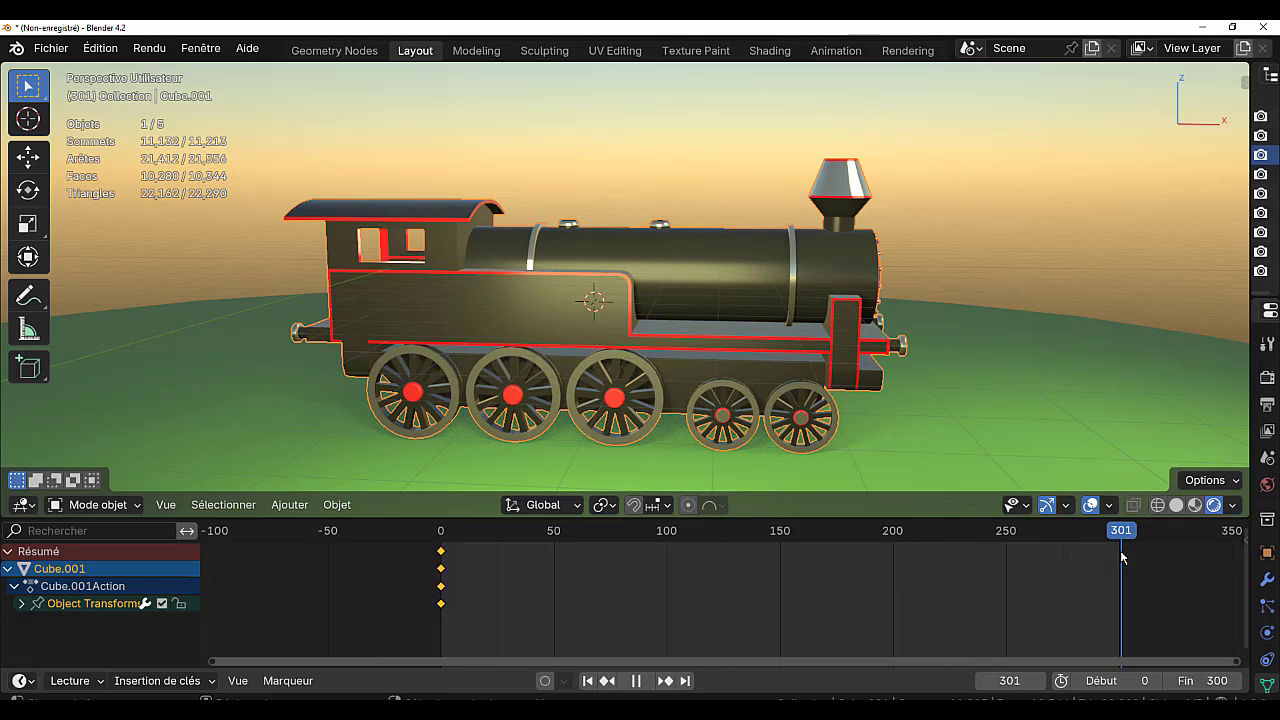
pyautogui.click(983, 680)
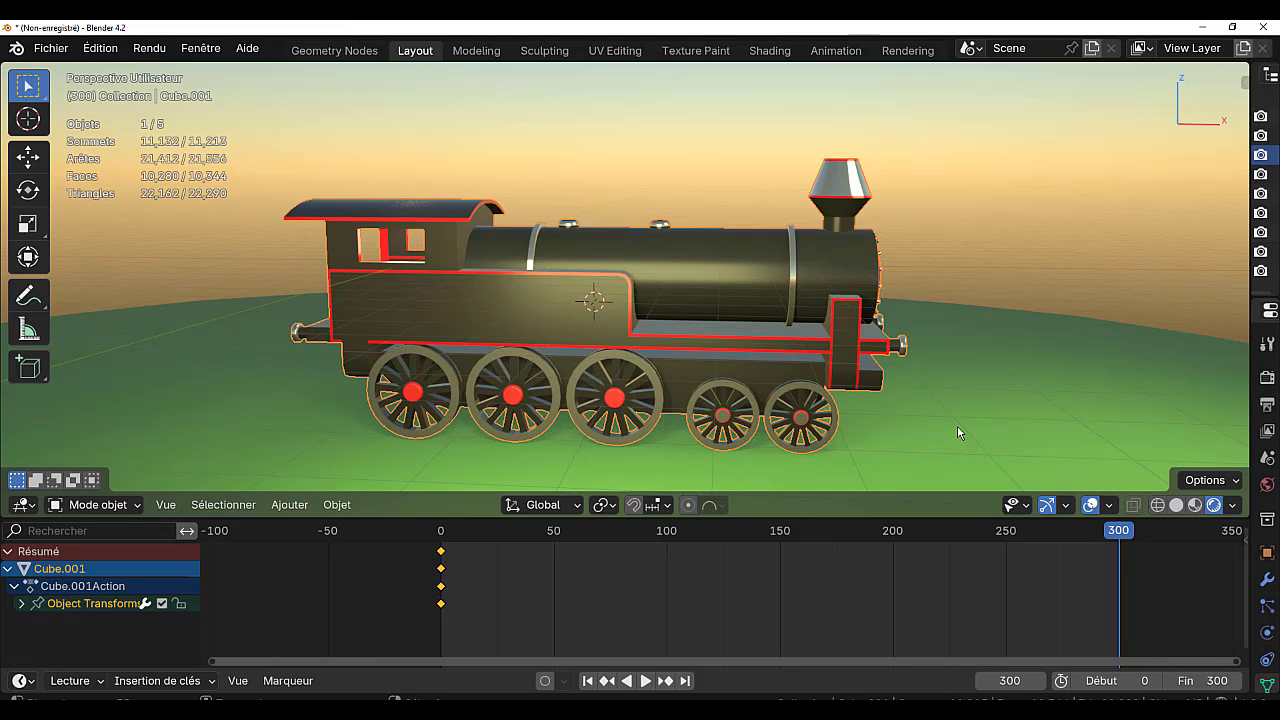
pyautogui.press('r')
pyautogui.press('z')
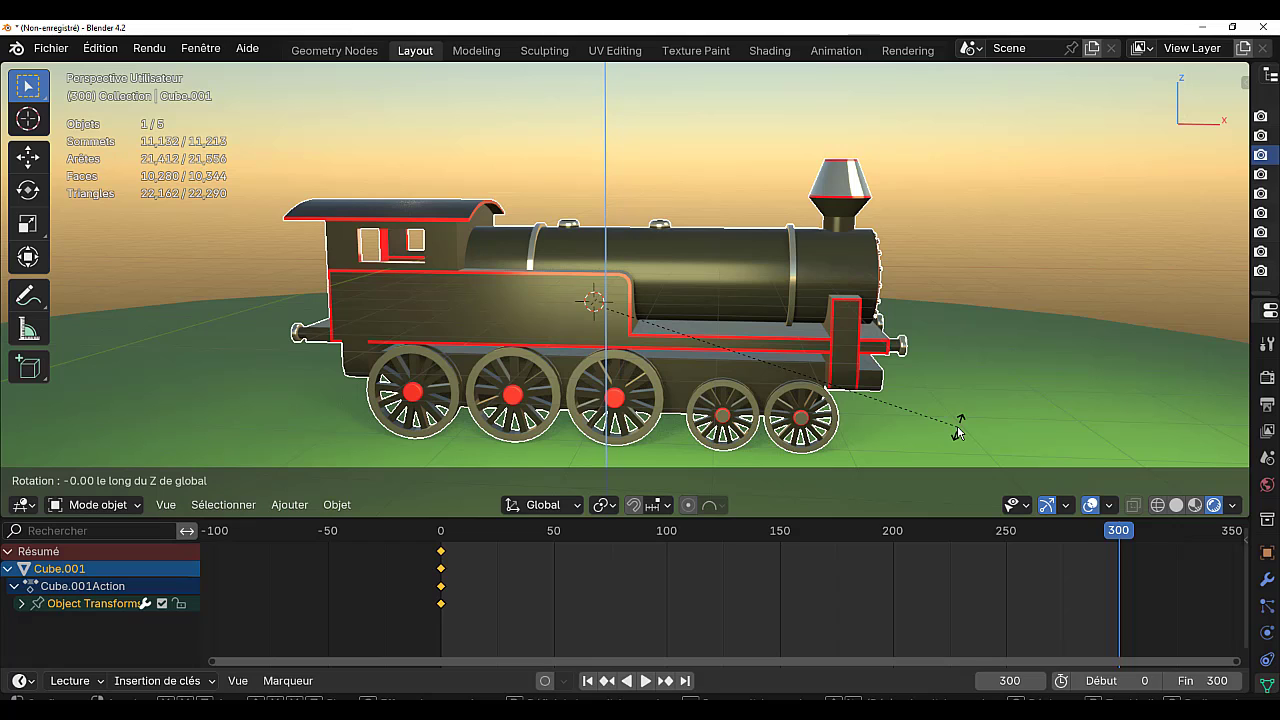
pyautogui.write('360')
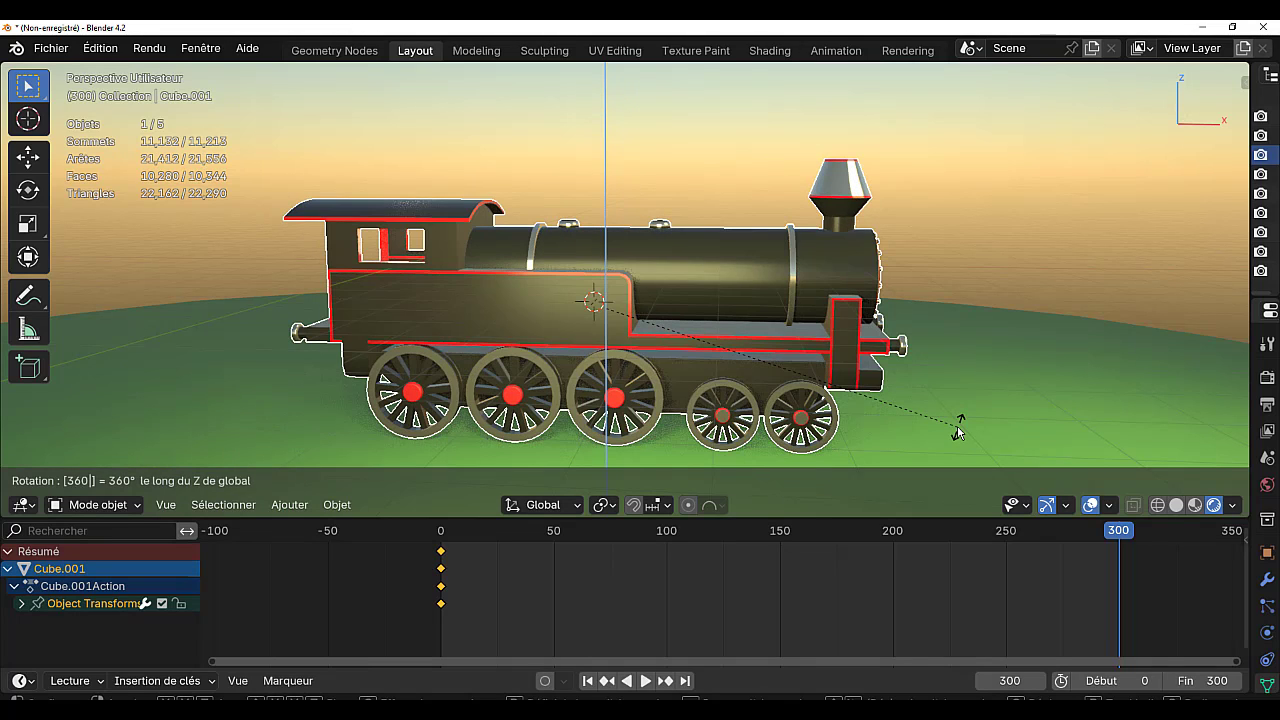
pyautogui.press('Return')
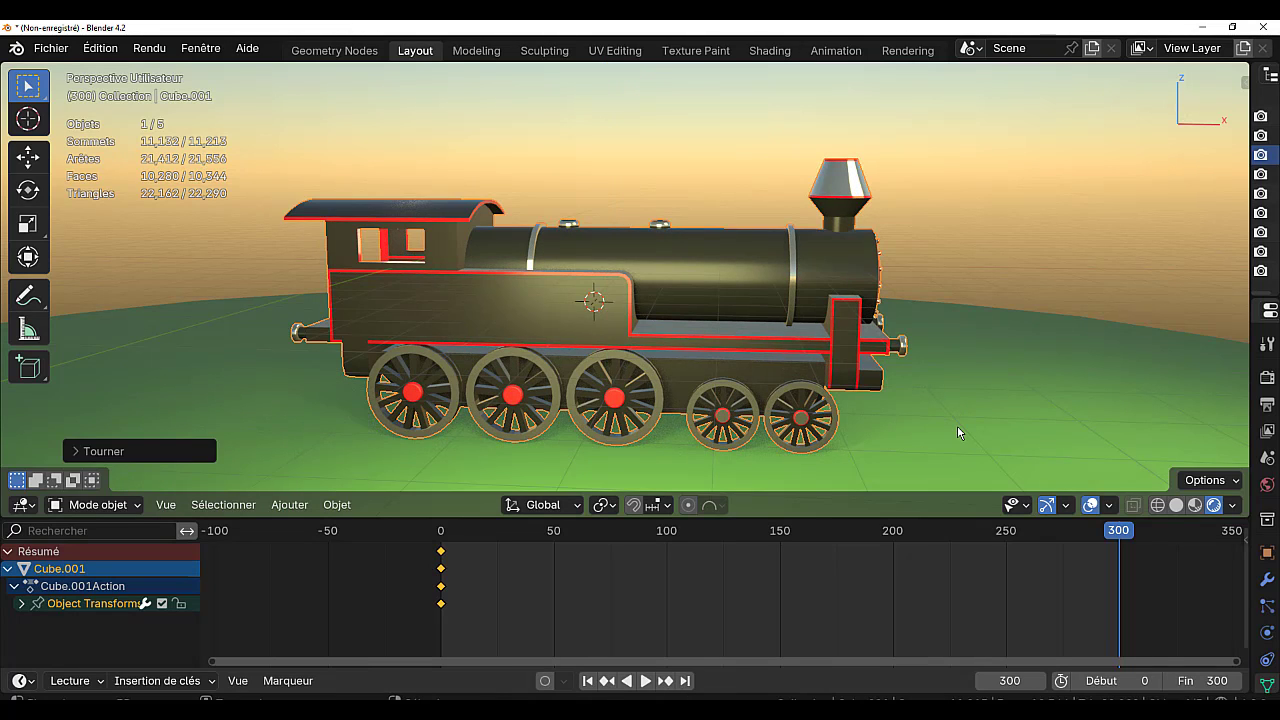
pyautogui.press('i')
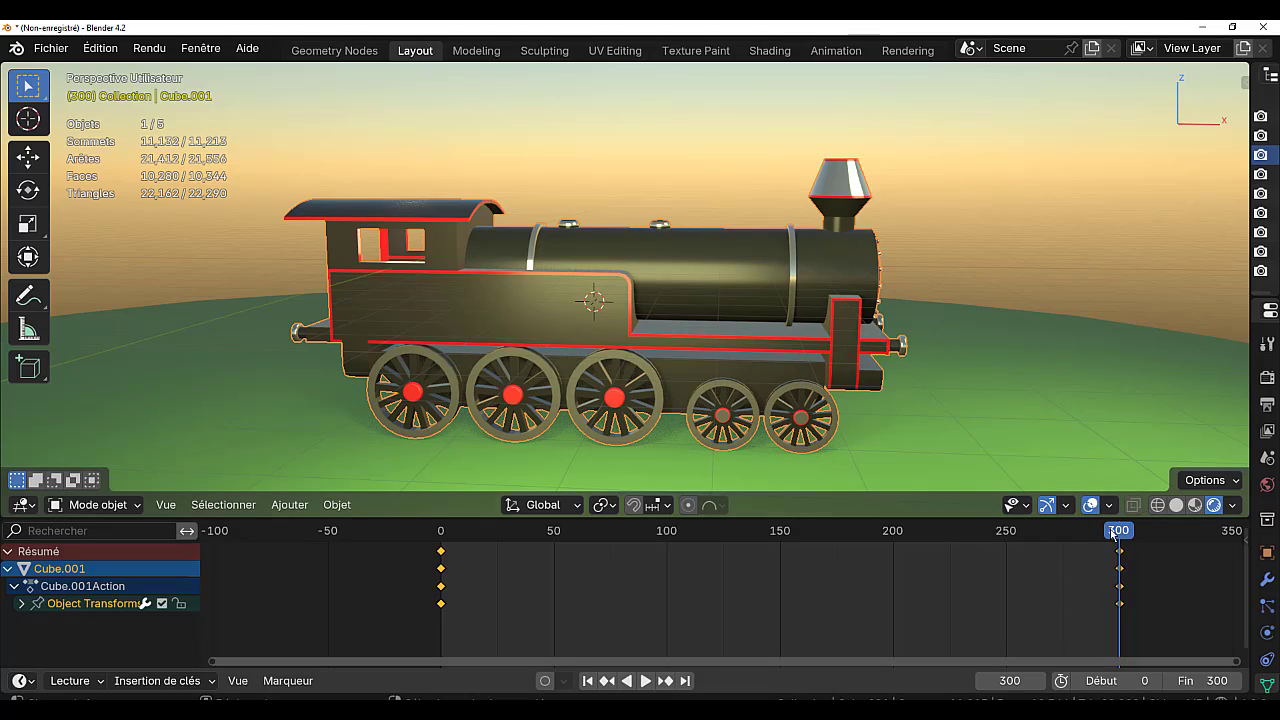
# - Extend the animation's end frame to 330 and play the locomotive's rotation from frame 0
pyautogui.moveTo(1117, 531); pyautogui.dragTo(430, 575)
pyautogui.scroll(-3, 906, 595)
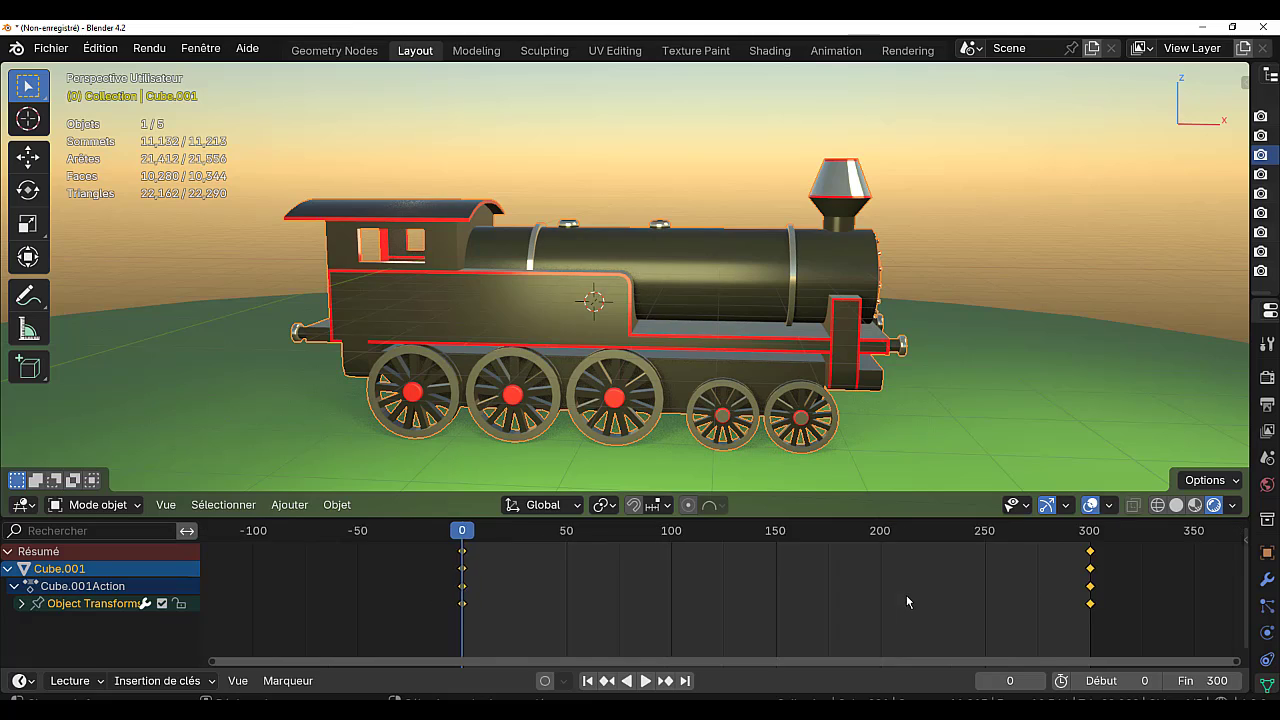
pyautogui.moveTo(940, 595); pyautogui.dragTo(810, 591, button='middle')
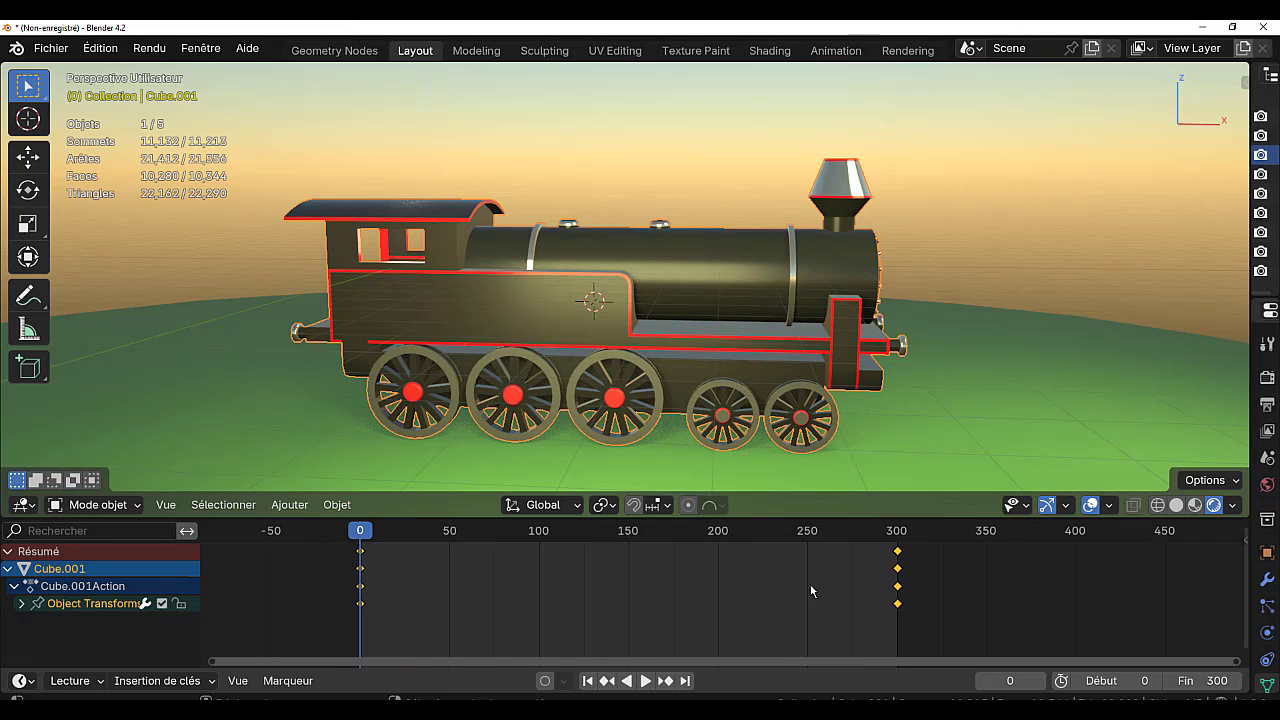
pyautogui.moveTo(1210, 680); pyautogui.dragTo(1256, 680)
pyautogui.click(645, 681)
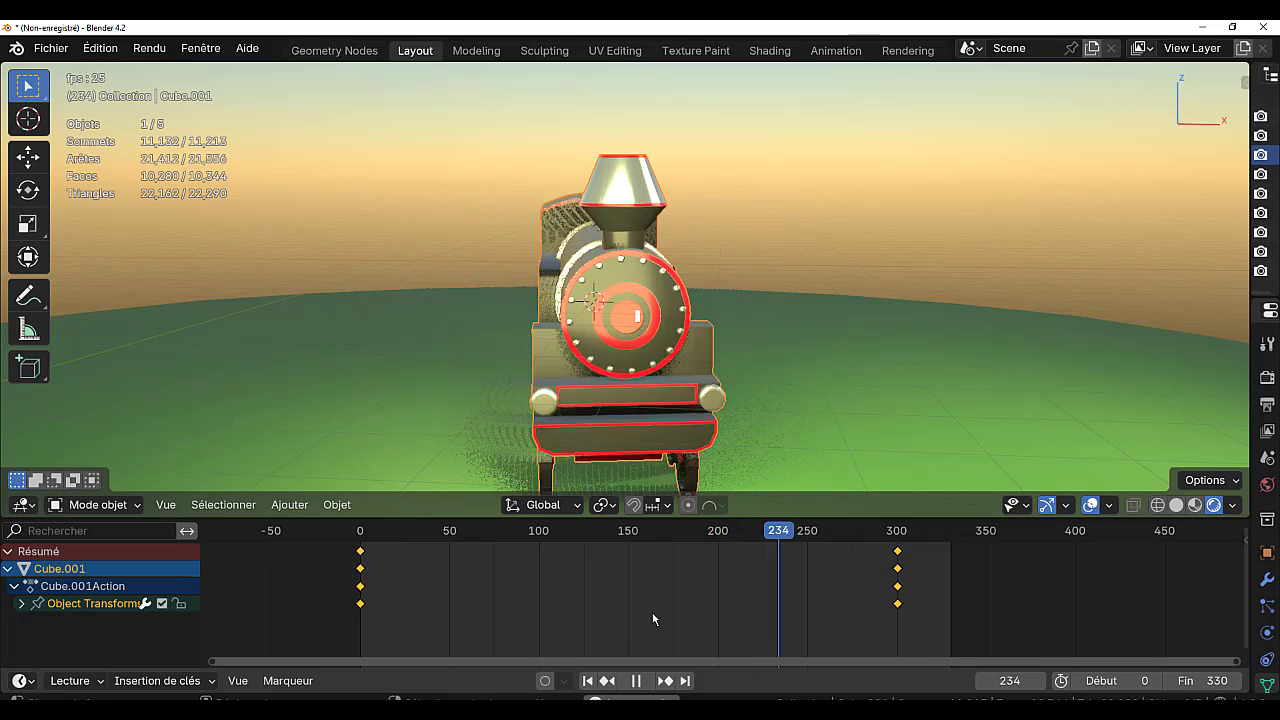
pyautogui.press('space')
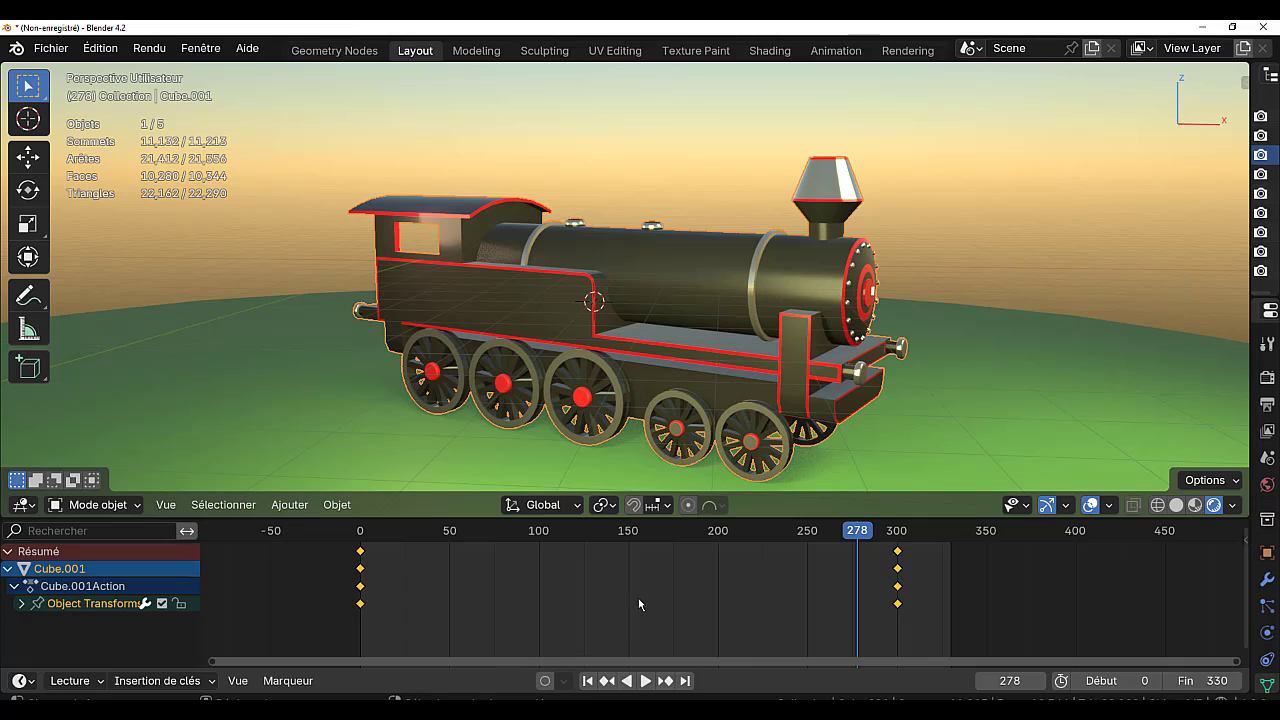
# - Set the interpolation of the locomotive's keyframes to Bézier and replay the animation from the start
pyautogui.press('t')
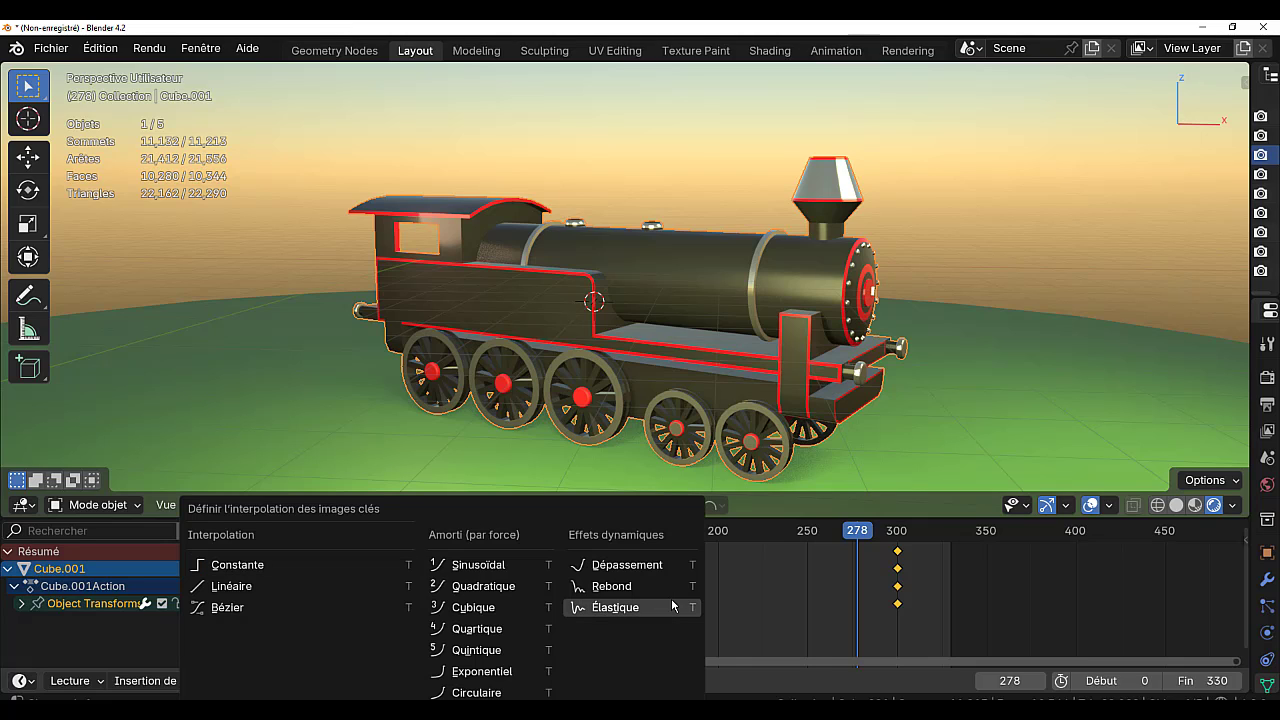
pyautogui.click(222, 607)
pyautogui.hotkey('shift', 'Left')
pyautogui.press('space')
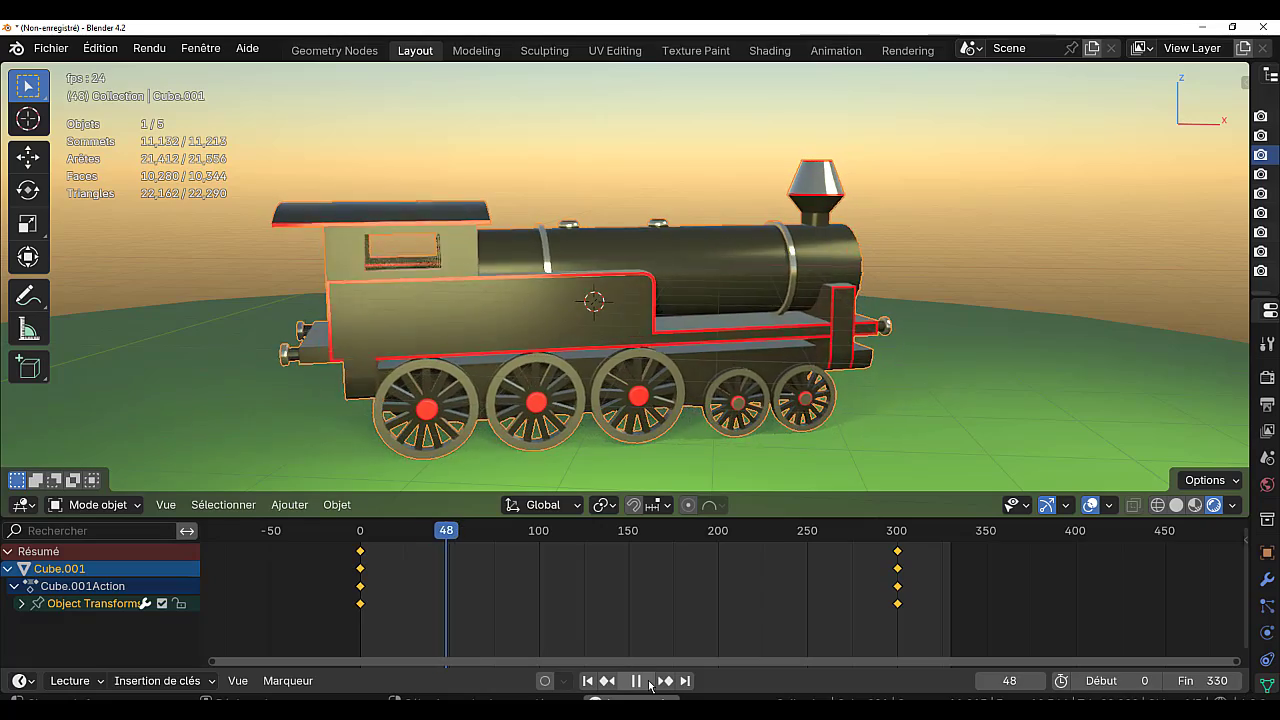
pyautogui.click(846, 582)
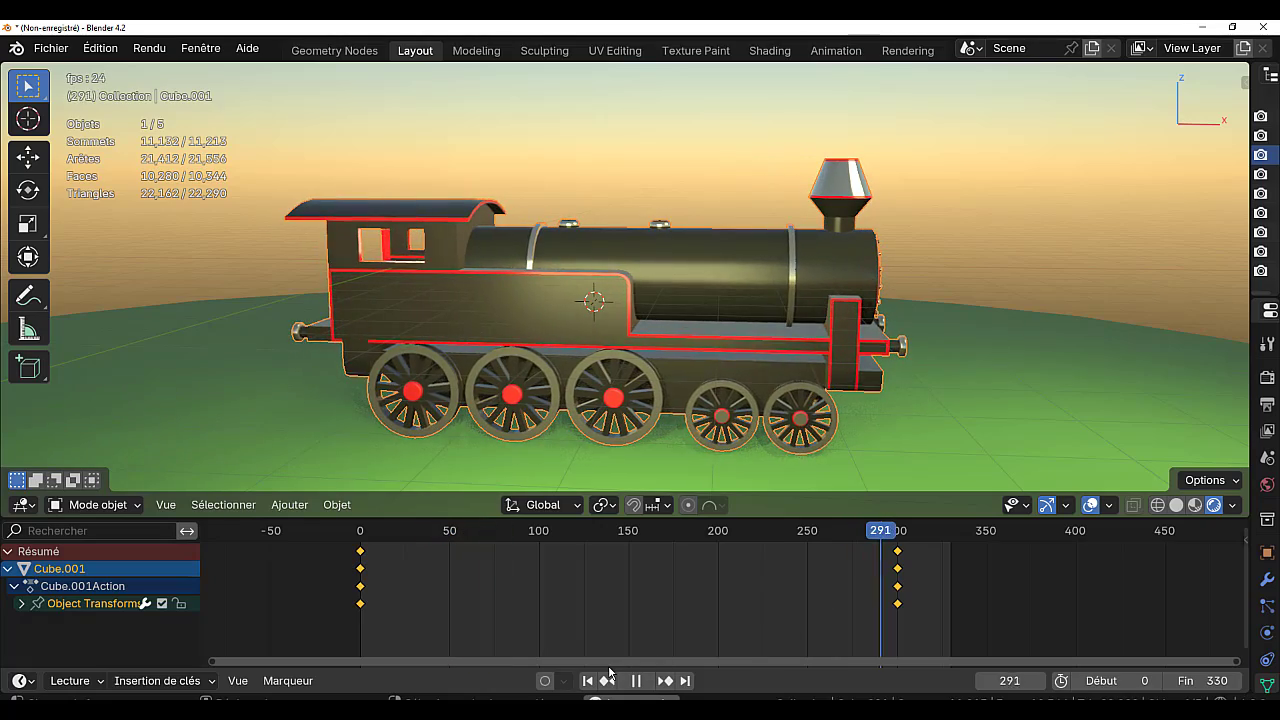
pyautogui.click(770, 618)
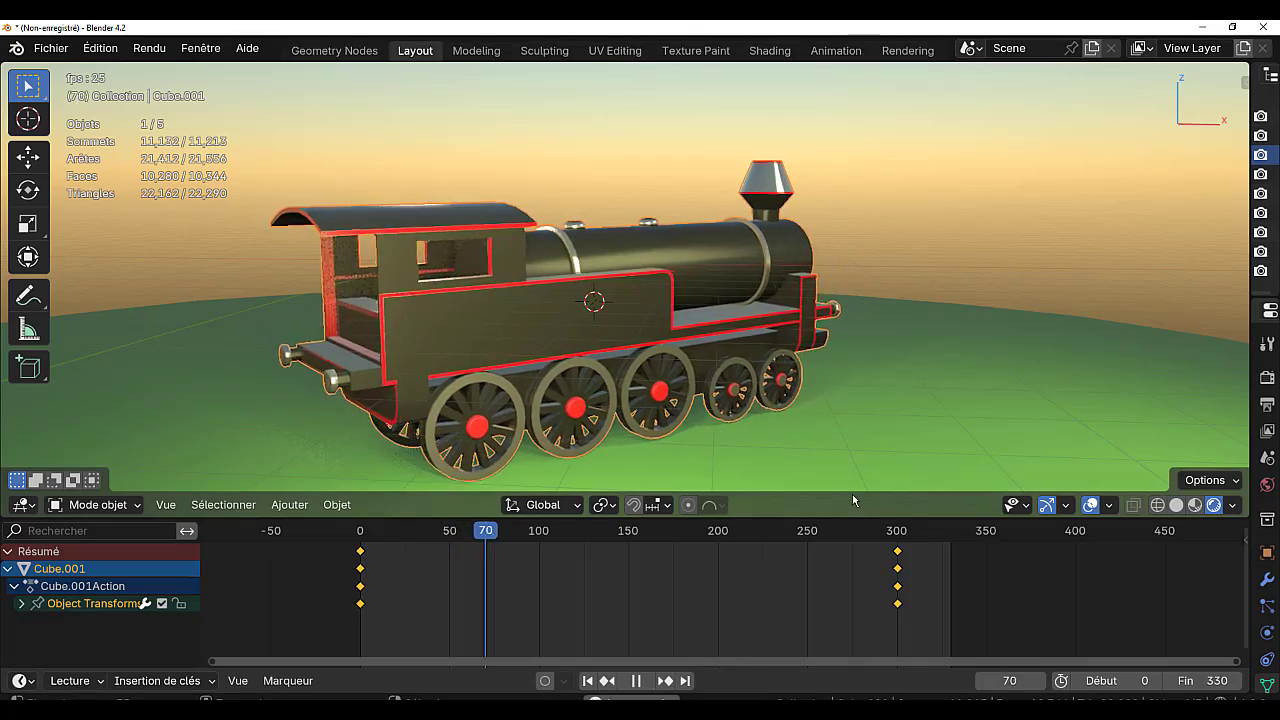
# - Collapse the timeline to enlarge the 3D viewport and stop the animation playback
pyautogui.moveTo(857, 519); pyautogui.dragTo(864, 661)
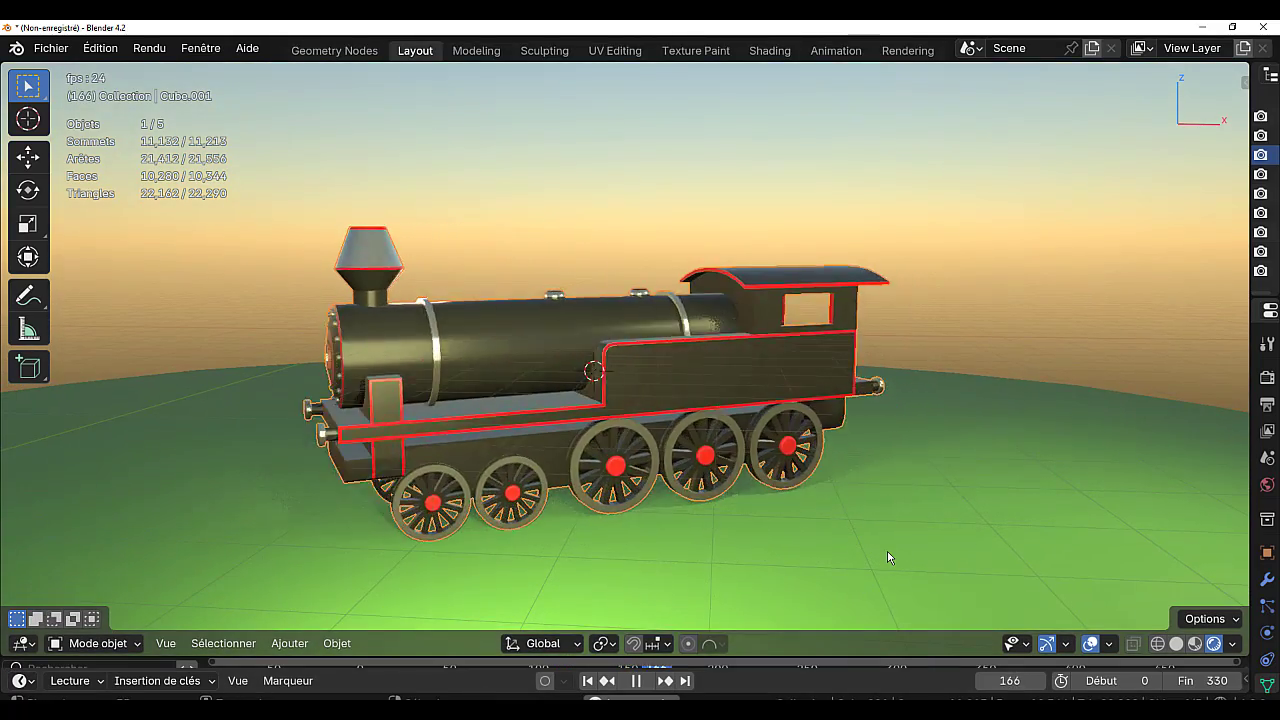
pyautogui.click(705, 616)
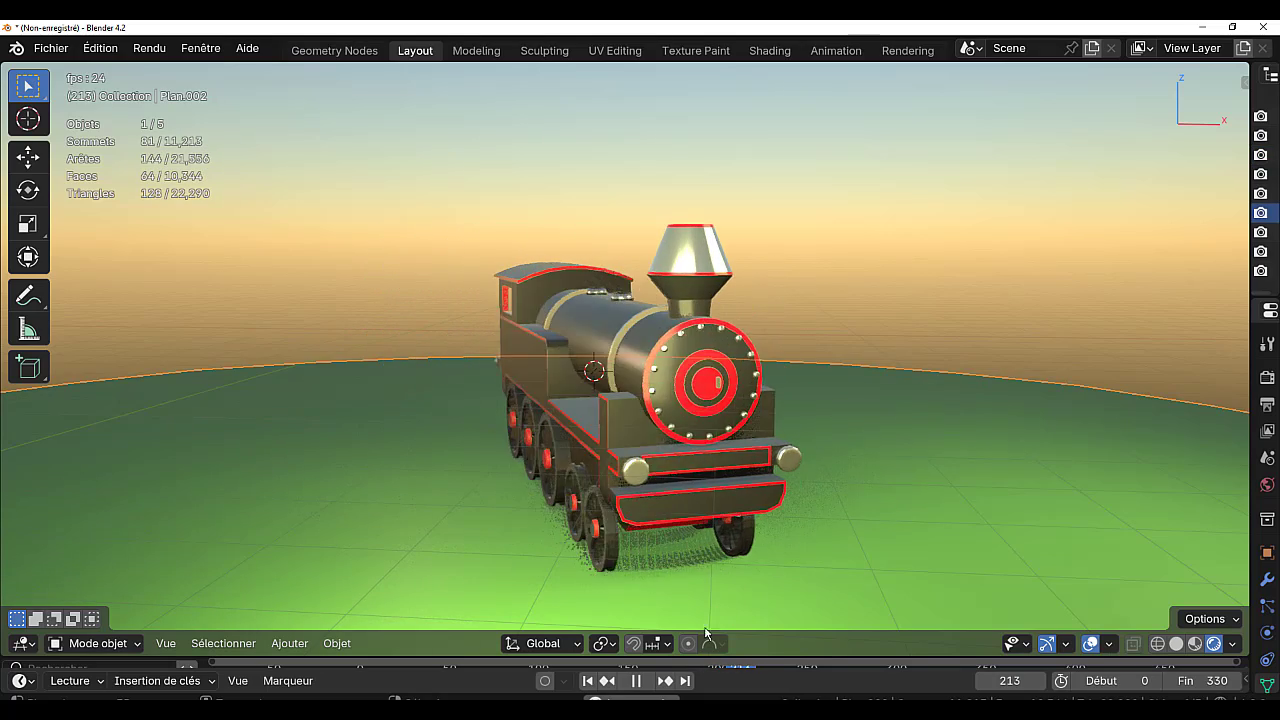
pyautogui.click(637, 681)
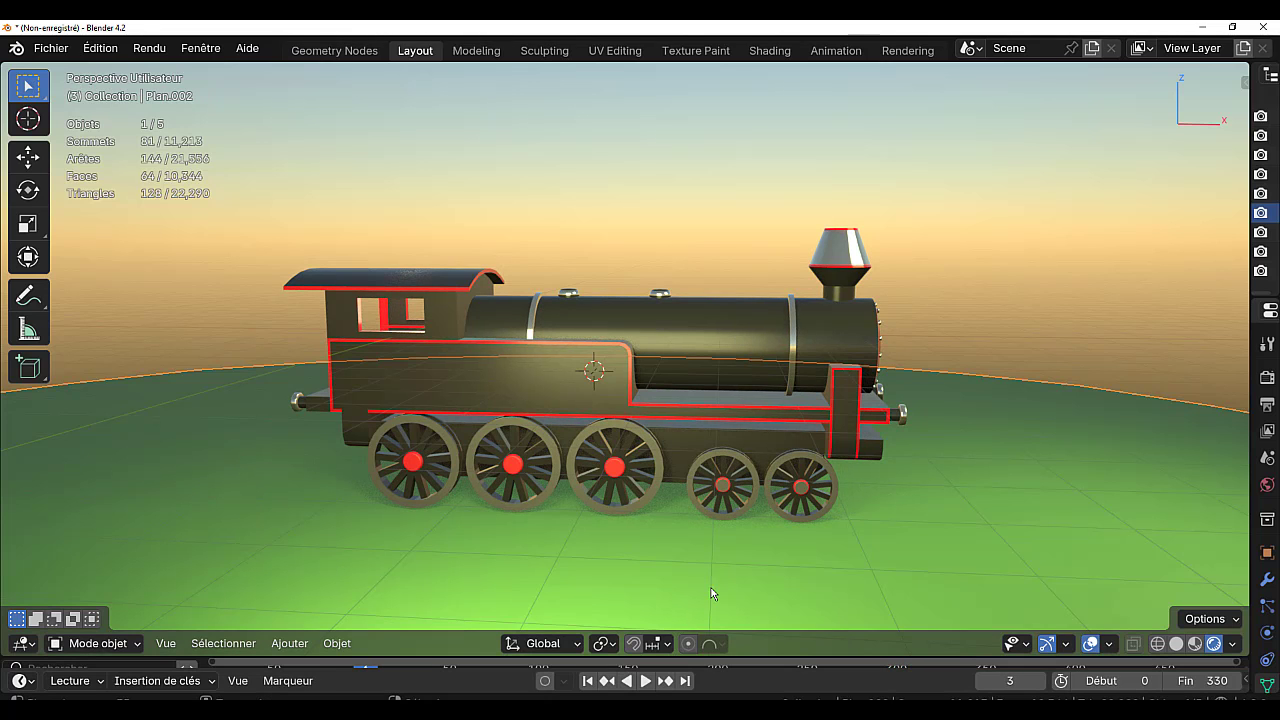
# - Frame the locomotive closer from its side and slightly from the cab end, with nothing selected
pyautogui.moveTo(711, 594); pyautogui.dragTo(754, 569, button='middle')
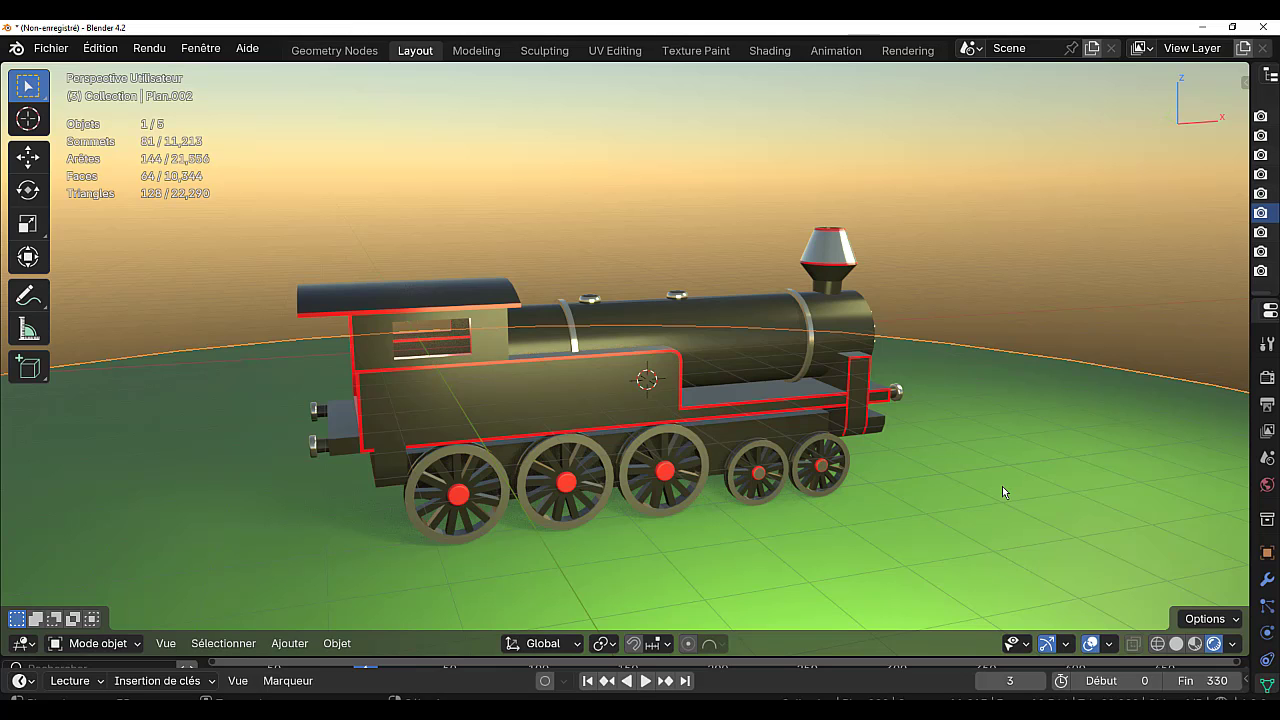
pyautogui.scroll(2, 1010, 510)
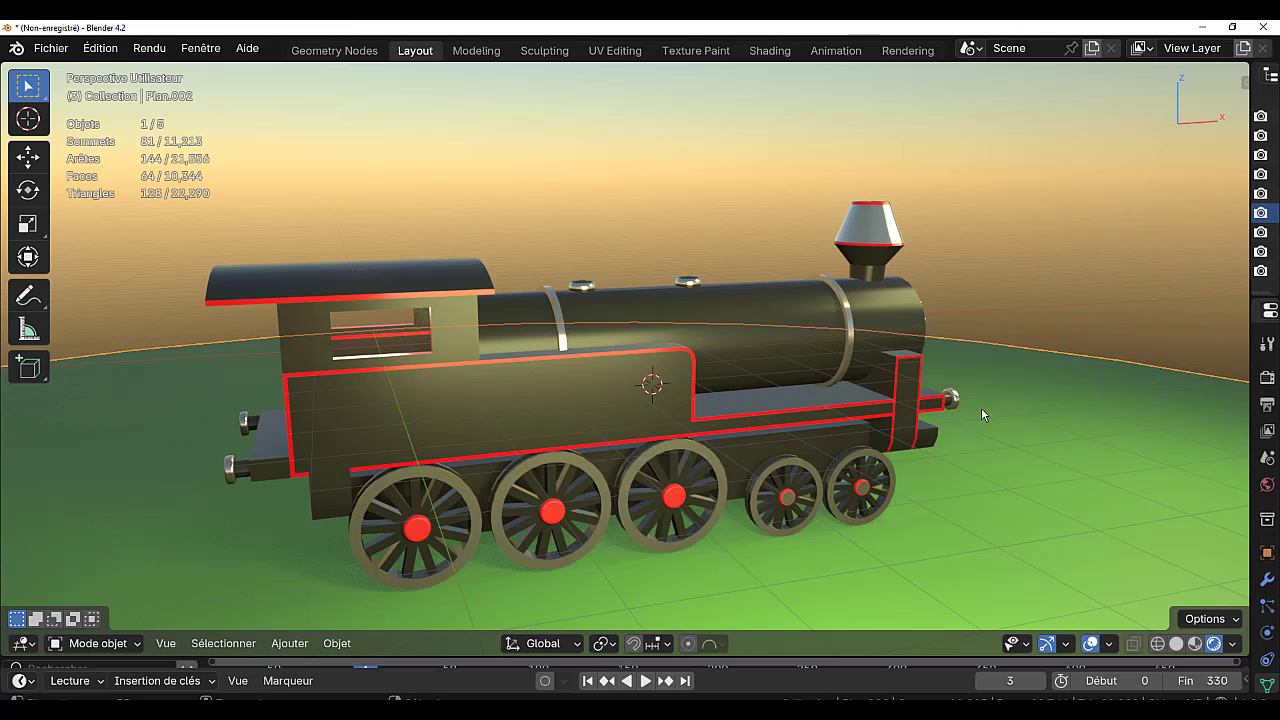
pyautogui.click(845, 150)
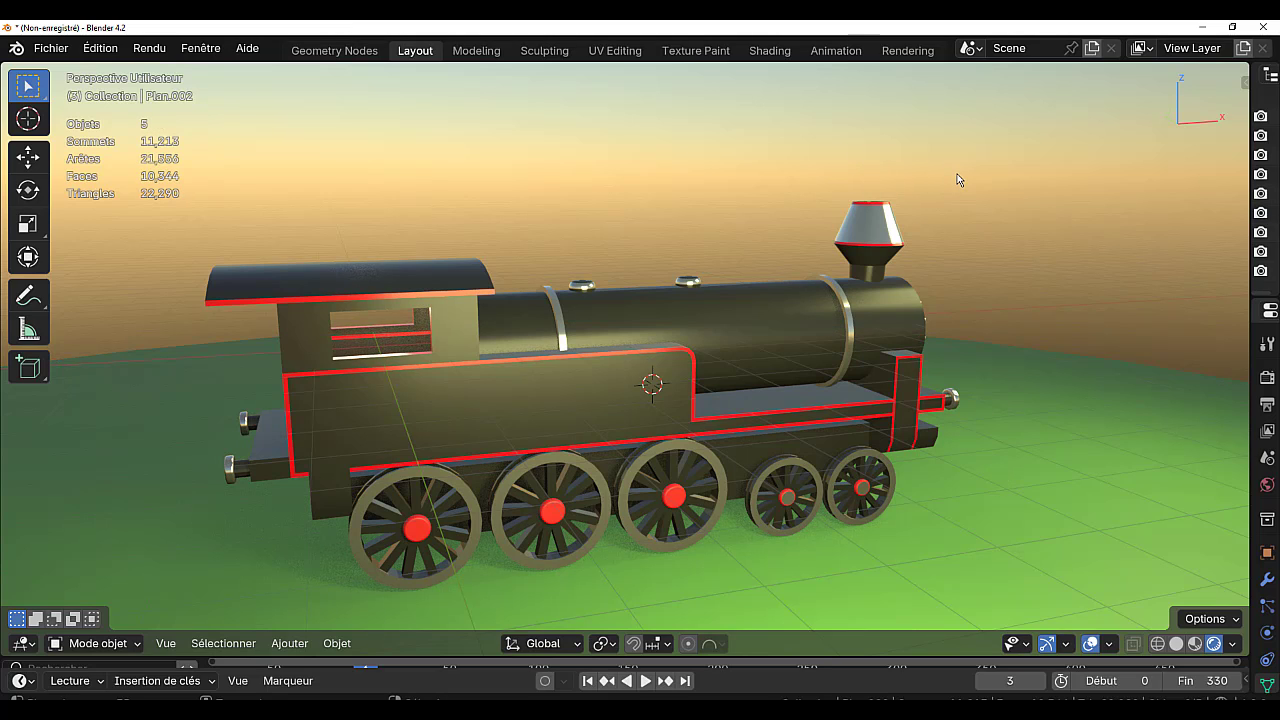